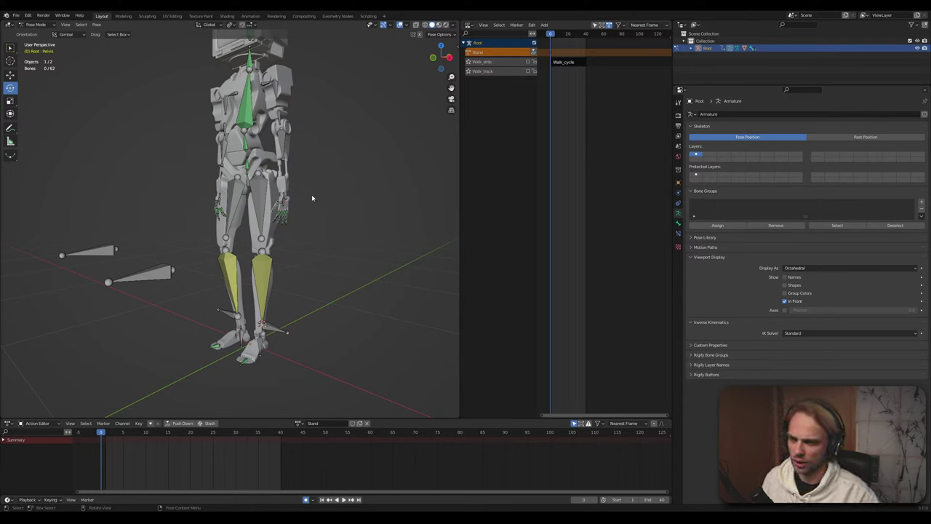
View the armature's rest pose in Edit Mode and return to Pose Mode
scroll(327, 206, down, 7)
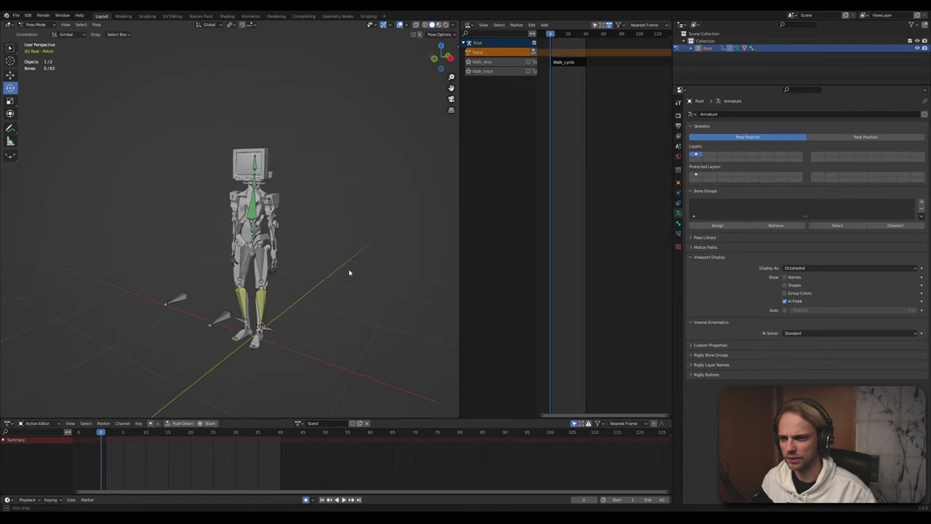
scroll(321, 241, up, 2)
key(Tab)
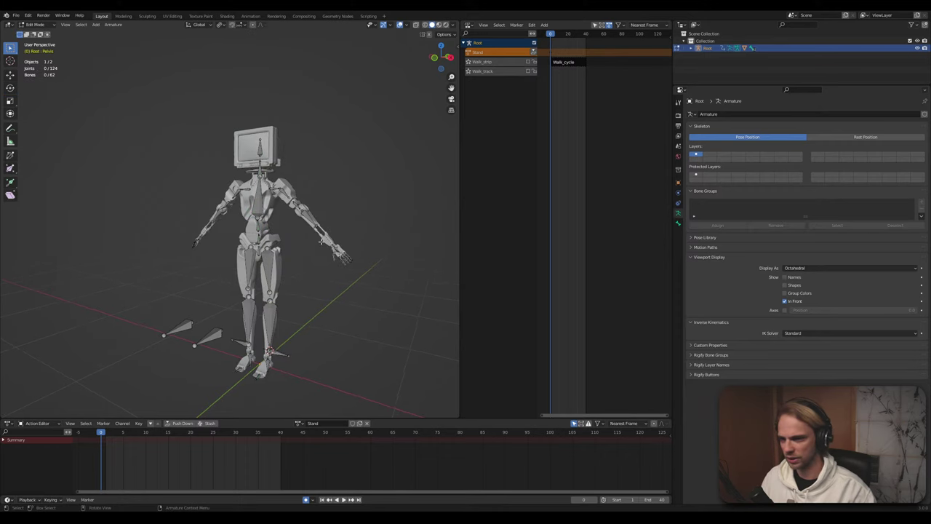
scroll(279, 254, up, 3)
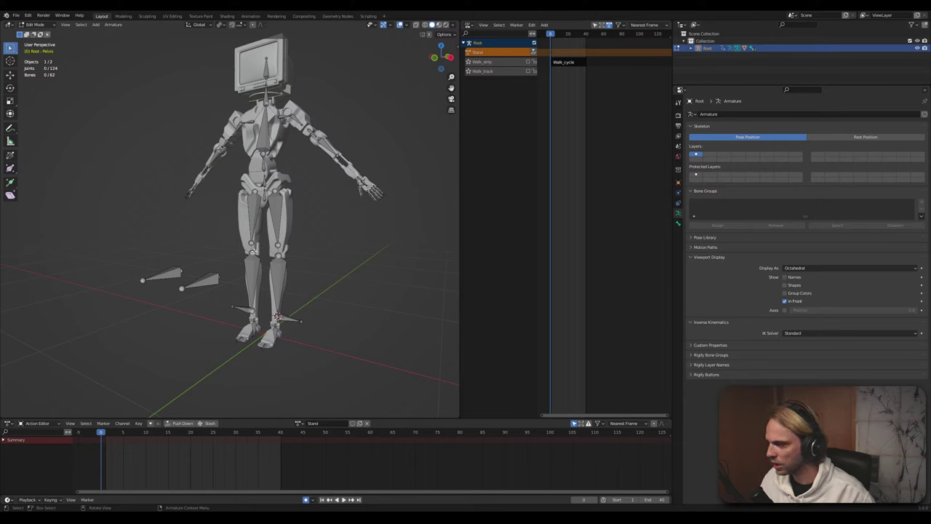
key(ctrl+Tab)
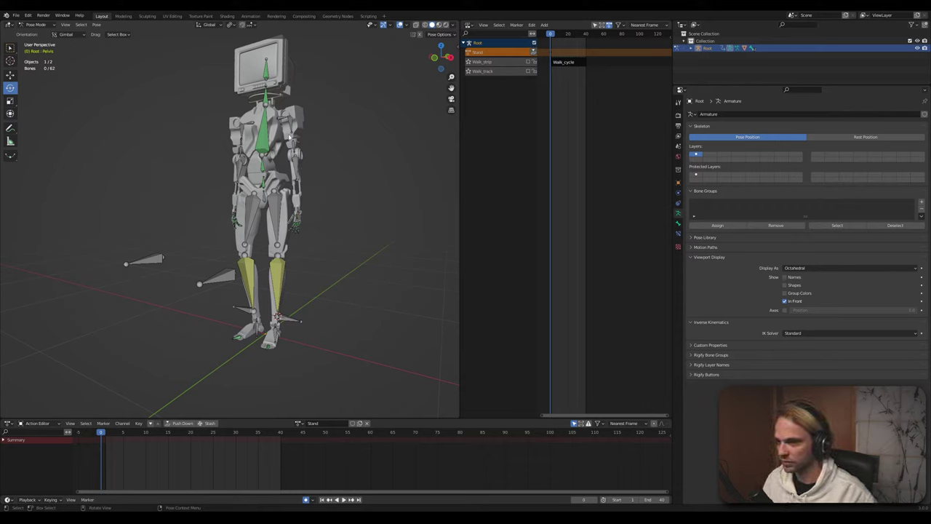
Examine the robot's left arm bones and elbow joint up close in Pose Mode
middle_drag(277, 189, 335, 264)
scroll(321, 234, up, 2)
scroll(343, 148, up, 1)
shift+middle_drag(343, 148, 291, 197)
scroll(291, 167, up, 3)
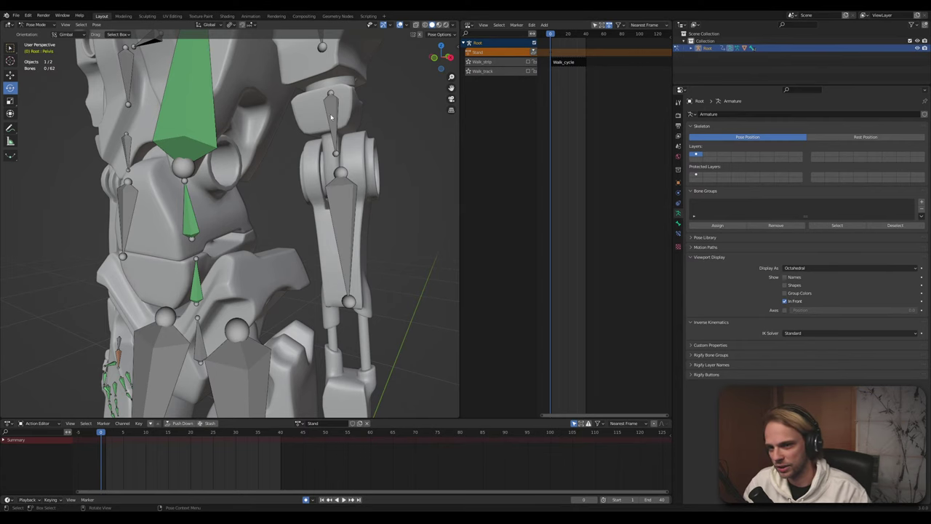
middle_drag(331, 116, 368, 127)
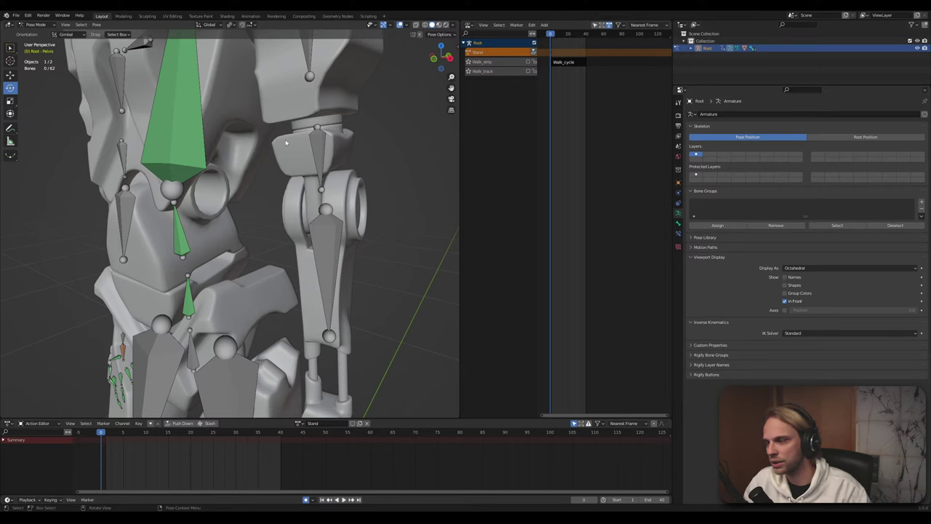
scroll(356, 182, down, 2)
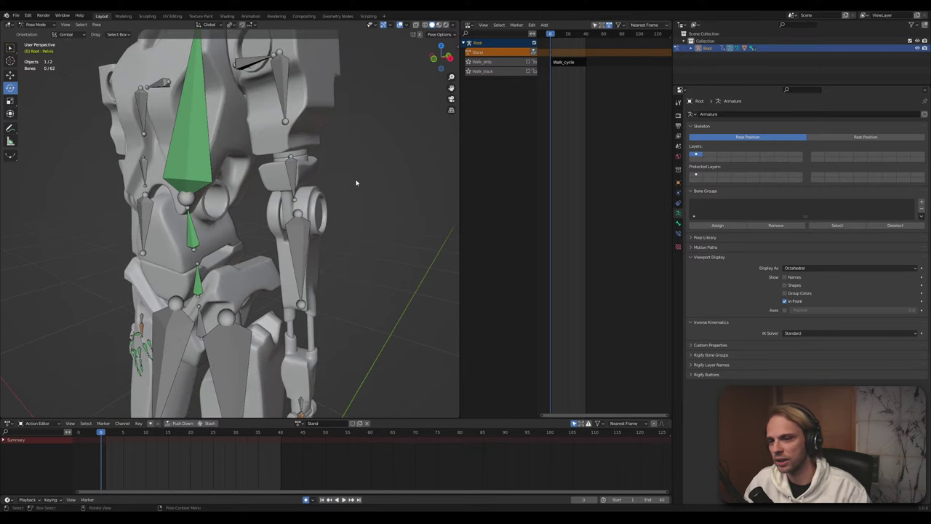
middle_drag(352, 216, 305, 209)
Try rotating the left lower-arm bone Arm_2.L about its Y axis, undo the rotation and deselect the bone
click(295, 237)
scroll(306, 209, up, 2)
drag(285, 185, 203, 231)
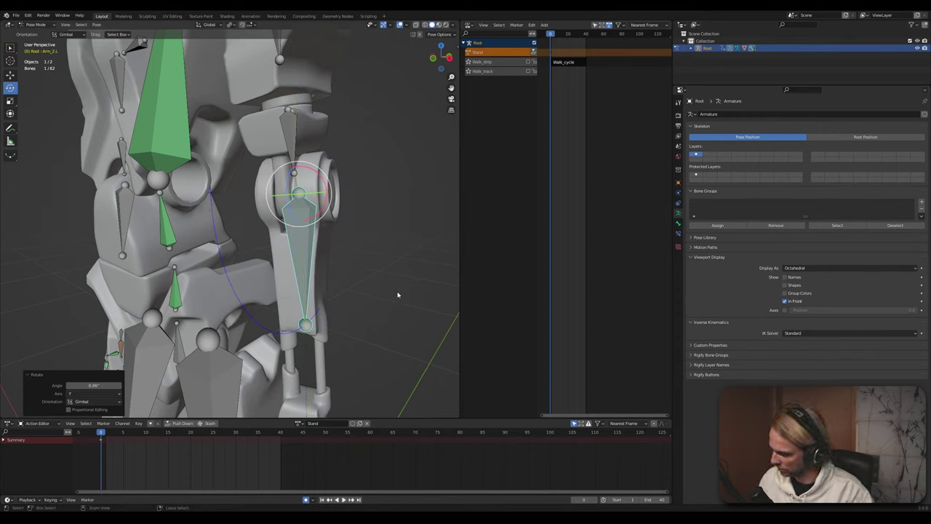
key(ctrl+z)
click(381, 294)
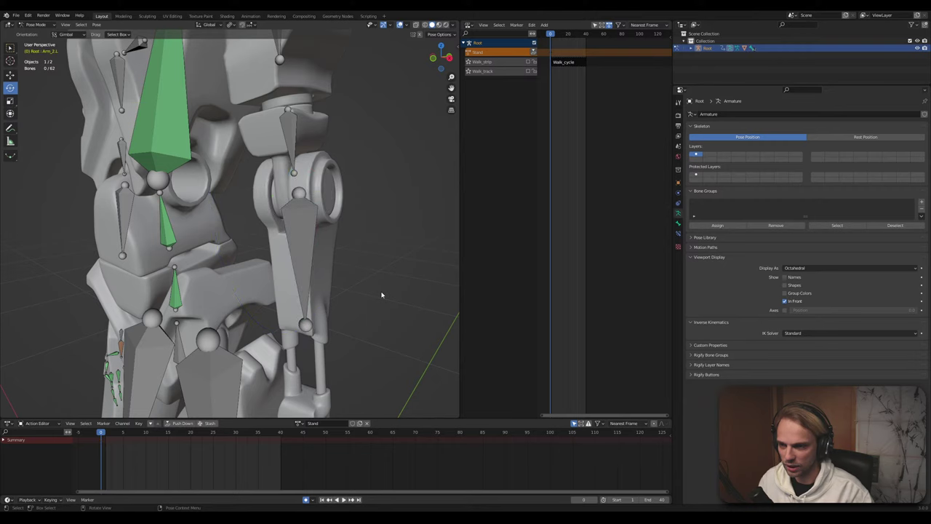
key(ctrl+z)
click(378, 294)
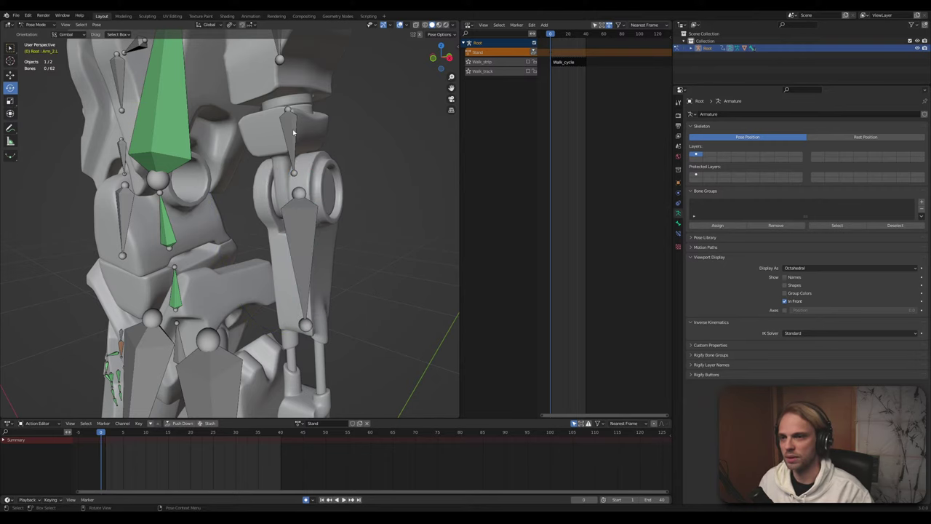
Try rotating the left upper-arm bone Arm_1.L, undo the rotation and deselect the bone
click(287, 136)
middle_drag(287, 136, 286, 195)
drag(286, 195, 364, 229)
key(ctrl+z)
click(357, 250)
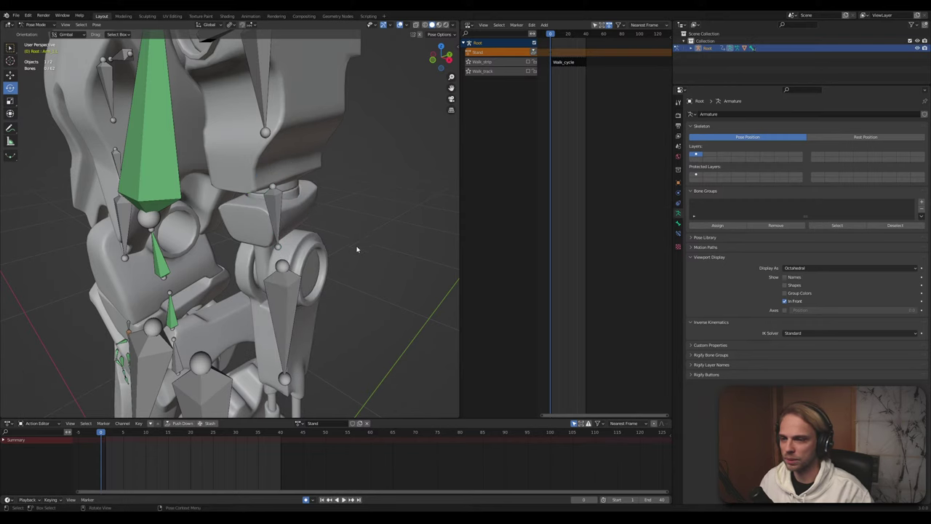
Examine the chest, shoulder and upper-arm bones, and look over the whole standing robot
scroll(357, 250, down, 4)
shift+middle_drag(280, 286, 318, 292)
scroll(272, 154, up, 2)
scroll(274, 155, up, 3)
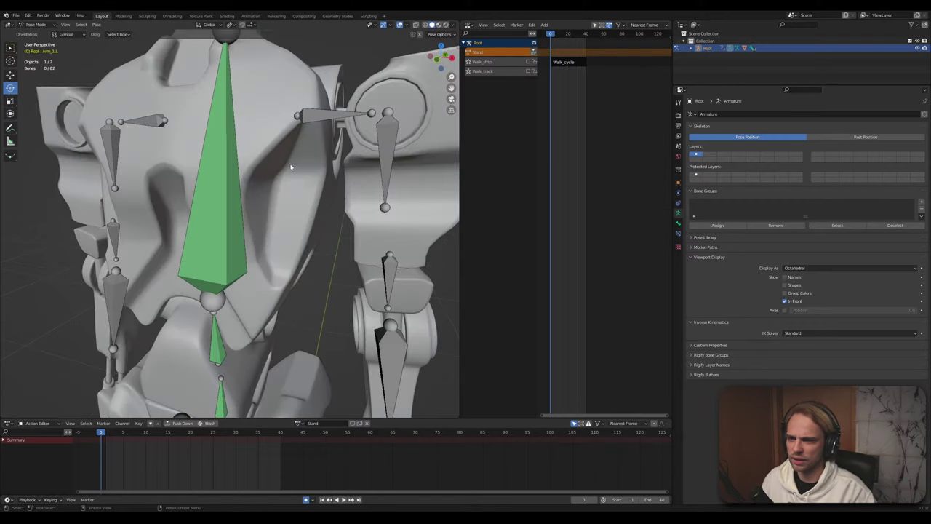
scroll(364, 119, down, 3)
shift+middle_drag(354, 124, 307, 168)
scroll(277, 151, up, 3)
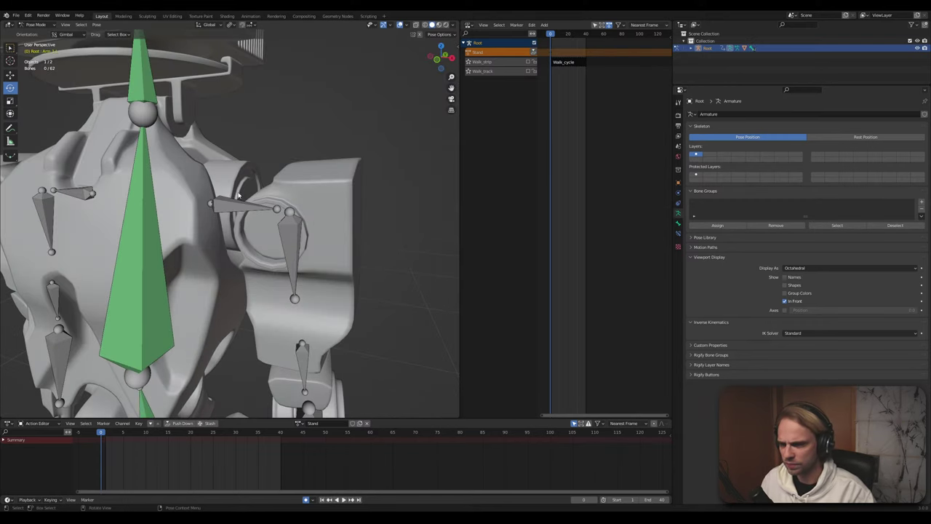
scroll(239, 195, down, 4)
shift+middle_drag(235, 327, 289, 322)
scroll(290, 291, down, 2)
middle_drag(289, 290, 261, 172)
scroll(259, 172, down, 2)
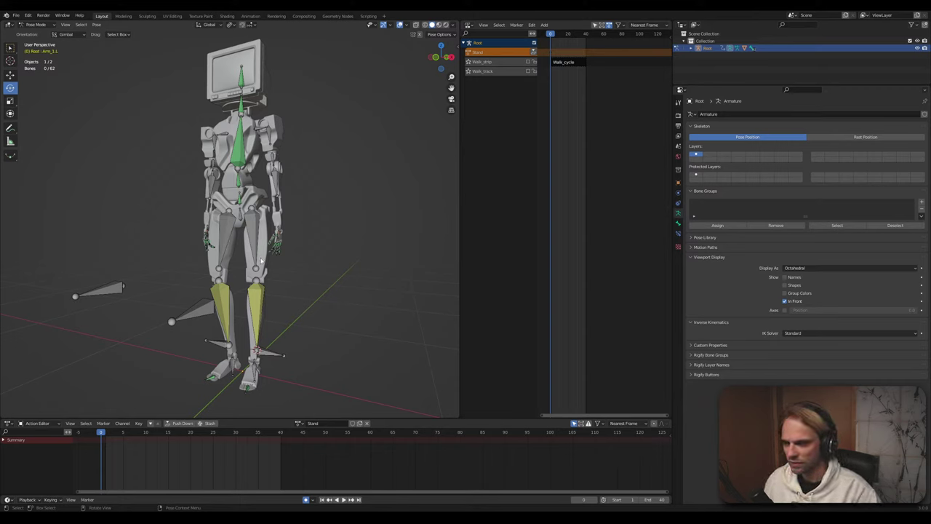
Curl one finger of the robot's right hand inward by rotating its base bone about the gimbal Z axis
middle_drag(322, 194, 234, 259)
scroll(233, 259, up, 6)
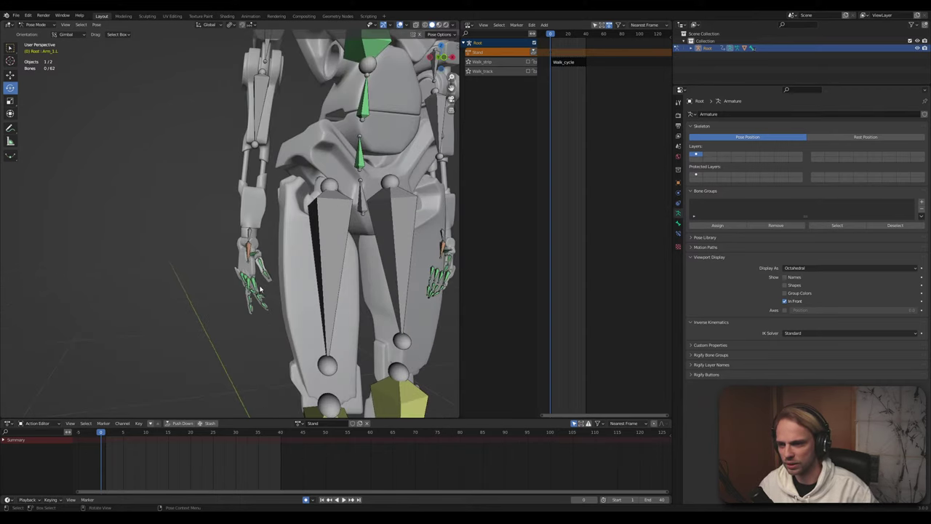
click(256, 289)
key(KP_Decimal)
middle_drag(257, 297, 261, 293)
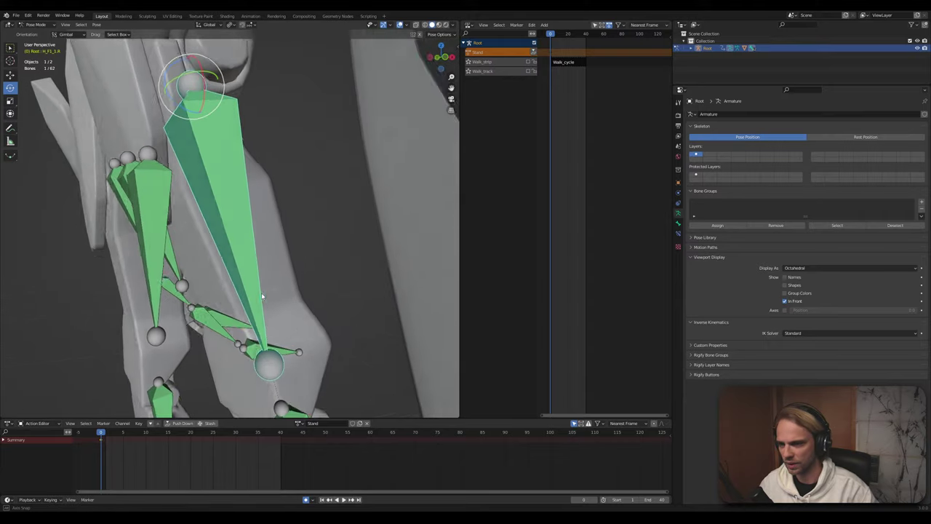
scroll(261, 292, down, 8)
middle_drag(233, 367, 274, 357)
click(246, 341)
middle_drag(245, 191, 214, 175)
click(238, 217)
drag(202, 185, 262, 231)
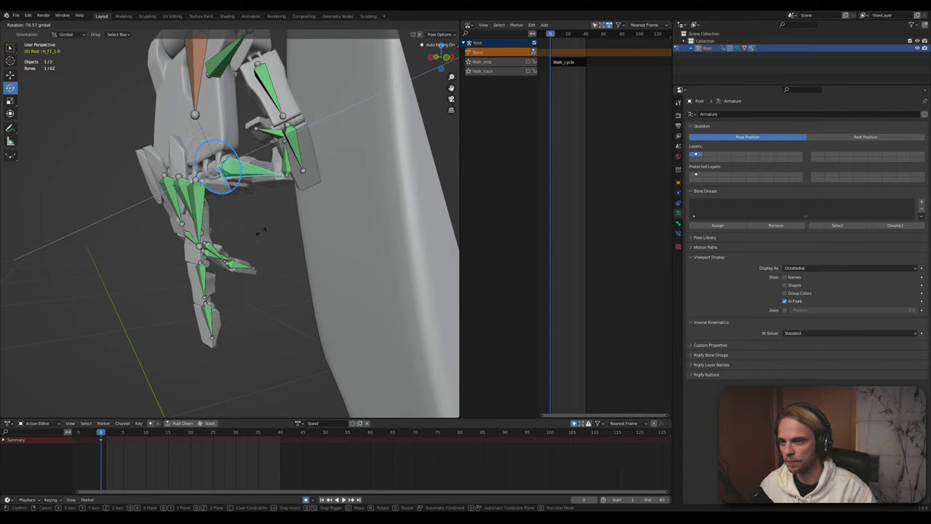
Rotate the base bones of the right hand's other fingers to curl them inward, keeping one finger extended to point
drag(218, 172, 272, 241)
middle_drag(272, 242, 276, 218)
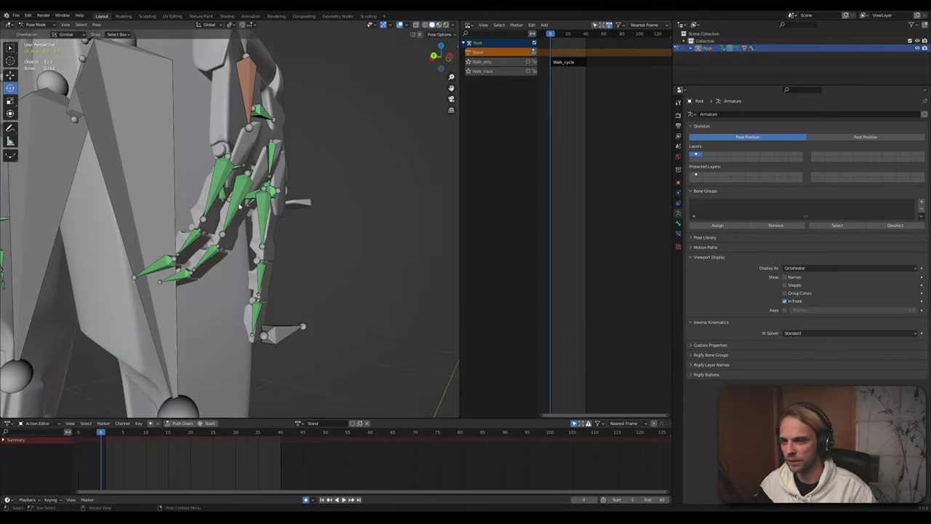
drag(253, 187, 263, 196)
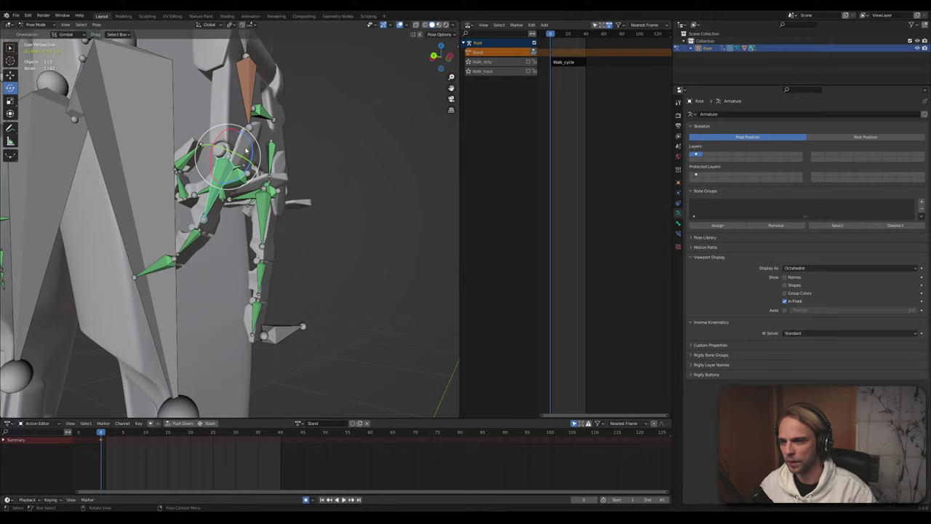
mouse_move(248, 149)
mouse_down()
mouse_move(255, 164)
mouse_move(242, 174)
mouse_move(259, 161)
mouse_move(255, 146)
mouse_up()
click(372, 159)
Bend the right arm forward at the elbow by rotating the Arm_2.R bone
middle_drag(372, 159, 217, 195)
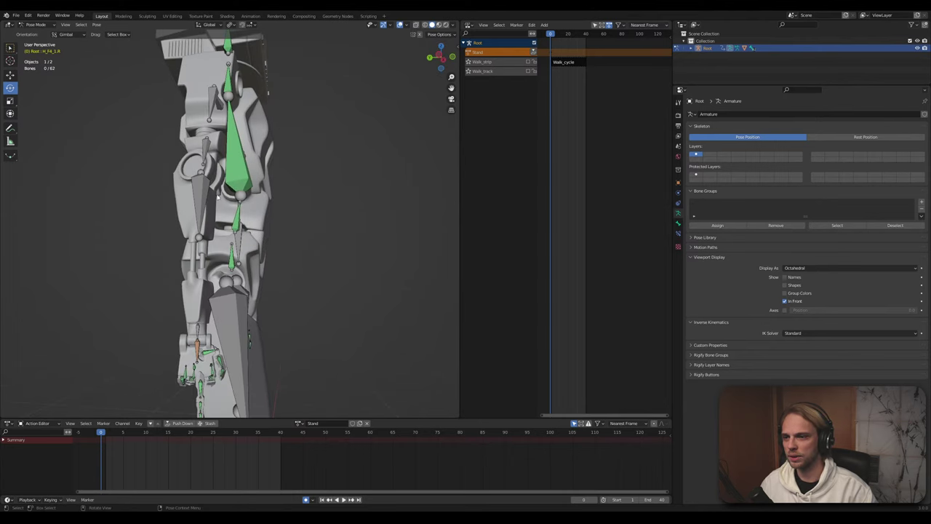
click(199, 195)
key(r)
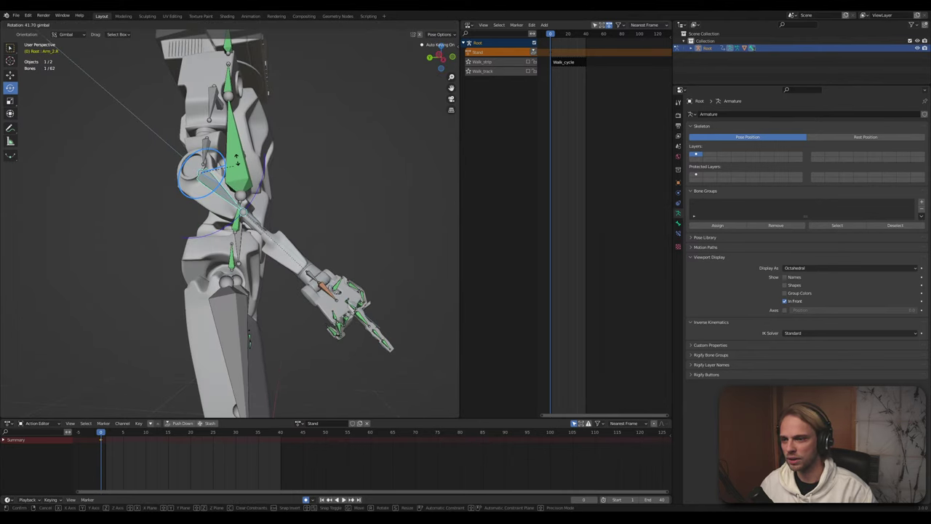
click(333, 117)
click(333, 117)
Raise the whole right arm by rotating its shoulder bone until the hand points upward
middle_drag(333, 119, 223, 196)
scroll(320, 184, down, 2)
click(210, 166)
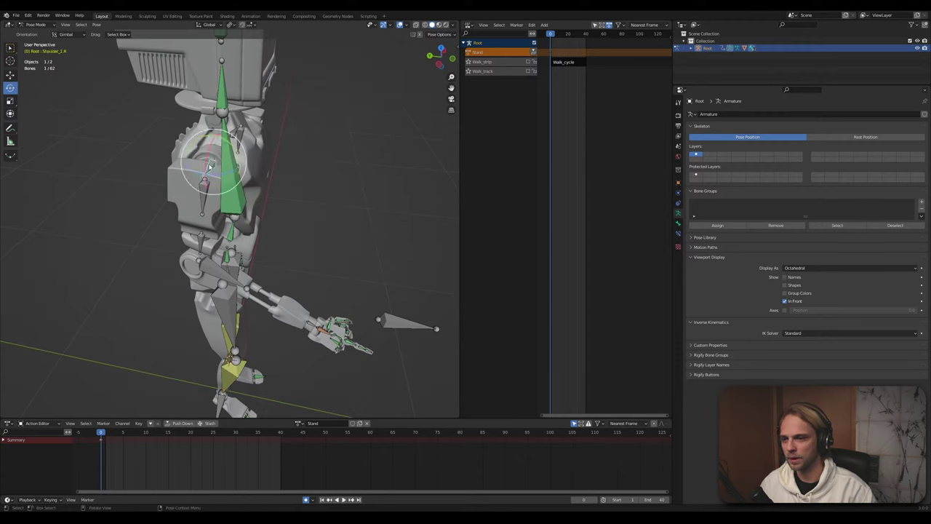
drag(230, 145, 348, 243)
click(349, 242)
Twist the right wrist bone about its gimbal Y axis to turn the raised pointing hand
middle_drag(348, 242, 285, 181)
click(301, 160)
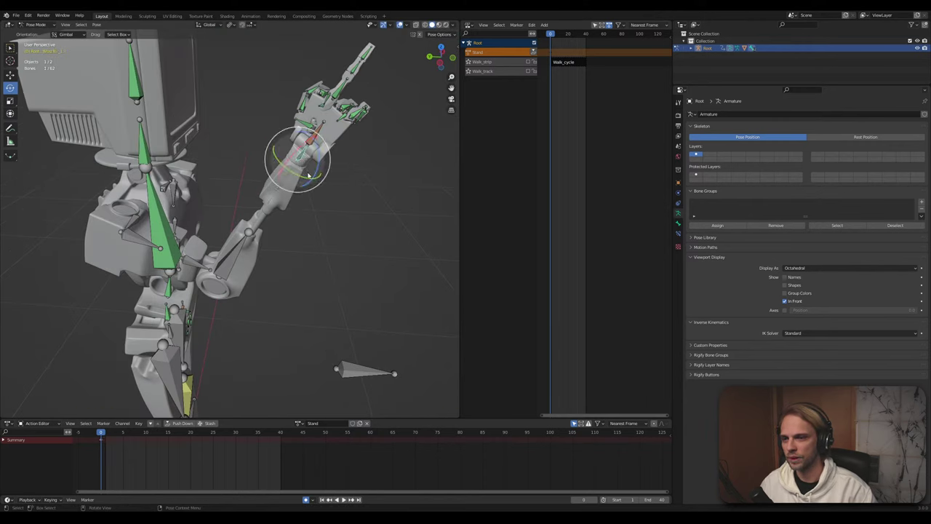
key(r)
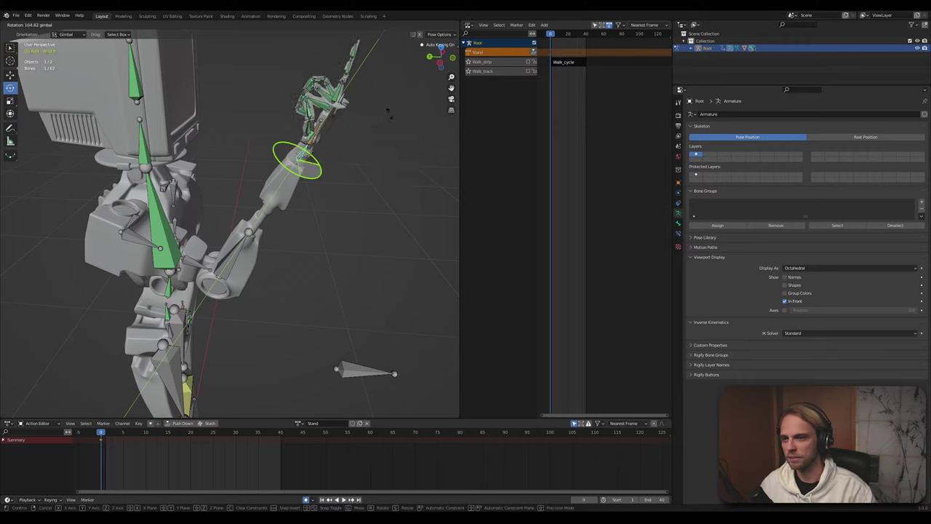
click(364, 179)
click(368, 179)
Adjust the right hand bone H.R with a trackball rotation, plus a turn of about -22° around its Z axis
scroll(318, 142, up, 1)
middle_drag(318, 141, 285, 235)
click(275, 247)
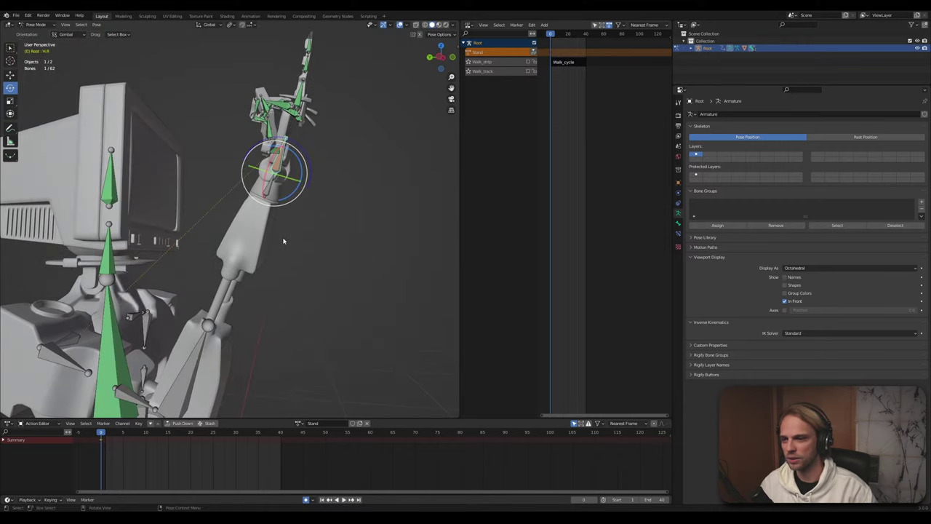
key(r)
key(r)
key(Return)
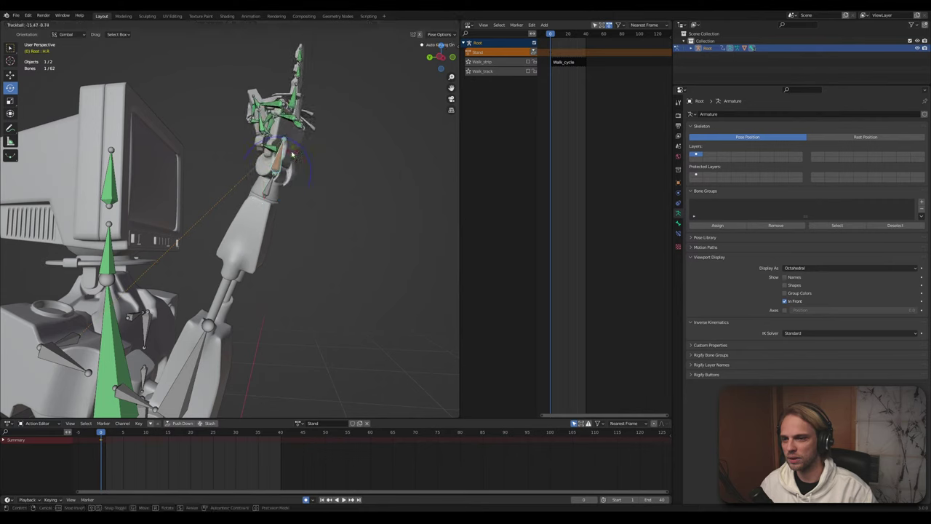
key(r)
key(z)
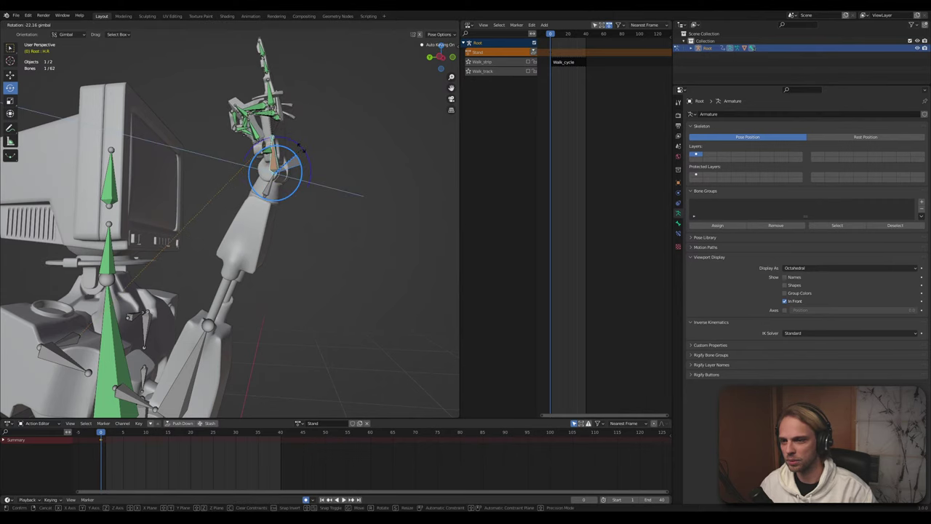
click(300, 158)
click(361, 166)
Turn off the armature's In Front option and set its bone display to Wire
middle_drag(363, 166, 275, 227)
scroll(275, 208, down, 4)
middle_drag(334, 250, 340, 252)
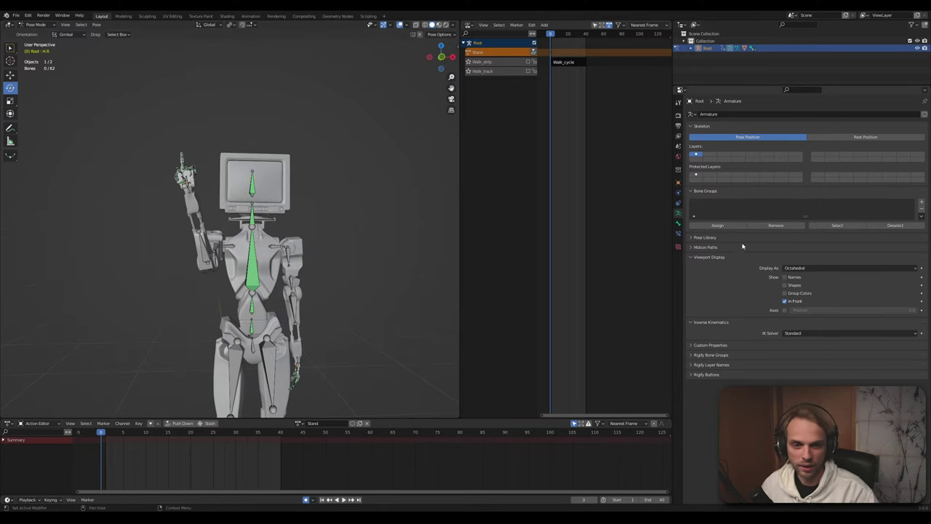
click(784, 300)
middle_drag(289, 177, 299, 181)
click(795, 268)
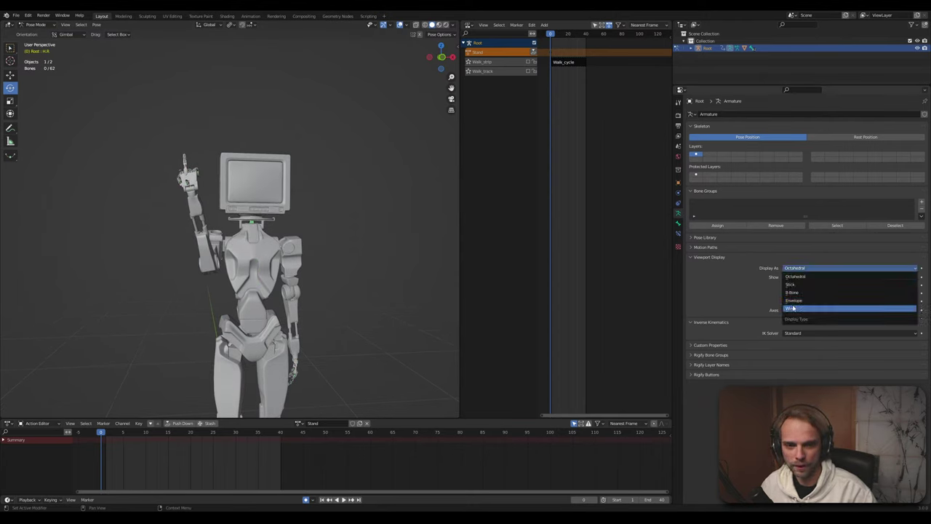
click(796, 309)
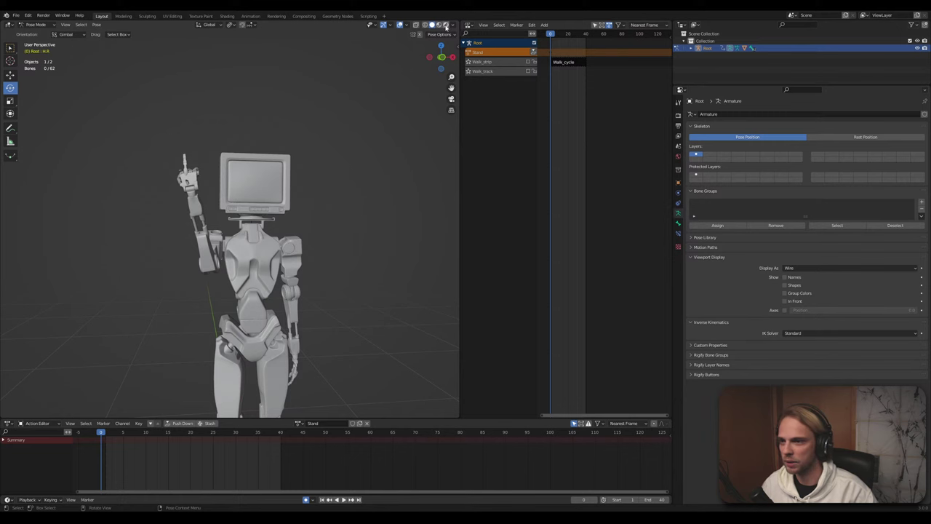
Switch the viewport to Rendered shading and inspect the posed robot from the front, side and back
click(446, 25)
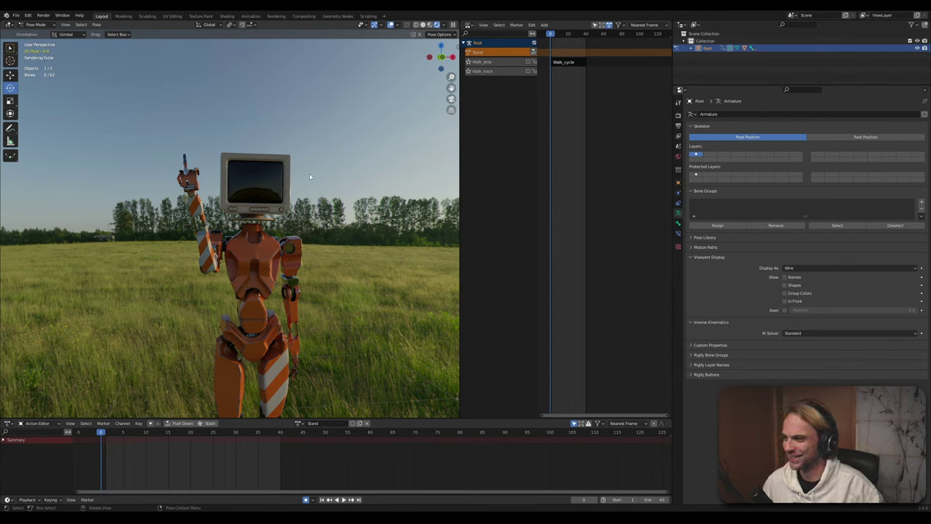
middle_drag(334, 201, 306, 116)
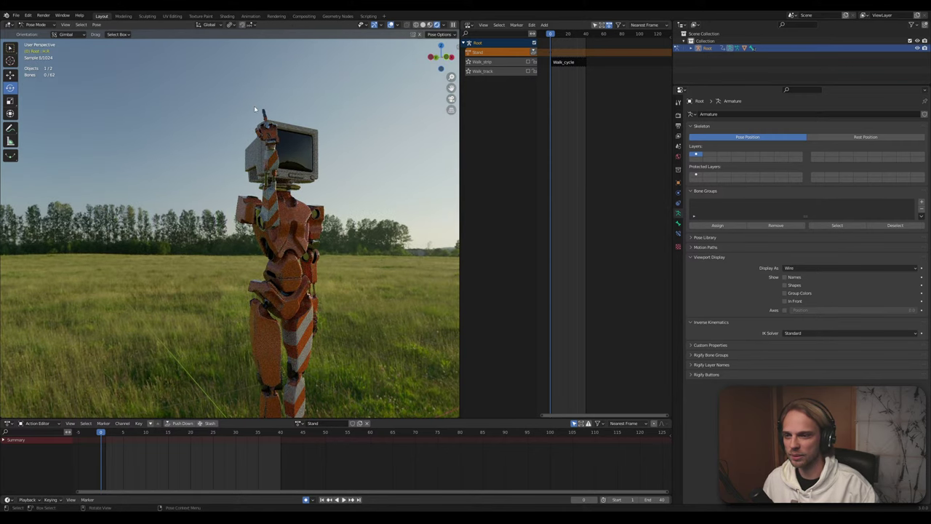
scroll(254, 103, up, 2)
shift+middle_drag(254, 103, 254, 237)
scroll(291, 216, up, 3)
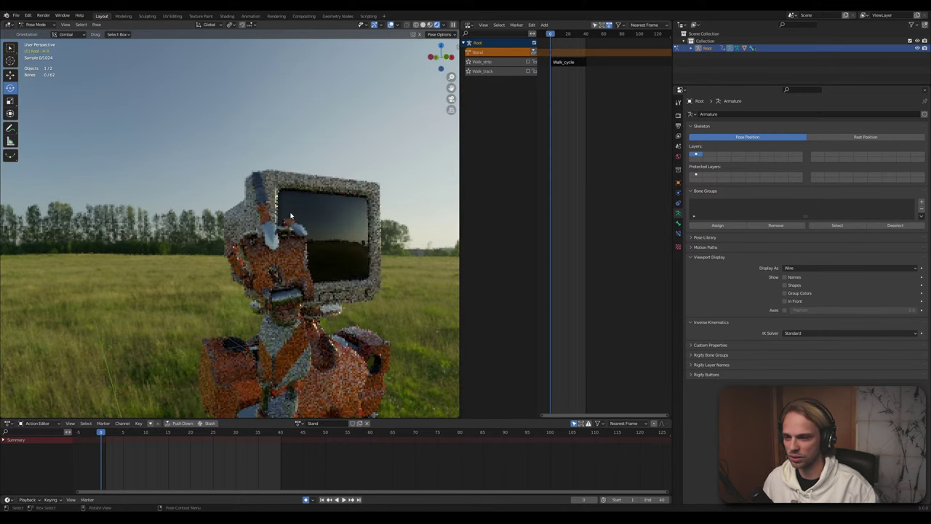
middle_drag(351, 282, 344, 262)
scroll(287, 306, down, 3)
shift+middle_drag(286, 305, 297, 199)
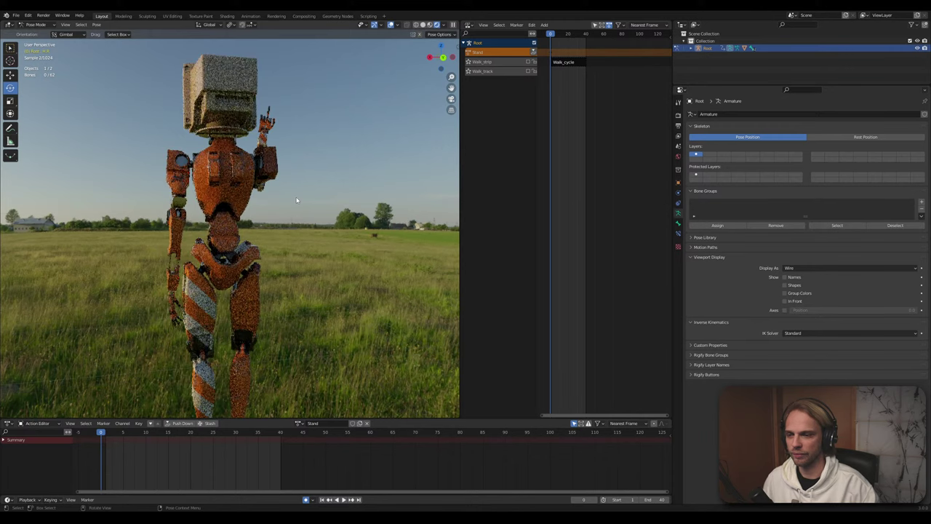
scroll(272, 276, up, 1)
shift+middle_drag(240, 229, 267, 207)
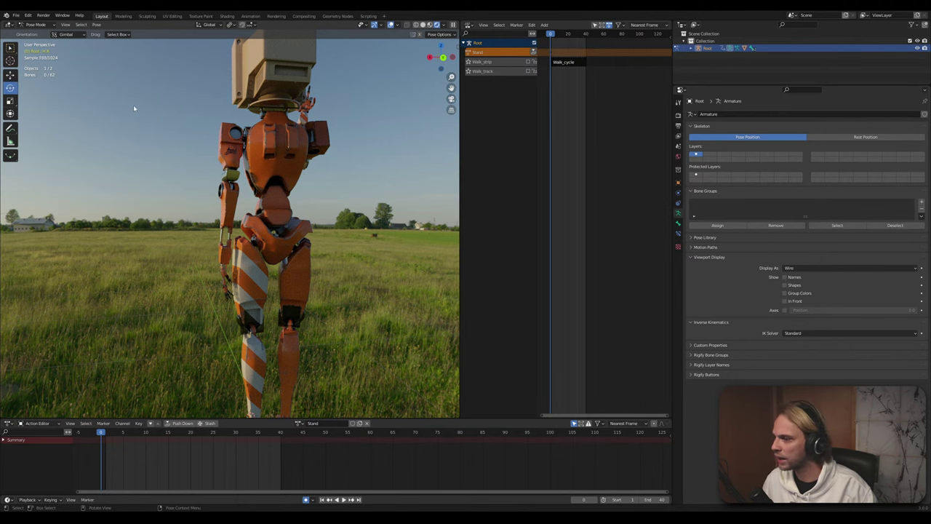
Examine the decal on the robot's upper arm up close in rendered view
scroll(237, 108, up, 3)
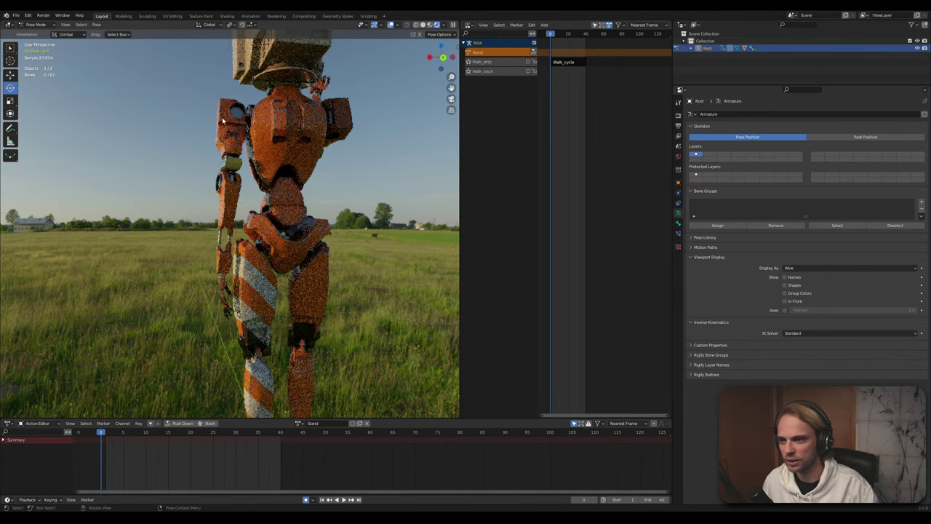
shift+middle_drag(246, 109, 269, 217)
scroll(269, 218, up, 3)
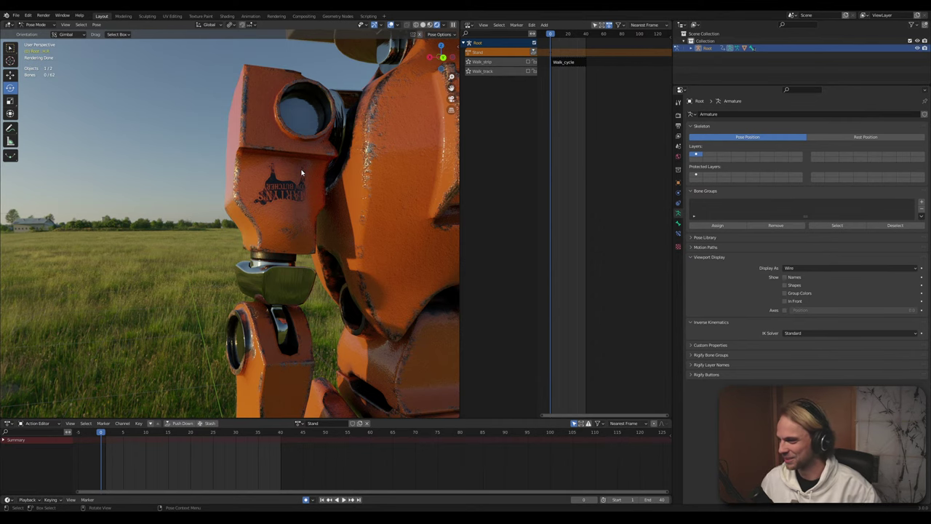
scroll(294, 189, up, 8)
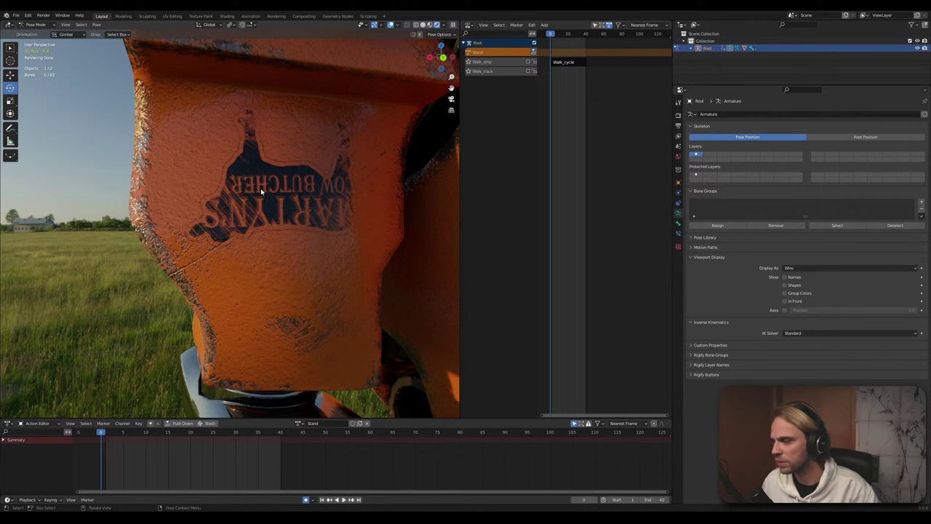
scroll(262, 191, down, 7)
scroll(261, 190, down, 3)
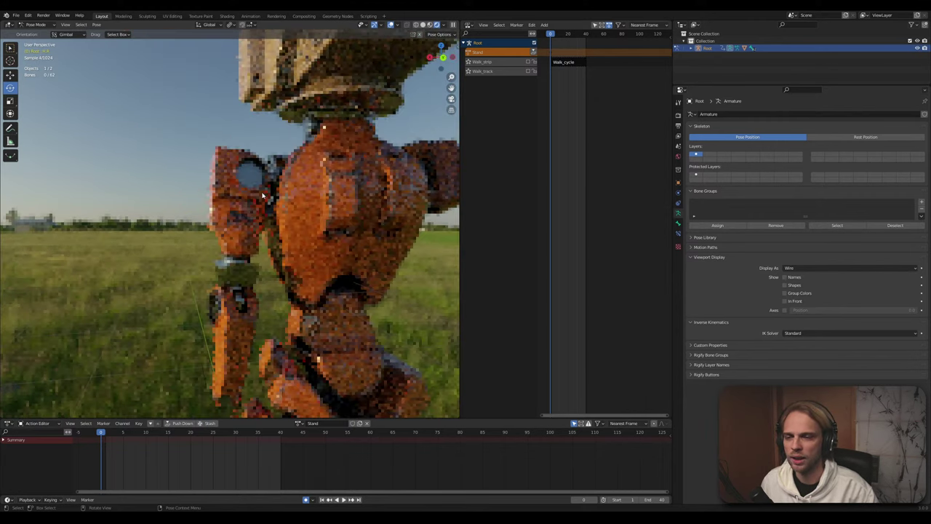
middle_drag(380, 263, 345, 260)
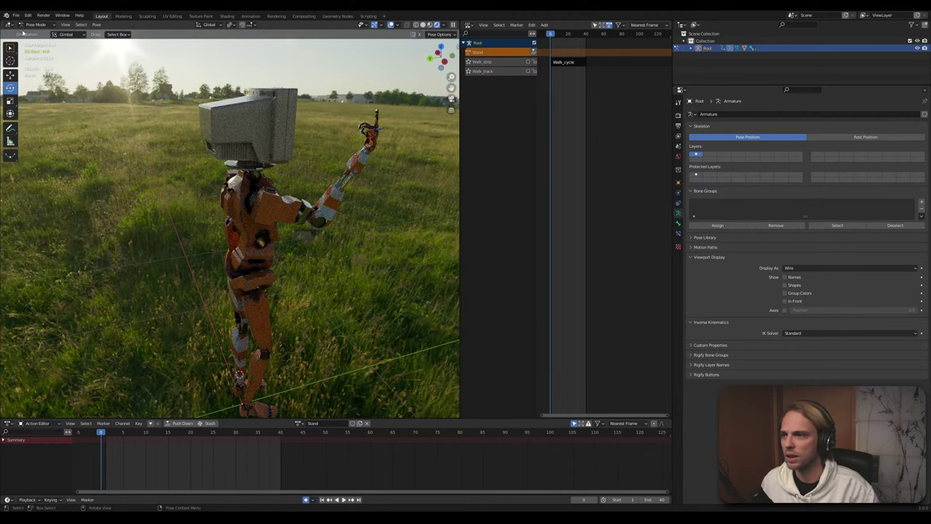
Put the armature in Object Mode, return the viewport to Solid shading and deselect the rig
click(37, 25)
click(37, 33)
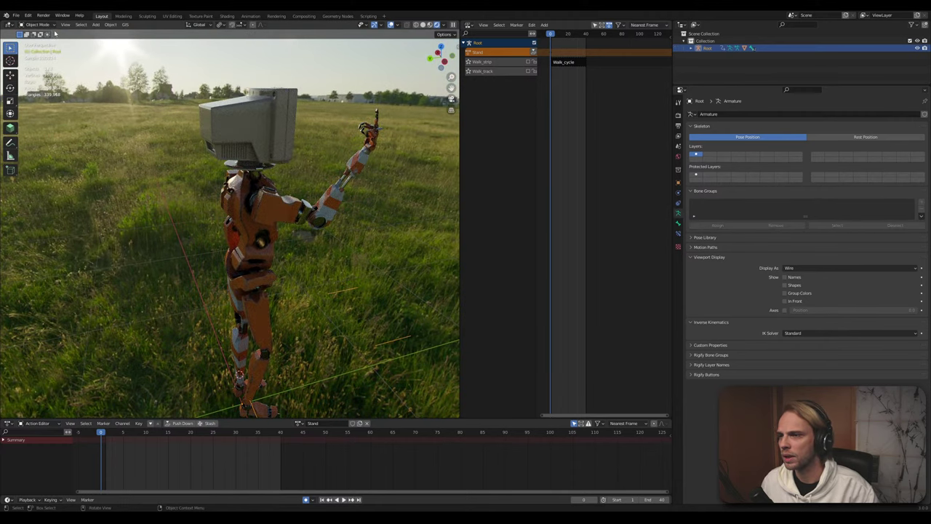
click(35, 25)
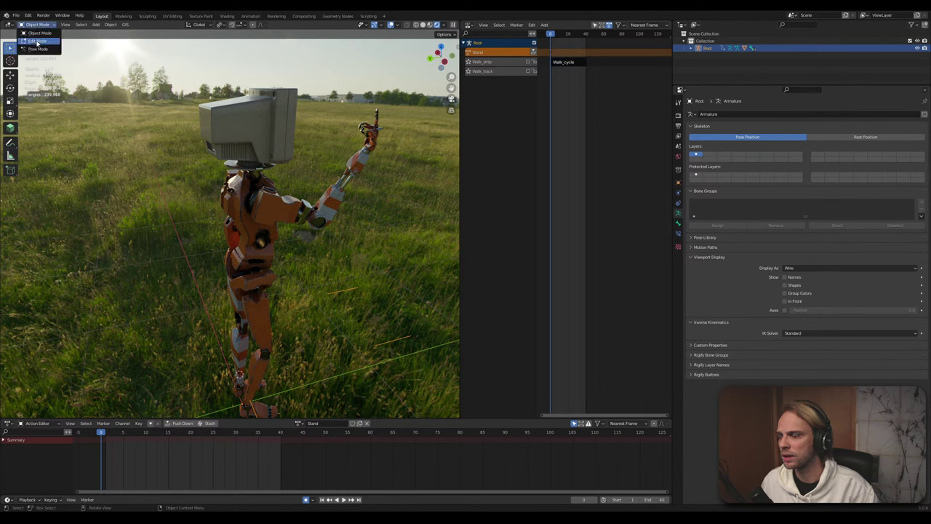
click(35, 42)
click(35, 26)
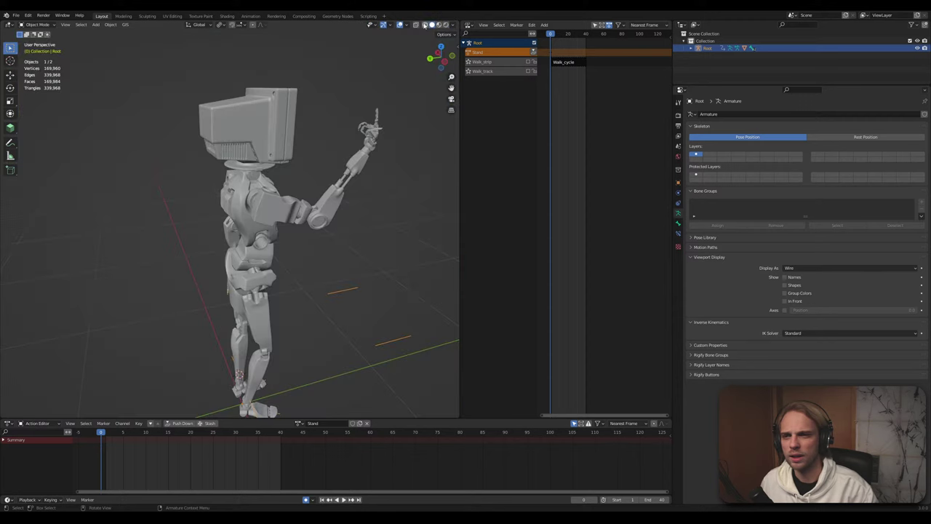
middle_drag(276, 227, 339, 230)
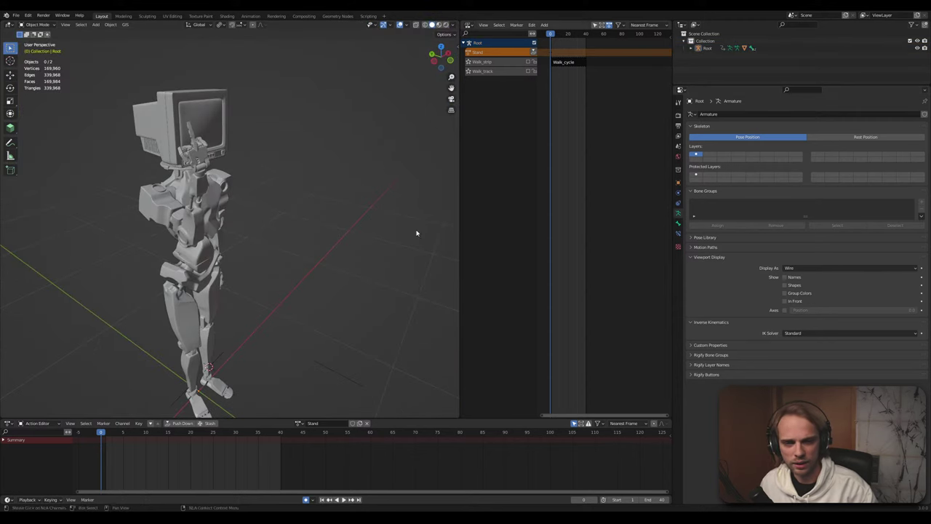
middle_drag(415, 233, 195, 260)
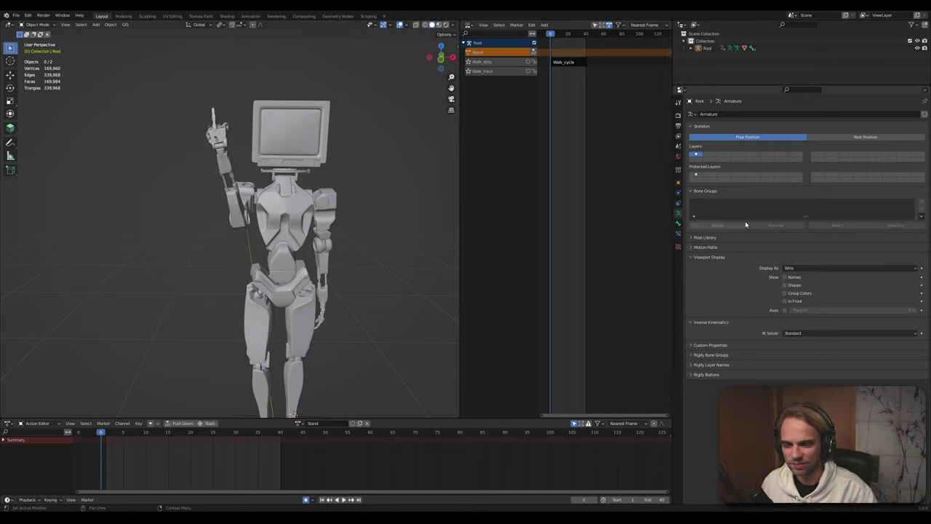
Set the armature's bone display to Octahedral and turn on In Front
click(808, 268)
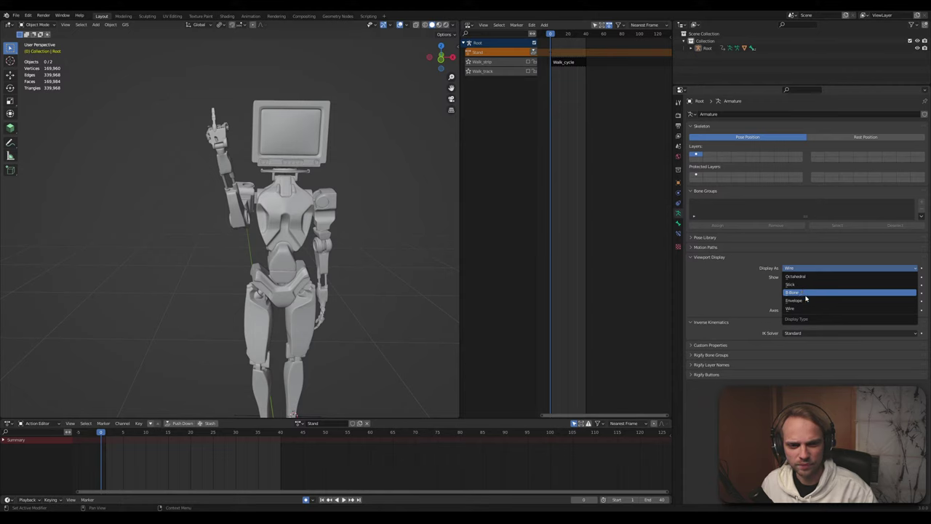
click(813, 277)
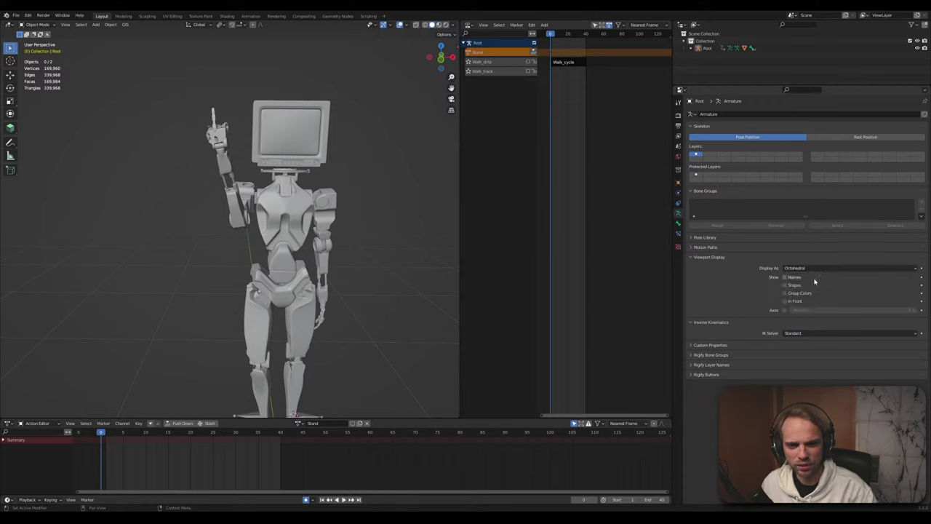
click(785, 301)
middle_drag(469, 225, 403, 225)
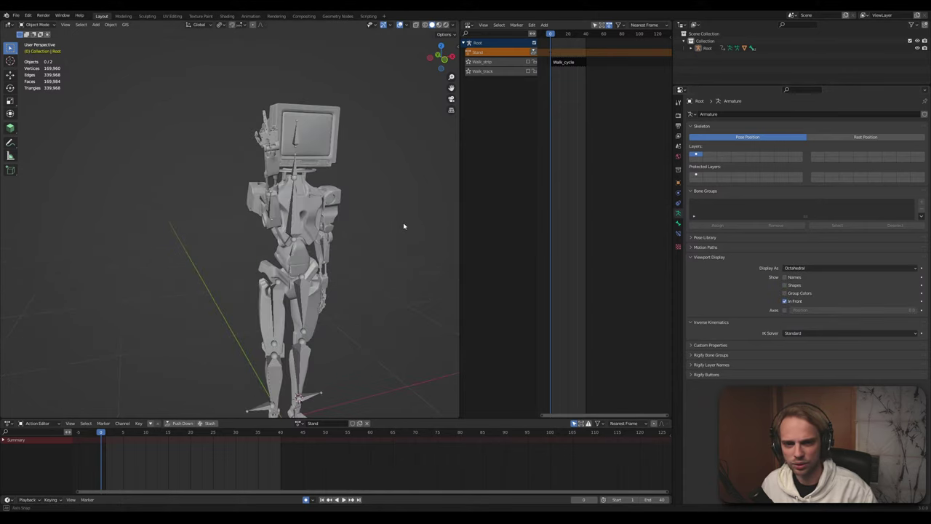
middle_drag(383, 279, 308, 235)
scroll(350, 214, down, 1)
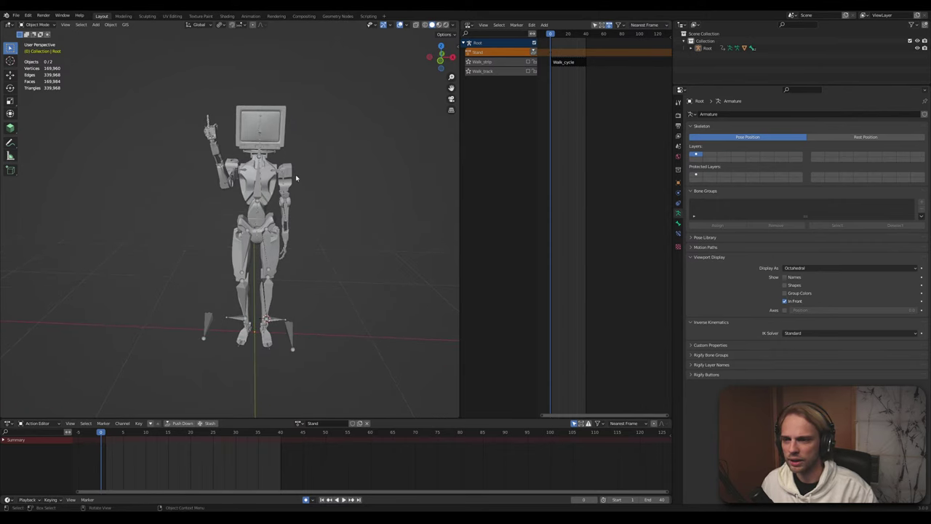
Examine the robot's bones from the front and from above, close up around the chest and shoulders
middle_drag(182, 168, 197, 211)
scroll(282, 170, up, 3)
scroll(282, 168, down, 4)
scroll(206, 190, up, 3)
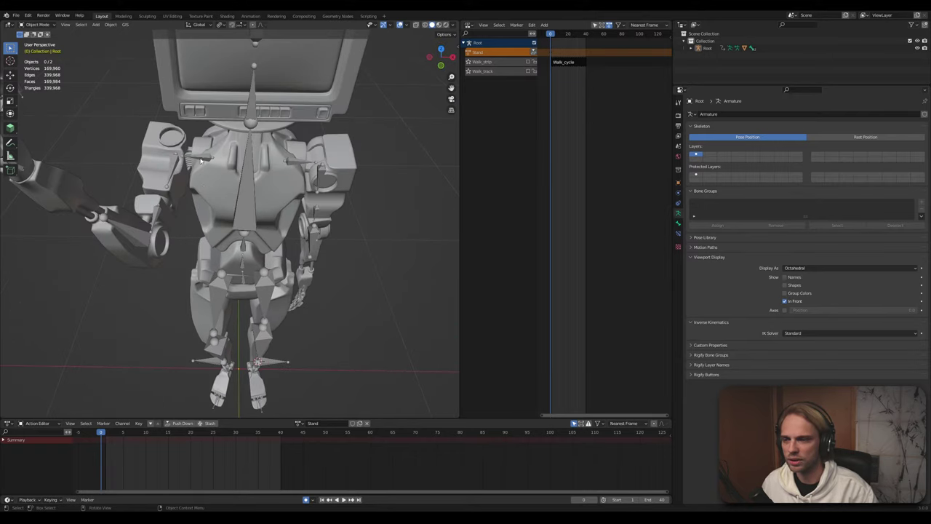
click(201, 161)
middle_drag(200, 161, 225, 164)
click(93, 304)
scroll(283, 295, down, 2)
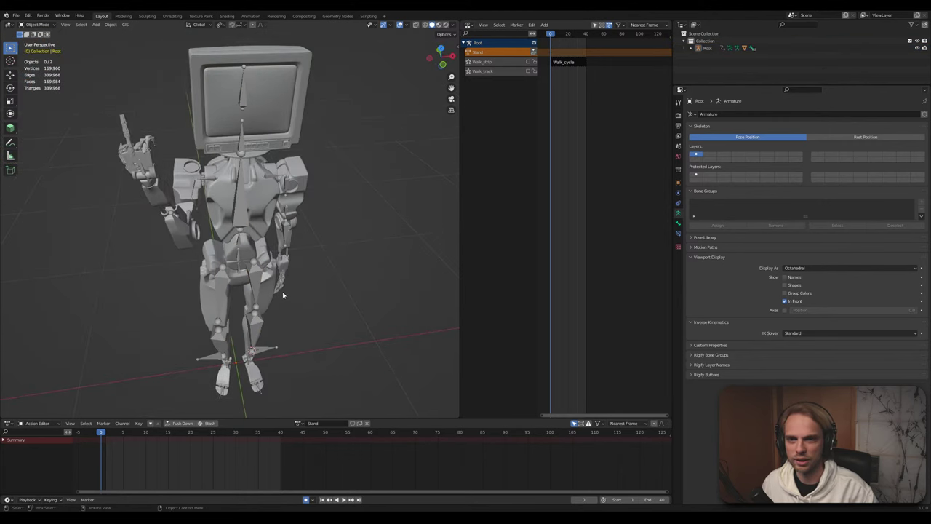
middle_drag(309, 314, 308, 298)
middle_drag(139, 245, 157, 234)
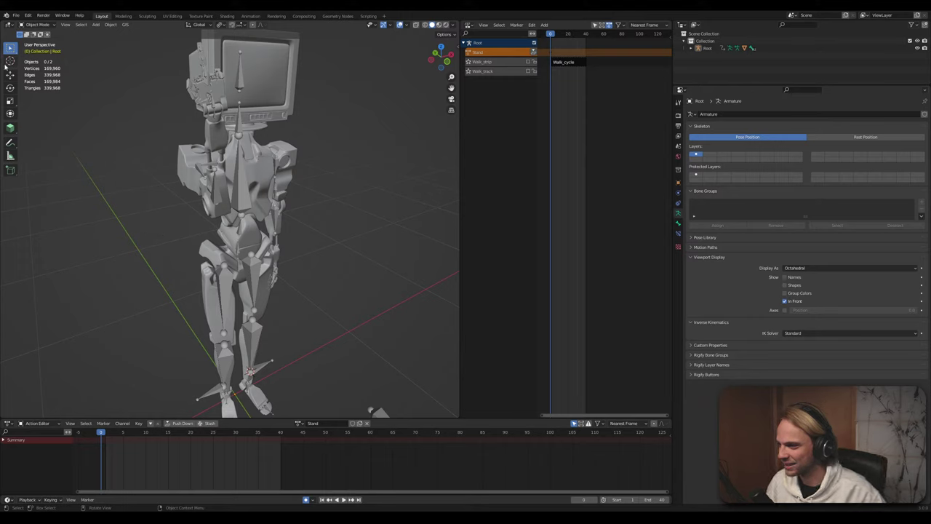
Revert the file to its last saved version
click(15, 16)
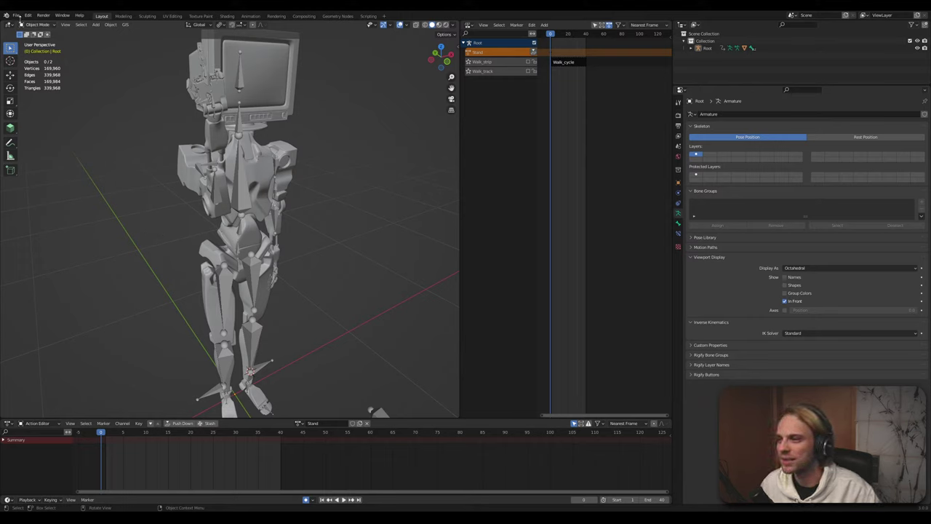
click(19, 16)
click(51, 43)
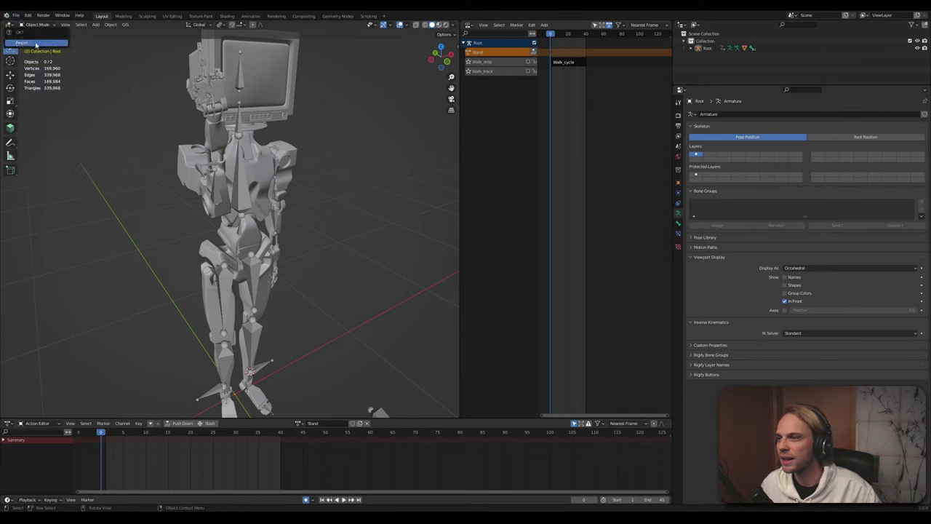
click(35, 44)
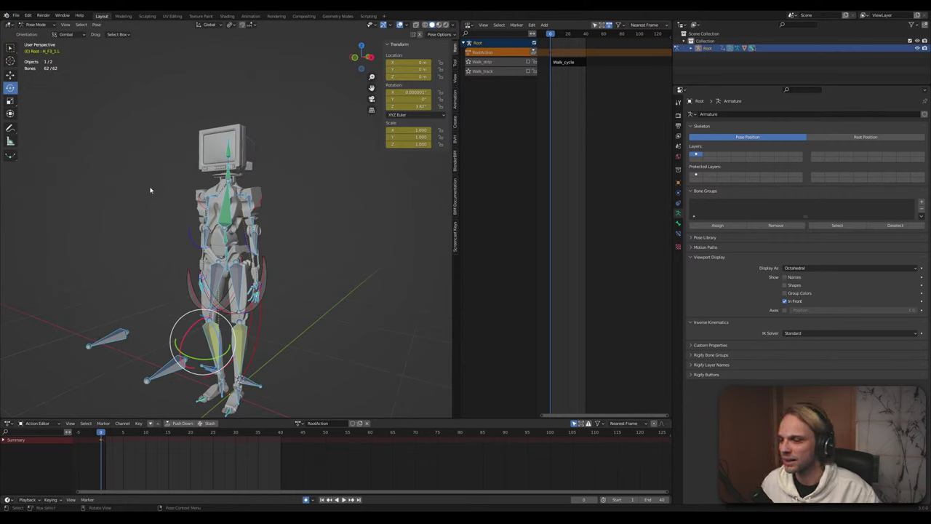
Assign the Stand action to the armature, insert a Location & Rotation keyframe for all bones at frame 0 and deselect them
middle_drag(317, 303, 324, 421)
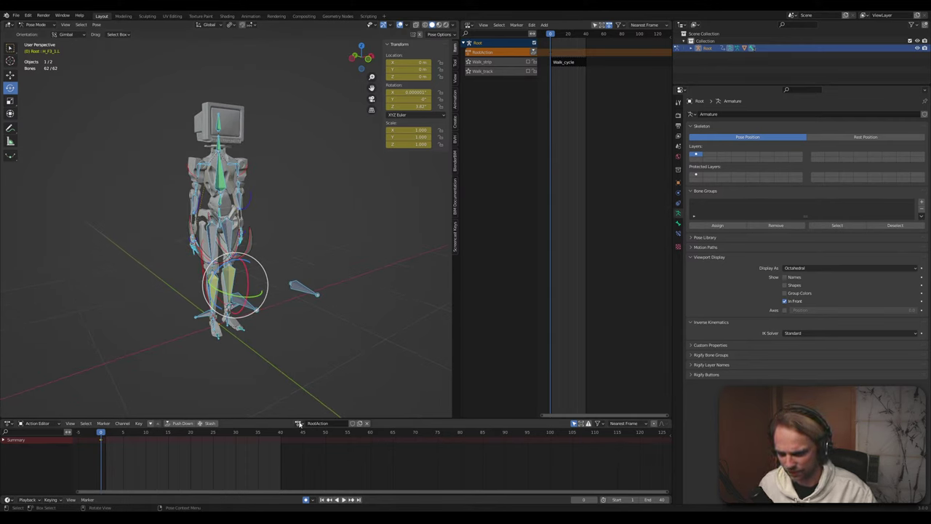
click(298, 424)
click(309, 358)
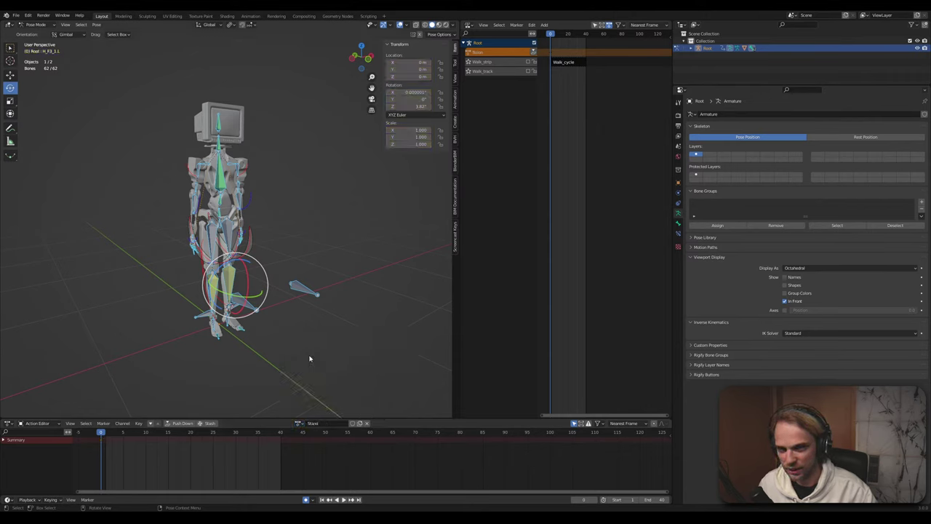
middle_drag(291, 367, 339, 436)
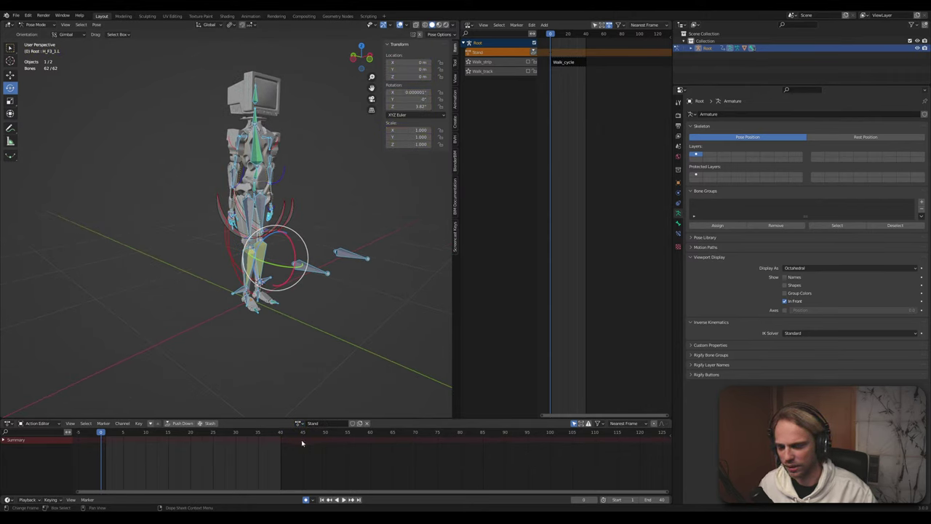
middle_drag(152, 373, 167, 362)
key(i)
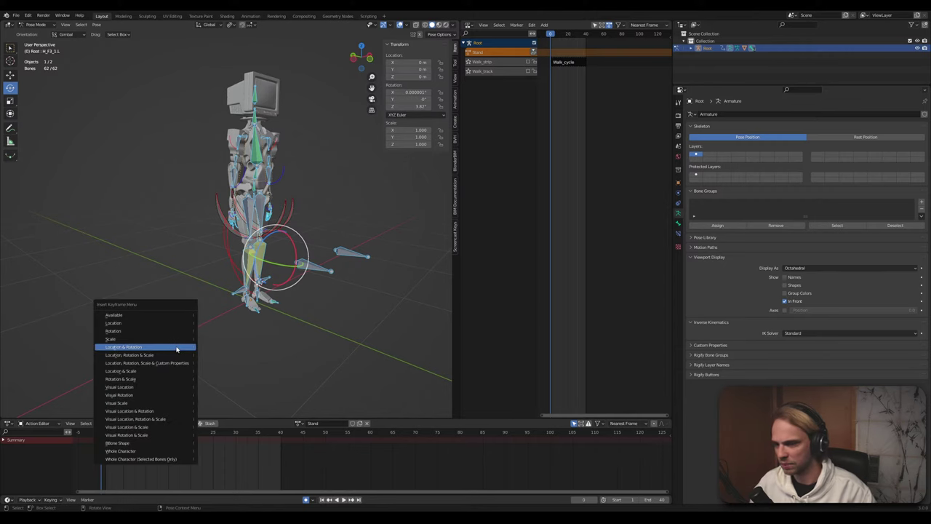
click(135, 348)
click(317, 395)
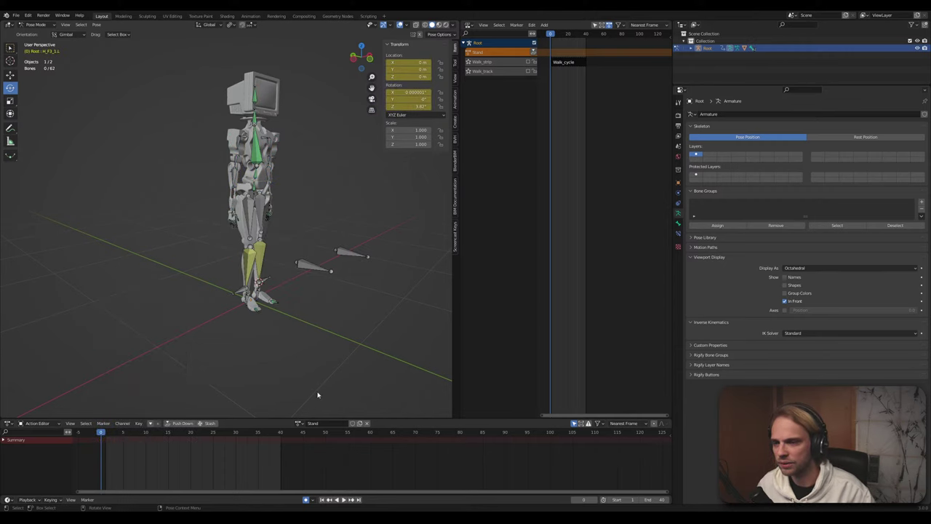
Solo the Walk_strip track in the nonlinear animation editor and play the walk animation
middle_drag(239, 238, 211, 204)
scroll(210, 204, up, 3)
scroll(277, 240, down, 2)
shift+middle_drag(283, 238, 257, 265)
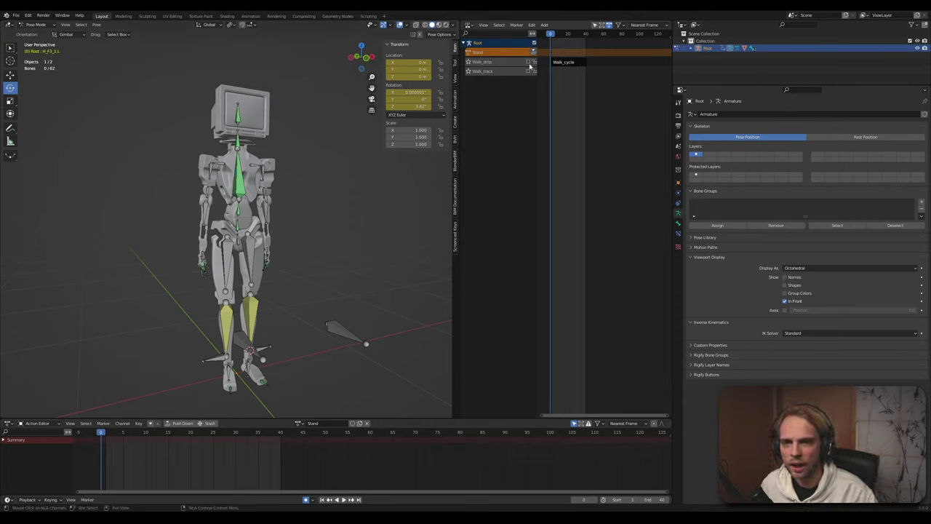
click(468, 62)
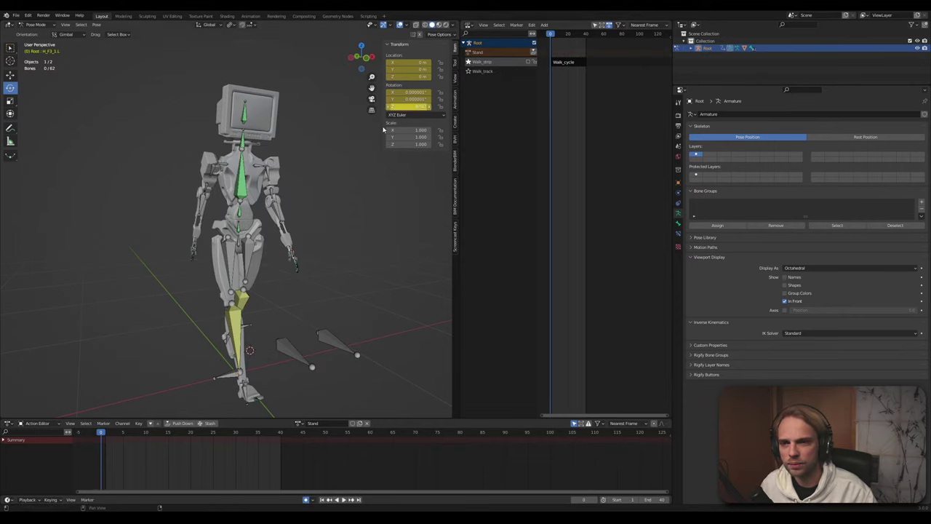
key(space)
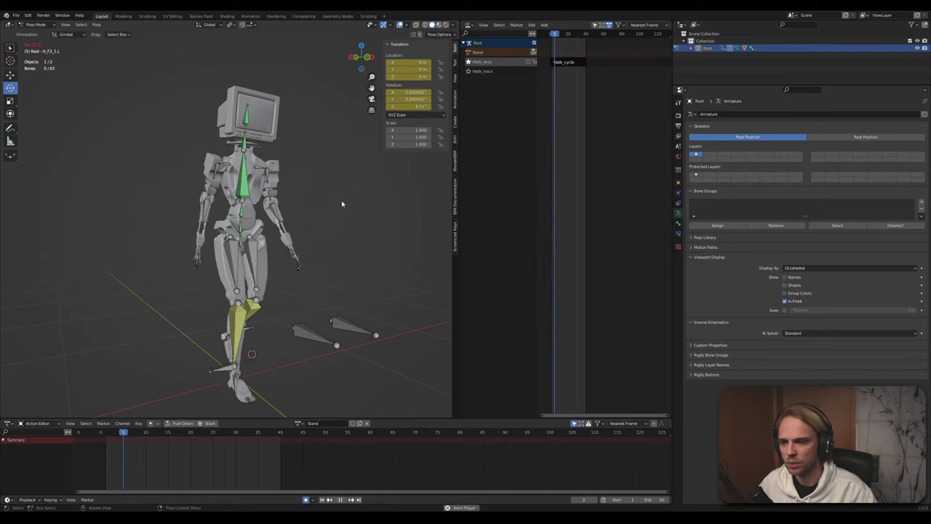
shift+middle_drag(294, 246, 333, 234)
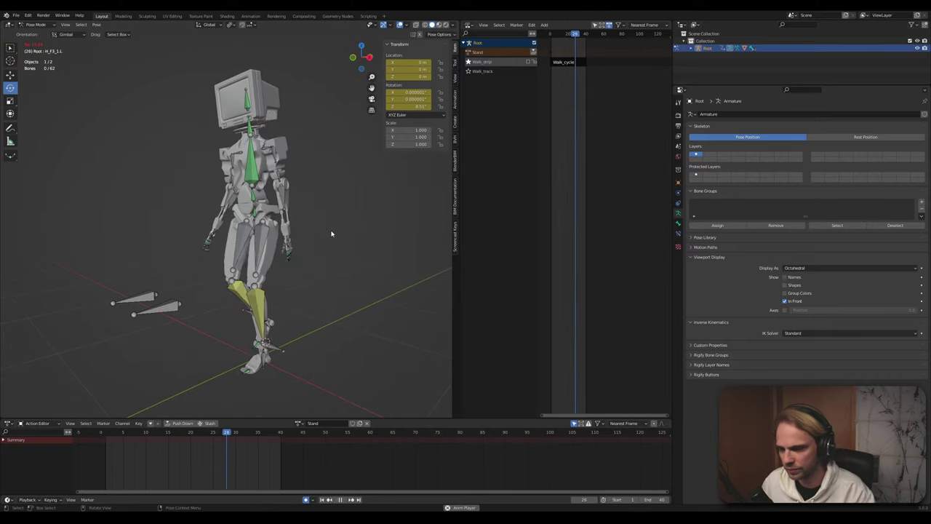
Select all bones and assign the Walk action to the armature during playback, then deselect the bones
key(a)
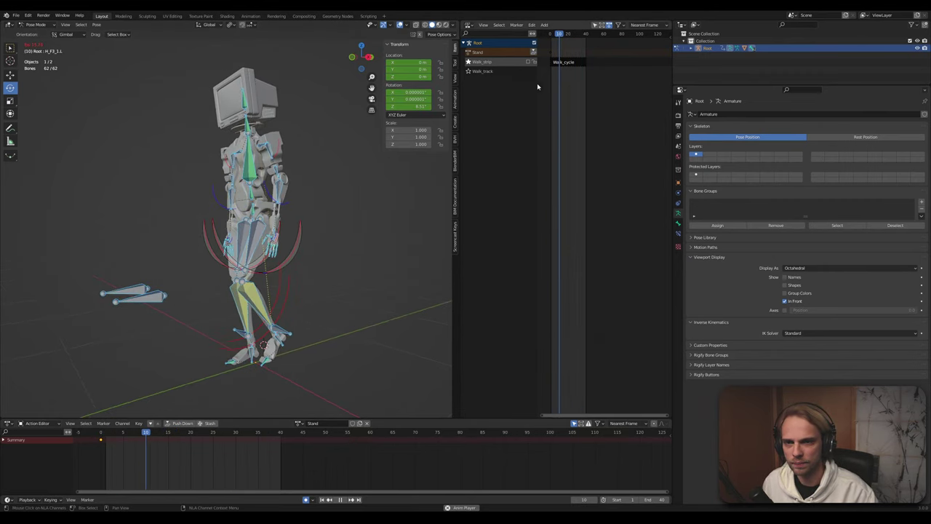
click(300, 423)
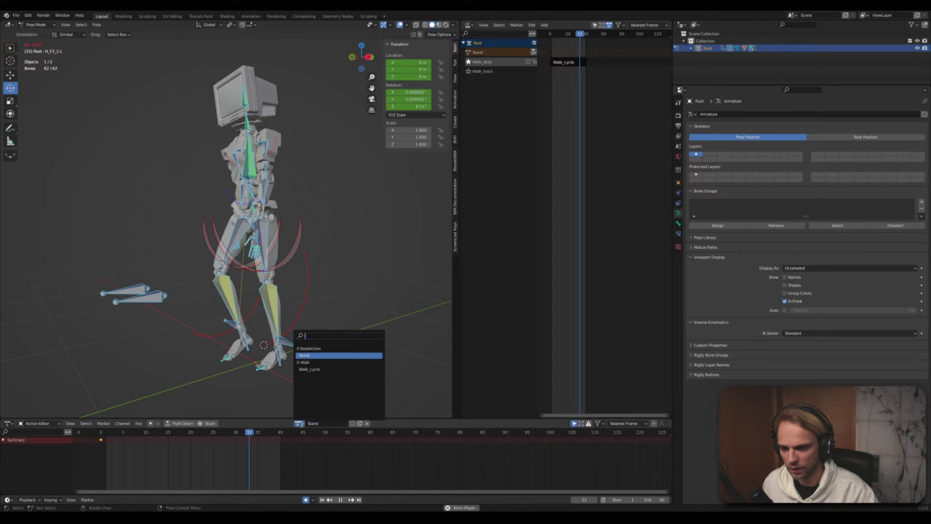
click(305, 362)
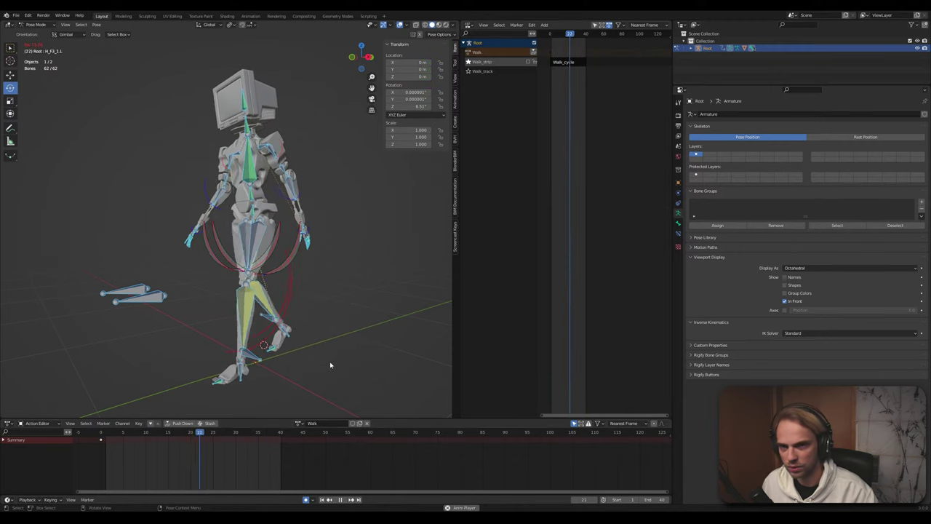
click(330, 364)
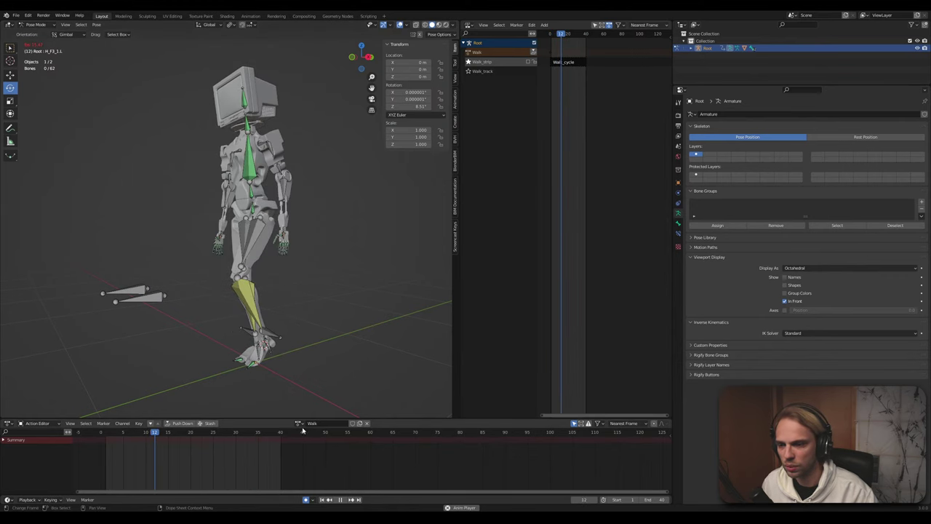
Assign the Walk_cycle action to the armature and select all bones to show its keyframes
click(298, 423)
click(310, 372)
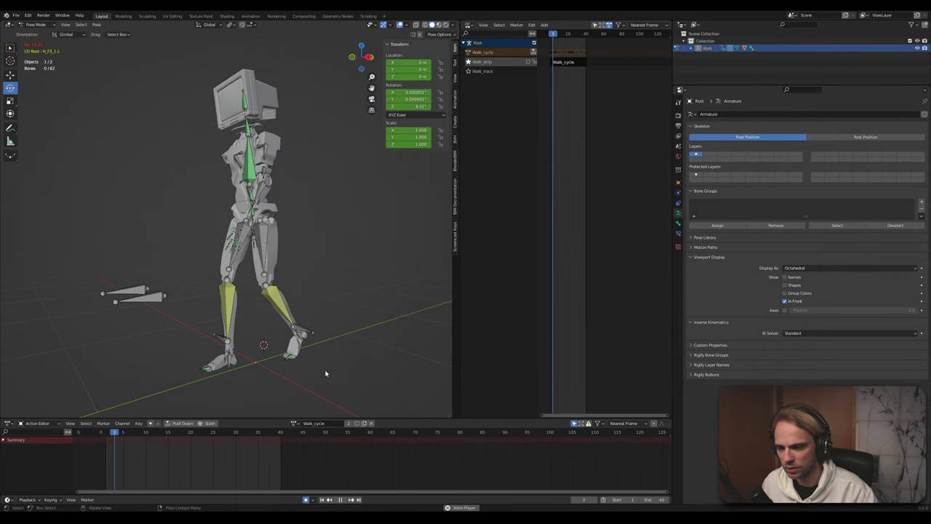
key(a)
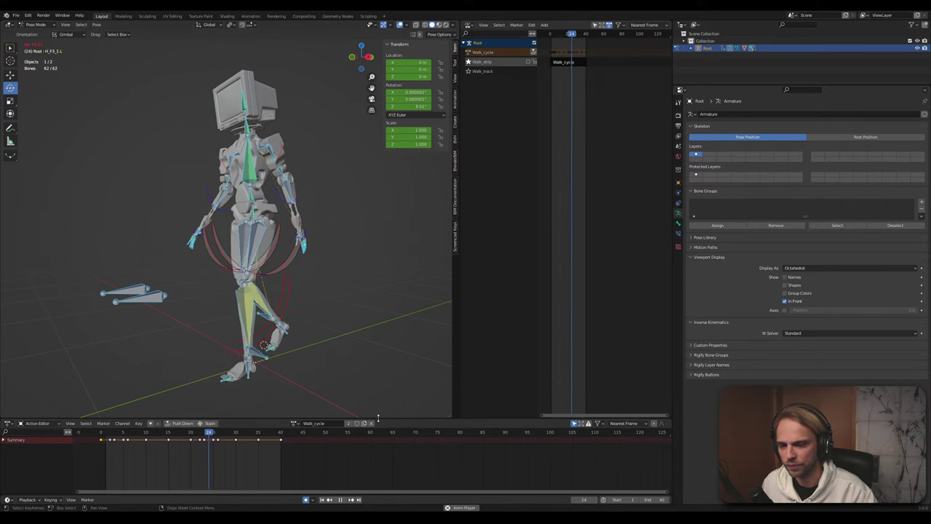
Enlarge the animation area below the action editor and switch the timeline there to a Graph Editor
drag(378, 420, 388, 371)
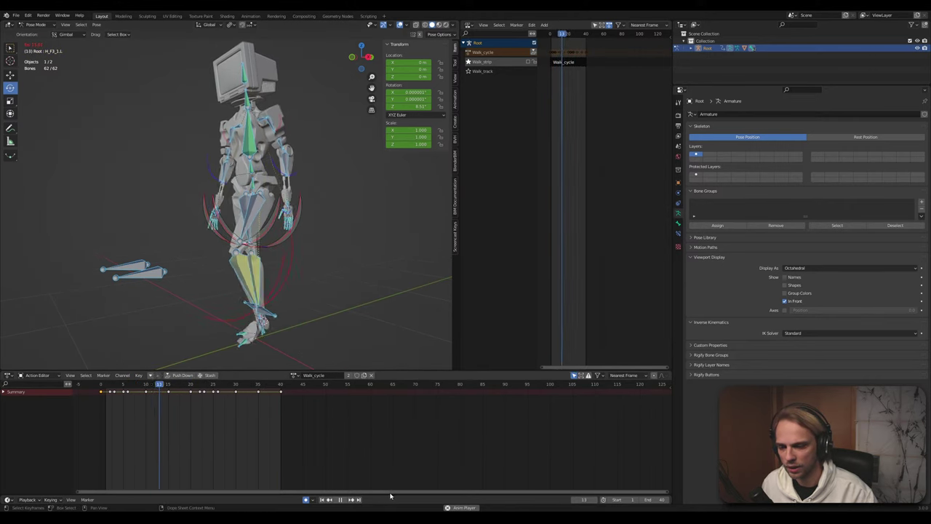
drag(389, 495, 401, 417)
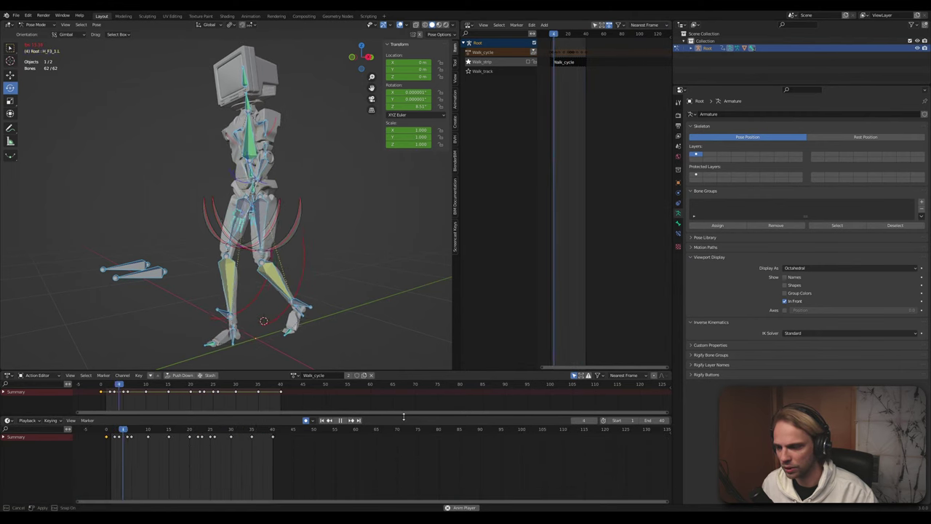
click(30, 422)
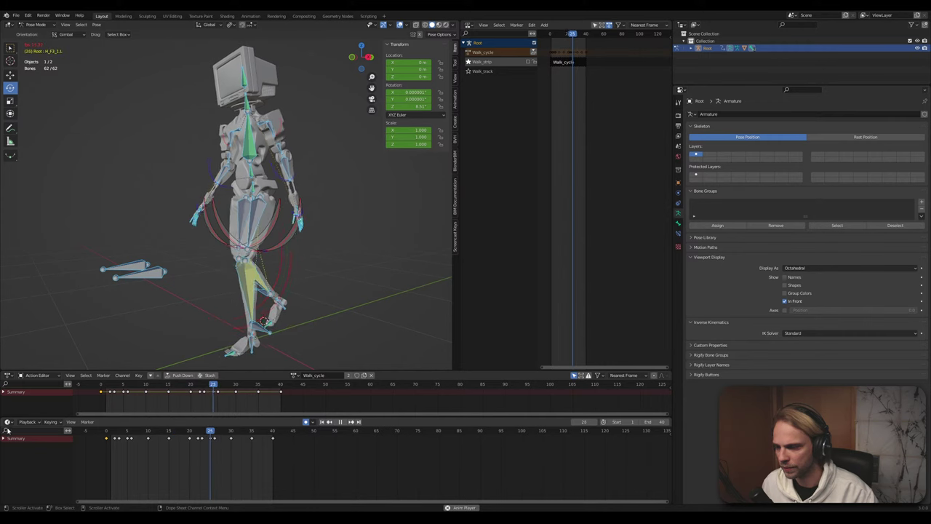
click(8, 422)
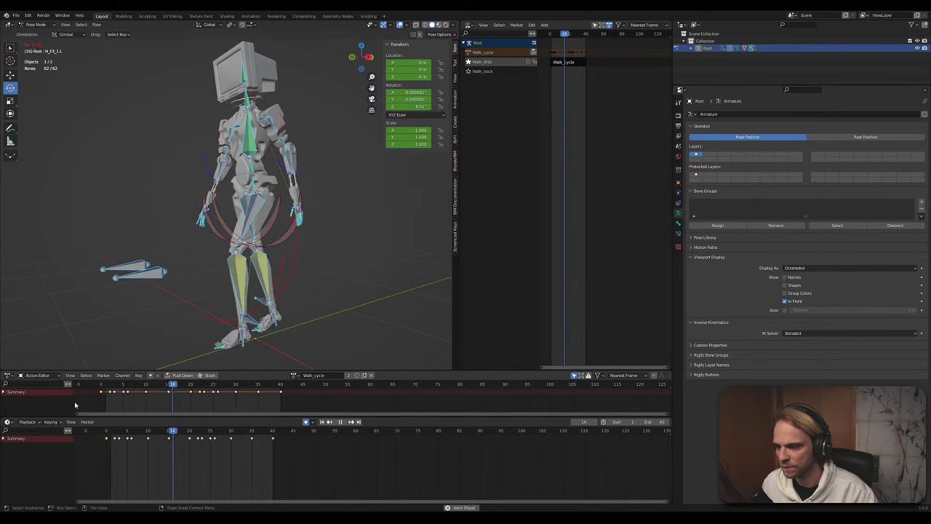
click(10, 423)
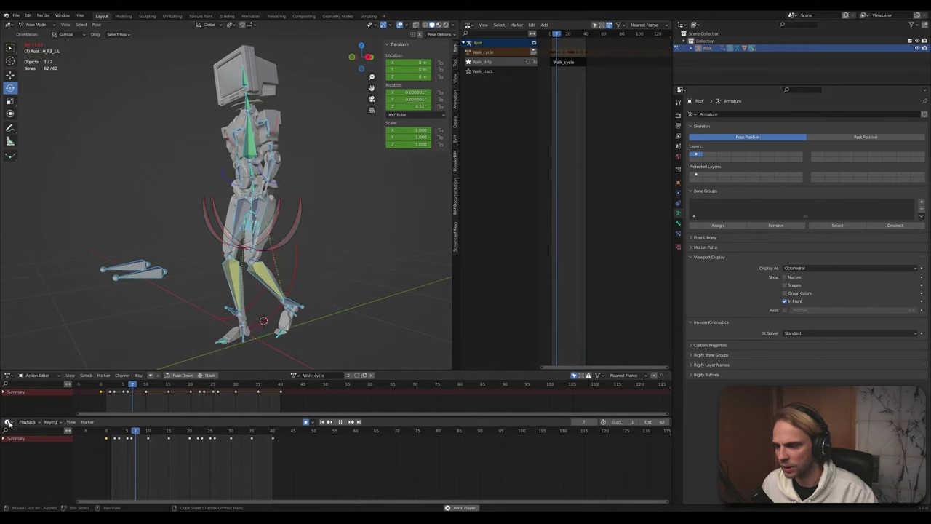
click(8, 422)
click(104, 366)
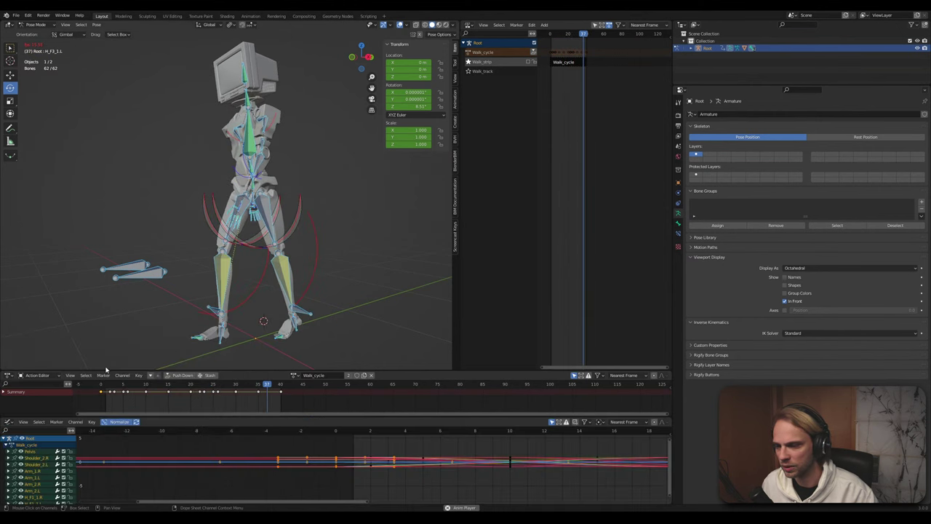
Turn off Normalize in the Graph Editor and look over all the bones' Walk_cycle curves
scroll(434, 449, down, 4)
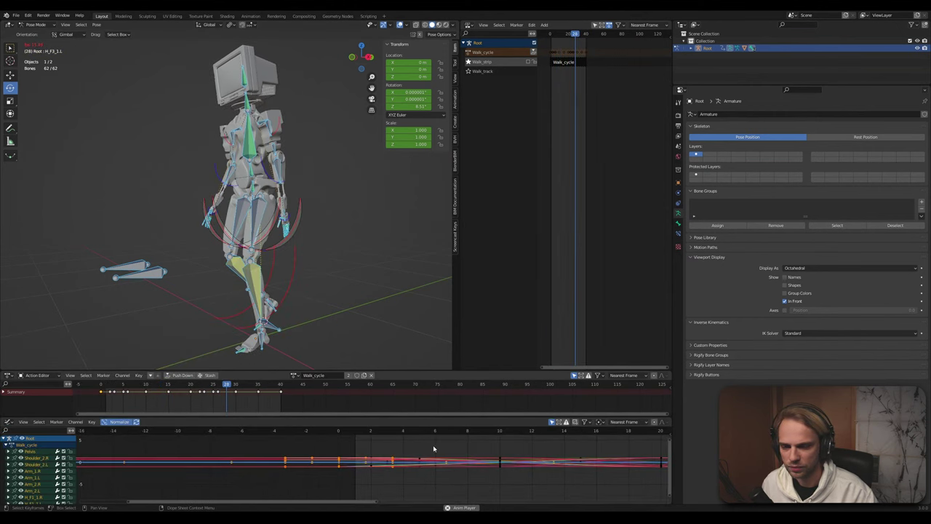
middle_drag(537, 485, 335, 478)
scroll(380, 477, down, 2)
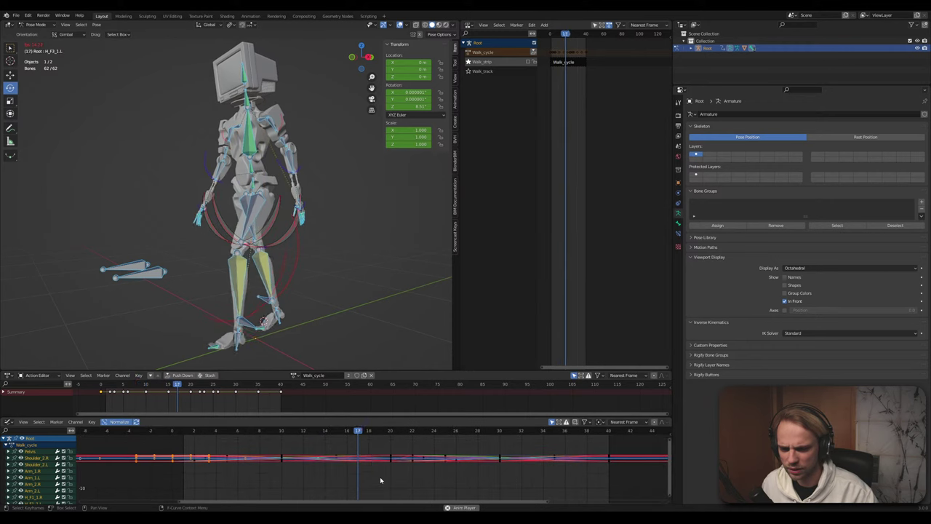
scroll(386, 478, up, 1)
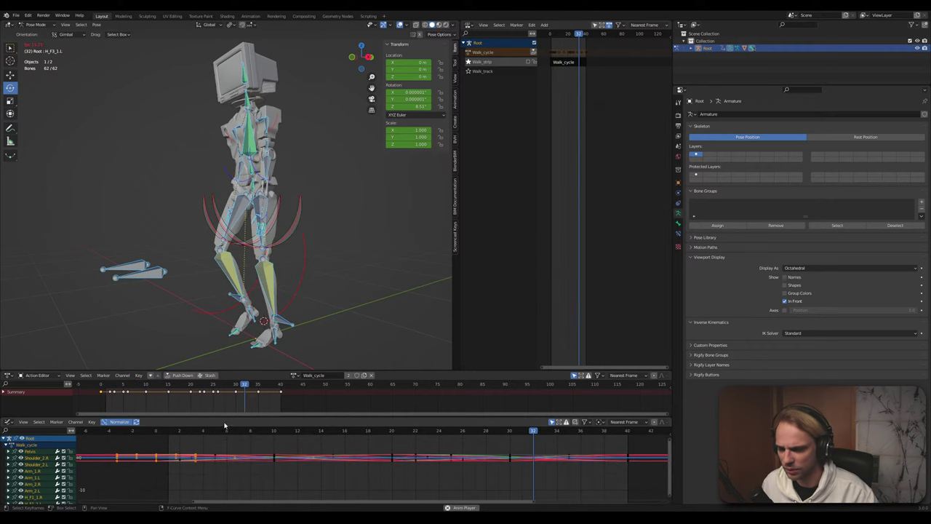
click(109, 422)
scroll(354, 473, down, 2)
scroll(364, 474, down, 7)
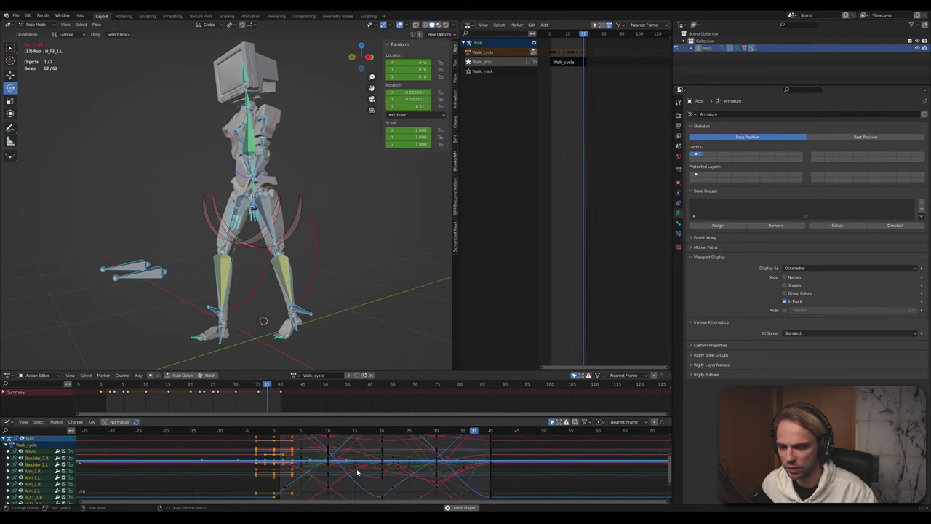
scroll(418, 488, up, 1)
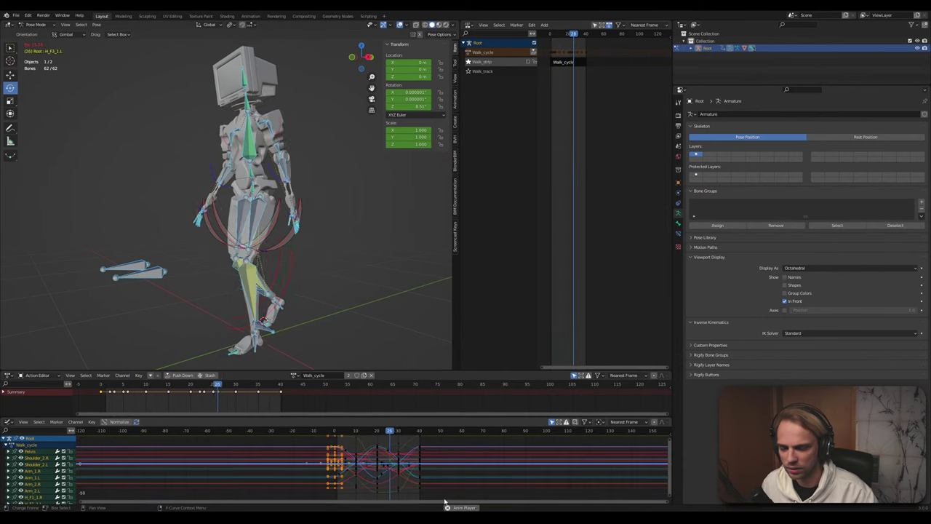
Select a lower leg bone and then the foot IK bones to examine their individual curves and keyframes
click(355, 301)
click(265, 283)
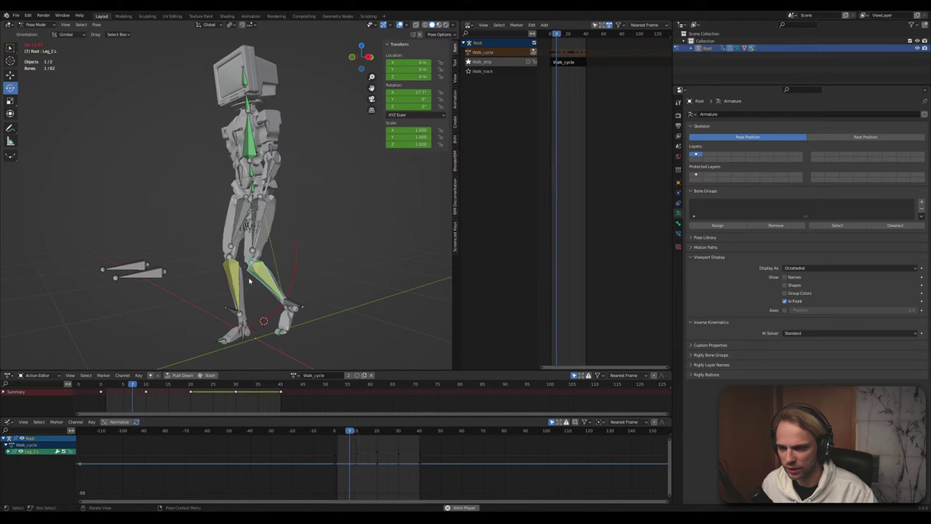
click(314, 325)
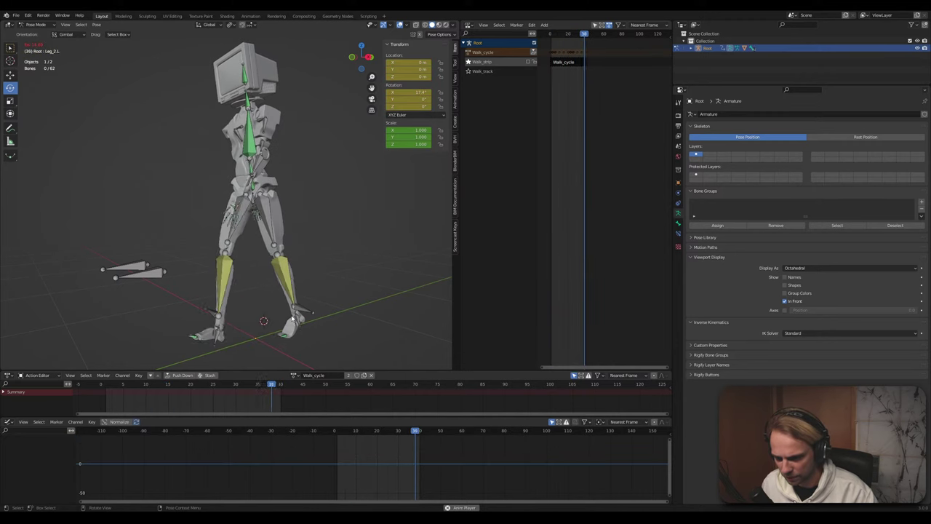
click(270, 318)
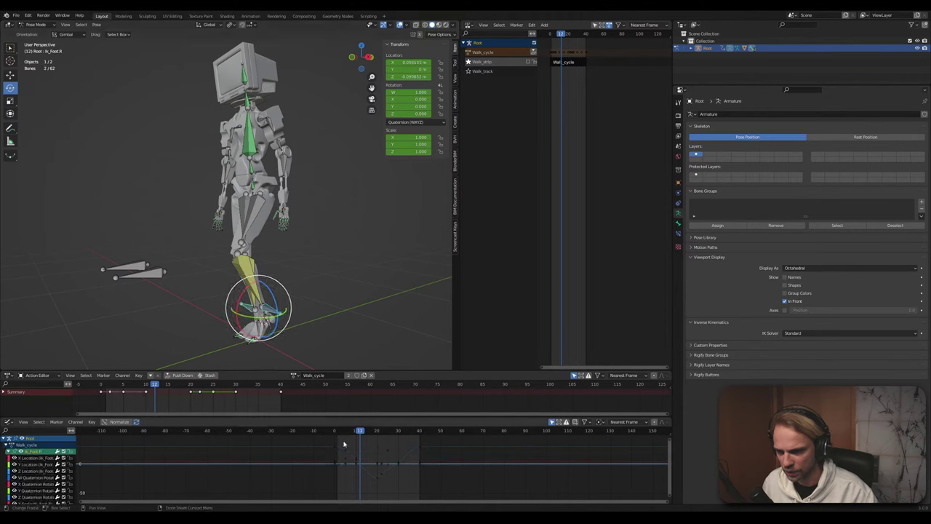
scroll(400, 478, up, 3)
scroll(400, 478, down, 1)
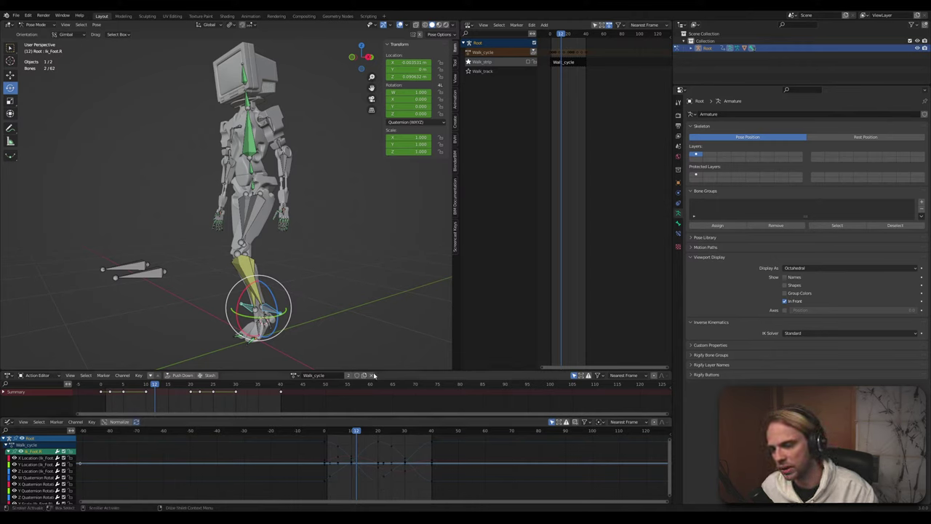
Deselect the bones, then play and scrub the walk animation to examine the feet's motion up close and on the whole robot
click(360, 301)
middle_drag(359, 301, 306, 289)
shift+middle_drag(218, 320, 257, 250)
key(space)
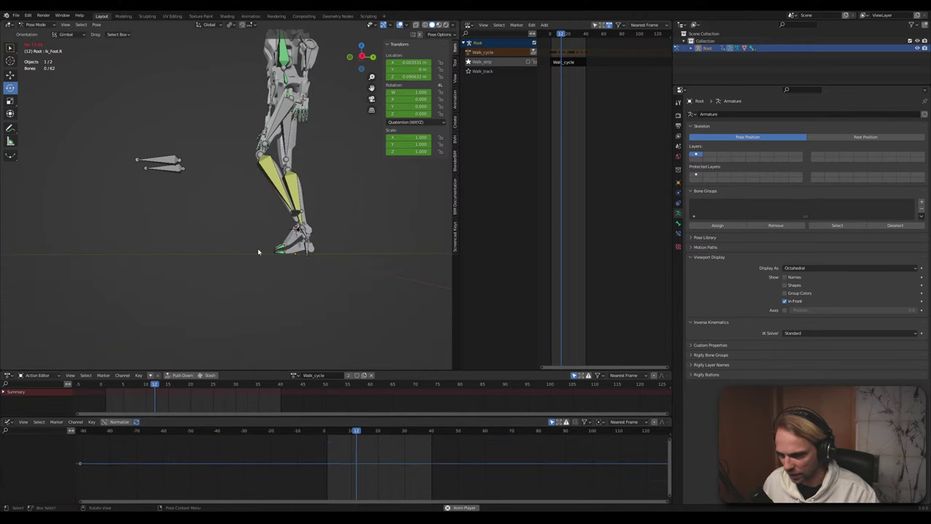
key(space)
scroll(240, 262, up, 8)
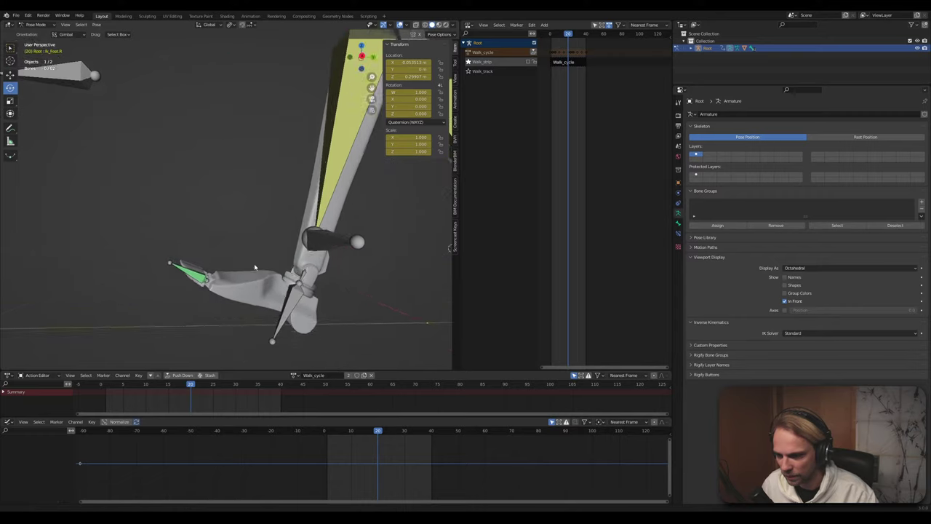
middle_drag(267, 263, 278, 272)
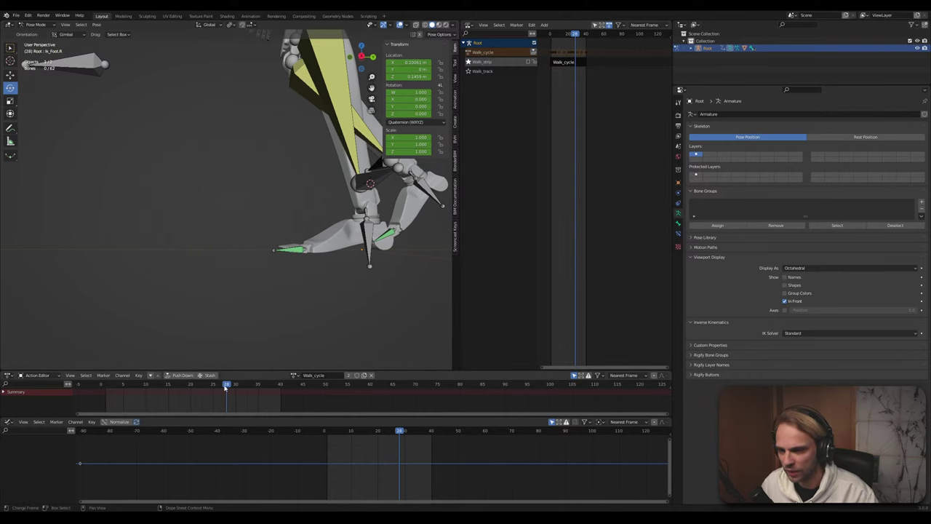
drag(225, 388, 102, 408)
key(space)
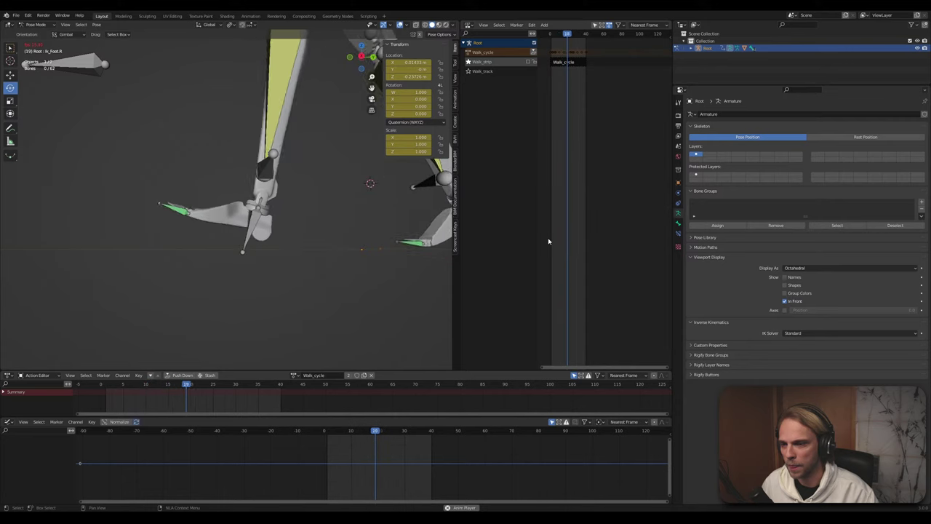
middle_drag(253, 151, 278, 260)
scroll(269, 158, down, 4)
scroll(359, 221, down, 2)
middle_drag(359, 221, 351, 226)
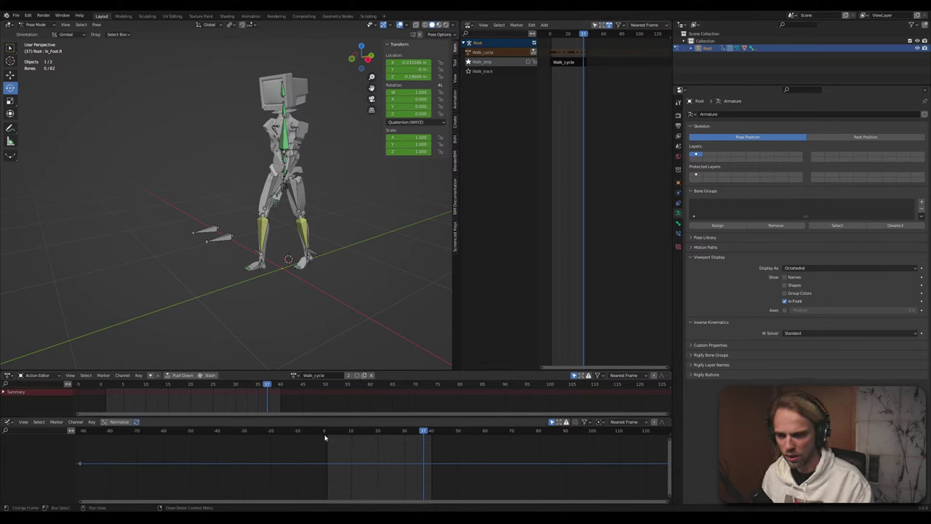
Assign the Stand action to the armature in an enlarged action editor and turn off solo for the Walk_strip track
drag(171, 416, 164, 509)
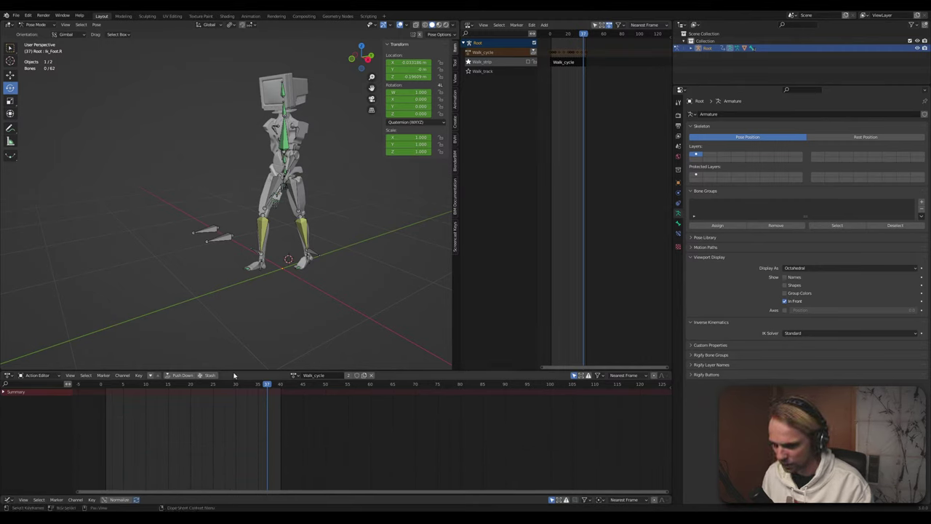
click(294, 375)
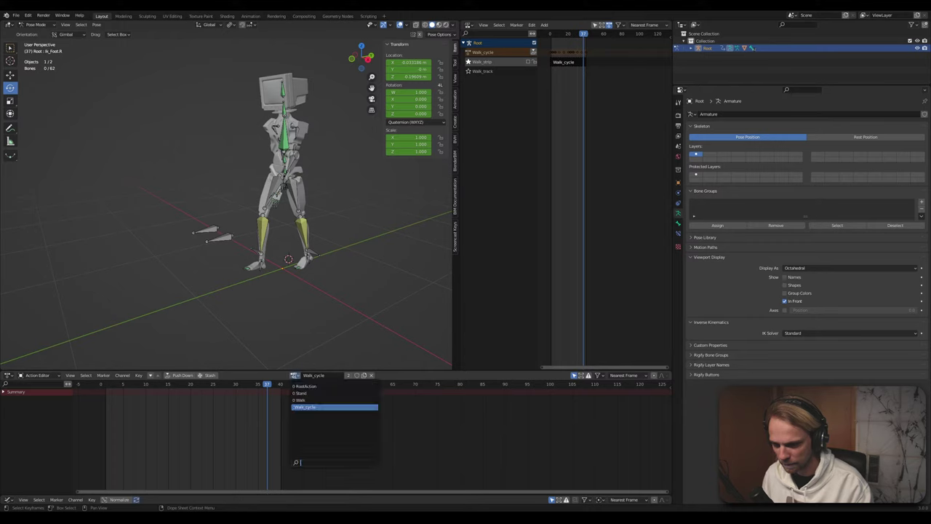
click(299, 393)
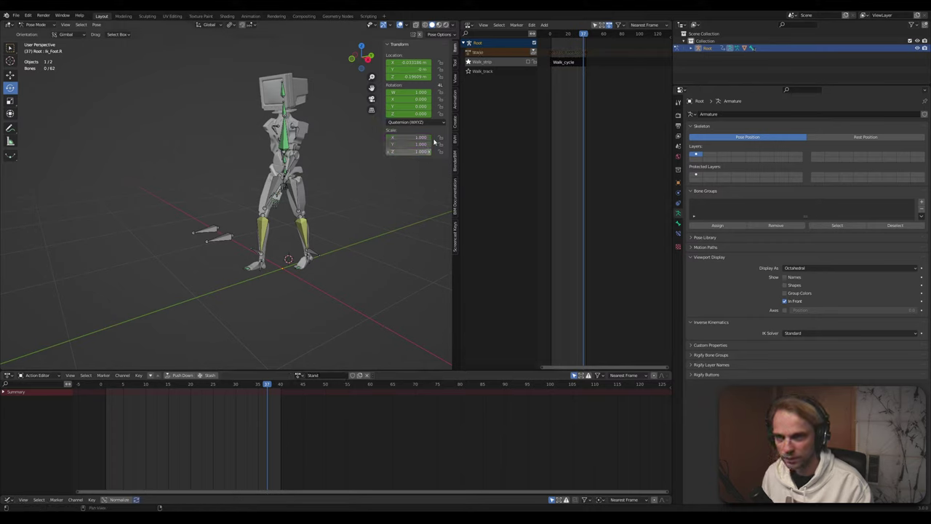
click(480, 53)
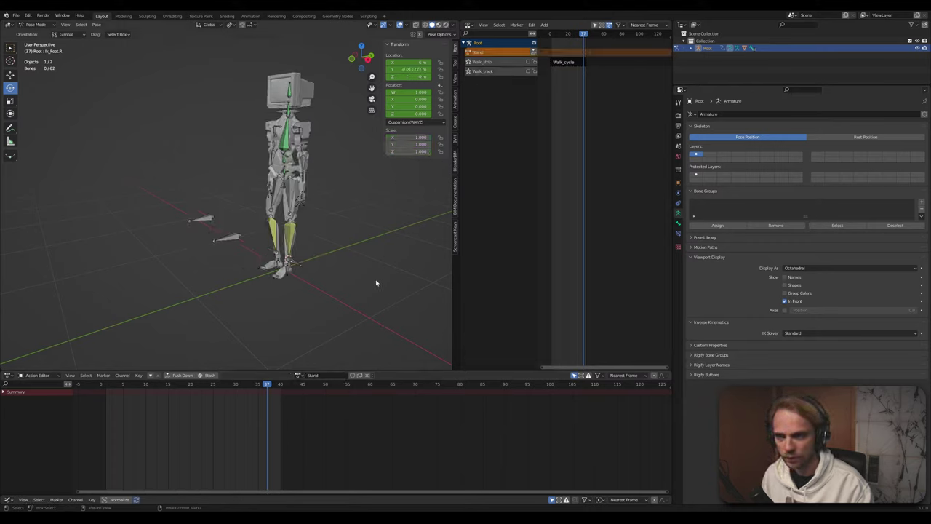
middle_drag(376, 283, 374, 259)
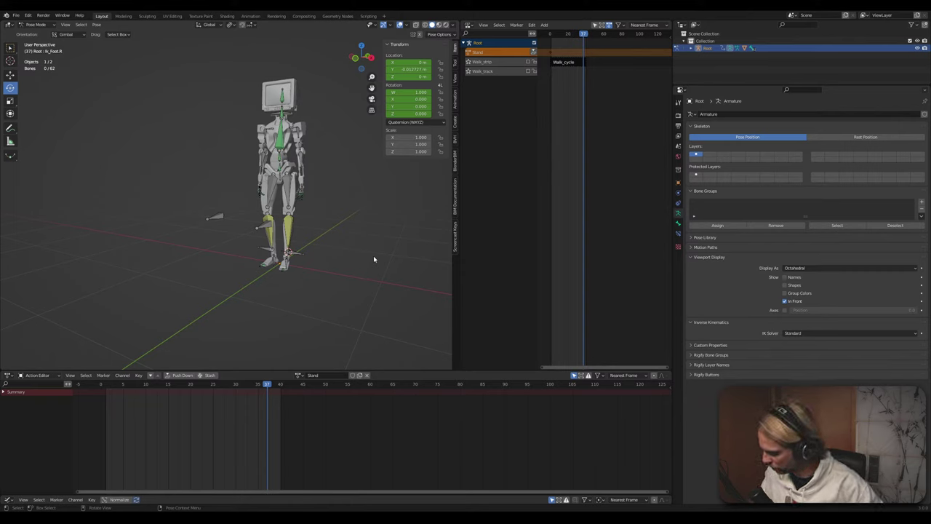
middle_drag(373, 259, 297, 260)
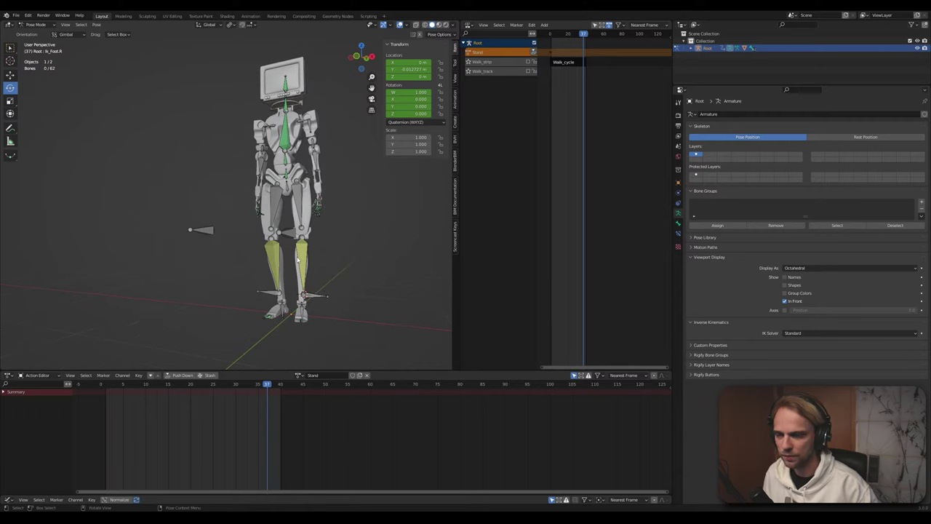
Duplicate the frame 0 keyframes of all bones to frame 40 and play back the Stand action
key(a)
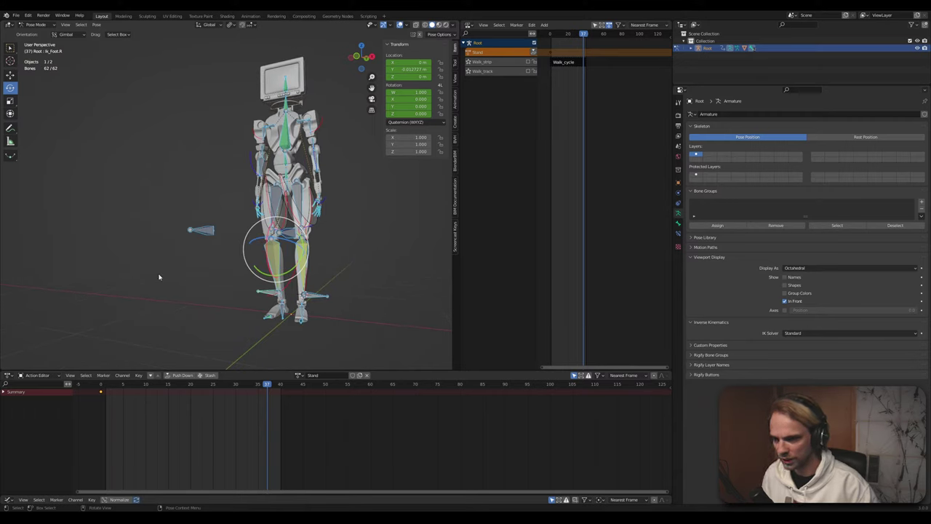
middle_drag(158, 277, 331, 211)
drag(121, 431, 89, 393)
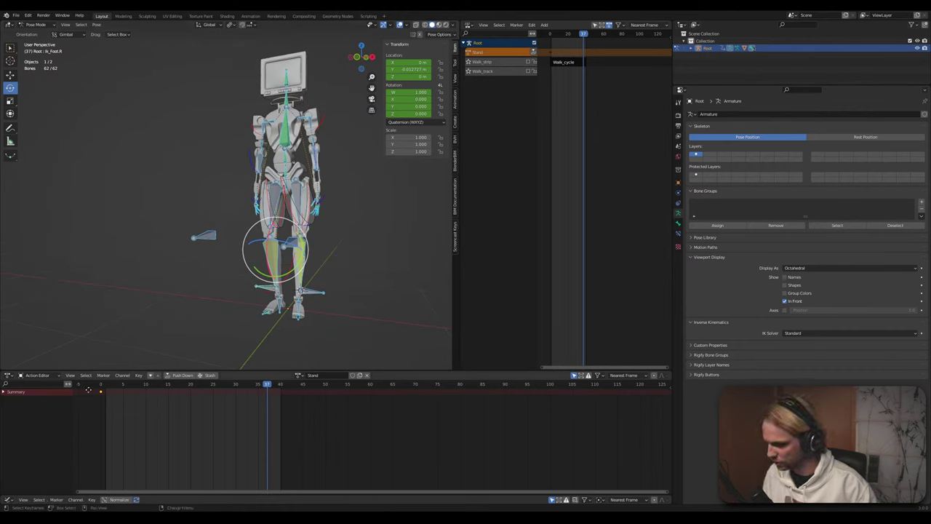
key(shift+d)
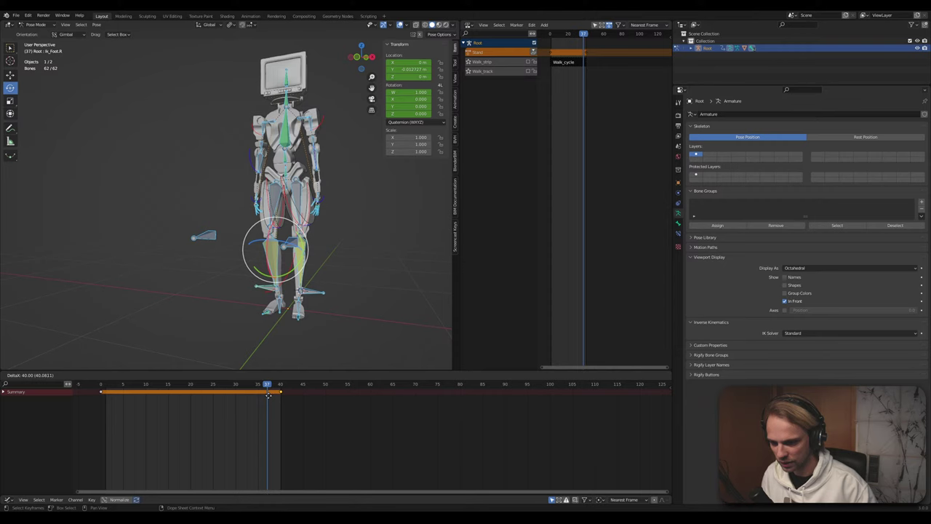
click(268, 394)
click(181, 288)
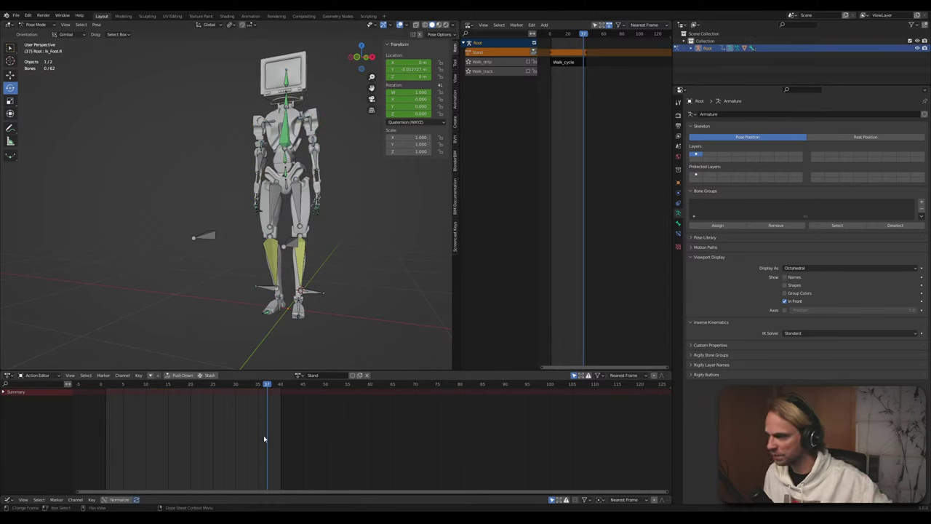
key(space)
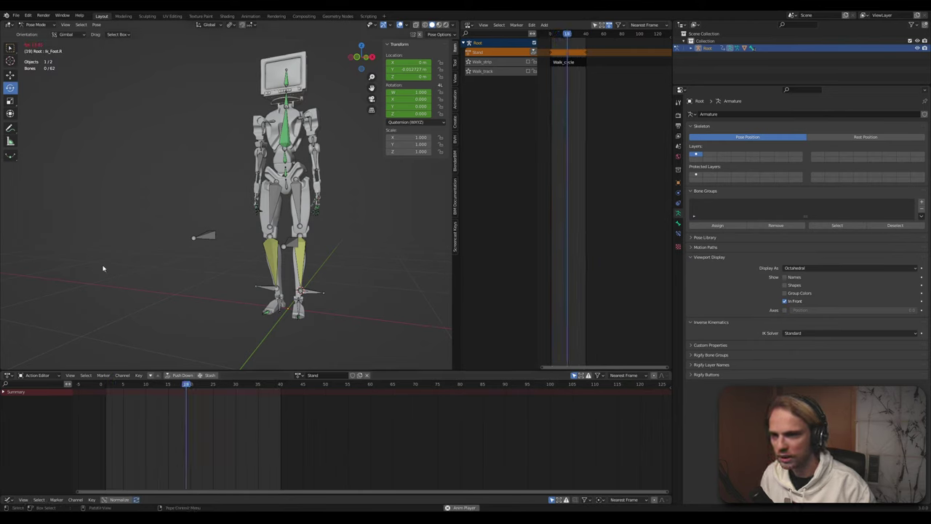
key(space)
At frame 20, lower the pelvis bone about 0.014 m along the global Z axis
drag(207, 390, 191, 378)
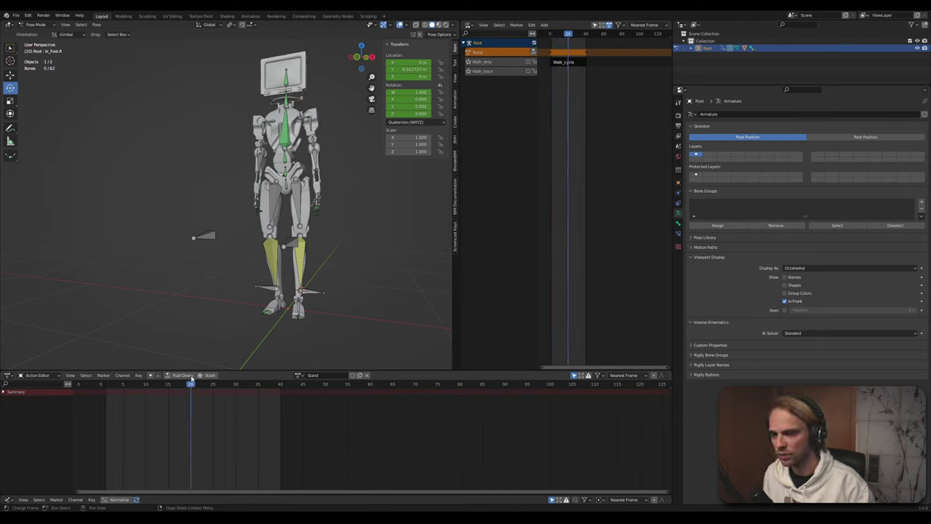
scroll(213, 270, up, 2)
middle_drag(213, 270, 255, 206)
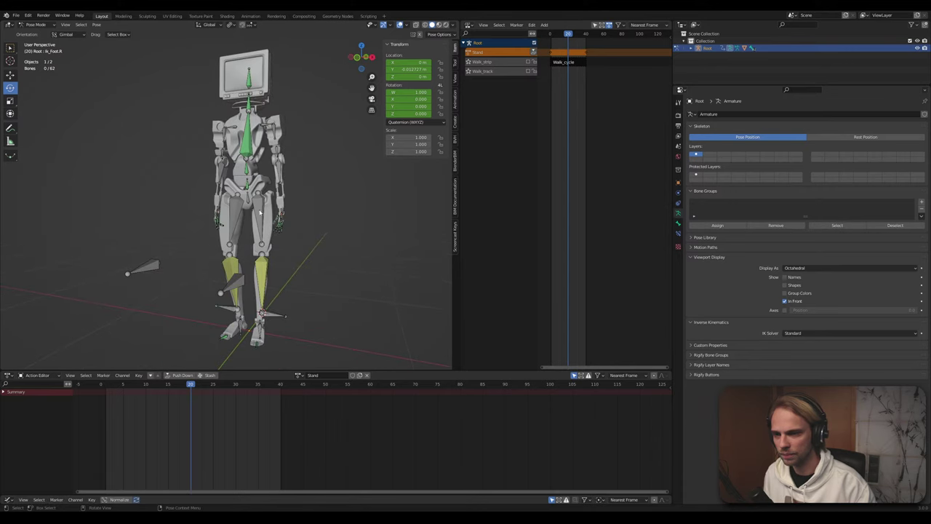
scroll(256, 205, up, 2)
click(256, 205)
scroll(258, 202, up, 5)
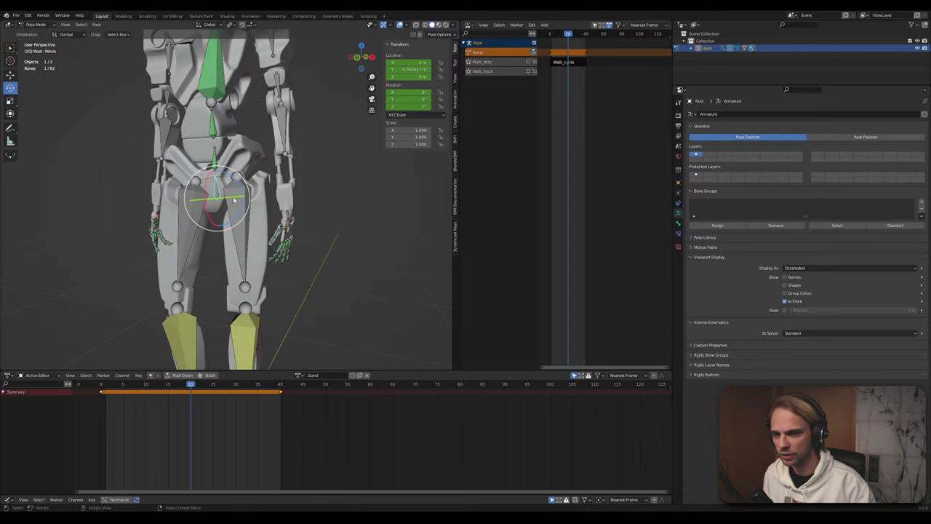
shift+middle_drag(260, 200, 274, 215)
scroll(298, 152, down, 1)
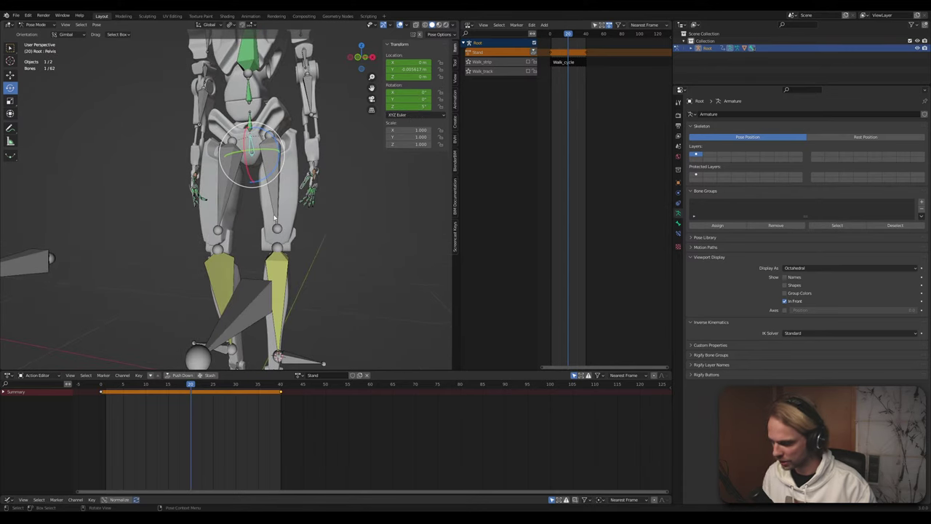
key(g)
key(z)
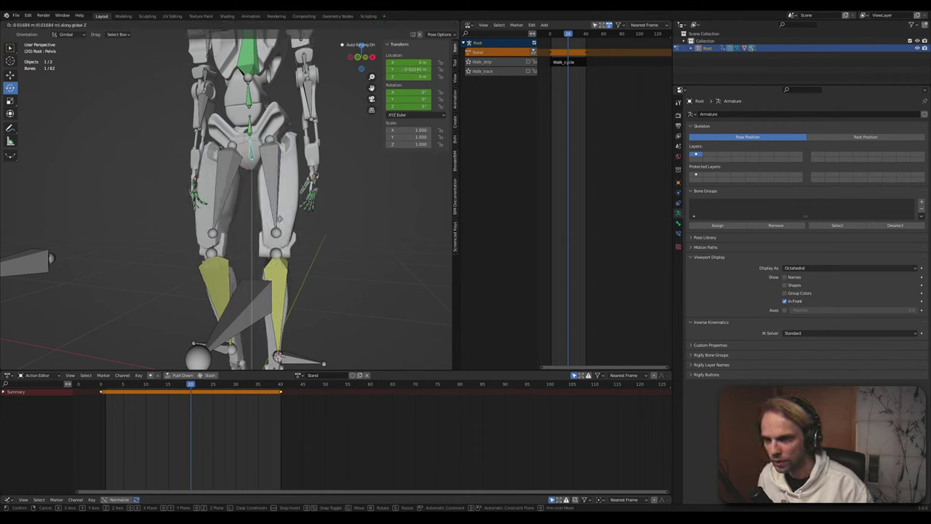
click(279, 218)
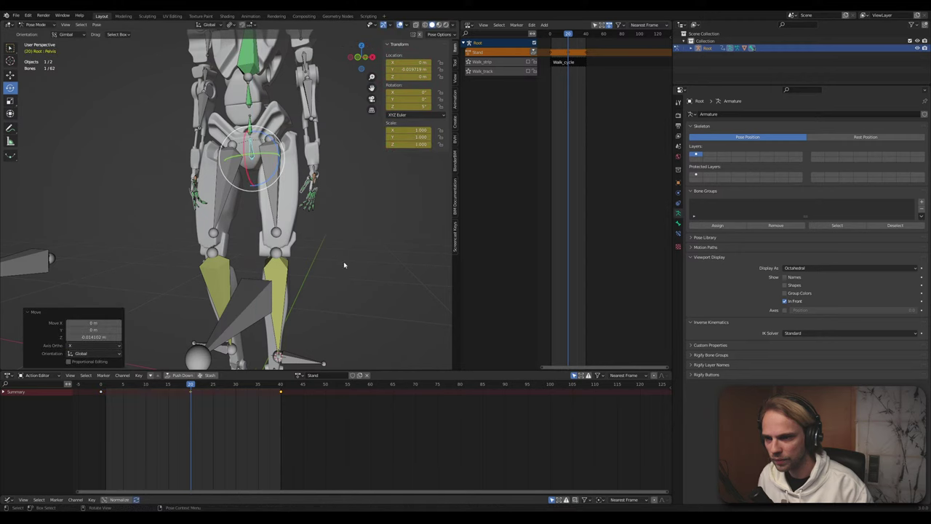
Play back the Stand action to examine the pelvis motion on the whole robot
key(space)
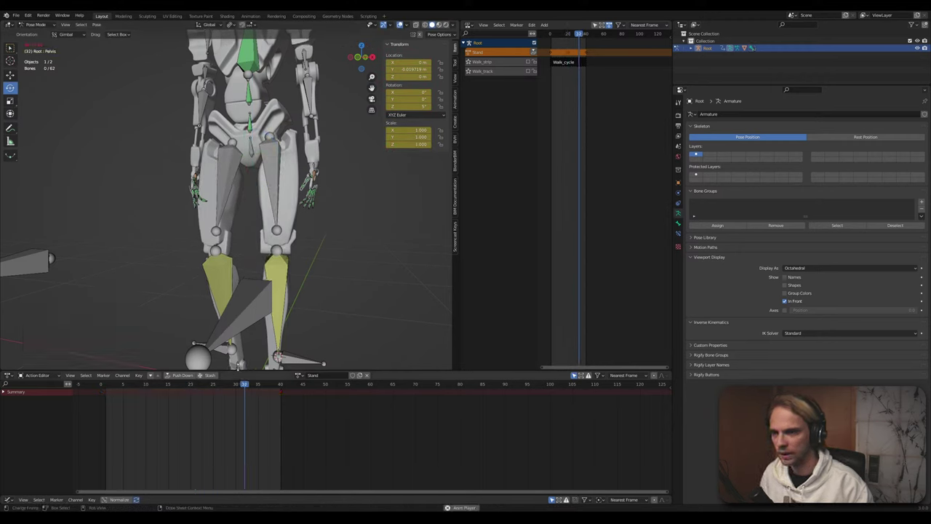
scroll(365, 299, down, 4)
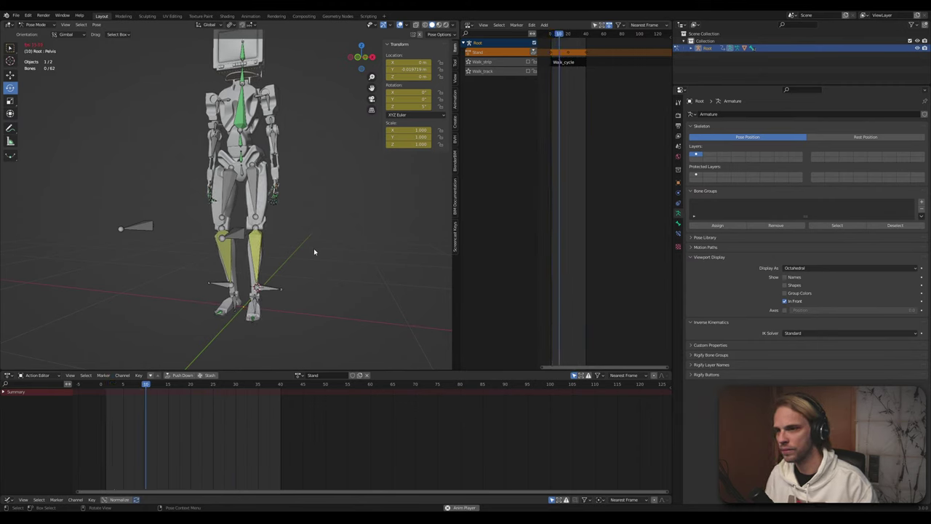
key(space)
At frame 20, rotate the left ankle bone in the right side view to level the foot with the ground line
middle_drag(313, 252, 344, 265)
drag(211, 390, 191, 405)
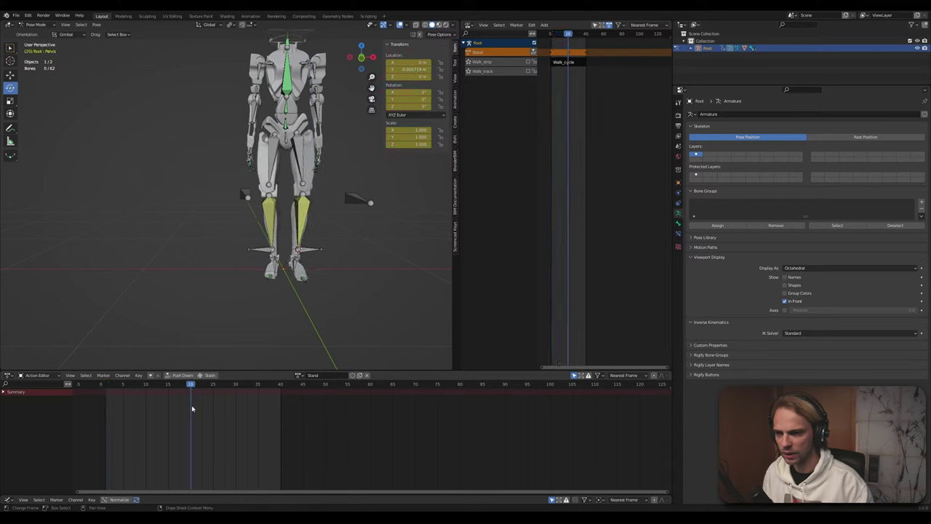
middle_drag(320, 269, 349, 204)
scroll(310, 265, up, 2)
click(268, 286)
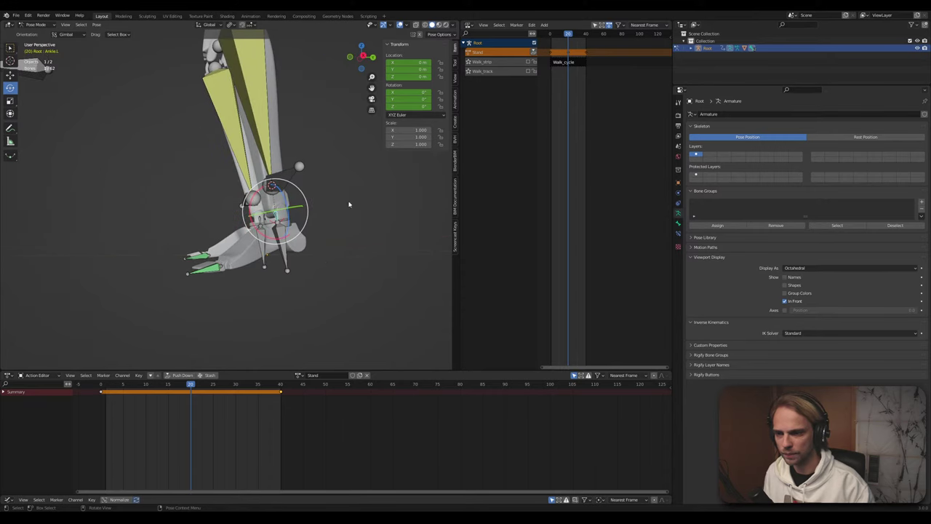
click(363, 57)
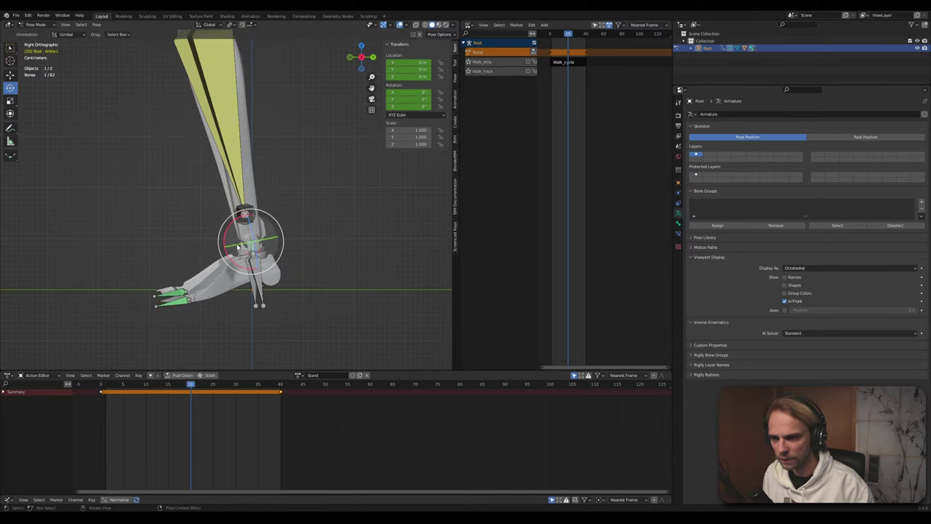
drag(235, 253, 156, 193)
Rotate the right ankle bone at frame 20 in the left side view to level the foot with the ground line
middle_drag(115, 243, 239, 232)
click(243, 220)
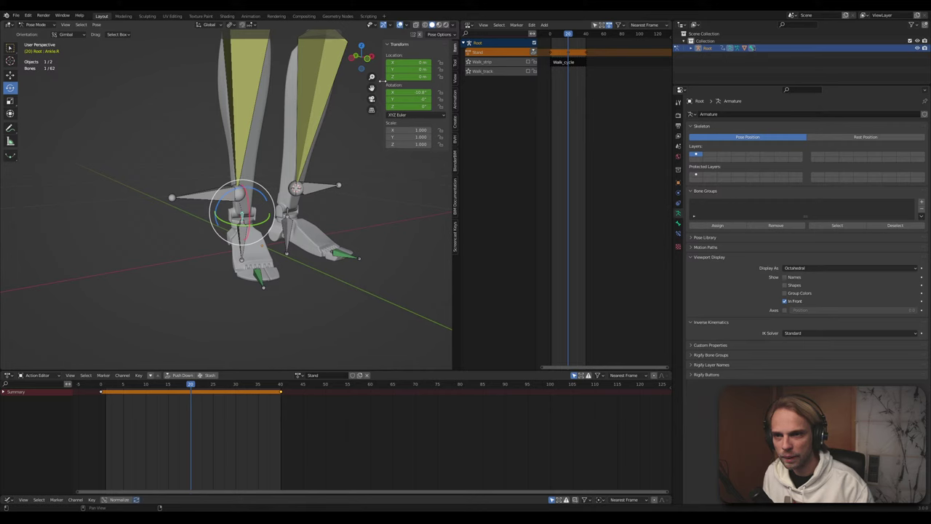
click(348, 64)
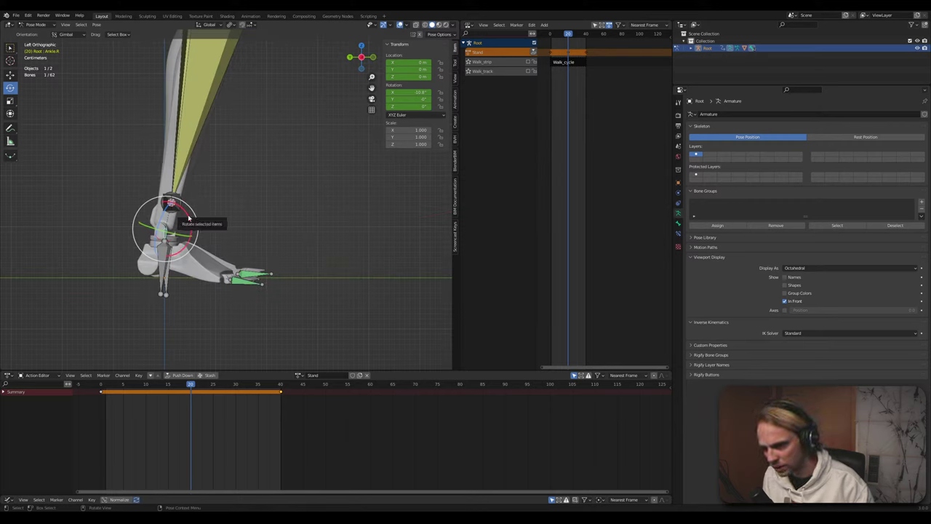
drag(189, 218, 329, 89)
click(329, 89)
scroll(259, 163, down, 2)
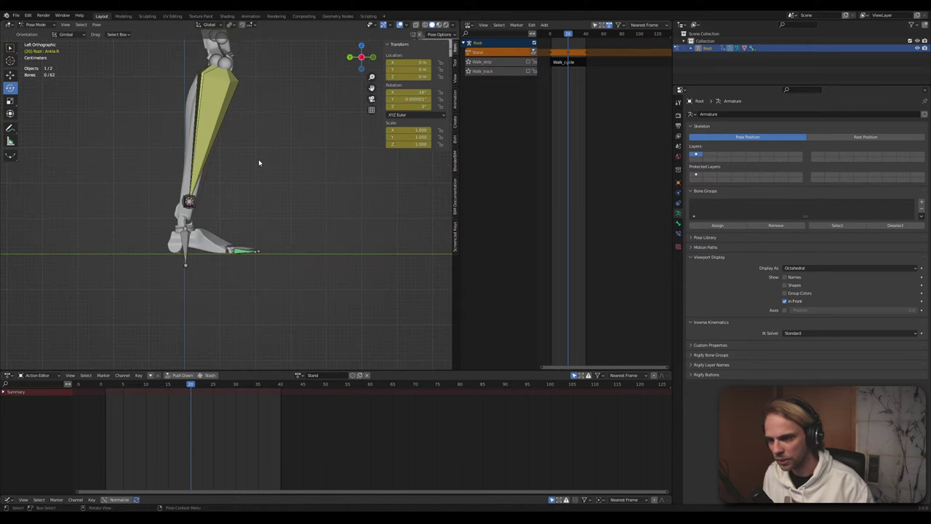
shift+middle_drag(260, 162, 260, 240)
Play back the animation and examine how both feet move against the ground
key(space)
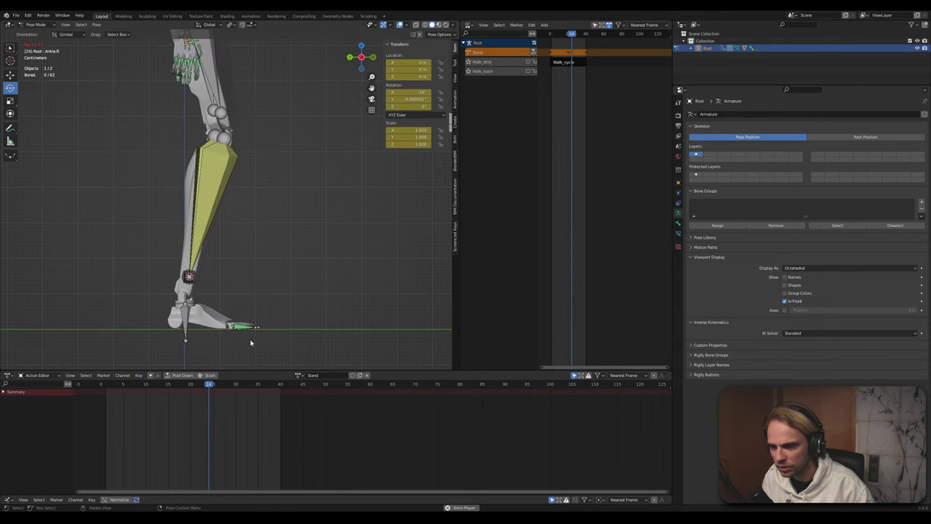
middle_drag(254, 339, 109, 284)
shift+middle_drag(242, 249, 221, 227)
key(space)
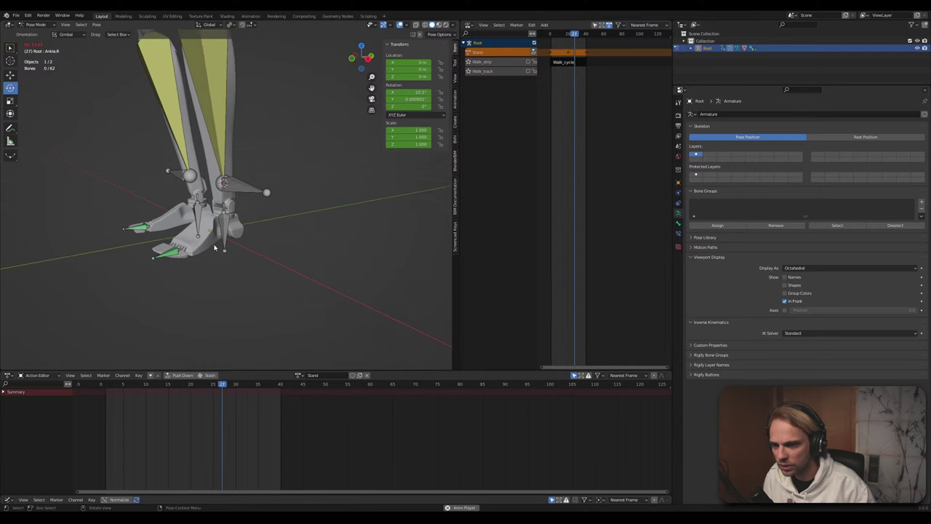
key(space)
scroll(229, 213, up, 2)
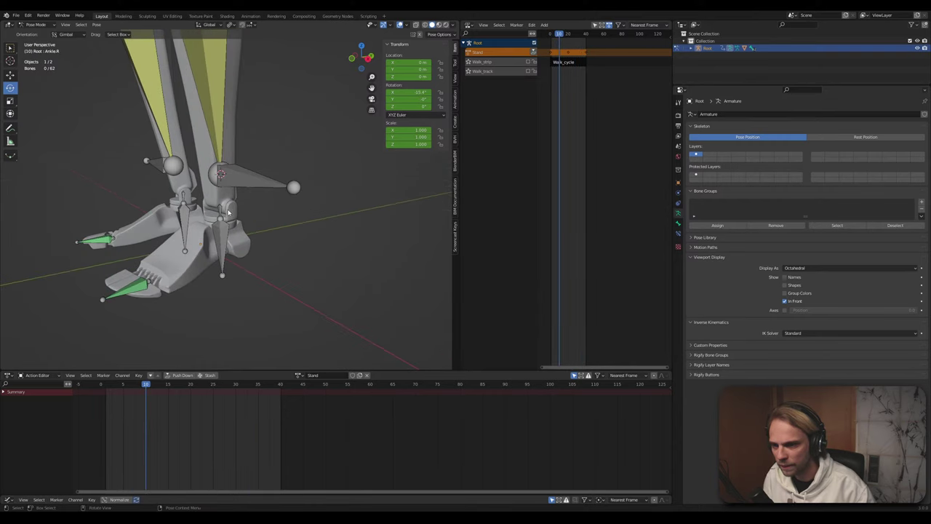
At frame 10, rotate the left ankle bone slightly in the right side view to correct the foot's angle
click(221, 211)
middle_drag(222, 211, 240, 291)
key(space)
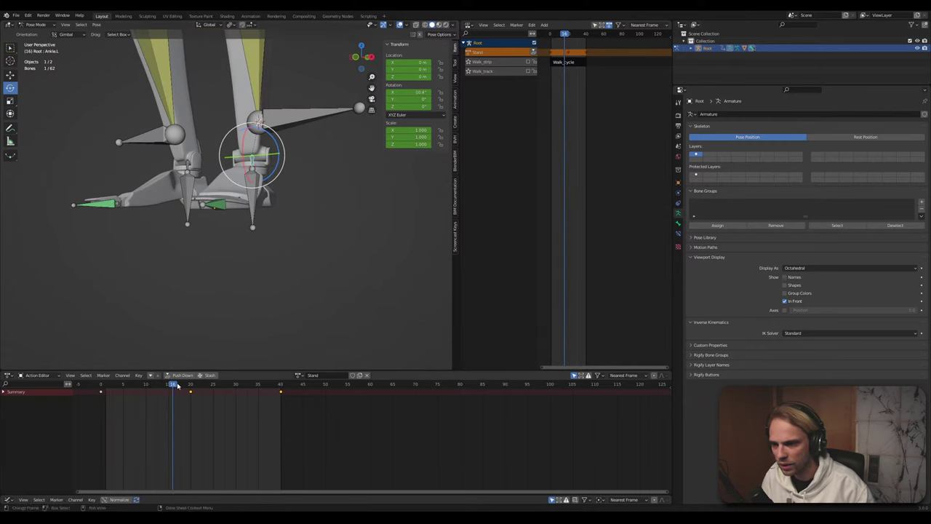
drag(178, 386, 145, 386)
middle_drag(277, 278, 313, 262)
click(366, 74)
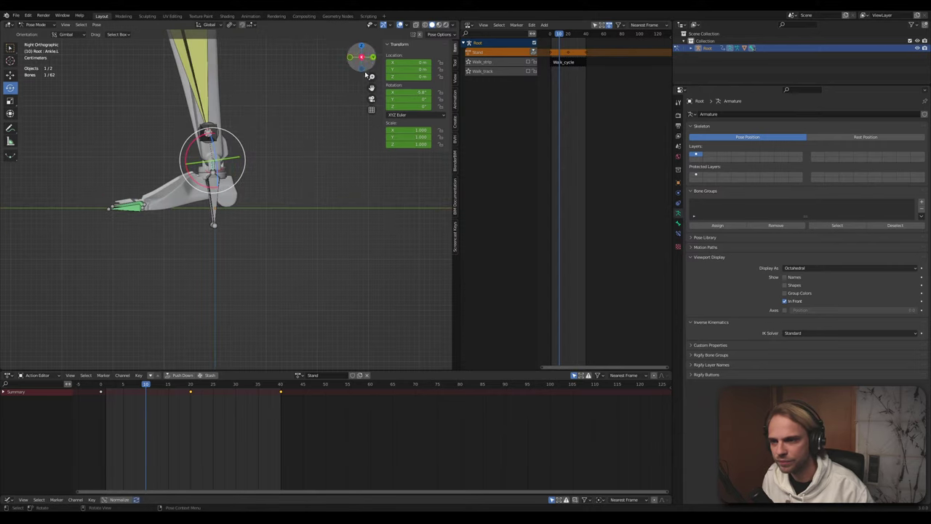
scroll(174, 163, up, 3)
shift+middle_drag(173, 163, 243, 168)
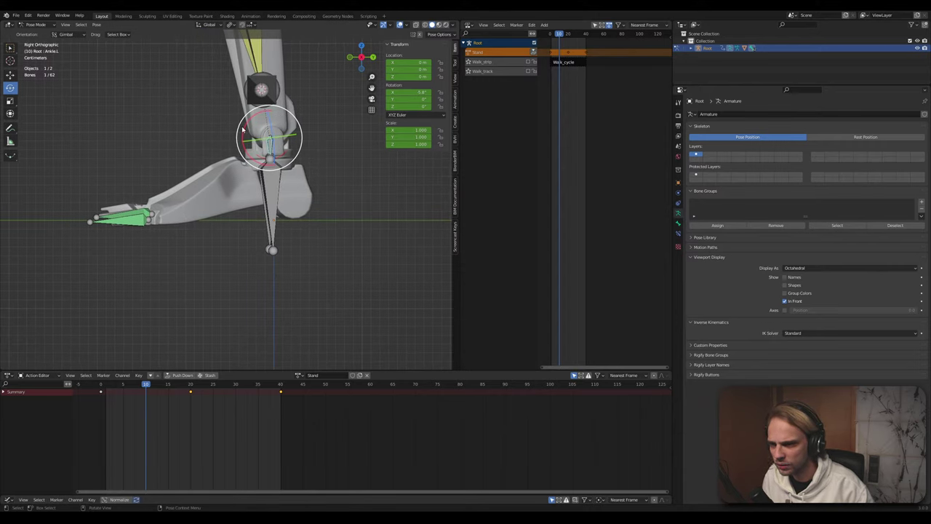
drag(246, 131, 122, 65)
Rotate the left toes bone slightly at frame 10 to align it with the ground, and deselect it
click(121, 220)
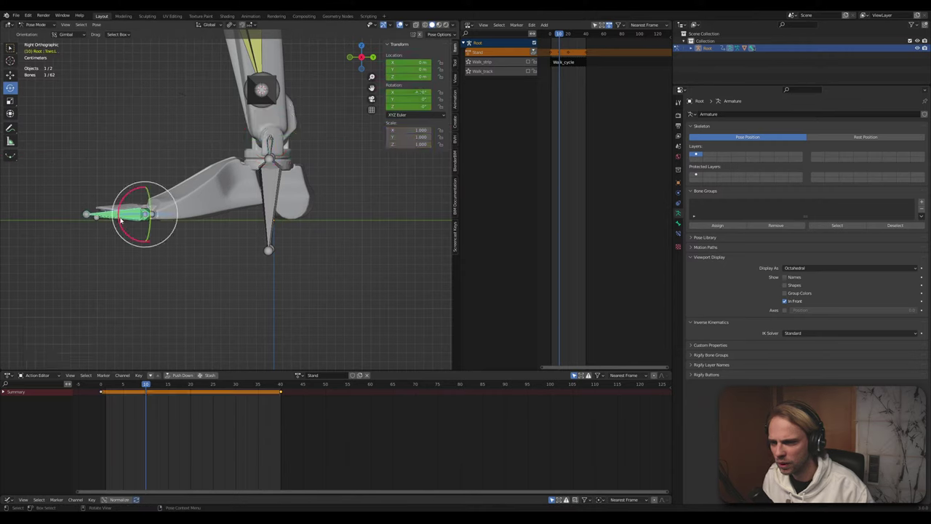
drag(123, 231, 124, 230)
click(109, 258)
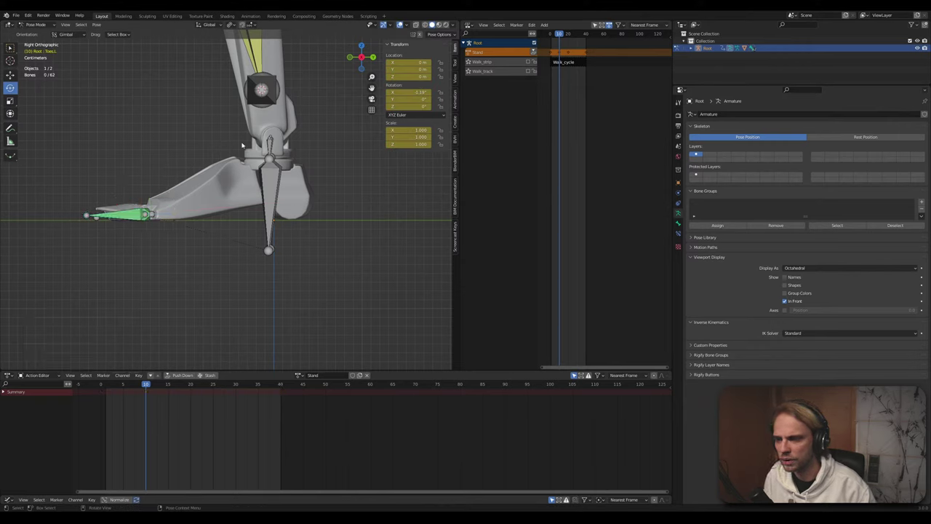
Duplicate the left ankle bone's frame 10 keyframe to frame 30
drag(154, 385, 237, 387)
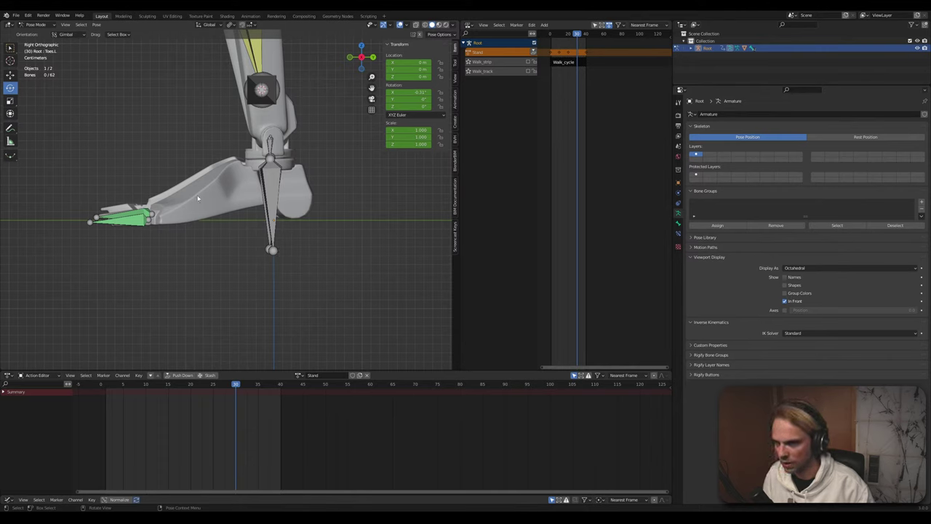
click(271, 151)
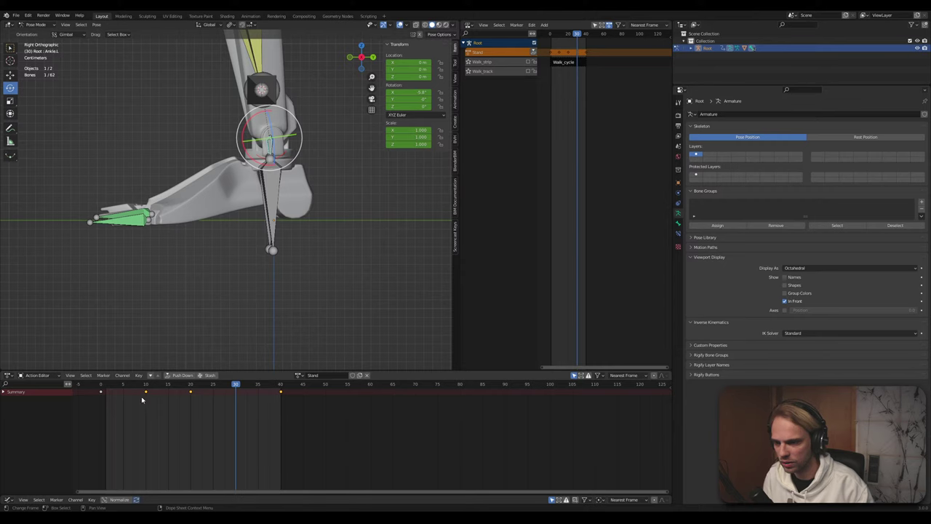
drag(151, 393, 152, 392)
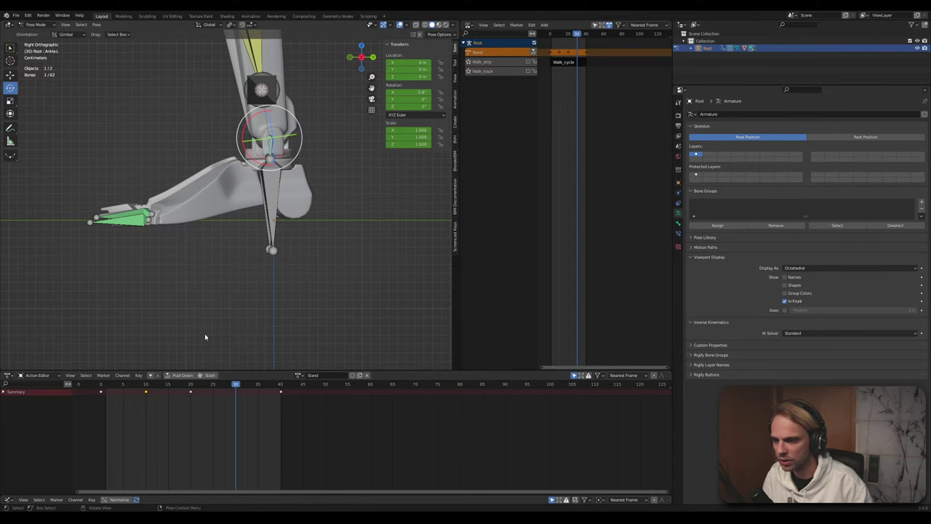
scroll(231, 286, down, 1)
scroll(230, 286, up, 2)
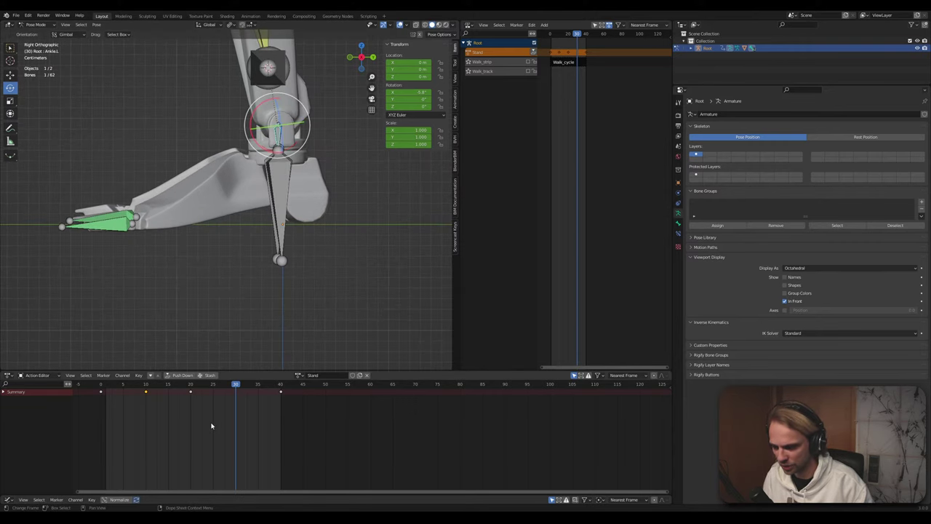
drag(160, 392, 159, 393)
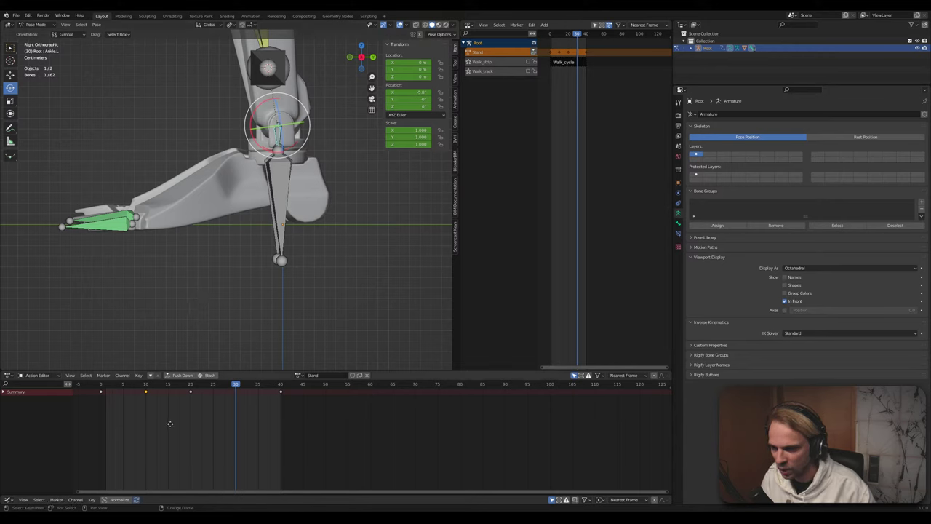
key(g)
click(262, 407)
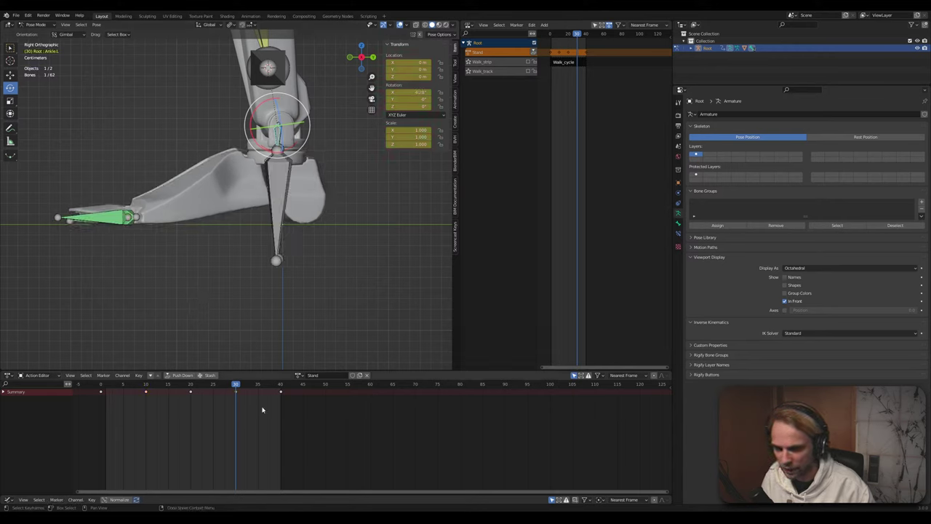
Deselect the bones and play back the Stand action to examine the foot and the whole robot from behind
key(alt+a)
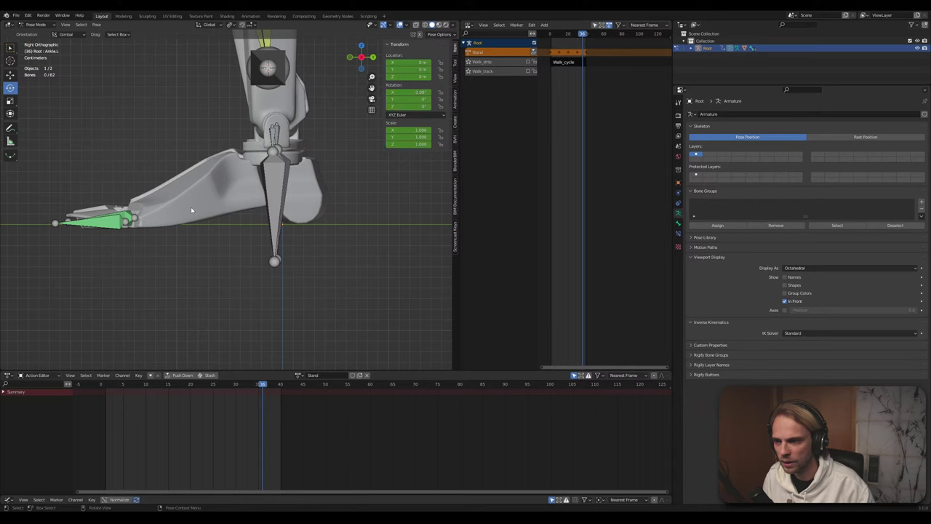
key(space)
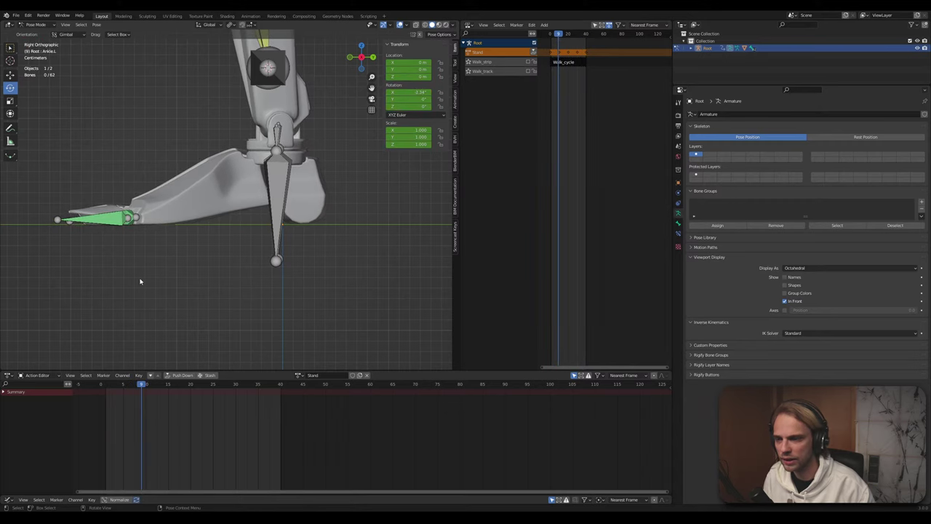
scroll(145, 278, down, 6)
middle_drag(303, 259, 239, 275)
scroll(304, 317, down, 2)
key(space)
scroll(221, 262, up, 4)
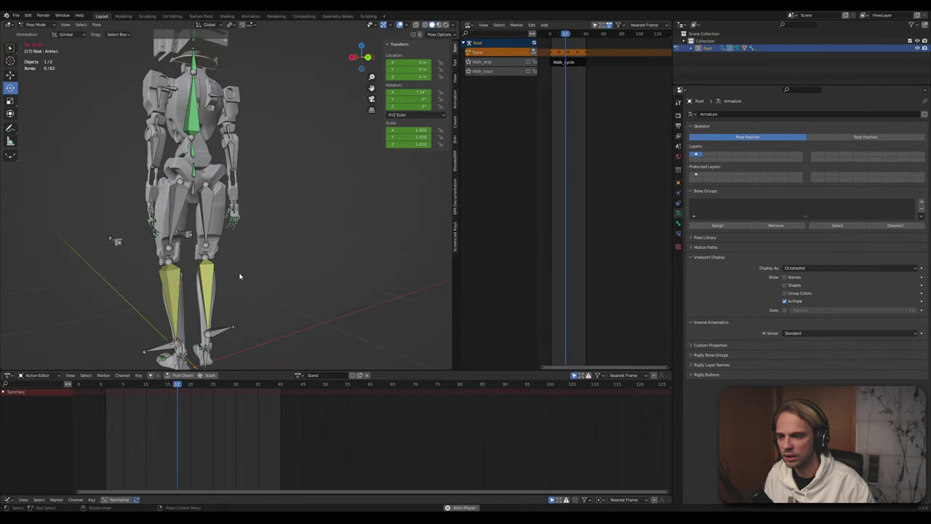
scroll(240, 276, down, 4)
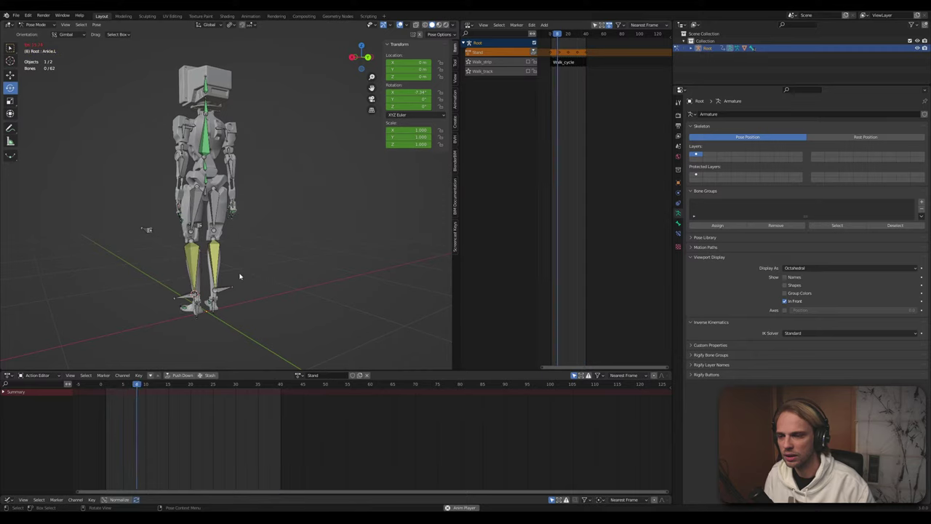
key(space)
Scrub and play the animation to examine the legs and feet up close from the front side
middle_drag(174, 320, 274, 186)
scroll(271, 341, up, 2)
scroll(331, 267, up, 2)
scroll(315, 279, down, 3)
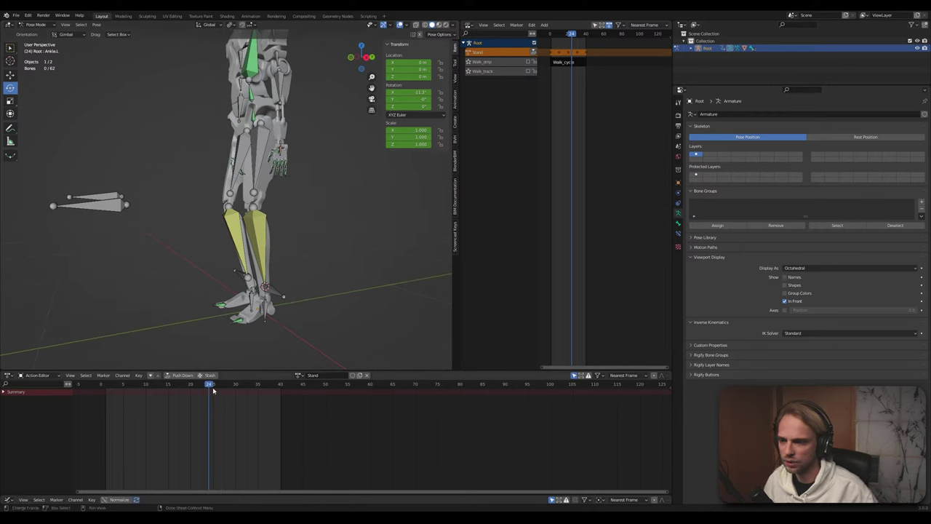
key(space)
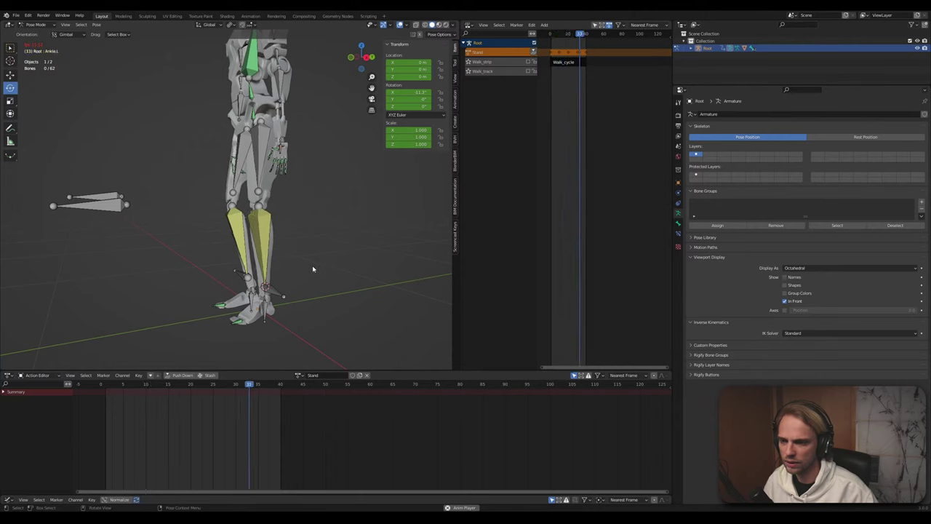
key(space)
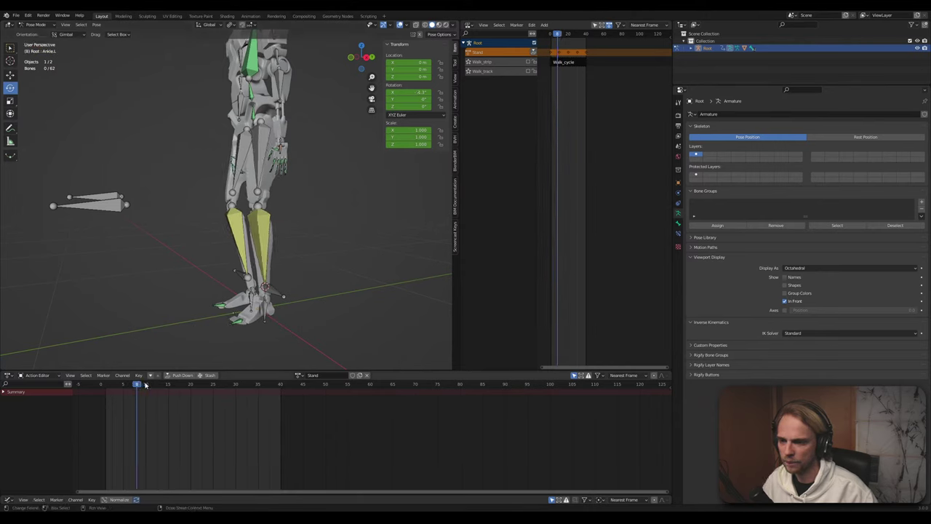
Scrub and play back the Stand action to examine the feet, and inspect the upper body around the right shoulder
drag(145, 386, 198, 391)
click(280, 294)
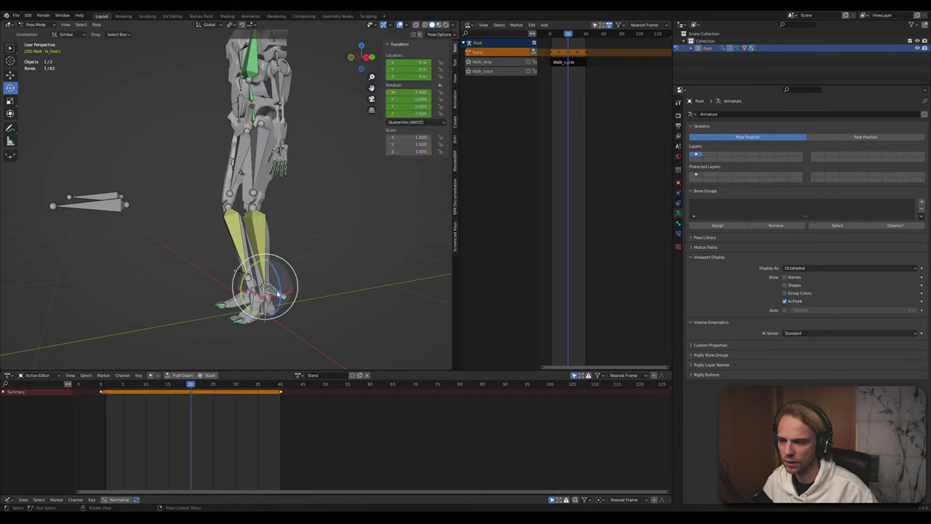
middle_drag(297, 302, 258, 278)
click(315, 336)
key(space)
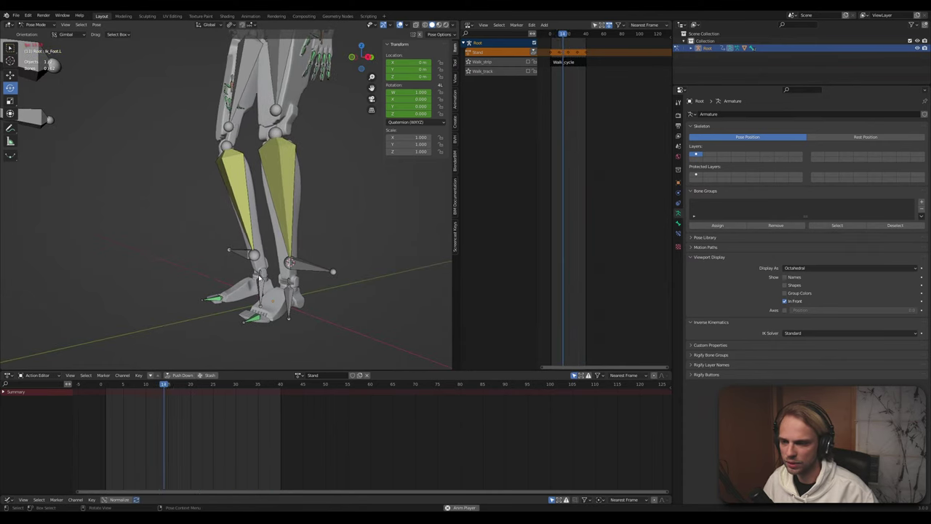
key(space)
middle_drag(284, 248, 244, 200)
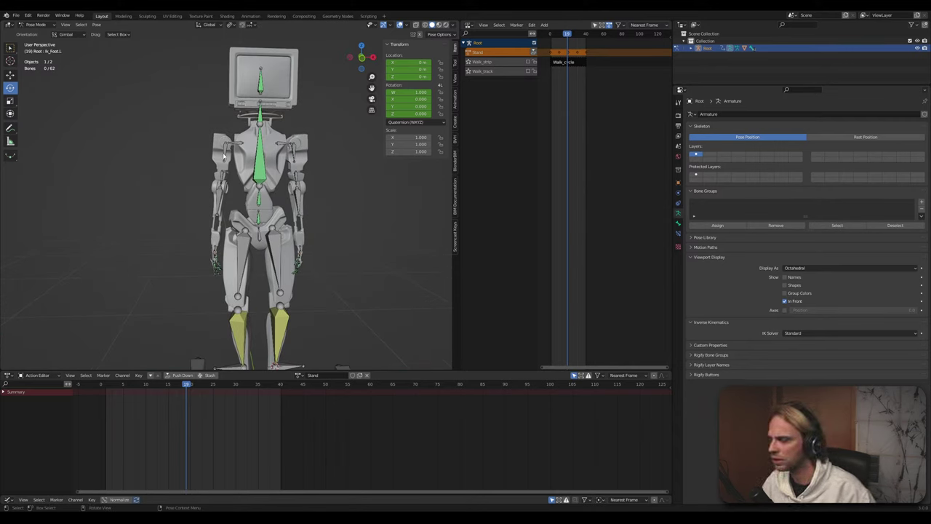
middle_drag(224, 156, 254, 133)
click(254, 131)
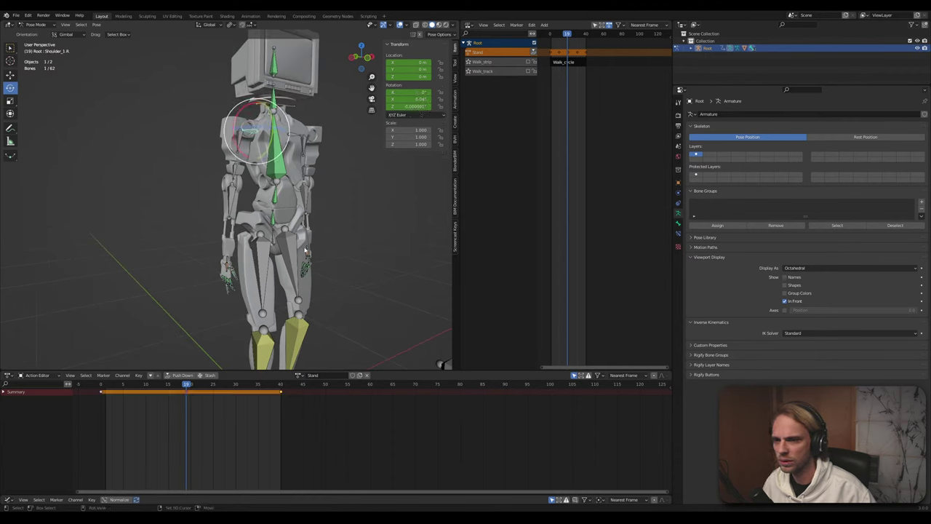
middle_drag(308, 330, 224, 125)
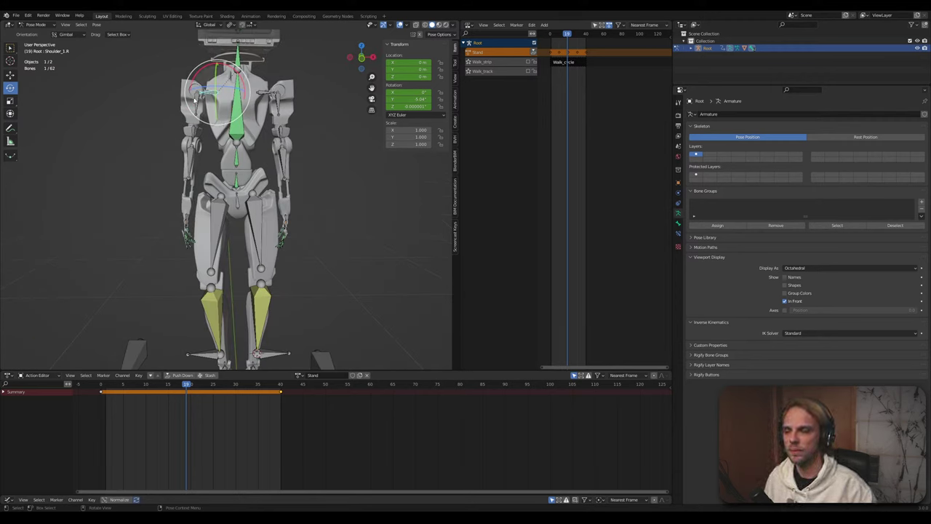
shift+middle_drag(191, 106, 212, 172)
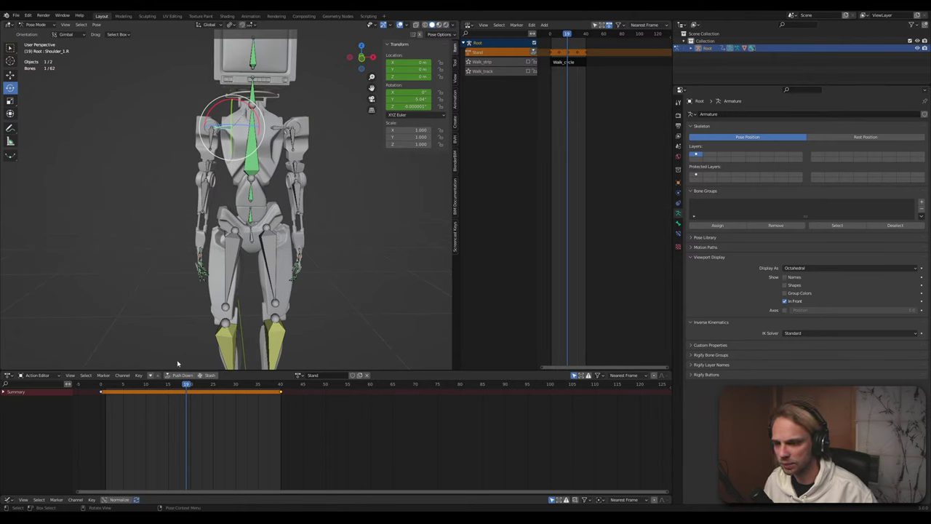
Adjust the X rotation of the right shoulder's second bone, Shoulder_2.R, at frame 20 and deselect it
drag(187, 386, 191, 386)
shift+middle_drag(216, 118, 215, 188)
scroll(214, 188, up, 3)
scroll(215, 188, up, 2)
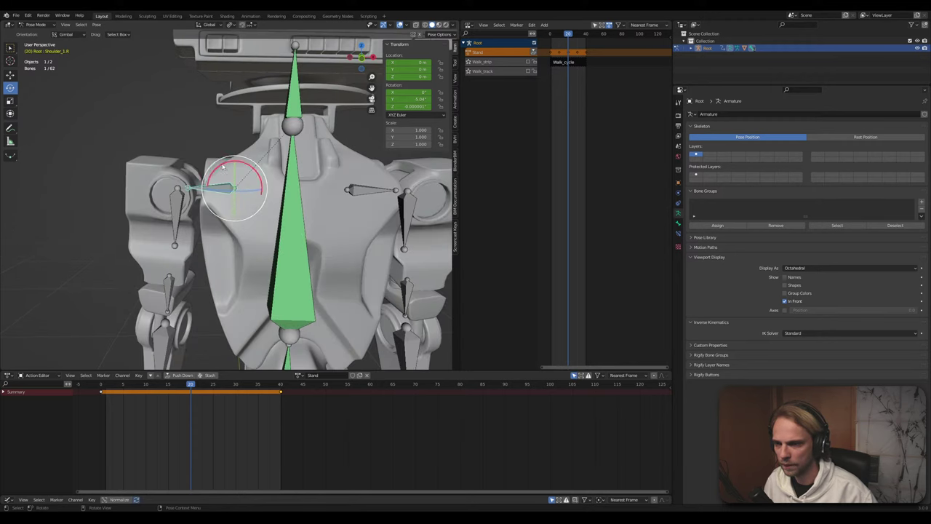
click(177, 186)
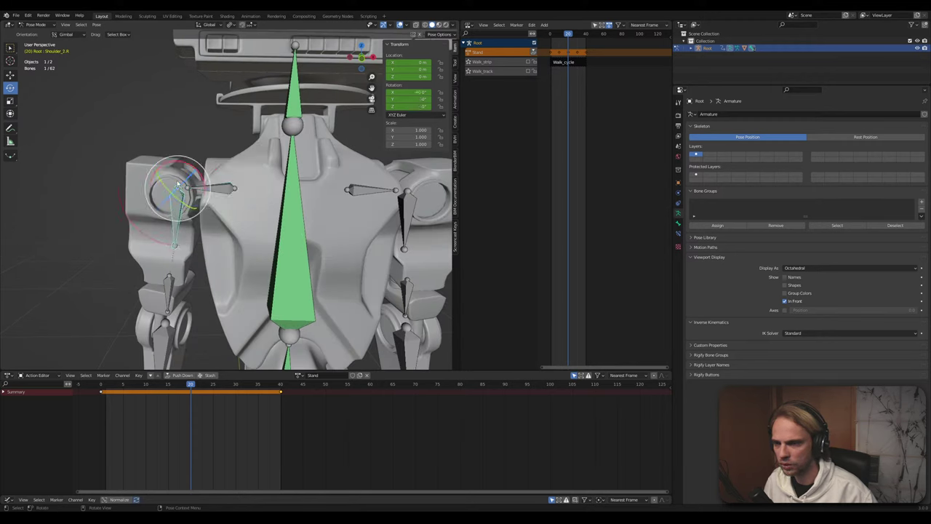
drag(184, 165, 185, 162)
key(ctrl+z)
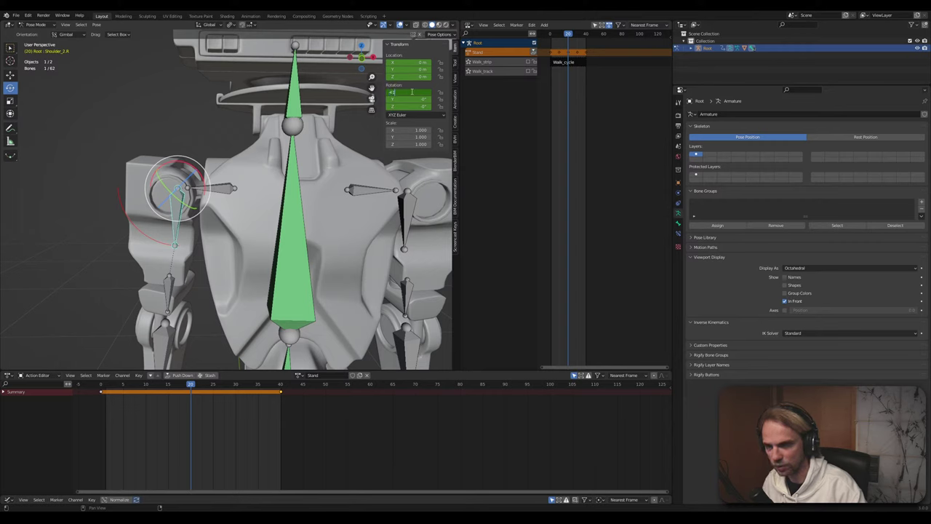
key(Return)
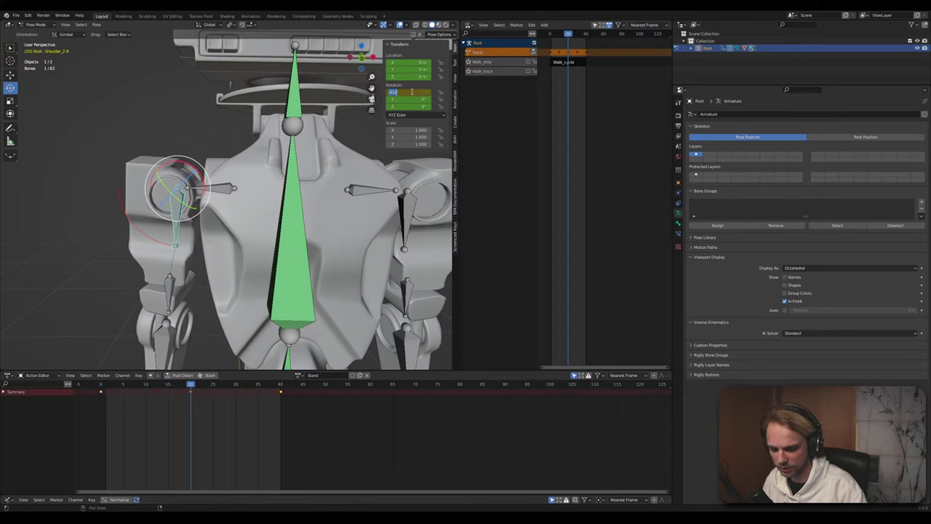
key(Return)
click(148, 131)
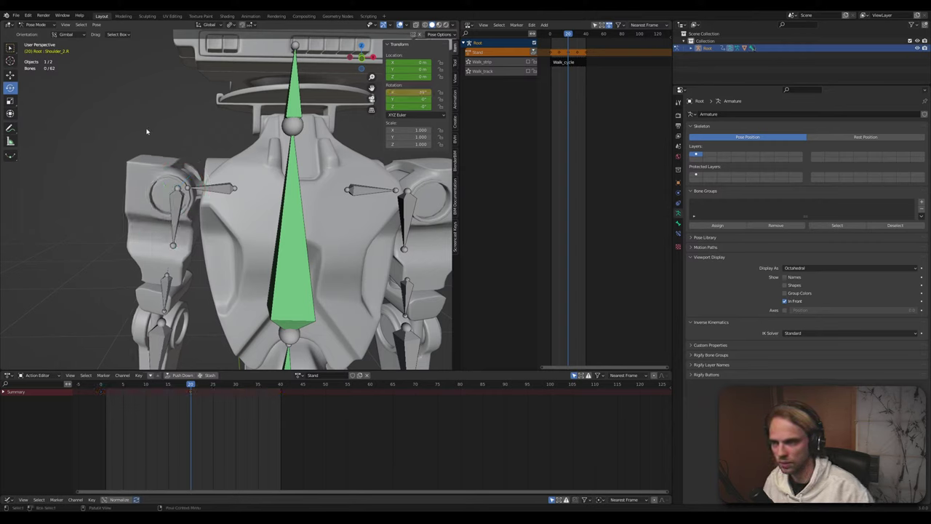
Adjust the X rotation of the matching left shoulder bone, Shoulder_2.L, at frame 20 and deselect it
scroll(148, 131, down, 2)
shift+middle_drag(285, 198, 222, 164)
click(281, 169)
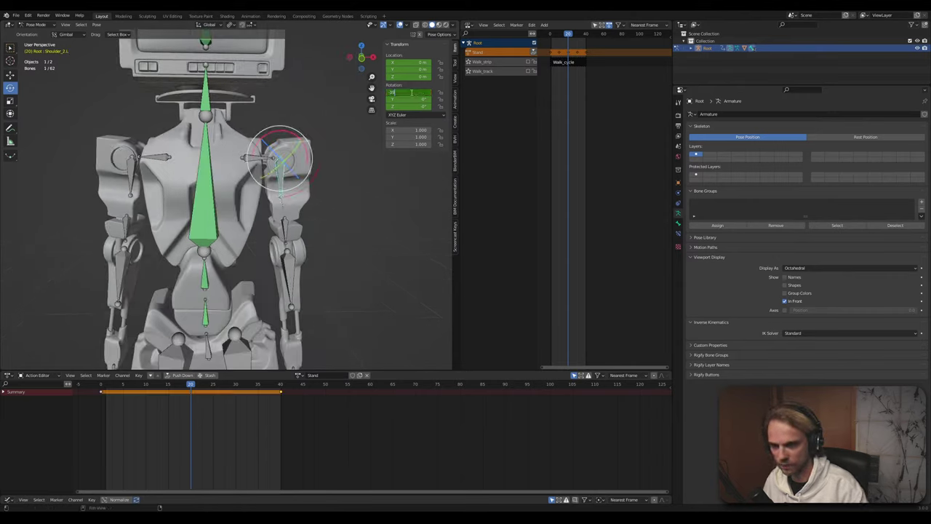
key(Return)
click(342, 251)
Rotate an arm bone very slightly at frame 20 and deselect it
scroll(318, 262, down, 2)
shift+middle_drag(326, 180, 182, 208)
scroll(172, 123, up, 2)
middle_drag(166, 144, 215, 143)
click(184, 88)
drag(156, 114, 158, 116)
click(151, 278)
Rotate the right hand bone around its Z axis at frame 20 and deselect it
middle_drag(151, 278, 200, 213)
scroll(191, 204, up, 5)
click(166, 169)
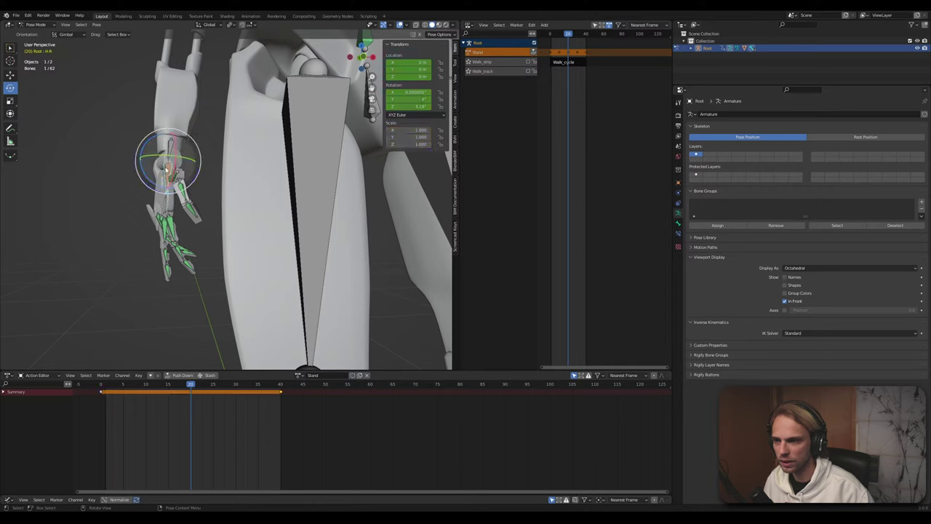
middle_drag(166, 166, 157, 161)
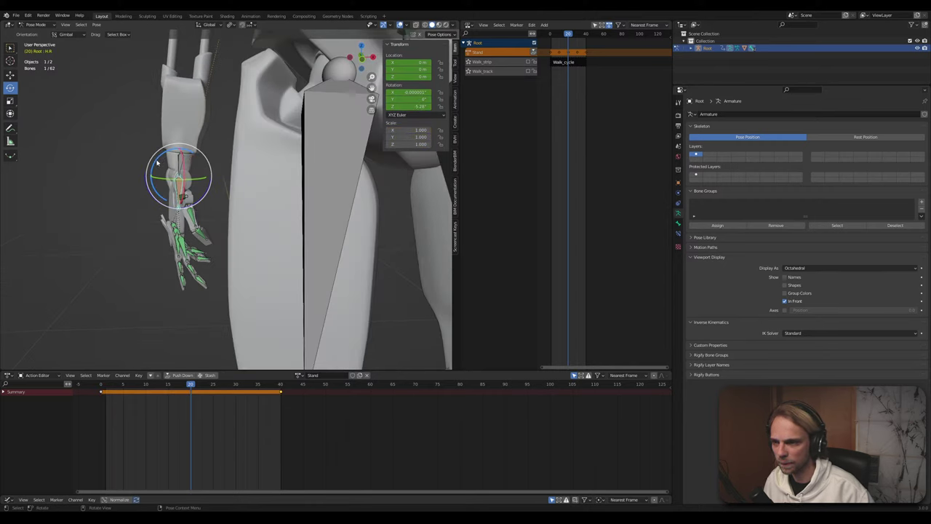
drag(156, 163, 148, 180)
click(104, 196)
middle_drag(146, 193, 181, 151)
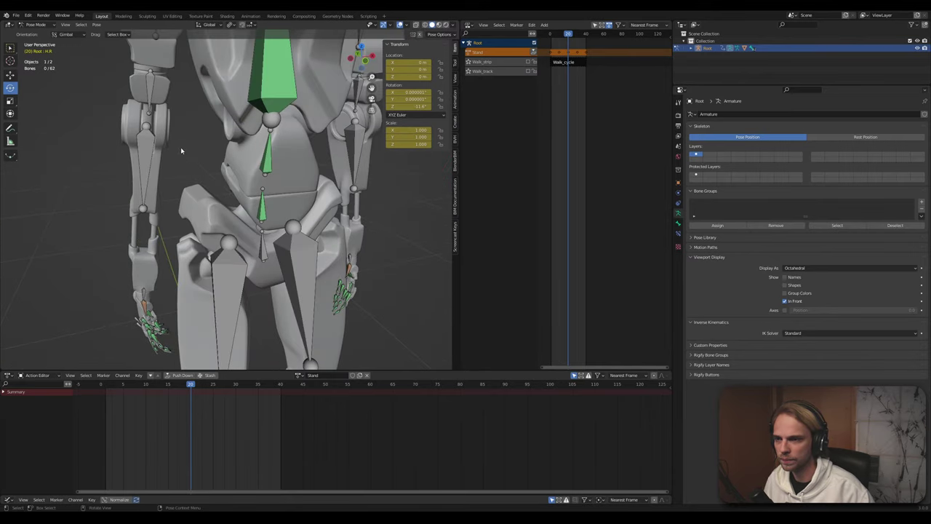
Rotate the right upper arm bone above the elbow slightly at frame 20 and deselect it
click(149, 81)
drag(141, 74, 117, 76)
click(87, 195)
shift+middle_drag(87, 195, 104, 134)
Rotate the right forearm bone, Arm_2.R, about 3.6° around its Z axis at frame 20 and deselect it
click(167, 96)
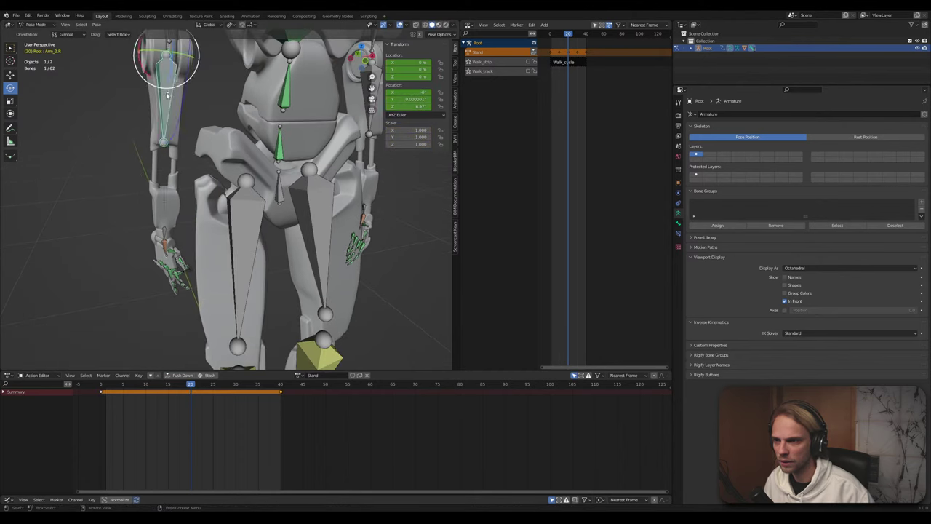
middle_drag(168, 95, 222, 121)
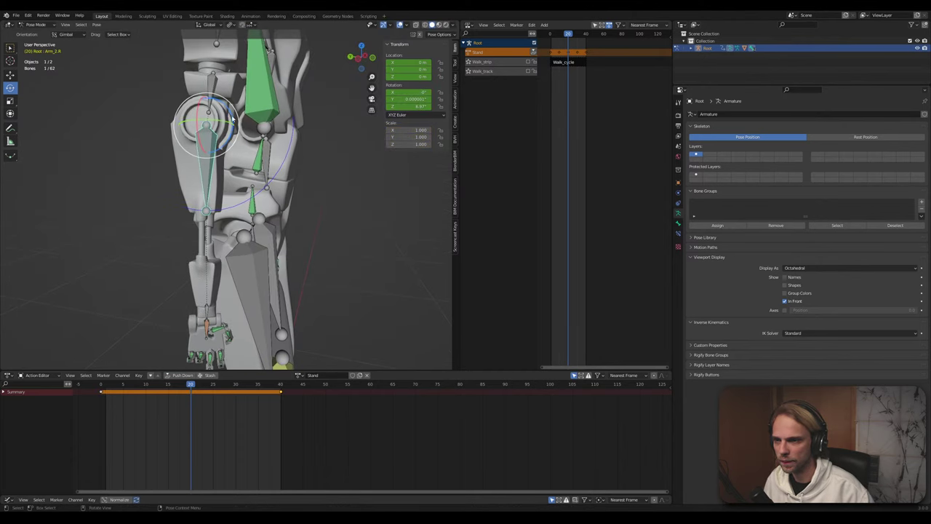
drag(233, 119, 234, 109)
drag(237, 107, 237, 110)
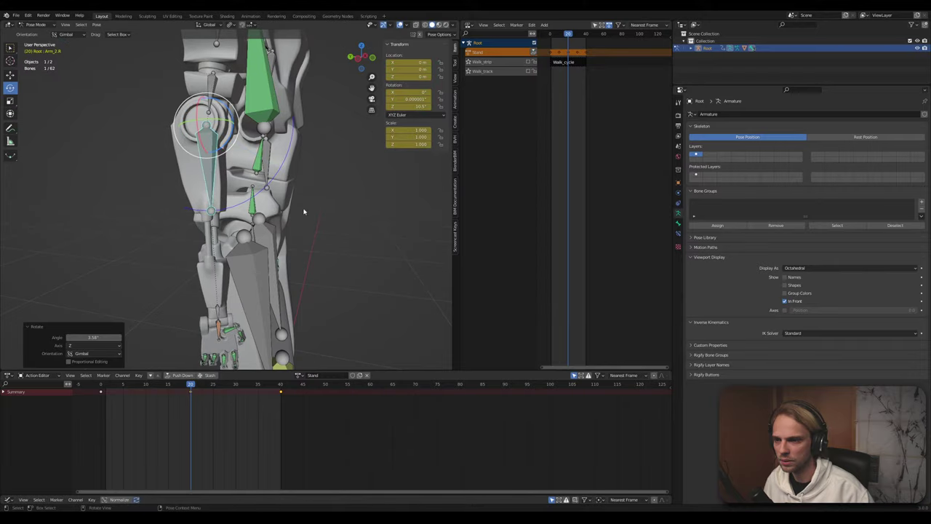
click(303, 210)
Rotate the right thumb's tip bone to an X rotation of about 34.5° at frame 20 and deselect it
middle_drag(320, 248, 274, 215)
scroll(181, 208, up, 2)
scroll(257, 227, up, 2)
click(178, 197)
scroll(274, 215, up, 3)
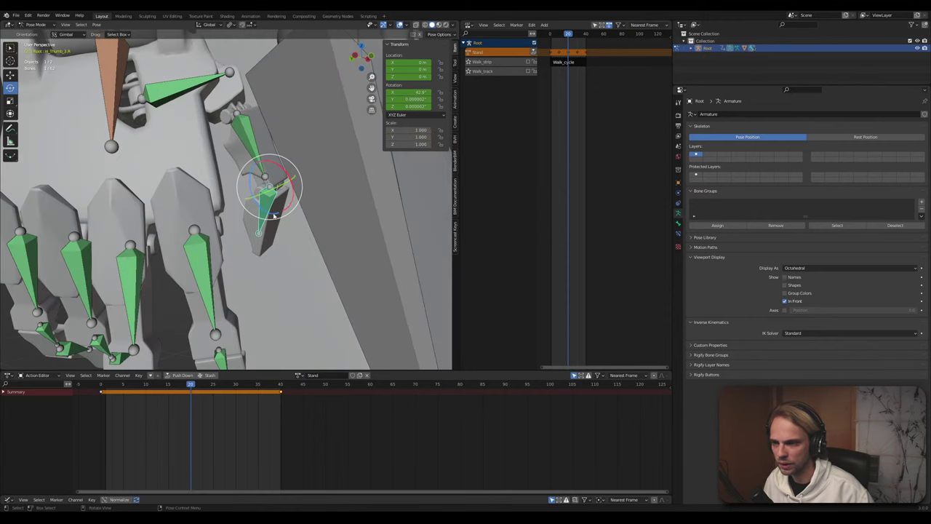
drag(293, 191, 301, 184)
middle_drag(301, 184, 205, 213)
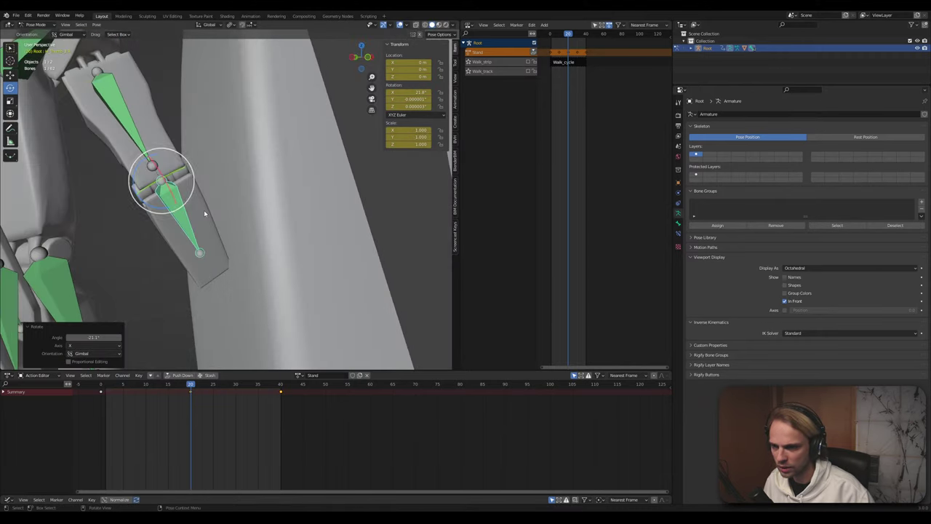
drag(175, 201, 171, 214)
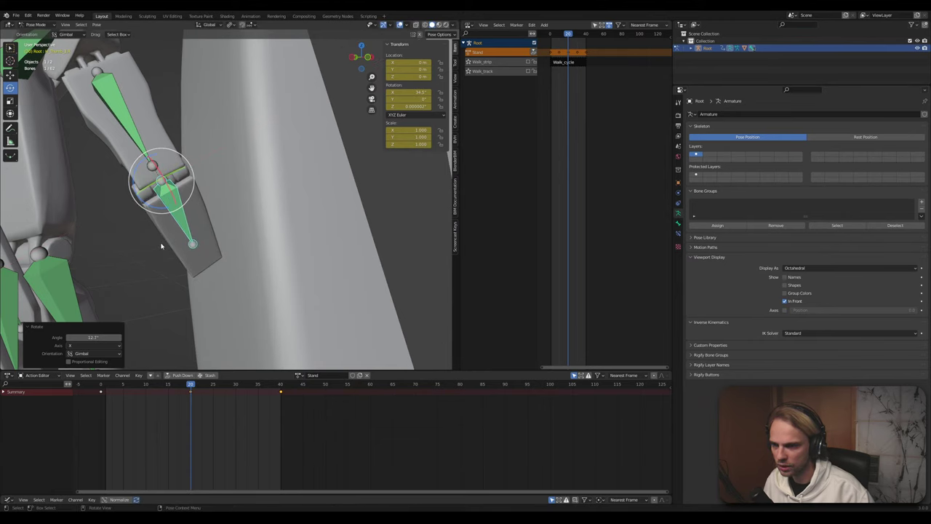
click(179, 281)
Rotate the base bone of the right hand's first finger, H_F1_1.R, freely at frame 20 and deselect it
shift+middle_drag(179, 281, 171, 189)
click(115, 100)
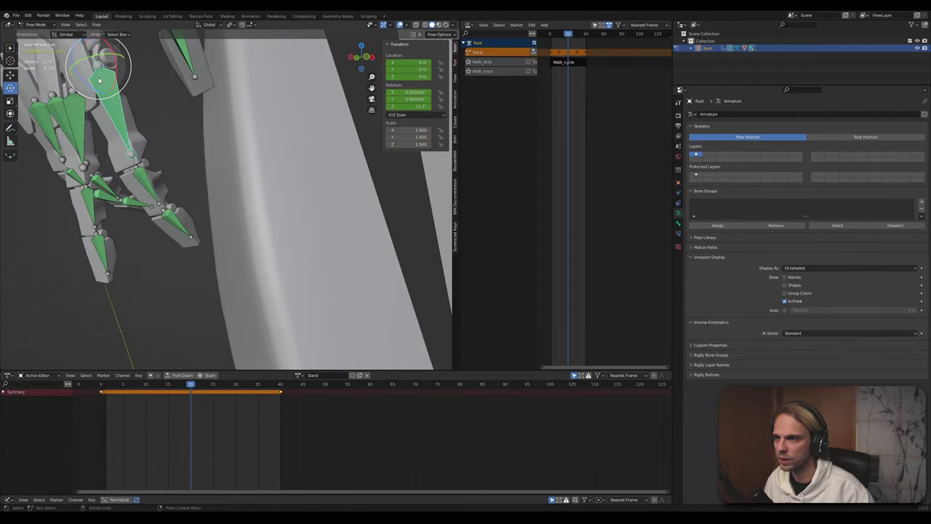
key(r)
key(r)
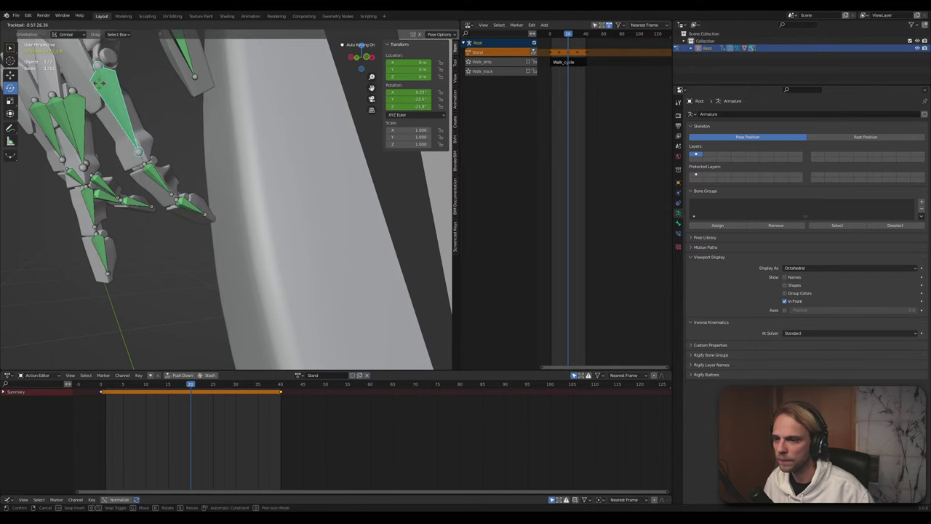
click(99, 83)
middle_drag(165, 248, 152, 281)
click(183, 259)
Play back the Stand action to examine the right hand's motion and the whole body
scroll(183, 259, down, 6)
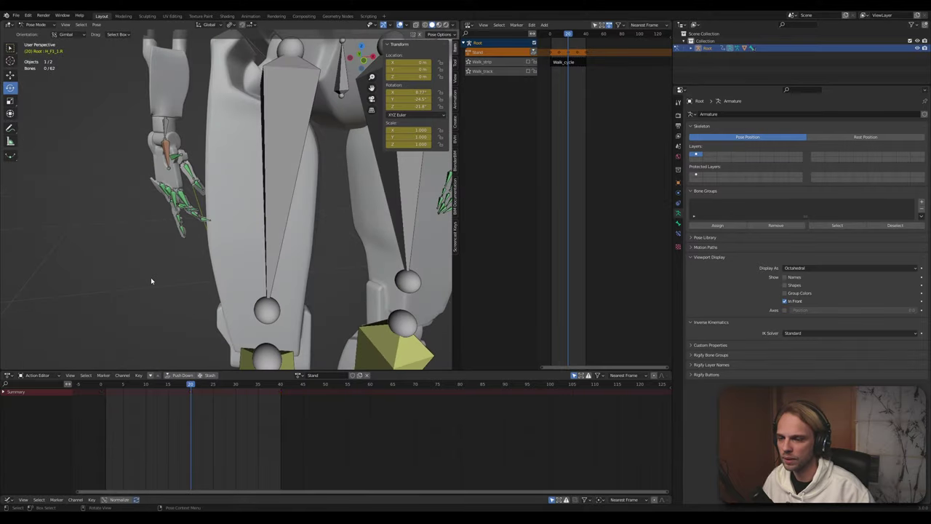
key(space)
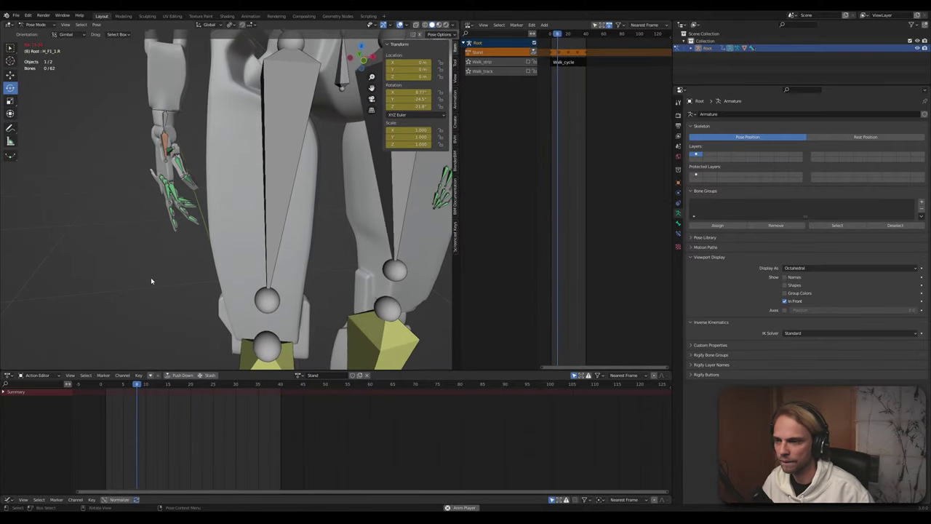
scroll(151, 278, down, 5)
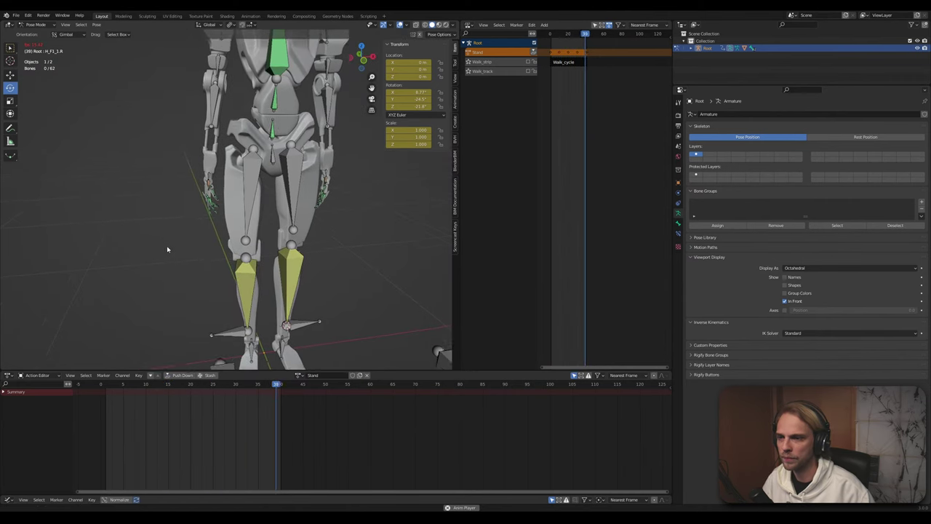
scroll(167, 289, down, 3)
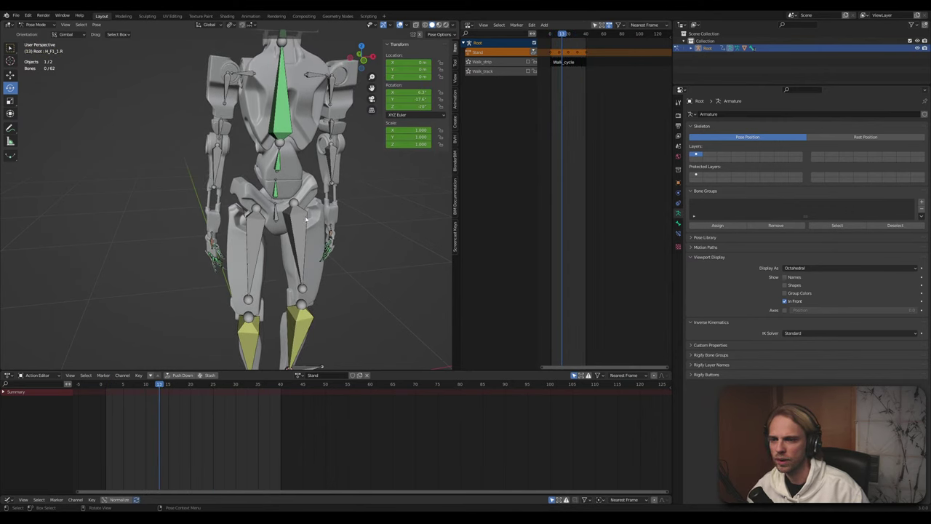
Raise the pelvis bone about 0.007 m along global Z at frame 20 and deselect it
scroll(291, 204, up, 3)
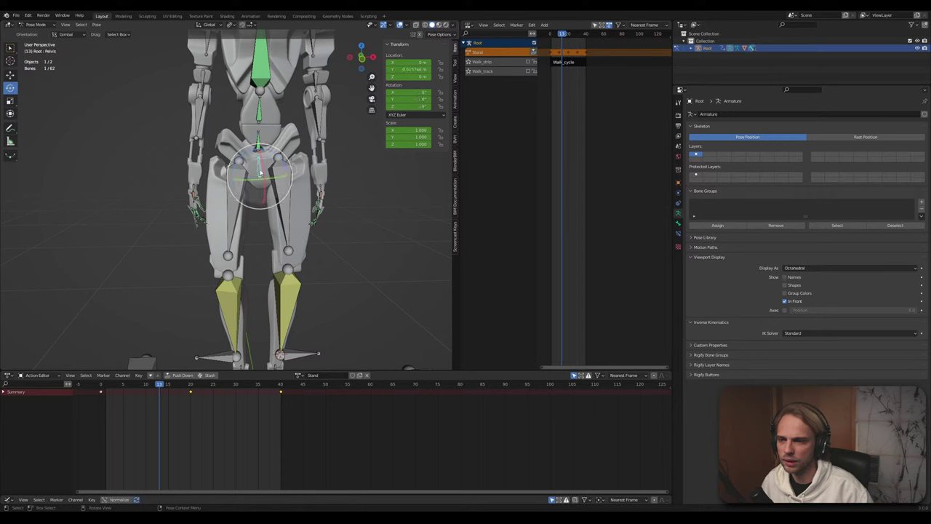
drag(161, 388, 190, 390)
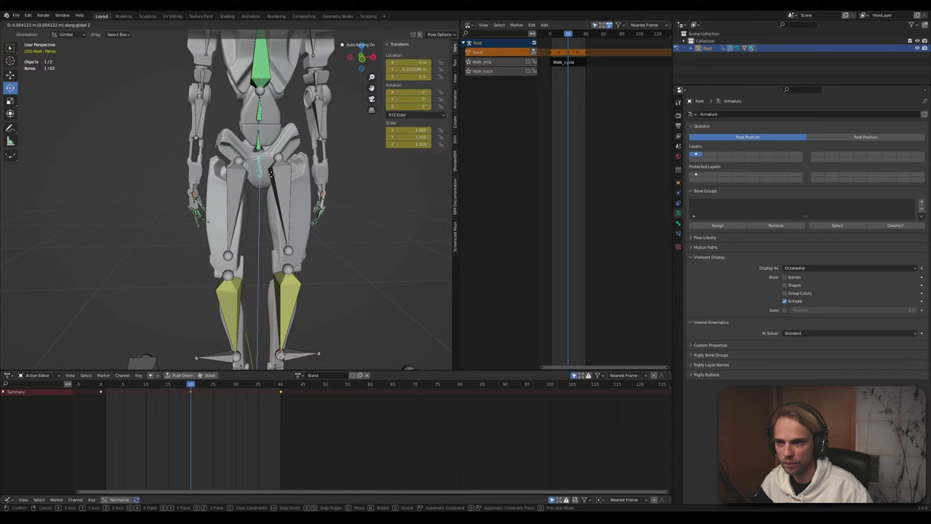
click(272, 173)
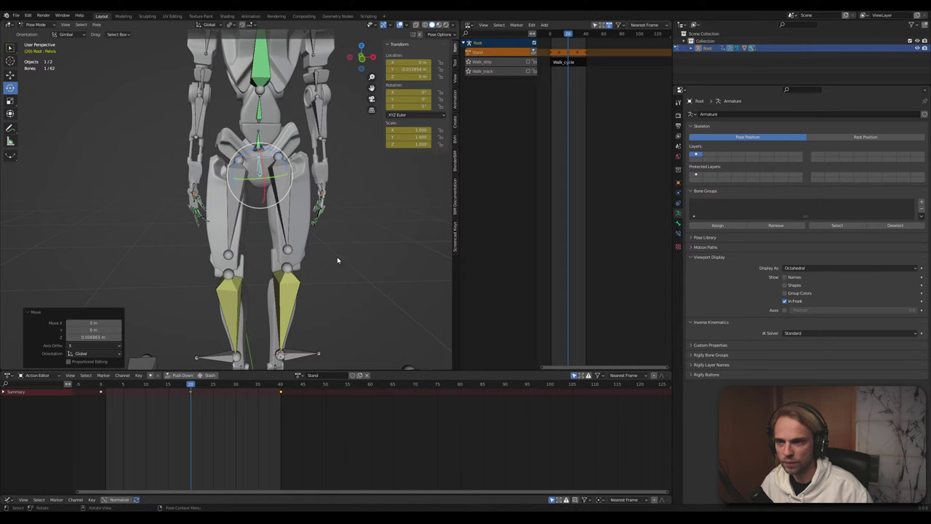
click(337, 259)
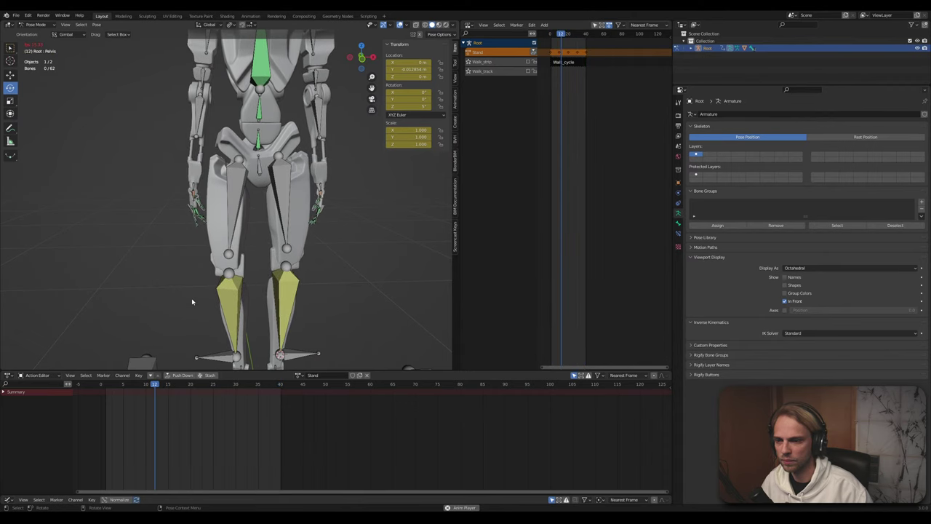
Play back the Stand action to examine the legs, feet and right hand up close
shift+middle_drag(192, 301, 175, 173)
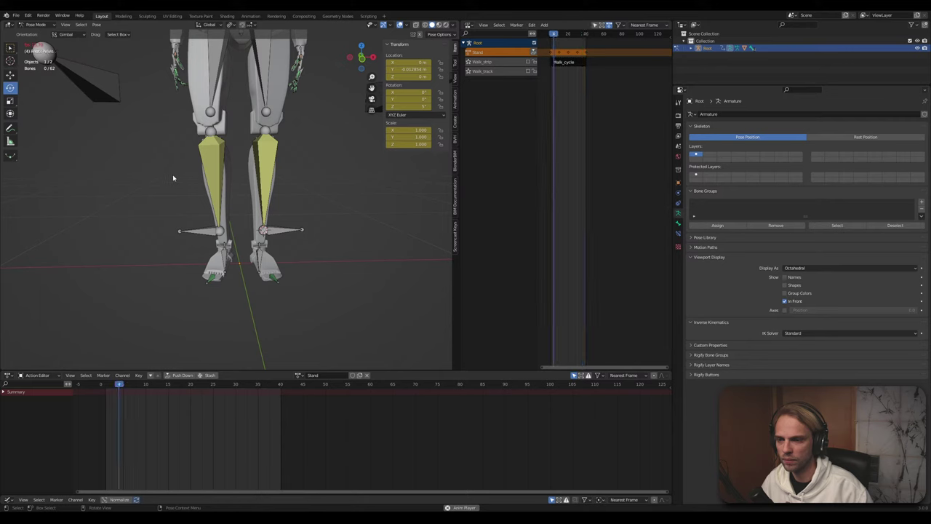
shift+middle_drag(163, 186, 193, 325)
key(space)
scroll(172, 195, up, 3)
mouse_move(173, 195)
middle_down()
mouse_move(204, 195)
mouse_move(166, 200)
middle_up()
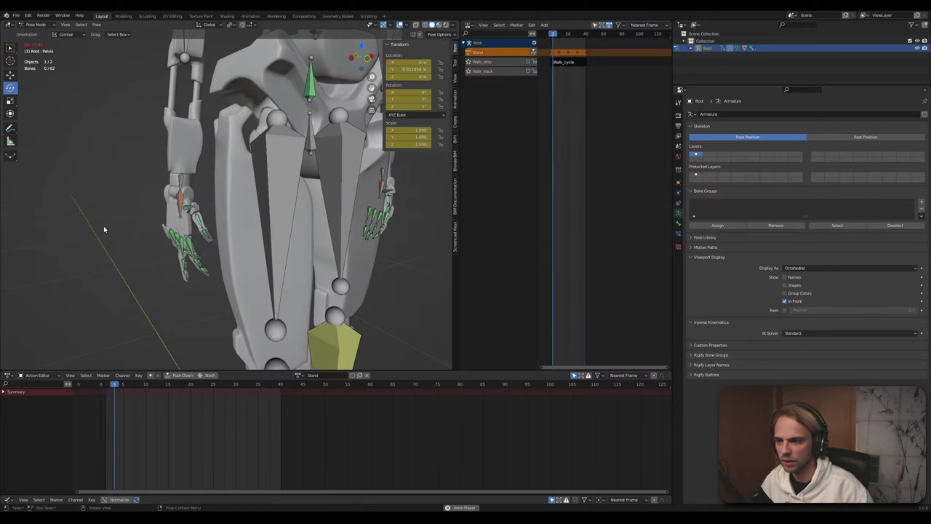
middle_drag(104, 226, 114, 209)
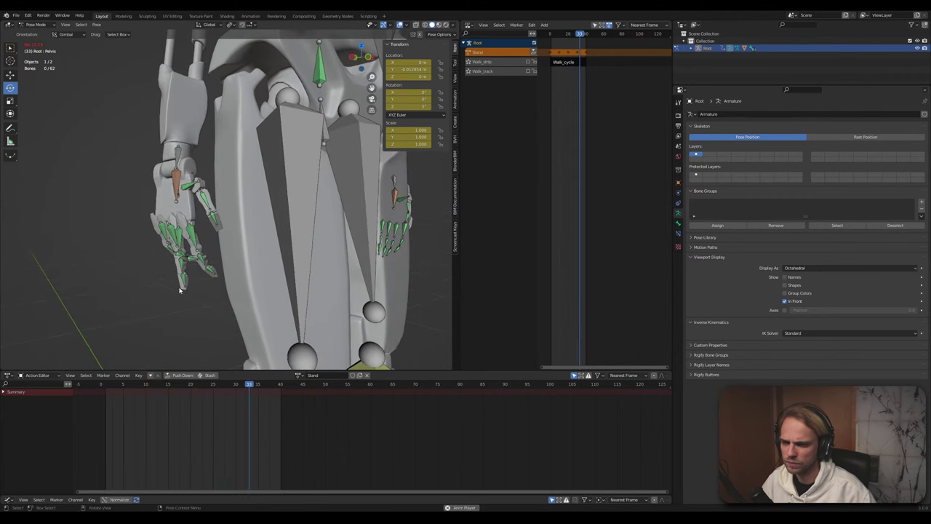
scroll(216, 291, up, 4)
scroll(217, 291, down, 1)
key(space)
Move the playhead to frame 10 and examine the right arm and hand pose
middle_drag(208, 250, 185, 241)
drag(196, 384, 146, 387)
scroll(141, 243, down, 5)
middle_drag(149, 204, 206, 264)
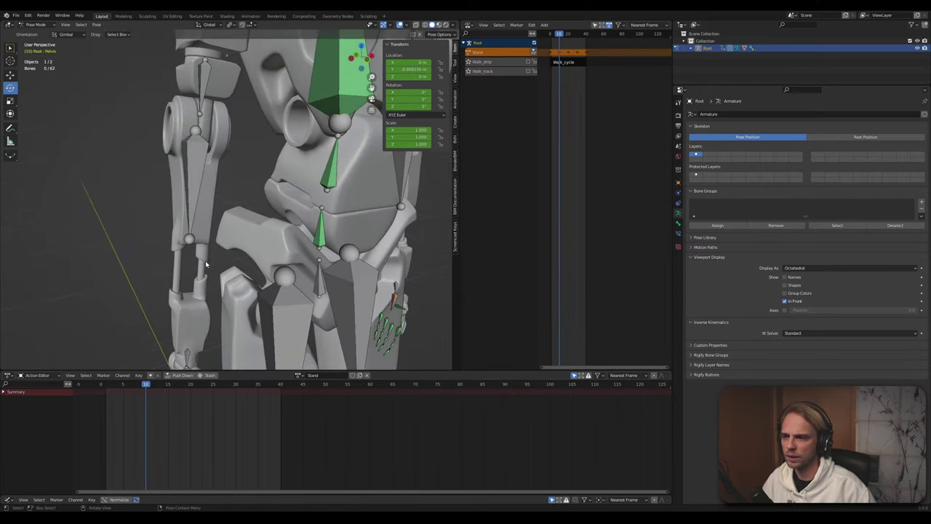
At frame 20, rotate the right Arm_1.R bone about its gimbal Y axis to about 0.7° and deselect it
click(191, 385)
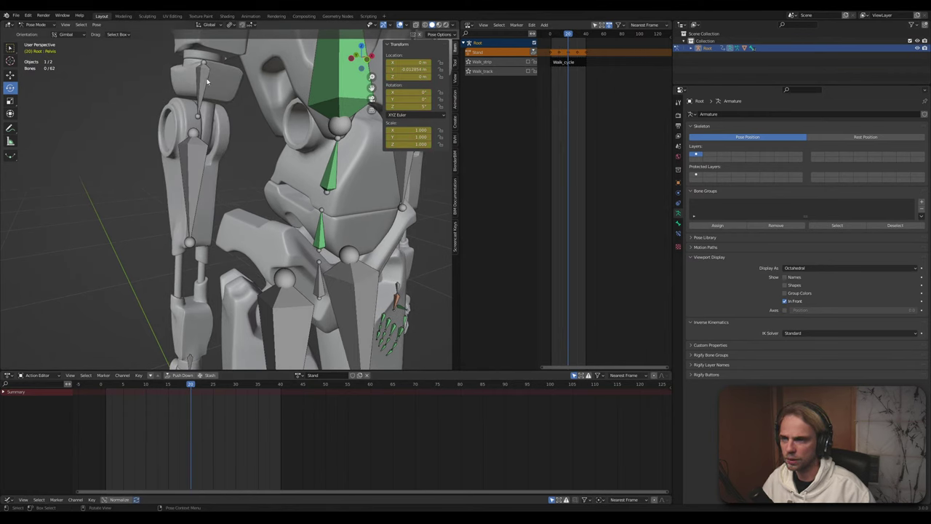
click(207, 82)
scroll(208, 94, up, 3)
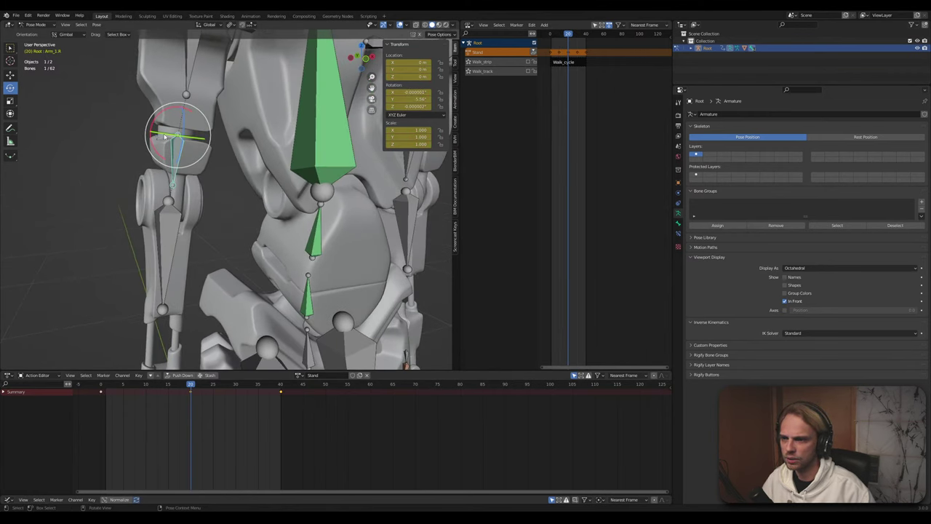
drag(165, 137, 120, 210)
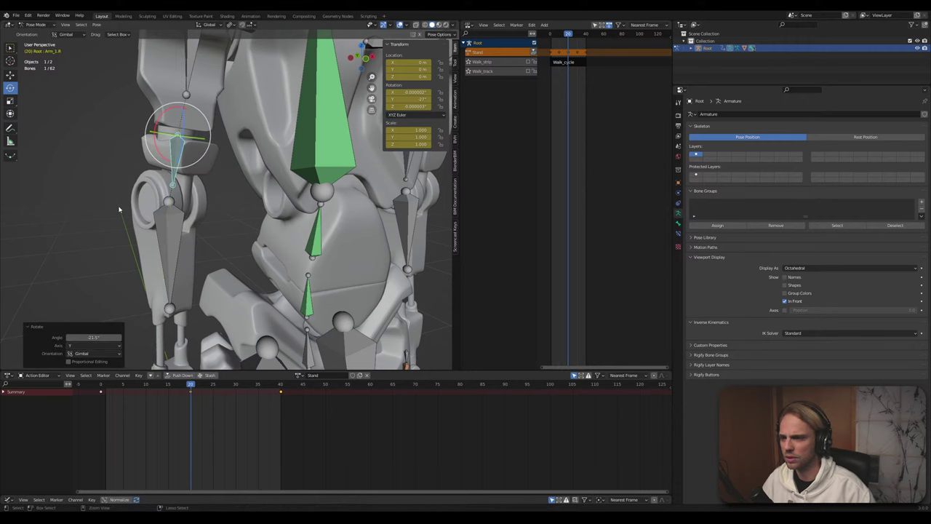
key(ctrl+z)
middle_drag(120, 209, 241, 140)
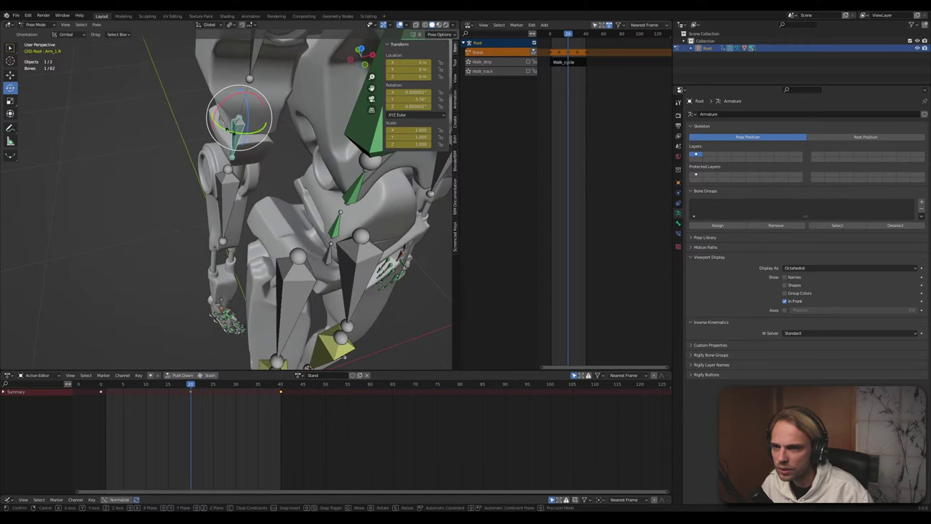
drag(228, 130, 234, 131)
click(180, 239)
Play back the Stand action, rotate the Arm_1.R bone a further 3° about gimbal Y at frame 20, and recheck the playback
key(space)
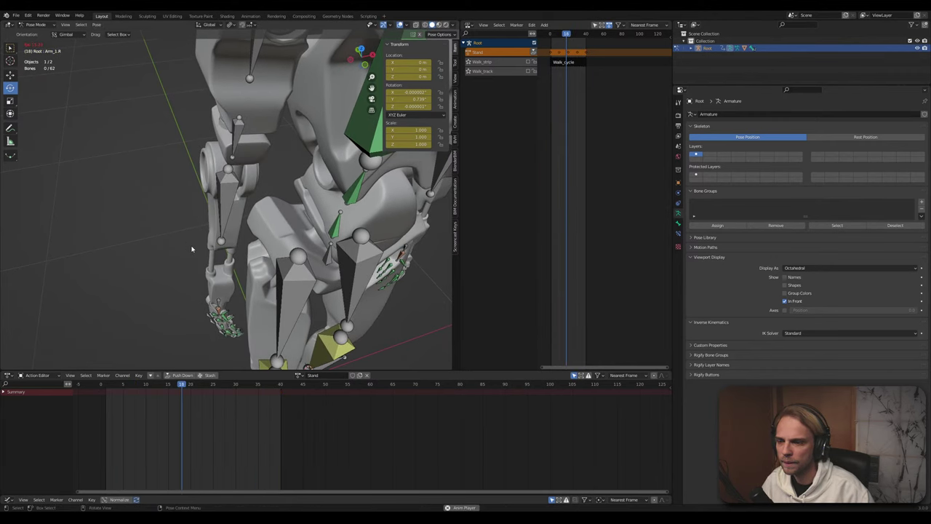
key(space)
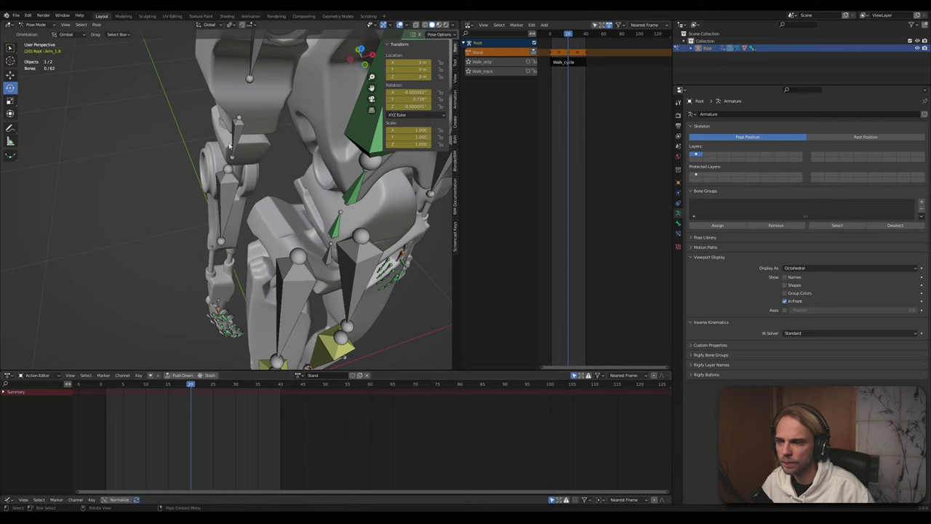
drag(238, 136, 234, 134)
key(space)
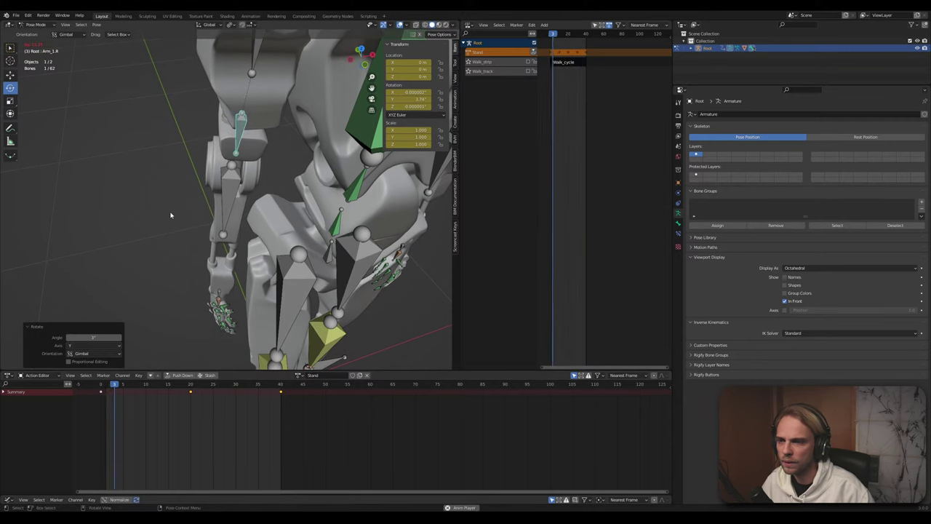
key(space)
click(179, 246)
Rotate the Shoulder_2.R bone about -2.4° around gimbal X at frame 16 and inspect the arm from the front
middle_drag(179, 245, 270, 112)
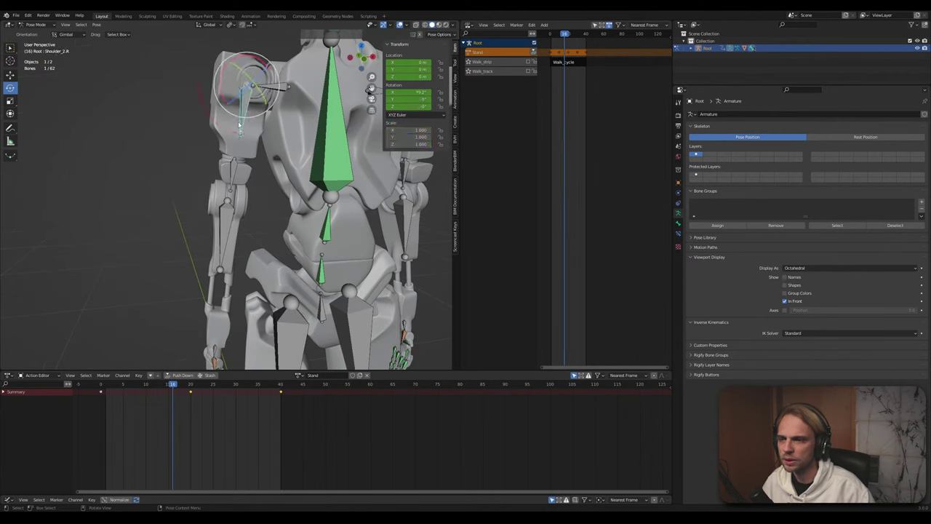
drag(220, 83, 218, 87)
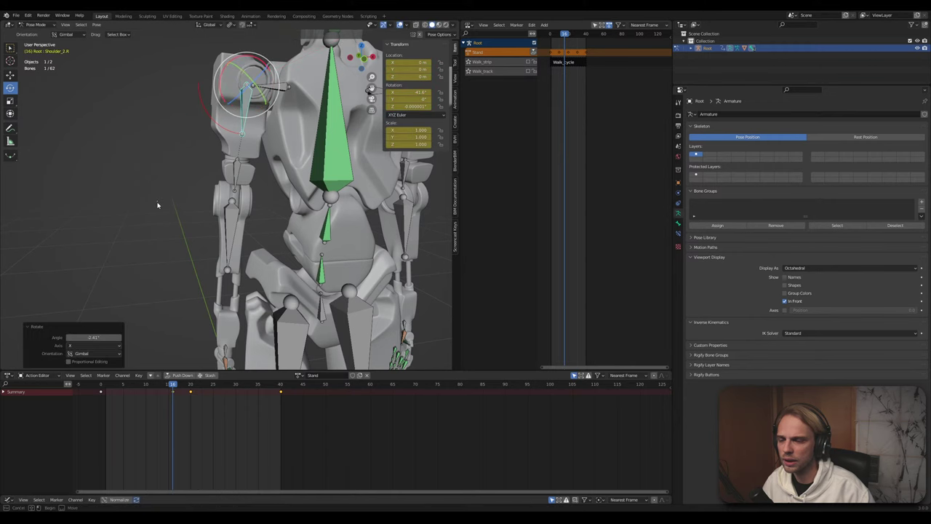
shift+middle_drag(157, 311, 190, 225)
shift+middle_drag(166, 84, 182, 290)
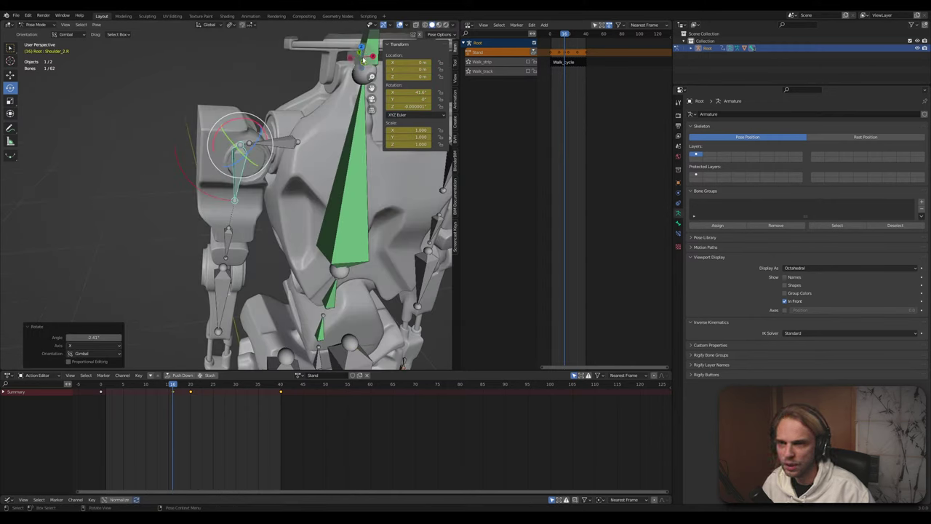
click(364, 62)
scroll(226, 178, up, 2)
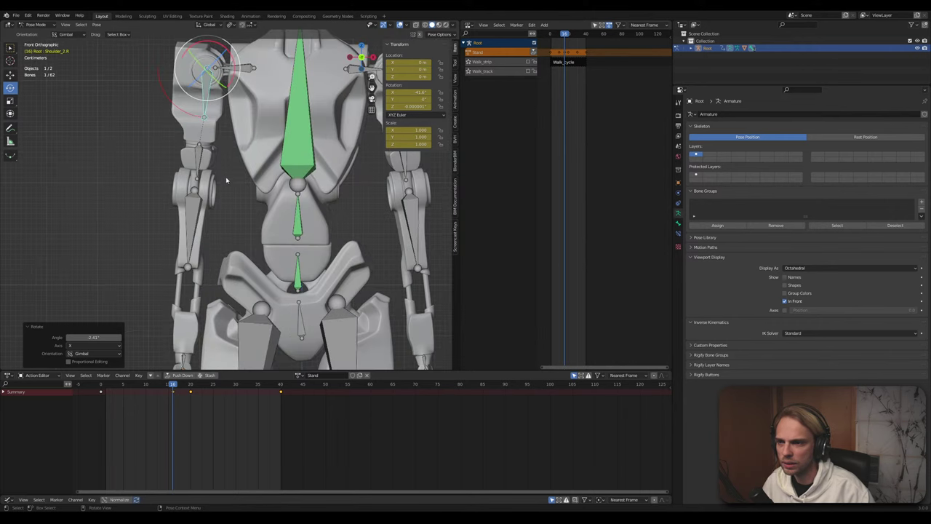
scroll(226, 182, down, 3)
scroll(204, 353, up, 2)
shift+middle_drag(205, 352, 274, 139)
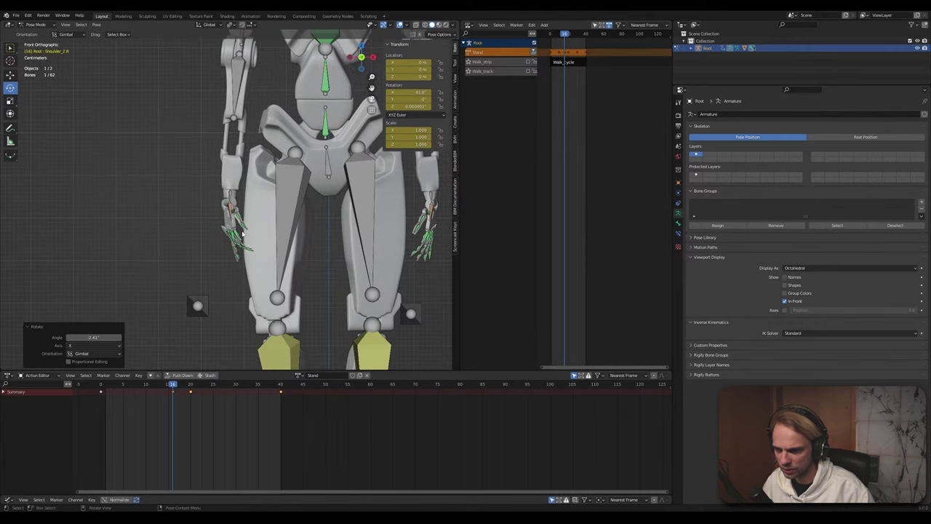
scroll(243, 231, down, 3)
Adjust the Shoulder_2.R bone's X rotation to about -40.1° and move its keyframe from frame 16 to frame 20
drag(254, 110, 179, 233)
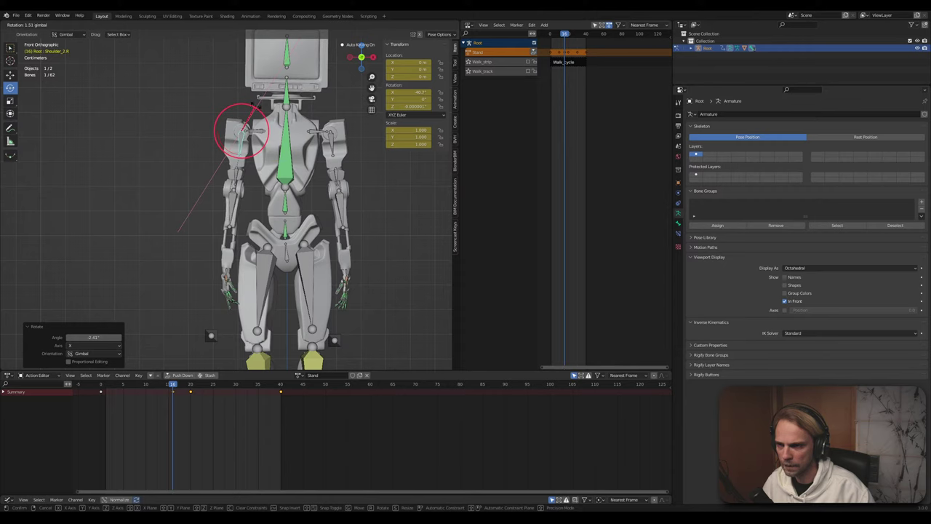
drag(255, 106, 254, 105)
click(156, 256)
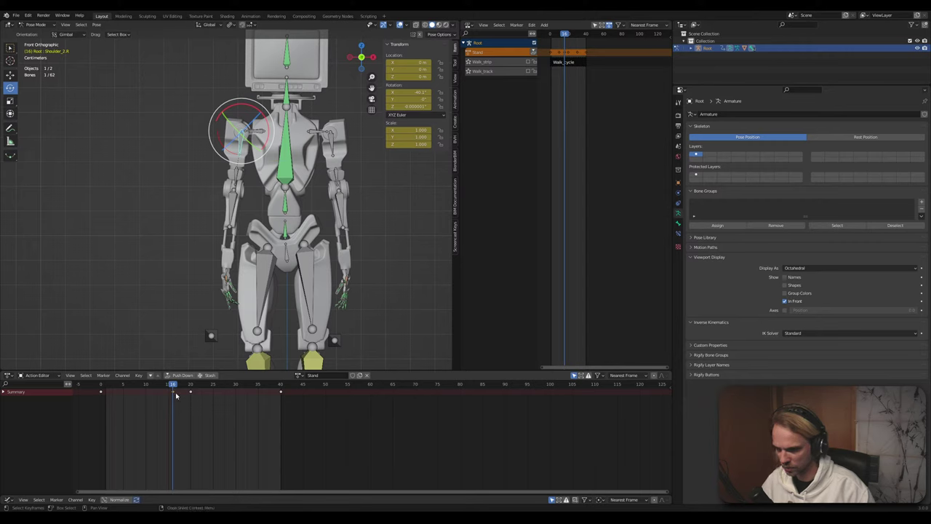
key(g)
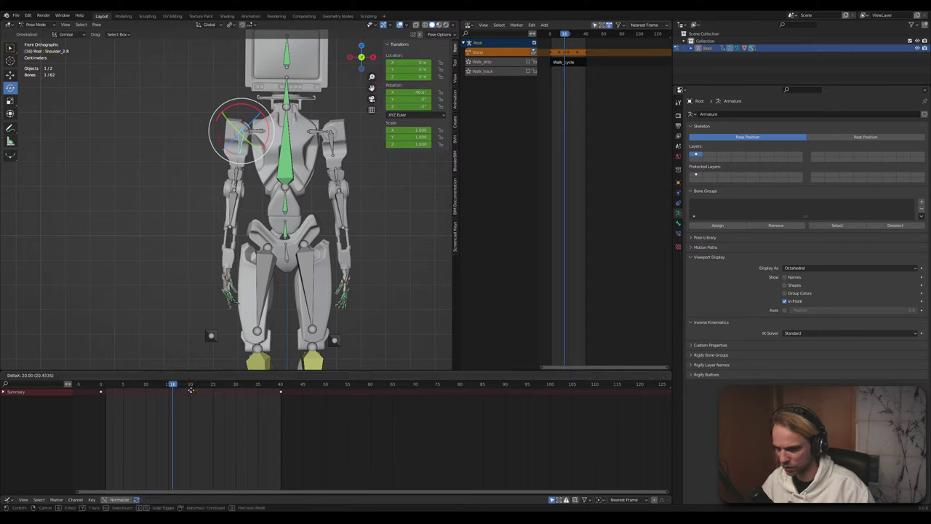
click(191, 390)
Play back the Stand action in front view to examine the motion of both arms and hands
key(space)
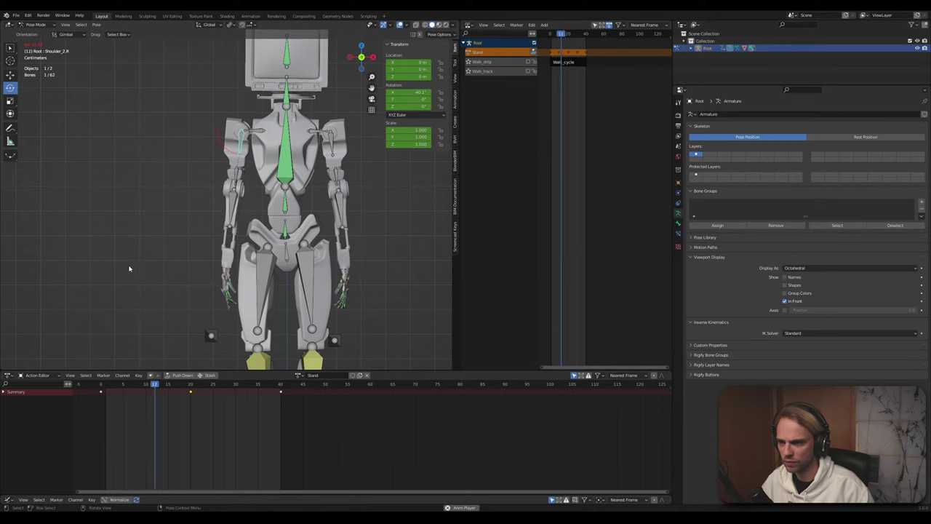
click(175, 202)
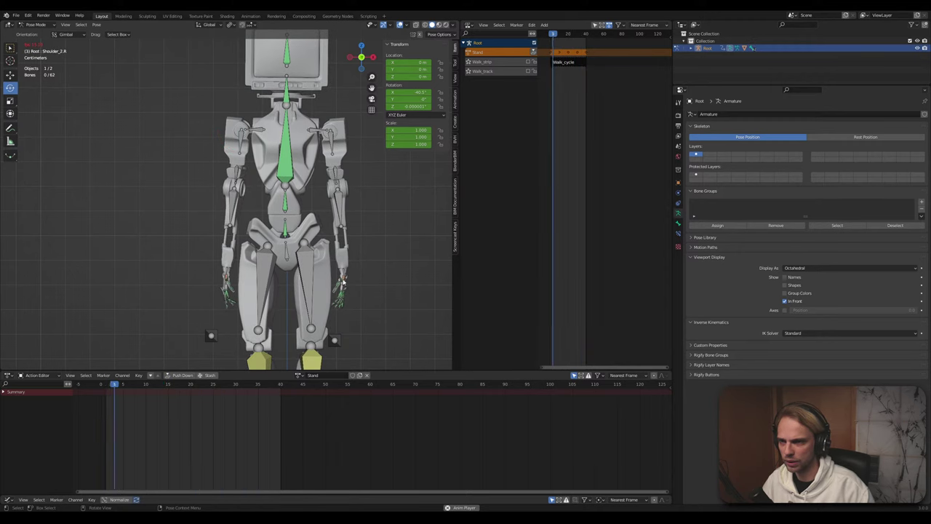
shift+middle_drag(351, 278, 324, 244)
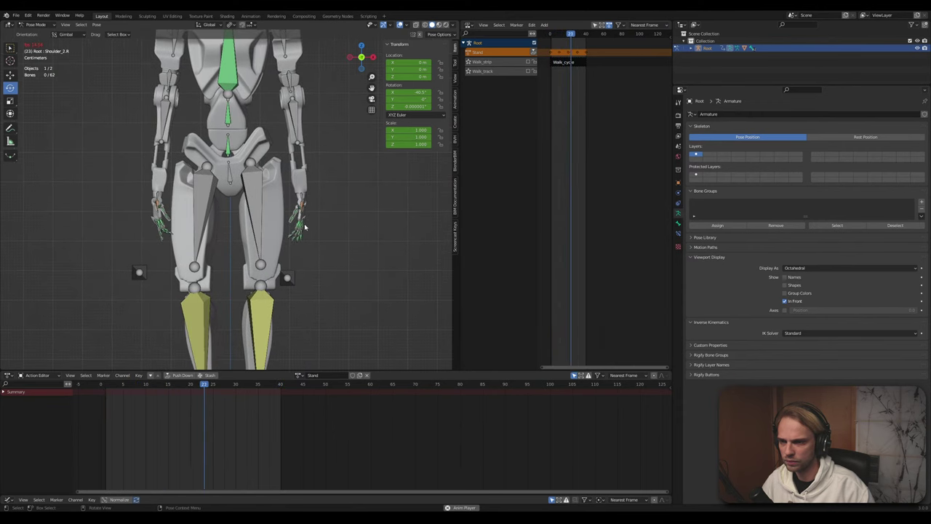
Rotate the left hand bone about -7° around gimbal Z at frame 20 and play back the motion
click(311, 185)
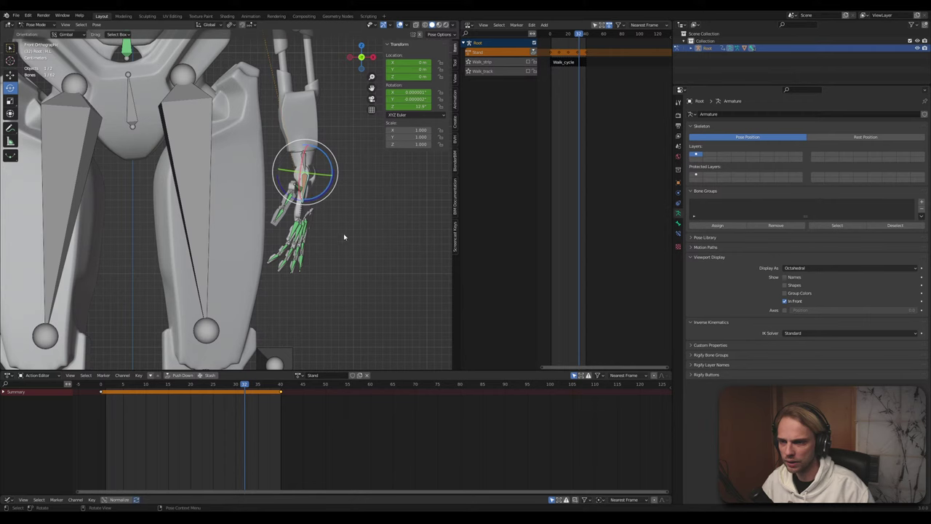
shift+middle_drag(327, 327, 326, 284)
drag(247, 391, 190, 384)
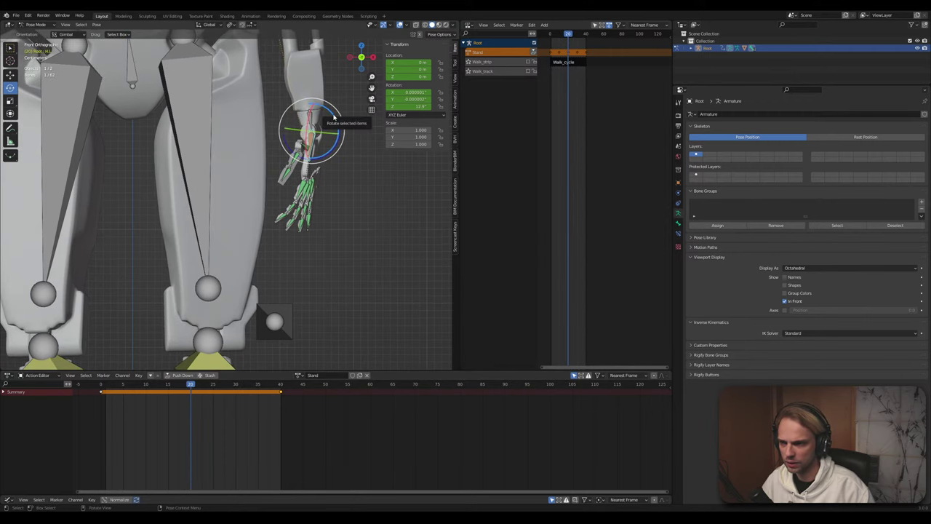
drag(333, 116, 337, 114)
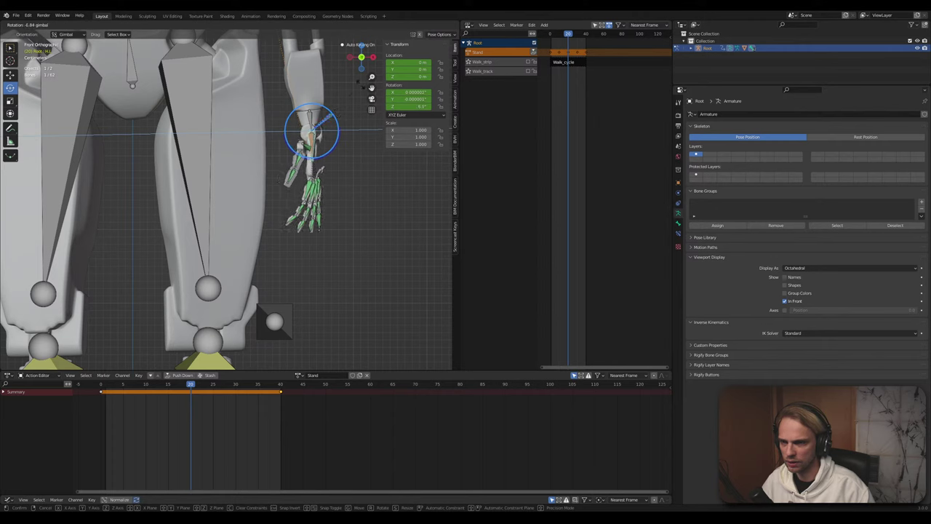
drag(361, 84, 361, 85)
click(363, 231)
key(space)
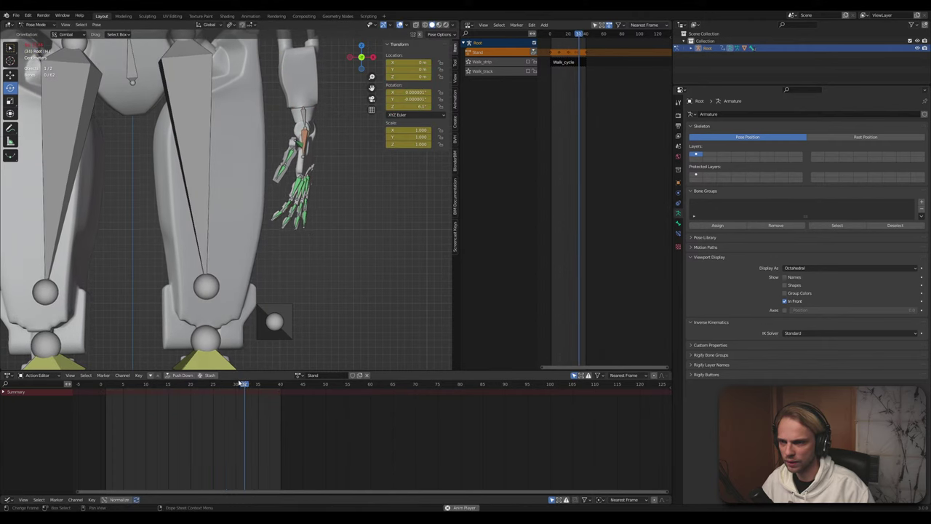
key(space)
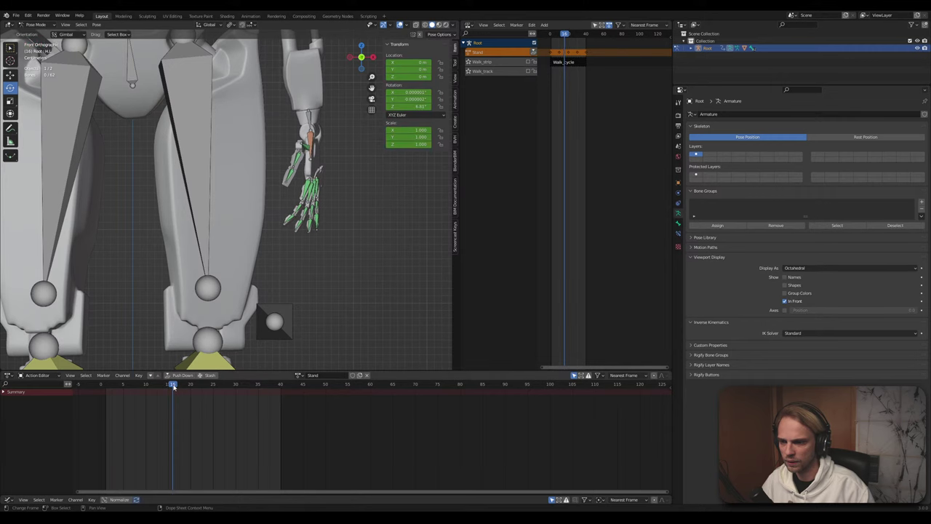
At frame 20, rotate the base bones of the left hand's first two fingers beside the thumb around gimbal Z
drag(172, 385, 187, 385)
click(303, 195)
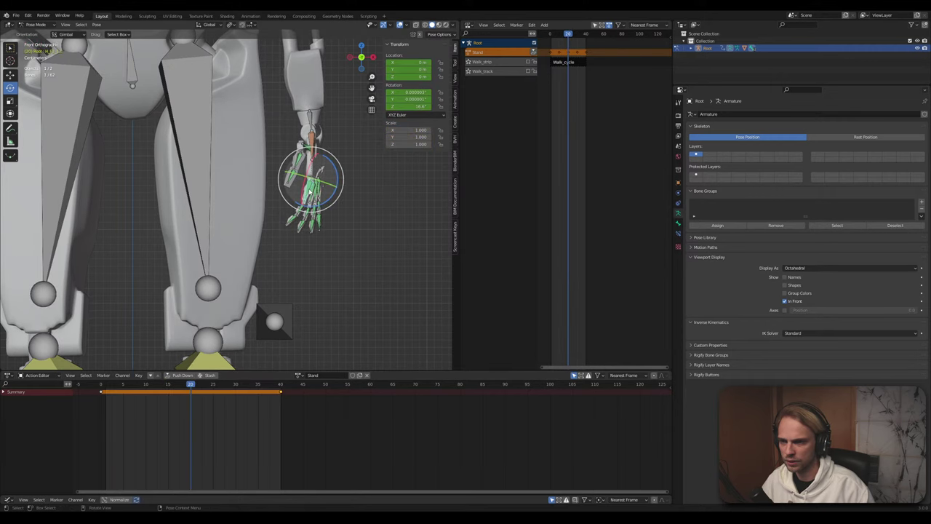
scroll(368, 216, up, 3)
scroll(290, 180, up, 3)
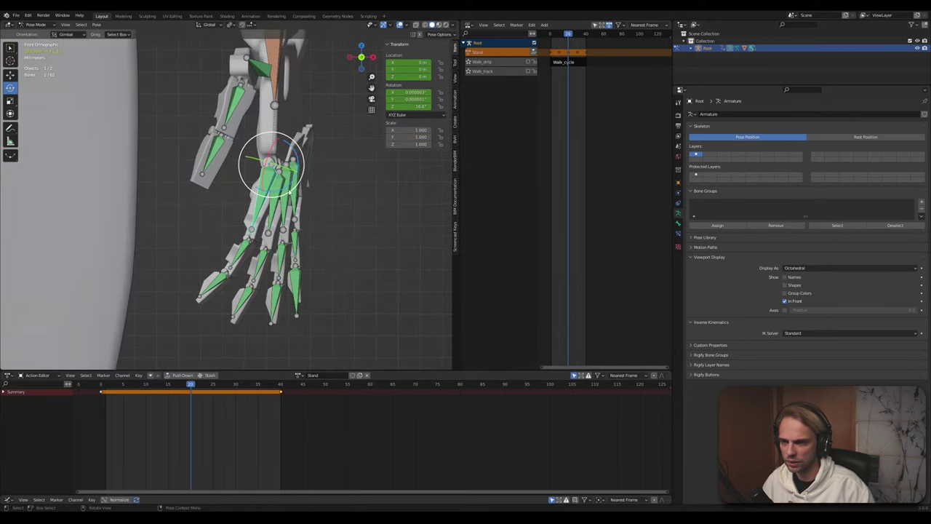
drag(296, 156, 278, 203)
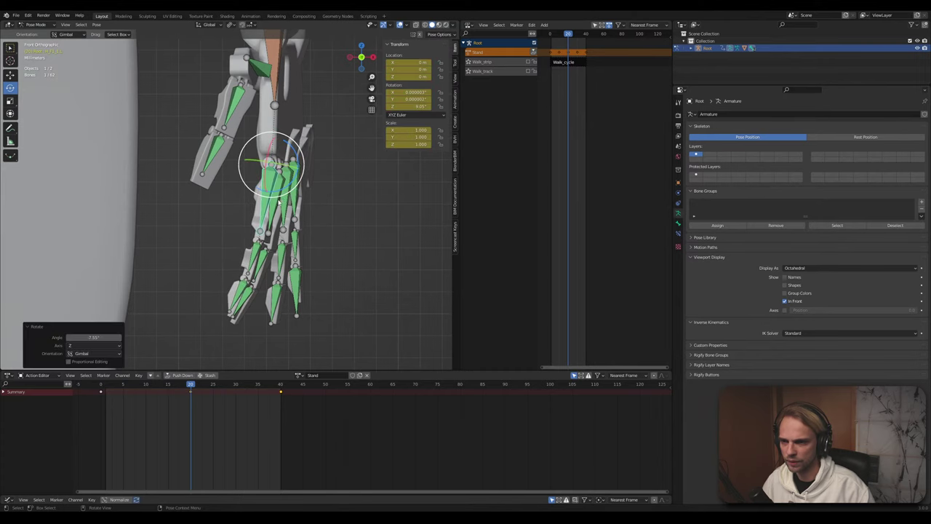
click(275, 211)
drag(306, 149, 292, 249)
Rotate the base bones of the left hand's two outer fingers around gimbal Z, the outermost by about -21.8°
click(288, 214)
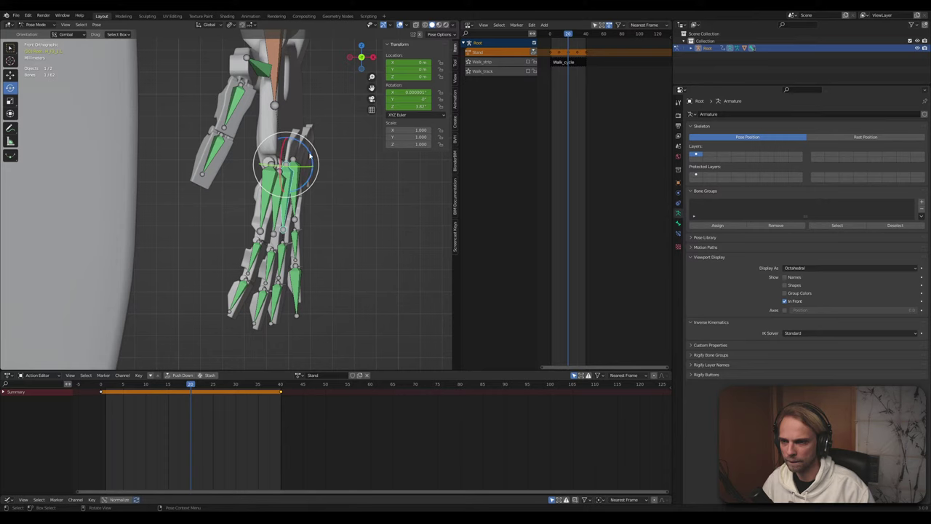
drag(309, 155, 302, 206)
key(r)
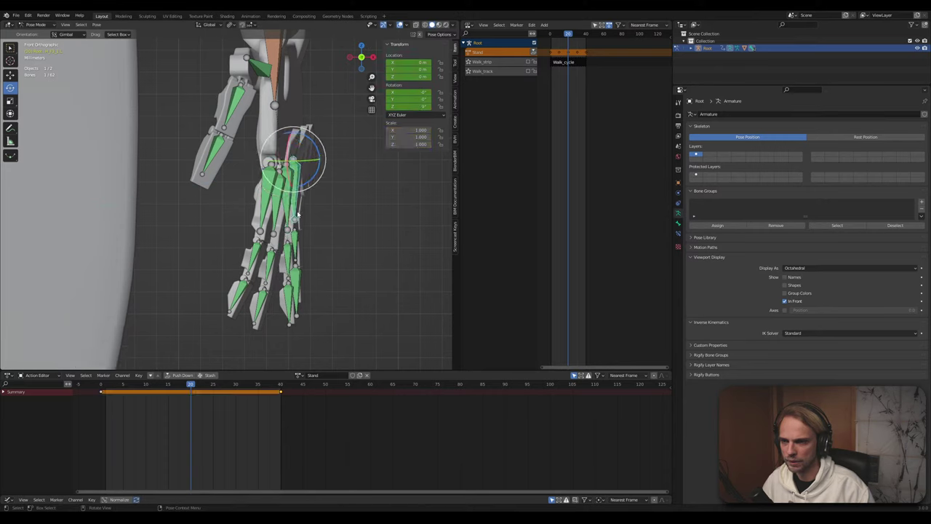
drag(318, 145, 339, 137)
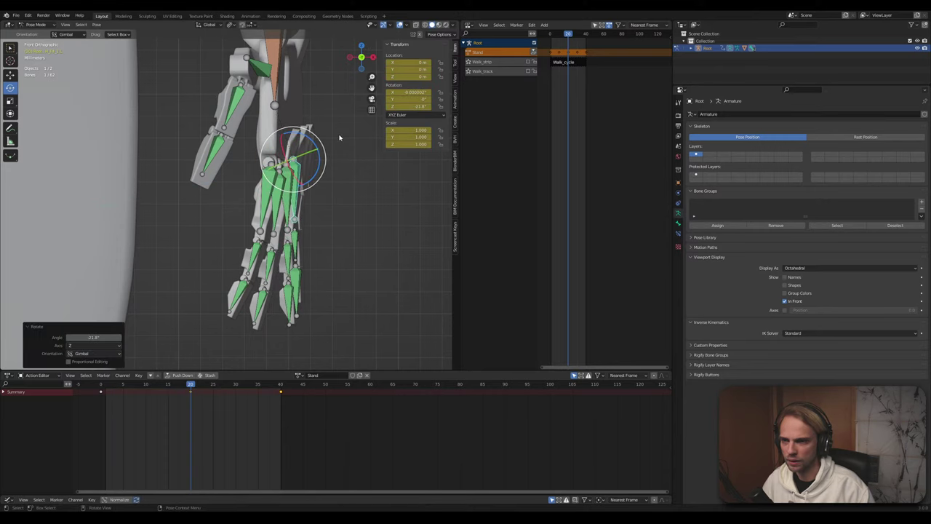
click(340, 137)
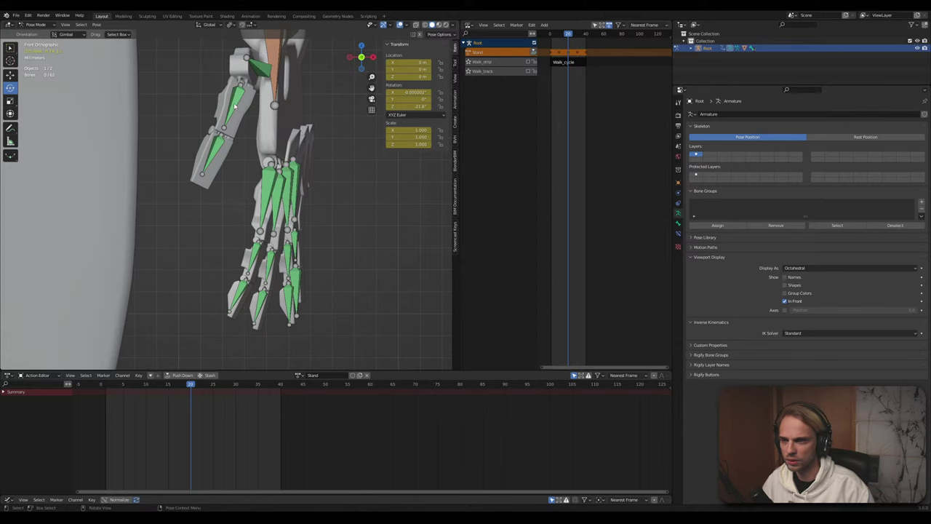
Rotate the left thumb's base and tip bones at frame 20 to open the thumb slightly, then deselect them
click(258, 75)
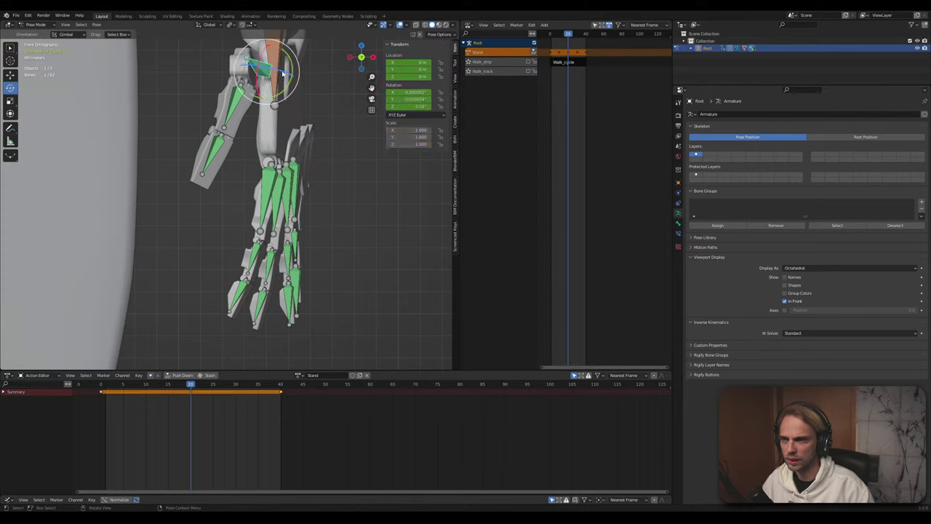
drag(282, 73, 241, 90)
click(229, 102)
click(211, 151)
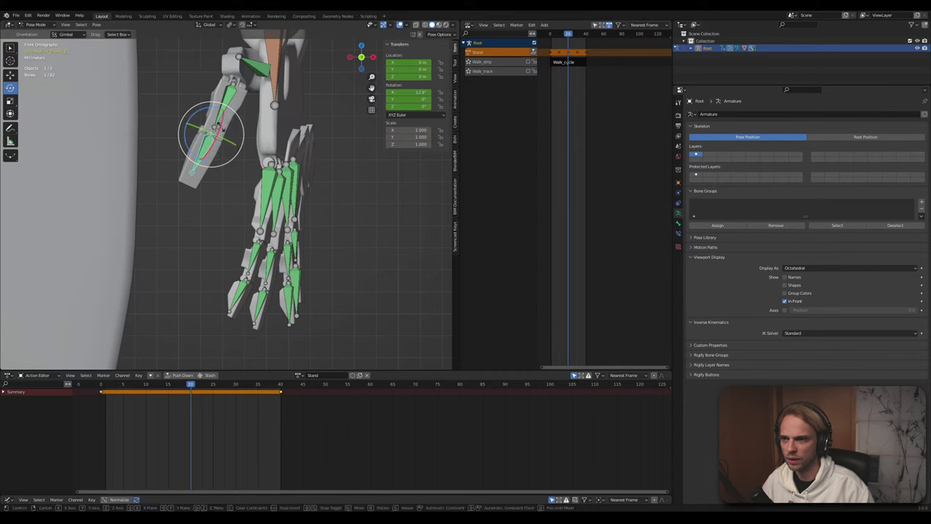
drag(219, 127, 220, 131)
click(225, 221)
key(space)
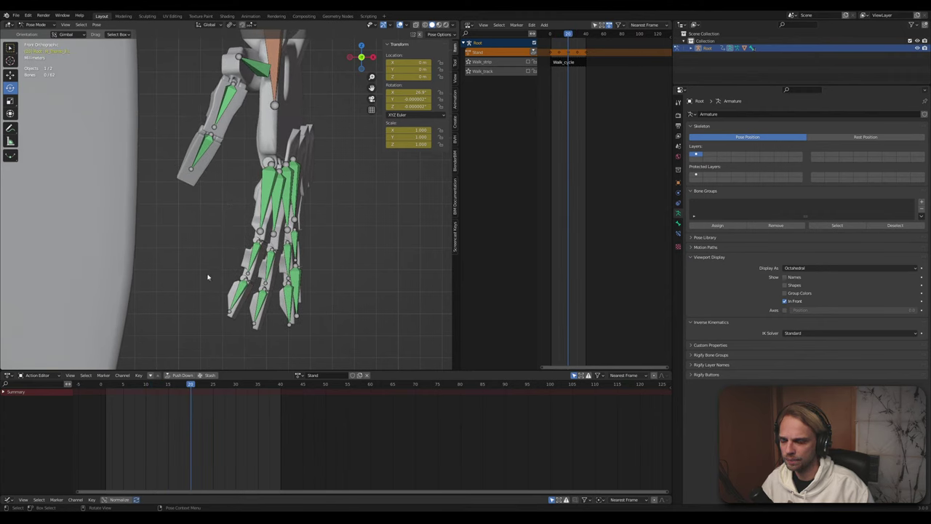
Rotate the left hand's finger base bones further at frame 20 to bring the fingers closer together, and play back the result
drag(294, 182, 294, 134)
click(277, 195)
click(357, 163)
key(space)
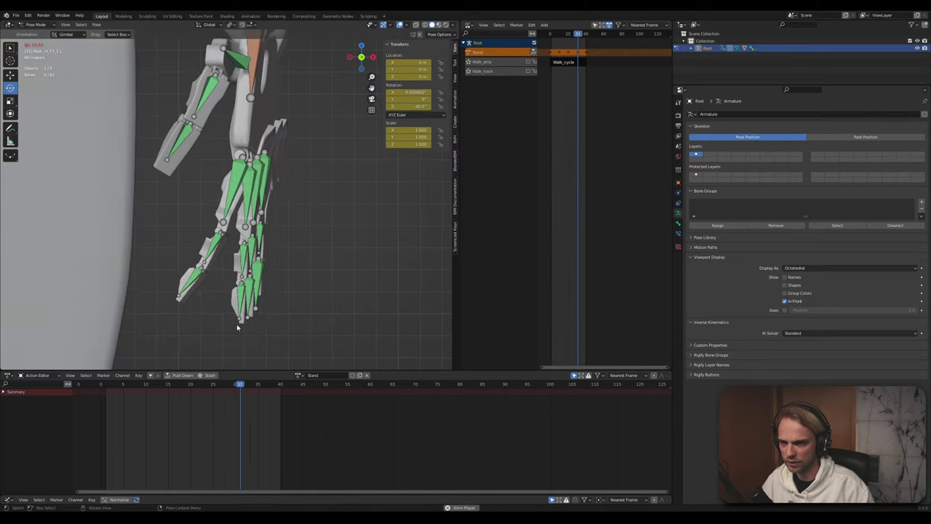
key(Escape)
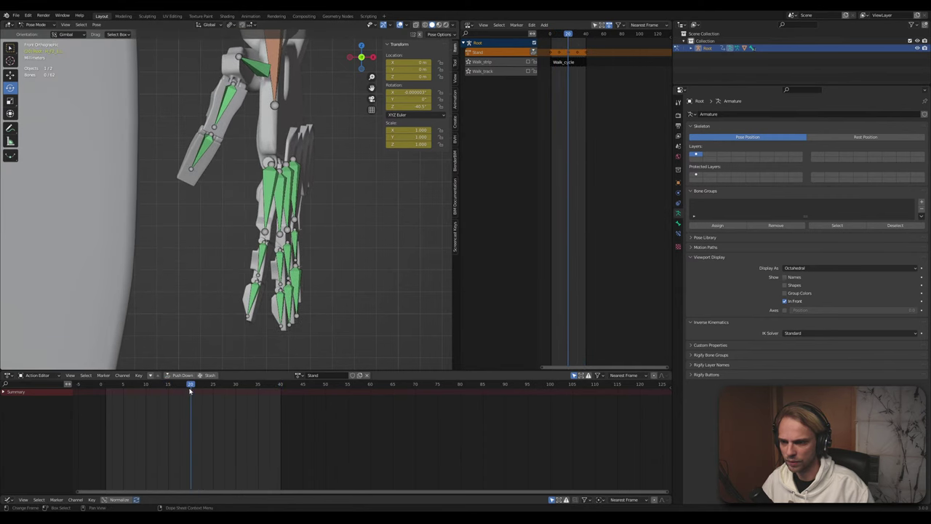
click(283, 209)
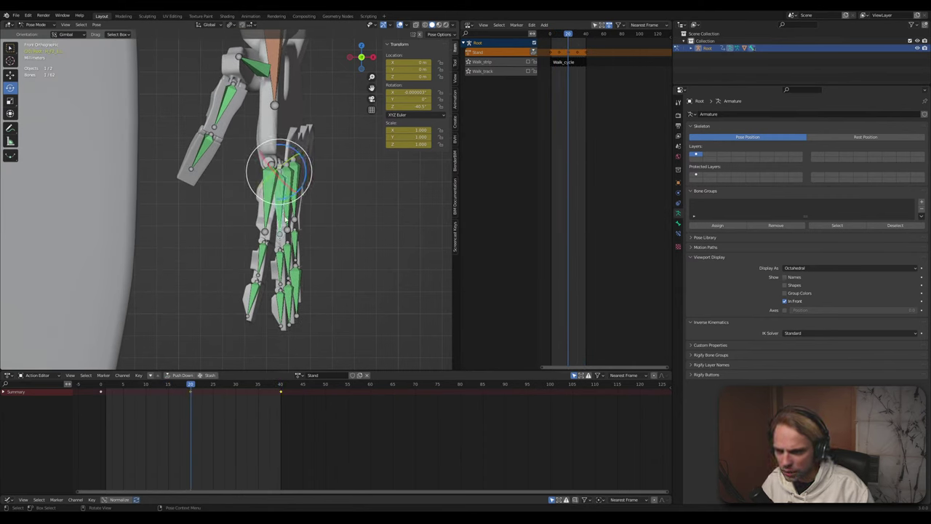
click(289, 217)
key(ctrl+z)
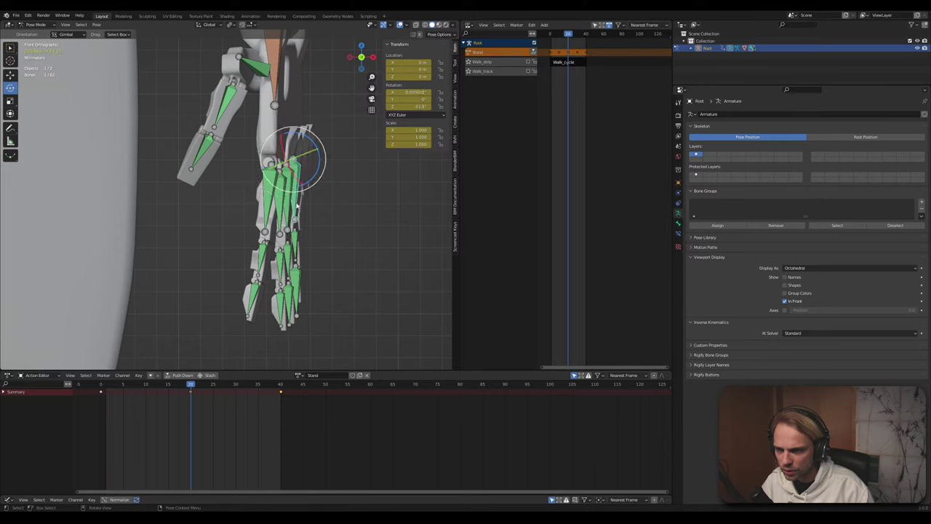
click(349, 234)
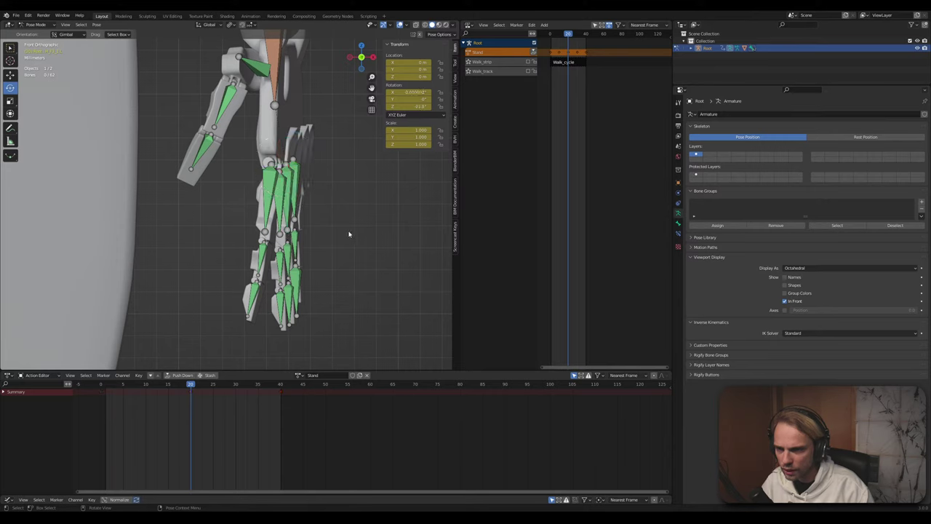
drag(341, 287, 250, 248)
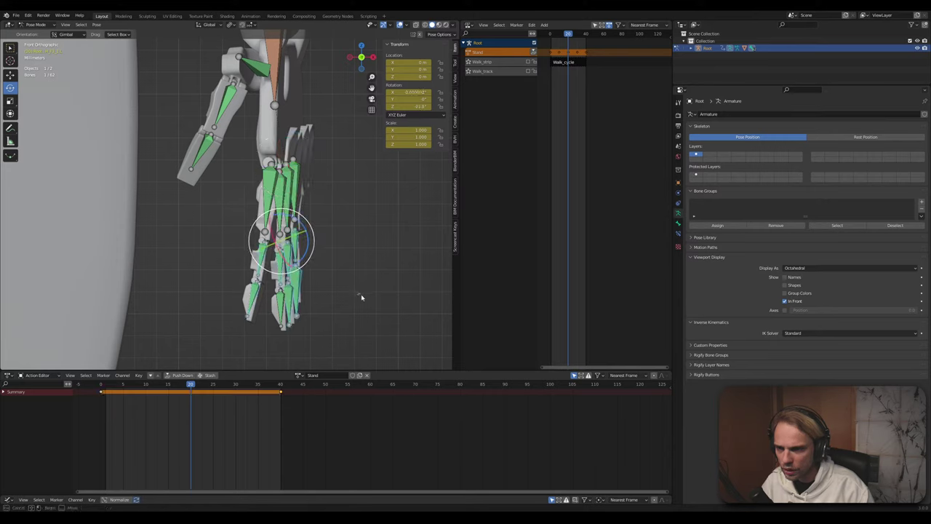
drag(378, 334, 236, 158)
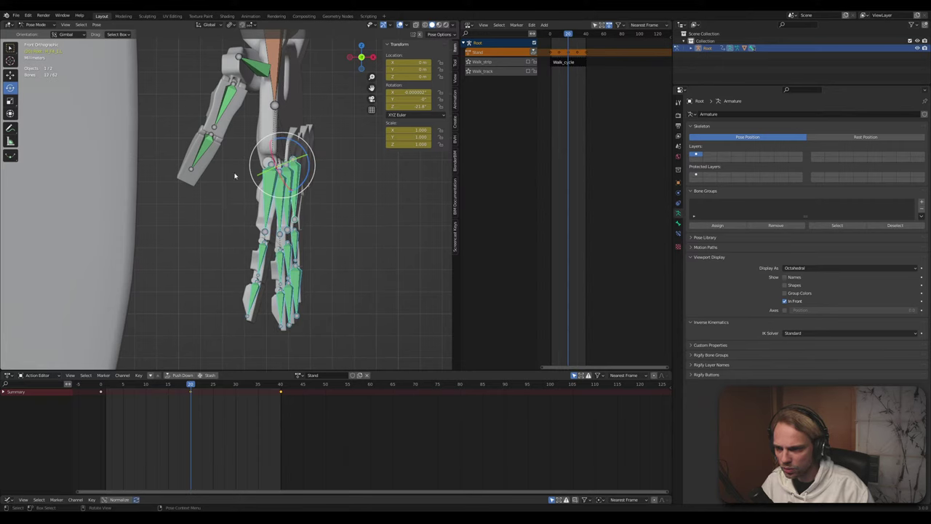
click(235, 224)
click(454, 64)
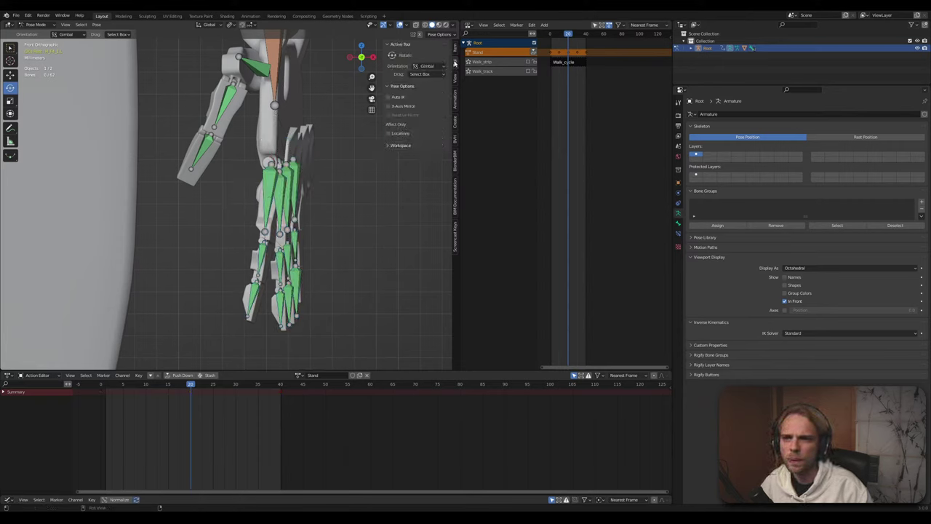
With the base bone H_F2_1.L of the left hand selected, play back the animation and scrub it to frame 36
click(280, 195)
key(space)
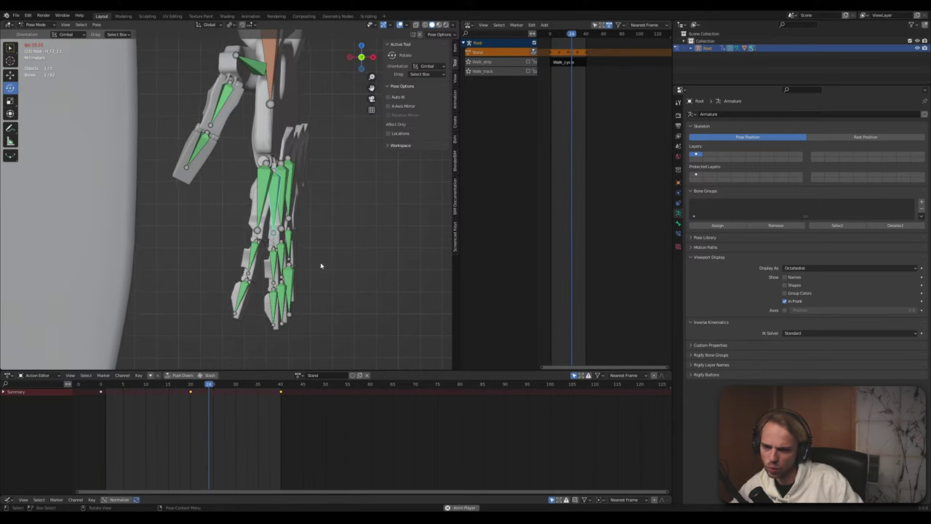
key(space)
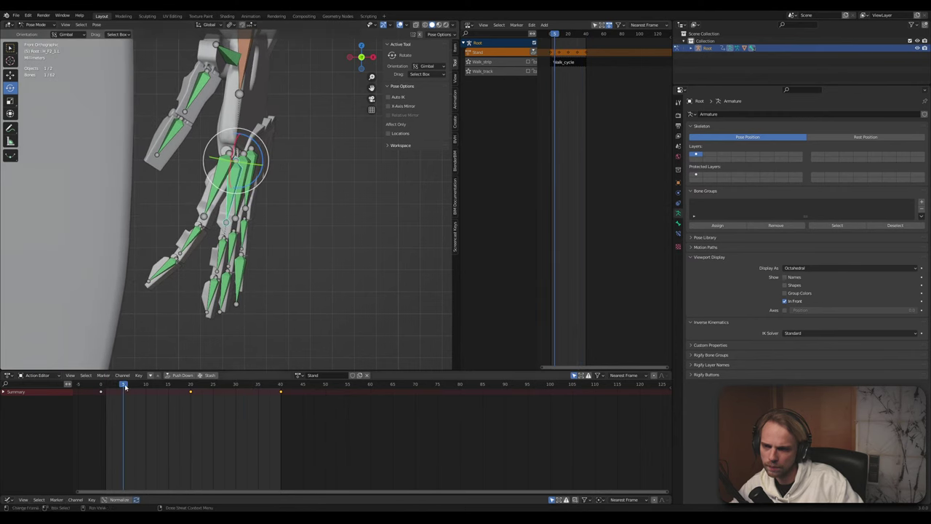
drag(125, 388, 262, 400)
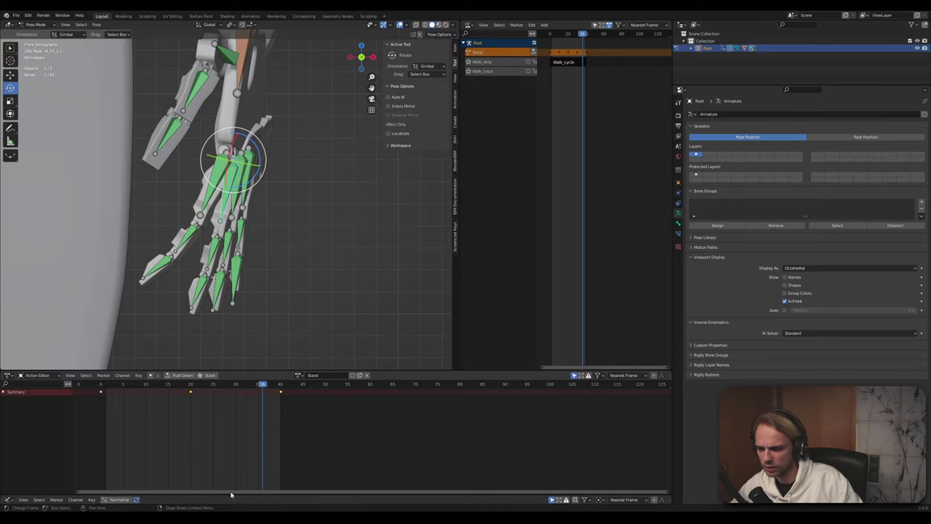
Enlarge the Graph Editor beneath the Action Editor and show the transform values of the selected finger base bone H_F2_1.L
drag(262, 371, 258, 275)
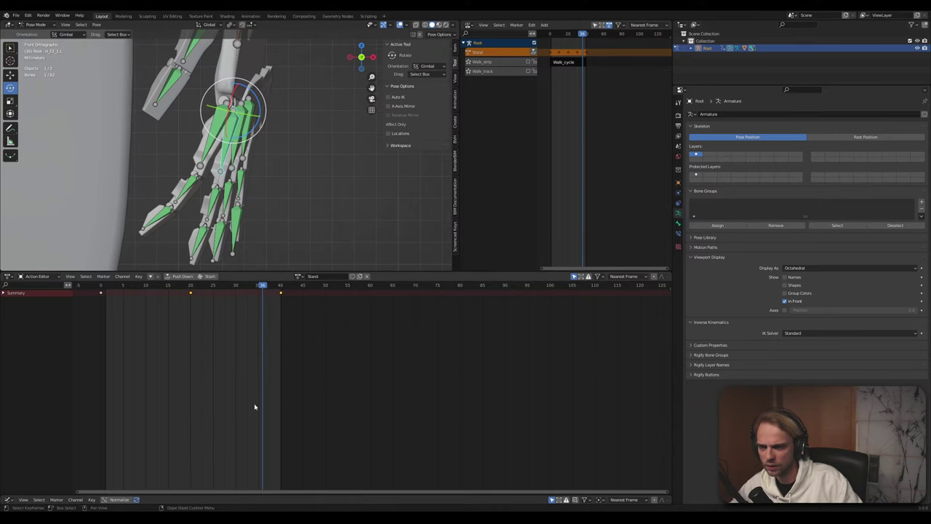
drag(262, 495, 274, 313)
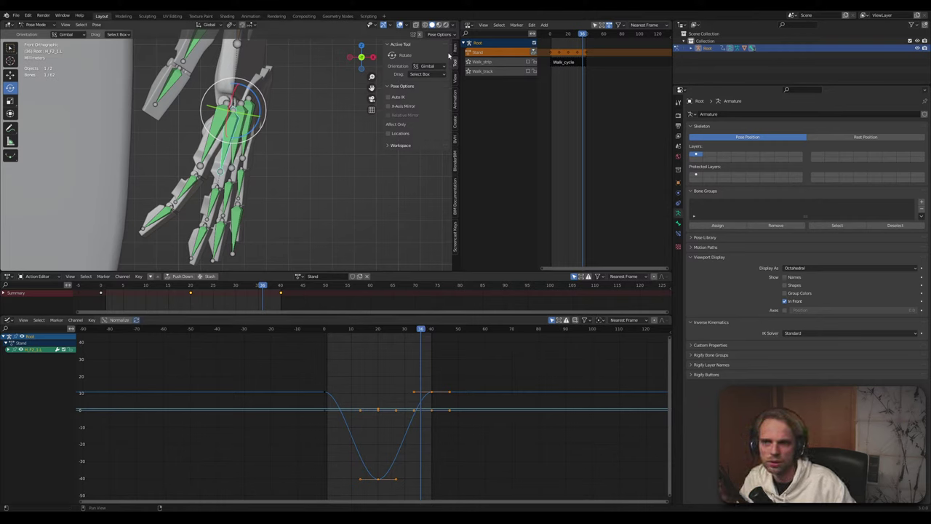
click(455, 49)
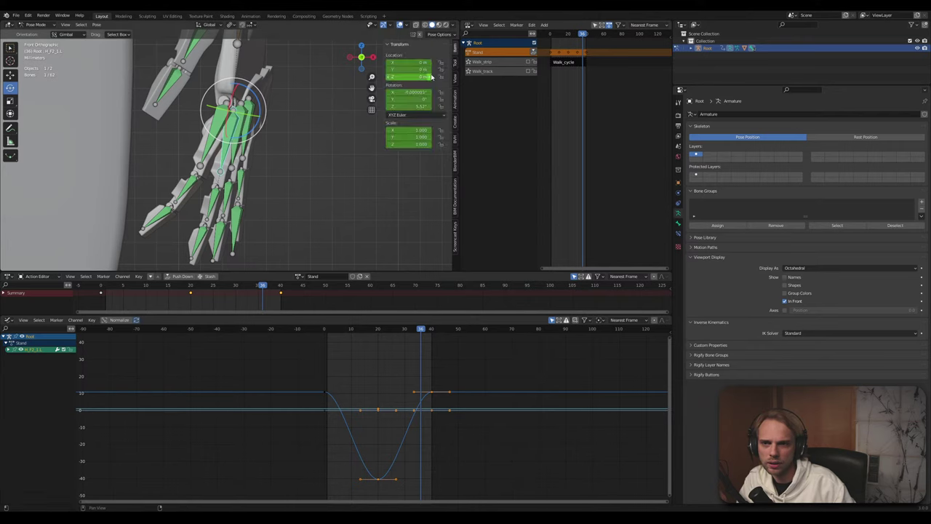
key(BackSpace)
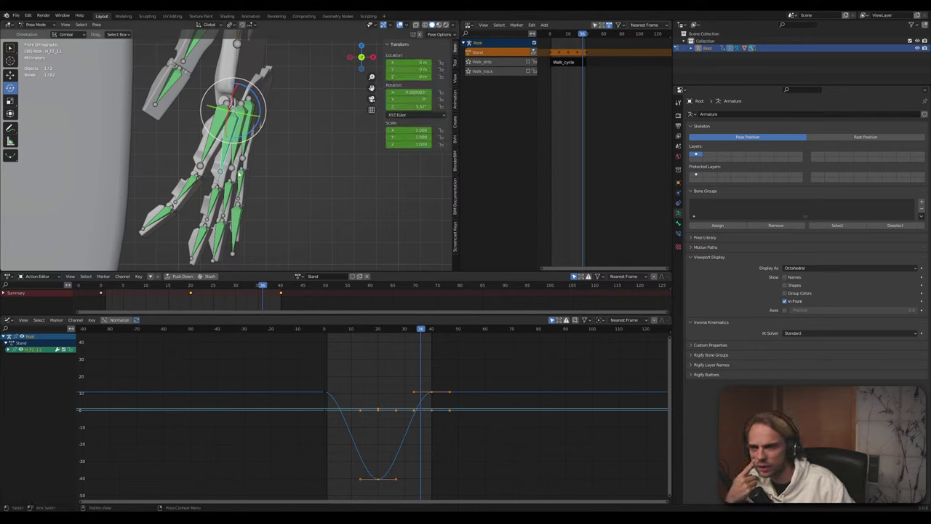
At frame 36, rotate the left finger base bone H_F3_1.L around gimbal Z to about -22.8°
click(214, 198)
click(199, 250)
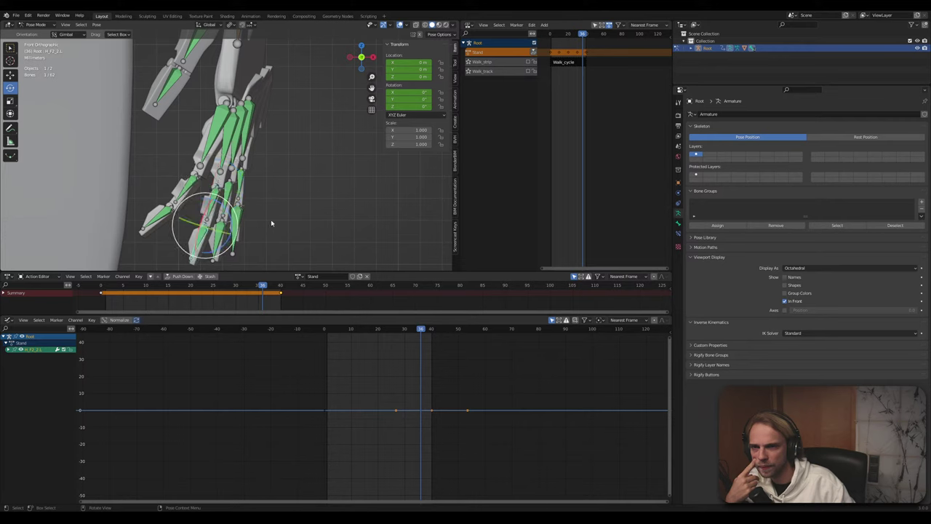
click(272, 223)
click(240, 131)
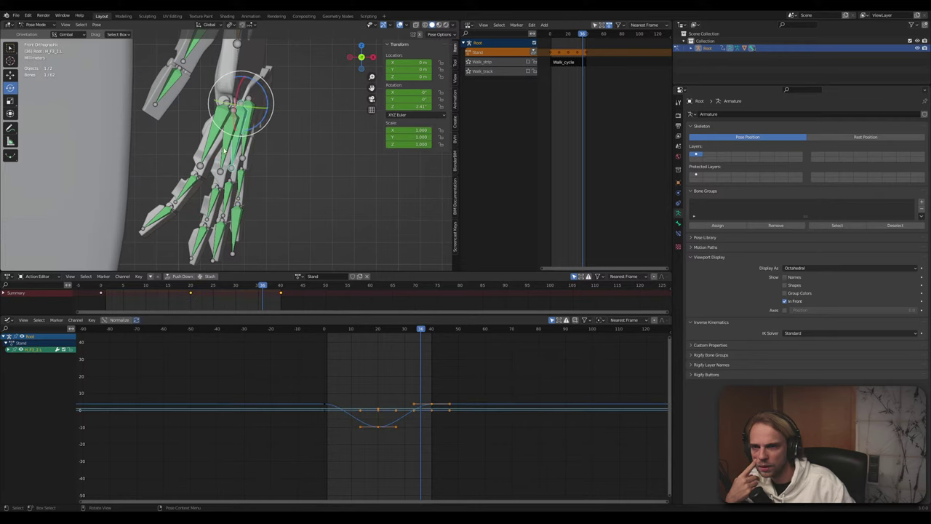
key(r)
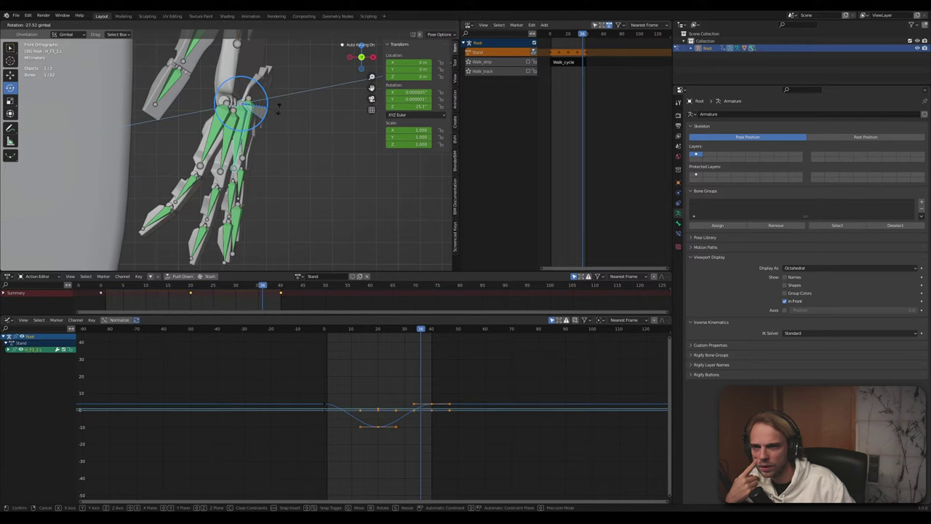
click(279, 107)
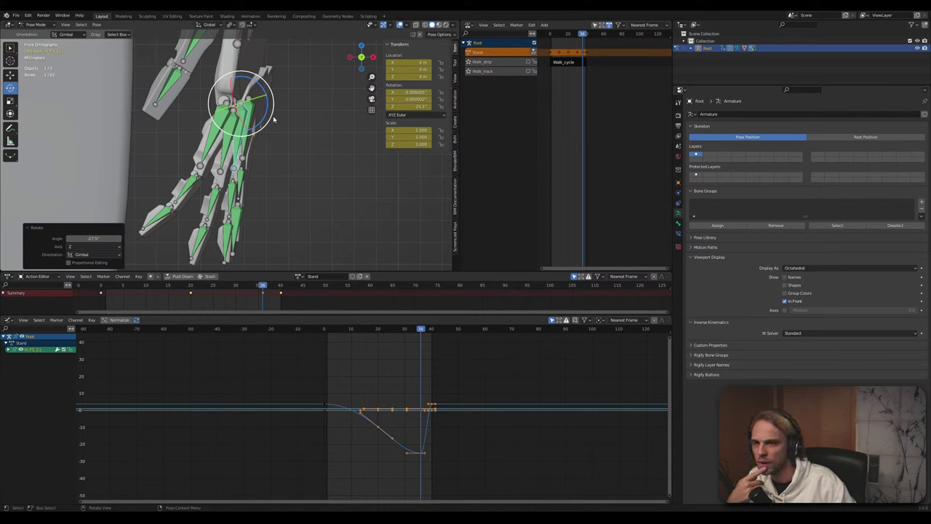
drag(265, 117, 264, 119)
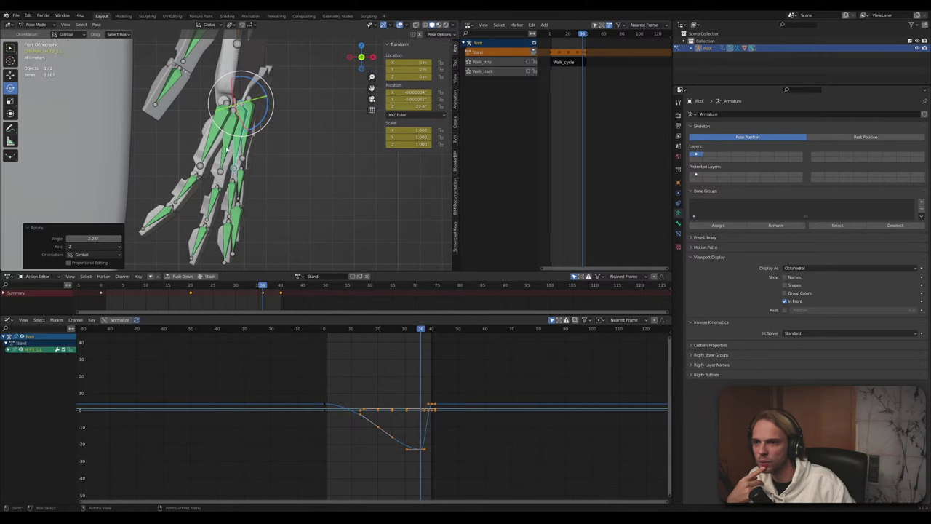
At frame 36, set the Z rotation of the left finger base bone H_F2_1.L to 0°
click(226, 149)
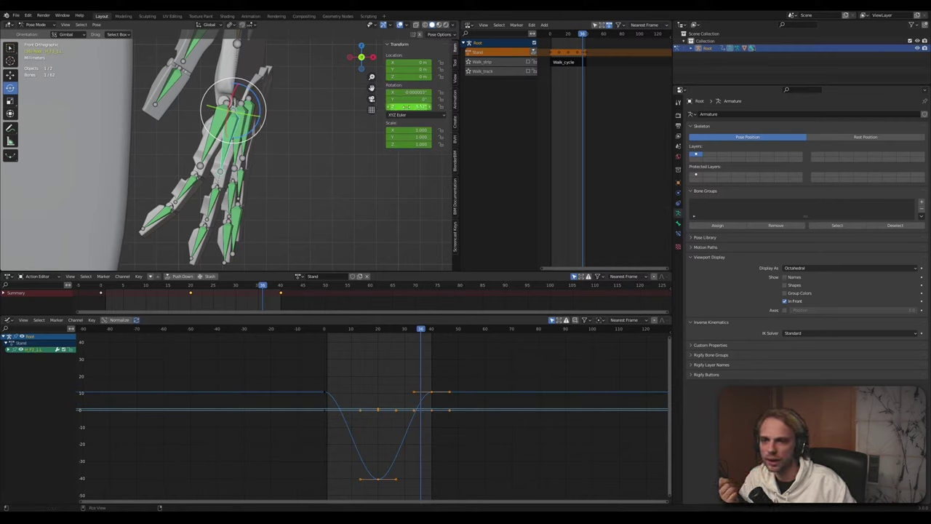
text(0)
key(Return)
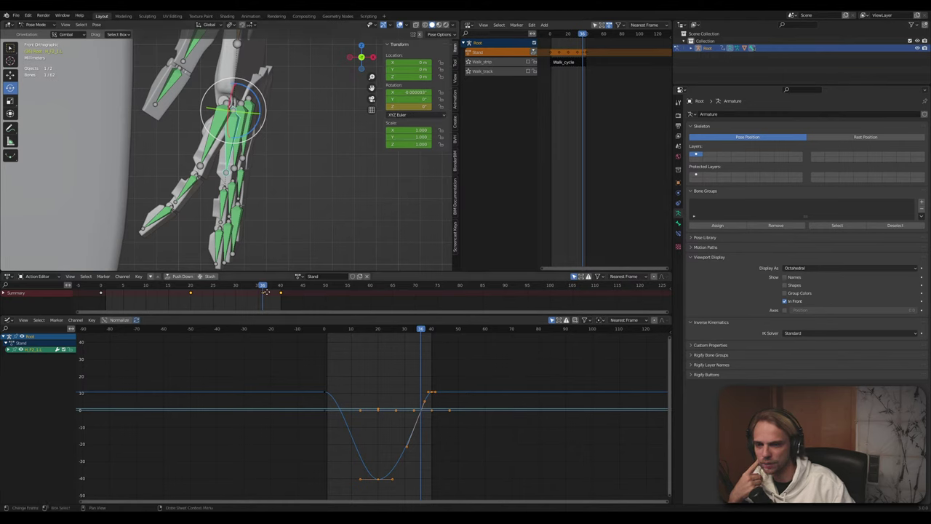
drag(267, 292, 284, 294)
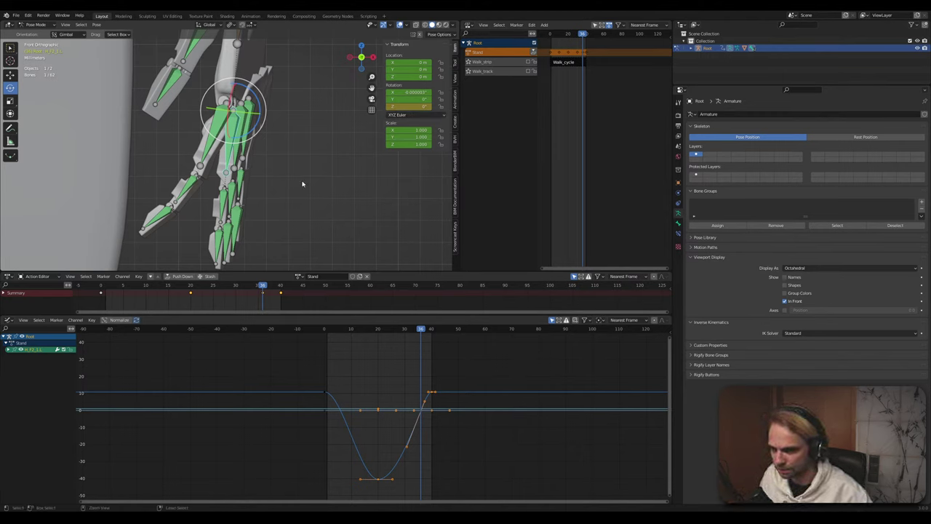
click(266, 264)
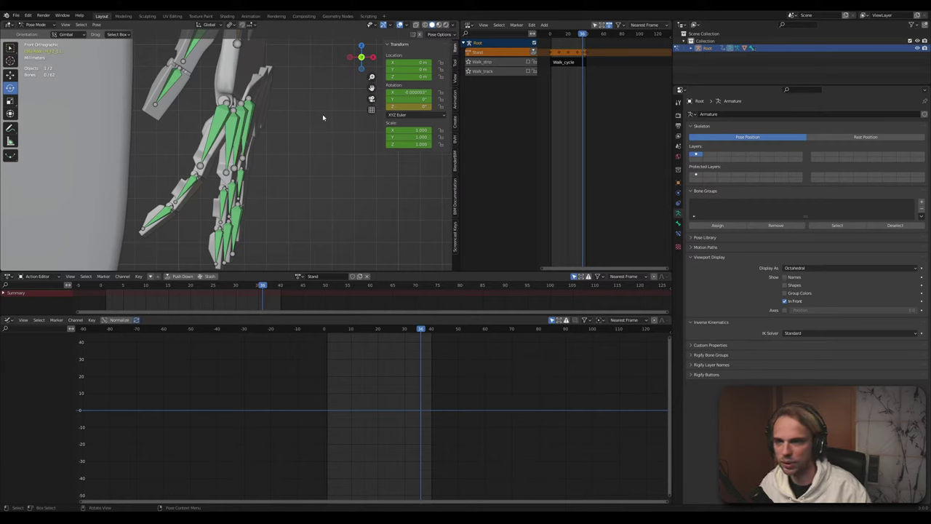
click(241, 118)
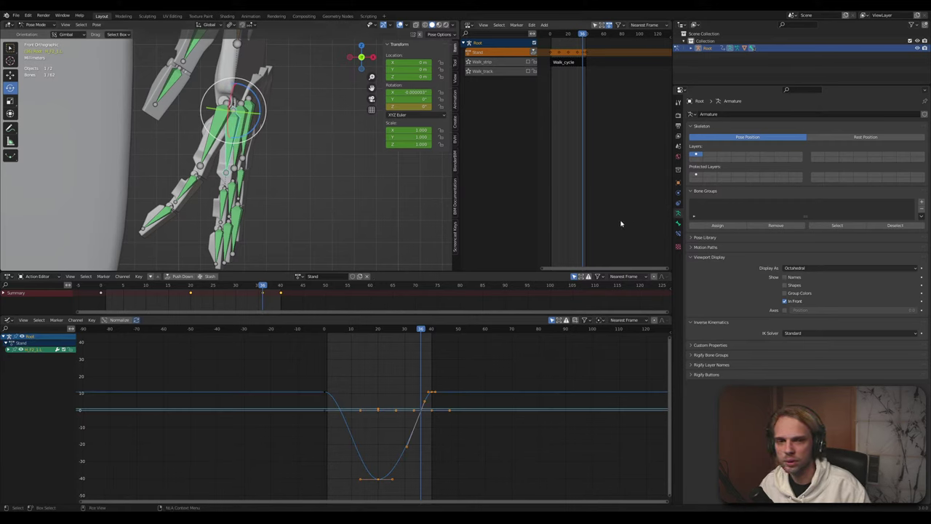
Show the bone constraints of H_F2_1.L and delete its keyframe at frame 36
click(679, 234)
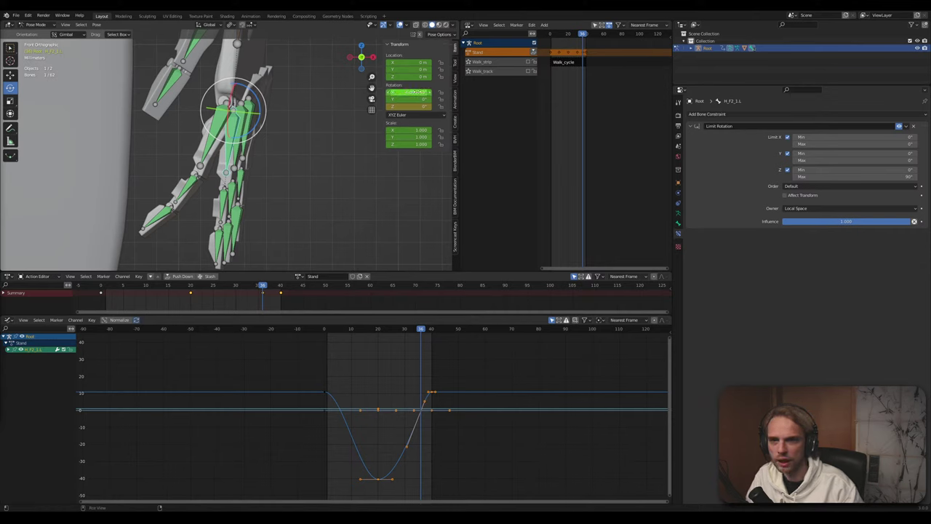
click(417, 93)
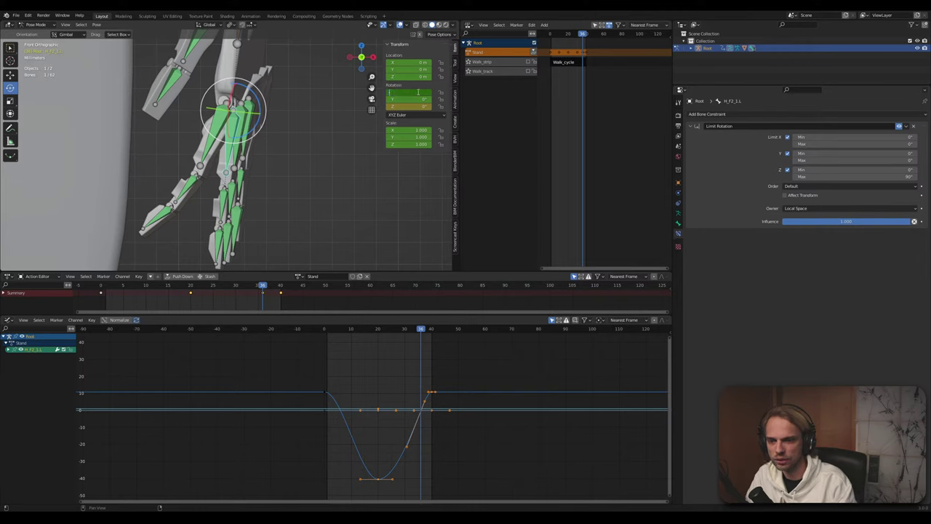
key(Return)
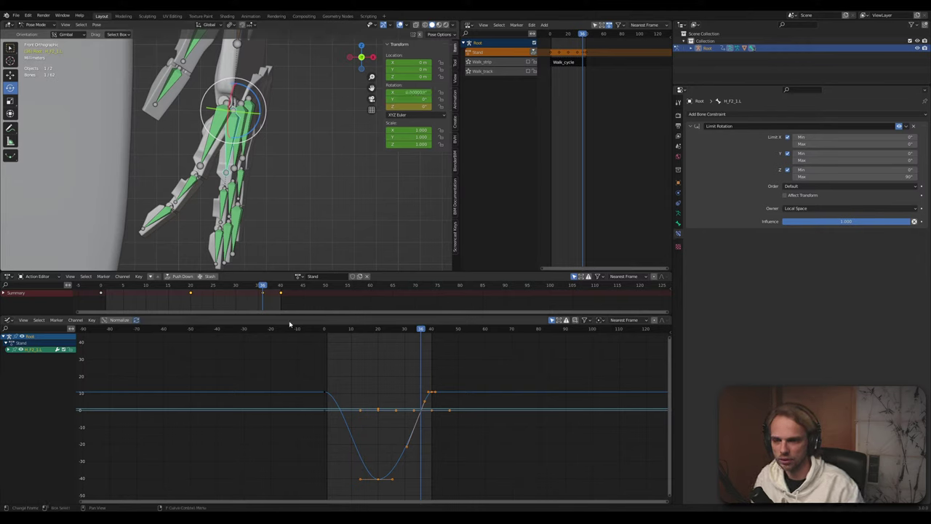
key(Delete)
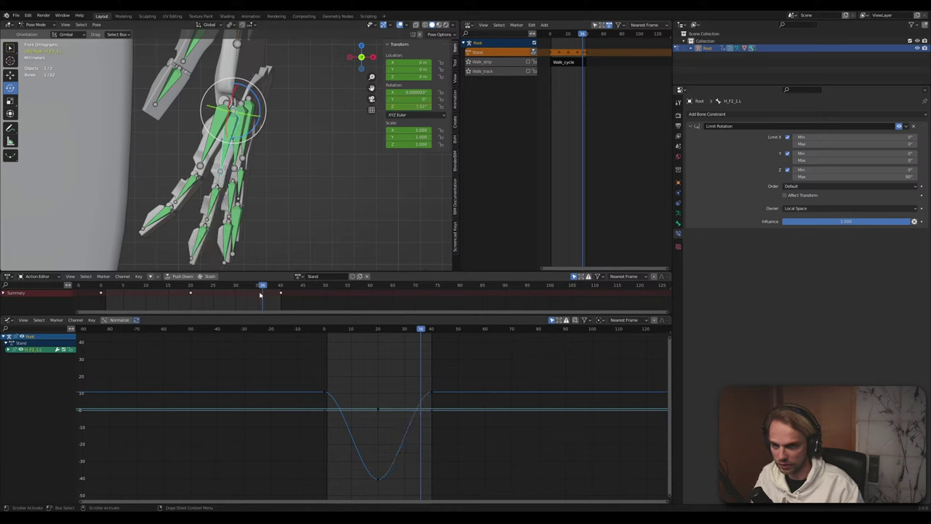
At frame 20, set the Z rotation of H_F2_1.L to 0° and scrub around that frame to check its curve
click(193, 291)
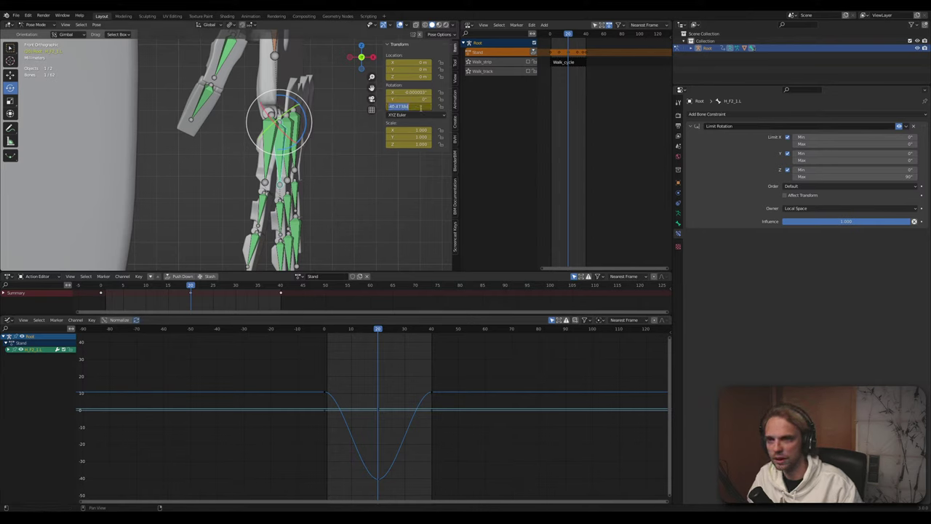
text(0)
key(Return)
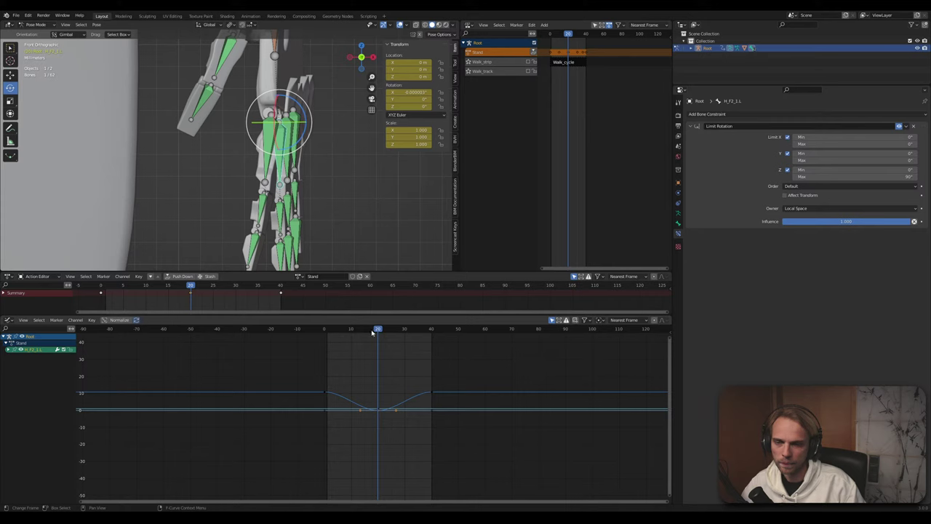
drag(373, 332, 376, 367)
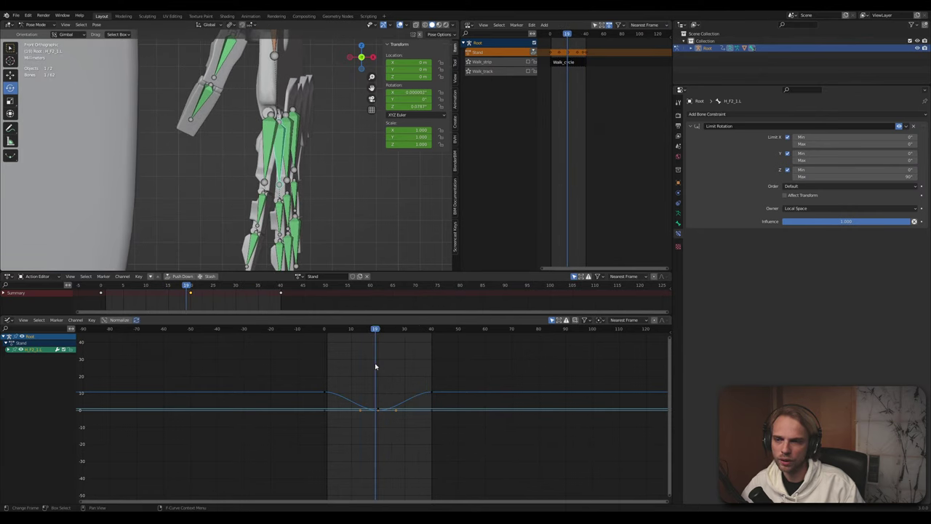
Select the neighbouring finger base bone H_F3_1.L and delete its keyframe at frame 36
click(289, 166)
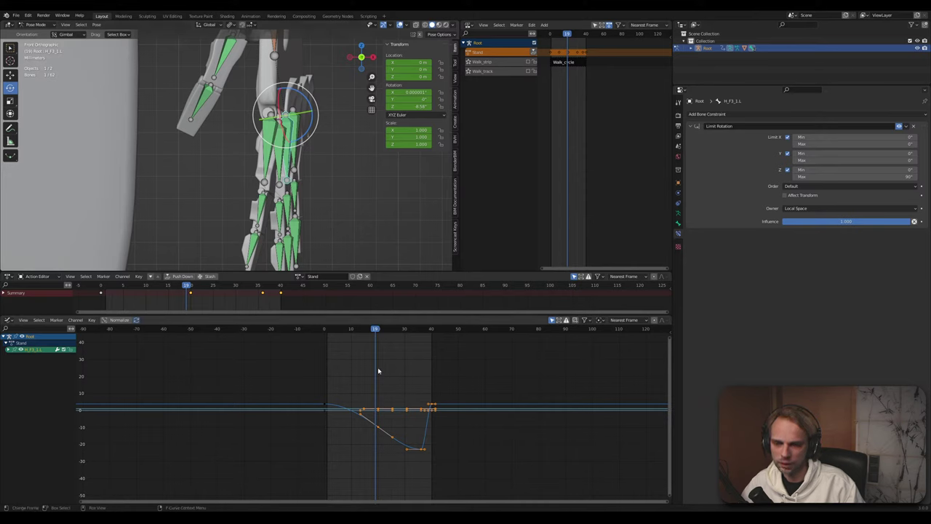
click(264, 294)
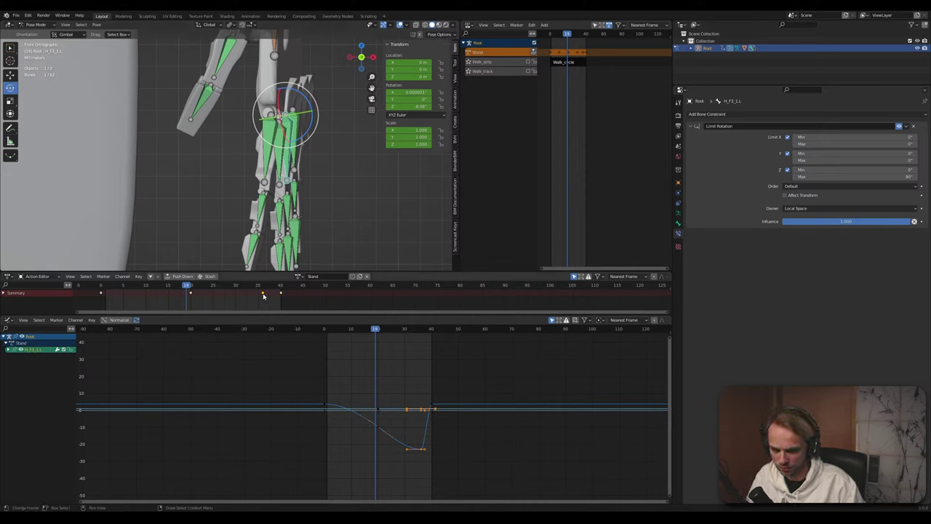
key(Delete)
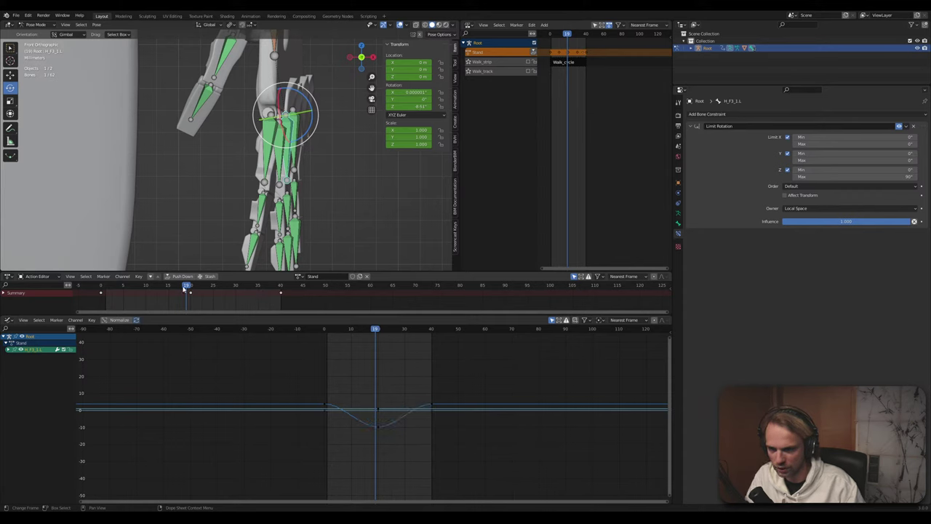
At frame 20, set the Z rotation of the left finger base bone H_F3_1.L to 0°
drag(186, 288, 191, 290)
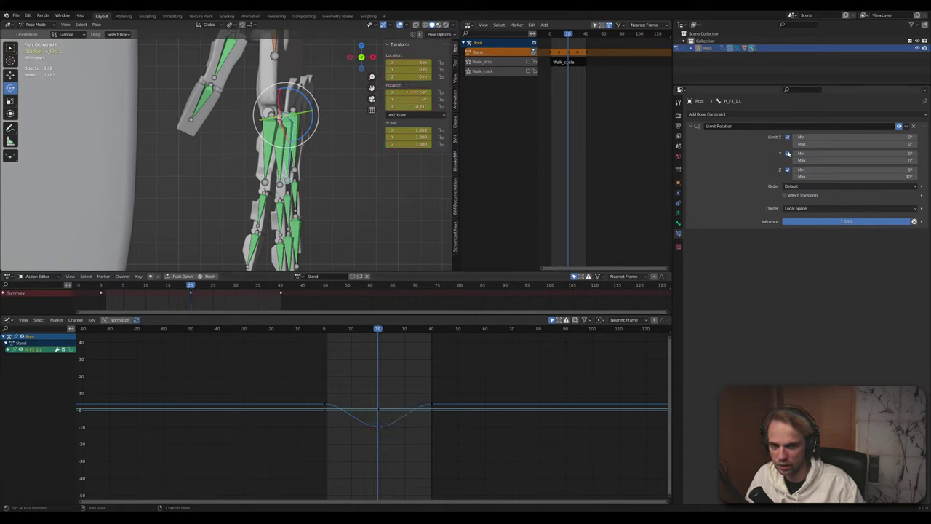
click(414, 107)
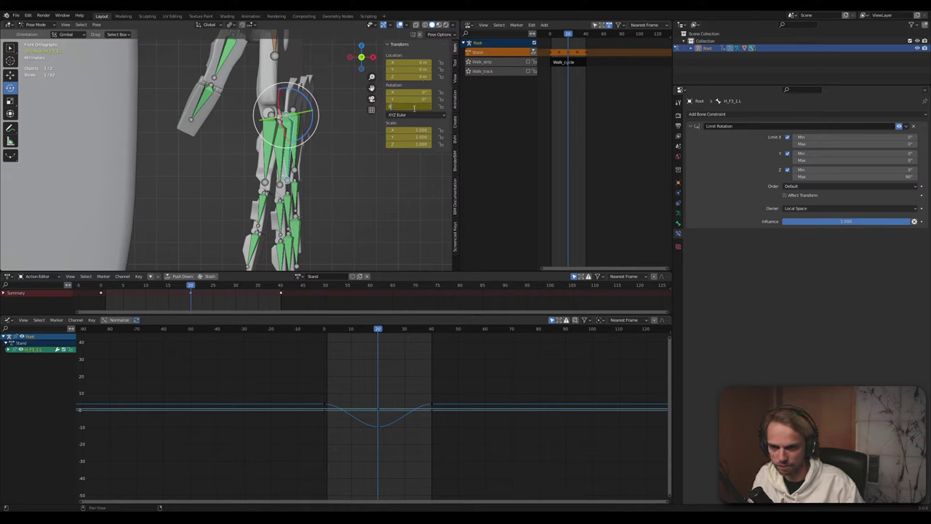
key(Return)
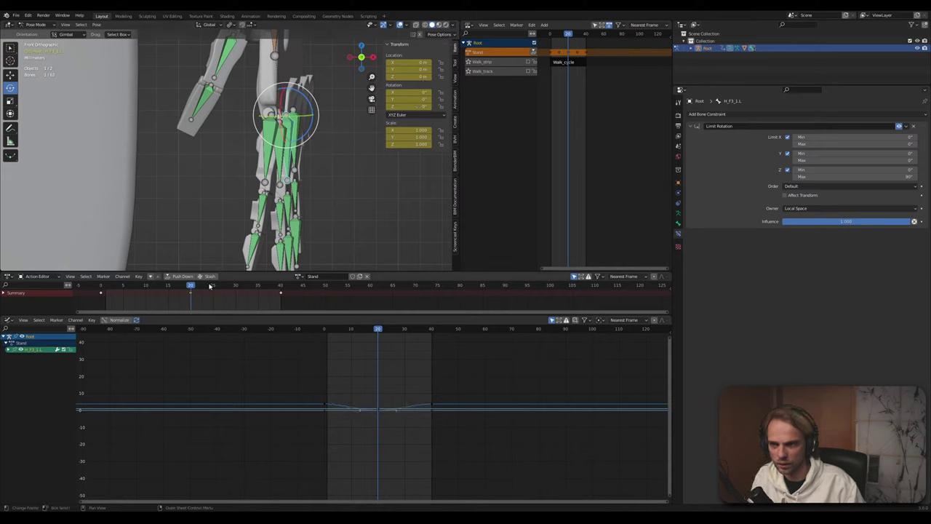
Set the Z rotation of H_F4_1.L to 0° at frame 20 and play the animation from frame 0 to check the fingers
click(297, 158)
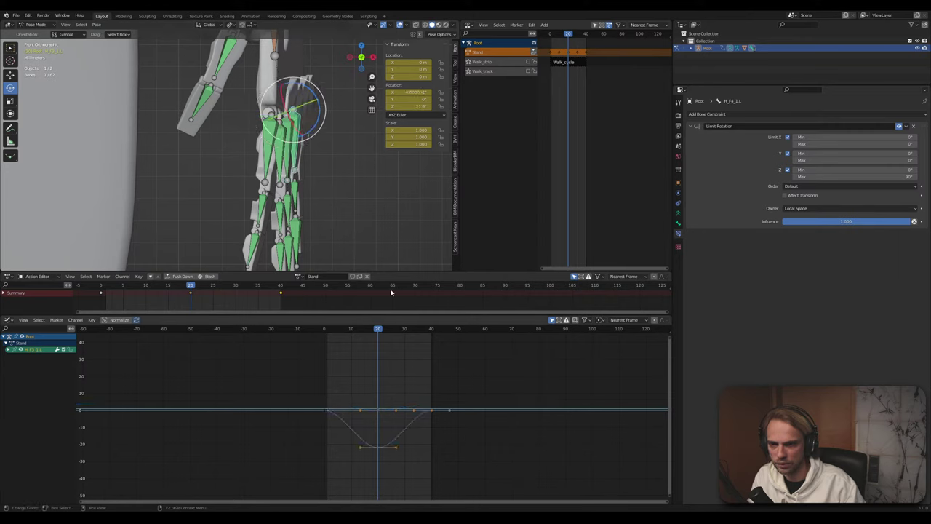
key(ctrl+z)
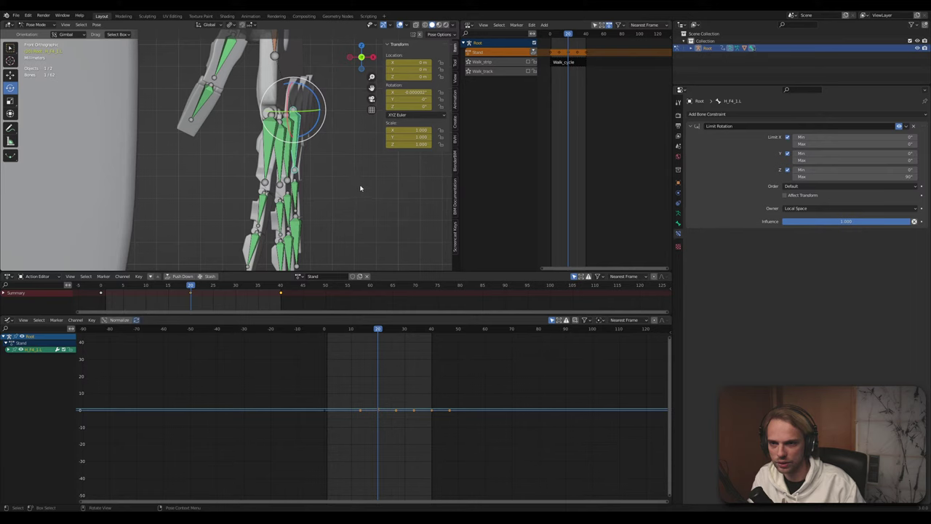
click(360, 187)
drag(377, 331, 286, 339)
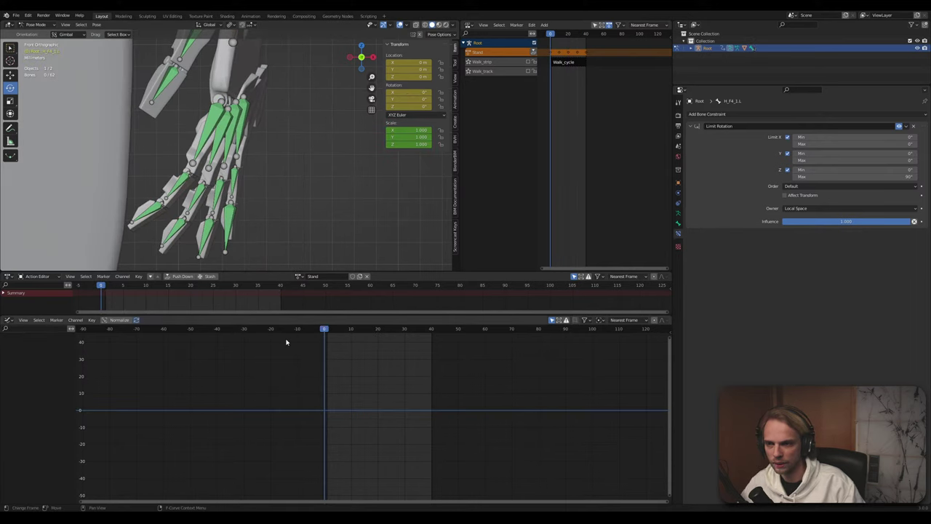
key(space)
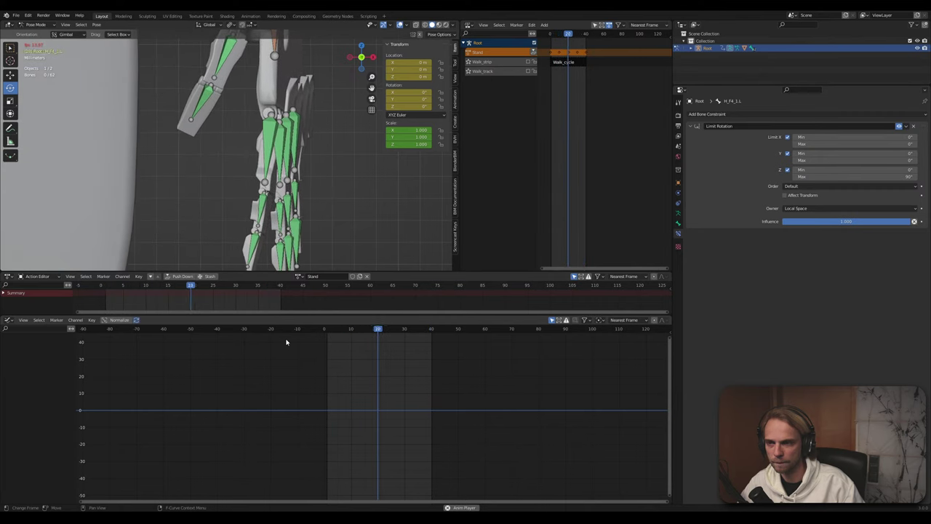
key(space)
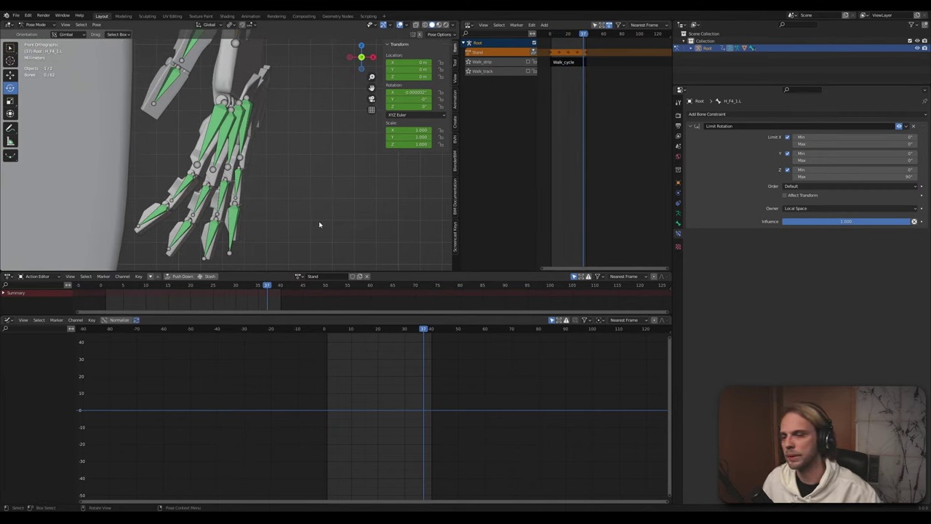
Collapse the Graph Editor, enlarge the 3D viewport and play the animation with the legs and both hands in view
drag(313, 315, 353, 496)
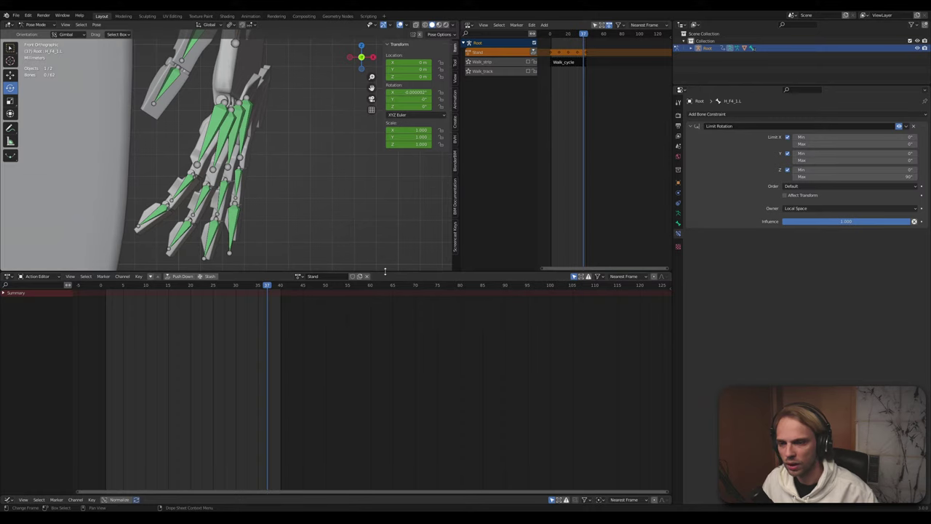
drag(385, 271, 349, 433)
scroll(267, 283, down, 7)
middle_drag(339, 264, 357, 254)
scroll(301, 269, down, 4)
key(space)
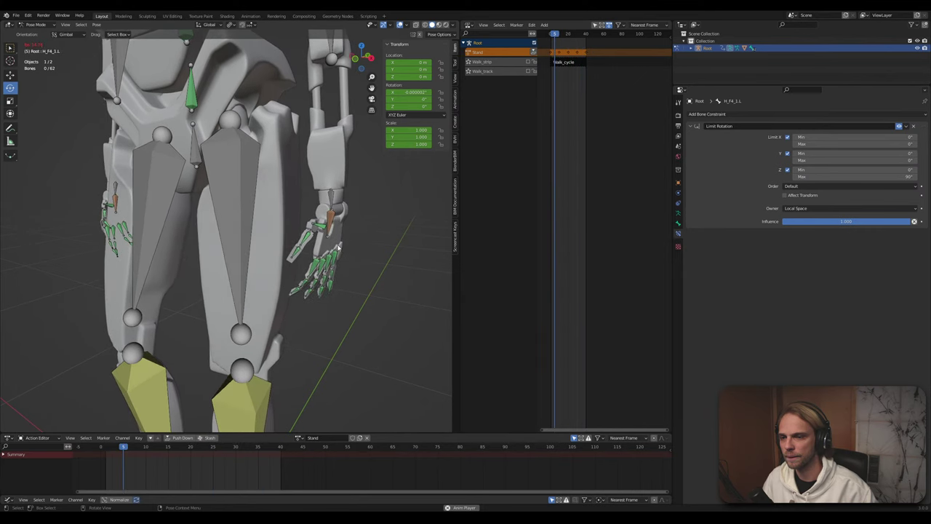
key(space)
At frame 20, rotate the left wrist bone Wrist.L about Y to about -34.7° and play back the result
click(190, 447)
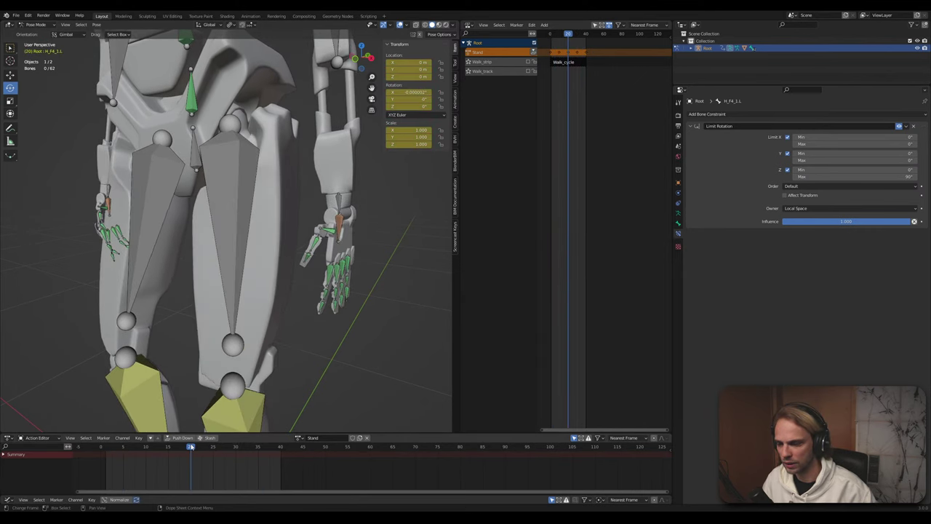
click(337, 230)
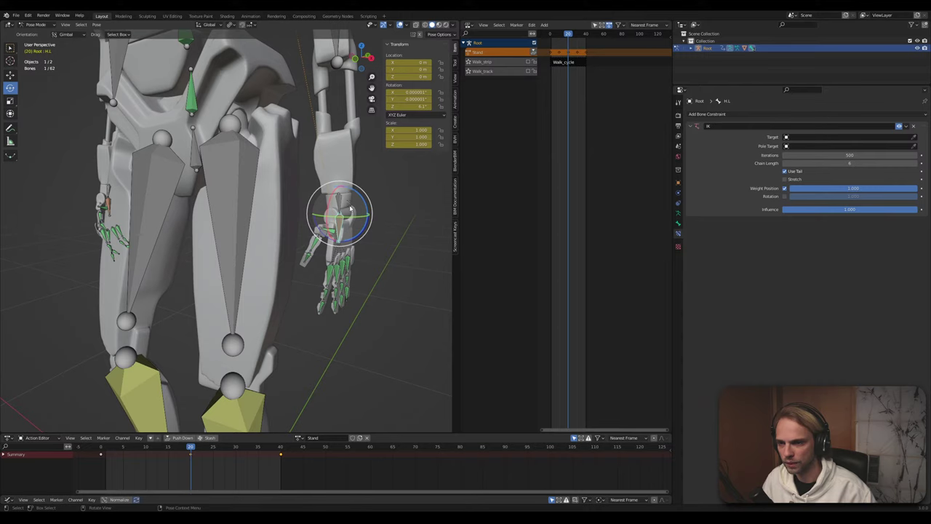
click(337, 206)
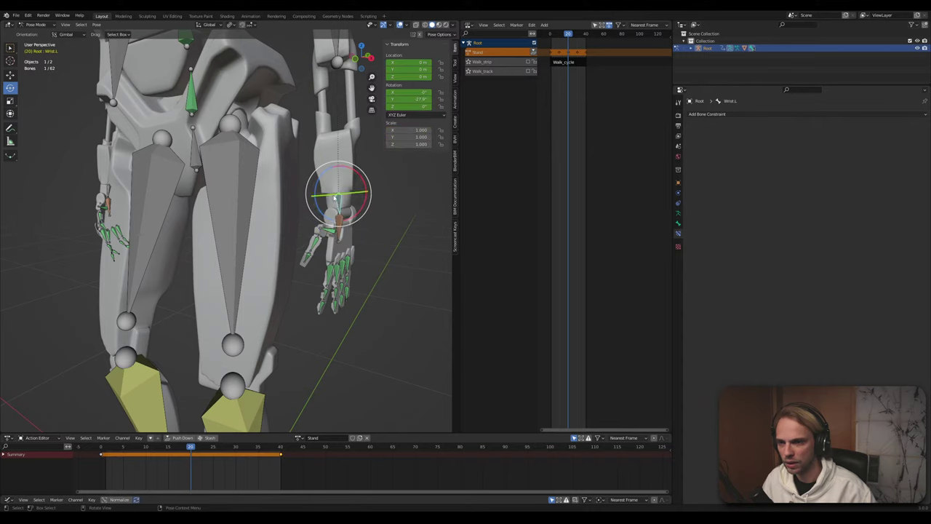
drag(334, 196, 353, 207)
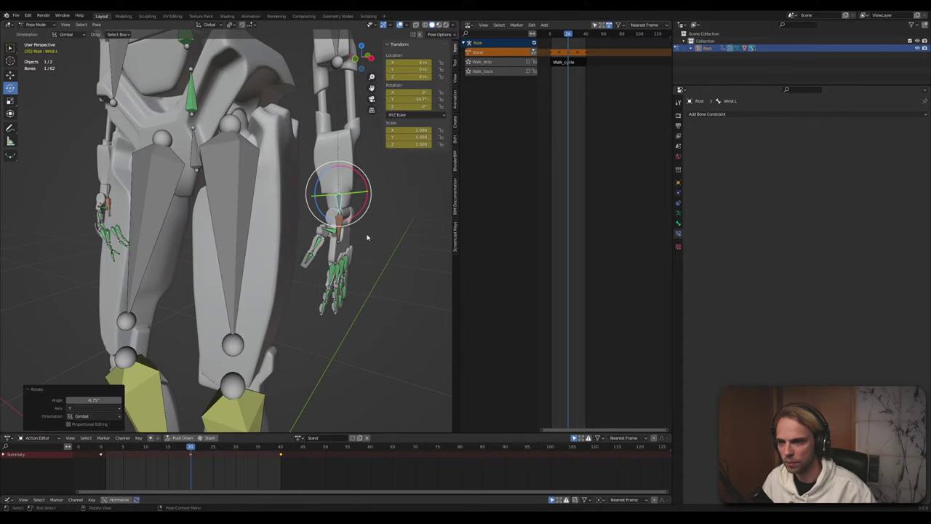
click(390, 265)
key(space)
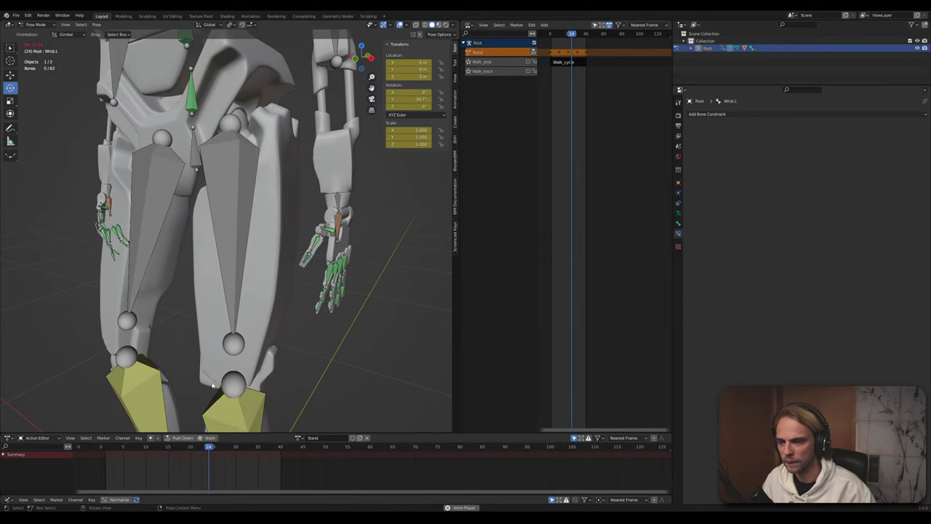
key(space)
Select the right wrist bone Wrist.R and play the animation to examine the motion of the hands and the whole body
middle_drag(262, 363, 180, 251)
click(162, 182)
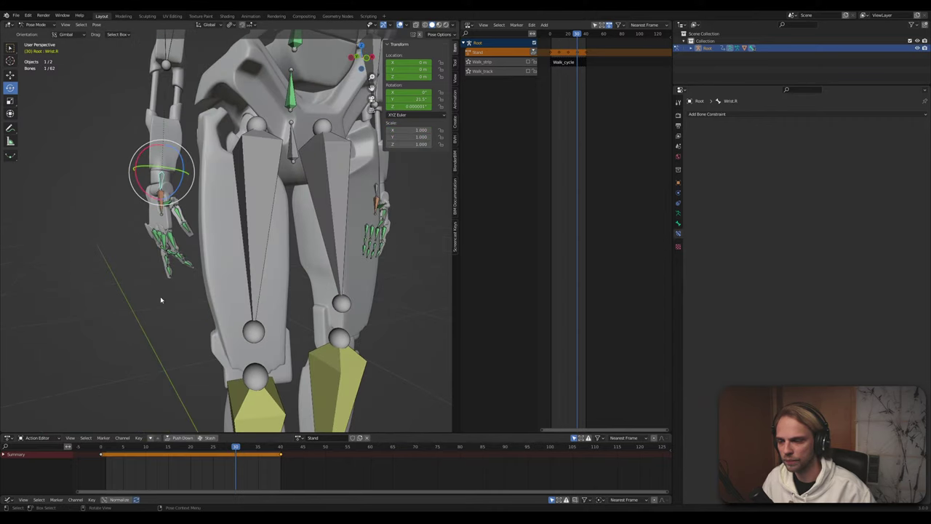
key(space)
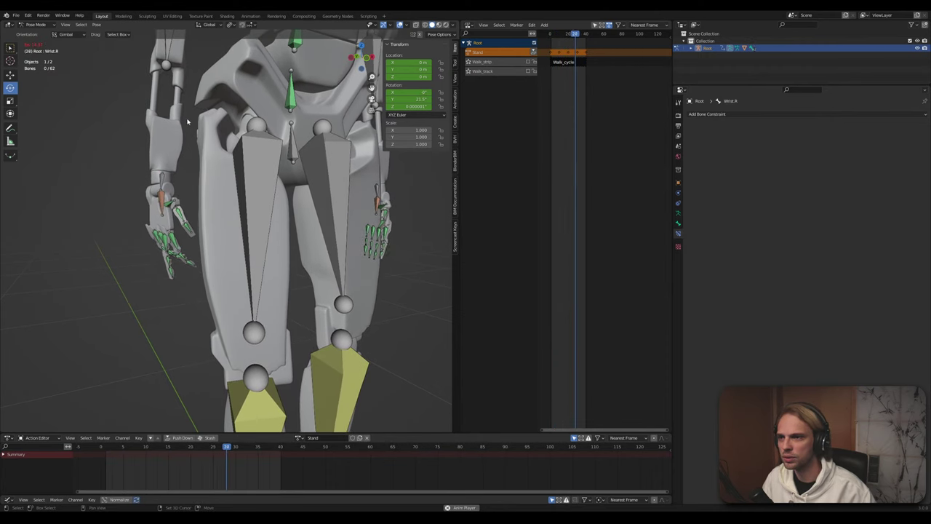
middle_drag(132, 295, 172, 182)
scroll(172, 182, down, 3)
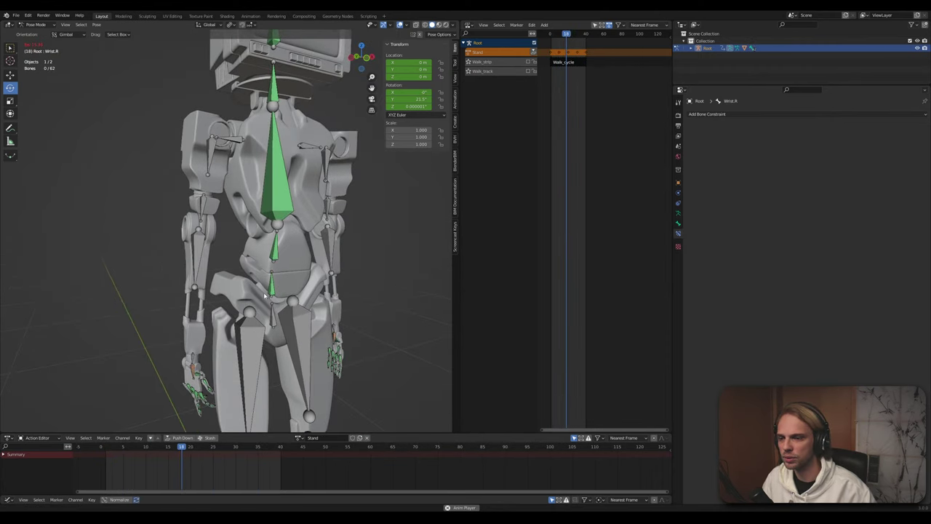
shift+middle_drag(194, 383, 196, 298)
middle_drag(193, 384, 264, 340)
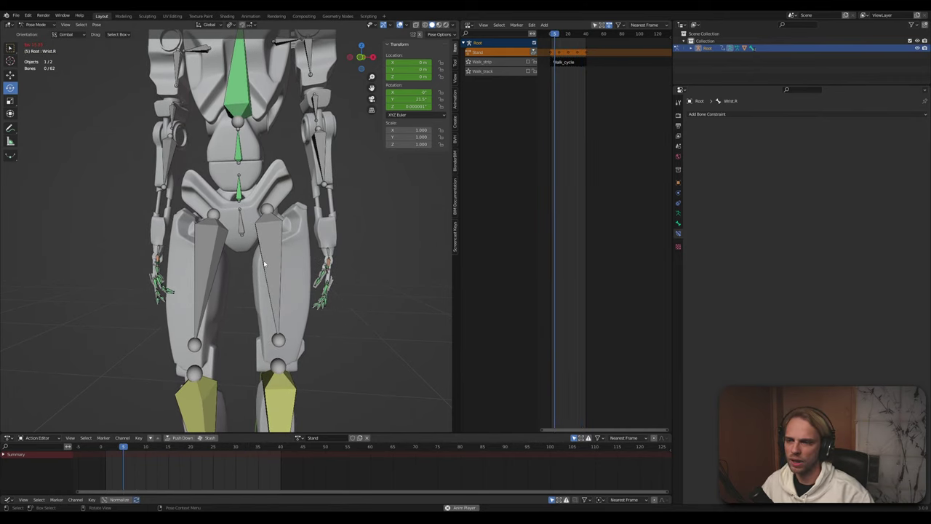
key(space)
At frame 20, tilt the lower stomach bone Stomach_1 sideways by setting its Z rotation to -2°
middle_drag(252, 321, 263, 307)
shift+middle_drag(279, 255, 290, 325)
drag(177, 451, 193, 452)
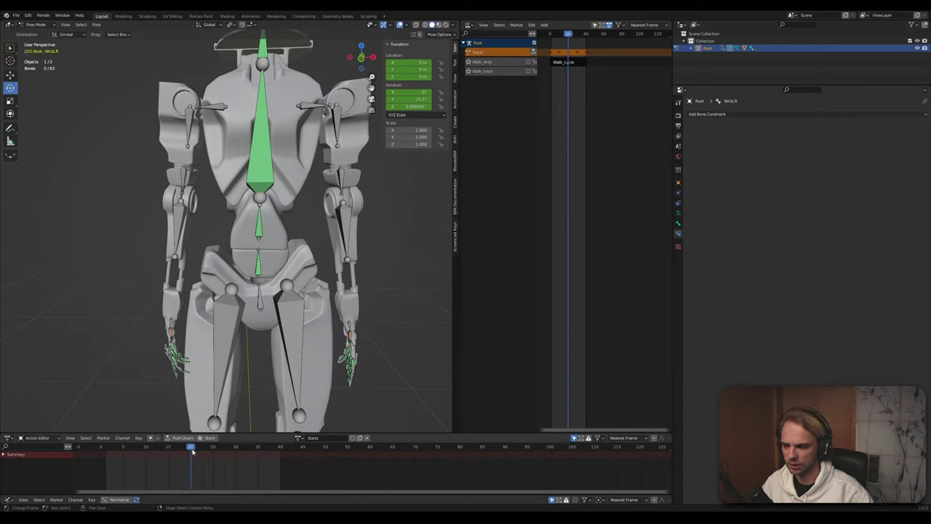
middle_drag(270, 275, 233, 251)
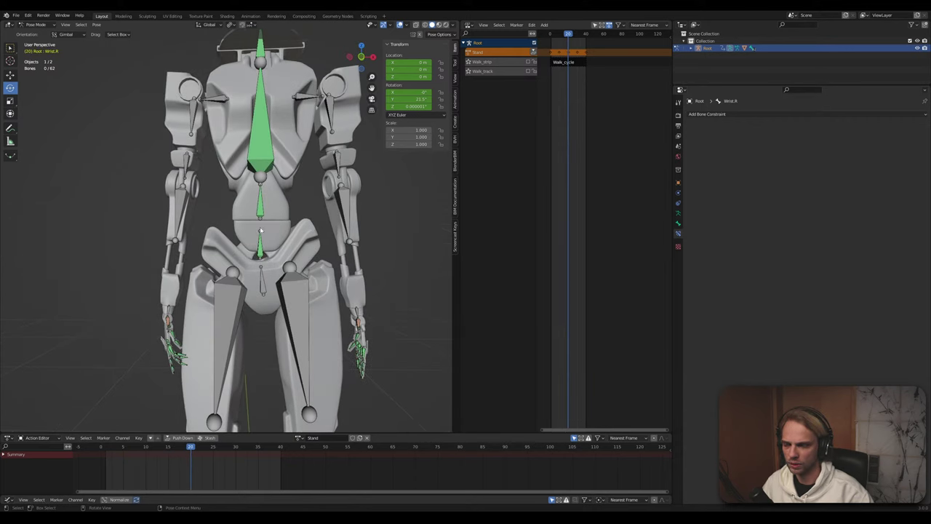
click(260, 253)
scroll(259, 253, up, 5)
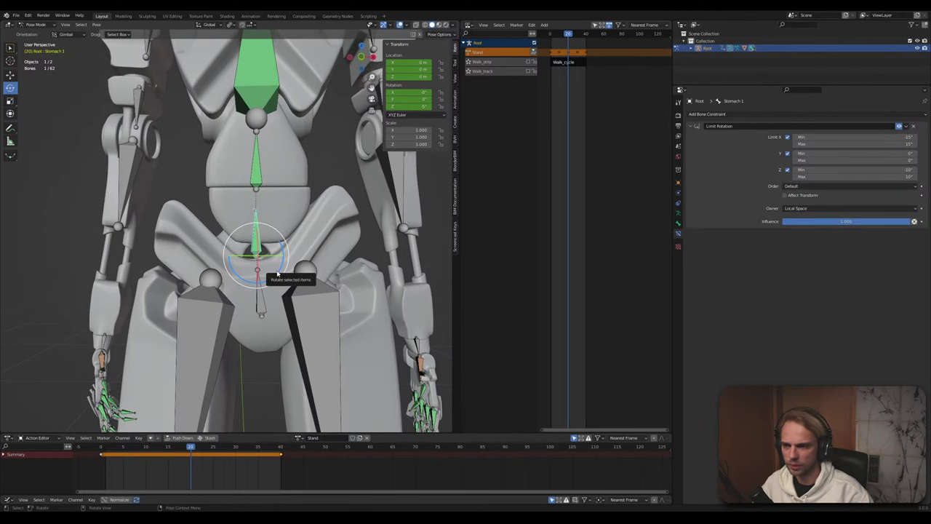
drag(280, 273, 281, 270)
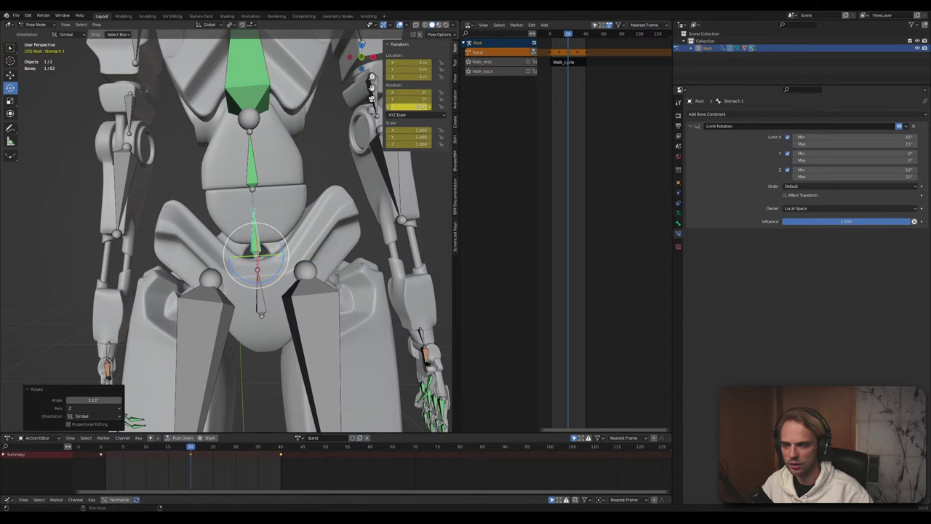
click(418, 107)
text(-2)
key(Return)
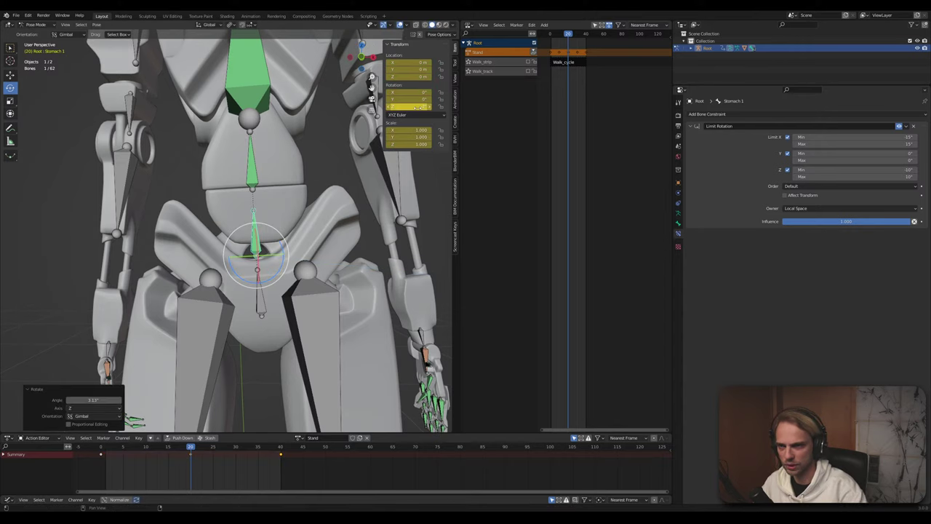
click(61, 183)
scroll(286, 251, down, 4)
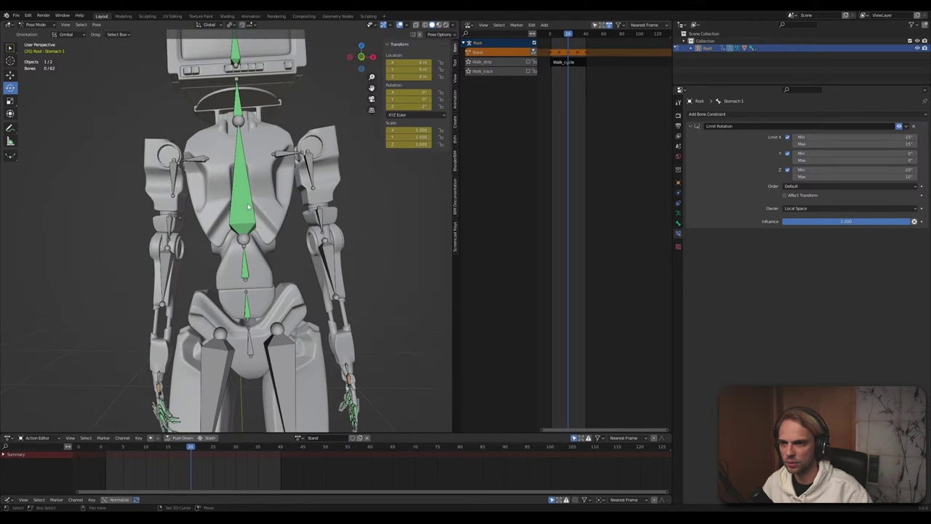
Select the Neck and Head bones in turn to inspect their rotation at frame 20
shift+middle_drag(248, 207, 260, 269)
shift+scroll(251, 168, up, 4)
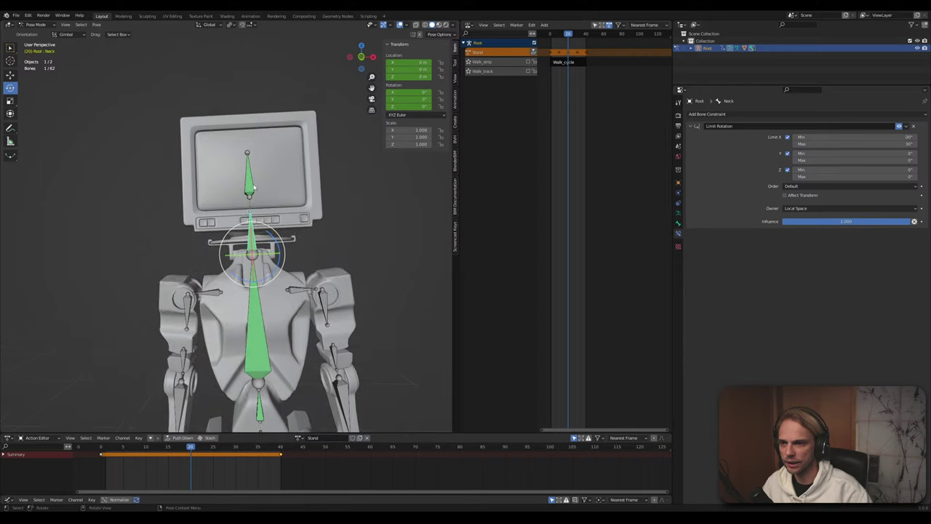
click(251, 186)
shift+scroll(249, 300, down, 7)
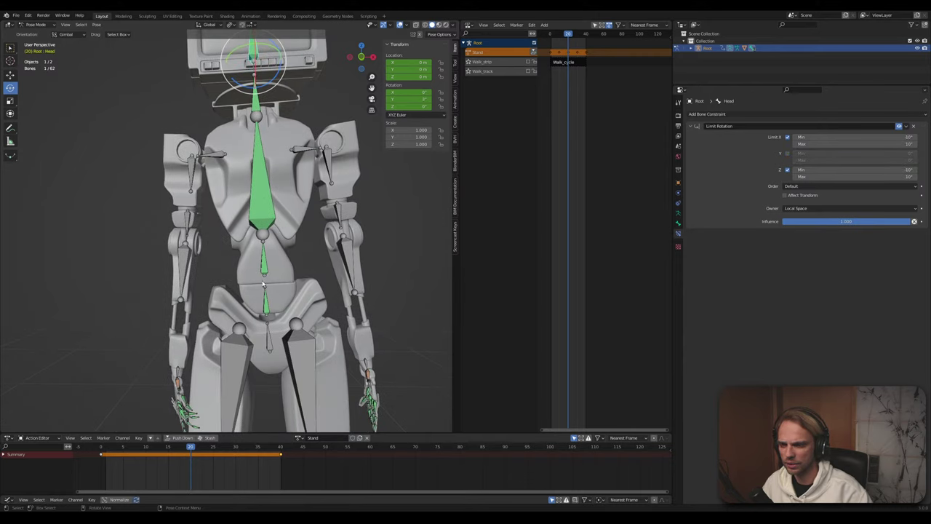
Try rotating the upper stomach bone Stomach_2 about its Y axis at frame 20, then undo the rotation
mouse_move(264, 284)
middle_down()
mouse_move(342, 280)
mouse_move(259, 271)
middle_up()
click(258, 268)
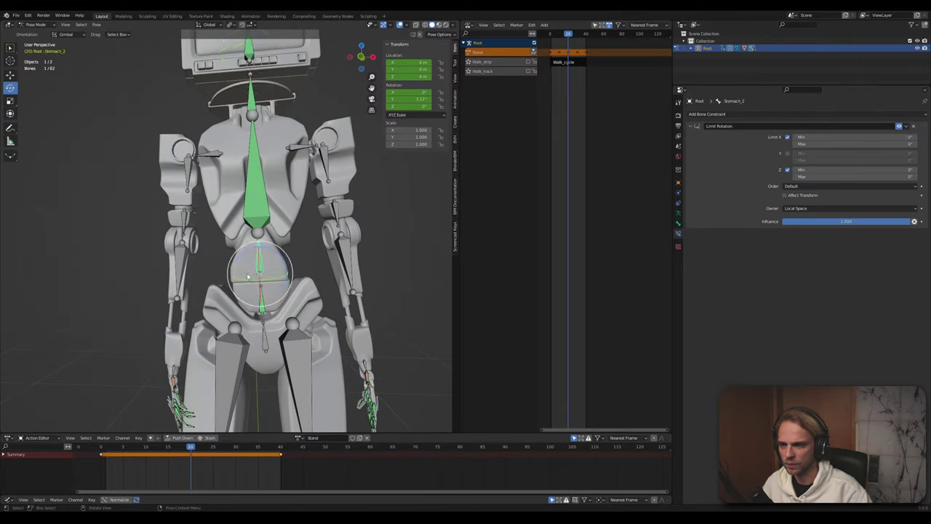
mouse_move(246, 283)
mouse_down()
mouse_move(213, 289)
mouse_move(251, 289)
mouse_up()
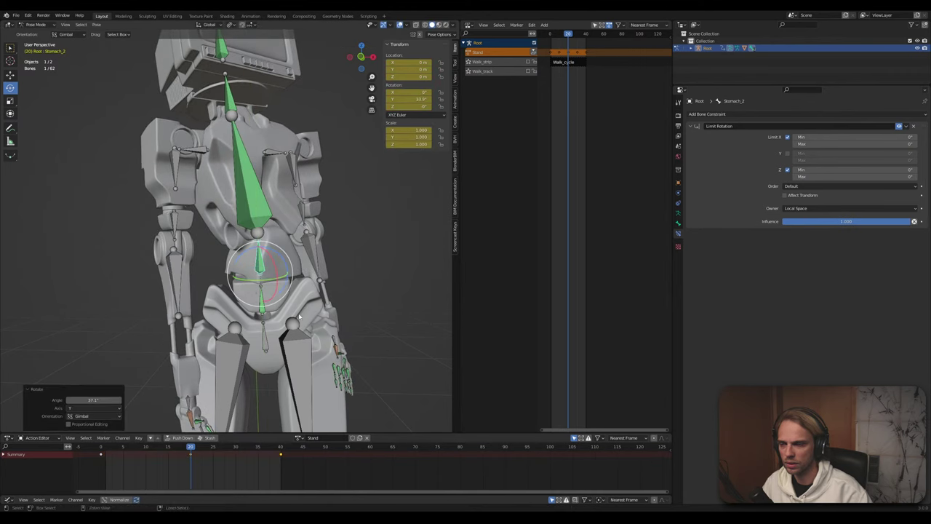
key(ctrl+z)
click(115, 288)
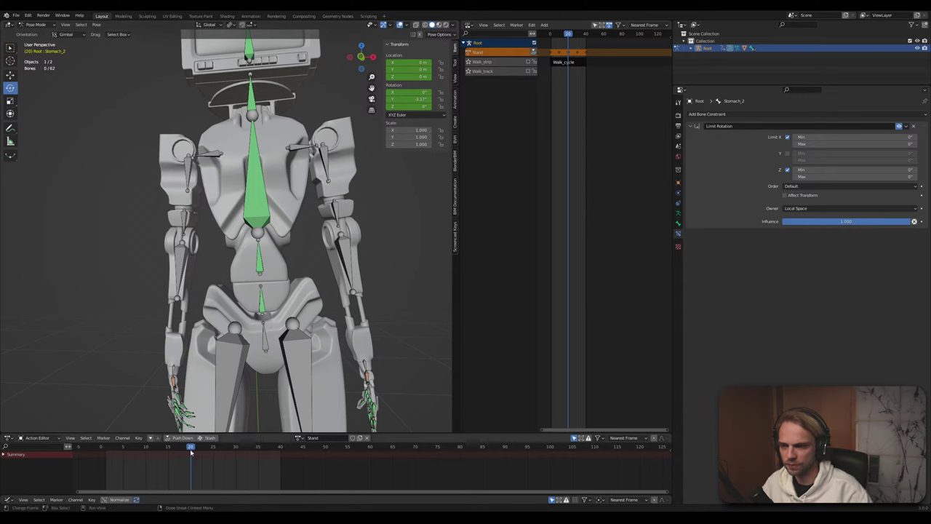
At frame 20, set the Z rotation of the lower stomach bone Stomach_1 to -4°
mouse_move(191, 449)
mouse_down()
mouse_move(106, 446)
mouse_move(191, 449)
mouse_up()
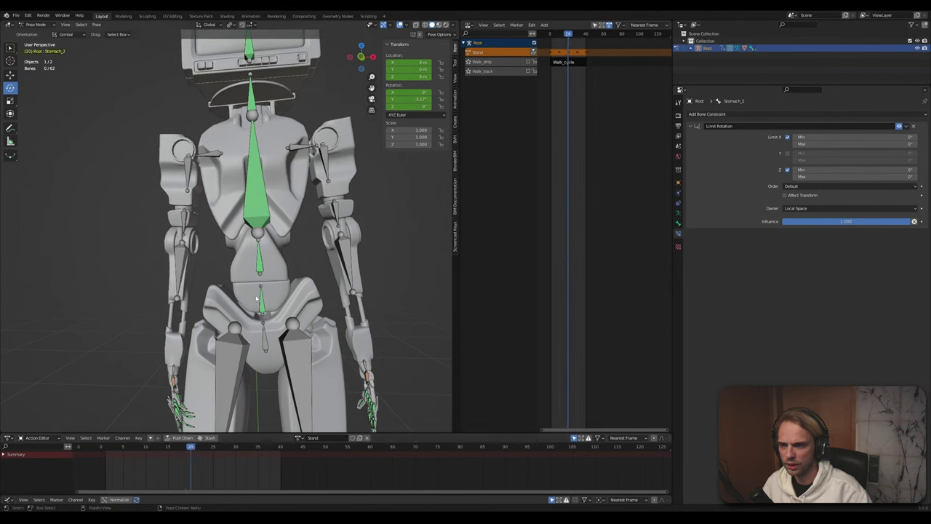
click(263, 311)
click(418, 107)
text(-4)
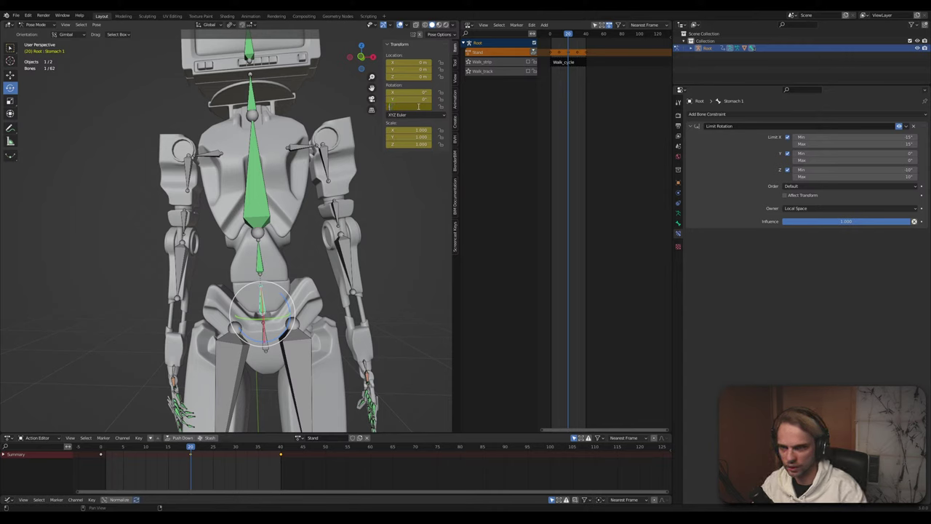
key(Return)
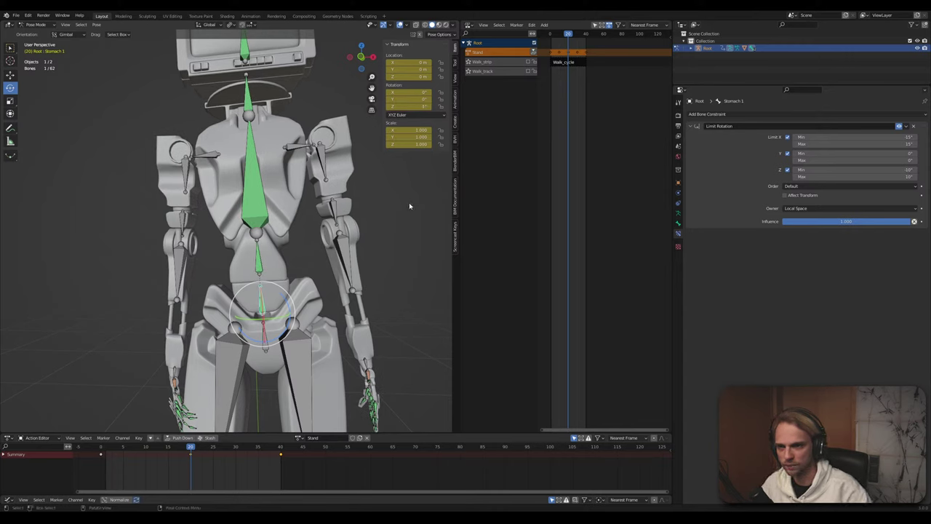
click(409, 203)
Tilt the Head bone by about 2° around its Z axis at frame 20 to counter the stomach's lean
shift+middle_drag(352, 187, 372, 358)
scroll(249, 211, down, 3)
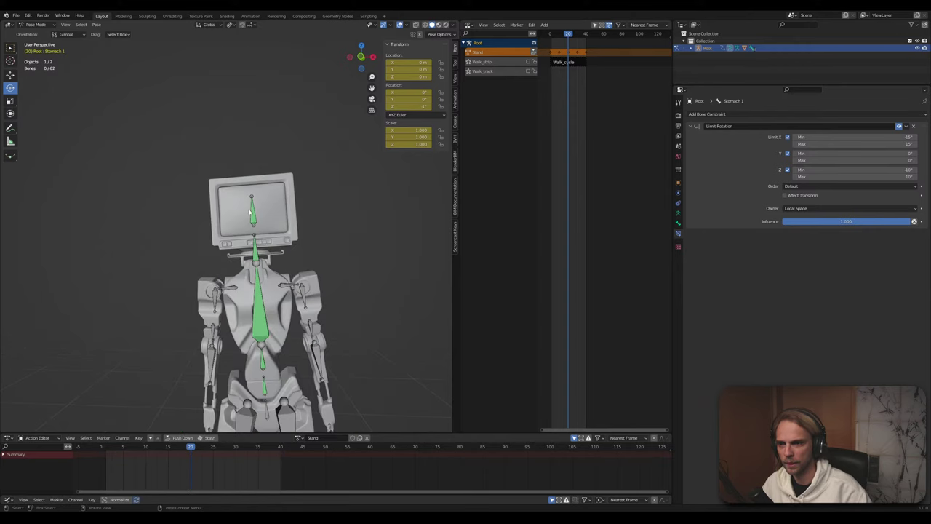
click(252, 216)
scroll(258, 216, up, 2)
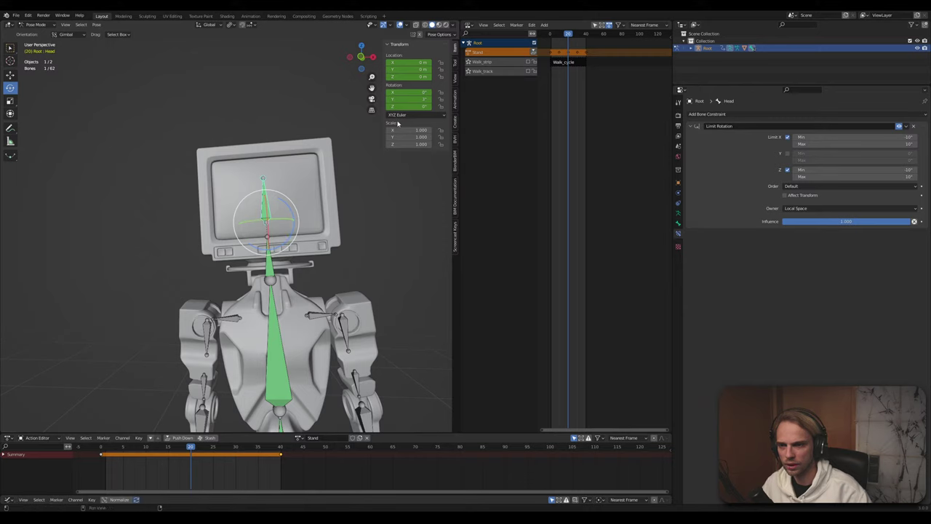
drag(291, 238, 295, 239)
click(403, 293)
middle_drag(403, 293, 358, 291)
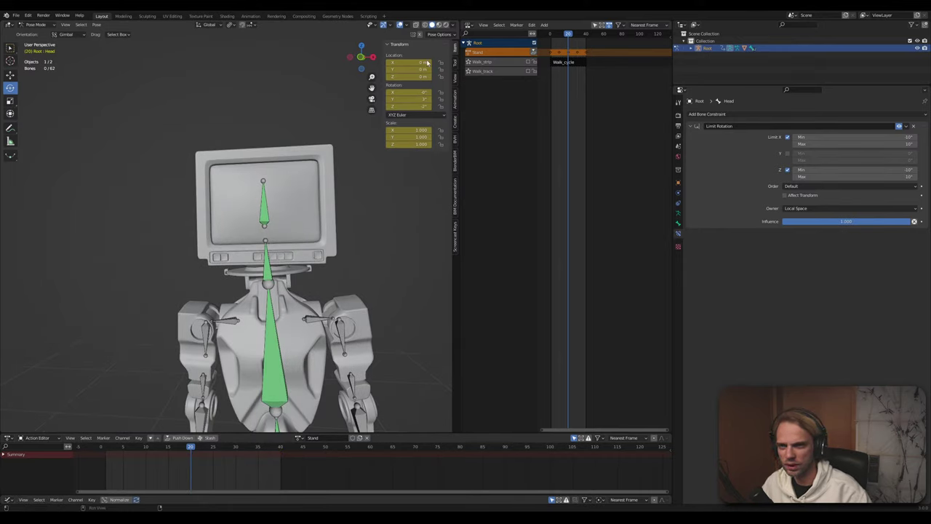
In front view, tilt the Head bone further around Z, to about 3.78° in total, to level the monitor at frame 20
click(361, 57)
scroll(345, 311, up, 5)
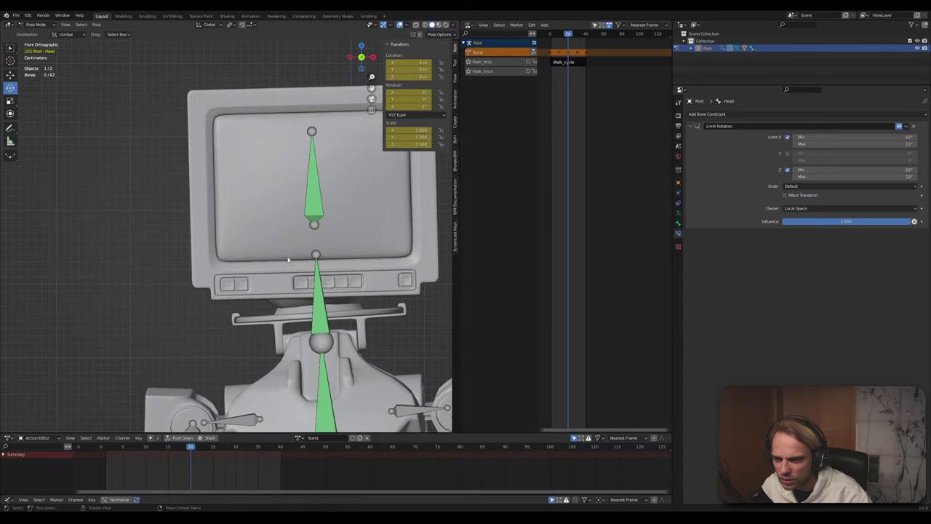
shift+middle_drag(345, 312, 267, 291)
scroll(267, 290, up, 1)
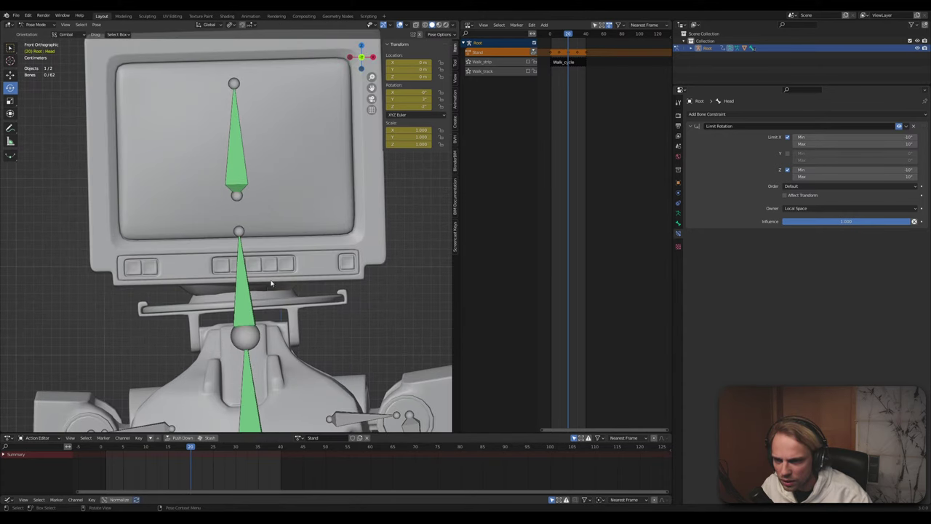
click(230, 162)
key(r)
key(r)
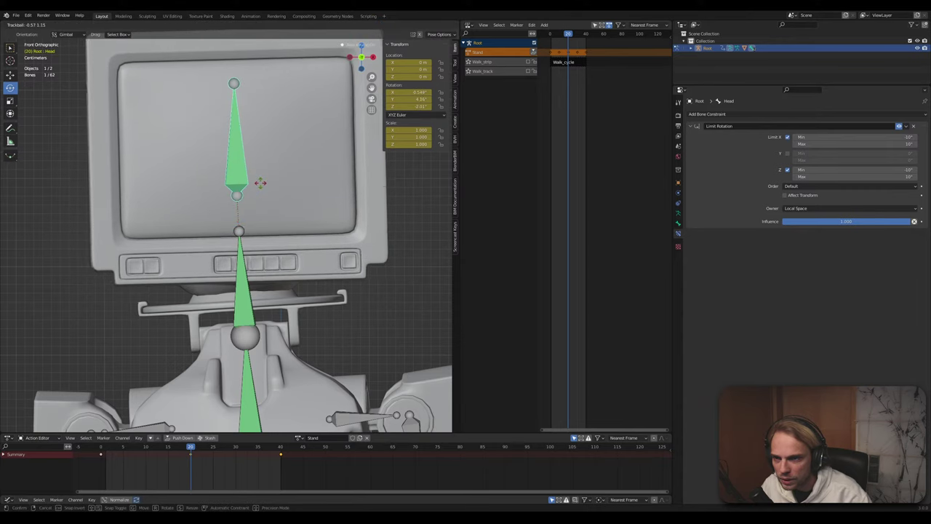
key(Escape)
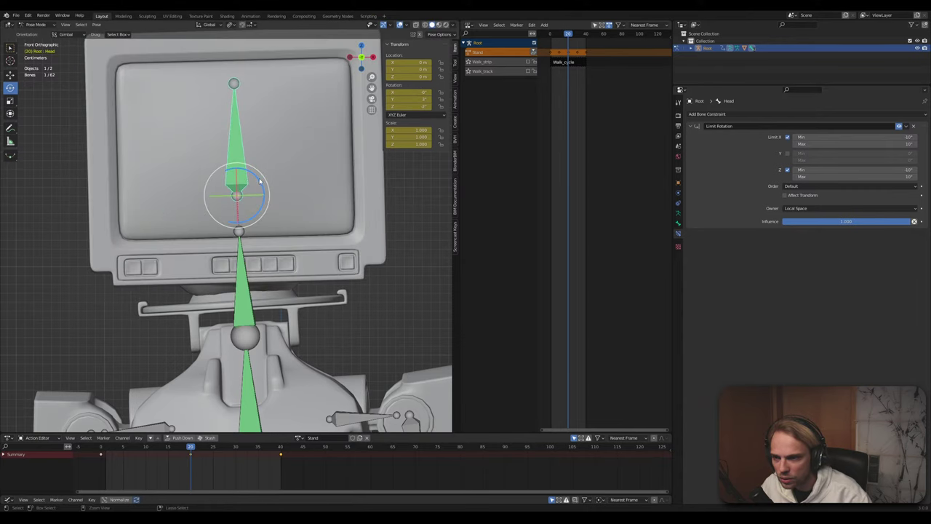
drag(256, 179, 299, 158)
drag(376, 111, 366, 80)
Play back the idle loop and examine the head and torso sway from different angles
scroll(370, 272, down, 4)
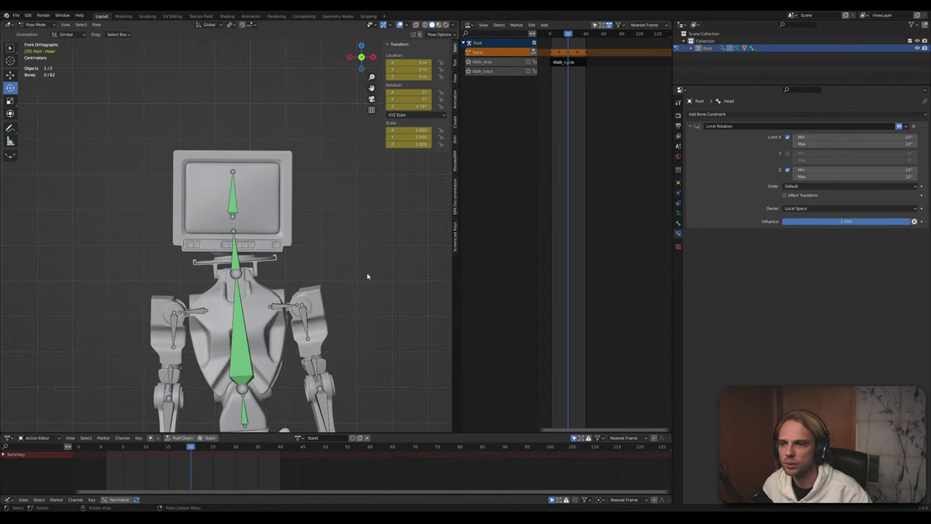
middle_drag(370, 272, 354, 286)
scroll(343, 250, up, 2)
middle_drag(343, 250, 365, 204)
key(space)
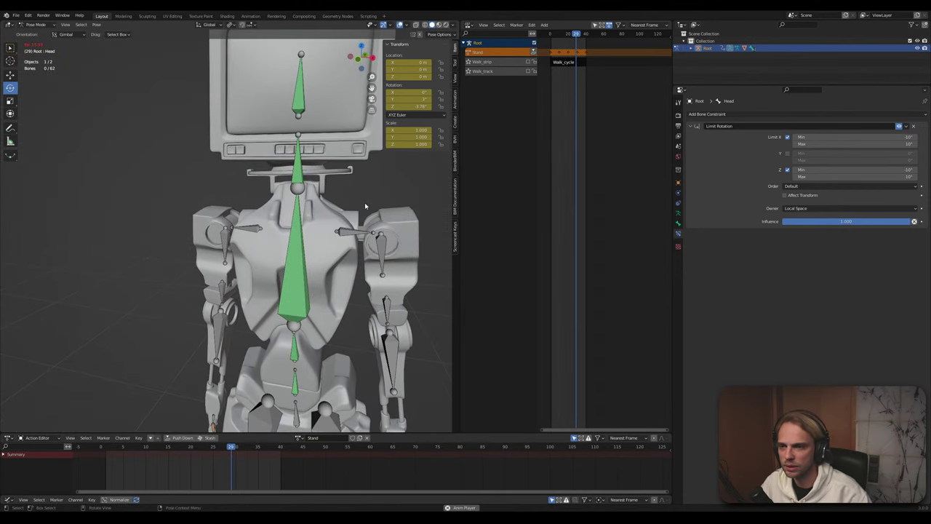
scroll(364, 202, down, 3)
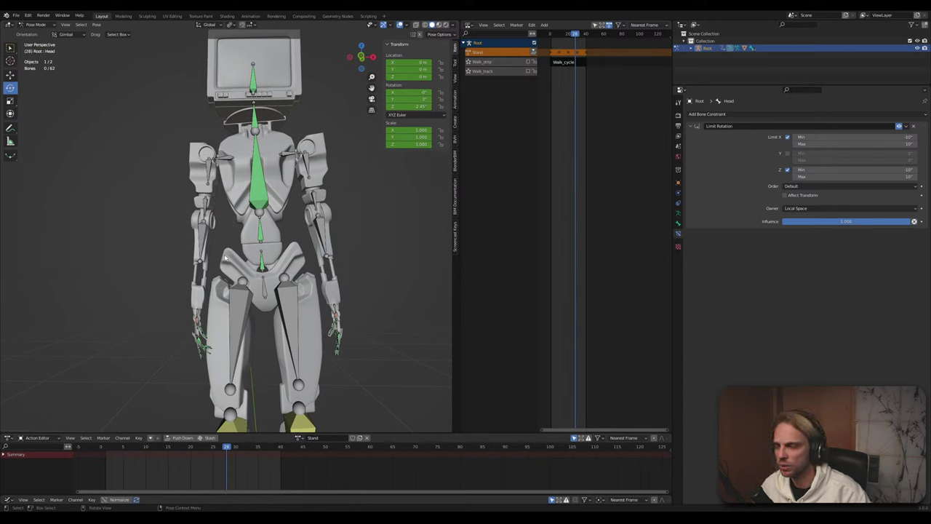
At frame 20, reduce the sideways lean of the lower stomach bone Stomach_1 by entering a smaller Z rotation
click(263, 267)
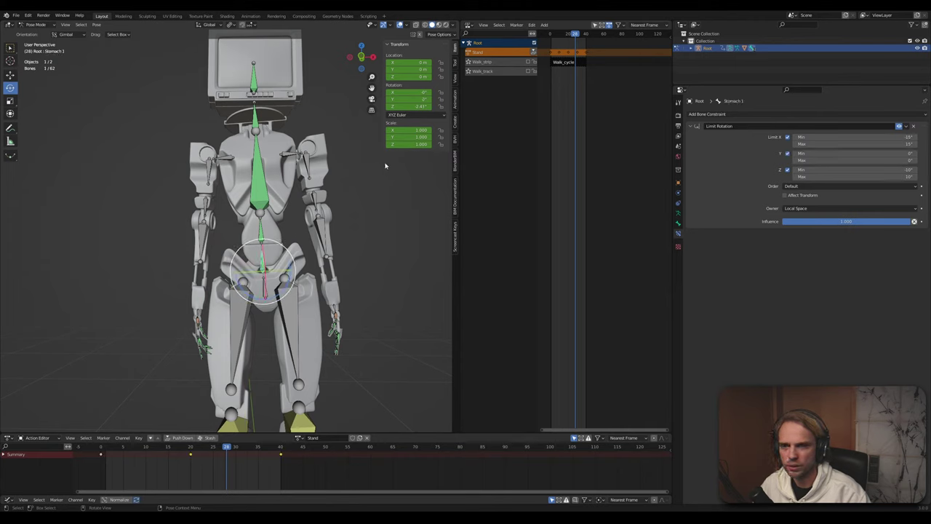
click(192, 447)
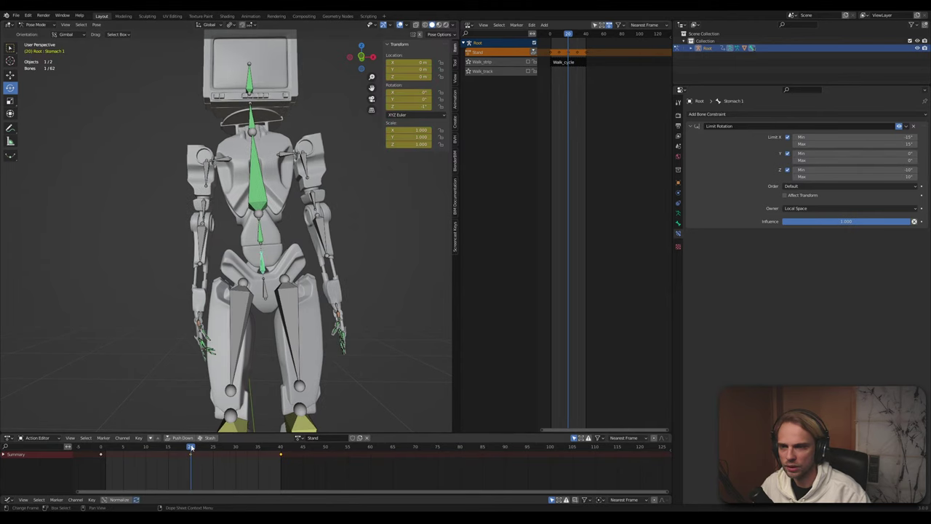
mouse_move(191, 447)
mouse_down()
mouse_move(288, 455)
mouse_move(296, 464)
mouse_move(191, 460)
mouse_up()
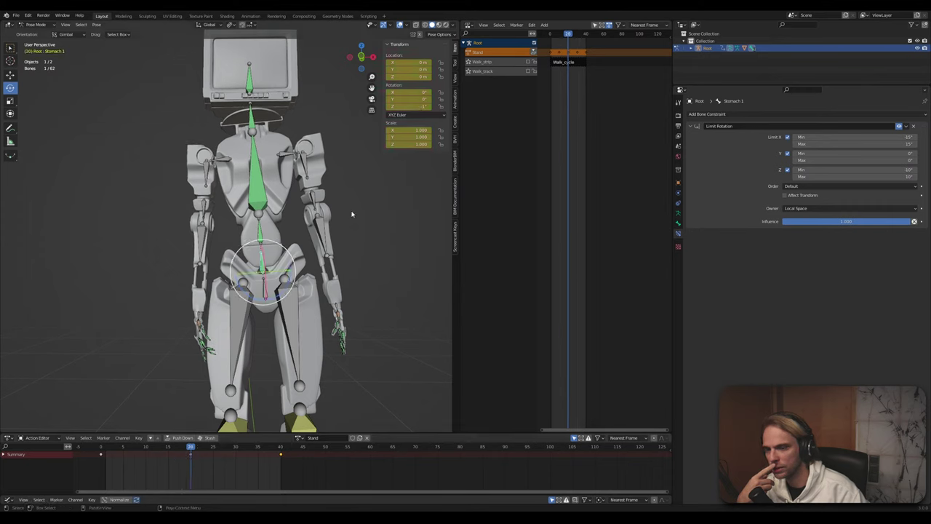
click(414, 107)
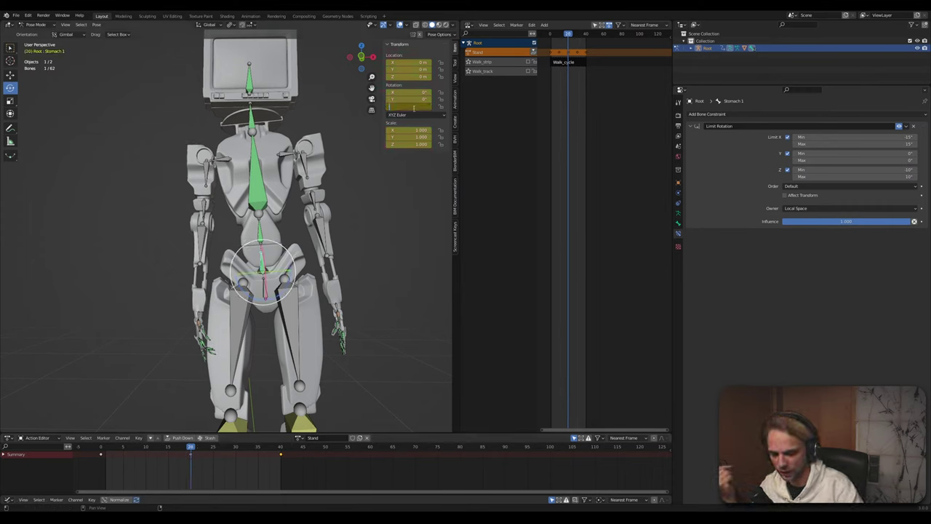
text(4)
key(Return)
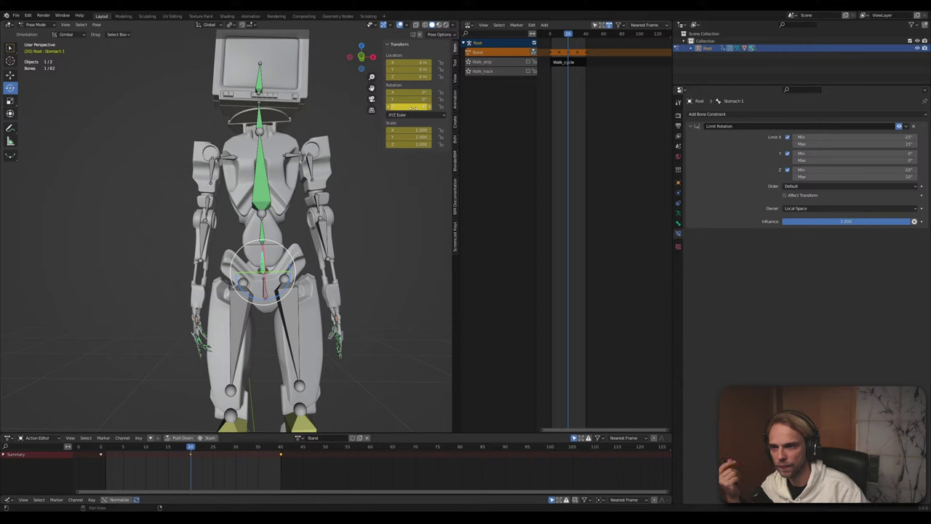
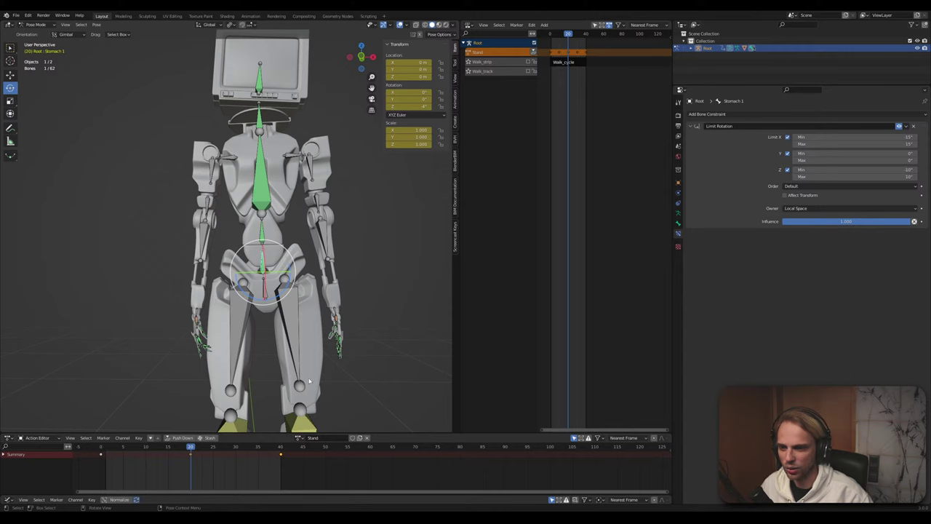
double_click(418, 106)
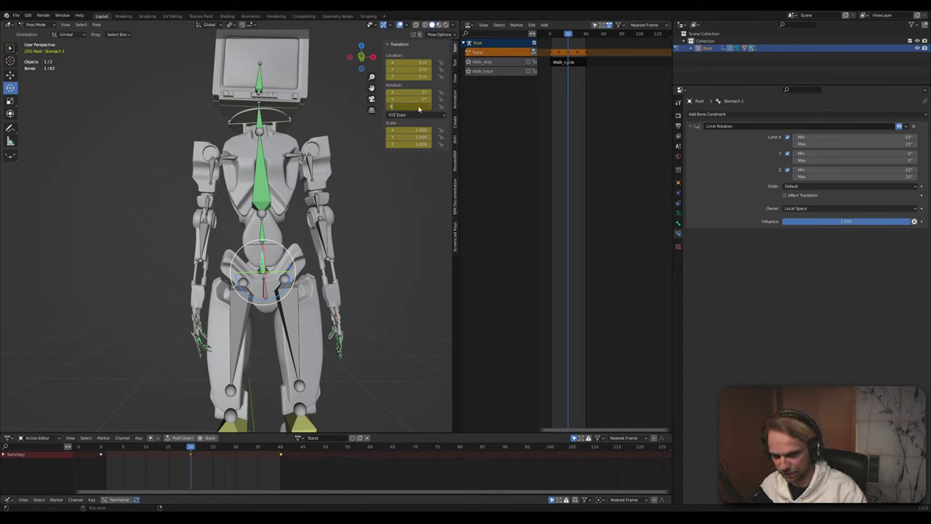
text(3)
key(Return)
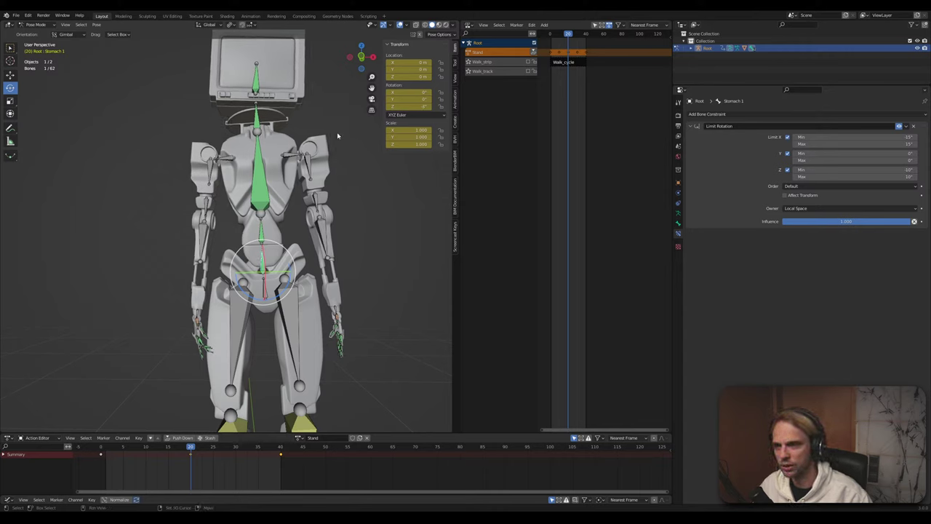
In front view, level the monitor at frame 20 by reducing the Head bone's Z tilt to about 1.35°
shift+middle_drag(338, 135, 339, 263)
click(257, 195)
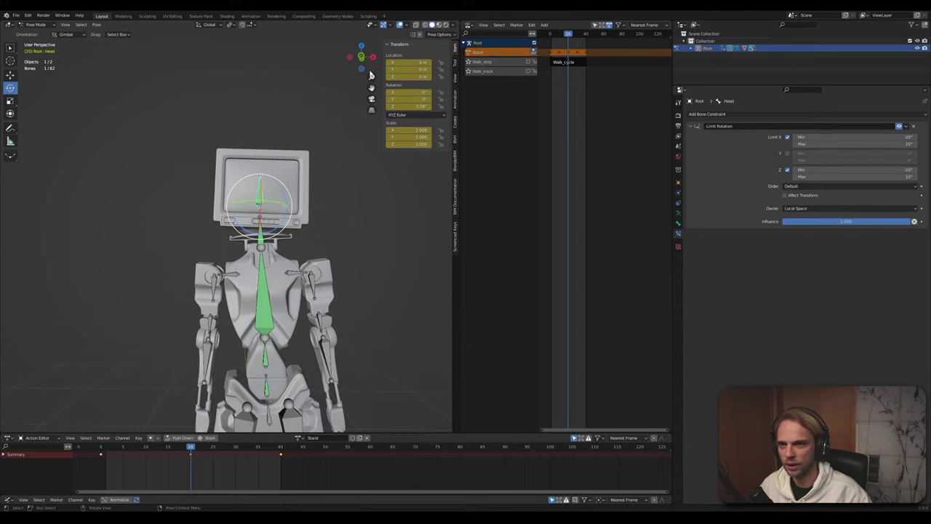
click(362, 56)
key(KP_Decimal)
scroll(240, 284, down, 5)
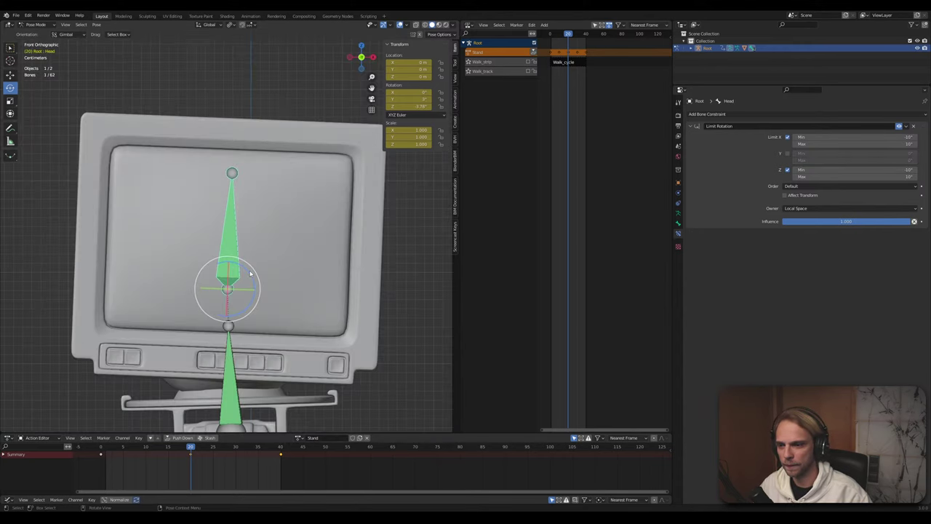
scroll(239, 288, up, 2)
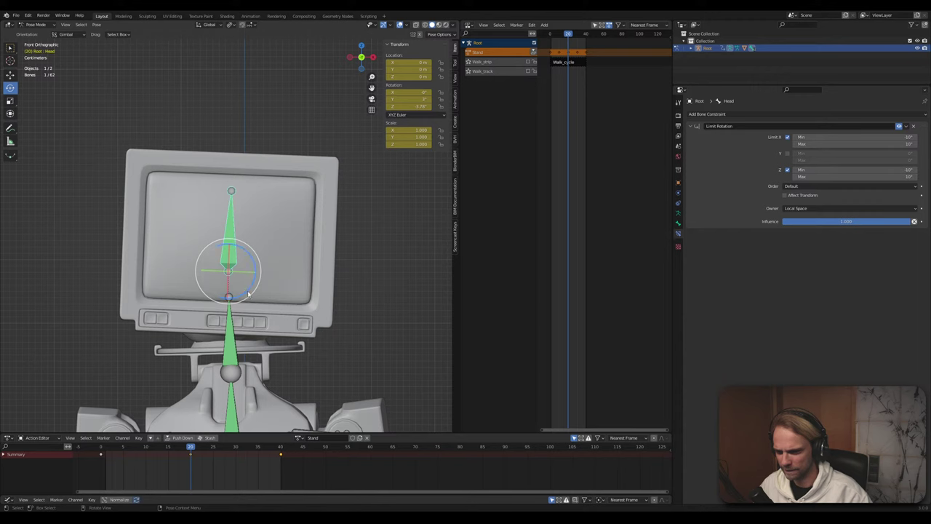
drag(248, 293, 340, 298)
drag(370, 334, 345, 373)
click(361, 364)
scroll(354, 360, down, 4)
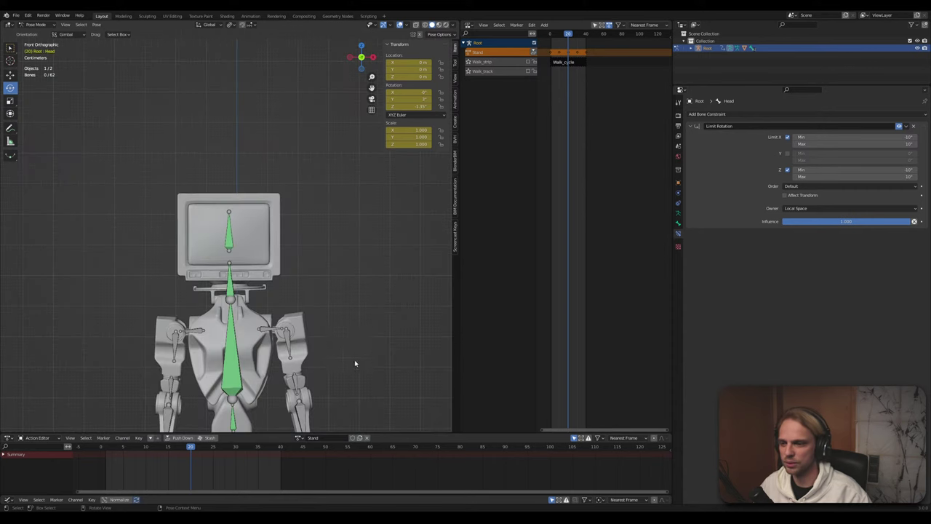
Play back the idle loop in front view to check the whole body's sideways sway
shift+middle_drag(346, 344, 391, 218)
scroll(345, 214, down, 2)
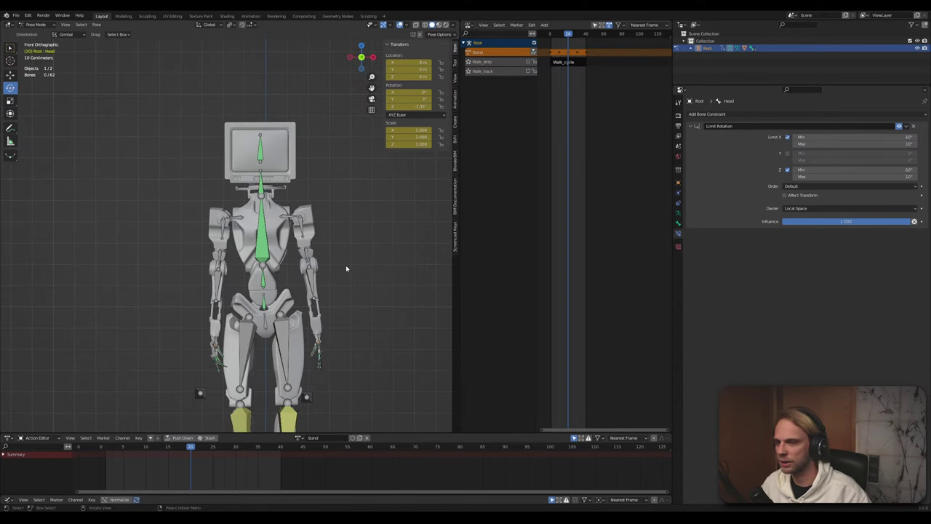
key(space)
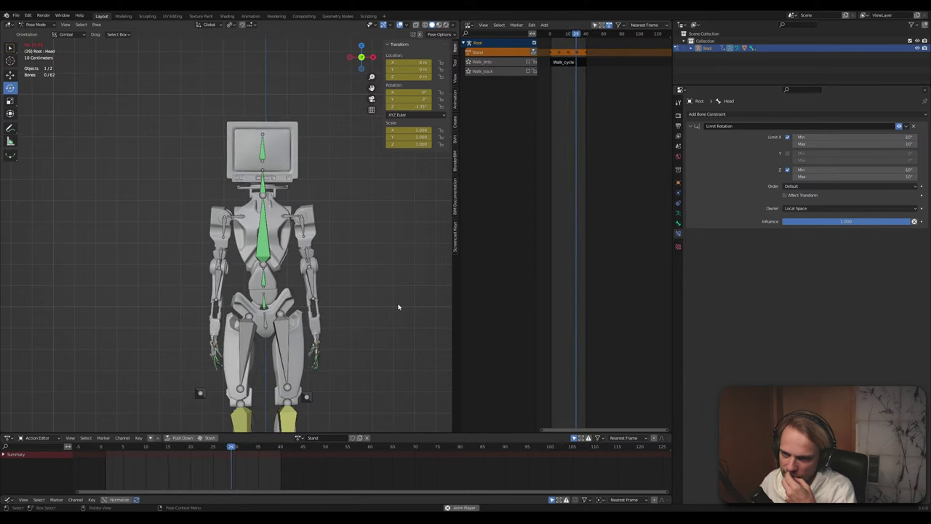
key(space)
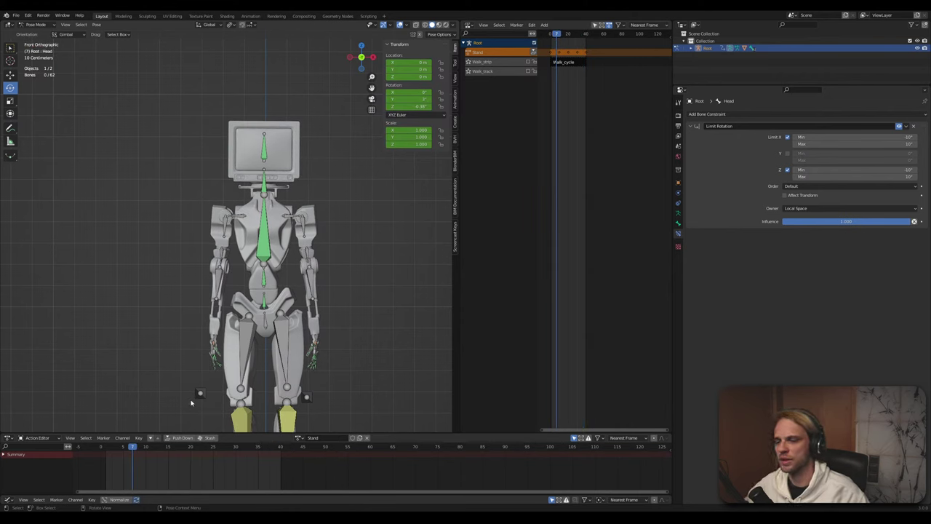
Return to frame 20 and reduce the Z rotation of the lower stomach bone Stomach_1 once more
drag(136, 447, 193, 455)
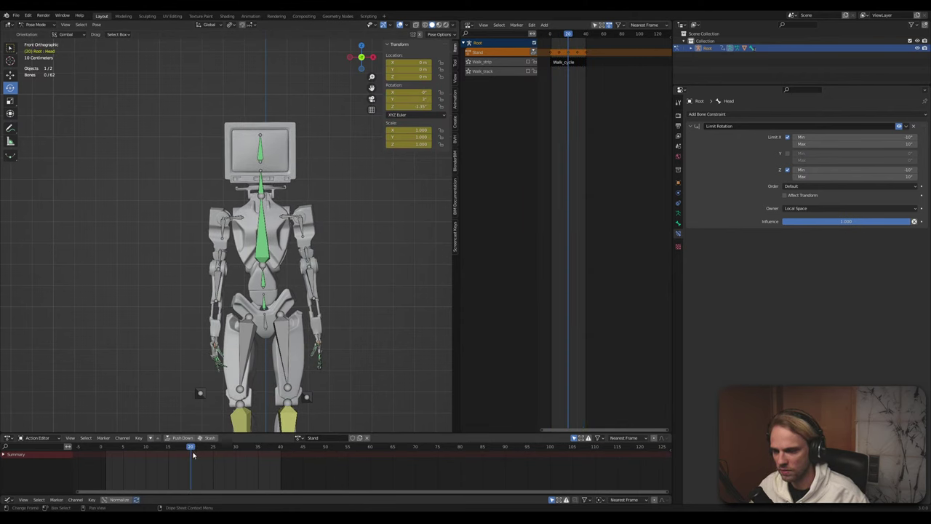
click(264, 305)
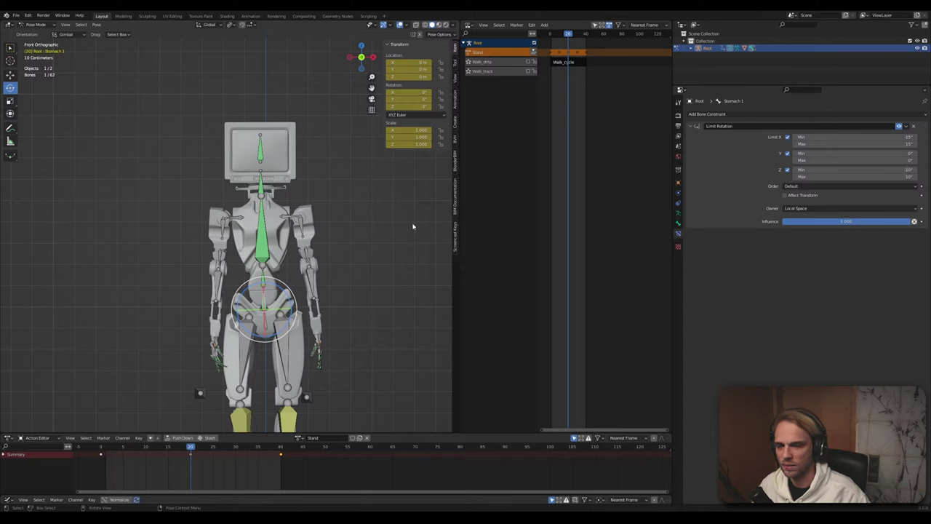
drag(396, 107, 420, 86)
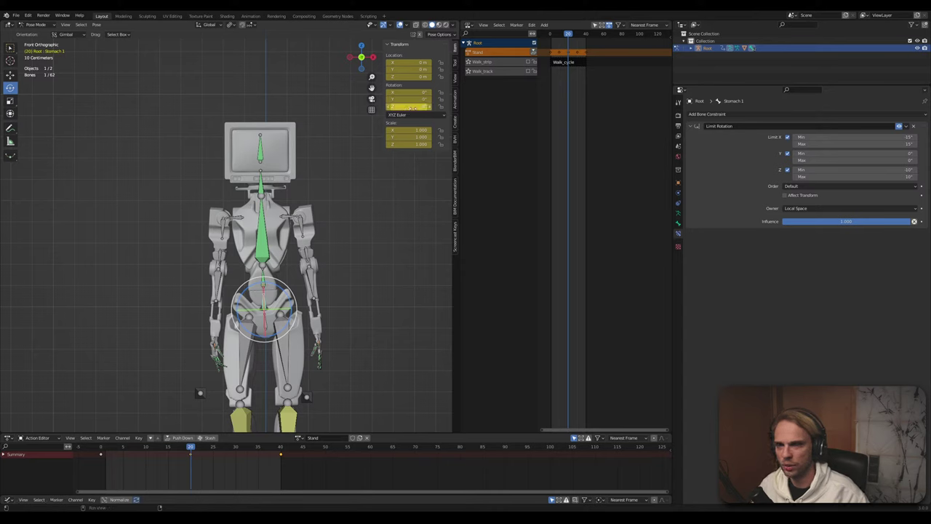
click(412, 107)
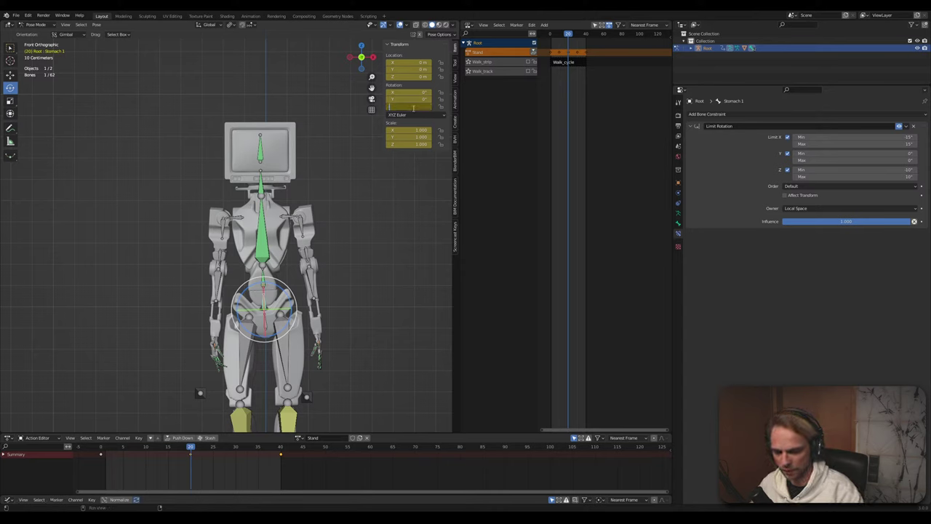
text(0)
key(Return)
click(349, 152)
Enter a new Z rotation for the Head bone at frame 20 to level it with the reduced stomach lean
click(264, 161)
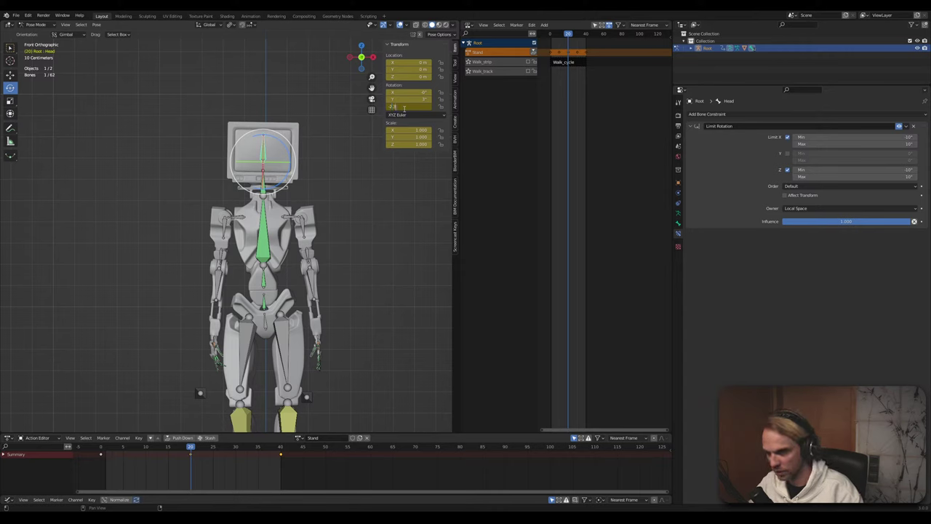
click(345, 188)
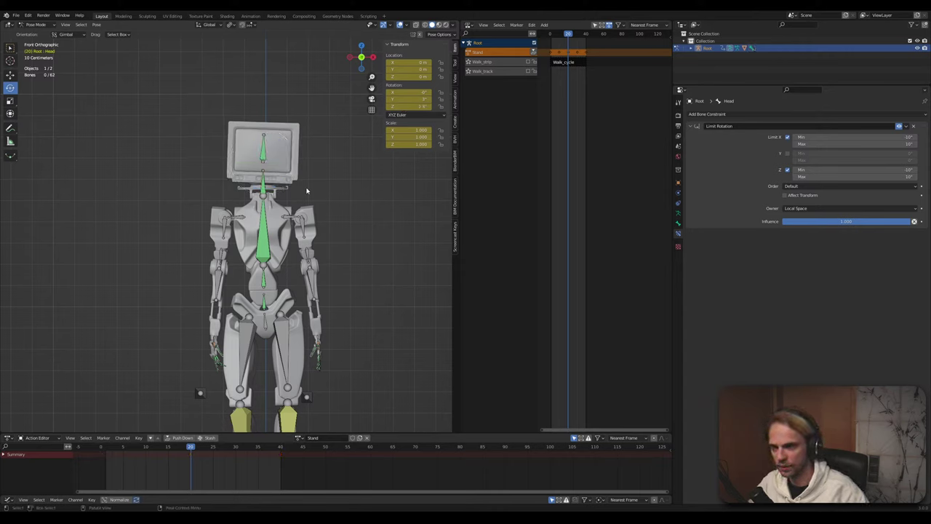
click(402, 115)
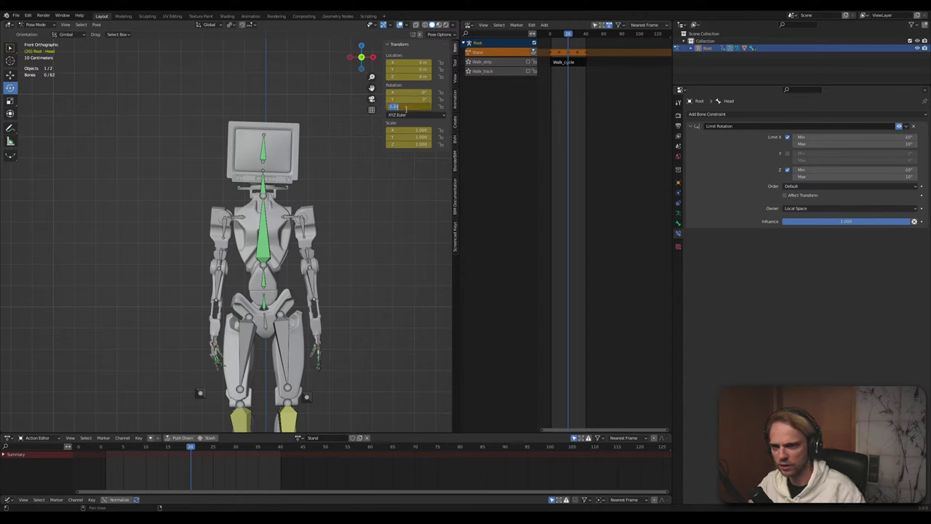
key(Return)
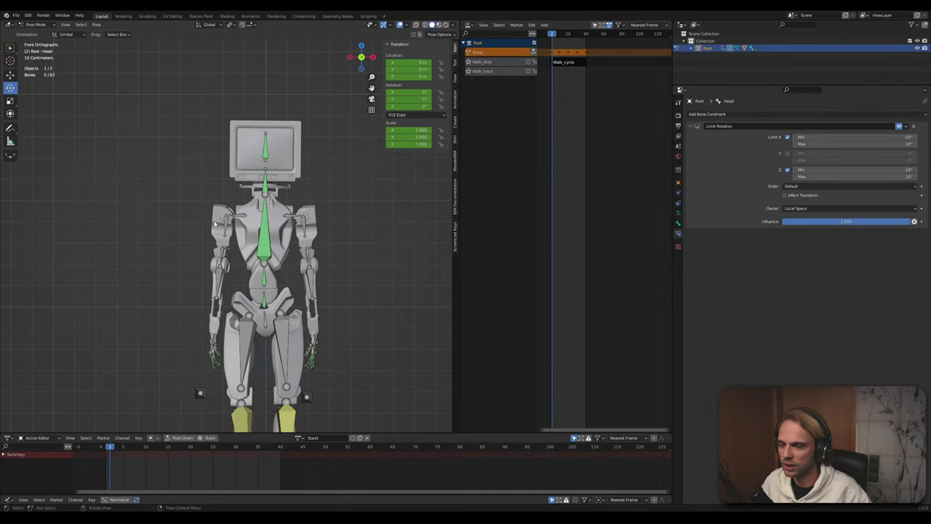
Examine the robot's torso and the Chest bone pose from several angles
middle_drag(257, 235, 234, 230)
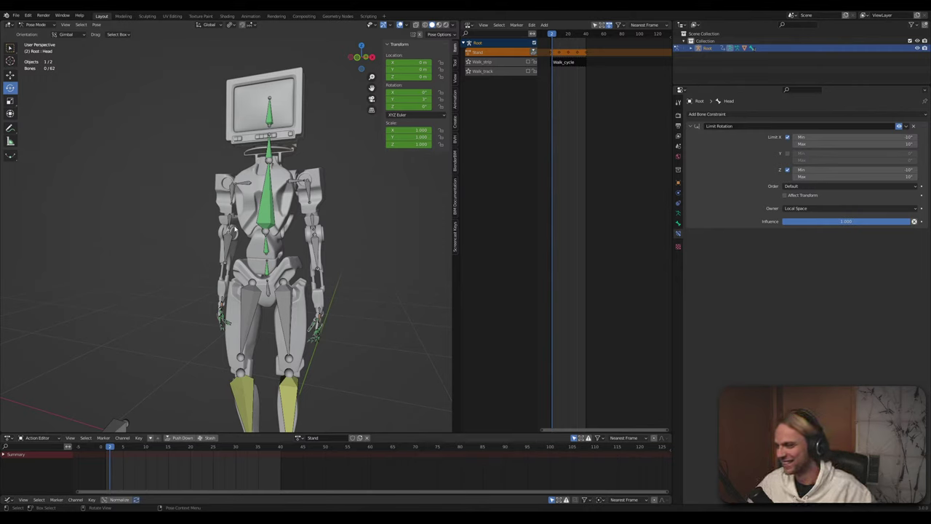
middle_drag(364, 274, 251, 262)
click(286, 200)
middle_drag(179, 189, 205, 201)
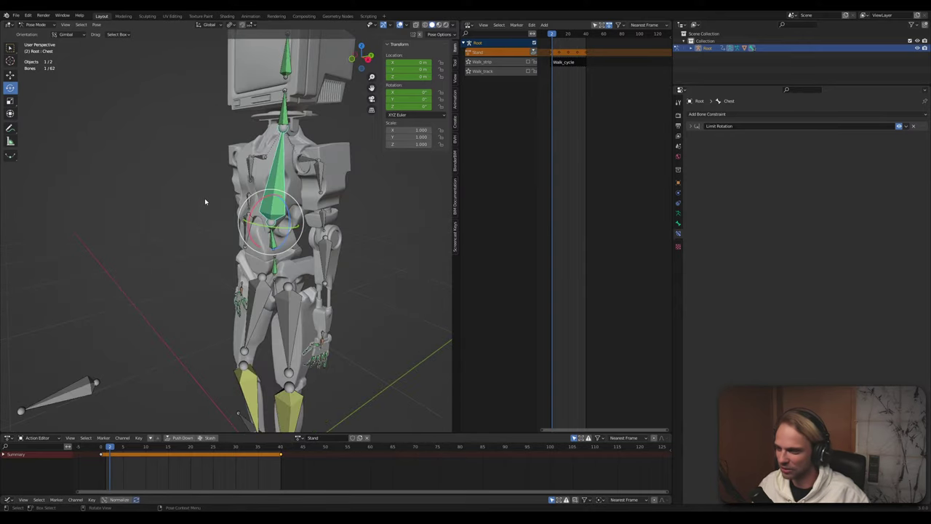
scroll(211, 192, up, 4)
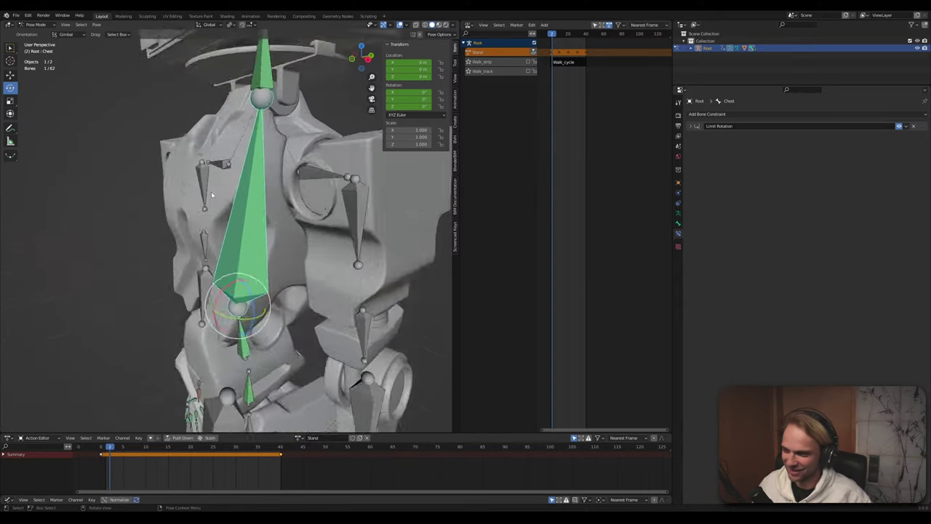
scroll(204, 254, down, 3)
middle_drag(208, 256, 224, 267)
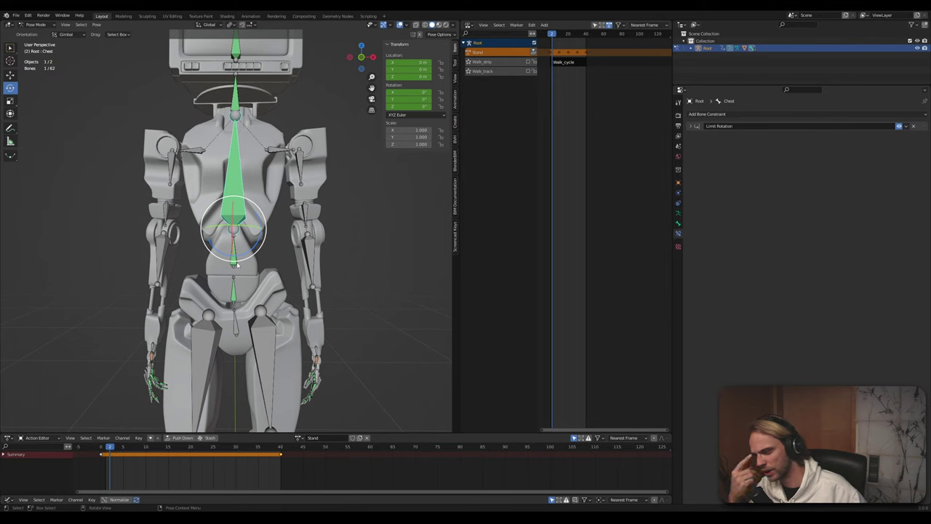
Twist the upper stomach bone Stomach_2 by 2° about its Y axis at frame 20 and play back the idle loop
drag(104, 451, 191, 449)
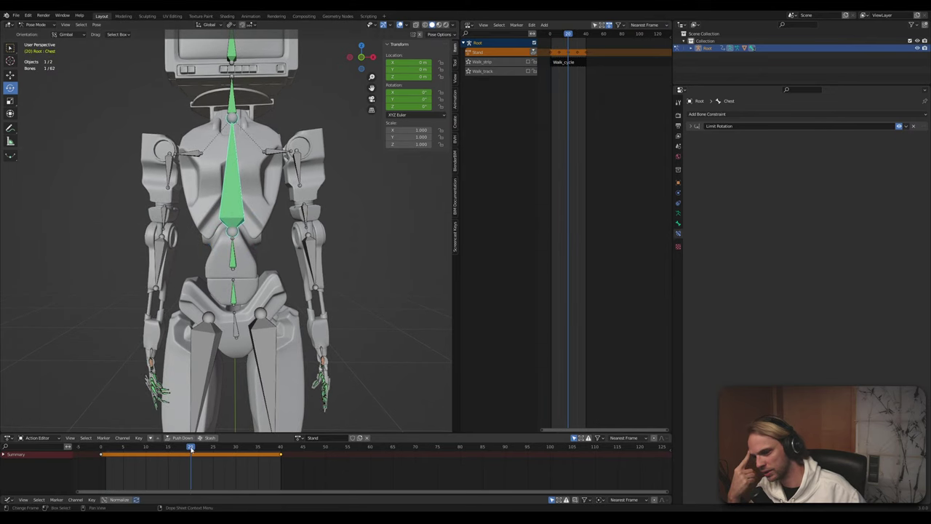
scroll(235, 281, up, 5)
click(235, 281)
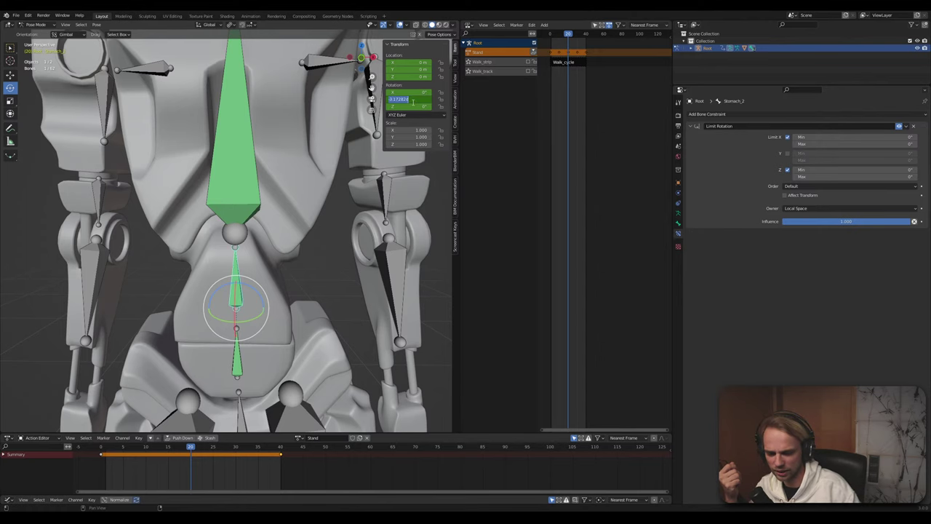
key(Return)
click(324, 283)
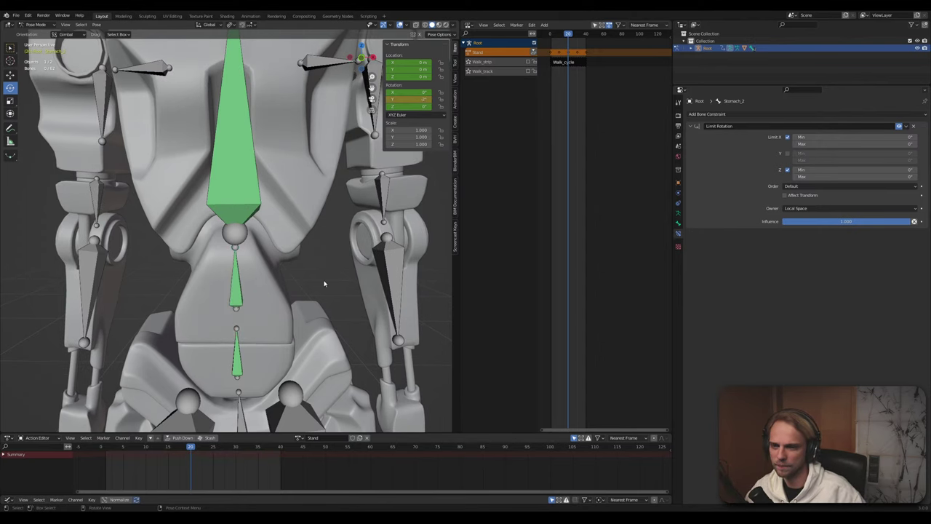
scroll(291, 313, down, 3)
scroll(278, 357, down, 5)
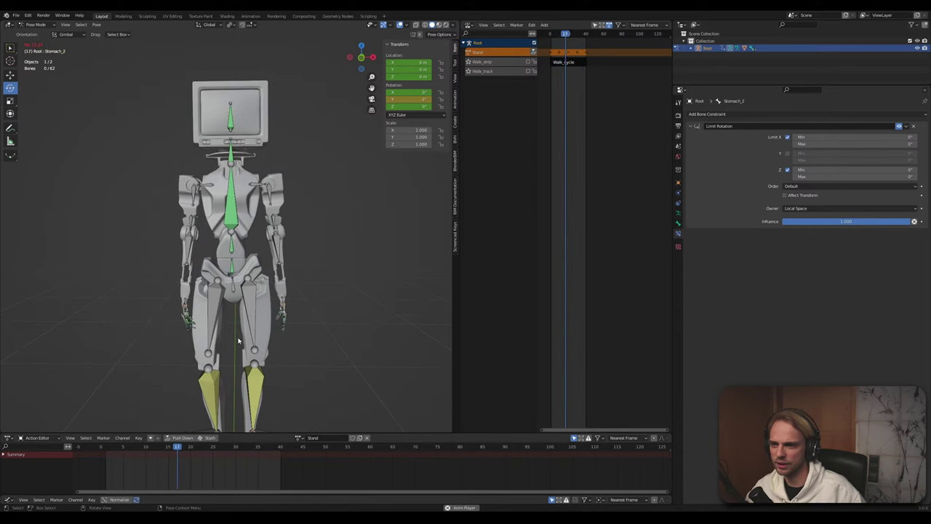
key(space)
Set the Y rotation of Stomach_2 at frame 20 to -3° and play back the idle loop to check the torso twist
drag(195, 449, 192, 449)
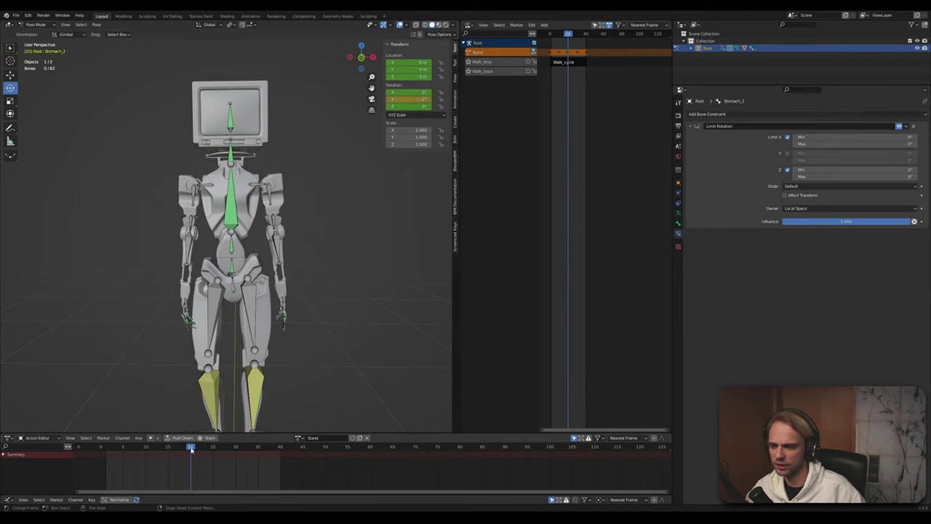
click(230, 250)
double_click(413, 99)
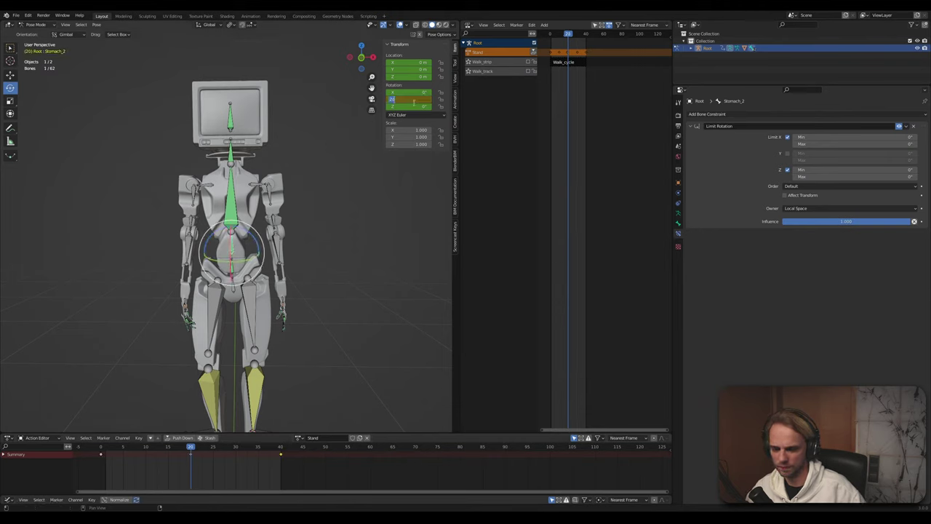
key(Return)
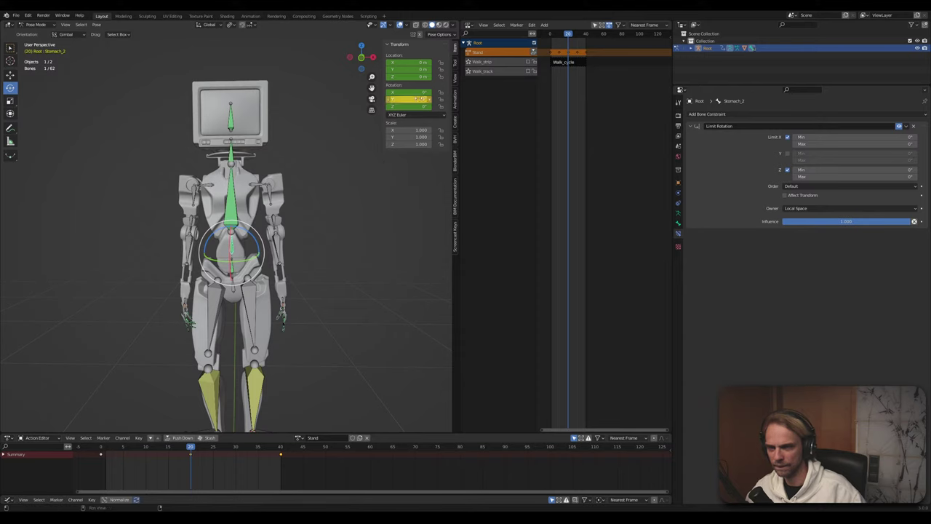
click(418, 99)
text(-3)
key(Return)
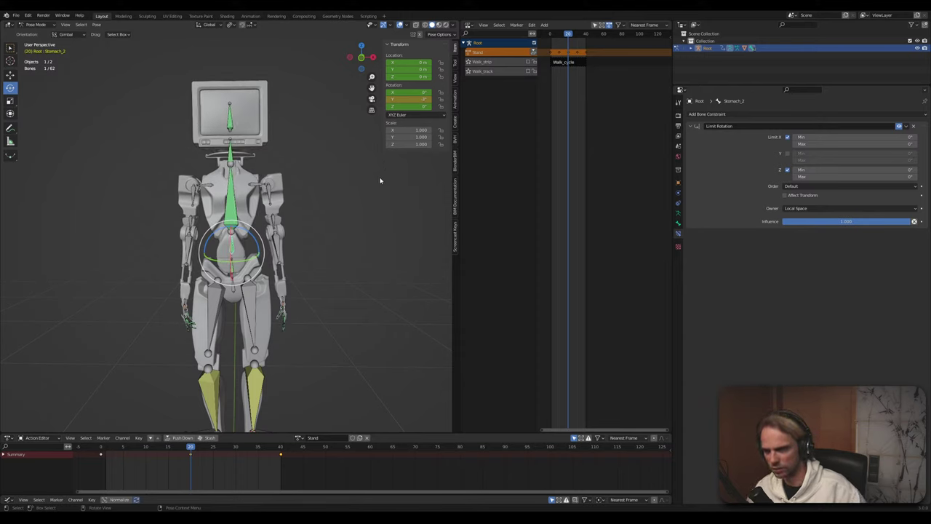
click(360, 219)
key(space)
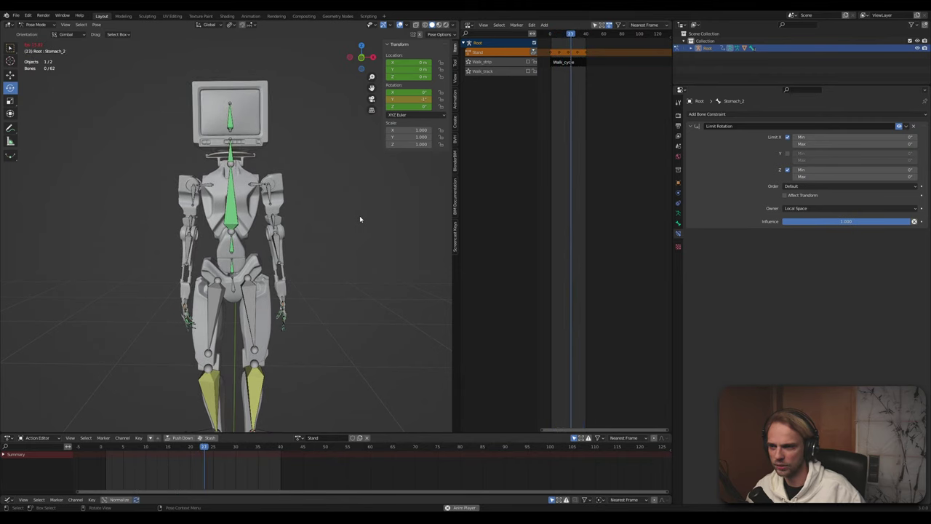
key(space)
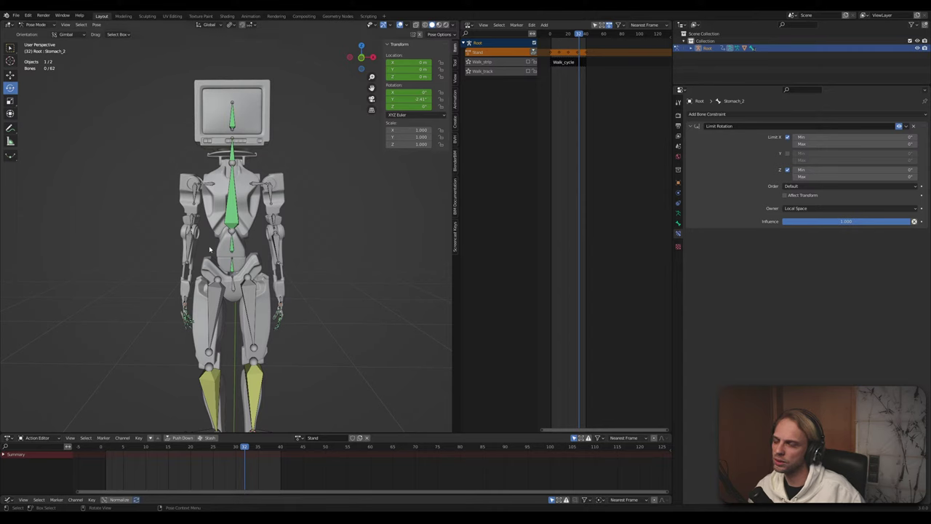
Tilt the Chest bone at frame 20 with an X rotation of 1° and play the loop in side view to check it
middle_drag(209, 249, 231, 267)
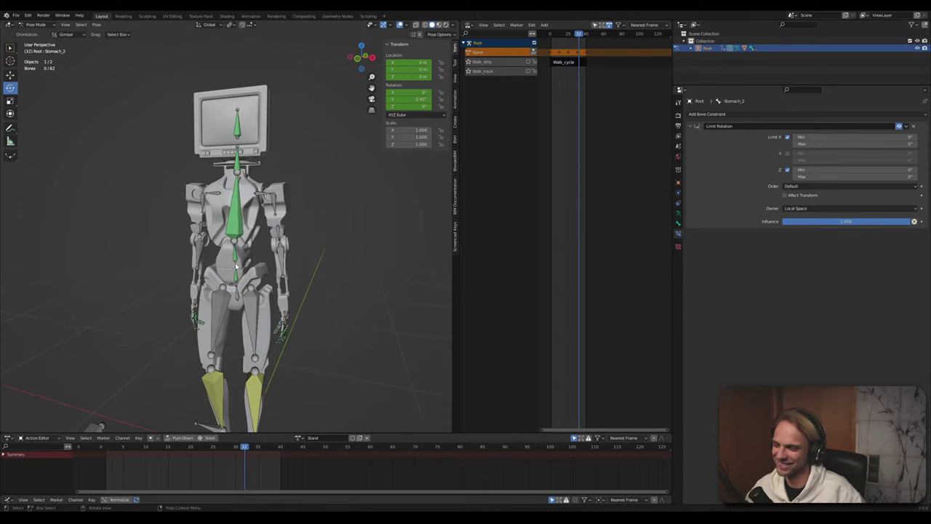
scroll(235, 267, up, 3)
scroll(235, 266, down, 3)
scroll(235, 267, up, 2)
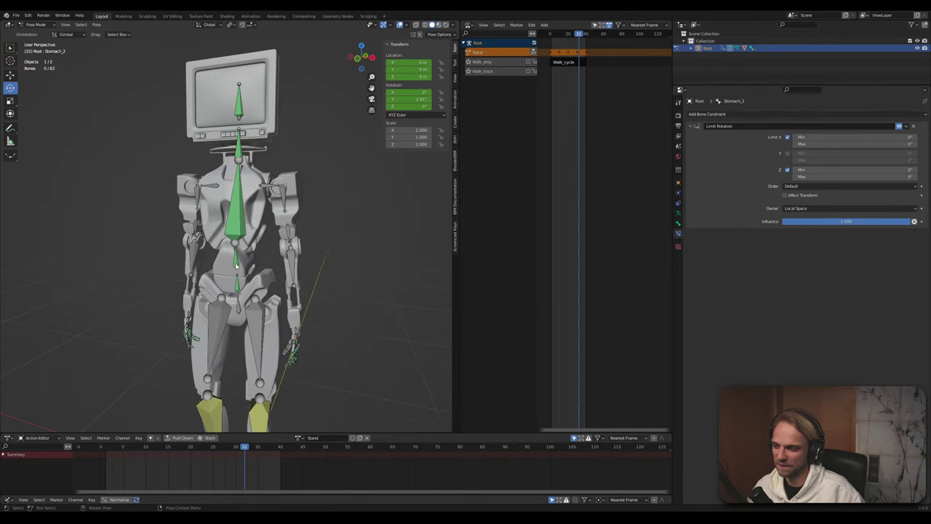
middle_drag(235, 266, 177, 284)
scroll(177, 285, up, 3)
middle_drag(320, 244, 221, 395)
click(221, 282)
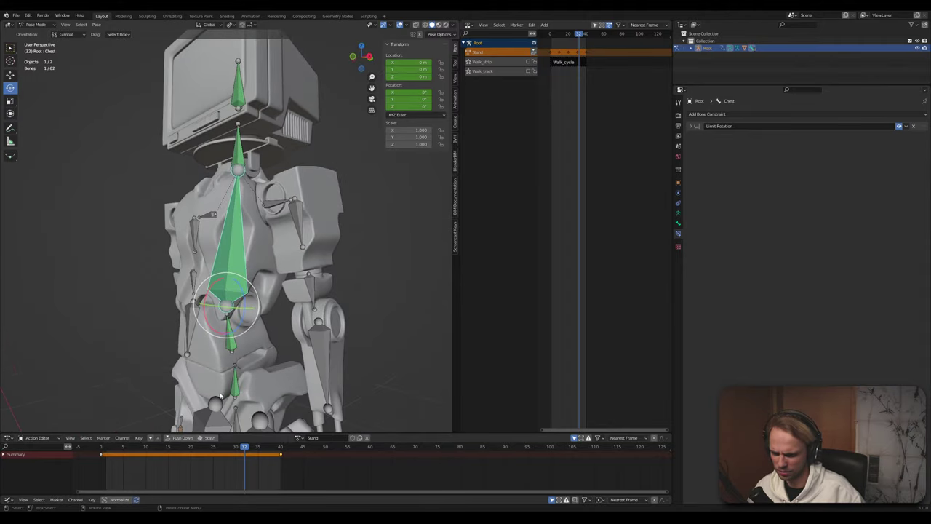
click(192, 449)
middle_drag(247, 320, 296, 298)
middle_drag(188, 366, 211, 364)
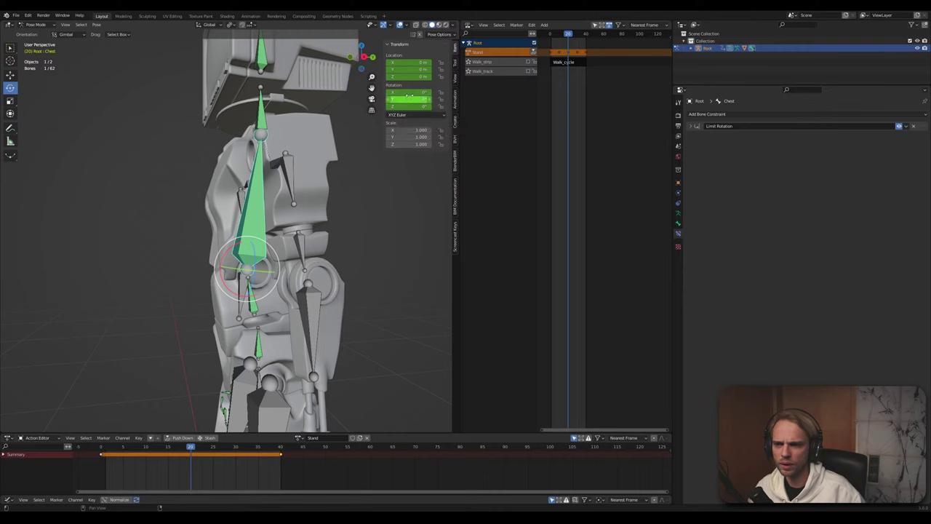
text(1)
key(Return)
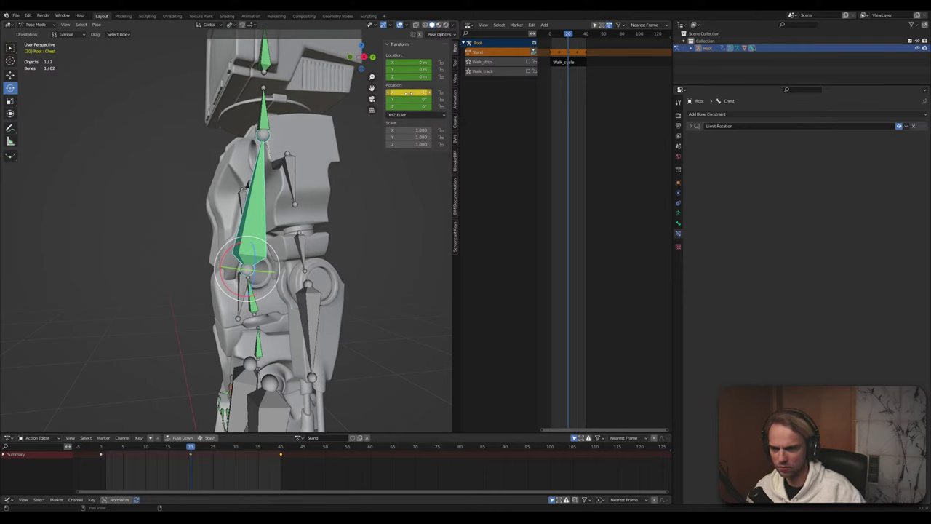
text(3)
key(Return)
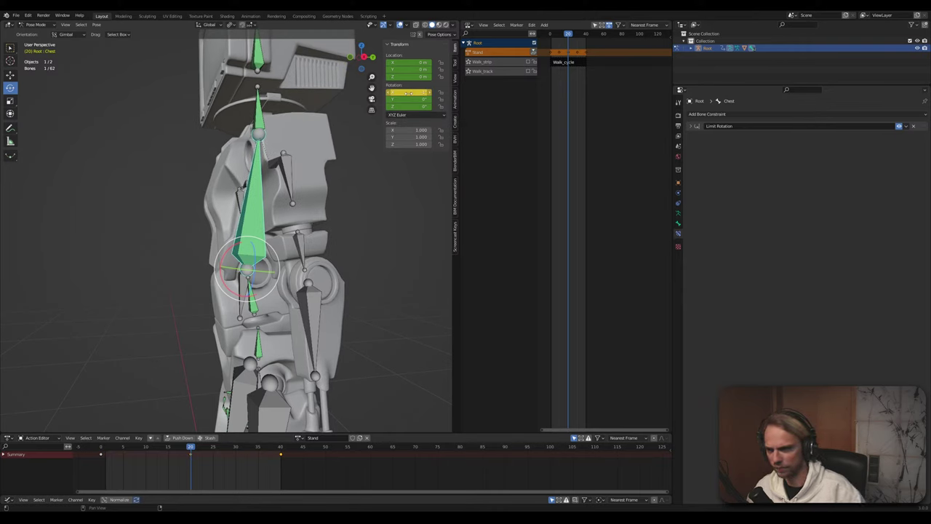
click(349, 259)
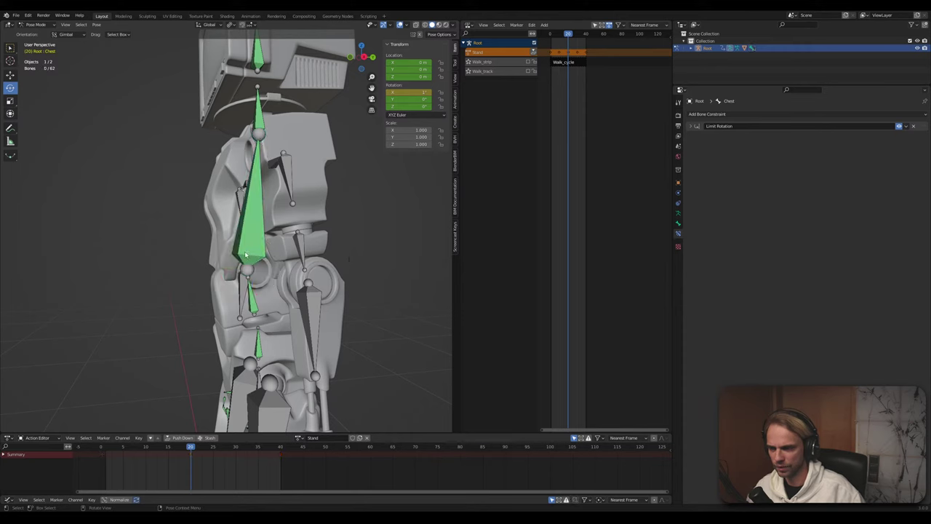
key(space)
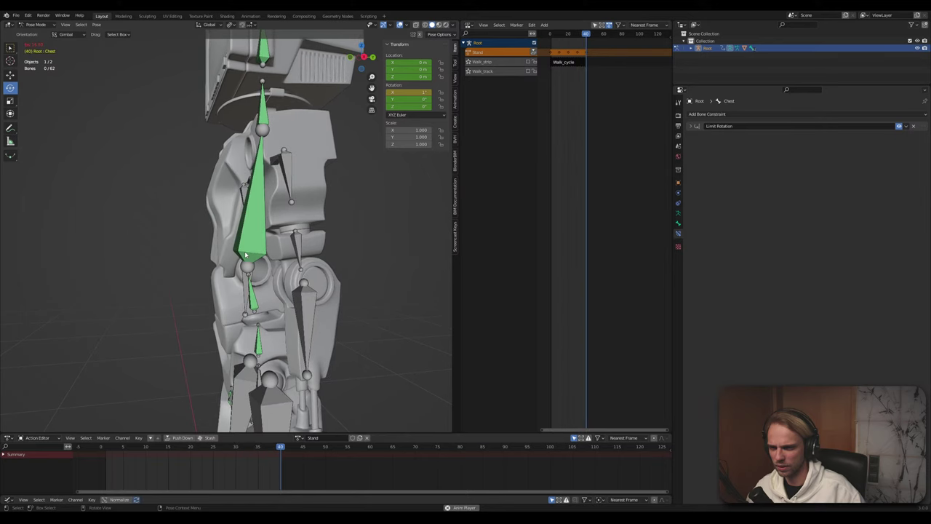
key(space)
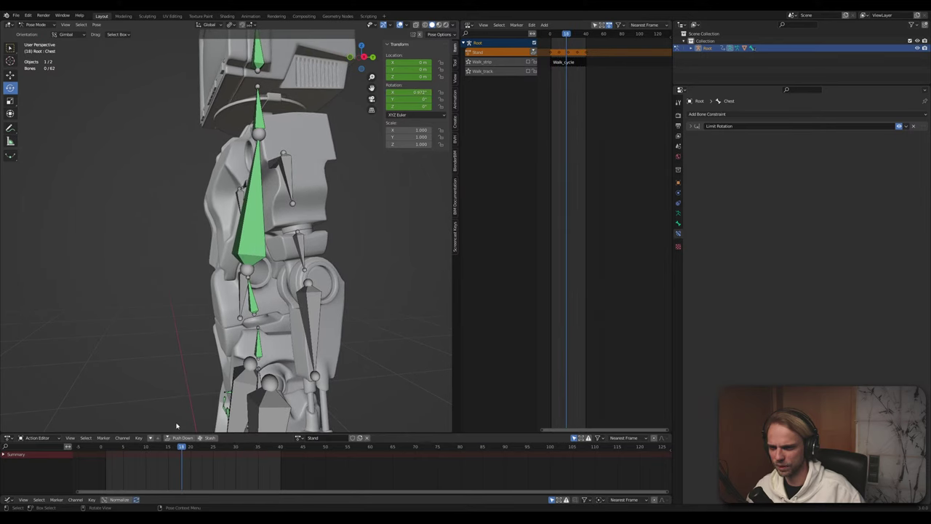
Set the Chest bone's X rotation at frame 20 to 2° and play back the loop from the side
drag(185, 448, 191, 448)
click(246, 264)
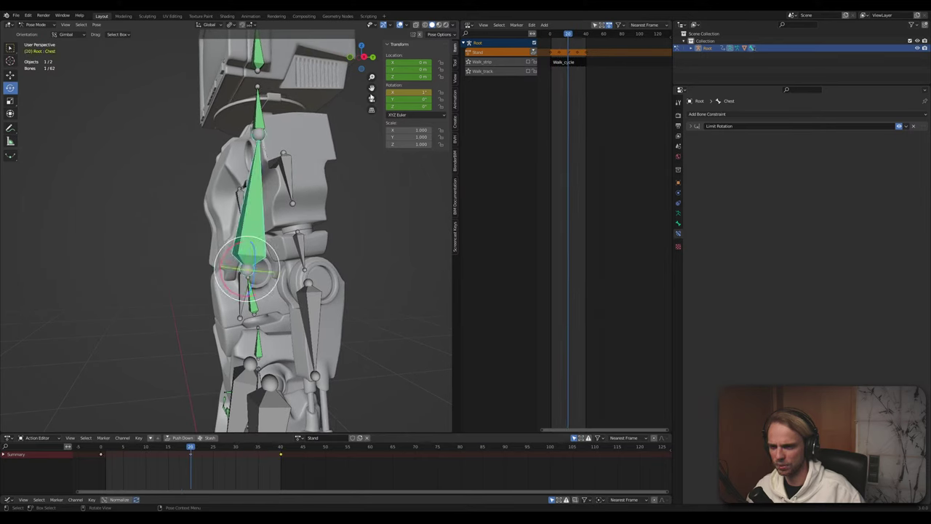
key(i)
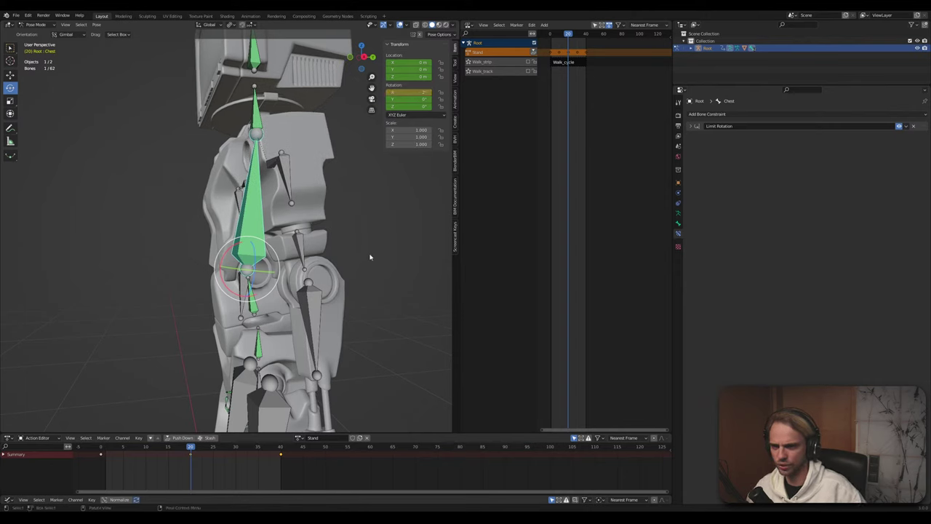
click(372, 259)
key(space)
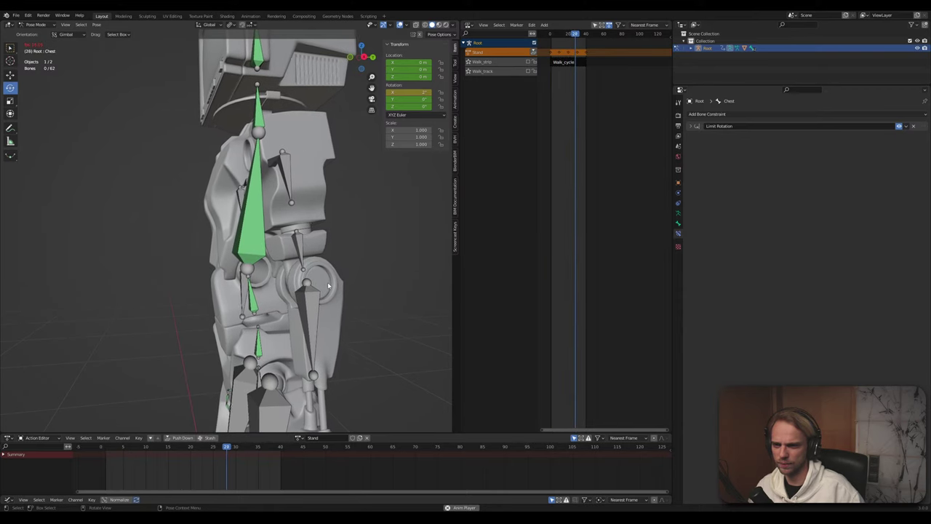
key(space)
Rotate the left arm bone Arm_2.L about -2.62° around its Z axis at frame 20 and play back the arm movement
middle_drag(328, 286, 326, 211)
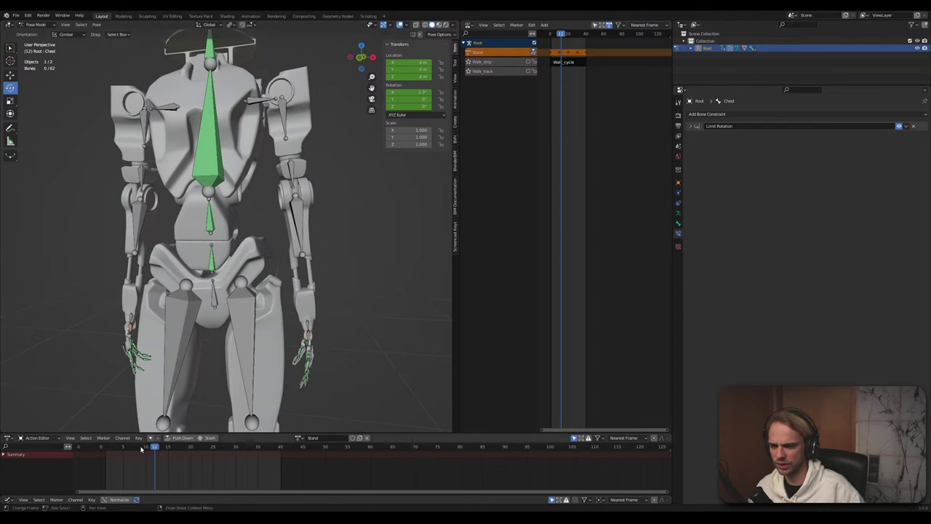
mouse_move(155, 464)
mouse_down()
mouse_move(276, 463)
mouse_move(142, 464)
mouse_move(172, 463)
mouse_up()
mouse_move(207, 463)
mouse_down()
mouse_move(182, 462)
mouse_move(190, 461)
mouse_up()
middle_drag(332, 305, 285, 212)
click(277, 201)
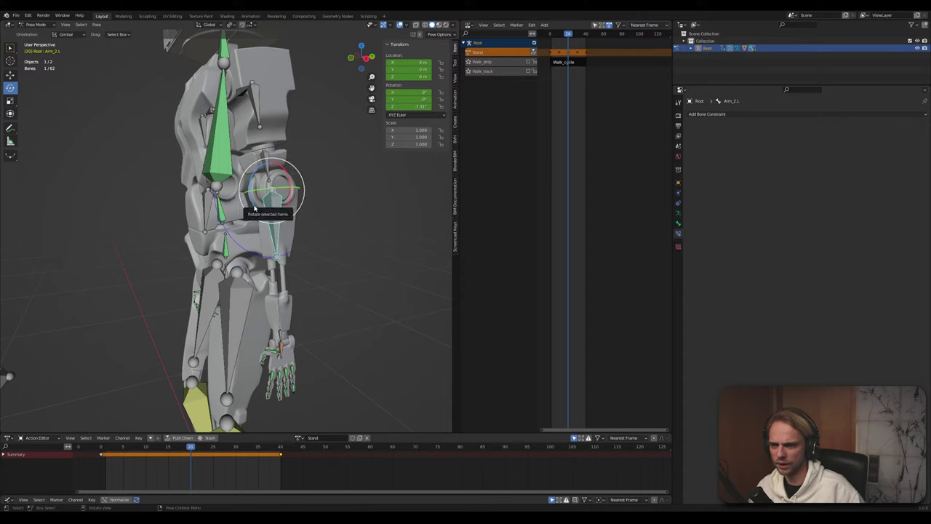
drag(255, 208, 253, 203)
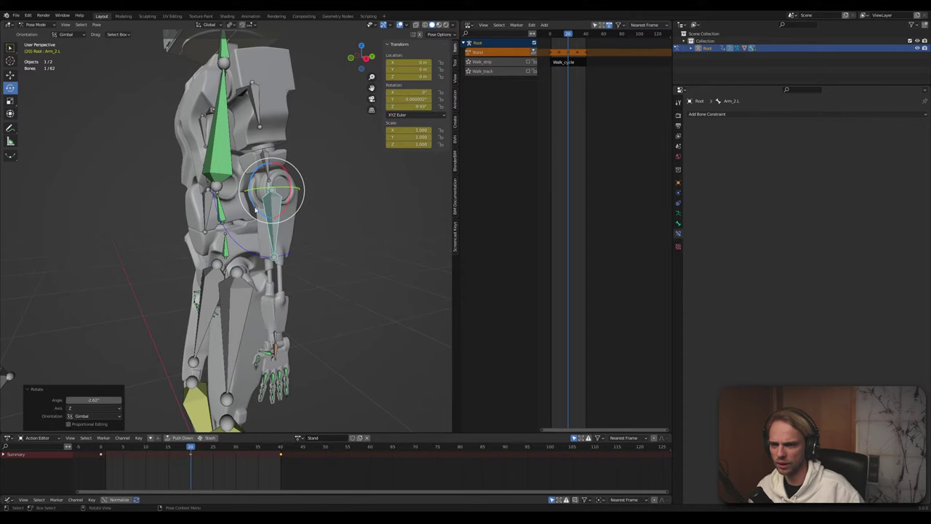
click(328, 305)
key(space)
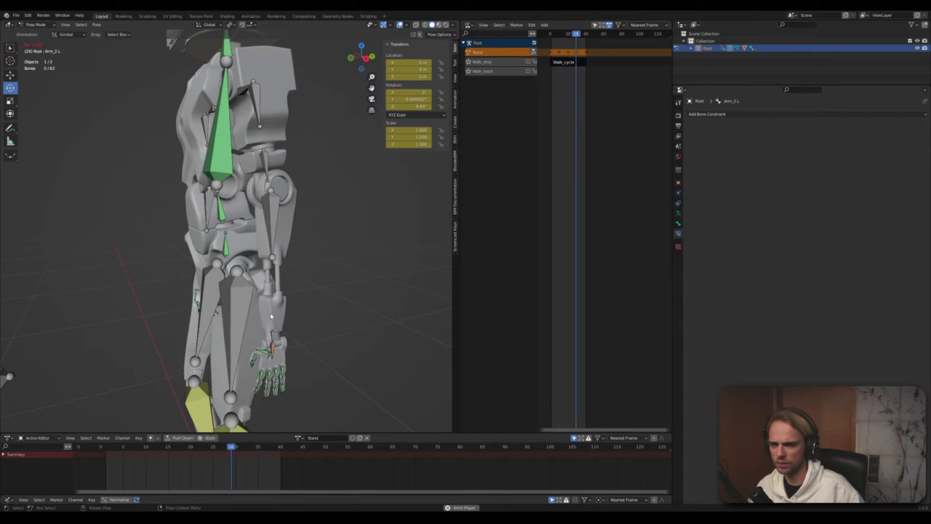
key(space)
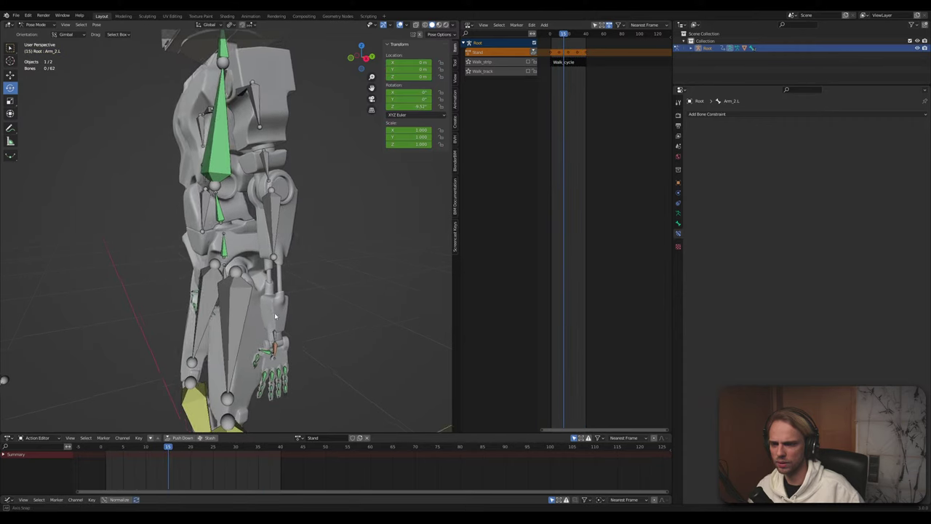
Select the right ankle bone and play back the loop in side view to check how the foot moves
middle_drag(270, 316, 317, 321)
scroll(237, 369, down, 3)
shift+middle_drag(237, 370, 251, 294)
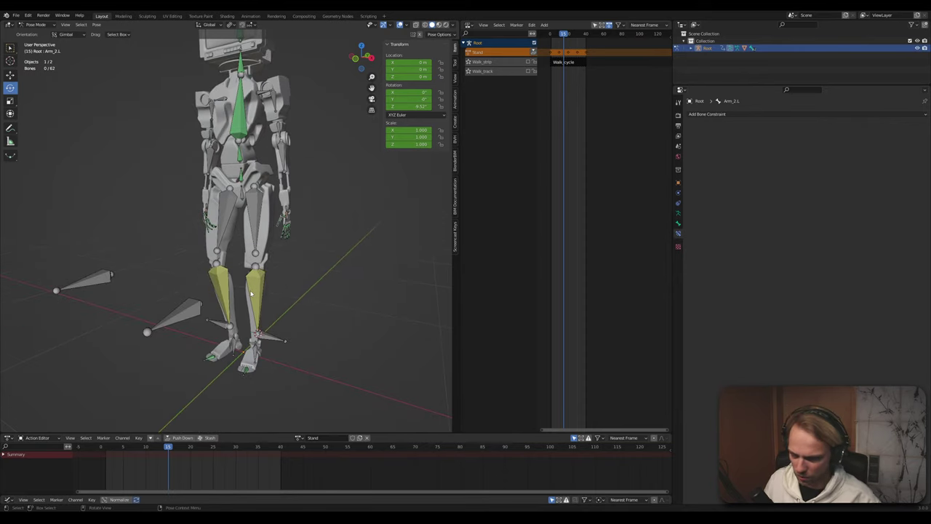
middle_drag(240, 276, 274, 252)
scroll(250, 373, up, 2)
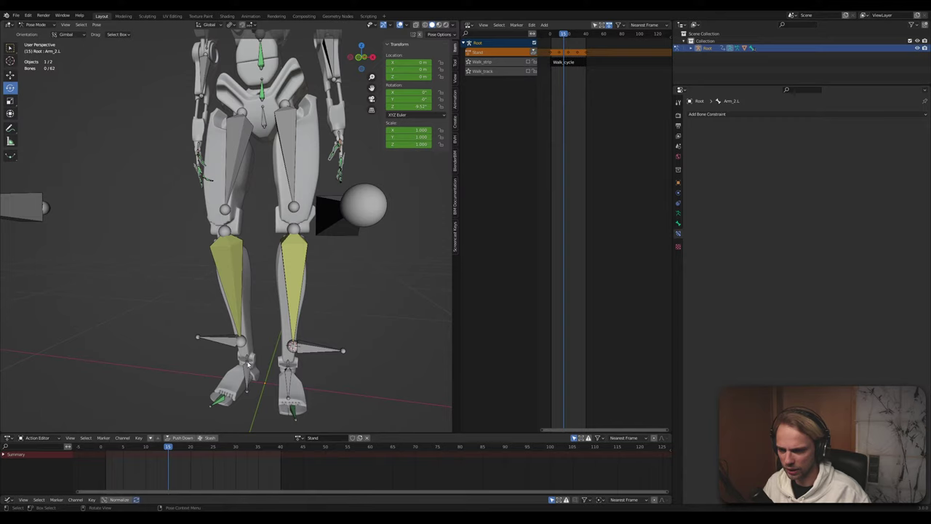
click(248, 359)
key(KP_Decimal)
scroll(190, 348, down, 5)
middle_drag(190, 347, 293, 339)
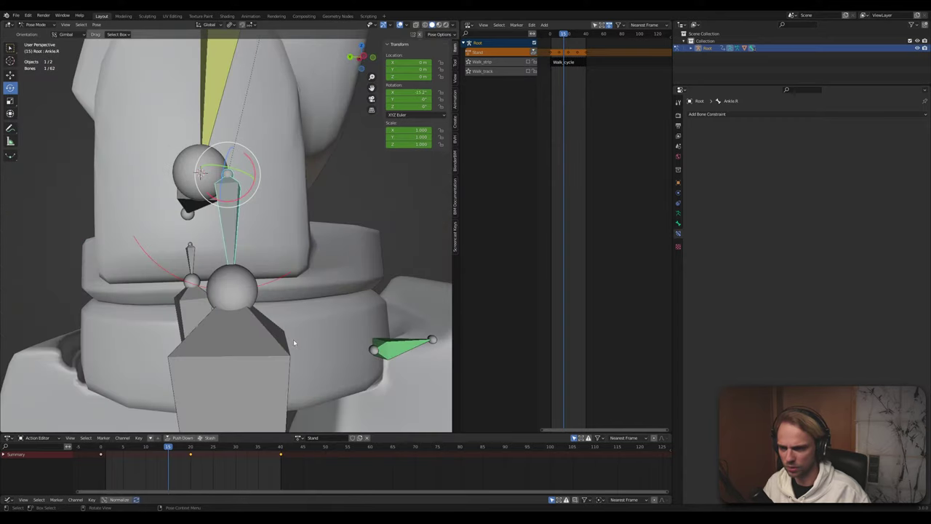
scroll(293, 339, down, 7)
key(space)
scroll(286, 275, up, 5)
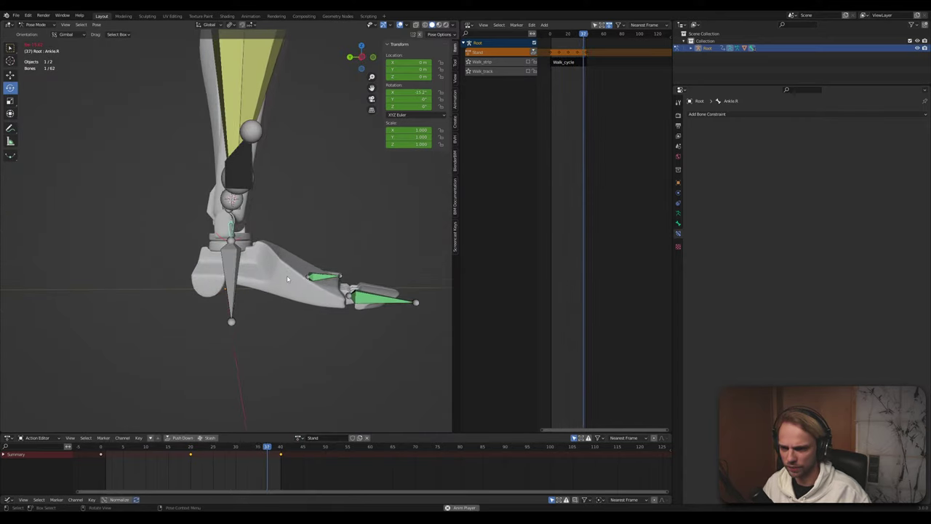
key(space)
Rotate the Ankle.R bone about 1.74° around its X axis at frame 20, working in side view
drag(149, 447, 191, 447)
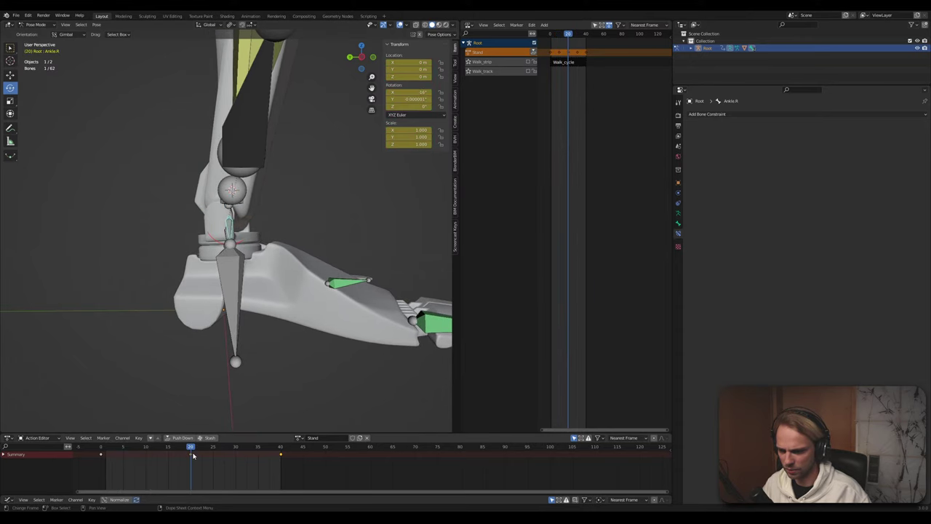
click(365, 57)
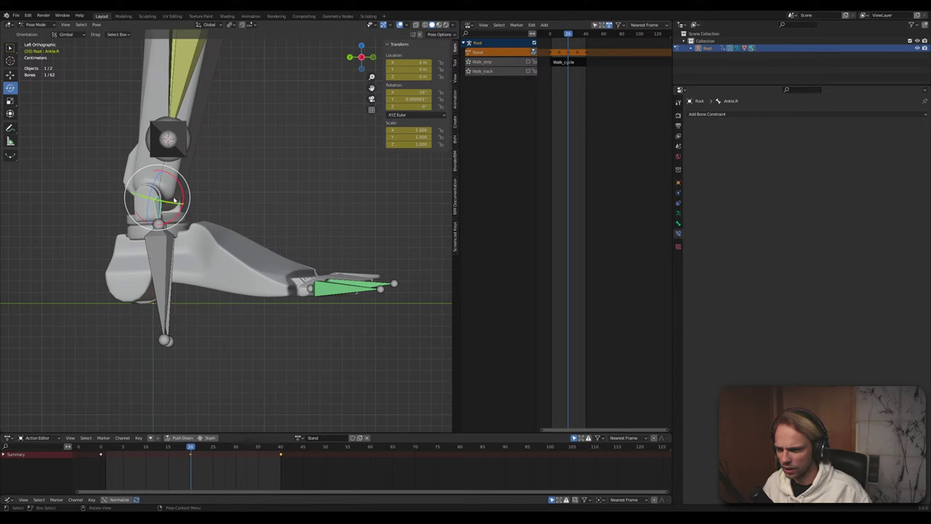
drag(180, 187, 334, 107)
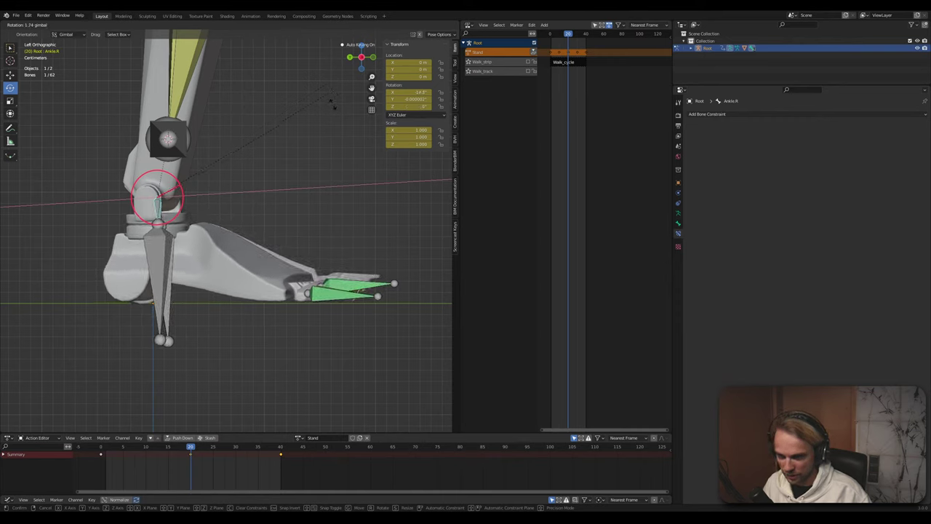
click(304, 188)
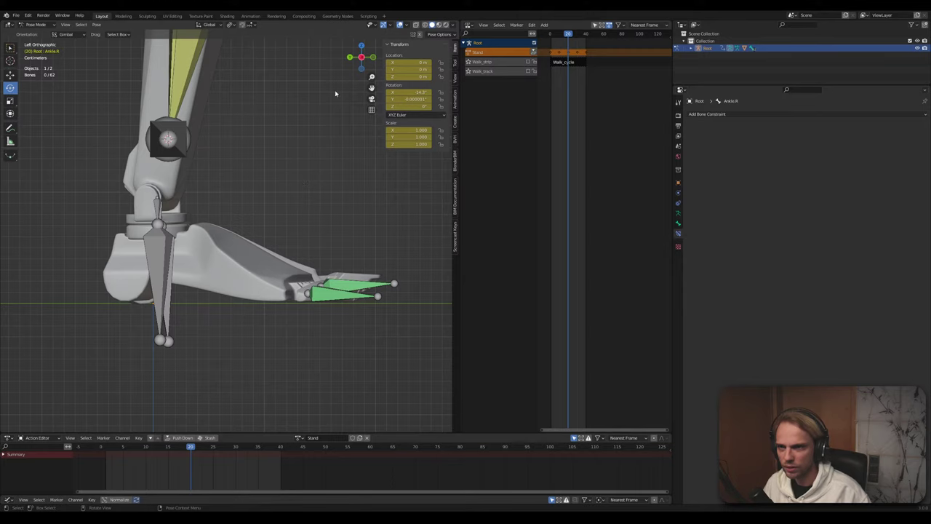
Rotate the Ankle.L bone to an X rotation of about -8.43° at frame 20 and play back the foot movement
middle_drag(351, 246, 181, 252)
click(394, 218)
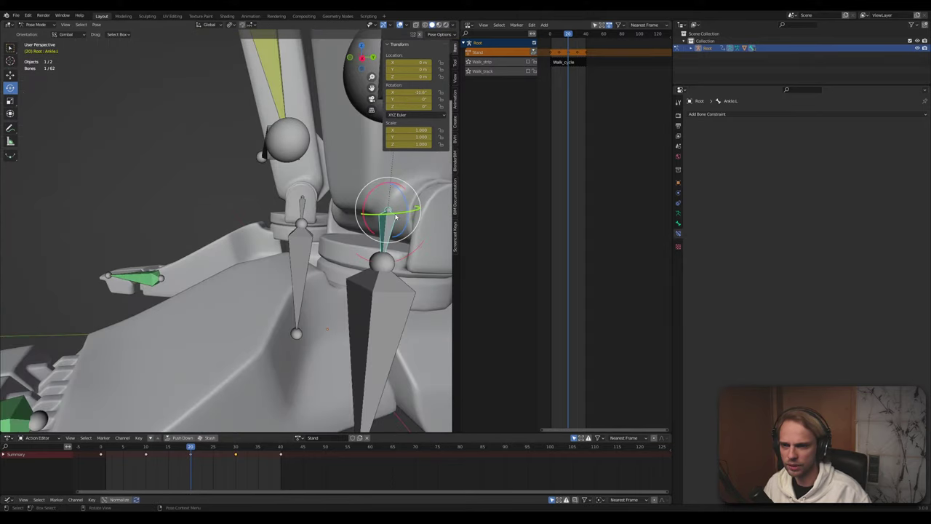
click(363, 58)
scroll(329, 202, up, 4)
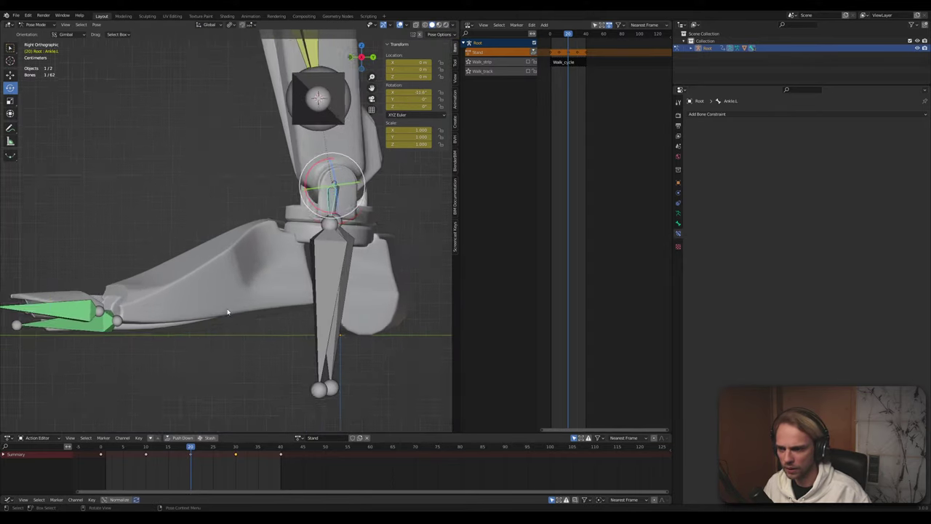
drag(325, 187, 73, 303)
click(79, 291)
middle_drag(78, 291, 206, 250)
scroll(206, 251, down, 5)
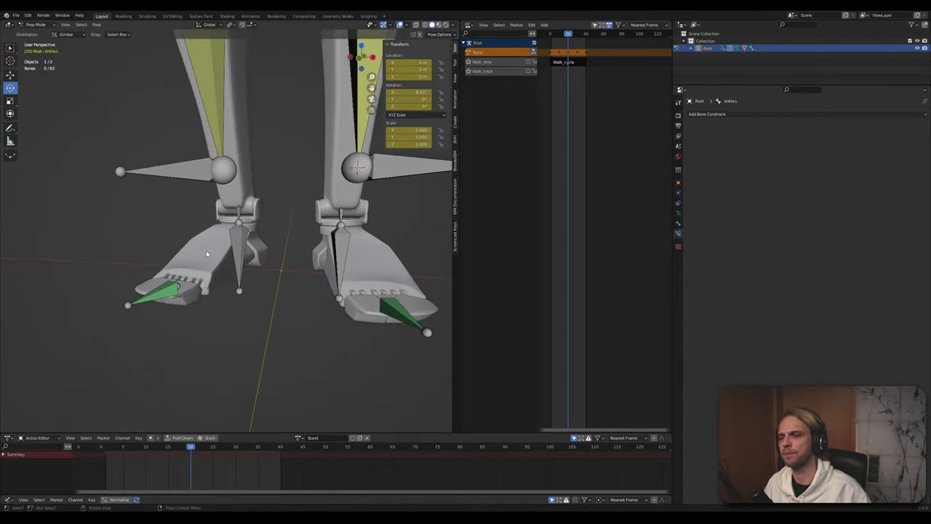
key(space)
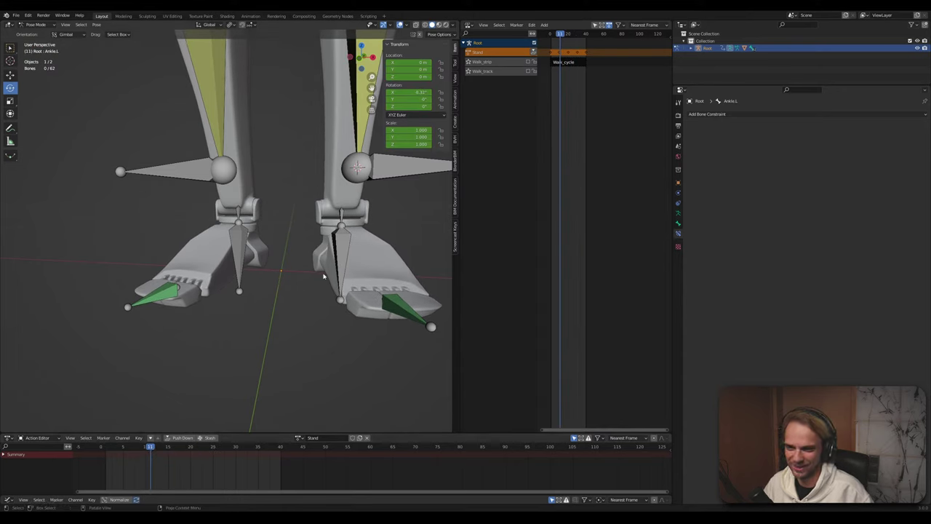
Delete the Ankle.L keyframes at frames 10 and 30 and play back the loop
click(343, 218)
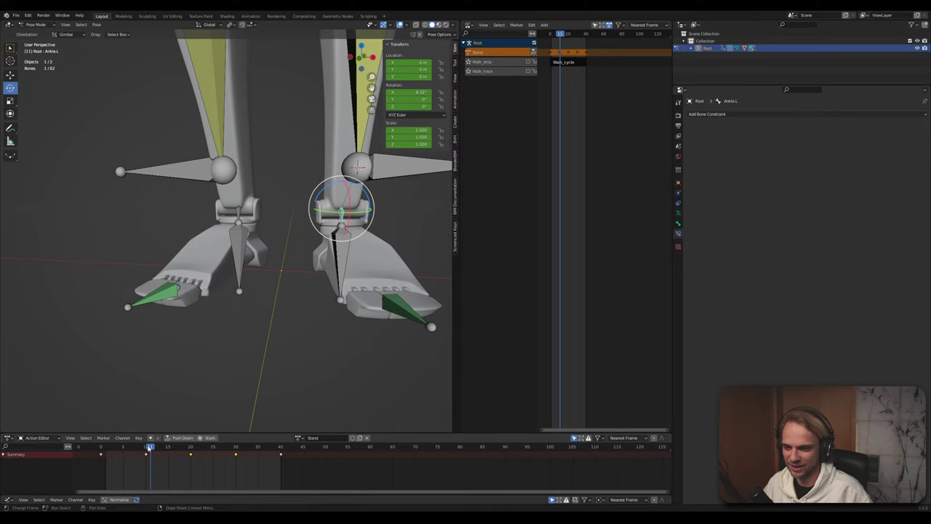
drag(148, 448, 146, 449)
drag(165, 478, 130, 453)
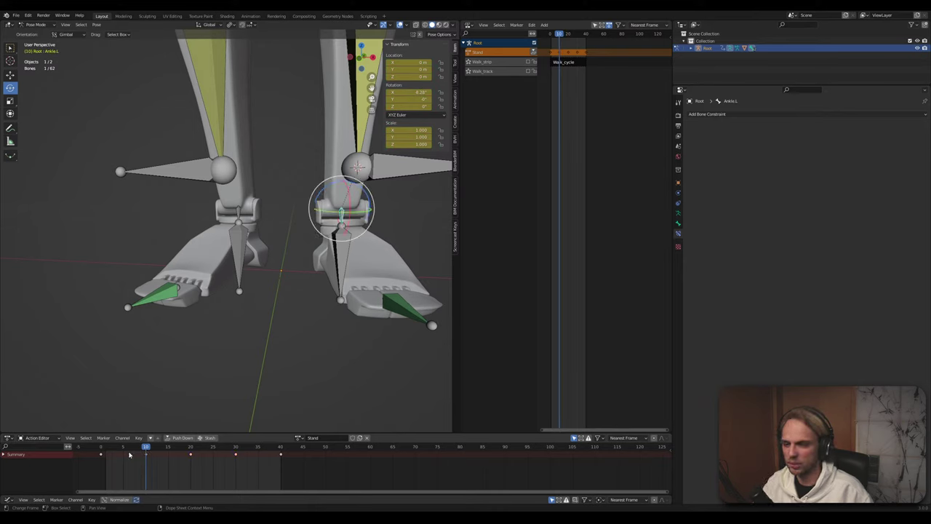
key(Delete)
click(235, 455)
key(space)
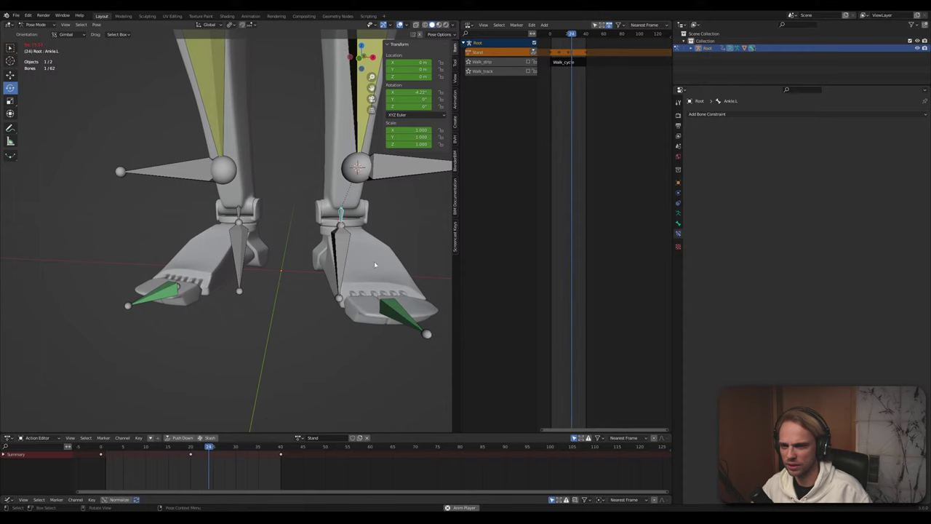
key(space)
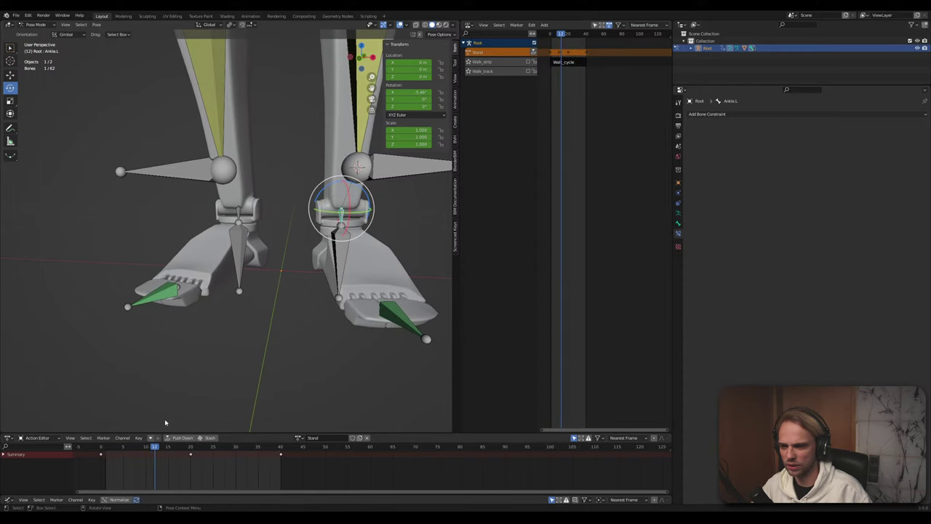
Try keying an X rotation of about -2.91° on Ankle.L at frame 35 and undo it after a playback check
drag(153, 451, 259, 459)
middle_drag(323, 343, 250, 334)
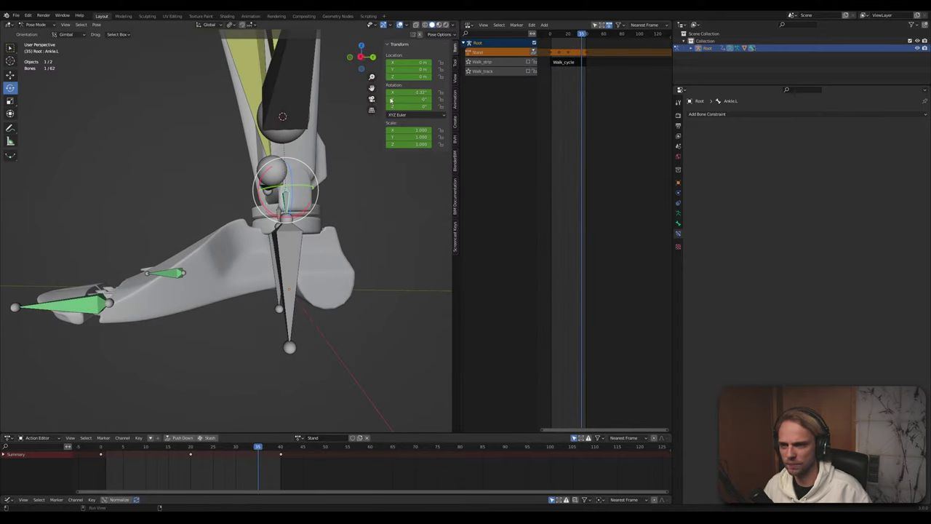
click(360, 57)
scroll(227, 288, up, 1)
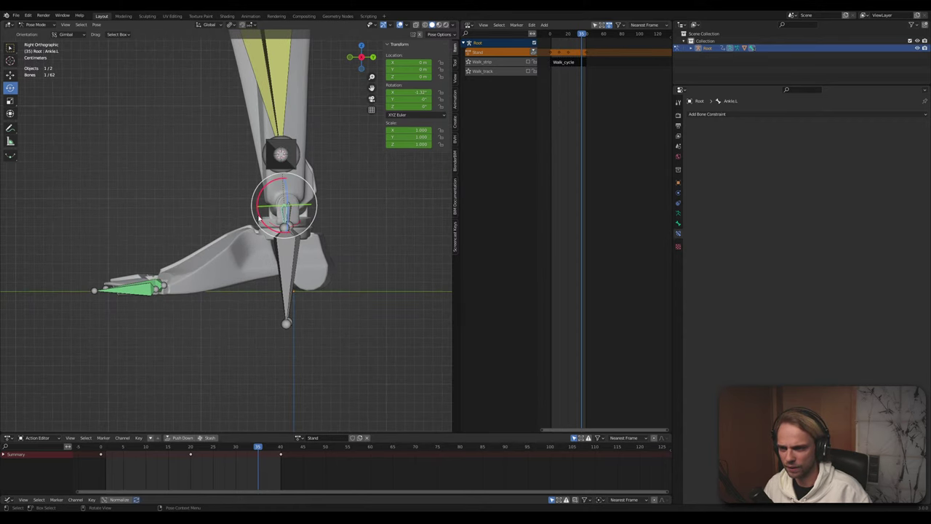
drag(260, 219, 240, 218)
click(168, 342)
key(space)
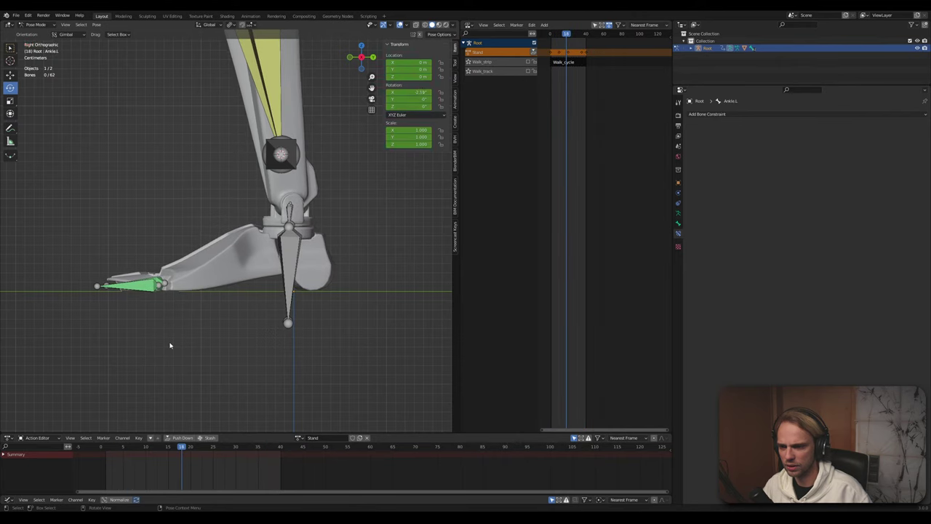
key(ctrl+z)
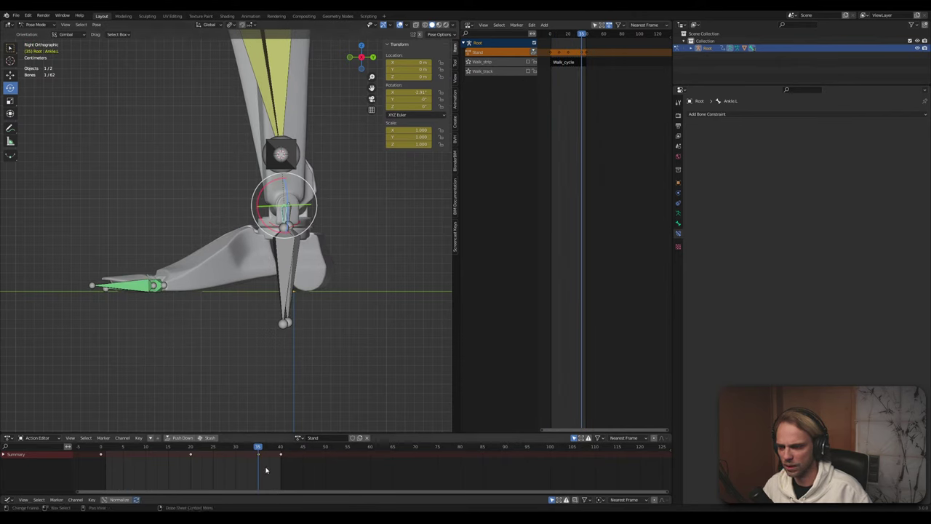
Rotate the Ankle.L bone to an X rotation of about -5.94° at frame 30 to level the foot
mouse_move(248, 449)
mouse_down()
mouse_move(228, 447)
mouse_move(237, 448)
mouse_up()
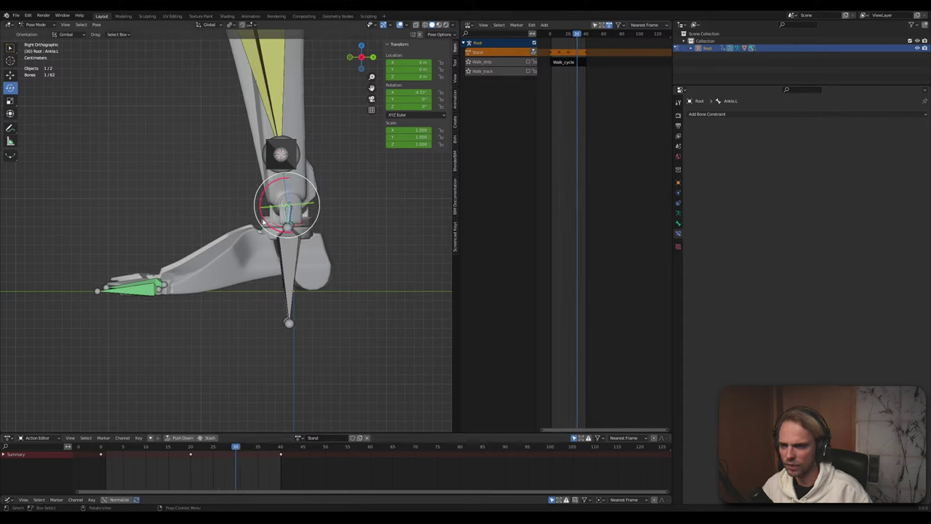
key(r)
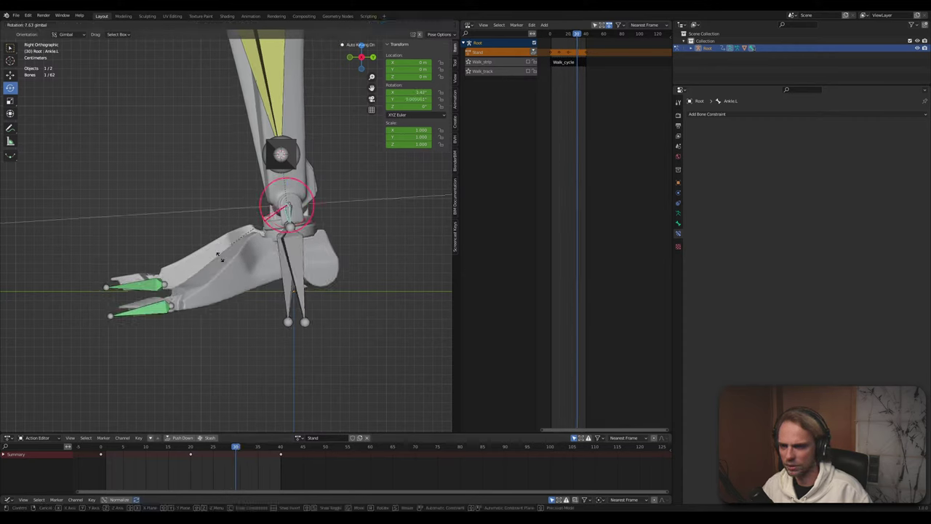
click(36, 326)
click(87, 357)
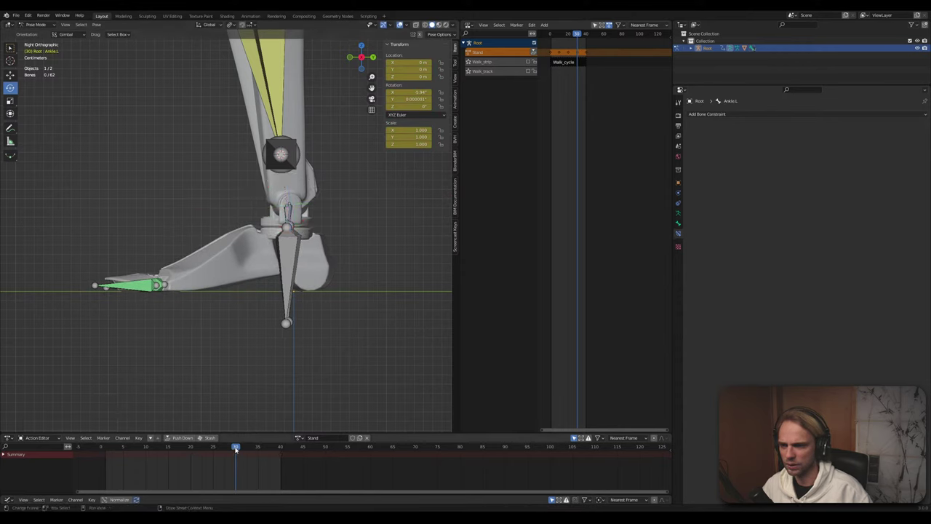
Rotate the Ankle.L bone about -1.87° around its X axis at frame 10
drag(235, 449, 145, 447)
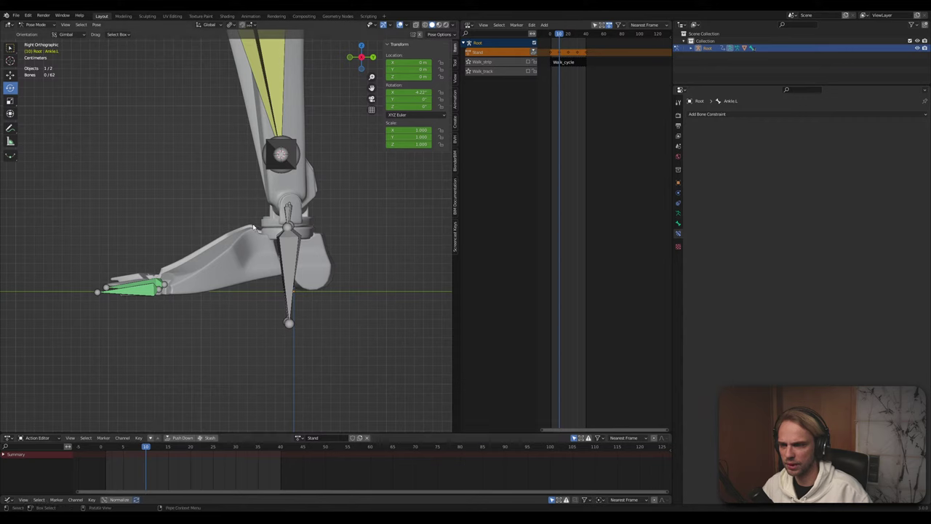
click(288, 215)
drag(272, 230, 144, 358)
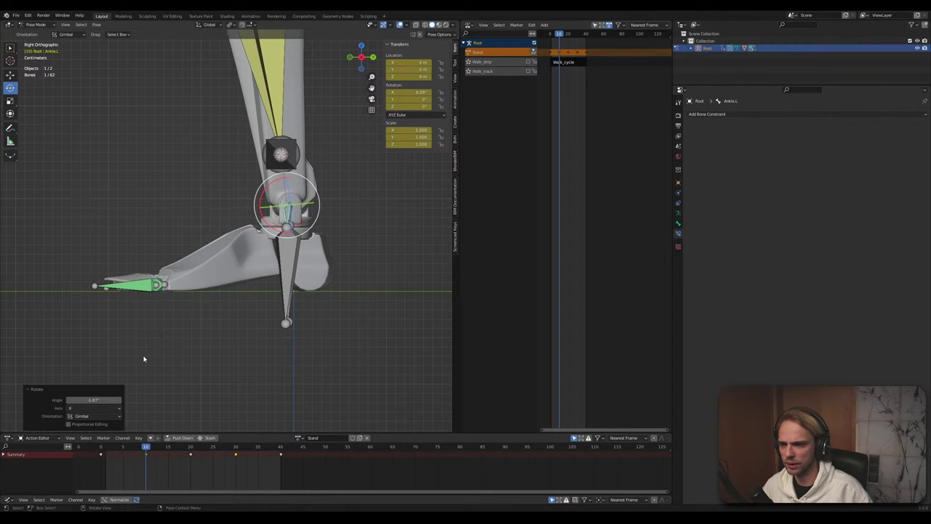
click(144, 357)
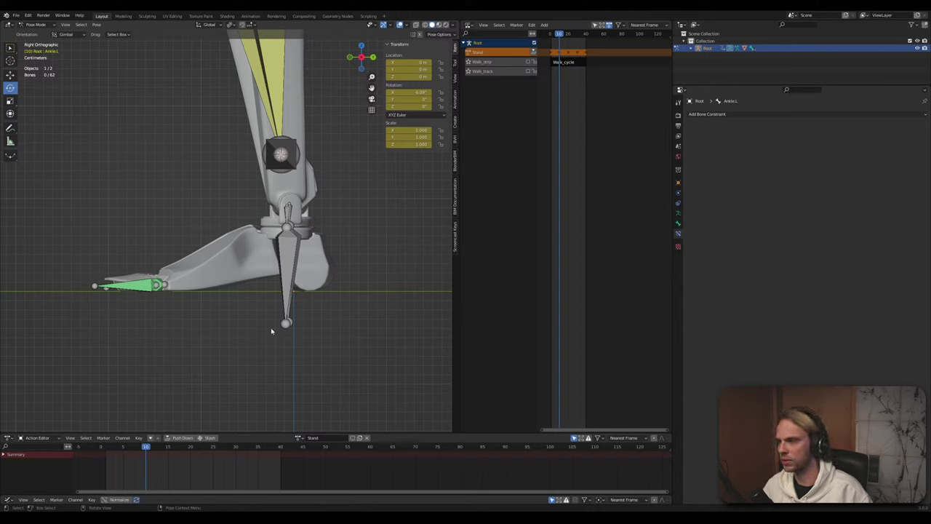
Play back the idle loop and check the feet and legs from the side and from the front
key(space)
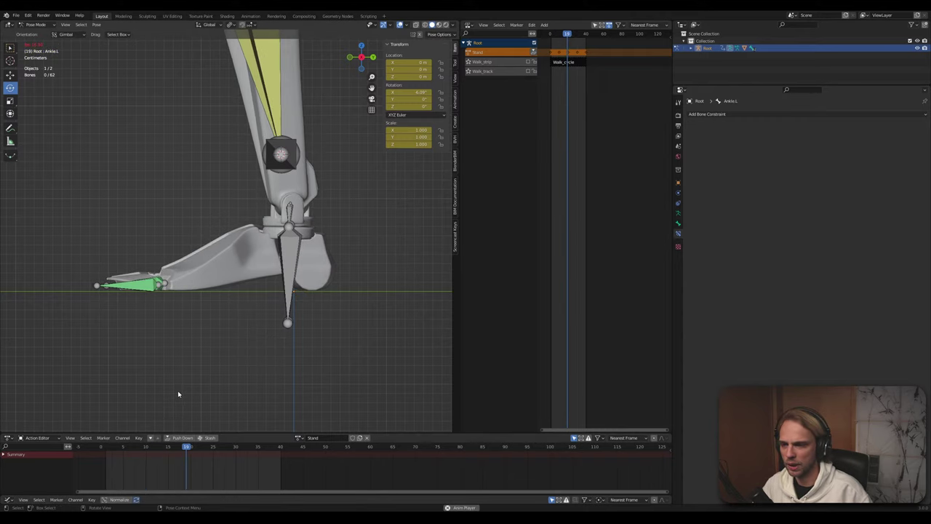
middle_drag(174, 369, 241, 378)
scroll(241, 378, down, 8)
scroll(318, 301, down, 3)
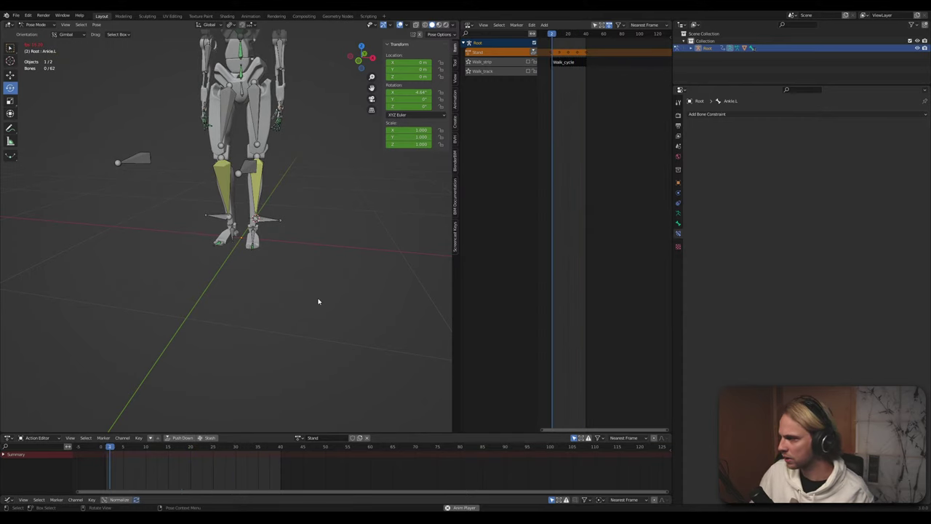
key(space)
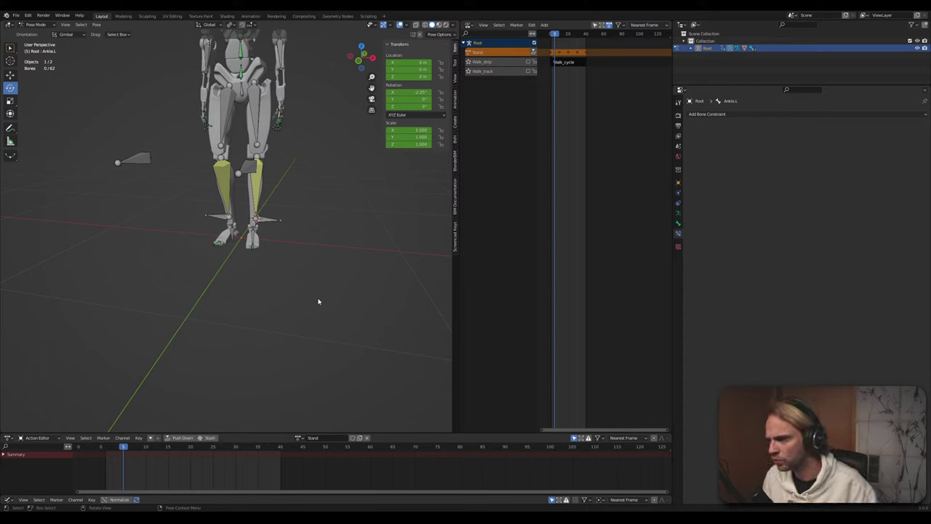
Move the right knee IK control inward by about 0.055 m along X at frame 20
middle_drag(226, 281, 136, 280)
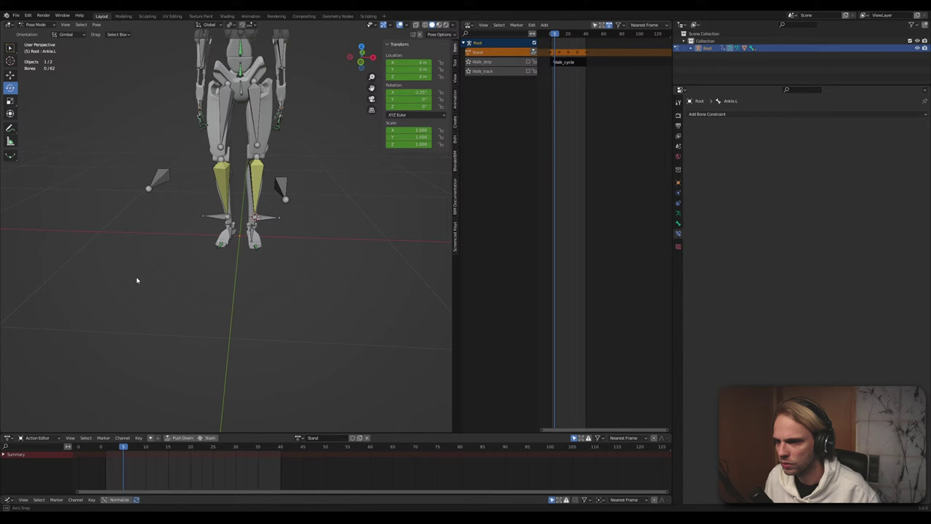
click(157, 189)
middle_drag(163, 191, 160, 217)
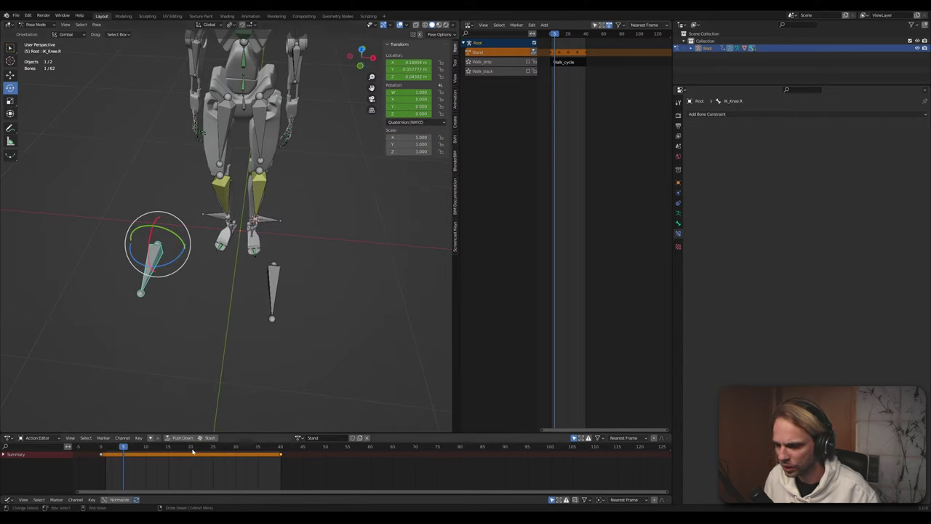
click(192, 449)
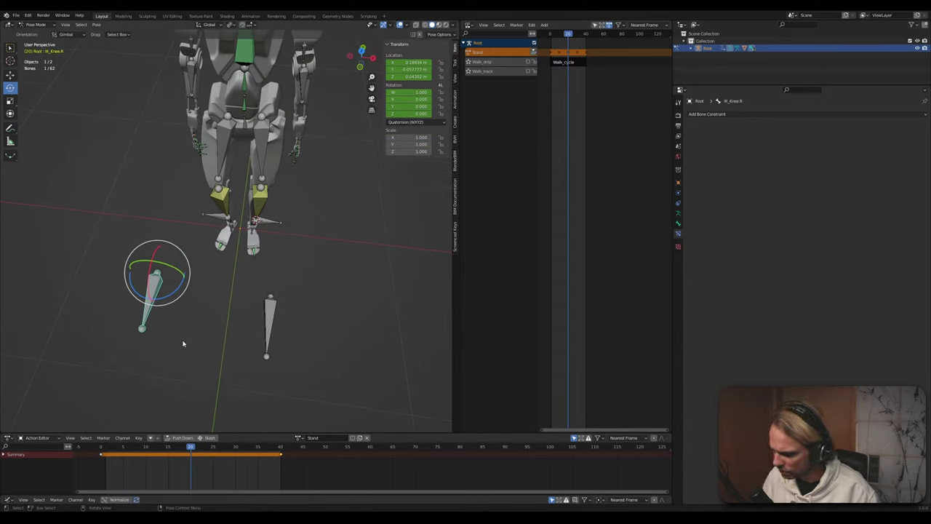
key(g)
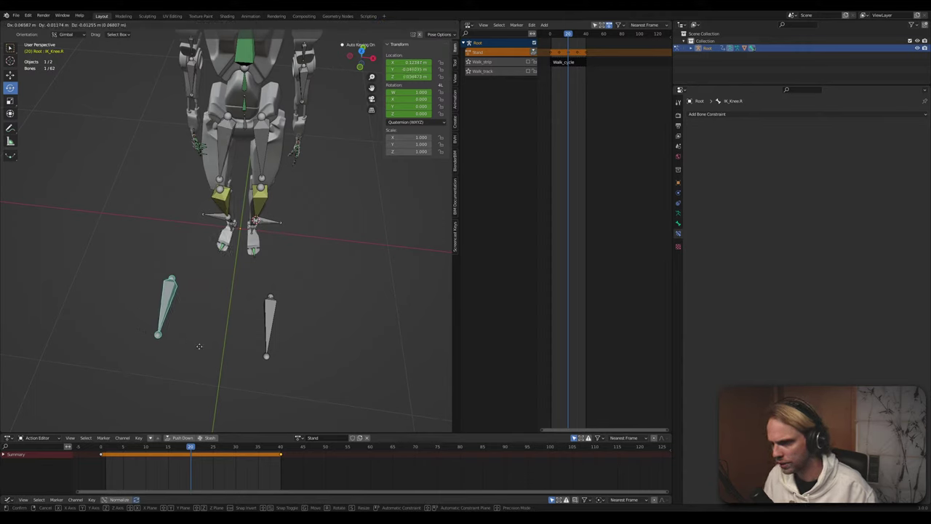
click(195, 344)
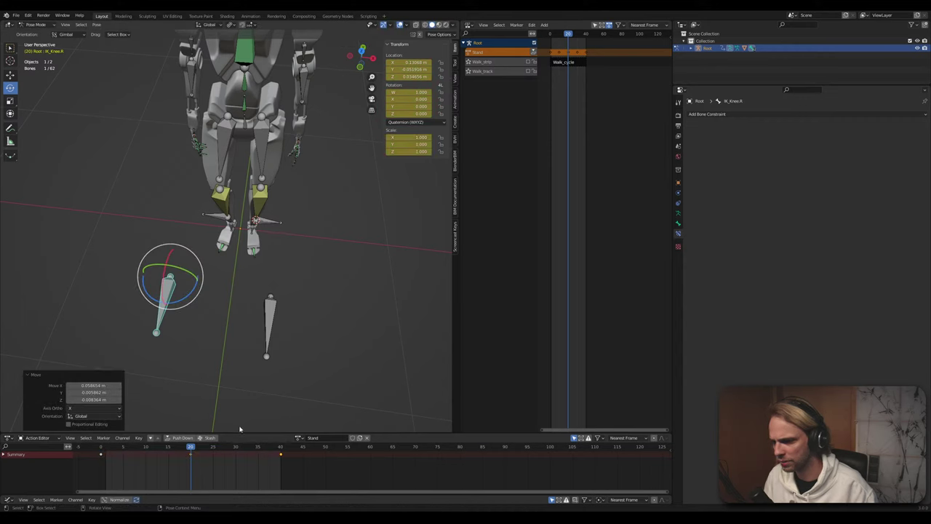
Play back the stand animation briefly, and at frame 20 shift the left knee IK bone slightly toward the right knee bone
key(space)
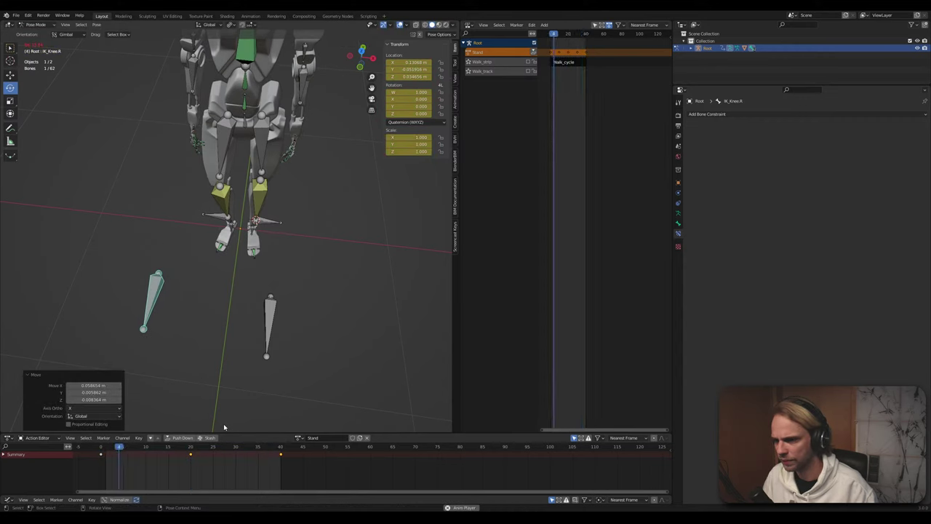
key(space)
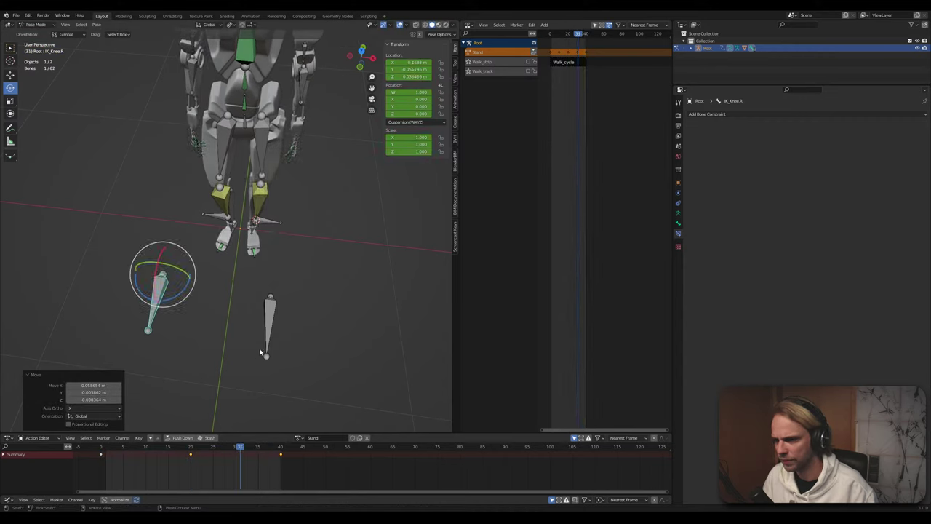
click(271, 313)
key(Down)
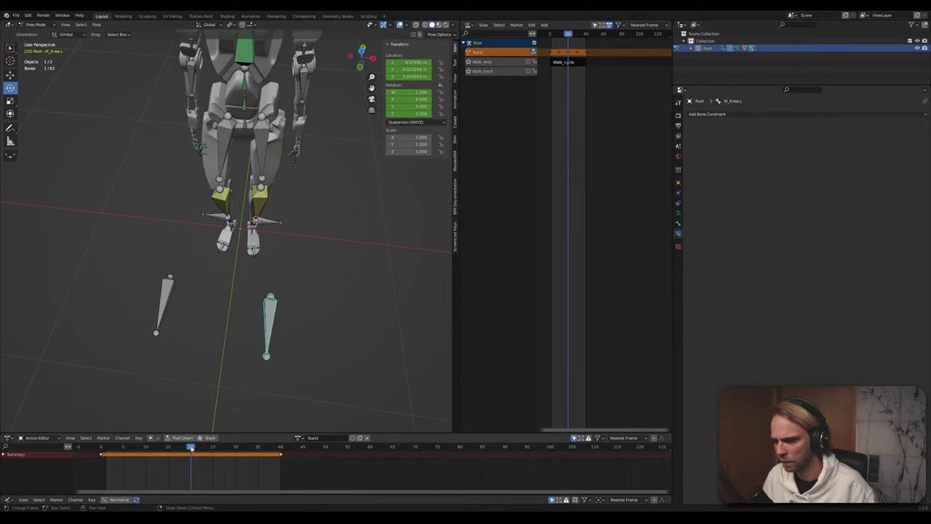
key(g)
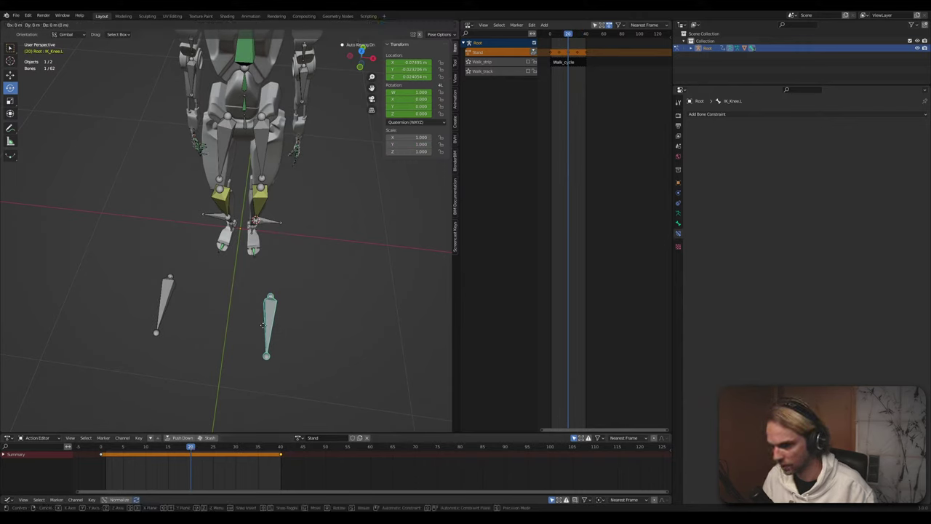
click(254, 324)
Review the leg motion in playback from a lower side angle
middle_drag(337, 387, 305, 343)
key(space)
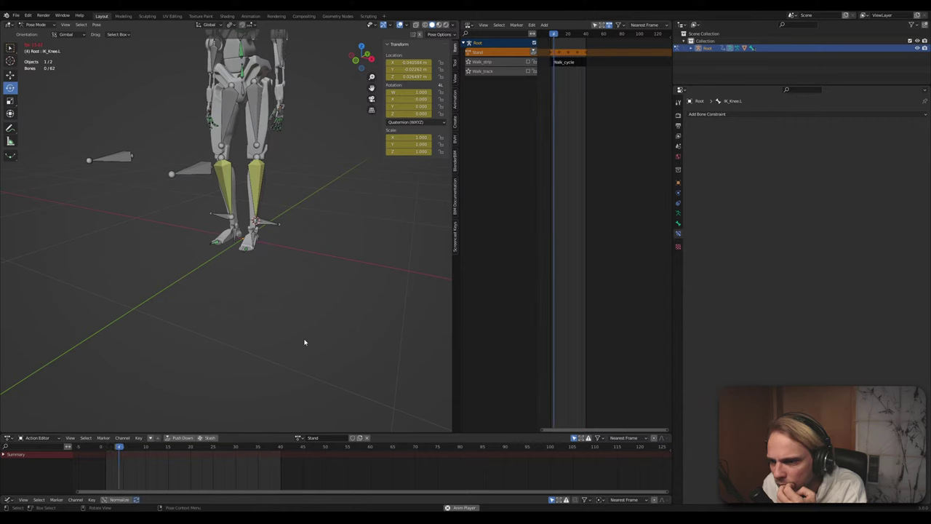
key(space)
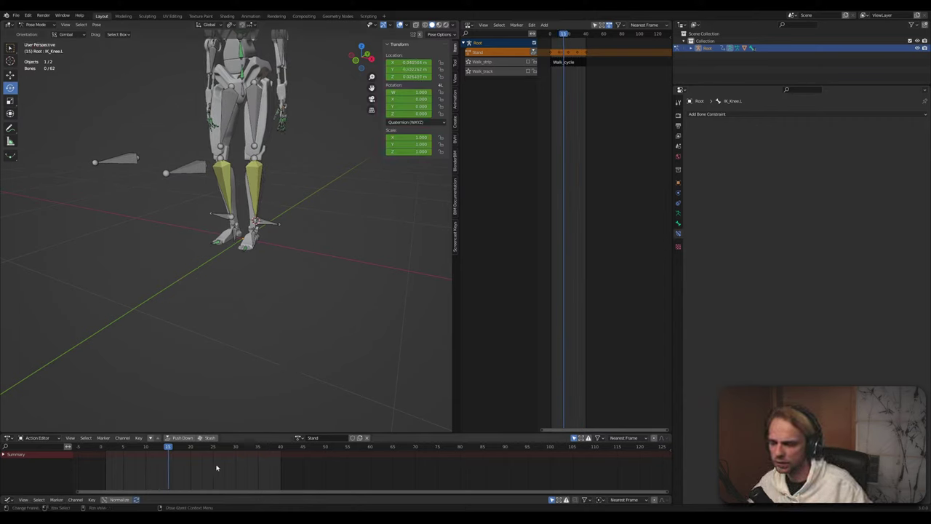
Go to frame 40, expand the Graph Editor and select all bones to show their curves
click(280, 452)
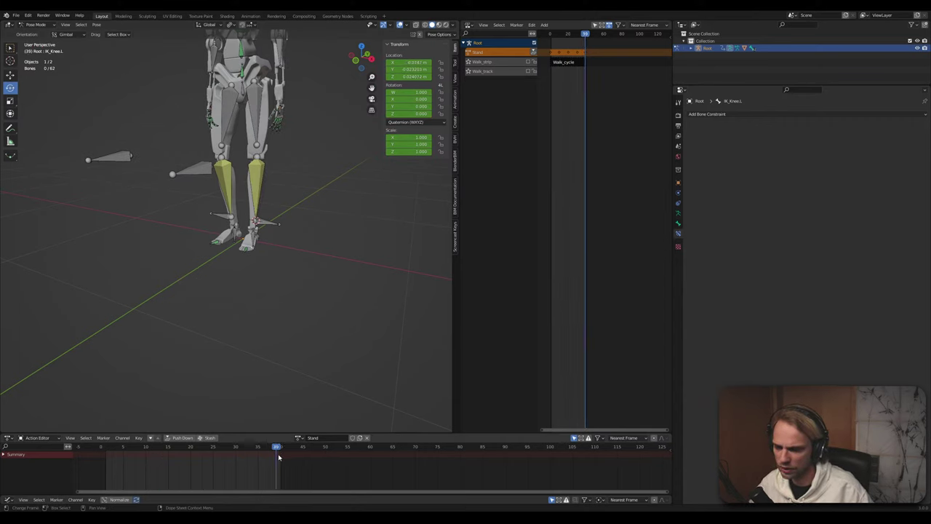
drag(293, 432, 320, 223)
drag(247, 495, 280, 301)
key(a)
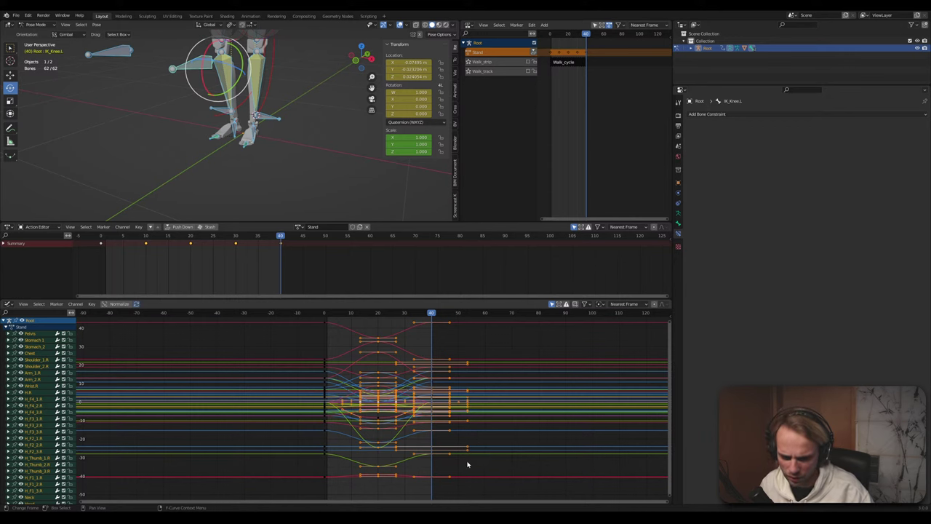
Enlarge the Graph Editor further by shrinking the 3D viewport and the Action Editor
scroll(499, 447, up, 1)
scroll(499, 446, down, 1)
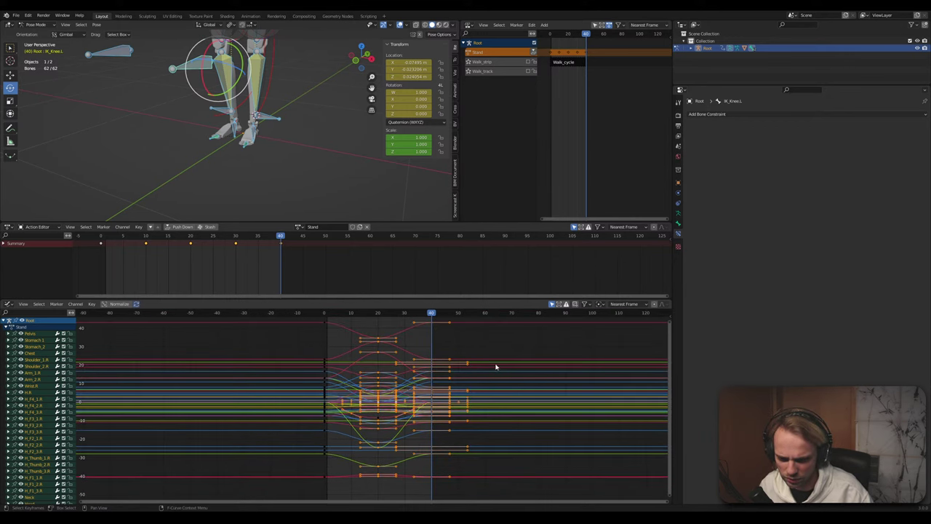
scroll(450, 469, up, 3)
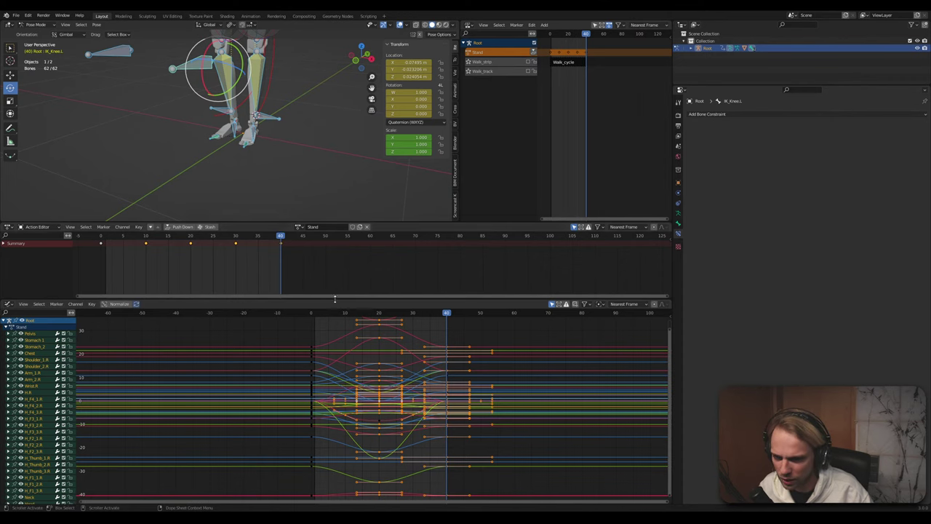
drag(408, 222, 360, 92)
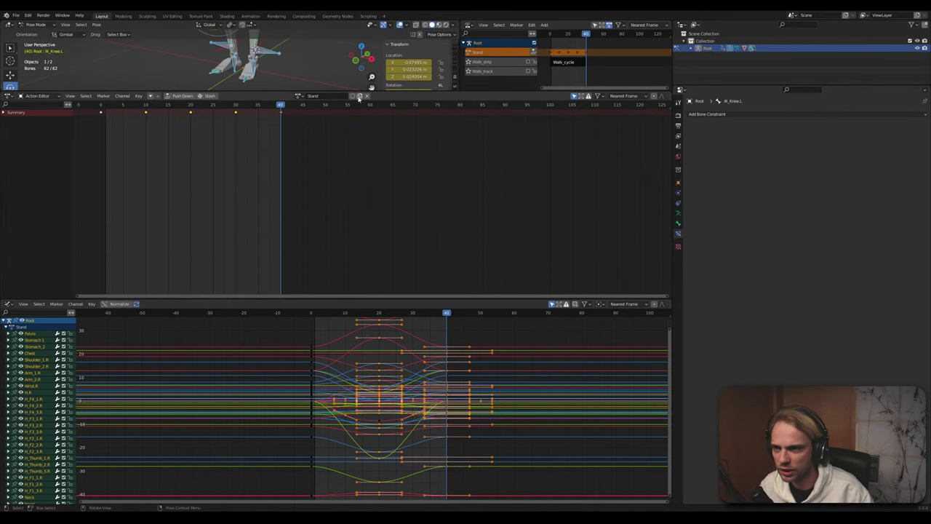
drag(388, 297, 376, 138)
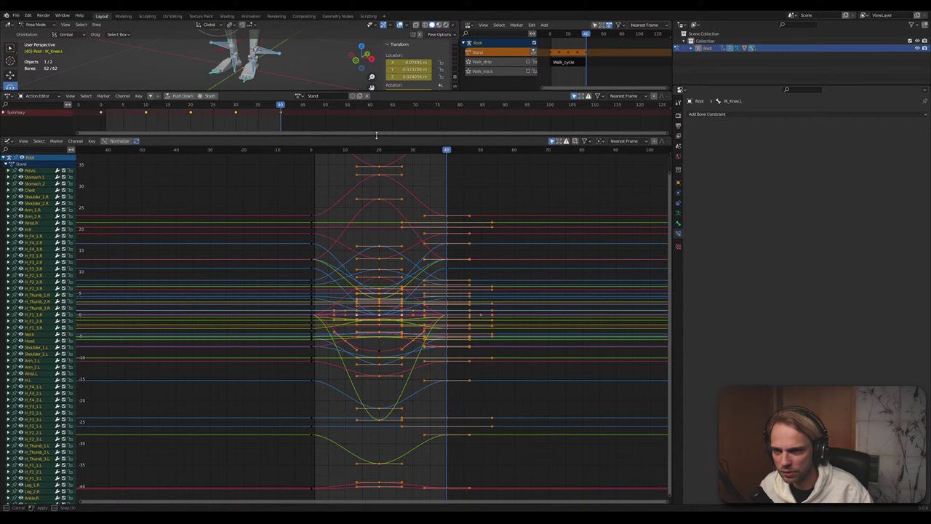
Select all curve keyframes in the Graph Editor to check their handles around frame 40, and clear the keyframe selection
click(481, 225)
middle_drag(481, 262, 393, 300)
scroll(400, 257, down, 2)
key(a)
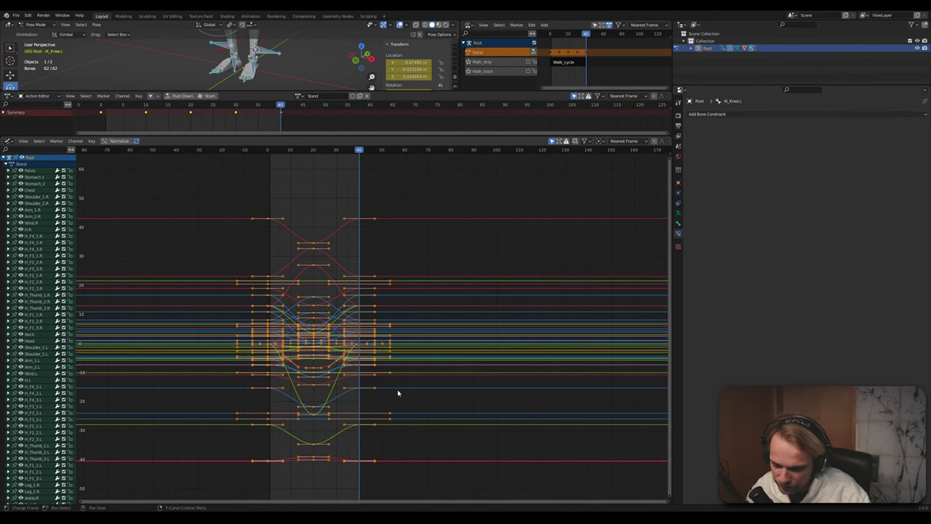
scroll(375, 390, up, 3)
scroll(364, 385, up, 2)
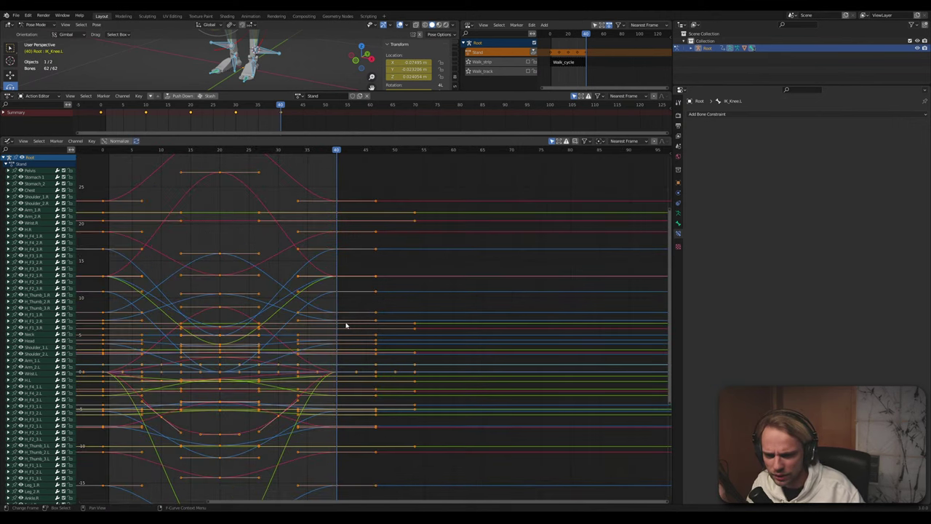
scroll(345, 322, up, 1)
click(331, 296)
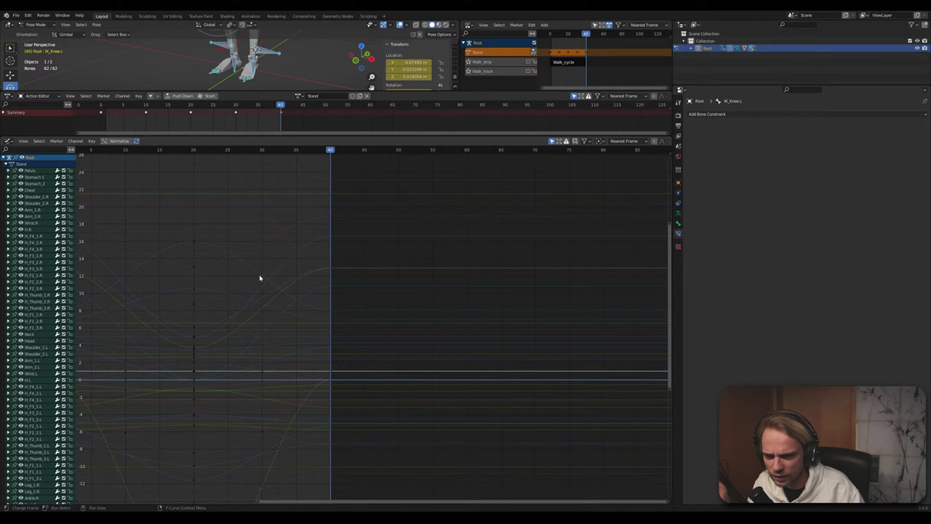
Examine the bones' animation curves between frames 0 and 40 across the whole value range for a smooth loop
scroll(336, 346, down, 1)
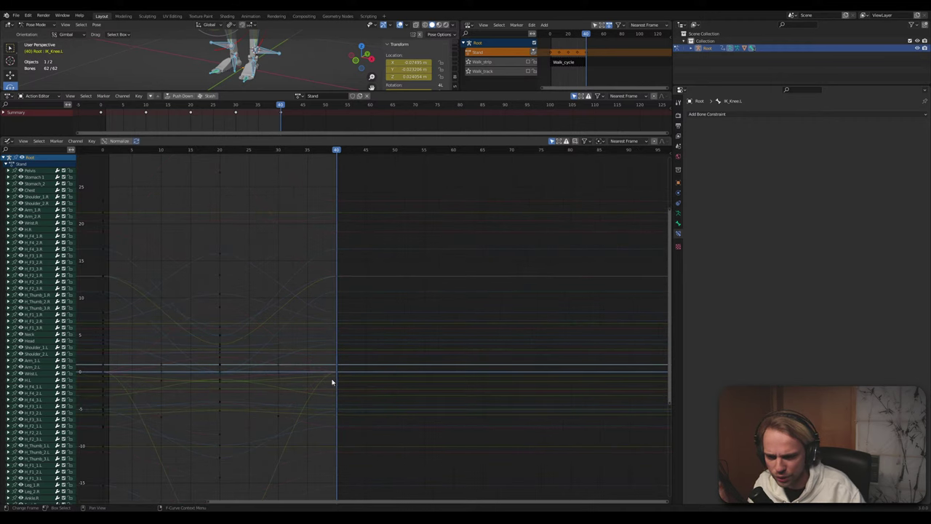
middle_drag(335, 380, 362, 256)
middle_drag(360, 364, 358, 257)
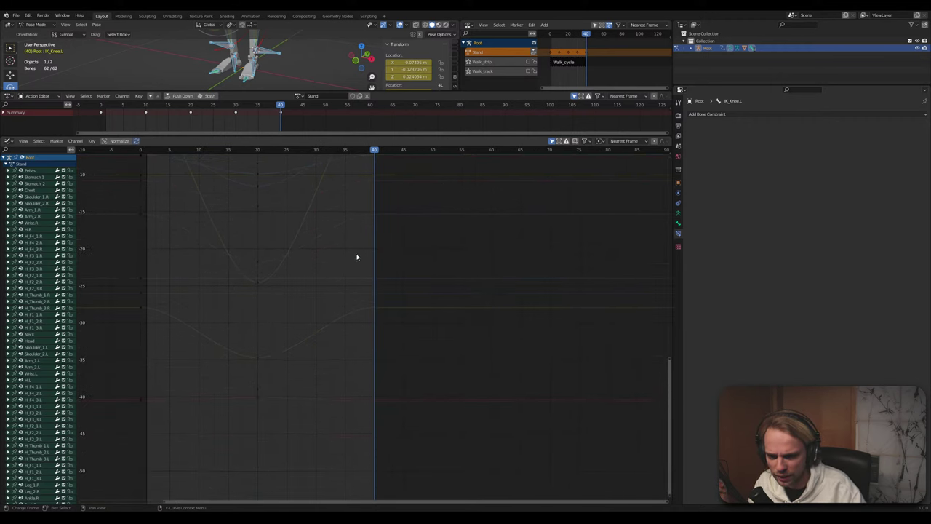
scroll(337, 328, up, 1)
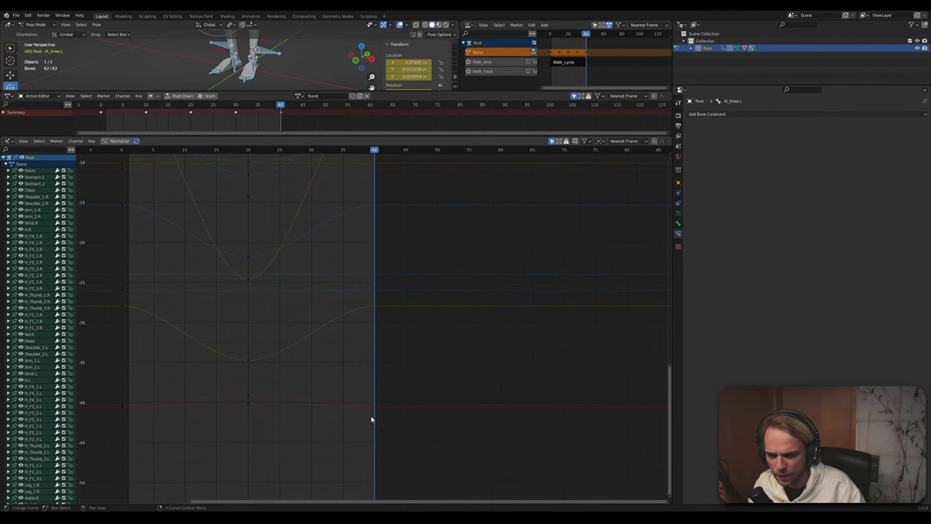
scroll(340, 271, down, 2)
middle_drag(337, 289, 327, 405)
middle_drag(334, 272, 307, 375)
scroll(337, 231, up, 3)
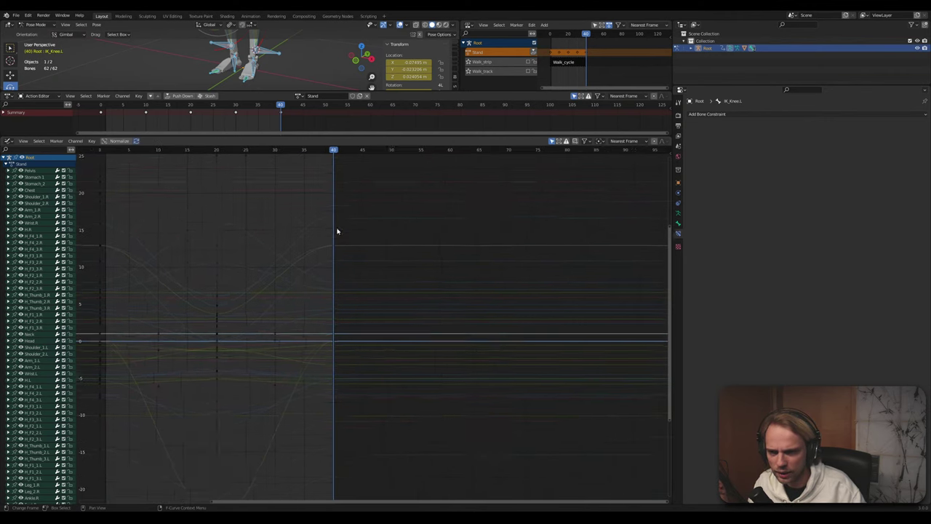
middle_drag(341, 253, 349, 420)
scroll(308, 281, down, 3)
middle_drag(310, 289, 346, 363)
scroll(218, 364, up, 1)
middle_drag(209, 371, 324, 328)
scroll(324, 328, down, 1)
middle_drag(246, 477, 245, 339)
middle_drag(270, 391, 281, 306)
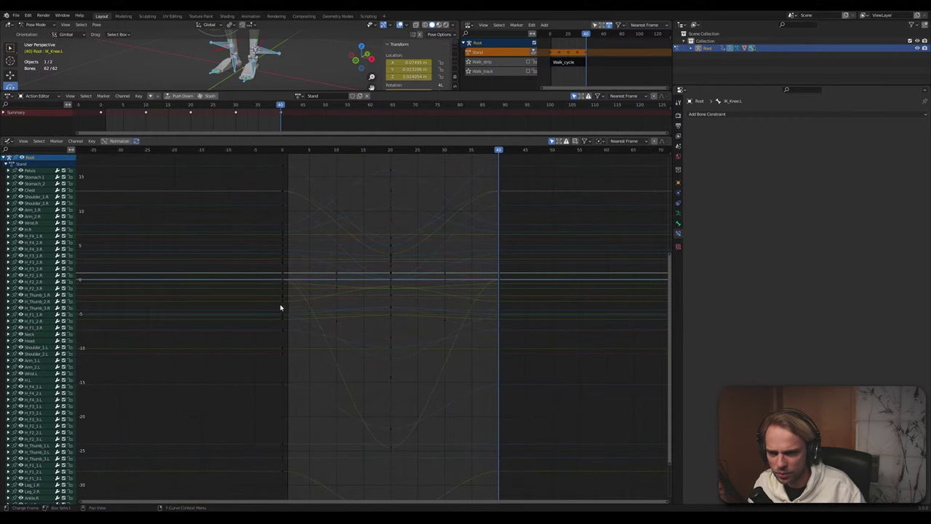
scroll(267, 267, up, 2)
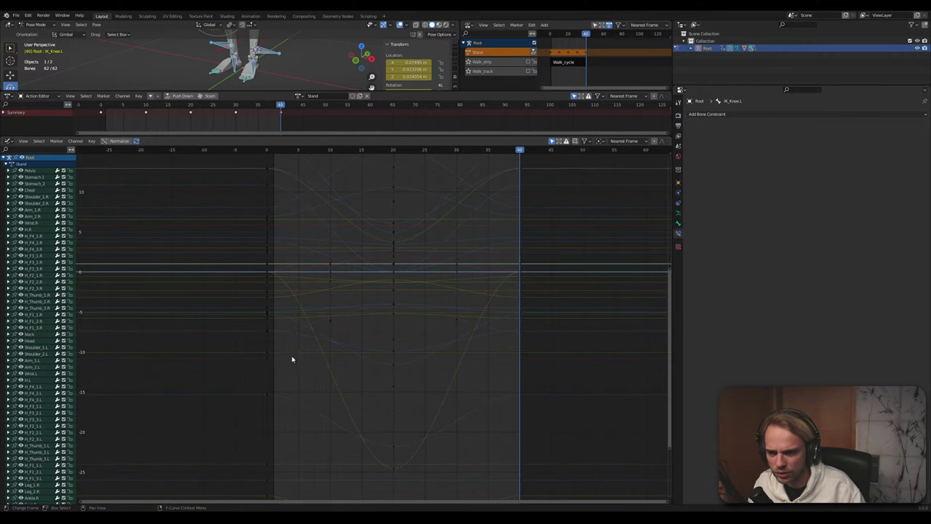
middle_drag(243, 394, 281, 269)
middle_drag(304, 405, 299, 287)
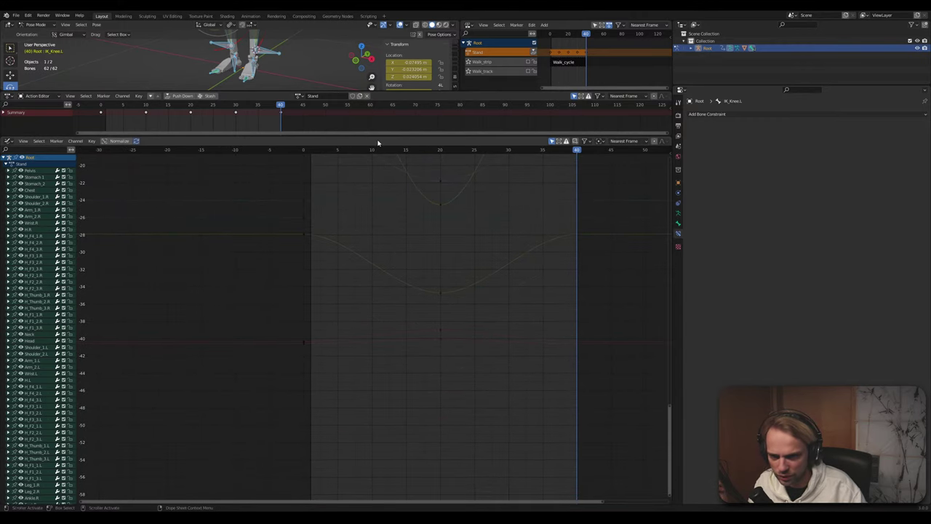
Collapse the Graph Editor, restore a large 3D viewport above the Action Editor, and deselect all bones
drag(377, 140, 360, 441)
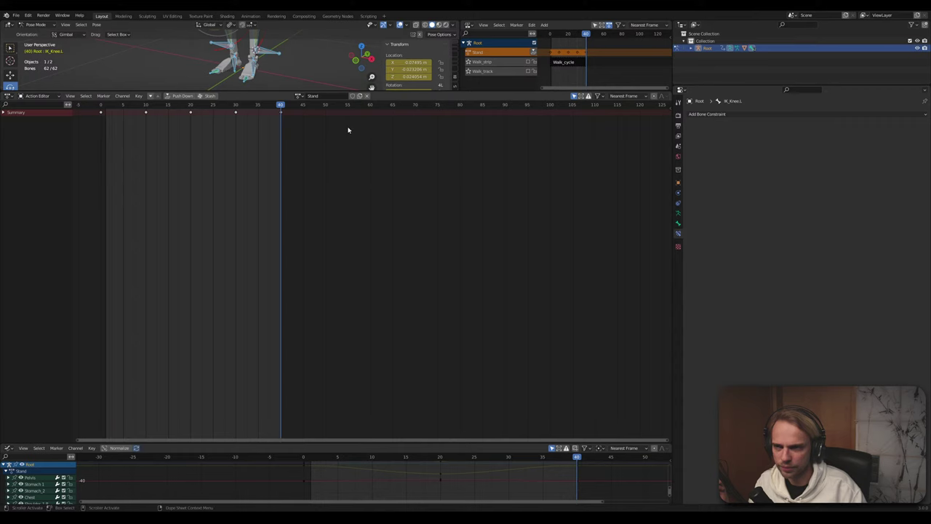
drag(352, 90, 352, 364)
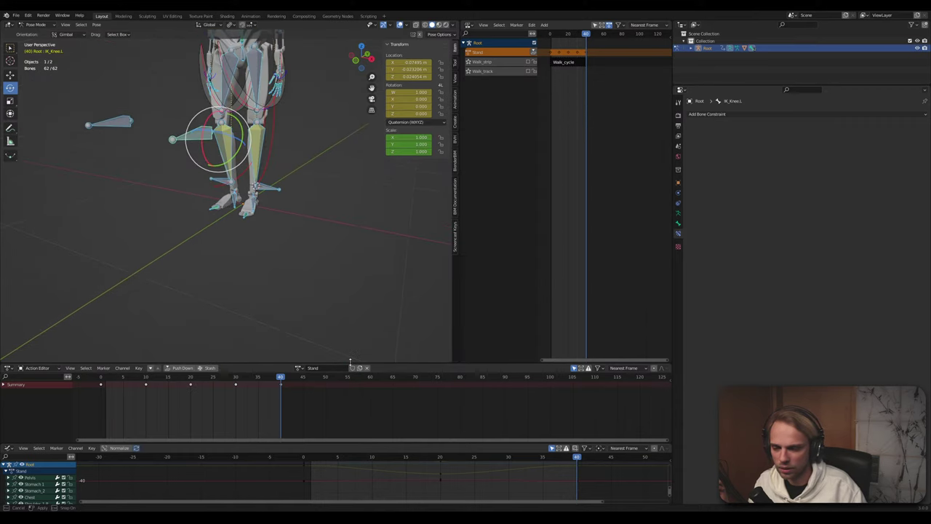
drag(338, 442, 338, 497)
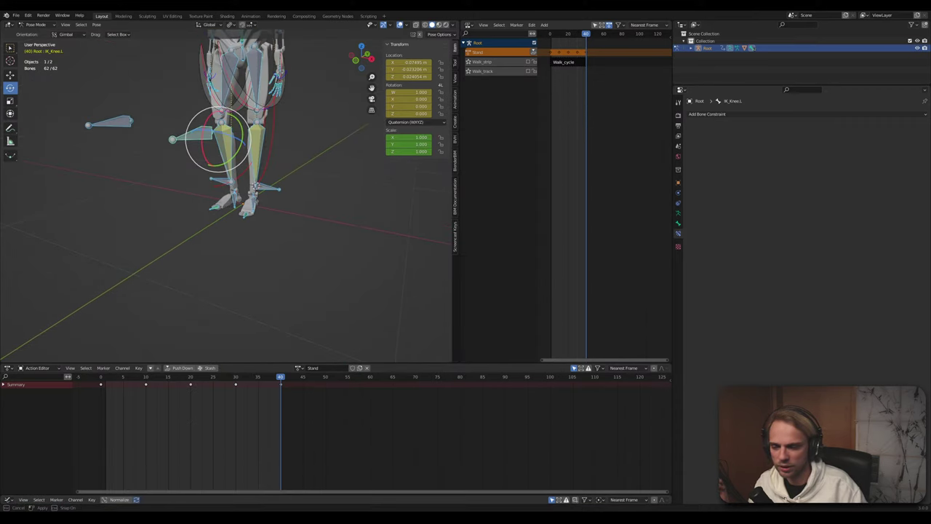
click(285, 283)
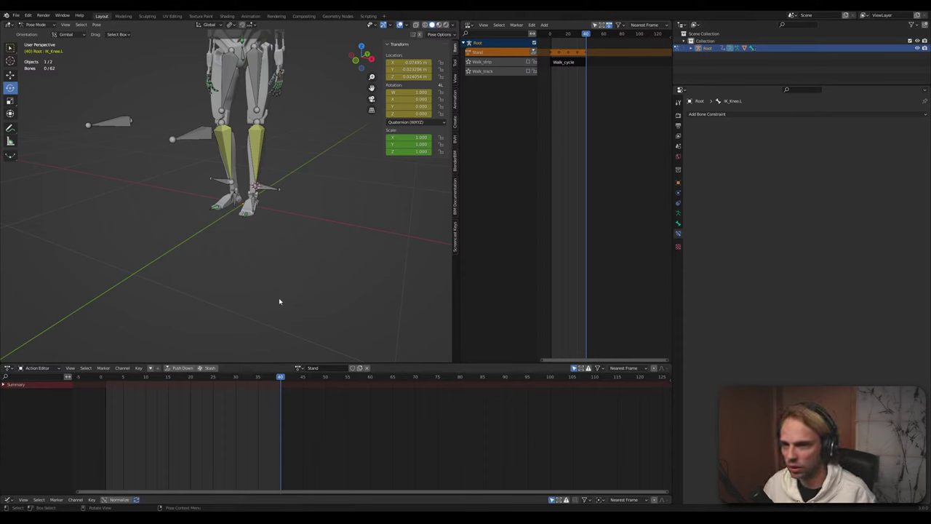
Play the stand animation and review the motion of the character's head, torso, arms and legs from the front
middle_drag(279, 298, 345, 293)
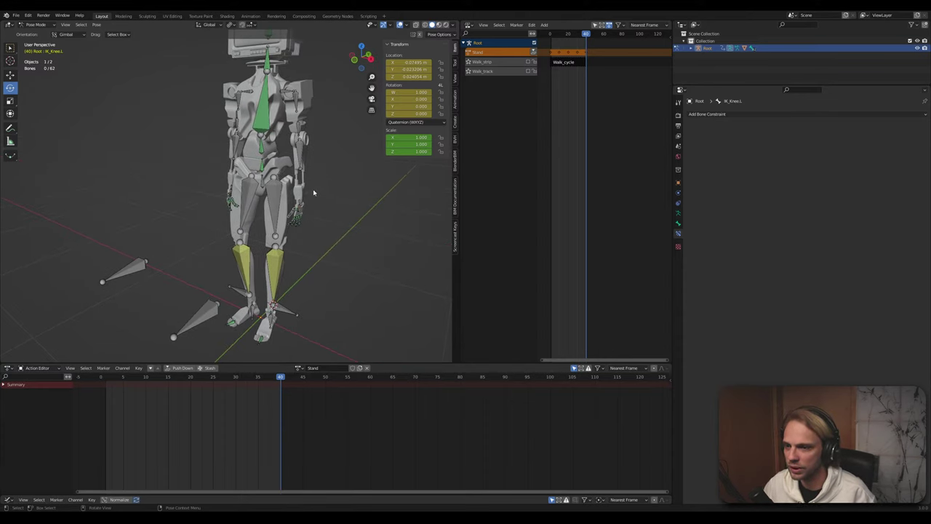
scroll(320, 211, up, 4)
key(space)
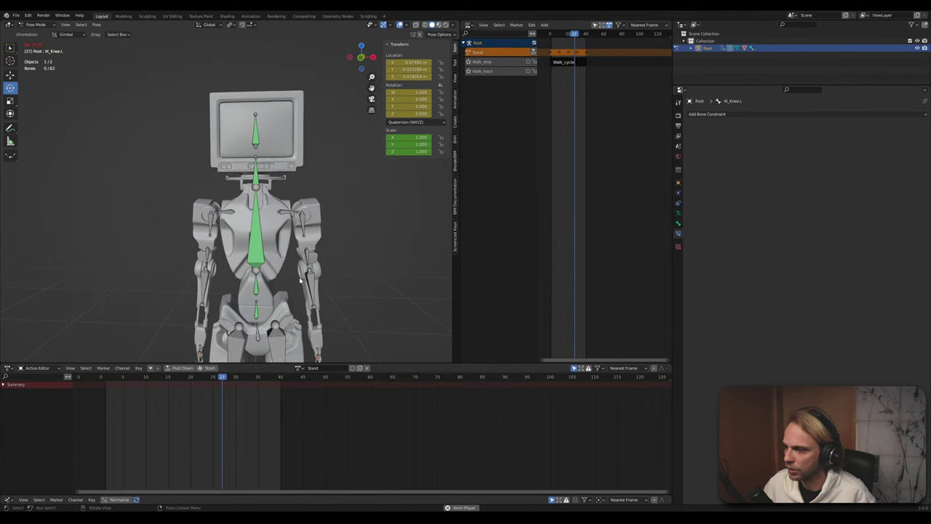
key(space)
middle_drag(278, 256, 234, 263)
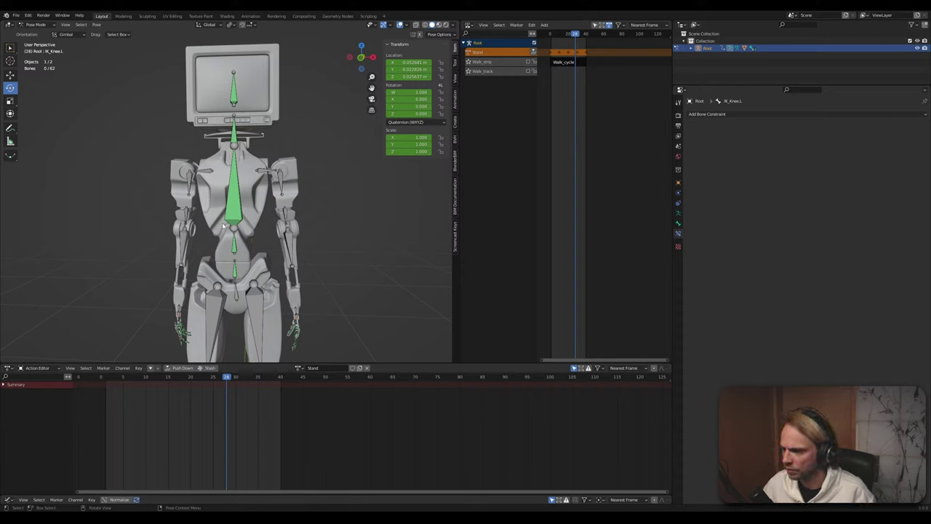
shift+middle_drag(234, 246, 234, 188)
key(space)
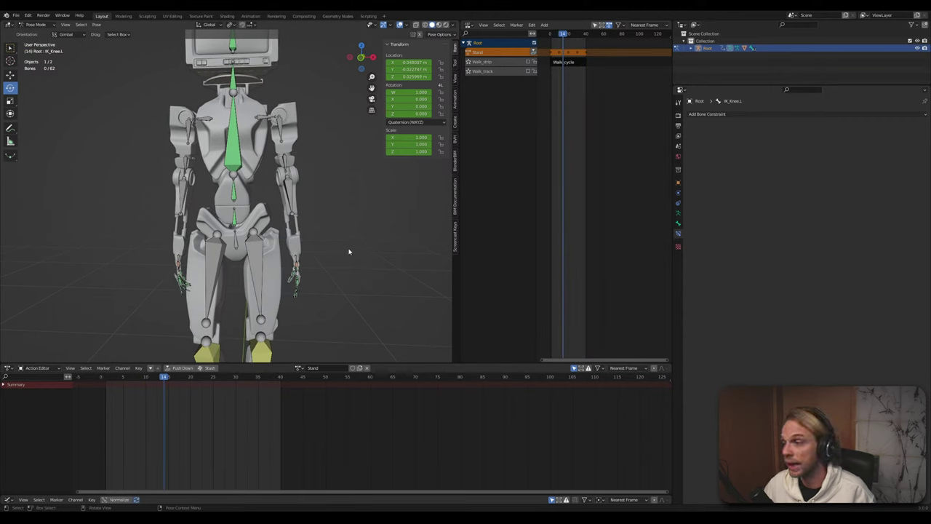
middle_drag(349, 252, 306, 249)
scroll(306, 249, down, 1)
shift+middle_drag(289, 306, 294, 218)
key(space)
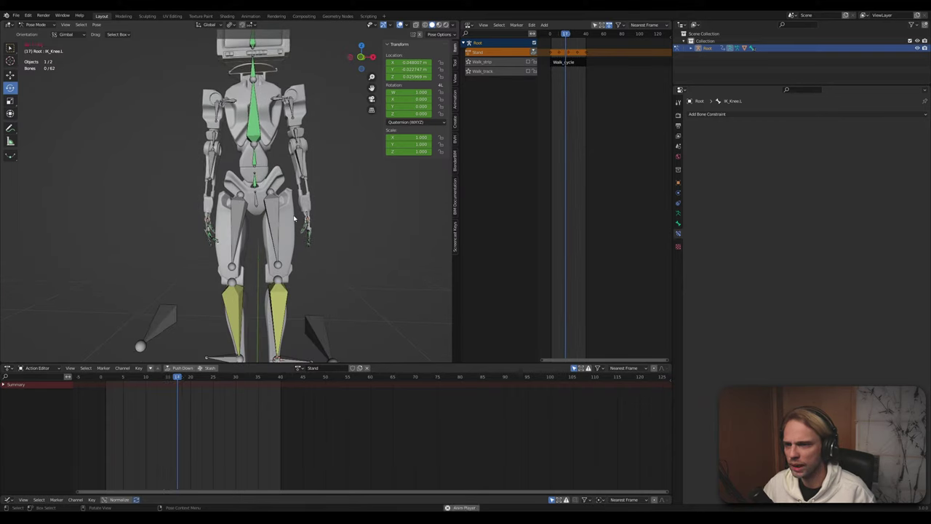
key(space)
Go to frame 10 and select the Head bone
key(shift+Left)
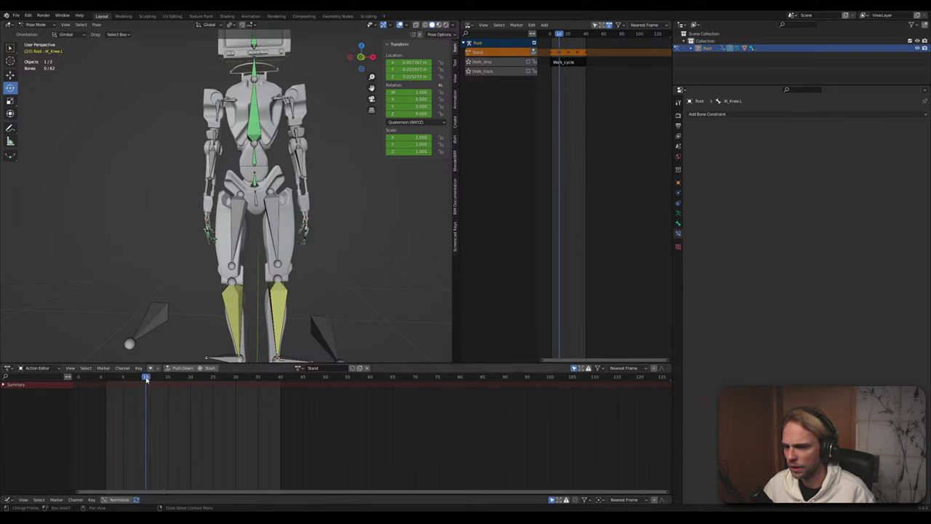
shift+middle_drag(301, 220, 297, 339)
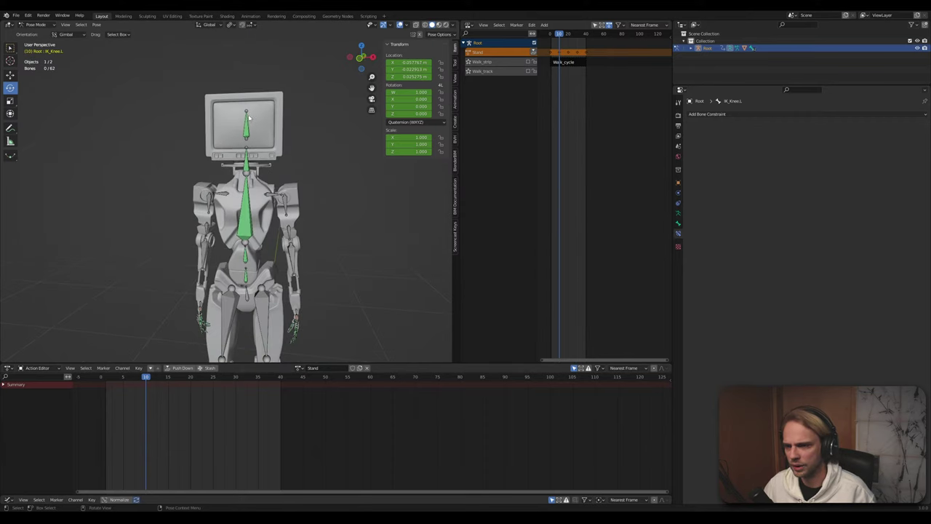
scroll(250, 118, up, 3)
middle_drag(250, 118, 238, 206)
scroll(238, 206, up, 3)
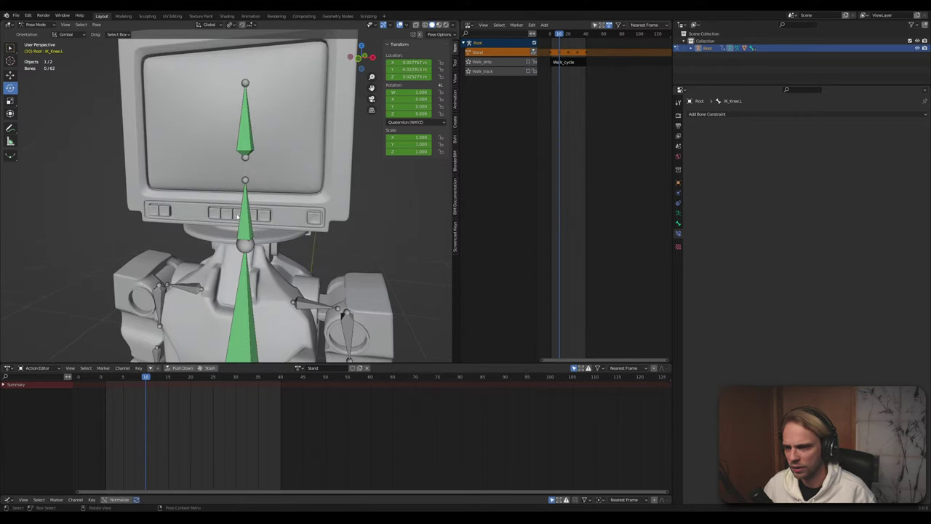
click(227, 129)
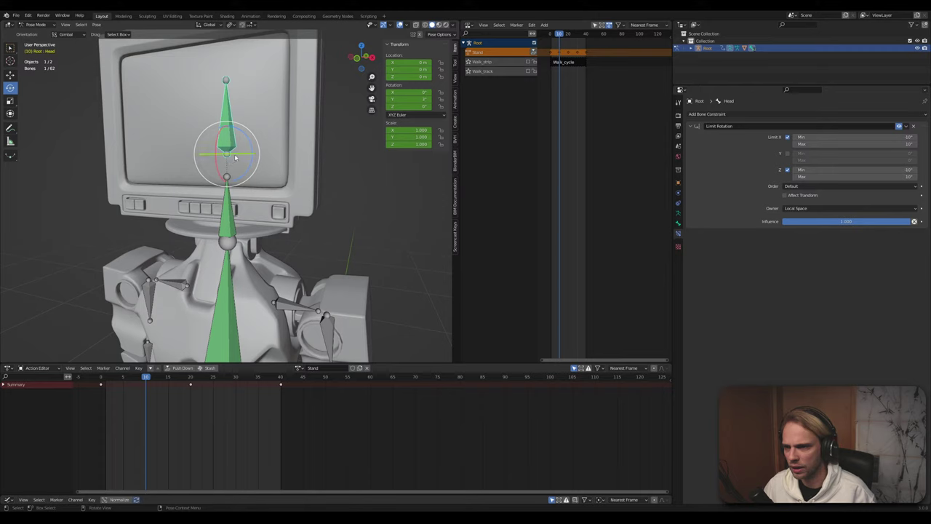
Turn the Head bone at frame 10 to a Y rotation of about 1.25°
drag(235, 156, 243, 155)
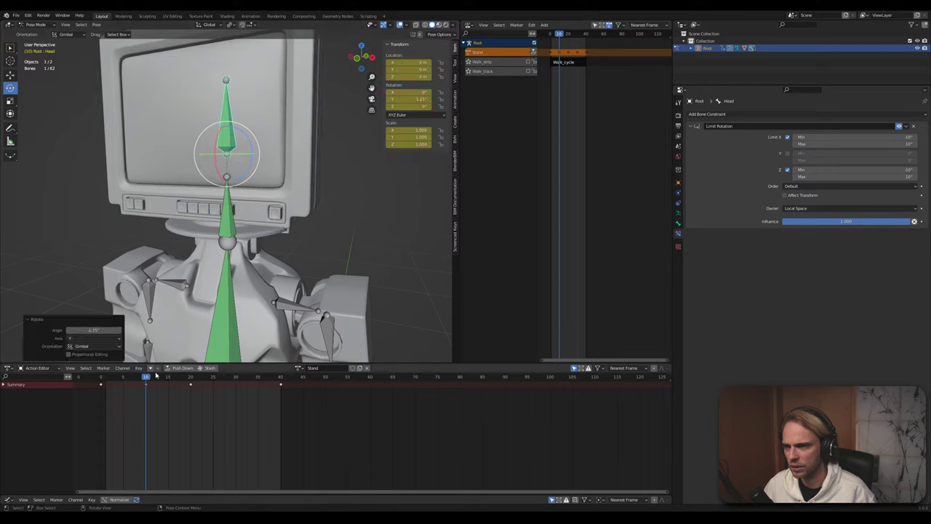
Rotate the Head bone about 173° around its Y axis at frame 30 and play the animation
click(226, 385)
click(235, 386)
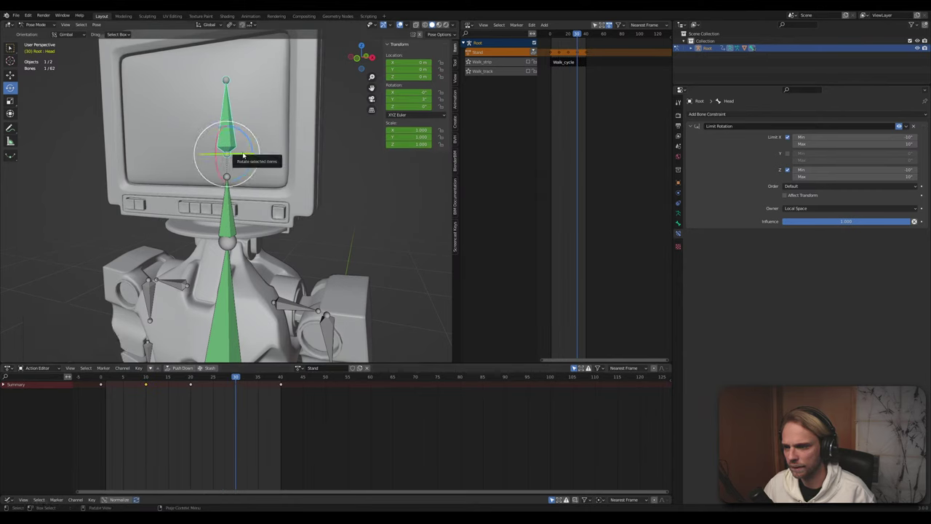
drag(235, 152, 296, 280)
key(space)
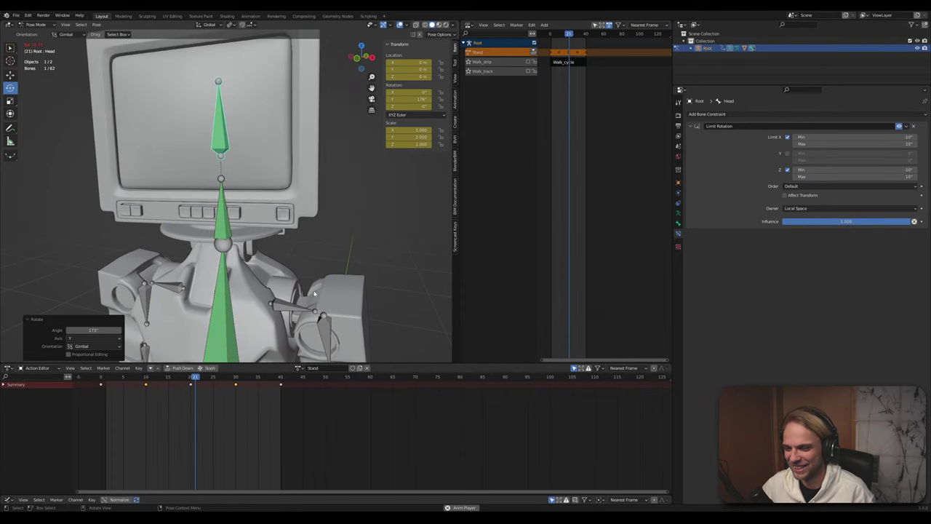
key(Escape)
Rotate the Head bone around its Y axis to about 13.4° at frame 30 and check the playback
middle_drag(262, 276, 248, 179)
key(r)
key(y)
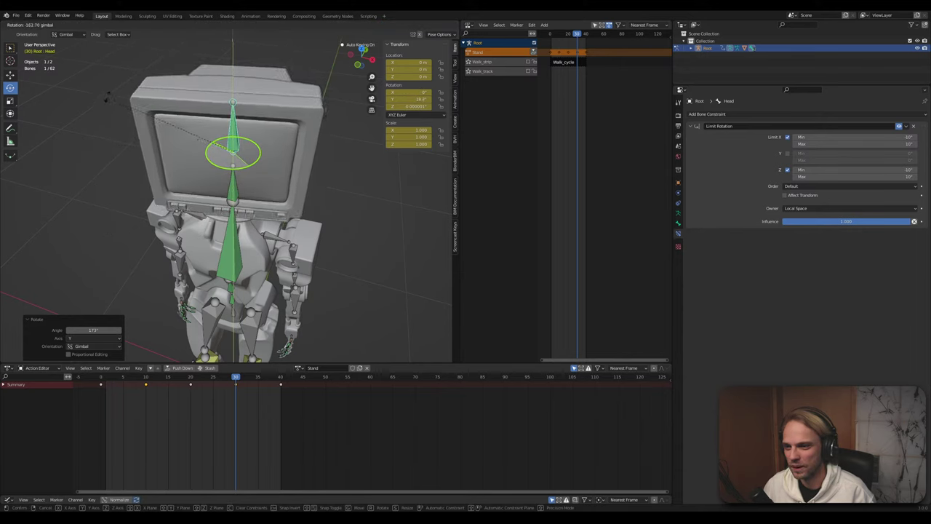
click(108, 179)
key(space)
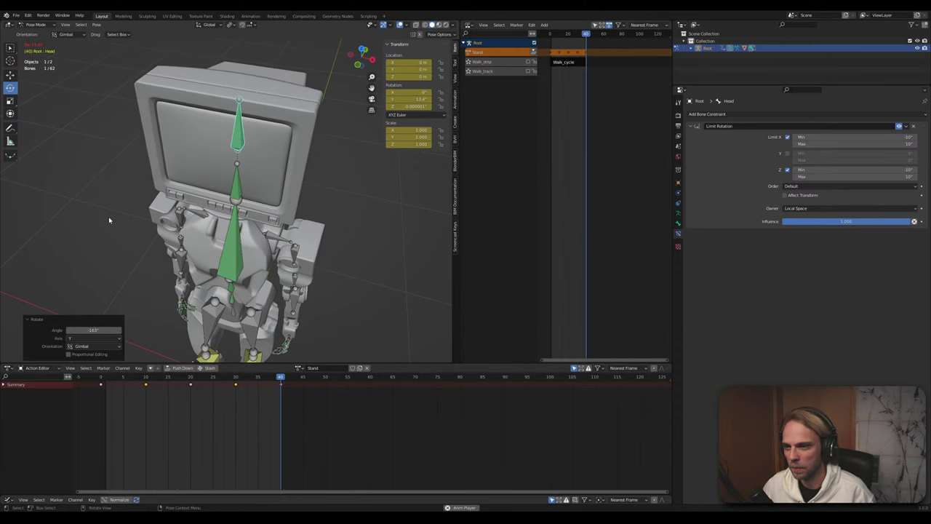
key(space)
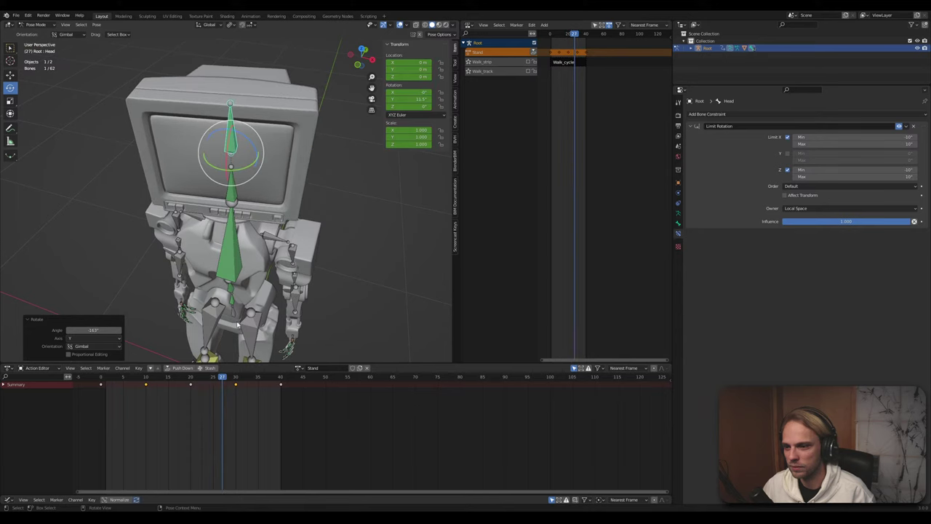
Adjust the Head bone's Y rotation at frame 30 to about 7.52° and play the animation
click(233, 382)
click(235, 382)
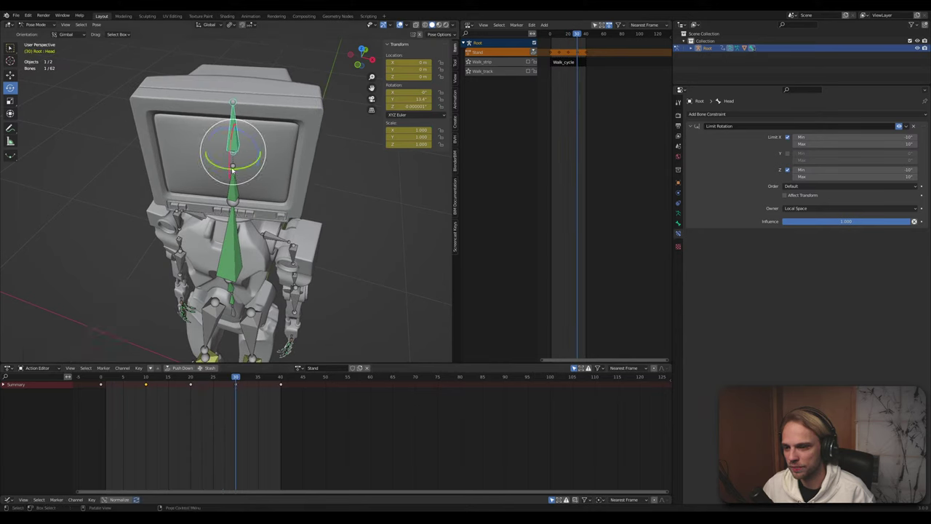
drag(244, 170, 237, 175)
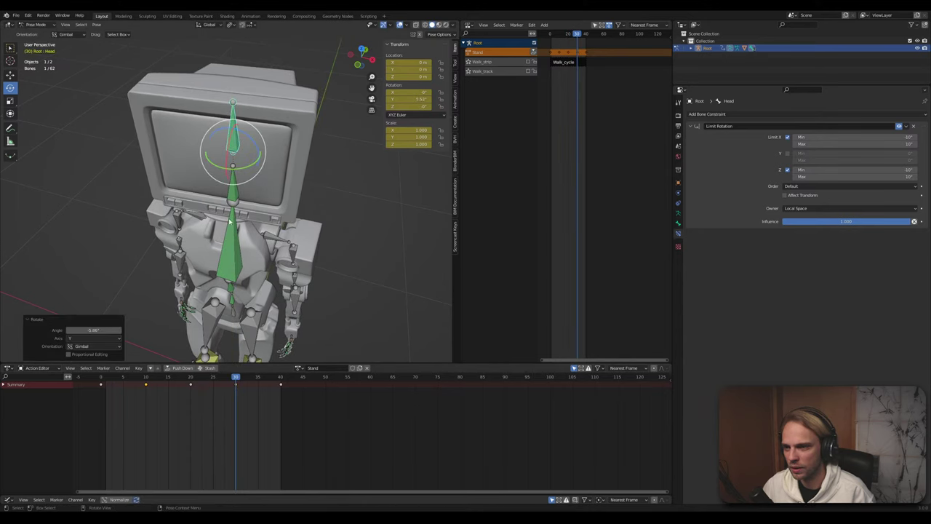
key(space)
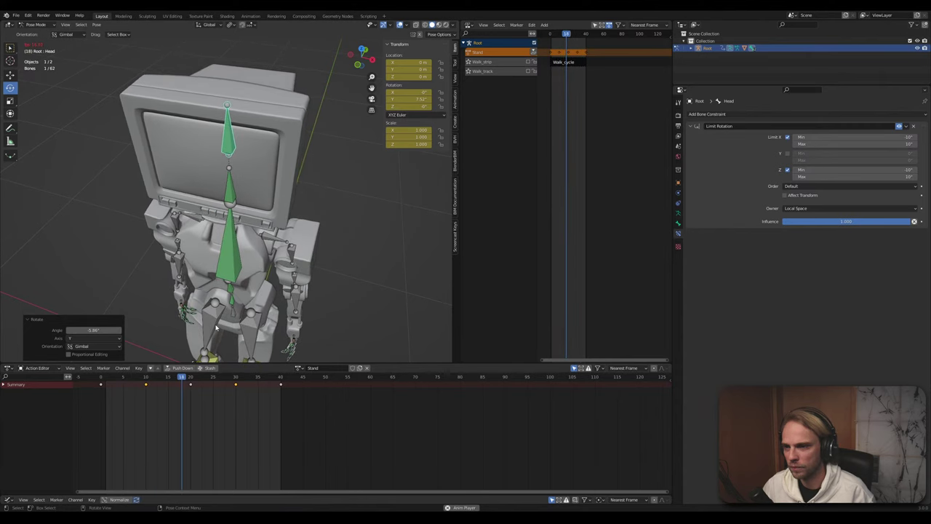
key(space)
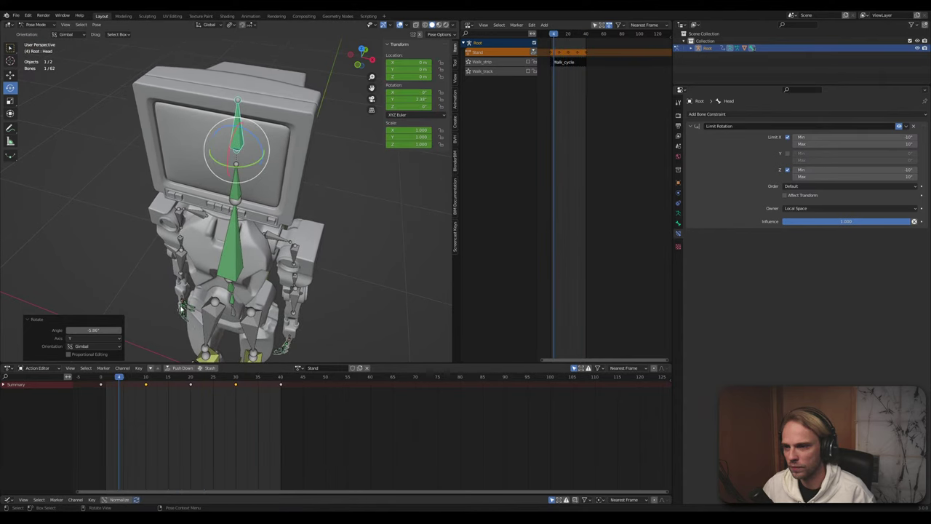
Deselect all bones and play the stand animation with the whole character in view
click(99, 288)
middle_drag(115, 309, 164, 245)
scroll(139, 306, down, 3)
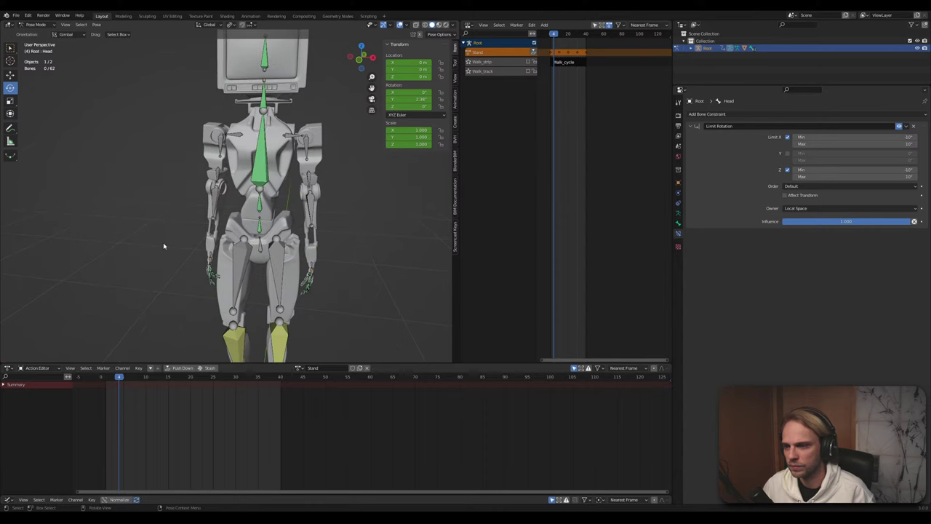
scroll(173, 269, down, 3)
middle_drag(178, 286, 195, 292)
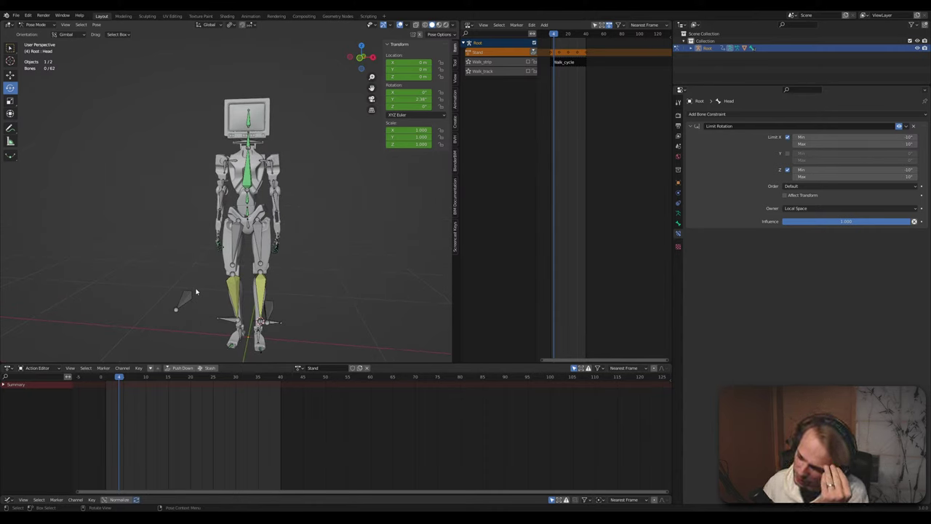
key(space)
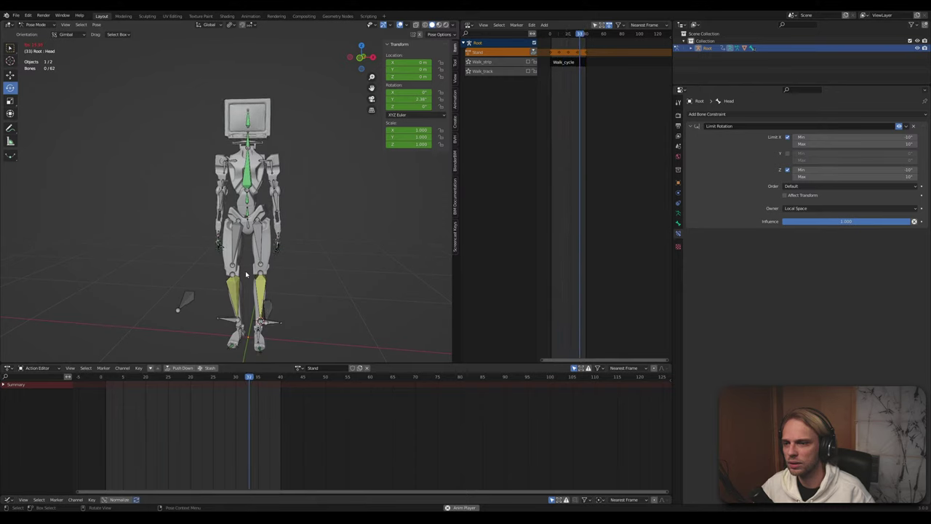
key(space)
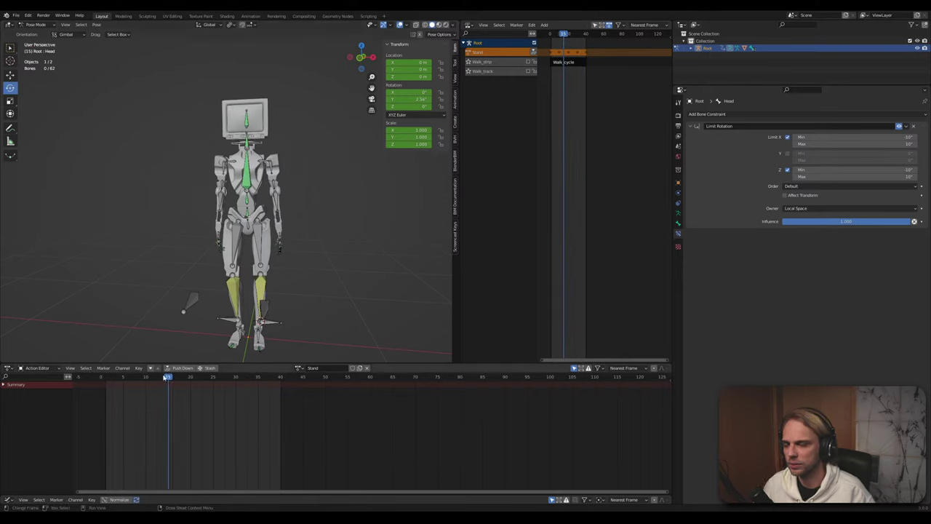
Rotate the left upper arm bone Arm_1.L a few degrees around its Y axis at frame 10 and deselect it
drag(168, 379, 145, 379)
scroll(283, 272, up, 5)
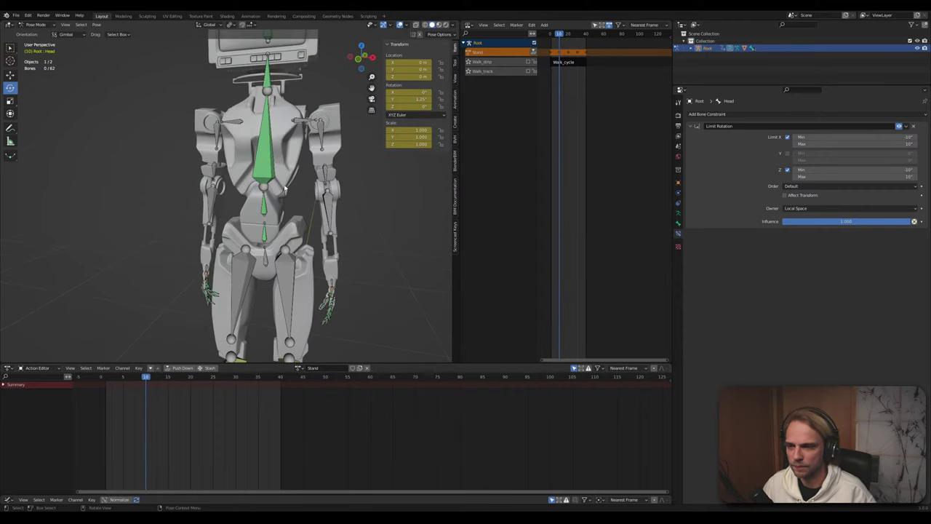
scroll(210, 207, up, 6)
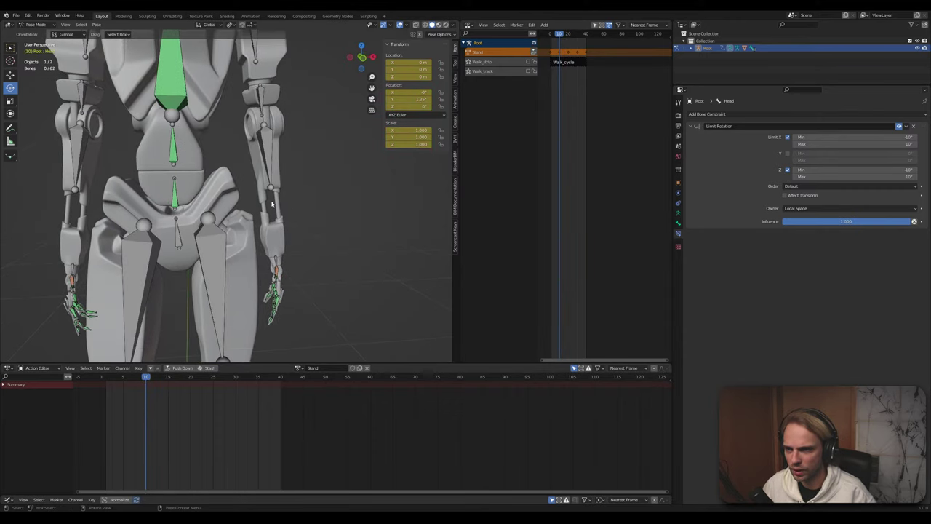
middle_drag(266, 129, 270, 152)
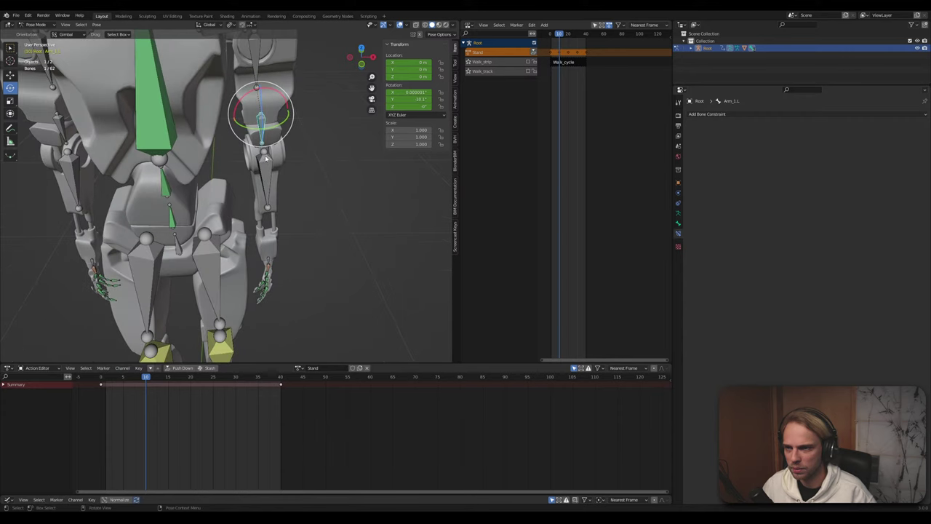
drag(278, 125, 284, 119)
click(312, 286)
middle_drag(312, 287, 307, 251)
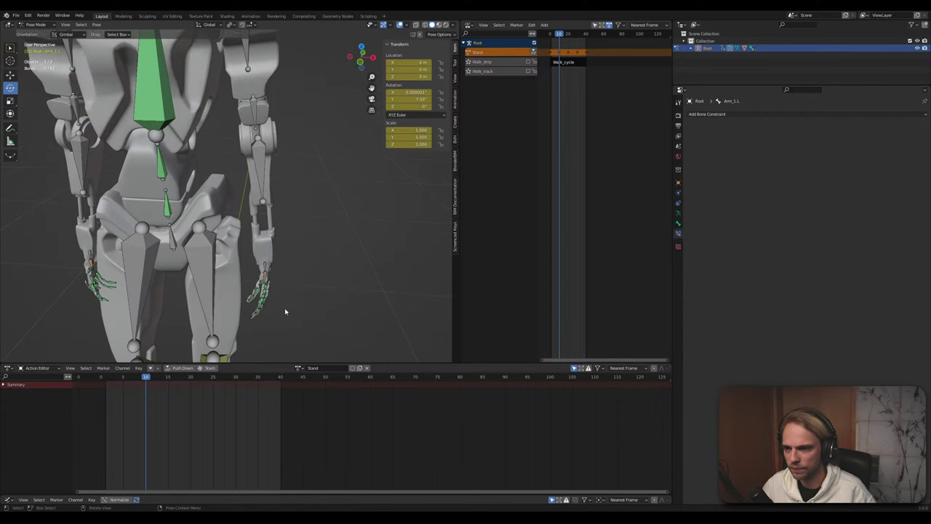
Rotate the left wrist bone slightly around its Y axis at frame 10 and deselect it
shift+middle_drag(285, 310, 289, 250)
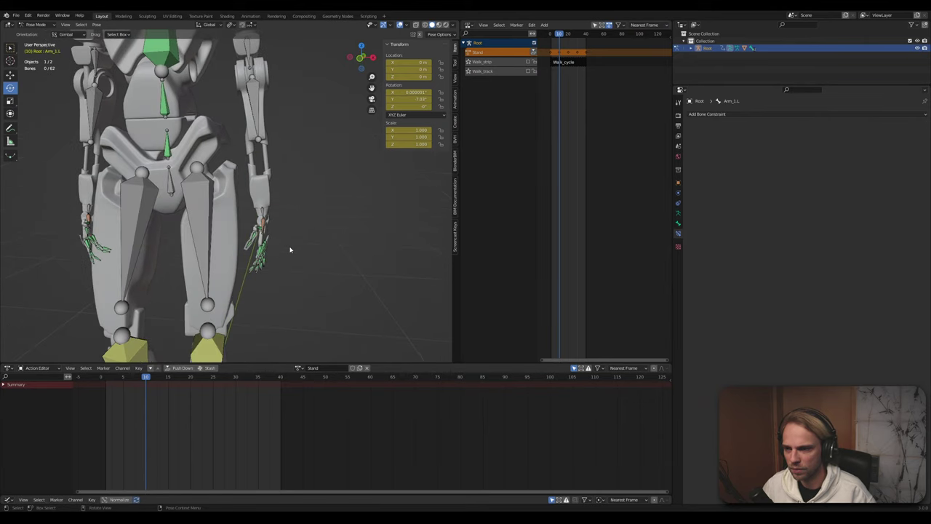
scroll(276, 222, up, 7)
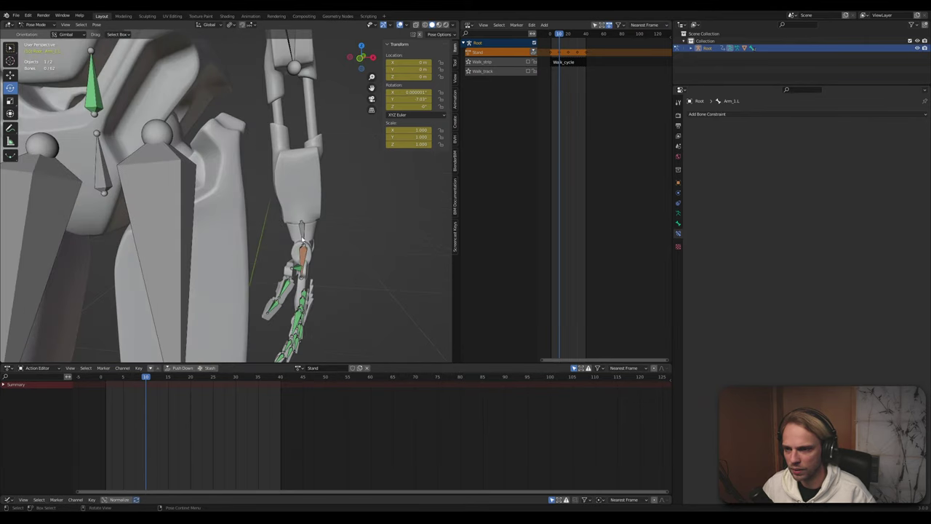
click(304, 239)
drag(317, 226, 319, 230)
click(349, 268)
shift+middle_drag(323, 274, 306, 188)
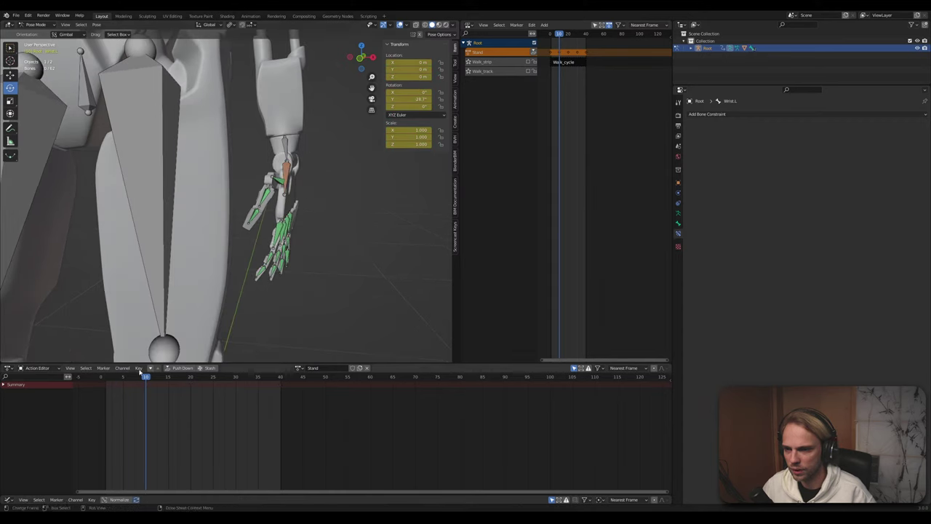
Duplicate the frame 0 keyframe of the left hand's four base finger bones to frame 10 and play the animation
click(283, 230)
scroll(301, 250, up, 5)
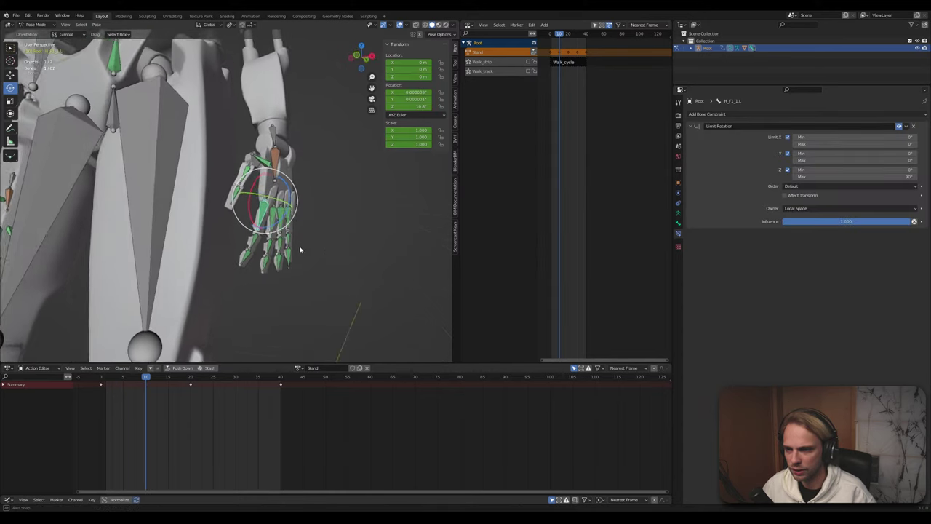
scroll(278, 206, up, 1)
shift+click(343, 246)
shift+click(358, 243)
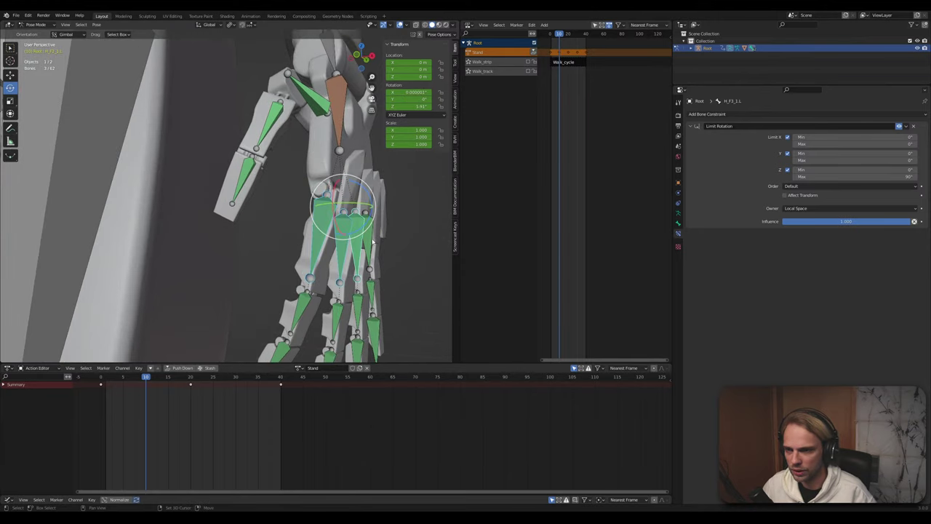
shift+click(371, 242)
drag(89, 403, 112, 380)
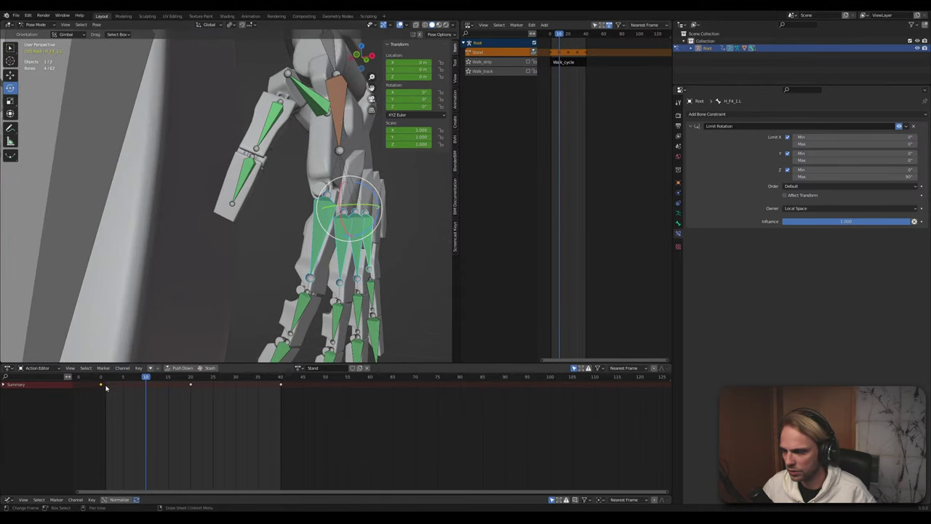
key(shift+d)
click(150, 390)
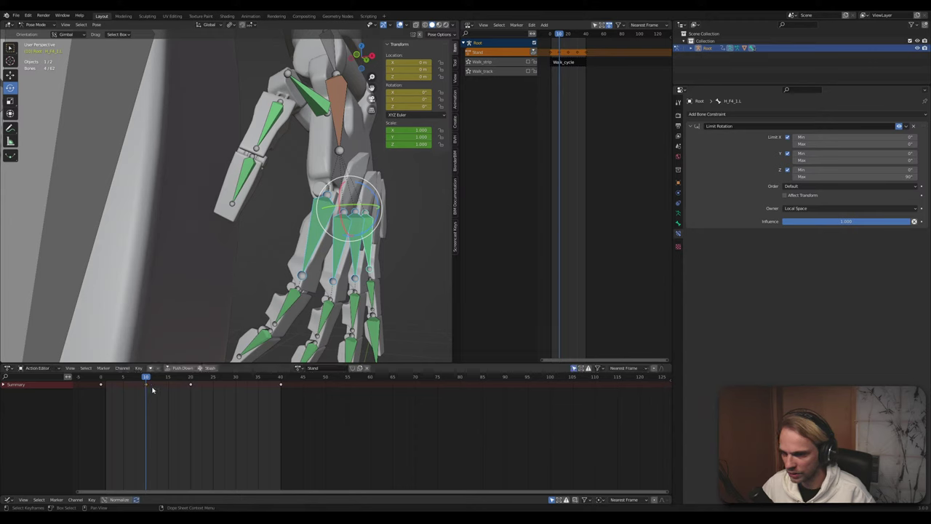
key(space)
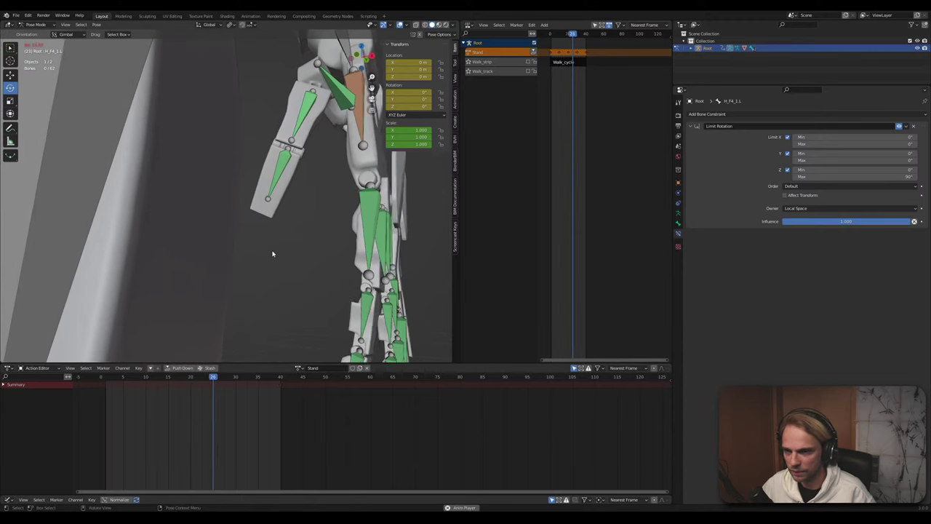
scroll(337, 289, down, 4)
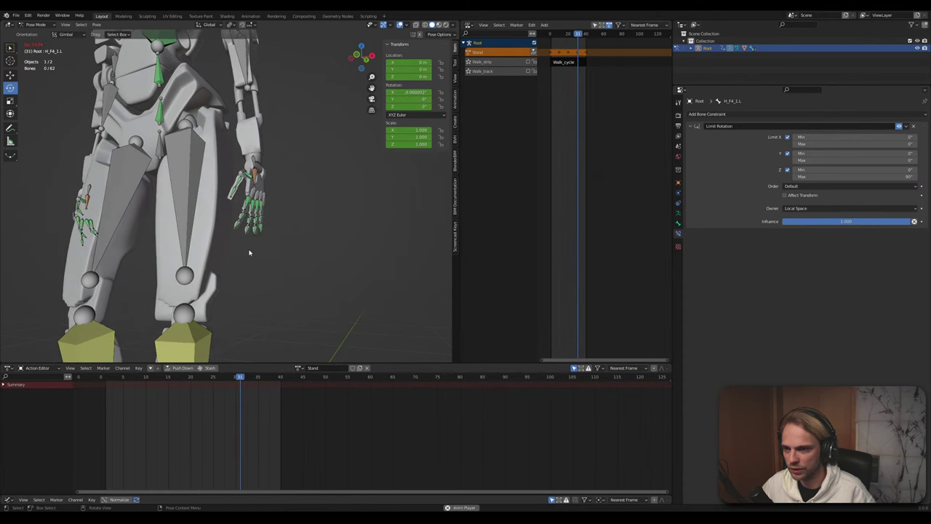
key(space)
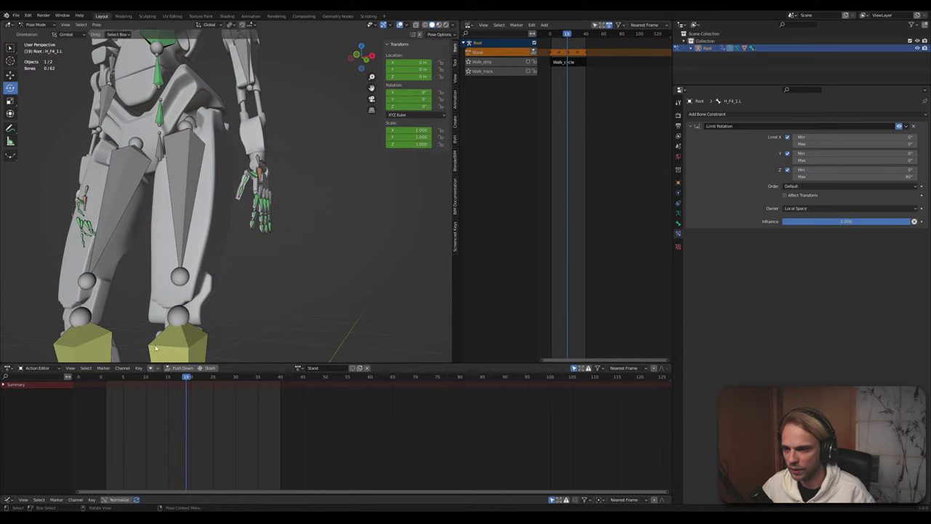
Move the four base finger bones' frame 10 keyframe to frame 15 and review the hand's motion
scroll(279, 195, up, 3)
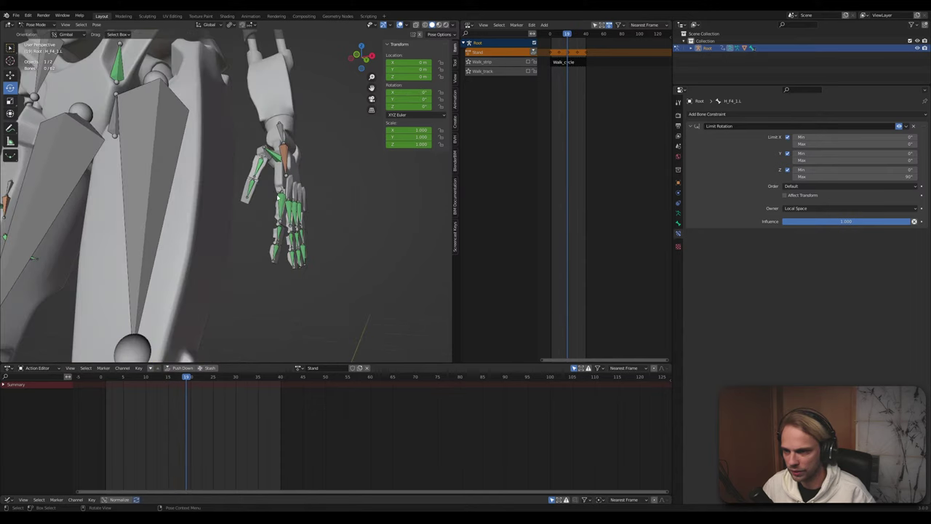
drag(270, 205, 269, 204)
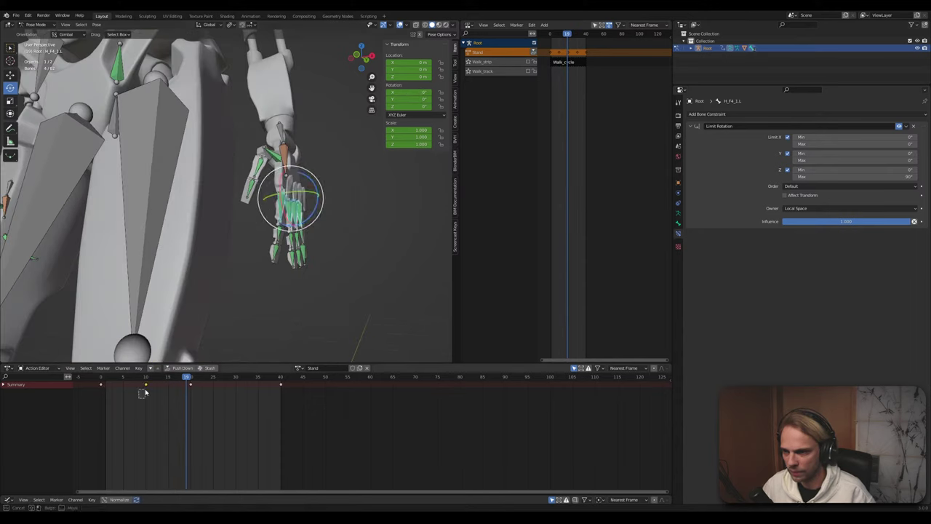
drag(145, 385, 168, 386)
key(space)
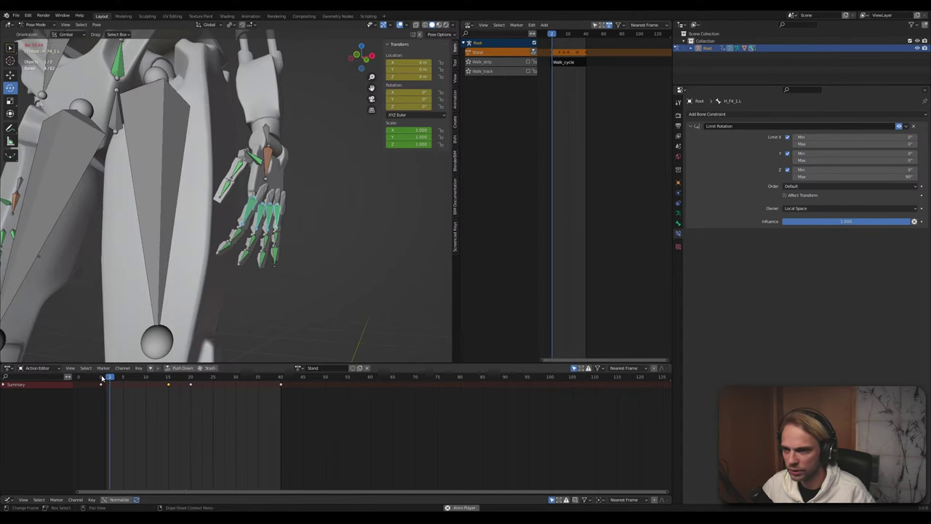
click(327, 312)
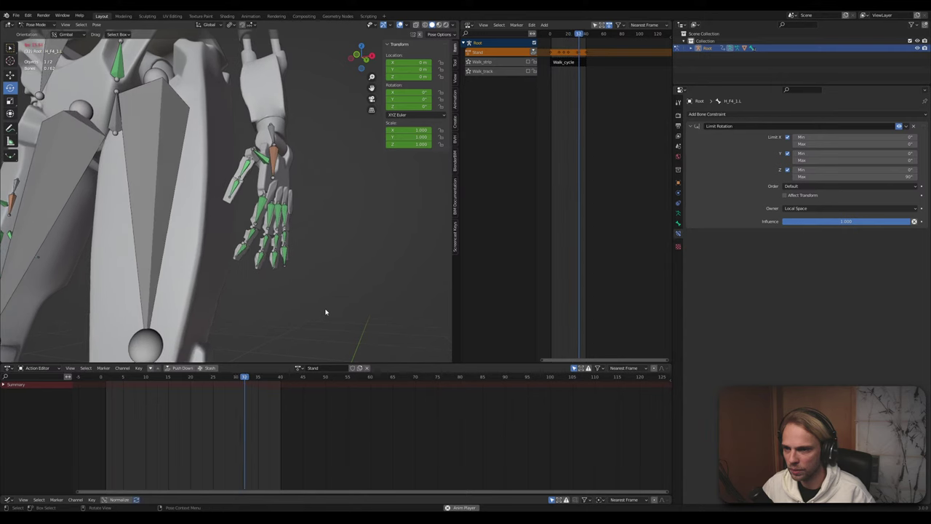
key(space)
Shift the four base finger bones' frame 15 keyframe to frame 12 and play the animation
drag(316, 214, 247, 206)
drag(168, 386, 156, 386)
click(270, 292)
key(space)
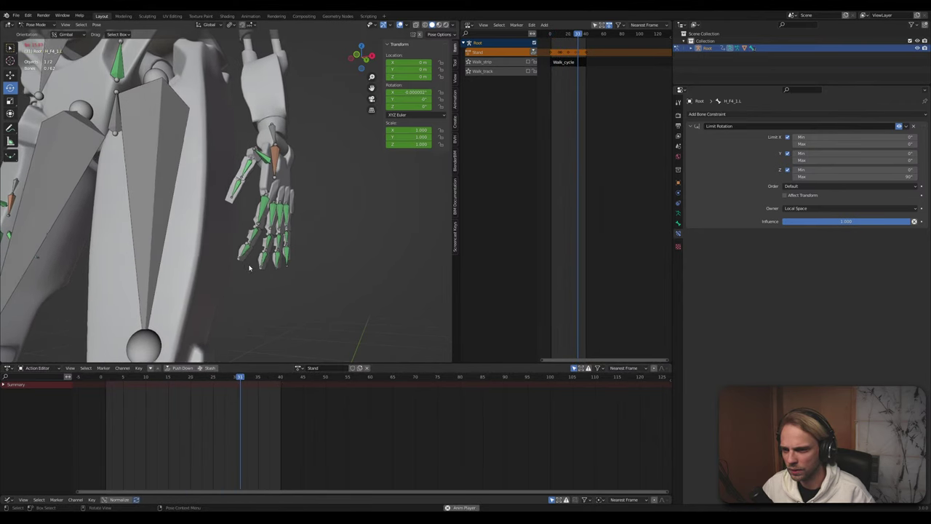
key(space)
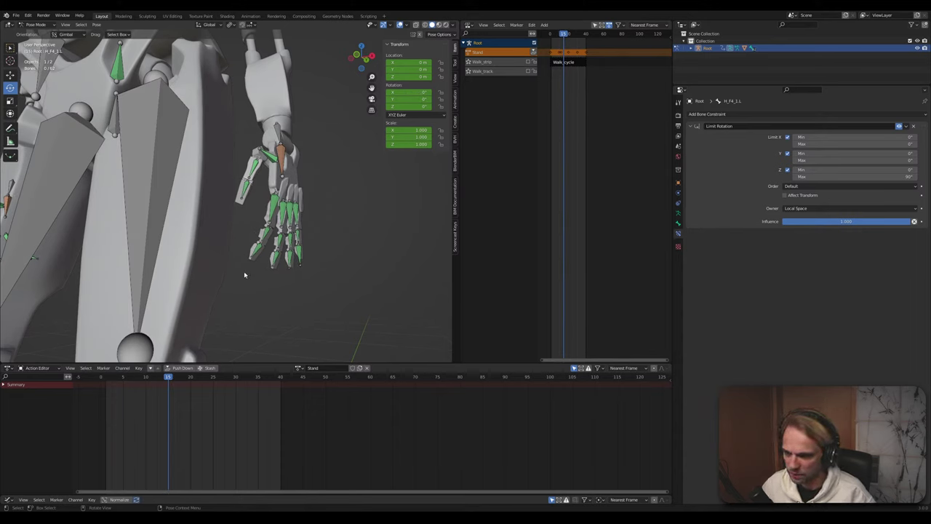
Duplicate the frame 0 keyframe of the left hand's four base finger bones to frame 30 and play the animation
drag(323, 208, 272, 204)
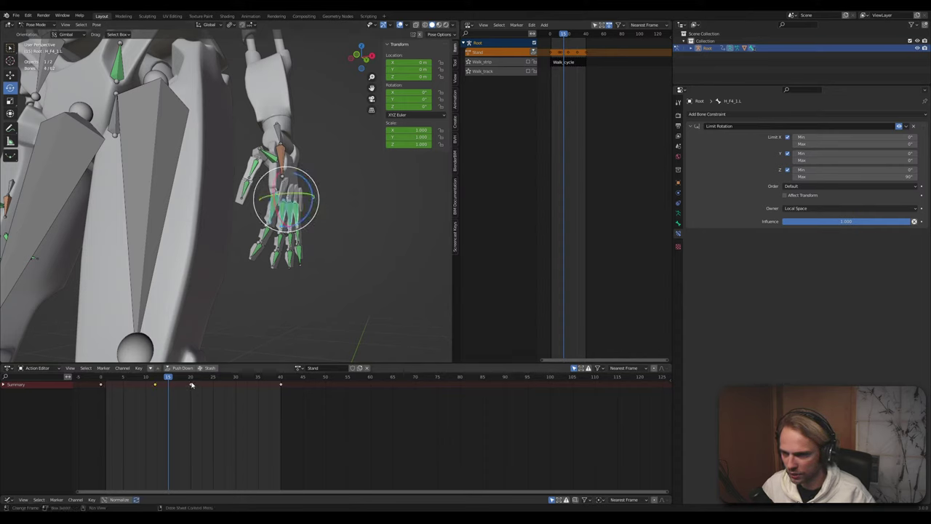
key(g)
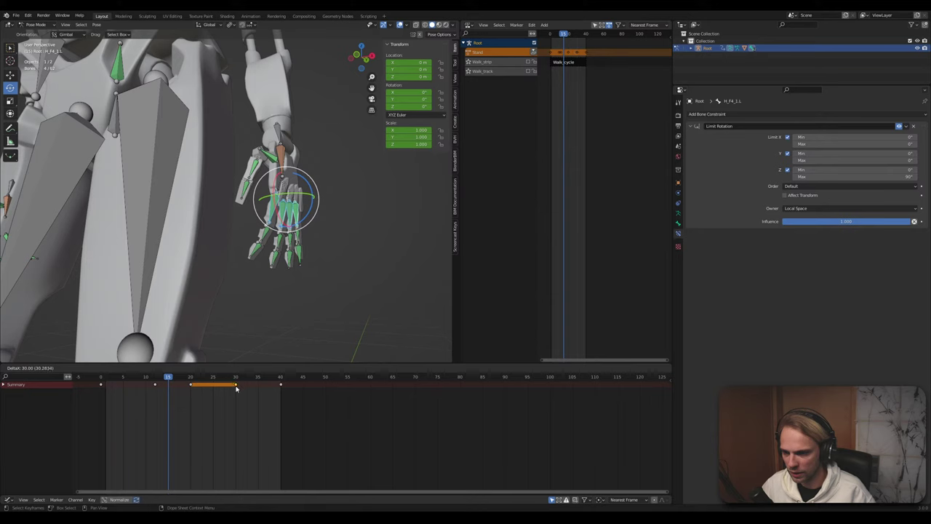
click(236, 388)
click(282, 331)
key(space)
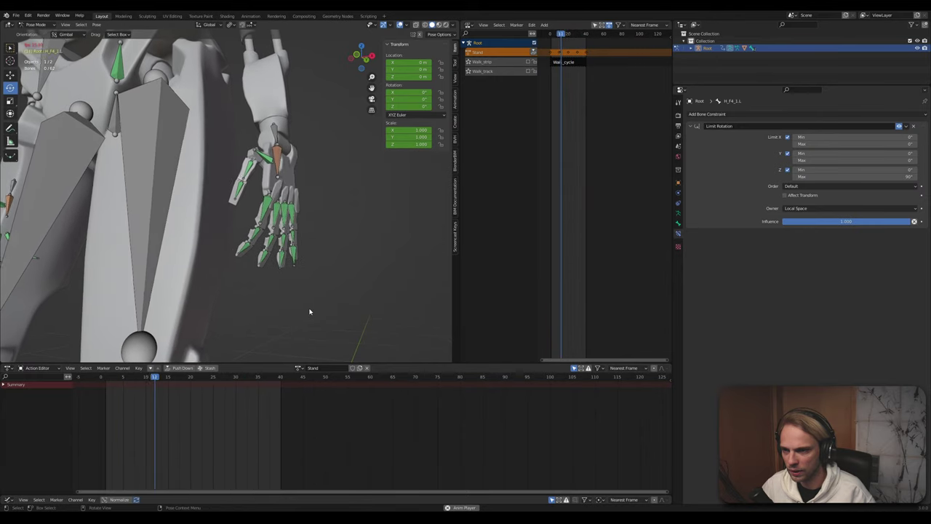
scroll(204, 248, down, 3)
middle_drag(214, 233, 274, 312)
scroll(281, 245, up, 1)
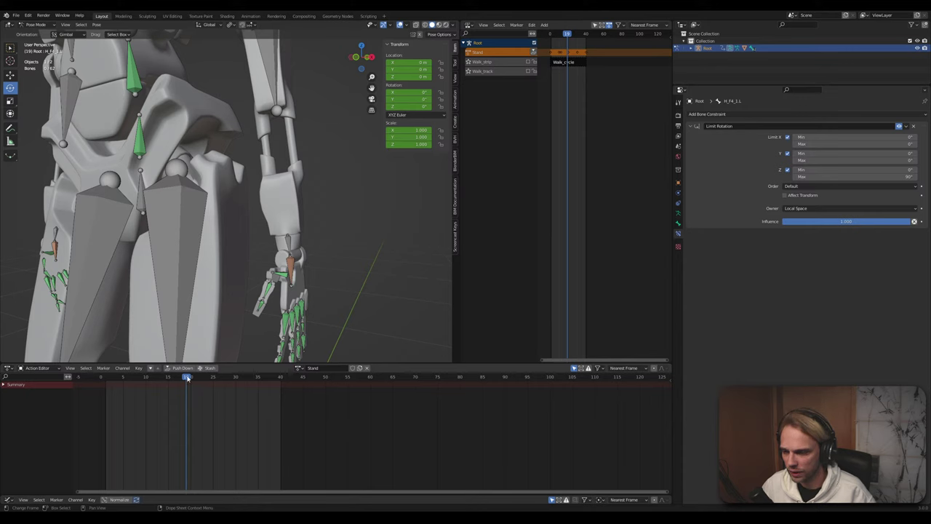
Duplicate the left wrist bone's frame 0 keyframe to about frame 12 and review the playback
mouse_move(187, 379)
mouse_down()
mouse_move(102, 388)
mouse_move(191, 391)
mouse_up()
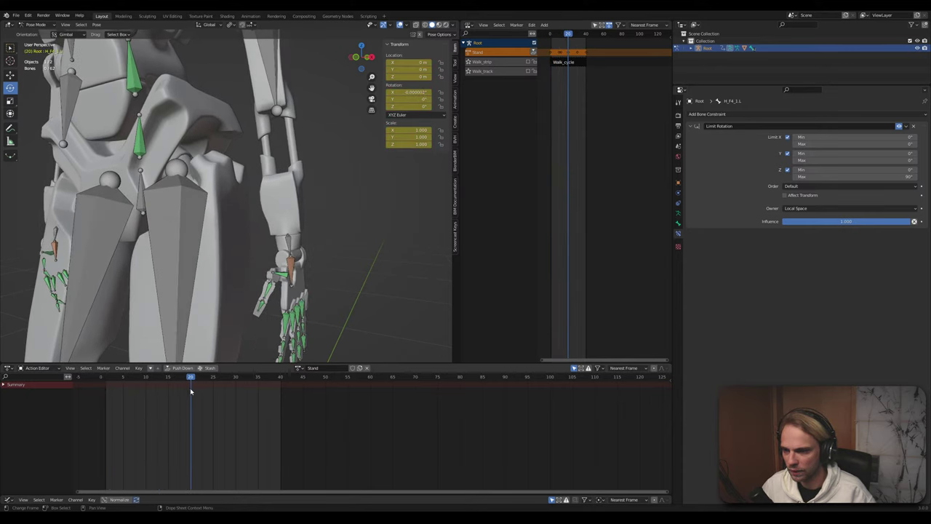
click(294, 264)
middle_drag(298, 263, 322, 255)
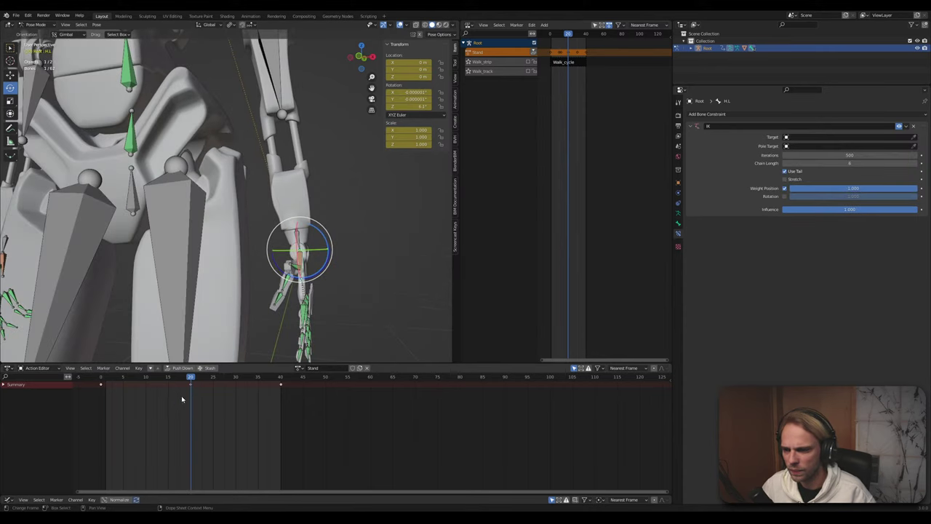
drag(79, 422, 107, 386)
key(g)
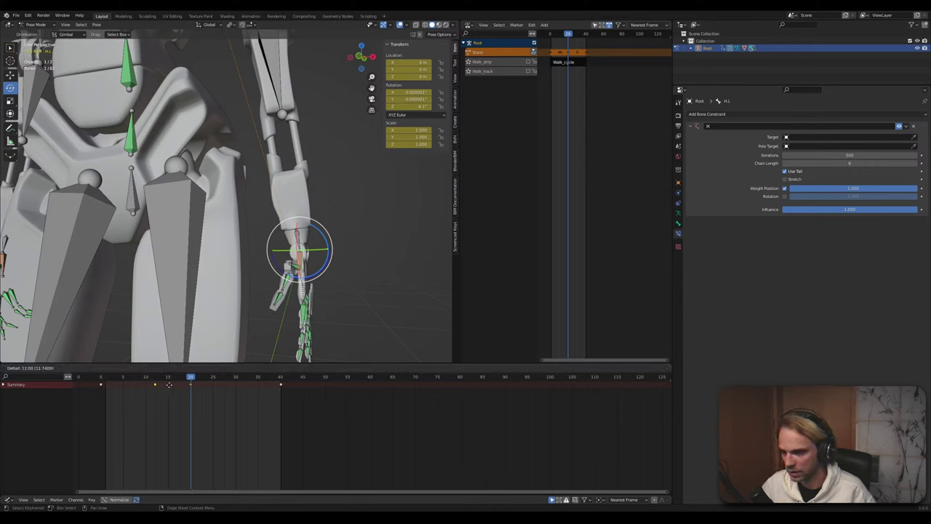
click(174, 385)
key(space)
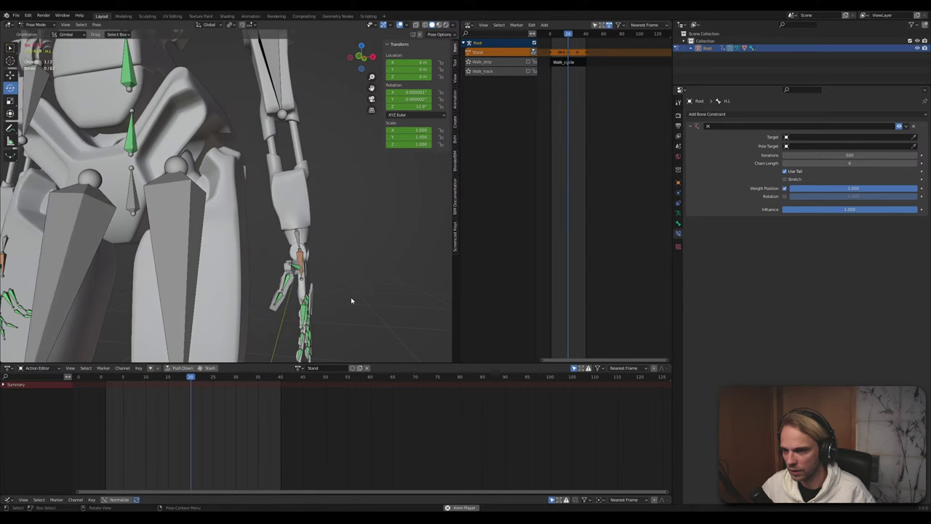
middle_drag(247, 316, 251, 257)
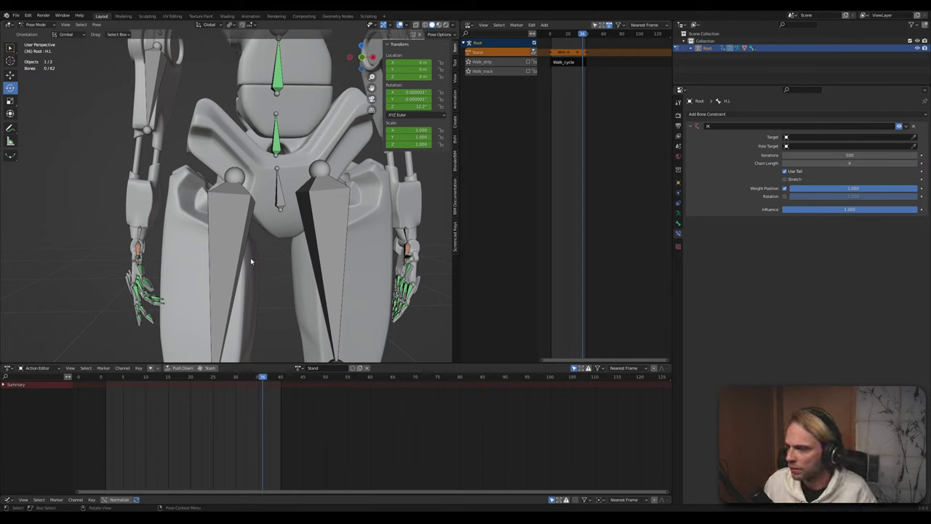
Select the right wrist bone and scrub between frames 10 and 27 to examine the right hand's motion
middle_drag(250, 260, 326, 220)
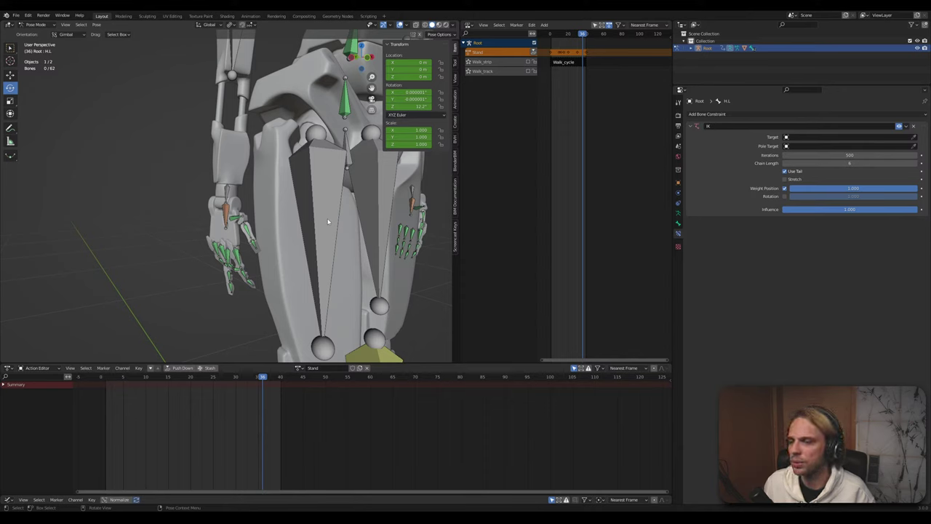
middle_drag(285, 240, 237, 233)
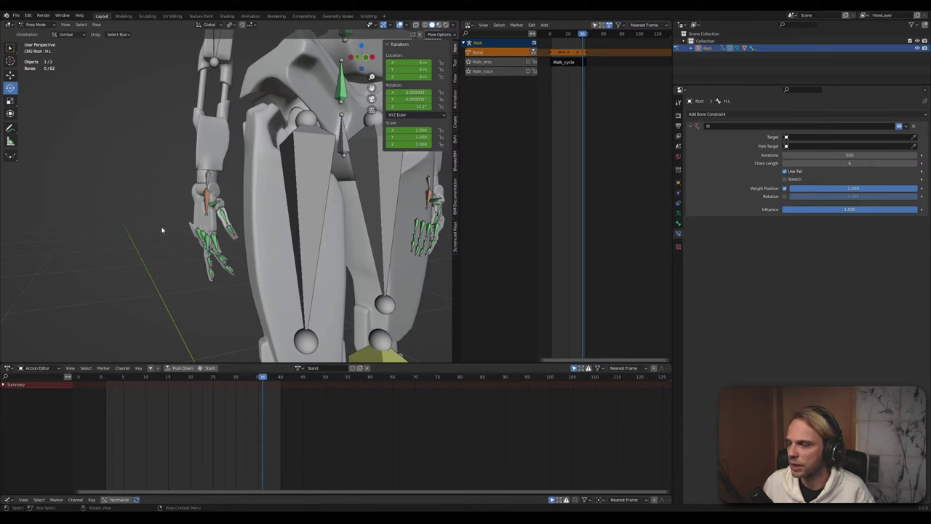
middle_drag(224, 167, 209, 194)
scroll(209, 194, up, 3)
shift+middle_drag(184, 244, 156, 167)
click(218, 167)
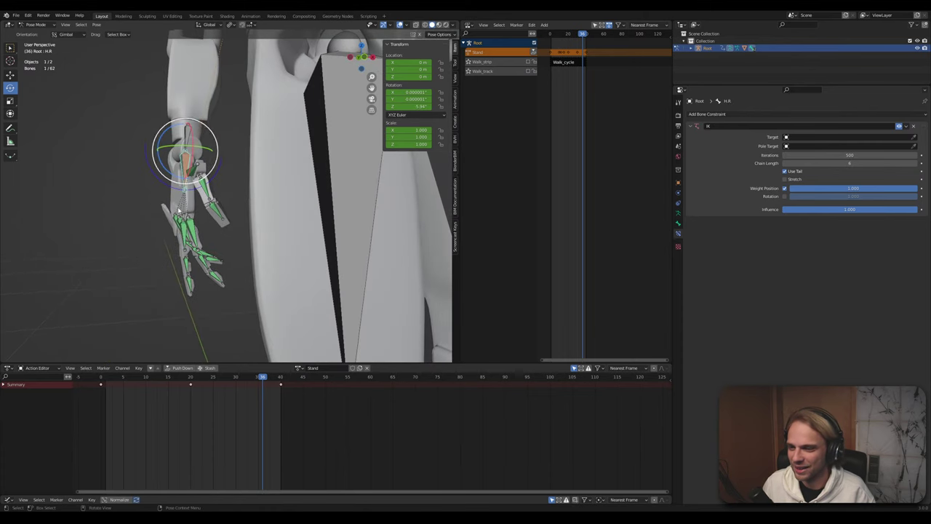
click(147, 379)
drag(149, 379, 190, 378)
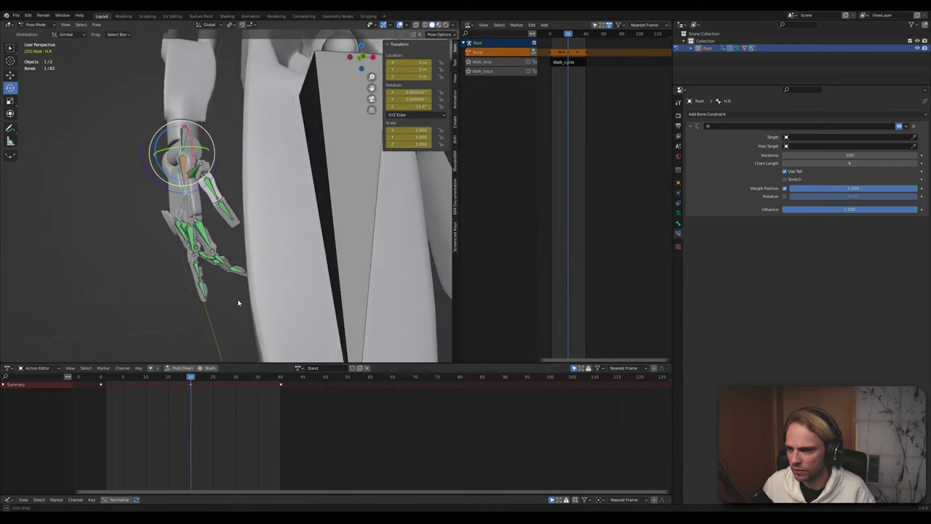
middle_drag(243, 305, 235, 309)
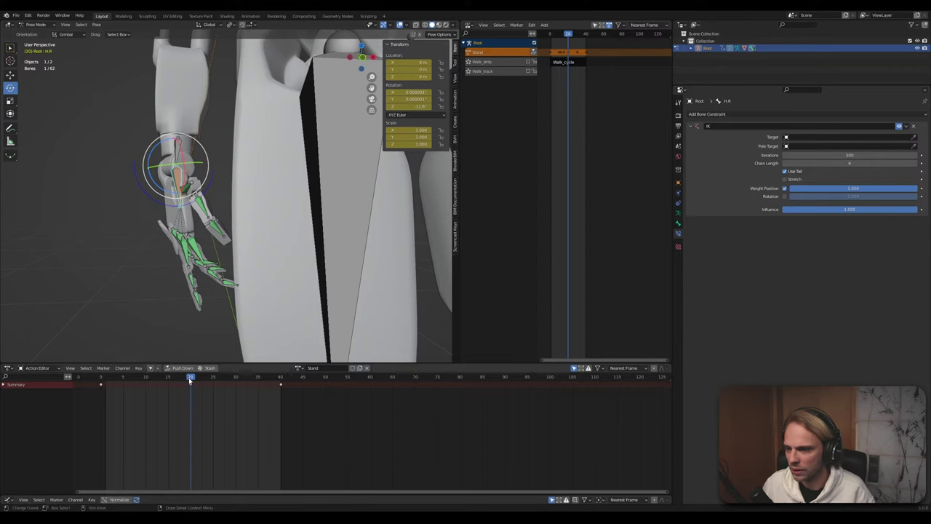
drag(190, 379, 222, 385)
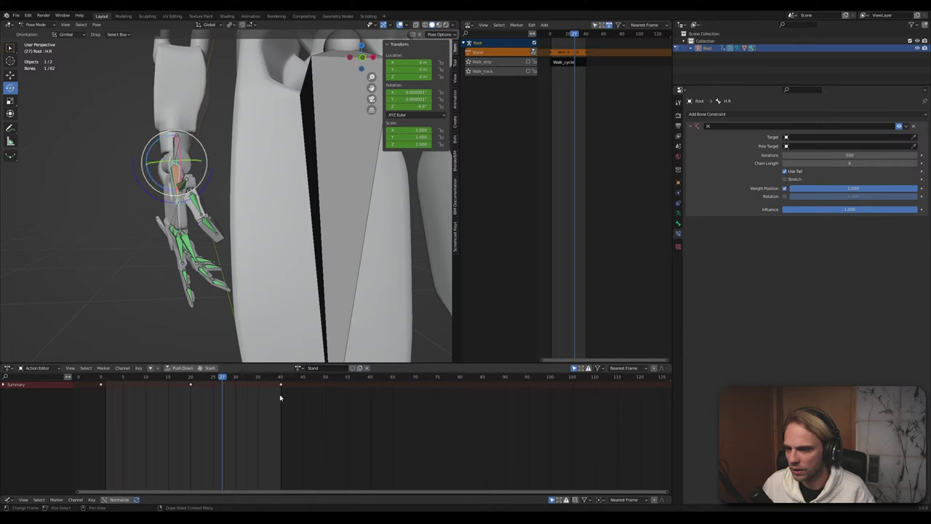
Duplicate the right wrist bone's frame 0 keyframe to frame 25 and play the animation
drag(302, 407, 271, 386)
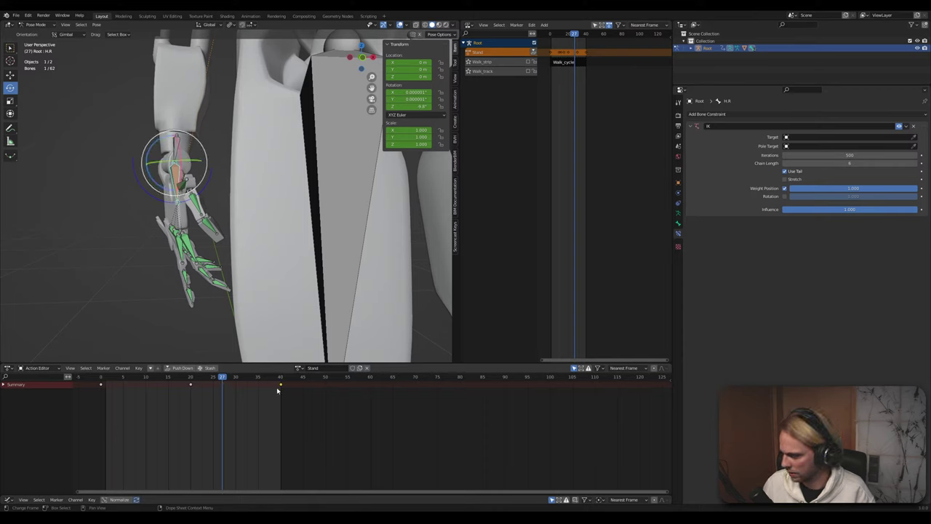
key(shift+d)
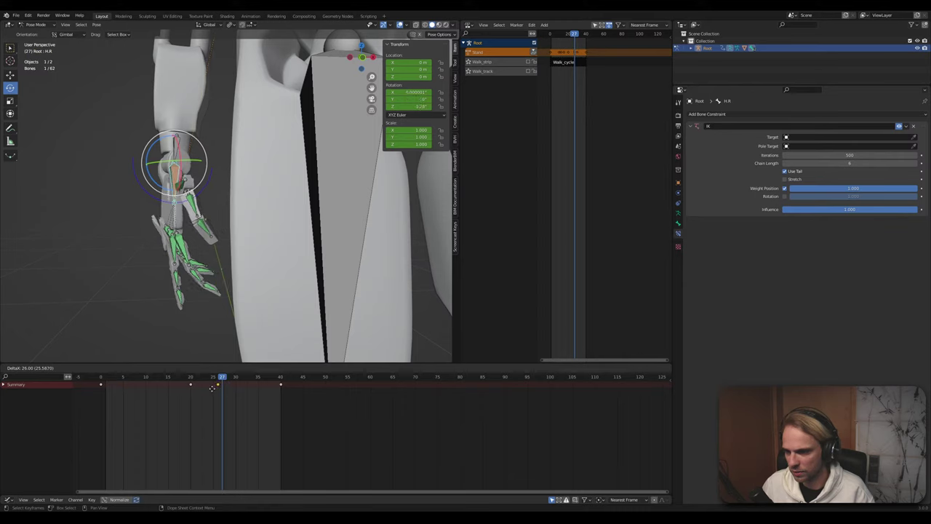
click(210, 388)
key(space)
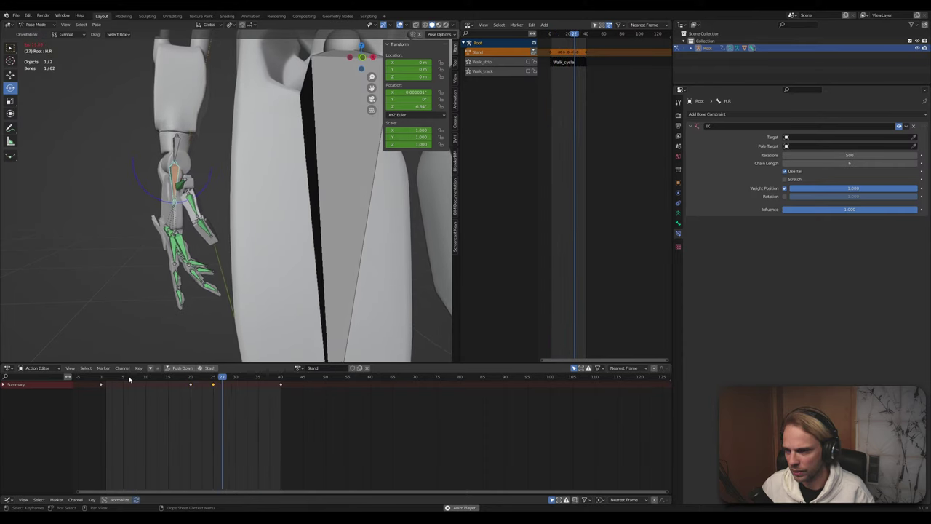
key(space)
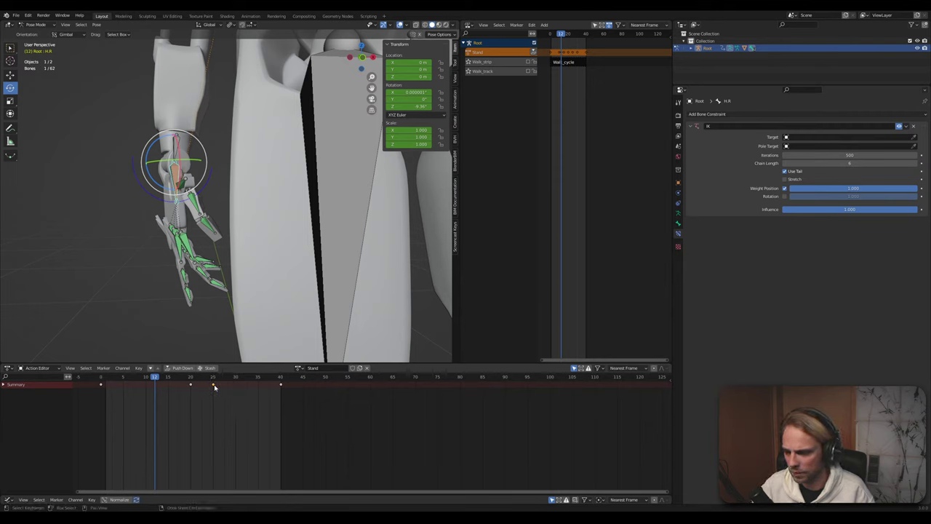
Move the right wrist bone's frame 25 keyframe to frame 30, deselect the bone and review the playback
drag(214, 387, 236, 385)
key(space)
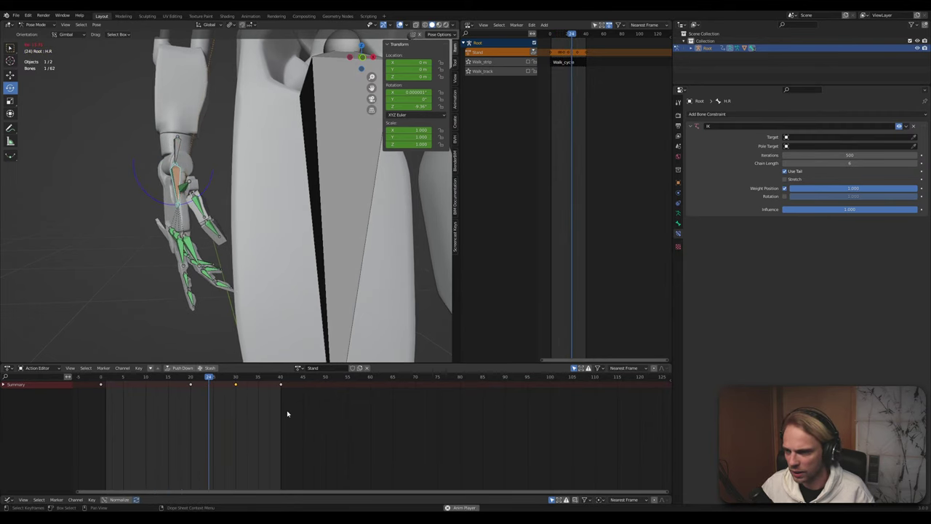
key(space)
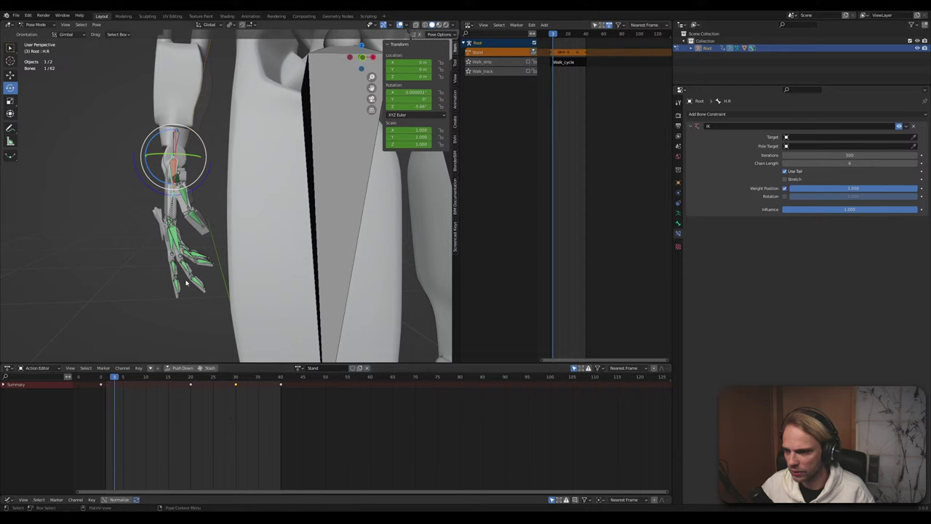
click(165, 322)
middle_drag(164, 322, 184, 322)
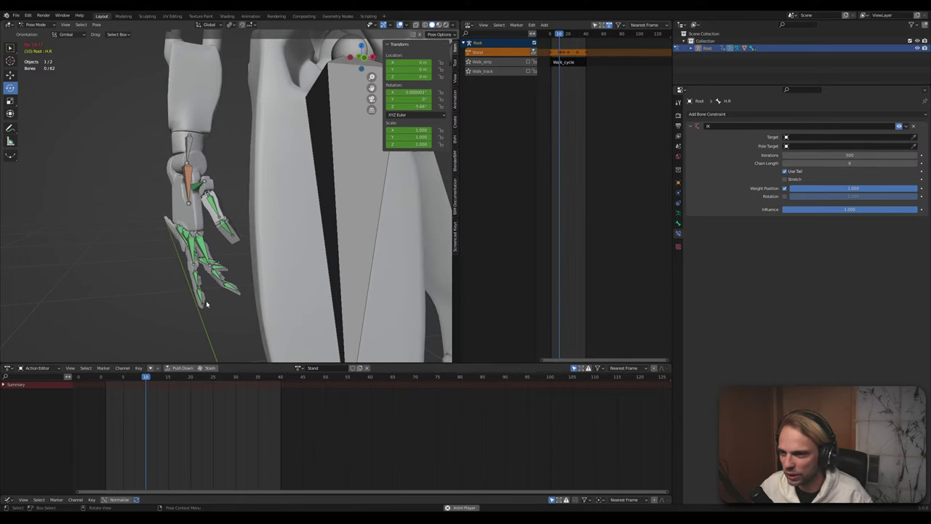
key(space)
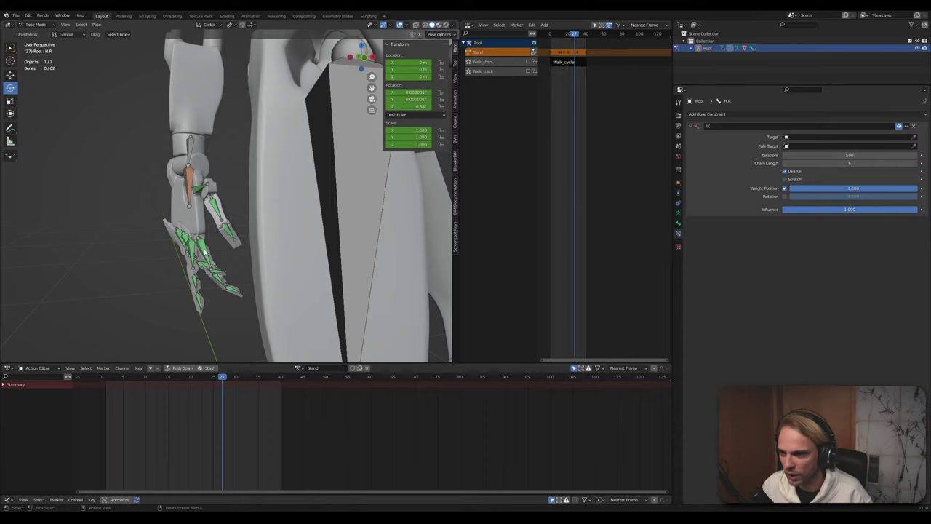
Duplicate the frame 0 keyframe of the right hand's base finger bone H_F1_1.R to frame 25 and play the animation
click(205, 249)
drag(224, 380, 191, 383)
drag(290, 395, 270, 381)
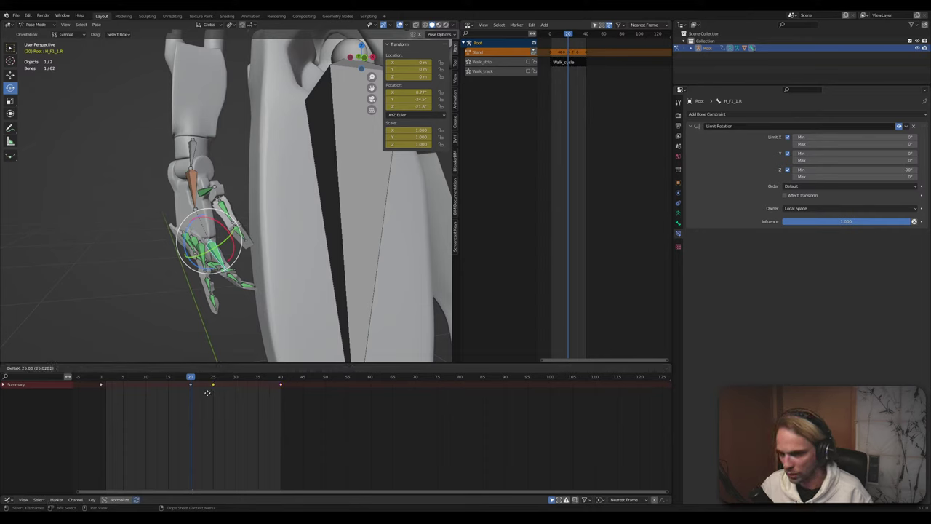
key(space)
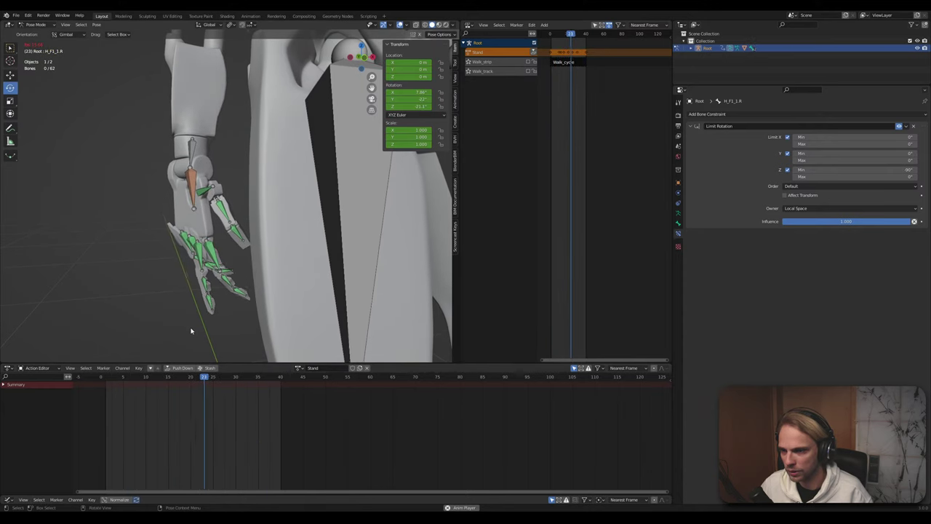
key(space)
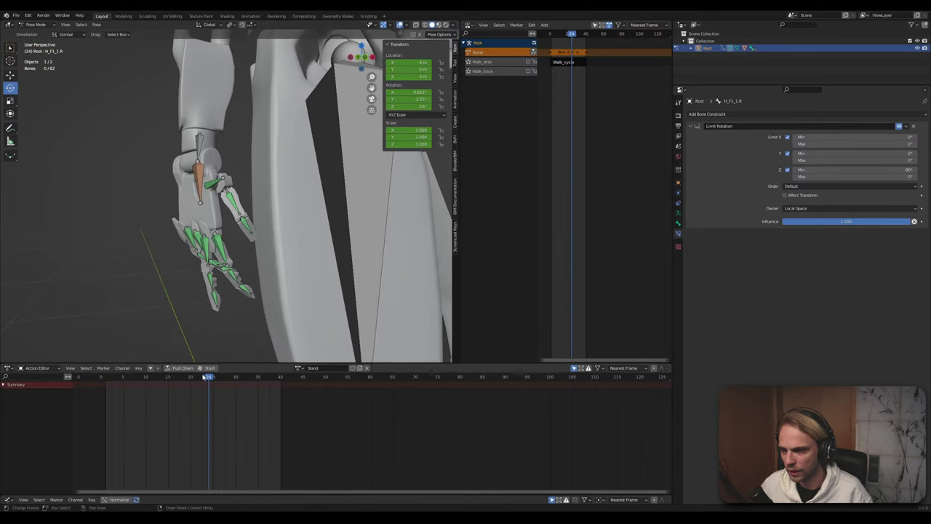
Rotate the right hand's base finger bone H_F2_1.R by about -5.11° around its Z axis at frame 20
drag(205, 377, 238, 393)
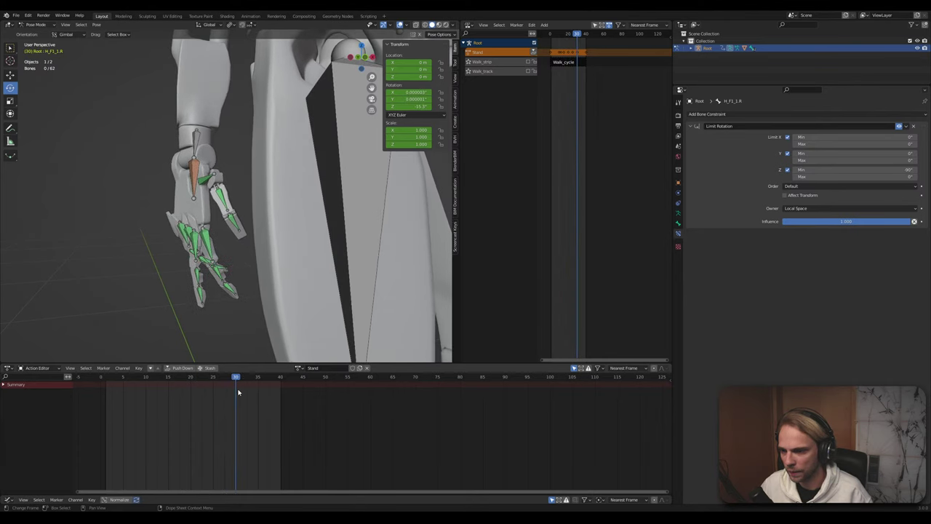
click(195, 239)
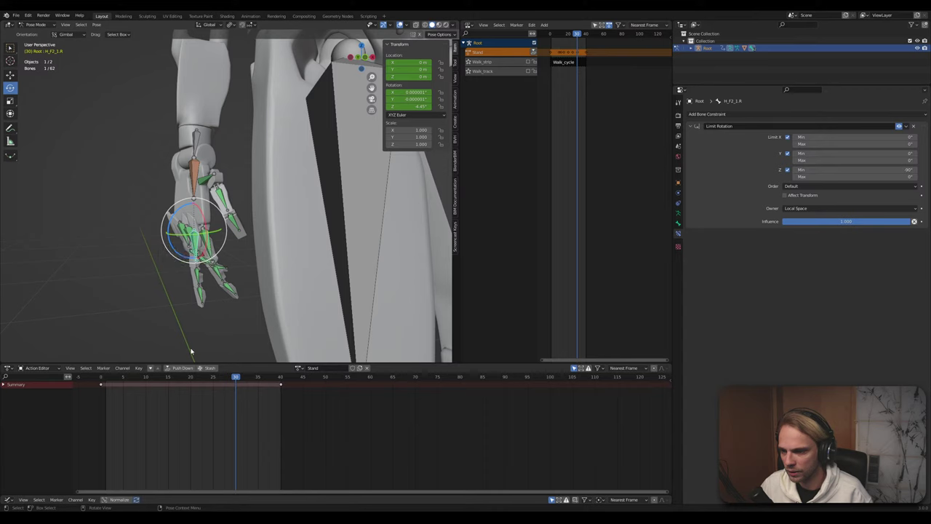
click(192, 378)
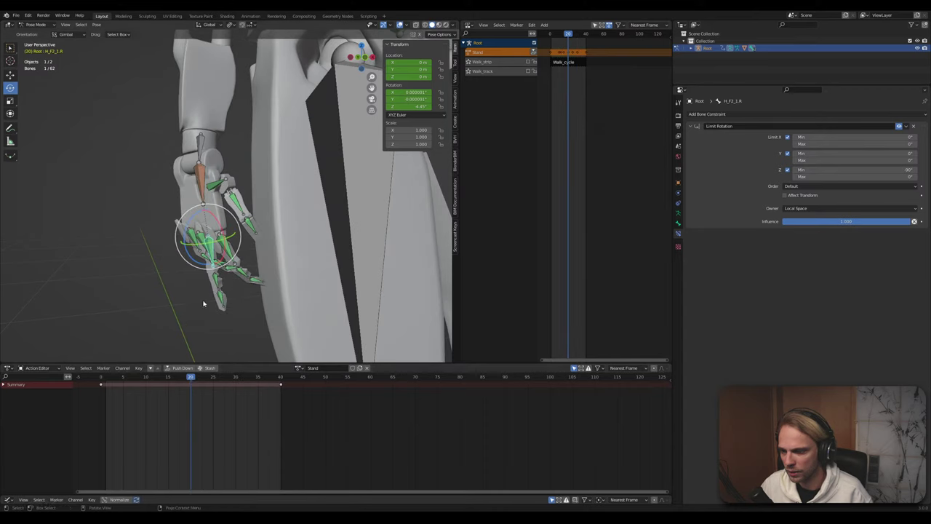
drag(191, 258, 198, 321)
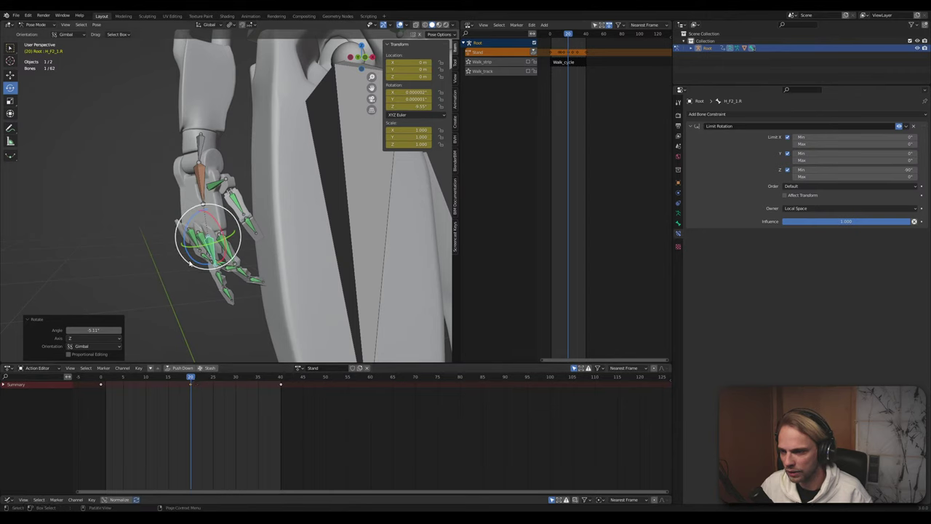
middle_drag(191, 264, 187, 352)
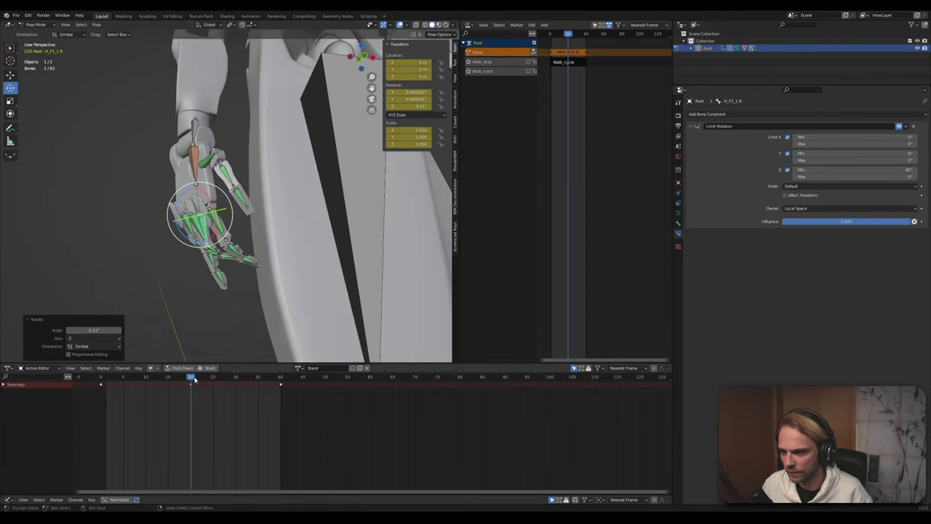
Rotate finger bone H_F2_1.R around Z to about -22.8° at frame 30, deselect it and play the animation
drag(194, 380, 218, 384)
click(232, 382)
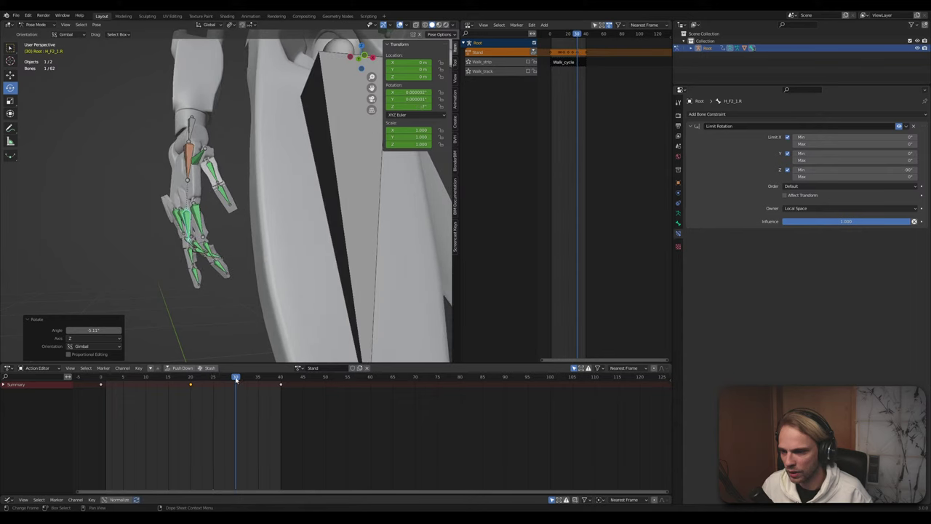
key(r)
click(173, 231)
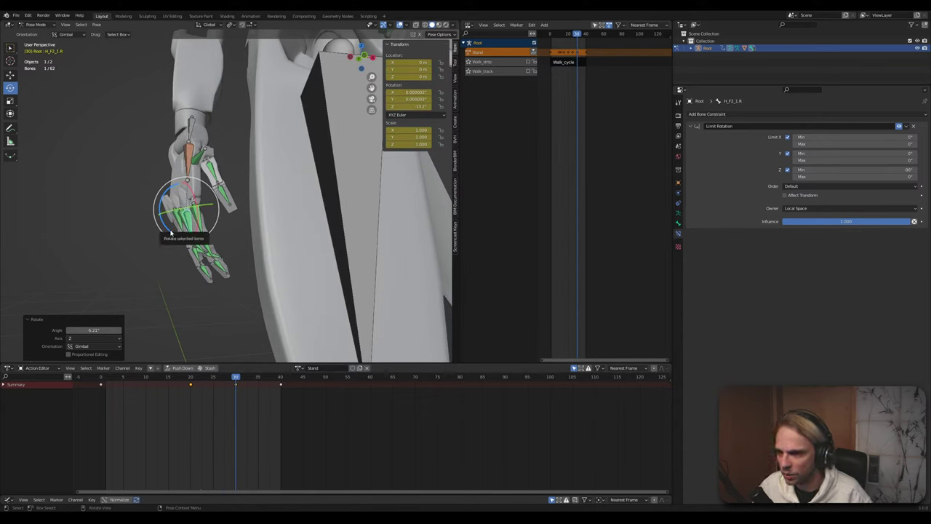
drag(171, 231, 174, 237)
middle_drag(175, 237, 162, 316)
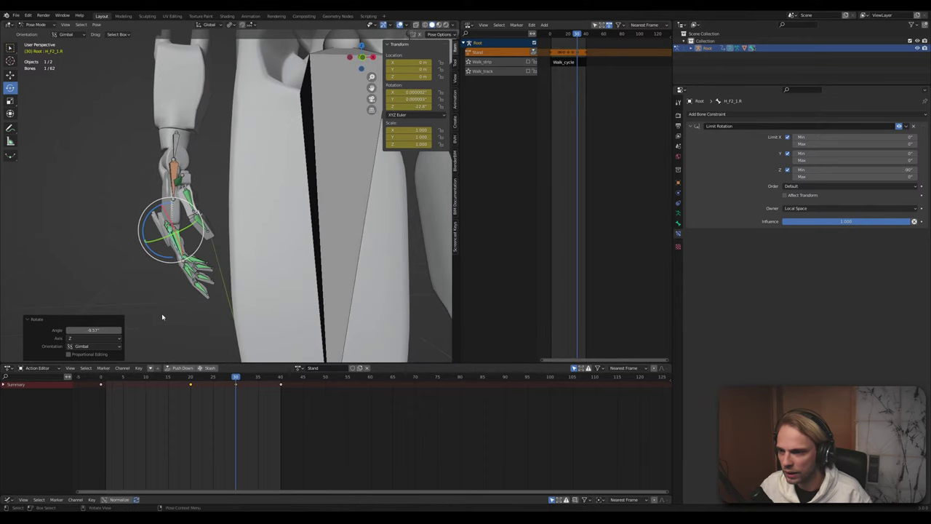
click(162, 315)
key(space)
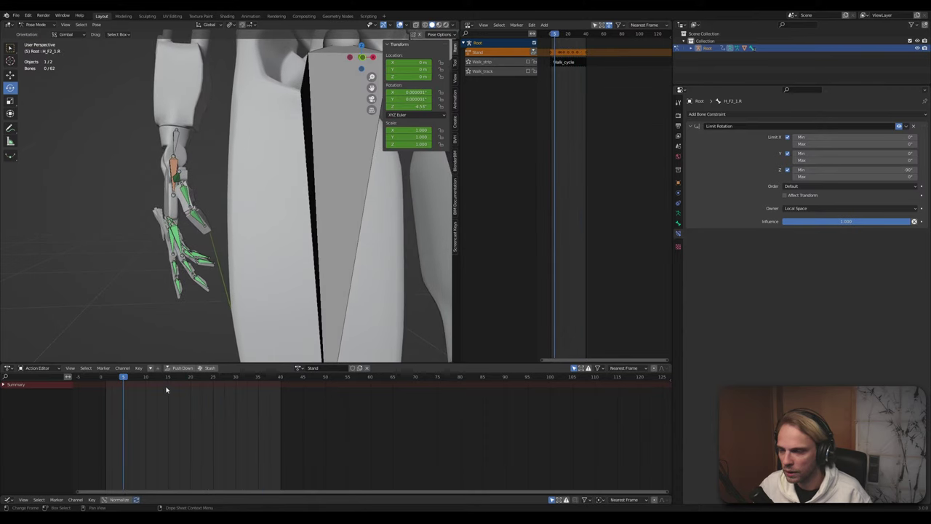
Replace finger bone H_F2_1.R's frame 40 keyframe with a duplicate of its frame 30 keyframe and play the animation
drag(124, 377, 193, 382)
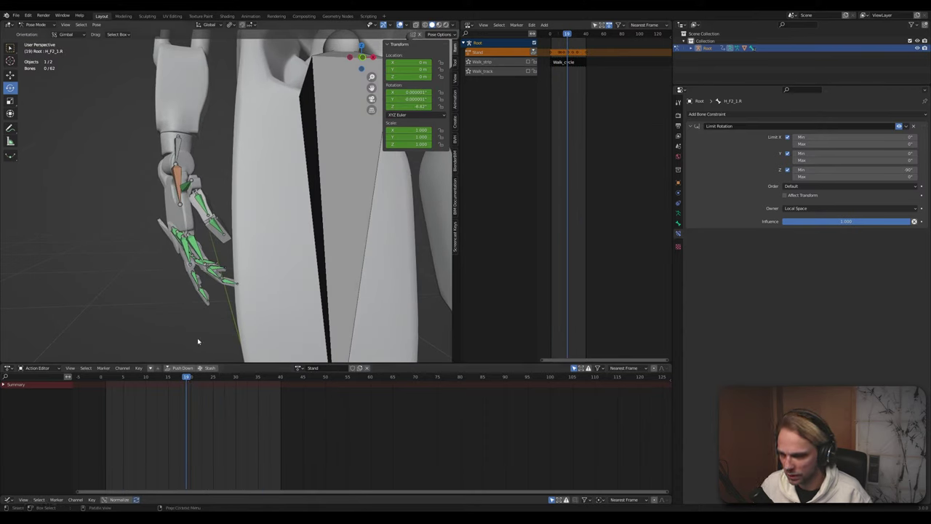
drag(281, 377, 290, 379)
click(281, 385)
key(Delete)
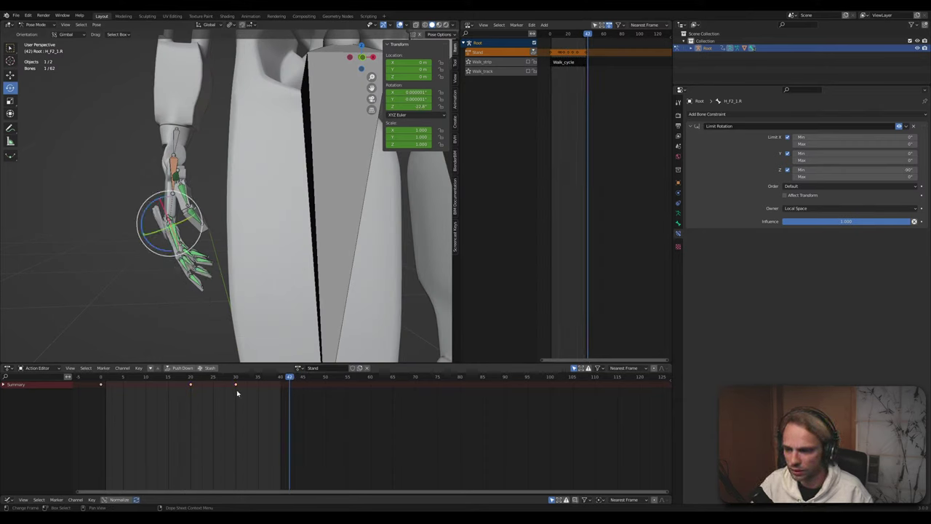
drag(235, 388, 280, 385)
key(space)
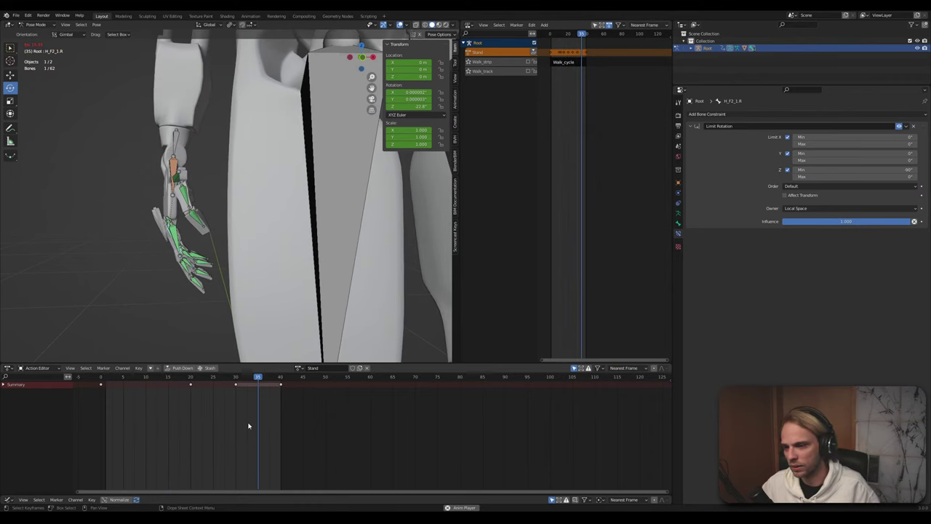
key(space)
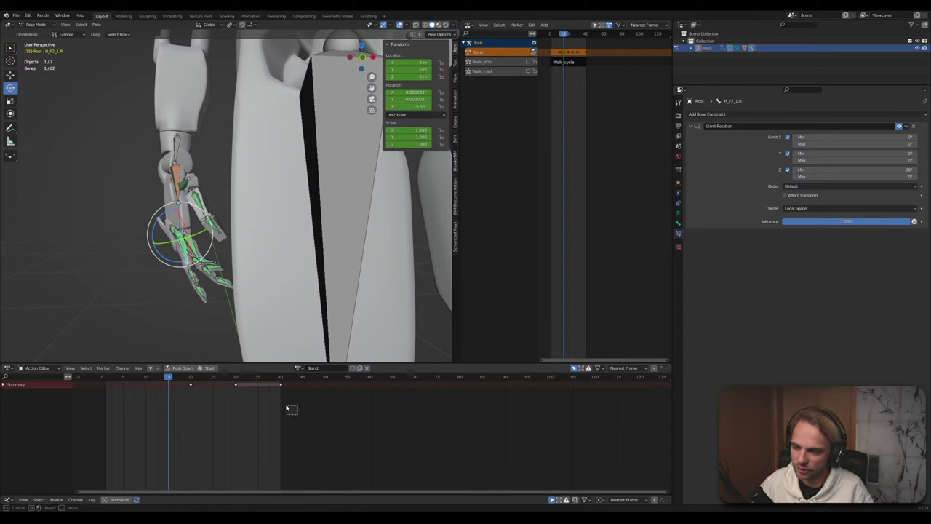
Duplicate finger bone H_F2_1.R's frame 40 keyframe to frame 0, review the playback, go to frame 20 and deselect the bone
drag(268, 412, 306, 375)
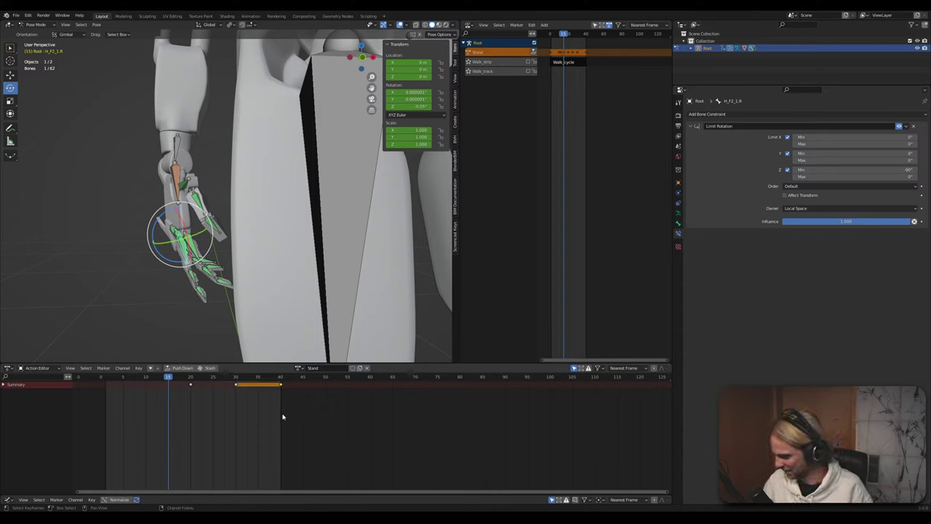
key(g)
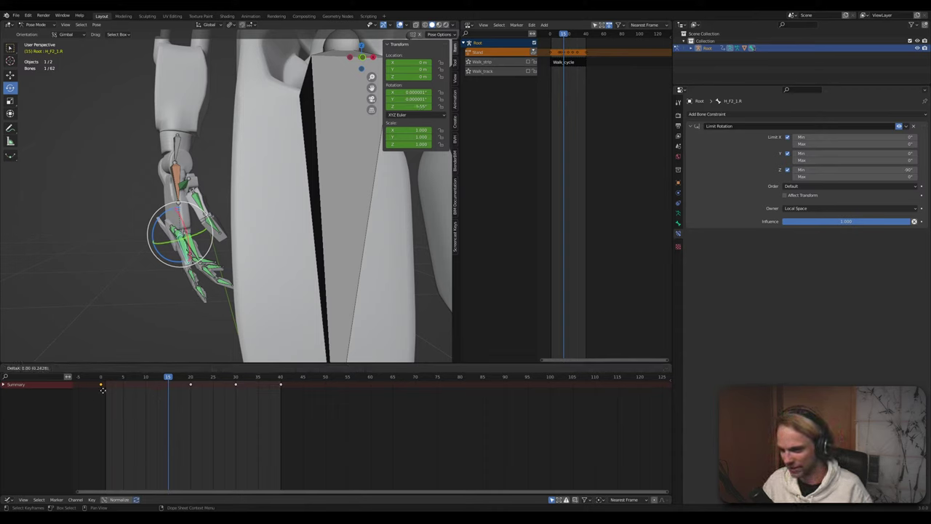
key(Escape)
key(space)
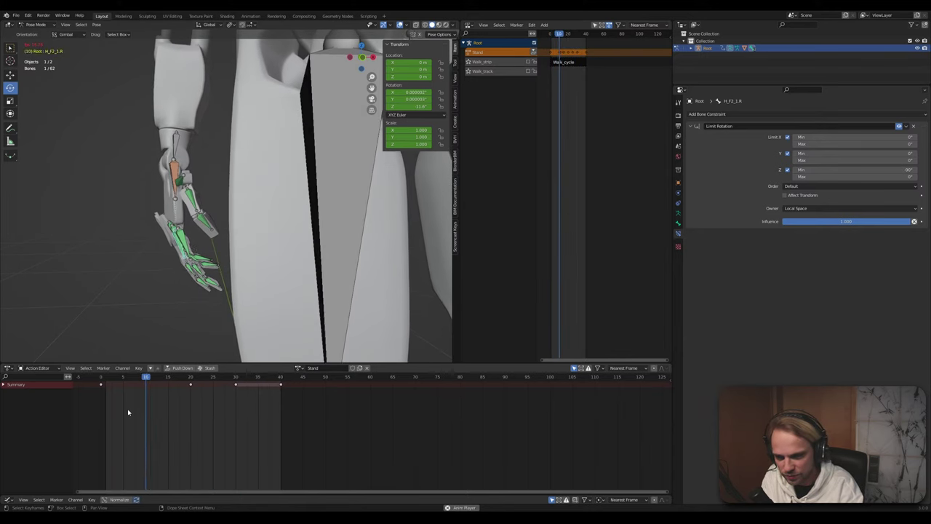
key(space)
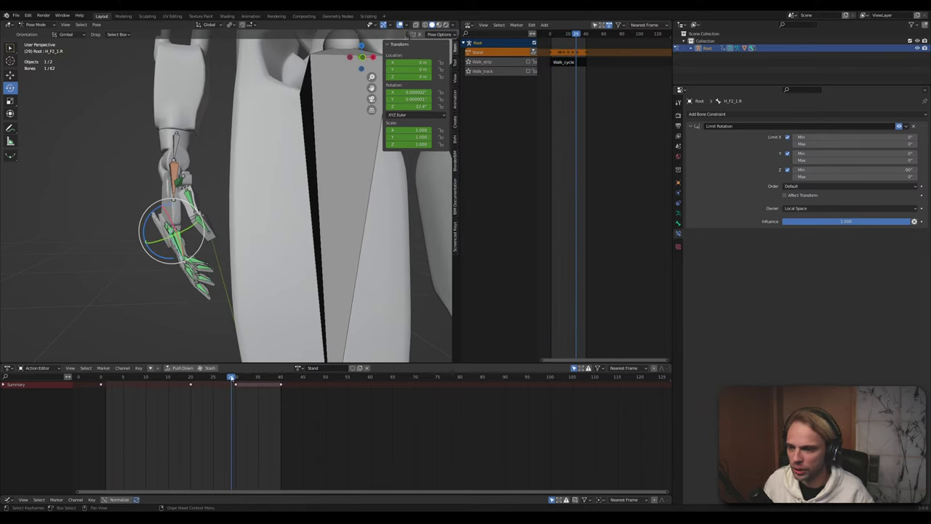
drag(232, 378, 190, 382)
key(alt+a)
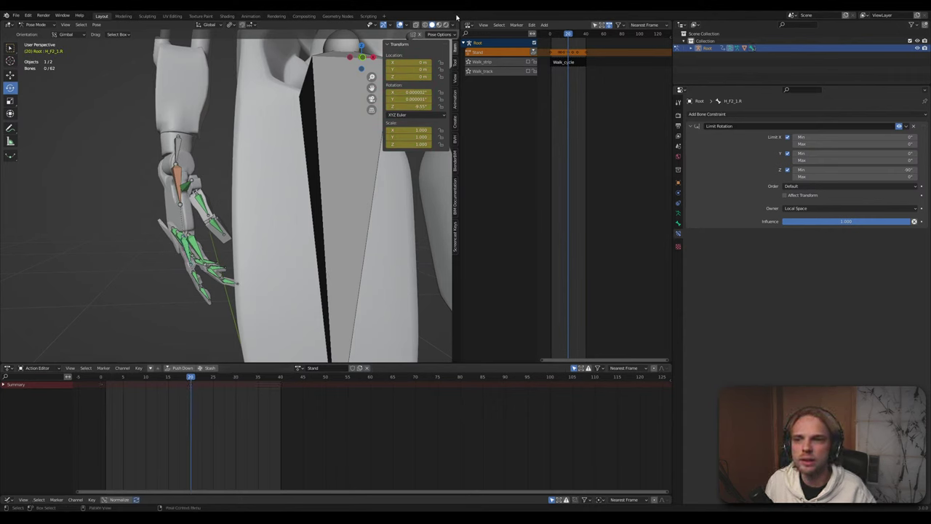
Show the robot in rendered shading and turn off the armature's In Front display
click(446, 25)
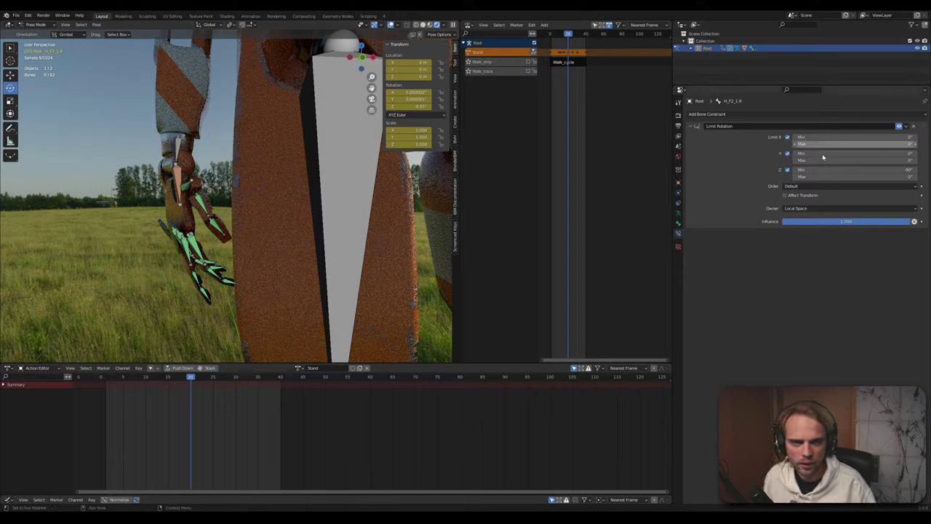
click(678, 213)
click(785, 302)
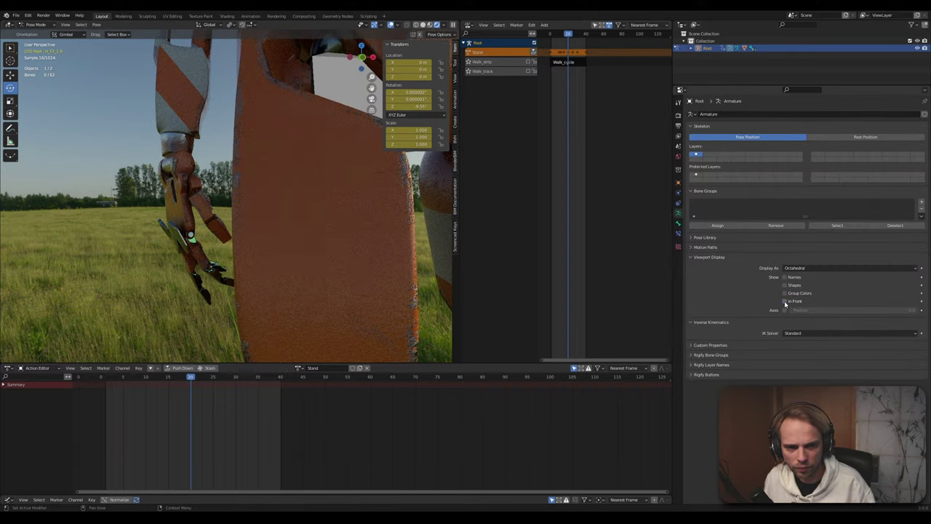
Examine the rendered right hand up close for contact between the fingers and the thigh at frame 20
middle_drag(277, 268, 247, 254)
scroll(277, 268, up, 4)
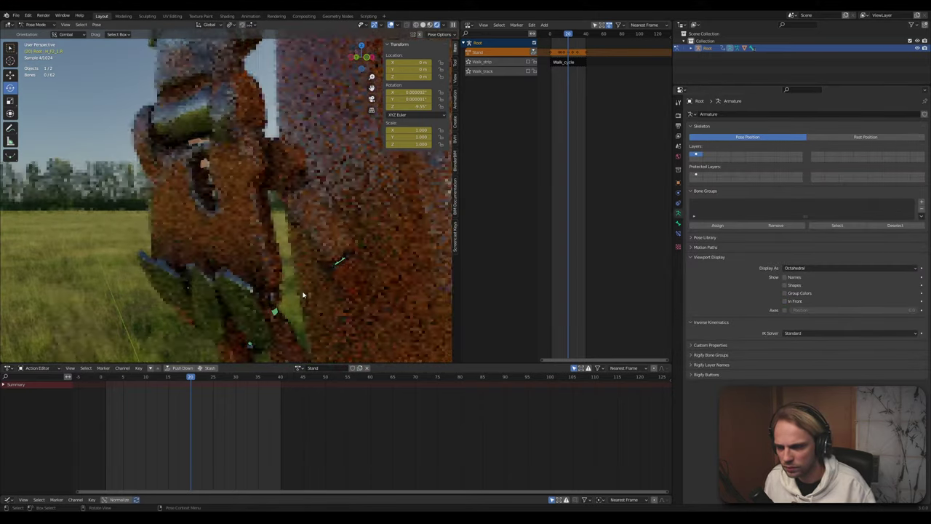
shift+middle_drag(303, 294, 242, 223)
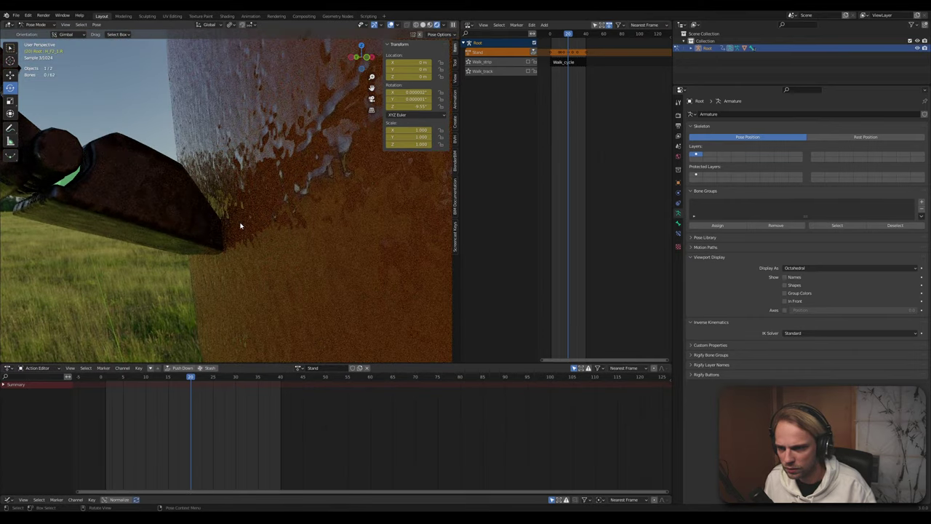
middle_drag(240, 226, 241, 223)
middle_drag(259, 190, 247, 212)
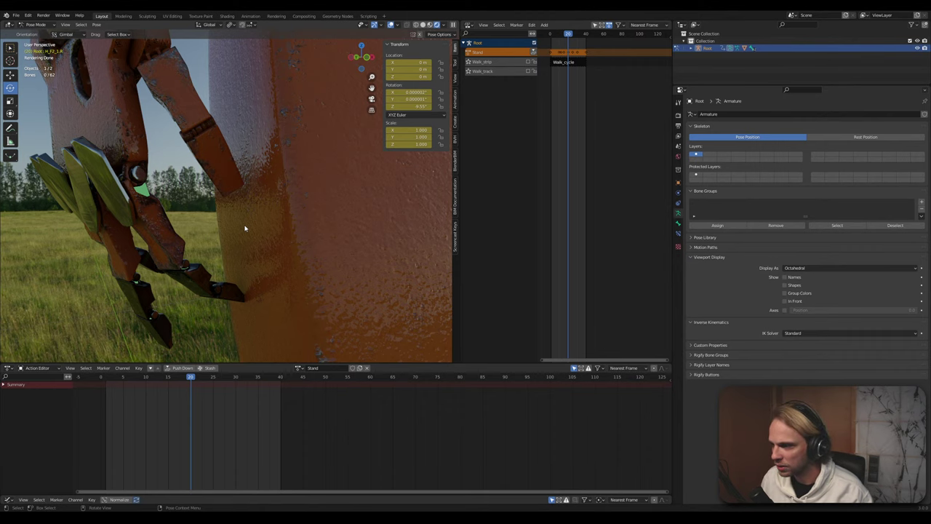
scroll(244, 228, down, 6)
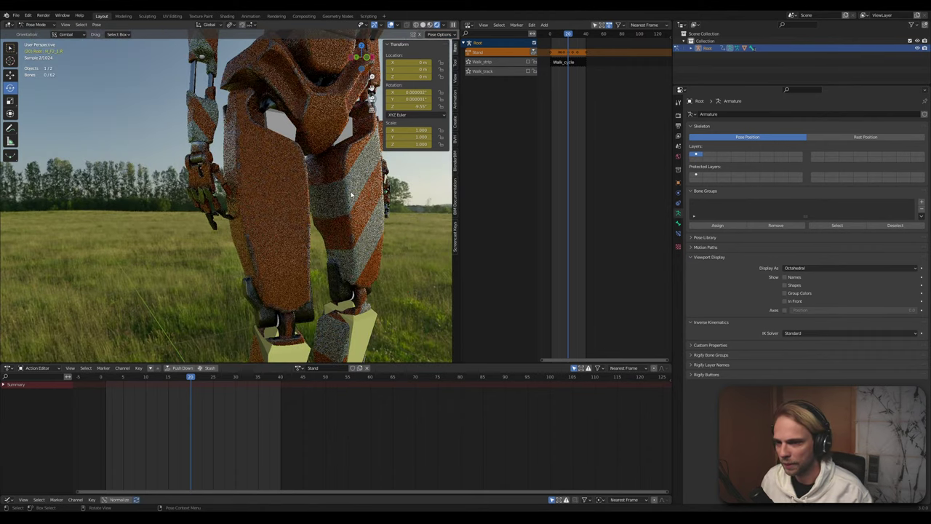
Inspect the rendered robot's other hand, lower leg and foot, and its full-body pose at frame 20
middle_drag(351, 196, 270, 264)
scroll(270, 264, down, 2)
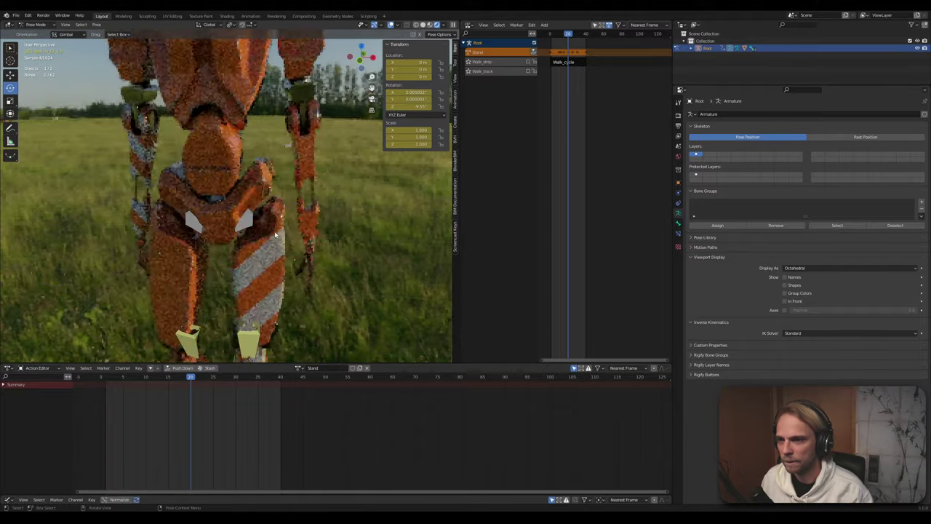
shift+middle_drag(279, 219, 298, 251)
scroll(320, 289, up, 5)
middle_drag(320, 290, 291, 226)
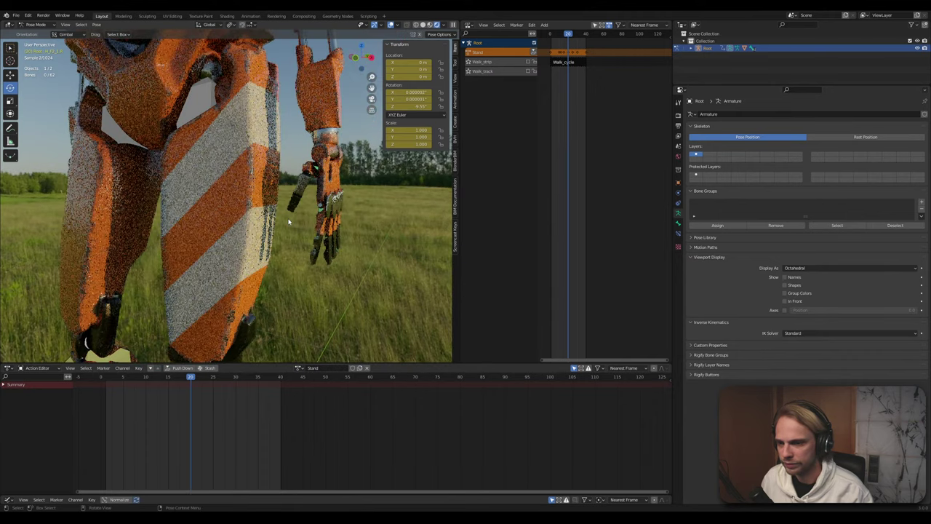
scroll(289, 222, down, 5)
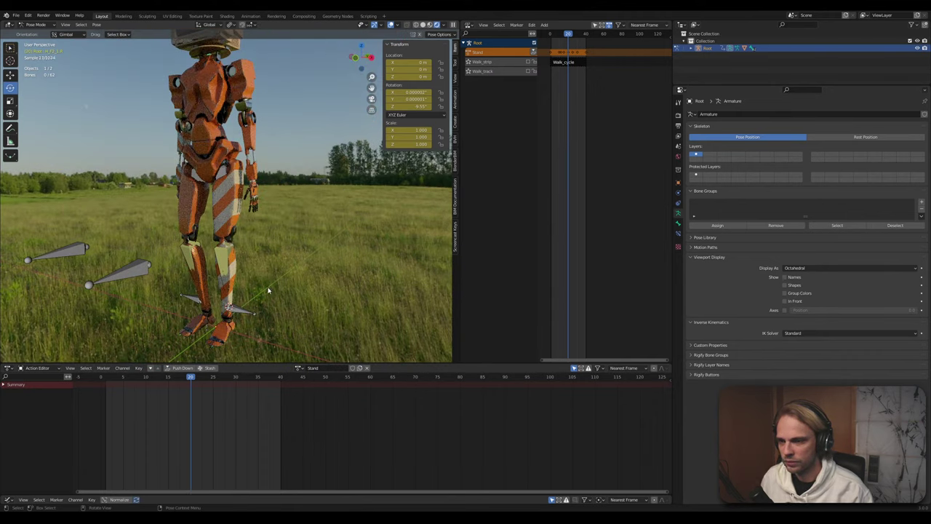
shift+middle_drag(268, 290, 281, 204)
middle_drag(280, 204, 186, 191)
scroll(175, 218, up, 6)
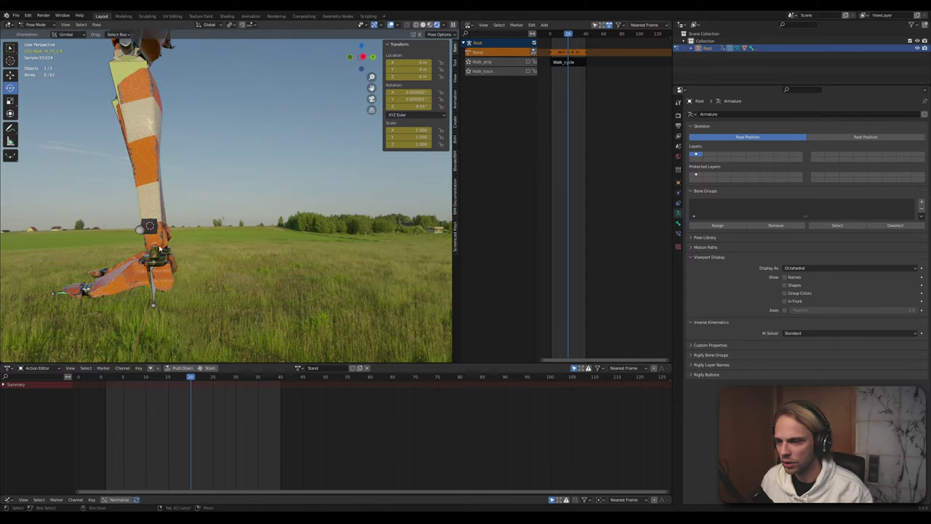
shift+middle_drag(159, 249, 312, 209)
scroll(312, 209, up, 3)
scroll(248, 243, down, 6)
shift+middle_drag(235, 171, 233, 308)
scroll(263, 218, down, 4)
middle_drag(201, 195, 267, 267)
scroll(264, 218, up, 1)
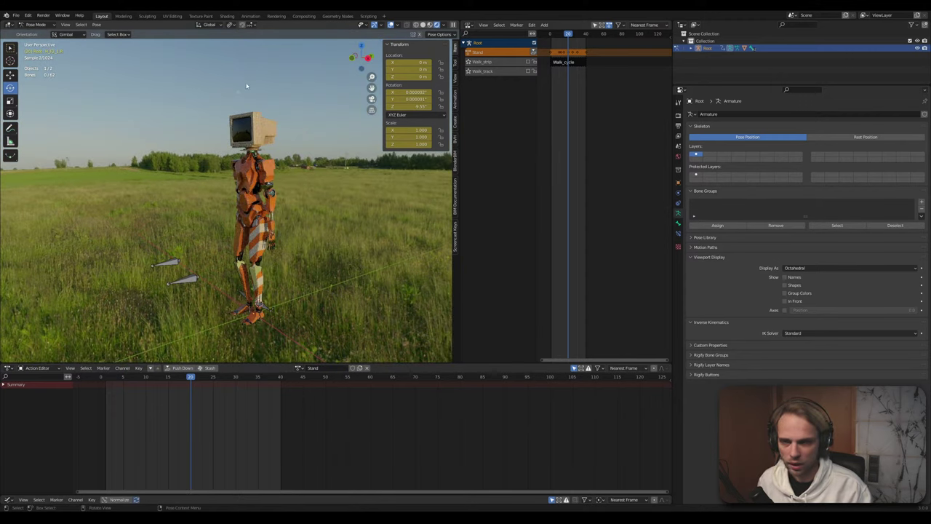
Return the viewport to solid shading and set the armature's bones to Wire display
click(424, 24)
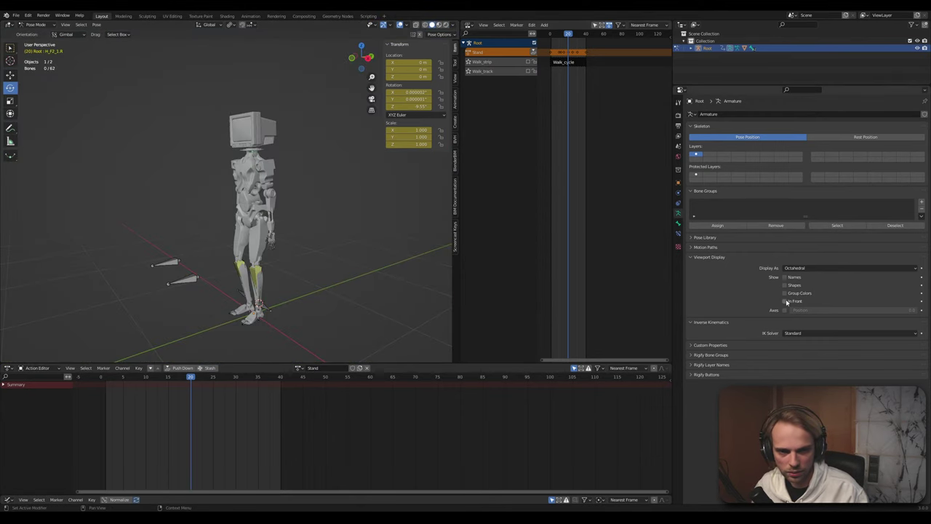
click(815, 269)
click(793, 320)
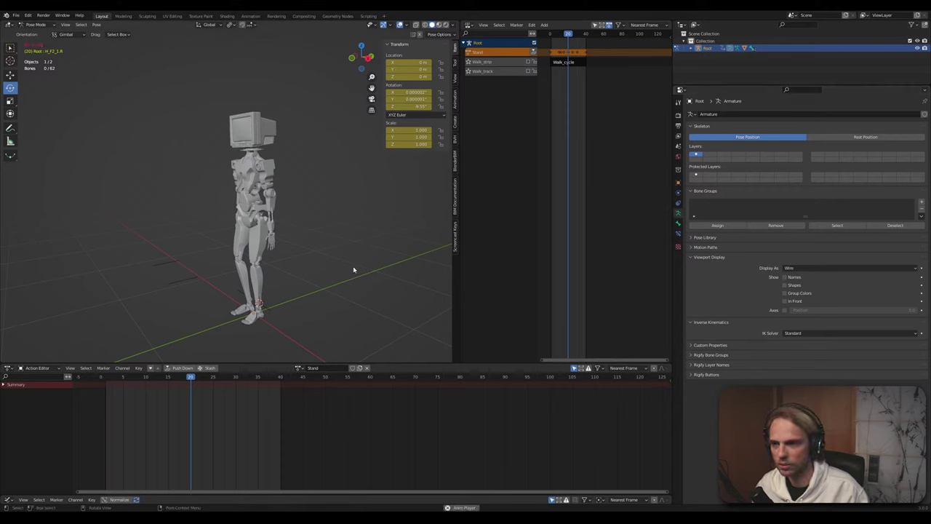
Review the Stand animation on the whole robot from the front and back, including scrubbing to frame 32
scroll(308, 255, up, 4)
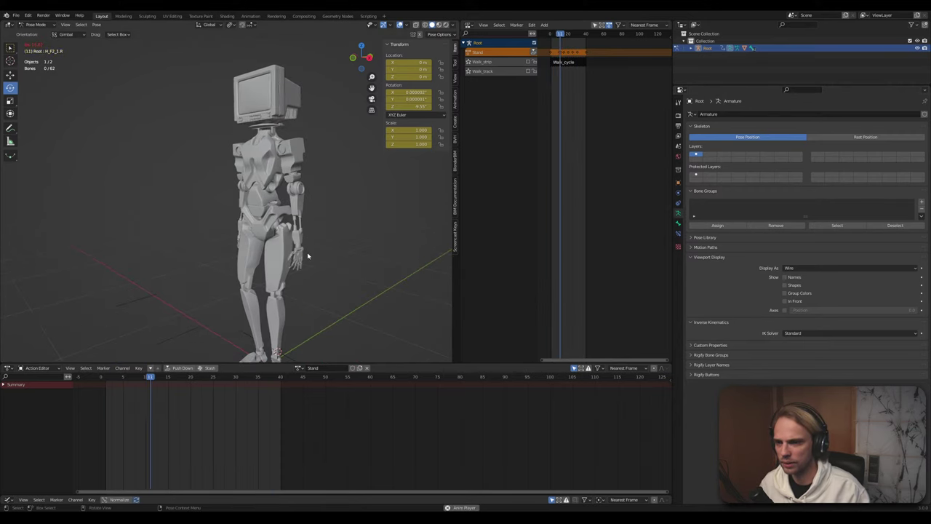
middle_drag(313, 257, 312, 221)
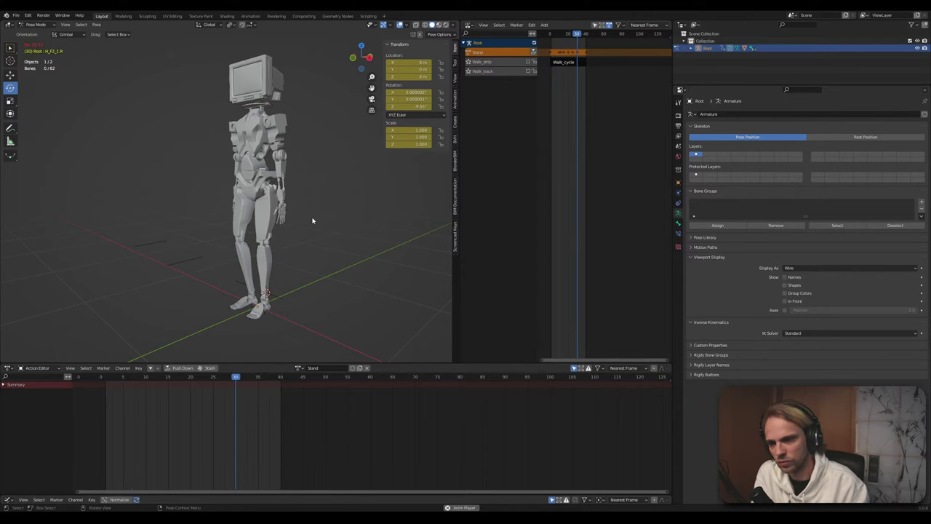
middle_drag(339, 231, 304, 264)
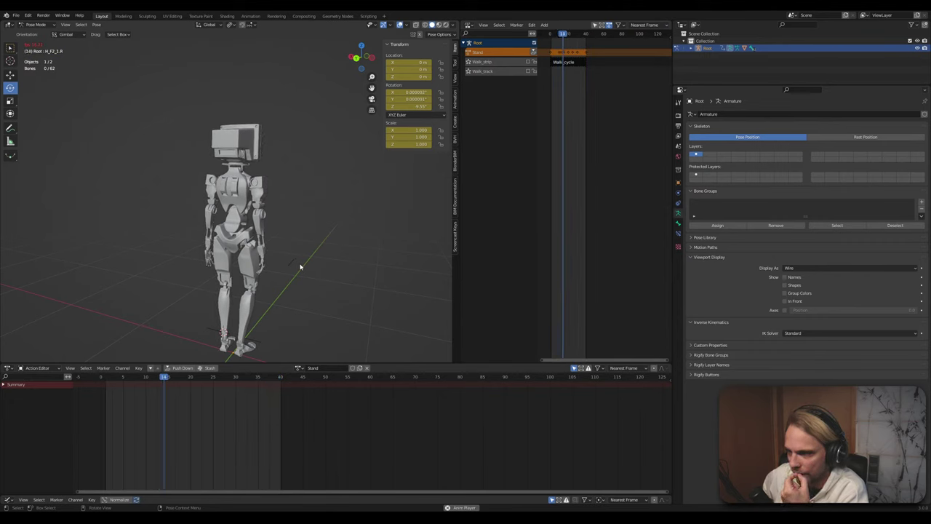
key(Escape)
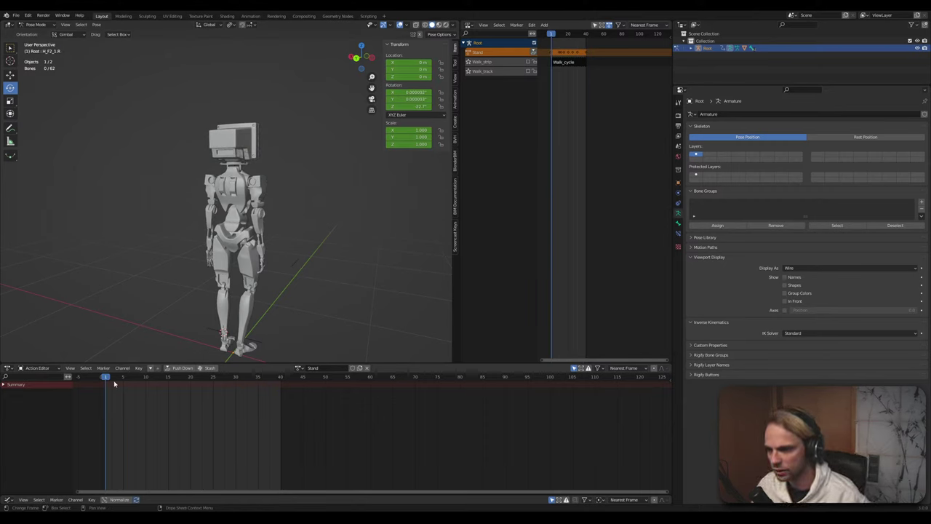
drag(114, 384, 243, 395)
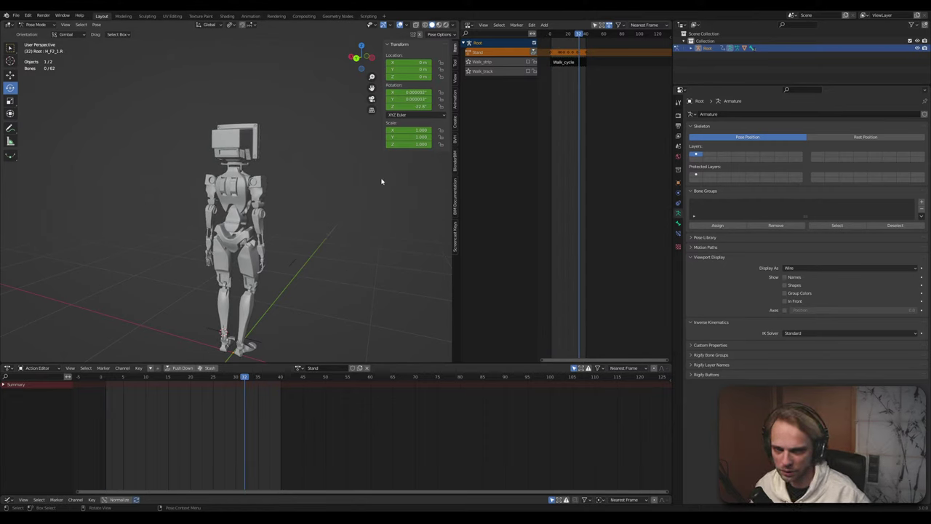
middle_drag(381, 182, 429, 269)
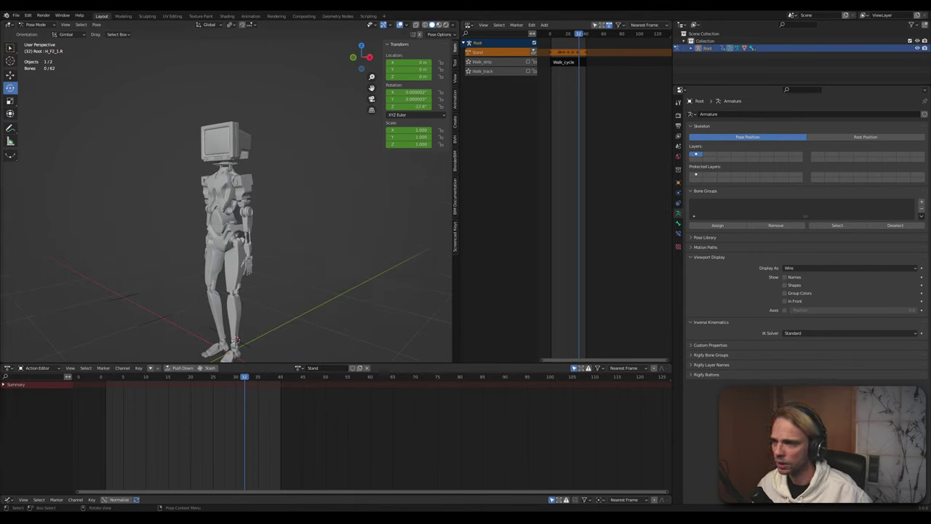
middle_drag(152, 254, 209, 237)
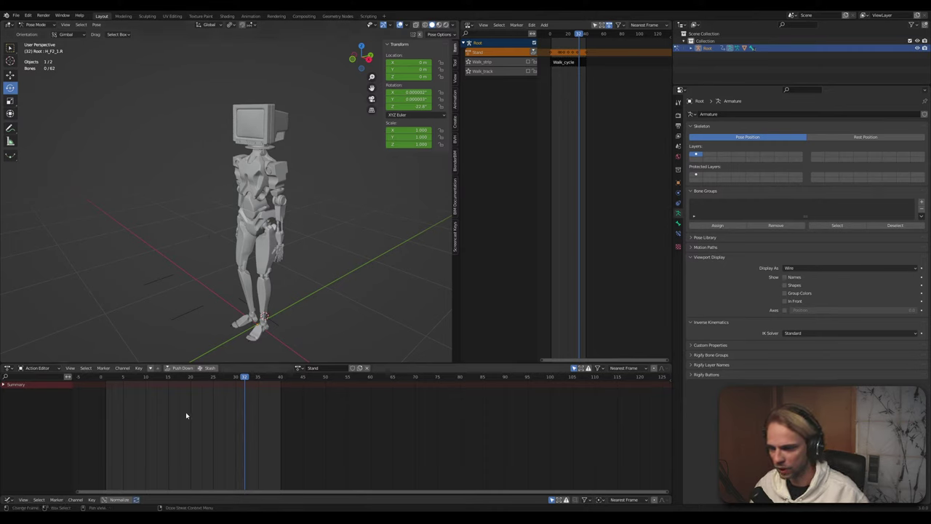
Push the Stand action down into its own NLA track, rename the track Stand_strip and play the animation
click(534, 54)
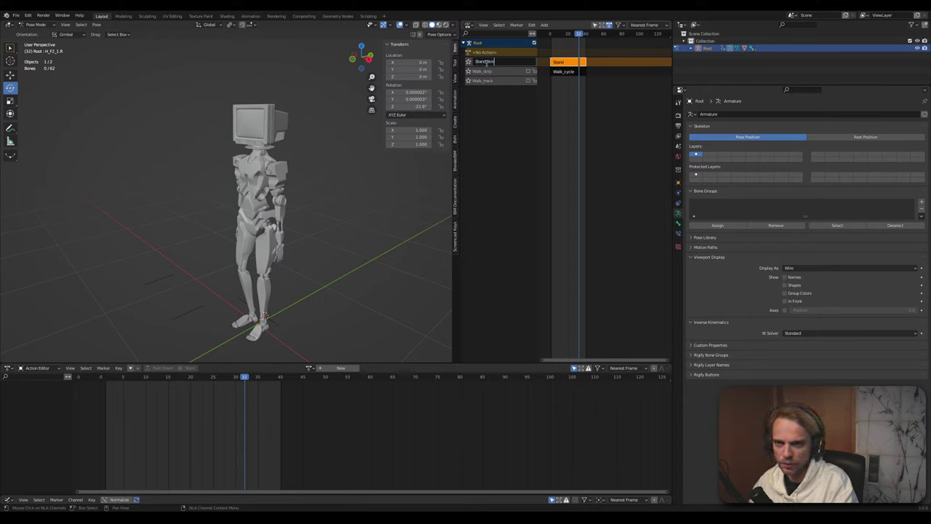
key(Return)
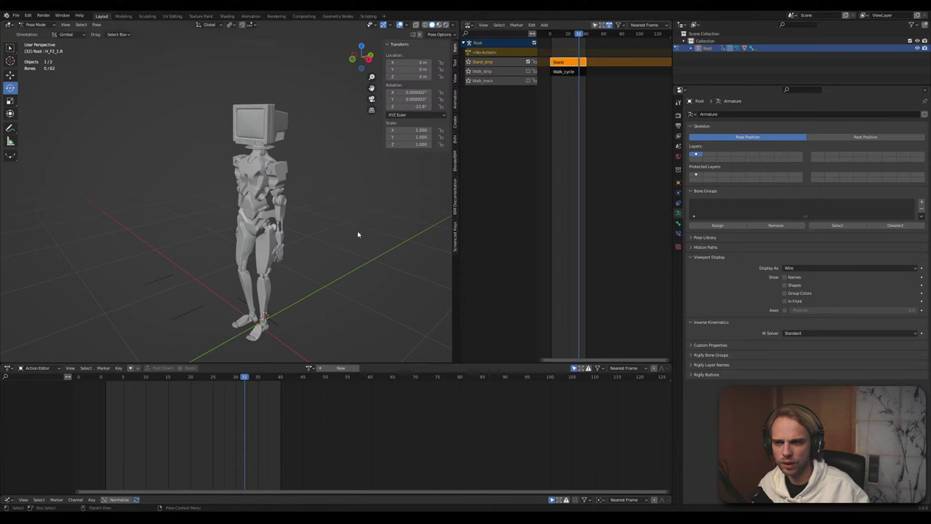
key(space)
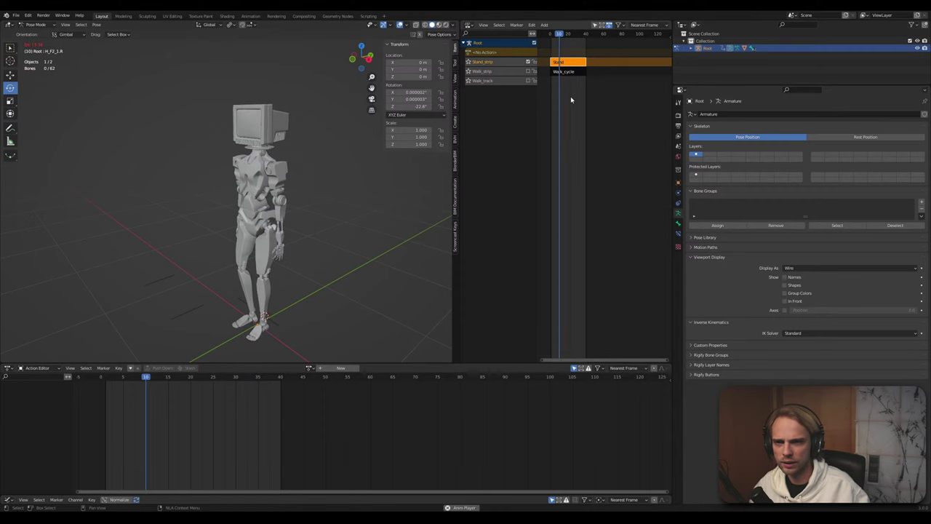
Enable the Walk_strip track and solo Stand_strip and Walk_strip in turn to compare their animations, ending on Walk_strip
click(528, 72)
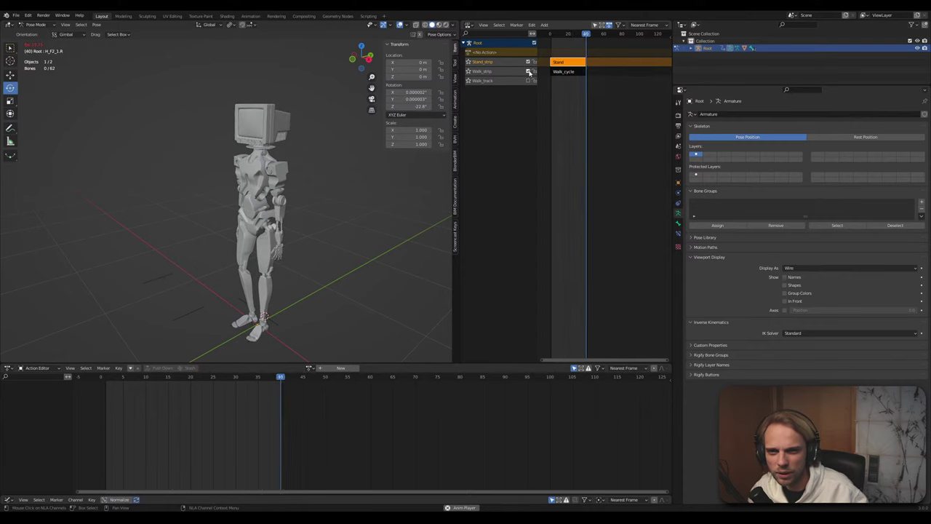
click(567, 71)
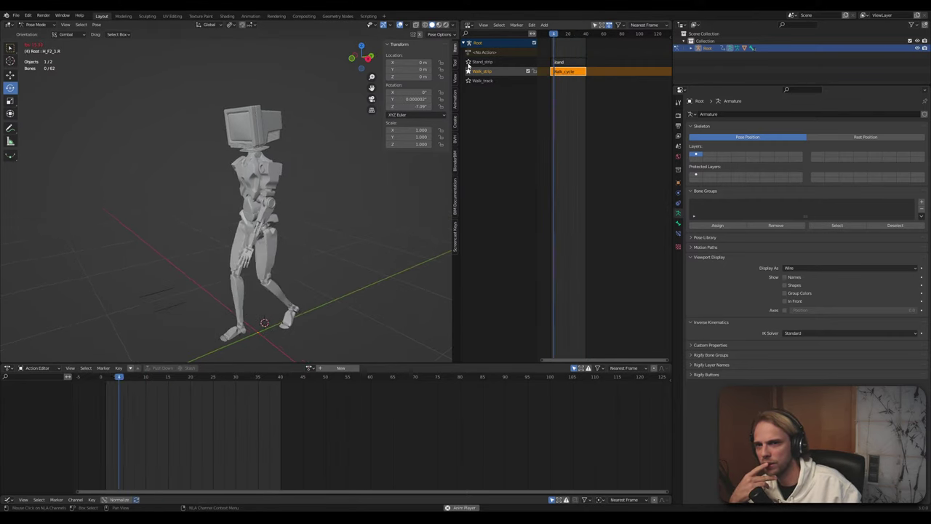
click(468, 62)
click(469, 72)
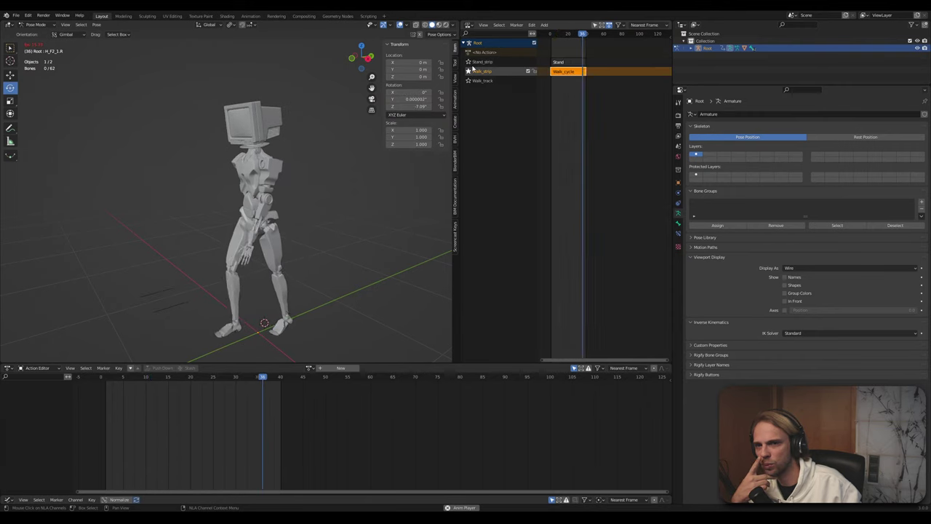
Compare the Stand_strip and Walk_strip animations by soloing them in turn, leave no track soloed, stop playback and save the file
click(468, 62)
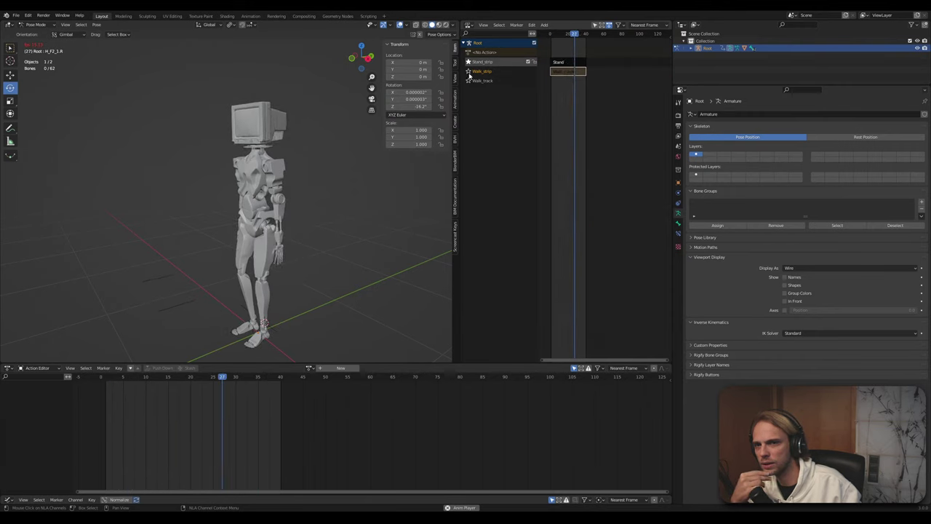
click(469, 71)
click(469, 62)
click(469, 63)
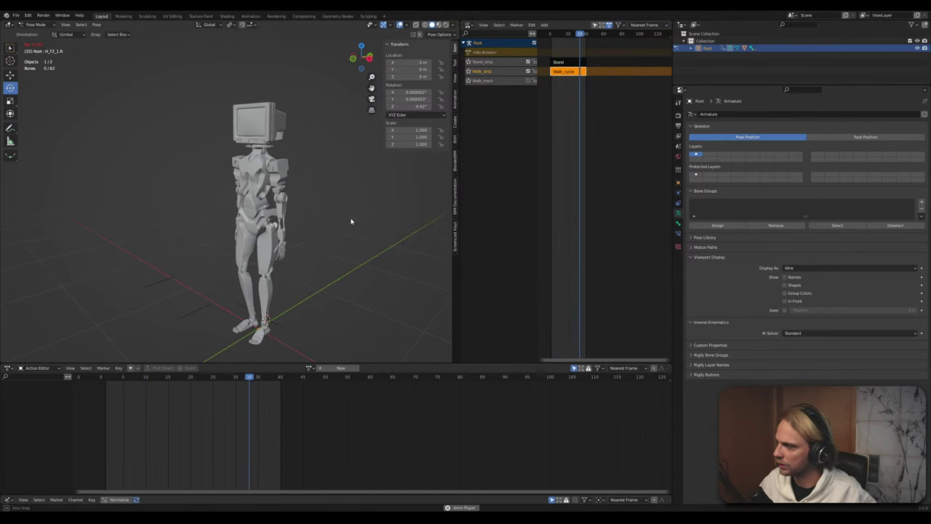
middle_drag(352, 223, 308, 225)
scroll(307, 224, up, 2)
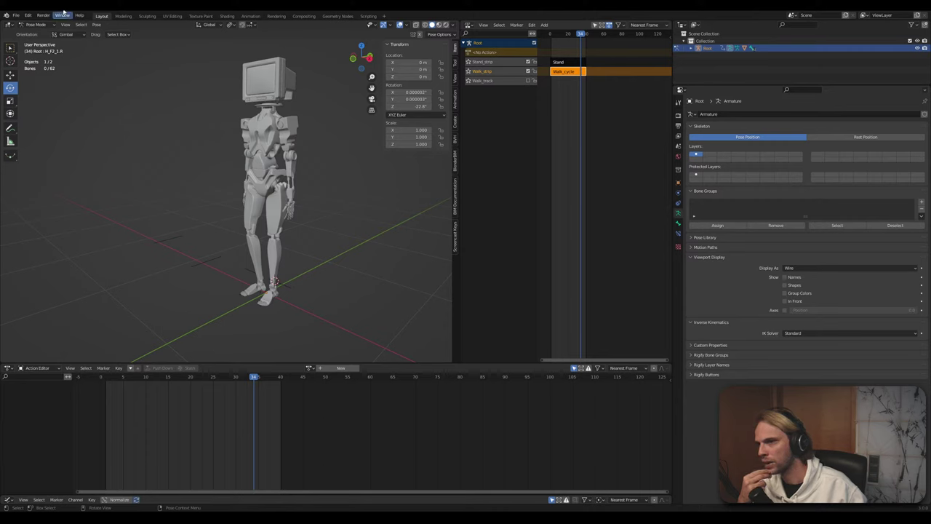
key(ctrl+s)
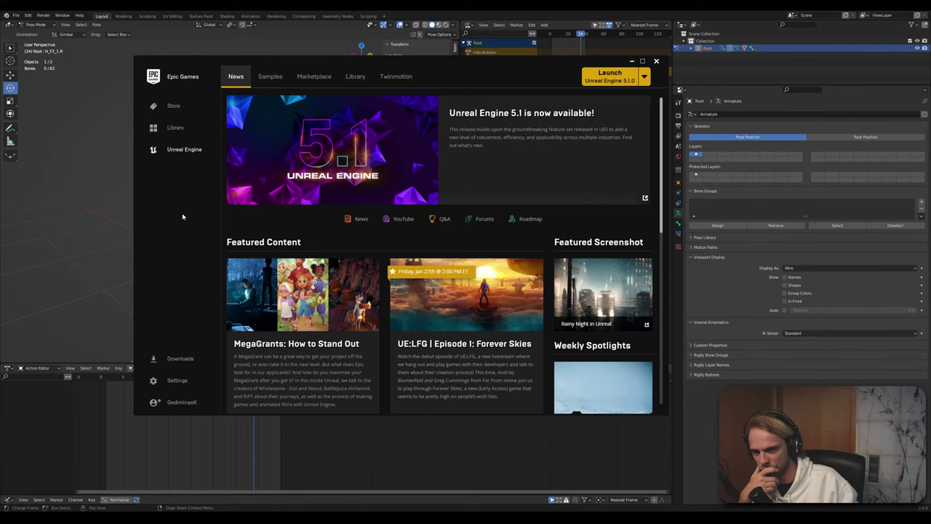
Switch to the Epic Games Launcher and open the ClimbUp project from the Unreal Engine library
click(270, 76)
click(356, 76)
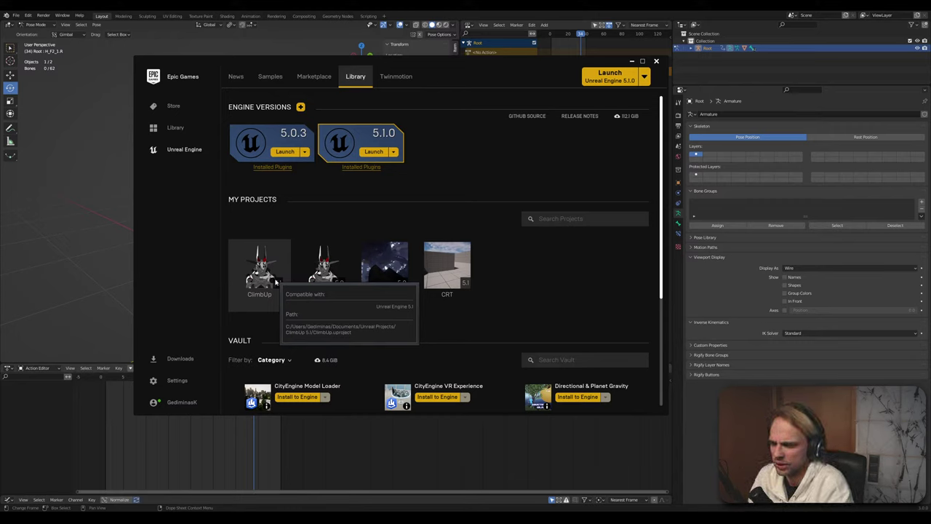
double_click(276, 282)
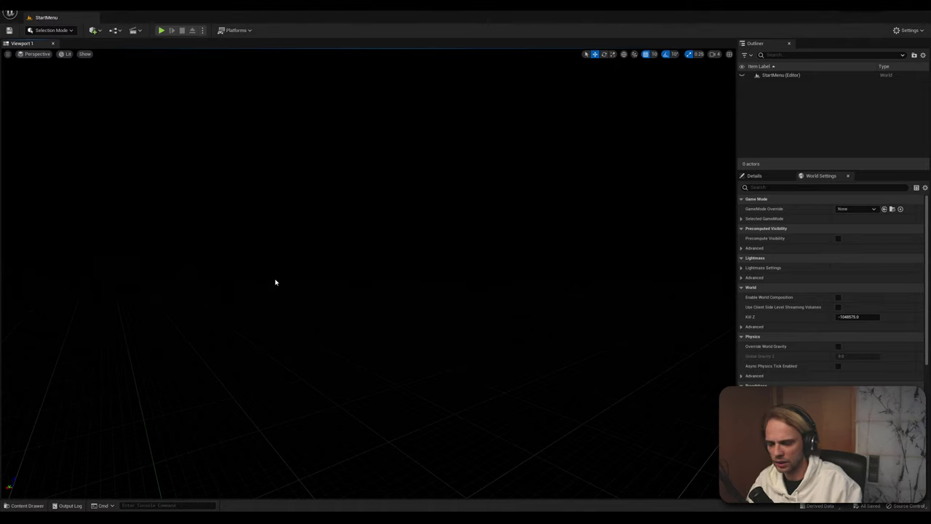
Play-test the Climb Up game, running, jumping and climbing with the character to examine its animations, and end the play session
click(163, 31)
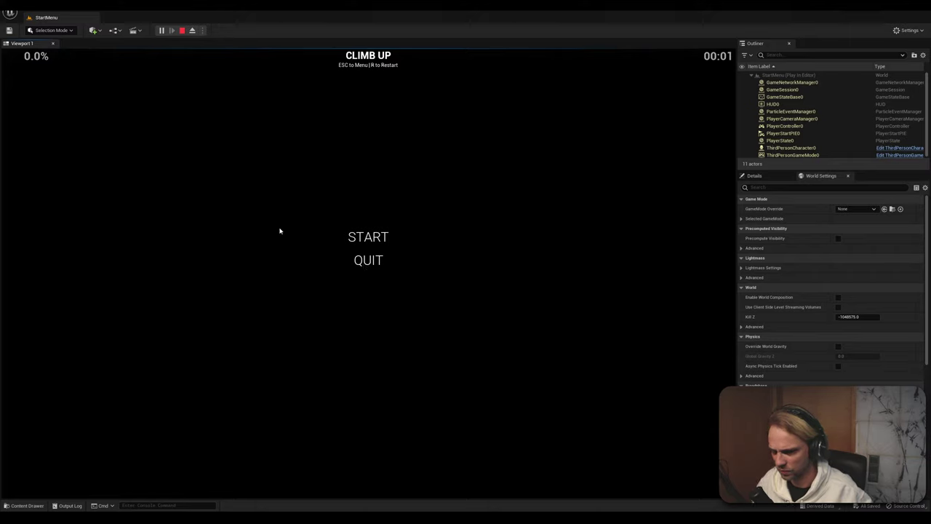
key(Return)
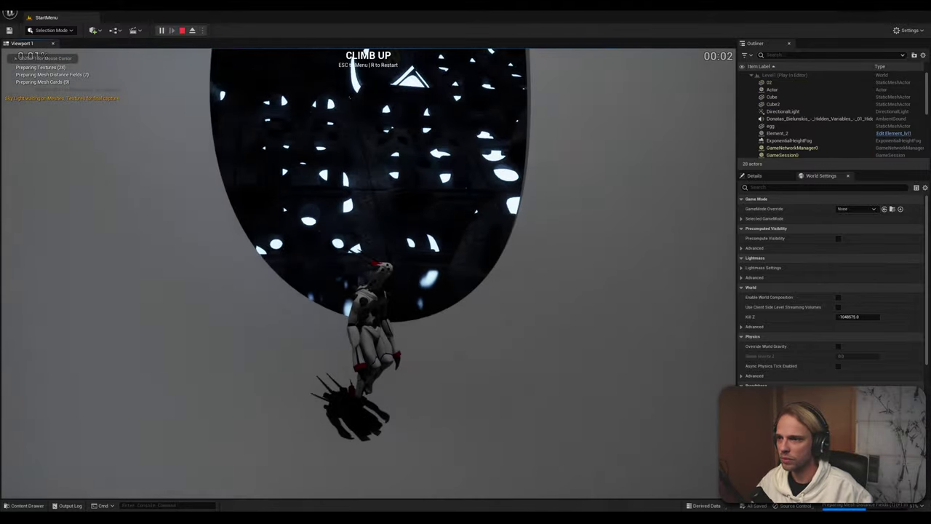
key(w)
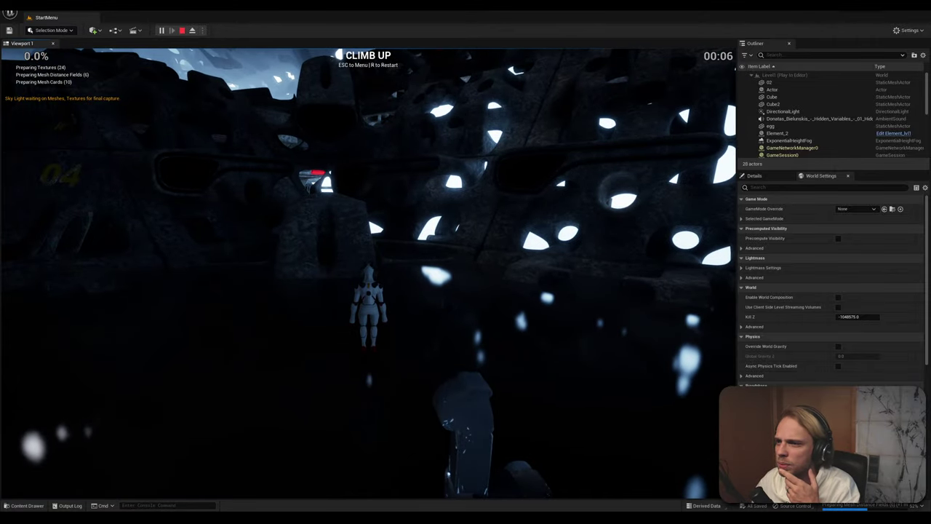
key(w)
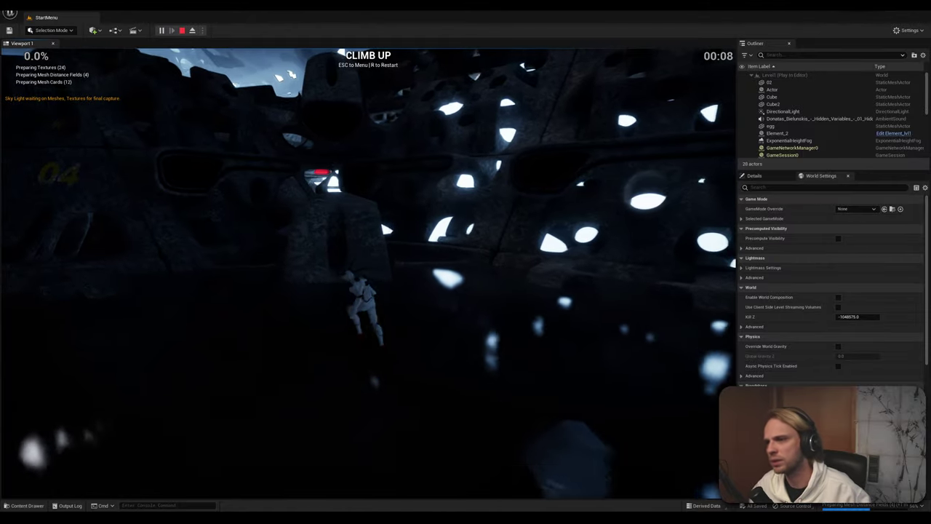
key(space)
key(w)
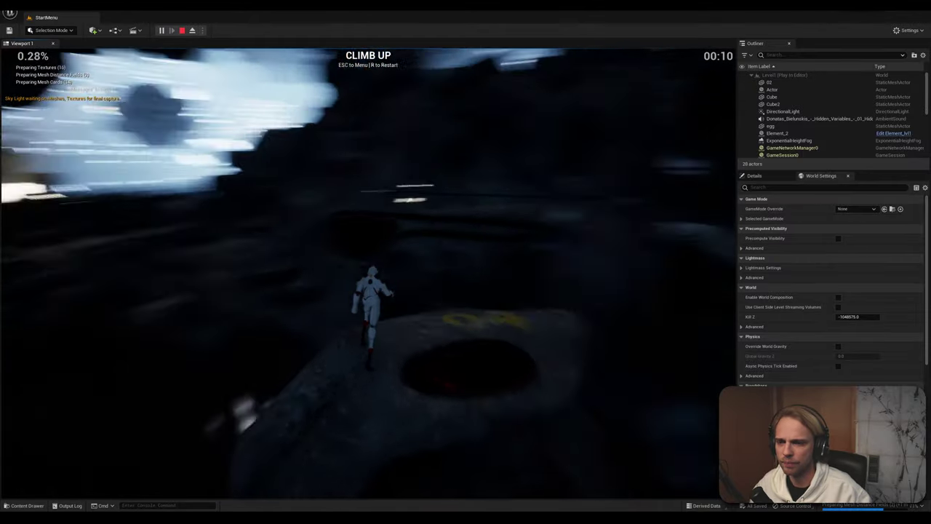
key(space)
key(w)
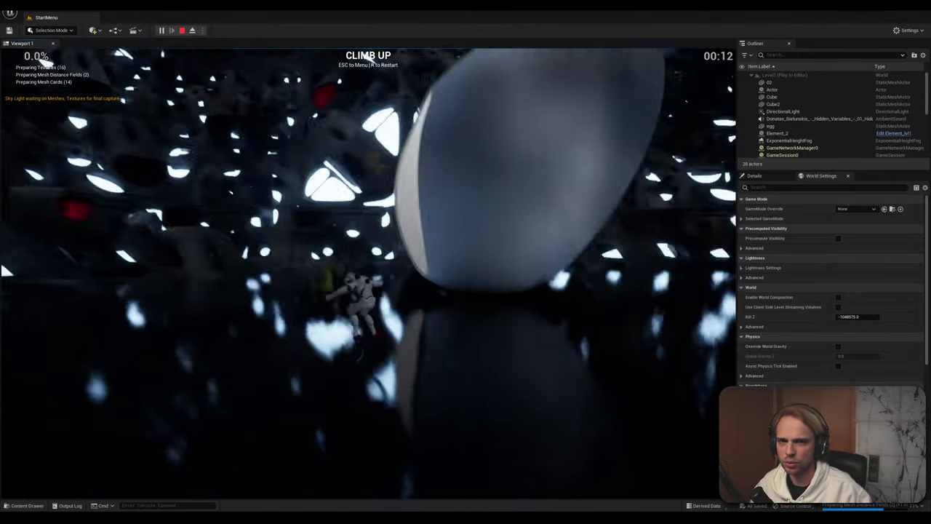
key(space)
key(a)
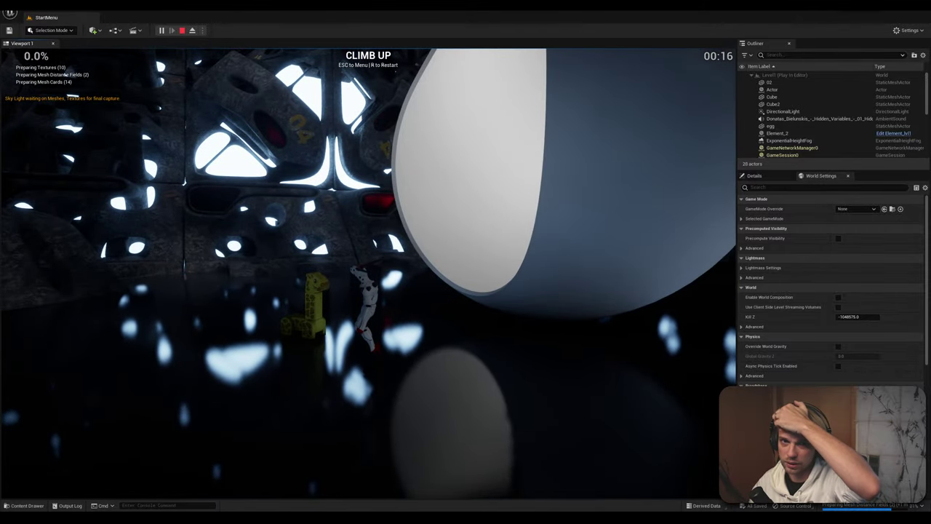
key(w)
key(space)
key(w)
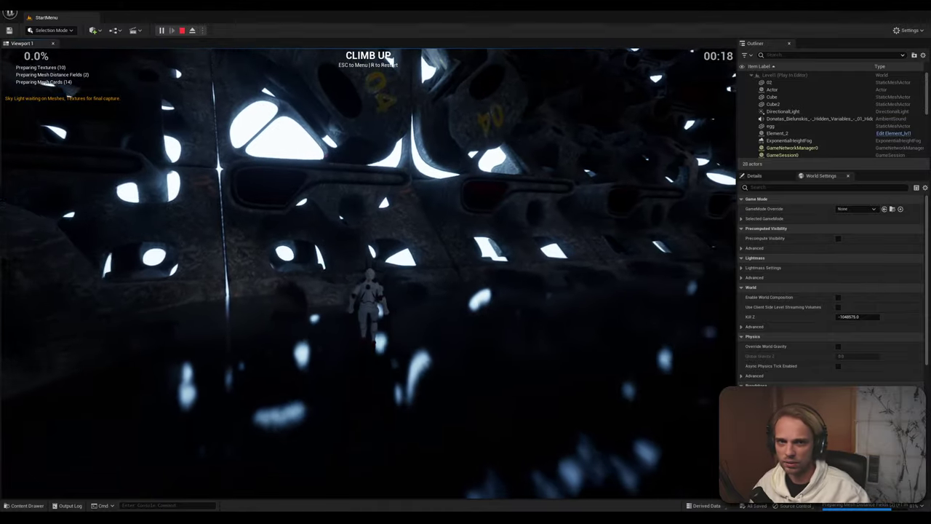
key(space)
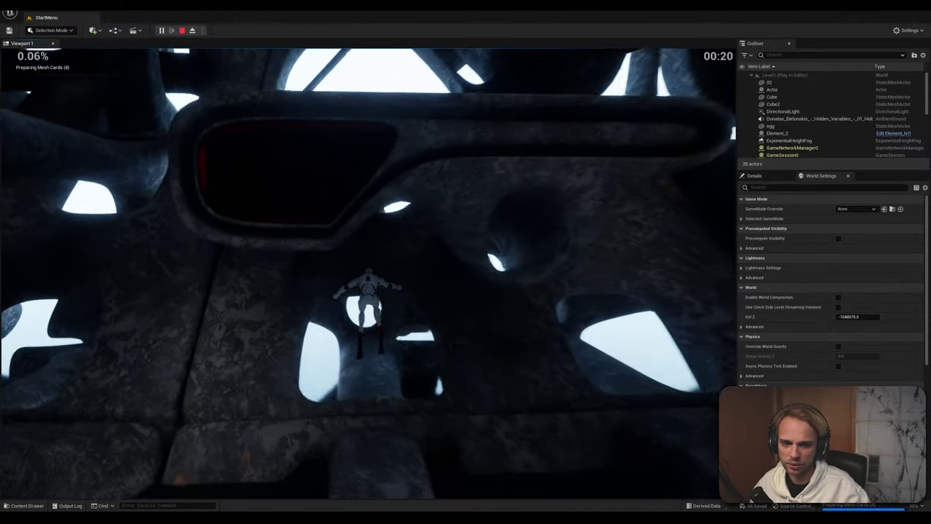
key(w)
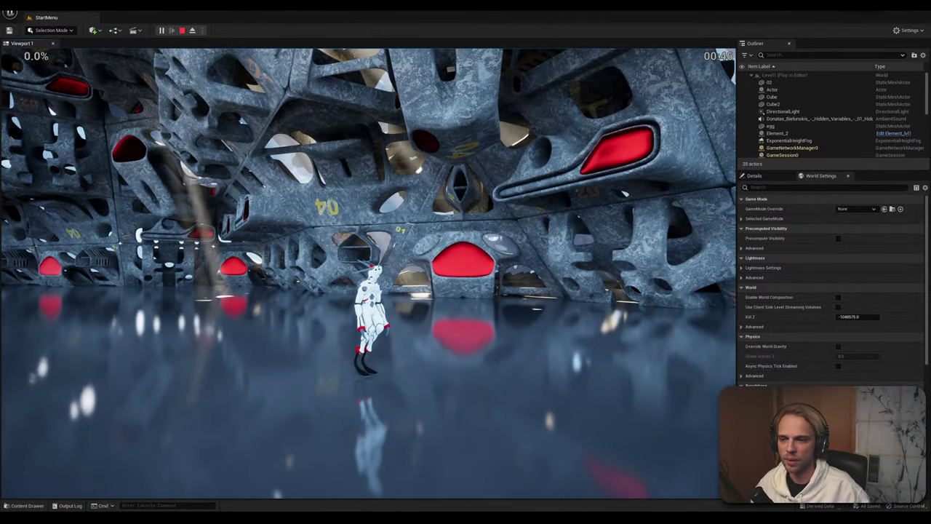
key(Escape)
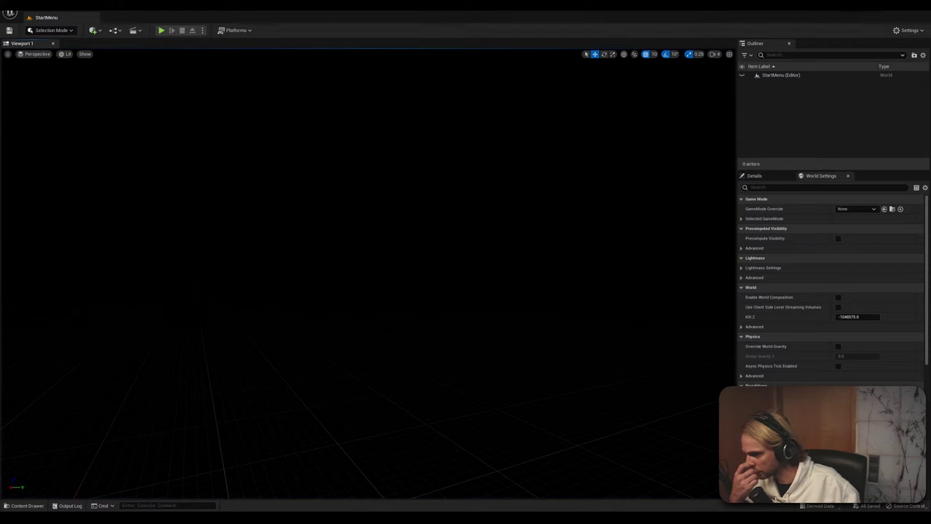
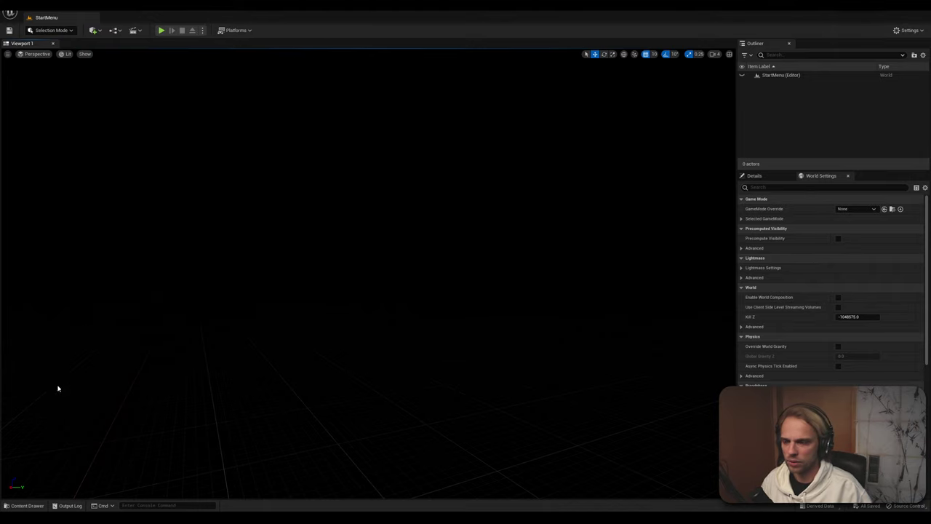
Look through the assets in the BUNNY content folder and open the Bunny_animationBP animation blueprint
click(24, 505)
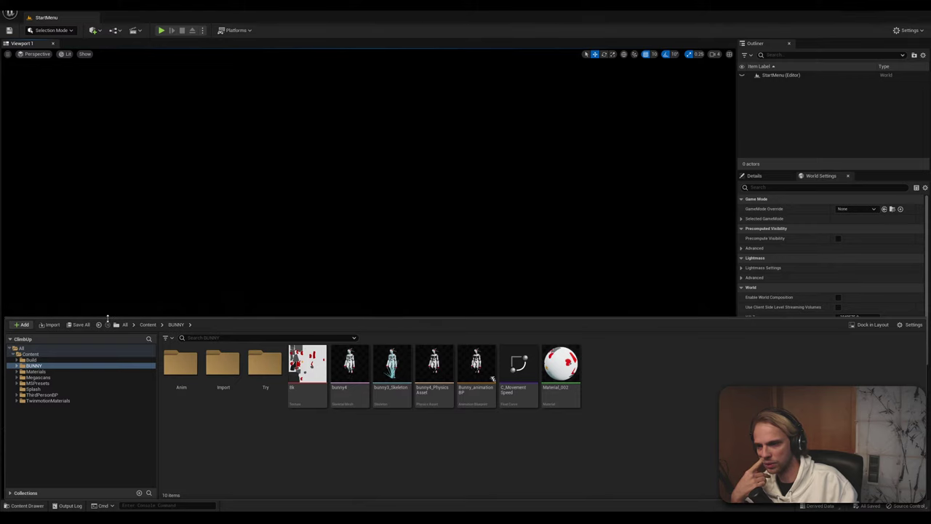
drag(107, 319, 119, 292)
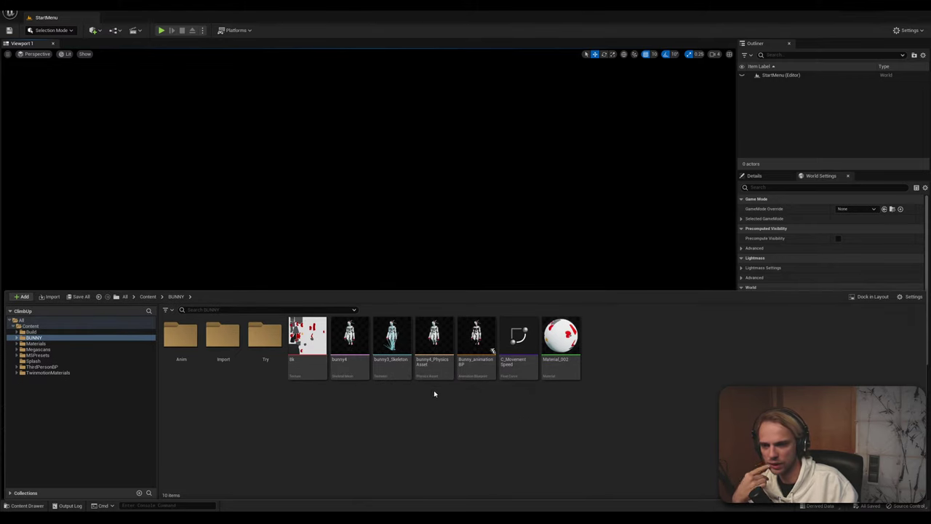
mouse_move(339, 347)
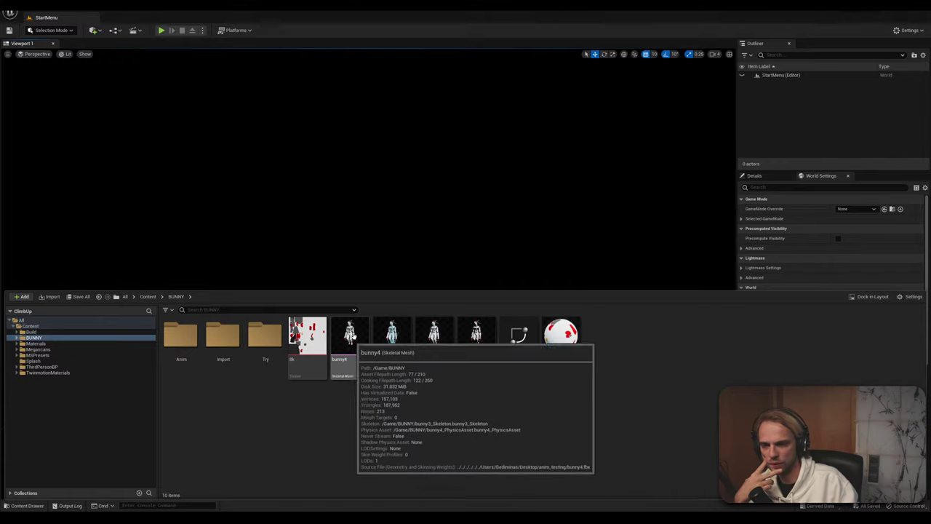
mouse_move(295, 349)
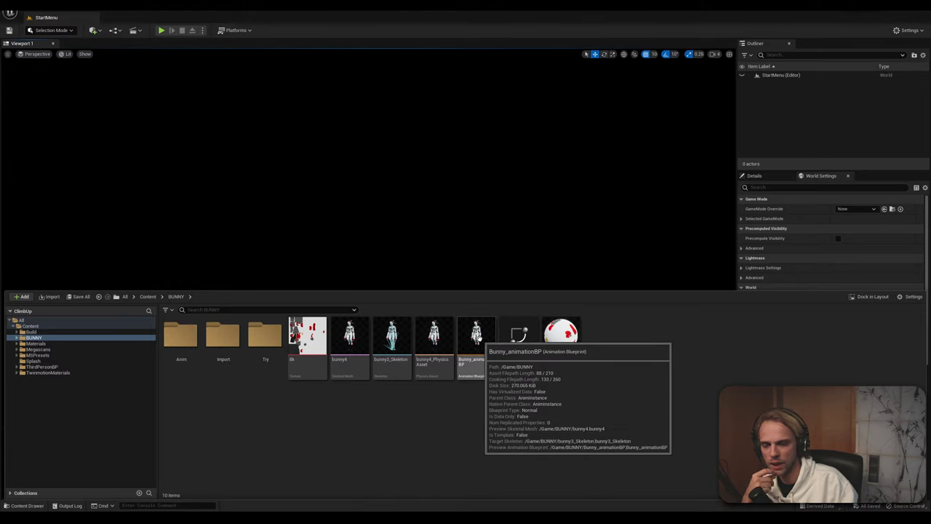
click(459, 356)
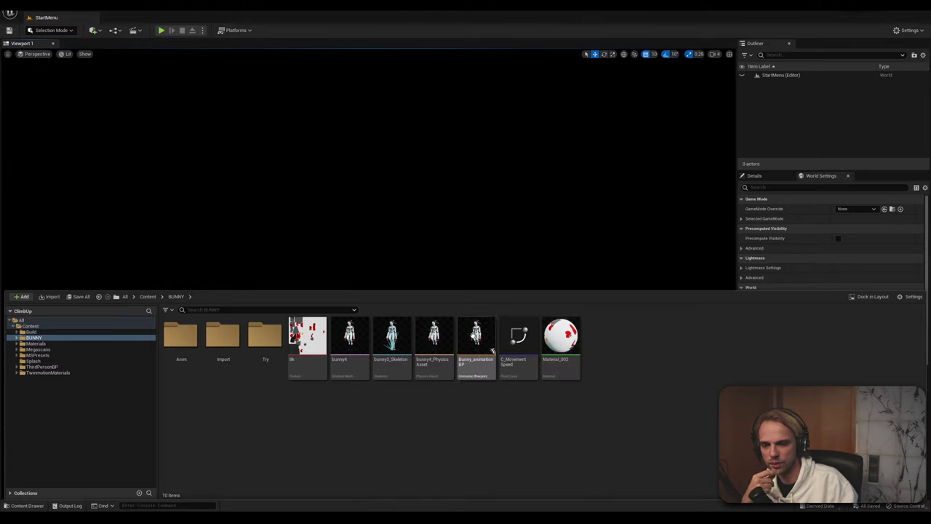
double_click(477, 337)
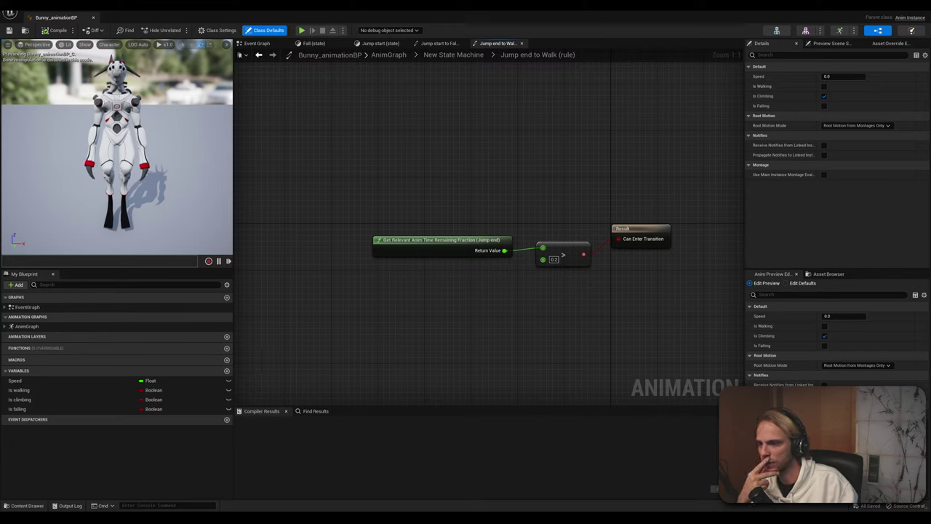
Open the blueprint's AnimGraph, shift the New State Machine node slightly away from Output Pose, and open that state machine
click(4, 326)
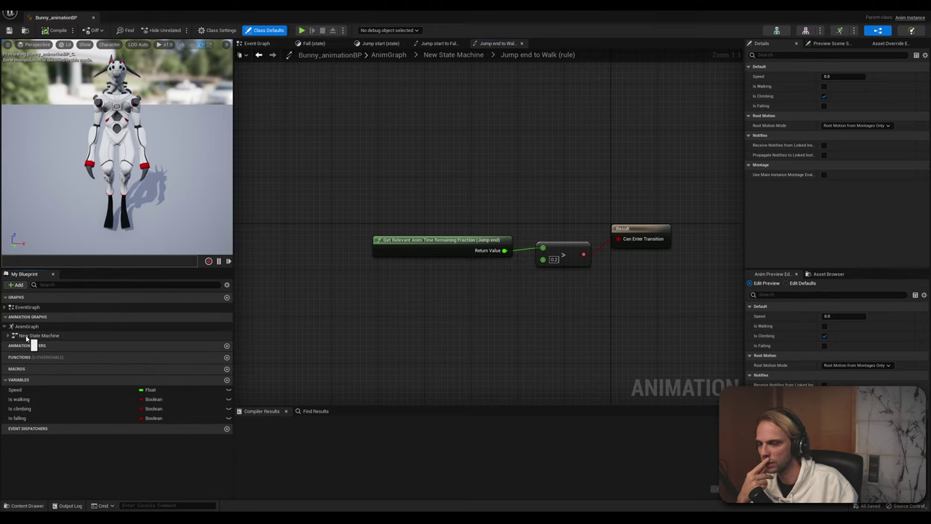
double_click(32, 327)
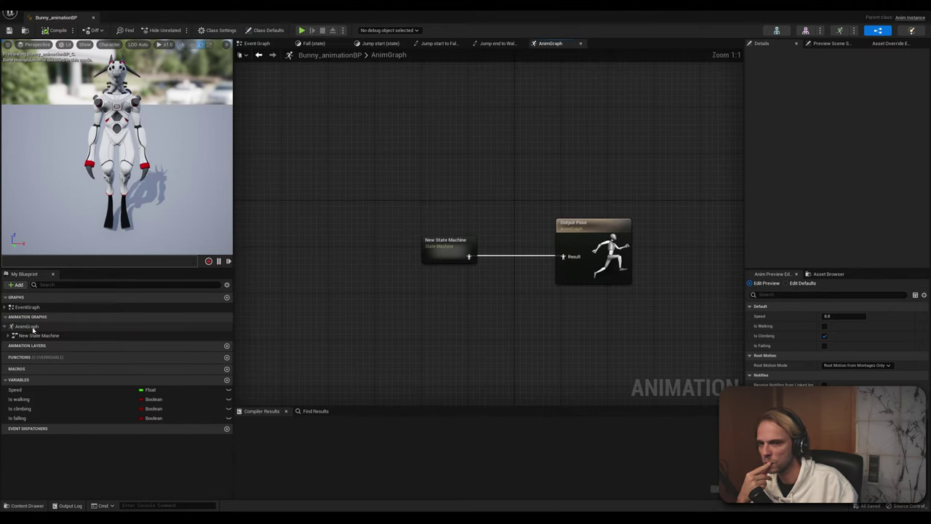
drag(437, 247, 419, 248)
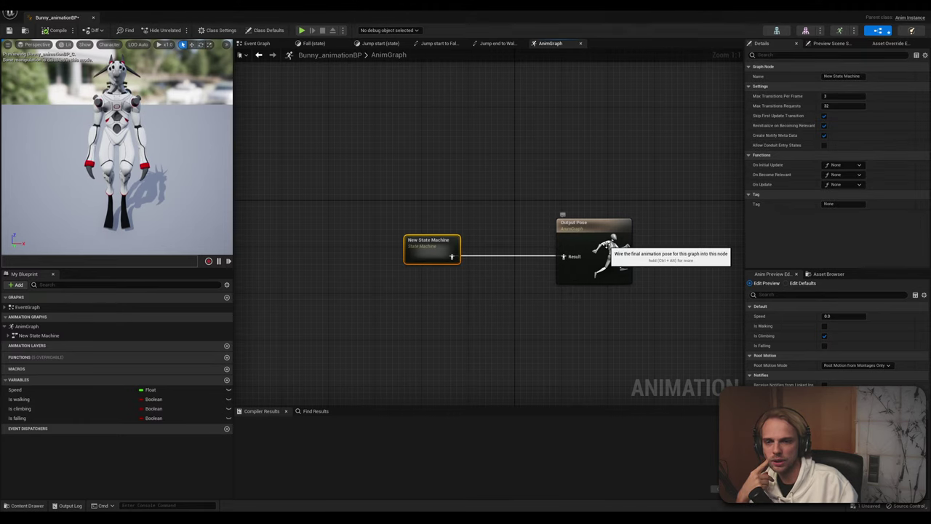
click(601, 245)
click(426, 257)
double_click(426, 257)
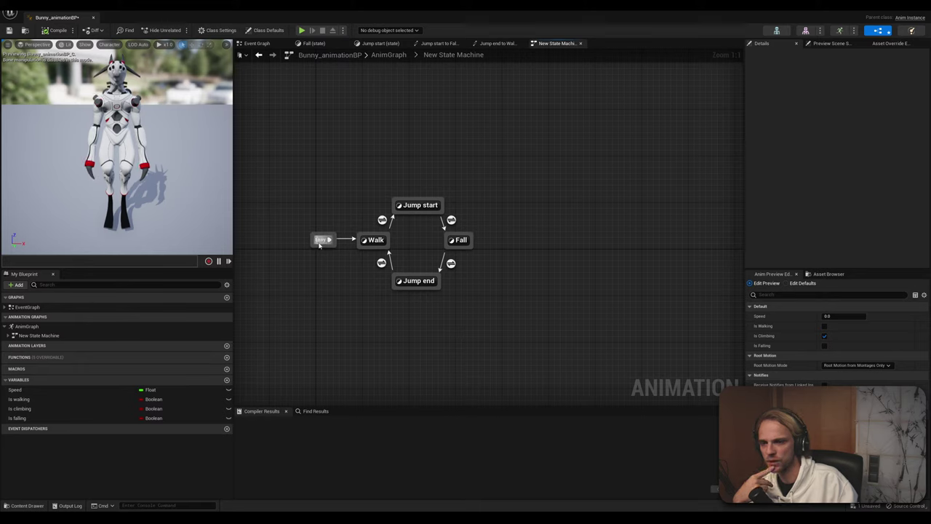
Examine how the Walk state blends the idle, climb and run animations, and close the animation blueprint
double_click(374, 241)
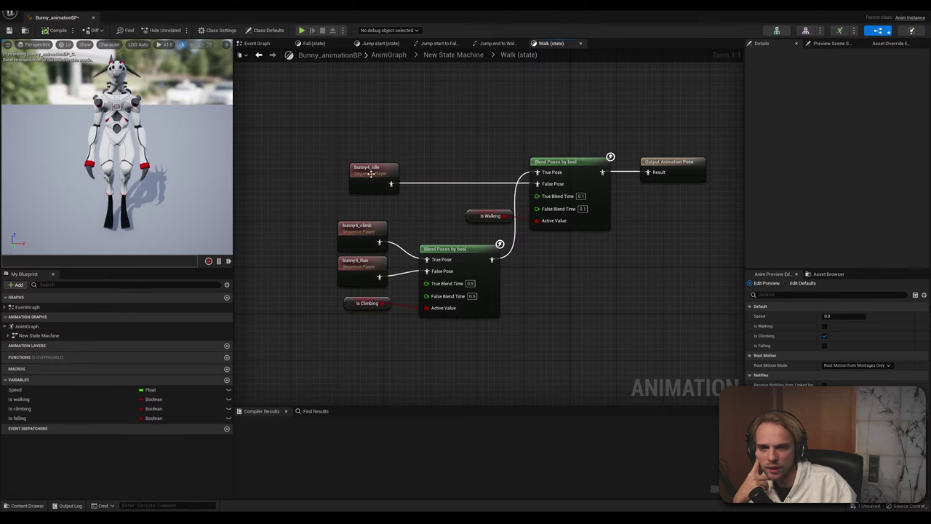
right_drag(429, 231, 391, 223)
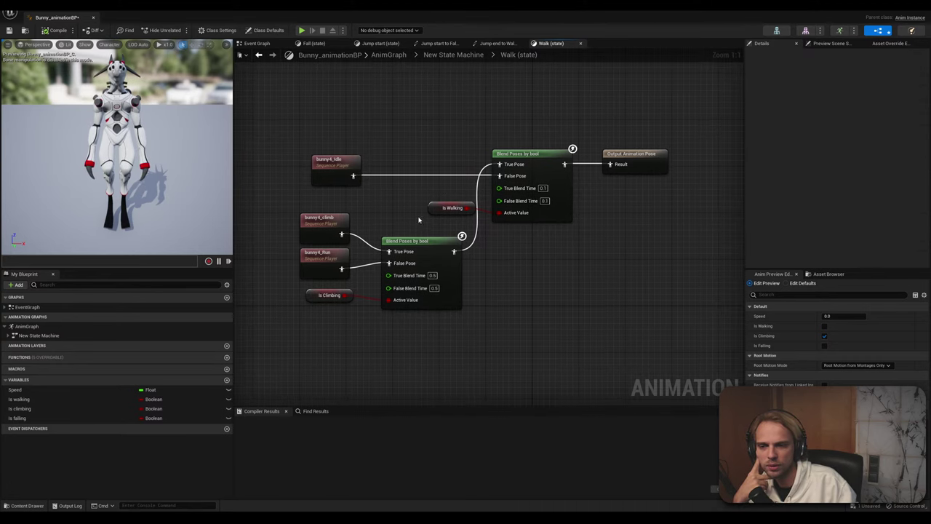
right_drag(583, 264, 550, 297)
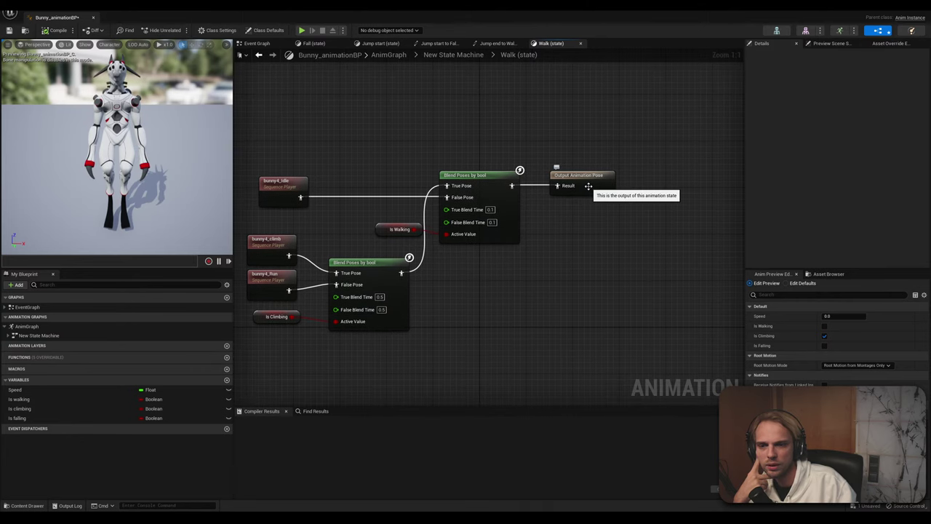
right_drag(341, 165, 426, 148)
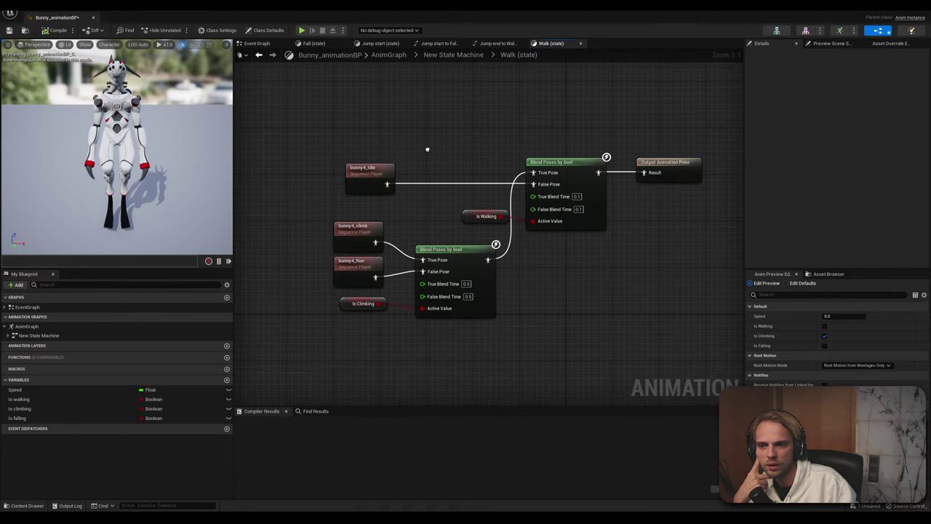
click(94, 16)
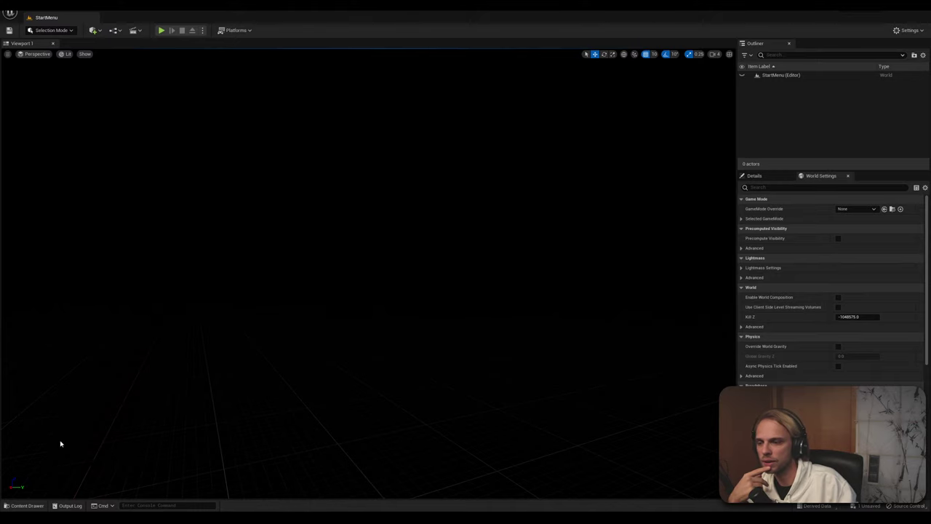
Duplicate the Bunny_animationBP animation blueprint in the BUNNY folder and name the copy CRT_animationBP
click(25, 506)
right_click(475, 347)
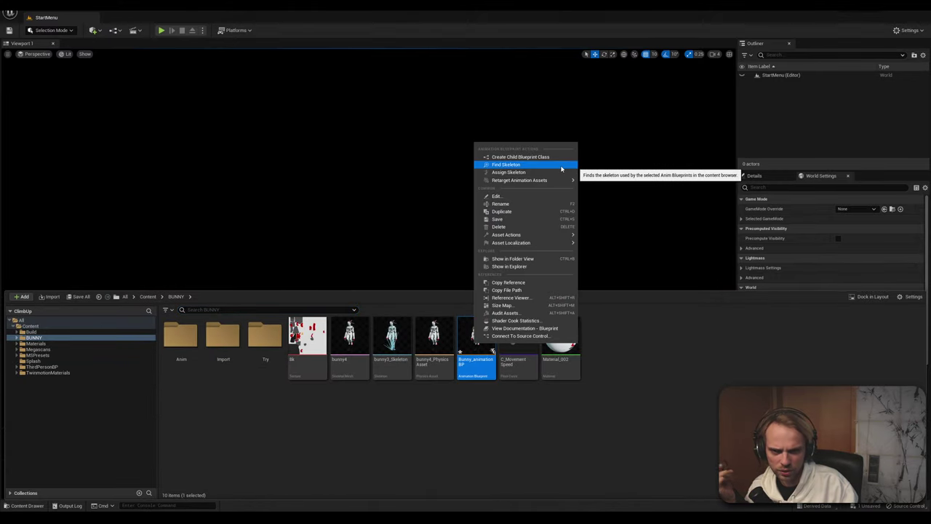
click(541, 212)
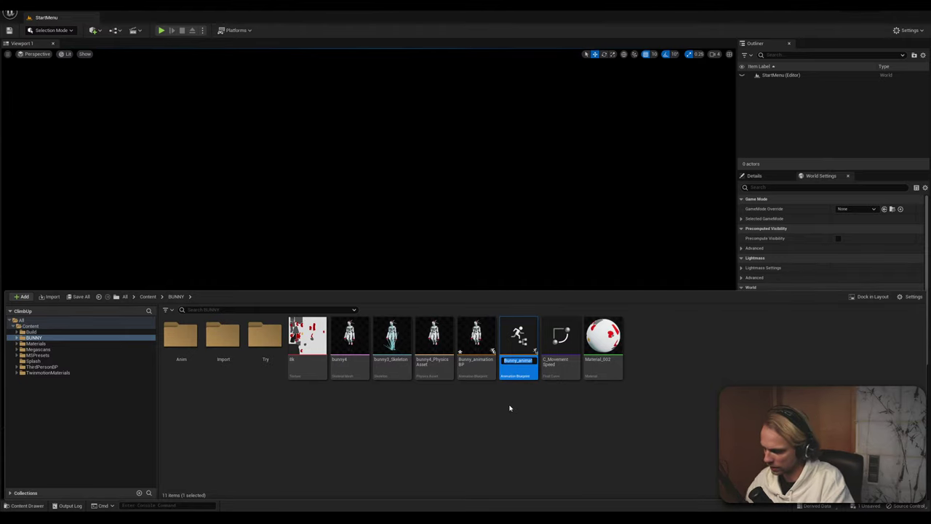
text(C)
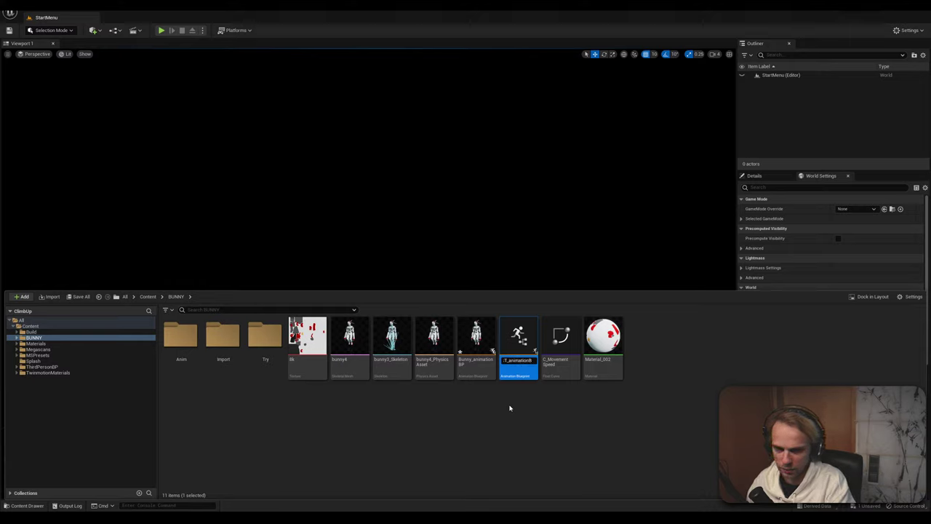
key(Return)
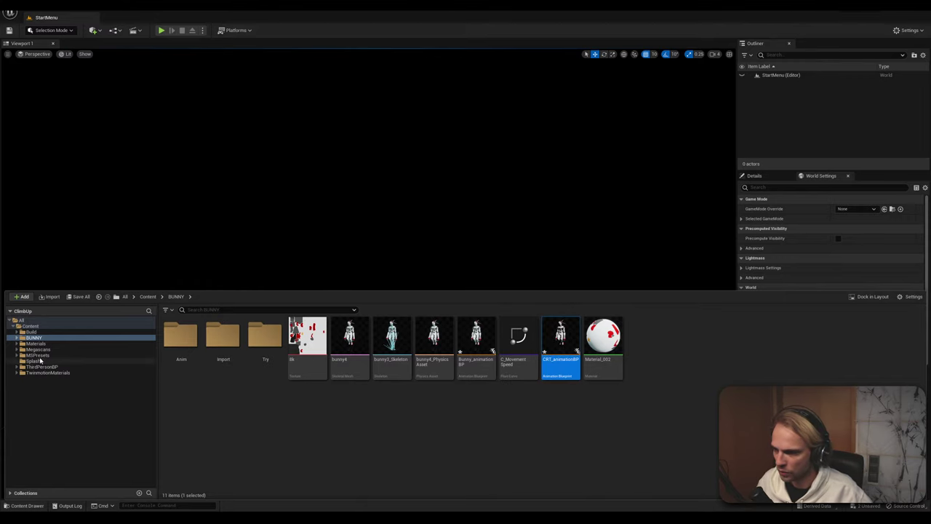
Create a new folder named CRT inside BUNNY and move it into the Build folder
click(58, 417)
right_click(58, 417)
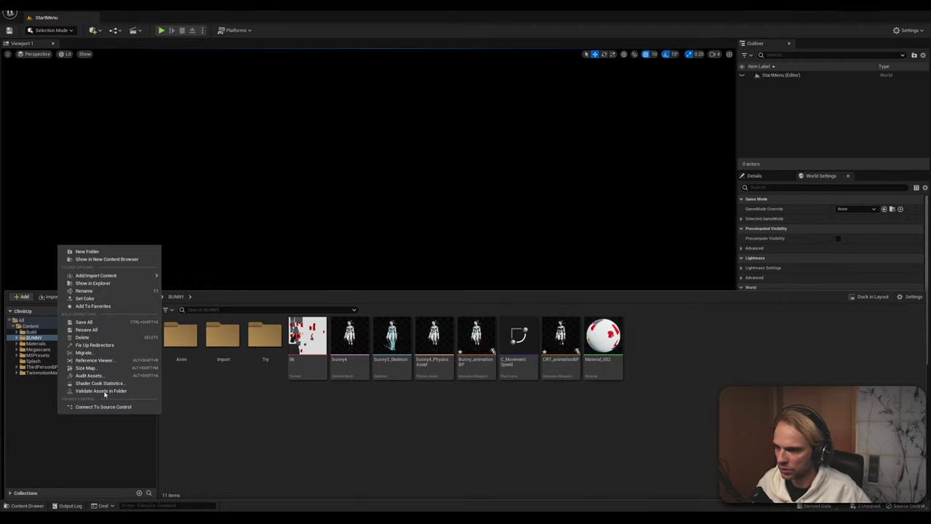
click(109, 256)
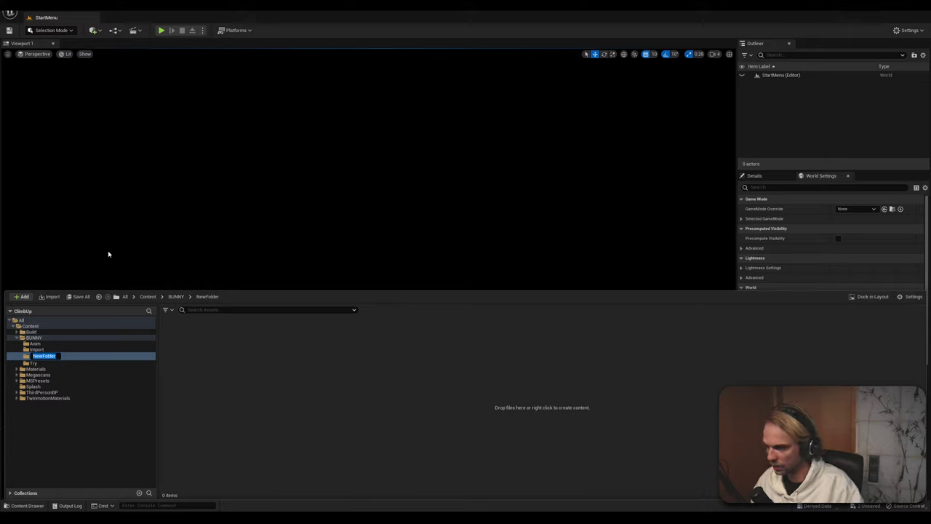
text(CRT)
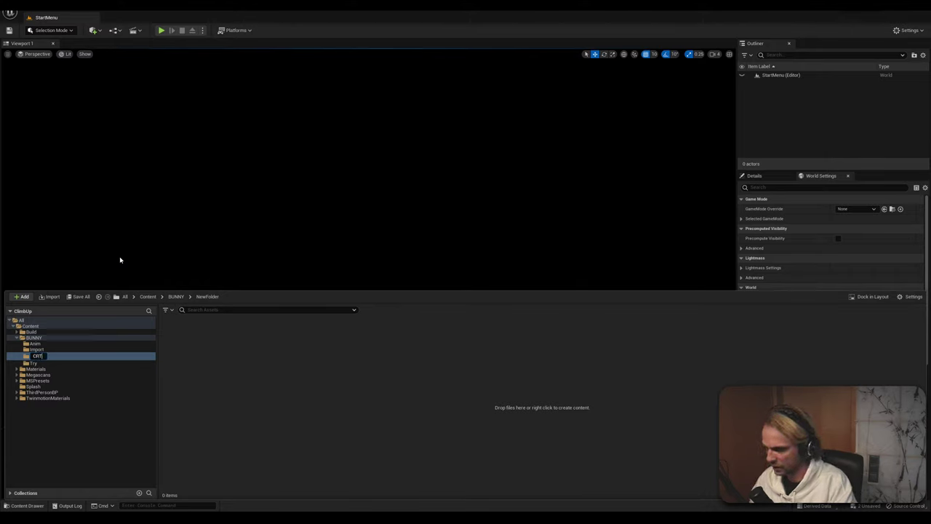
key(Return)
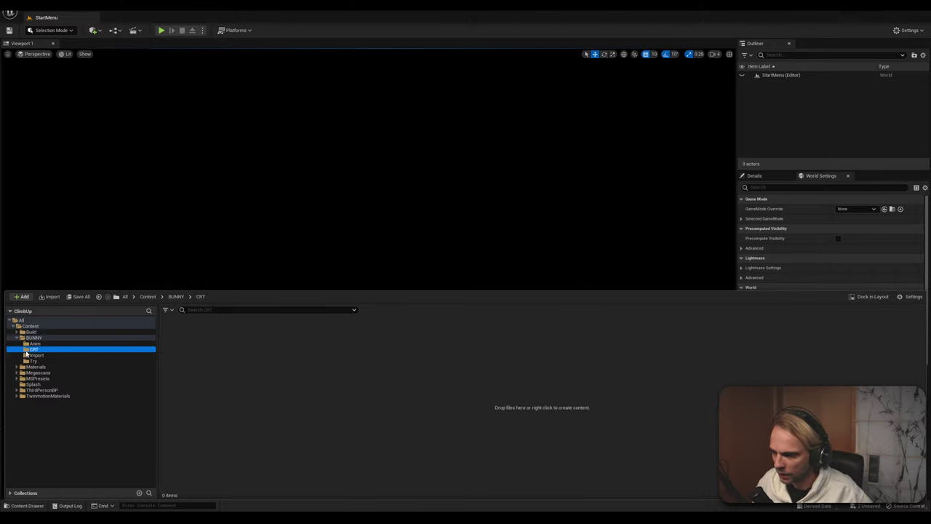
drag(29, 350, 32, 333)
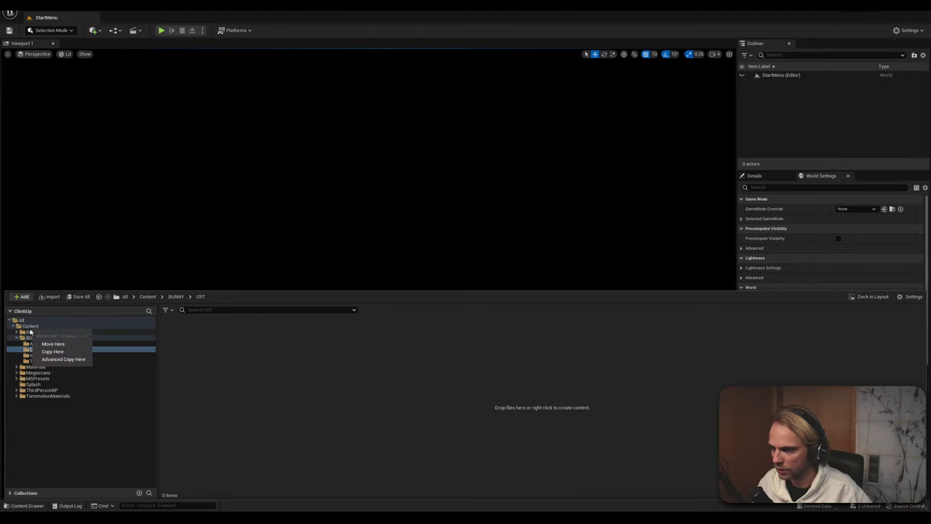
click(44, 344)
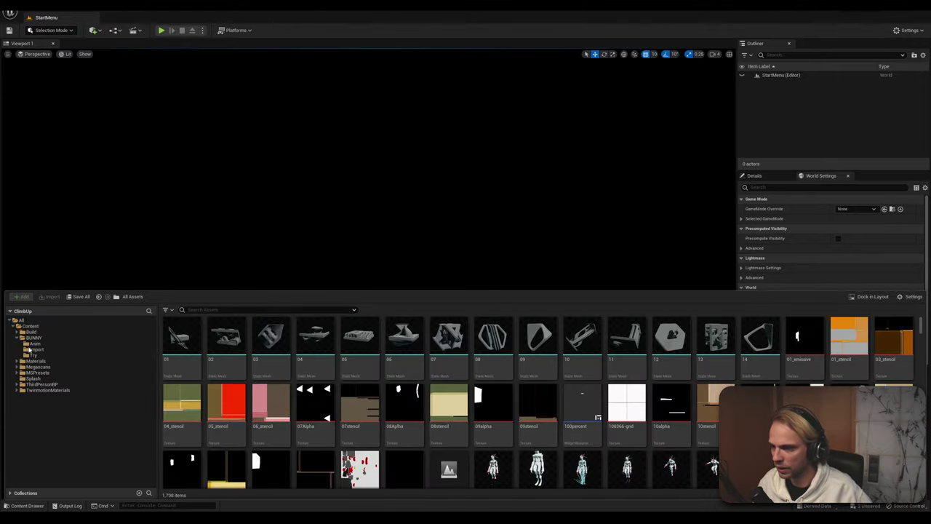
click(477, 342)
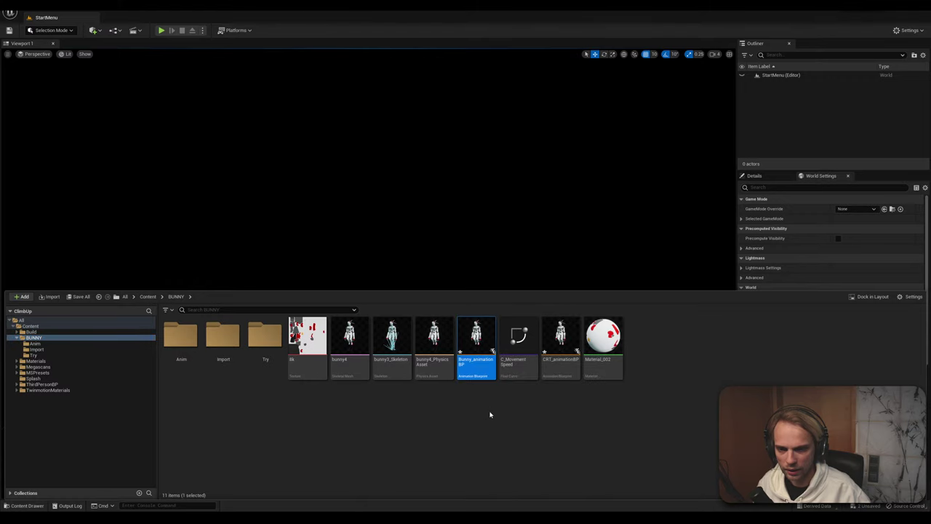
click(617, 407)
click(561, 345)
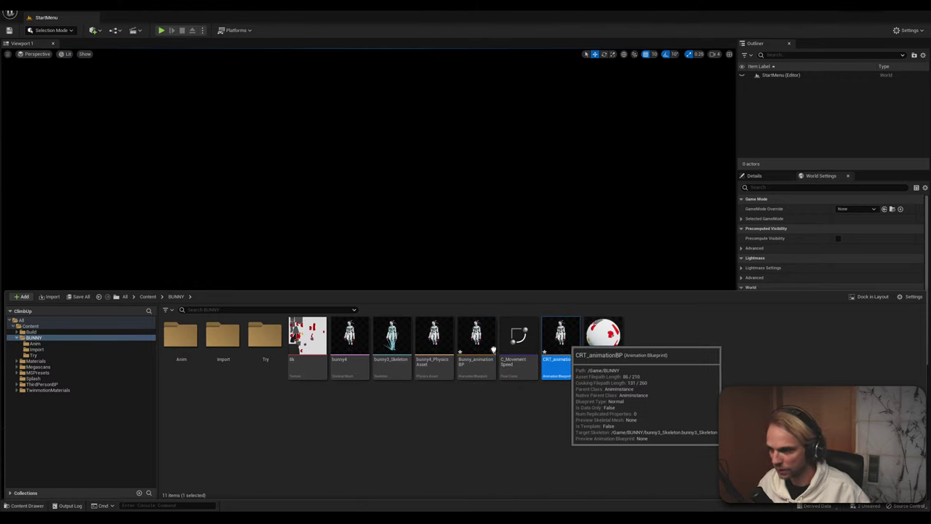
mouse_move(561, 345)
mouse_down()
mouse_move(37, 327)
mouse_move(59, 375)
mouse_move(40, 375)
mouse_move(534, 369)
mouse_move(555, 345)
mouse_up()
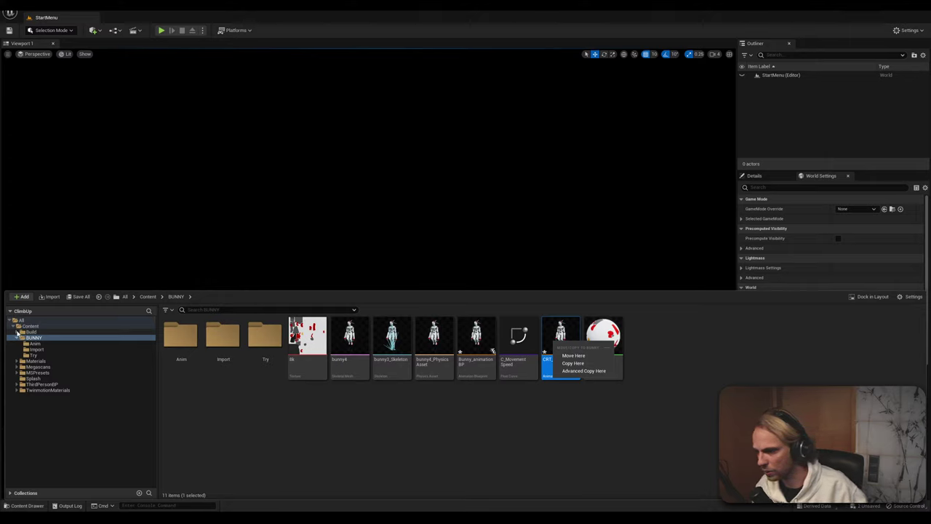
Move the CRT folder out of Build directly into the Content folder, and collapse Build
click(17, 326)
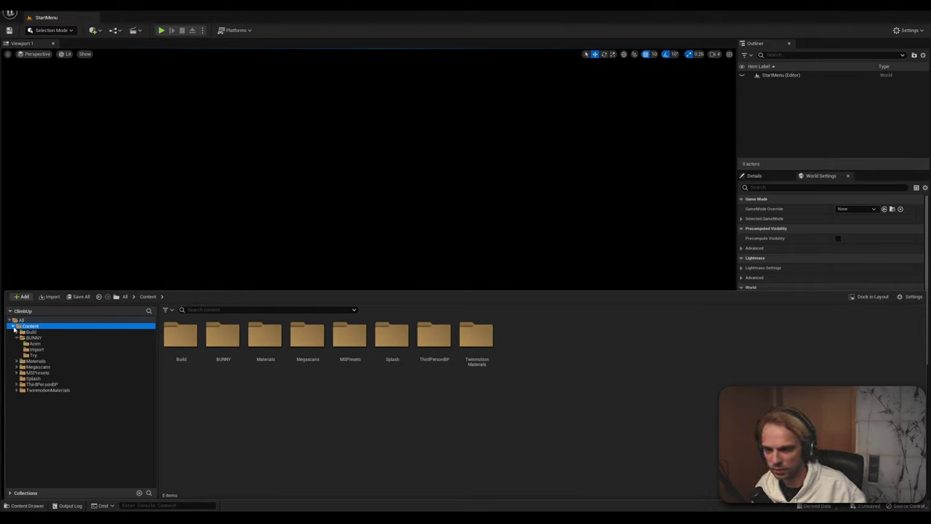
click(17, 334)
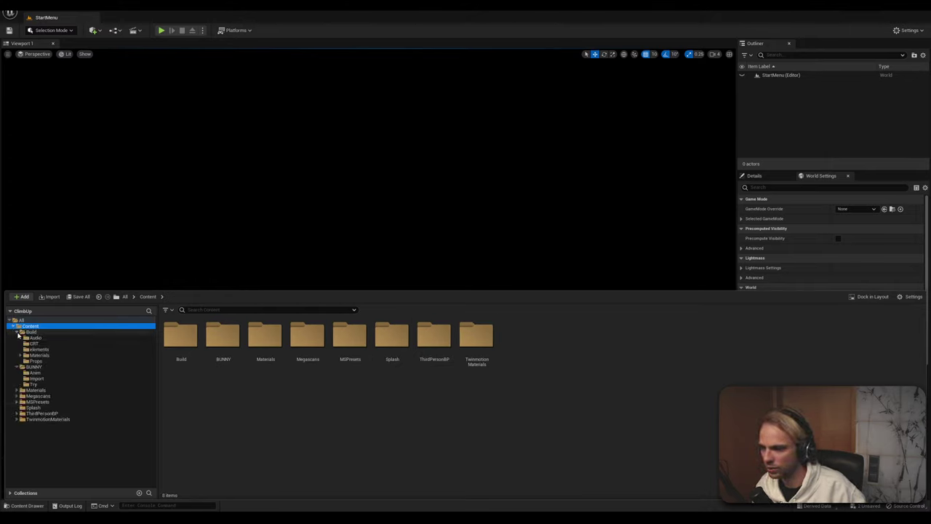
click(33, 343)
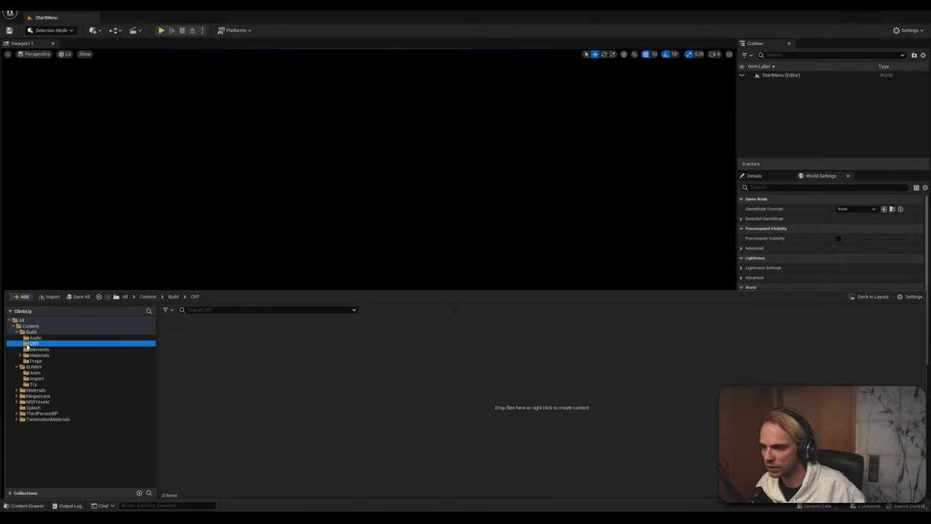
drag(27, 348, 33, 328)
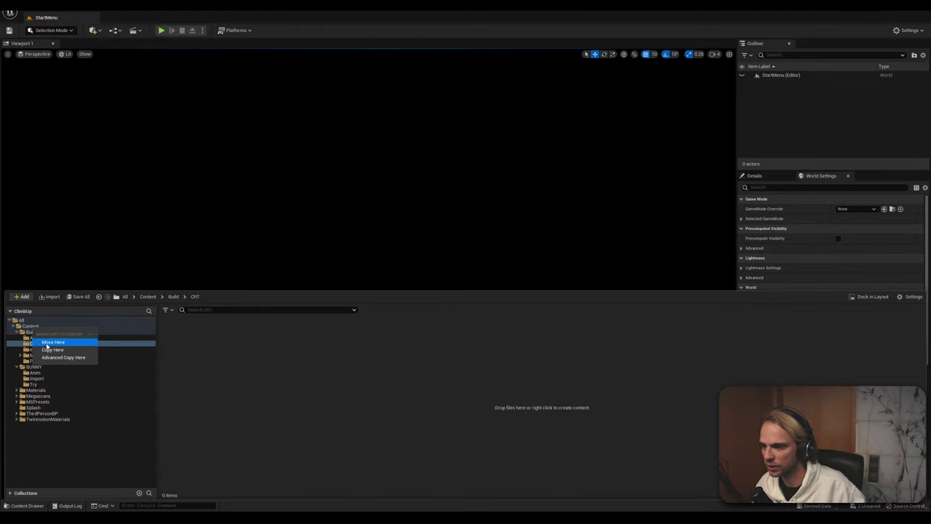
click(51, 342)
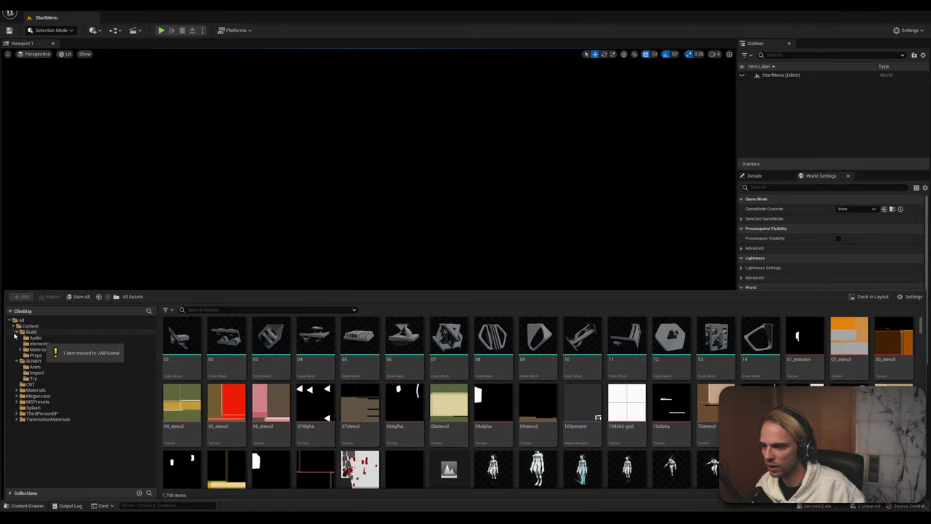
click(16, 331)
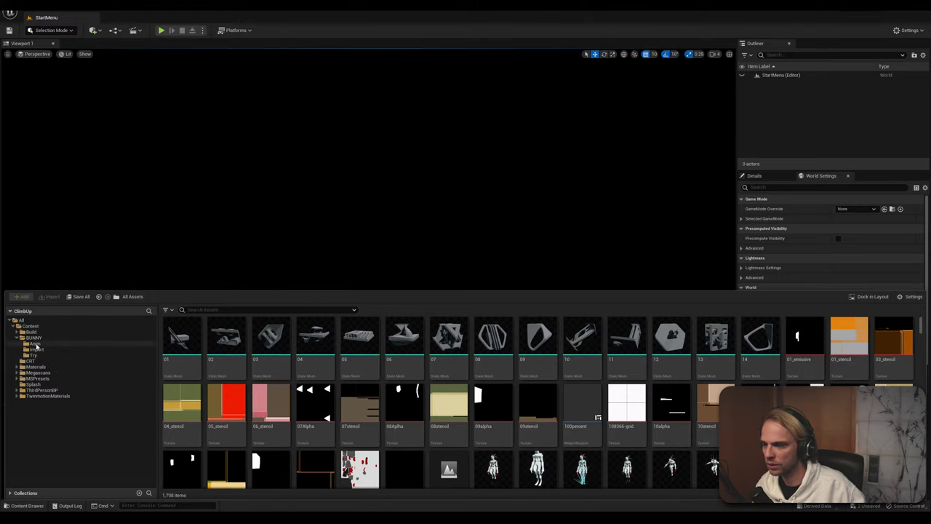
Move CRT_animationBP from the BUNNY folder into the CRT folder and open the CRT folder
click(33, 337)
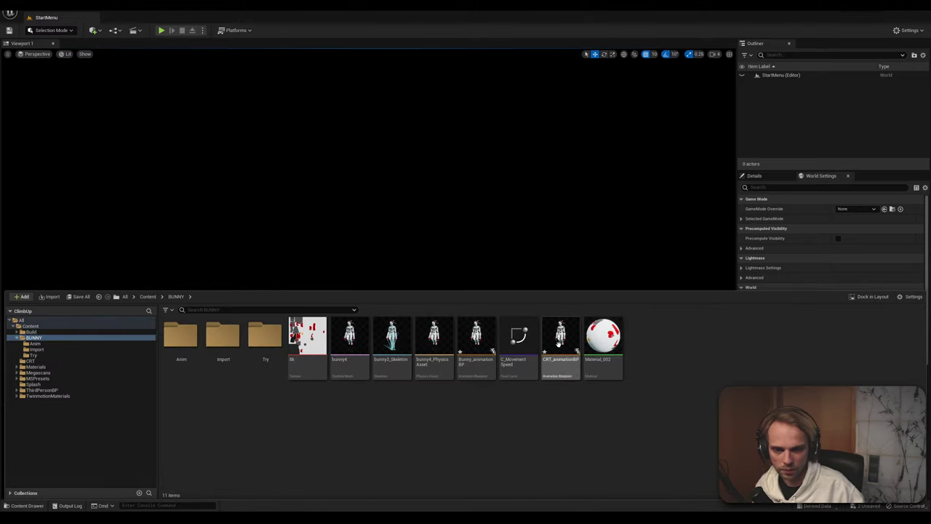
drag(559, 345, 30, 361)
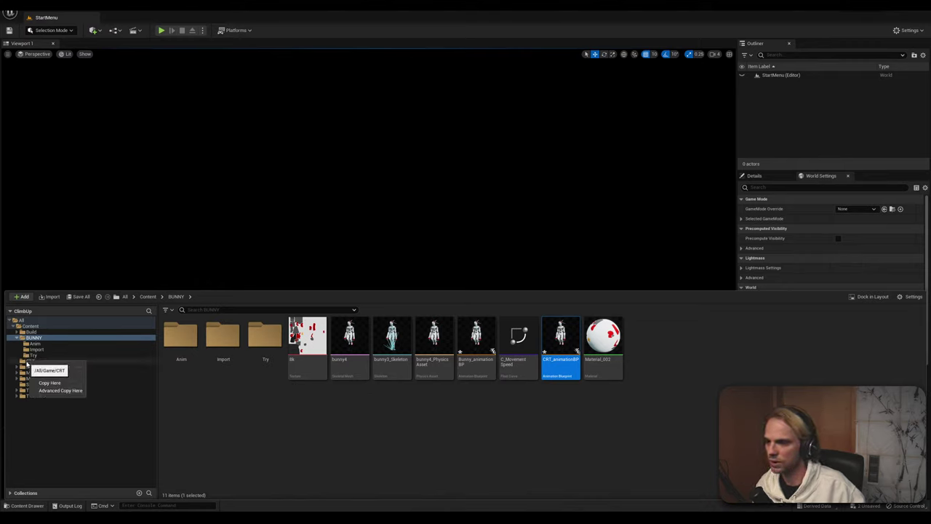
click(45, 375)
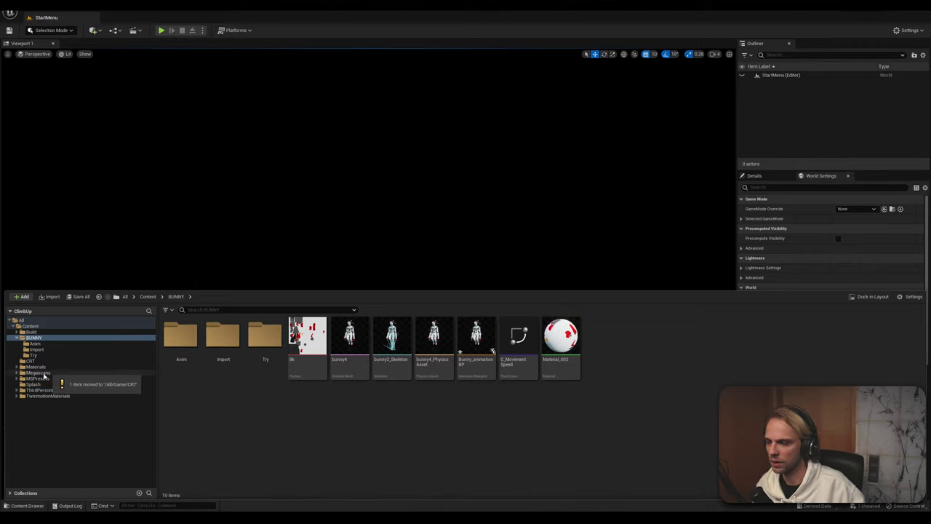
click(33, 361)
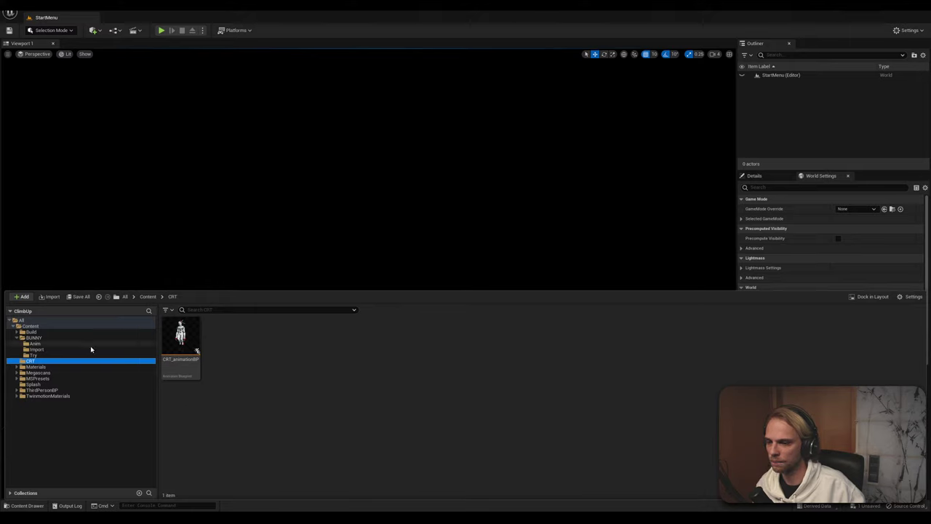
Check the BUNNY subfolders, and duplicate the C_MovementSpeed curve in BUNNY under the name CRT_MovementSpeed1
click(34, 344)
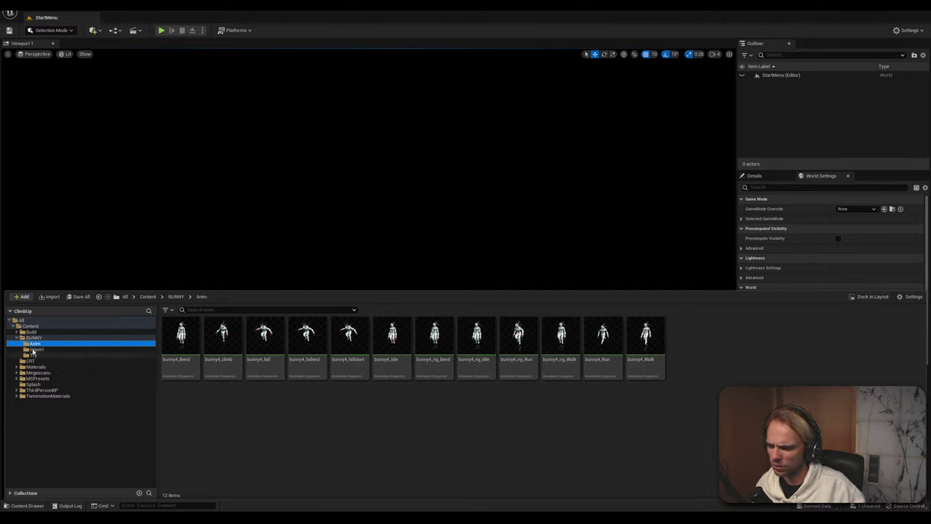
click(33, 349)
click(36, 355)
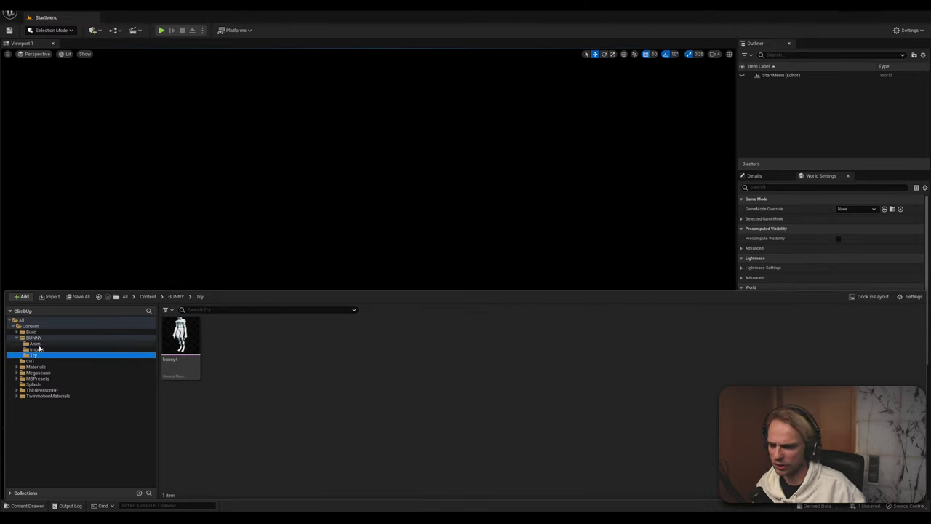
click(35, 344)
click(34, 338)
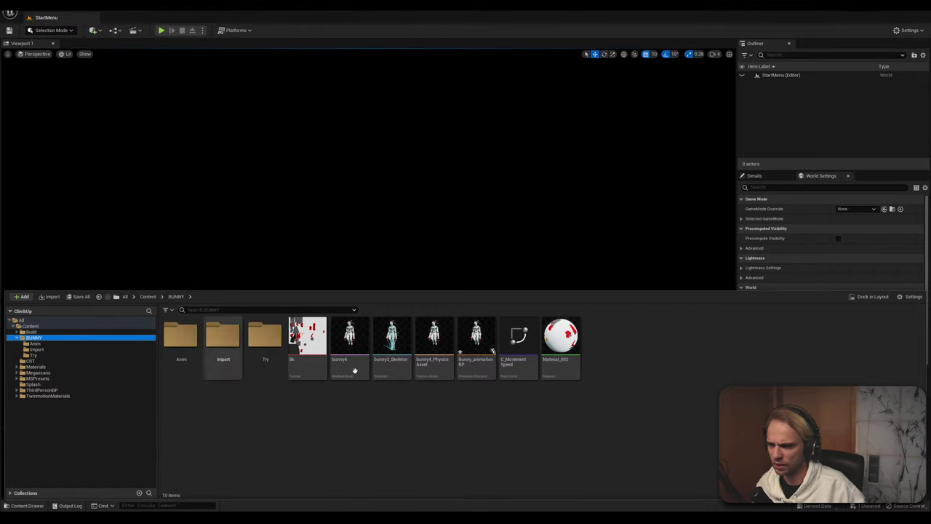
click(512, 349)
right_click(539, 339)
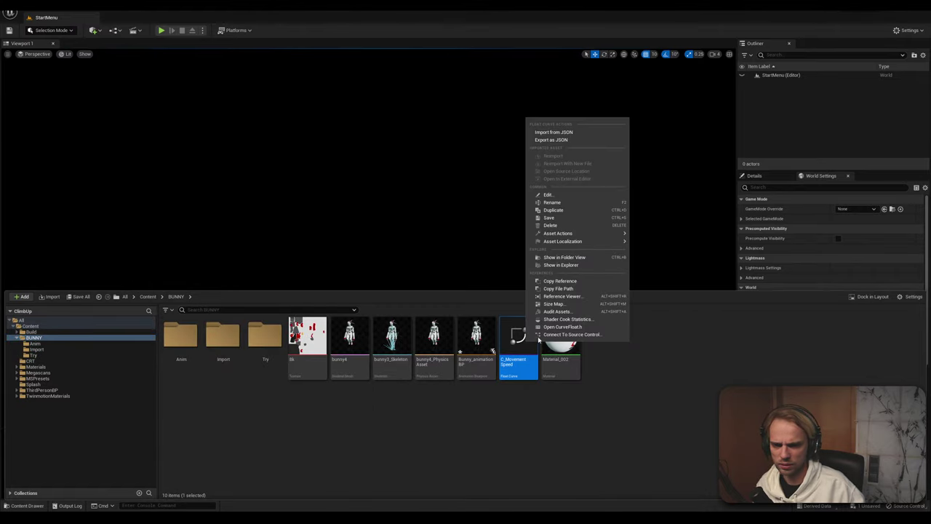
click(572, 211)
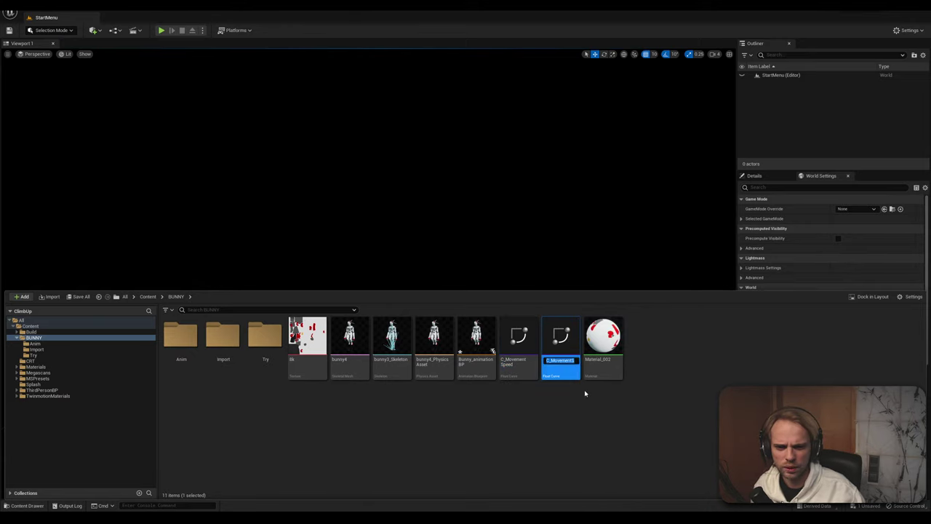
click(553, 361)
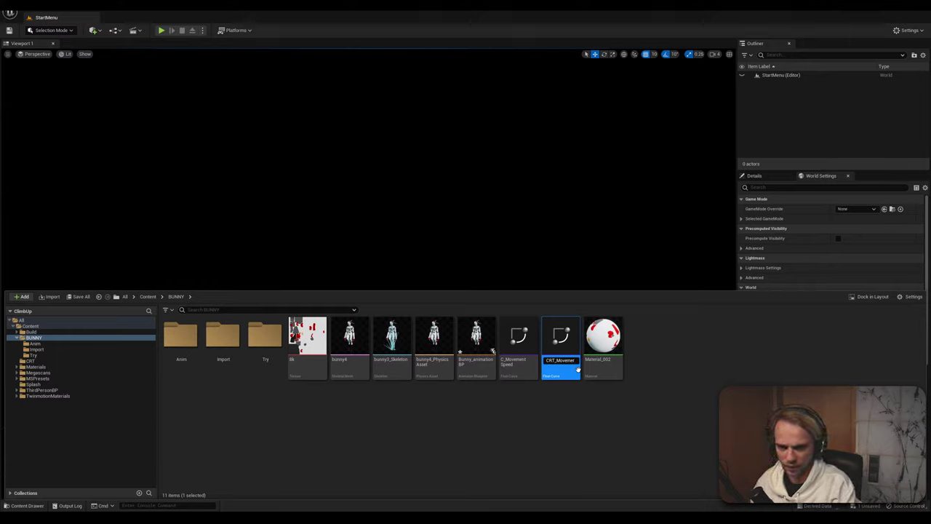
key(Return)
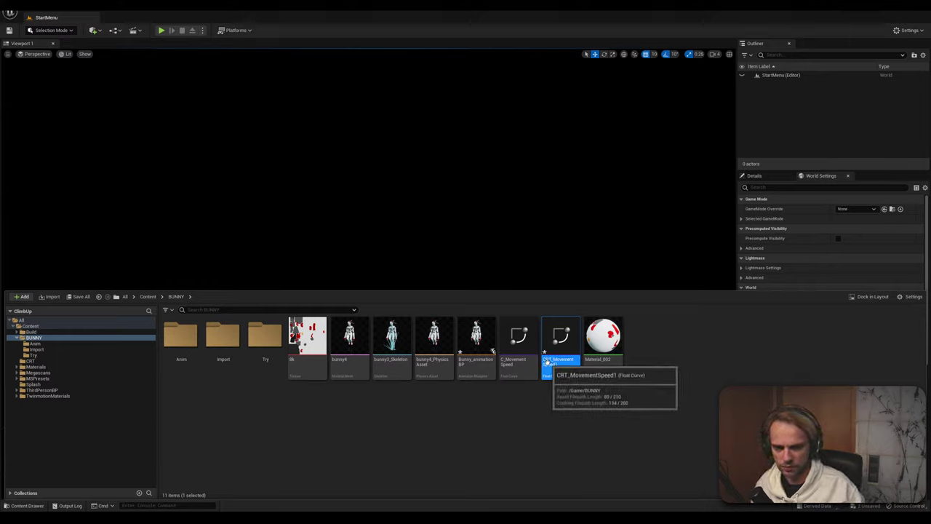
Rename the duplicated curve as C_MovementSpeed1, open it to view its shape, and close the curve editor
click(547, 362)
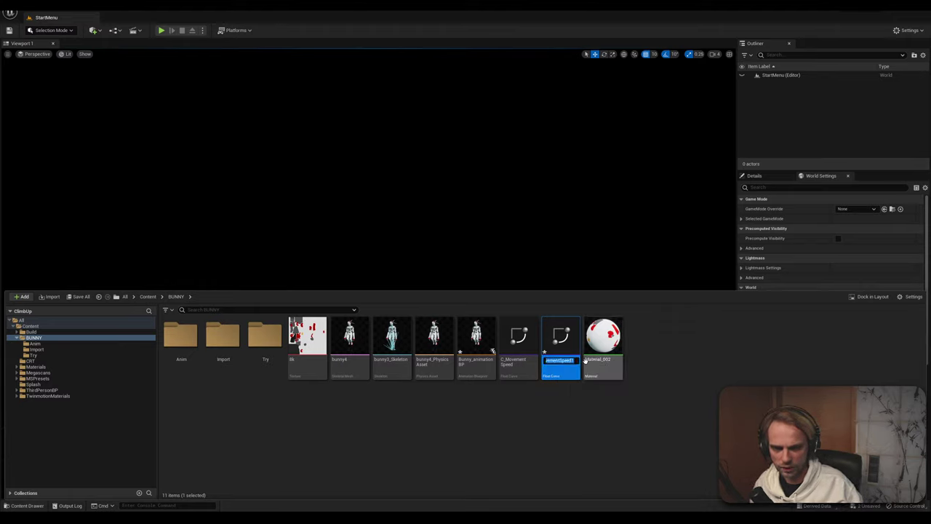
key(Return)
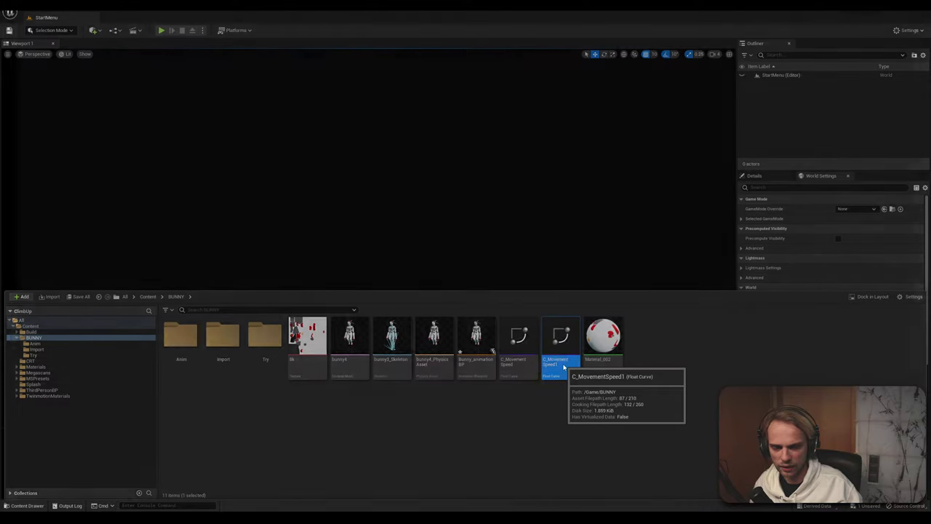
double_click(561, 355)
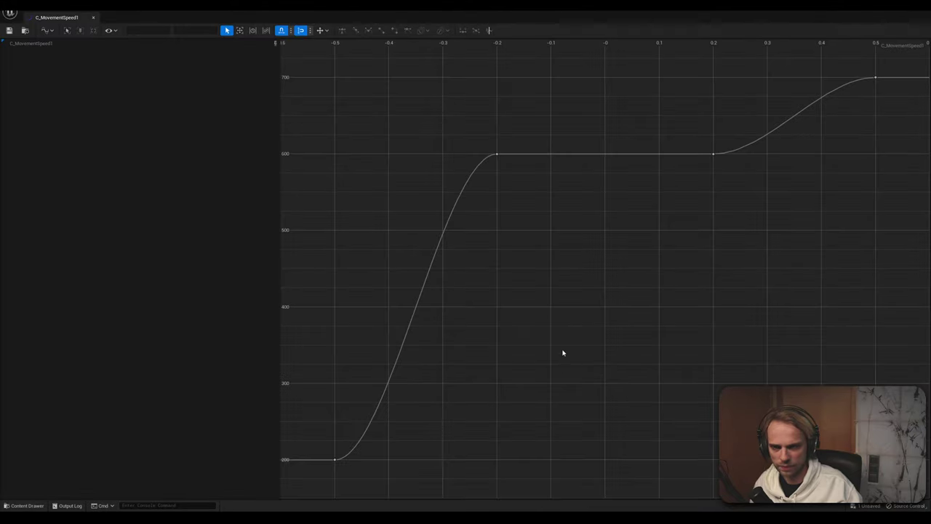
click(93, 17)
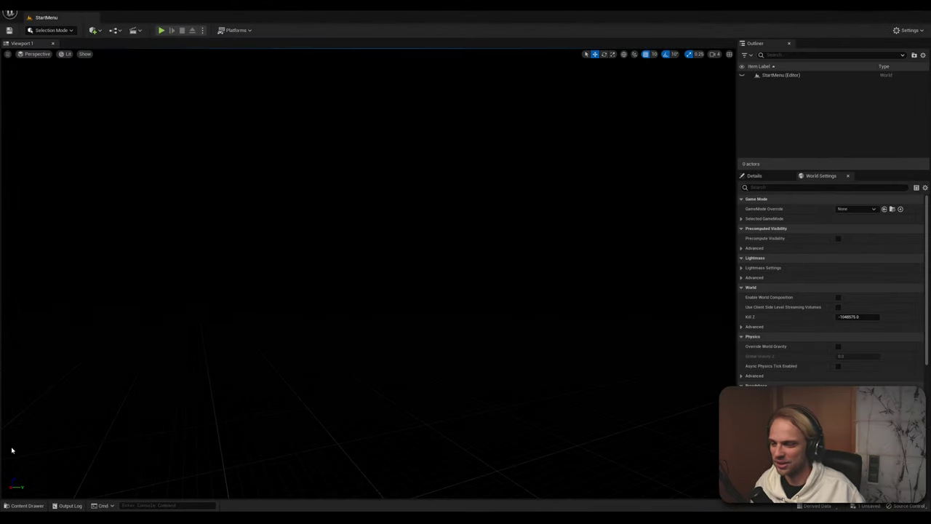
Rename the duplicated C_MovementSpeed1 curve as C_MovementSpeed_CRT and move it from the BUNNY folder into the CRT folder
click(27, 505)
right_click(560, 362)
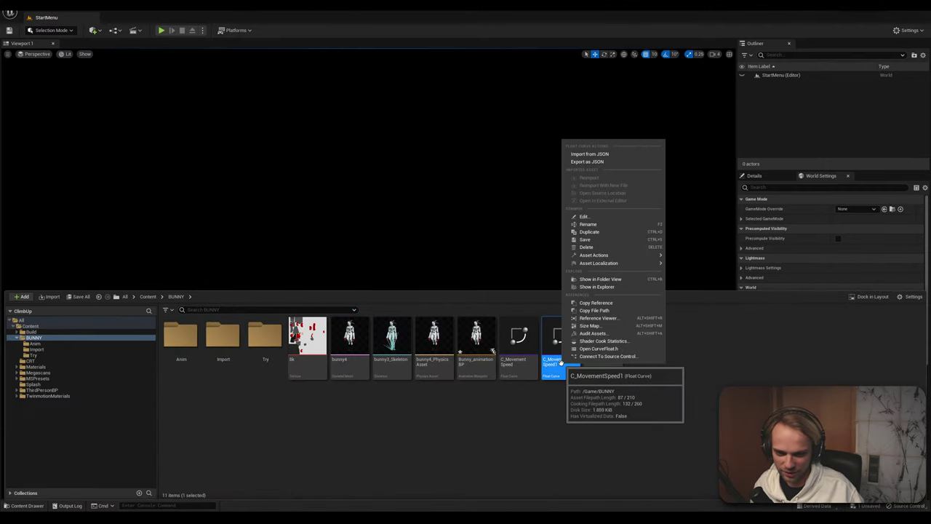
click(614, 226)
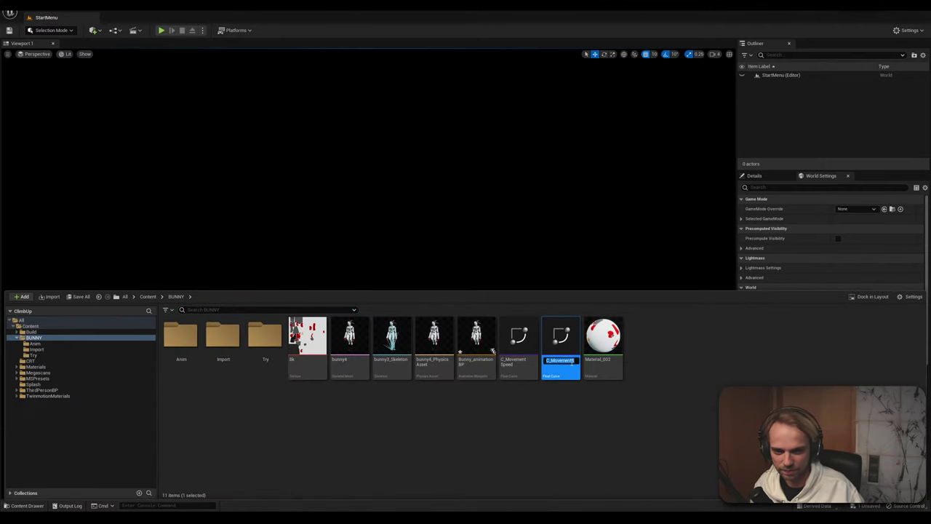
key(Right)
key(BackSpace)
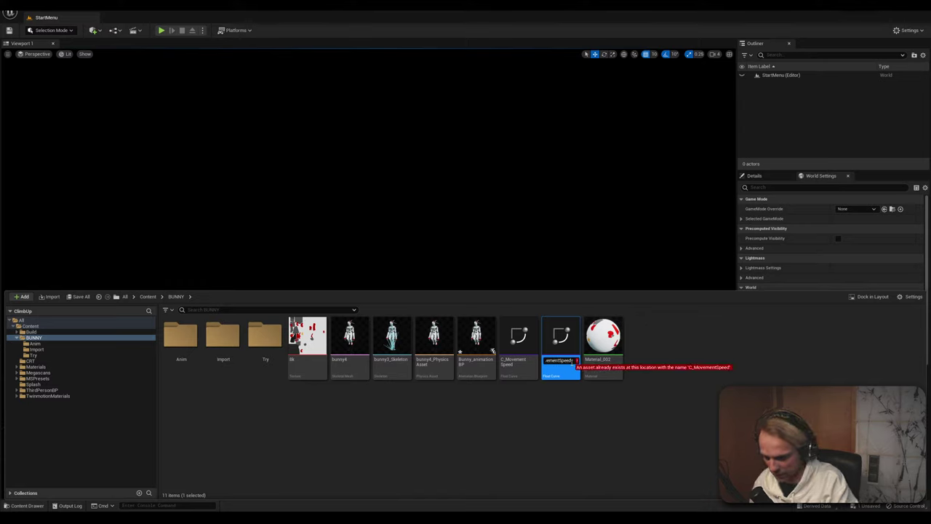
text(_CRT)
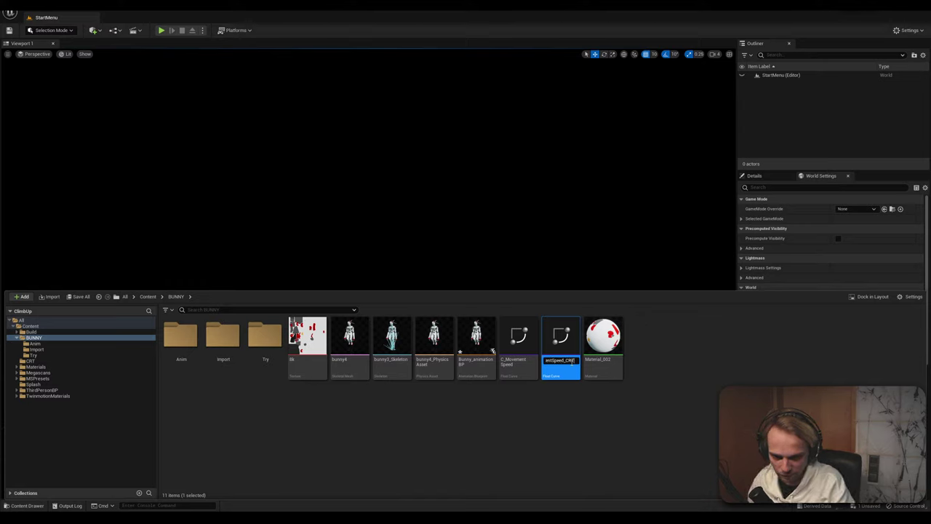
key(Return)
drag(570, 362, 29, 364)
click(45, 380)
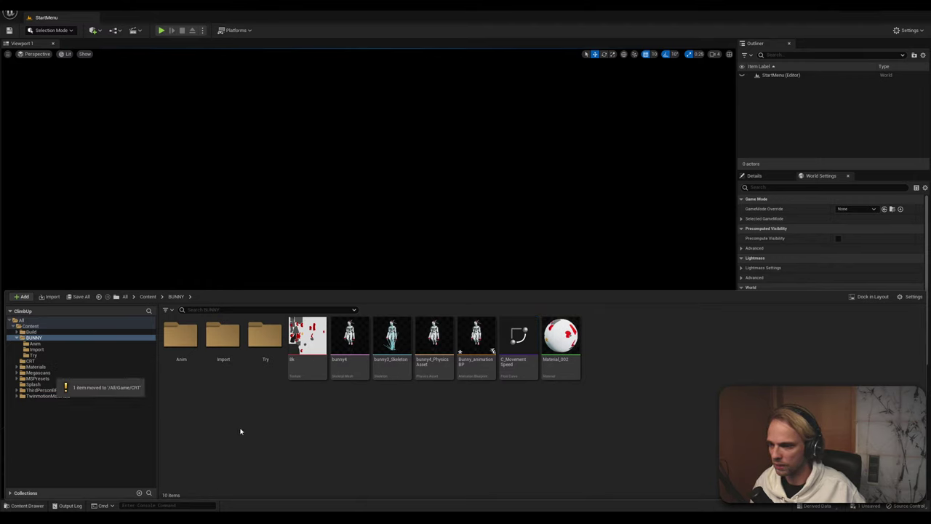
Switch to Blender, change the robot rig from Pose Mode to Object Mode, and select all objects
key(alt+Tab)
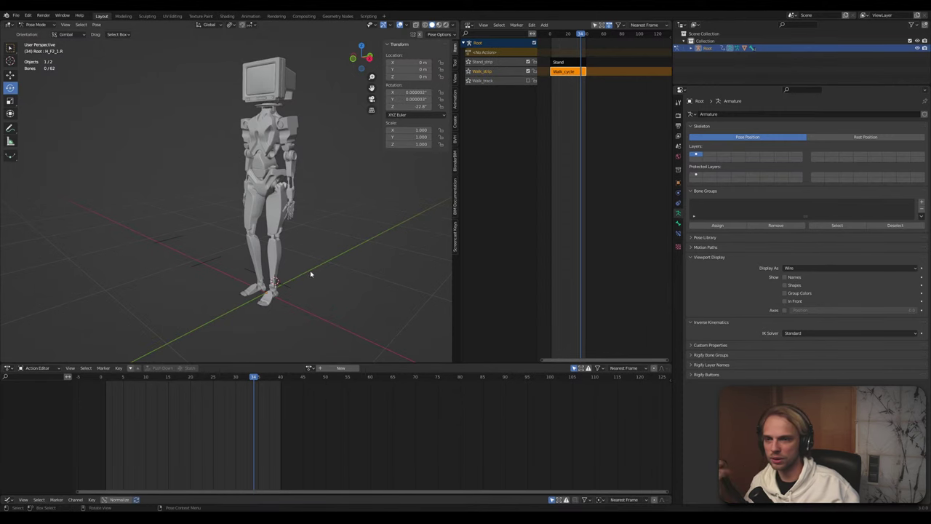
click(35, 24)
click(36, 33)
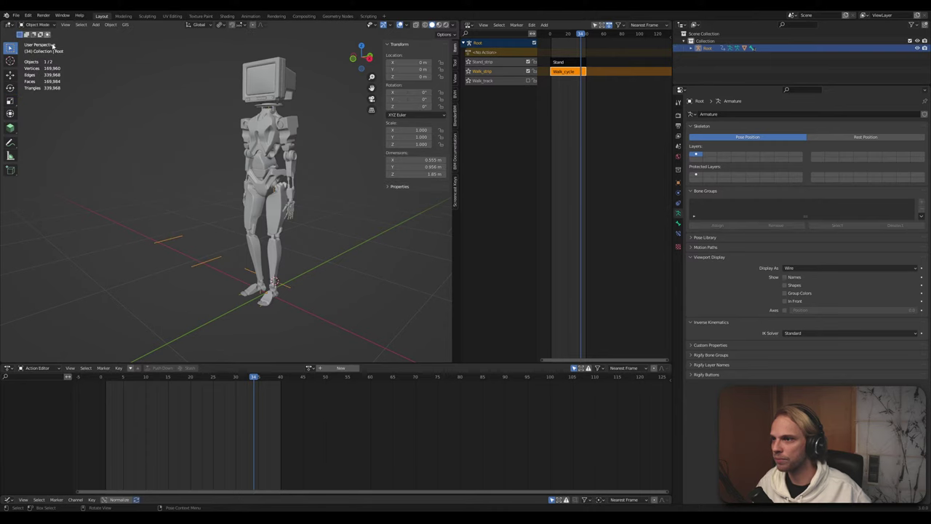
click(559, 141)
click(16, 15)
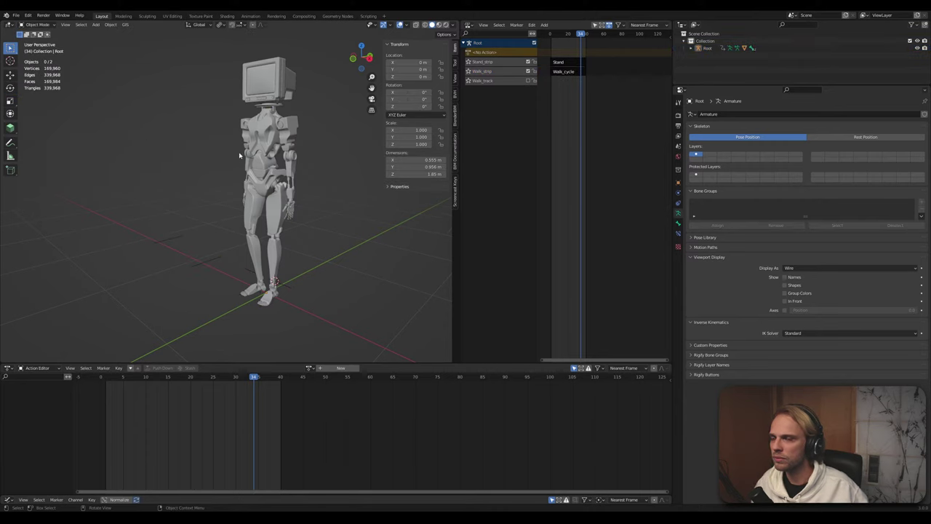
key(a)
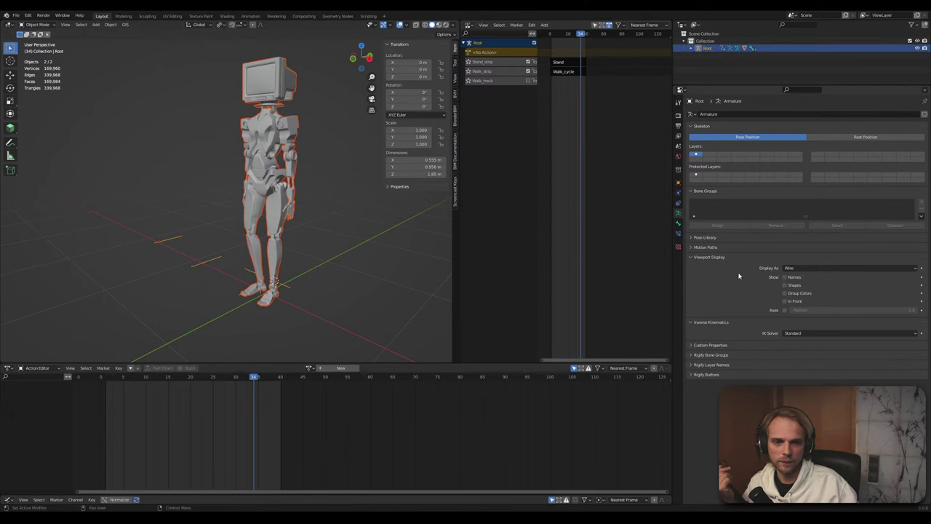
Display the armature's bones as Octahedral and In Front, then deselect everything and save the file
click(791, 269)
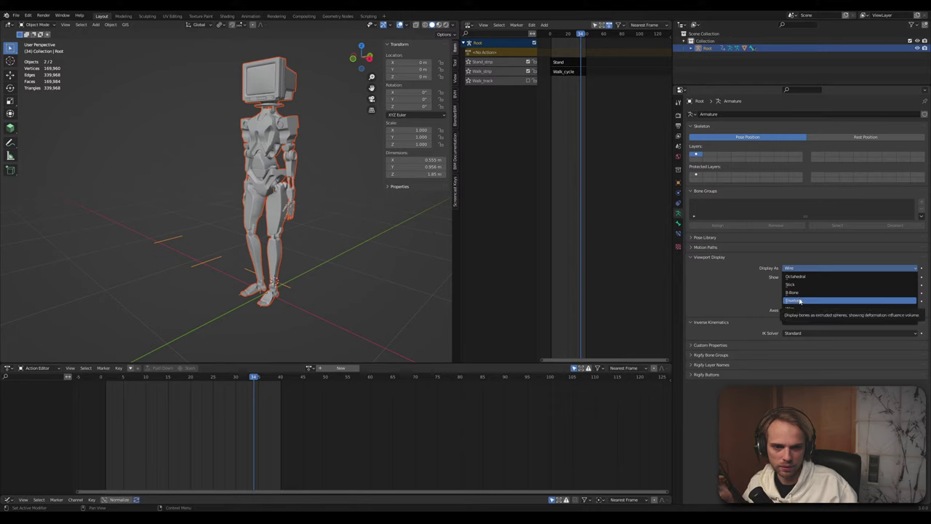
click(797, 276)
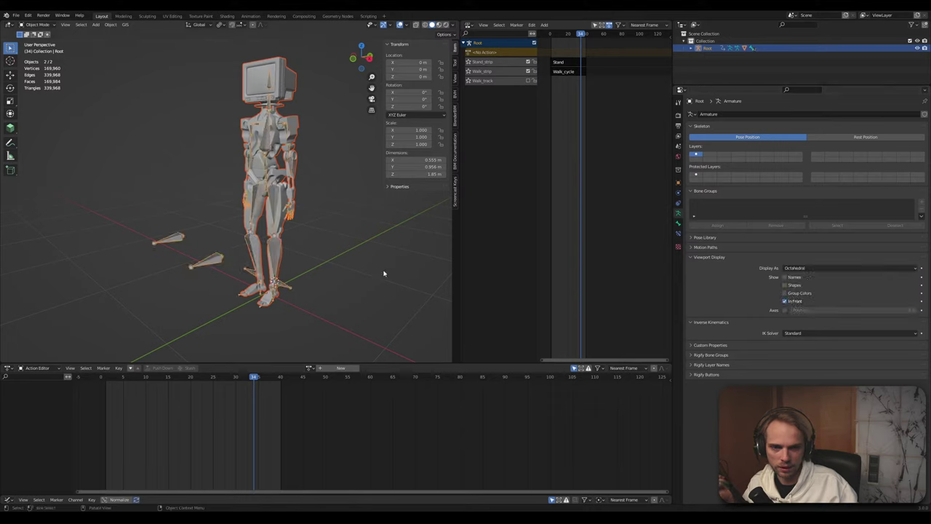
click(166, 100)
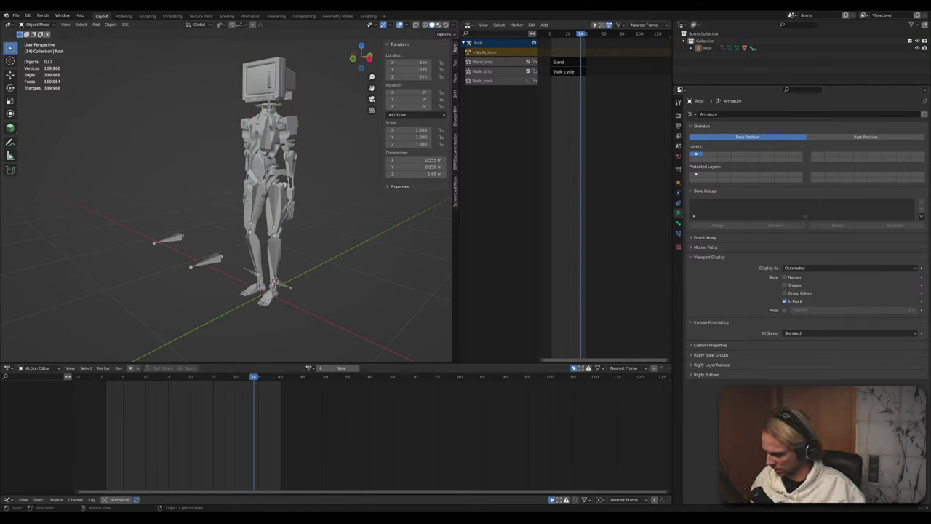
key(ctrl+s)
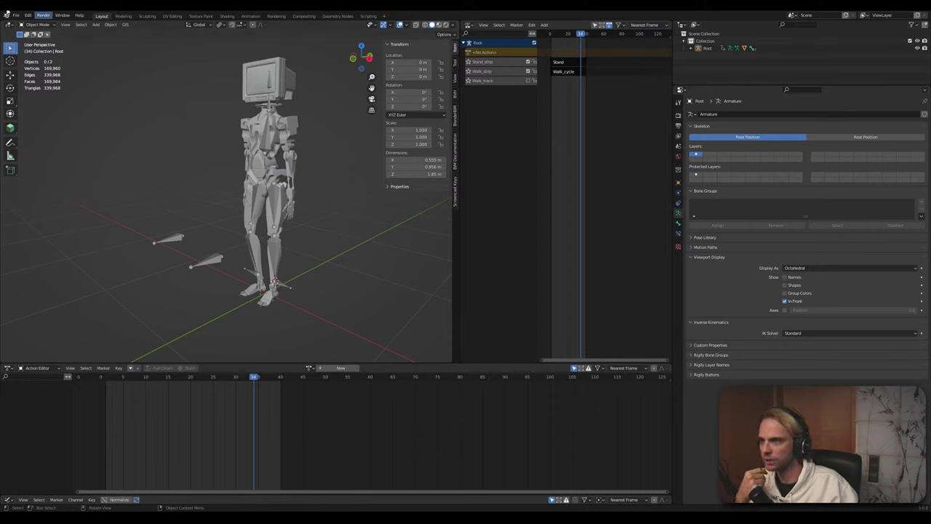
Select the robot mesh together with its armature and open the FBX export dialog
click(15, 16)
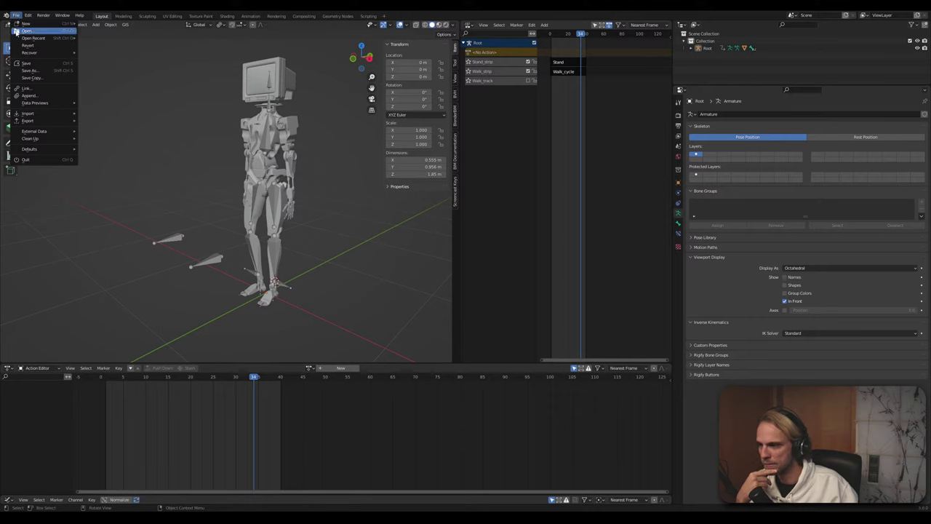
mouse_move(27, 121)
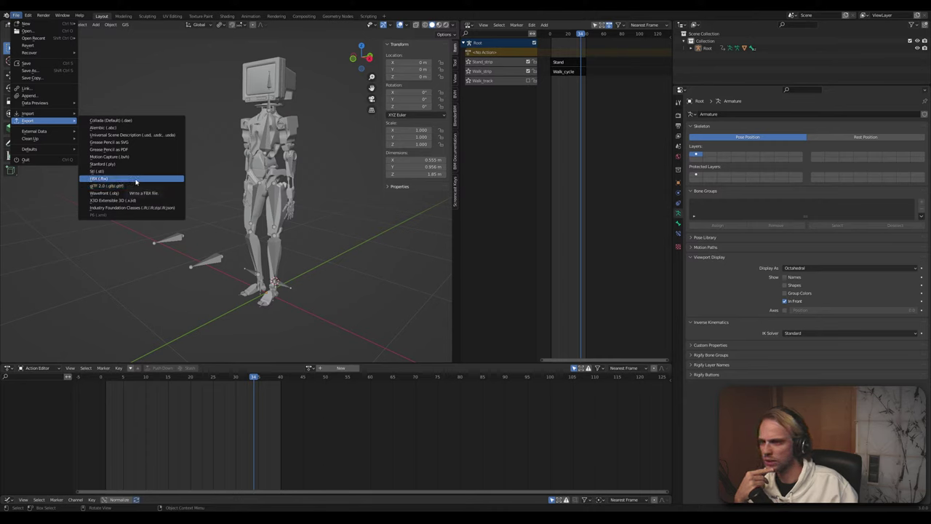
drag(302, 323, 160, 139)
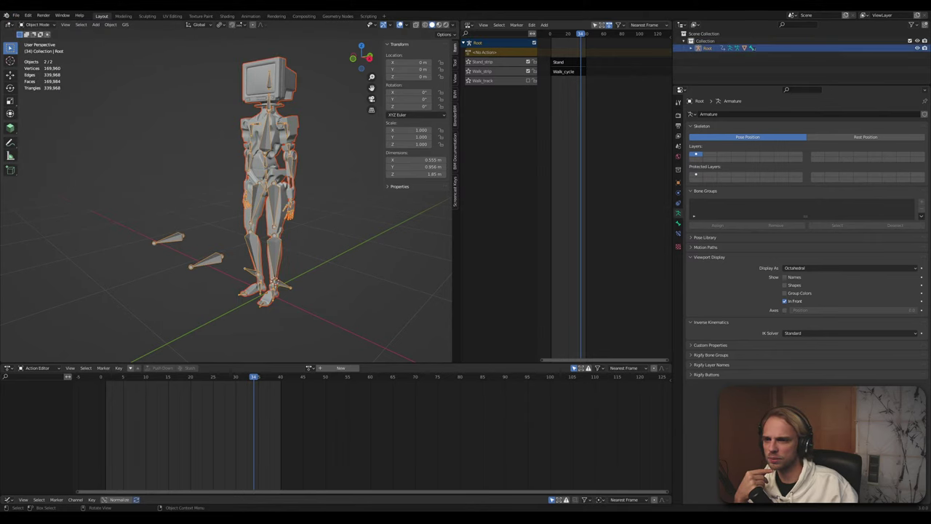
click(16, 15)
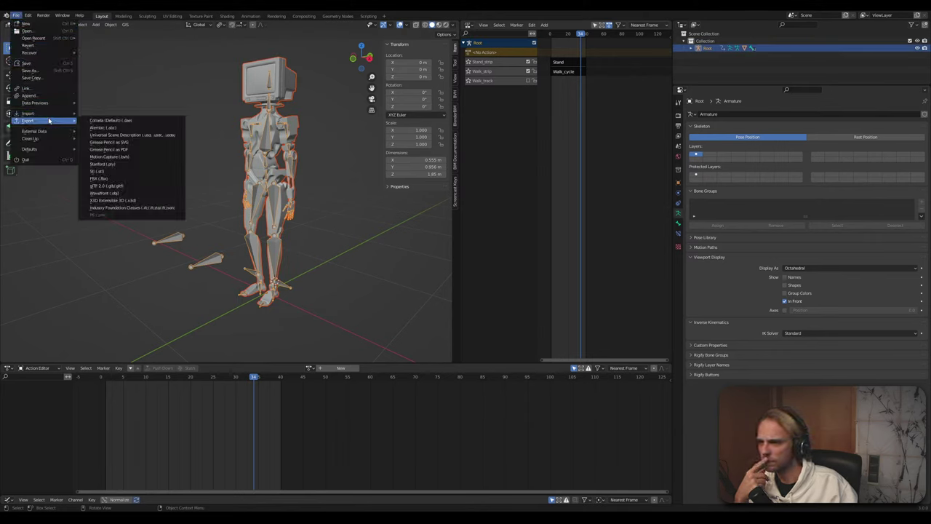
click(116, 178)
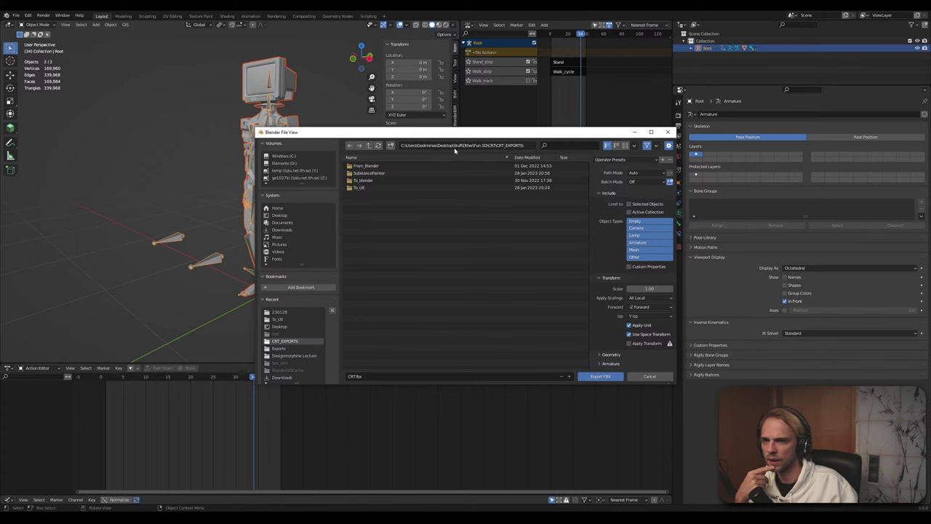
drag(461, 137, 250, 93)
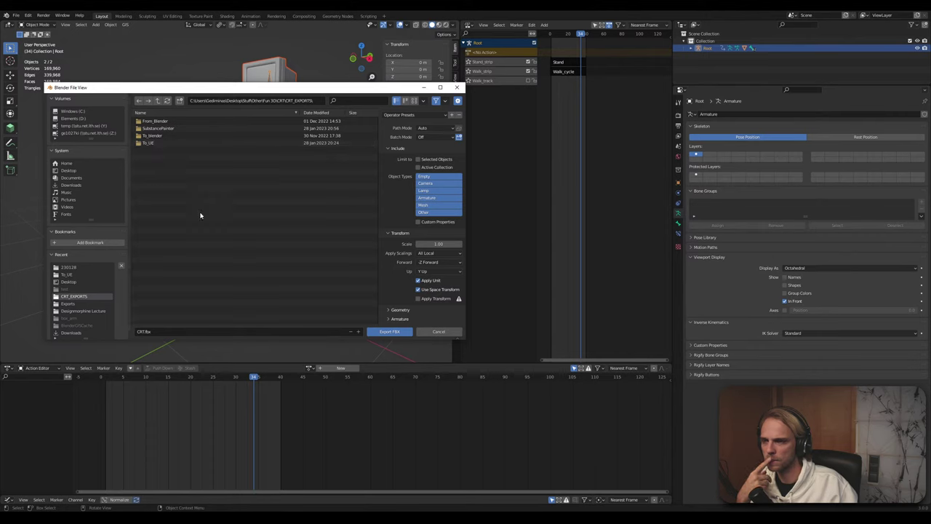
Create a folder named To_Unreal_Engine_Clean inside CRT_EXPORTS and open it as the export destination
right_click(186, 183)
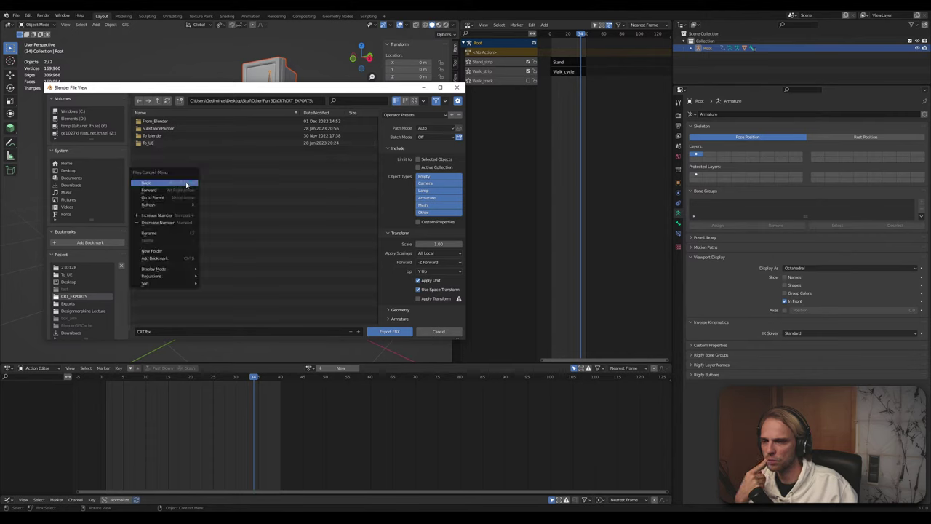
click(171, 252)
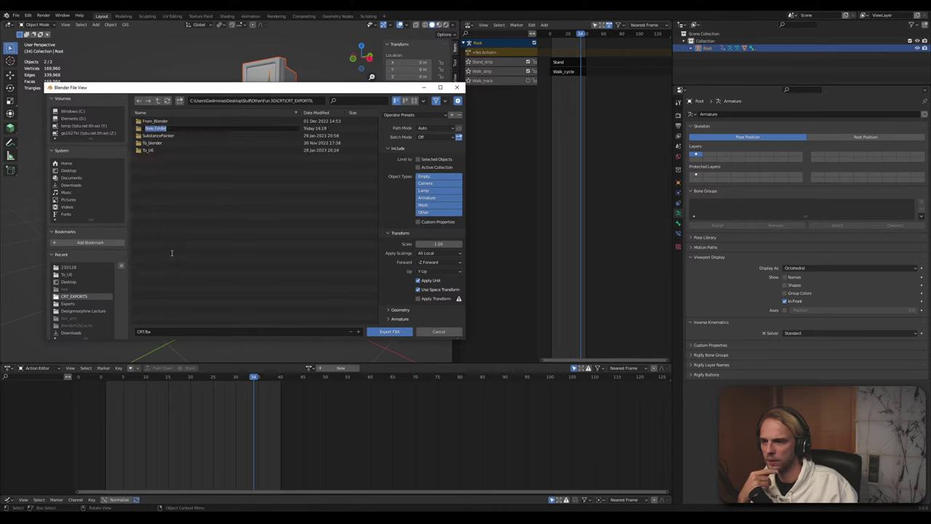
text(To_)
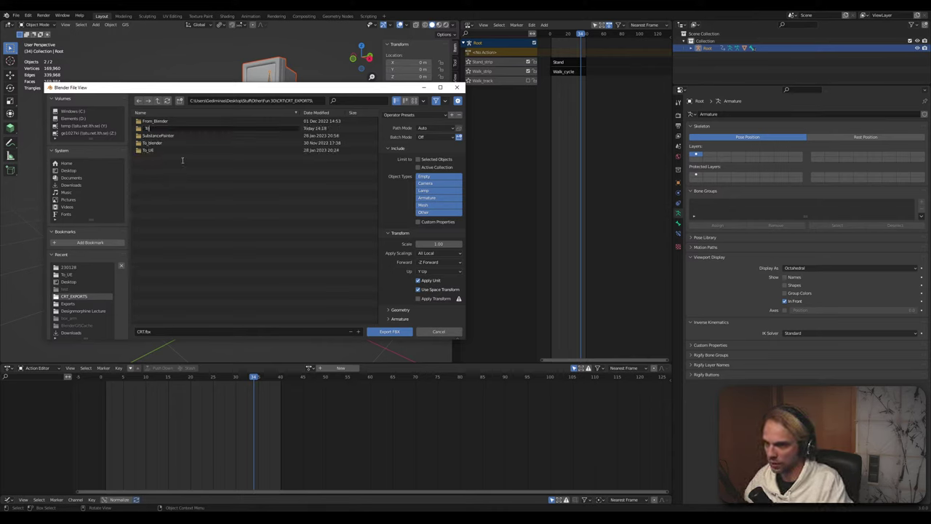
text(Unreal_Engine_Clean)
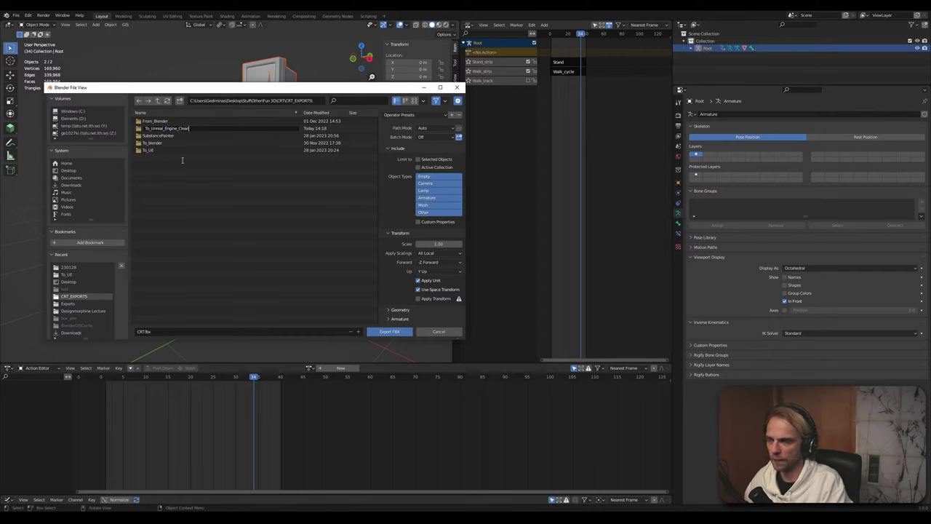
key(Return)
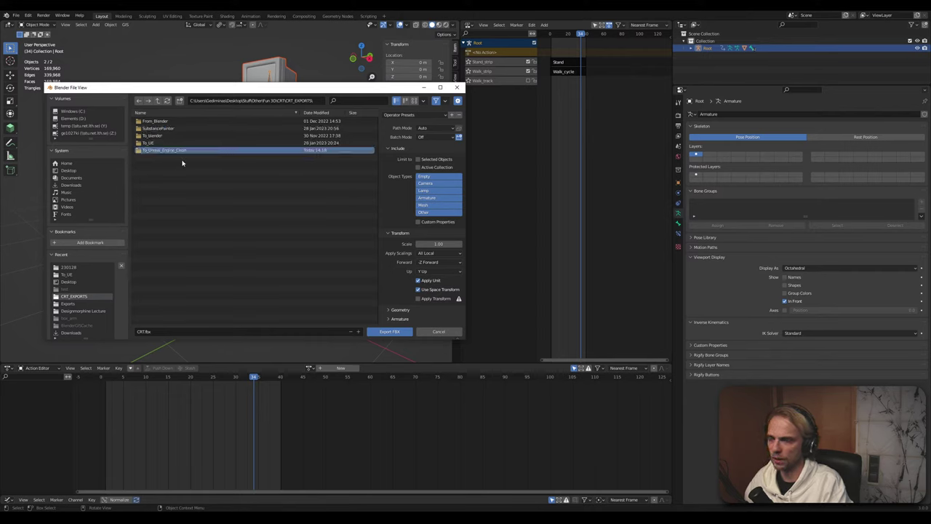
key(Return)
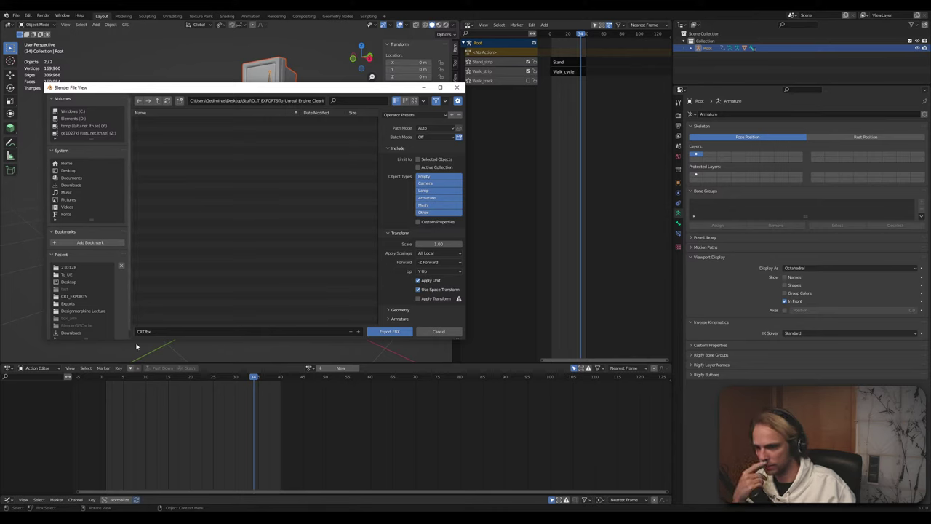
Name the export file CRT_form.fbx and load the saved UE5 form export preset
click(143, 331)
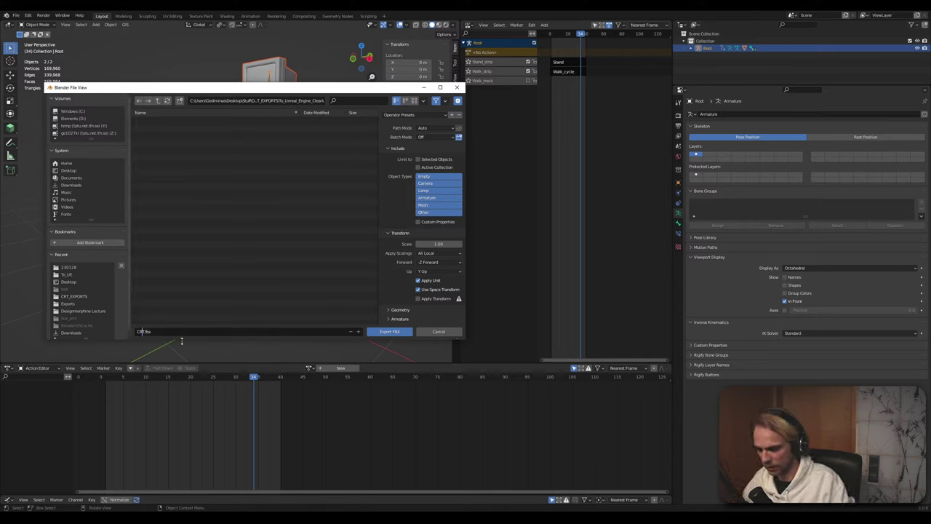
key(Right)
text(_)
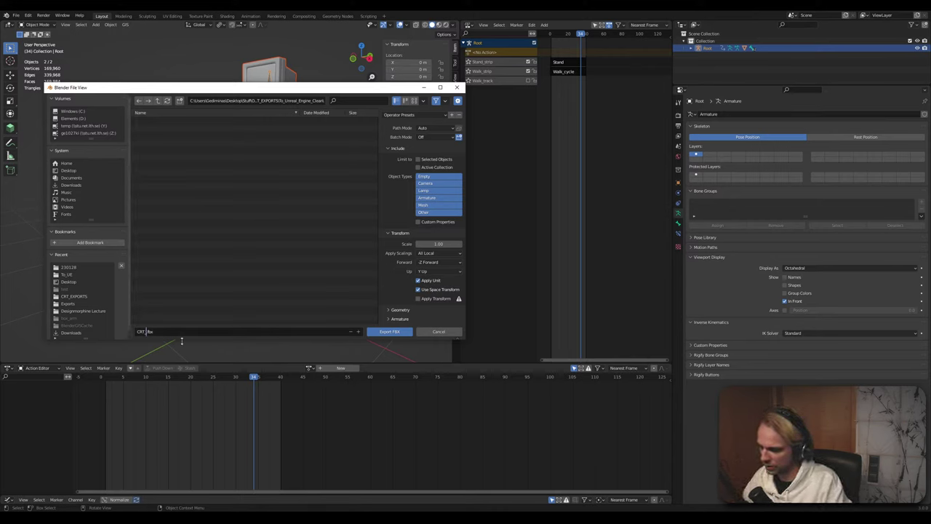
text(form)
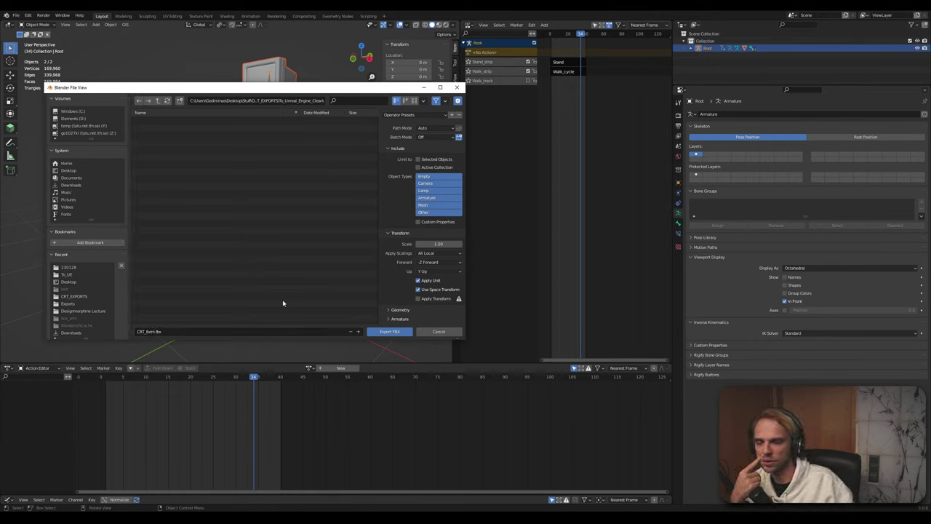
click(413, 116)
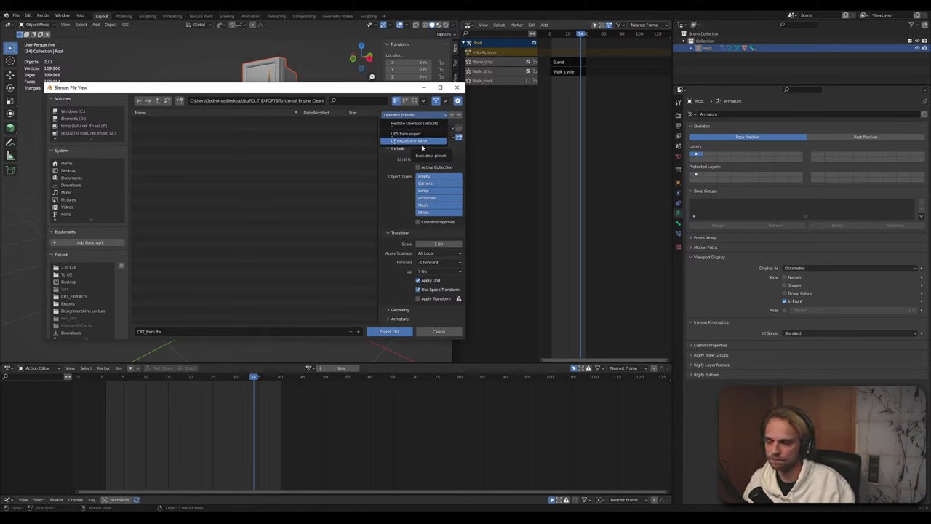
click(421, 142)
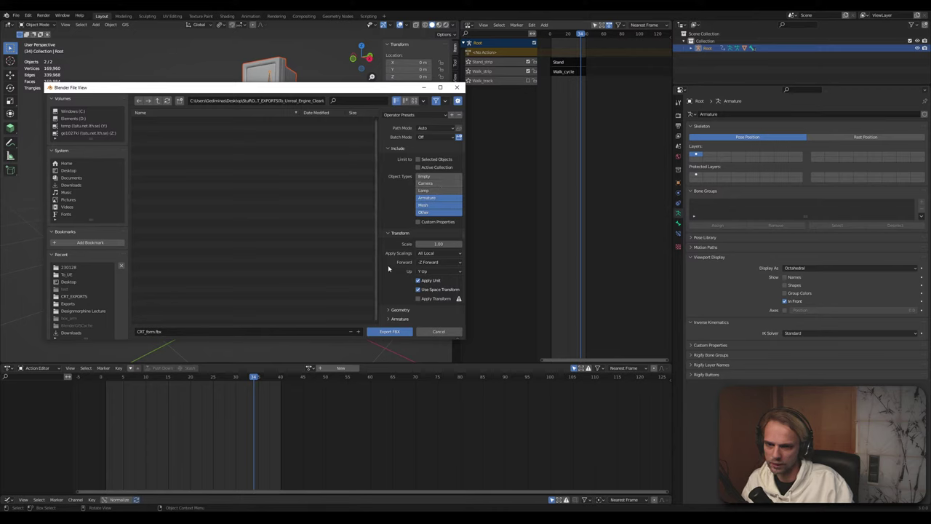
Check the Geometry and Armature export options, keeping Face smoothing and Only Deform Bones, and export the robot as CRT_form.fbx
scroll(396, 299, down, 1)
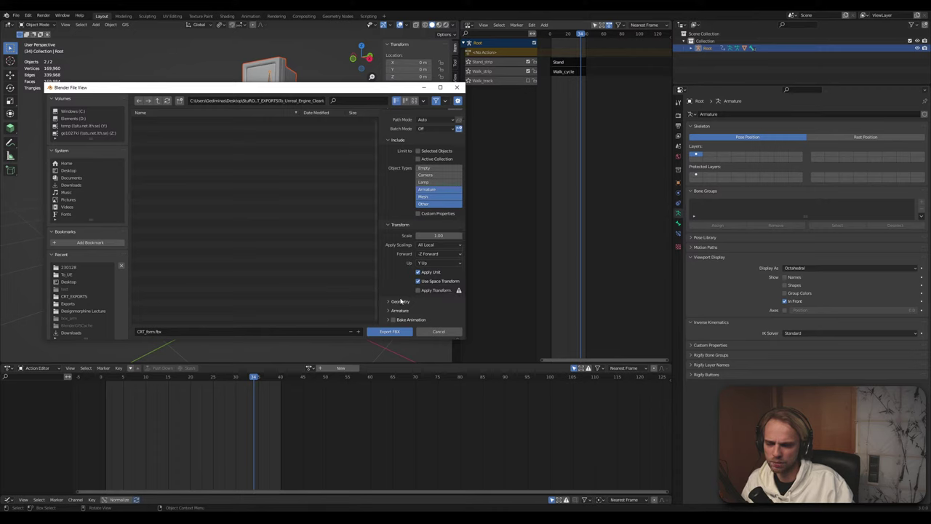
click(400, 301)
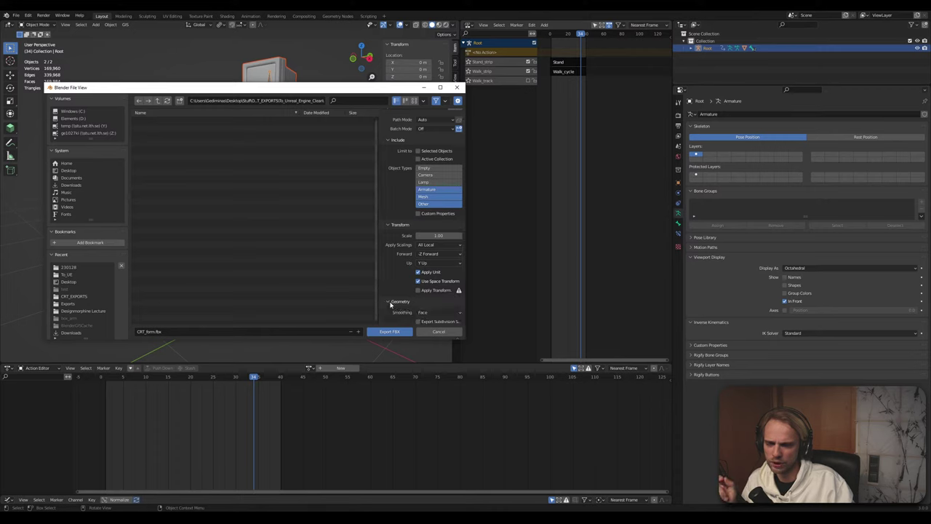
scroll(399, 304, down, 3)
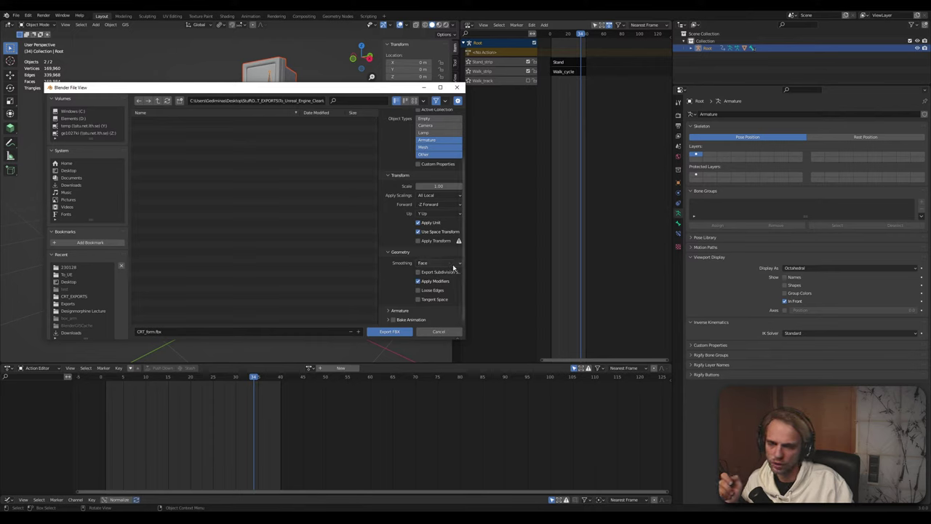
click(440, 263)
click(421, 265)
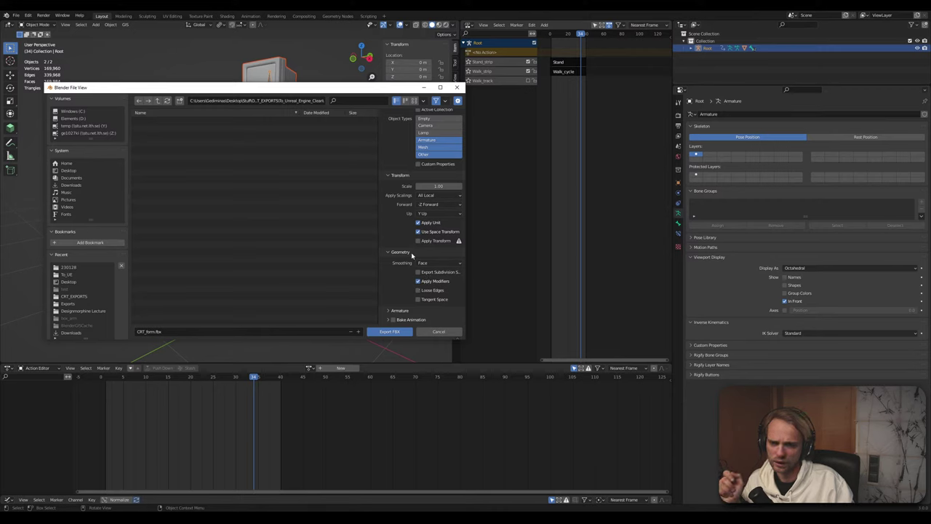
click(410, 252)
click(399, 310)
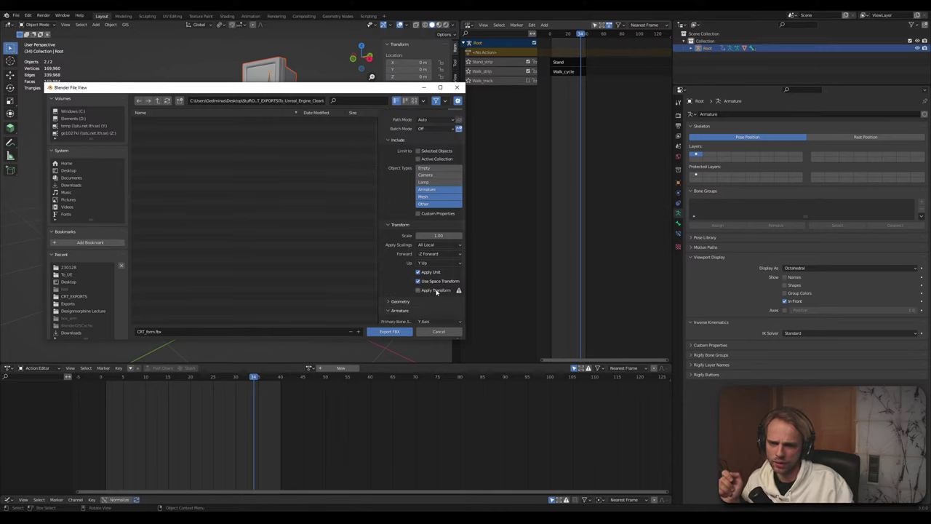
scroll(435, 292, down, 3)
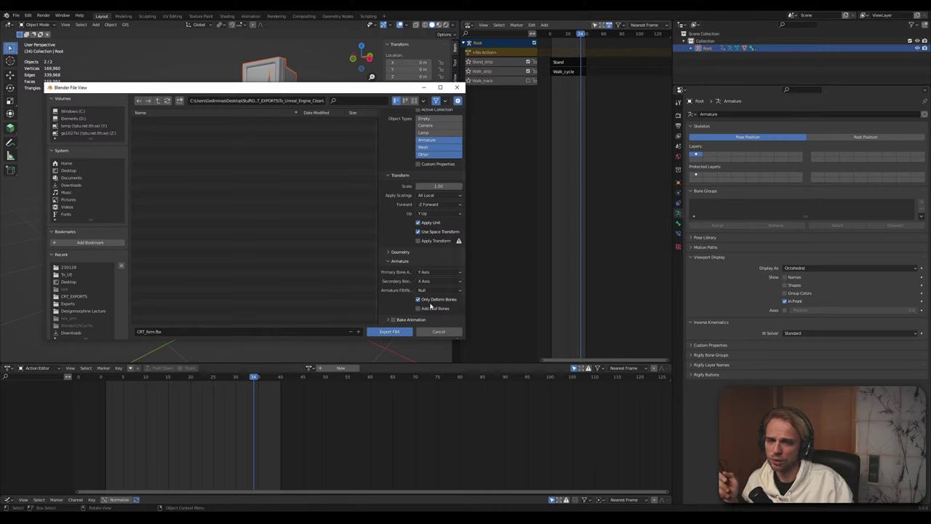
click(404, 262)
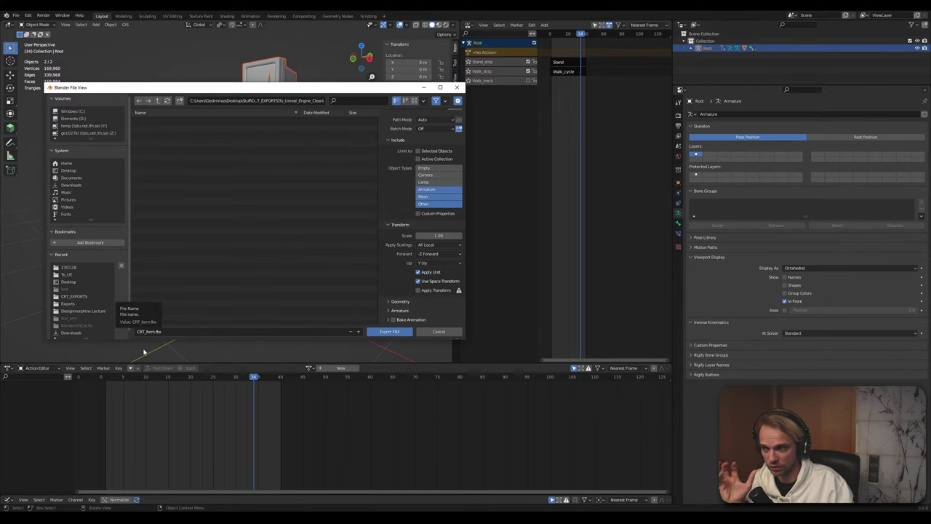
click(389, 332)
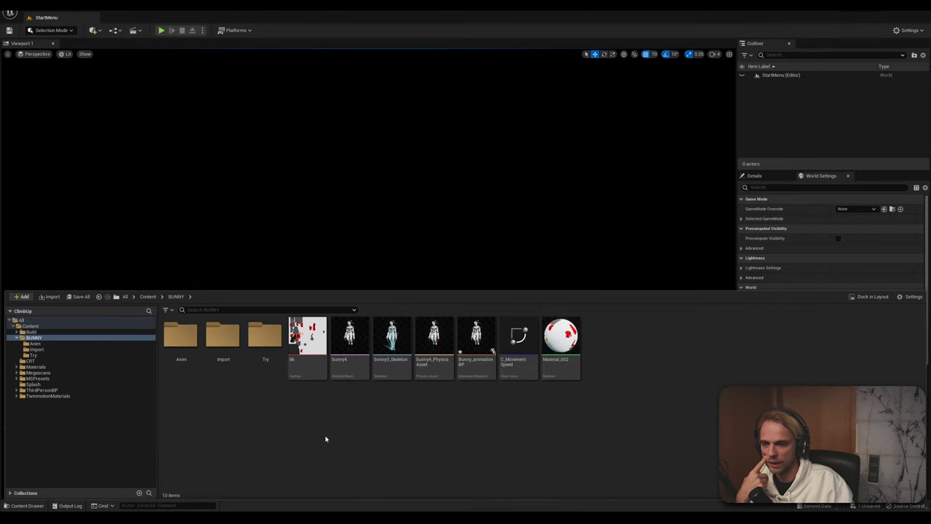
Switch to Unreal Editor's CRT content folder and open CRT_EXPORTS/To_Unreal_Engine_Clean in File Explorer
click(33, 362)
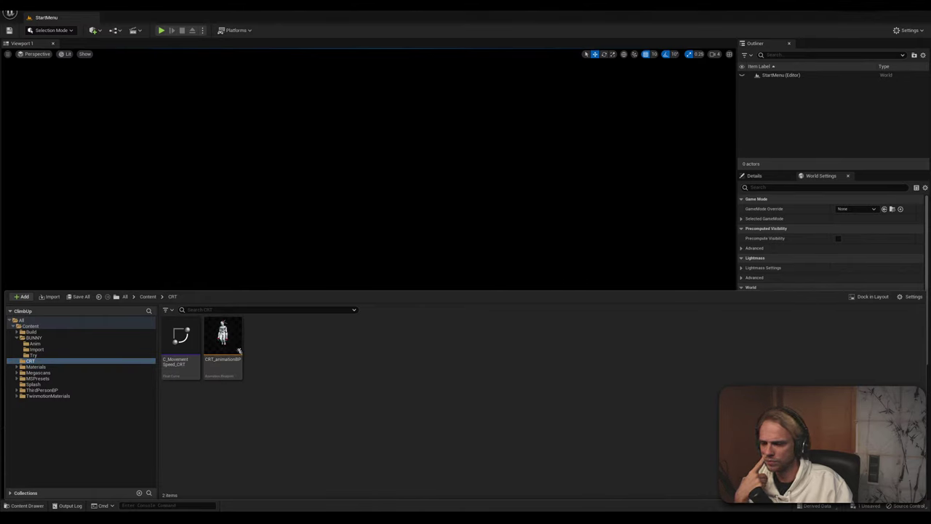
key(super+e)
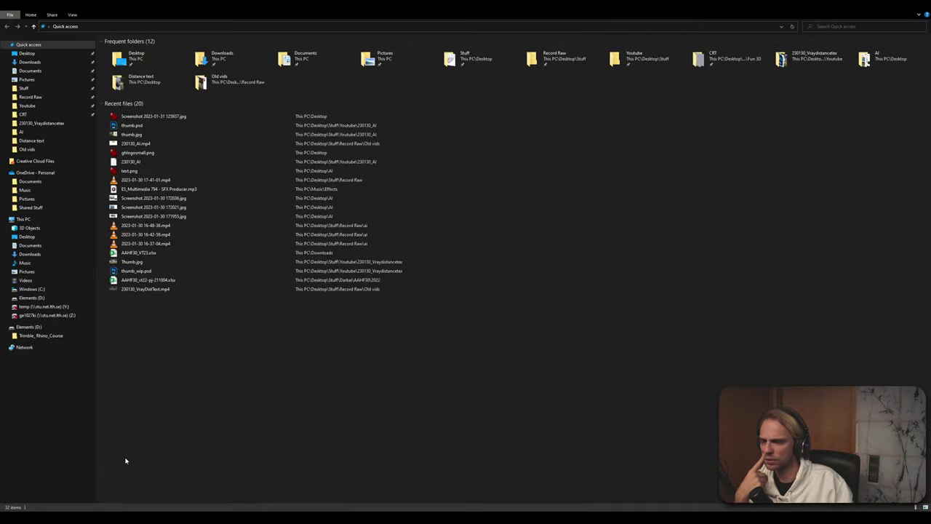
click(31, 62)
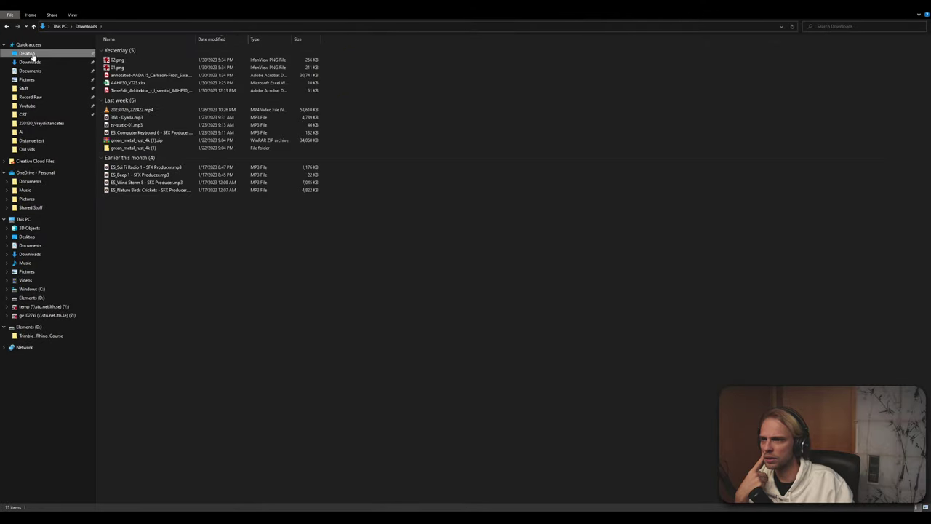
click(29, 53)
click(24, 114)
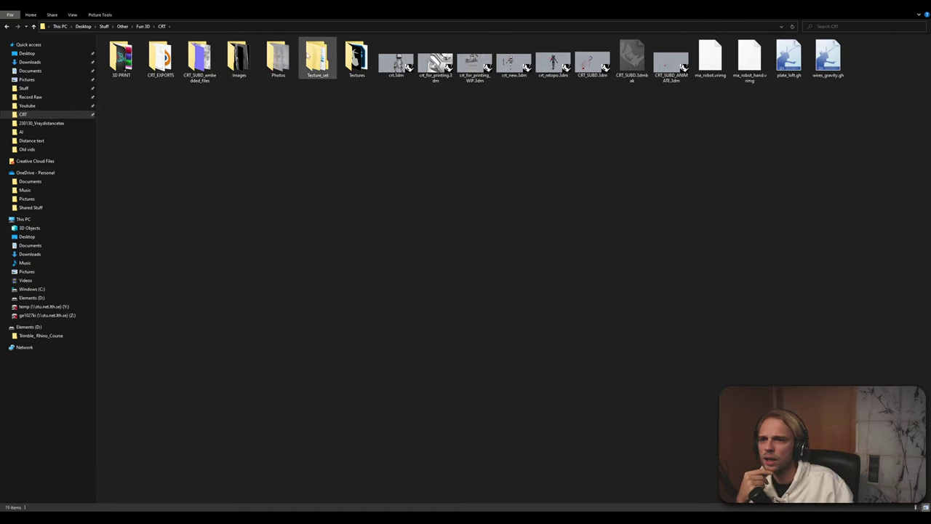
double_click(160, 58)
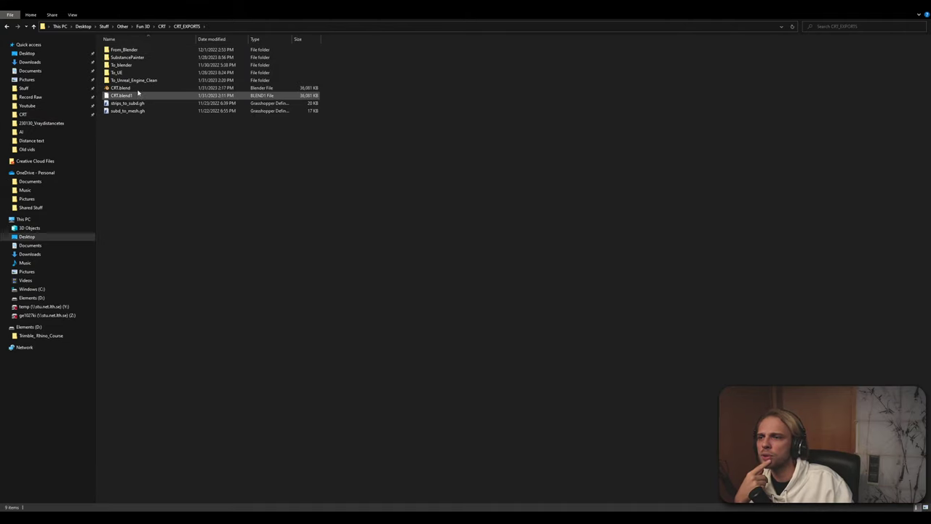
click(126, 80)
double_click(126, 80)
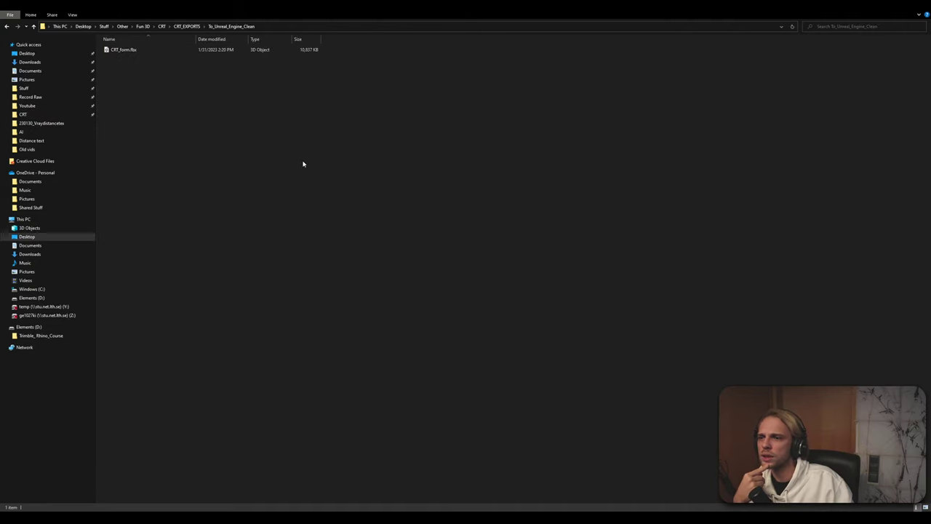
Bring CRT_form.fbx from File Explorer into the project's CRT content folder to start its FBX import
click(123, 50)
drag(426, 4, 584, 86)
drag(474, 133, 293, 376)
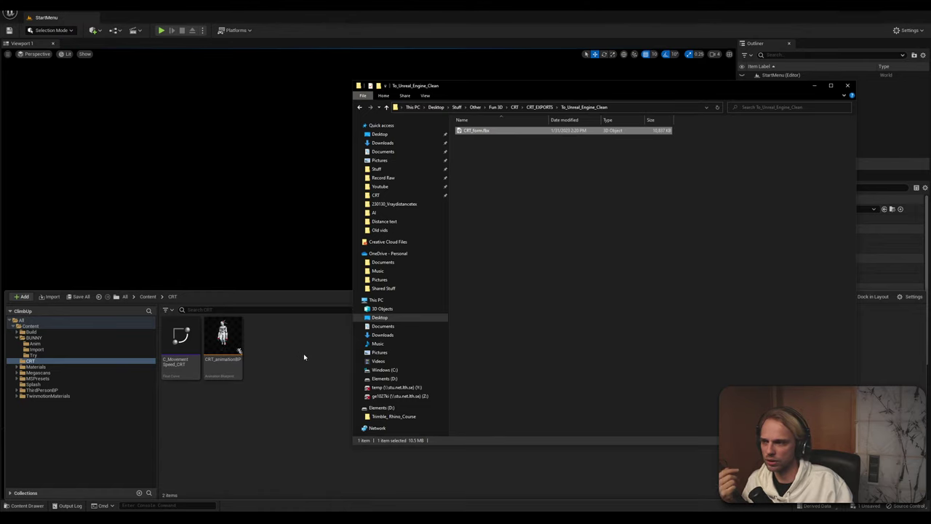
drag(447, 131, 350, 101)
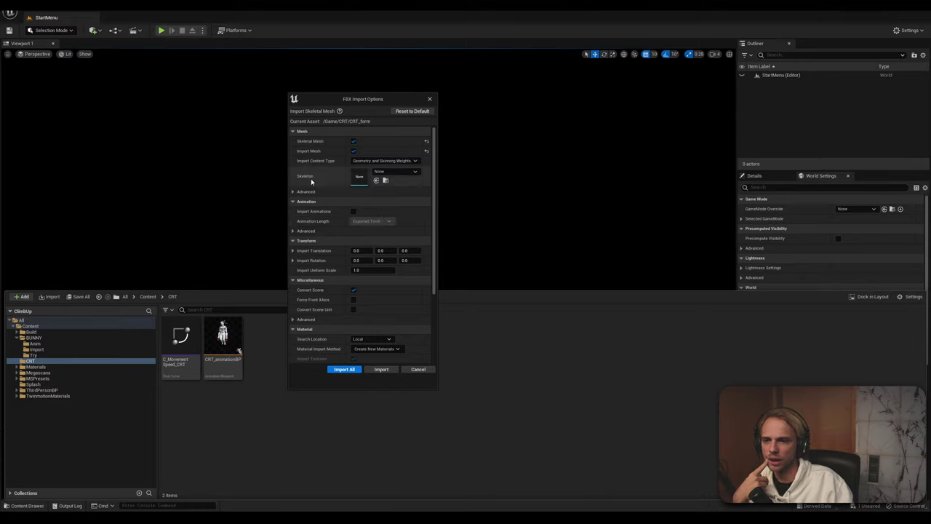
Review the FBX import options and import everything as a skeletal mesh with no existing skeleton assigned and animations off
scroll(429, 283, down, 5)
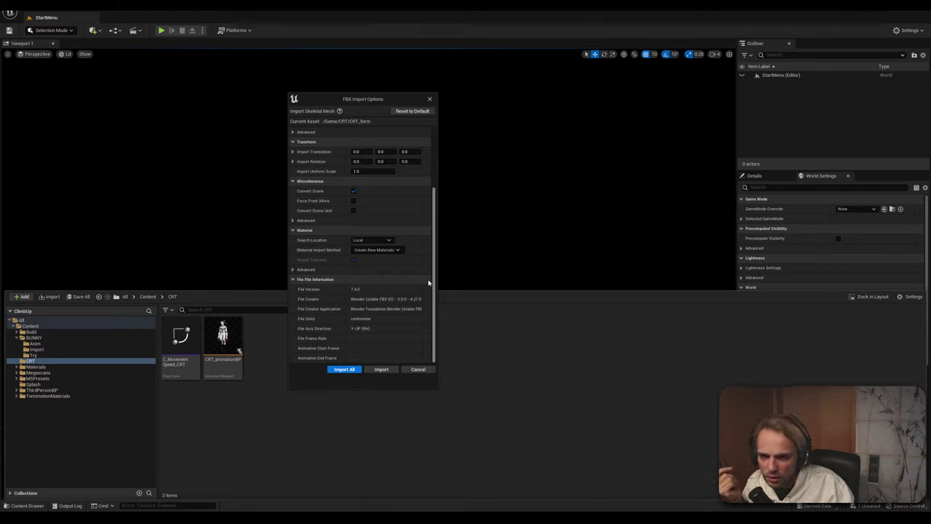
scroll(429, 276, up, 5)
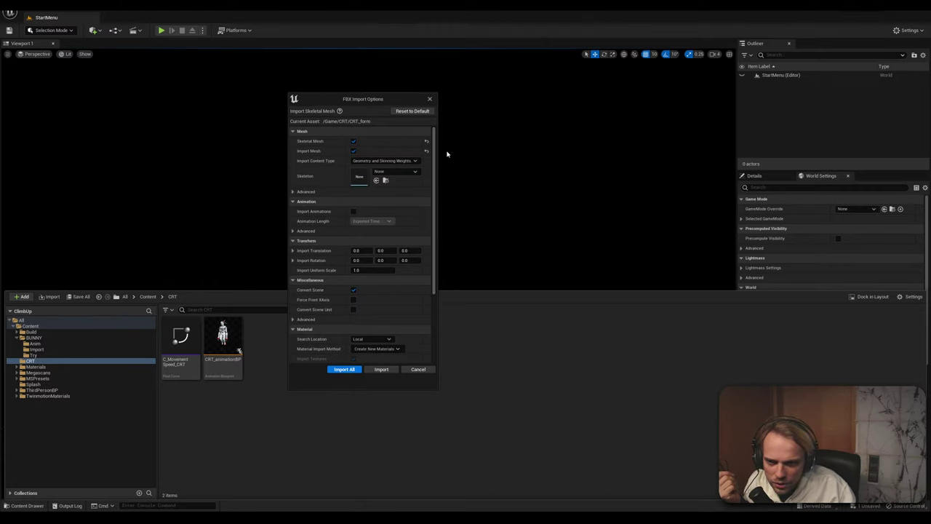
click(304, 192)
click(304, 192)
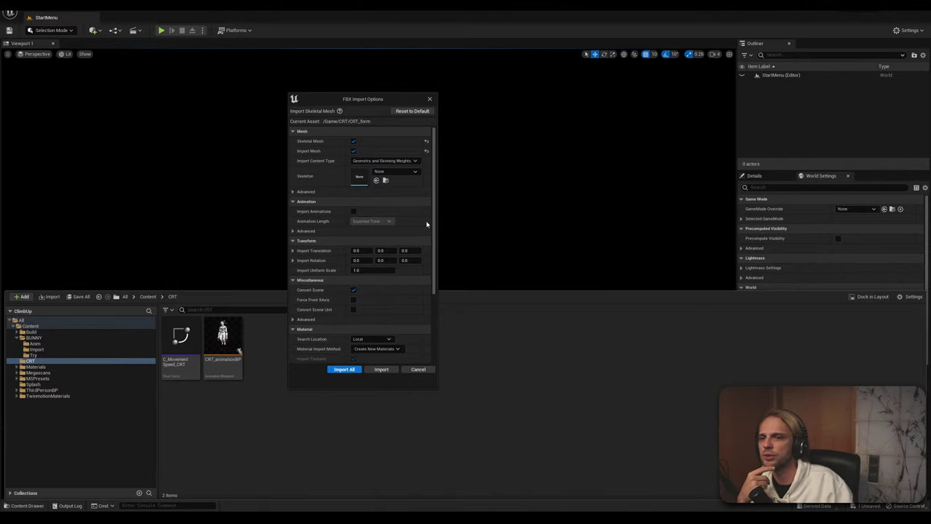
click(345, 370)
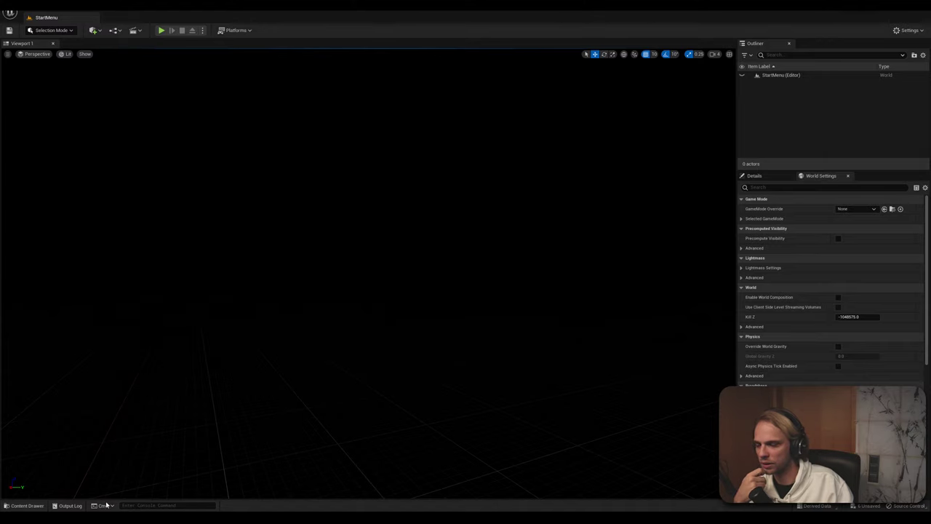
Examine the imported normal texture, material and CRT_form skeletal mesh in the CRT content folder
click(27, 505)
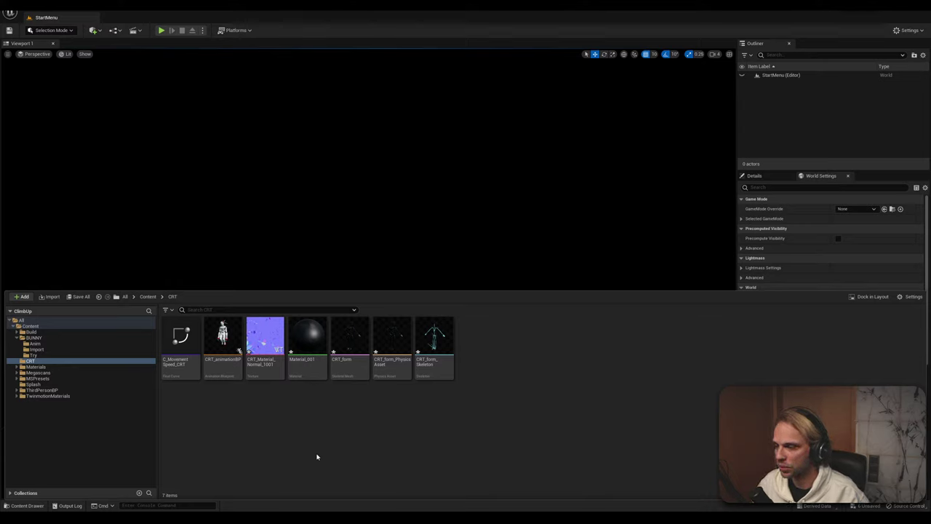
click(351, 361)
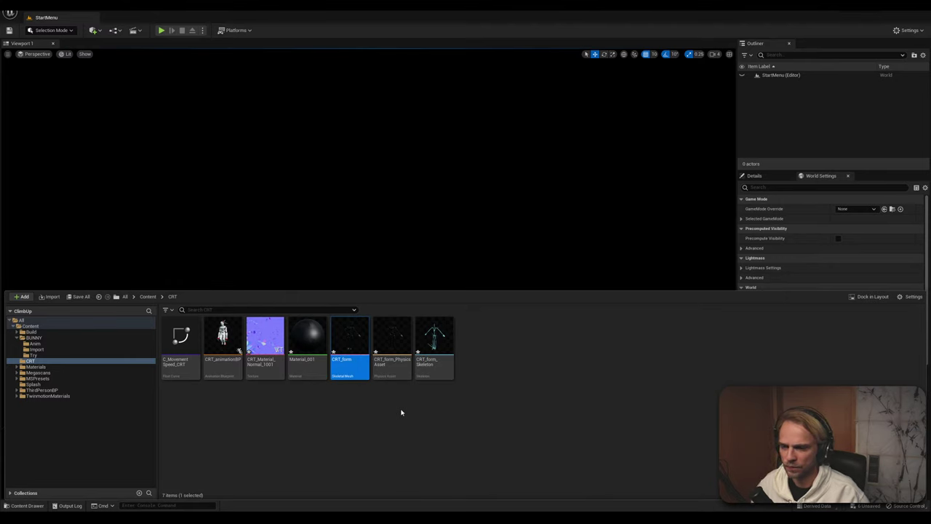
mouse_move(312, 337)
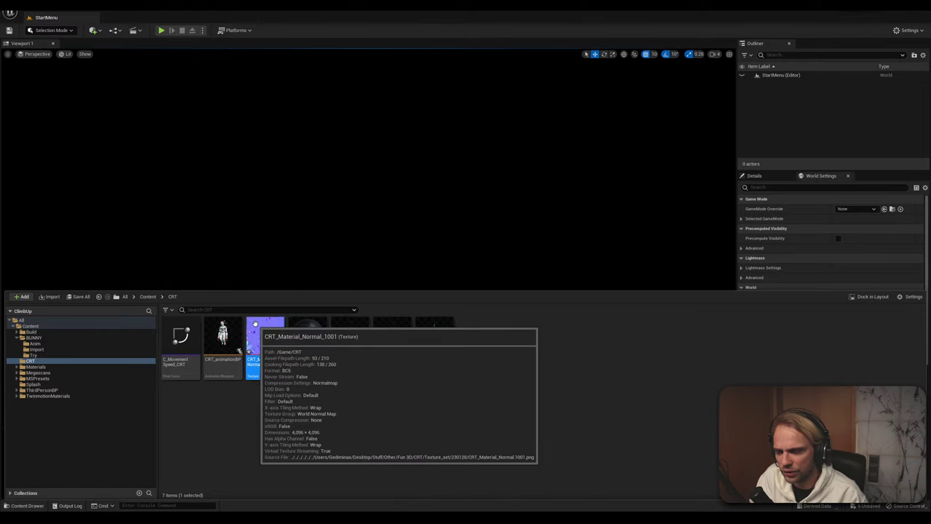
click(265, 342)
click(310, 341)
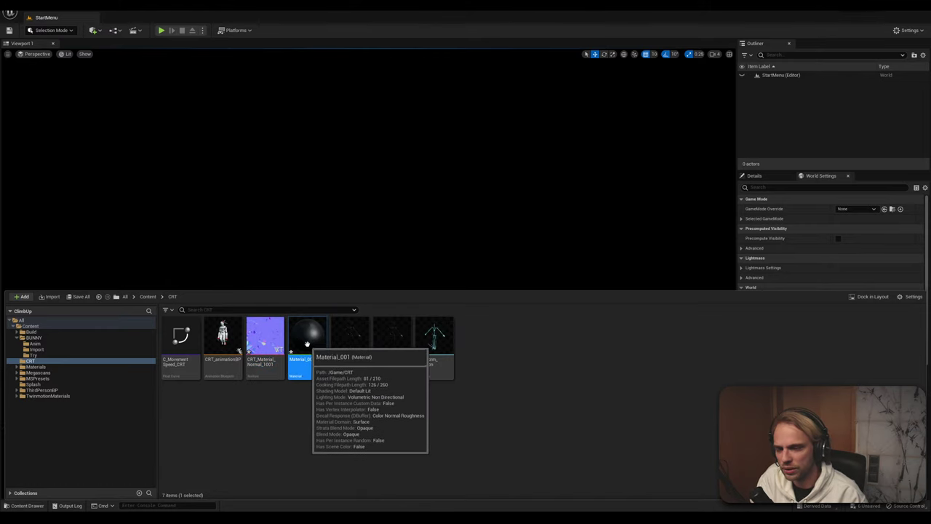
click(350, 340)
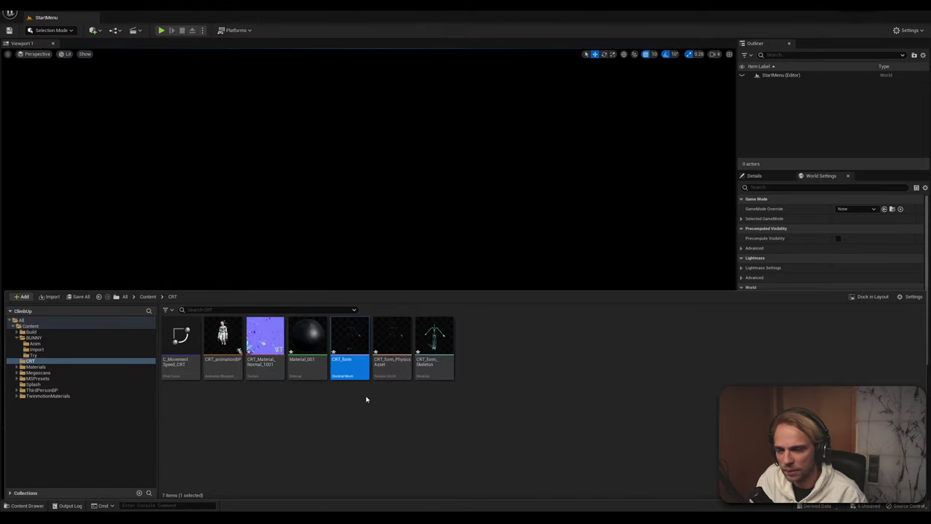
Open the CRT_form skeletal mesh and inspect the robot's body, shoulder and arm surfaces up close
double_click(353, 334)
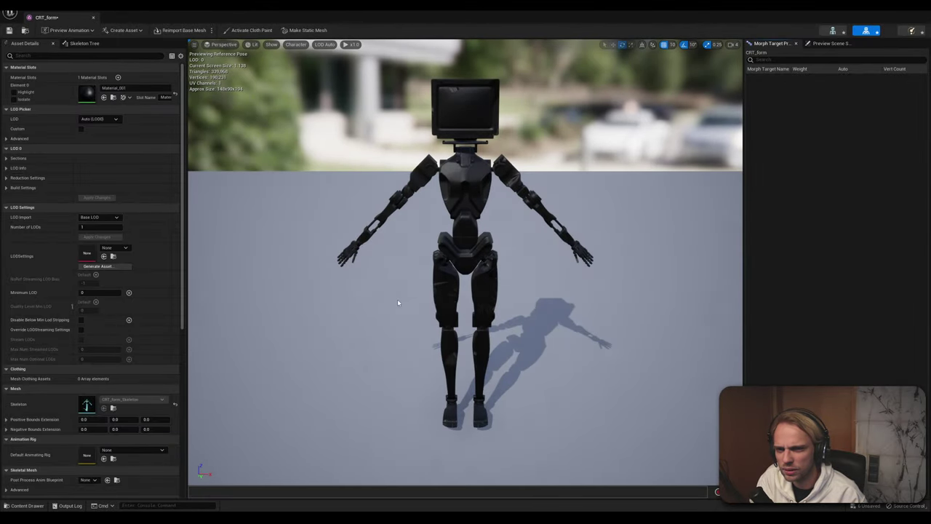
middle_drag(542, 249, 472, 335)
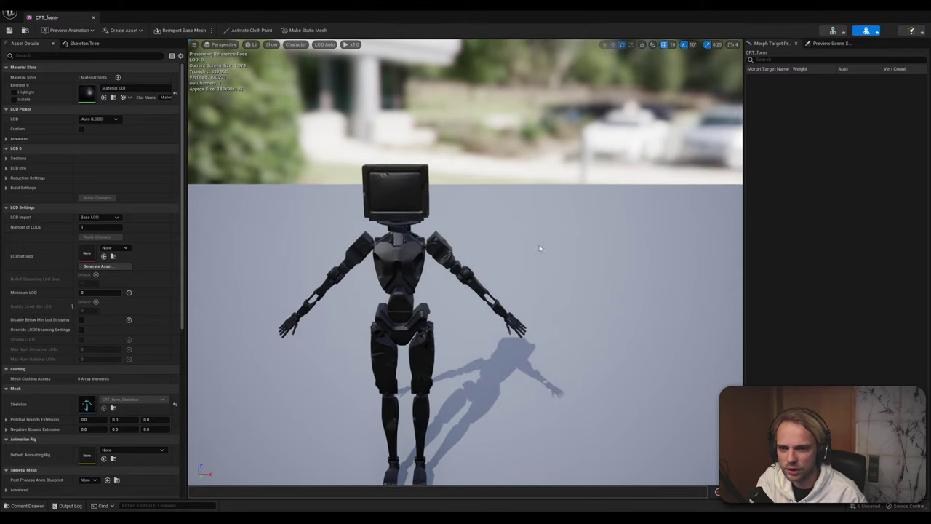
scroll(426, 177, up, 6)
scroll(427, 177, down, 3)
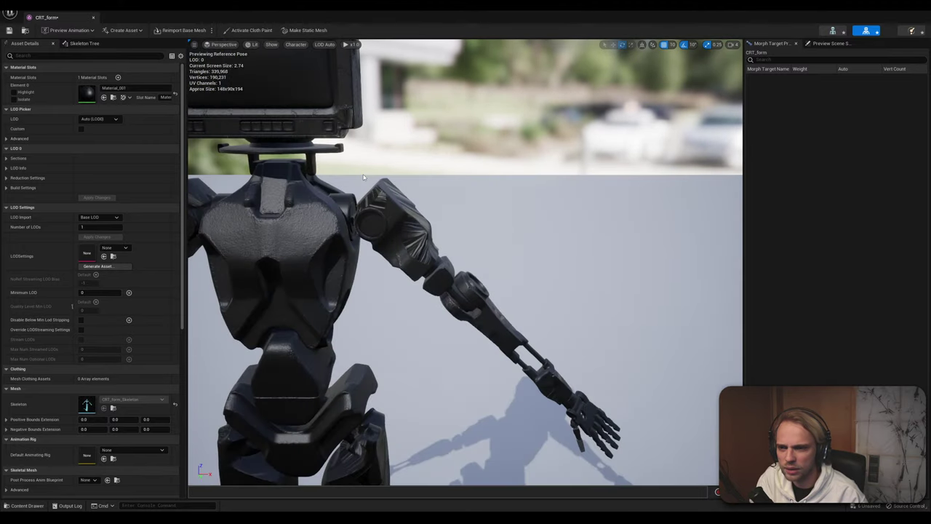
scroll(318, 177, up, 3)
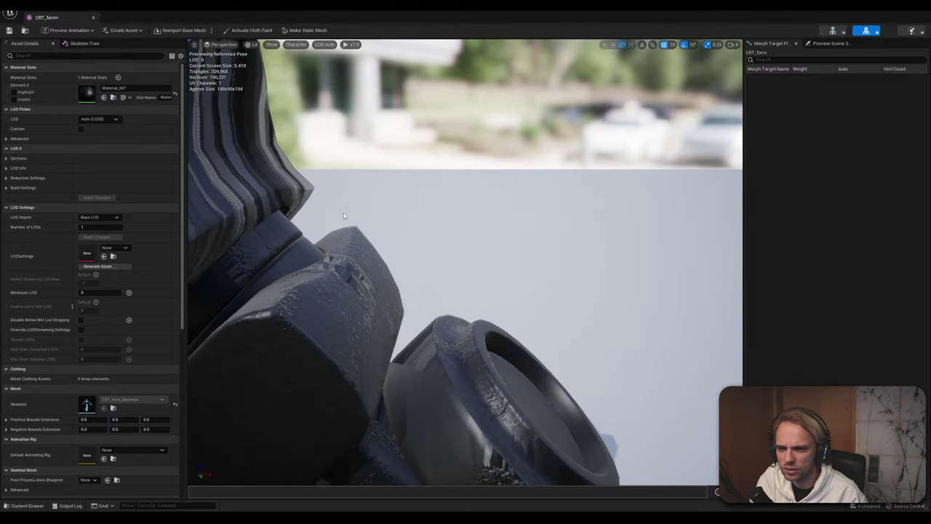
scroll(319, 177, down, 3)
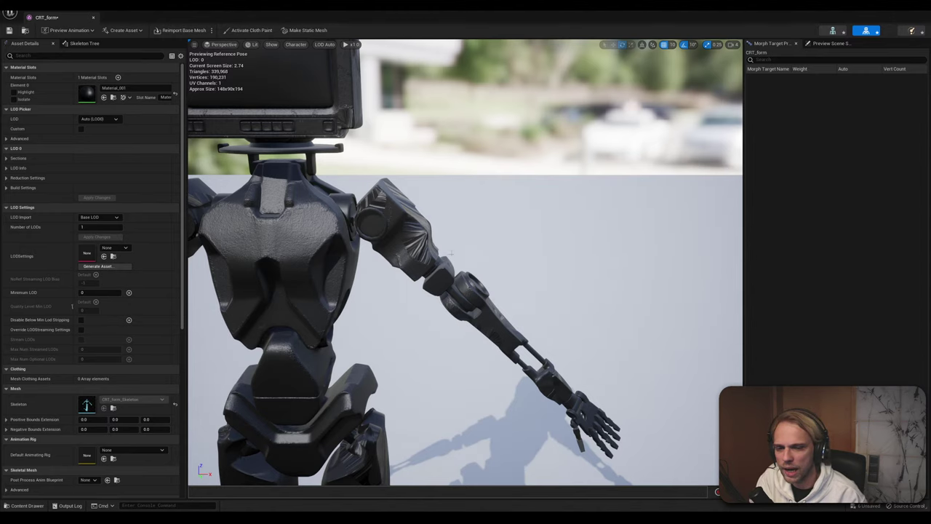
key(f)
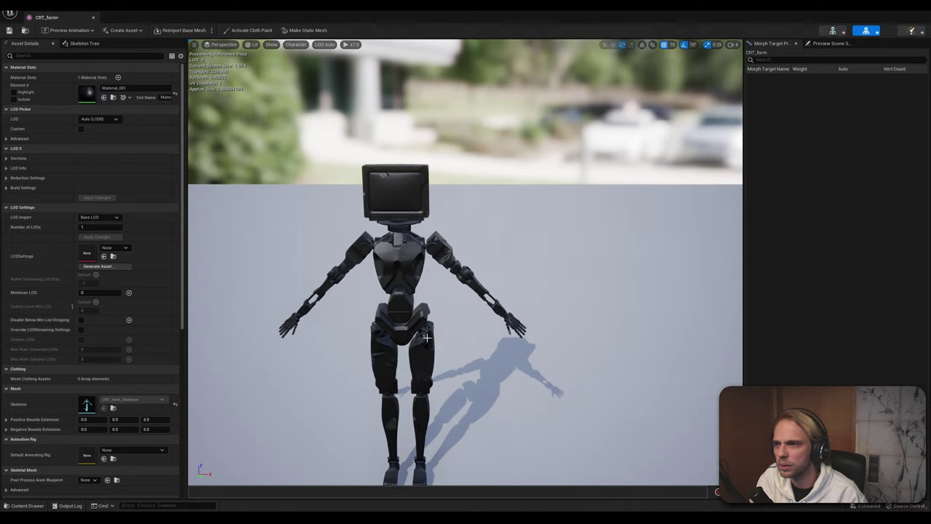
scroll(439, 359, up, 4)
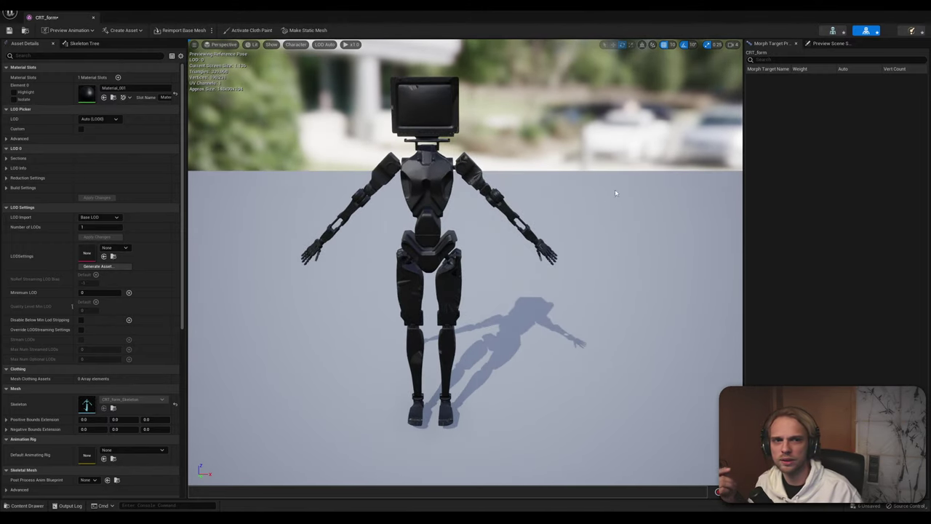
Close the CRT_form mesh editor and check the CRT_form physics asset in the CRT content folder
click(93, 17)
click(27, 505)
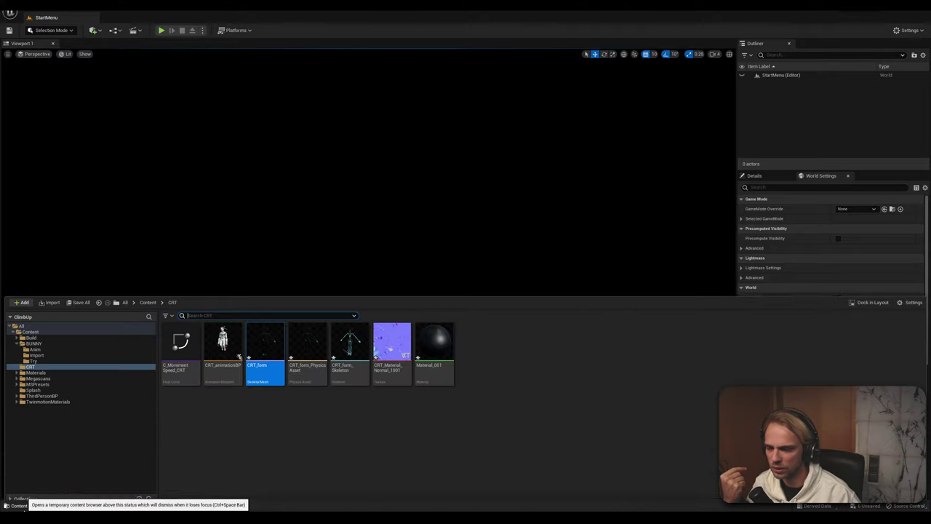
click(307, 341)
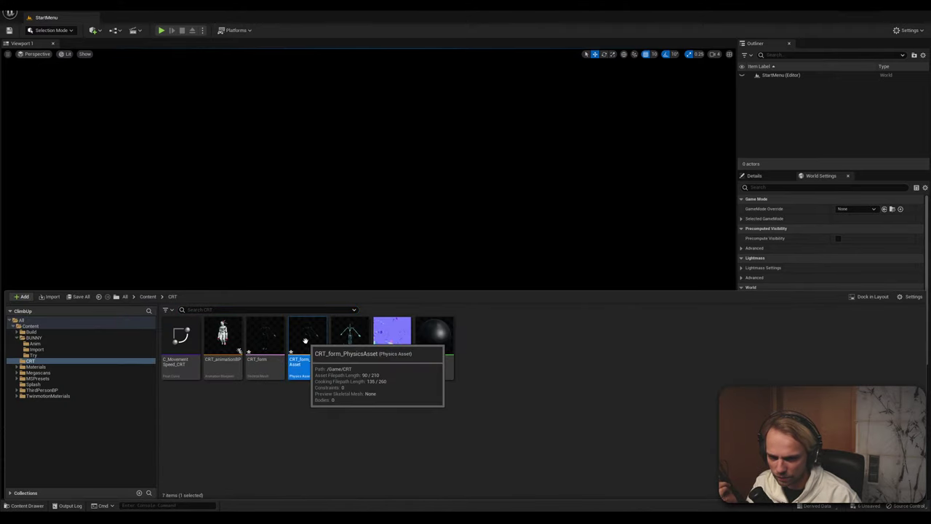
click(366, 401)
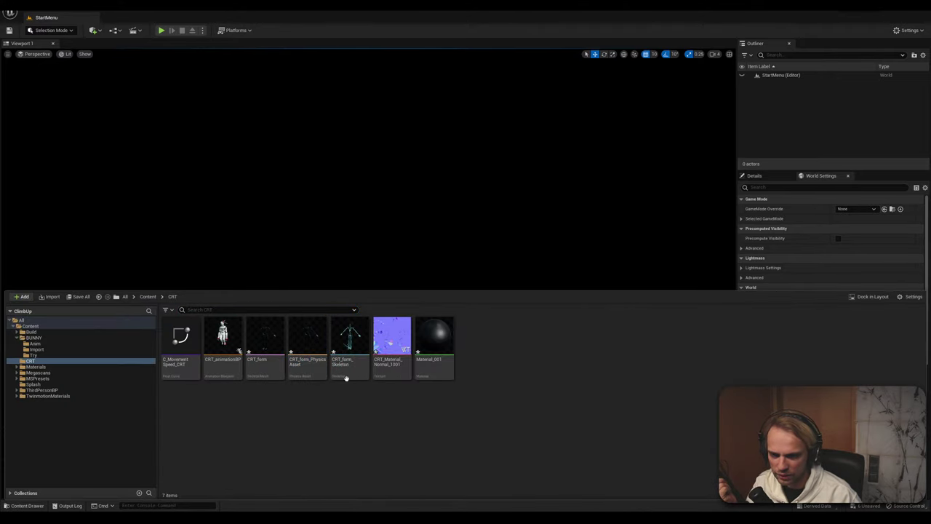
Open the CRT_form physics asset, run its physics simulation, view the collapsed robot from several angles and stop the simulation
double_click(313, 343)
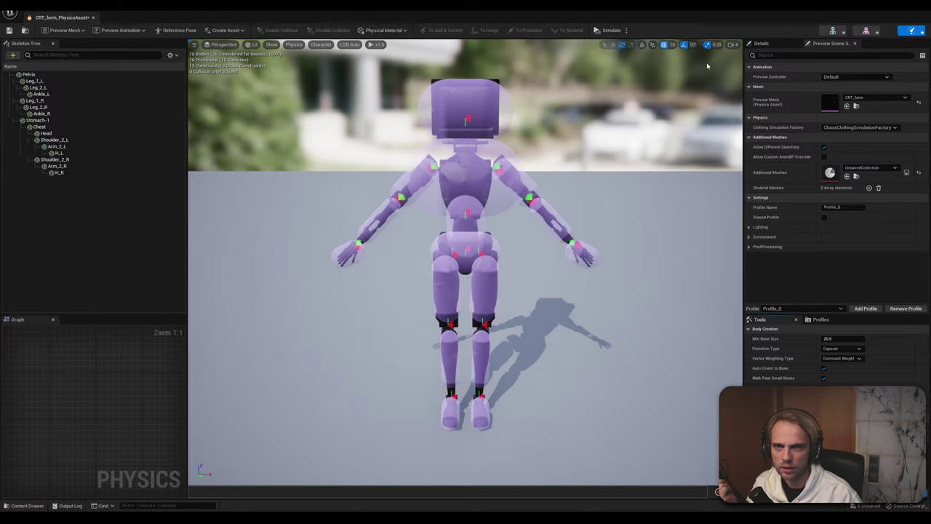
click(603, 31)
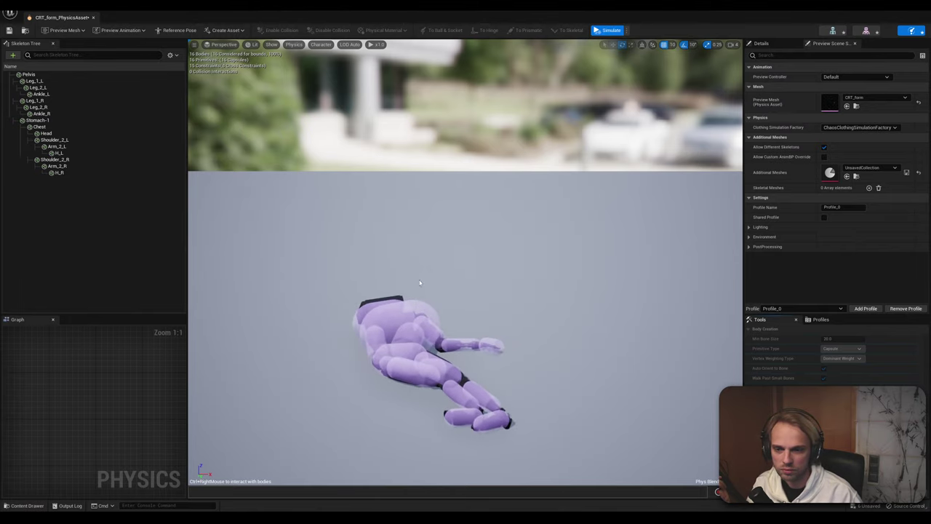
right_drag(420, 283, 443, 350)
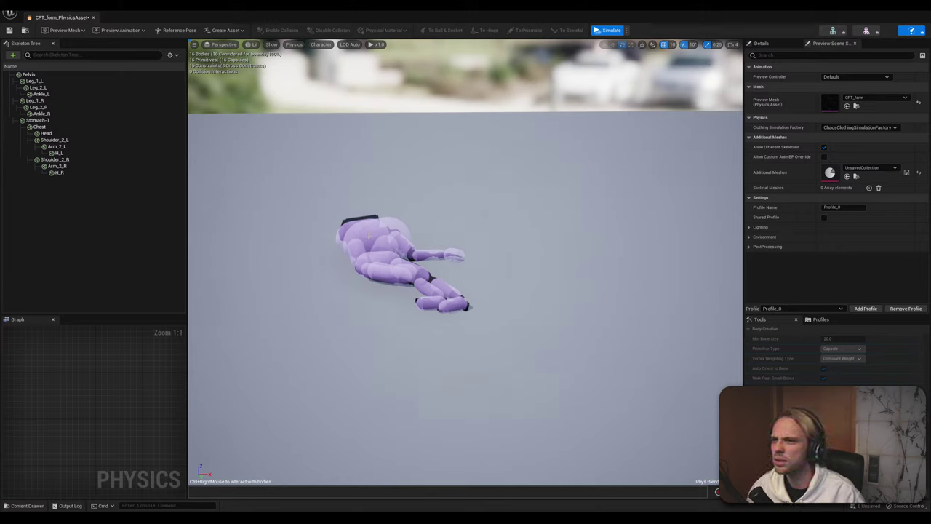
mouse_move(370, 240)
mouse_down()
mouse_move(407, 225)
mouse_move(370, 240)
mouse_up()
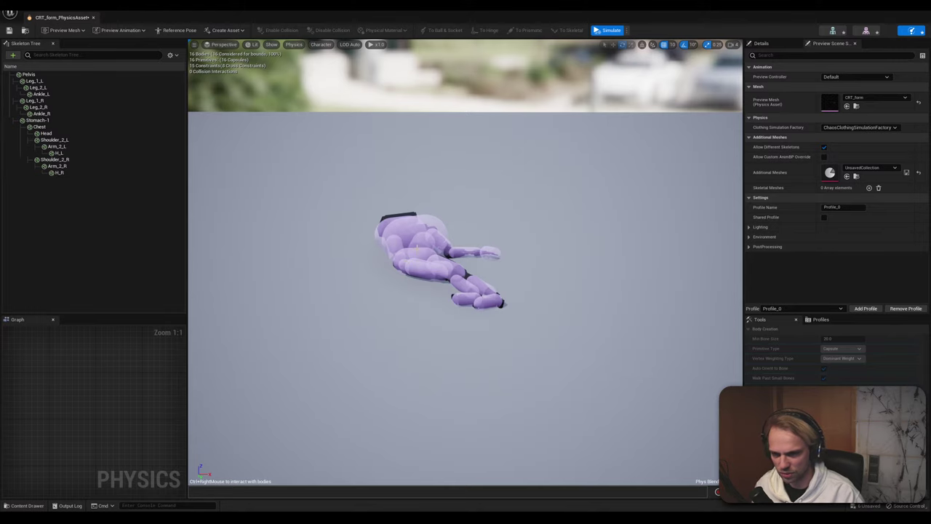
alt+drag(417, 248, 427, 224)
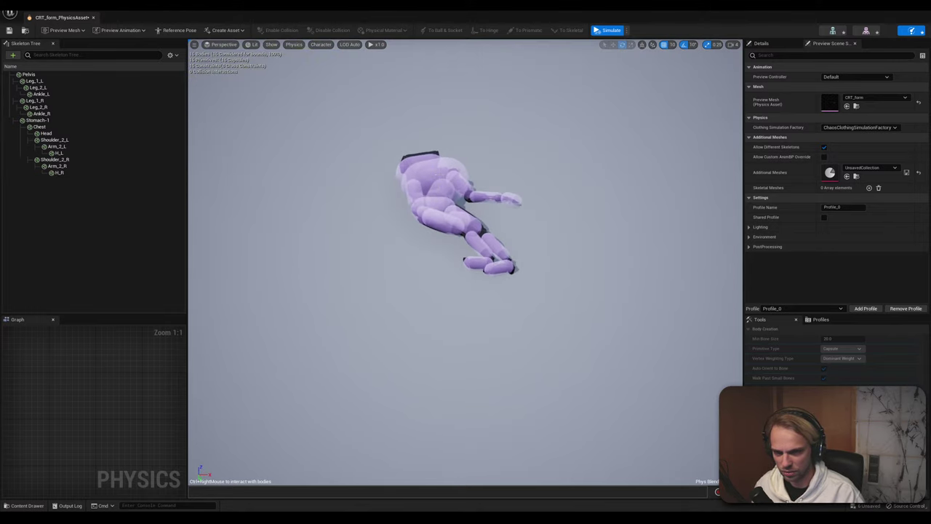
mouse_move(436, 173)
middle_down()
mouse_move(442, 101)
mouse_move(439, 175)
middle_up()
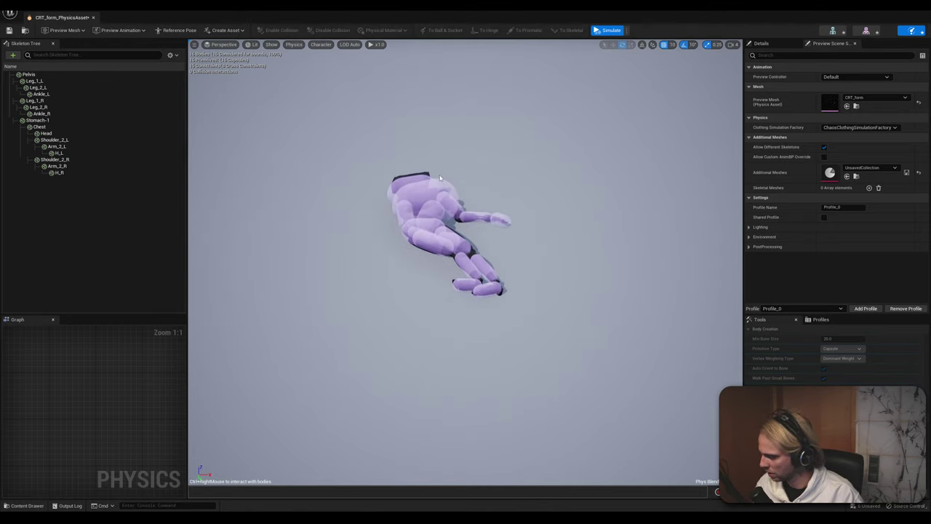
ctrl+right_drag(469, 234, 467, 318)
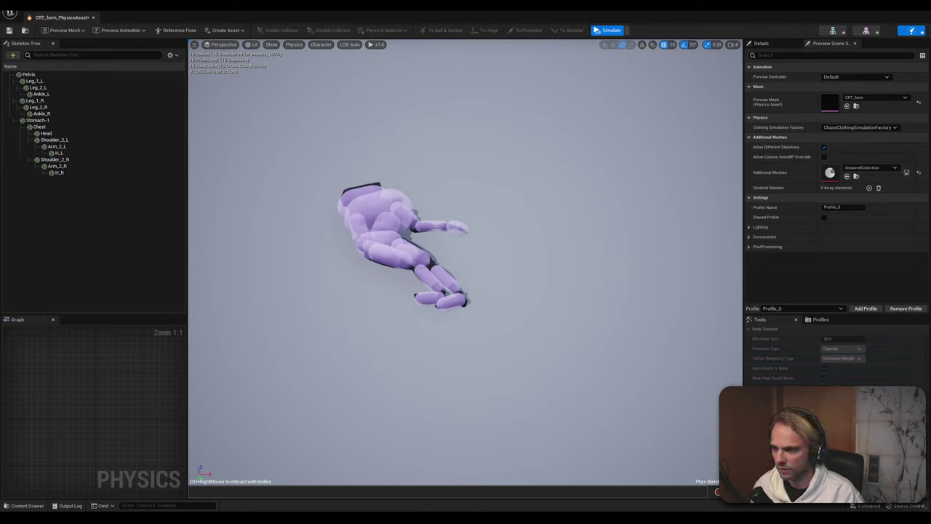
click(601, 30)
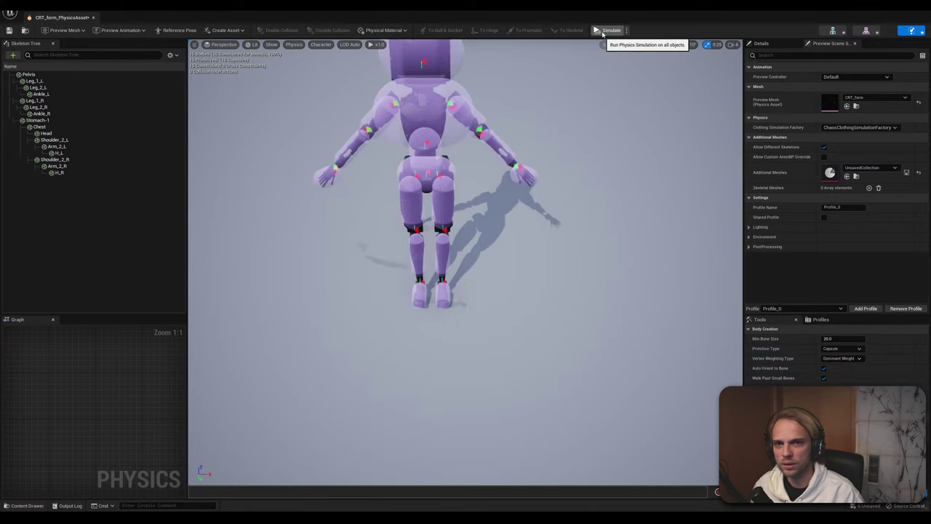
Try moving the H_R : Arm_2_R wrist constraint away from the robot's hand, undo the move and deselect it
right_drag(333, 156, 356, 173)
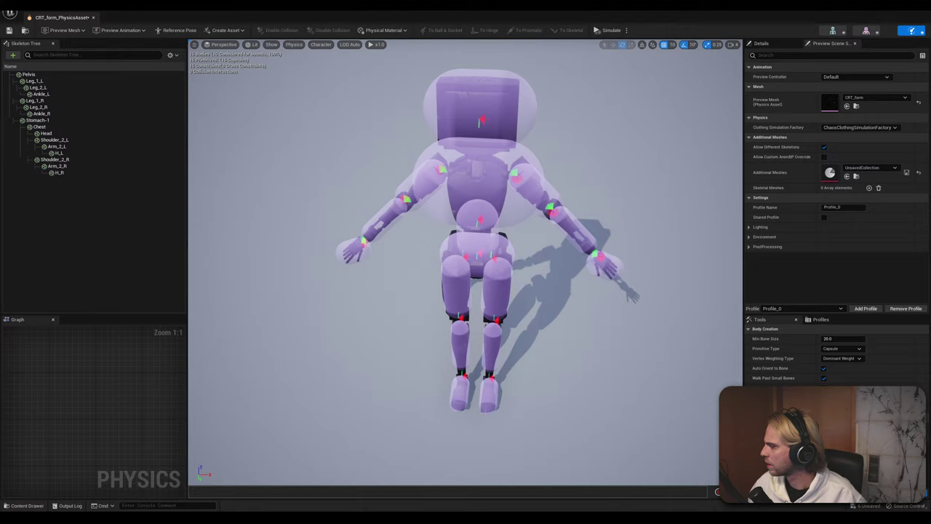
click(362, 244)
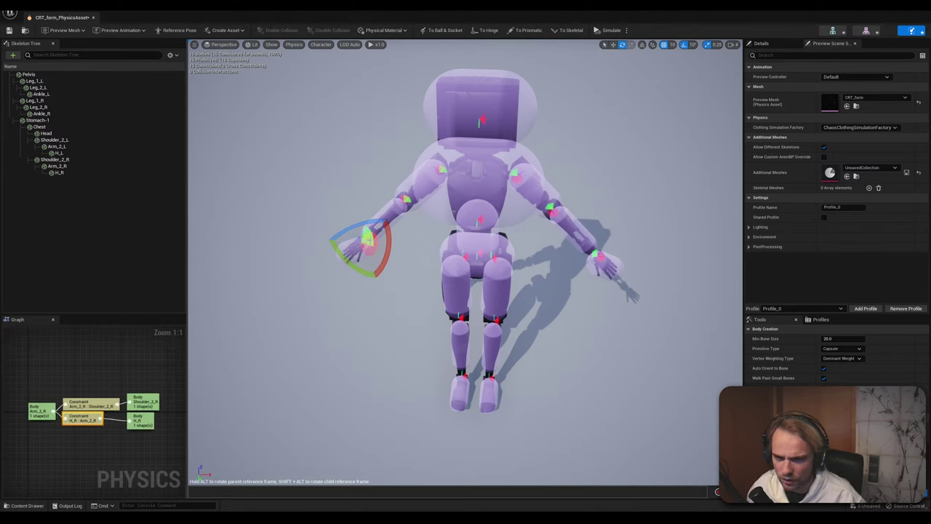
key(w)
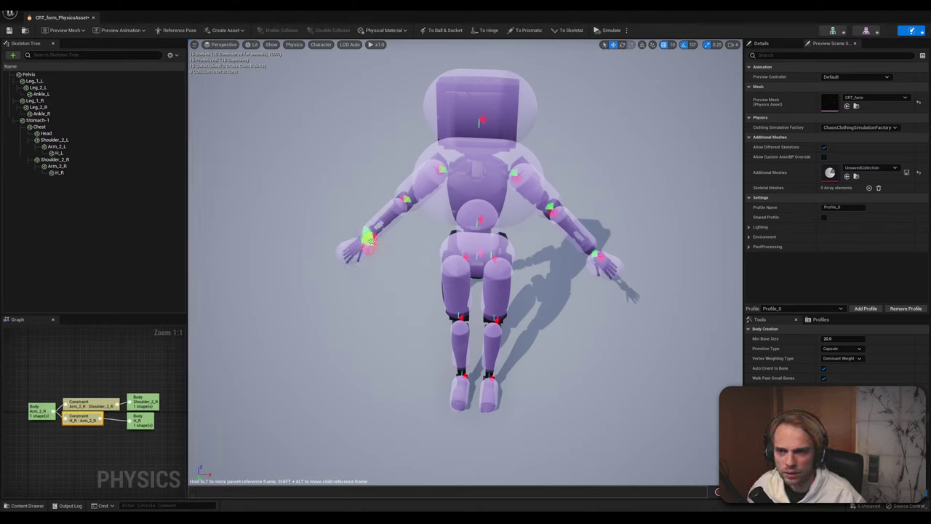
drag(368, 239, 291, 233)
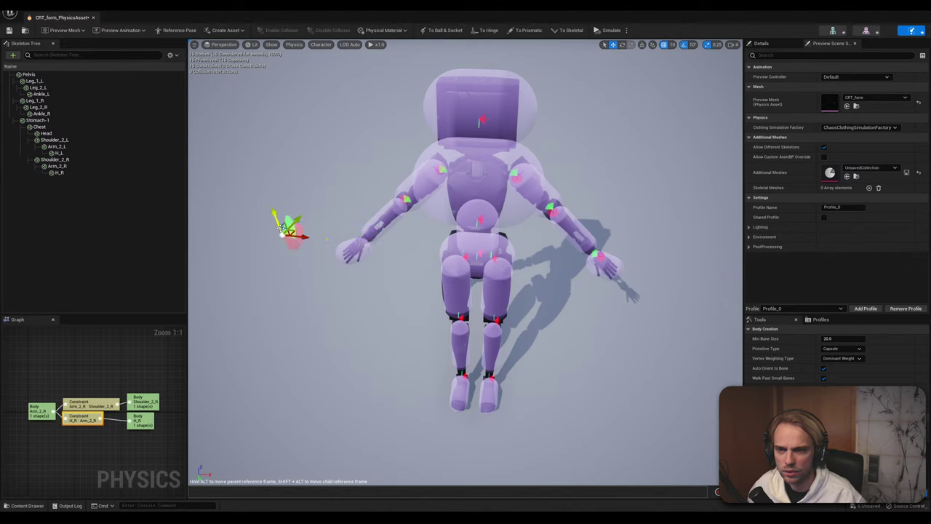
key(ctrl+z)
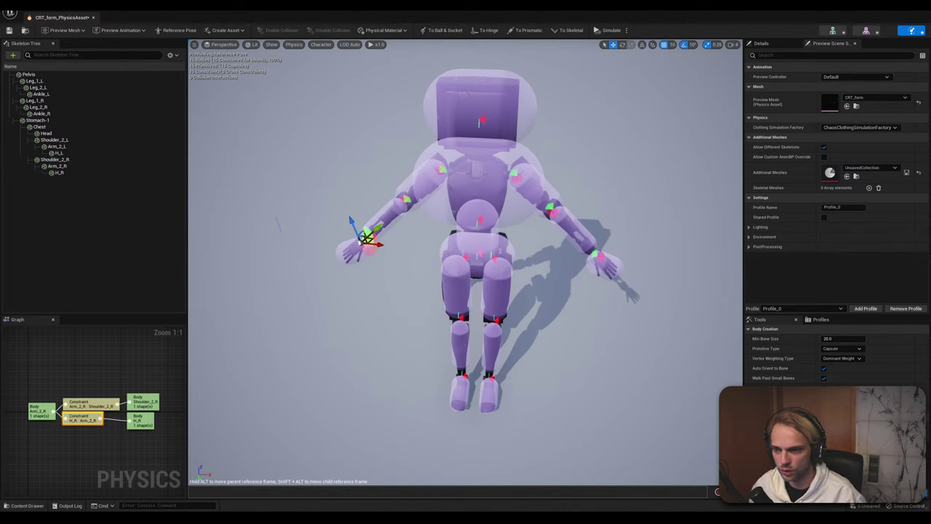
click(419, 245)
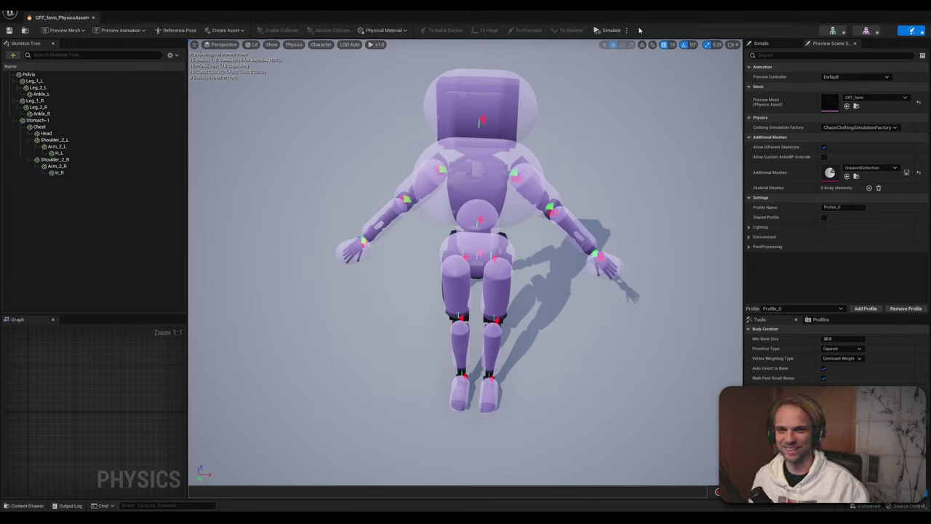
Rerun and stop the robot's physics simulation, close the physics asset and return to the CRT content folder
click(605, 30)
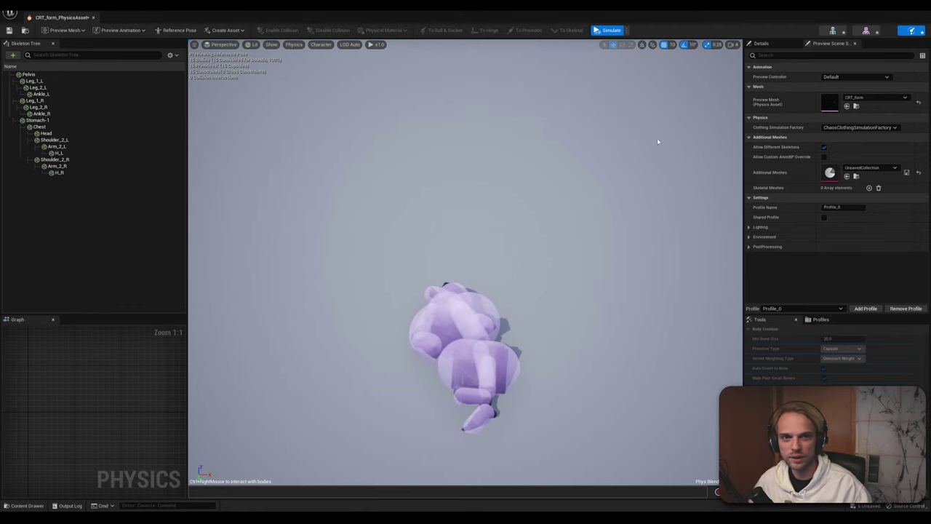
click(597, 31)
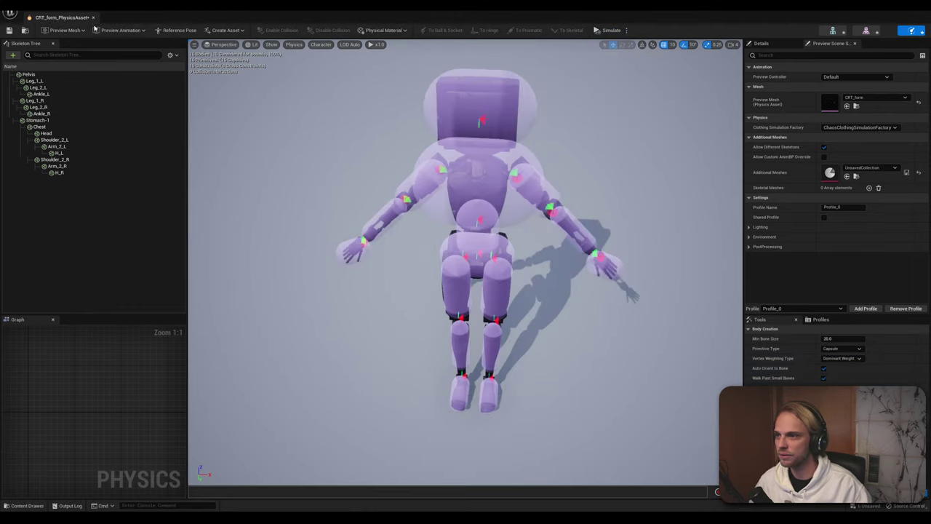
click(93, 17)
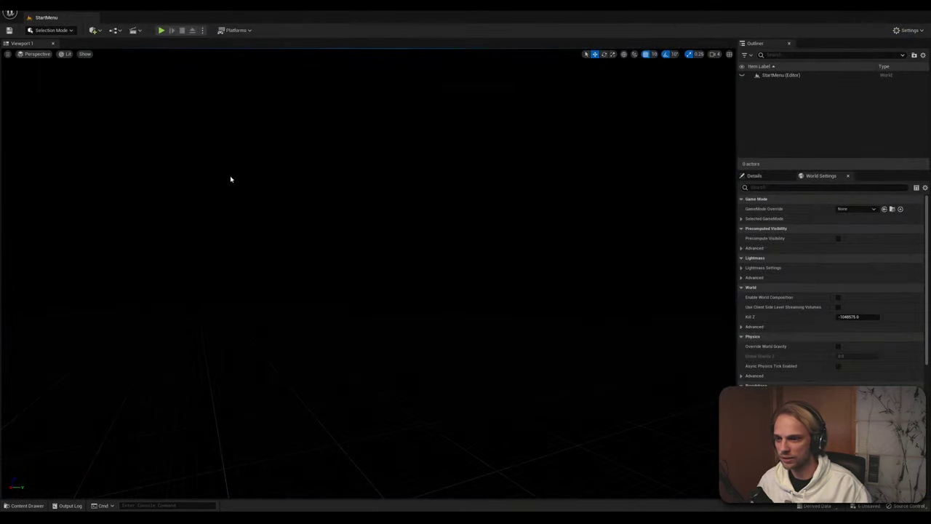
click(27, 506)
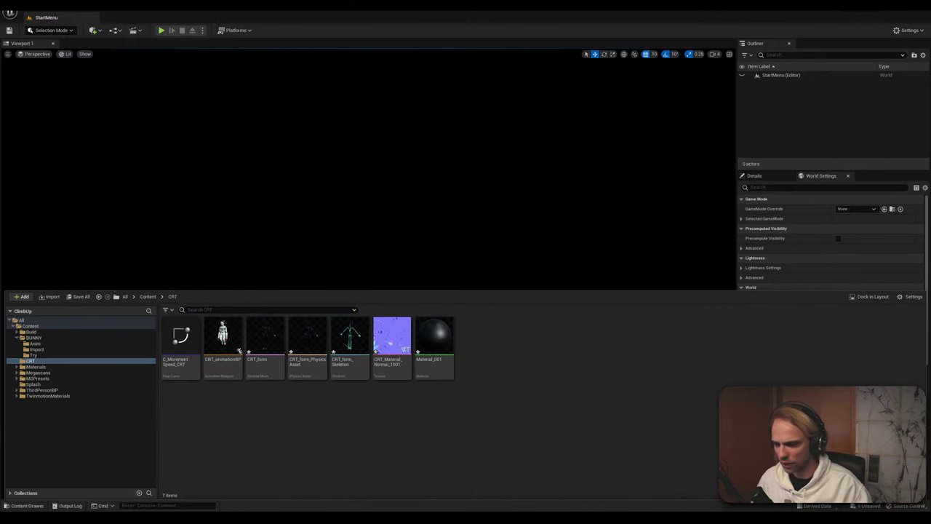
Switch to File Explorer and look for the robot's texture maps in the CRT project's Textures, SubstancePainter and From_Blender folders
key(alt+Tab)
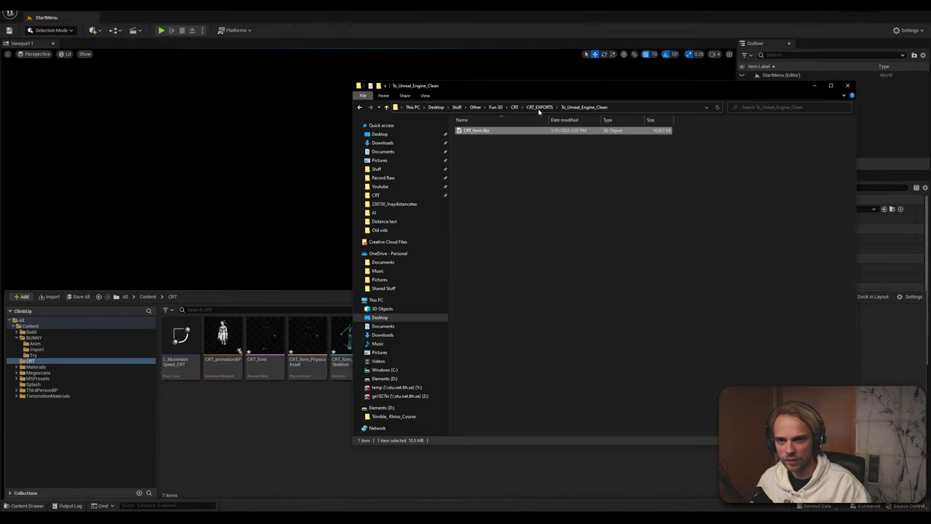
click(539, 107)
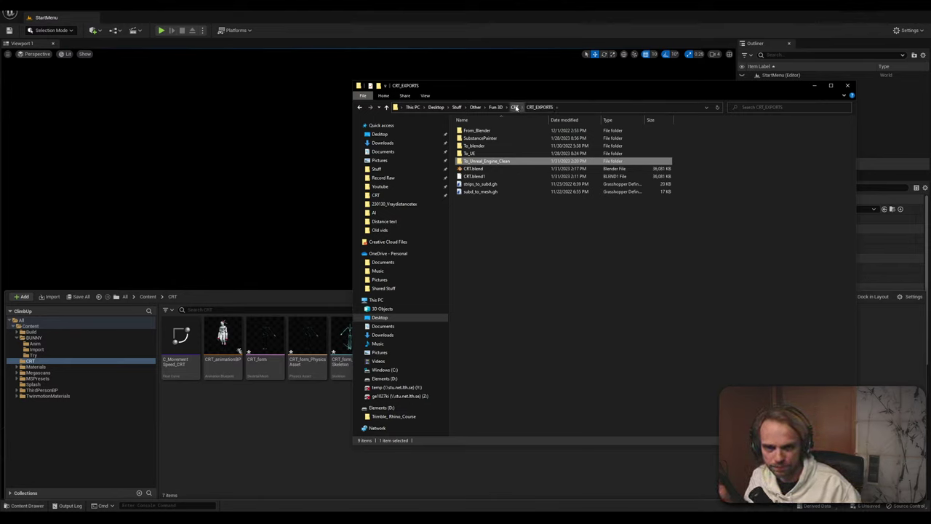
click(515, 106)
double_click(711, 140)
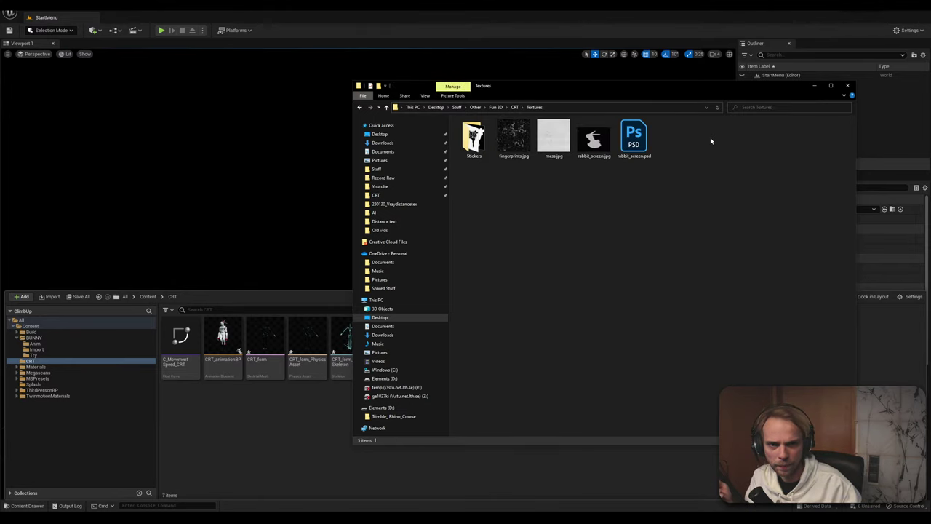
click(515, 107)
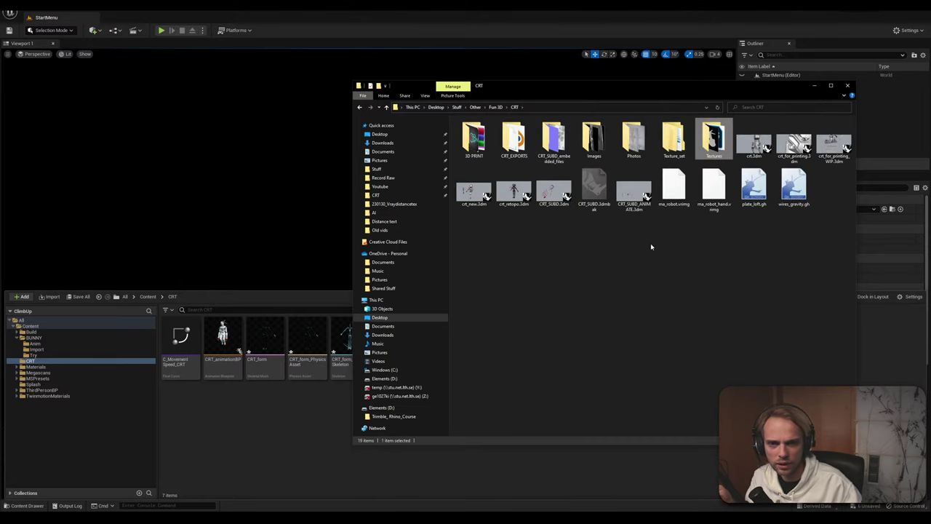
double_click(514, 139)
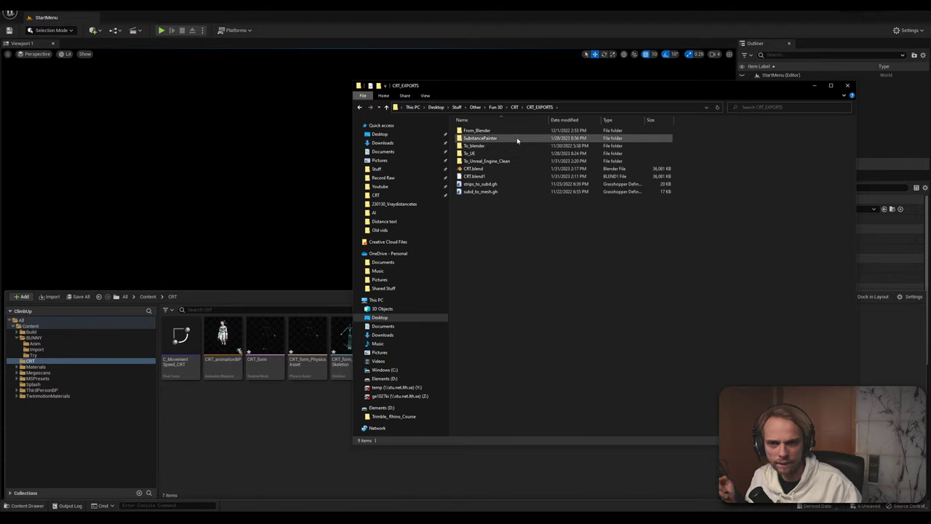
double_click(517, 140)
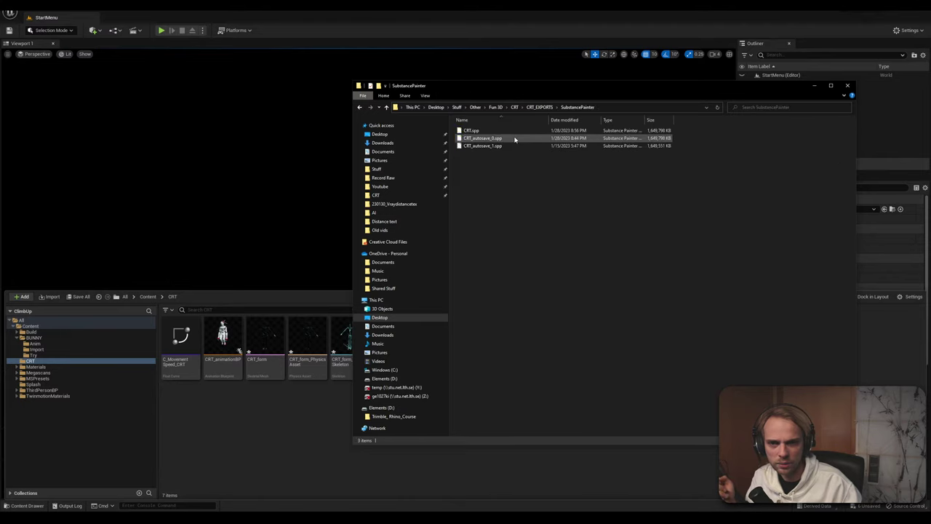
click(540, 107)
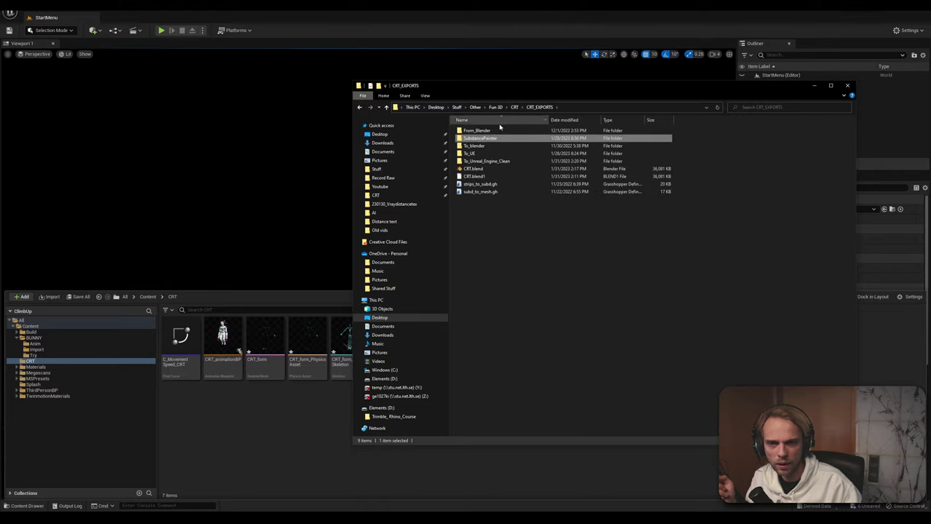
double_click(477, 130)
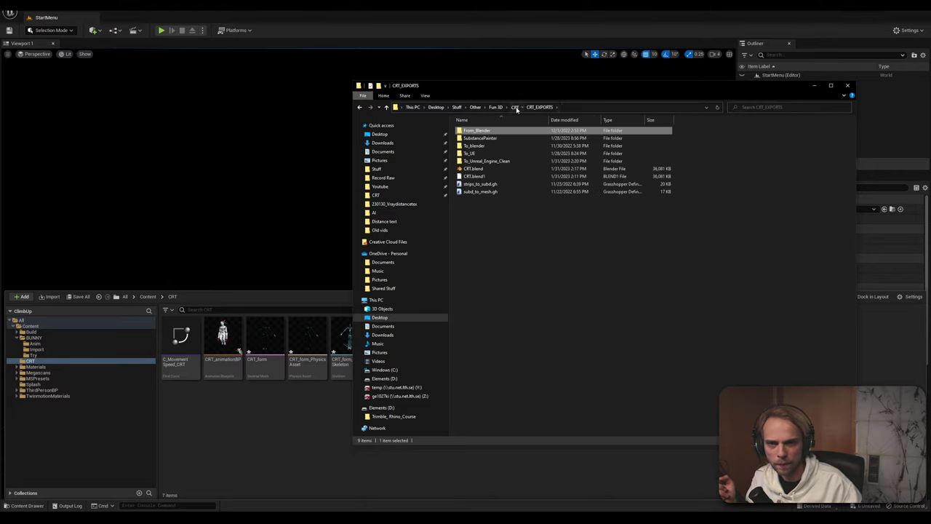
click(515, 107)
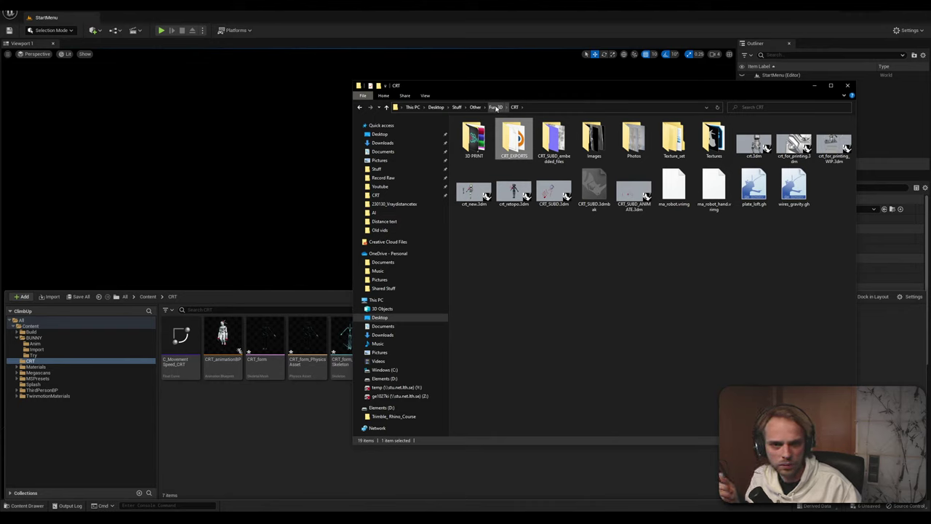
Open the 230128 folder inside the CRT project's Texture_set folder to reach the robot's texture maps
double_click(673, 139)
click(486, 132)
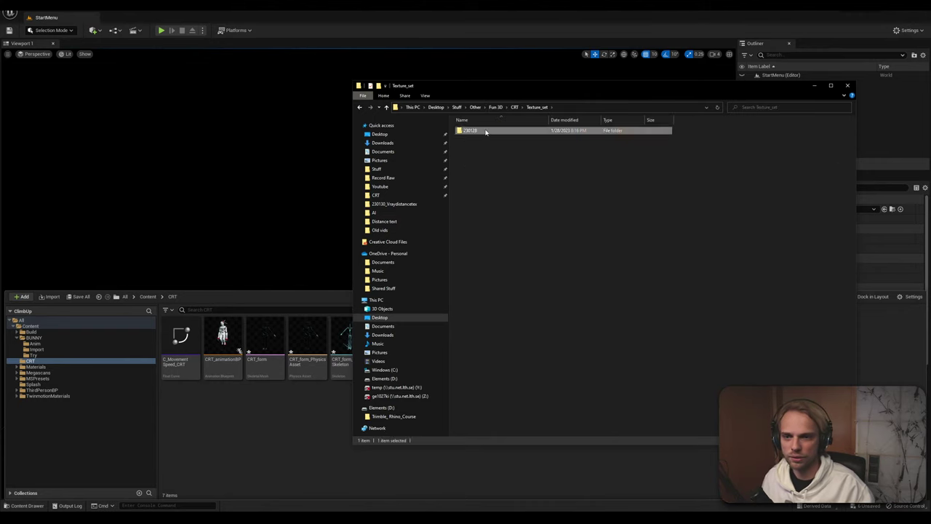
double_click(486, 131)
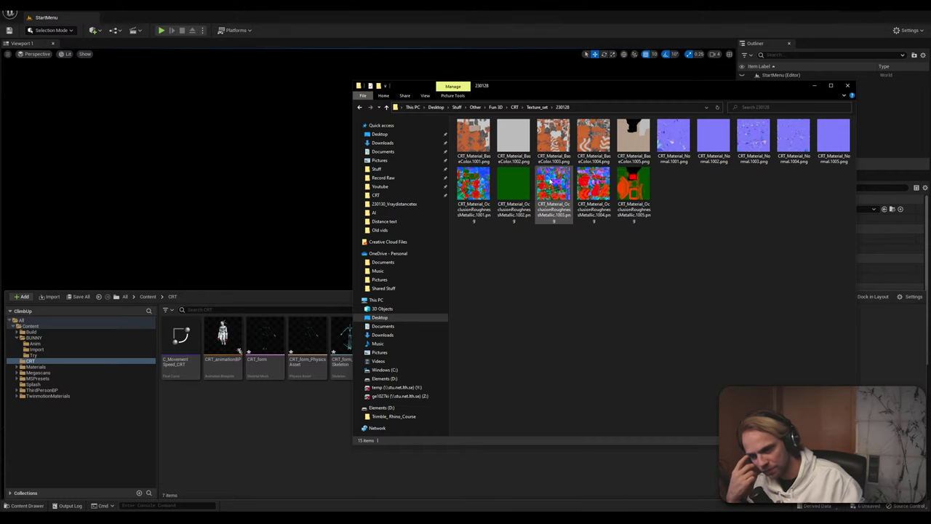
Switch back to Unreal Editor and create a folder named Textures inside the CRT content folder
right_click(211, 416)
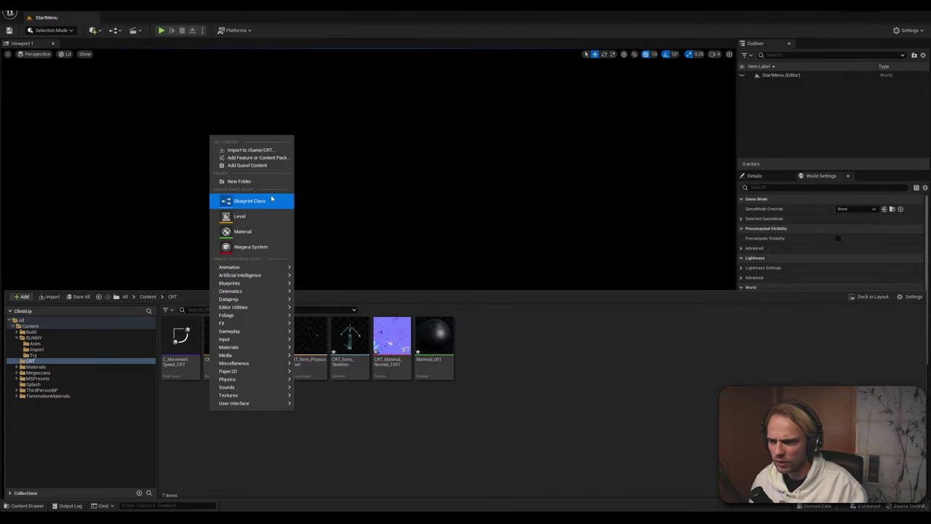
click(248, 181)
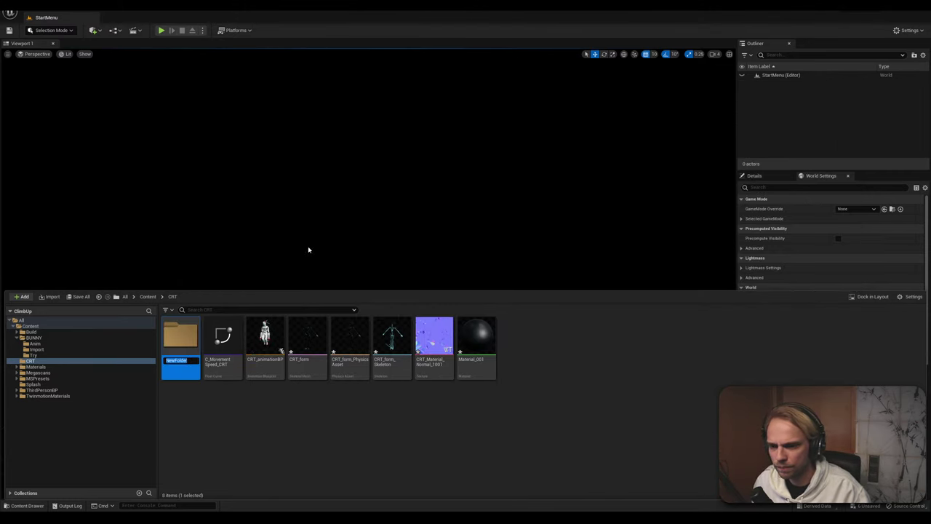
text(CRT_Material)
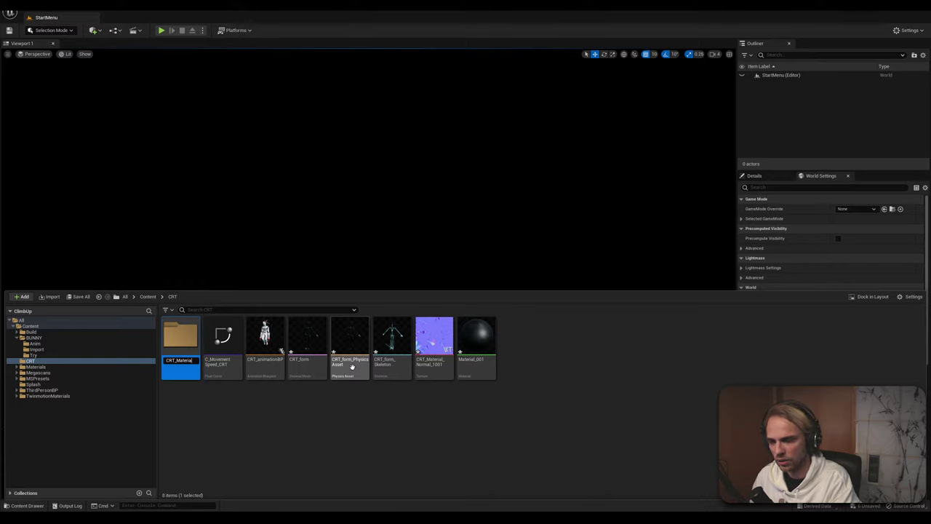
key(BackSpace)
key(BackSpace)
key(BackSpace)
key(BackSpace)
key(BackSpace)
key(BackSpace)
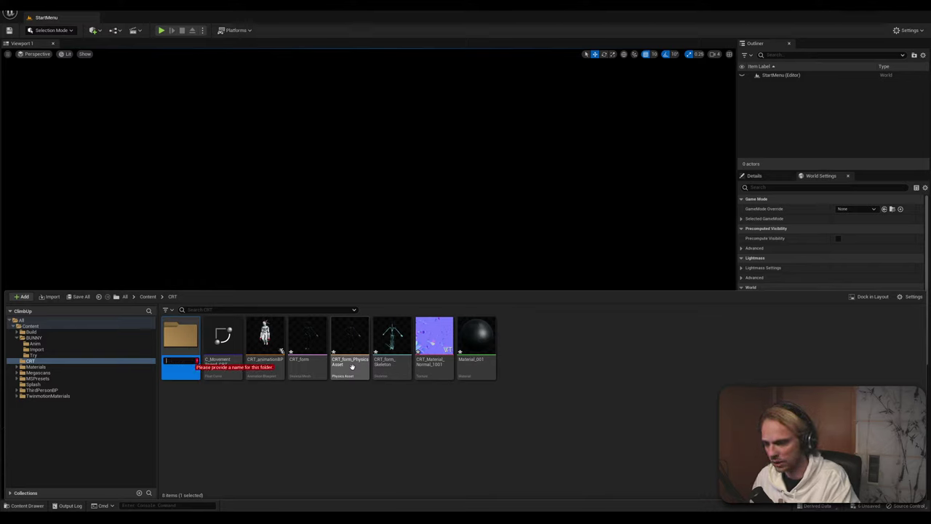
text(T)
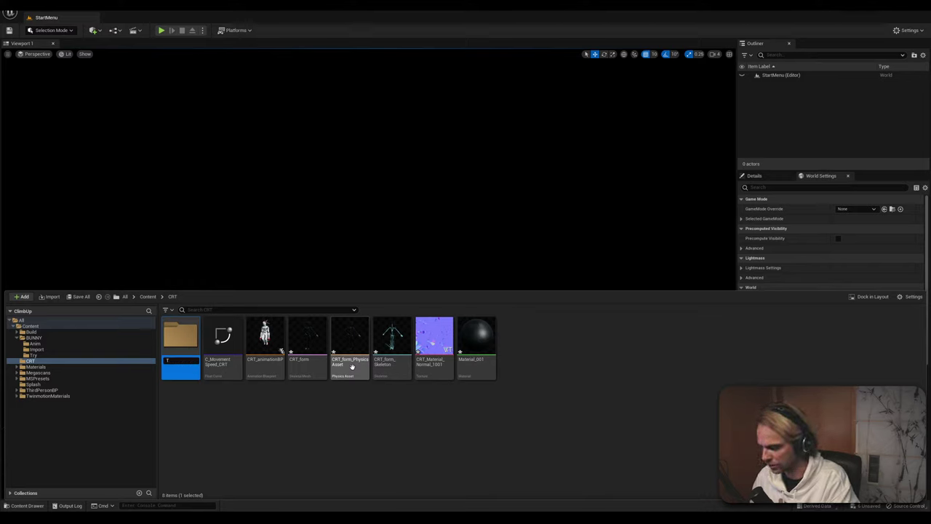
text(extures)
key(Return)
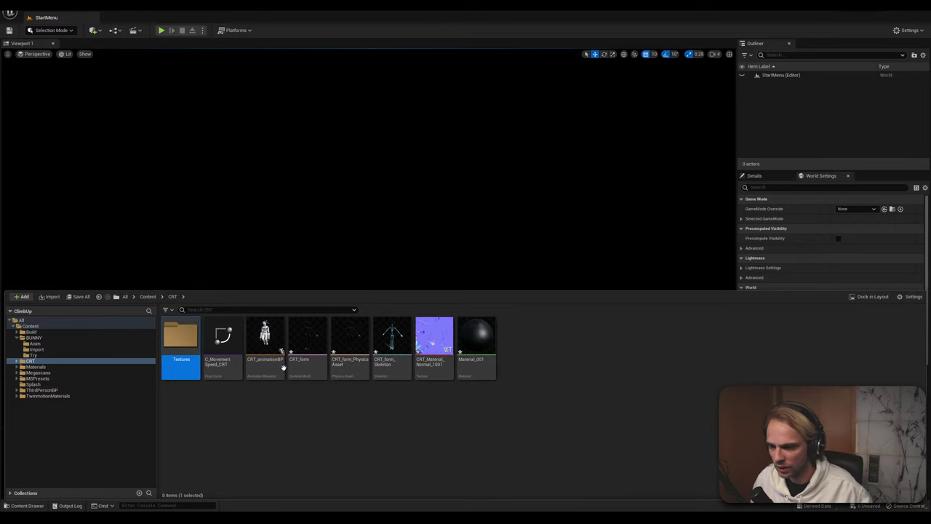
Import the 1001 tiles of the BaseColor, Normal and OcclusionRoughnessMetallic maps from the 230128 folder into the CRT Textures folder
double_click(180, 338)
key(alt+Tab)
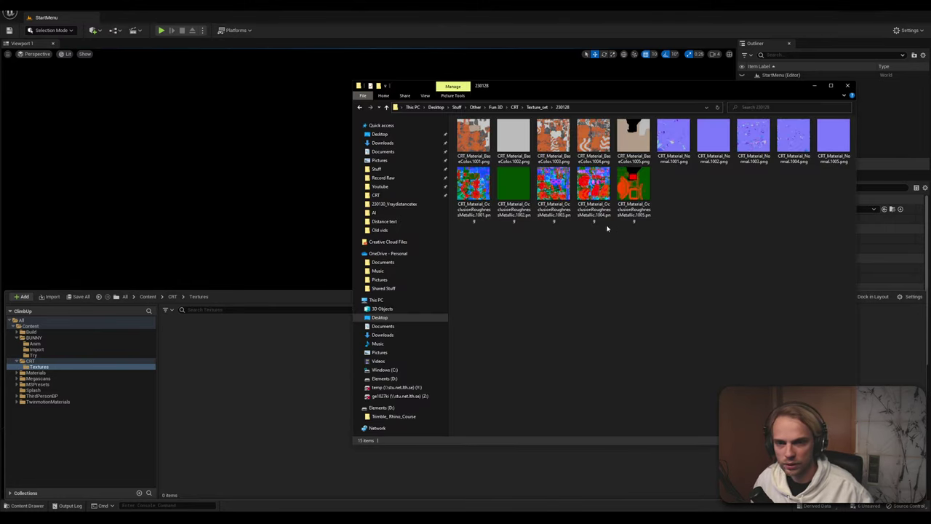
click(480, 144)
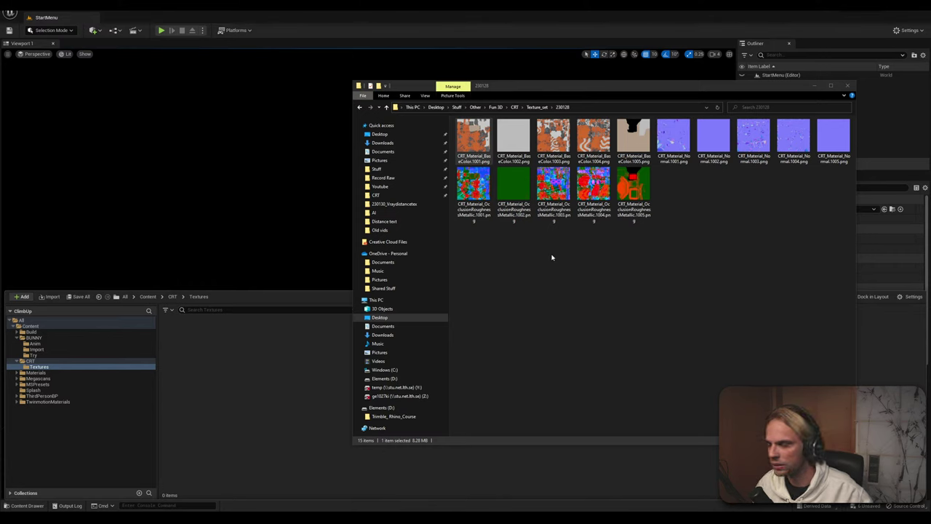
click(476, 150)
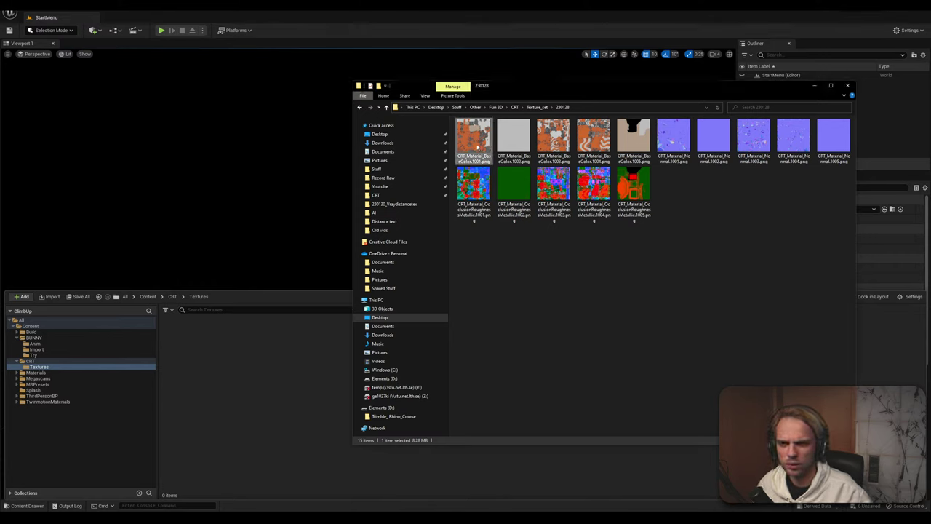
ctrl+click(671, 143)
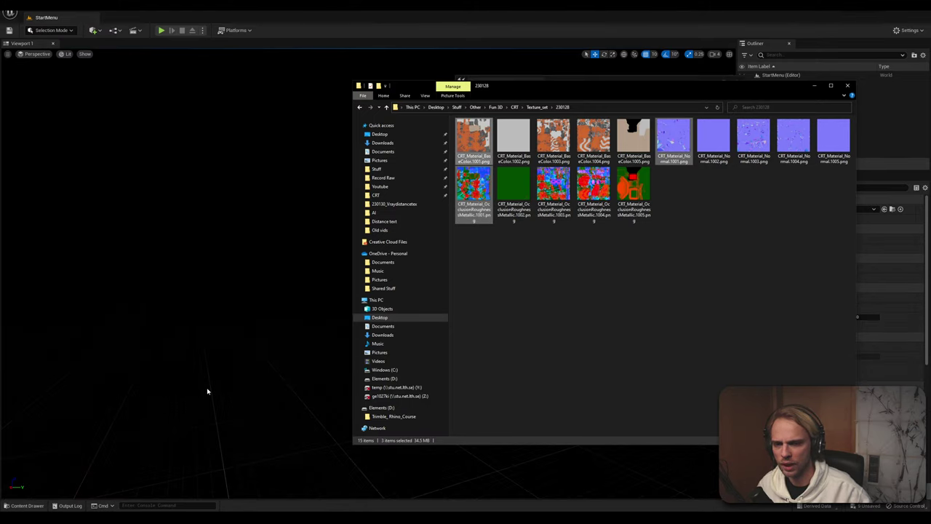
click(27, 505)
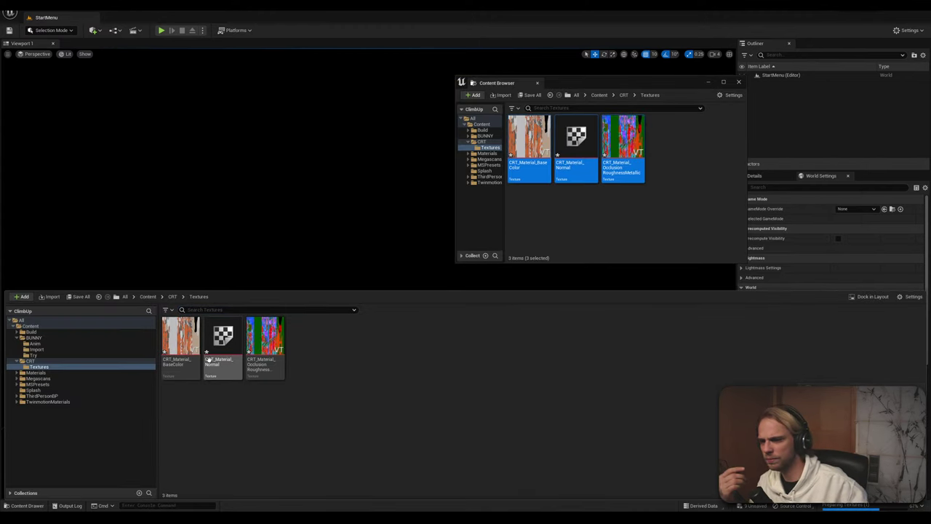
Examine the imported CRT_Material_BaseColor texture, close it and return to the Textures folder
double_click(179, 333)
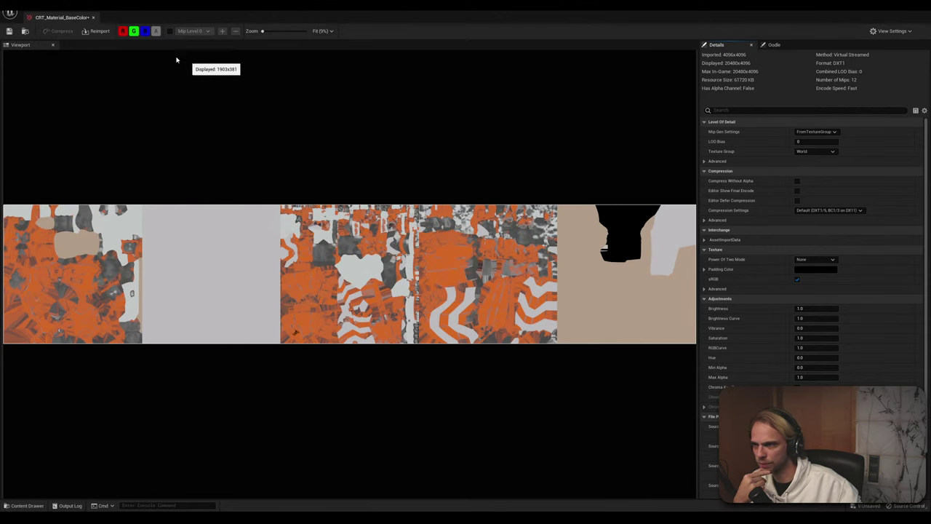
click(92, 17)
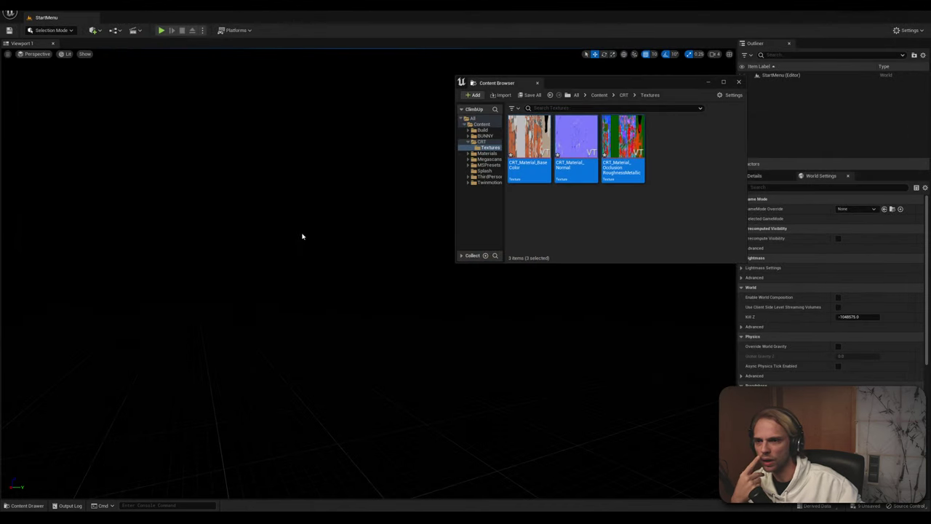
click(25, 505)
click(284, 408)
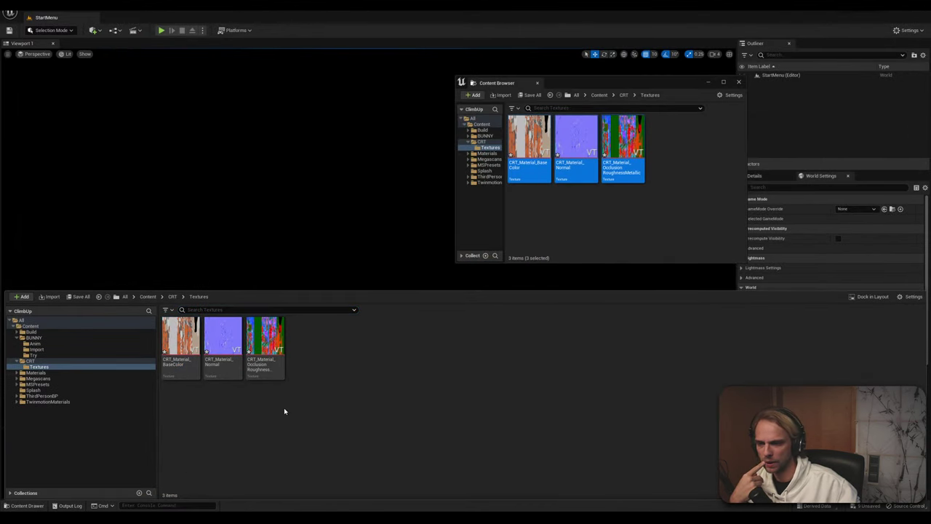
Open Material_001 from the CRT folder and delete its Texture Sample and Param nodes
click(42, 361)
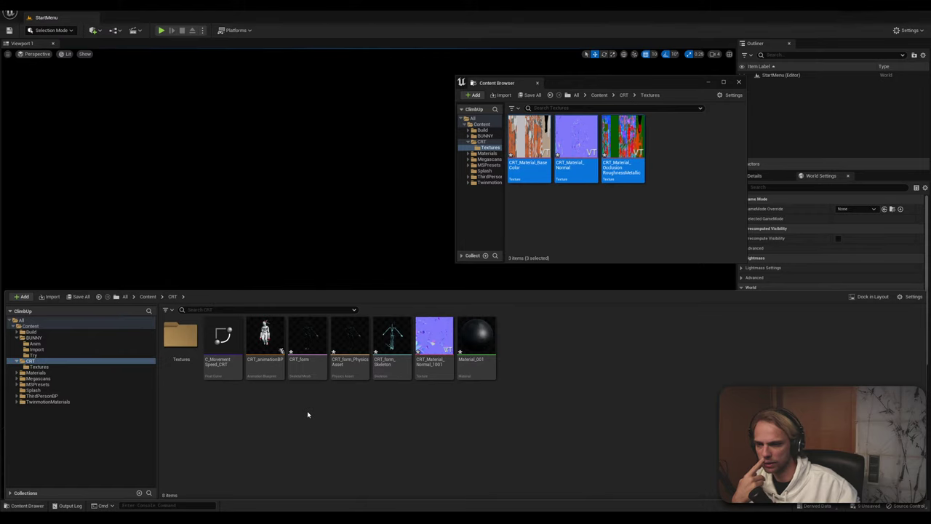
double_click(477, 337)
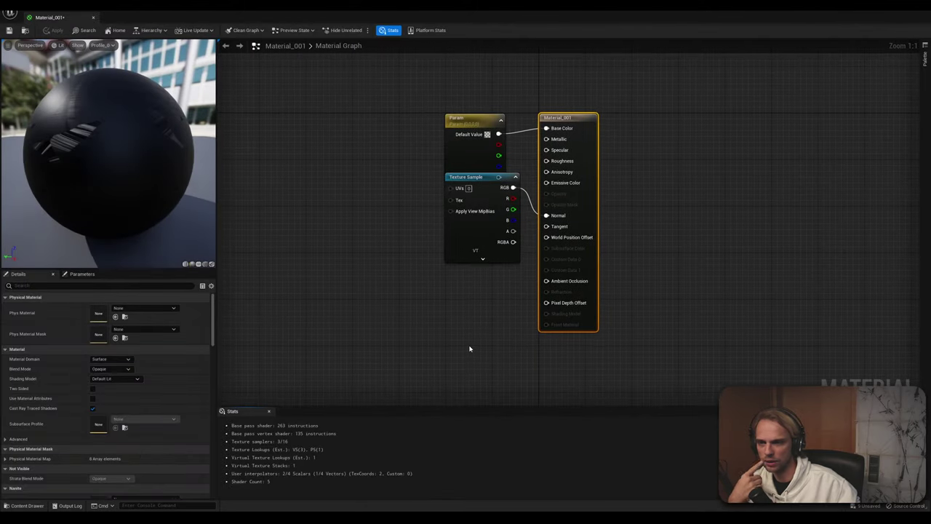
drag(488, 182, 340, 229)
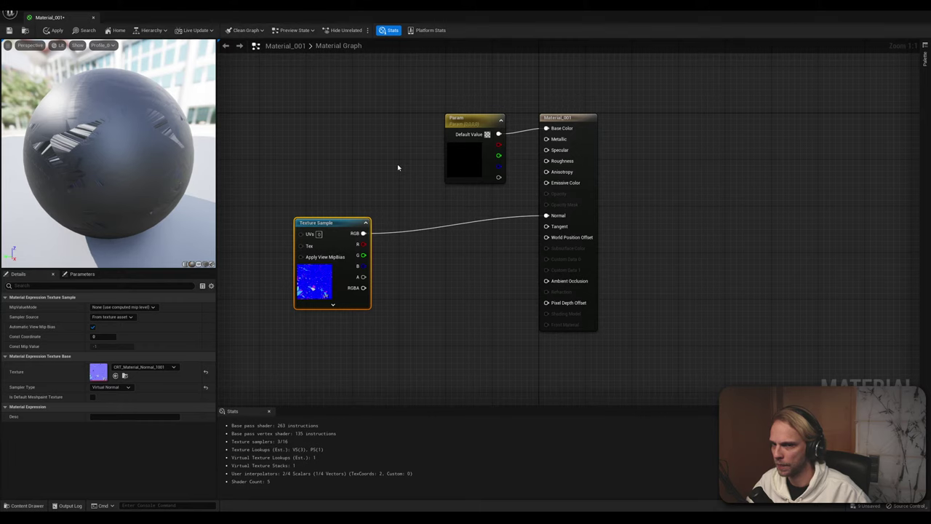
key(Delete)
click(477, 125)
key(Delete)
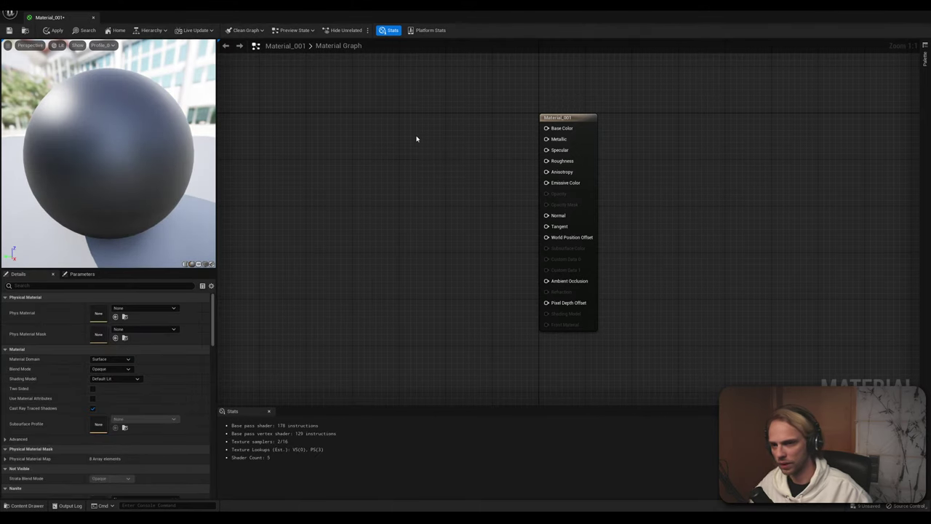
Add a TextureSample node to the material graph beside the Material_001 node
right_click(417, 138)
click(350, 151)
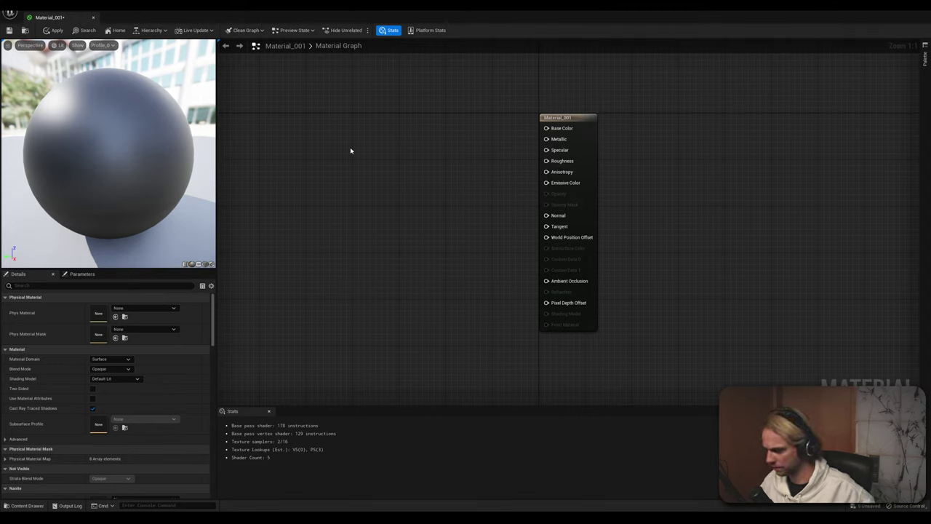
right_click(350, 151)
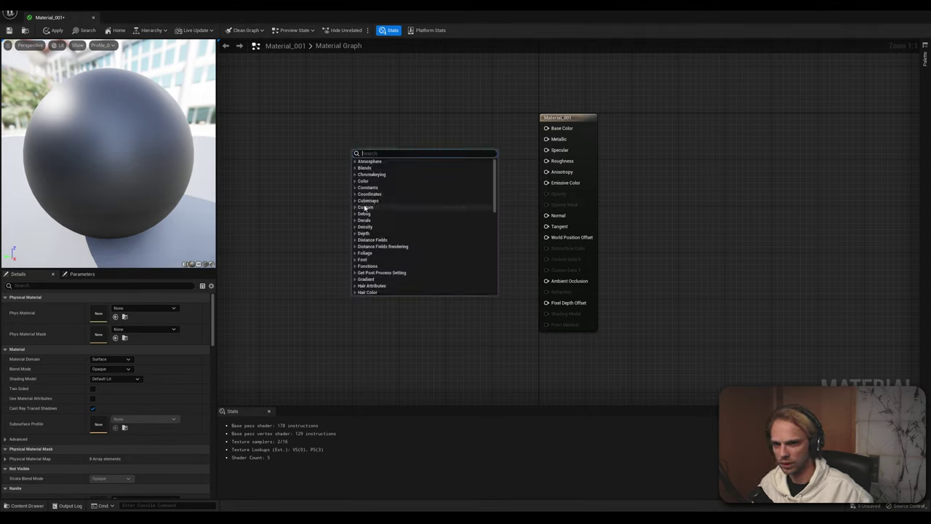
text(texture sam)
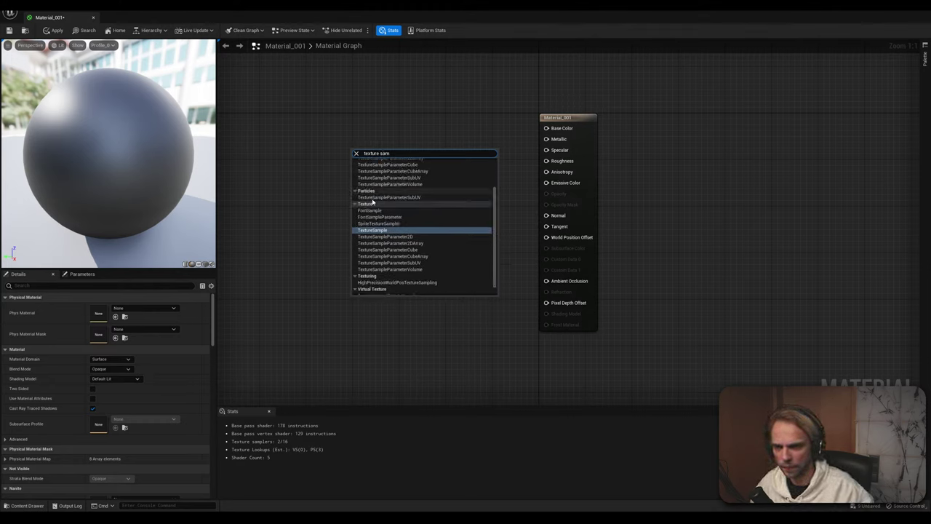
click(373, 230)
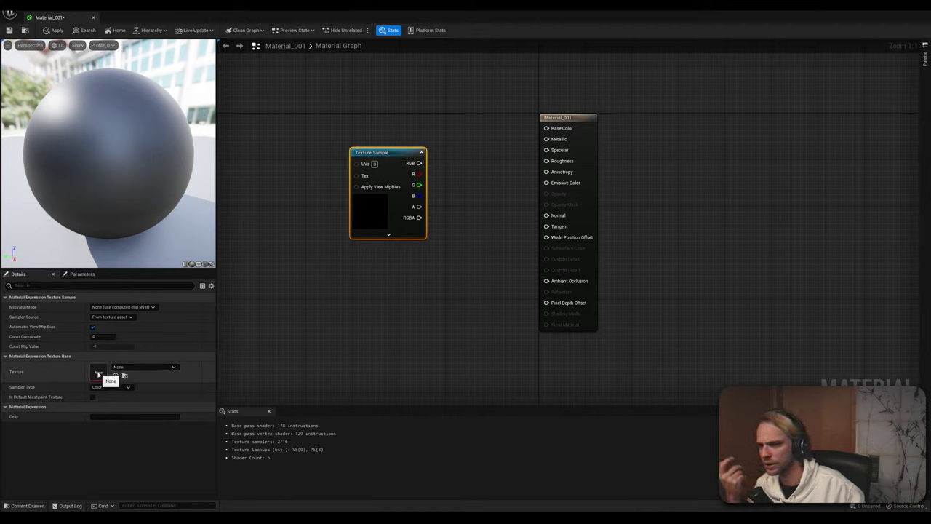
Find the CRT textures by searching for crt and assign CRT_Material_BaseColor to the Texture Sample node
click(146, 367)
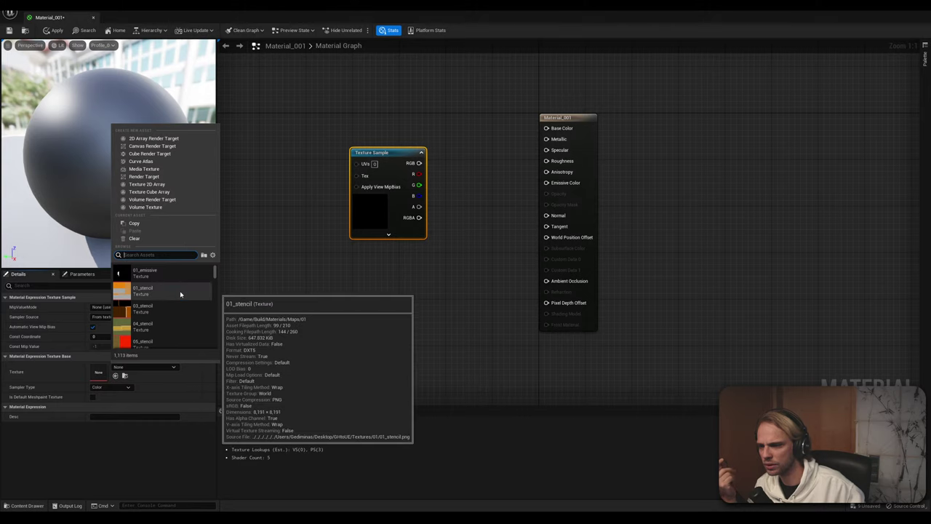
scroll(179, 298, down, 4)
scroll(179, 301, up, 4)
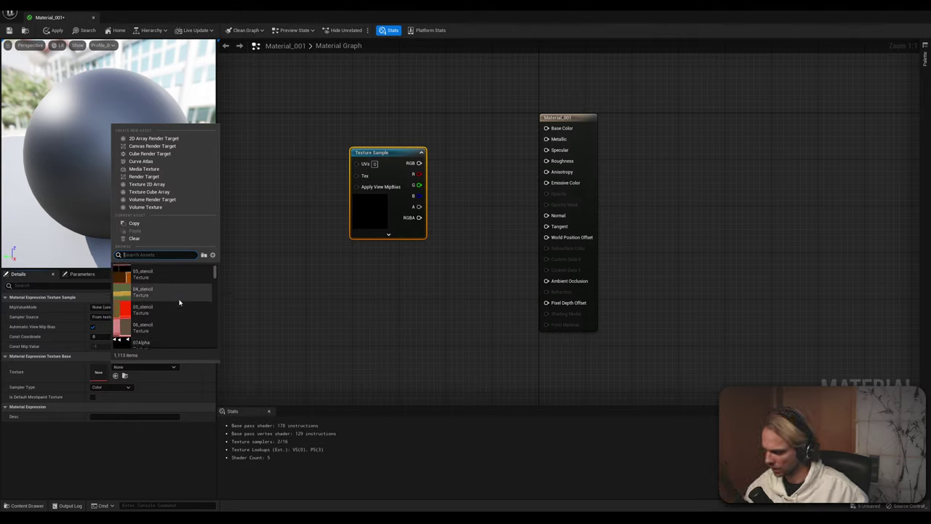
text(crt)
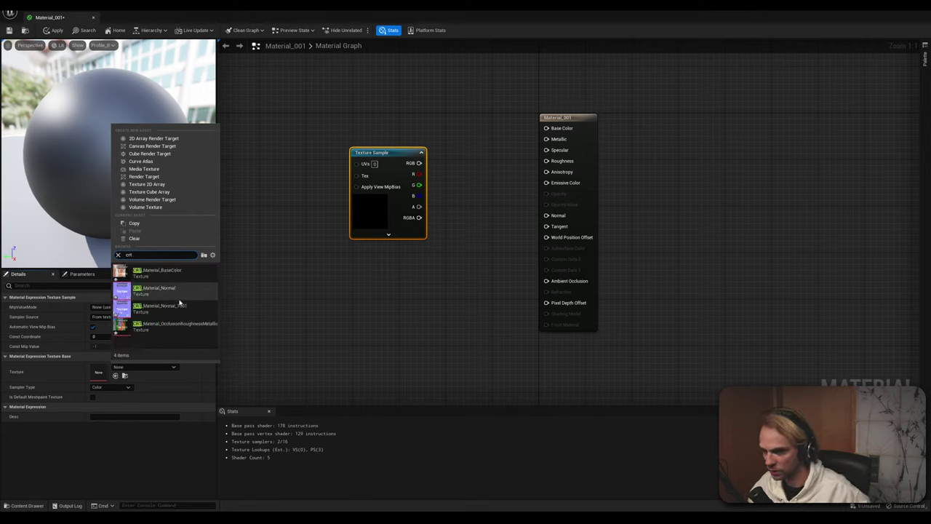
click(145, 273)
Connect the Texture Sample's RGB output to Base Color, place the node level with that input and save Material_001
drag(469, 147, 546, 128)
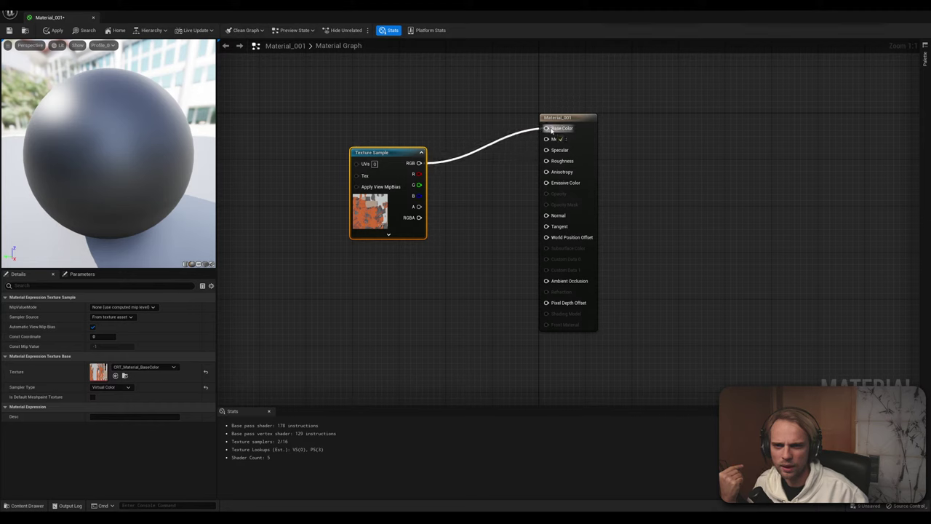
drag(395, 158, 438, 123)
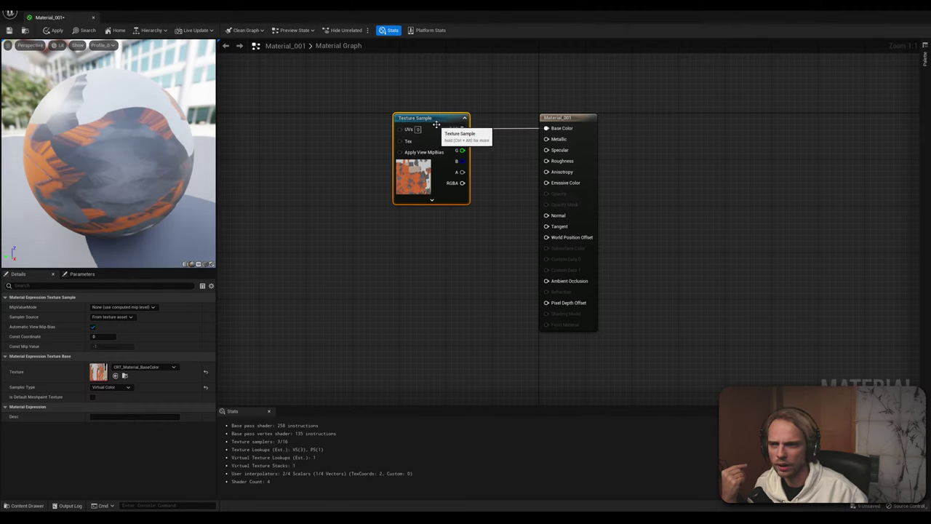
click(364, 98)
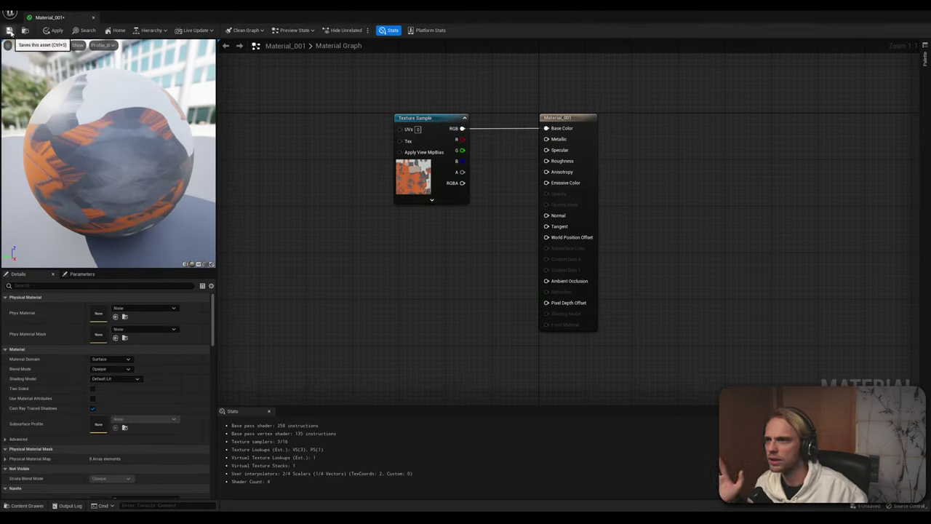
click(47, 31)
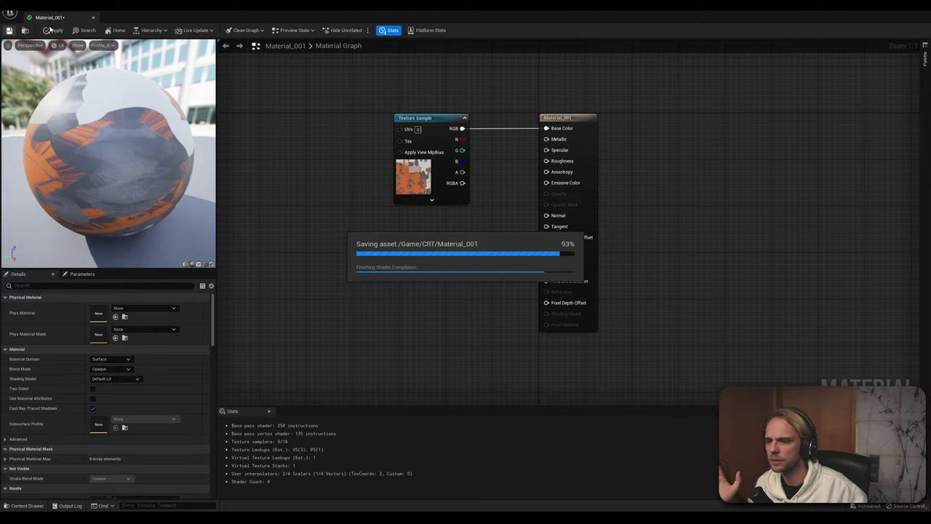
Review Material_001's material domain, usage and Texture Sample settings, and close the material
scroll(177, 393, down, 1)
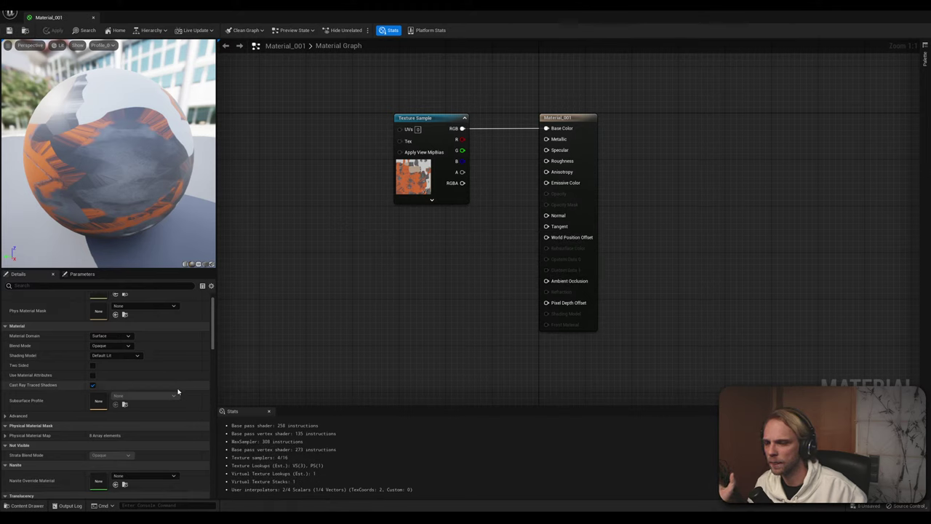
scroll(124, 356, up, 1)
click(119, 348)
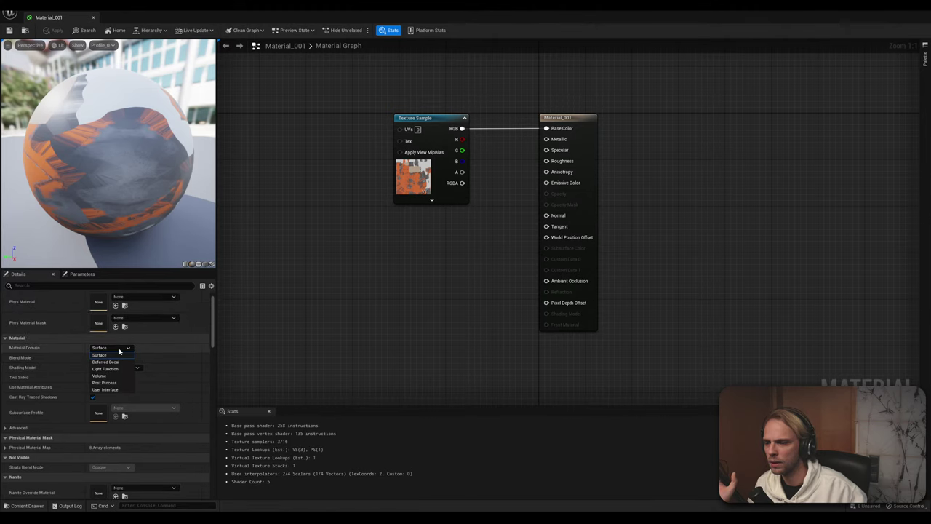
click(120, 354)
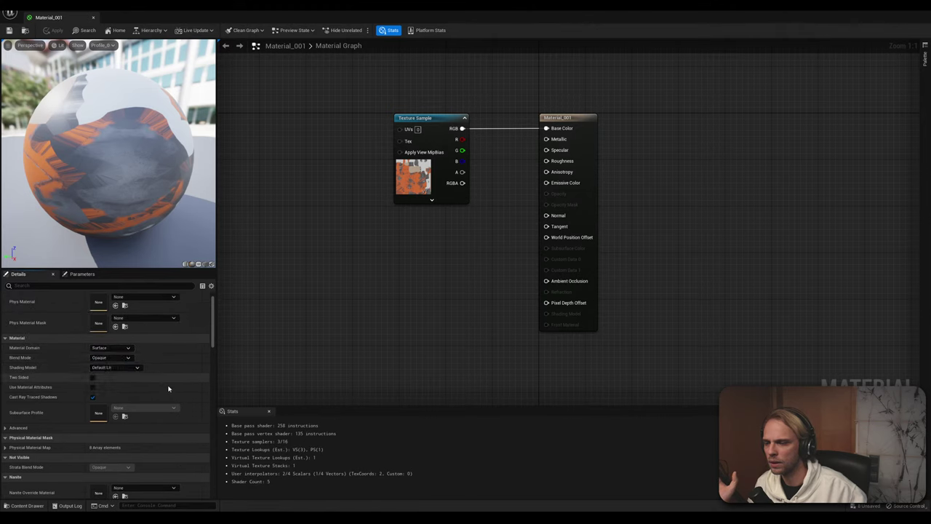
scroll(172, 393, down, 4)
scroll(177, 393, down, 10)
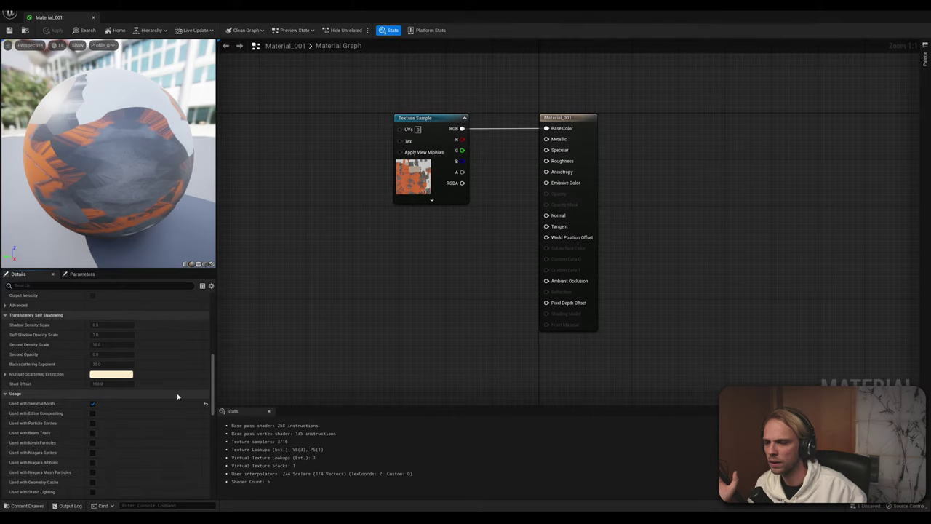
click(439, 121)
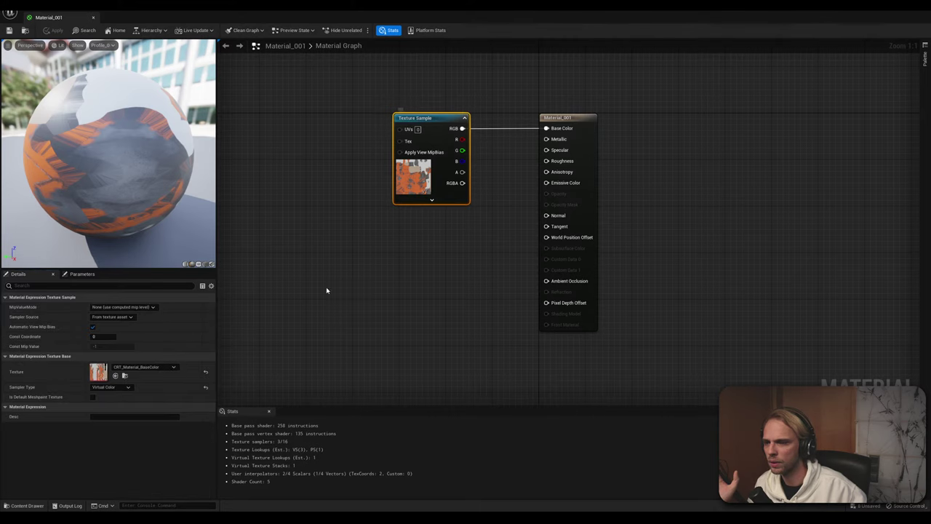
click(94, 18)
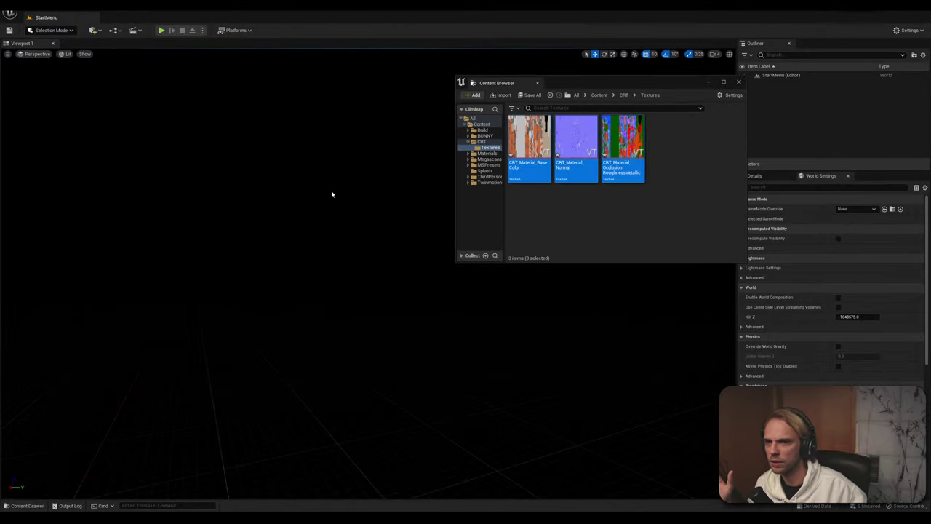
Open the CRT_form skeletal mesh, inspect the base color texture on the robot and close the mesh
click(27, 505)
double_click(313, 336)
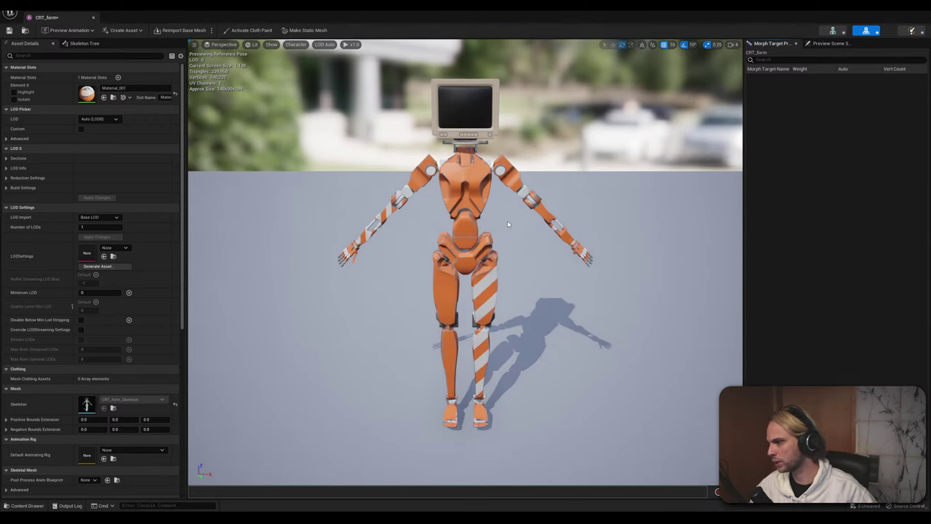
middle_drag(507, 221, 611, 185)
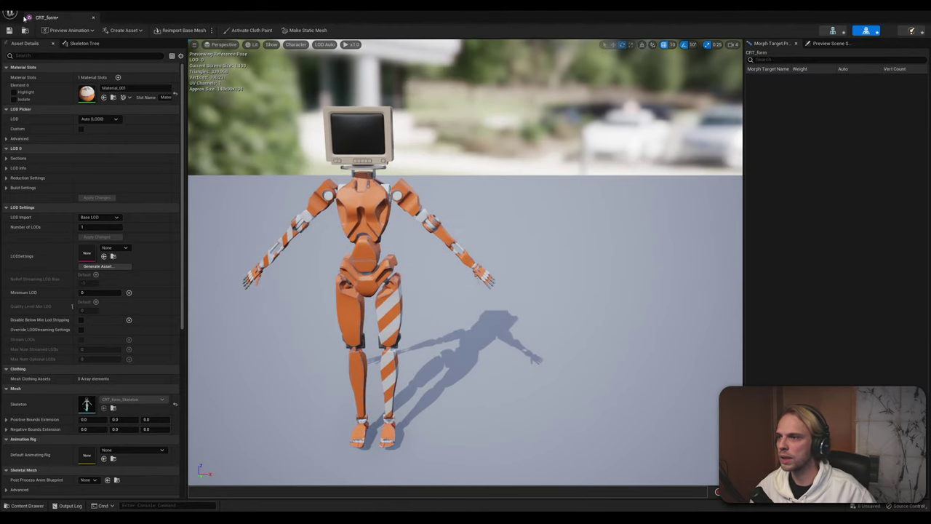
click(93, 18)
Reopen Material_001, duplicate the Texture Sample node twice and stack the three nodes in a column
click(27, 505)
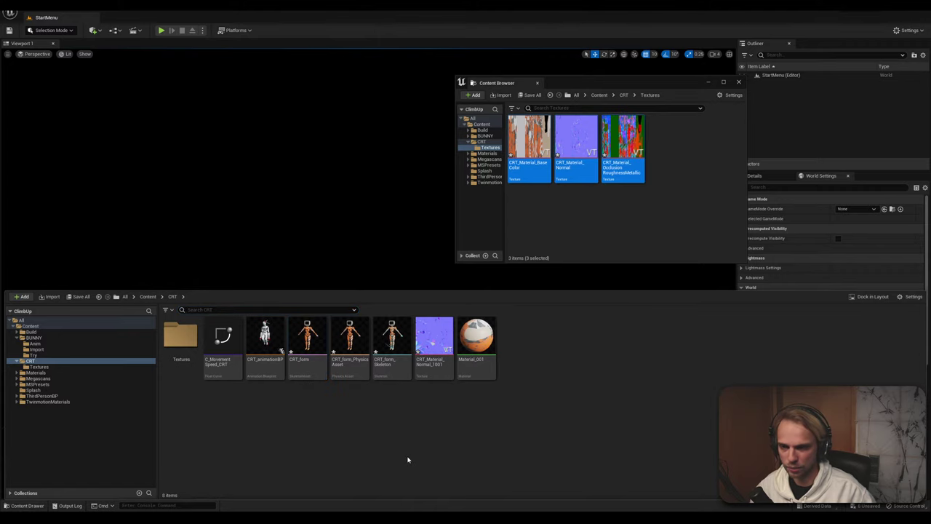
double_click(477, 338)
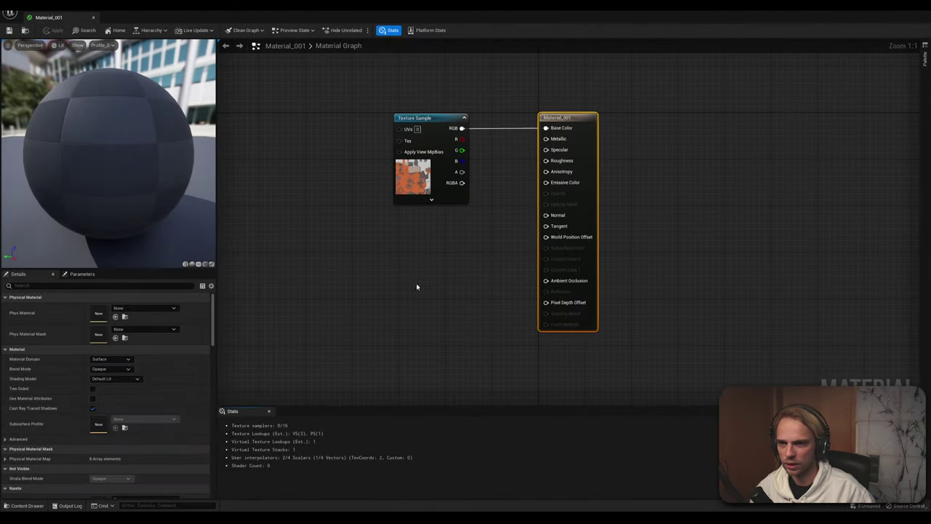
drag(437, 118, 400, 313)
key(ctrl+d)
key(ctrl+d)
click(479, 272)
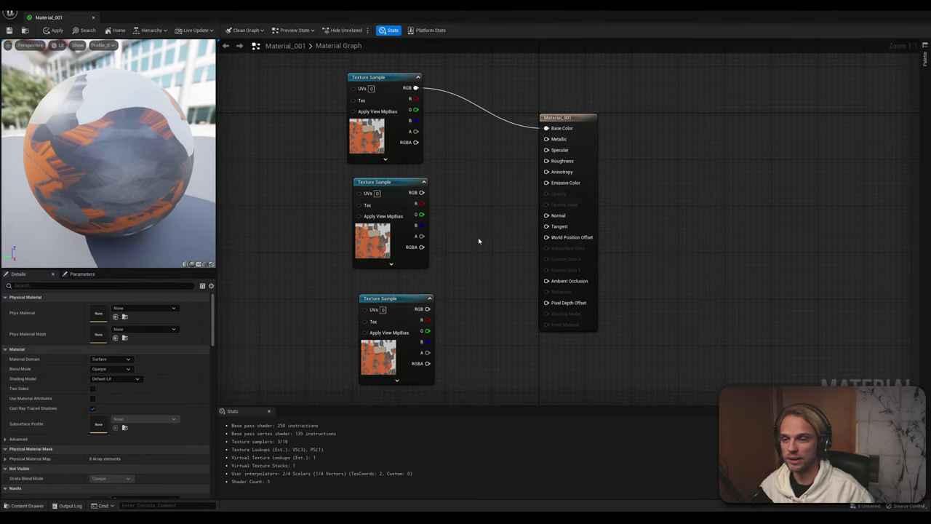
Assign the CRT_Material_OcclusionRoughnessMetallic texture to the middle Texture Sample node
click(370, 238)
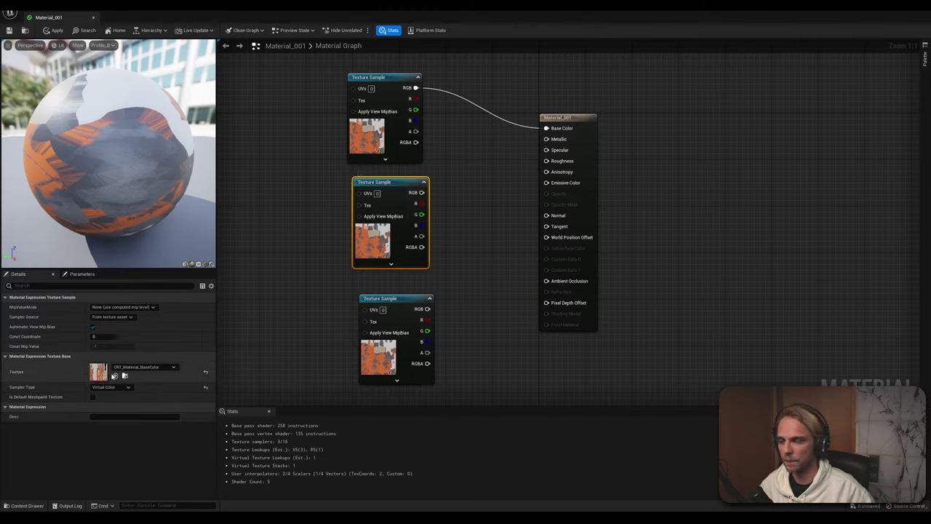
click(133, 367)
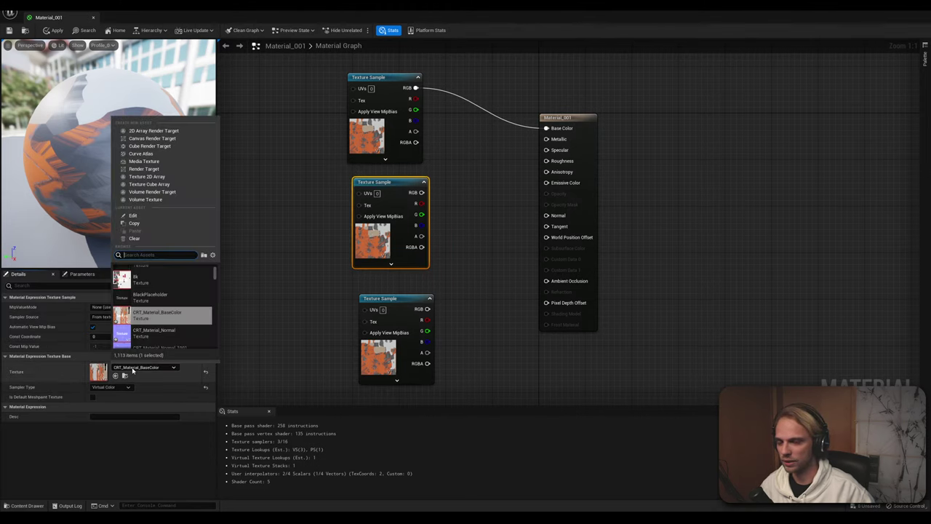
mouse_move(130, 280)
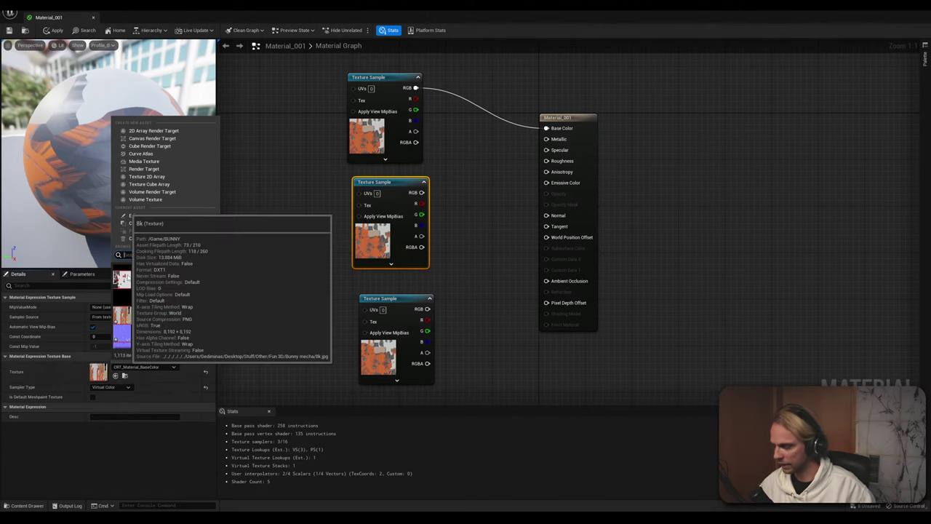
text(crt)
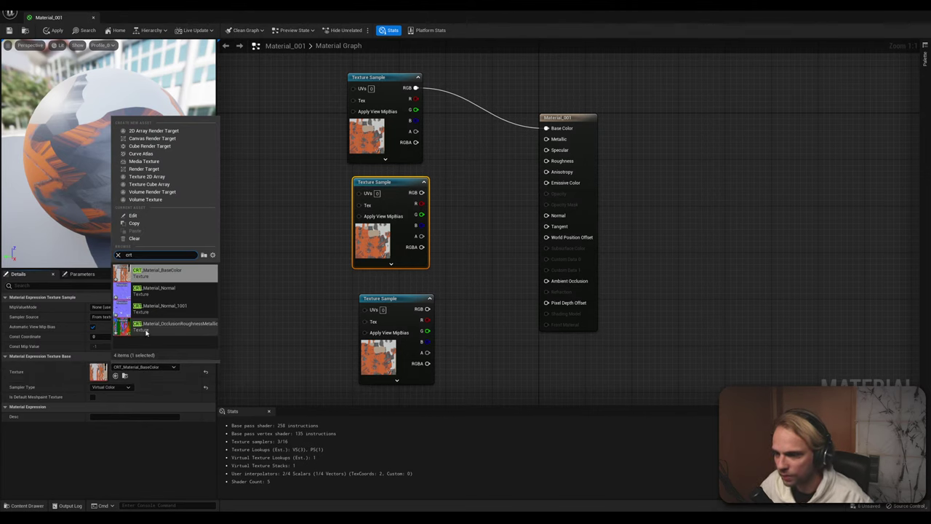
click(168, 334)
click(293, 312)
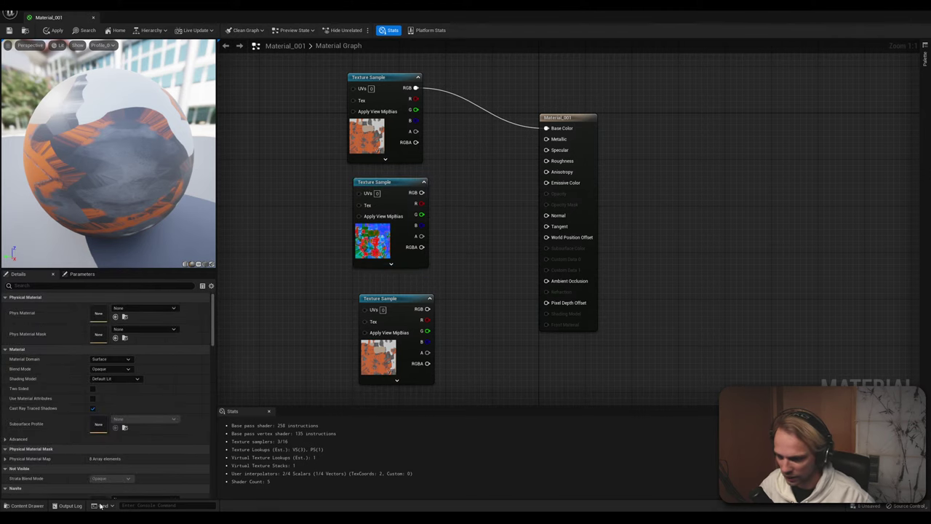
Inspect the source CRT_Material_OcclusionRoughnessMetallic.1001 image from the 230128 folder full screen, close it and return to the material graph
key(alt+Tab)
click(572, 238)
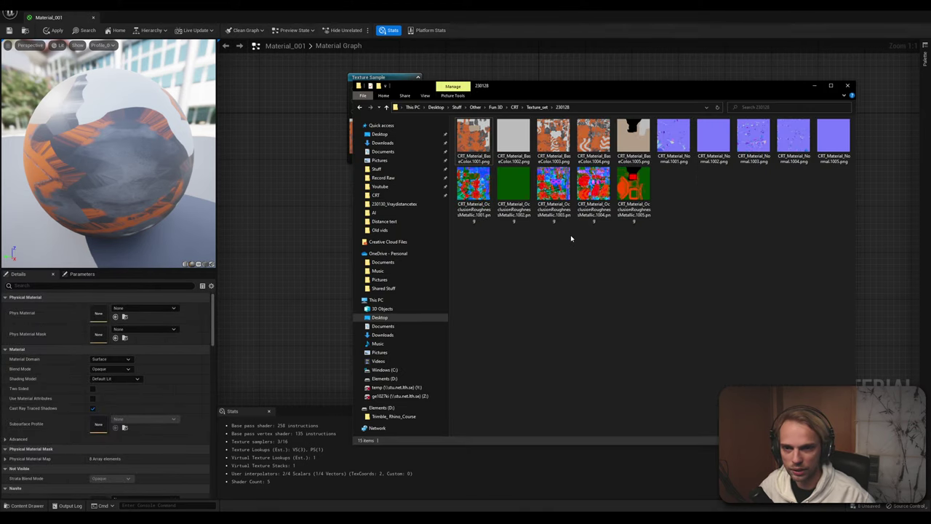
double_click(469, 181)
double_click(470, 180)
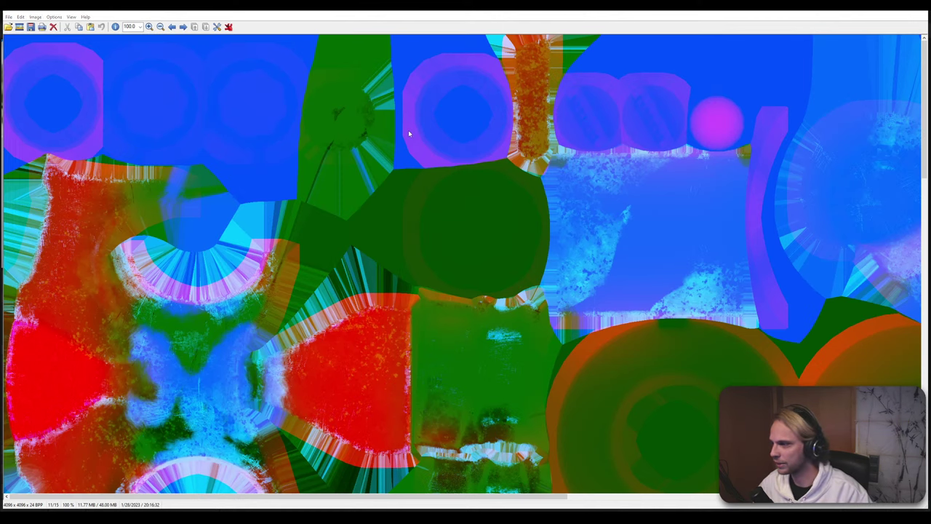
key(Return)
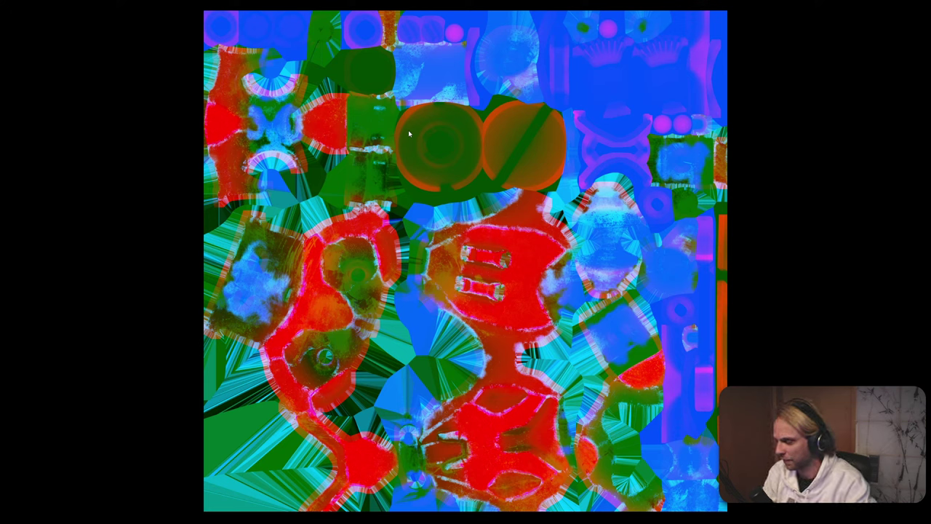
double_click(422, 119)
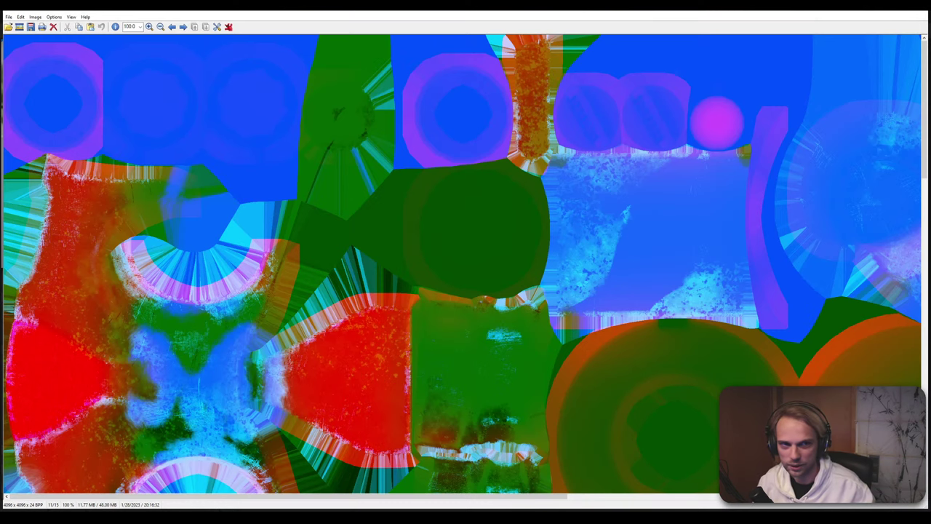
key(Escape)
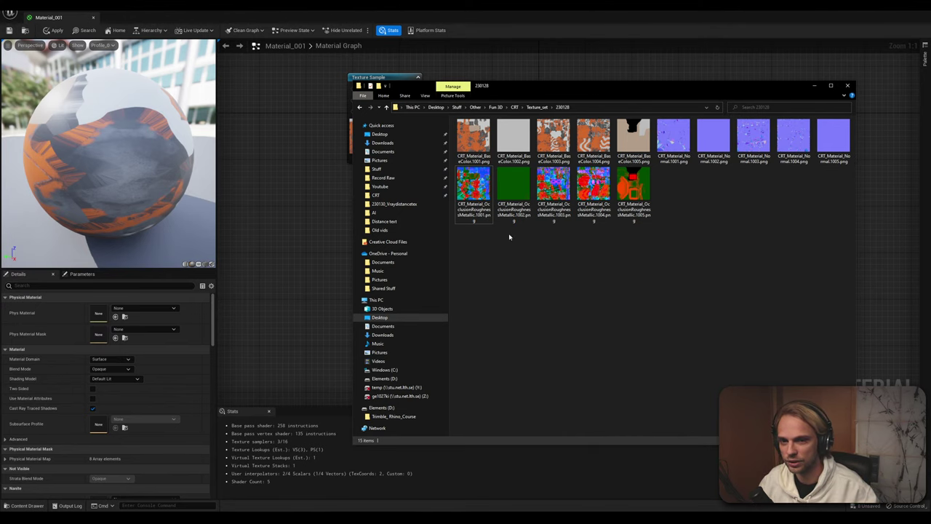
click(325, 168)
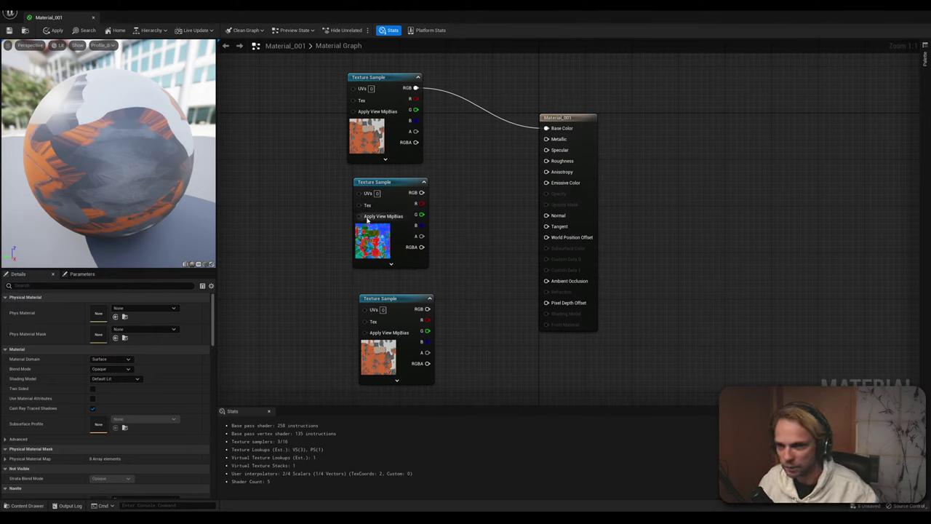
Align the middle Texture Sample with the one above and shift the Material_001 result node farther from the texture nodes
drag(398, 187, 392, 188)
click(477, 223)
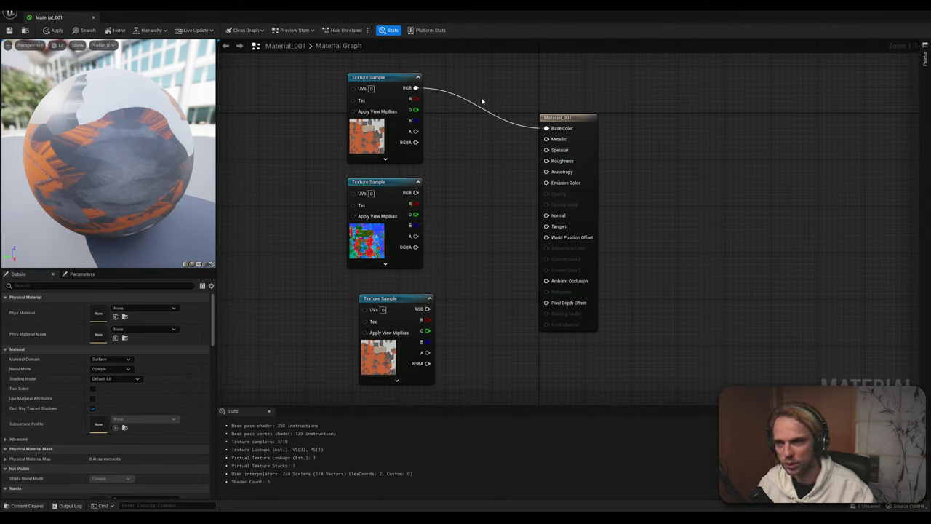
drag(551, 116, 591, 93)
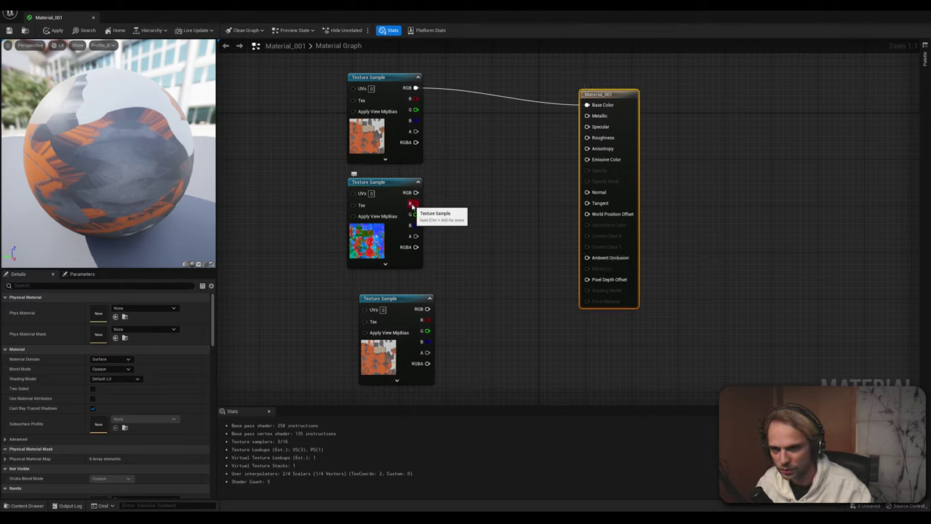
Wire the middle Texture Sample's R output to Ambient Occlusion, G to Roughness and B to Metallic, and save and close Material_001
drag(415, 203, 587, 258)
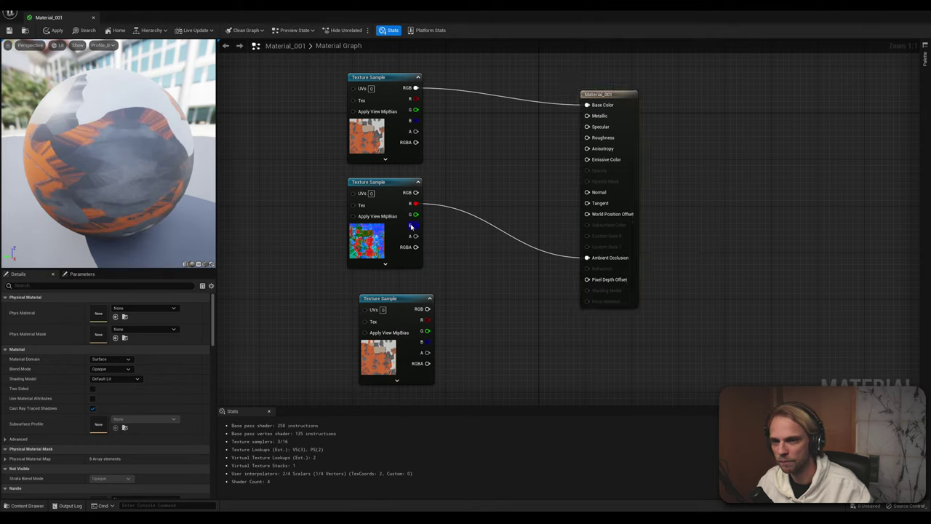
drag(415, 204, 587, 138)
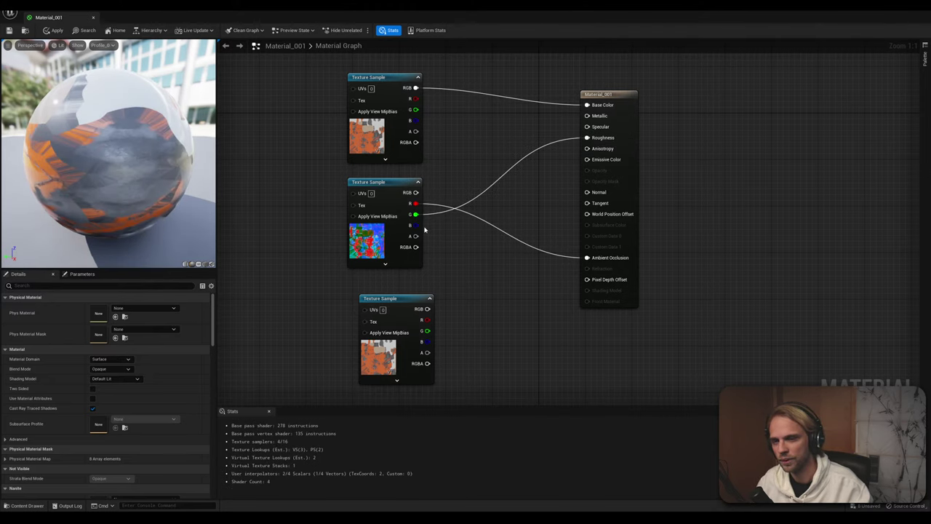
drag(416, 225, 588, 117)
drag(393, 188, 398, 188)
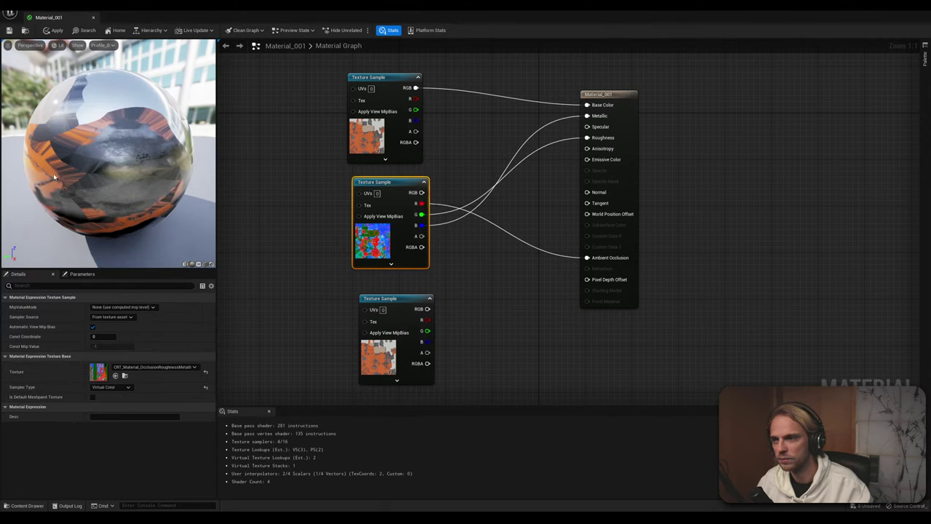
click(8, 31)
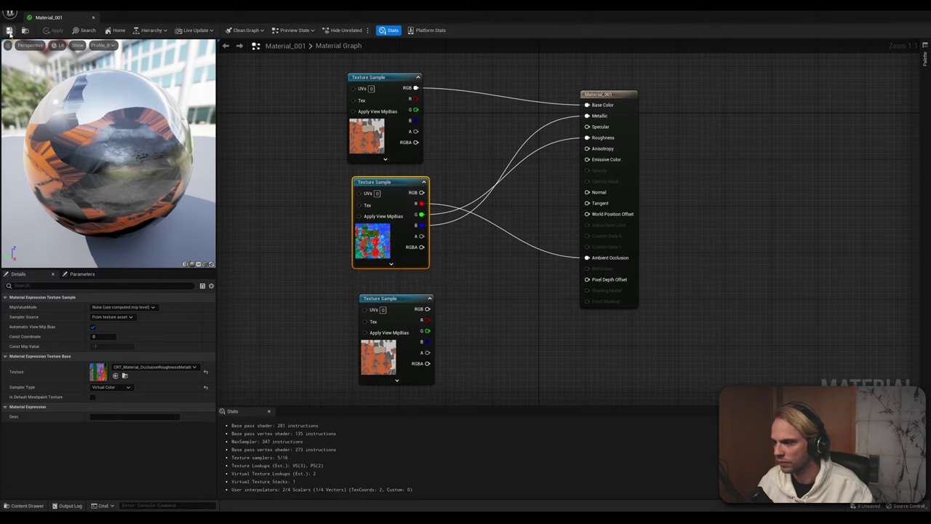
click(93, 17)
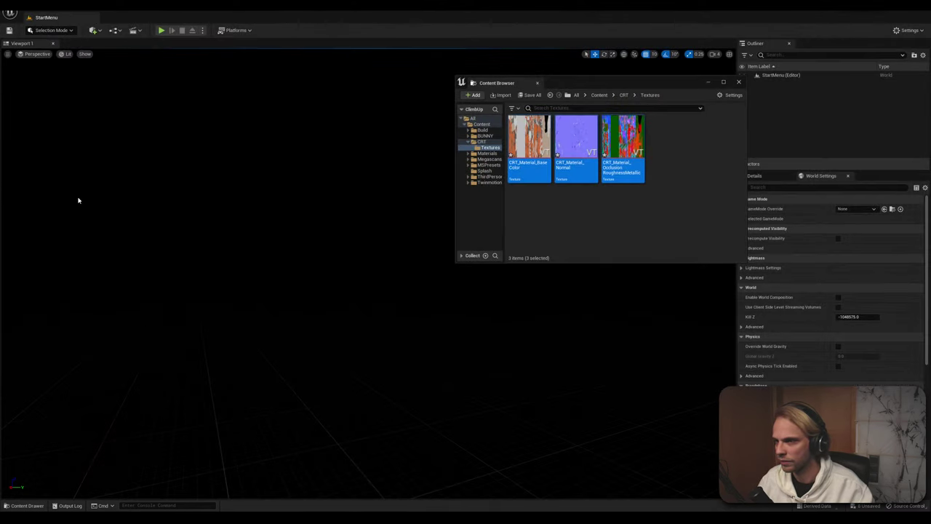
Open the CRT_form skeletal mesh from the CRT folder and examine the material on the robot's torso up close
click(27, 505)
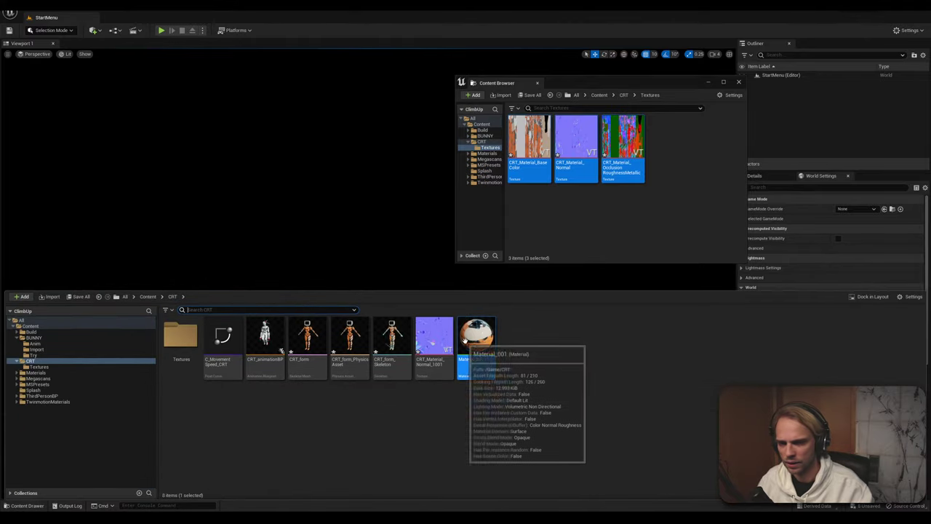
double_click(309, 338)
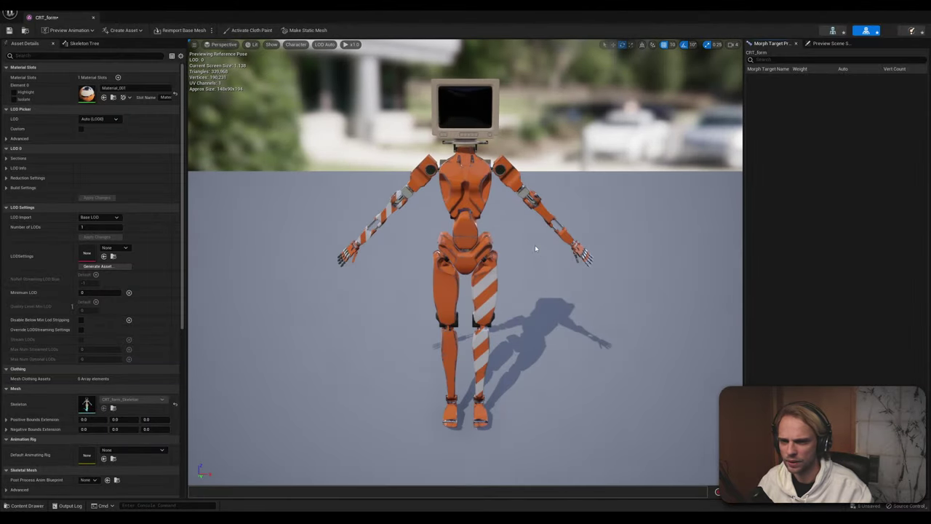
scroll(534, 244, up, 5)
middle_drag(518, 238, 571, 66)
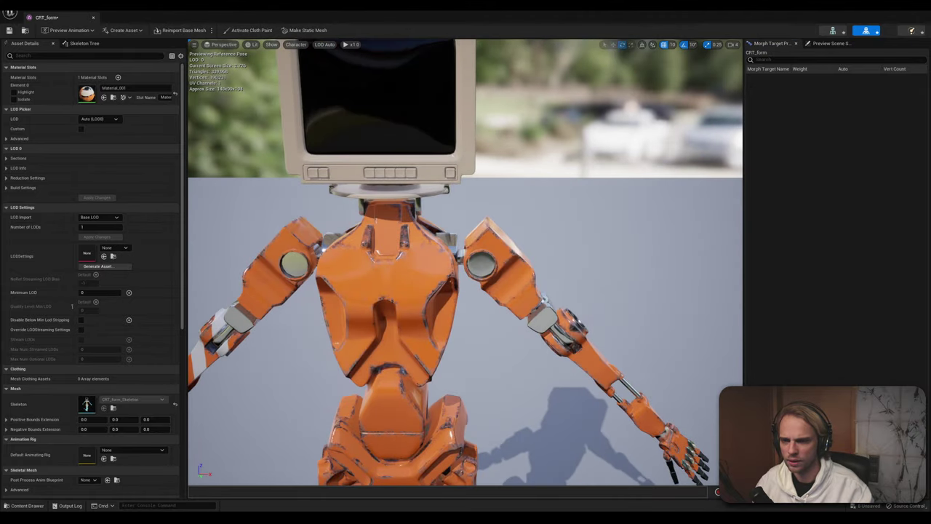
mouse_move(492, 259)
right_down()
mouse_move(472, 280)
mouse_move(379, 284)
mouse_move(371, 258)
mouse_move(553, 251)
mouse_move(451, 258)
mouse_move(489, 262)
right_up()
alt+drag(490, 262, 502, 262)
Lower the preview camera speed to 1 and examine the surface detail on the robot's legs and knee joints
click(732, 45)
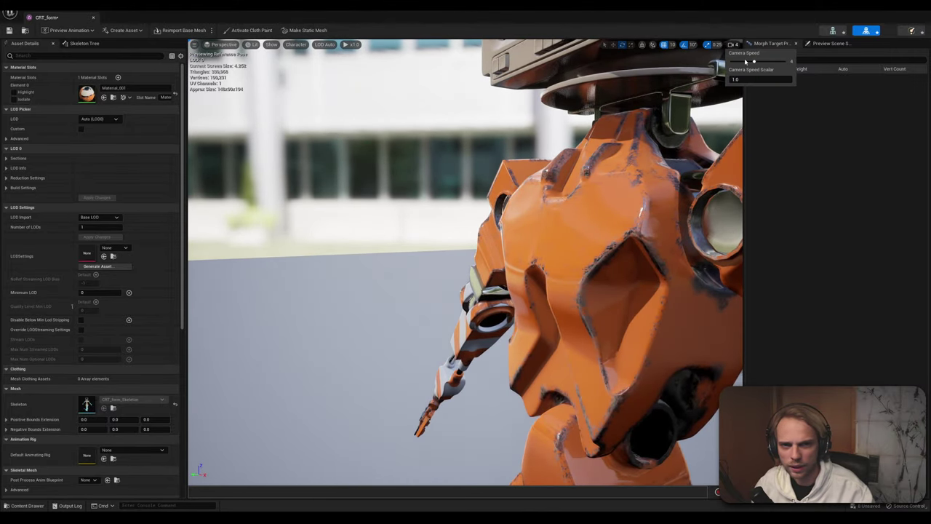
drag(747, 62, 742, 63)
right_drag(553, 218, 524, 266)
alt+drag(342, 262, 226, 257)
middle_drag(465, 218, 465, 473)
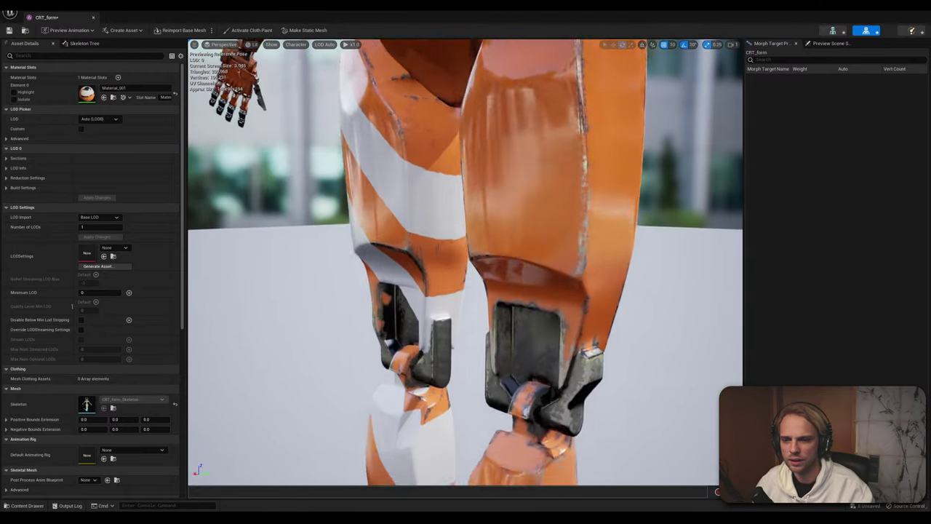
right_drag(466, 379, 487, 363)
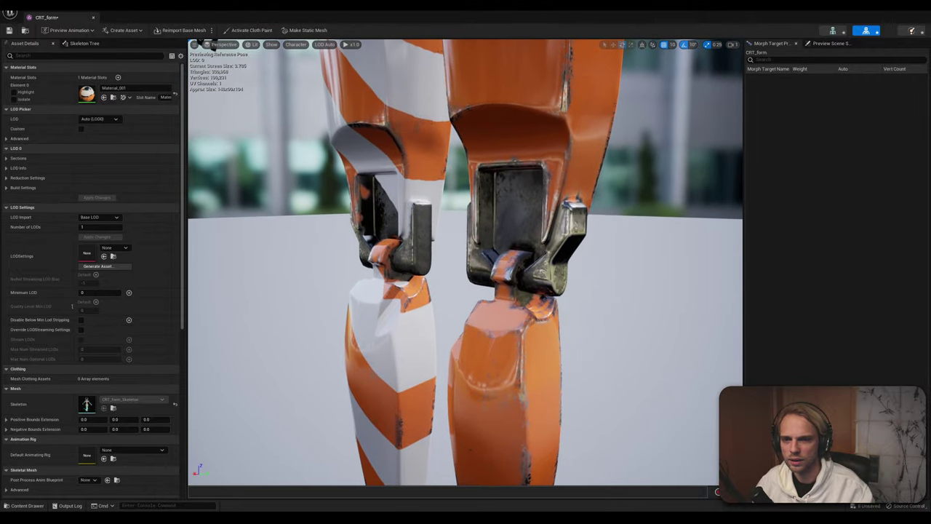
middle_drag(488, 364, 487, 49)
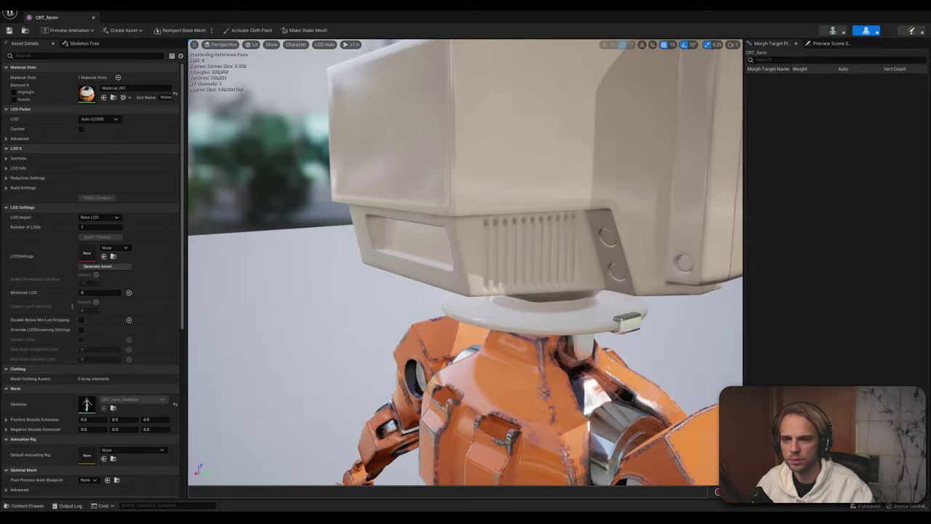
Examine the roughness and metallic detail on the robot's monitor head, chest and striped forearm from several angles
alt+drag(466, 262, 422, 255)
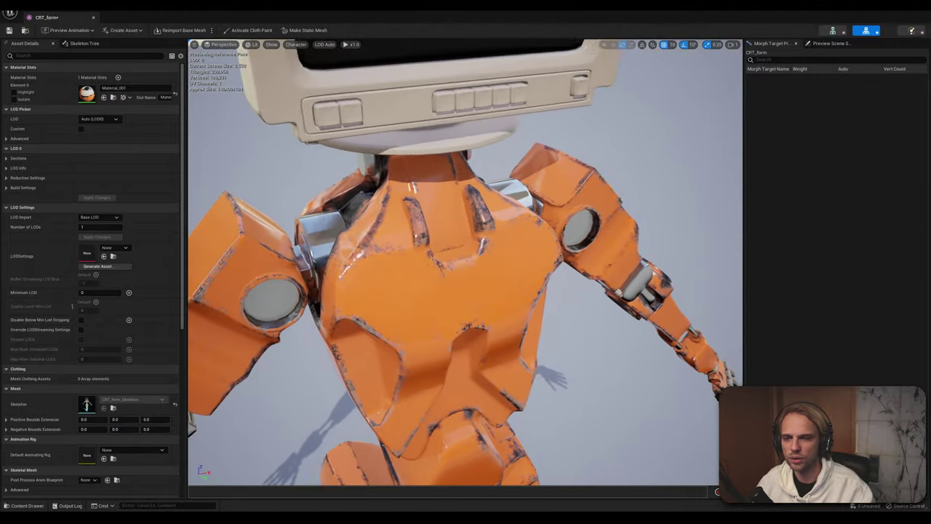
alt+right_drag(422, 255, 516, 255)
alt+drag(517, 255, 400, 255)
alt+right_drag(400, 255, 349, 255)
alt+drag(350, 254, 379, 269)
alt+right_drag(466, 262, 350, 262)
alt+middle_drag(350, 262, 444, 197)
alt+drag(444, 197, 480, 193)
key(w)
right_drag(466, 262, 435, 227)
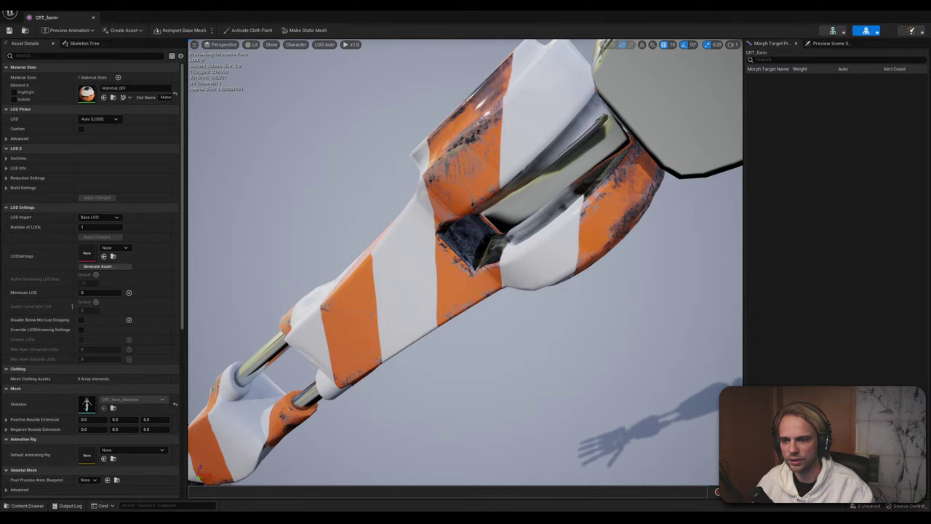
alt+right_drag(536, 217, 451, 217)
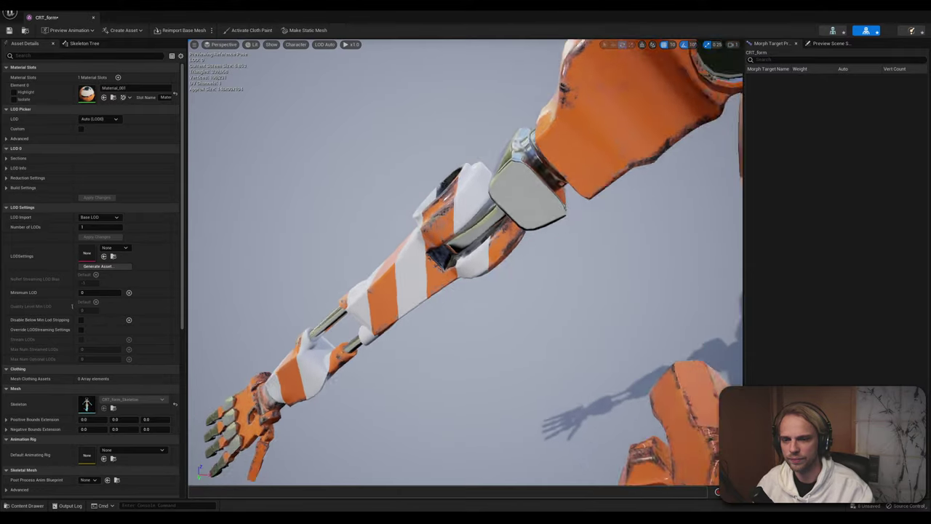
alt+drag(451, 217, 536, 216)
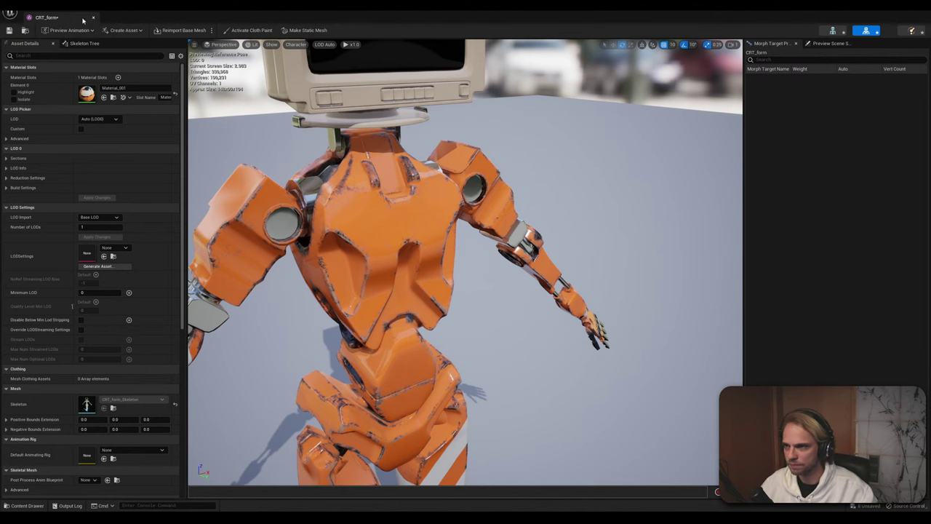
Detach the CRT_form mesh editor into a floating window and enlarge it until the whole robot fits in the preview
drag(83, 20, 67, 79)
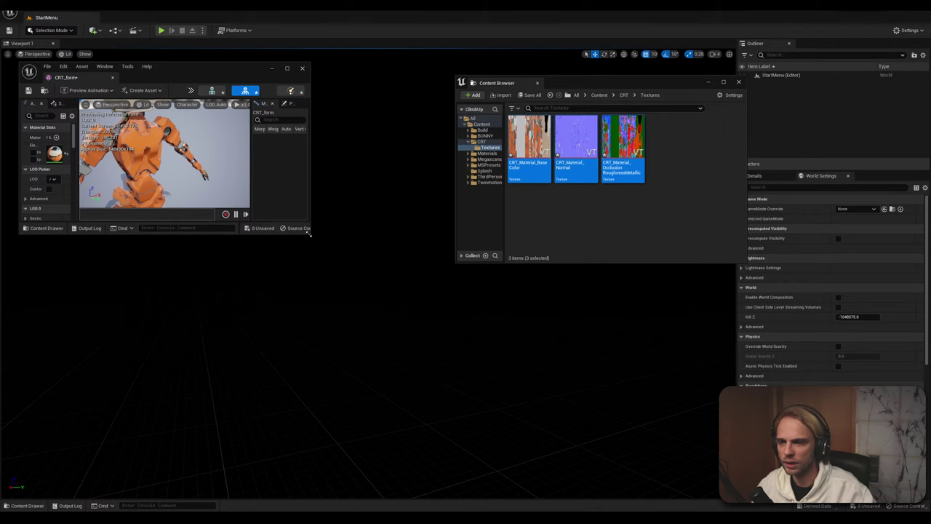
drag(309, 232, 331, 466)
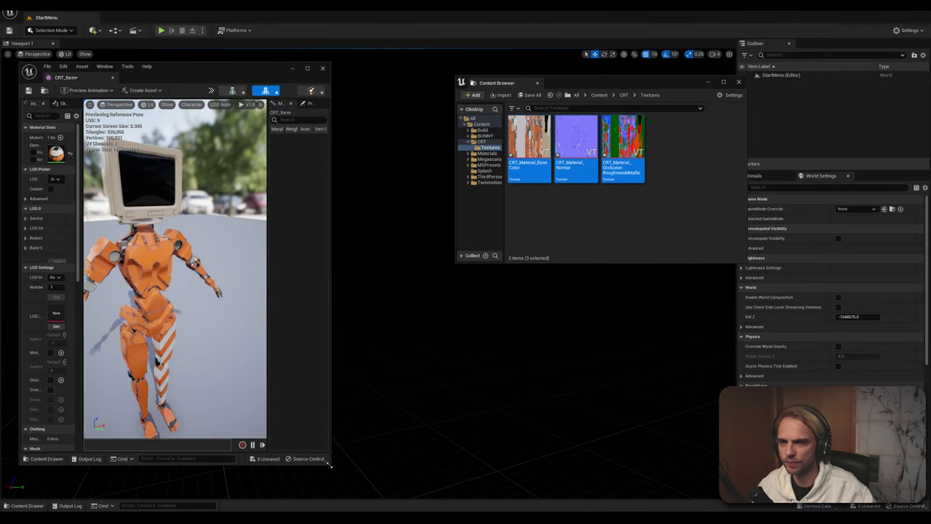
Open Material_001 from the CRT folder, detach its editor into a separate window and enlarge it
click(21, 507)
double_click(476, 344)
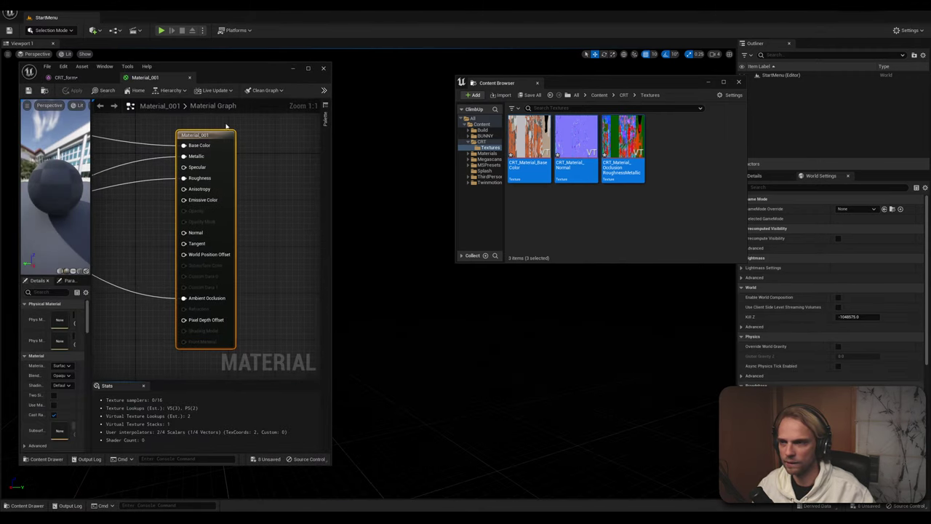
drag(145, 77, 368, 61)
drag(642, 256, 846, 449)
right_drag(634, 272, 823, 200)
scroll(822, 200, down, 1)
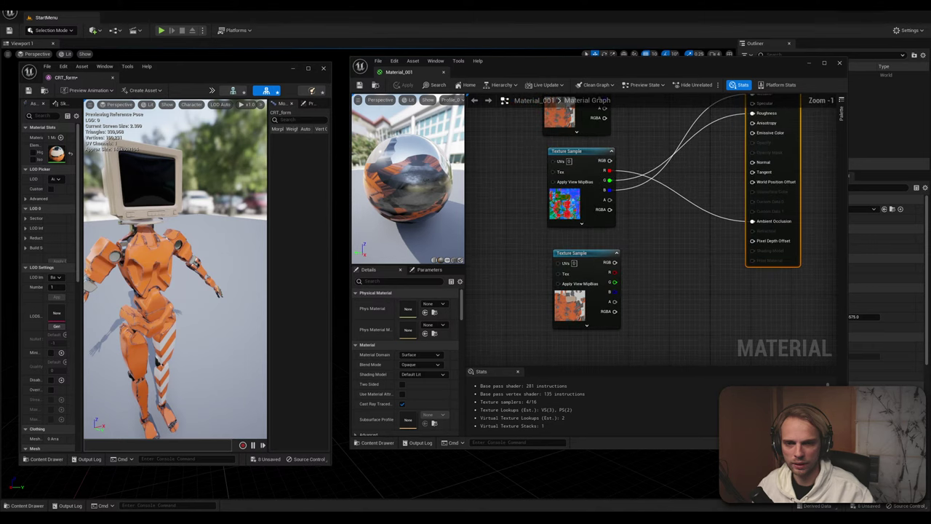
Assign the CRT_Material_Normal texture to the lowest Texture Sample node in the Material_001 graph
right_drag(601, 282, 575, 286)
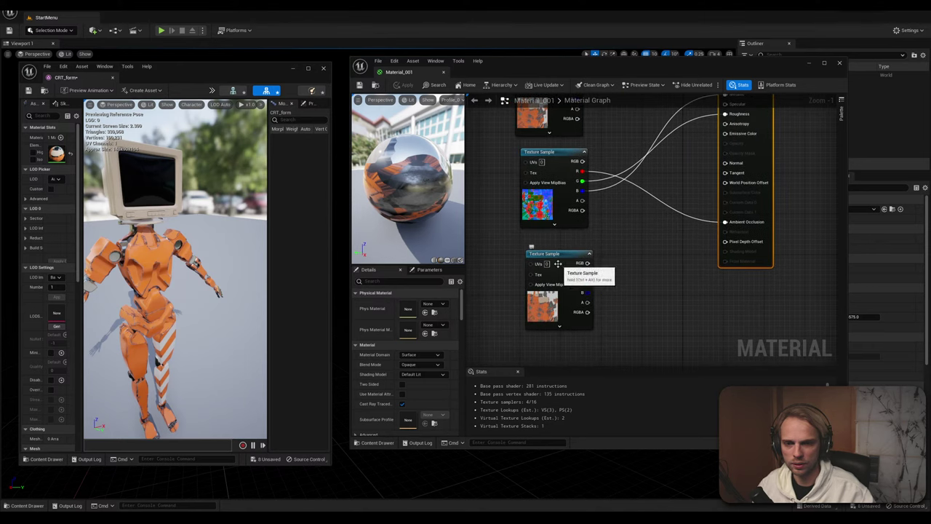
click(560, 305)
click(437, 363)
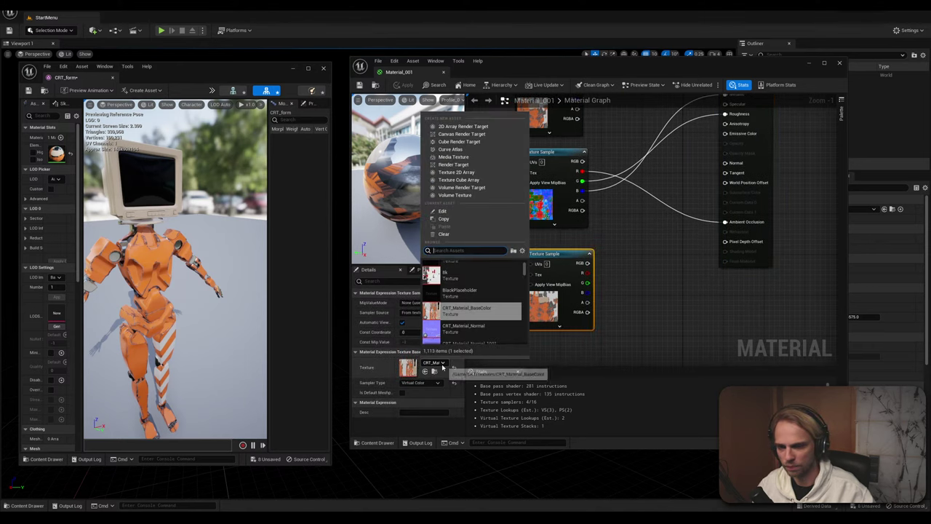
click(494, 329)
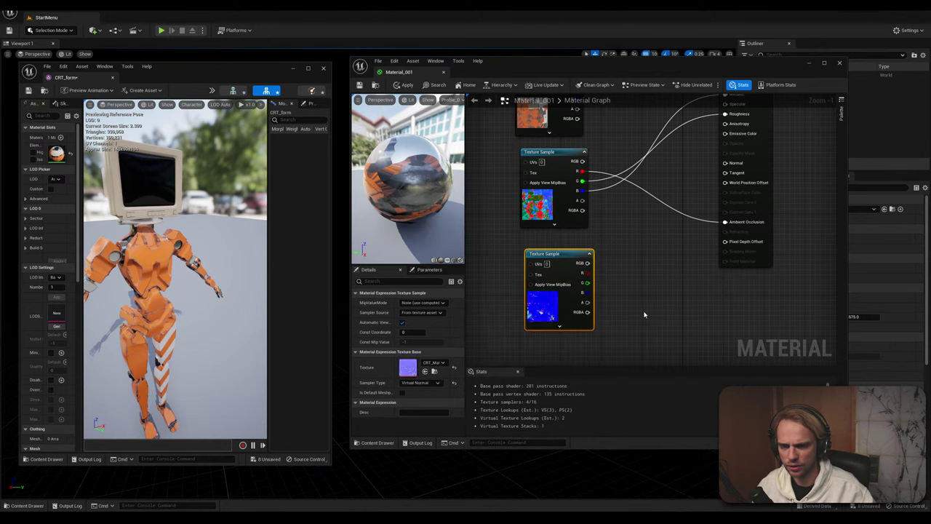
Connect the normal map Texture Sample's RGB output to the material's Normal input and save Material_001
click(657, 287)
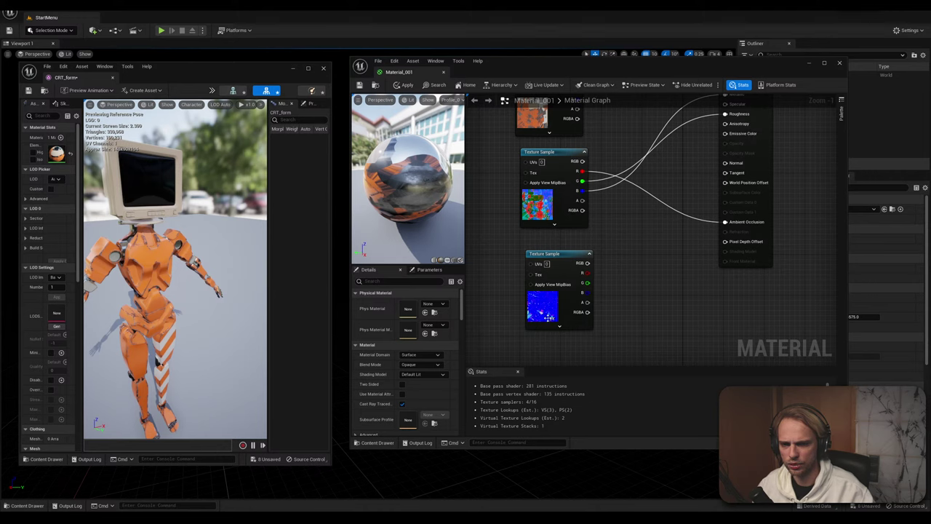
click(565, 253)
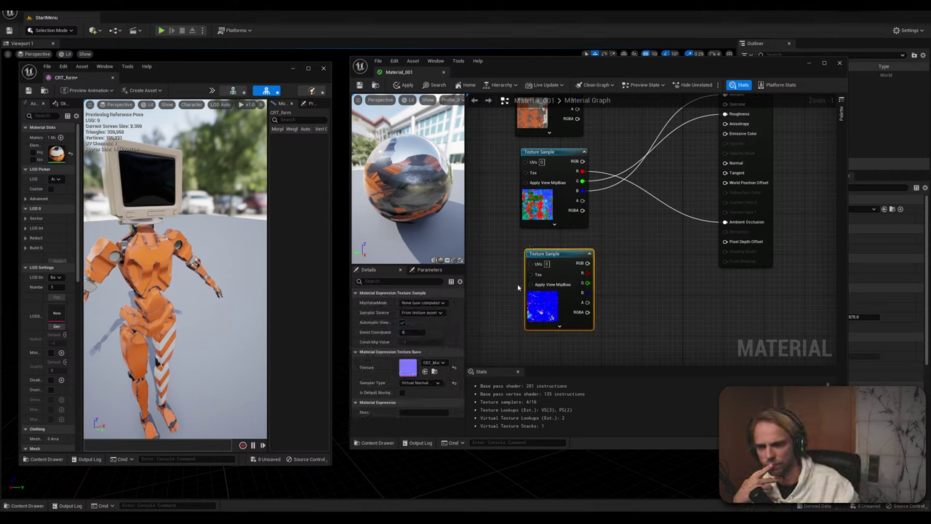
right_drag(644, 248, 605, 270)
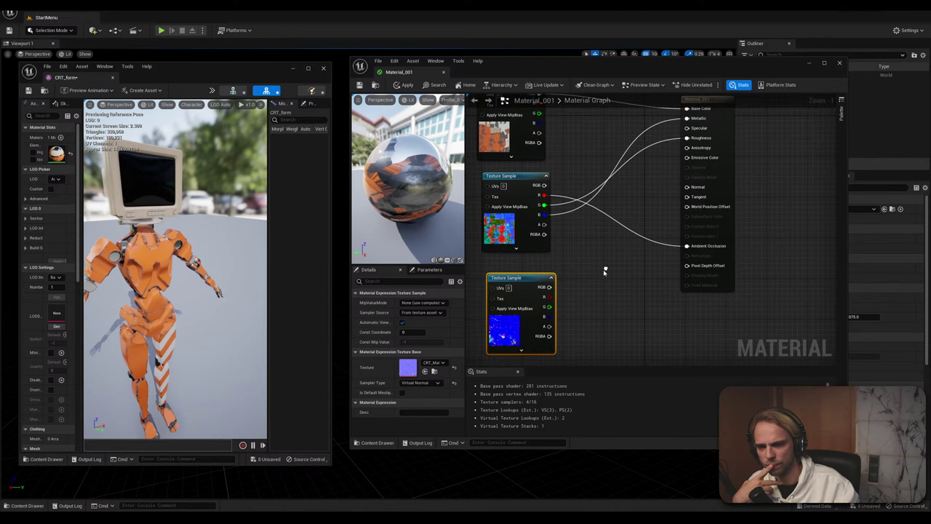
drag(549, 287, 687, 187)
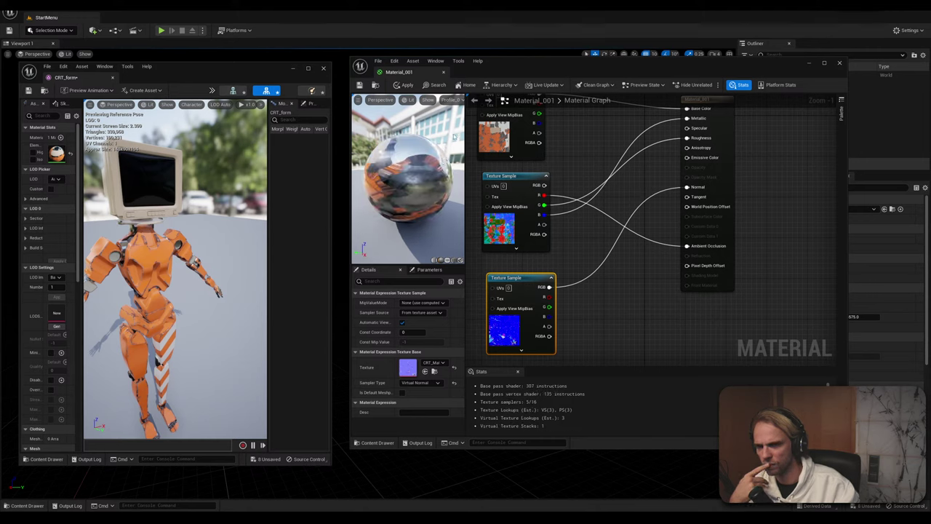
key(ctrl+s)
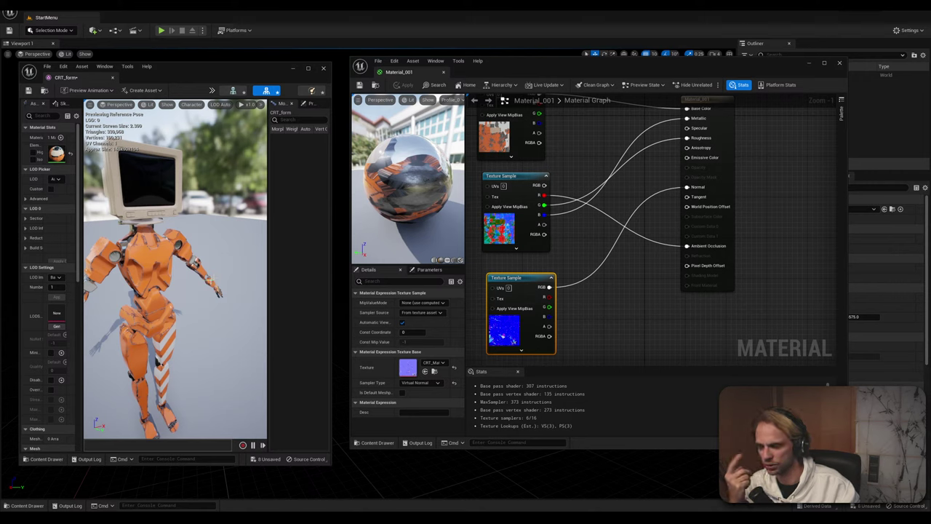
Close the material editor and the floating Content Browser, and dock the CRT_form mesh editor in the main window
mouse_move(170, 256)
right_down()
mouse_move(149, 258)
mouse_move(146, 287)
mouse_move(149, 266)
mouse_move(128, 247)
mouse_move(145, 273)
mouse_move(171, 266)
mouse_move(167, 244)
mouse_move(156, 262)
right_up()
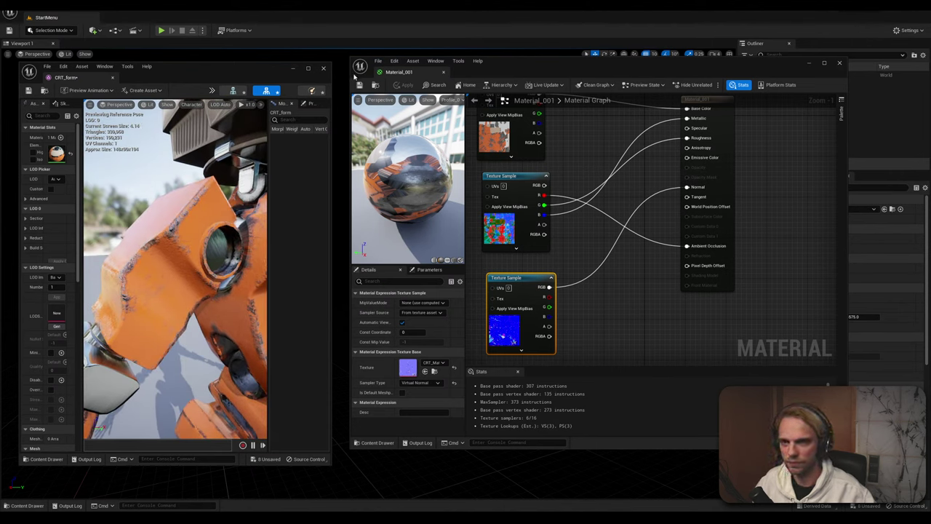
click(839, 64)
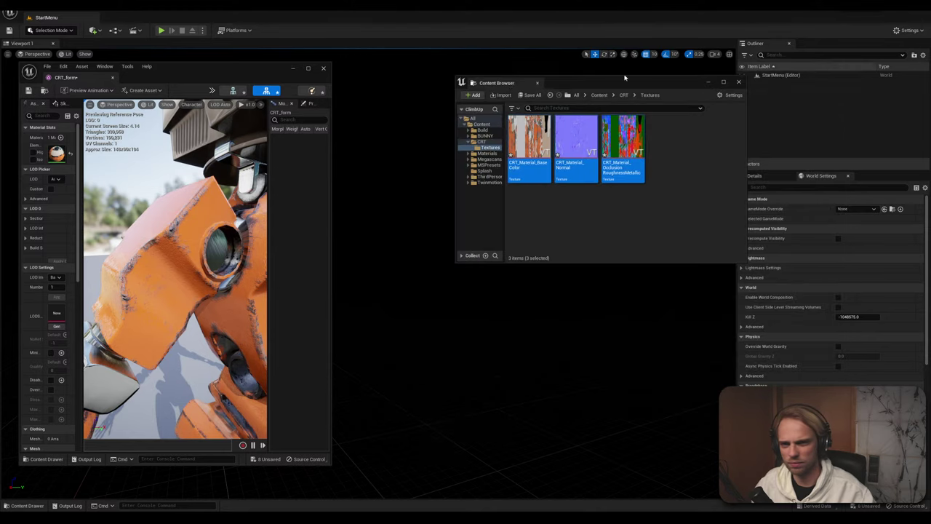
drag(82, 80, 169, 18)
click(738, 82)
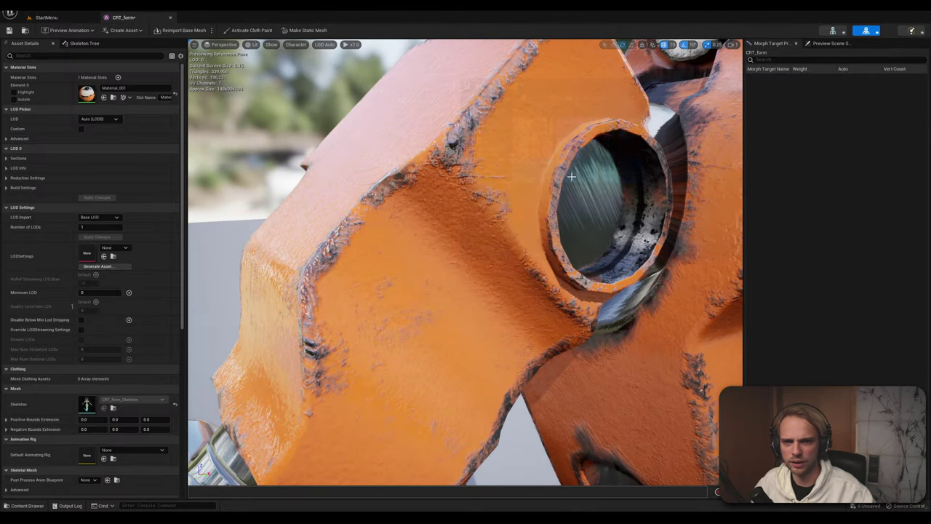
Examine the textured robot in the preview, from the shoulder joint details to the full upper body from behind
right_drag(659, 118, 412, 167)
scroll(429, 237, down, 3)
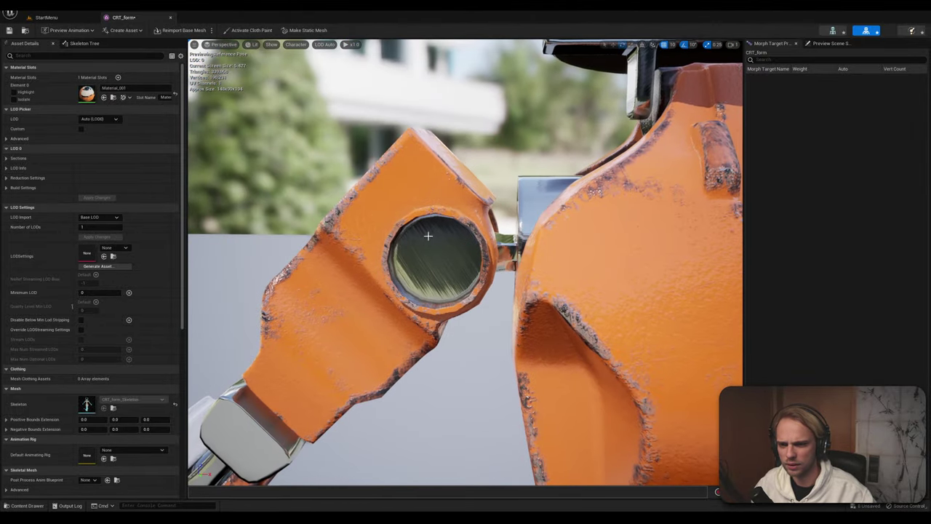
right_drag(429, 237, 365, 219)
key(s)
key(s)
key(w)
key(e)
key(s)
key(s)
key(s)
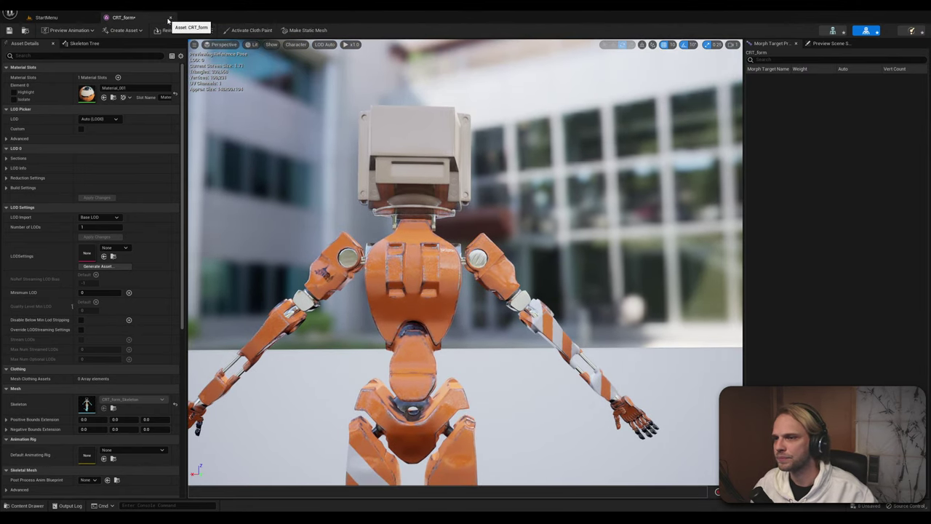
Save the CRT_form skeletal mesh and close its editor
click(9, 30)
click(171, 20)
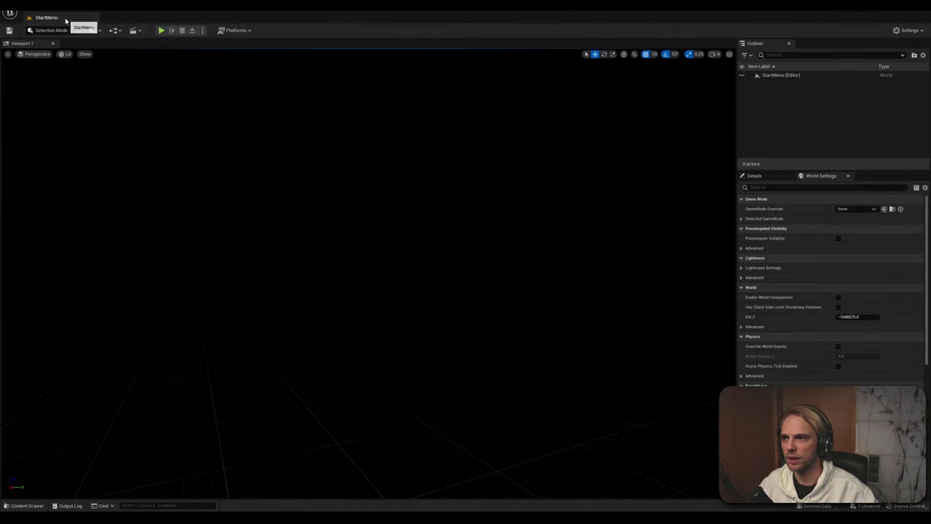
Browse the TwinmotionMaterials and ThirdPersonBP content folders for the game's level maps
click(20, 505)
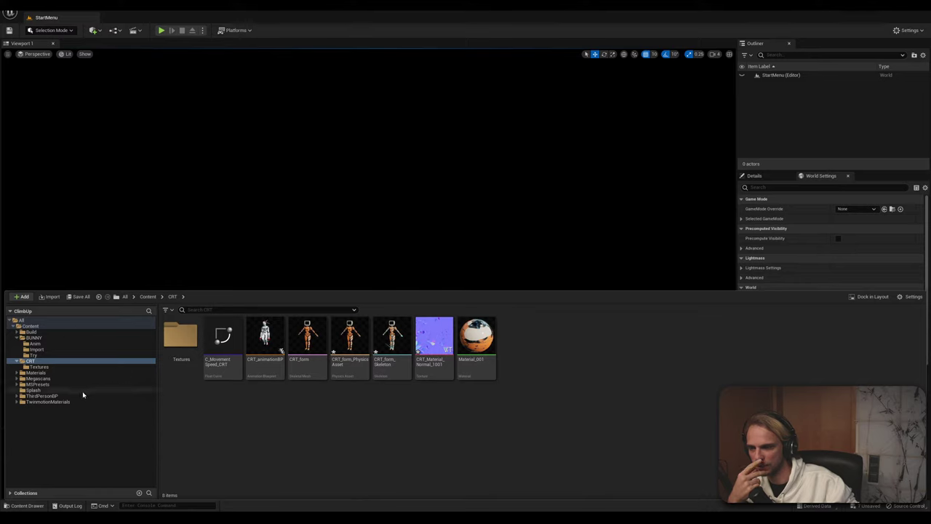
click(18, 402)
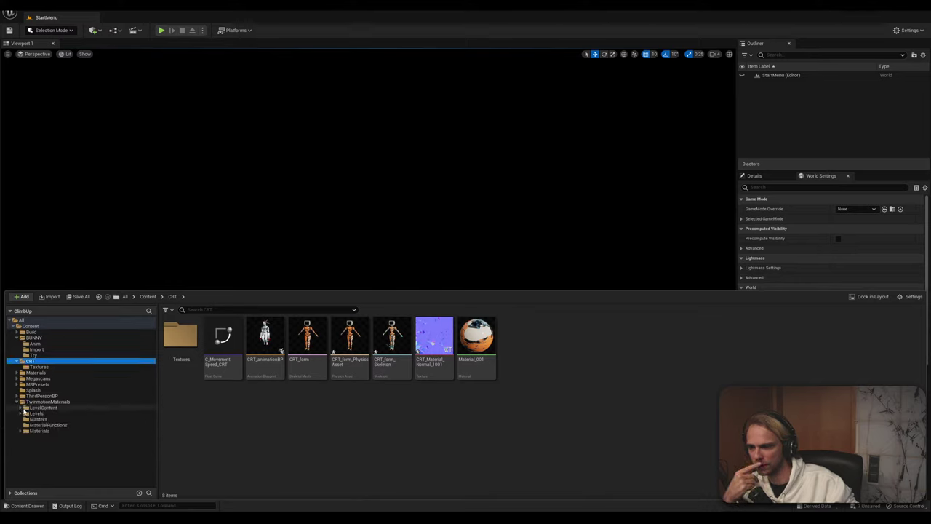
click(18, 408)
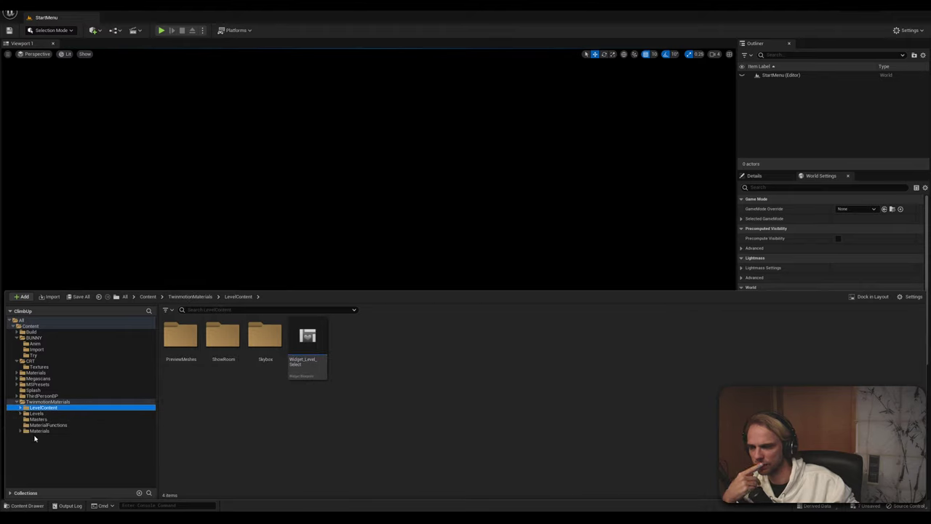
click(36, 414)
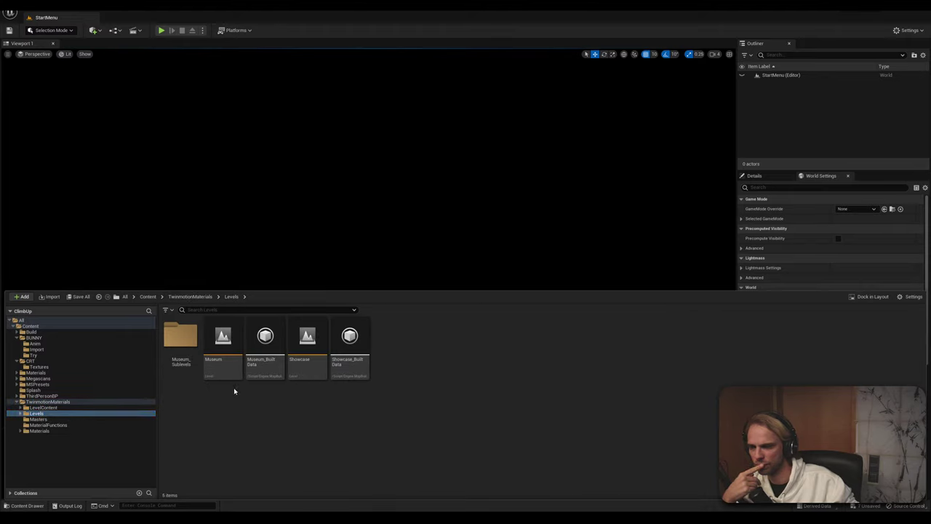
click(222, 339)
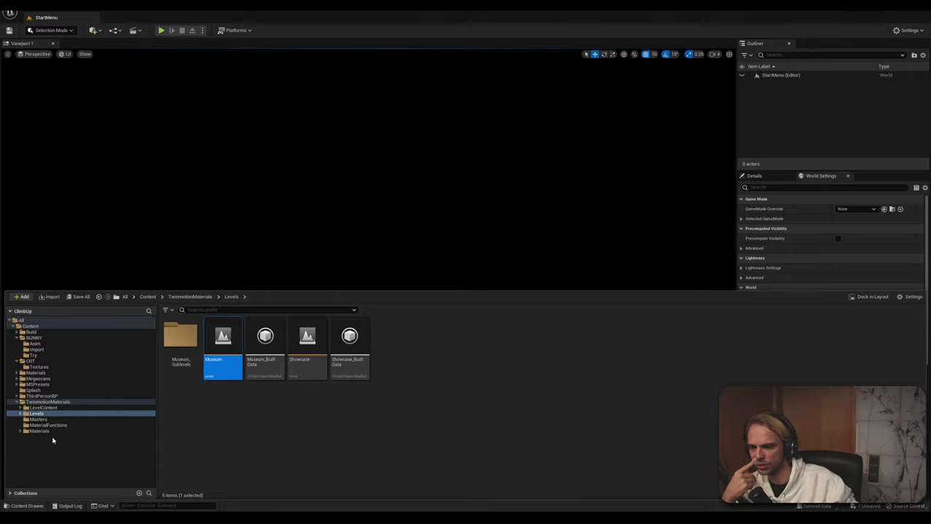
click(30, 407)
click(35, 396)
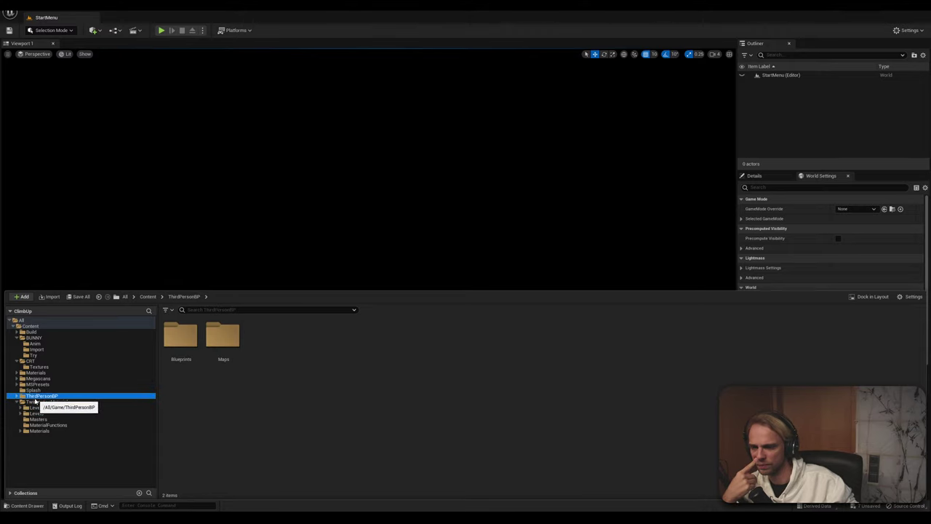
click(33, 402)
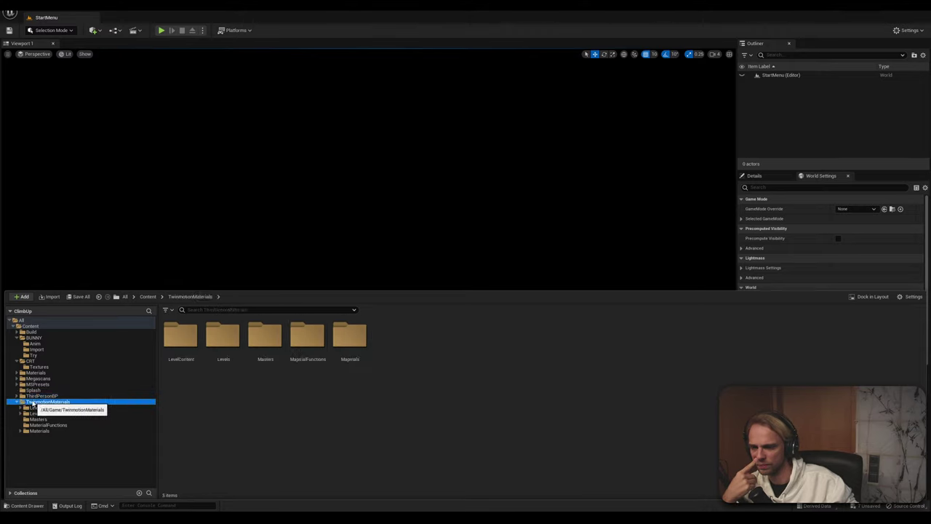
Open Level1 from the ThirdPersonBP Maps folder, saving the selected modified assets
double_click(33, 396)
click(35, 407)
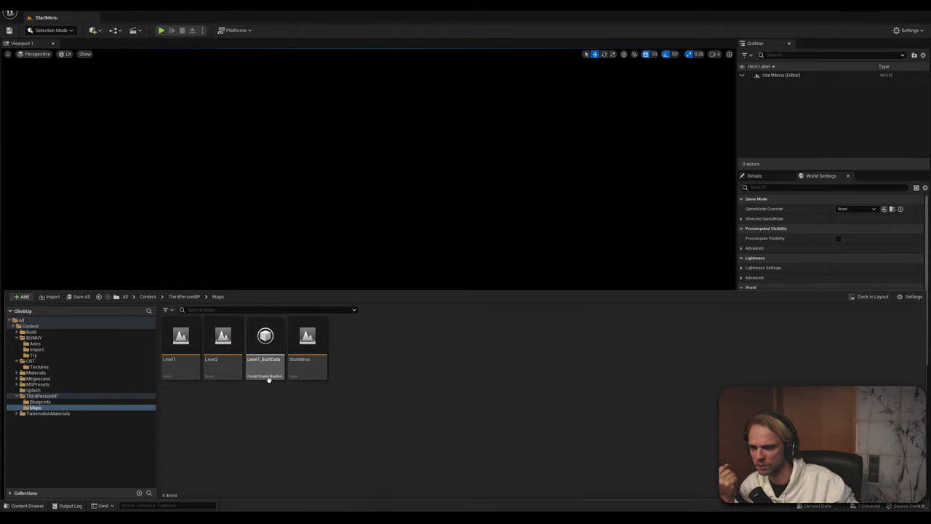
double_click(195, 344)
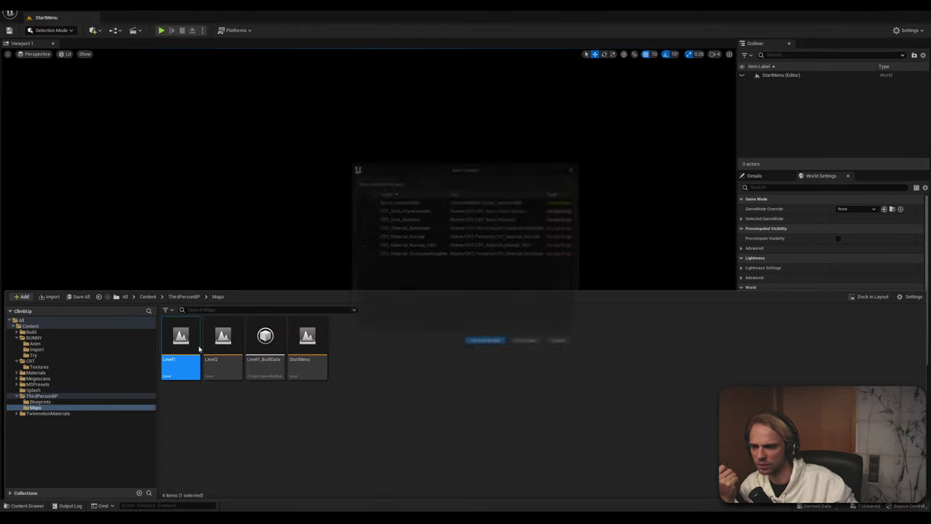
click(483, 342)
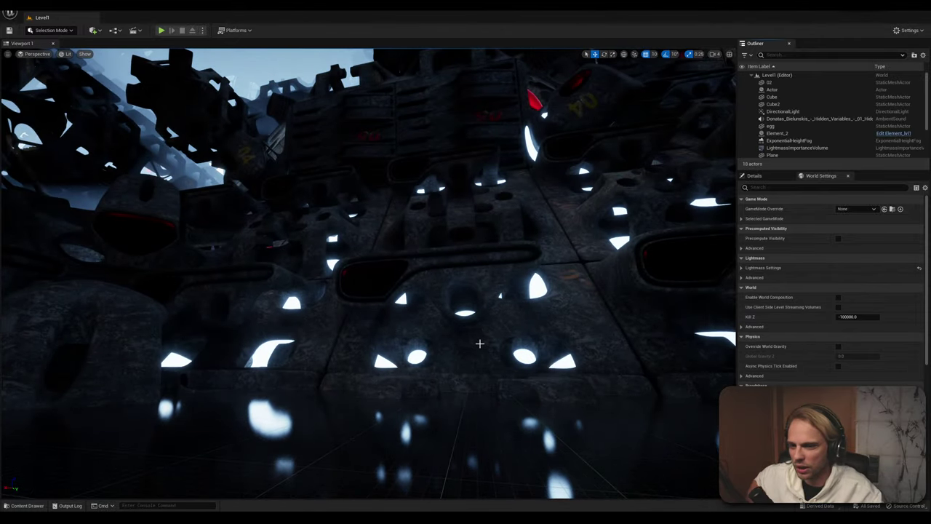
right_drag(468, 311, 89, 328)
key(s)
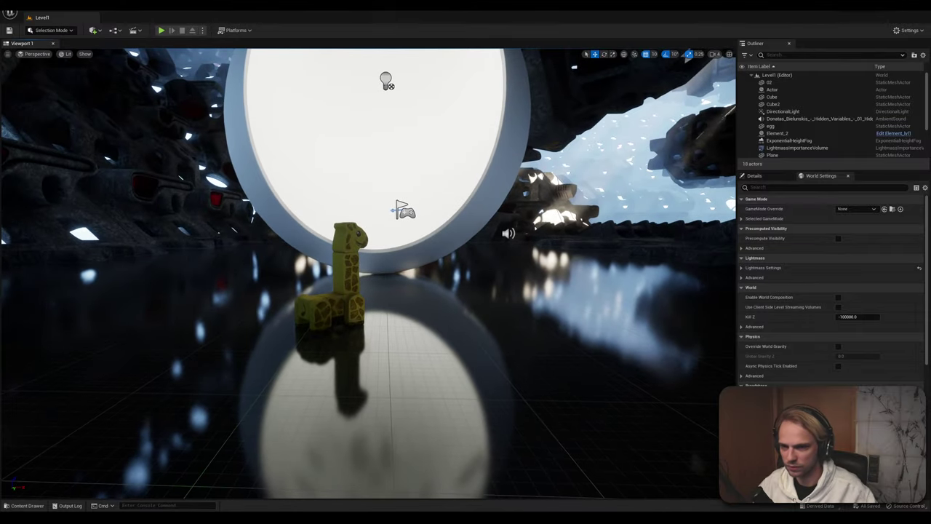
right_drag(368, 273, 364, 222)
right_drag(469, 311, 429, 312)
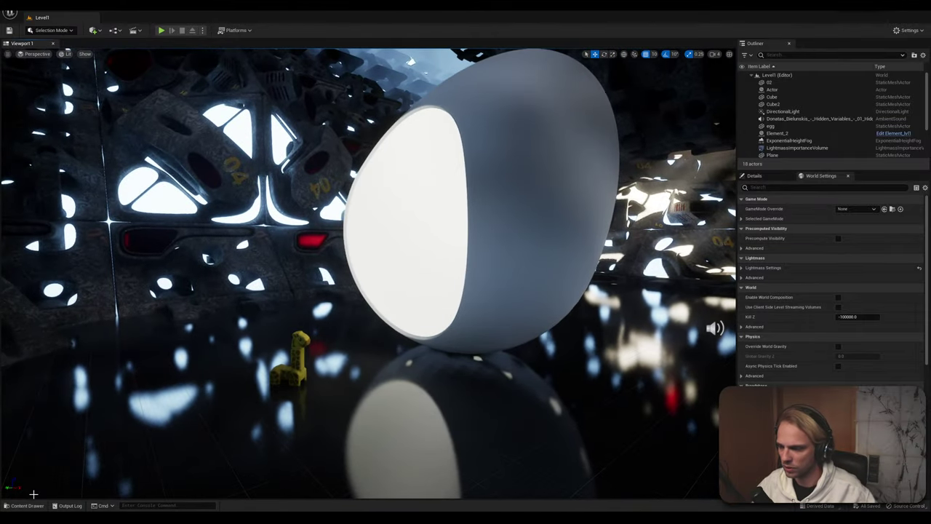
Open the ThirdPersonCharacter blueprint from the ThirdPersonBP Blueprints folder
click(26, 505)
click(40, 401)
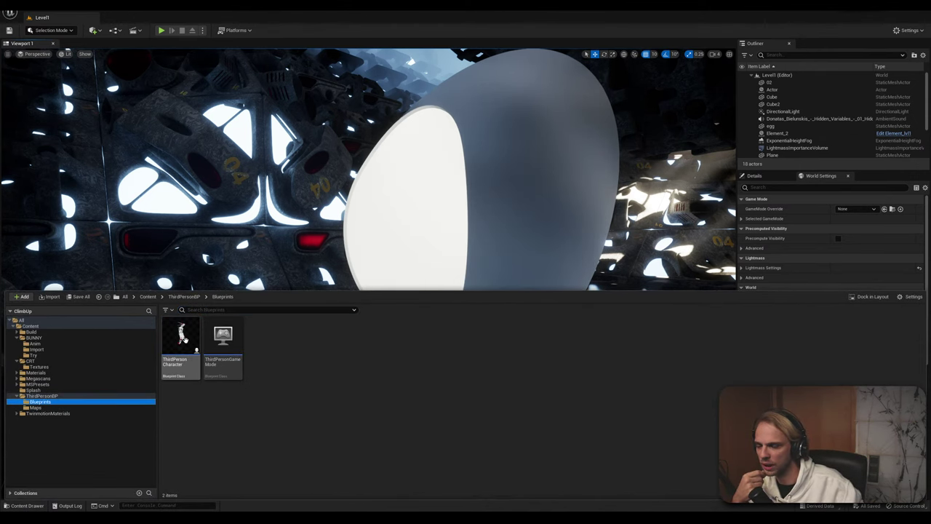
double_click(173, 340)
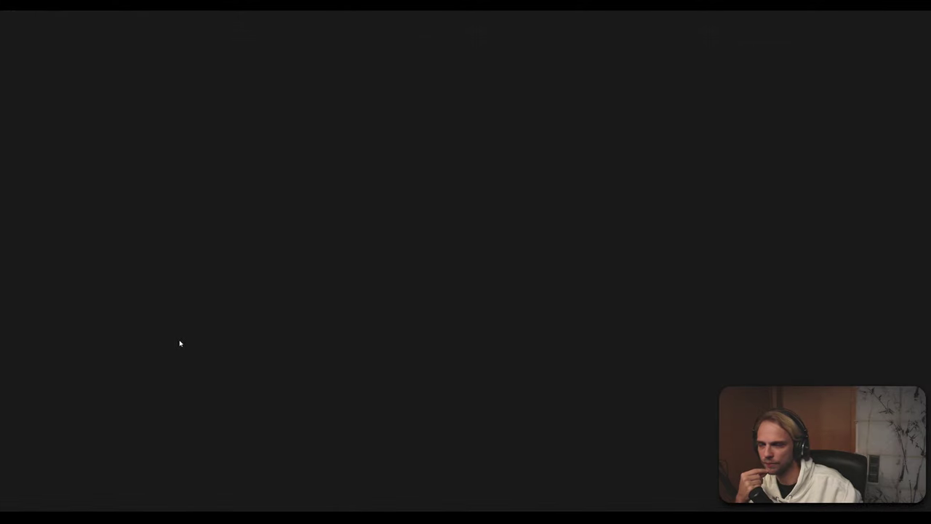
Switch from the character blueprint's event graph to its 3D view and select the Mesh (CharacterMesh0) component
scroll(290, 300, down, 8)
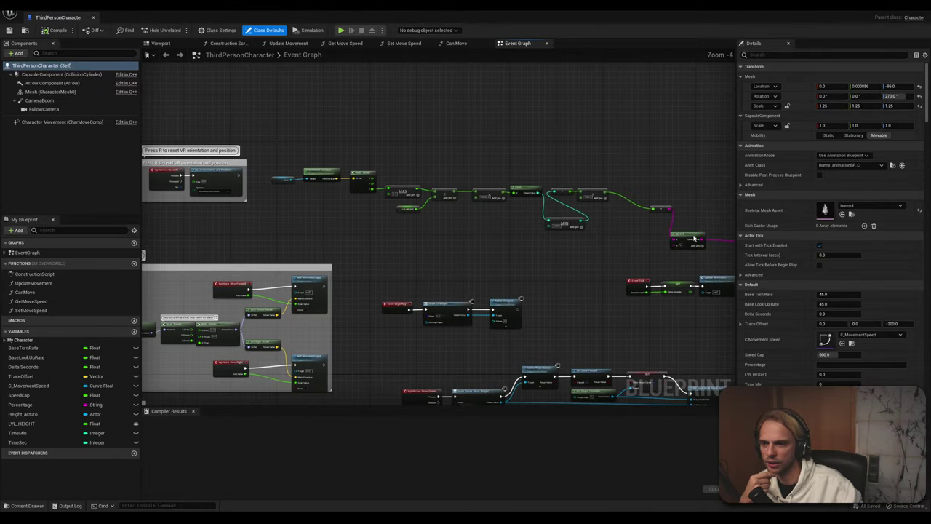
right_drag(516, 219, 169, 218)
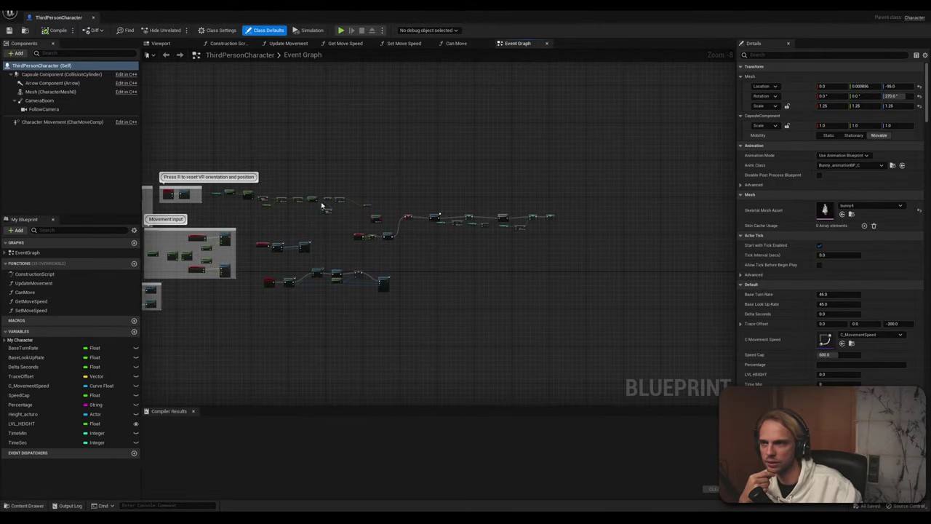
right_drag(210, 97, 310, 97)
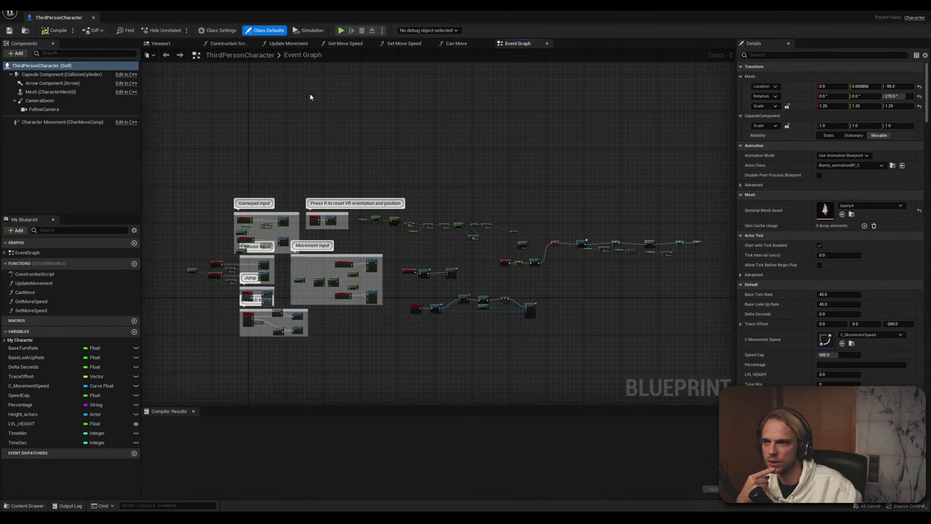
click(161, 44)
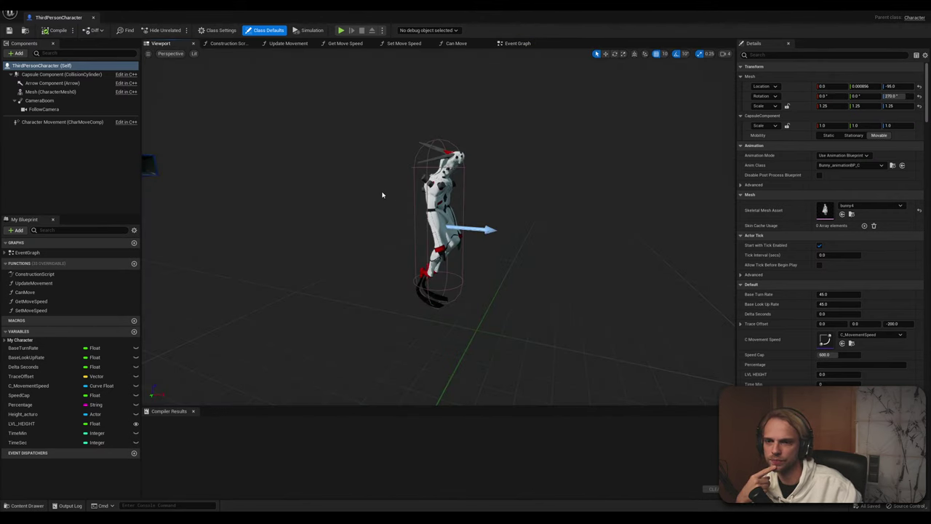
click(83, 91)
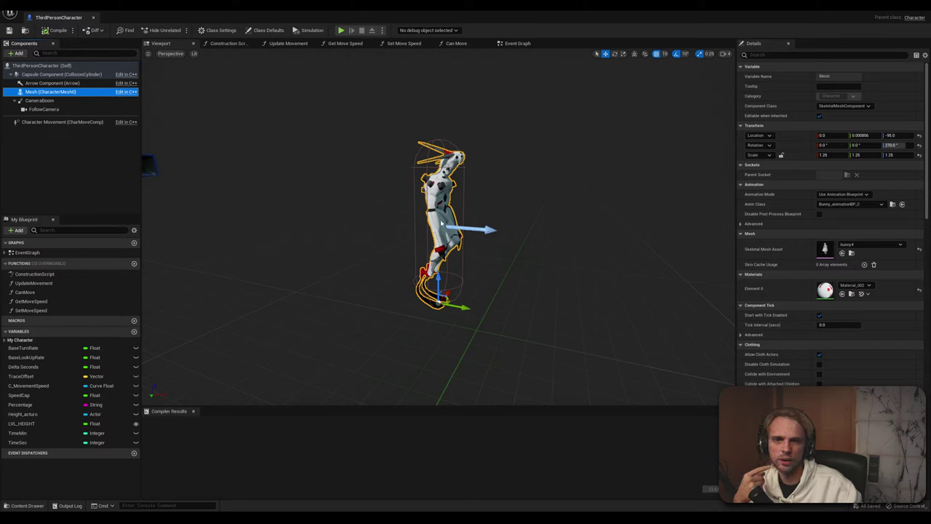
Set the character's Skeletal Mesh Asset to CRT_form and its Element 0 material to Material_001, and compile the blueprint
click(866, 244)
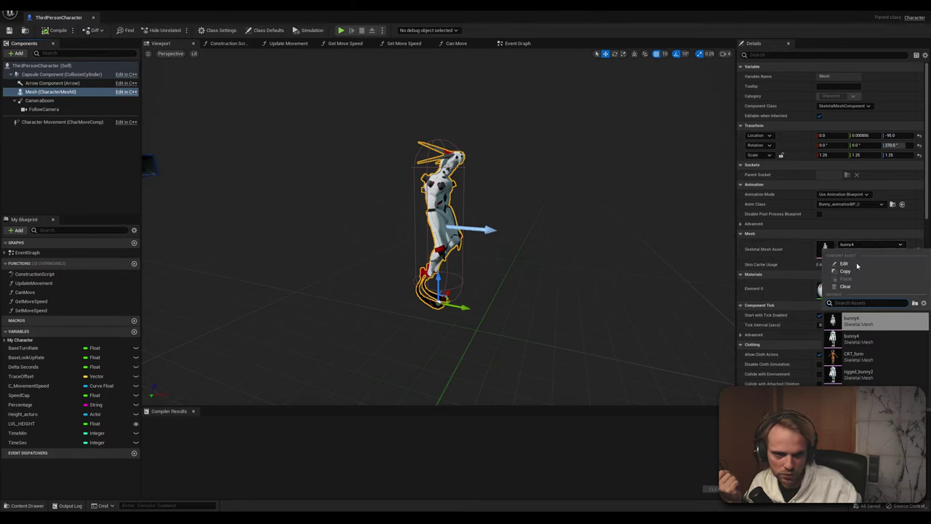
click(855, 356)
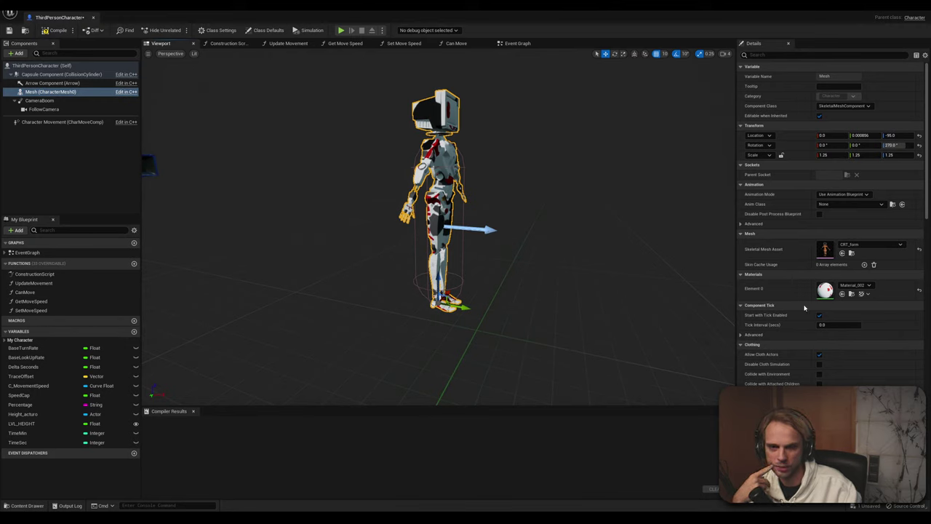
click(868, 286)
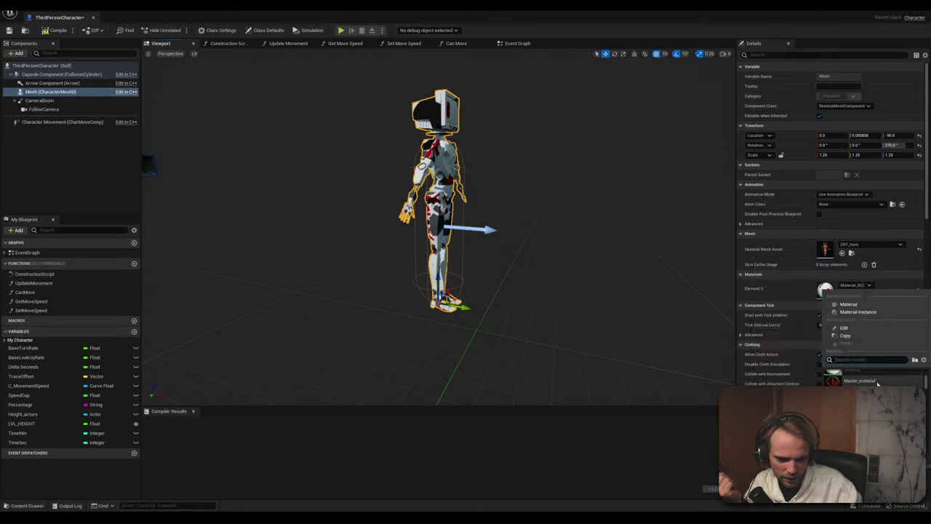
click(845, 380)
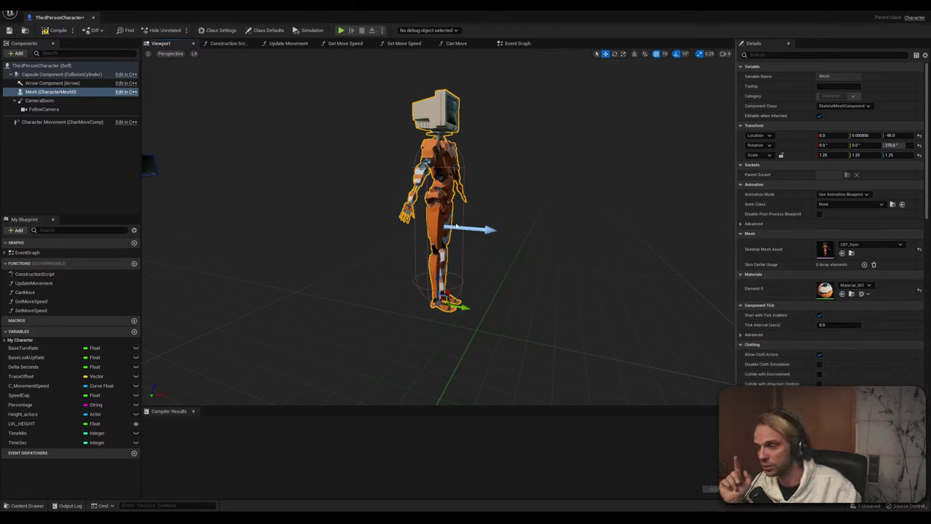
click(55, 30)
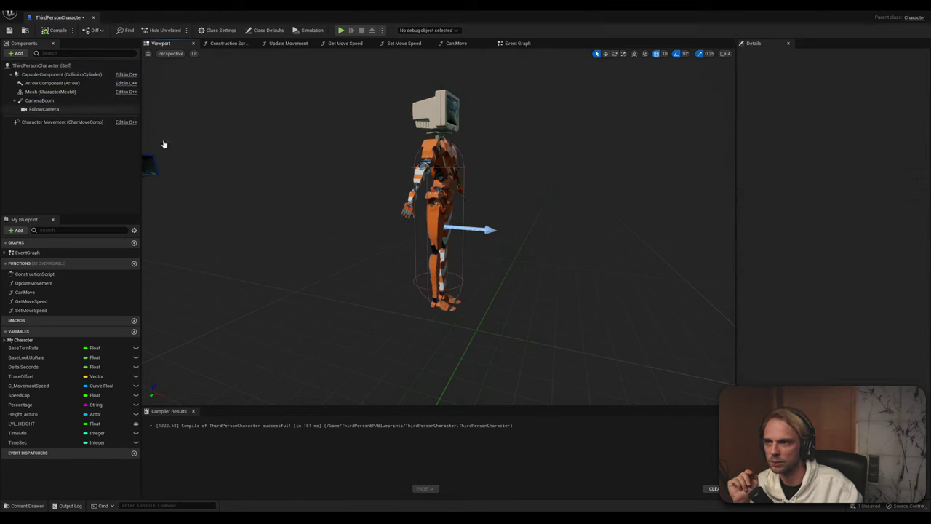
Review the settings of the capsule, Character Movement and root components, and close the character blueprint
click(464, 180)
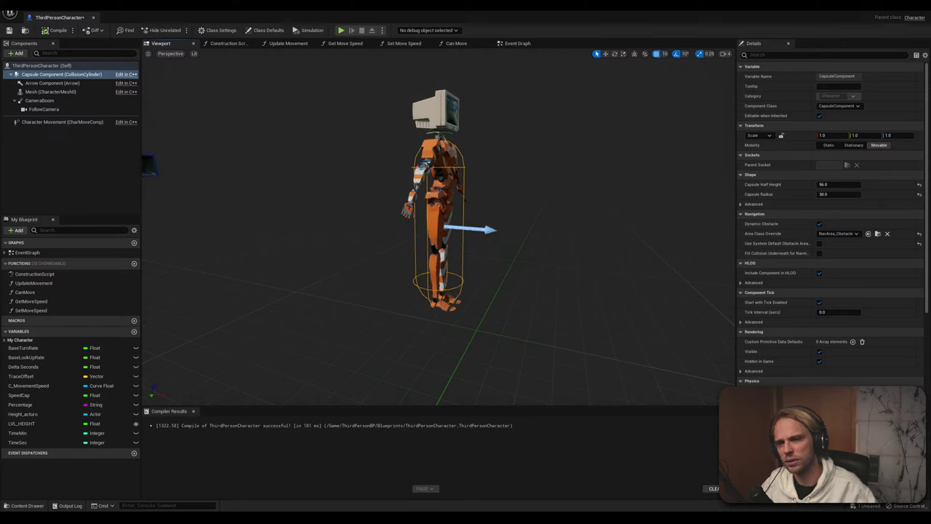
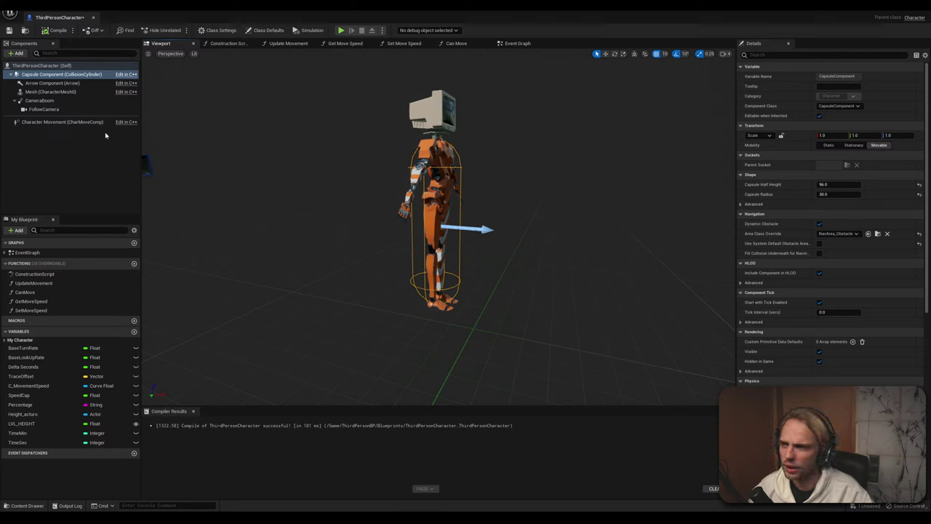
click(64, 121)
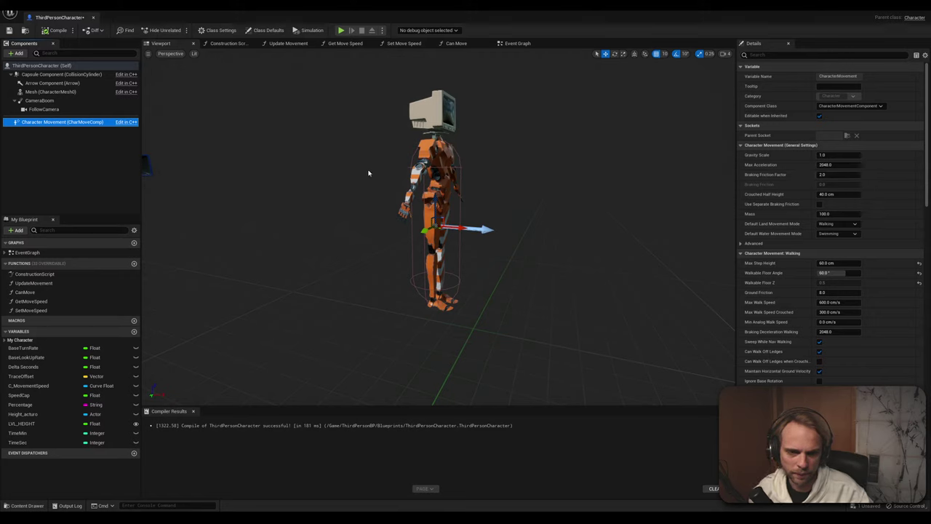
click(353, 182)
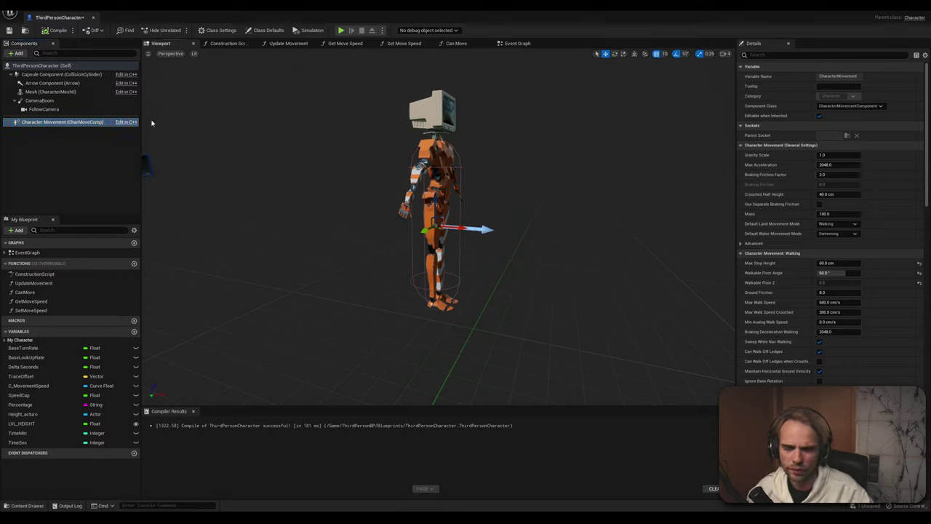
click(44, 65)
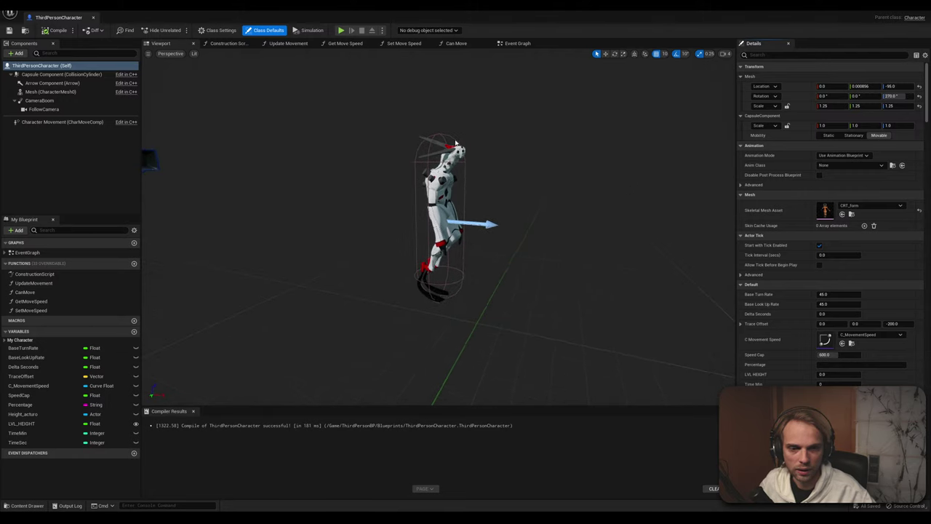
click(94, 17)
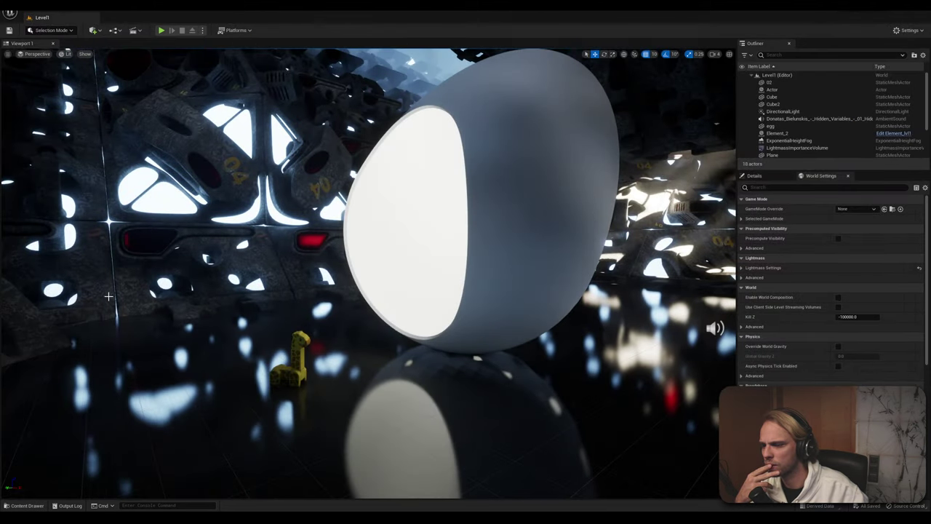
Reopen the ThirdPersonCharacter blueprint from the ThirdPersonBP Blueprints folder and show its 3D view
click(26, 507)
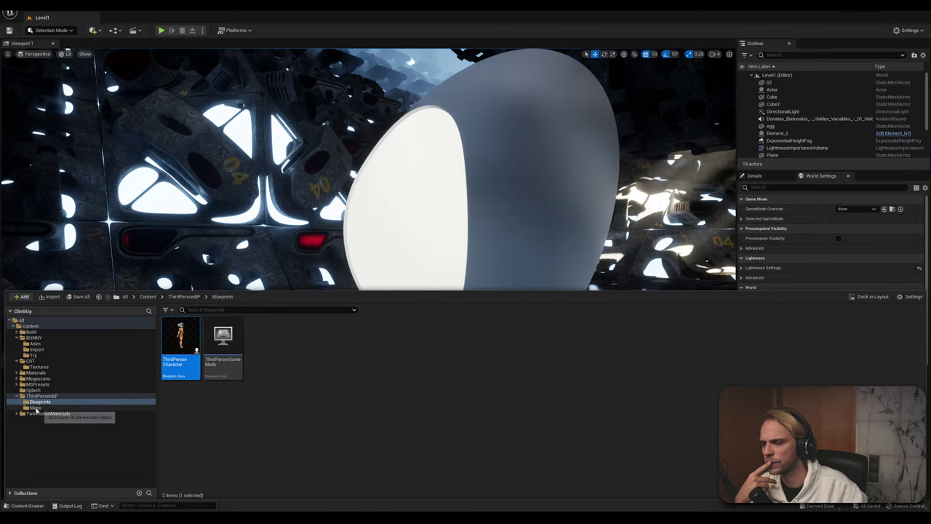
click(209, 438)
double_click(186, 342)
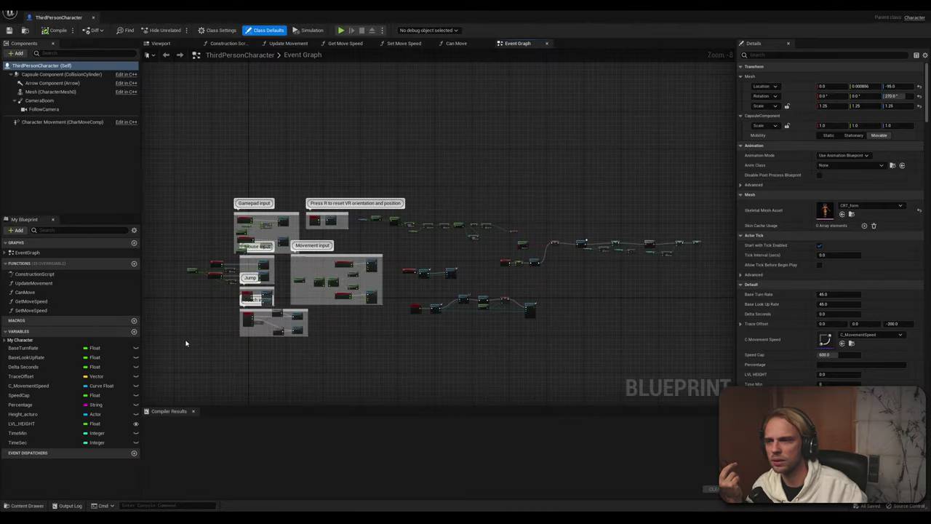
click(157, 43)
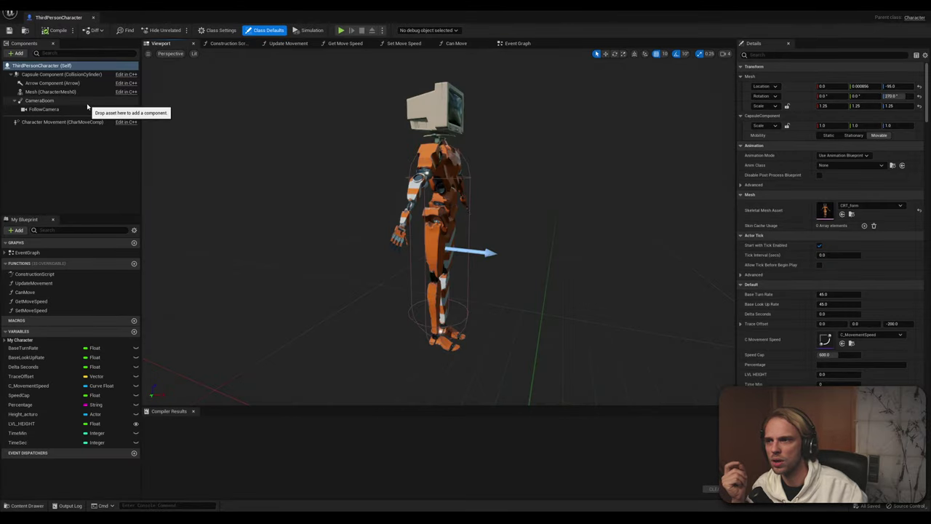
Assign CRT_animationBP as the Mesh component's Anim Class, and compile, save and close the blueprint
click(66, 95)
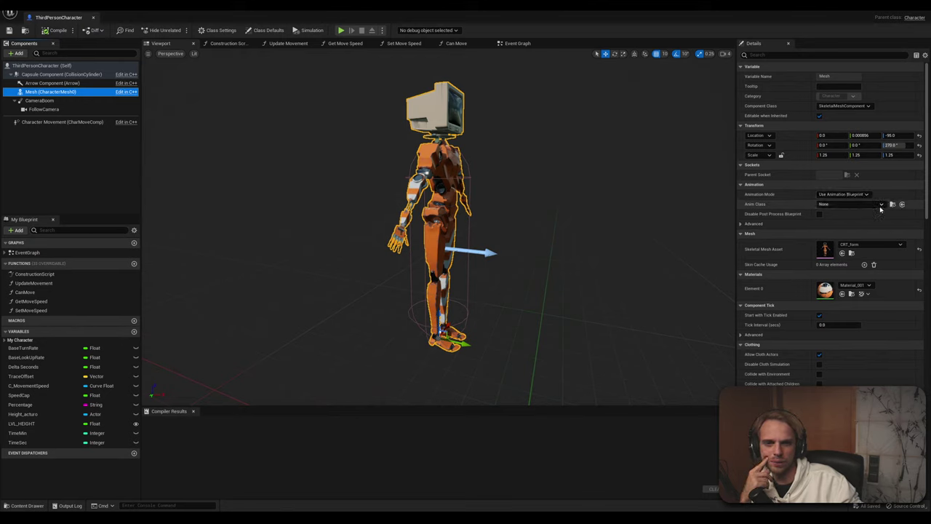
click(844, 204)
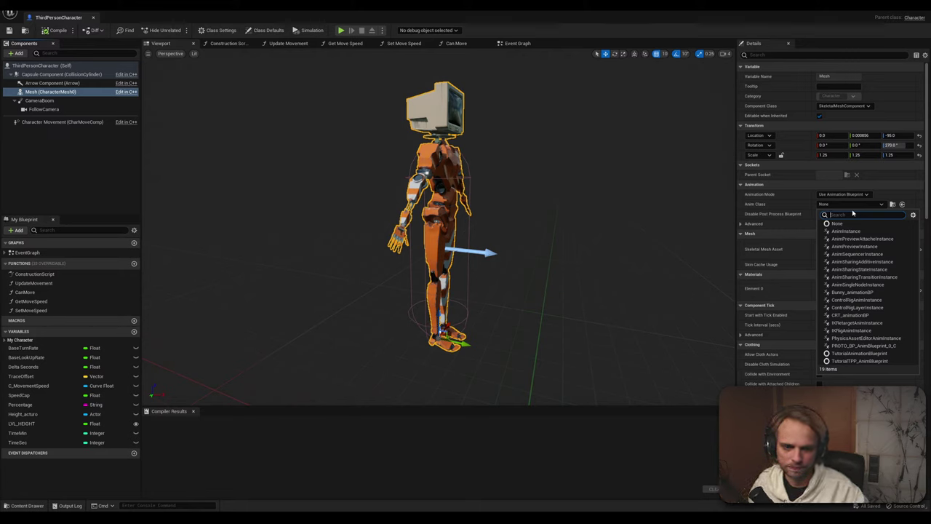
text(crt)
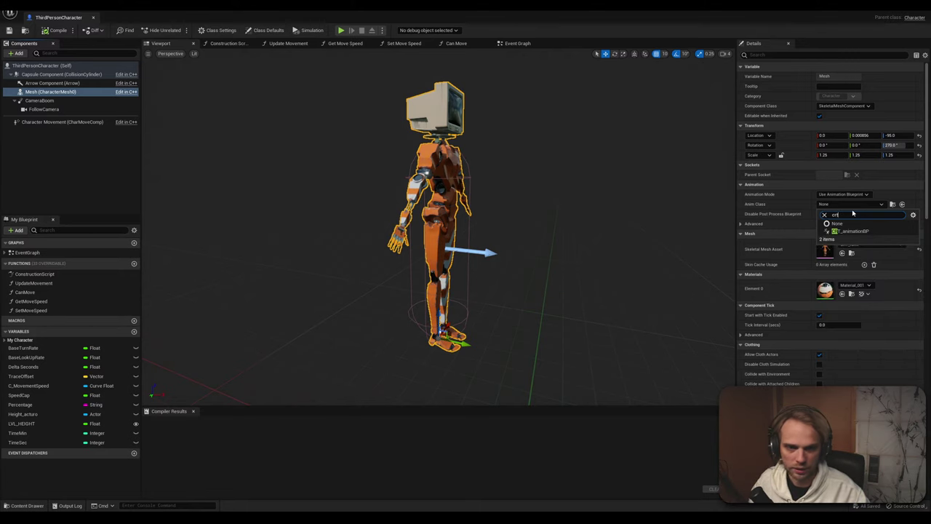
click(845, 232)
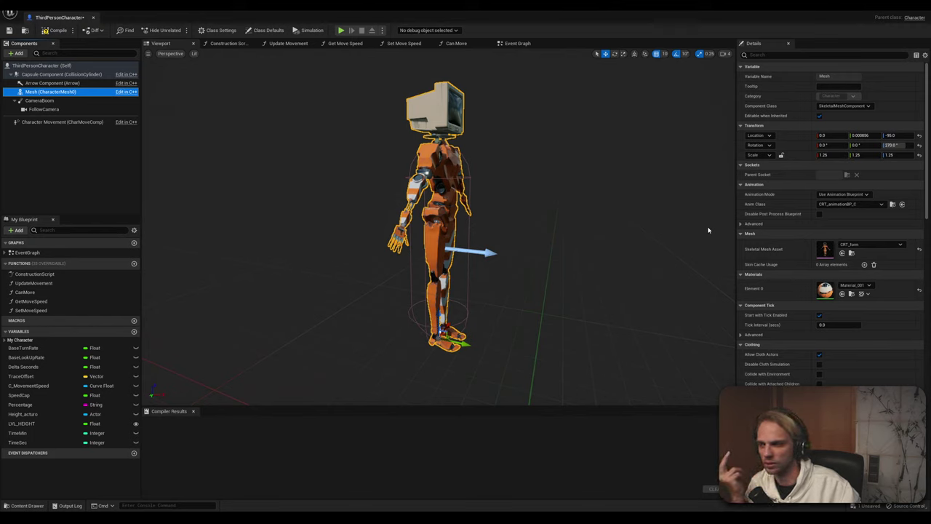
click(57, 30)
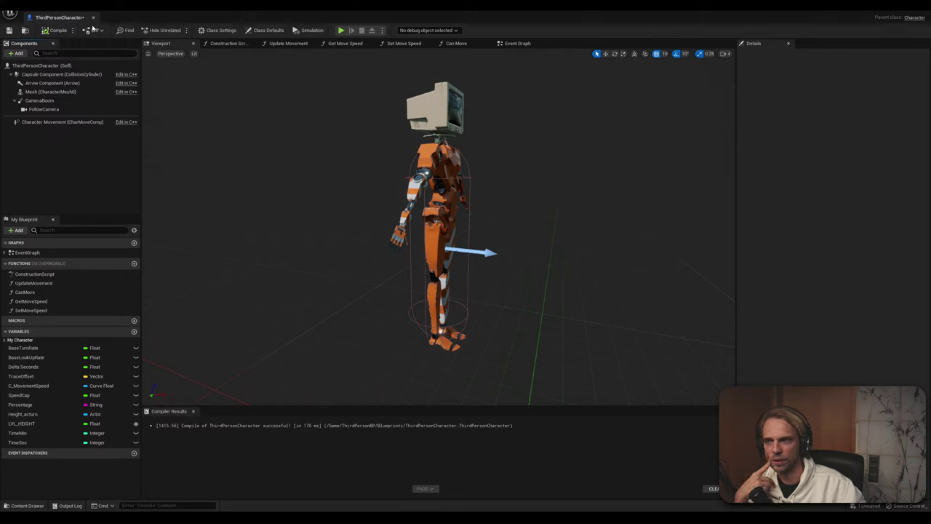
key(ctrl+s)
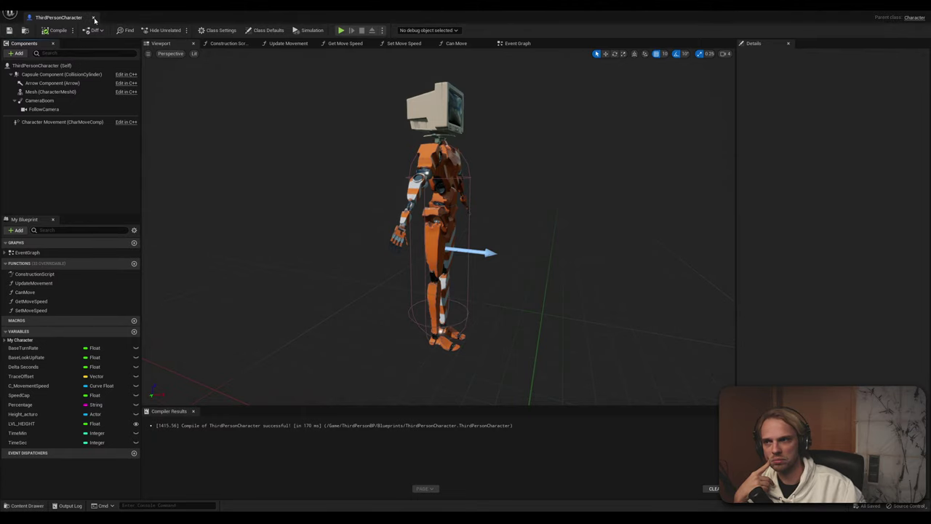
click(94, 18)
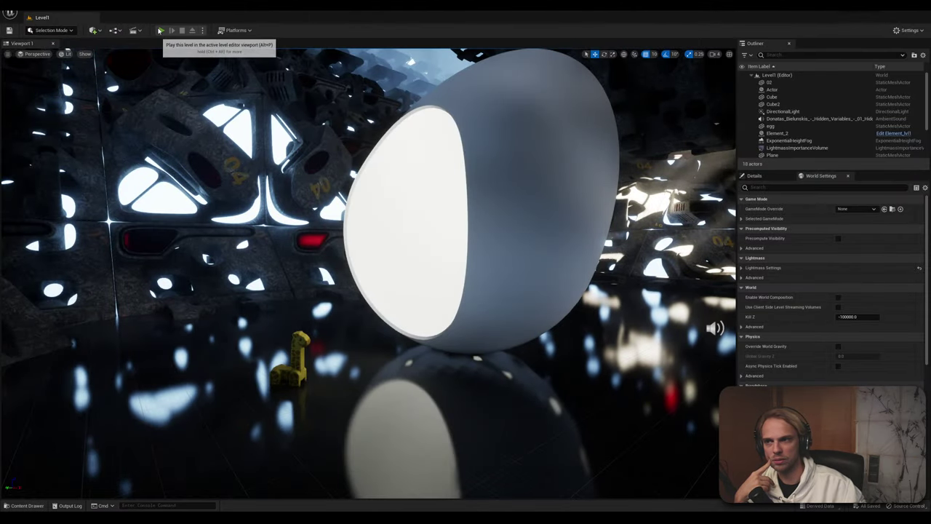
Play-test Level1 by moving and jumping with the robot character, and end the play session
click(161, 30)
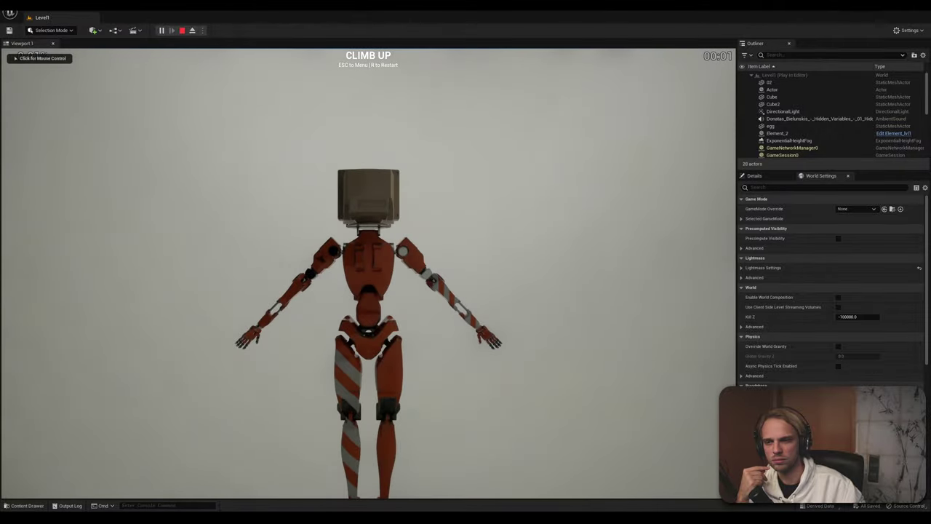
key(w)
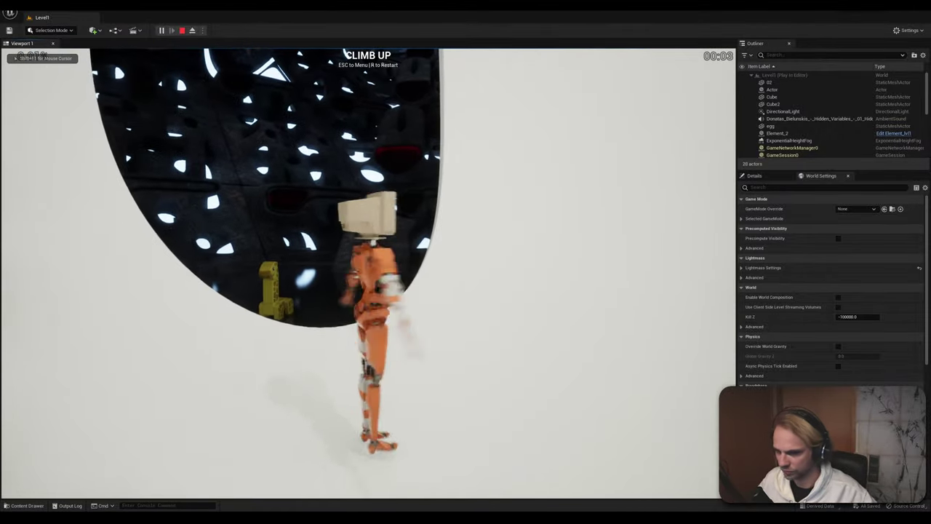
key(space)
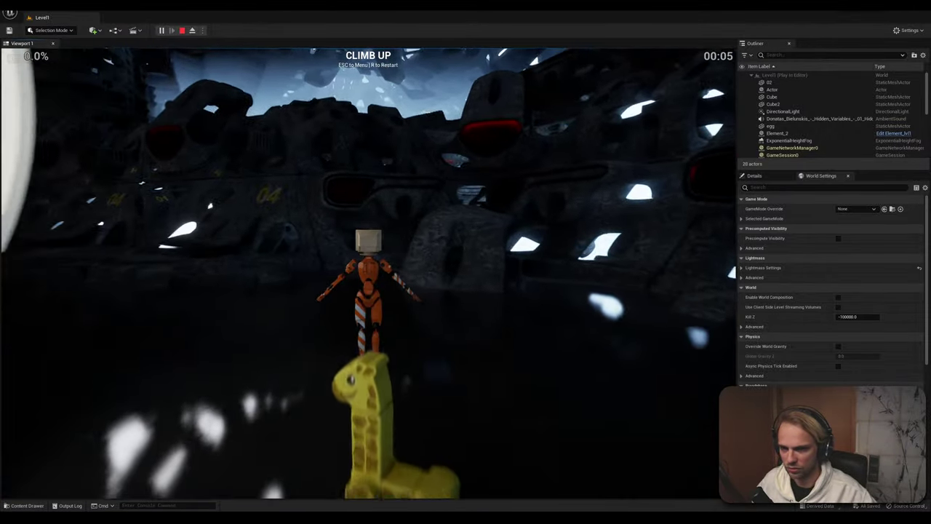
key(w)
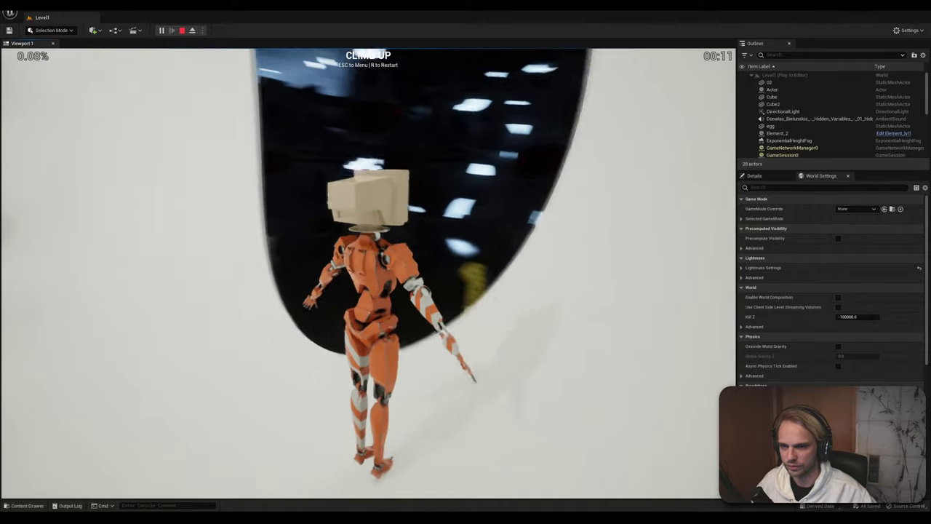
key(Escape)
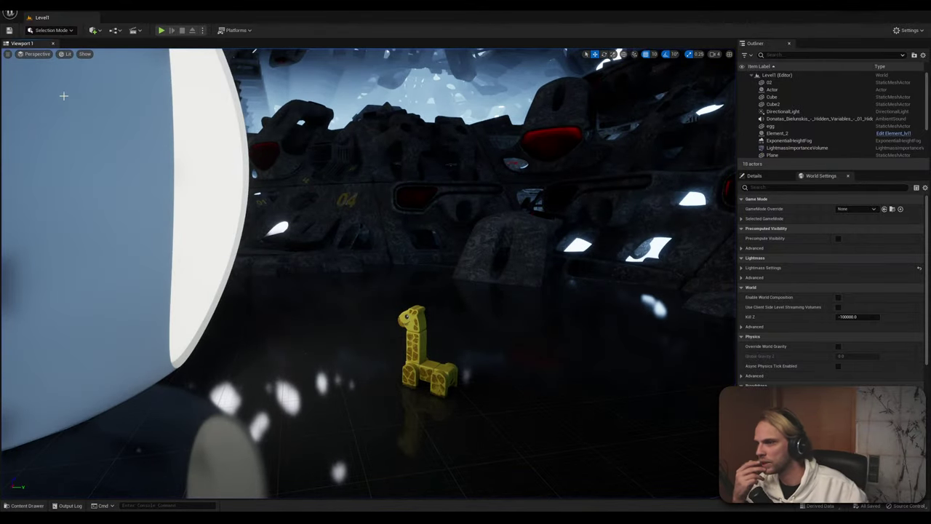
Browse the ThirdPersonBP and CRT content folders and open the CRT_animationBP animation blueprint from the CRT folder
click(26, 505)
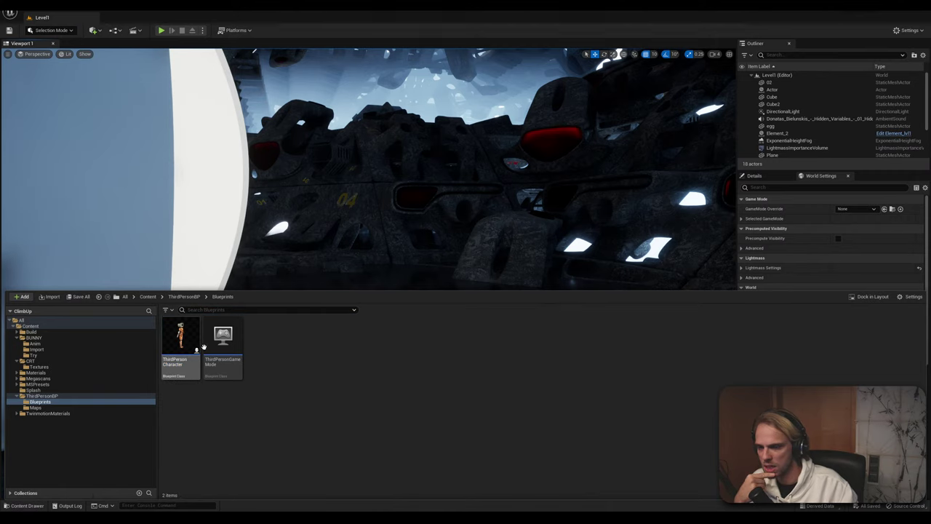
click(41, 396)
click(35, 407)
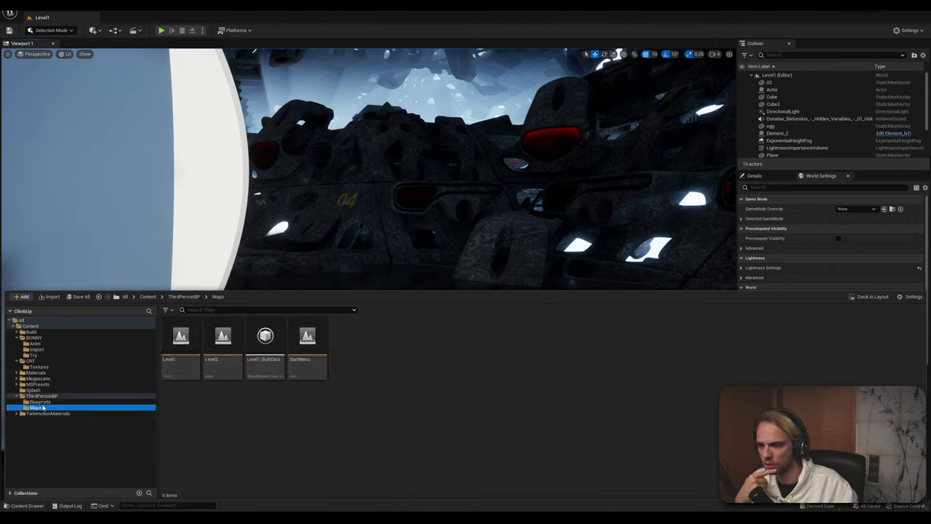
click(39, 402)
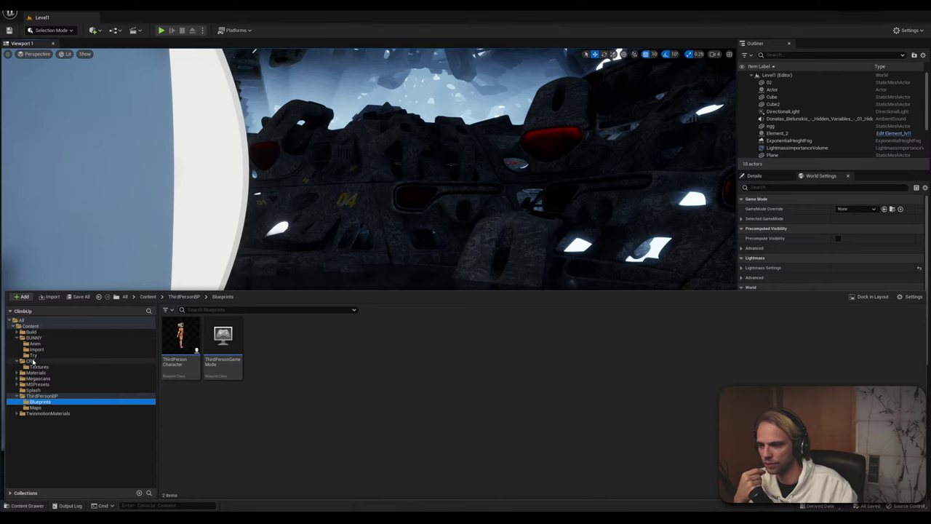
click(39, 367)
click(30, 361)
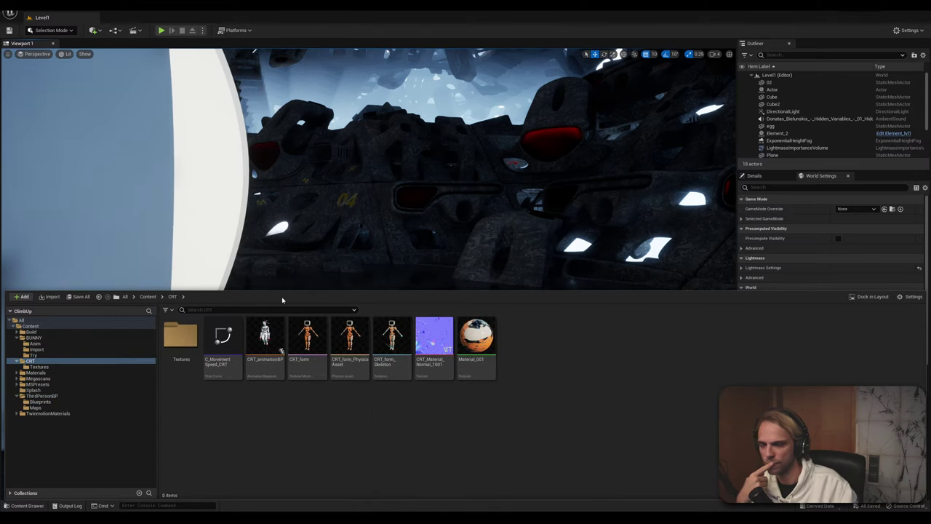
click(265, 336)
double_click(265, 334)
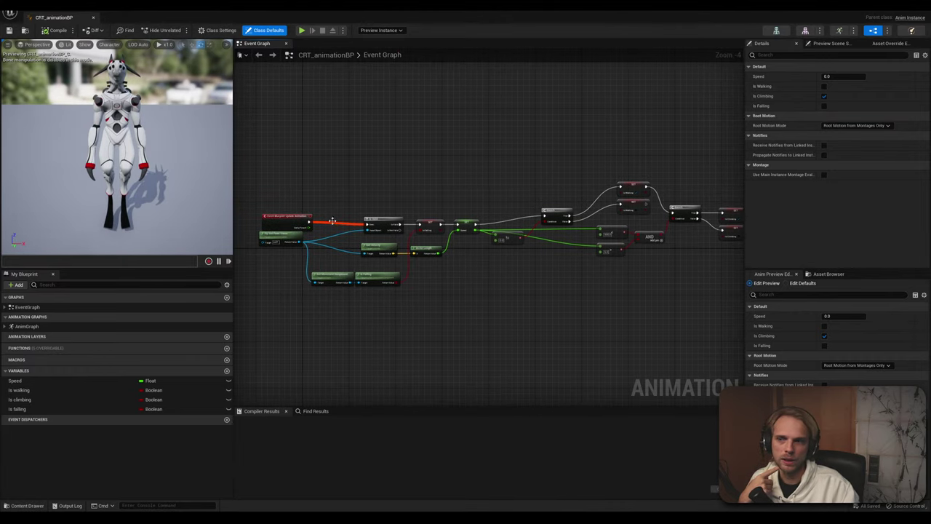
Inspect the Event Blueprint Update Animation nodes in the event graph and open the animation blueprint's linked skeleton, bunny3_Skeleton
scroll(348, 198, up, 4)
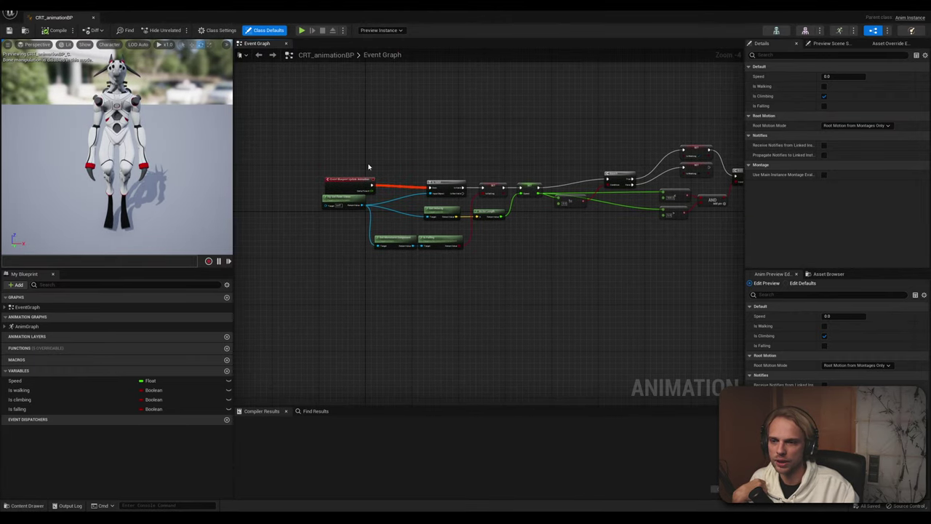
drag(339, 205, 335, 199)
click(426, 148)
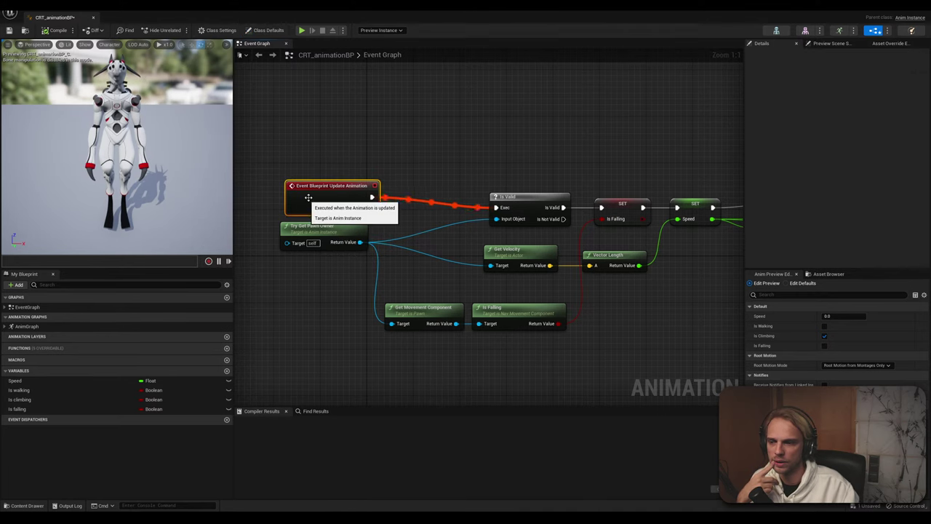
scroll(447, 171, down, 2)
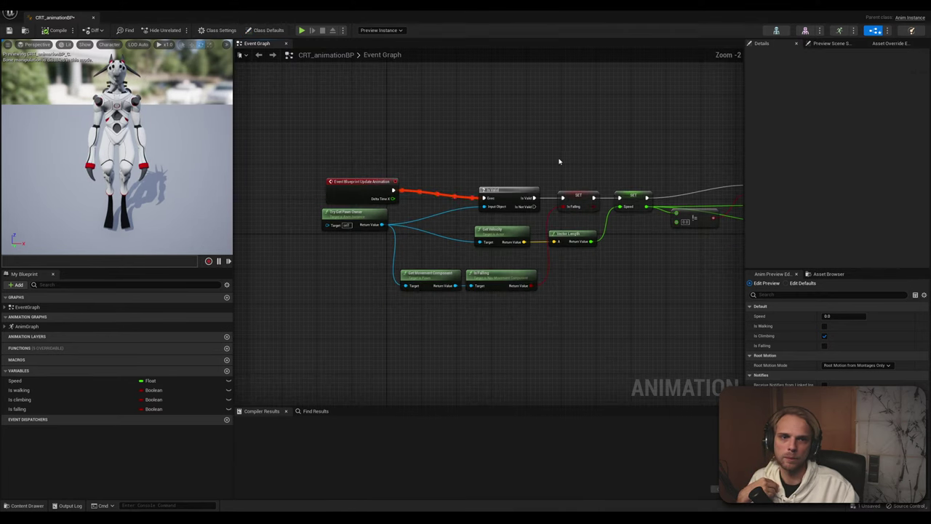
click(777, 30)
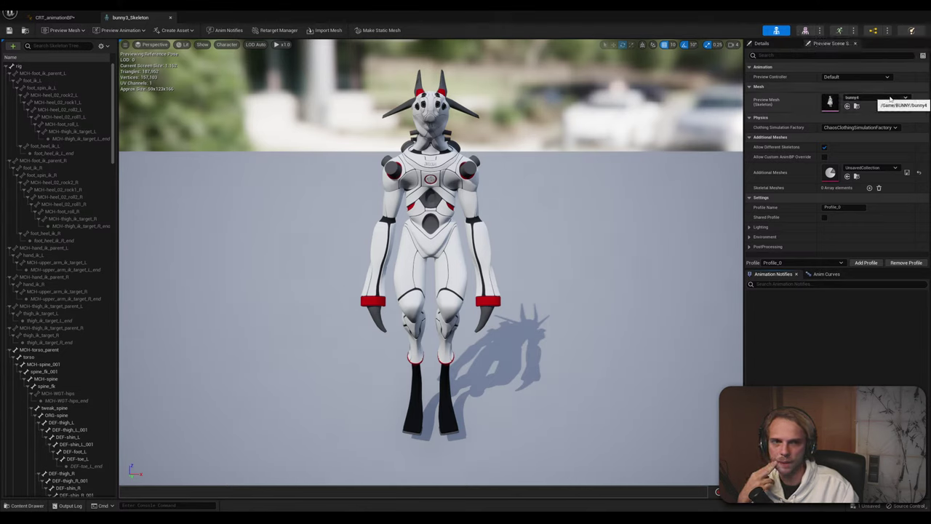
Check which preview meshes bunny3_Skeleton offers, and inspect its linked physics asset and the animation blueprints available for it
click(891, 100)
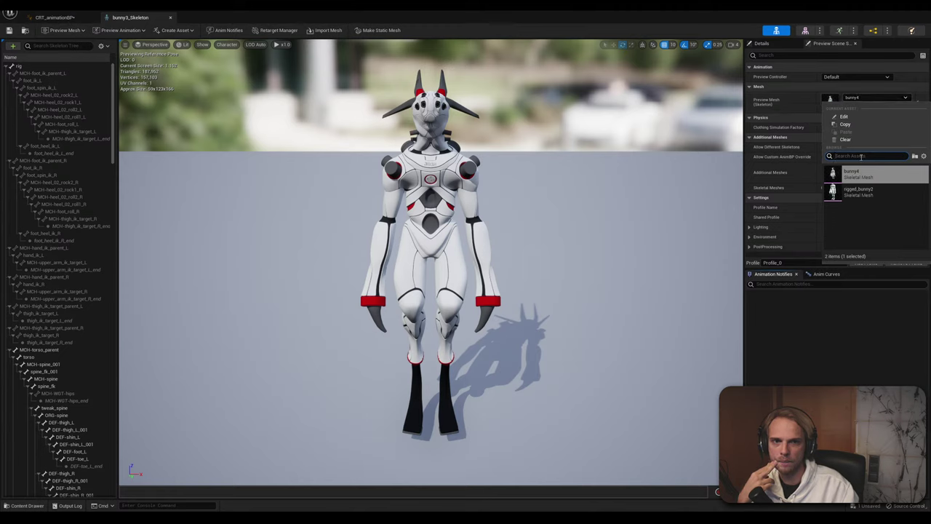
click(866, 347)
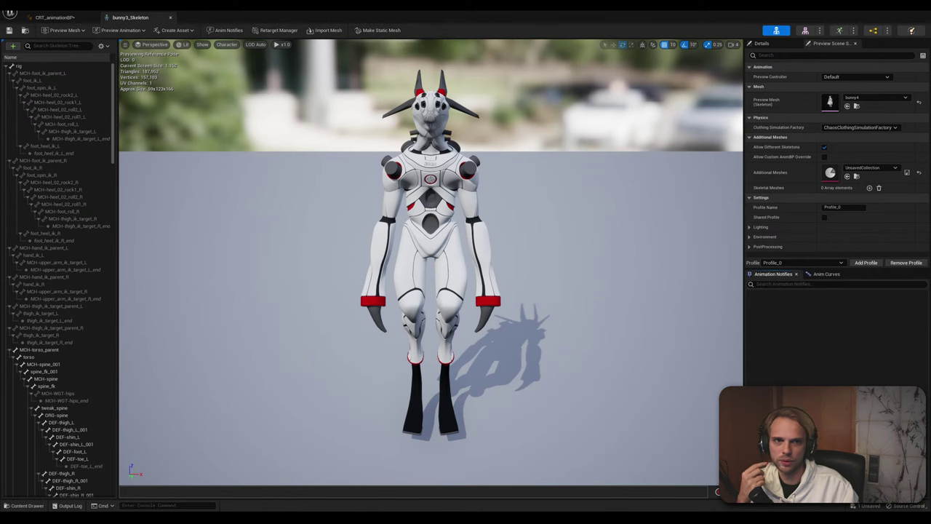
click(910, 33)
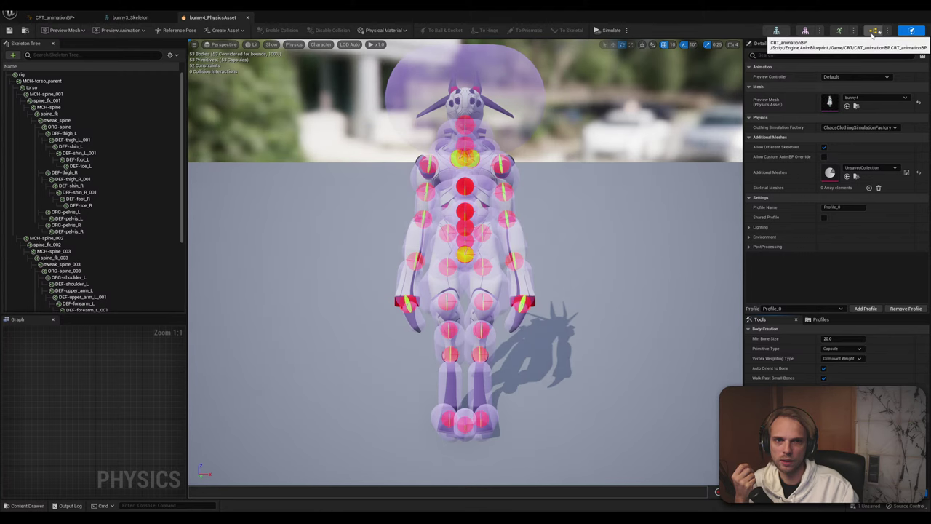
click(873, 32)
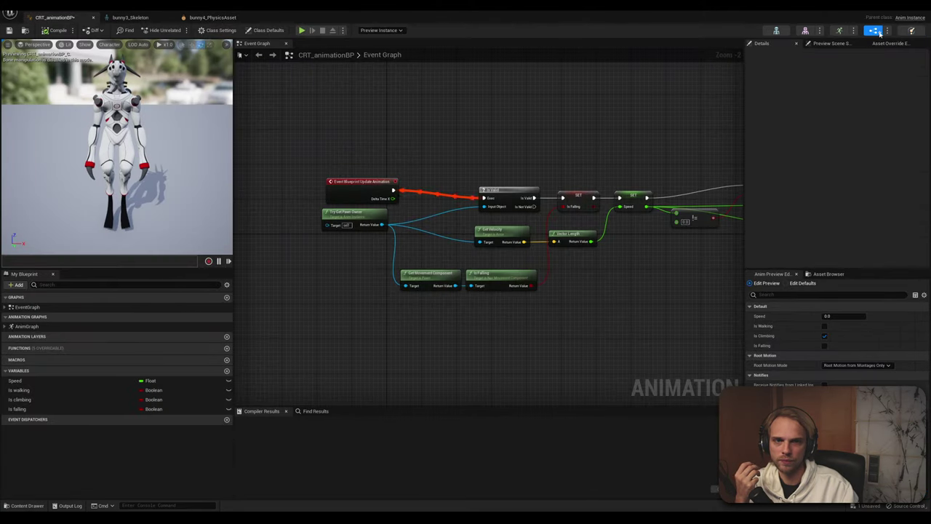
click(888, 31)
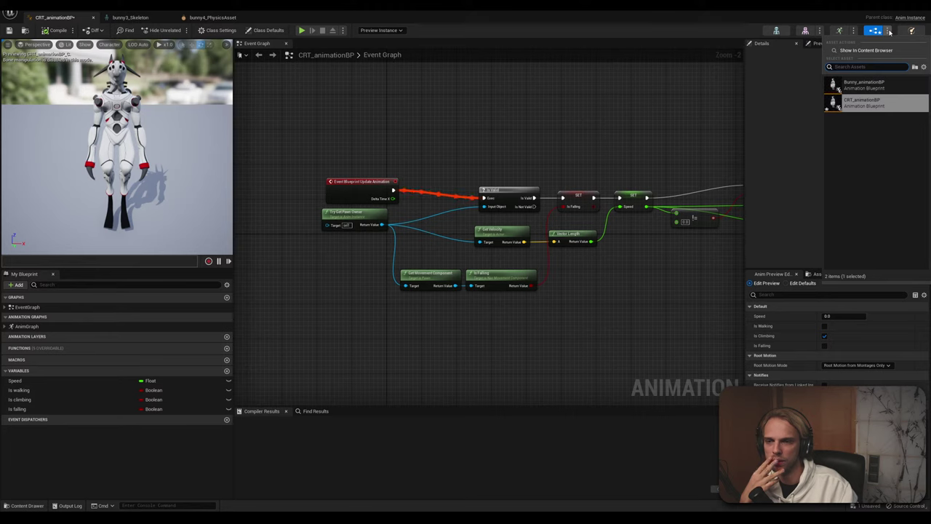
click(469, 115)
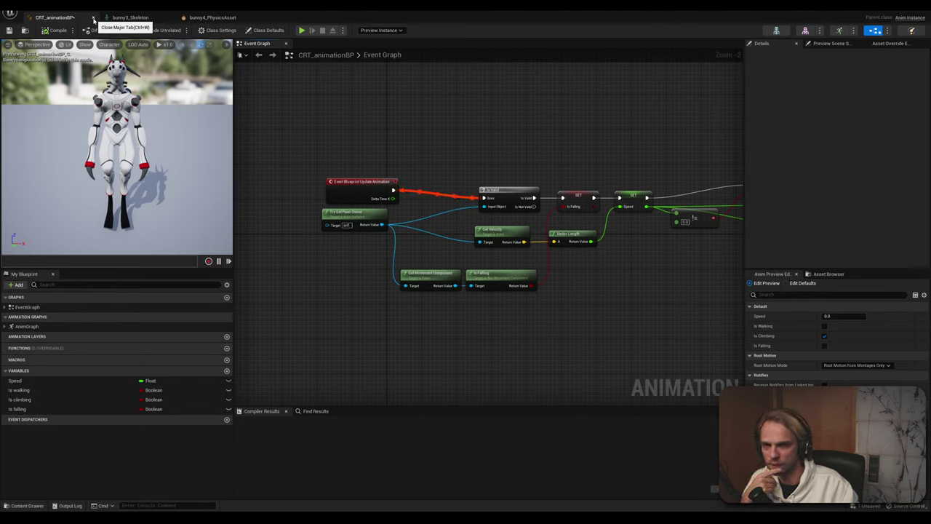
Close the CRT_animationBP, bunny3_Skeleton and bunny4_PhysicsAsset editors
click(93, 19)
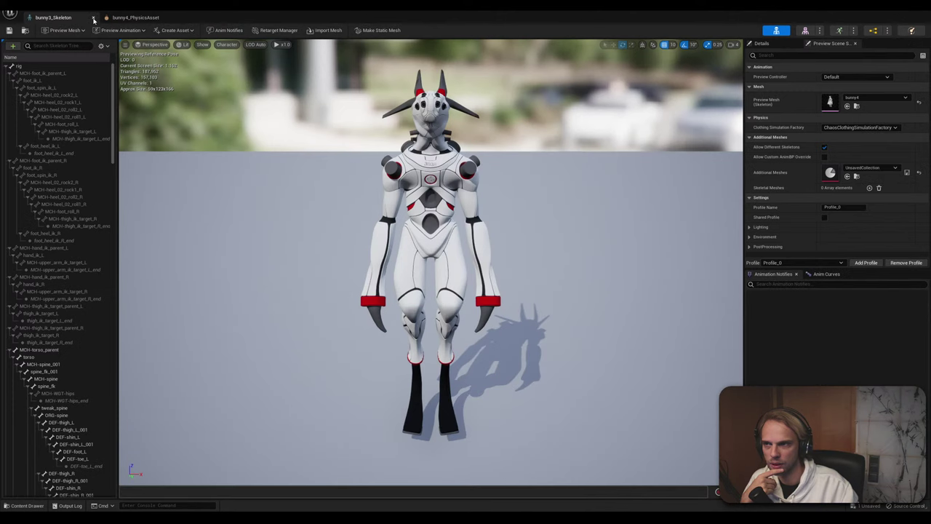
click(93, 18)
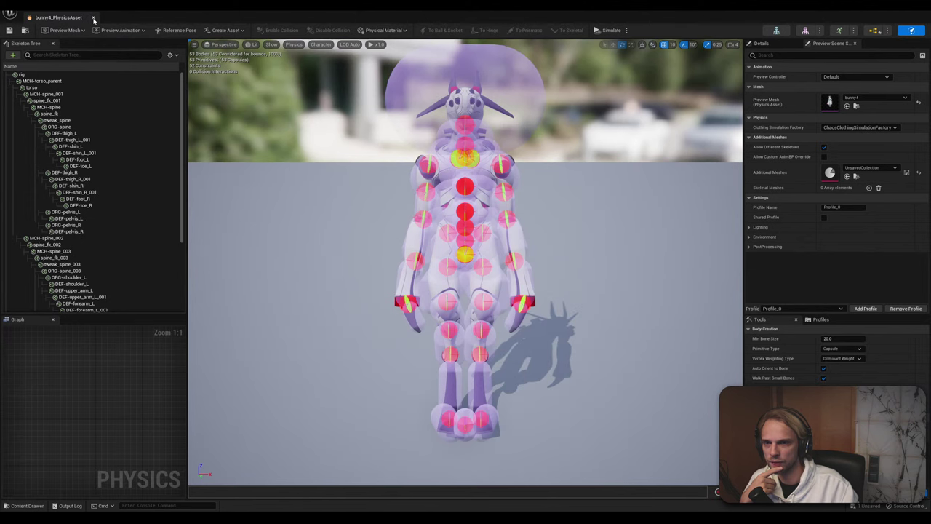
click(93, 19)
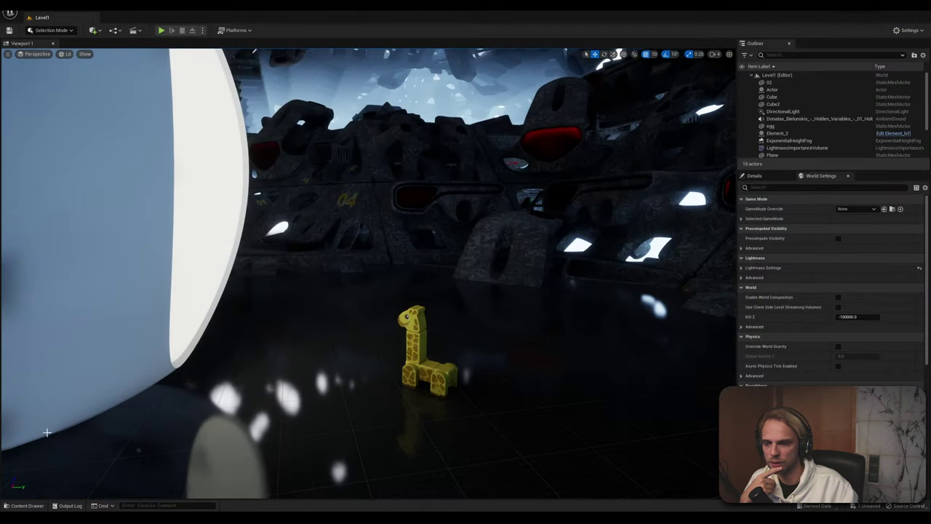
Create an animation blueprint from the CRT_form skeletal mesh in the CRT folder and name it CRT__AnimBlueprint
click(27, 505)
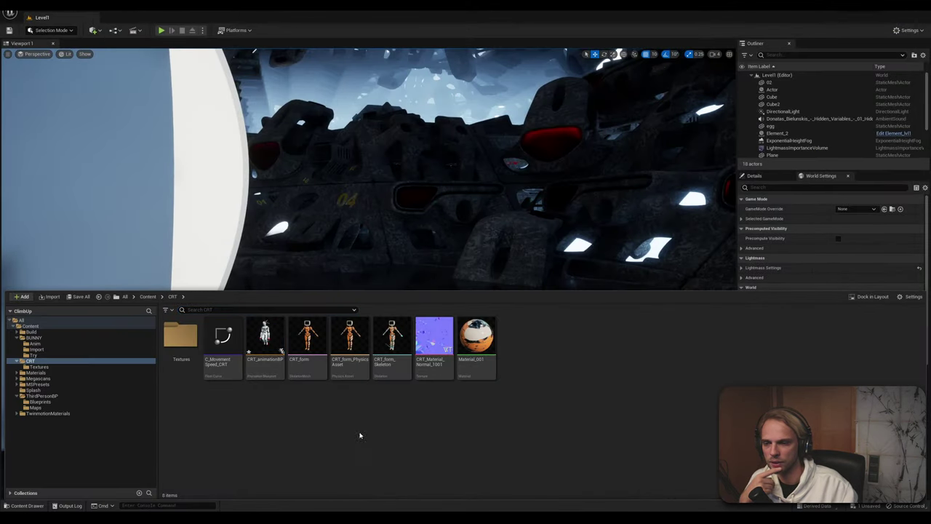
click(313, 343)
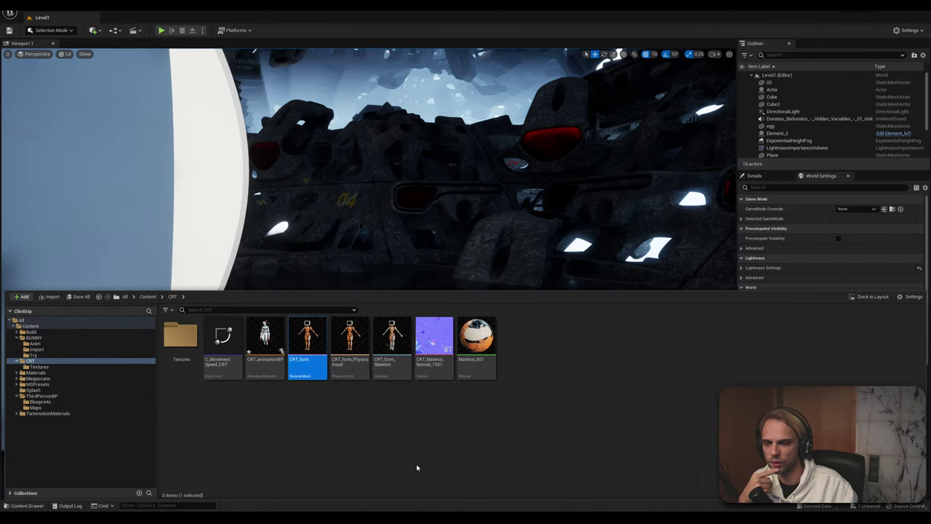
right_click(309, 342)
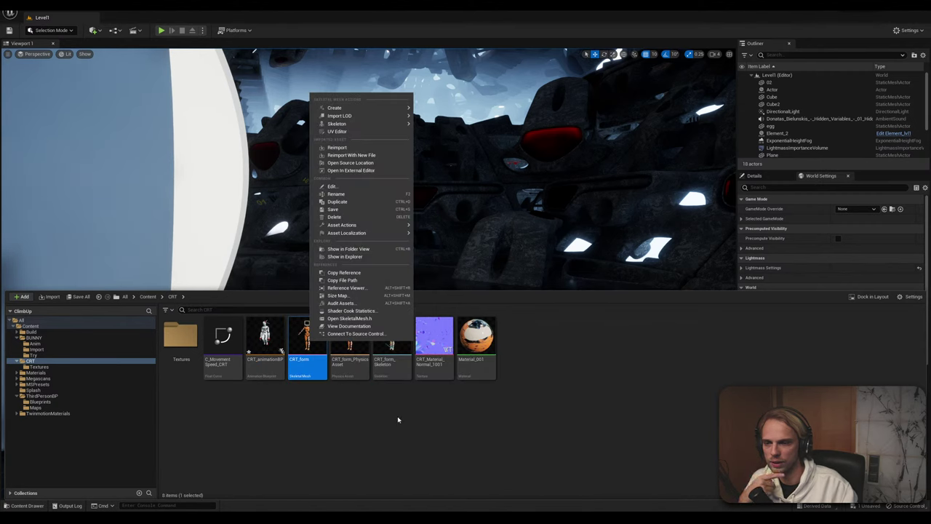
mouse_move(395, 125)
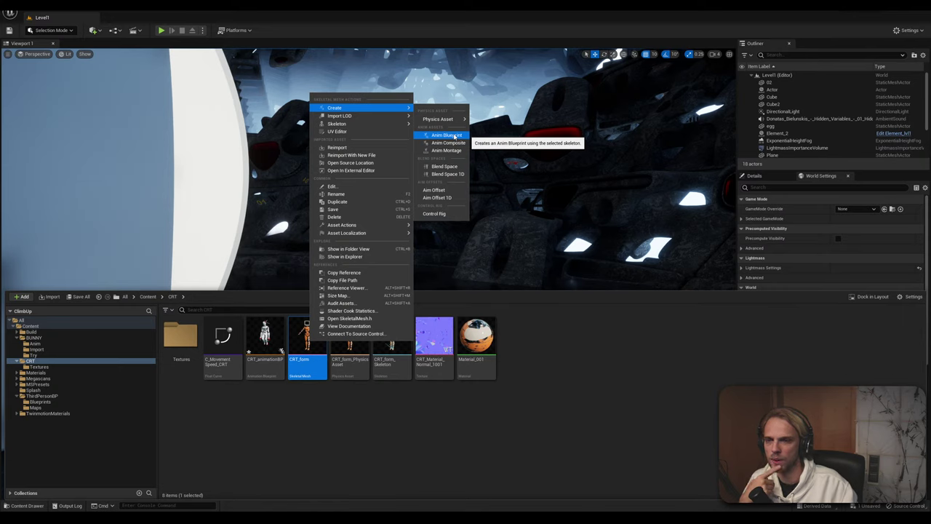
click(447, 135)
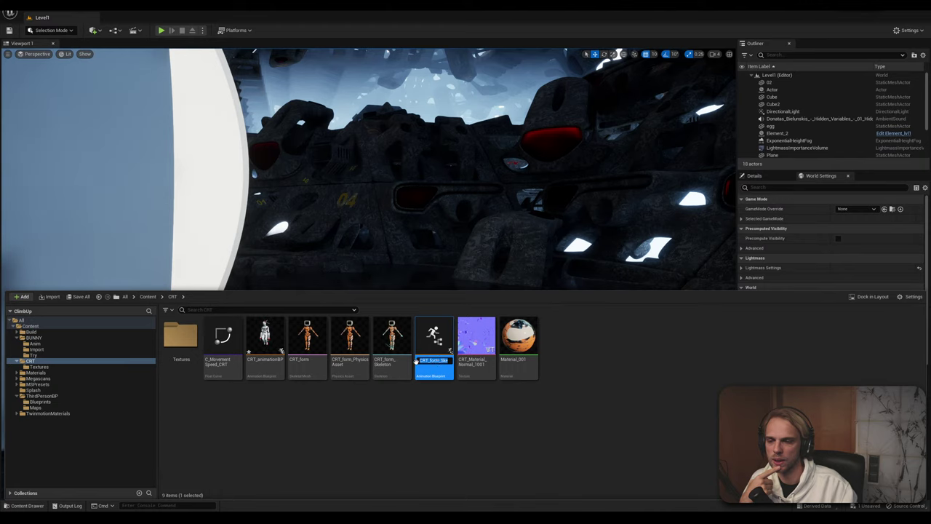
mouse_move(423, 361)
mouse_down()
mouse_move(457, 361)
mouse_move(410, 359)
mouse_up()
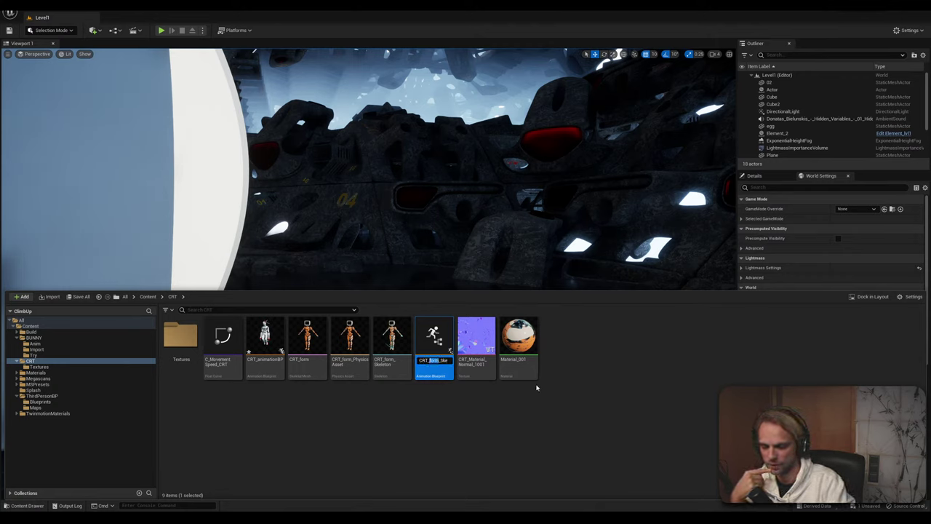
key(Delete)
key(Delete)
key(Delete)
key(Delete)
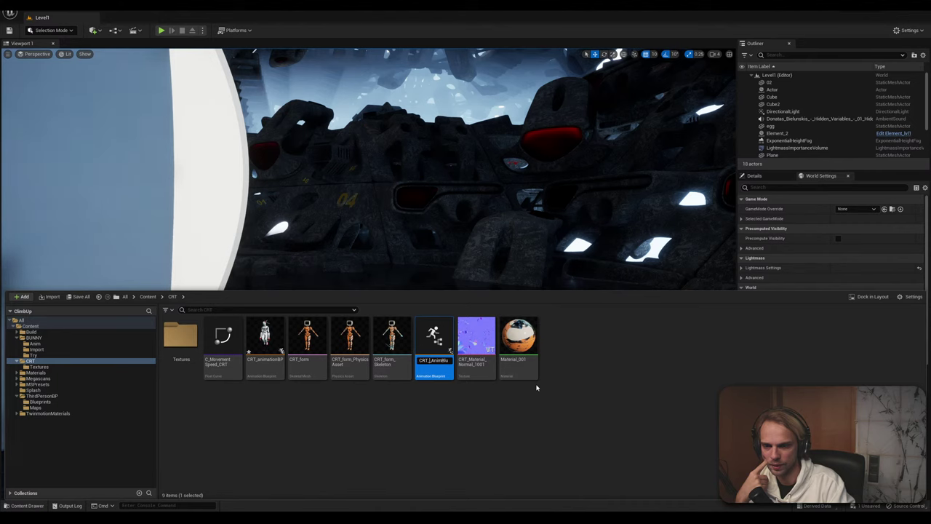
key(Return)
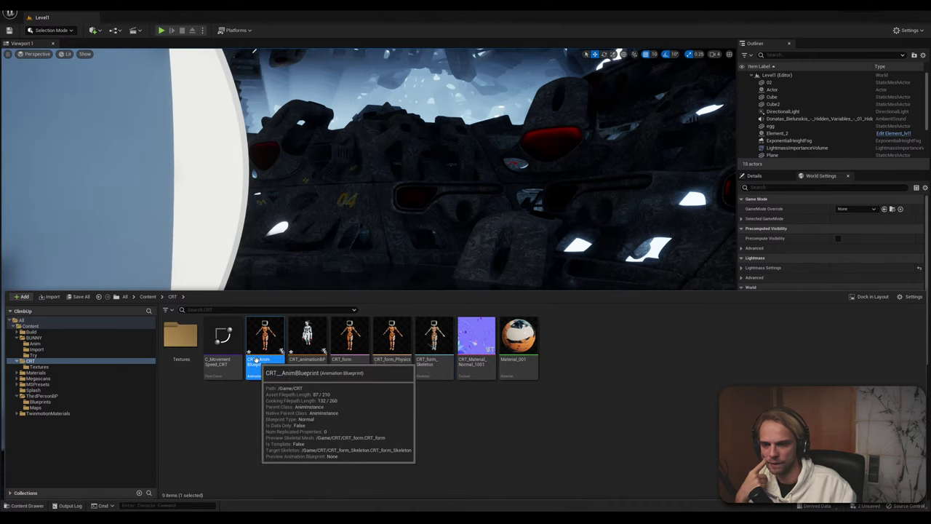
Delete CRT_animationBP, replacing its references with CRT__AnimBlueprint, and save the selected assets
click(307, 349)
key(Delete)
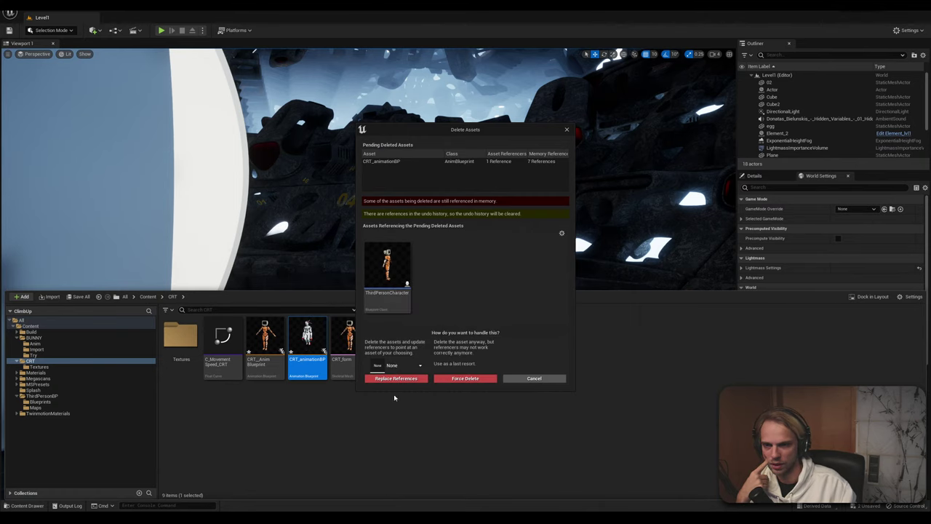
click(407, 366)
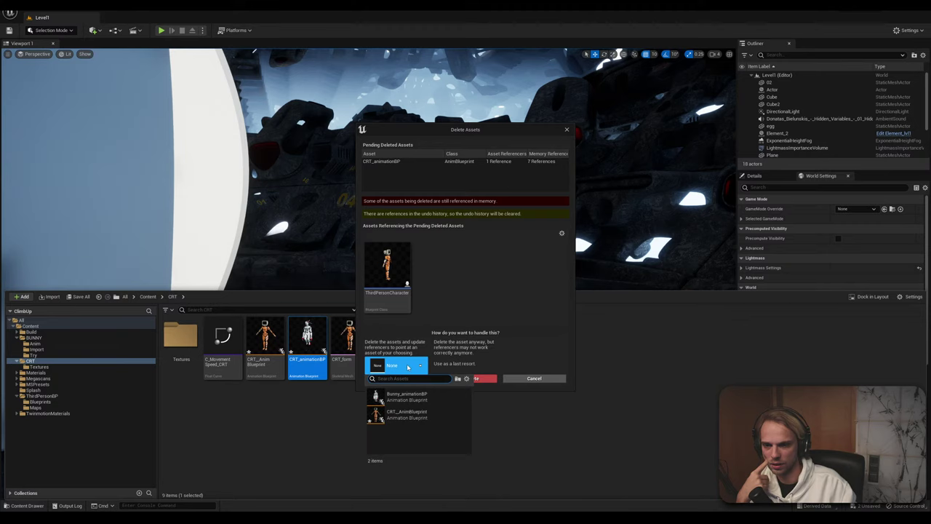
click(435, 419)
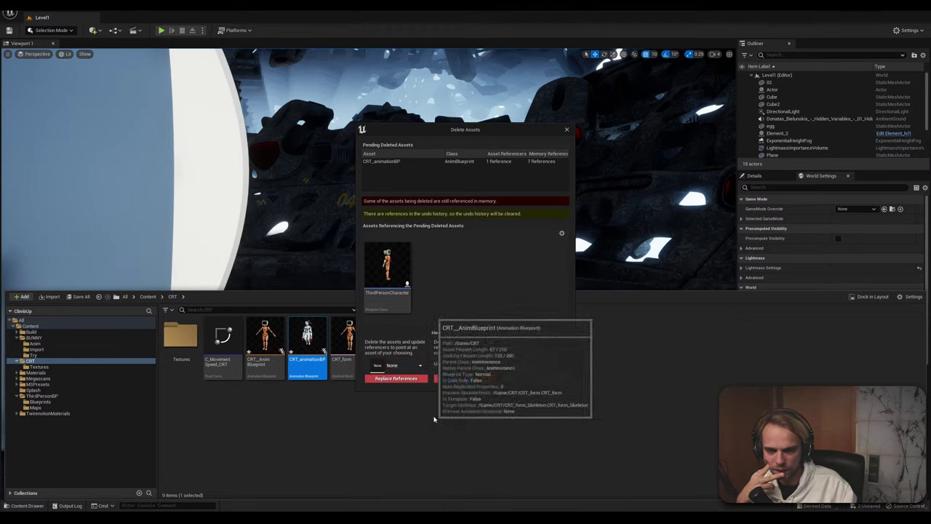
click(396, 378)
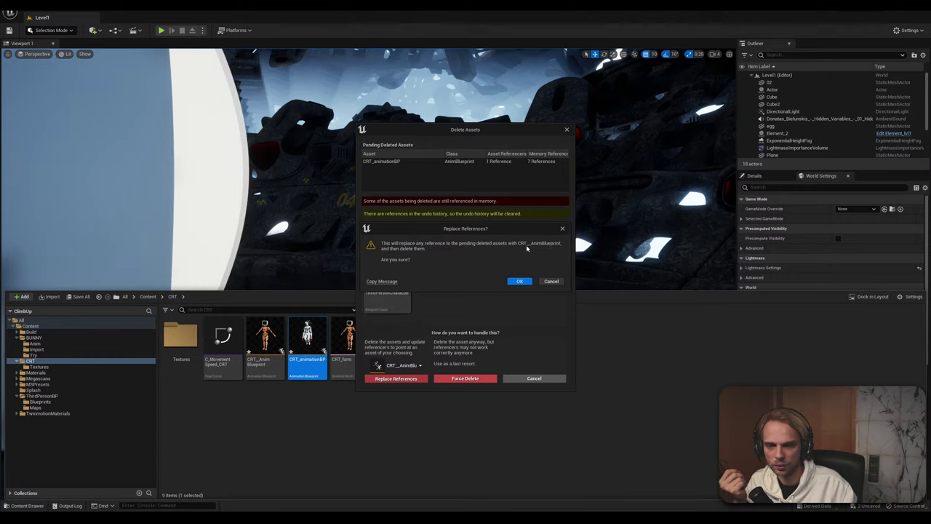
click(519, 282)
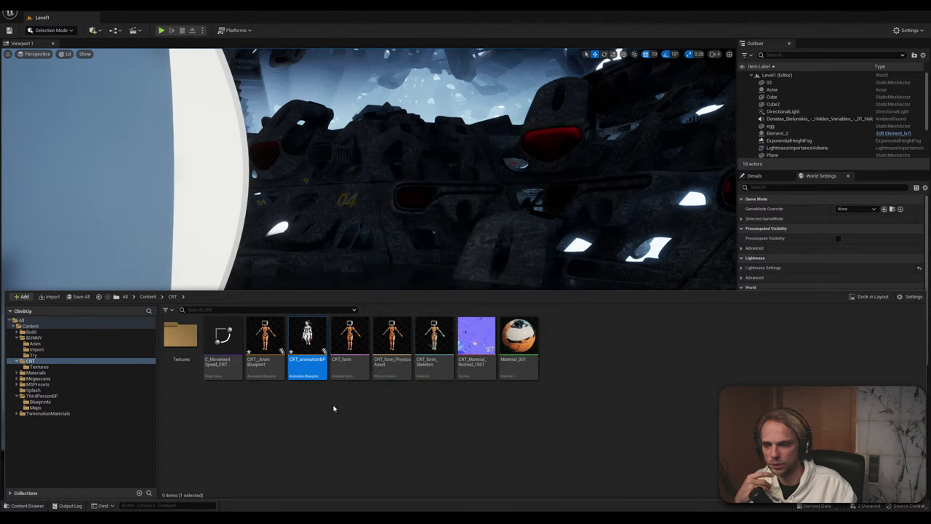
key(ctrl+shift+s)
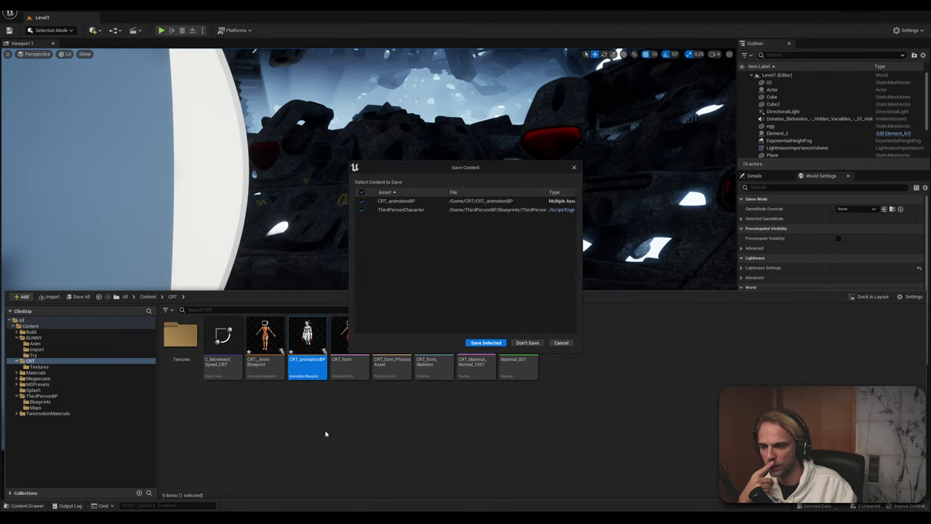
click(484, 345)
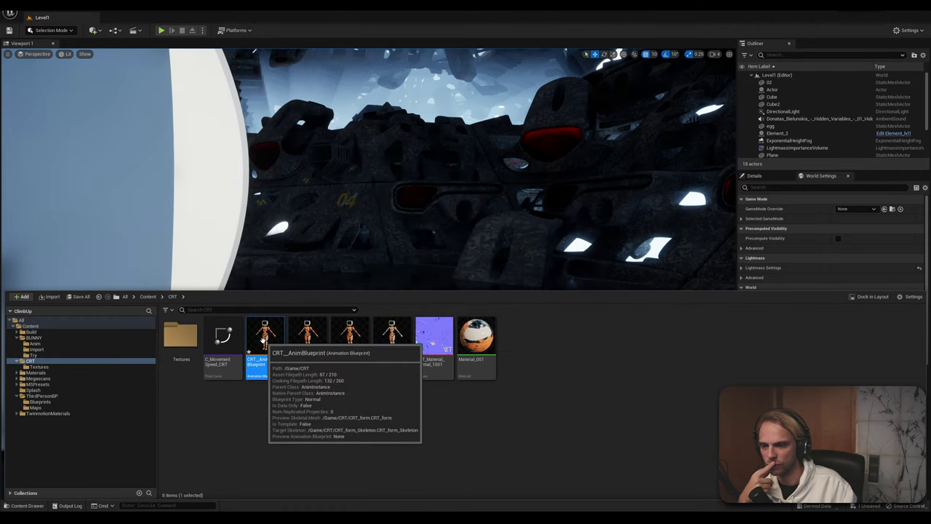
Open CRT__AnimBlueprint, look over its AnimGraph and asset list, and undock its editor into a floating window
double_click(263, 341)
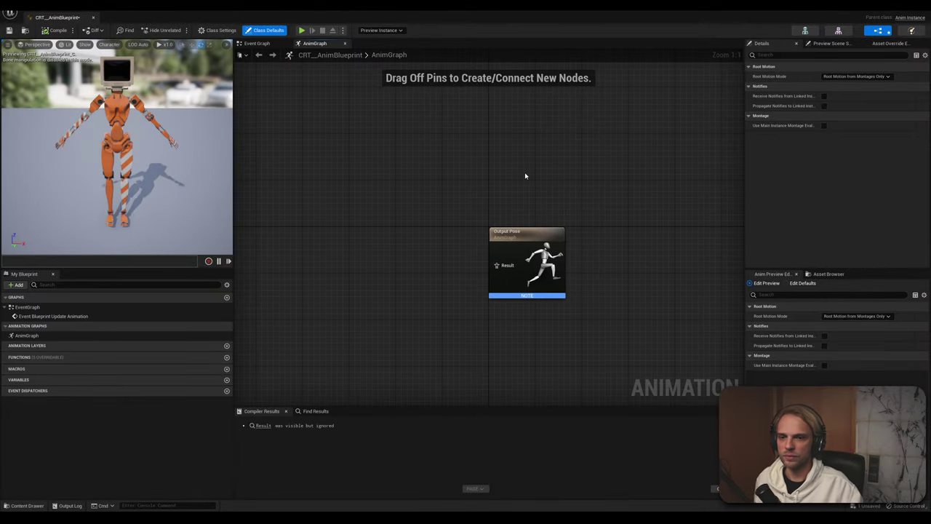
drag(500, 254, 520, 250)
click(430, 220)
right_drag(430, 220, 447, 208)
scroll(392, 254, down, 1)
scroll(447, 208, up, 1)
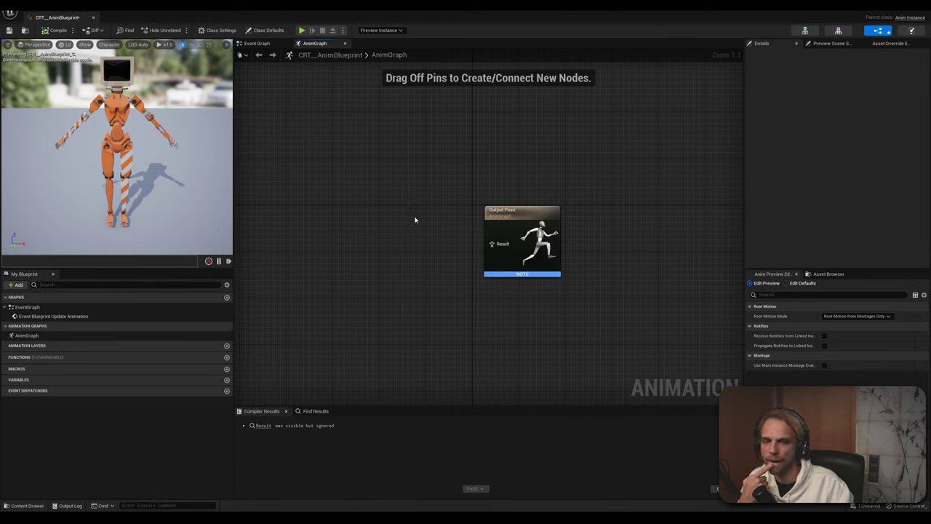
click(816, 275)
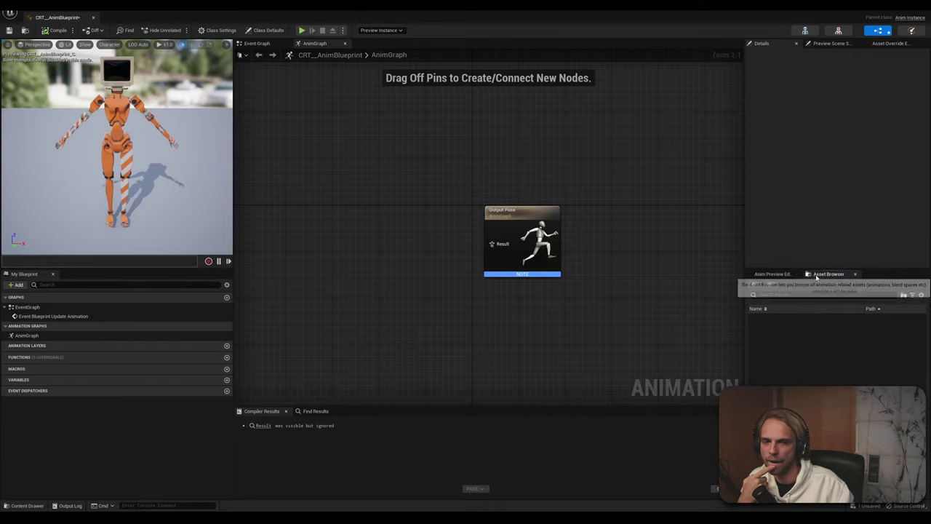
click(779, 275)
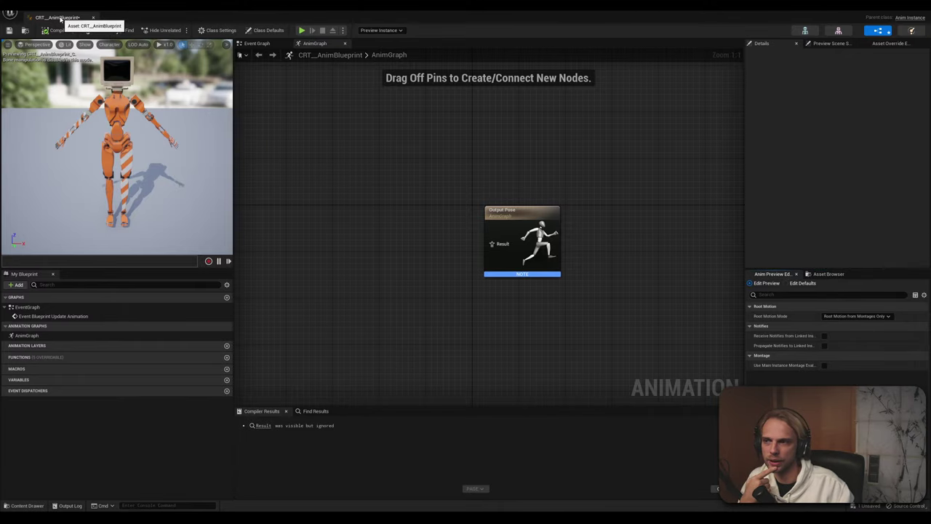
drag(55, 16, 327, 107)
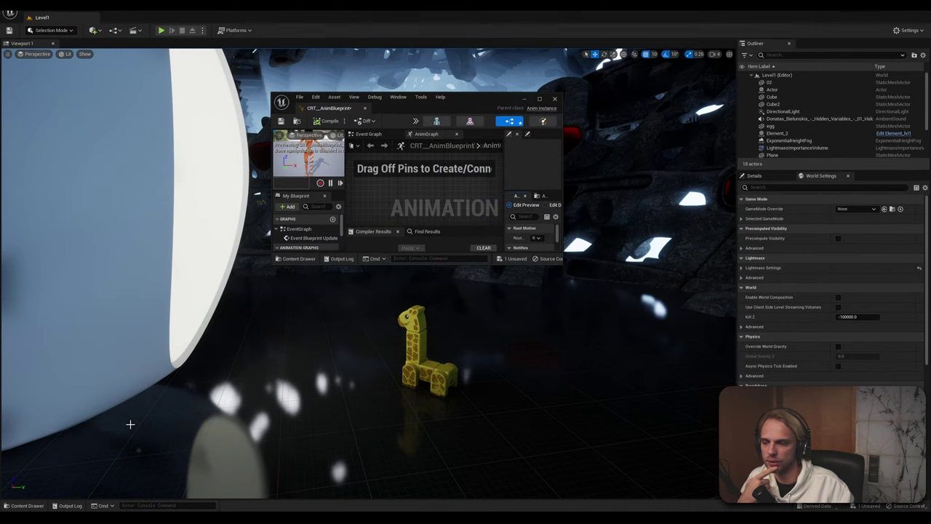
click(32, 506)
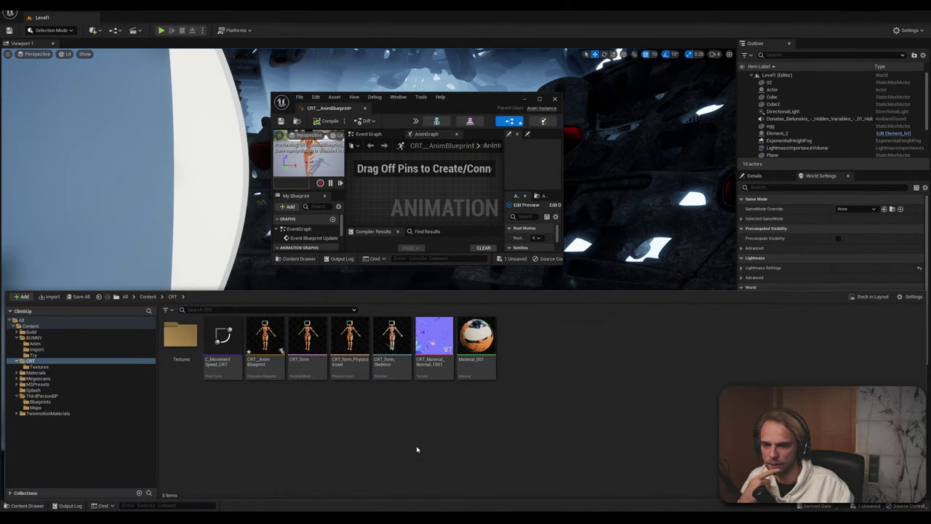
right_click(271, 337)
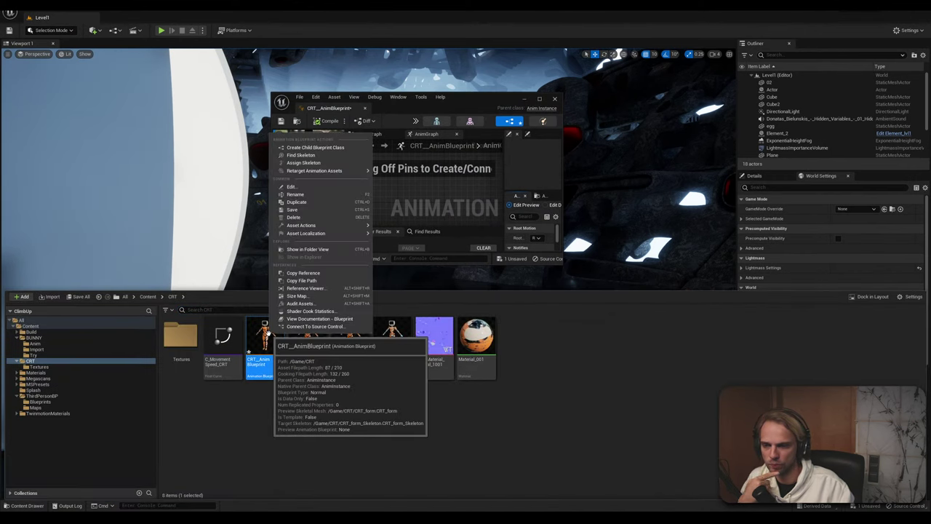
mouse_move(359, 225)
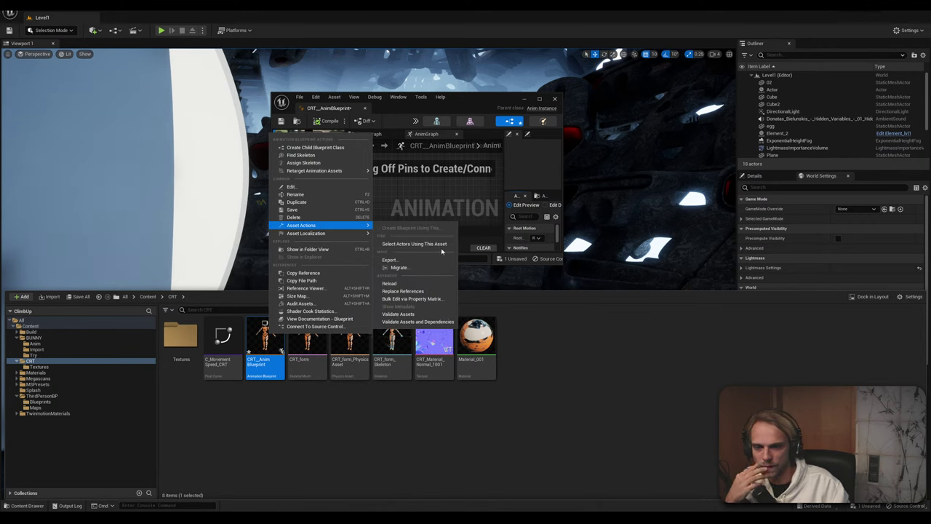
click(418, 291)
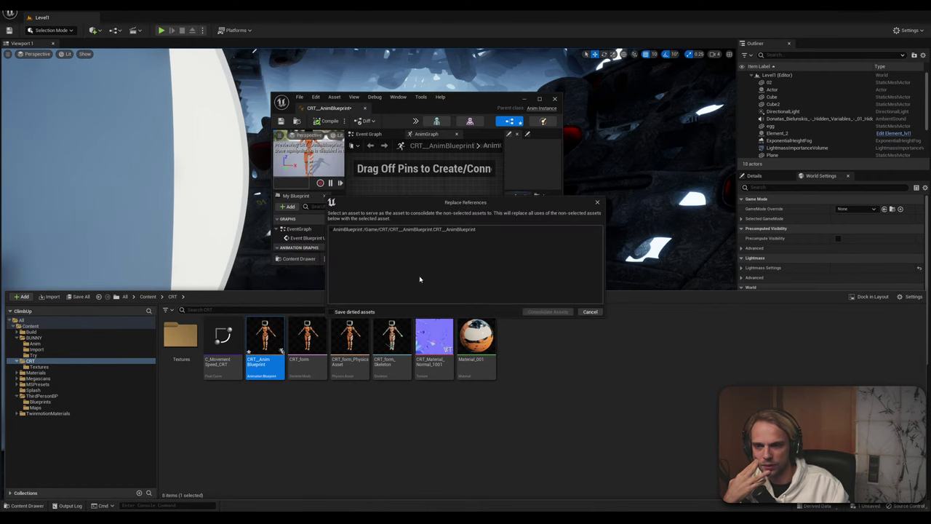
click(590, 312)
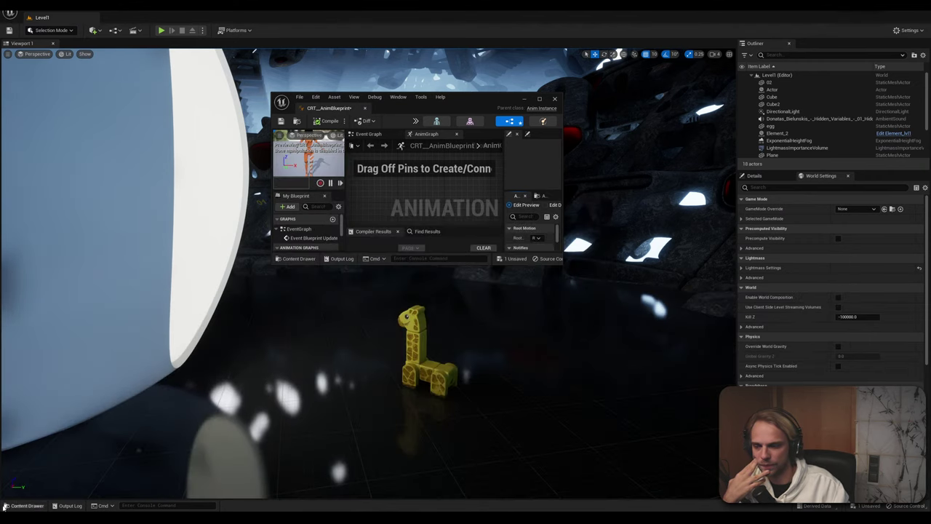
Check the asset actions available for CRT__AnimBlueprint in the CRT folder, and close its floating editor
click(27, 505)
right_click(264, 338)
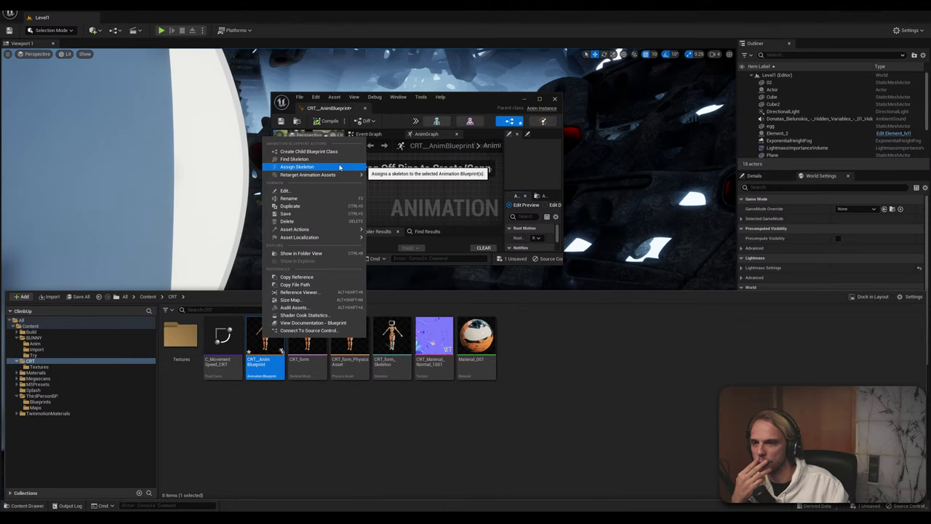
click(354, 441)
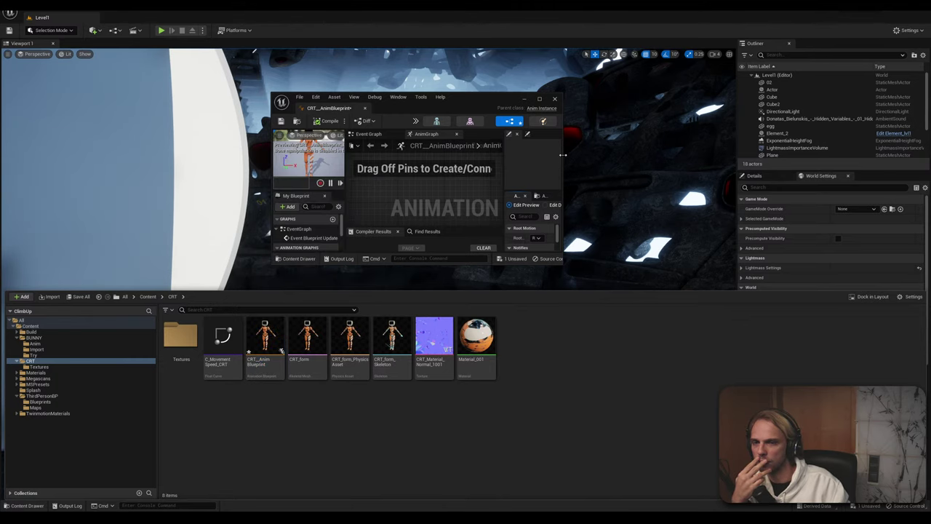
click(556, 98)
Duplicate Bunny_animationBP in the BUNNY folder and name the copy CRT_Anim_BP
click(23, 506)
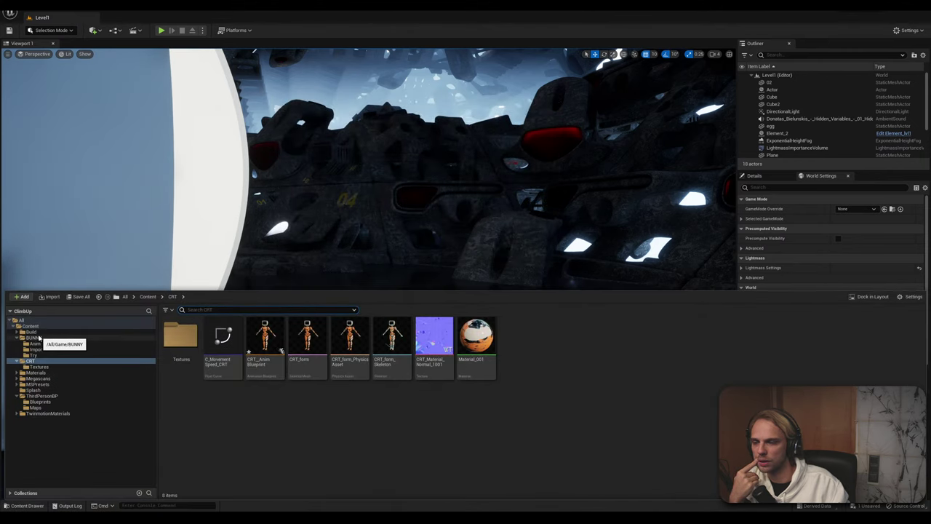
click(34, 338)
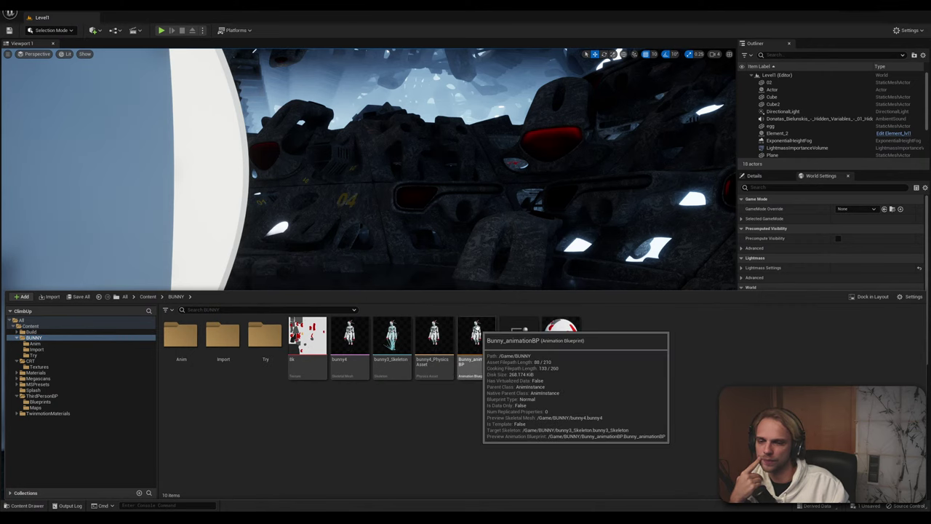
right_click(476, 336)
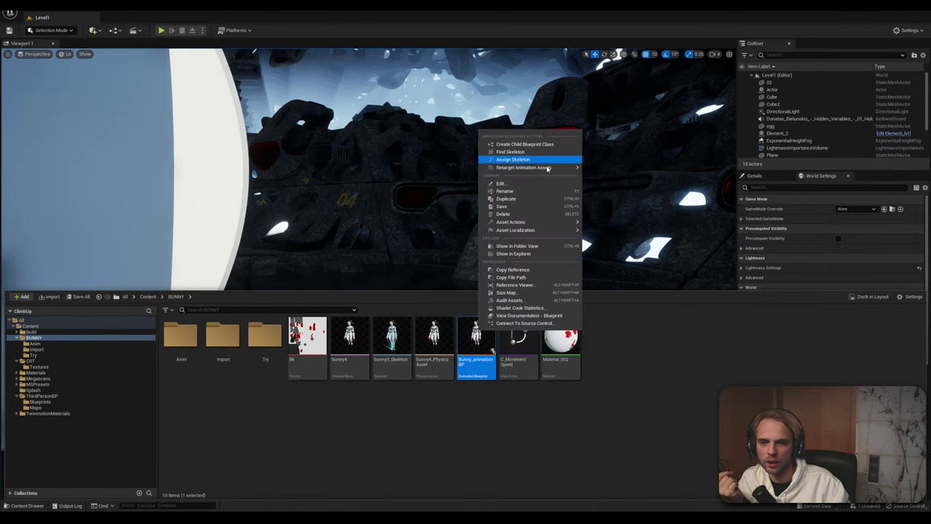
click(520, 200)
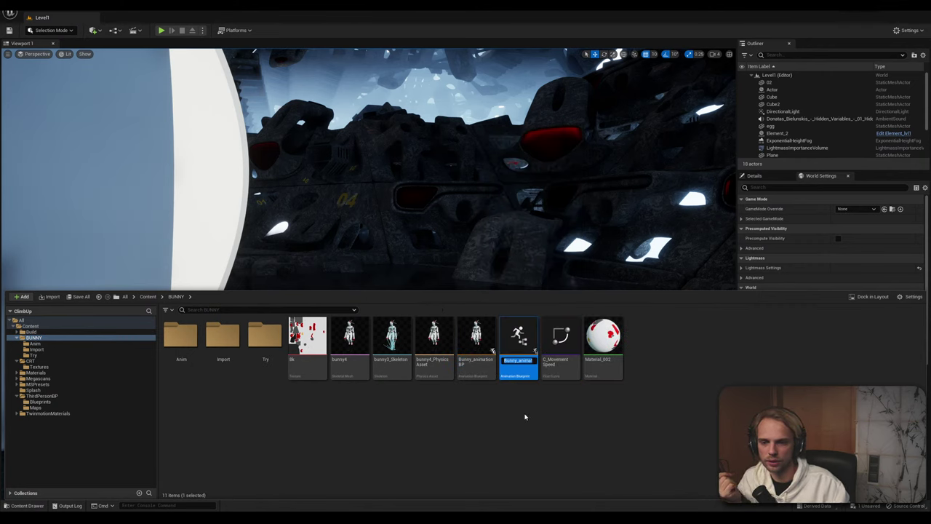
text(CRT)
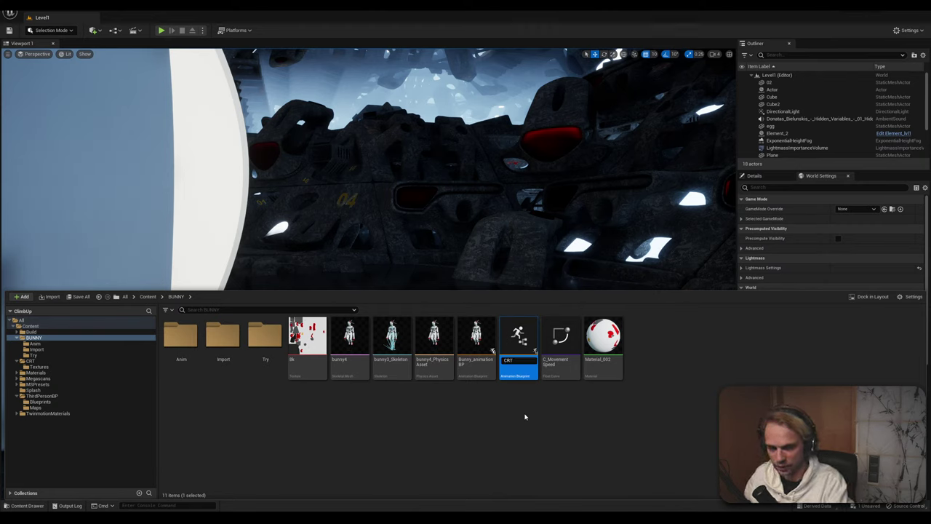
text(_AA)
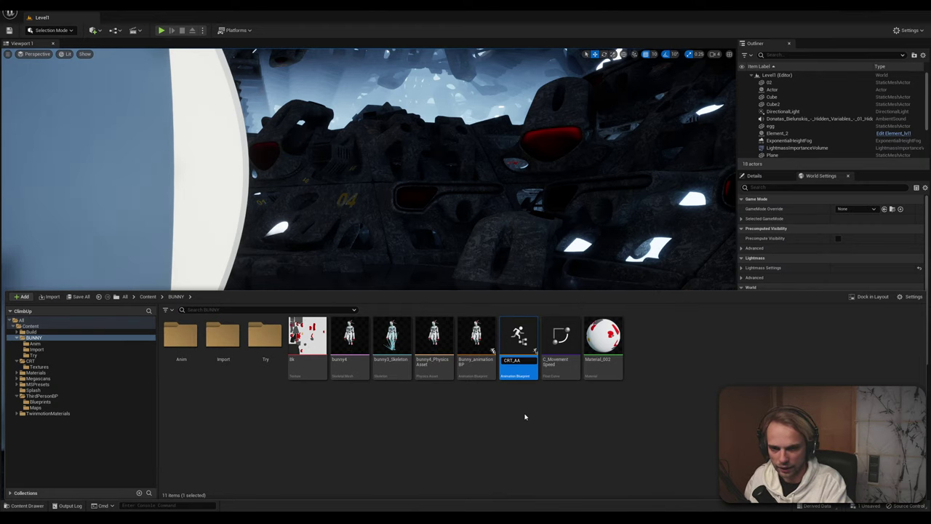
key(BackSpace)
text(nim_BP)
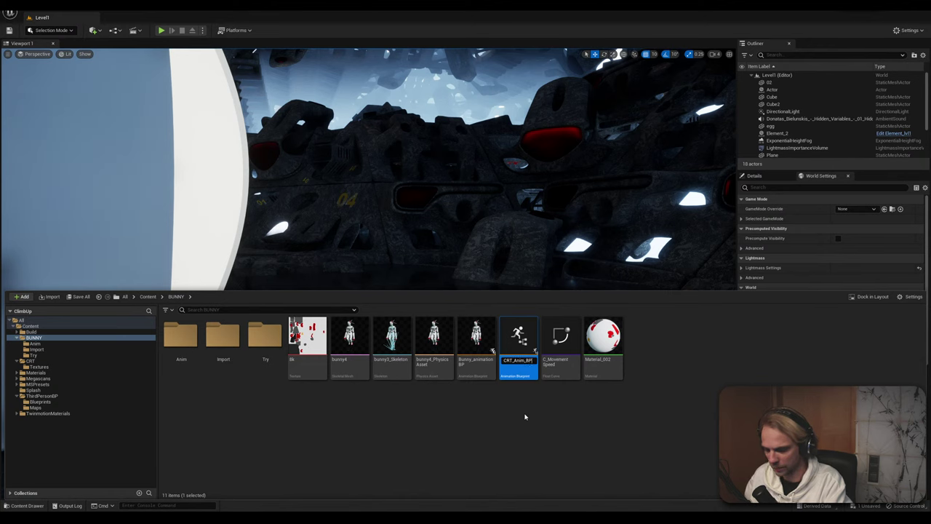
key(Return)
Assign CRT_form_Skeleton to the CRT_Anim_BP animation blueprint
right_click(554, 352)
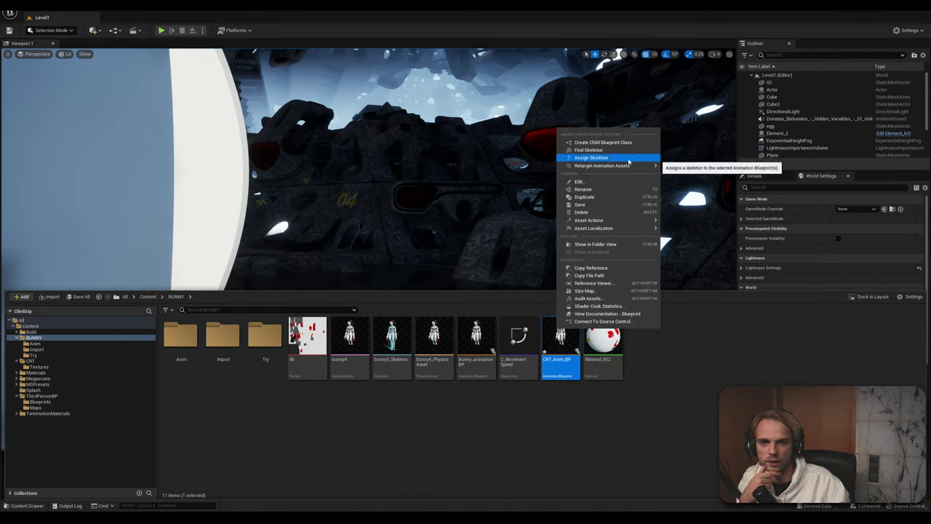
click(591, 158)
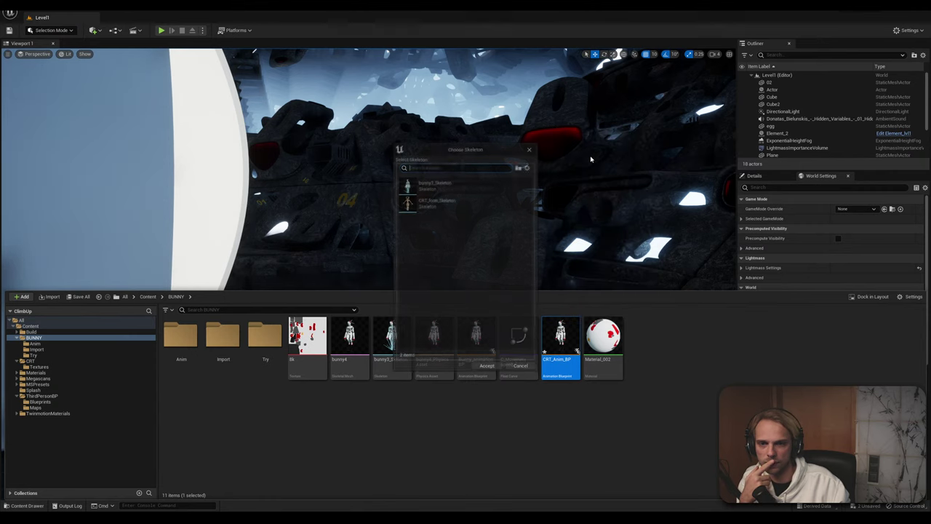
click(444, 202)
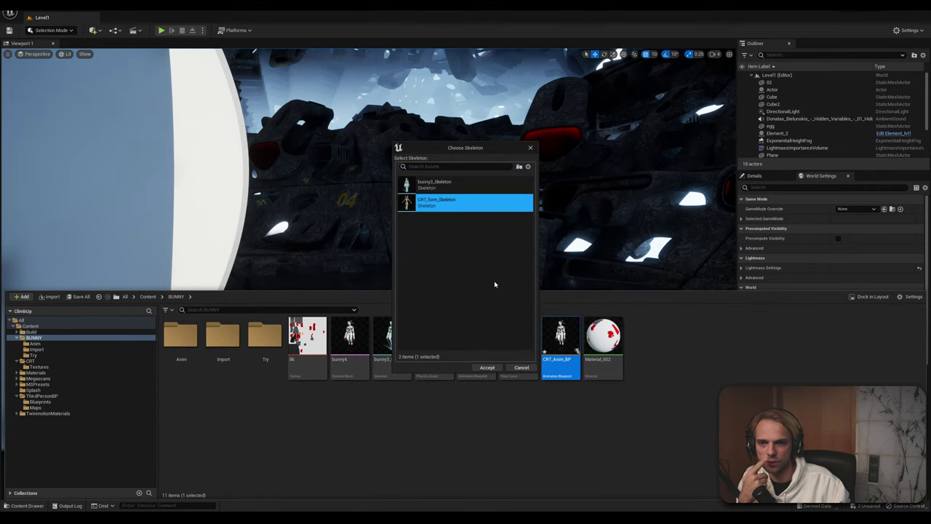
click(486, 368)
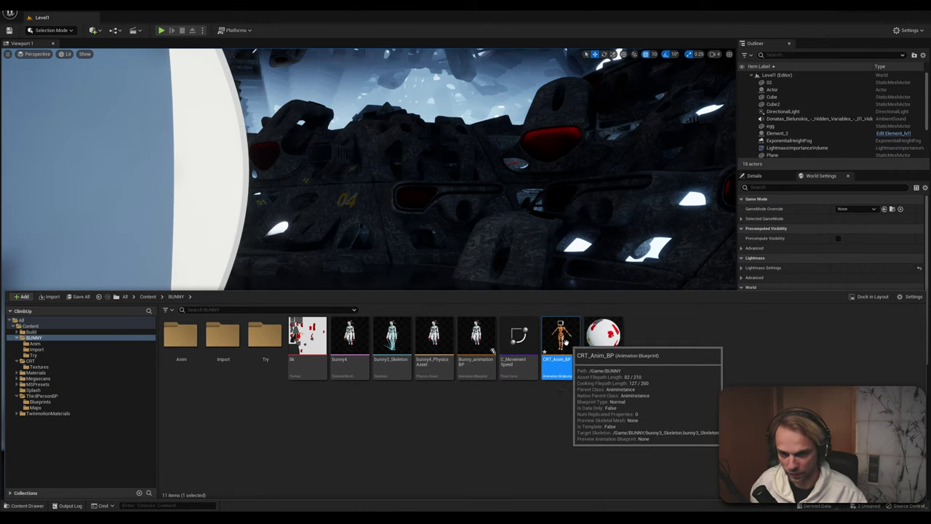
Move CRT_Anim_BP from the BUNNY folder into the CRT folder and open that folder
drag(567, 343, 30, 366)
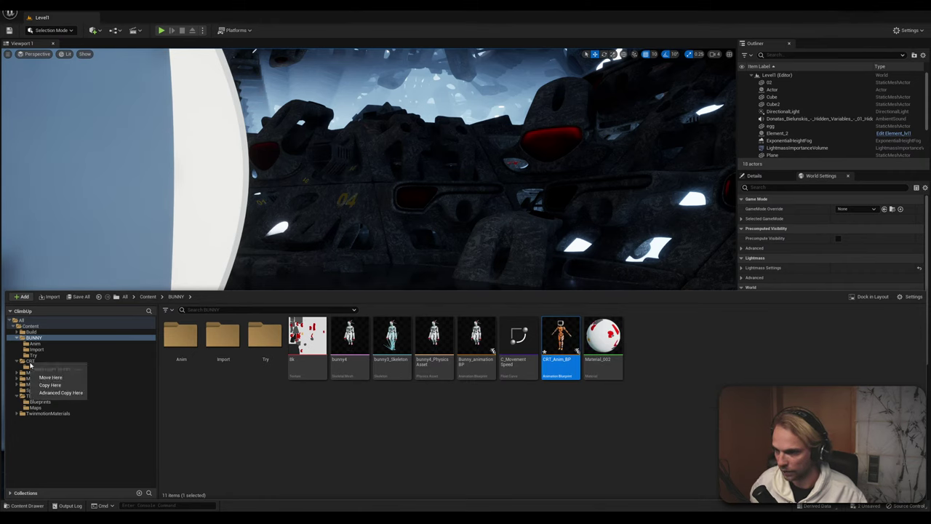
click(50, 378)
click(30, 362)
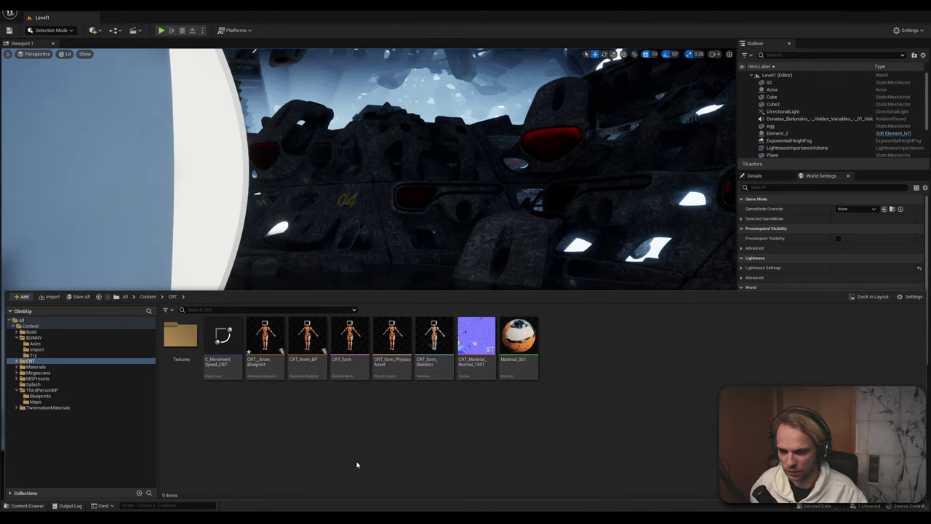
Delete CRT__AnimBlueprint from the CRT folder, replacing its references with CRT_Anim_BP
click(307, 340)
click(266, 347)
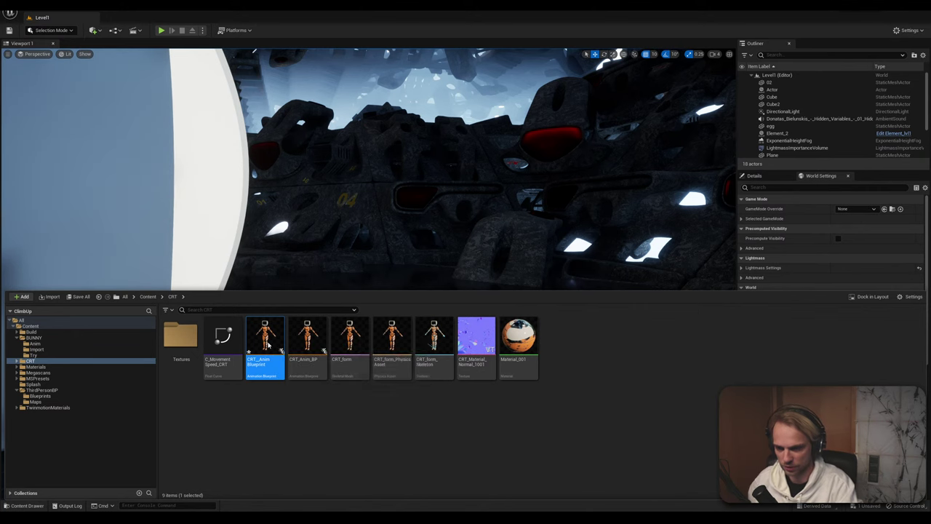
key(Delete)
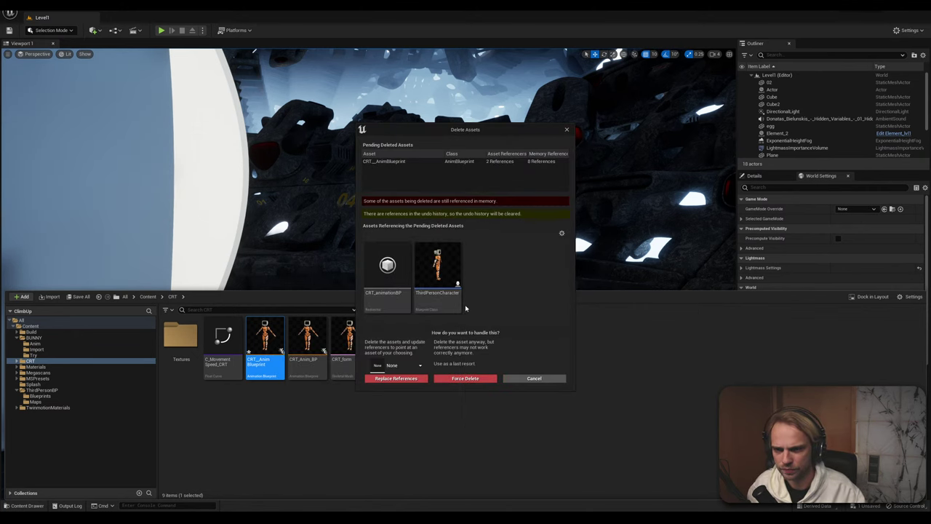
click(399, 364)
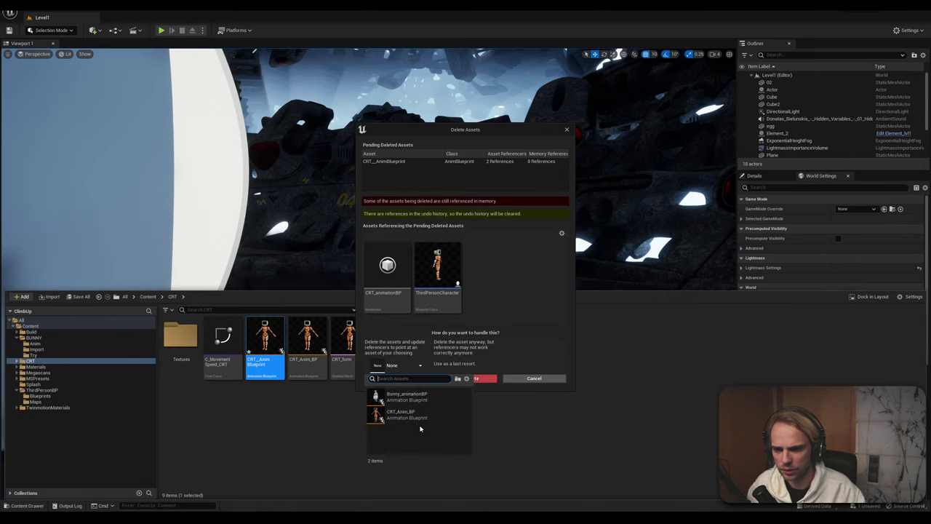
click(407, 414)
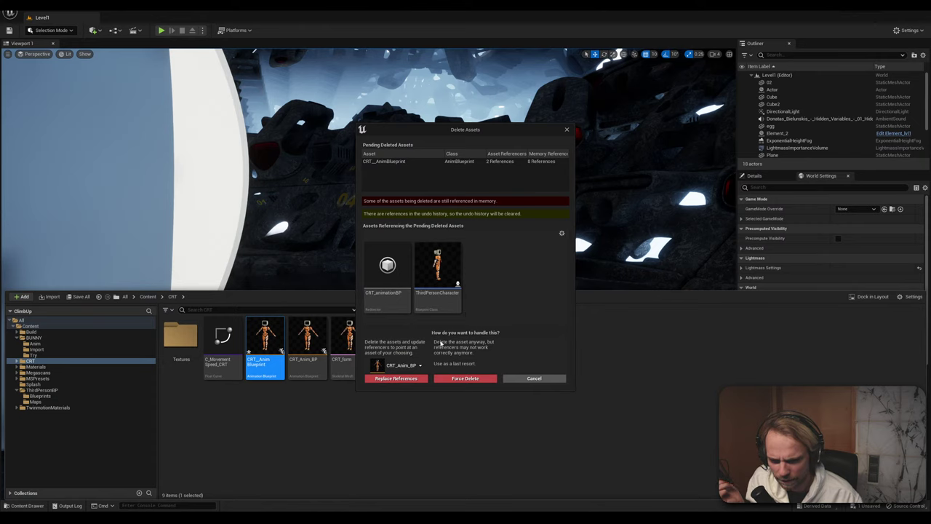
click(412, 380)
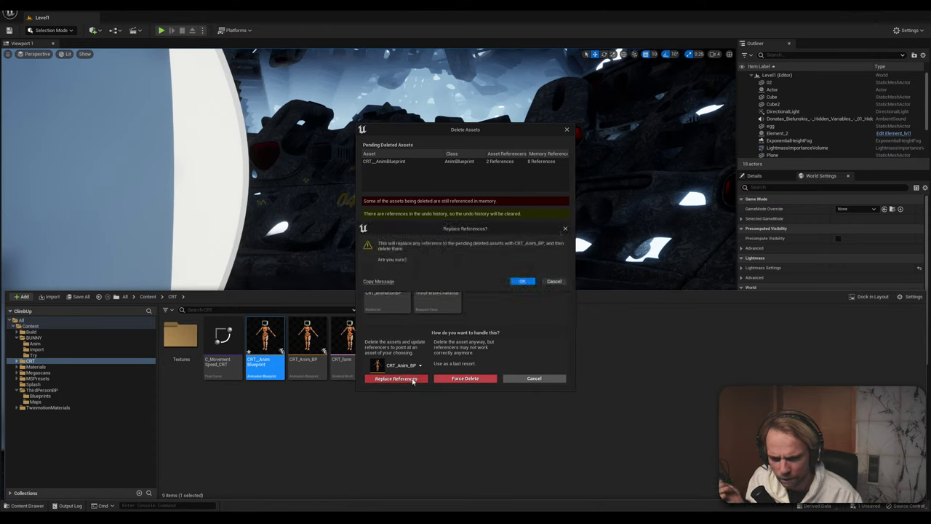
click(522, 282)
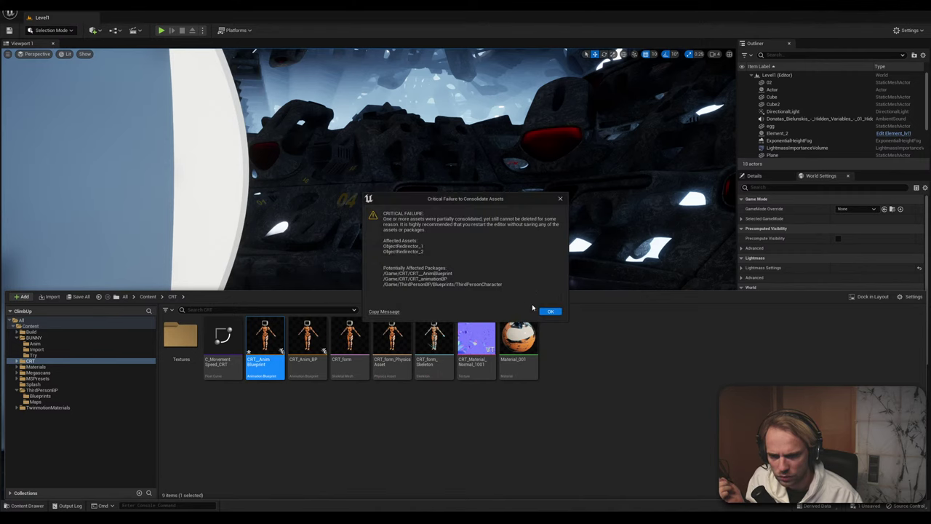
click(551, 312)
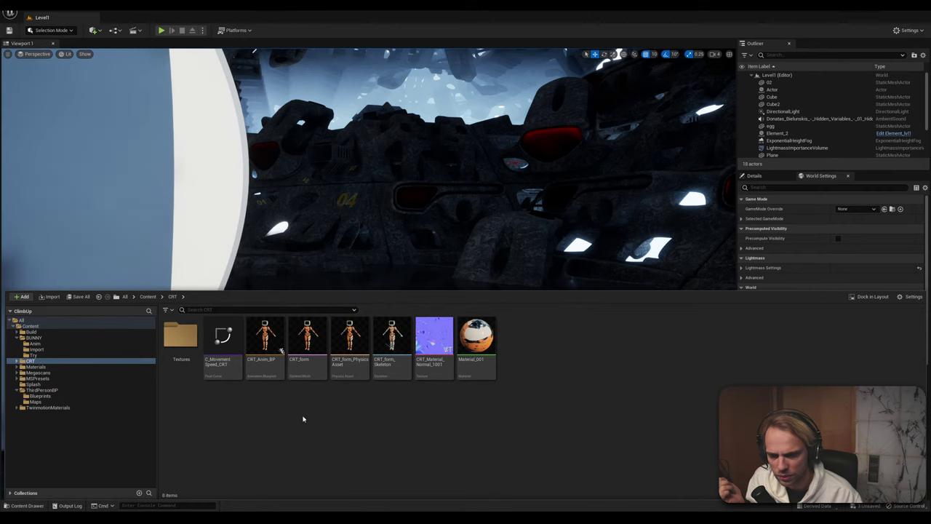
Delete the CRT_Material_Normal_1001 texture from the CRT folder
click(436, 356)
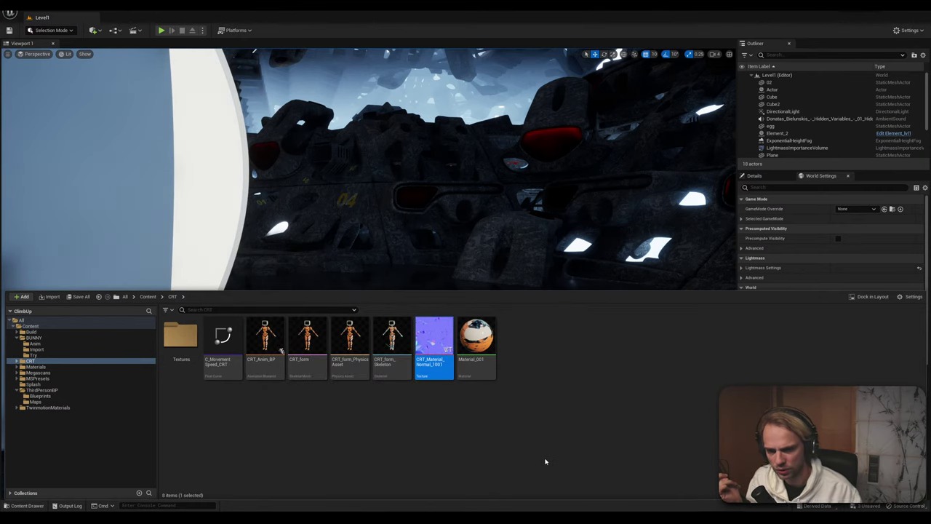
key(Delete)
click(436, 378)
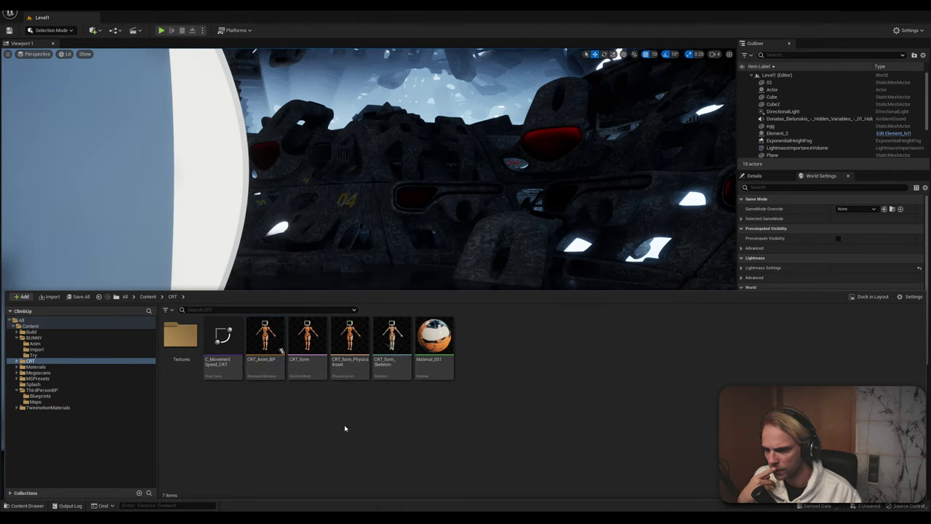
Open CRT_Anim_BP, go into the New State Machine in its AnimGraph, and compile the blueprint
double_click(265, 340)
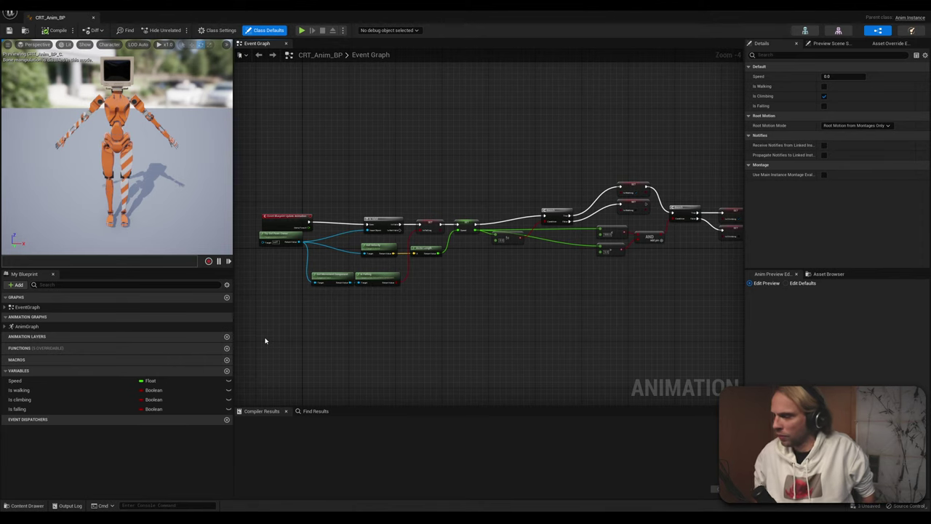
right_drag(364, 138, 432, 127)
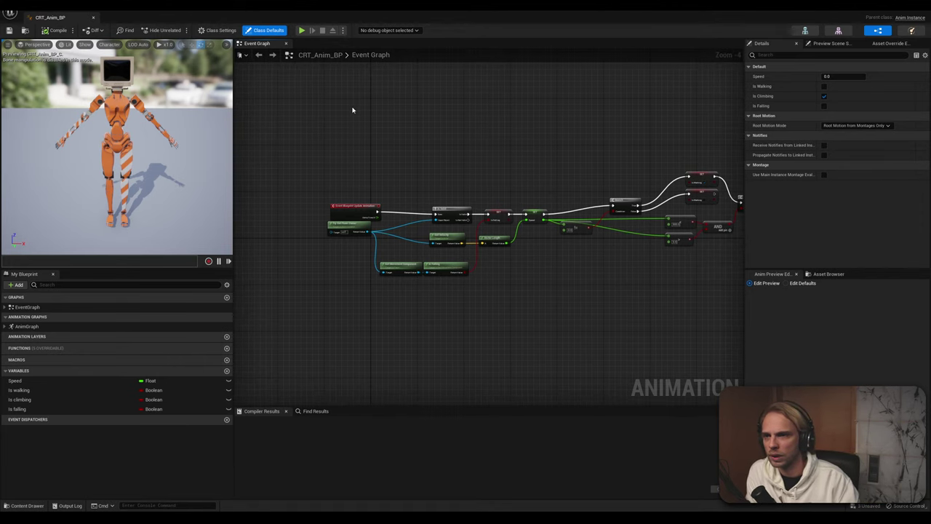
double_click(27, 326)
right_drag(384, 320, 339, 272)
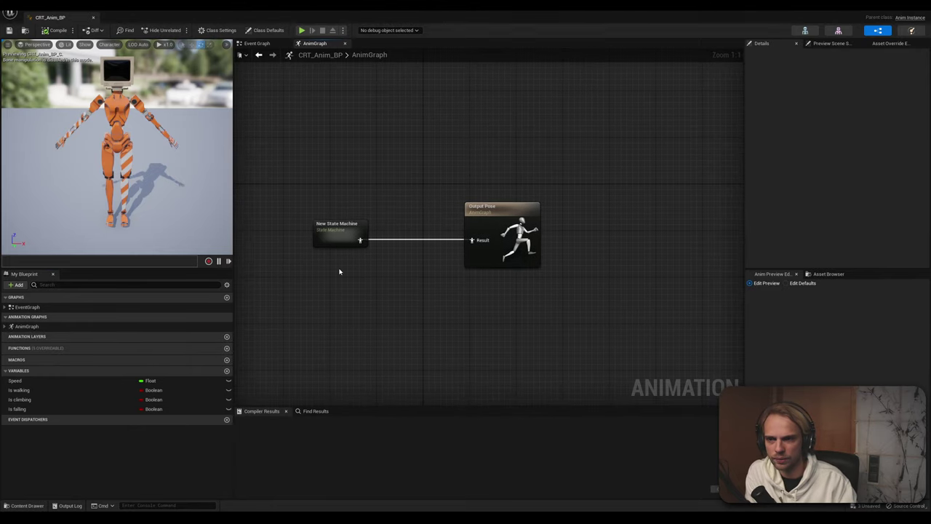
double_click(341, 225)
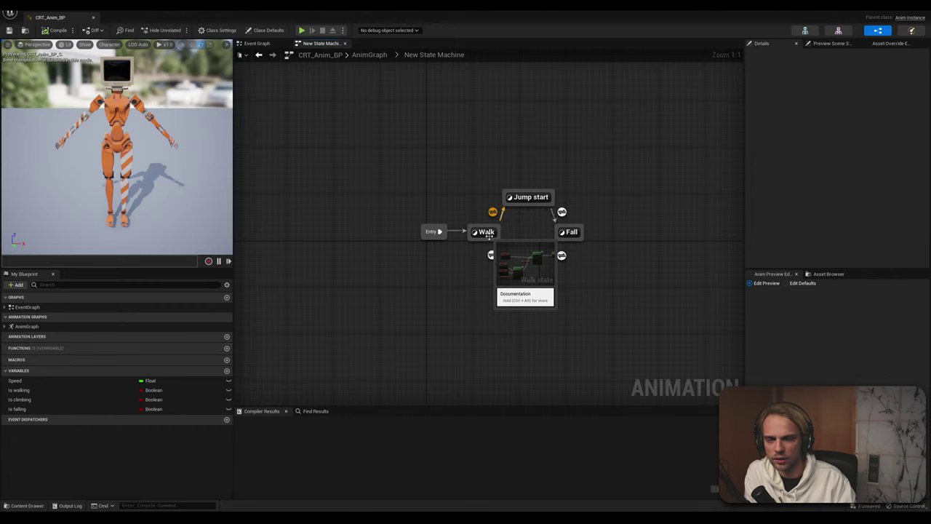
click(45, 31)
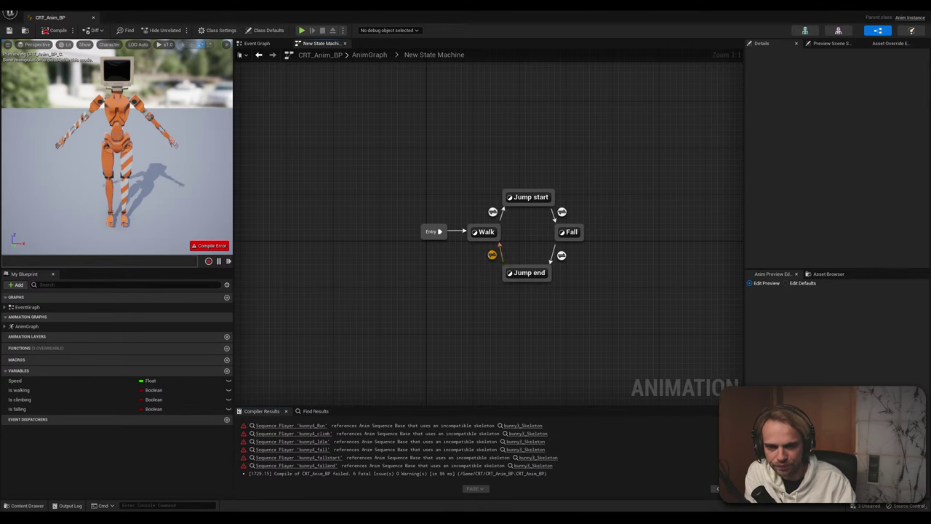
Open the Walk state inside the New State Machine of CRT_Anim_BP
right_drag(449, 248, 417, 248)
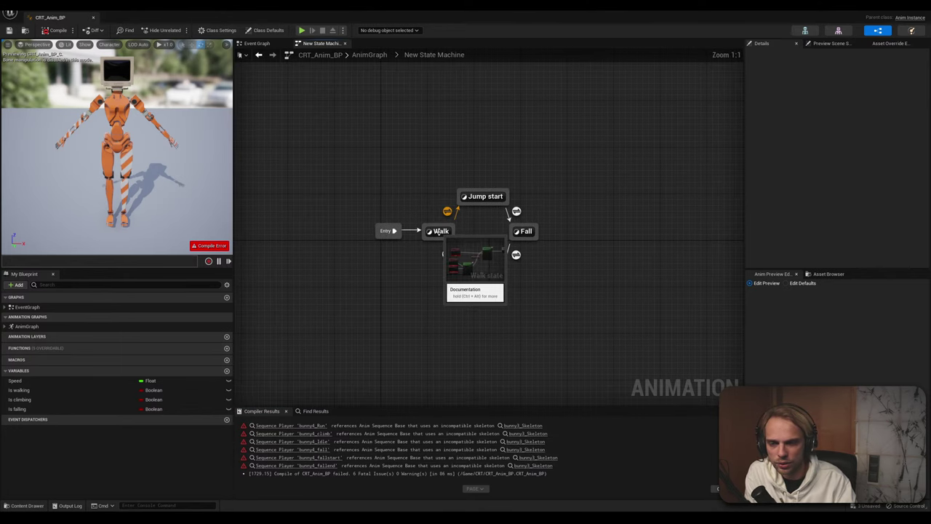
click(440, 232)
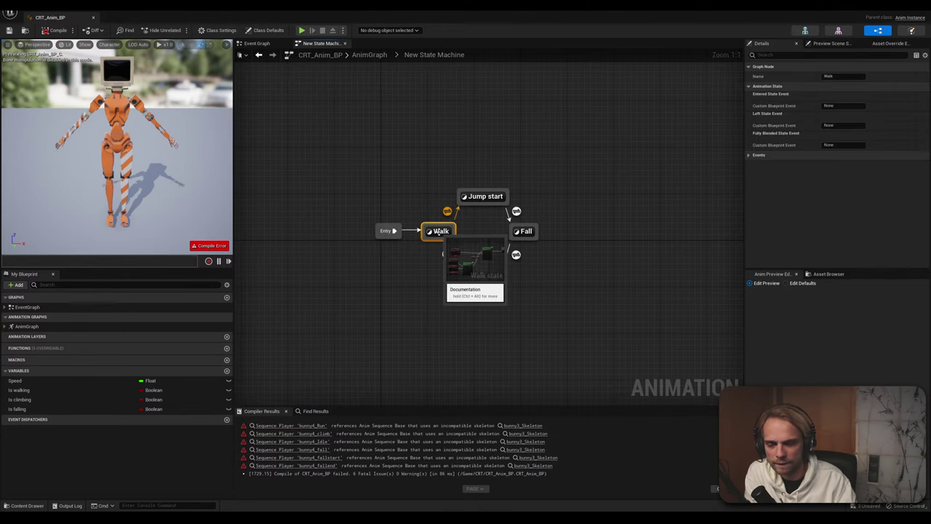
click(384, 234)
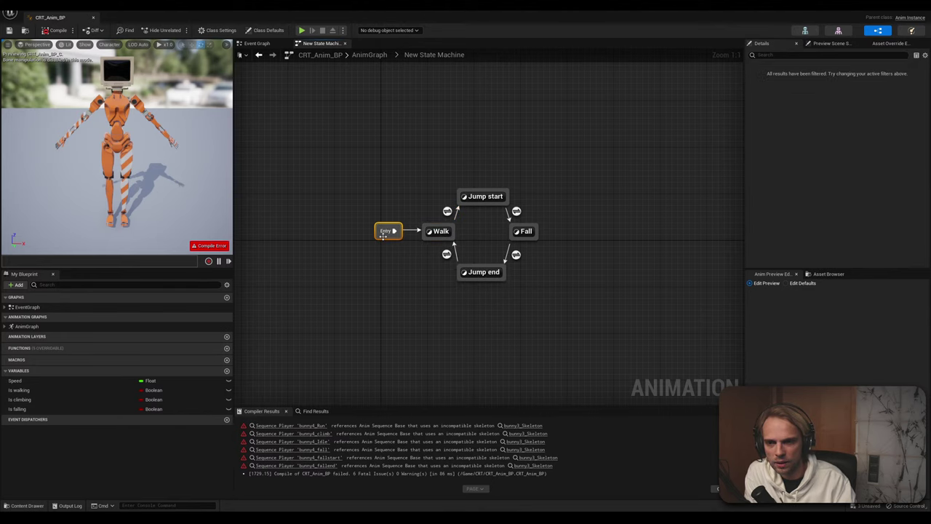
double_click(437, 232)
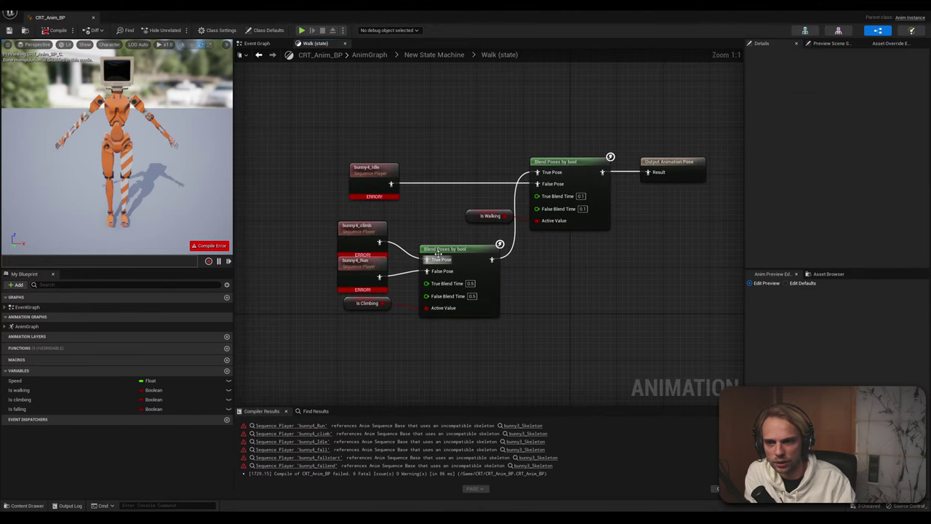
Check which sequences are available for the bunny4_Idle player and locate its current sequence among the project assets
click(376, 169)
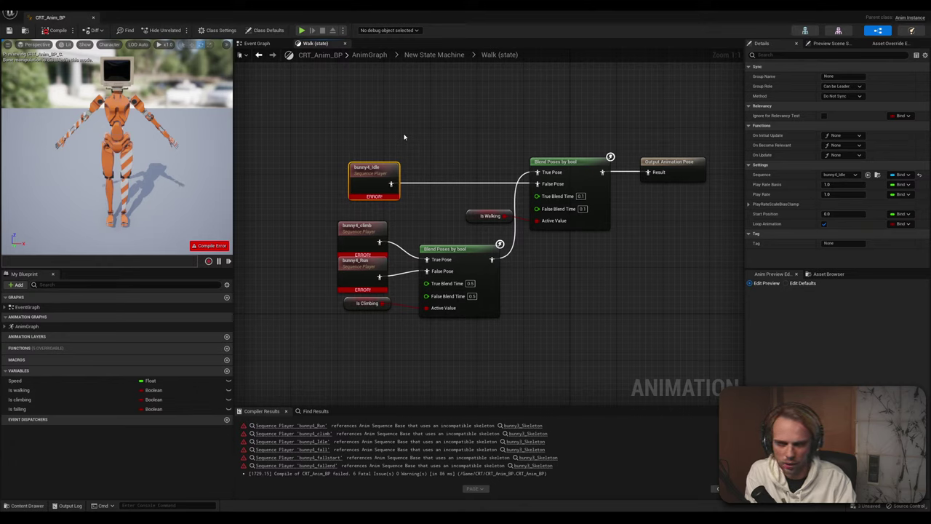
click(842, 175)
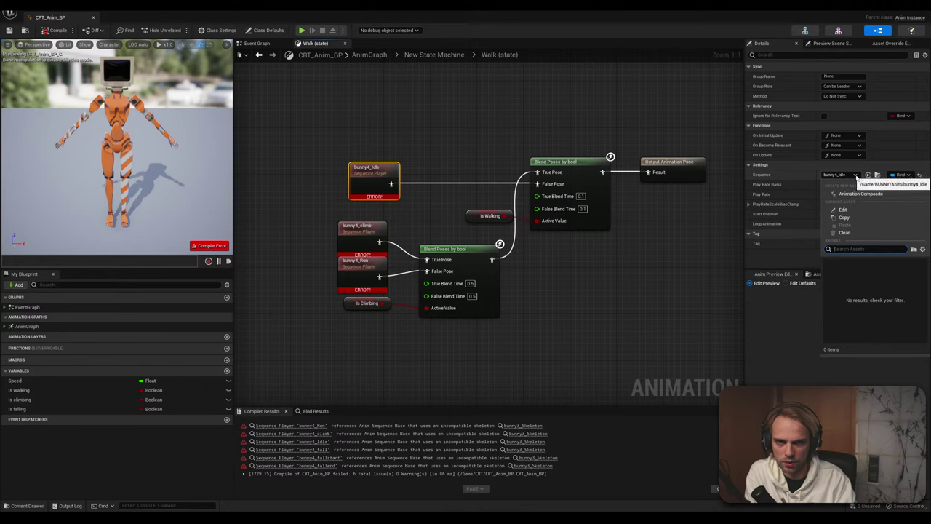
click(857, 176)
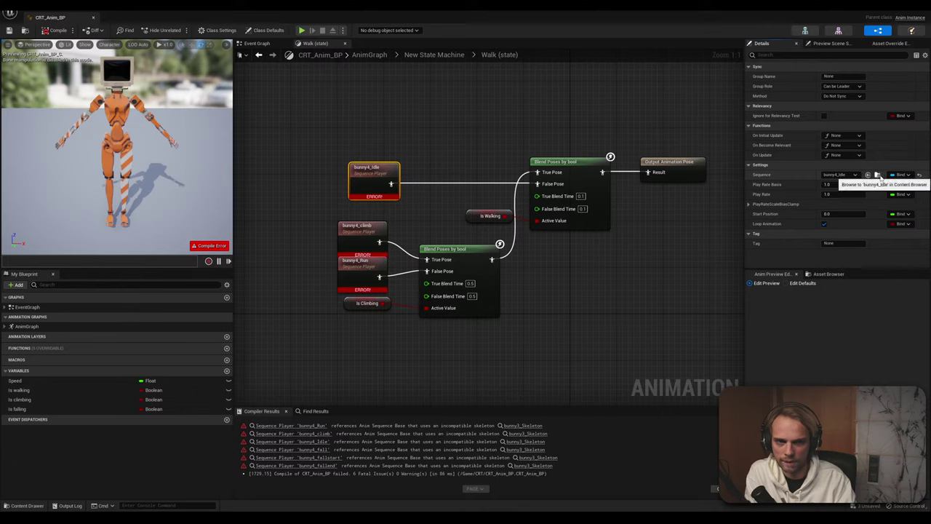
click(877, 176)
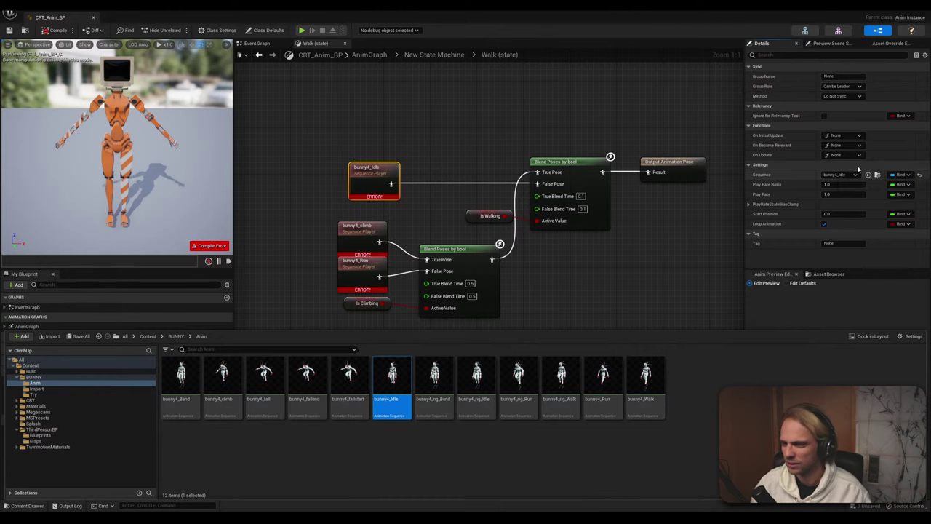
click(440, 158)
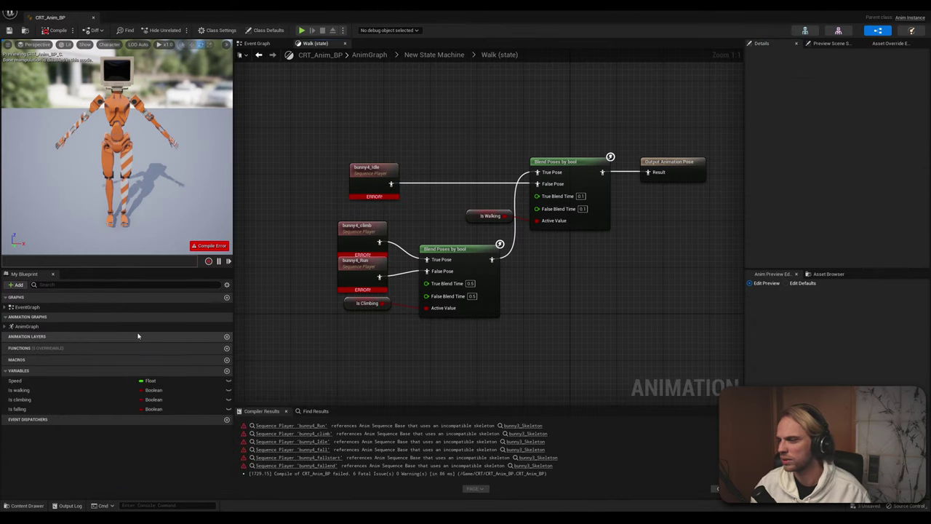
Close CRT_Anim_BP and open the CRT content folder, expanding its subfolders
click(92, 18)
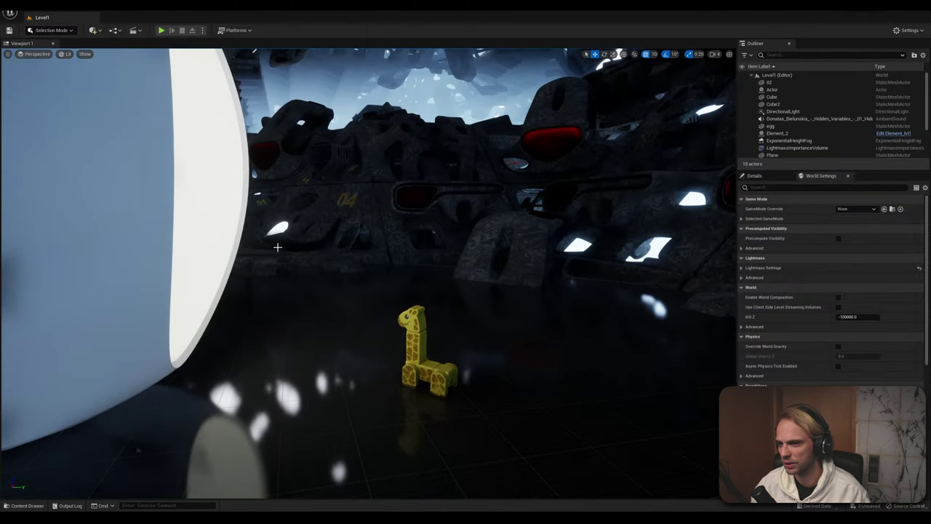
click(29, 505)
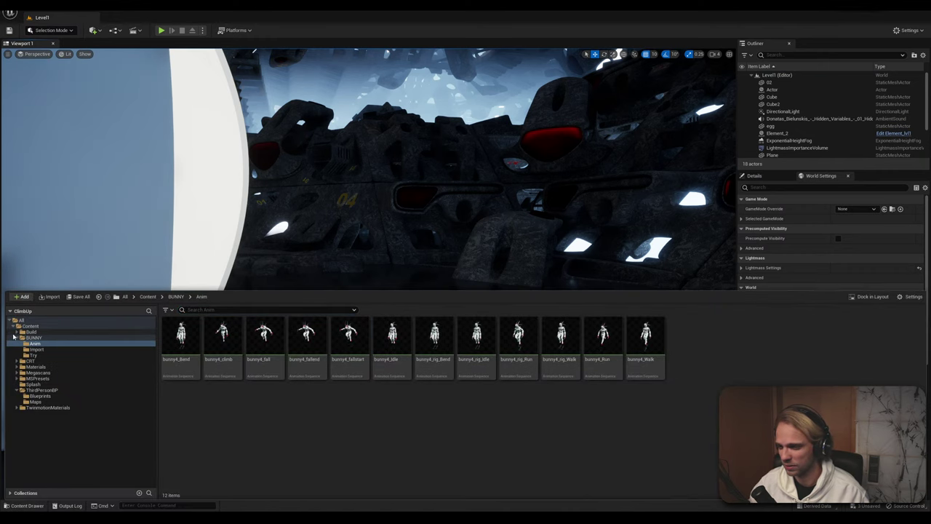
click(16, 338)
click(29, 343)
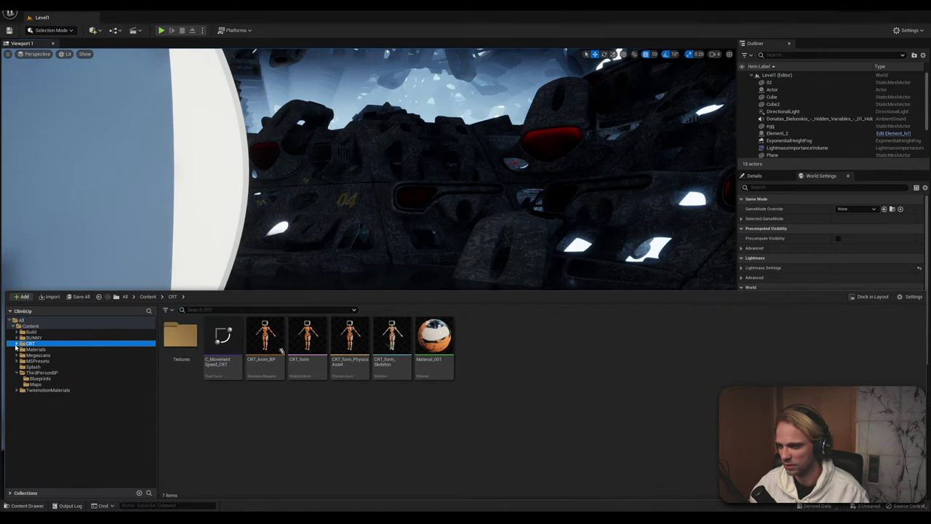
click(16, 344)
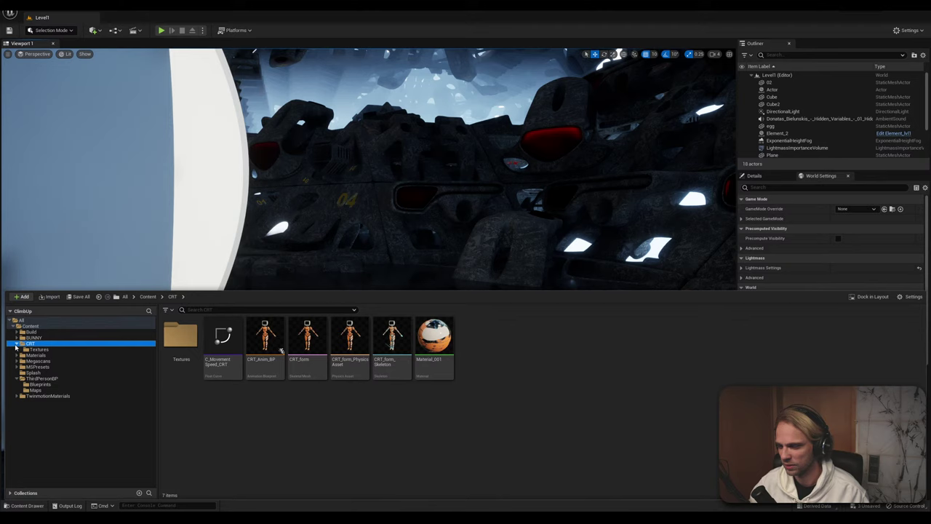
right_click(259, 412)
click(241, 418)
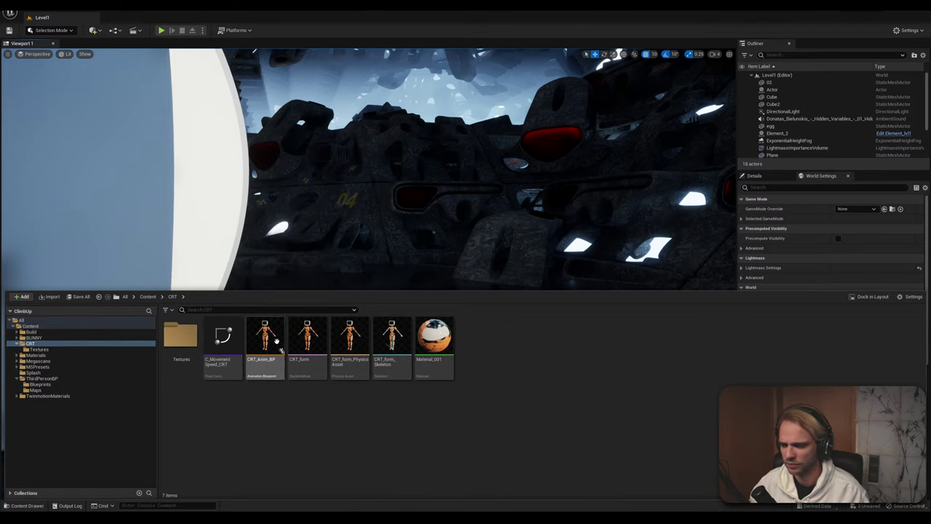
Open CRT_form_Skeleton to inspect its bone hierarchy and preview mesh, and close it again
click(395, 339)
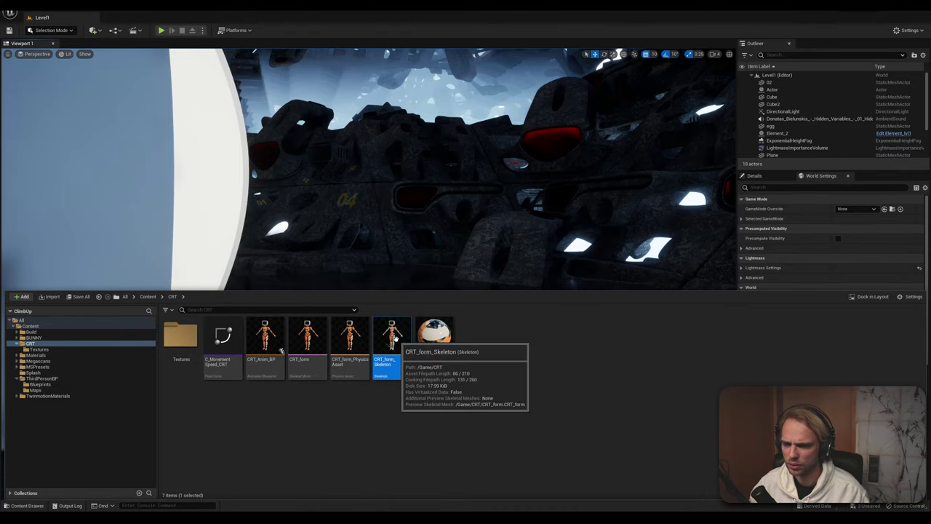
double_click(394, 338)
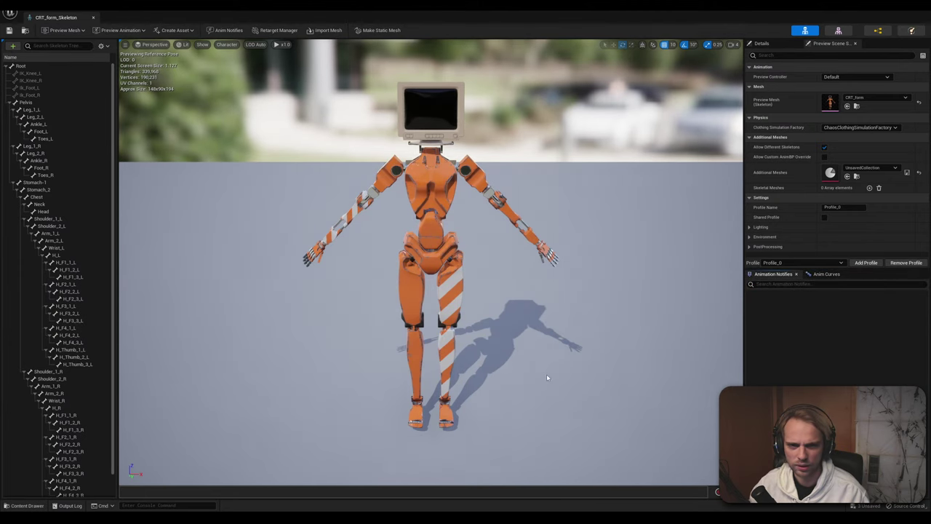
click(94, 16)
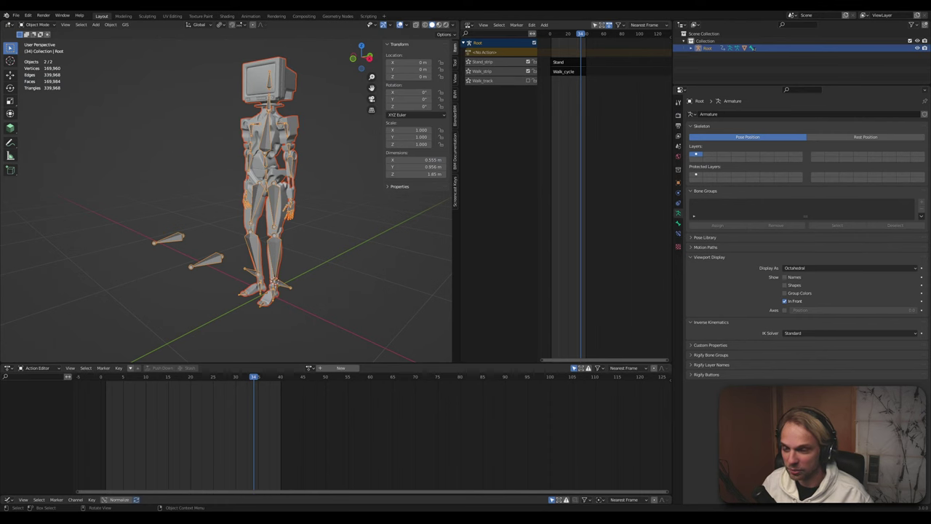
In Blender, set up an FBX export of the robot with the animation export preset and show its Bake Animation settings
click(15, 15)
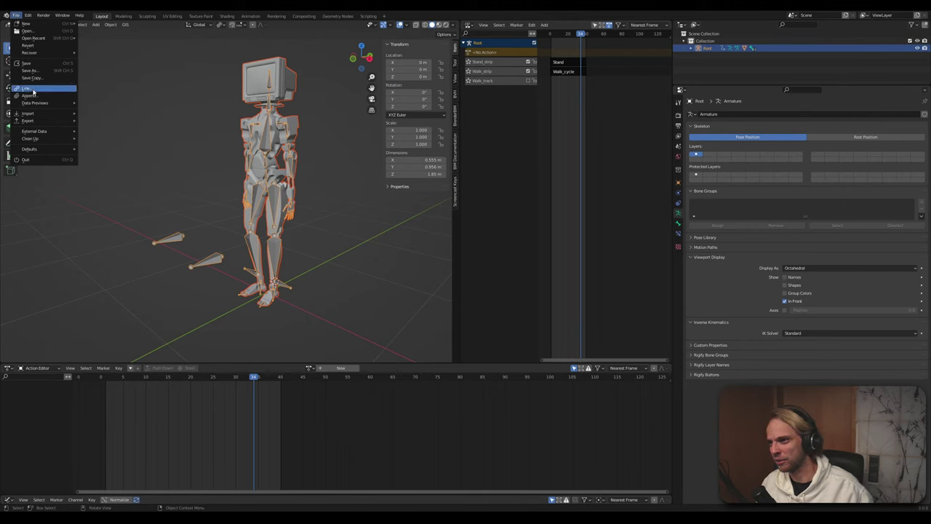
mouse_move(37, 121)
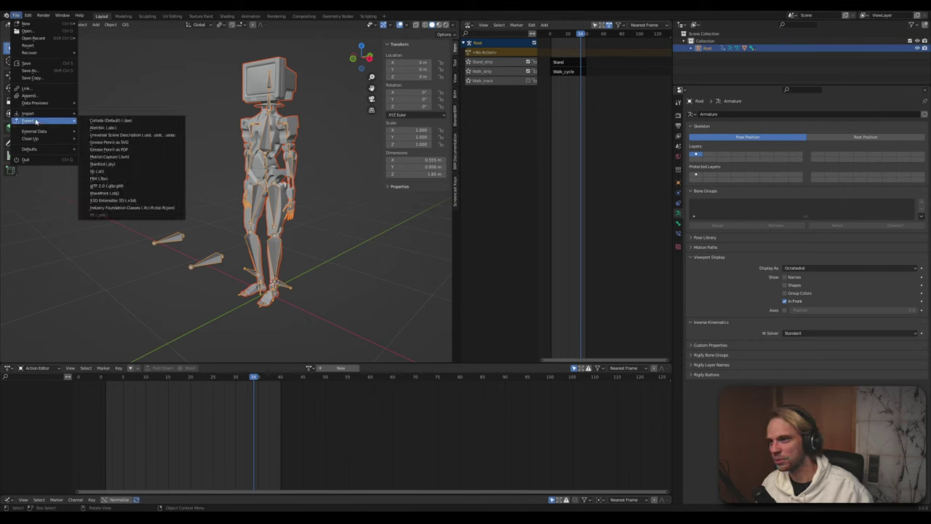
click(130, 178)
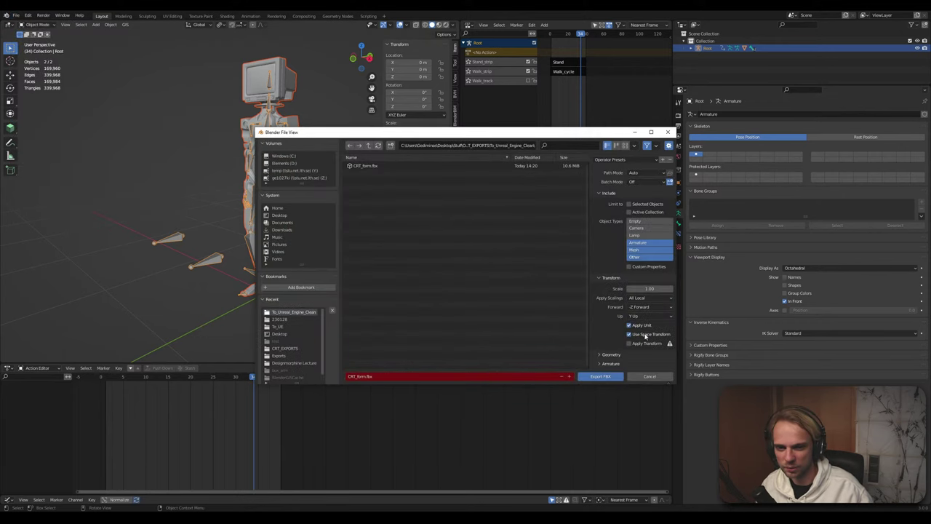
drag(554, 133, 385, 117)
click(444, 143)
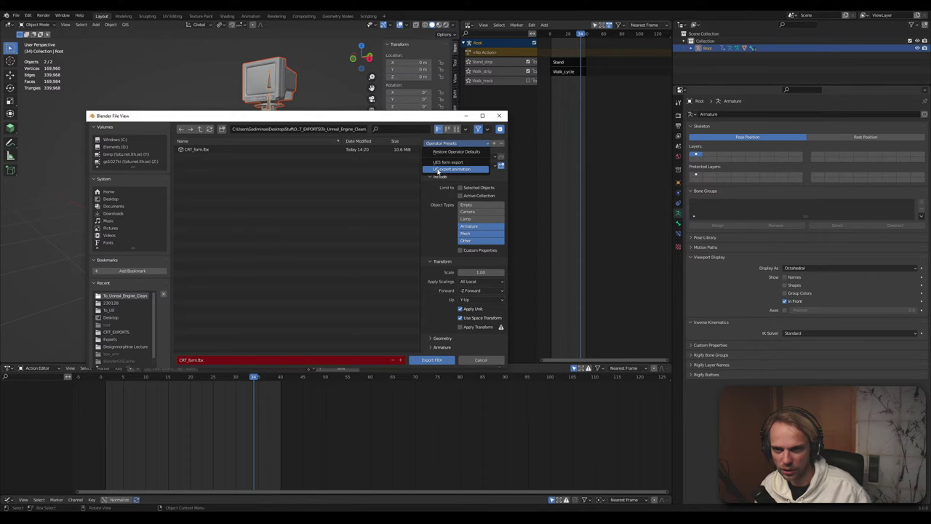
click(438, 170)
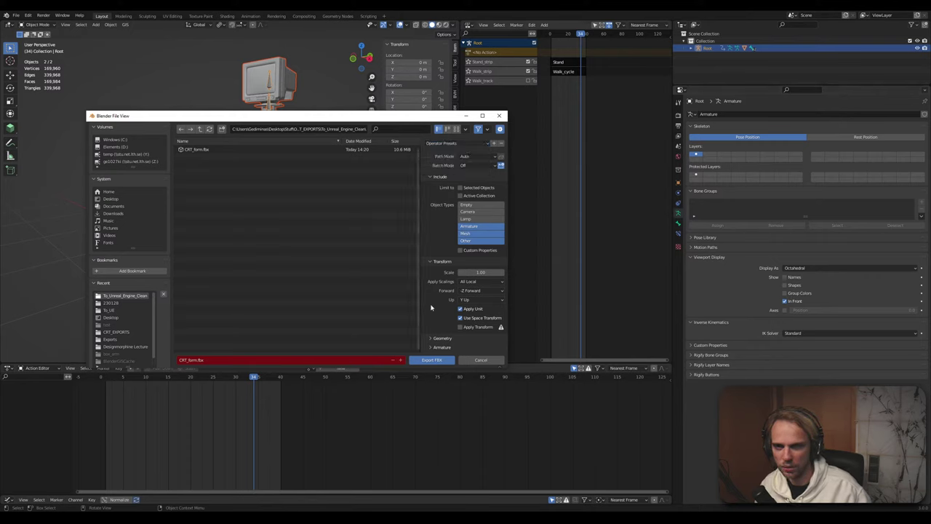
scroll(431, 339, down, 1)
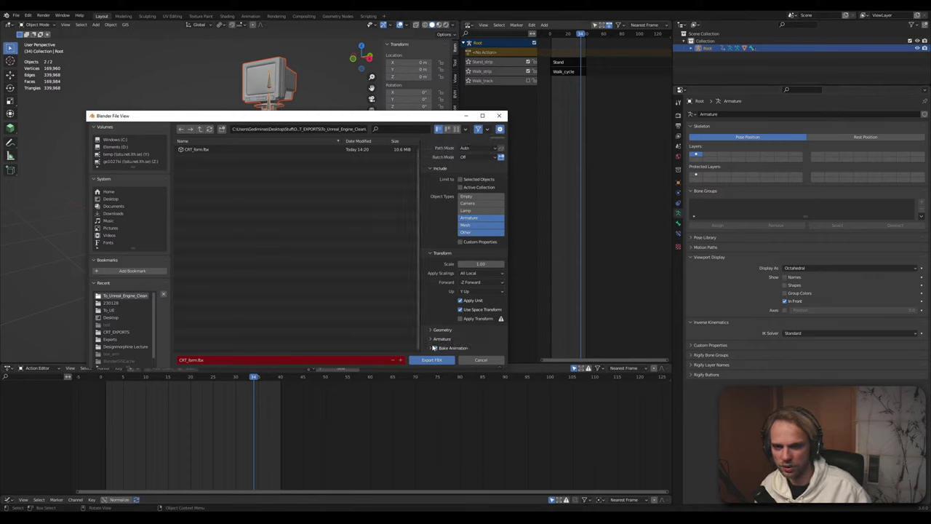
click(435, 348)
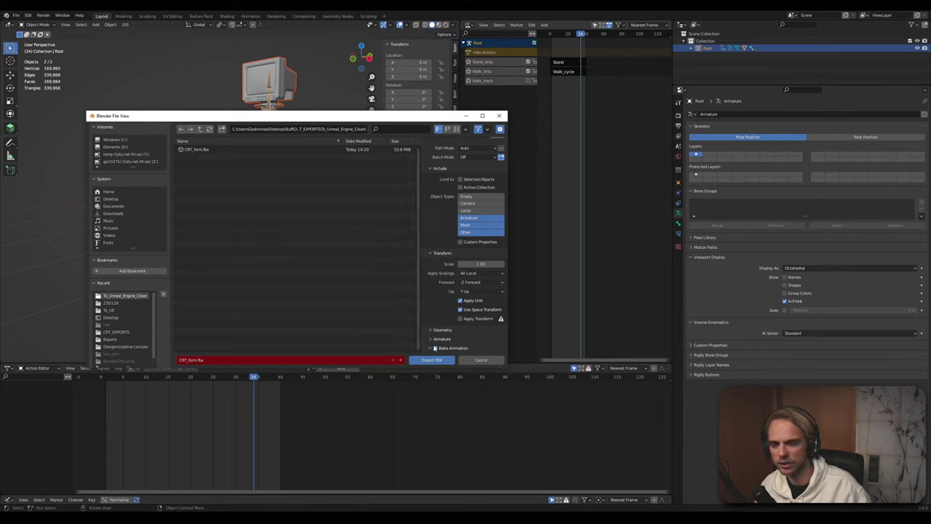
scroll(476, 288, down, 3)
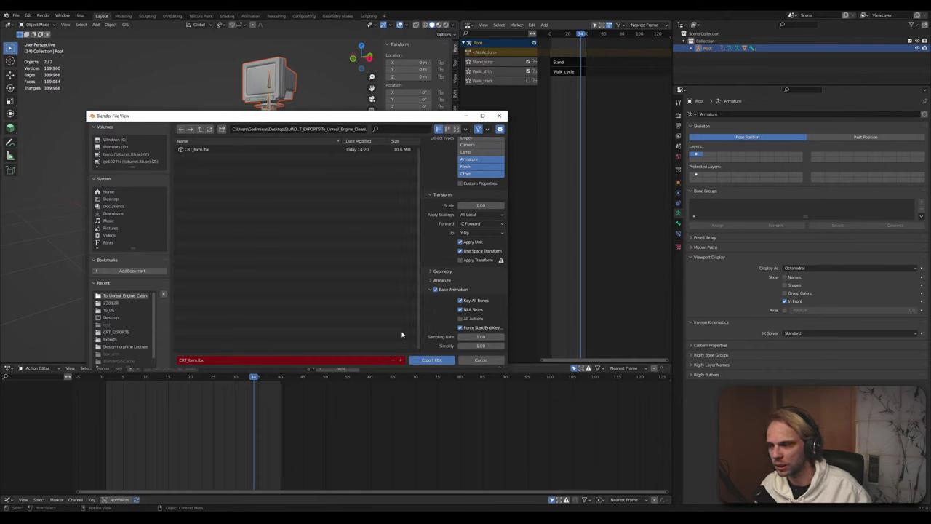
Name the export file CRT_anim.fbx and export it to the To_Unreal_Engine_Clean folder
click(208, 361)
click(197, 360)
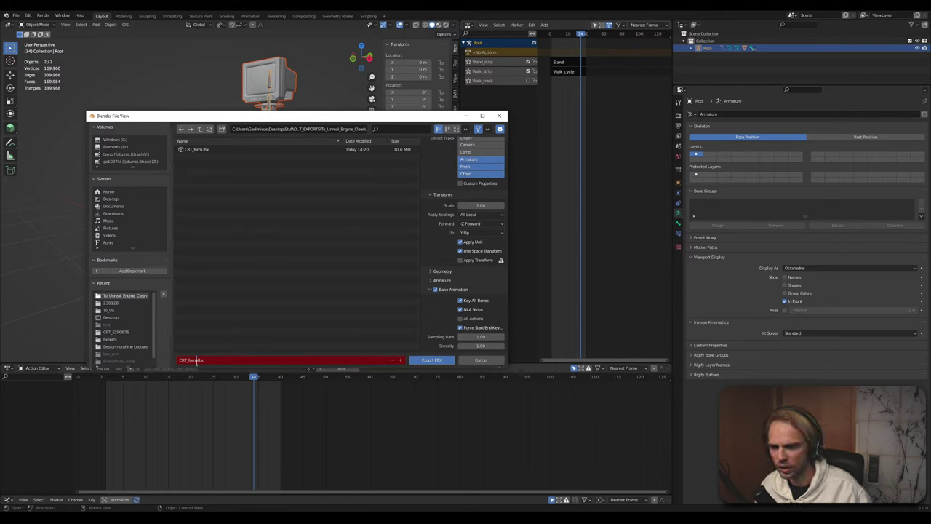
key(BackSpace)
key(BackSpace)
key(BackSpace)
key(BackSpace)
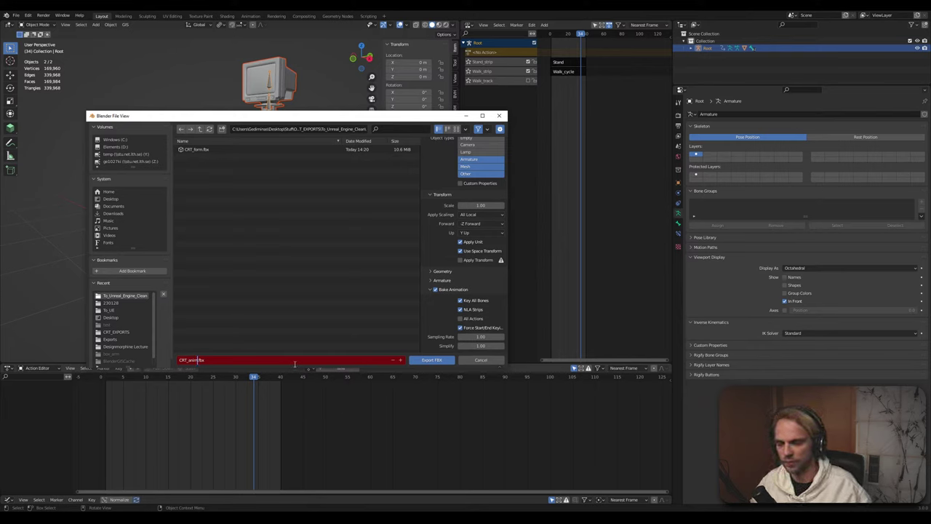
text(anim)
click(431, 361)
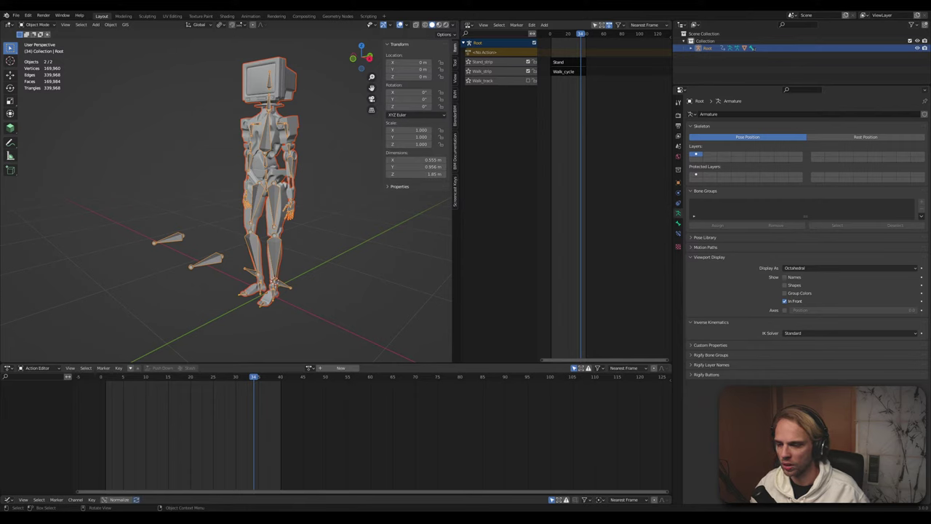
Switch back to Unreal Engine, create a folder named Animations inside the CRT folder, and open it
mouse_move(116, 516)
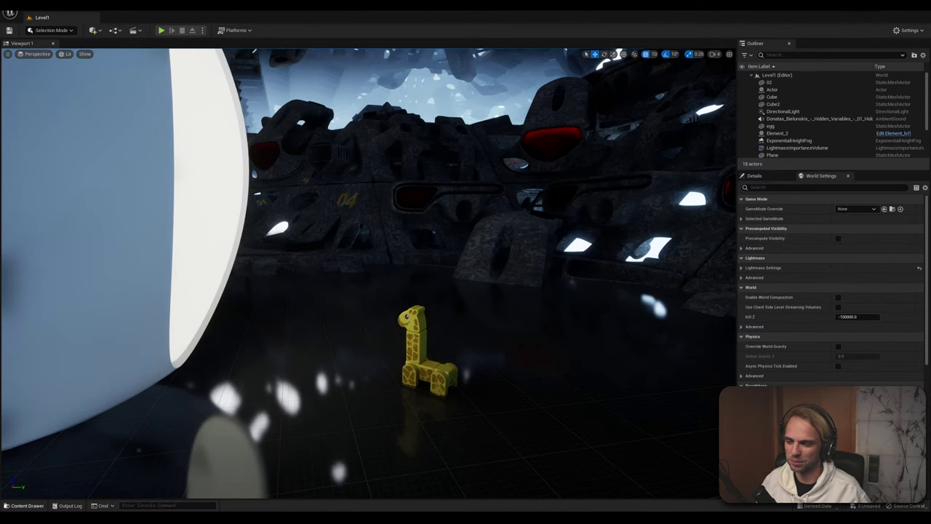
click(27, 505)
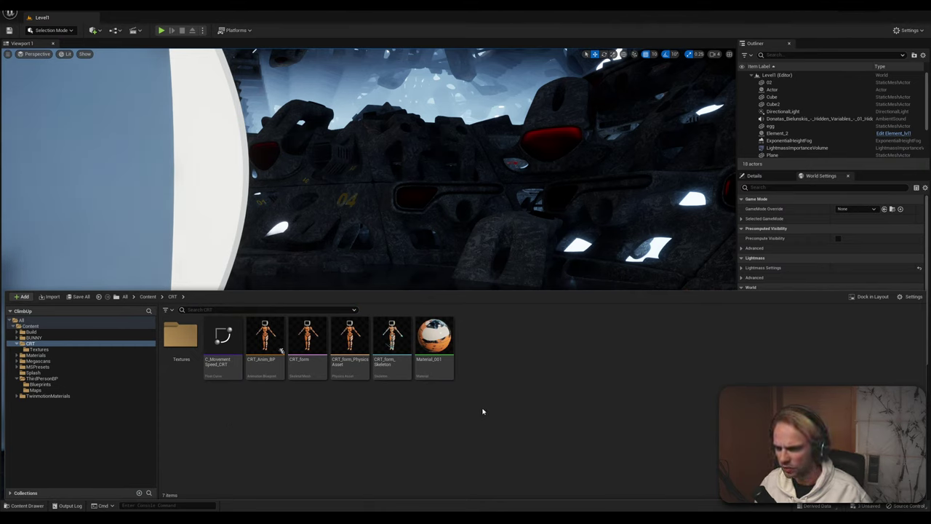
right_click(502, 369)
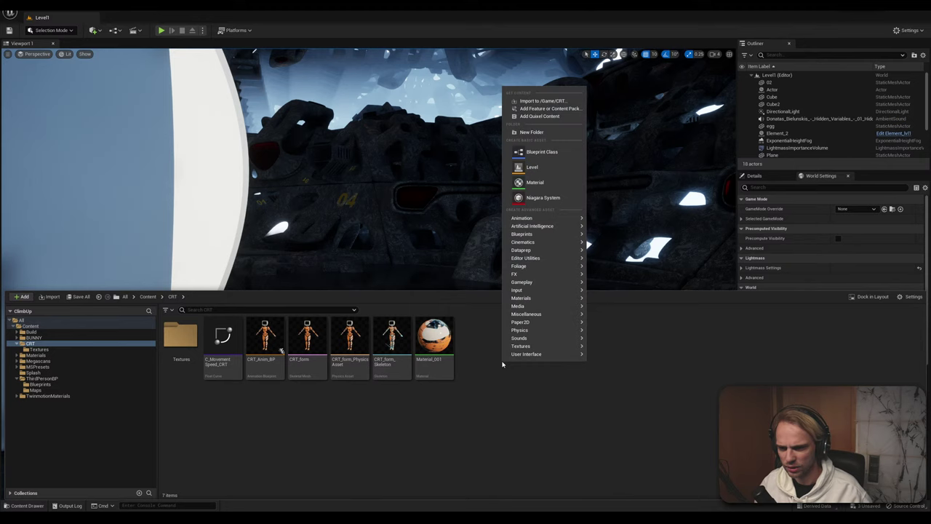
click(529, 132)
text(Ani)
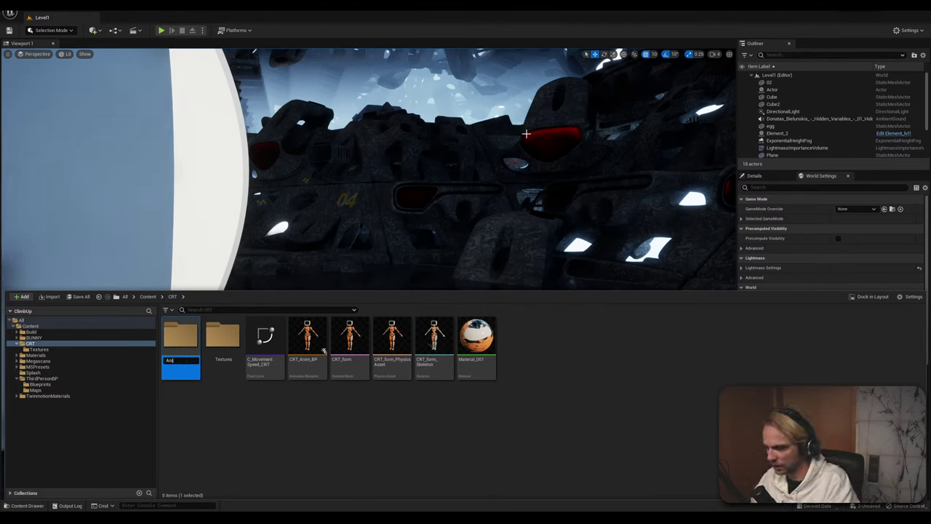
text(mations)
key(Return)
double_click(181, 334)
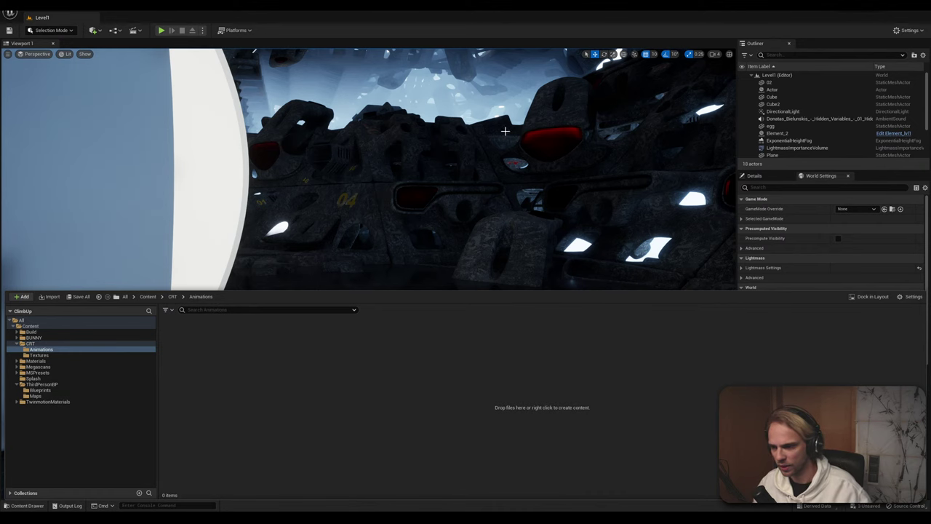
Find CRT_anim.fbx in the To_Unreal_Engine_Clean folder inside CRT_EXPORTS and bring it into the Animations folder for import
key(alt+Tab)
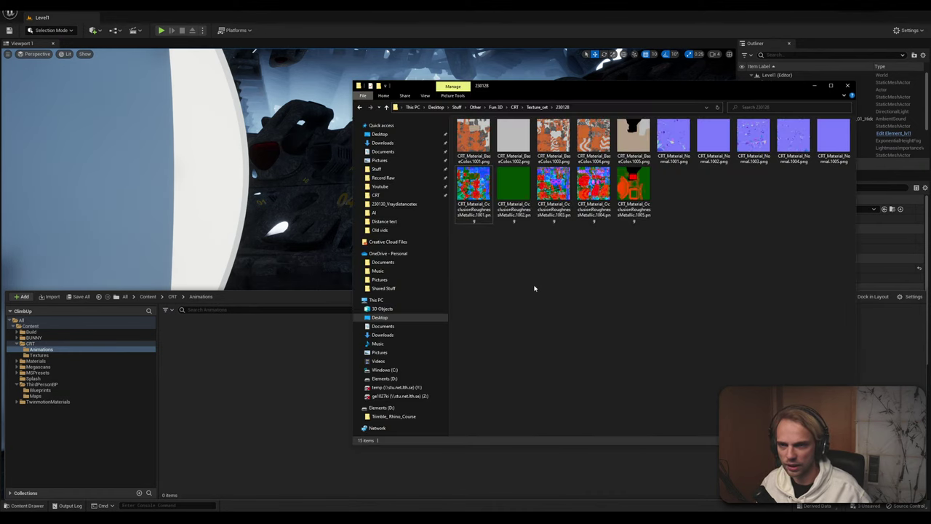
click(514, 107)
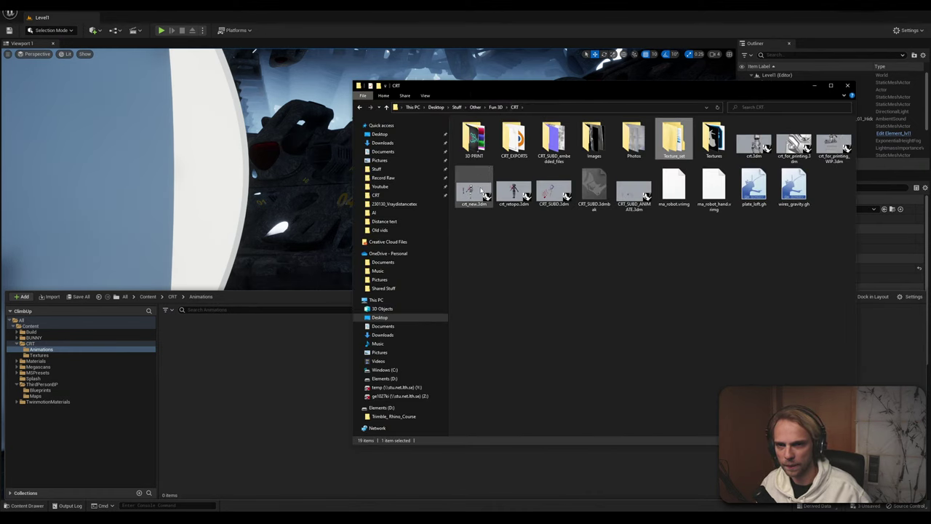
double_click(514, 138)
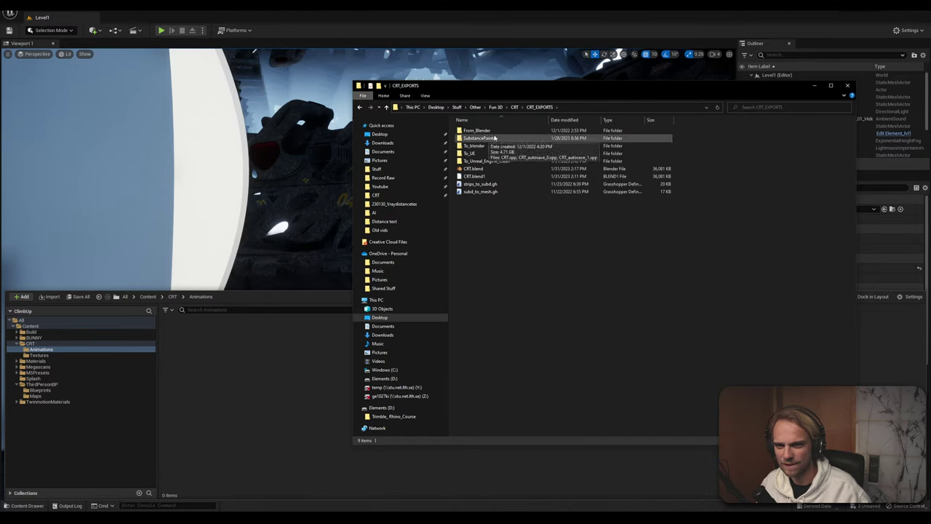
double_click(470, 153)
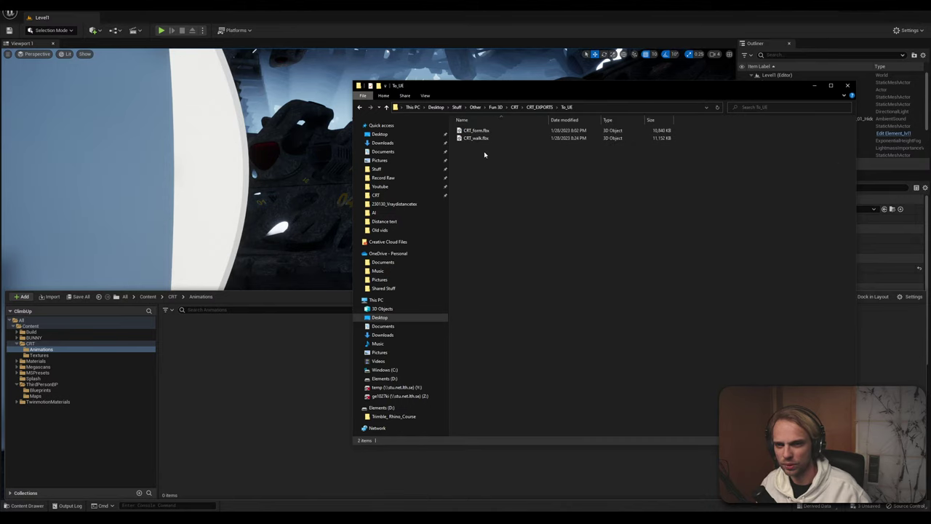
click(473, 139)
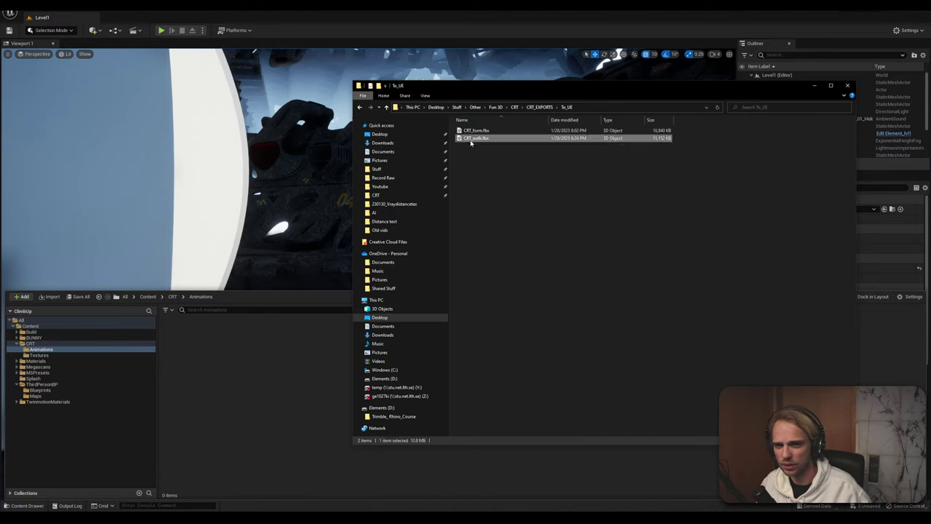
click(539, 107)
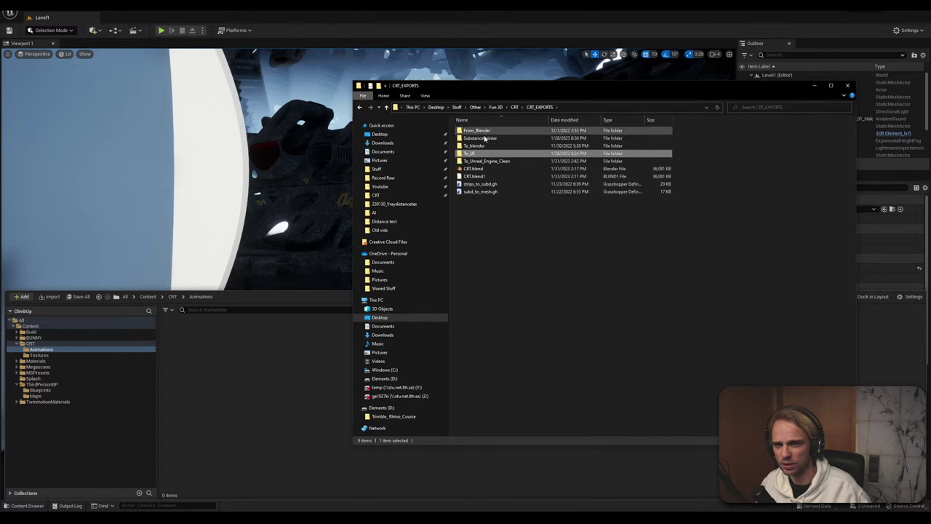
double_click(475, 161)
click(485, 139)
click(479, 131)
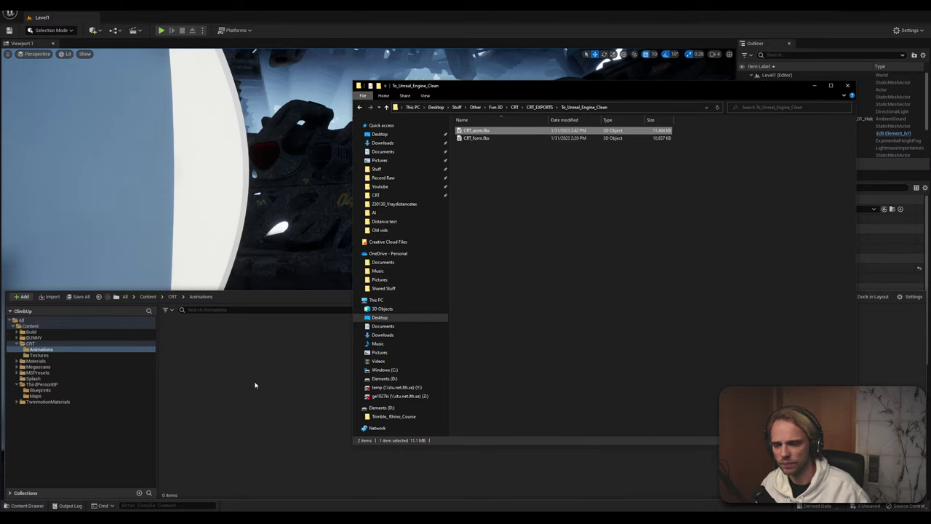
drag(254, 385, 256, 385)
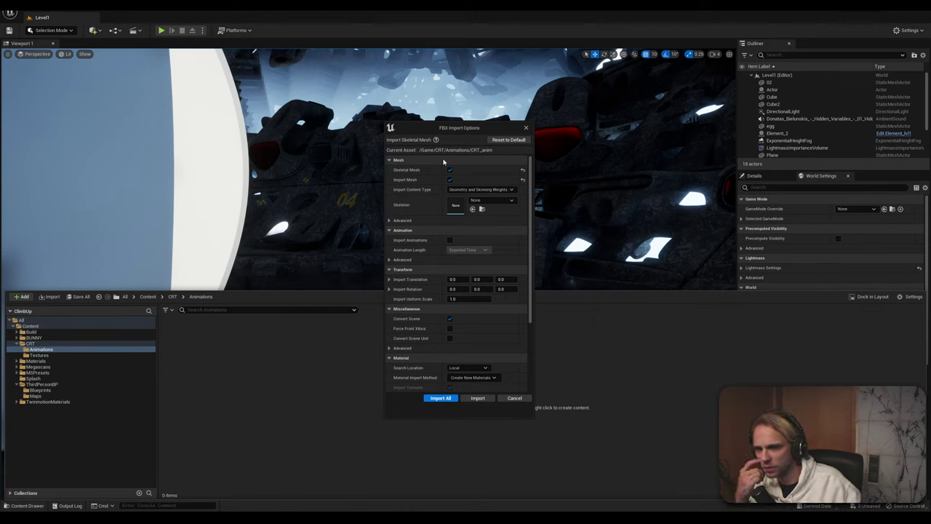
Assign CRT_form_Skeleton as the skeleton for the FBX import and enable Import Animations
click(480, 199)
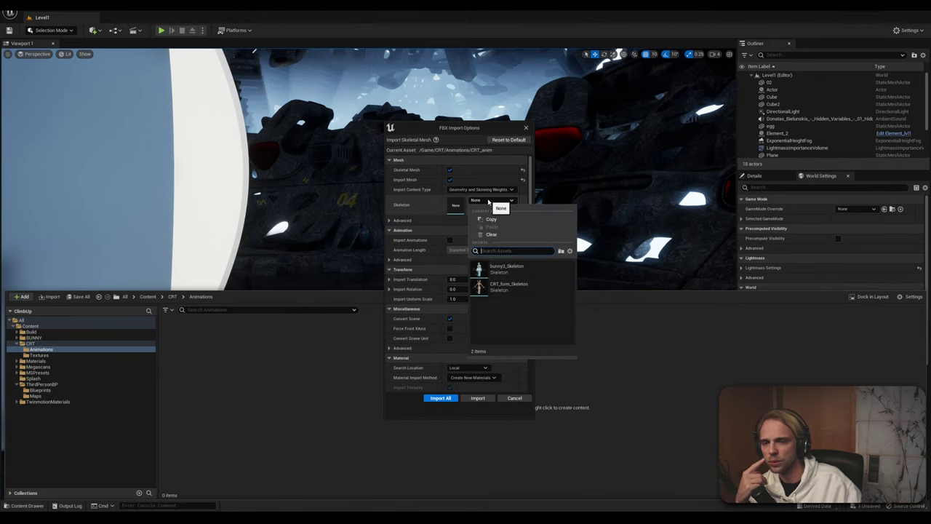
click(509, 286)
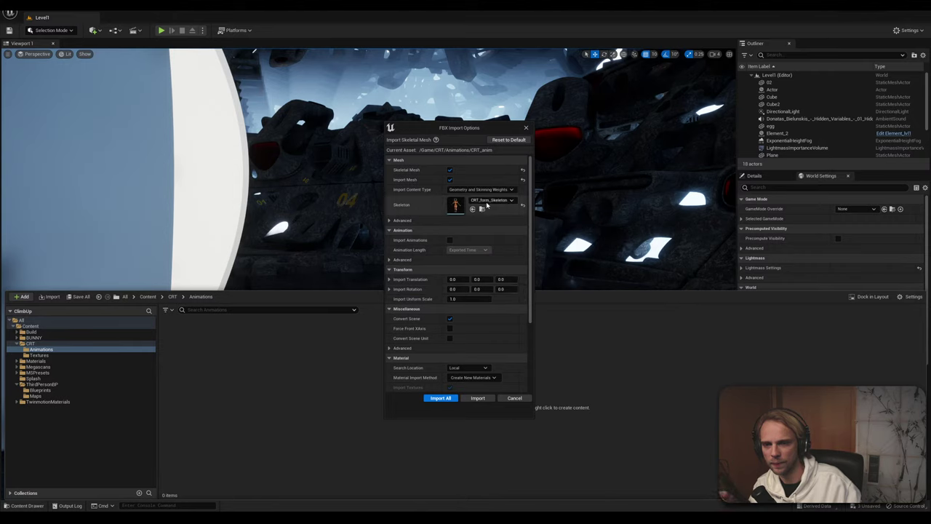
click(450, 240)
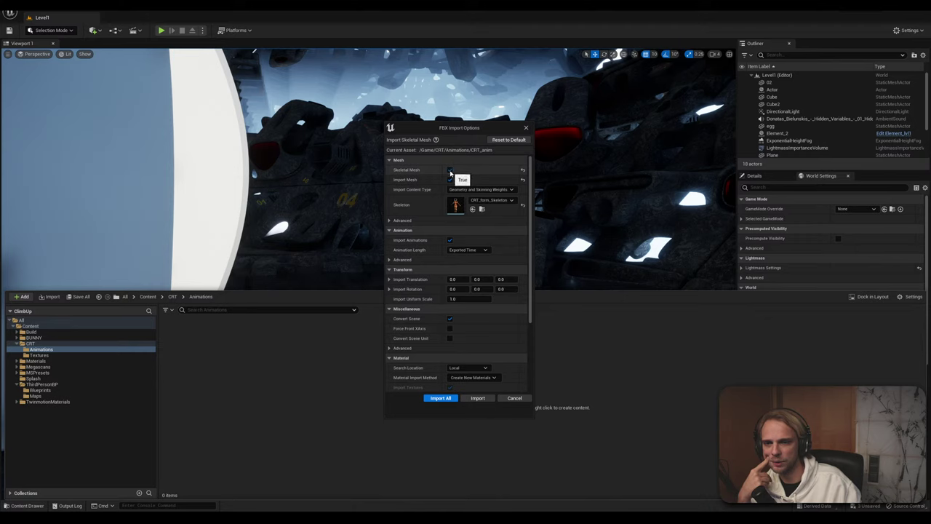
click(450, 170)
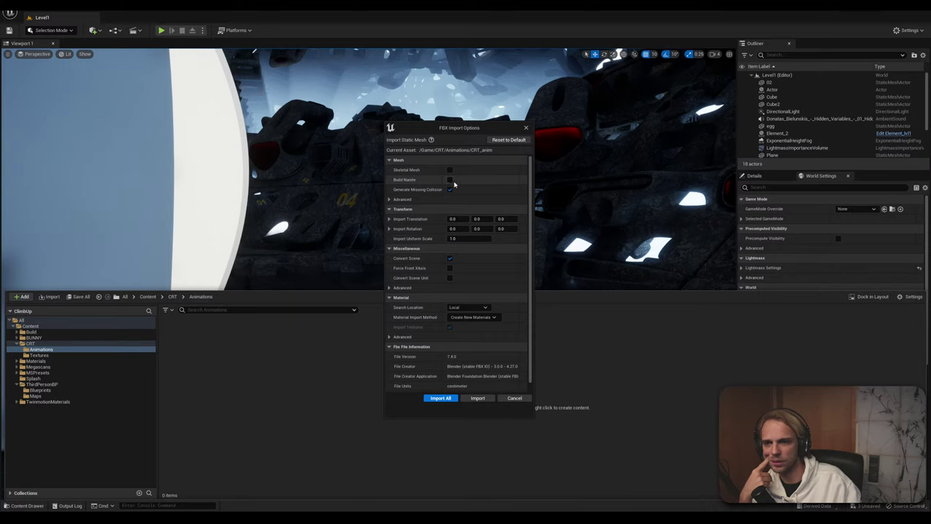
click(450, 170)
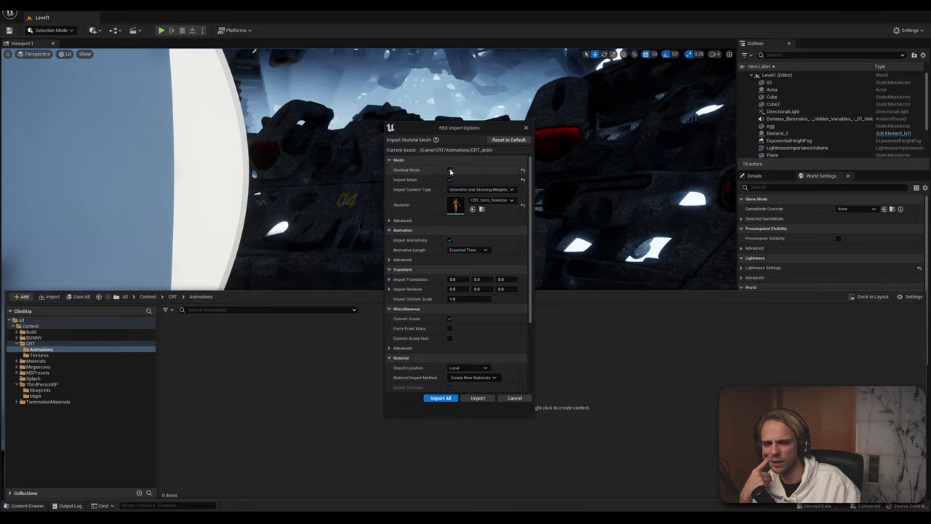
click(450, 170)
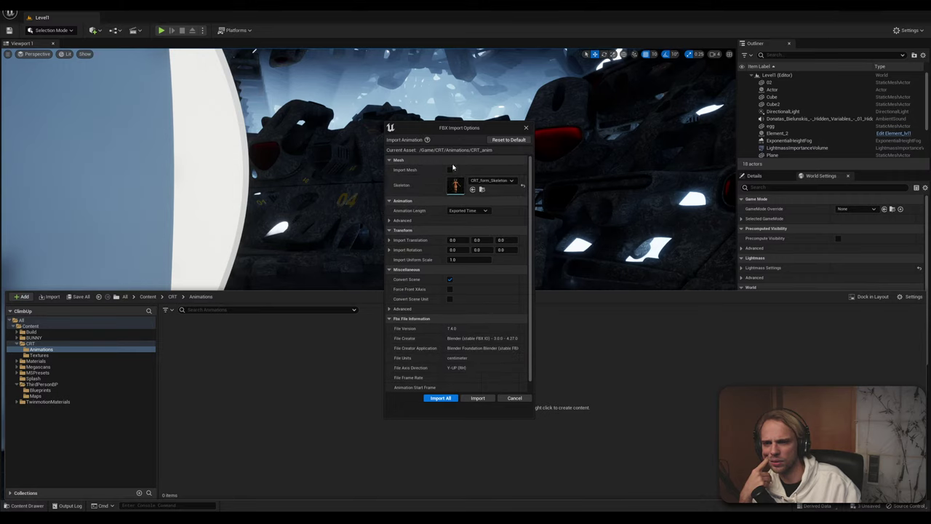
click(450, 171)
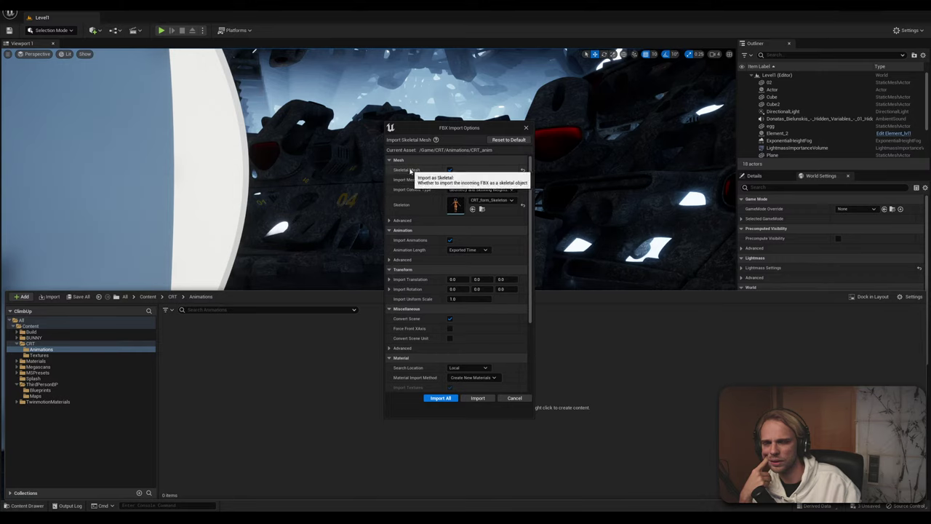
Exclude the mesh from the FBX import and import all of the file's animations
click(449, 181)
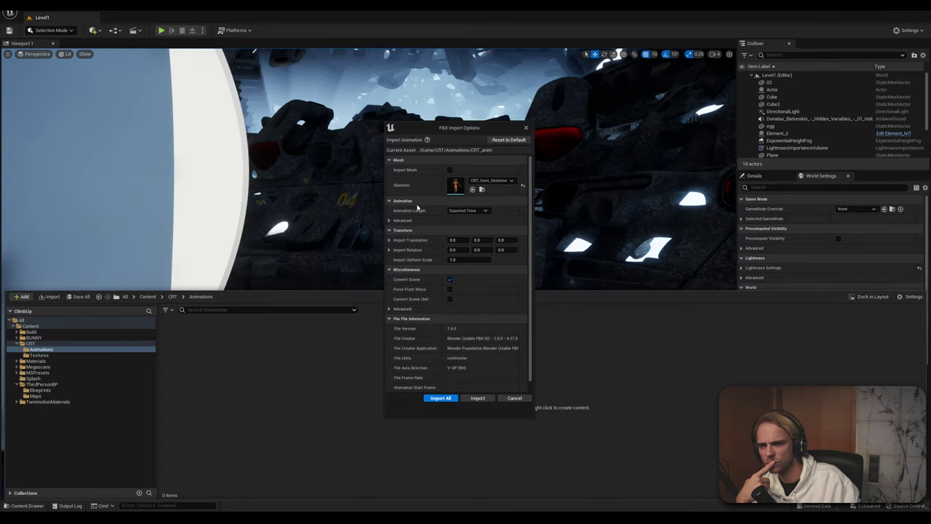
click(442, 400)
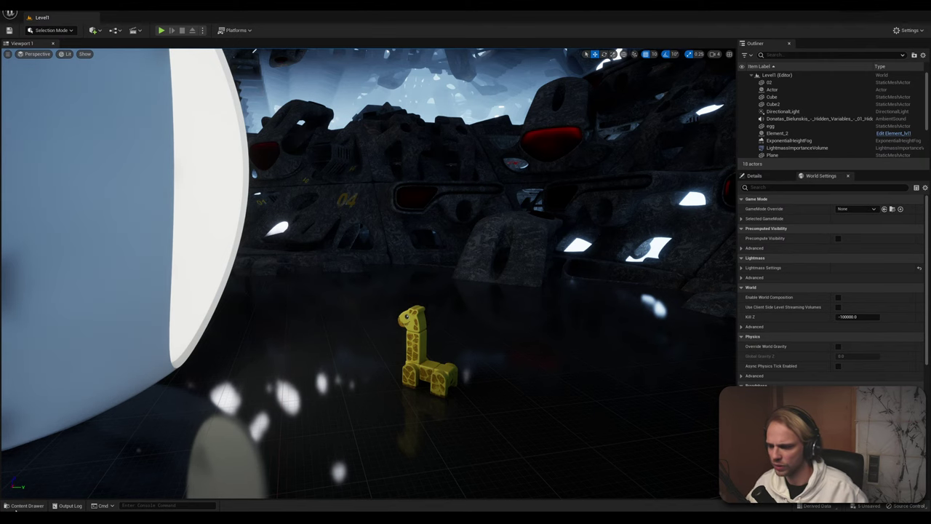
Preview the imported CRT_anim_Stand and CRT_anim_Walk_cycle sequences one after the other, closing each editor
click(25, 505)
mouse_move(213, 338)
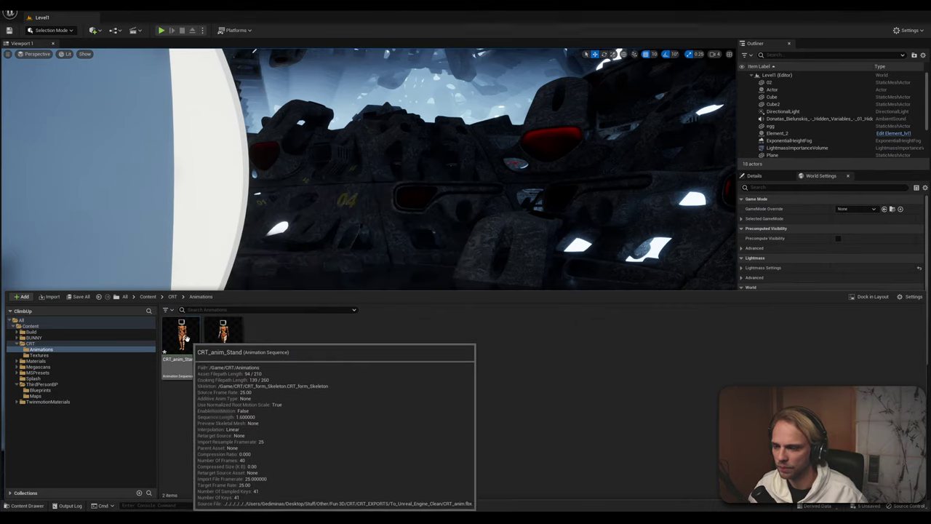
double_click(195, 342)
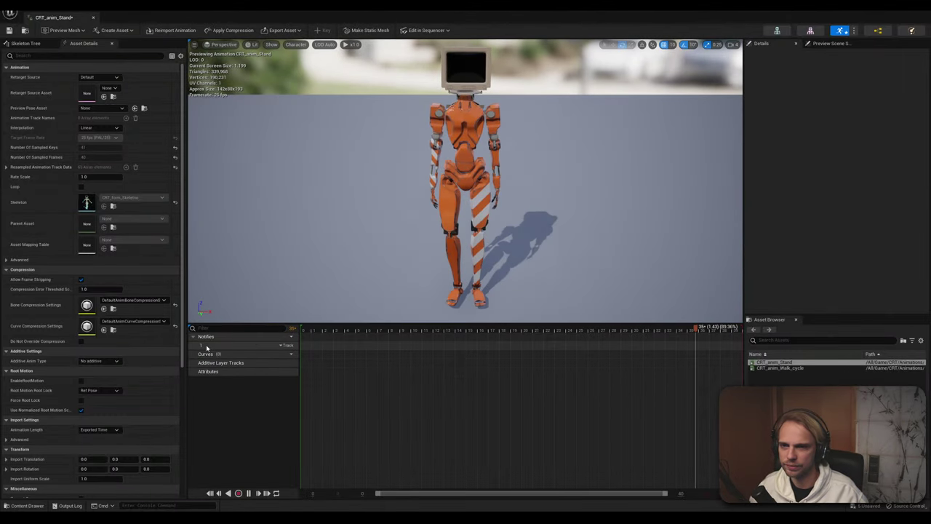
click(93, 18)
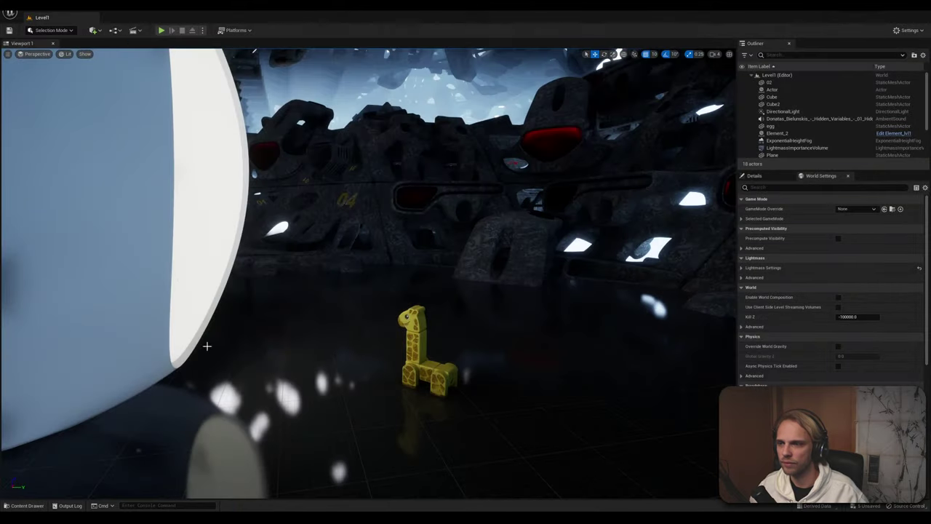
click(28, 506)
double_click(223, 345)
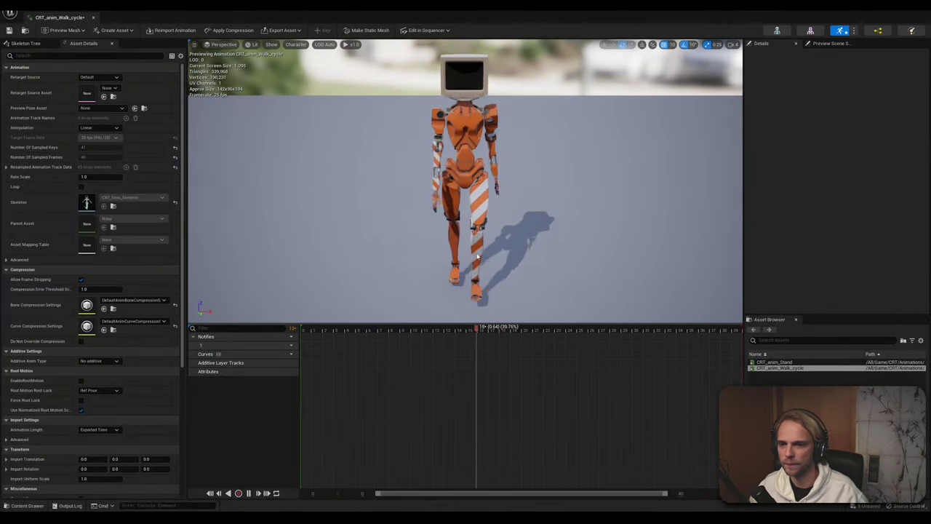
click(93, 17)
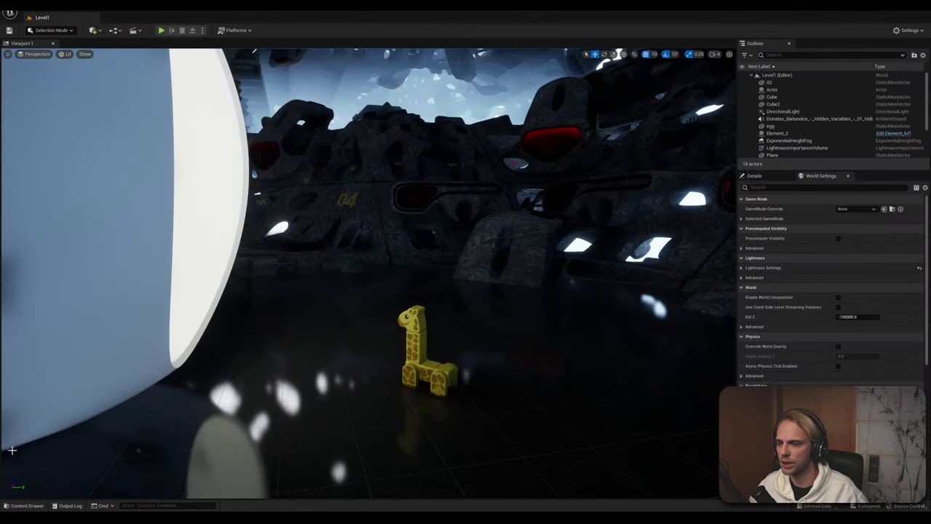
Open the CRT_Anim_BP animation blueprint from the CRT folder
click(27, 505)
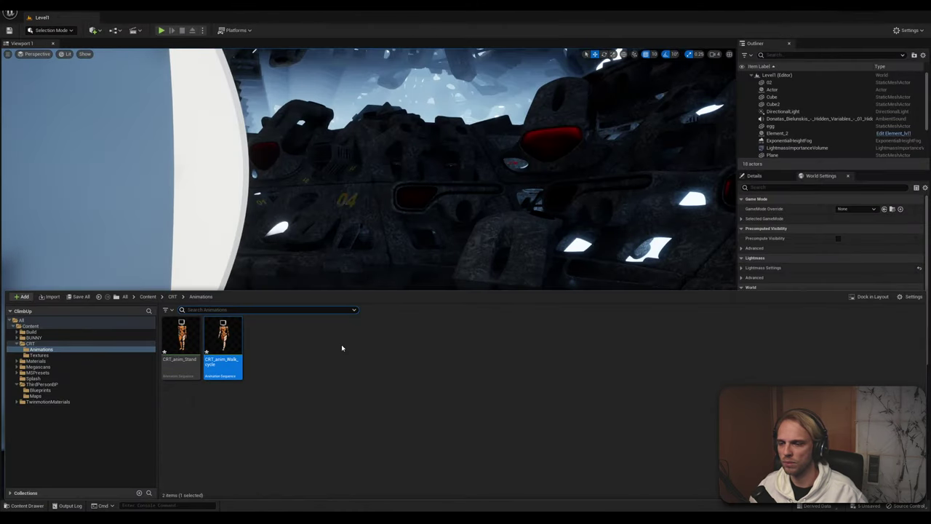
click(30, 343)
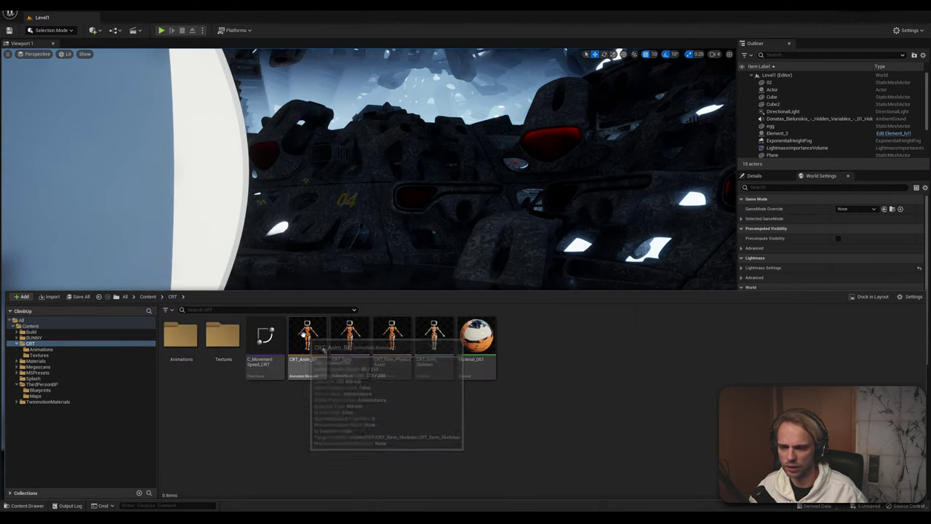
double_click(305, 337)
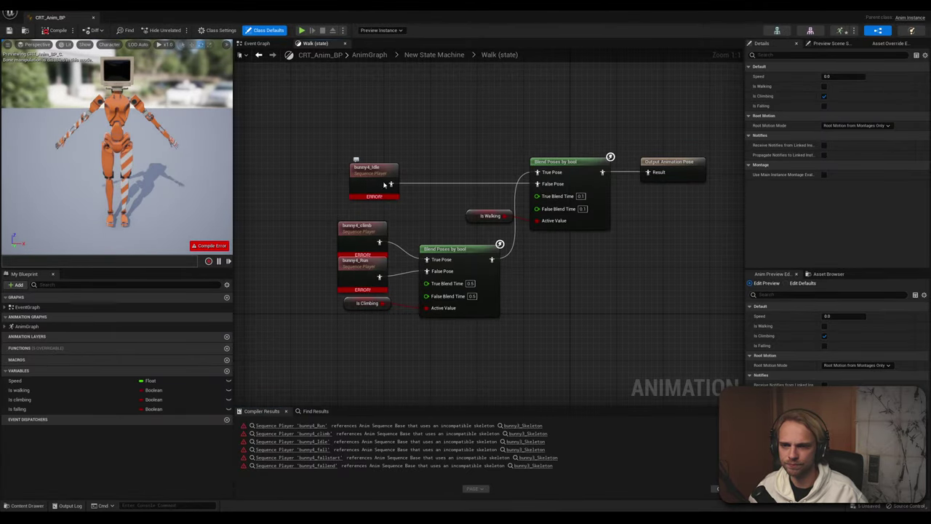
In the Walk state, replace the bunny4_Idle sequence with CRT_anim_Stand and compile the blueprint
drag(364, 172, 347, 166)
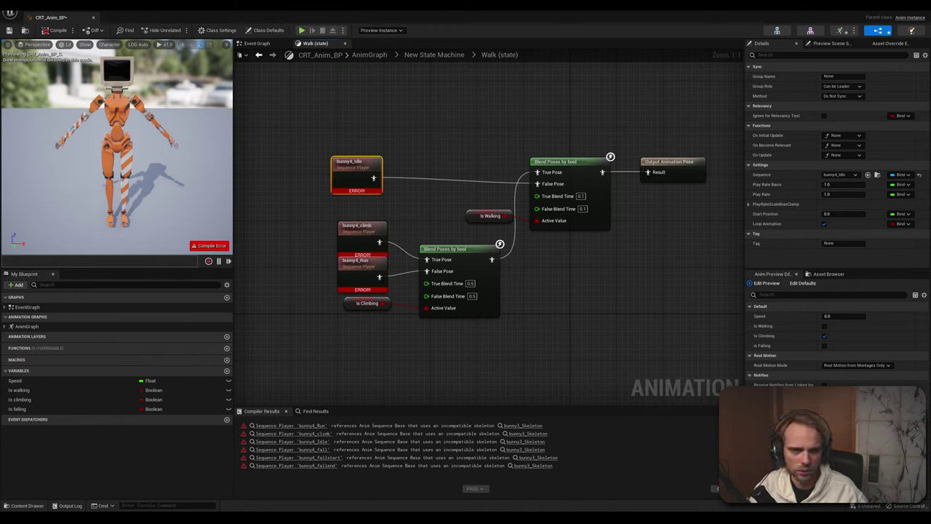
click(521, 170)
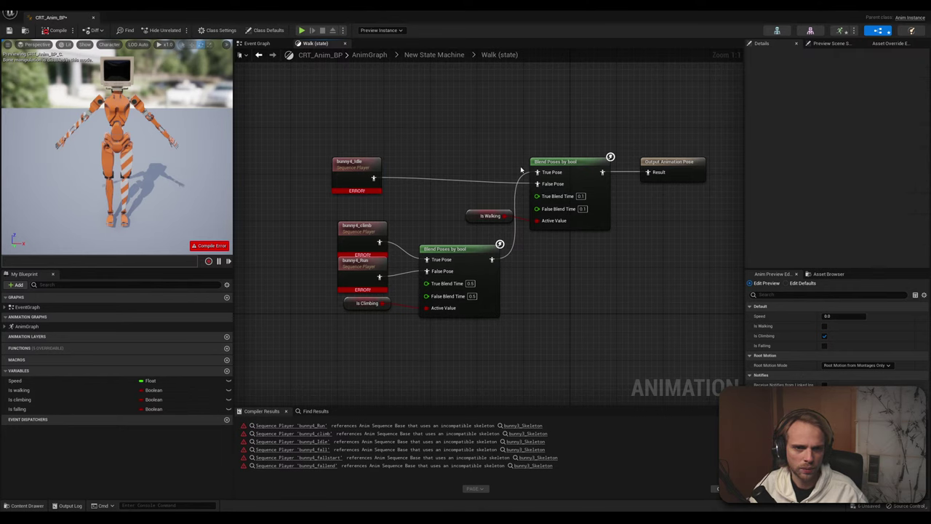
click(356, 174)
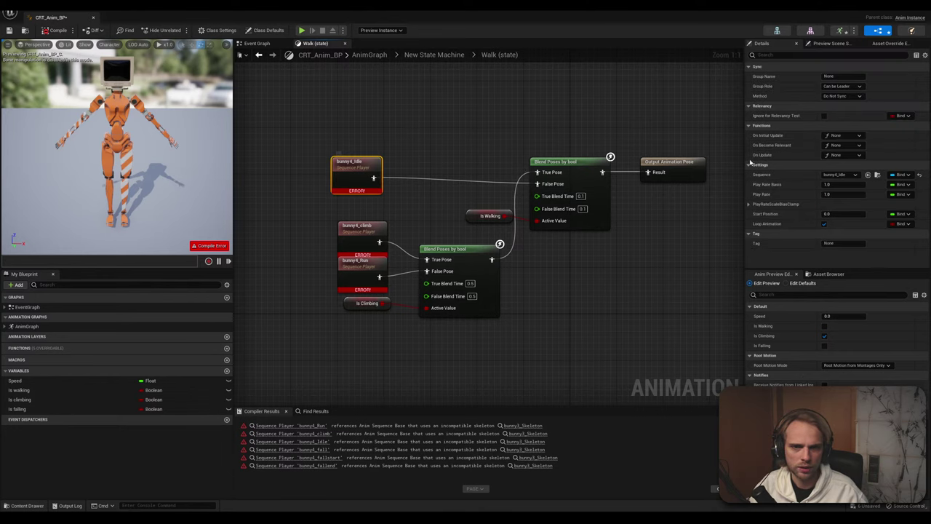
click(842, 175)
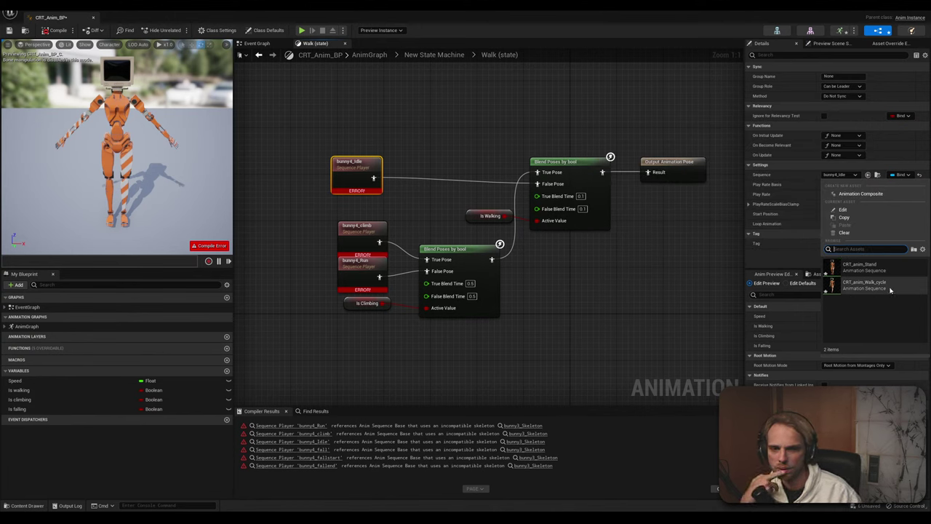
mouse_move(889, 288)
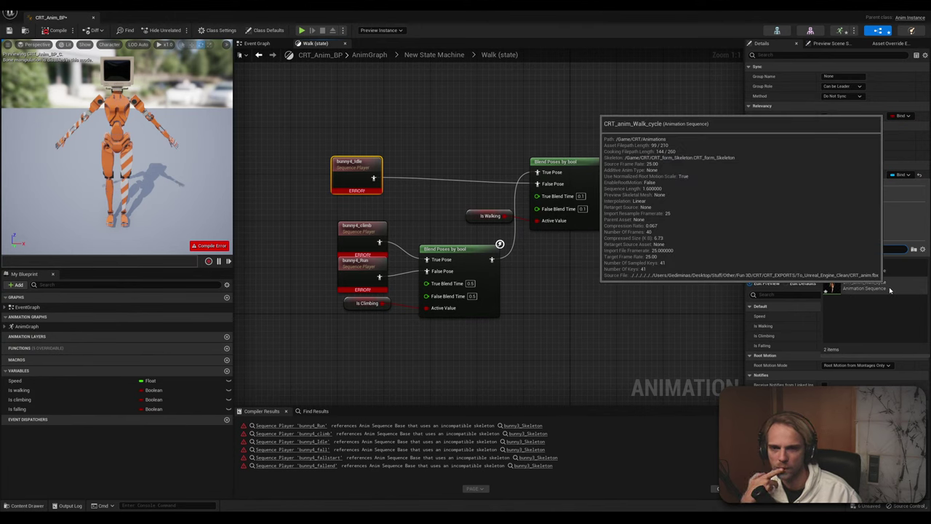
click(866, 266)
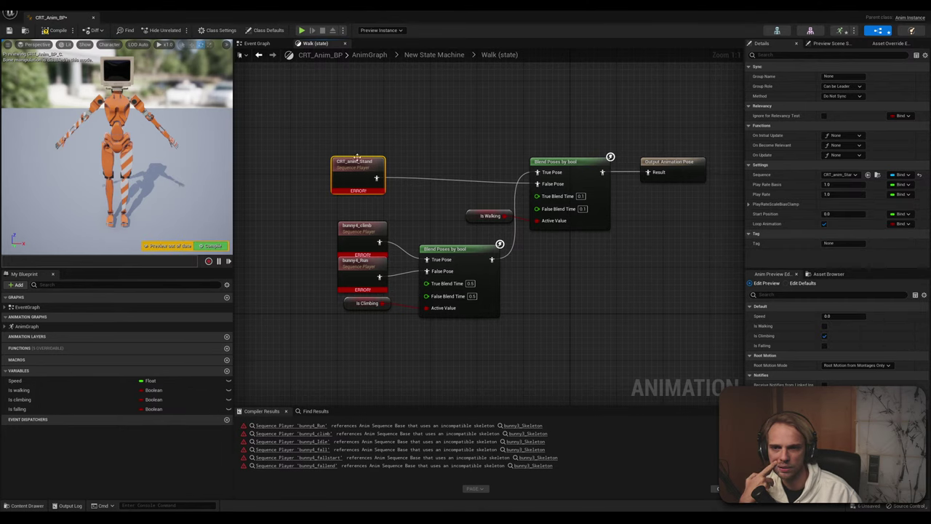
click(386, 130)
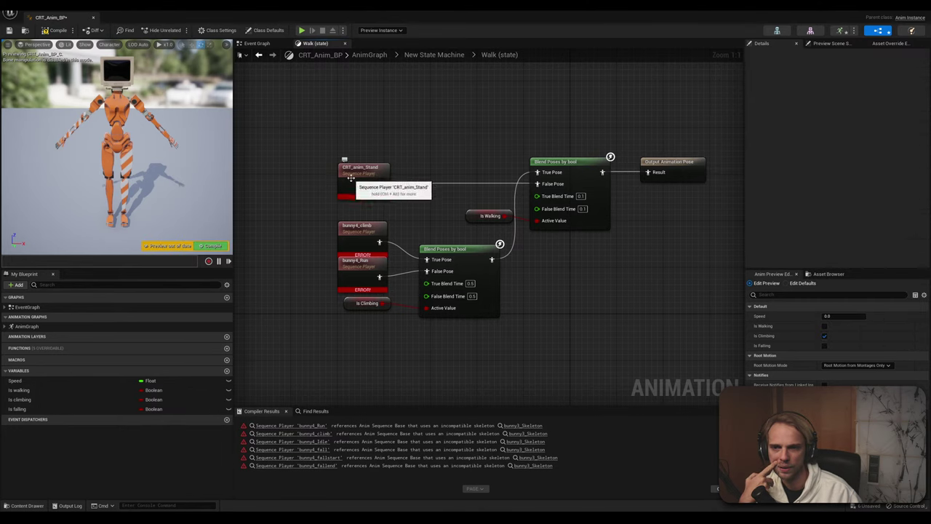
click(208, 246)
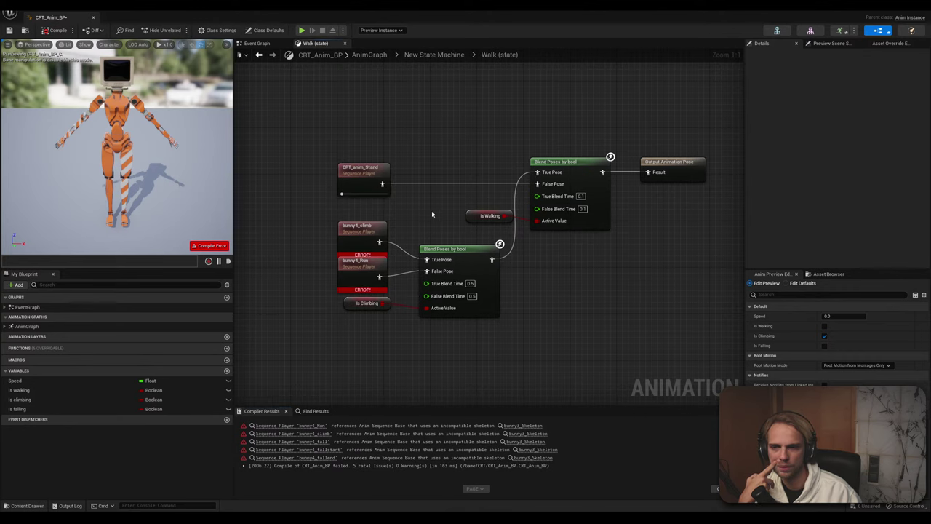
In the Walk state, replace the bunny4_climb sequence with CRT_anim_Walk_cycle
right_drag(432, 214, 443, 146)
click(375, 155)
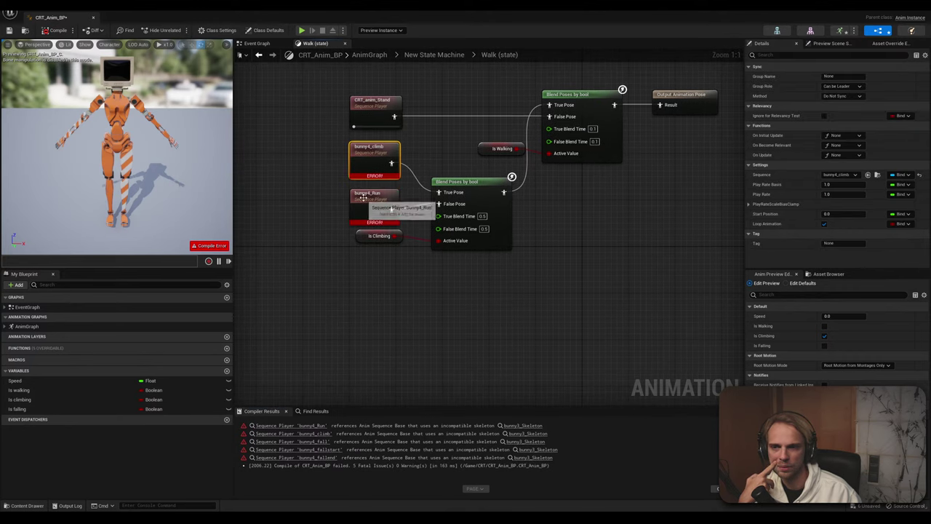
drag(363, 198, 358, 198)
click(384, 147)
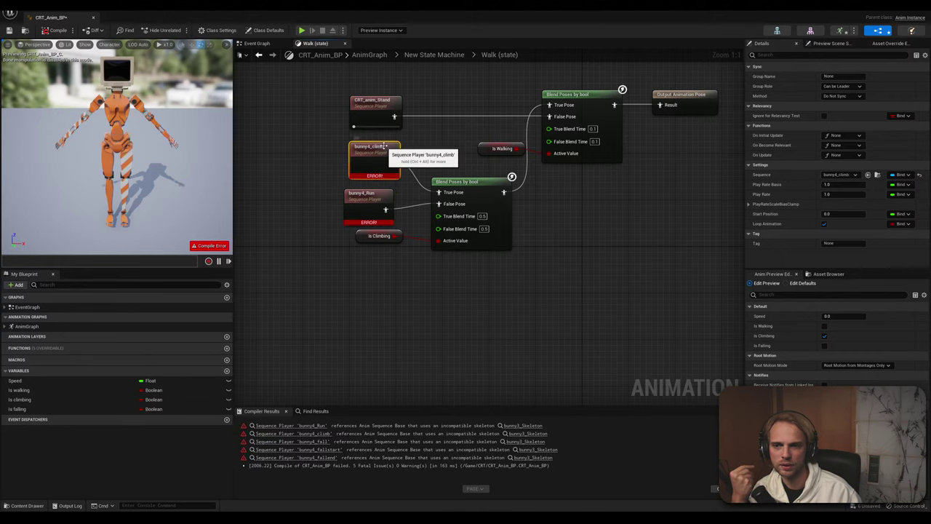
click(840, 175)
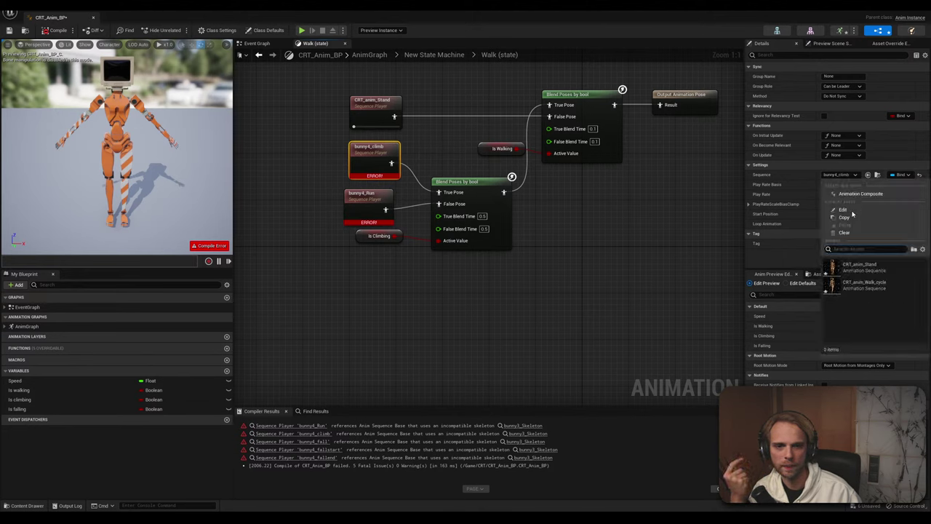
click(864, 284)
Replace the Walk state's bunny4_Run sequence with CRT_anim_Walk_cycle and compile the blueprint
click(381, 192)
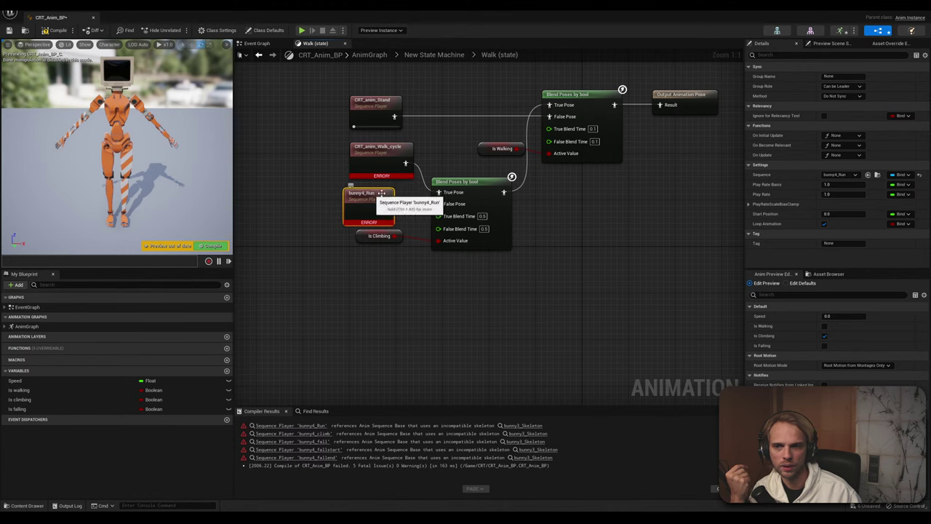
click(851, 175)
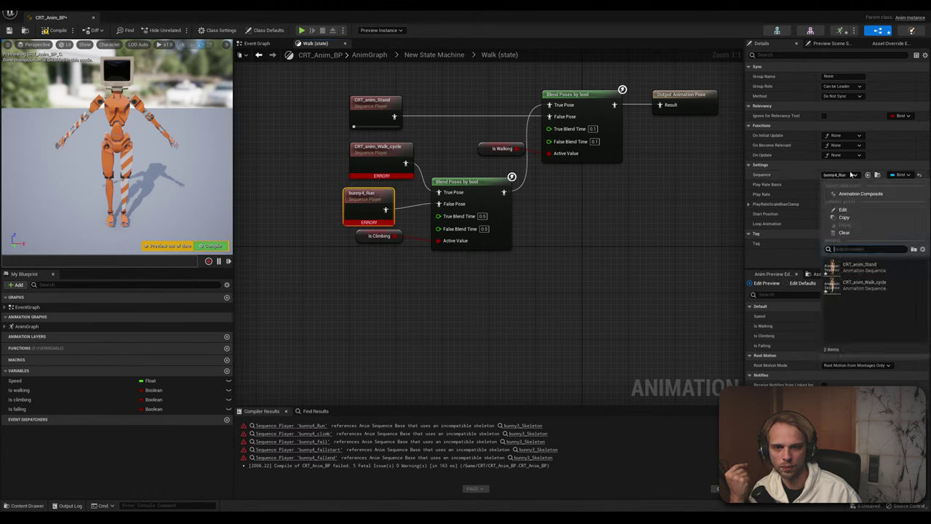
click(864, 284)
click(294, 193)
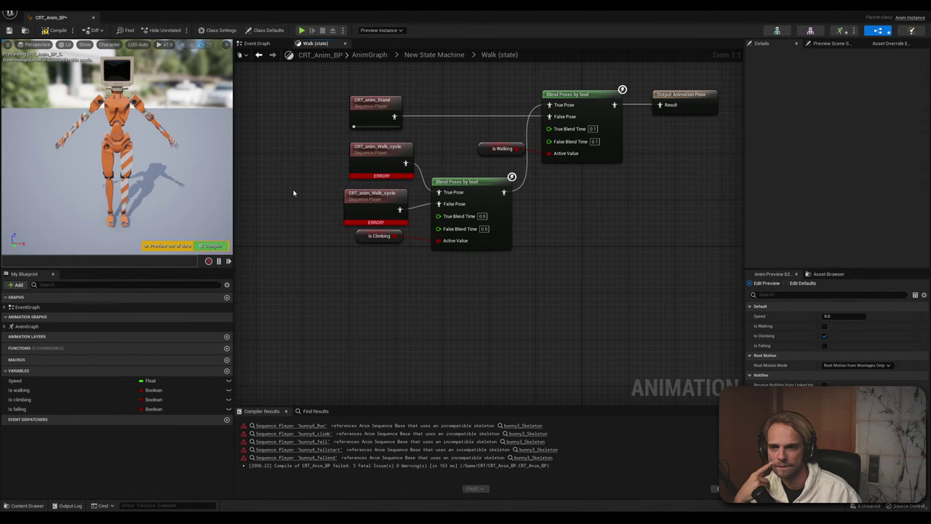
right_drag(317, 156, 309, 232)
click(210, 246)
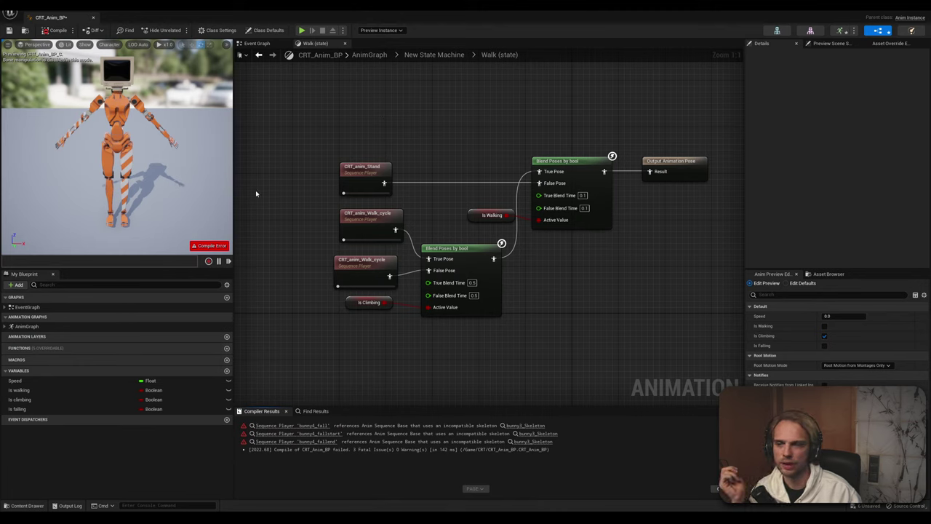
In the Jump start state, replace the bunny4_fallstart sequence with CRT_anim_Stand and compile the blueprint
click(435, 57)
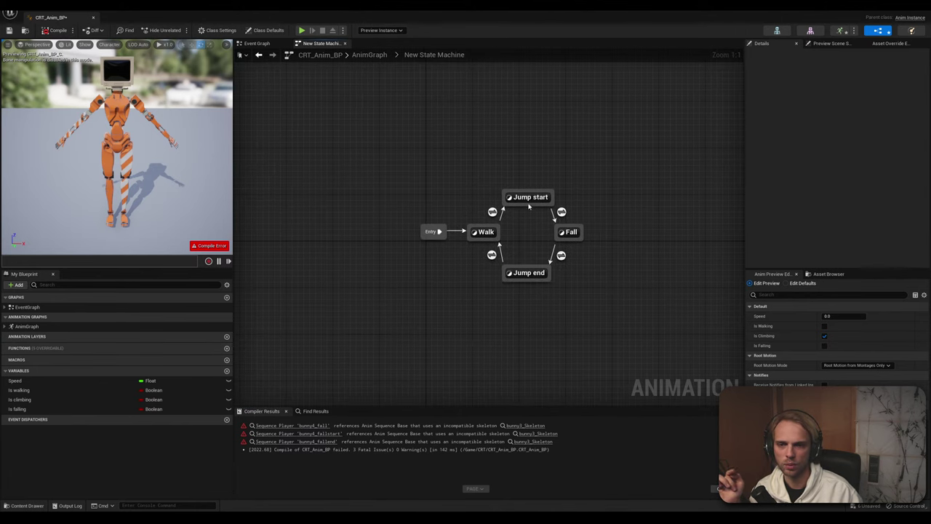
double_click(529, 198)
click(476, 241)
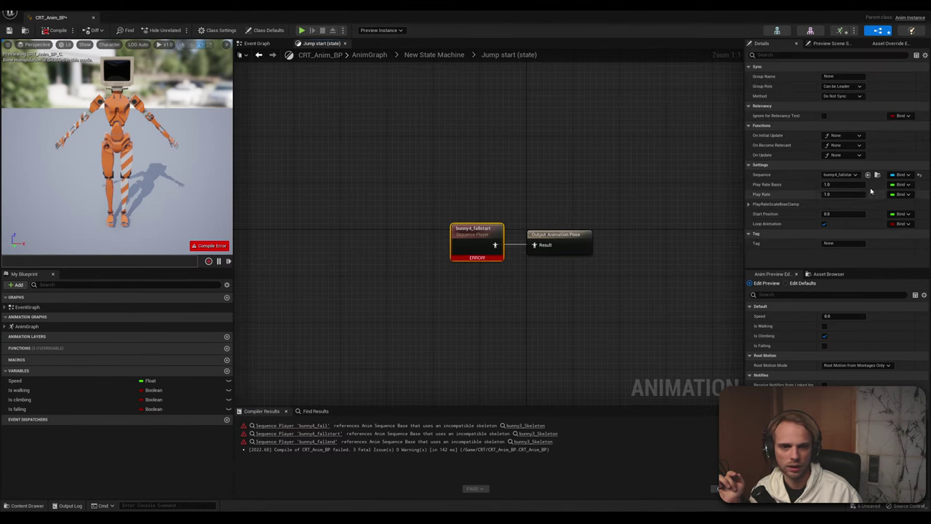
click(843, 175)
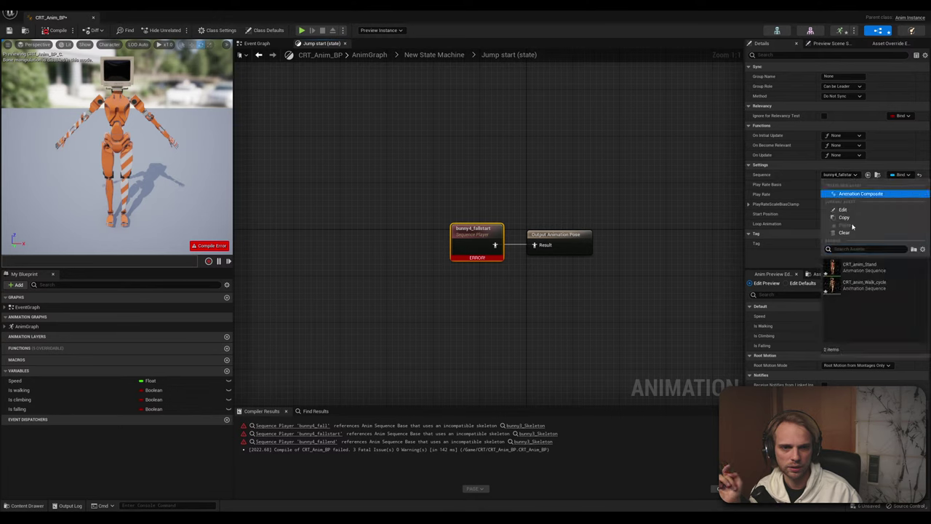
click(893, 268)
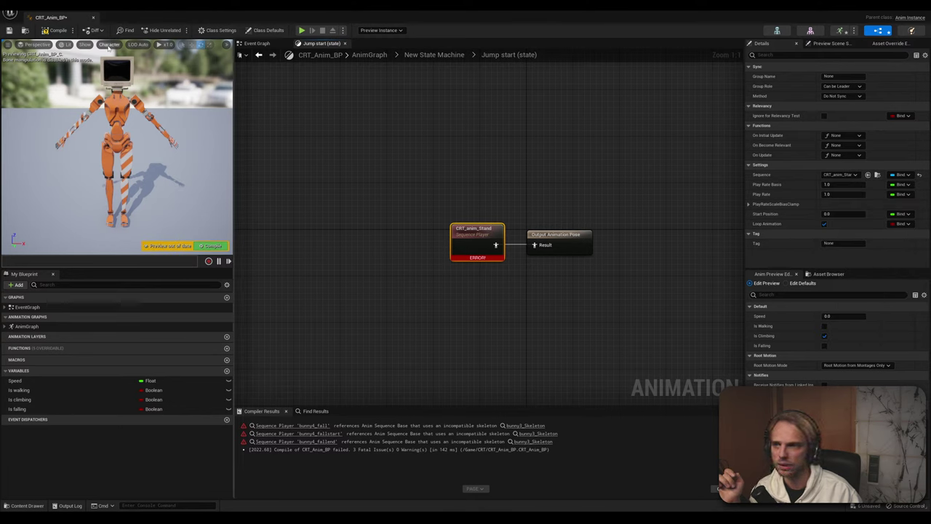
click(54, 30)
In the Jump end state, replace the bunny4_fallend sequence with CRT_anim_Stand and compile the blueprint
click(437, 58)
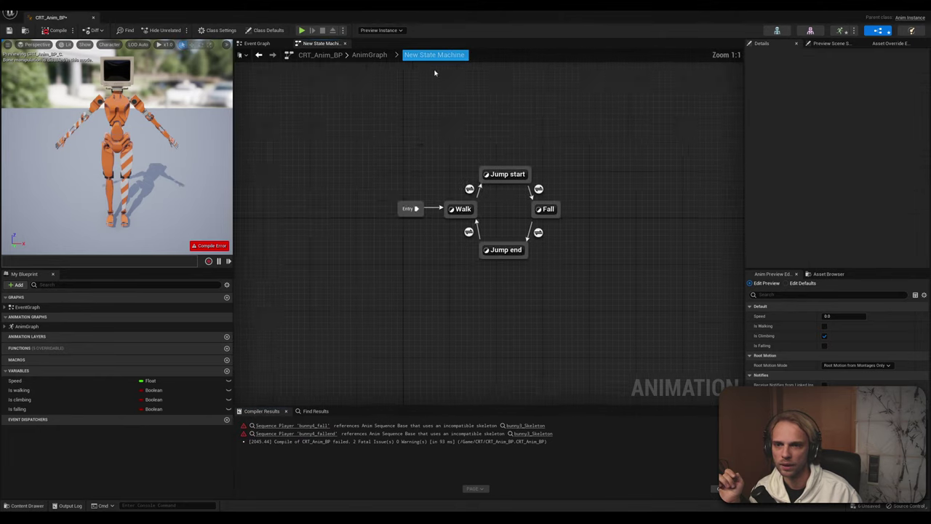
click(531, 270)
double_click(530, 270)
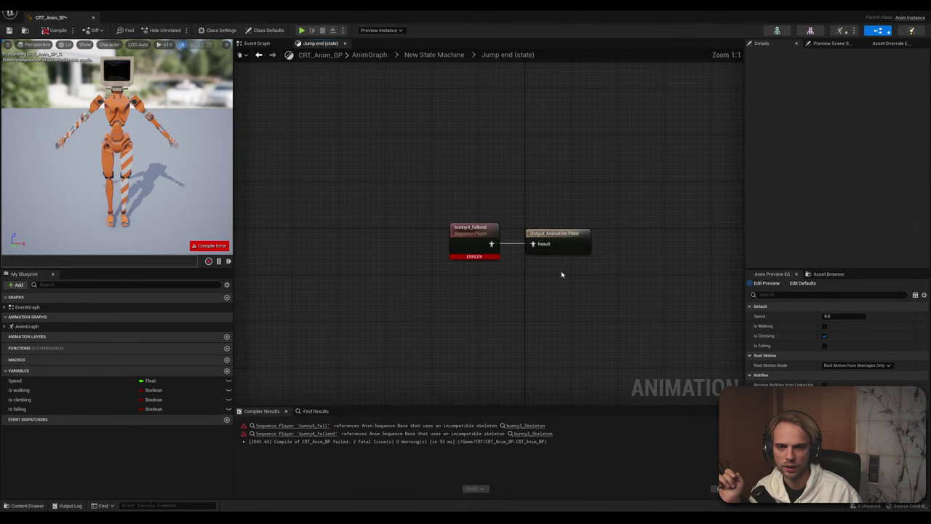
click(474, 240)
click(853, 175)
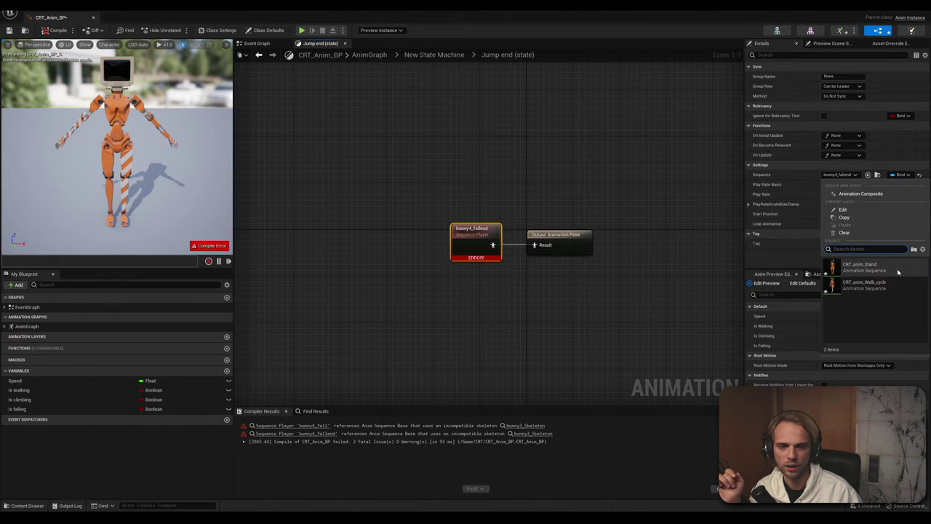
click(866, 267)
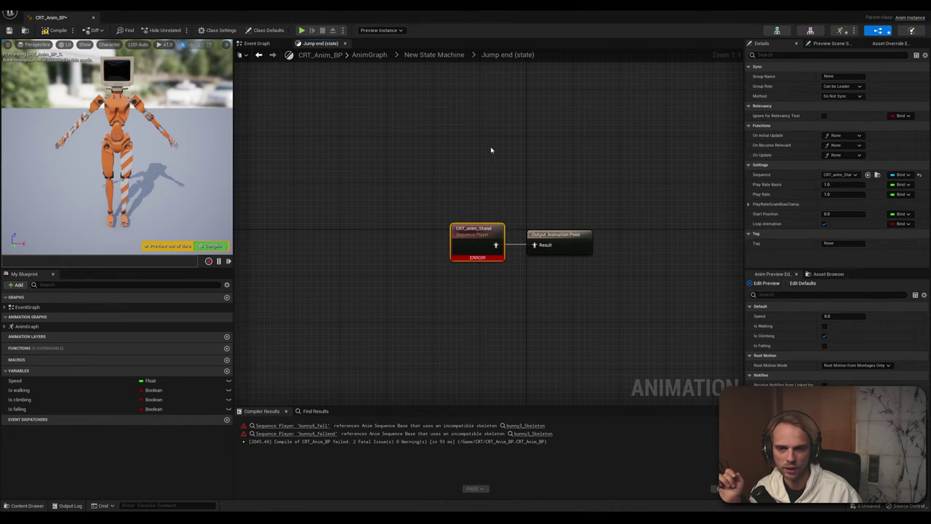
click(51, 30)
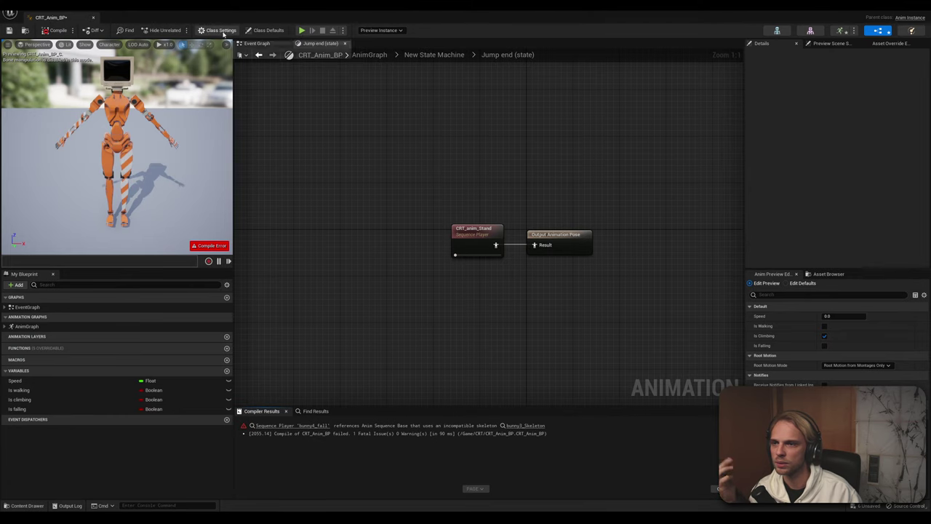
Check the Event Graph and the New State Machine for the source of the remaining compile error, and recompile the blueprint
click(262, 43)
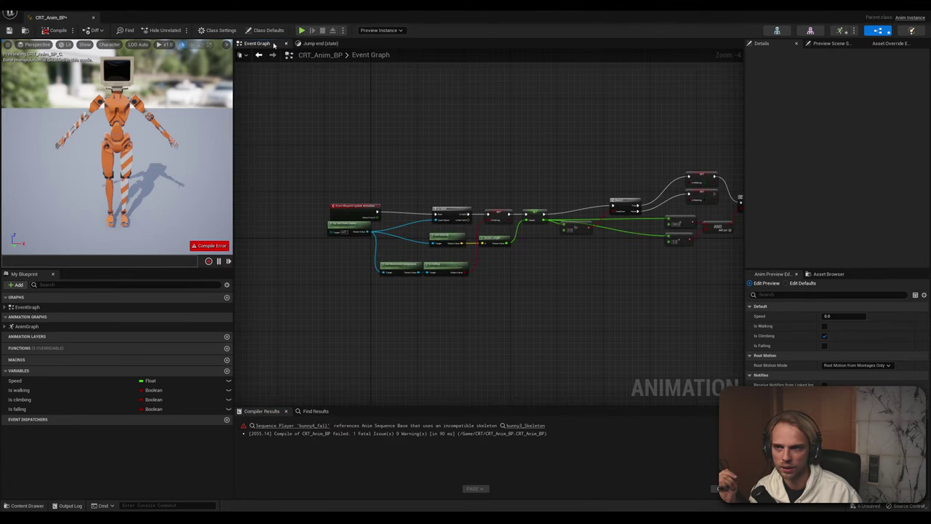
click(314, 44)
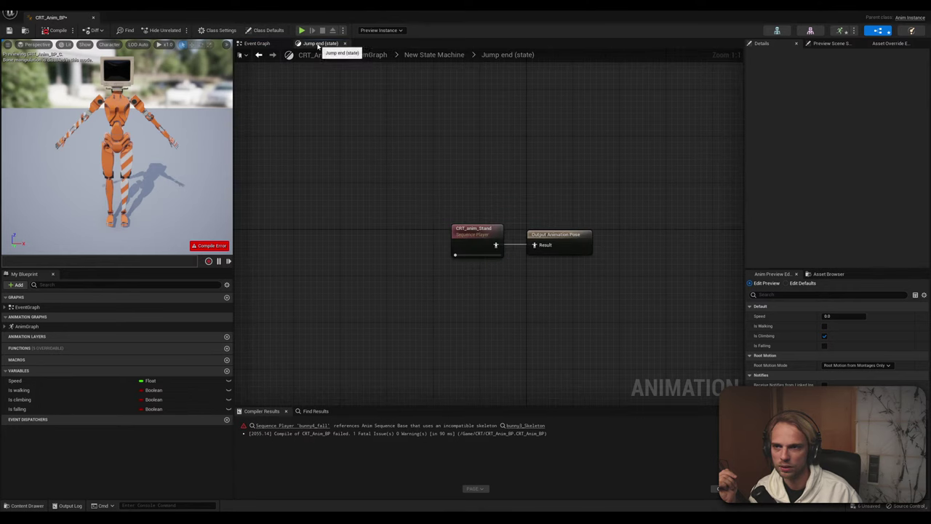
click(434, 54)
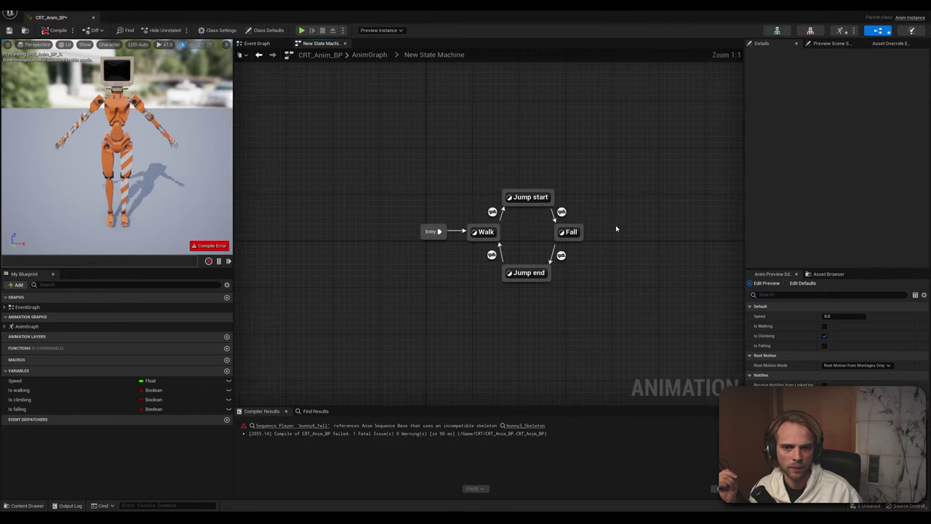
click(572, 232)
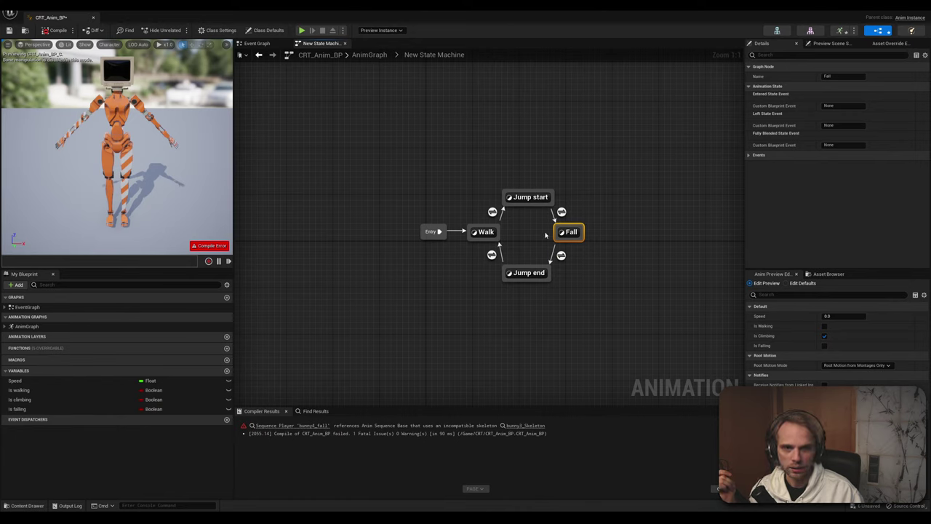
click(622, 215)
click(571, 232)
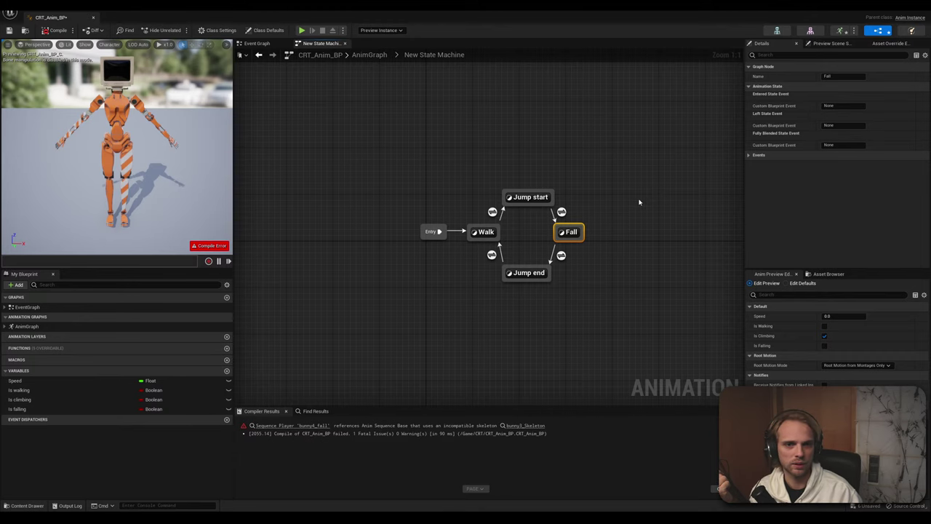
right_drag(639, 202, 530, 187)
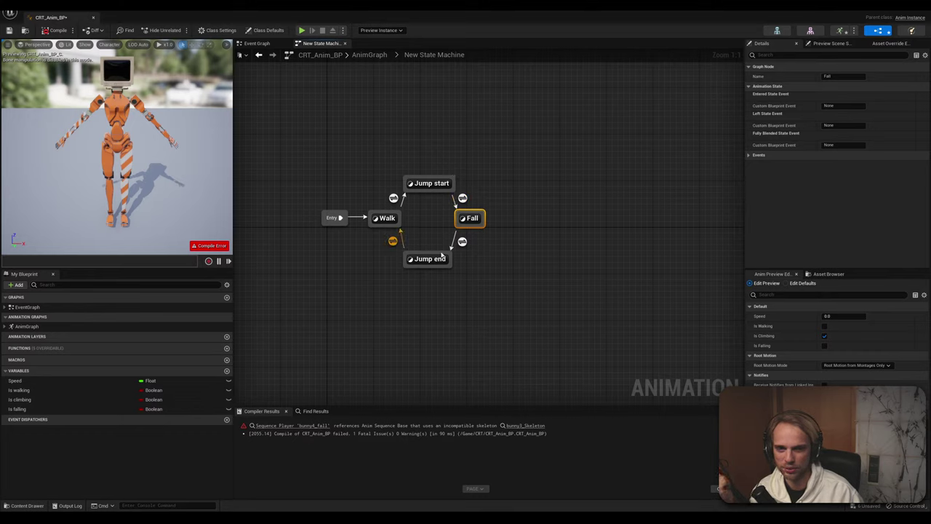
click(509, 248)
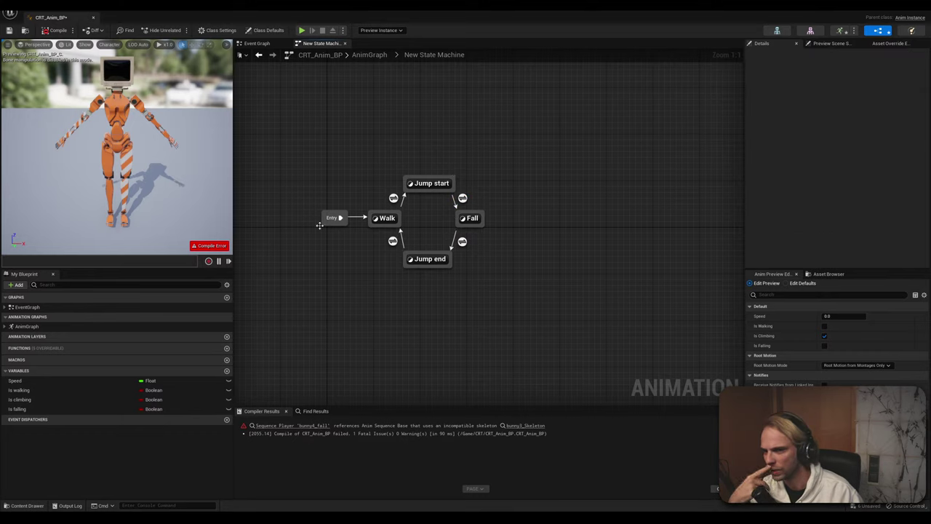
click(57, 31)
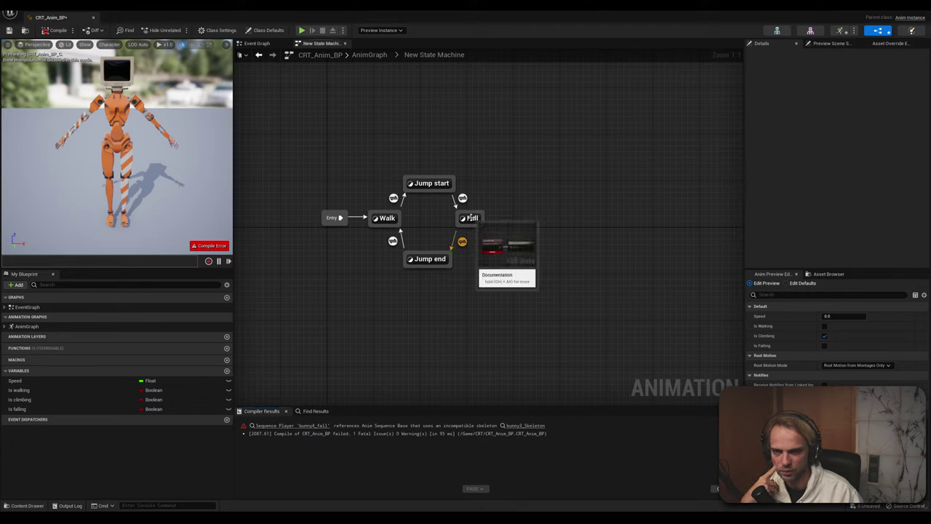
Examine the transition rules linking the Walk, Jump start, Fall and Jump end states
click(470, 217)
click(462, 242)
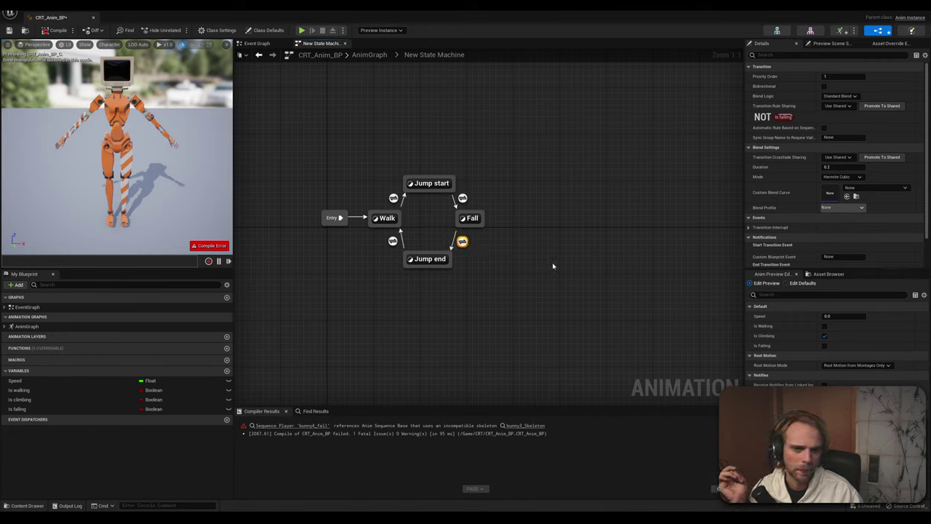
click(553, 267)
click(462, 198)
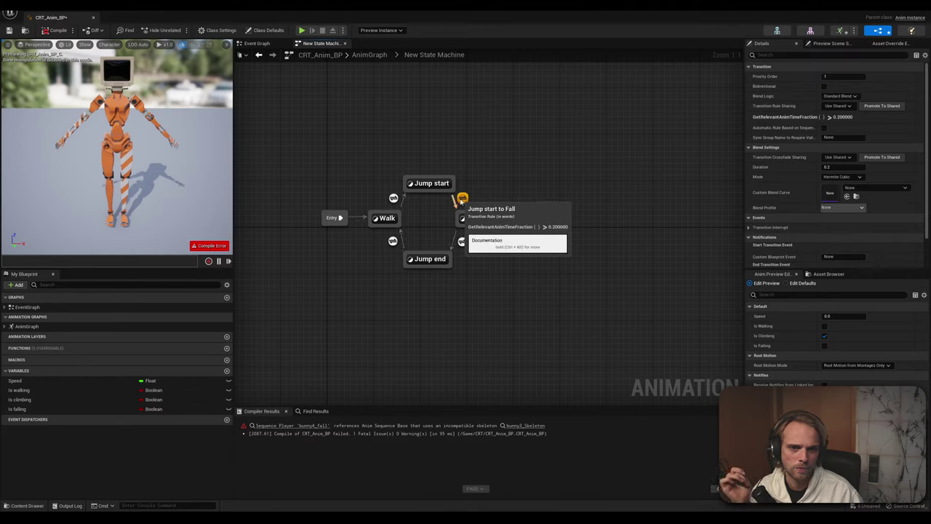
mouse_move(926, 128)
mouse_down()
mouse_move(928, 157)
mouse_move(929, 130)
mouse_up()
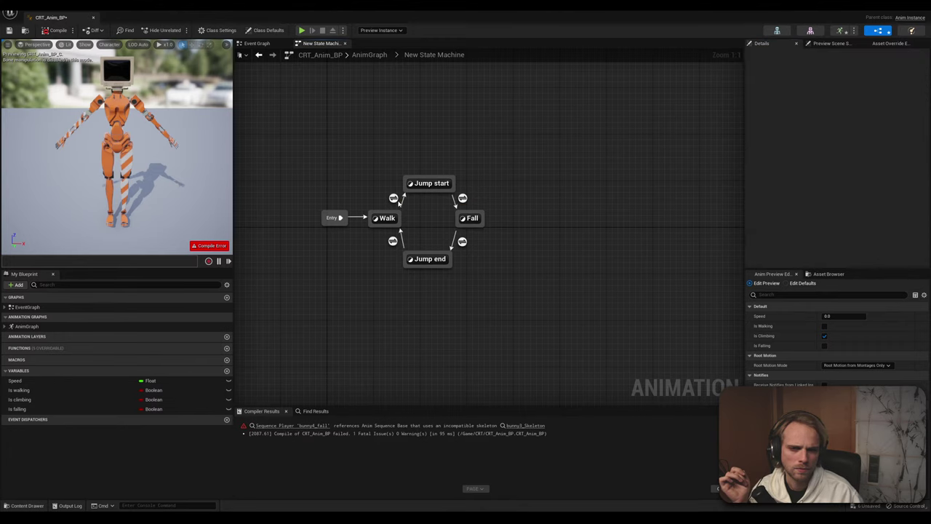
click(394, 199)
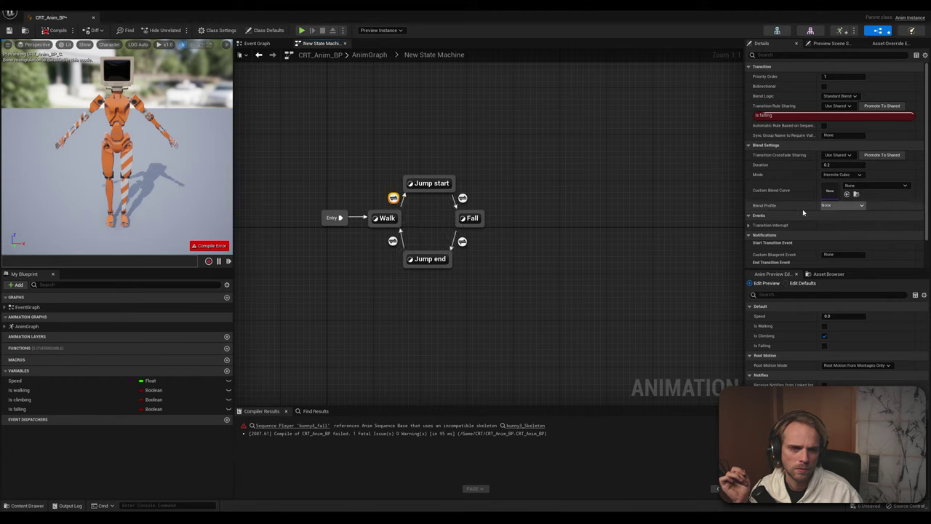
click(393, 241)
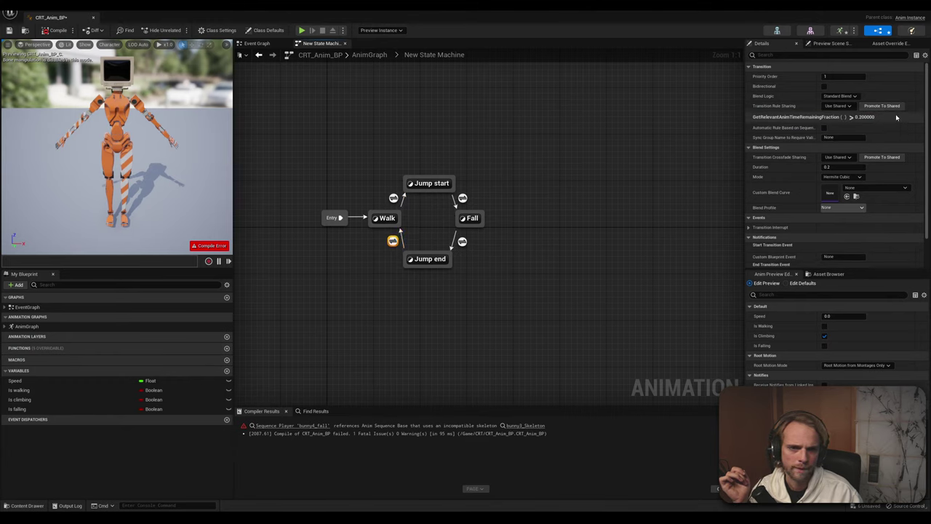
mouse_move(926, 129)
mouse_down()
mouse_move(926, 155)
mouse_move(927, 126)
mouse_up()
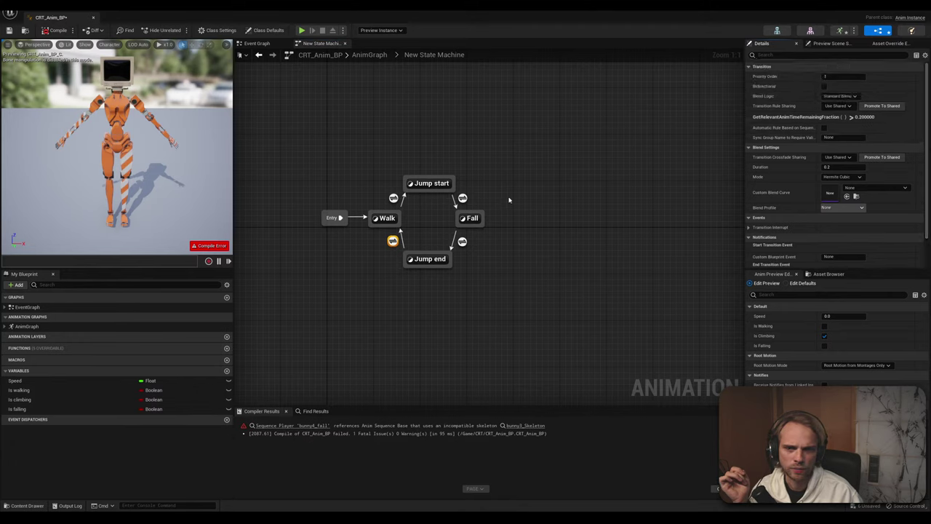
click(337, 222)
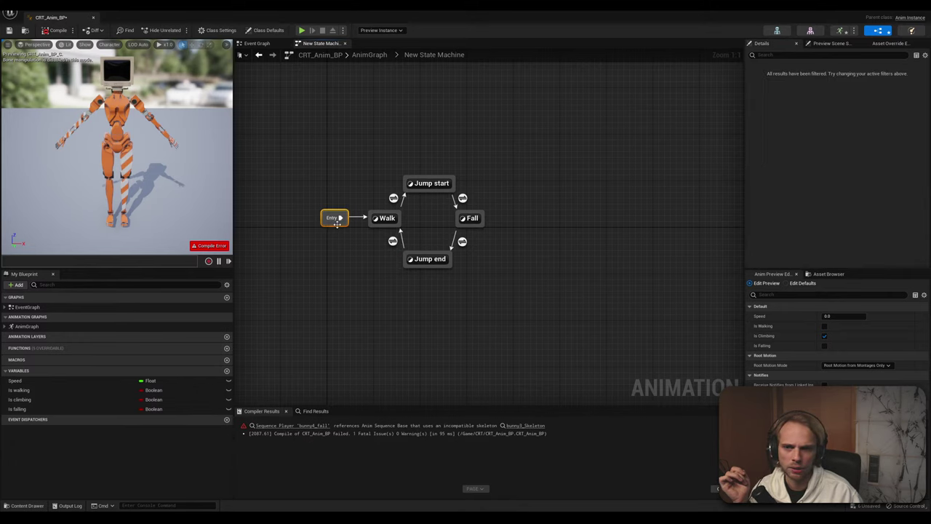
click(387, 217)
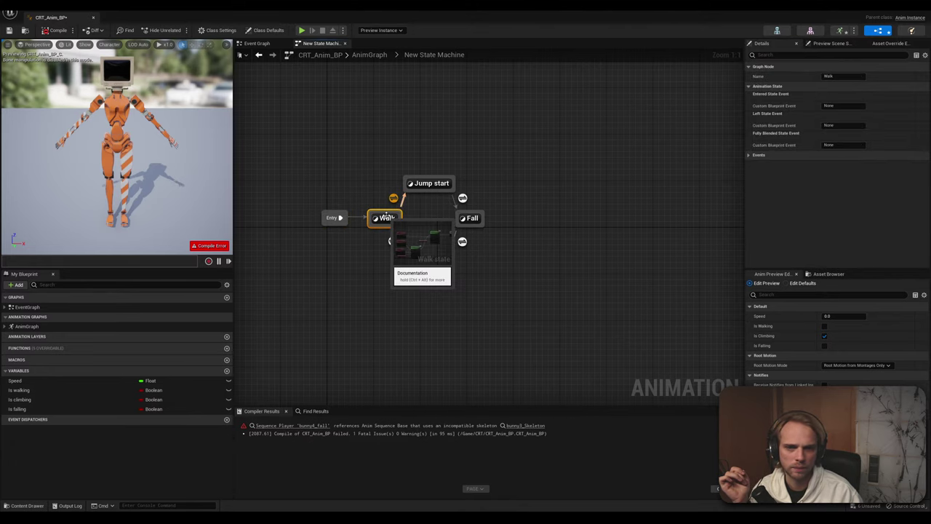
In the Fall state, replace the bunny4_fall sequence with CRT_anim_Stand
double_click(428, 184)
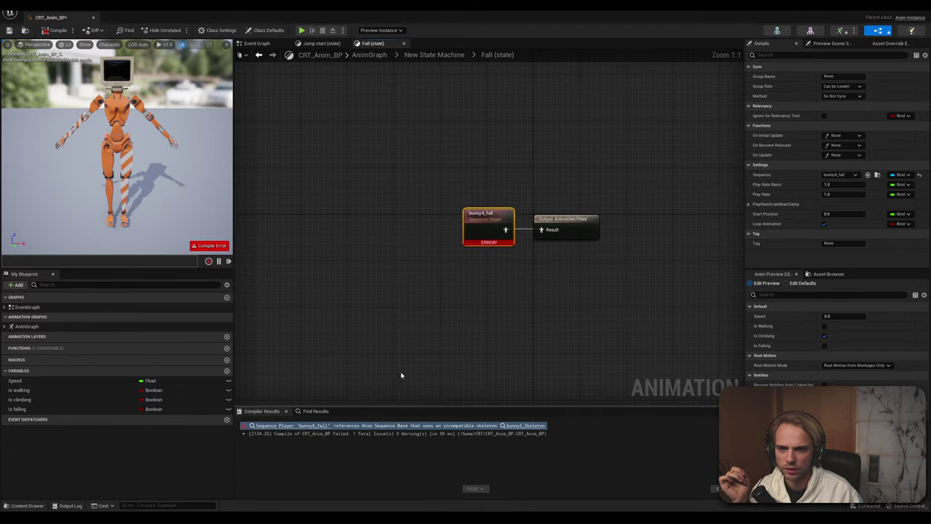
click(610, 243)
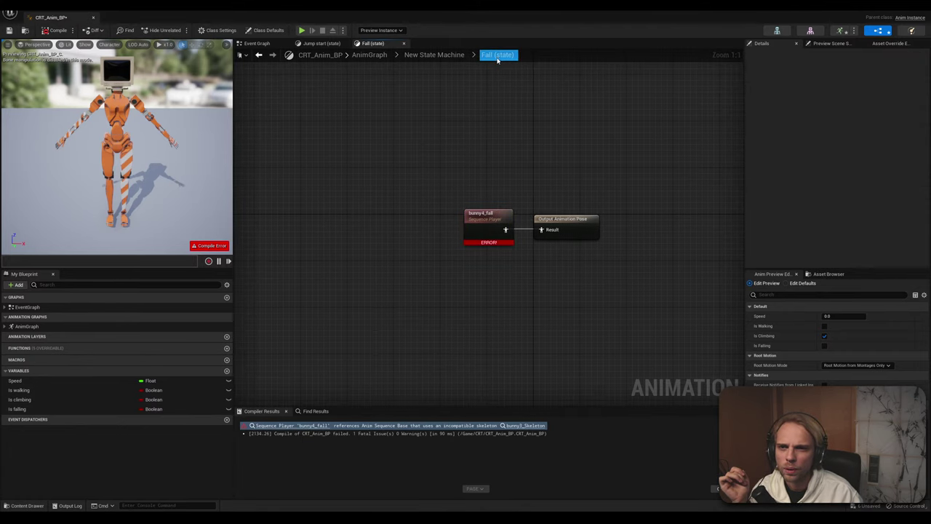
click(476, 221)
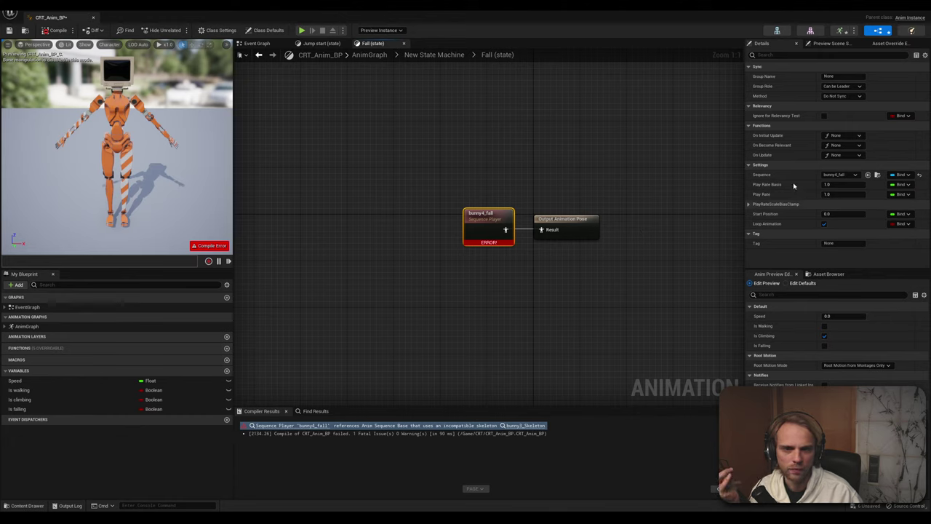
click(842, 175)
click(858, 270)
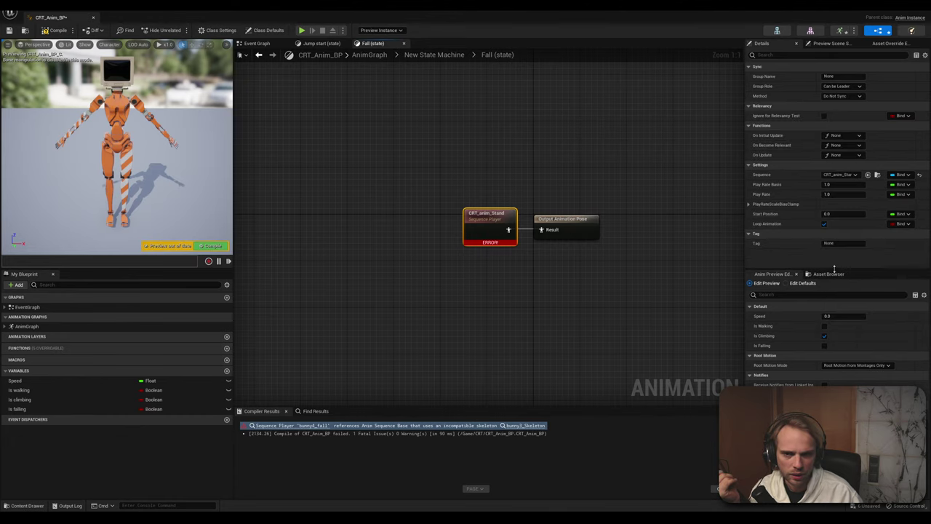
Compile and save CRT_Anim_BP, and close its editor
click(445, 142)
click(48, 32)
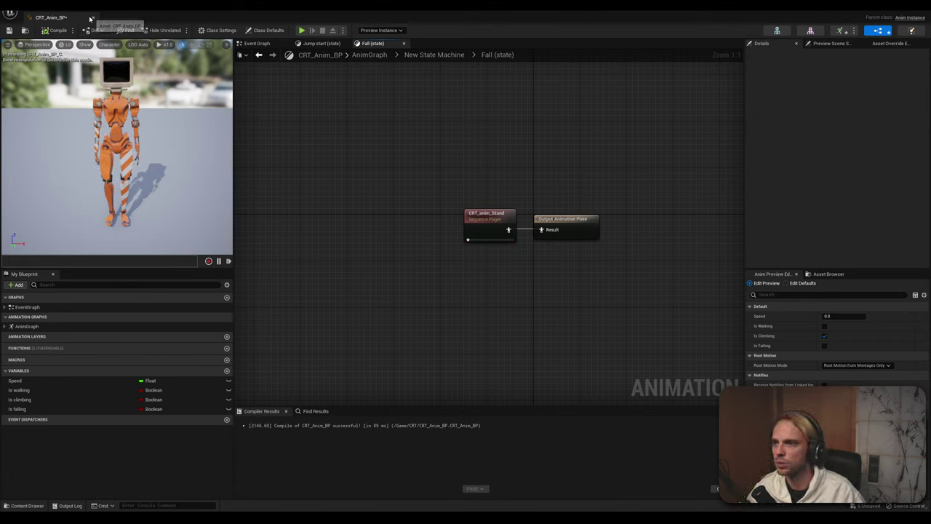
click(9, 30)
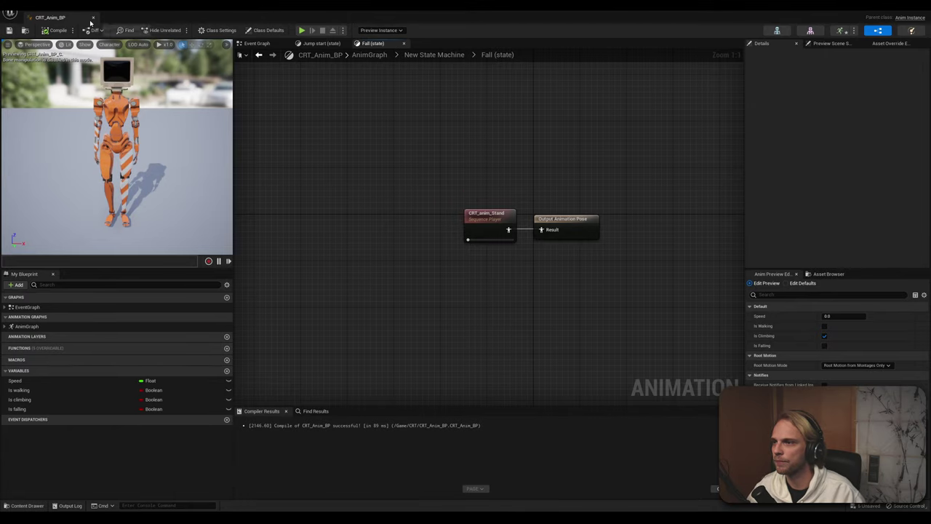
click(92, 18)
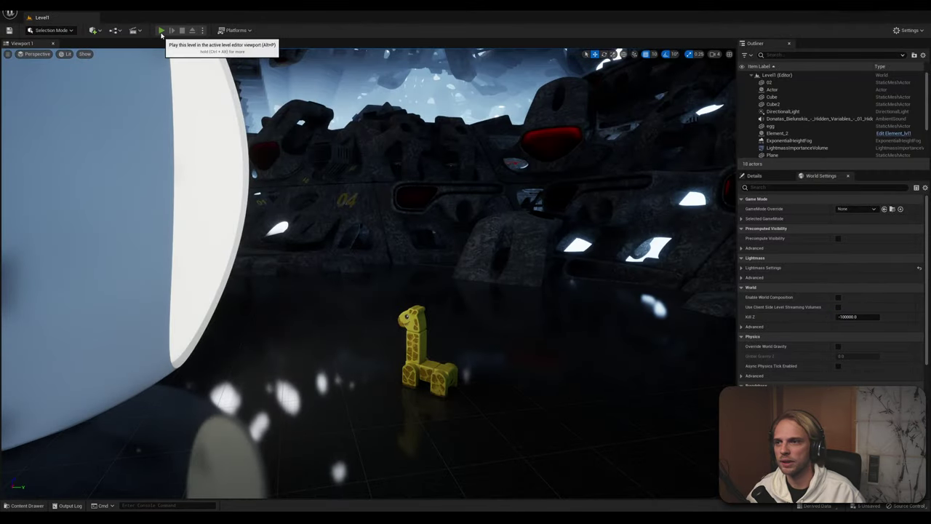
Play-test Level1, walking the CRT robot around the egg and over the structures to check its animations, and end the session
click(162, 31)
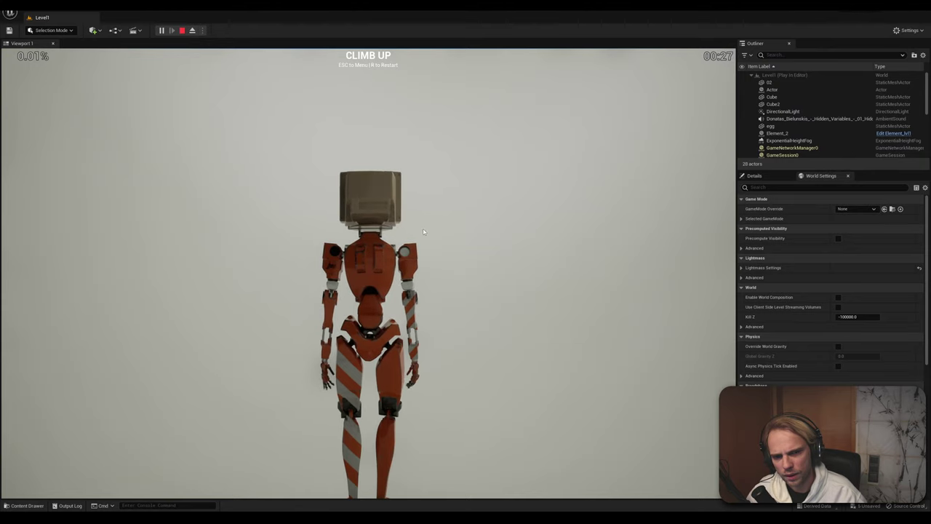
click(397, 102)
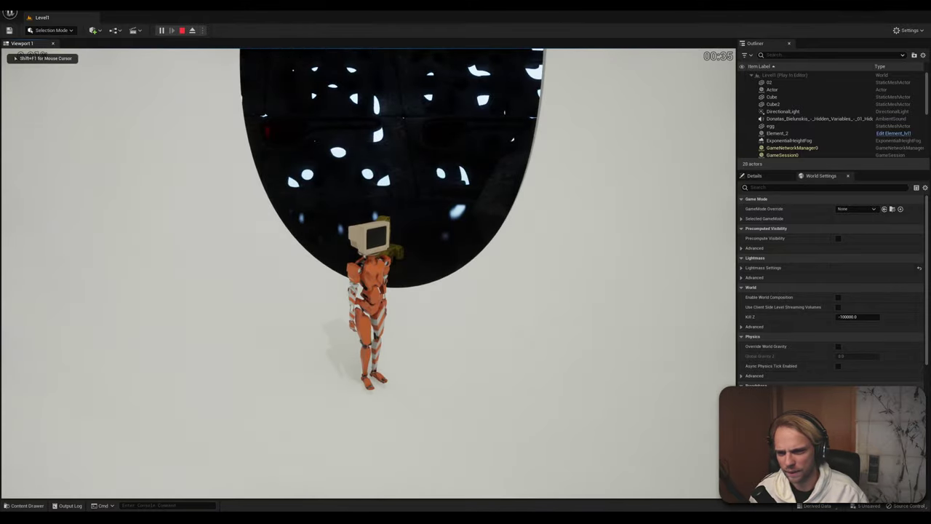
key(w)
key(w)
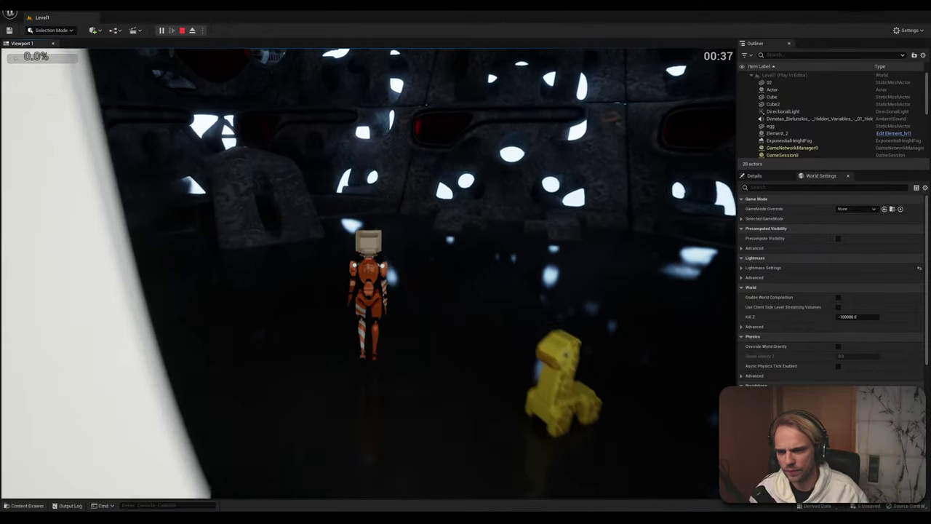
key(w)
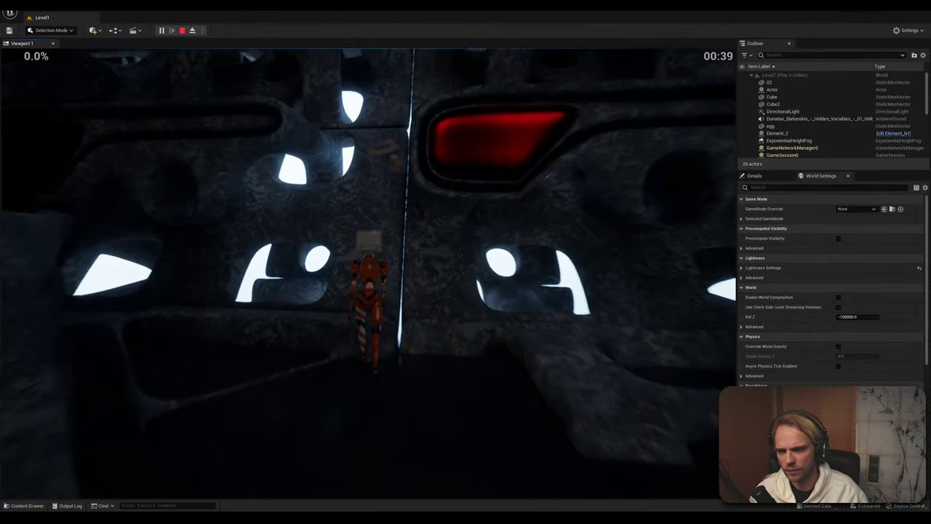
key(w)
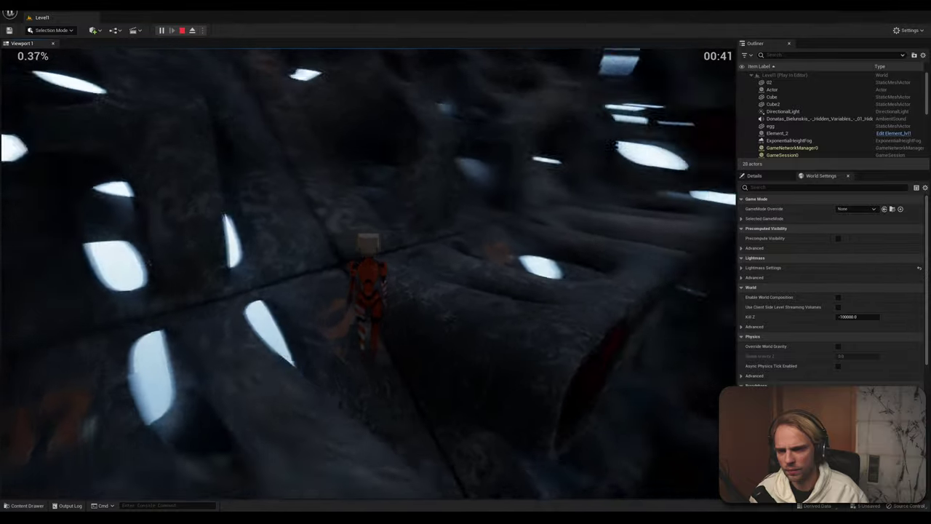
key(w)
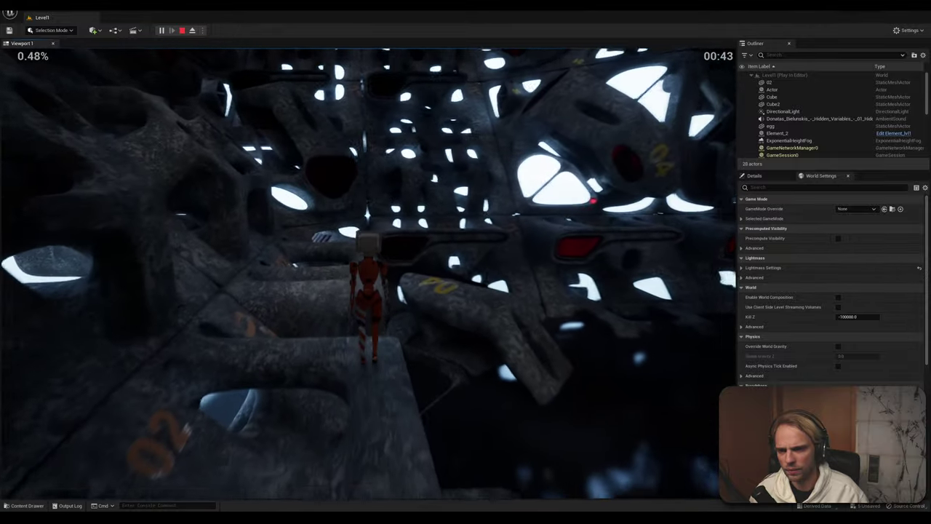
key(w)
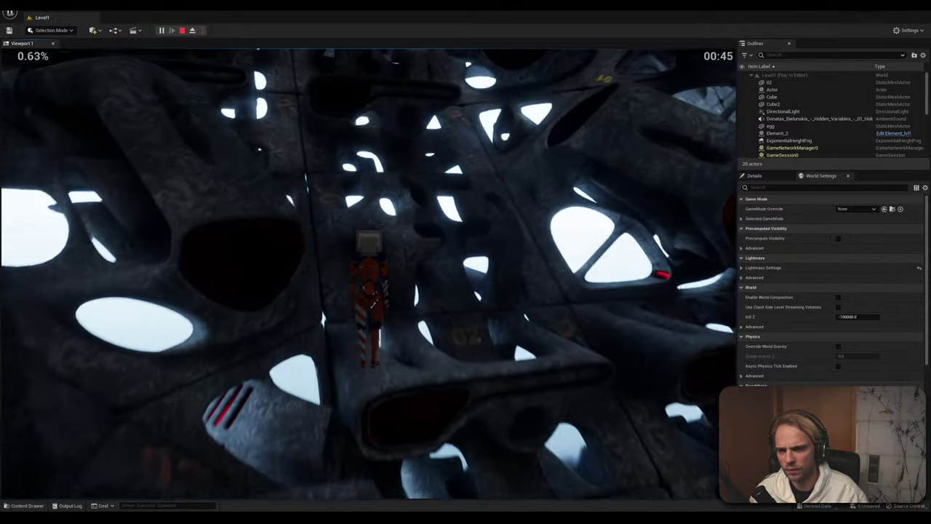
key(w)
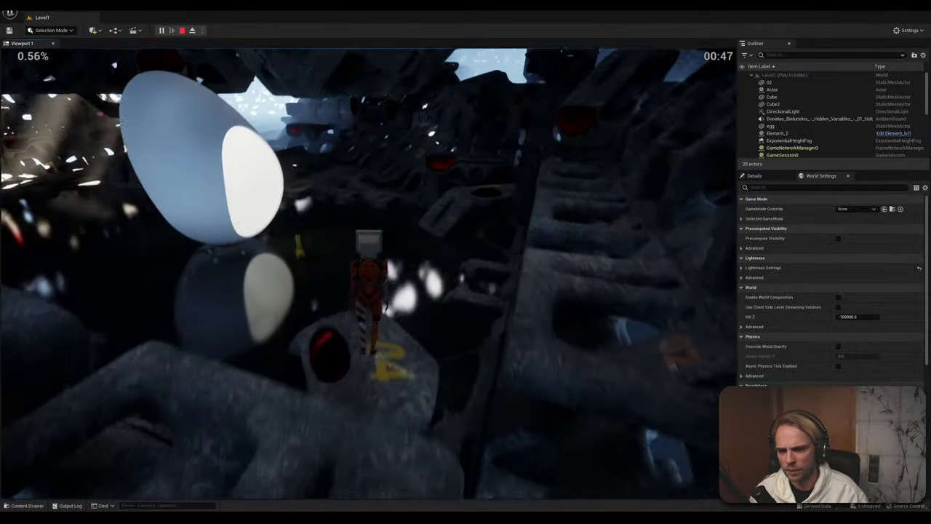
key(w)
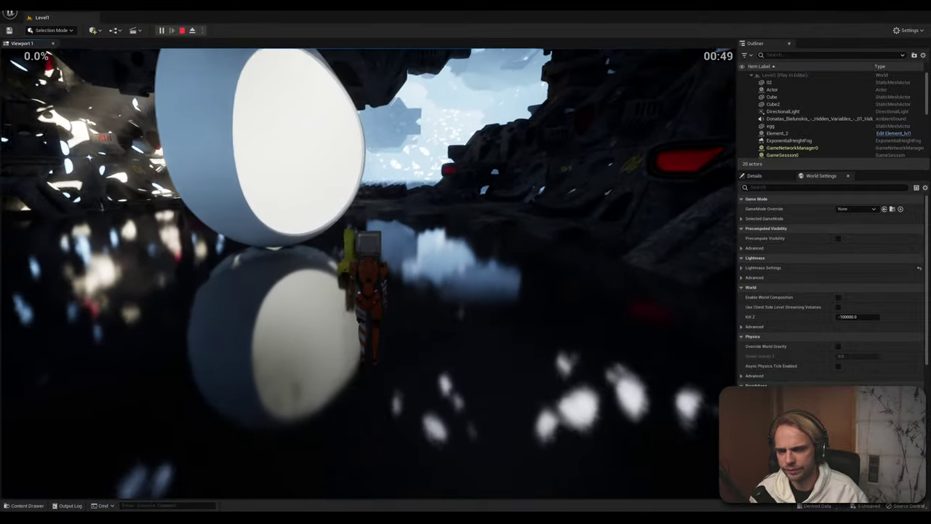
key(w)
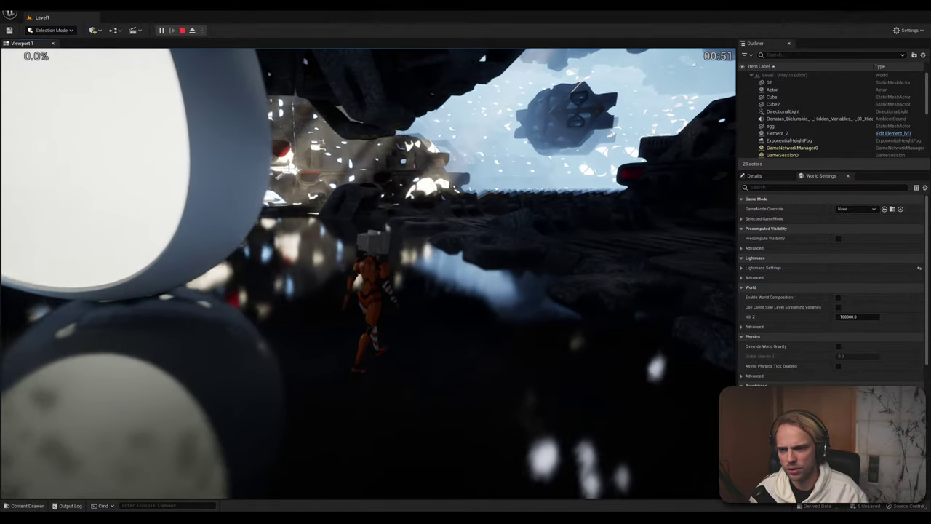
key(Escape)
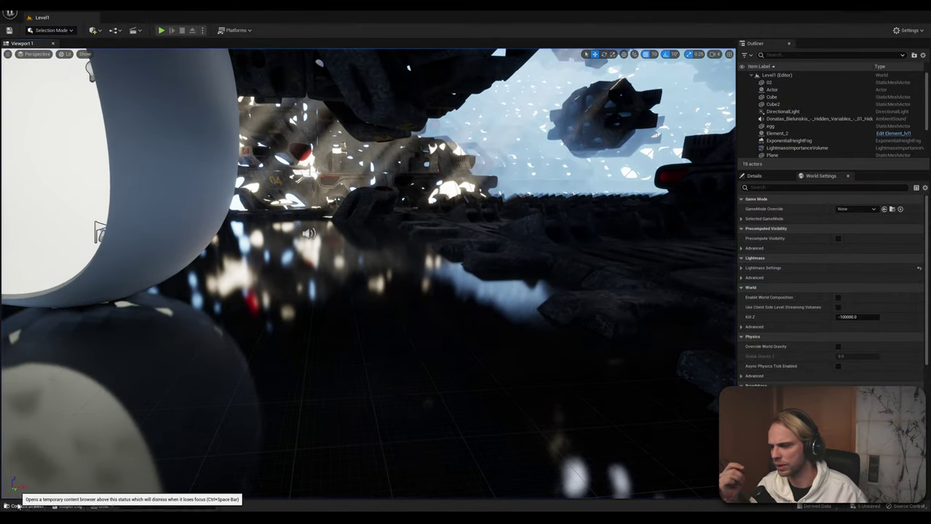
Open the CRT_anim_Stand sequence from the CRT Animations folder and preview its playback
click(24, 505)
click(181, 336)
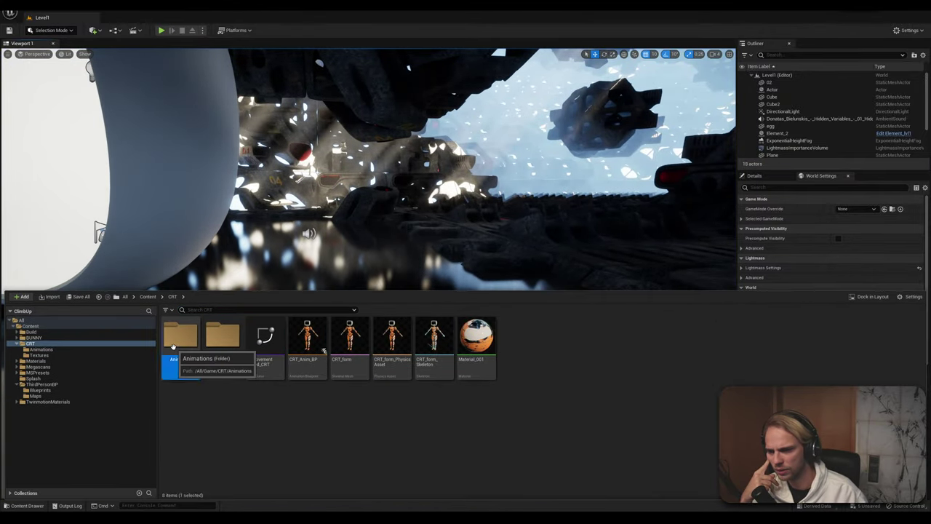
double_click(180, 336)
click(182, 342)
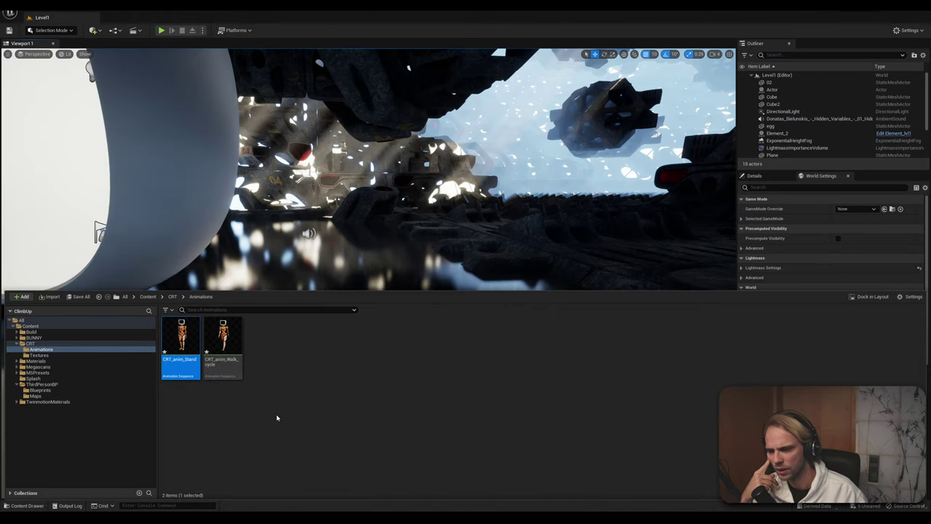
double_click(181, 341)
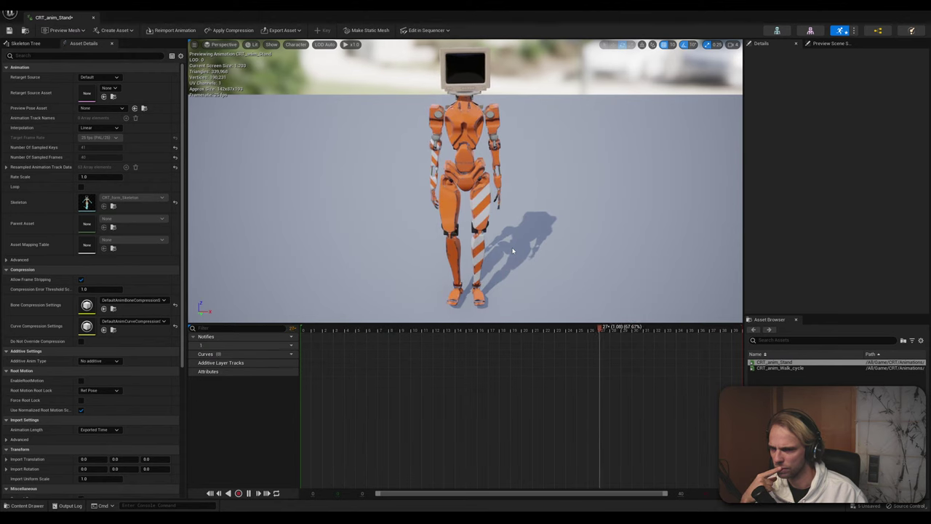
click(289, 355)
click(242, 421)
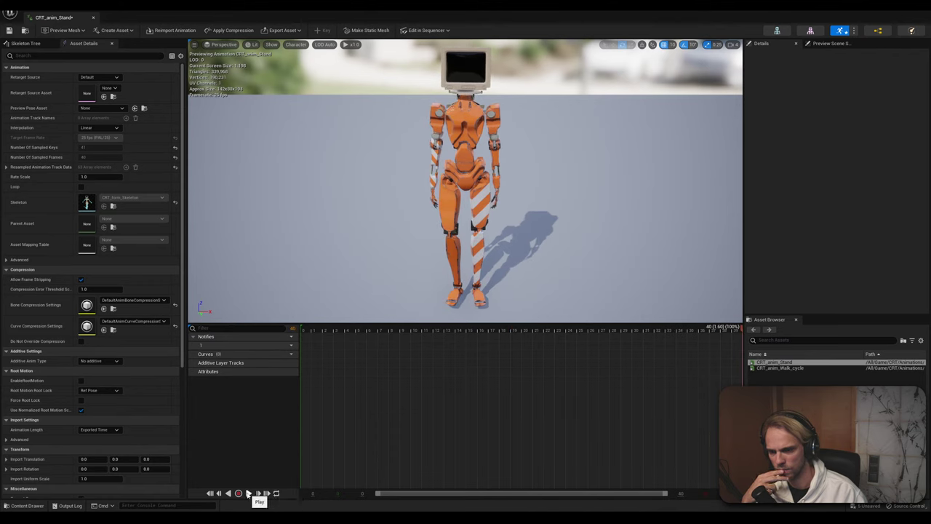
click(248, 493)
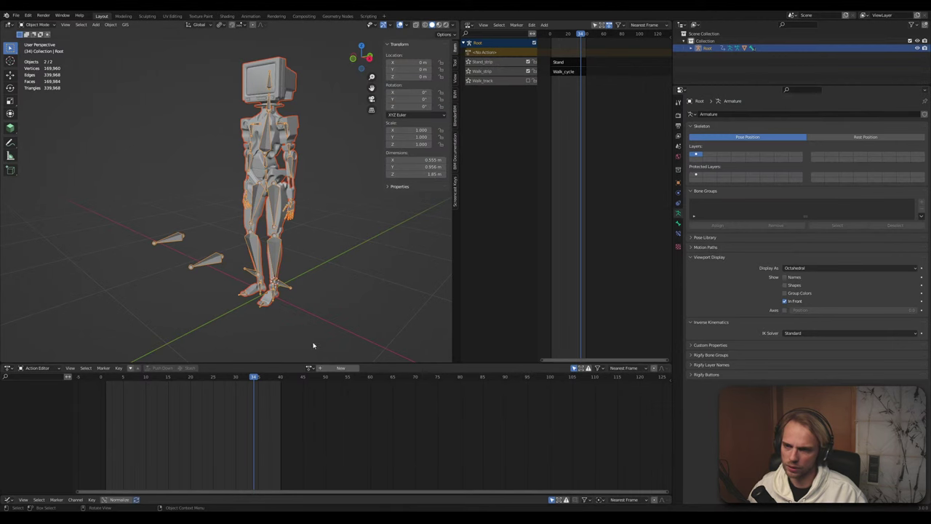
In Blender, load the Stand action on the Root armature and scrub through its frames in Pose Mode
click(335, 277)
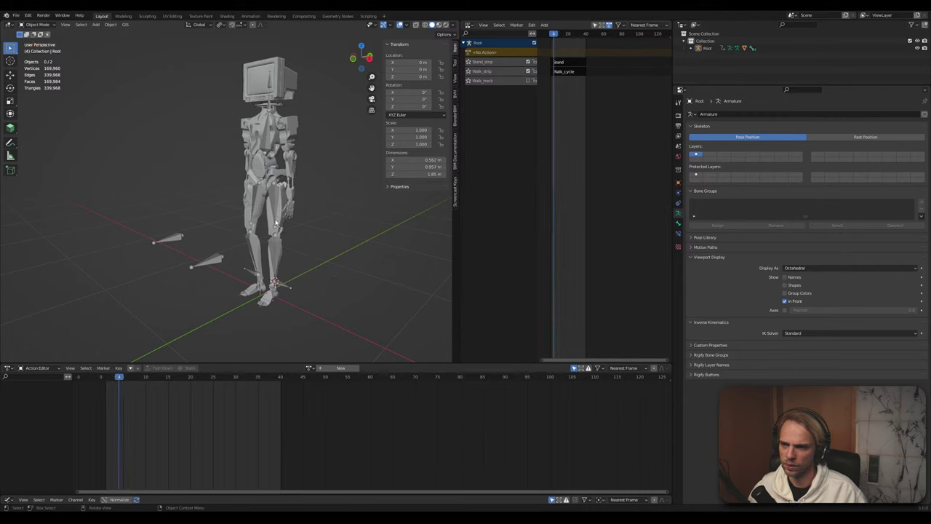
click(311, 368)
click(324, 386)
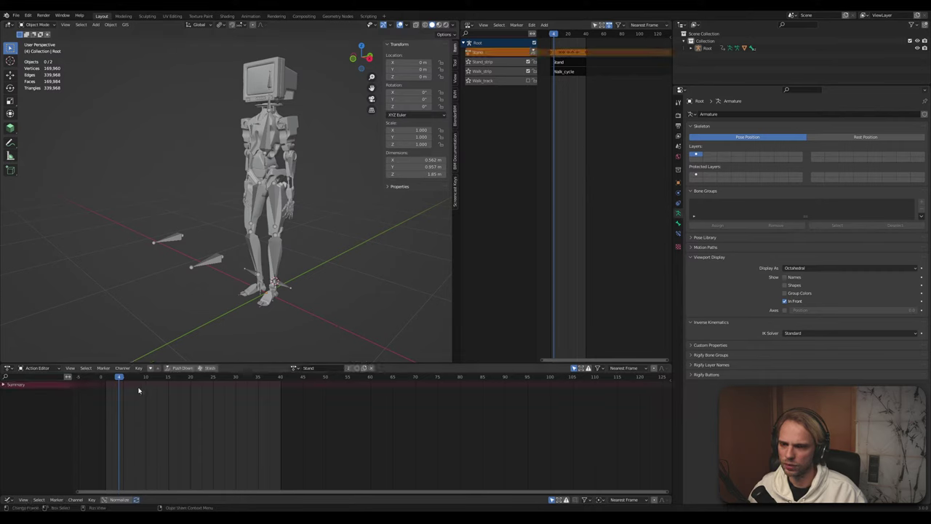
drag(119, 379, 241, 400)
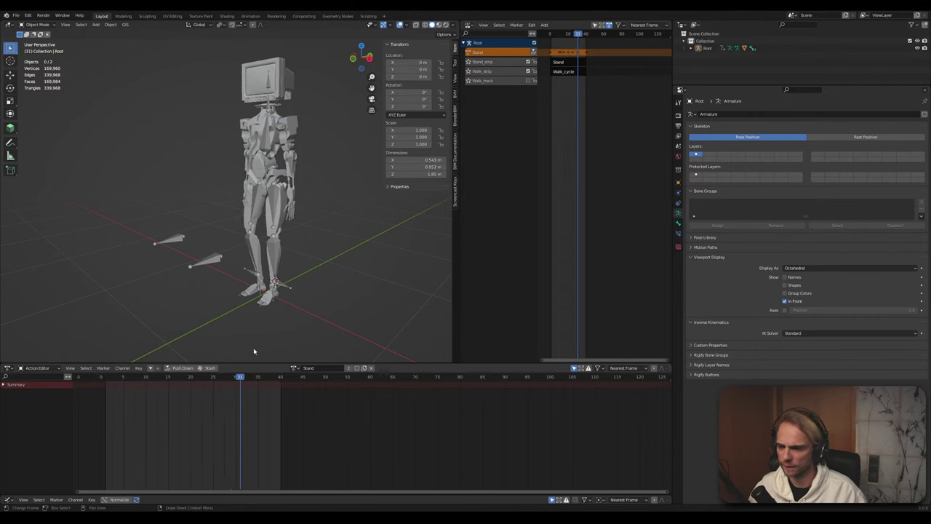
click(39, 50)
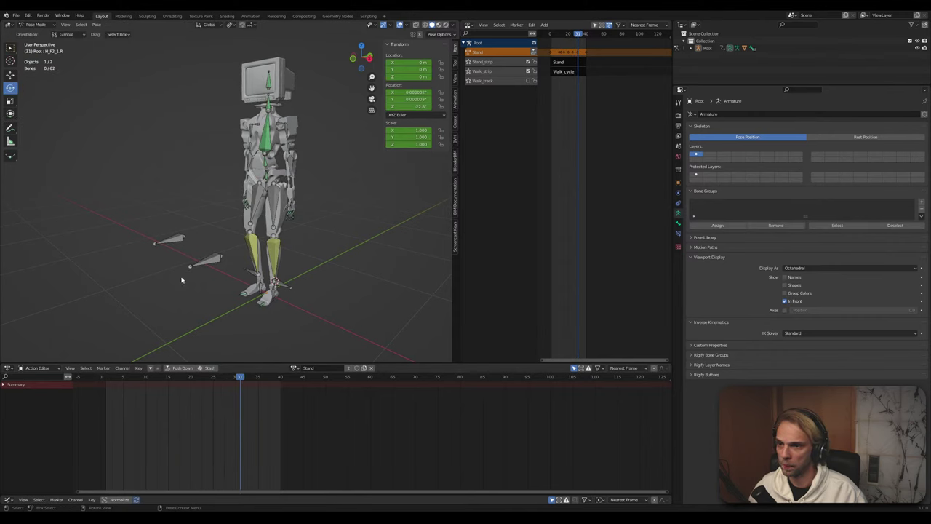
drag(240, 377, 114, 419)
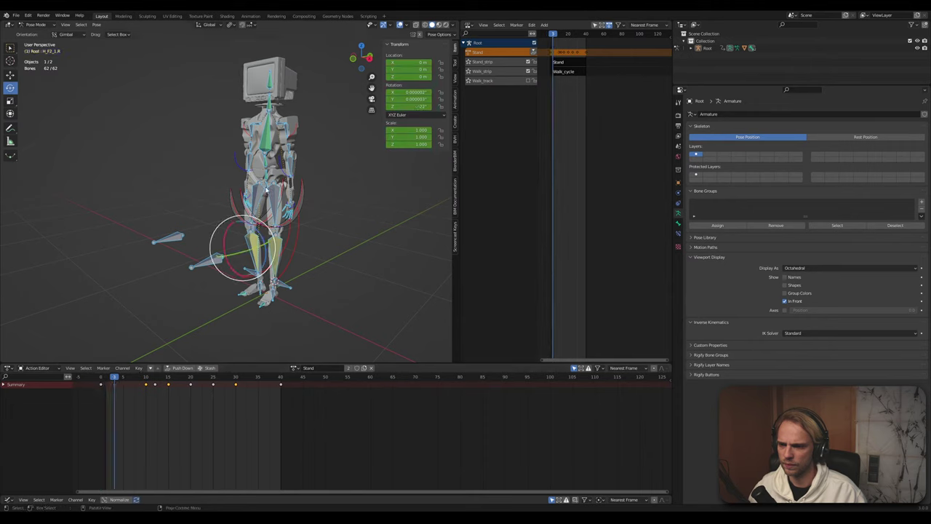
Examine the rig's leg and foot bones in the Stand action at frame 3
click(319, 282)
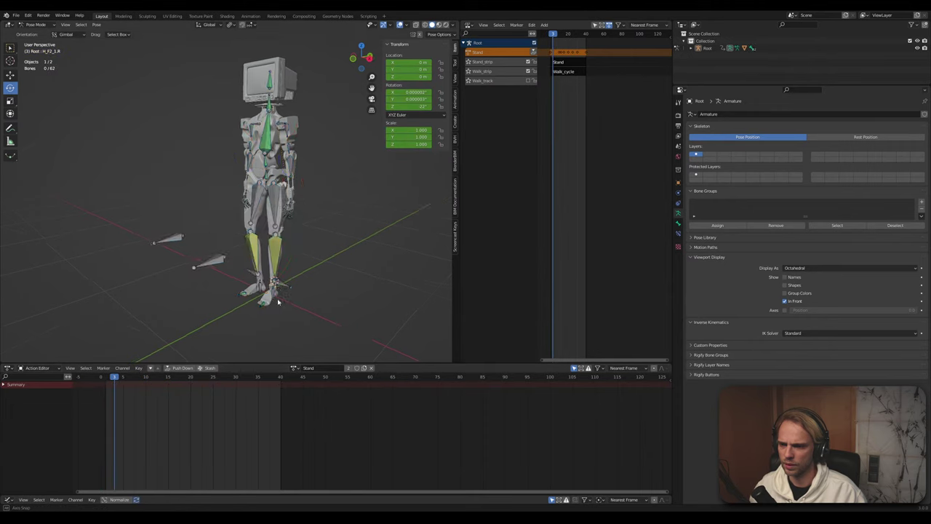
scroll(279, 271, up, 4)
shift+middle_drag(281, 264, 297, 231)
scroll(182, 182, up, 3)
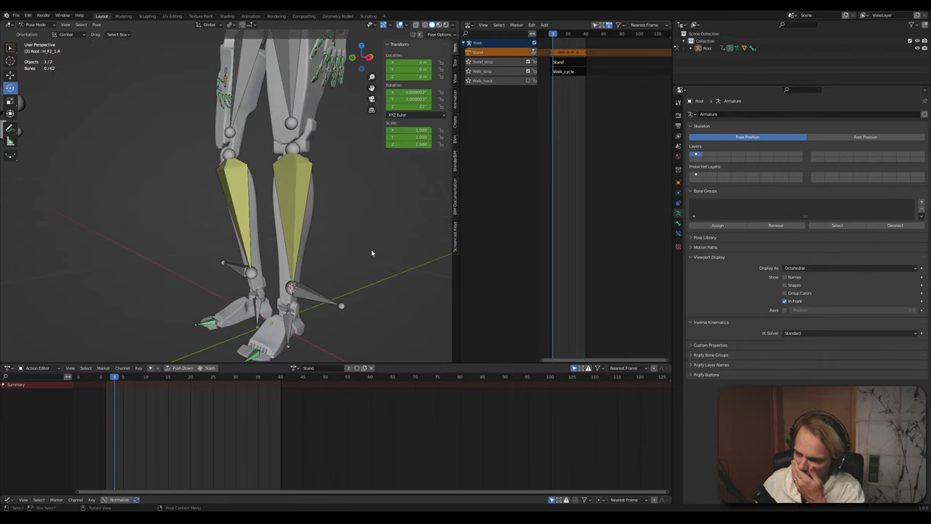
scroll(372, 253, down, 5)
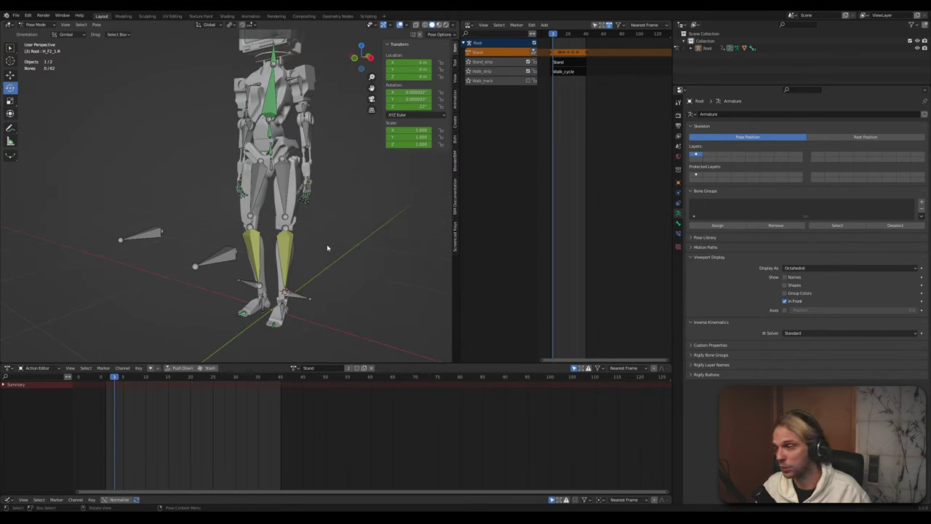
middle_drag(312, 240, 304, 387)
Switch back to Unreal Engine, save the CRT_anim_Stand sequence and close its editor
mouse_move(454, 518)
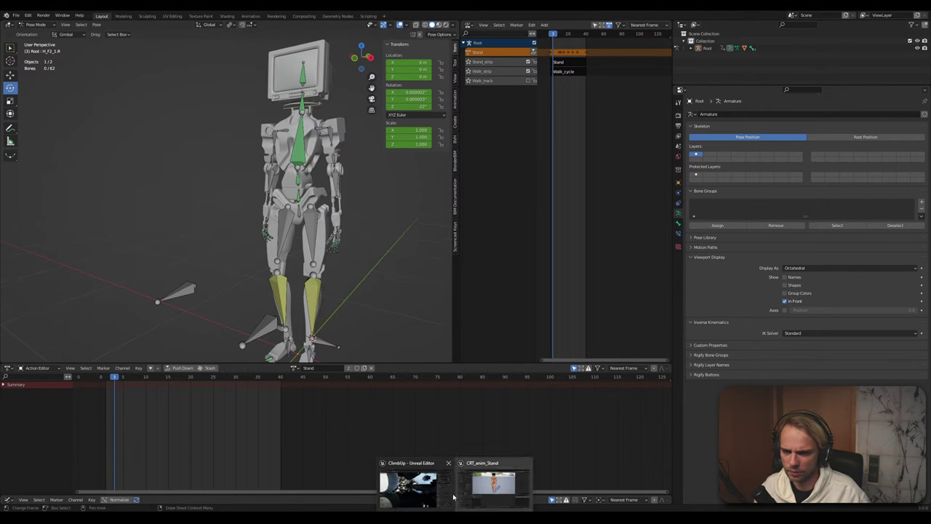
click(491, 493)
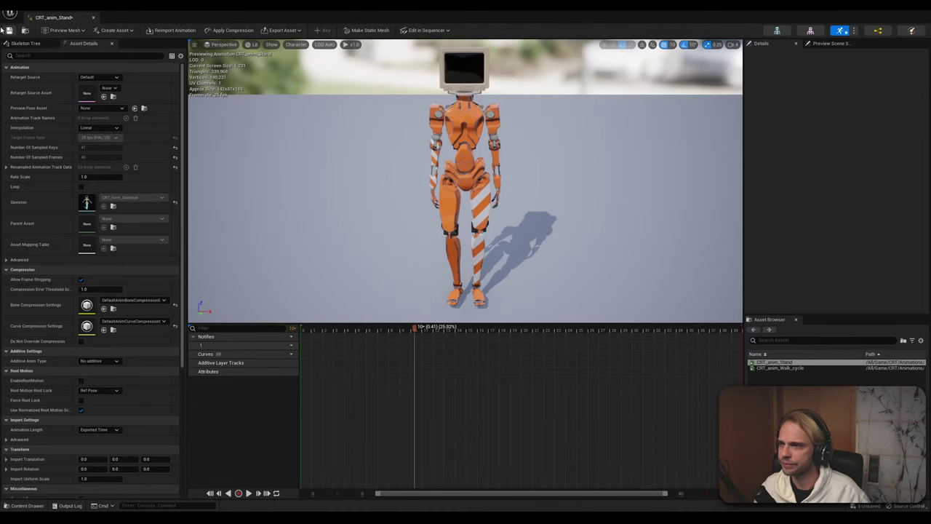
click(93, 17)
click(24, 505)
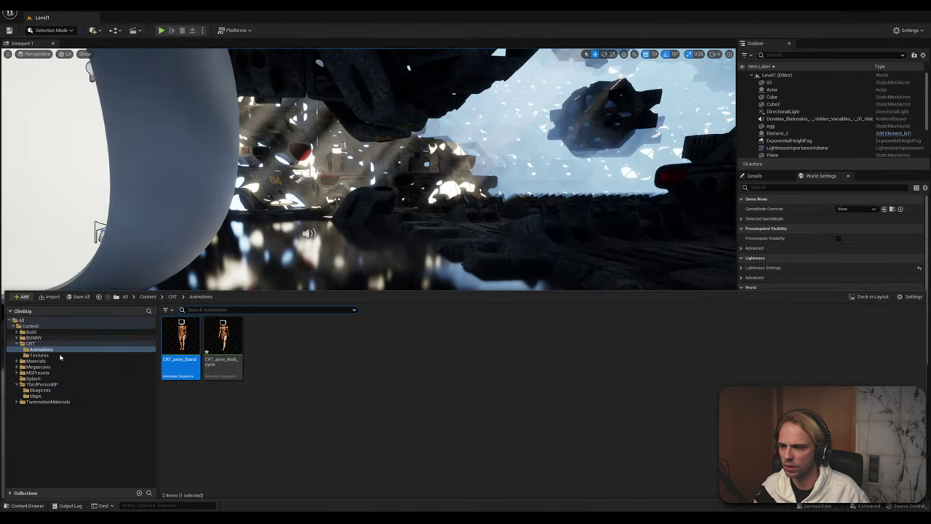
click(276, 411)
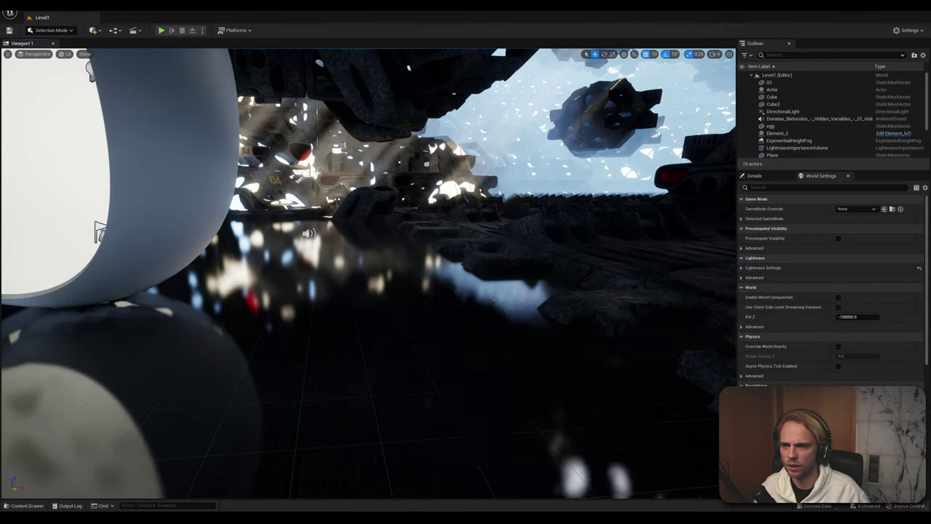
Delete the Element_2 actor from Level1
click(332, 162)
click(331, 162)
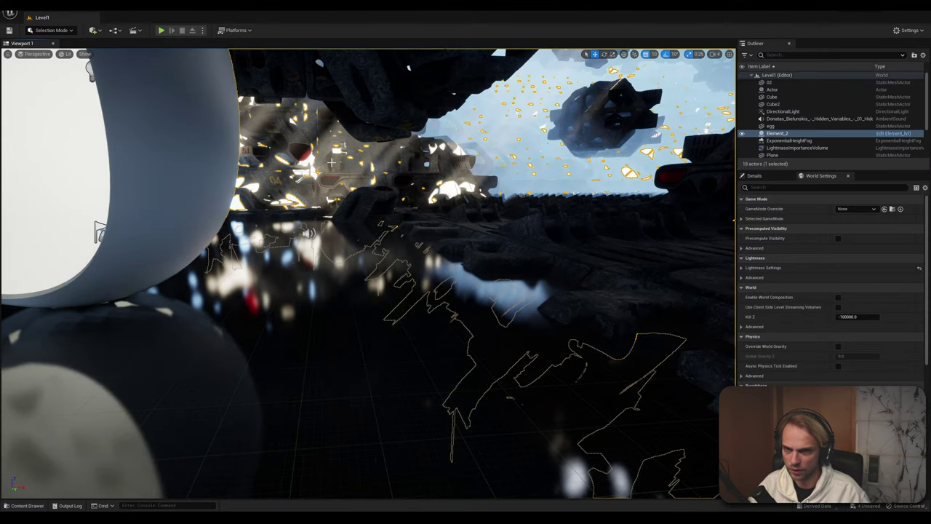
key(Delete)
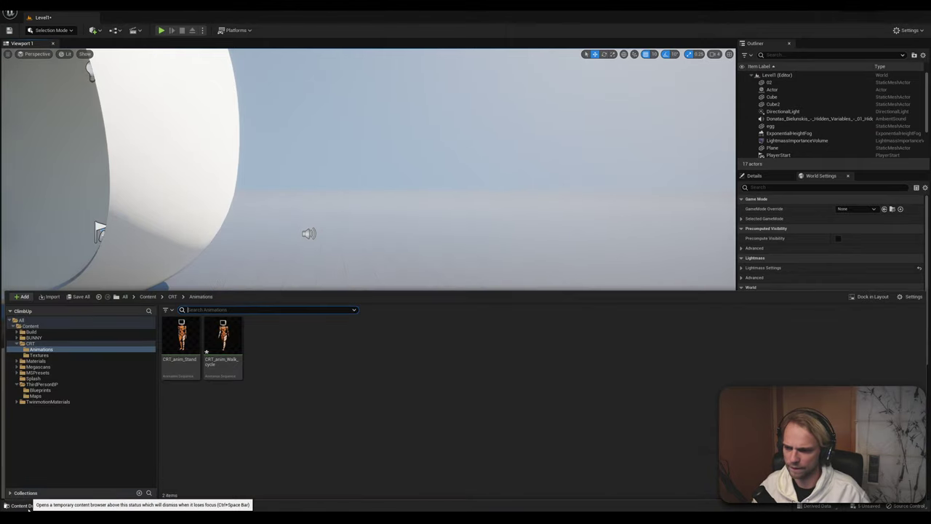
click(26, 505)
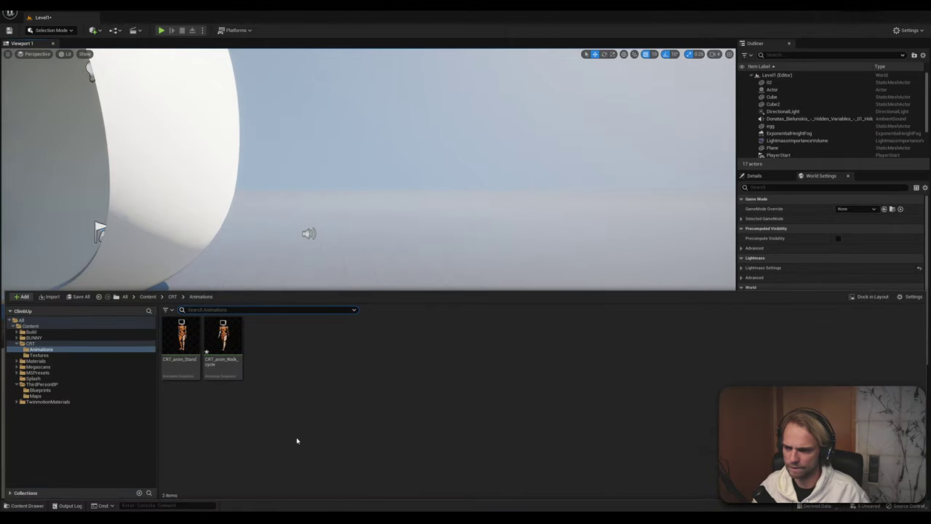
Examine the surroundings of the egg in Level1 without the Element_2 structure
right_drag(306, 218, 219, 87)
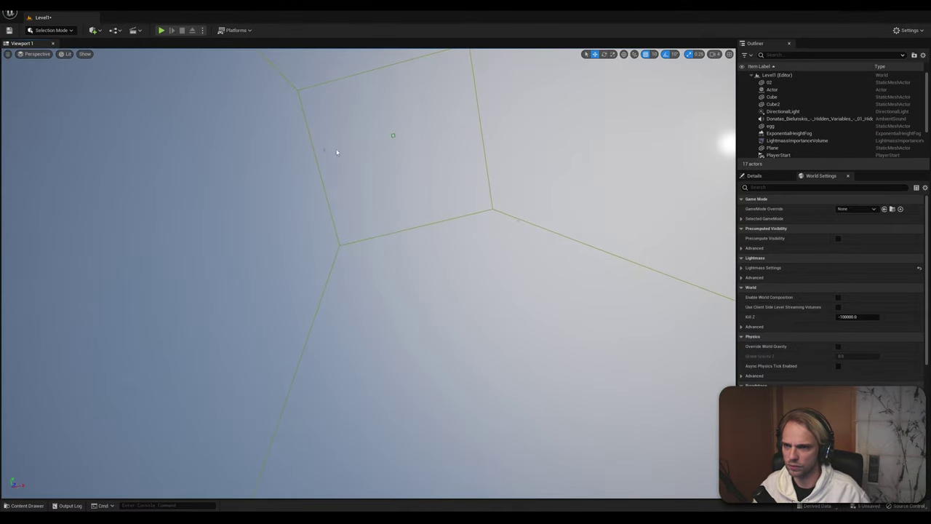
mouse_move(272, 124)
right_down()
mouse_move(258, 116)
mouse_move(277, 118)
right_up()
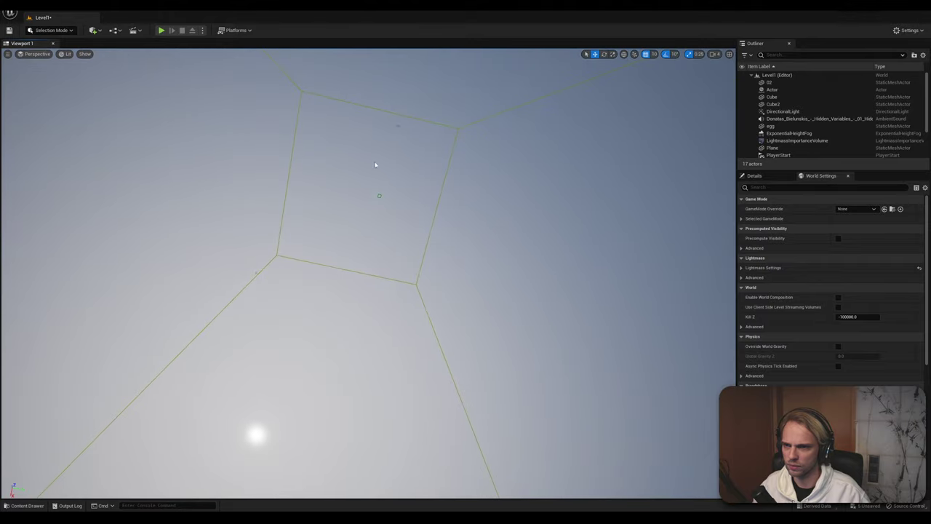
click(397, 127)
click(361, 143)
right_drag(362, 144, 371, 138)
right_drag(362, 291, 362, 147)
scroll(369, 194, down, 10)
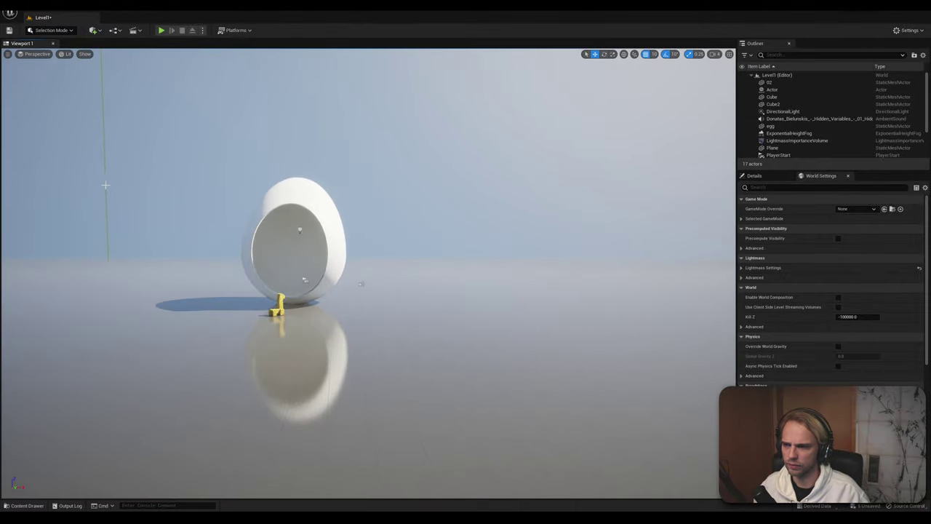
right_drag(263, 145, 268, 145)
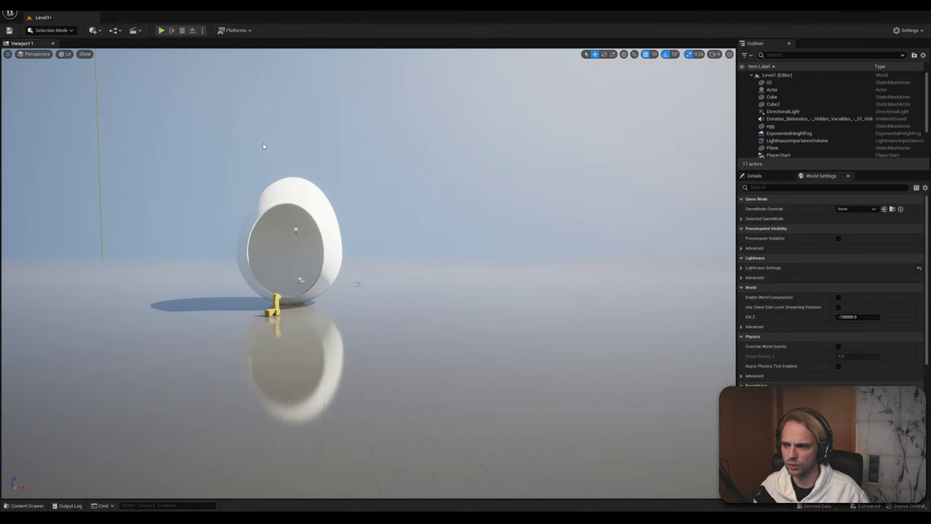
click(264, 146)
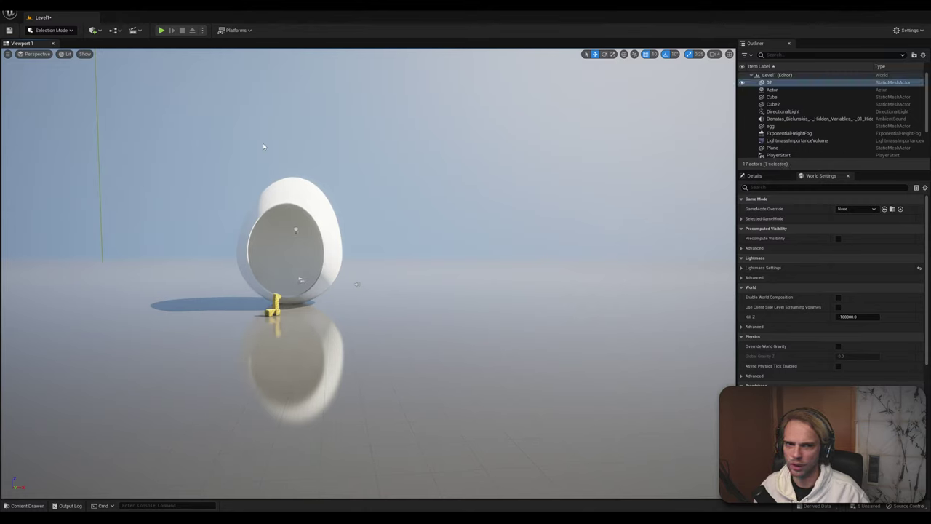
key(Escape)
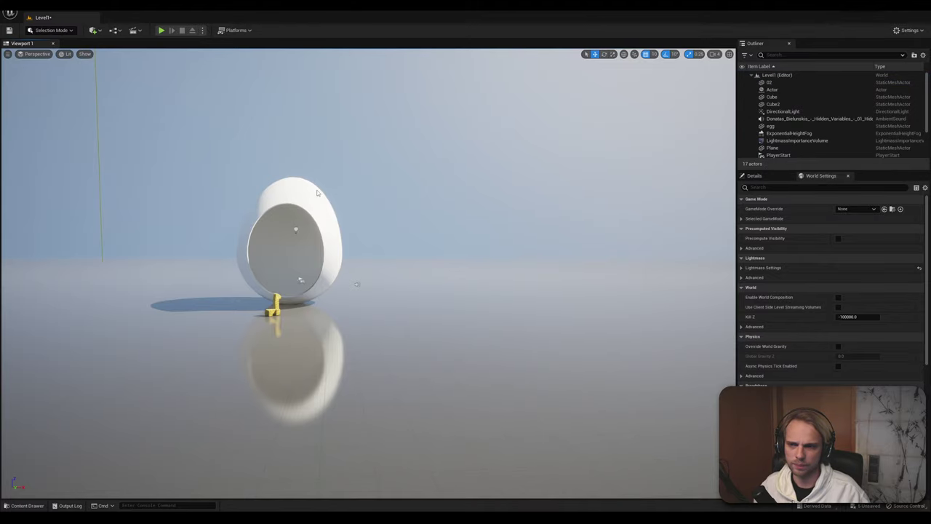
Undo the deletion of Element_2 and save Level1
key(ctrl+z)
right_drag(427, 194, 312, 185)
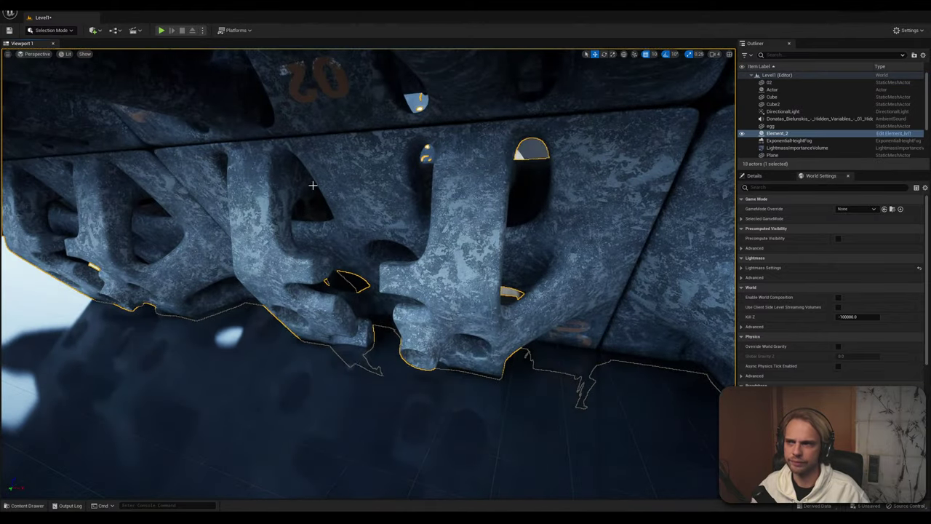
key(ctrl+s)
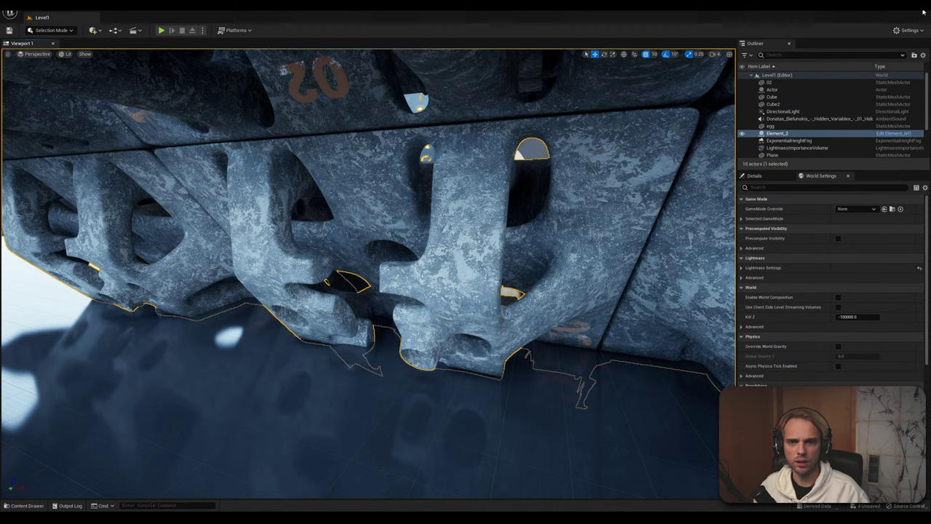
Play Level1, walk the CRT robot past the egg and around the Element_2 structure to check its animations, and stop the play session
click(162, 31)
key(w)
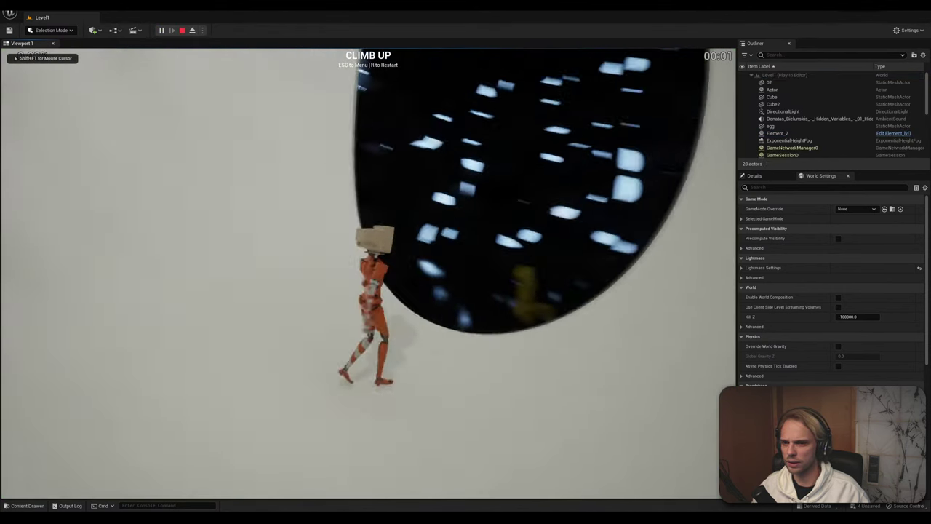
key(w)
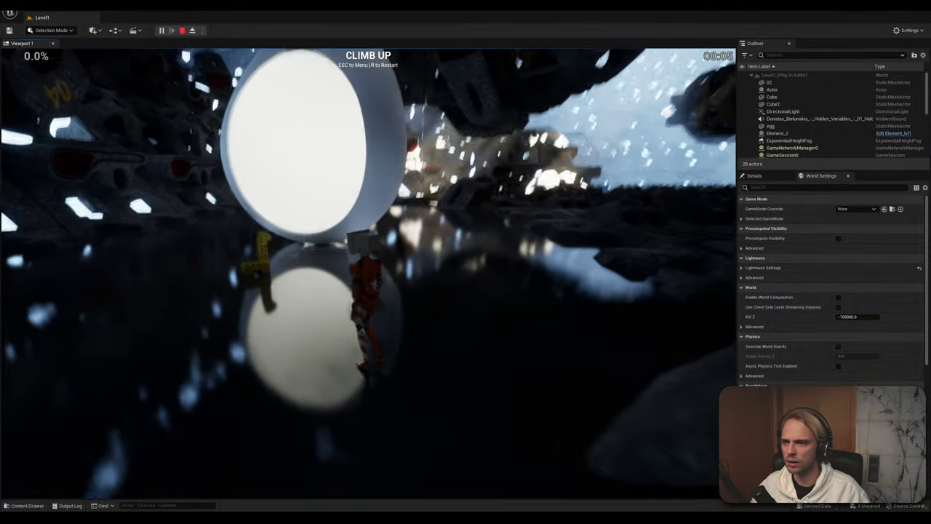
key(w)
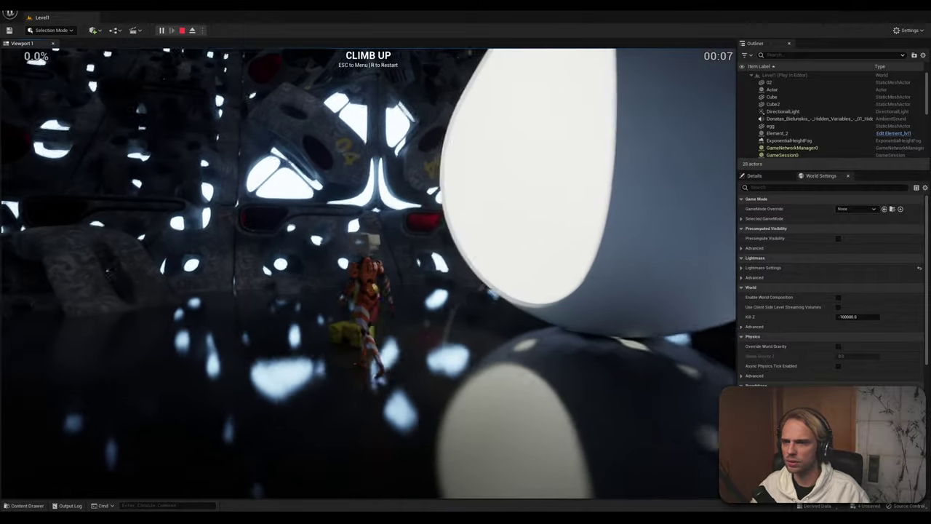
key(w)
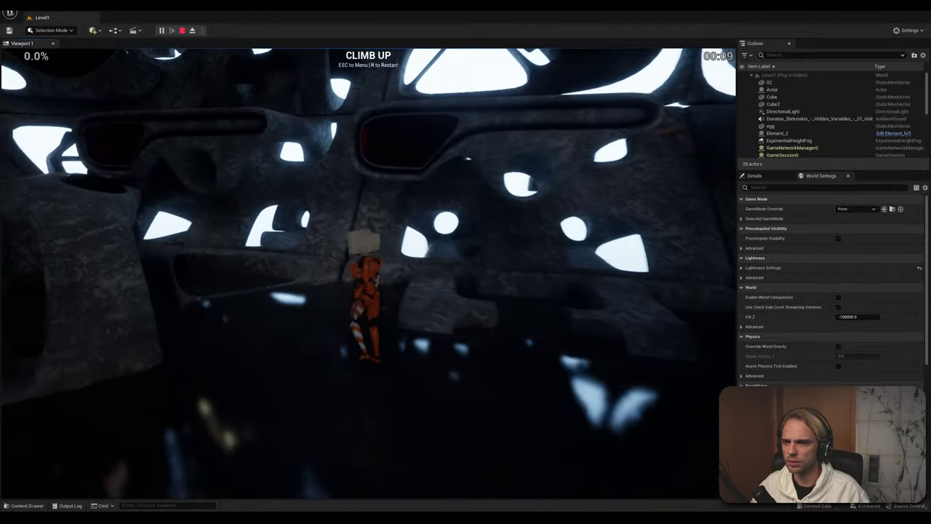
key(w)
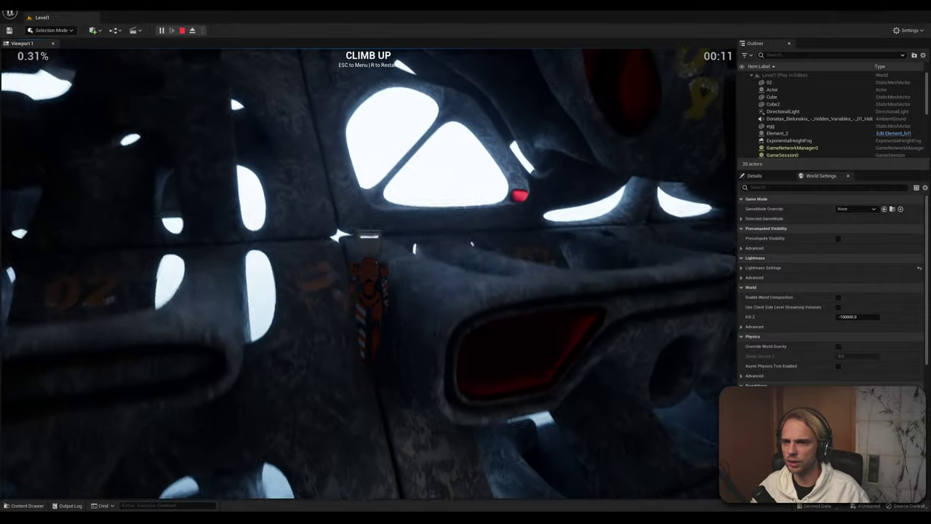
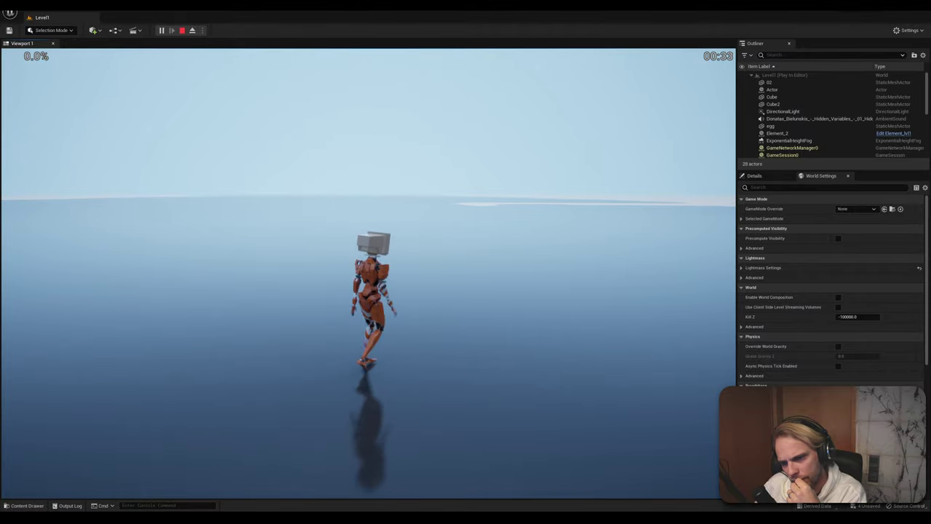
key(w)
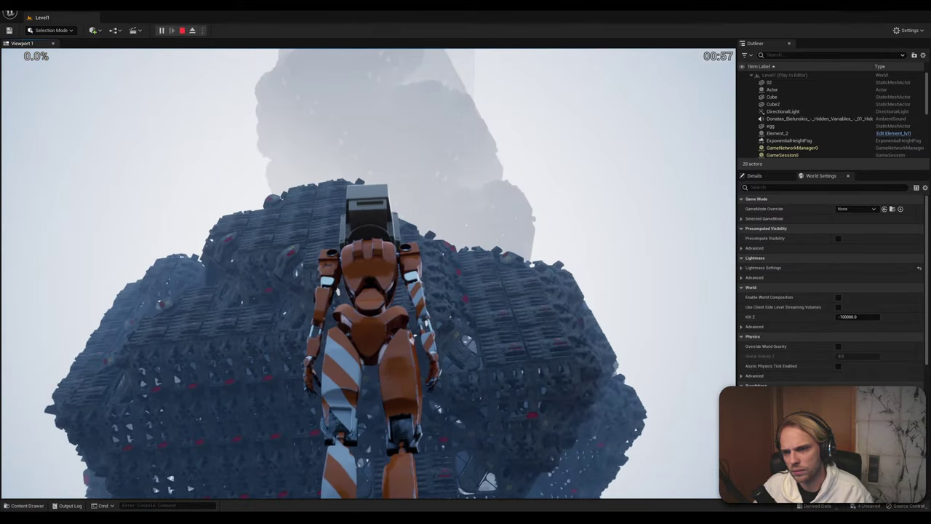
key(Escape)
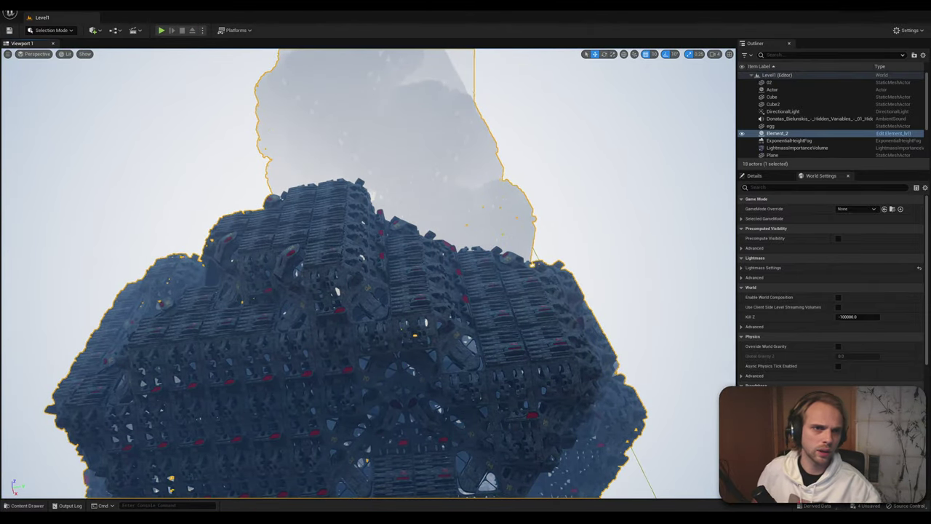
Try to save all modified assets, cancel at CRT_animationBP, read its save error in the Message Log and close the log
key(ctrl+shift+s)
click(475, 343)
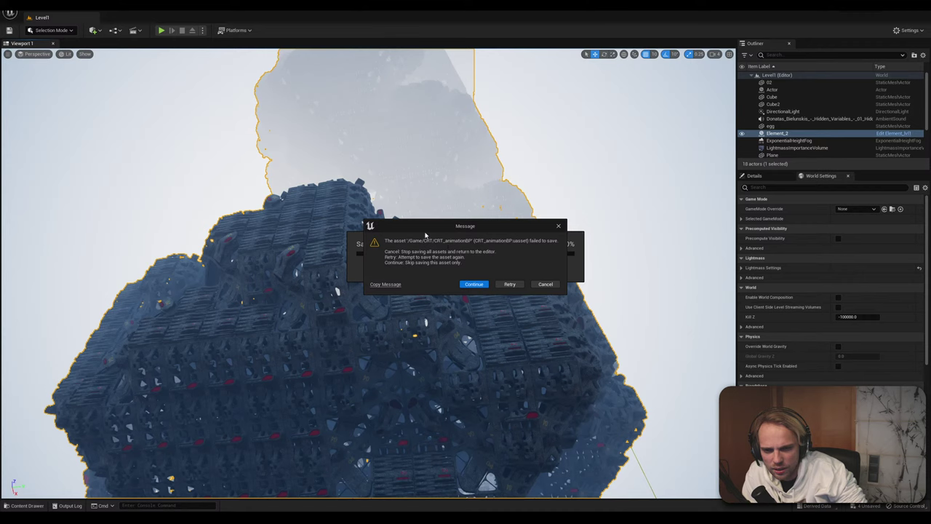
drag(425, 234, 420, 124)
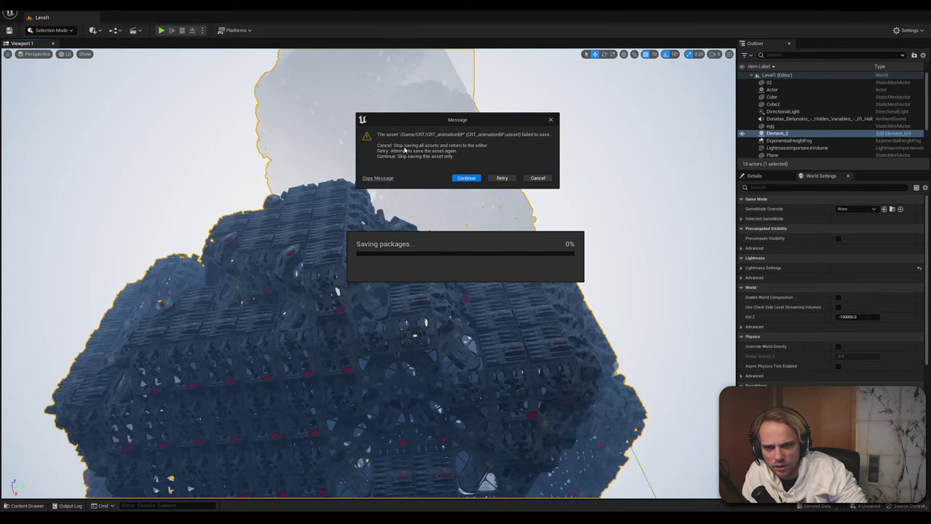
click(537, 178)
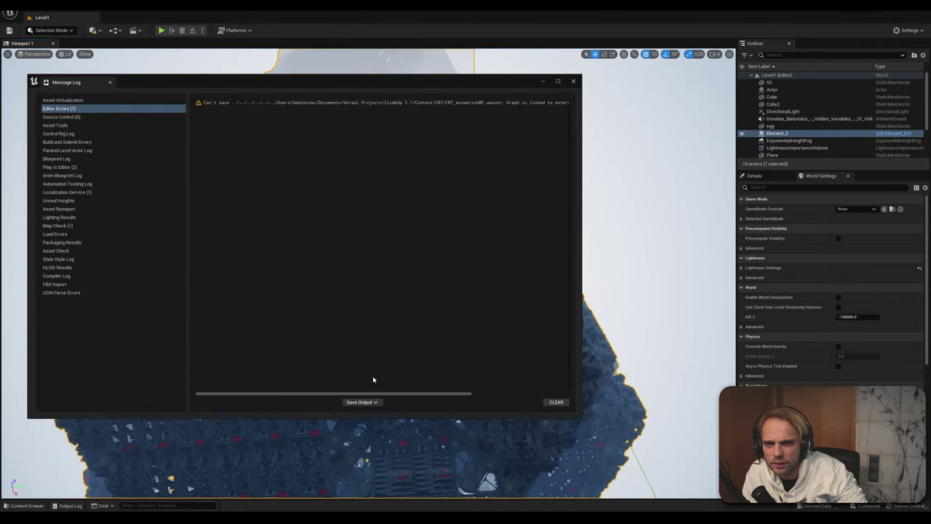
drag(366, 393, 473, 411)
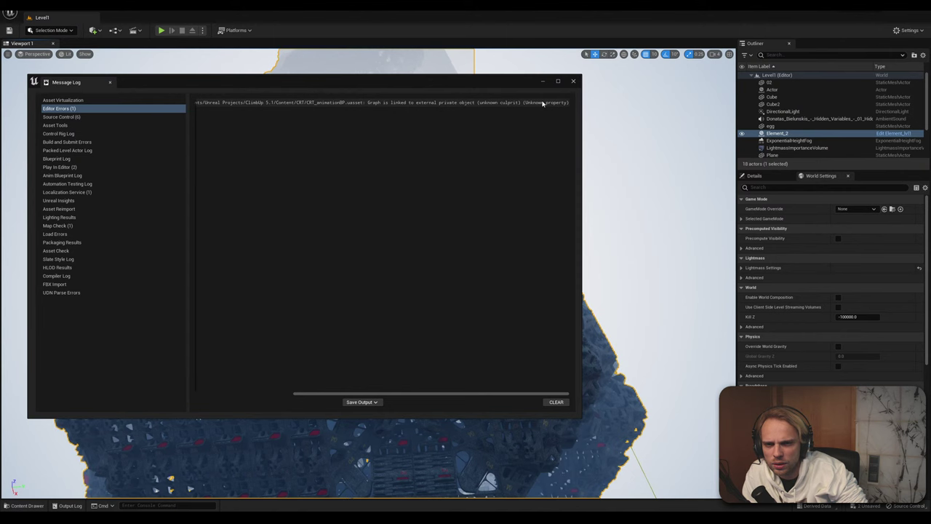
click(575, 82)
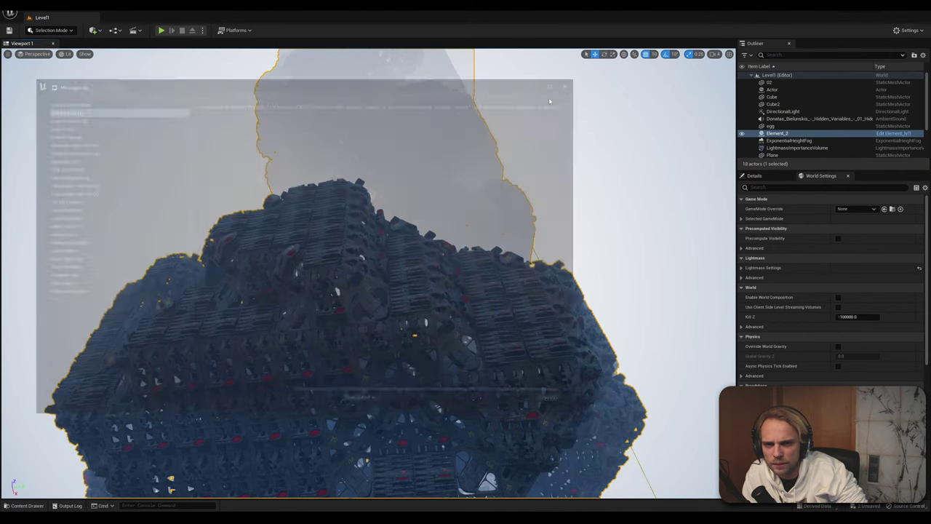
Open the CRT_Anim_BP animation blueprint from the CRT folder, save it and close its editor
click(26, 505)
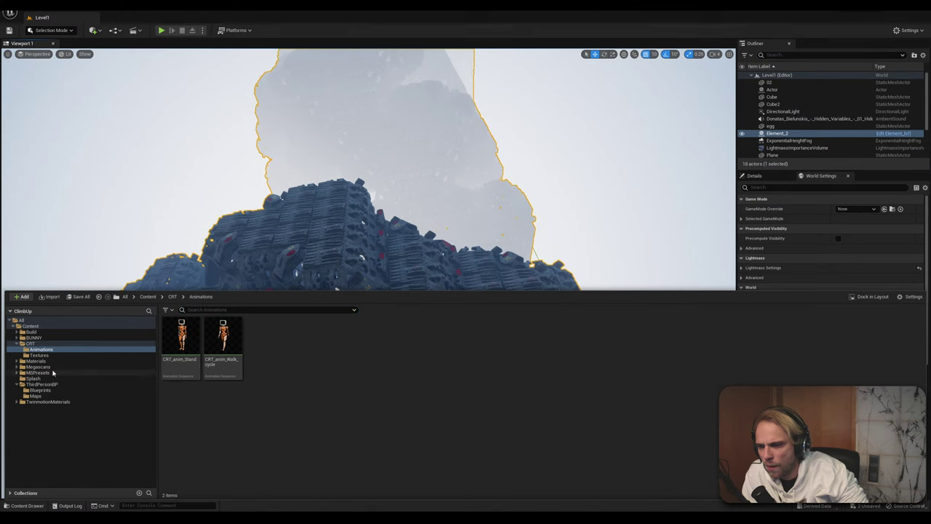
click(30, 343)
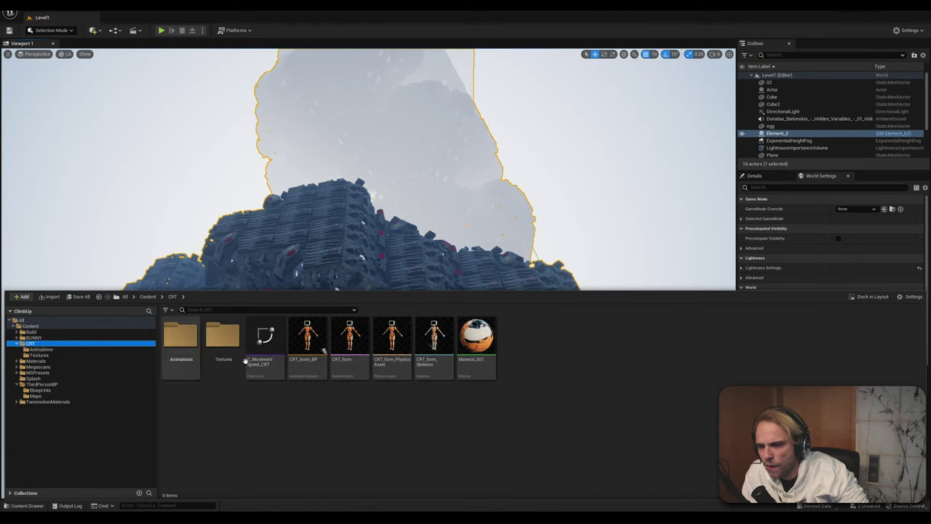
click(307, 339)
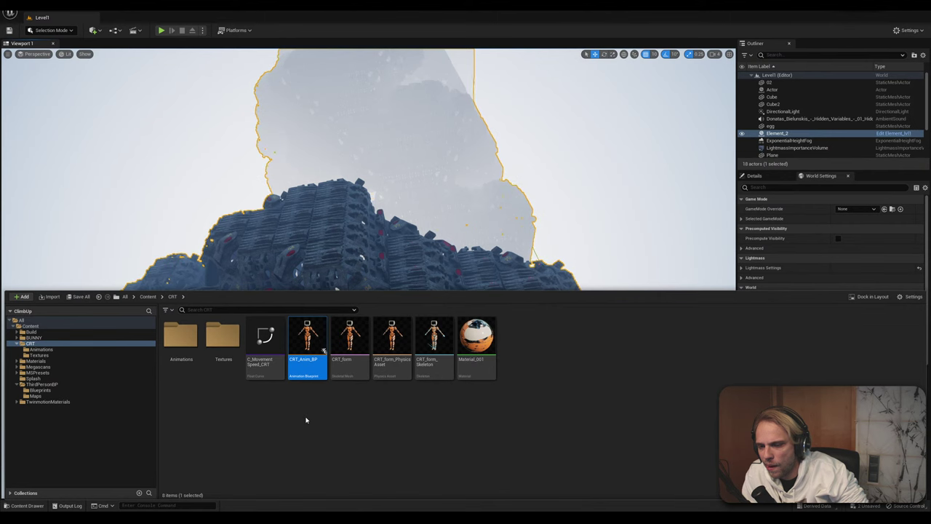
double_click(312, 329)
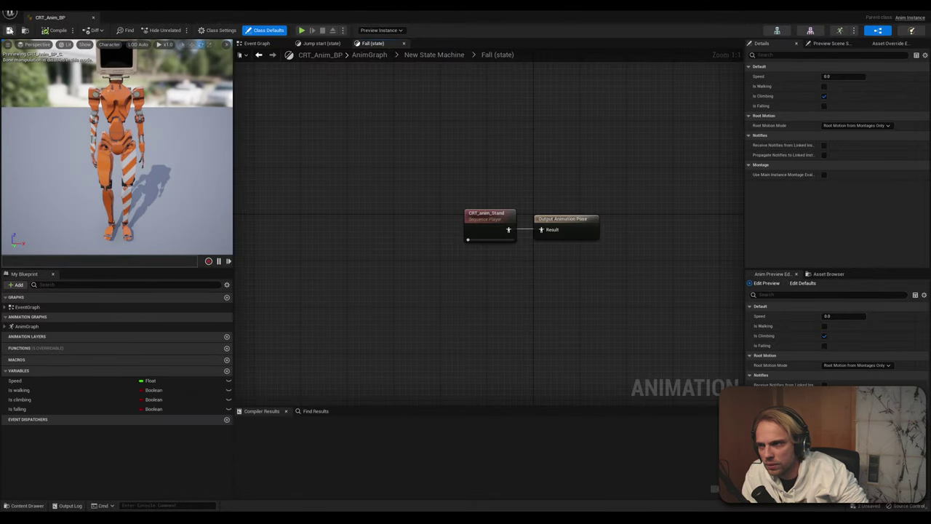
click(10, 30)
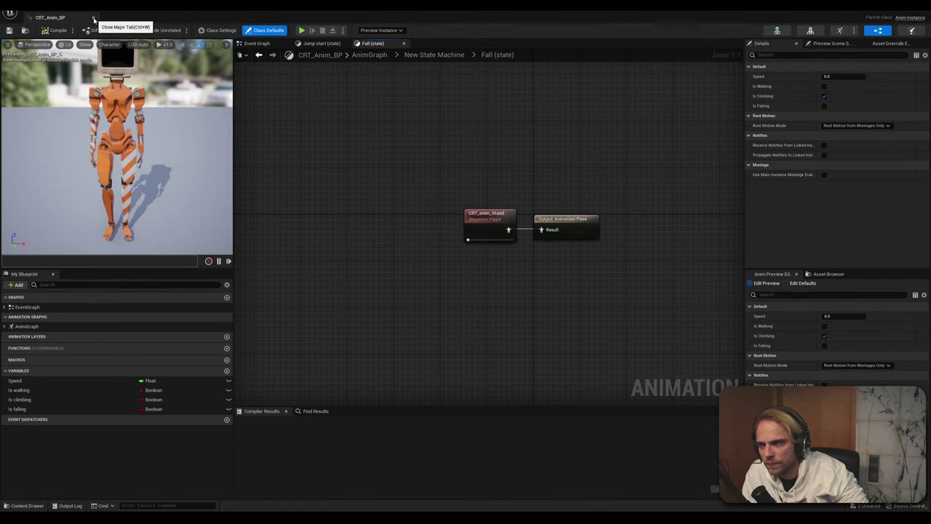
click(93, 18)
Reopen CRT_Anim_BP and move the Event Blueprint Update Animation node slightly higher in its Event Graph
click(29, 506)
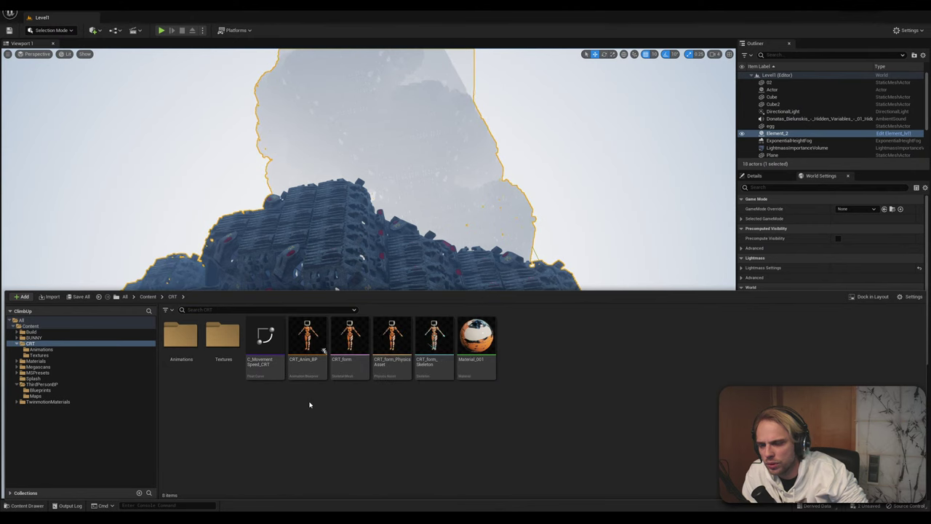
double_click(307, 336)
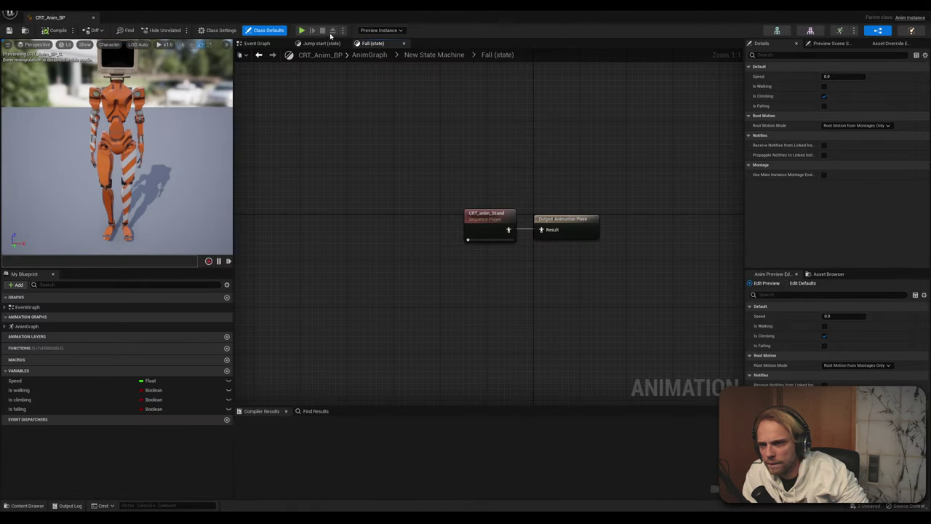
click(250, 44)
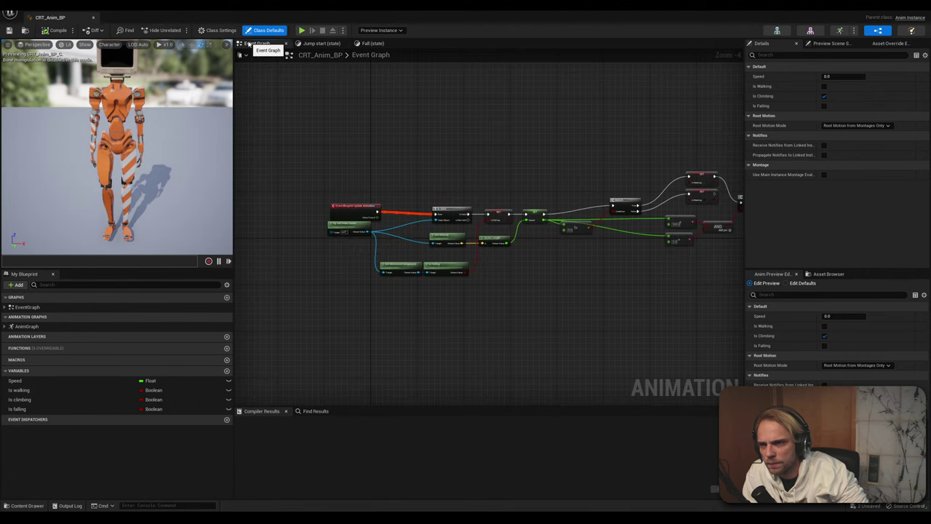
scroll(363, 235, up, 4)
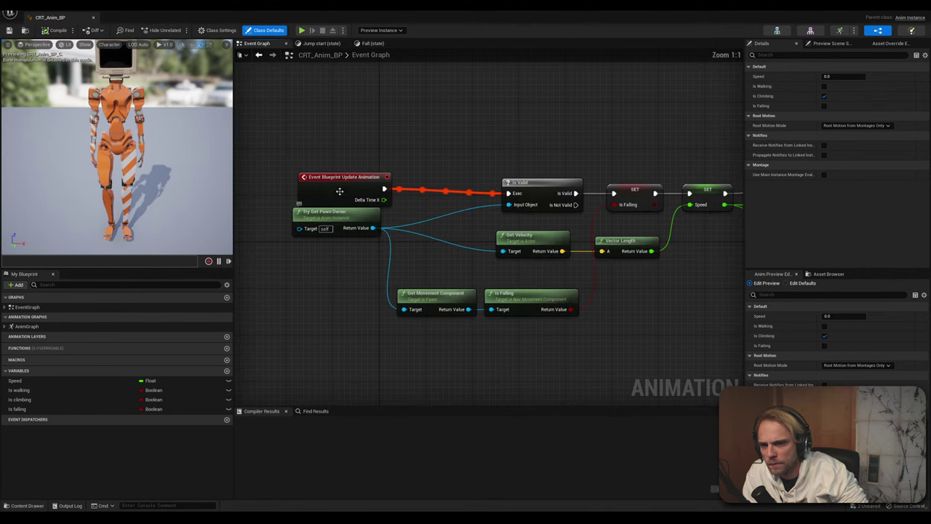
drag(327, 177, 338, 154)
click(413, 243)
scroll(414, 242, down, 1)
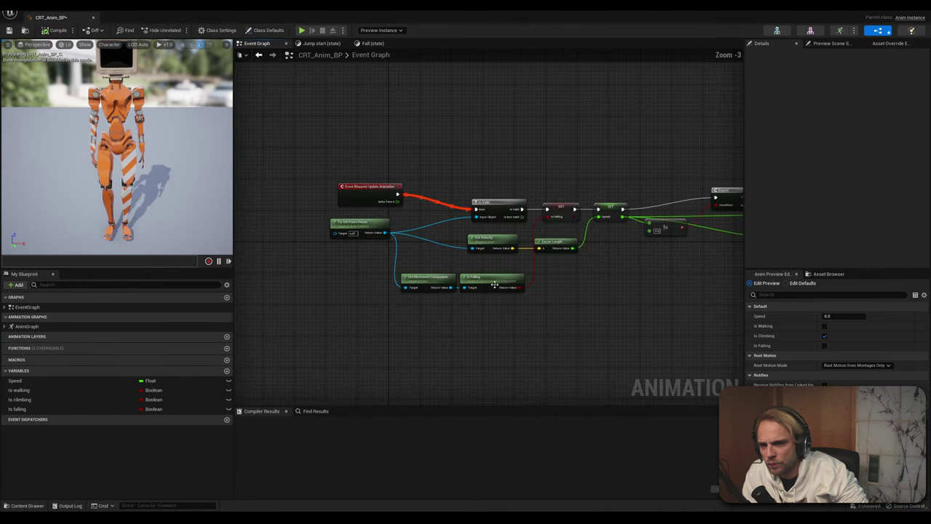
scroll(369, 241, up, 1)
right_drag(624, 325, 659, 314)
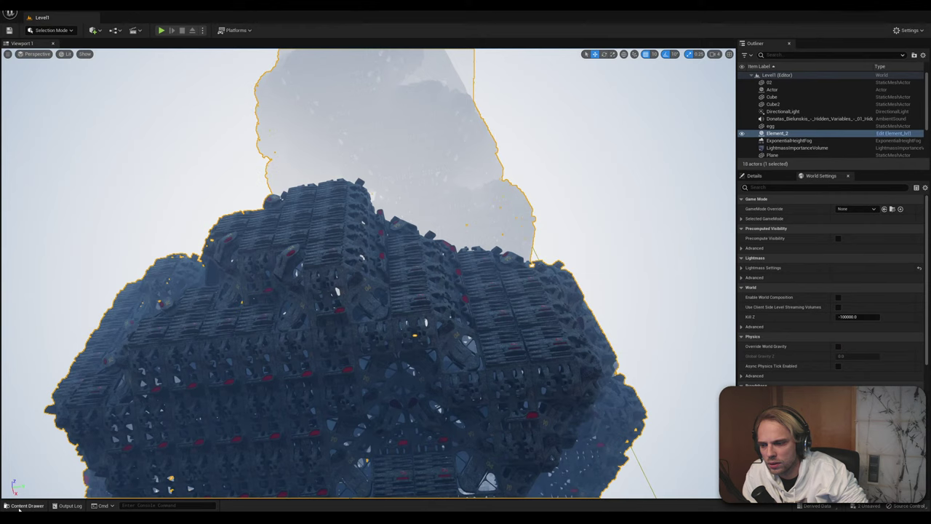
Open the ThirdPersonCharacter blueprint from the ThirdPersonBP Blueprints folder
click(26, 505)
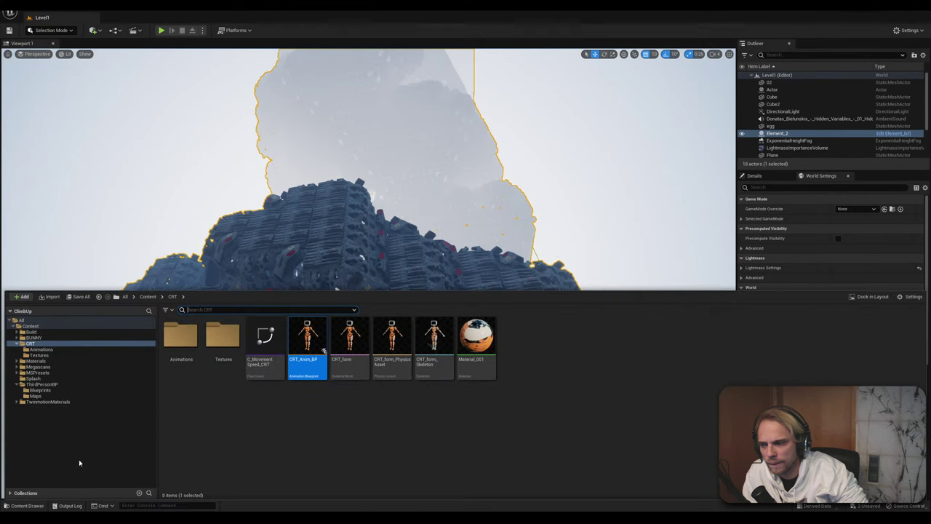
click(42, 384)
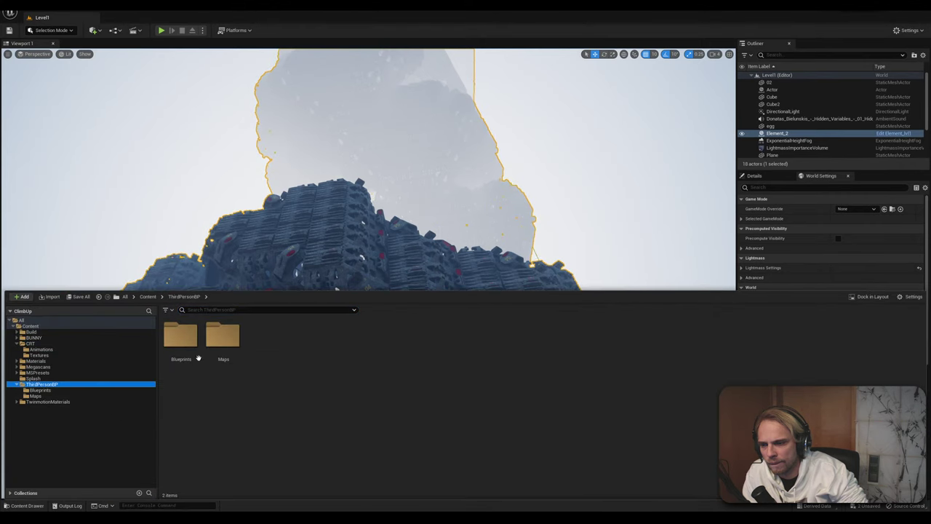
double_click(180, 336)
double_click(182, 335)
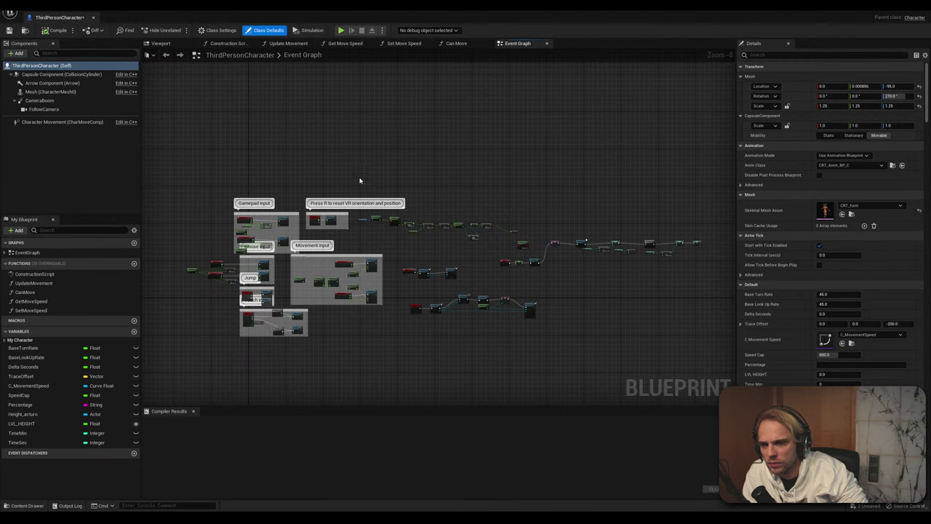
Examine the Event Graph's height percentage, Update Movement and timer nodes for how the character's movement is driven
scroll(333, 333, up, 9)
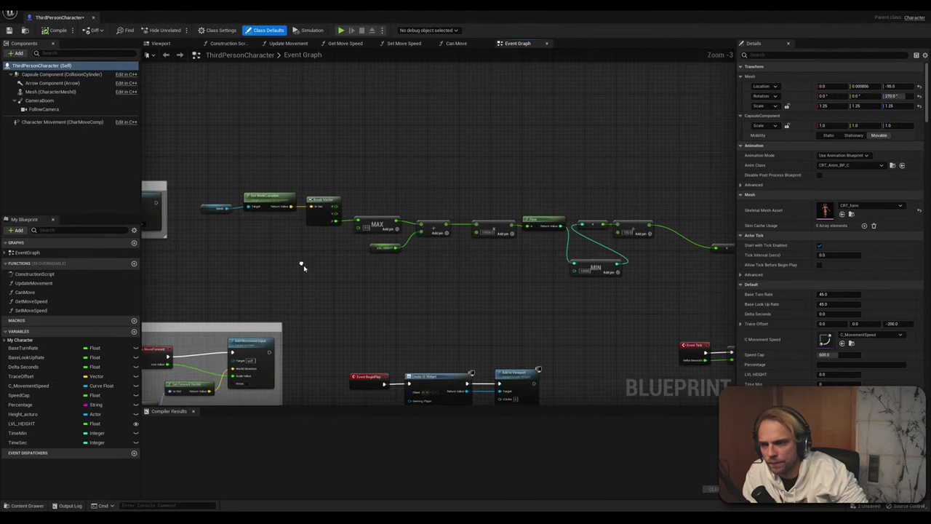
right_drag(478, 234, 353, 240)
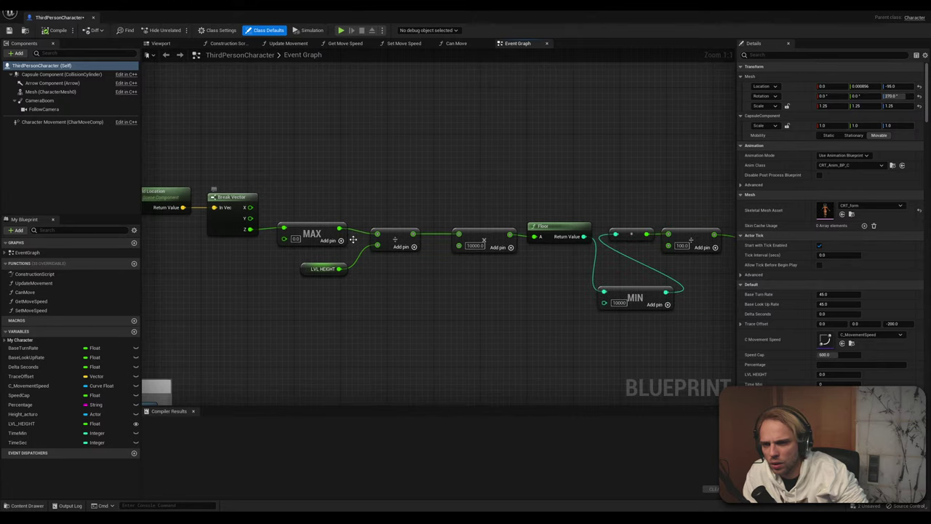
right_drag(453, 277, 214, 243)
right_drag(430, 261, 233, 237)
scroll(248, 240, down, 3)
scroll(451, 353, up, 3)
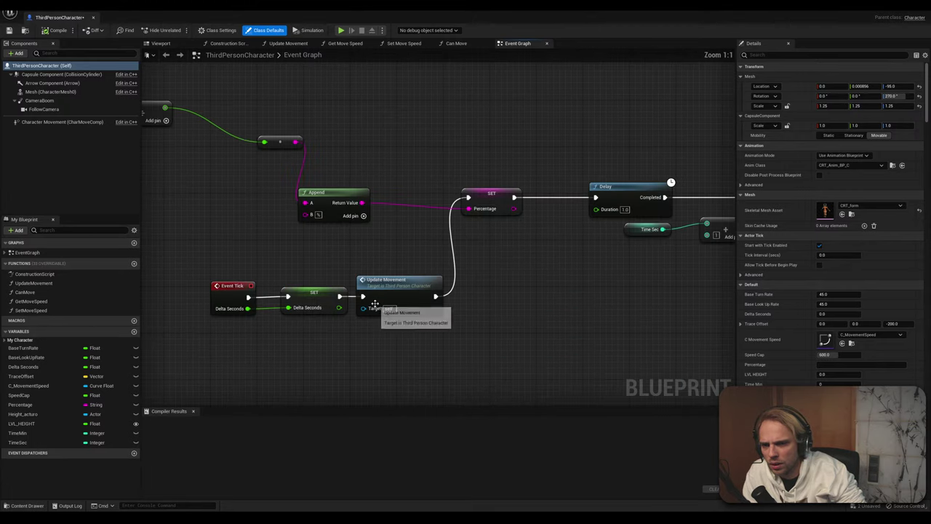
right_drag(405, 335, 266, 316)
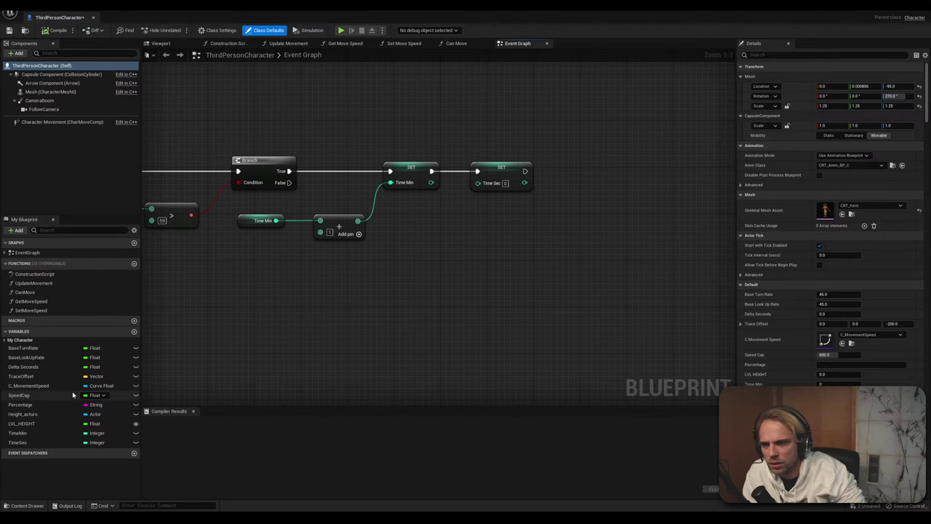
right_drag(145, 327, 609, 156)
Set the C_MovementSpeed variable's default curve to C_MovementSpeed_CRT, compile ThirdPersonCharacter and close its editor
click(44, 386)
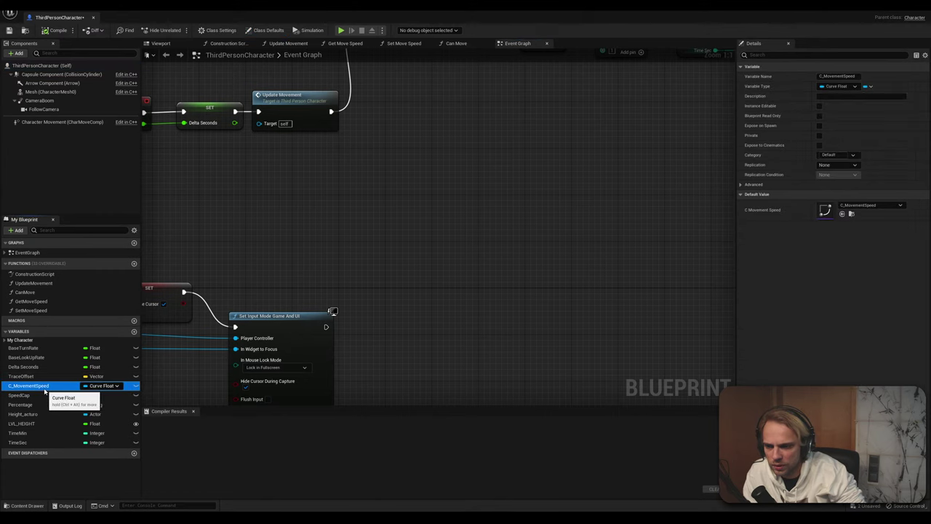
click(871, 205)
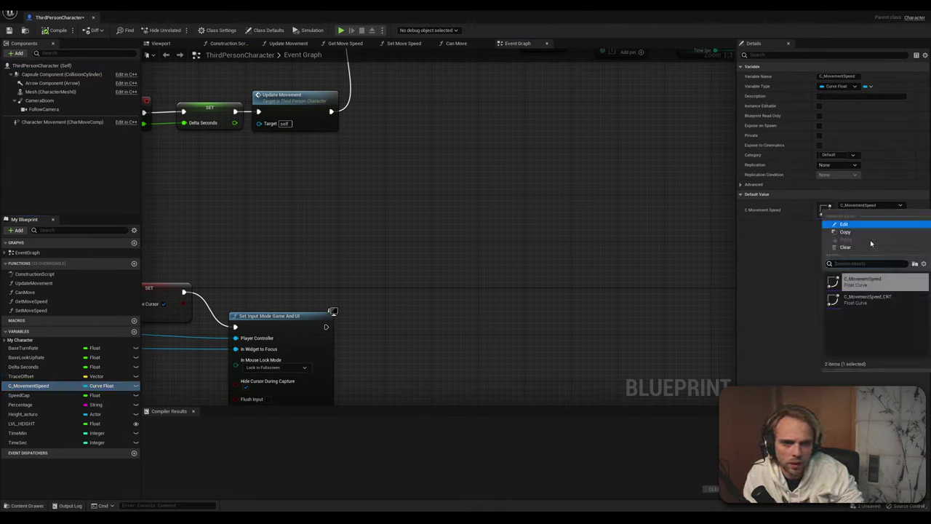
click(840, 305)
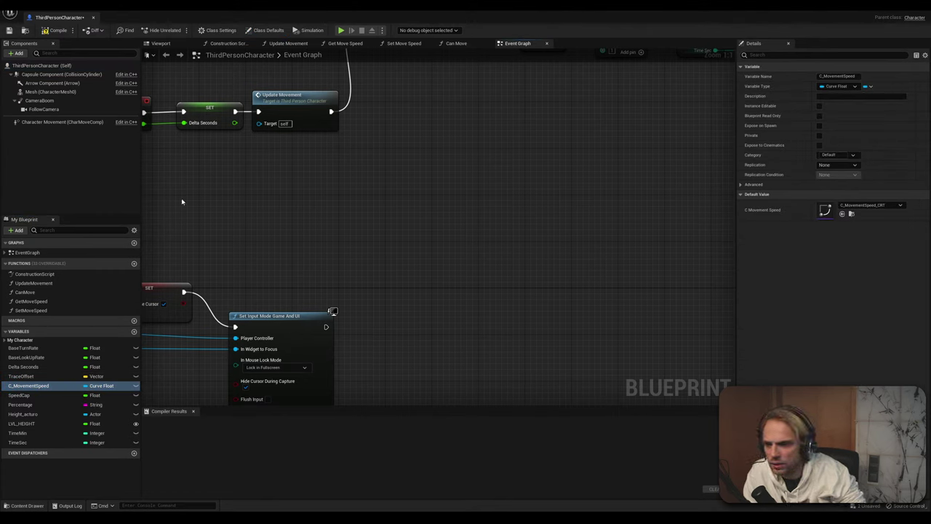
click(53, 30)
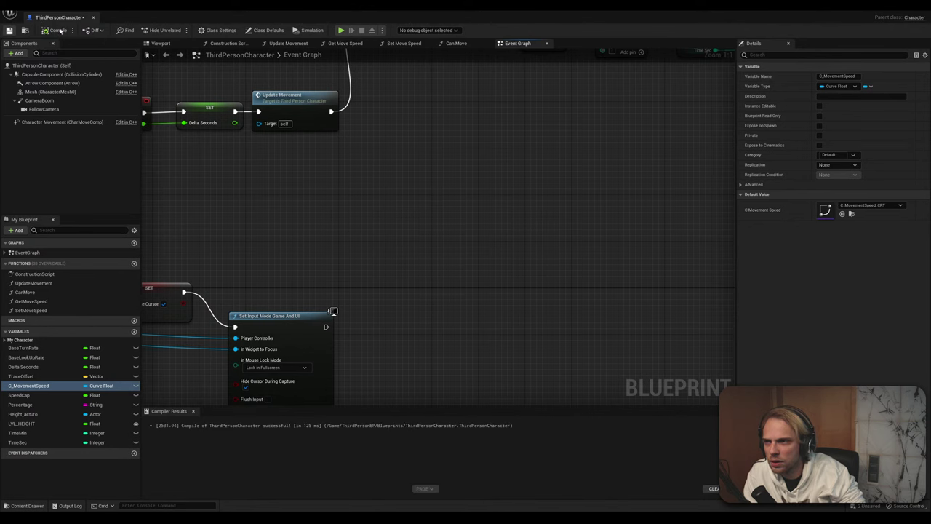
click(94, 17)
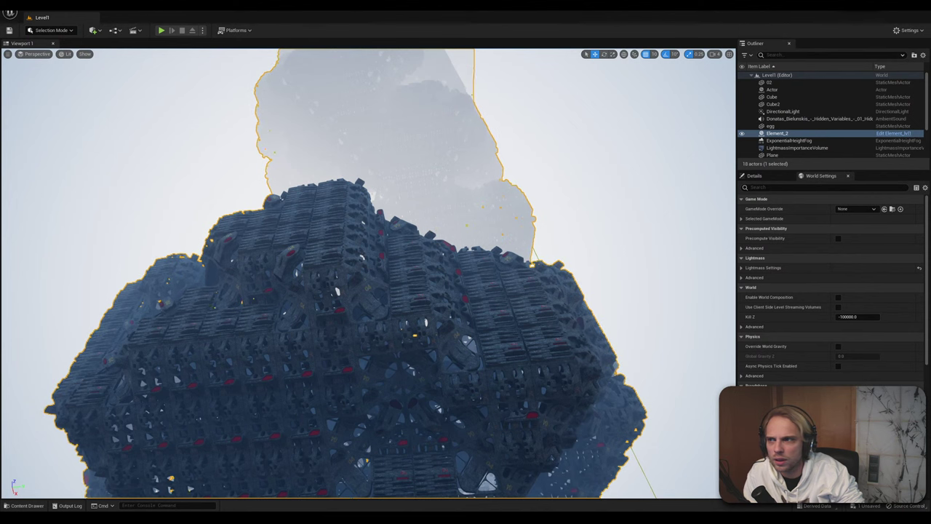
Try to save all assets, skip CRT_animationBP, close the Message Log, and choose not to save CRT_animationBP in the Save Content dialog
click(28, 8)
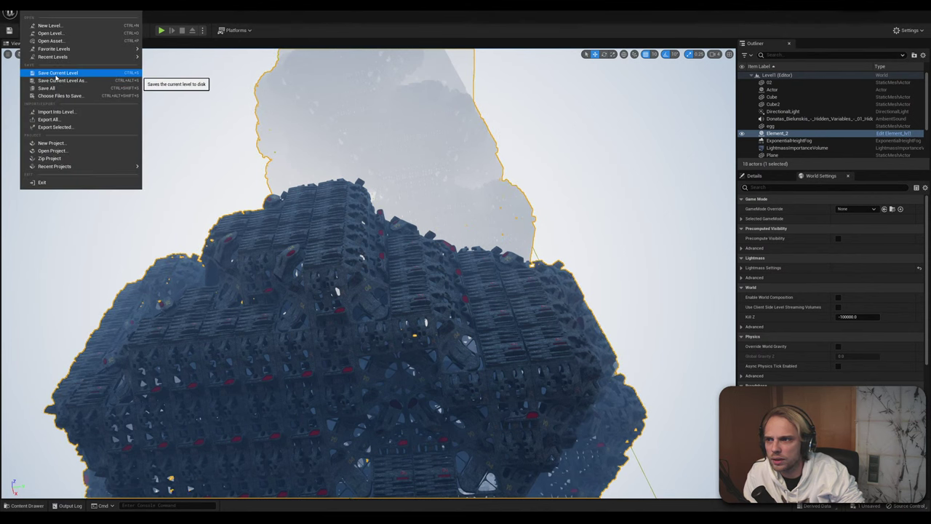
click(69, 88)
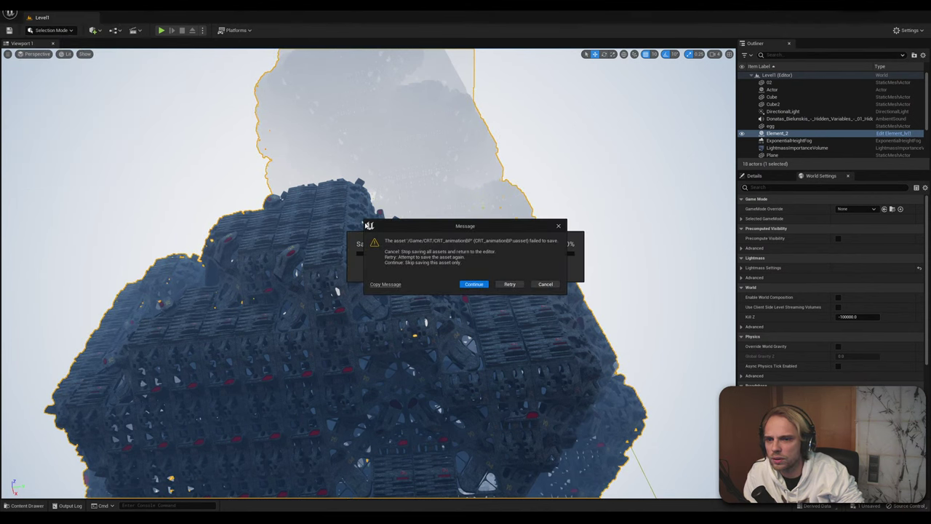
drag(441, 228, 202, 138)
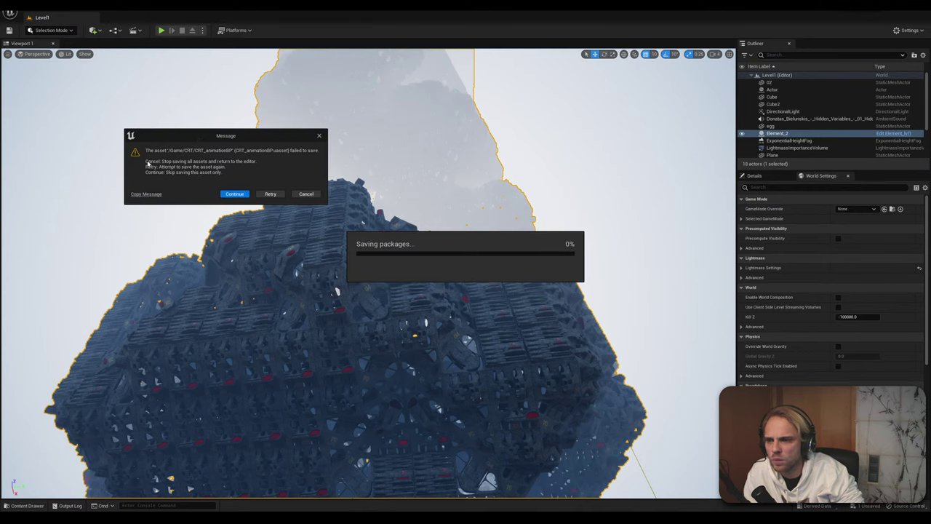
click(233, 194)
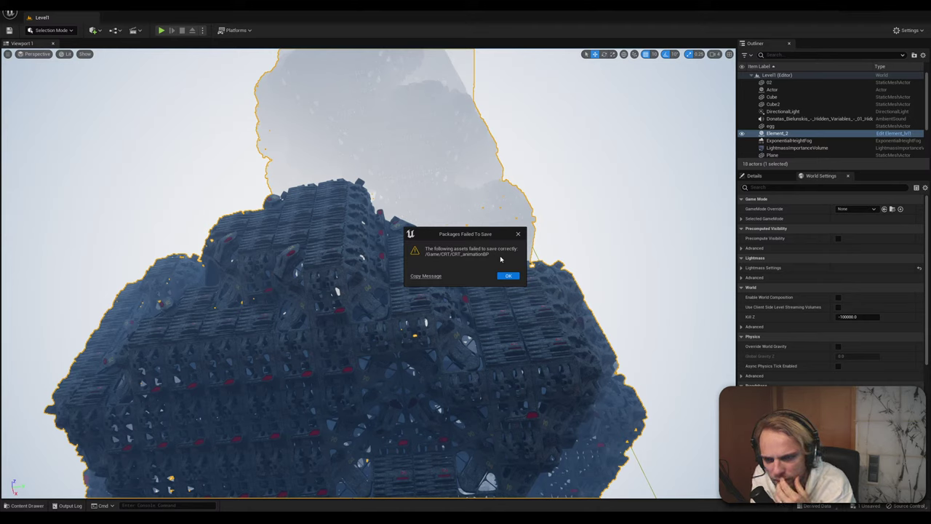
click(508, 277)
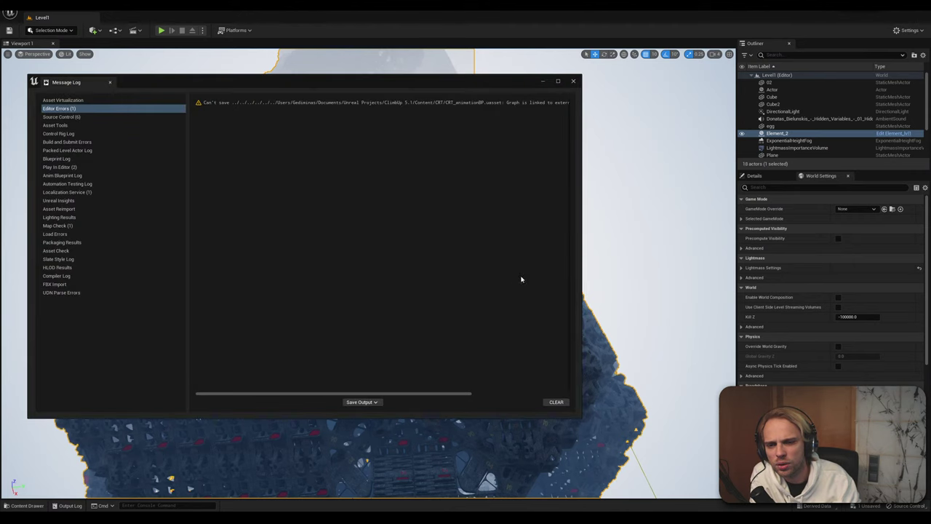
click(575, 82)
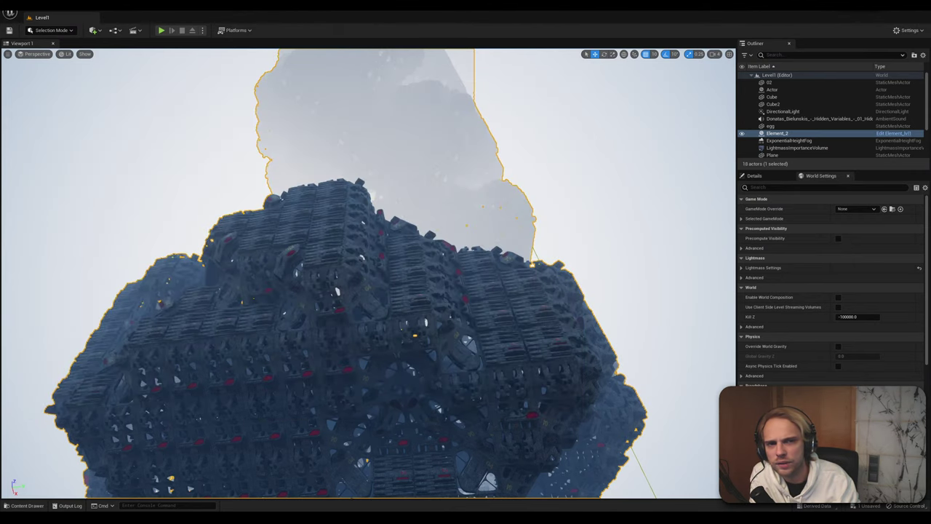
key(ctrl+shift+s)
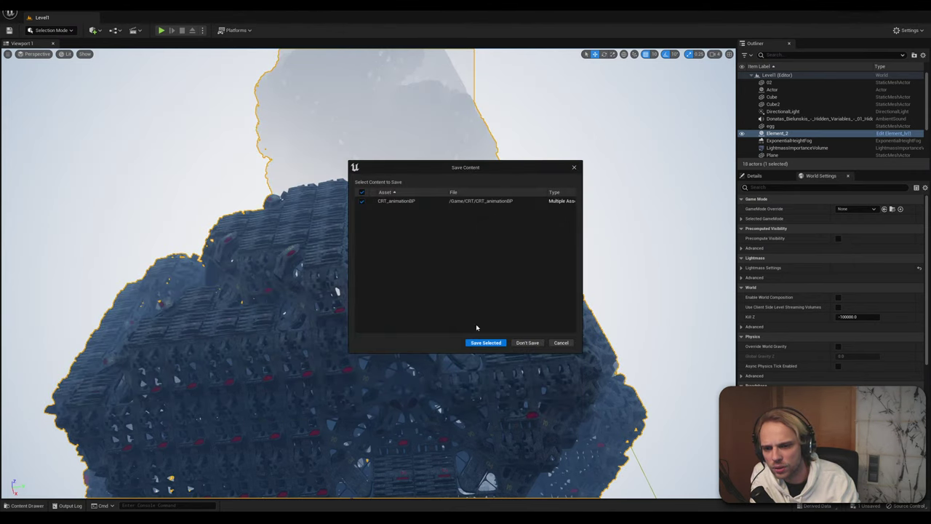
click(527, 344)
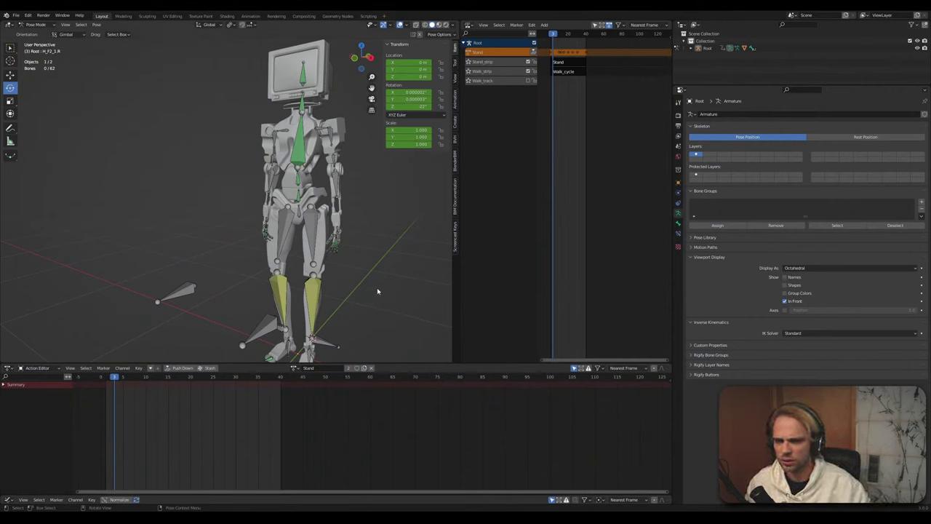
Switch to Blender, select the robot's Leg_1.L bone and mute the Walk_strip track in the NLA Editor
scroll(355, 280, up, 6)
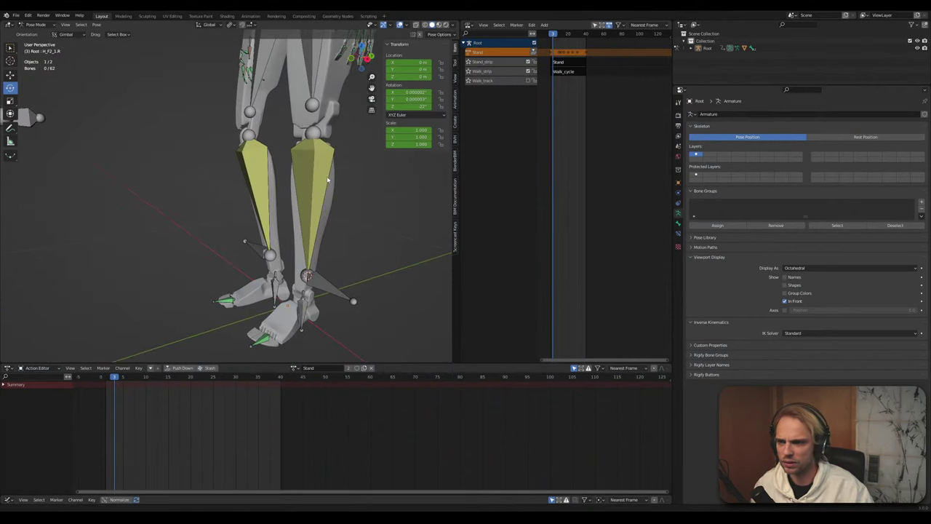
click(263, 118)
mouse_move(238, 191)
middle_down()
mouse_move(253, 187)
mouse_move(284, 246)
mouse_move(245, 177)
middle_up()
scroll(230, 239, down, 1)
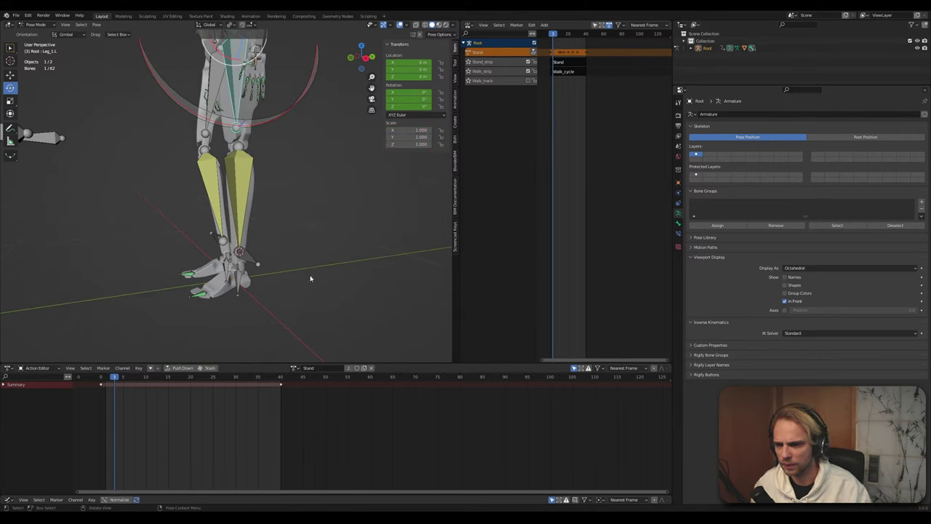
click(569, 64)
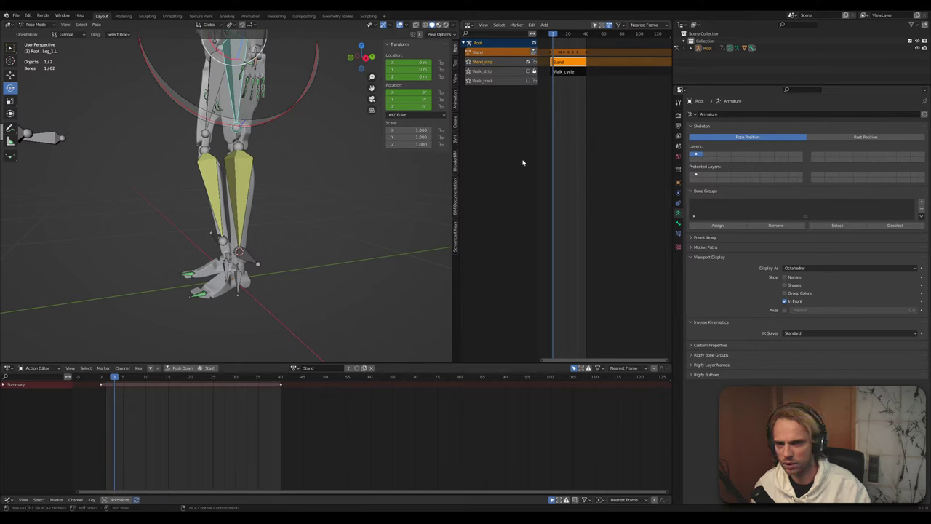
click(609, 132)
middle_drag(274, 209, 303, 204)
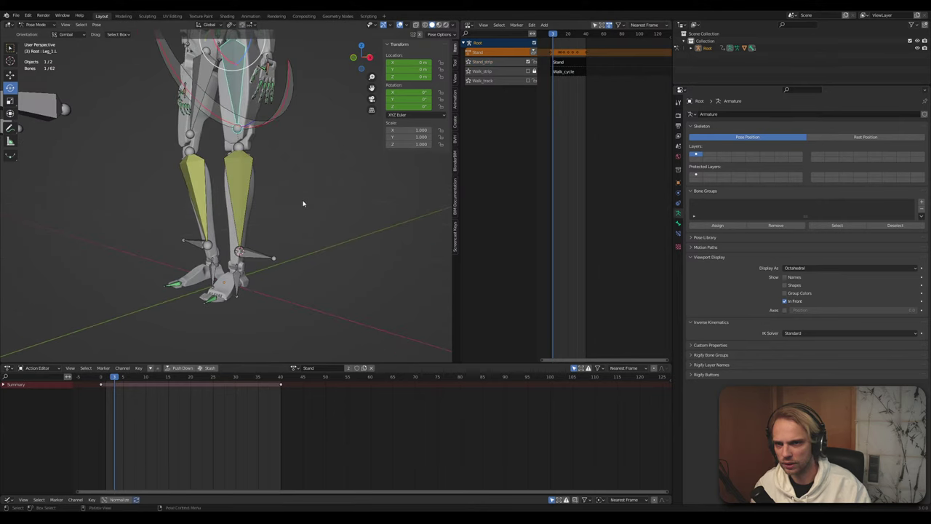
shift+middle_drag(374, 149, 374, 211)
Delete the Stand strip from the Stand_strip track and try to remove the empty animation data
click(491, 63)
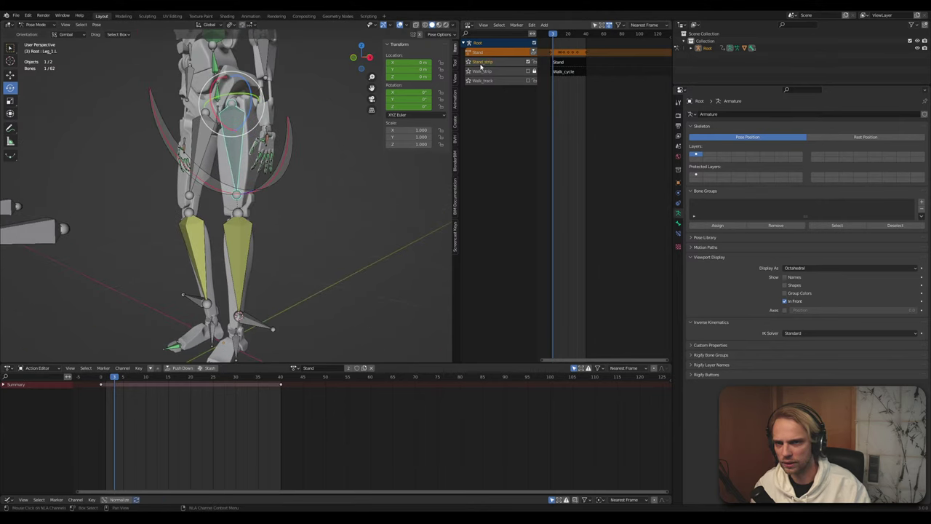
click(567, 64)
right_click(574, 64)
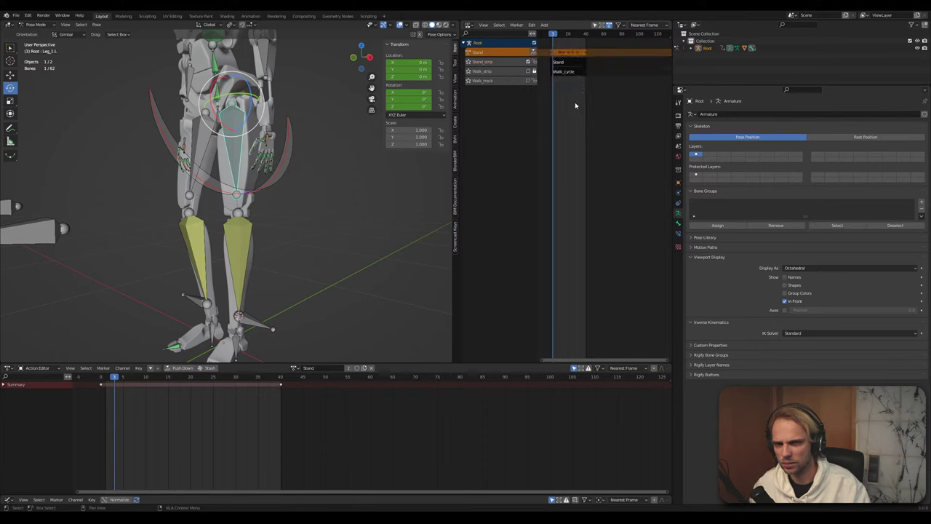
key(x)
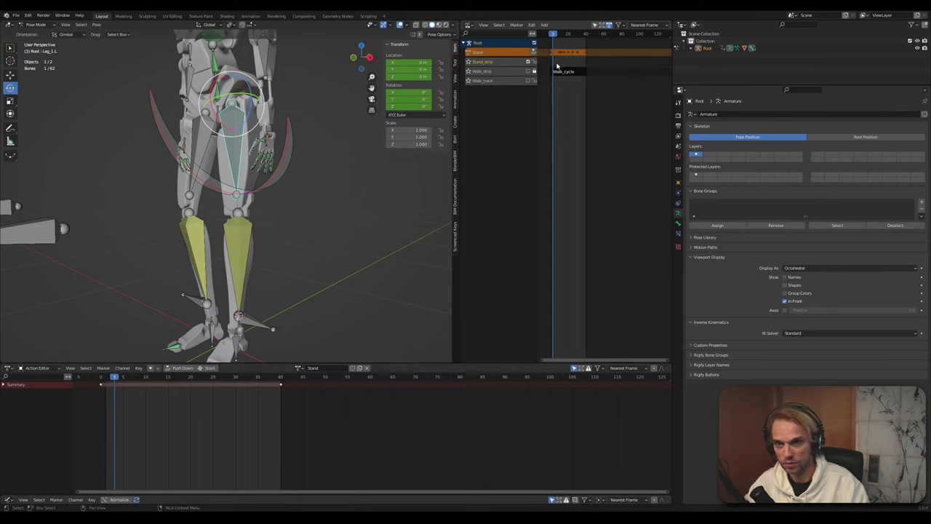
right_click(511, 63)
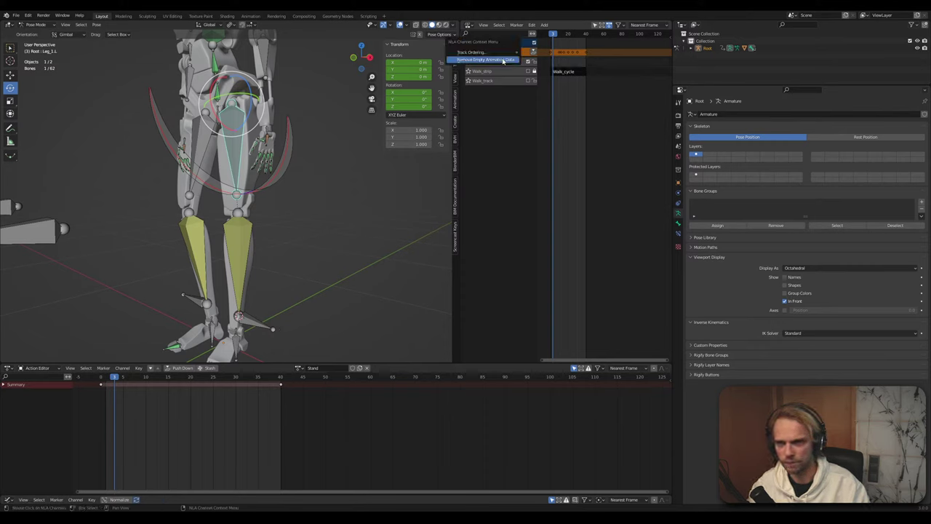
click(502, 65)
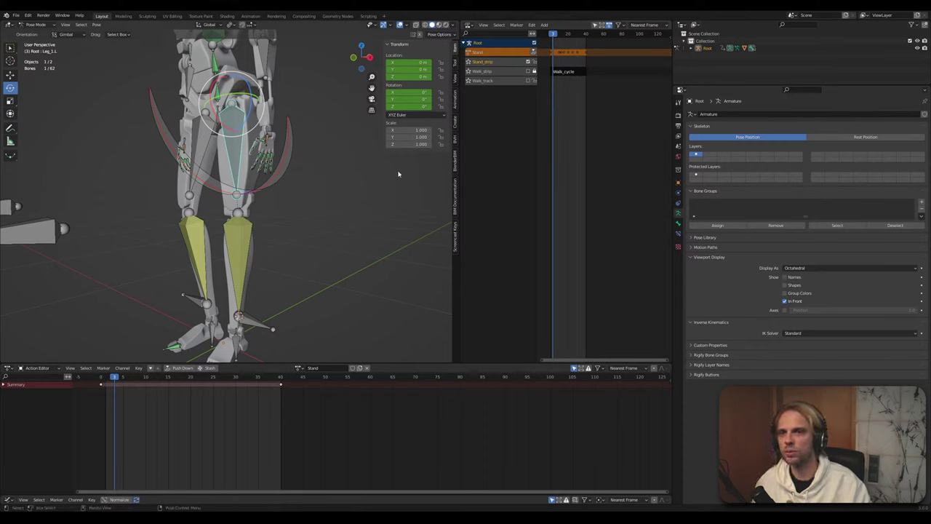
Solo the Stand_strip track to compare the robot's leg pose, move the playhead to frame 0, turn solo off and deselect the bone
click(564, 70)
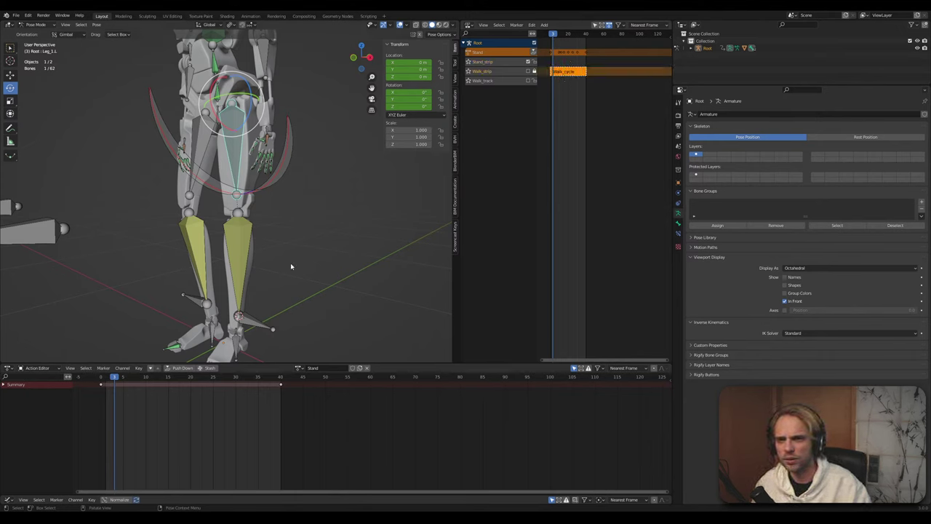
middle_drag(296, 284, 307, 247)
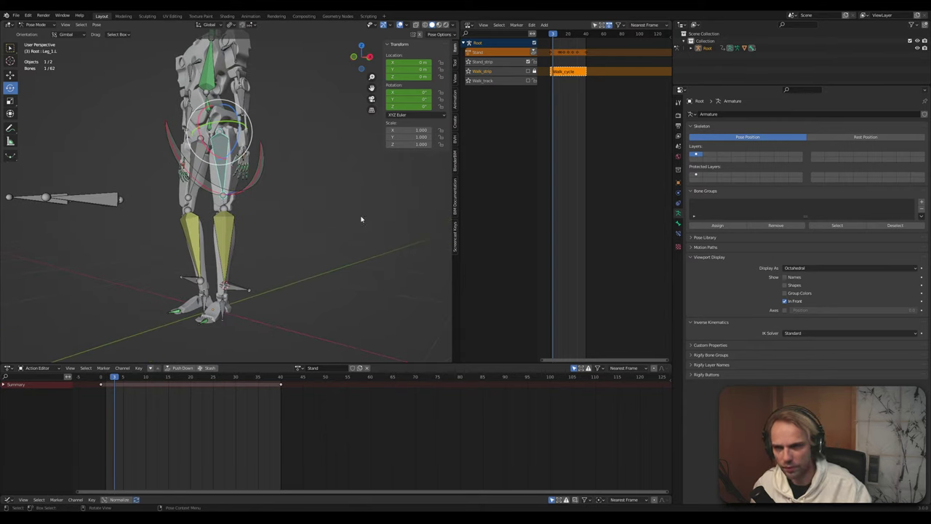
click(468, 62)
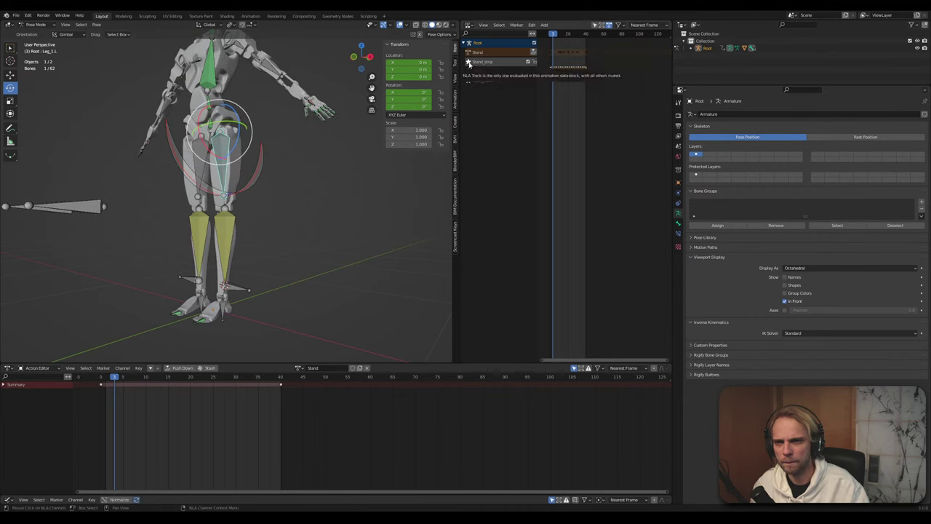
click(299, 368)
click(300, 387)
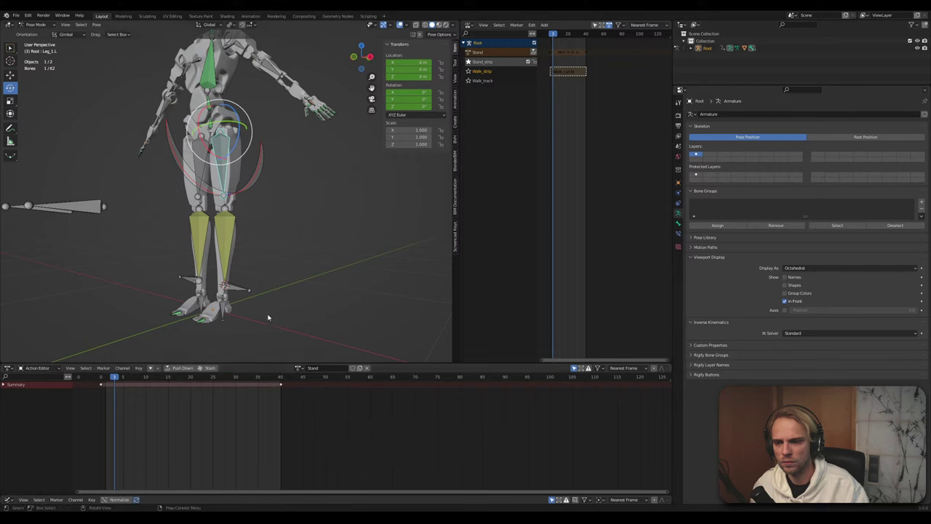
mouse_move(114, 380)
mouse_down()
mouse_move(233, 382)
mouse_move(101, 381)
mouse_up()
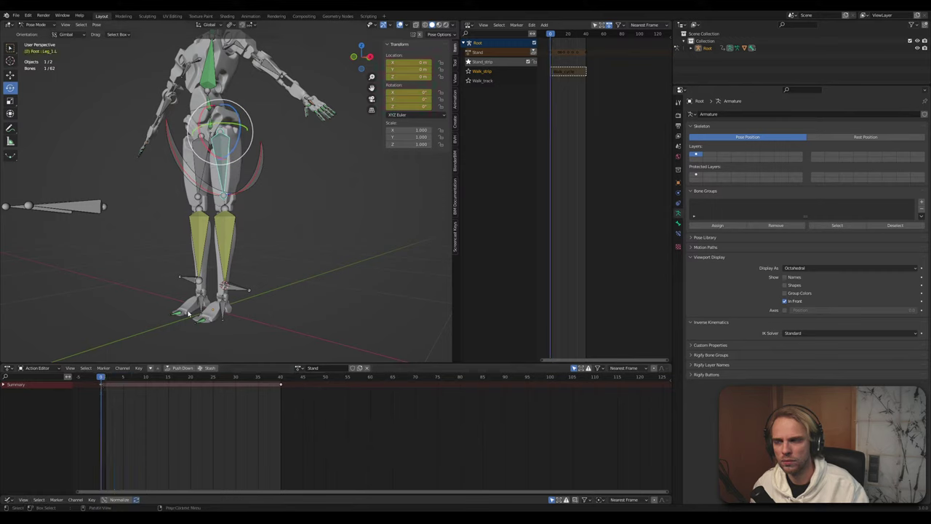
click(470, 61)
click(281, 254)
middle_drag(276, 254, 309, 259)
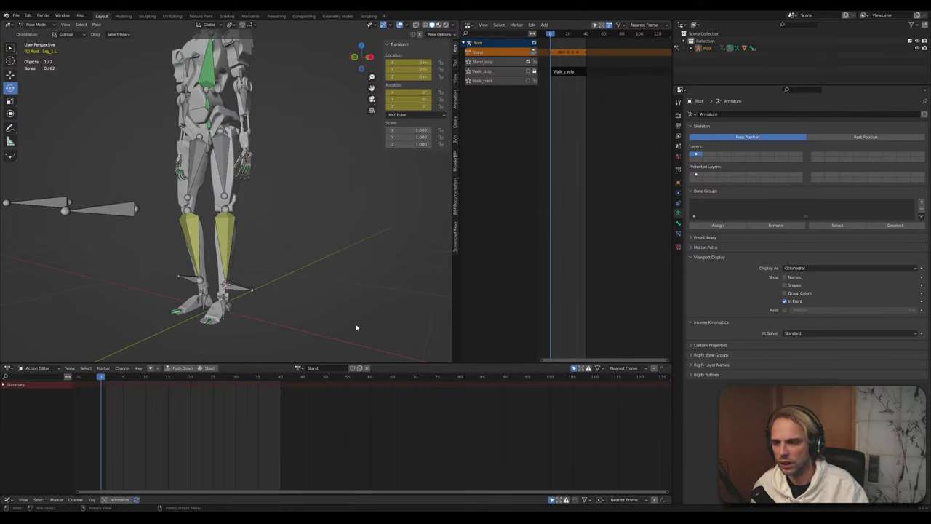
Play the Stand animation with all bones selected, stop it, clear the selection and examine the legs
key(a)
key(space)
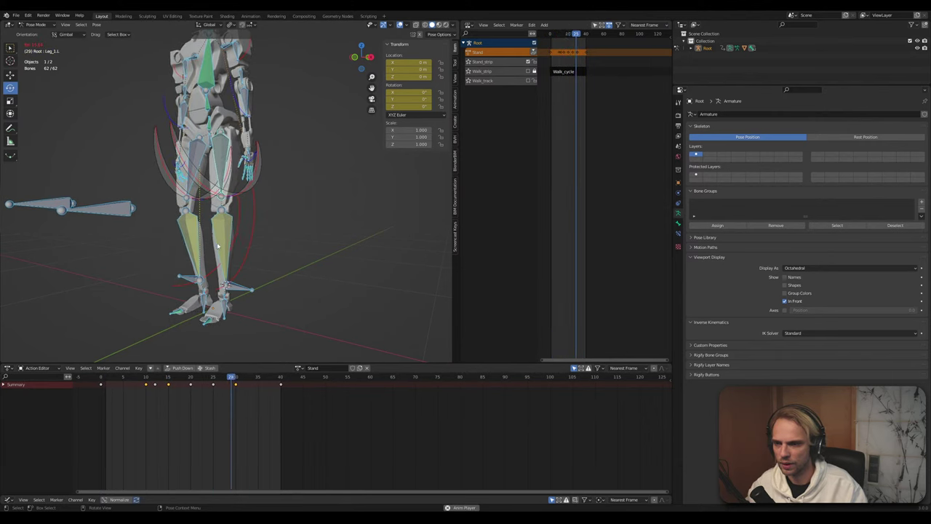
key(space)
click(303, 239)
middle_drag(304, 238, 274, 392)
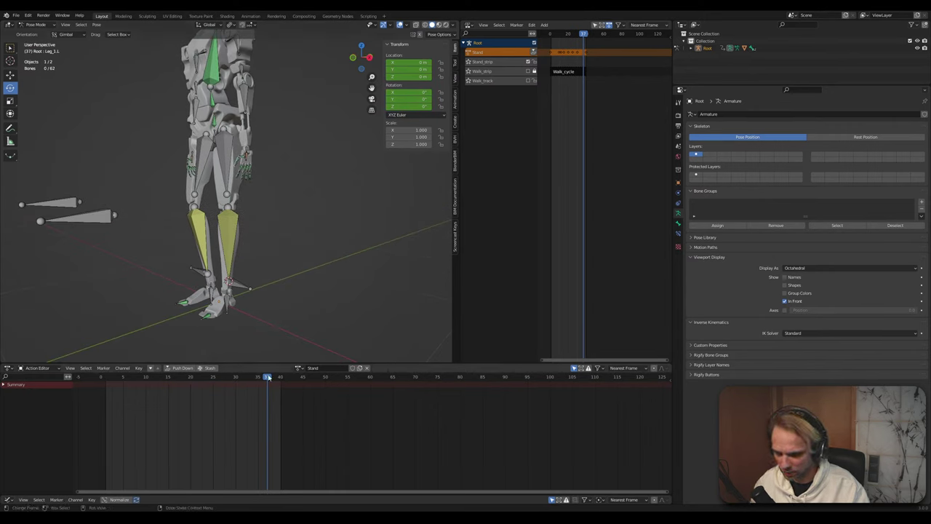
At frame 40, rotate the left lower leg bone Leg_2.L by 34.7° about the gimbal X axis and play the animation
drag(268, 377, 281, 378)
middle_drag(300, 243, 291, 239)
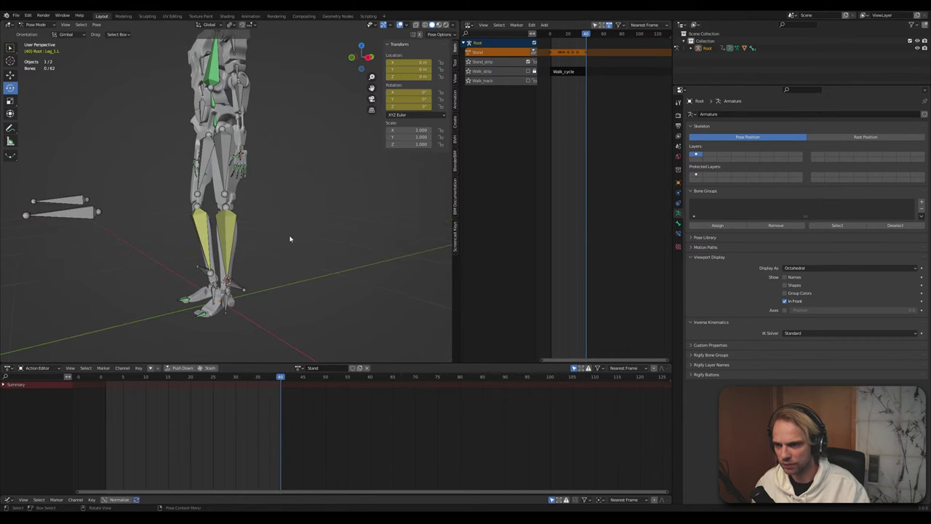
key(Tab)
middle_drag(228, 182, 238, 180)
key(Tab)
click(225, 154)
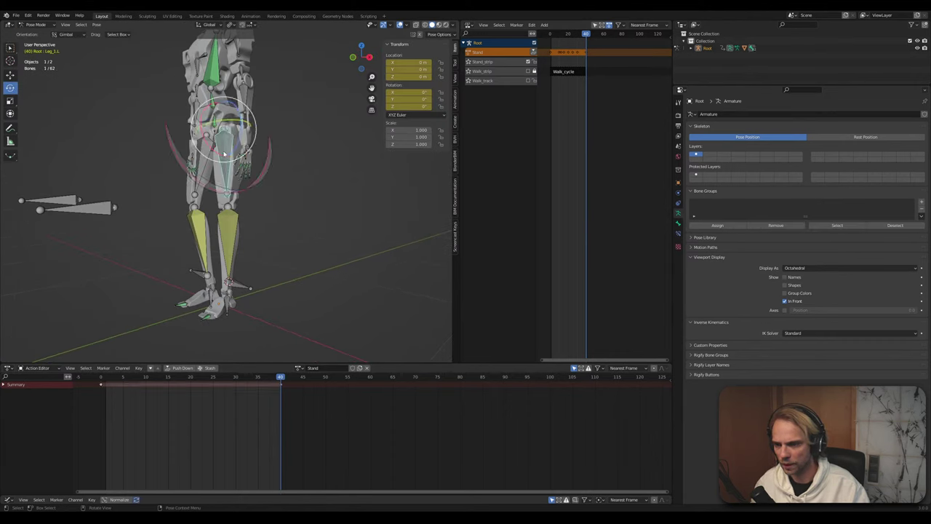
middle_drag(197, 146, 205, 133)
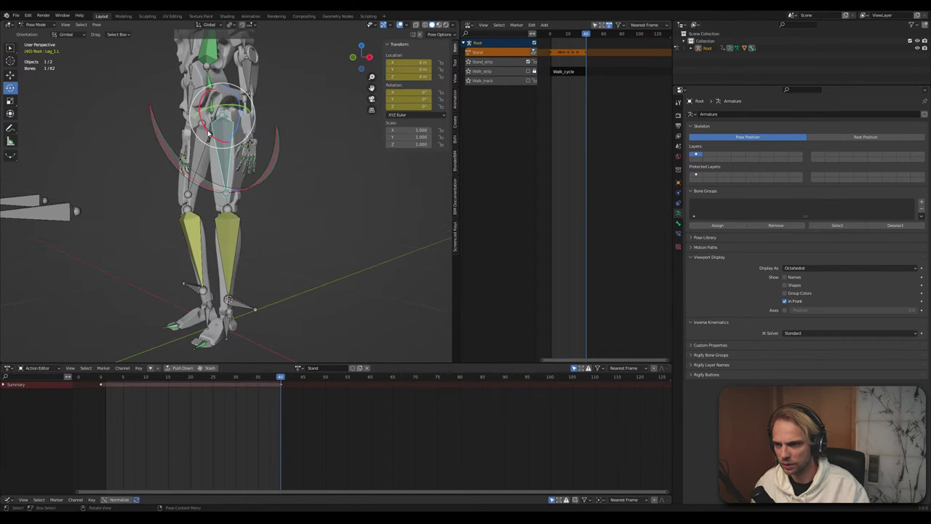
drag(209, 133, 291, 308)
click(212, 221)
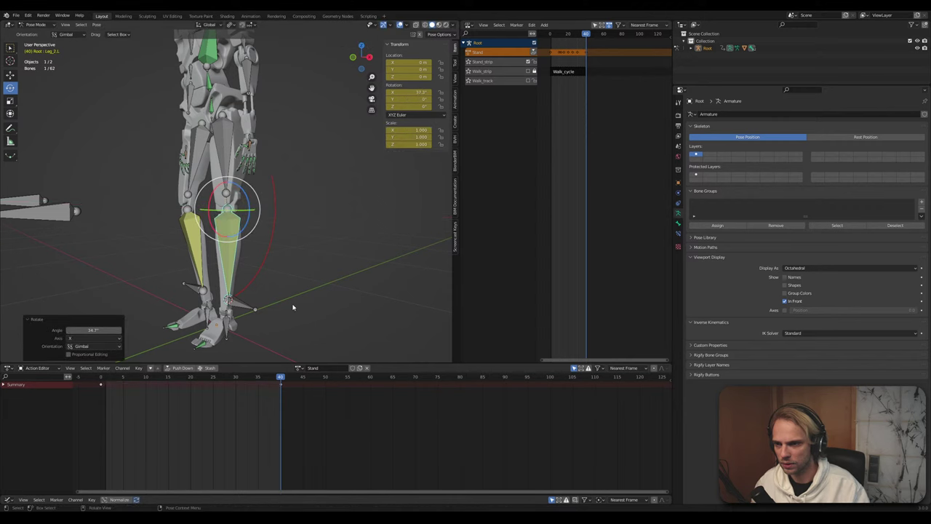
key(space)
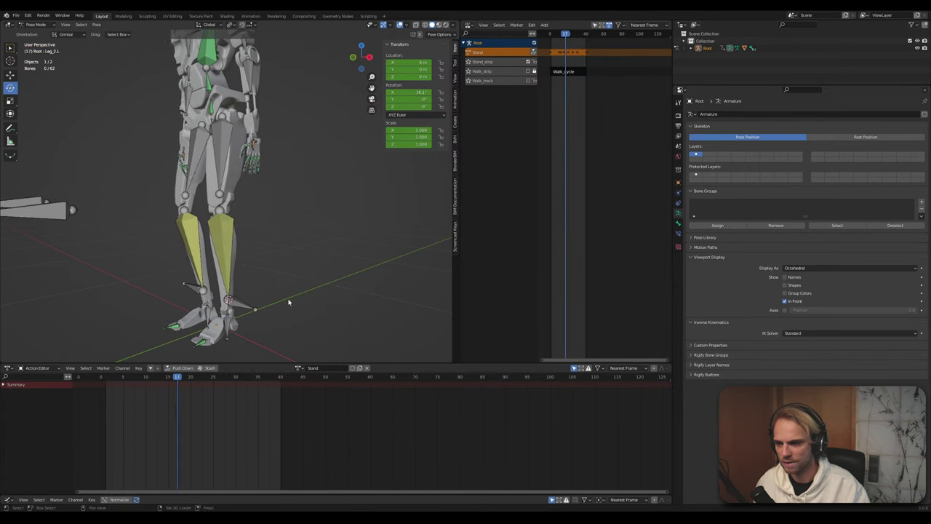
At frame 40, raise the left foot's IK bone about 0.005 m along global Z and keyframe it
shift+middle_drag(289, 301, 294, 247)
drag(181, 377, 279, 384)
click(247, 248)
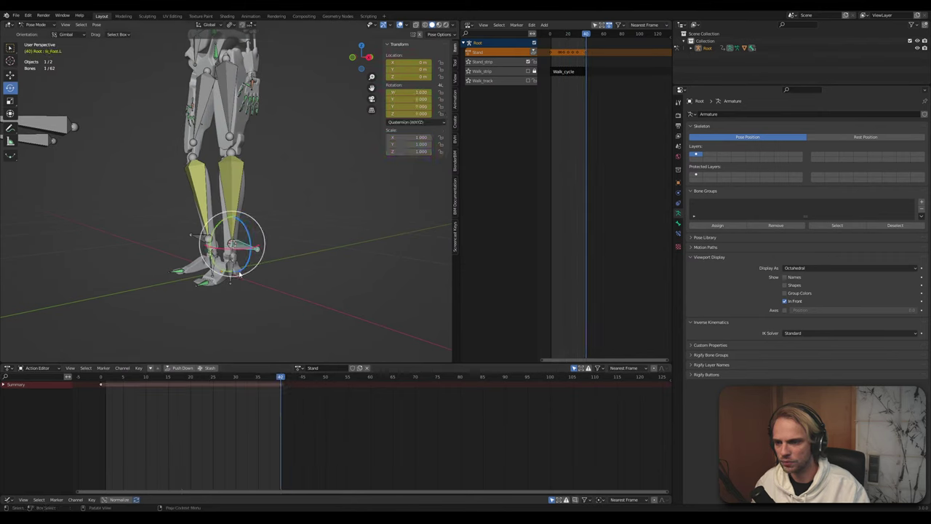
scroll(240, 240, up, 5)
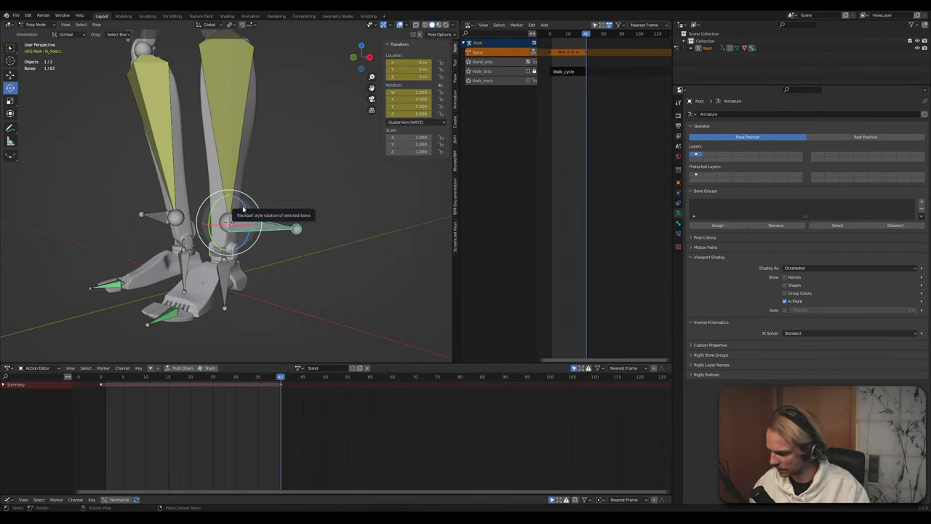
key(g)
key(z)
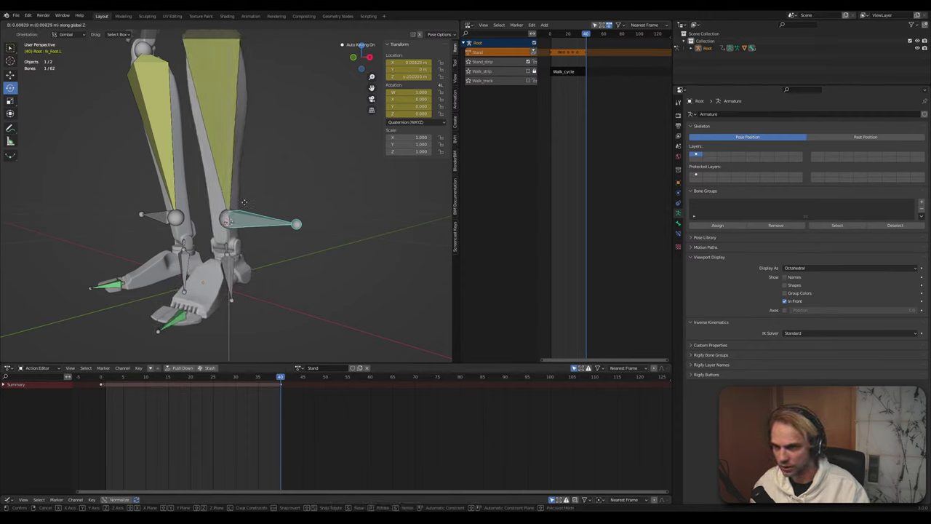
click(244, 203)
key(i)
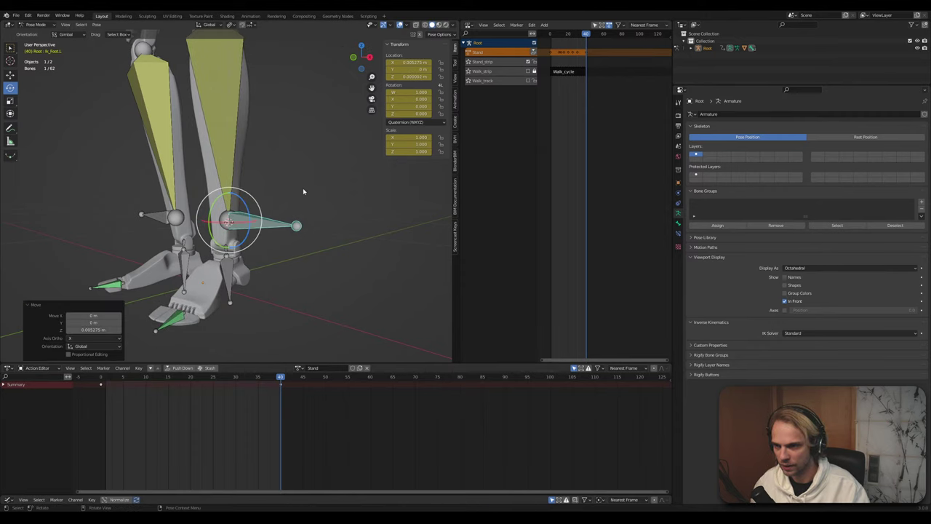
click(303, 187)
middle_drag(302, 188, 278, 203)
click(242, 218)
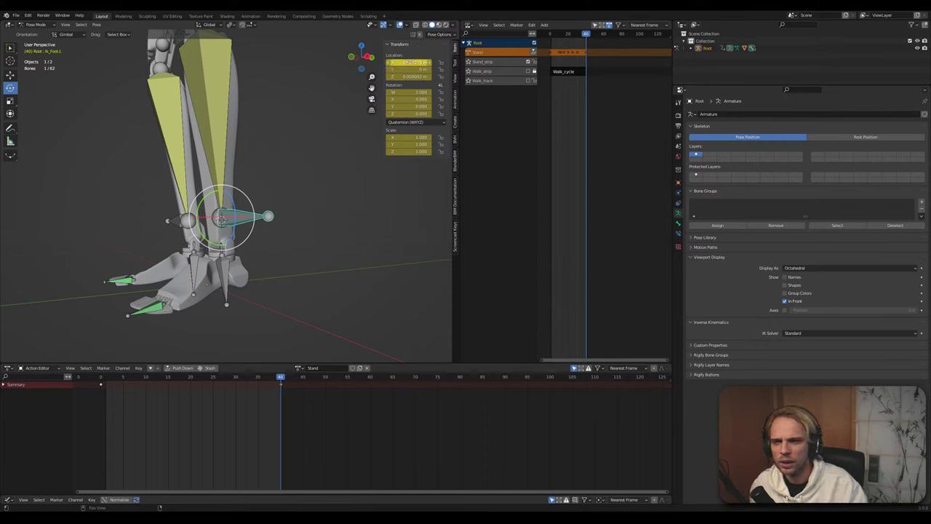
key(Escape)
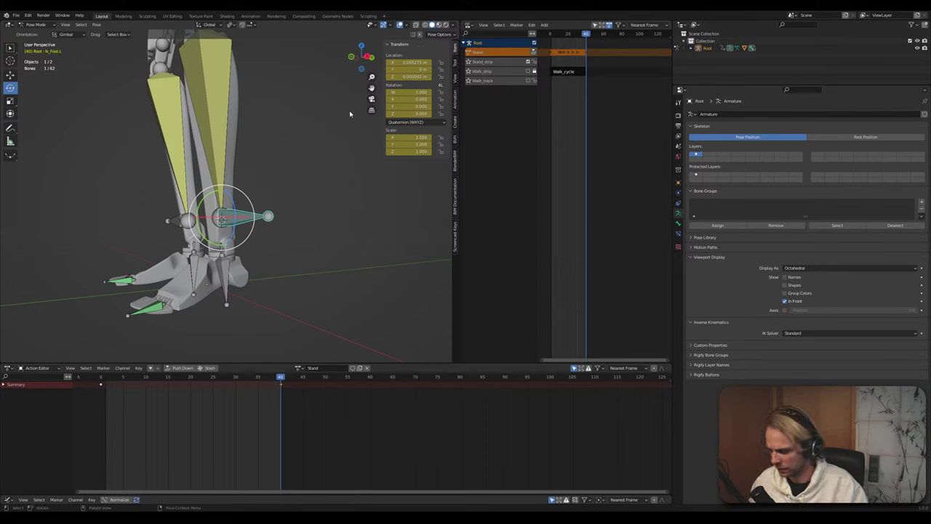
key(g)
key(z)
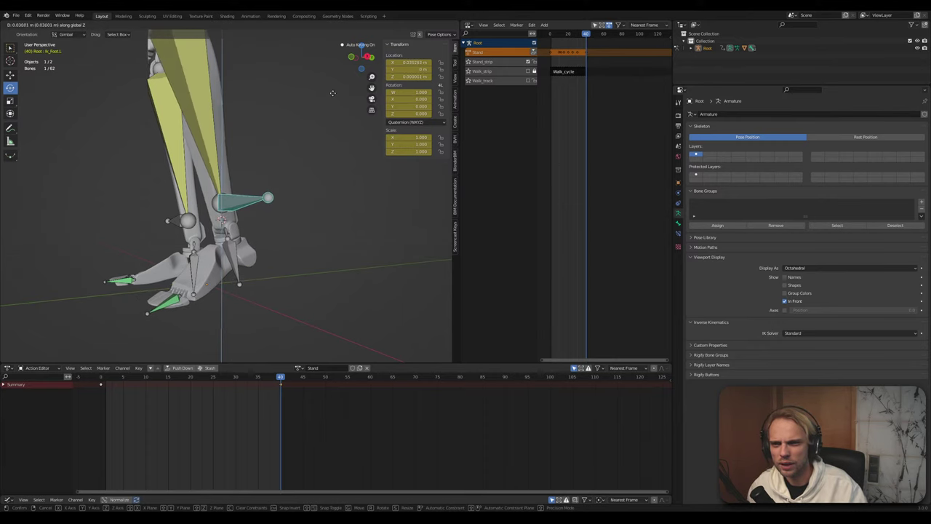
key(Escape)
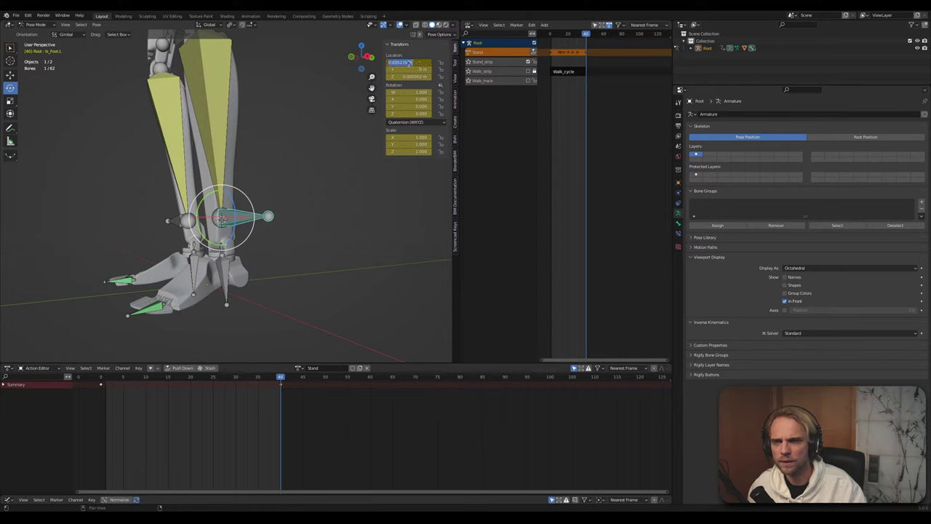
Select the Ankle.L bone at frame 40 and, in the right side view, rotate it to about -4.7° around X
middle_drag(304, 146, 283, 205)
middle_drag(219, 263, 291, 240)
scroll(222, 249, up, 2)
click(230, 214)
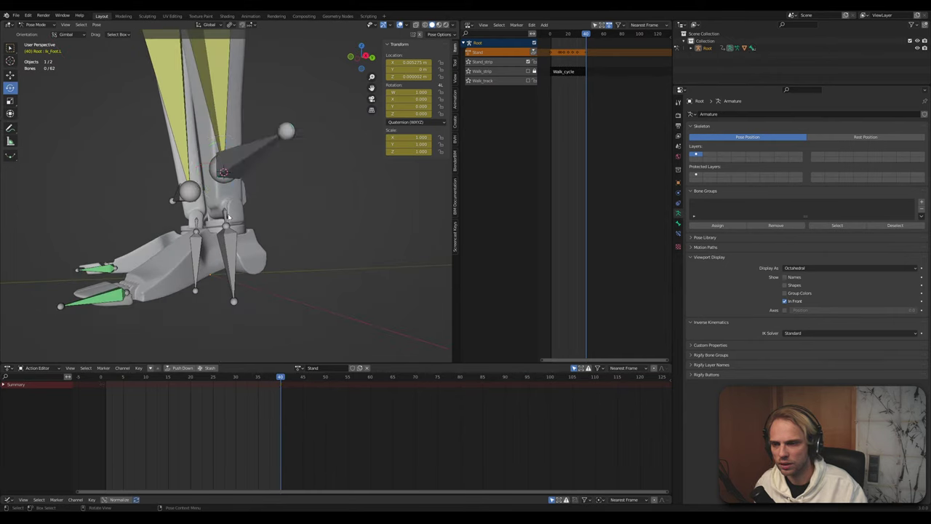
click(227, 216)
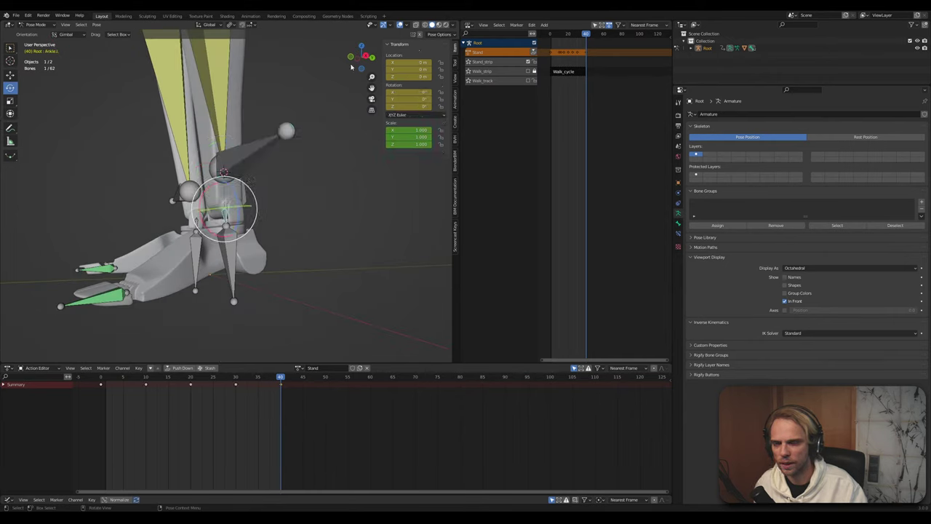
click(368, 57)
scroll(208, 251, up, 3)
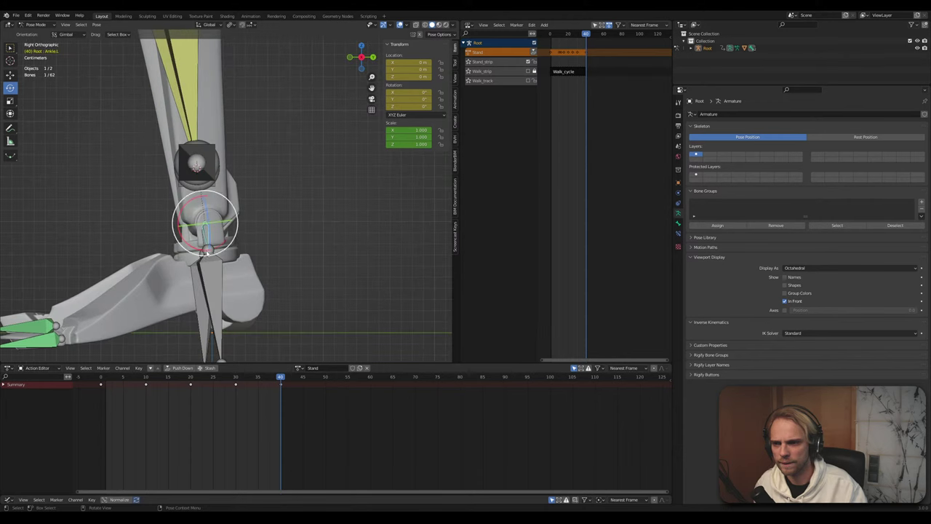
drag(207, 251, 187, 243)
click(326, 195)
scroll(255, 187, down, 8)
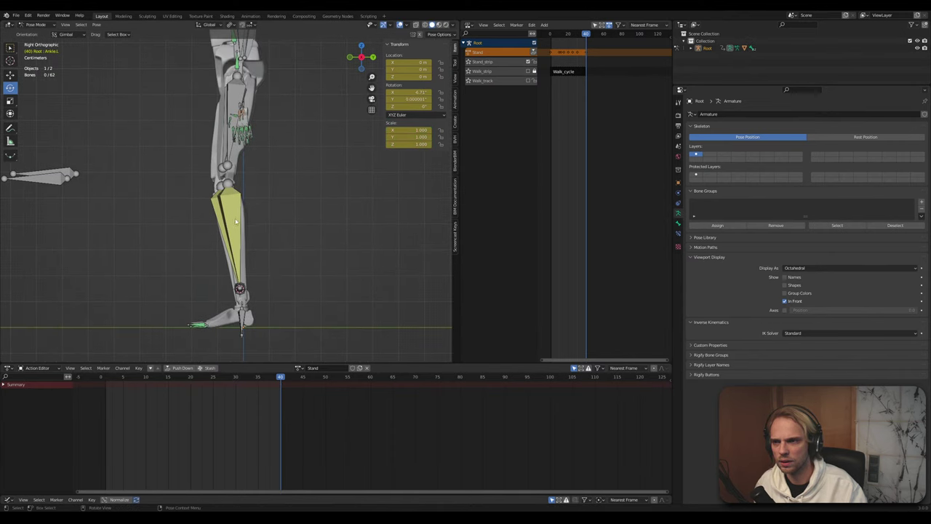
scroll(255, 233, up, 5)
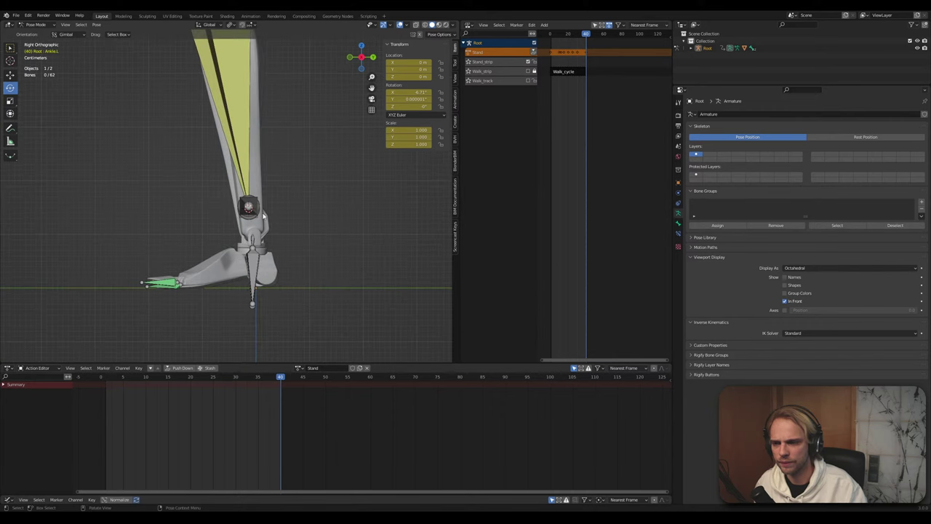
scroll(264, 216, up, 2)
click(258, 208)
shift+middle_drag(319, 241, 308, 199)
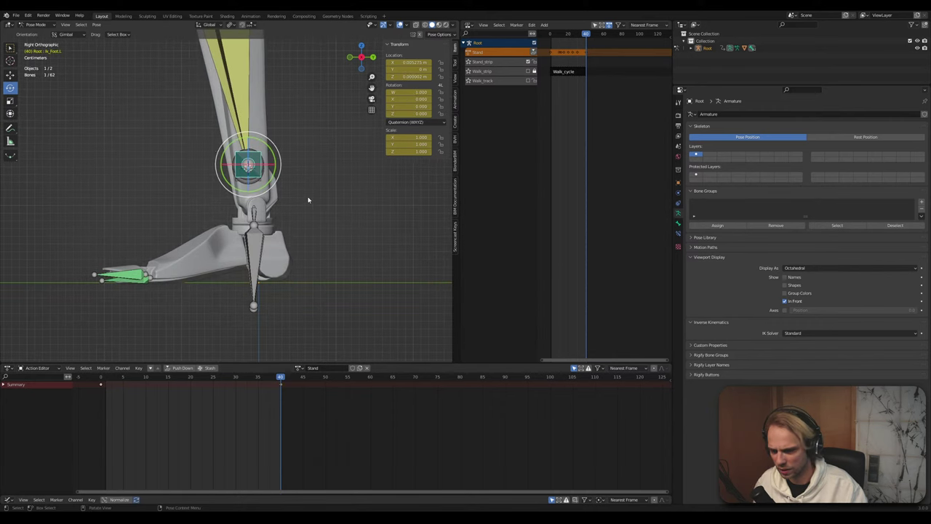
key(g)
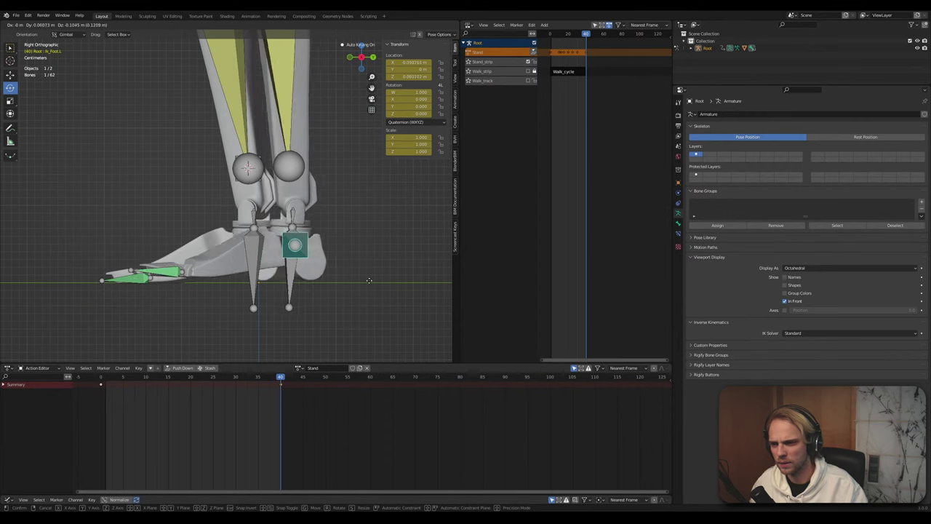
right_click(342, 286)
Play the Stand animation, return the playhead to frame 0 and examine the left leg bones
middle_drag(357, 220, 327, 272)
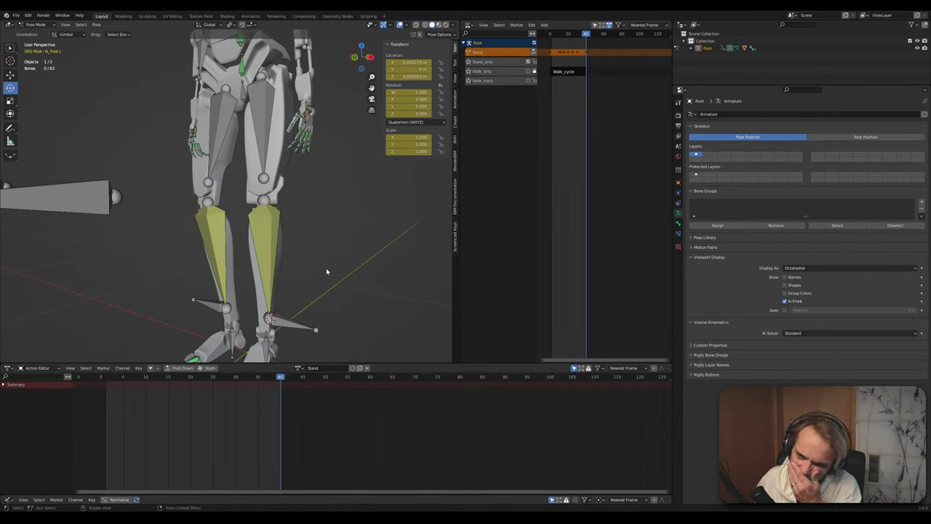
key(space)
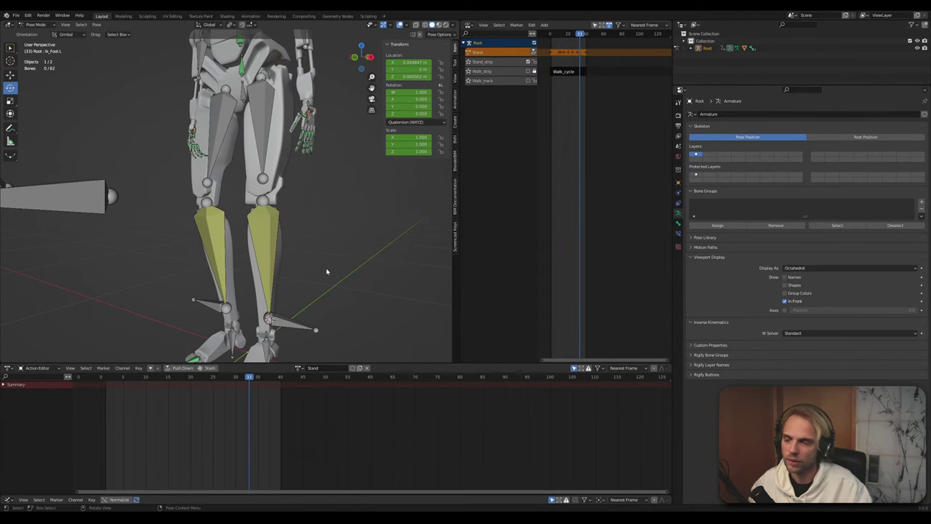
drag(249, 376, 92, 381)
middle_drag(334, 252, 231, 138)
click(231, 139)
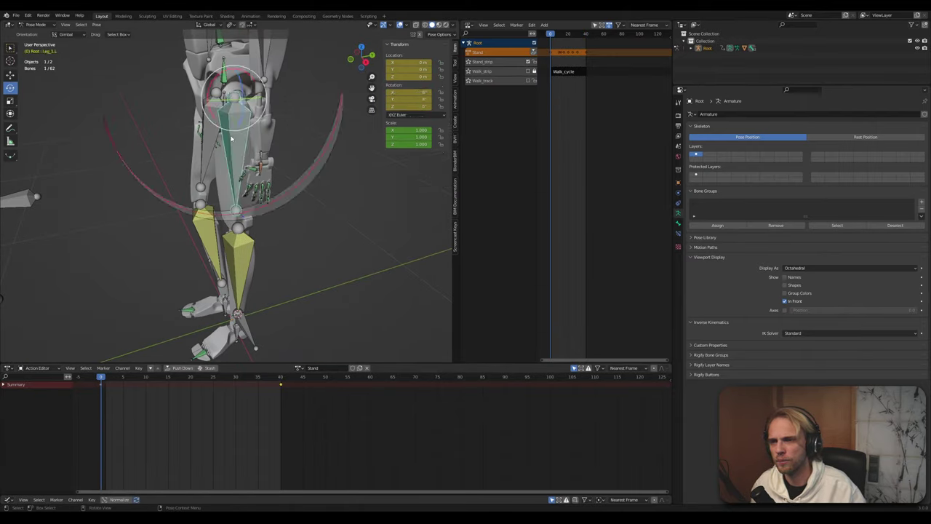
middle_drag(302, 249, 362, 241)
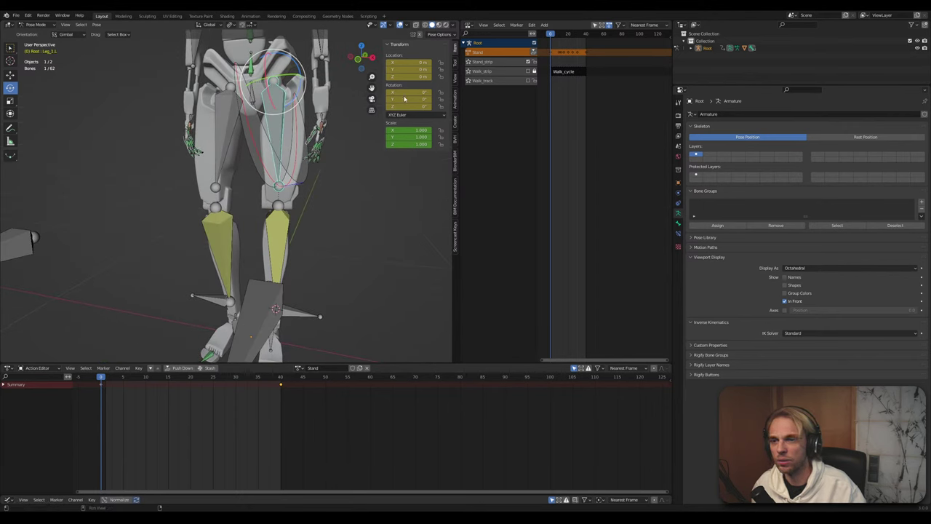
click(376, 268)
shift+middle_drag(377, 267, 294, 239)
click(284, 198)
click(334, 244)
click(265, 194)
click(406, 241)
Lower the Pelvis bone about 0.004 m along global Z at frame 0 and clear the selection
shift+middle_drag(265, 128, 281, 149)
scroll(254, 122, up, 2)
click(264, 108)
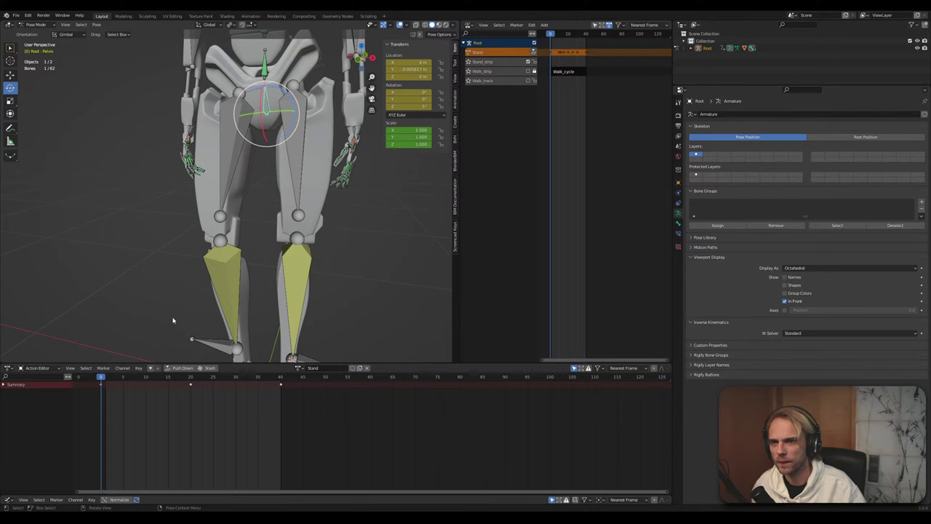
key(g)
key(z)
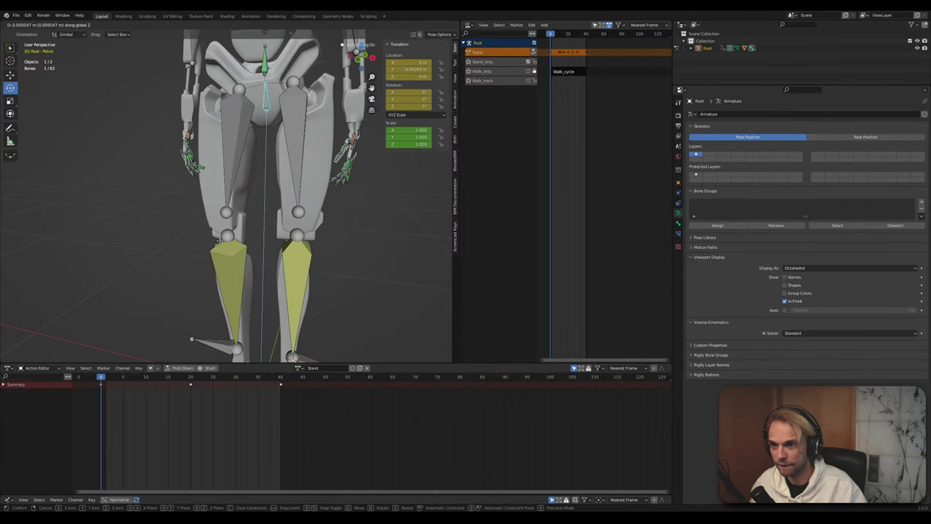
click(220, 243)
key(g)
key(z)
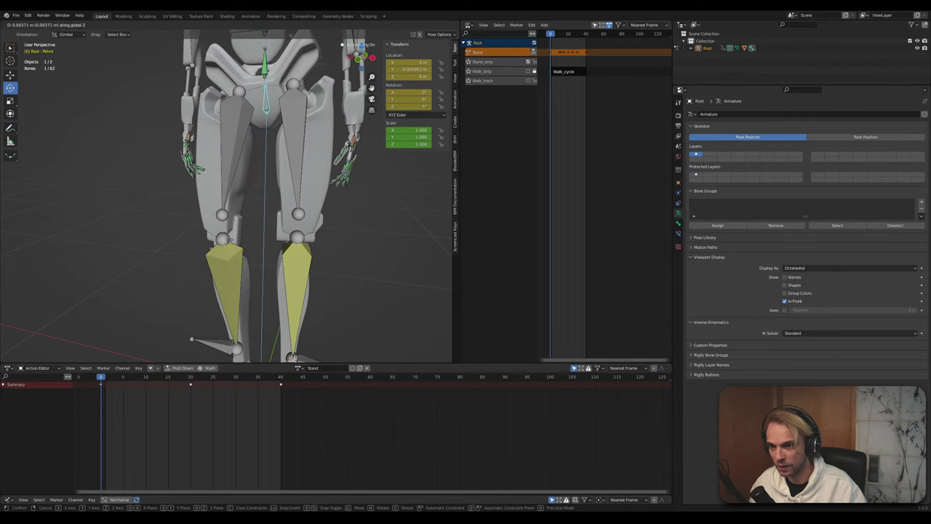
click(155, 255)
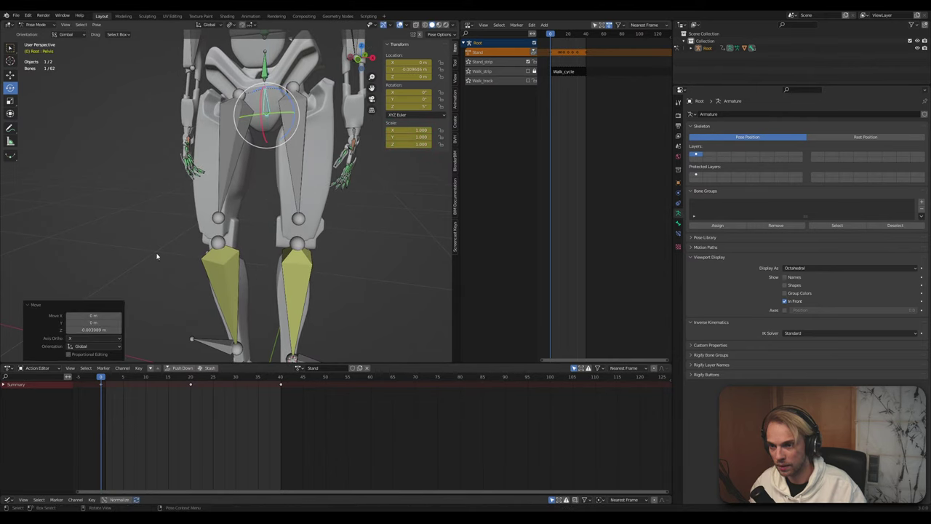
click(156, 256)
Play the Stand animation to check the leg motion from the side, stopping at frame 39
mouse_move(253, 263)
middle_down()
mouse_move(239, 264)
mouse_move(245, 284)
mouse_move(259, 262)
mouse_move(245, 252)
mouse_move(239, 260)
mouse_move(256, 260)
middle_up()
key(space)
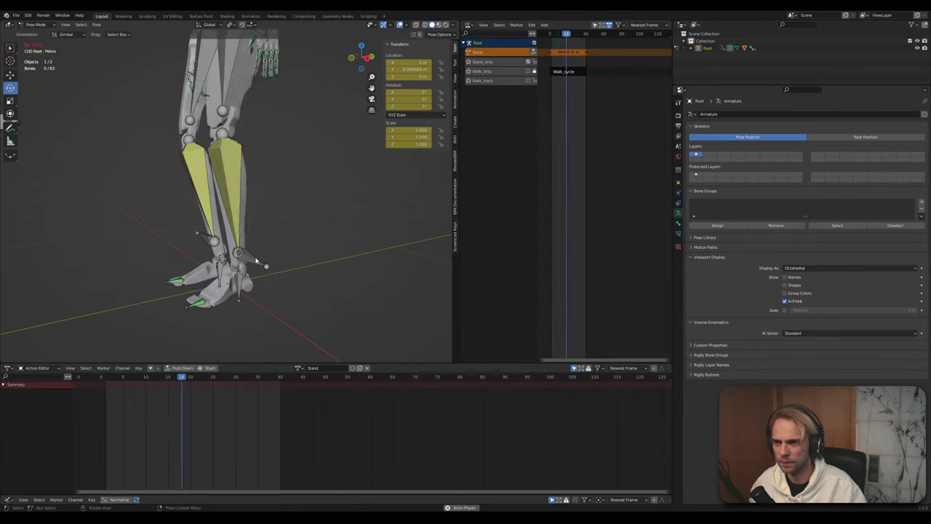
key(space)
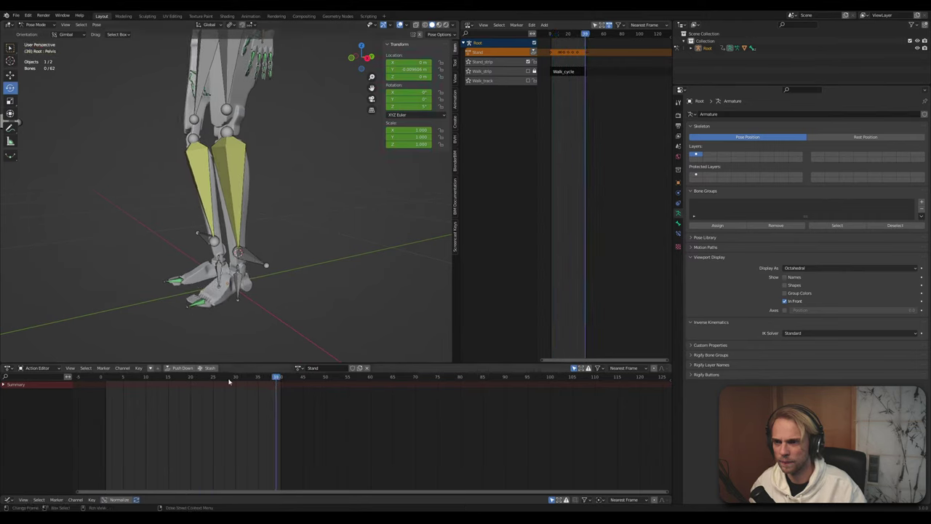
Select the Pelvis bone and its frame 0 keyframe in the Action Editor
middle_drag(146, 80, 265, 223)
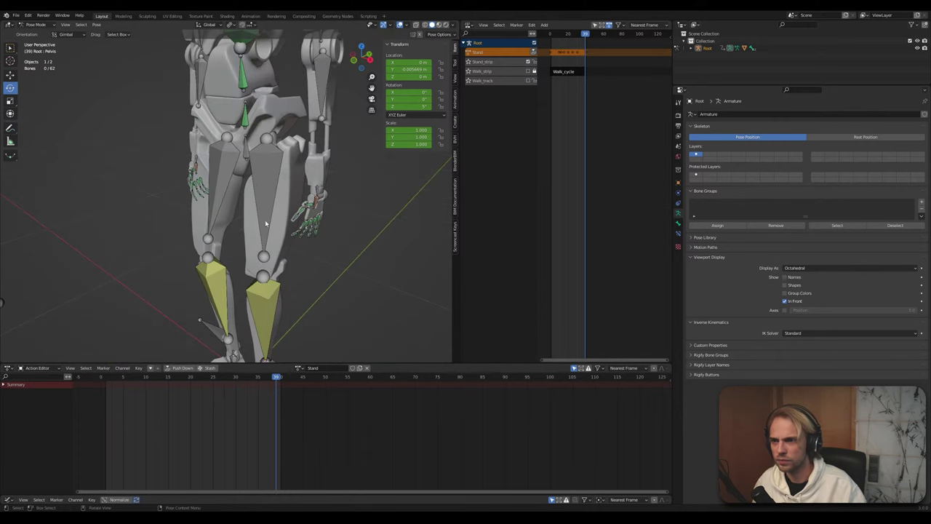
click(243, 155)
middle_drag(243, 155, 248, 204)
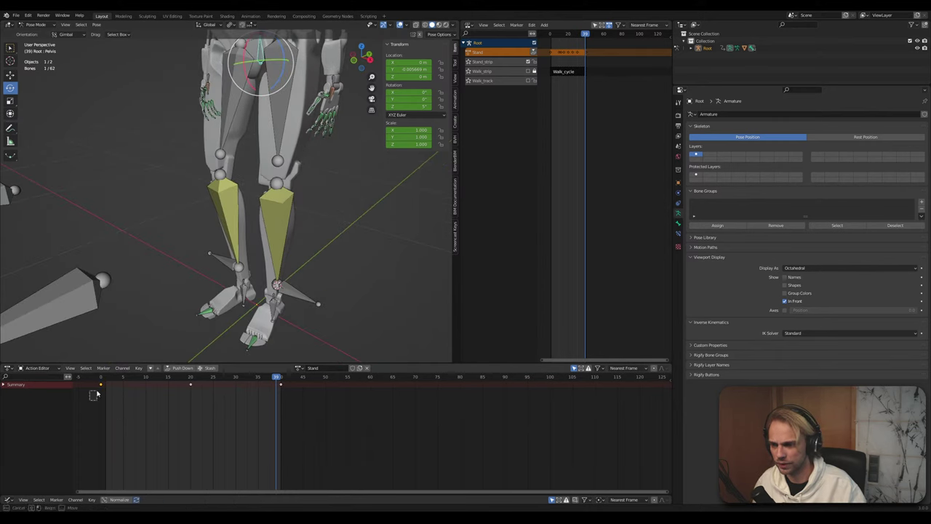
drag(108, 385, 108, 384)
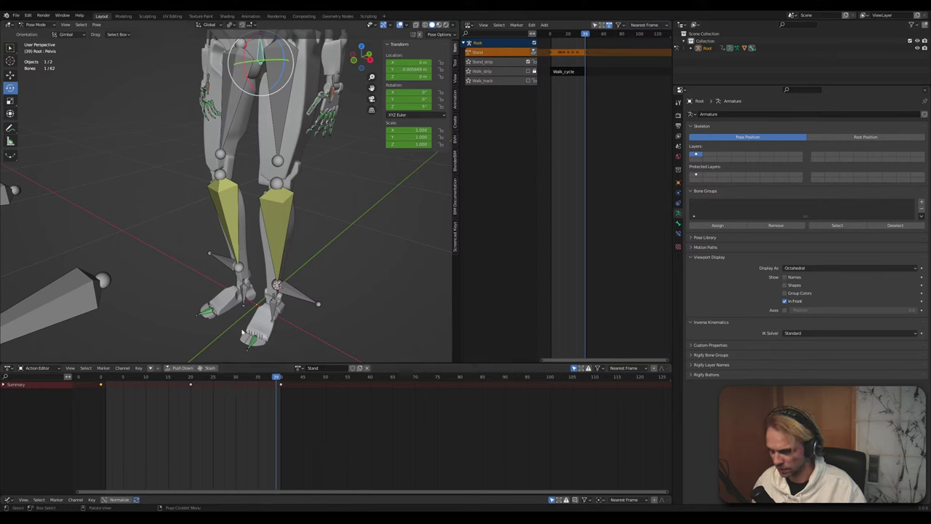
Duplicate the frame 0 keyframe of the left leg, foot and toe bones to frame 40 in the Stand action
click(296, 298)
shift+click(278, 248)
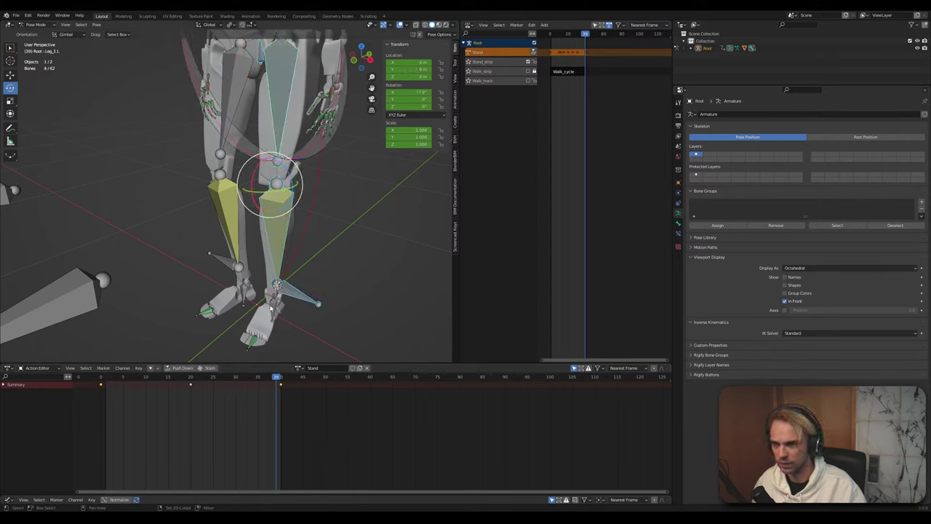
shift+drag(315, 351, 268, 293)
shift+drag(298, 332, 243, 351)
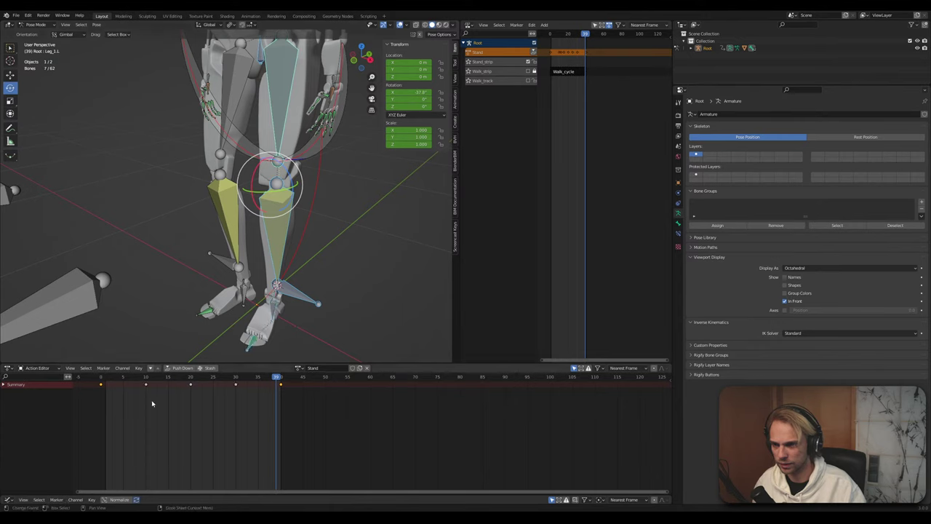
drag(131, 408, 89, 387)
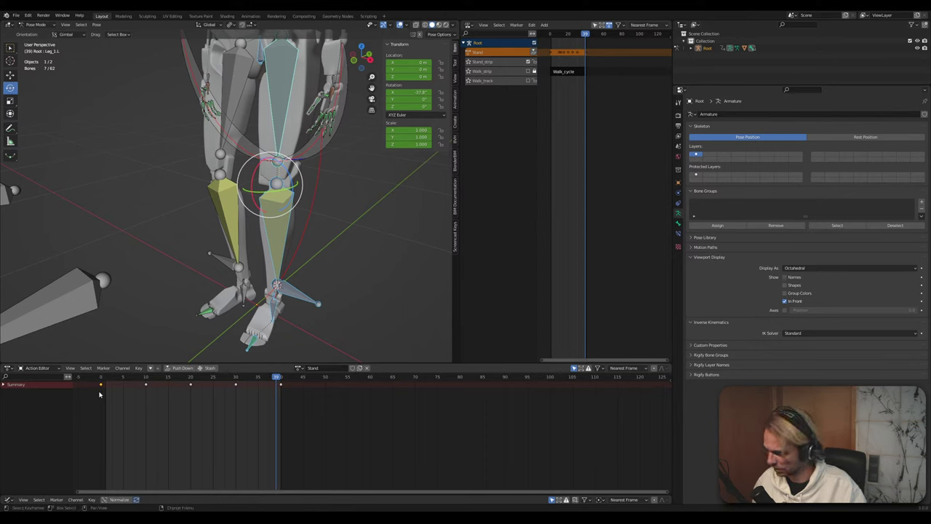
key(g)
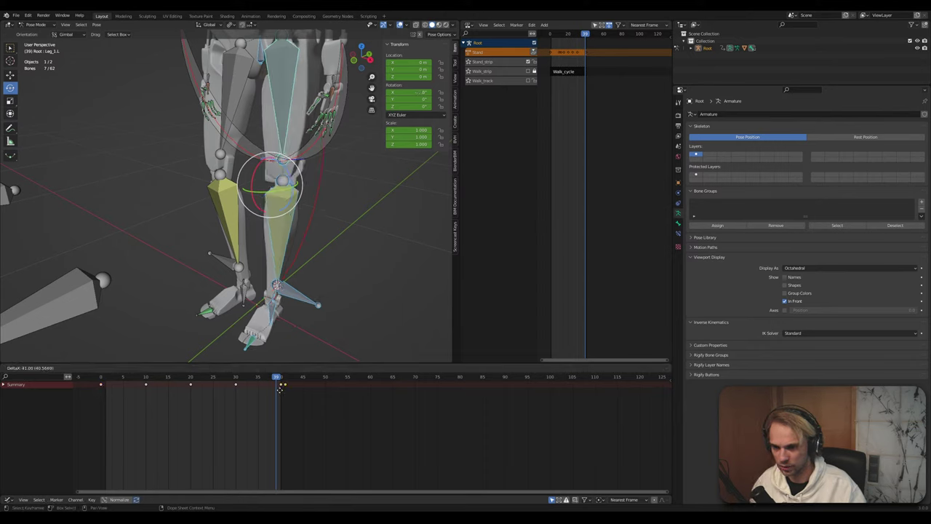
click(279, 391)
Deselect everything and play the Stand animation to check the left leg's loop
key(alt+a)
key(space)
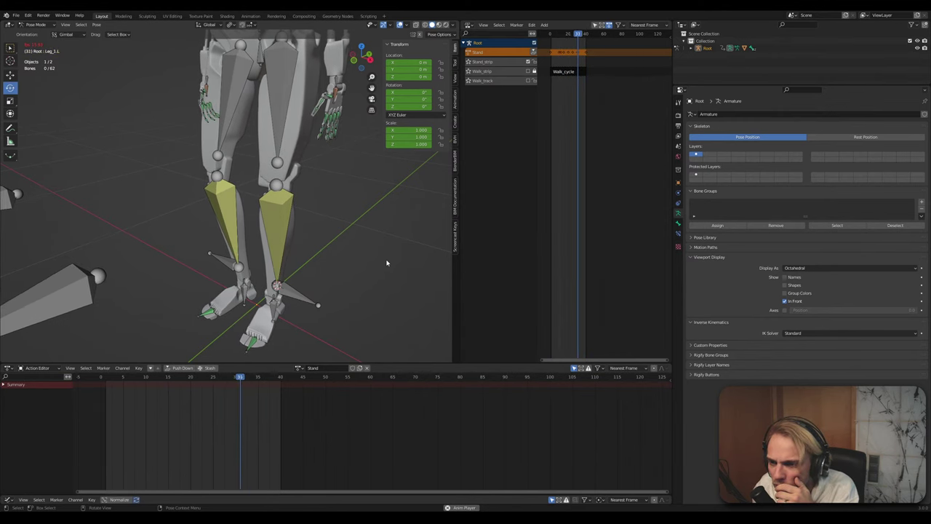
key(space)
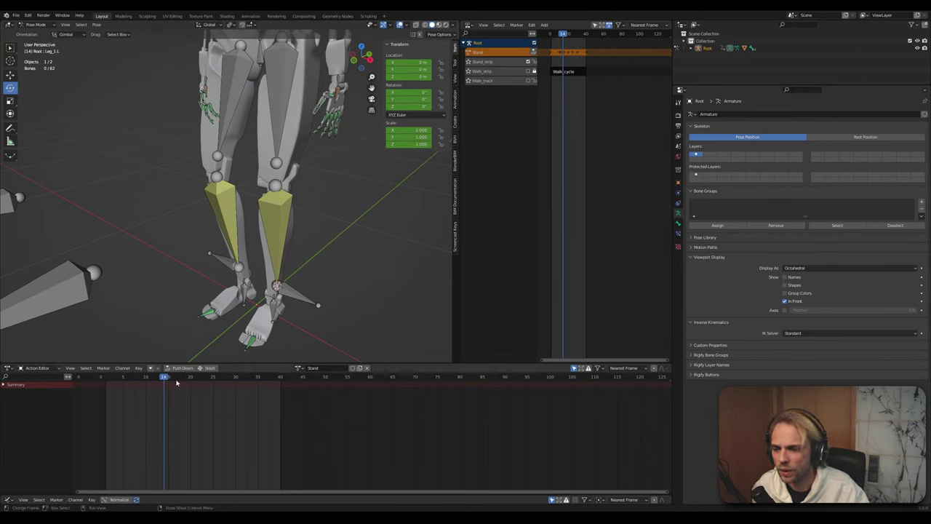
Rotate the left ankle bone slightly at frame 20 and play the animation to check the foot
drag(169, 377, 191, 405)
click(277, 300)
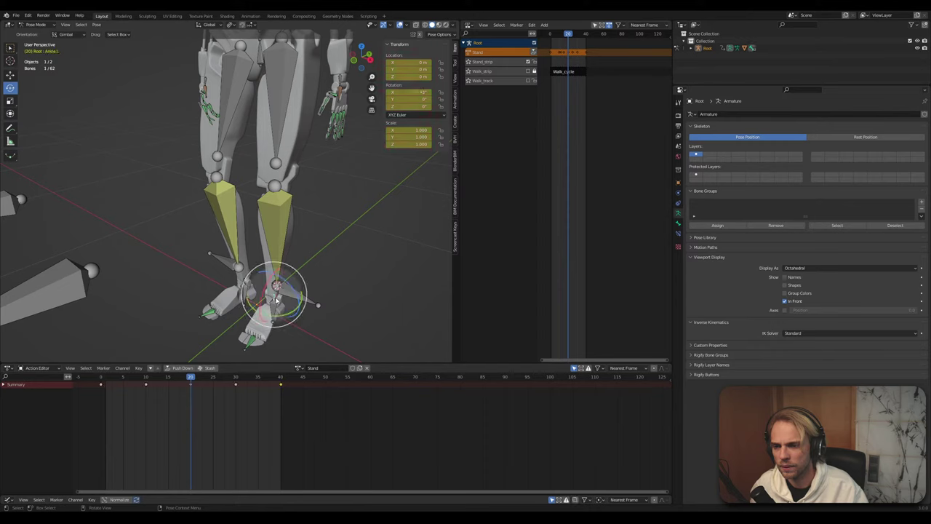
drag(280, 314, 285, 312)
click(379, 310)
key(space)
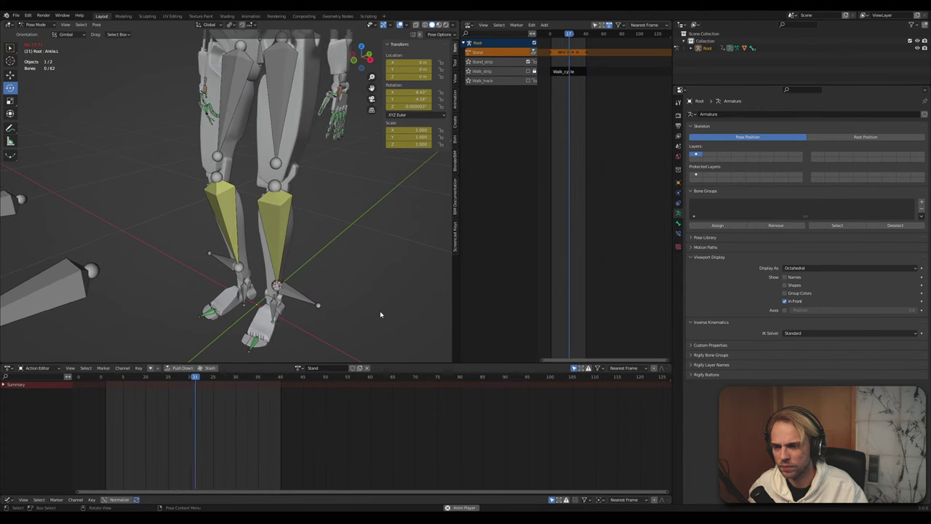
key(space)
Rotate the left ankle bone slightly around its Y axis at frame 10
drag(200, 378, 148, 392)
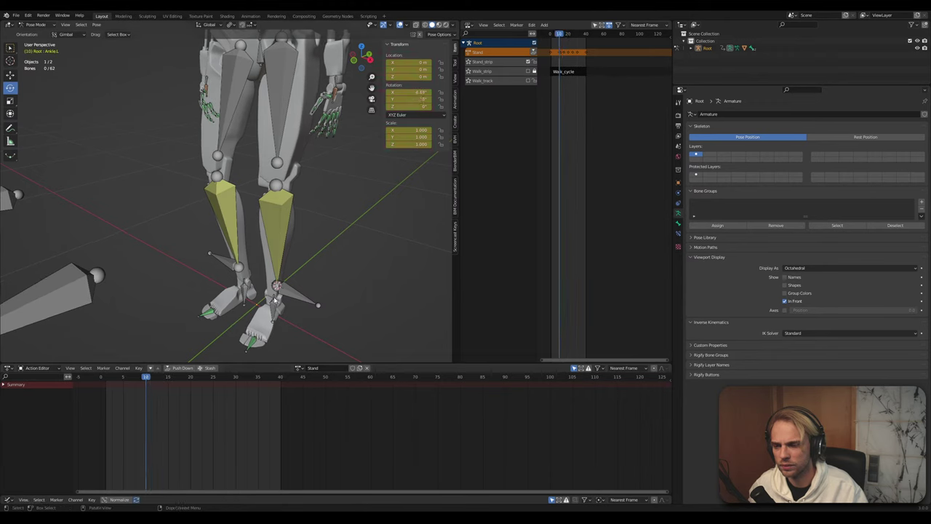
click(275, 298)
key(r)
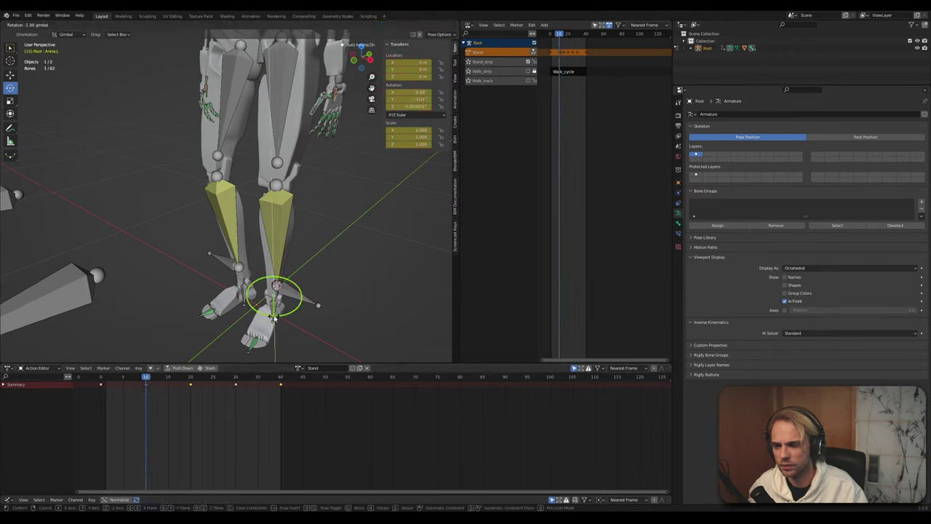
click(273, 317)
Rotate the left ankle bone slightly at frame 30 and deselect it
click(235, 380)
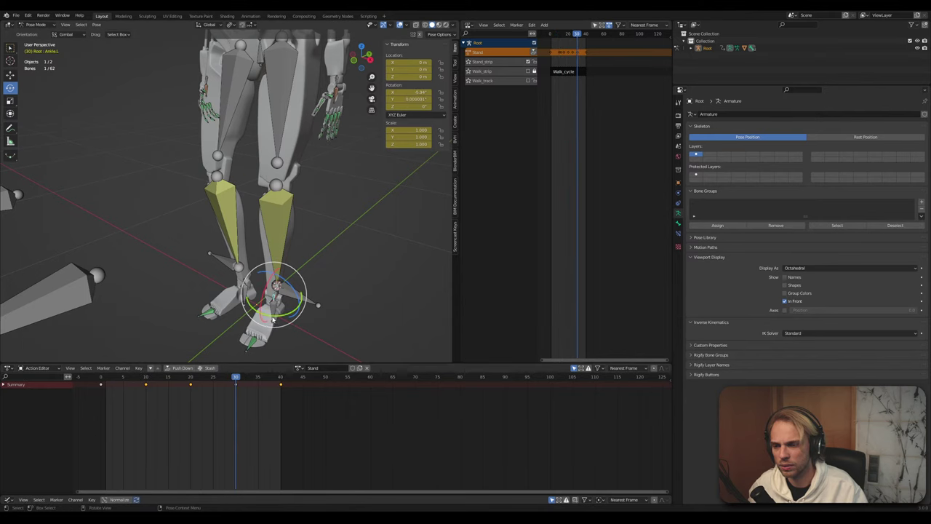
key(r)
click(273, 315)
click(327, 330)
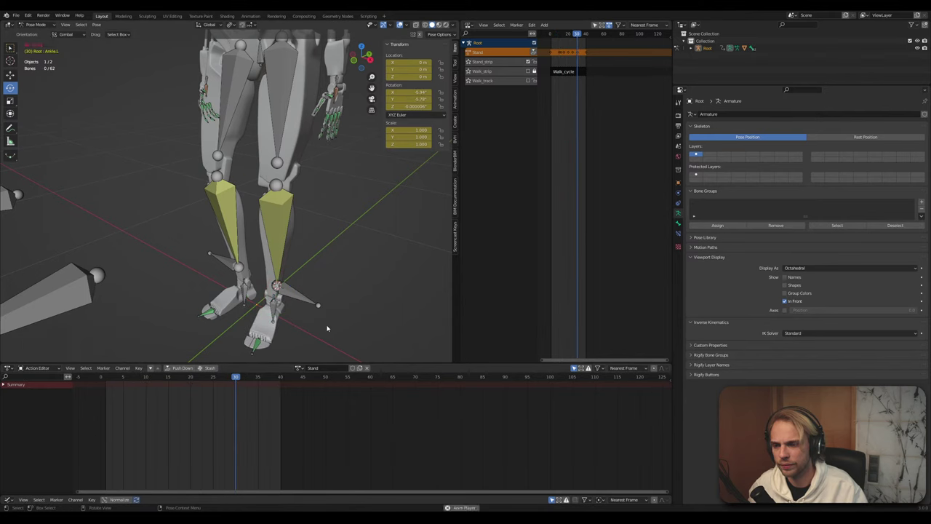
Play the Stand animation and review the whole robot's motion from different angles
key(space)
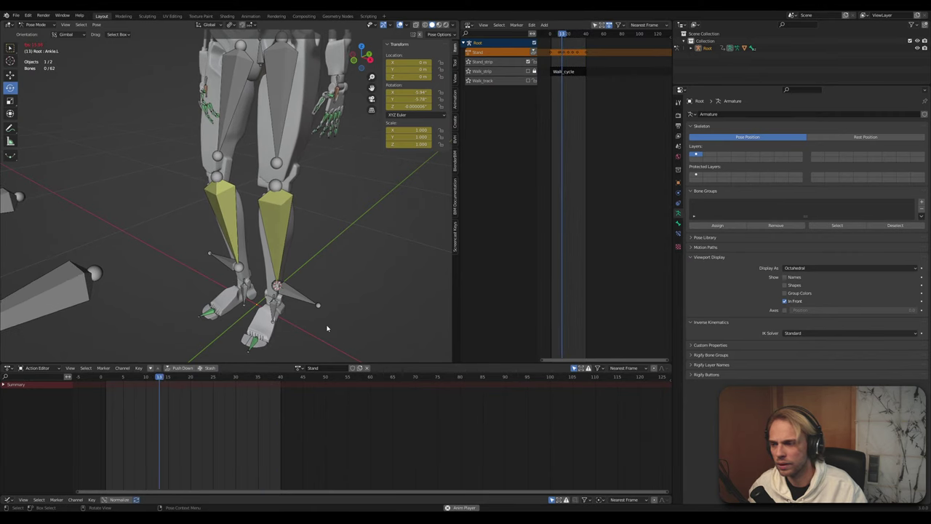
middle_drag(316, 305, 260, 241)
scroll(267, 204, down, 3)
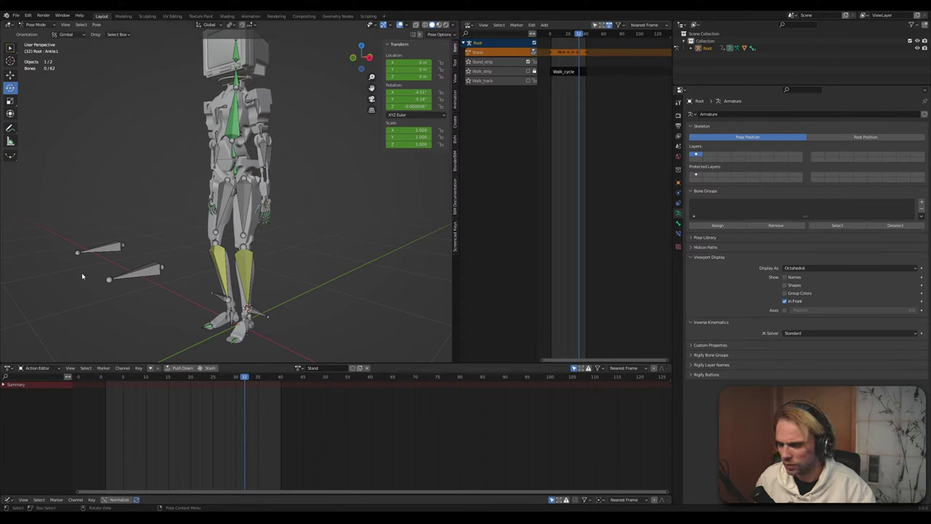
key(space)
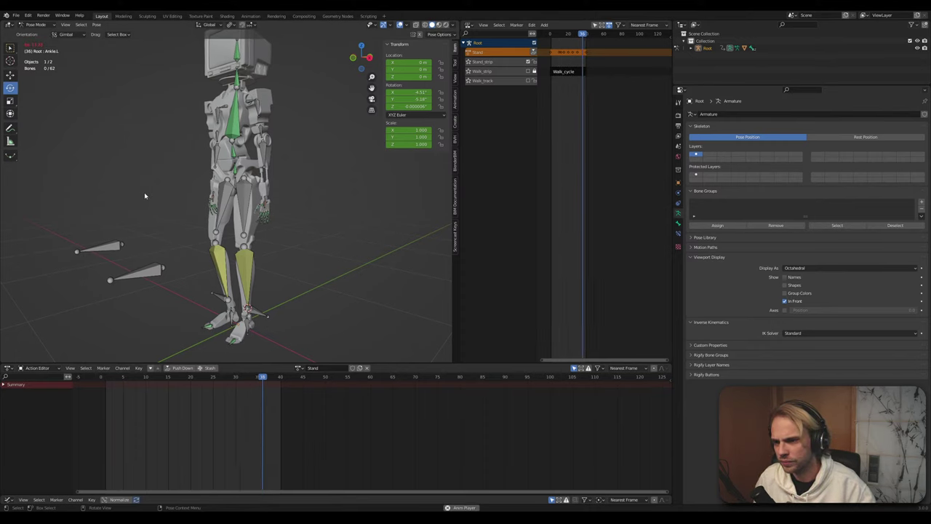
middle_drag(144, 192, 163, 197)
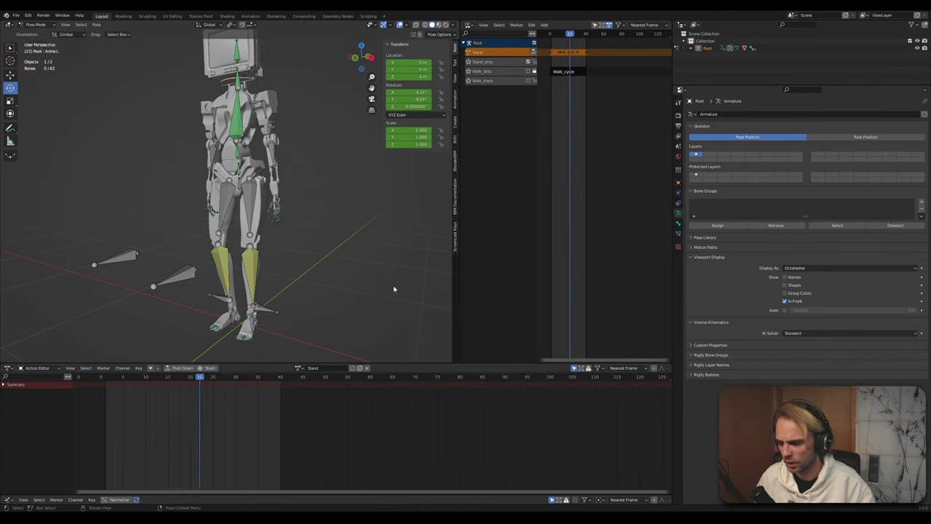
Select all bones and their keyframes, go to frame 40, and look through the available keyframe editing commands
key(a)
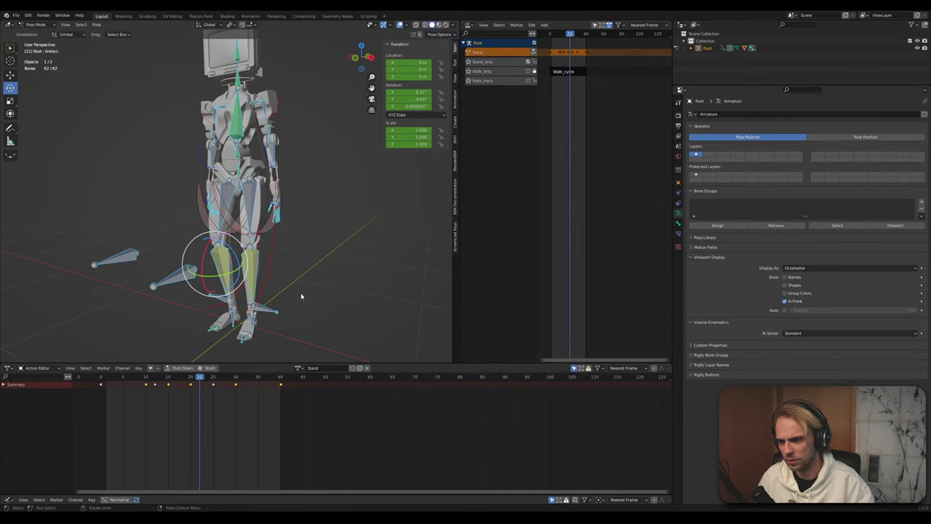
drag(325, 442, 87, 385)
drag(200, 378, 281, 379)
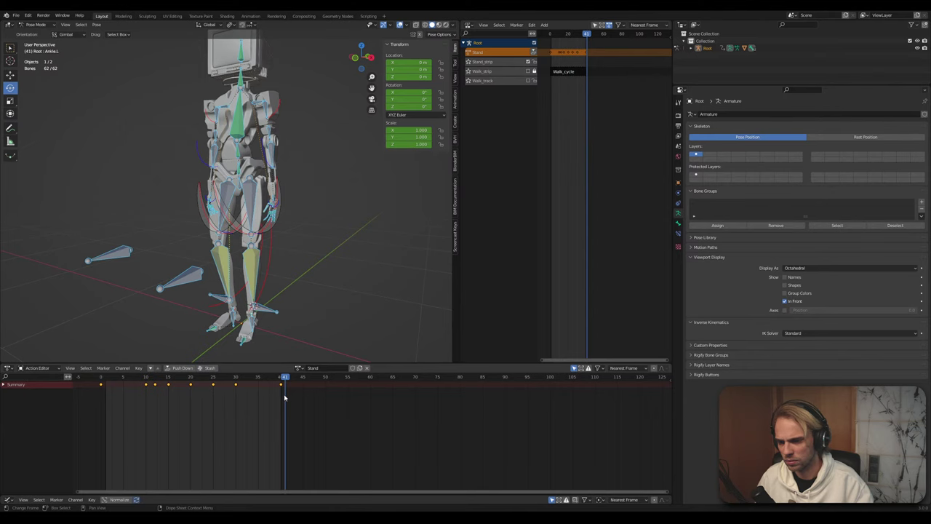
right_click(235, 387)
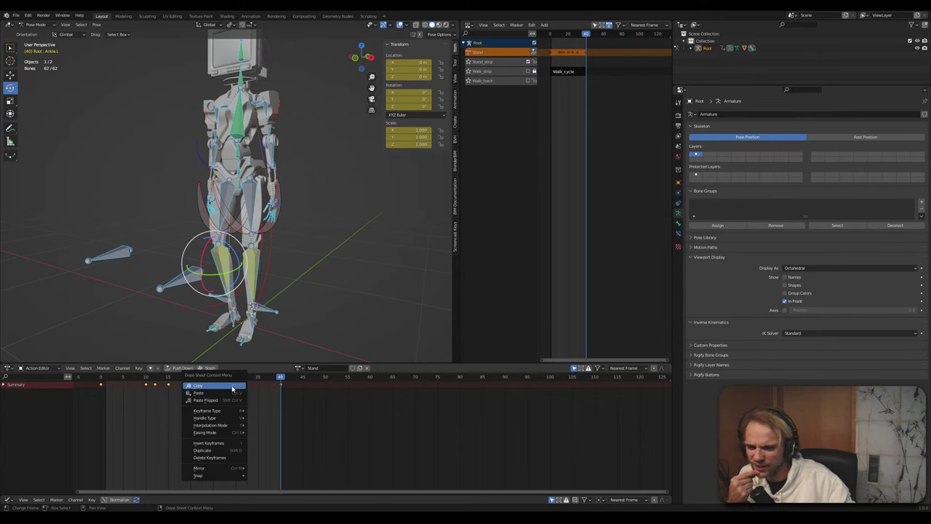
click(233, 387)
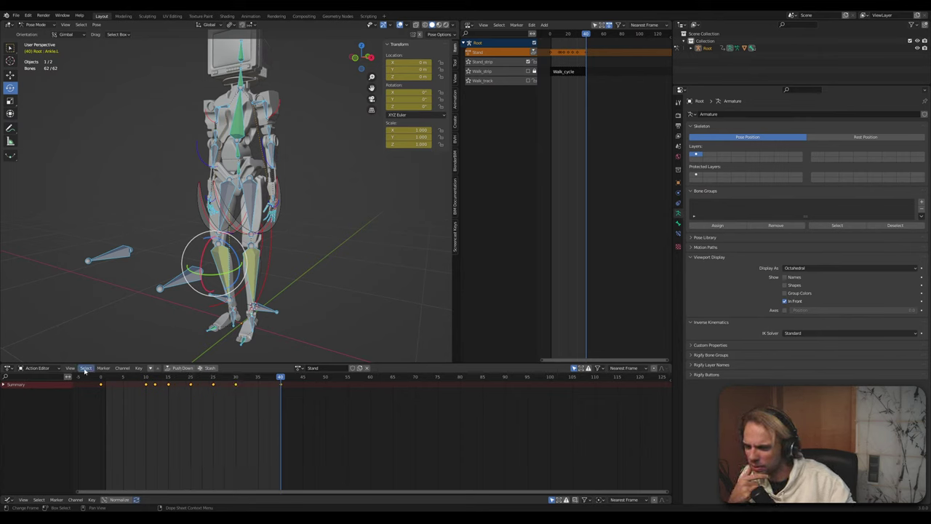
click(80, 25)
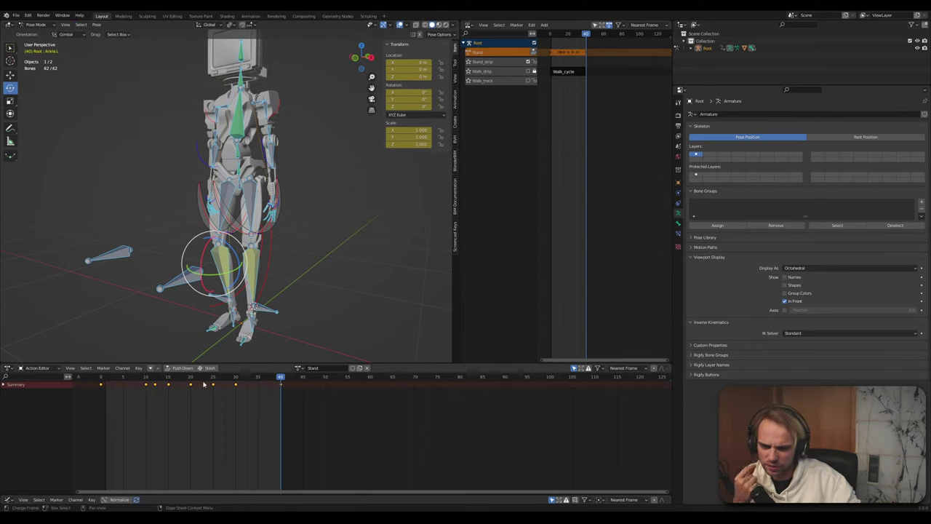
click(139, 369)
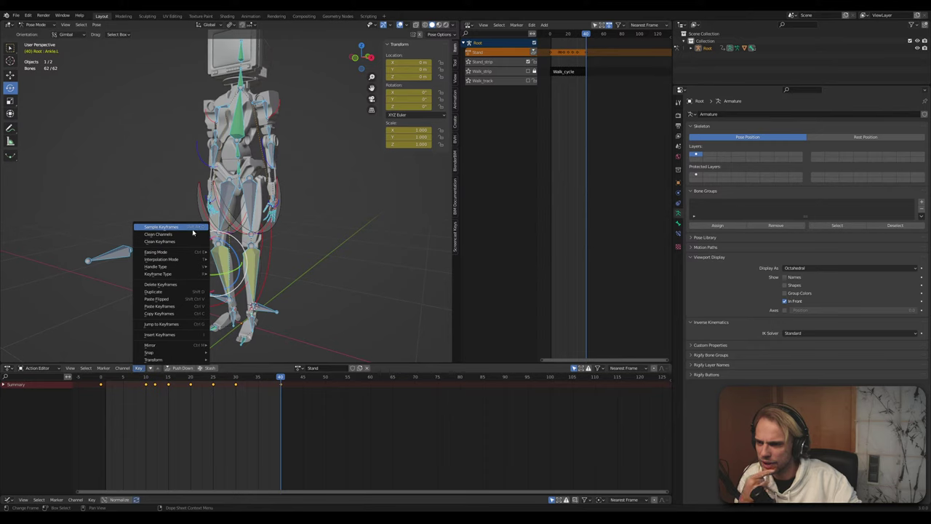
mouse_move(187, 269)
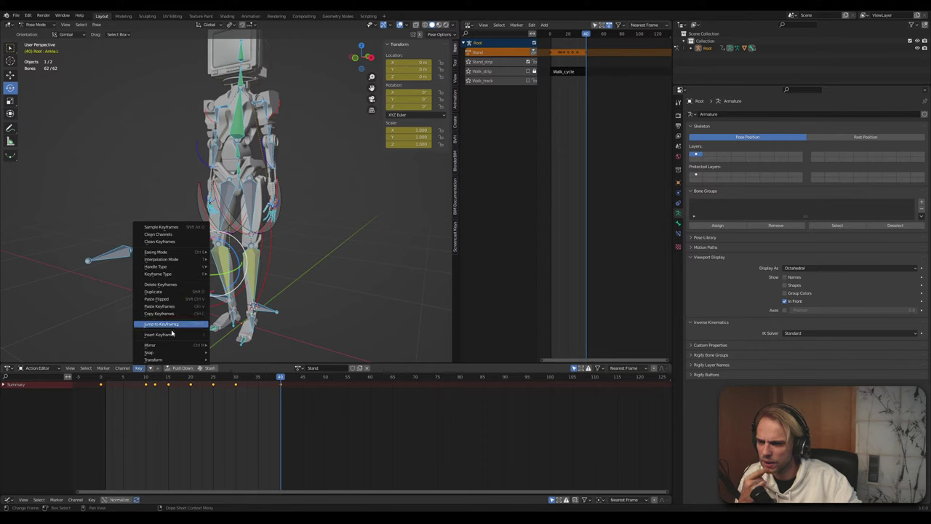
mouse_move(167, 355)
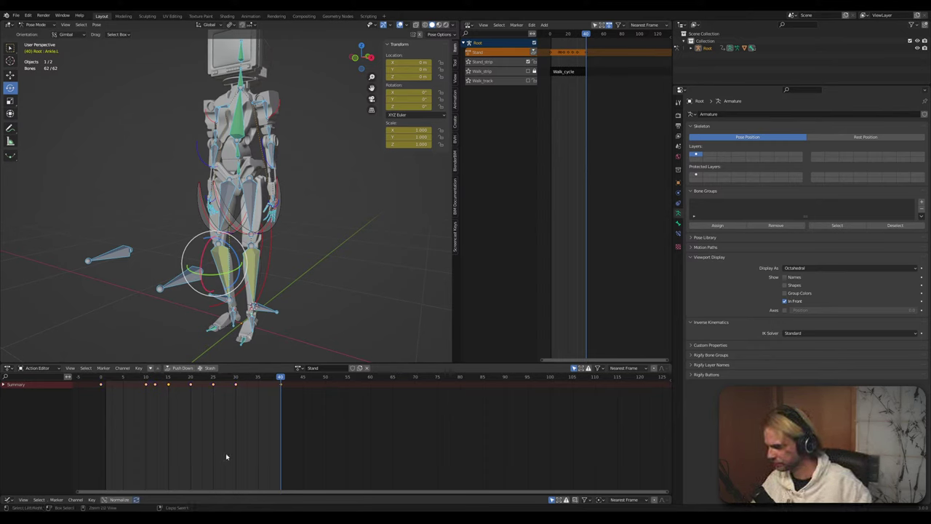
Save the Blender file
key(ctrl+s)
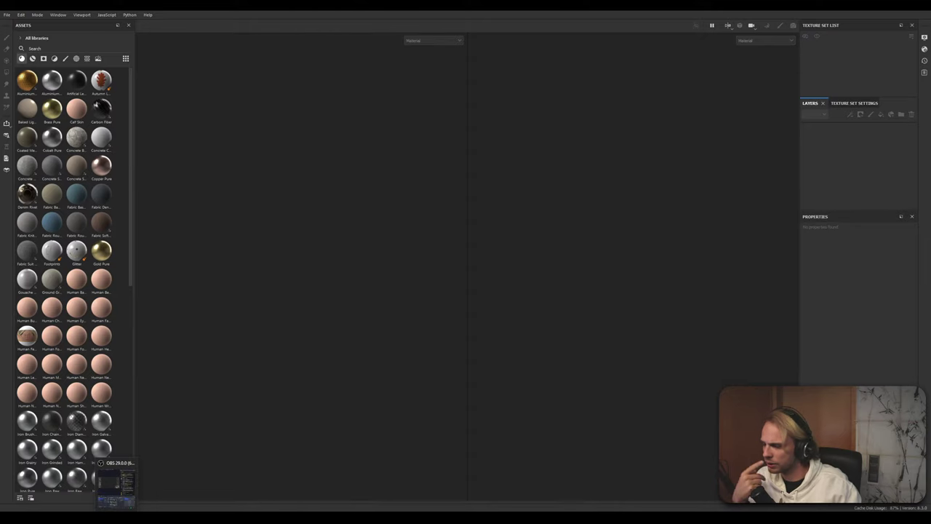
Switch to Substance 3D Painter and open the recent CRT.spp project stored under the Stuff folder
mouse_move(115, 518)
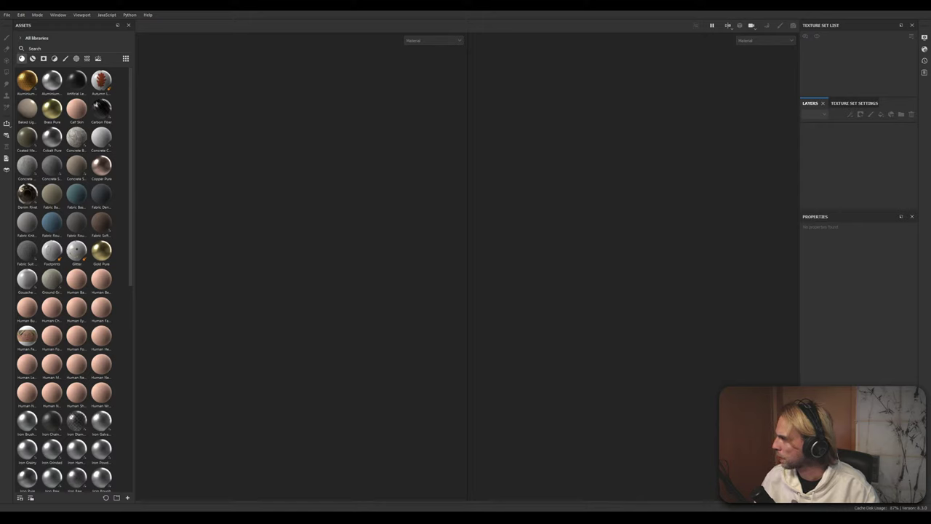
click(6, 15)
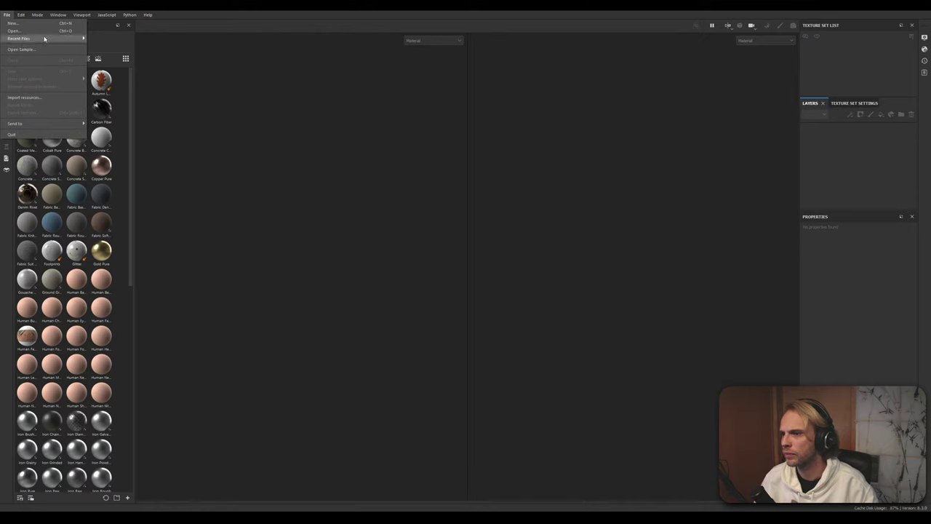
mouse_move(42, 38)
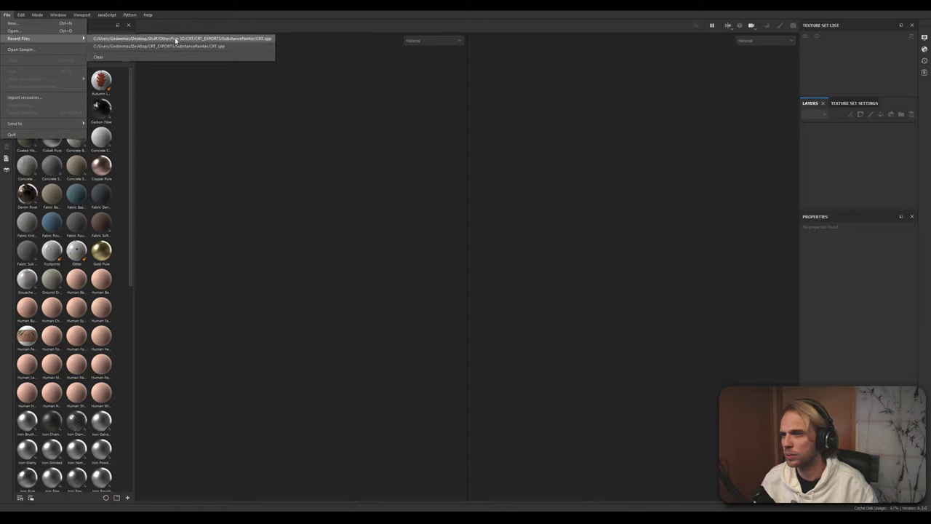
click(176, 40)
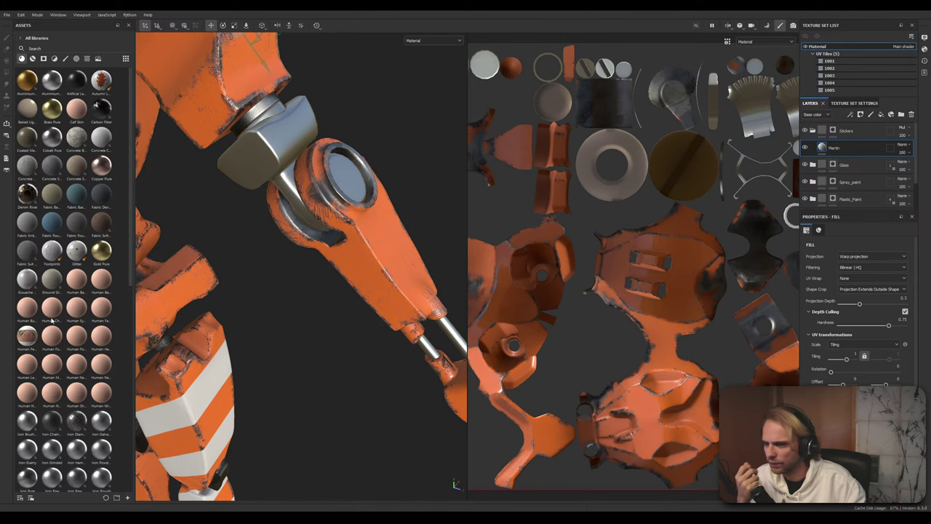
Examine the textured robot's arms, torso and legs from several sides
scroll(344, 381, down, 3)
mouse_move(266, 283)
alt+mouse_down()
mouse_move(324, 223)
mouse_move(410, 222)
alt+mouse_up()
click(339, 304)
scroll(351, 287, down, 5)
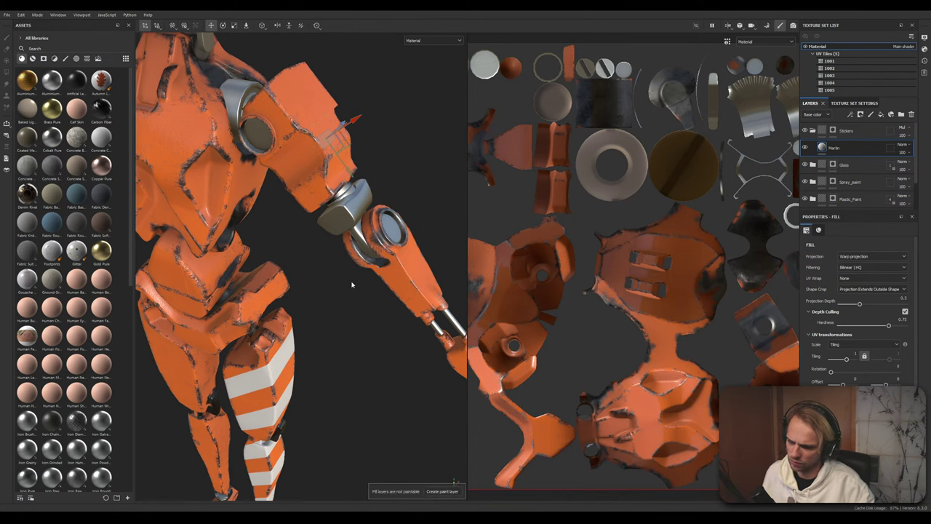
alt+drag(329, 396, 321, 350)
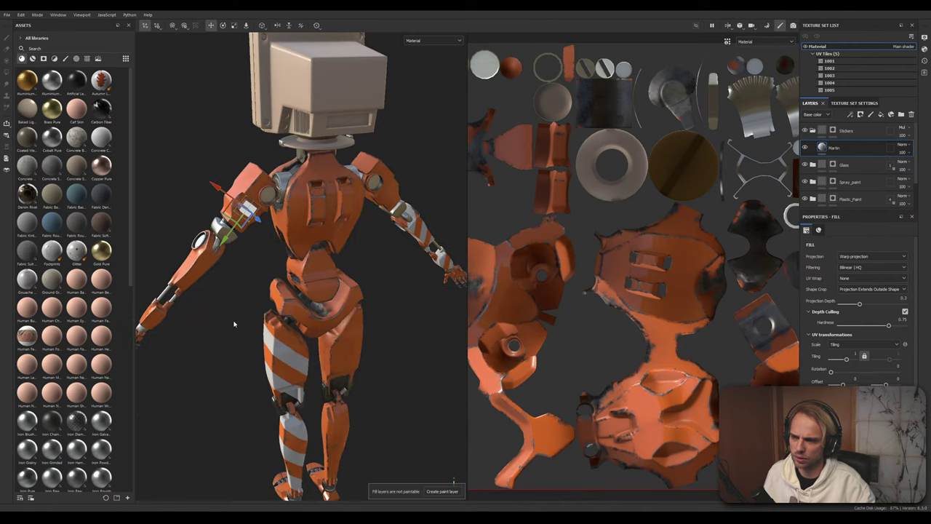
scroll(241, 225, up, 3)
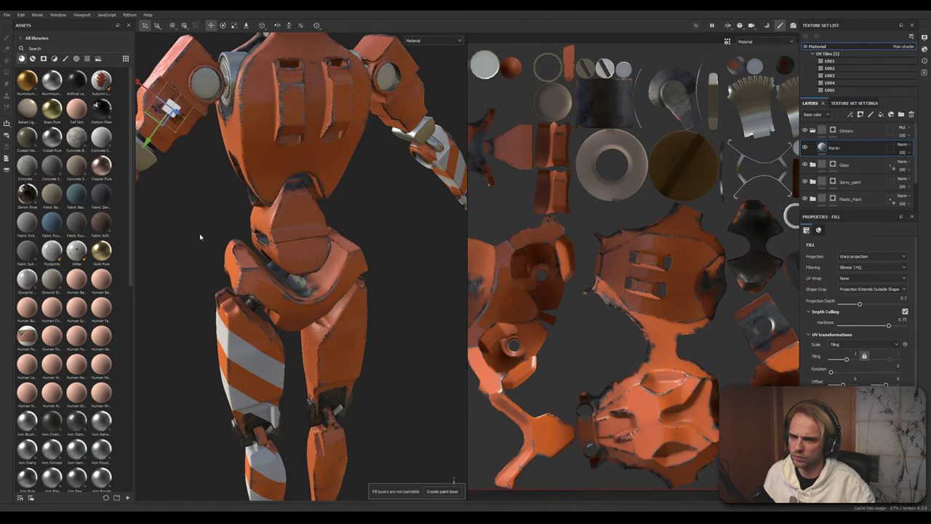
scroll(200, 237, down, 3)
alt+drag(199, 237, 243, 258)
Examine the sticker on the robot's upper arm up close and compare it with the whole arm
scroll(223, 240, up, 3)
alt+middle_drag(222, 239, 352, 309)
scroll(358, 209, up, 4)
alt+drag(360, 209, 376, 184)
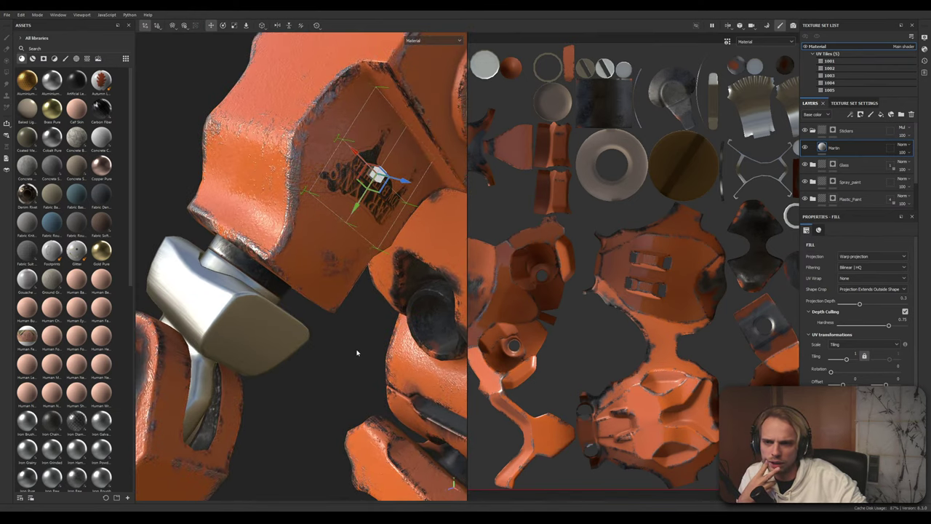
scroll(357, 353, down, 8)
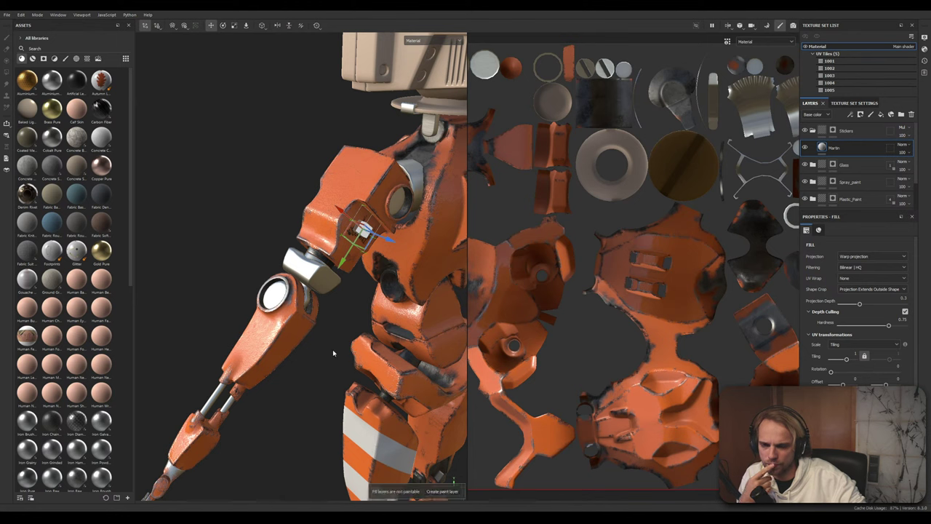
alt+drag(322, 380, 300, 329)
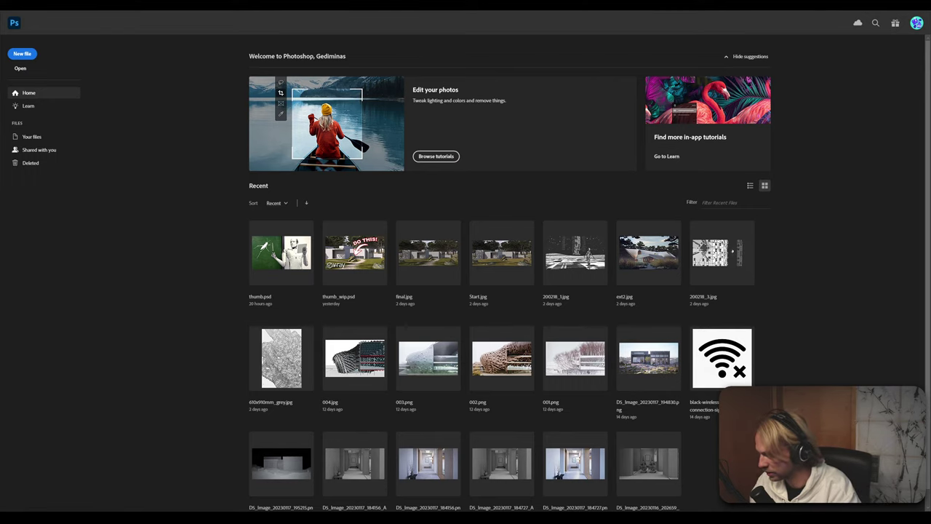
Switch to the Chrome browser and open the projects page of verygoodarchitecturecompany.com
key(alt+Tab)
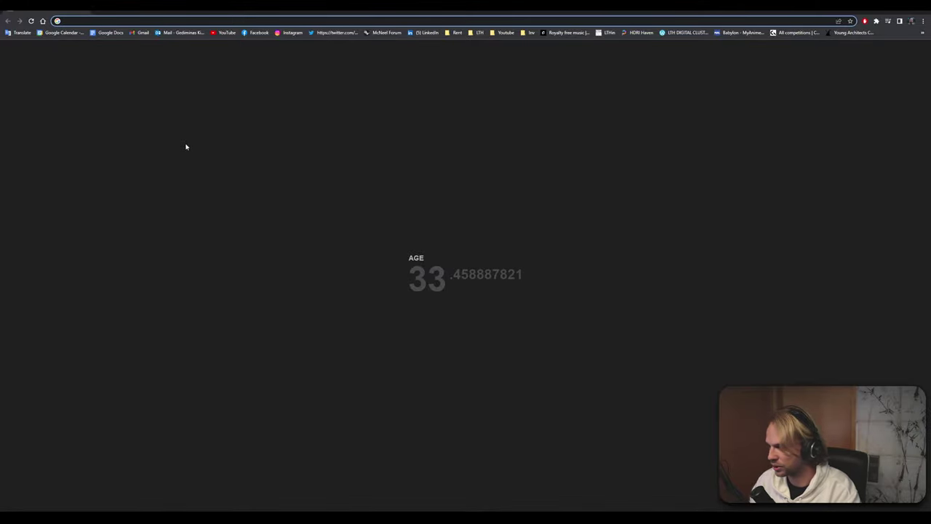
text(verygoodarchitecturecompany.com)
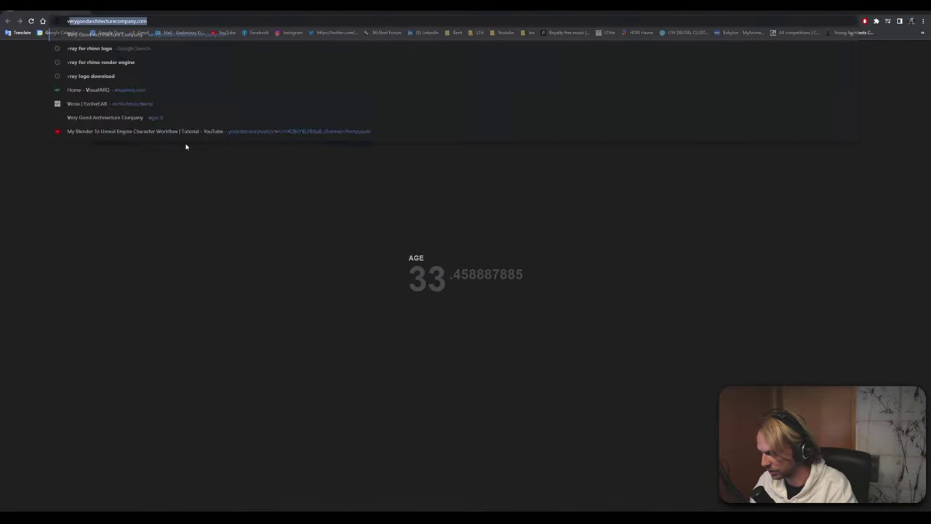
key(Return)
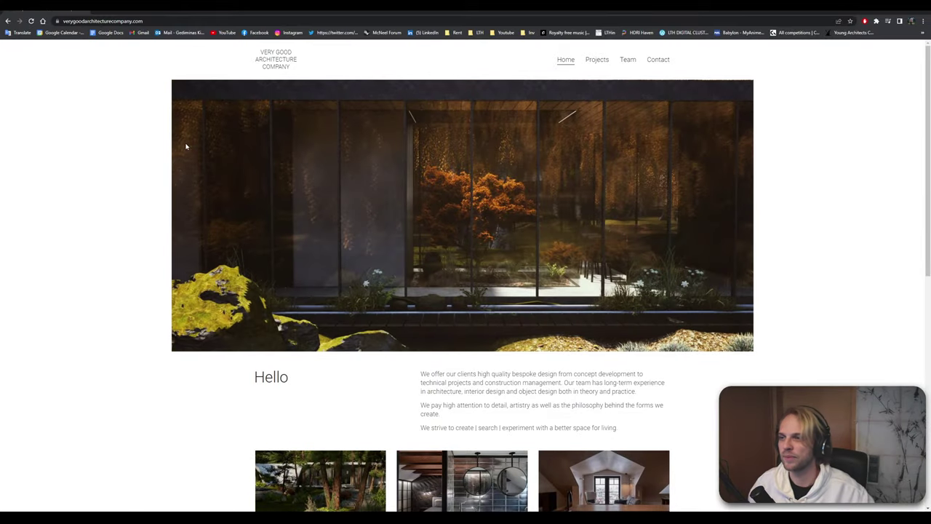
click(596, 60)
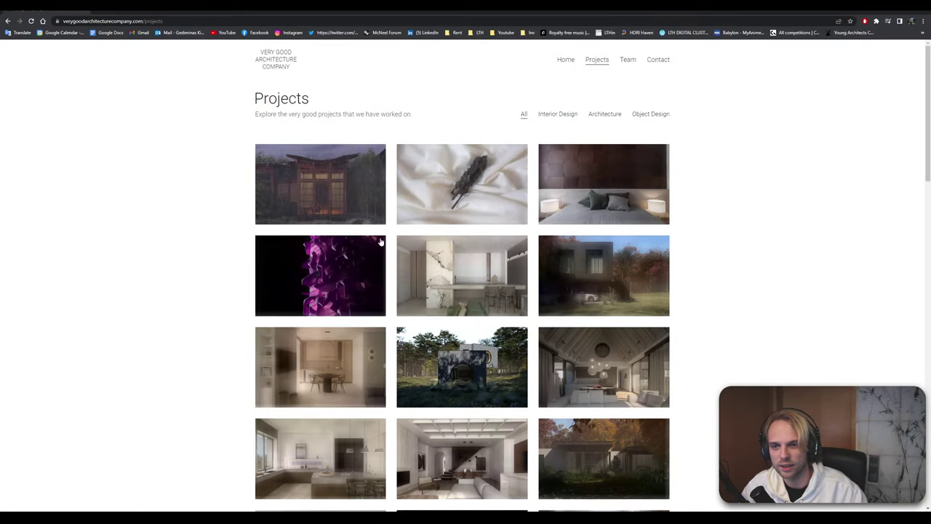
Look through the thumbnails of houses and interiors on the architecture company's projects page
scroll(218, 266, down, 1)
scroll(216, 267, down, 15)
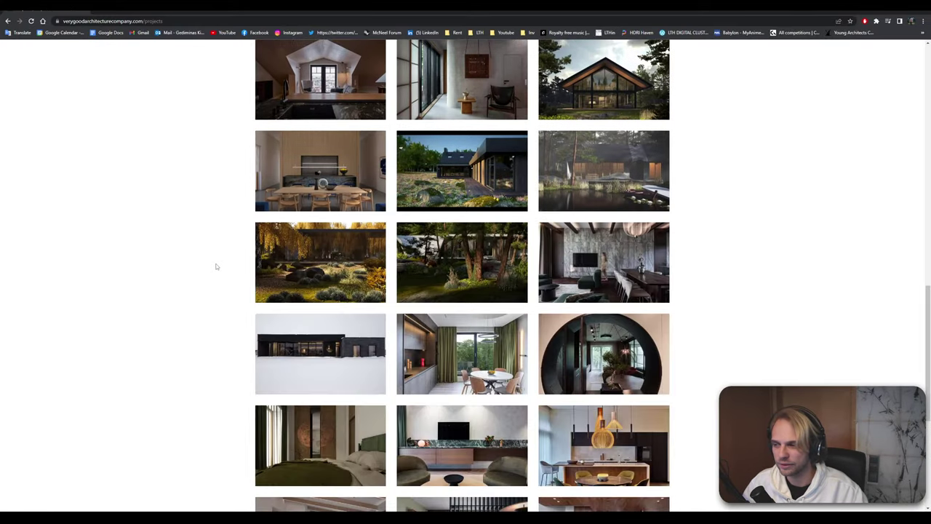
scroll(211, 272, up, 3)
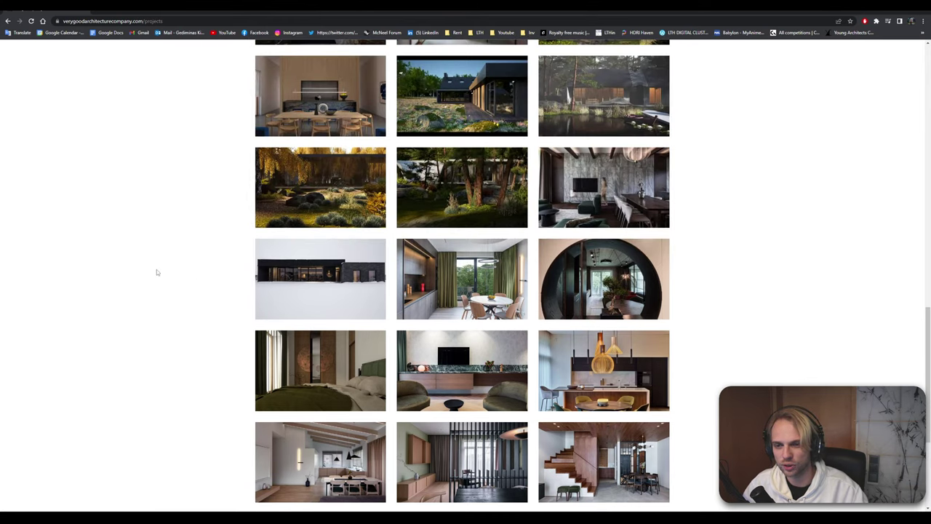
scroll(156, 272, up, 2)
scroll(156, 272, down, 2)
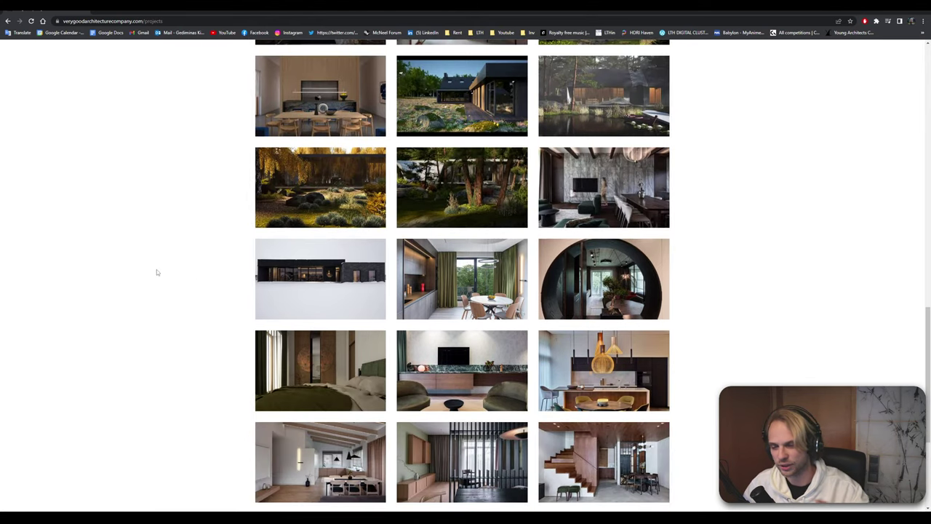
scroll(303, 309, down, 2)
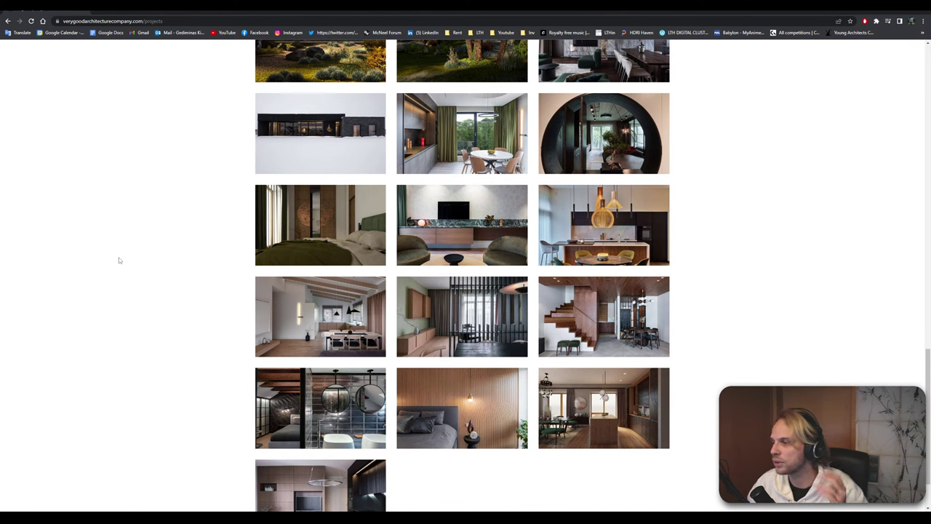
scroll(118, 259, up, 1)
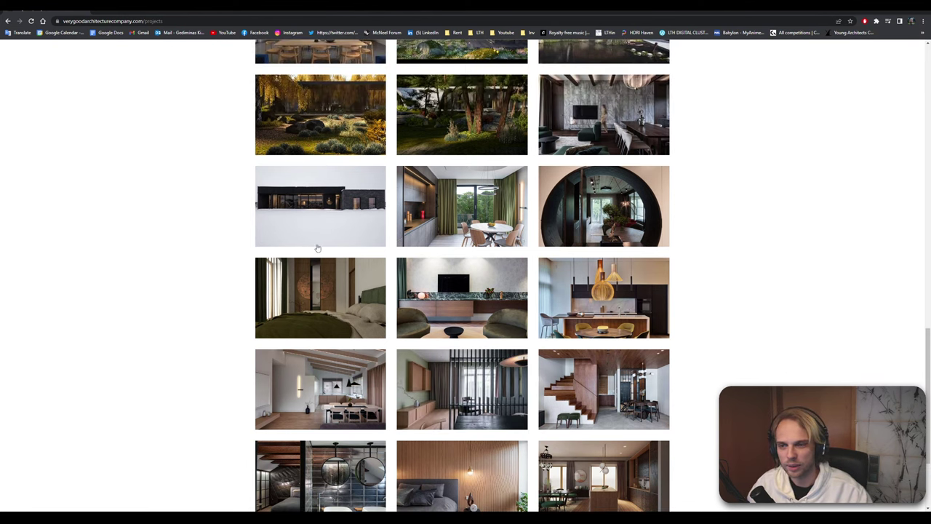
scroll(174, 241, up, 1)
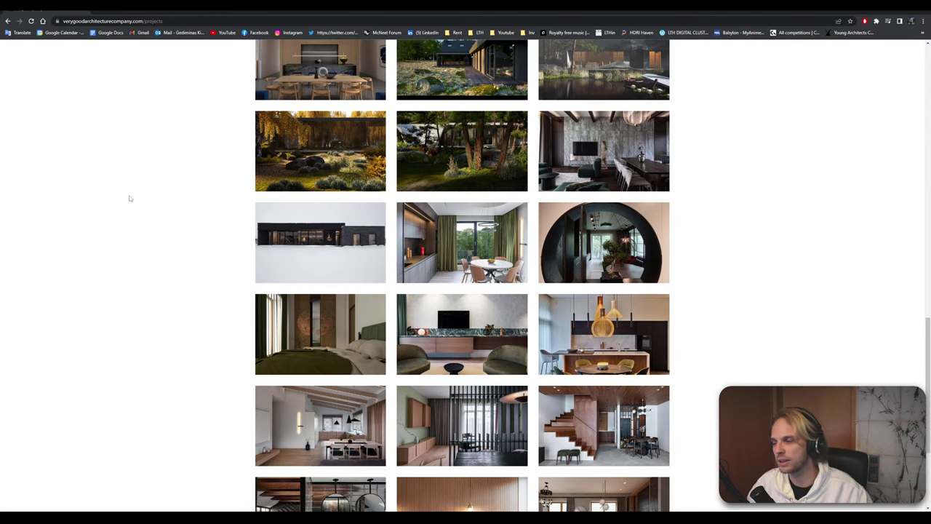
Open the VGP 22 project of the black family house in snow and examine its exterior photos
click(305, 266)
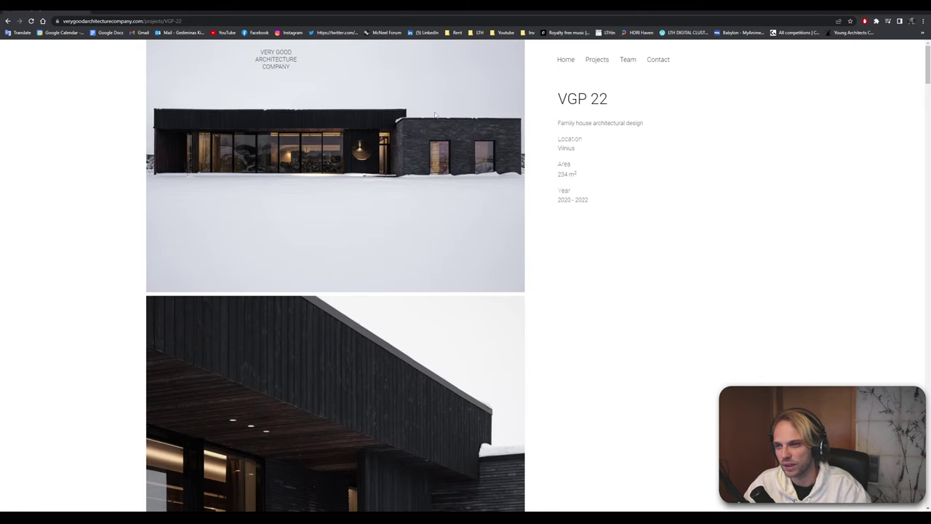
scroll(271, 268, down, 5)
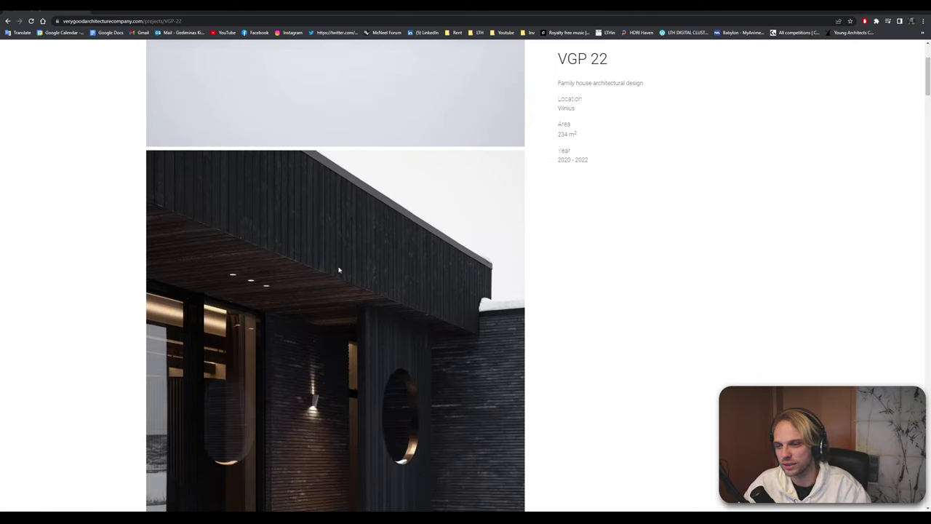
scroll(222, 278, down, 10)
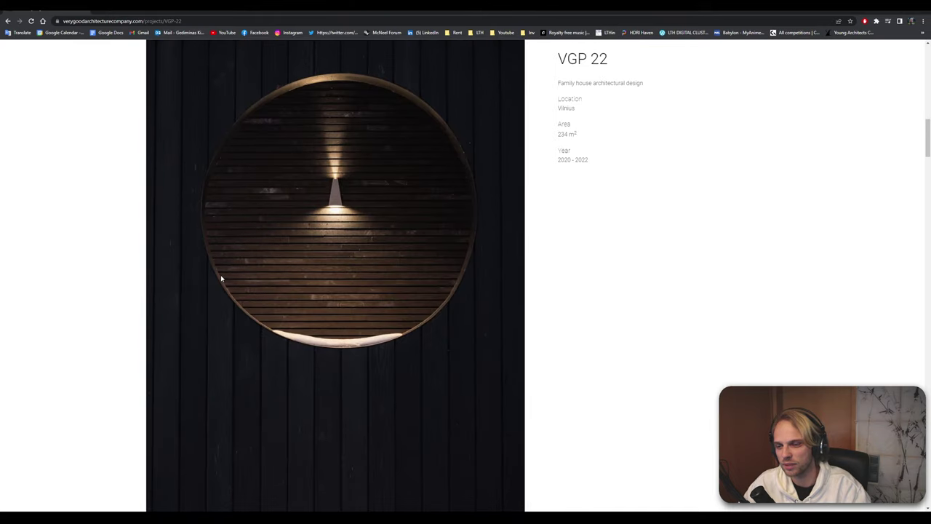
scroll(222, 278, down, 9)
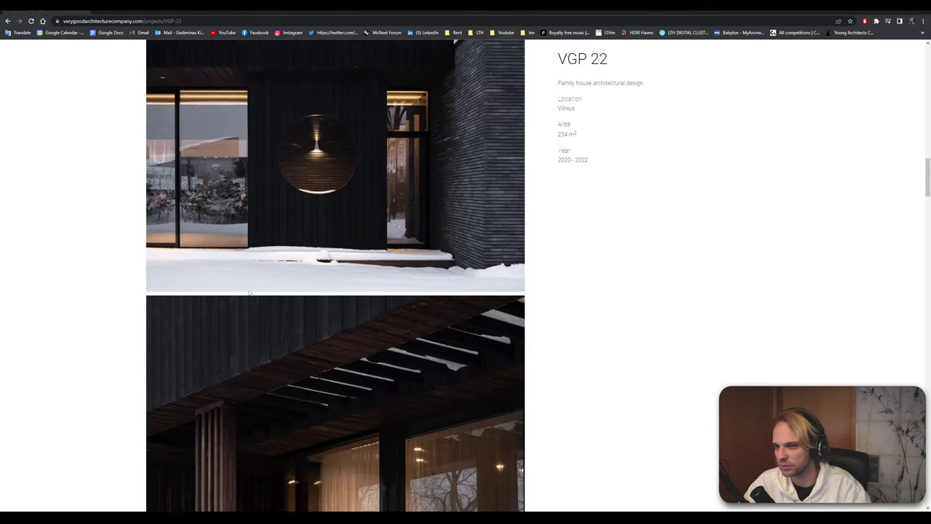
scroll(203, 304, down, 5)
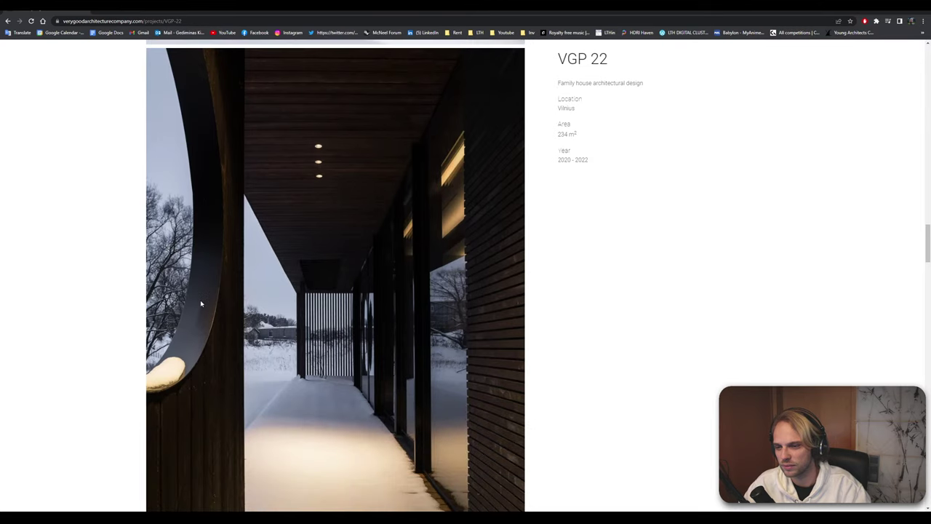
scroll(201, 304, down, 2)
scroll(201, 304, down, 7)
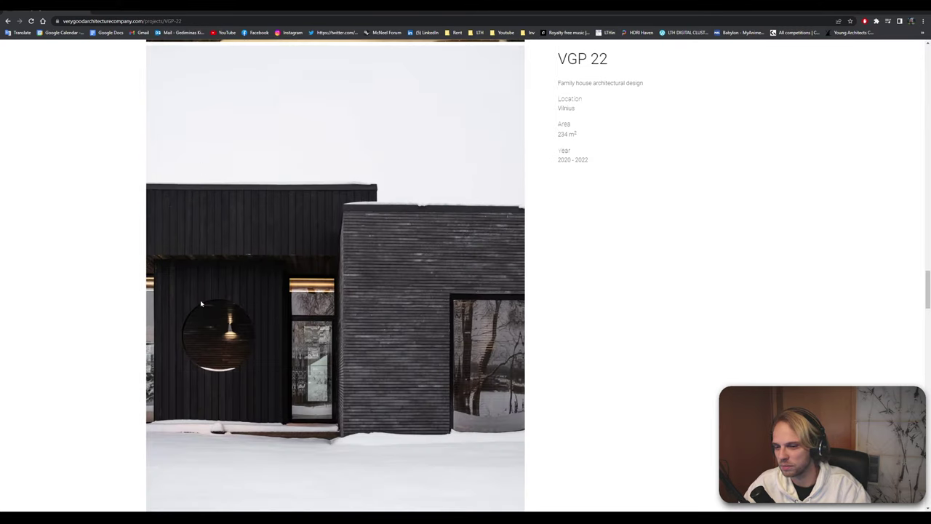
scroll(201, 304, down, 7)
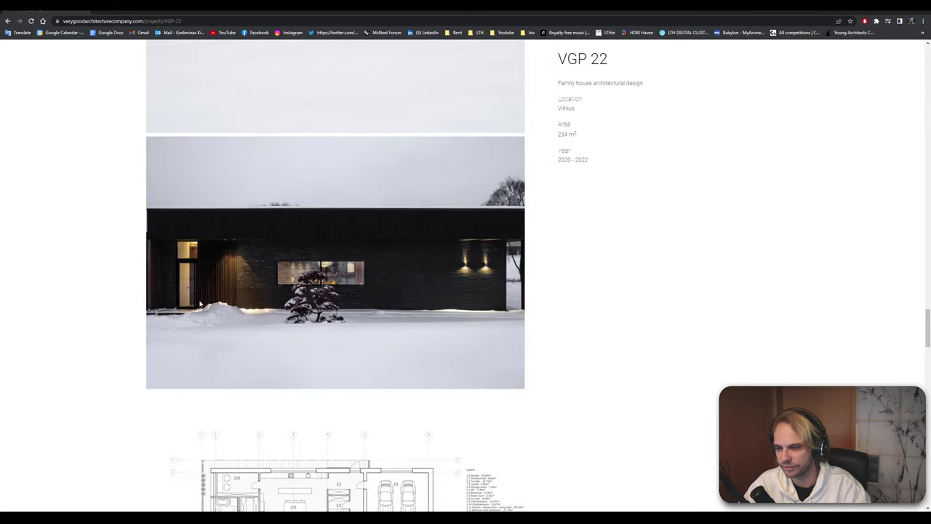
Examine the VGP 22 floor plan and physical model photos, and return to the project overview
scroll(199, 302, down, 5)
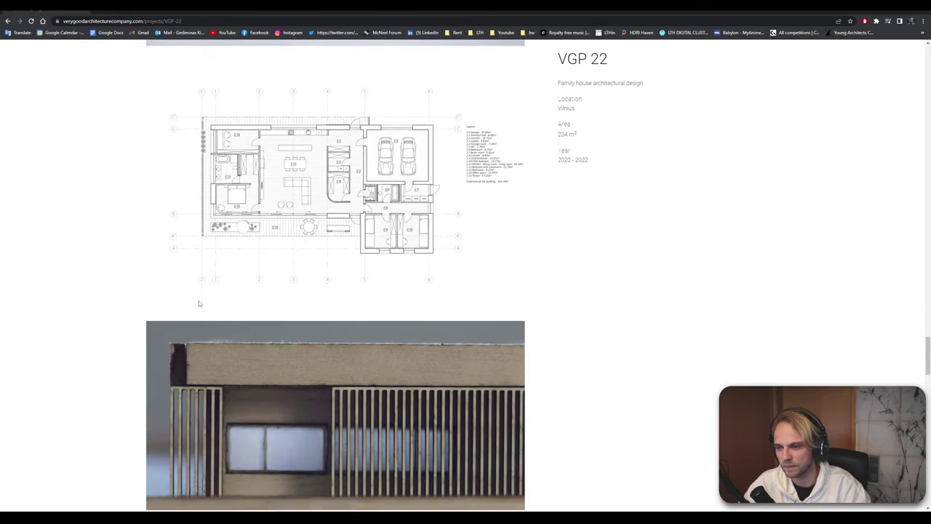
scroll(187, 291, down, 4)
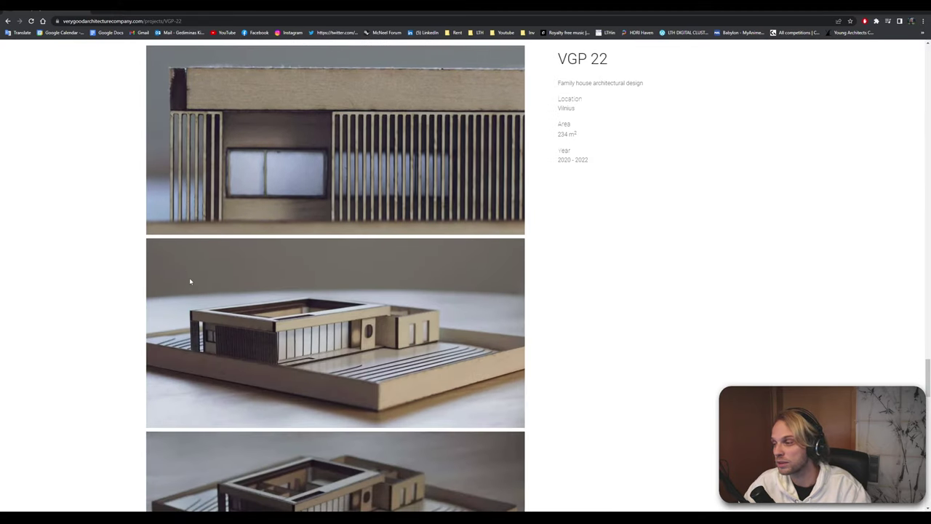
scroll(193, 274, down, 5)
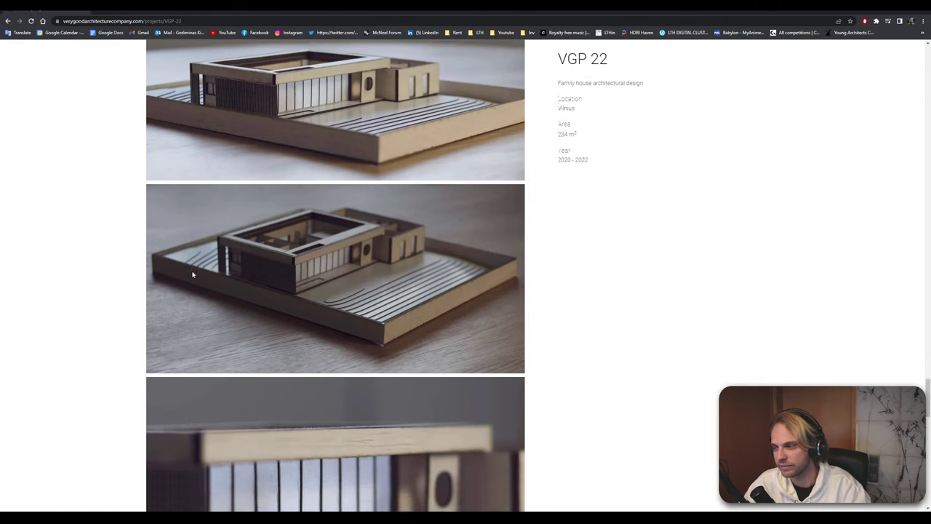
scroll(293, 317, down, 10)
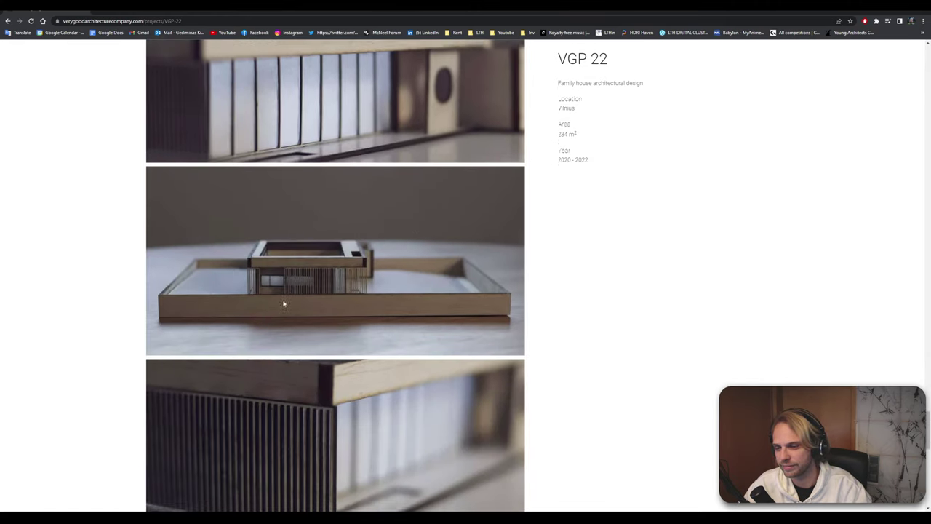
scroll(195, 295, down, 5)
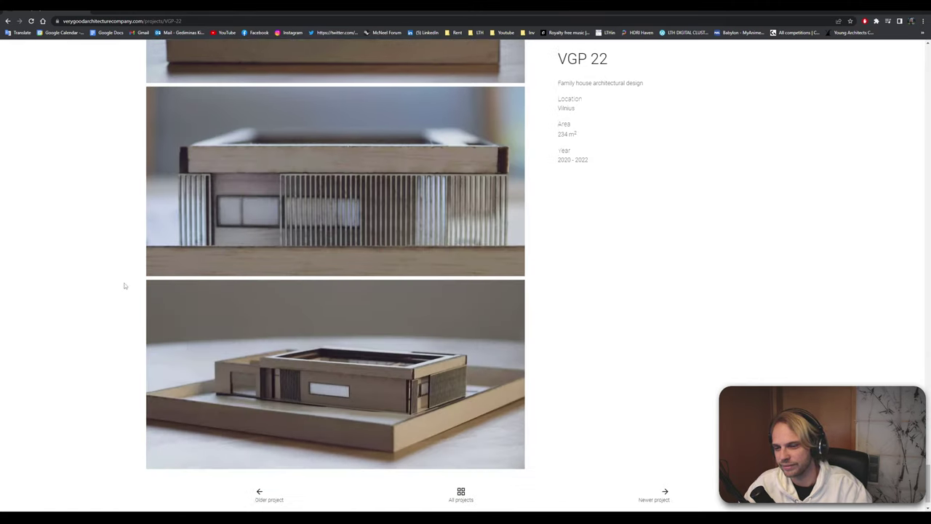
scroll(106, 322, up, 20)
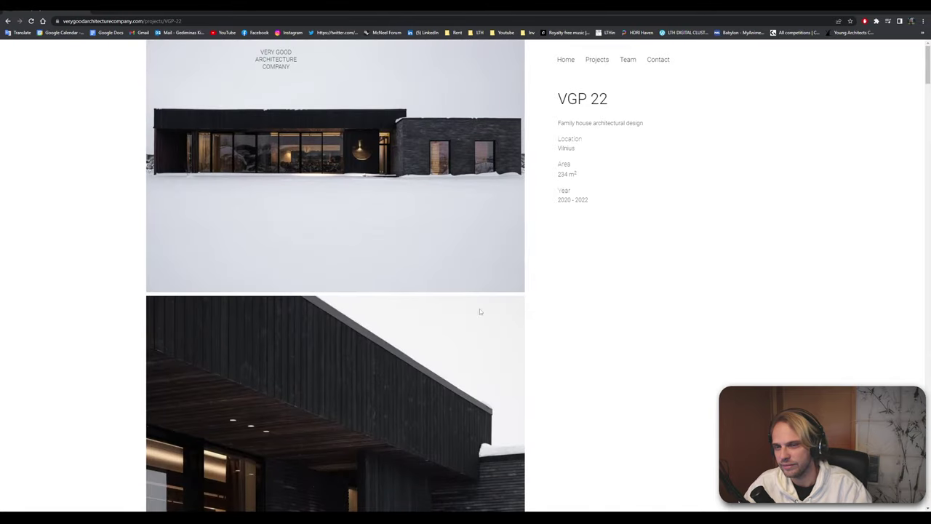
click(8, 21)
View the renders and axonometry of the VGP 28 barn-style house and return to the project overview
scroll(154, 255, up, 3)
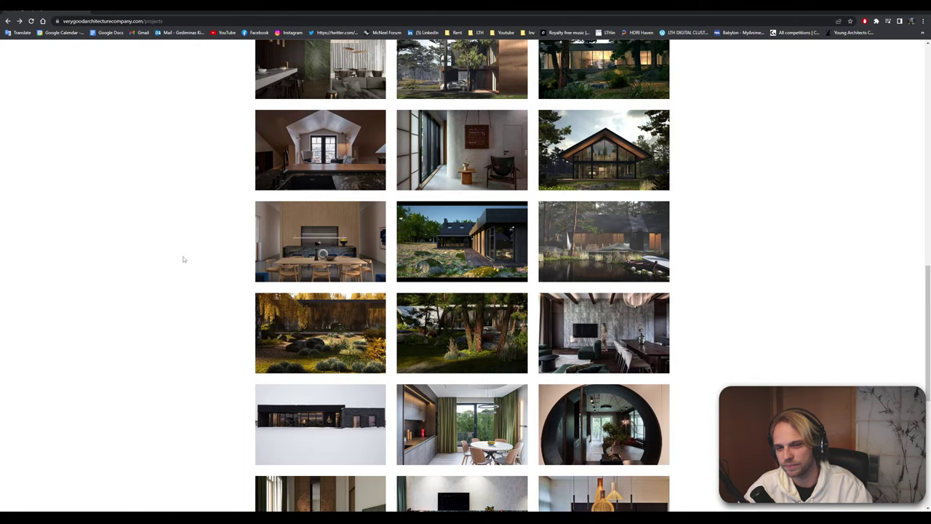
scroll(146, 251, up, 1)
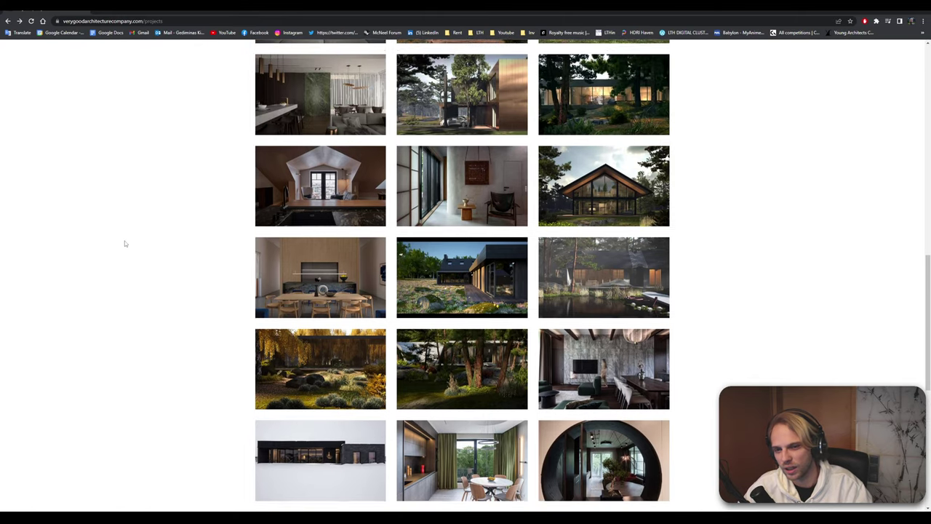
click(470, 279)
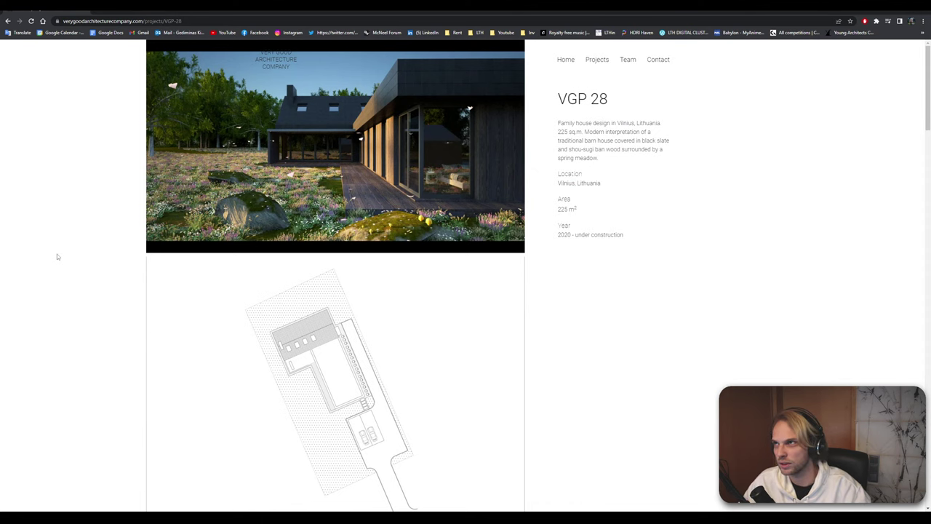
scroll(58, 256, down, 10)
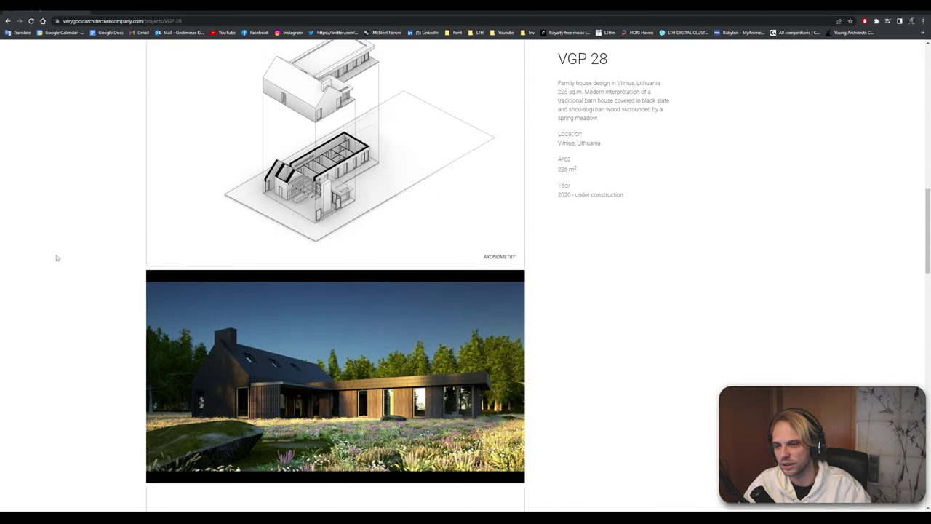
key(alt+Left)
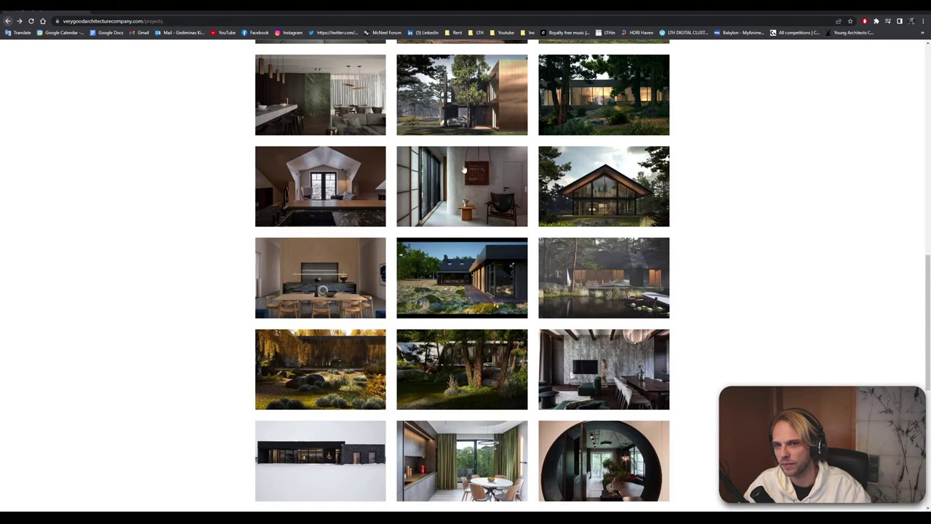
View the VGP 30 gabled pine-forest house with its exploded drawing and return to the project overview
click(604, 186)
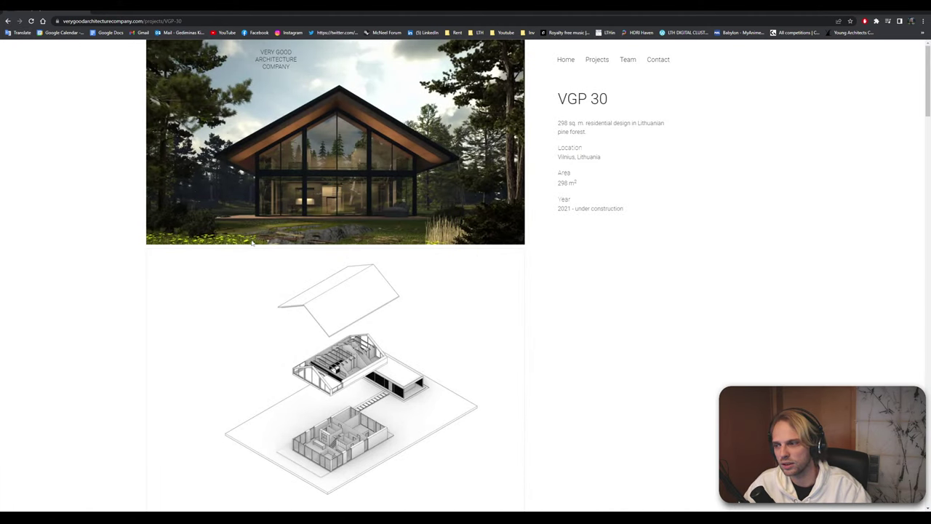
scroll(240, 362, down, 6)
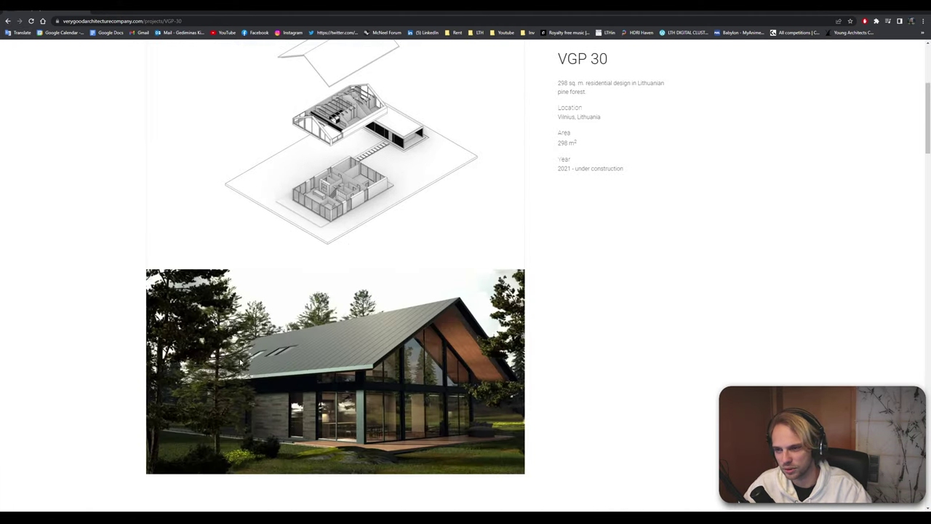
click(8, 21)
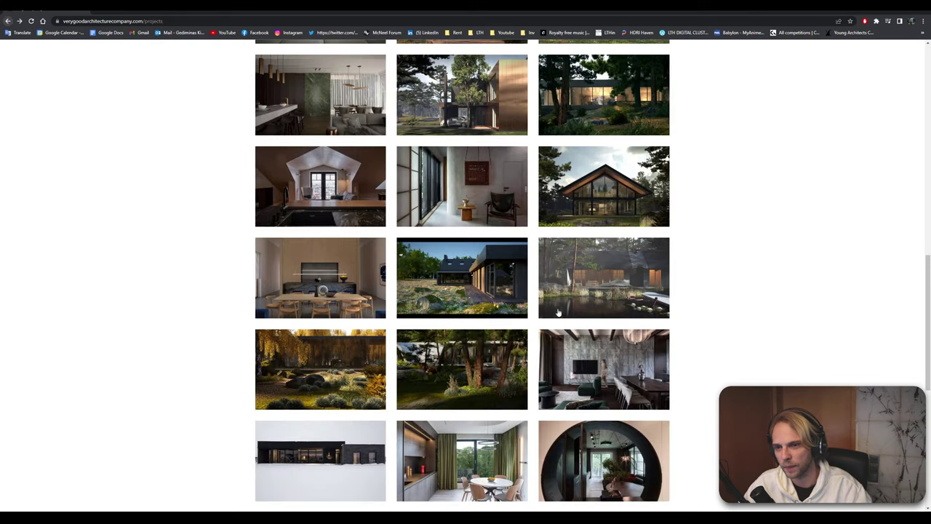
View the renders of the VGP 36 pine-forest house, return to the project overview, and switch to Photoshop
scroll(185, 256, up, 1)
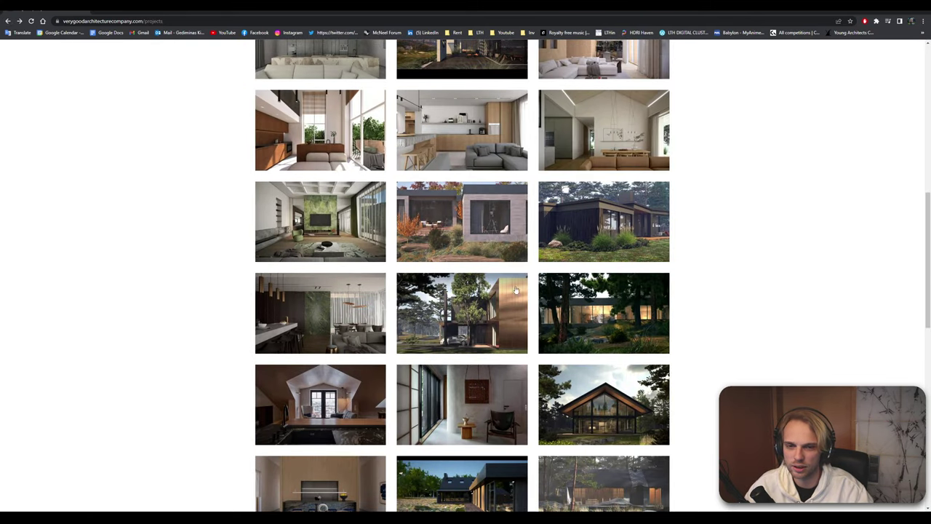
click(613, 230)
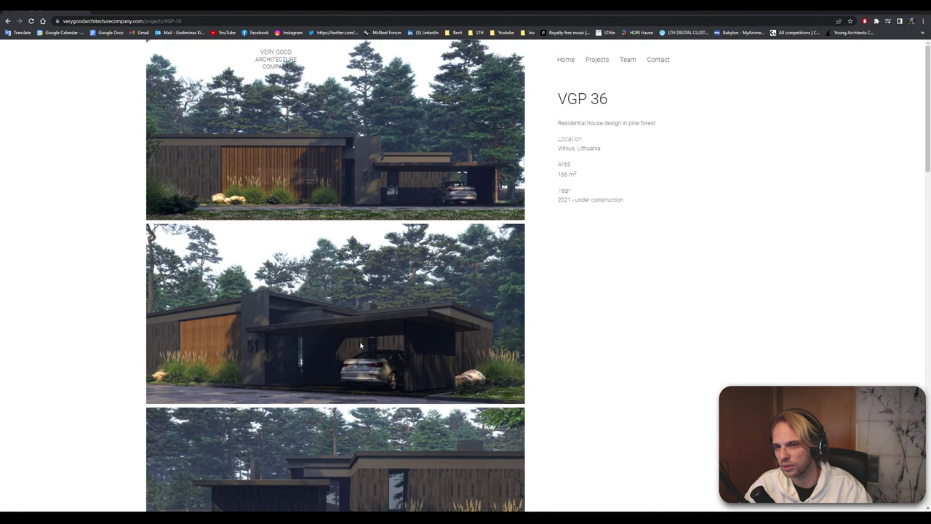
scroll(360, 345, down, 2)
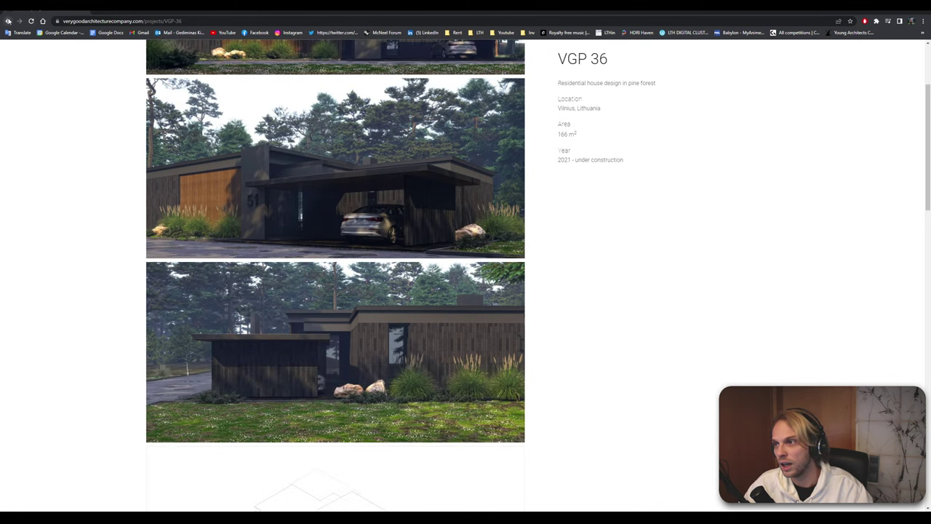
click(8, 21)
key(alt+Tab)
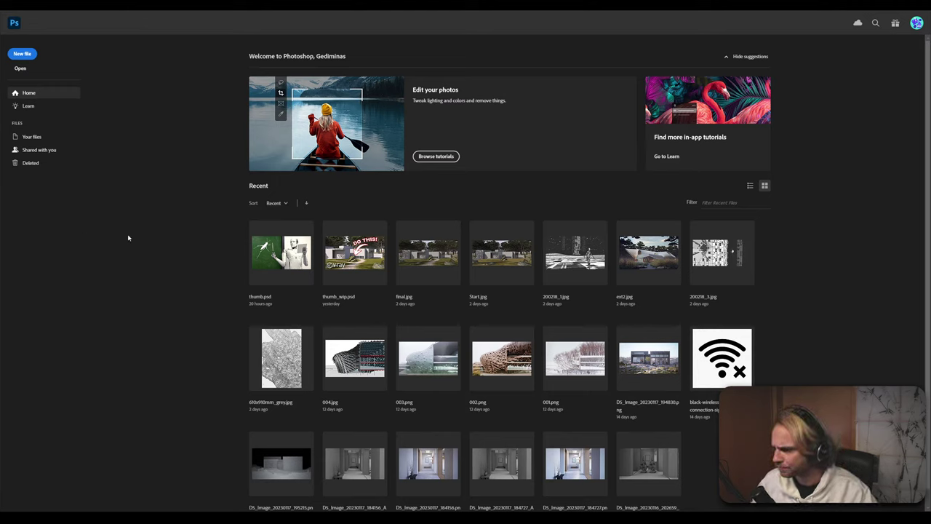
Open Master.psd from the Stickers folder inside the CRT project's Textures folder
click(21, 68)
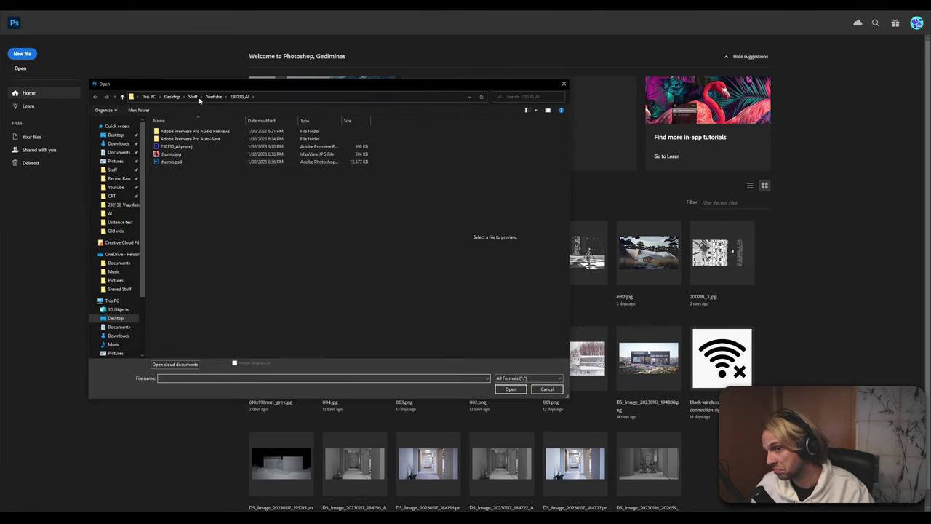
click(116, 135)
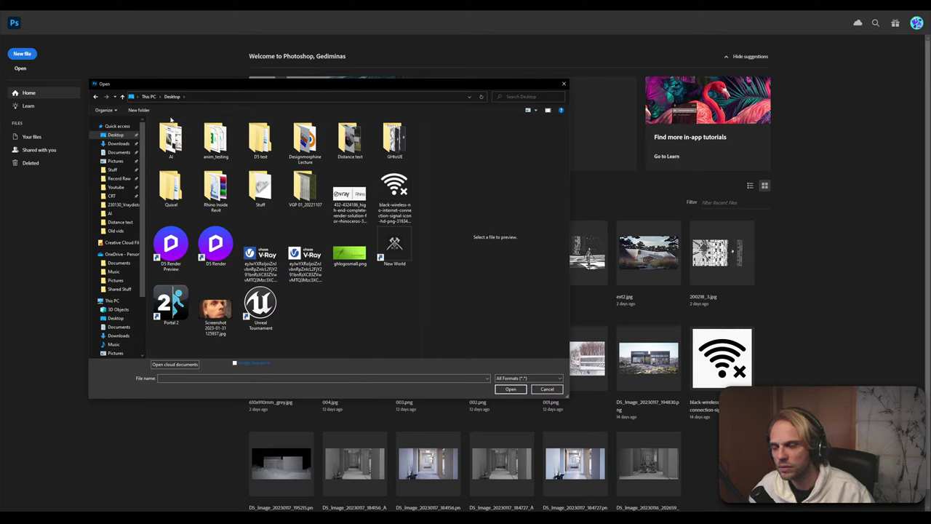
click(111, 196)
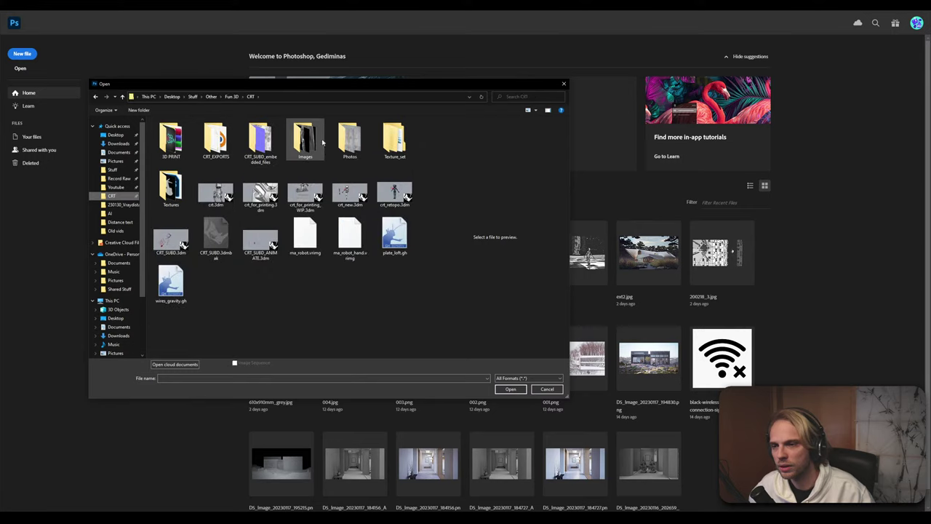
double_click(393, 140)
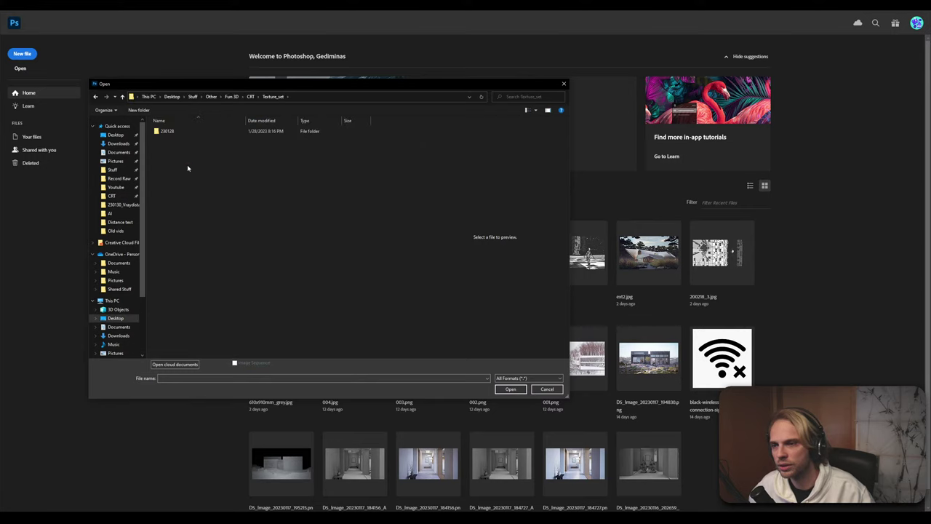
click(250, 97)
double_click(169, 188)
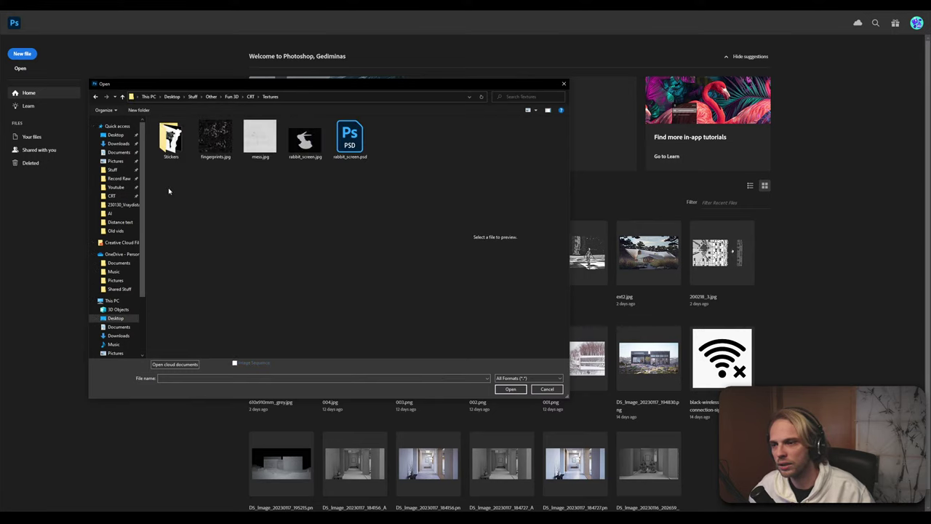
double_click(170, 138)
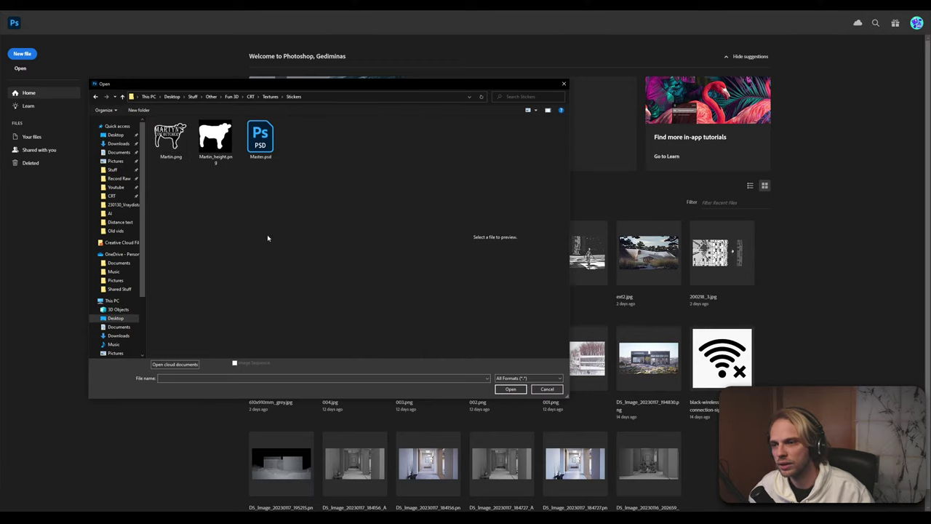
click(171, 138)
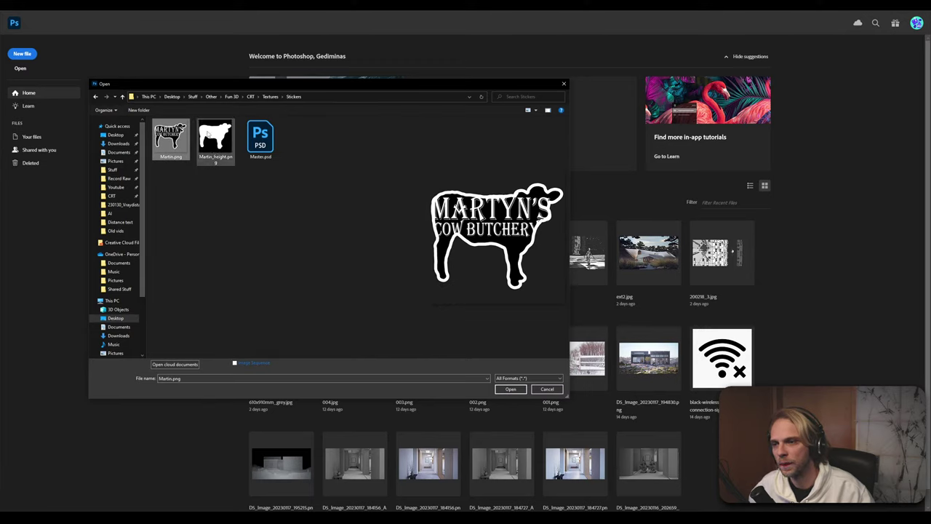
click(260, 139)
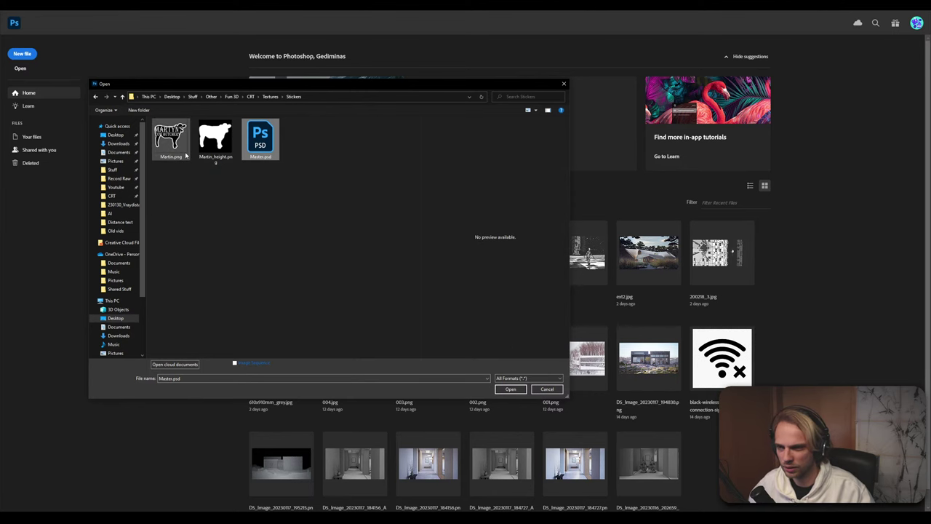
click(511, 390)
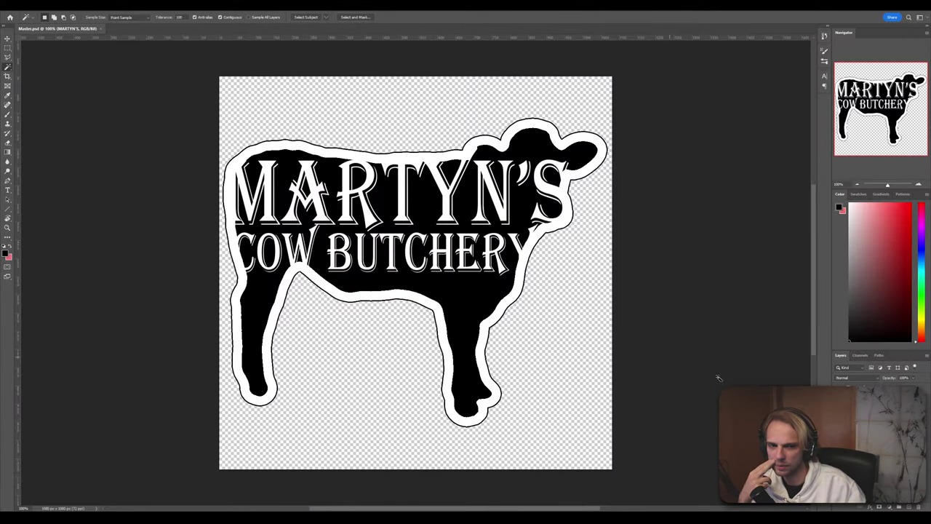
key(ctrl+comma)
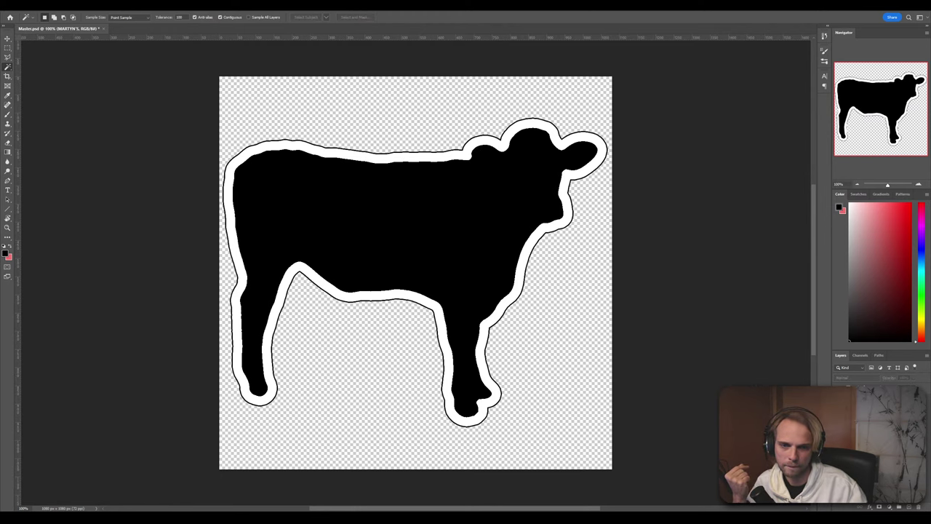
key(ctrl+z)
key(ctrl+comma)
key(ctrl+comma)
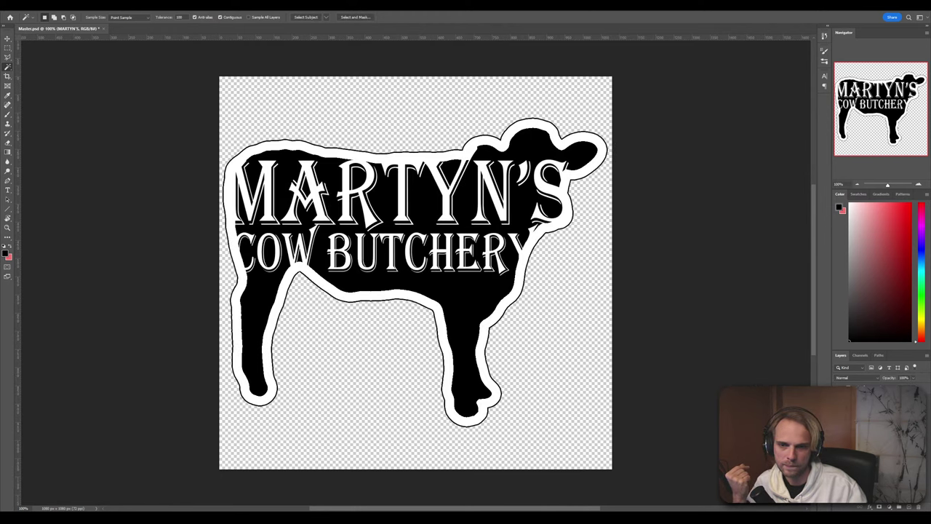
key(ctrl+g)
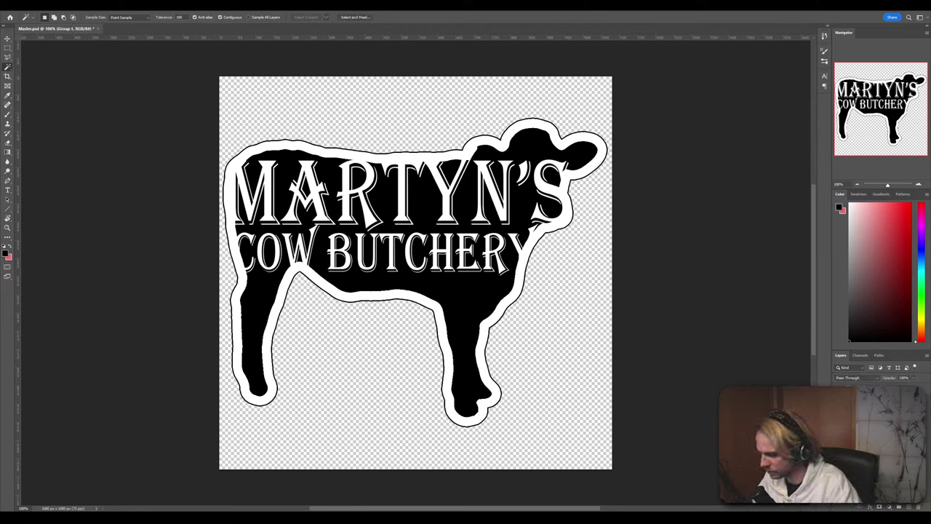
key(ctrl+z)
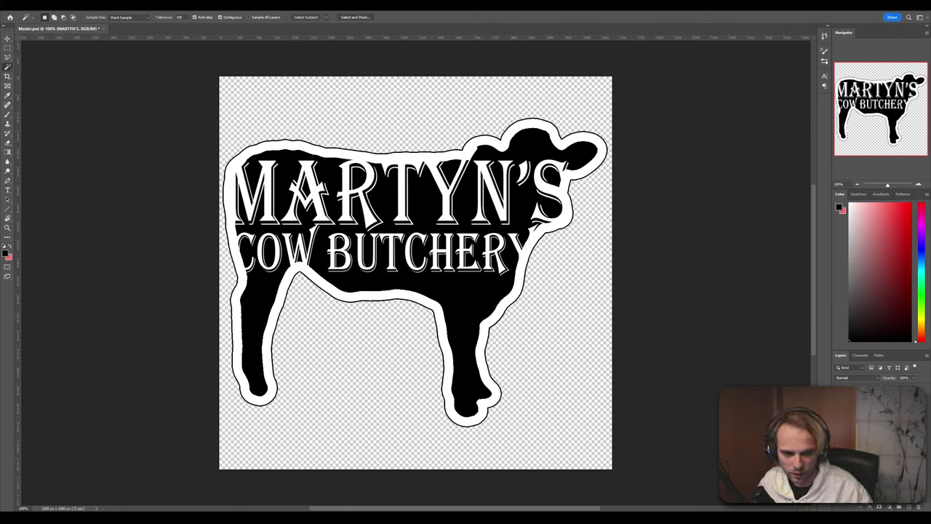
key(ctrl+z)
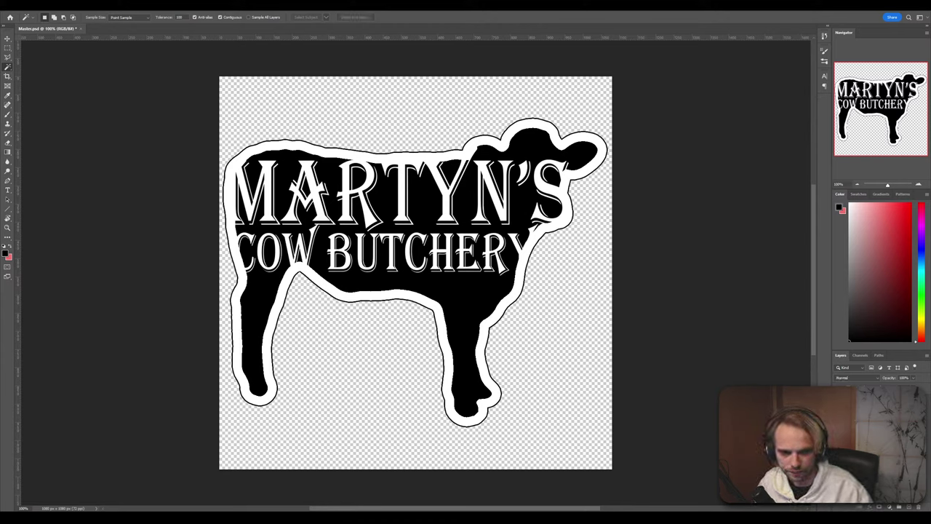
Group the layers of the Martyn's Cow Butchery sticker and hide the group
click(902, 507)
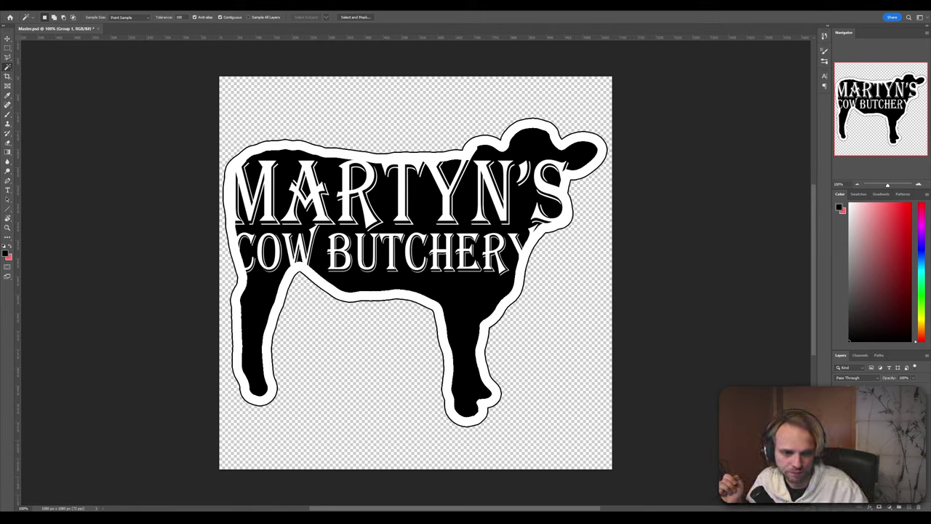
key(ctrl+comma)
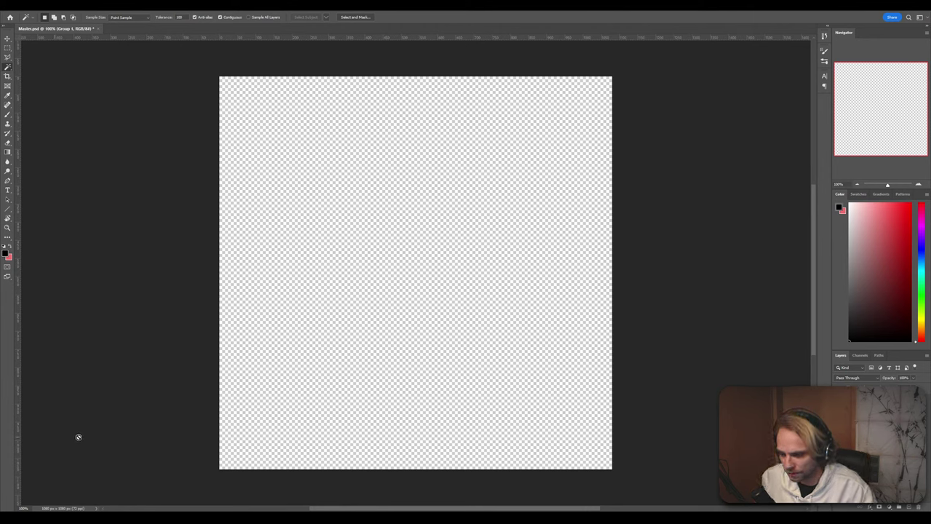
Switch to Substance Painter and examine the back of the robot's CRT head up close
key(alt+Tab)
click(219, 208)
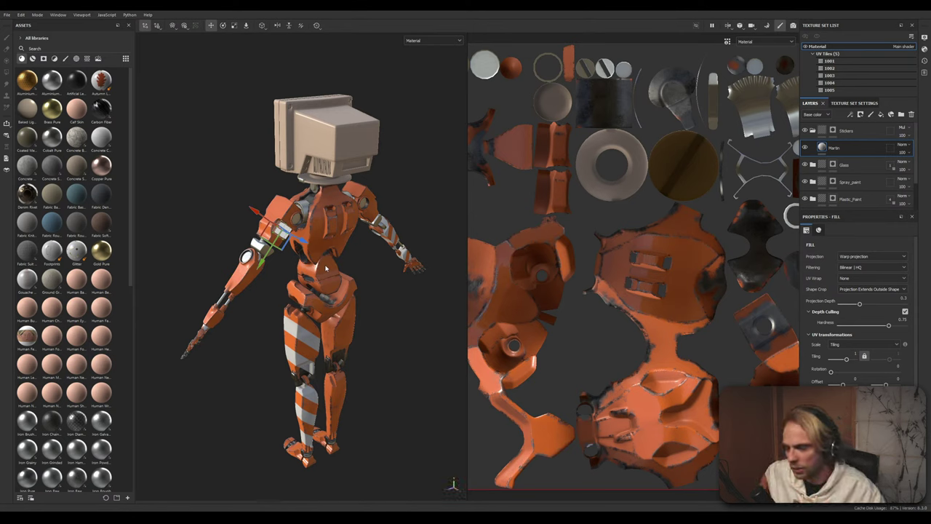
alt+drag(326, 102, 320, 149)
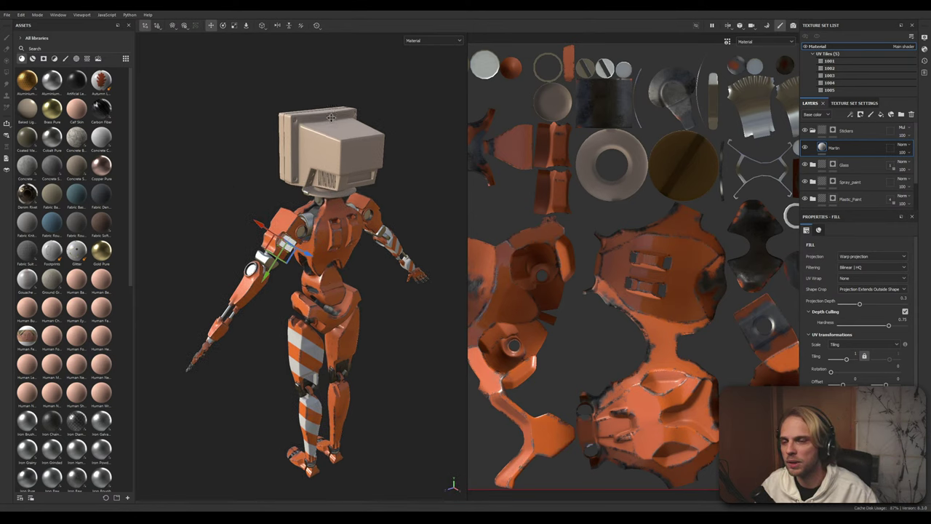
alt+middle_drag(320, 149, 280, 252)
scroll(281, 253, up, 3)
alt+right_drag(226, 282, 228, 190)
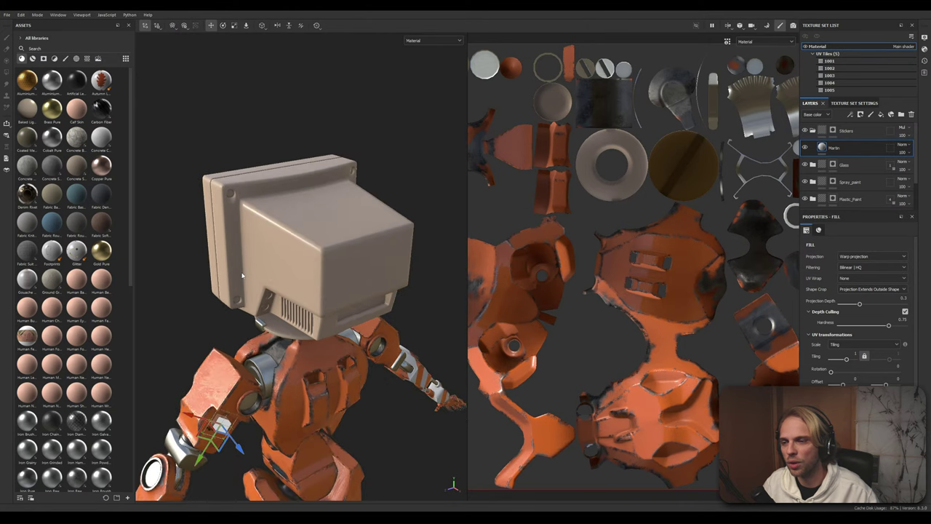
alt+middle_drag(291, 247, 288, 209)
alt+drag(238, 219, 260, 292)
alt+middle_drag(260, 292, 243, 306)
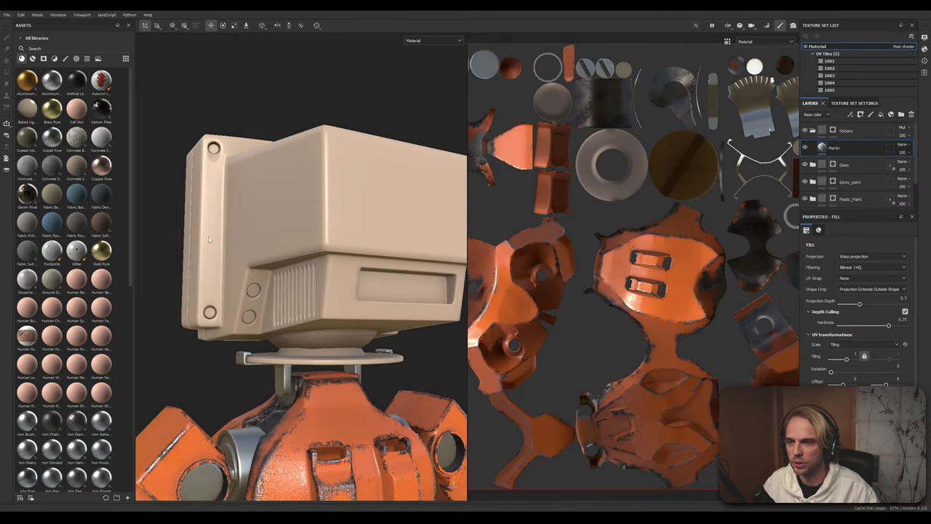
Examine the side of the CRT head and its vent area from several distances and angles
scroll(233, 225, down, 4)
alt+drag(235, 225, 393, 306)
scroll(198, 281, up, 3)
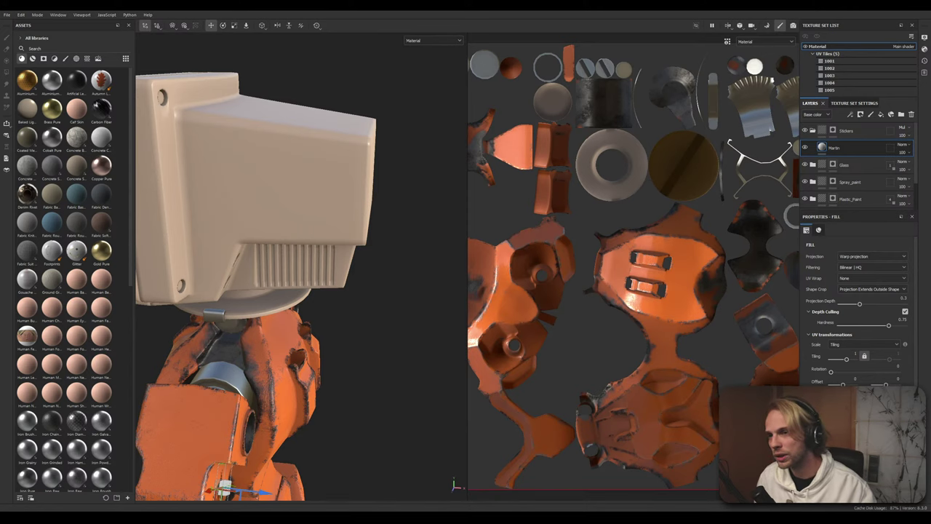
alt+drag(405, 307, 347, 316)
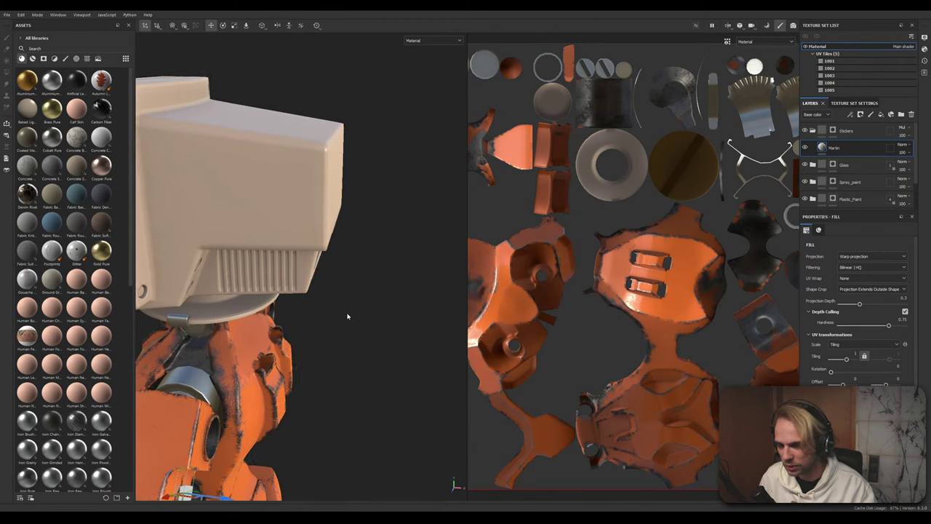
alt+right_drag(347, 316, 283, 298)
key(shift)
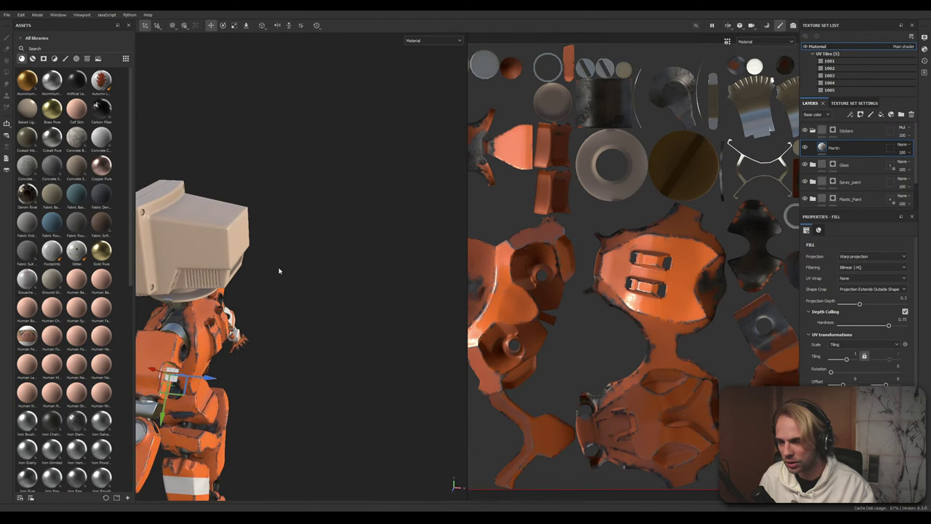
key(shift)
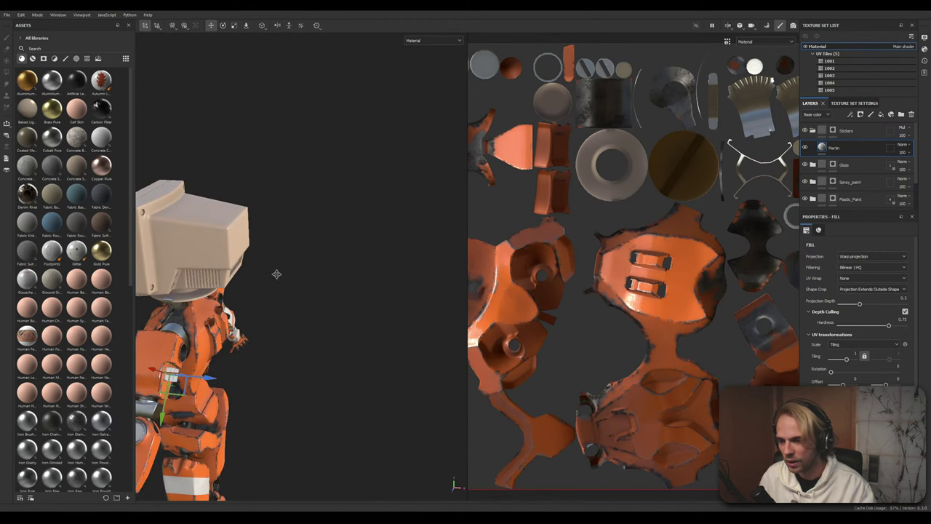
middle_drag(276, 270, 395, 194)
mouse_move(349, 296)
alt+mouse_down()
mouse_move(362, 342)
mouse_move(255, 330)
mouse_move(226, 344)
mouse_move(305, 356)
alt+mouse_up()
scroll(289, 191, up, 5)
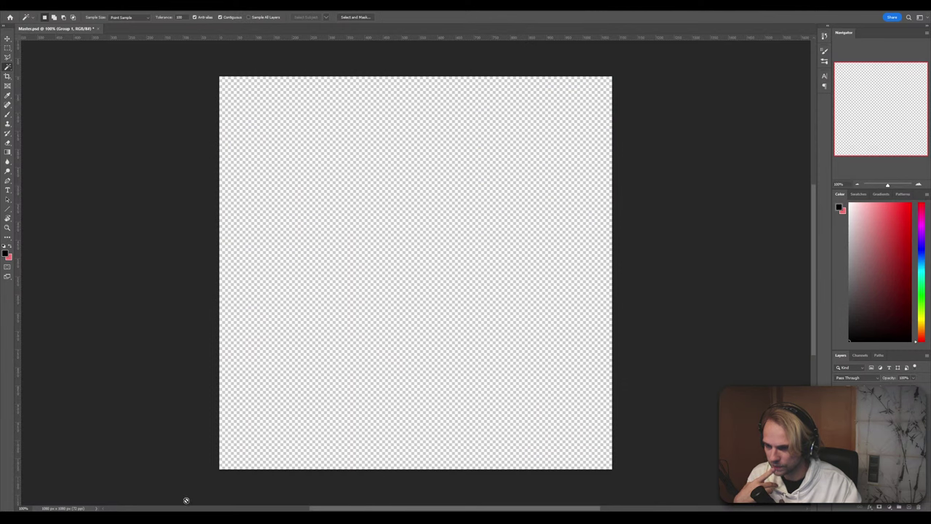
Add a wide text box in the canvas's upper half containing a first name in capitals, and centre the text
click(8, 191)
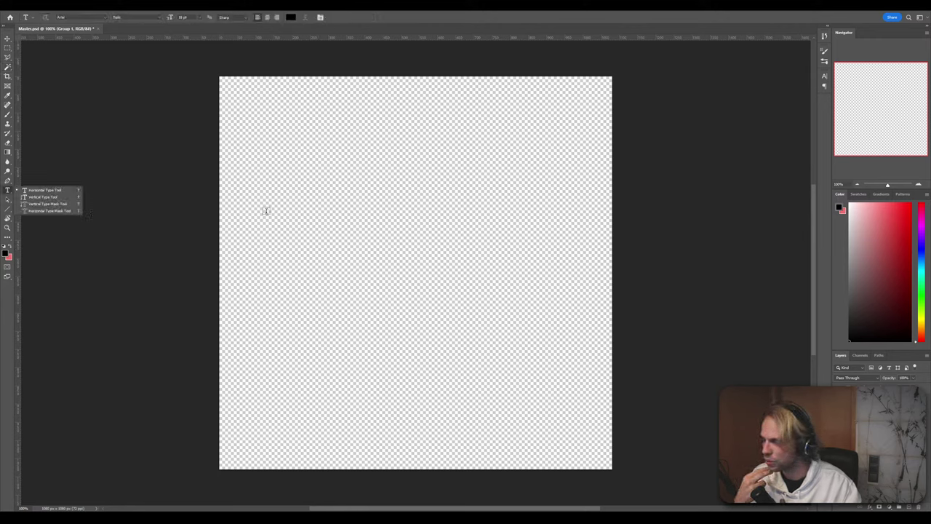
drag(243, 167, 566, 273)
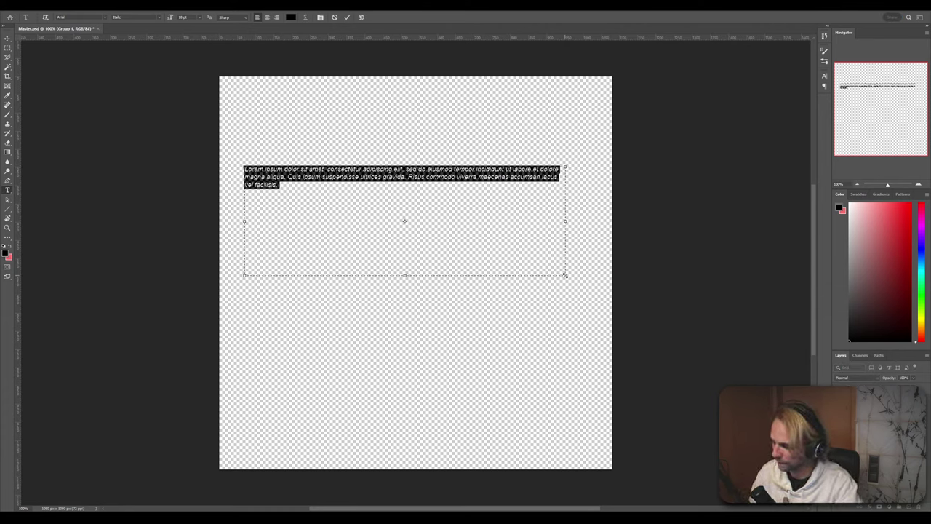
text(SHANE)
key(ctrl+a)
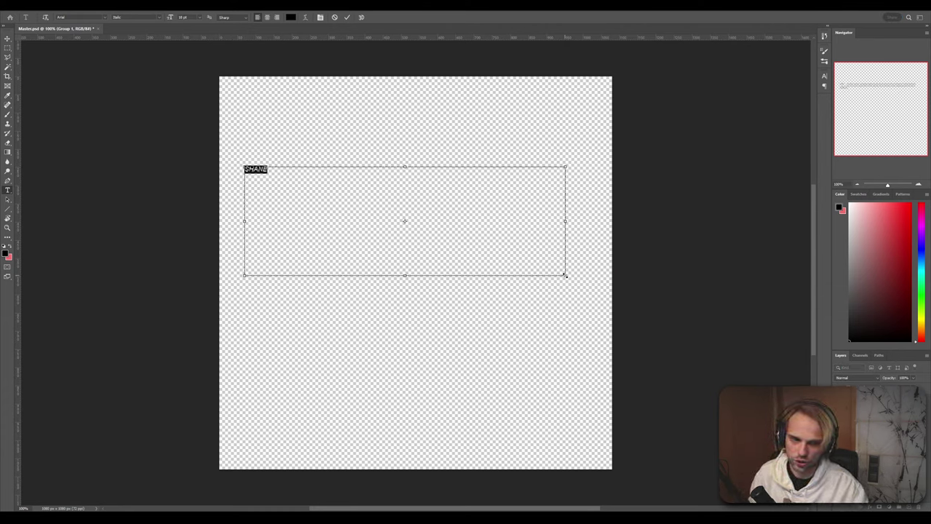
click(267, 17)
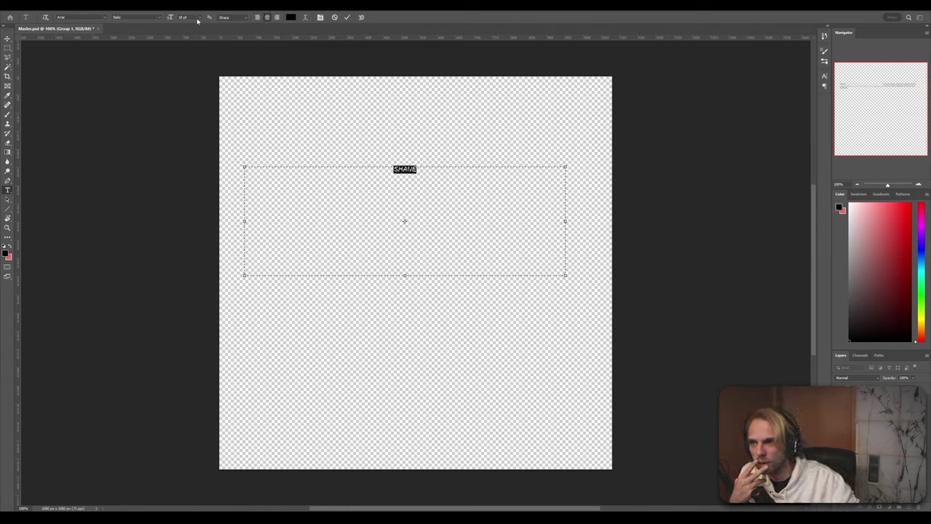
Set the font size of the new sticker text to 150 pt
click(197, 18)
click(191, 104)
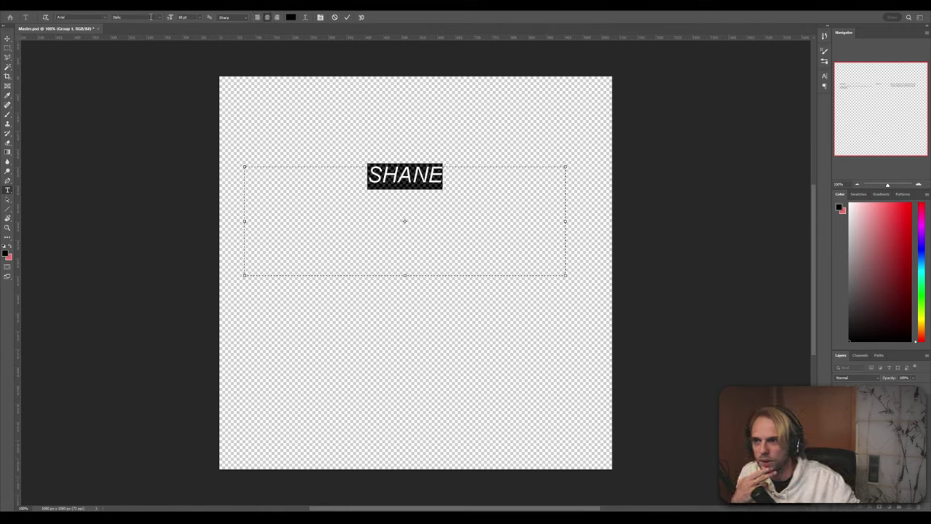
drag(190, 19, 154, 22)
text(150)
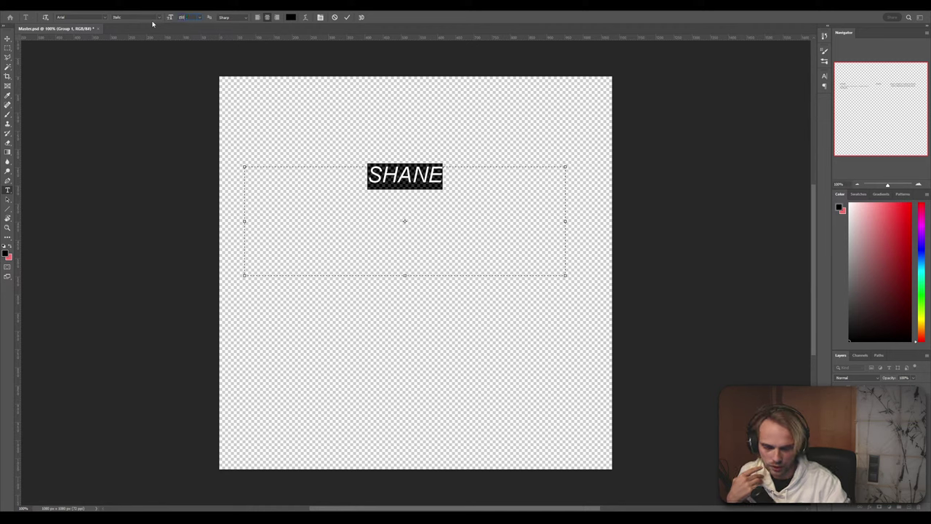
key(Return)
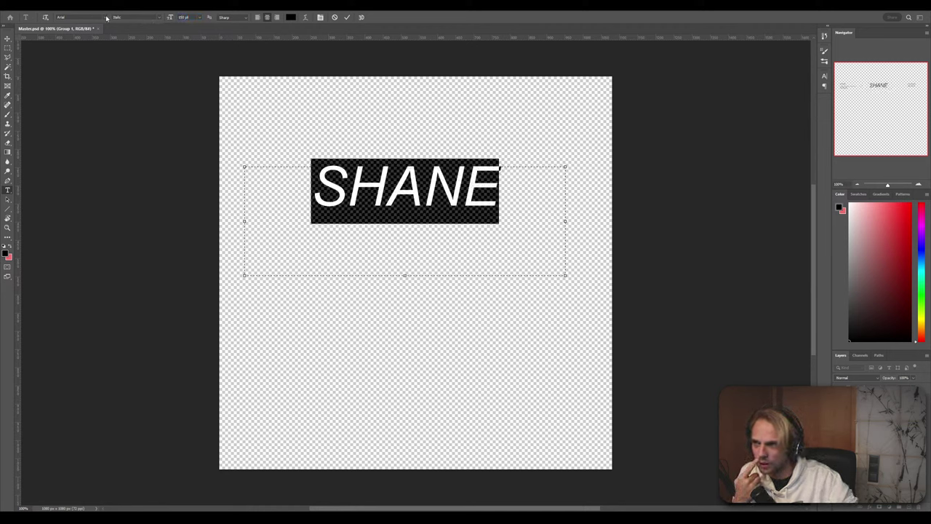
Browse the font list for the selected sticker text and set its font to Gill Sans Ultra Bold
click(106, 18)
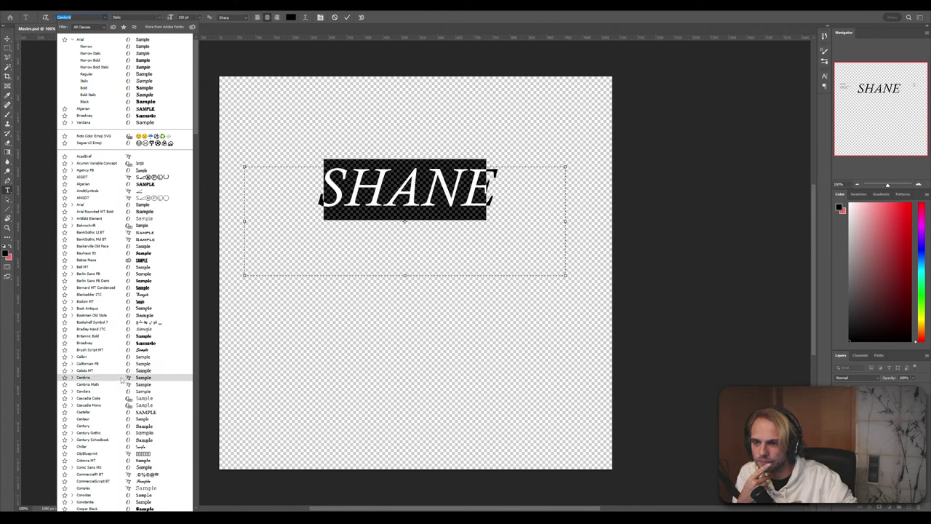
scroll(121, 378, down, 5)
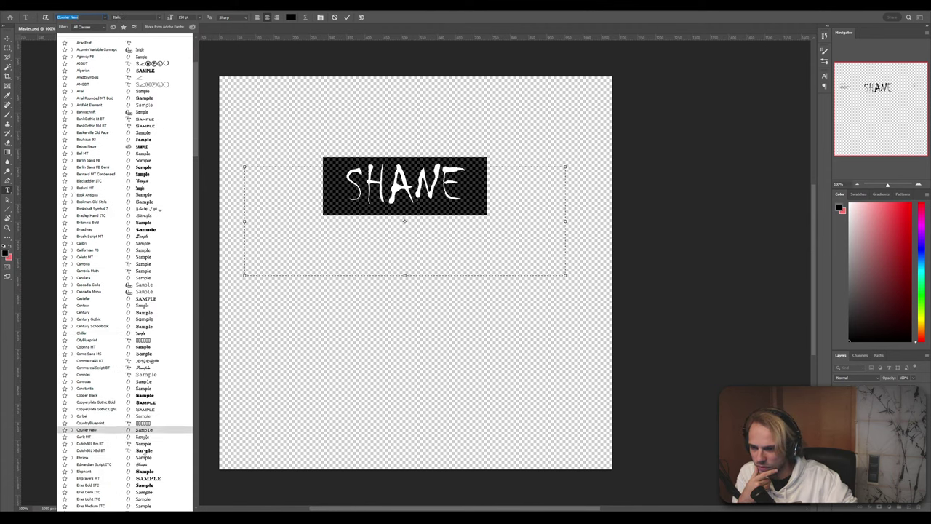
scroll(136, 470, down, 2)
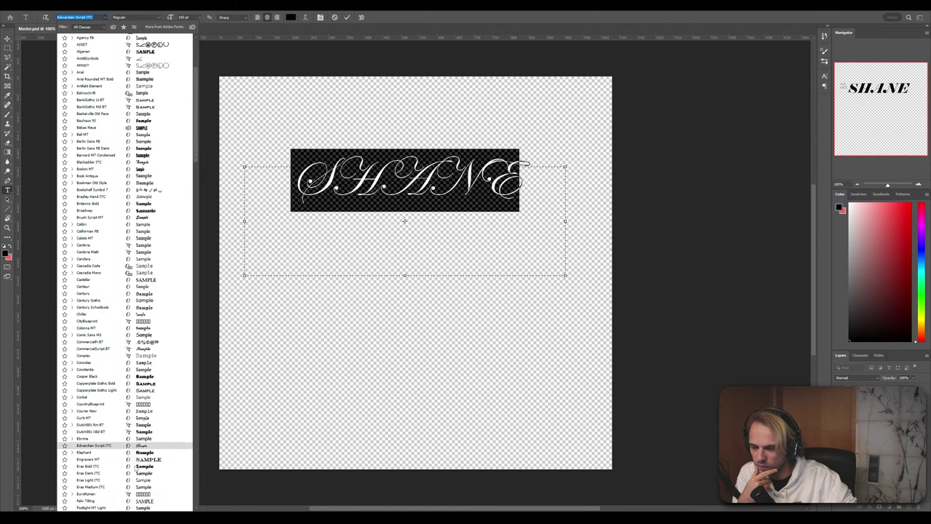
scroll(136, 471, down, 1)
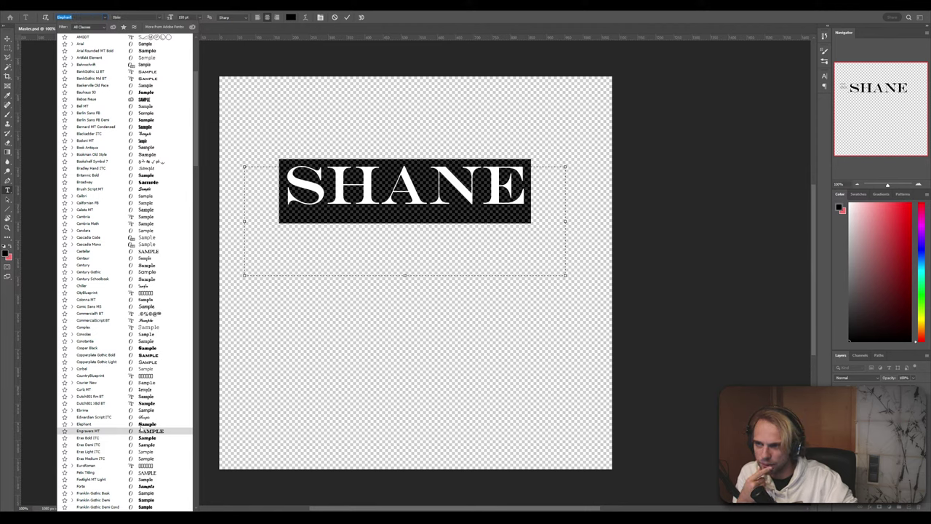
scroll(139, 427, down, 3)
scroll(136, 426, down, 1)
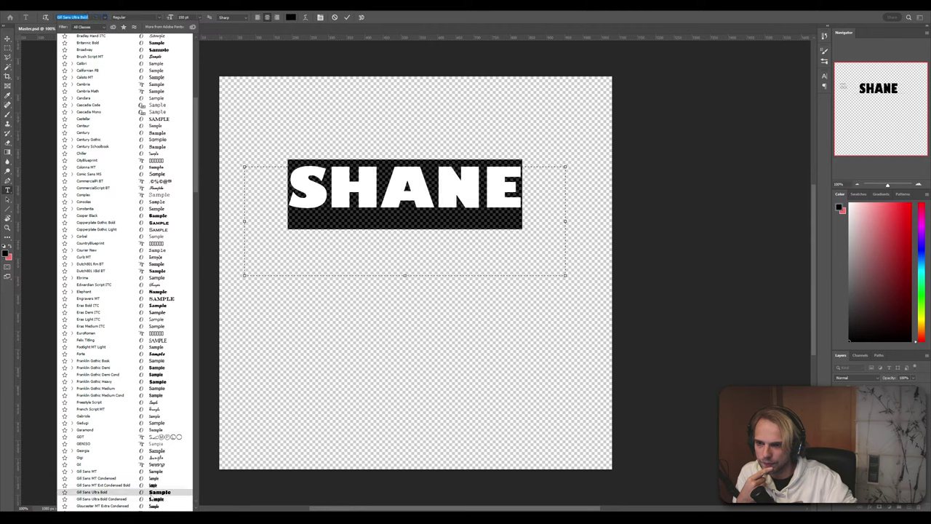
click(150, 495)
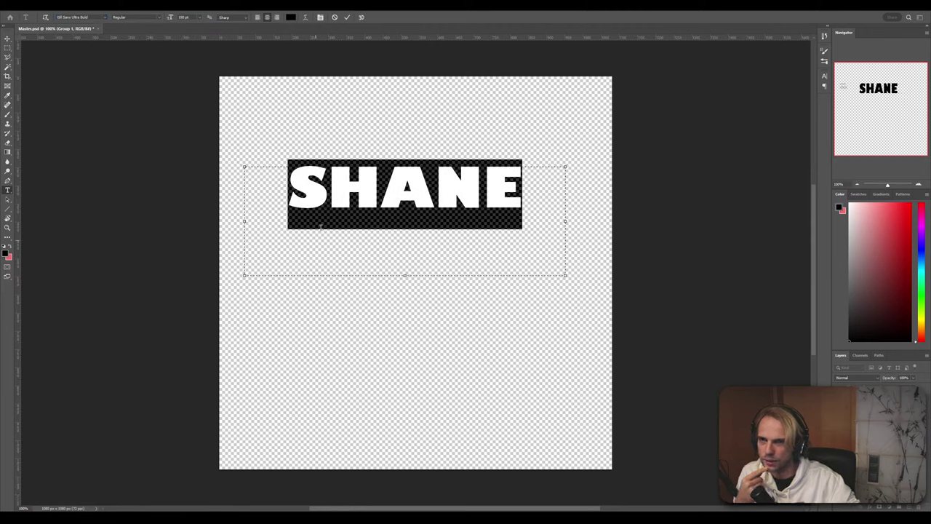
Finish the text edit and move the name text down closer to the vertical middle of the canvas
click(337, 203)
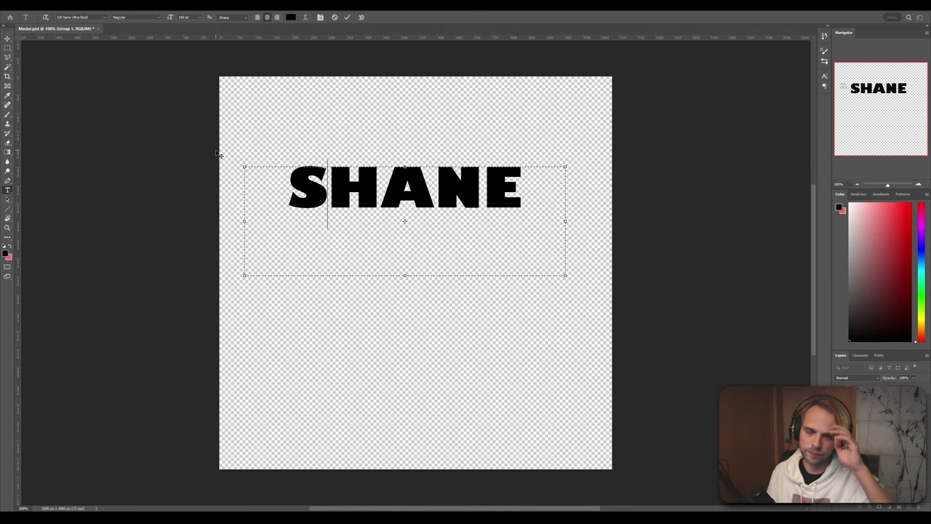
click(7, 38)
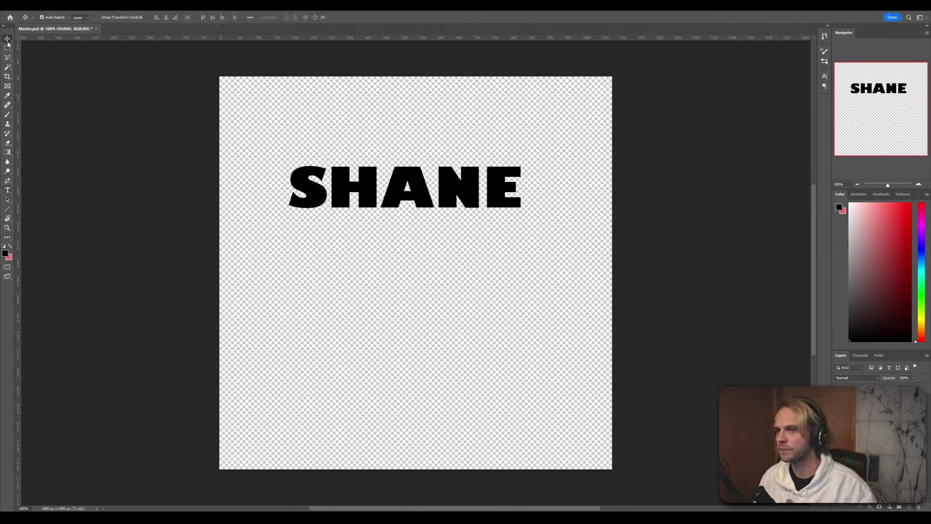
drag(340, 195, 344, 253)
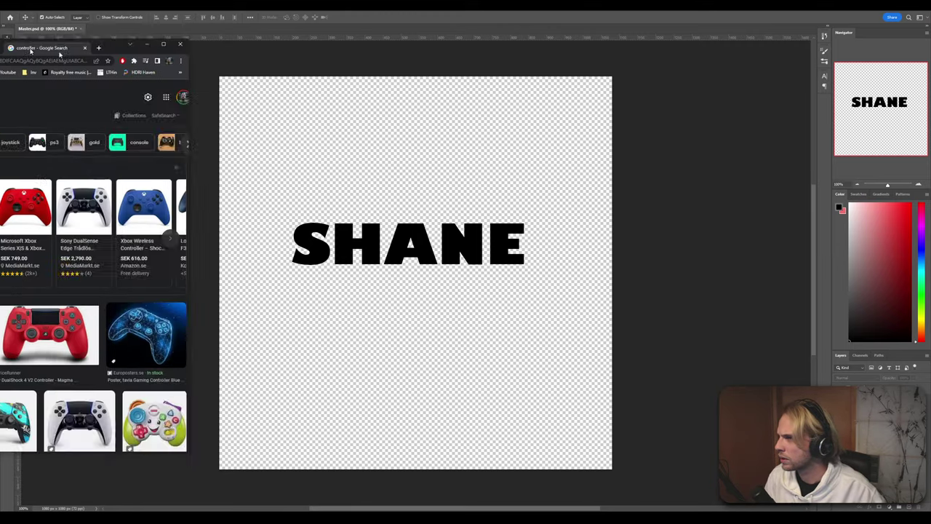
Switch to the browser, look through the Google image results for "controller", and preview the black Xbox controller
scroll(418, 289, down, 2)
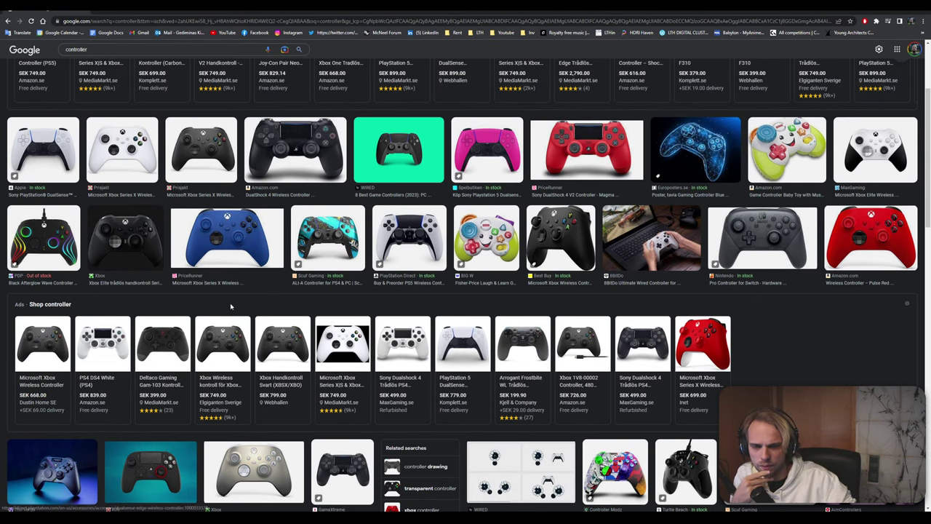
scroll(231, 306, down, 5)
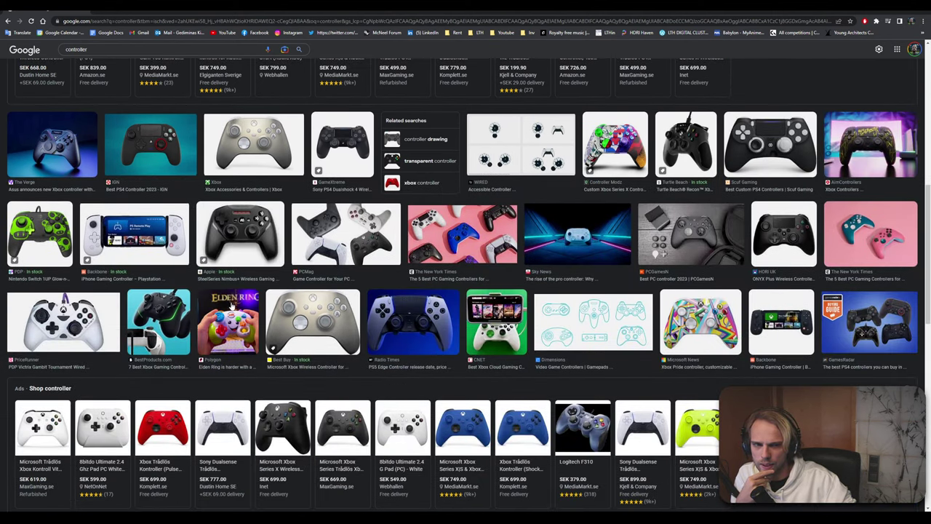
scroll(233, 306, down, 4)
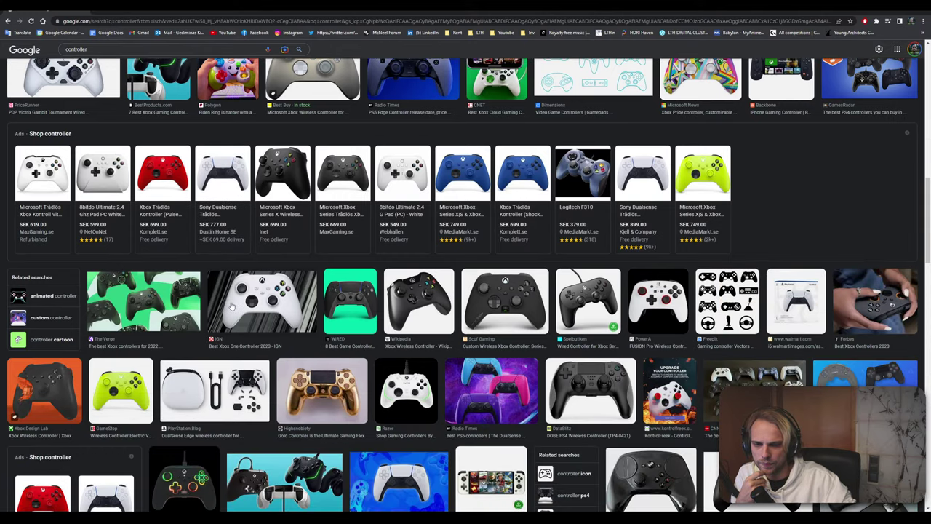
scroll(231, 307, down, 5)
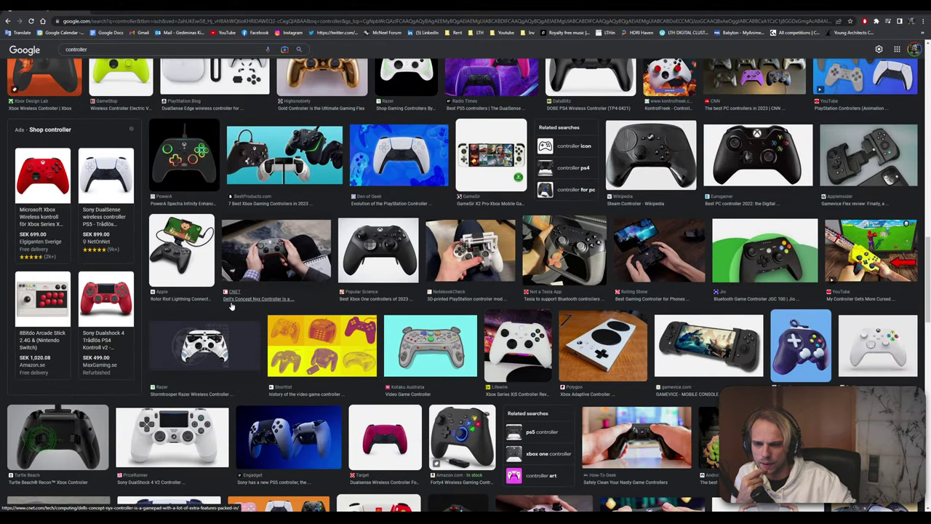
scroll(231, 306, down, 2)
scroll(233, 305, up, 7)
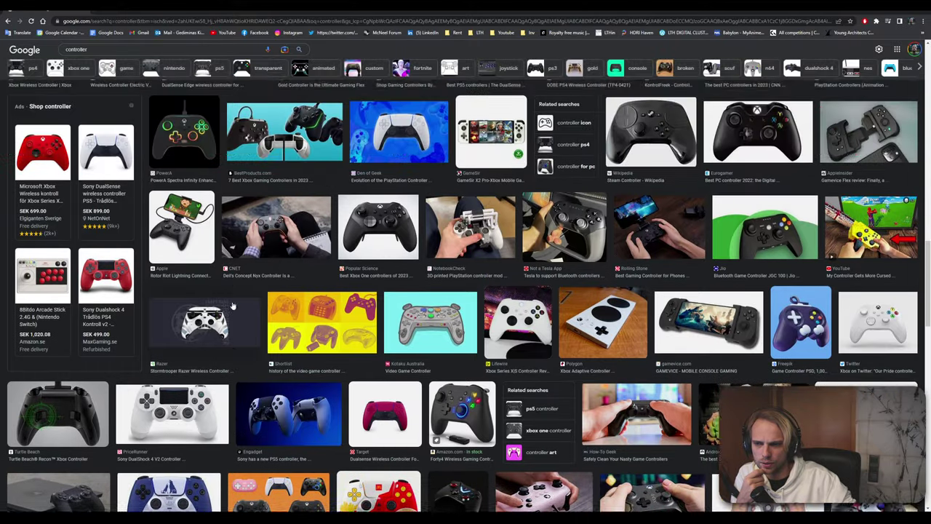
scroll(236, 305, up, 5)
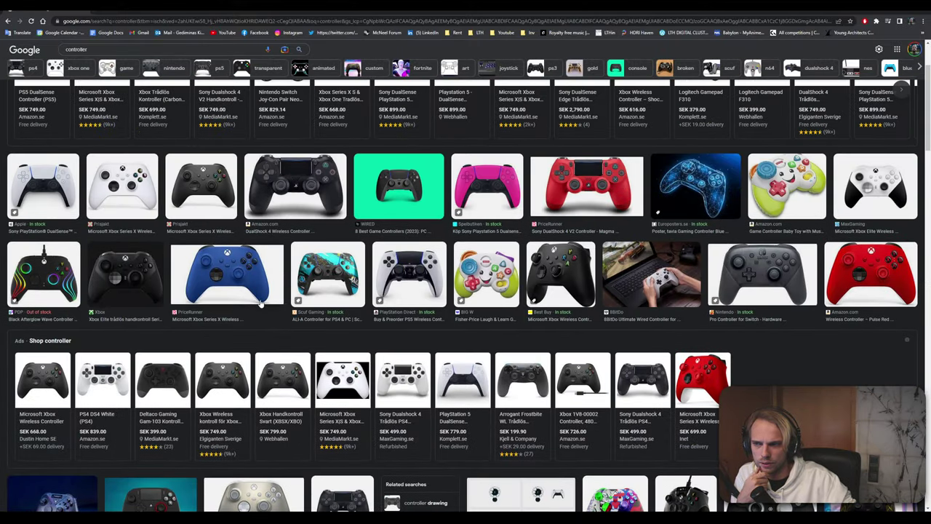
scroll(259, 304, up, 2)
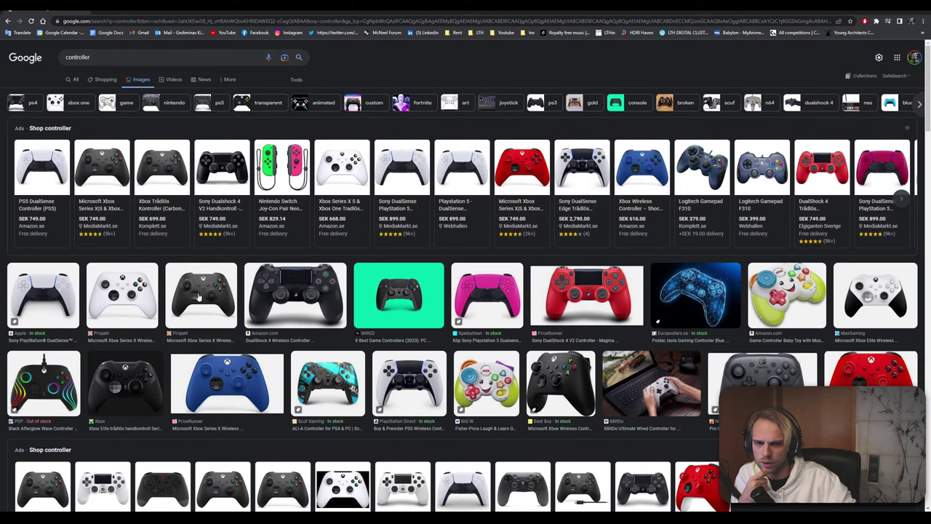
click(199, 316)
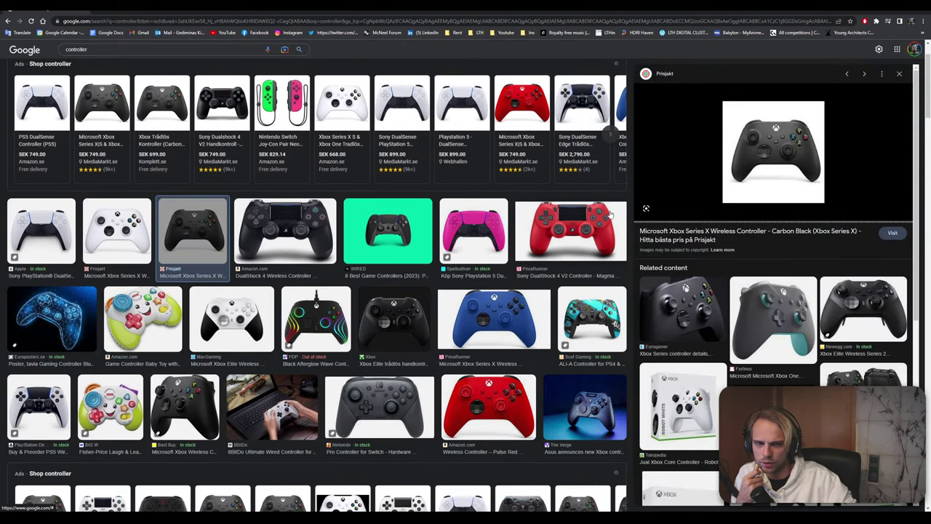
scroll(177, 173, up, 1)
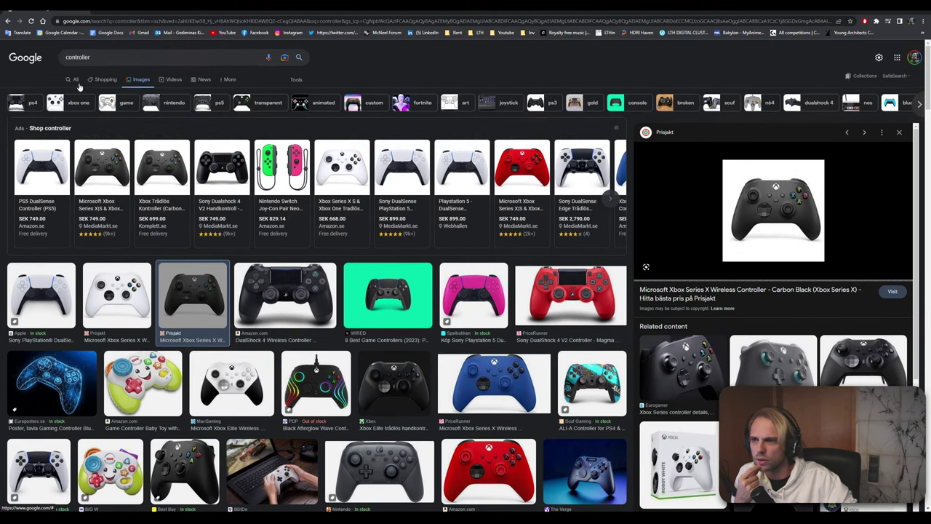
Filter the controller image results to Large size
click(295, 80)
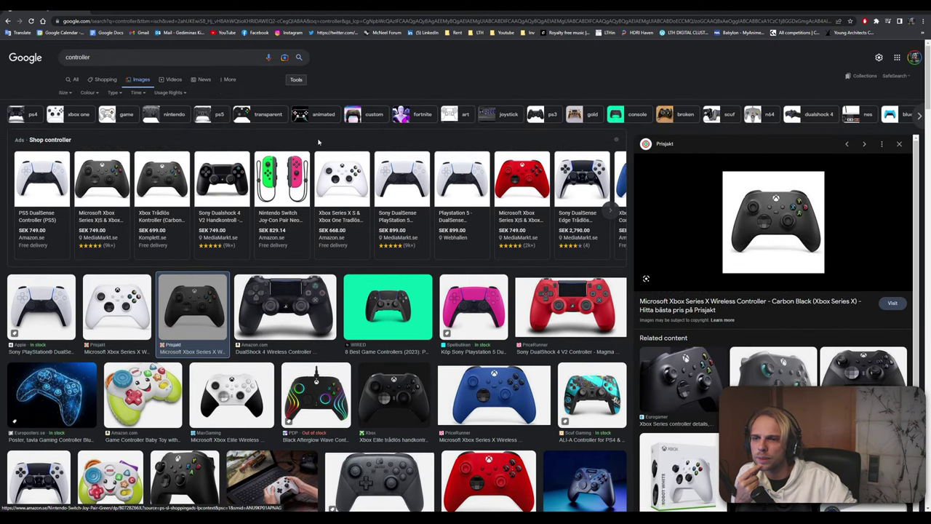
click(64, 92)
click(79, 117)
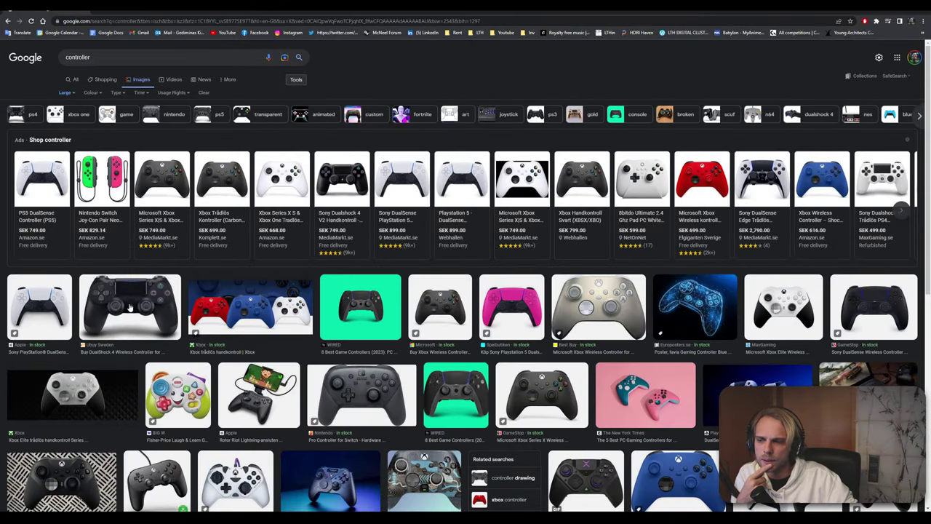
Open the preview of the black DualShock 4 controller and copy the image
click(129, 308)
right_click(714, 145)
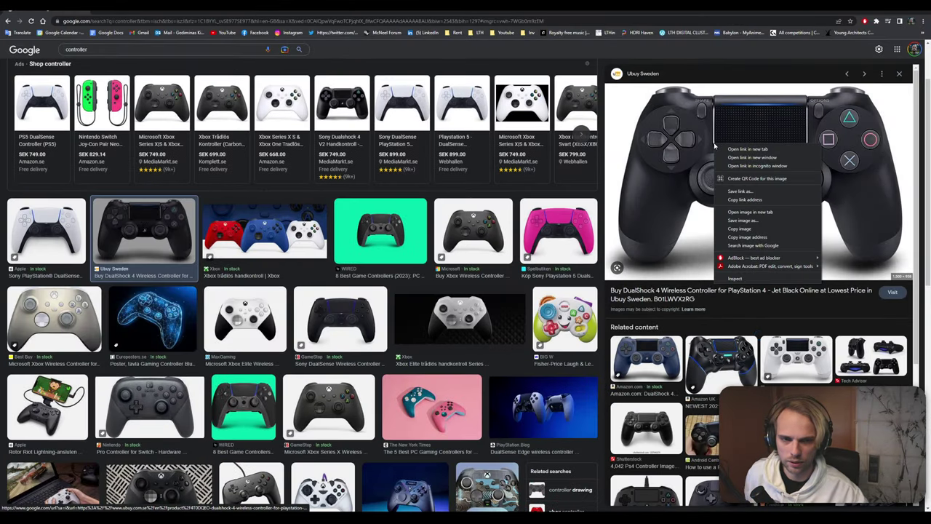
click(750, 229)
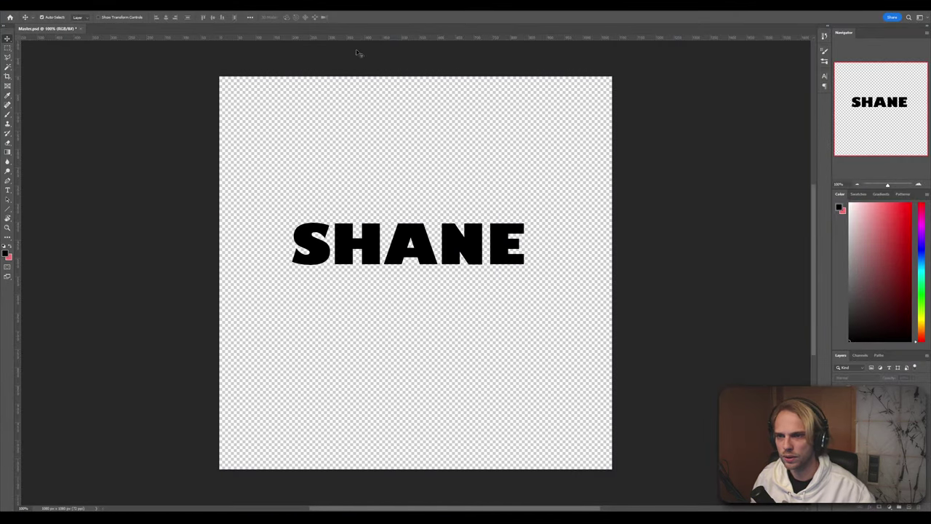
Switch back to Photoshop, paste the controller image, and scale it to about 71% to fit the canvas width
key(ctrl+v)
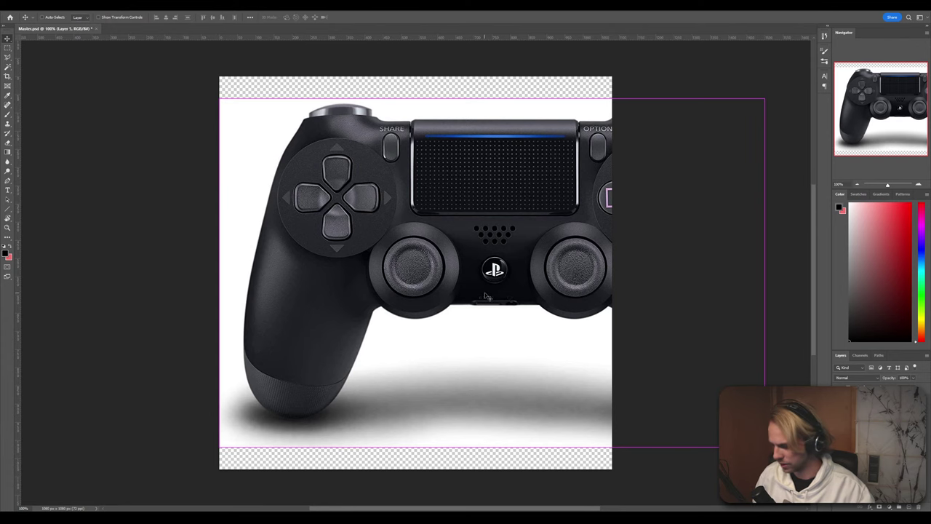
key(ctrl+t)
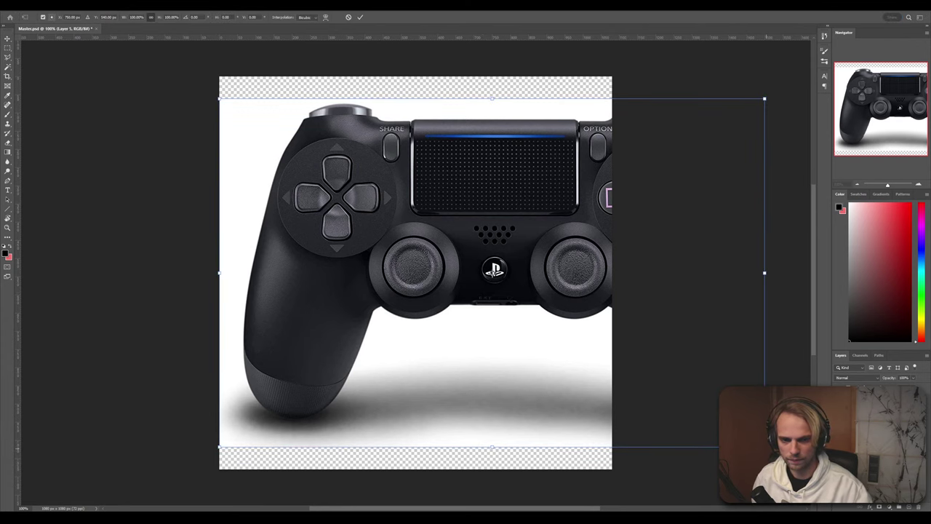
drag(765, 447, 617, 338)
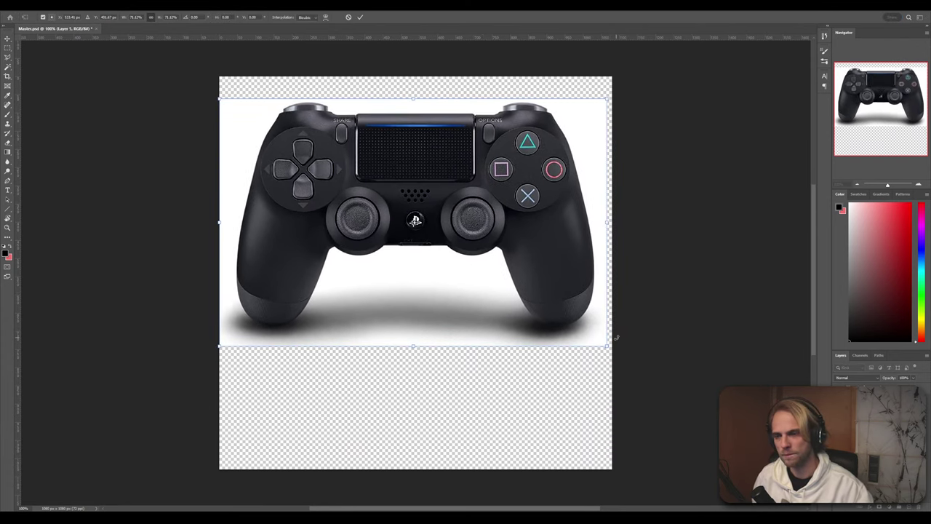
key(Return)
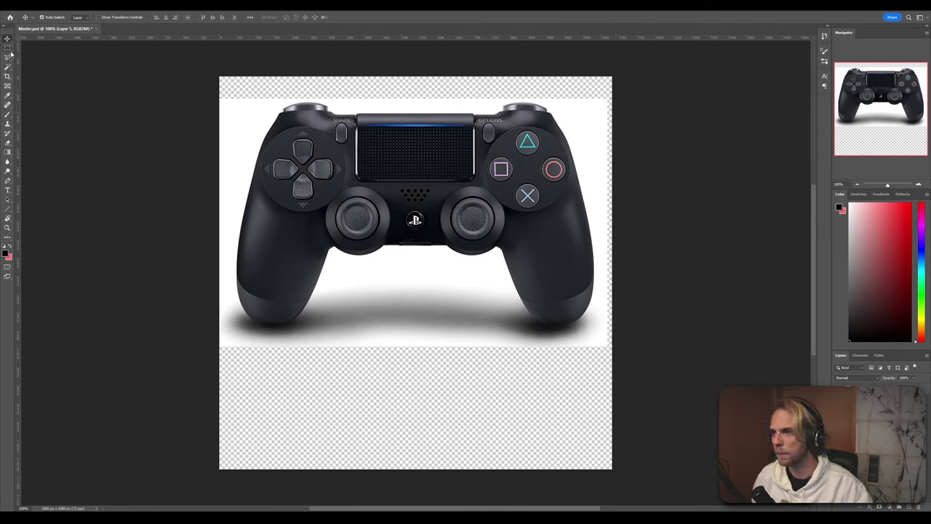
Select the controller as the subject, cut it onto its own layer, and delete the leftover white background layer
click(83, 10)
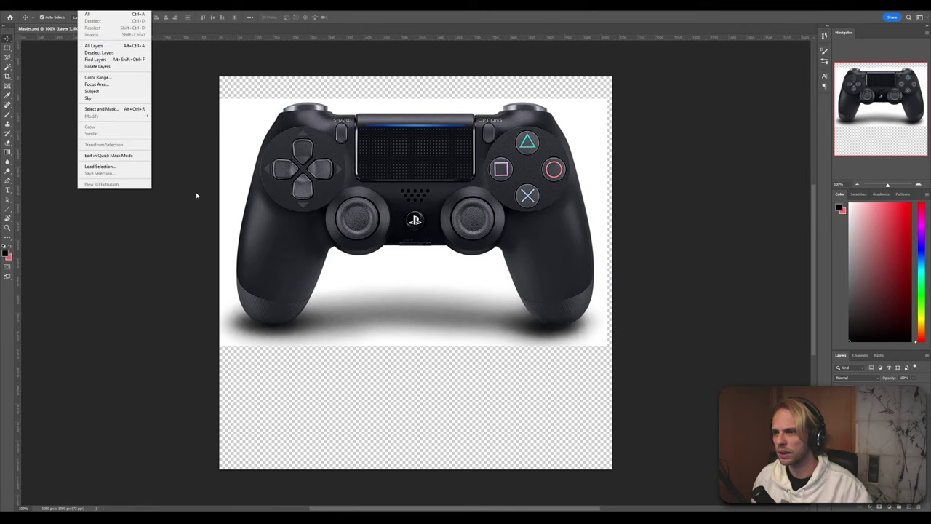
click(107, 92)
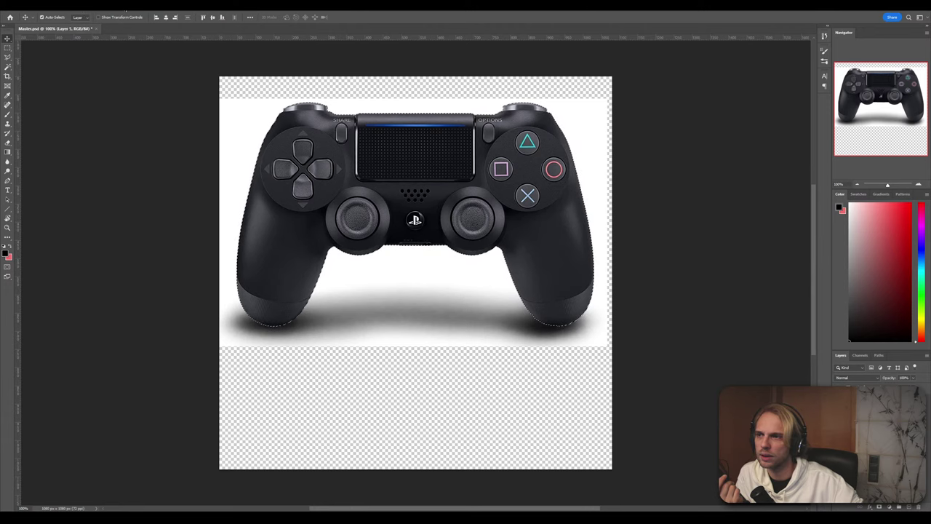
key(Delete)
key(ctrl+z)
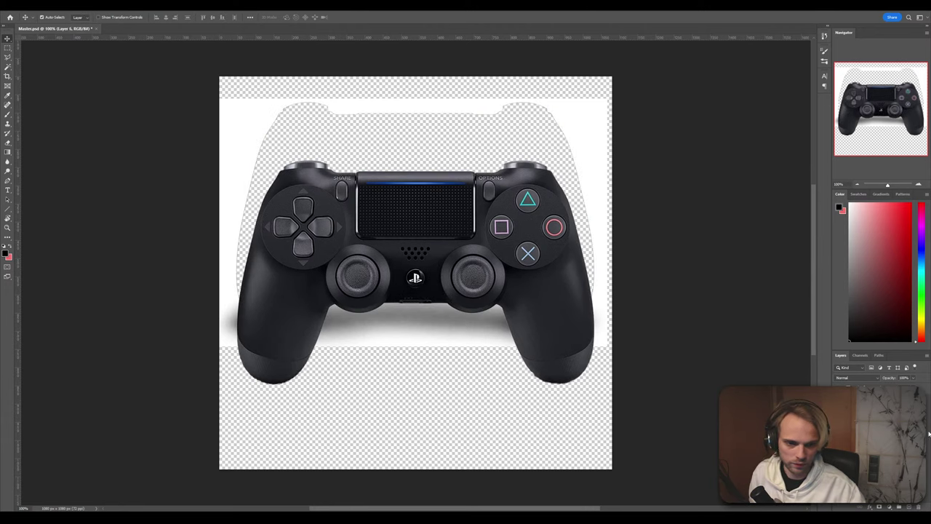
key(Delete)
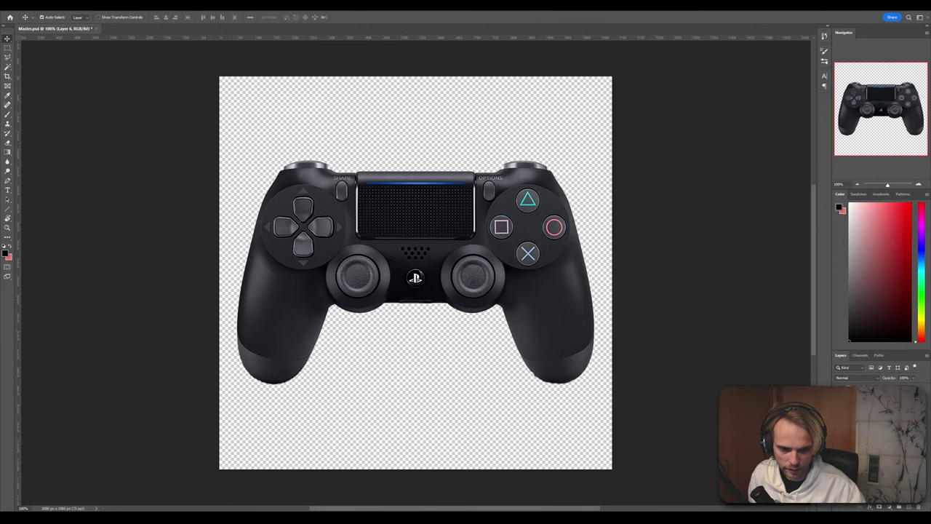
click(918, 507)
key(ctrl)
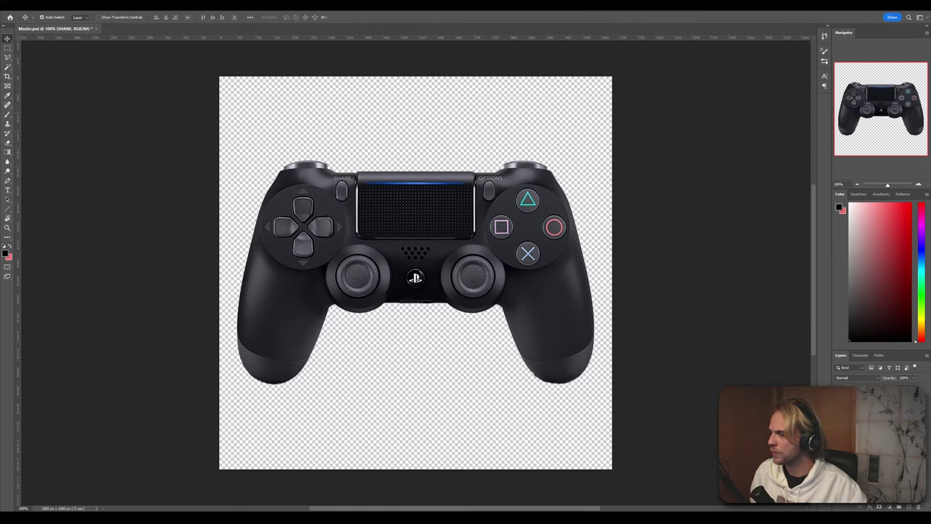
key(alt+Tab)
key(alt+Tab)
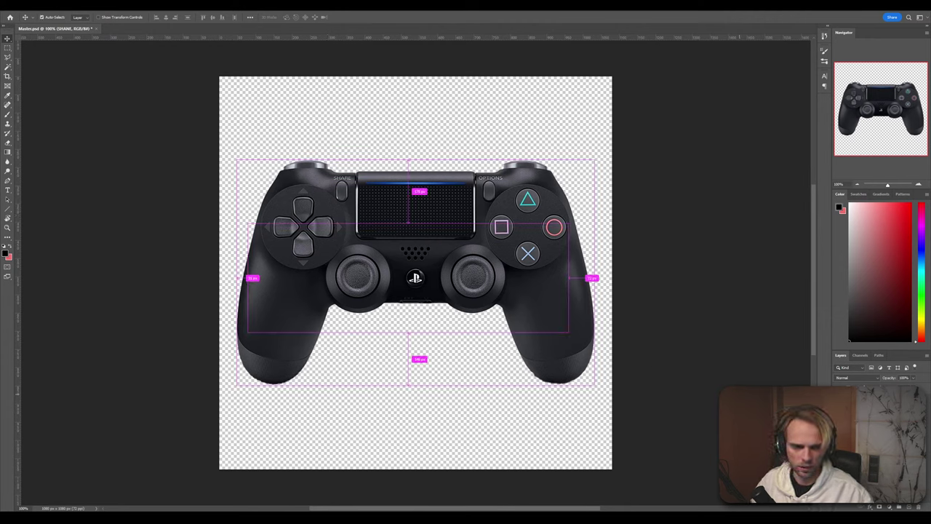
Desaturate the controller layer and increase its contrast with Levels, using input values of 22, 0.66 and 155
click(329, 219)
key(ctrl+shift+u)
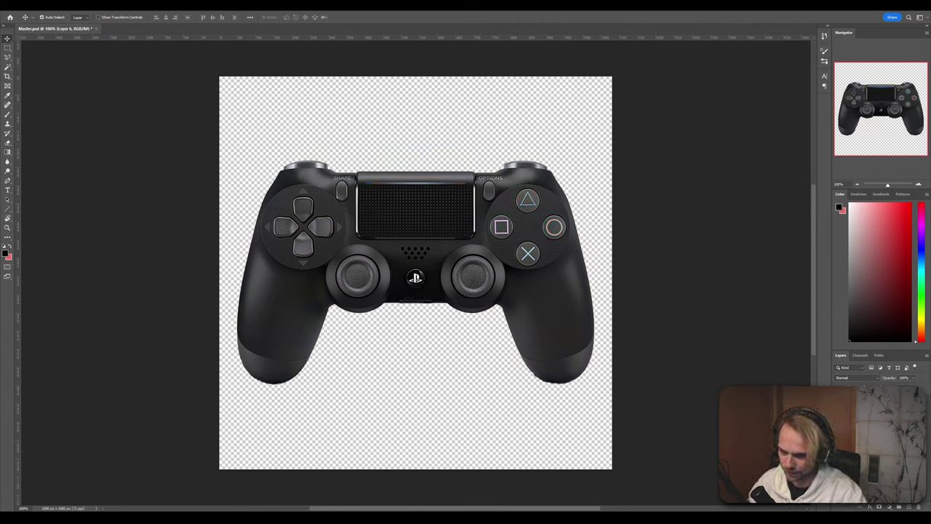
key(ctrl+l)
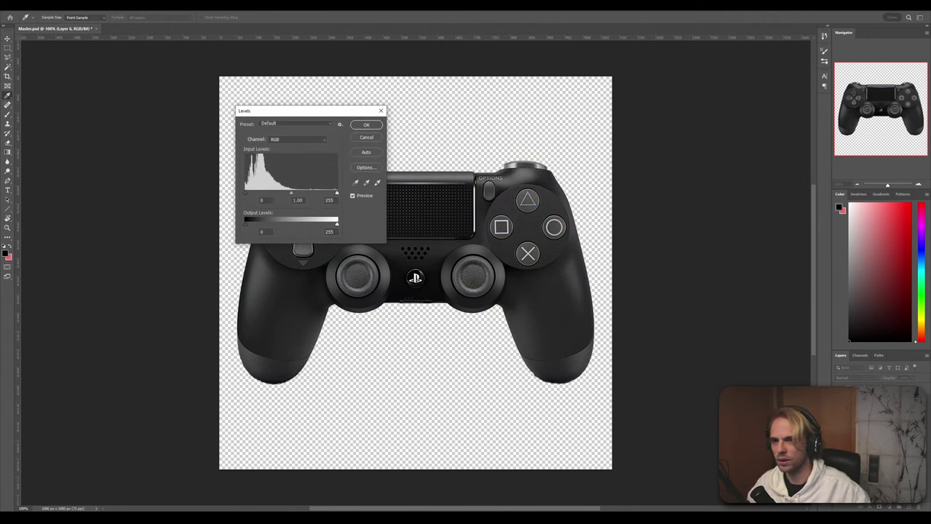
drag(337, 193, 280, 194)
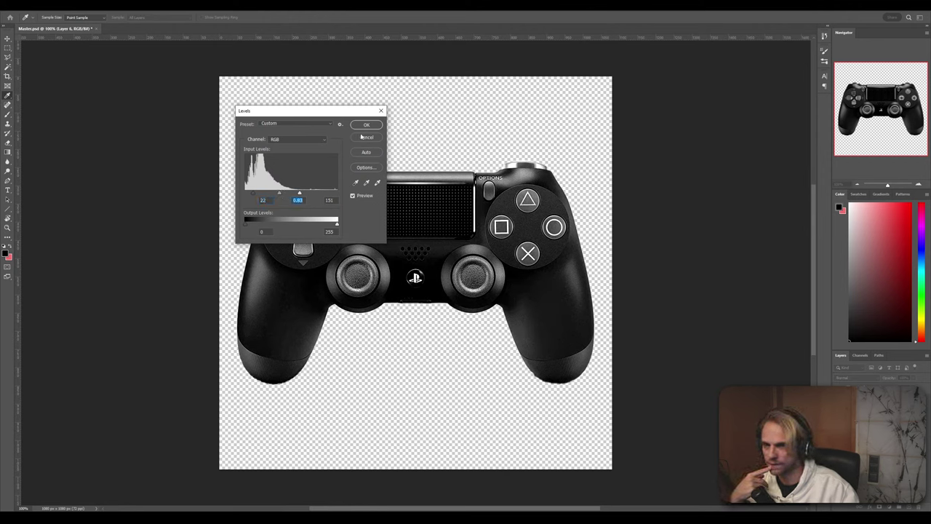
drag(299, 193, 283, 194)
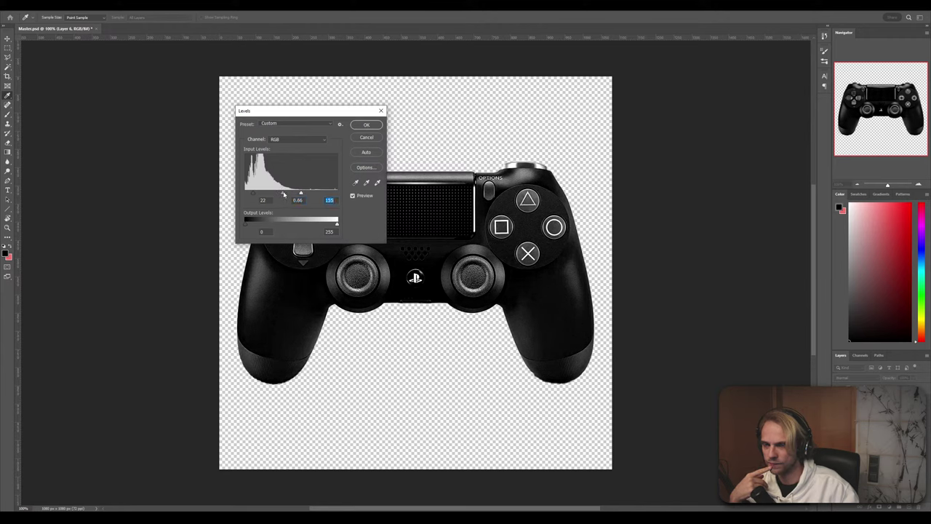
click(366, 125)
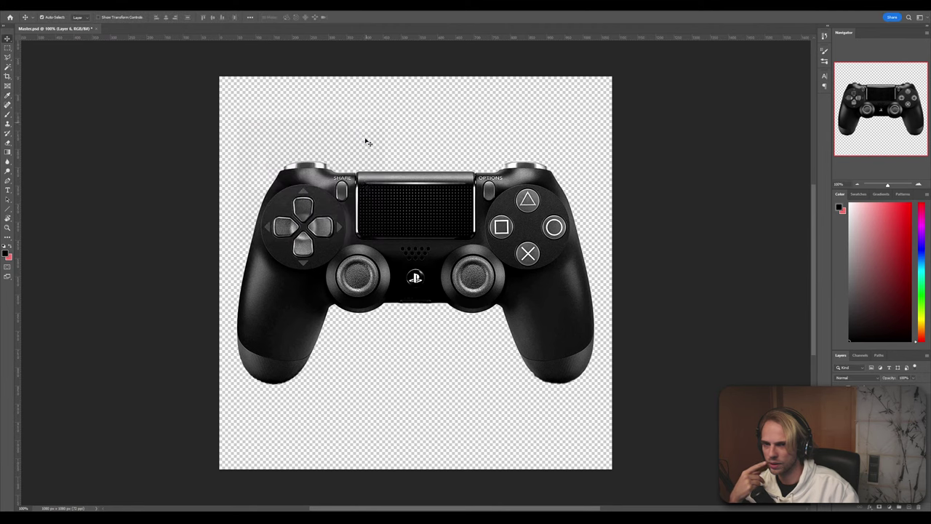
Try the Color Halftone filter with a maximum radius of 8 pixels on the controller, desaturate it, and undo both changes
click(106, 5)
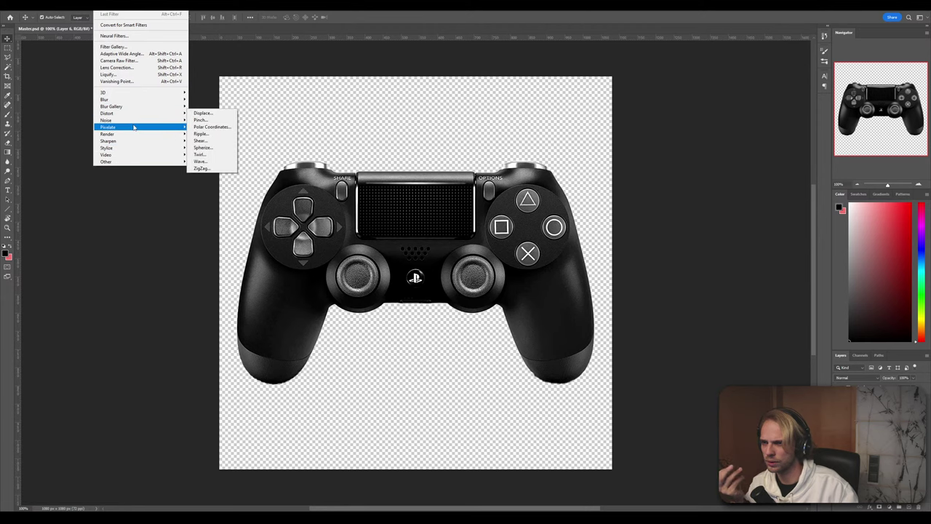
mouse_move(138, 126)
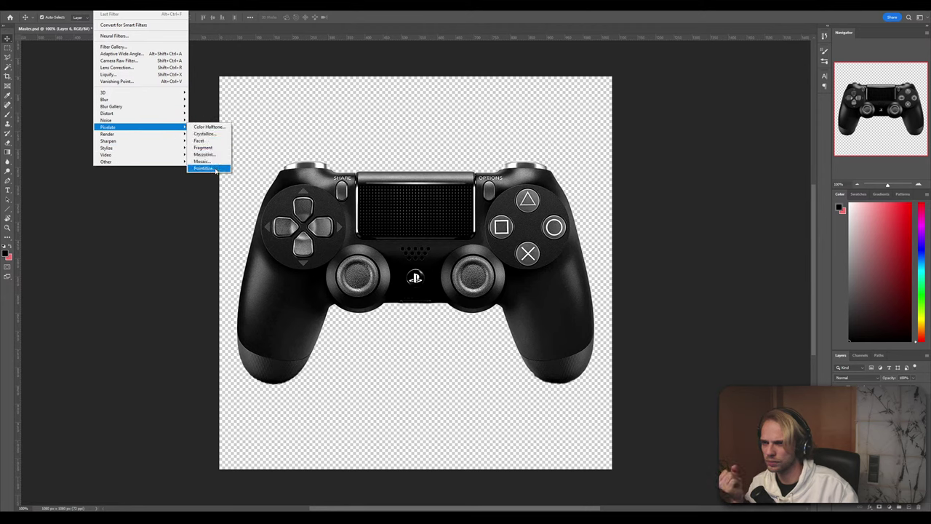
click(224, 131)
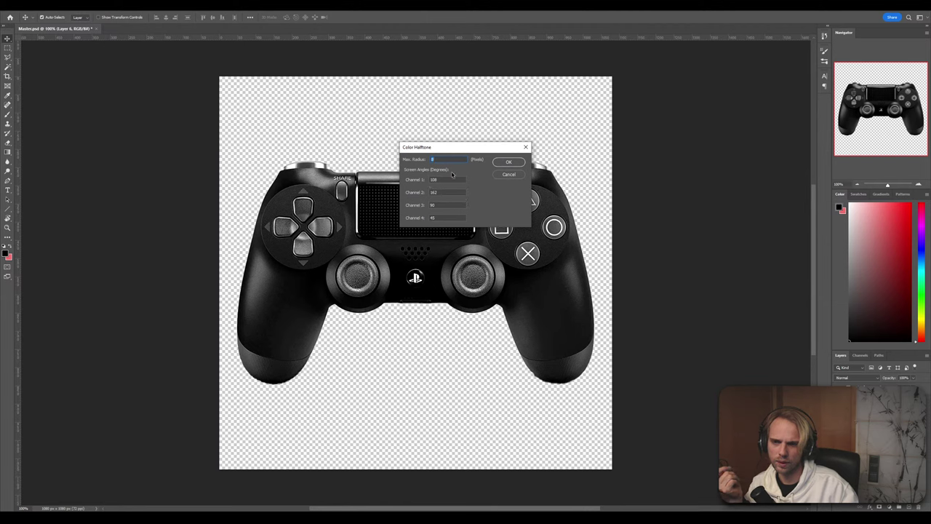
click(509, 162)
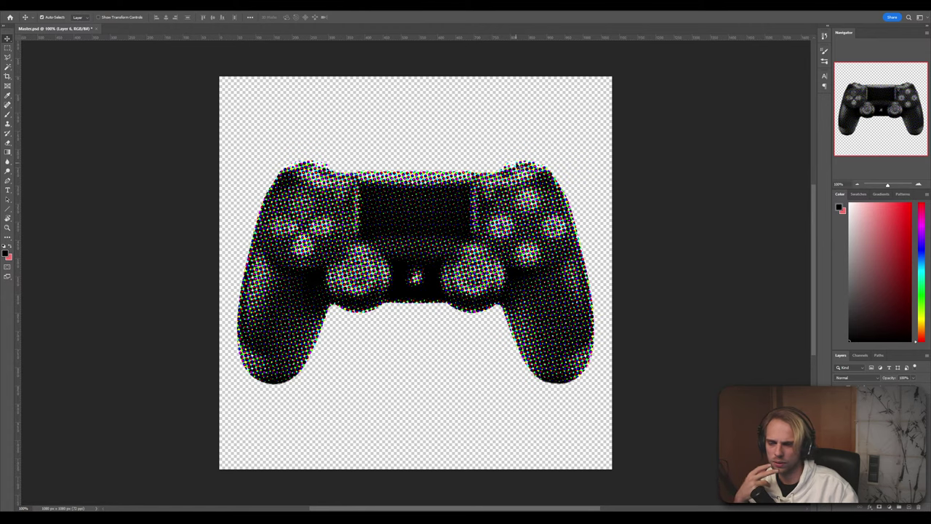
key(ctrl+shift+u)
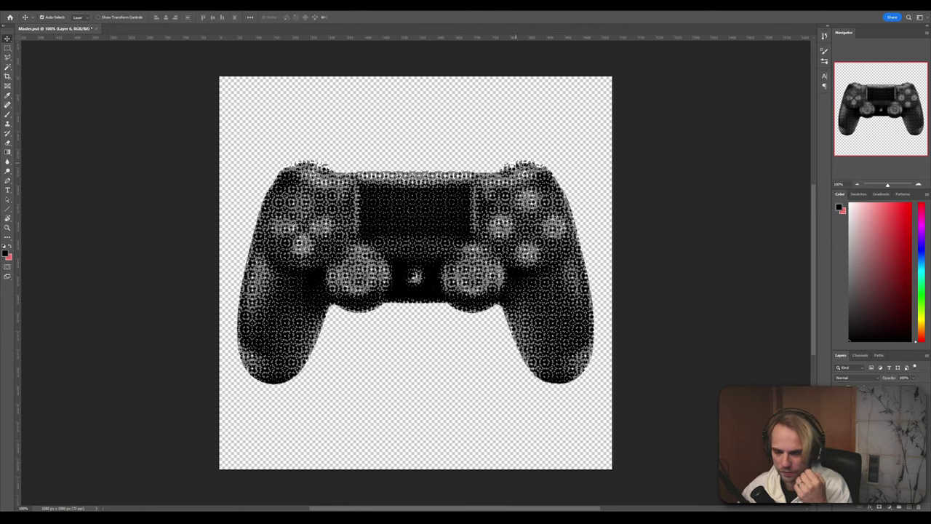
key(ctrl+z)
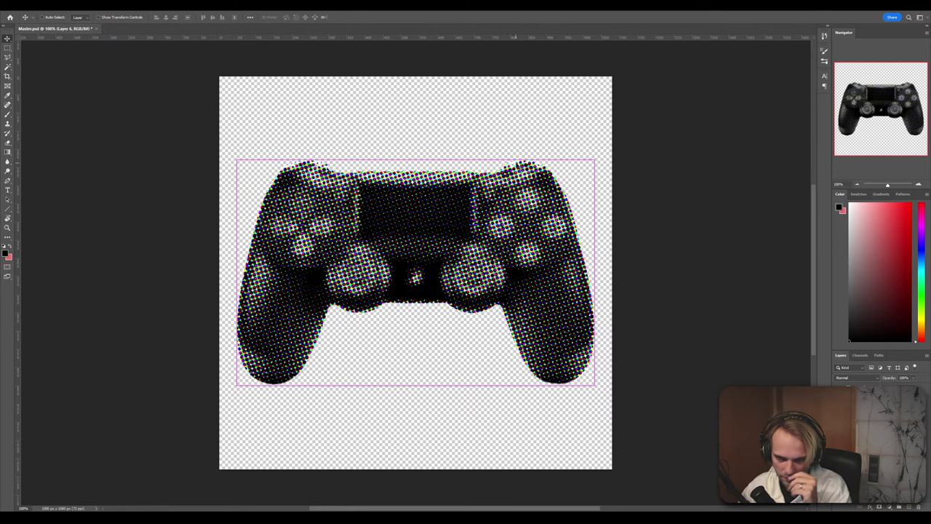
key(ctrl+z)
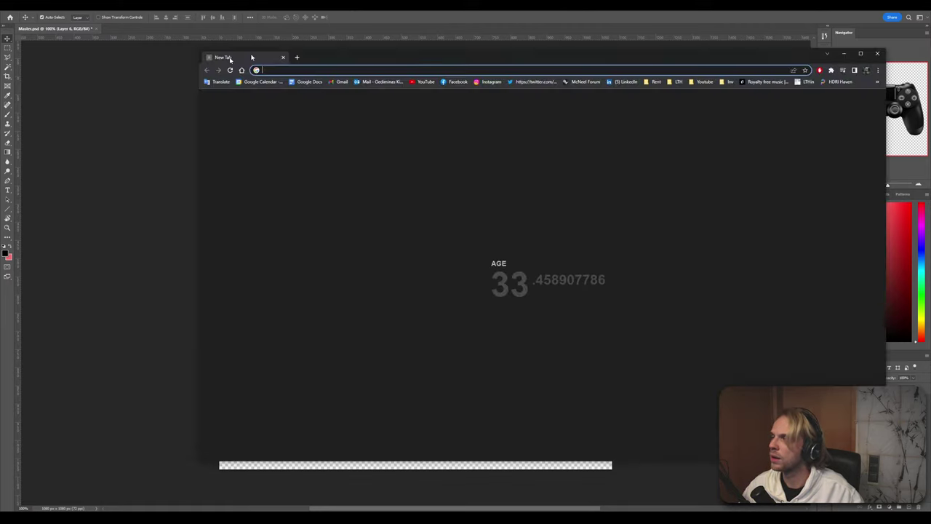
Switch to the web browser and search Google for "grayscale halftone photoshop"
drag(228, 60, 223, 11)
text(grayscale halk)
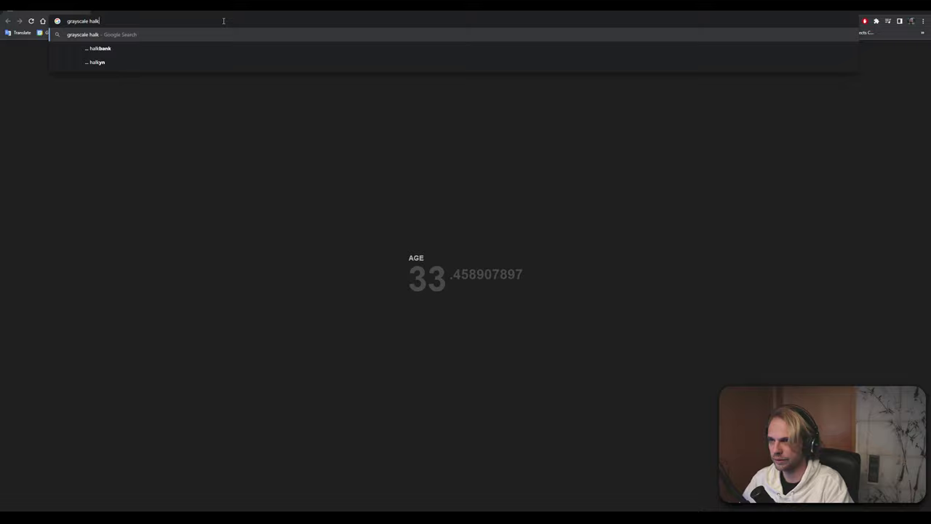
key(BackSpace)
text(ftone phot)
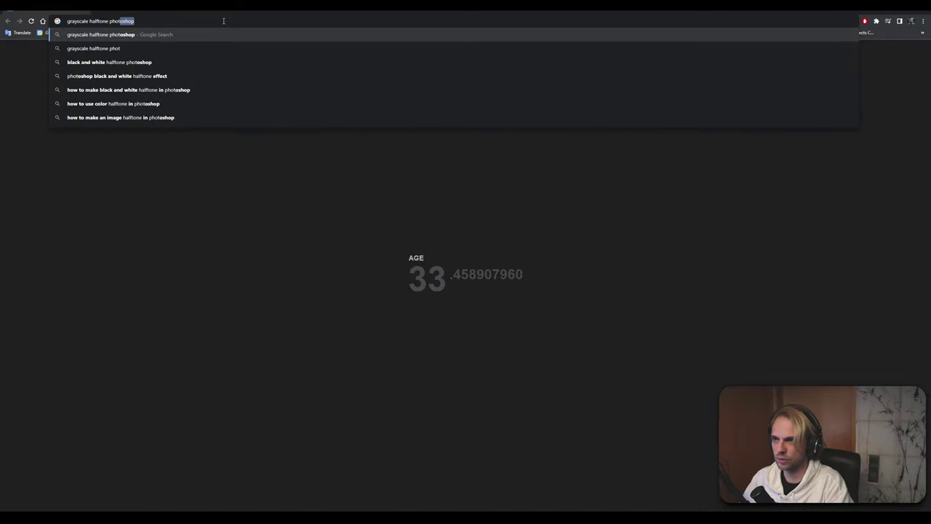
key(Return)
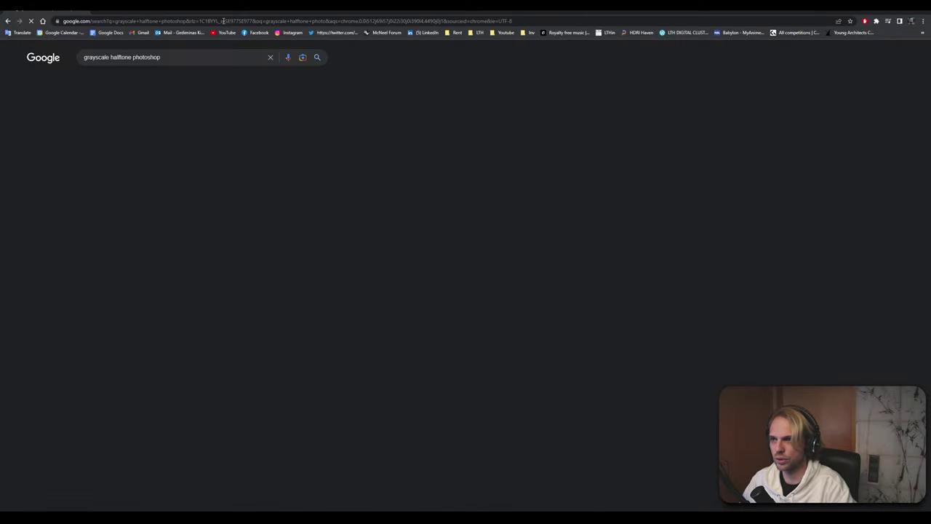
Play the "Greyscale Halftone" YouTube video and skip through it to examine the Bitmap conversion and Halftone Screen settings
click(192, 169)
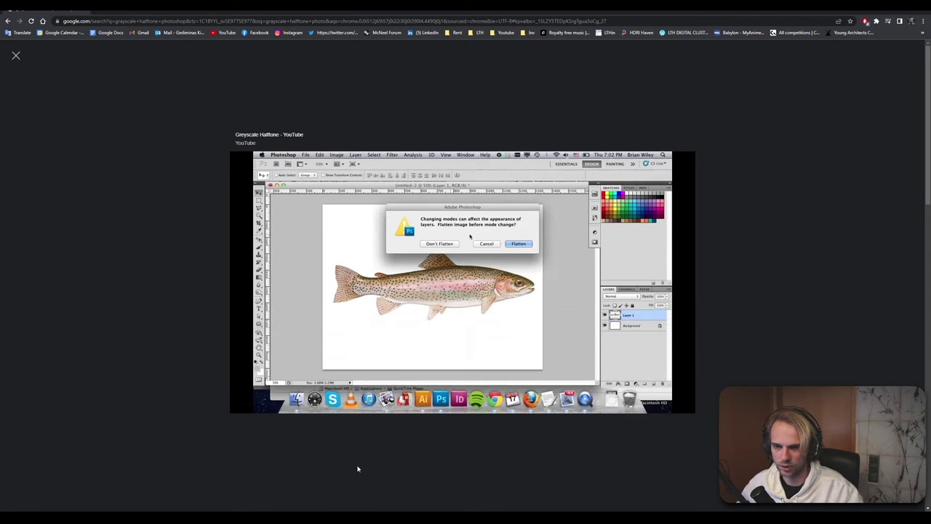
key(Right)
key(Right)
key(Right)
key(Right)
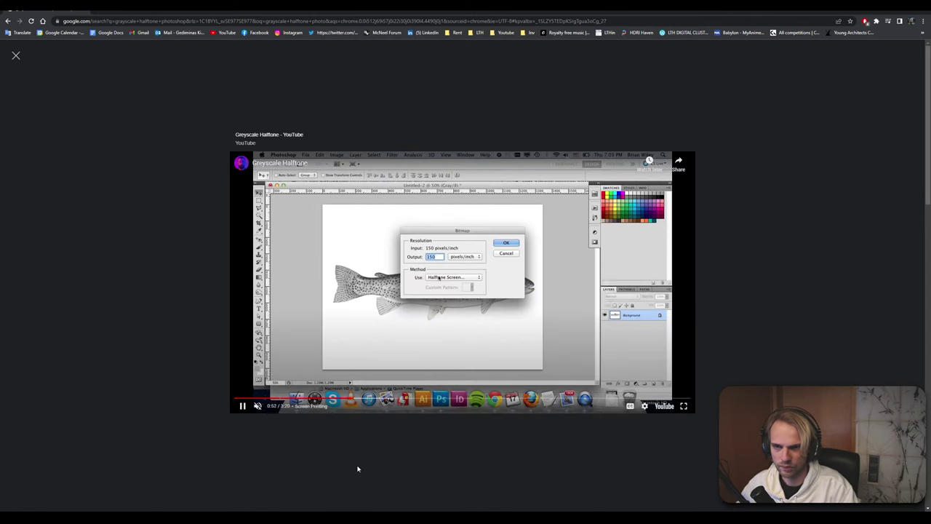
key(Right)
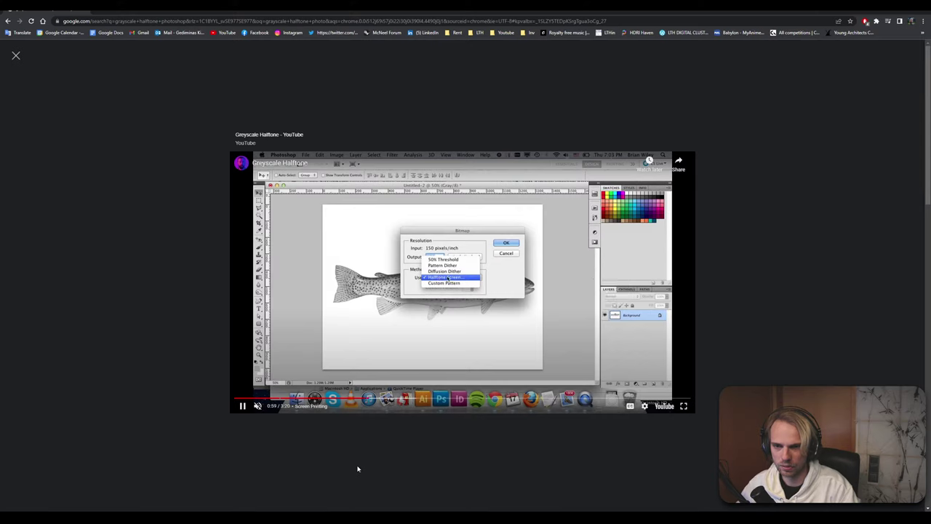
key(Left)
key(Left)
key(Left)
key(Left)
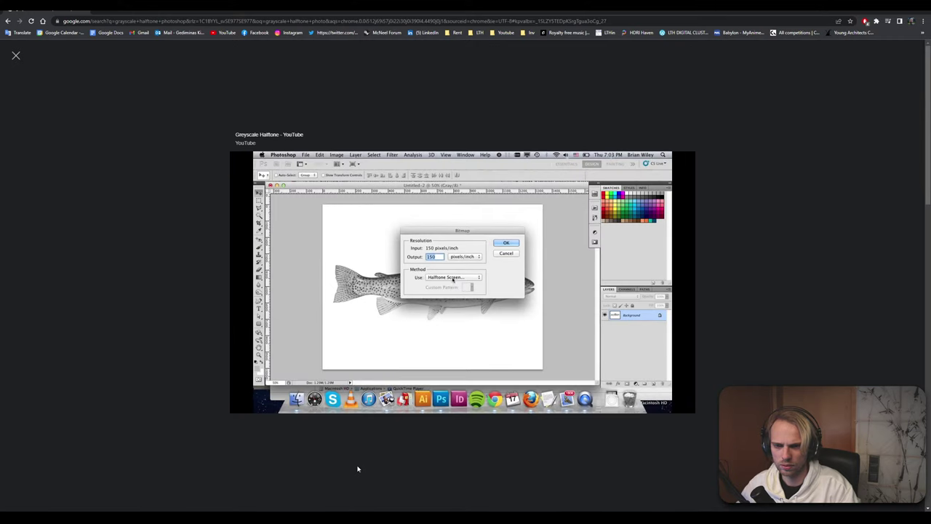
key(Right)
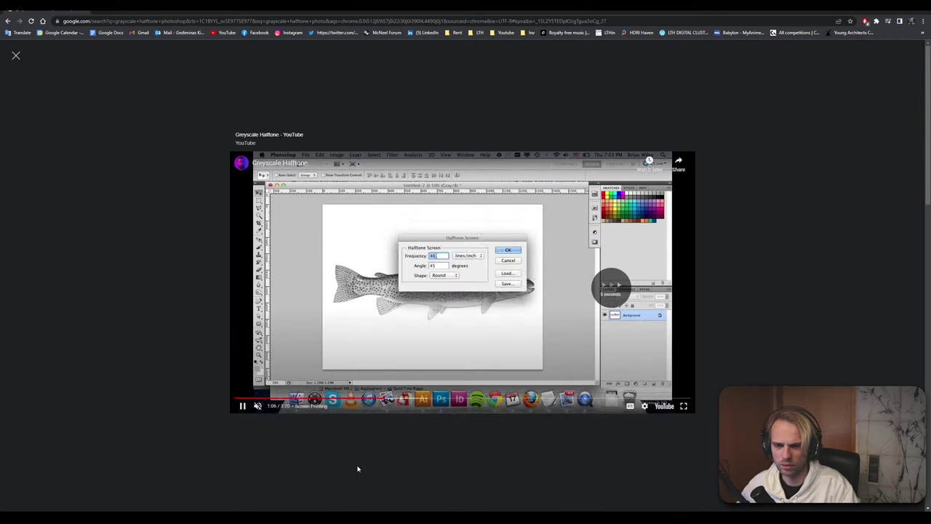
key(Right)
key(Right)
key(Right)
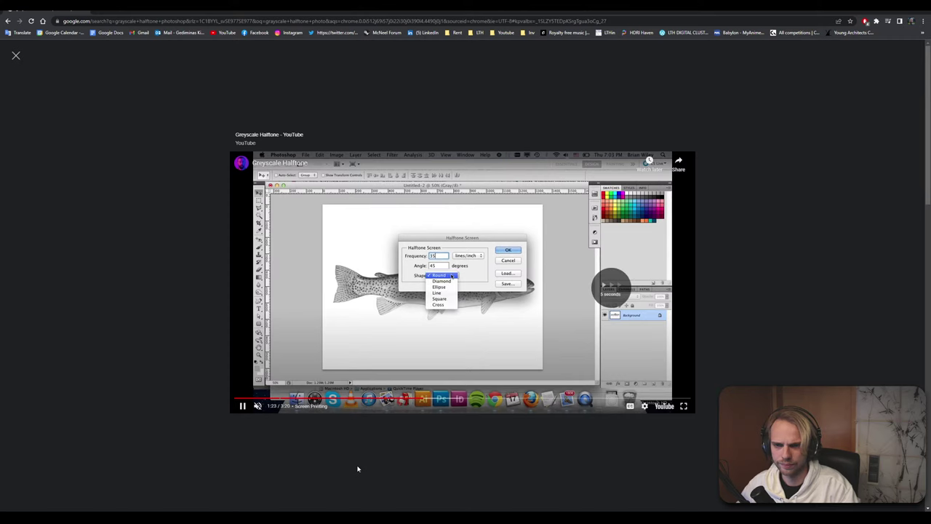
key(Right)
key(Right)
key(Right)
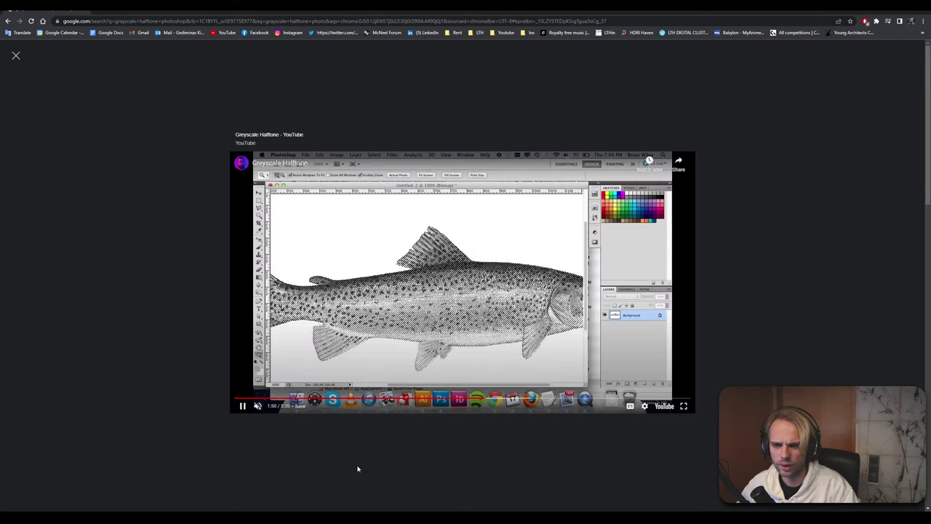
key(space)
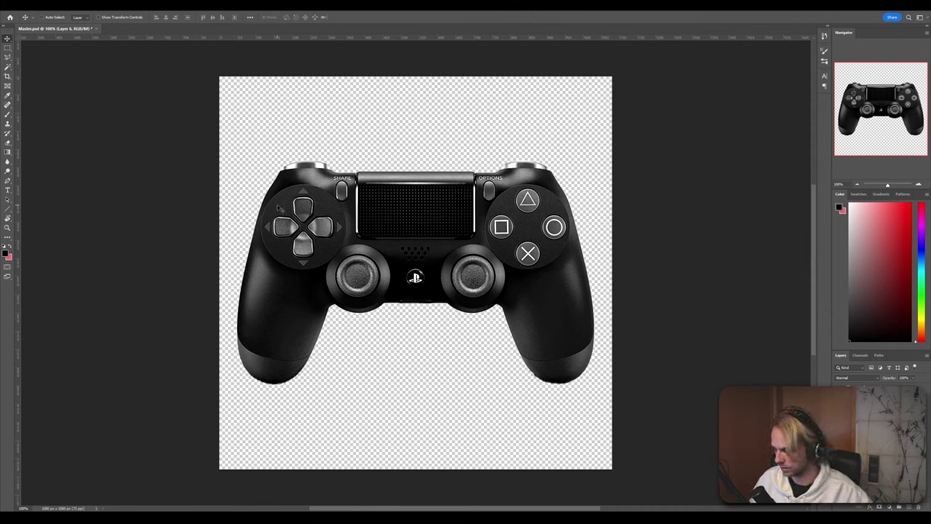
Switch back to Photoshop and transfer the controller from Master.psd into a new 984 × 621 px RGB document with a white background
key(ctrl+comma)
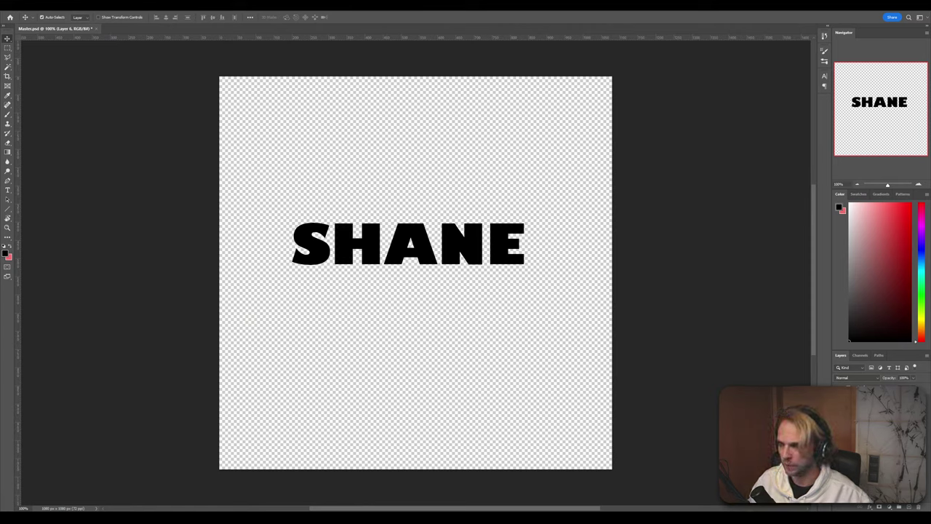
click(19, 7)
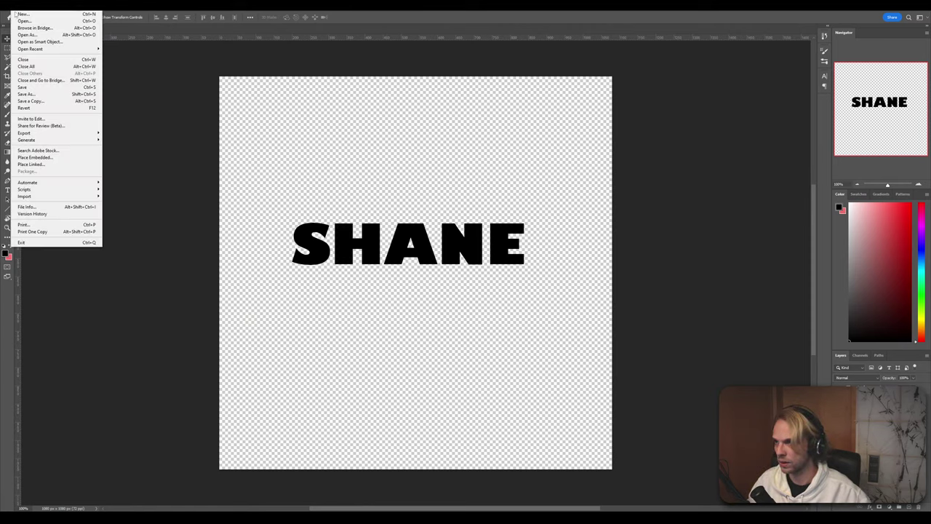
click(23, 15)
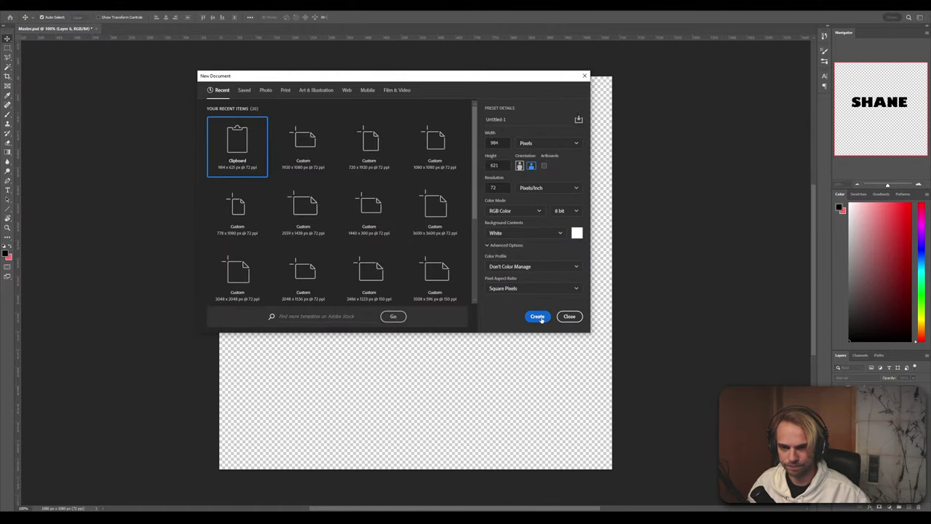
click(537, 317)
key(ctrl+v)
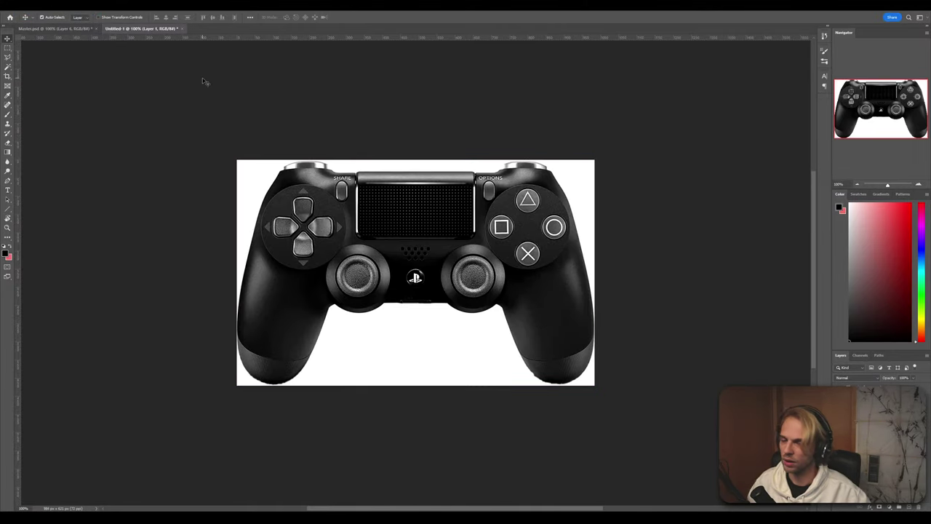
Try the last-used Color Halftone filter on the controller in the new document, and undo it
click(105, 6)
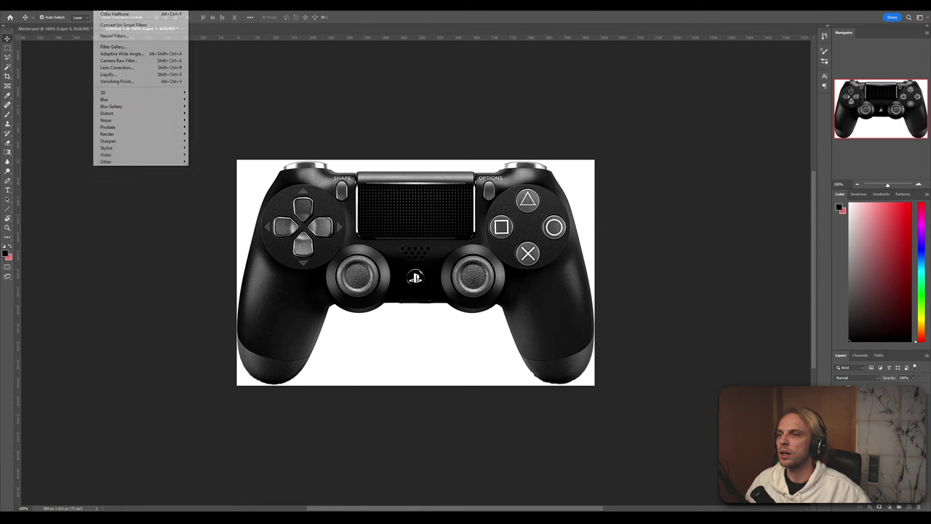
click(107, 14)
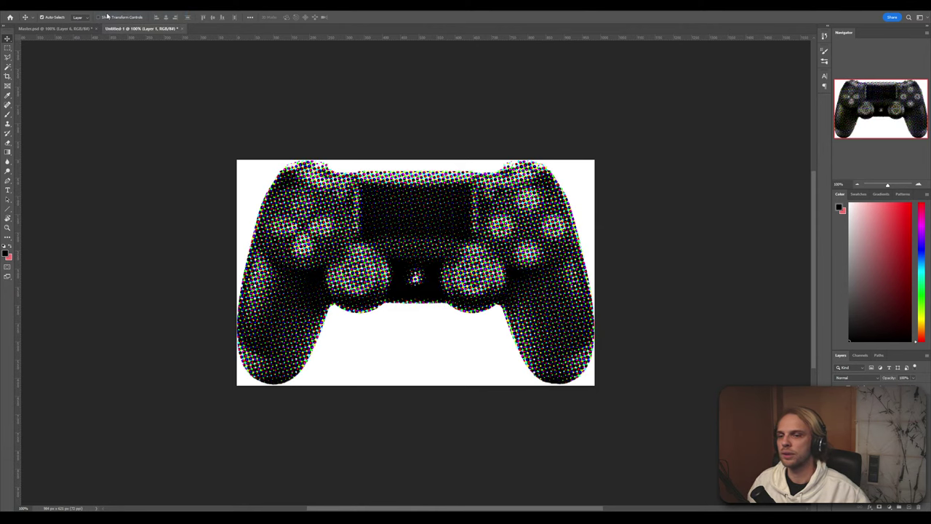
click(38, 28)
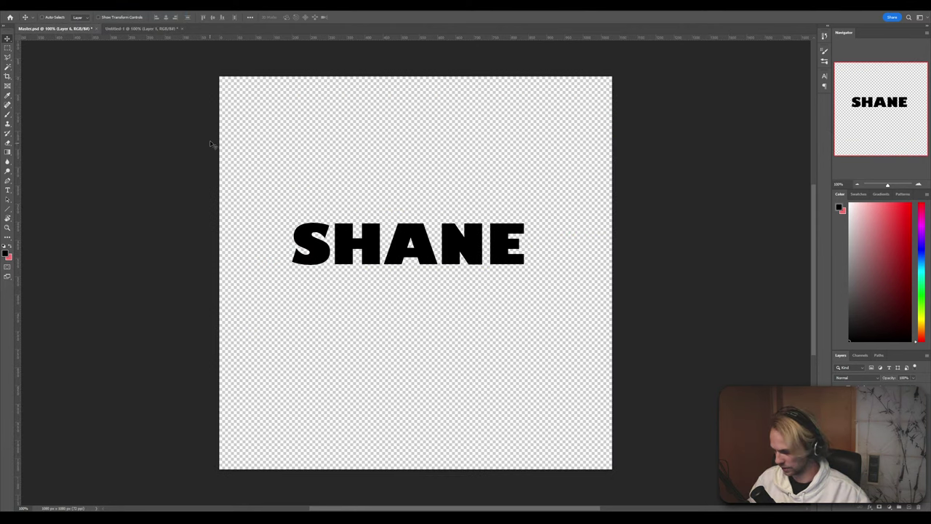
click(149, 28)
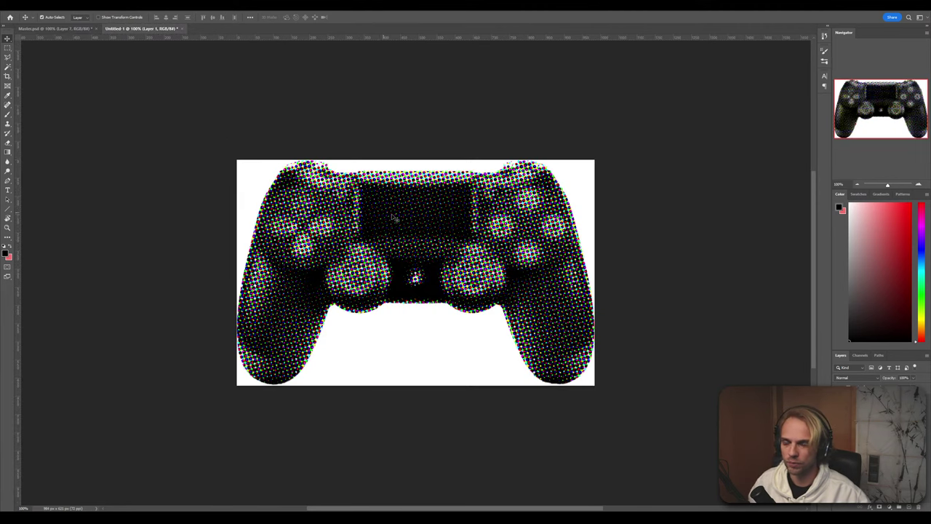
key(ctrl+z)
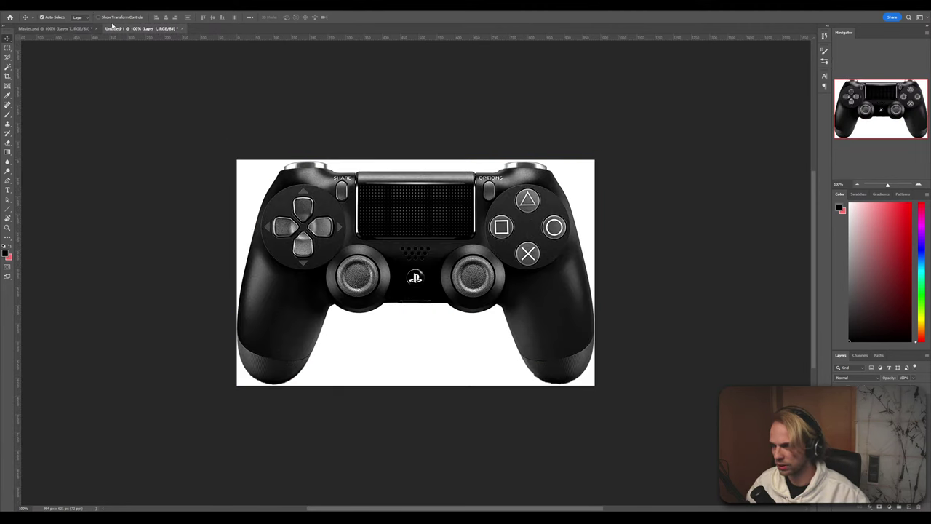
Convert the controller document to Grayscale mode, flattening the image and discarding its color information
click(58, 9)
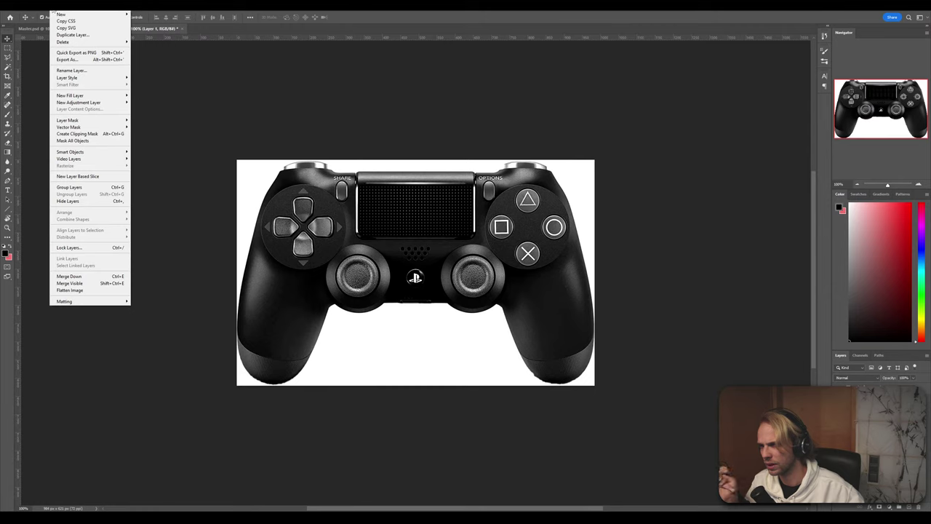
mouse_move(29, 10)
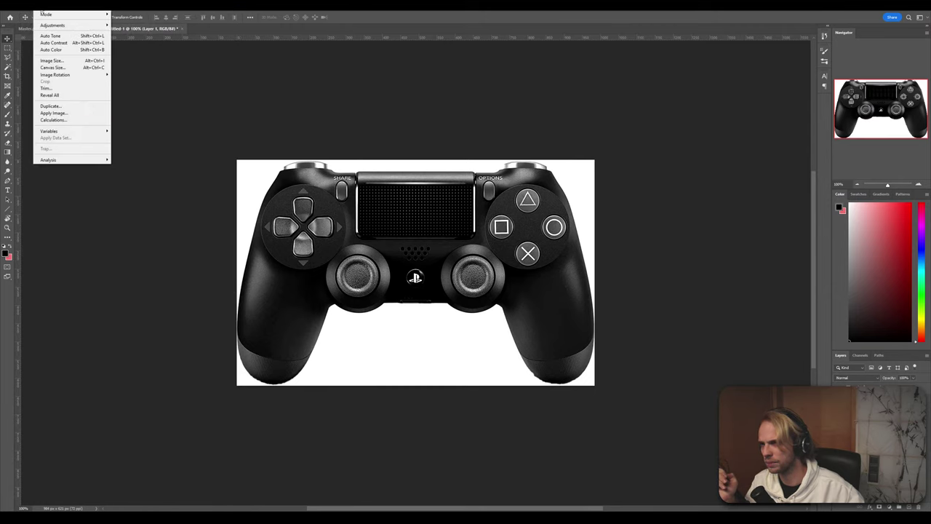
mouse_move(105, 15)
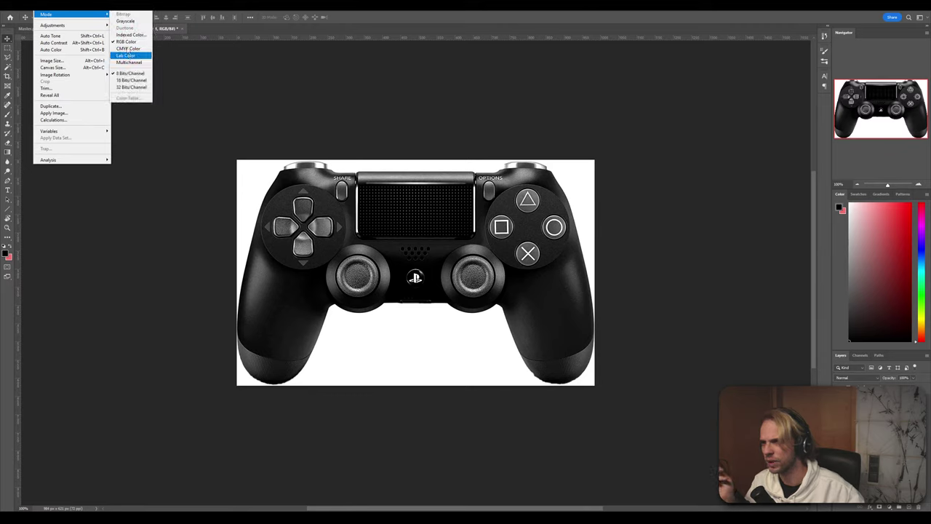
click(128, 21)
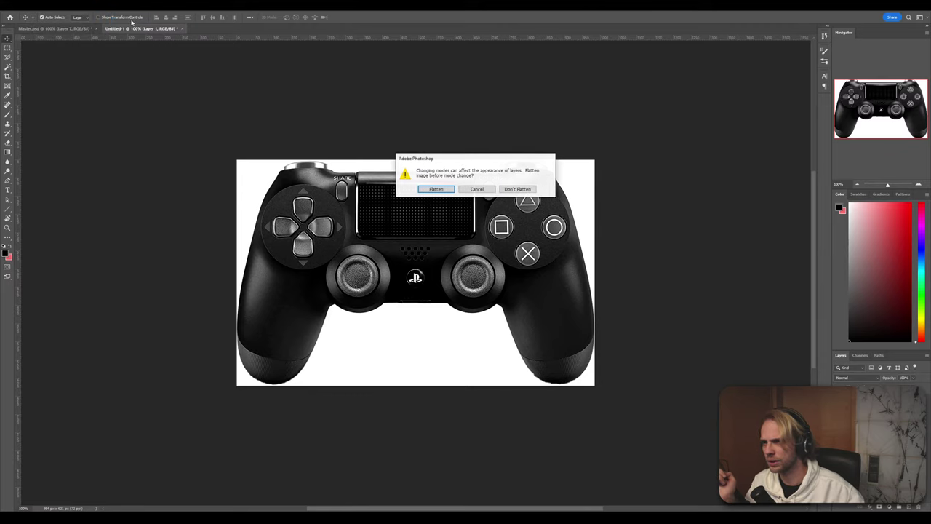
click(436, 190)
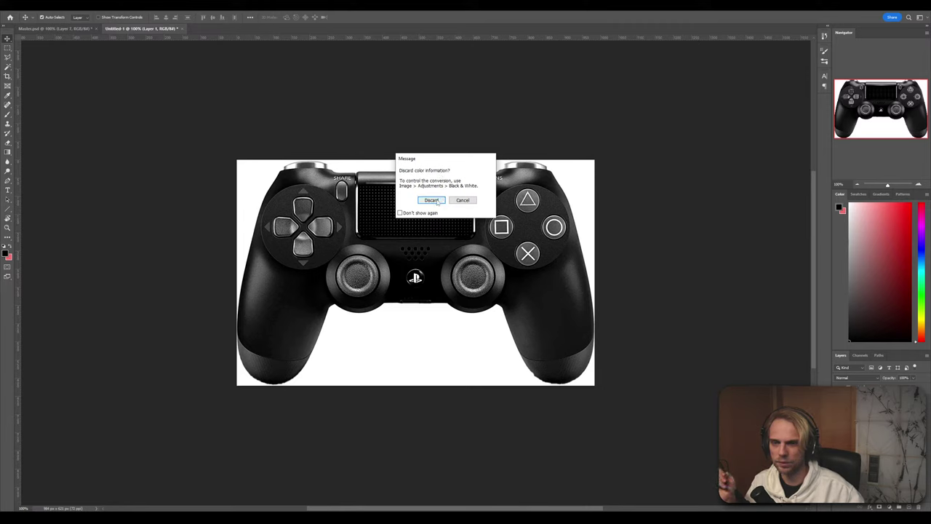
click(431, 201)
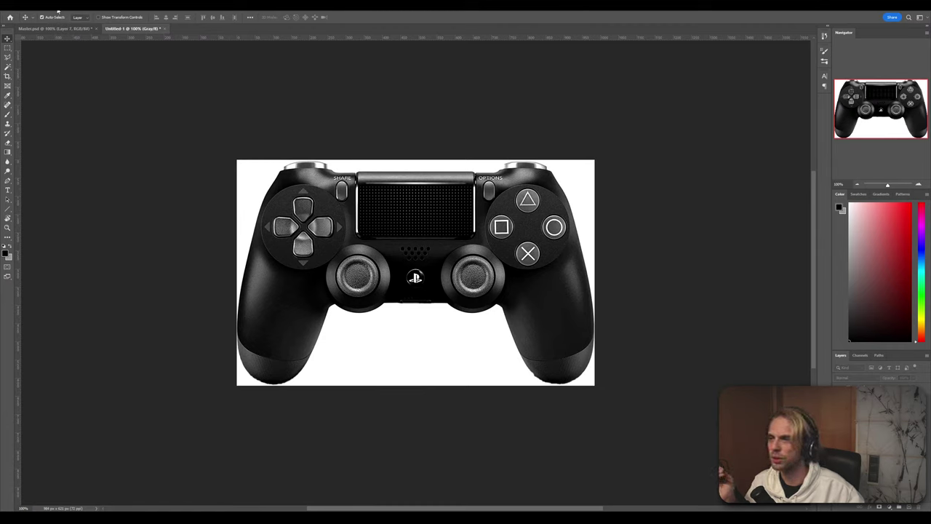
Try converting the grayscale image to Bitmap at 72 pixels/inch using a Halftone Screen with a 45-degree angle and Diamond shape
click(52, 9)
mouse_move(48, 18)
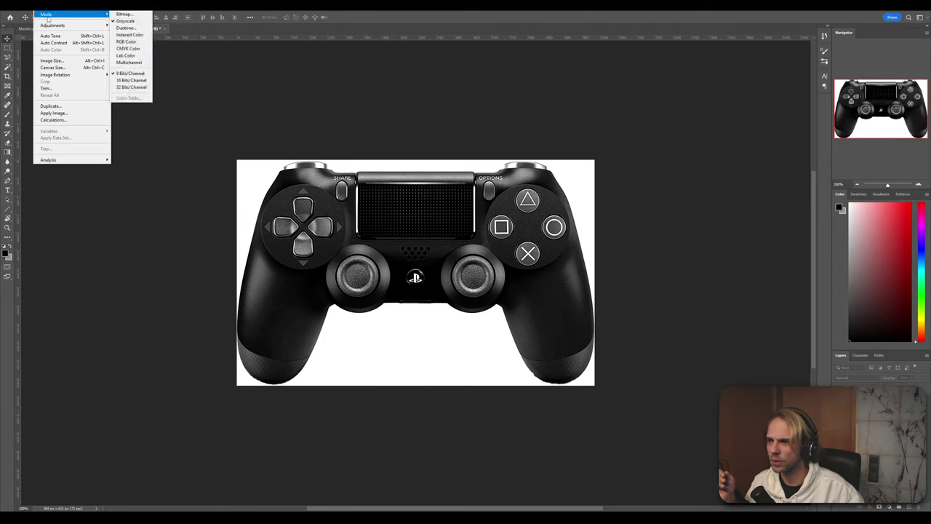
click(125, 13)
click(459, 189)
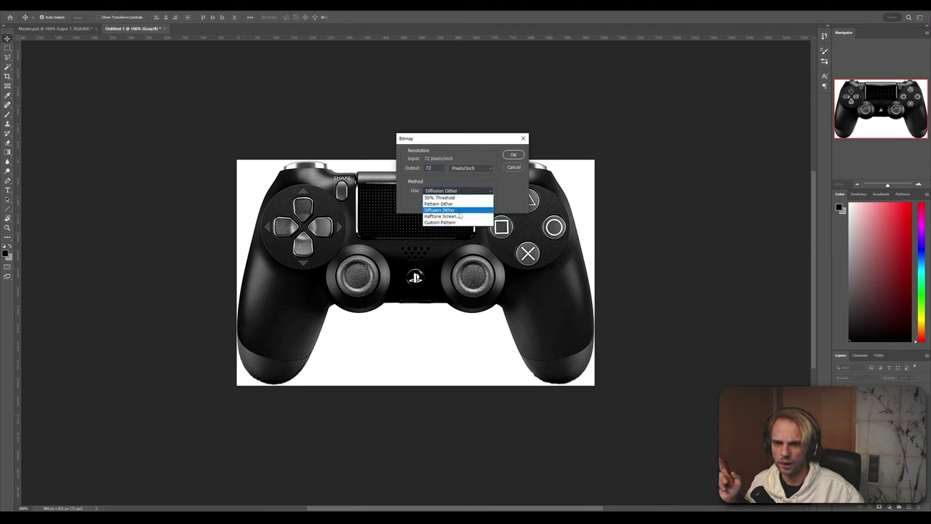
click(459, 213)
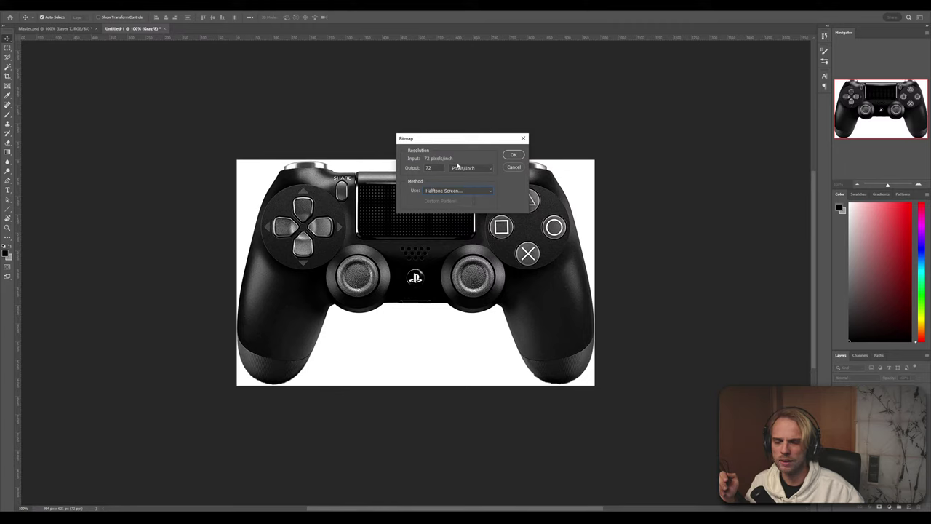
click(513, 154)
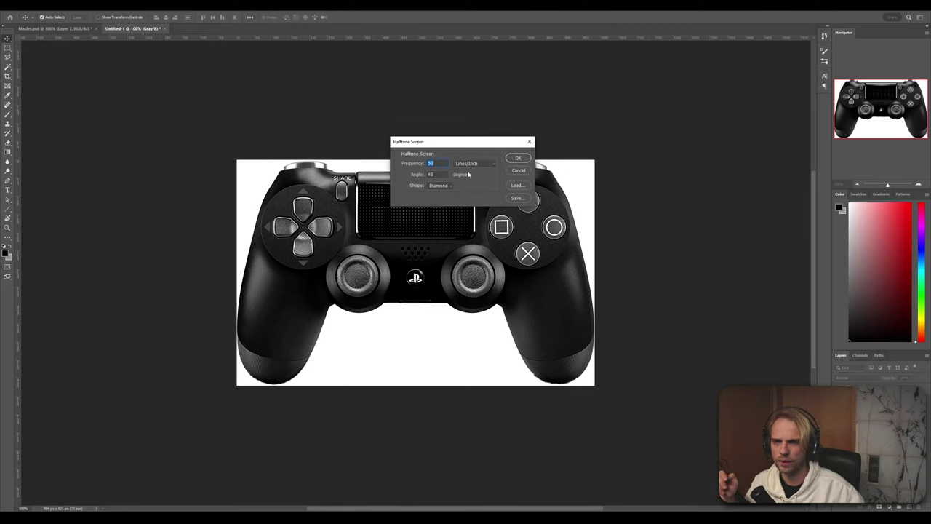
click(449, 187)
click(449, 188)
click(518, 158)
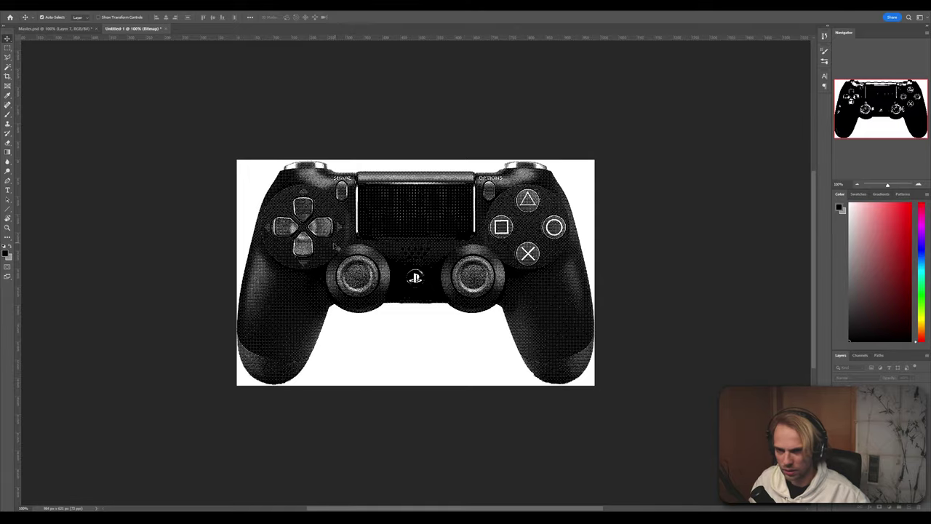
Inspect the halftone pattern on the controller up close, and undo the Bitmap conversion
alt+scroll(318, 225, up, 6)
alt+scroll(313, 220, up, 6)
alt+scroll(314, 218, down, 12)
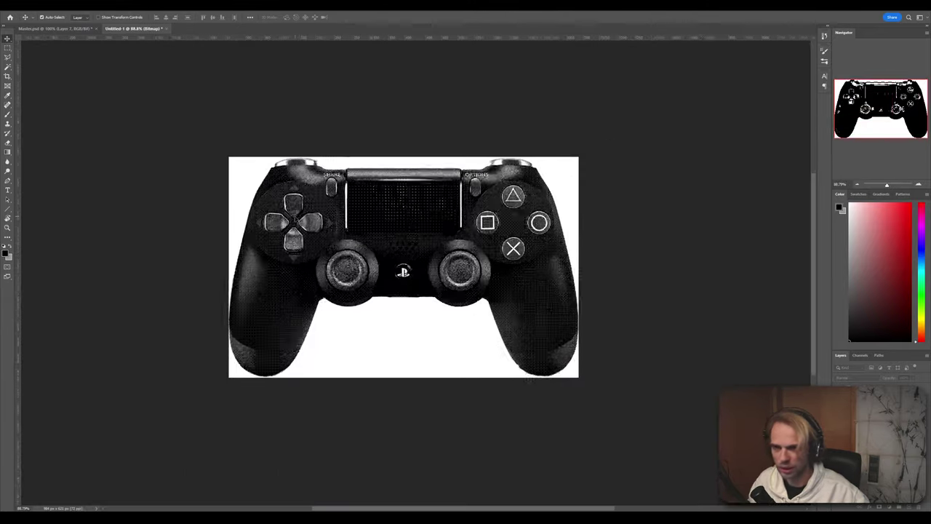
alt+scroll(320, 218, up, 4)
key(ctrl+z)
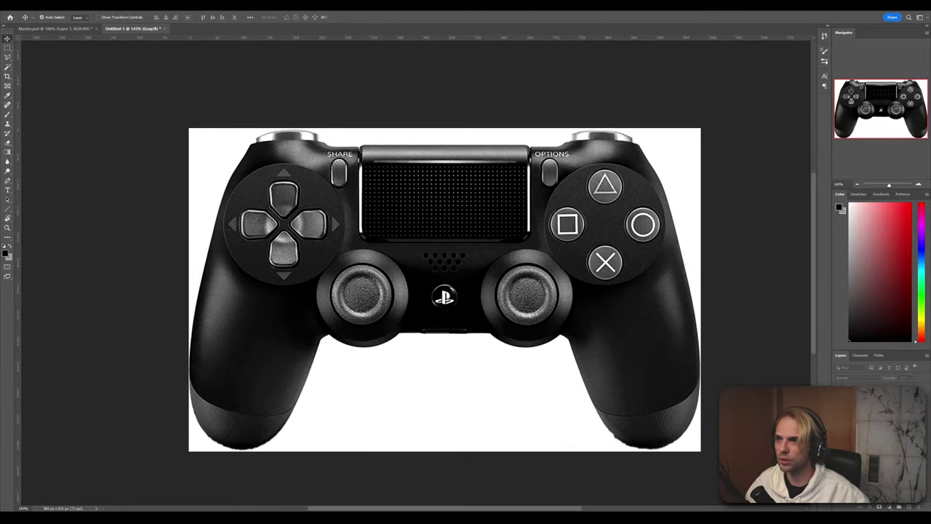
Try the Bitmap Halftone Screen conversion at 35 lines/inch, 45 degrees and Diamond shape, and undo it
click(45, 6)
mouse_move(53, 16)
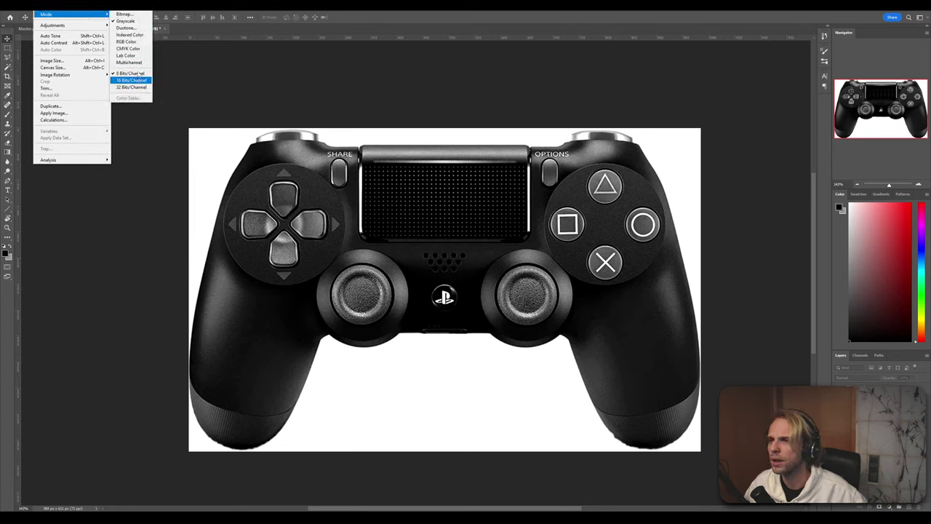
click(124, 14)
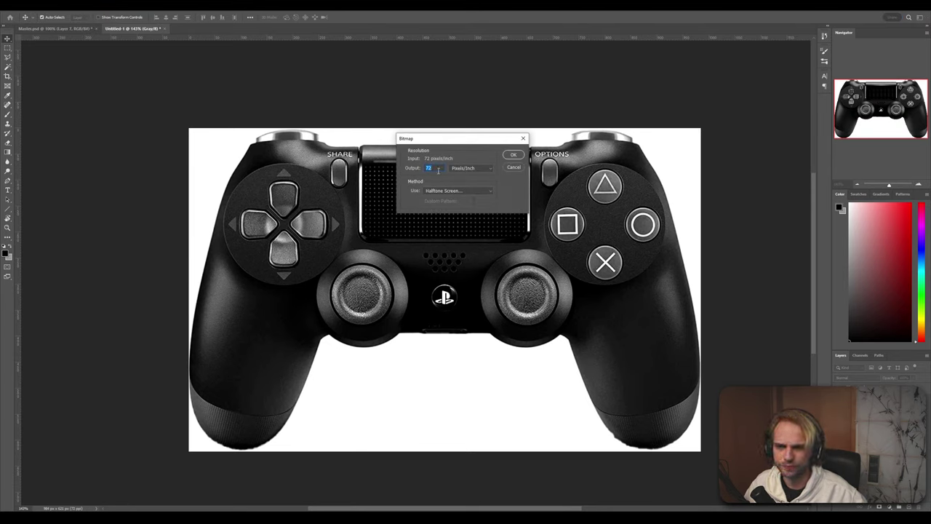
click(515, 156)
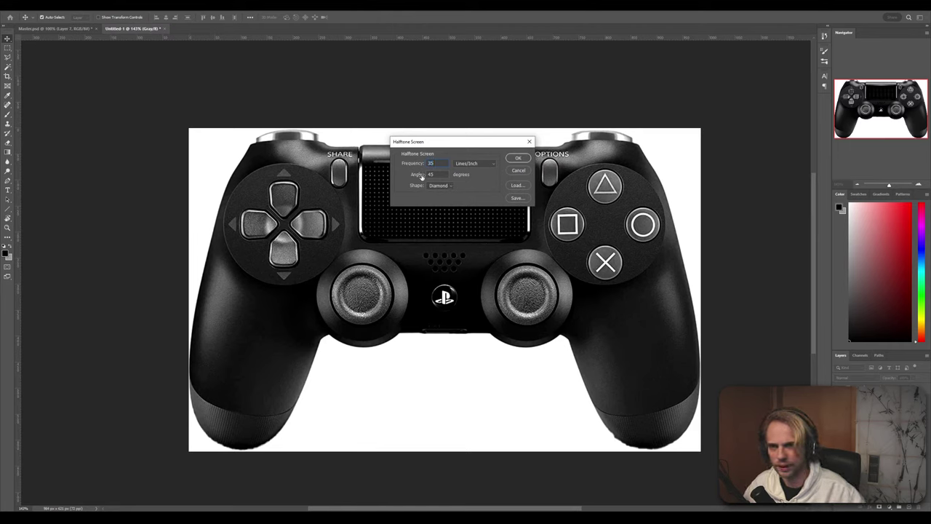
click(519, 159)
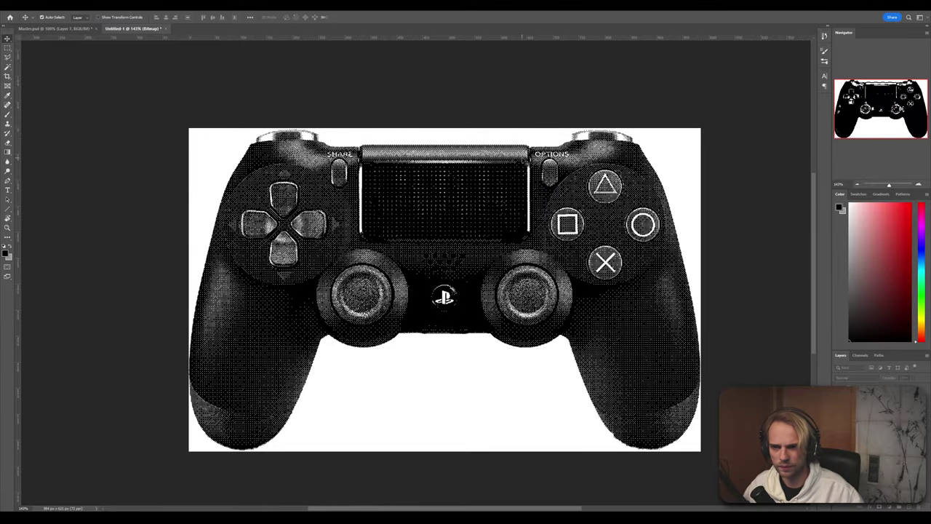
mouse_move(275, 219)
ctrl+mouse_down()
mouse_move(571, 218)
mouse_move(271, 216)
ctrl+mouse_up()
key(ctrl+z)
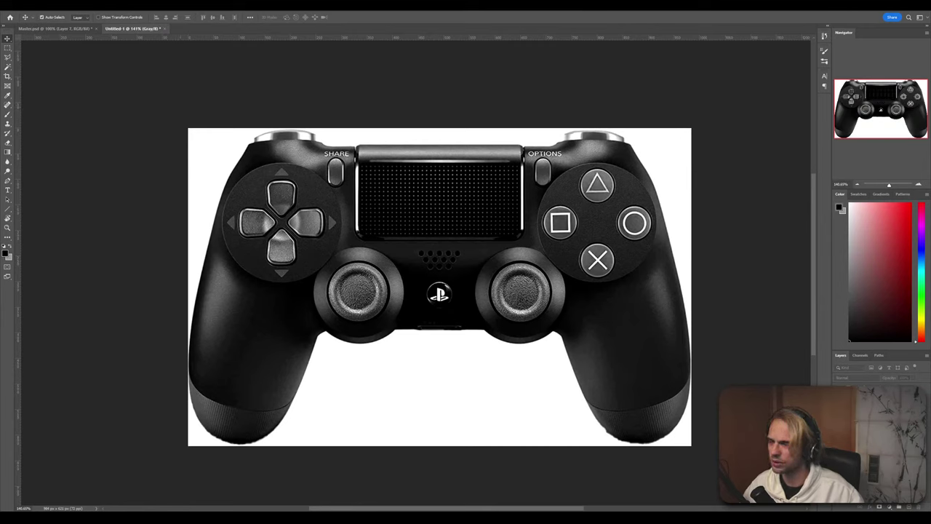
Try the Bitmap Halftone Screen conversion at a frequency of 1 line/inch, inspect the dots on the controller, and undo it
click(81, 10)
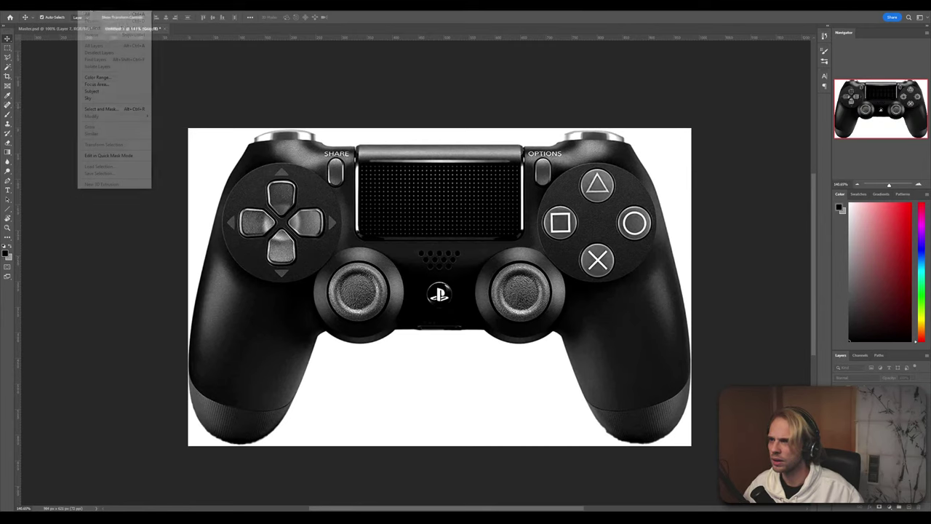
mouse_move(41, 13)
click(132, 16)
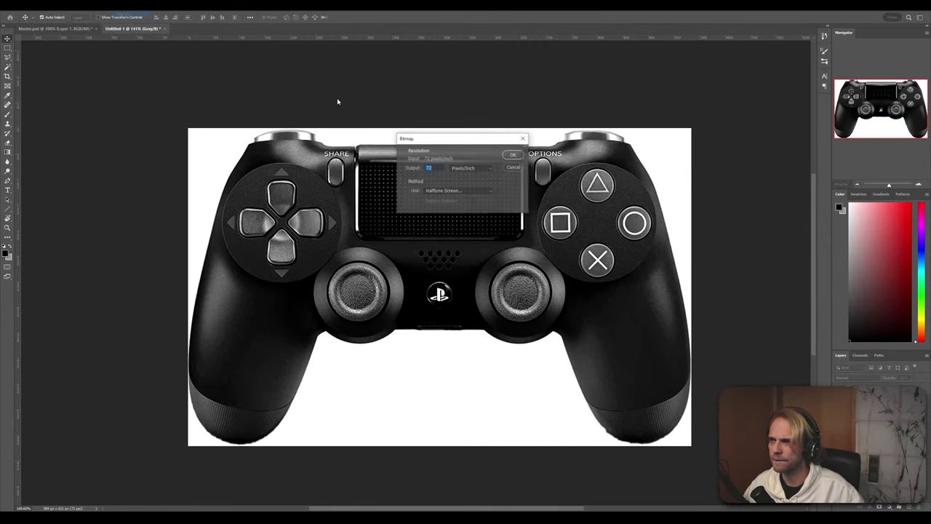
key(Return)
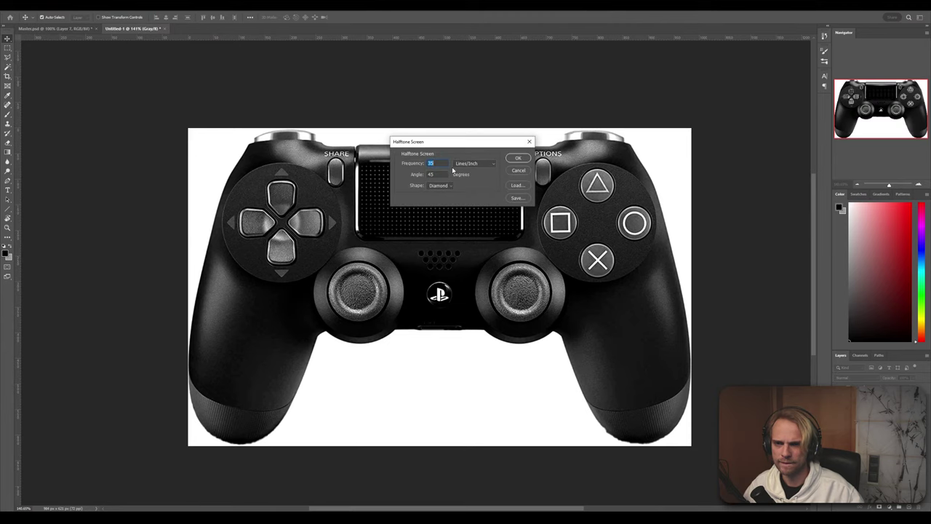
text(1)
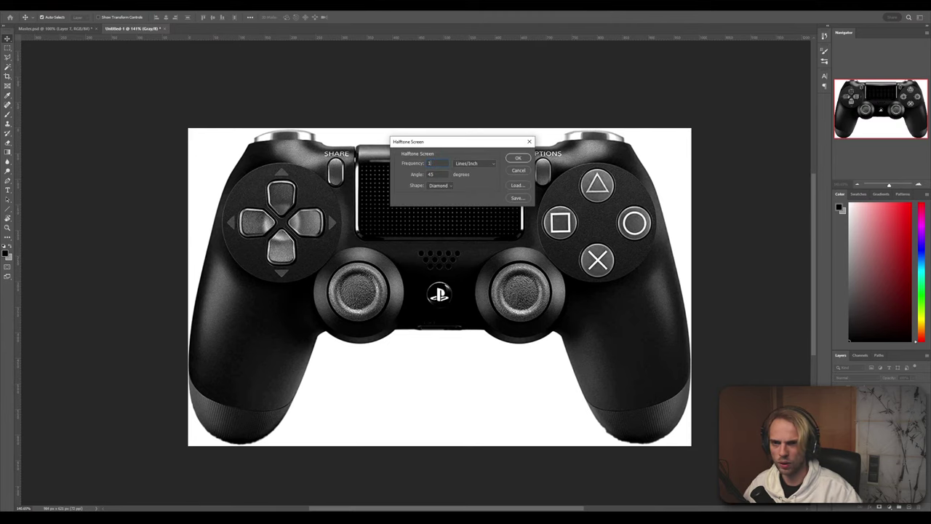
click(515, 159)
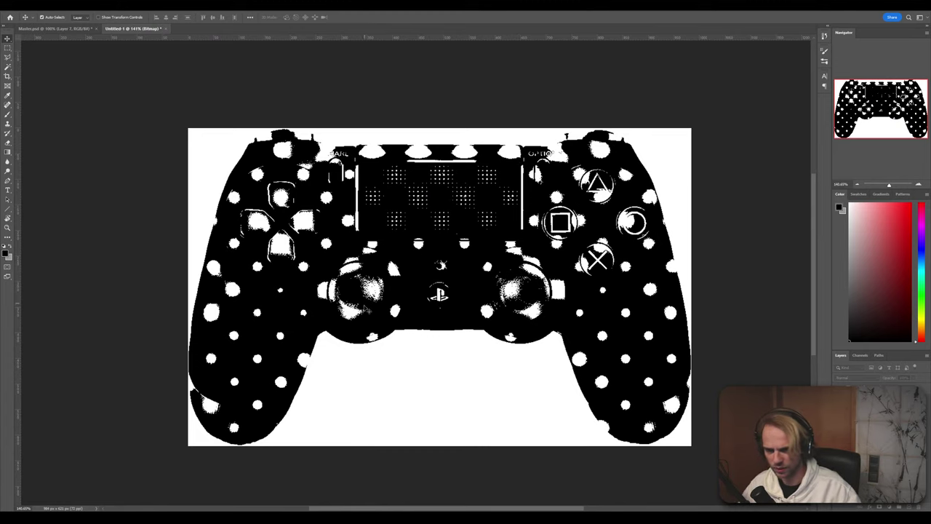
alt+scroll(367, 310, up, 3)
alt+scroll(393, 302, up, 2)
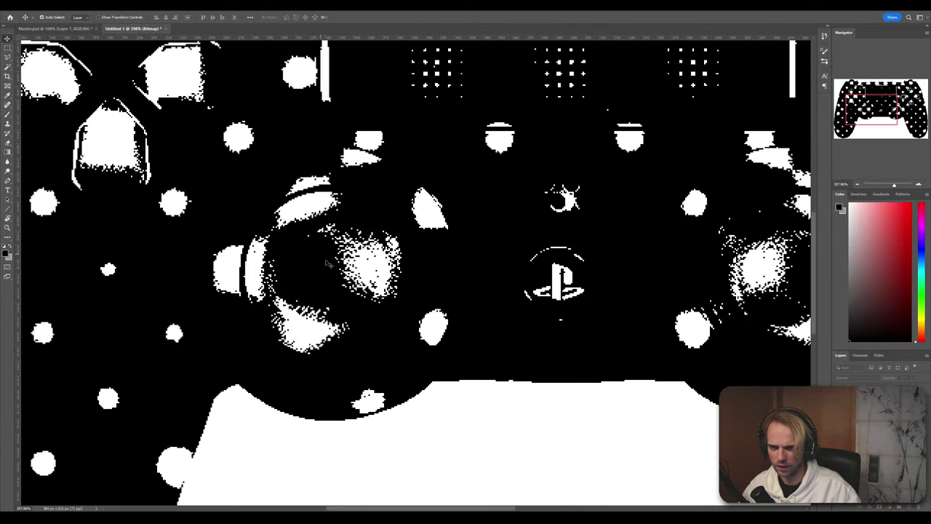
alt+scroll(330, 264, down, 5)
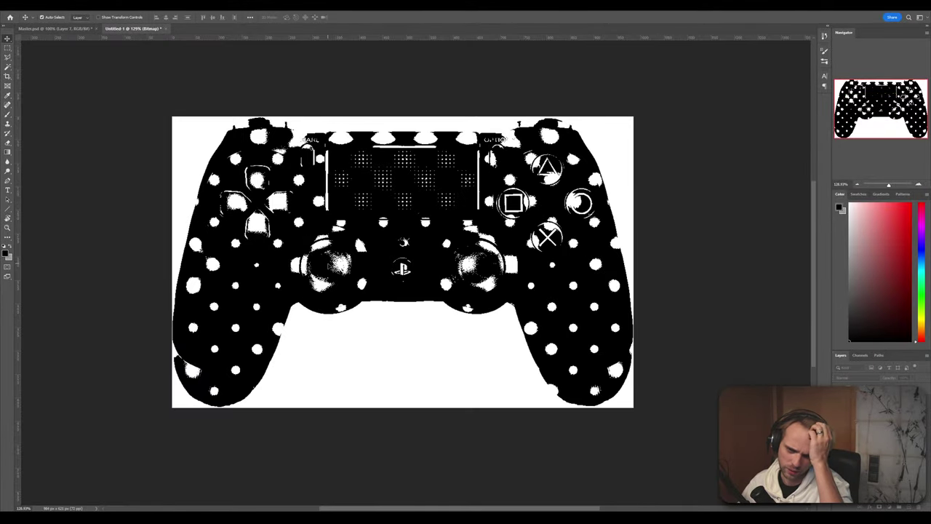
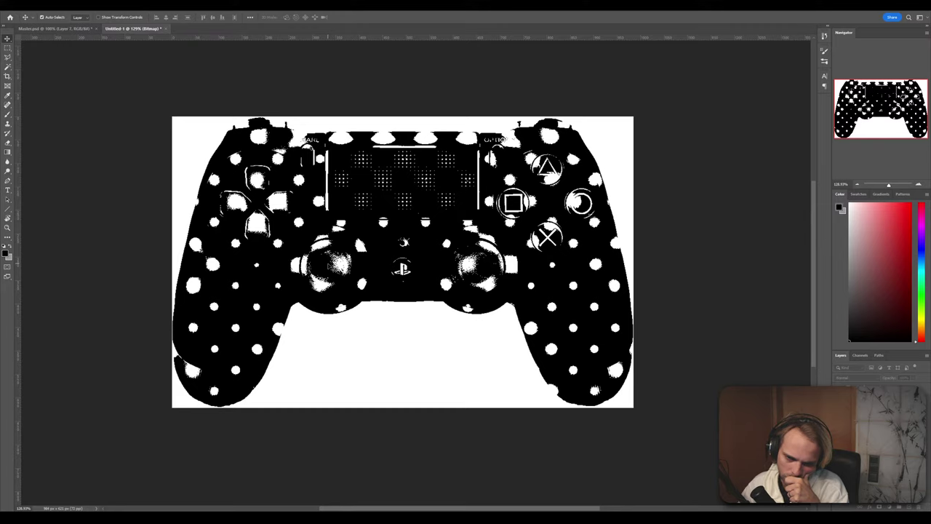
key(ctrl+z)
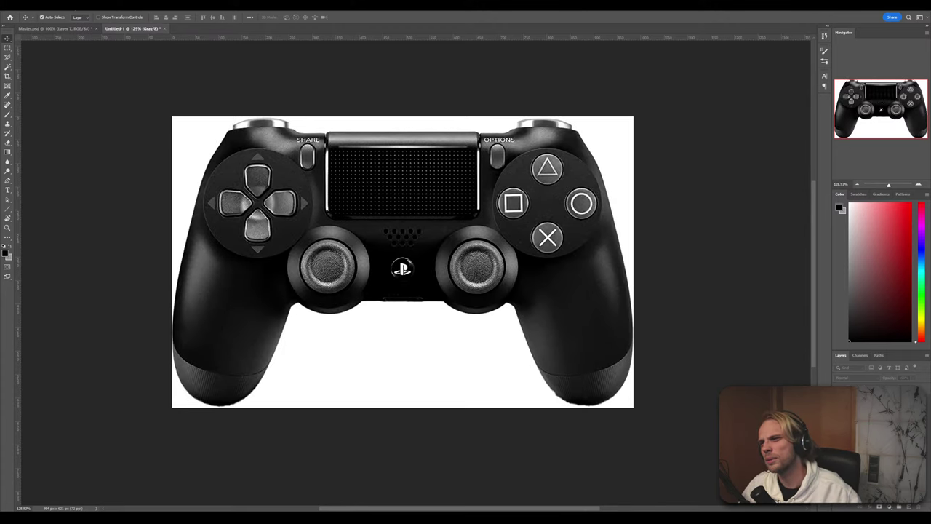
Convert the image to Bitmap at 72 pixels/inch with a Halftone Screen of 10 lines/inch, 45 degrees and Round shape
click(45, 13)
mouse_move(55, 18)
click(127, 18)
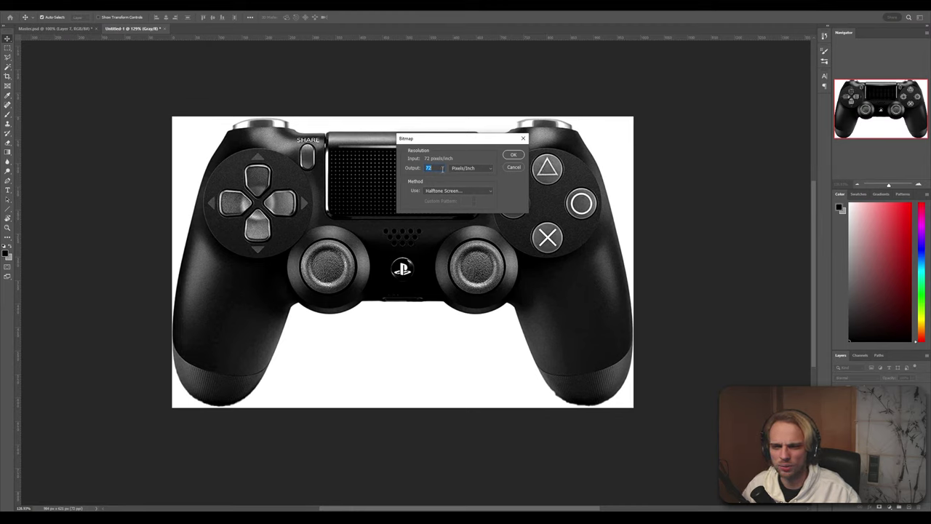
click(513, 155)
click(474, 191)
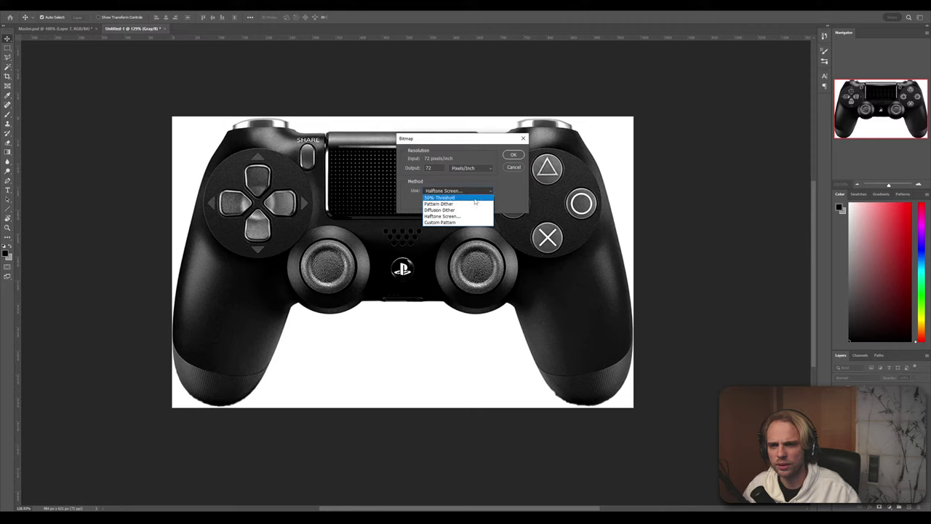
click(467, 216)
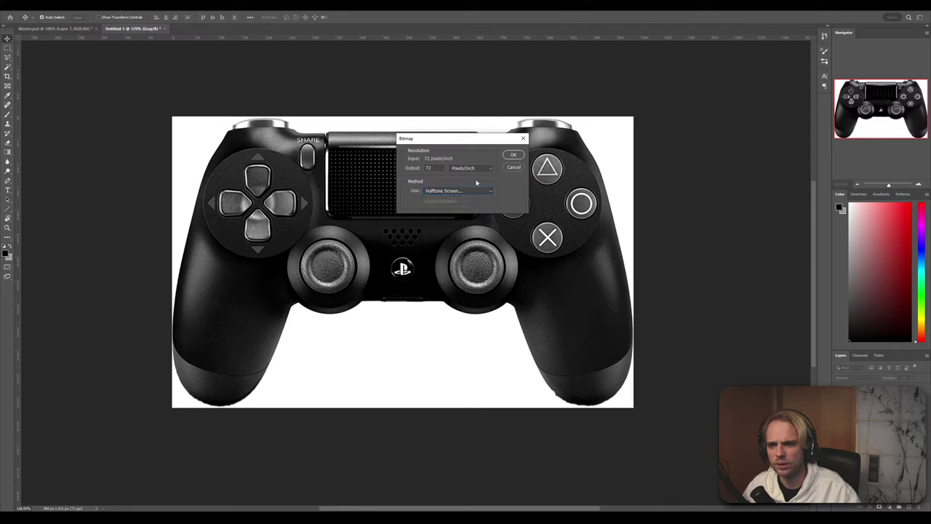
click(514, 155)
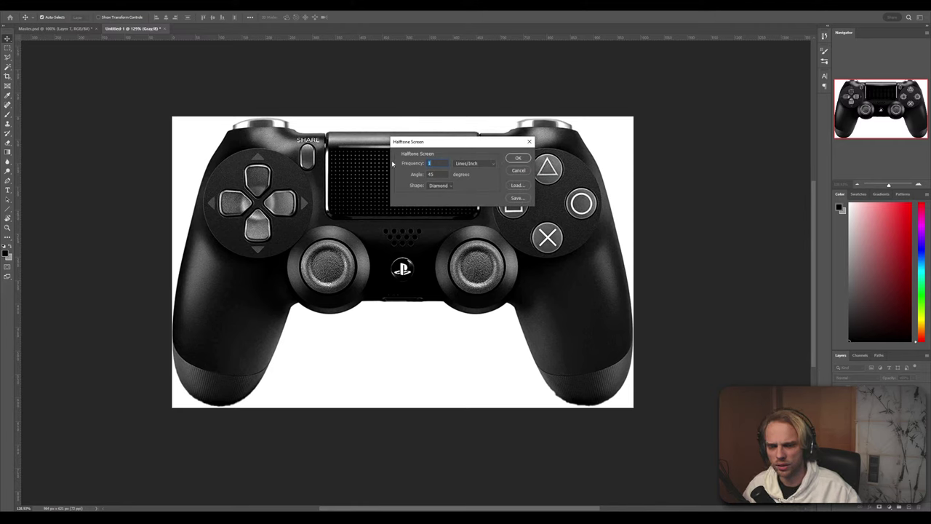
text(10)
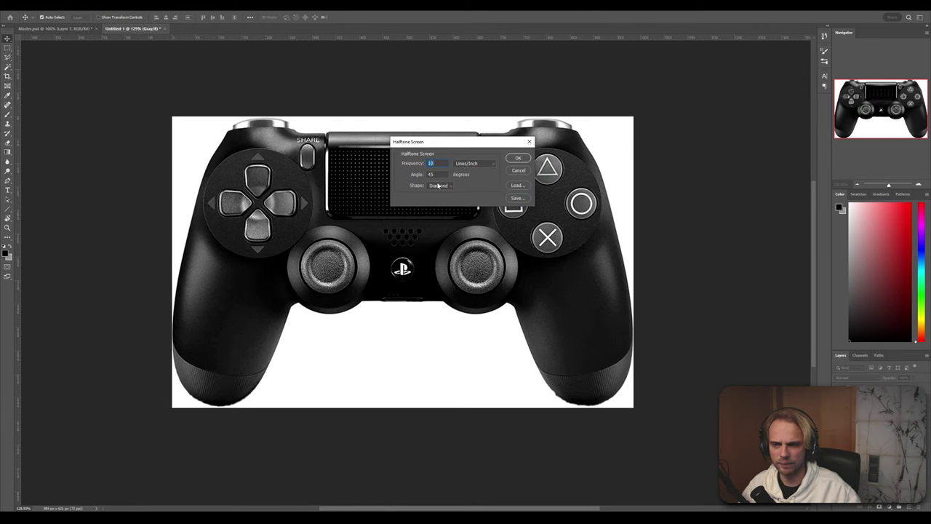
click(440, 185)
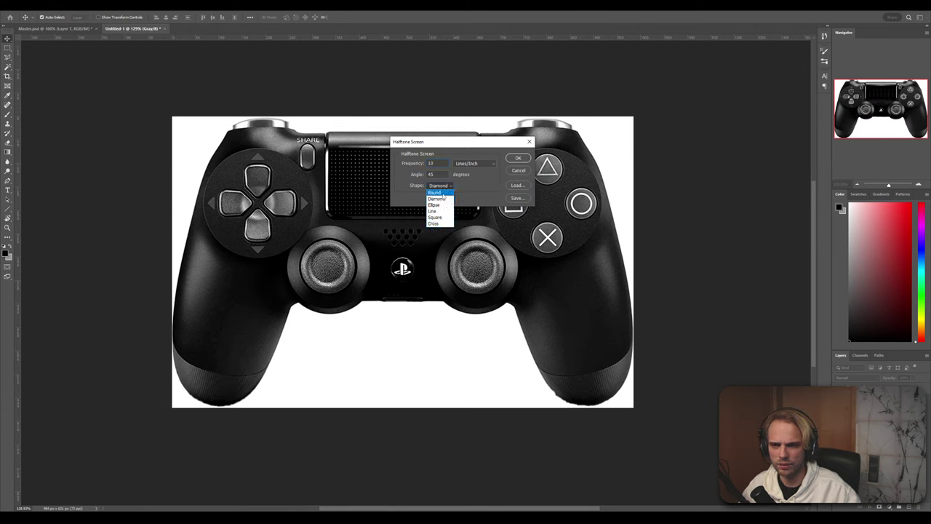
click(443, 192)
click(518, 158)
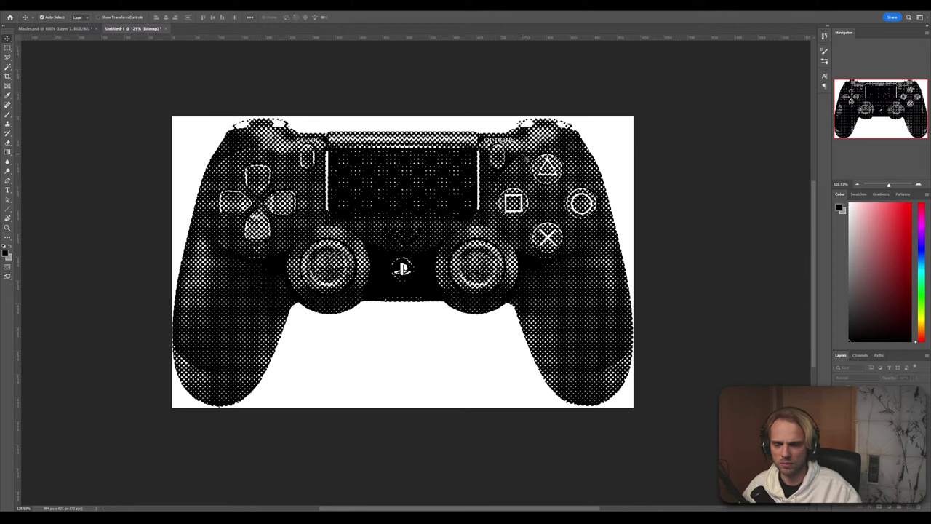
alt+scroll(404, 225, down, 4)
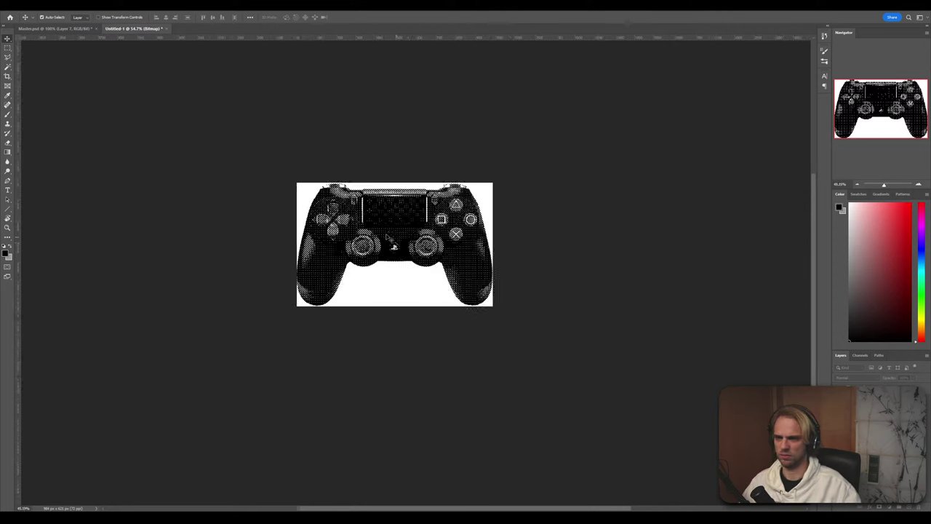
Inspect the 10 lines/inch halftone on the controller up close, and undo the Bitmap conversion
alt+scroll(386, 245, up, 4)
alt+scroll(387, 246, down, 2)
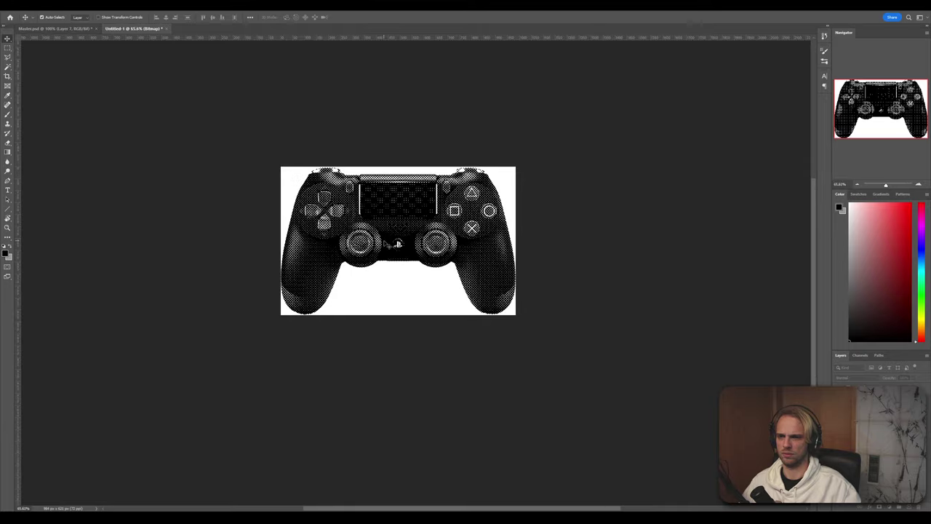
key(ctrl+z)
Convert the controller image to Bitmap at 72 pixels/inch with a Halftone Screen at 45 degrees and Round shape
click(44, 7)
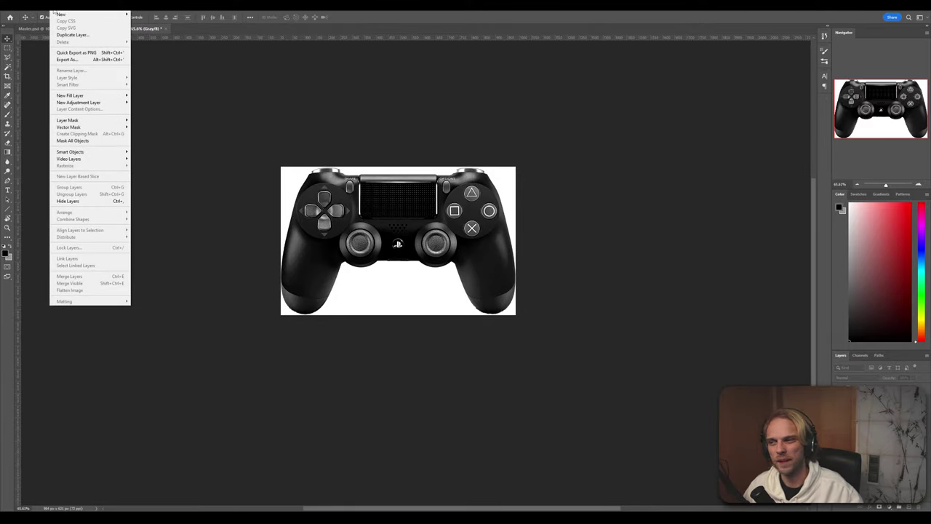
key(alt+t)
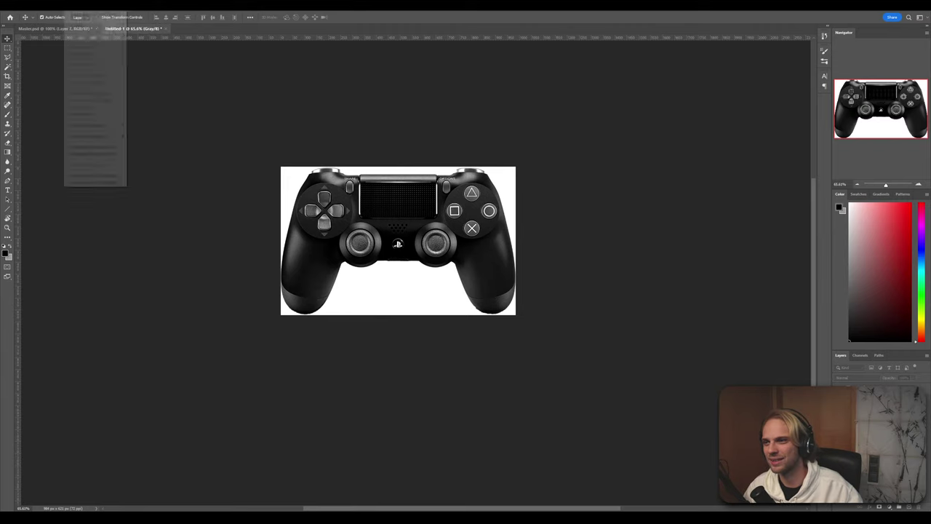
mouse_move(43, 7)
click(125, 14)
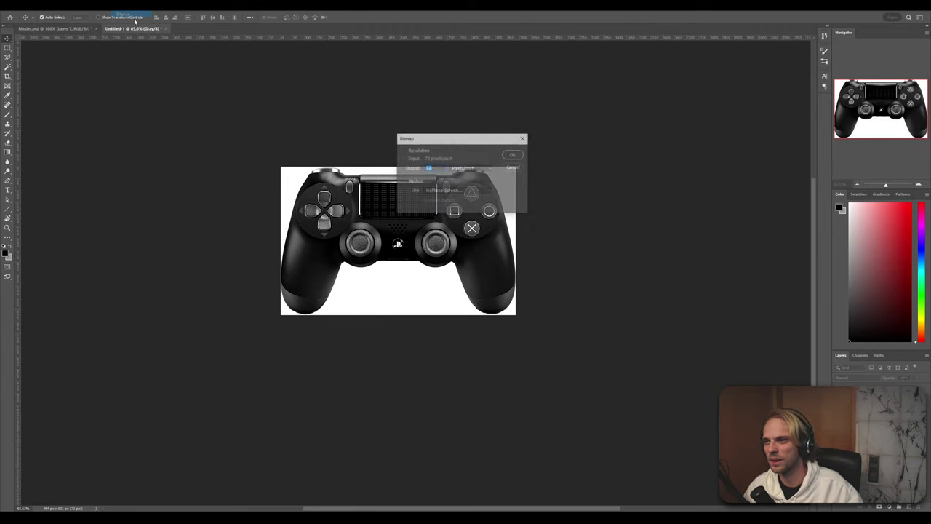
key(Return)
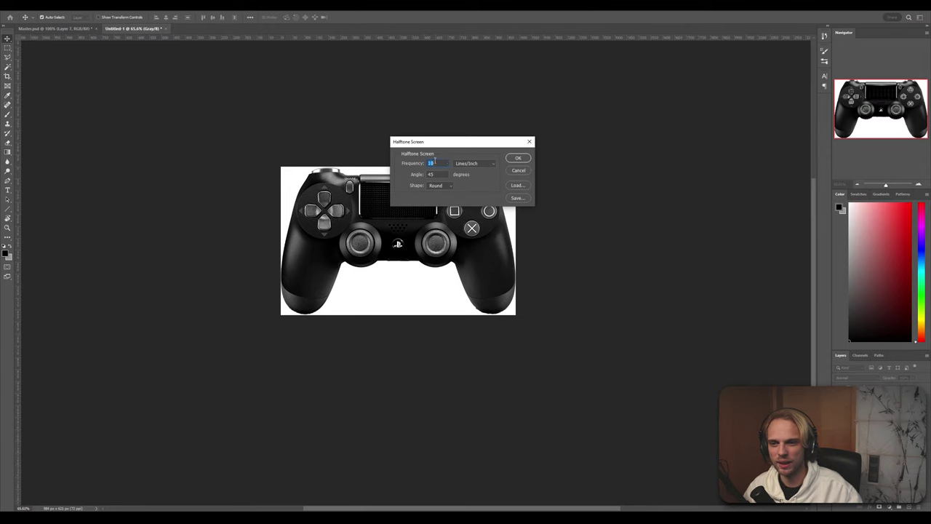
click(515, 159)
Cut the whole halftoned controller image and paste it into Master.psd as a new layer
key(ctrl+z)
key(ctrl+z)
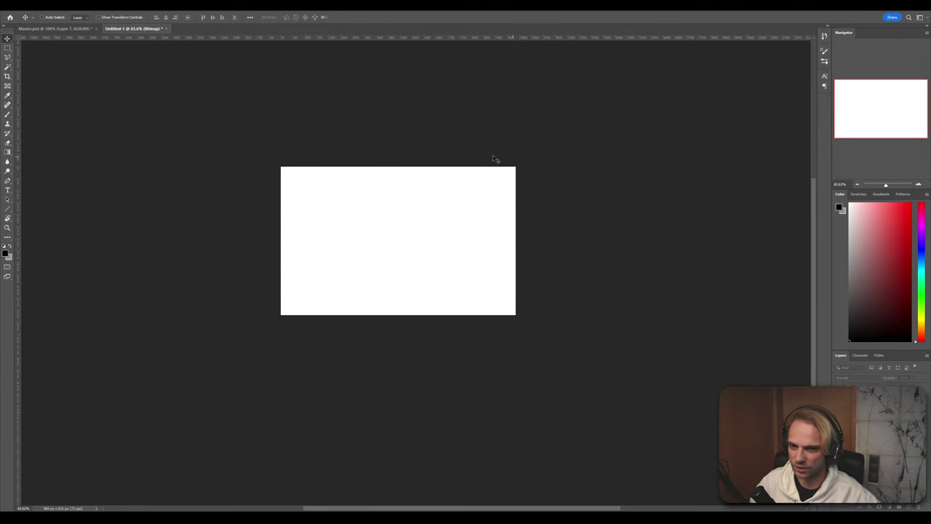
click(58, 29)
key(ctrl+v)
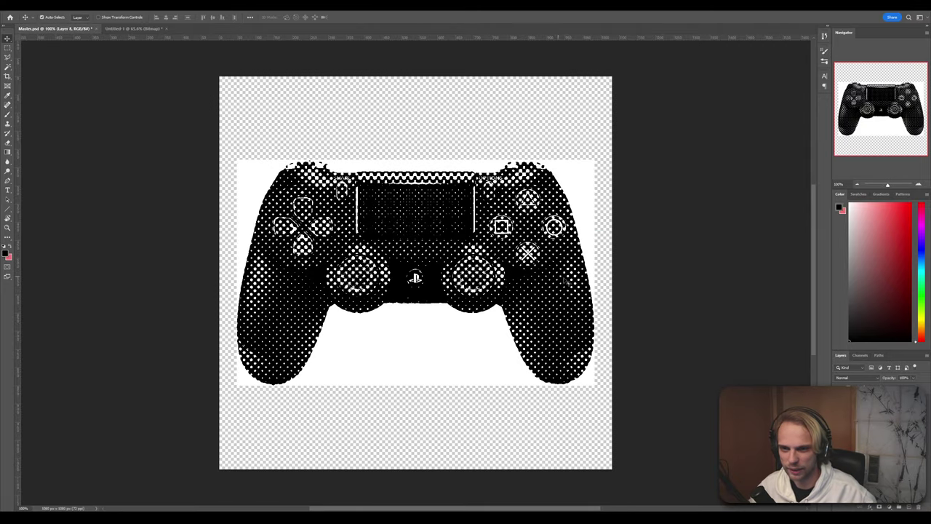
Set the pasted halftone controller layer's blend mode to Multiply over the red background
click(866, 379)
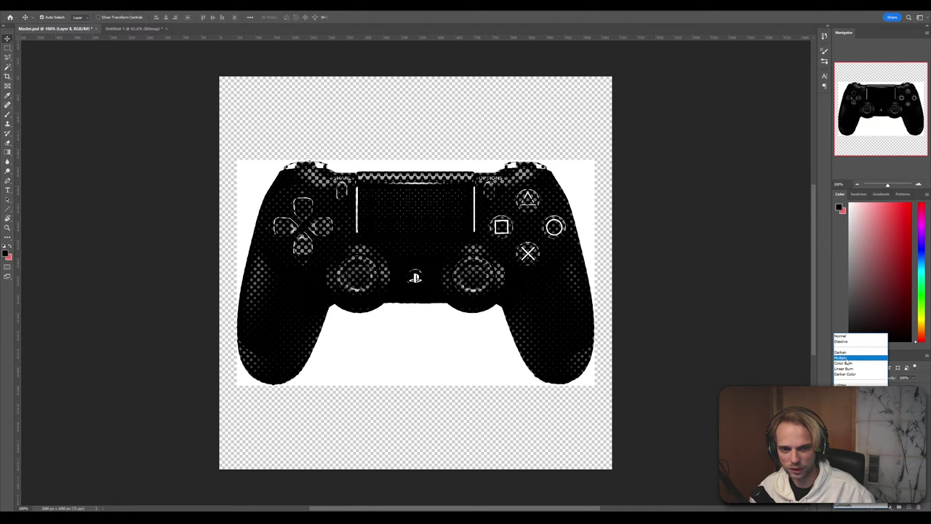
click(846, 358)
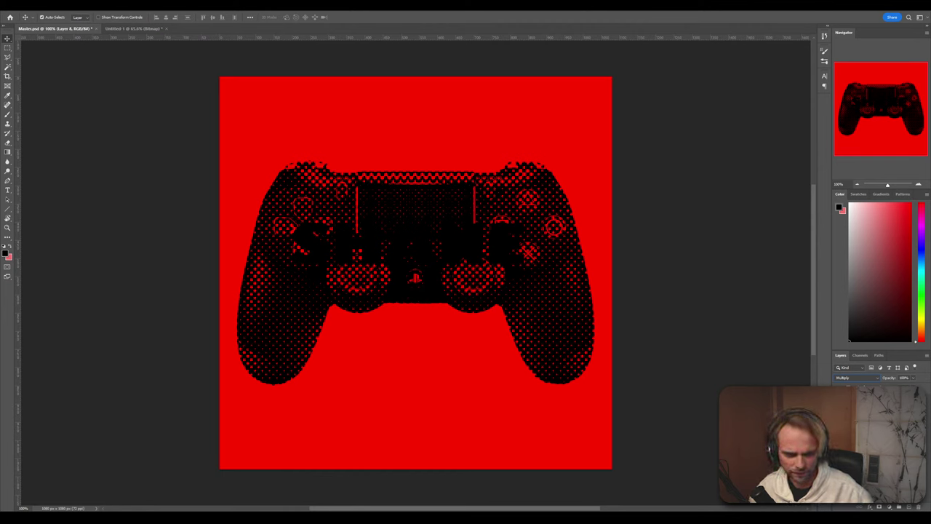
key(ctrl+[)
key(ctrl+shift+z)
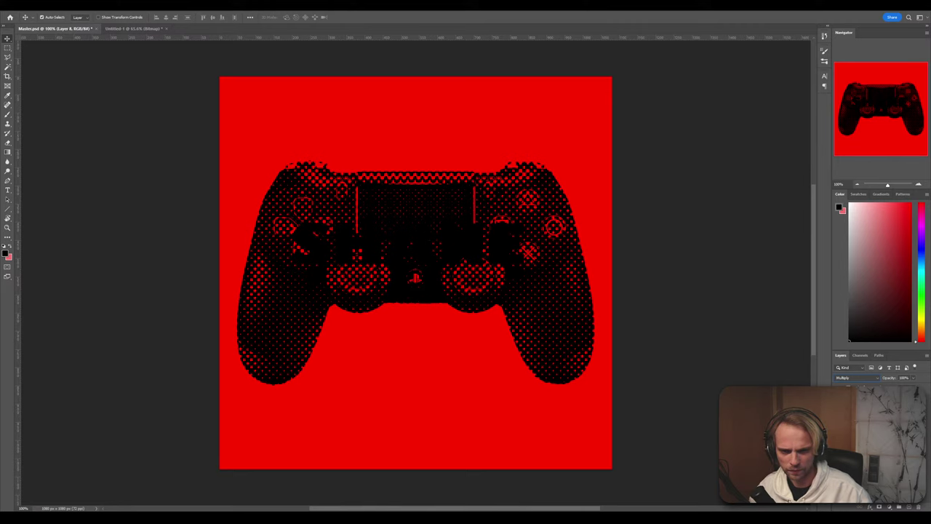
Hide the halftone layer and select the empty area around the original controller on its layer with the Magic Wand
key(ctrl+comma)
key(ctrl+comma)
key(alt+[)
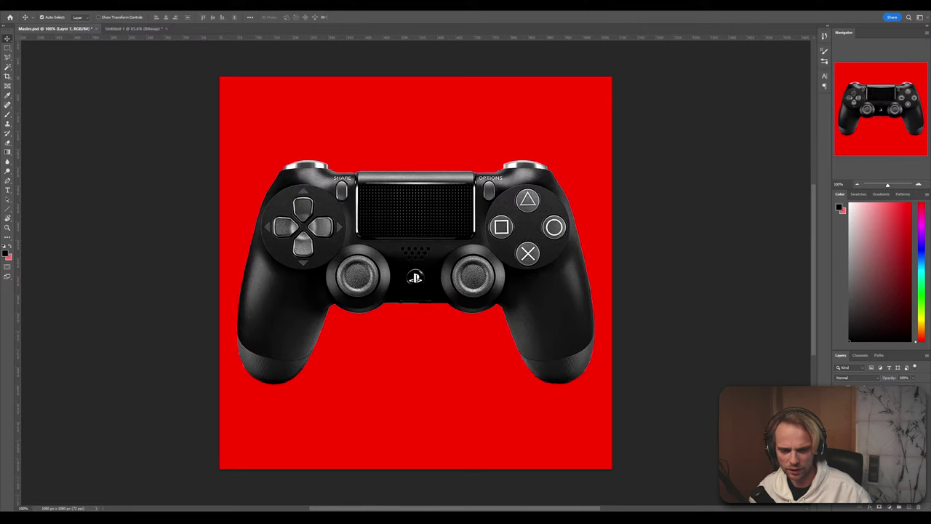
click(7, 66)
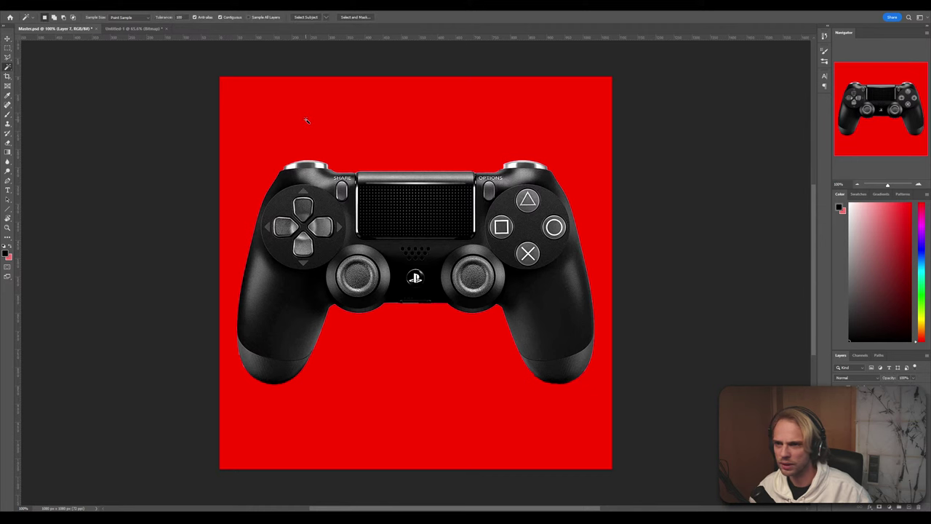
click(307, 121)
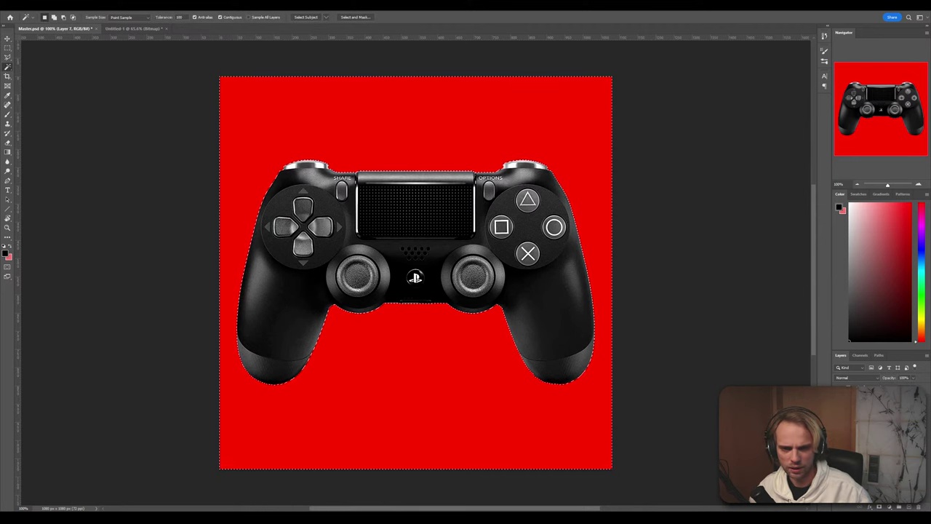
Hide the original controller layer, delete the selected white surround from the halftone layer, and deselect
click(839, 407)
key(ctrl+comma)
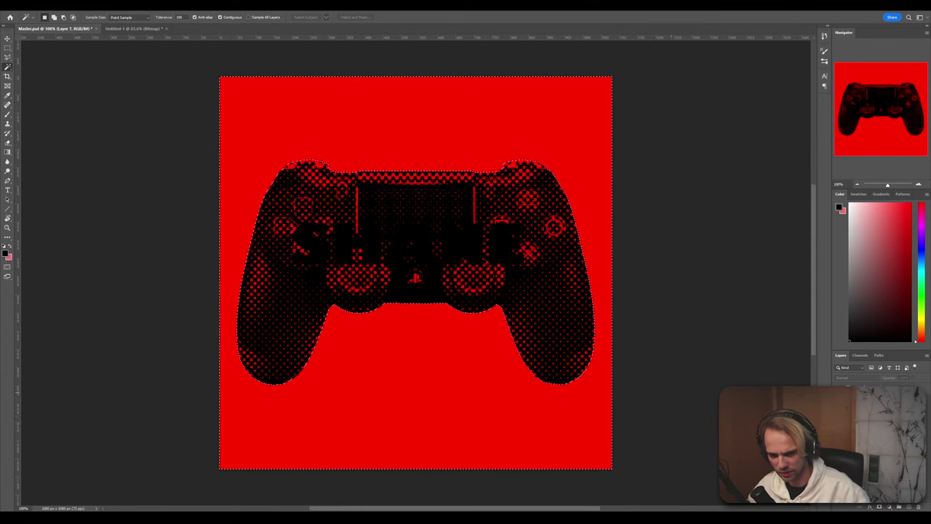
click(873, 408)
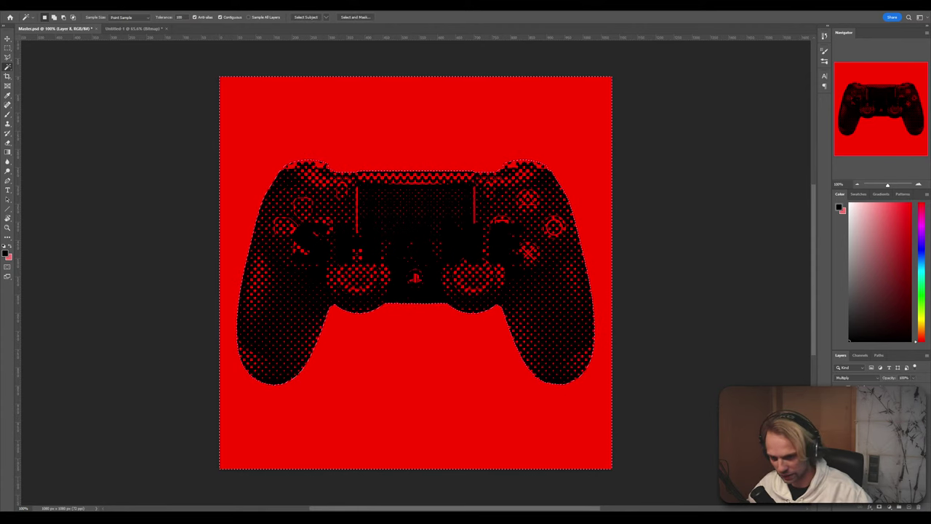
key(ctrl+d)
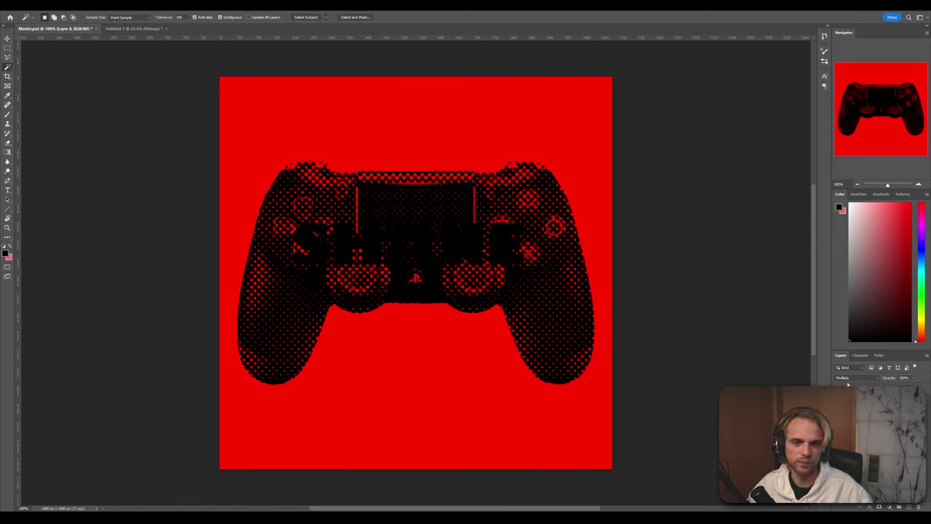
Keep the halftone controller layer on Multiply and add a white outside Stroke of 20 px to it
click(862, 379)
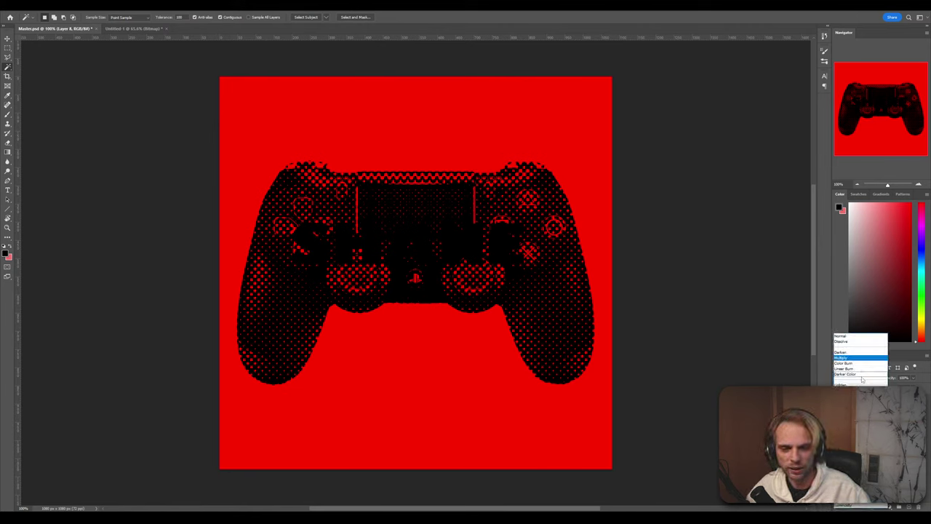
click(853, 358)
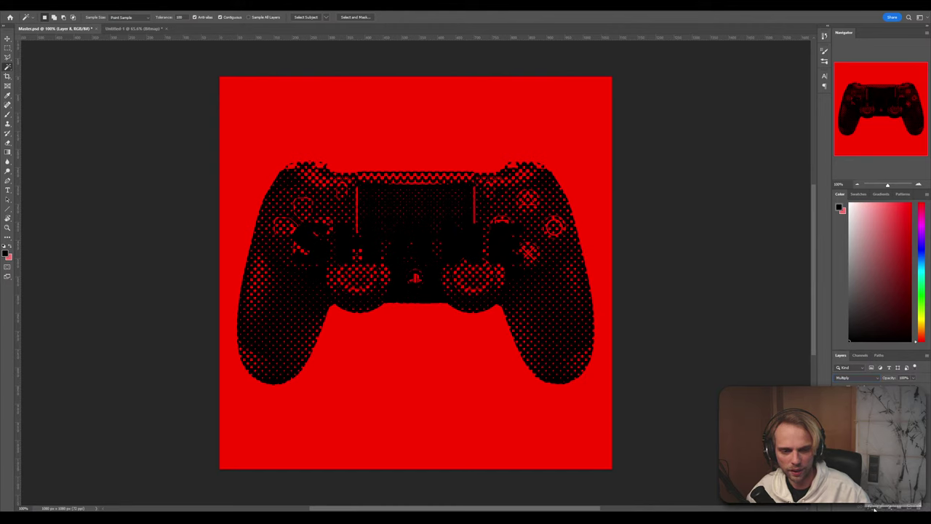
click(885, 432)
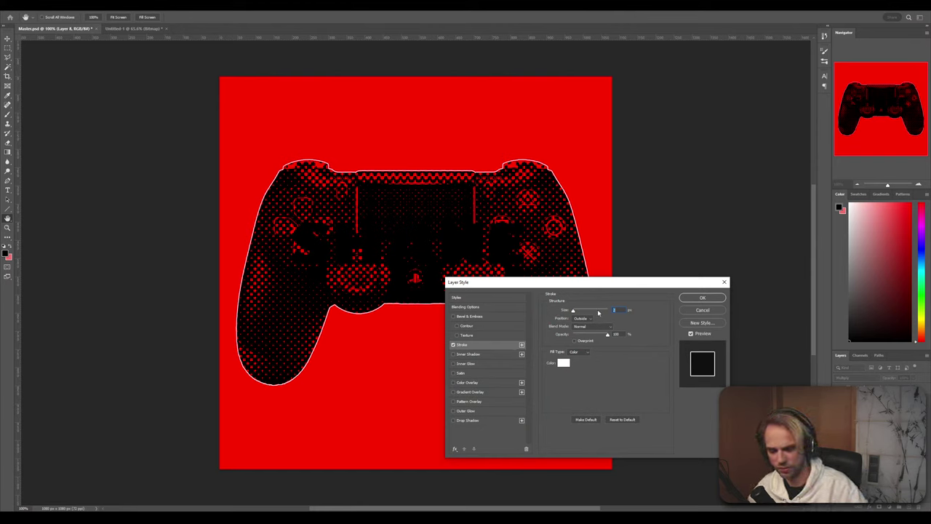
text(50)
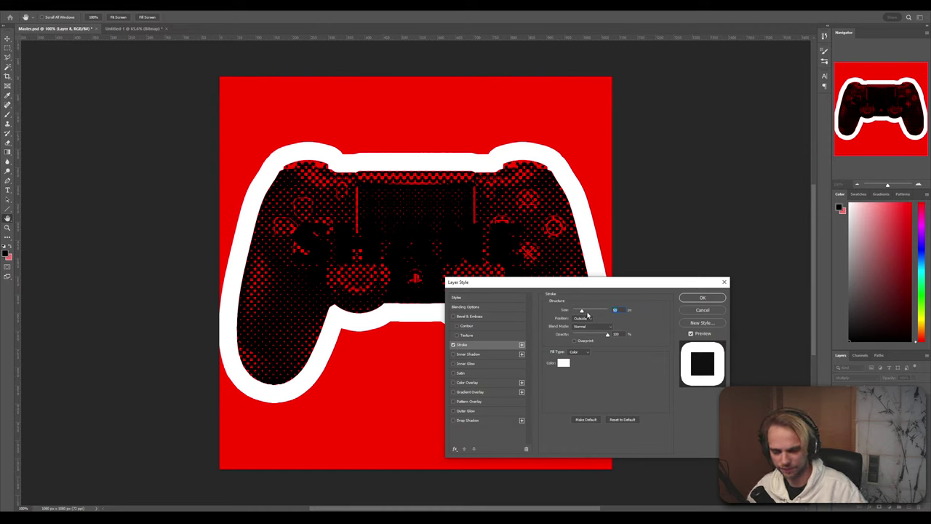
text(20)
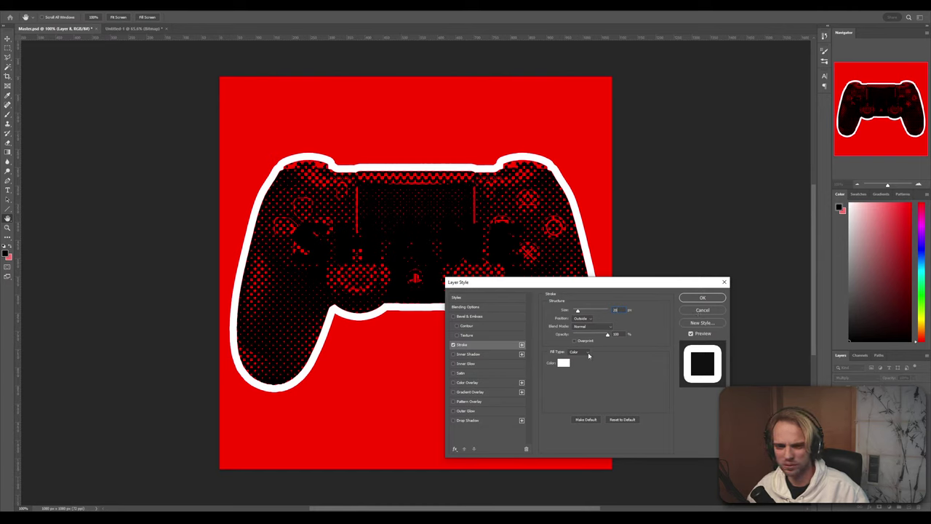
Set the controller's stroke colour to grey #8a8a8a and the stroke's blend mode to Multiply
click(563, 362)
drag(499, 155, 429, 159)
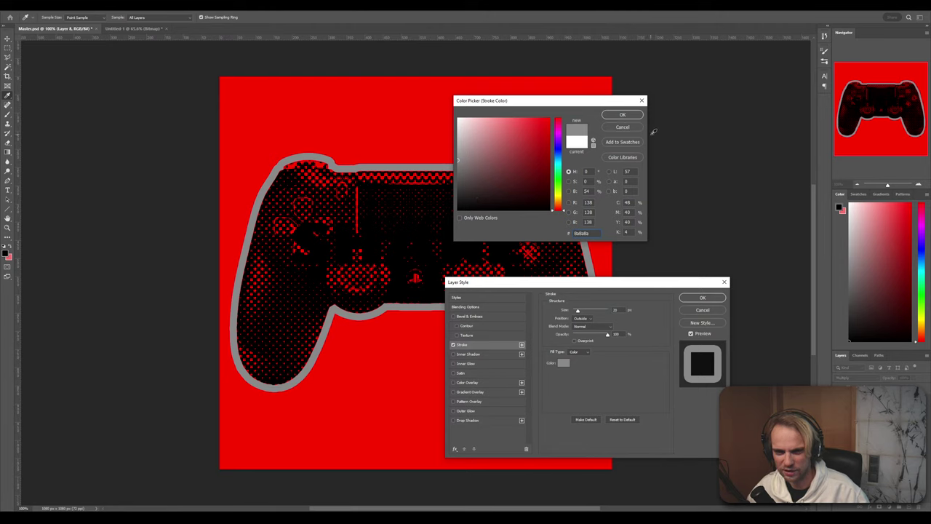
click(622, 115)
click(593, 326)
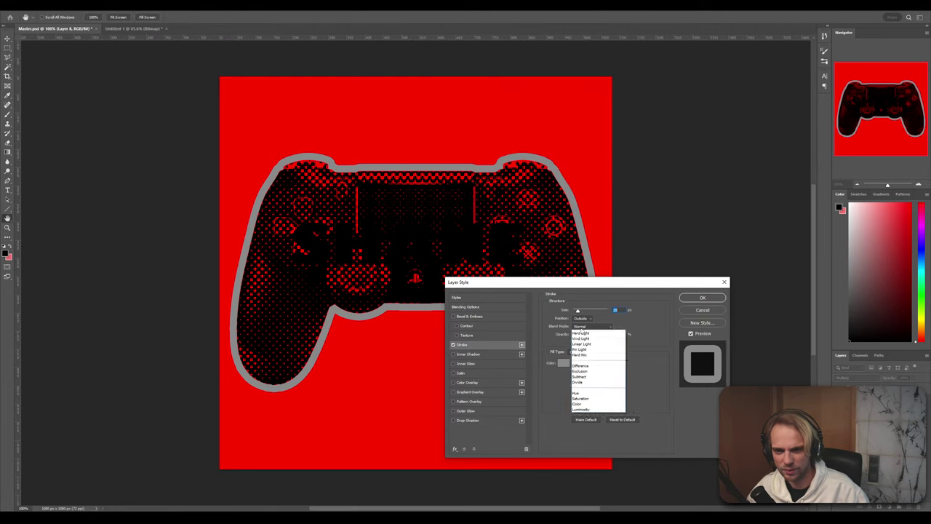
click(581, 354)
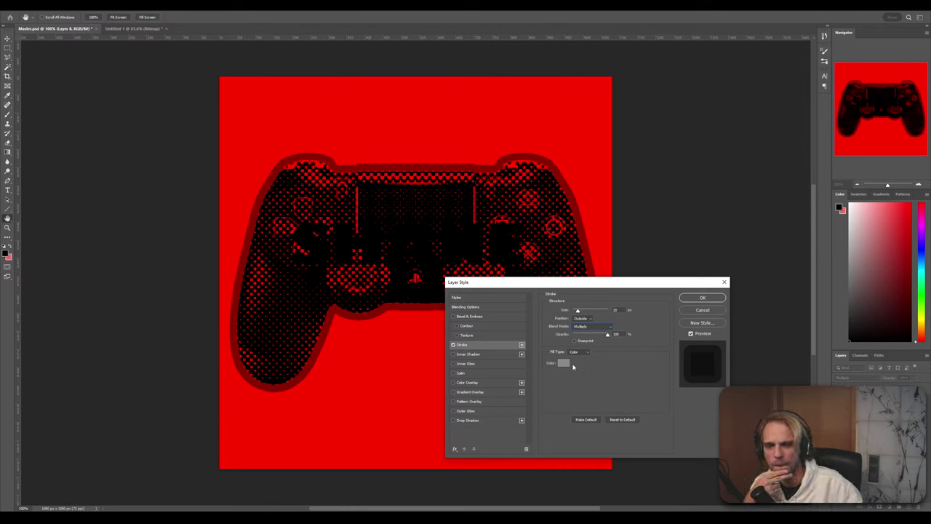
Try a darker grey, #4b4b4b, as the controller's stroke colour
click(563, 363)
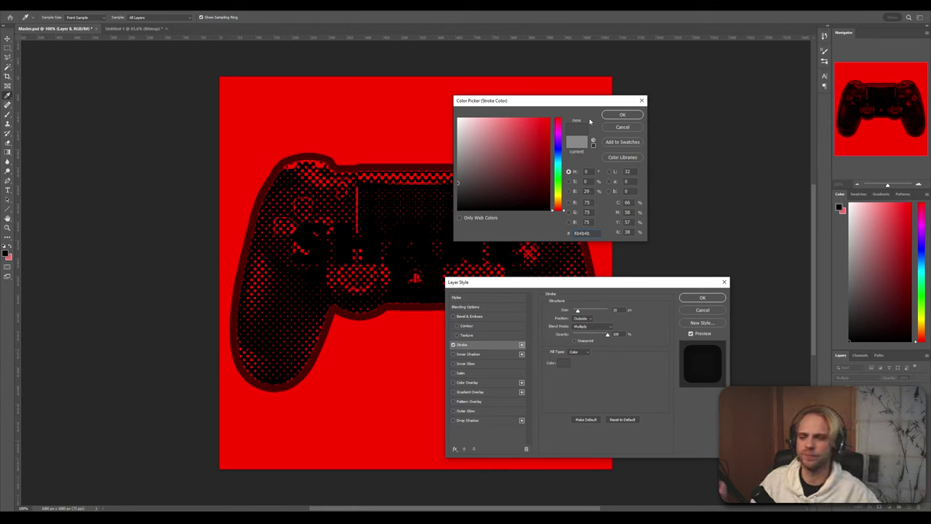
drag(471, 181, 448, 194)
click(617, 129)
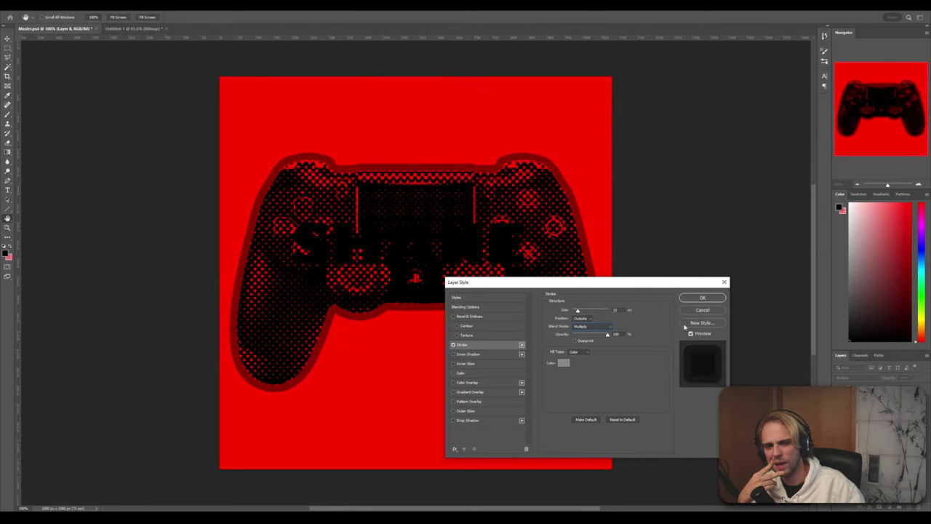
Set the controller's stroke colour to white #ffffff and the stroke's blend mode to Normal, and apply the layer style
click(564, 364)
drag(473, 168, 451, 112)
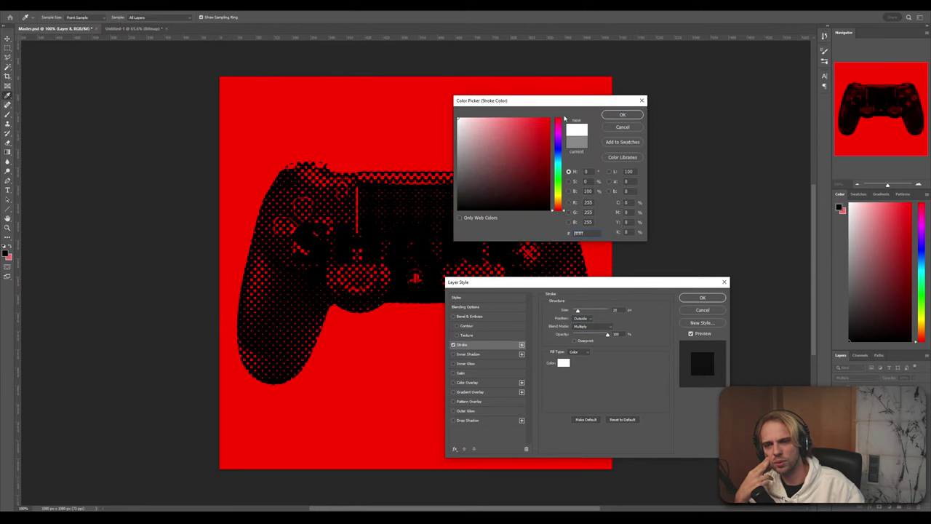
click(621, 114)
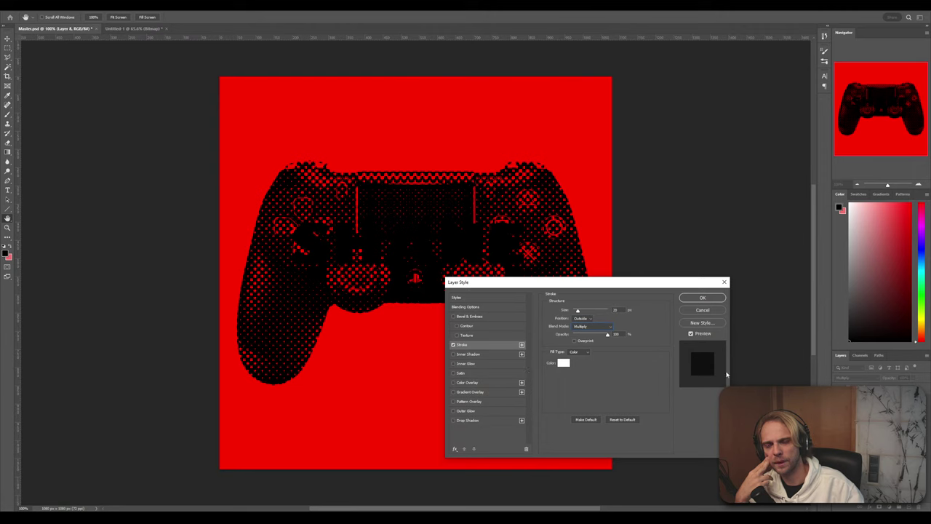
click(606, 327)
click(611, 327)
click(593, 326)
click(582, 318)
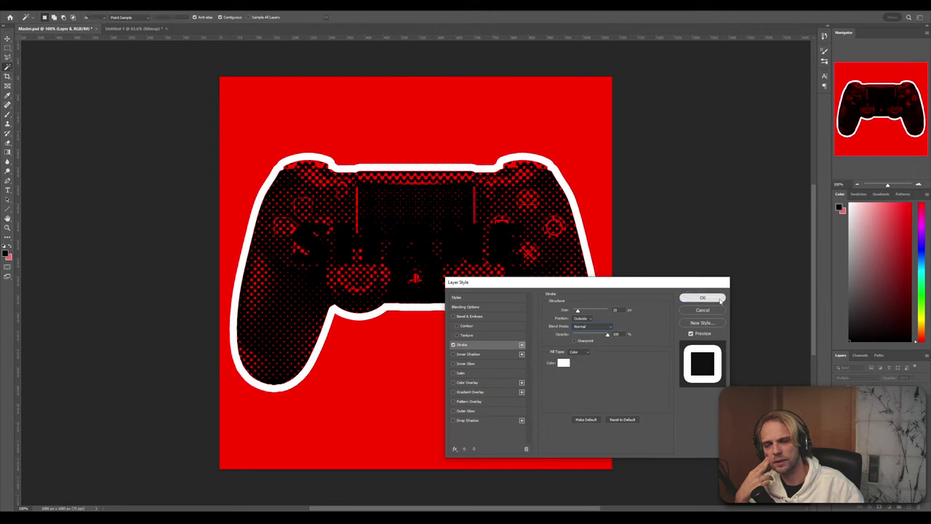
click(718, 298)
Reopen the controller's Stroke effect and try Multiply as its blend mode
double_click(862, 422)
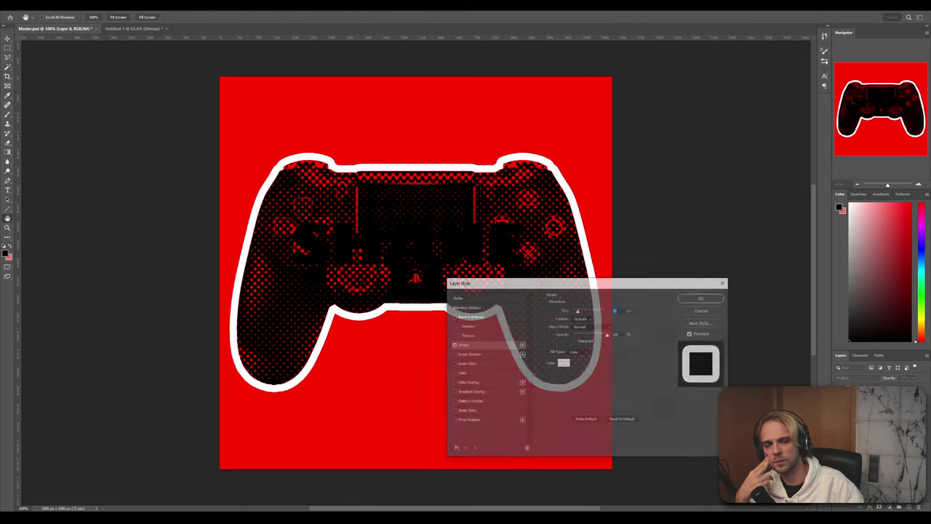
click(593, 327)
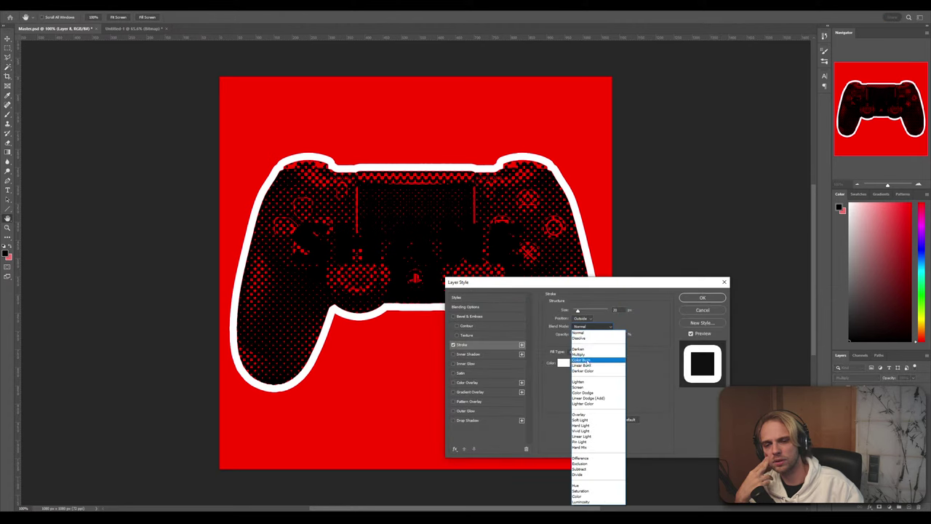
click(588, 360)
click(703, 298)
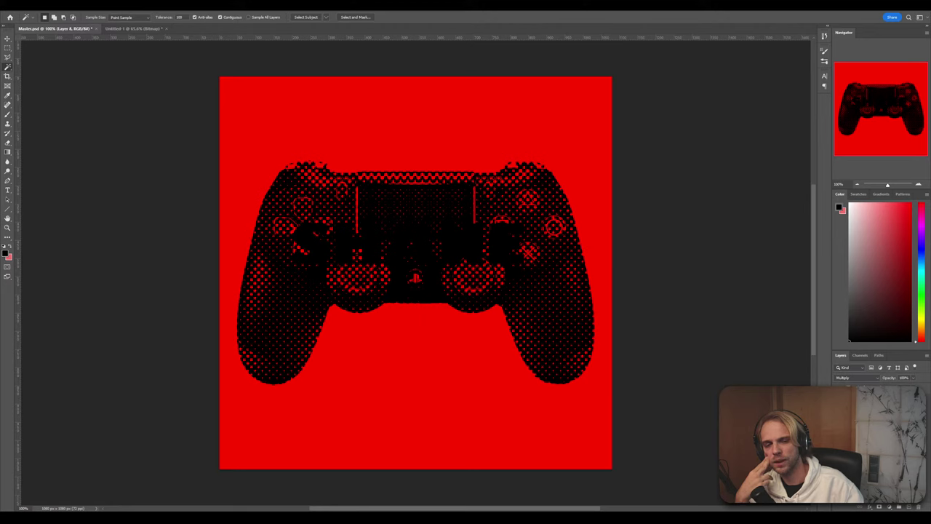
Set the controller's stroke size to 5 px, compare it in Normal, and apply it with the blend mode set to Multiply
double_click(862, 422)
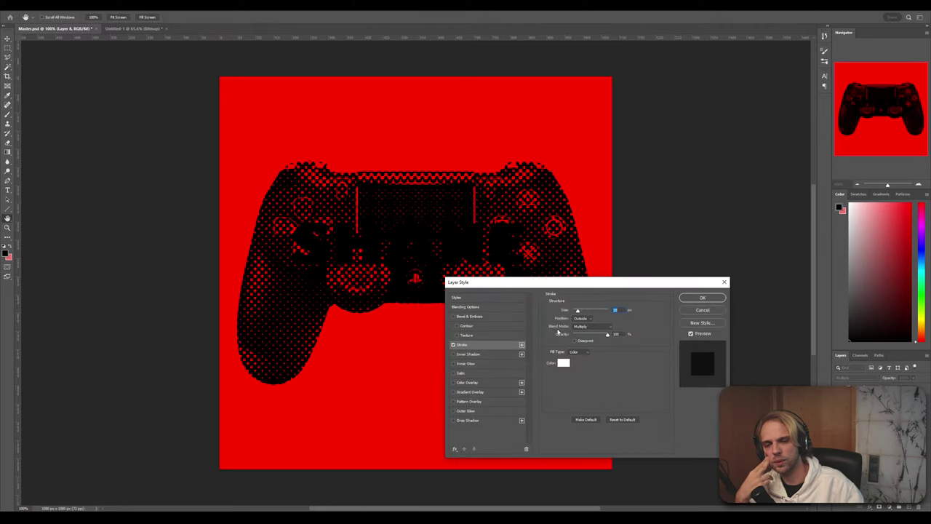
click(591, 326)
click(596, 326)
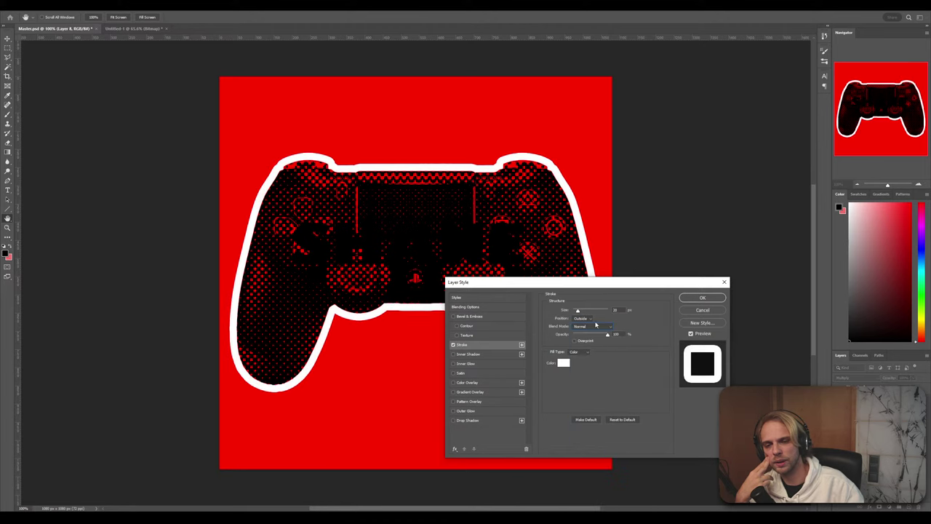
drag(622, 309, 599, 312)
text(5)
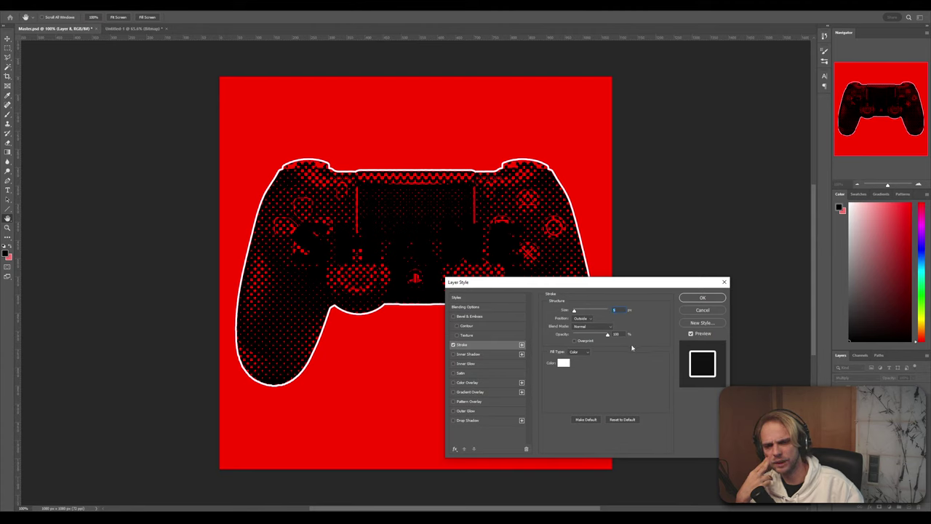
click(595, 326)
click(580, 355)
click(686, 298)
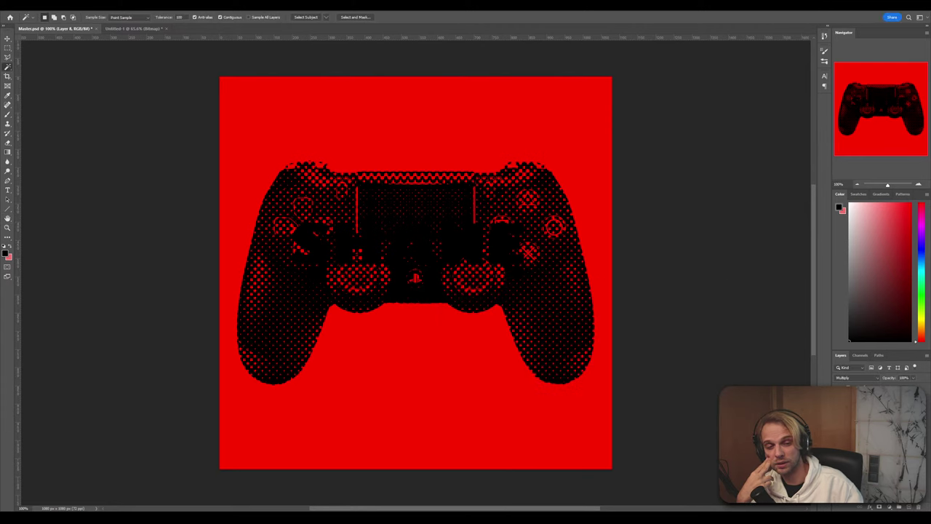
Set the controller layer's own blend mode to Normal
right_click(912, 412)
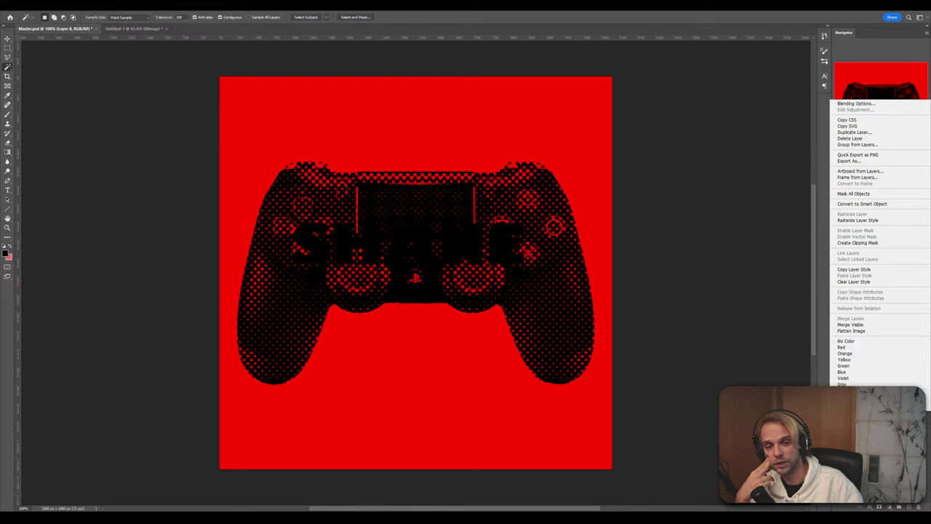
key(Escape)
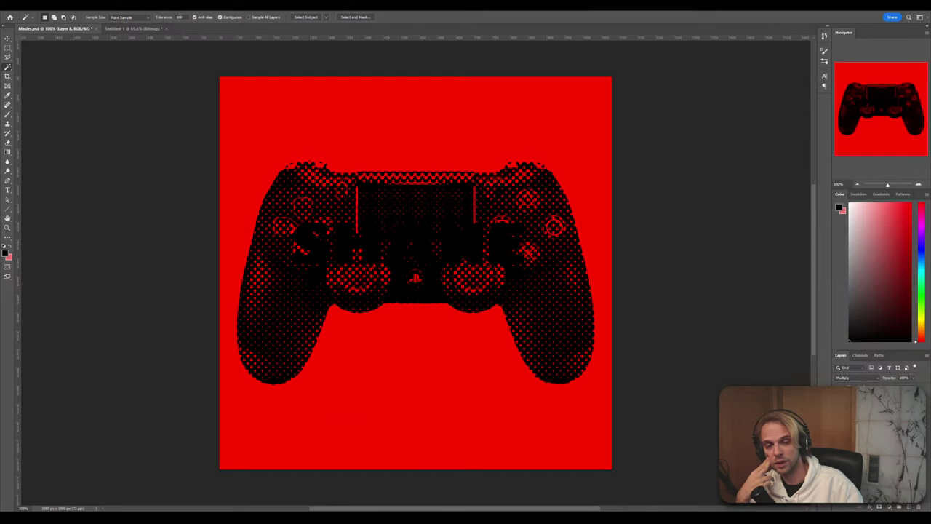
key(ctrl+comma)
key(ctrl+z)
click(857, 378)
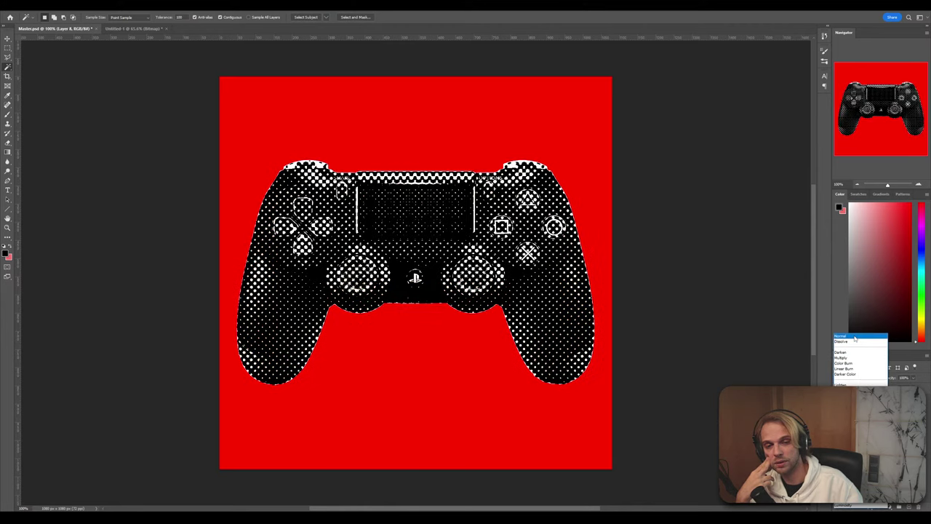
click(854, 336)
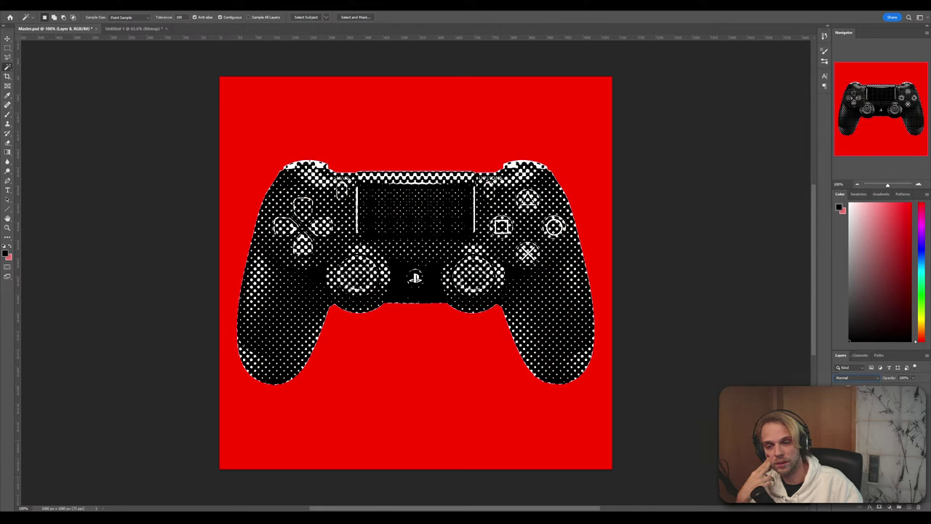
Set the controller's white stroke to Normal blend mode, and rasterize the layer style
double_click(863, 422)
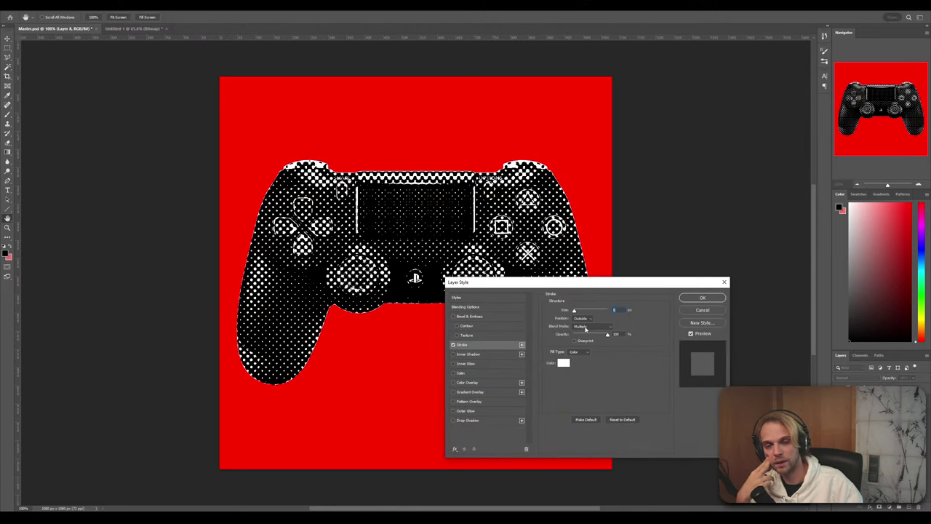
click(591, 326)
click(587, 330)
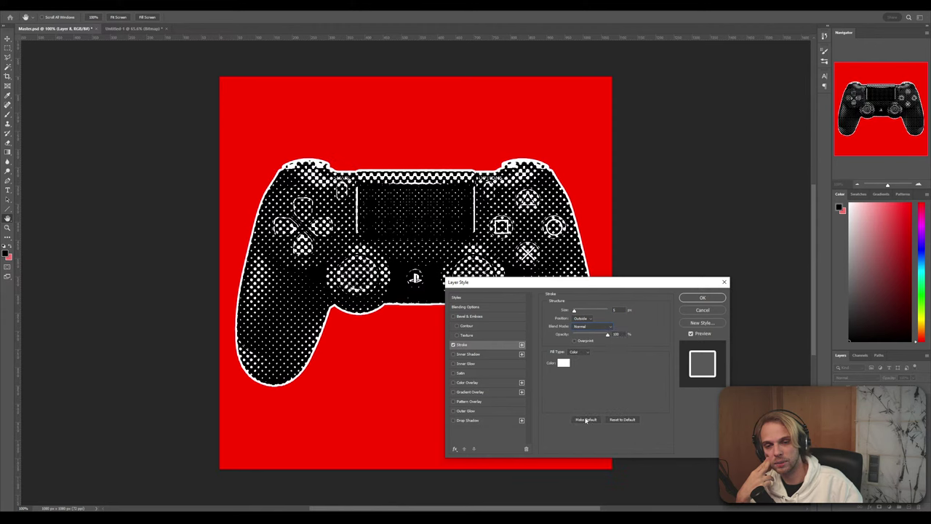
click(702, 298)
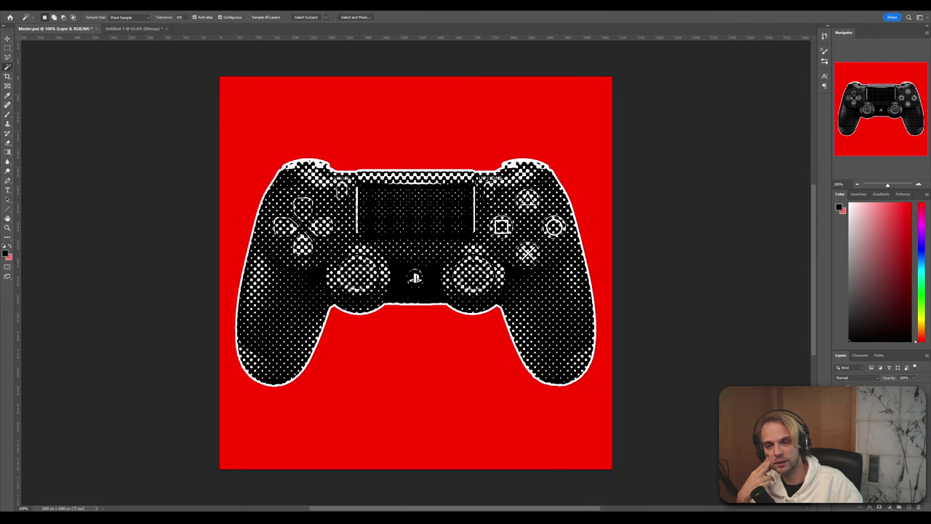
right_click(928, 411)
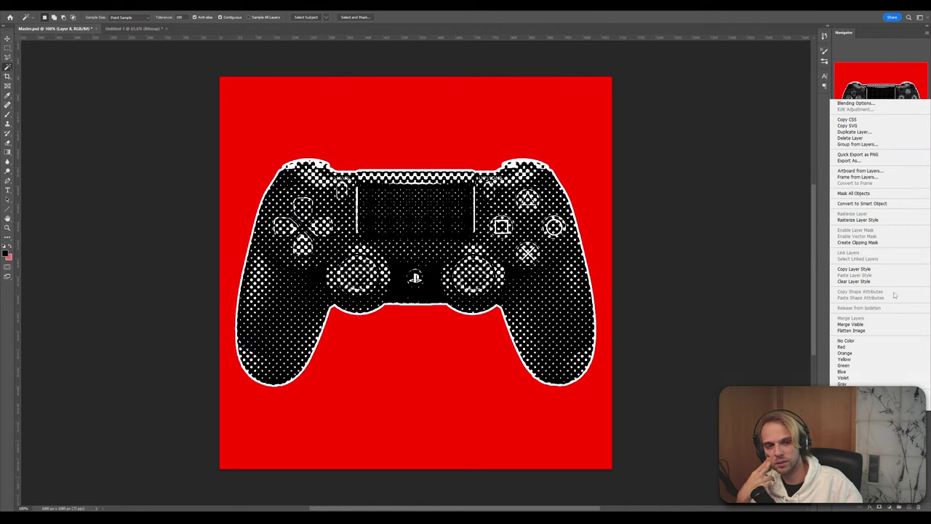
click(865, 220)
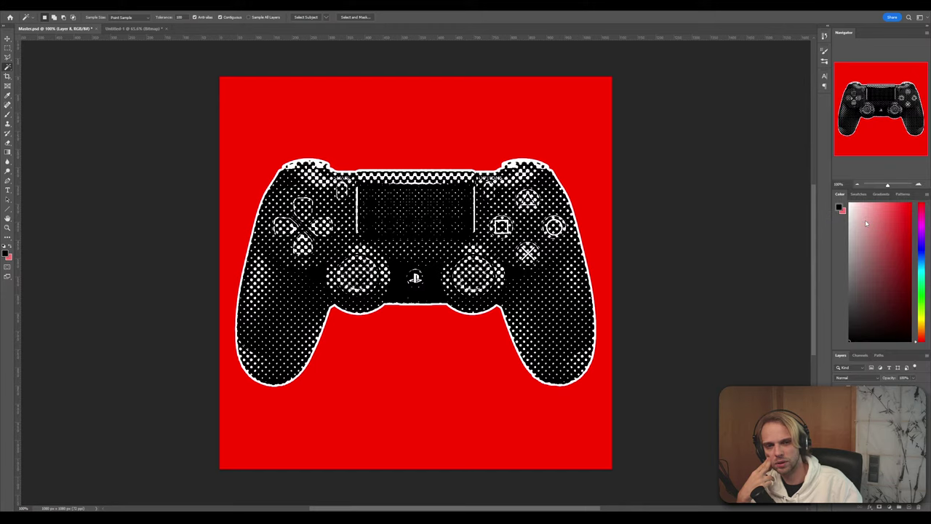
Add a new outside stroke in black #000000 around the rasterized controller, widen it past 10 px, and apply it
click(869, 507)
click(884, 425)
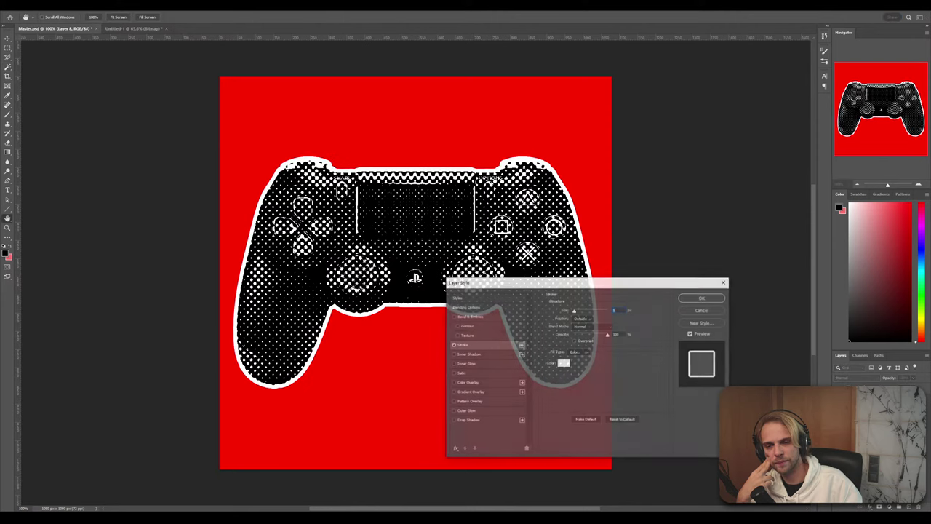
drag(582, 292, 295, 72)
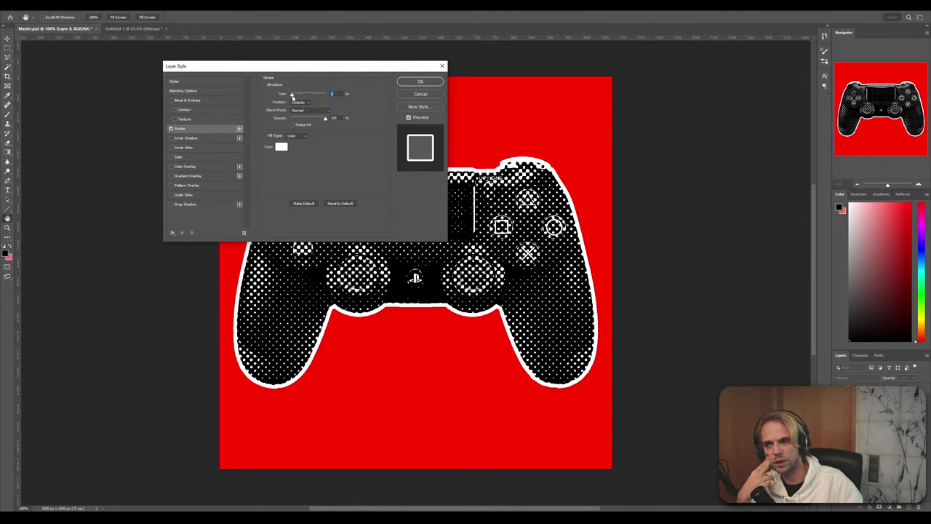
click(281, 147)
drag(499, 170, 460, 210)
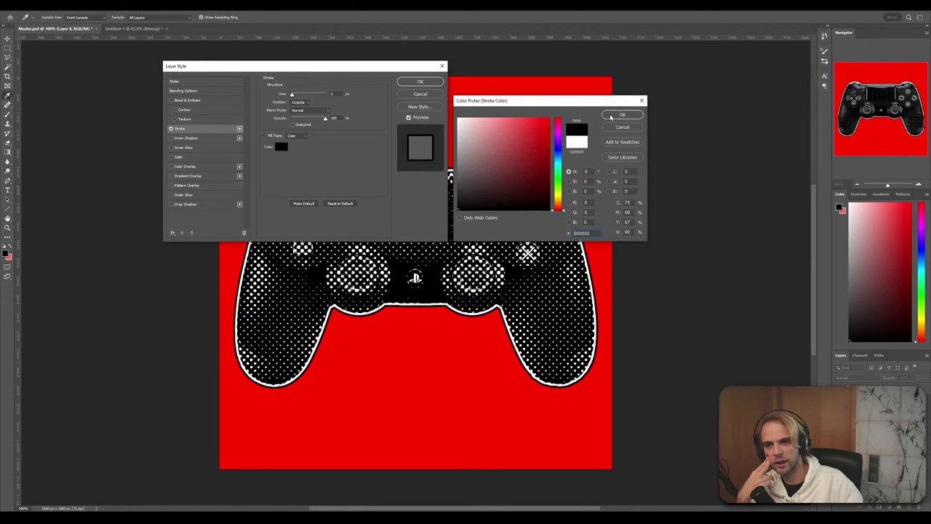
click(623, 116)
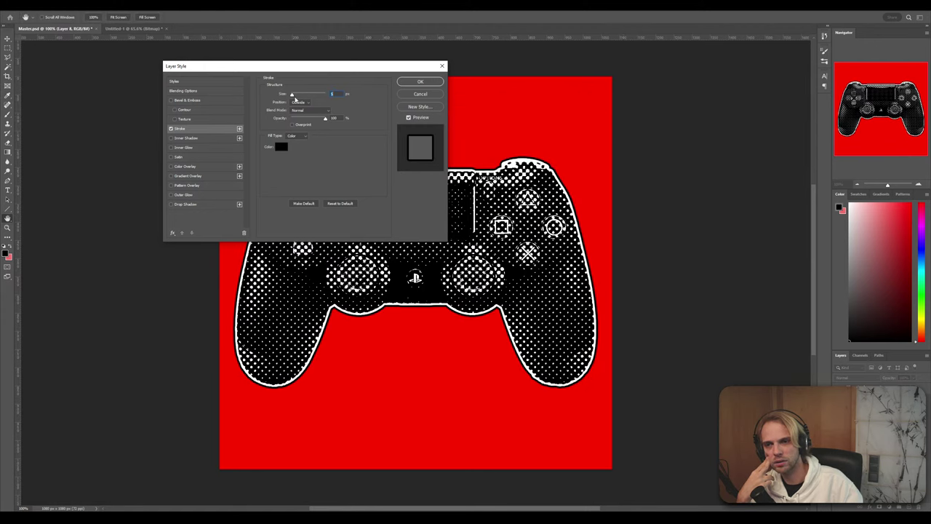
text(10)
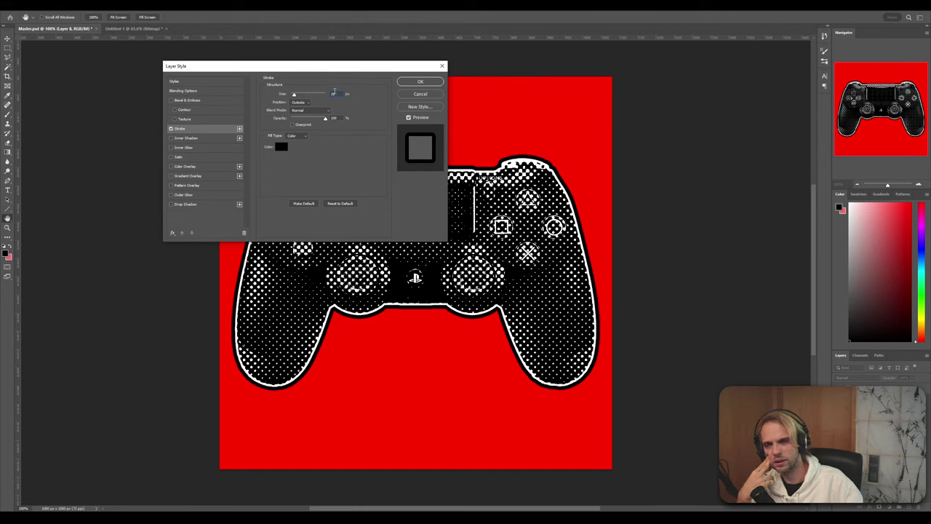
drag(293, 96, 294, 94)
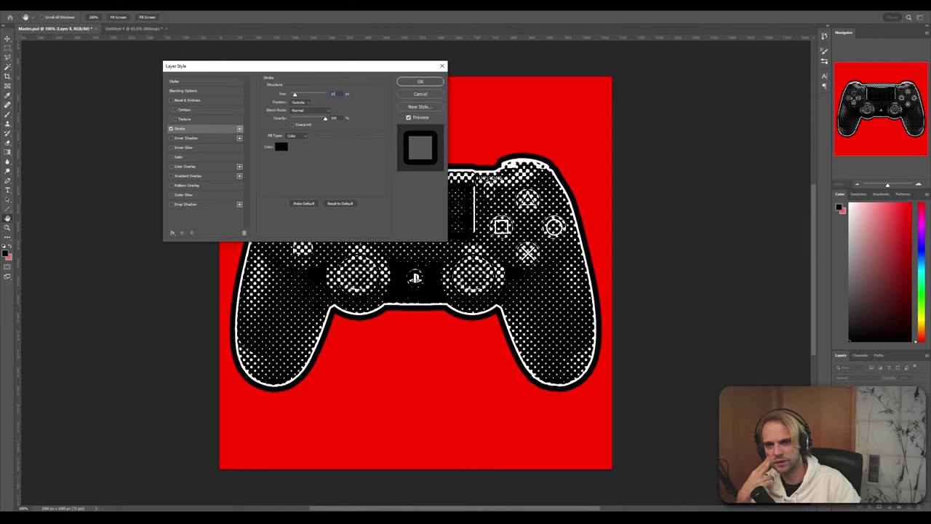
click(418, 82)
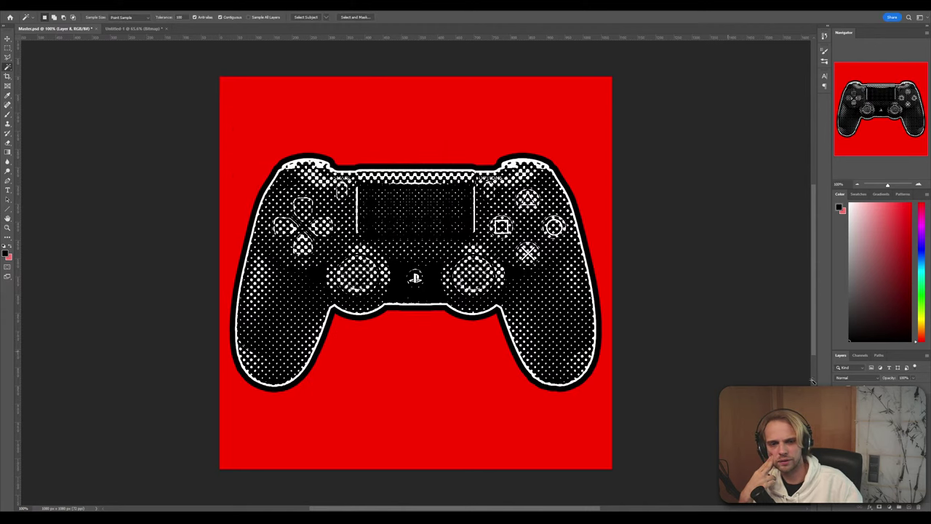
Set the controller layer's blend mode to Multiply and its black stroke's size to 12 px
click(879, 379)
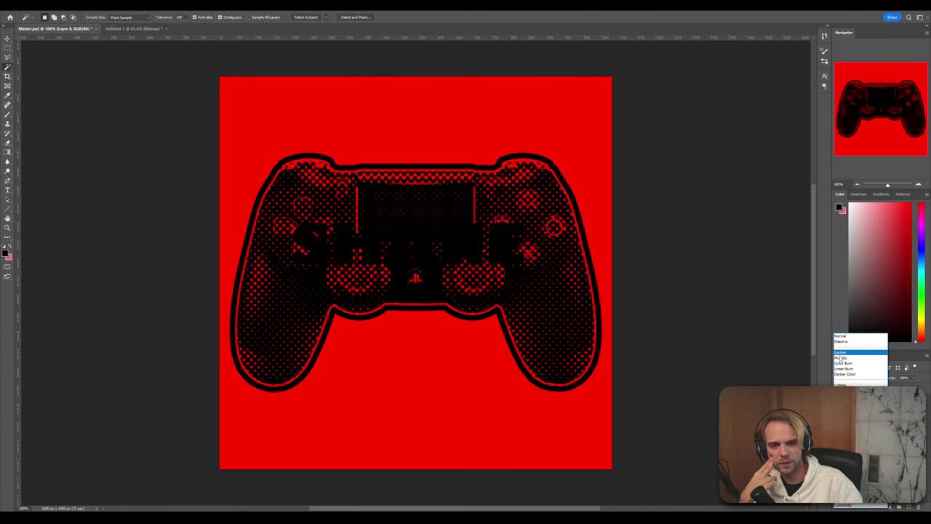
click(842, 358)
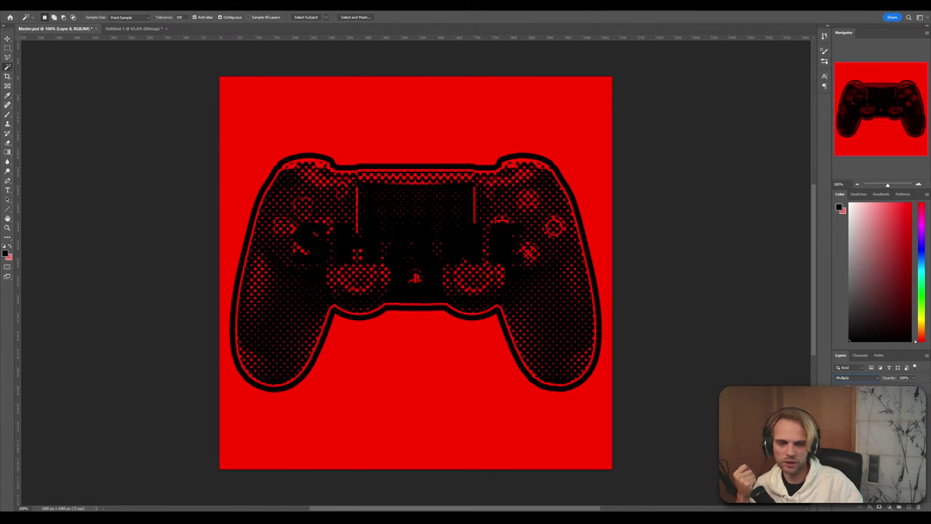
double_click(866, 426)
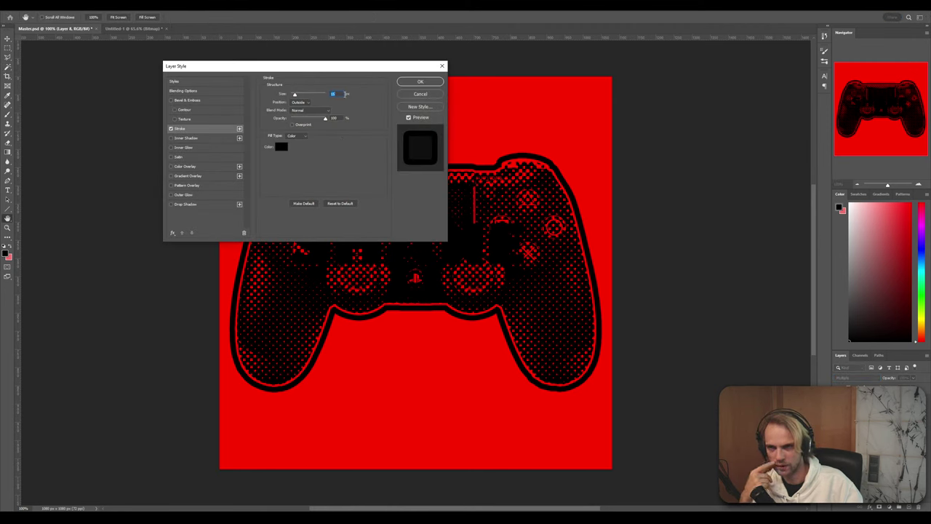
text(12)
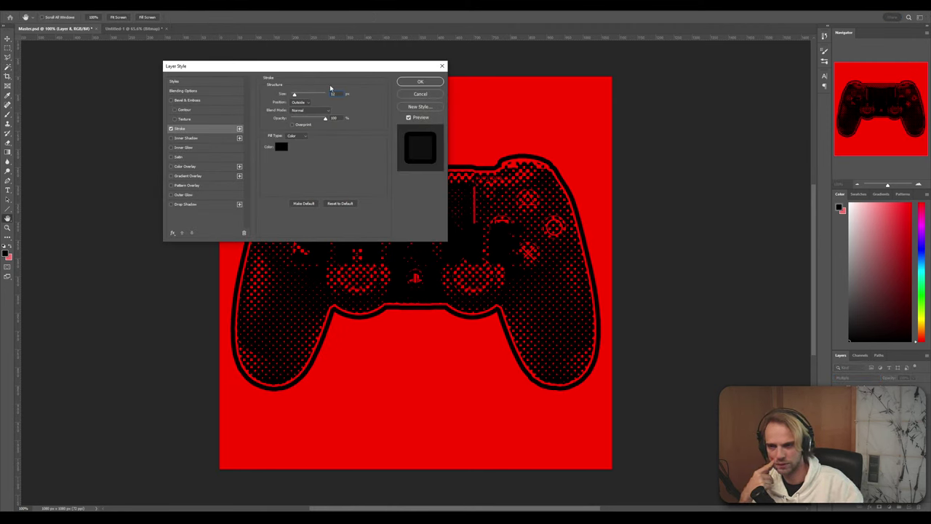
click(416, 82)
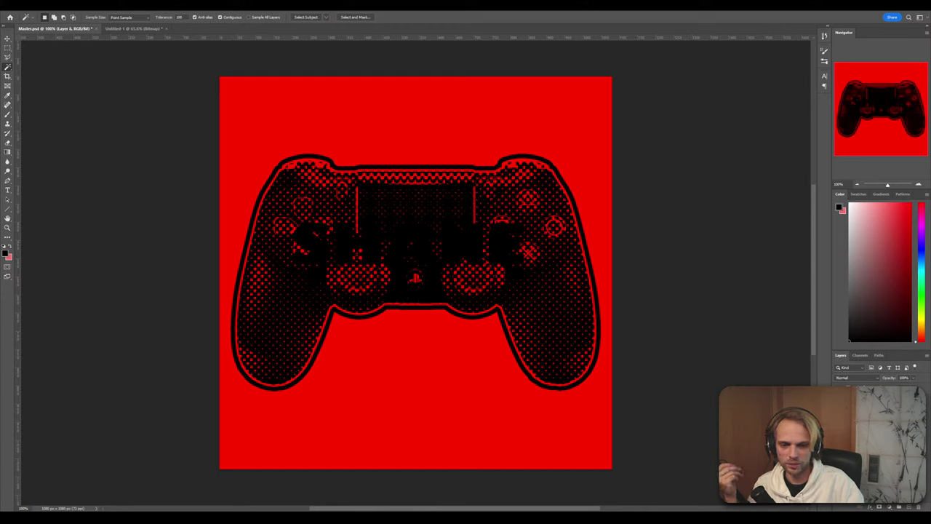
Recolour all of the bold text over the controller to white #ffffff and set its font size to 200 pt
click(874, 407)
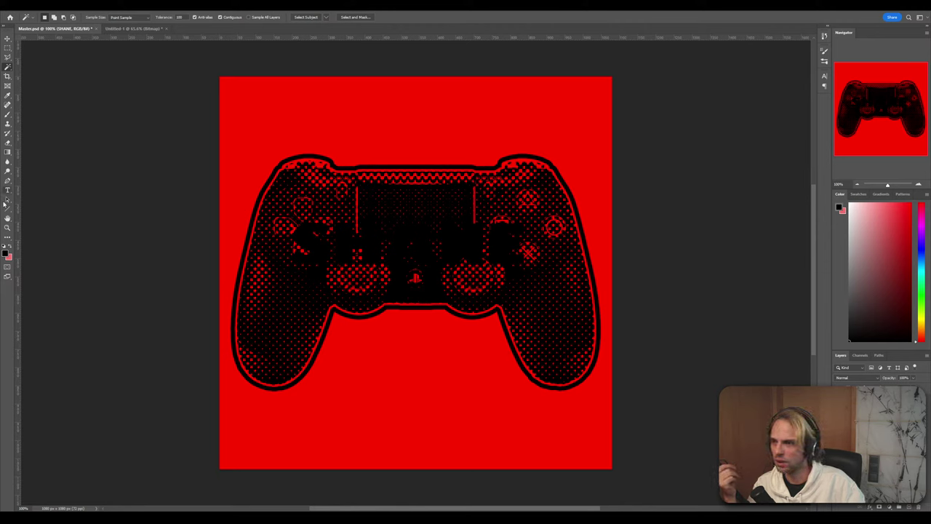
click(7, 190)
double_click(349, 243)
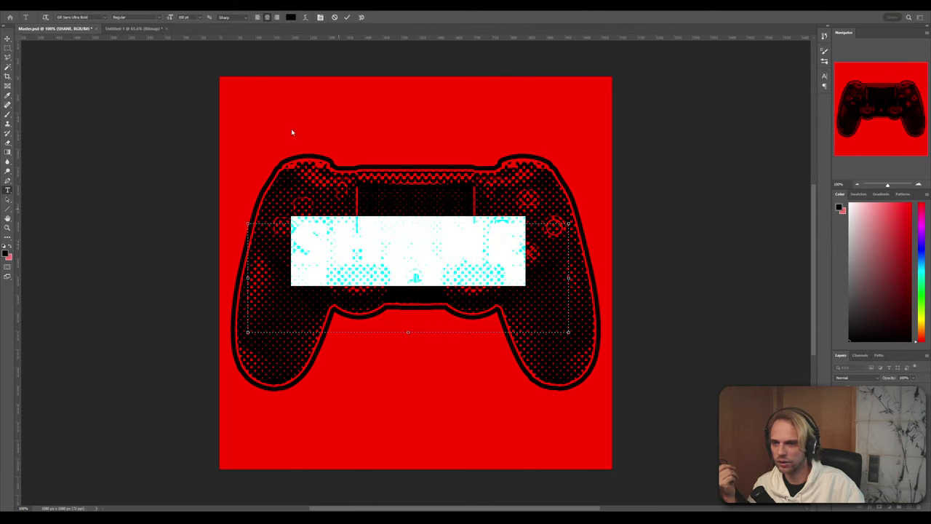
click(290, 17)
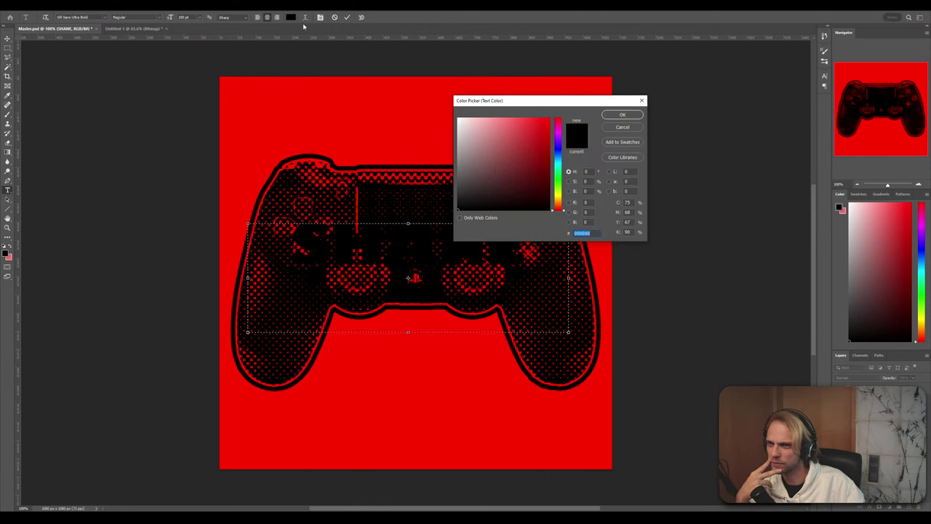
text(ffffff)
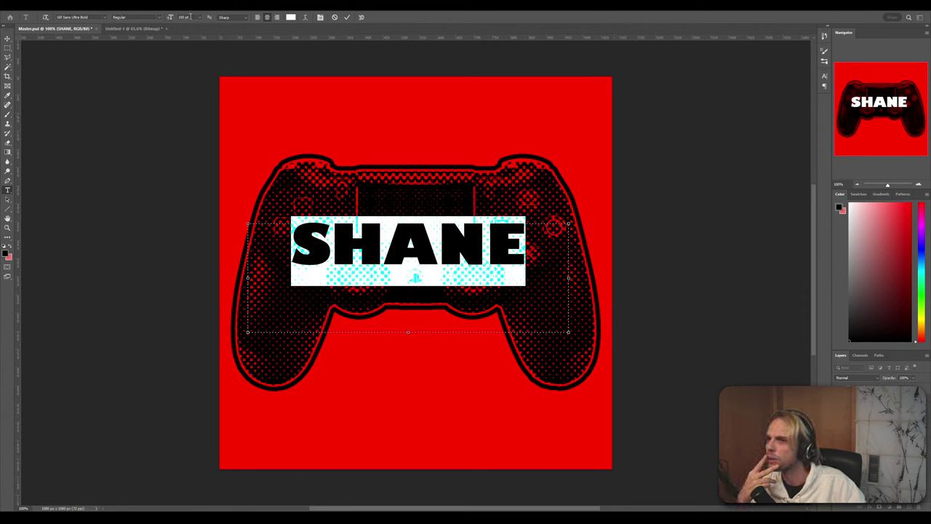
drag(195, 18, 112, 11)
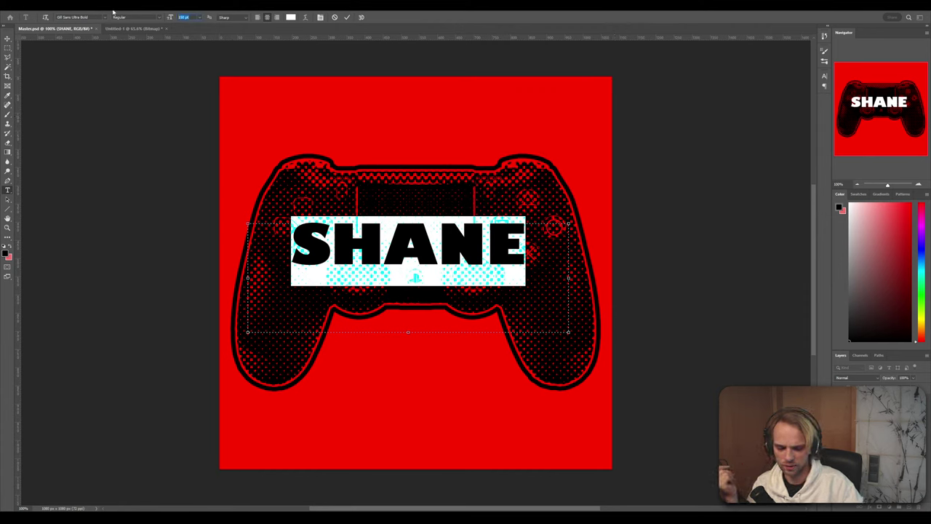
text(200)
key(Return)
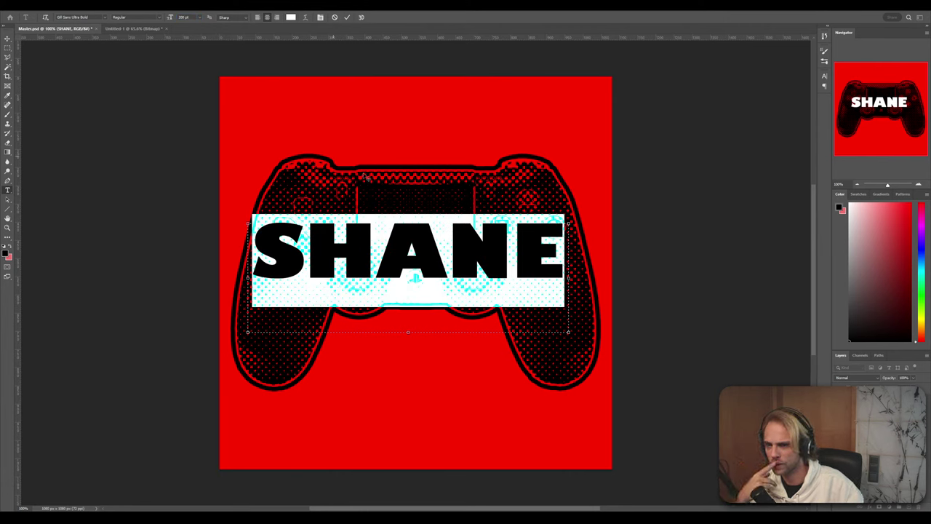
Move the white text up across the controller's upper half, and preview other blend modes for its layer without changing it
click(7, 38)
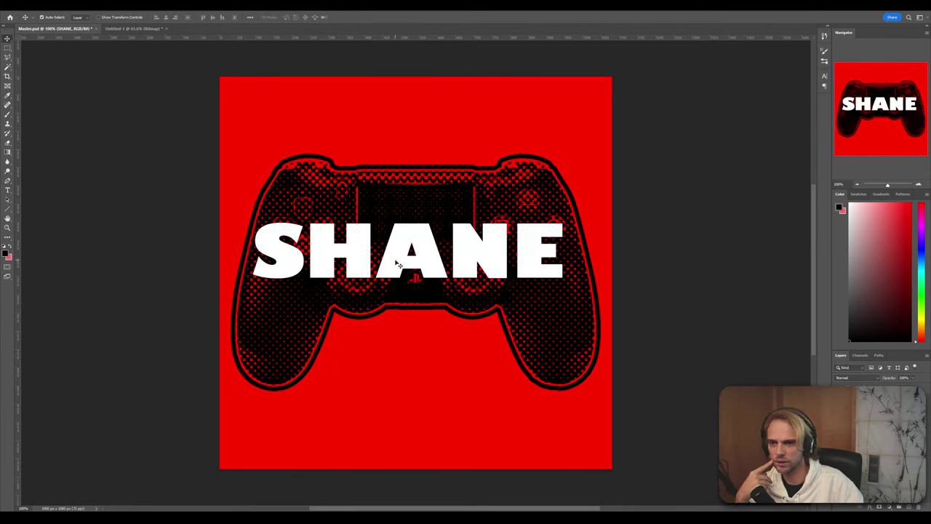
drag(396, 265, 399, 227)
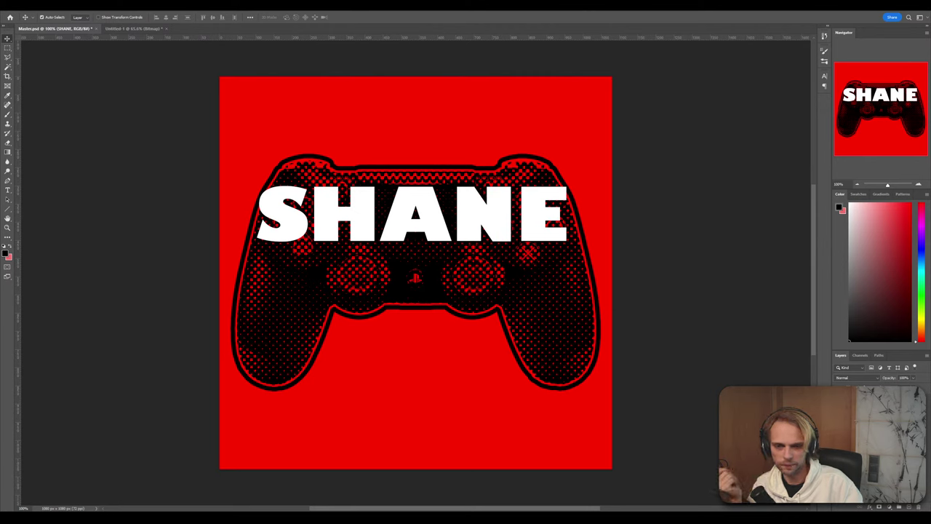
click(866, 378)
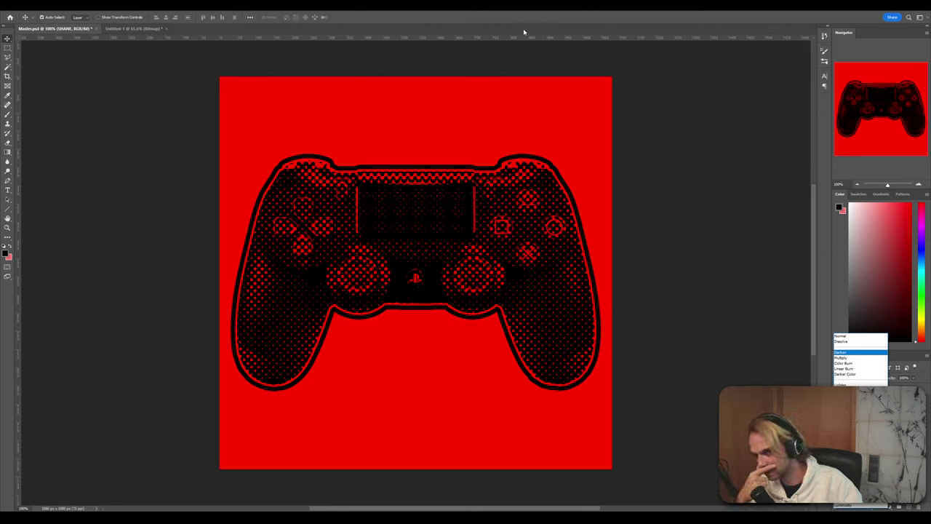
key(Escape)
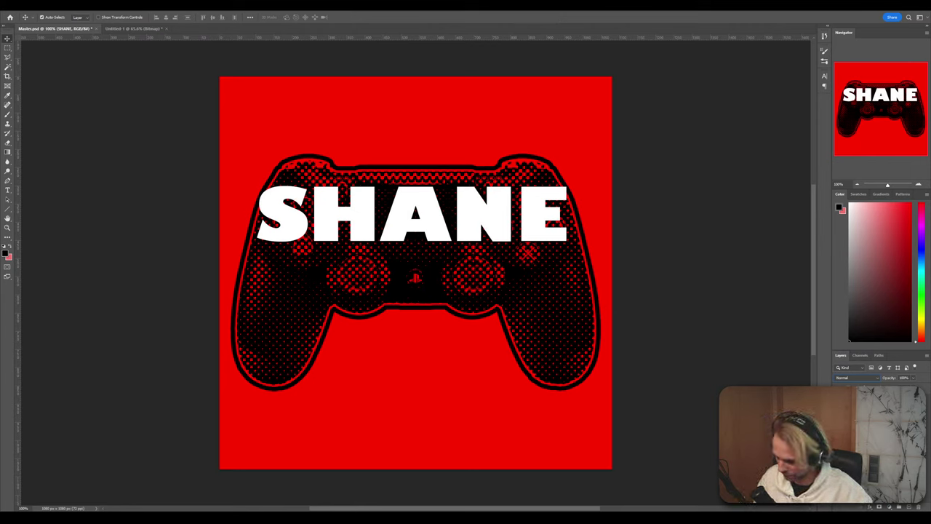
shift+click(880, 415)
right_click(880, 415)
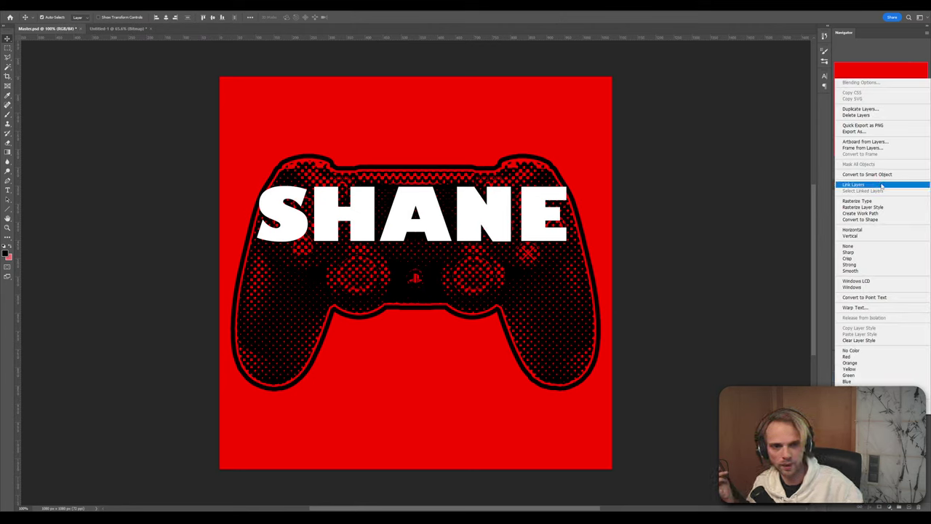
click(810, 333)
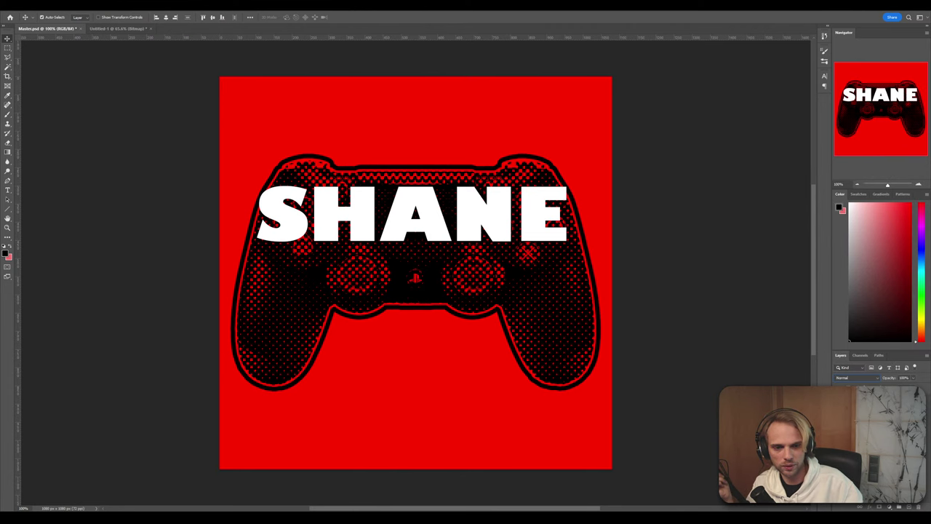
Set the halftoned controller layer's blend mode to Normal
click(873, 397)
click(855, 377)
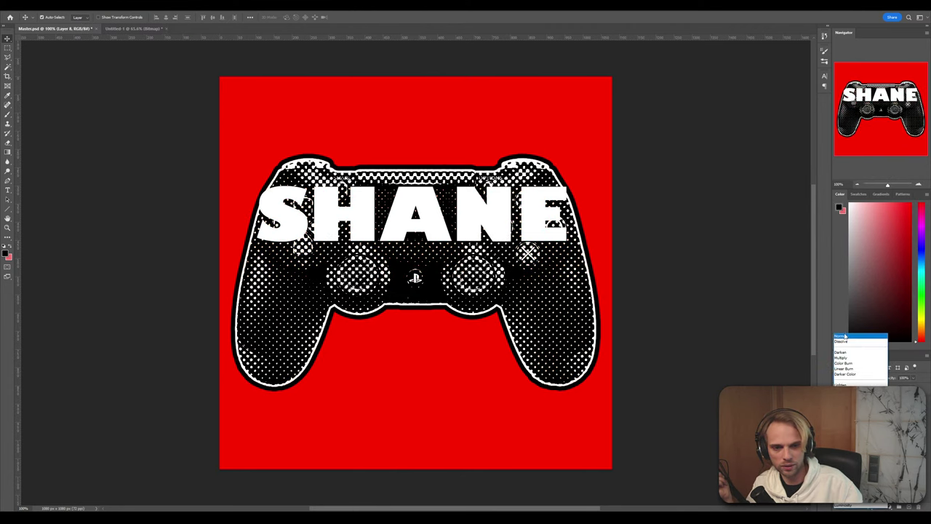
click(846, 335)
click(855, 377)
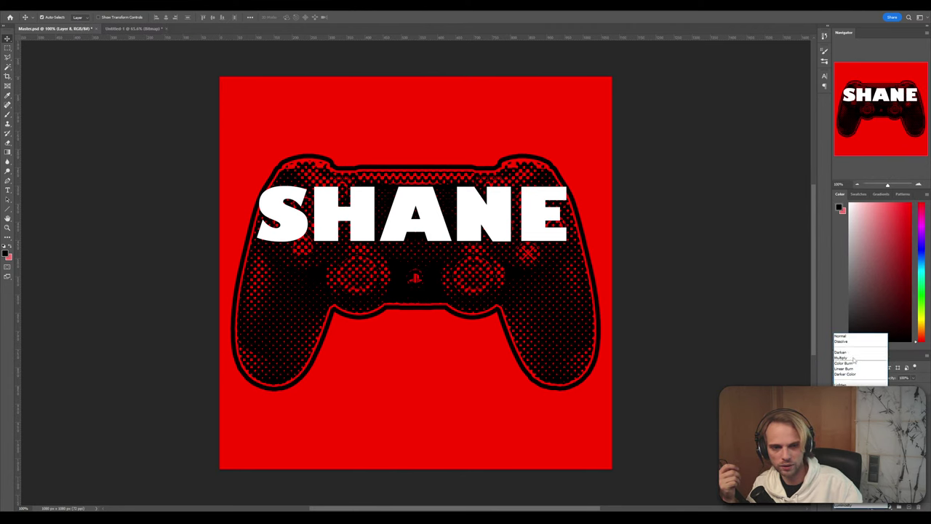
click(848, 337)
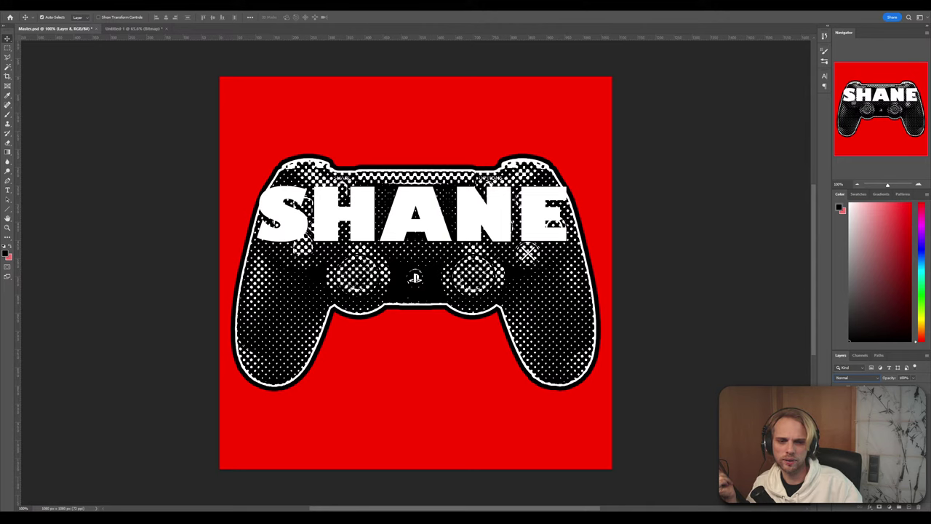
Rasterize the bold white text layer and distort its corners outward so both ends follow the controller's slanted sides
right_click(880, 408)
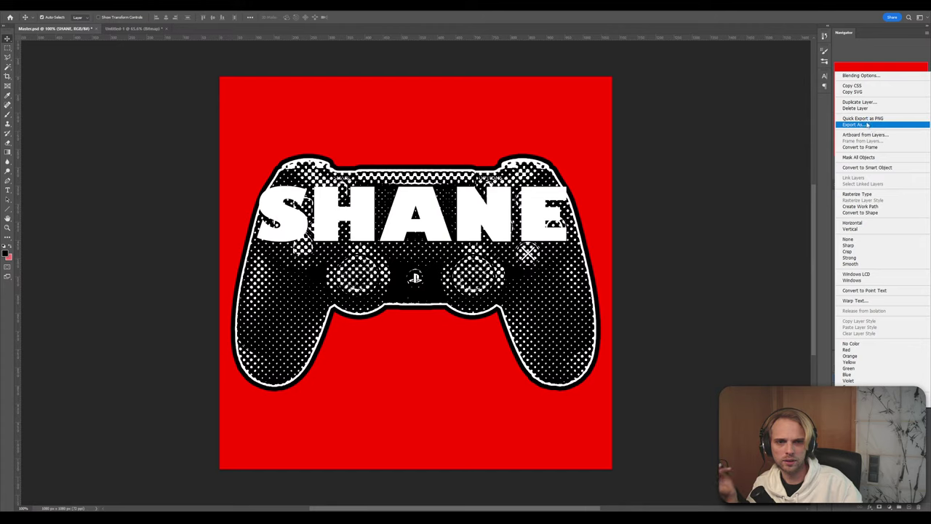
click(867, 194)
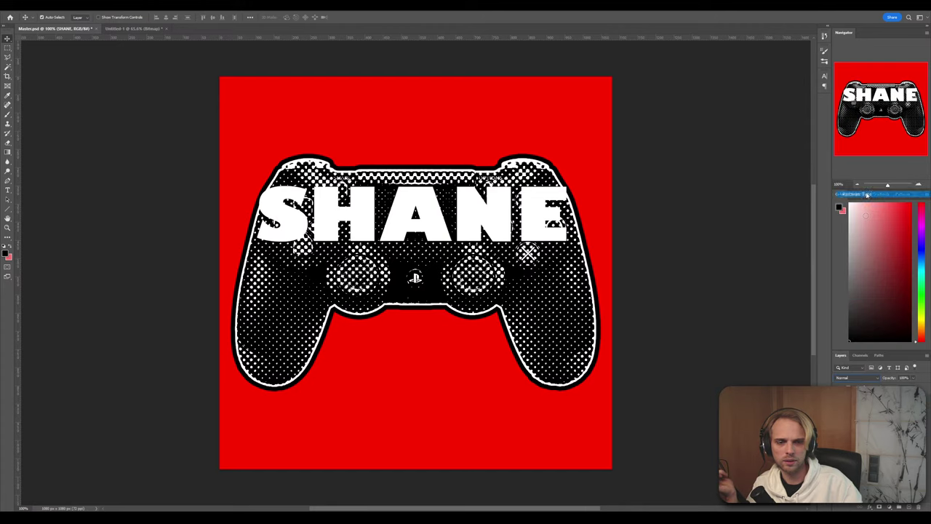
key(ctrl+t)
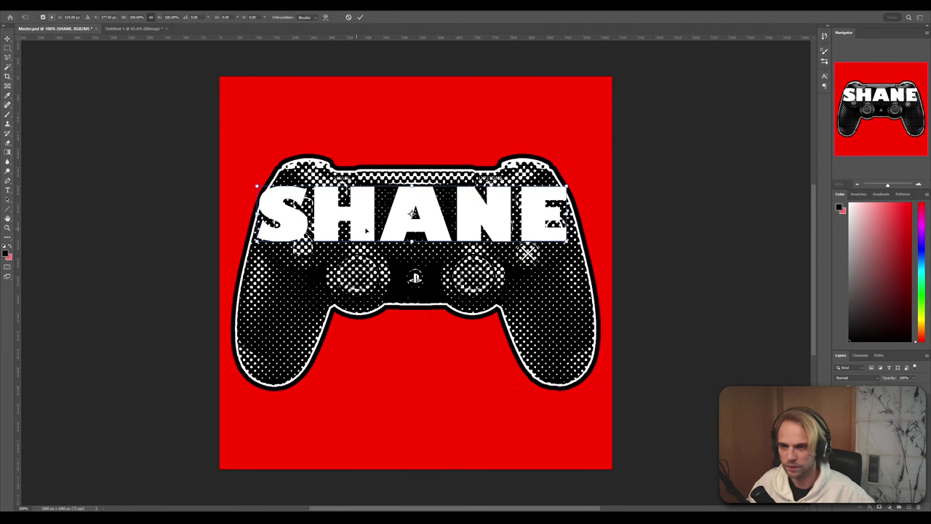
right_click(366, 230)
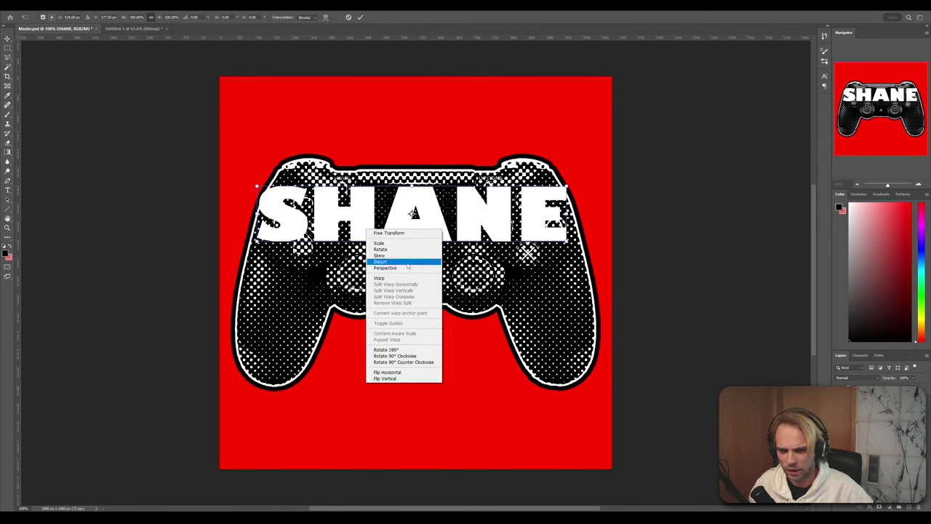
click(408, 263)
drag(256, 240, 248, 240)
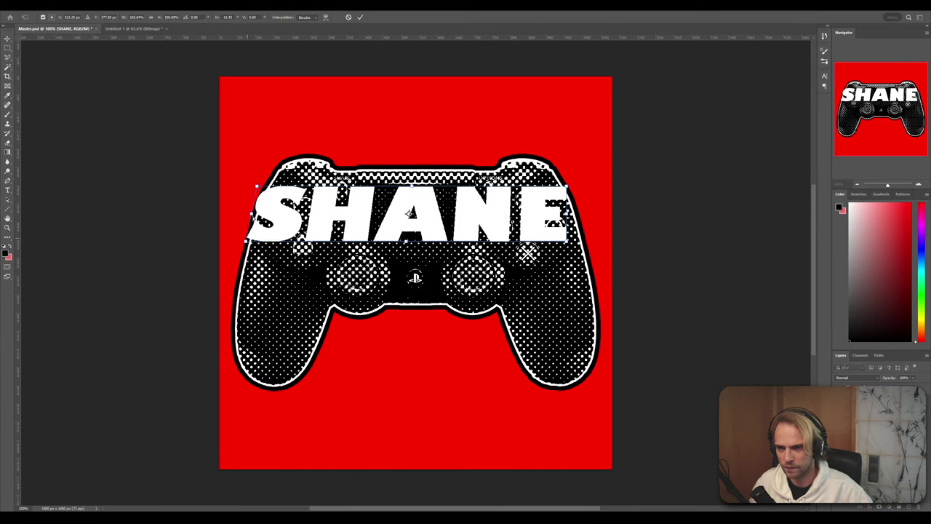
drag(258, 188, 261, 187)
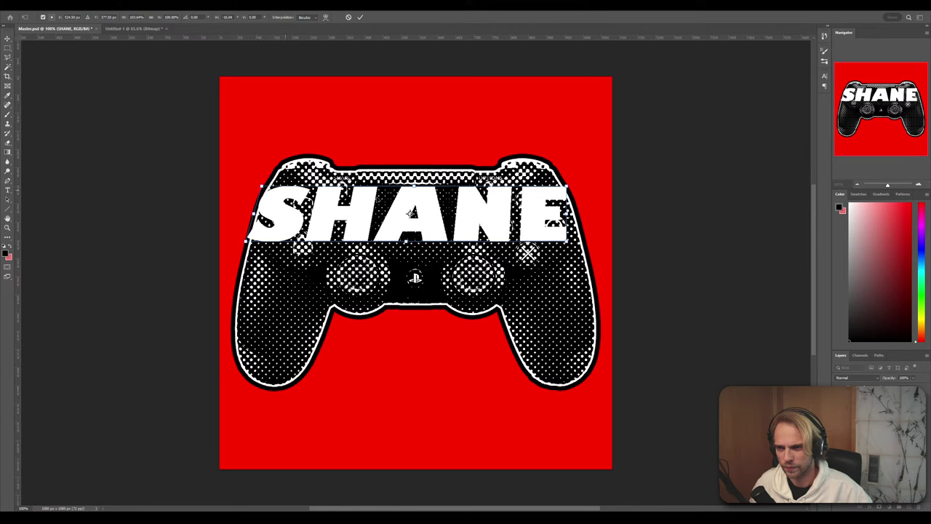
drag(566, 240, 581, 242)
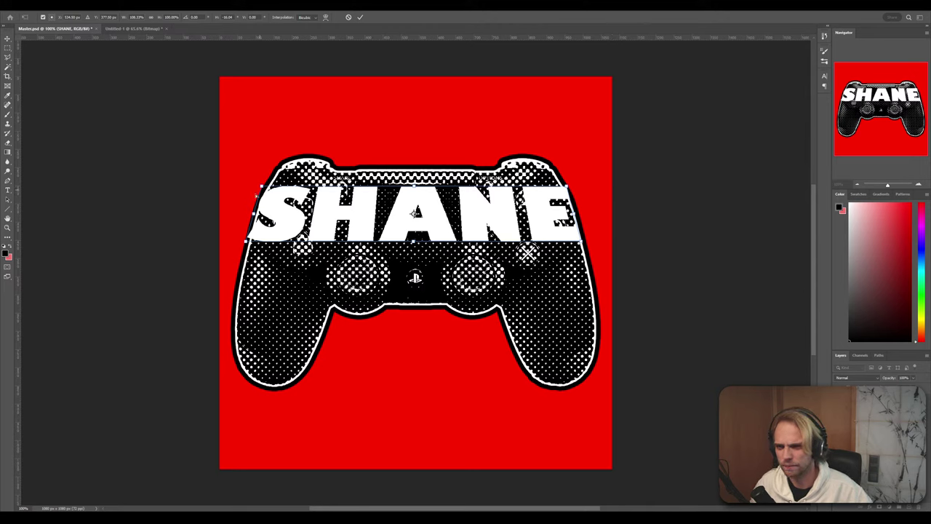
drag(261, 187, 262, 186)
drag(249, 243, 245, 240)
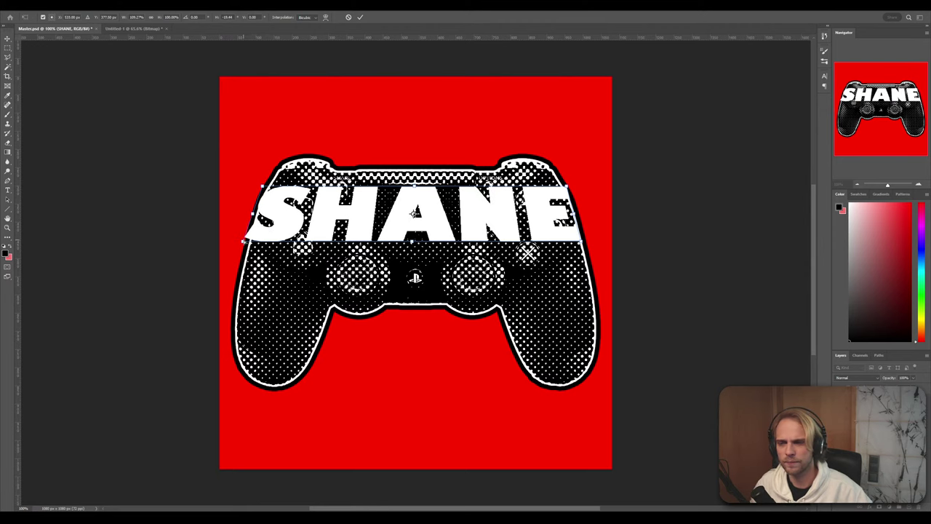
key(Return)
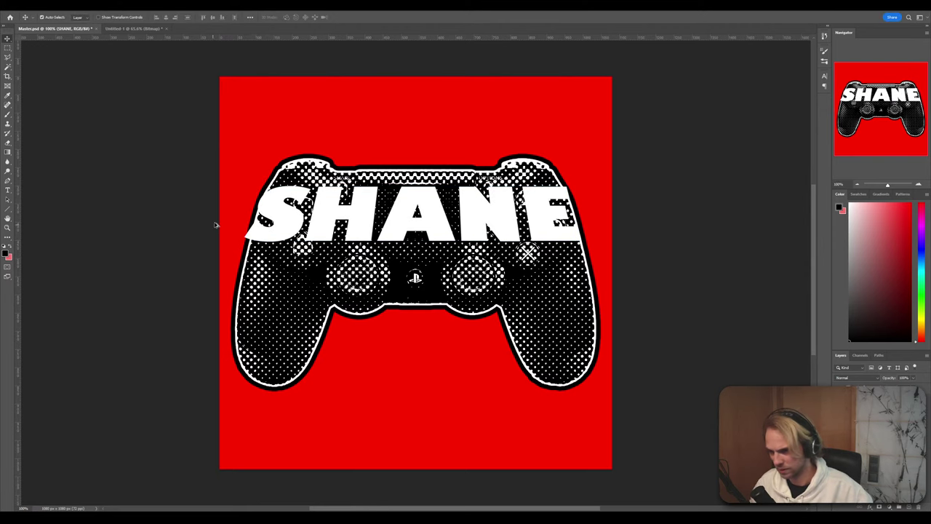
Cut away the lower corner of the letter S that overhangs the controller's outline, using a polygonal lasso selection
alt+scroll(218, 225, up, 8)
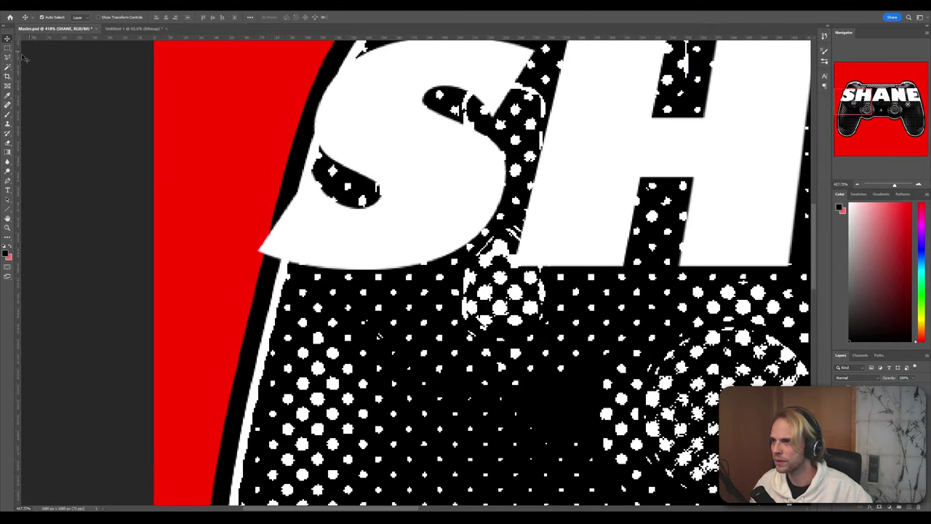
click(7, 57)
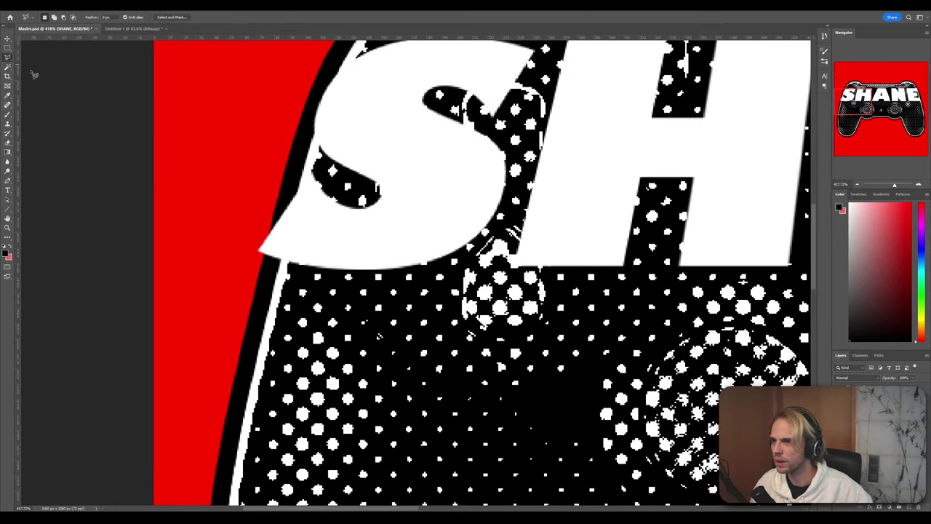
click(296, 198)
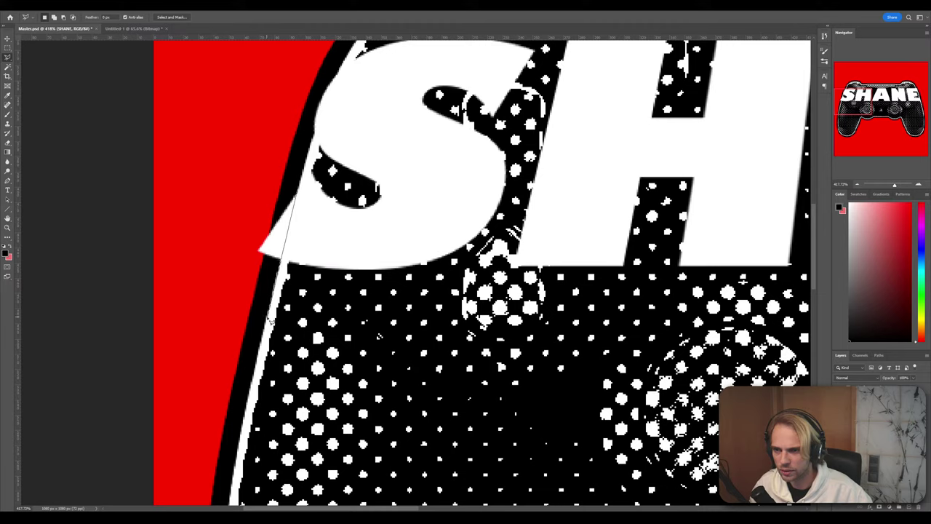
click(264, 318)
click(206, 277)
click(200, 149)
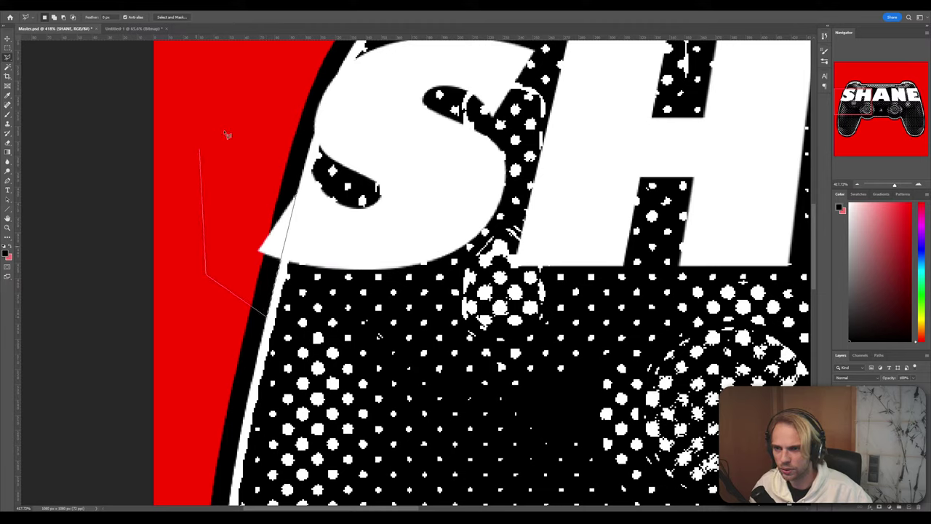
double_click(270, 122)
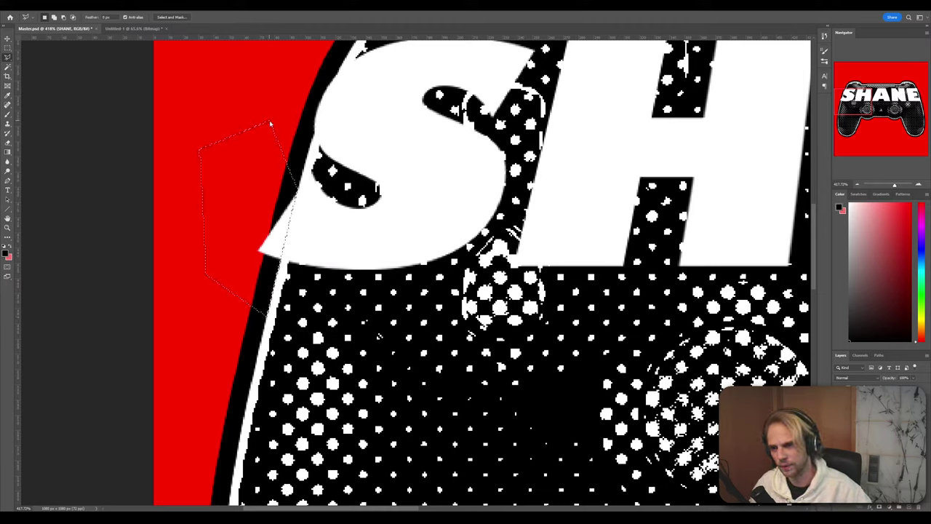
key(Delete)
key(ctrl+d)
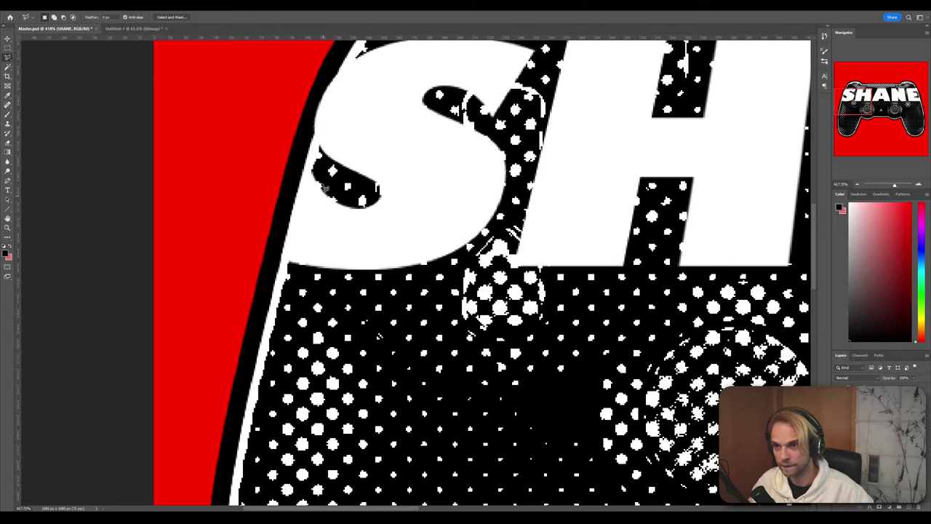
Trim the upper corner of the letter E where it extends over the controller's black outline
alt+scroll(306, 167, down, 5)
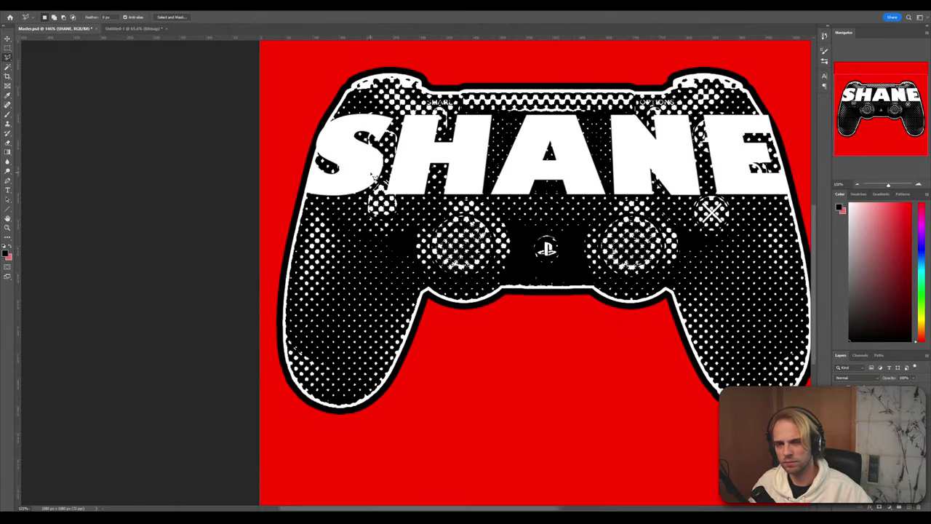
alt+scroll(375, 182, down, 3)
alt+scroll(630, 167, up, 8)
alt+scroll(638, 138, up, 1)
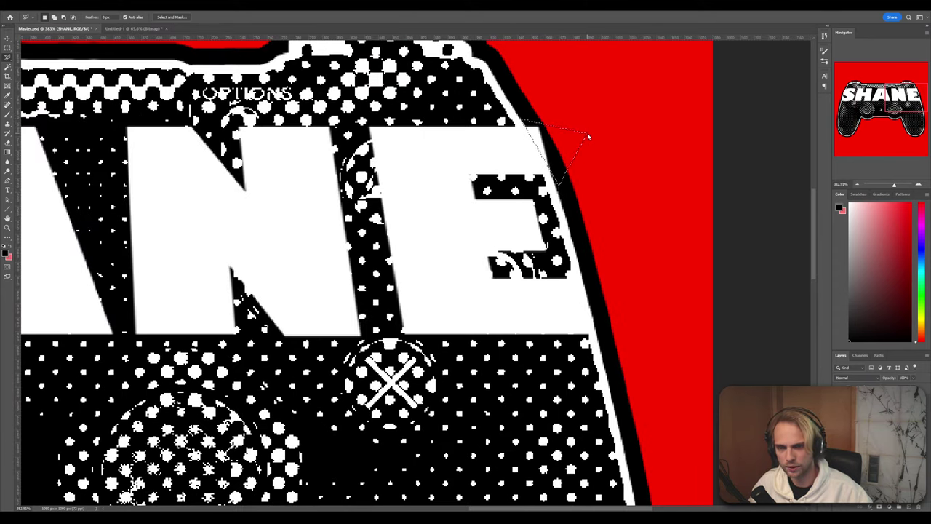
alt+scroll(572, 133, down, 6)
alt+scroll(572, 133, down, 2)
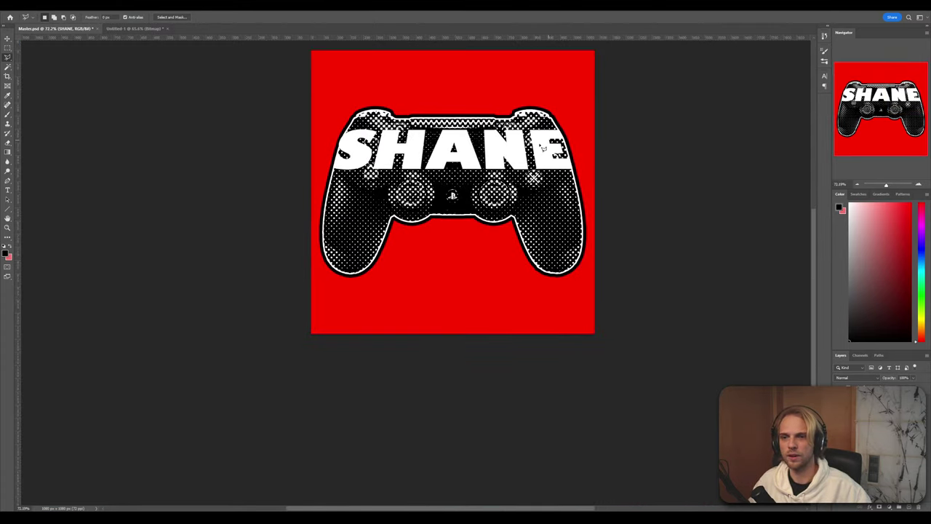
alt+scroll(505, 168, up, 3)
alt+scroll(506, 167, down, 2)
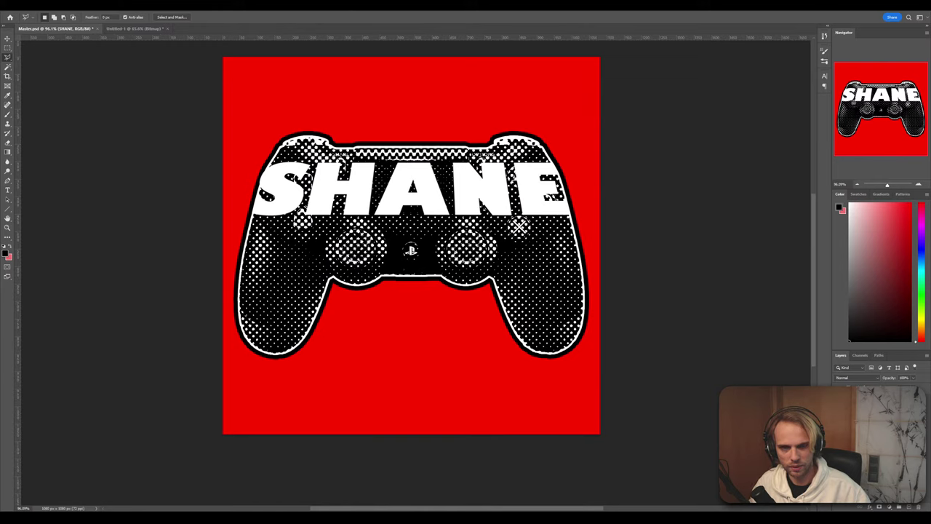
Merge the trimmed text with the controller artwork and set the merged layer's blend mode to Multiply
right_click(873, 407)
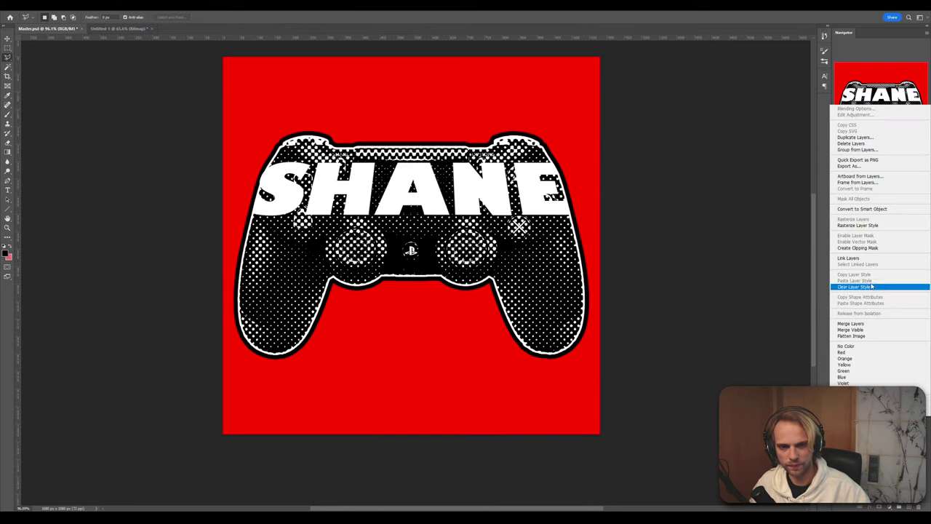
click(874, 249)
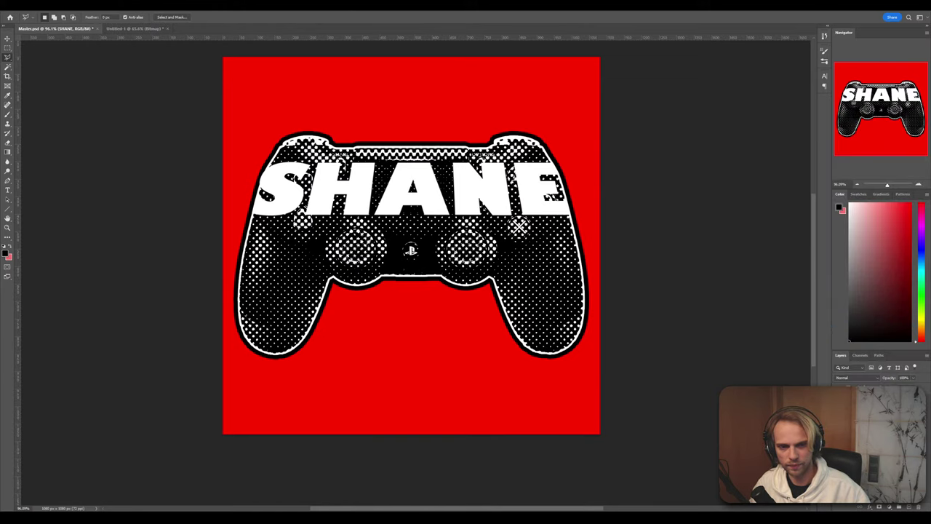
click(854, 379)
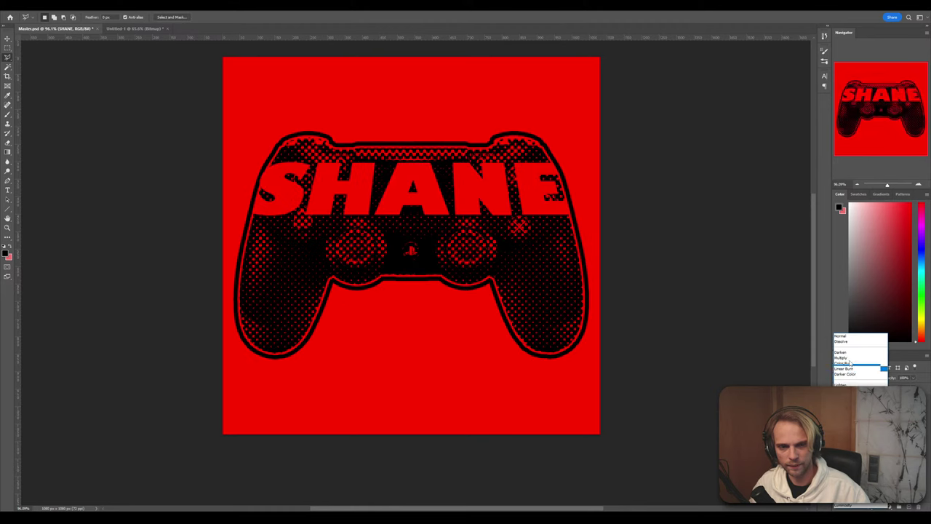
click(859, 355)
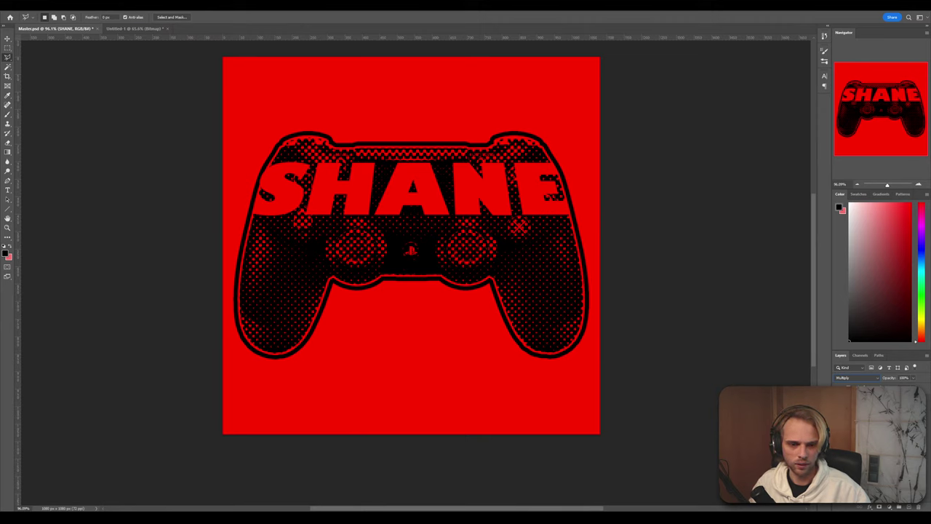
Delete the leftover layers listed from Layer 7 downward, below the merged controller artwork
click(873, 415)
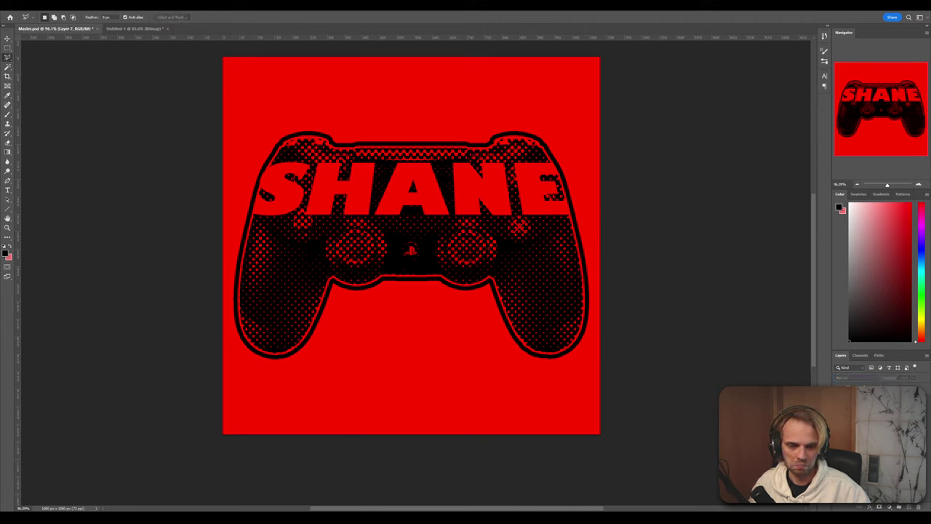
shift+click(873, 429)
click(919, 507)
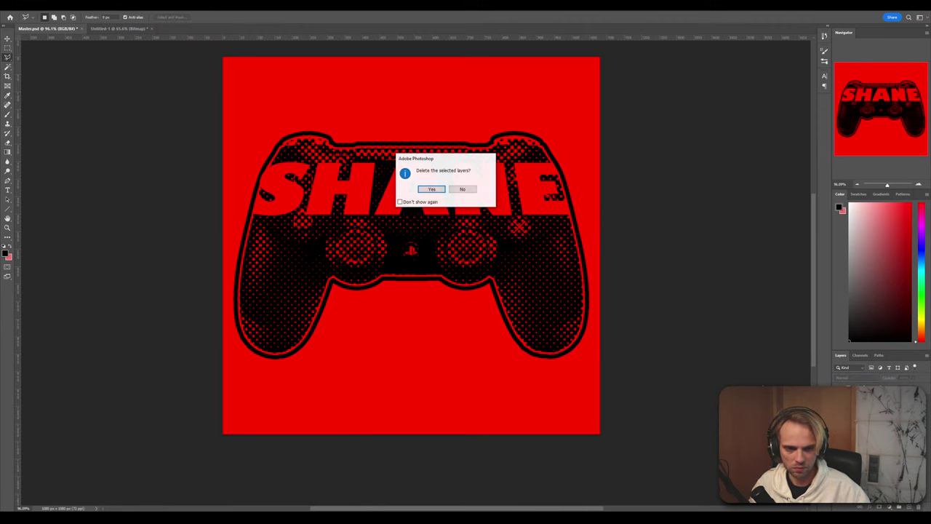
click(431, 190)
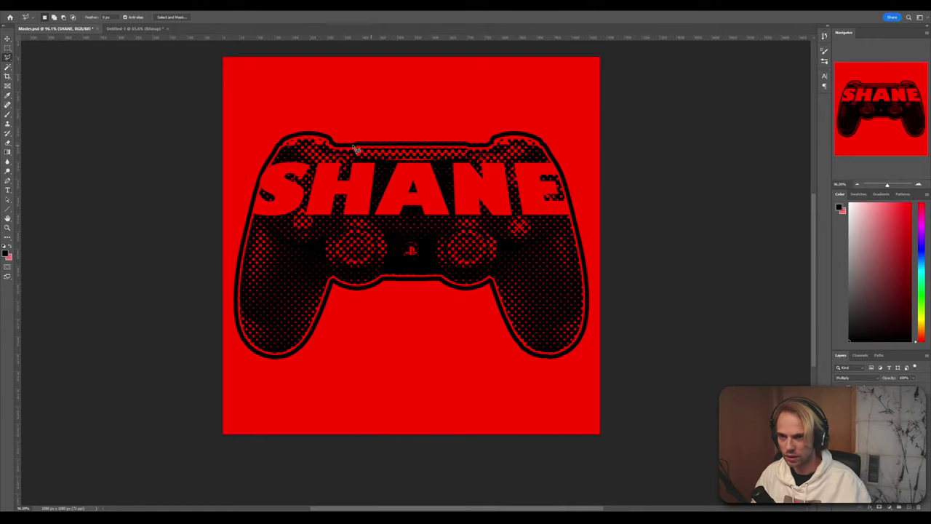
Close the Untitled-1 bitmap document without saving its changes
alt+scroll(356, 151, up, 10)
alt+scroll(360, 162, down, 12)
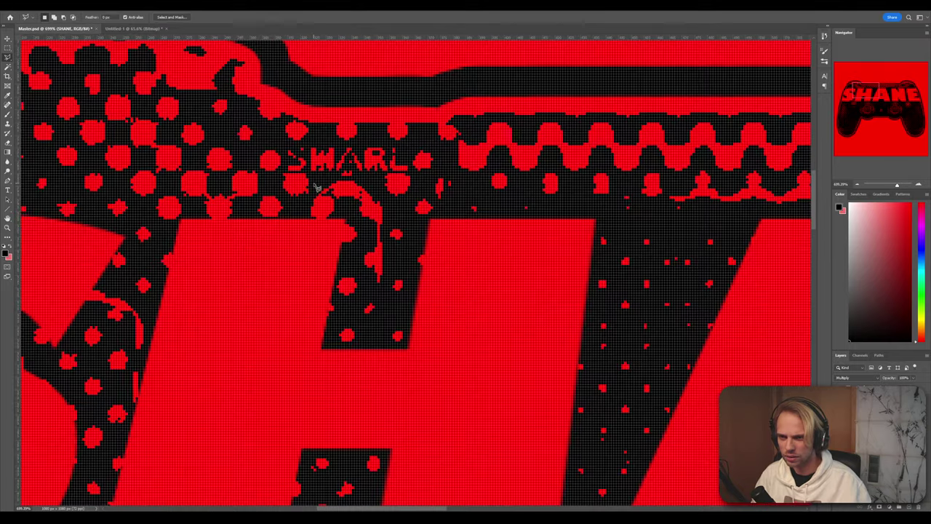
alt+scroll(410, 212, up, 1)
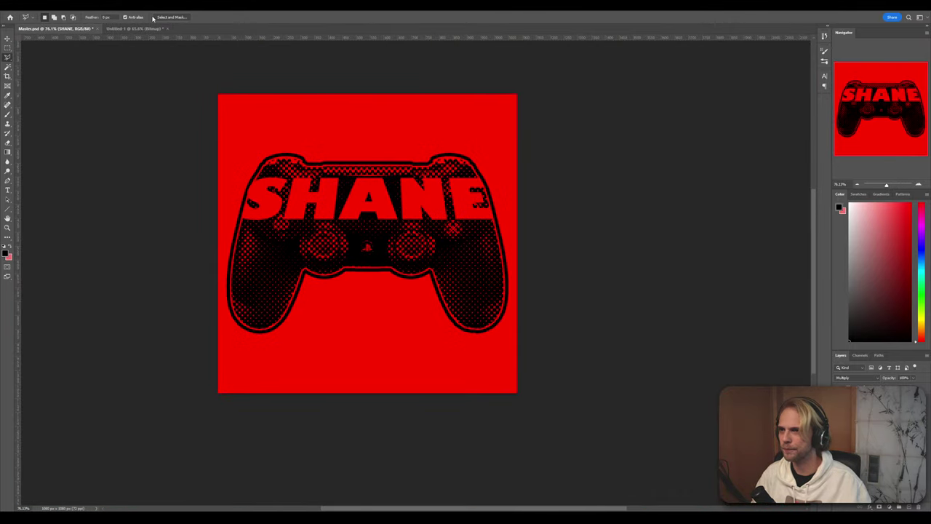
click(167, 29)
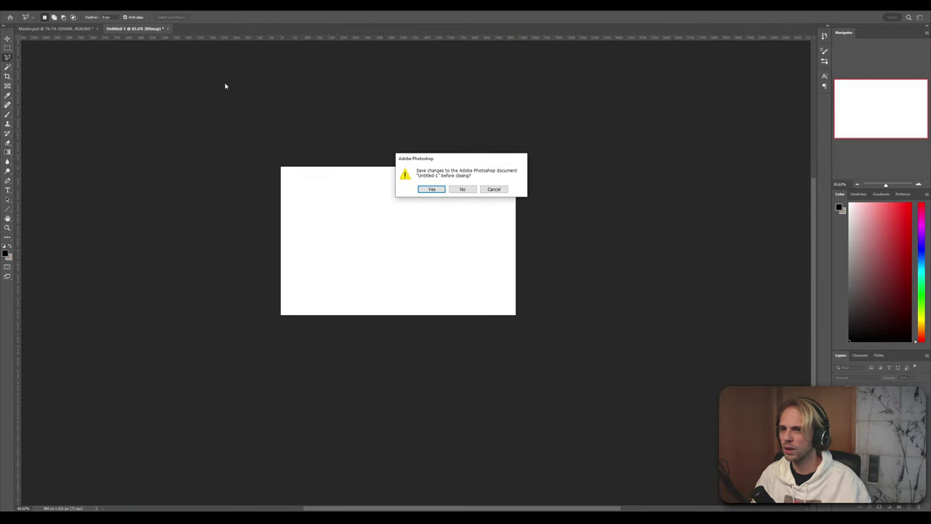
click(462, 189)
alt+scroll(350, 222, up, 3)
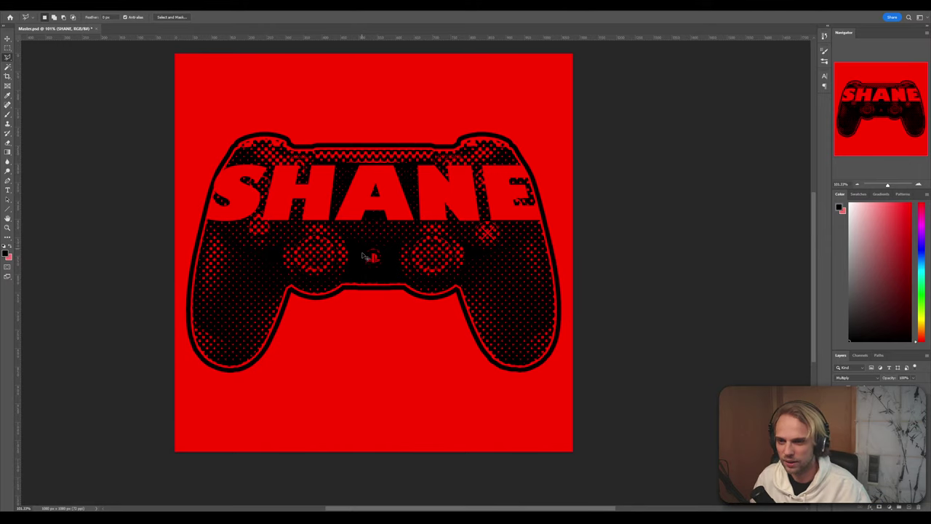
Move the controller artwork to the canvas edge and scale it up proportionally to span the full canvas width
mouse_move(368, 255)
mouse_down()
mouse_move(369, 246)
mouse_move(376, 258)
mouse_up()
key(ctrl+t)
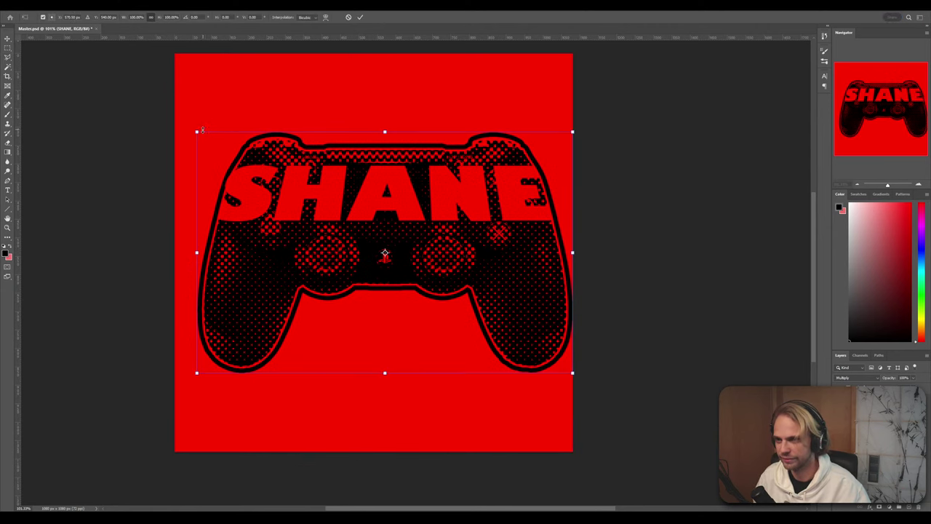
drag(203, 130, 177, 114)
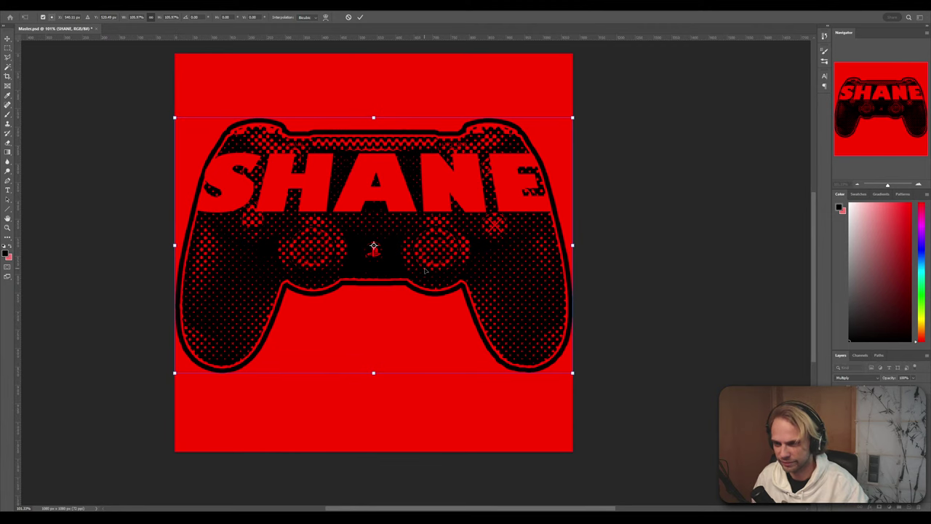
key(Return)
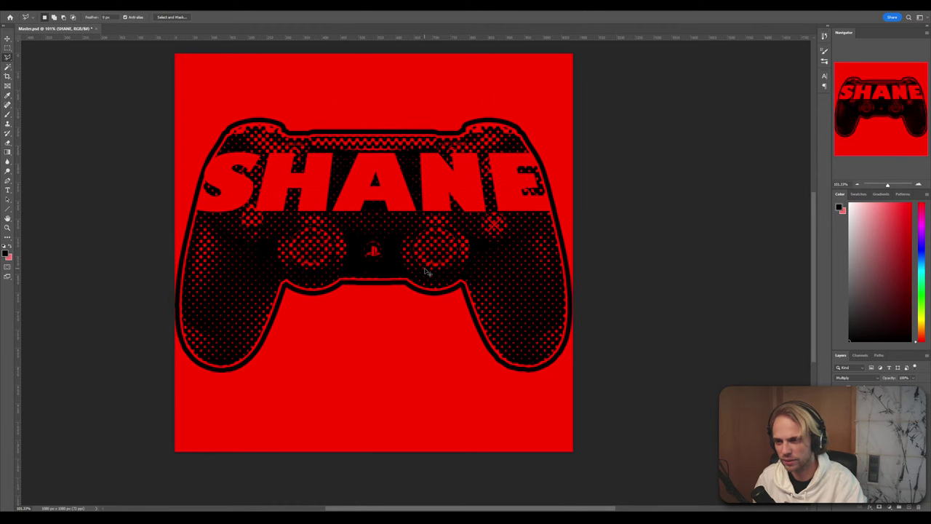
alt+scroll(349, 266, down, 4)
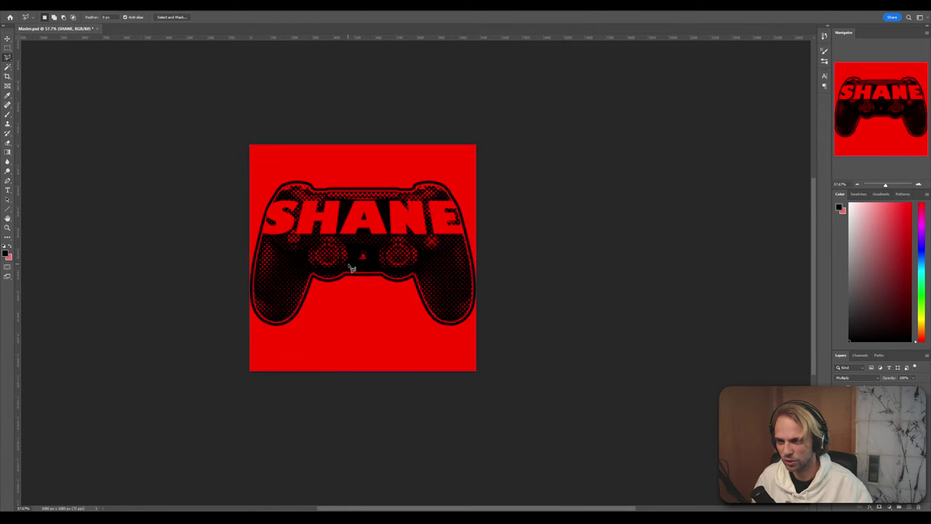
alt+scroll(350, 267, up, 2)
scroll(350, 268, up, 1)
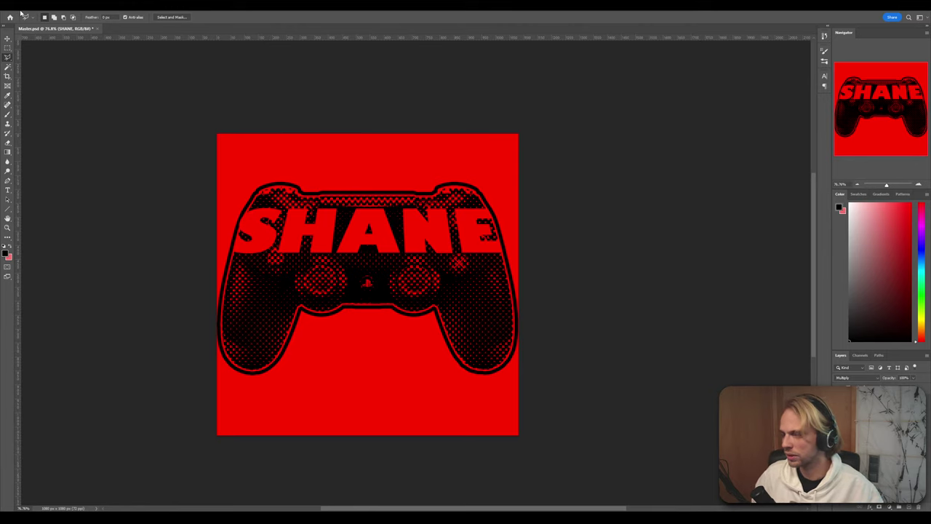
Hide the red background, put the controller artwork in a group, and name the group after the sticker's lettering
click(16, 6)
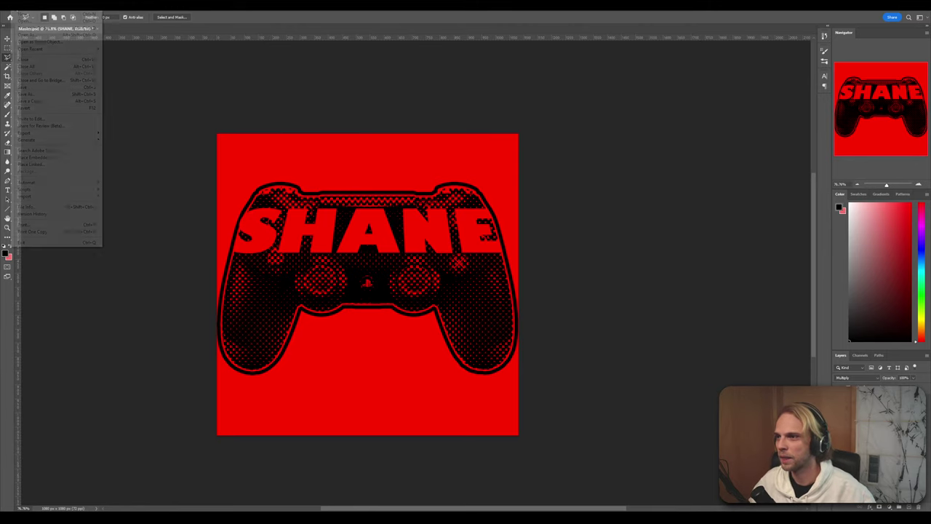
click(16, 6)
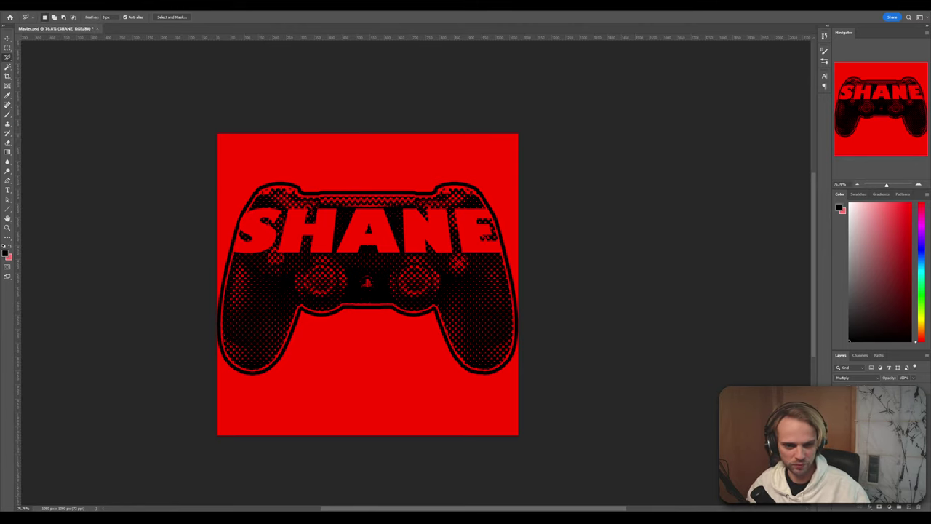
key(ctrl+z)
key(ctrl+g)
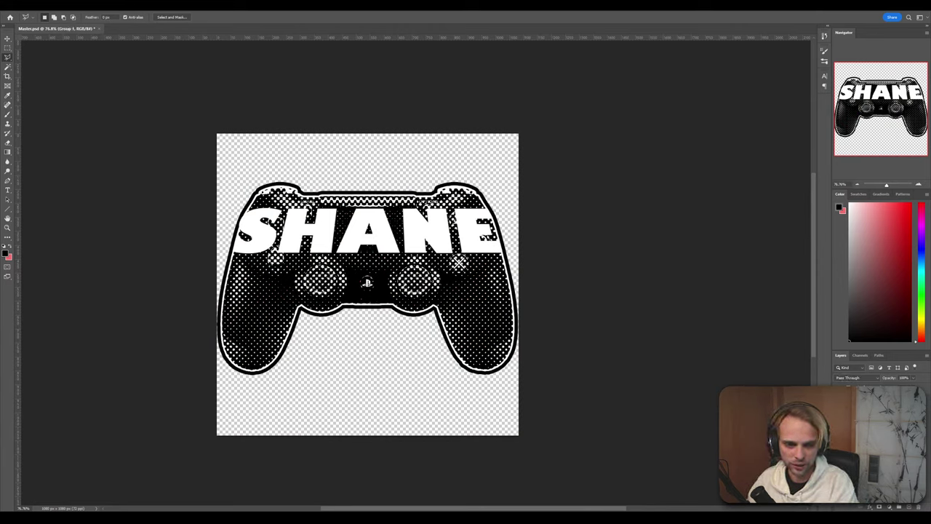
key(Return)
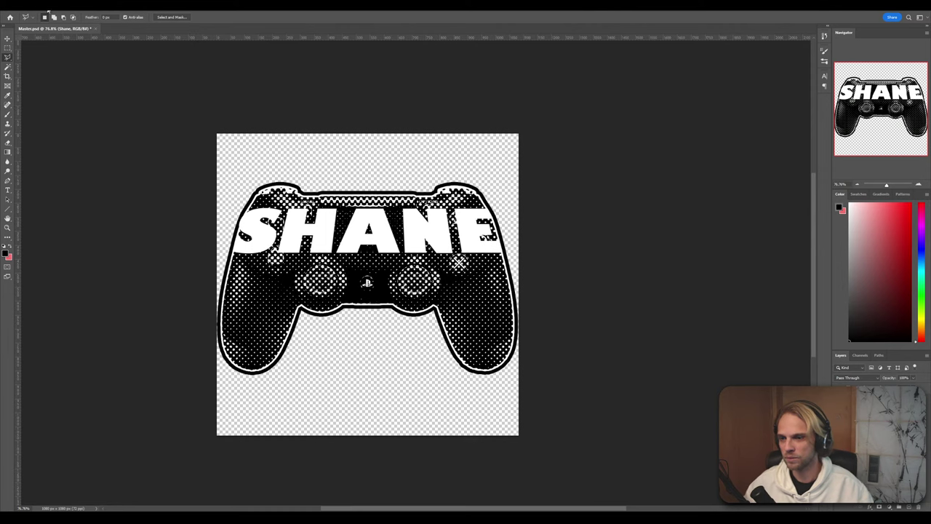
Save a PNG copy named after the sticker's lettering in the Stickers folder, using the large file size option
click(14, 5)
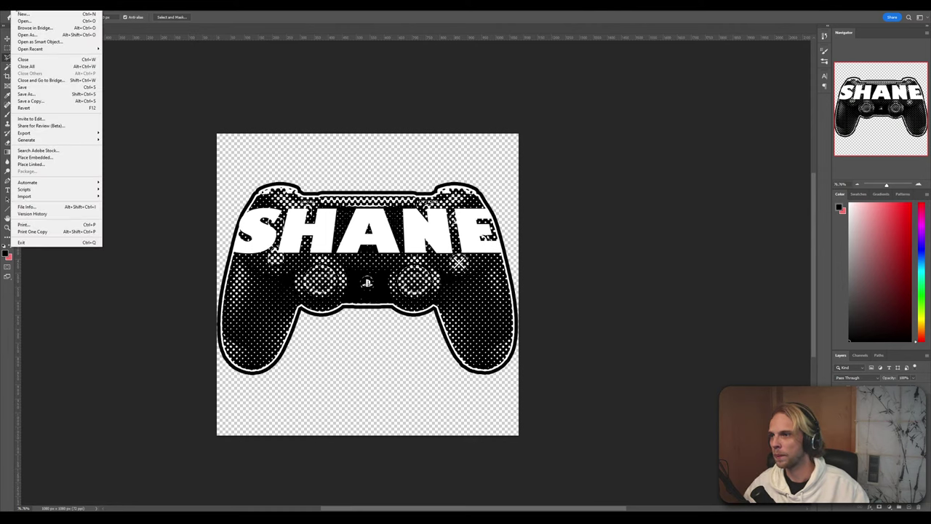
click(42, 93)
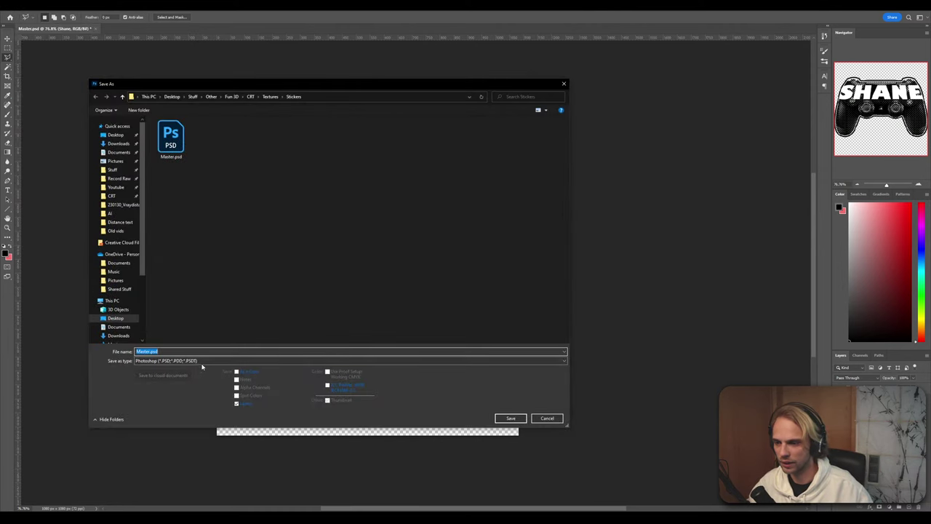
click(203, 361)
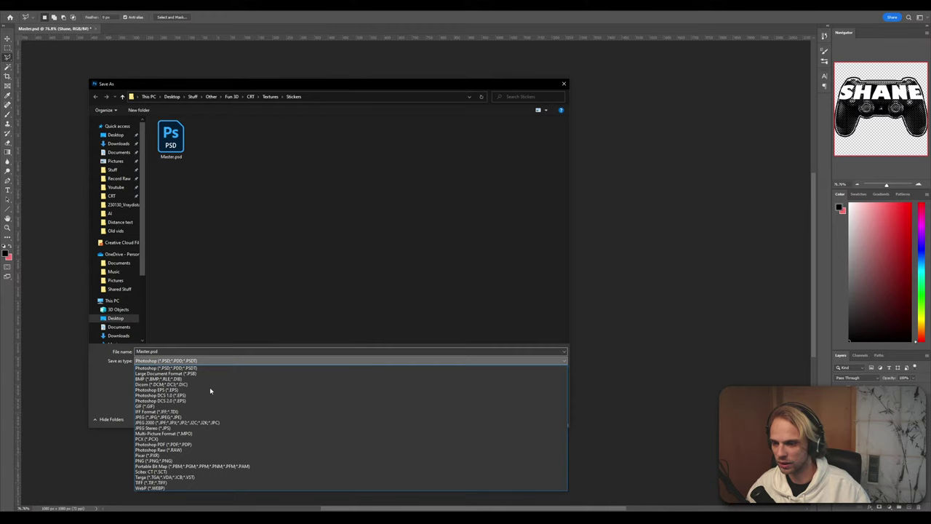
click(197, 461)
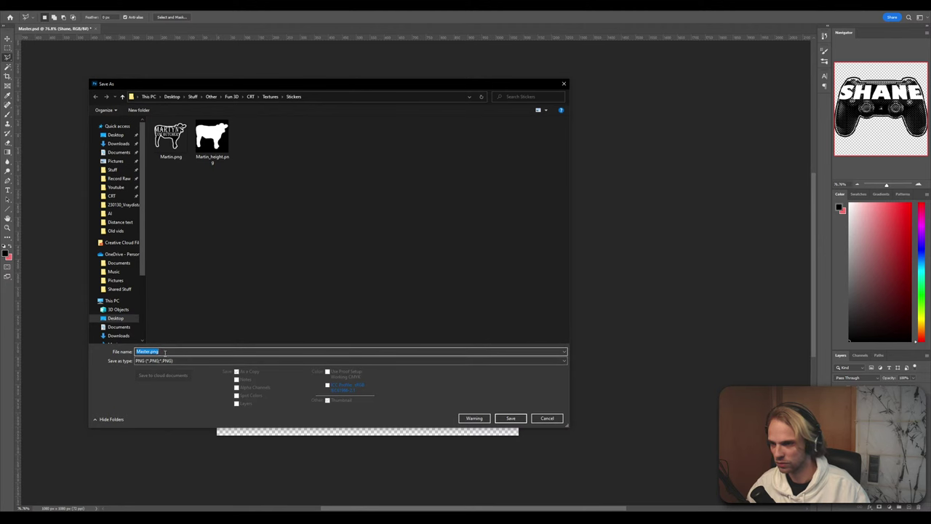
text(Shan)
key(Return)
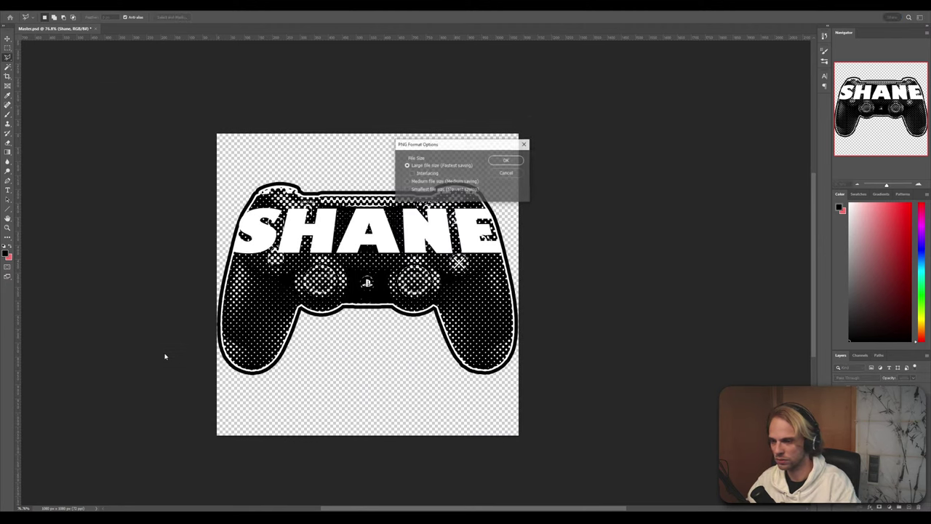
click(508, 161)
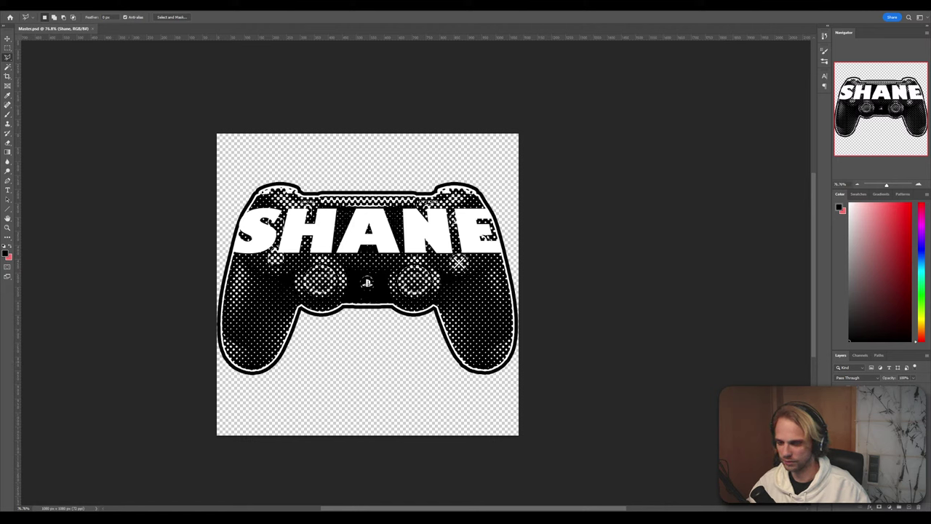
Switch to Substance Painter and browse the materials, smart masks, environments and alphas for the new sticker image
mouse_move(224, 518)
click(224, 489)
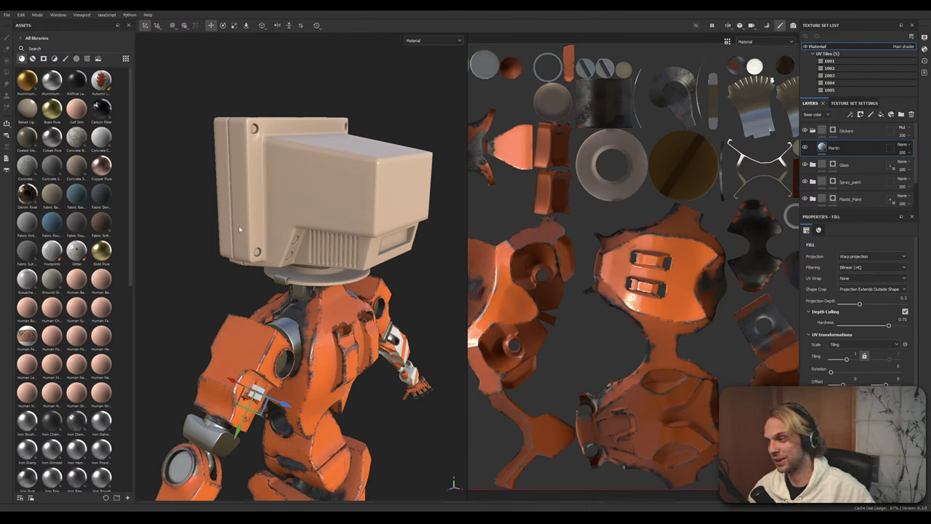
click(830, 148)
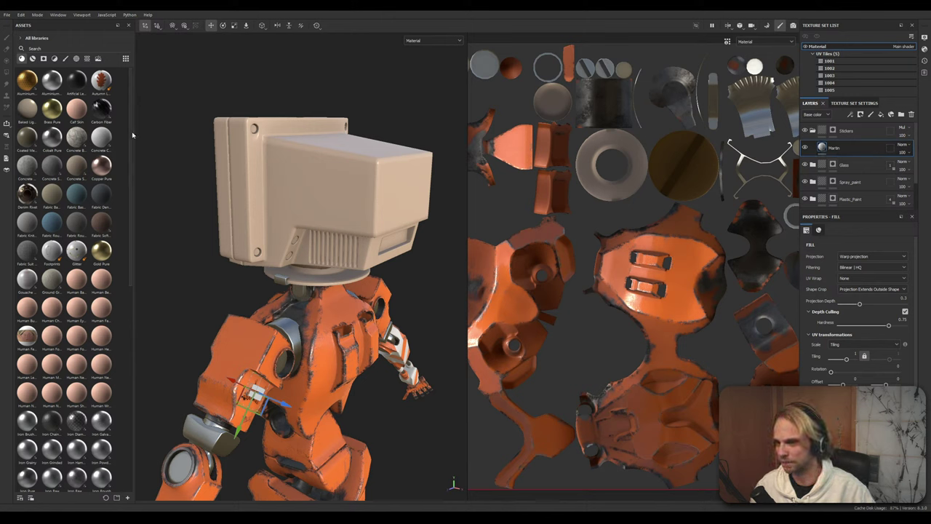
drag(133, 140, 127, 402)
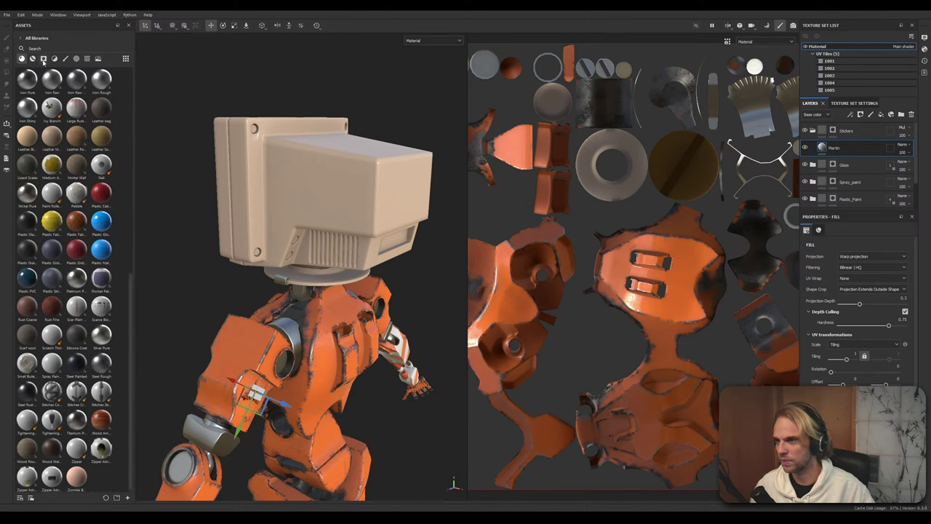
click(43, 59)
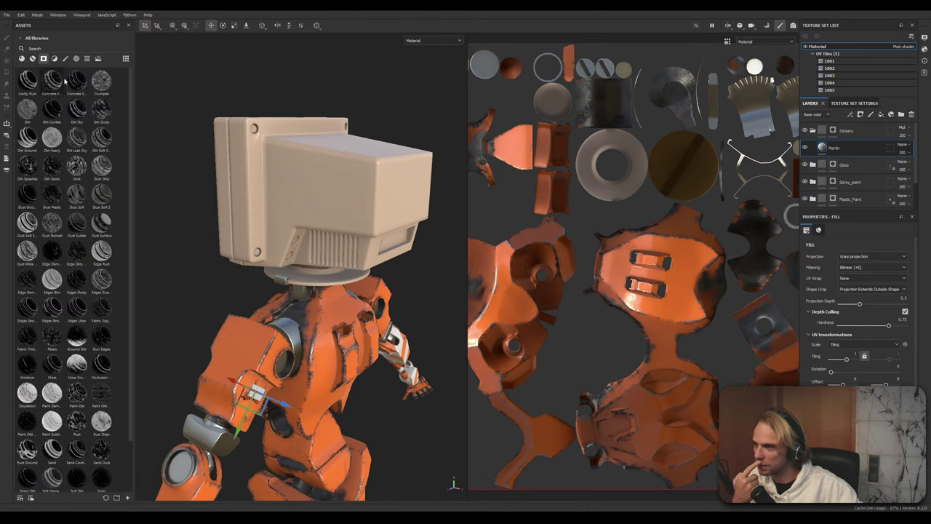
click(98, 59)
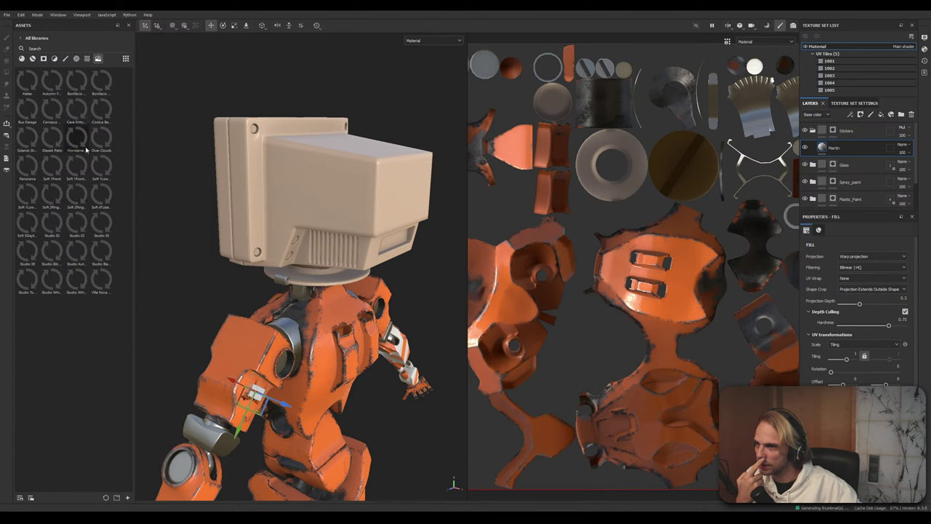
click(98, 58)
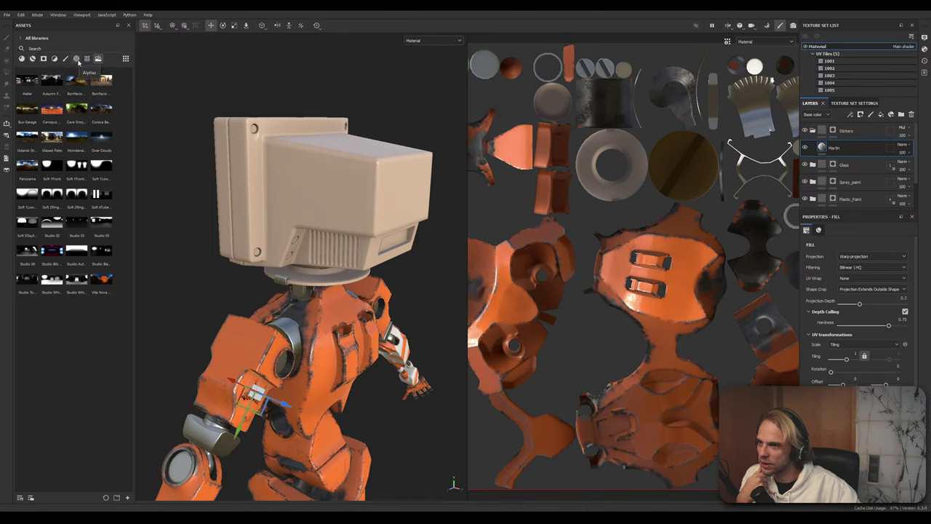
click(77, 61)
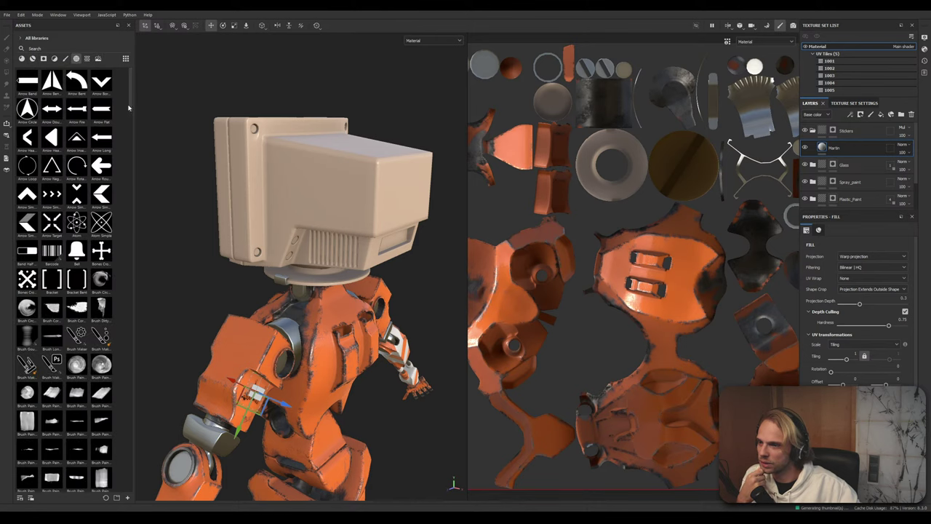
mouse_move(128, 109)
mouse_down()
mouse_move(126, 509)
mouse_move(118, 354)
mouse_move(133, 81)
mouse_up()
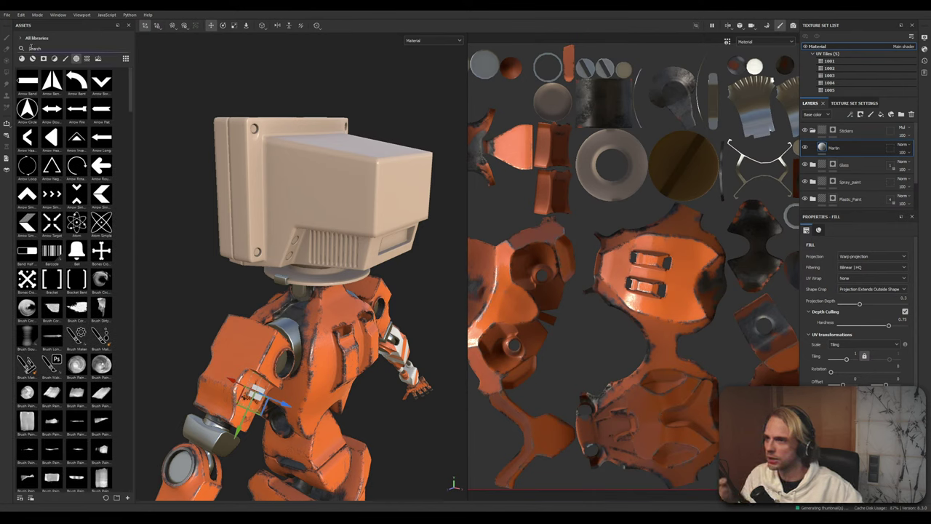
click(75, 58)
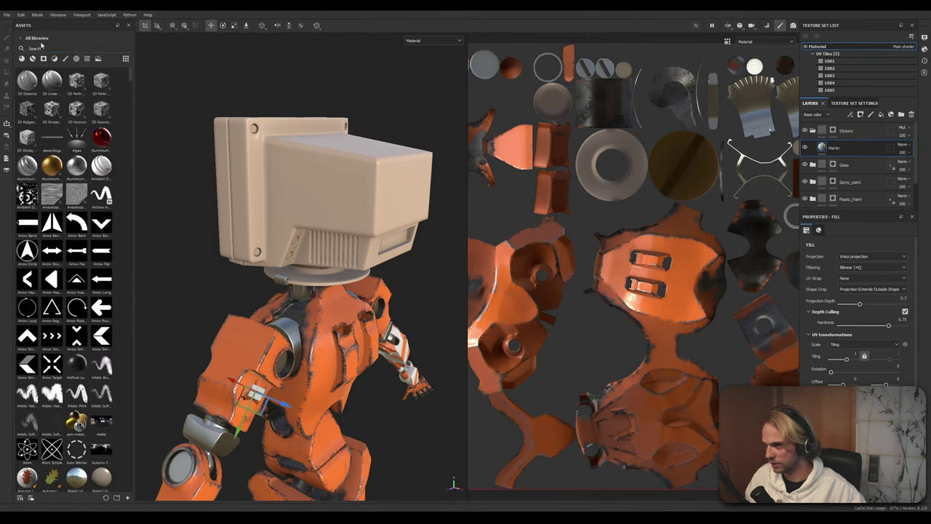
Search all asset libraries for the new controller sticker by its file name
click(43, 48)
text(shanel)
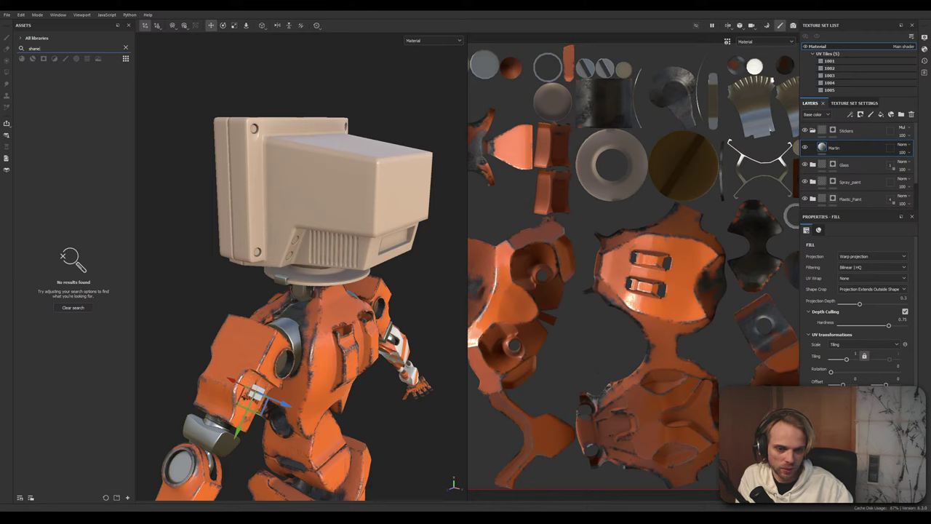
click(864, 372)
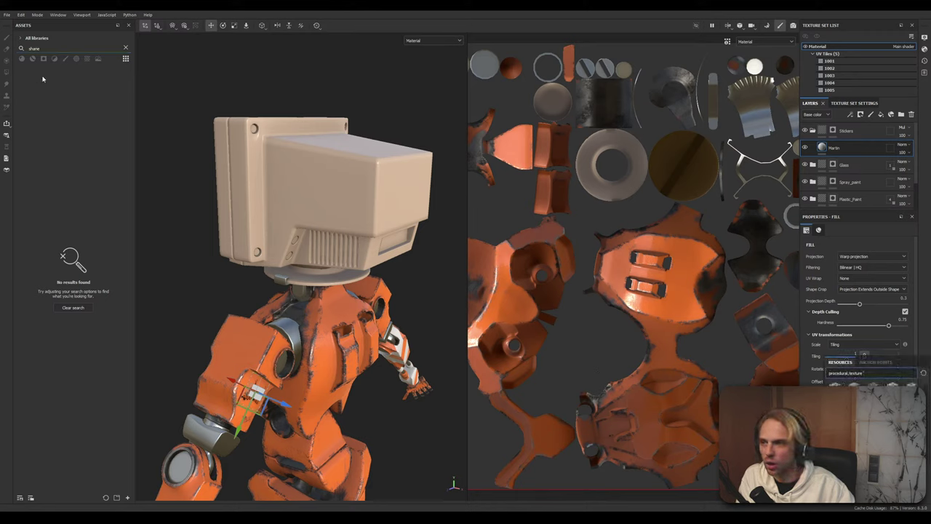
Search the asset libraries for the existing cow sticker texture and check its asset details and options
drag(49, 49, 13, 49)
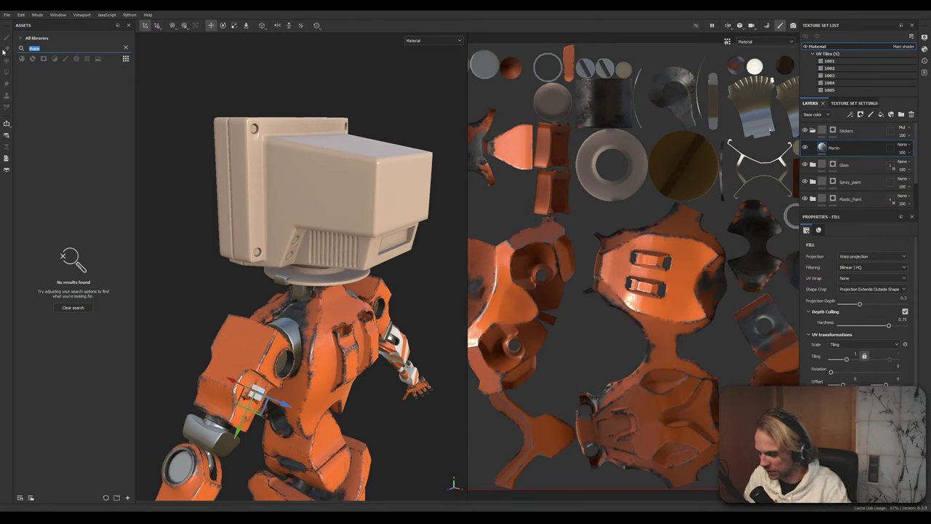
text(martyn)
key(BackSpace)
key(BackSpace)
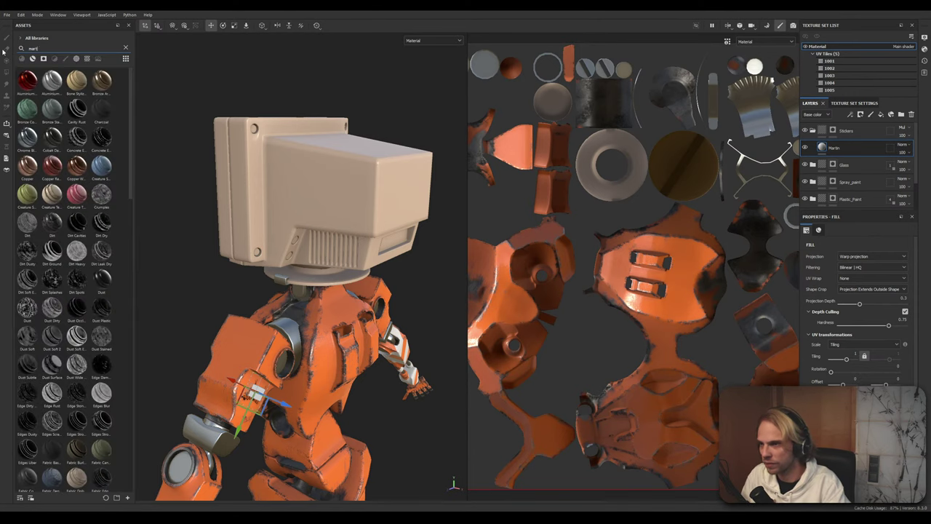
text(in)
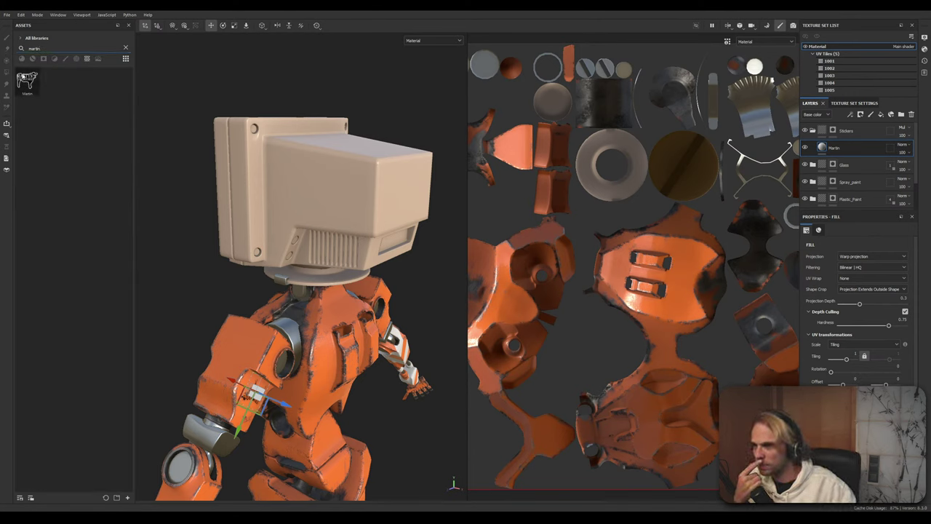
click(27, 81)
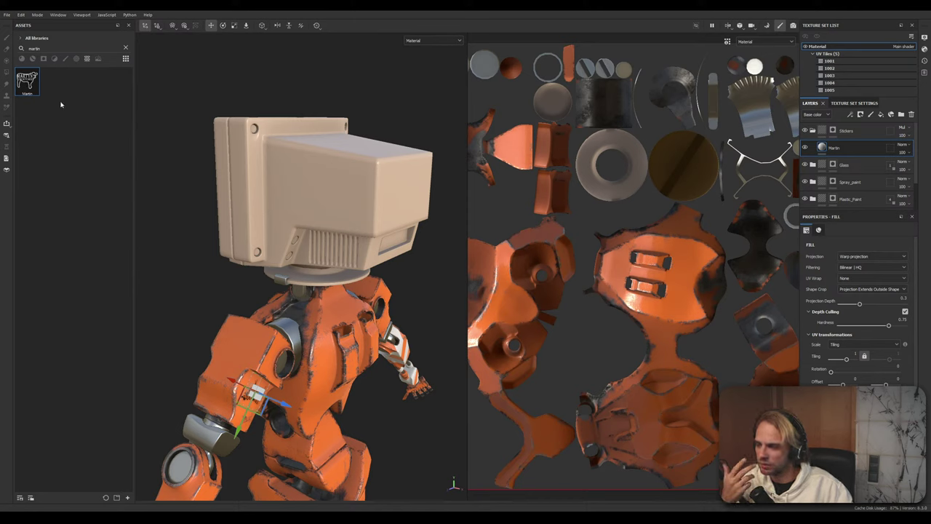
right_click(31, 82)
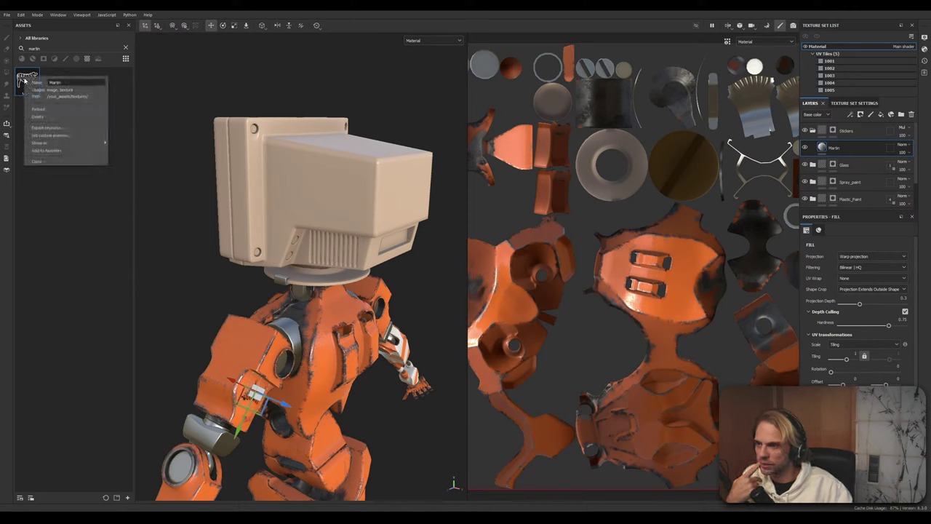
click(70, 206)
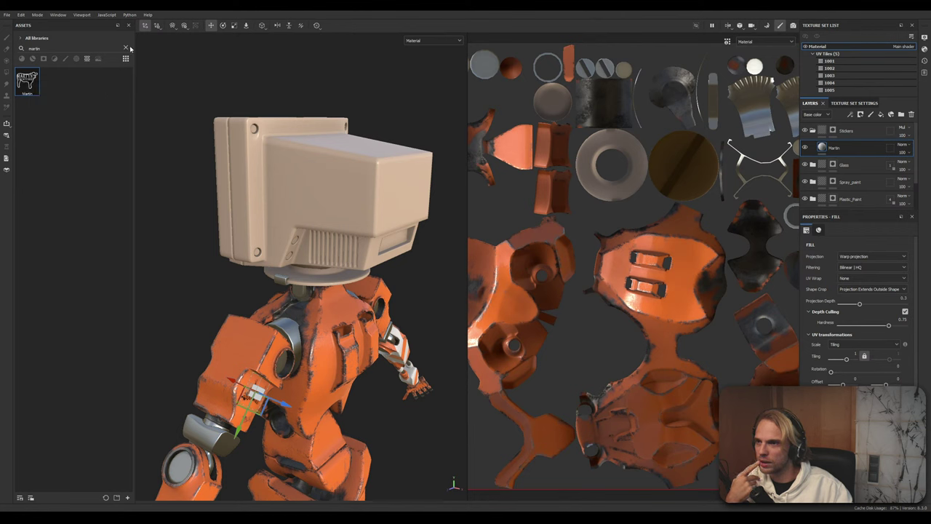
Clear the asset search and close the extra All assets tab
click(125, 47)
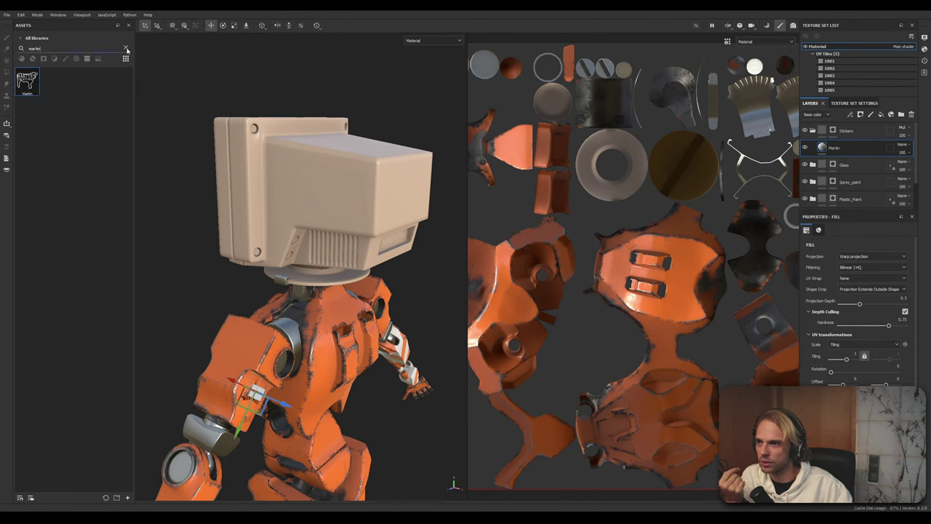
click(117, 497)
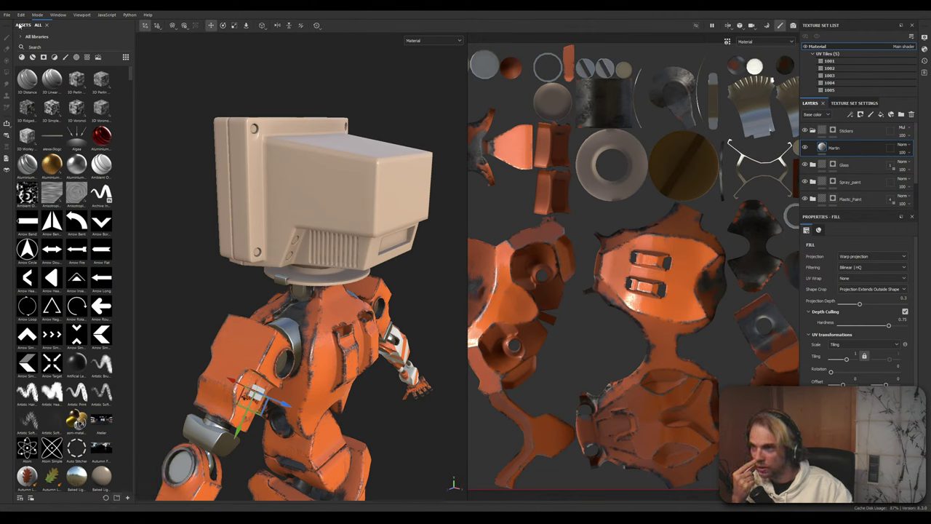
click(47, 27)
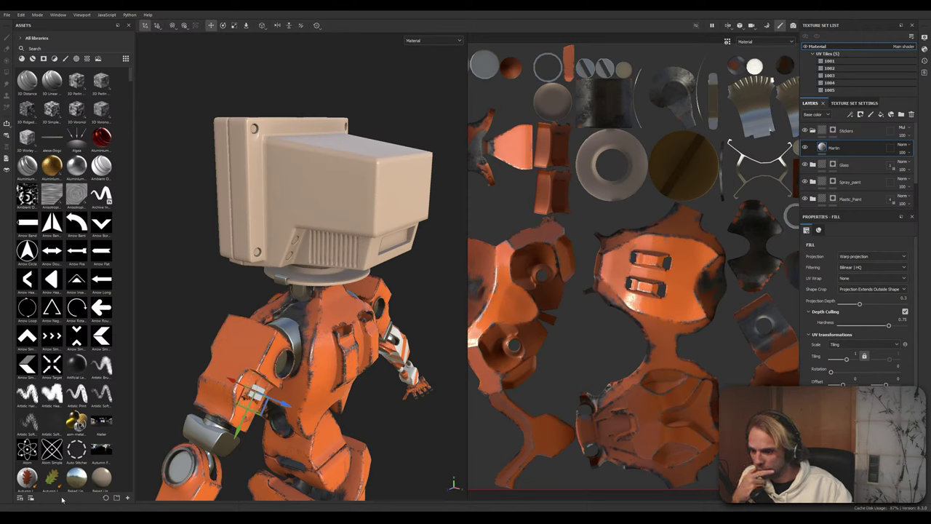
Add the controller sticker PNG from the CRT project's Textures > Stickers folder to the resources for import
click(8, 15)
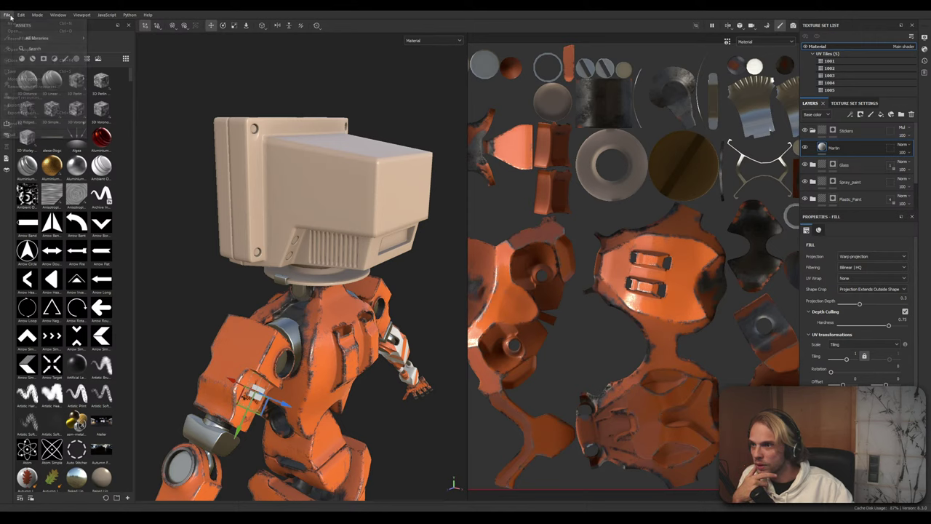
click(28, 97)
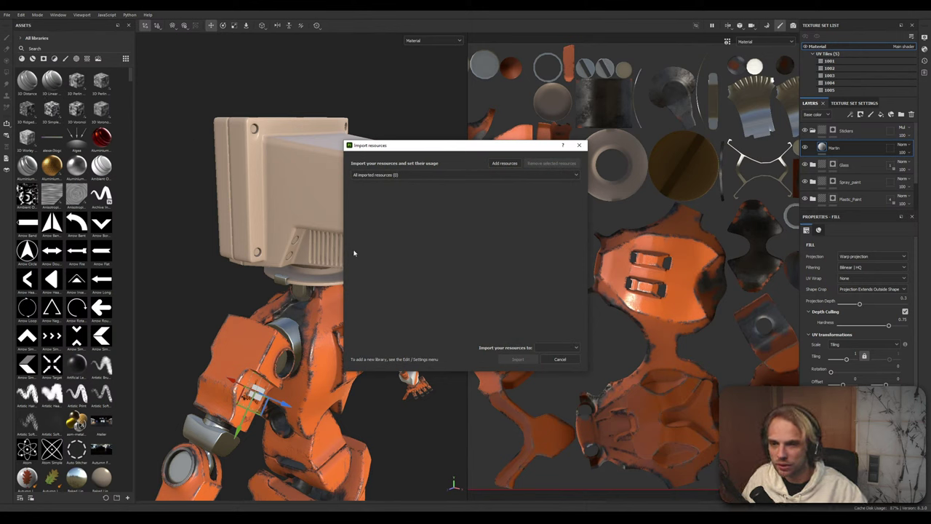
click(506, 163)
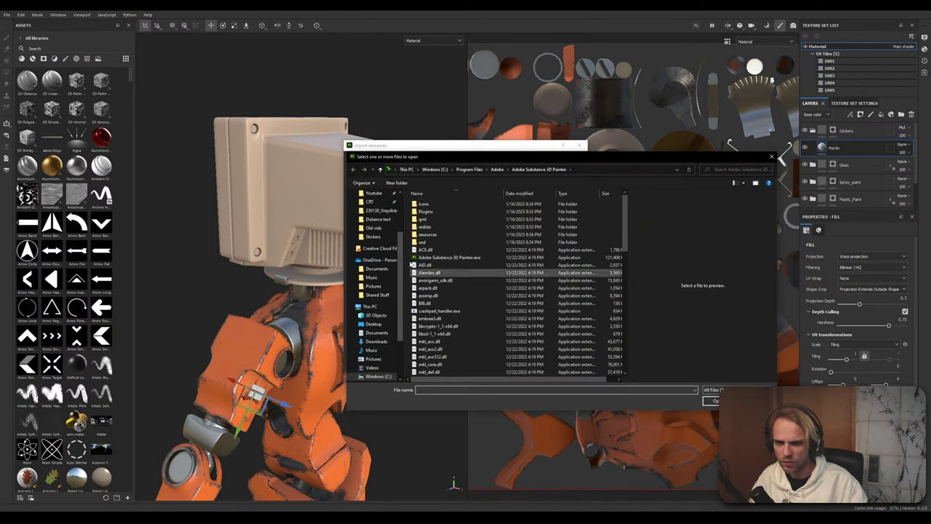
click(371, 201)
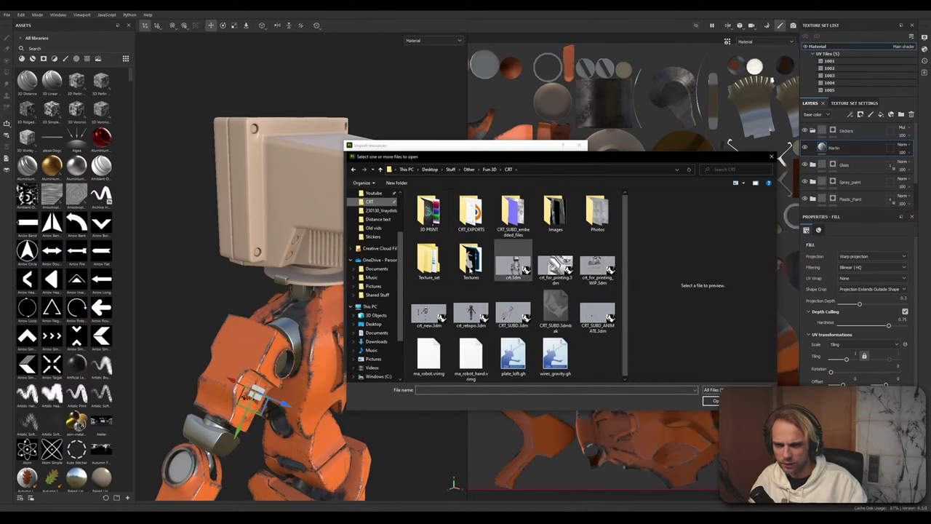
double_click(469, 263)
double_click(428, 211)
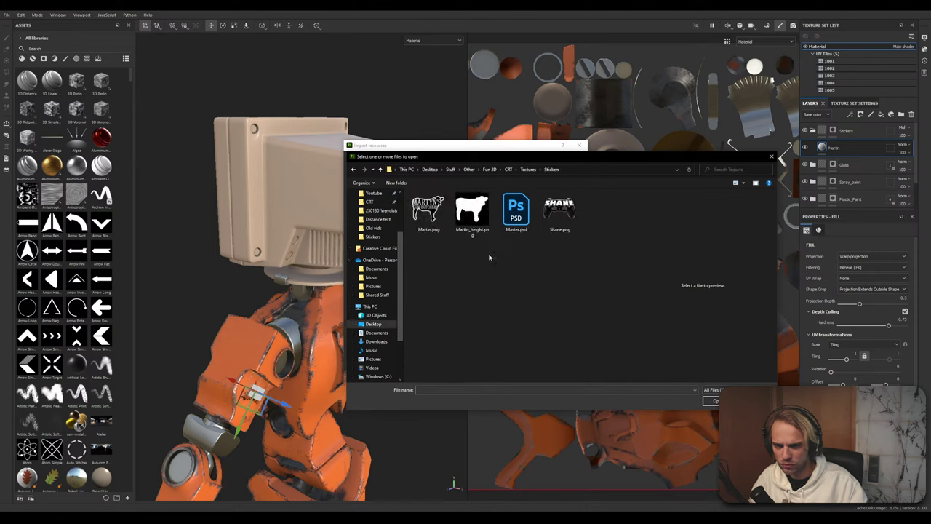
click(429, 211)
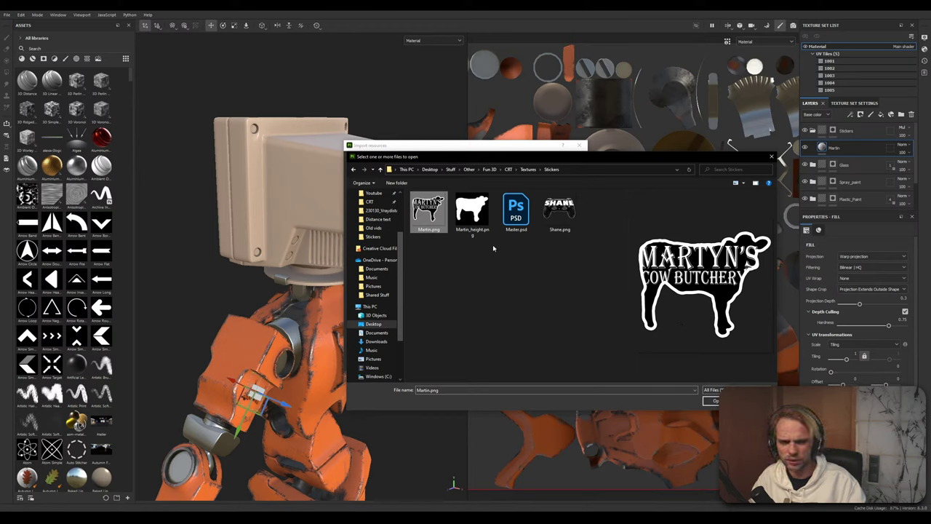
click(559, 211)
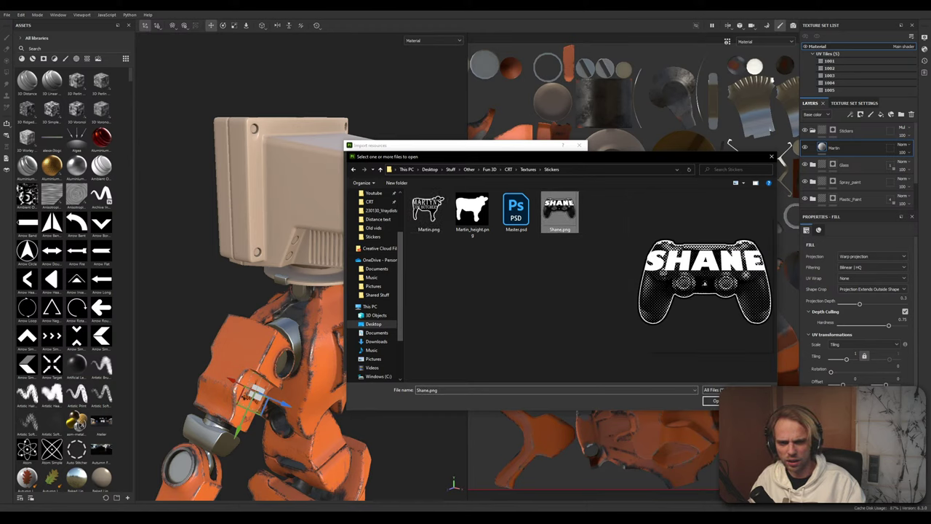
key(Return)
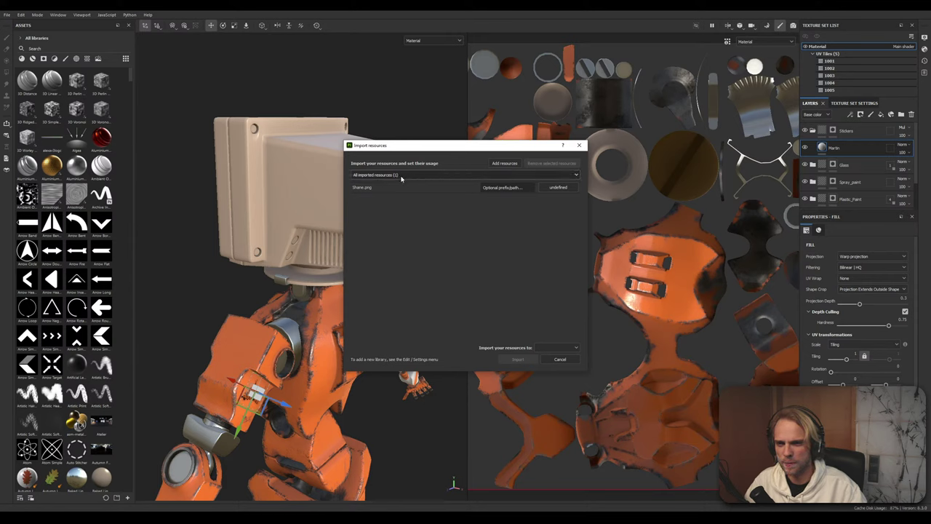
Set the sticker's usage to texture and import it into the 'your_assets' library
click(556, 188)
click(564, 215)
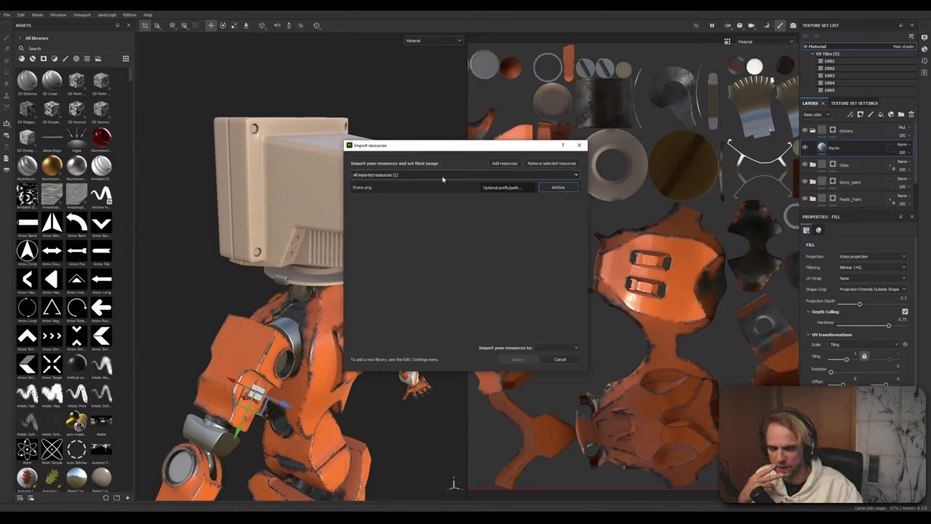
click(558, 349)
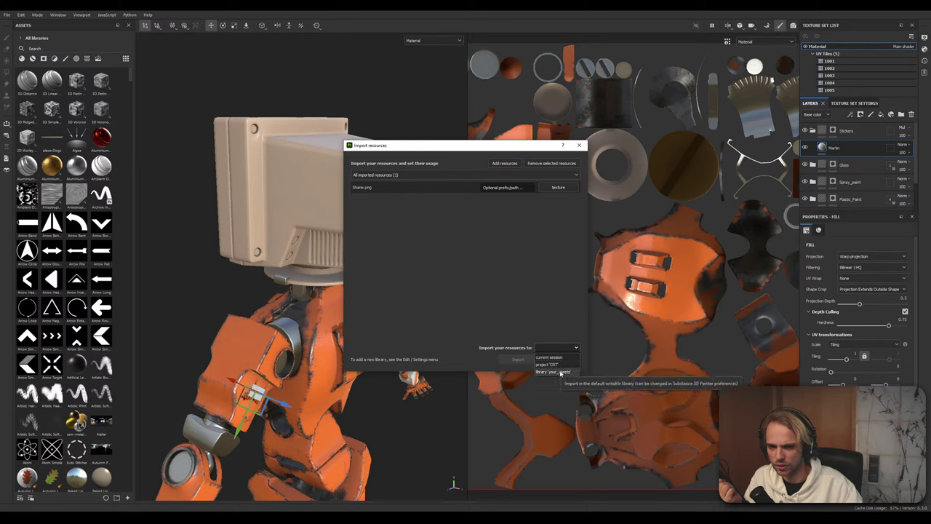
click(571, 372)
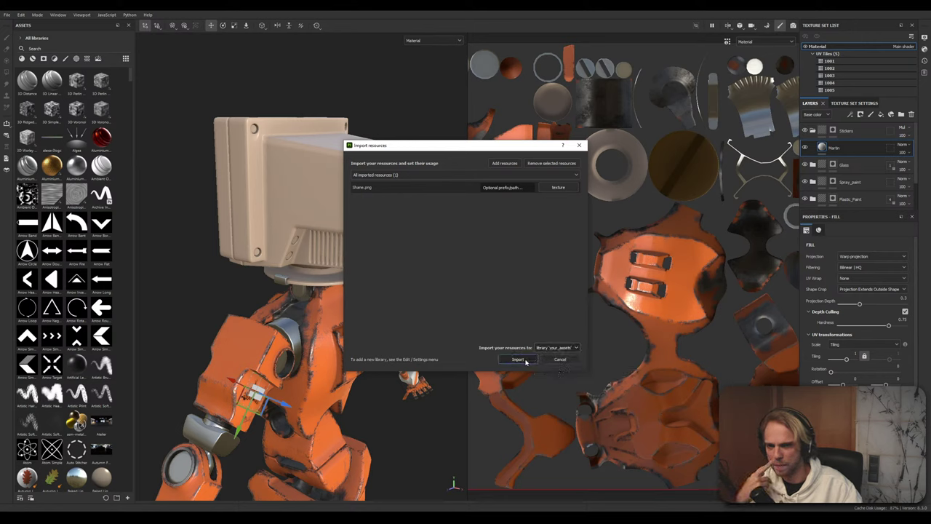
click(526, 361)
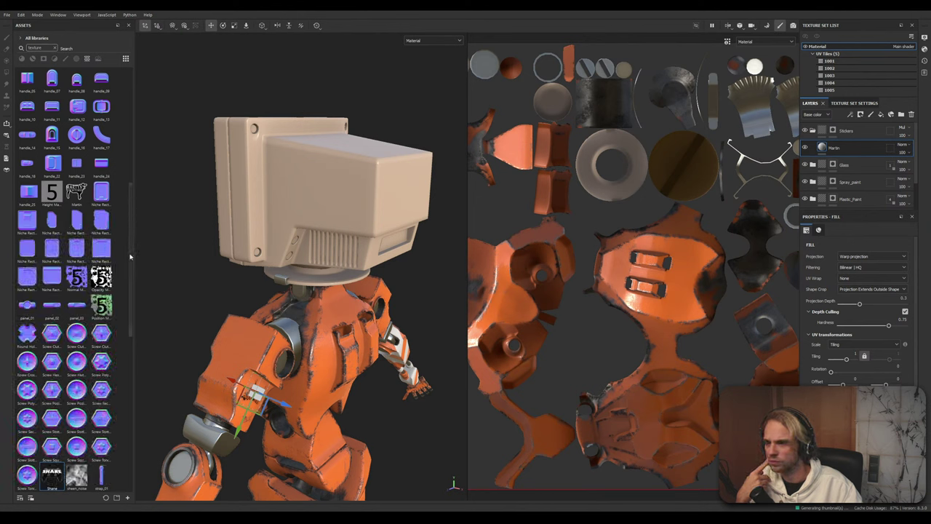
Apply the imported controller sticker to the side of the CRT head as Base color and put its layer inside the Stickers folder
scroll(99, 332, down, 5)
scroll(88, 377, up, 1)
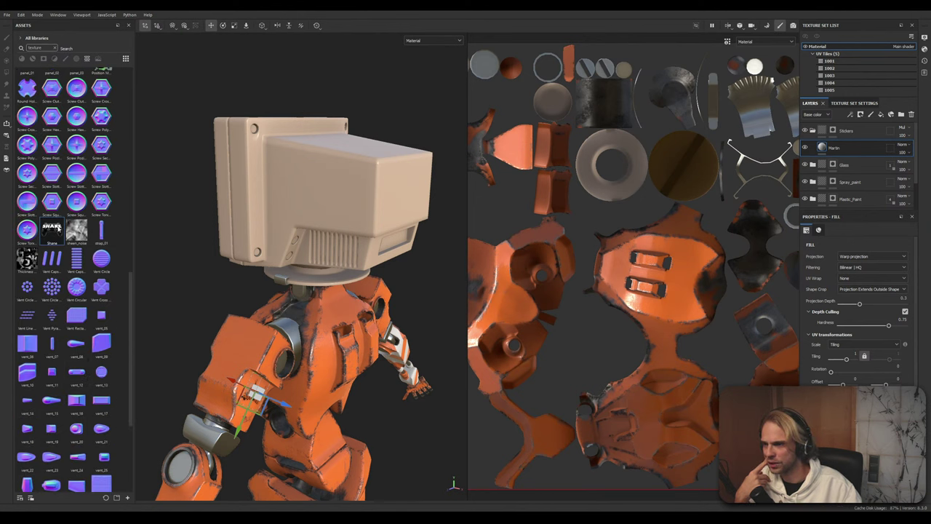
mouse_move(54, 228)
drag(55, 228, 285, 179)
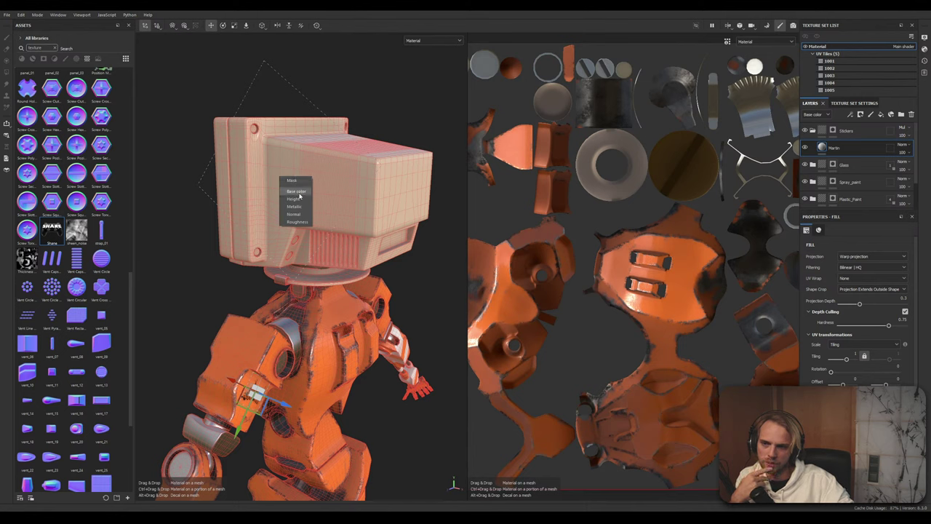
click(298, 192)
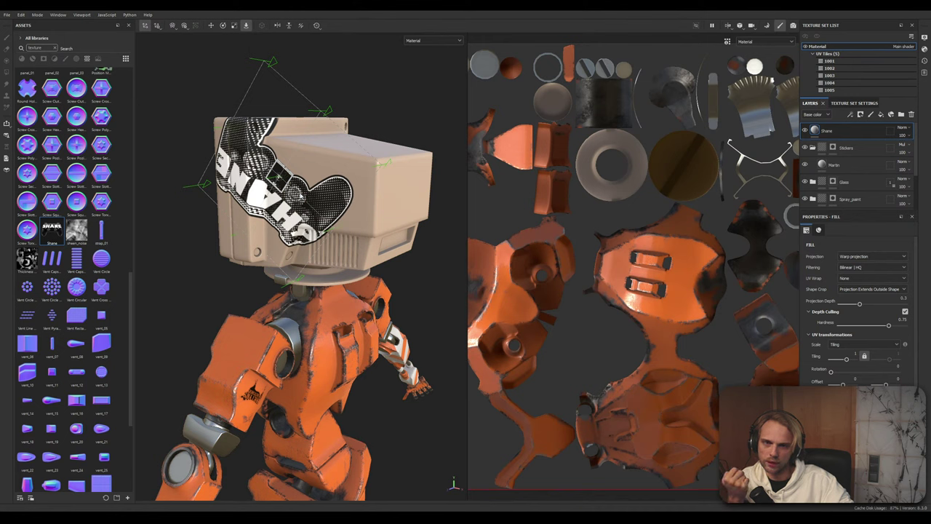
drag(827, 131, 836, 152)
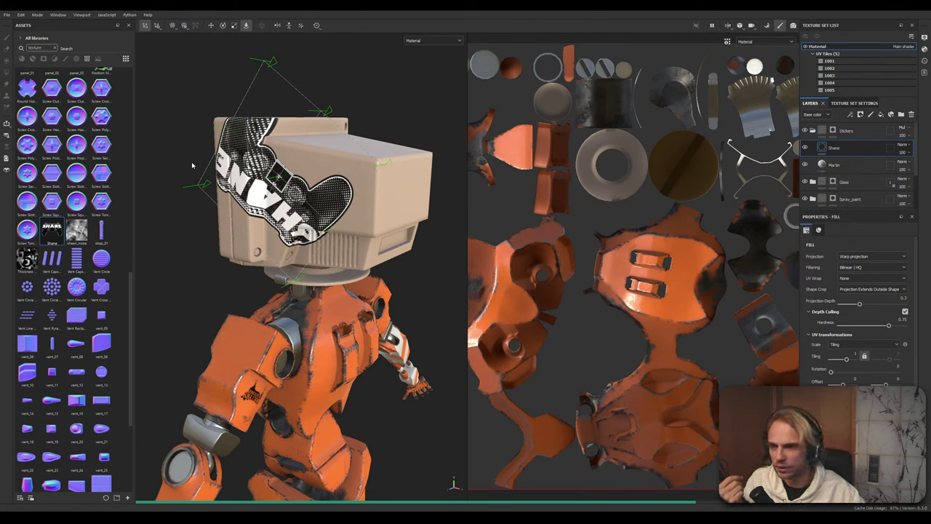
click(160, 175)
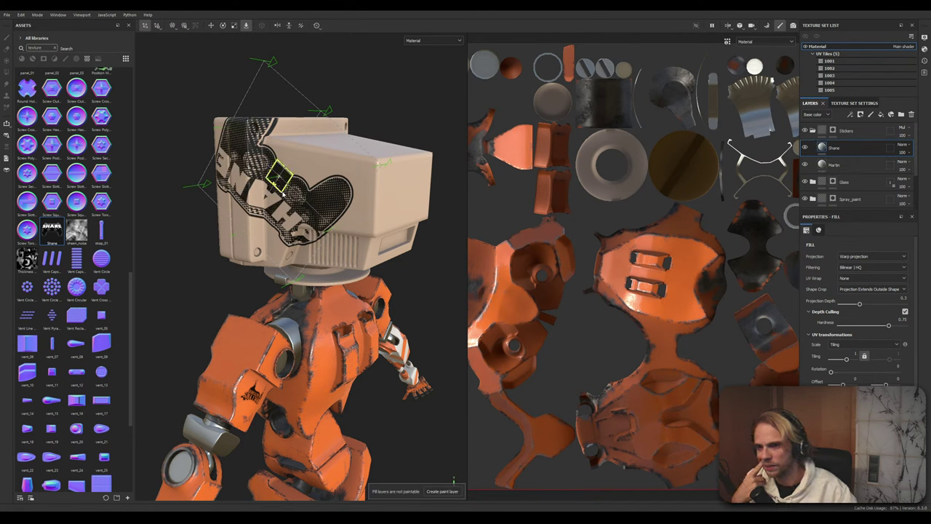
Rotate the controller sticker on the head's side until its lettering runs vertically upward
click(223, 25)
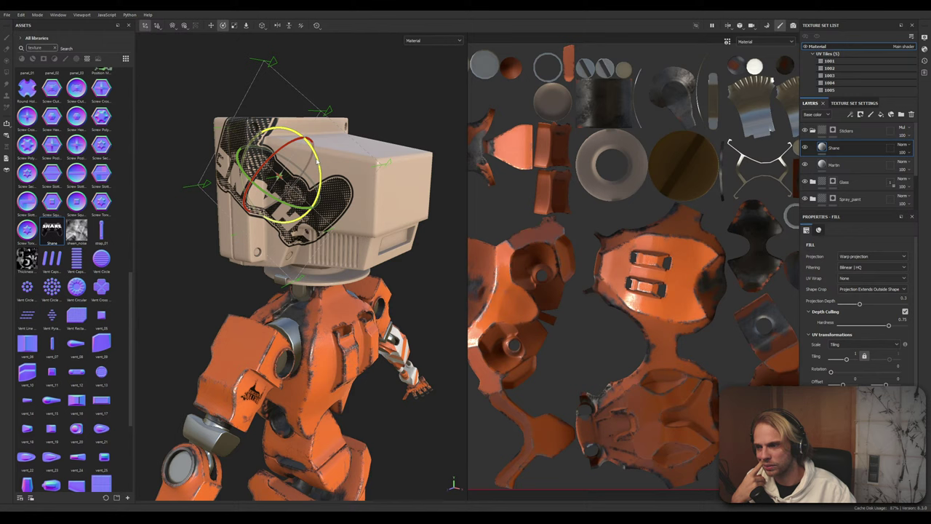
drag(318, 167, 248, 256)
scroll(328, 214, up, 3)
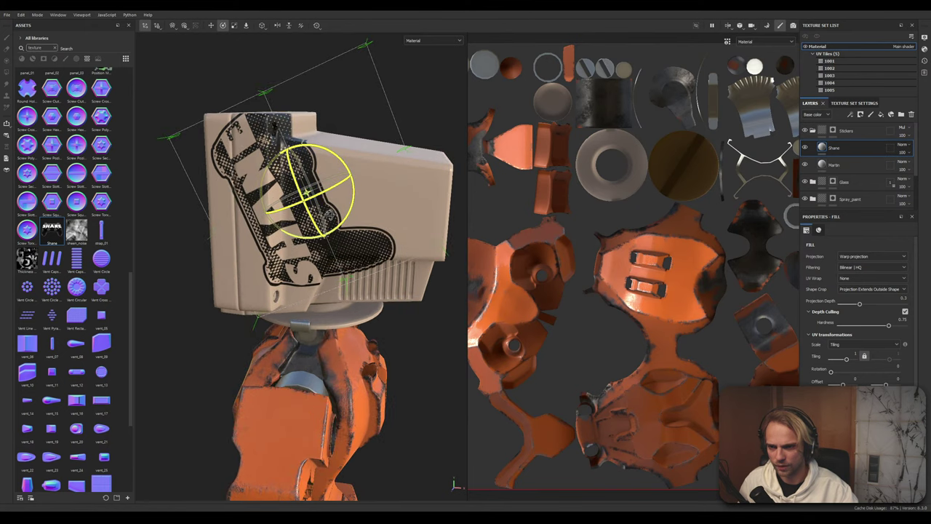
drag(351, 209, 346, 229)
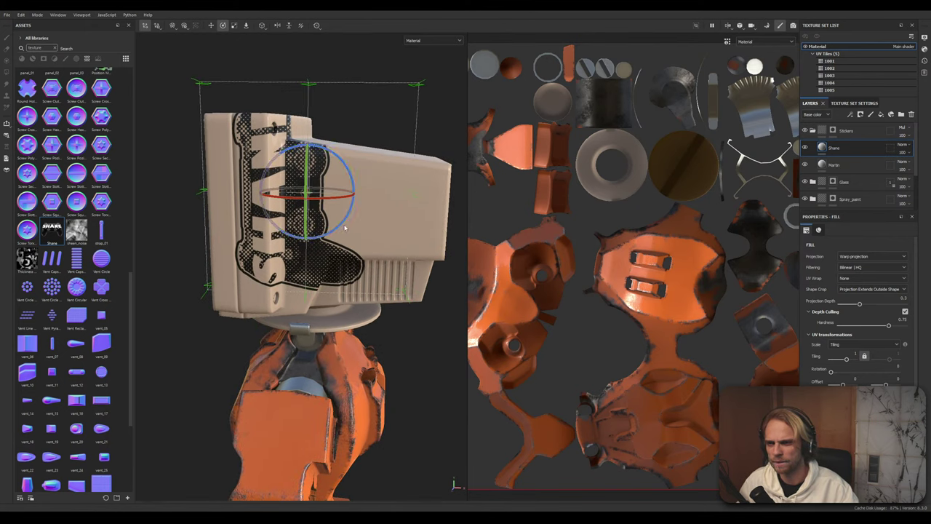
Scale the controller sticker down uniformly to a small decal on the side of the CRT head
click(234, 26)
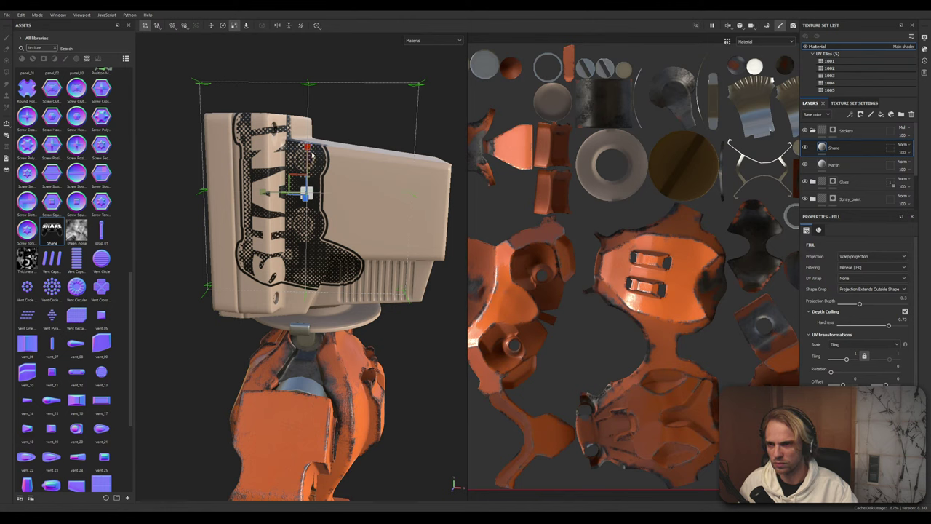
drag(310, 151, 304, 168)
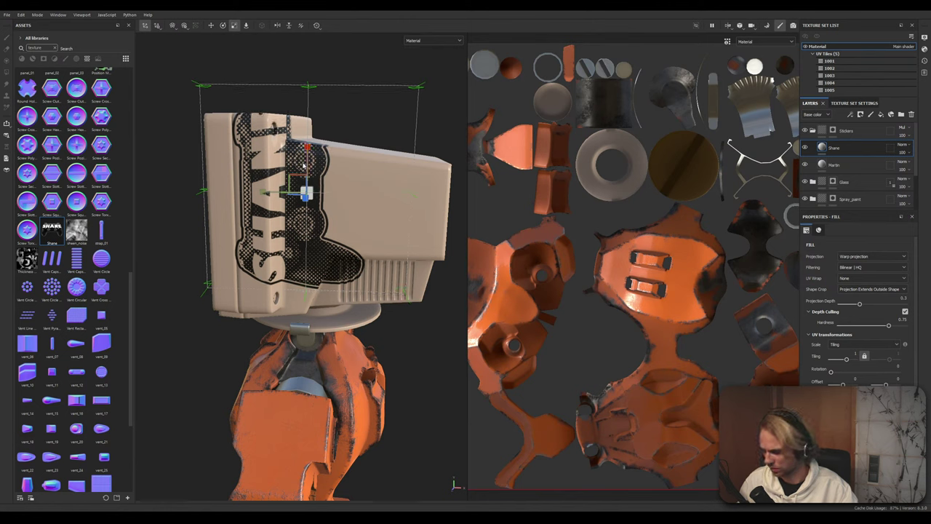
key(ctrl+z)
drag(307, 193, 221, 365)
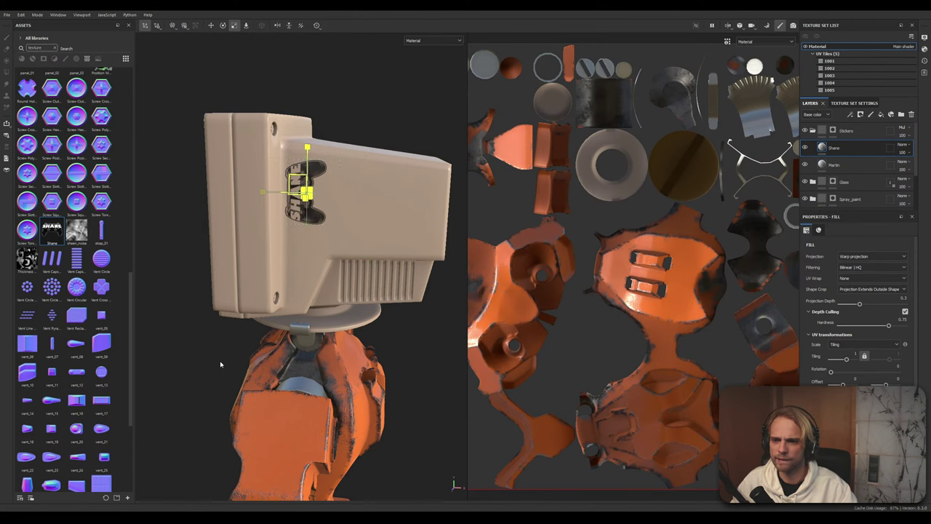
Examine the reduced sticker on the CRT head from several angles, distances and lighting directions
alt+drag(272, 344, 264, 320)
scroll(311, 249, up, 3)
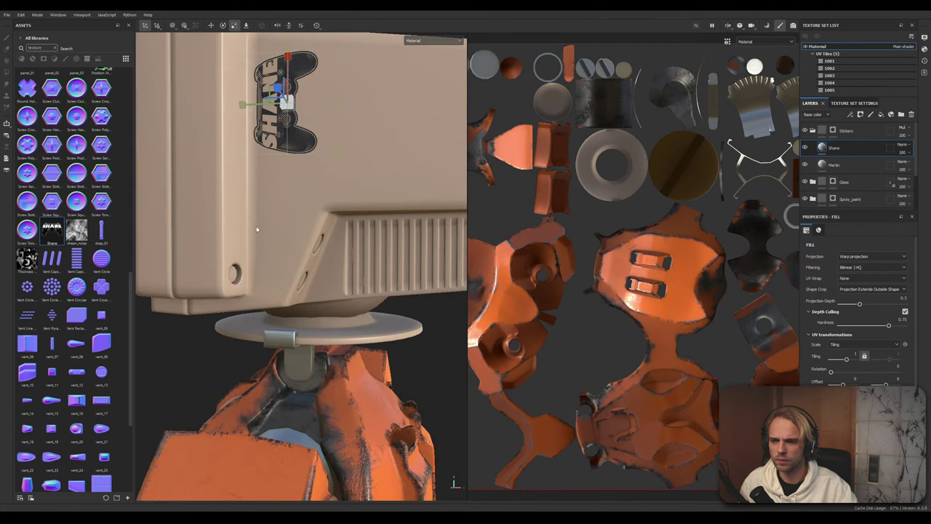
scroll(257, 229, down, 4)
alt+drag(263, 234, 256, 280)
scroll(264, 236, up, 2)
alt+middle_drag(256, 280, 287, 239)
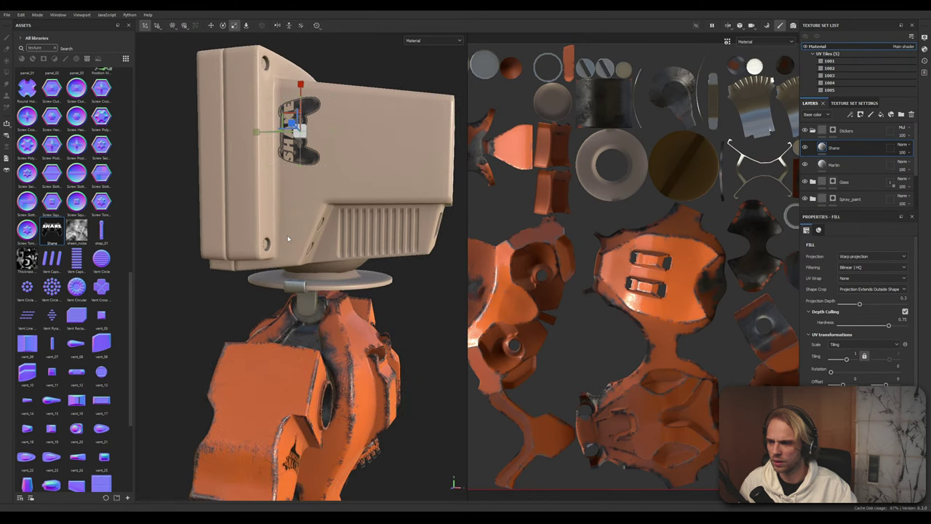
scroll(288, 237, up, 3)
scroll(287, 234, down, 3)
shift+right_drag(288, 234, 261, 264)
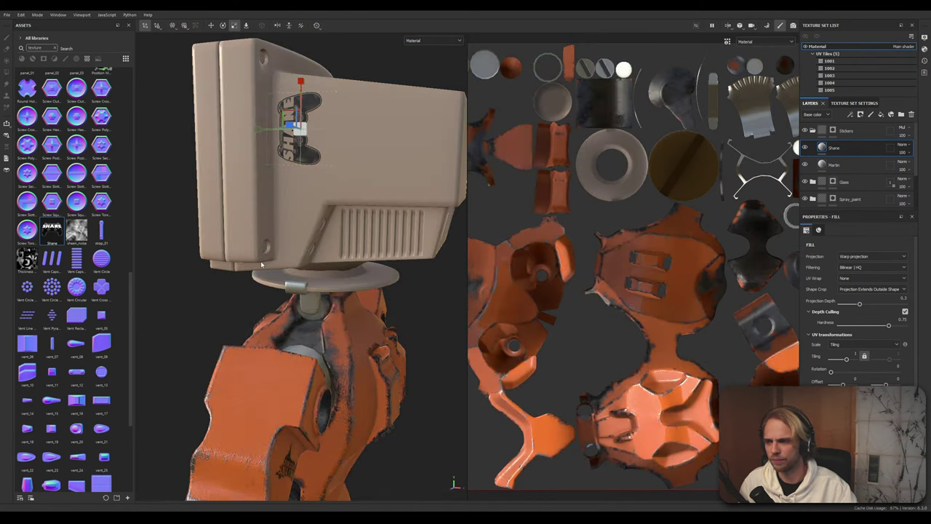
alt+drag(268, 254, 295, 243)
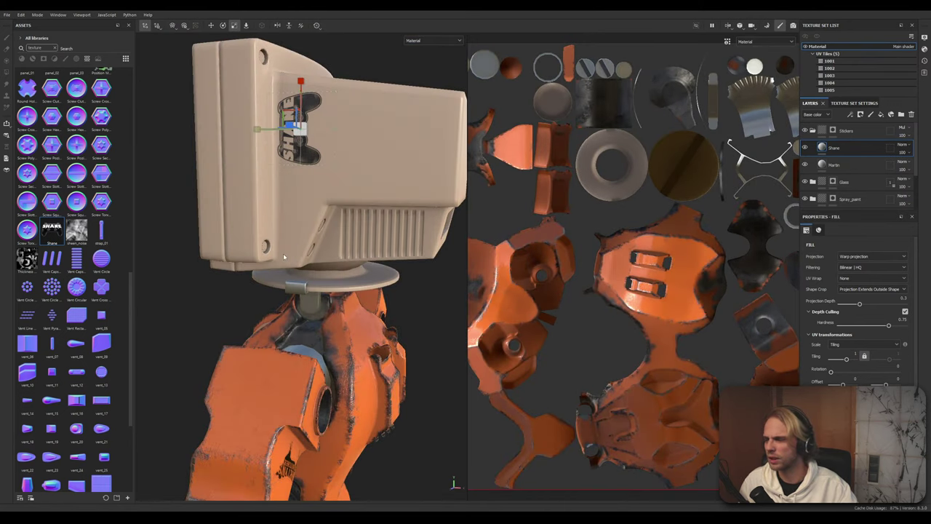
mouse_move(263, 288)
alt+mouse_down()
mouse_move(247, 301)
mouse_move(260, 296)
alt+mouse_up()
alt+drag(331, 272, 338, 240)
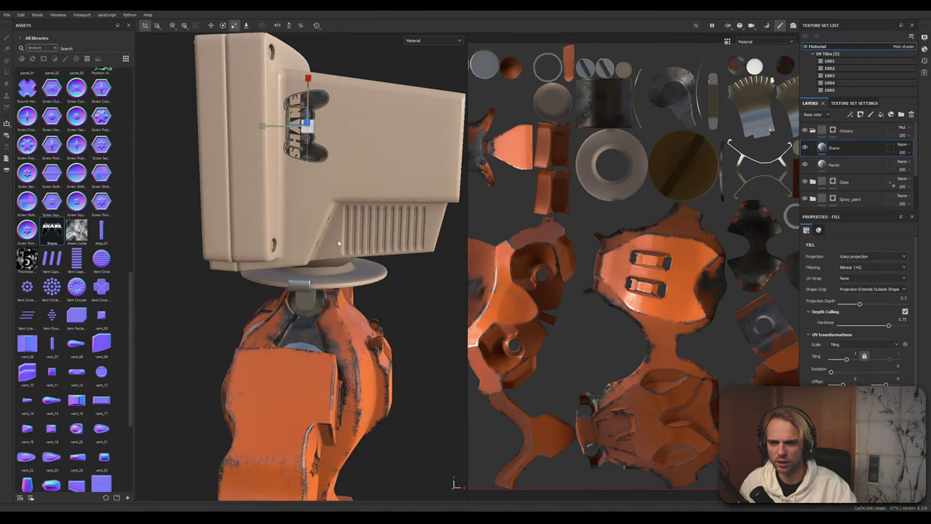
scroll(337, 239, up, 2)
scroll(337, 238, down, 2)
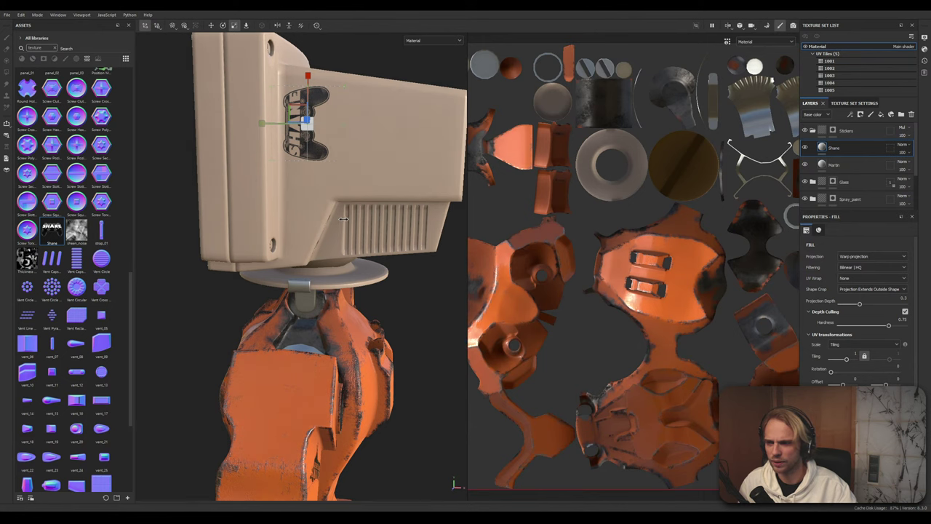
shift+right_drag(343, 220, 346, 224)
Move the controller sticker straight down the head's side to the lower corner beside the vent grille
alt+drag(349, 236, 302, 258)
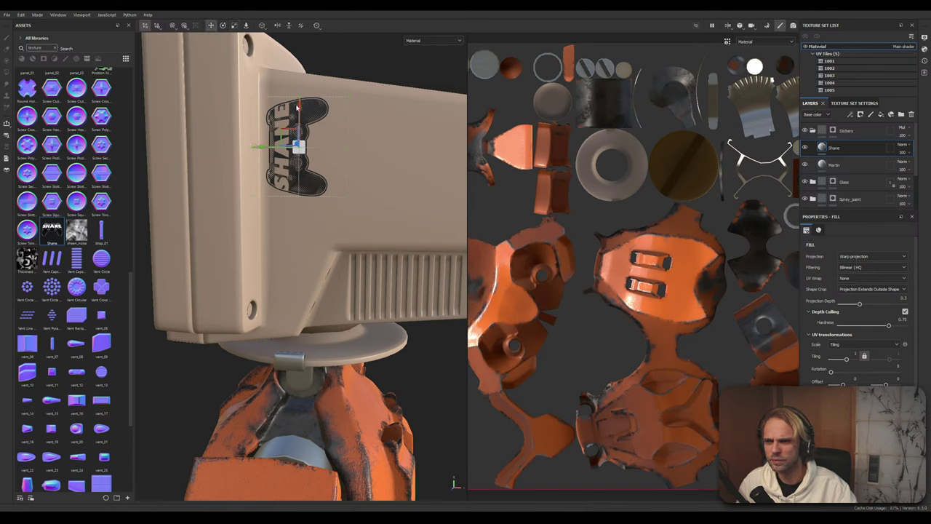
drag(299, 116, 304, 233)
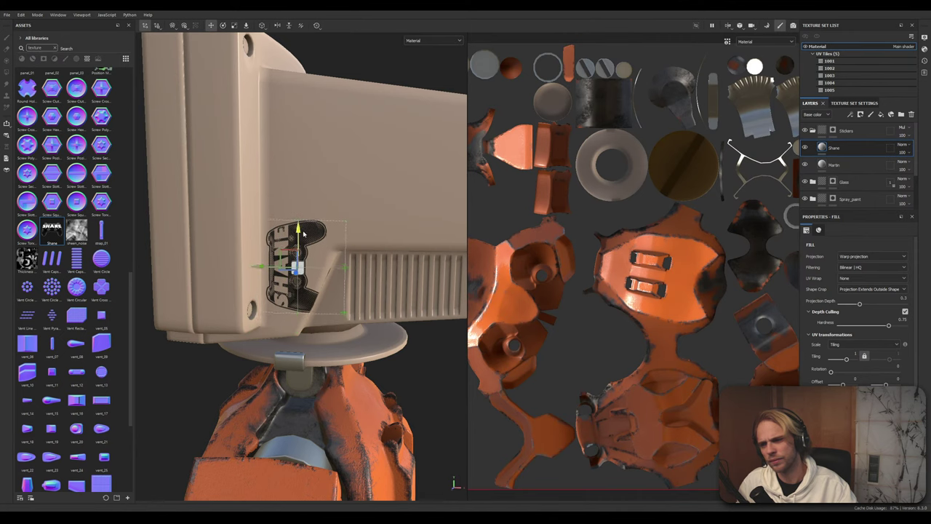
scroll(298, 292, up, 4)
scroll(298, 293, down, 2)
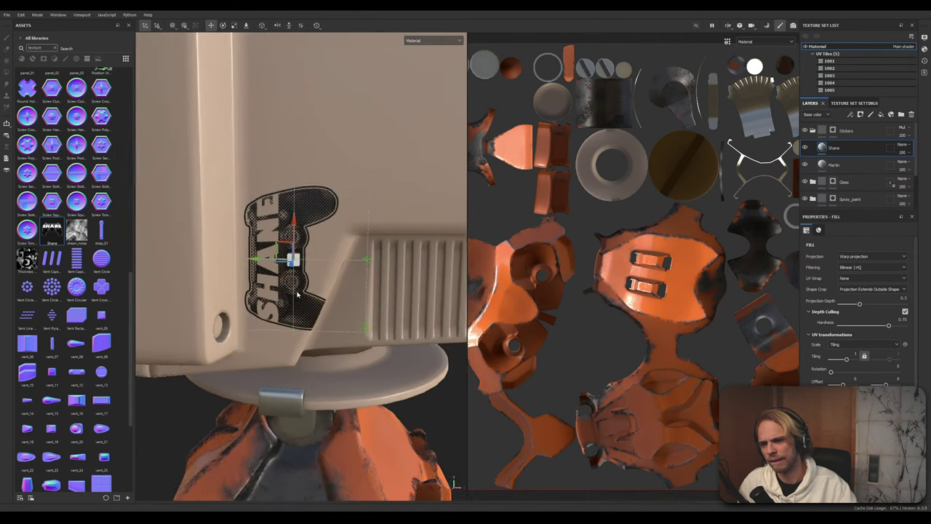
Rotate the controller sticker to follow the slanted edge beside the vents on the monitor's side
alt+drag(298, 291, 277, 104)
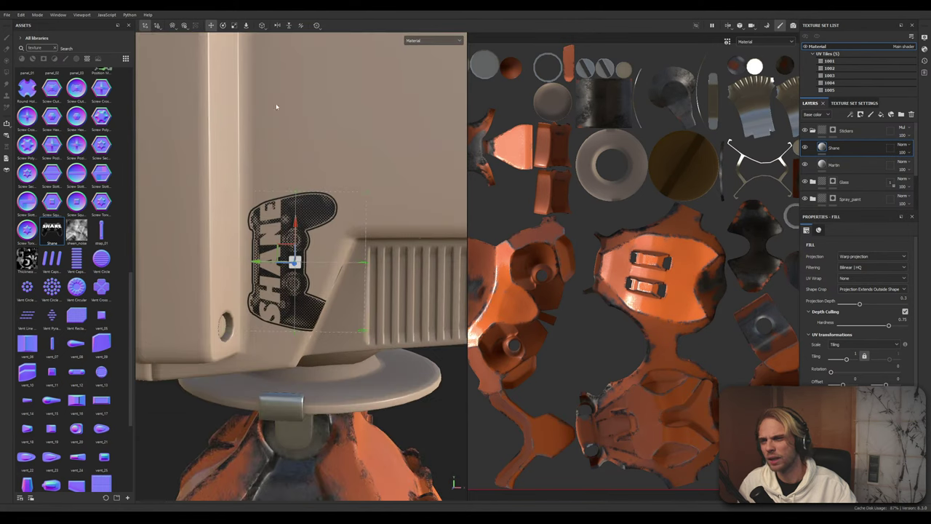
key(e)
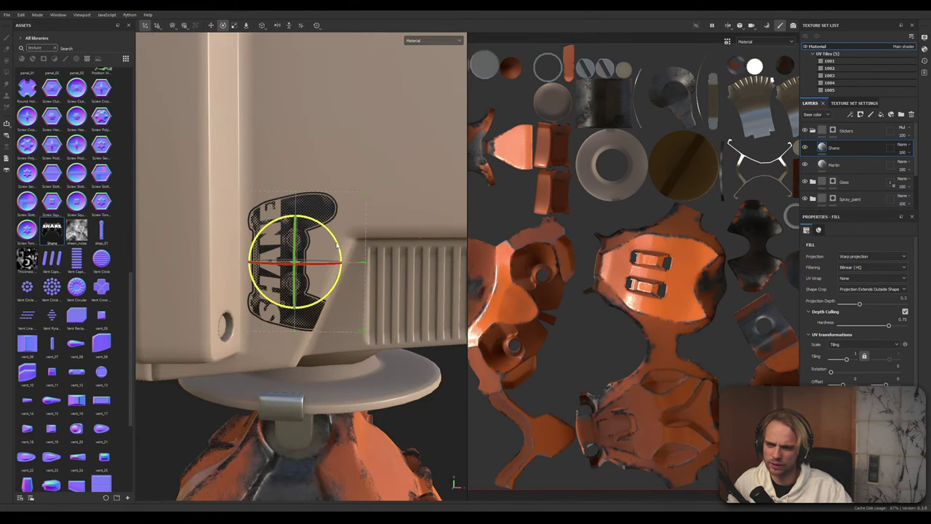
drag(334, 246, 216, 162)
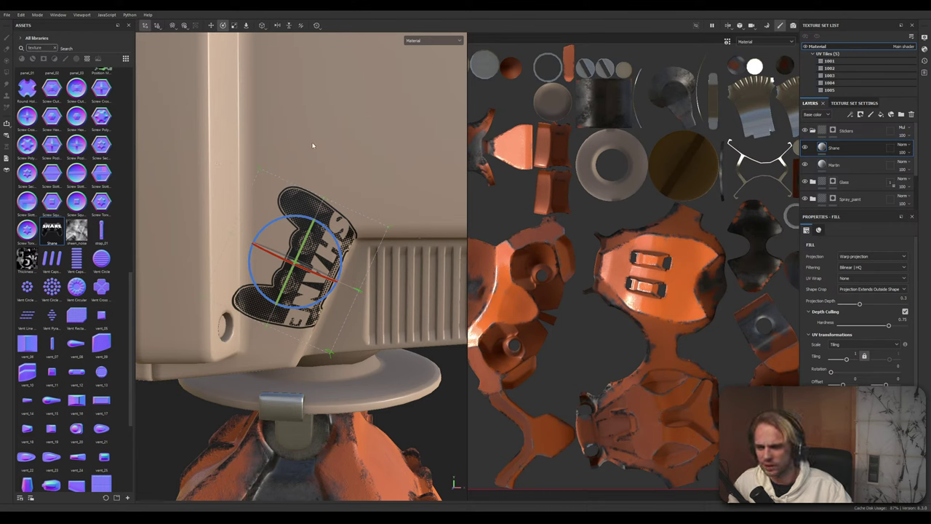
click(210, 25)
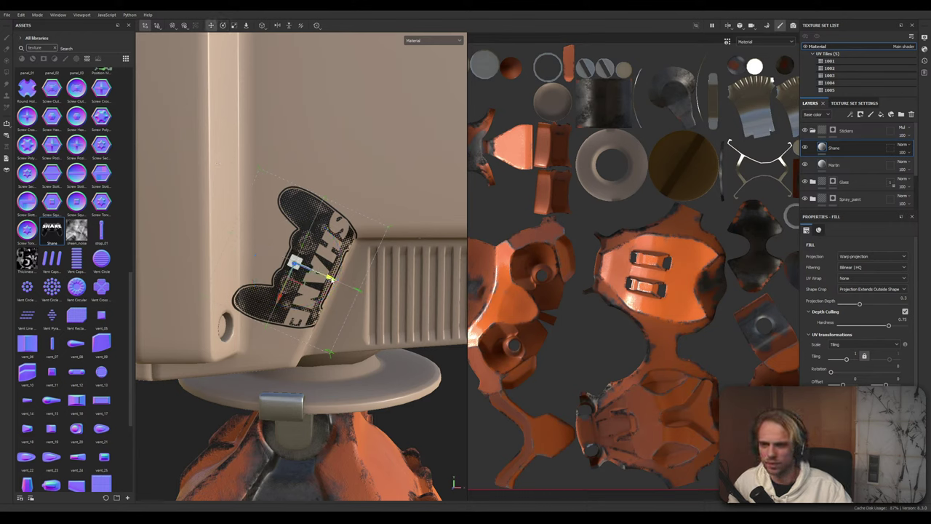
drag(294, 263, 293, 293)
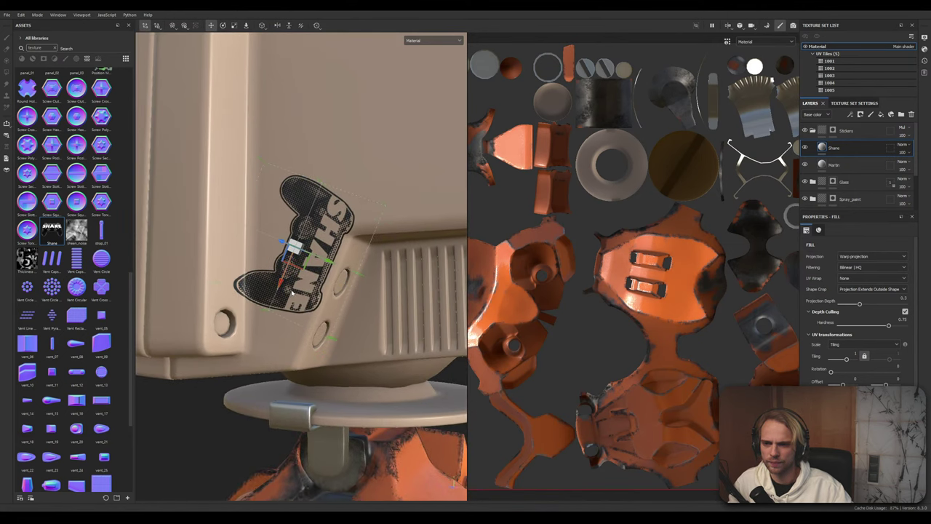
drag(328, 264, 247, 260)
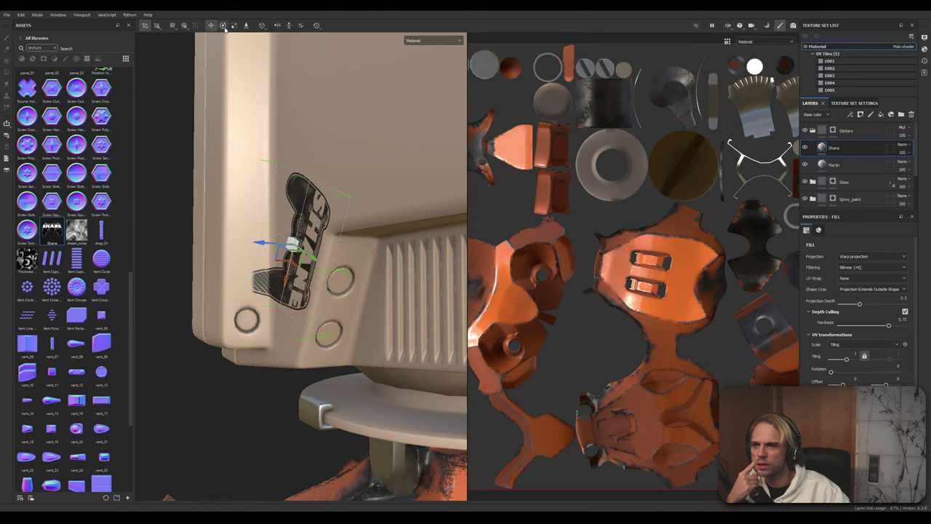
Widen the 3D viewport over the UV view and clear the texture search in the asset library
click(235, 26)
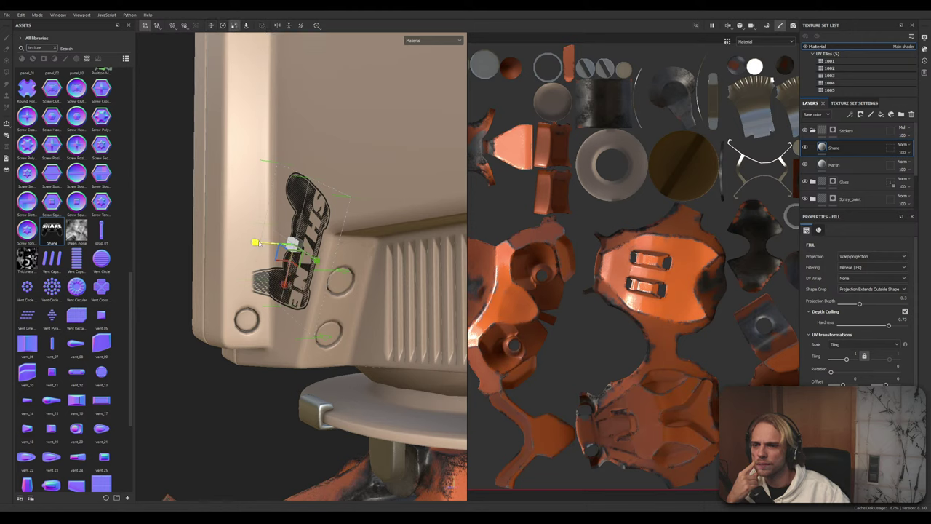
click(329, 274)
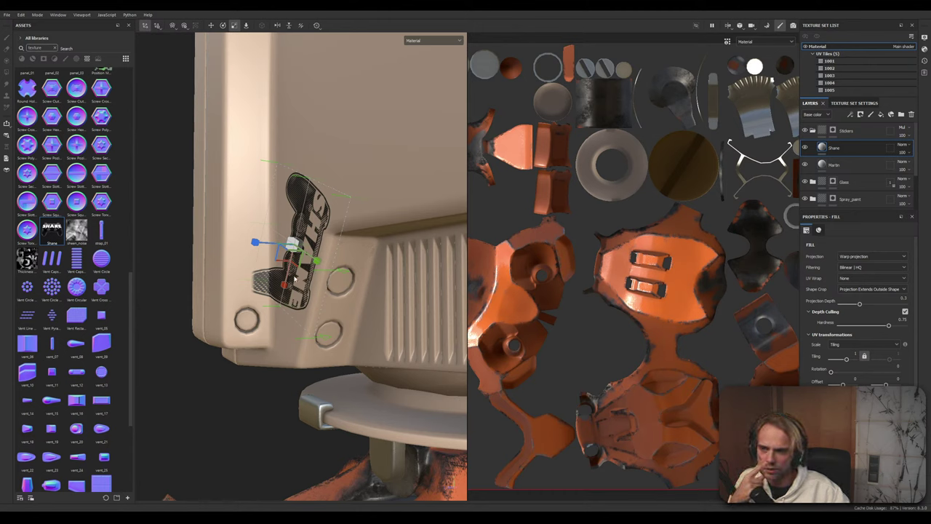
alt+drag(297, 277, 302, 258)
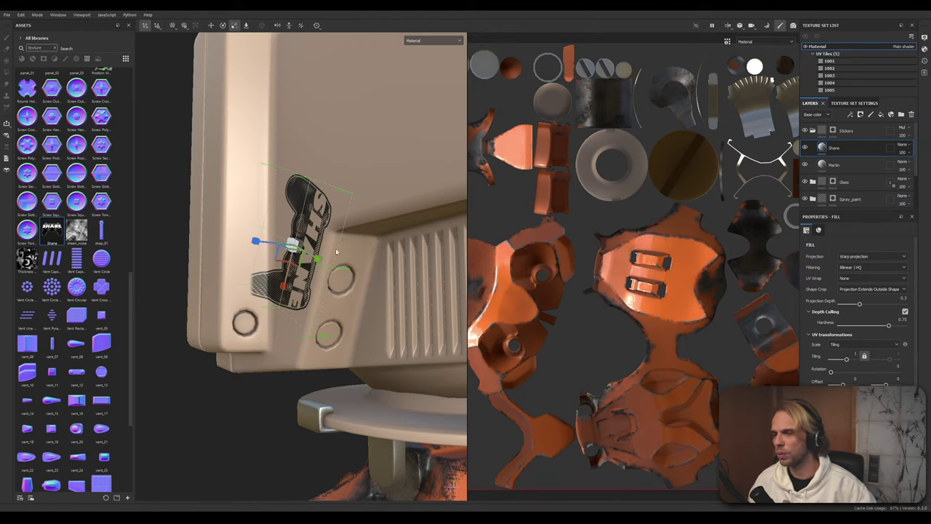
alt+drag(337, 226, 367, 242)
shift+right_drag(367, 241, 336, 239)
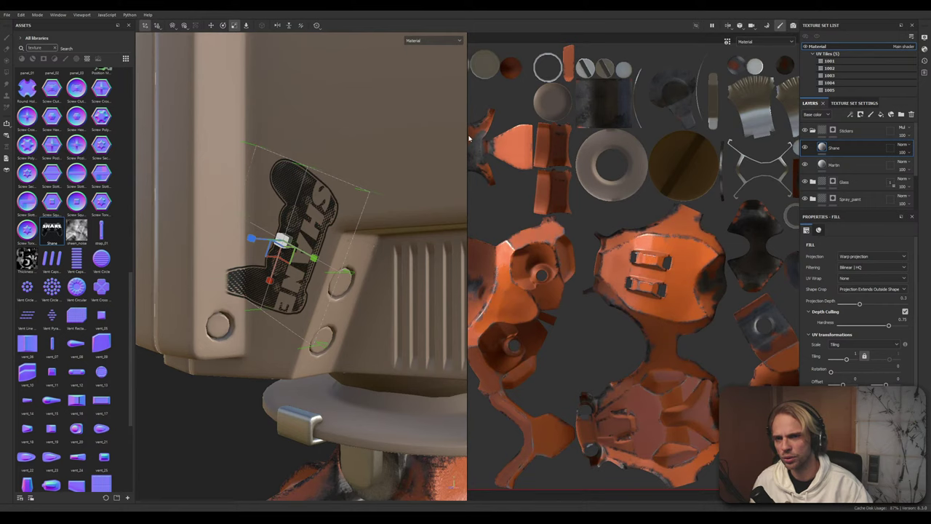
drag(468, 136, 764, 136)
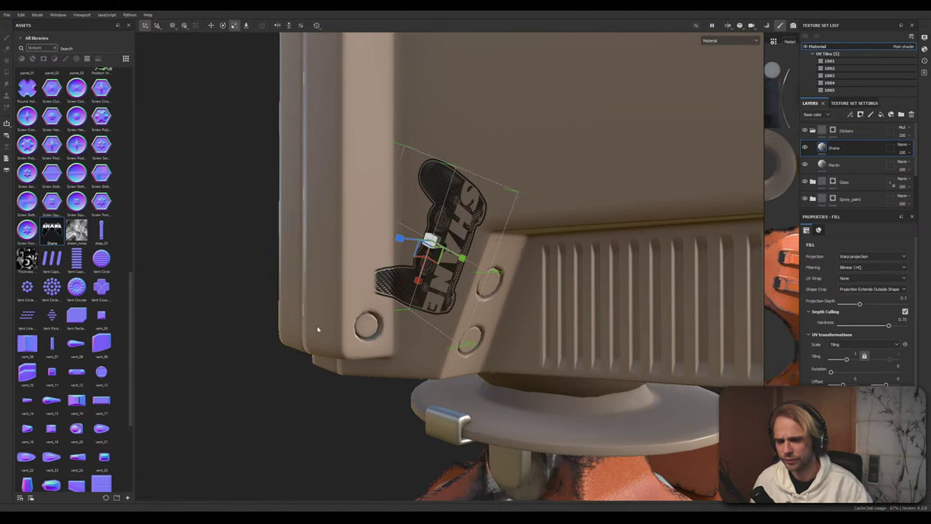
alt+drag(212, 156, 213, 182)
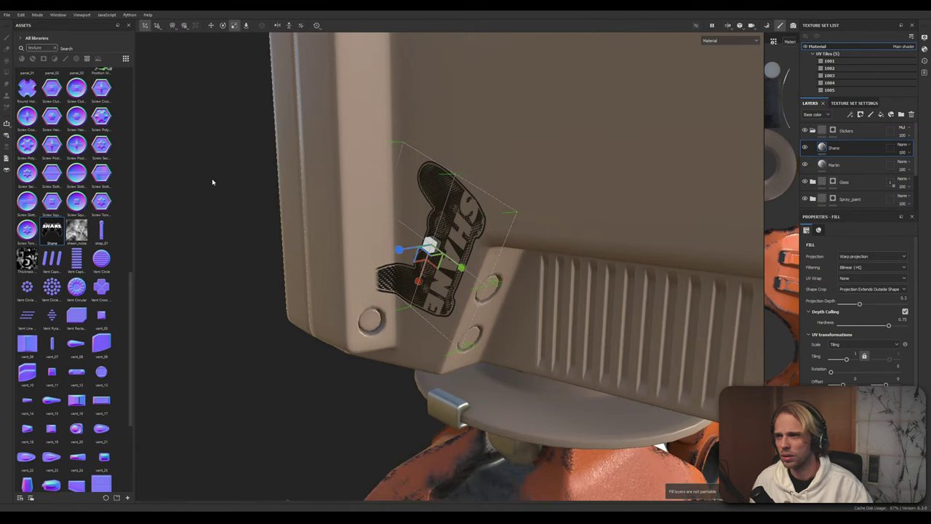
click(54, 49)
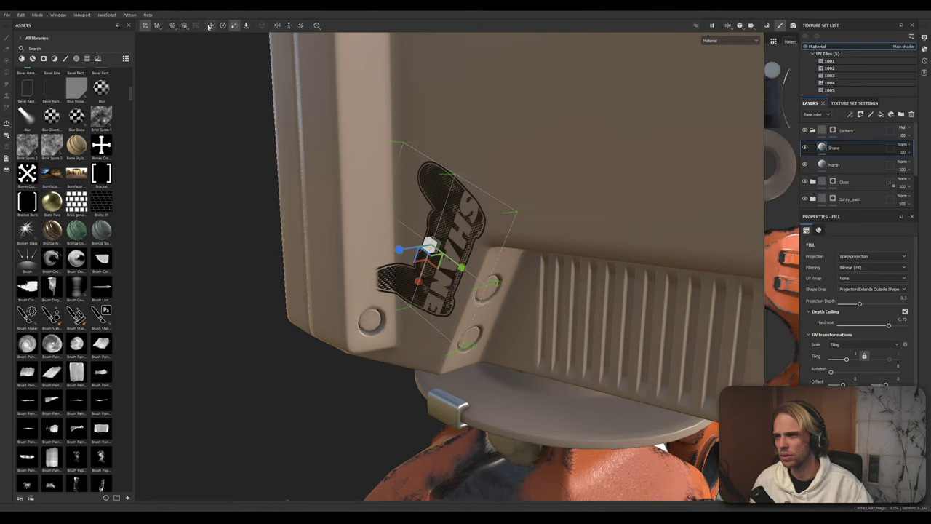
Set the sticker's warp projection depth to 1 and check how it wraps over the monitor's raised frame
click(245, 25)
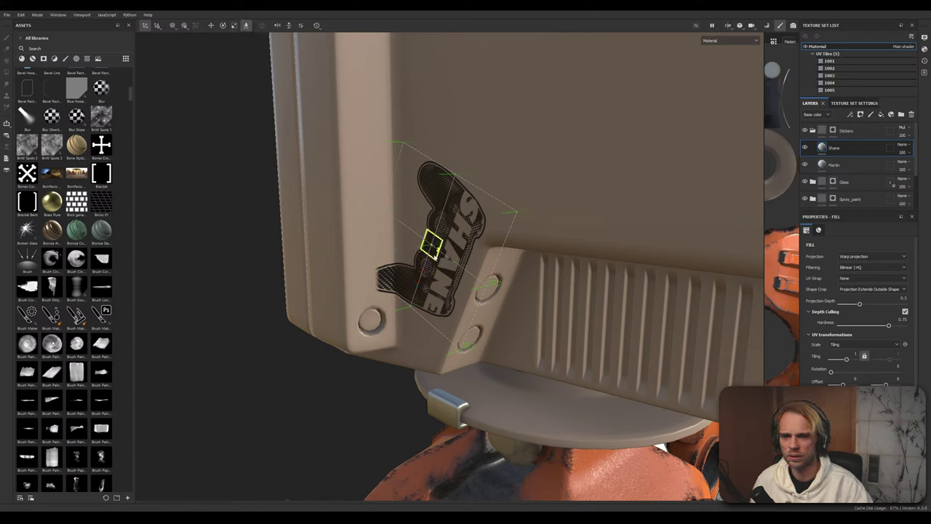
mouse_move(434, 264)
mouse_down()
mouse_move(443, 246)
mouse_move(422, 248)
mouse_move(416, 267)
mouse_move(426, 269)
mouse_up()
click(492, 287)
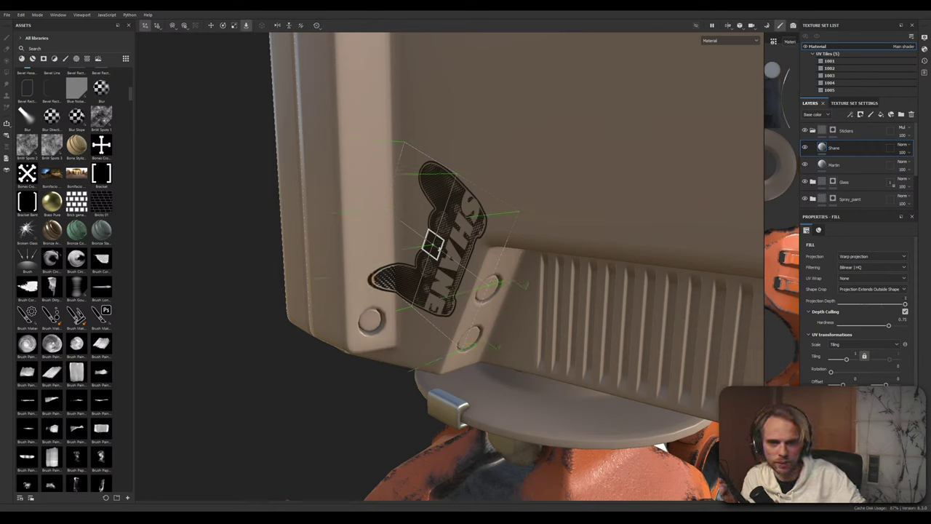
alt+drag(594, 301, 326, 320)
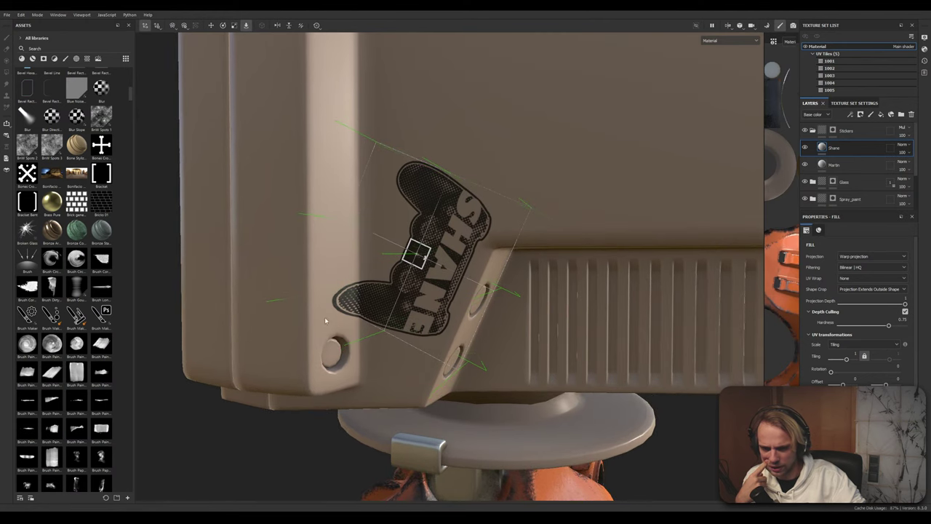
alt+drag(455, 285, 439, 287)
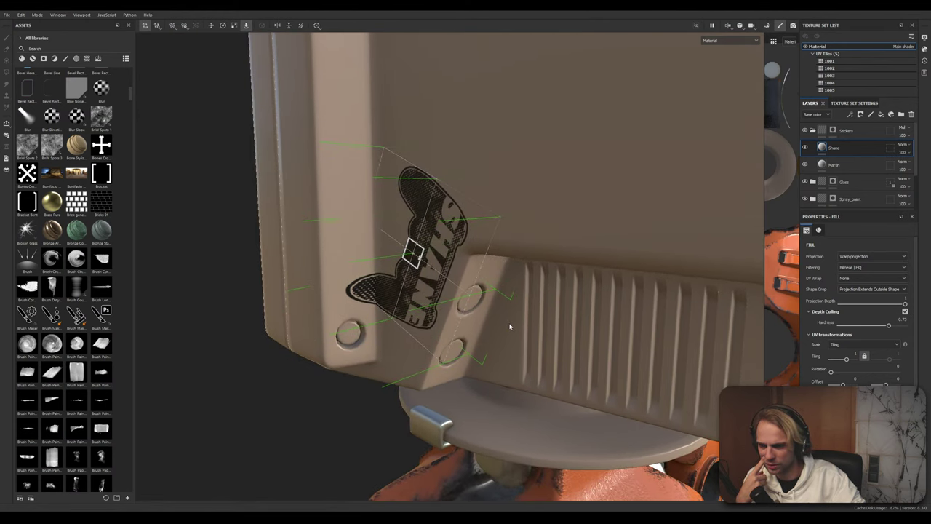
alt+drag(363, 329, 377, 321)
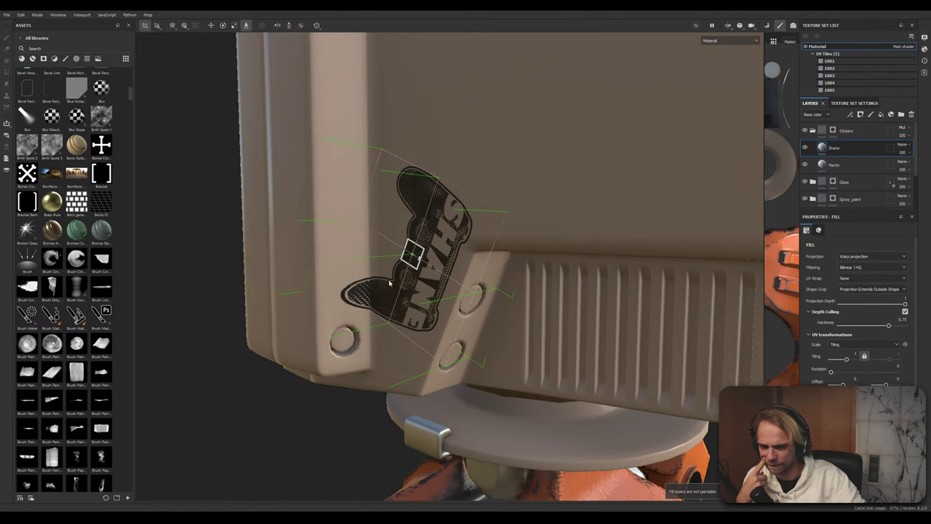
scroll(377, 319, up, 4)
scroll(375, 319, down, 5)
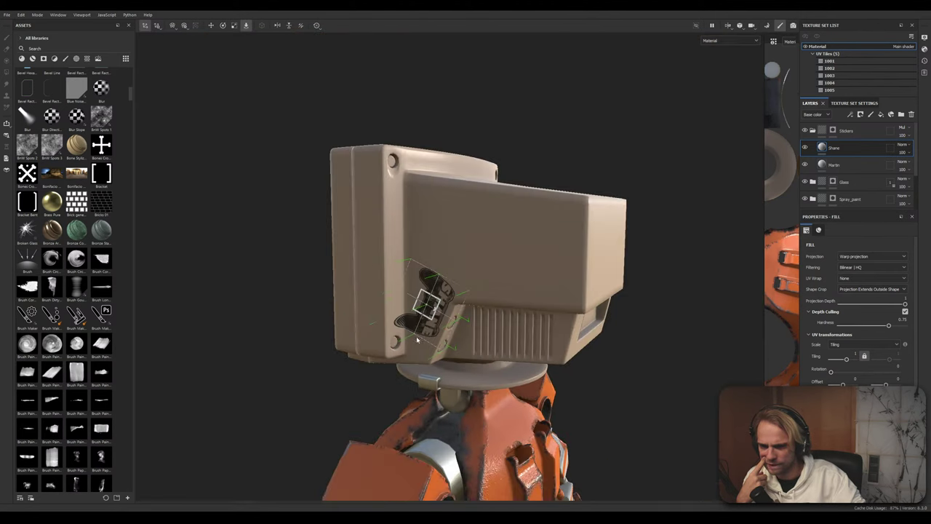
Rotate the controller sticker upright so its lettering runs vertically from bottom to top, parallel to the monitor's front frame
alt+drag(417, 340, 458, 328)
scroll(411, 324, up, 2)
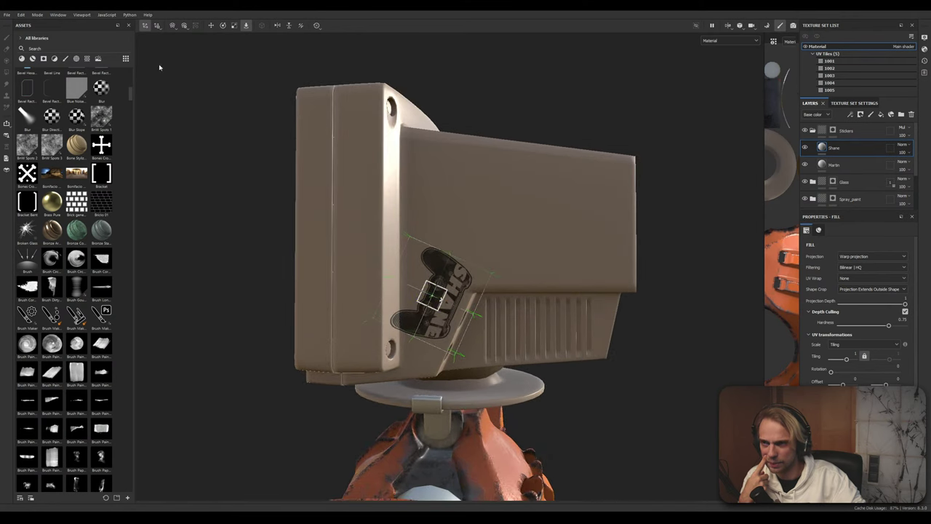
click(223, 25)
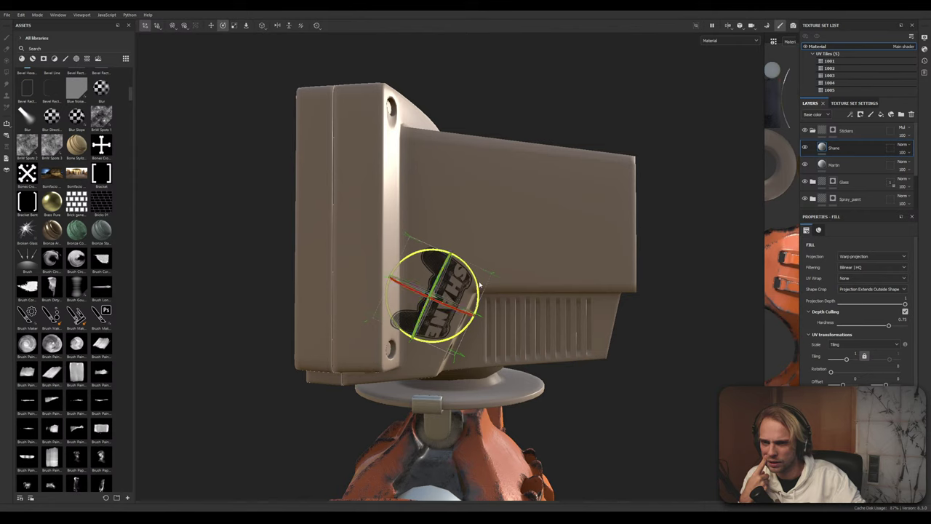
drag(479, 284, 411, 137)
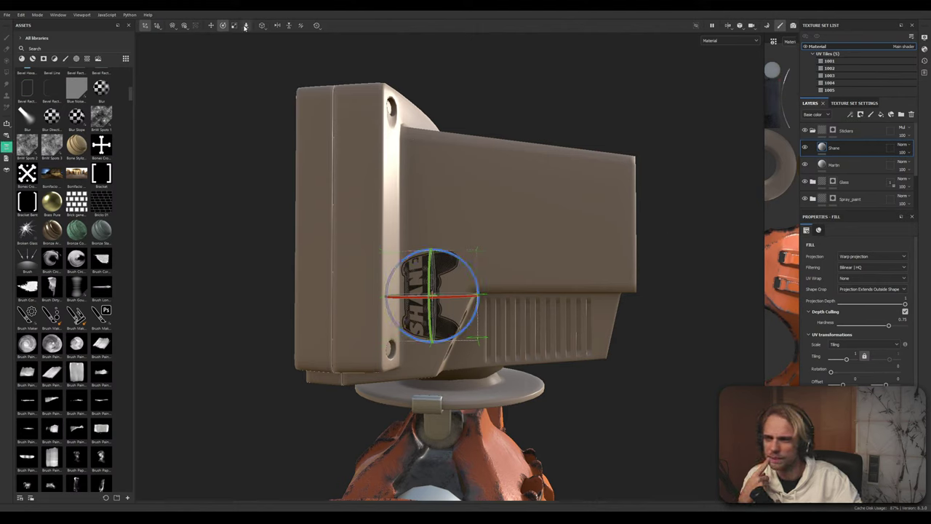
Scale the controller sticker down uniformly so it fits on the flat area between the front frame and the vents
click(234, 25)
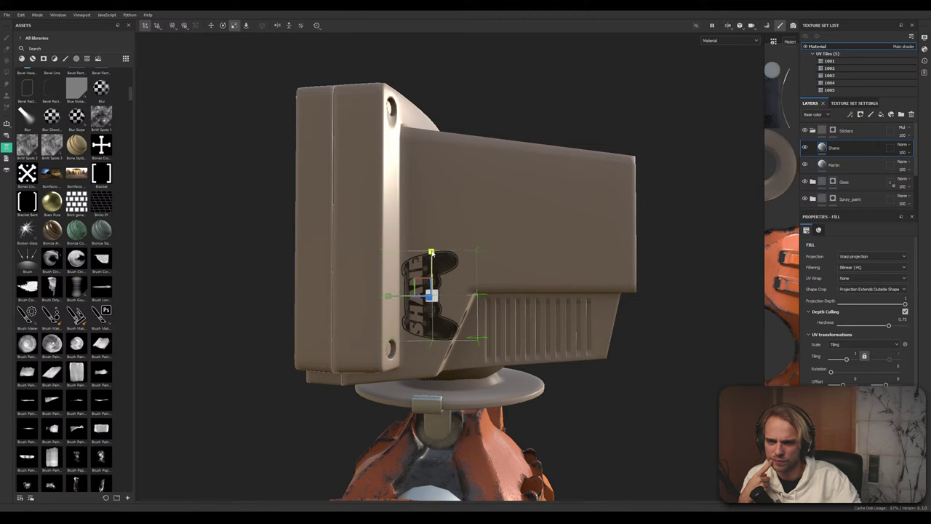
drag(432, 295, 356, 233)
scroll(392, 298, up, 5)
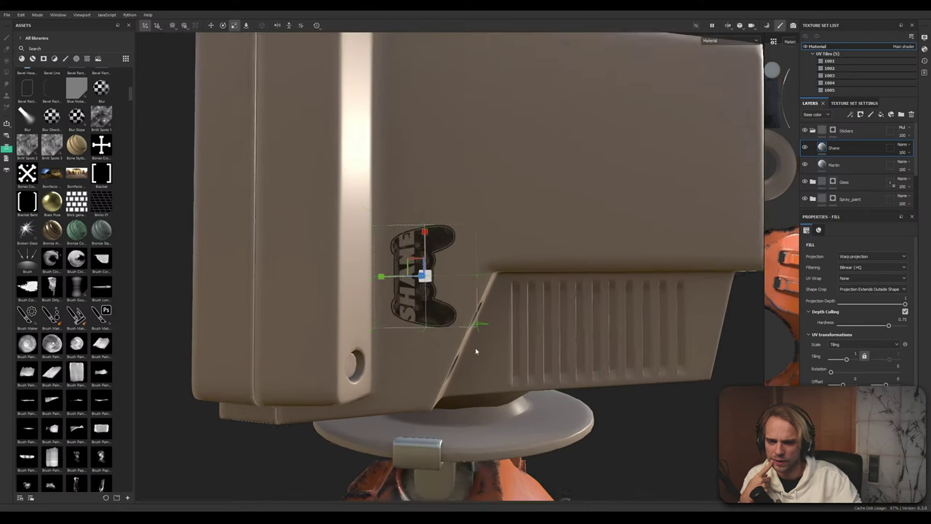
scroll(391, 299, up, 3)
scroll(386, 295, down, 3)
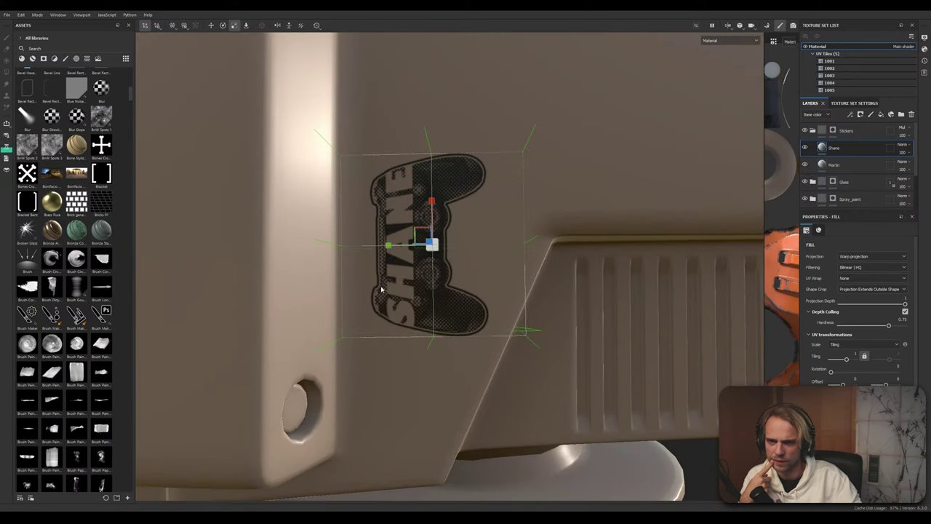
scroll(381, 290, down, 3)
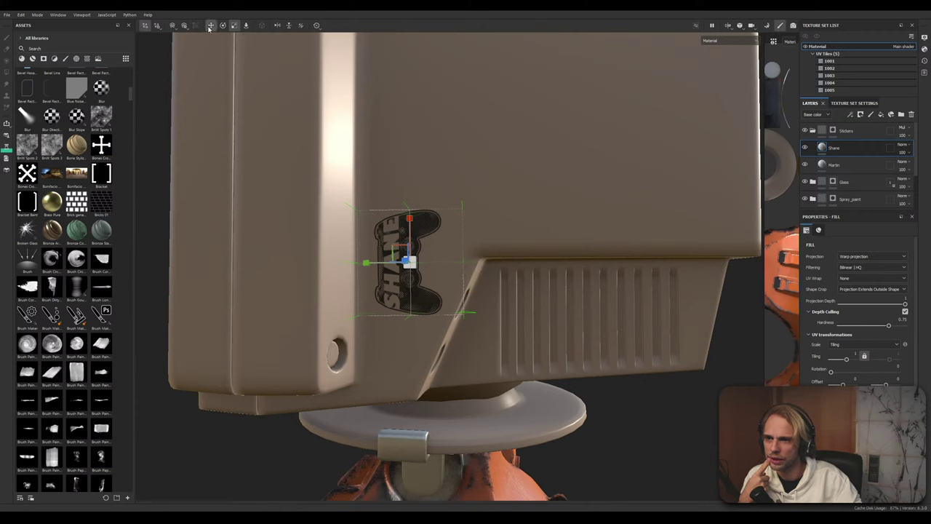
Move the sticker slightly closer to the front frame and raise it above the slanted vent edge
drag(369, 266, 364, 273)
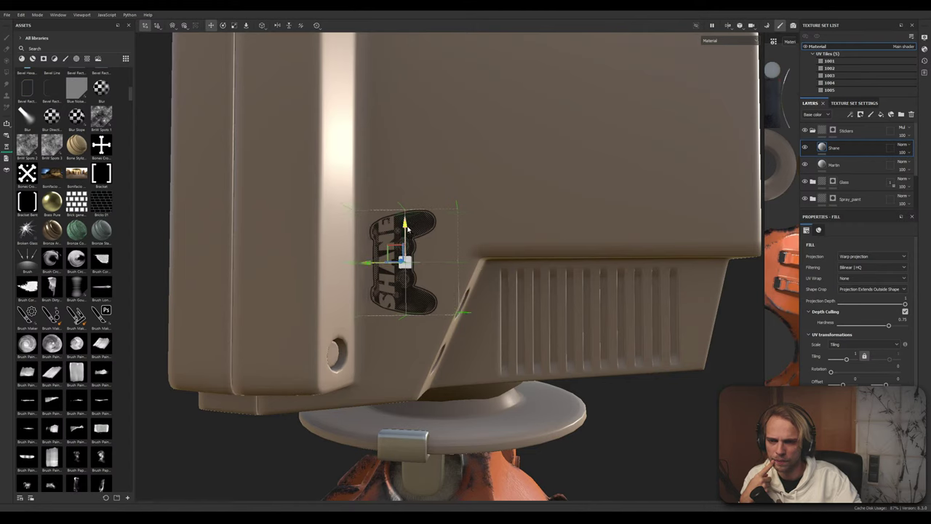
drag(408, 230, 419, 167)
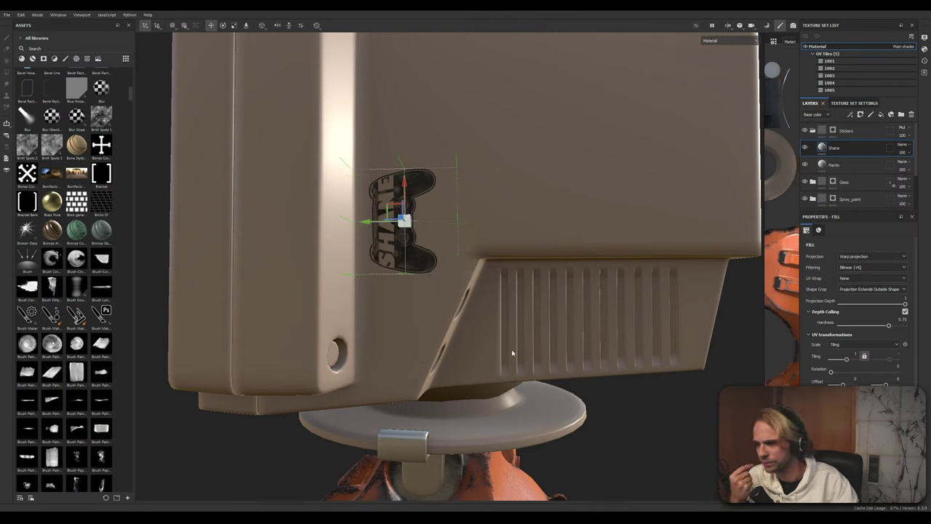
click(622, 361)
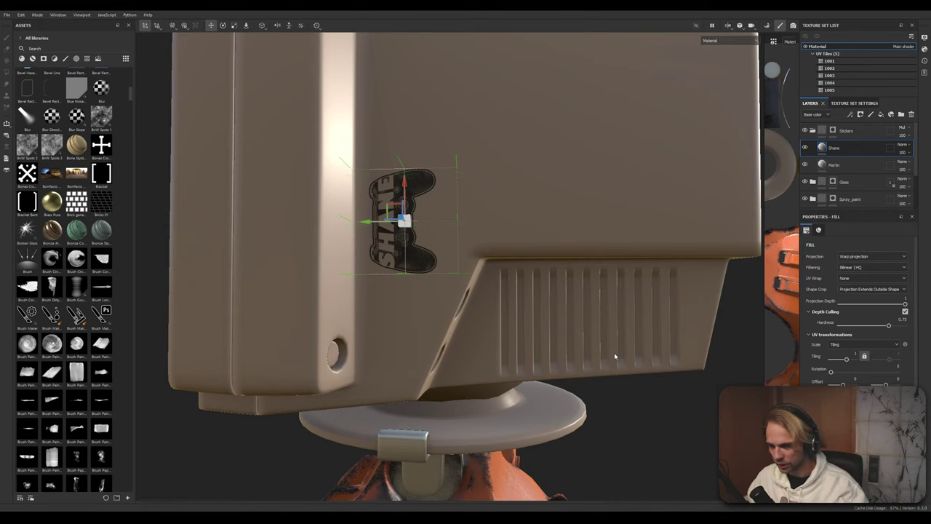
Select the Stickers folder to hide the projection handles and examine the sticker's placement on the monitor and whole robot
mouse_move(436, 277)
alt+middle_down()
mouse_move(422, 326)
mouse_move(452, 280)
alt+middle_up()
alt+right_drag(452, 281, 610, 400)
alt+drag(611, 400, 524, 437)
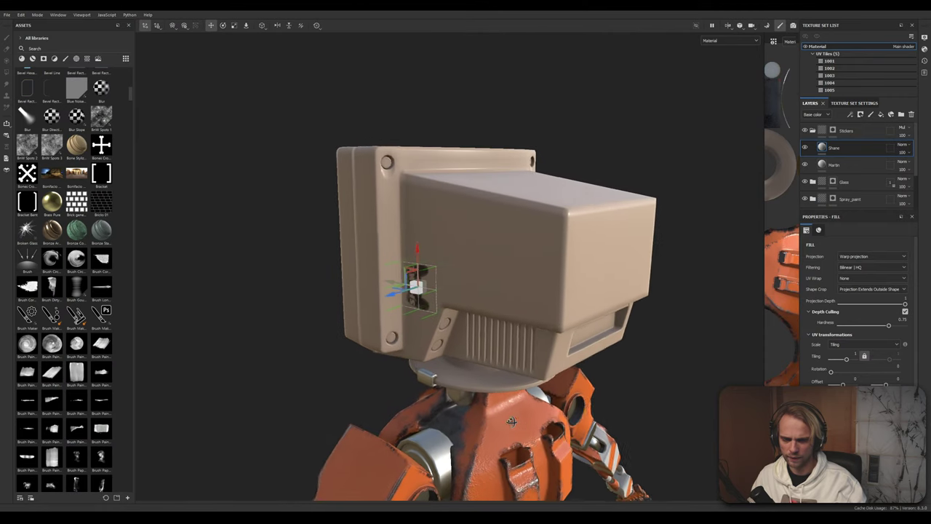
alt+right_drag(298, 380, 242, 334)
alt+drag(242, 334, 247, 296)
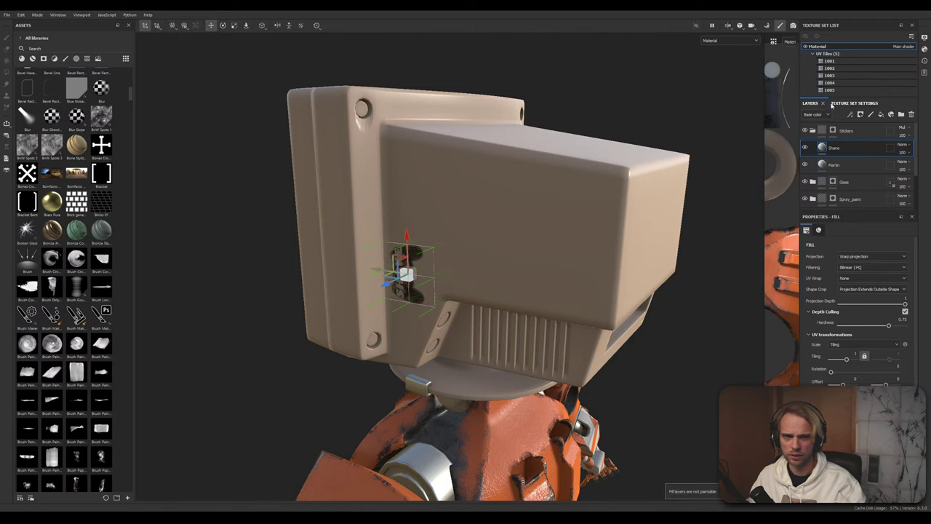
click(846, 132)
alt+middle_drag(409, 284, 417, 226)
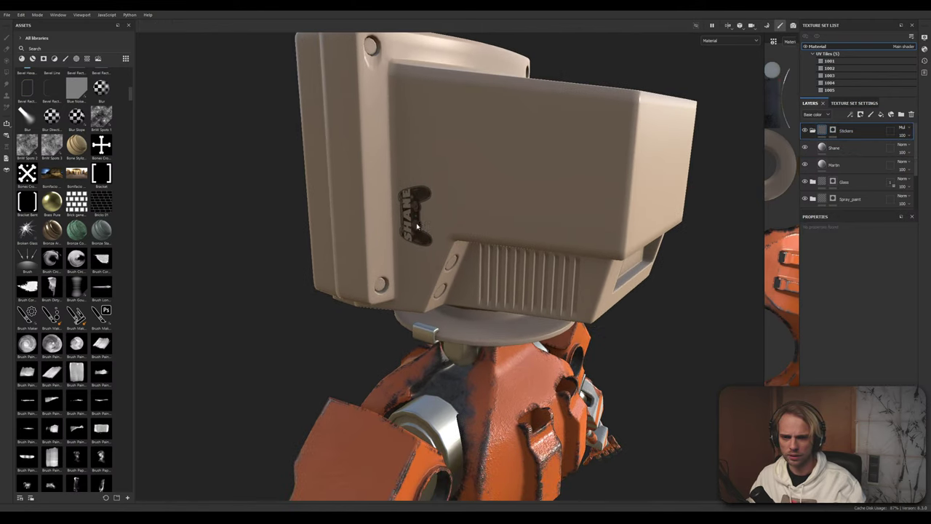
scroll(417, 227, down, 5)
alt+drag(559, 388, 592, 401)
scroll(329, 316, up, 5)
scroll(329, 316, down, 3)
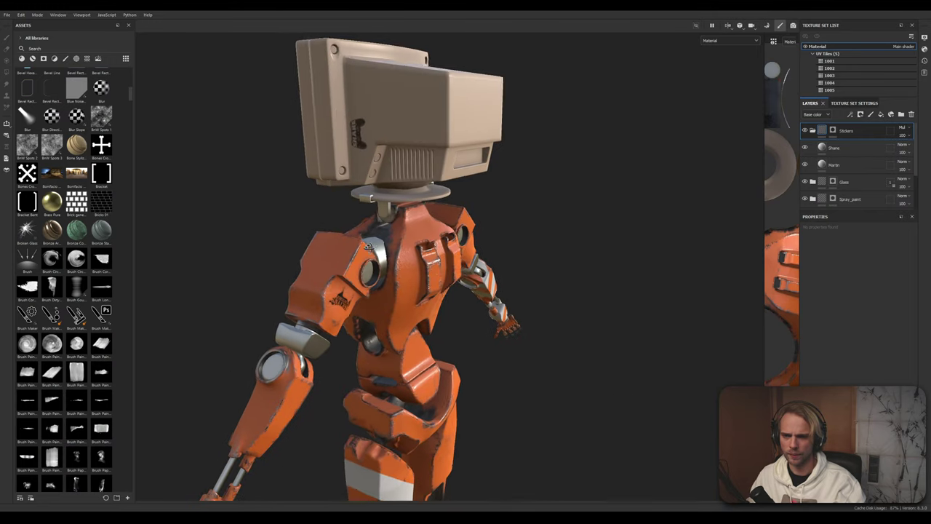
alt+drag(330, 317, 364, 313)
shift+right_drag(364, 218, 334, 183)
alt+drag(332, 184, 379, 232)
scroll(326, 294, up, 5)
scroll(372, 258, down, 3)
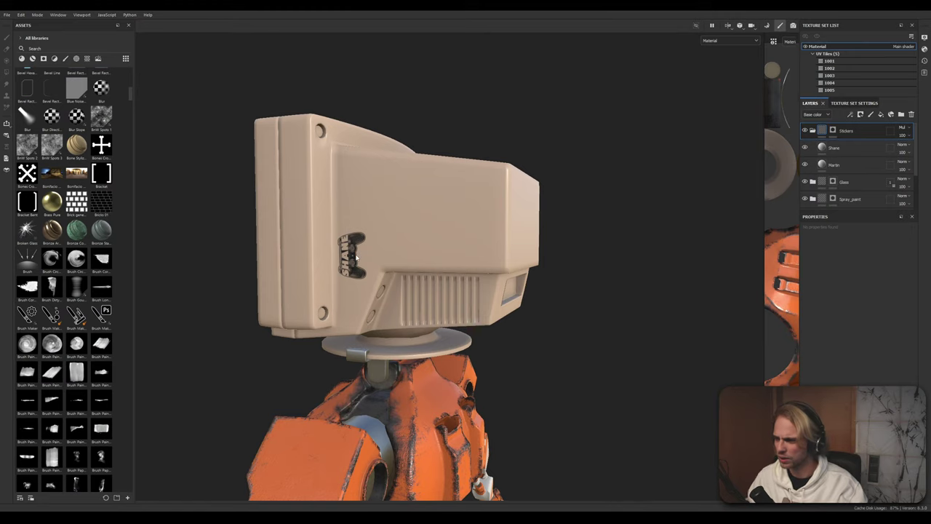
click(355, 256)
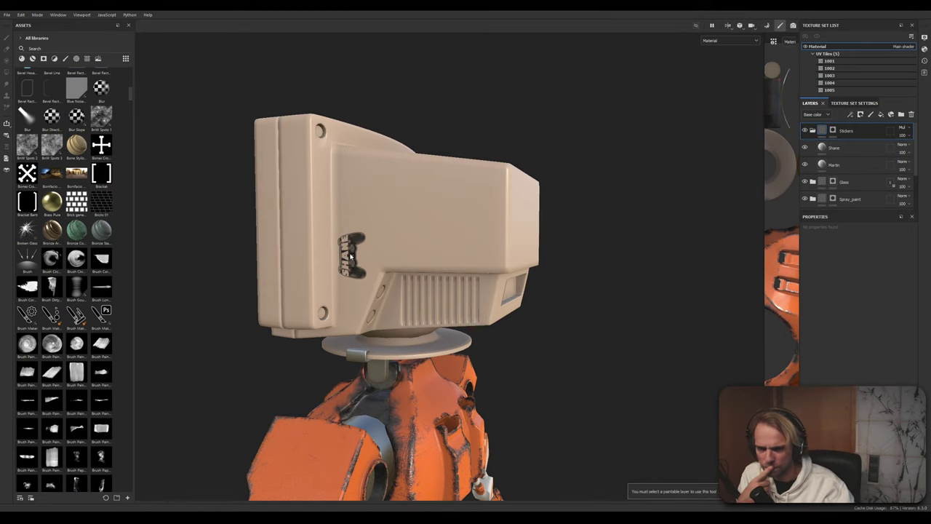
Move the controller sticker forward and down onto the lower corner of the front frame's side, beside the screw hole
scroll(350, 260, up, 6)
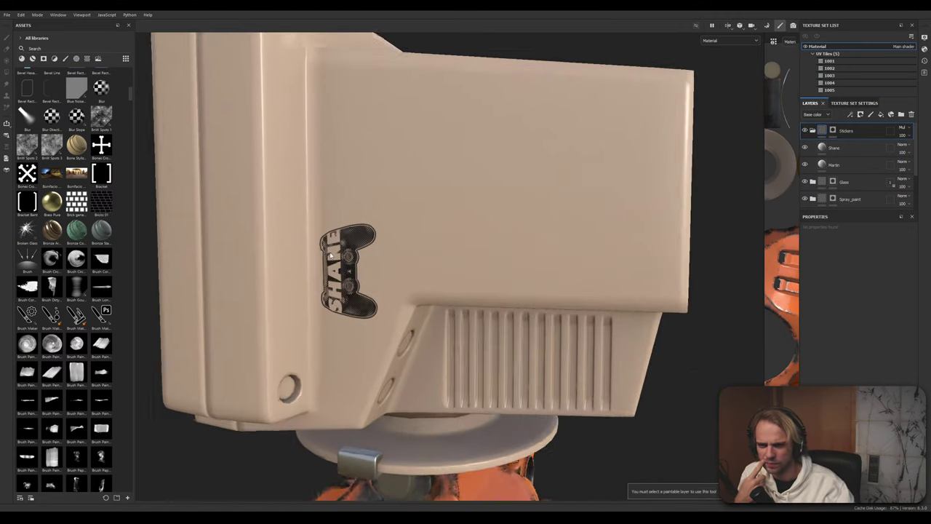
scroll(331, 280, down, 3)
scroll(357, 312, up, 2)
scroll(360, 321, up, 1)
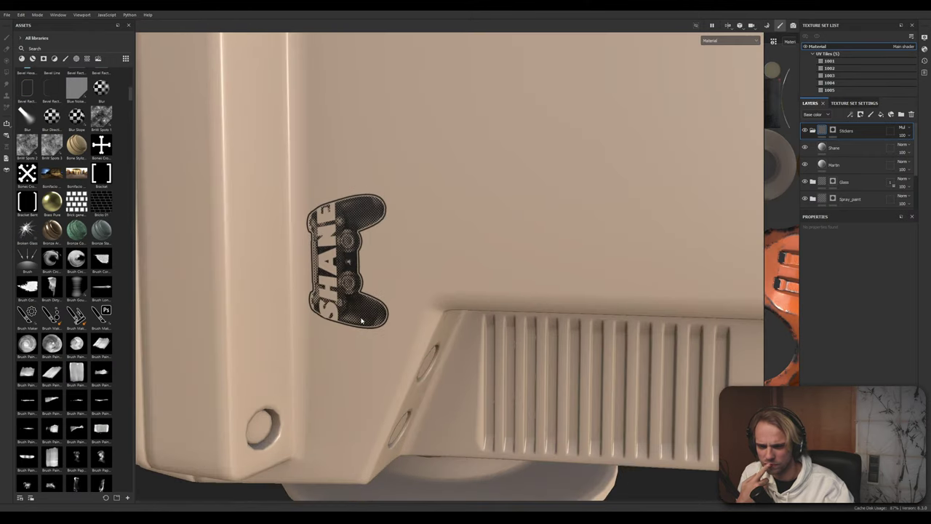
scroll(361, 320, down, 3)
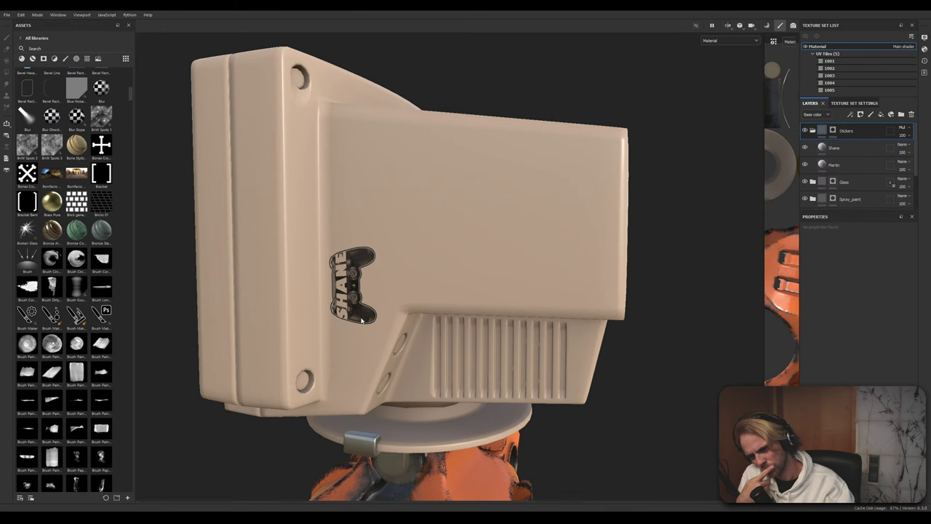
alt+drag(295, 318, 254, 382)
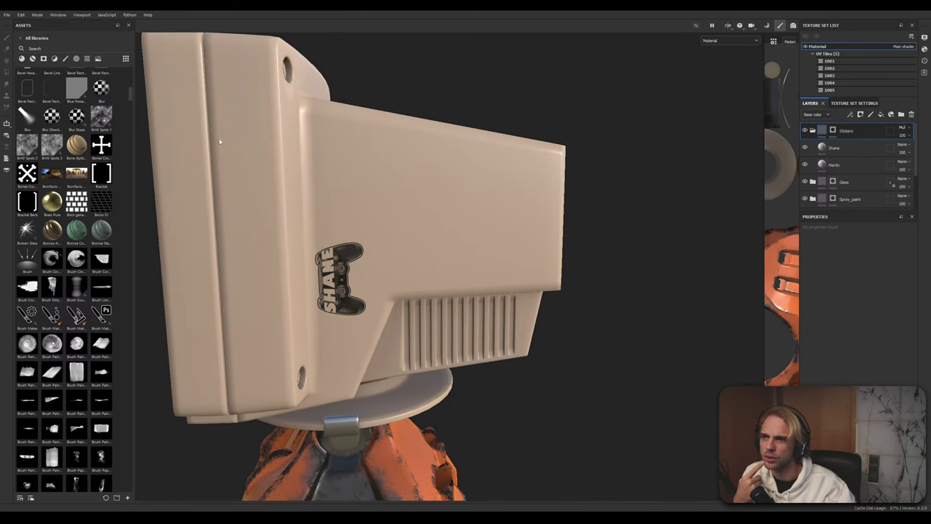
click(340, 284)
click(841, 151)
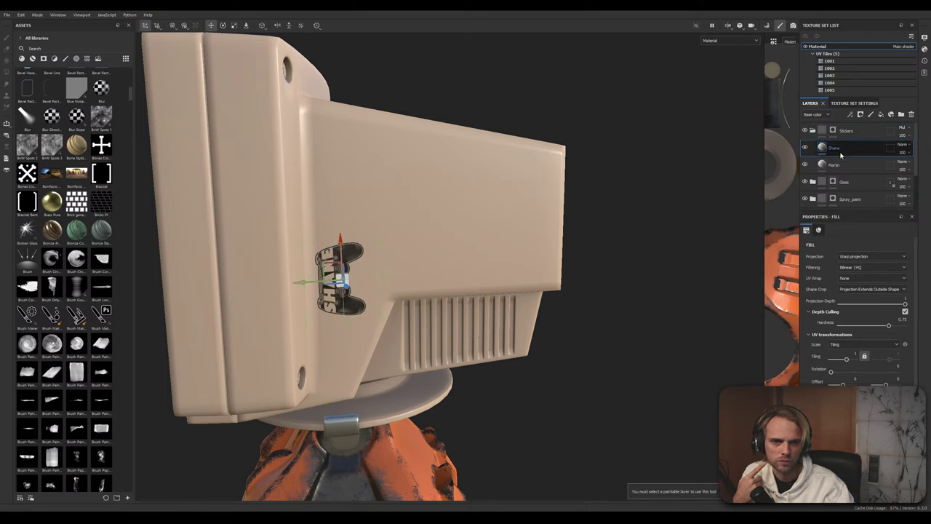
drag(297, 287, 207, 293)
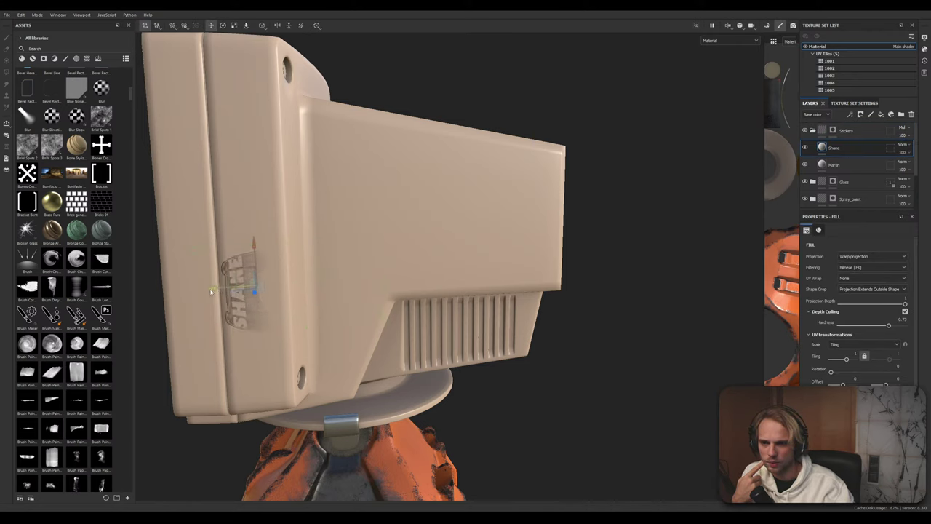
drag(254, 249, 116, 318)
Nudge the controller sticker slightly backward, away from the front frame's vertical seam
alt+drag(327, 317, 296, 332)
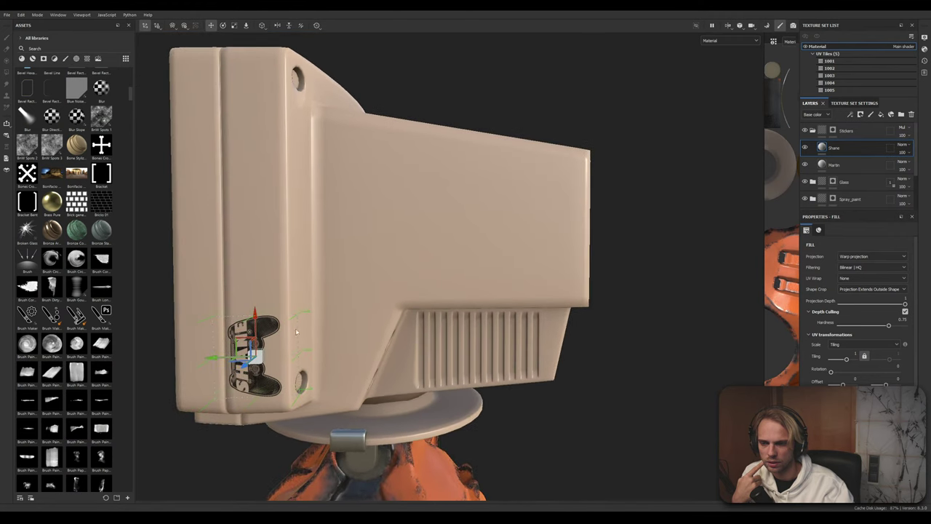
scroll(173, 388, up, 1)
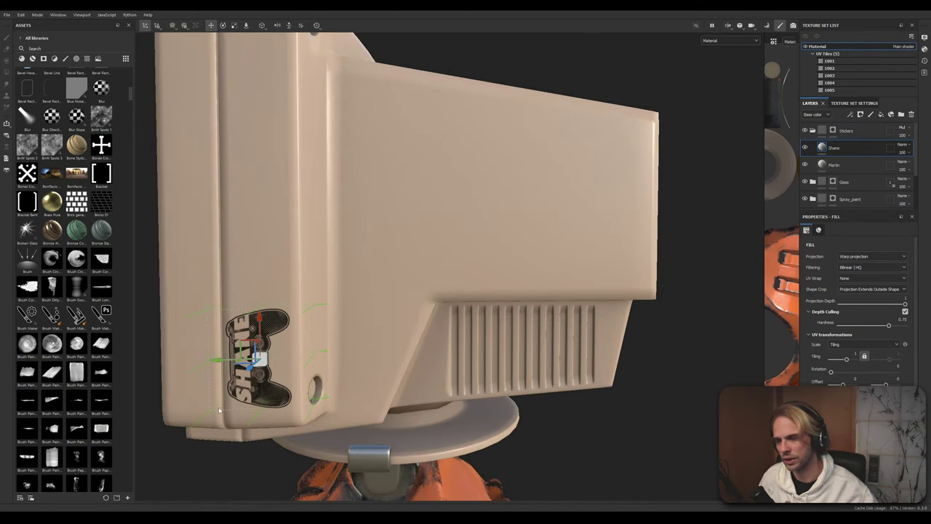
scroll(237, 399, down, 1)
scroll(237, 399, down, 2)
shift+right_drag(236, 399, 262, 396)
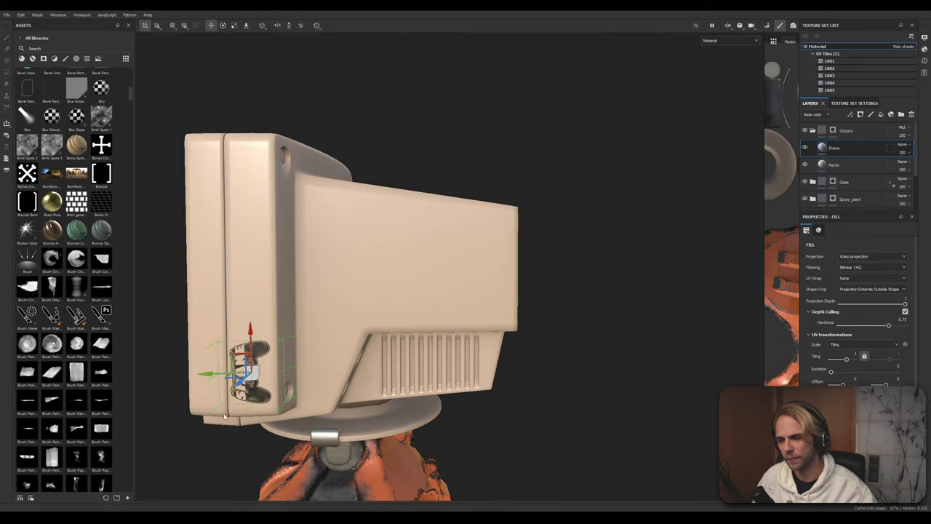
scroll(262, 397, up, 1)
scroll(298, 372, down, 1)
scroll(221, 431, down, 3)
alt+middle_drag(208, 439, 271, 292)
scroll(288, 250, up, 3)
alt+right_drag(288, 250, 304, 225)
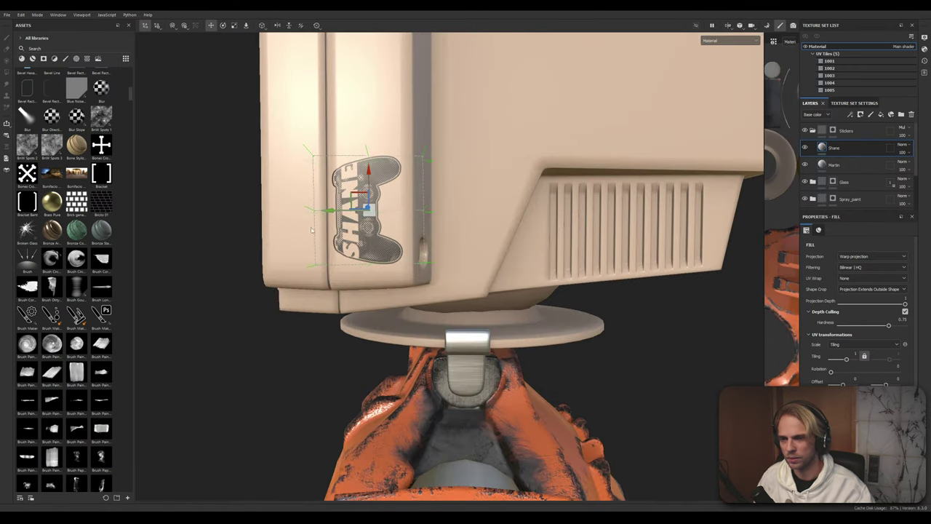
alt+middle_drag(250, 275, 201, 351)
mouse_move(201, 351)
shift+right_down()
mouse_move(233, 349)
mouse_move(101, 342)
mouse_move(115, 346)
shift+right_up()
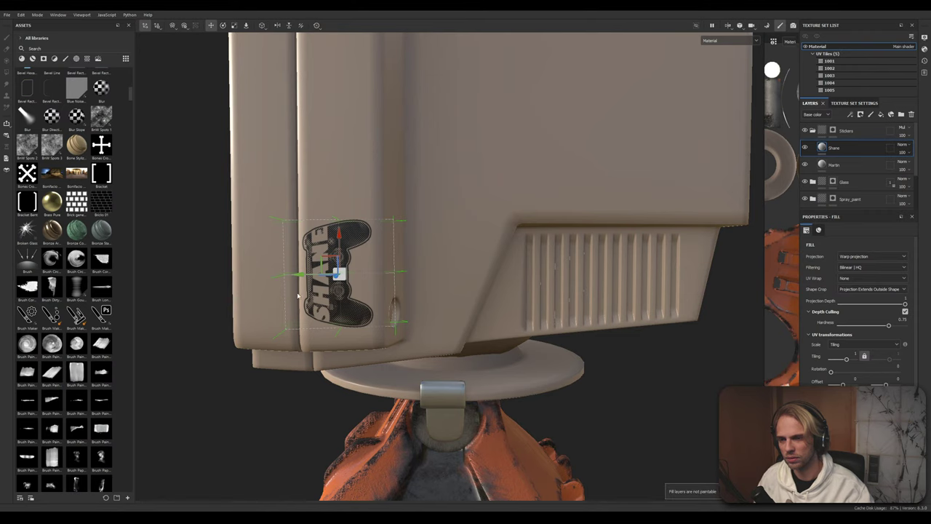
drag(303, 278, 309, 280)
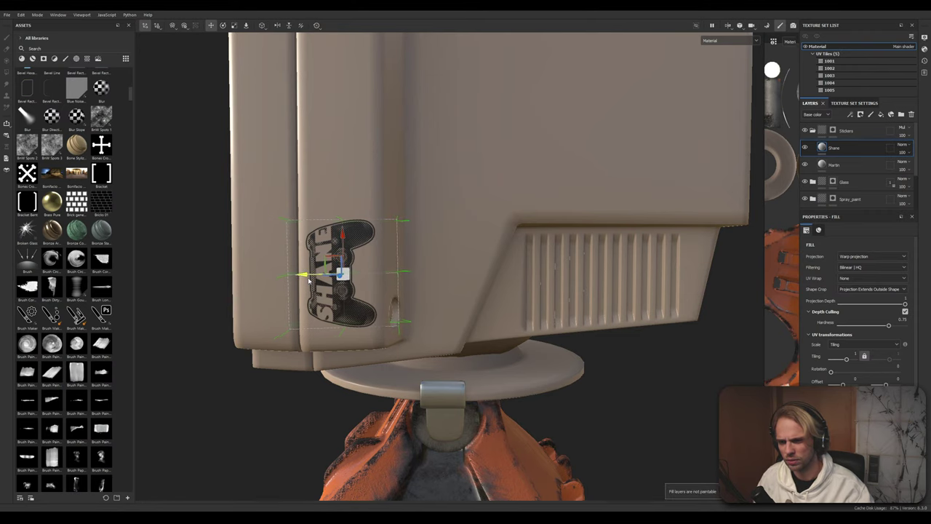
Select the Stickers folder to hide the projection handles and examine the sticker's new placement from the whole robot down to a close-up
scroll(282, 383, down, 3)
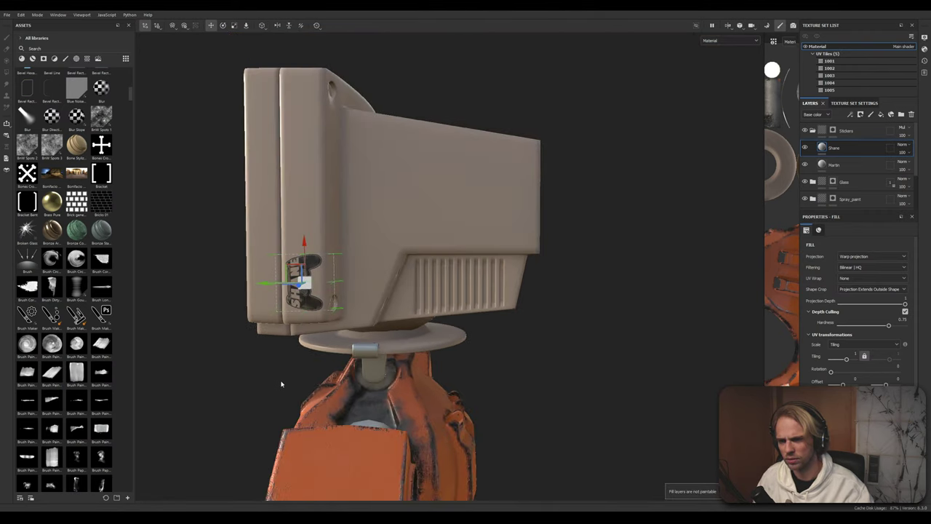
alt+drag(612, 395, 618, 338)
mouse_move(618, 338)
alt+right_down()
mouse_move(576, 376)
mouse_move(590, 364)
mouse_move(606, 369)
alt+right_up()
alt+middle_drag(600, 369, 527, 306)
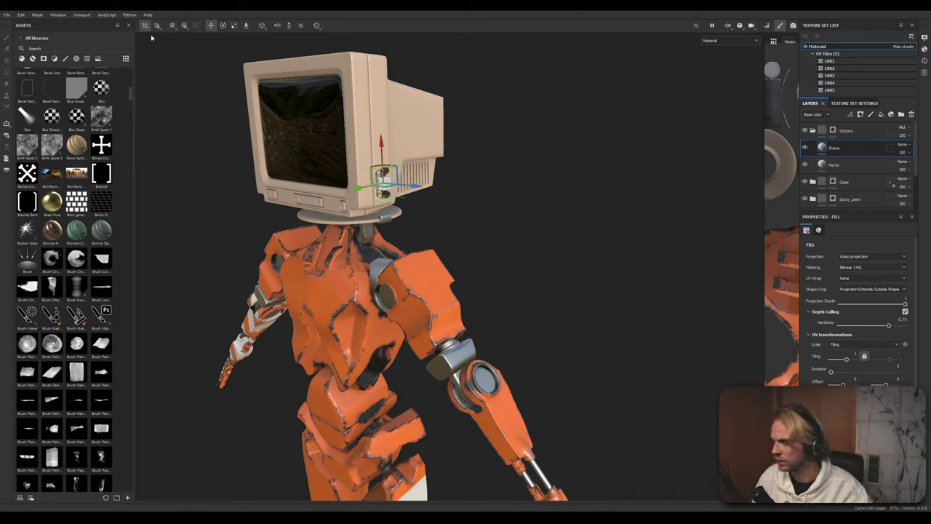
click(493, 239)
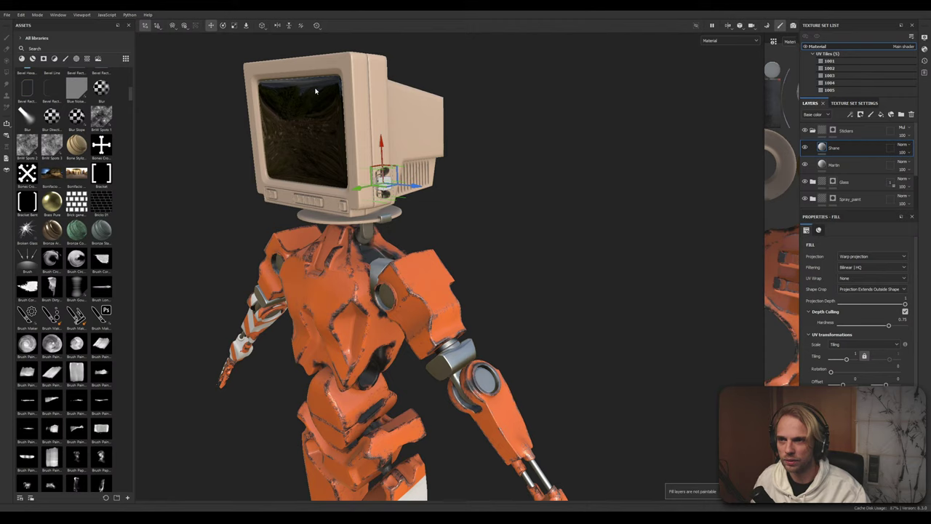
click(846, 130)
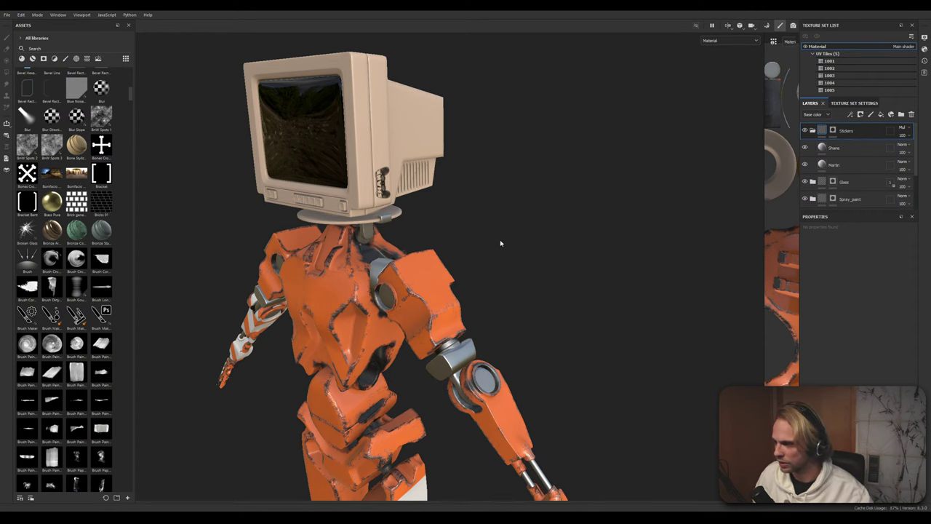
alt+drag(501, 243, 477, 300)
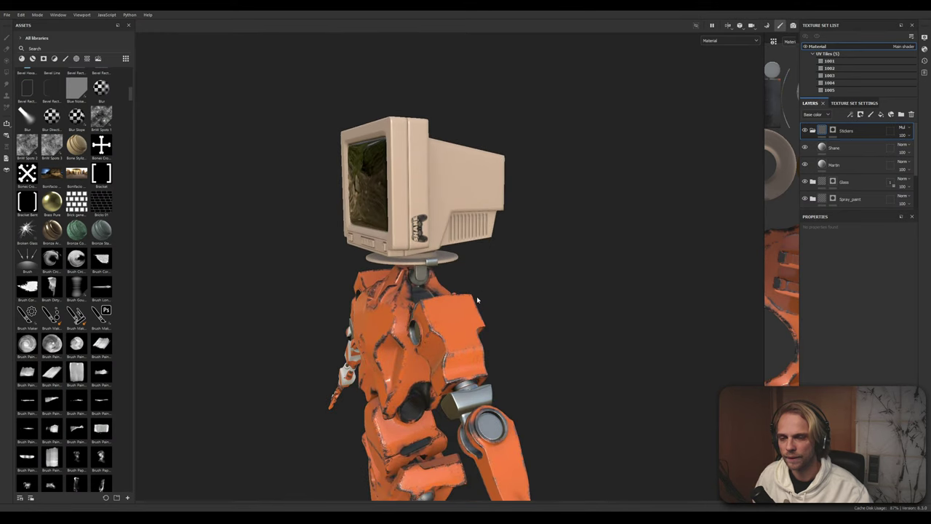
scroll(440, 221, up, 5)
scroll(371, 316, up, 3)
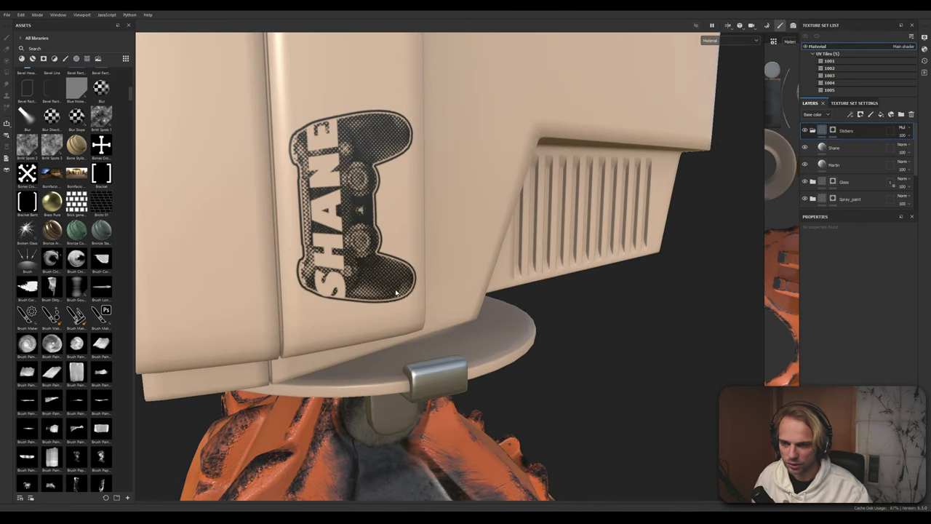
click(850, 148)
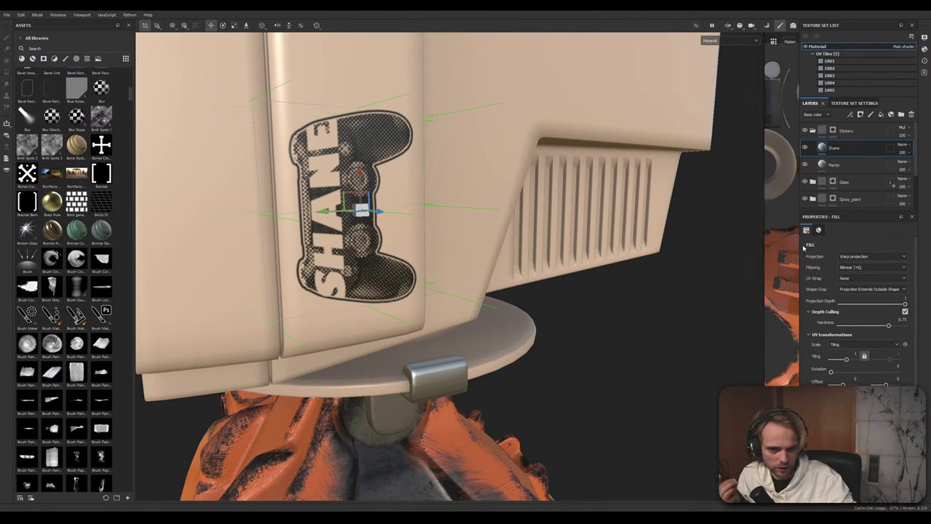
right_click(822, 148)
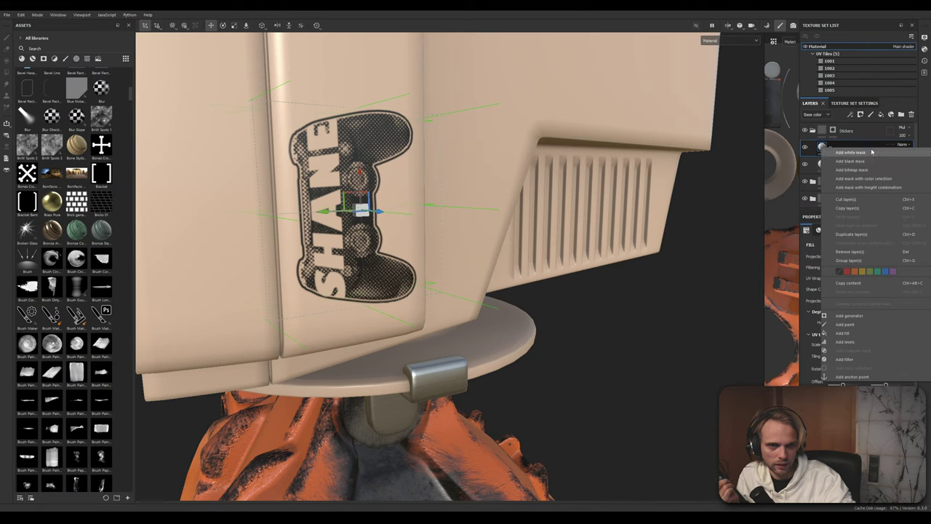
click(851, 161)
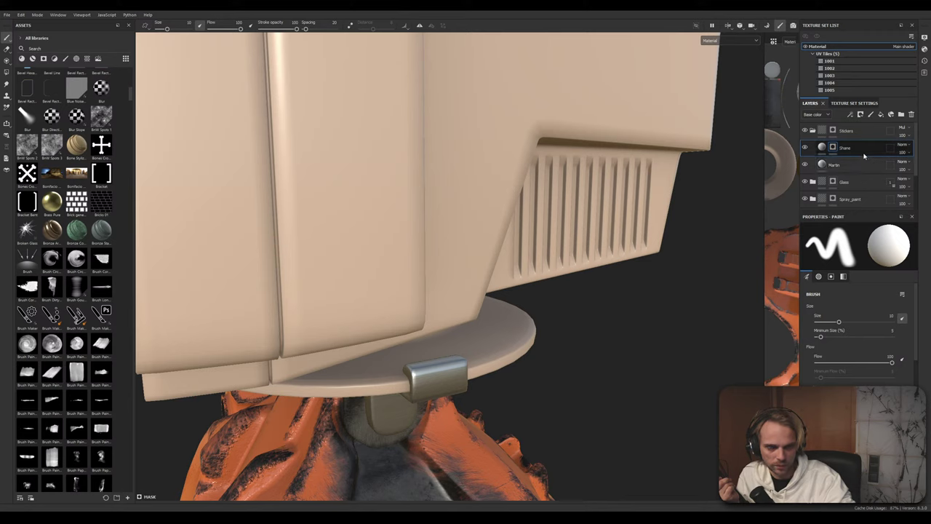
double_click(842, 148)
right_click(836, 149)
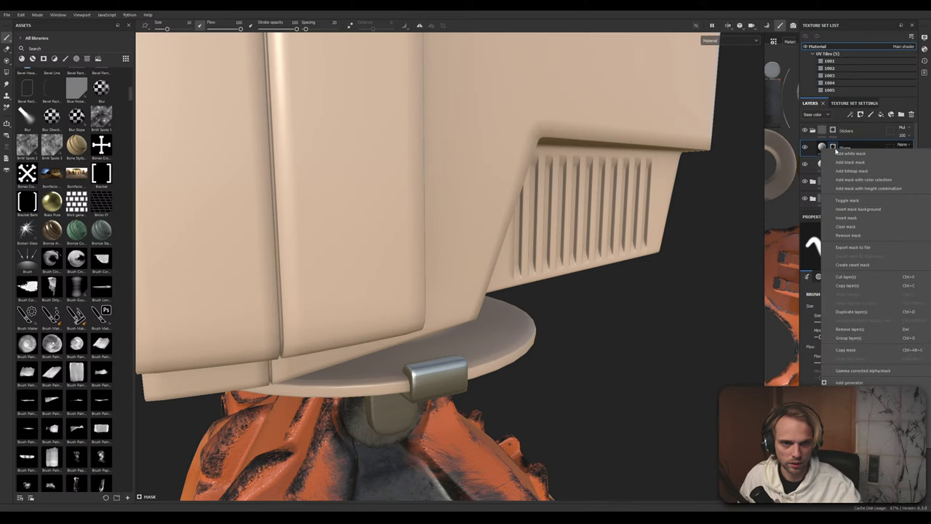
click(847, 227)
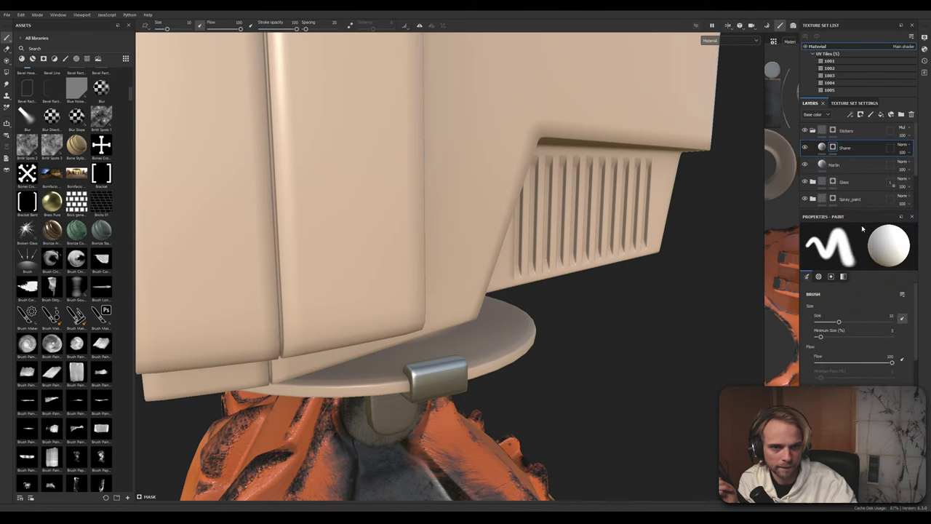
right_click(835, 149)
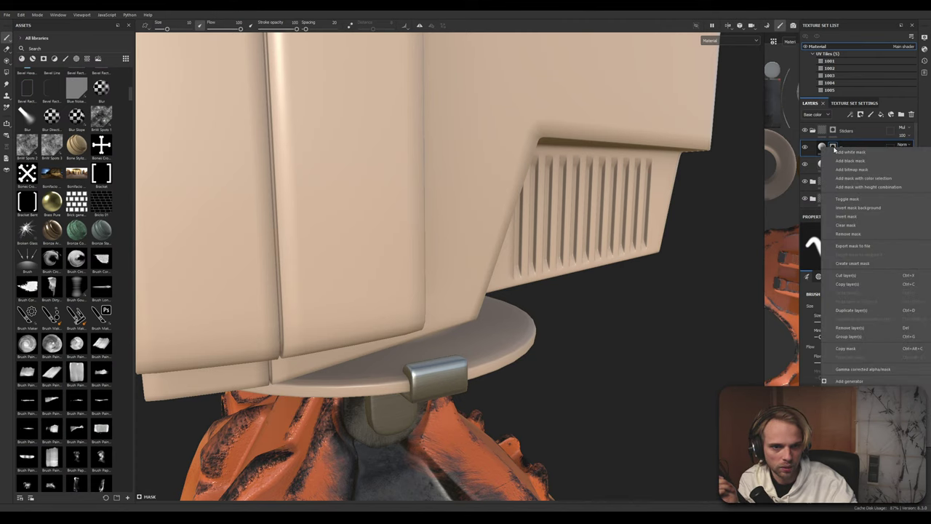
click(856, 234)
Add a white mask to the controller sticker layer and set the mask brush's alpha to Stripes Damaged, searching for "SCRA"
right_click(827, 149)
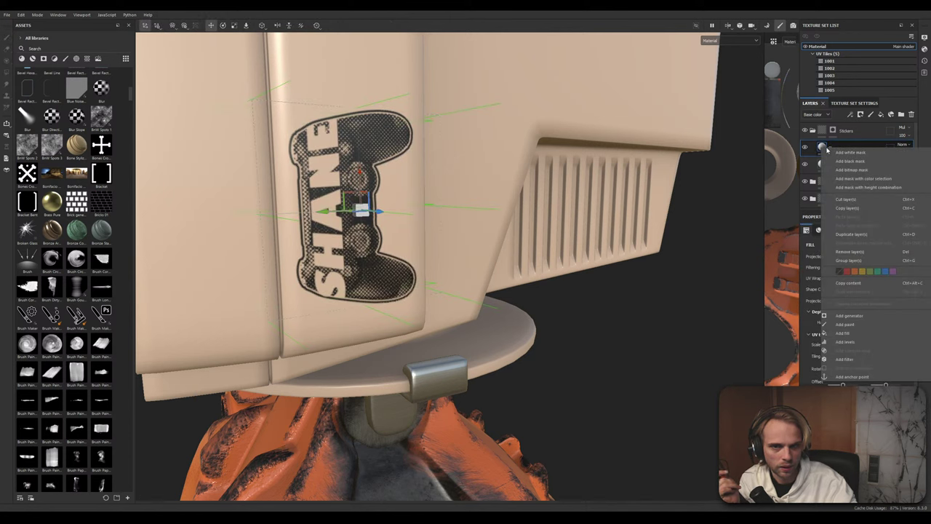
click(849, 157)
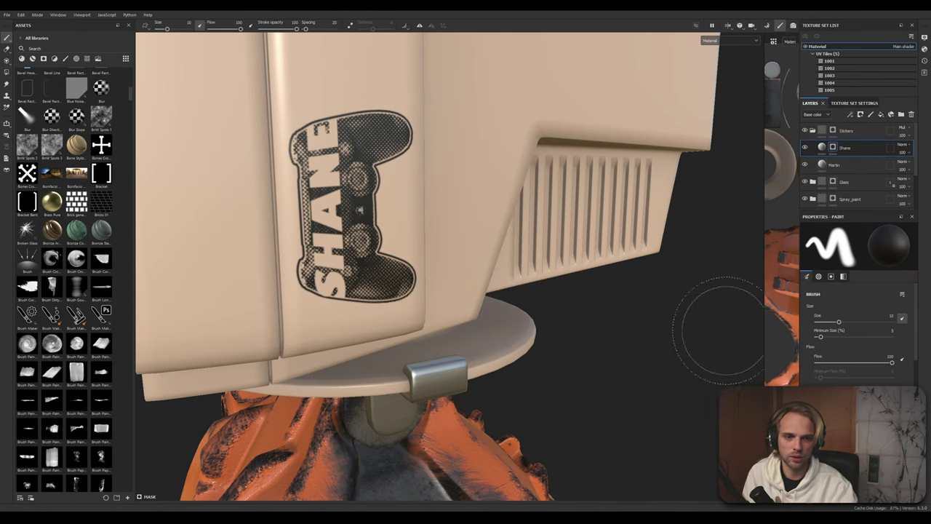
scroll(891, 360, down, 1)
scroll(865, 334, down, 3)
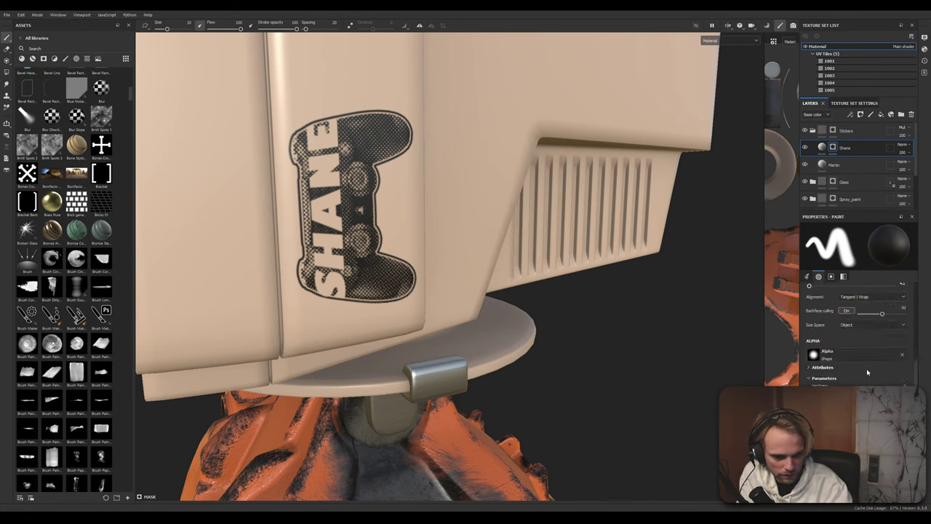
click(865, 355)
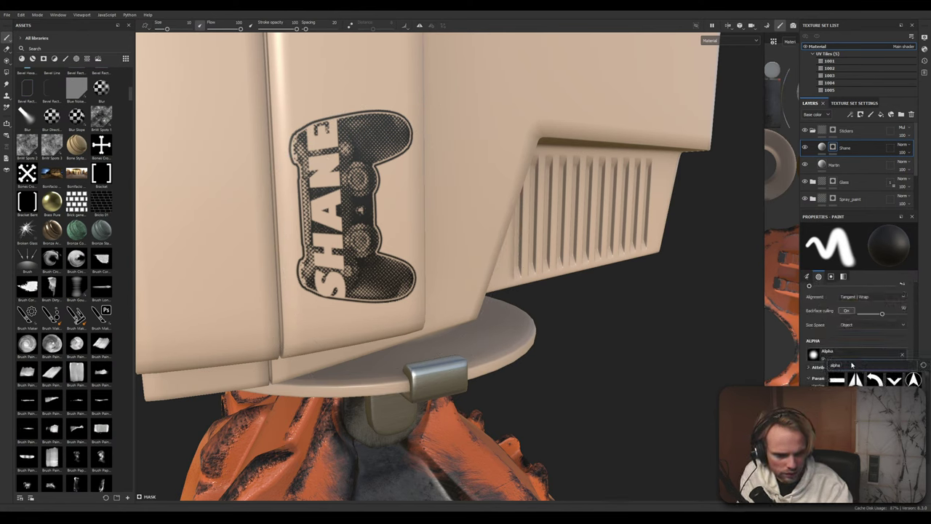
text(alpha SCRA)
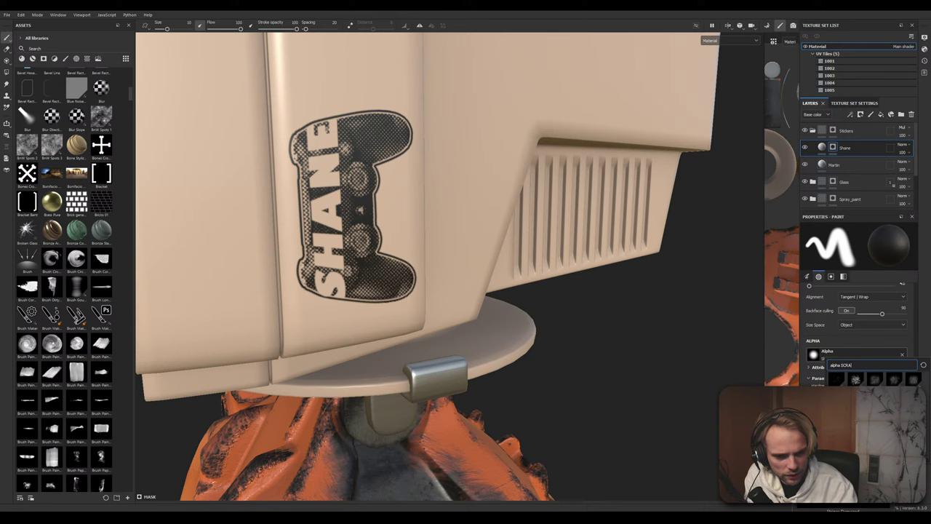
click(837, 380)
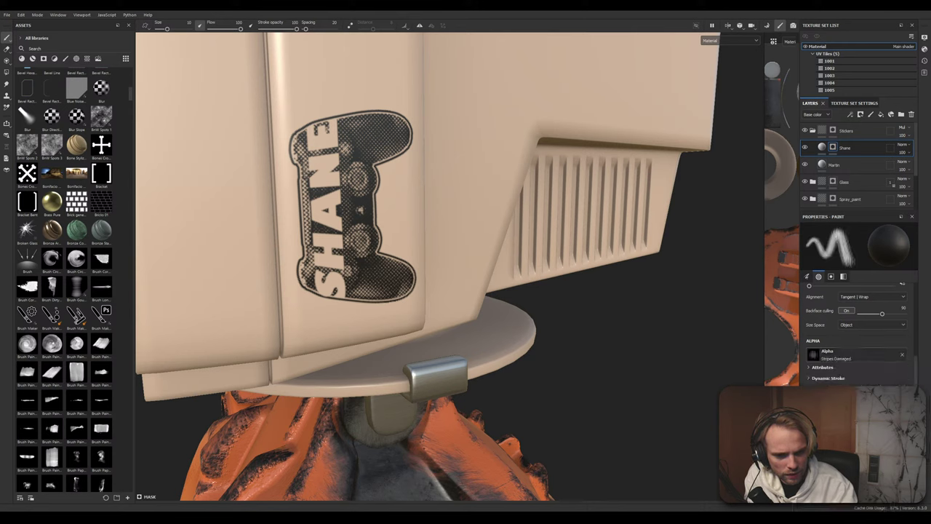
Try scratching the controller sticker's mask with the striped brush, reducing its size to about 3.8, and undo the test strokes
click(384, 232)
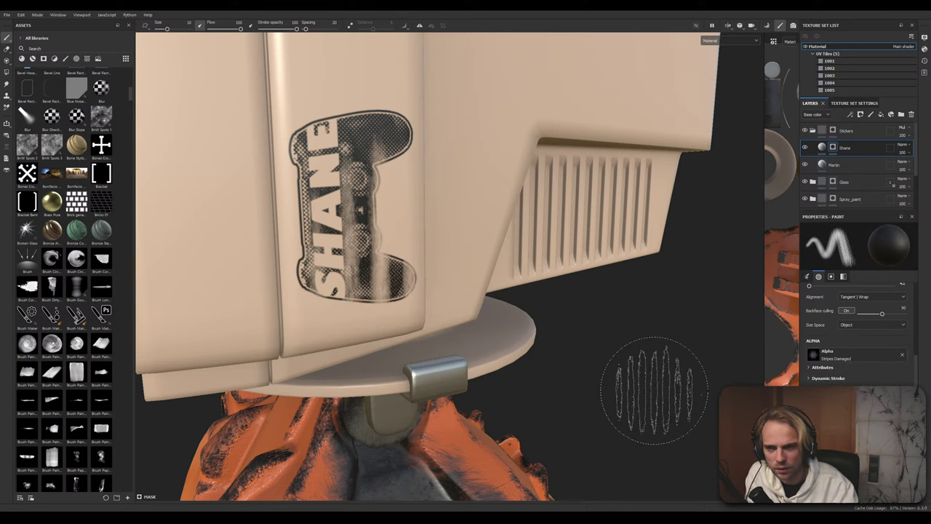
key(ctrl+z)
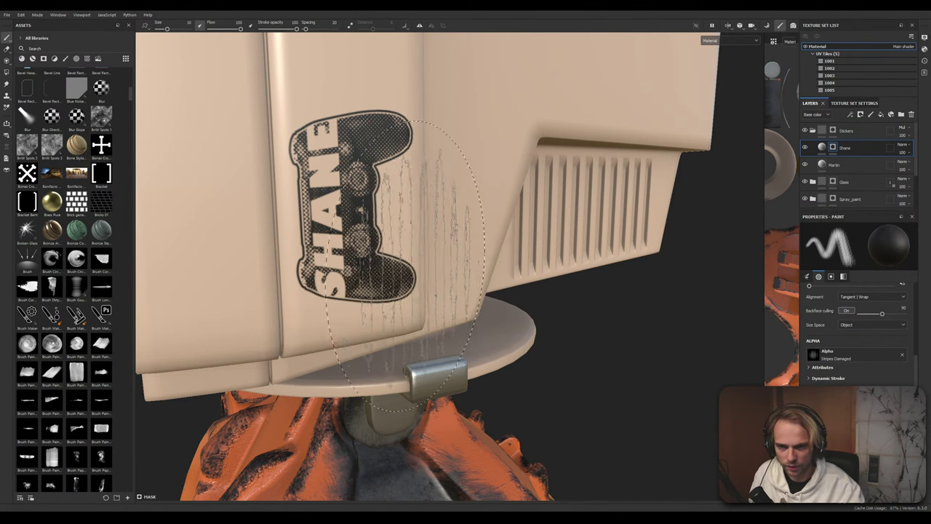
scroll(396, 260, down, 1)
alt+drag(397, 260, 393, 259)
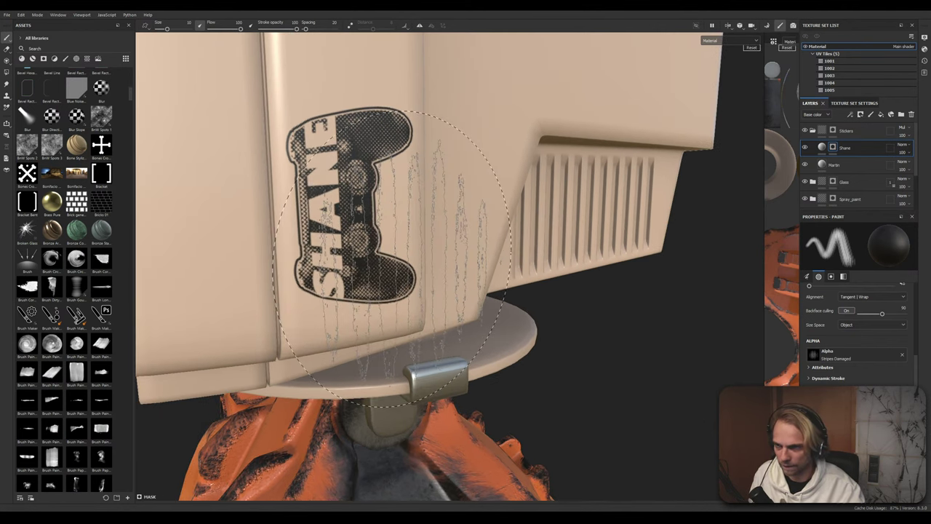
mouse_move(393, 260)
ctrl+right_down()
mouse_move(406, 260)
mouse_move(393, 261)
ctrl+right_up()
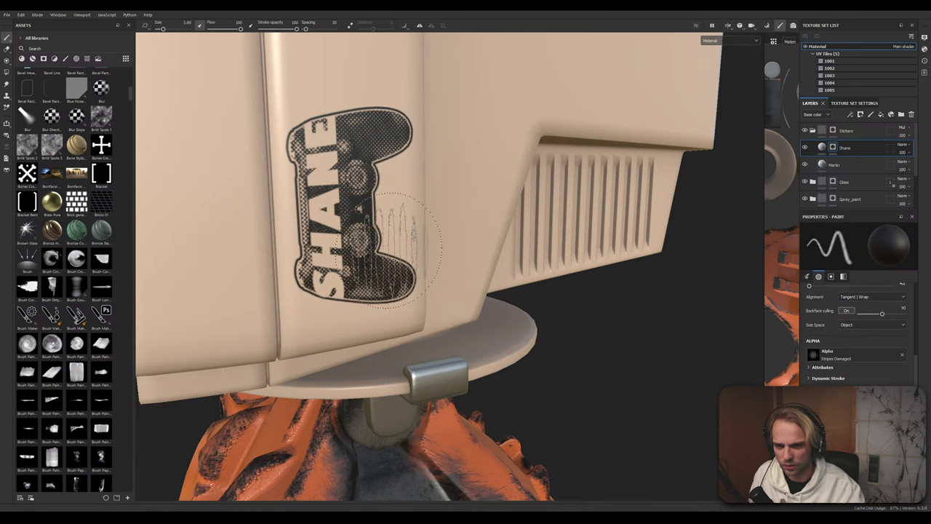
click(381, 261)
key(ctrl+z)
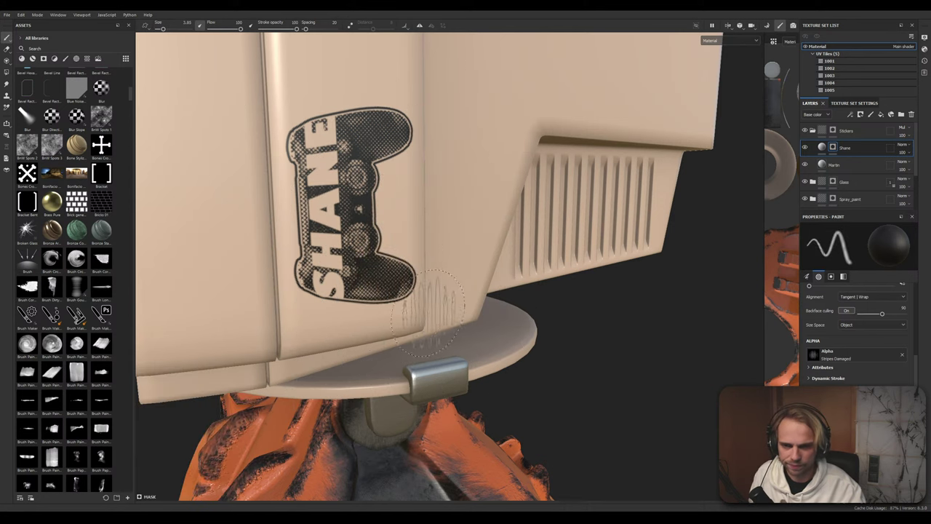
Try stamping striped scratches onto the controller sticker's grips, undoing test dabs and reducing the brush size to about 1.86
click(393, 280)
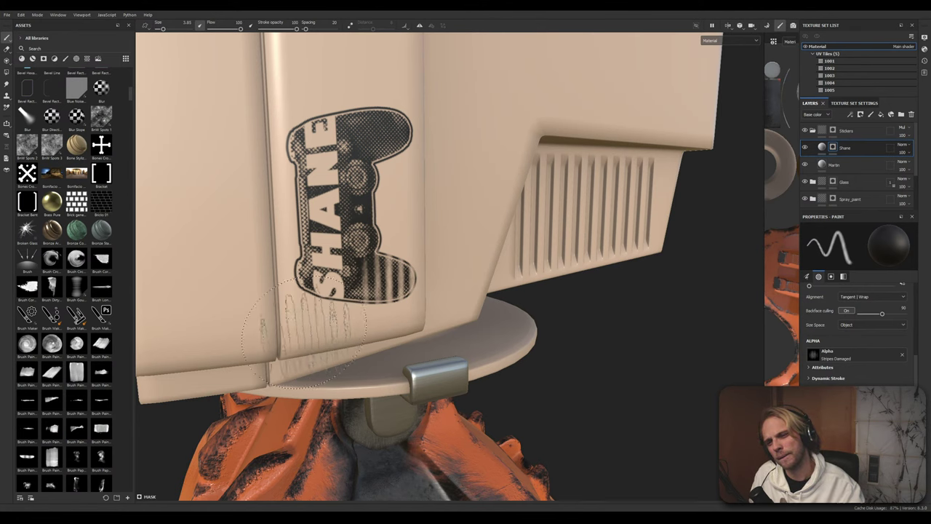
key(ctrl)
key(ctrl+z)
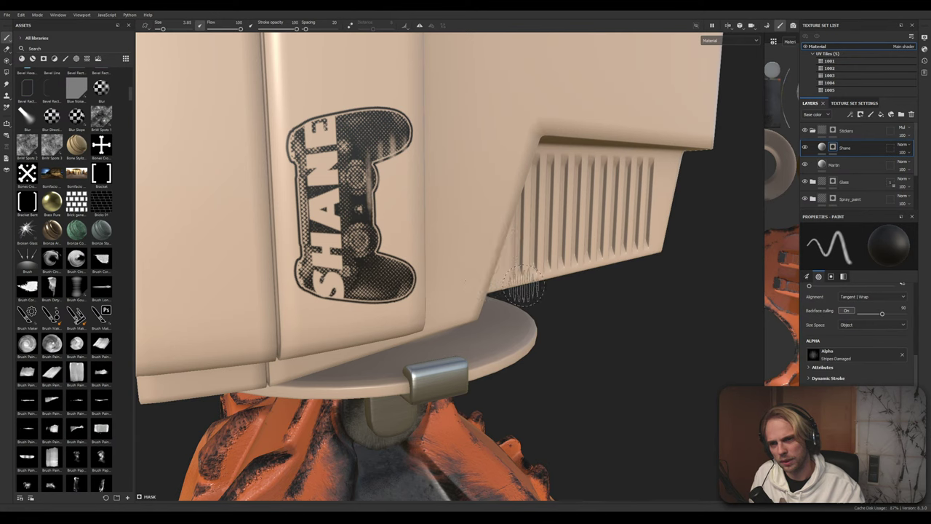
key(ctrl)
ctrl+right_drag(364, 209, 331, 209)
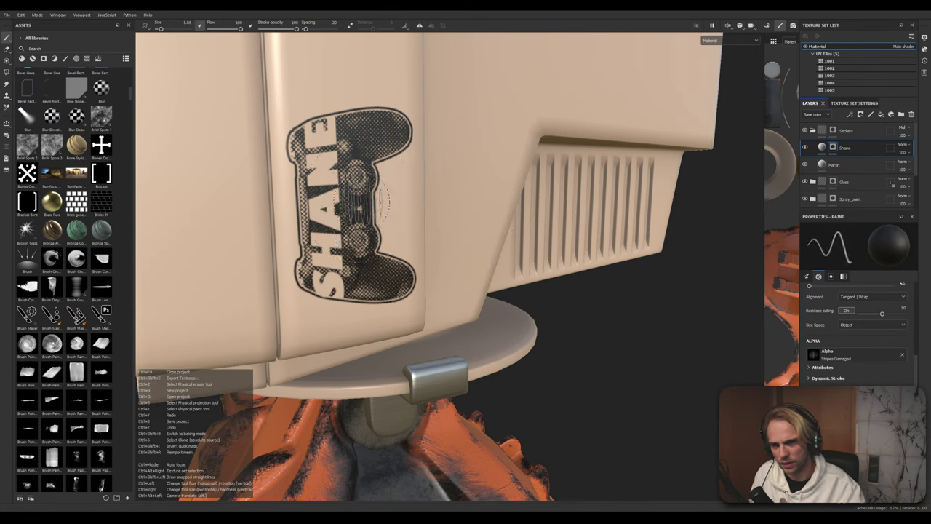
click(391, 151)
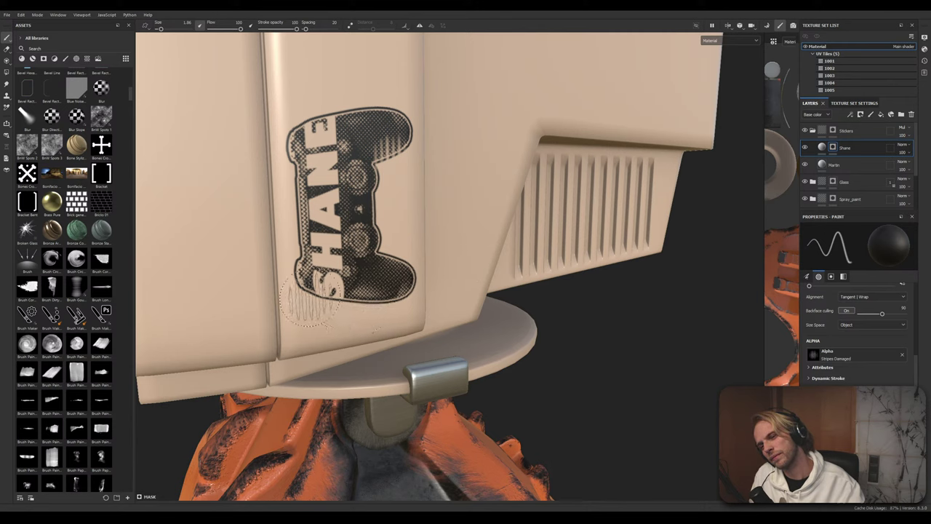
Set the mask brush's alpha to Scratches Scatter, undo the earlier dabs and scratch the controller sticker at a size of about 3.86
click(850, 360)
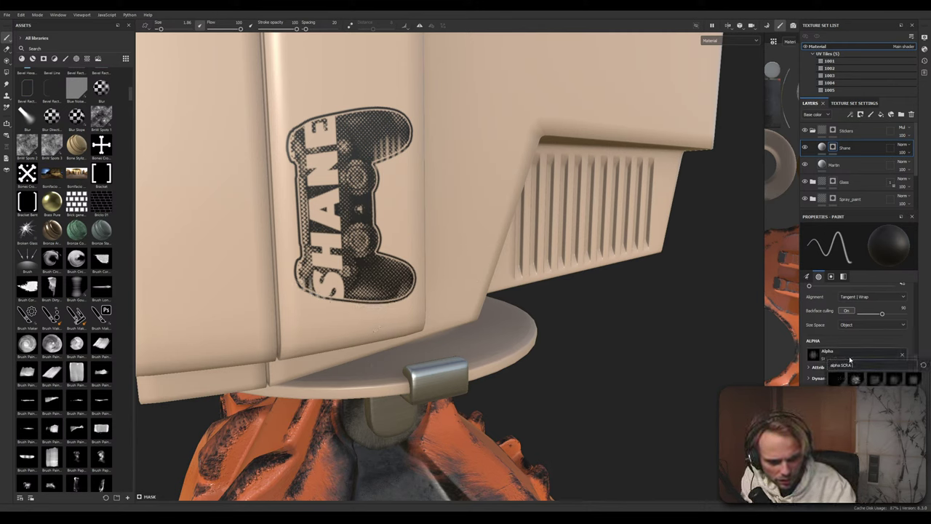
click(856, 379)
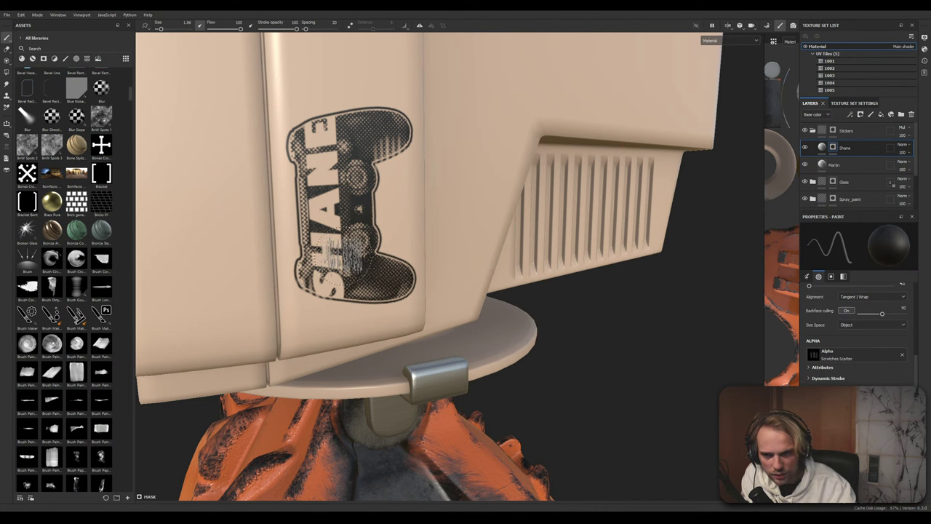
key(ctrl+z)
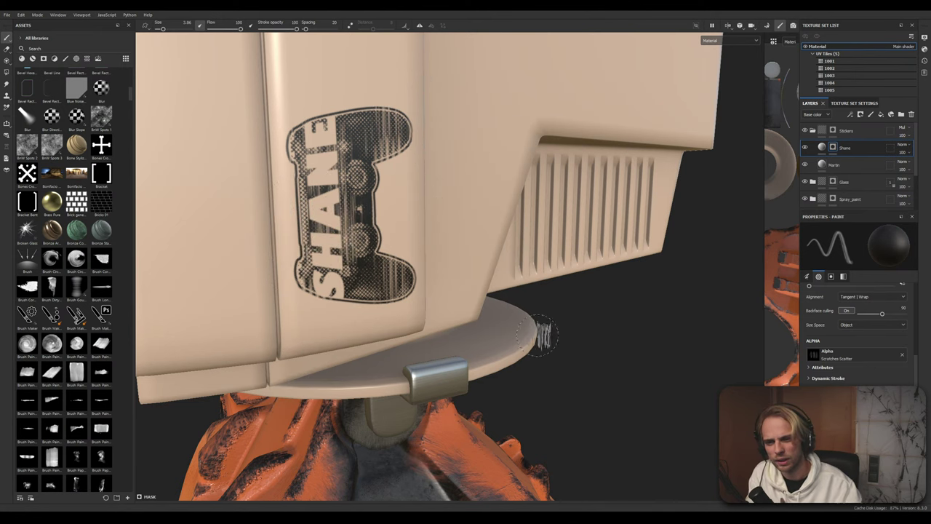
Set the brush alpha to Scratches Partial, test strokes on the controller sticker at a size of about 10, and undo them
click(864, 356)
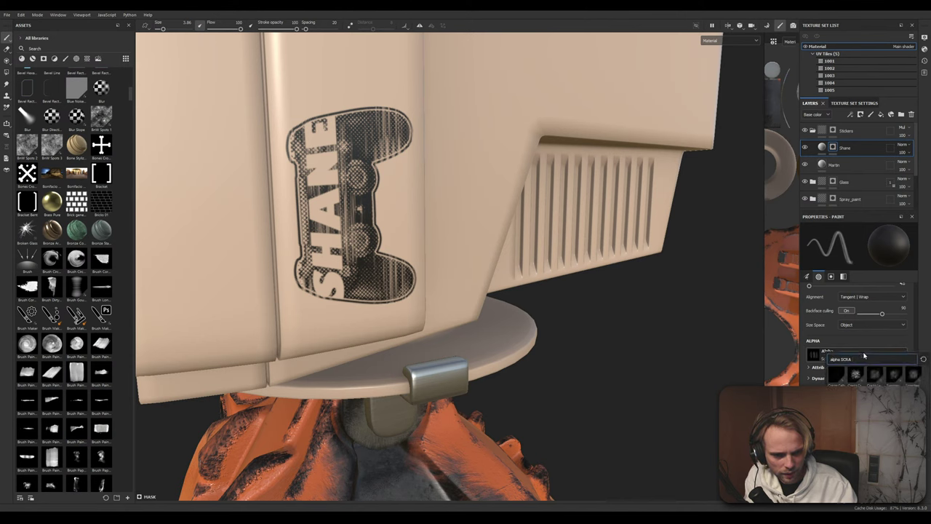
click(895, 374)
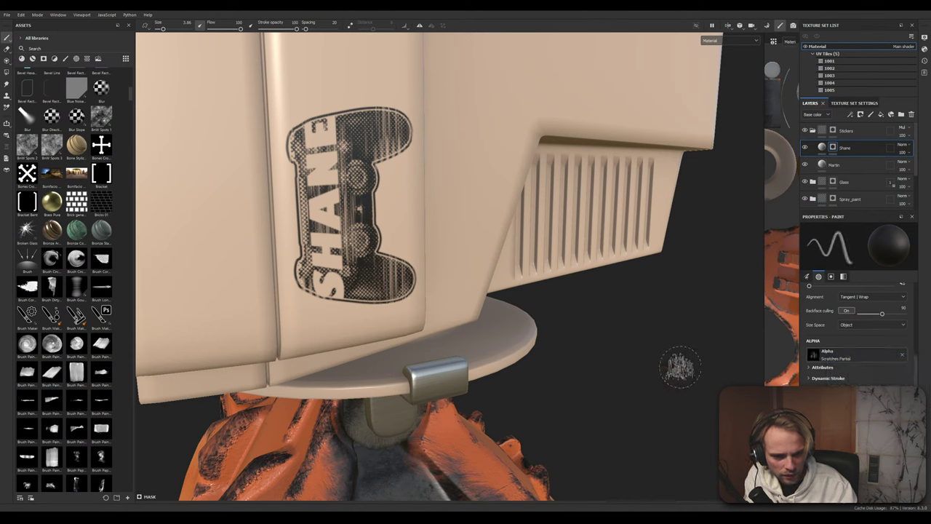
drag(395, 272, 377, 265)
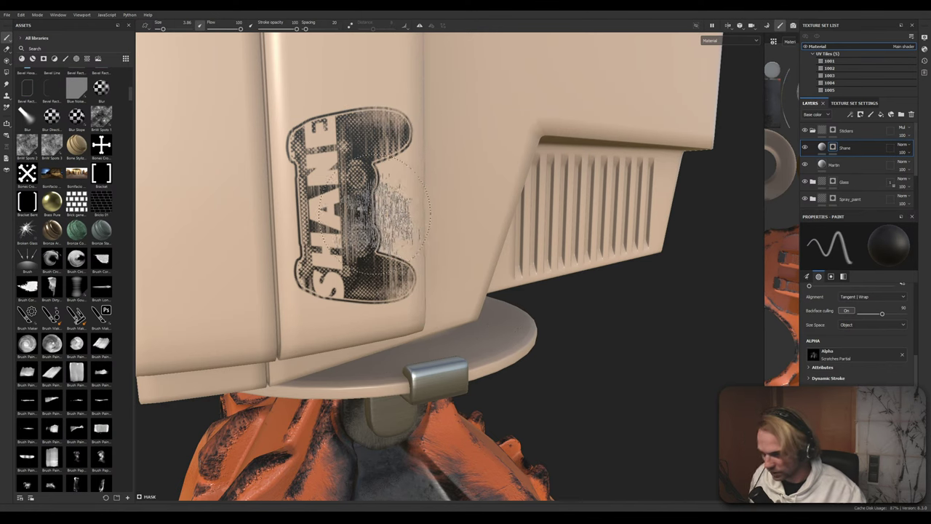
ctrl+right_drag(355, 208, 400, 208)
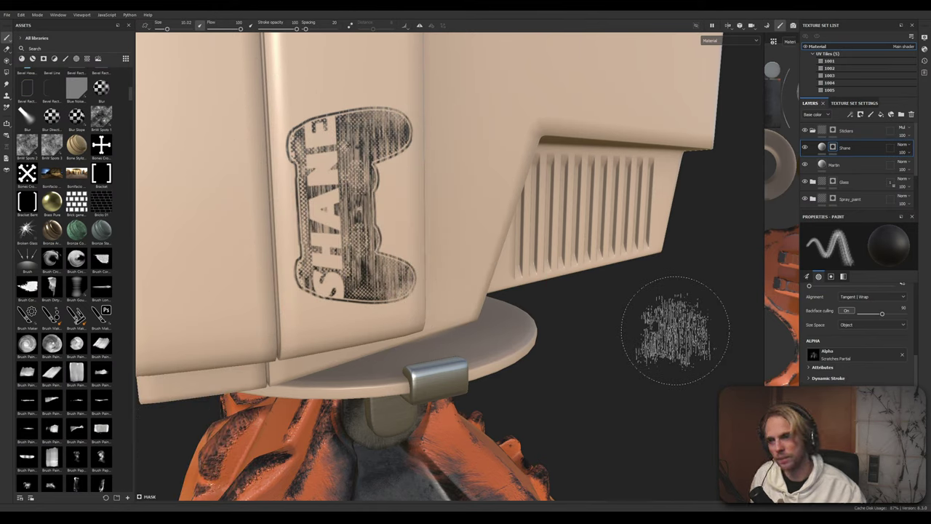
key(ctrl)
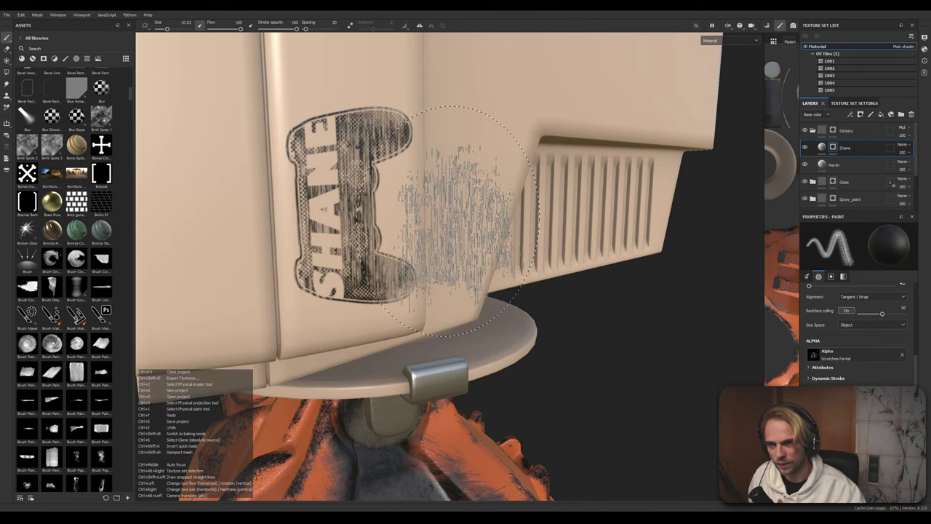
key(ctrl+z)
key(ctrl+z)
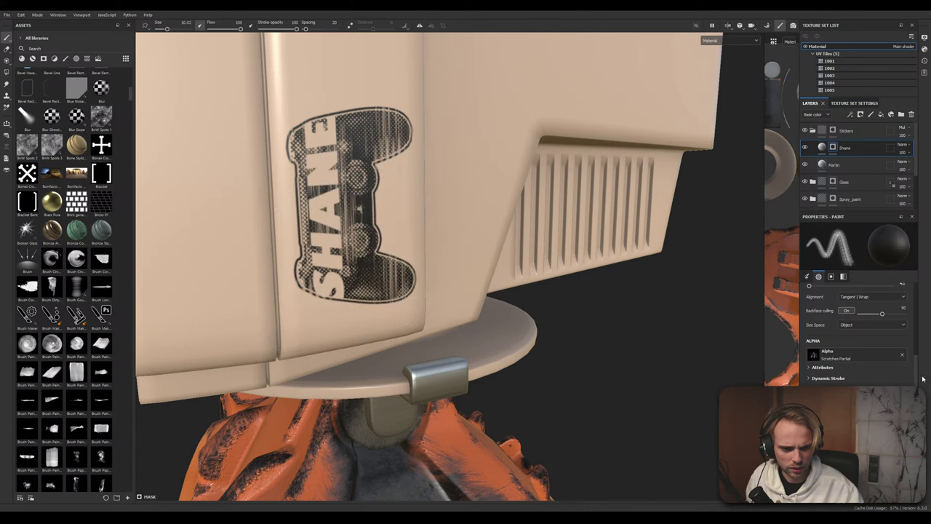
Expand the Dynamic Stroke settings of the Scratches Partial alpha and examine its random seed options and scratch parameters
scroll(859, 331, down, 6)
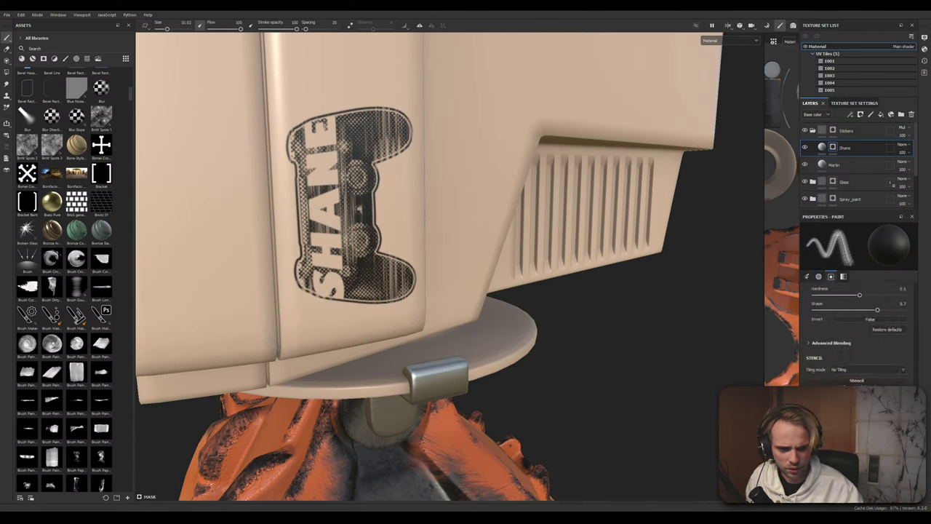
scroll(814, 371, up, 6)
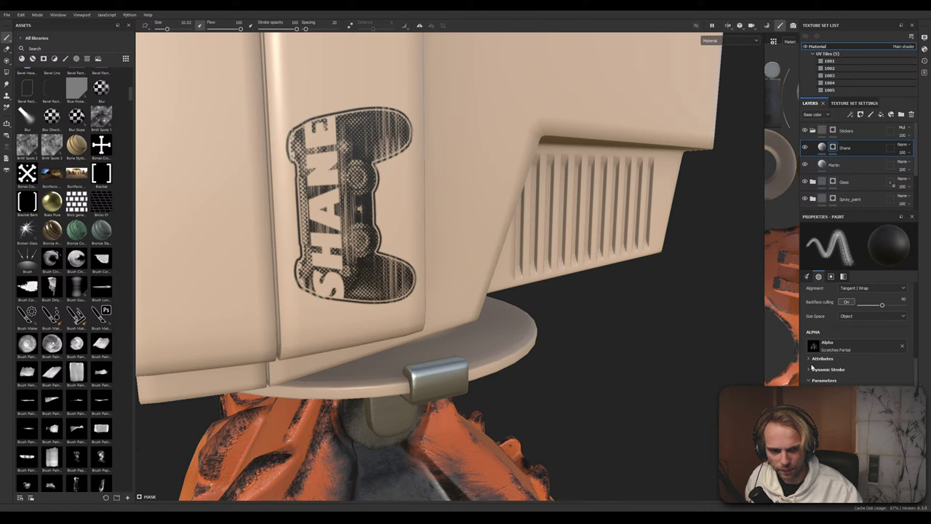
click(816, 370)
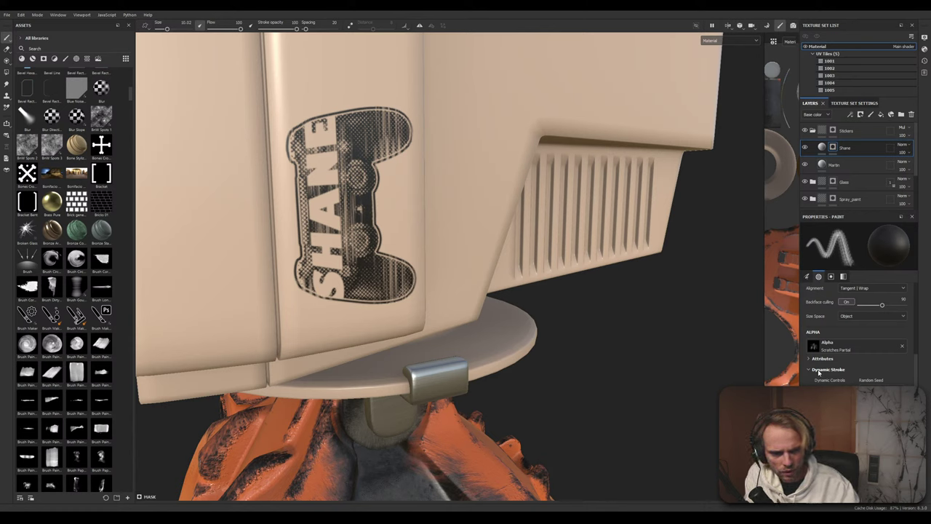
click(823, 360)
click(823, 360)
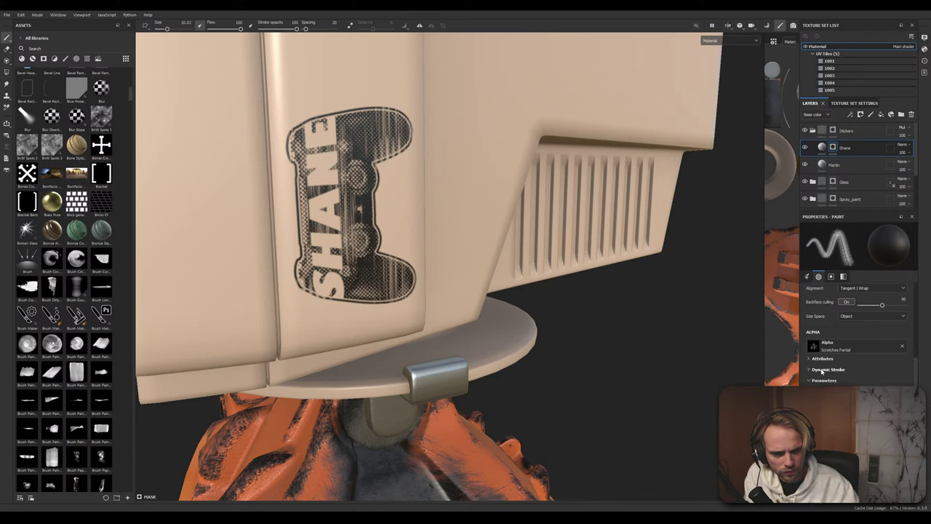
click(823, 370)
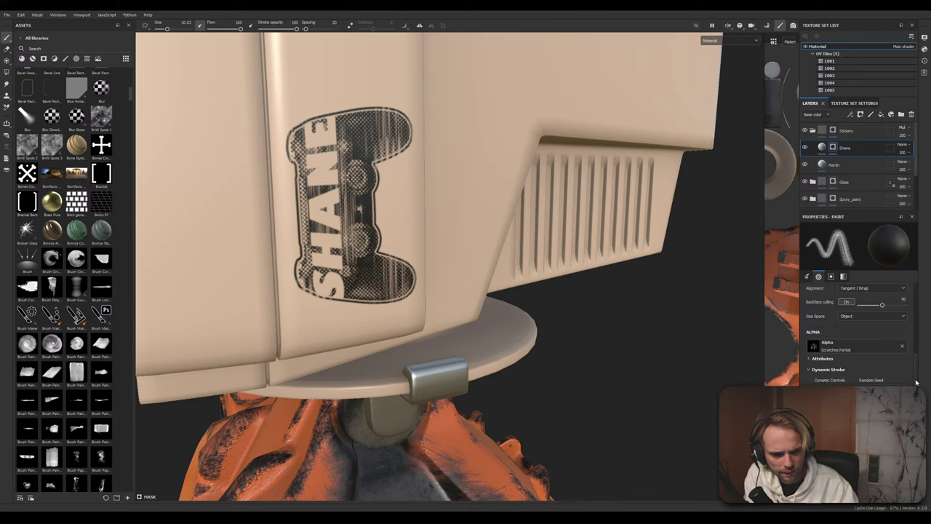
scroll(916, 382, down, 3)
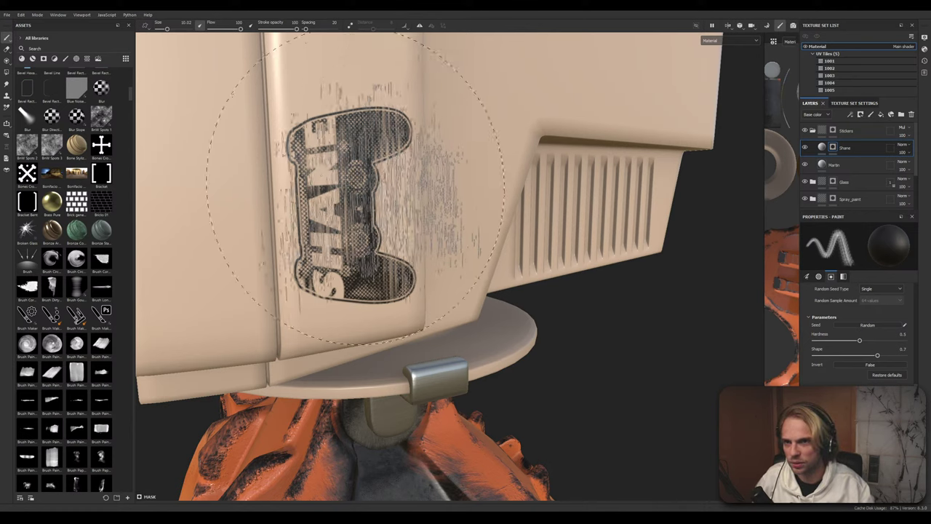
Rotate the scratch brush to a diagonal angle and paint slanted scratches across the controller sticker's mask
key(ctrl)
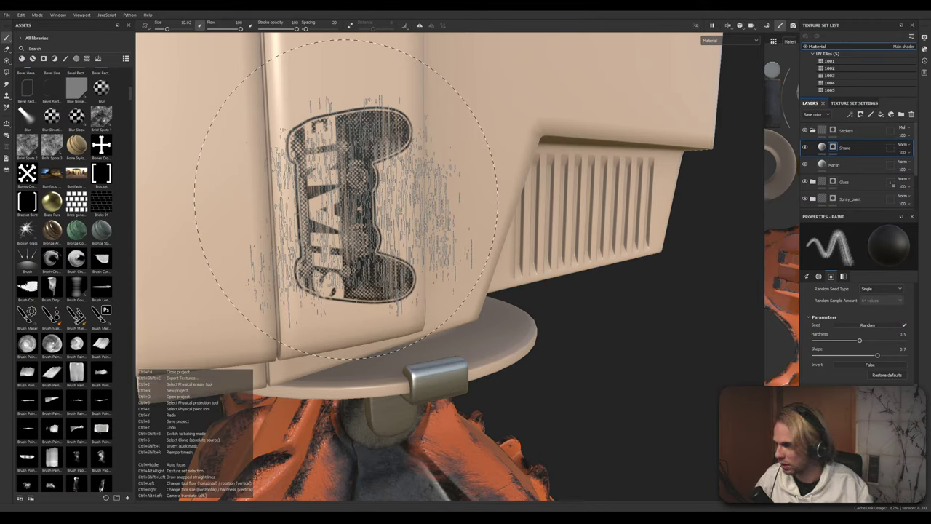
ctrl+drag(347, 199, 346, 129)
click(347, 198)
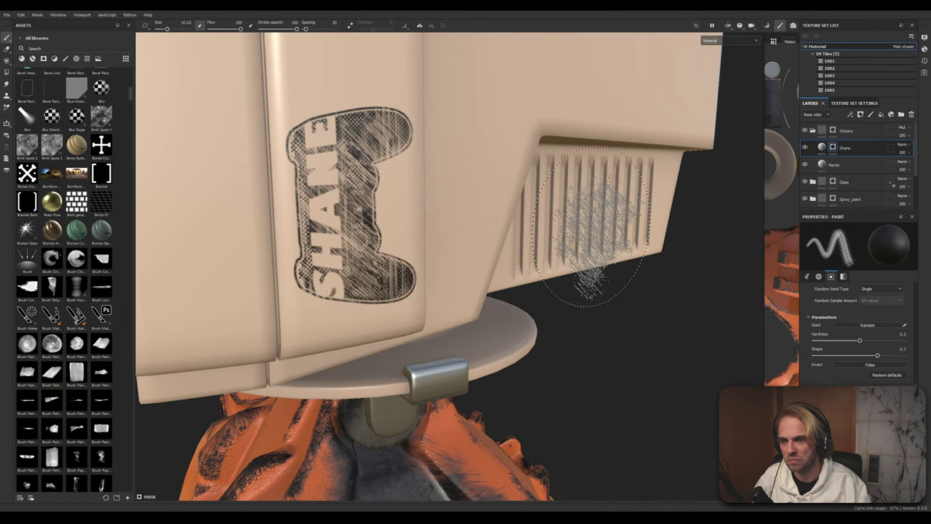
Check the wear against the whole monitor head, undo the slanted scratches and paint a fresh diagonal pass over the sticker
alt+drag(538, 226, 515, 209)
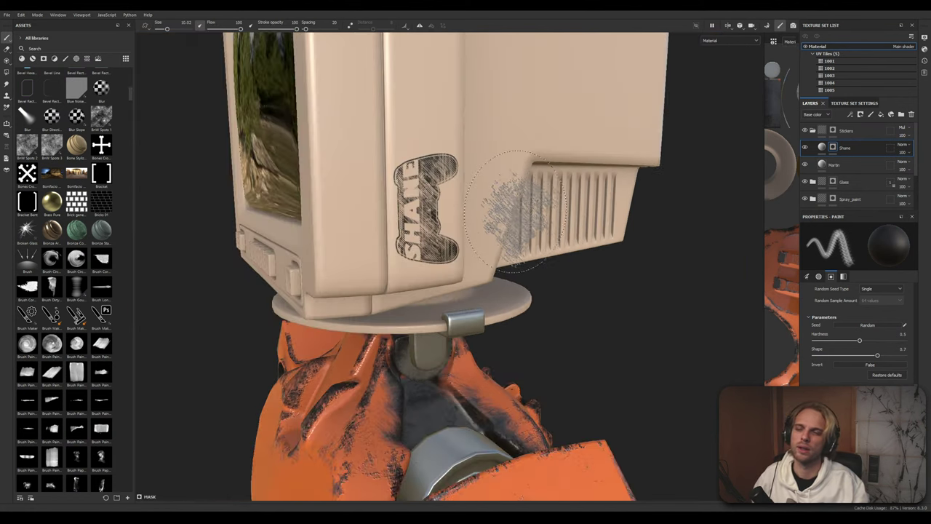
scroll(515, 209, down, 3)
scroll(608, 233, down, 1)
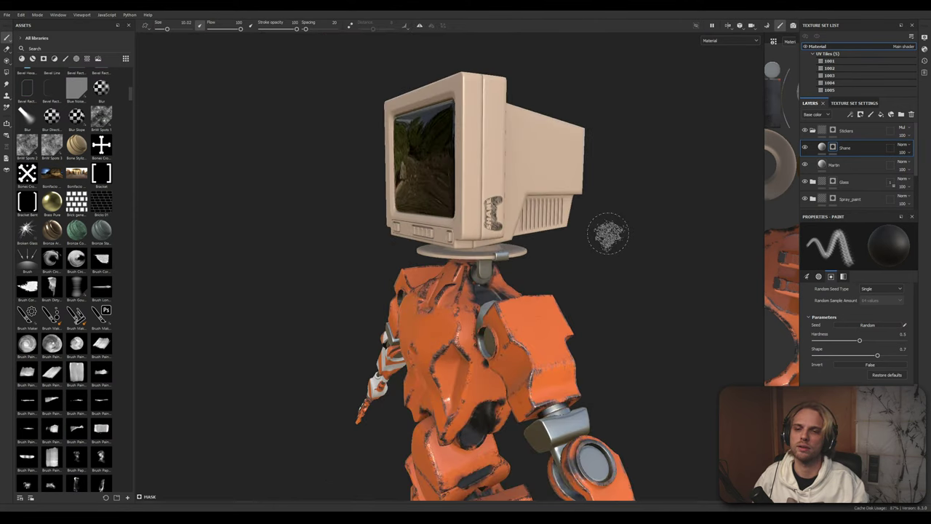
scroll(608, 233, up, 6)
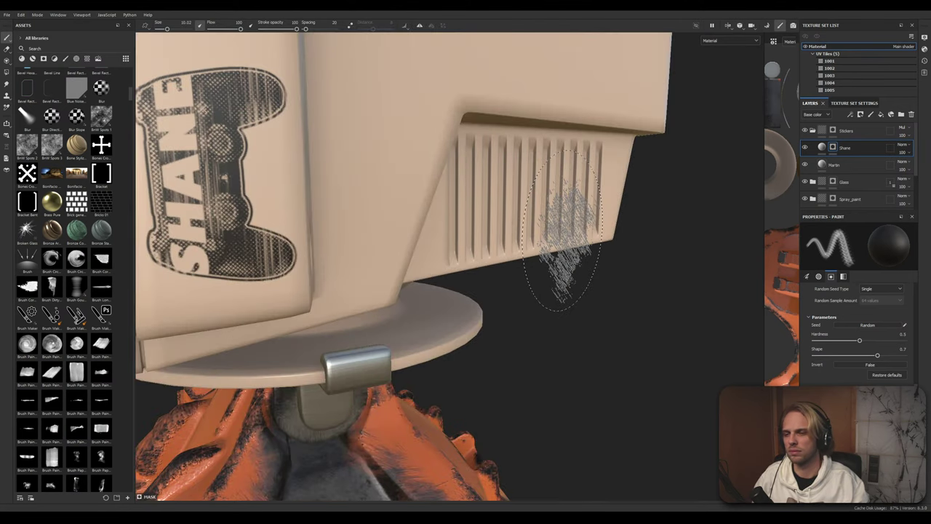
key(ctrl)
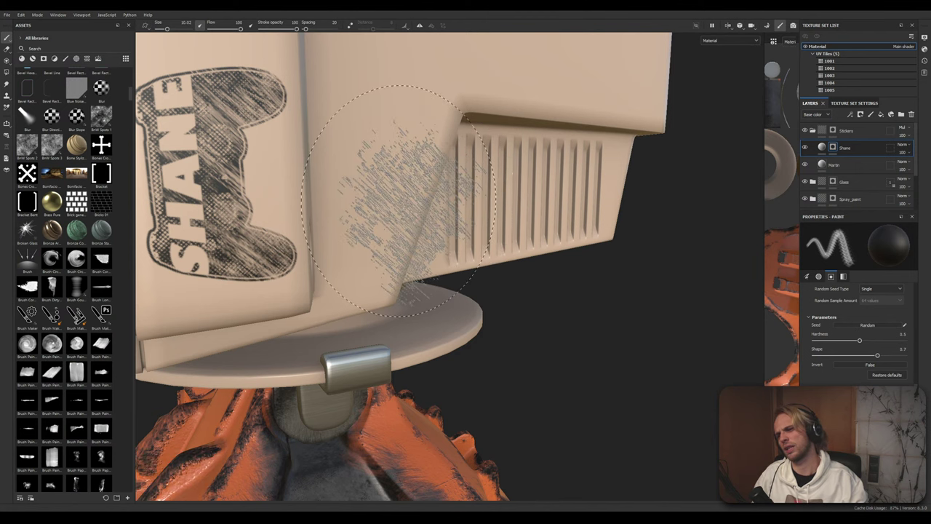
Examine the scratched controller sticker and the whole robot from the side and from behind
scroll(408, 207, down, 3)
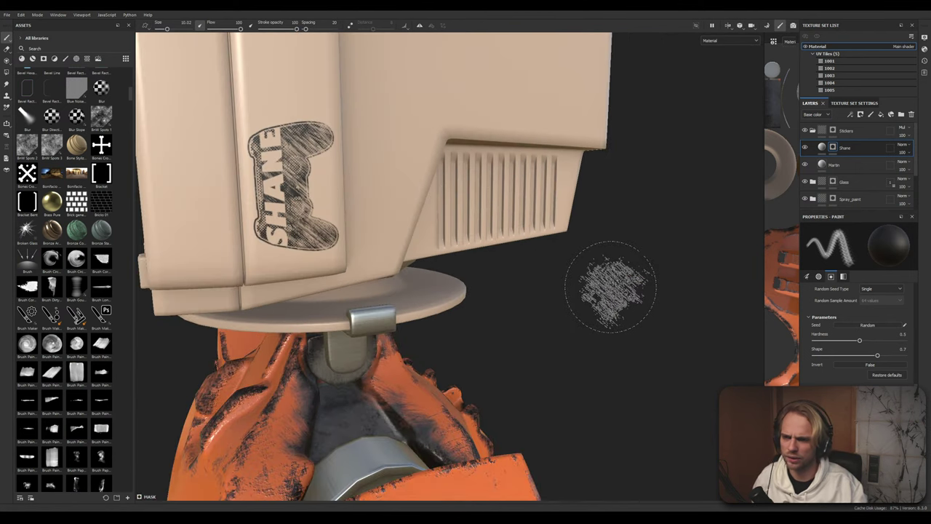
mouse_move(611, 286)
alt+mouse_down()
mouse_move(594, 287)
mouse_move(619, 287)
mouse_move(572, 280)
alt+mouse_up()
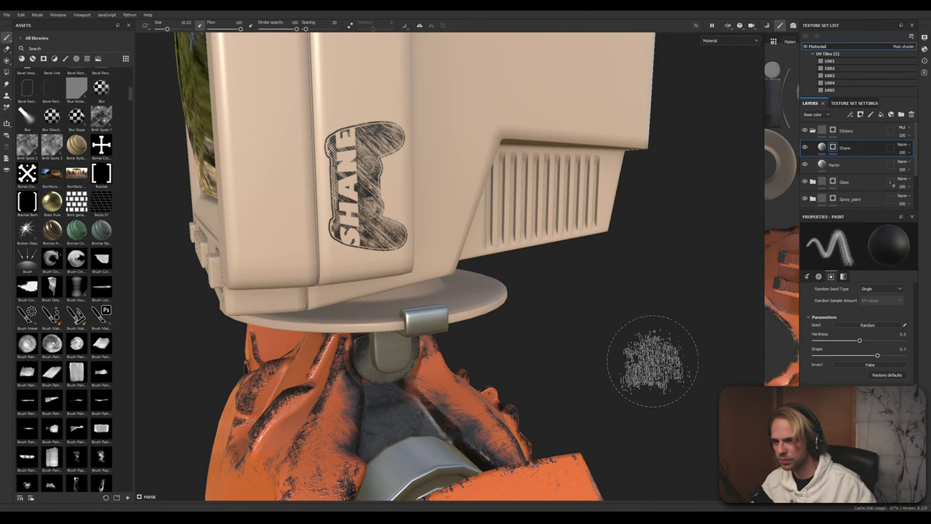
scroll(521, 358, down, 3)
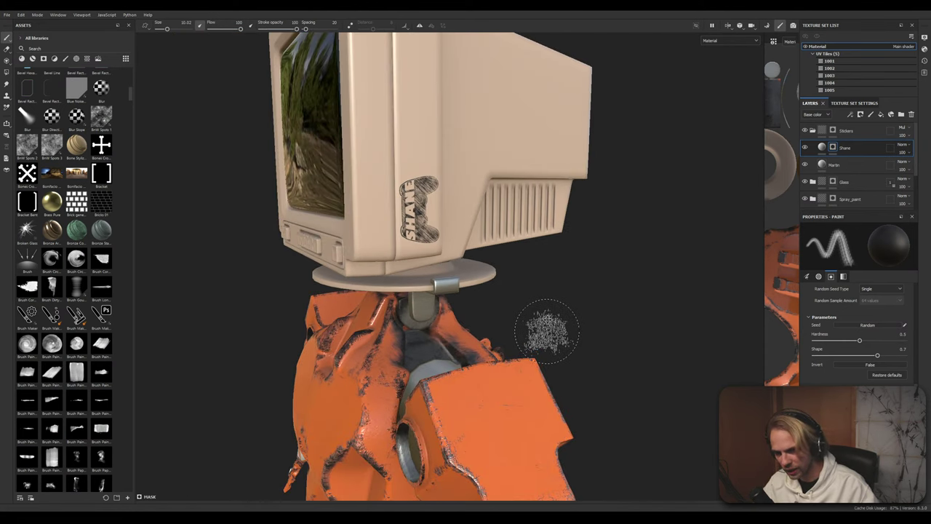
mouse_move(547, 329)
alt+mouse_down()
mouse_move(443, 225)
mouse_move(465, 264)
alt+mouse_up()
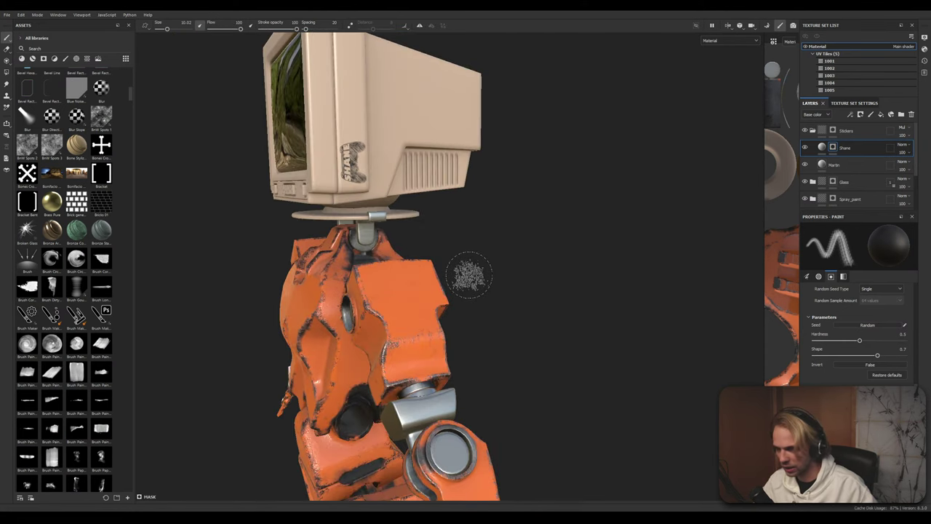
scroll(487, 293, down, 3)
mouse_move(531, 356)
alt+mouse_down()
mouse_move(541, 312)
mouse_move(574, 309)
mouse_move(310, 310)
mouse_move(413, 312)
alt+mouse_up()
scroll(413, 311, up, 3)
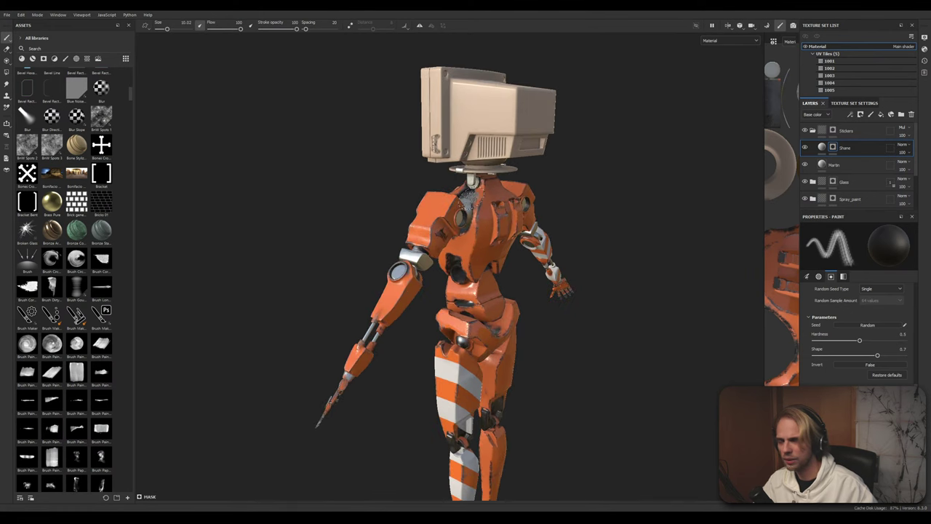
scroll(473, 215, up, 2)
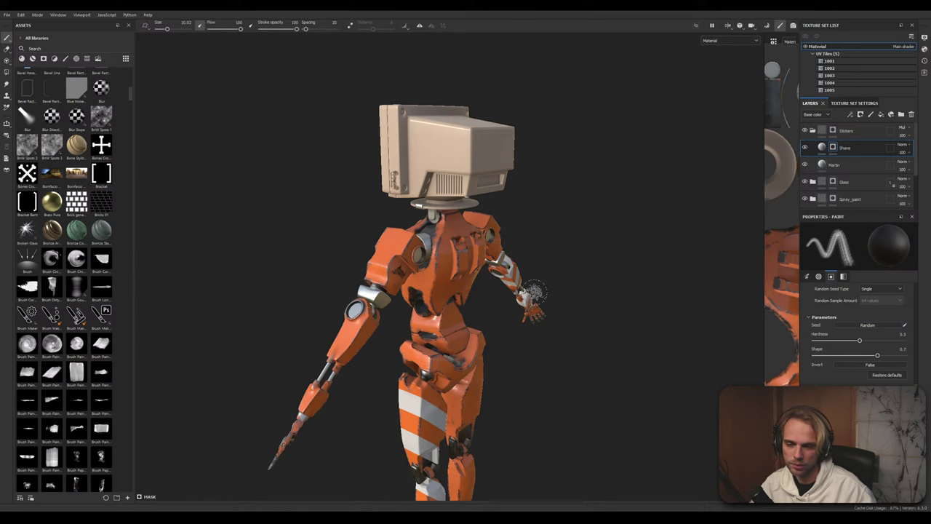
middle_drag(537, 293, 463, 295)
scroll(462, 294, up, 5)
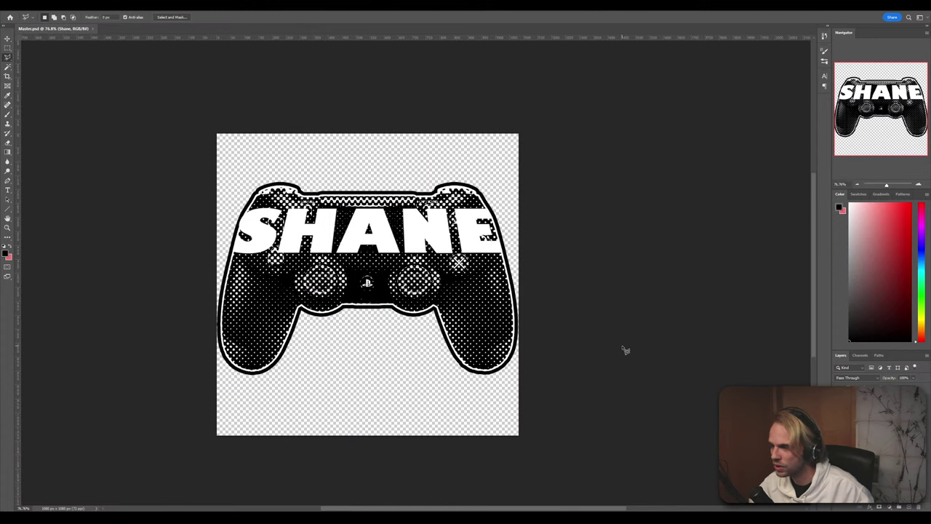
Switch to Photoshop, hide the controller artwork in Master.psd and add a new layer
key(ctrl+comma)
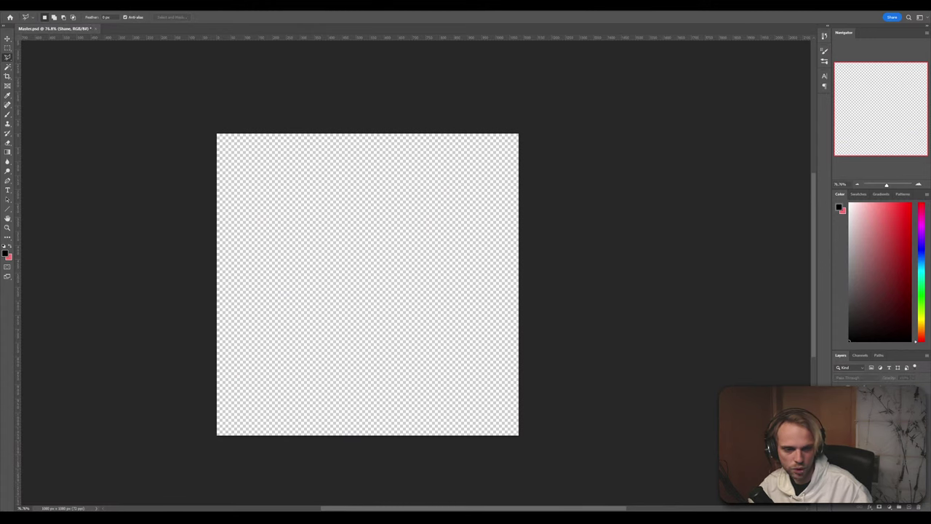
click(911, 508)
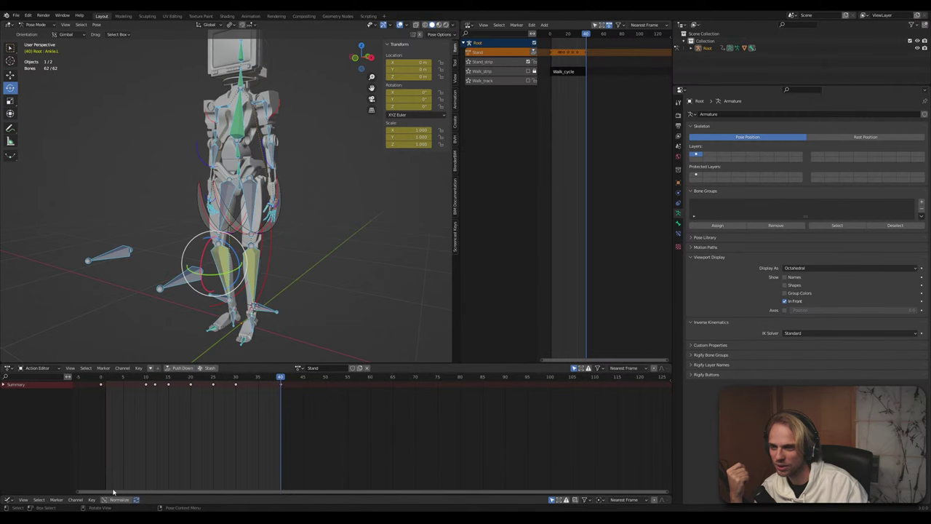
Switch to Blender and deselect all bones of the robot's armature, viewing the standing pose from another angle
click(321, 206)
mouse_move(321, 206)
middle_down()
mouse_move(337, 230)
mouse_move(311, 209)
middle_up()
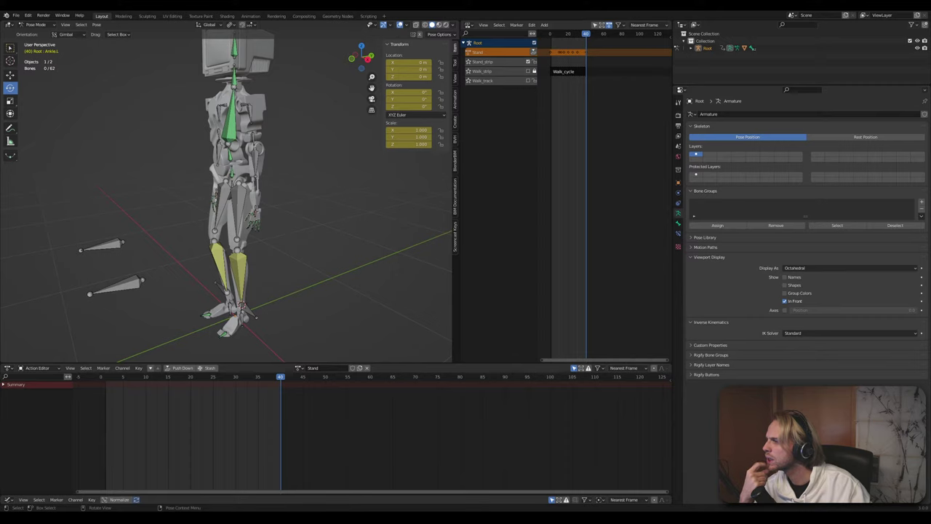
Leave Blender, bring the browser over Photoshop and browse the pyramid image results for sticker reference
key(alt+Tab)
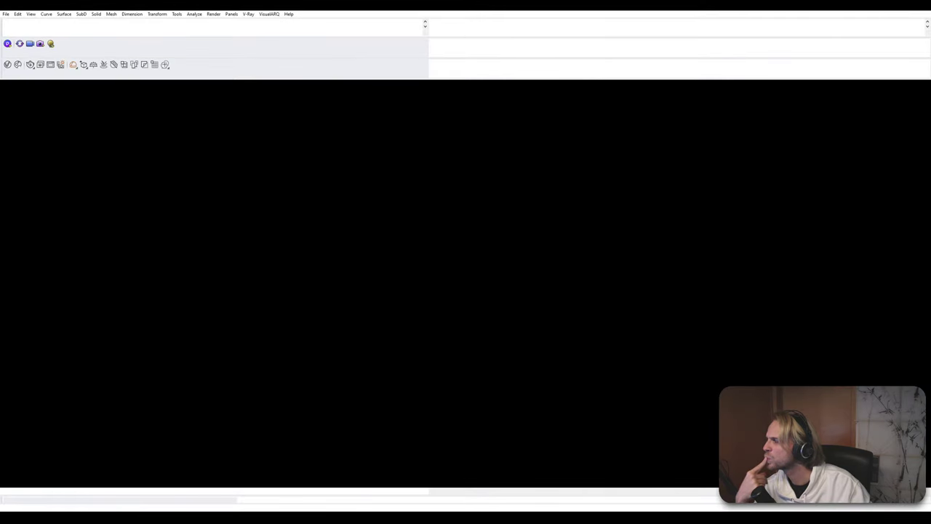
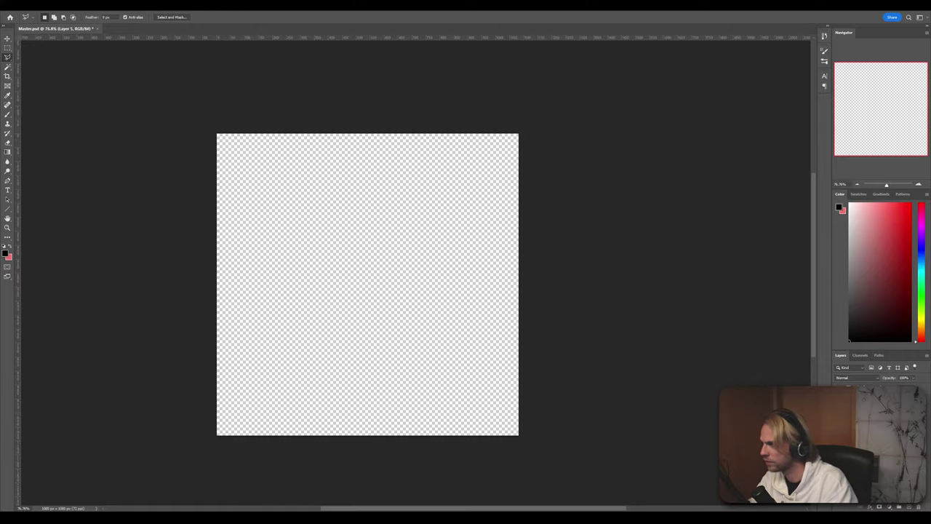
drag(2, 16, 247, 11)
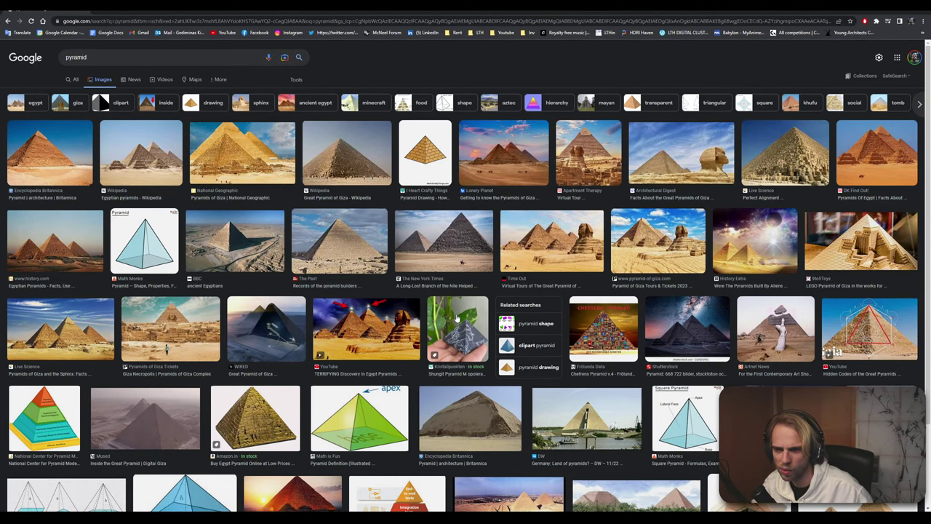
scroll(457, 318, down, 2)
scroll(457, 319, down, 2)
scroll(457, 318, down, 3)
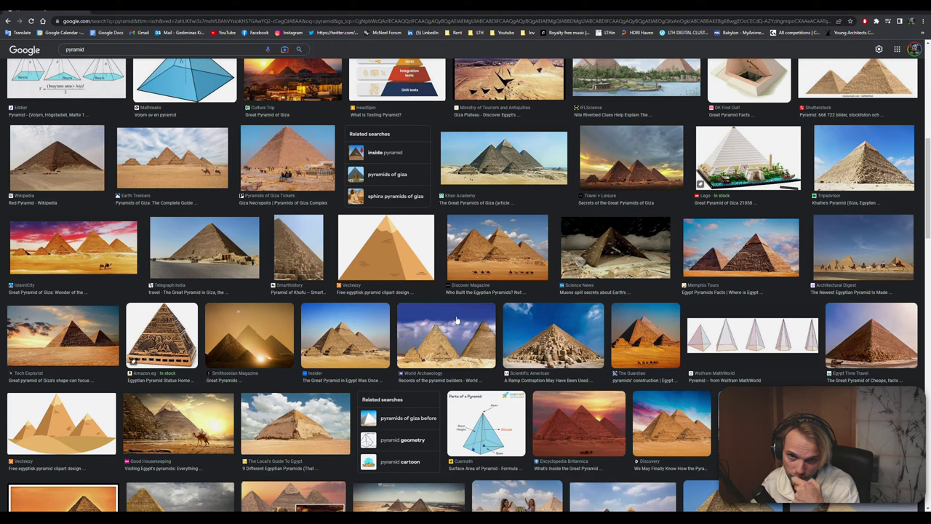
Search Google Images for illuminati, browse the symbols for reference and move the browser away to return to Photoshop
triple_click(96, 49)
text(illumi)
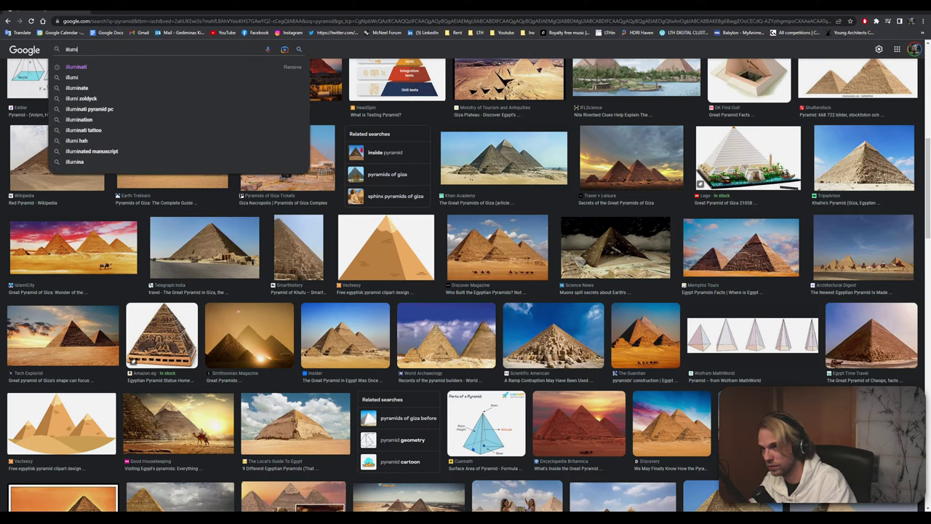
text(nati)
key(Return)
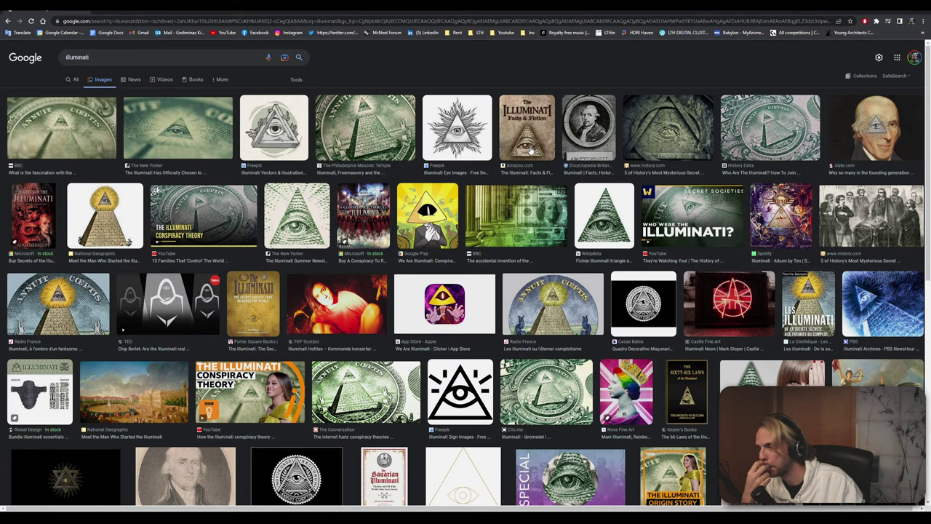
scroll(302, 258, down, 5)
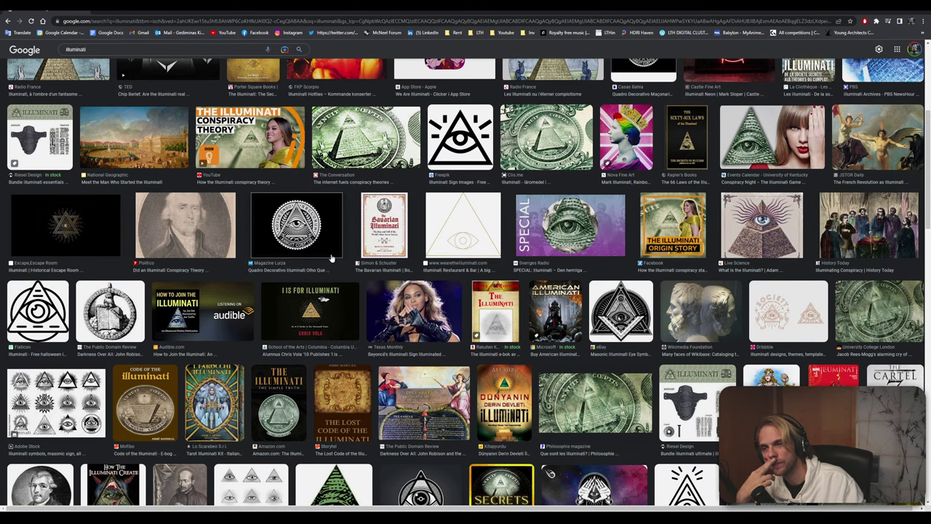
drag(338, 12, 0, 57)
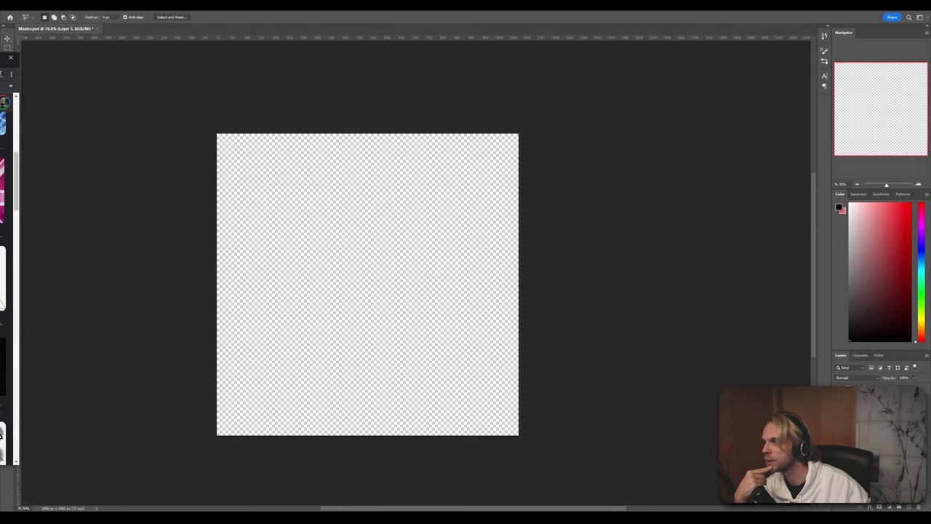
drag(1, 58, 0, 16)
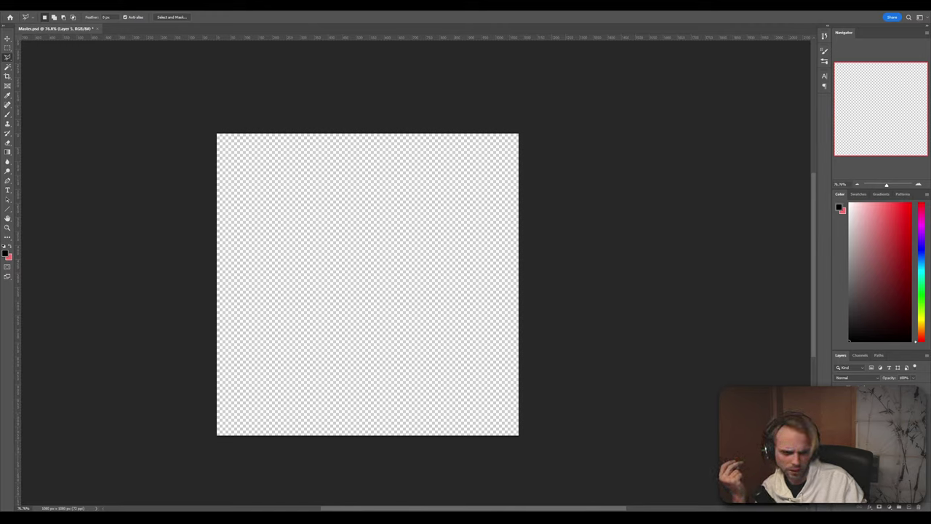
Add a new layer group in Master.psd and reselect the empty layer
click(900, 508)
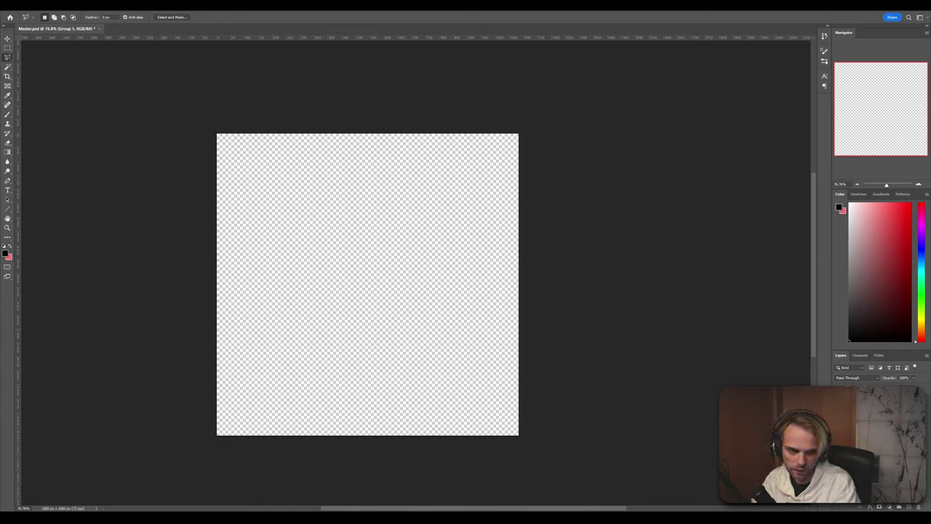
key(Return)
click(873, 414)
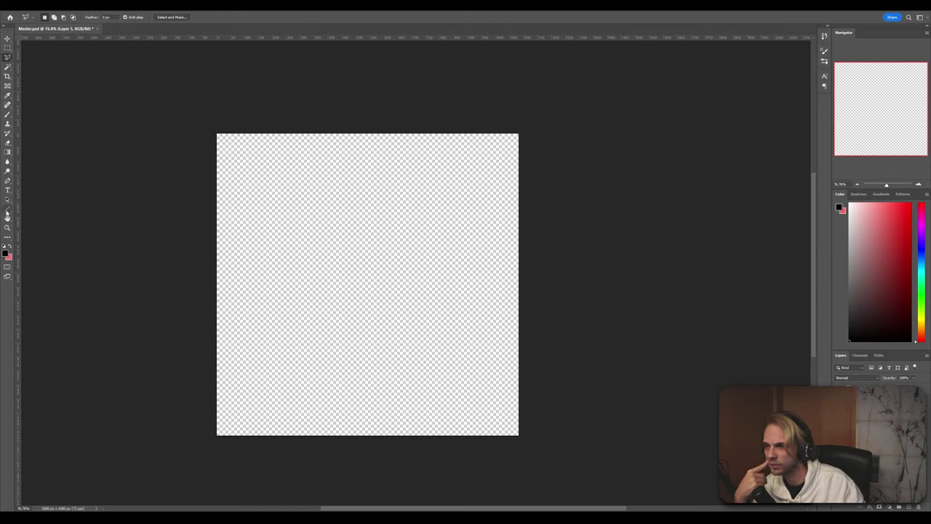
Draw a circle about 956 px across on the canvas with the Ellipse tool
click(7, 210)
click(38, 215)
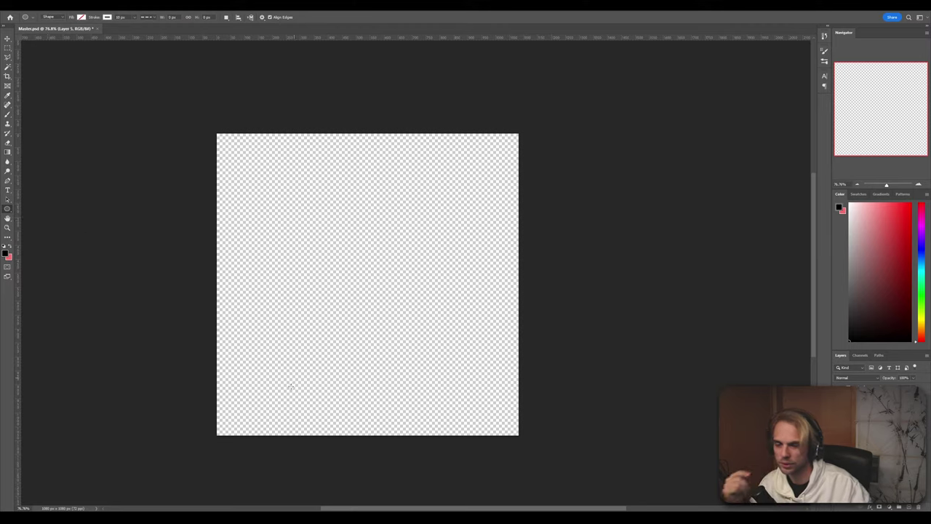
shift+drag(234, 407, 561, 141)
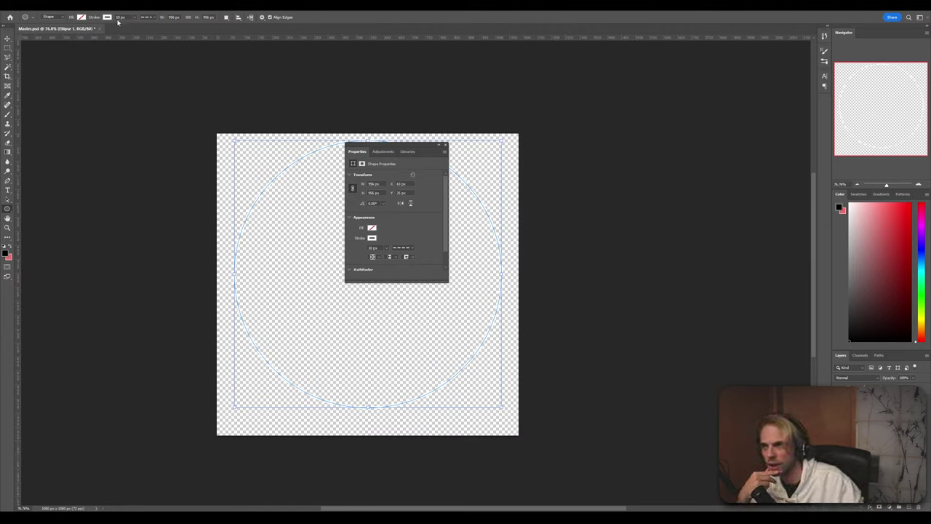
click(82, 18)
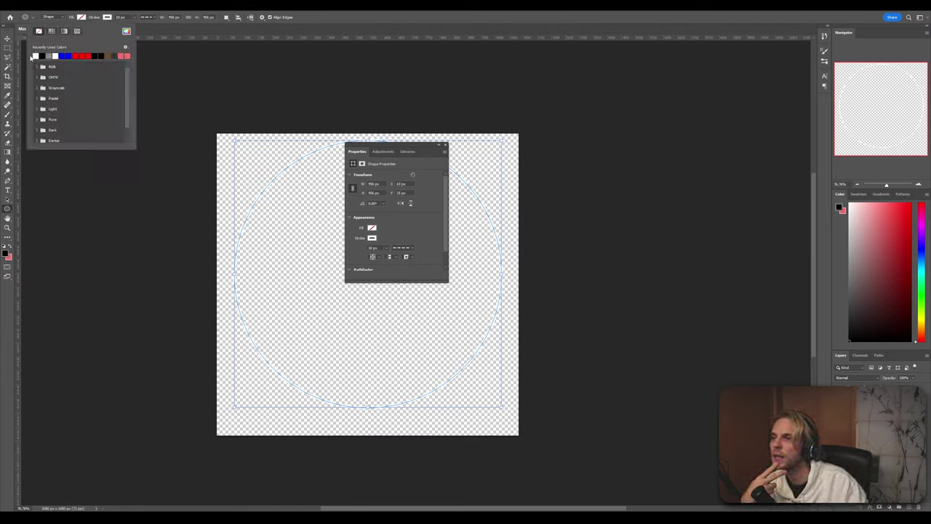
click(48, 55)
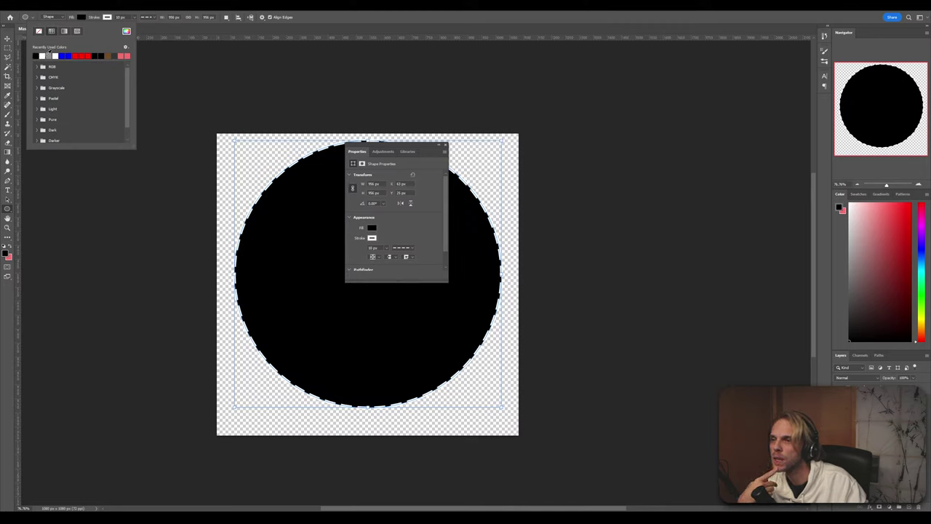
click(43, 33)
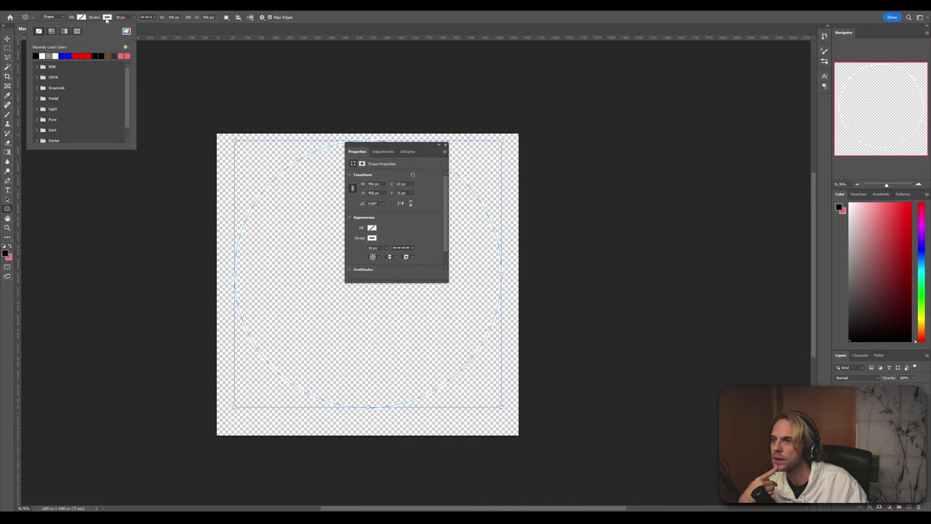
Give the circle a black stroke with a solid line style
click(107, 17)
click(61, 56)
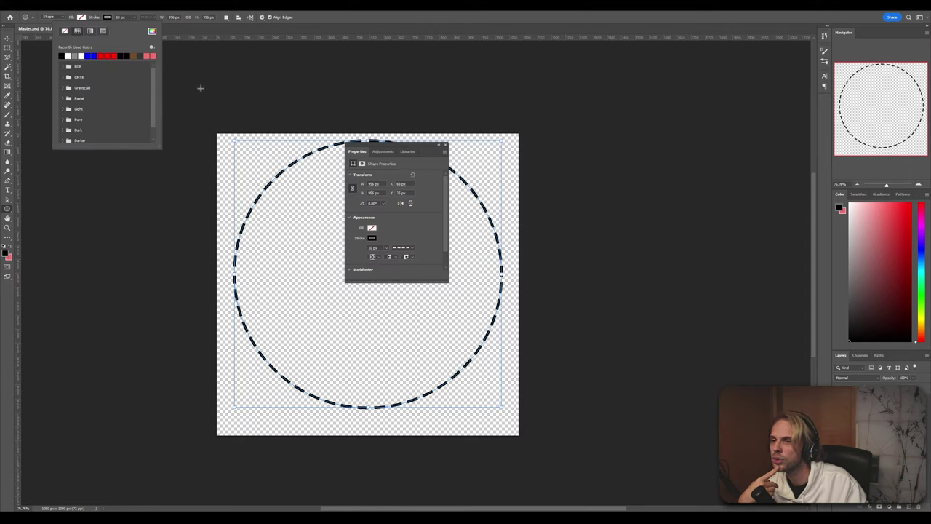
click(148, 17)
click(145, 41)
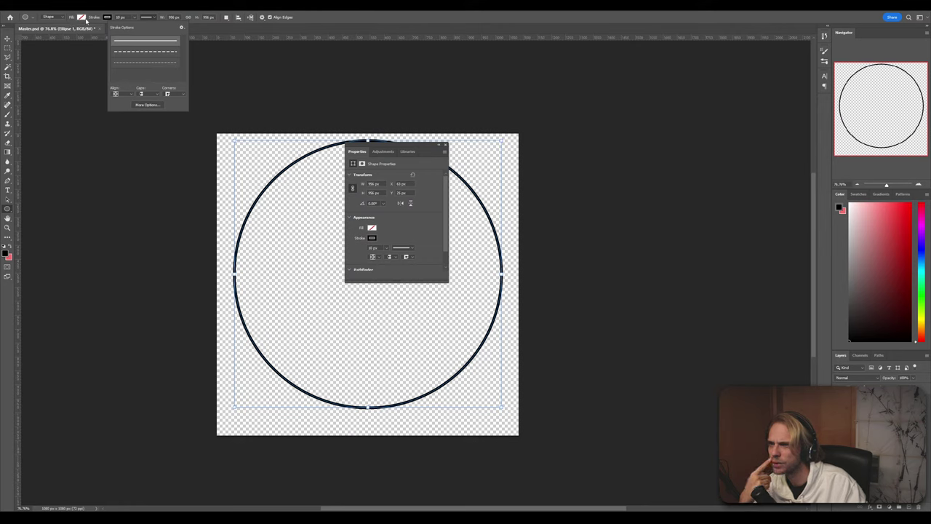
Thicken the circle's stroke to 32 px and close the shape properties
click(132, 18)
drag(136, 28, 141, 30)
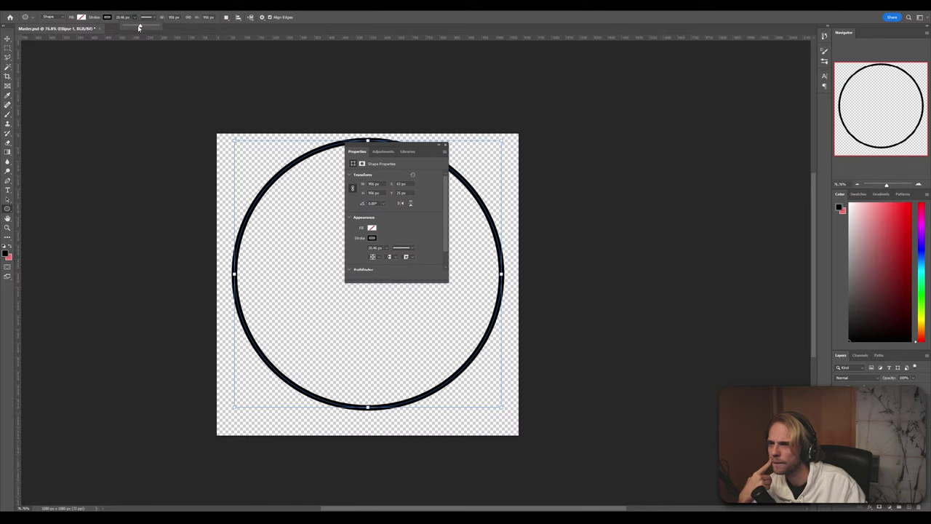
drag(139, 28, 147, 27)
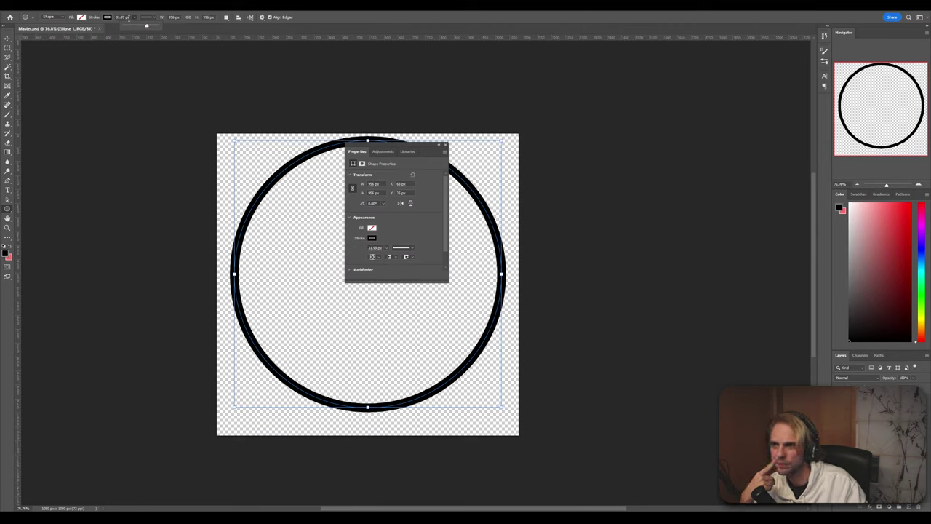
click(128, 18)
text(12)
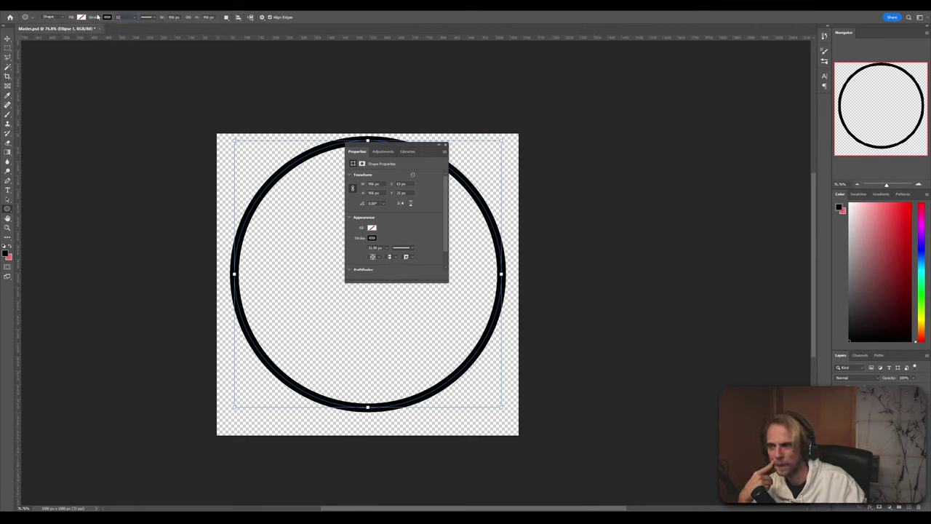
click(445, 145)
drag(378, 204, 396, 220)
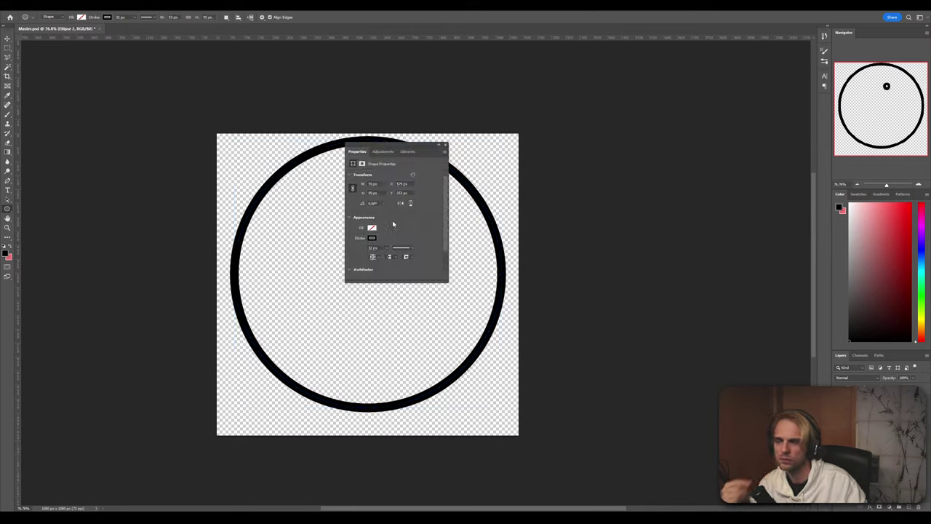
click(446, 144)
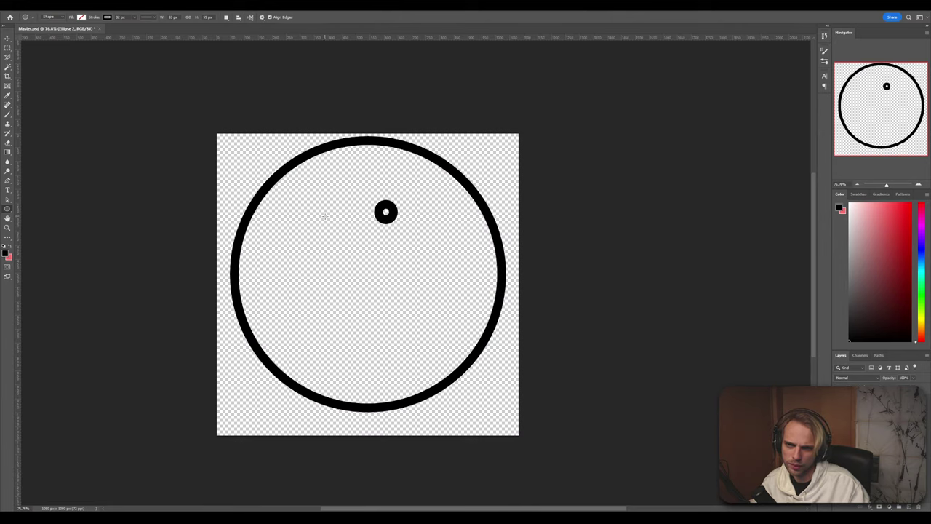
key(Delete)
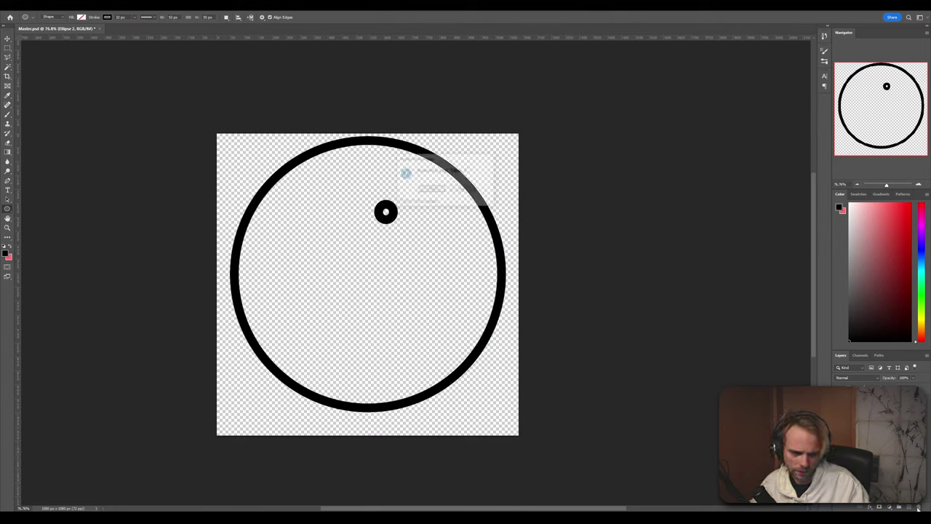
click(432, 190)
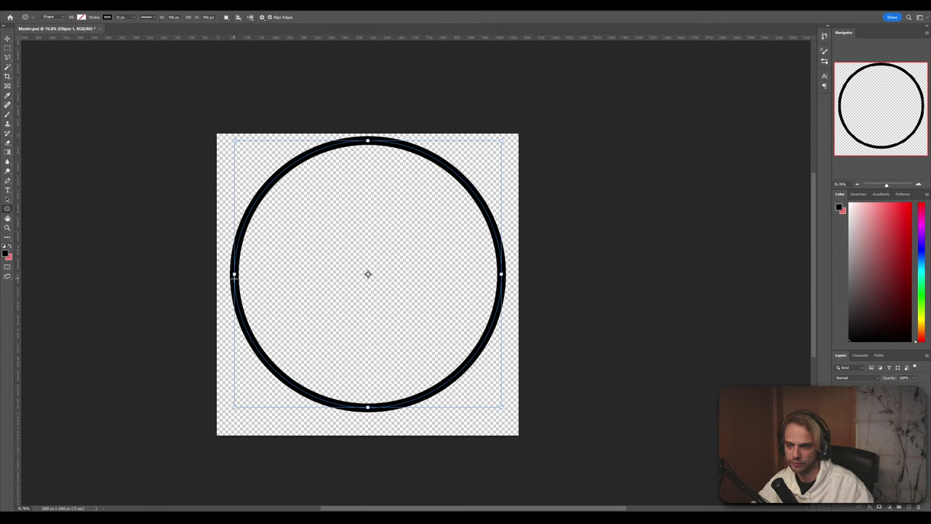
Enlarge the circle proportionally to about 996 px across and center it on the canvas
drag(234, 274, 226, 274)
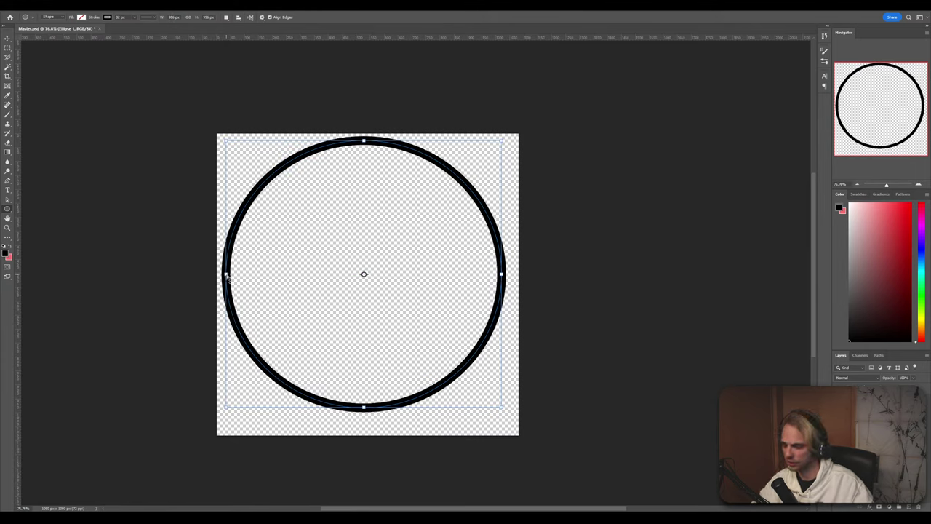
key(ctrl+z)
drag(236, 411, 225, 415)
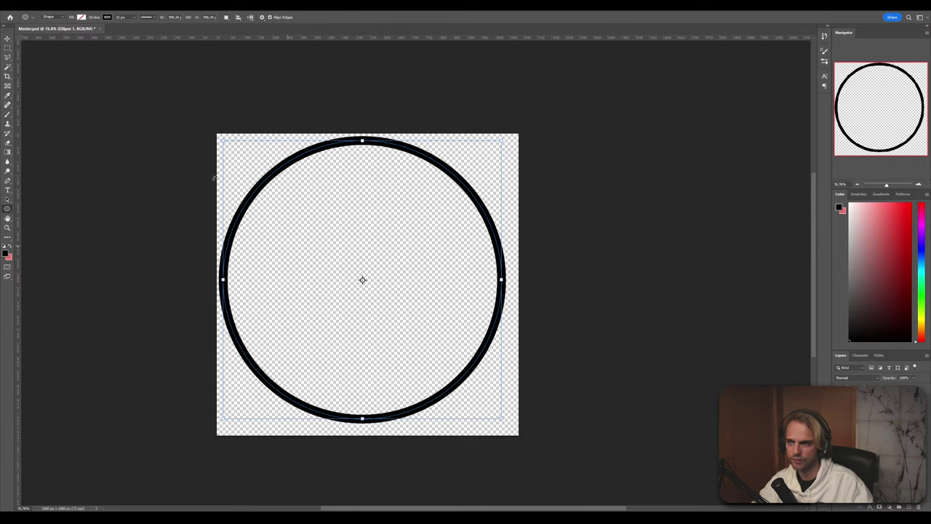
key(v)
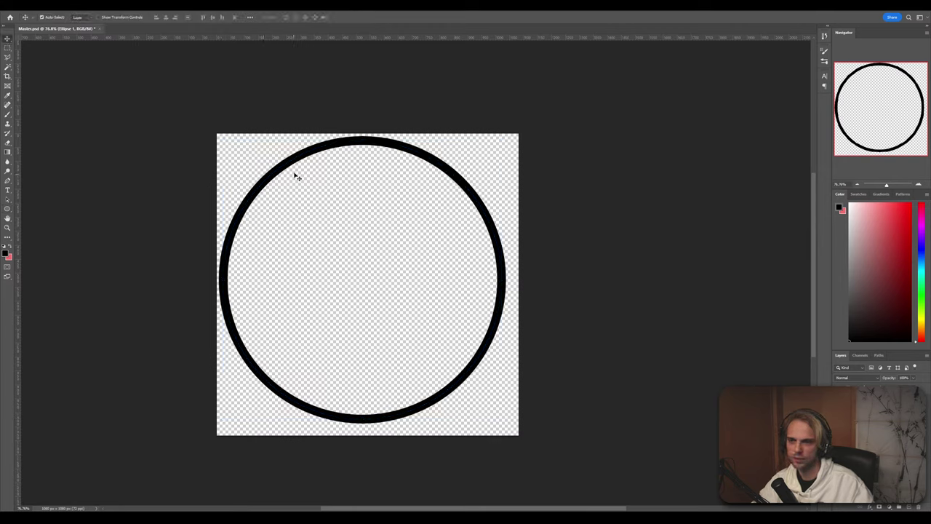
mouse_move(298, 164)
mouse_down()
mouse_move(309, 161)
mouse_move(299, 165)
mouse_up()
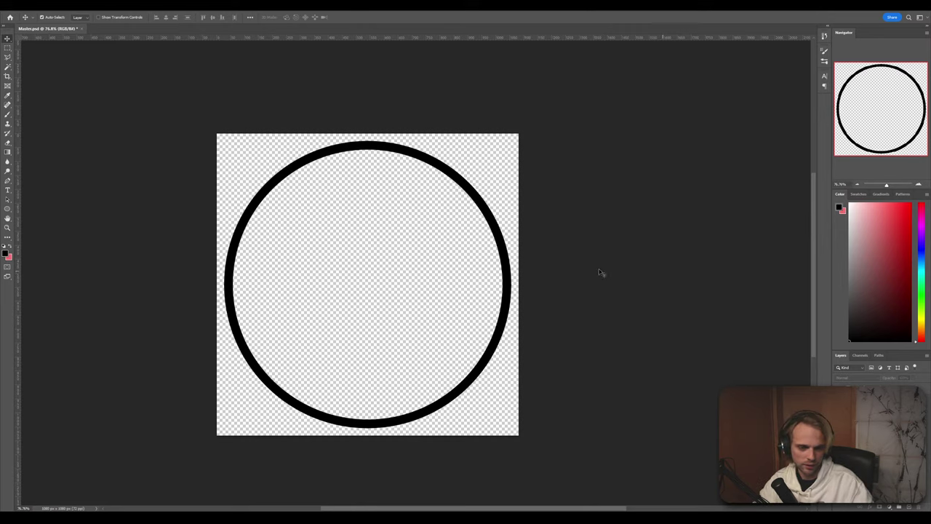
Draw a triangle over the circle and stretch it to fill the whole 1080 by 1080 px canvas
click(7, 209)
click(36, 222)
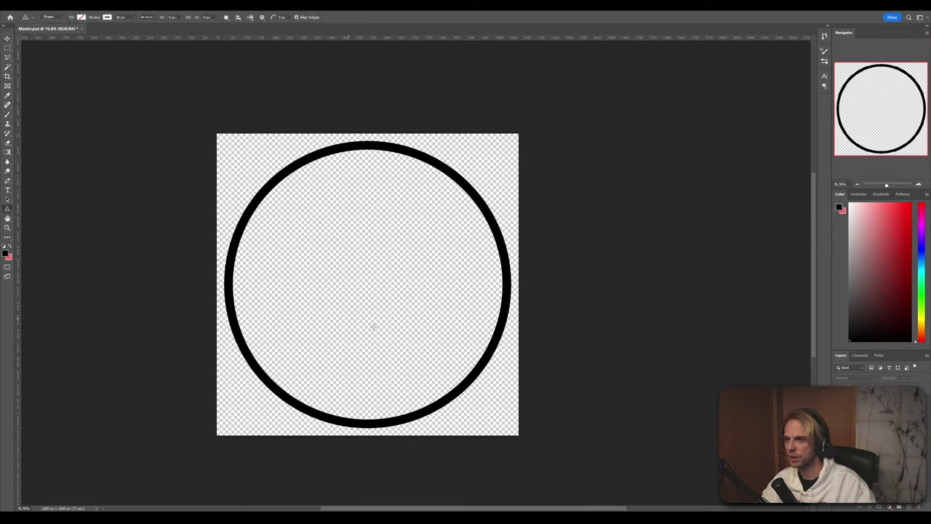
drag(368, 268, 264, 375)
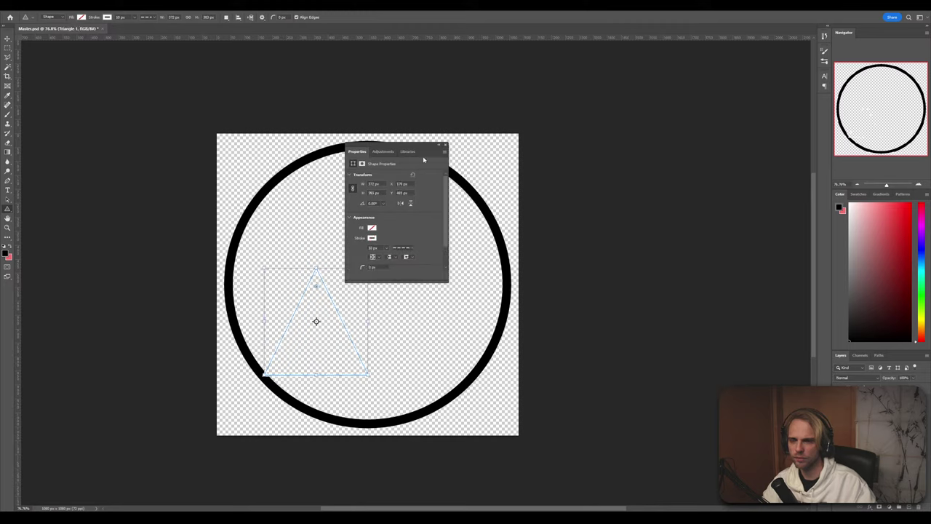
drag(417, 149, 654, 171)
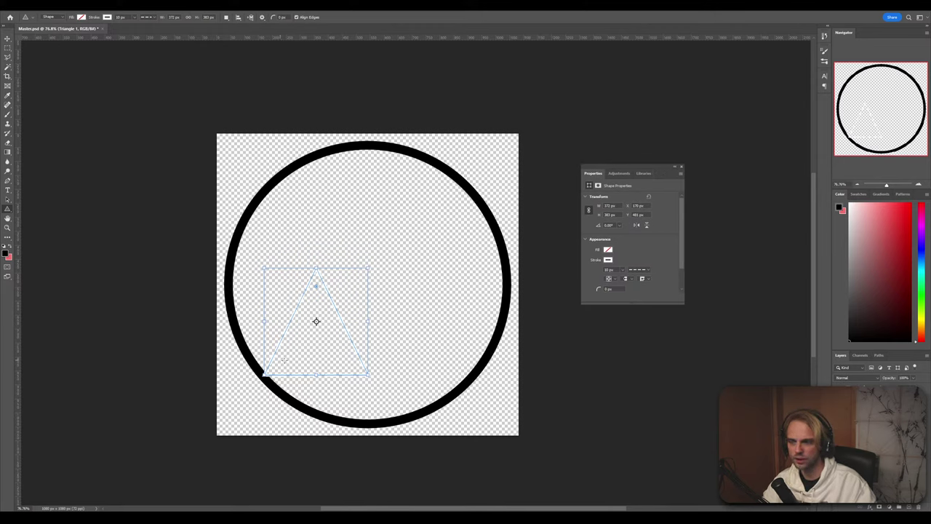
drag(263, 374, 217, 435)
drag(366, 267, 517, 131)
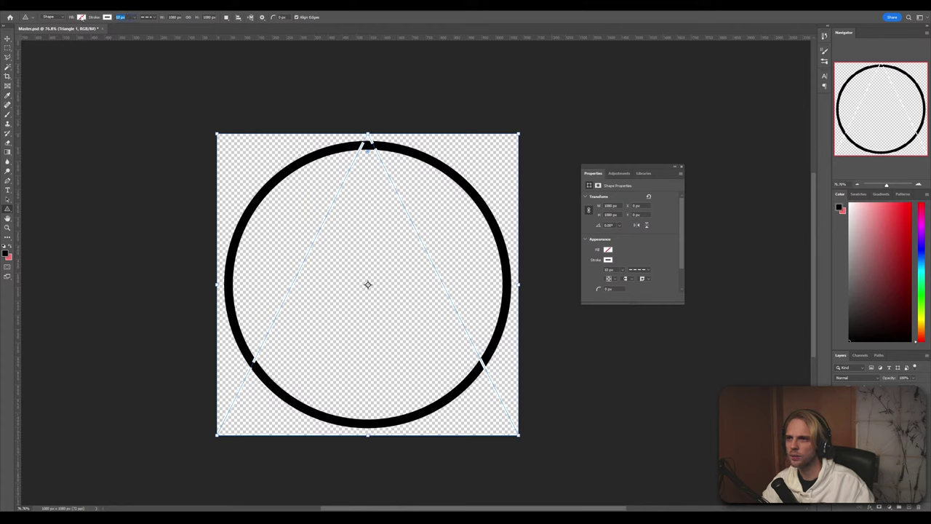
Give the triangle a 20 px stroke with a solid line style and black color
text(20)
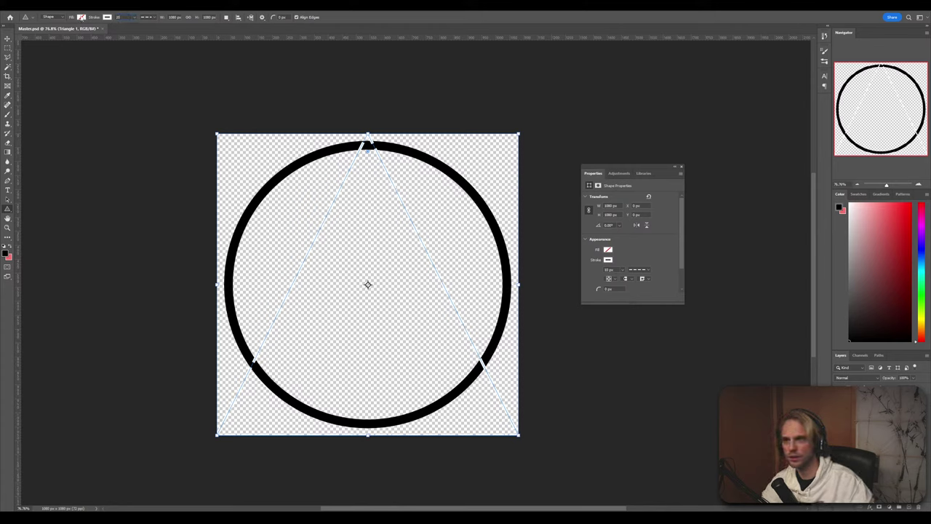
key(Return)
click(153, 20)
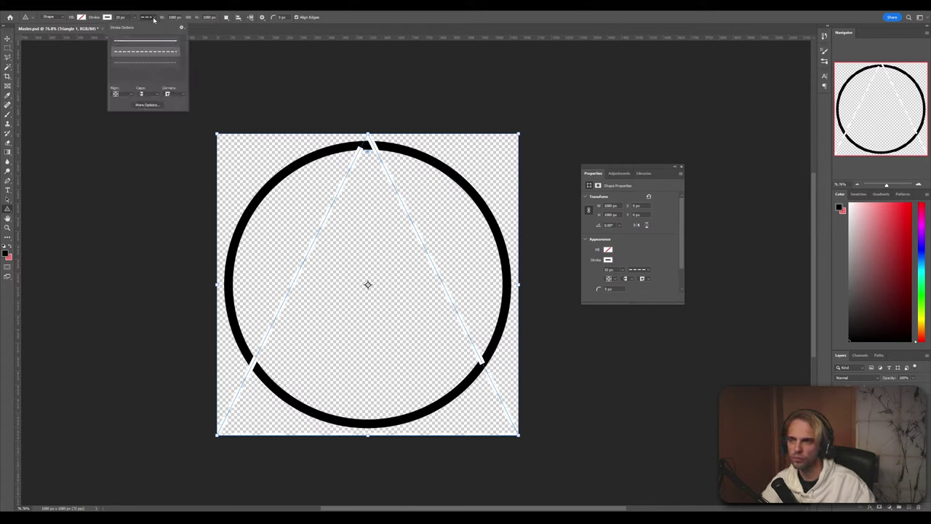
click(146, 42)
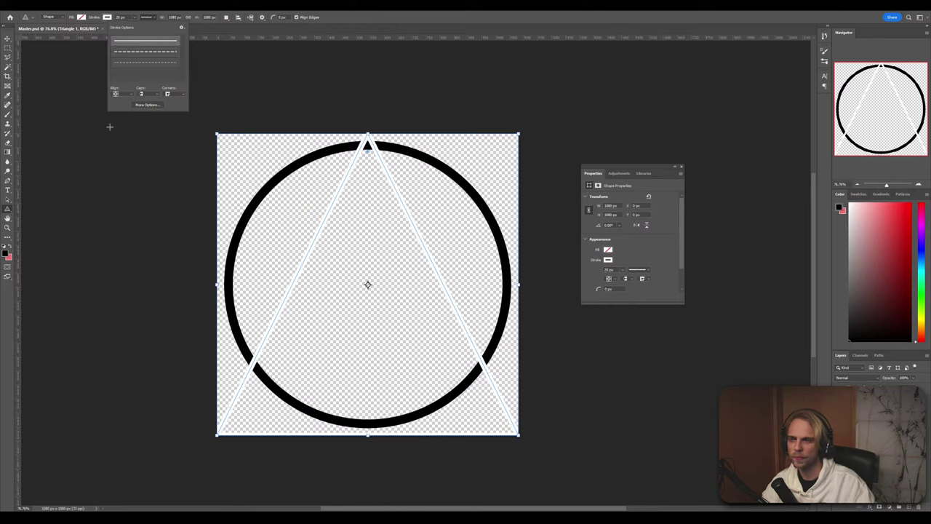
click(107, 17)
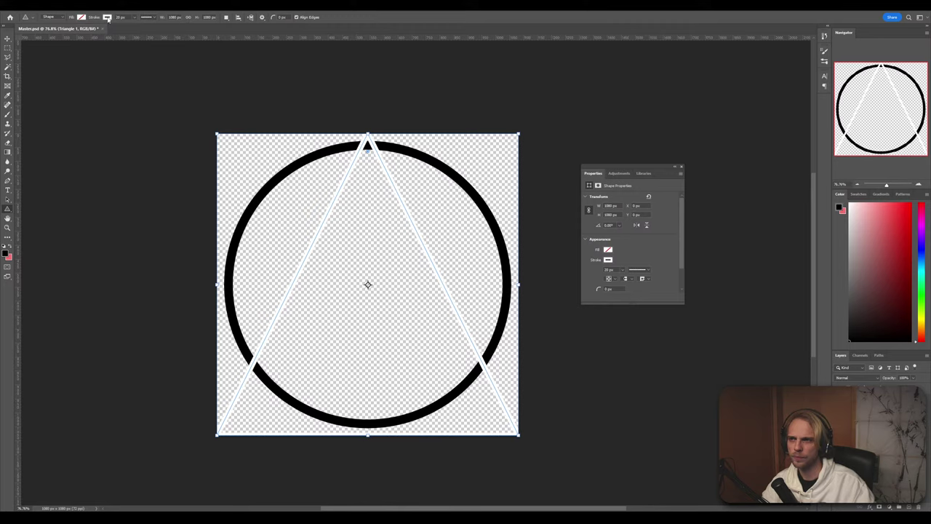
click(107, 17)
click(63, 56)
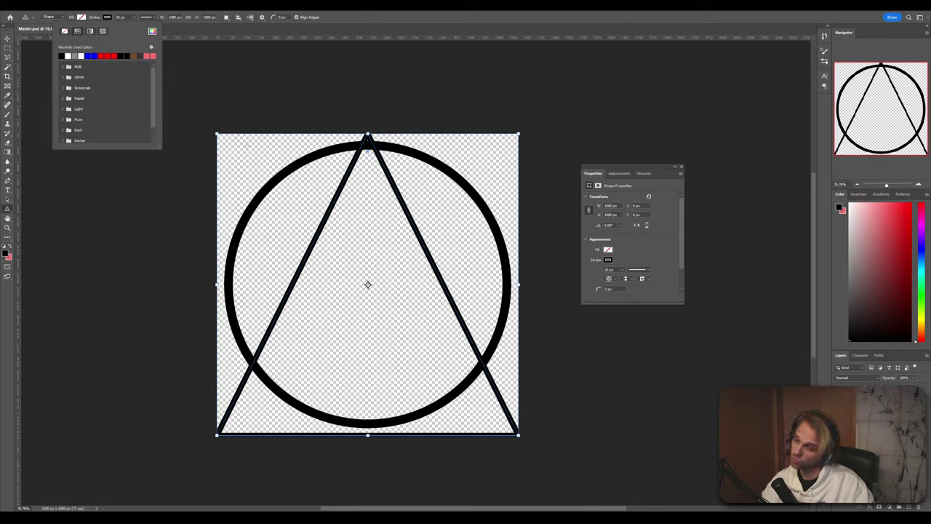
Thicken the triangle's stroke to 30 px and then to 40 px
click(124, 18)
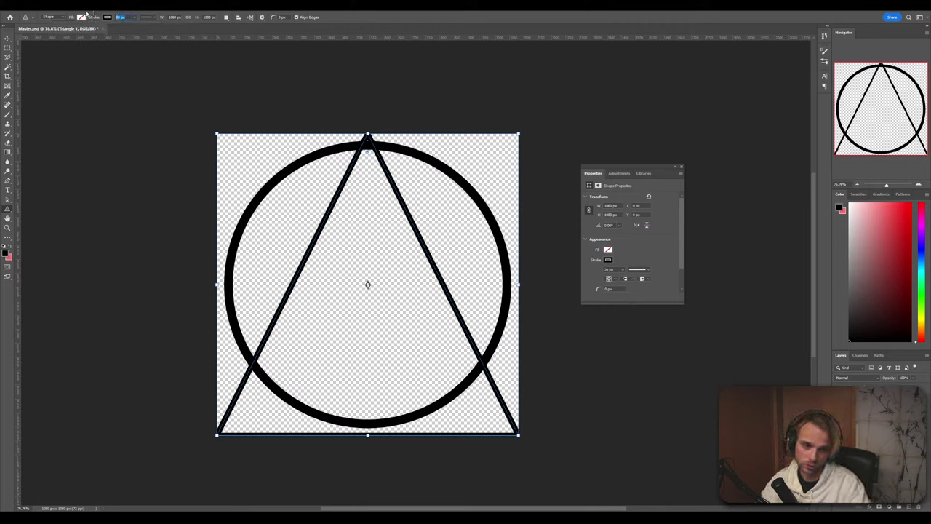
text(3)
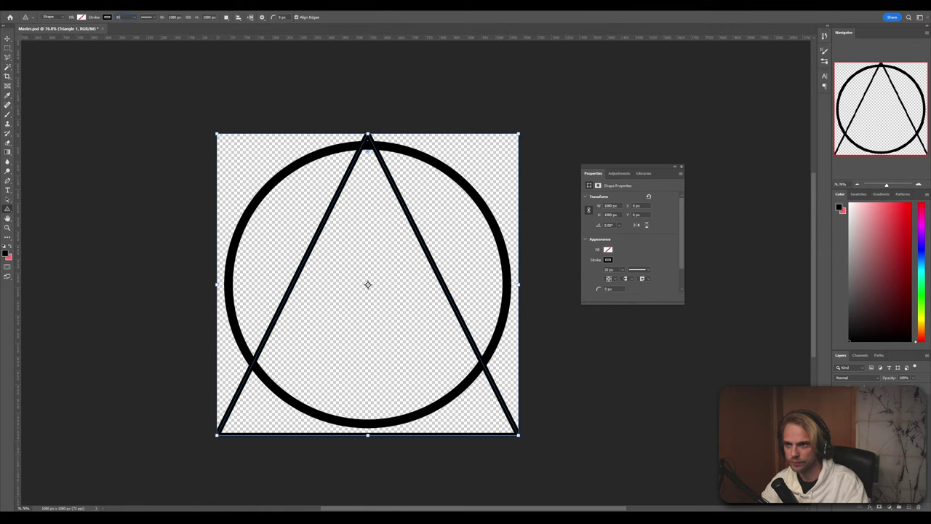
text(0)
key(Return)
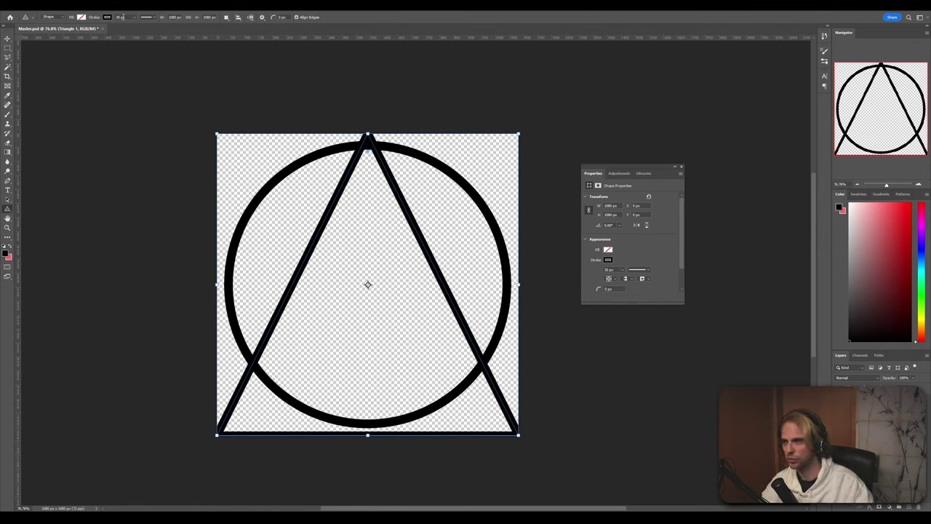
drag(125, 17, 96, 19)
text(40)
key(Return)
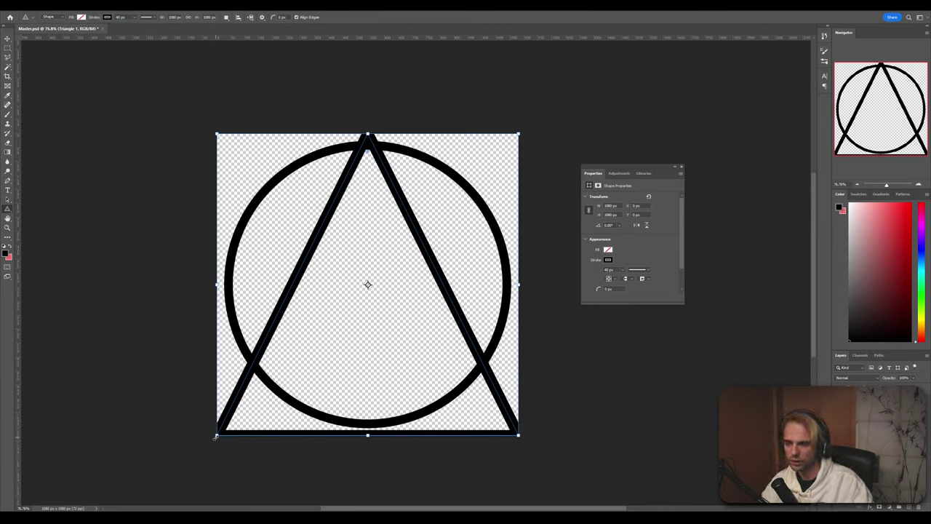
Undo a freehand resize of the triangle, link its proportions and set its width to 900 px
drag(229, 439, 257, 411)
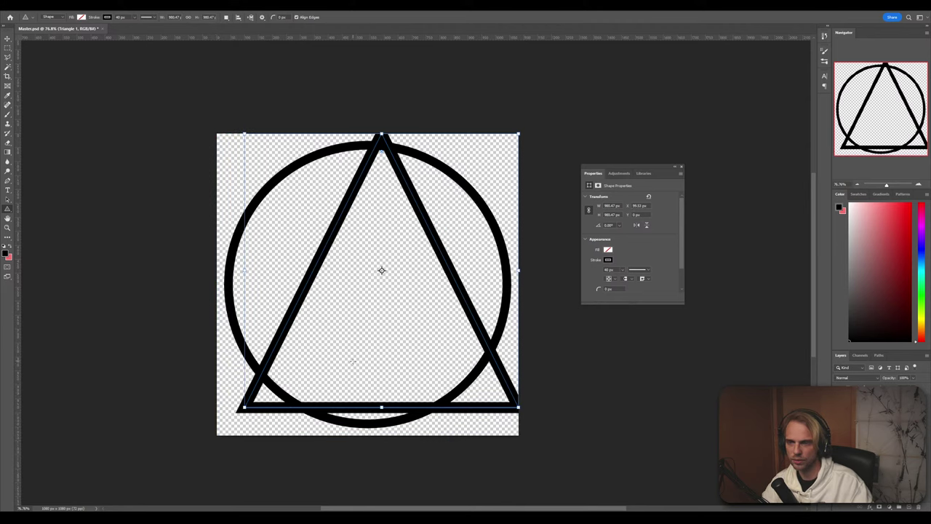
key(ctrl+z)
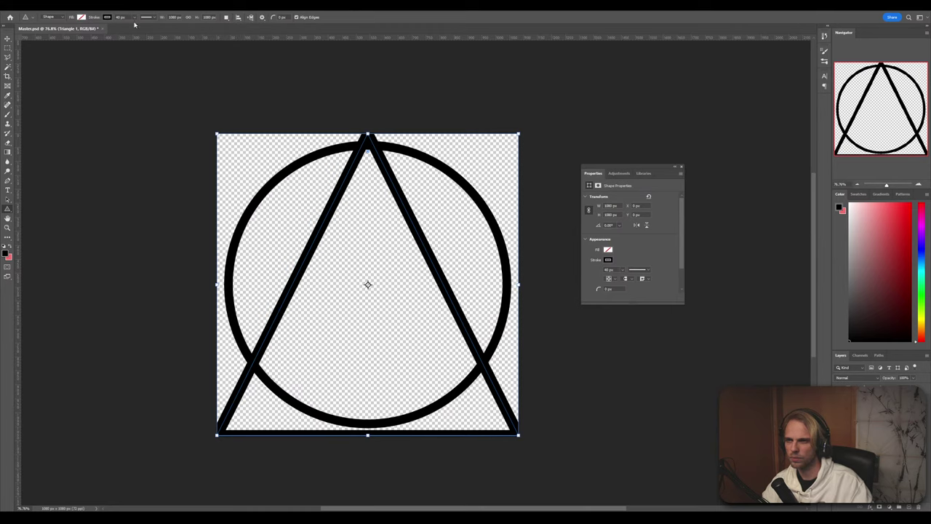
click(187, 17)
click(175, 17)
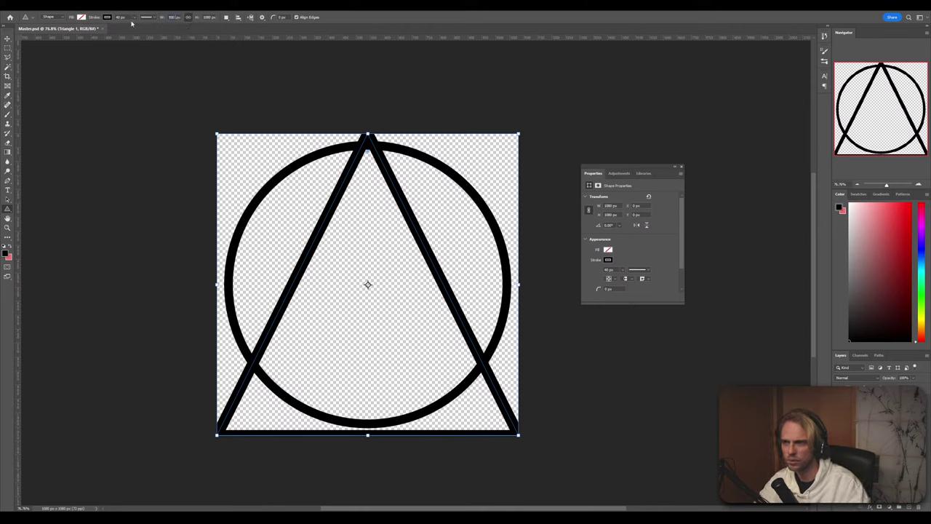
text(900)
key(Return)
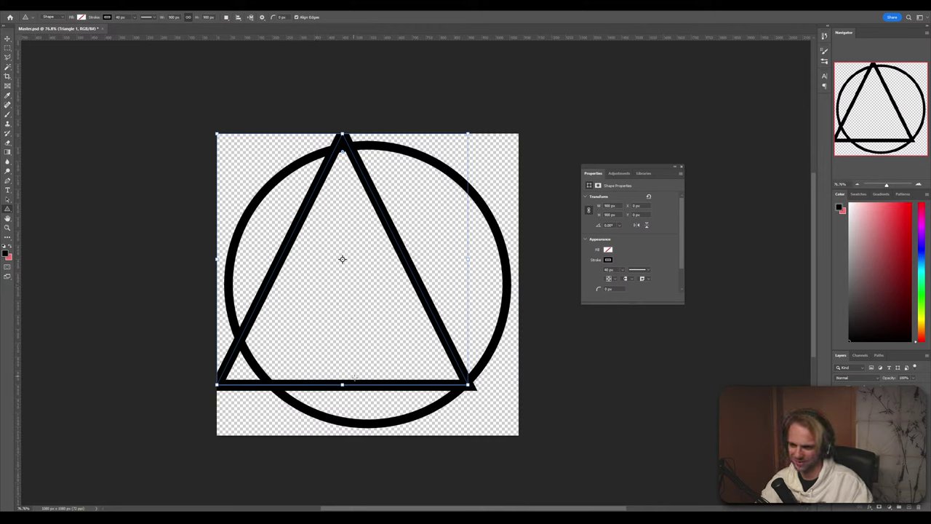
Shrink the triangle proportionally to about 828 px and center it horizontally with its apex on the top of the circle
drag(323, 284, 349, 312)
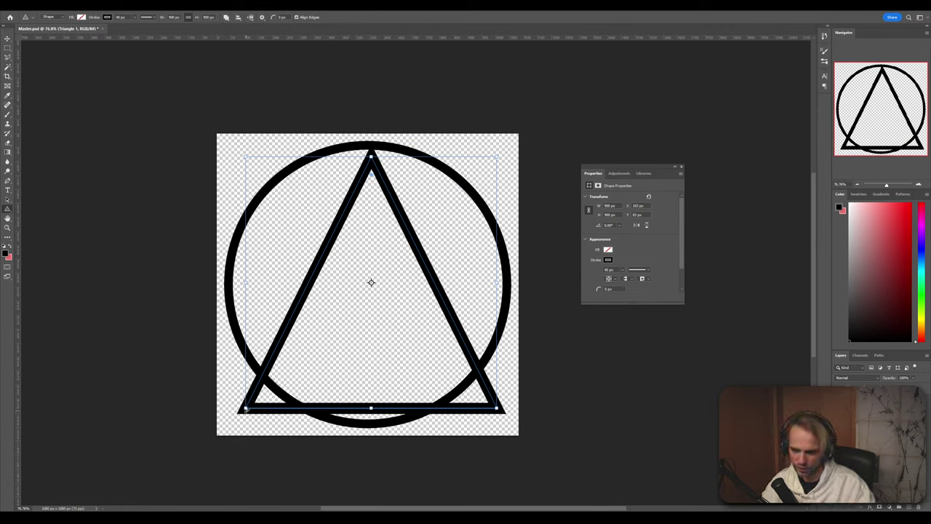
drag(246, 408, 269, 391)
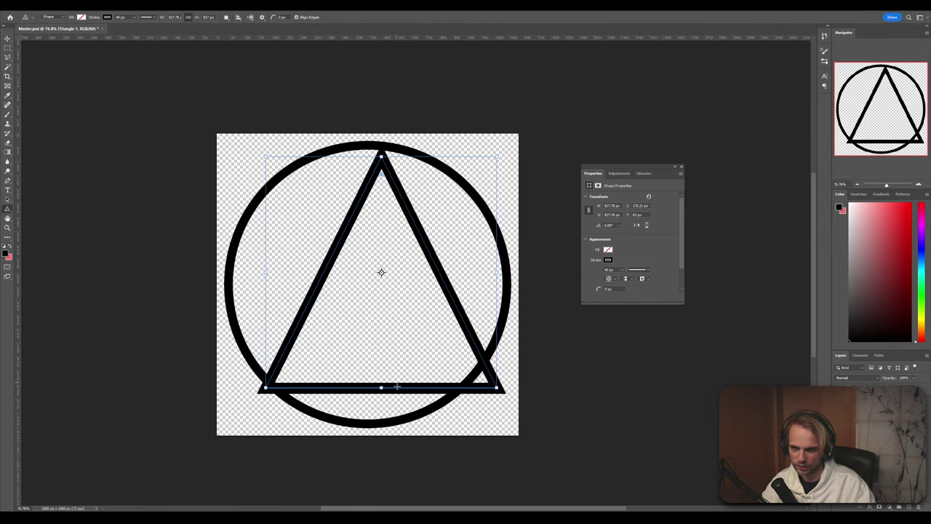
drag(412, 395, 412, 377)
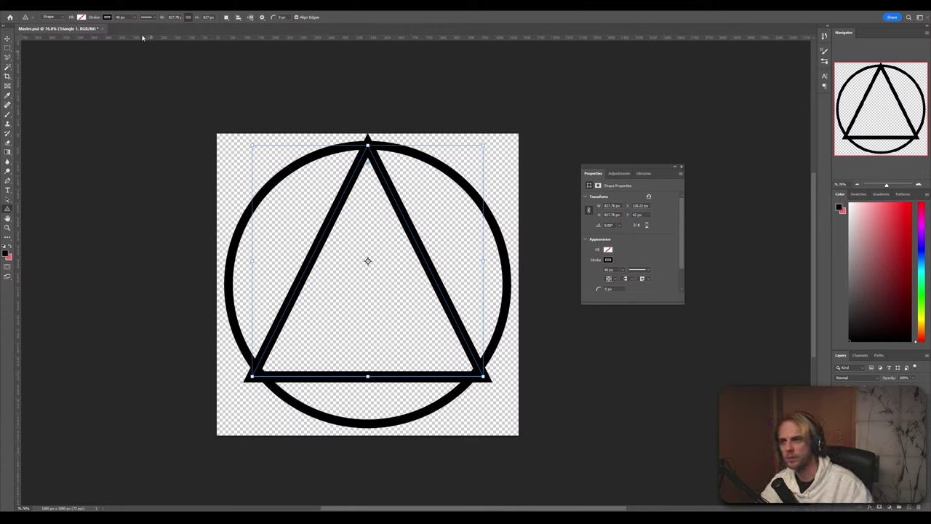
Thicken the triangle's stroke to 50 px
click(127, 17)
text(50)
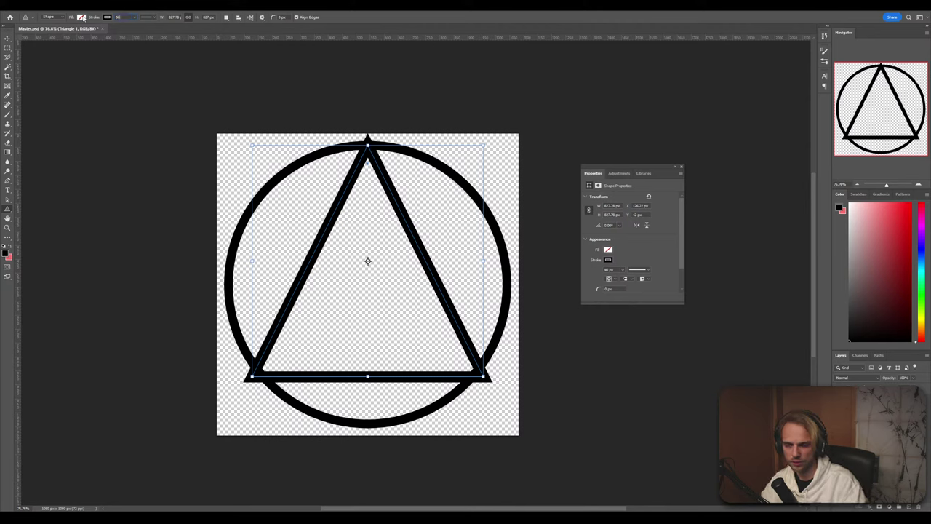
key(Return)
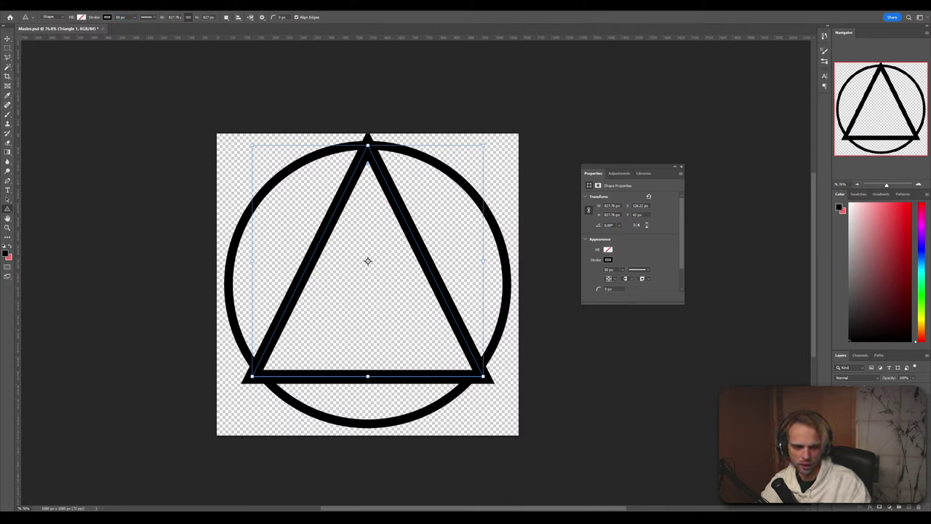
Shrink the circle proportionally to about 934 px across and set its stroke to 50 px
click(873, 413)
drag(508, 423, 489, 405)
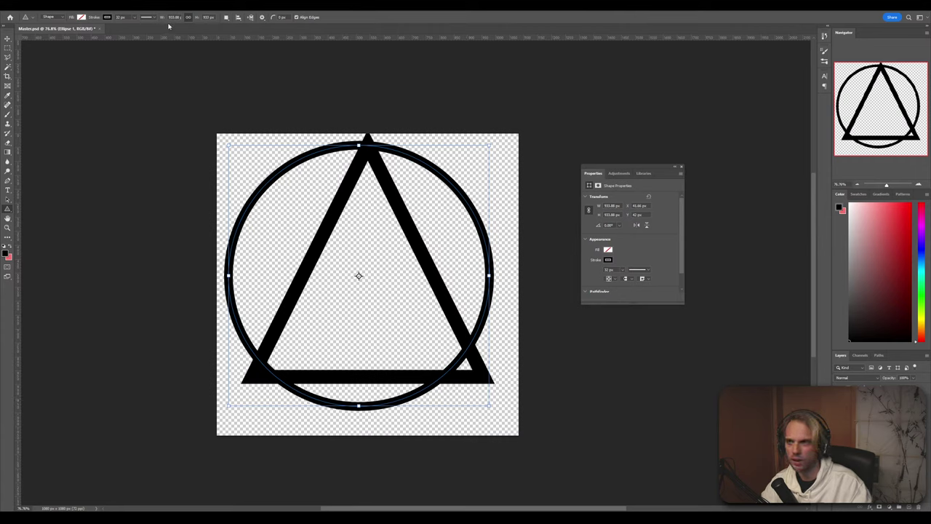
click(129, 17)
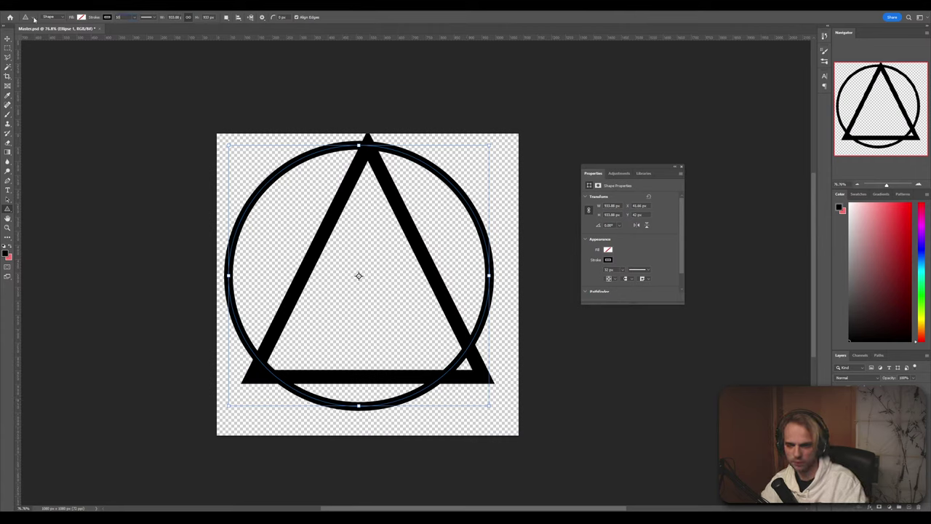
text(50)
key(Return)
Center the circle on the canvas and shift the triangle slightly down to about Y 54 px
key(v)
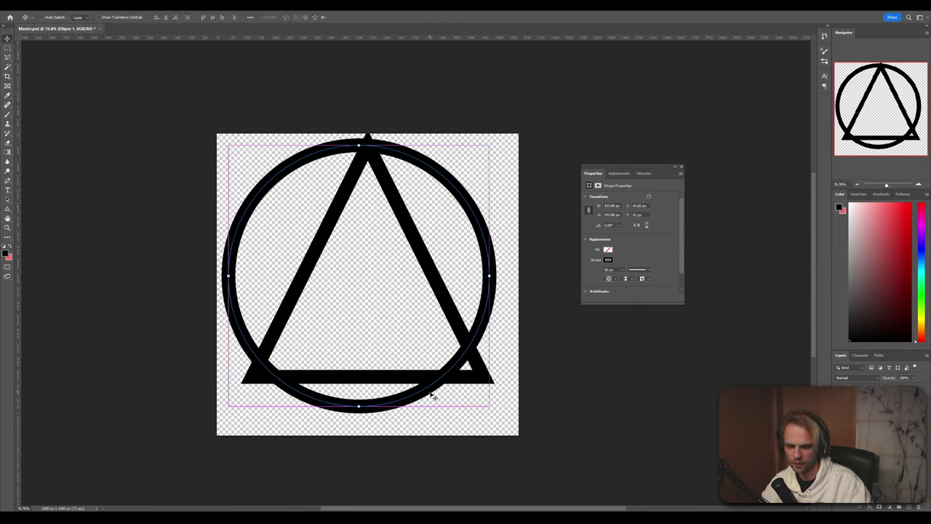
drag(432, 395, 441, 404)
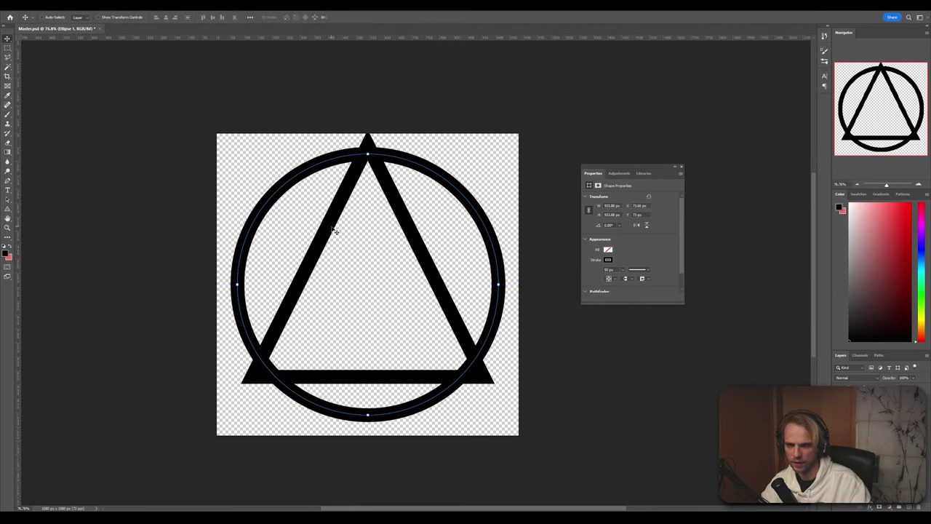
drag(335, 230, 324, 252)
click(438, 277)
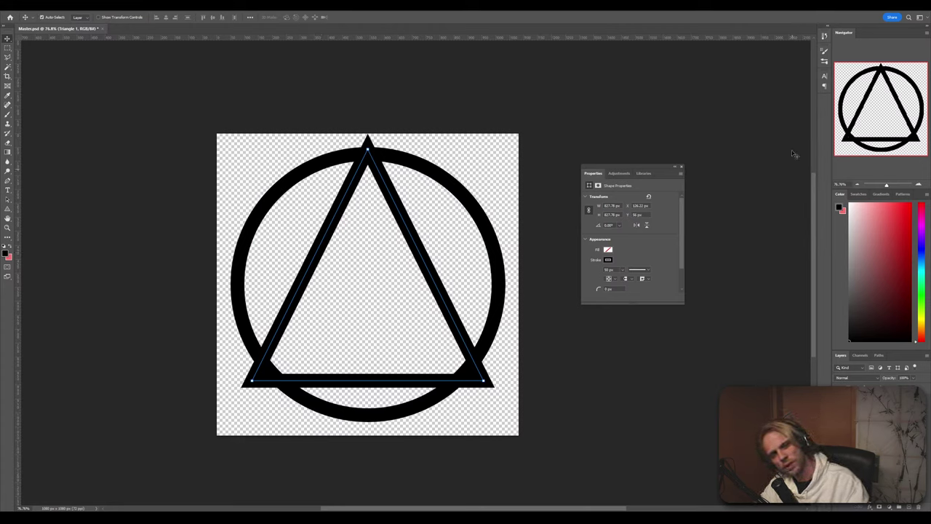
key(Up)
key(Up)
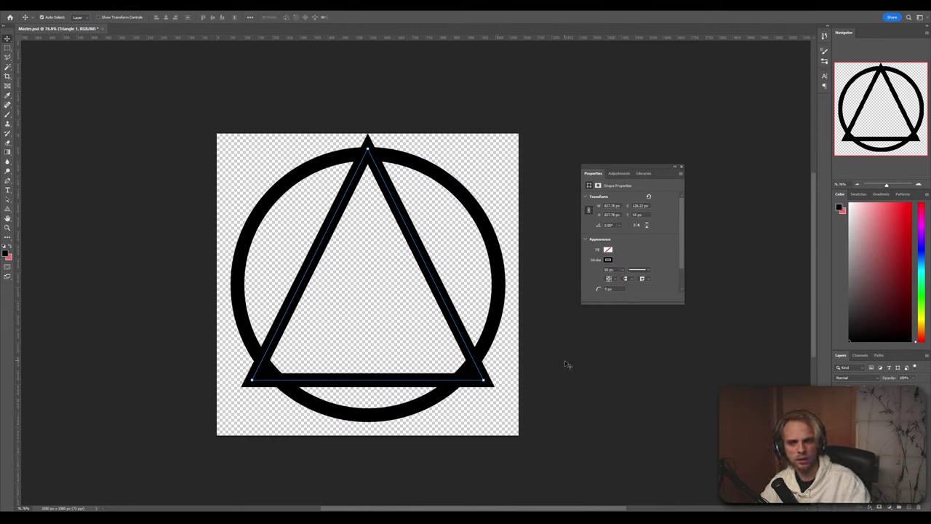
Select the circle and triangle together, nudge them down to about Y 75 px, and deselect them
key(ctrl+alt+a)
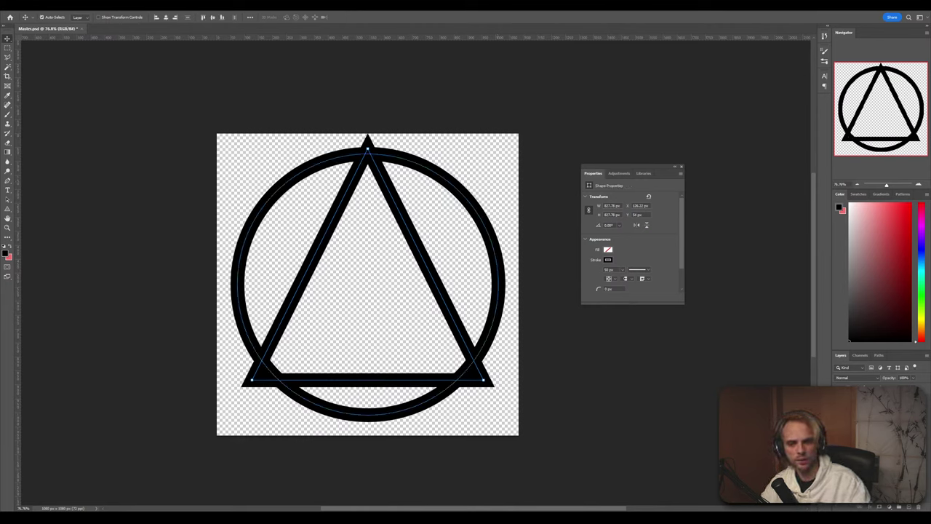
key(Down)
key(Down)
key(Down)
key(shift+Down)
key(shift+Down)
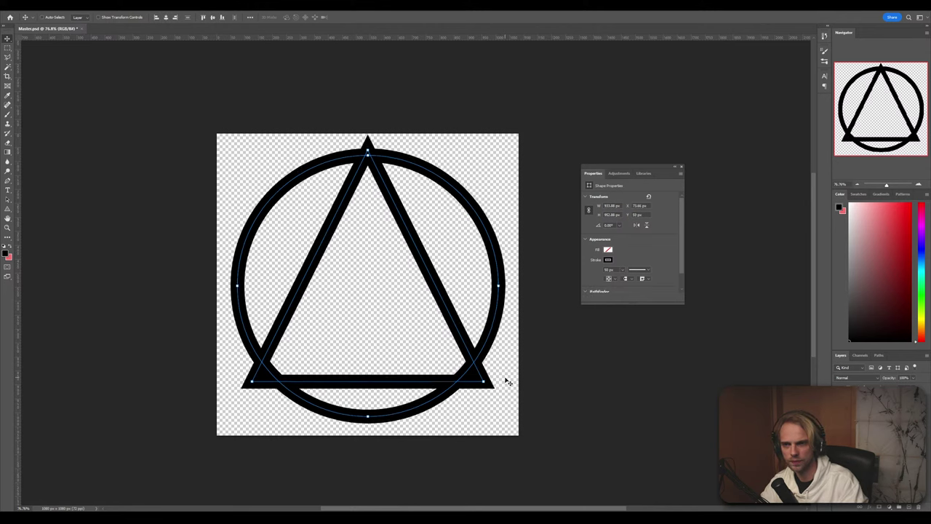
key(Up)
key(Up)
key(Up)
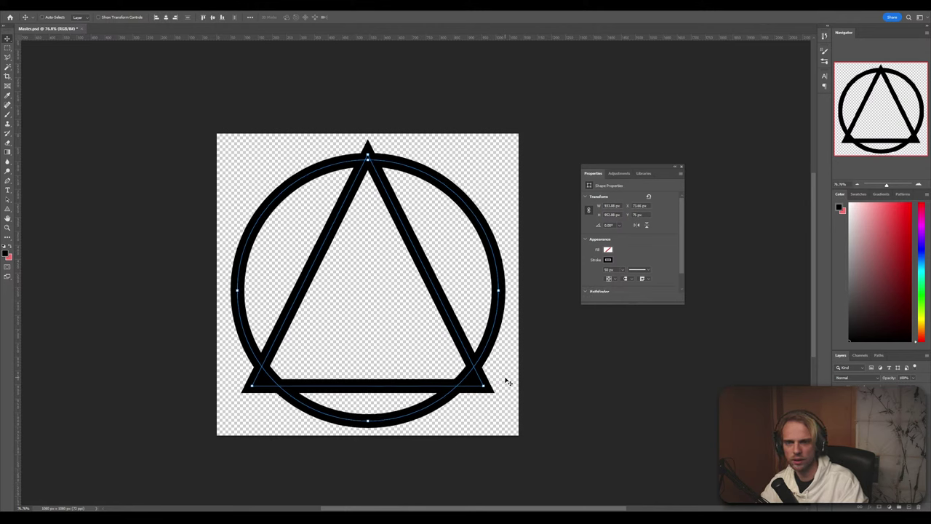
key(Down)
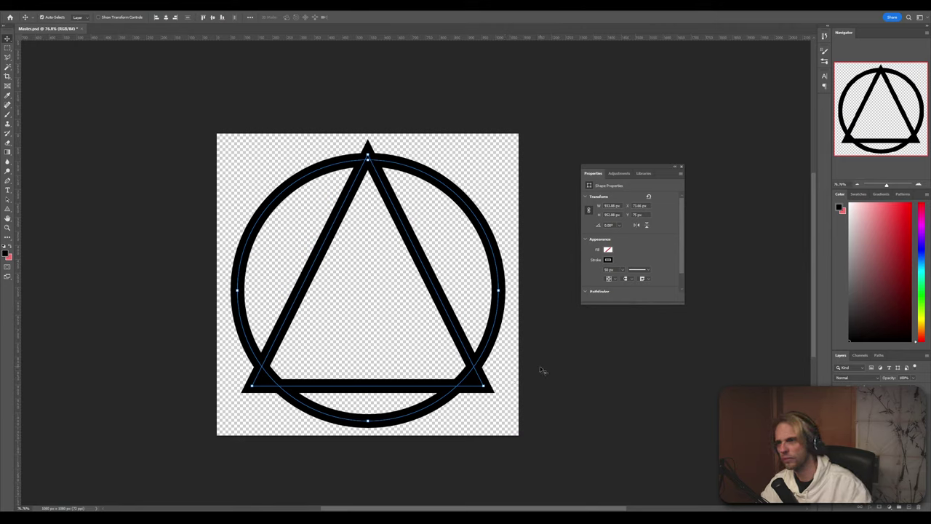
click(106, 210)
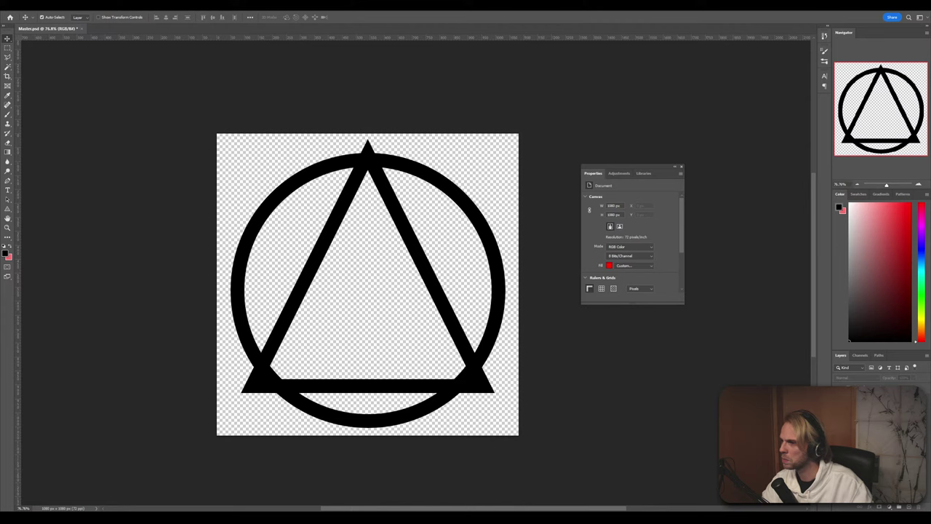
Create a new 984 x 621 px grayscale document from the clipboard preset and paste the copied eye photo into it
click(16, 7)
click(22, 14)
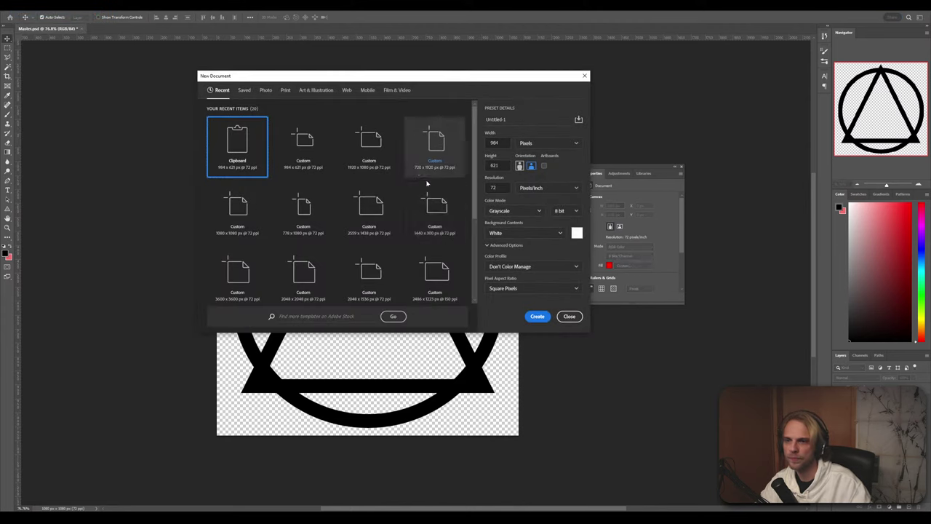
click(537, 317)
key(ctrl+v)
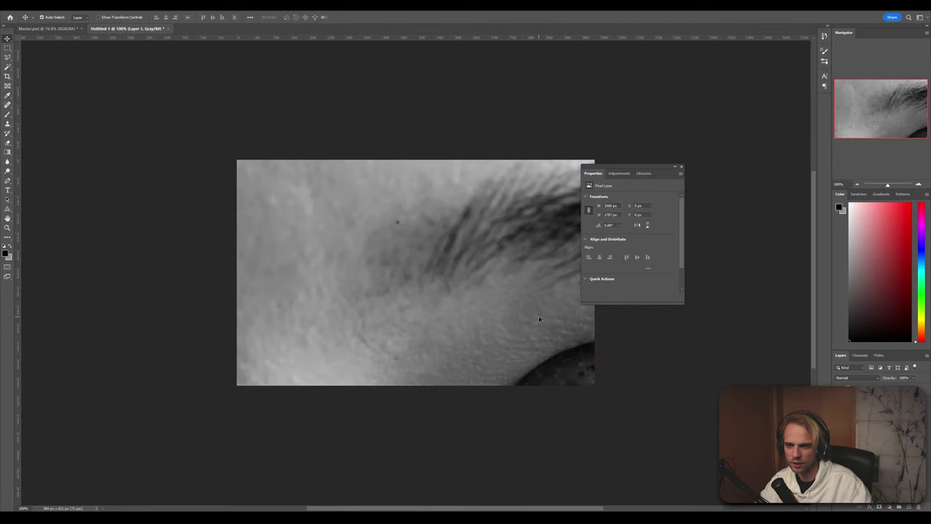
Move the eye photo into the grayscale canvas, scale it down proportionally to about 74%, and position the eye near the middle
drag(518, 344, 295, 168)
alt+scroll(342, 272, down, 6)
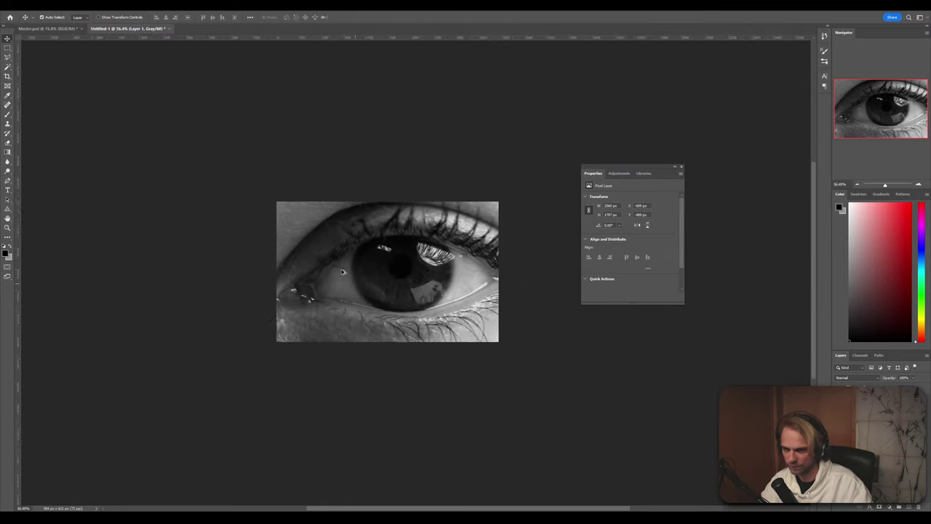
alt+scroll(343, 271, down, 4)
key(ctrl+t)
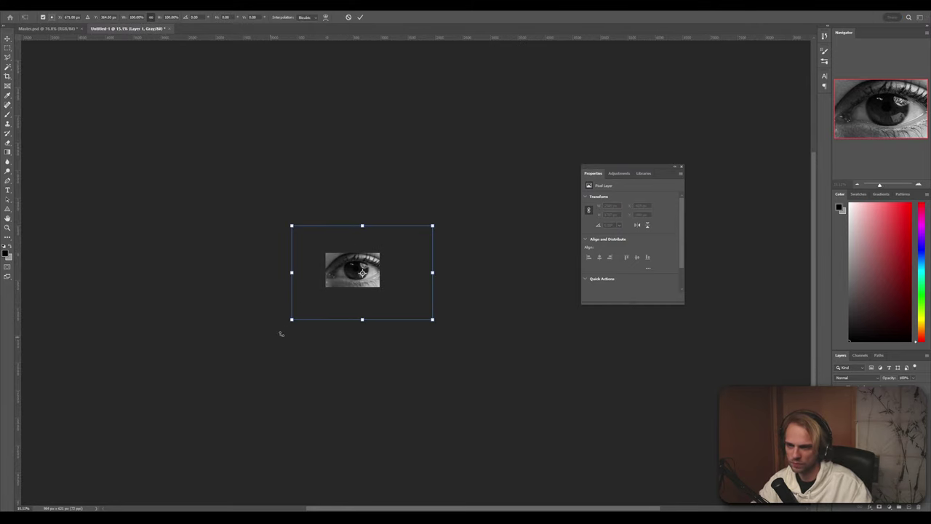
drag(291, 319, 336, 280)
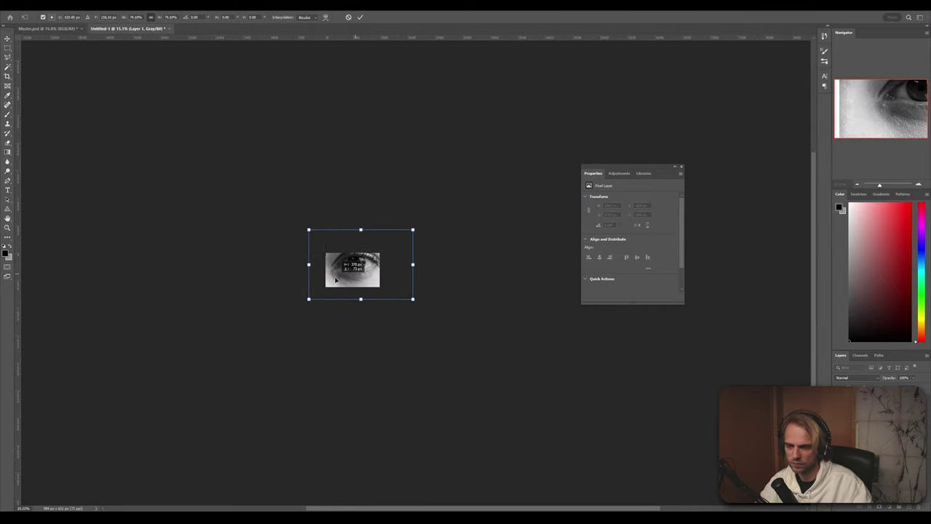
alt+scroll(362, 281, up, 2)
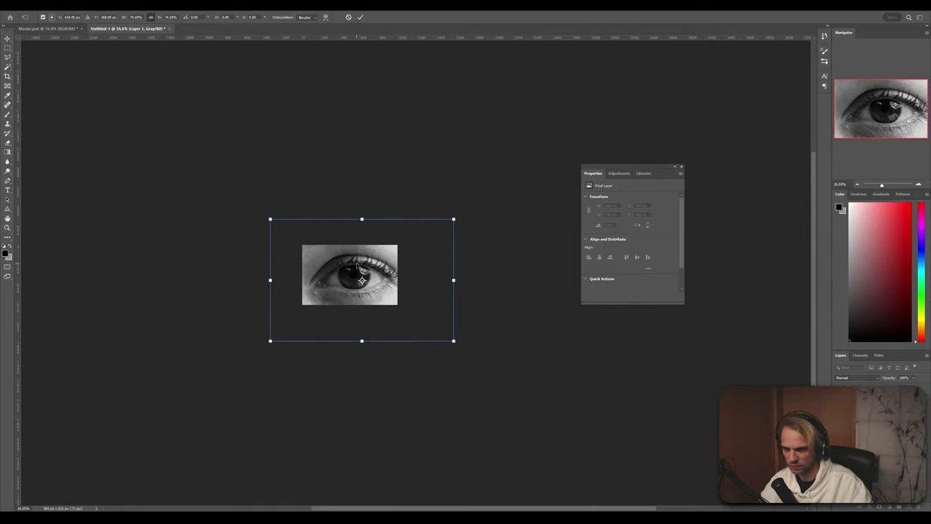
alt+scroll(355, 284, up, 3)
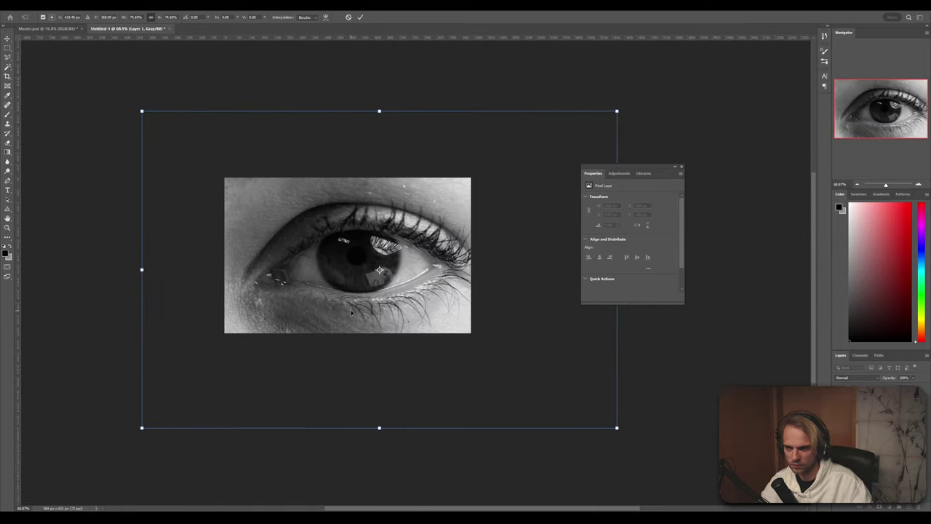
drag(351, 311, 339, 303)
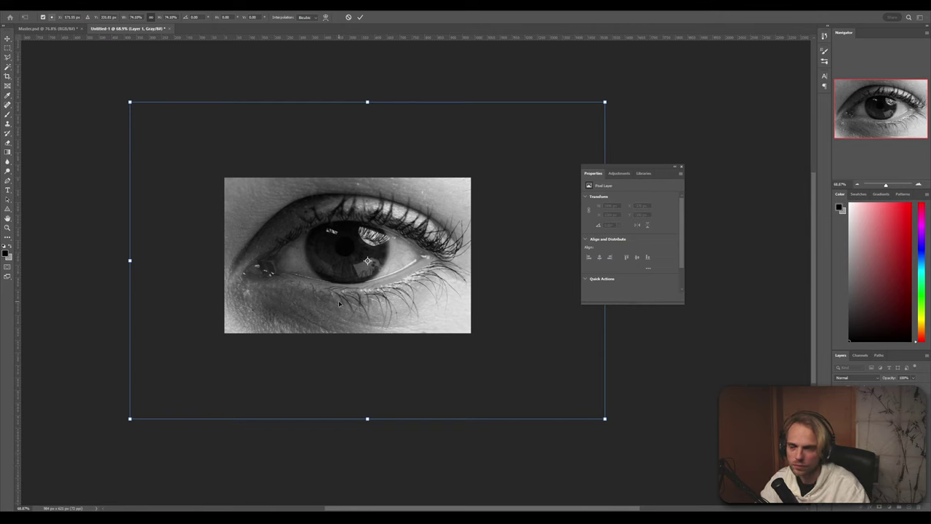
From Master.psd, create a new 2560 x 1707 px RGB document with a white background and paste the eye photo into it
click(38, 29)
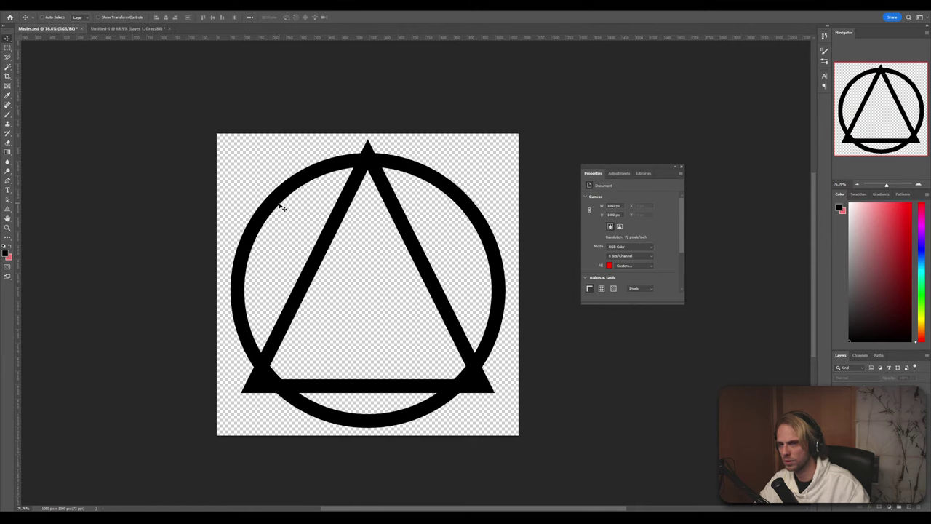
click(16, 7)
click(29, 14)
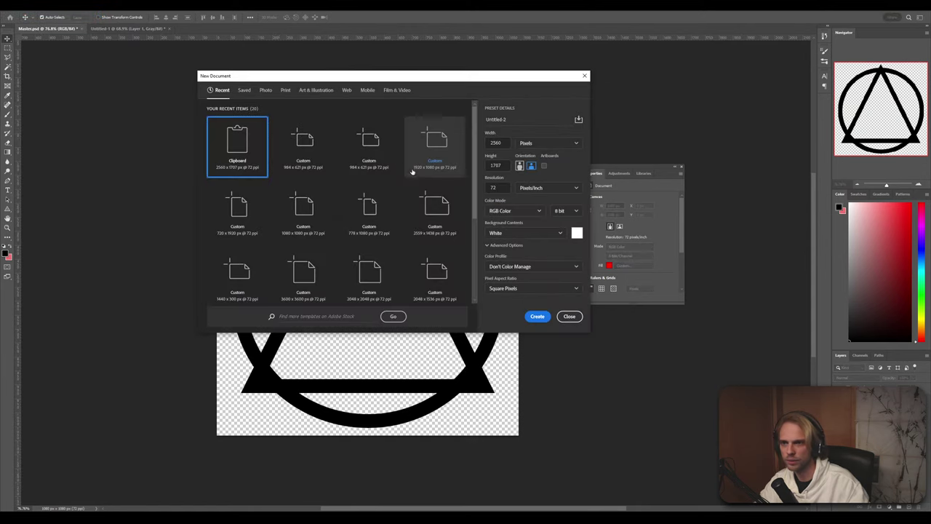
click(520, 232)
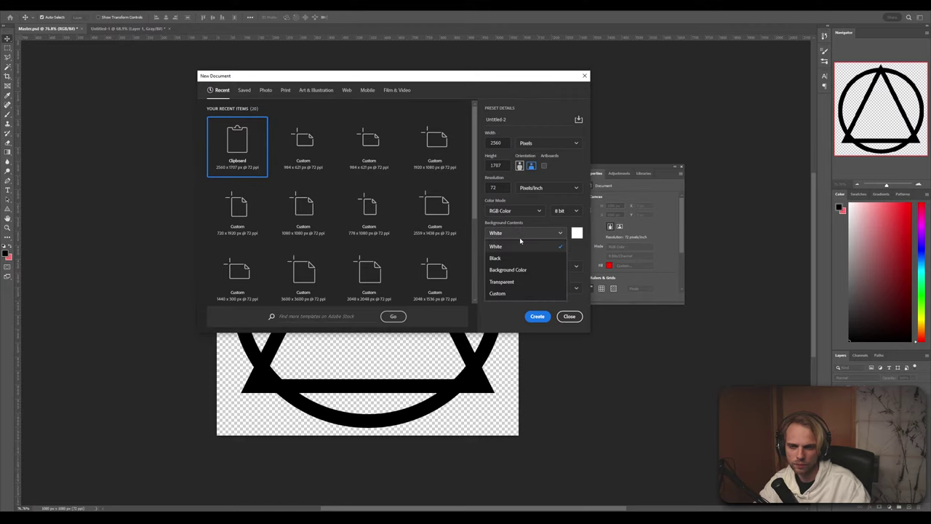
click(525, 246)
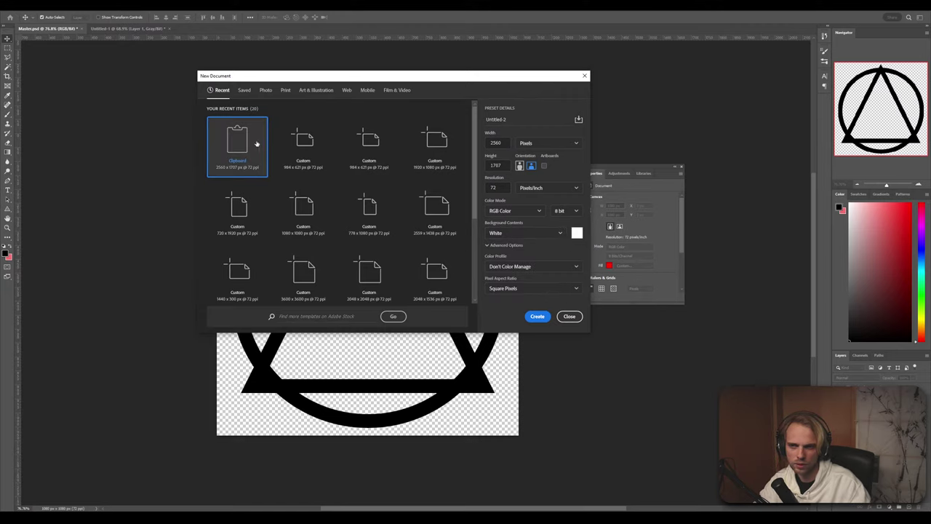
click(538, 315)
key(ctrl+v)
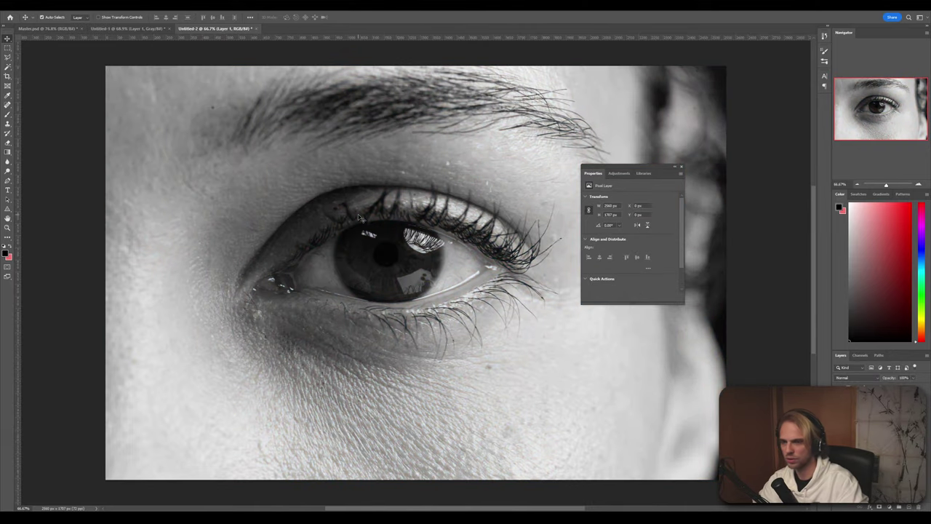
Desaturate the pasted eye photo and convert its document to Grayscale mode with the layers flattened
key(ctrl+shift+u)
click(61, 5)
mouse_move(41, 6)
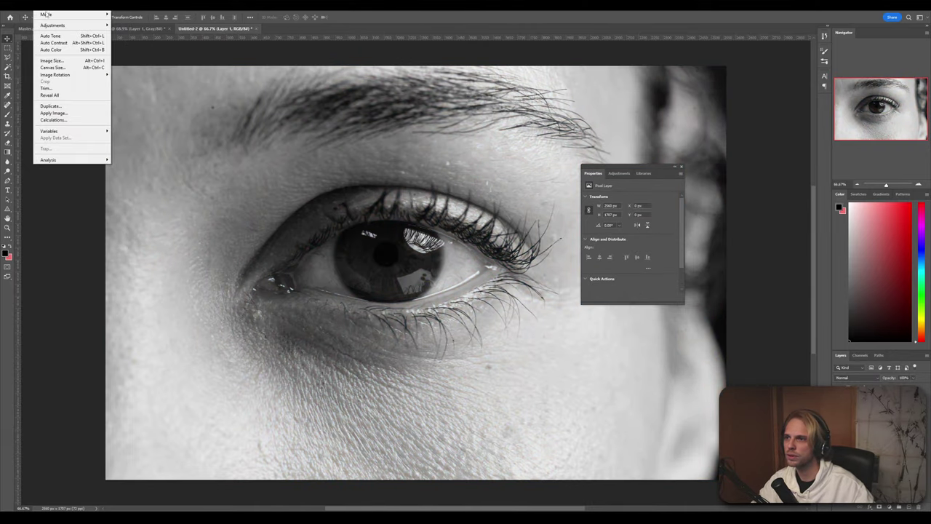
mouse_move(72, 15)
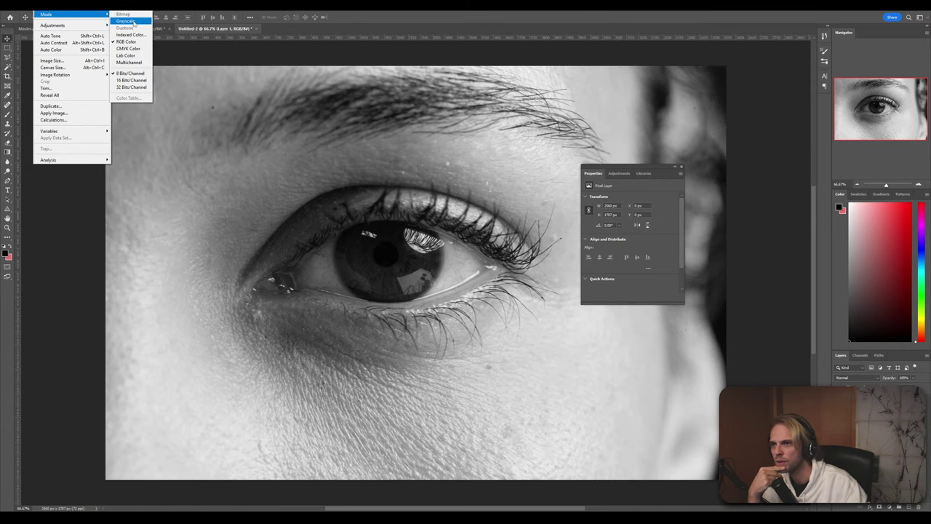
click(125, 22)
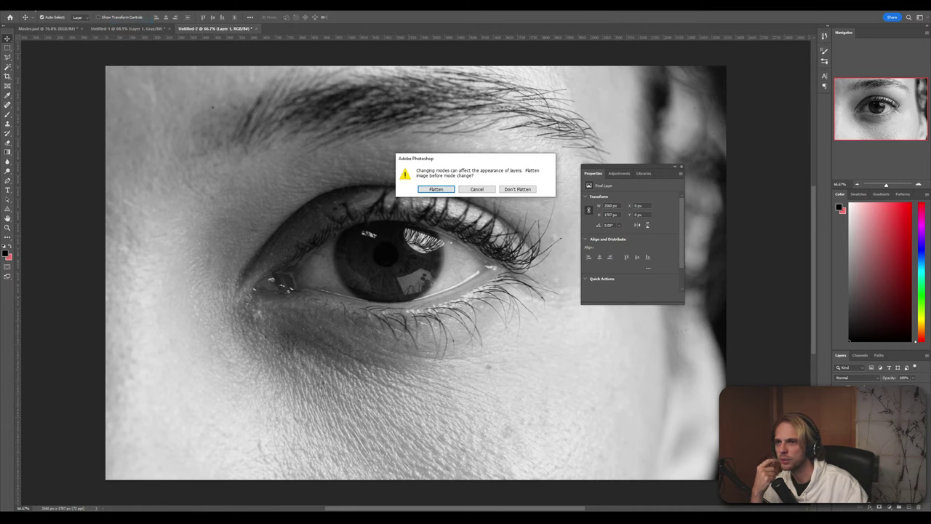
click(436, 190)
click(430, 201)
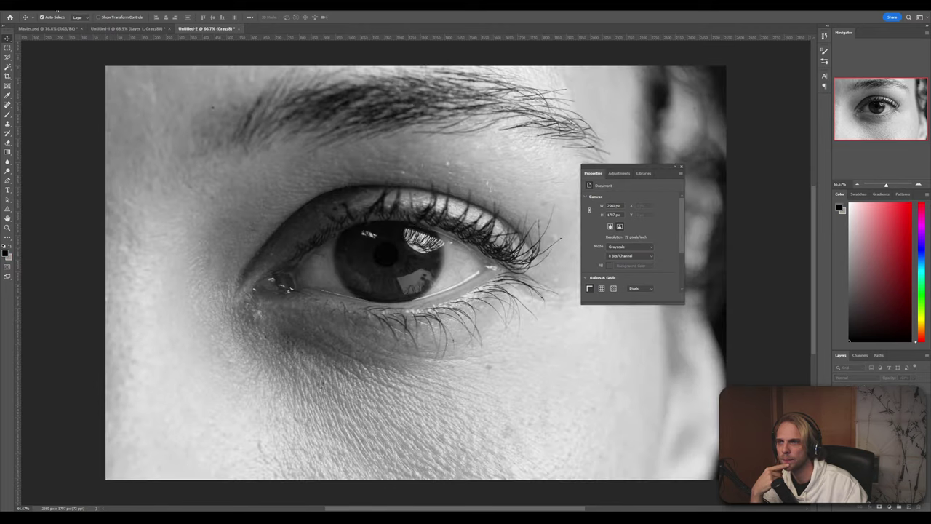
Try converting the full-size eye image to a 72 pixels/inch halftone-screen bitmap, and undo the conversion
click(45, 3)
mouse_move(69, 16)
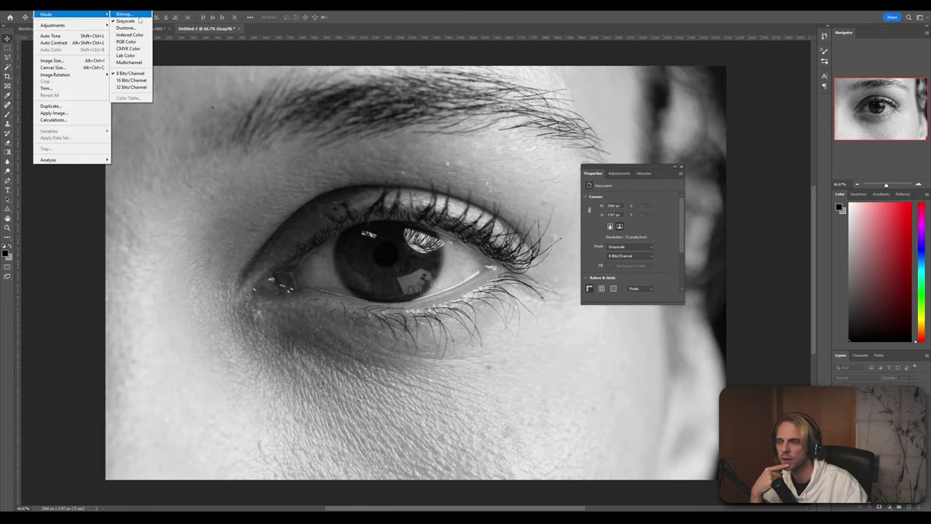
click(138, 16)
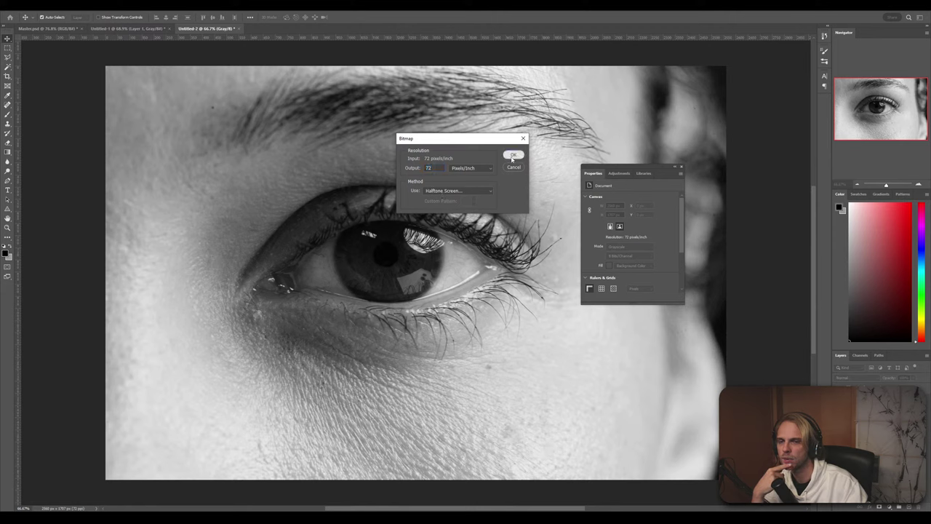
click(513, 155)
click(517, 162)
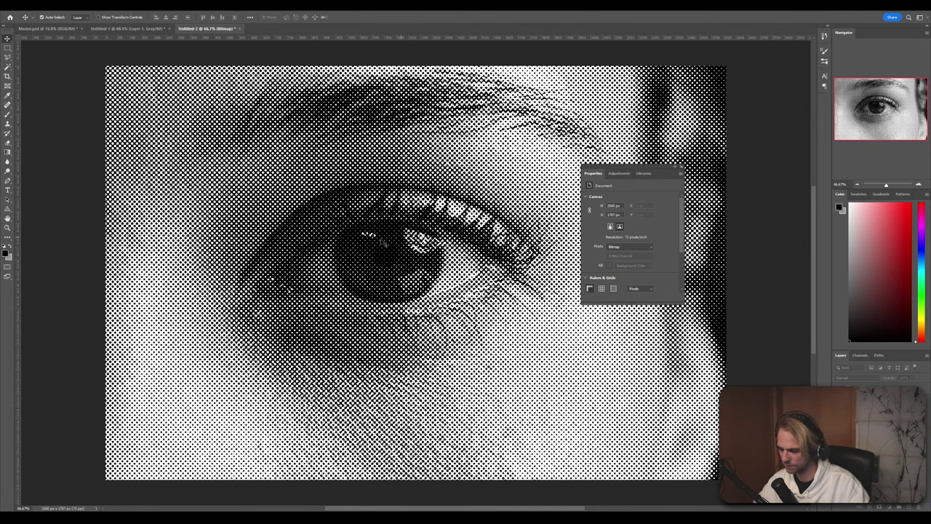
alt+scroll(373, 240, down, 6)
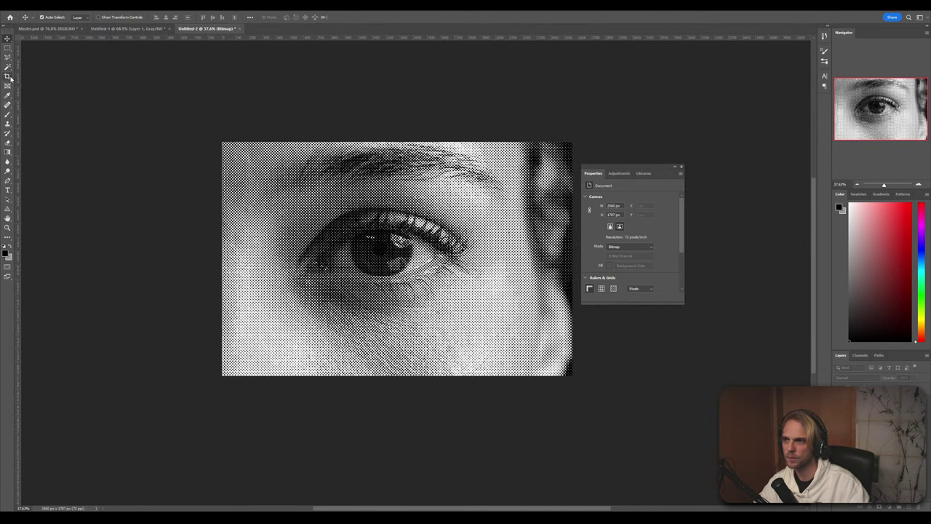
key(ctrl+z)
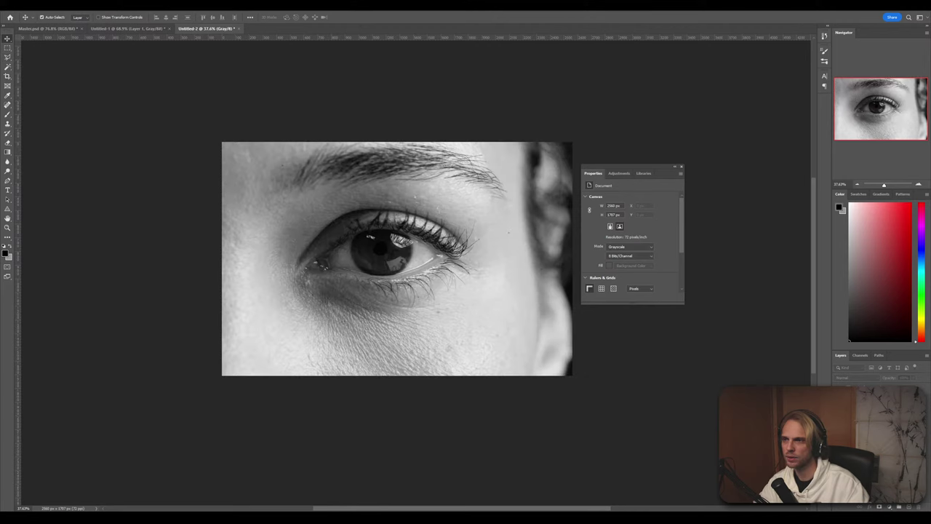
Resize the grayscale eye image proportionally to a width of 1080 px
click(53, 11)
mouse_move(86, 13)
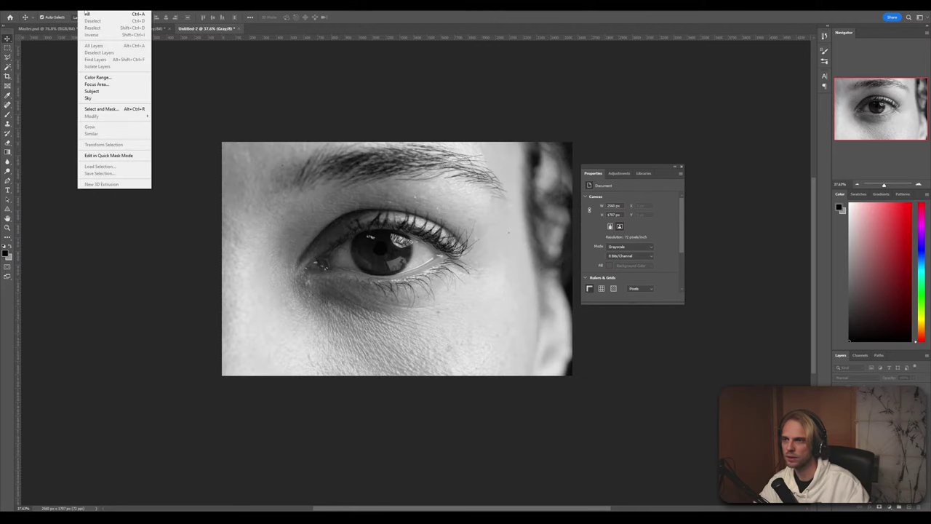
mouse_move(42, 10)
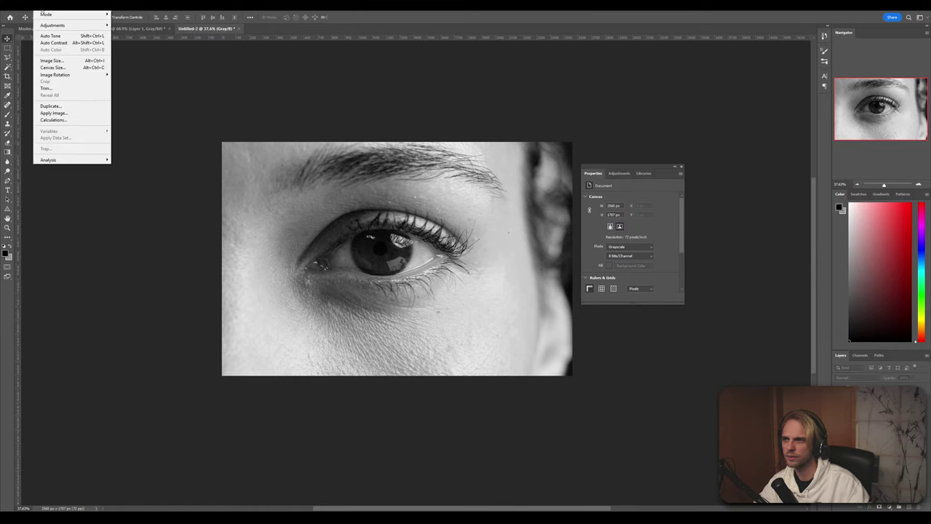
click(52, 61)
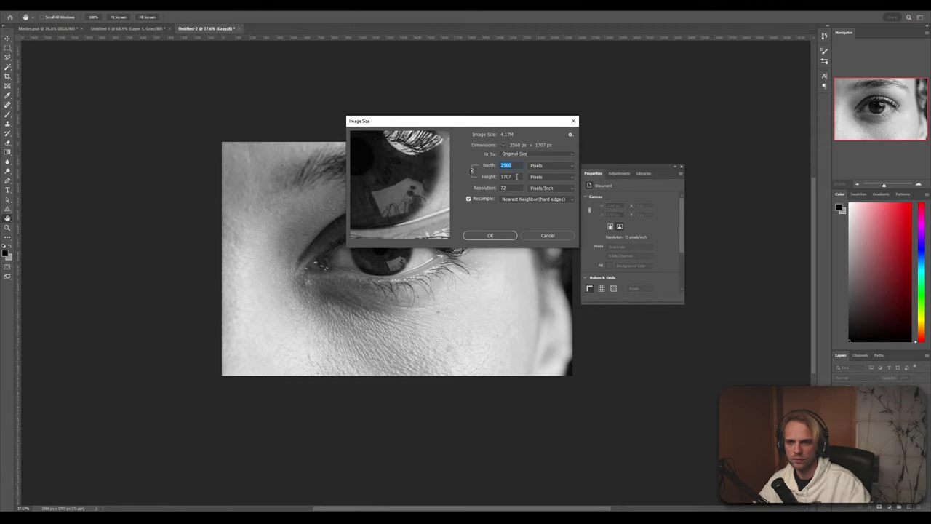
text(1080)
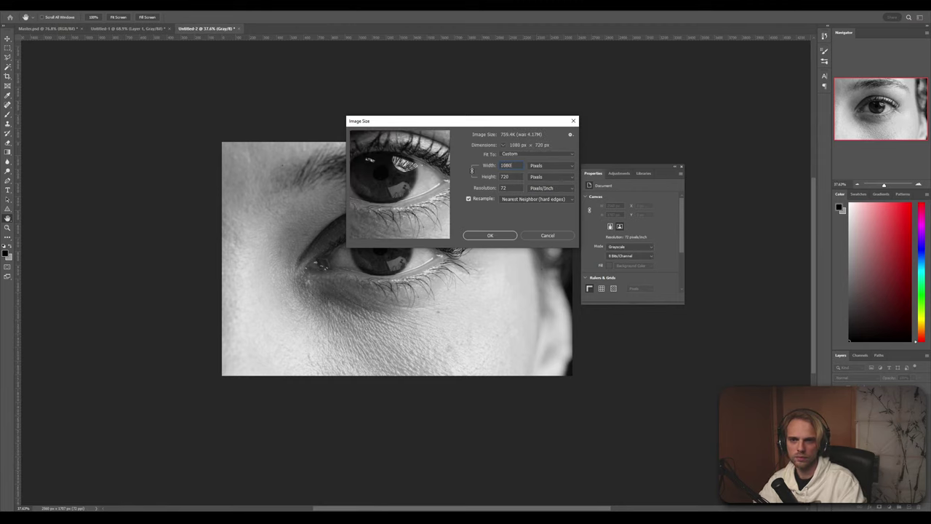
key(Return)
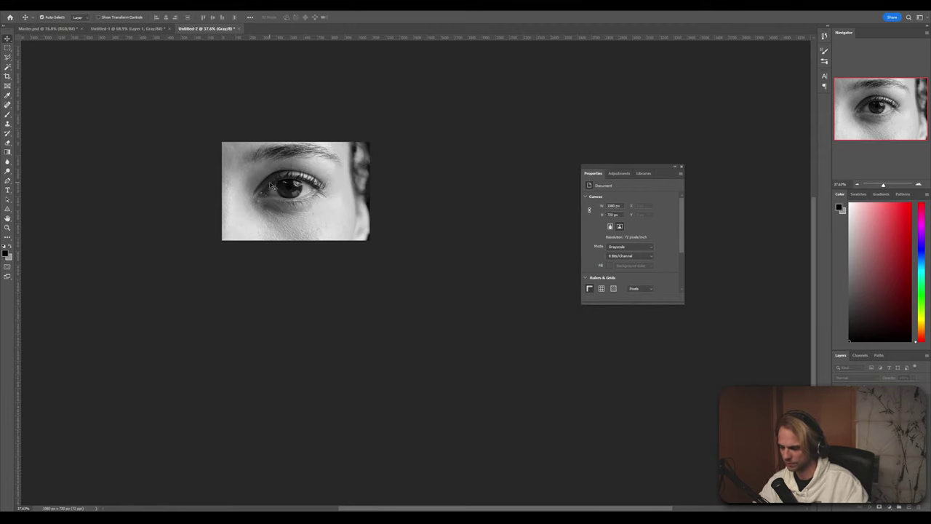
Convert the resized eye image to a 72 pixels/inch bitmap using a round halftone screen at 5 lines/inch and 45 degrees
alt+scroll(278, 186, up, 11)
alt+scroll(301, 197, up, 4)
alt+scroll(301, 198, down, 3)
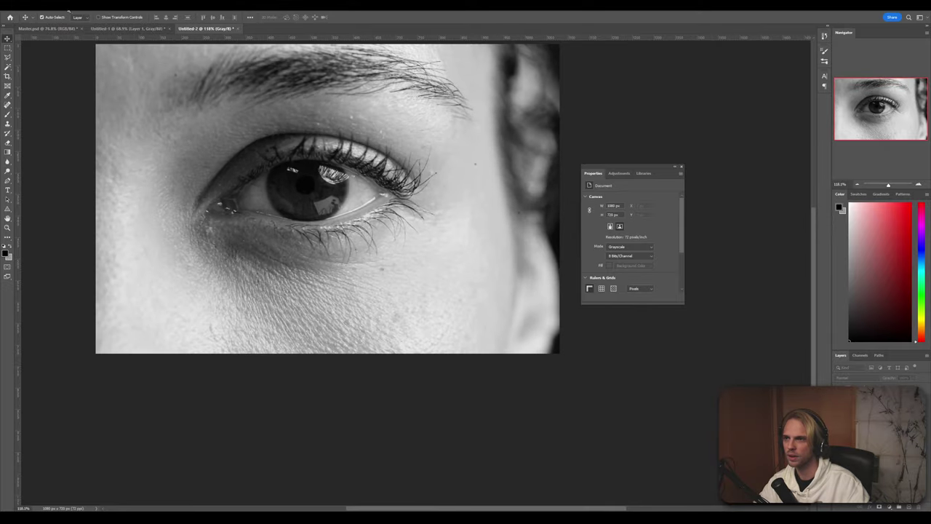
click(93, 11)
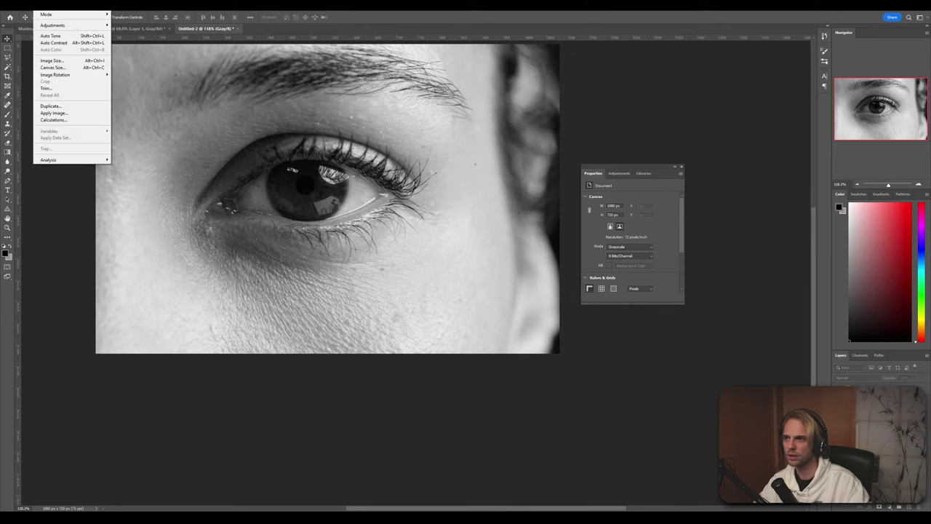
click(127, 13)
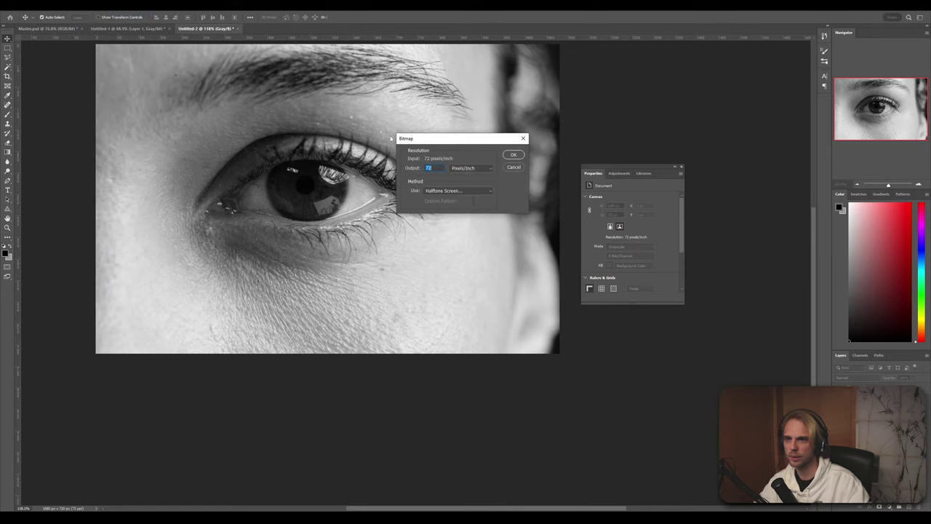
click(512, 155)
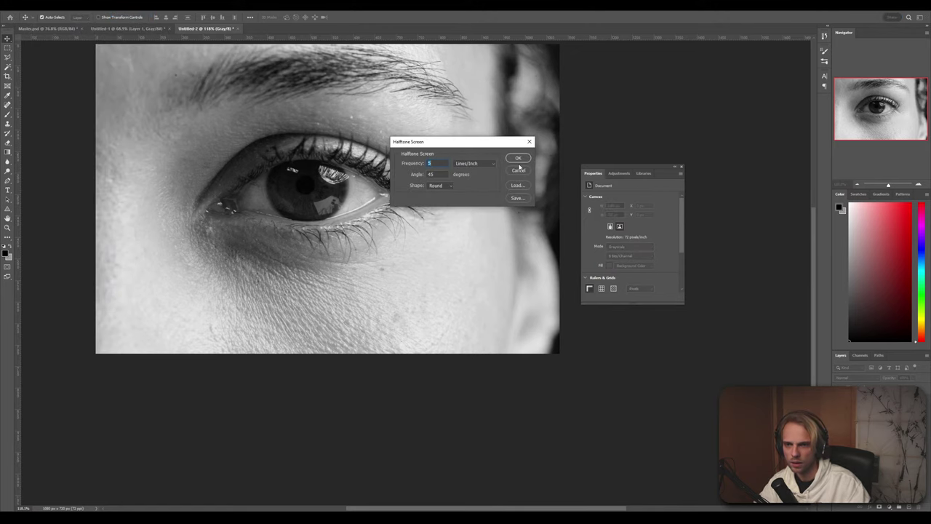
click(518, 159)
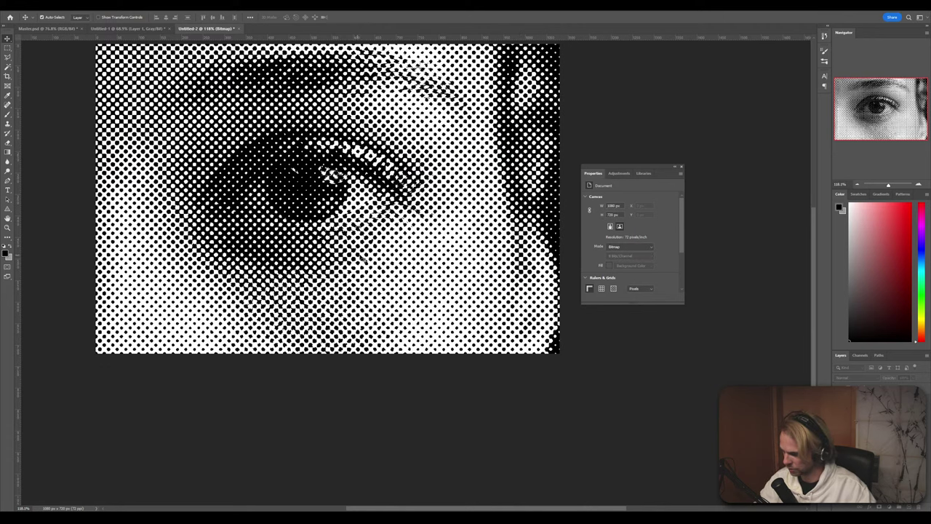
Cut the entire halftone eye image, paste it into Master.psd, and shift it towards the canvas's lower-right corner
alt+scroll(365, 260, down, 5)
click(8, 48)
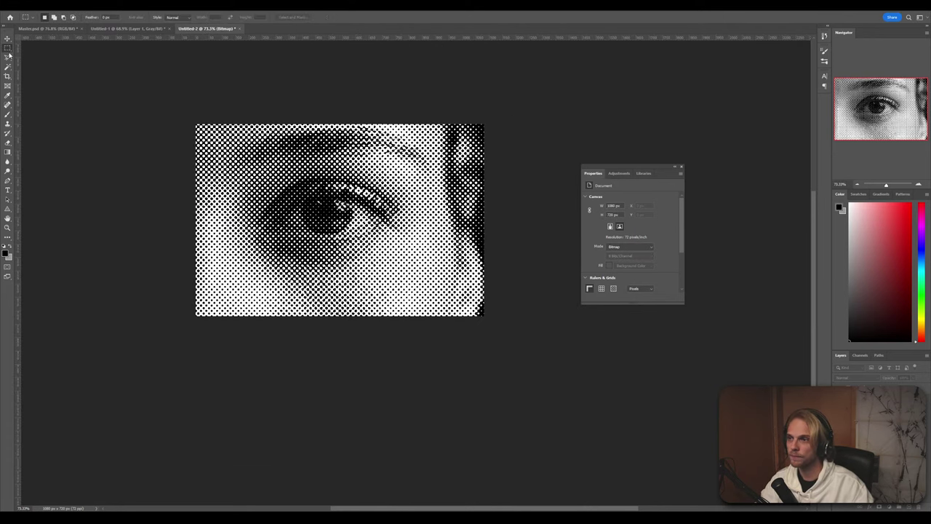
drag(184, 112, 550, 379)
key(ctrl+x)
key(ctrl+shift+Tab)
key(ctrl+shift+Tab)
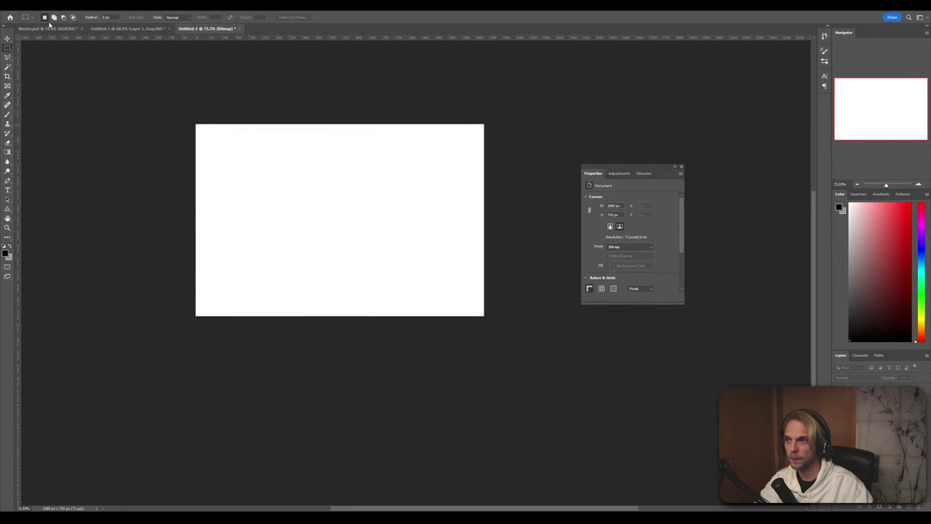
ctrl+drag(373, 292, 419, 342)
Enlarge the halftone eye proportionally to about 1442 x 961 px and place its layer behind the circle and triangle
key(ctrl+t)
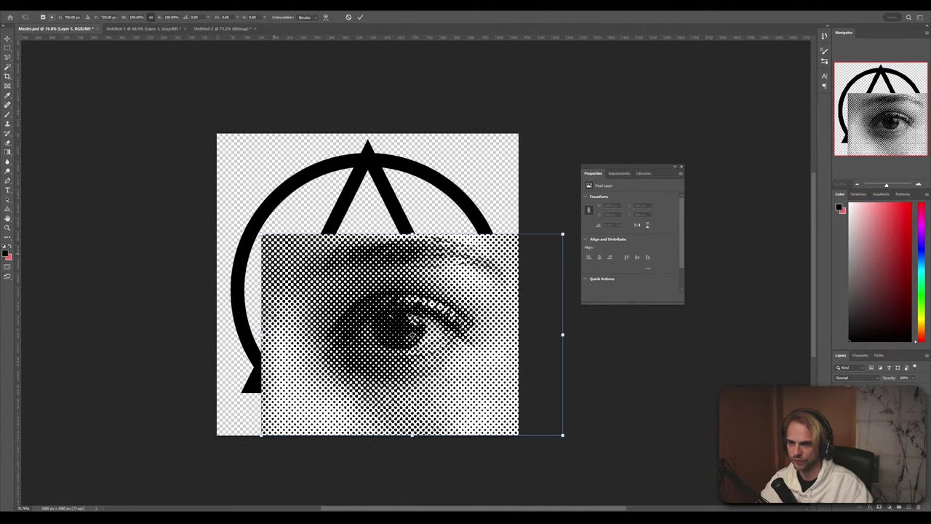
drag(261, 234, 196, 133)
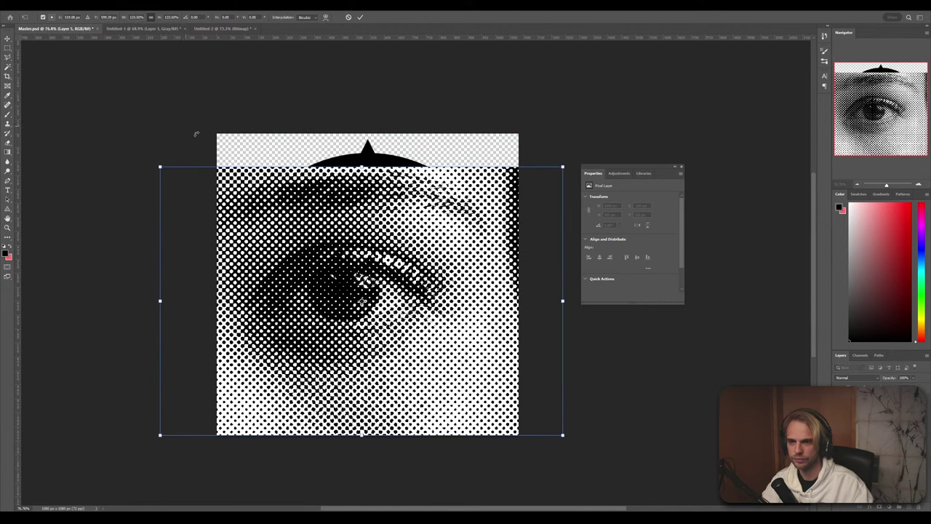
key(Return)
key(ctrl+[)
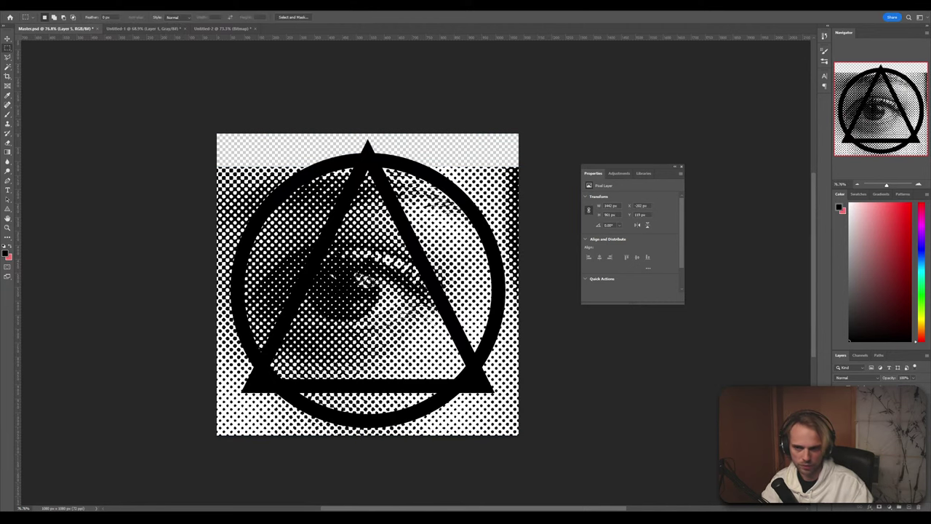
Move the halftone eye so that its iris sits centred inside the triangle
ctrl+drag(357, 319, 384, 300)
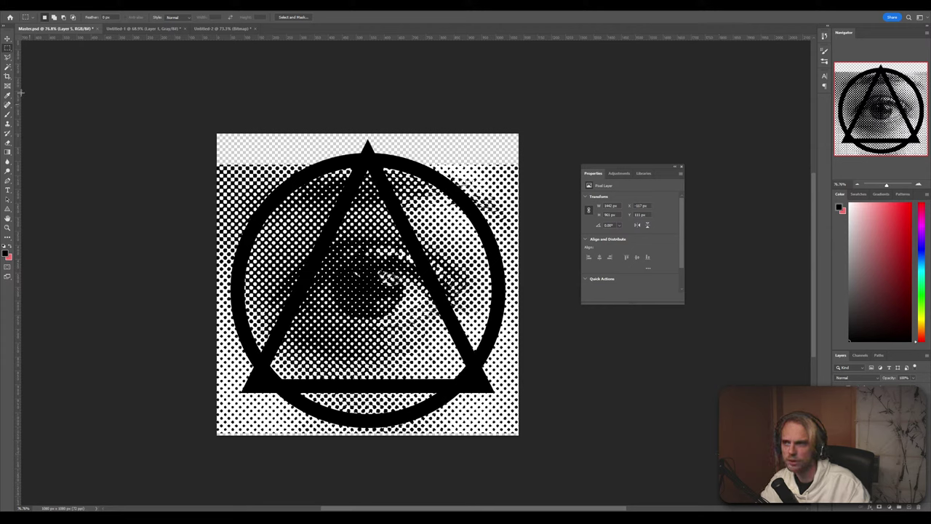
Try to select the area outside the circle with the Magic Wand while the circle's shape layer is active
click(8, 67)
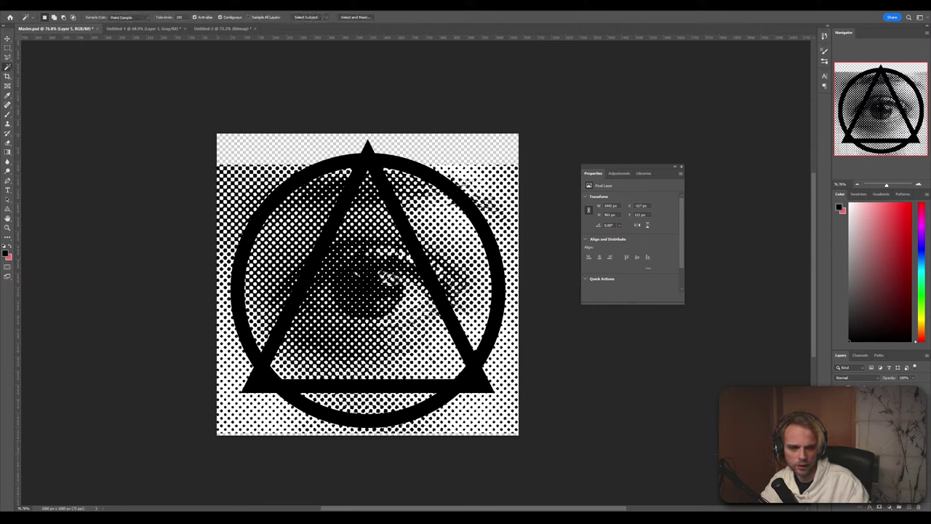
click(873, 408)
click(265, 155)
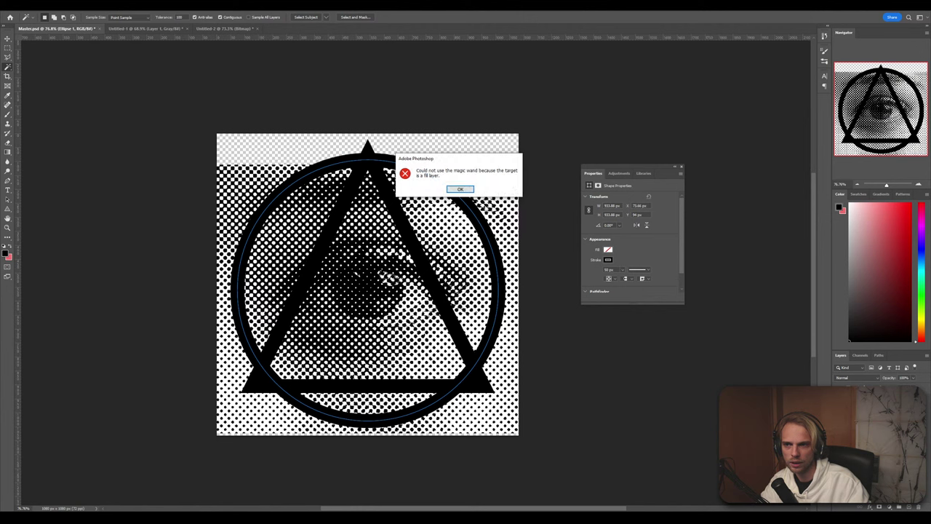
key(Return)
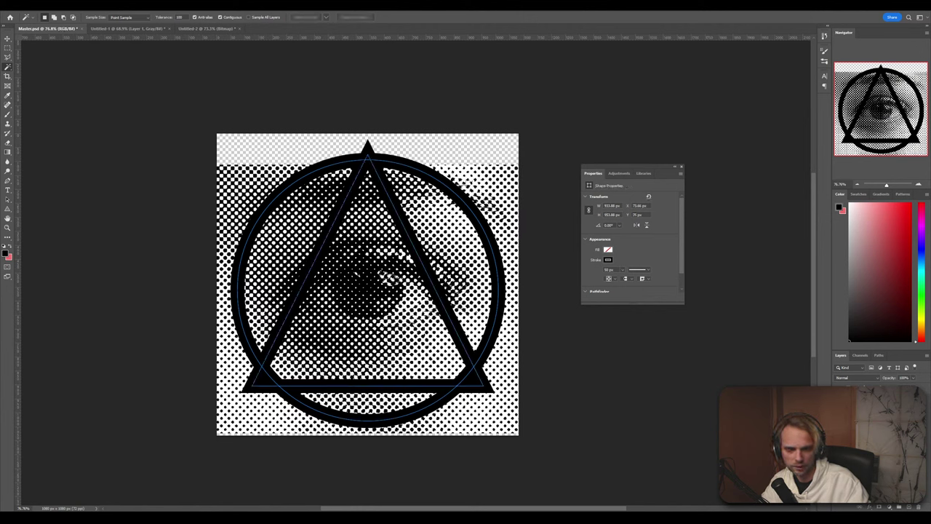
right_click(859, 396)
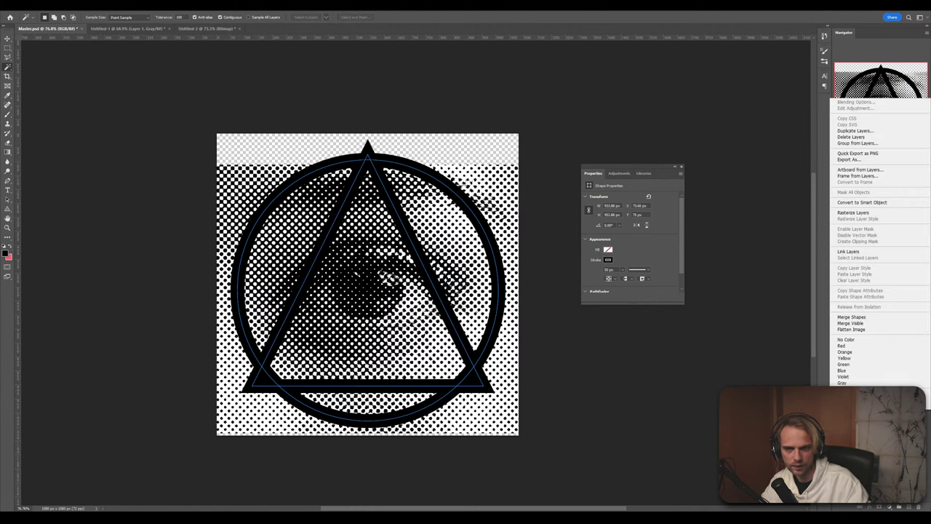
key(Escape)
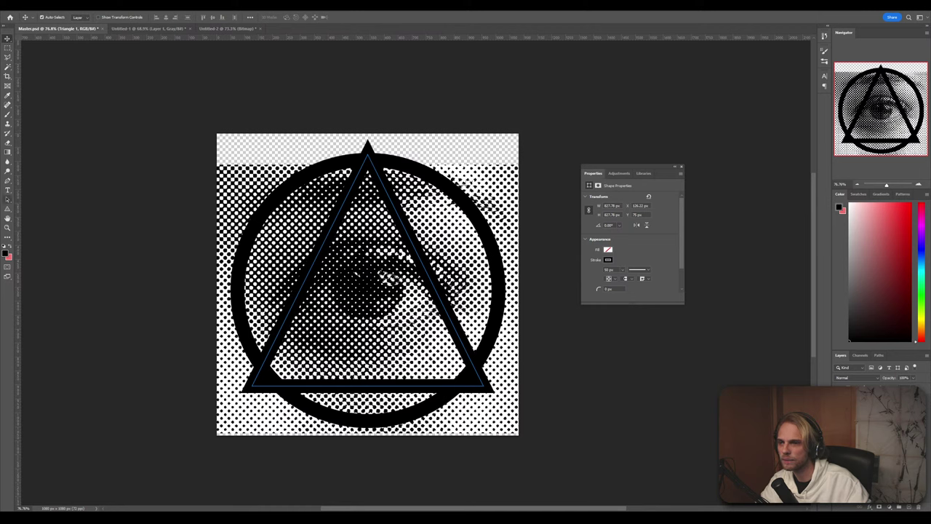
Set the triangle's stroke width to 60 px
click(8, 209)
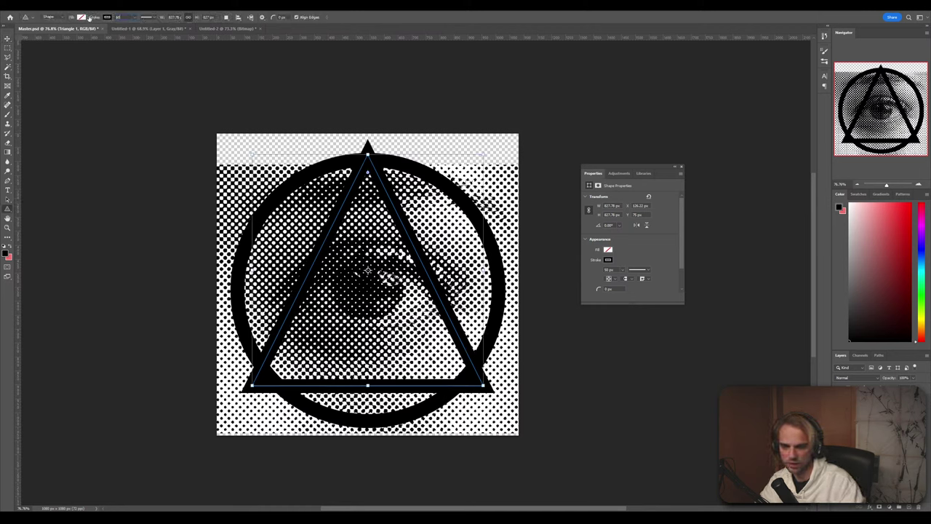
text(60)
key(Return)
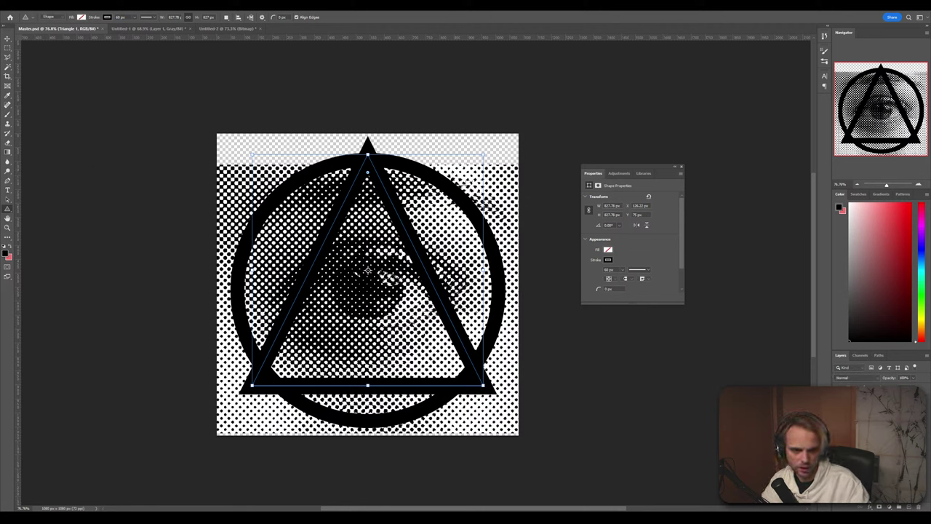
Rasterize the triangle and circle shape layers together
shift+click(873, 407)
right_click(873, 396)
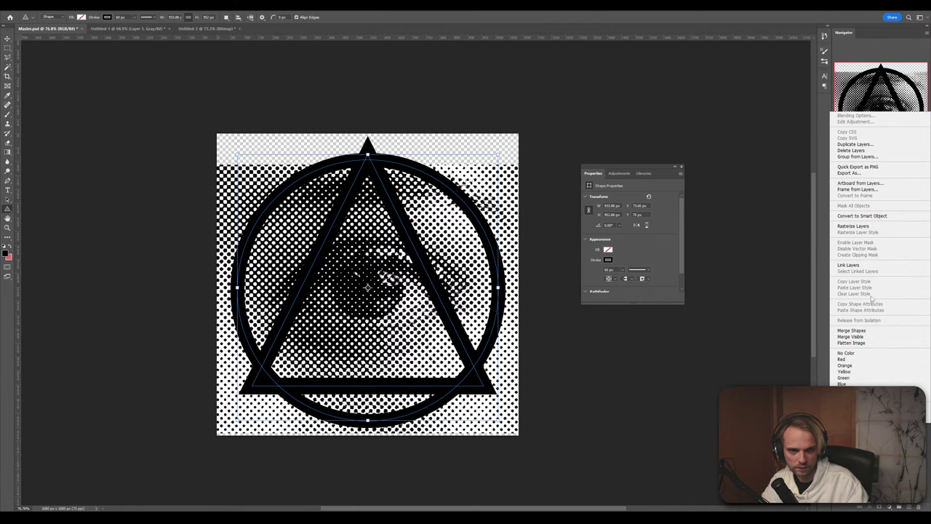
click(872, 227)
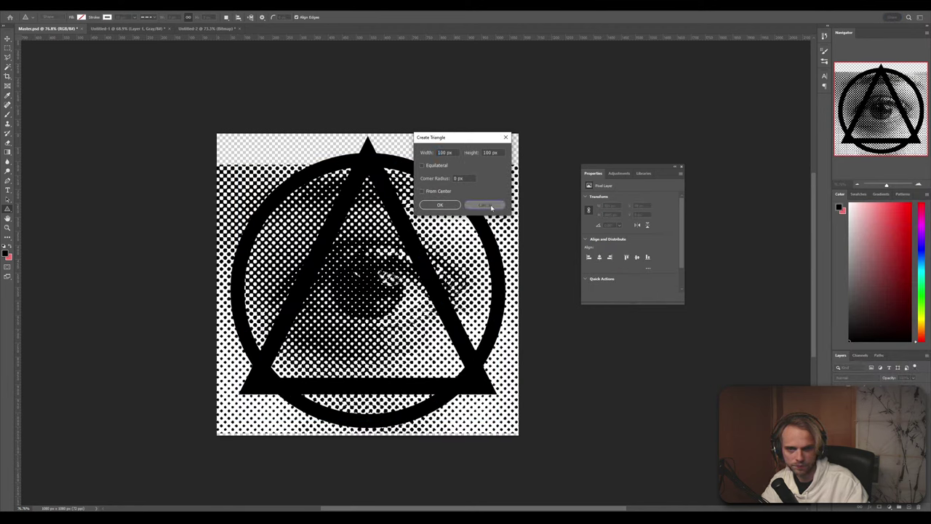
click(484, 205)
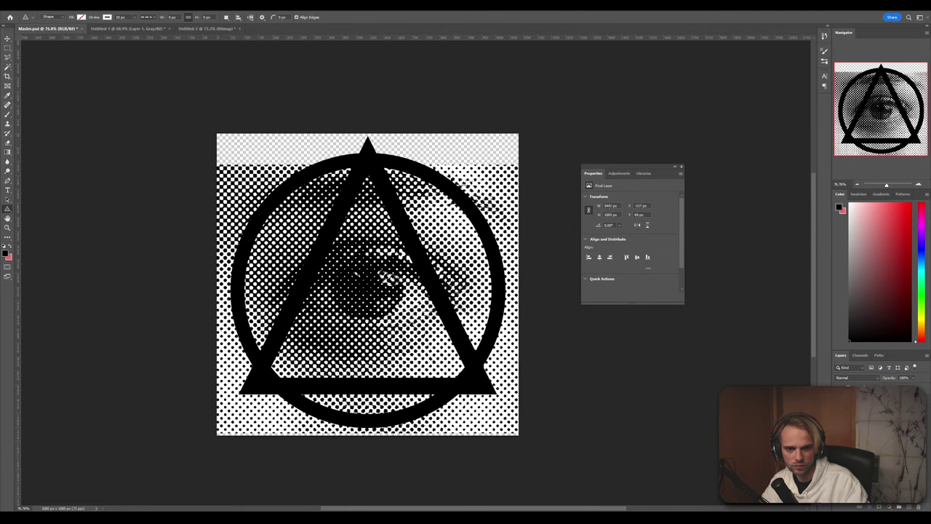
Try the halftone eye in front of the triangle, and restore the previous layer order
key(ctrl+])
click(712, 410)
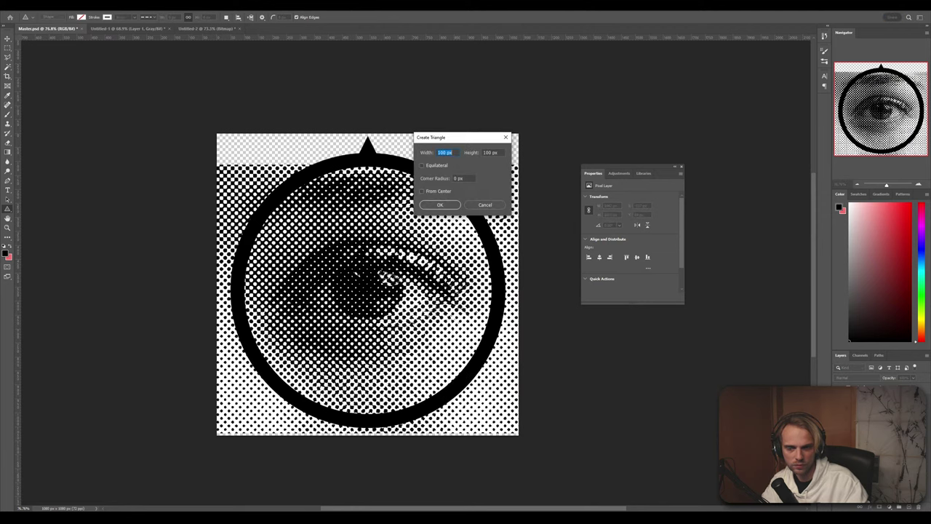
click(482, 207)
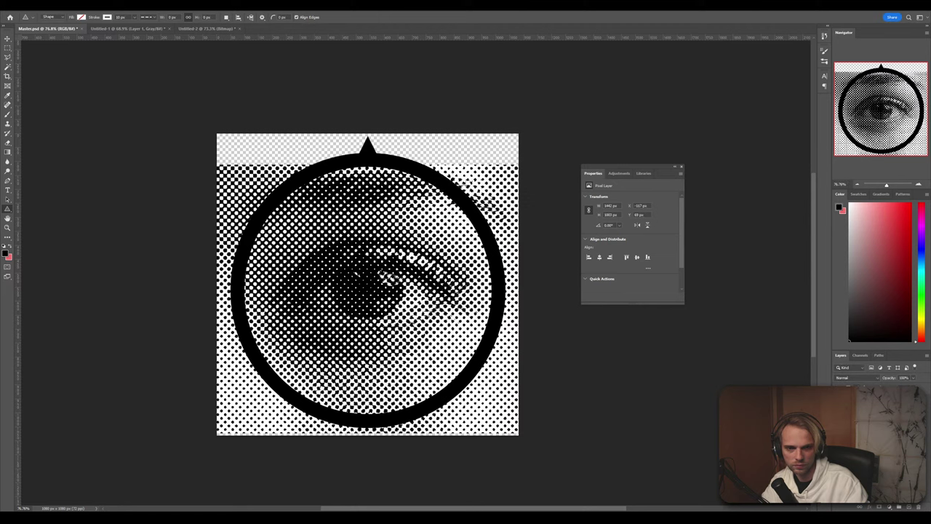
key(ctrl+[)
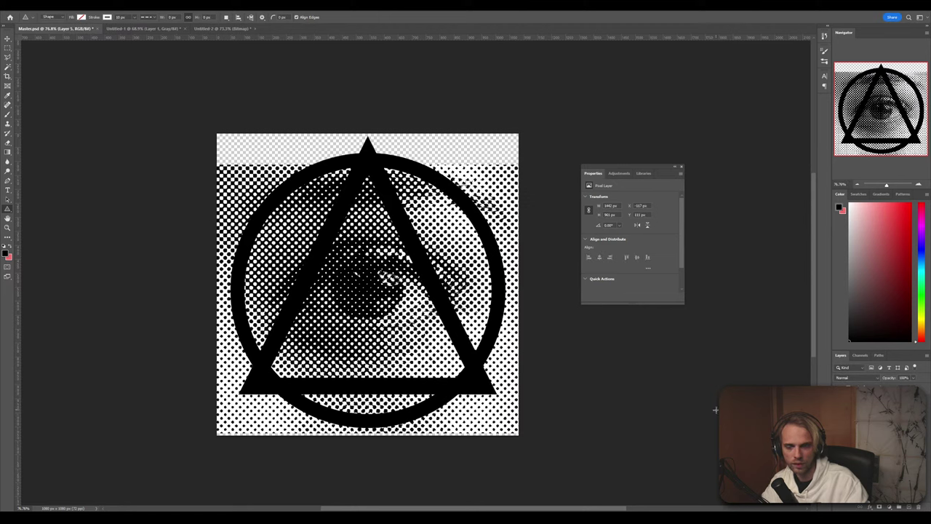
Select the area outside the circle with the Magic Wand, delete it from the halftone eye layer, and deselect
click(7, 67)
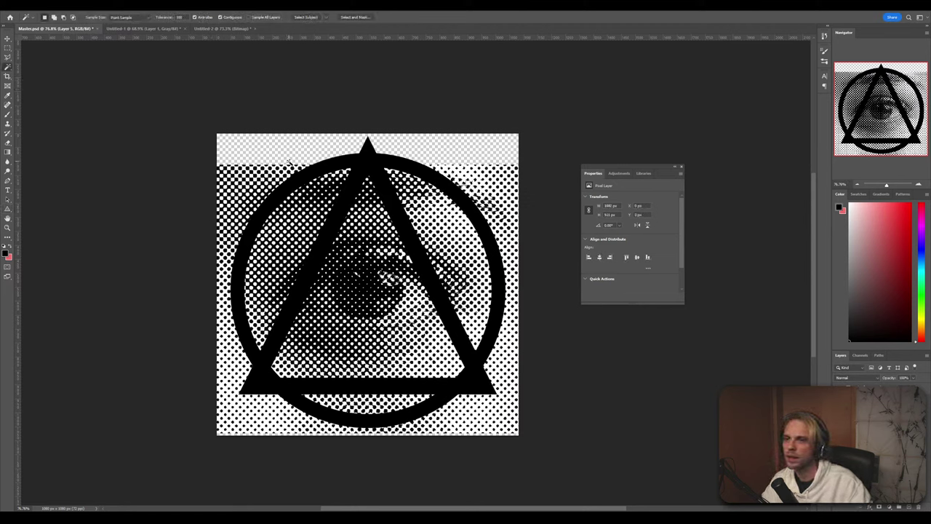
click(290, 162)
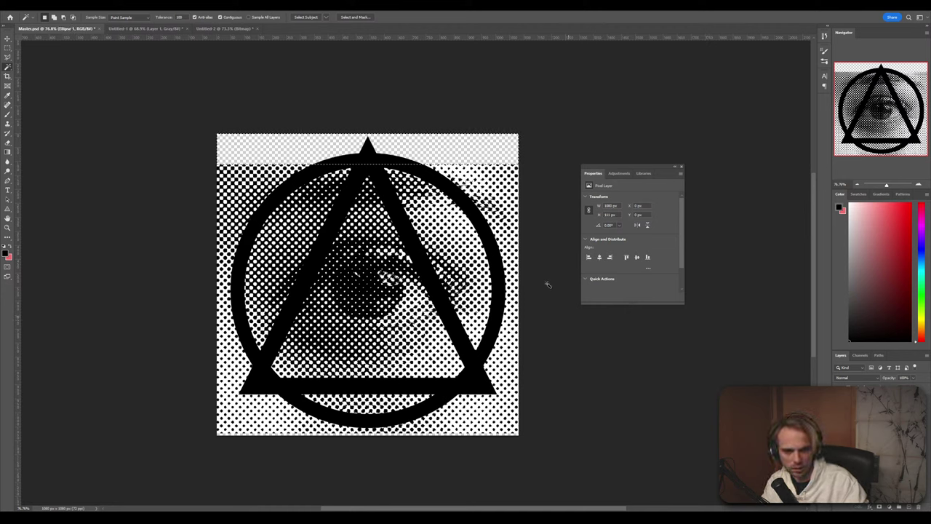
click(488, 184)
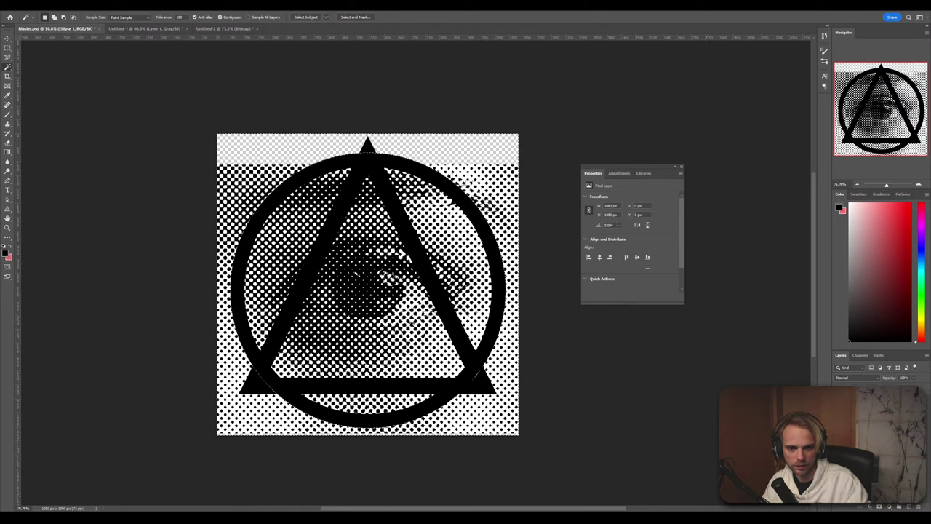
click(873, 415)
key(Delete)
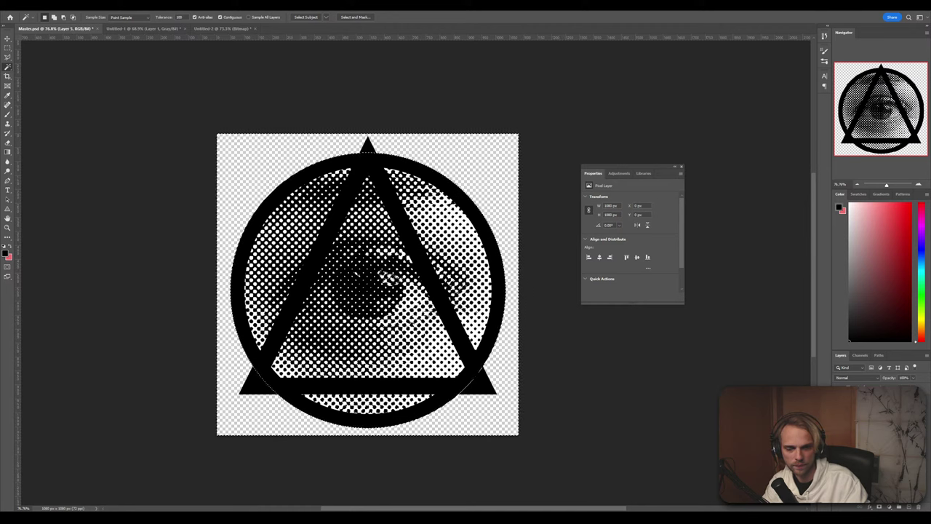
key(ctrl+shift+])
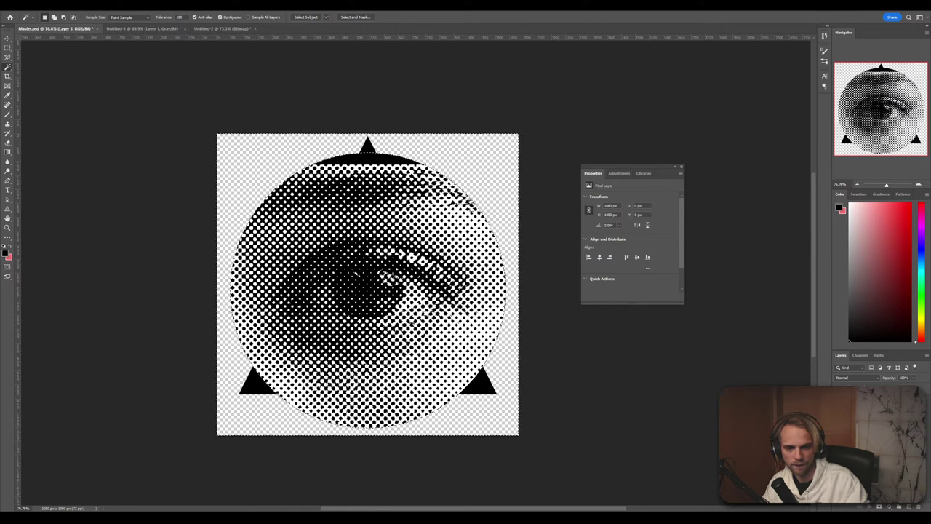
key(ctrl+z)
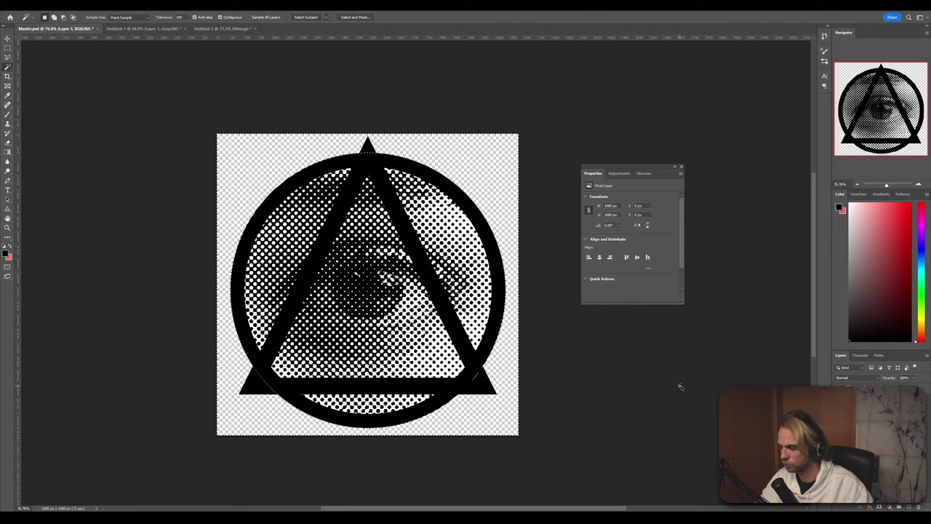
key(ctrl+d)
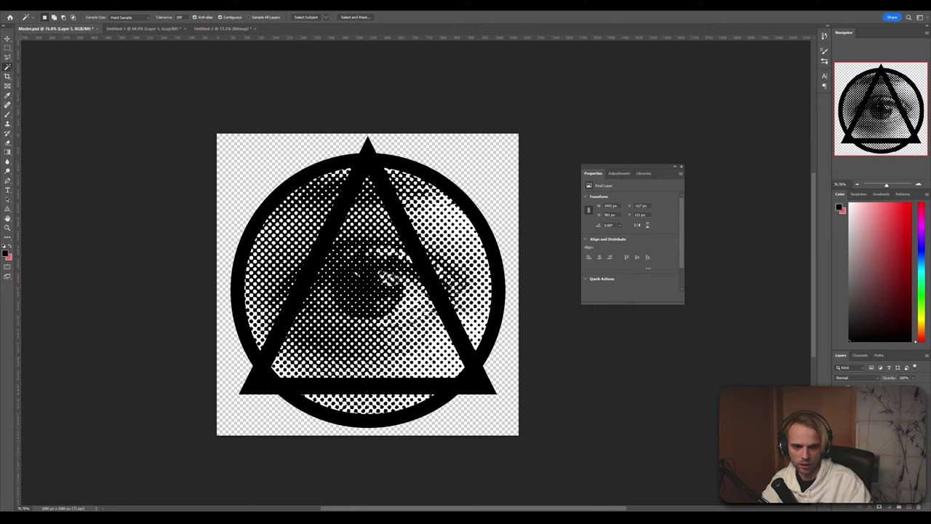
Compare the design with the halftone eye in front of and behind the triangle
key(ctrl+shift+])
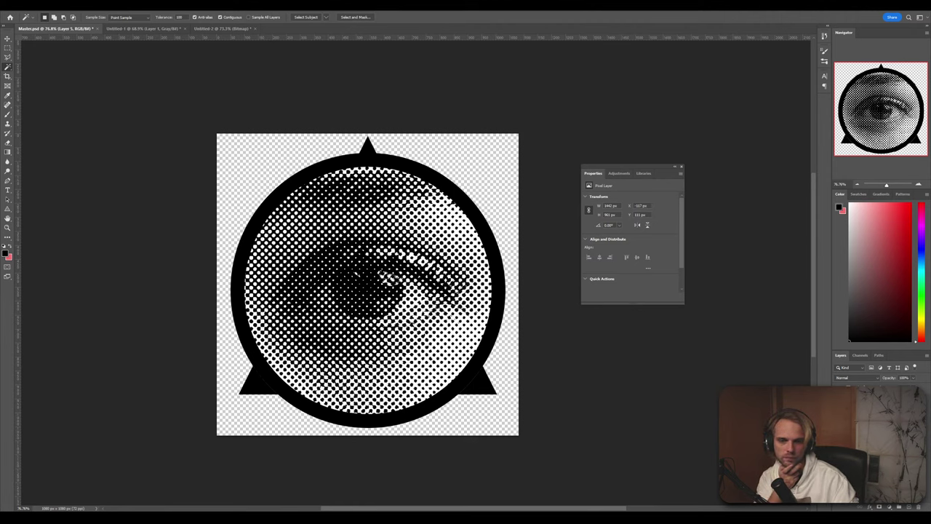
key(ctrl+[)
key(ctrl+z)
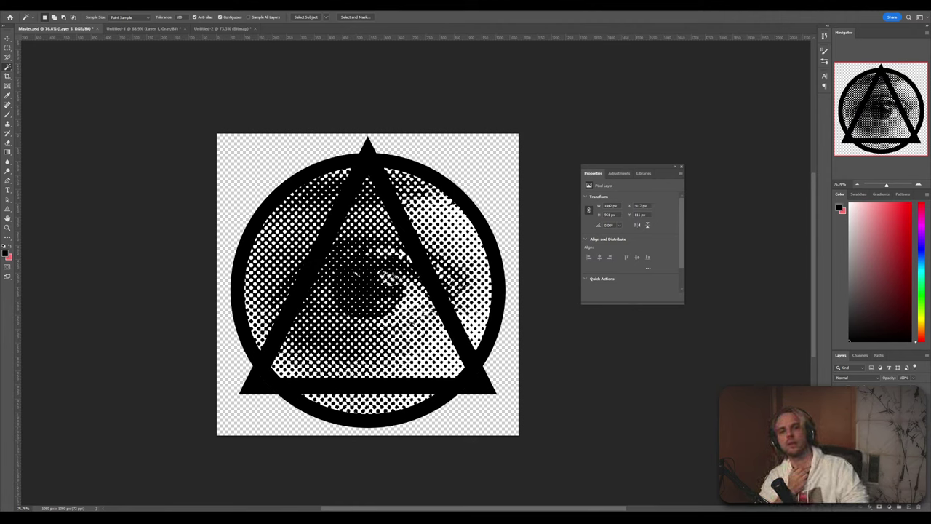
key(ctrl+shift+z)
key(ctrl+z)
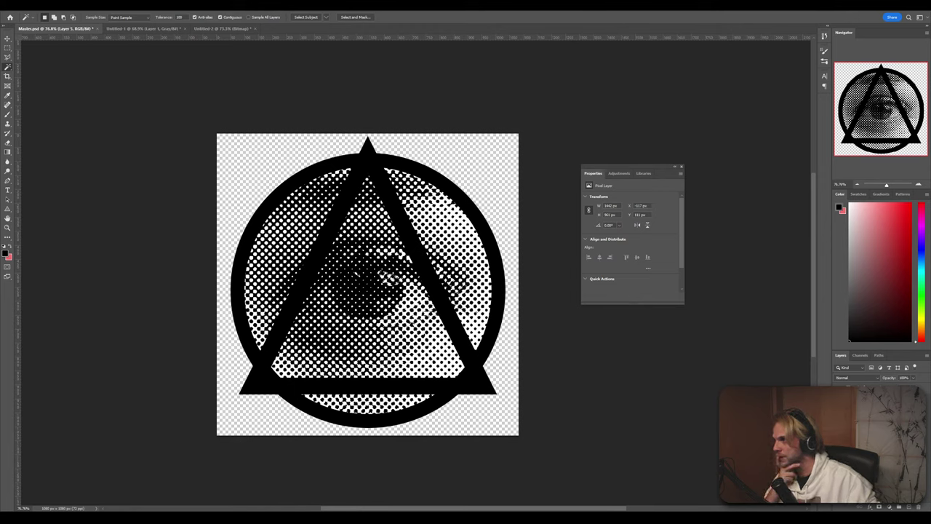
key(ctrl+shift+z)
key(ctrl+z)
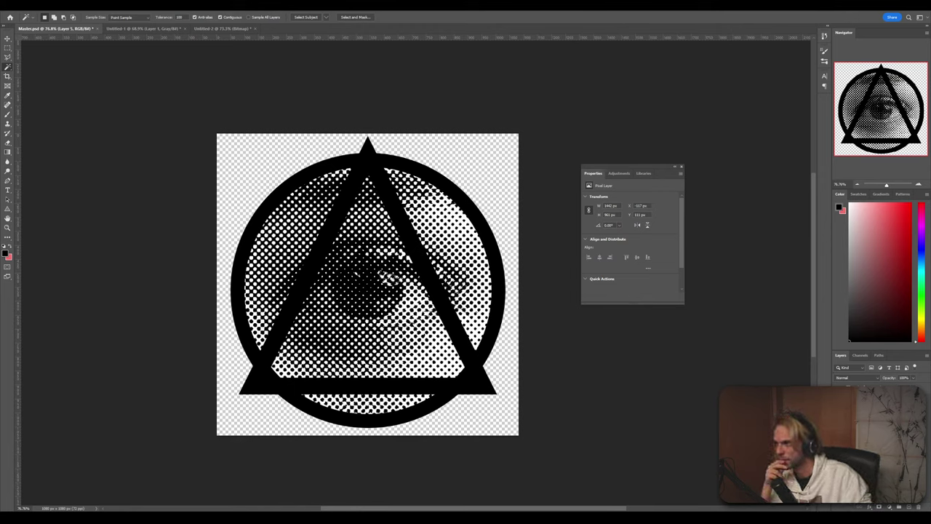
key(ctrl+shift+z)
key(ctrl+z)
key(ctrl+shift+z)
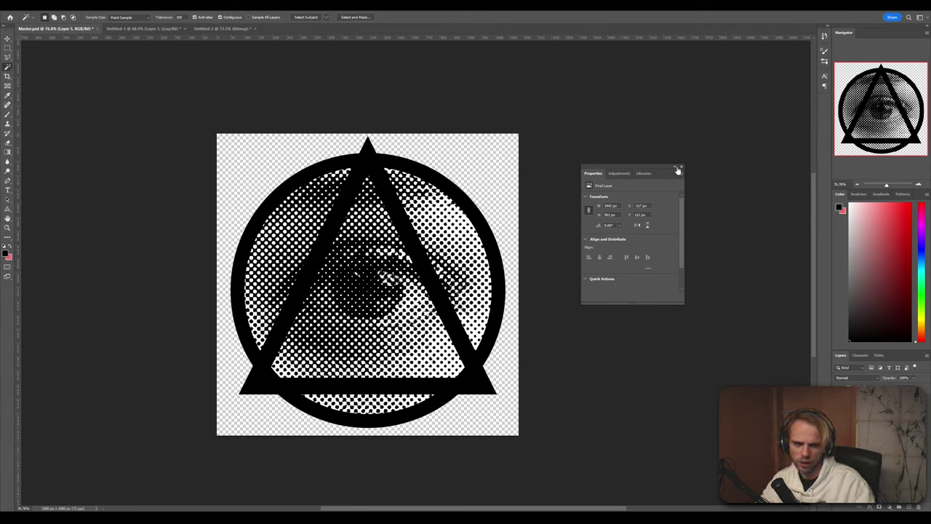
Close the floating Properties panel
drag(651, 169, 695, 159)
click(726, 157)
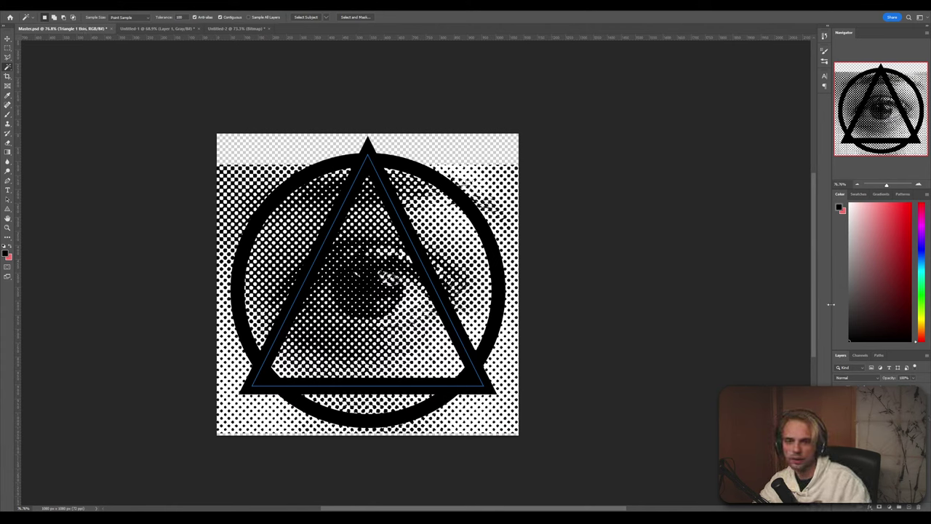
Rasterize the Triangle 1 and Ellipse 1 layers together, leaving out the Triangle 1 thin copy
key(alt+bracketleft)
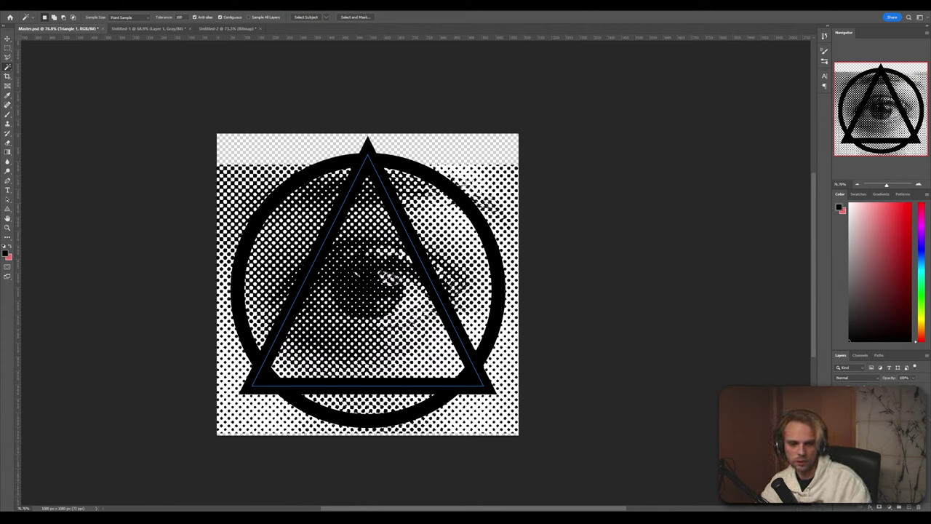
shift+click(874, 427)
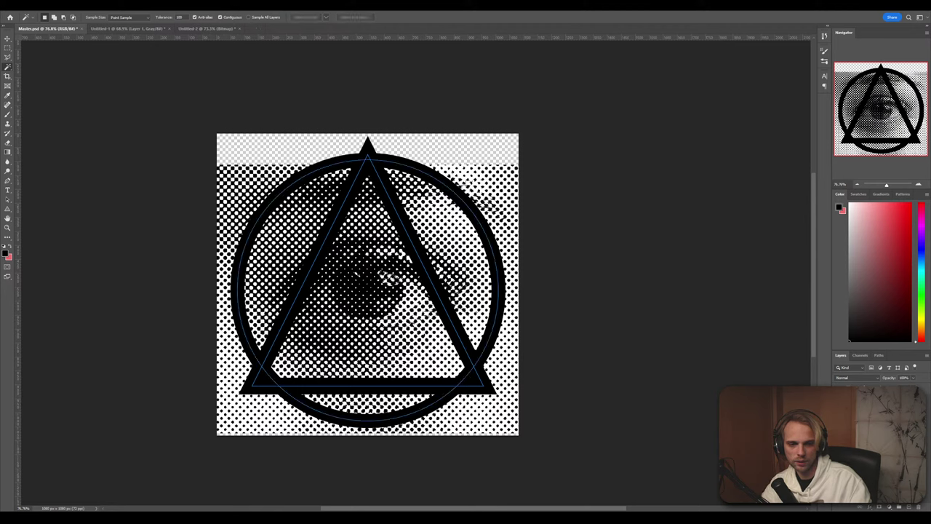
right_click(873, 427)
click(877, 233)
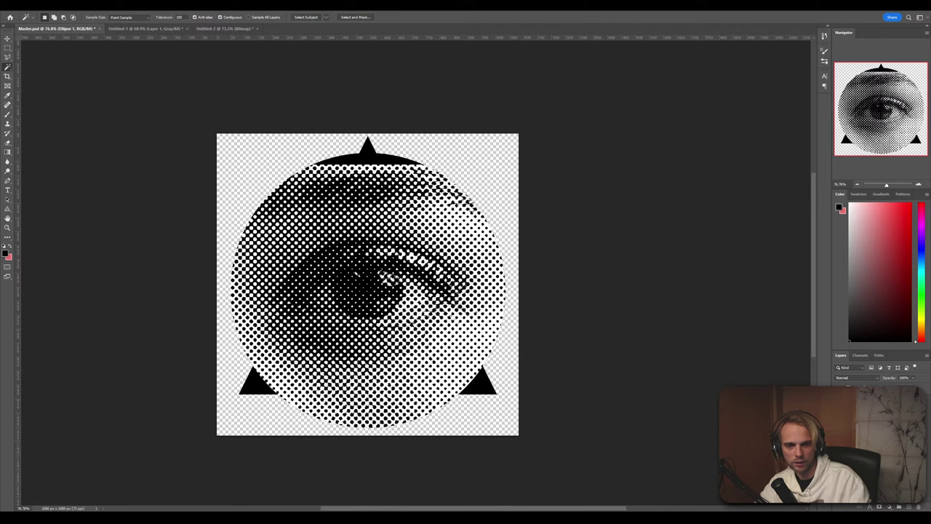
Place the circle ring in front of the halftone eye, comparing the layer order before and after
key(ctrl+z)
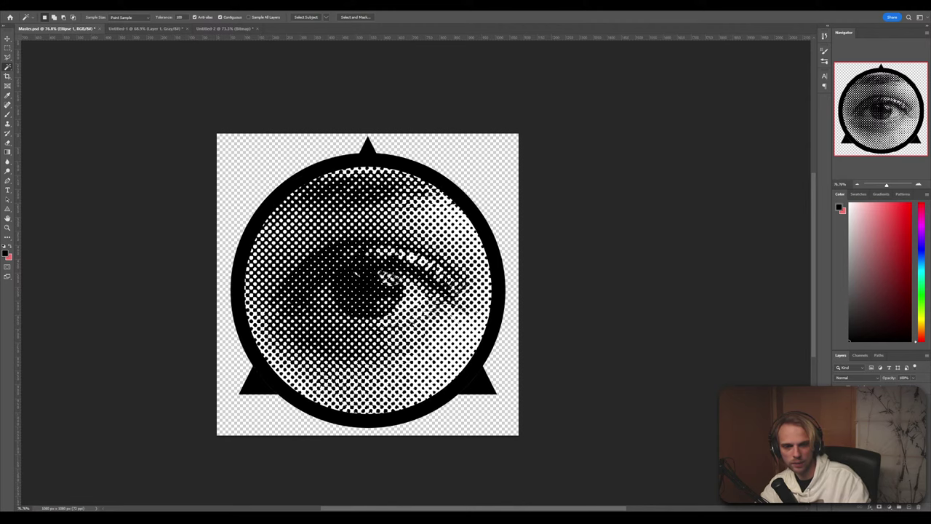
key(ctrl+z)
key(ctrl+z)
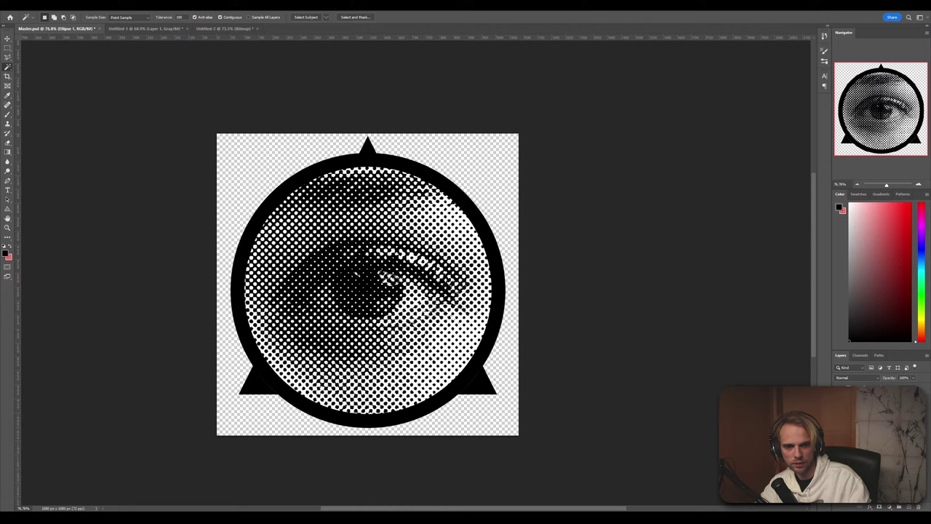
key(ctrl+shift+z)
key(ctrl+z)
key(ctrl+shift+z)
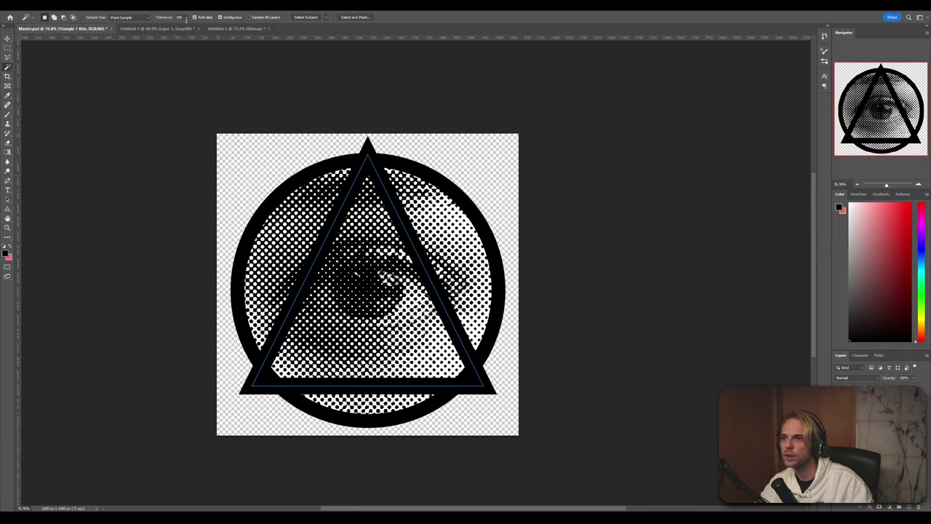
Set the stroke width of the Triangle 1 thin layer to 30 px
click(7, 209)
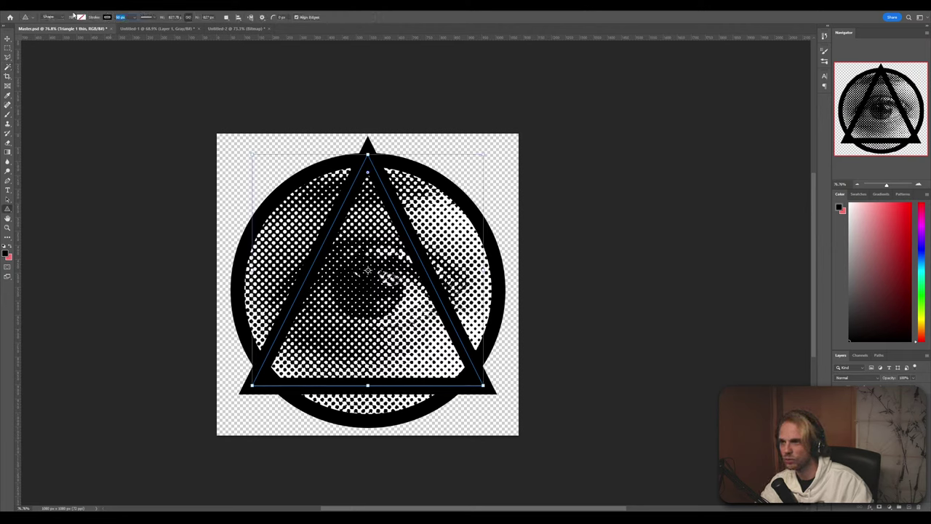
text(30)
key(Return)
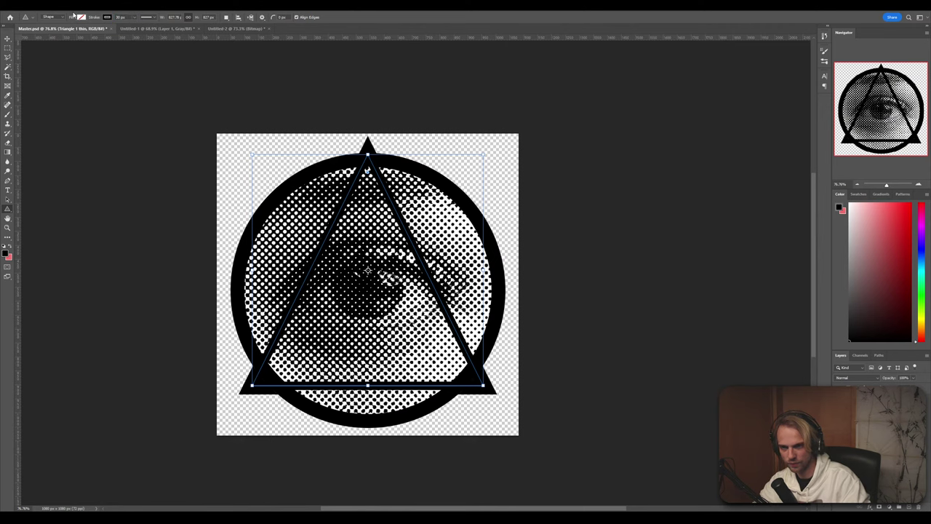
Create a text box across the upper part of the circle and enter the first name in capital letters
click(99, 108)
click(485, 204)
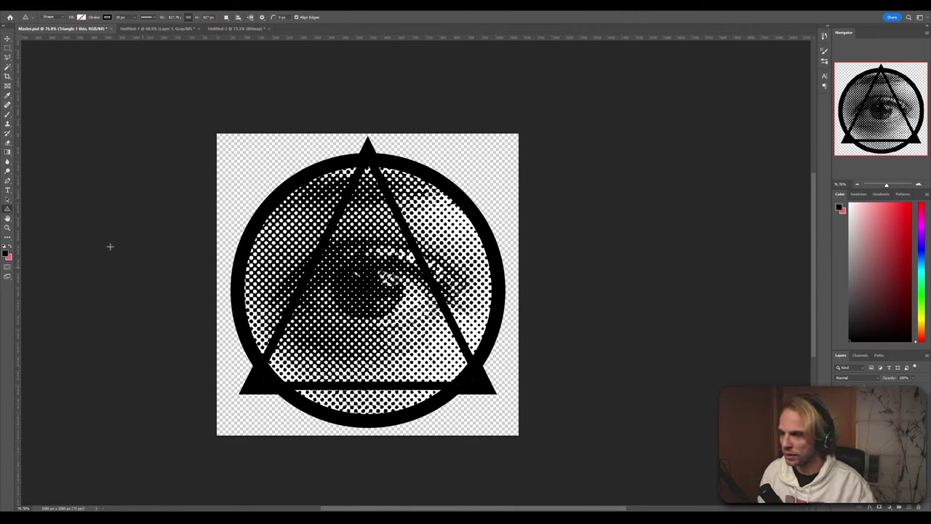
click(8, 191)
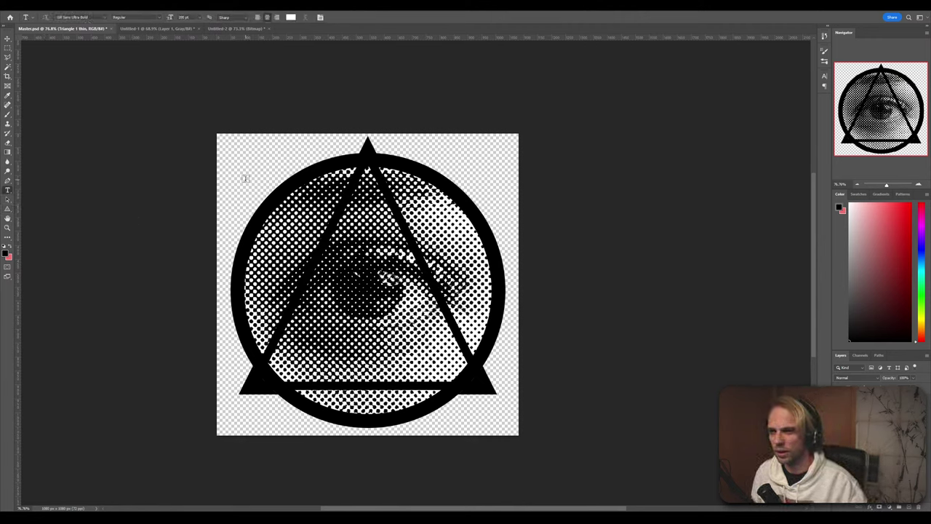
drag(244, 164, 509, 325)
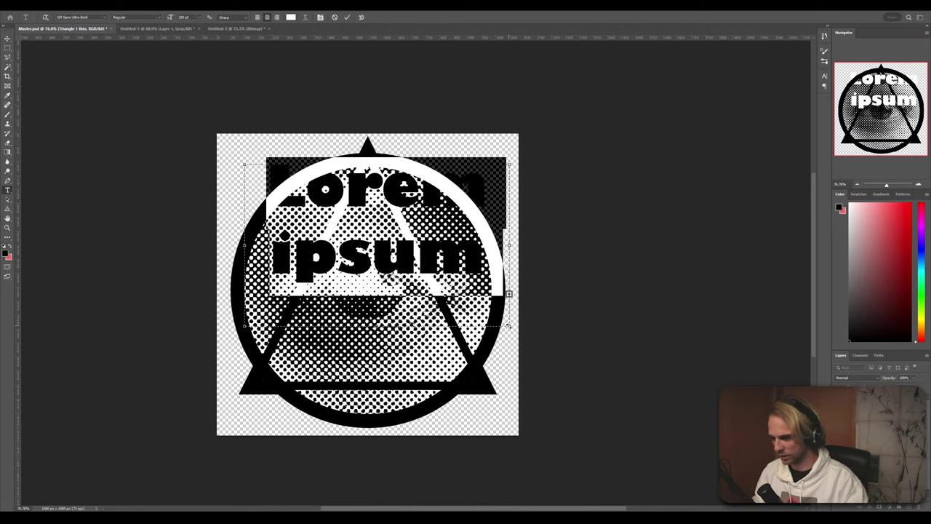
text(I)
key(BackSpace)
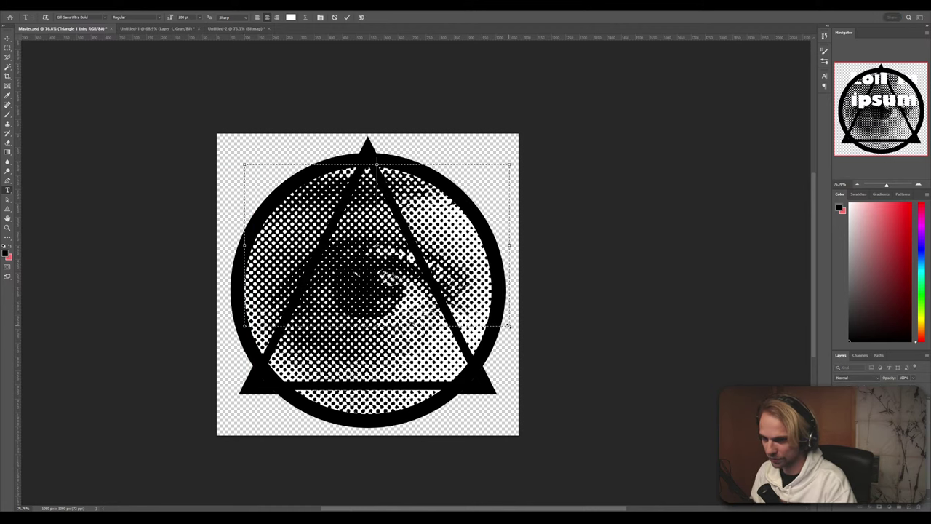
text(ALEX)
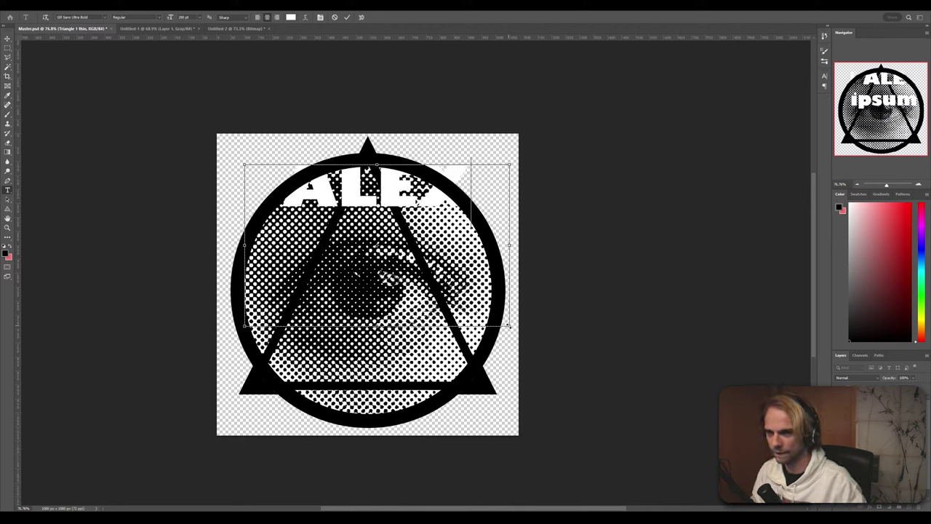
Set the name text in Bell MT and move it down inside the triangle, just above its base
key(ctrl+a)
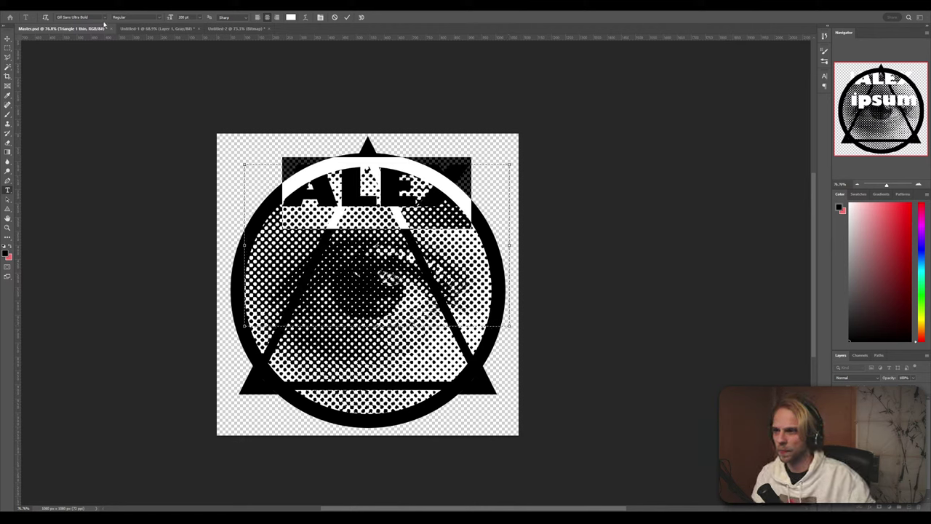
click(107, 17)
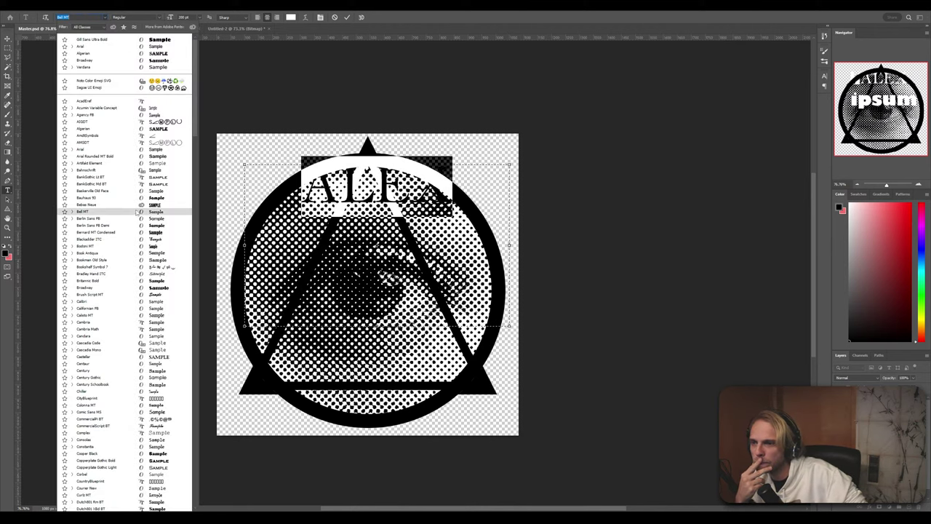
click(146, 213)
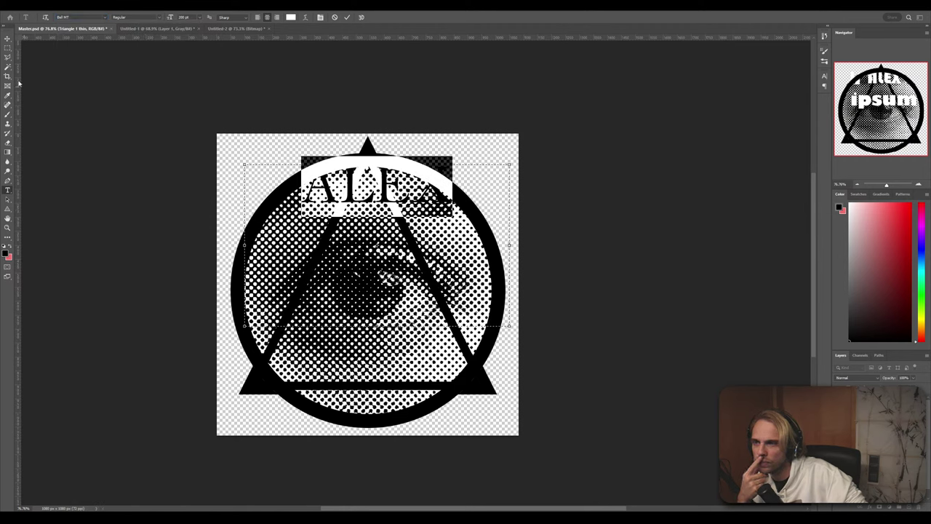
click(8, 39)
drag(351, 188, 352, 356)
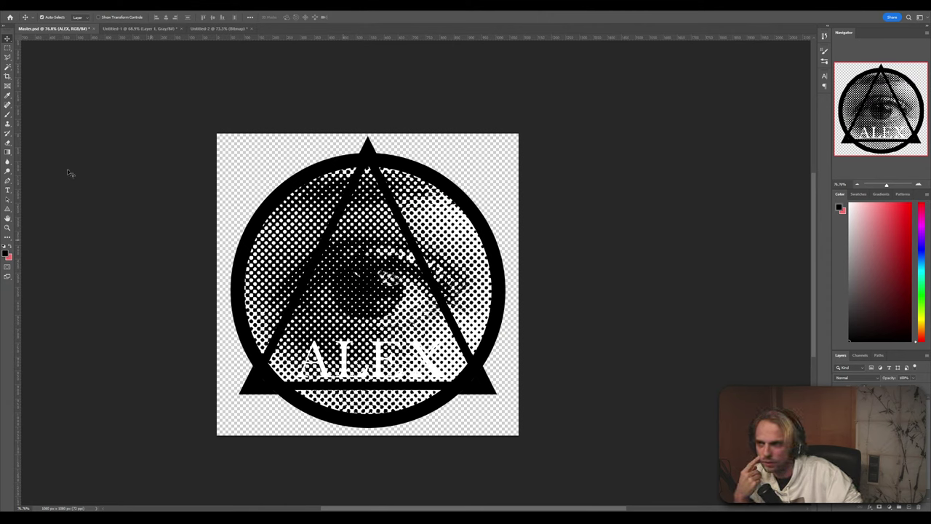
Change the name text's colour to black (#000000)
double_click(363, 368)
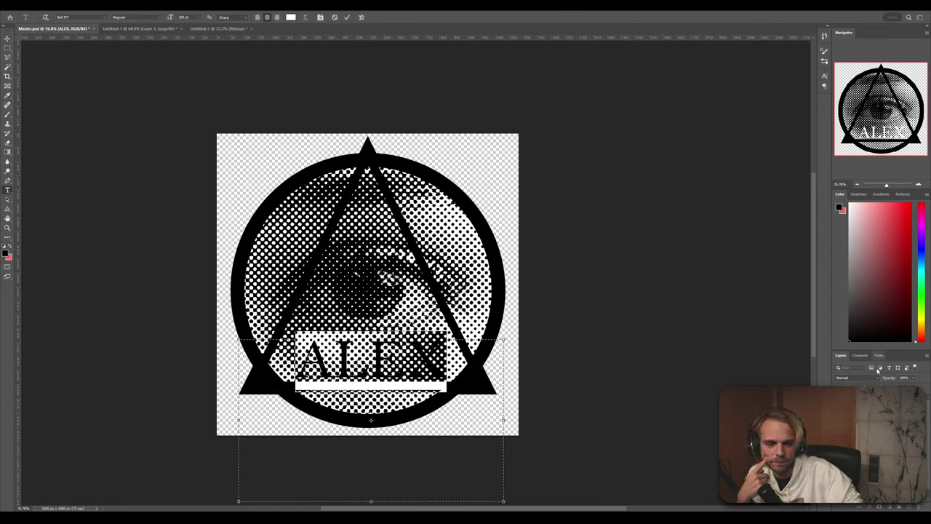
click(291, 17)
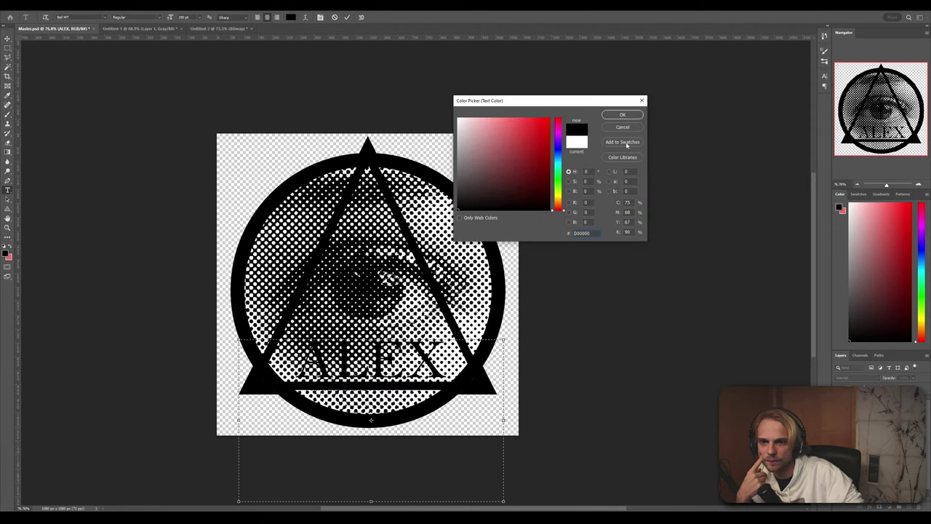
click(623, 115)
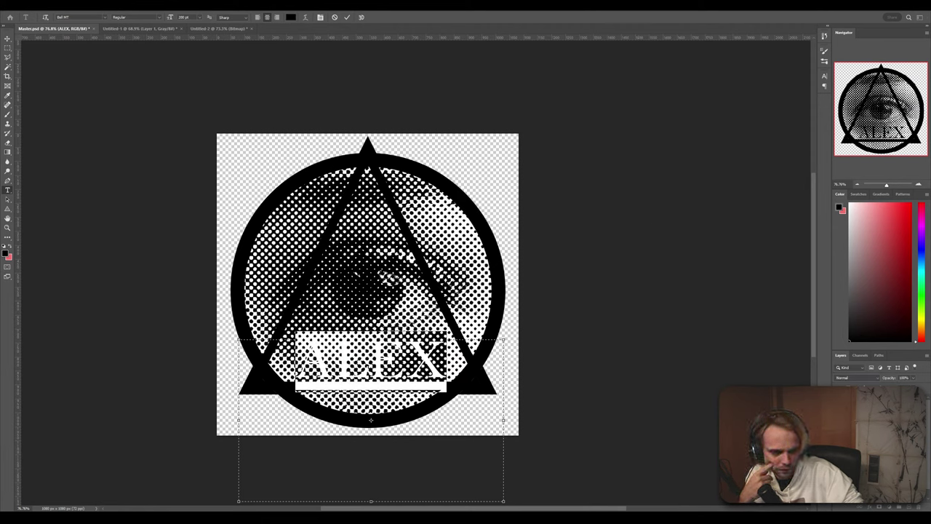
click(7, 39)
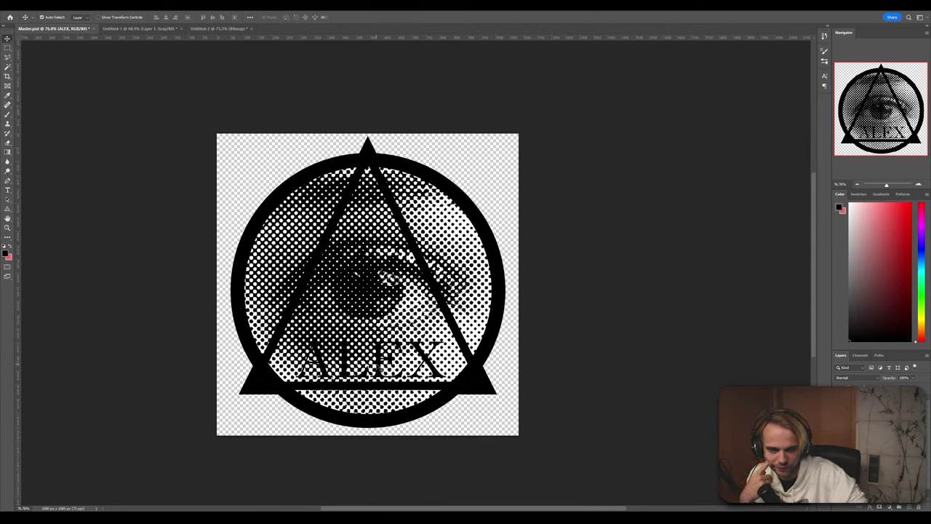
double_click(379, 368)
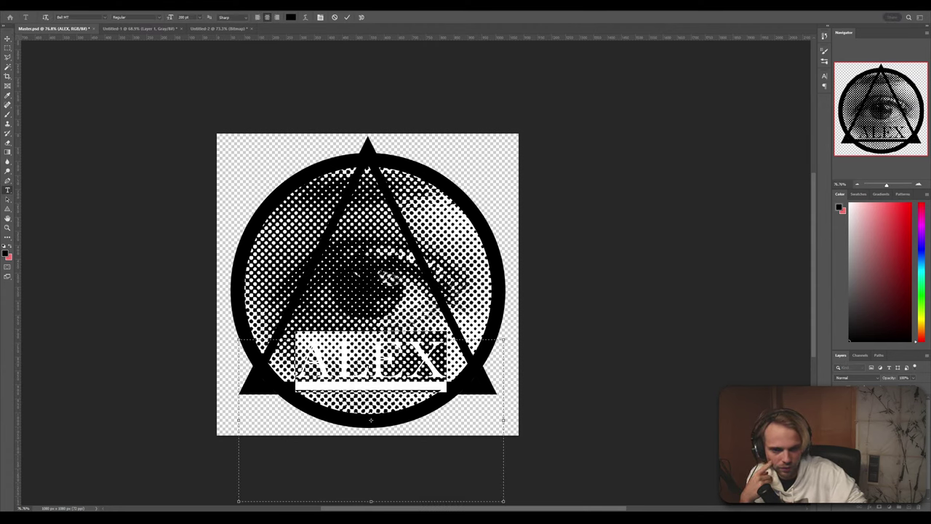
key(ctrl+Return)
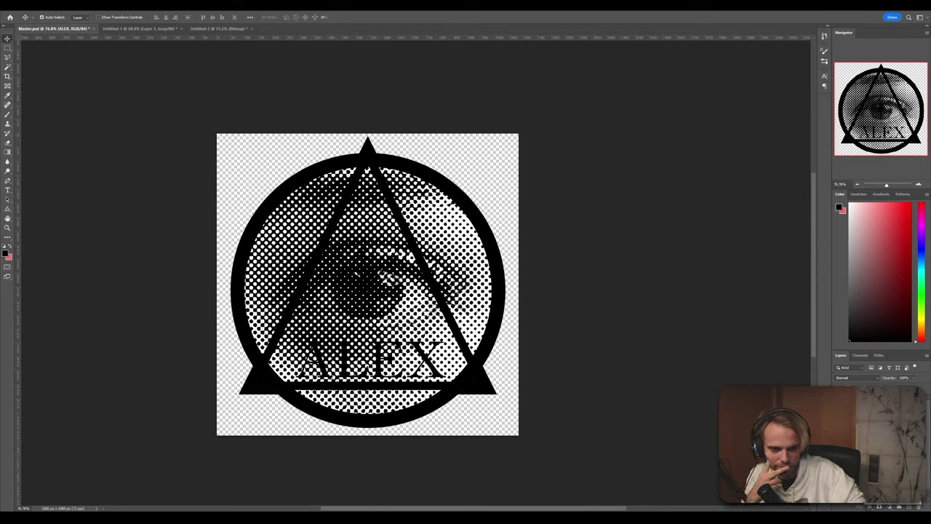
Add a white (#ffffff) outside stroke of 5 px to the name text layer
click(871, 507)
click(281, 147)
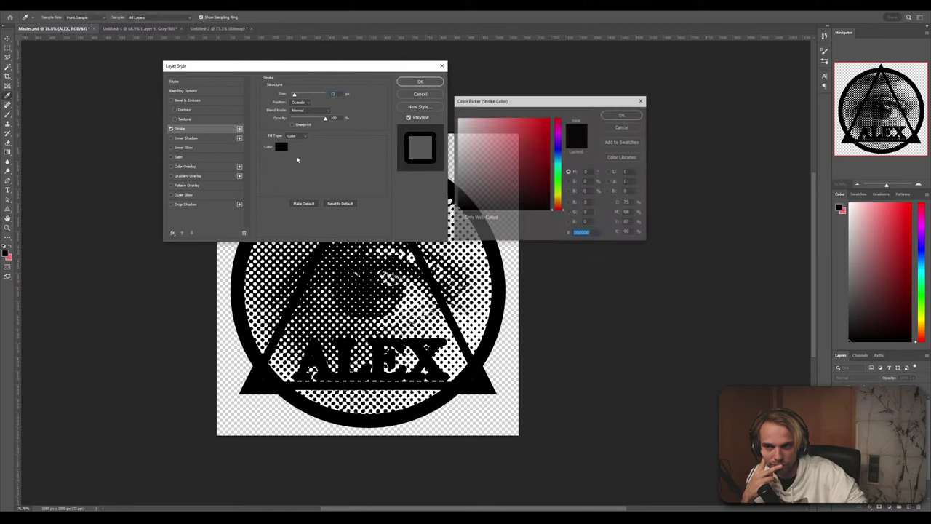
text(ffffff)
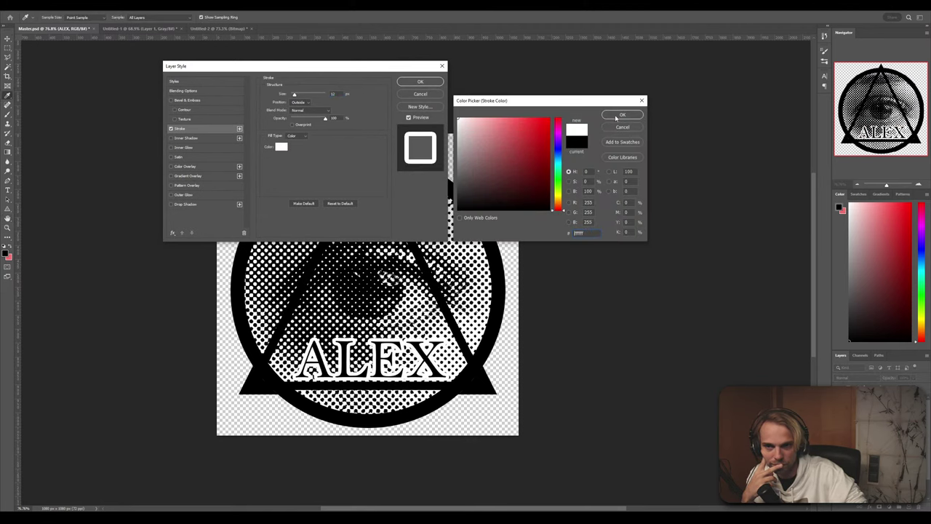
click(620, 116)
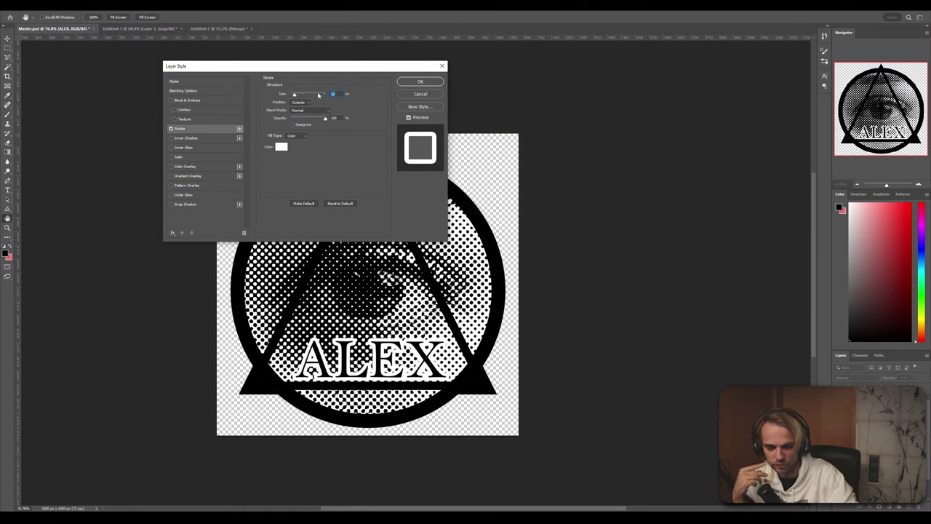
text(5)
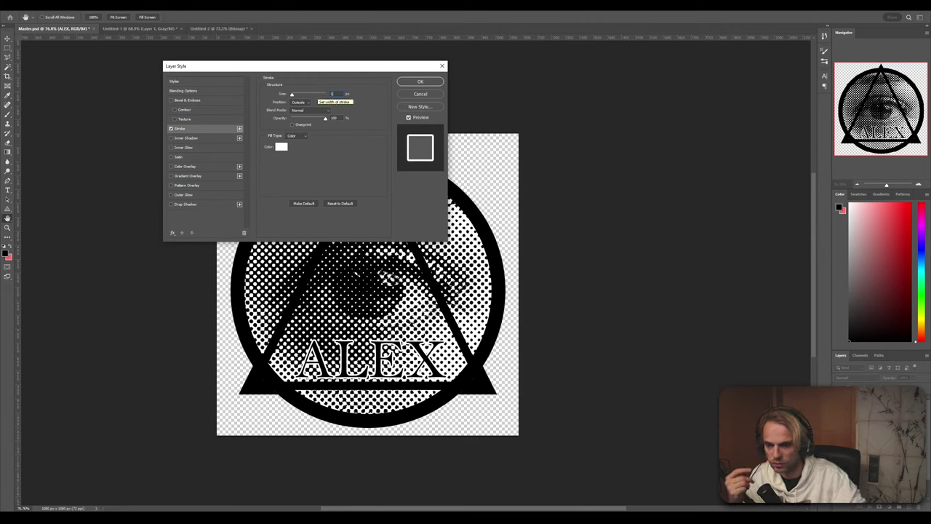
click(420, 82)
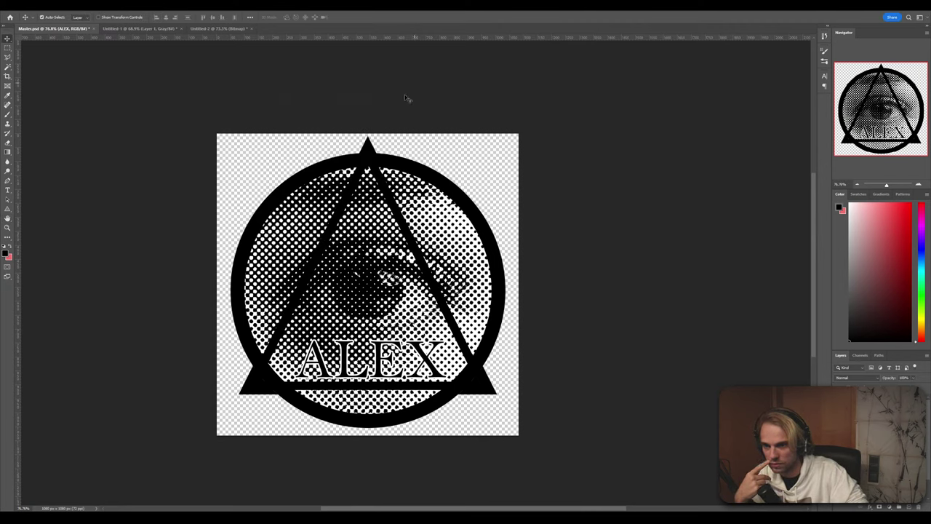
Compare fonts on the name text and set it in GothicE
double_click(361, 355)
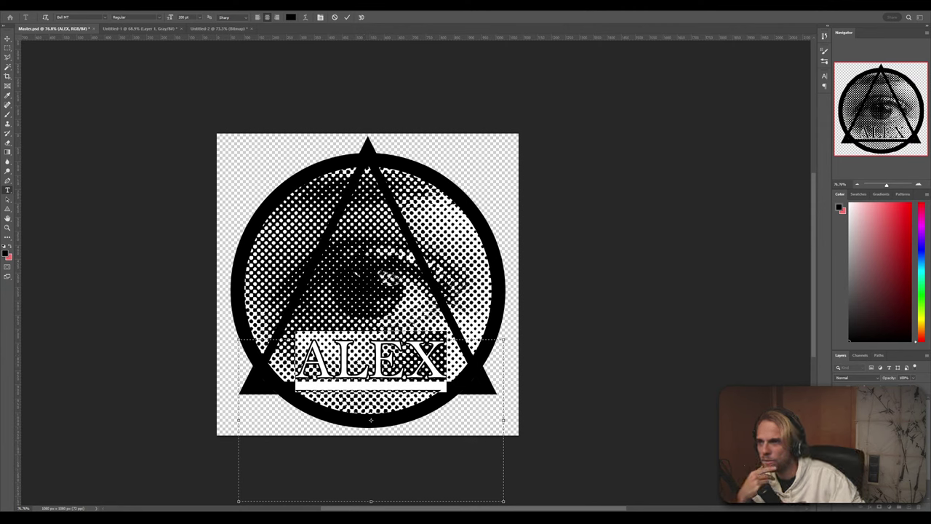
click(104, 16)
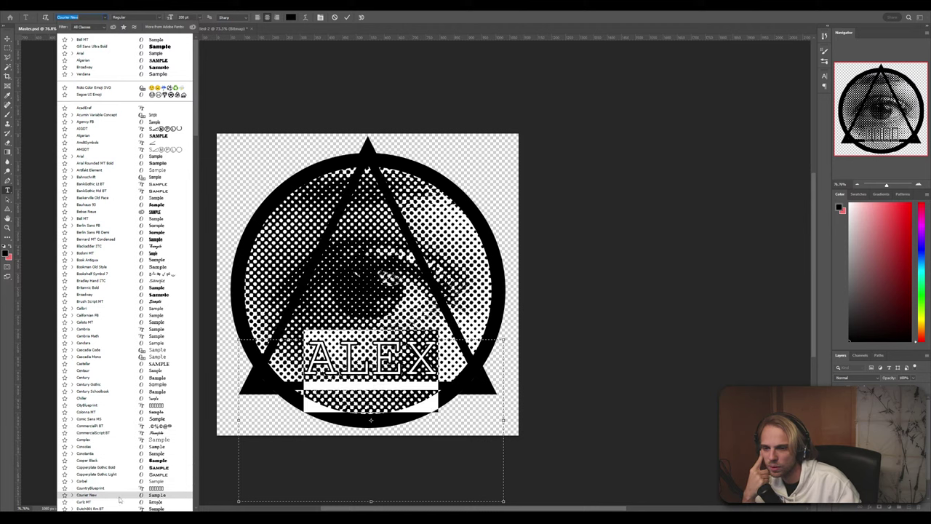
scroll(120, 499, down, 5)
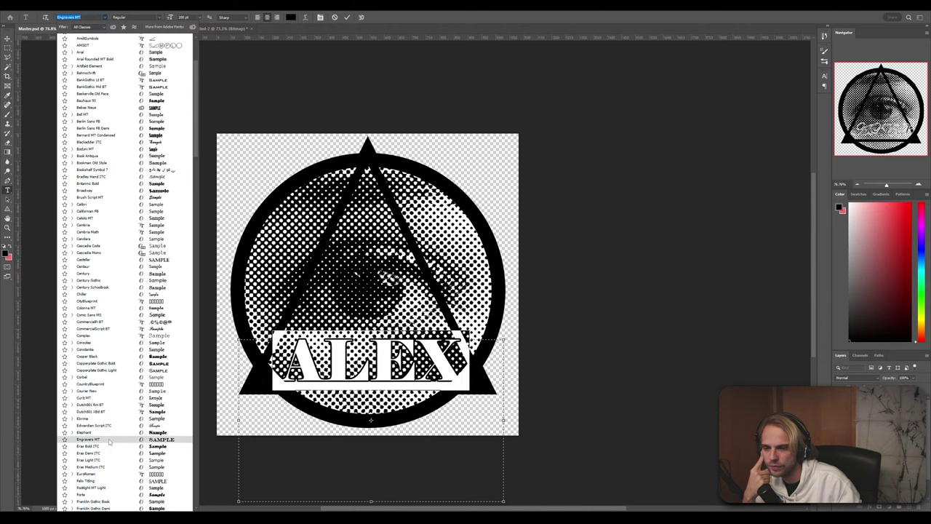
scroll(109, 442, down, 8)
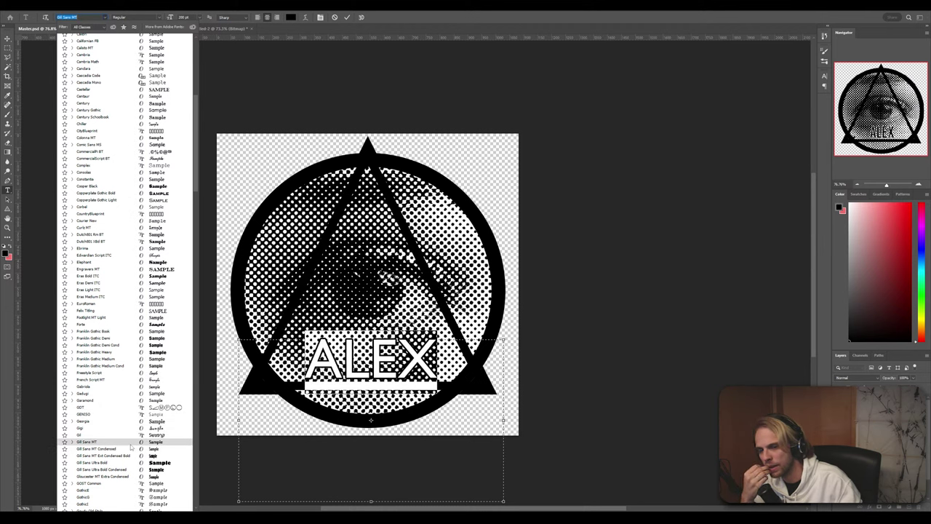
scroll(132, 443, down, 1)
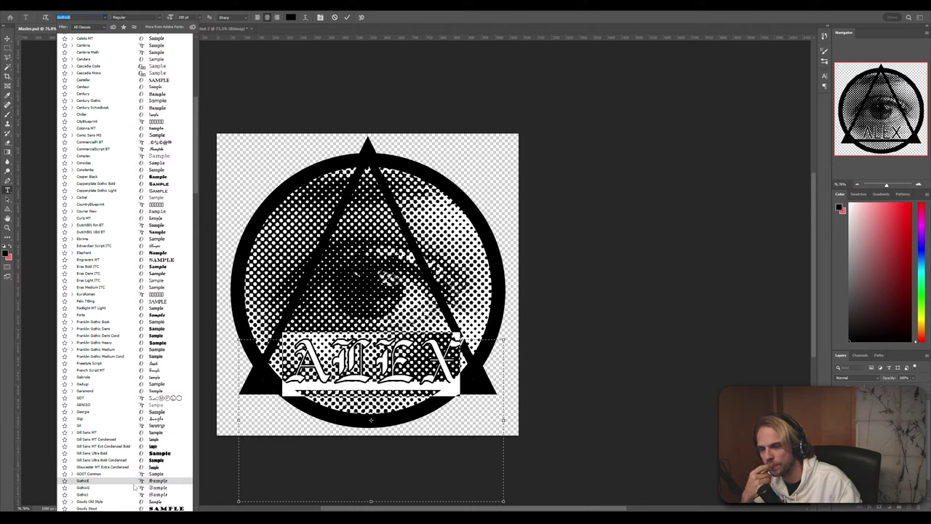
click(136, 482)
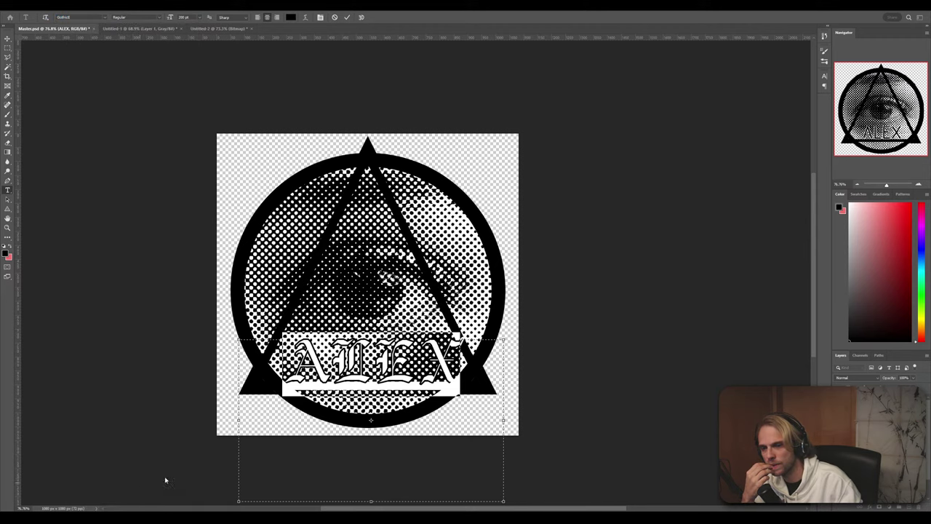
Preview the available fonts on the selected name text, from the Latin fonts through the Japanese ones and back
click(290, 355)
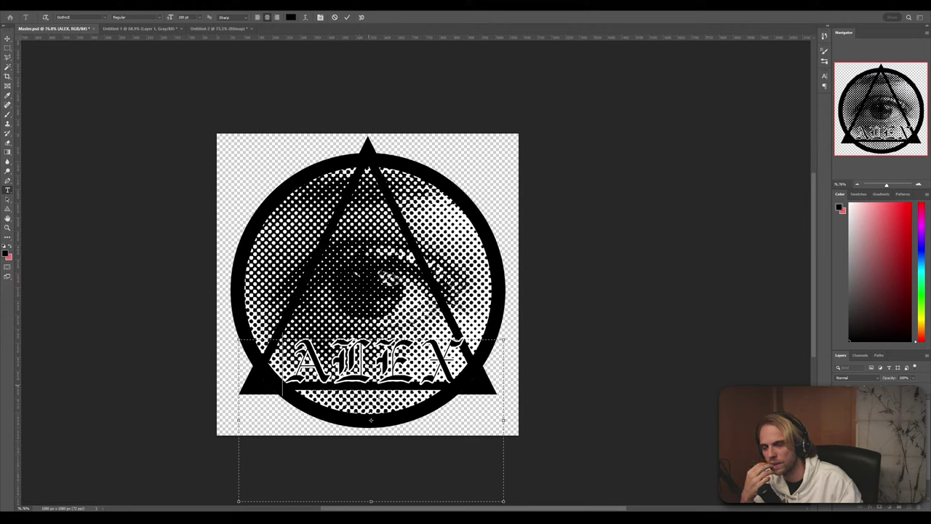
key(shift+Right)
key(shift+End)
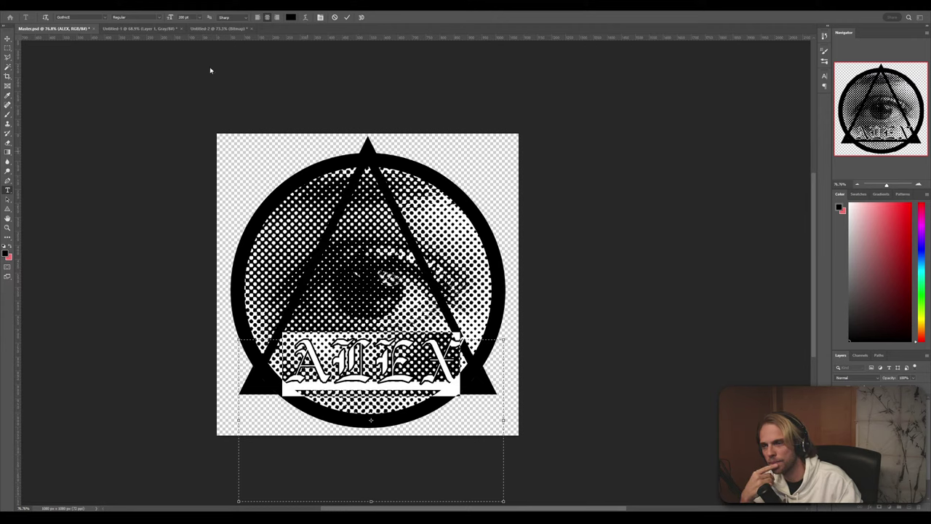
click(104, 16)
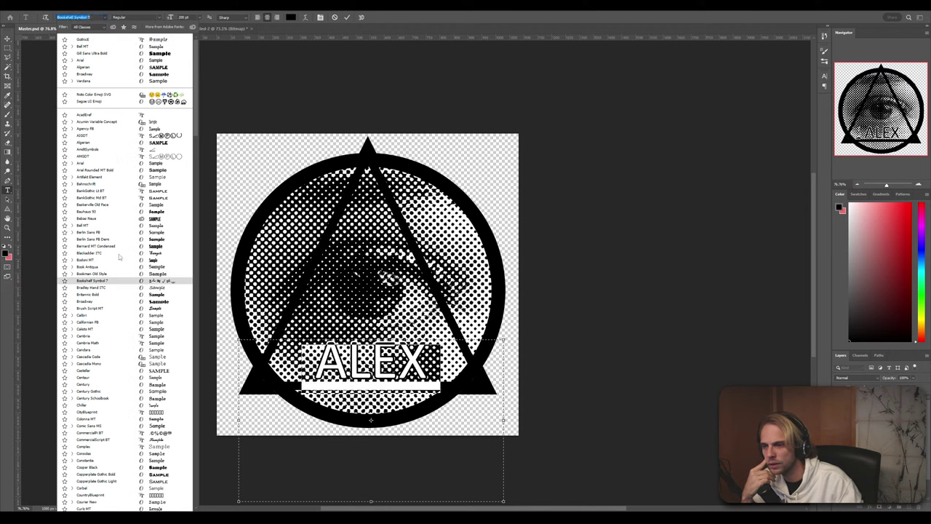
scroll(144, 294, down, 15)
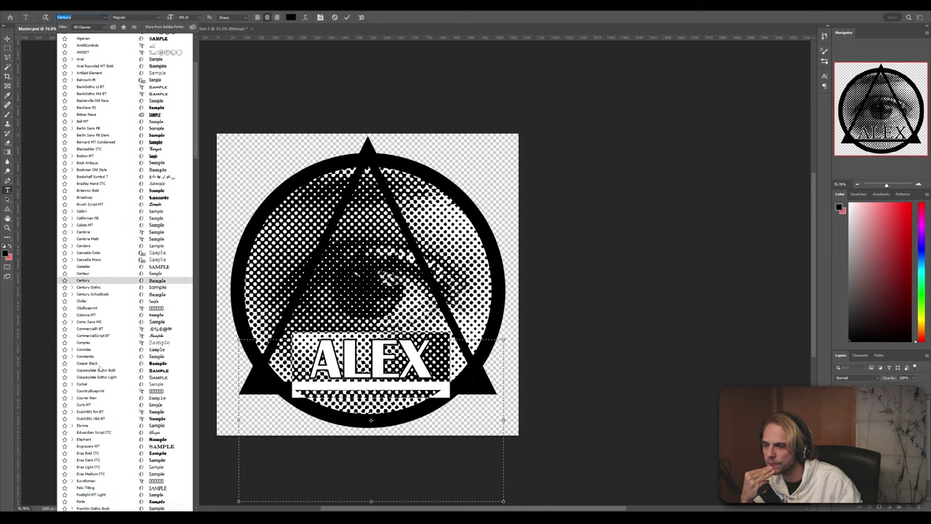
scroll(106, 384, down, 2)
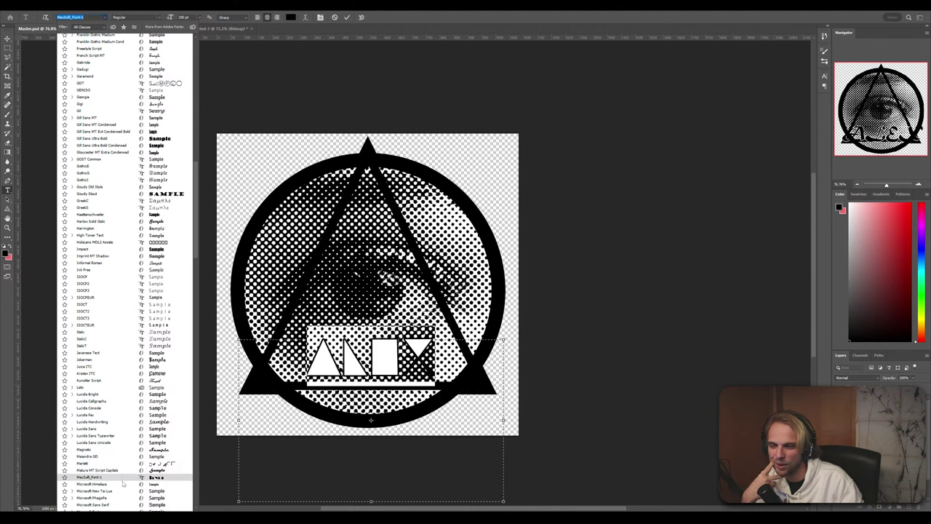
scroll(123, 488, down, 2)
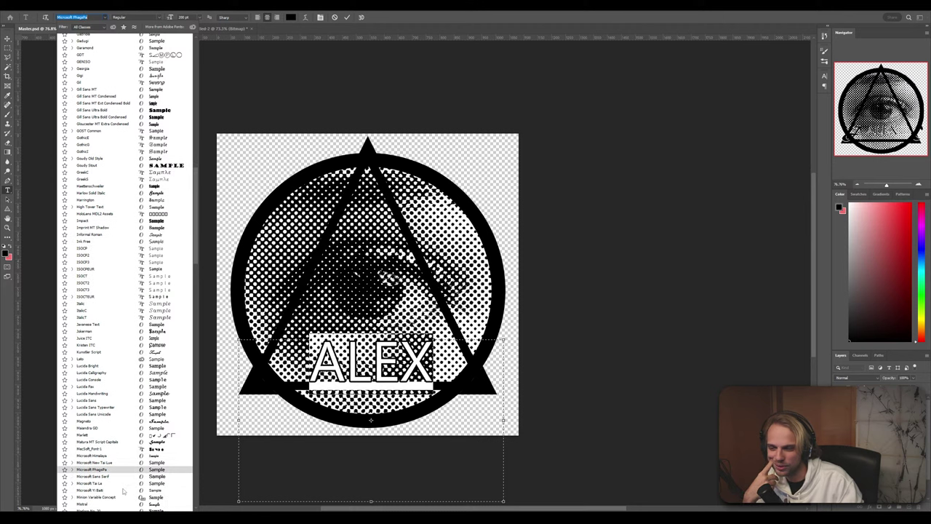
scroll(123, 491, down, 2)
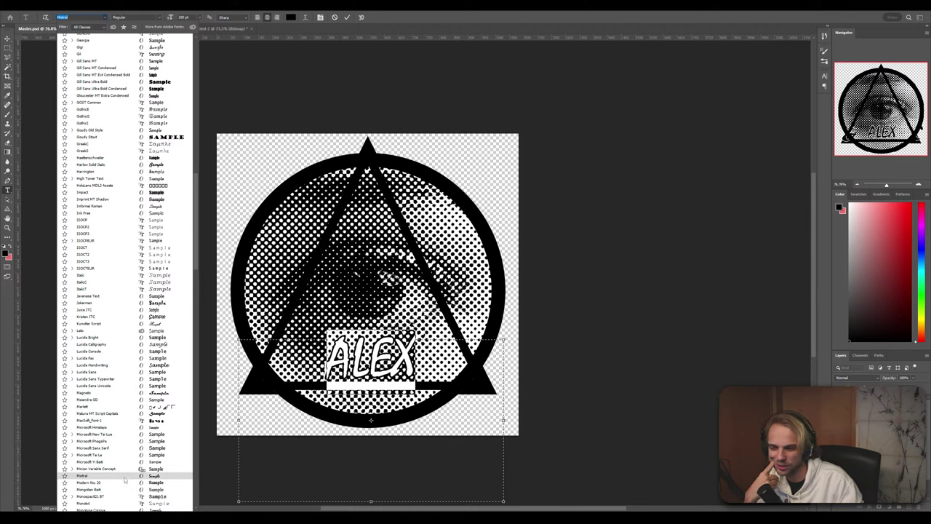
scroll(124, 480, down, 6)
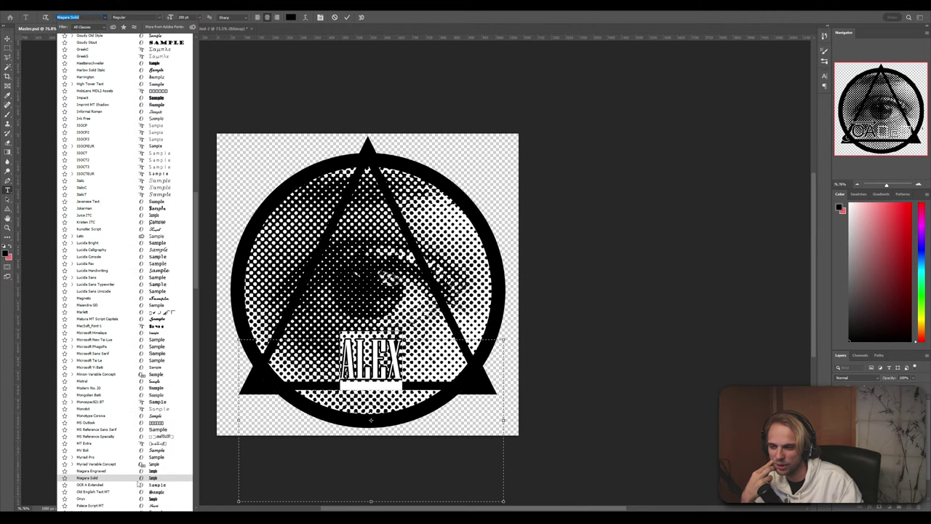
scroll(137, 485, down, 4)
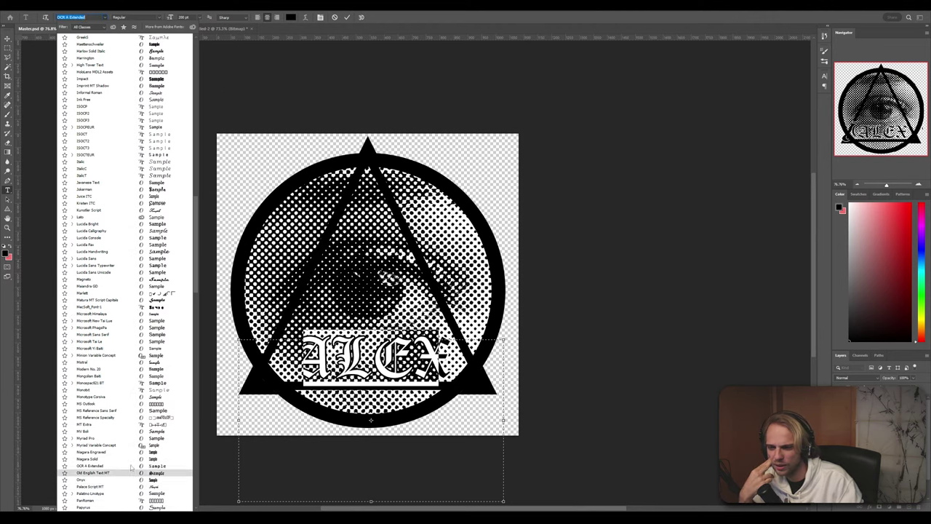
scroll(135, 455, down, 3)
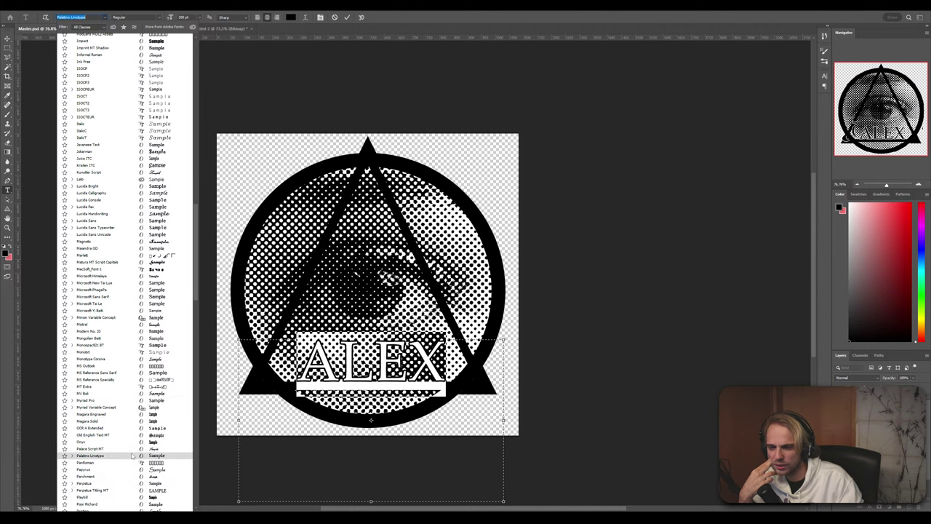
scroll(130, 471, down, 2)
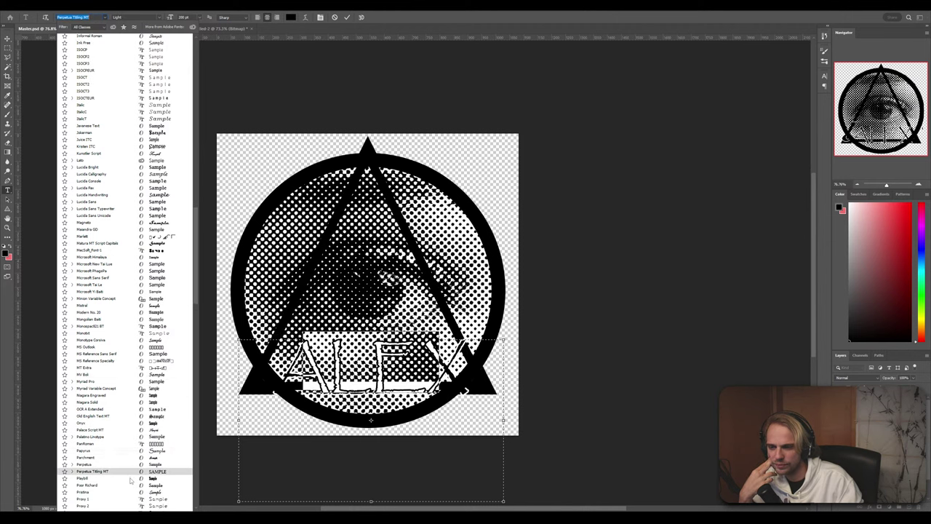
scroll(131, 499, down, 6)
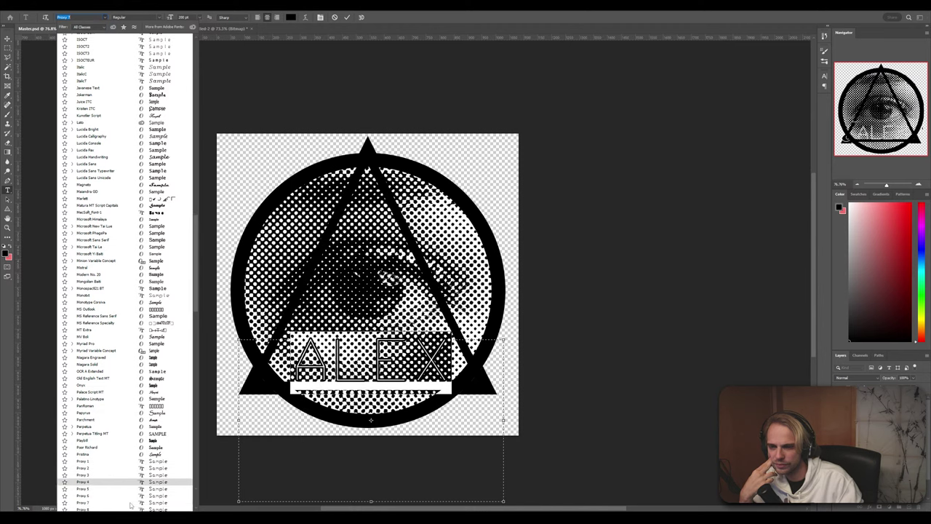
scroll(135, 504, down, 2)
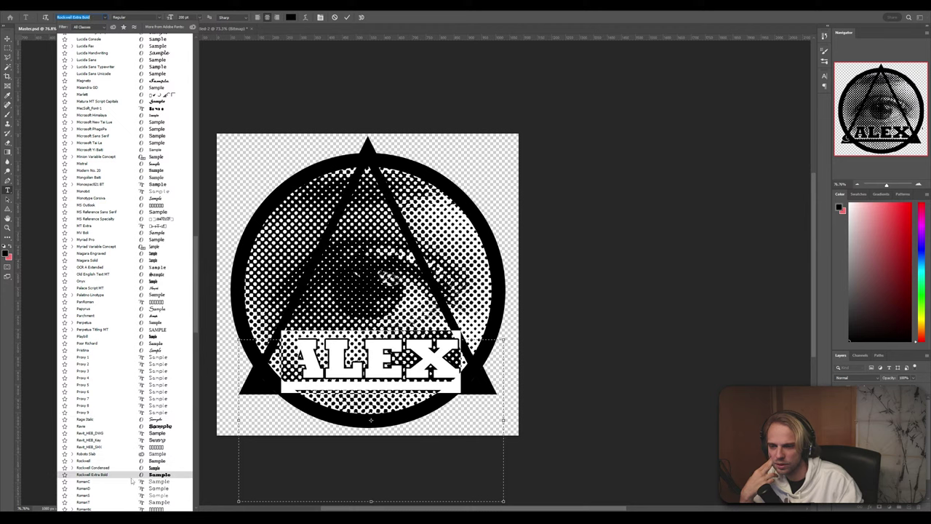
scroll(129, 497, down, 3)
scroll(129, 497, down, 3)
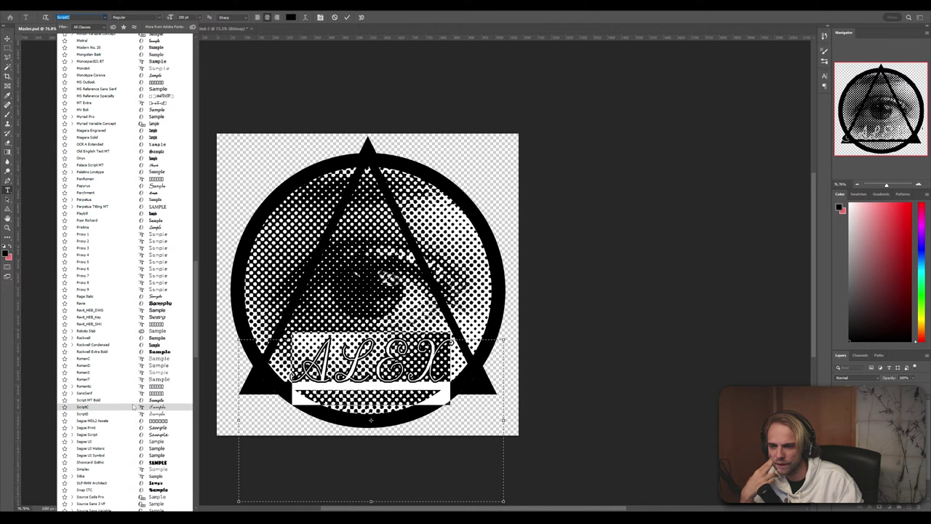
scroll(123, 470, down, 1)
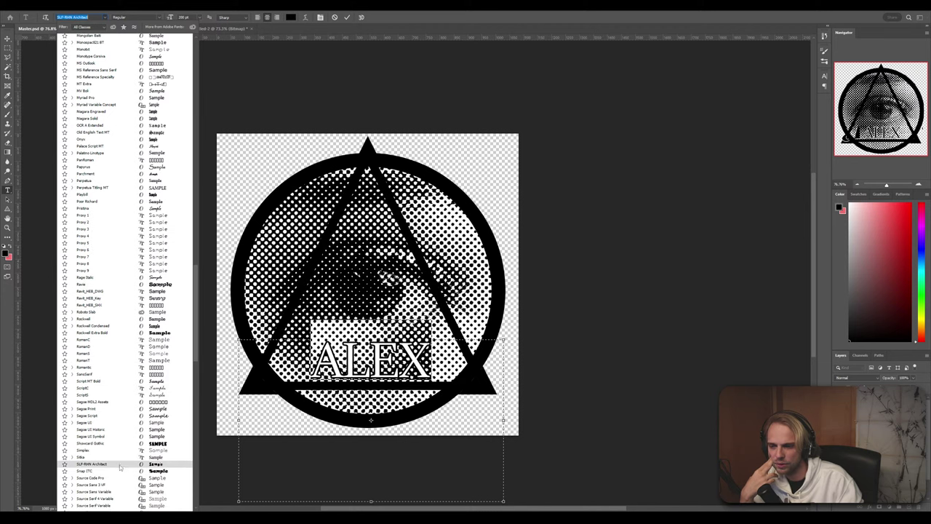
scroll(120, 467, down, 6)
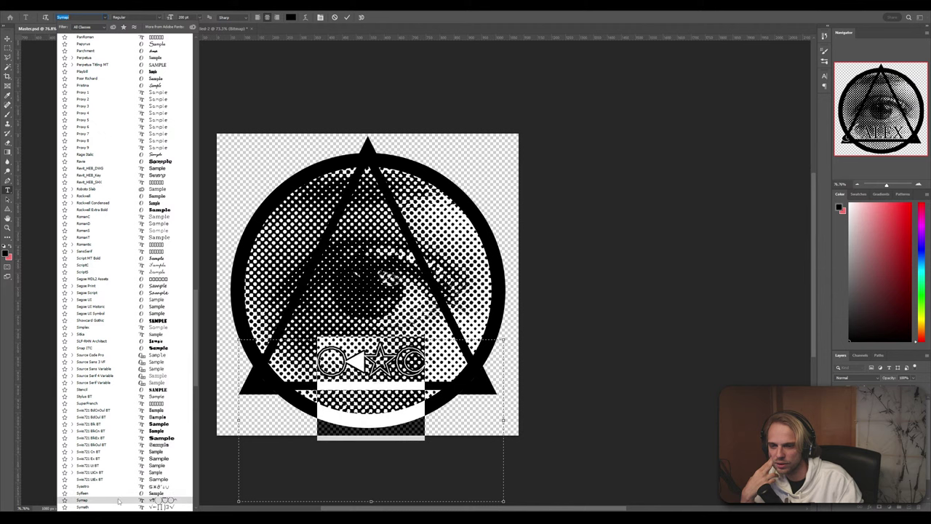
scroll(120, 466, down, 5)
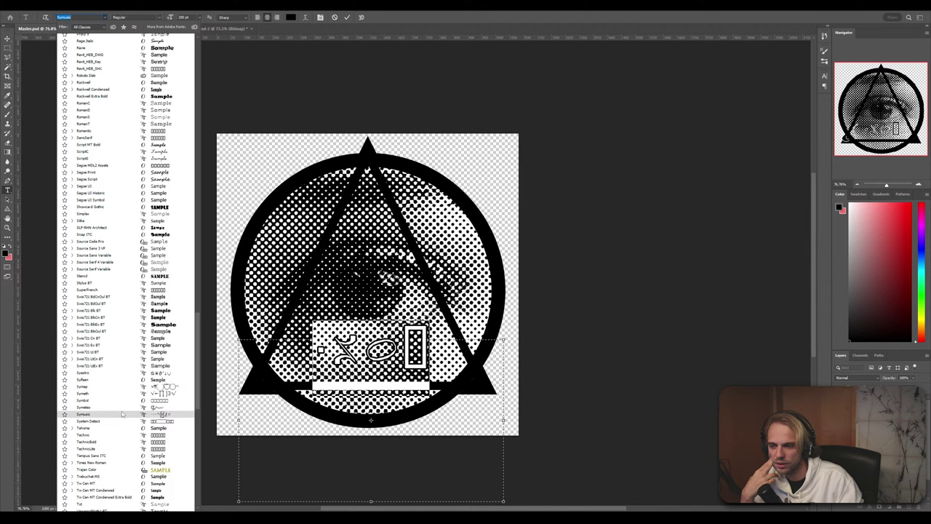
scroll(124, 436, down, 2)
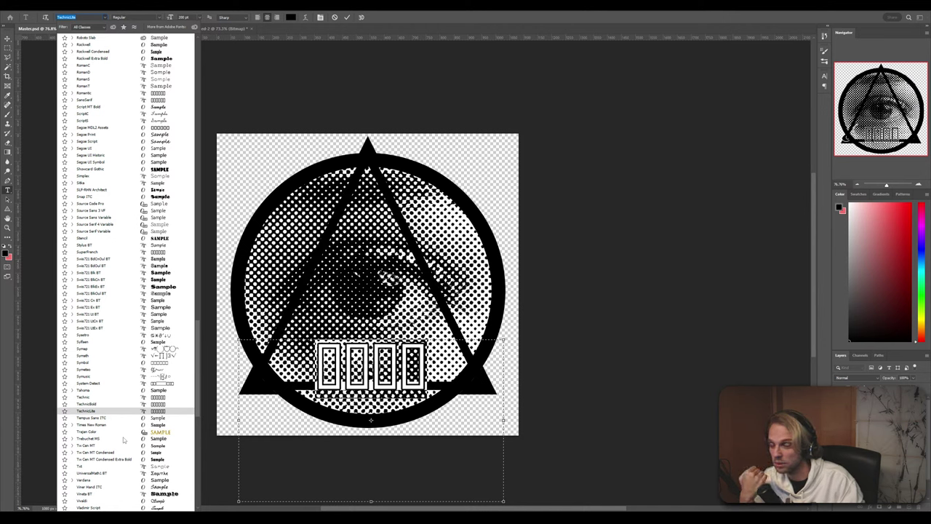
scroll(122, 430, down, 5)
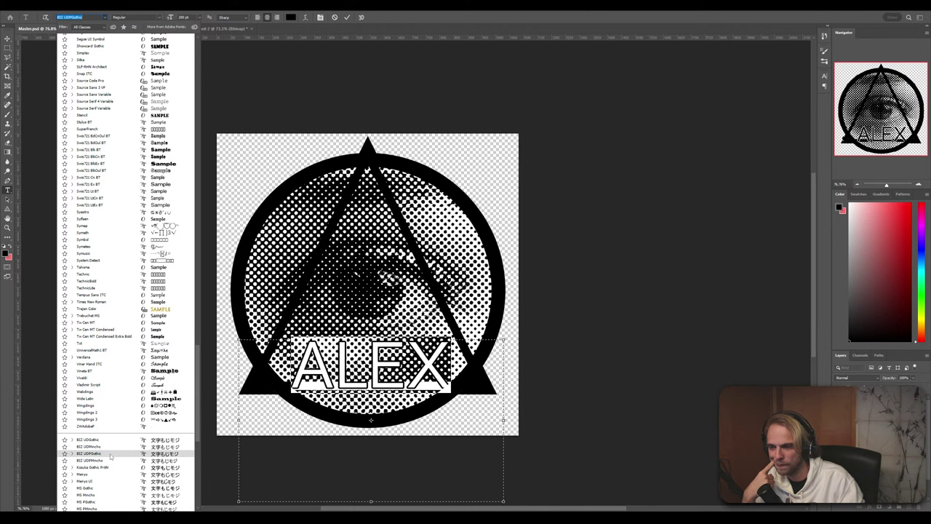
scroll(111, 448, down, 2)
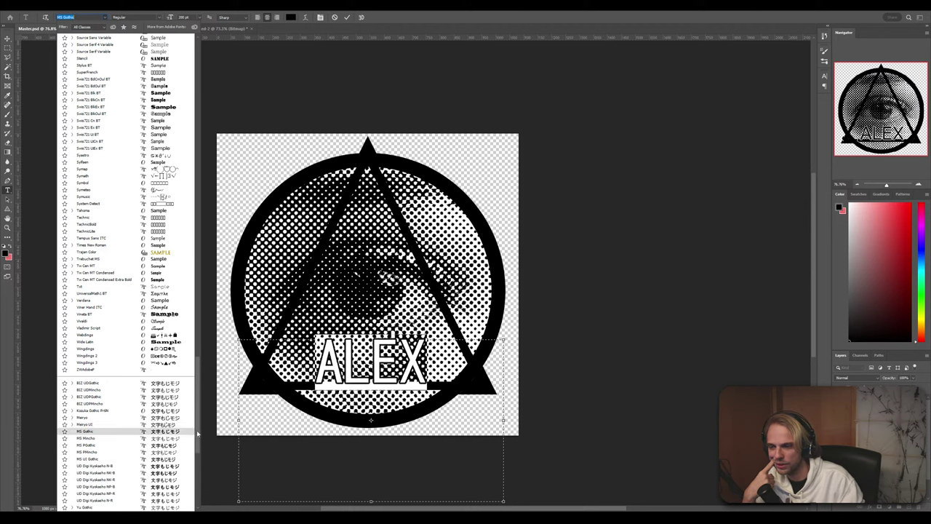
drag(197, 429, 194, 362)
scroll(193, 361, up, 15)
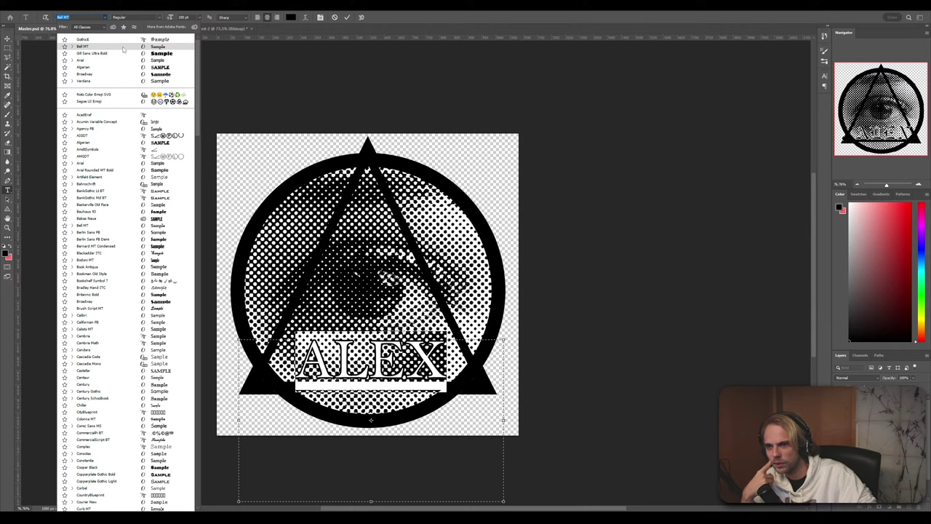
Set the name text in Bell MT with the Bold style
click(123, 47)
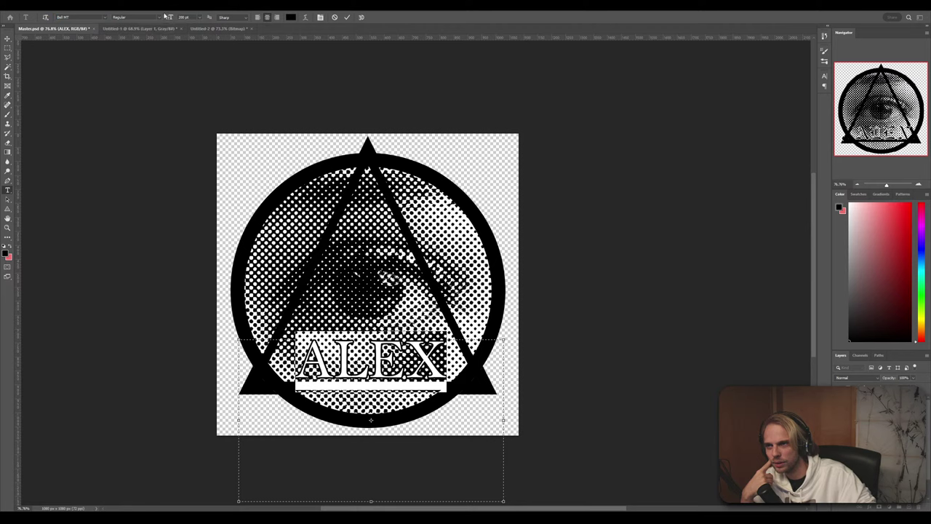
click(135, 17)
click(141, 36)
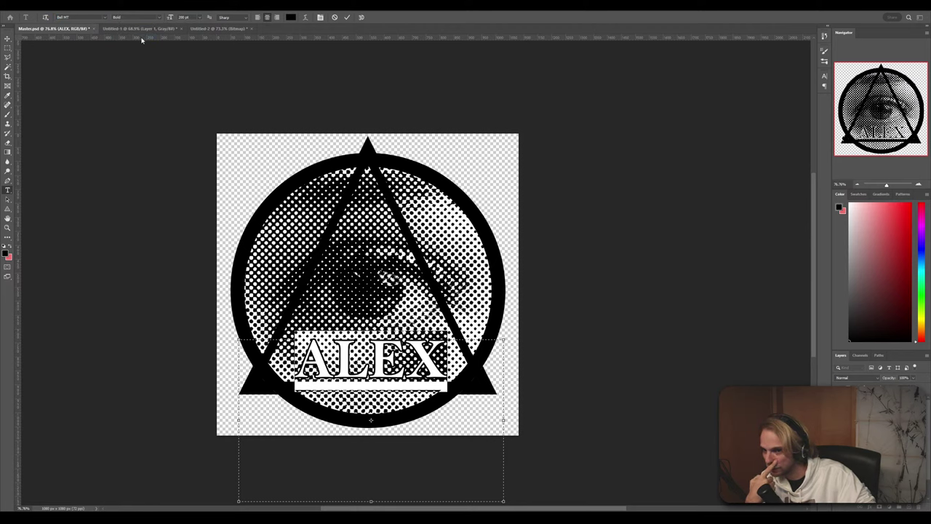
click(8, 38)
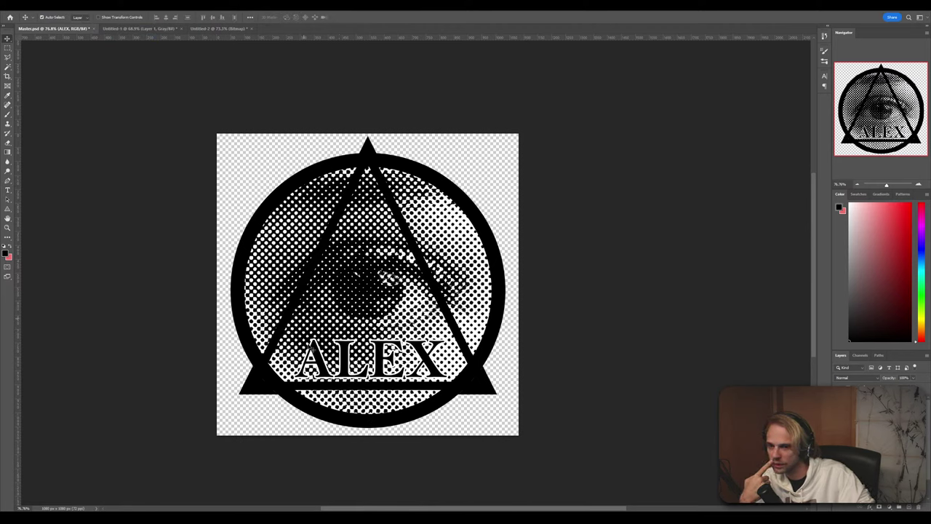
Shift the name text slightly left, enlarge it to 250 pt and move it up above the triangle's base
drag(342, 361, 331, 360)
double_click(342, 358)
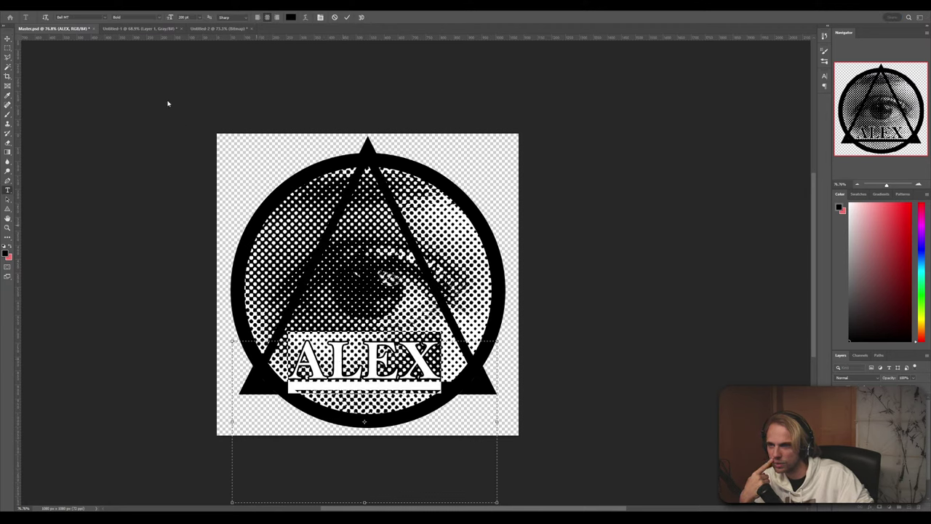
drag(192, 17, 151, 16)
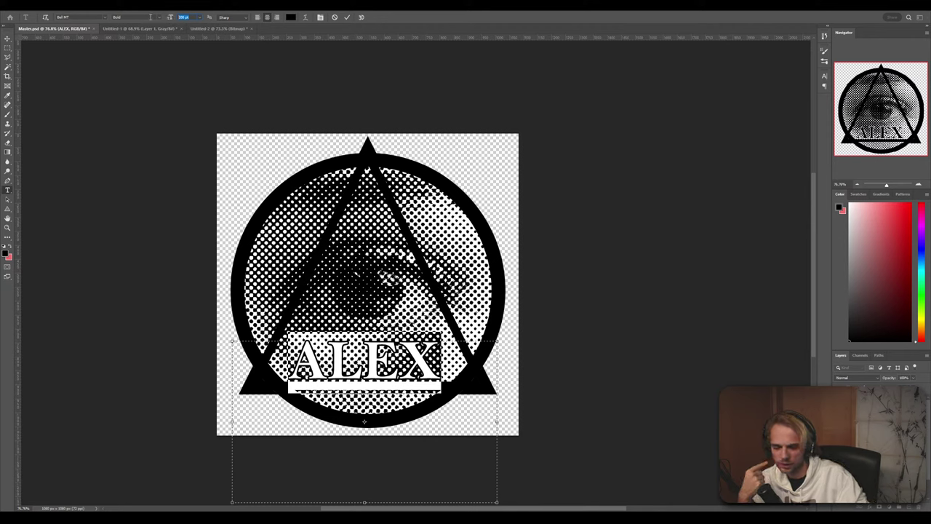
text(250)
key(Return)
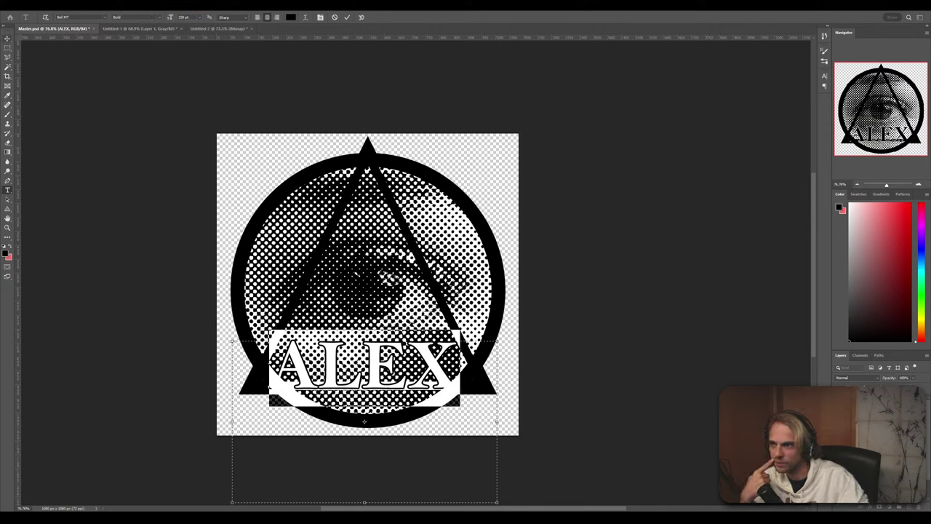
click(7, 38)
drag(377, 356, 384, 325)
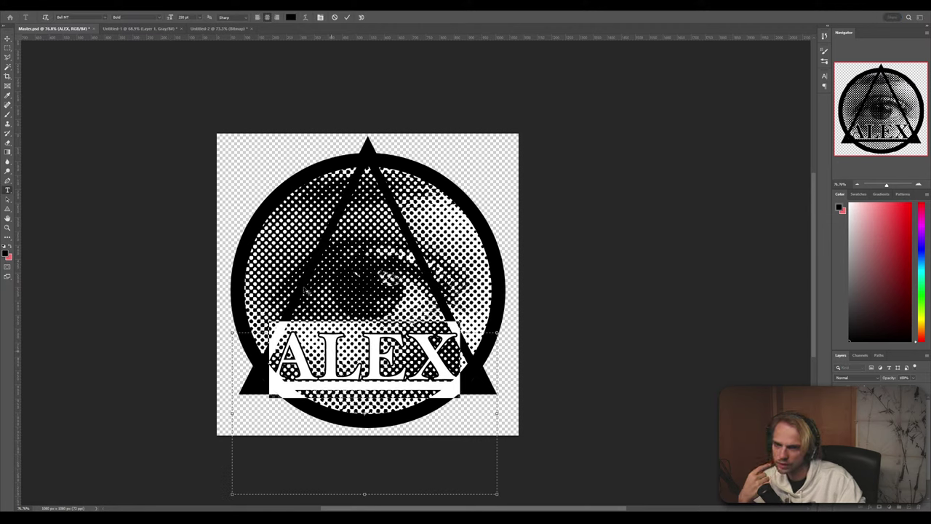
Set the name text's size to 220 pt and centre it inside the triangle, just above its base
click(186, 16)
text(228)
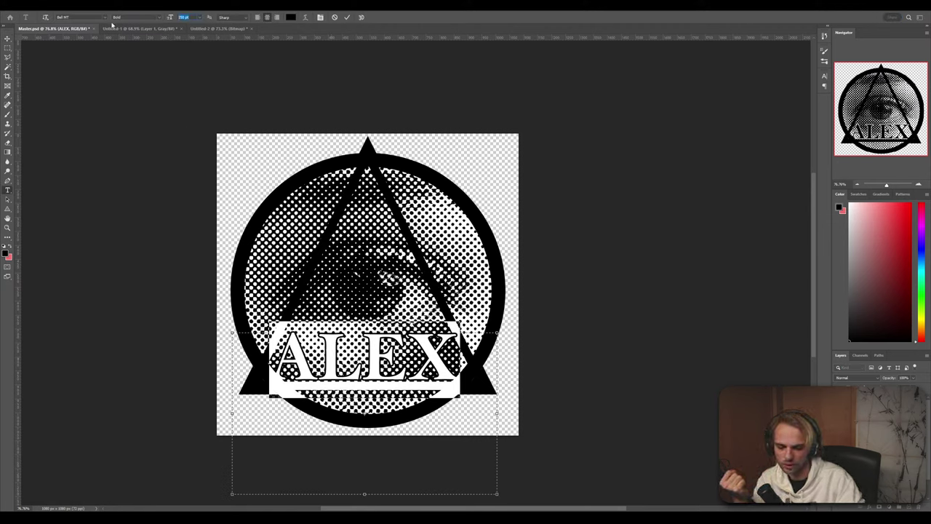
key(Return)
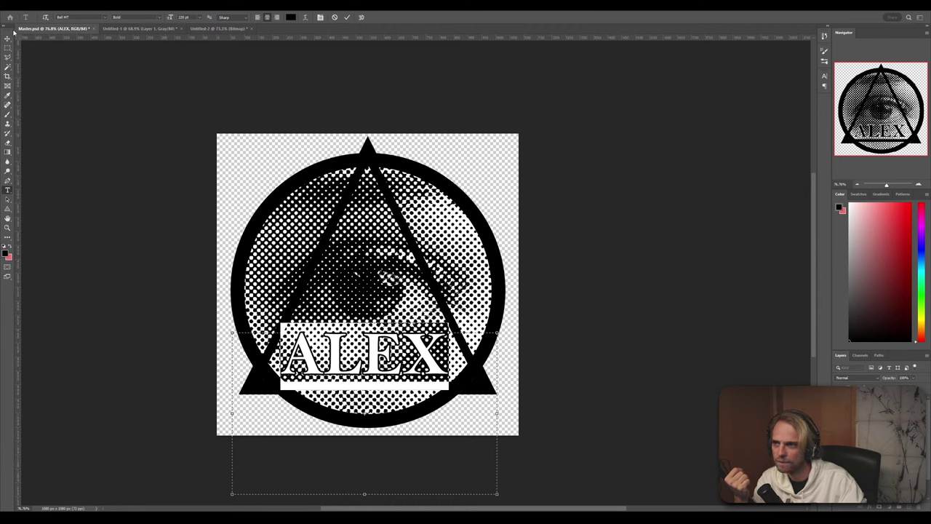
click(8, 38)
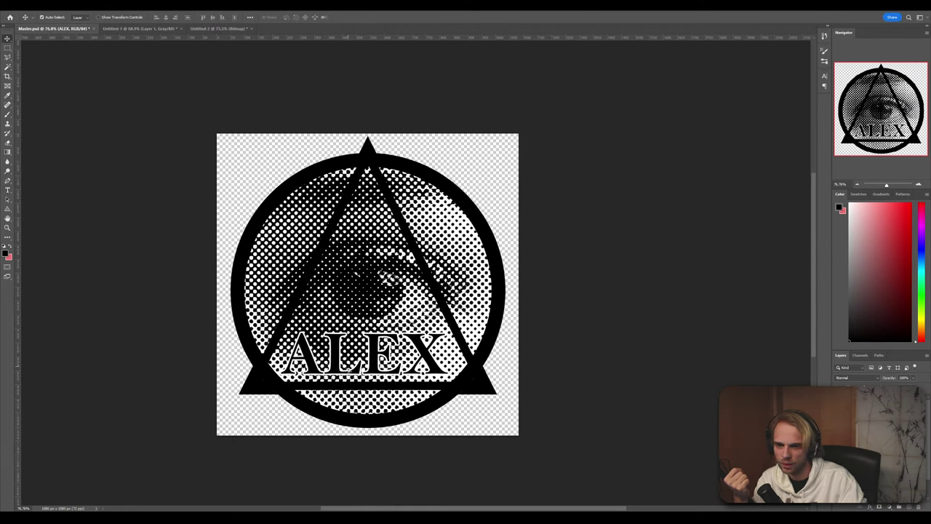
drag(354, 369, 359, 358)
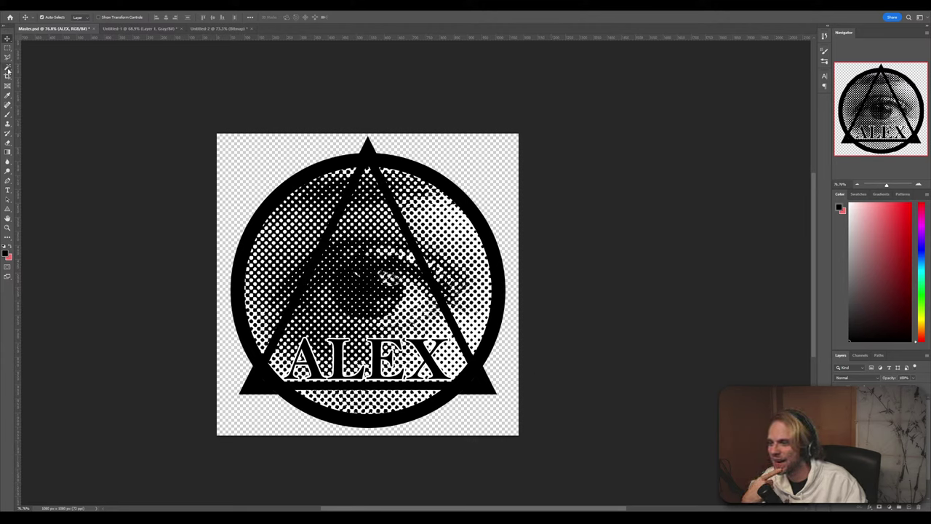
Add a white outside stroke at 100% opacity to the Triangle 1 layer
click(288, 190)
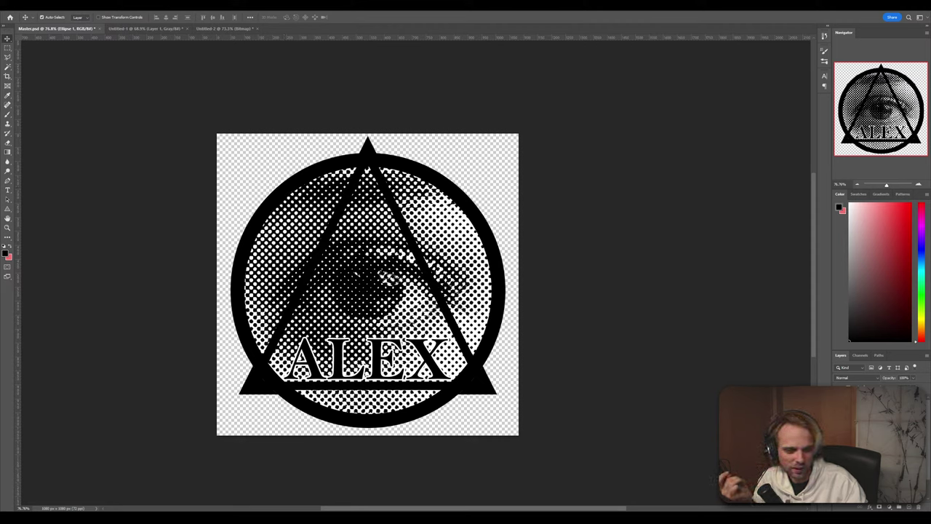
click(473, 378)
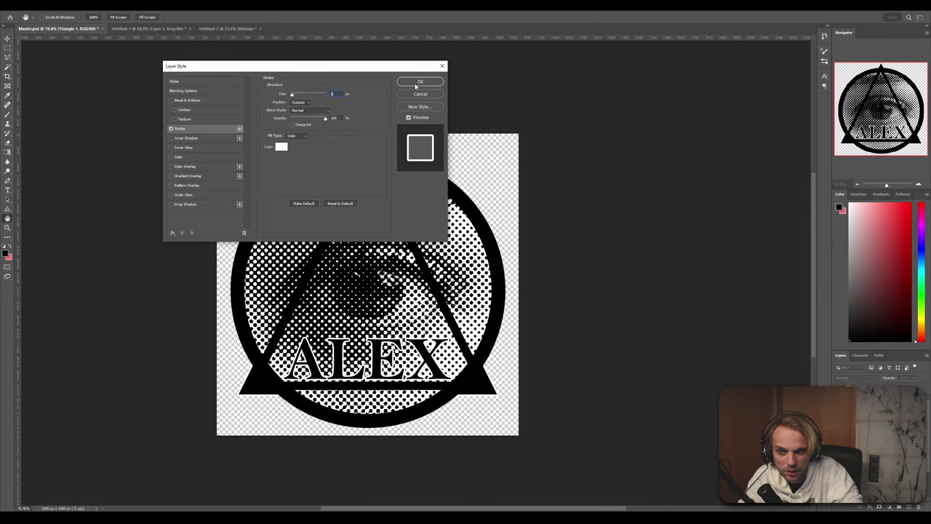
key(Return)
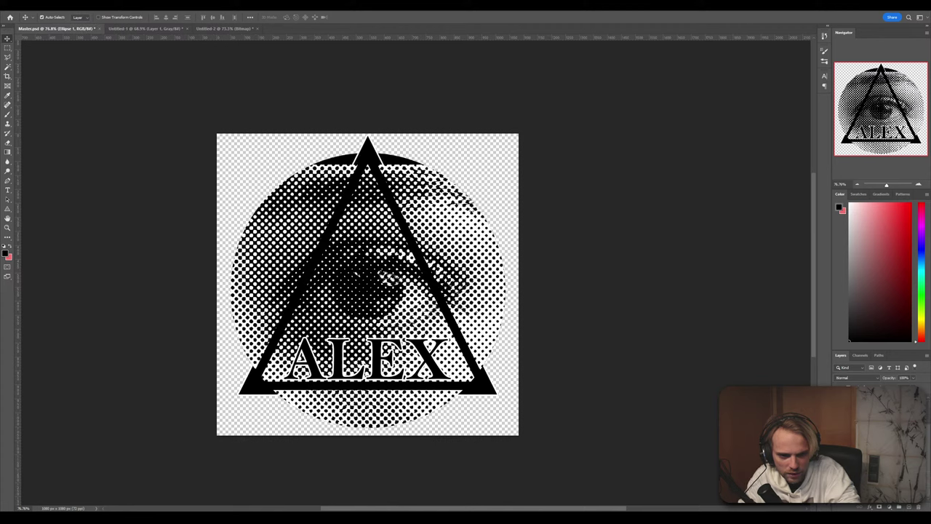
Set the halftone eye layer's blend mode to Multiply and the Triangle 1 layer's stroke size to 10 px
click(870, 378)
click(847, 359)
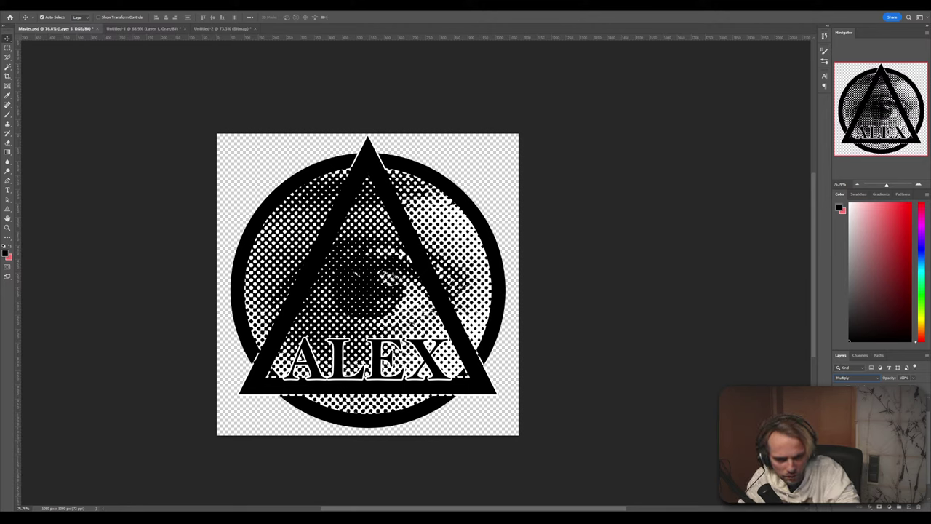
double_click(866, 437)
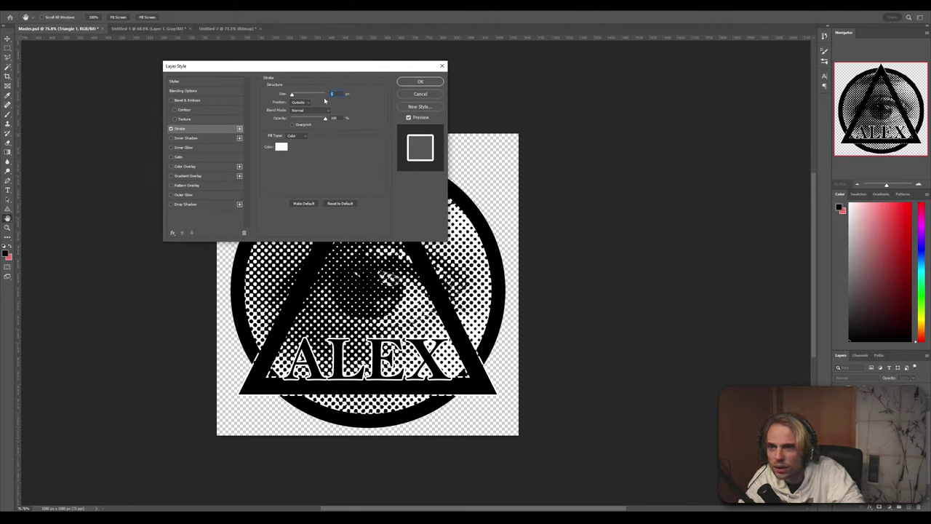
text(10)
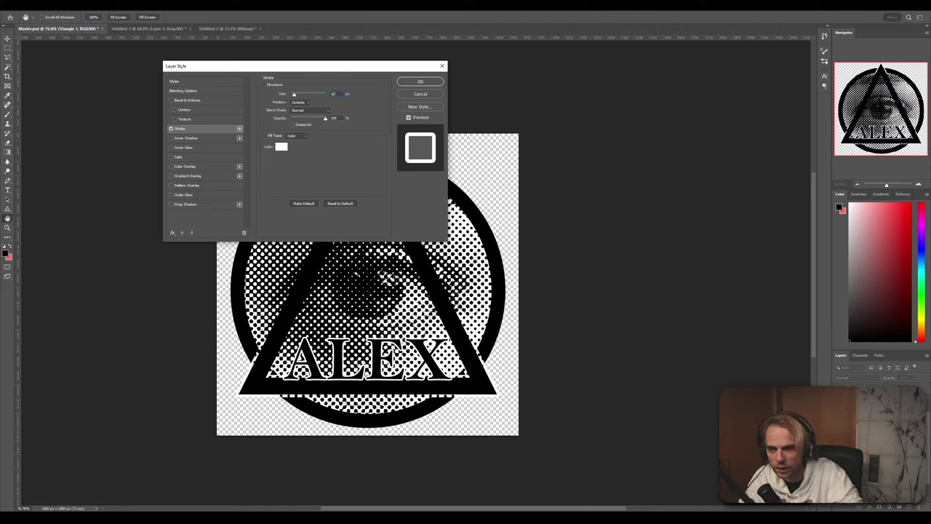
click(421, 81)
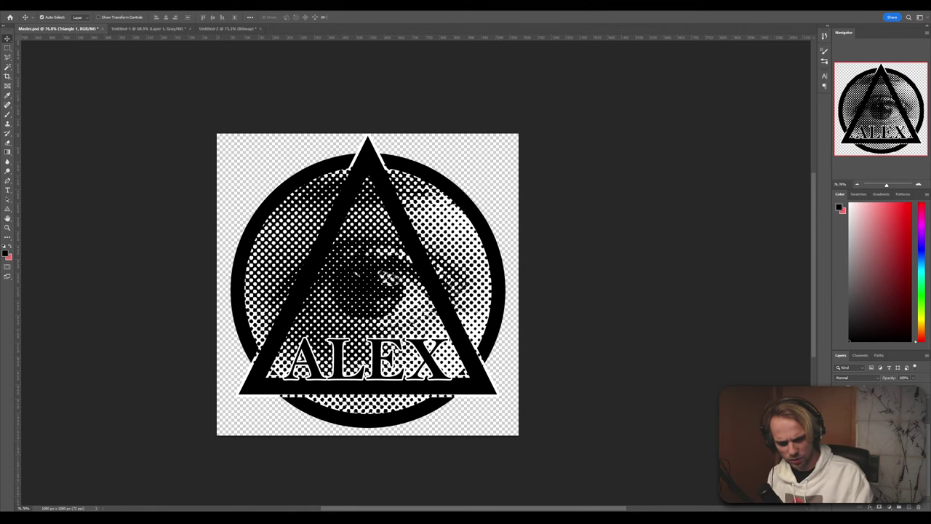
Show the red background behind the sticker and merge the circle, eye, triangle and name text layers into one layer
key(ctrl+BackSpace)
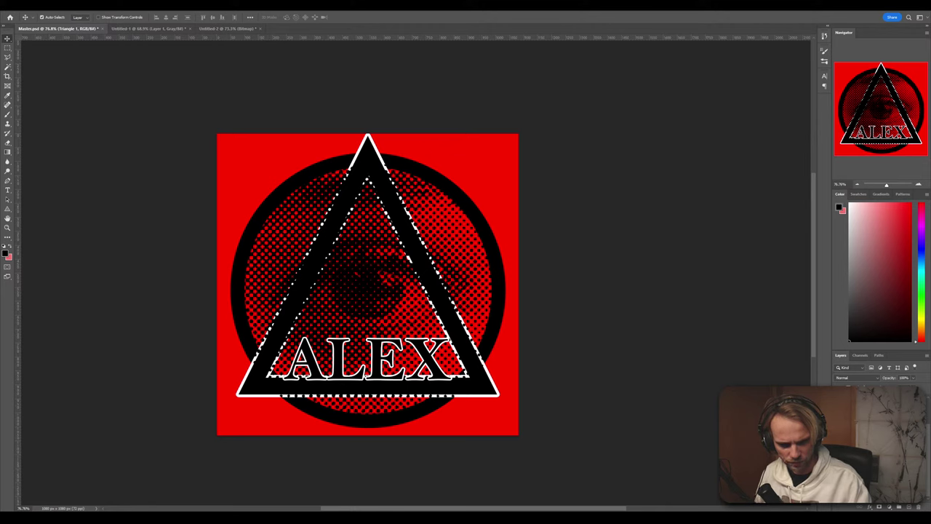
key(alt+[)
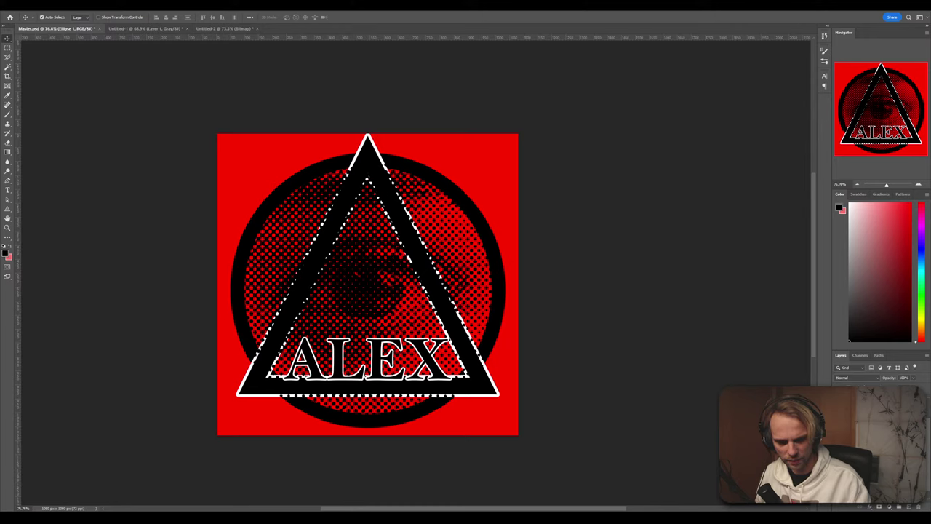
scroll(873, 437, up, 3)
shift+click(873, 412)
right_click(873, 413)
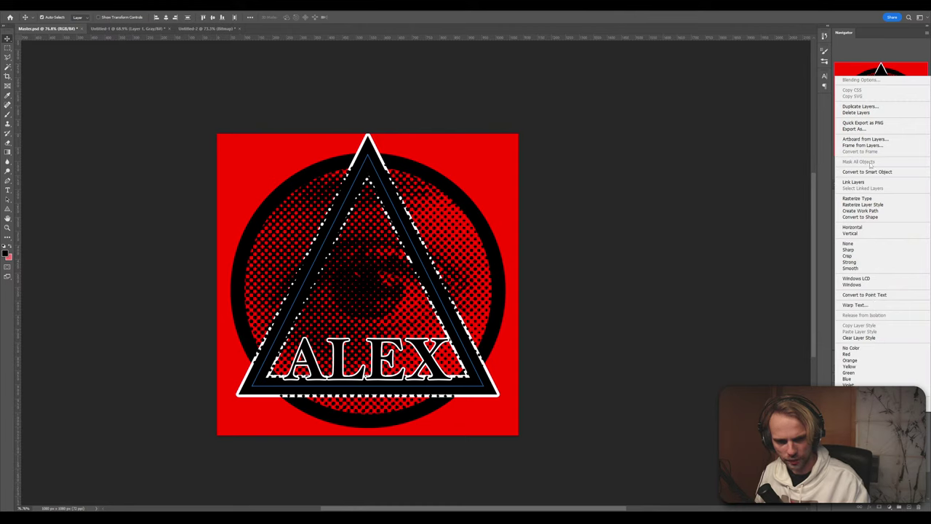
click(858, 401)
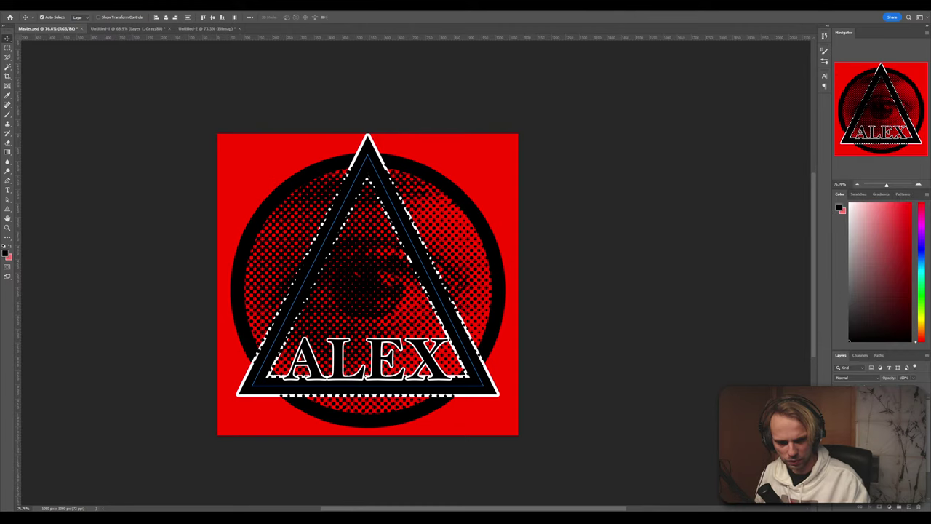
shift+click(862, 427)
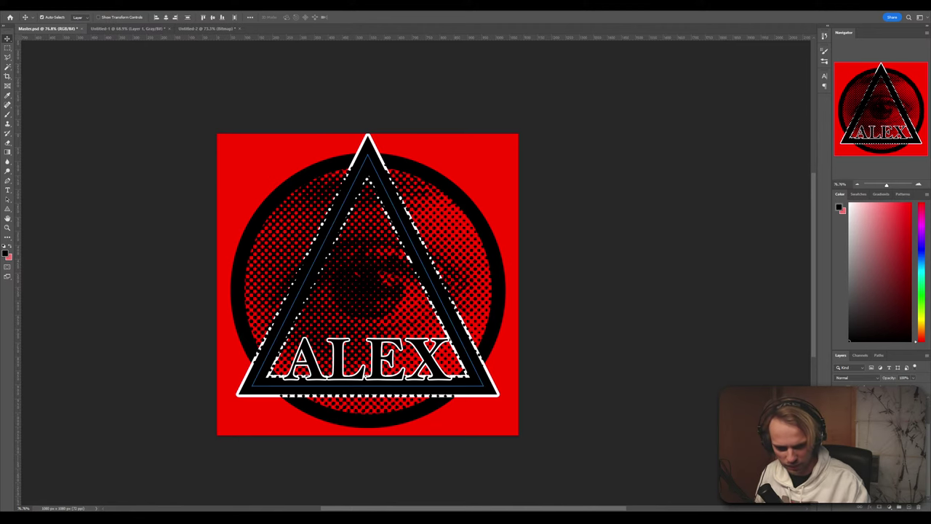
right_click(863, 428)
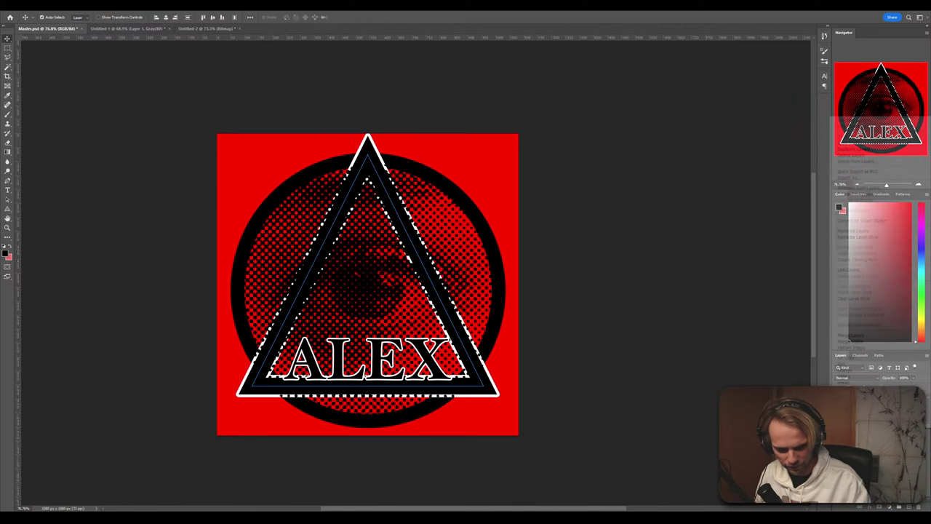
click(850, 335)
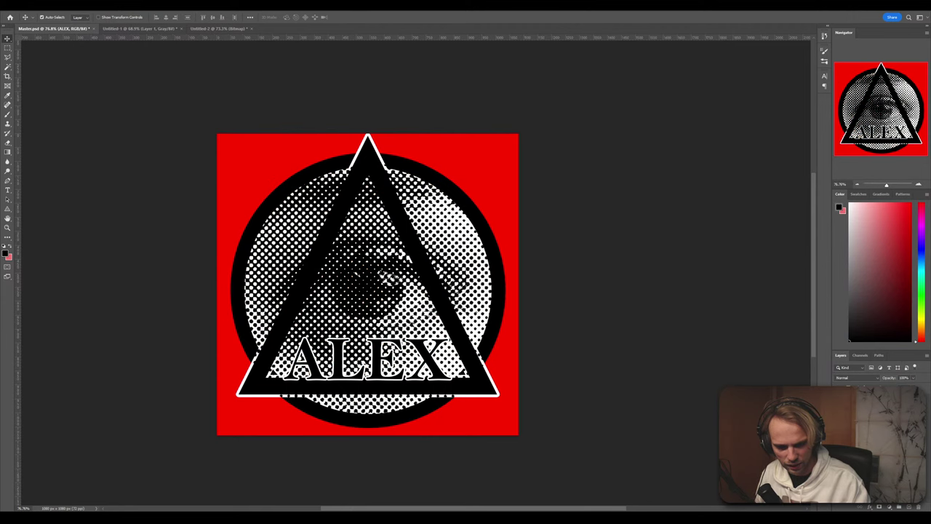
Set the merged sticker layer's blend mode to Multiply and hide the red background
click(867, 378)
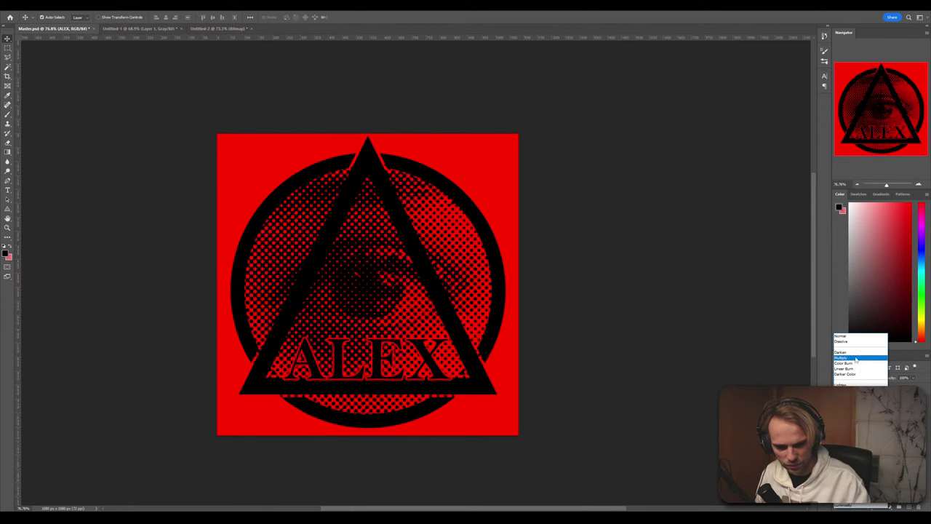
click(857, 358)
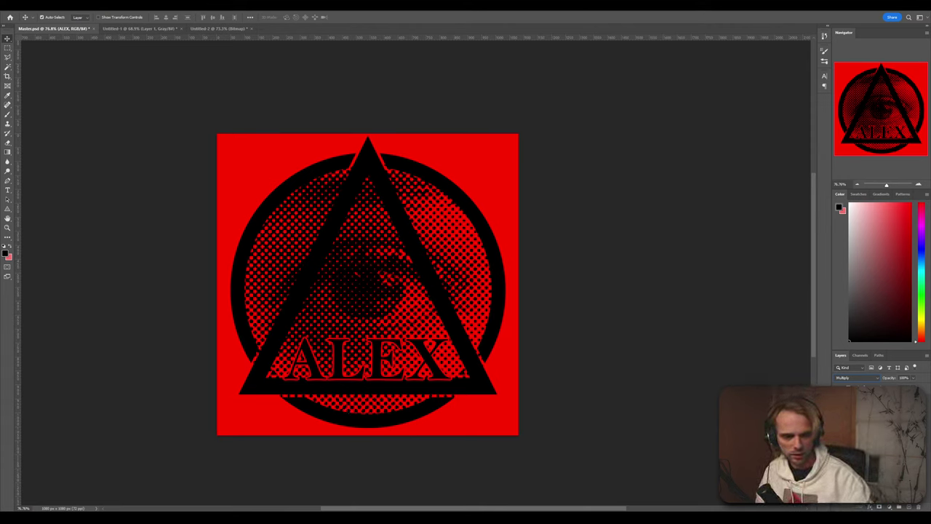
click(873, 436)
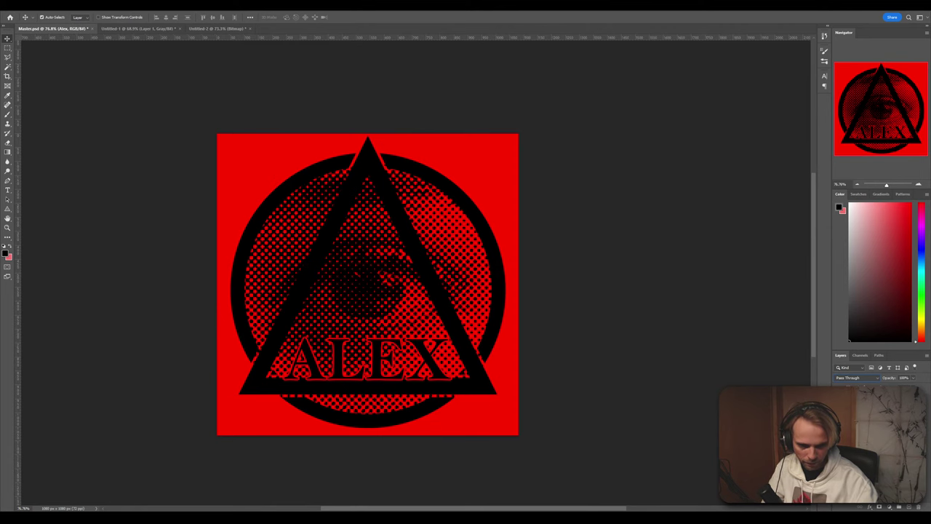
key(ctrl+comma)
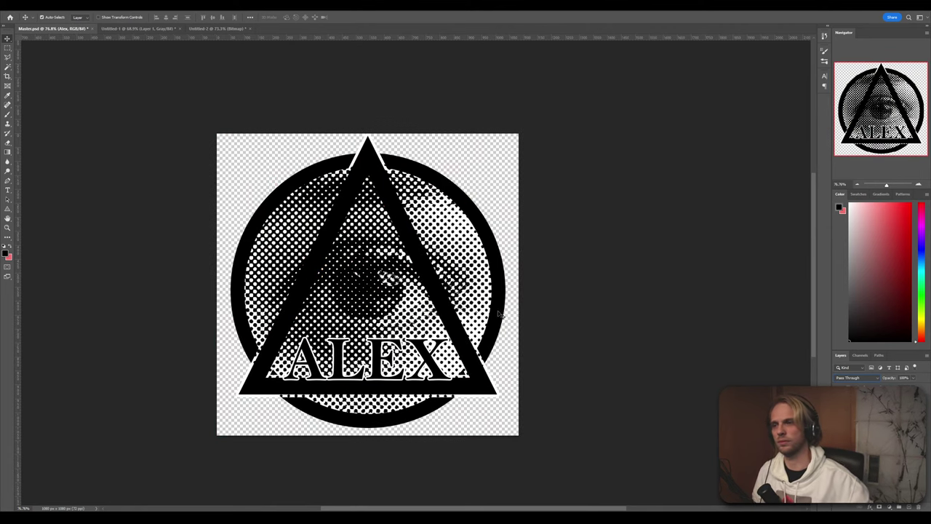
Save the sticker as a PNG in the Stickers folder, named after its name text, using the large file size option
click(17, 7)
click(51, 94)
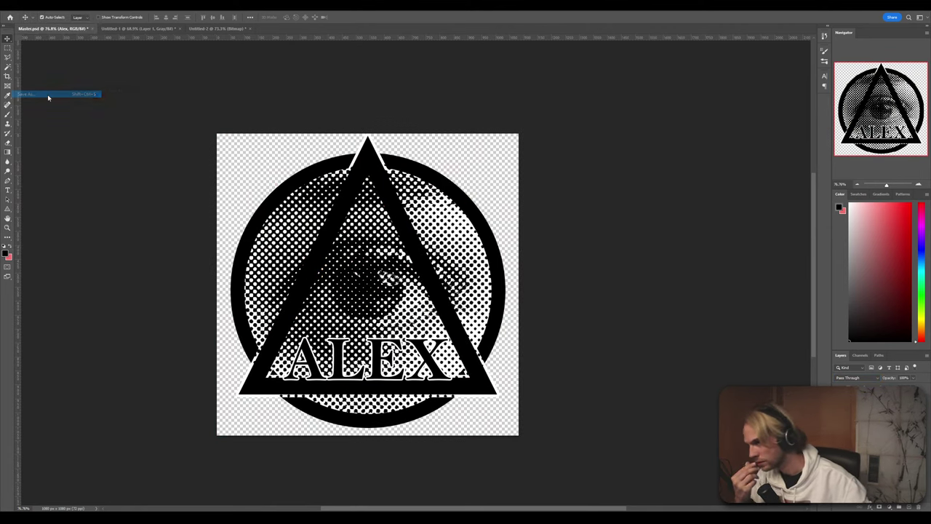
click(187, 361)
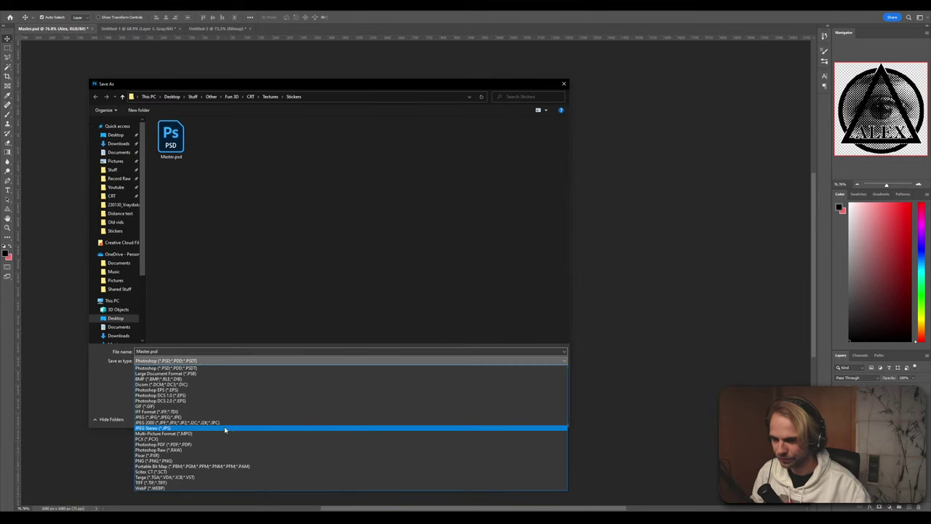
click(222, 425)
double_click(173, 352)
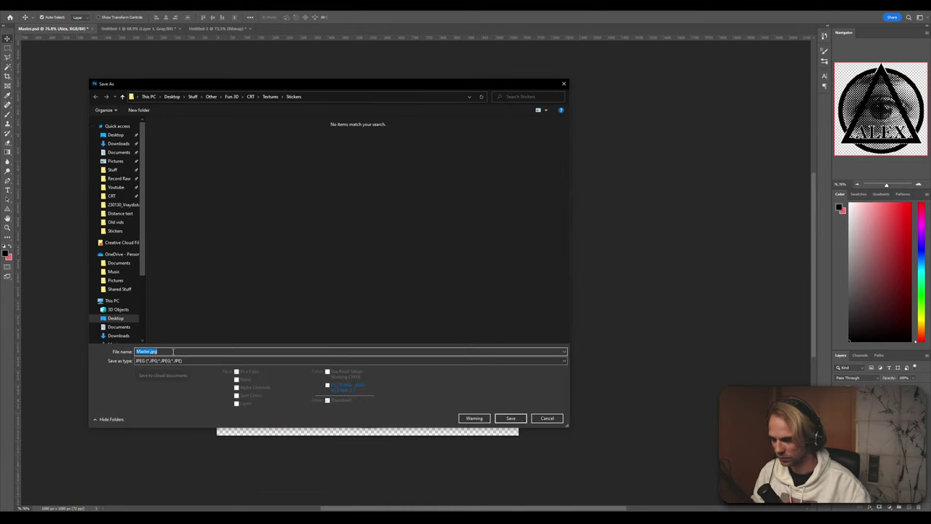
text(aLEX)
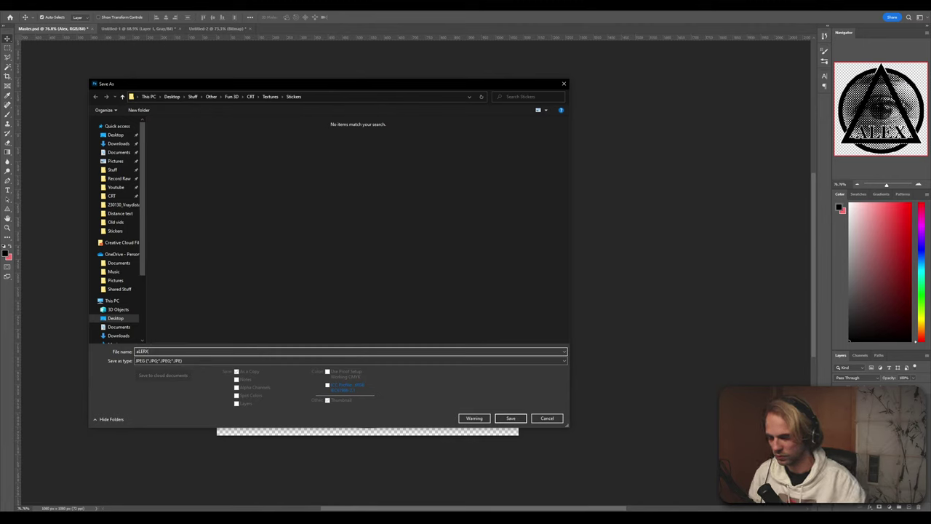
key(BackSpace)
key(BackSpace)
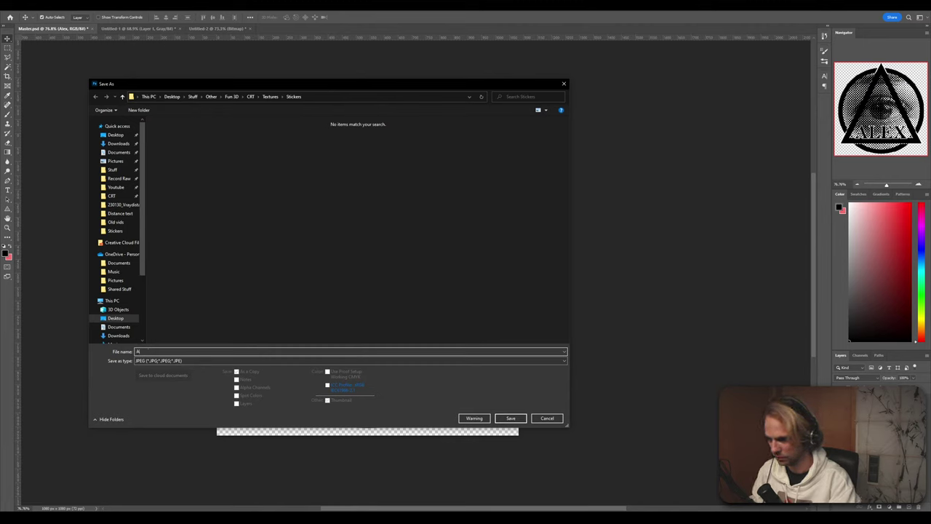
text(lex)
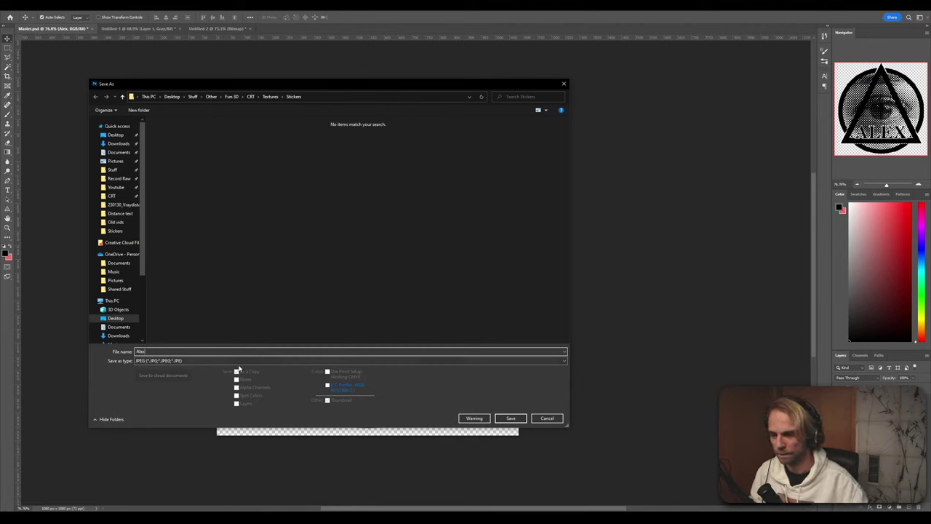
click(252, 361)
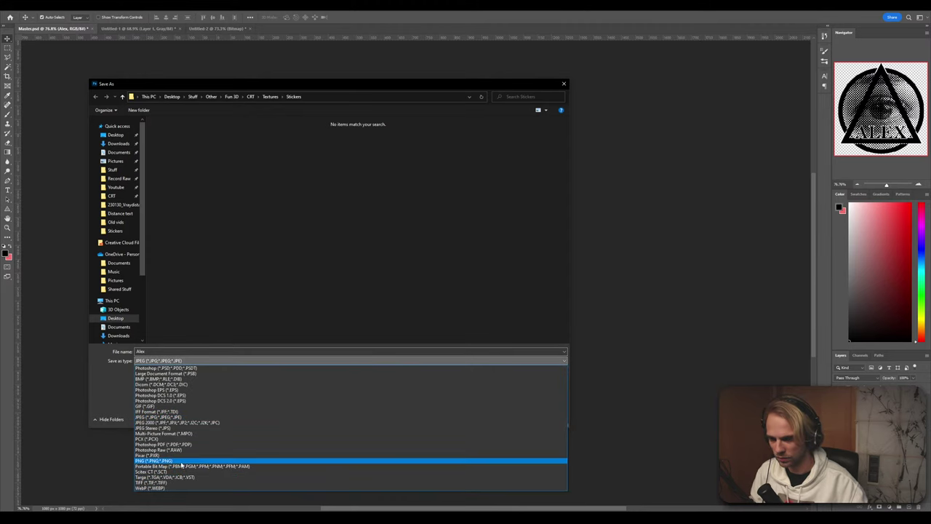
click(182, 461)
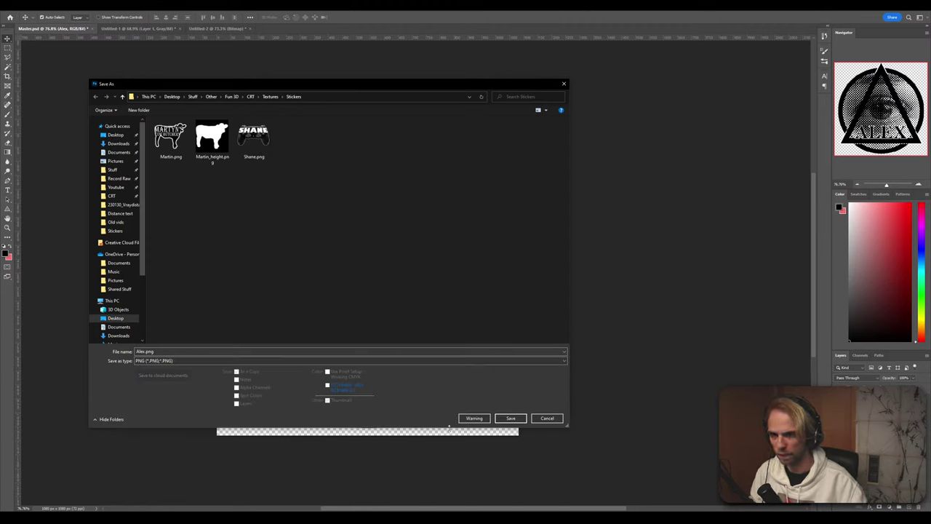
click(513, 420)
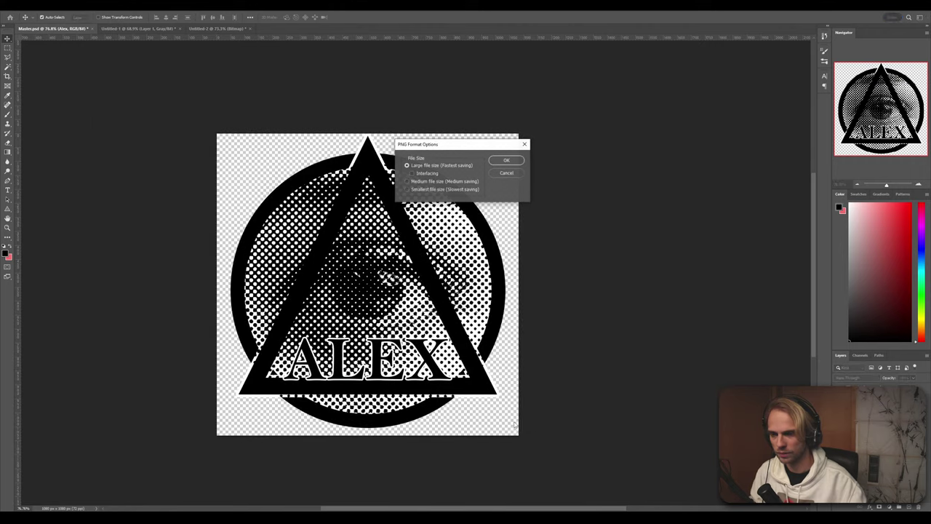
click(508, 159)
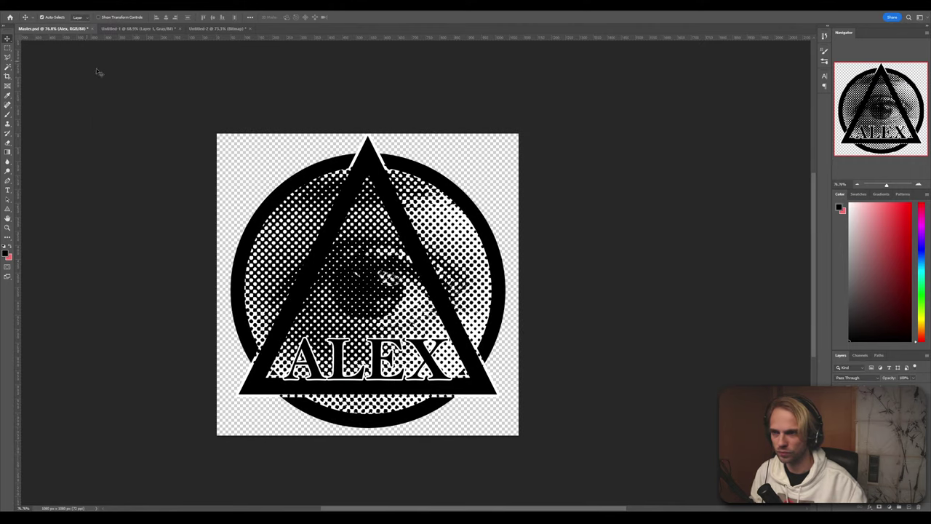
Check the other sticker groups' visibility, hide all the sticker groups and save Master.psd
click(839, 415)
click(839, 425)
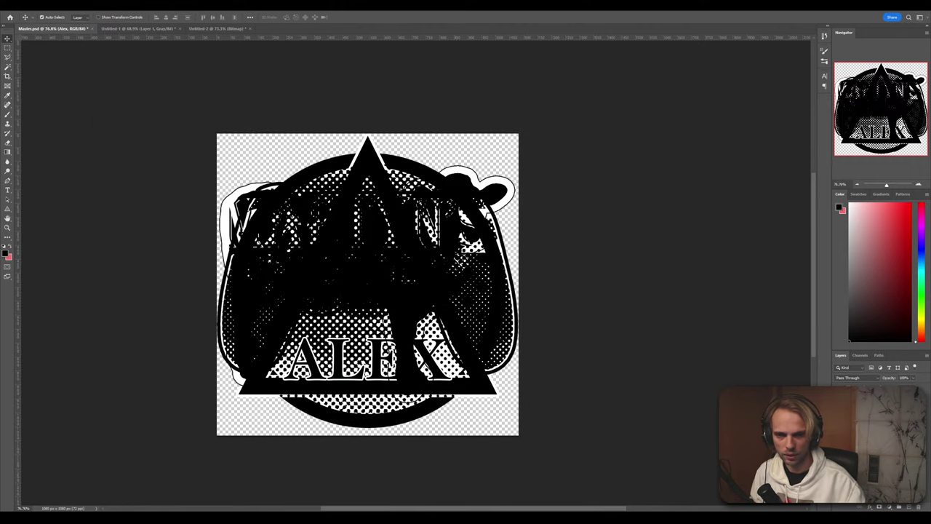
click(839, 425)
click(839, 414)
click(839, 399)
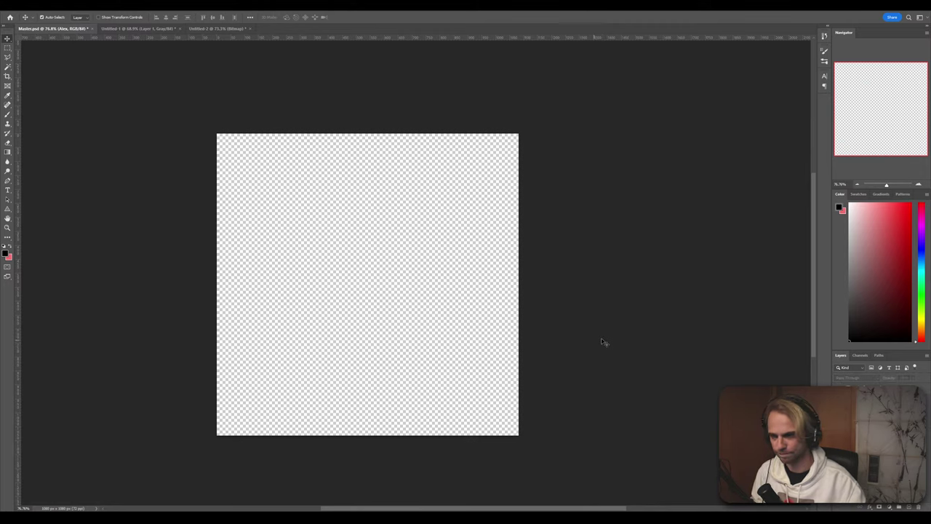
key(ctrl+s)
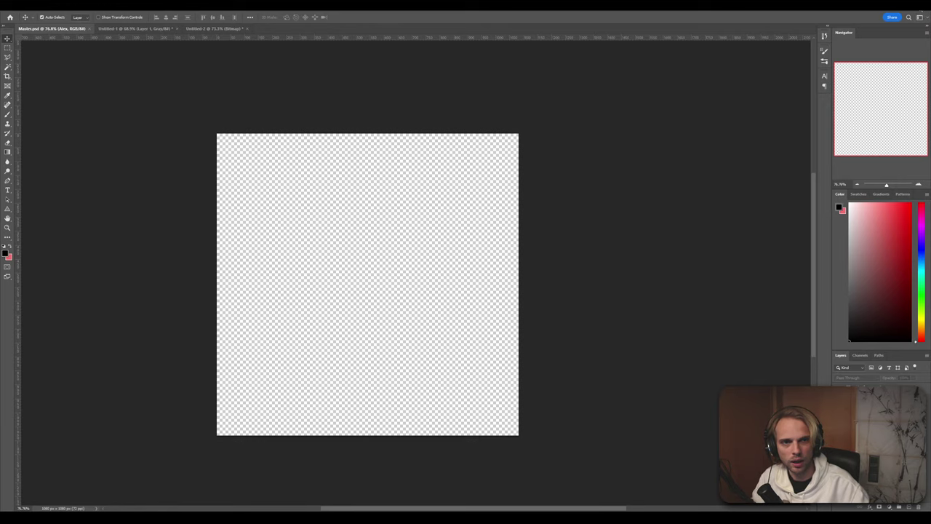
Switch to Substance 3D Painter and add the new triangle-and-eye sticker PNG from the Stickers folder to the resources being imported
click(923, 16)
click(462, 189)
click(462, 189)
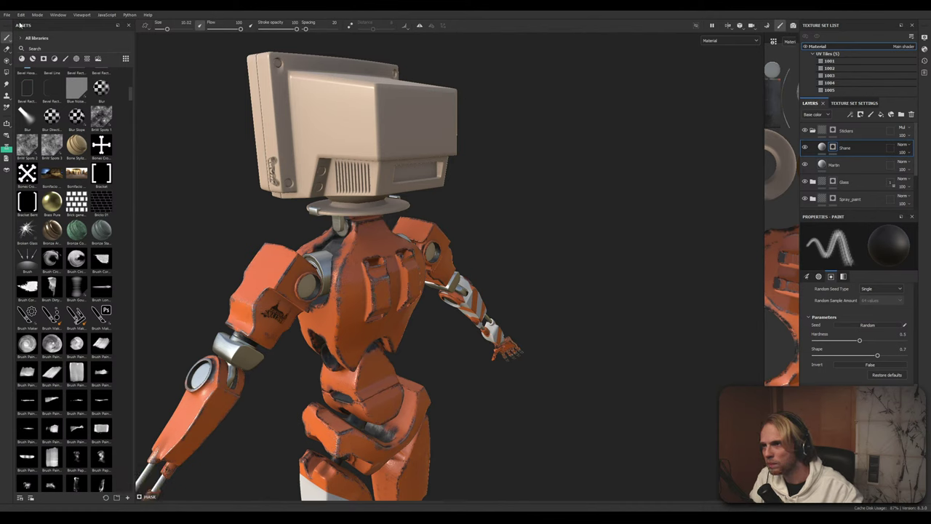
click(7, 15)
click(47, 98)
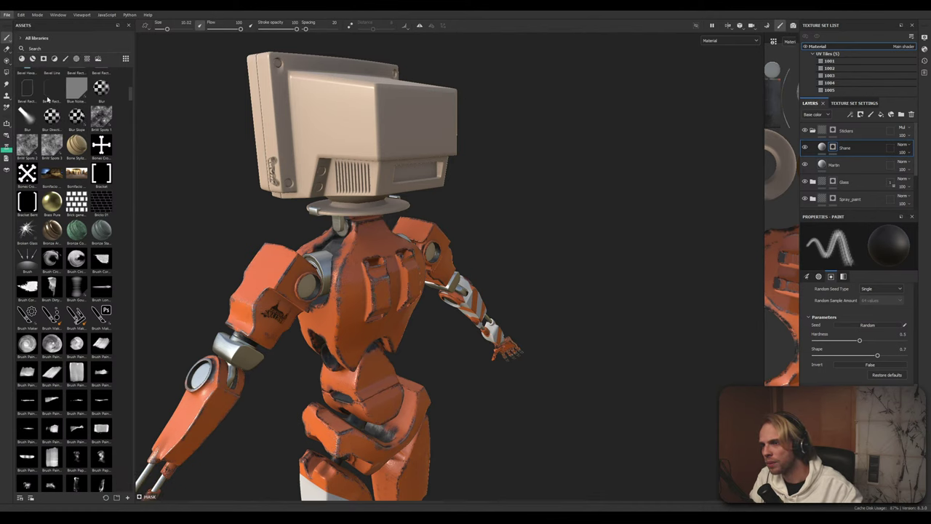
click(510, 164)
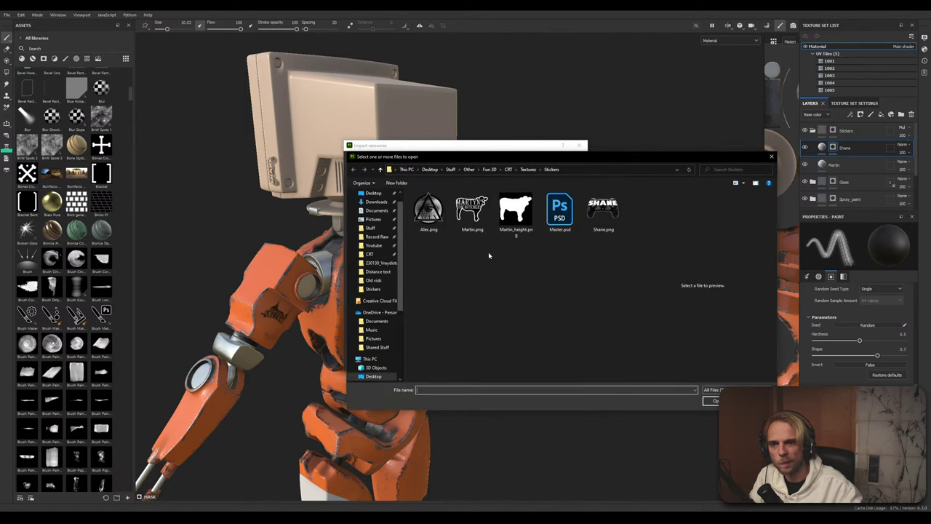
click(429, 211)
click(711, 401)
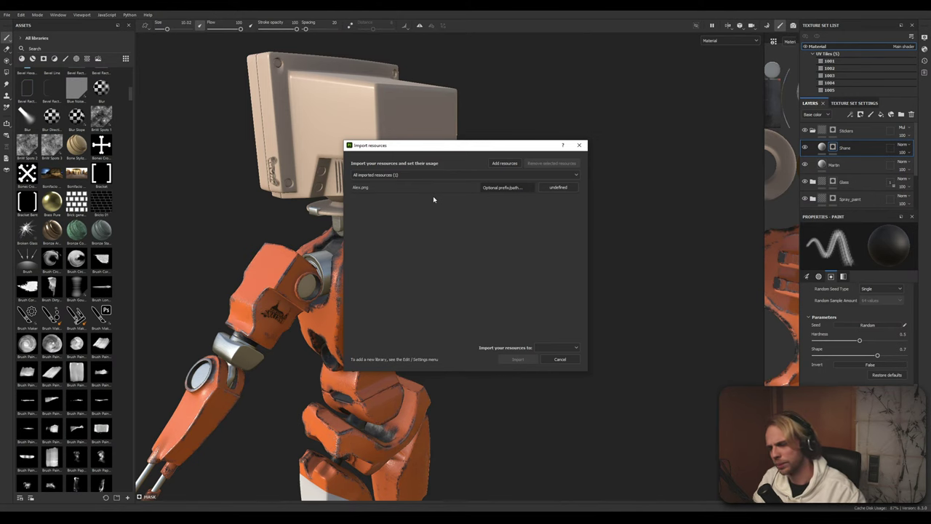
Switch to File Explorer, delete the white cow silhouette height PNG from the CRT Textures Stickers folder, and return to Substance 3D Painter
key(alt+Tab)
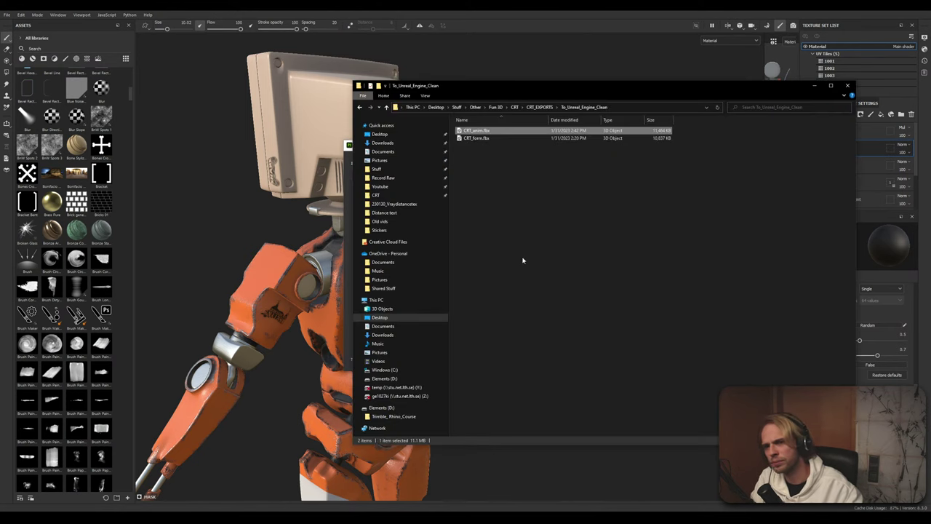
click(514, 107)
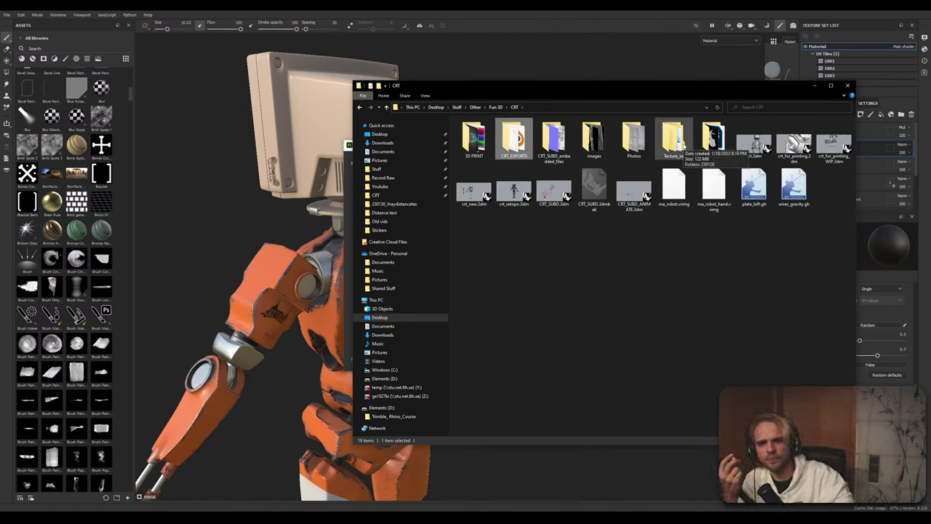
double_click(713, 138)
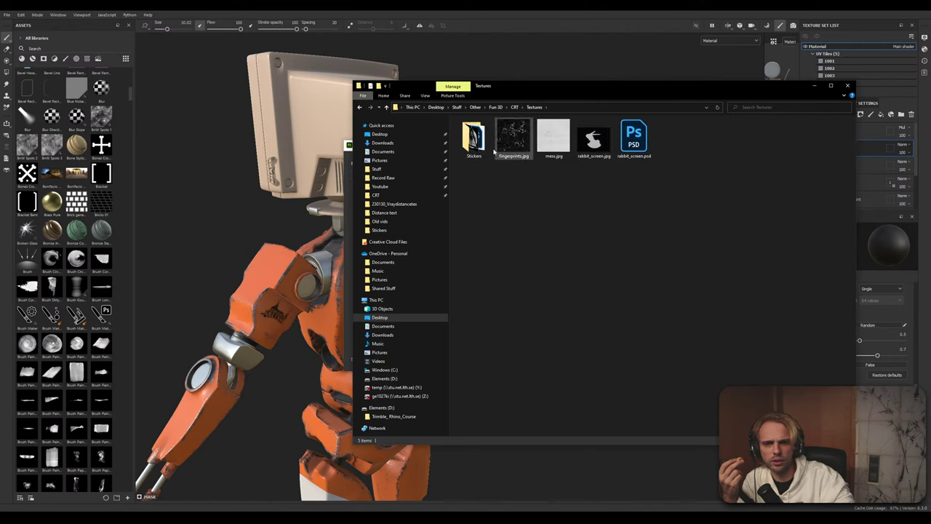
click(553, 138)
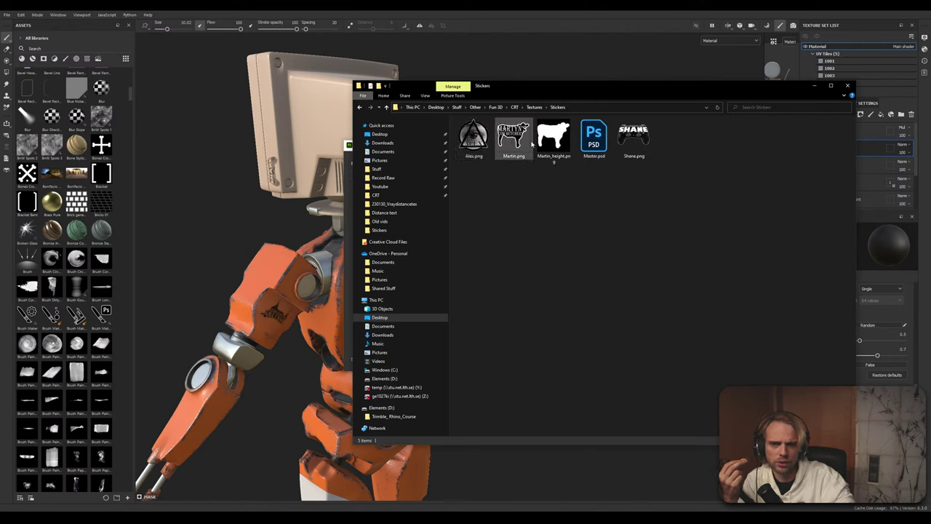
key(Delete)
click(604, 227)
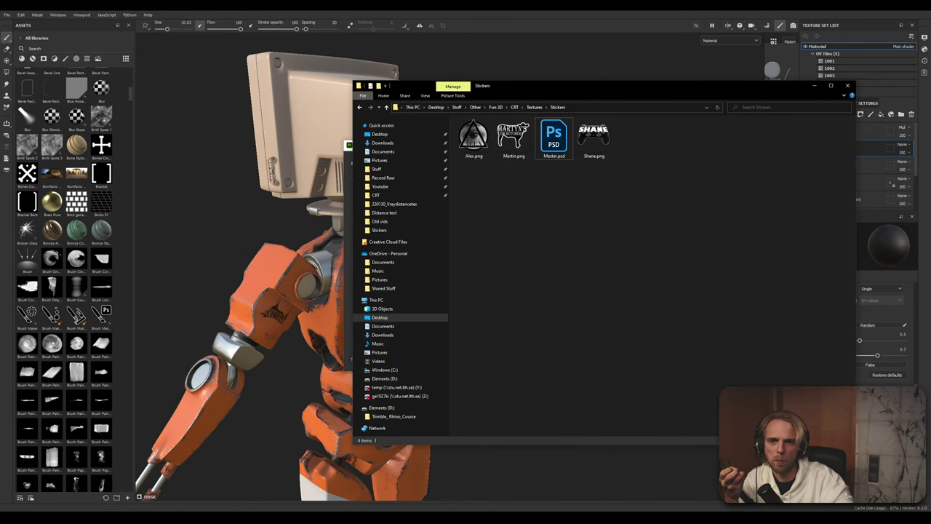
key(alt+Tab)
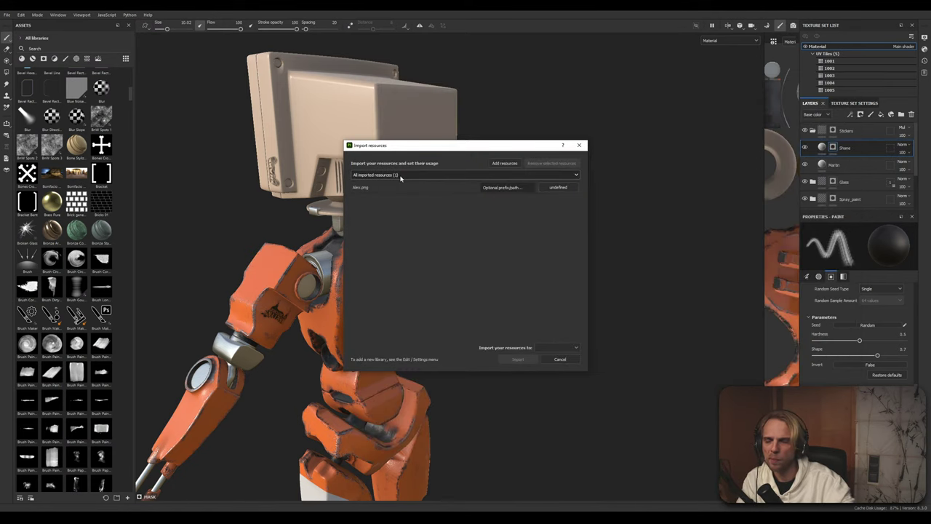
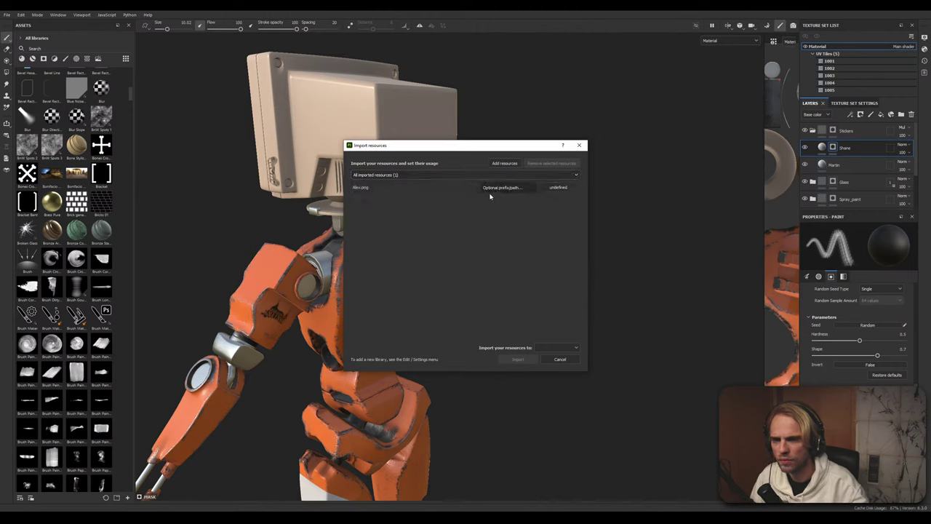
Set the sticker PNG's usage to texture and import it into the library 'your_assets'
click(570, 188)
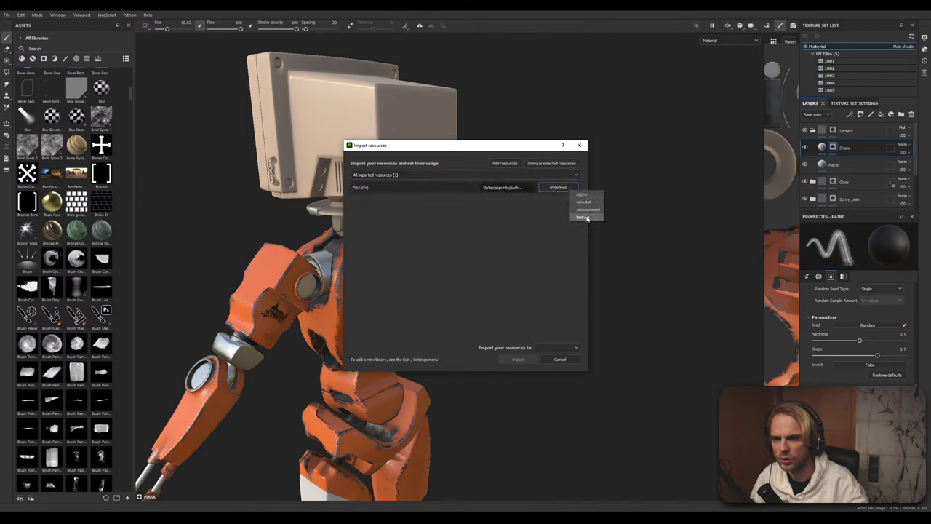
click(583, 216)
click(557, 348)
click(554, 365)
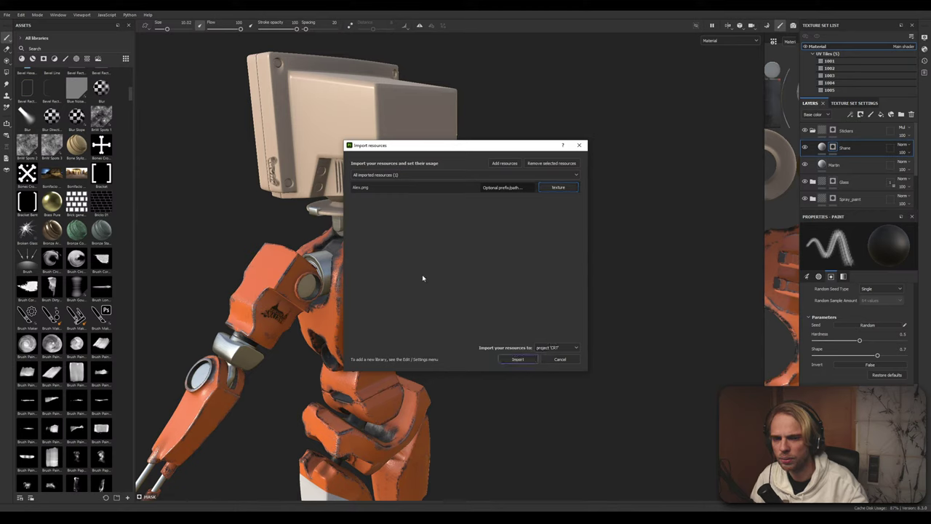
click(556, 348)
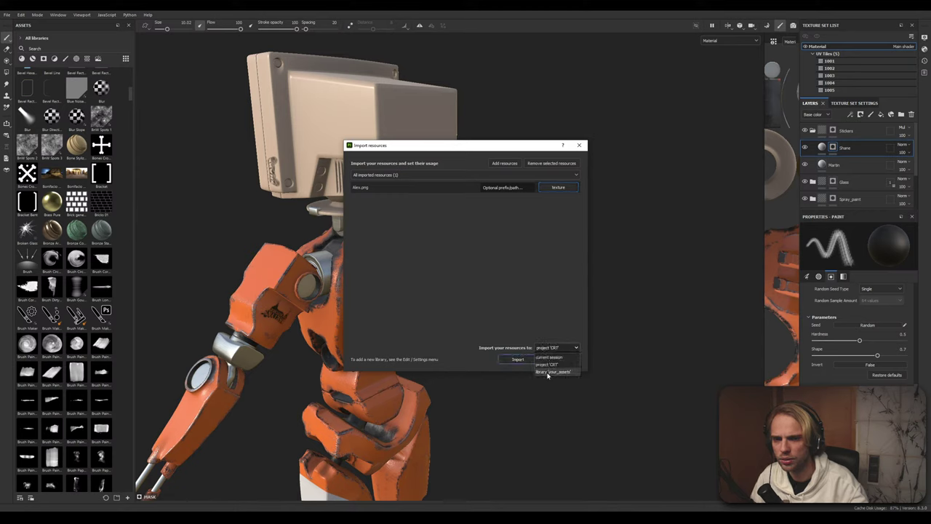
click(546, 373)
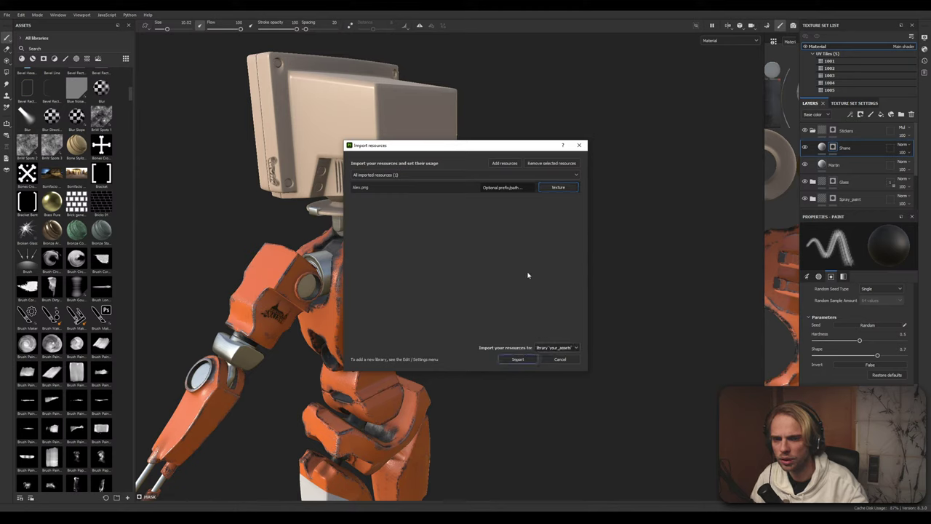
click(518, 359)
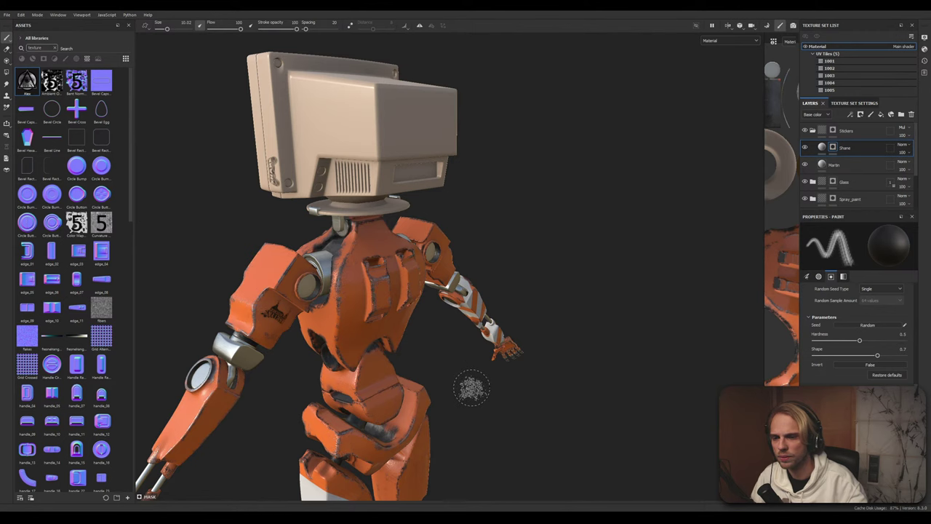
Examine the robot's back, legs, arms and front for a suitable place for the new sticker
alt+drag(437, 323, 459, 343)
alt+middle_drag(459, 343, 457, 317)
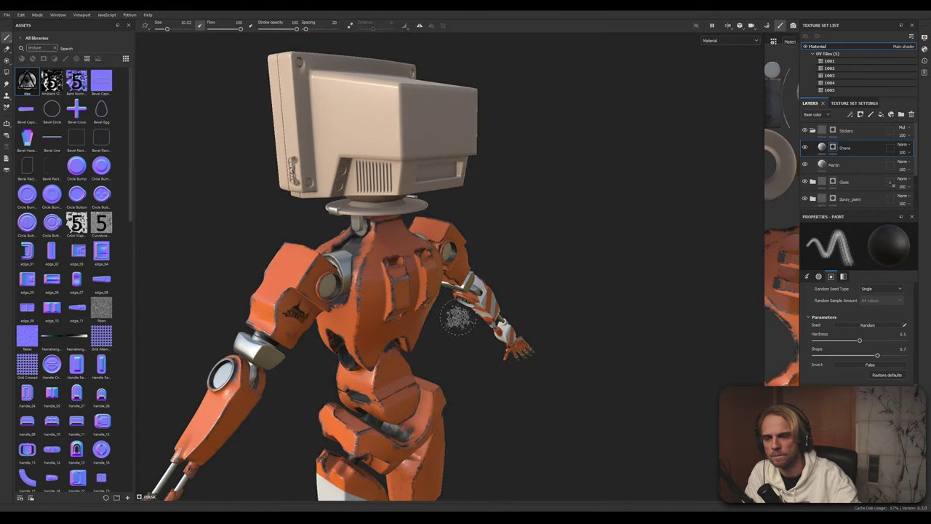
alt+drag(457, 318, 438, 332)
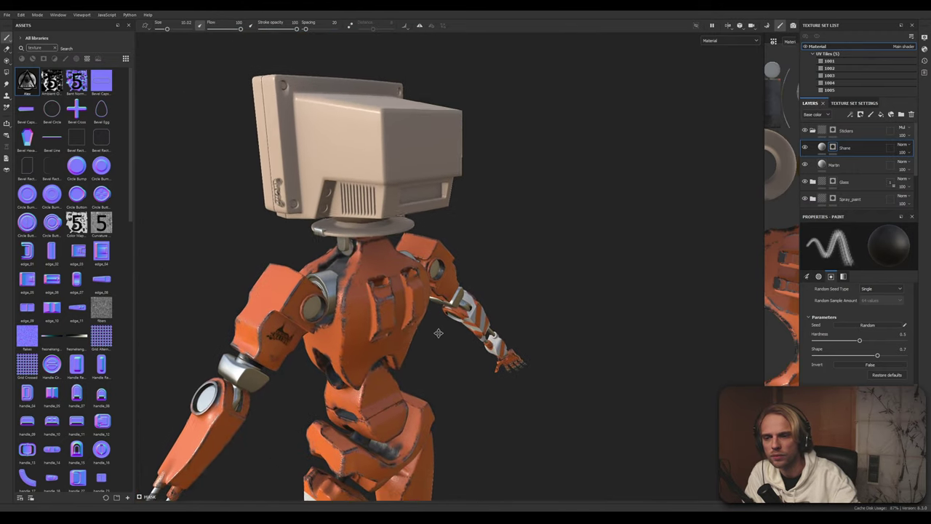
alt+middle_drag(439, 333, 463, 287)
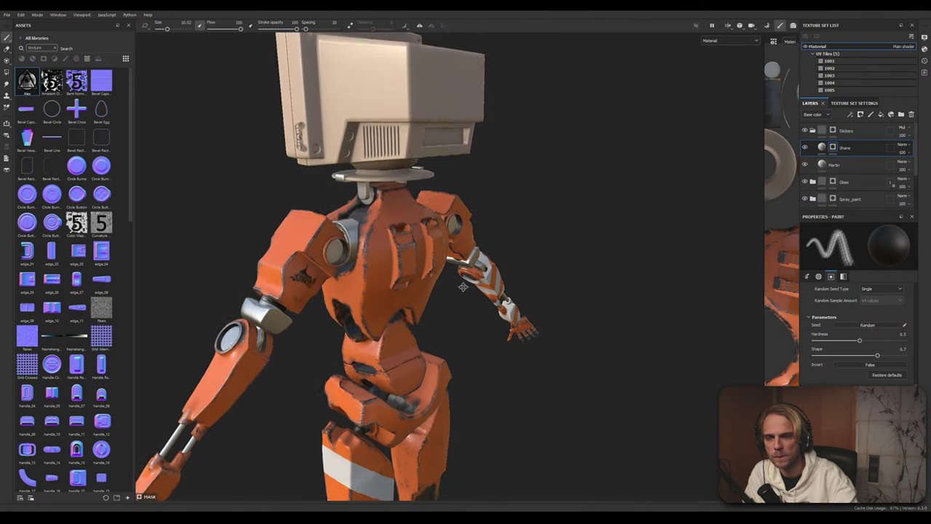
alt+drag(463, 287, 458, 340)
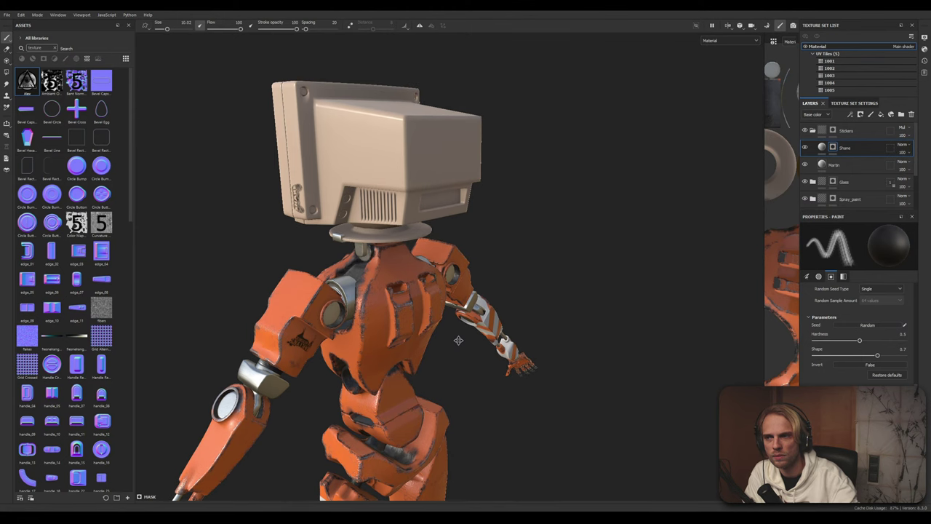
alt+middle_drag(458, 341, 464, 285)
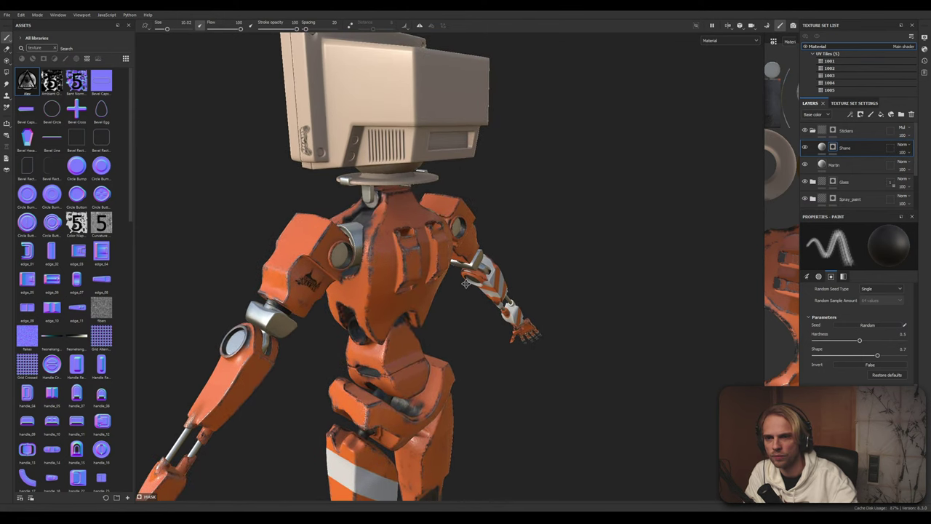
alt+middle_drag(478, 326, 472, 218)
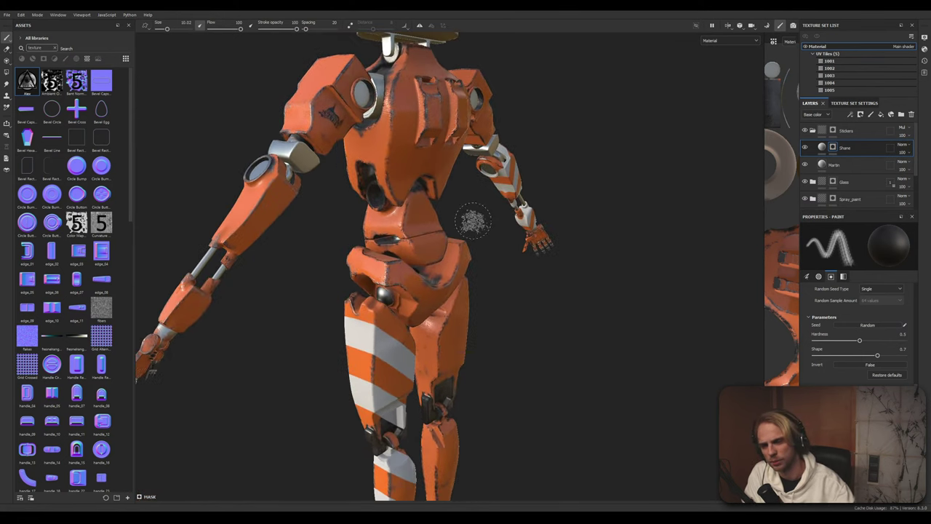
scroll(472, 218, down, 1)
alt+drag(373, 291, 297, 332)
alt+drag(470, 332, 645, 326)
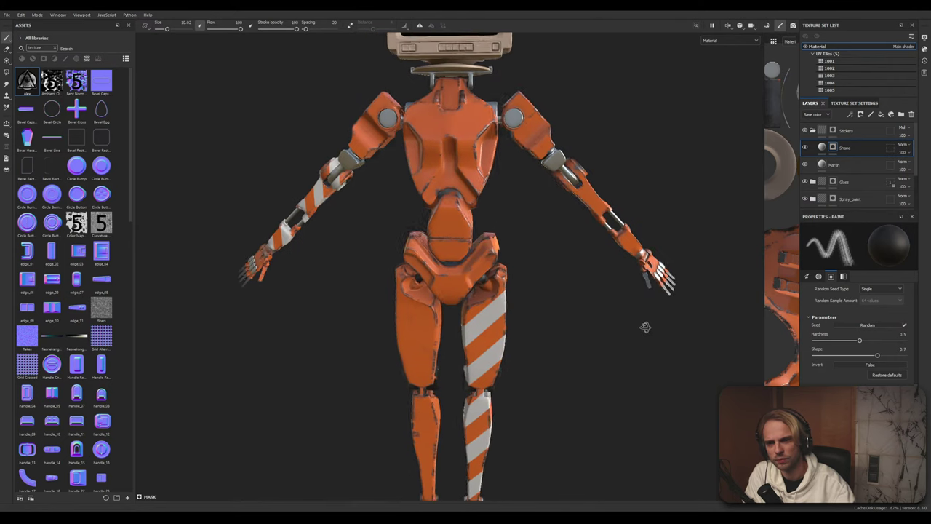
alt+middle_drag(534, 247, 521, 377)
scroll(470, 332, up, 2)
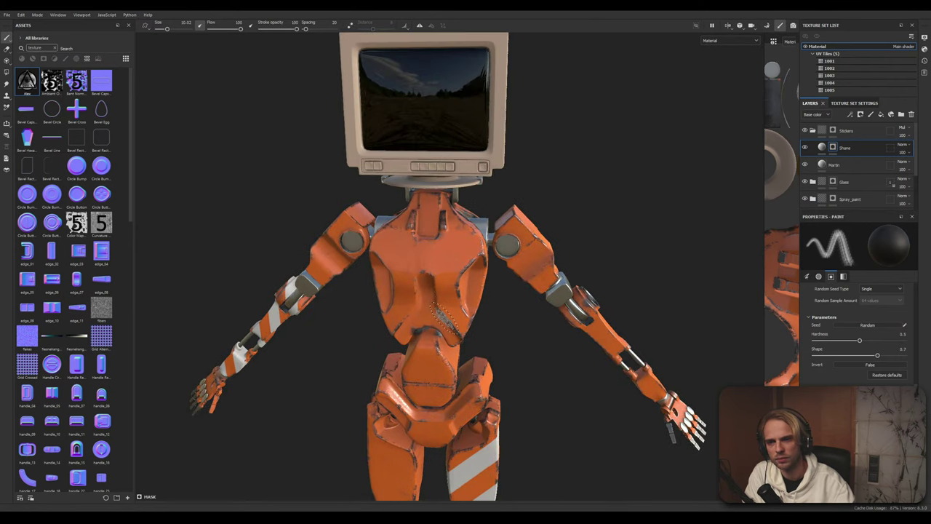
Examine the abdomen plates up close from the side and front, along with the surrounding hips and chest, as sticker locations
scroll(458, 291, down, 2)
mouse_move(462, 291)
alt+mouse_down()
mouse_move(457, 240)
mouse_move(469, 282)
mouse_move(558, 260)
alt+mouse_up()
scroll(436, 287, up, 4)
scroll(437, 287, up, 8)
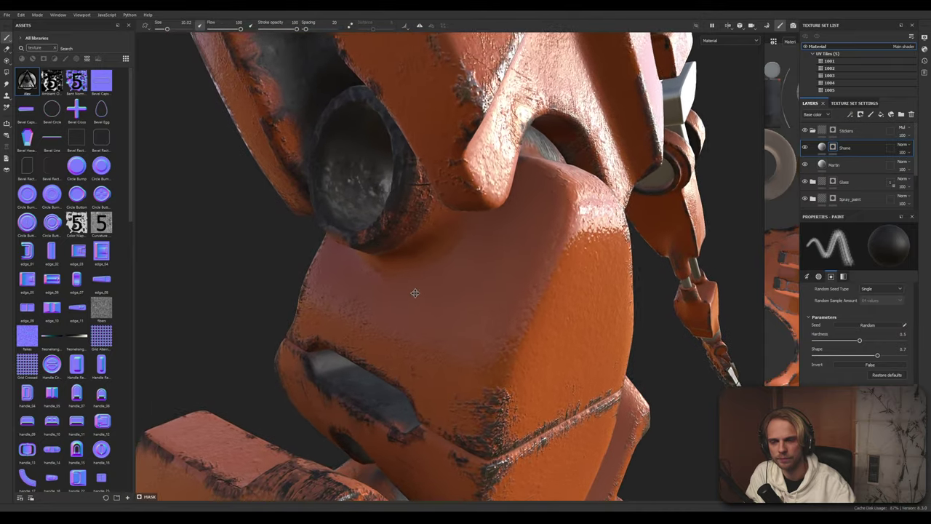
alt+middle_drag(415, 293, 385, 242)
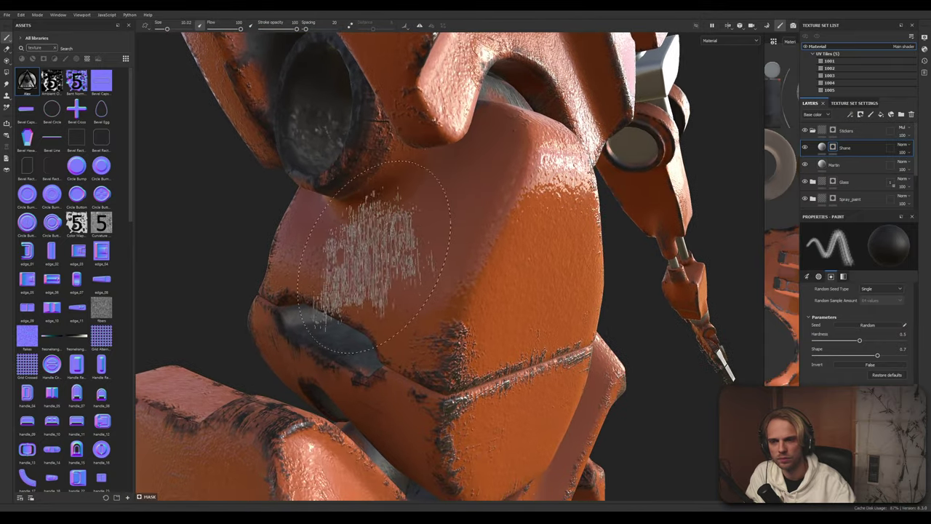
mouse_move(374, 254)
alt+mouse_down()
mouse_move(416, 268)
mouse_move(175, 269)
mouse_move(100, 256)
alt+mouse_up()
mouse_move(327, 267)
alt+mouse_down()
mouse_move(443, 295)
mouse_move(545, 278)
alt+mouse_up()
scroll(443, 294, down, 3)
scroll(545, 278, down, 1)
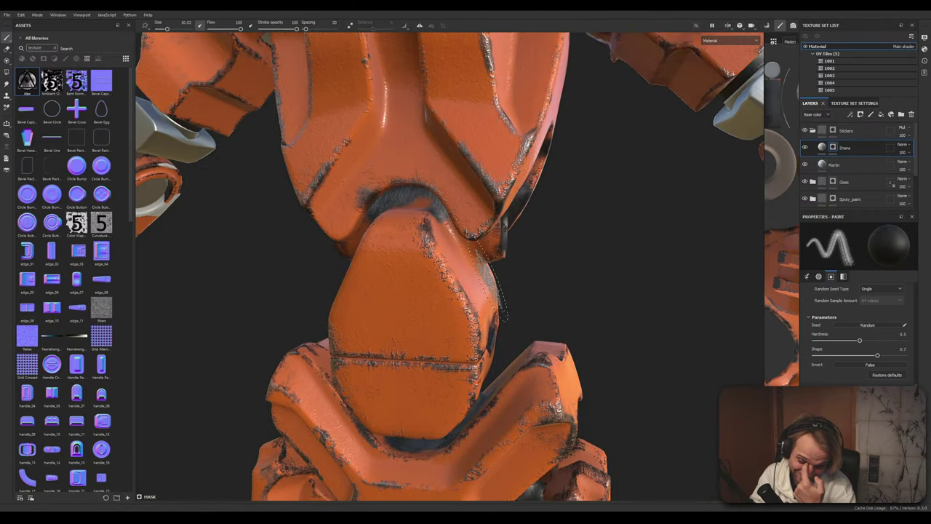
scroll(257, 261, down, 3)
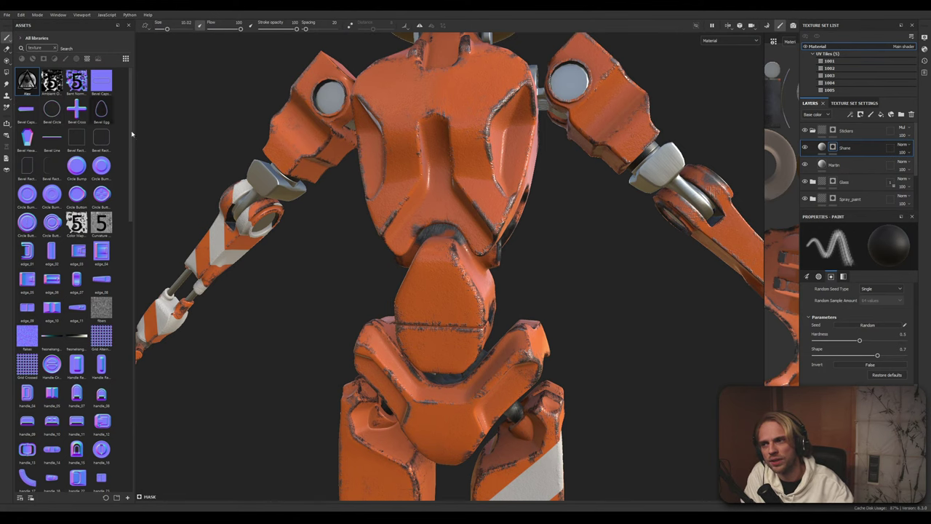
alt+middle_drag(374, 268, 358, 289)
scroll(372, 369, down, 3)
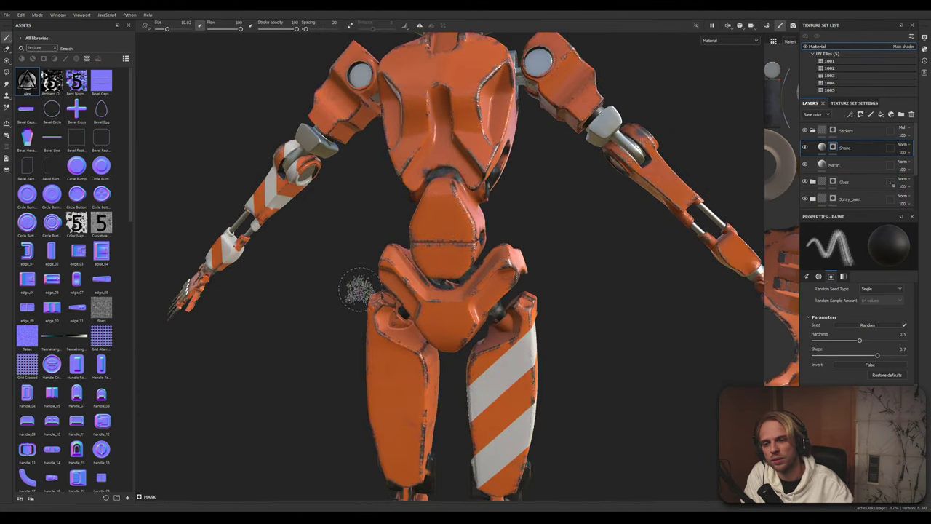
alt+middle_drag(394, 243, 385, 313)
scroll(389, 312, up, 2)
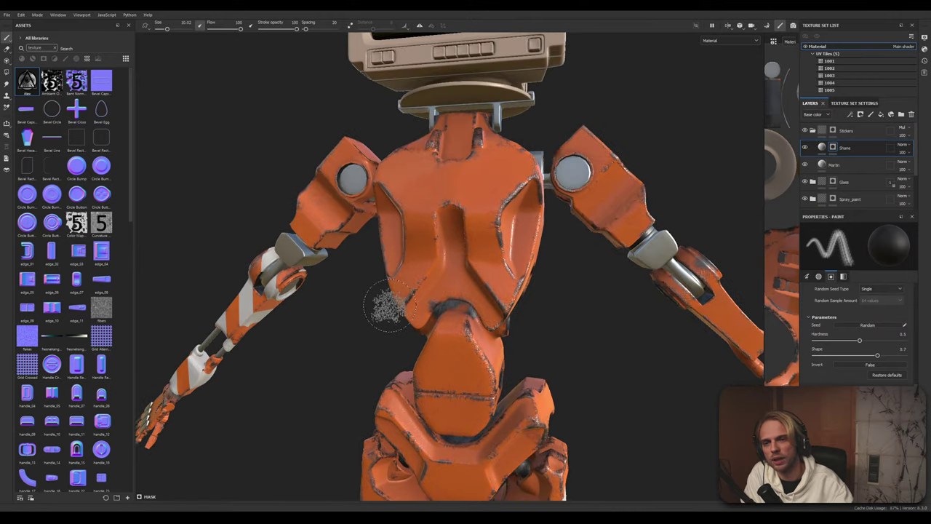
Examine the rear waist plates, the back and side of the monitor head, and the upper chest as sticker locations
alt+drag(391, 312, 157, 366)
alt+drag(659, 320, 454, 295)
mouse_move(452, 390)
alt+mouse_down()
mouse_move(446, 313)
mouse_move(457, 231)
mouse_move(441, 294)
alt+mouse_up()
scroll(457, 231, up, 4)
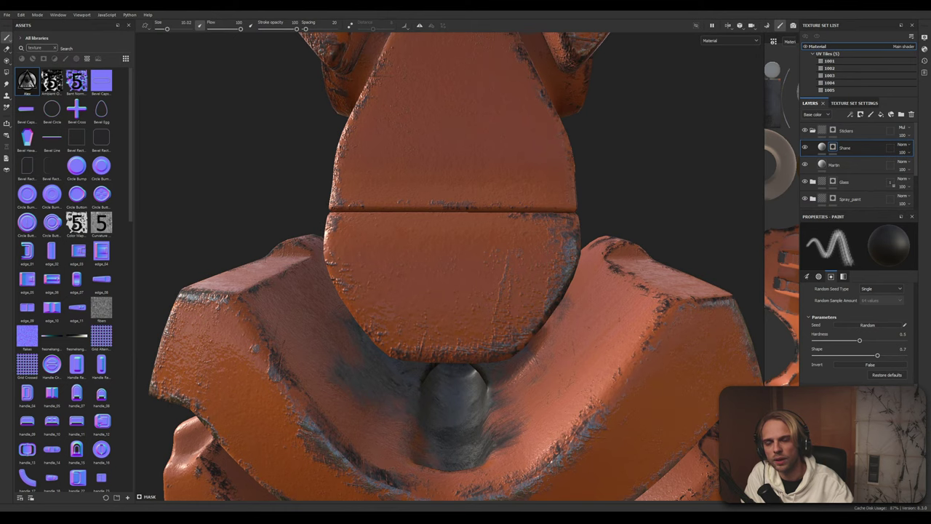
alt+right_drag(451, 256, 442, 203)
alt+middle_drag(442, 204, 440, 332)
alt+drag(440, 332, 430, 306)
scroll(427, 195, up, 2)
mouse_move(427, 194)
alt+right_down()
mouse_move(432, 221)
mouse_move(437, 213)
alt+right_up()
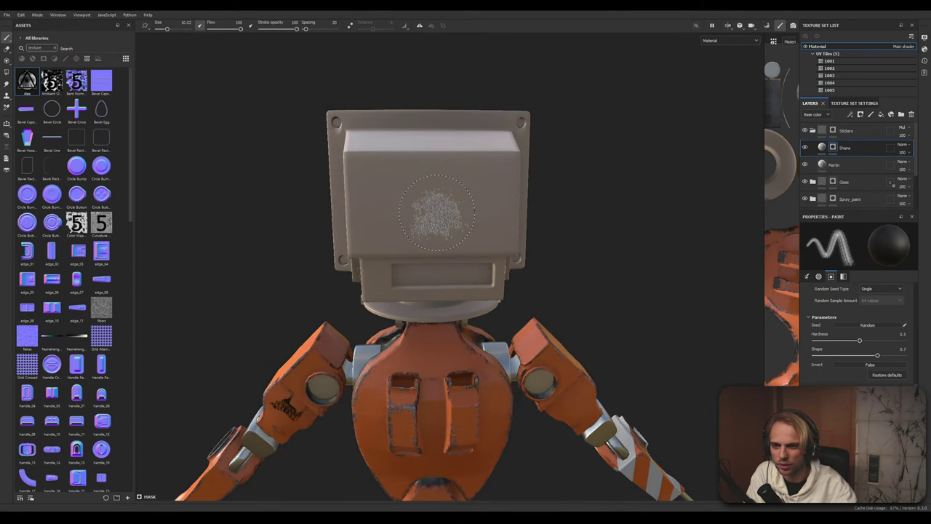
mouse_move(437, 212)
alt+mouse_down()
mouse_move(421, 178)
mouse_move(363, 167)
mouse_move(703, 202)
alt+mouse_up()
scroll(367, 182, down, 2)
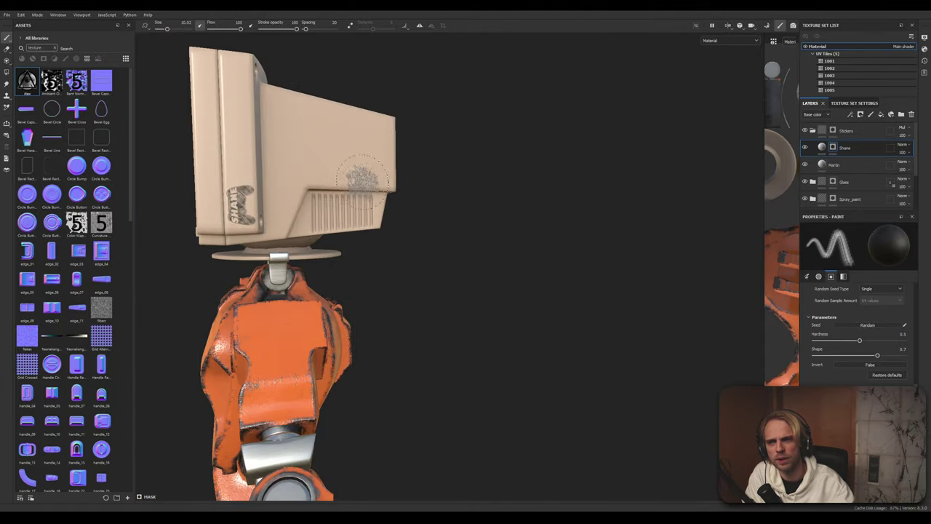
alt+drag(362, 178, 460, 211)
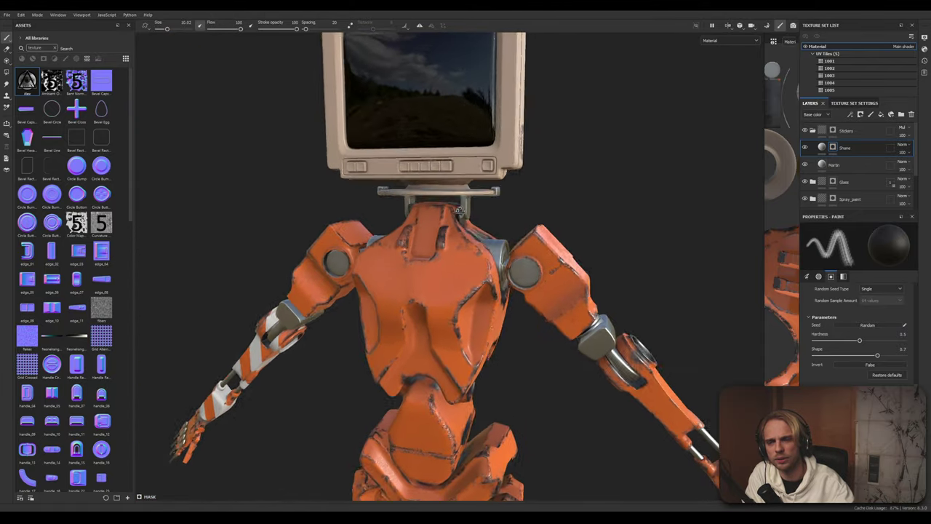
scroll(460, 211, up, 5)
mouse_move(428, 248)
mouse_down()
mouse_move(436, 269)
mouse_move(427, 316)
mouse_up()
key(ctrl+z)
click(435, 256)
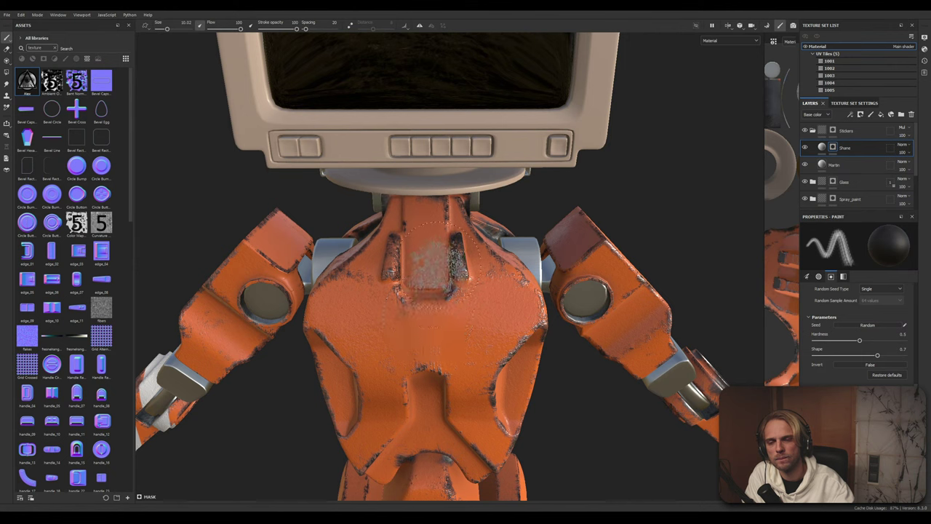
key(ctrl+z)
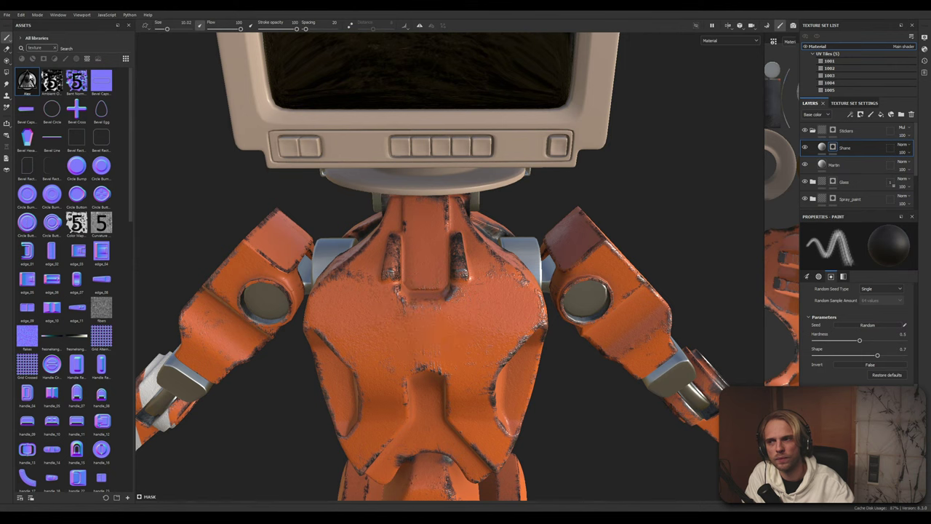
Place the imported triangle-and-eye sticker on the upper chest as a warp-projected decal and move its layer to the top of the Stickers group
drag(27, 82, 409, 219)
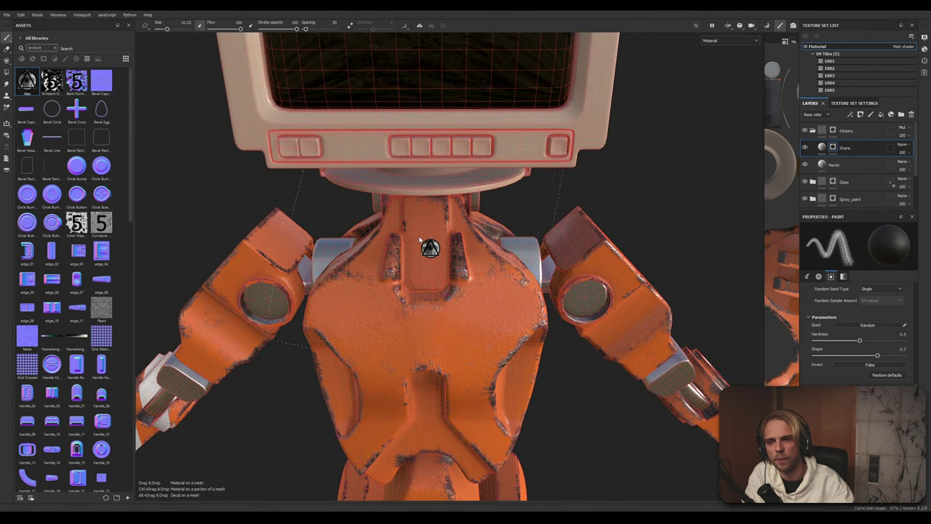
drag(433, 249, 436, 253)
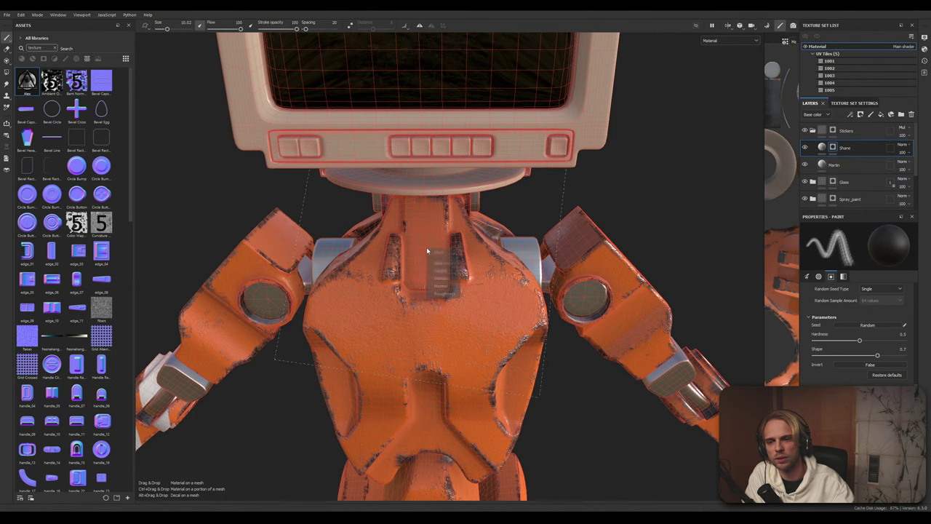
click(455, 264)
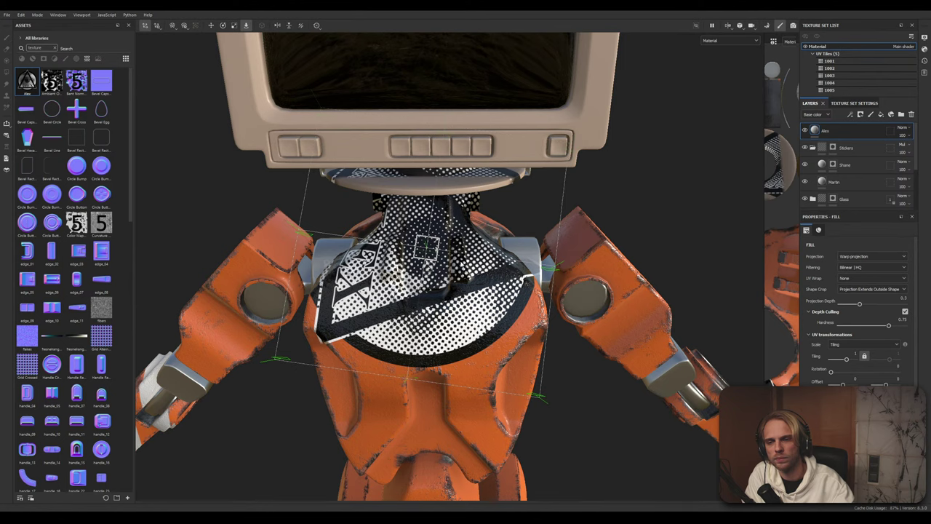
scroll(561, 246, down, 3)
mouse_move(587, 237)
alt+mouse_down()
mouse_move(396, 237)
mouse_move(590, 231)
alt+mouse_up()
scroll(590, 231, up, 3)
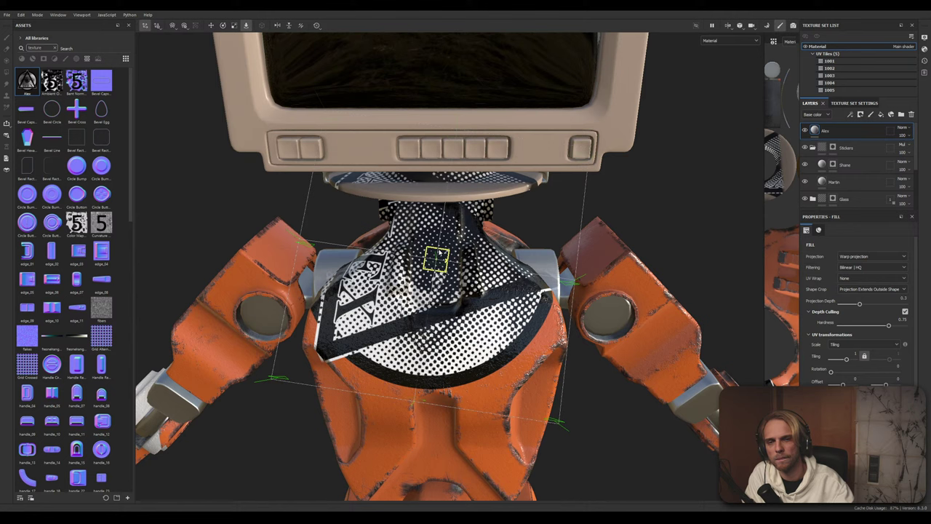
drag(807, 136, 857, 151)
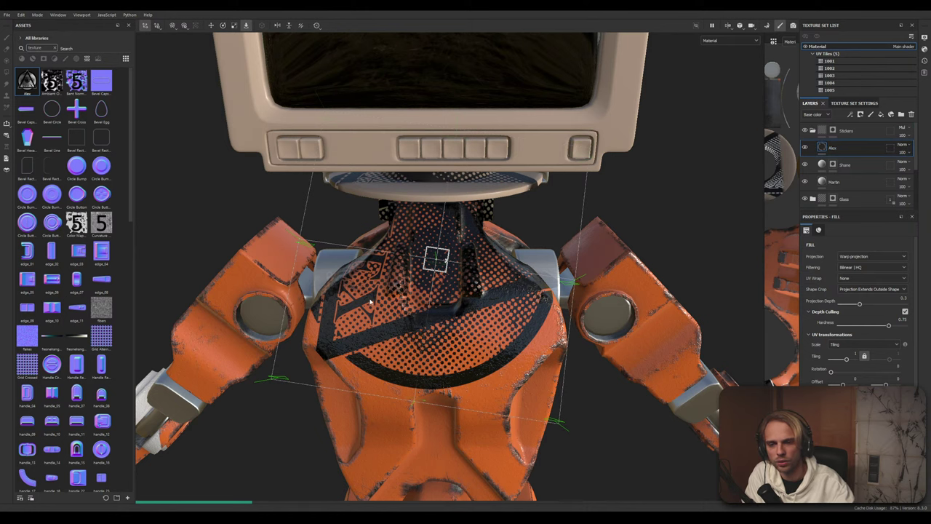
scroll(362, 306, down, 3)
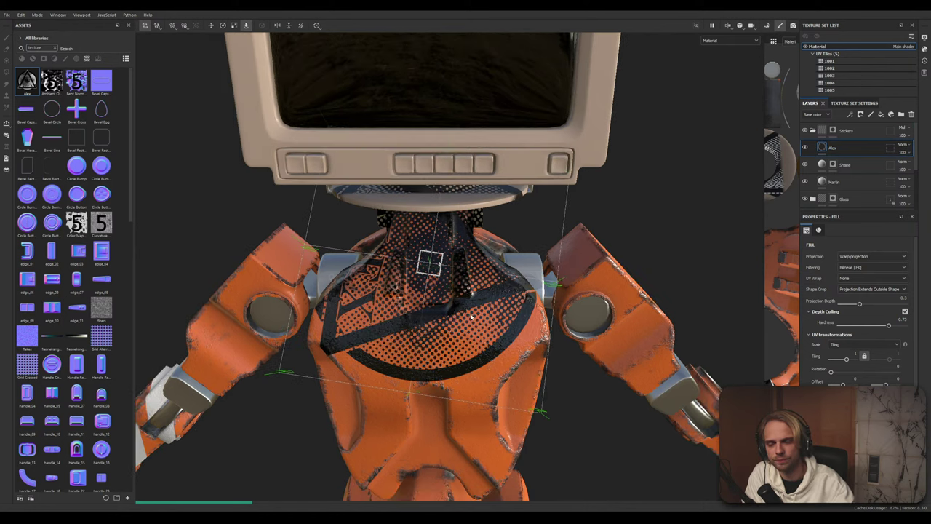
Rotate the triangle-eye sticker projection until its lettering reads level across the robot's chest
alt+drag(378, 306, 466, 318)
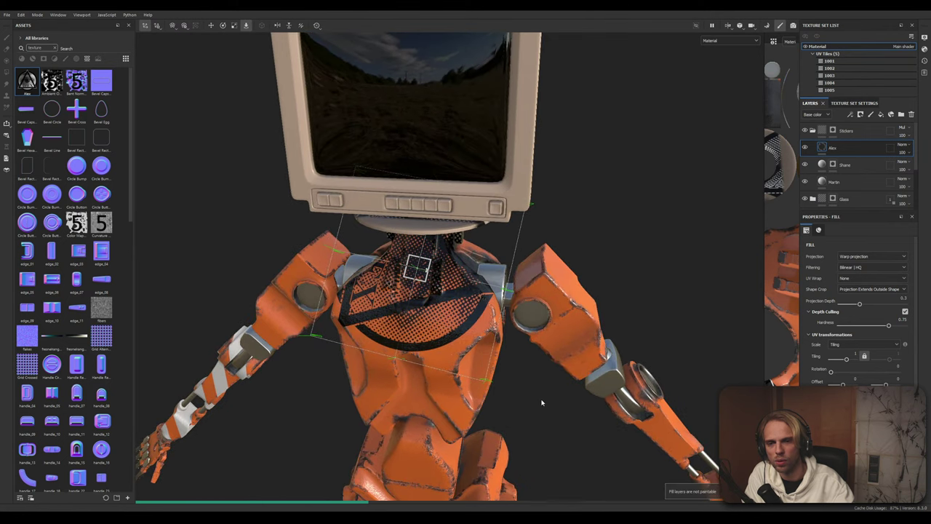
alt+drag(512, 408, 511, 385)
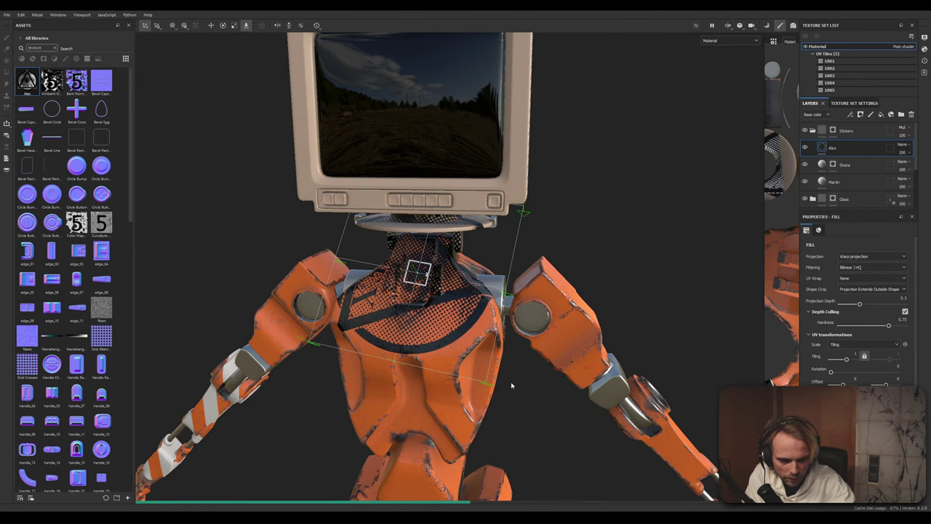
alt+drag(512, 385, 503, 387)
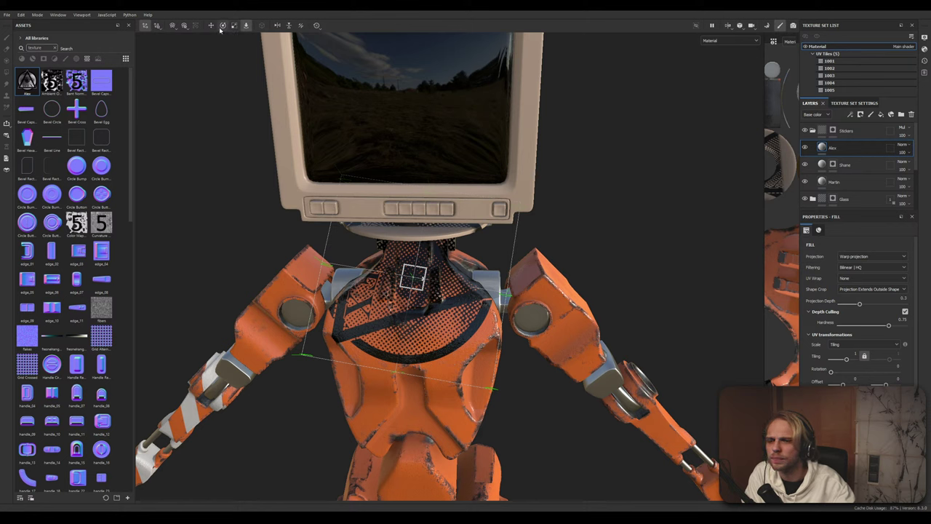
click(223, 25)
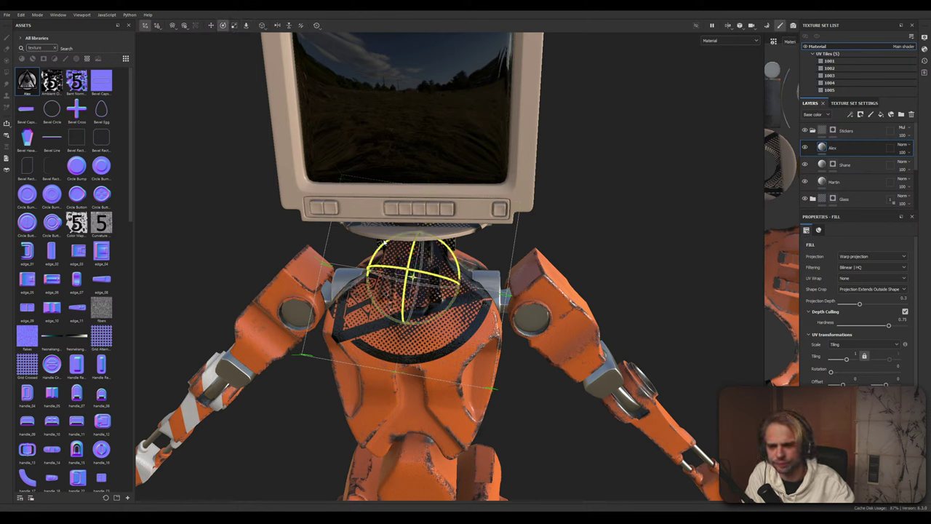
drag(383, 246, 385, 369)
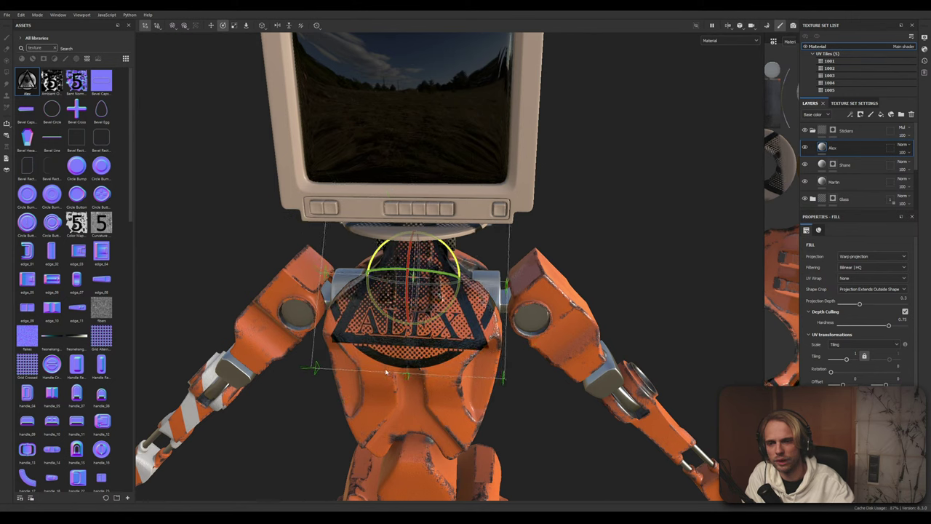
Scale the sticker projection down uniformly until it fits within the raised plate at the base of the robot's neck
click(235, 28)
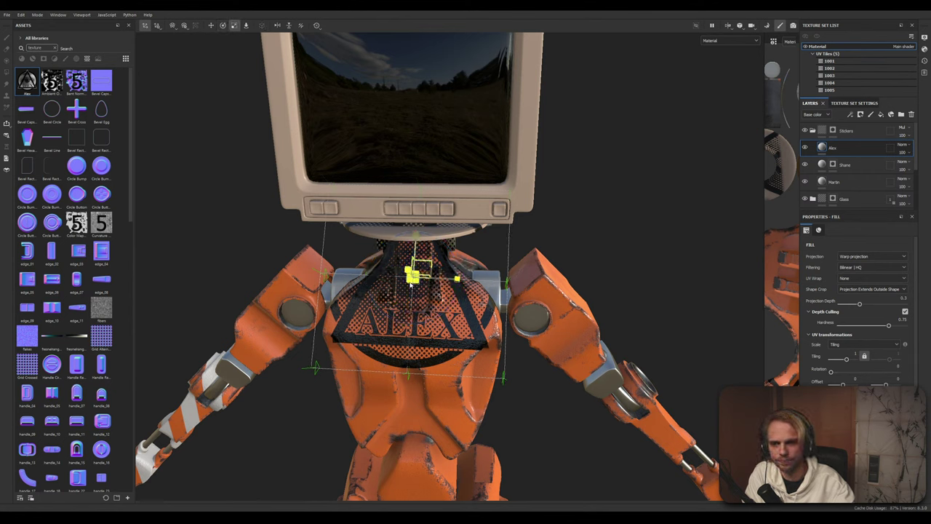
drag(410, 284, 357, 355)
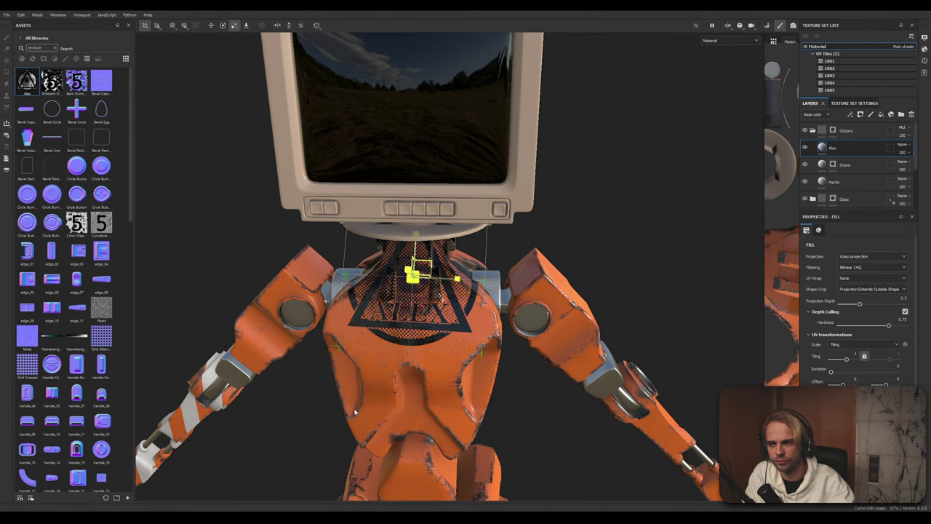
scroll(407, 277, up, 3)
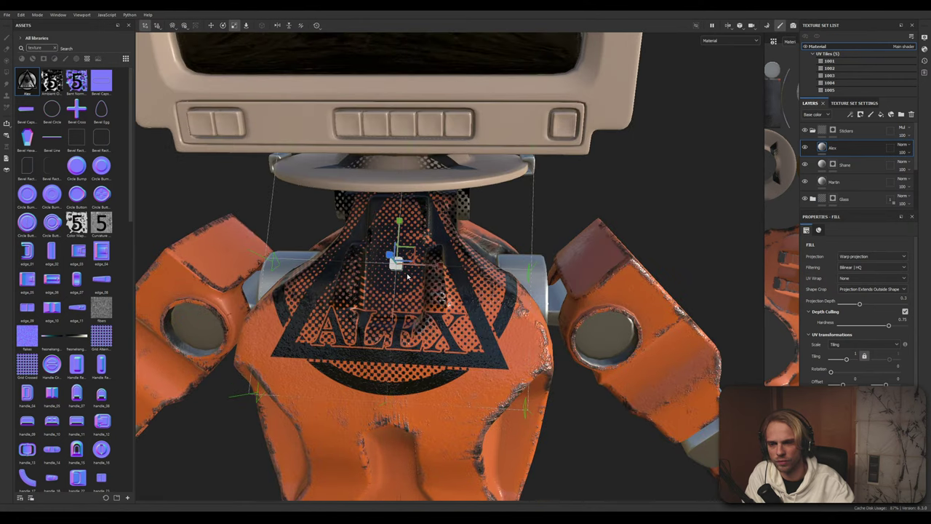
scroll(397, 273, up, 2)
drag(390, 267, 350, 487)
right_drag(349, 487, 197, 422)
scroll(389, 255, up, 6)
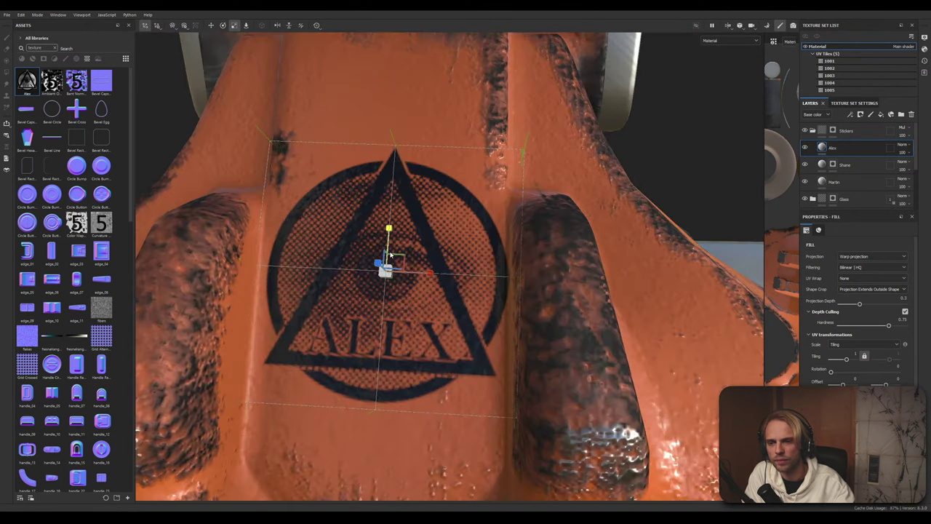
Move the sticker up to the upper end of the raised neck plate
scroll(390, 255, down, 5)
scroll(390, 255, down, 1)
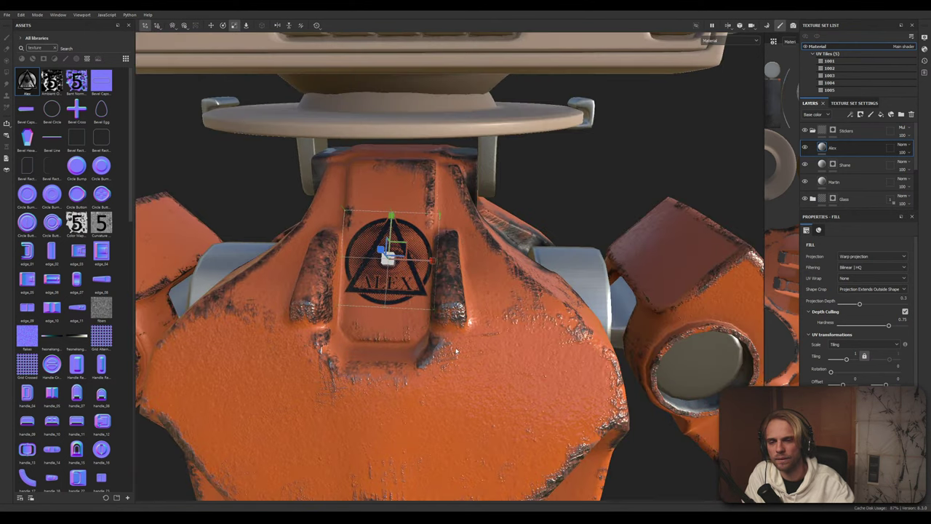
alt+middle_drag(456, 351, 458, 247)
scroll(458, 276, down, 4)
alt+middle_drag(451, 307, 452, 367)
scroll(429, 208, up, 4)
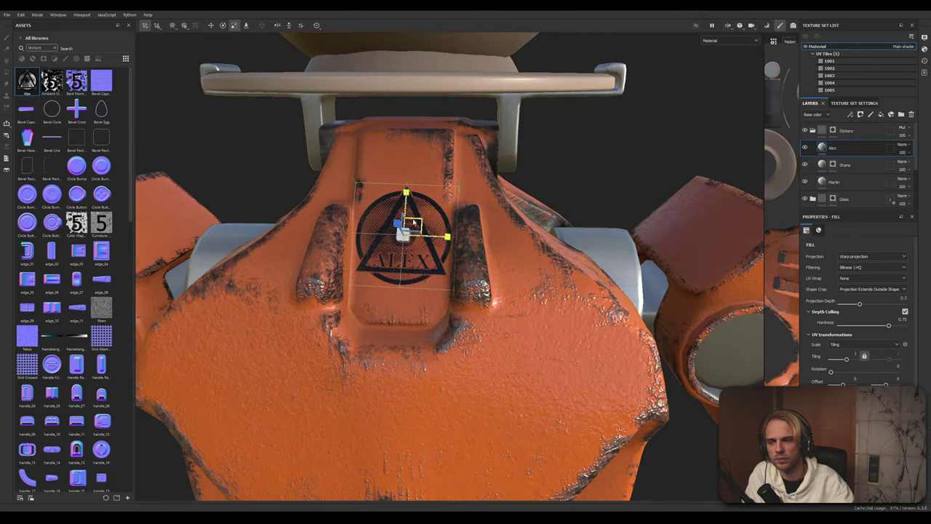
alt+middle_drag(413, 222, 420, 246)
scroll(418, 299, up, 2)
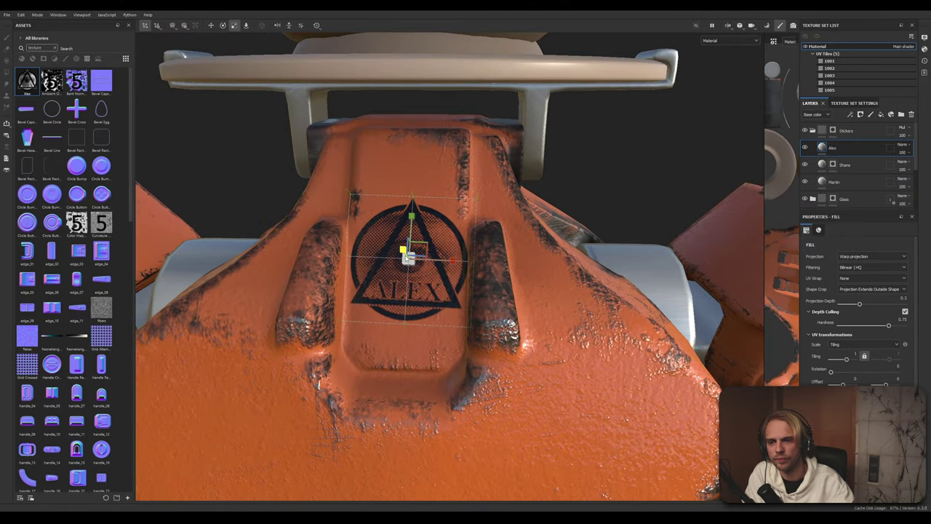
click(211, 27)
drag(409, 229, 412, 163)
scroll(386, 220, up, 2)
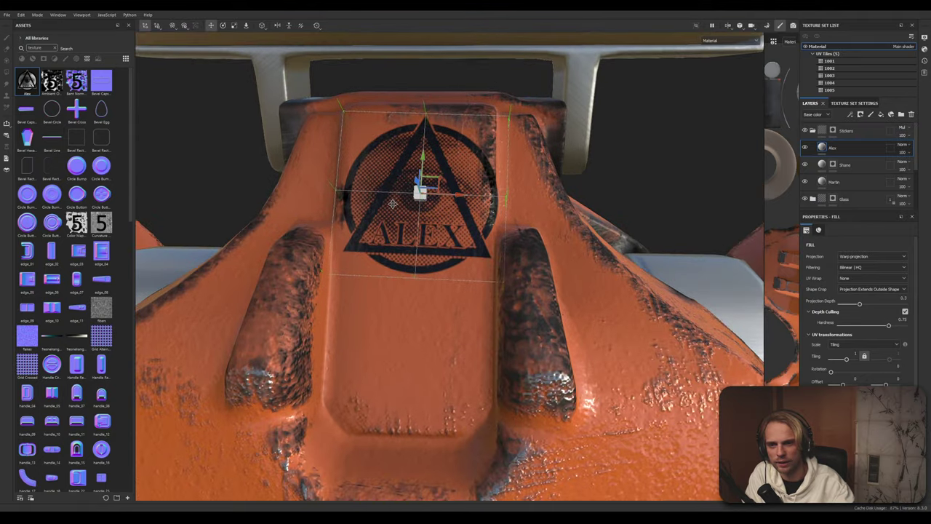
Rotate the sticker slightly to straighten it and shift it sideways to centre it on the neck plate
alt+middle_drag(370, 207, 358, 267)
scroll(332, 276, up, 1)
scroll(331, 269, up, 1)
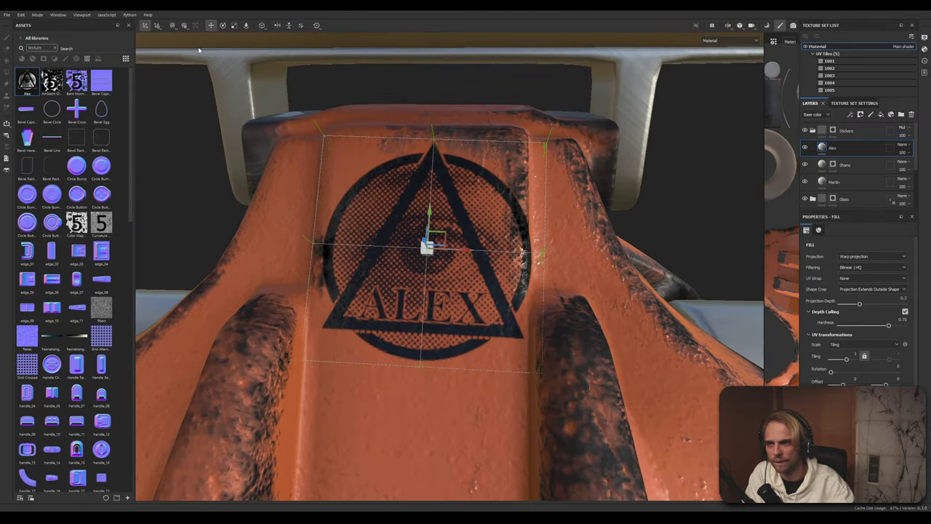
click(223, 25)
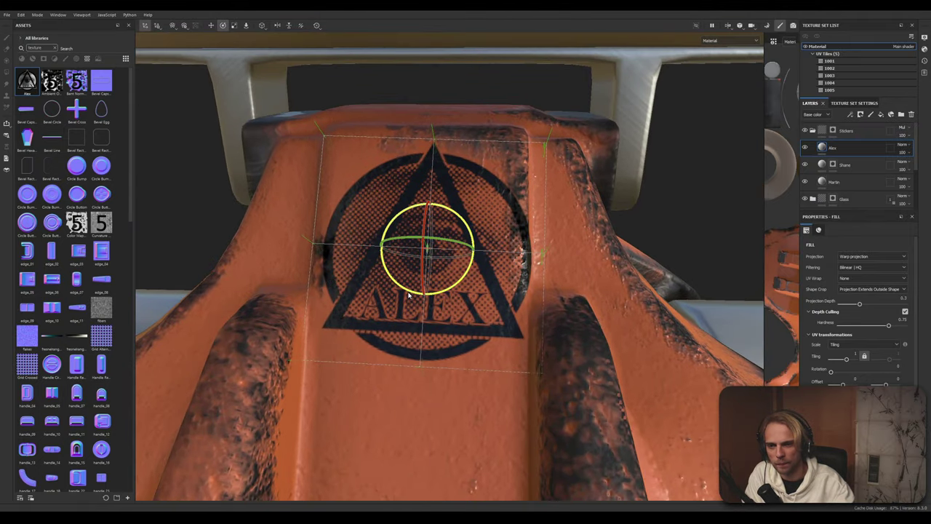
drag(399, 293, 409, 295)
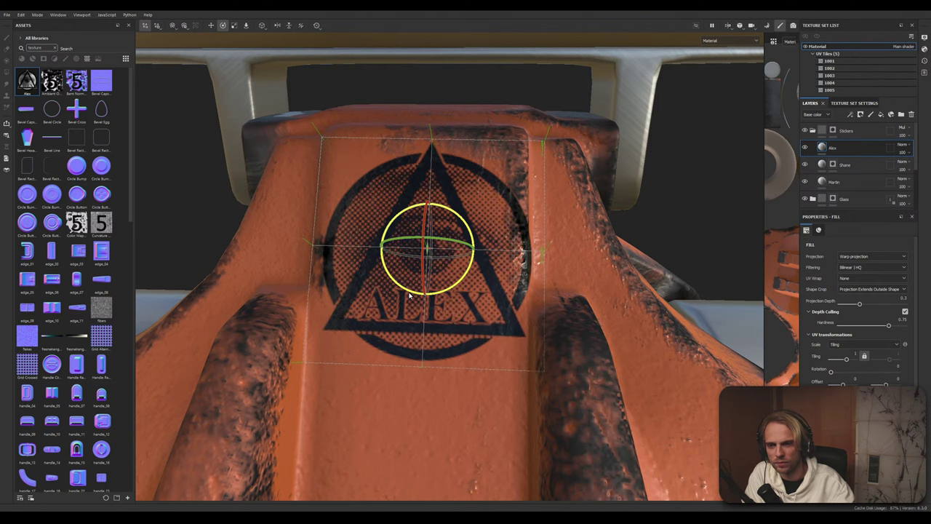
click(211, 26)
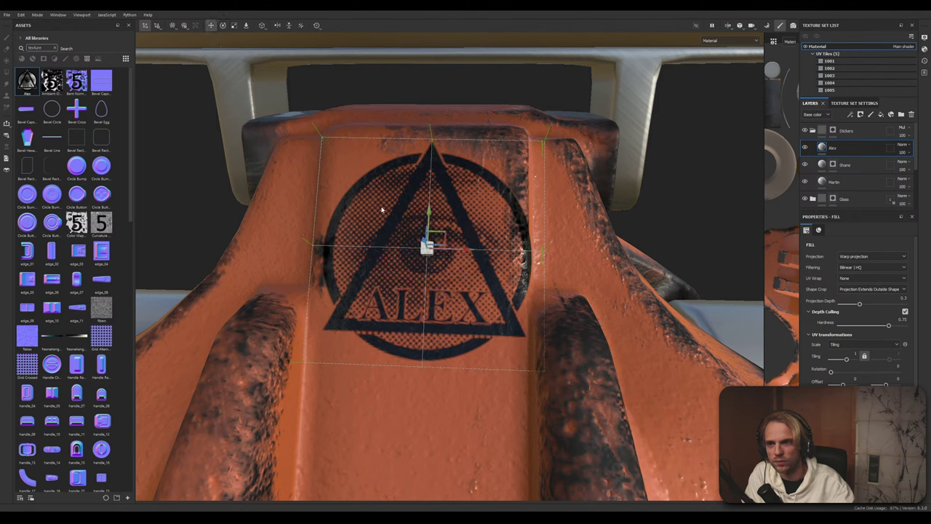
drag(474, 257, 461, 254)
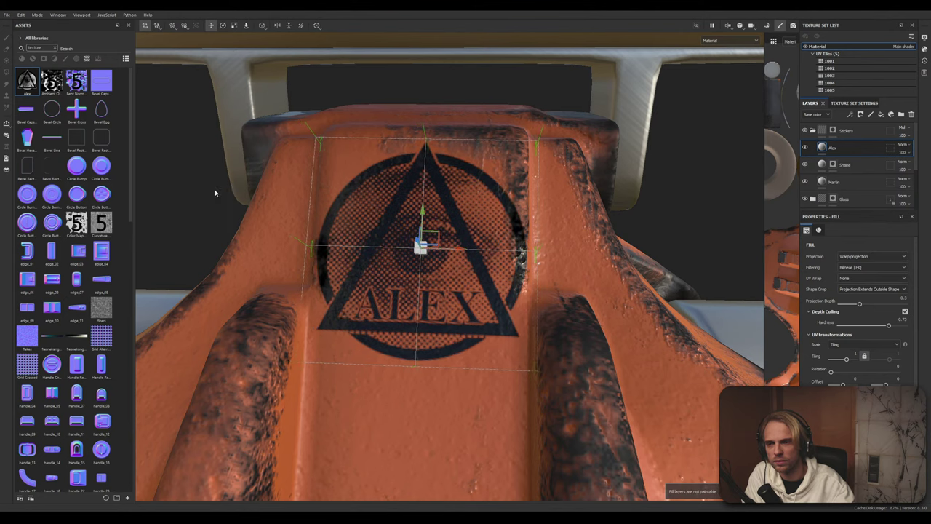
Move the triangle-eye sticker layer out of the Stickers folder to the top of the layer stack
alt+right_drag(216, 193, 548, 193)
alt+right_drag(408, 240, 512, 246)
scroll(512, 247, down, 3)
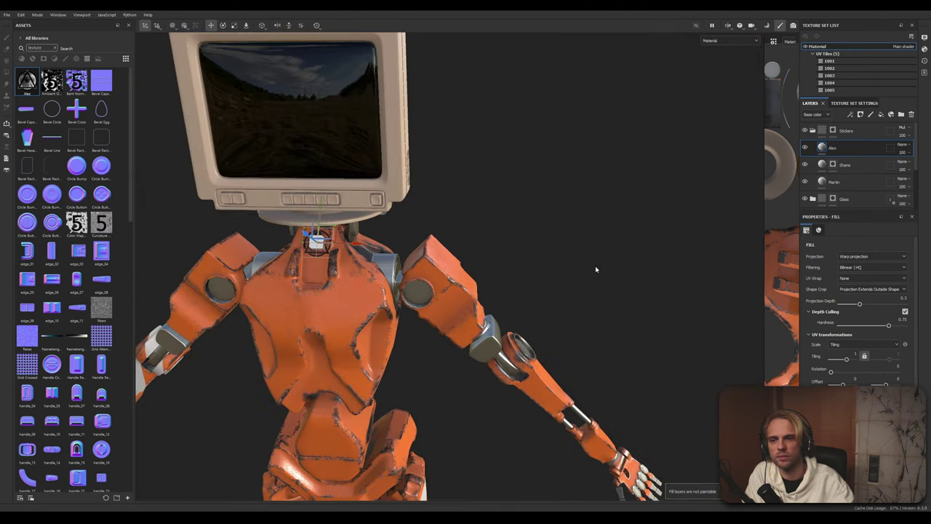
click(846, 130)
alt+drag(493, 327, 583, 345)
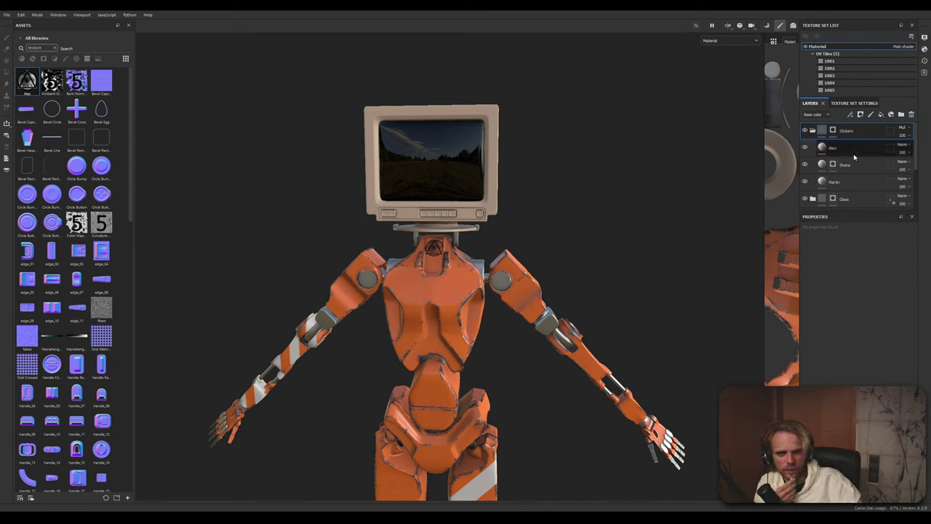
click(824, 150)
click(813, 131)
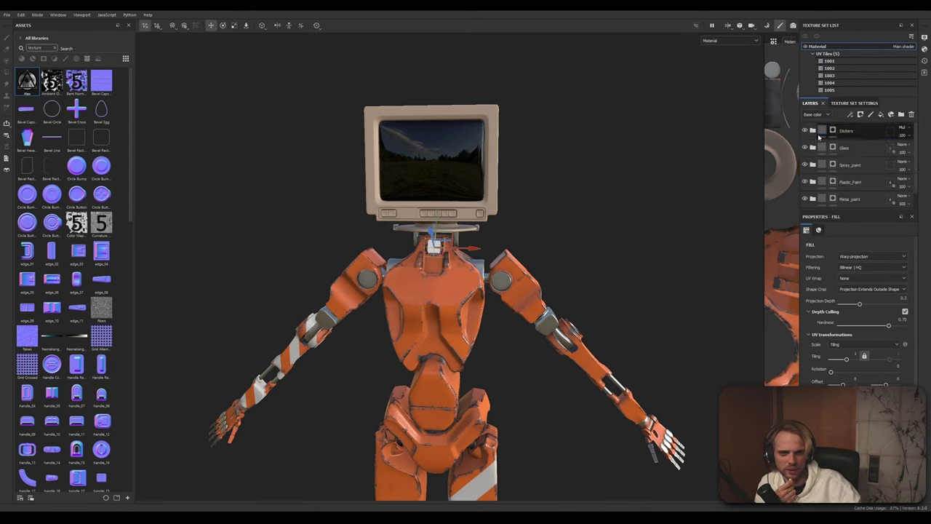
click(813, 131)
drag(830, 152, 831, 129)
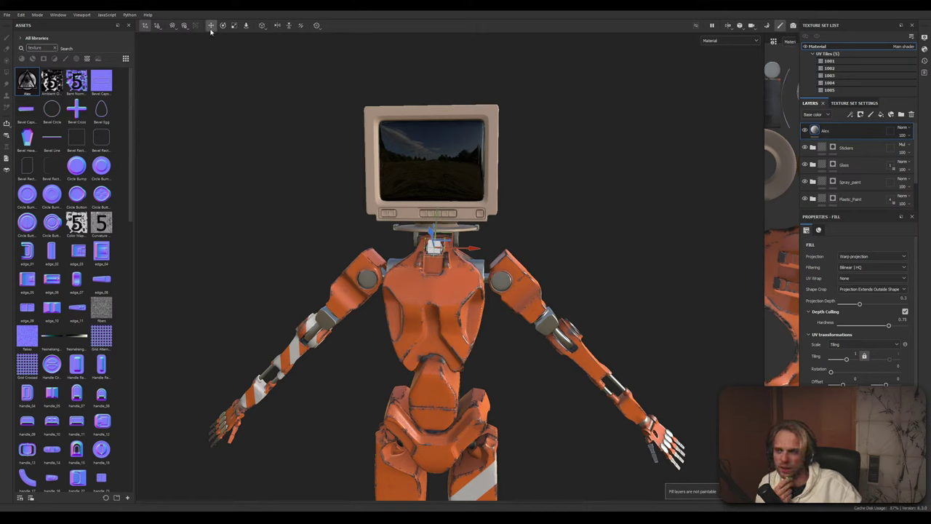
Examine the sticker on the neck plate up close and against the whole upper body, without its projection handles
click(862, 150)
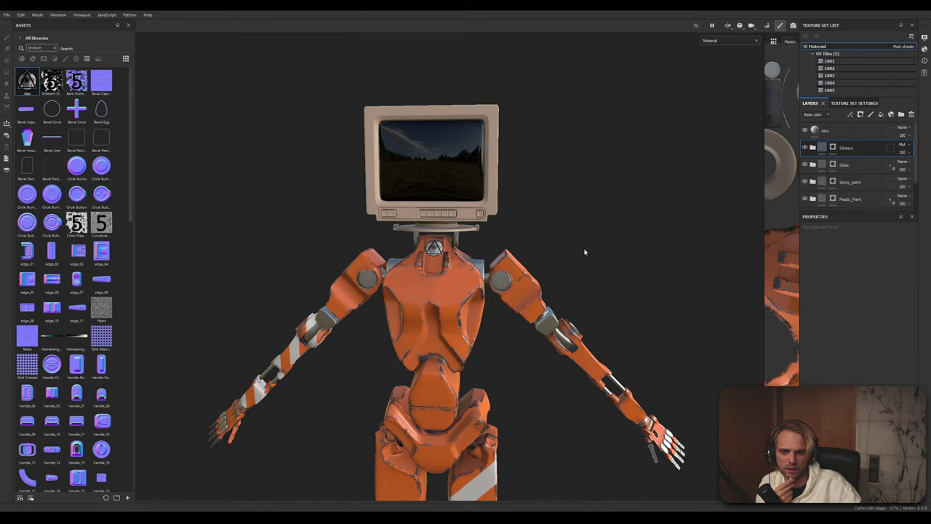
scroll(485, 273, up, 3)
alt+middle_drag(556, 248, 628, 216)
scroll(583, 253, down, 1)
scroll(526, 217, up, 6)
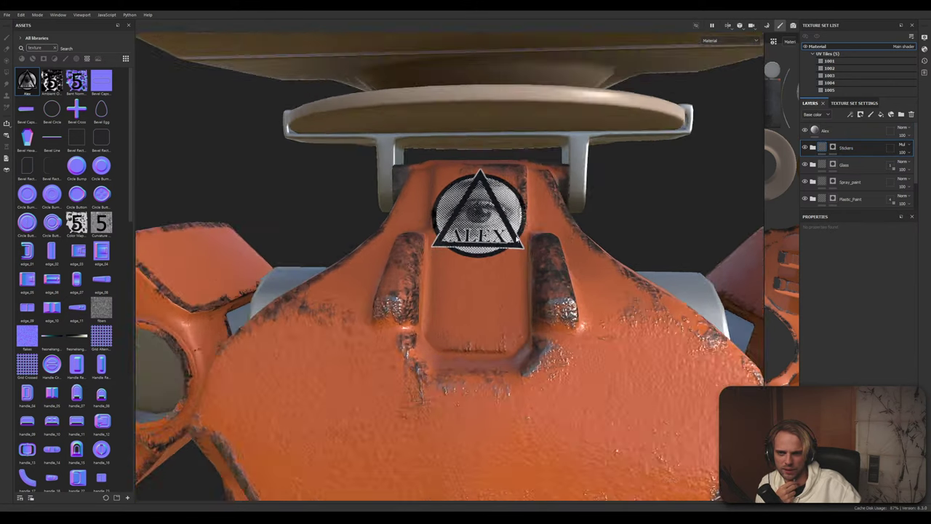
scroll(518, 240, down, 2)
scroll(519, 241, down, 5)
scroll(524, 290, up, 3)
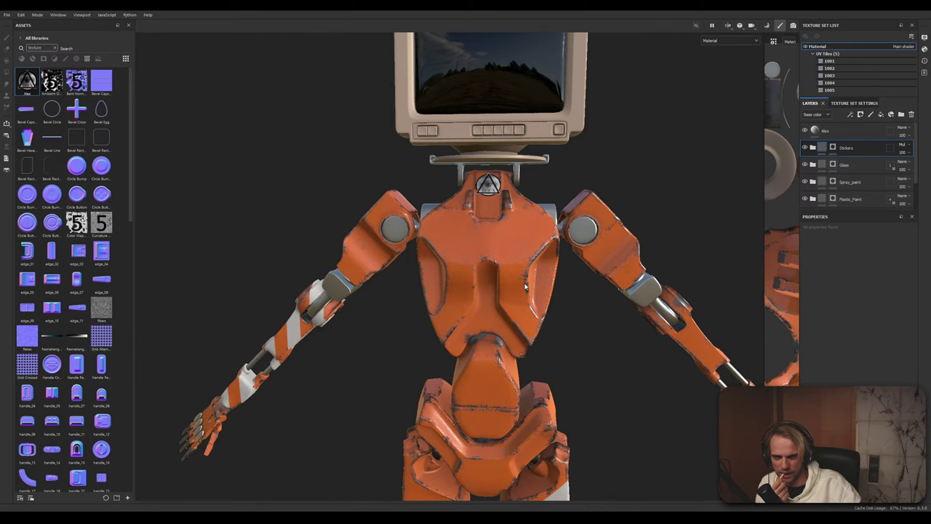
middle_drag(513, 237, 525, 280)
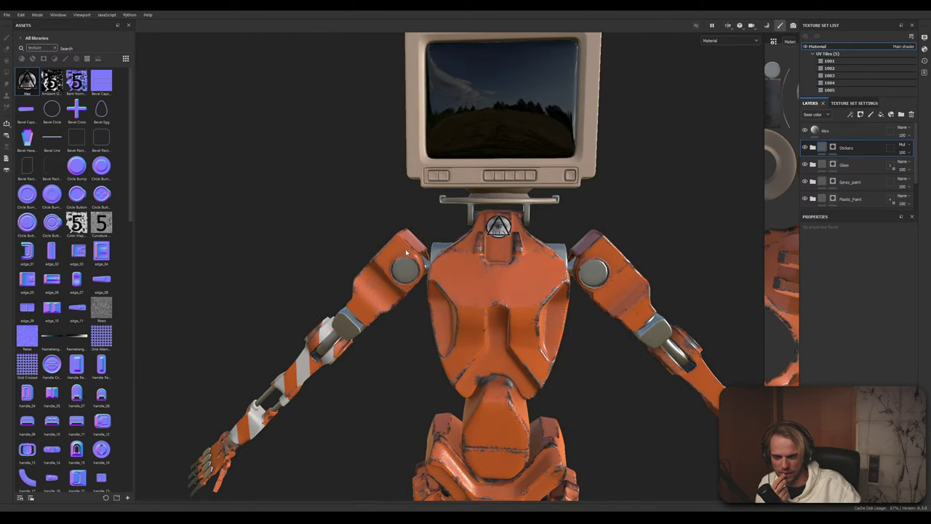
scroll(405, 249, up, 5)
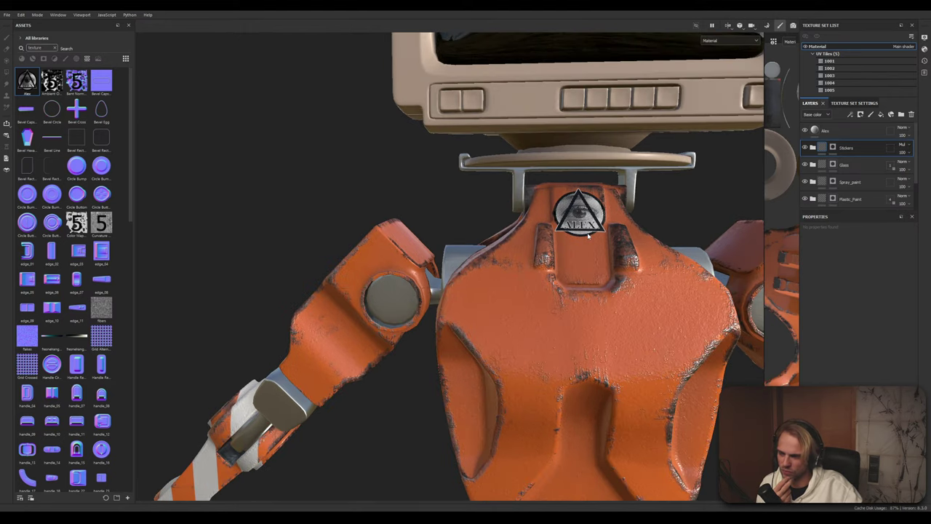
click(603, 216)
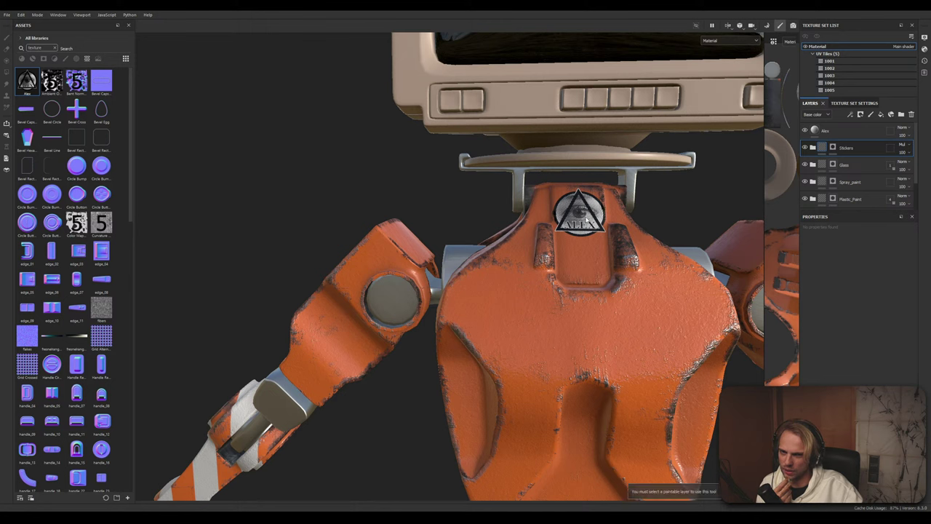
Relocate the triangle-eye sticker from the neck plate onto the flat upper face of the robot's shoulder using surface snapping
click(838, 135)
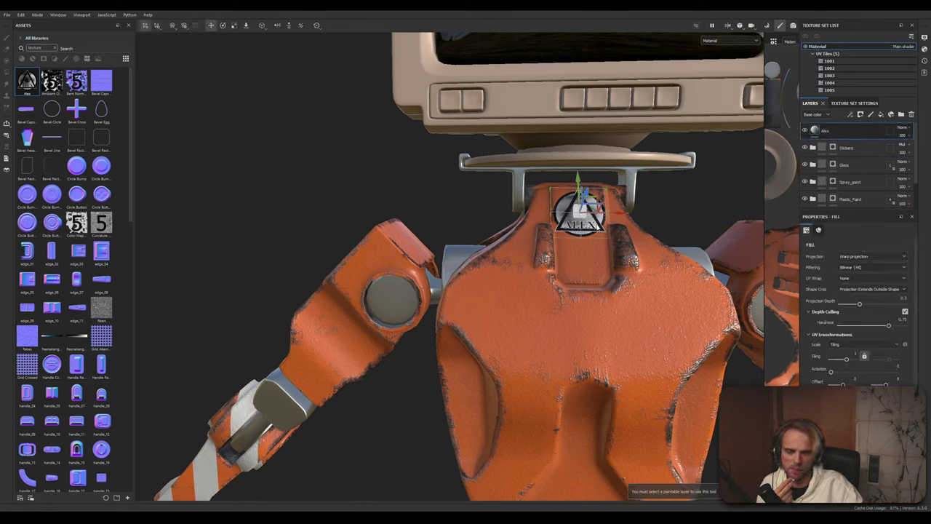
mouse_move(615, 212)
mouse_down()
mouse_move(406, 230)
mouse_move(620, 228)
mouse_up()
click(245, 26)
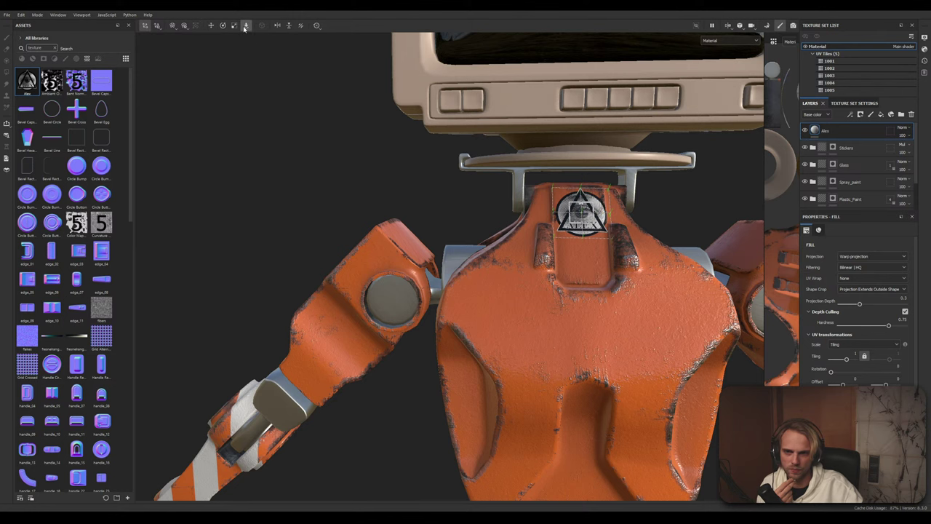
alt+drag(379, 385, 350, 451)
alt+drag(474, 369, 492, 322)
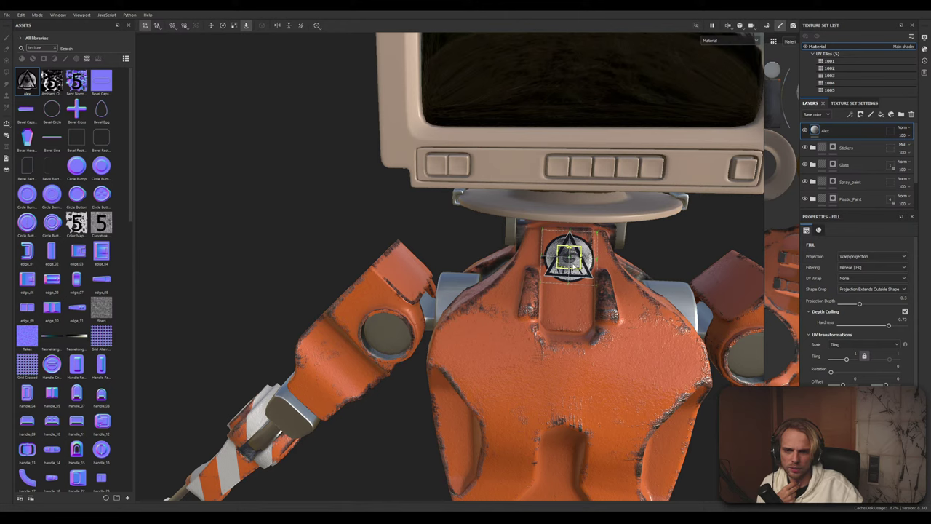
drag(570, 255, 403, 268)
Rotate the sticker on the shoulder so its lettering runs parallel to the long edge of the upper face
scroll(411, 279, up, 3)
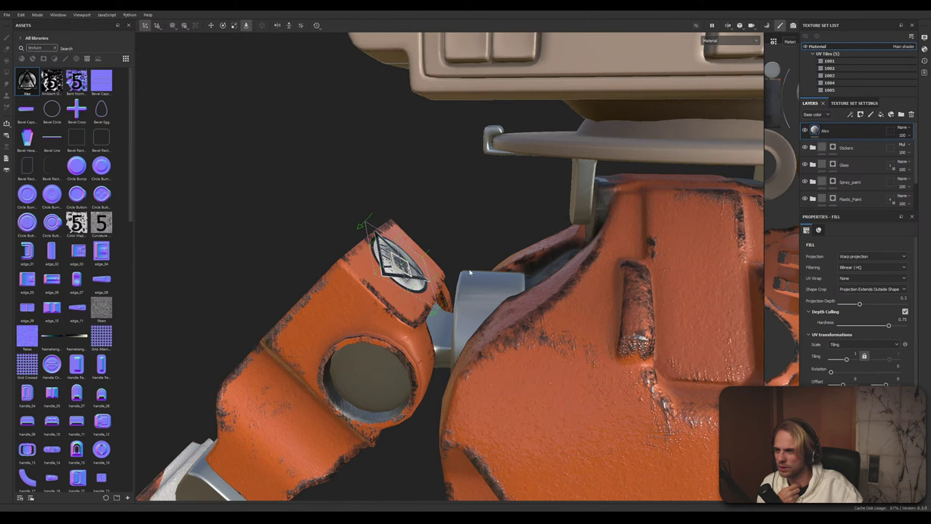
alt+drag(482, 266, 486, 239)
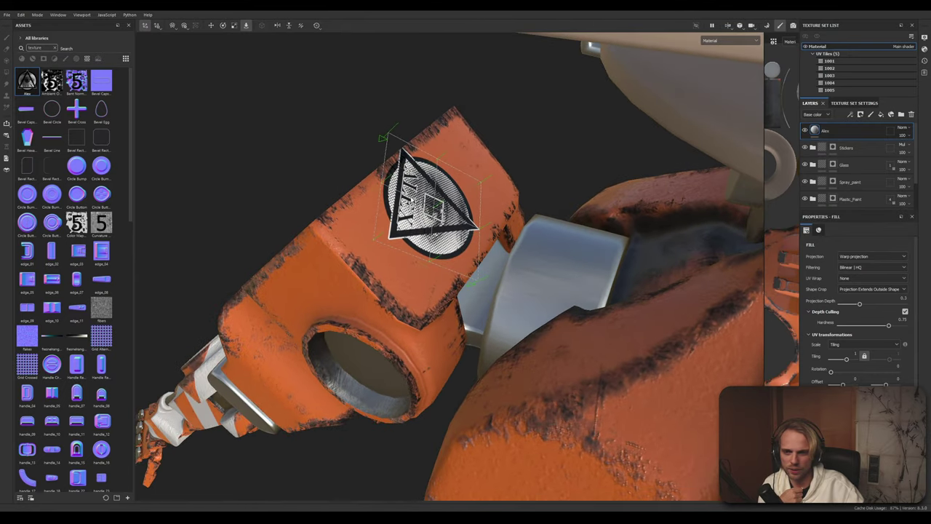
scroll(486, 239, up, 2)
click(223, 26)
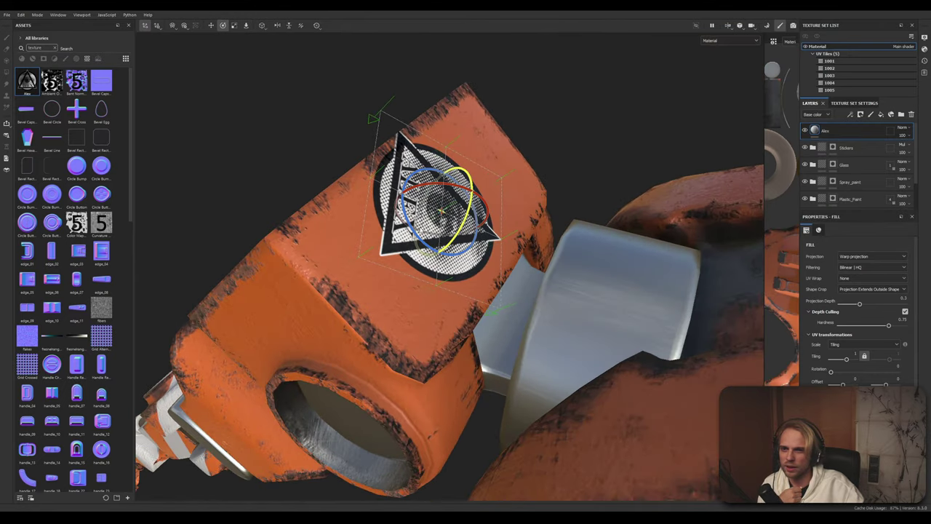
drag(419, 170, 327, 259)
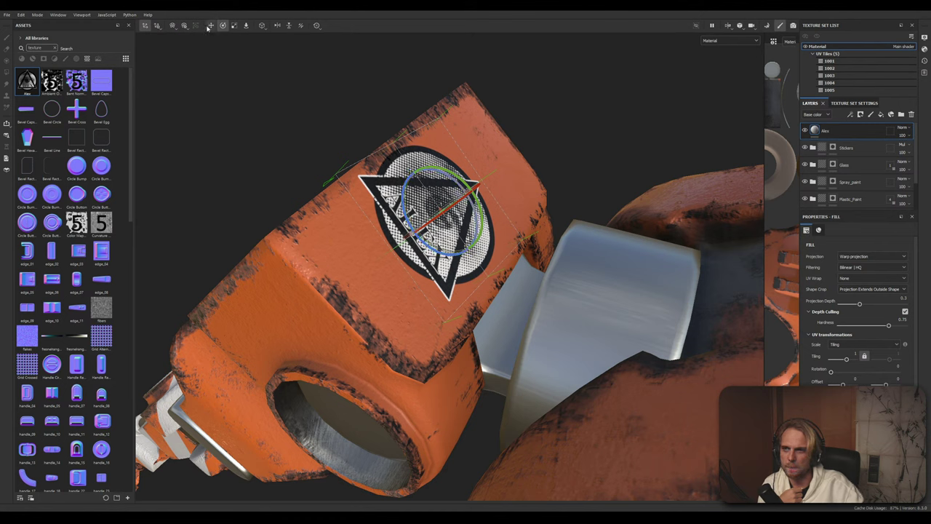
Shift the triangle-eye sticker across the shoulder's upper face, closer to the edge above the round joint opening
click(209, 25)
drag(442, 210, 415, 226)
key(ctrl+z)
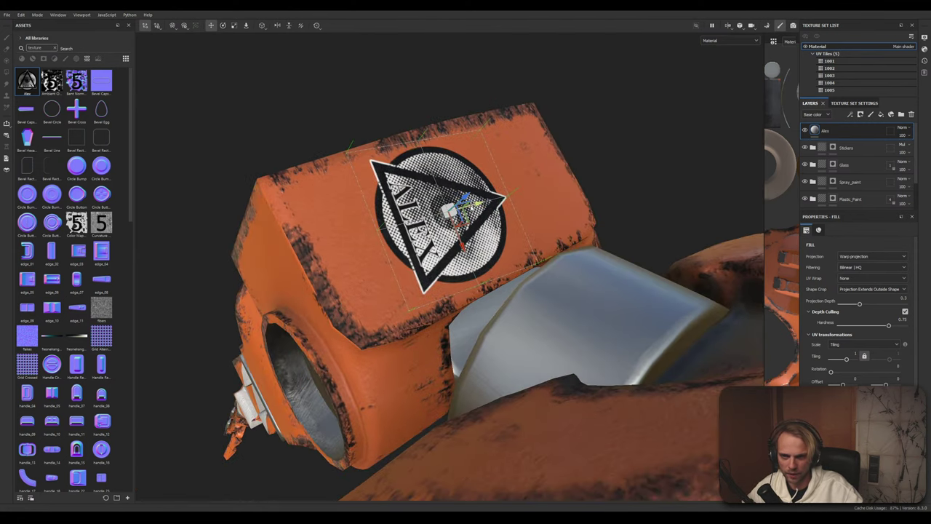
scroll(476, 205, up, 1)
drag(481, 206, 434, 219)
alt+drag(277, 159, 372, 329)
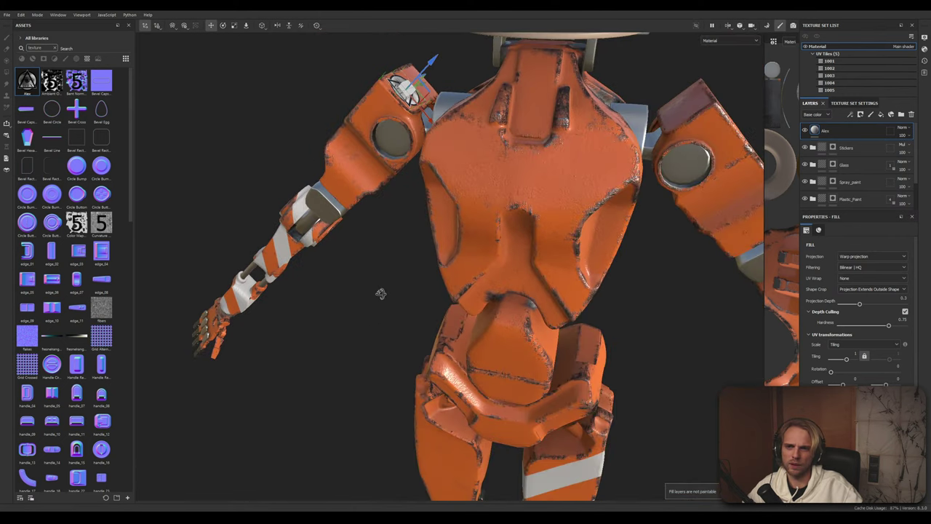
alt+drag(380, 294, 585, 227)
scroll(379, 160, up, 3)
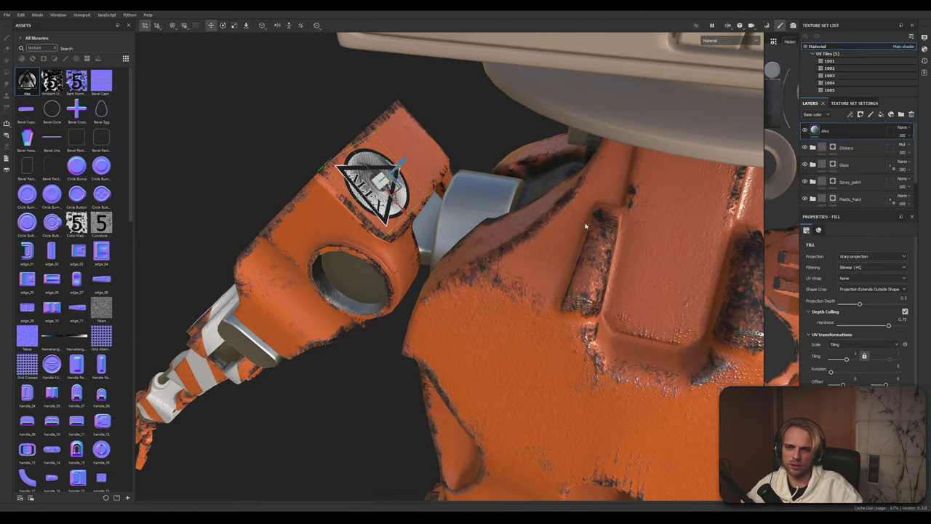
Add a white mask to the triangle-eye sticker layer
right_click(818, 136)
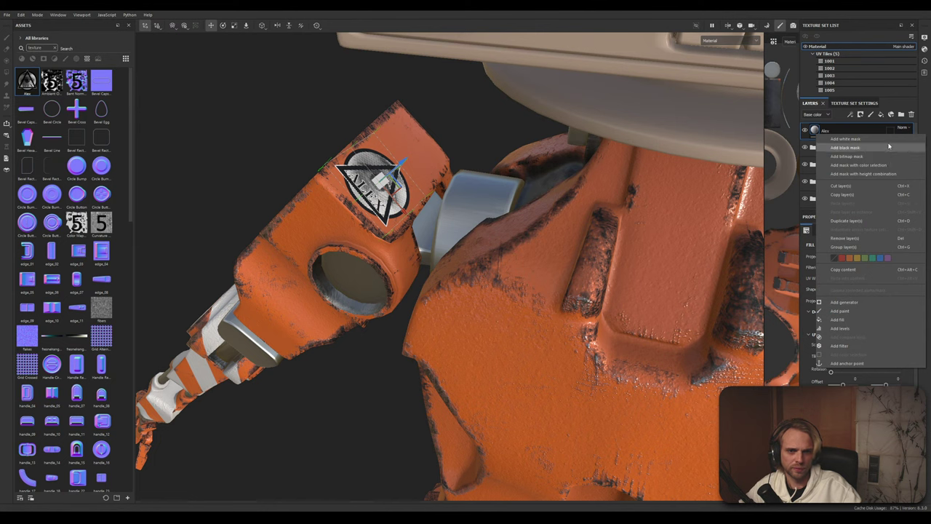
click(888, 139)
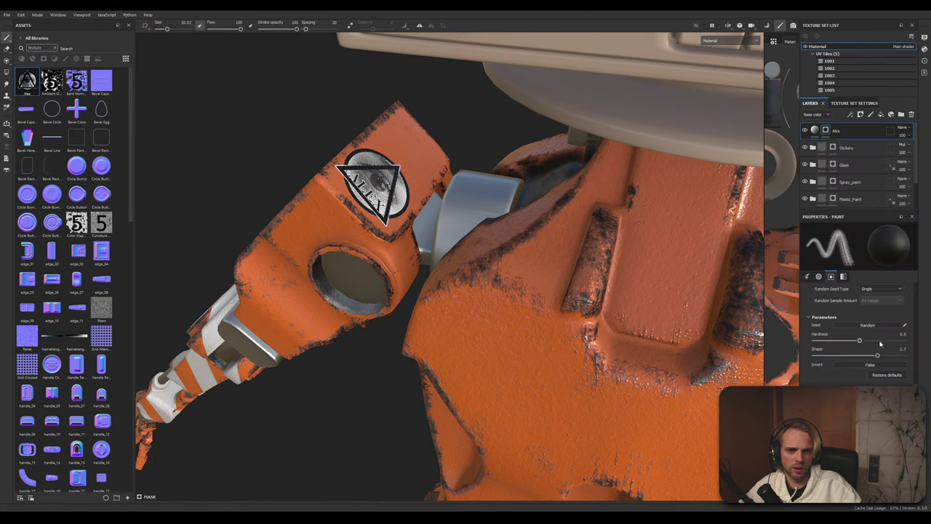
scroll(859, 327, down, 3)
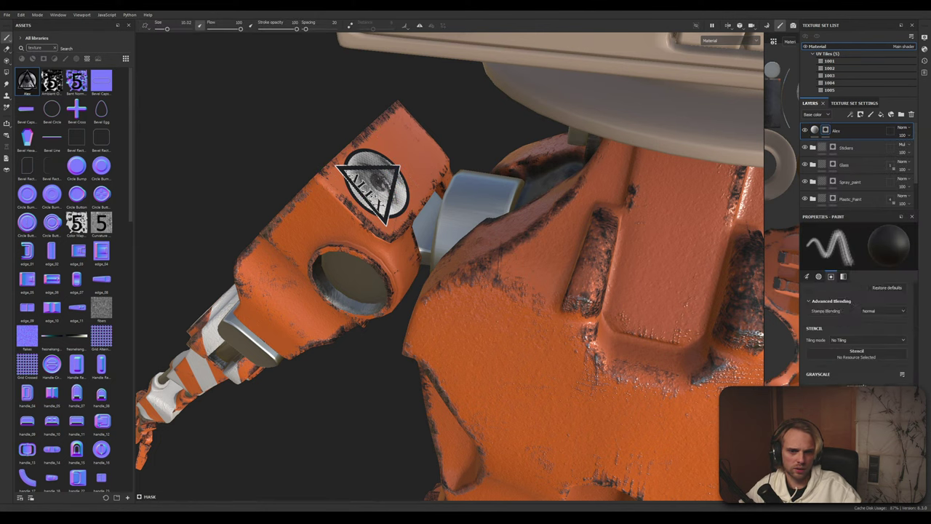
Scratch away parts of the sticker's eye, triangle and lettering on the mask, and reduce the brush size to 6.58
mouse_move(382, 186)
mouse_down()
mouse_move(353, 155)
mouse_move(342, 158)
mouse_move(368, 180)
mouse_up()
scroll(368, 180, up, 3)
click(320, 175)
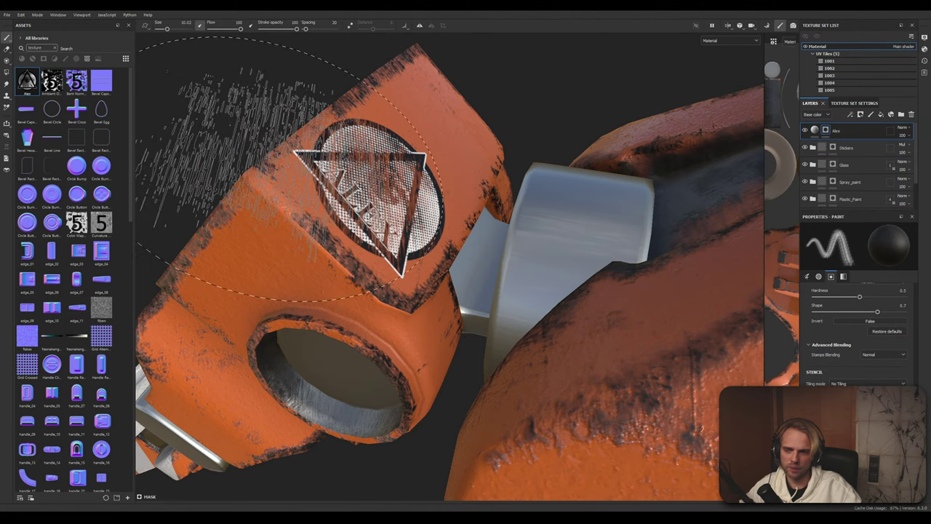
mouse_move(329, 171)
ctrl+right_down()
mouse_move(364, 171)
mouse_move(298, 171)
ctrl+right_up()
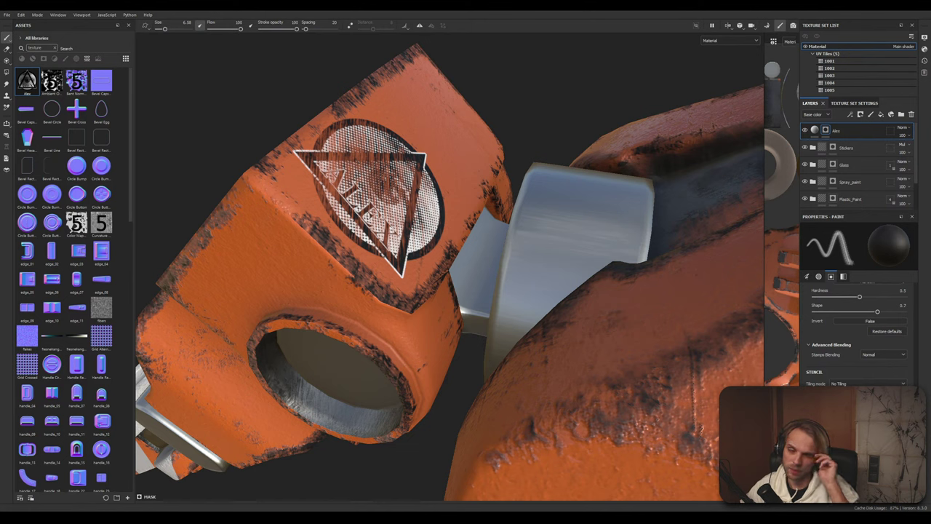
Try the Cracks Crystal alpha on the mask brush and undo the test strokes
scroll(883, 341, up, 3)
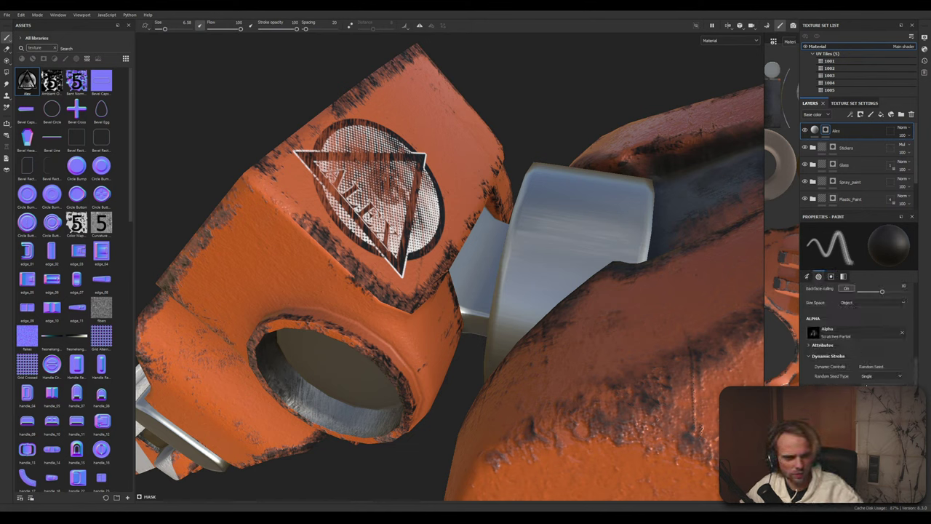
click(855, 336)
click(855, 337)
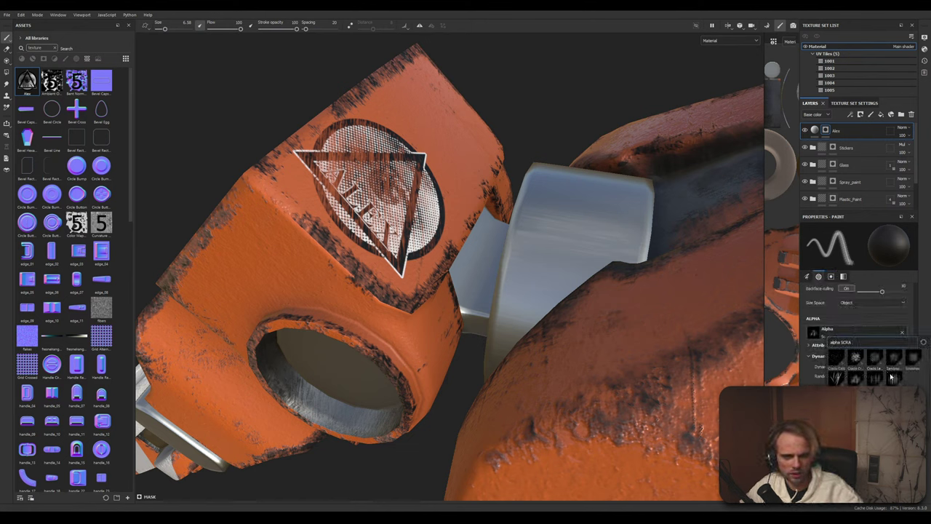
click(855, 357)
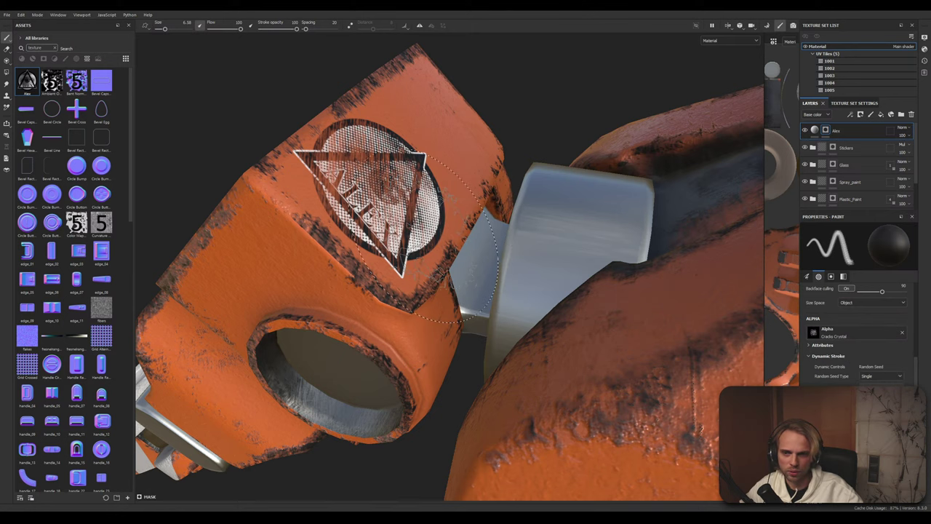
key(ctrl+z)
key(ctrl+z)
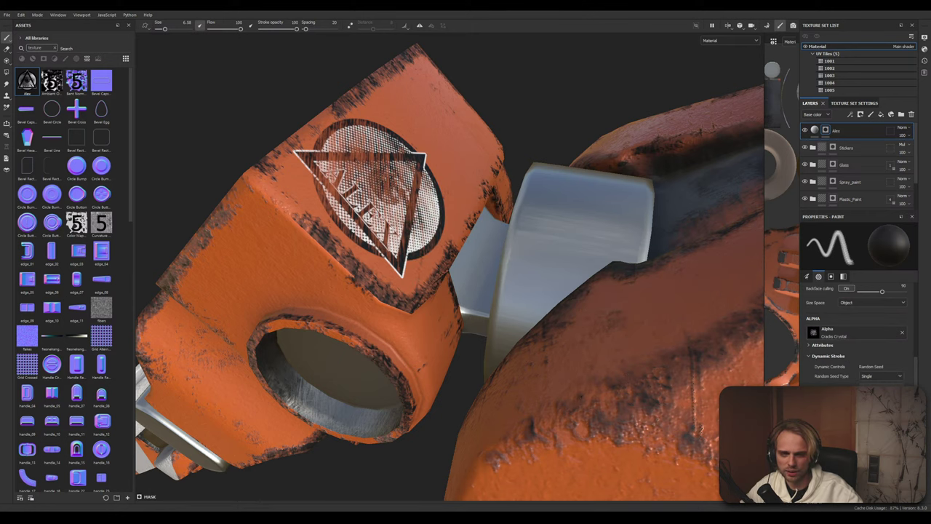
Try other mask brush alphas, including Sandpaper Vertical, Scratches Dense and Cracks Cells
click(877, 335)
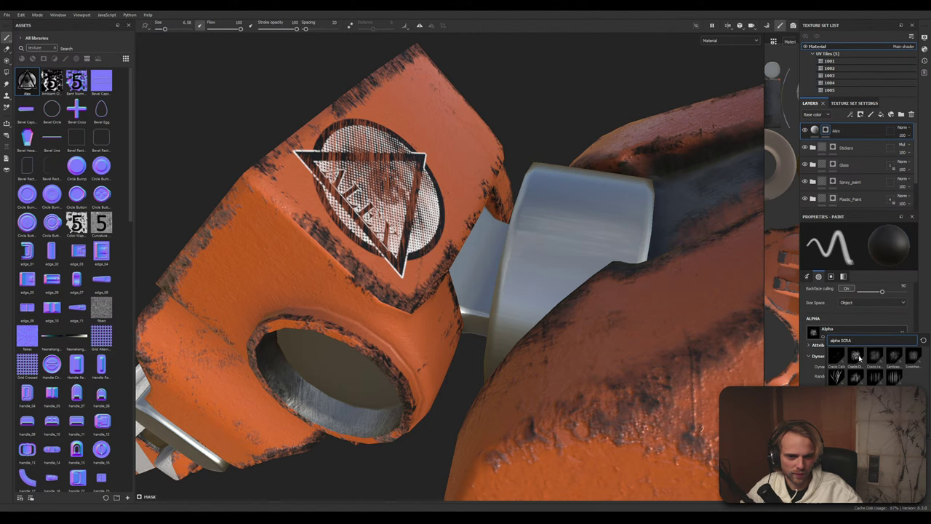
click(858, 356)
click(875, 333)
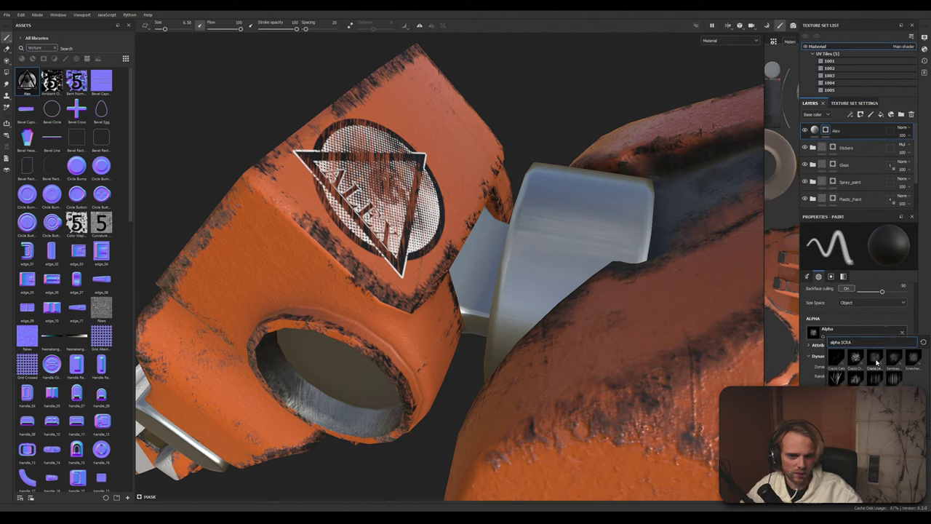
text(SCRA)
click(892, 360)
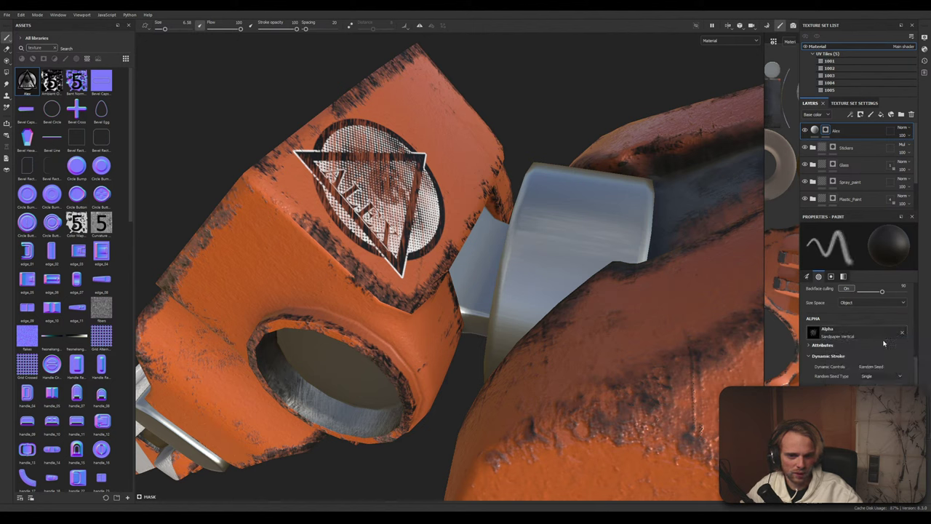
click(880, 337)
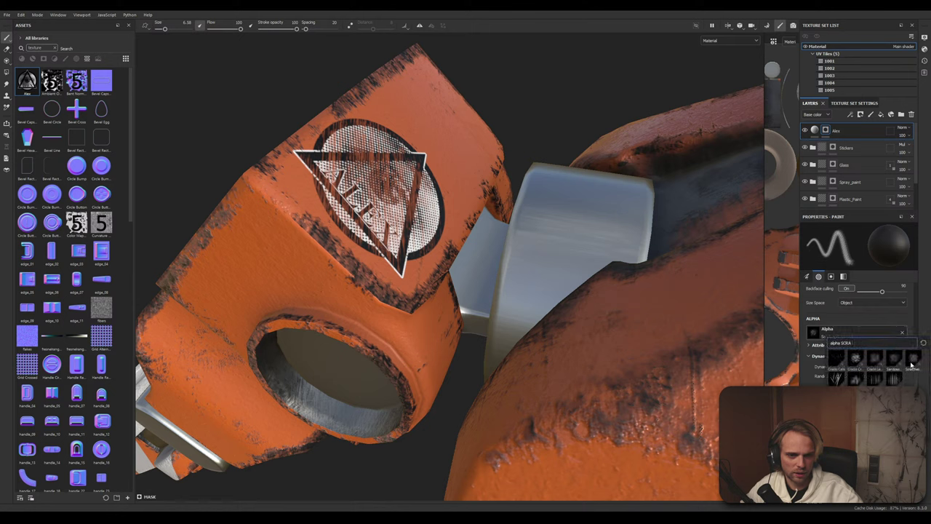
click(916, 362)
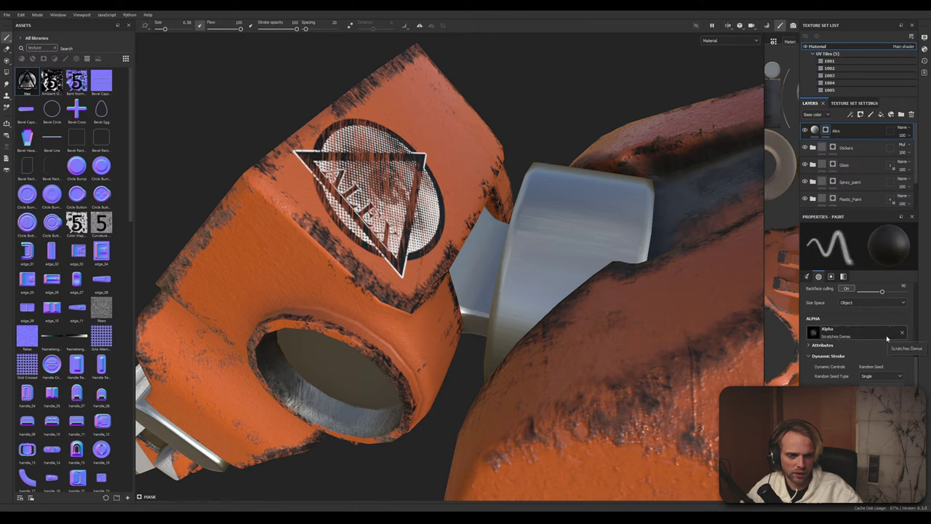
click(887, 338)
click(835, 358)
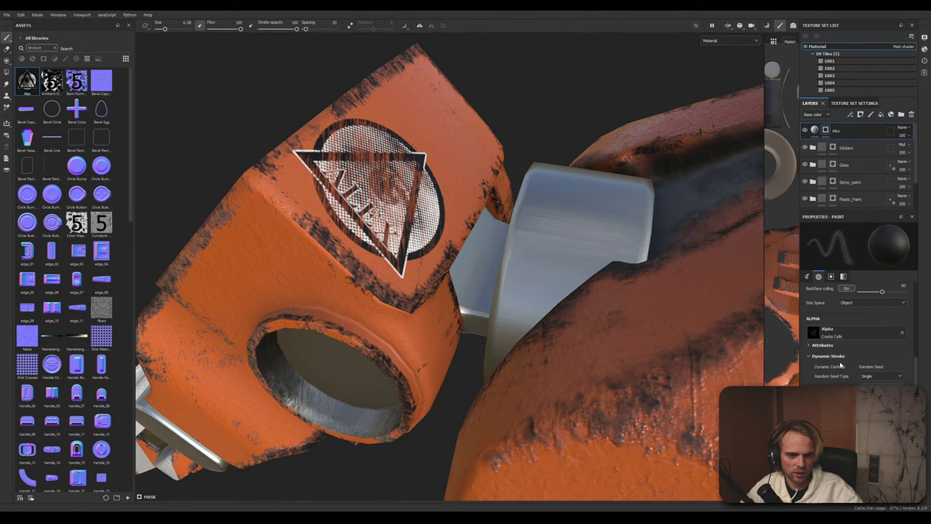
scroll(882, 353, up, 3)
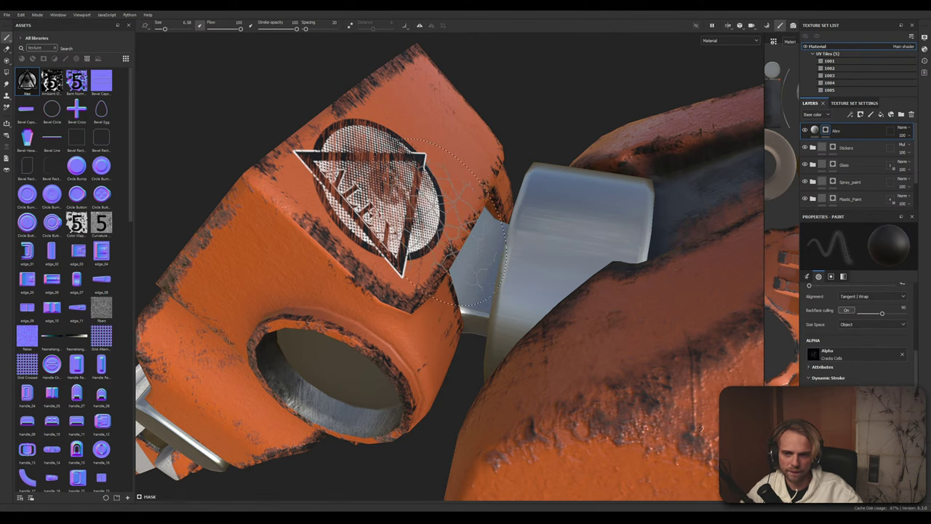
Set the brush alpha to Scratches Dense and wear away the sticker's outer ring and lower triangle tip on the mask
click(875, 356)
click(914, 379)
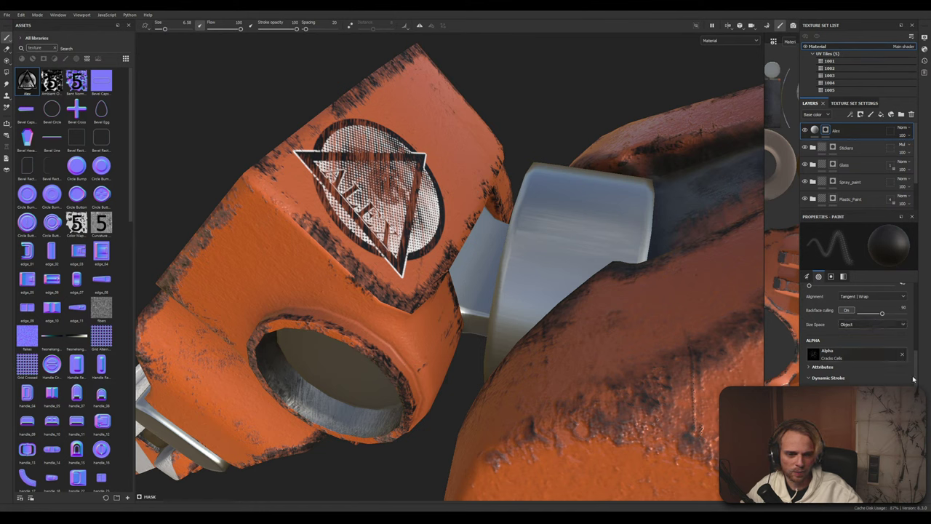
mouse_move(433, 231)
mouse_down()
mouse_move(426, 218)
mouse_move(459, 208)
mouse_up()
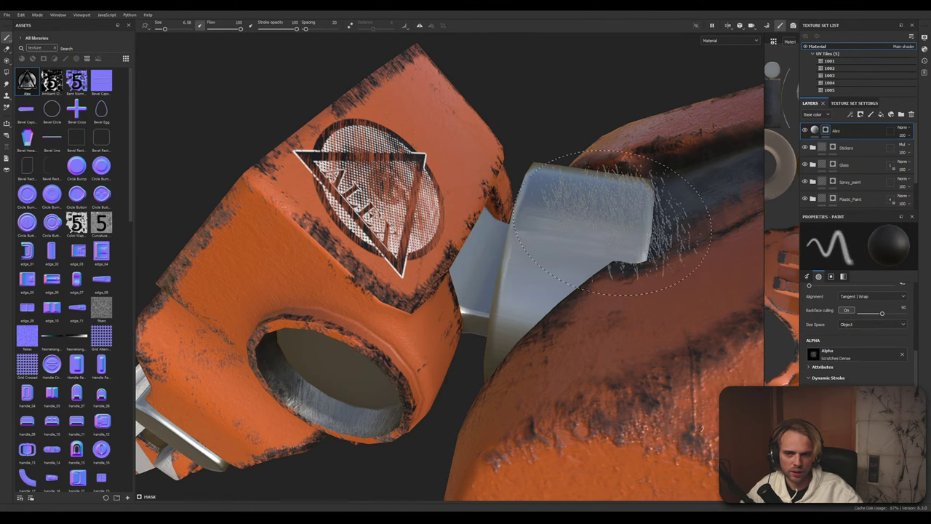
click(459, 219)
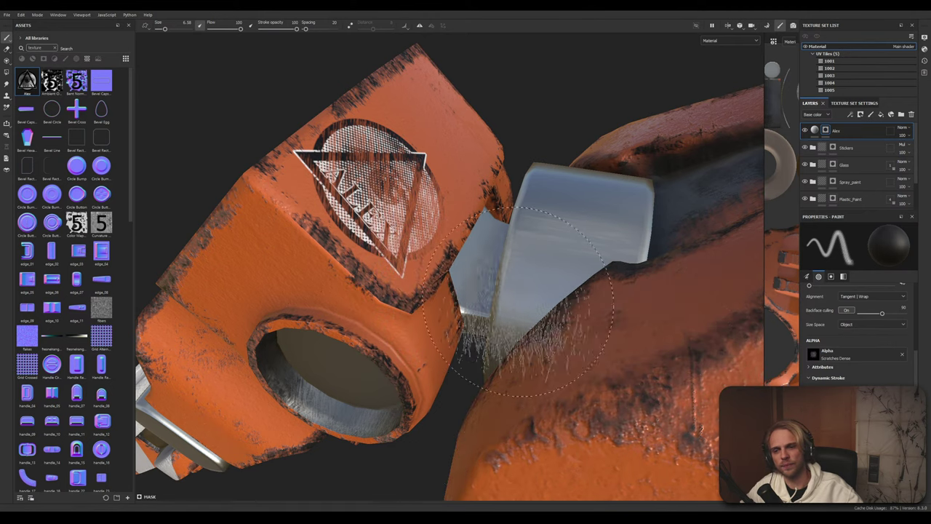
click(416, 285)
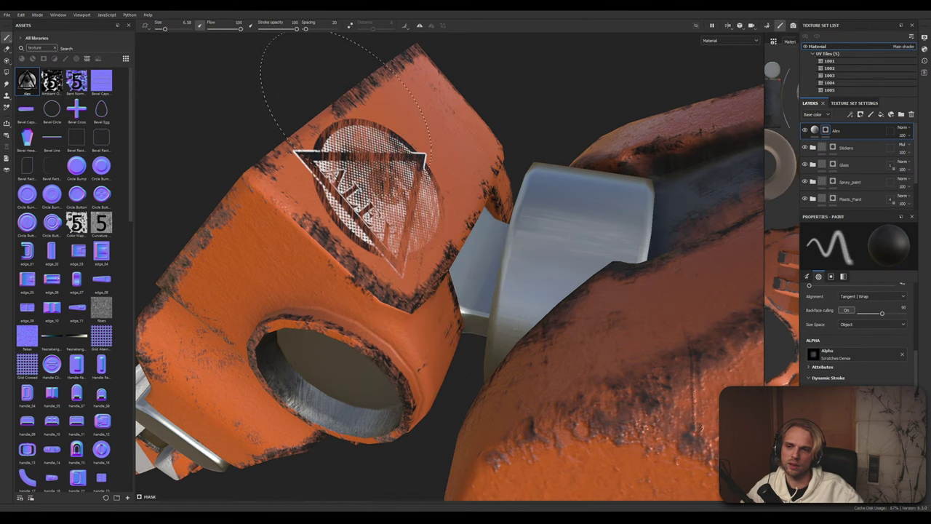
Examine the worn shoulder sticker up close and against the robot's whole upper body and legs
scroll(644, 232, down, 3)
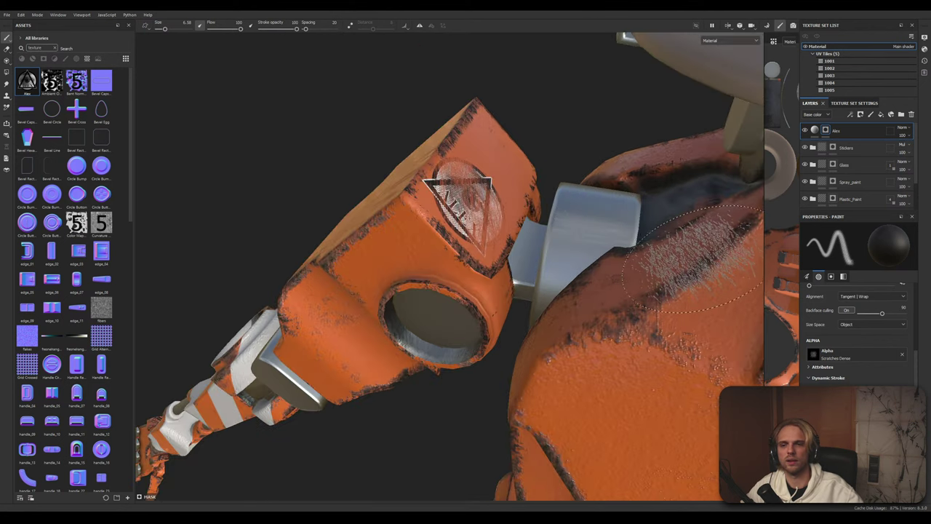
scroll(705, 269, up, 5)
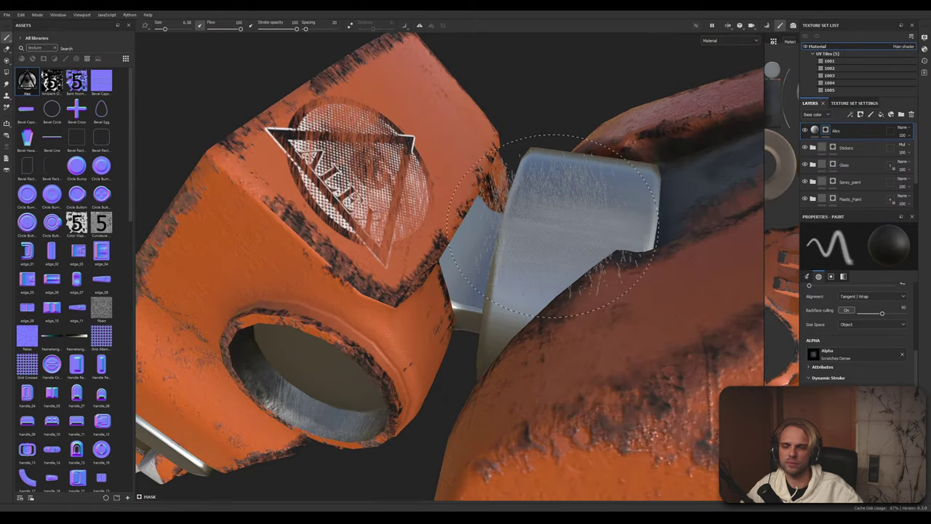
scroll(601, 247, down, 5)
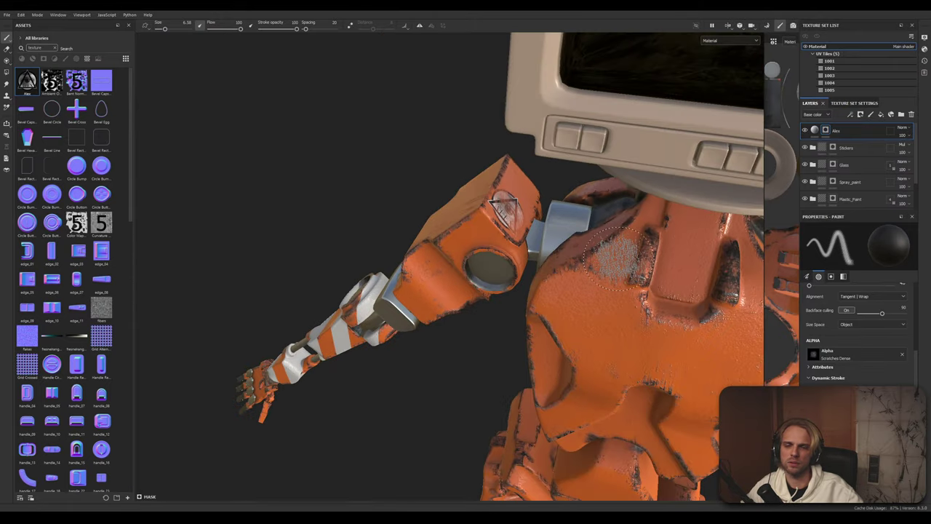
alt+drag(619, 258, 495, 244)
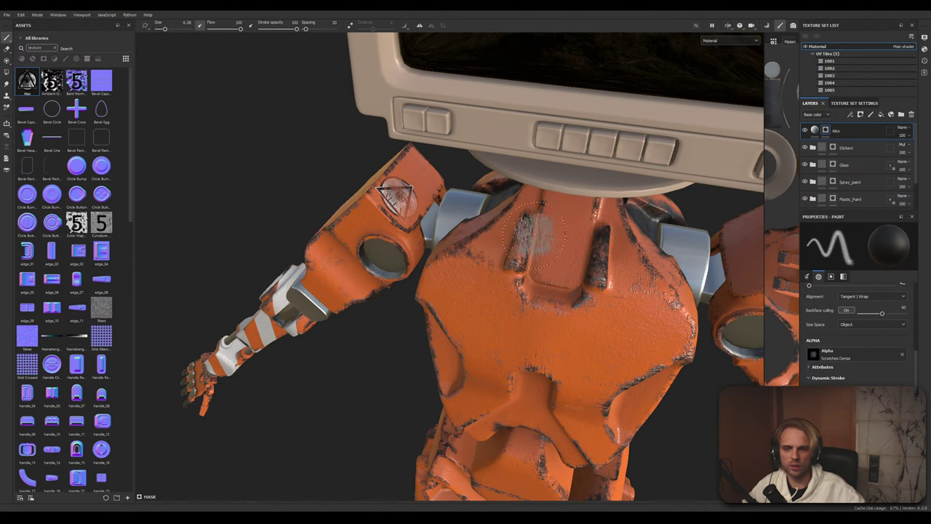
alt+drag(498, 243, 492, 280)
alt+middle_drag(493, 280, 442, 258)
alt+middle_drag(474, 346, 520, 280)
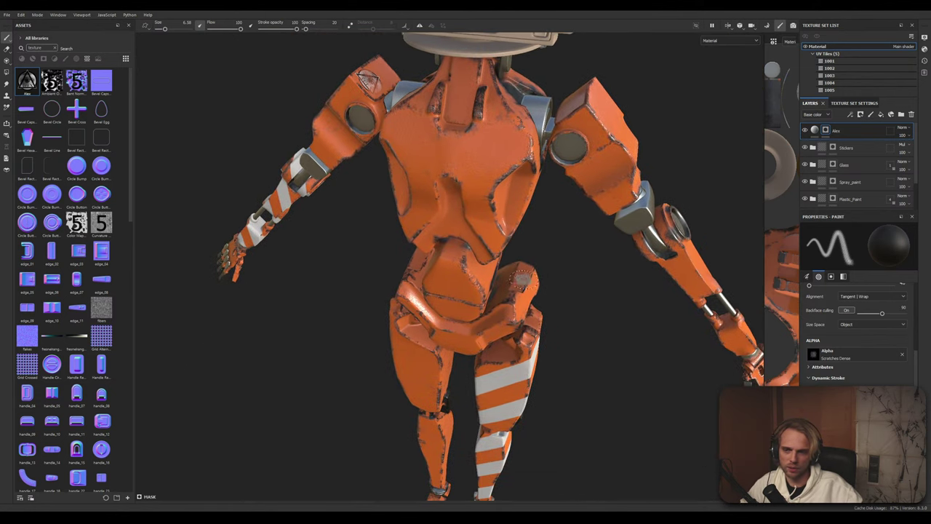
scroll(523, 266, up, 1)
scroll(601, 339, down, 3)
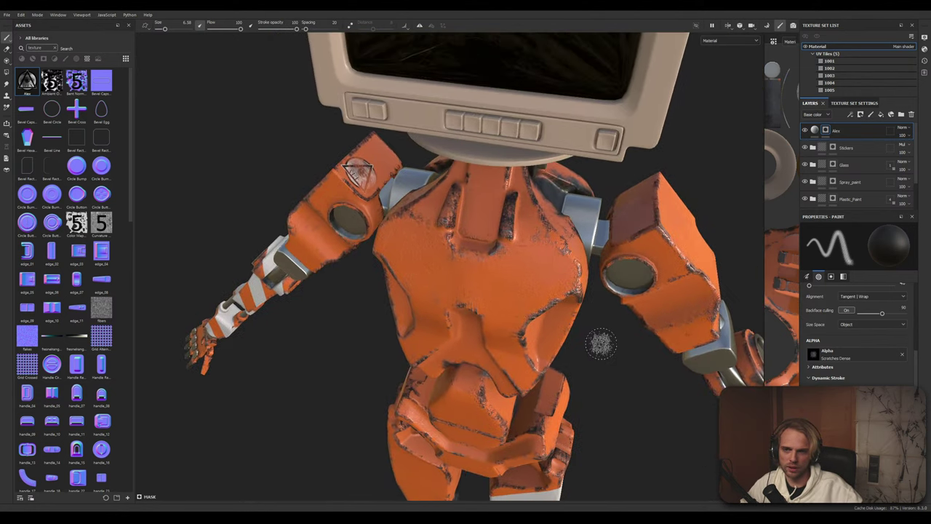
scroll(586, 260, up, 3)
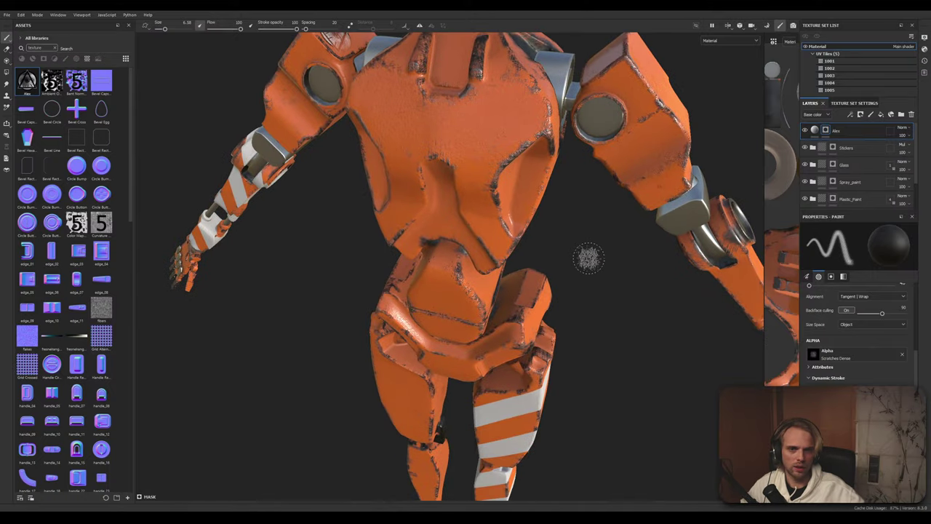
Move the triangle-eye sticker layer into the Stickers folder, above the other sticker layers
mouse_move(815, 130)
mouse_down()
mouse_move(831, 147)
mouse_move(863, 140)
mouse_move(814, 148)
mouse_up()
alt+middle_drag(339, 109, 332, 253)
scroll(337, 236, up, 4)
scroll(484, 264, down, 5)
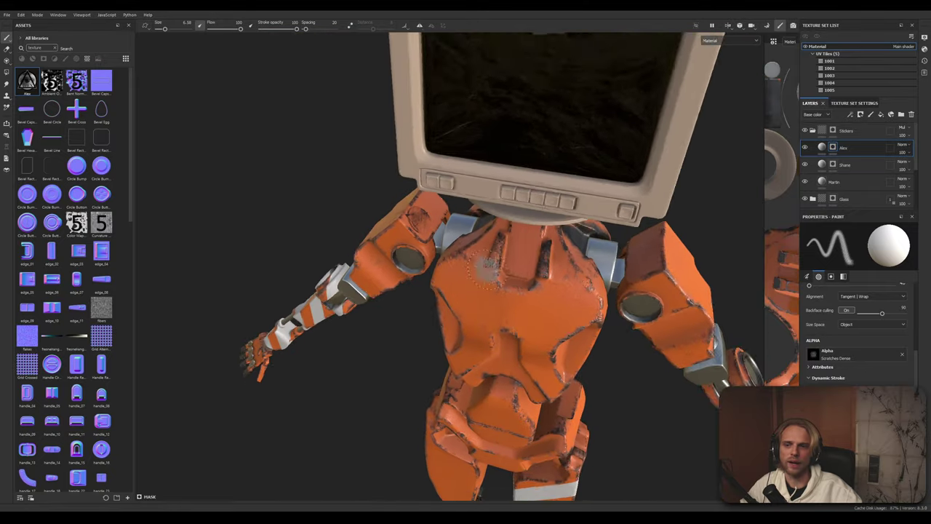
Examine the whole robot from the front and the back with all of its stickers
scroll(489, 268, down, 6)
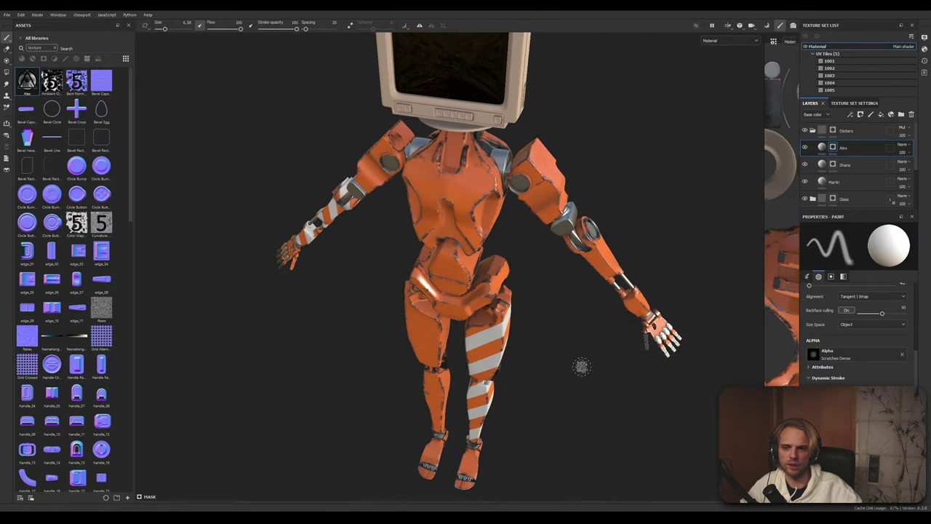
alt+drag(594, 403, 585, 310)
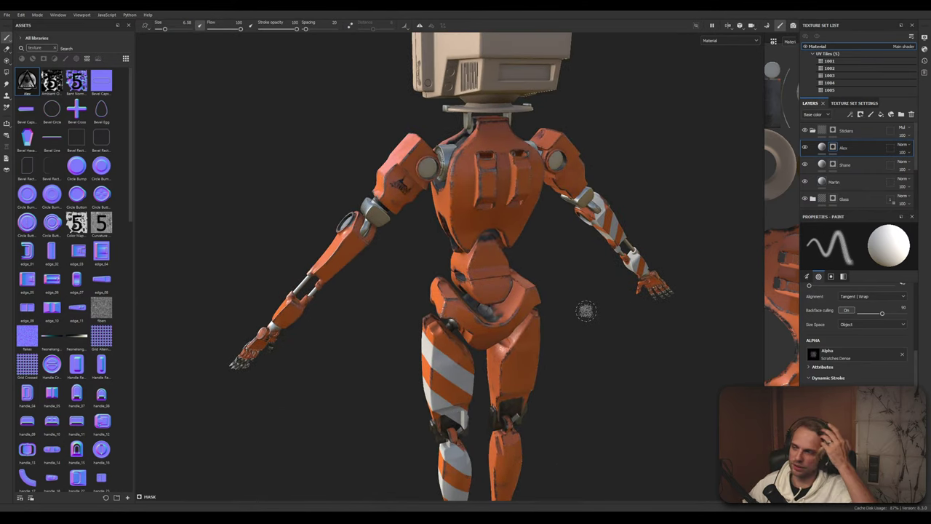
alt+drag(565, 306, 564, 302)
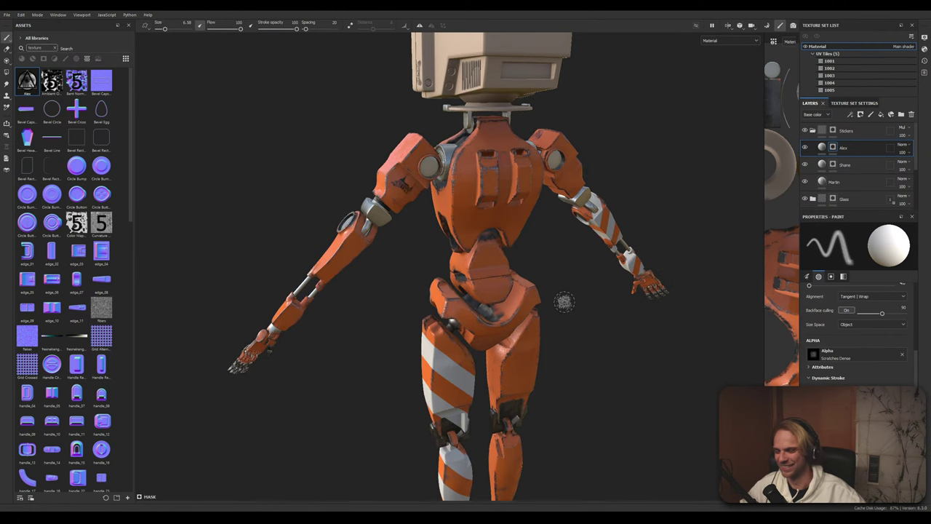
alt+middle_drag(565, 302, 520, 212)
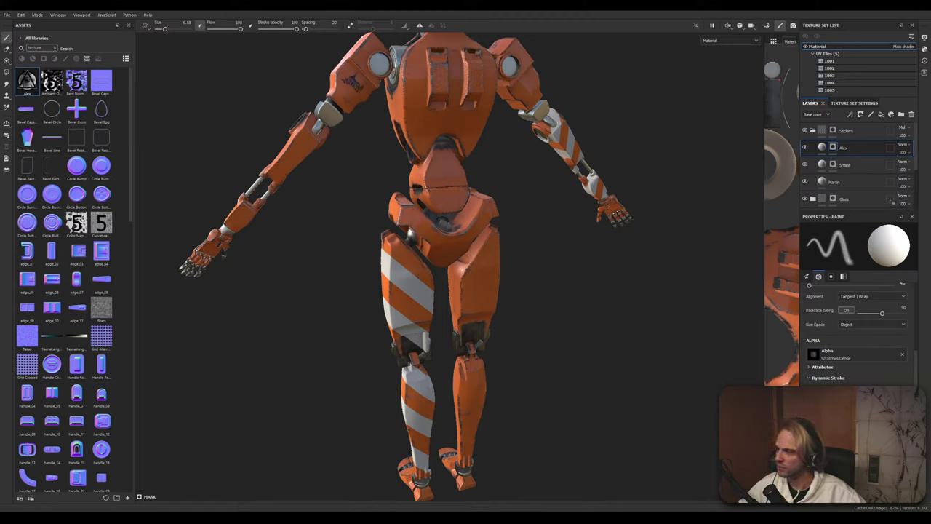
Examine the paint wear on the robot's hips and upper legs up close, undoing any stray brush dab
alt+middle_drag(336, 364, 309, 318)
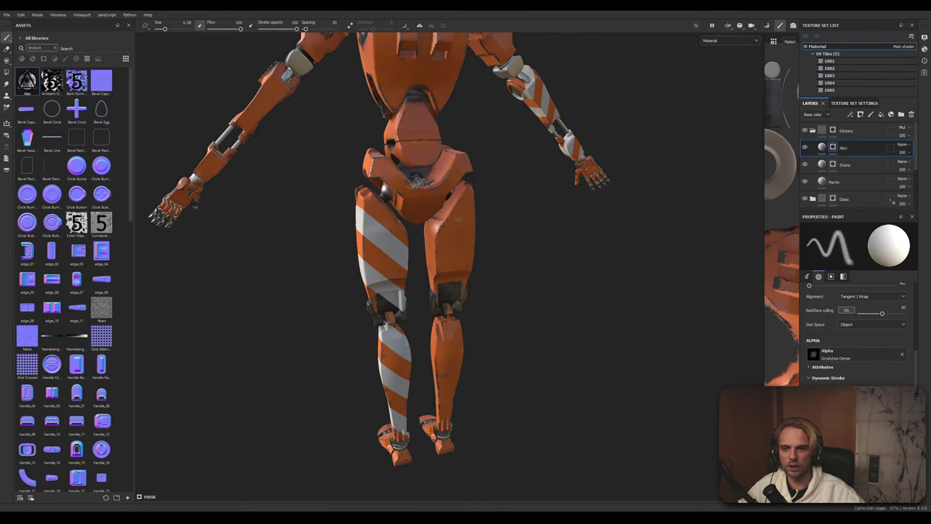
scroll(446, 298, up, 5)
scroll(446, 298, up, 4)
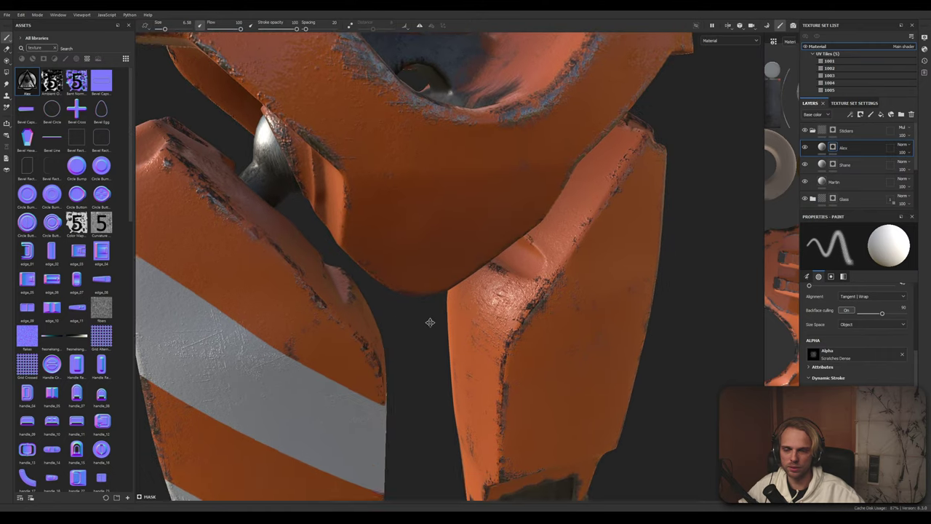
scroll(449, 398, down, 5)
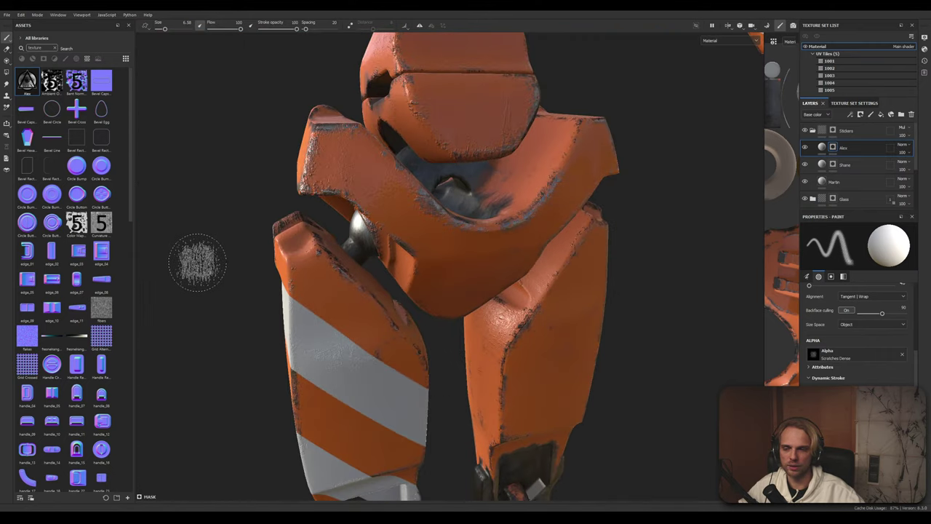
scroll(332, 145, up, 1)
scroll(332, 145, up, 3)
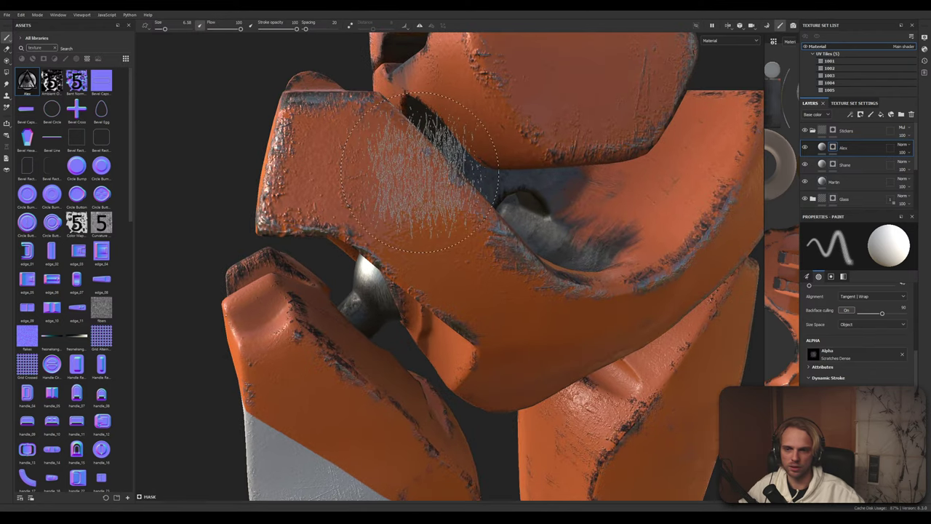
click(419, 168)
key(ctrl+z)
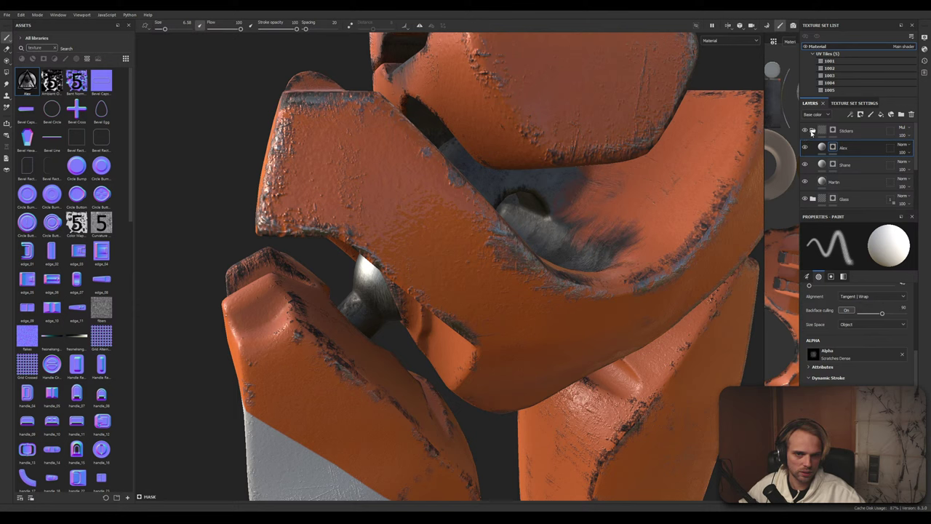
Hide and show the Spray_paint folder to compare the robot with and without its white stripes
scroll(812, 132, down, 4)
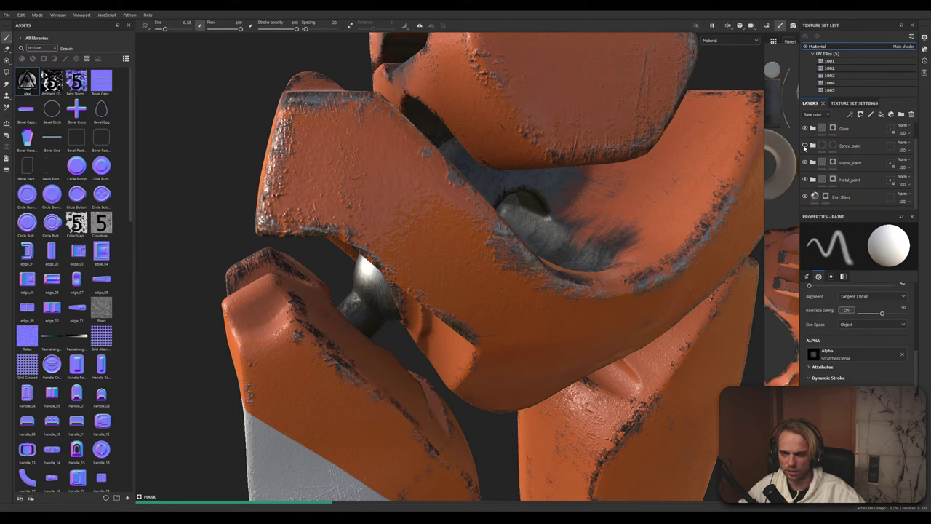
click(805, 147)
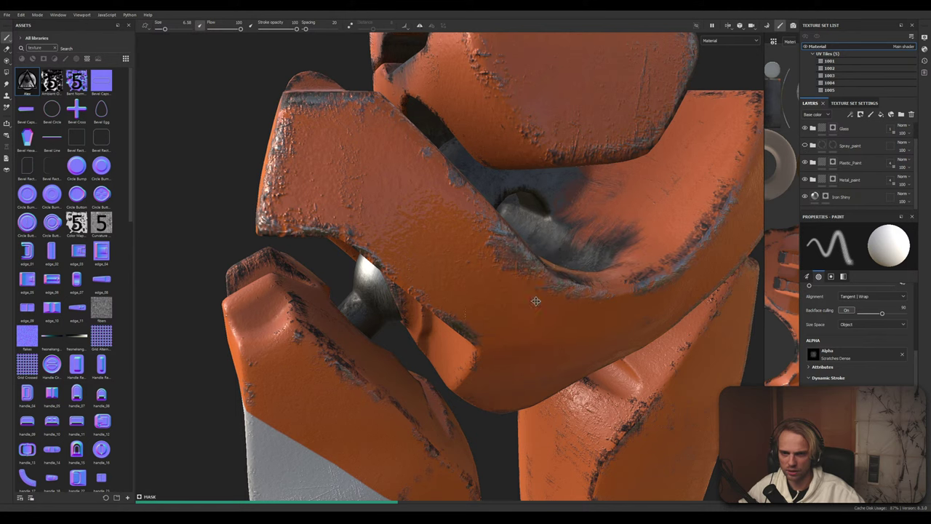
alt+drag(534, 305, 545, 168)
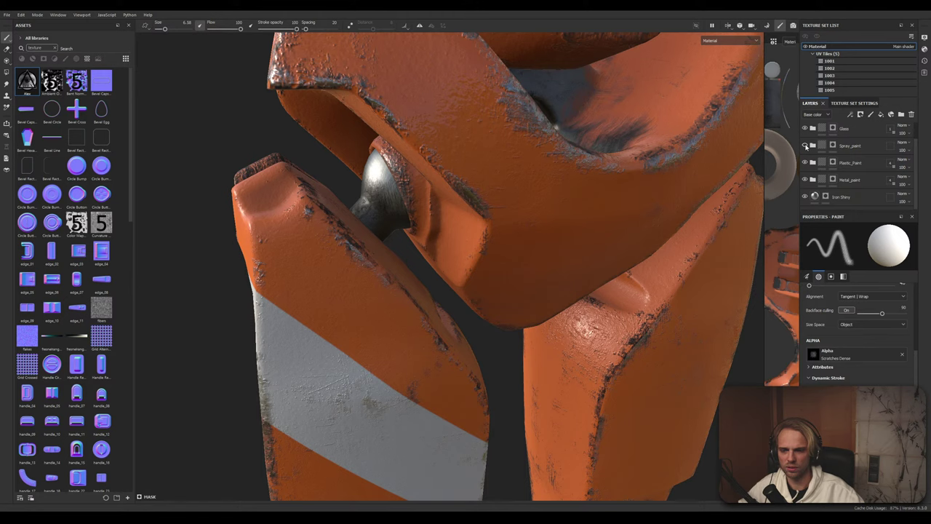
scroll(520, 267, down, 10)
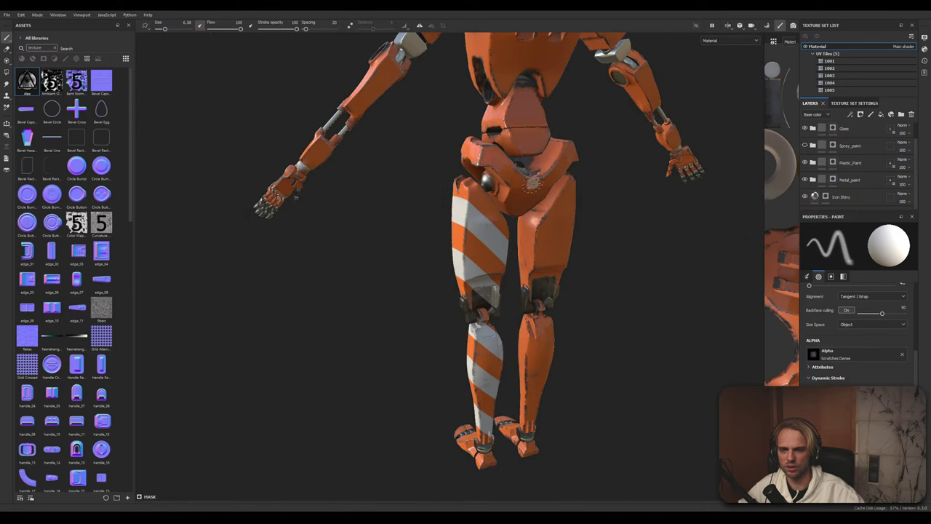
alt+middle_drag(533, 184, 521, 262)
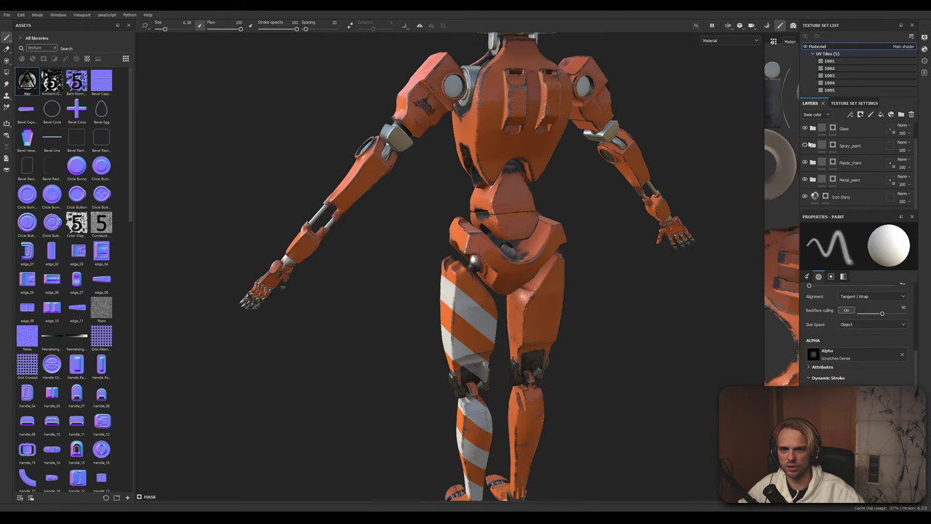
click(805, 145)
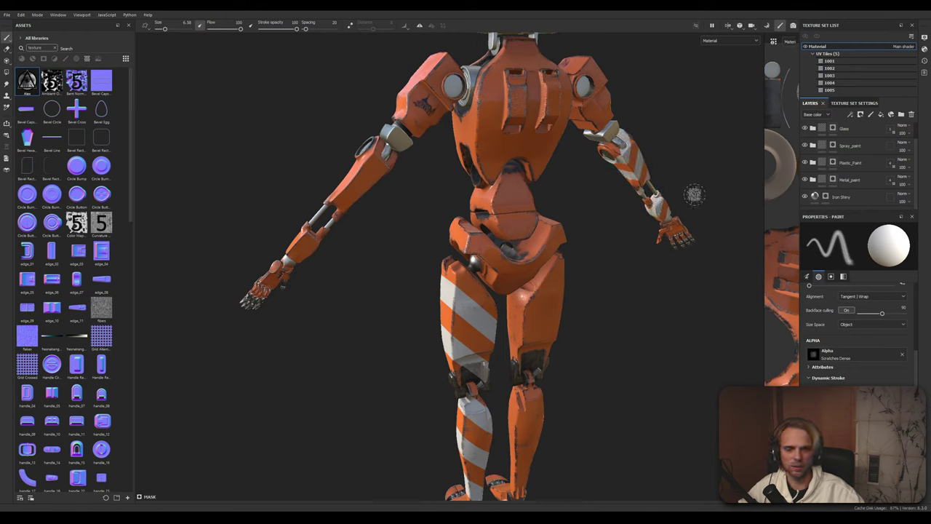
Toggle each of the two Stripes layers inside the Spray_paint folder to check which parts it covers
click(813, 145)
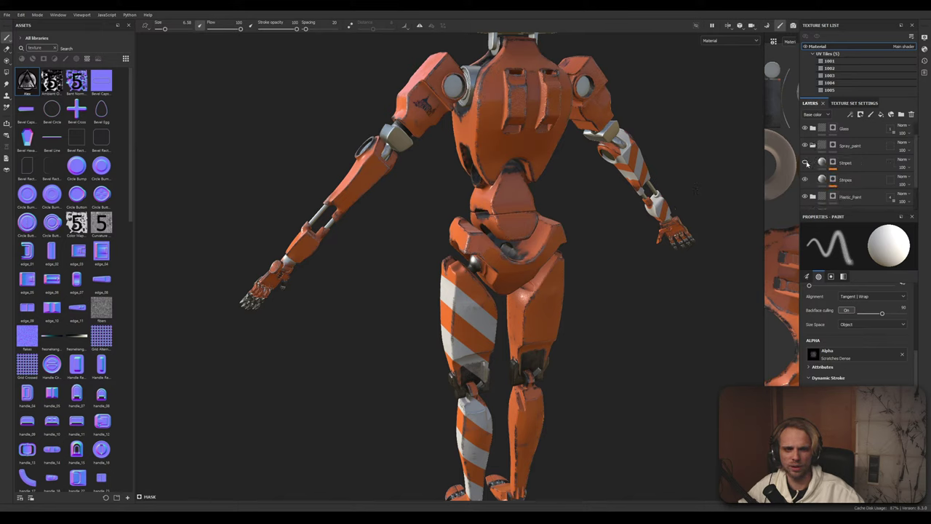
click(805, 163)
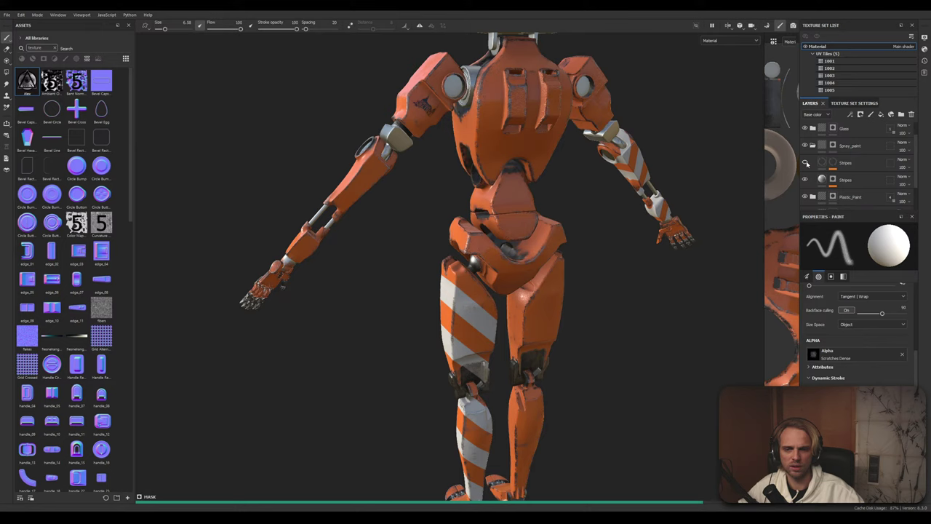
click(805, 180)
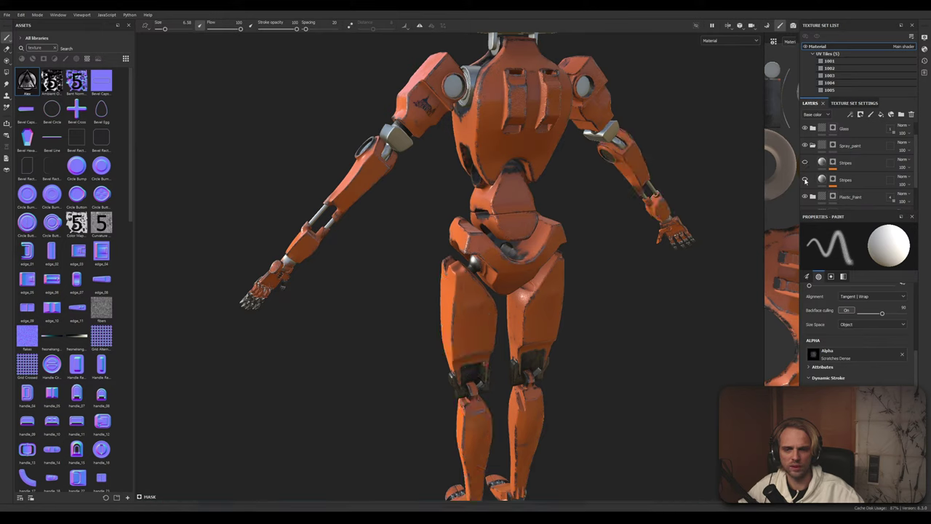
click(806, 180)
click(806, 163)
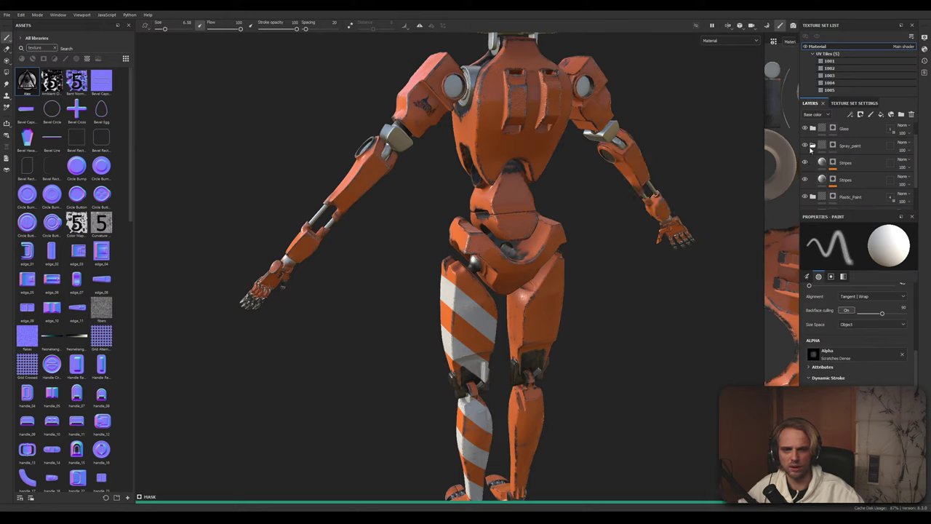
click(813, 145)
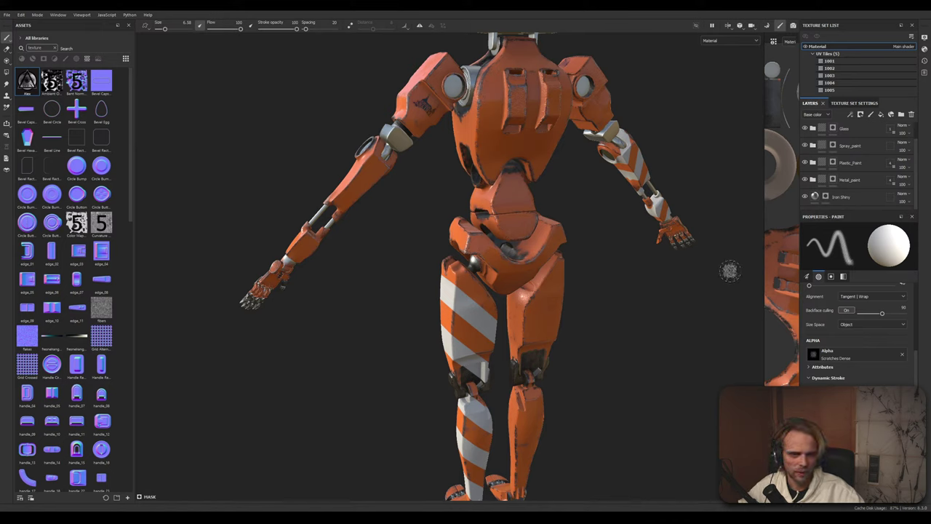
Toggle the Plastic_Paint folder's visibility and examine the monitor head it covers
click(813, 165)
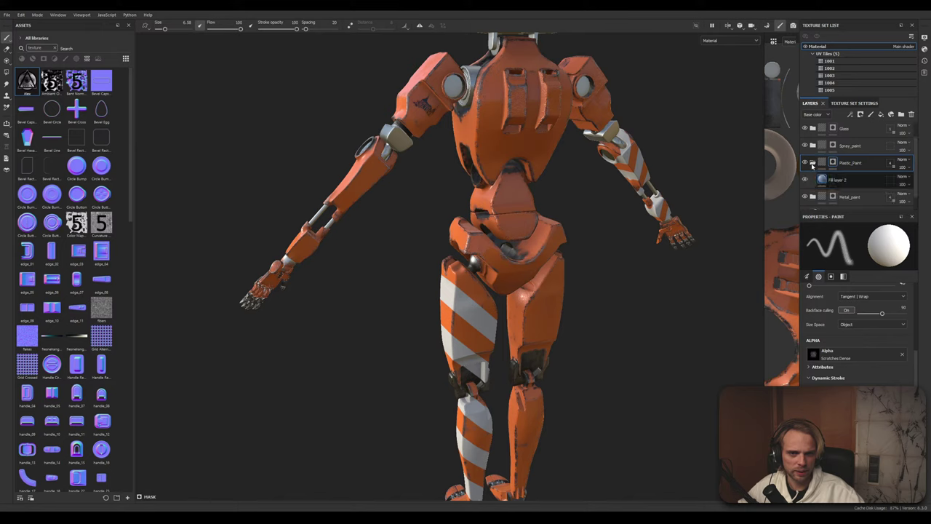
click(805, 166)
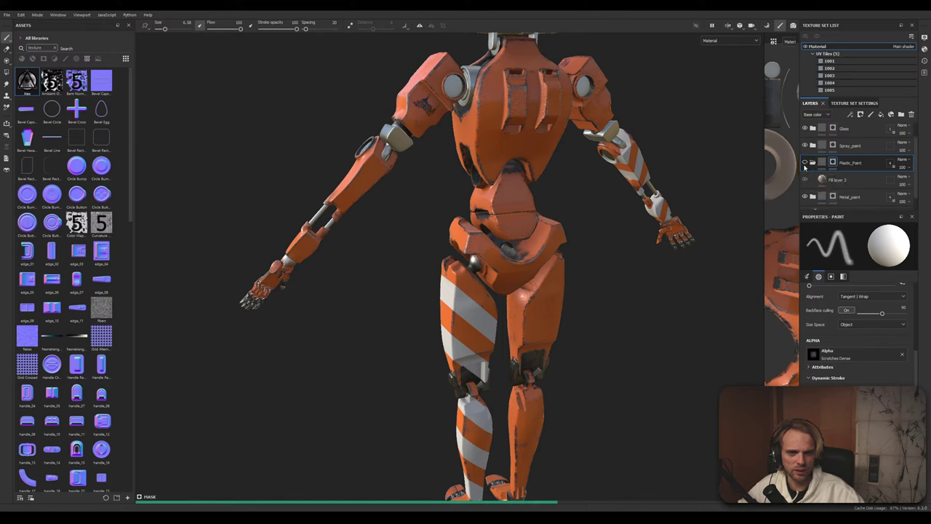
alt+middle_drag(652, 131, 639, 247)
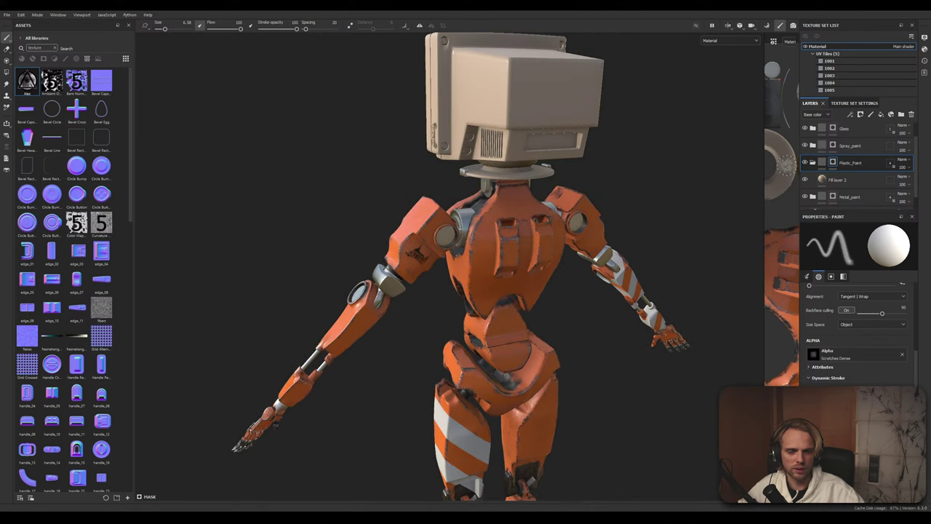
click(812, 162)
Expand the Metal_paint folder and its Plastic Glossy subfolder to view the layers behind the orange body paint
click(813, 181)
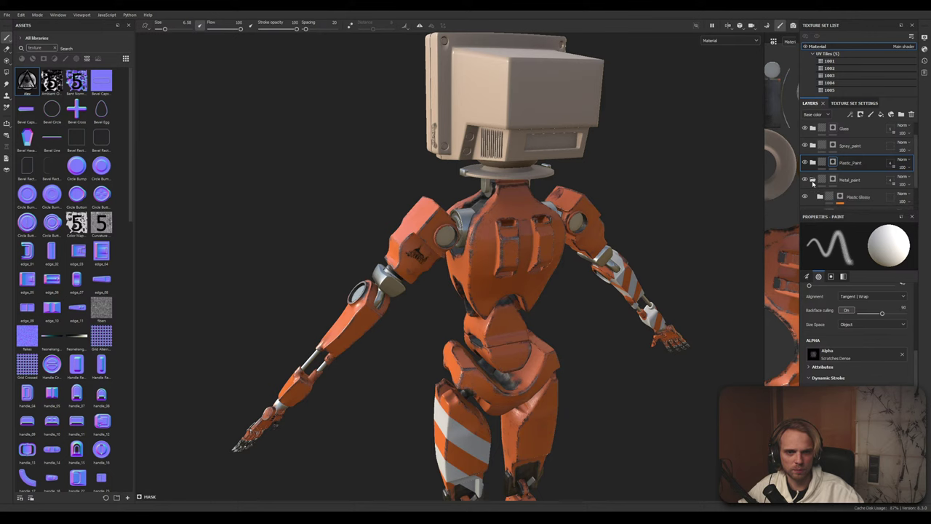
alt+middle_drag(624, 308, 622, 171)
alt+right_drag(476, 204, 445, 161)
scroll(446, 161, up, 1)
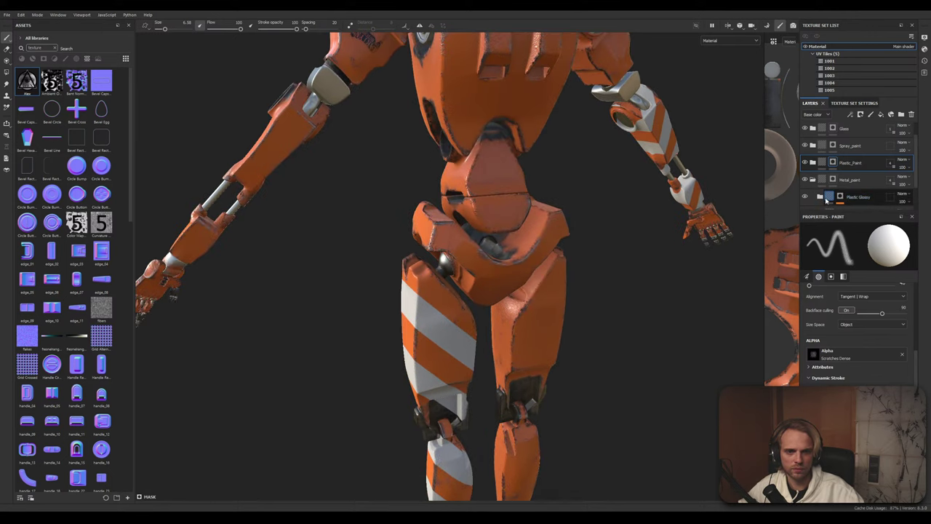
scroll(846, 195, down, 2)
click(821, 163)
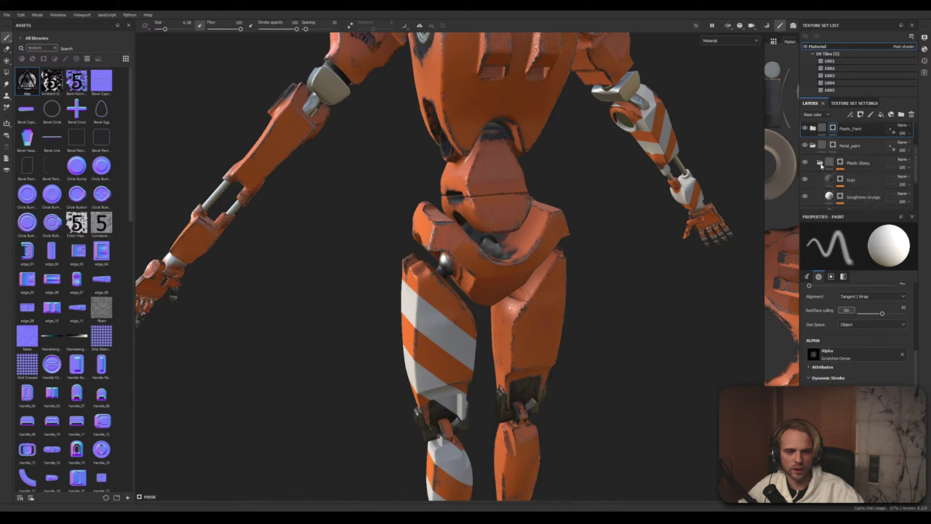
Review the Dust layer's fill settings and the parameters of the mg_dirt generator on its mask
click(861, 181)
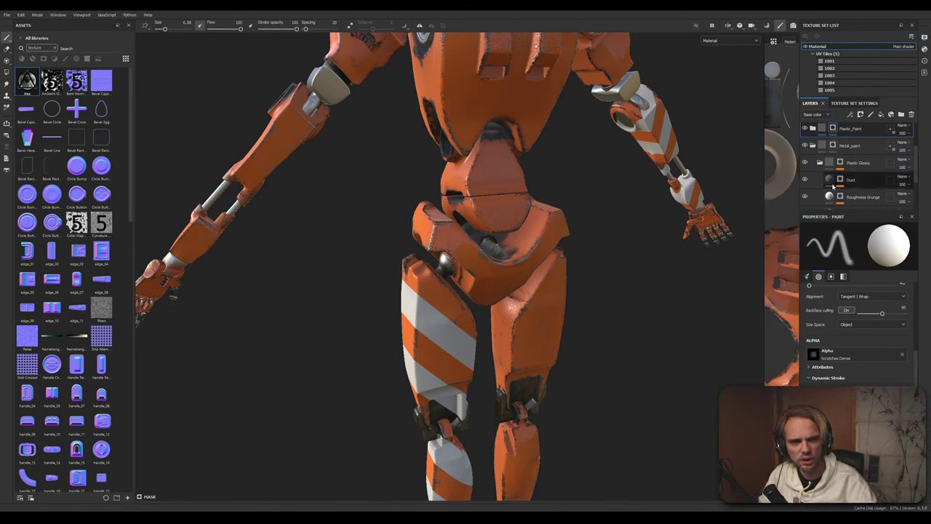
click(854, 182)
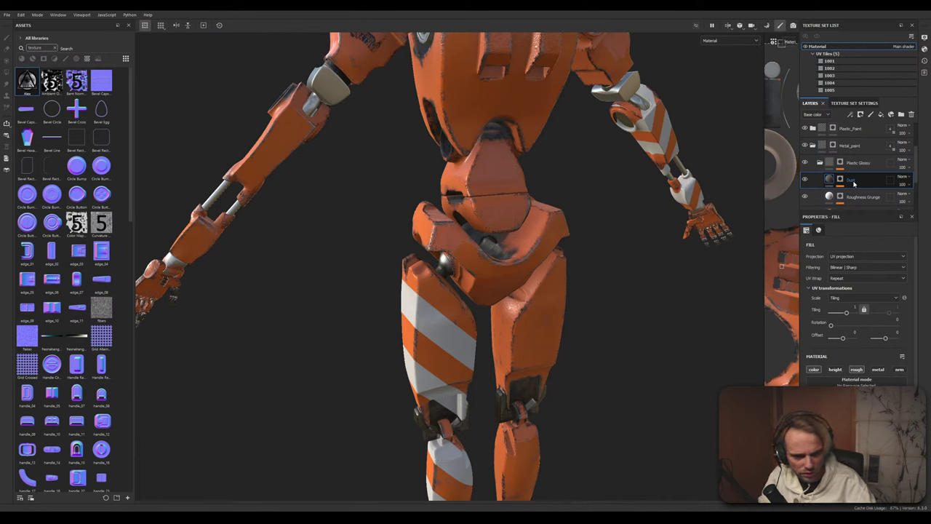
click(840, 180)
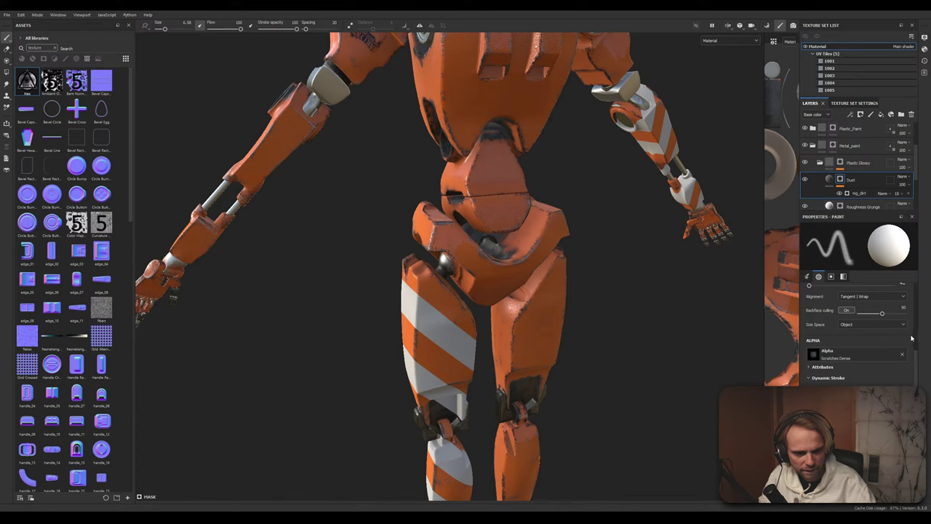
drag(915, 358, 915, 282)
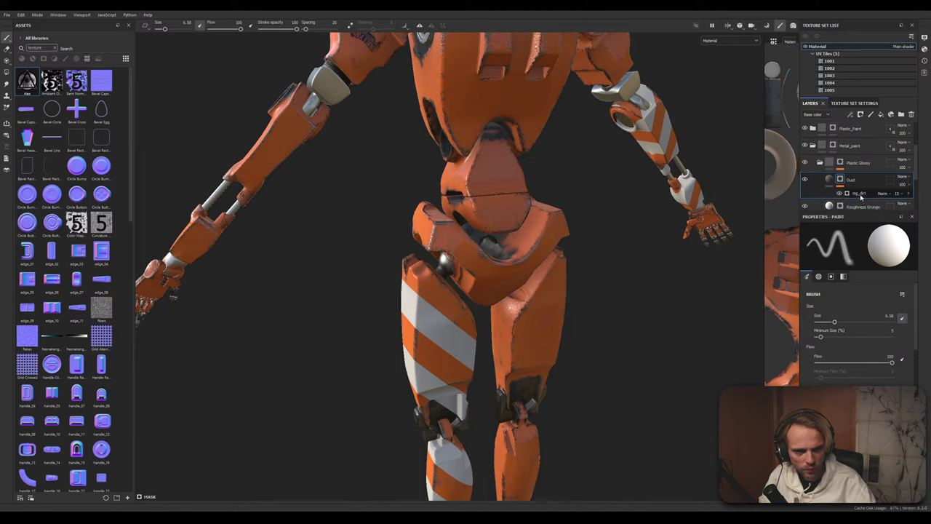
click(896, 196)
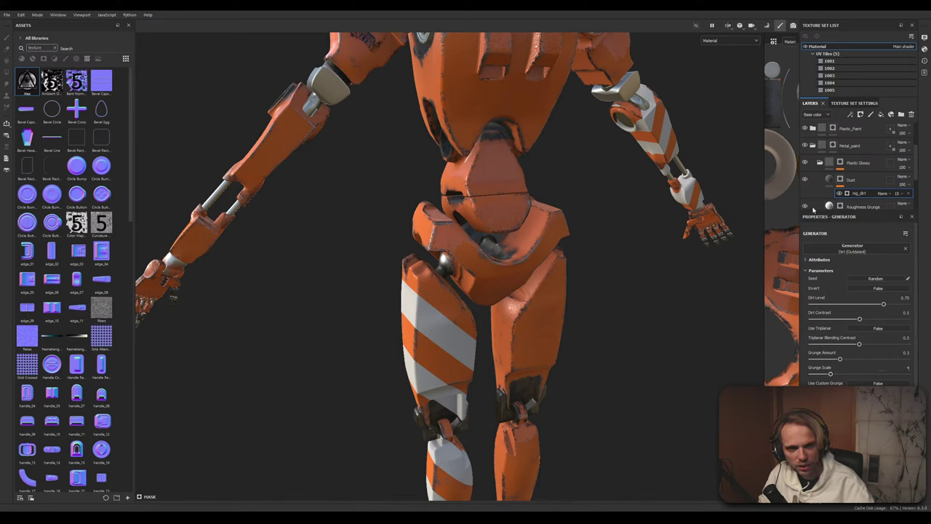
Show the effects on the Plastic Glossy folder's mask, collapse the folder, and examine the chipped edges around the waist
click(841, 163)
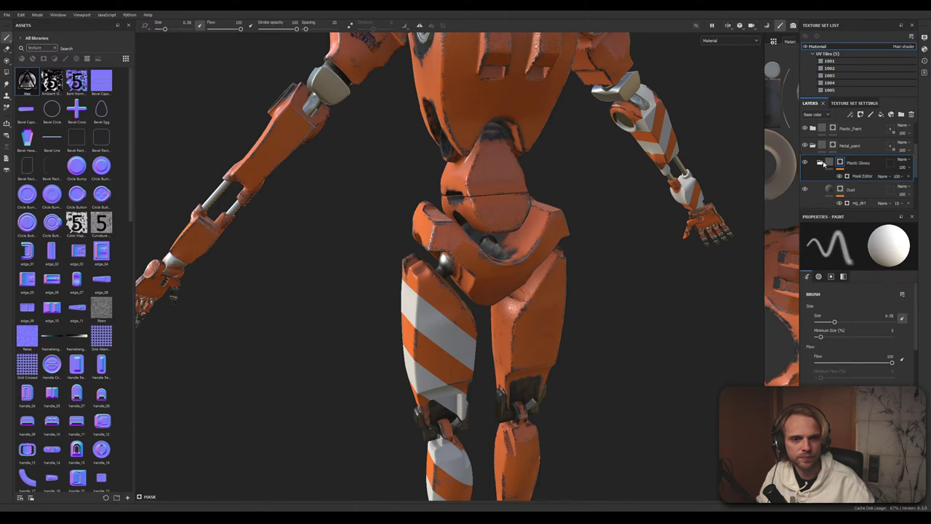
scroll(492, 190, up, 5)
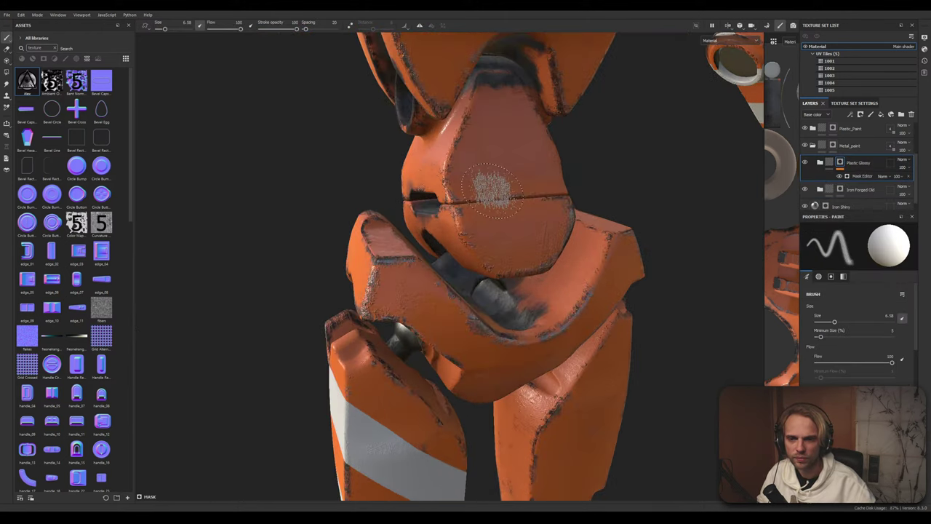
scroll(493, 191, up, 3)
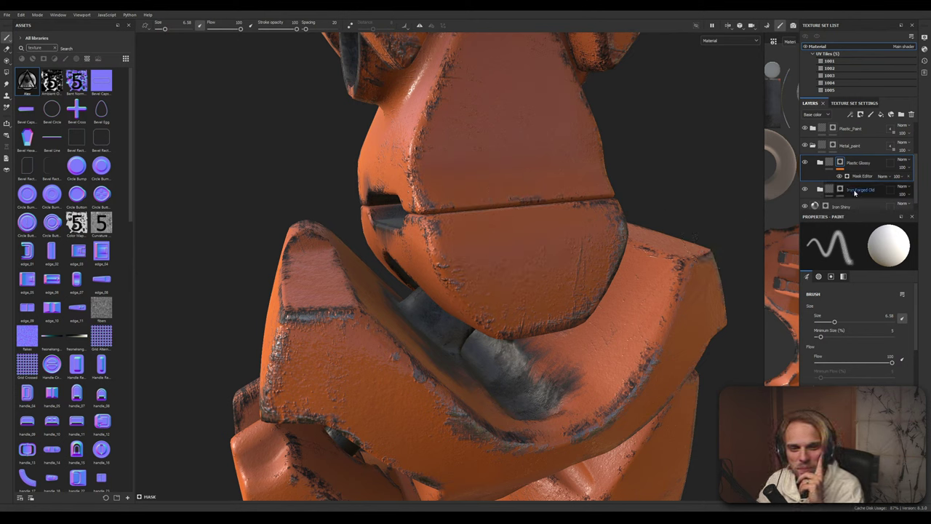
Display only the Base color channel and review the Plastic Glossy mask's Mask Editor generator, then collapse the Metal_paint folder
click(727, 41)
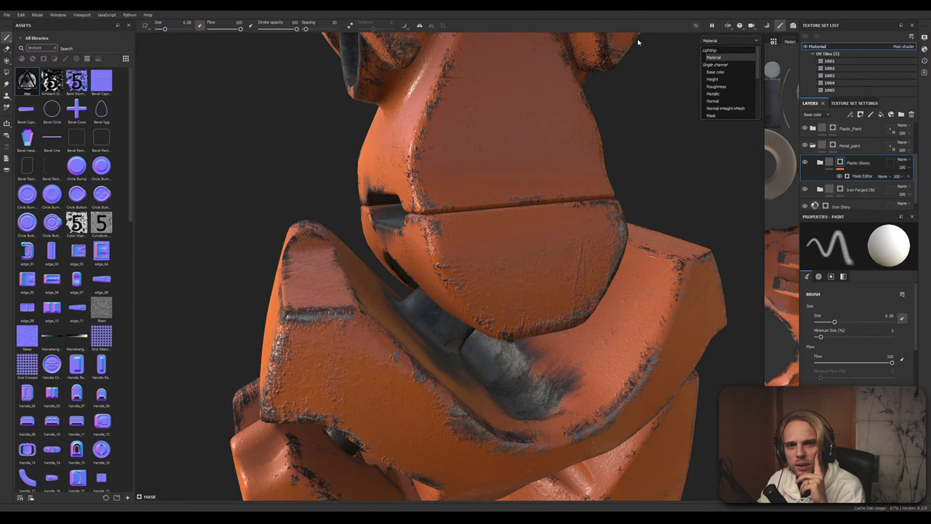
click(718, 74)
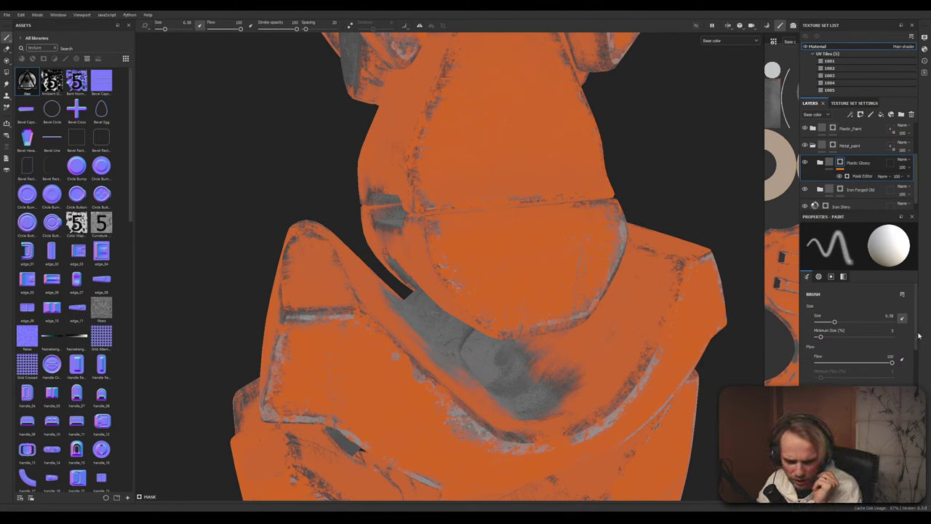
scroll(915, 357, down, 5)
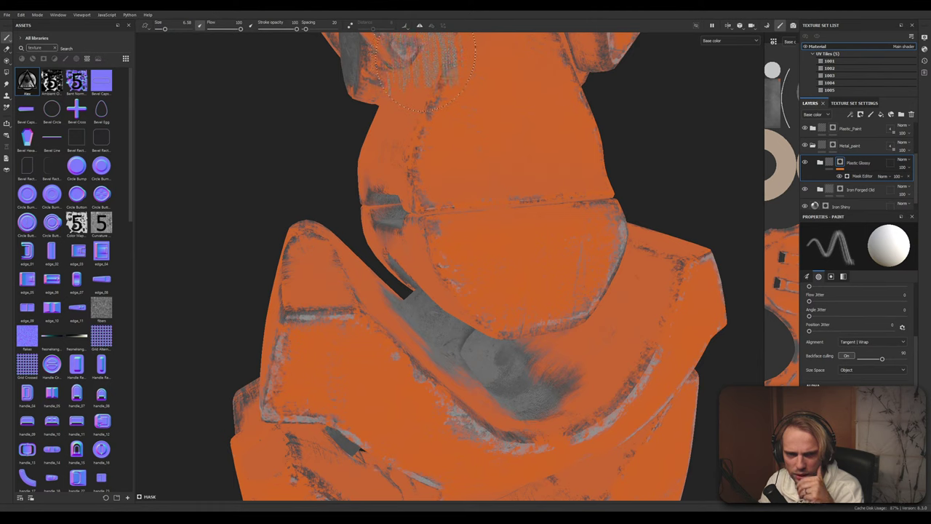
click(862, 177)
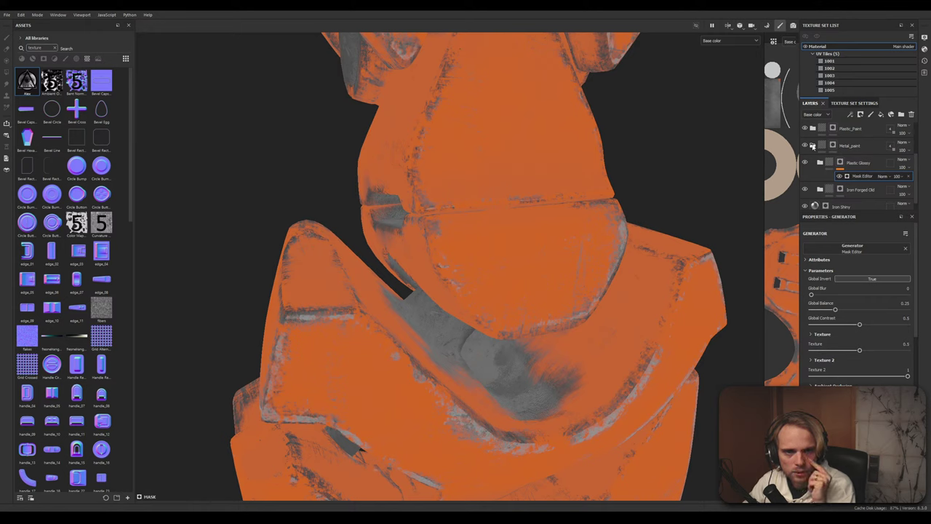
click(812, 146)
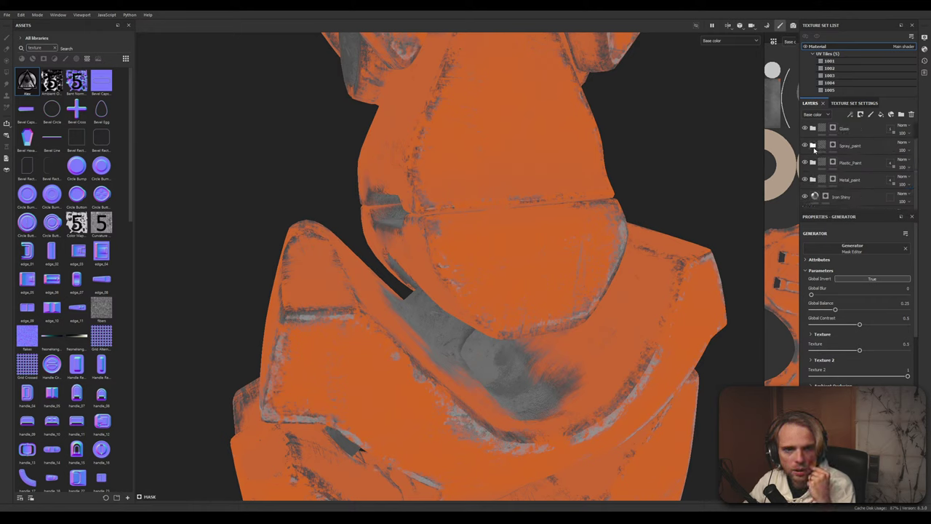
Select the mask of the Metal_paint folder and display only the Mask channel on the model
click(834, 181)
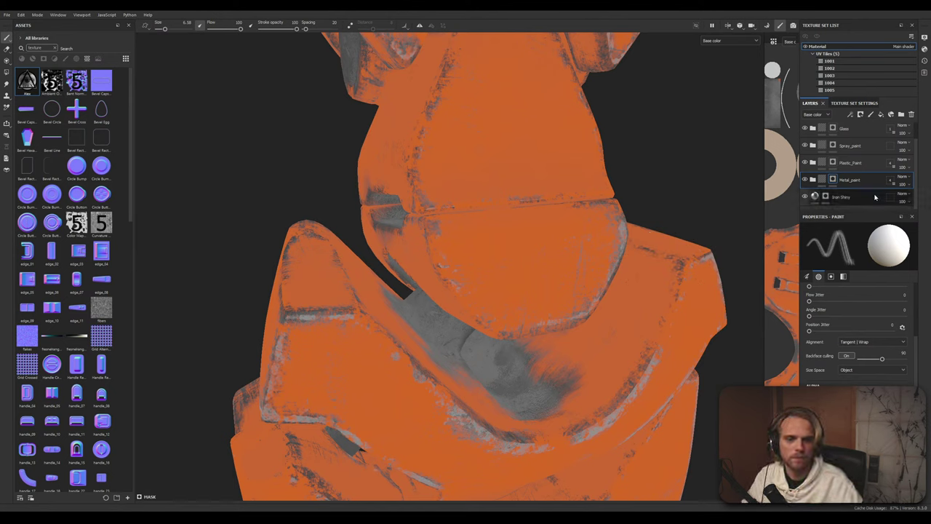
click(733, 40)
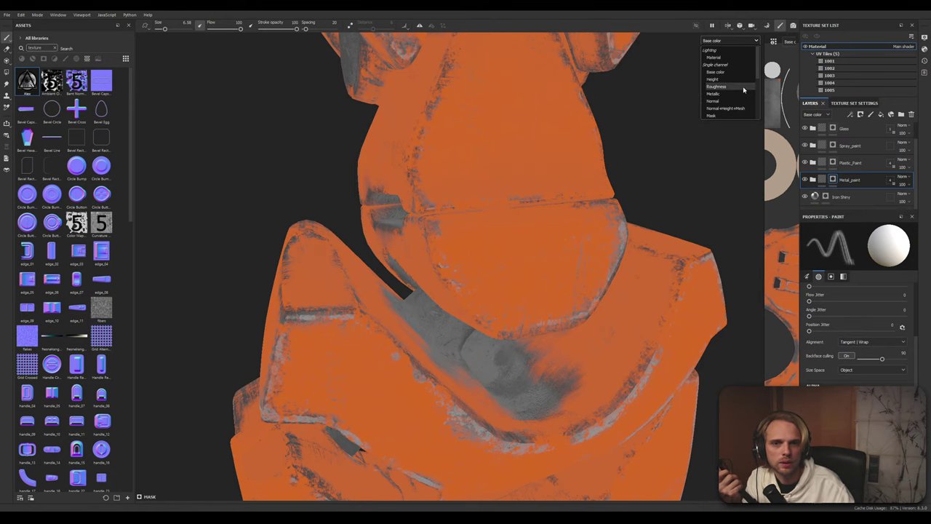
click(719, 117)
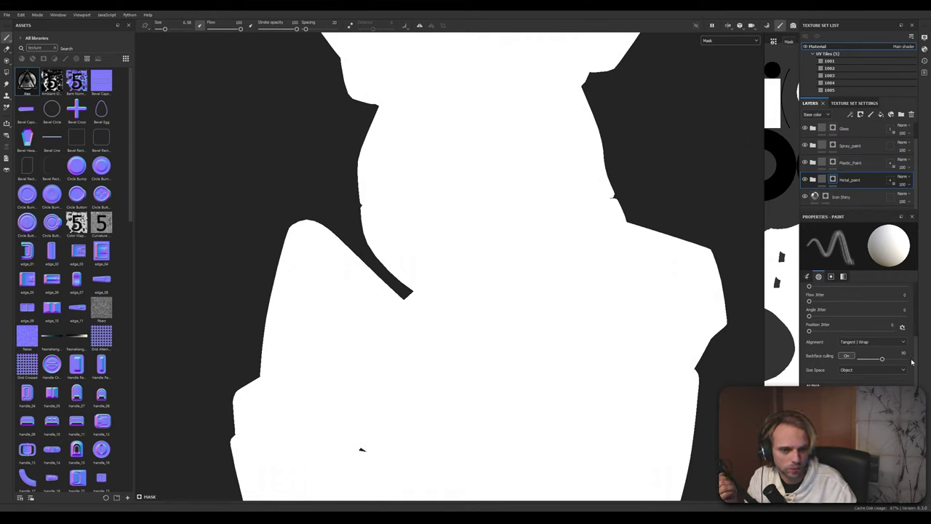
Review the paint brush's size, flow and alpha settings, and set its grayscale colour to black
drag(915, 362, 916, 296)
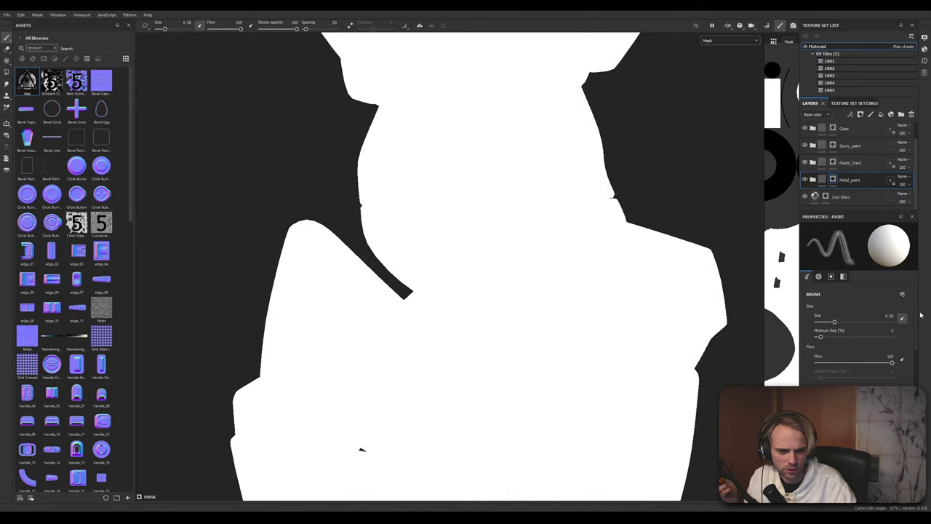
click(886, 258)
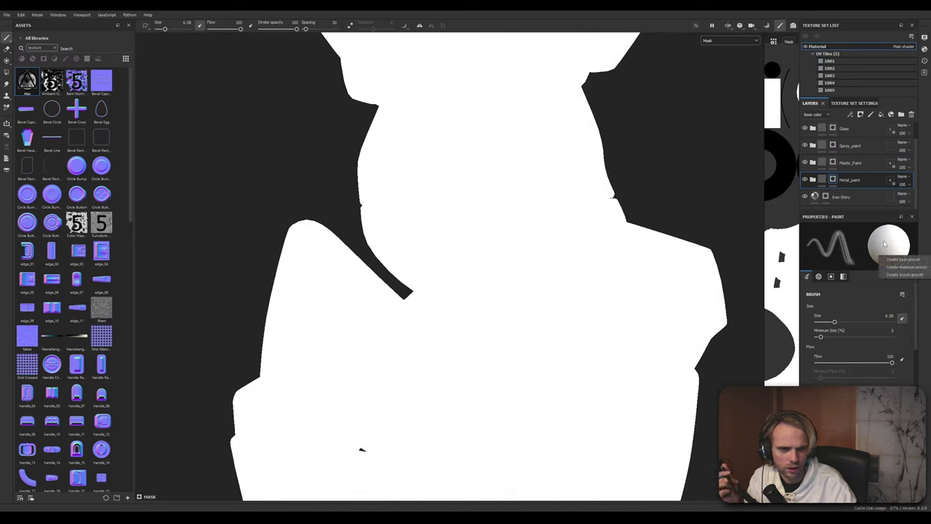
click(819, 276)
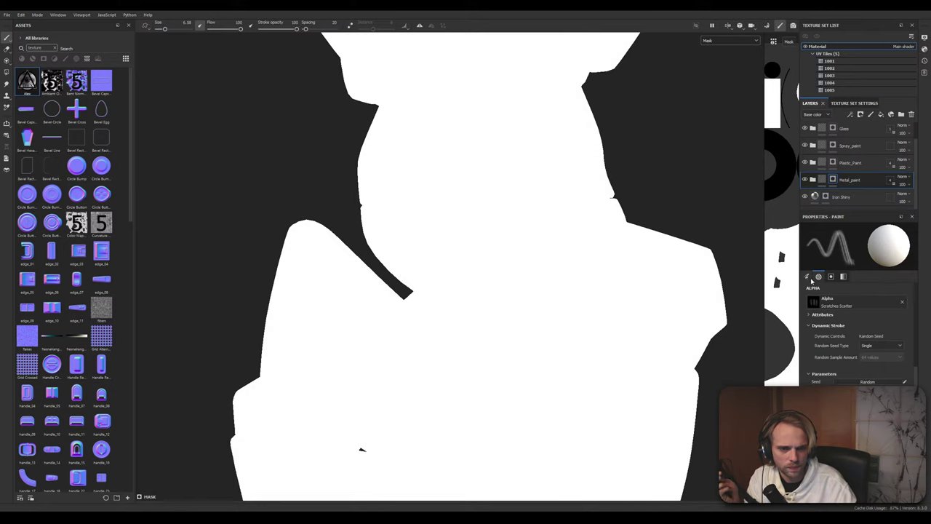
click(807, 276)
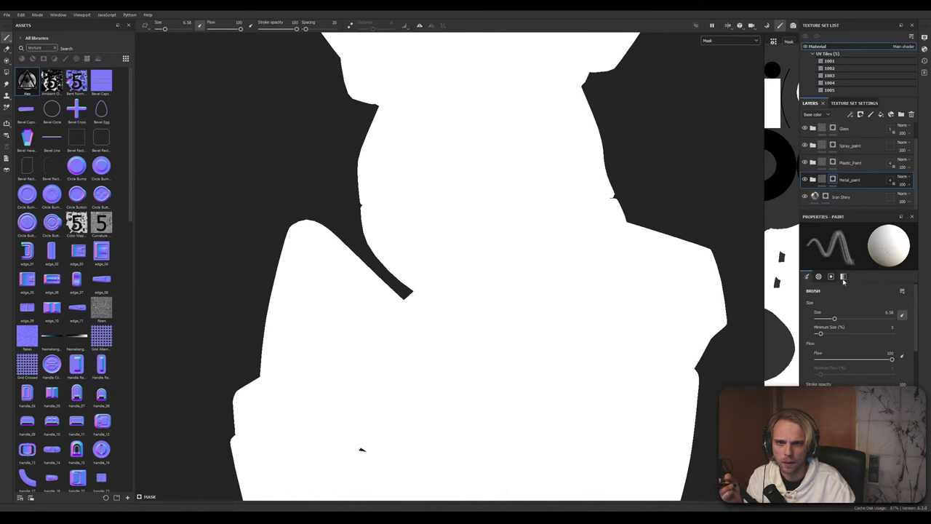
mouse_move(844, 281)
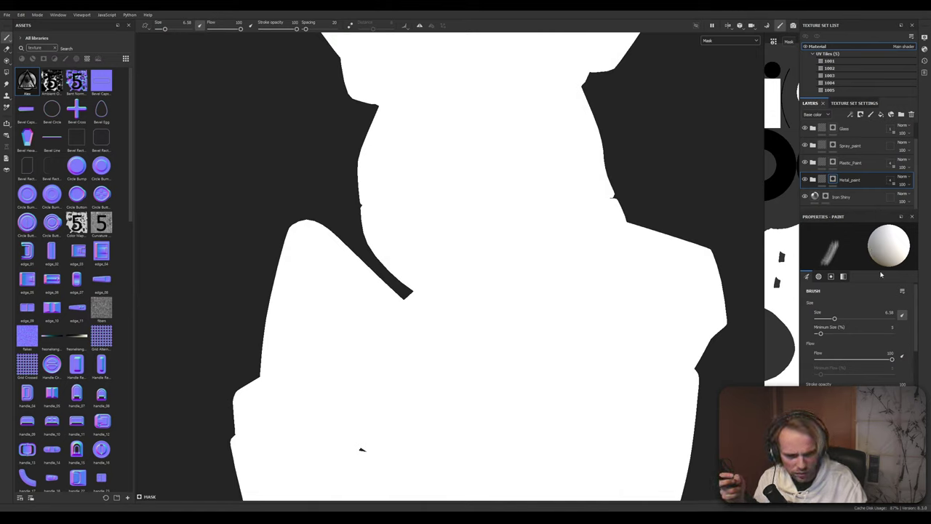
click(844, 276)
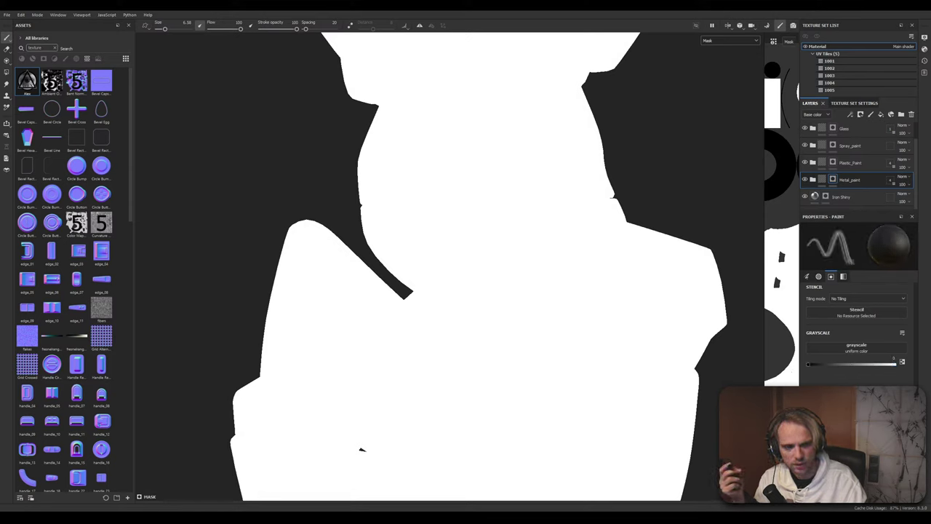
Search the brush's alpha resources for "SCRA", clear that term and browse the available alphas
mouse_move(915, 425)
mouse_down()
mouse_move(925, 330)
mouse_move(926, 377)
mouse_up()
click(866, 352)
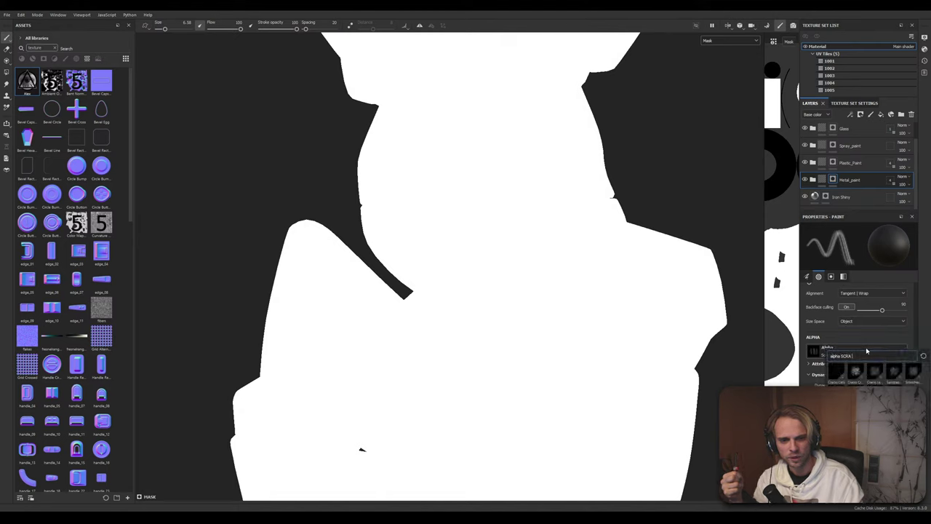
text(SCRA)
key(BackSpace)
key(BackSpace)
key(BackSpace)
key(BackSpace)
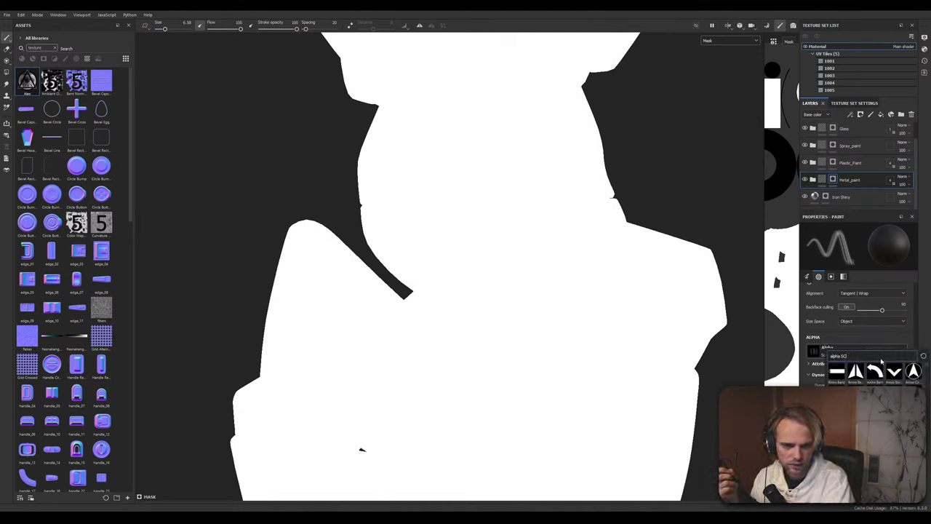
scroll(875, 373, down, 5)
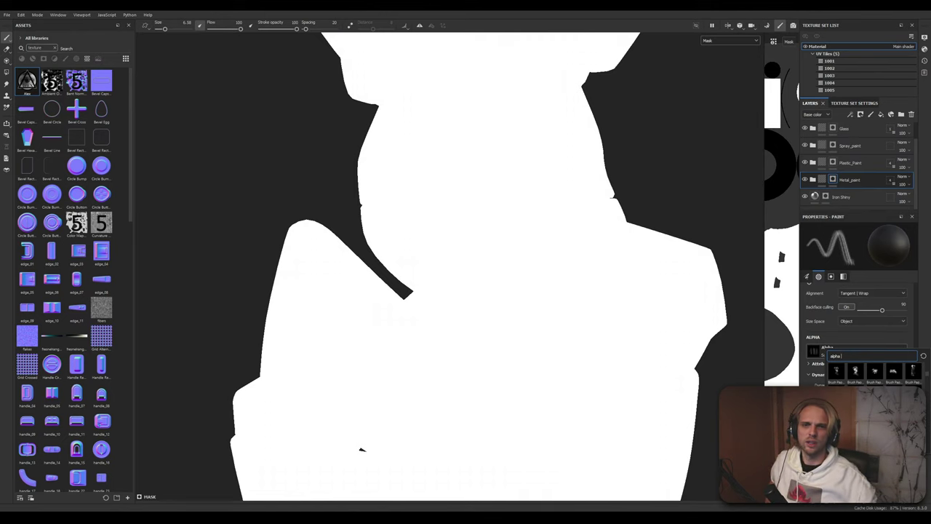
Display the Base color channel, try a short Scratches Scatter stroke on the lower torso plate, and undo it
click(730, 41)
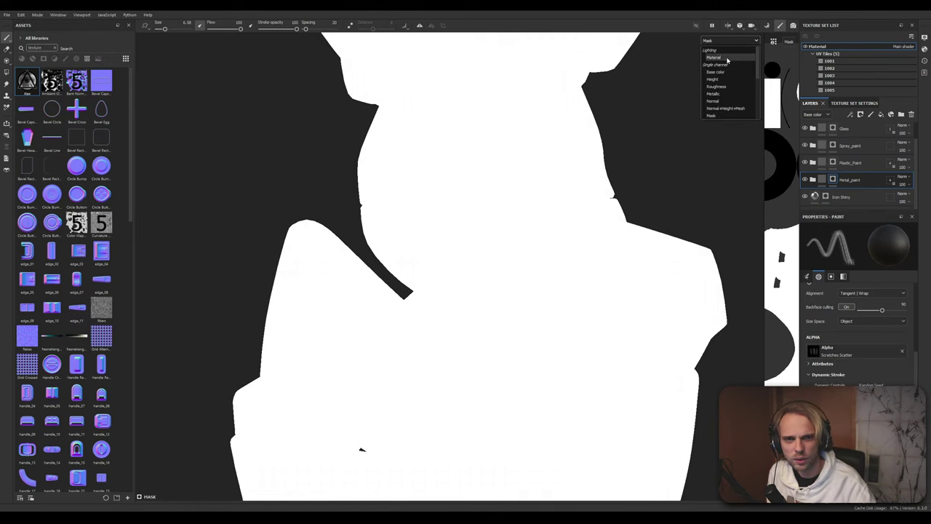
click(717, 72)
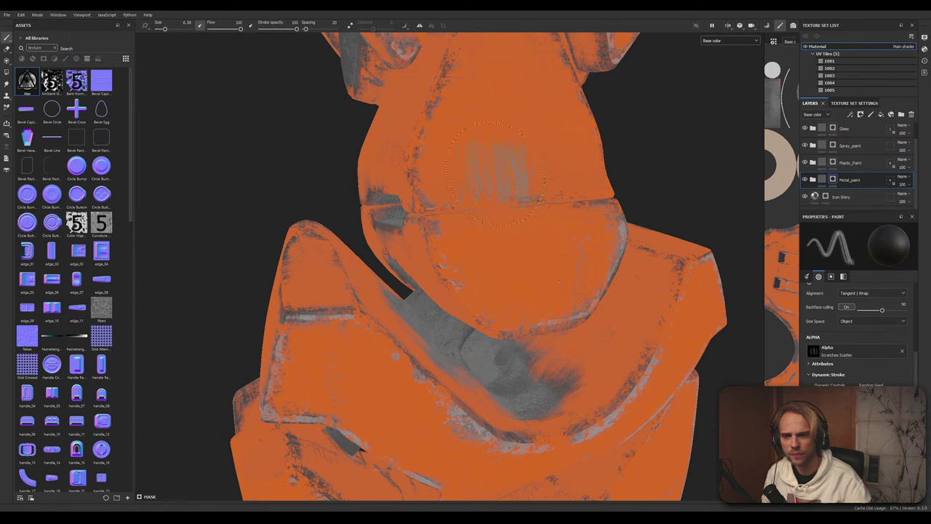
drag(514, 256, 513, 283)
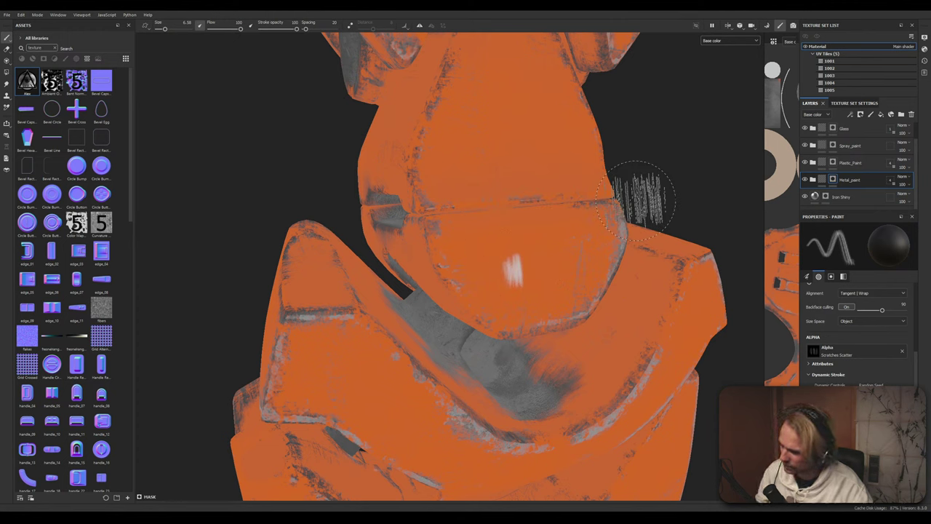
key(ctrl+z)
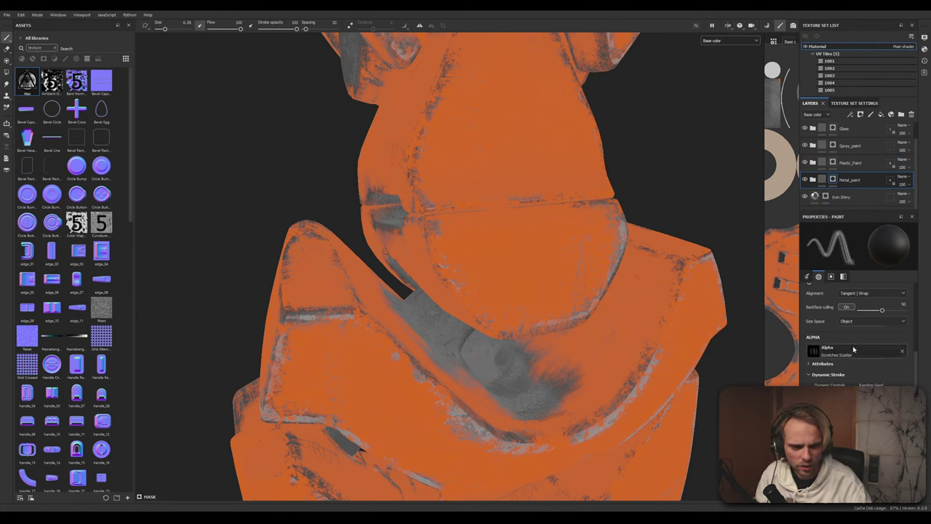
Look through the brush's alpha choices again for an alternative to Scratches Scatter
click(853, 350)
scroll(876, 375, down, 3)
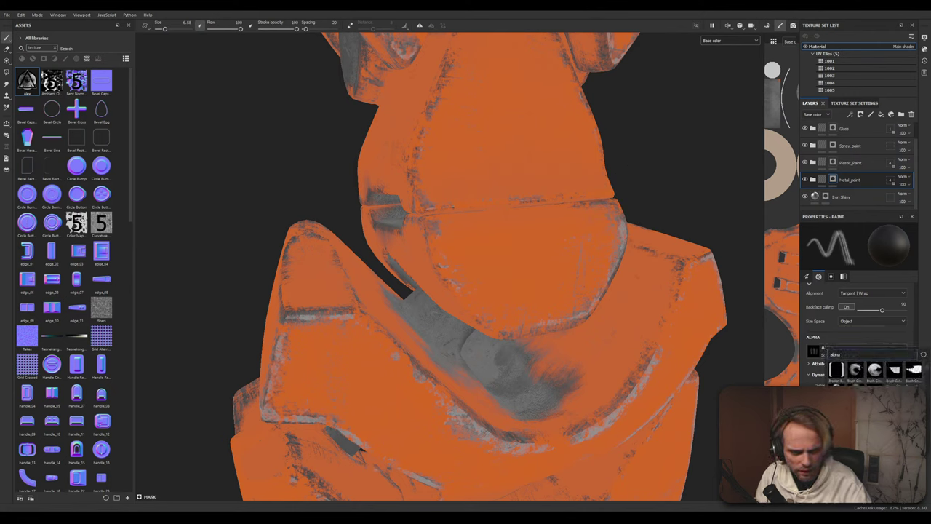
scroll(873, 370, up, 2)
scroll(873, 370, down, 2)
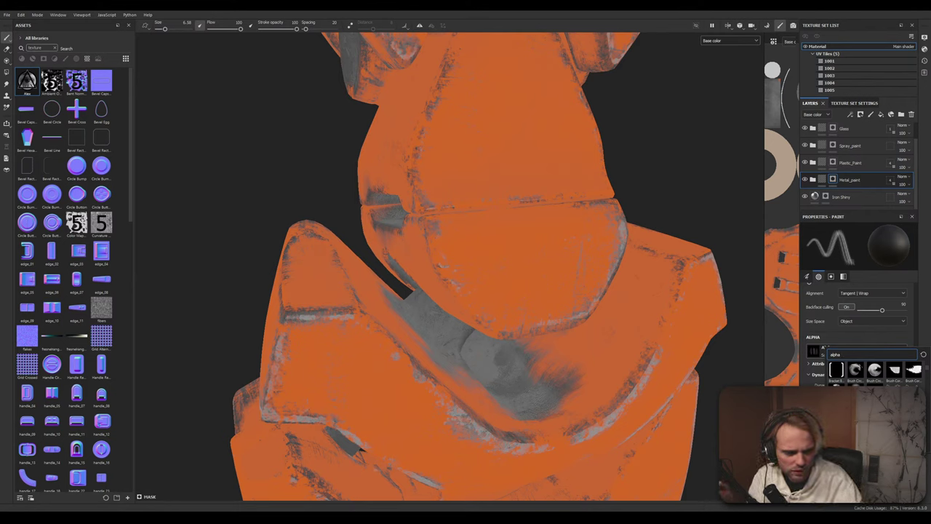
scroll(873, 369, down, 2)
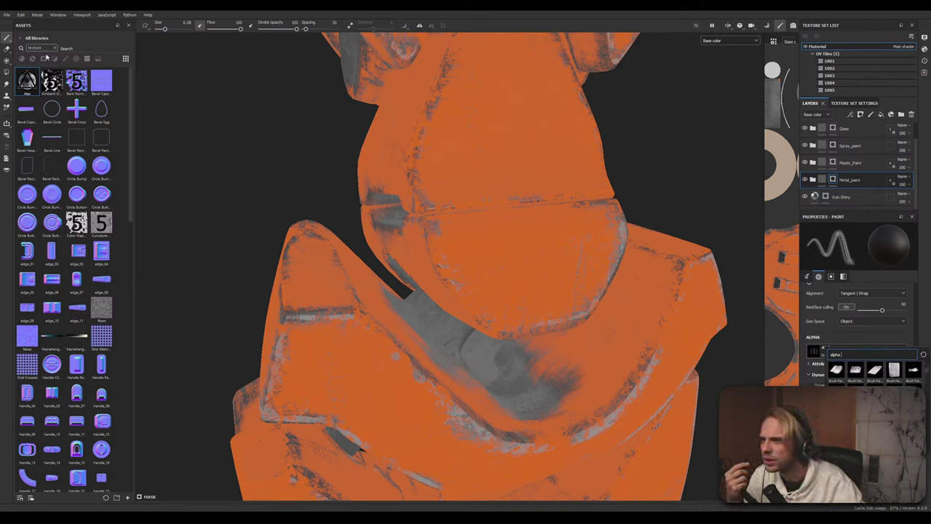
Remove the texture search filter from the asset library and show only the alphas
click(54, 48)
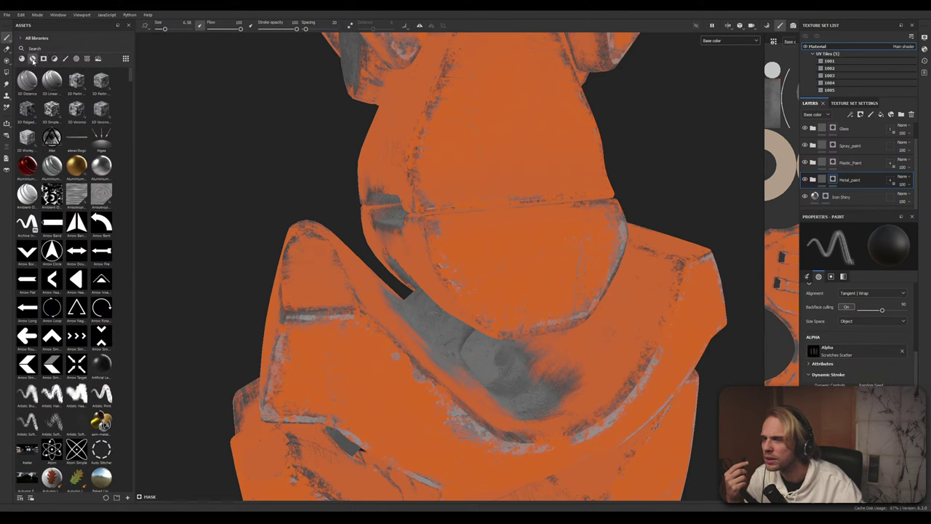
click(34, 58)
click(43, 59)
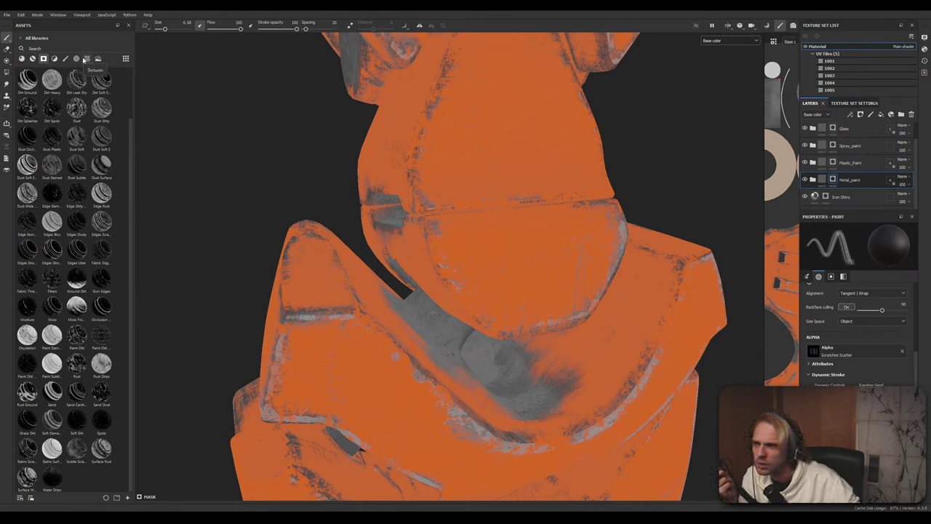
click(76, 59)
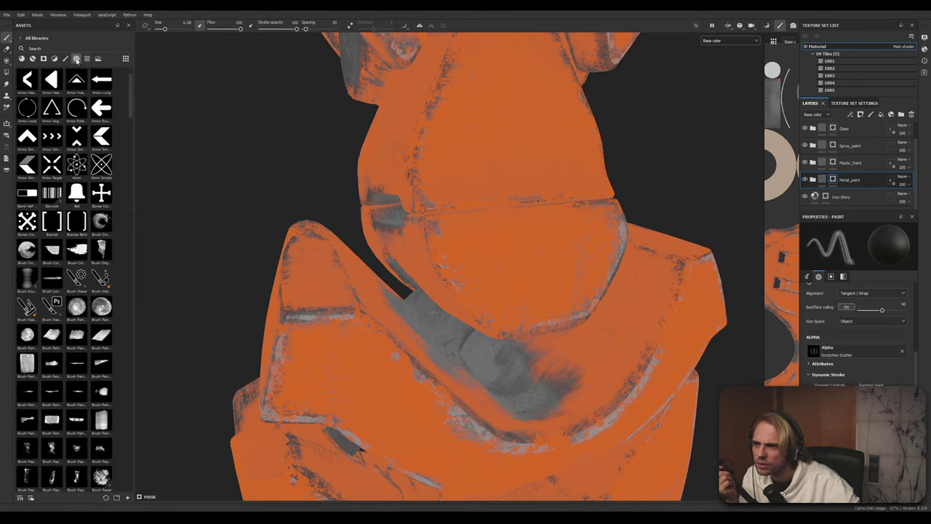
Examine previews of the brush, claw and dirt alphas in the asset library for a usable scratch shape
scroll(71, 189, down, 5)
scroll(71, 189, up, 3)
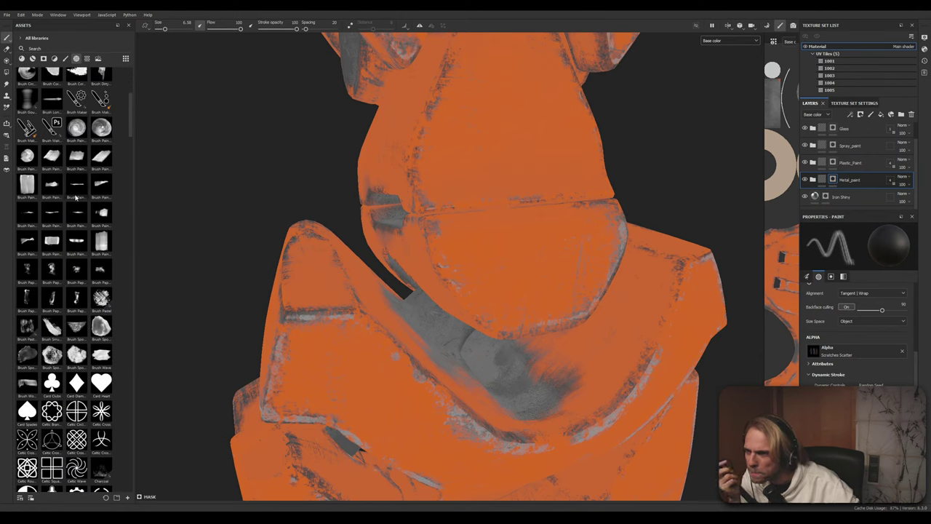
mouse_move(75, 217)
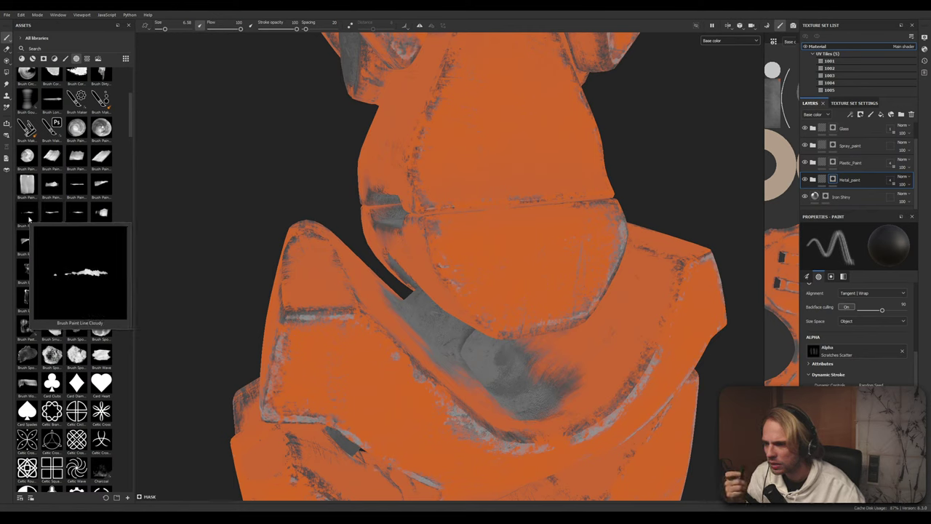
mouse_move(54, 297)
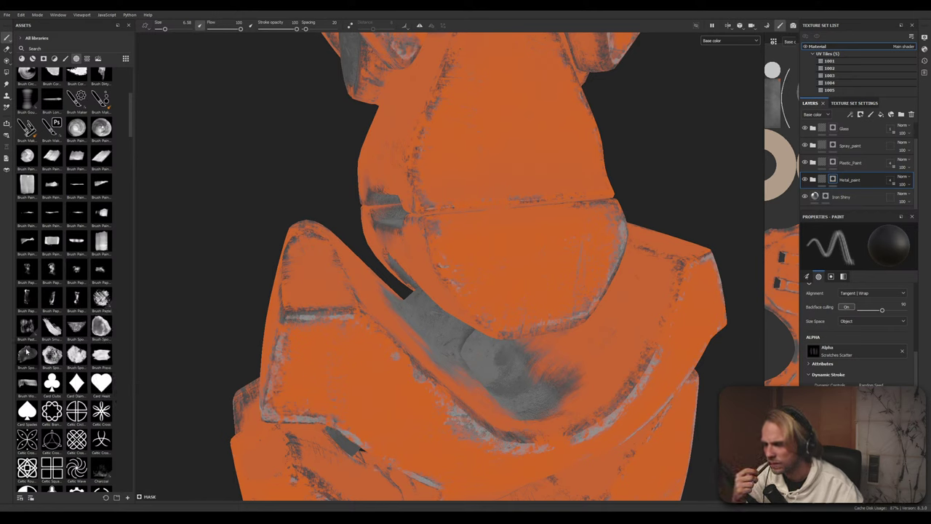
mouse_move(34, 334)
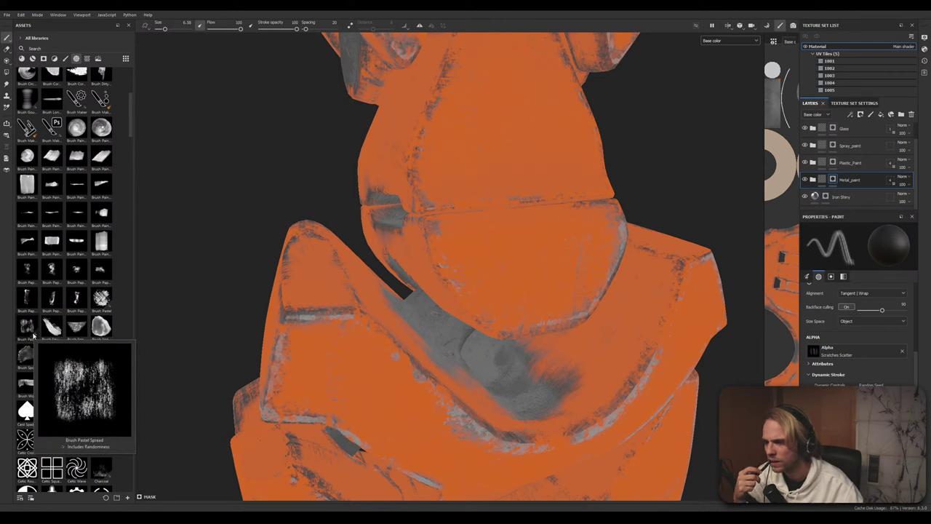
scroll(51, 335, down, 6)
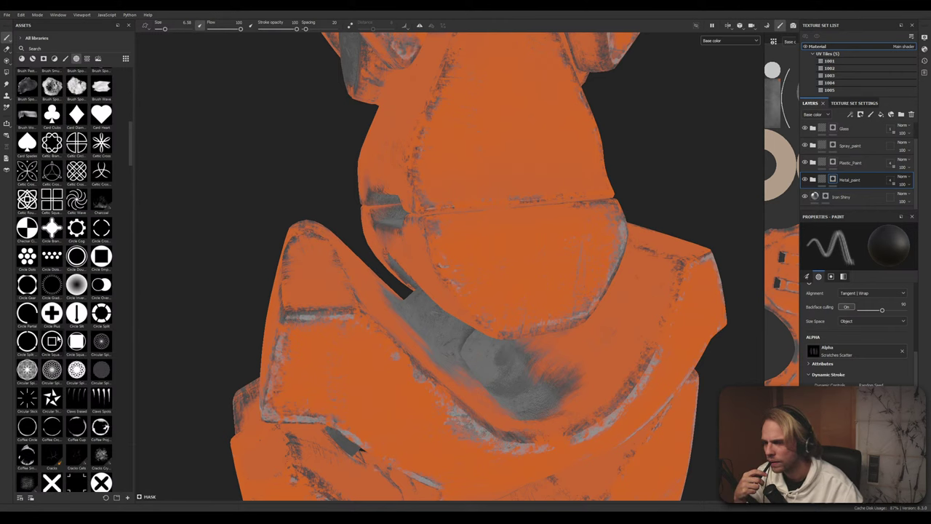
scroll(58, 339, down, 3)
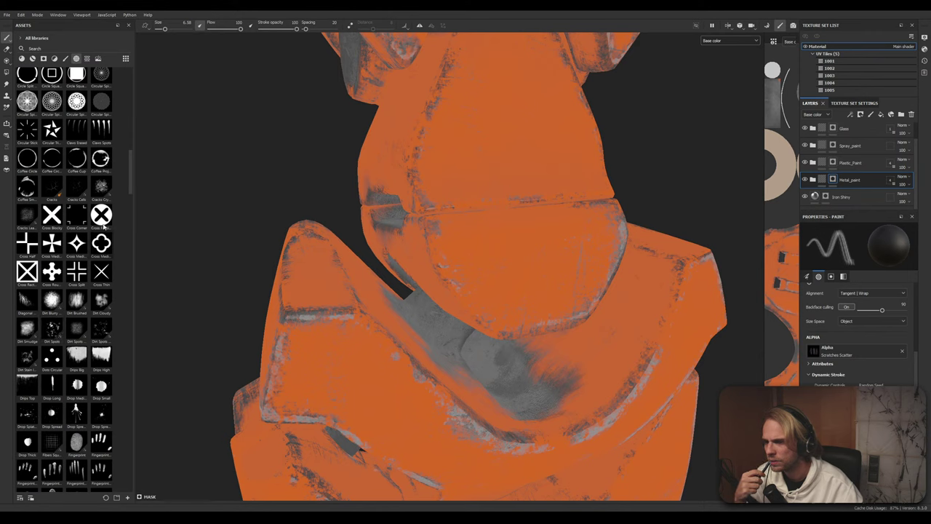
mouse_move(86, 132)
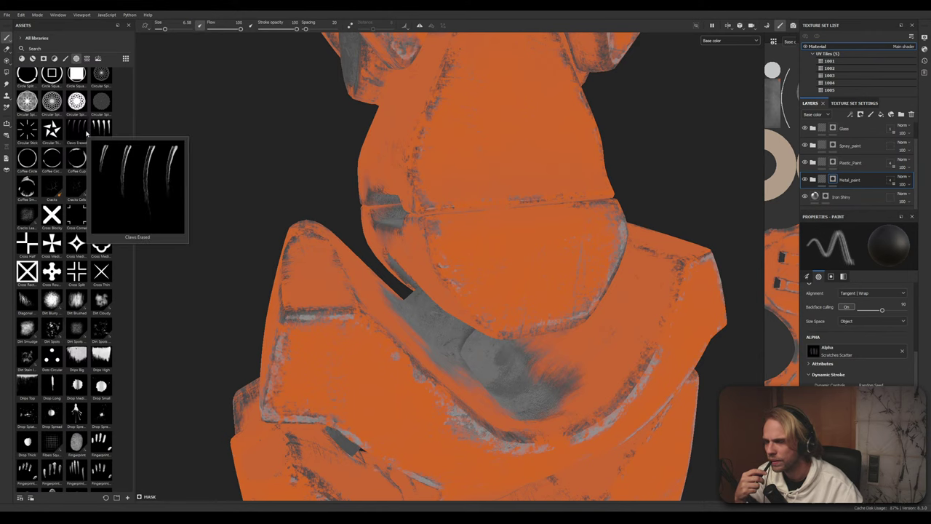
scroll(72, 306, down, 2)
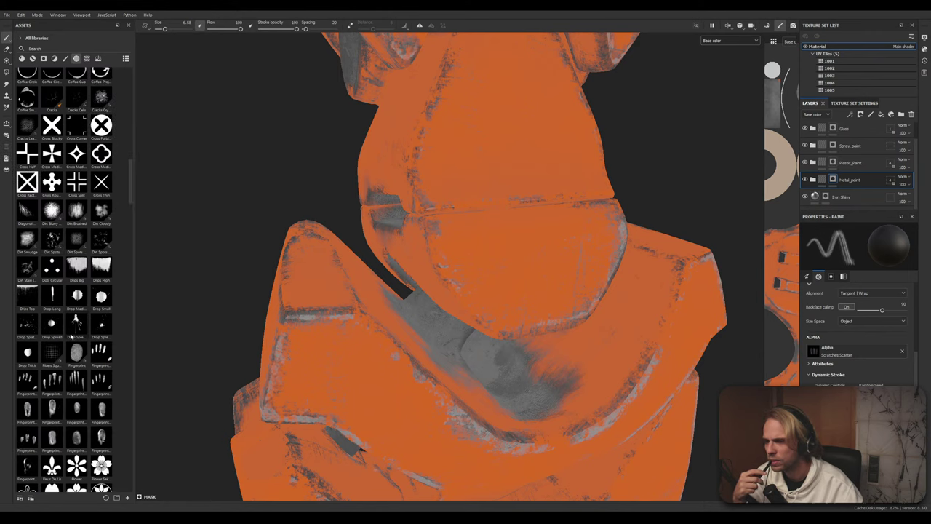
mouse_move(32, 270)
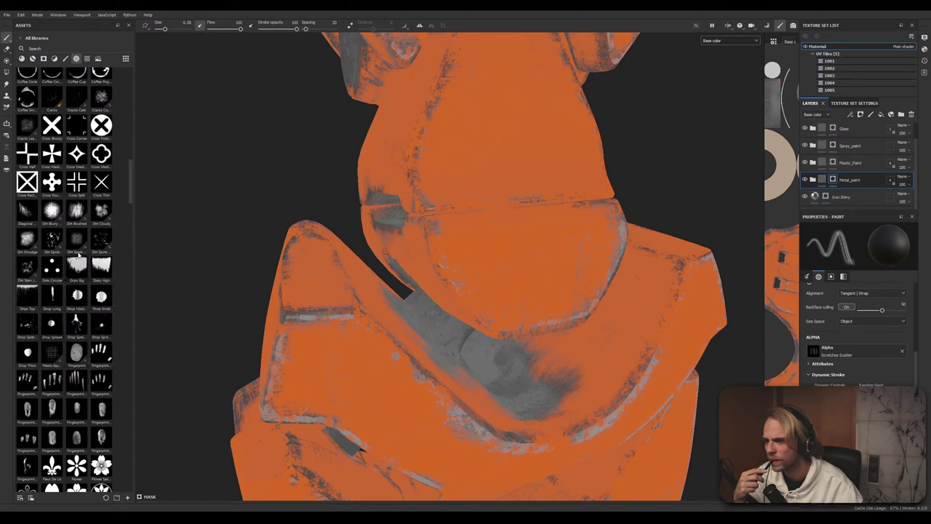
mouse_move(100, 246)
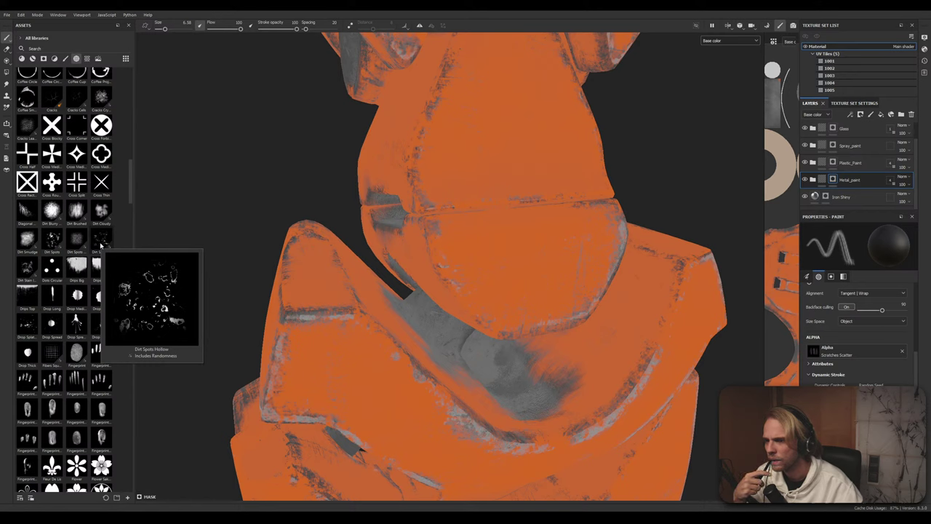
Browse the remaining alphas, from fingerprints and Kyle Brush shapes to signs and smudges, and return to the start of the list
scroll(101, 246, down, 3)
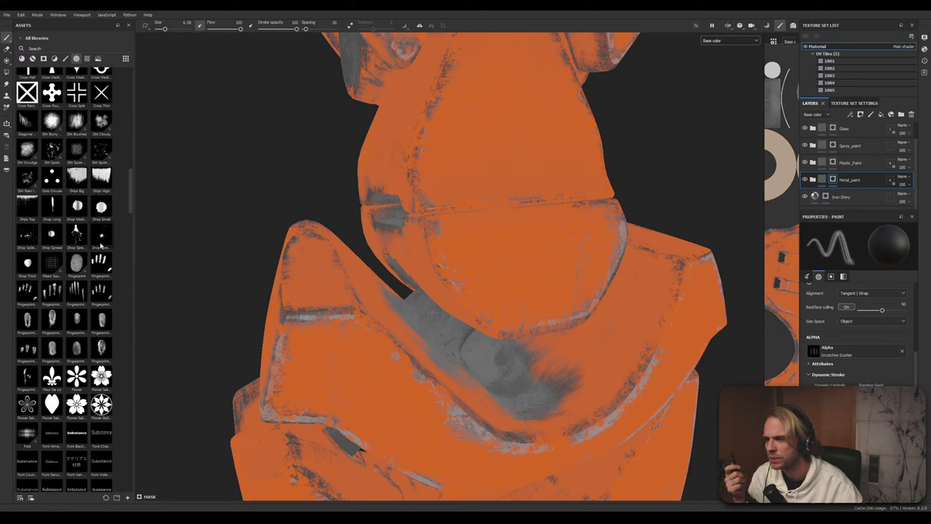
scroll(101, 246, down, 6)
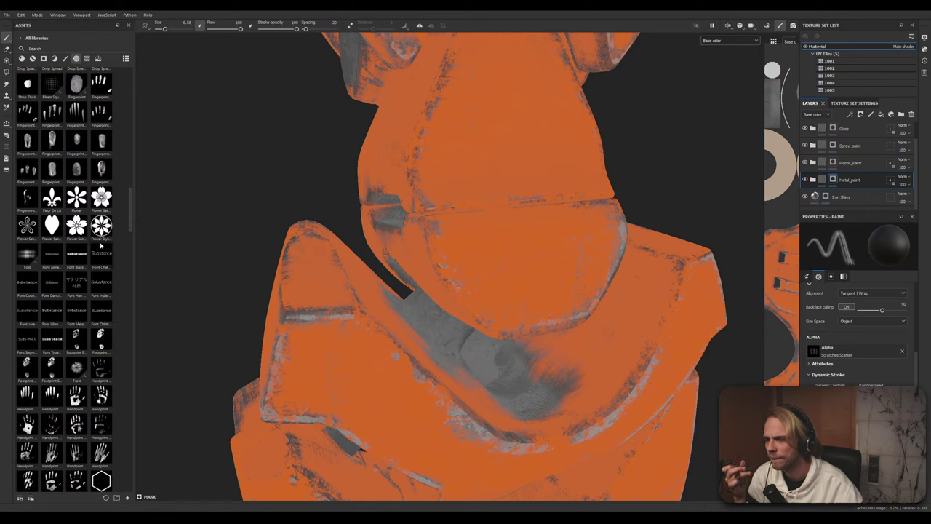
scroll(100, 245, down, 3)
scroll(100, 246, down, 6)
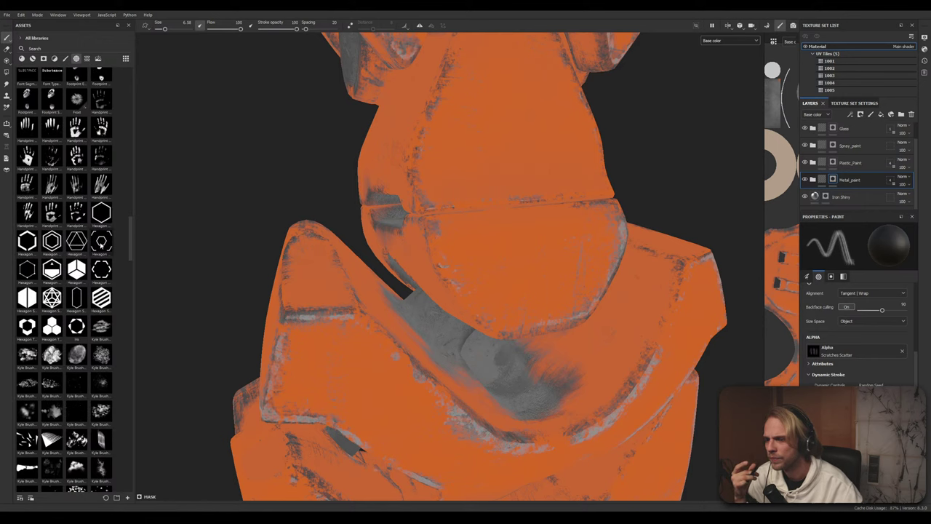
scroll(100, 246, down, 6)
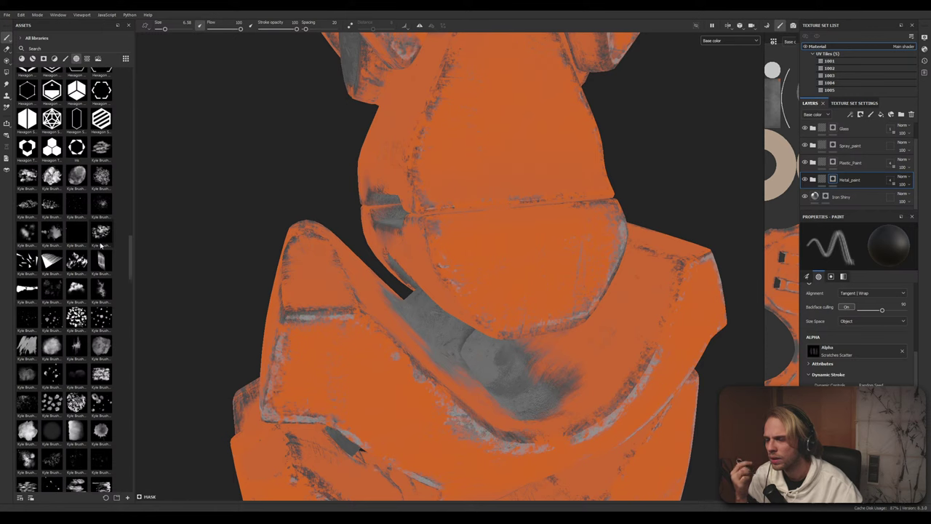
scroll(101, 246, down, 6)
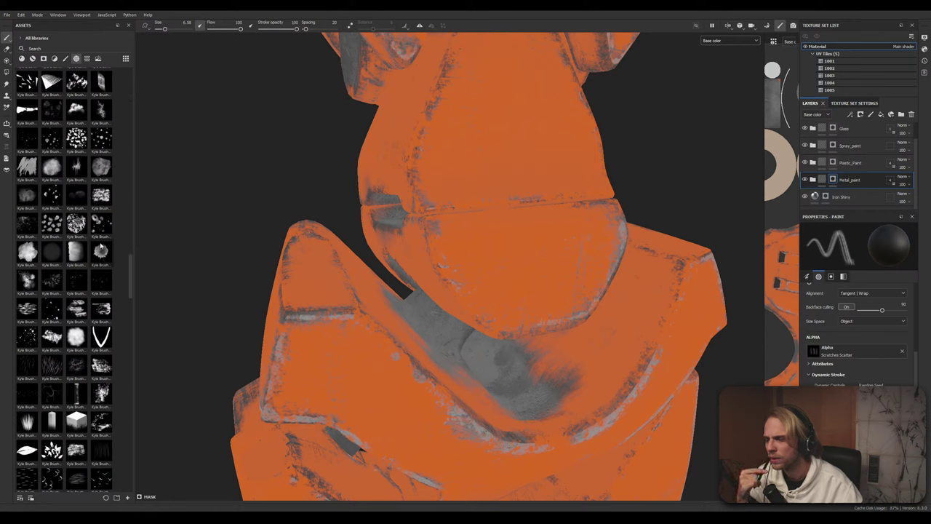
scroll(87, 275, down, 3)
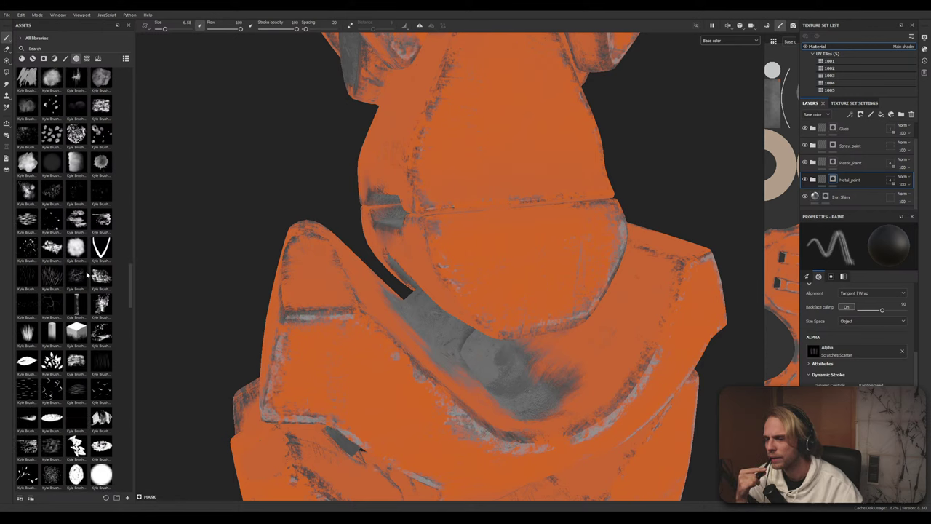
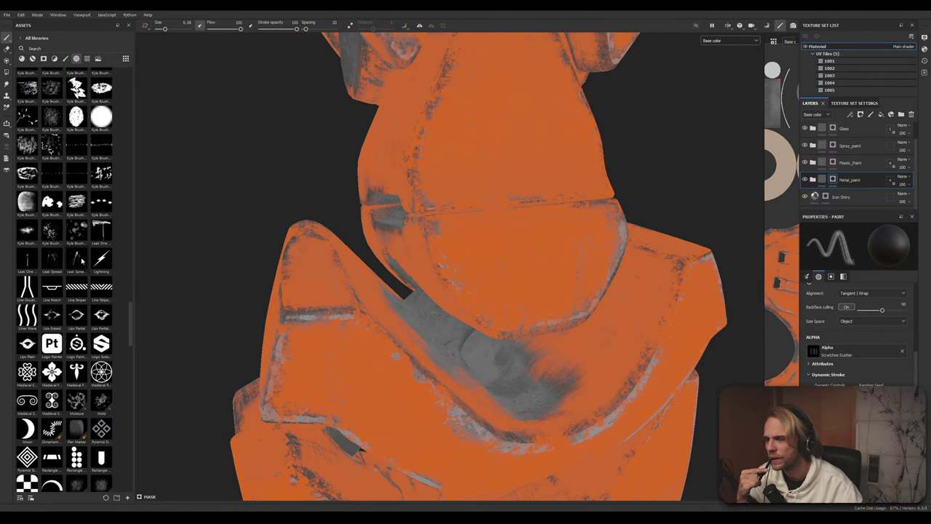
scroll(62, 265, down, 15)
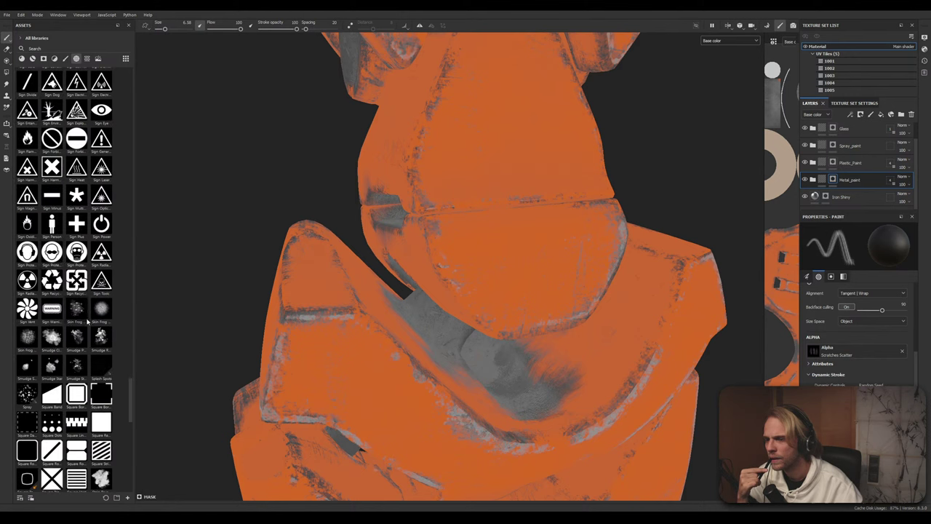
scroll(53, 340, up, 10)
scroll(53, 340, up, 5)
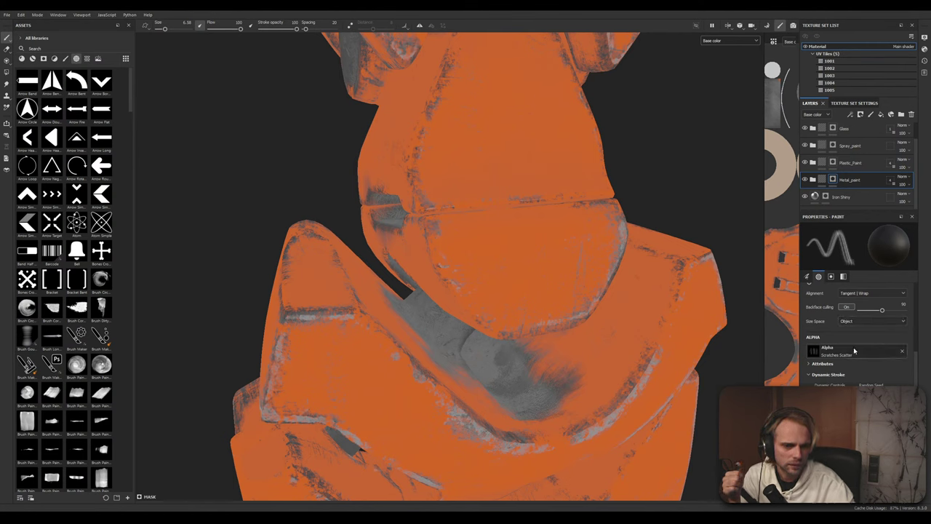
Search the alphas for "brush" and load Brush Paint Grungy as the brush alpha at a size of 0.84
click(50, 49)
text(brush)
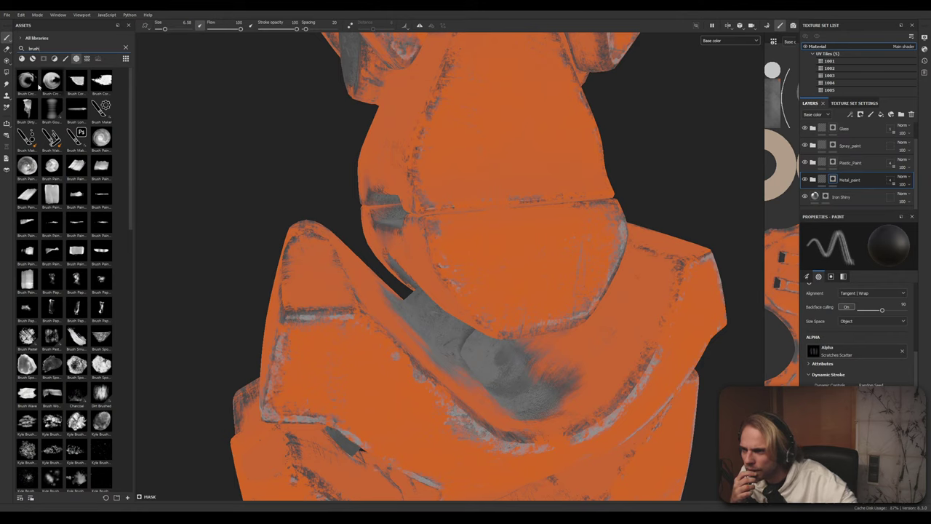
mouse_move(28, 84)
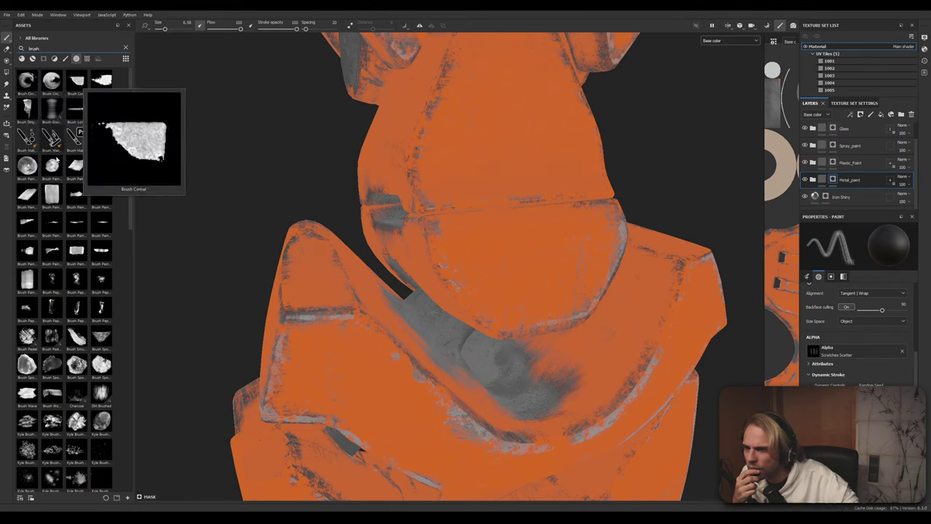
mouse_move(109, 233)
mouse_move(80, 201)
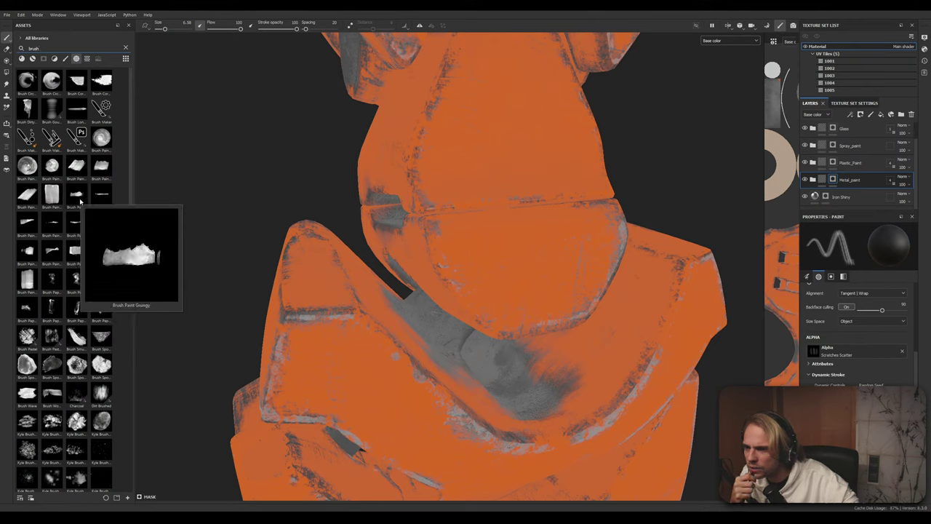
click(80, 201)
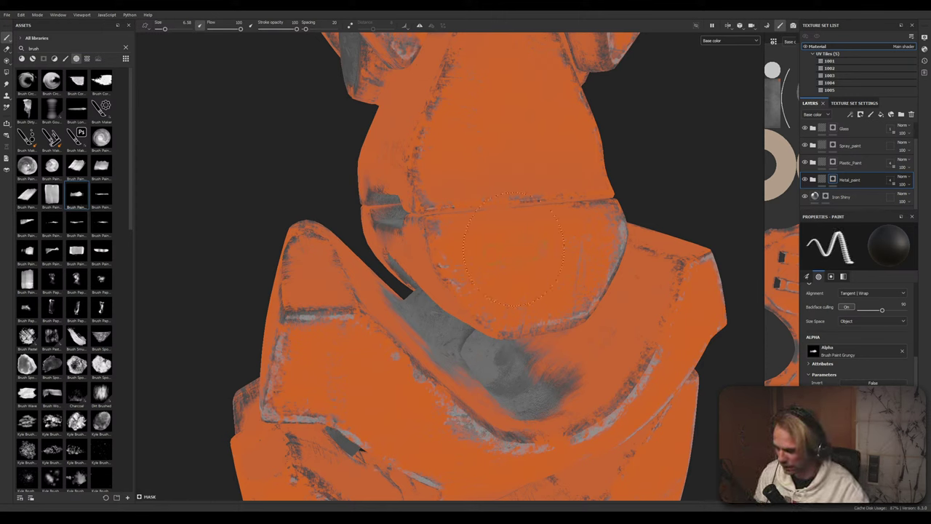
mouse_move(512, 249)
ctrl+right_down()
mouse_move(538, 249)
mouse_move(518, 250)
ctrl+right_up()
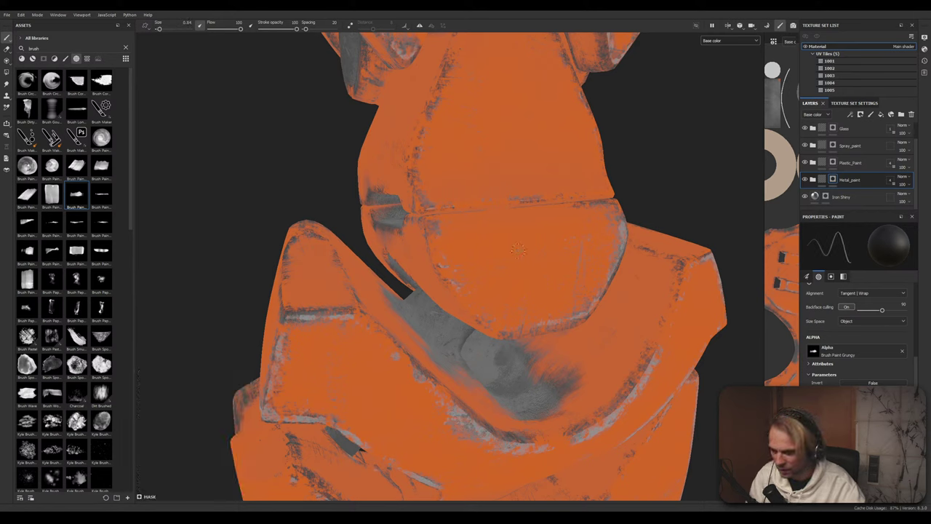
Try a few thin, closely spaced scratch strokes on the lower torso plate with Brush Paint Grungy
key(ctrl)
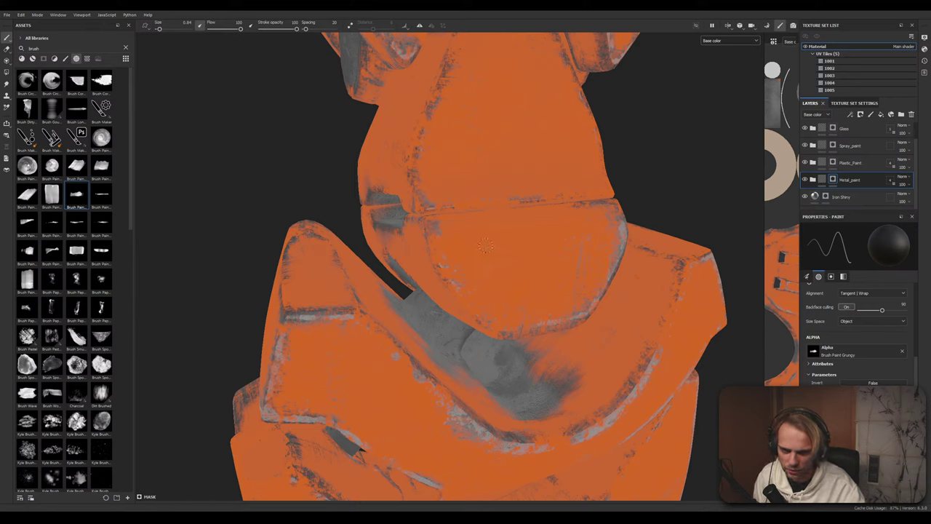
drag(483, 246, 476, 294)
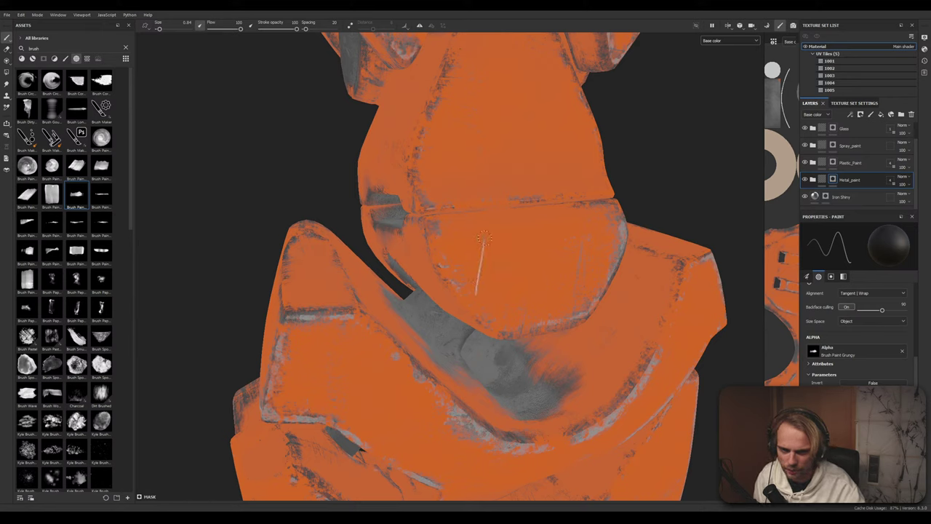
mouse_move(486, 244)
mouse_down()
mouse_move(480, 281)
mouse_move(489, 243)
mouse_up()
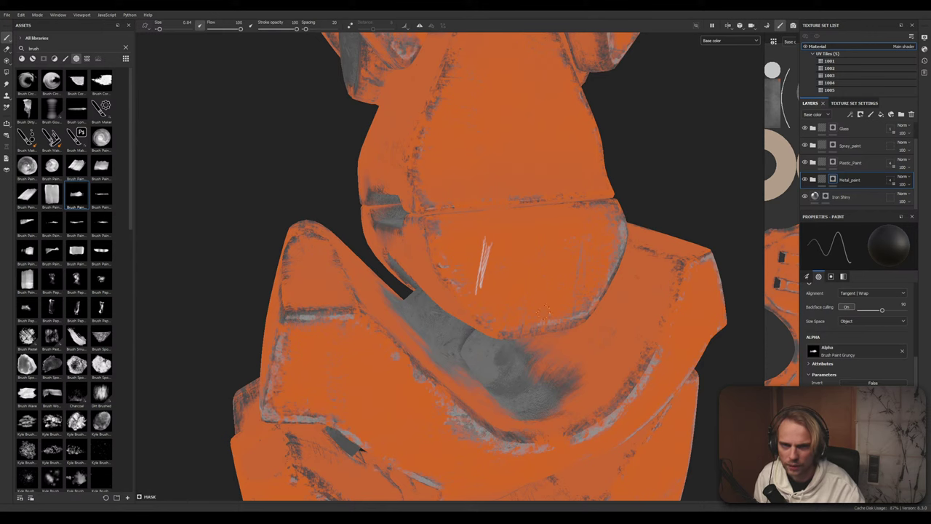
Display the full Material in the viewport and inspect the painted scratches on the torso plate up close
click(734, 42)
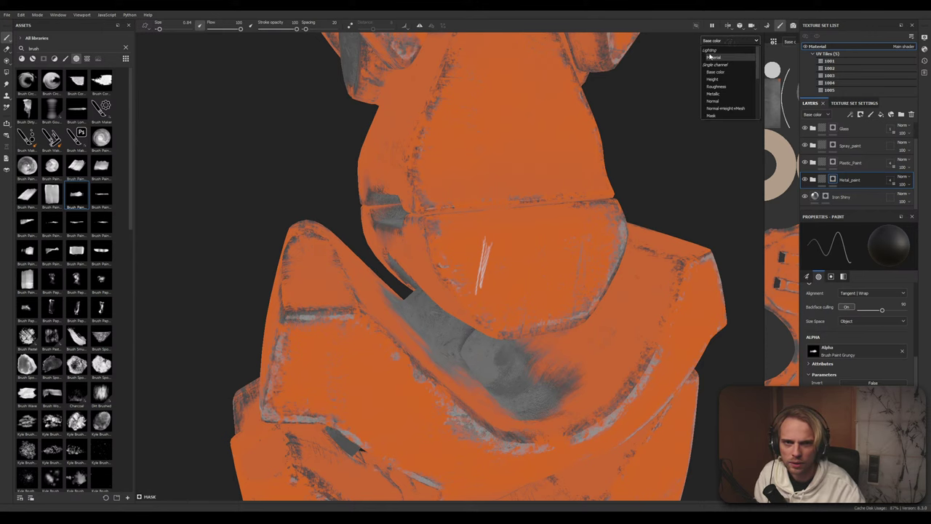
click(713, 58)
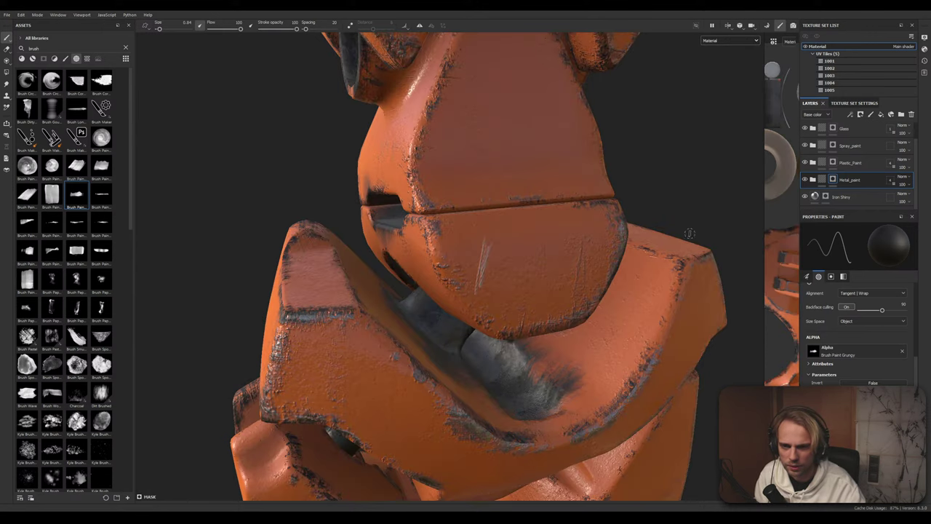
scroll(480, 274, up, 1)
scroll(481, 273, up, 6)
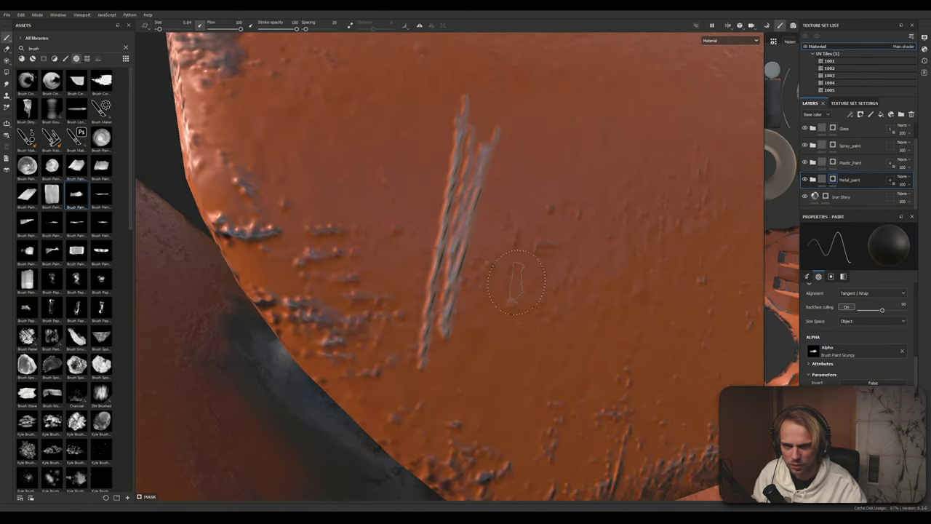
scroll(518, 283, down, 4)
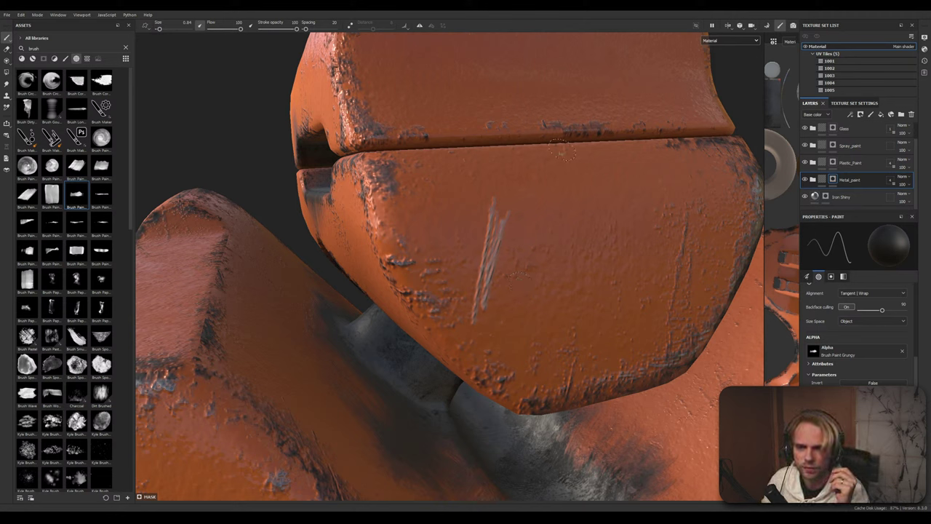
Try another thin scratch beside the first ones on the torso plate, and undo all the test scratches
drag(540, 208, 529, 289)
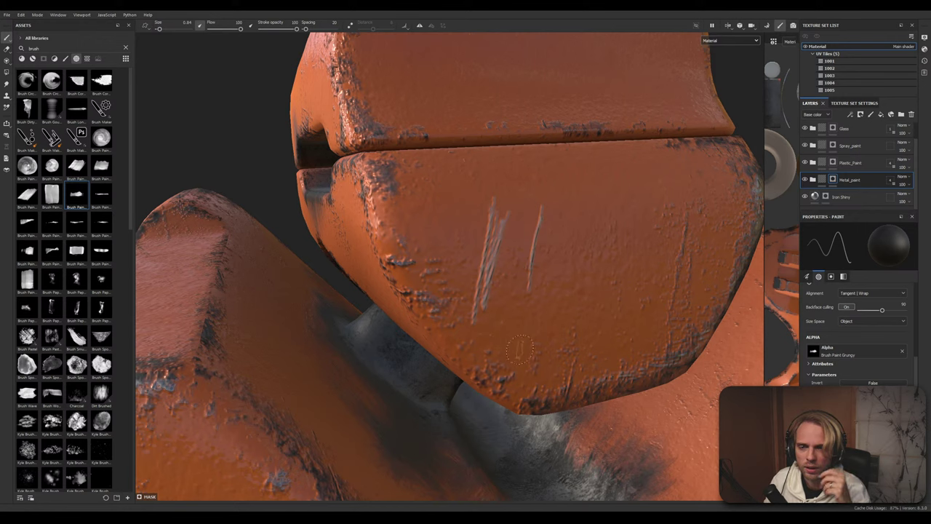
key(ctrl+z)
key(ctrl+z)
key(ctrl+z)
key(ctrl+z)
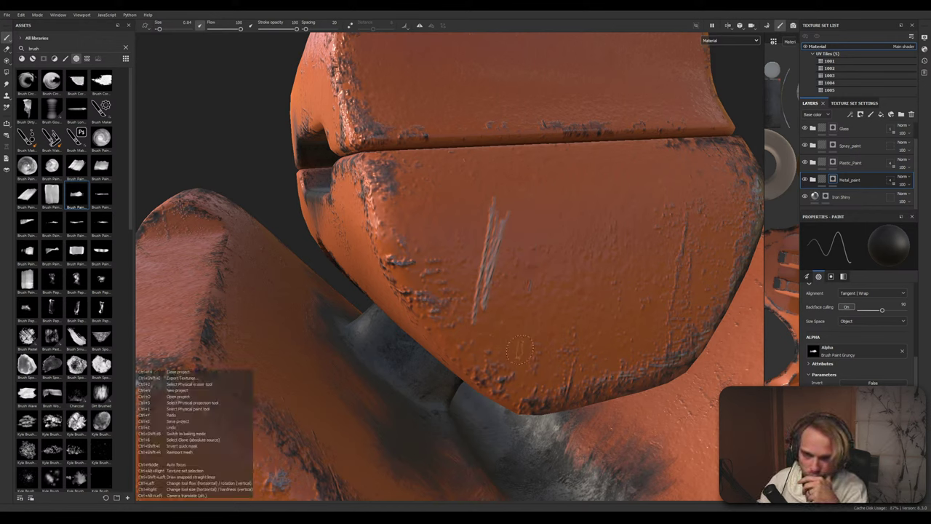
key(ctrl+z)
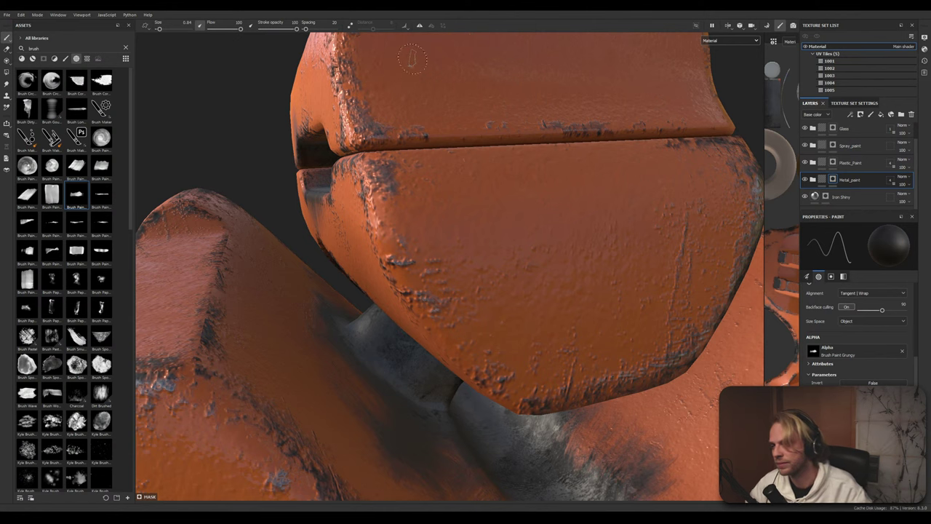
scroll(515, 213, down, 4)
alt+drag(514, 212, 446, 283)
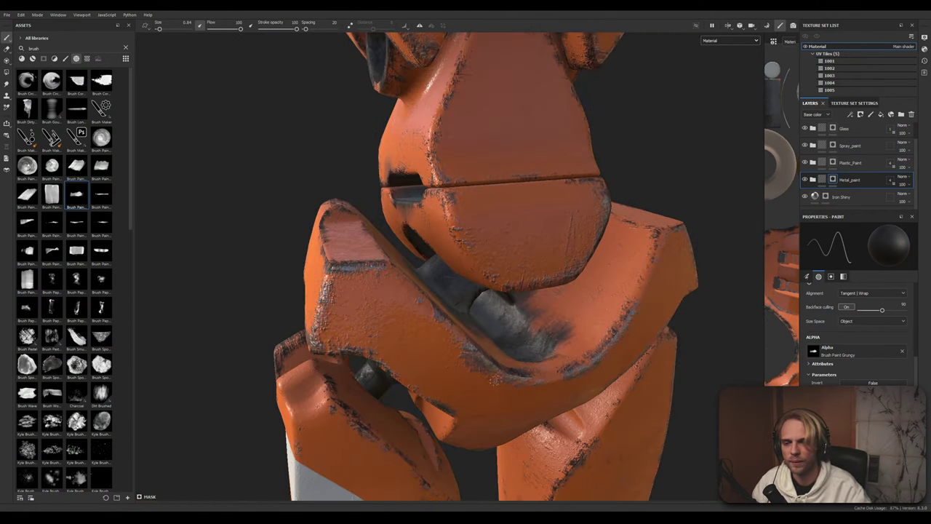
Paint a few thin scratches with Brush Paint Grungy on the upper end of the hip plate, and undo the last stroke
alt+middle_drag(497, 380, 549, 181)
scroll(498, 171, up, 1)
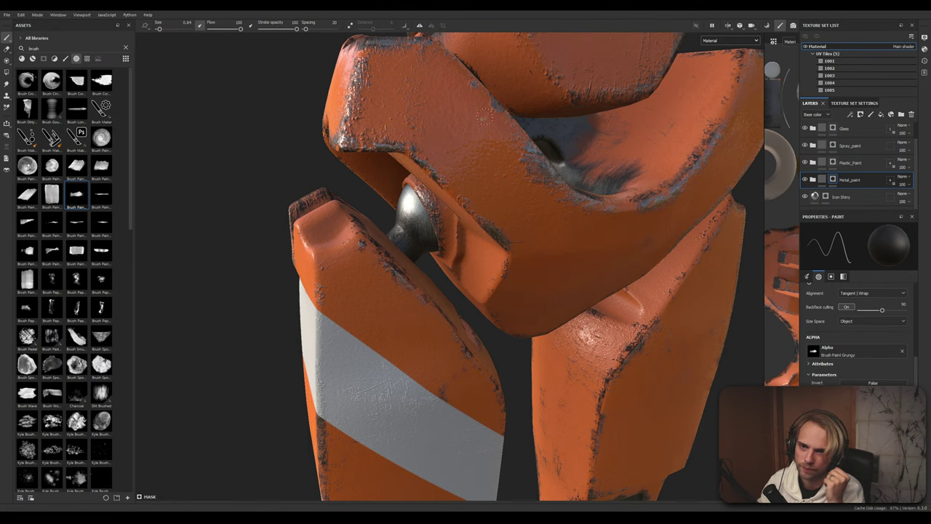
alt+drag(541, 155, 529, 223)
scroll(529, 224, up, 3)
alt+middle_drag(502, 220, 410, 163)
alt+drag(410, 163, 380, 132)
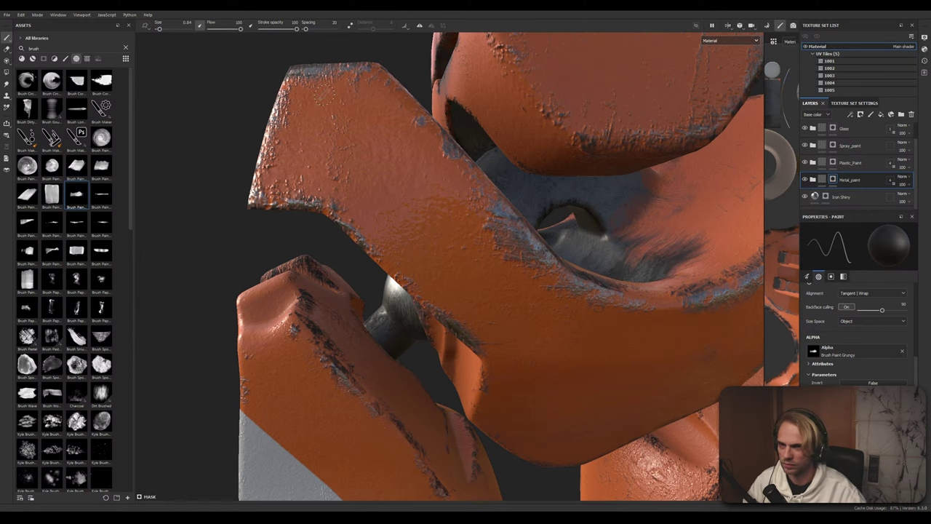
key(shift)
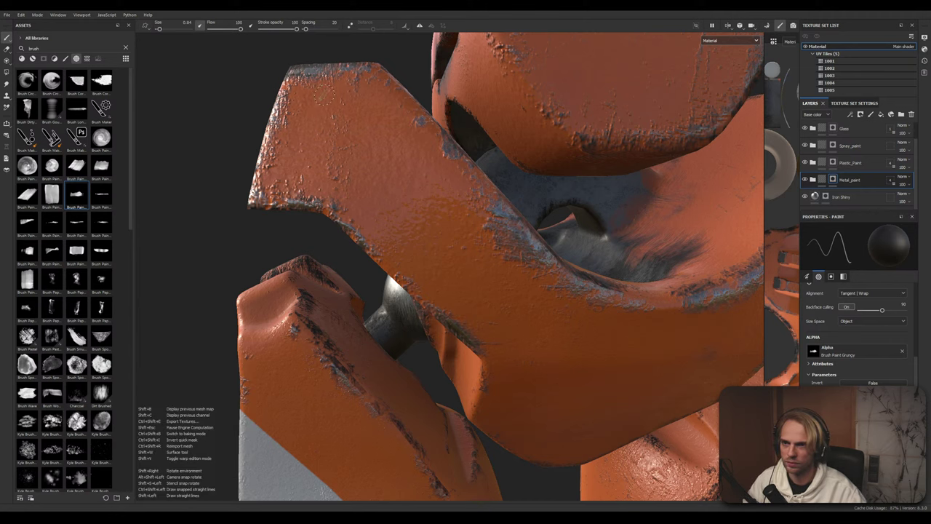
scroll(327, 95, up, 1)
scroll(333, 96, up, 1)
scroll(342, 97, down, 1)
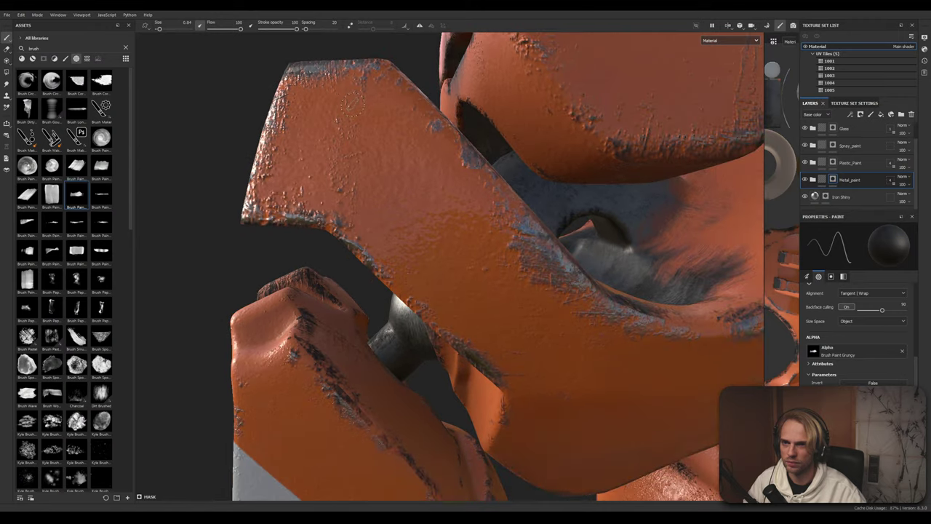
mouse_move(352, 104)
alt+mouse_down()
mouse_move(380, 110)
mouse_move(424, 146)
mouse_move(374, 149)
alt+mouse_up()
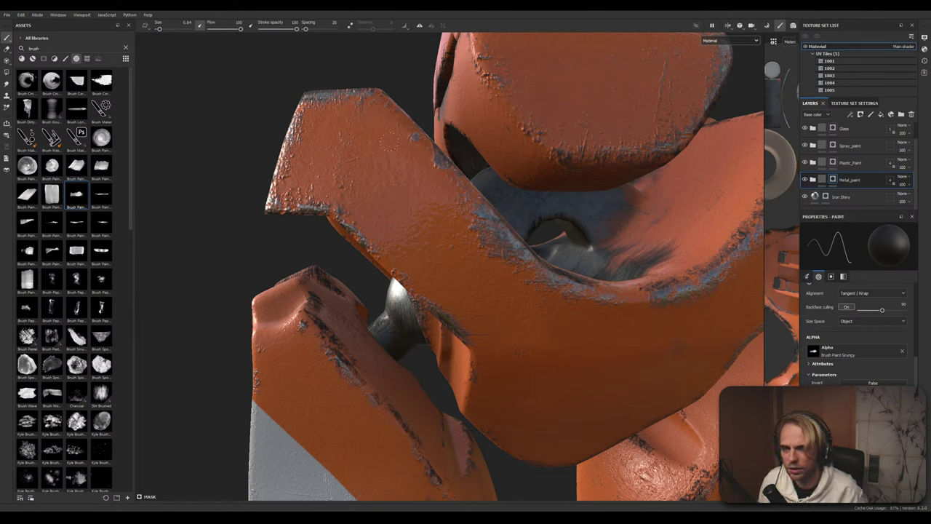
drag(380, 128, 389, 144)
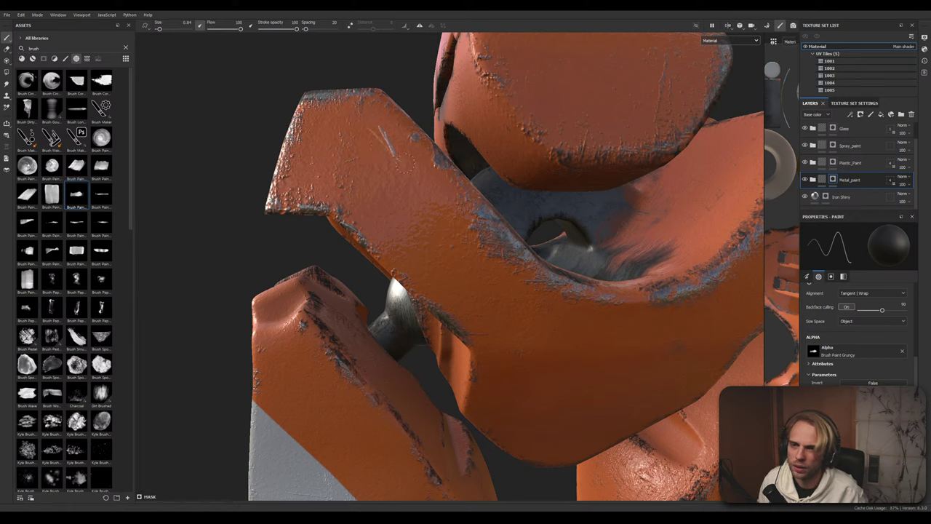
drag(376, 131, 392, 153)
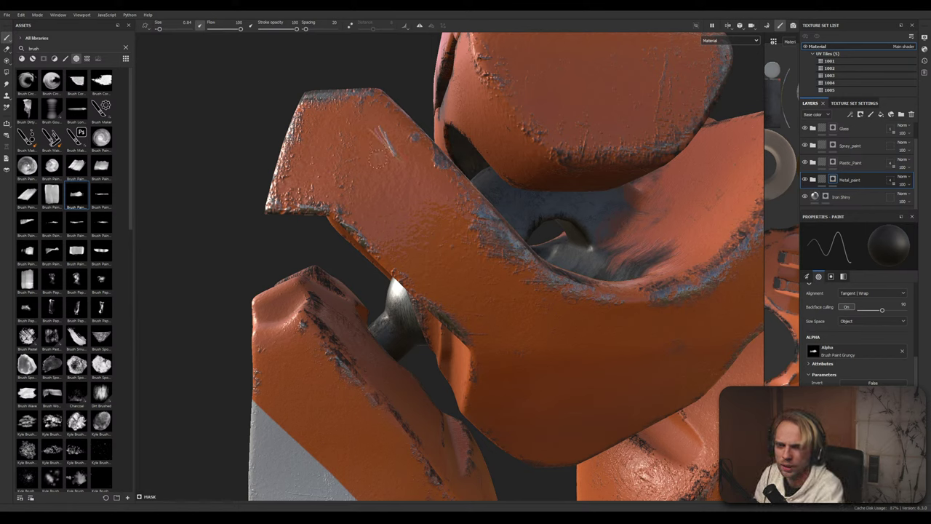
key(ctrl+z)
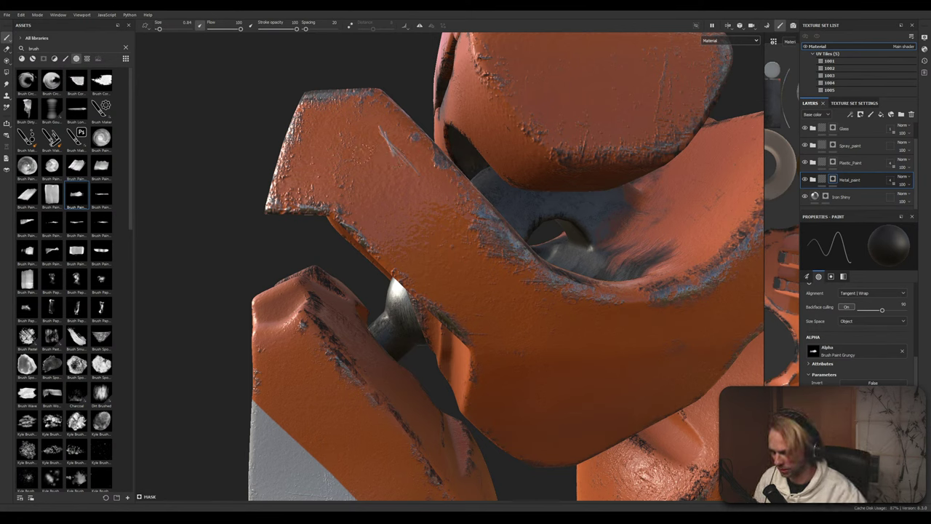
Lower the brush flow to 60 and paint another thin scratch beside the first ones on the hip plate
key(super)
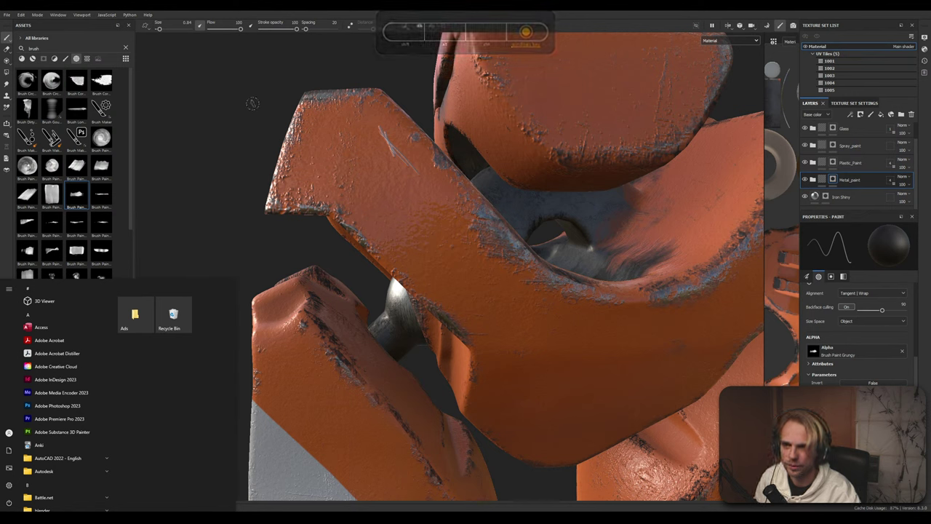
click(206, 108)
key(ctrl)
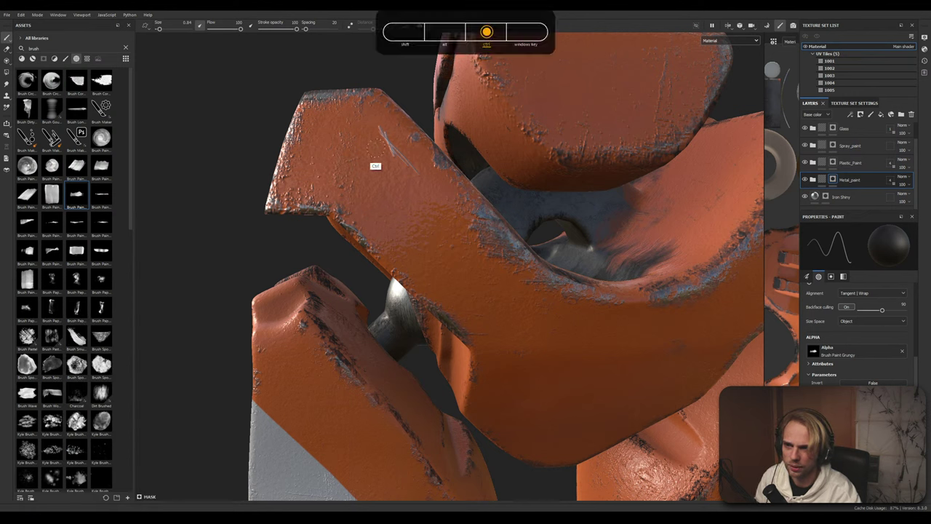
mouse_move(360, 155)
ctrl+mouse_down()
mouse_move(379, 134)
mouse_move(414, 136)
mouse_move(347, 182)
mouse_move(307, 171)
mouse_move(412, 170)
mouse_move(389, 171)
mouse_move(397, 173)
ctrl+mouse_up()
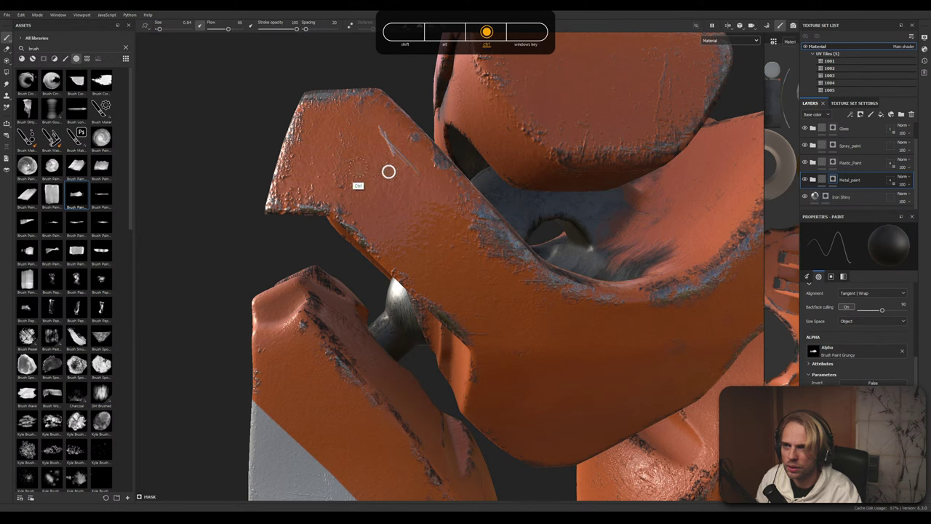
drag(364, 125, 355, 151)
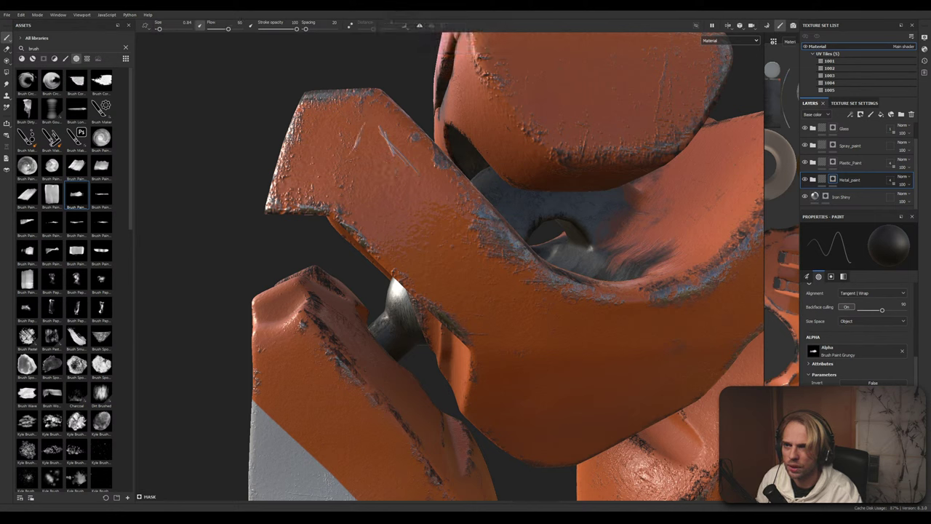
Reduce the stroke opacity to about 40 and the flow to 48, and scratch a large letter G into the hip plate
drag(296, 29, 278, 30)
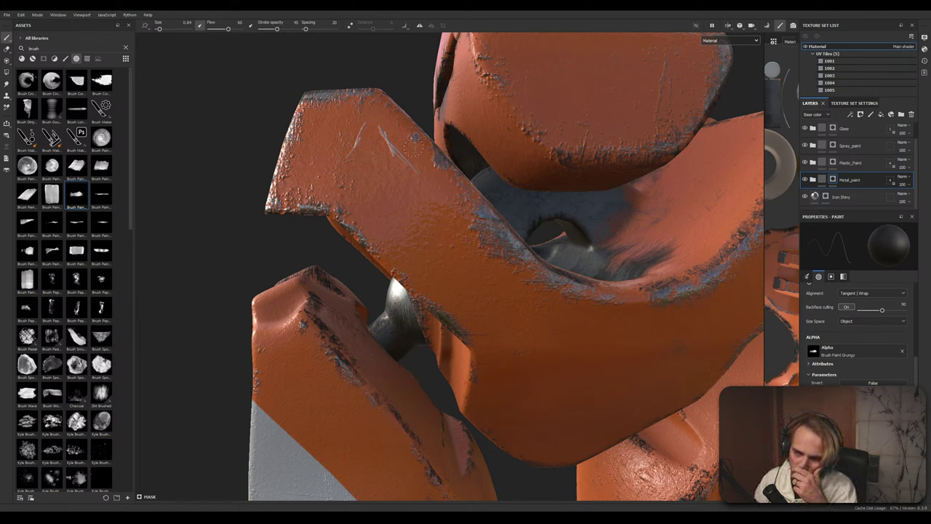
key(ctrl)
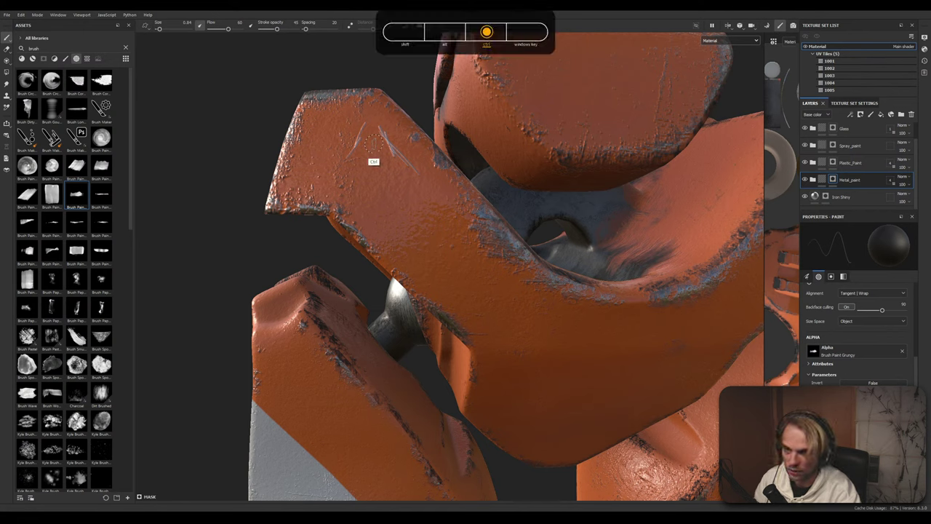
mouse_move(374, 144)
ctrl+mouse_down()
mouse_move(390, 143)
mouse_move(368, 143)
ctrl+mouse_up()
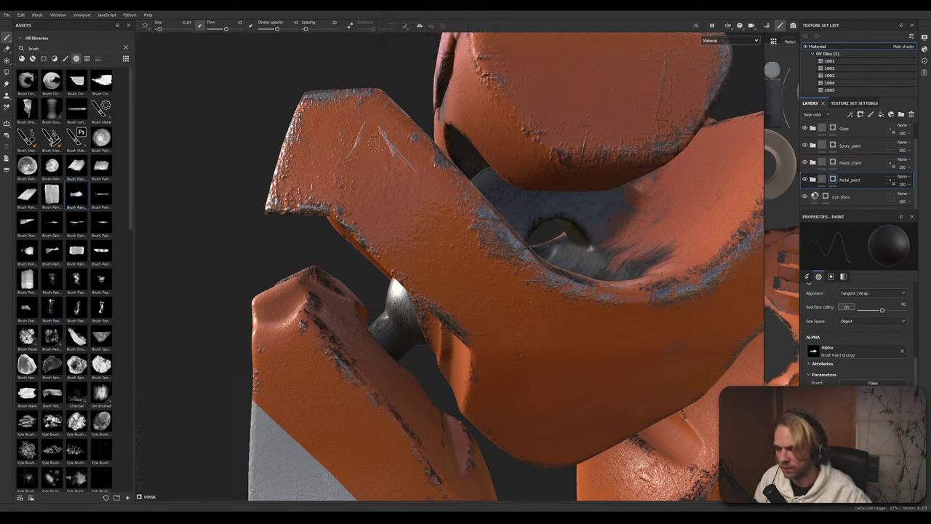
ctrl+drag(375, 142, 373, 144)
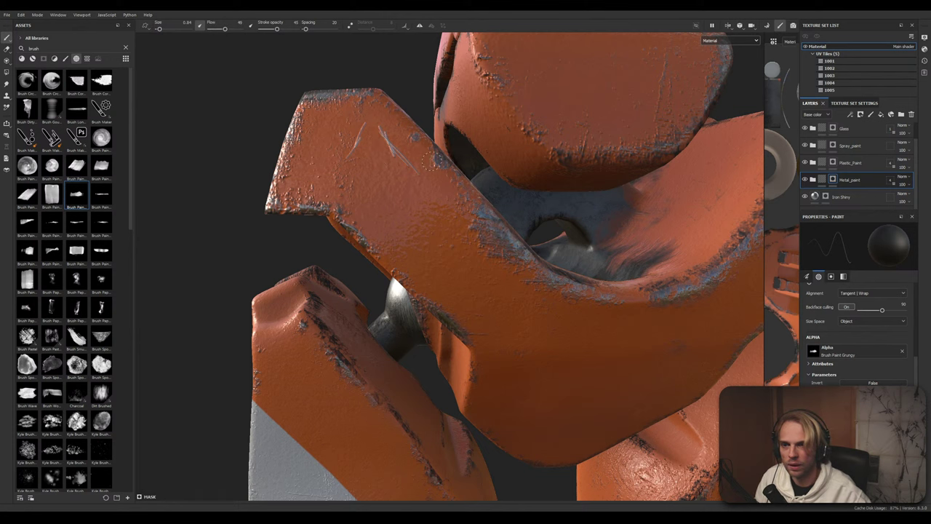
mouse_move(430, 163)
alt+right_down()
mouse_move(452, 162)
mouse_move(416, 162)
mouse_move(437, 161)
alt+right_up()
ctrl+drag(383, 158, 379, 157)
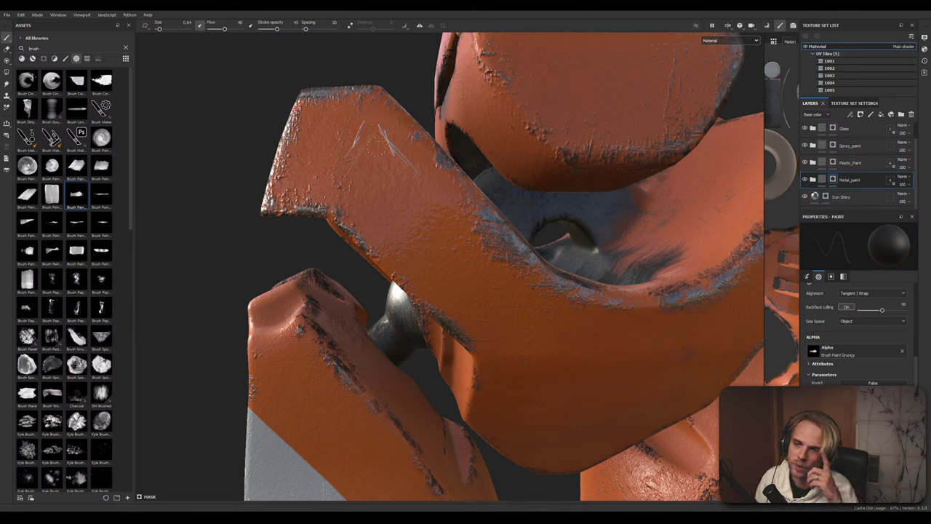
drag(359, 157, 393, 154)
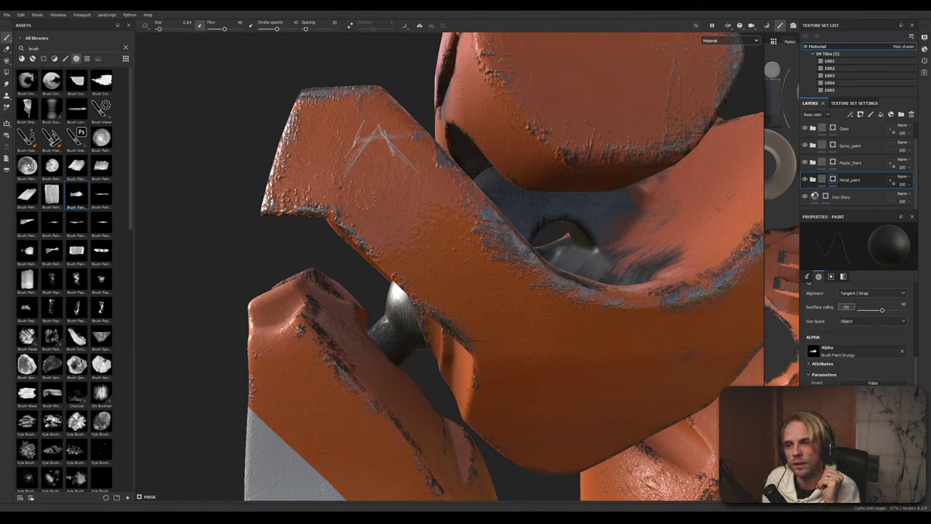
mouse_move(363, 201)
mouse_down()
mouse_move(351, 168)
mouse_move(364, 204)
mouse_move(380, 193)
mouse_move(369, 204)
mouse_up()
drag(399, 195, 376, 182)
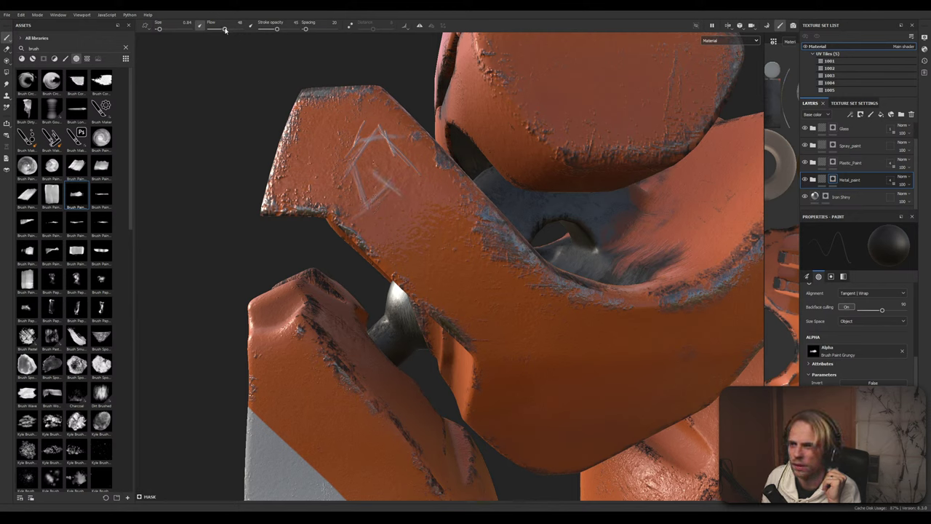
Set the flow to 74 and the stroke opacity to 70, and scratch the next two letters after the G
drag(225, 29, 286, 29)
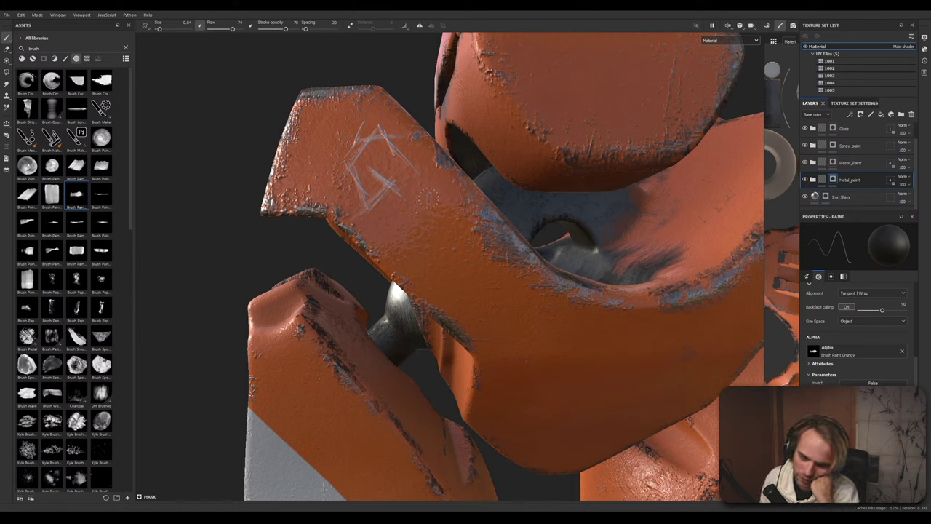
mouse_move(407, 198)
mouse_down()
mouse_move(379, 224)
mouse_move(407, 218)
mouse_move(409, 244)
mouse_up()
mouse_move(457, 224)
mouse_down()
mouse_move(427, 274)
mouse_move(438, 268)
mouse_up()
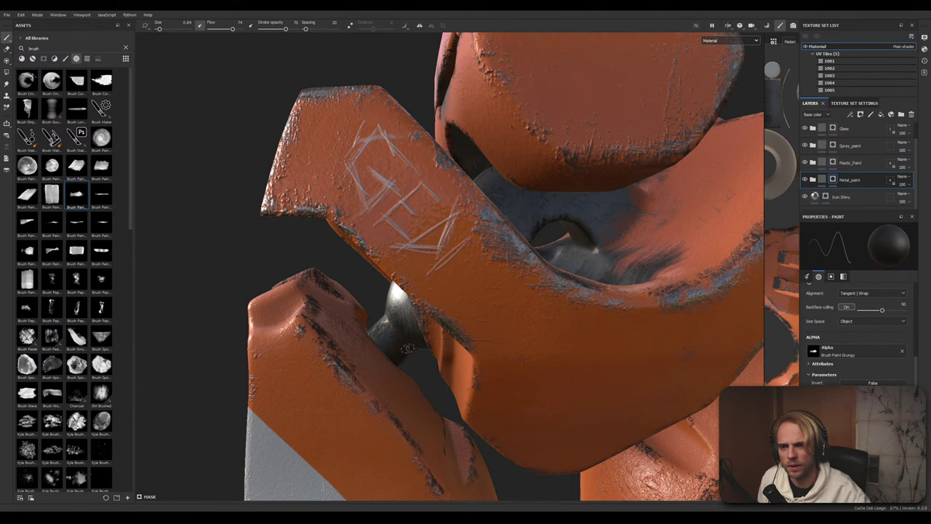
Start the fourth scratched letter on the hip plate and undo its last strokes
alt+drag(408, 349, 379, 182)
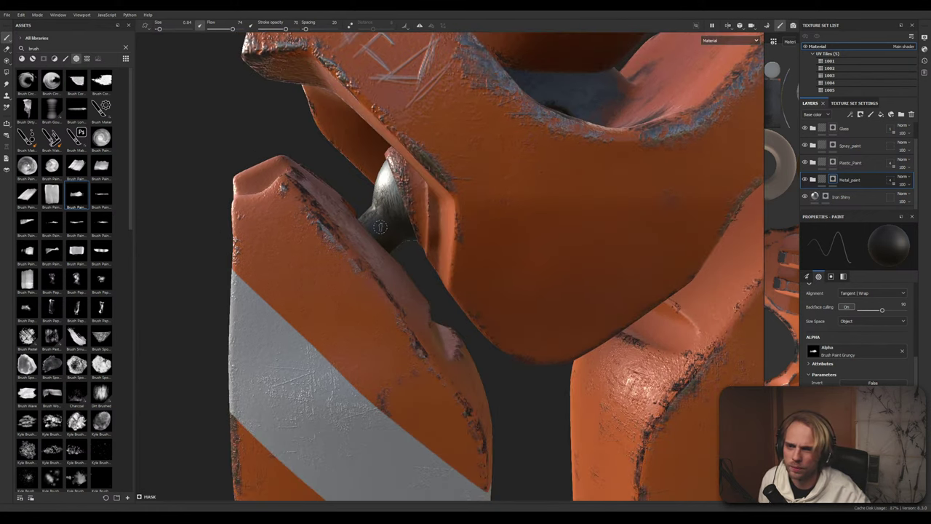
alt+drag(381, 227, 371, 295)
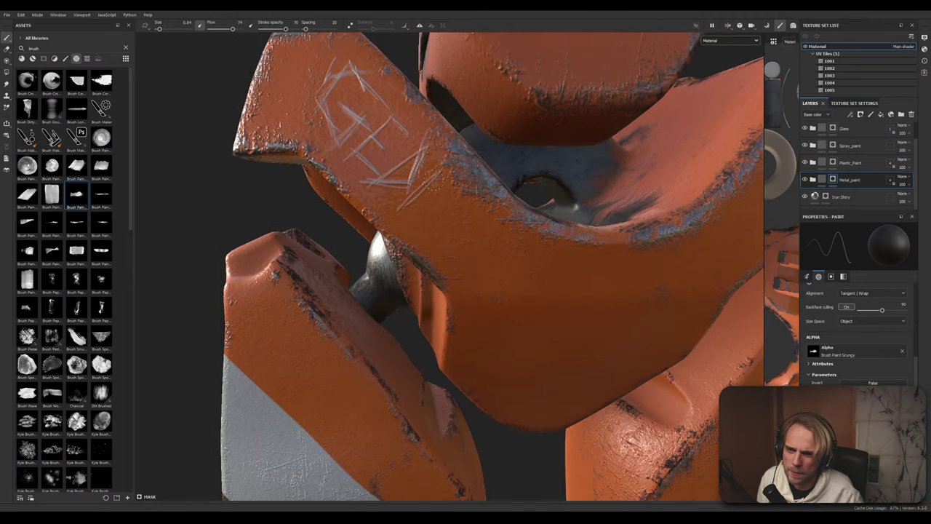
mouse_move(446, 205)
mouse_down()
mouse_move(406, 215)
mouse_move(437, 210)
mouse_up()
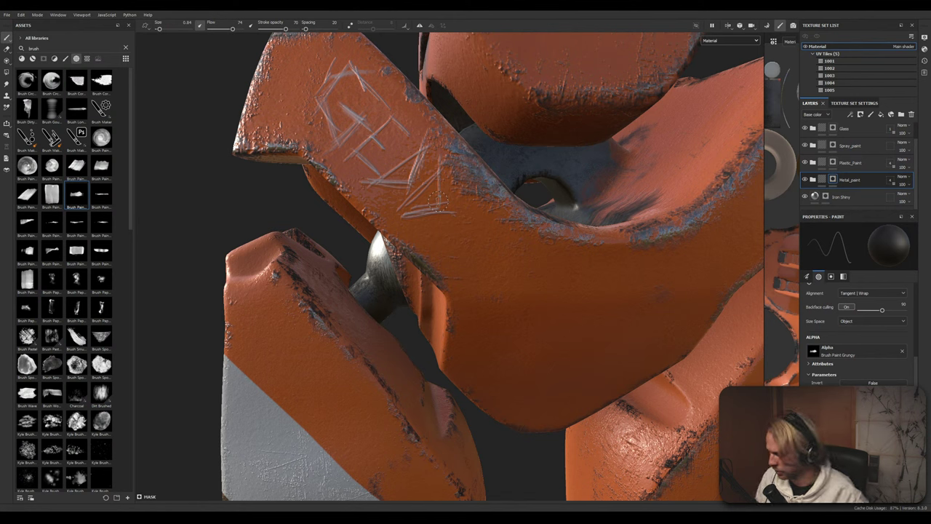
key(ctrl+z)
key(ctrl+z)
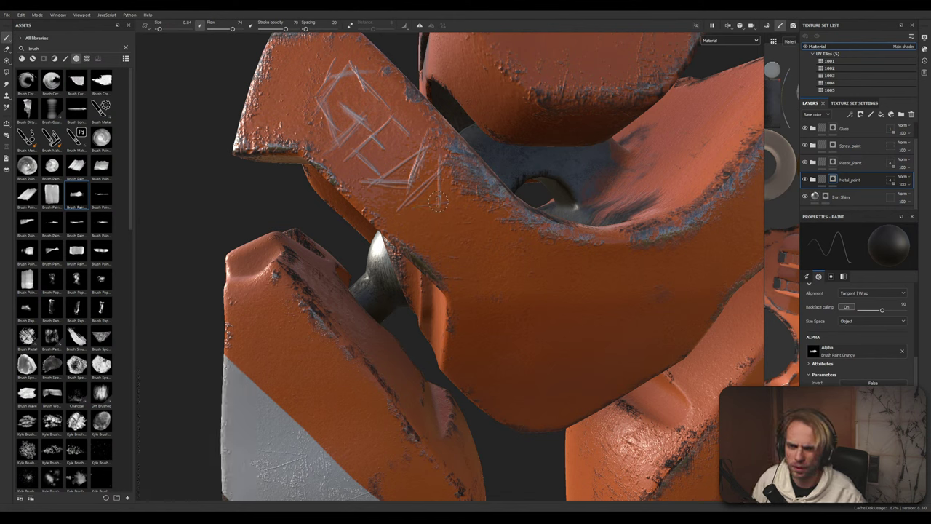
Scratch the remaining angular letters in thin strokes down the hip plate to complete the word
drag(449, 204, 395, 210)
mouse_move(443, 164)
mouse_down()
mouse_move(442, 205)
mouse_move(428, 226)
mouse_up()
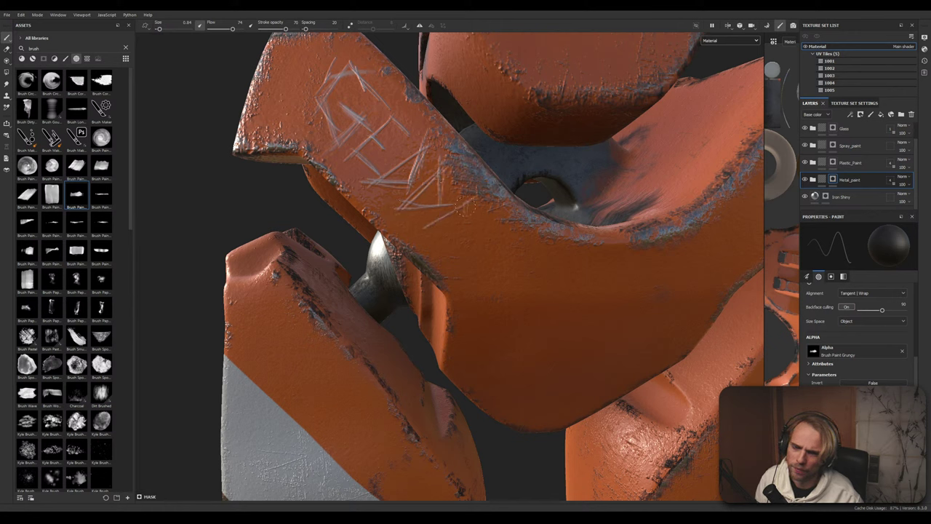
drag(461, 200, 455, 244)
mouse_move(431, 206)
mouse_down()
mouse_move(458, 232)
mouse_move(410, 232)
mouse_move(470, 197)
mouse_move(422, 224)
mouse_up()
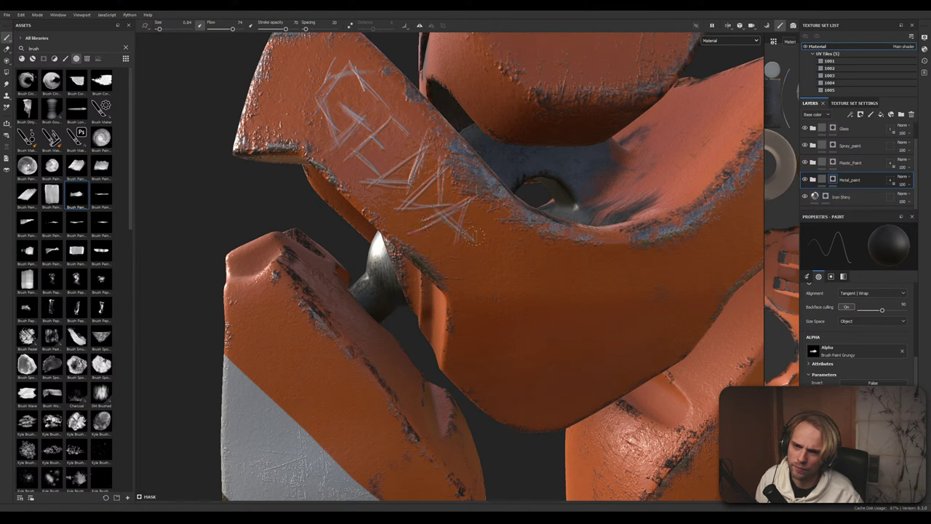
drag(497, 229, 443, 252)
mouse_move(495, 228)
mouse_down()
mouse_move(473, 260)
mouse_move(509, 246)
mouse_up()
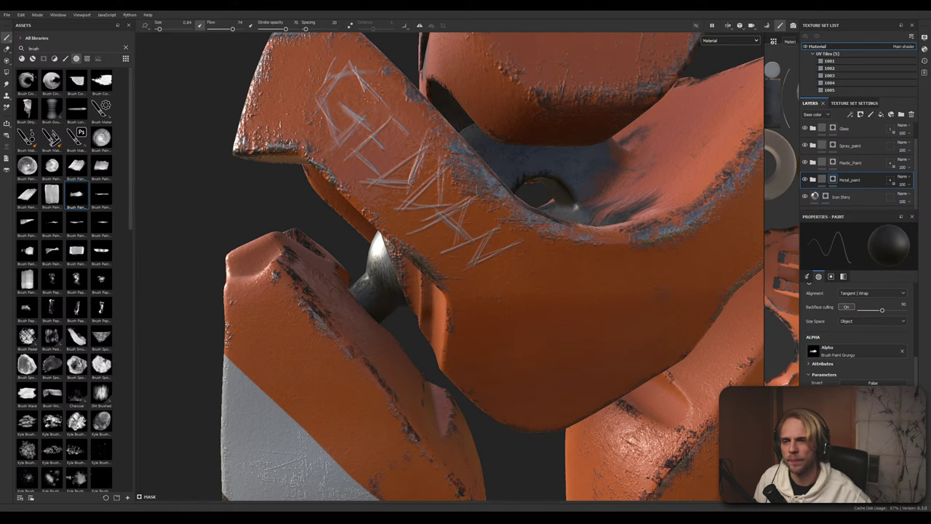
Raise the stroke opacity and flow to 100 and retrace the word's first two letters to deepen their scratches
scroll(495, 175, down, 8)
scroll(473, 173, up, 8)
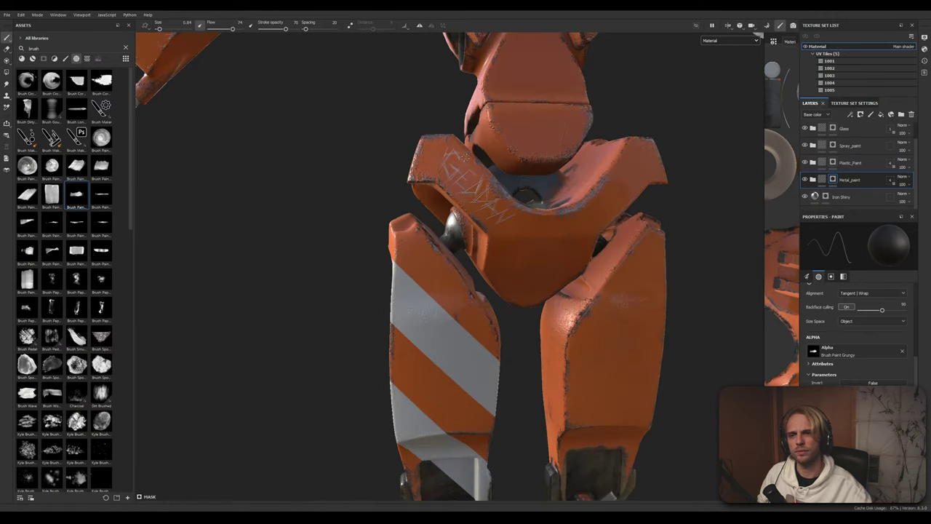
alt+drag(473, 173, 437, 170)
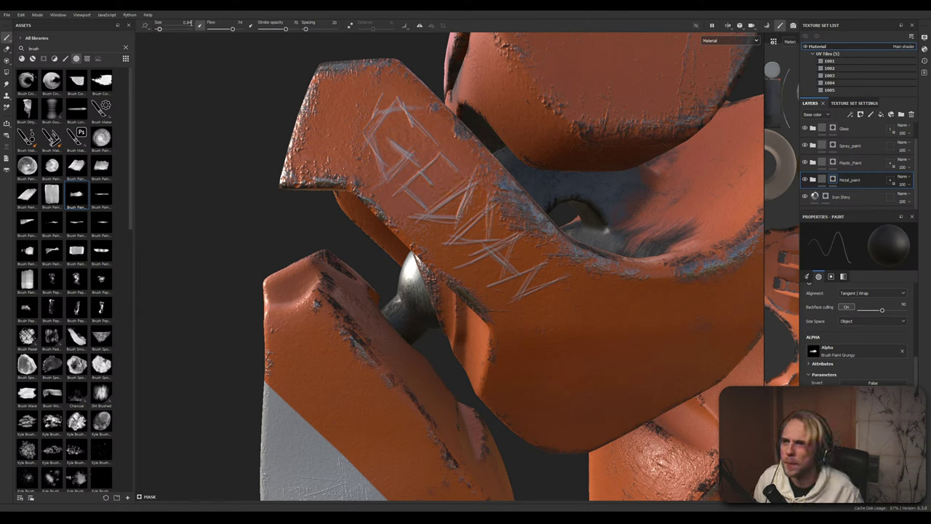
drag(287, 29, 297, 29)
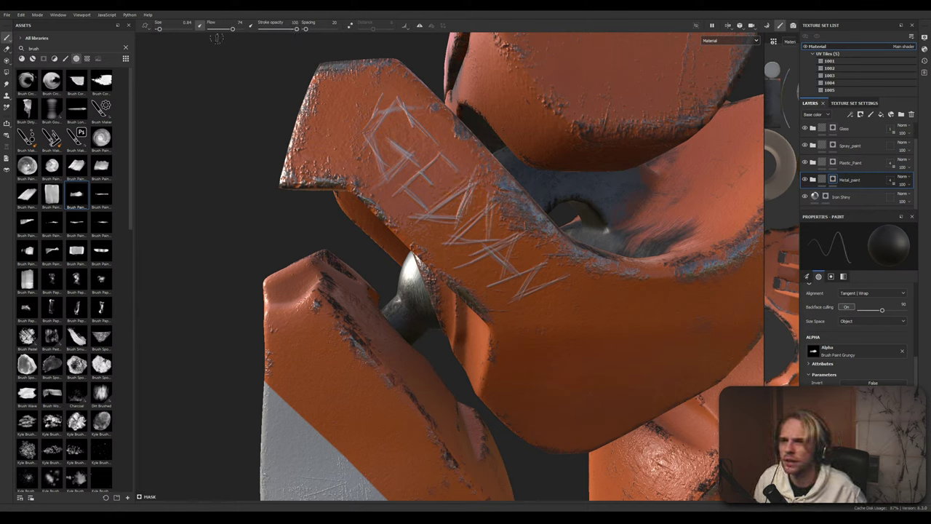
drag(231, 30, 241, 29)
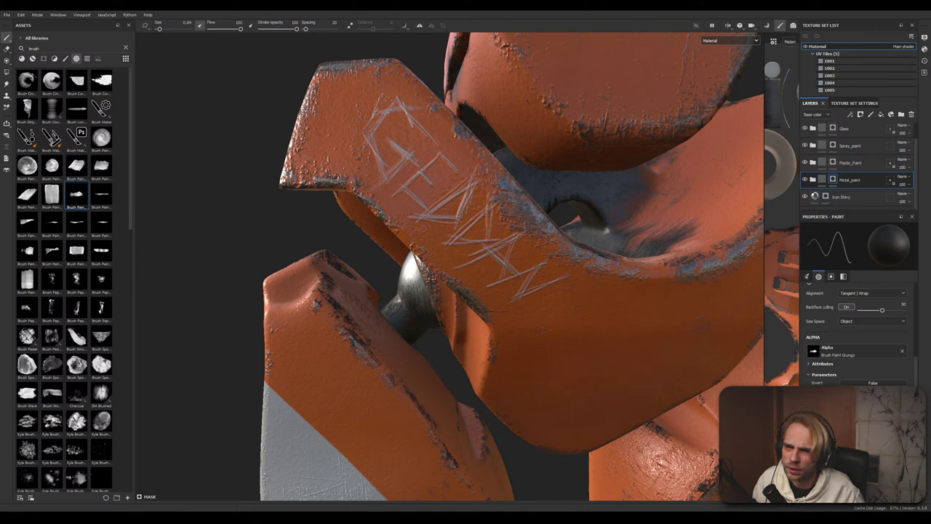
mouse_move(390, 110)
mouse_down()
mouse_move(366, 138)
mouse_move(430, 134)
mouse_move(373, 110)
mouse_up()
drag(370, 151, 379, 186)
mouse_move(390, 143)
mouse_down()
mouse_move(416, 165)
mouse_move(404, 187)
mouse_up()
drag(435, 153, 408, 184)
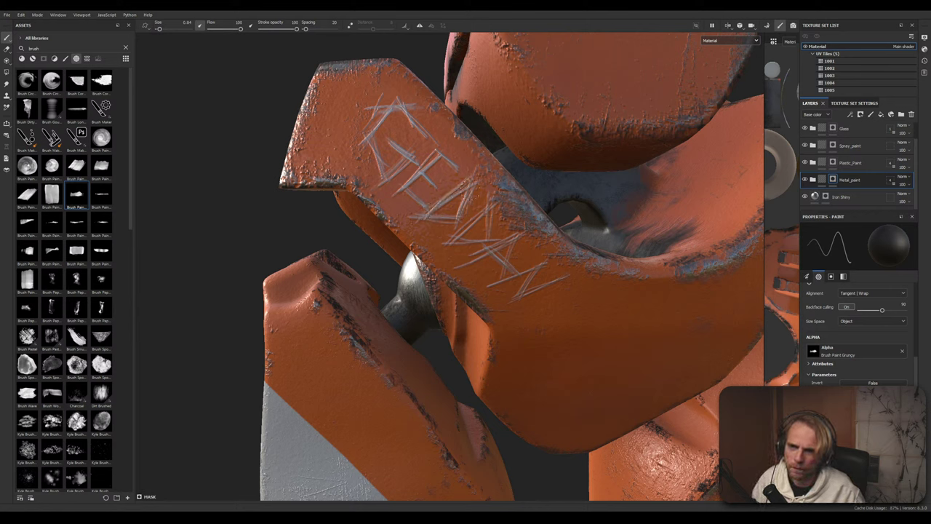
Retrace selected strokes of the remaining letters down the hip plate to deepen the scratches
drag(472, 178, 457, 219)
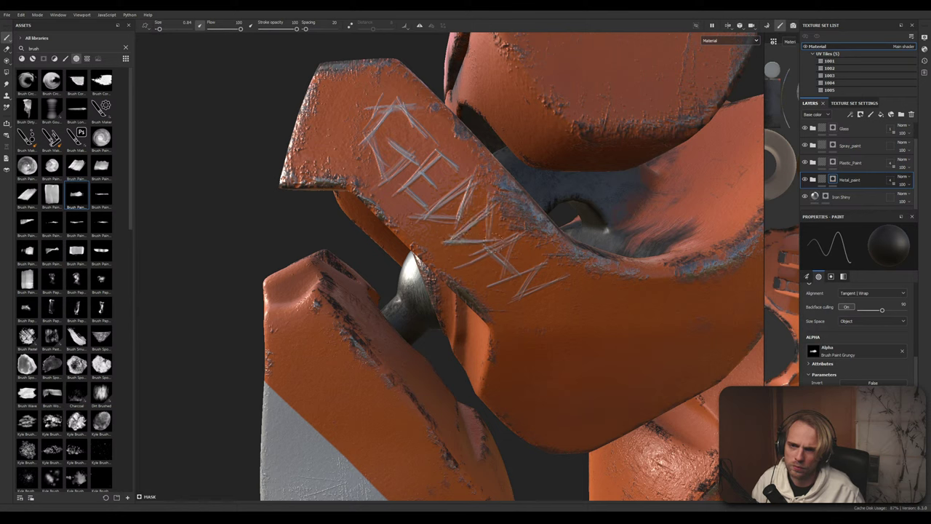
drag(469, 264, 515, 237)
mouse_move(496, 281)
mouse_down()
mouse_move(534, 267)
mouse_move(521, 295)
mouse_move(540, 291)
mouse_up()
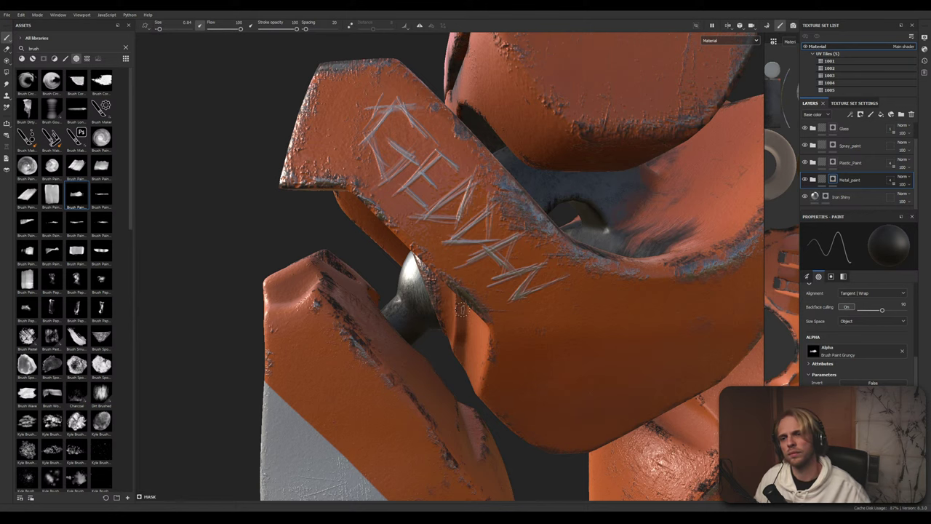
Set the brush grayscale to 1 and remove the misplaced upper strokes of the first scratched letter on the hip plate
alt+right_drag(466, 298, 559, 348)
alt+middle_drag(600, 366, 592, 325)
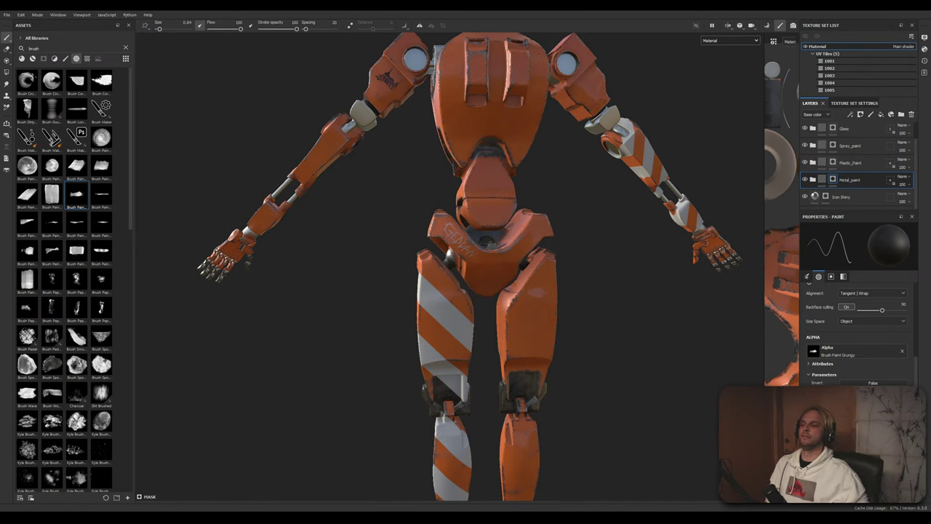
alt+middle_drag(588, 236, 558, 220)
scroll(449, 220, up, 3)
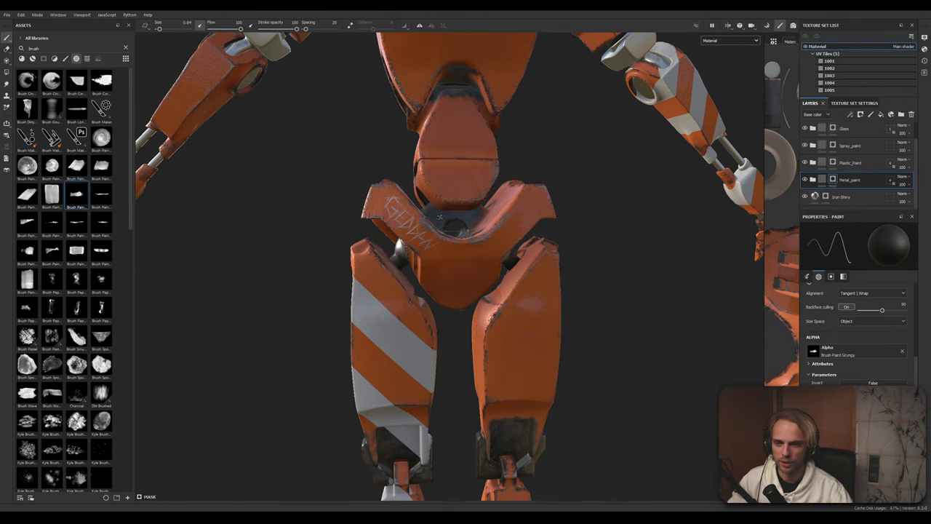
alt+right_drag(377, 214, 307, 80)
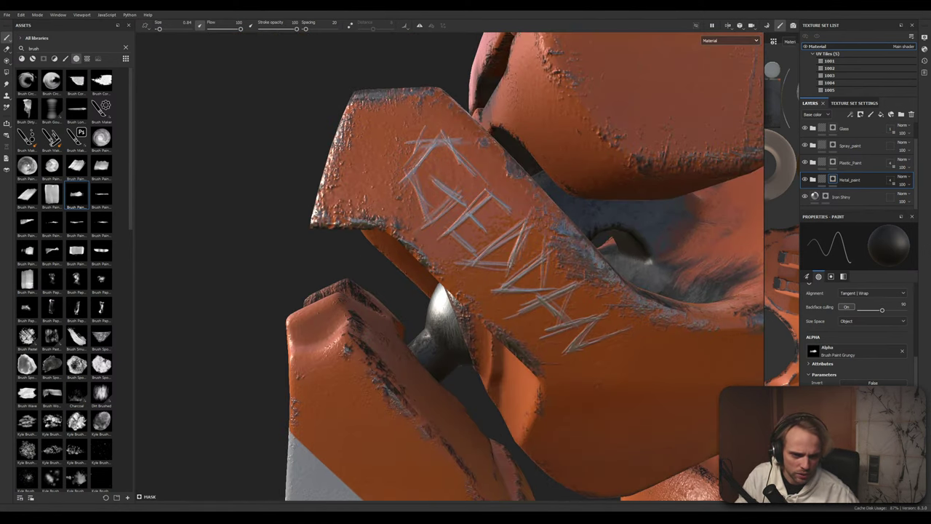
scroll(902, 374, down, 5)
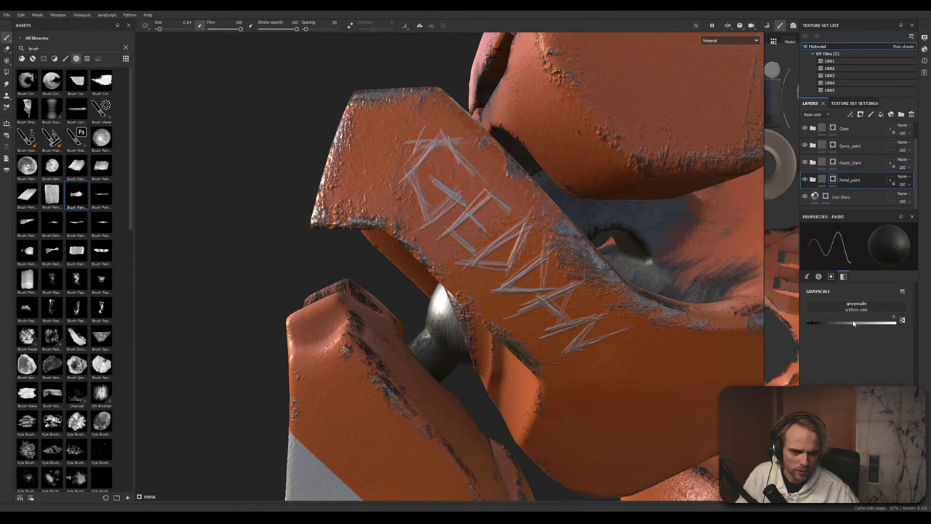
drag(854, 323, 895, 322)
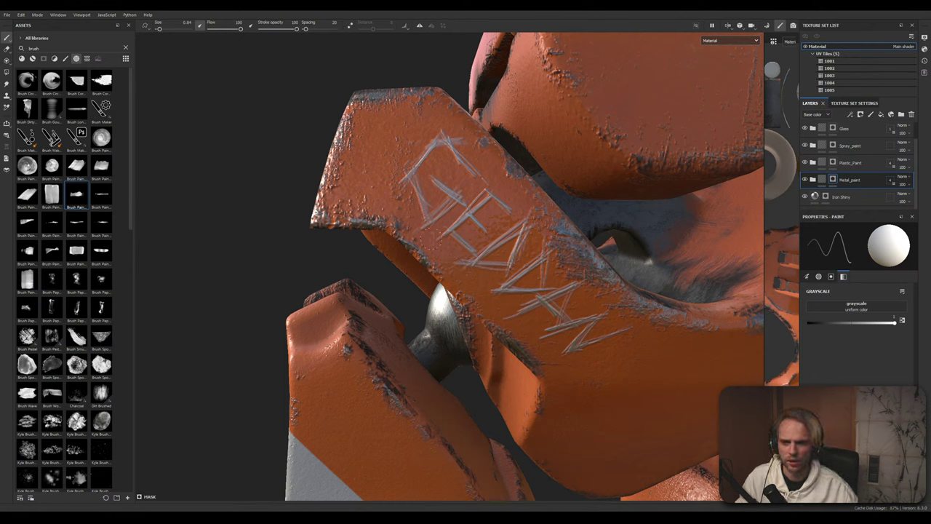
key(ctrl+z)
key(ctrl+z)
key(ctrl+z)
key(ctrl+z)
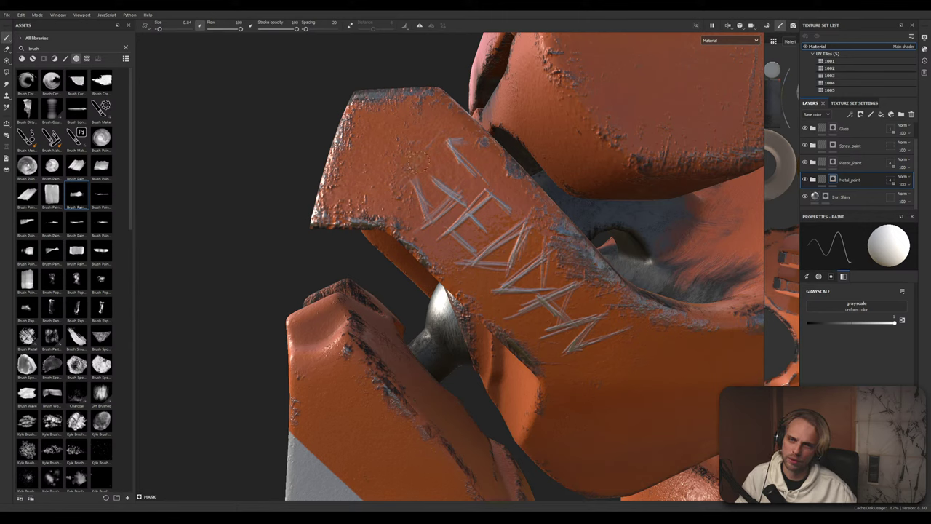
Set the brush grayscale back to 0 and rescratch the first letter's upper diagonal with thin strokes
drag(894, 321, 798, 318)
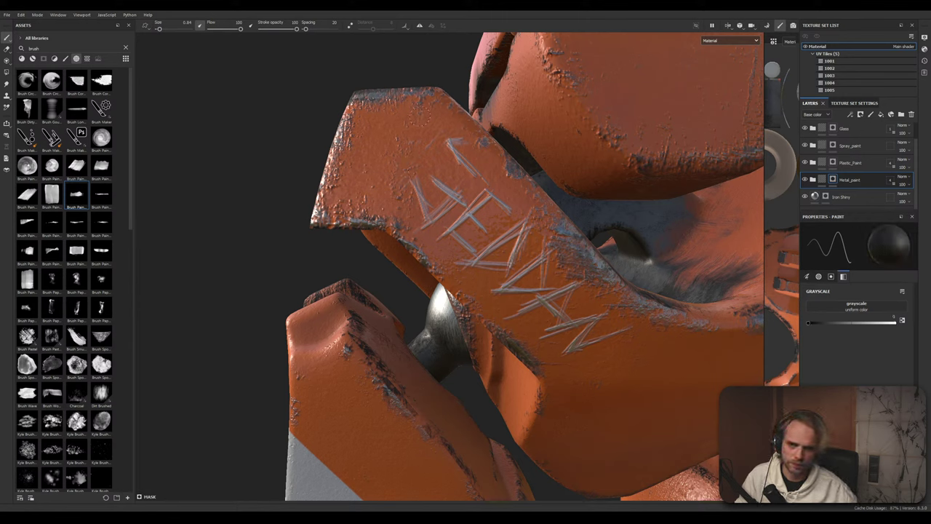
drag(449, 136, 399, 179)
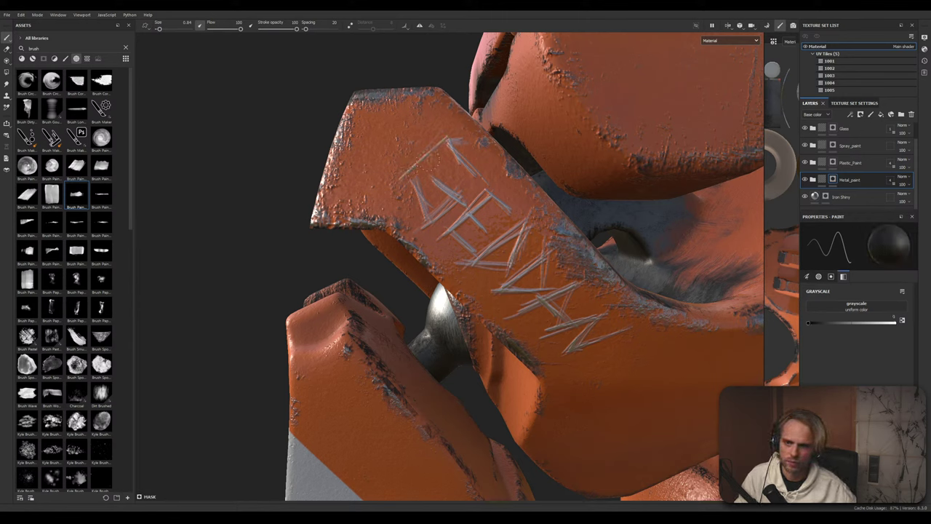
mouse_move(425, 141)
mouse_down()
mouse_move(462, 146)
mouse_move(394, 190)
mouse_up()
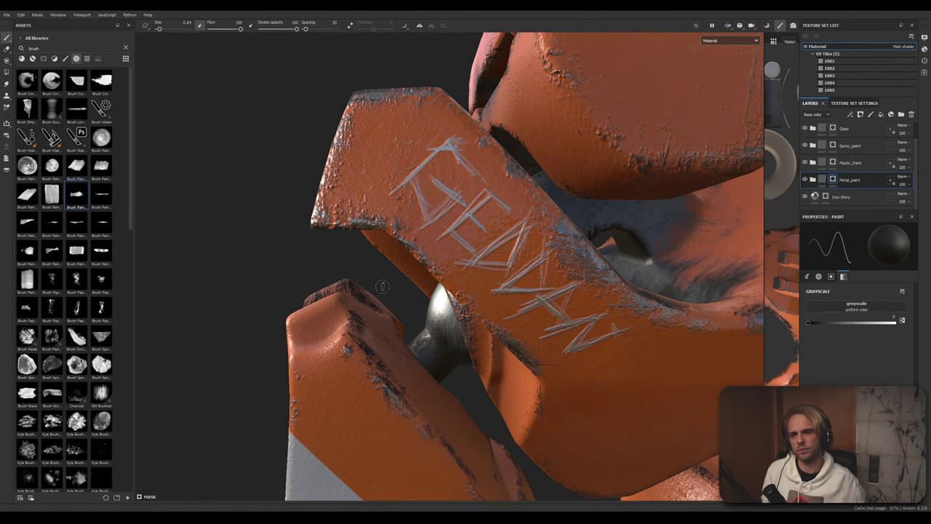
Examine the scratched lettering and the worn paint on the hips, thighs and waist from several angles and distances
scroll(482, 298, down, 5)
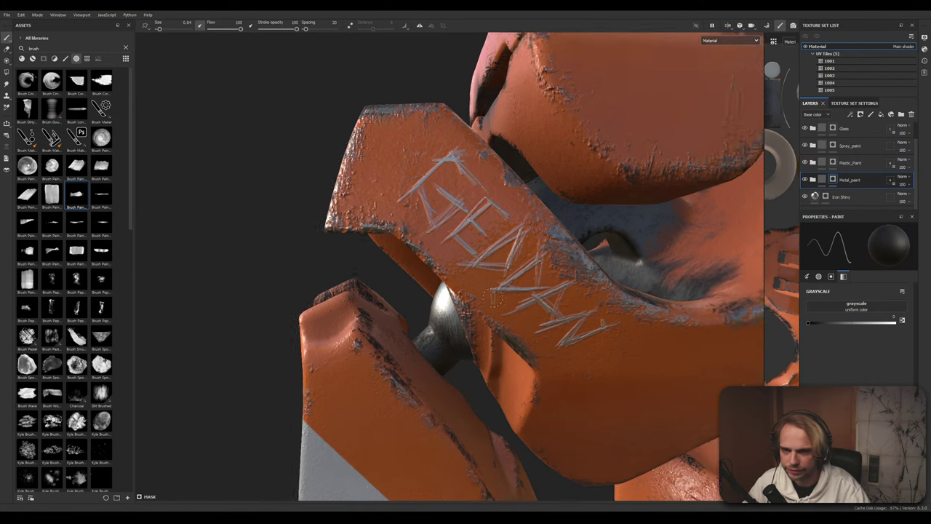
alt+middle_drag(552, 343, 454, 274)
alt+right_drag(454, 273, 444, 277)
alt+drag(459, 286, 502, 316)
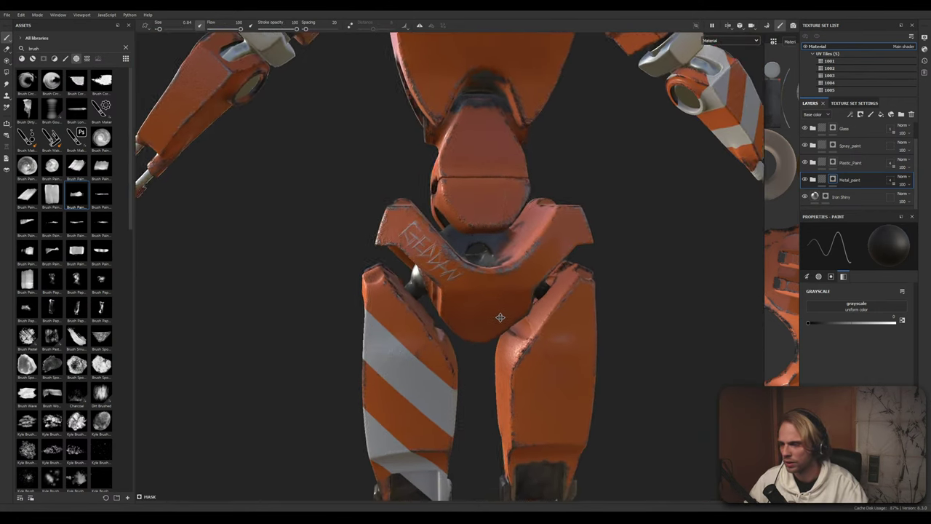
alt+middle_drag(502, 316, 460, 362)
alt+right_drag(459, 362, 473, 365)
alt+drag(472, 364, 501, 328)
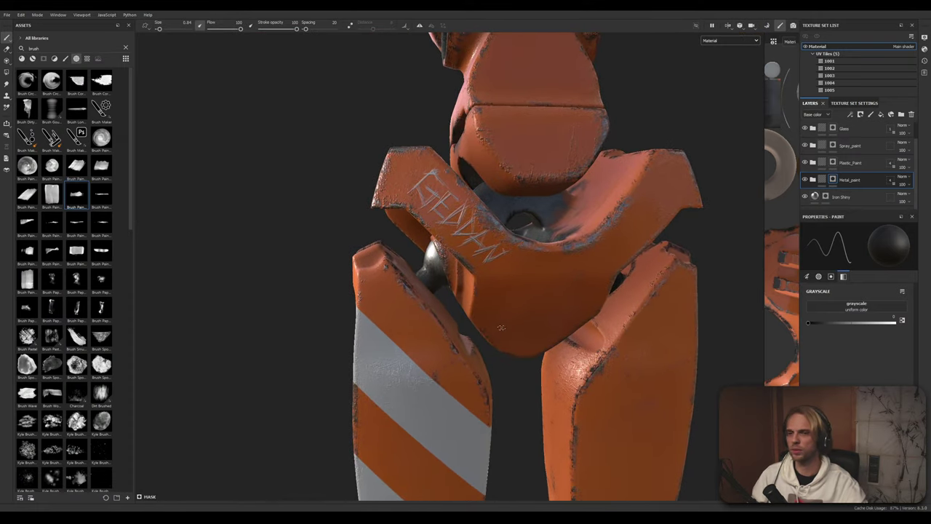
alt+middle_drag(486, 329, 476, 276)
alt+right_drag(495, 274, 477, 276)
alt+middle_drag(481, 346, 482, 297)
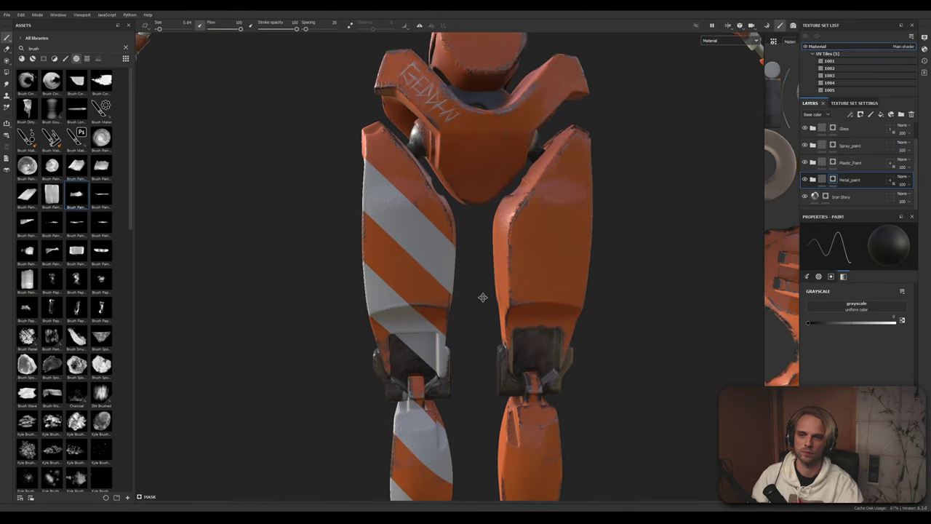
alt+middle_drag(497, 232, 542, 301)
alt+drag(306, 303, 429, 298)
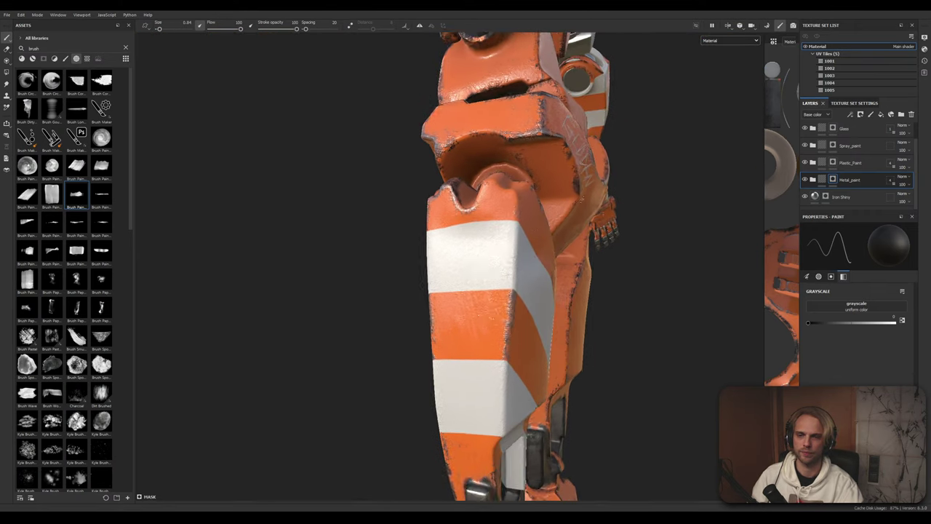
alt+right_drag(509, 218, 578, 183)
alt+drag(579, 184, 518, 211)
alt+right_drag(518, 247, 585, 294)
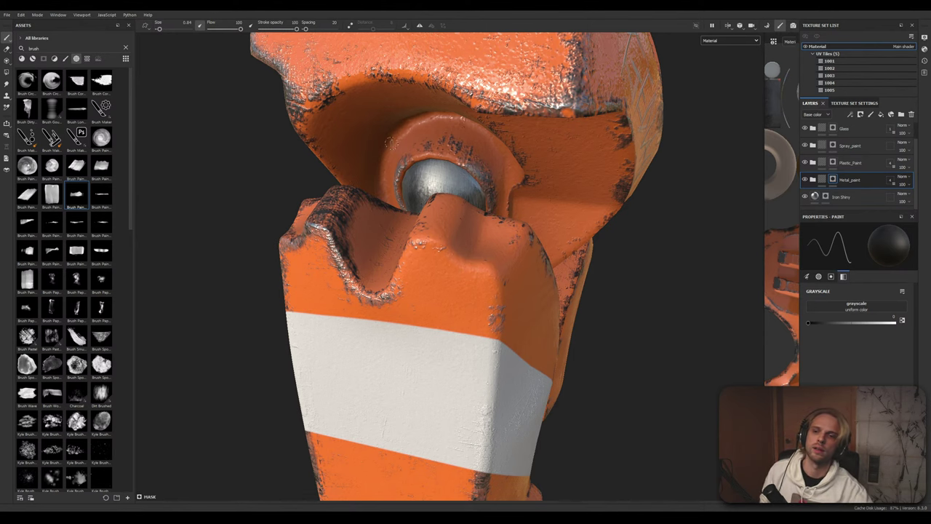
alt+right_drag(468, 274, 405, 205)
alt+drag(404, 205, 472, 168)
alt+middle_drag(472, 169, 532, 274)
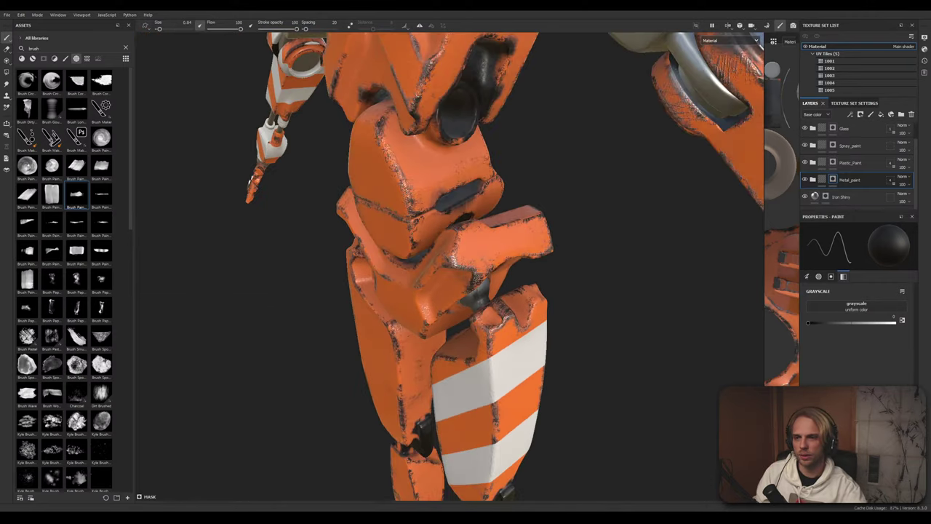
alt+right_drag(532, 274, 478, 235)
alt+drag(478, 235, 446, 238)
alt+right_drag(447, 238, 516, 258)
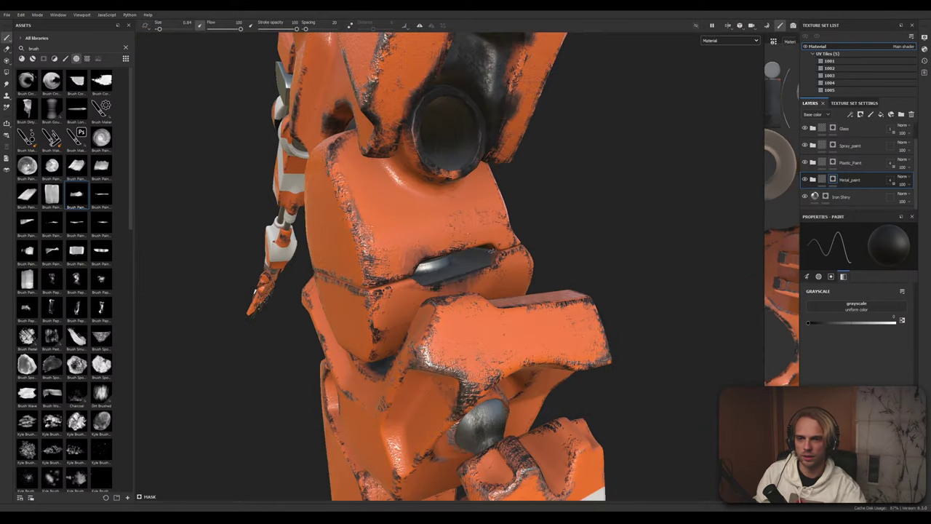
mouse_move(516, 258)
alt+mouse_down()
mouse_move(570, 237)
mouse_move(519, 243)
alt+mouse_up()
alt+right_drag(518, 244, 480, 226)
alt+drag(302, 290, 387, 179)
alt+right_drag(387, 179, 342, 163)
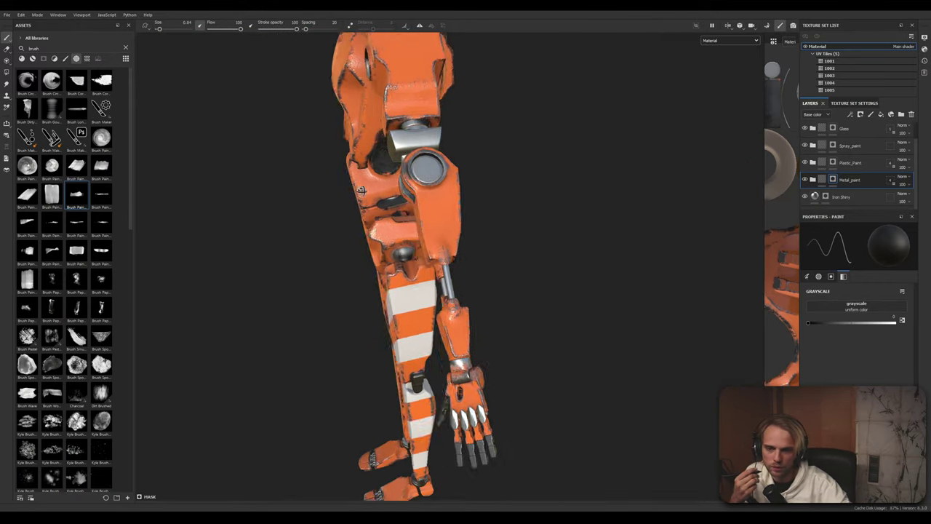
alt+drag(342, 164, 262, 237)
alt+drag(611, 230, 482, 226)
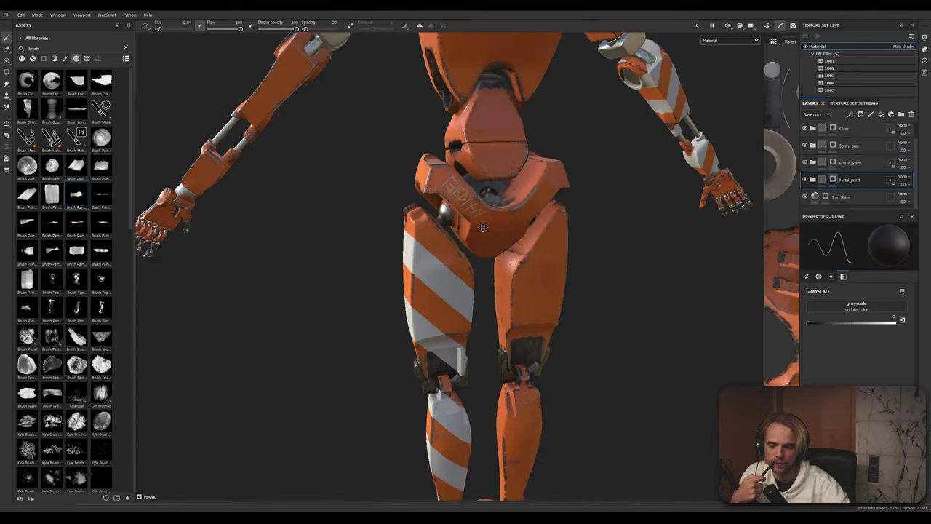
alt+right_drag(483, 226, 553, 254)
alt+right_drag(502, 157, 538, 170)
alt+middle_drag(538, 171, 561, 210)
click(825, 179)
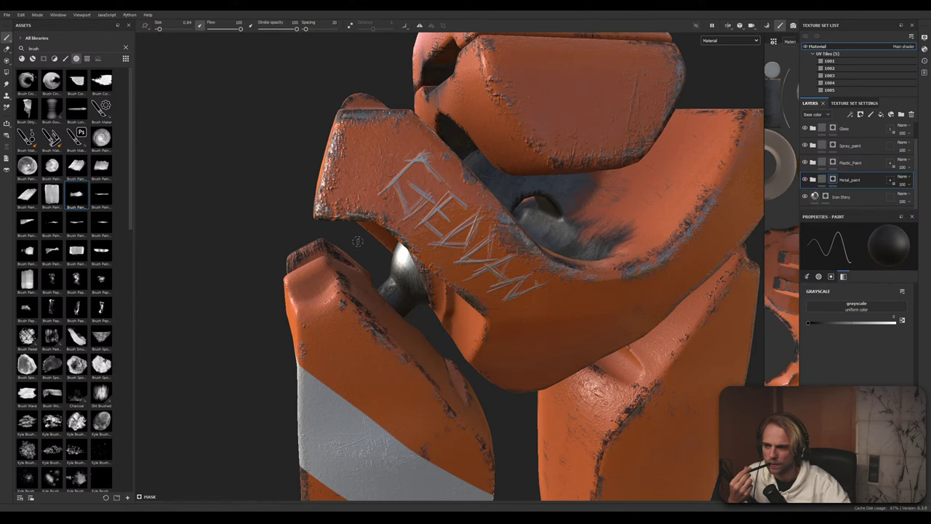
Inspect the monitor head and switch the Glass folder's visibility off and on to check its effect on the screen
alt+right_drag(358, 242, 412, 149)
alt+middle_drag(412, 149, 415, 270)
alt+drag(416, 270, 374, 210)
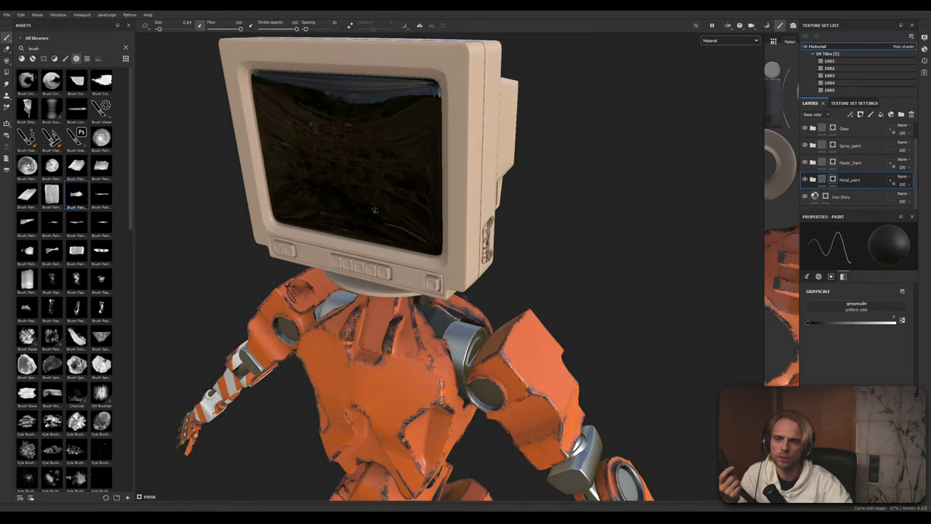
alt+right_drag(375, 210, 385, 199)
alt+drag(384, 199, 379, 176)
alt+middle_drag(378, 177, 426, 271)
alt+drag(426, 271, 321, 172)
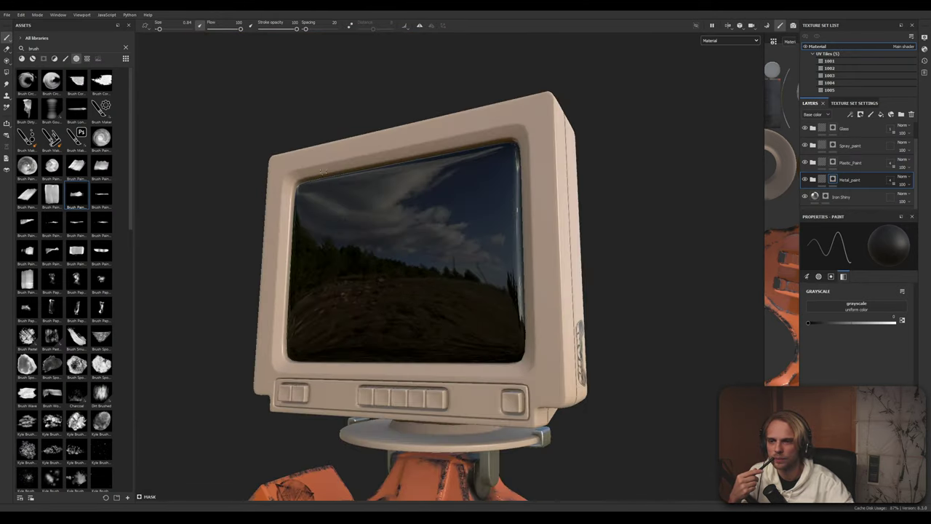
alt+drag(323, 301, 366, 304)
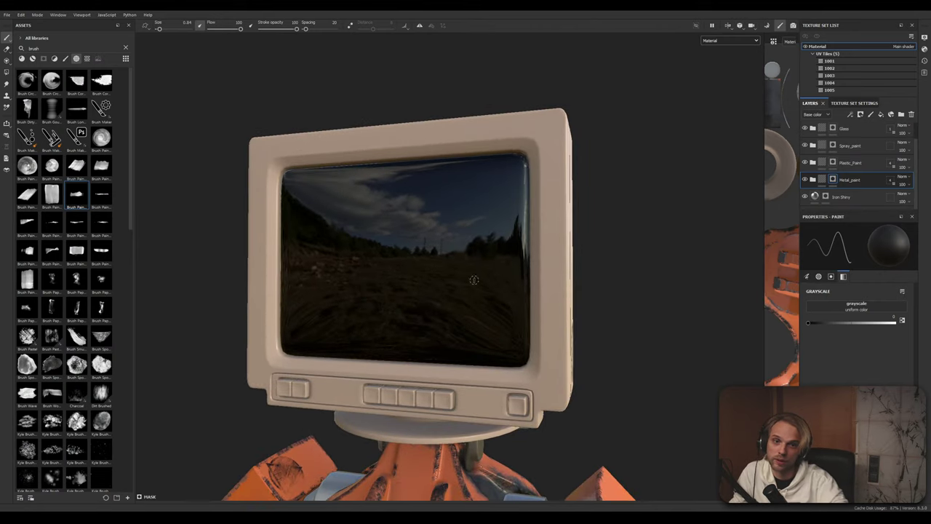
scroll(846, 147, up, 1)
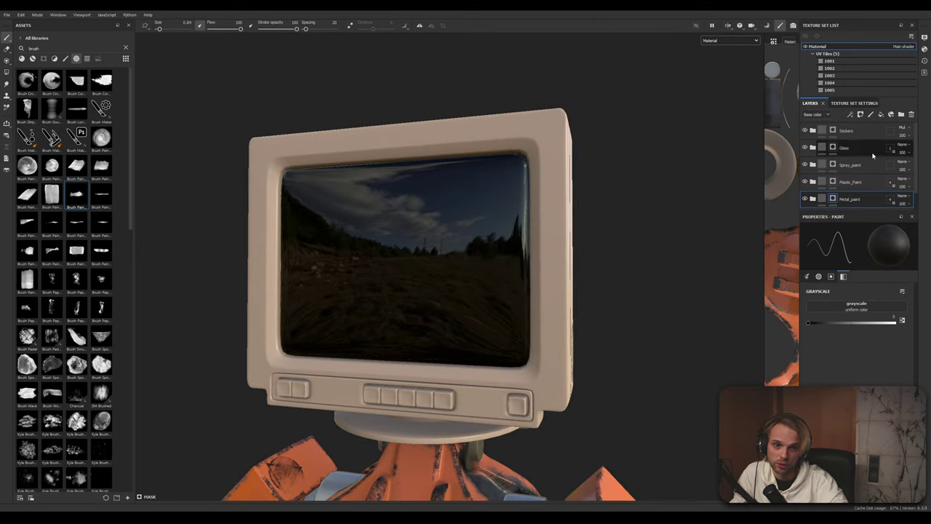
click(844, 148)
click(805, 147)
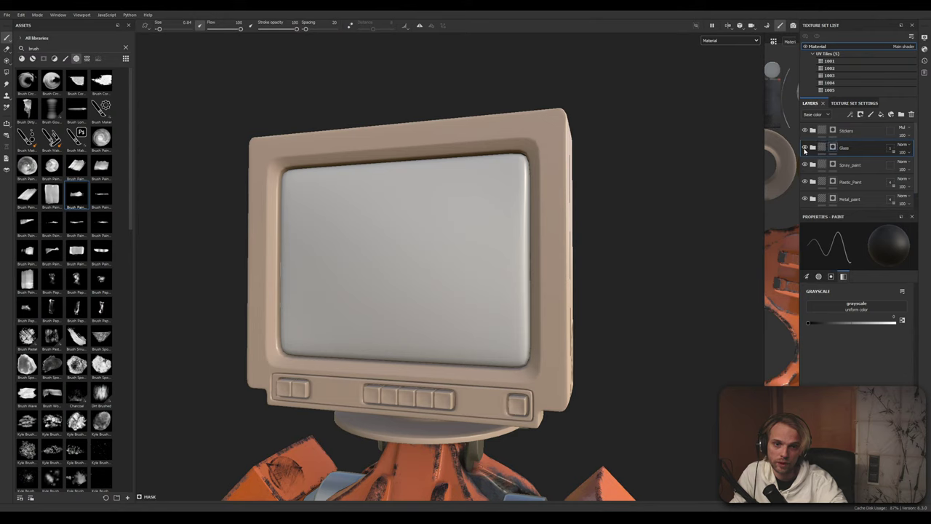
click(805, 148)
Duplicate the Glass folder and select the fill layer inside the copy
click(813, 149)
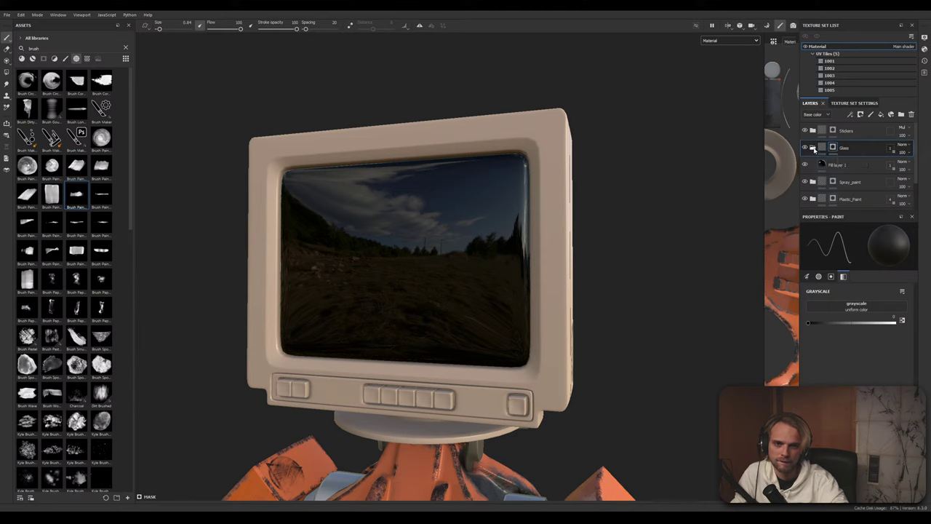
click(813, 148)
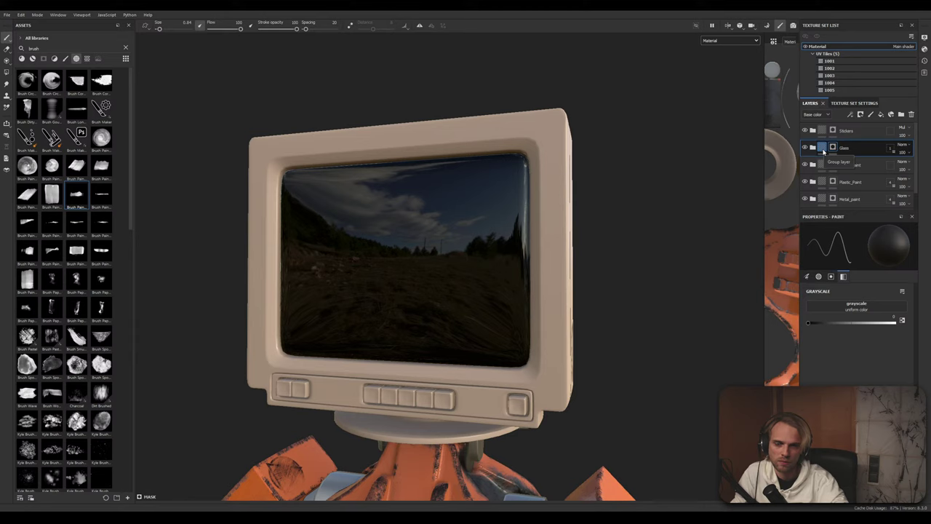
right_click(813, 148)
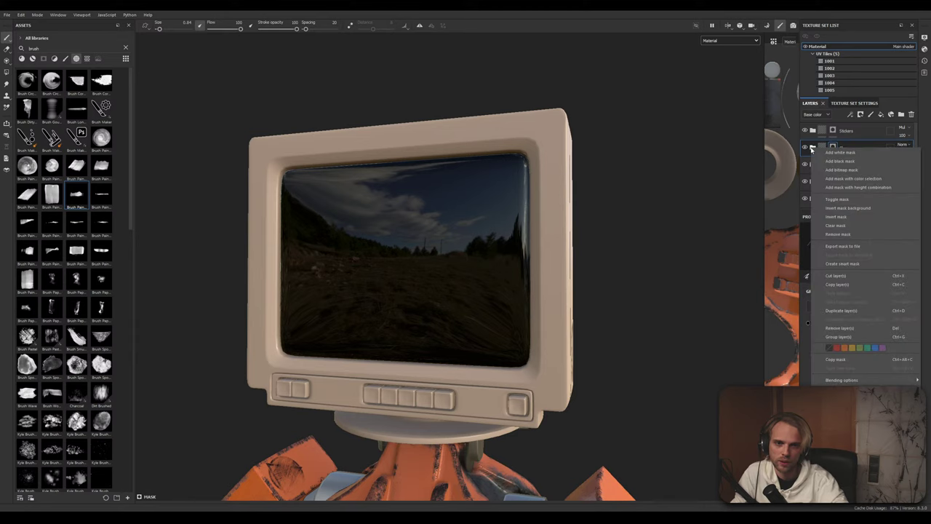
click(884, 316)
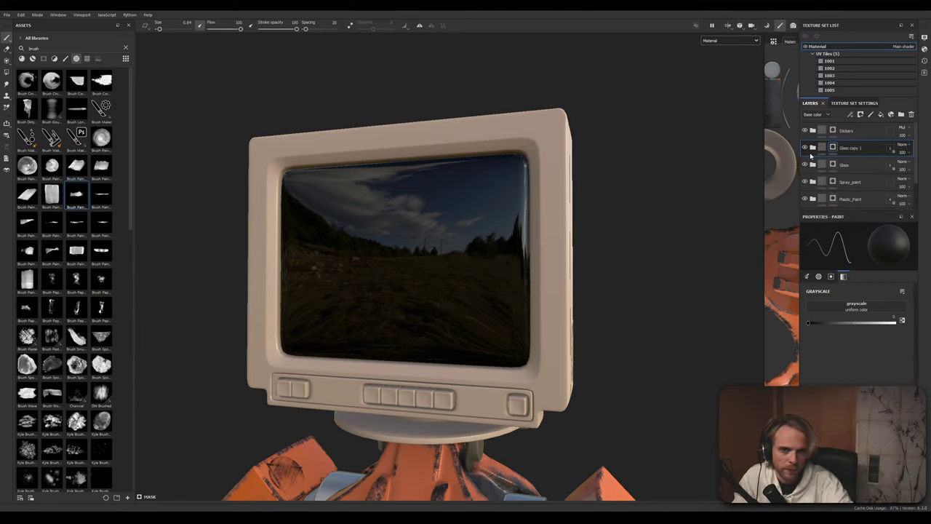
click(812, 148)
click(835, 167)
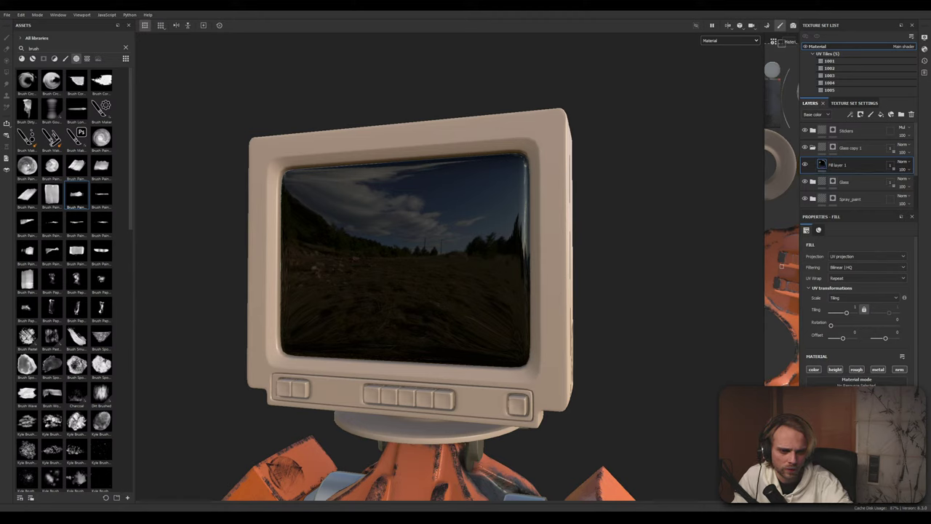
Clear the brush search in the asset library and list the materials for the duplicated Glass folder's fill layer
click(813, 369)
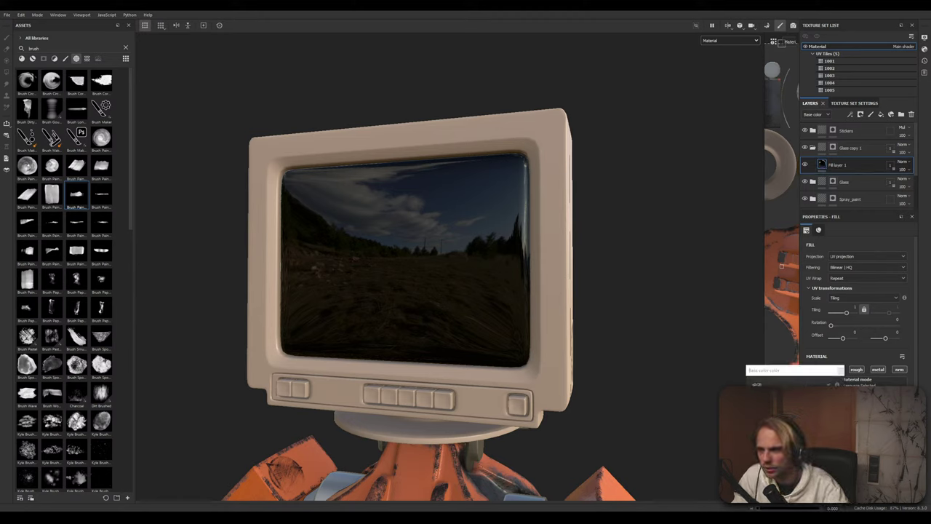
click(840, 371)
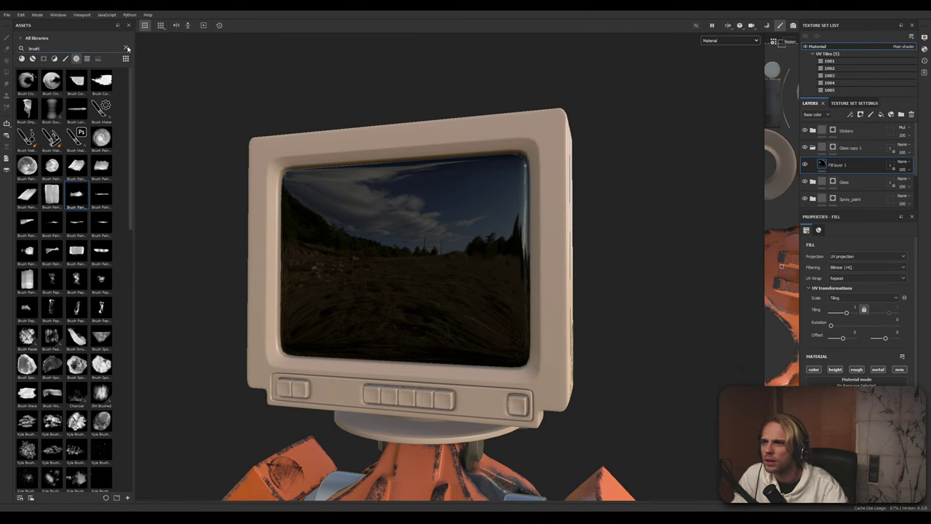
click(125, 47)
click(22, 59)
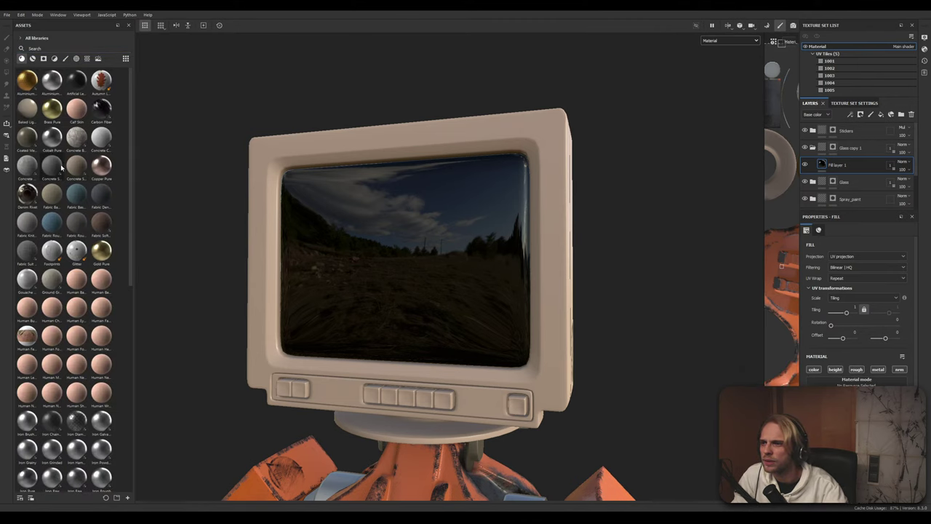
Try human skin, Calf Skin and leather materials on the fill layer covering the monitor screen
scroll(61, 167, down, 3)
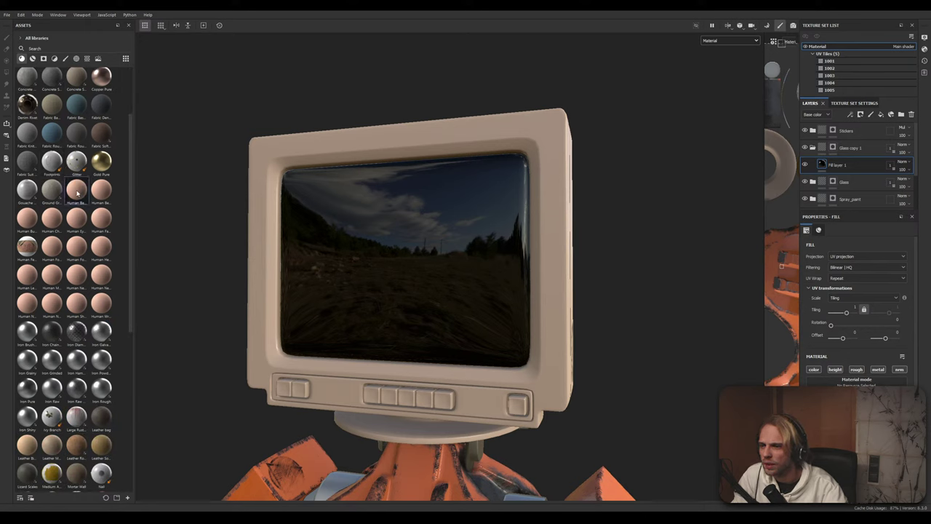
click(89, 230)
scroll(89, 231, down, 10)
mouse_move(89, 215)
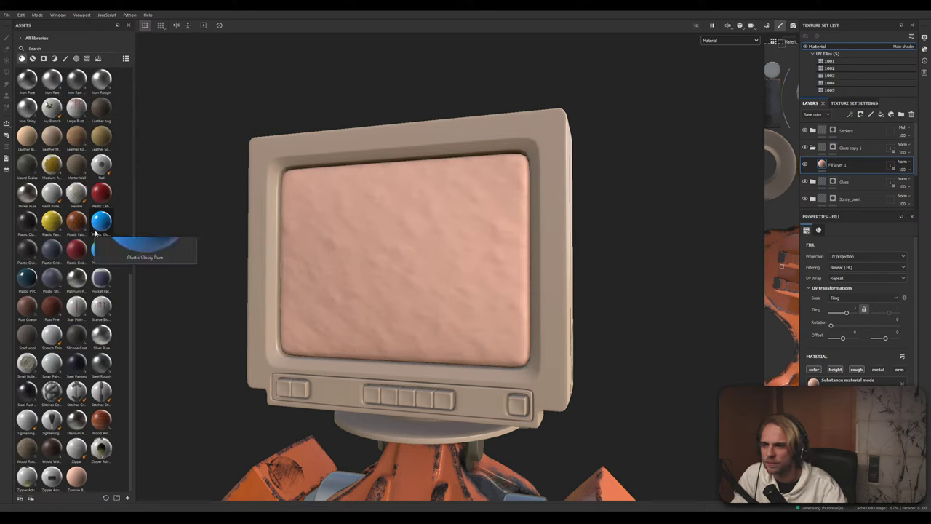
scroll(88, 215, up, 14)
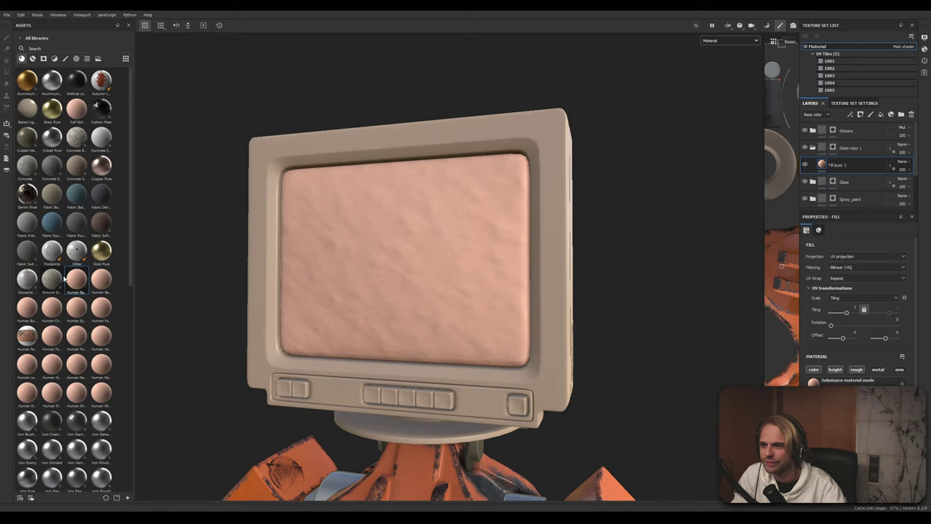
click(78, 111)
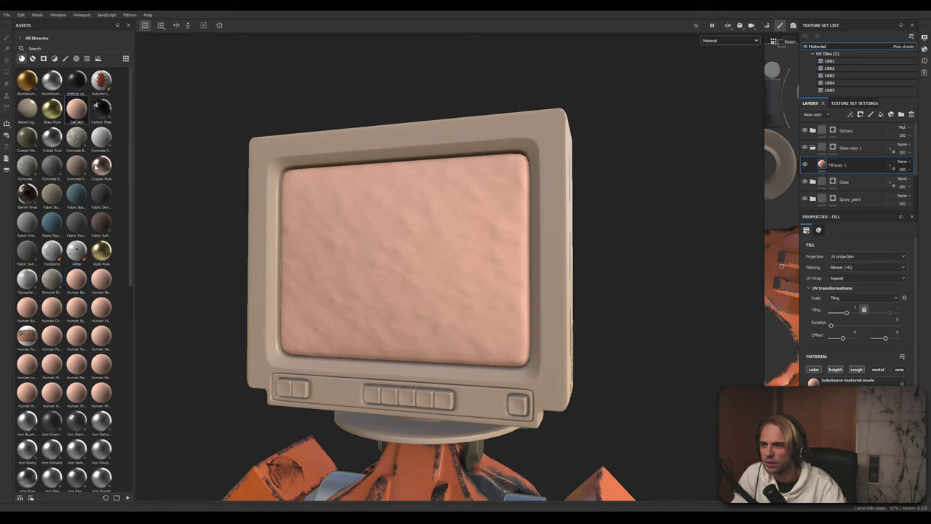
scroll(88, 298, down, 15)
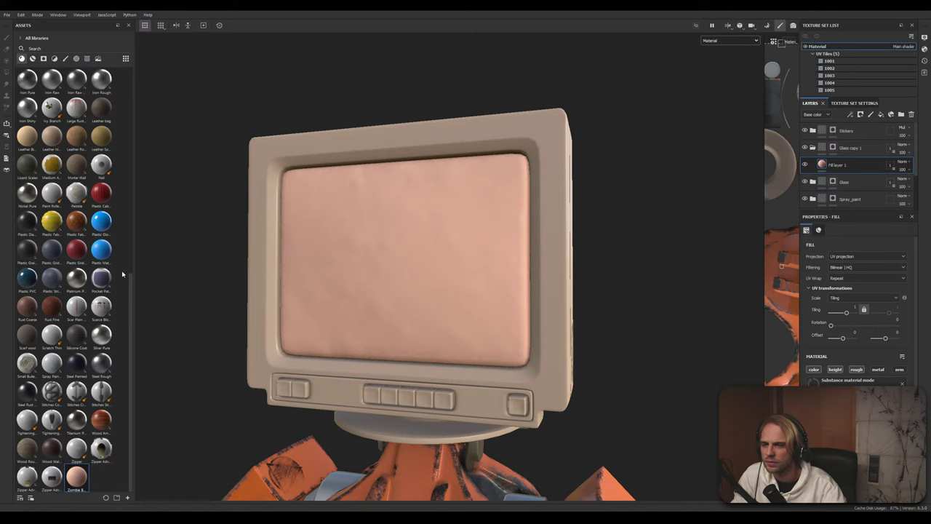
click(30, 137)
click(48, 136)
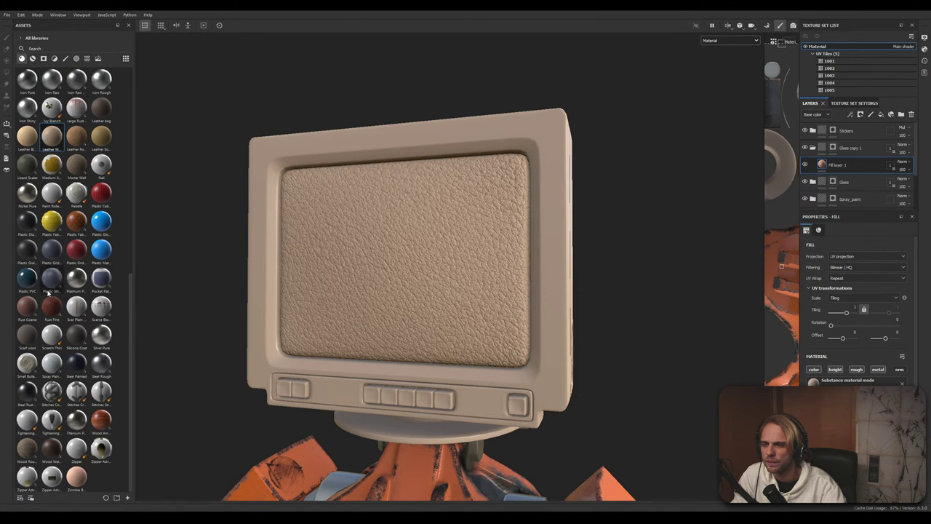
Try several other human skin materials on the screen's fill layer and browse the remaining materials
scroll(47, 275, up, 8)
click(75, 151)
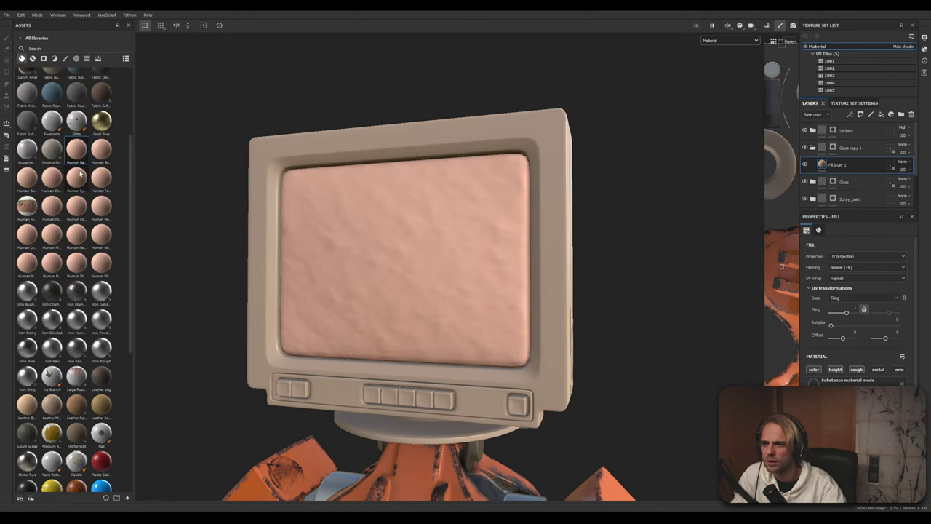
click(58, 212)
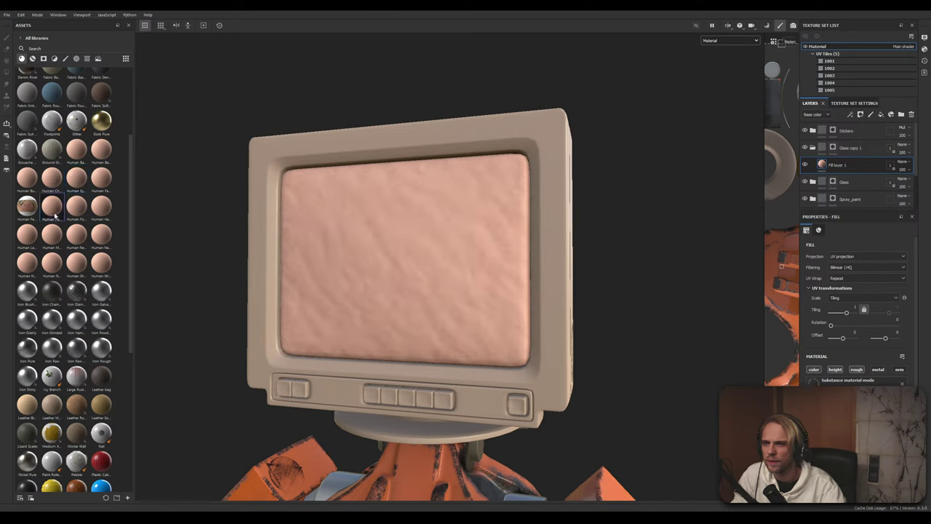
scroll(59, 218, up, 4)
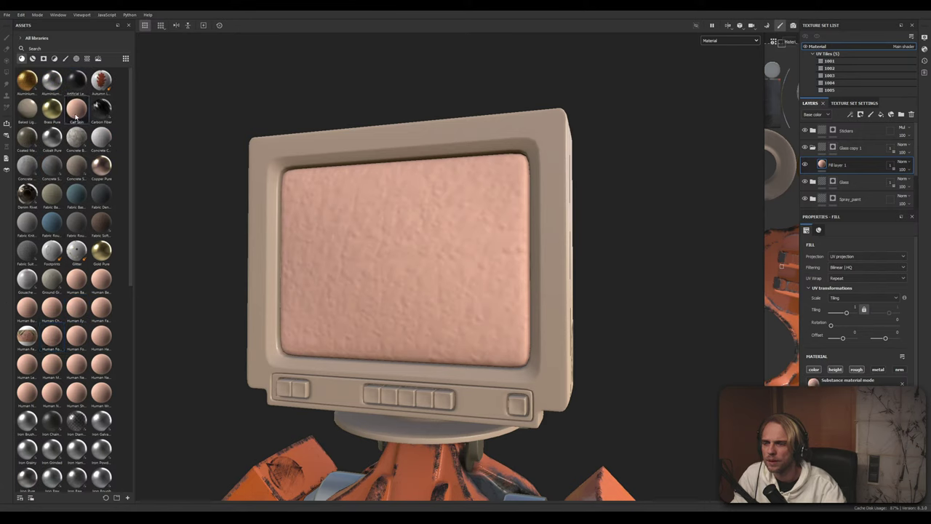
scroll(81, 301, down, 8)
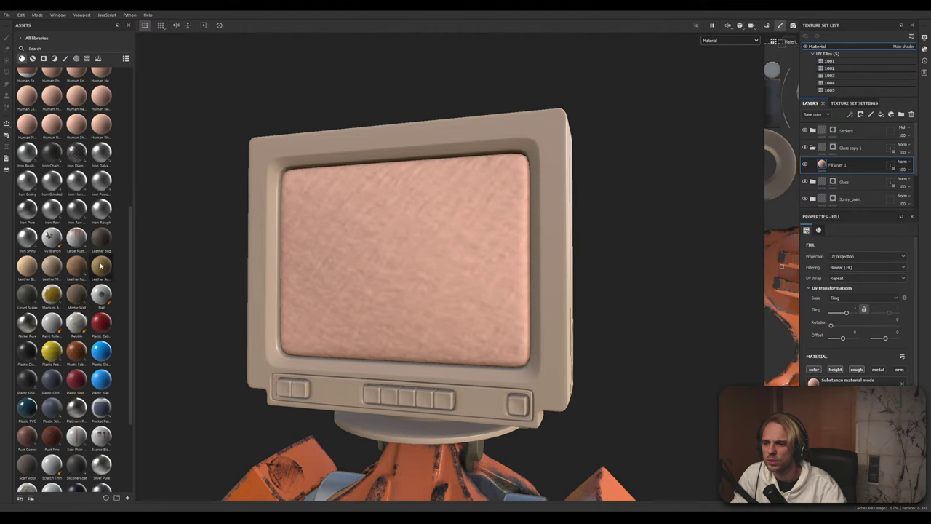
scroll(86, 291, up, 3)
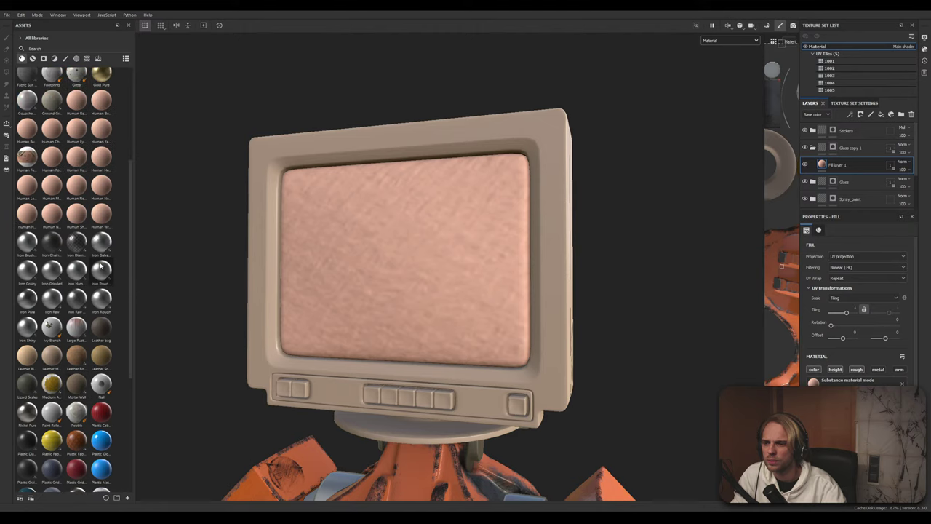
click(94, 224)
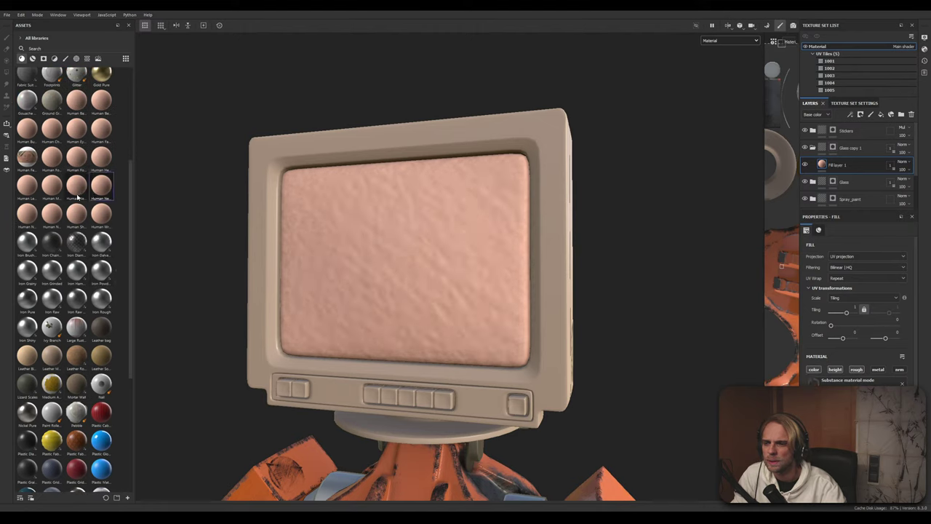
click(77, 213)
click(52, 212)
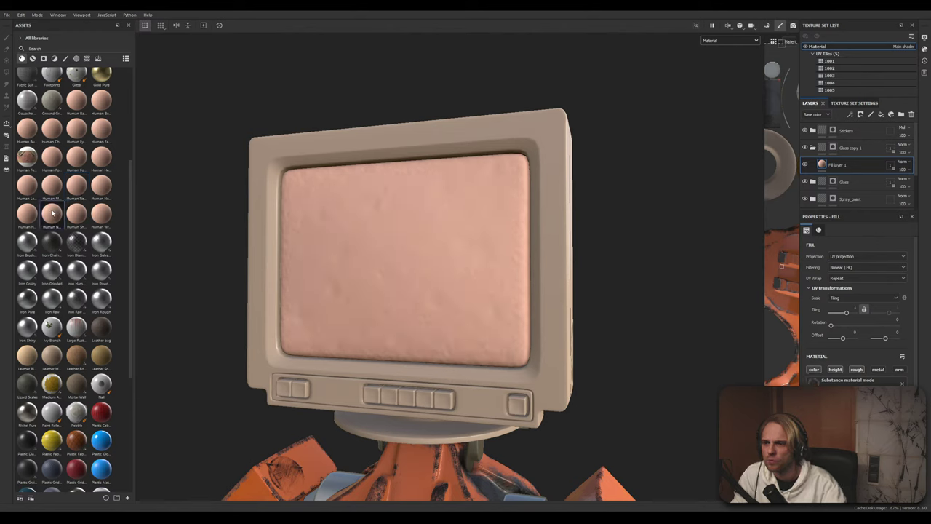
scroll(49, 240, up, 6)
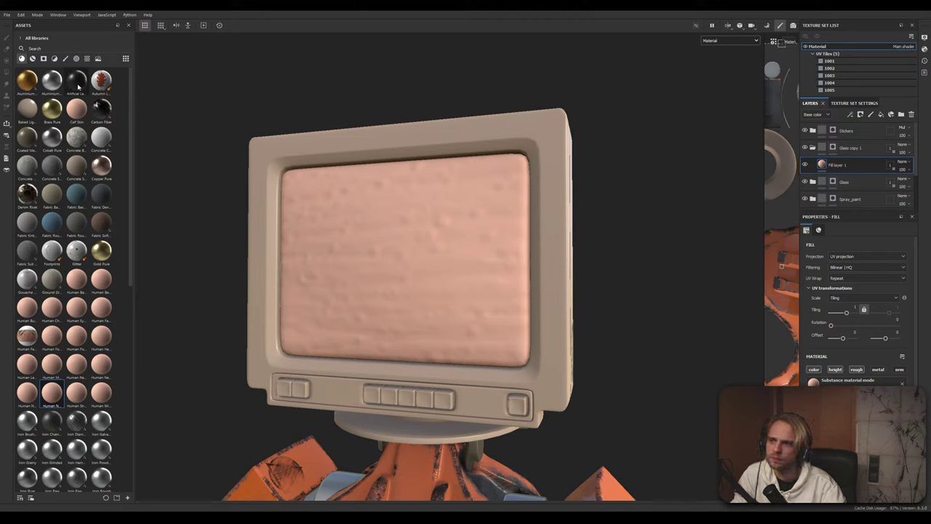
mouse_move(83, 88)
scroll(70, 253, down, 5)
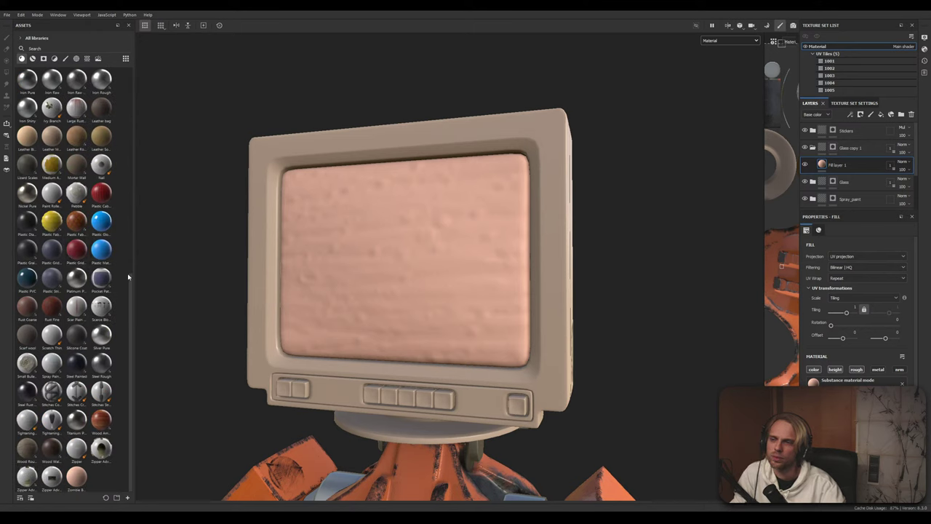
Apply the Plastic Glossy Pure material to the screen's fill layer and change its base color to pale cream
click(101, 249)
click(101, 222)
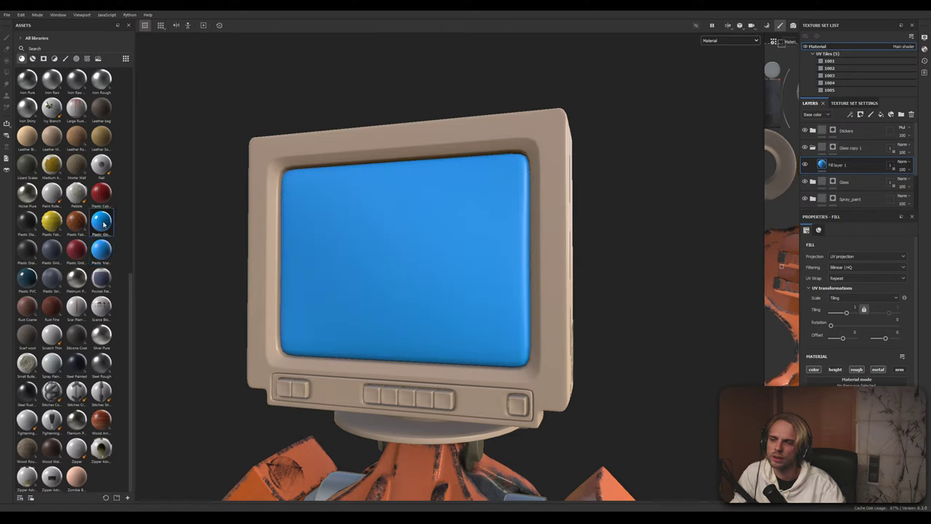
click(836, 429)
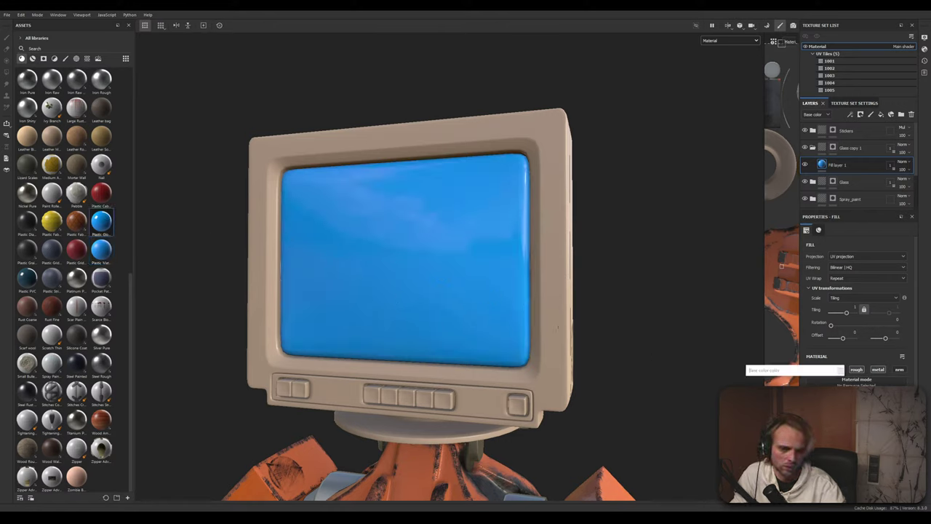
drag(773, 408, 663, 350)
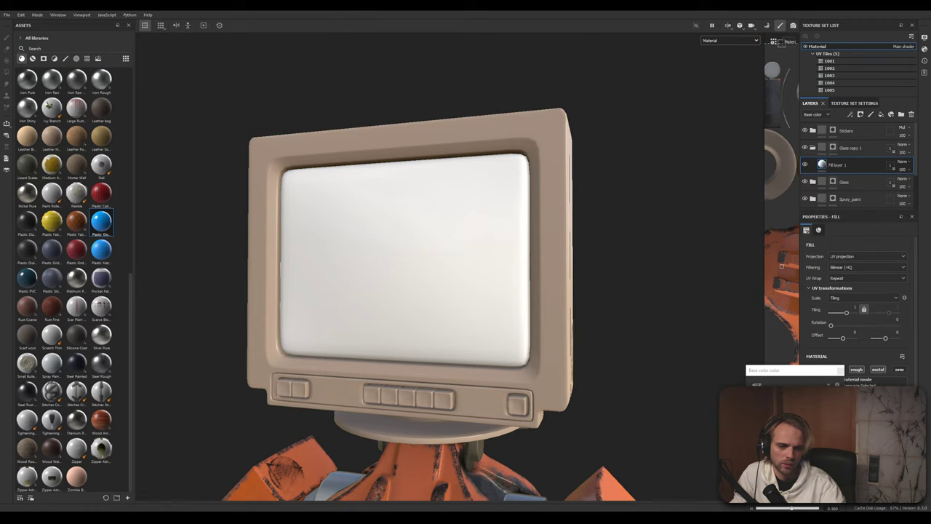
click(758, 508)
drag(757, 408, 765, 412)
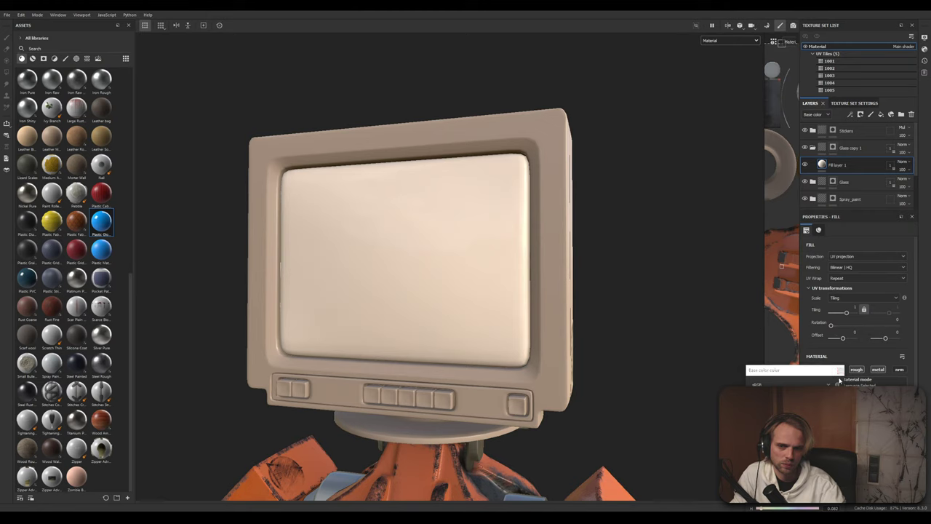
click(841, 377)
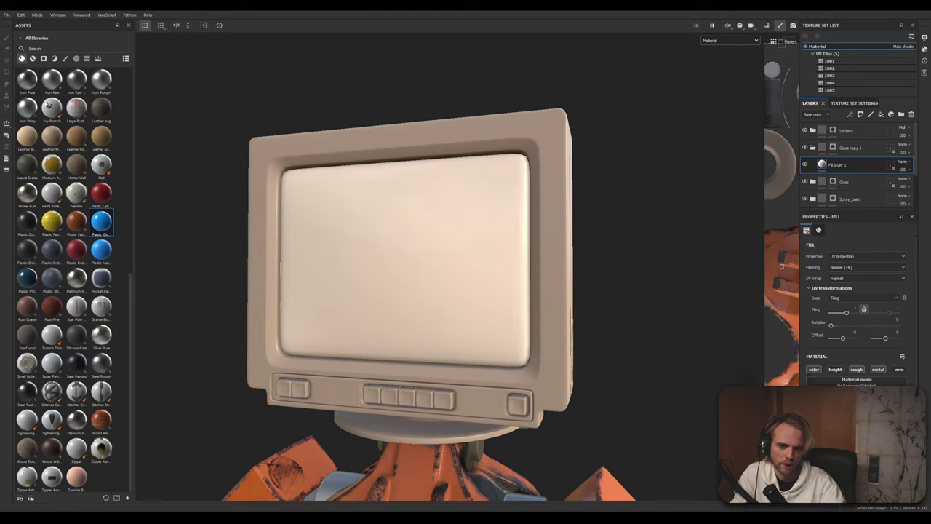
scroll(857, 306, down, 2)
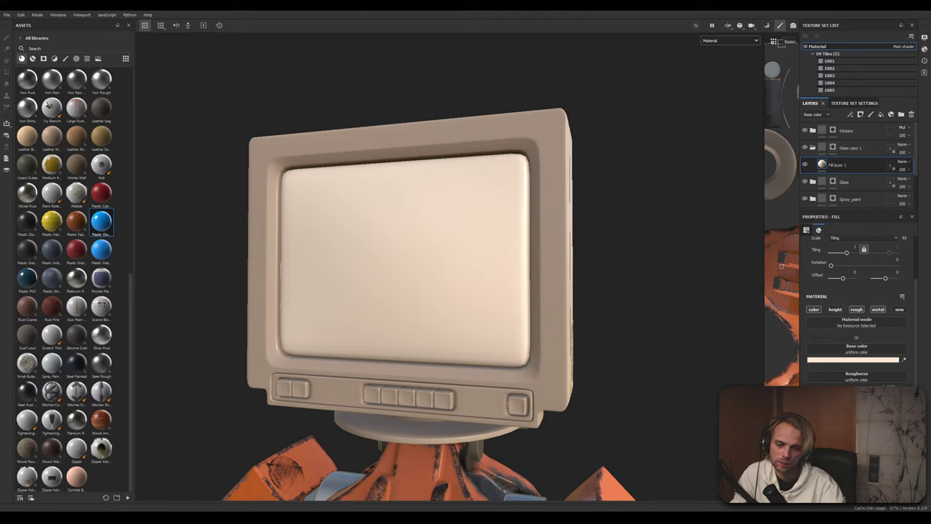
scroll(857, 306, down, 1)
scroll(856, 306, up, 4)
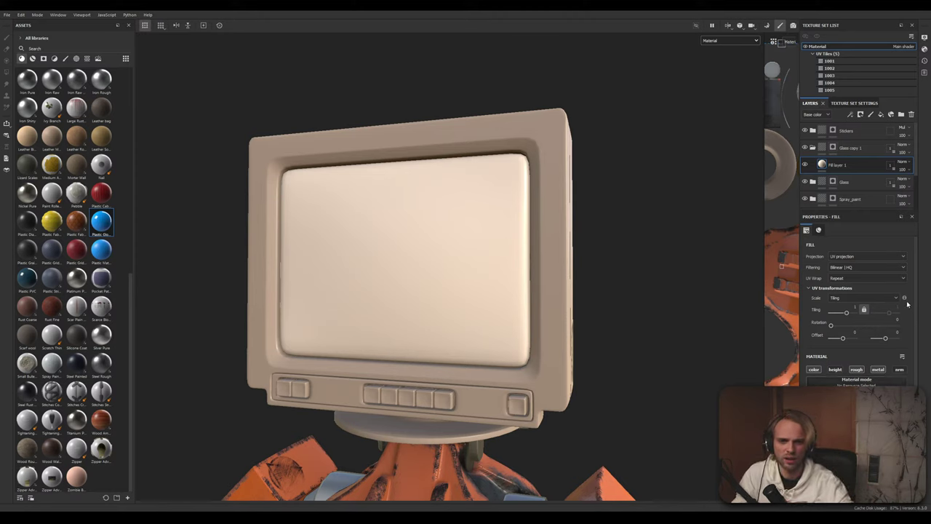
click(903, 169)
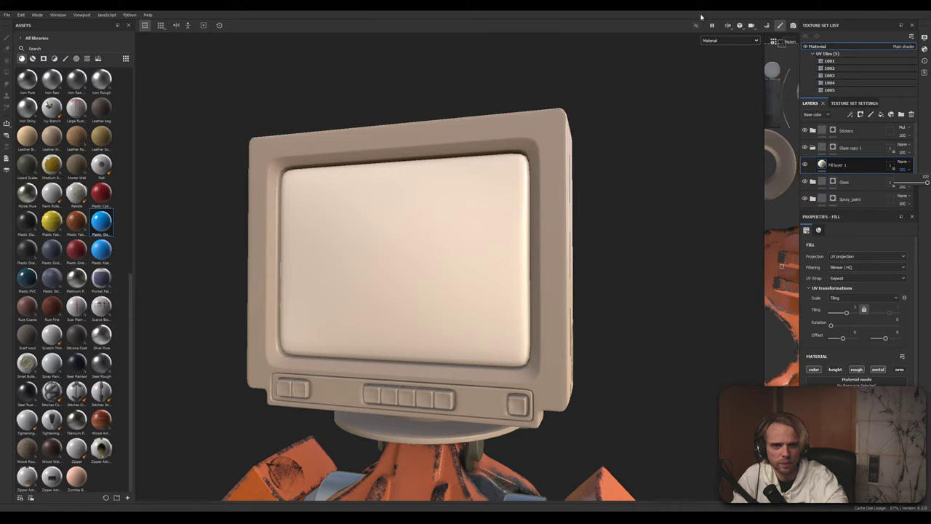
Rename the duplicated Glass folder to Fingerprints
double_click(844, 149)
text(Pl)
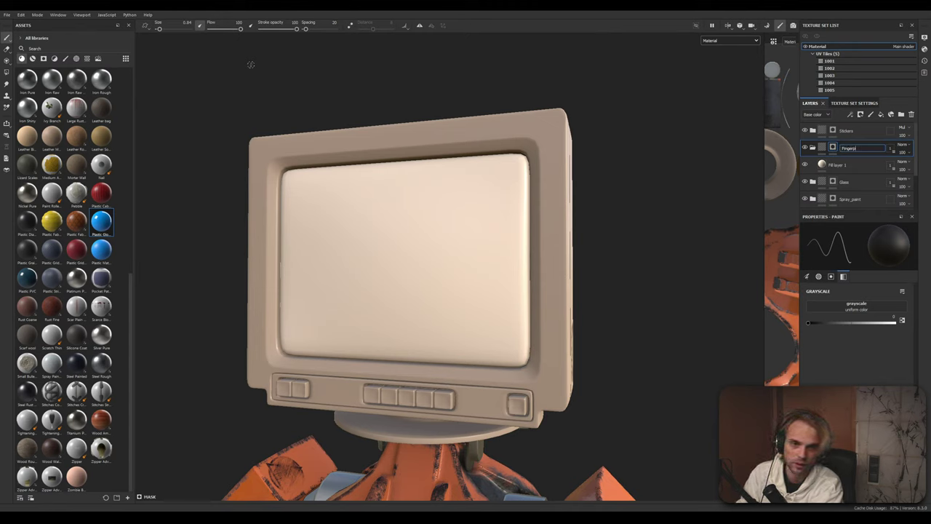
key(Return)
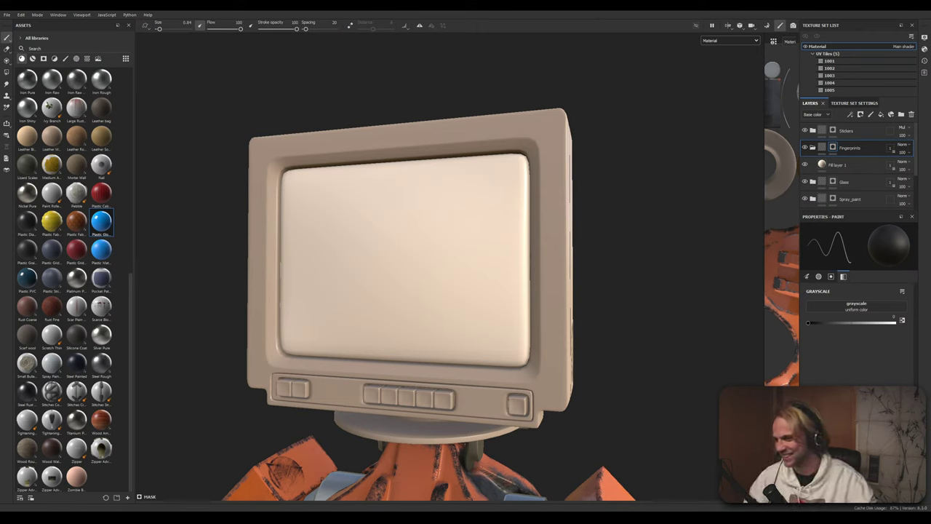
Clear the Fingerprints folder's mask to hide the cream plastic from the monitor screen
alt+drag(456, 266, 502, 209)
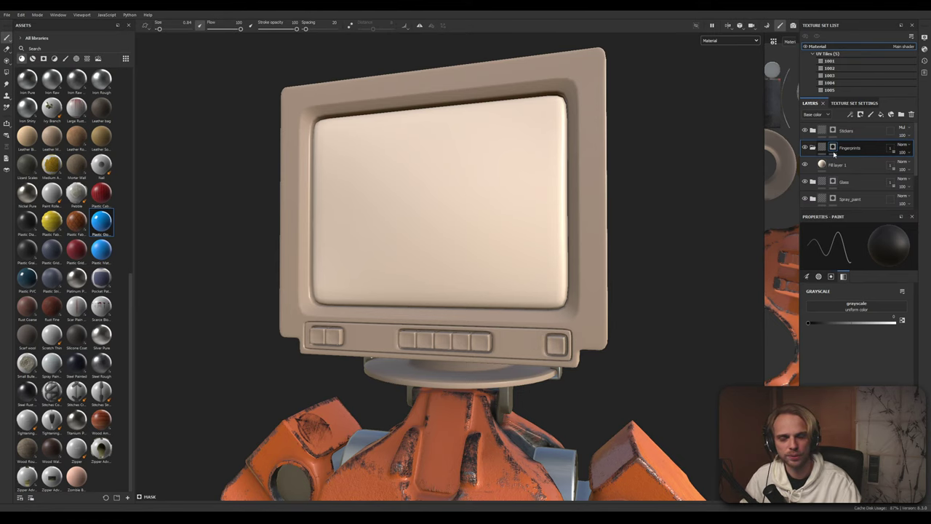
scroll(544, 237, down, 3)
alt+middle_drag(544, 237, 514, 184)
scroll(514, 184, down, 3)
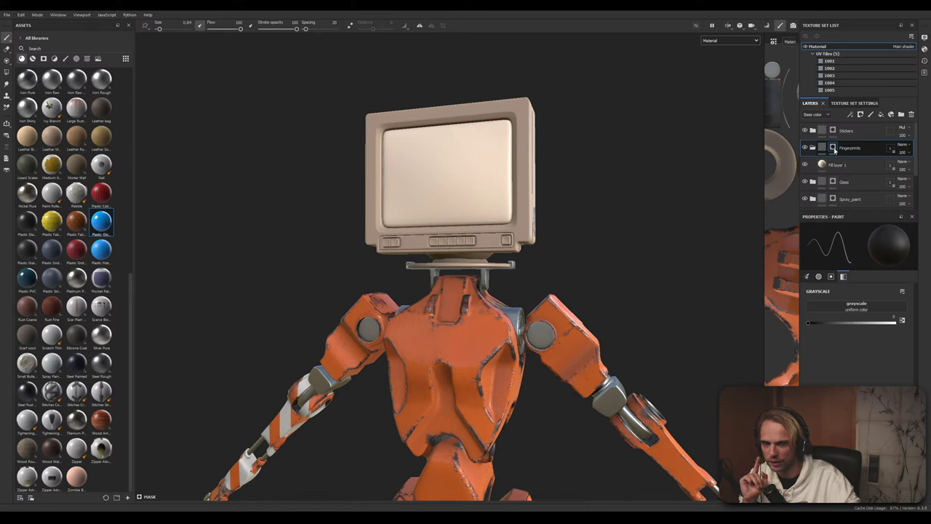
right_click(835, 150)
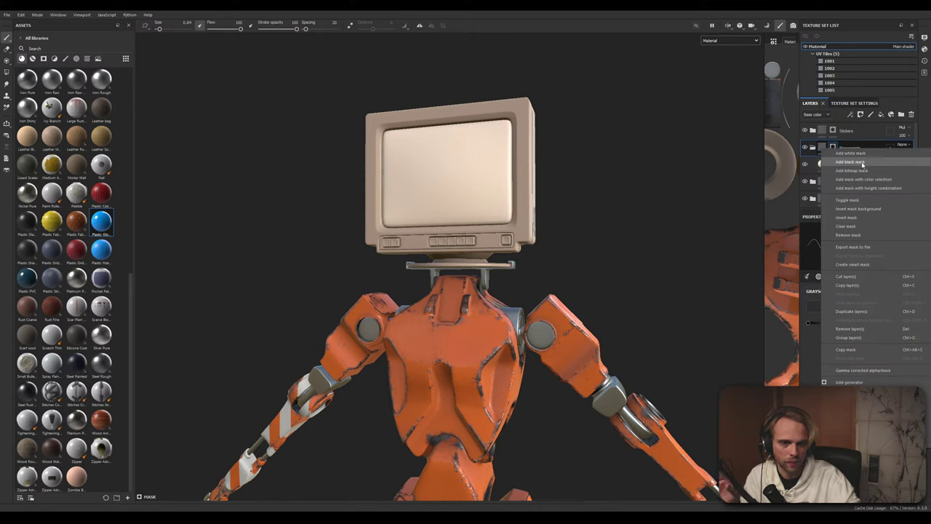
click(874, 228)
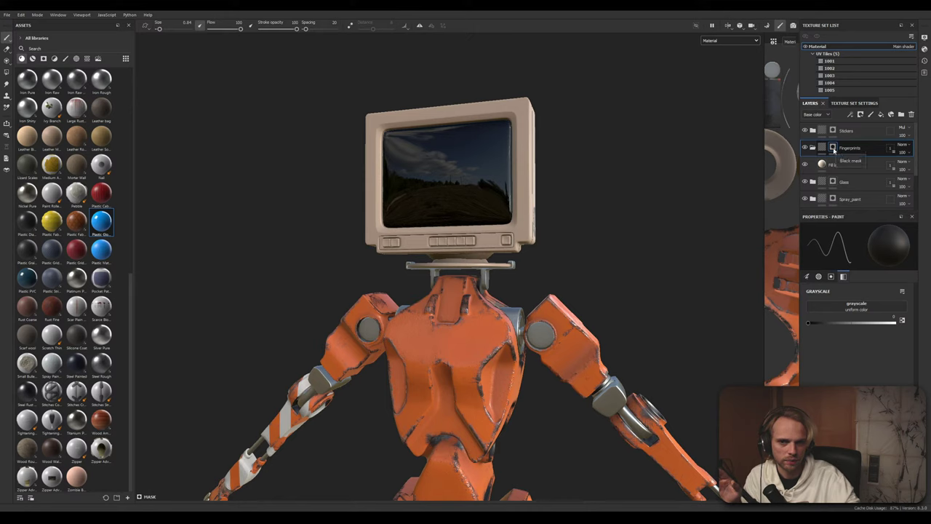
right_click(835, 150)
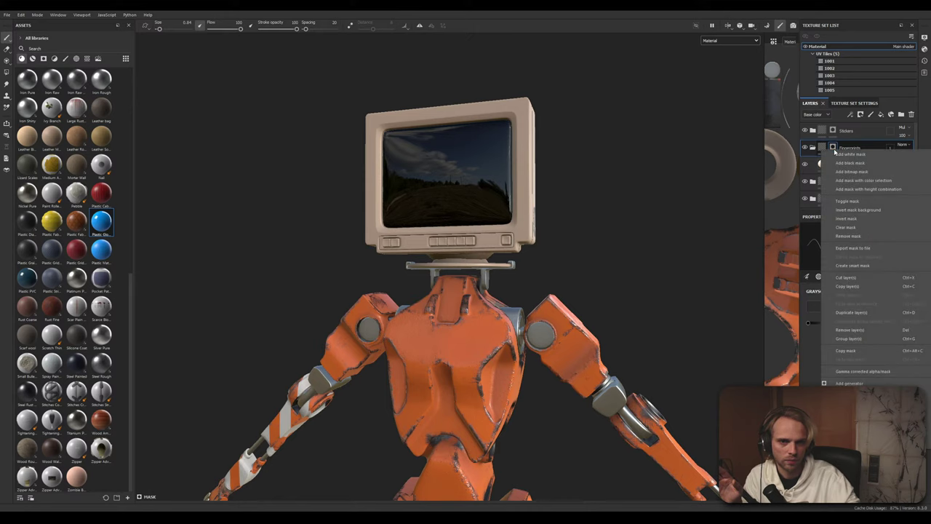
click(599, 48)
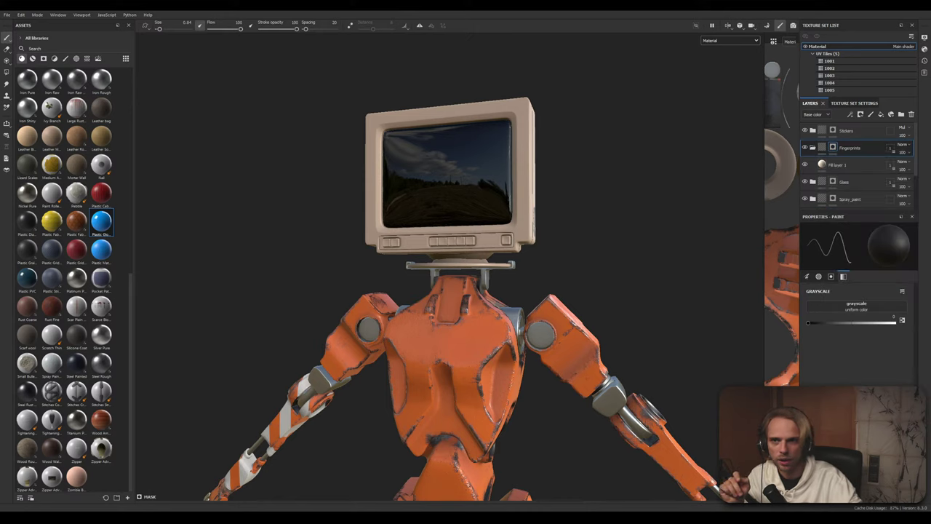
Look through the brush library for a brush suited to smudging the monitor screen
click(64, 59)
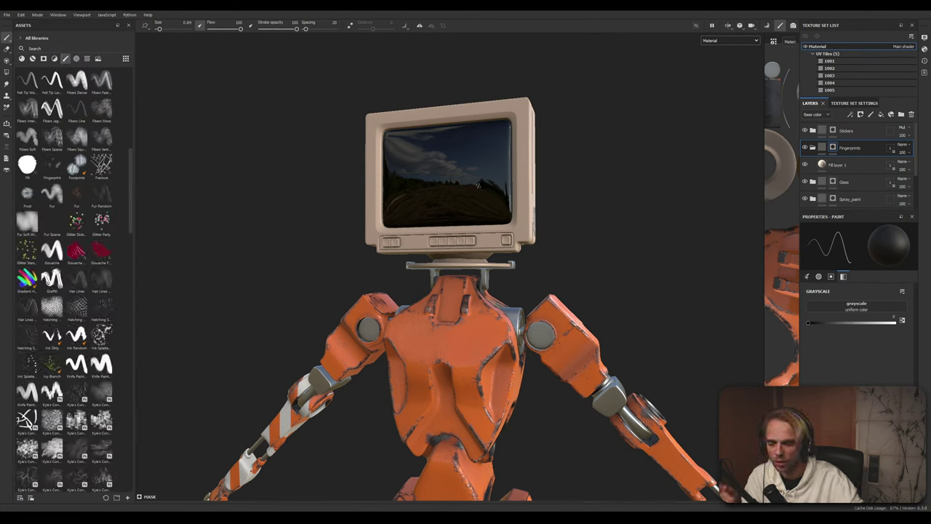
mouse_move(478, 186)
ctrl+right_down()
mouse_move(524, 185)
mouse_move(460, 188)
ctrl+right_up()
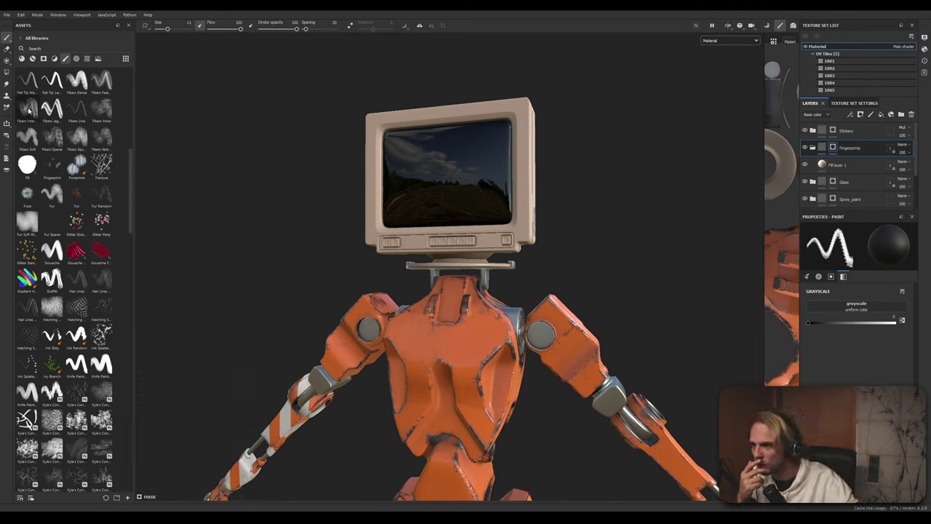
scroll(80, 233, down, 10)
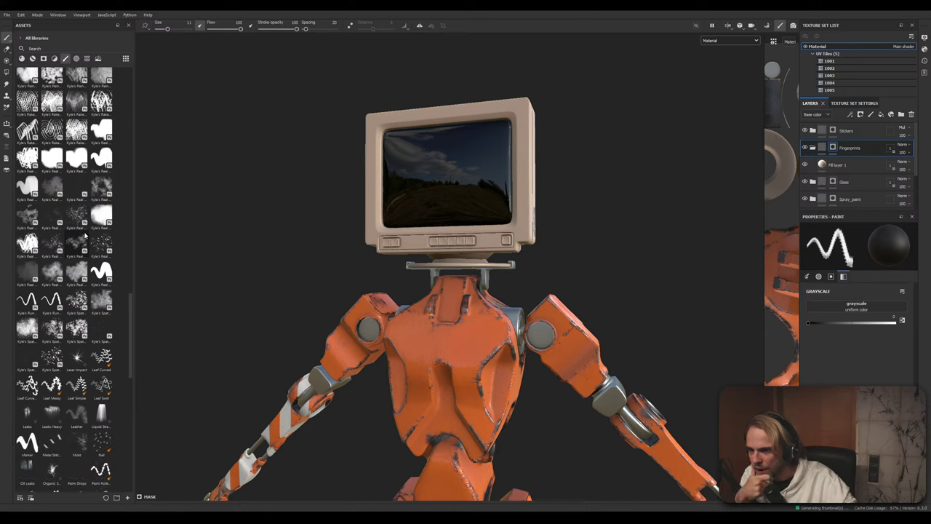
click(76, 300)
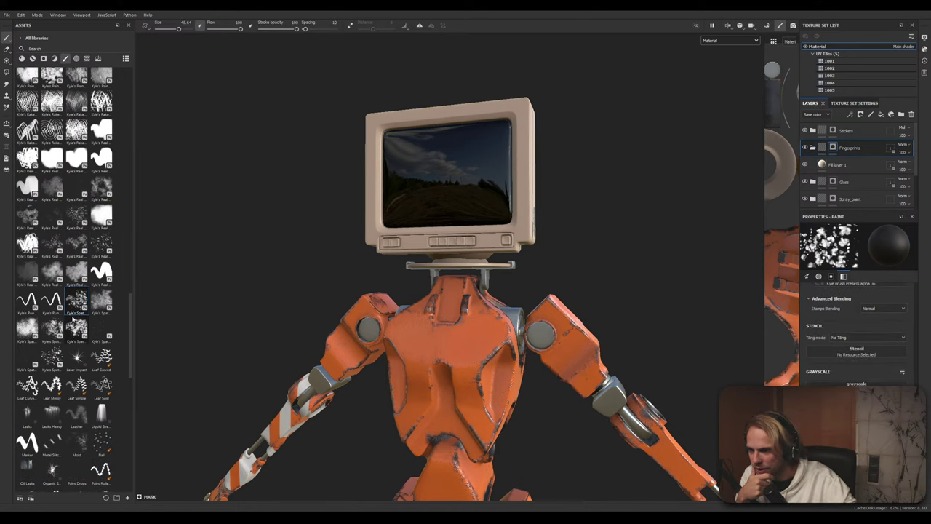
scroll(85, 291, down, 5)
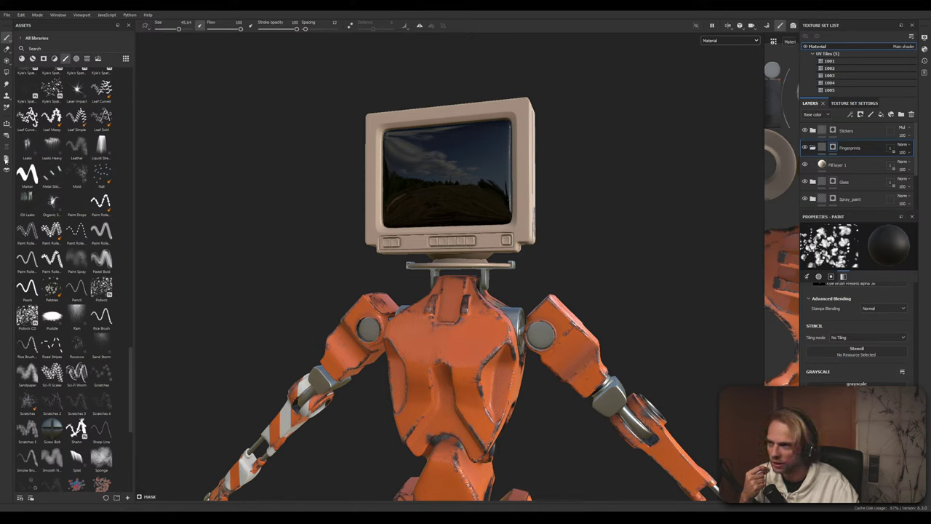
scroll(74, 230, down, 5)
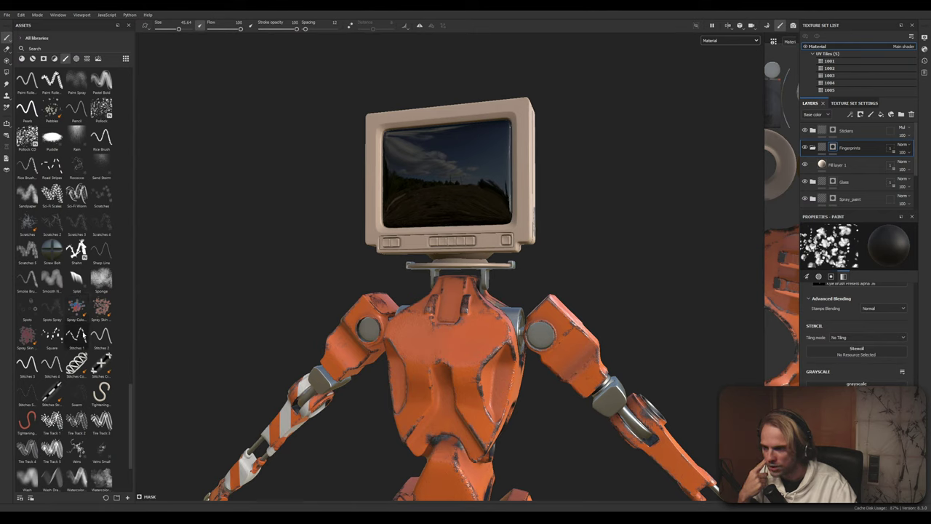
scroll(79, 335, down, 3)
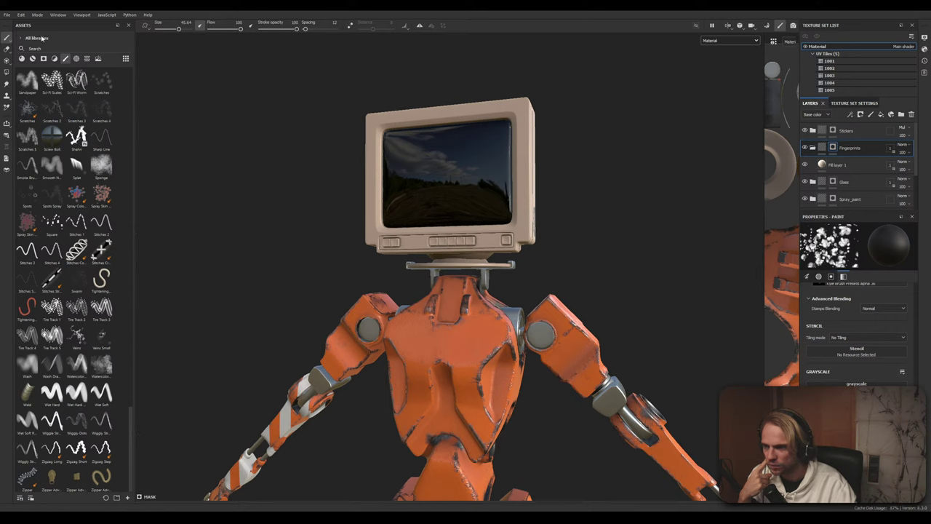
scroll(76, 367, up, 10)
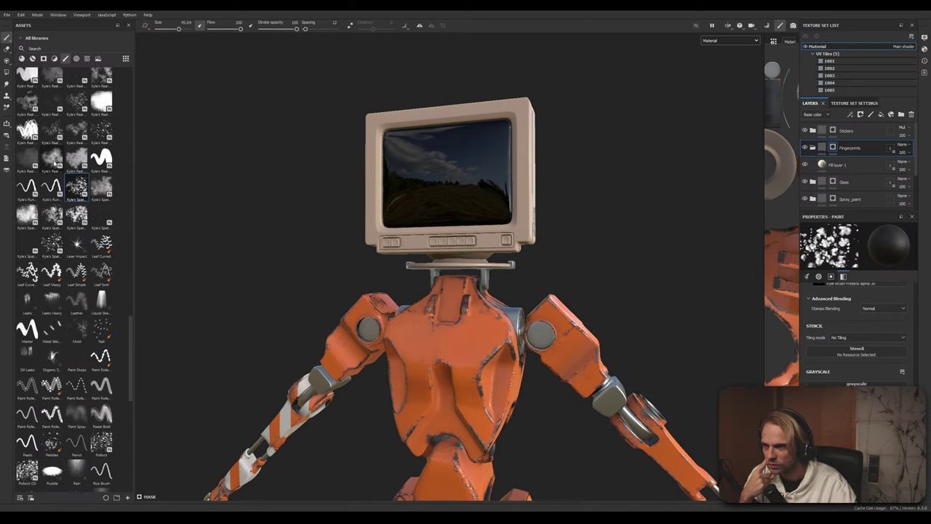
Search the brushes for "finger", select the Fingerprint brush and set its grayscale value to white
click(67, 48)
text(fingerp)
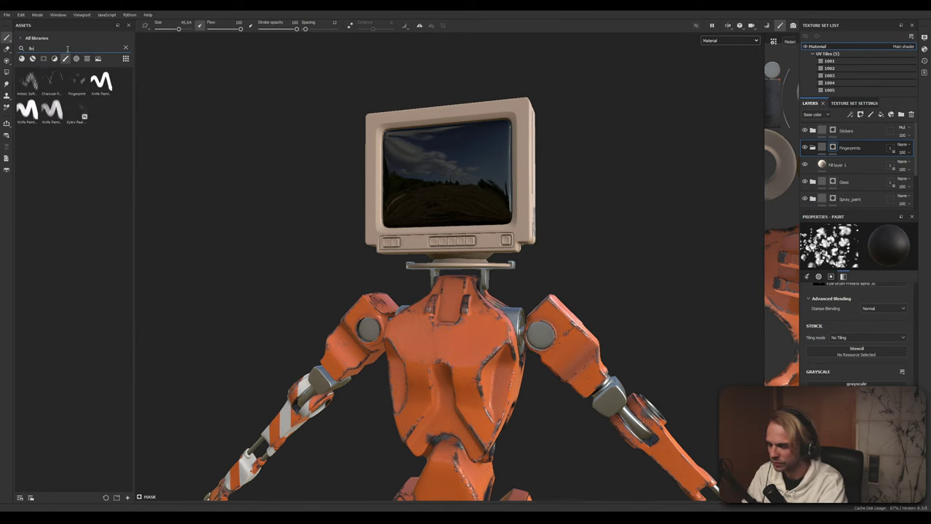
key(BackSpace)
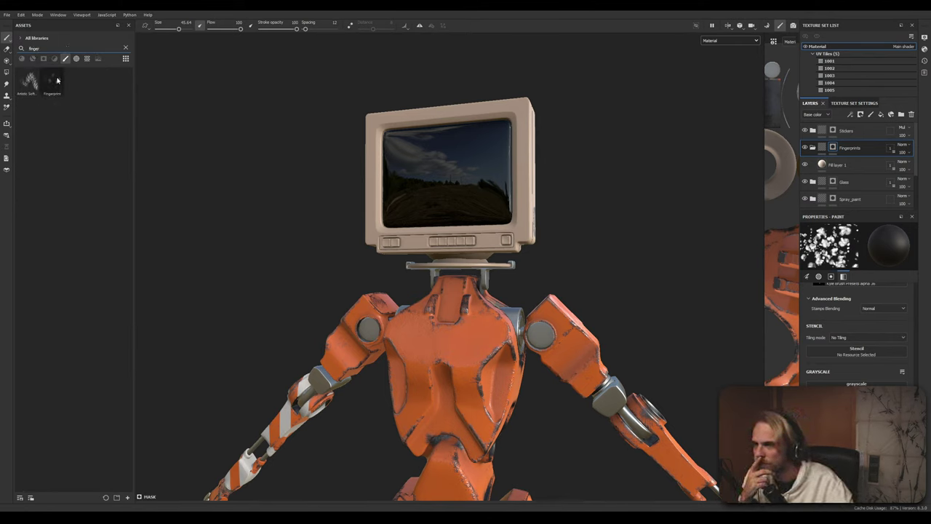
click(56, 85)
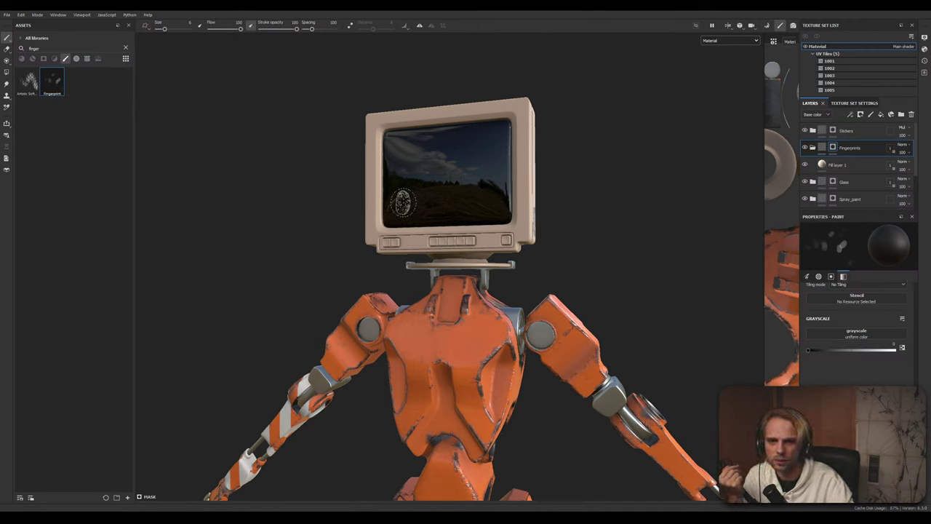
drag(838, 350, 926, 355)
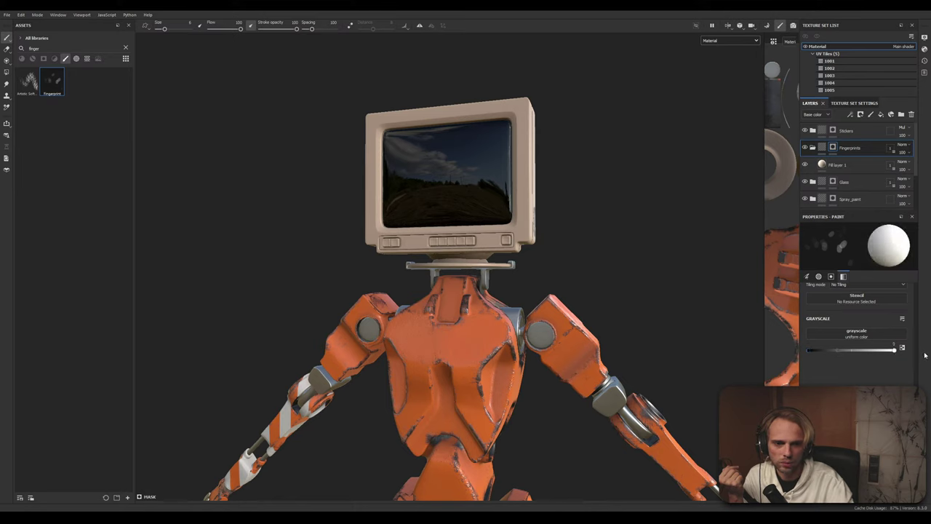
Try stamping white fingerprints across the monitor screen with the Fingerprint brush, and undo the stamps
click(488, 201)
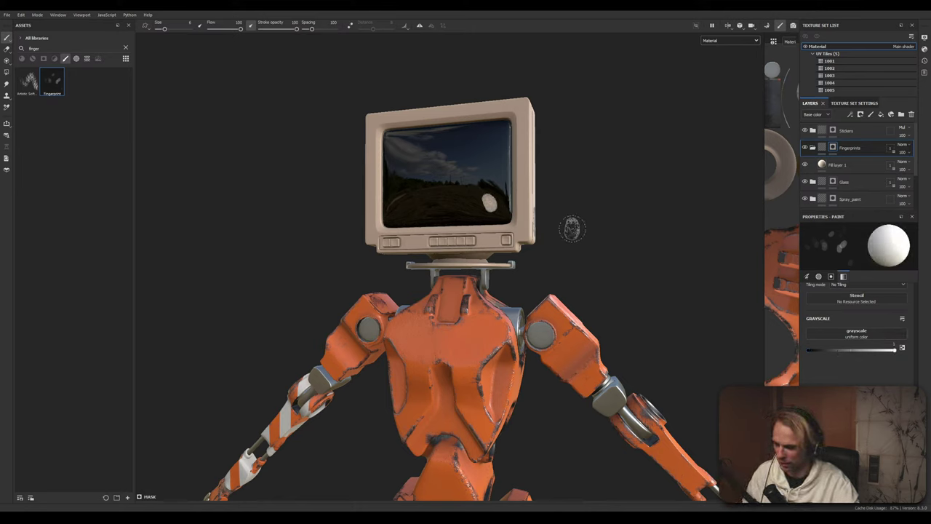
drag(472, 130, 399, 197)
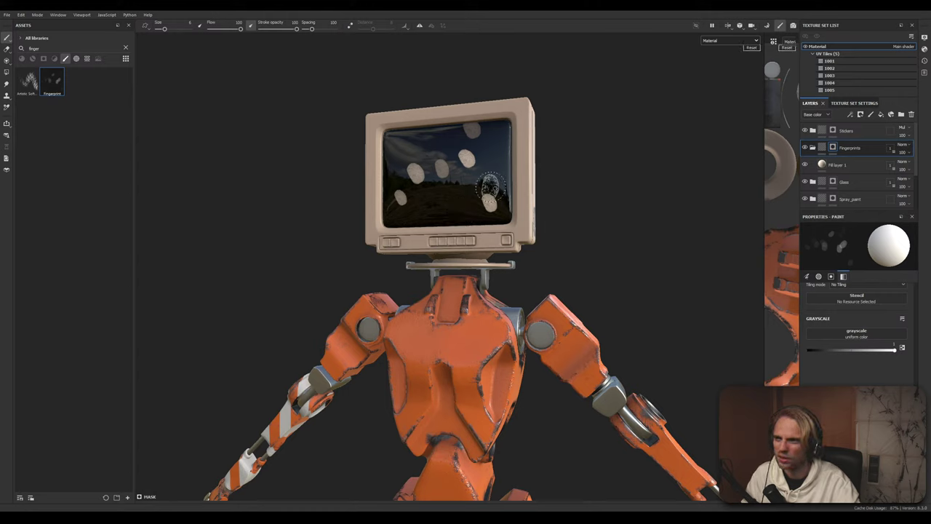
ctrl+right_drag(489, 188, 487, 187)
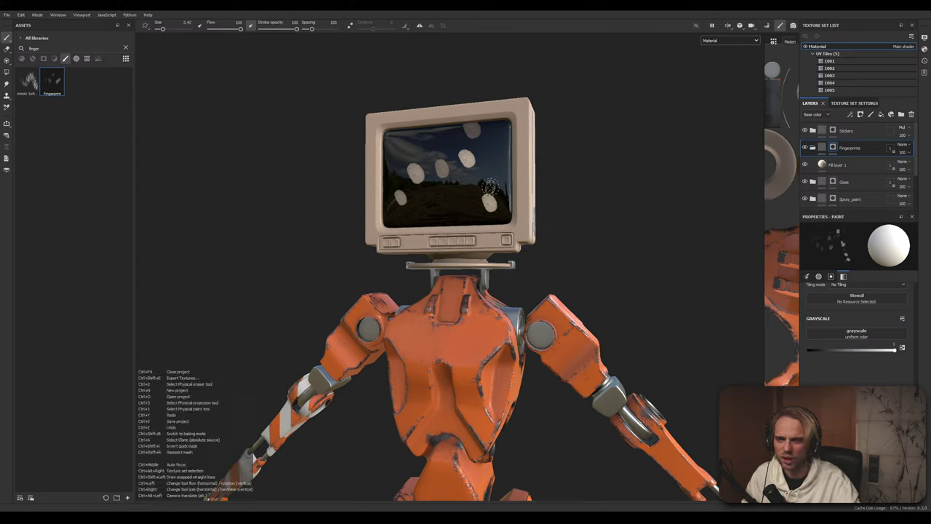
key(ctrl+z)
key(ctrl+z)
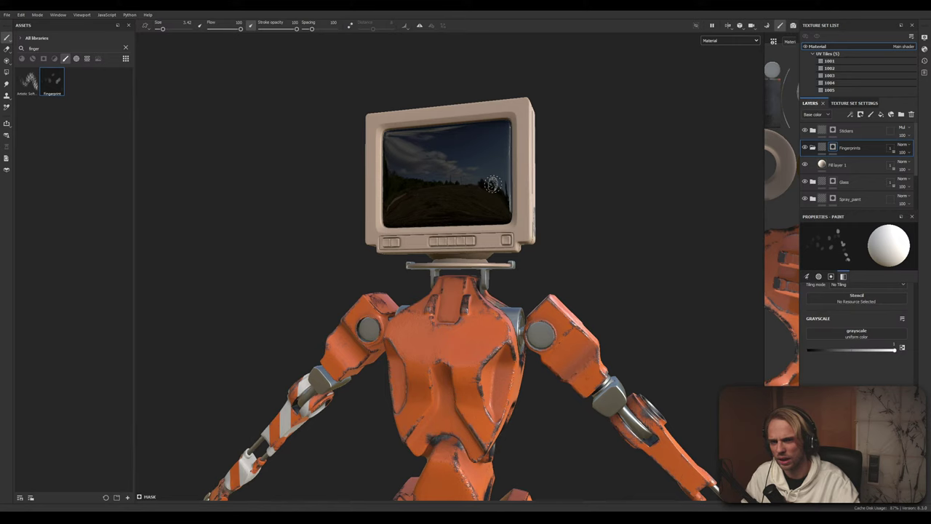
Clear the brush search and look through the brushes and the smart masks for a smudge effect
click(126, 50)
scroll(106, 238, down, 5)
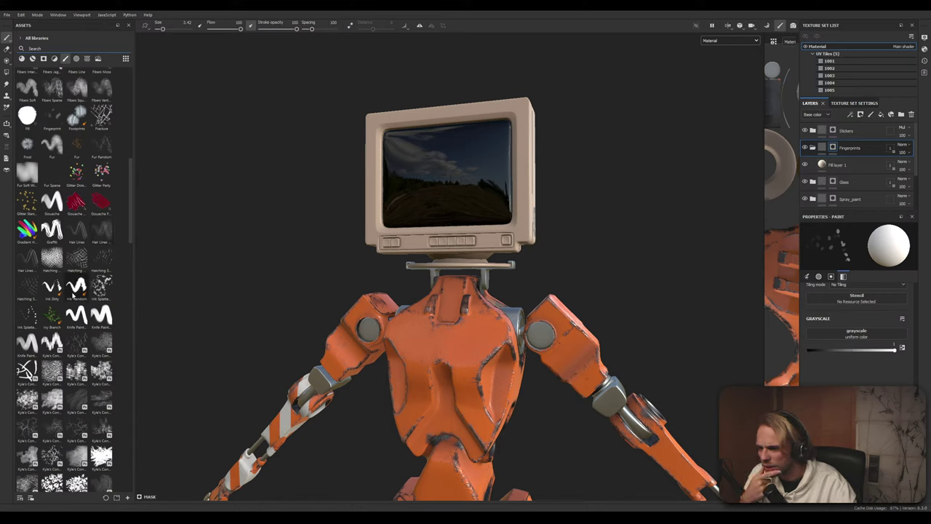
mouse_move(72, 294)
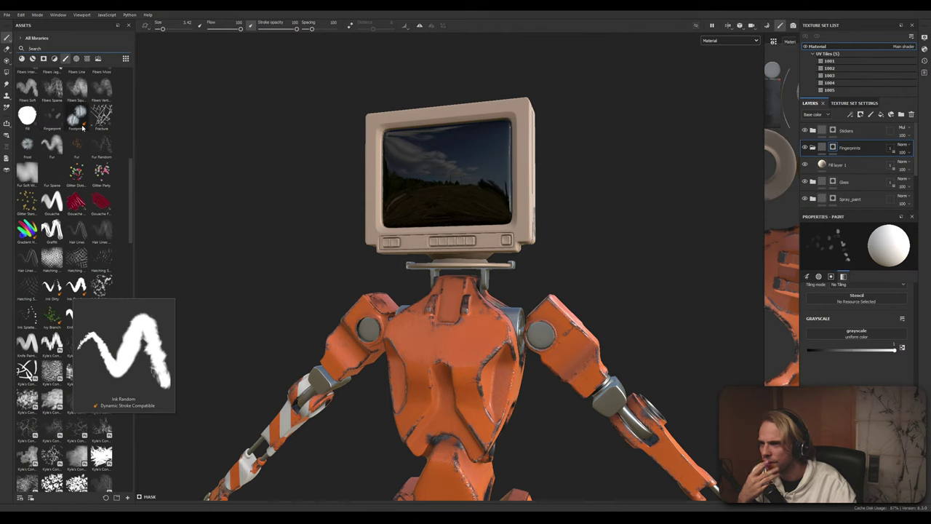
scroll(83, 132, up, 3)
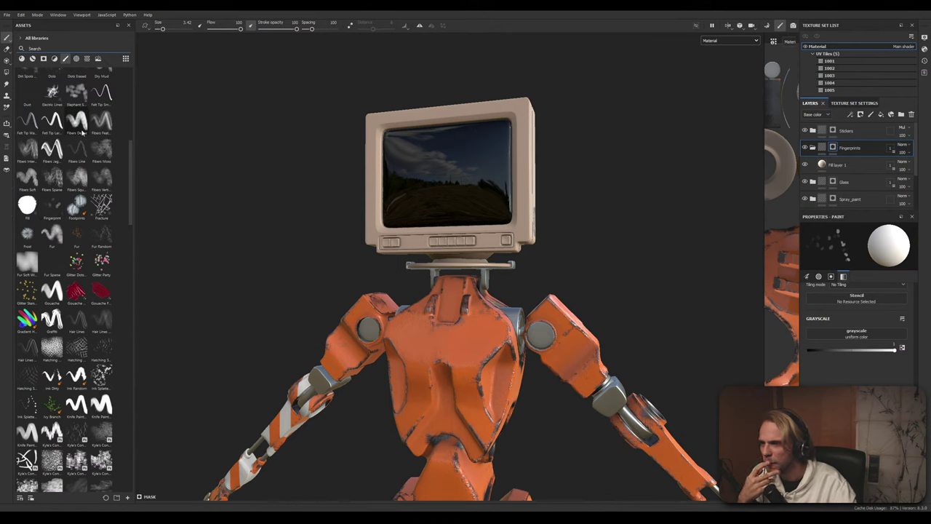
click(43, 58)
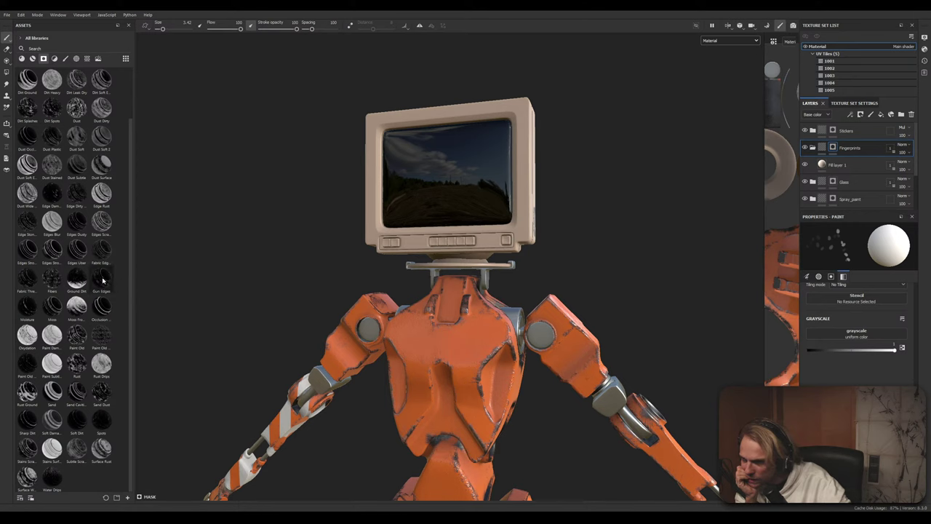
scroll(103, 279, up, 2)
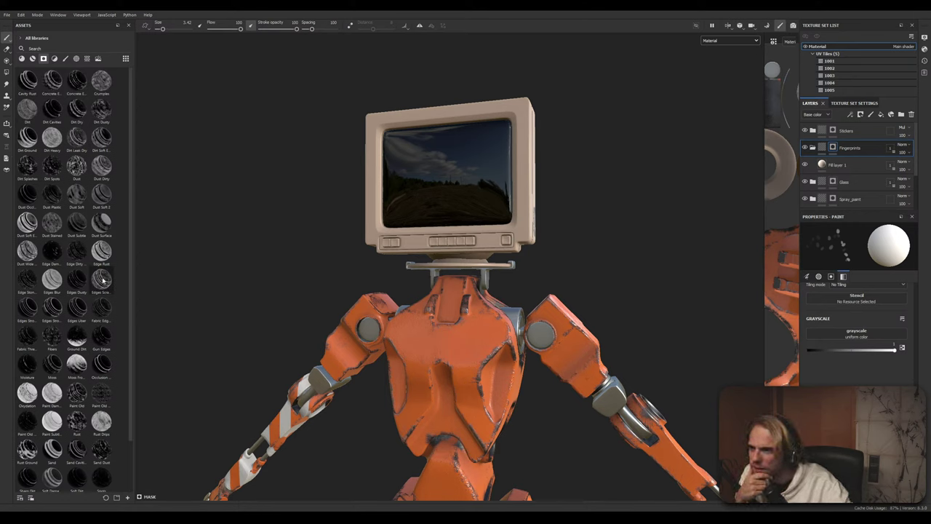
Search the smart masks for "fin" and "smud", and clear the search
click(60, 49)
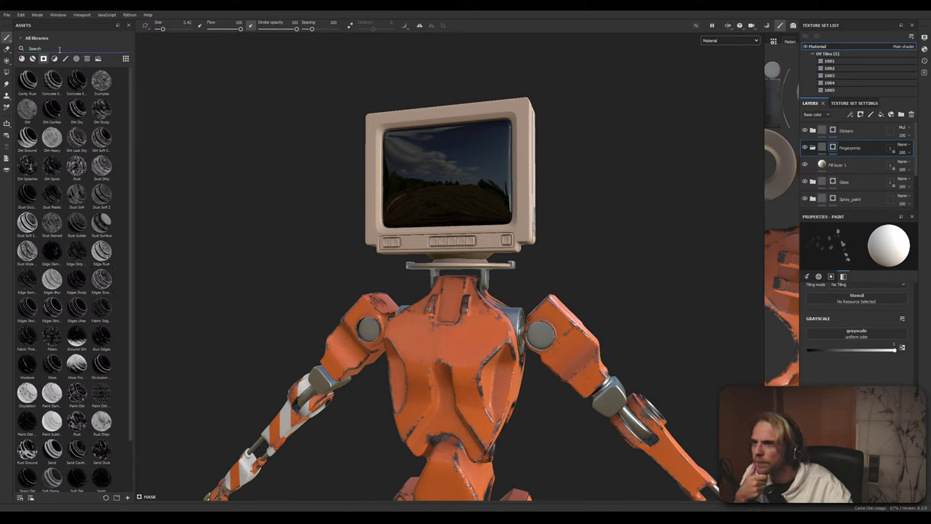
text(fin)
key(BackSpace)
key(BackSpace)
key(BackSpace)
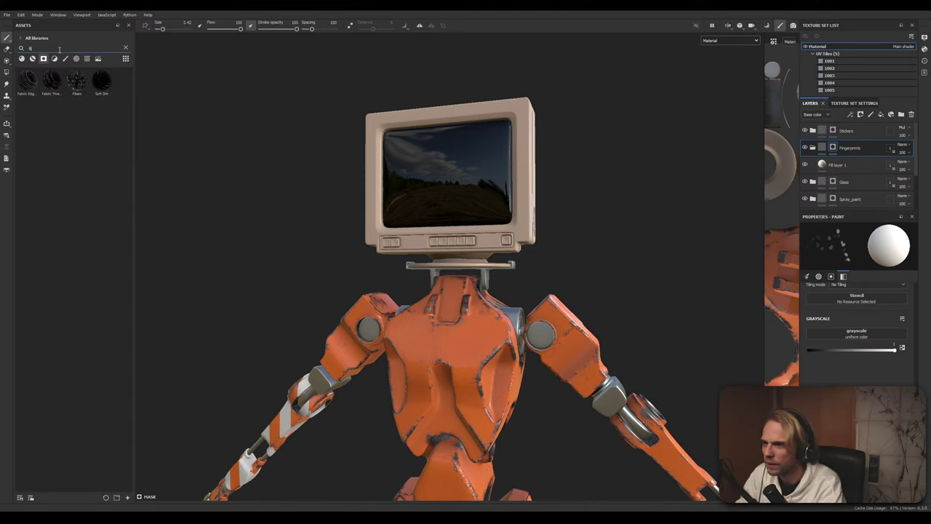
text(smud)
key(BackSpace)
key(BackSpace)
key(BackSpace)
key(BackSpace)
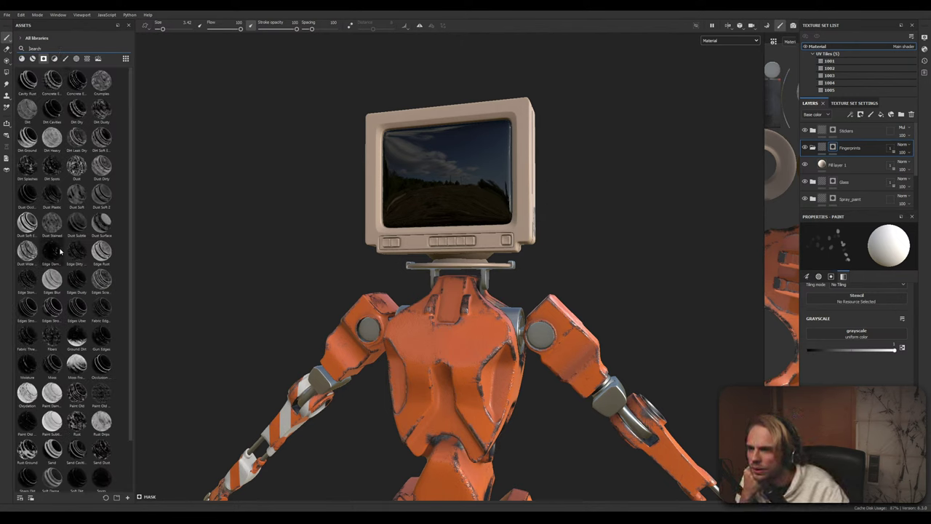
Try the Subtle Scratches smart mask on the Fingerprints folder and inspect the monitor screen up close
scroll(88, 269, down, 2)
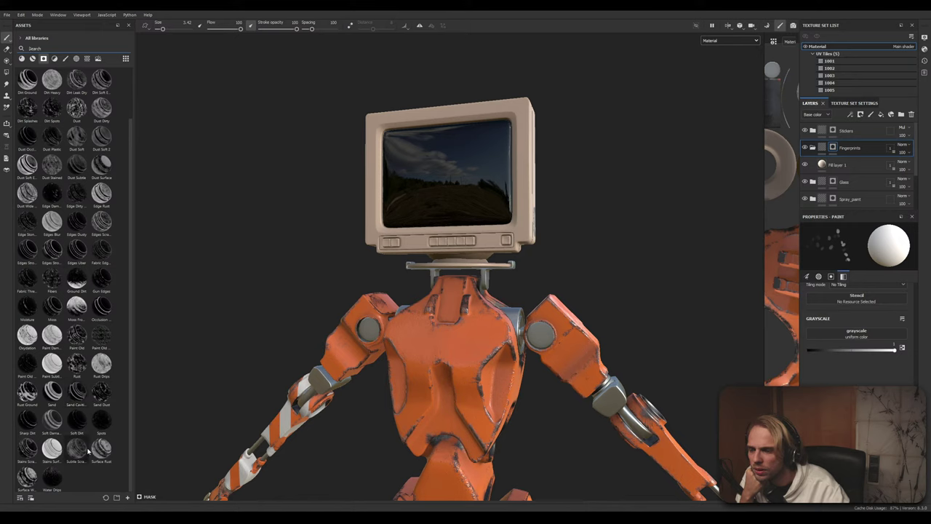
drag(82, 455, 839, 149)
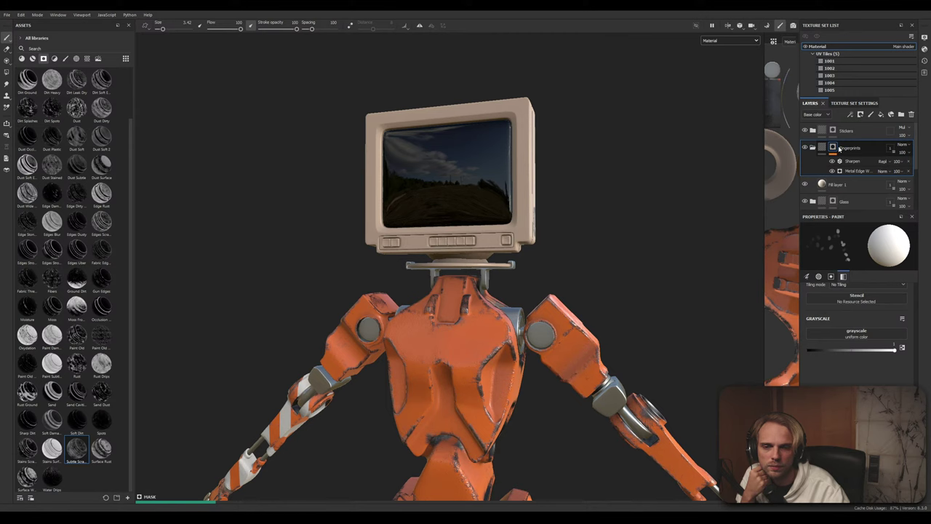
scroll(495, 142, up, 5)
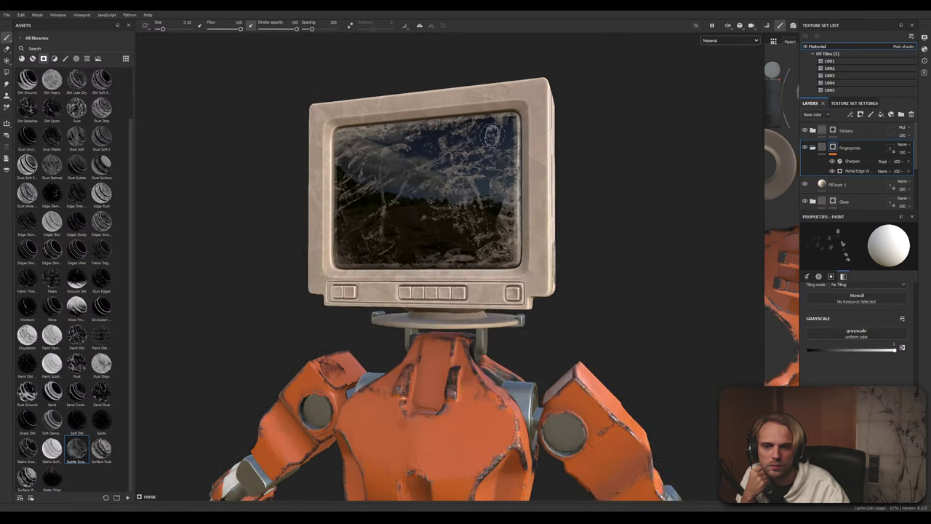
scroll(511, 138, up, 2)
scroll(628, 182, down, 3)
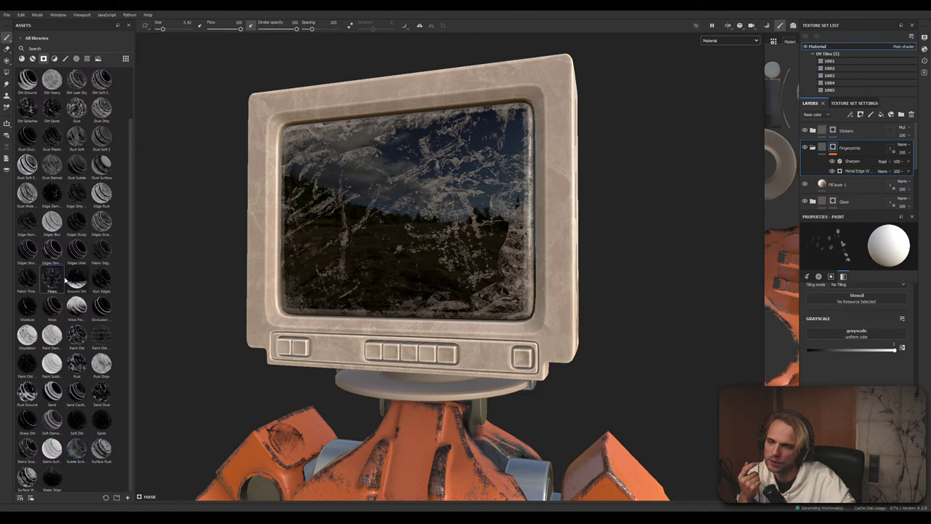
Try the Fibers and Dust Dirty smart masks on the Fingerprints folder, and delete all of its mask effects
drag(66, 280, 835, 150)
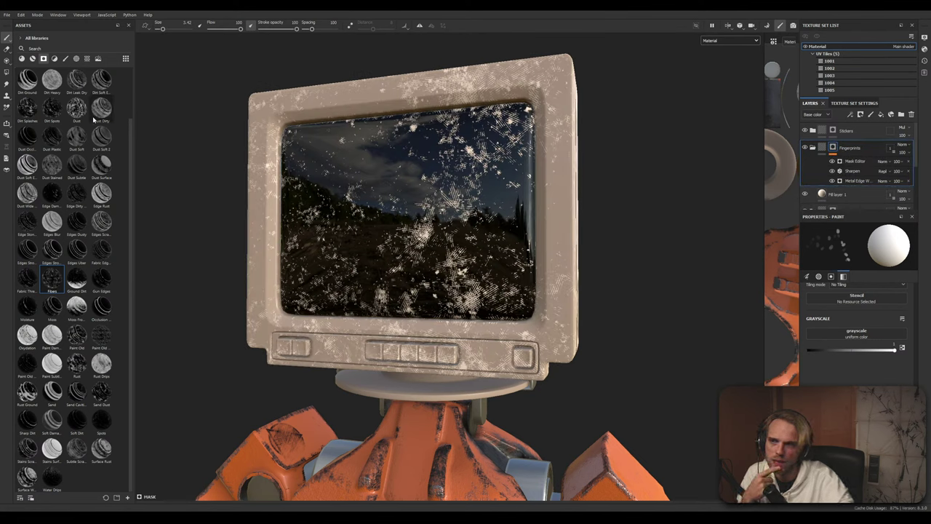
drag(101, 108, 834, 147)
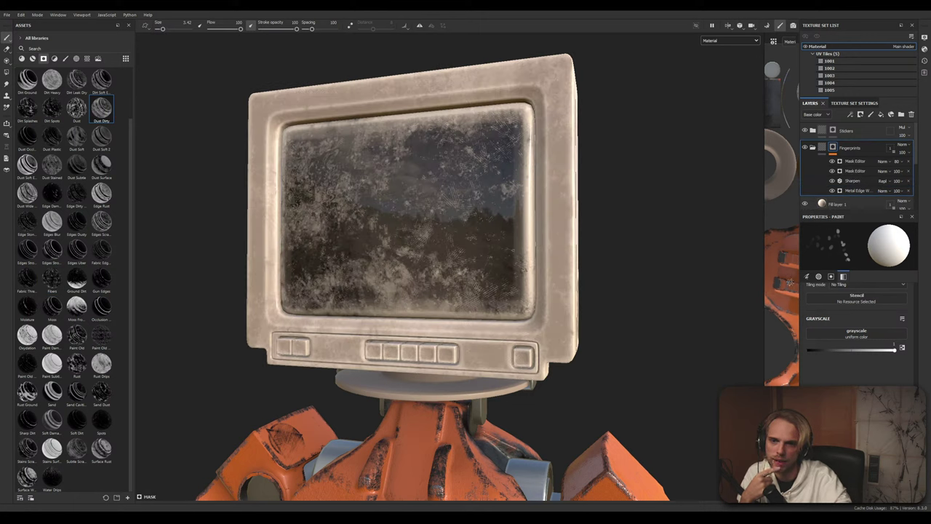
shift+click(861, 191)
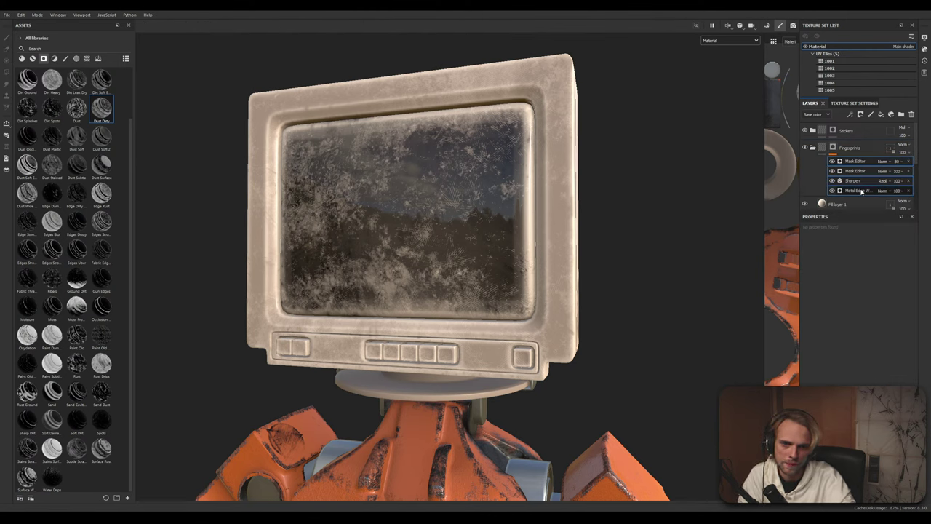
key(Delete)
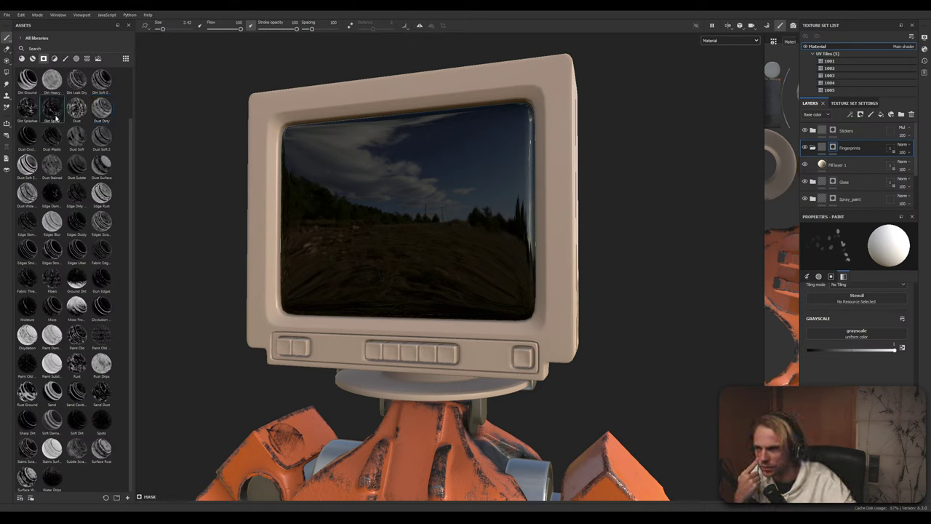
Apply the Dirt Spots smart mask to the Fingerprints folder and set its Clouds 1 histogram position to 0.42
drag(50, 111, 835, 151)
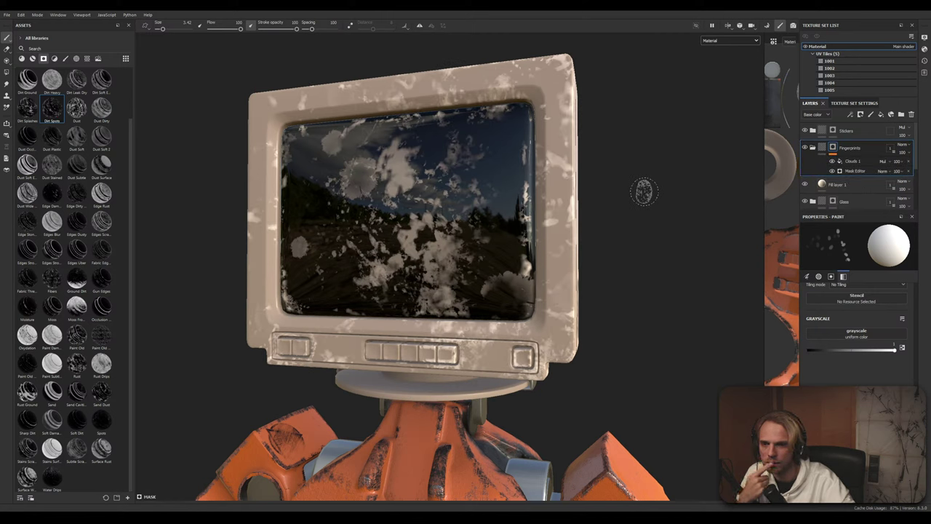
click(854, 162)
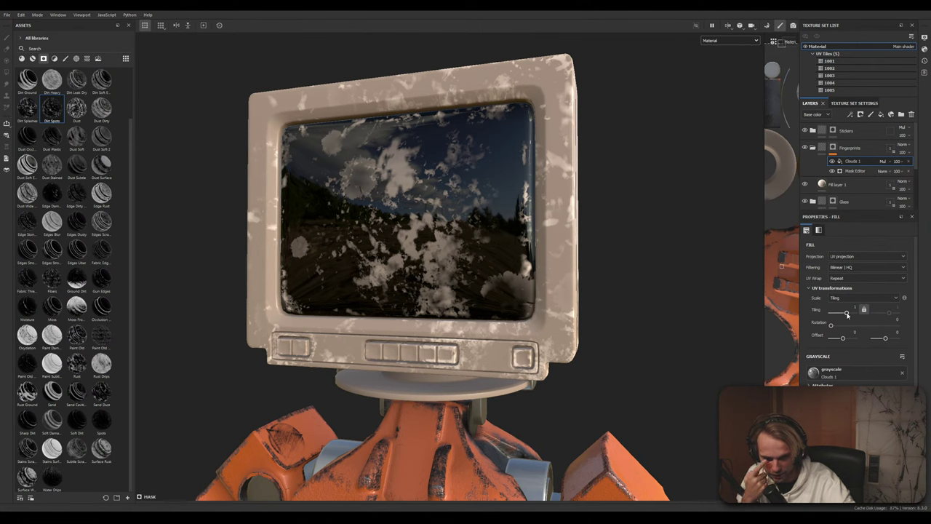
scroll(854, 313, down, 3)
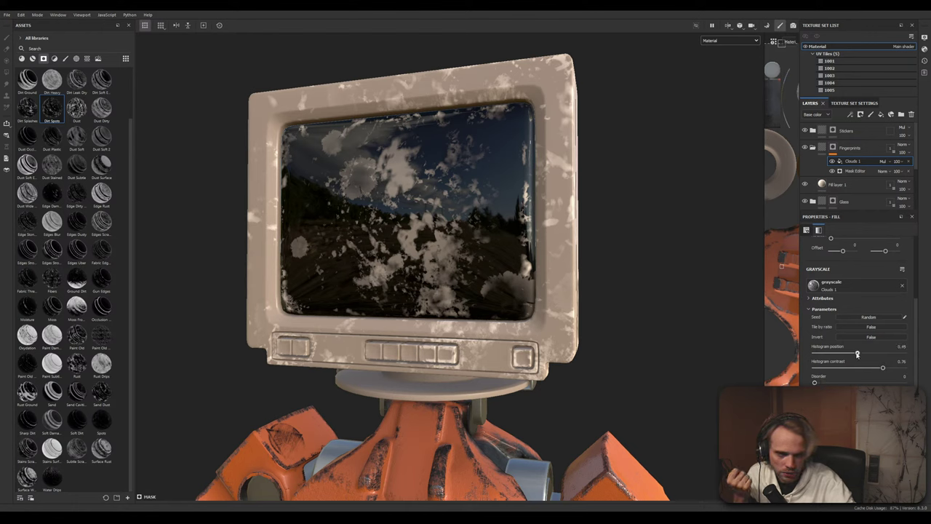
mouse_move(859, 353)
mouse_down()
mouse_move(850, 354)
mouse_move(883, 354)
mouse_move(853, 364)
mouse_up()
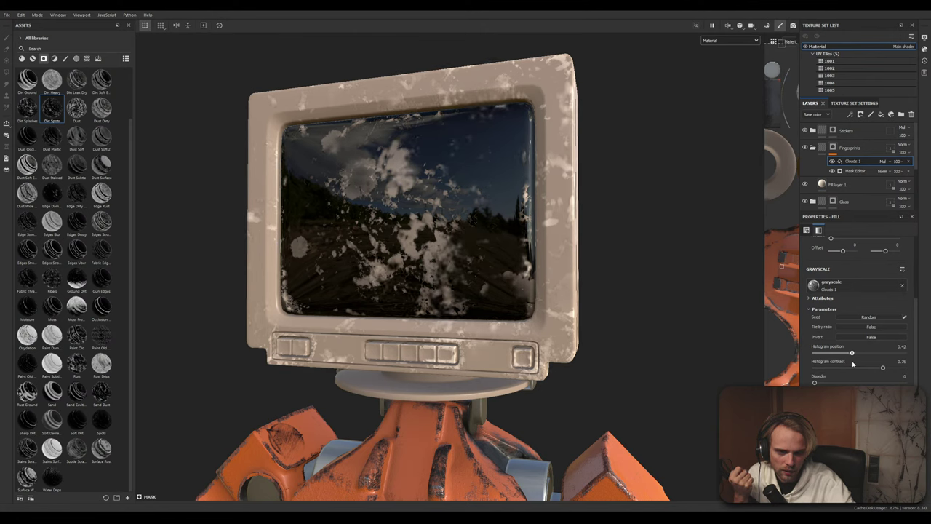
Check the dirt spots on the monitor from another angle and set the Clouds 1 histogram contrast to 0.74
alt+drag(573, 255, 558, 213)
scroll(557, 273, down, 3)
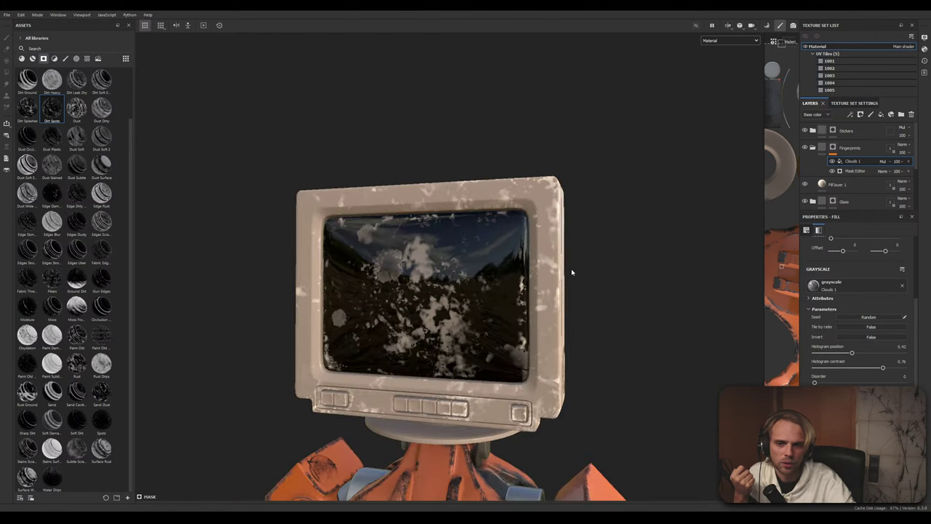
alt+drag(618, 308, 744, 360)
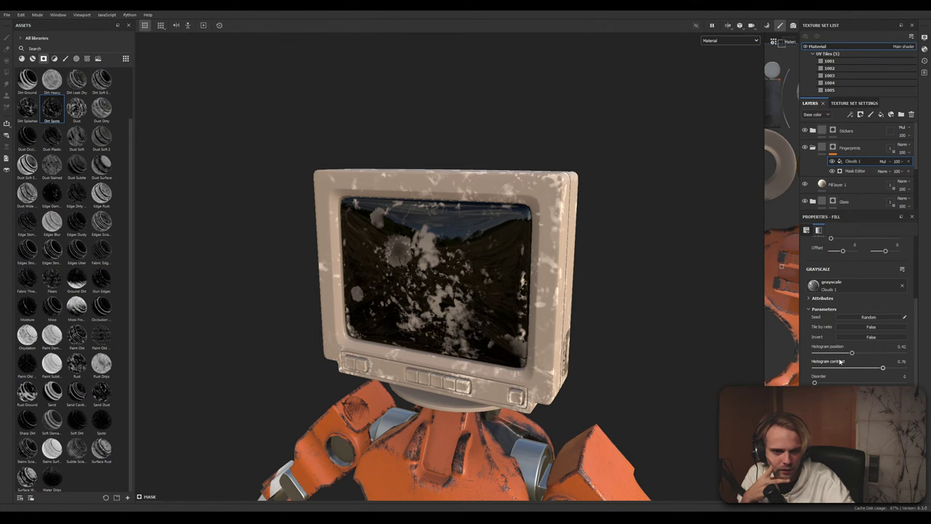
alt+middle_drag(625, 300, 629, 222)
scroll(589, 293, up, 2)
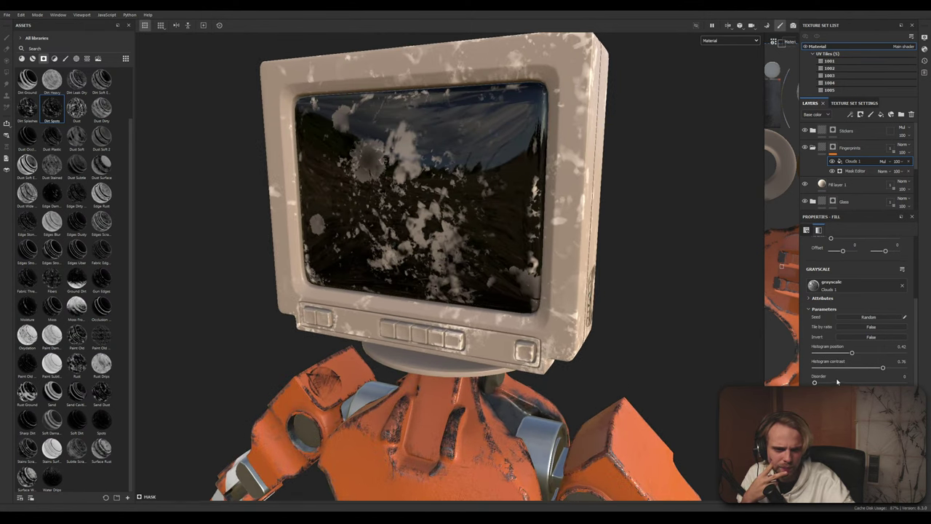
mouse_move(867, 370)
mouse_down()
mouse_move(848, 369)
mouse_move(889, 371)
mouse_move(881, 375)
mouse_up()
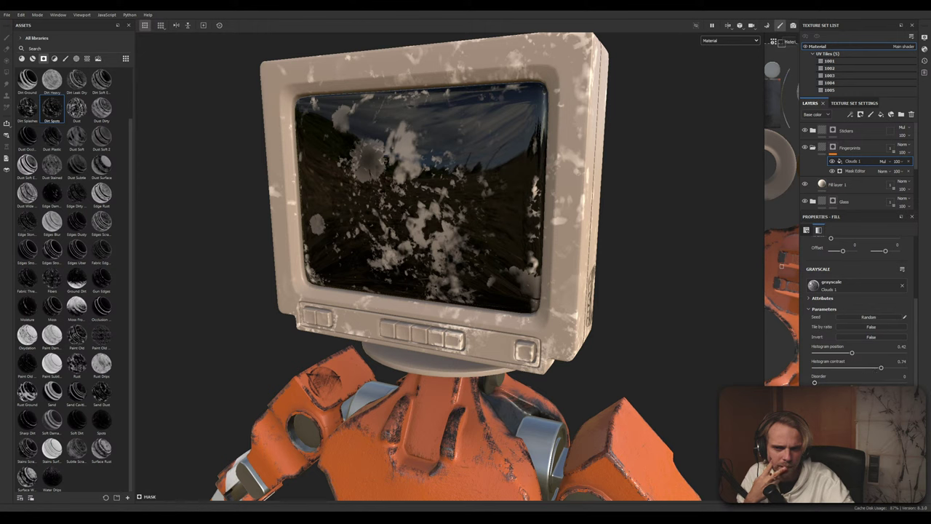
mouse_move(815, 383)
mouse_down()
mouse_move(828, 382)
mouse_move(815, 382)
mouse_up()
Try tilings of 2 and -25.14 on the Clouds 1 fill, and set the tiling back to 1
scroll(834, 357, up, 3)
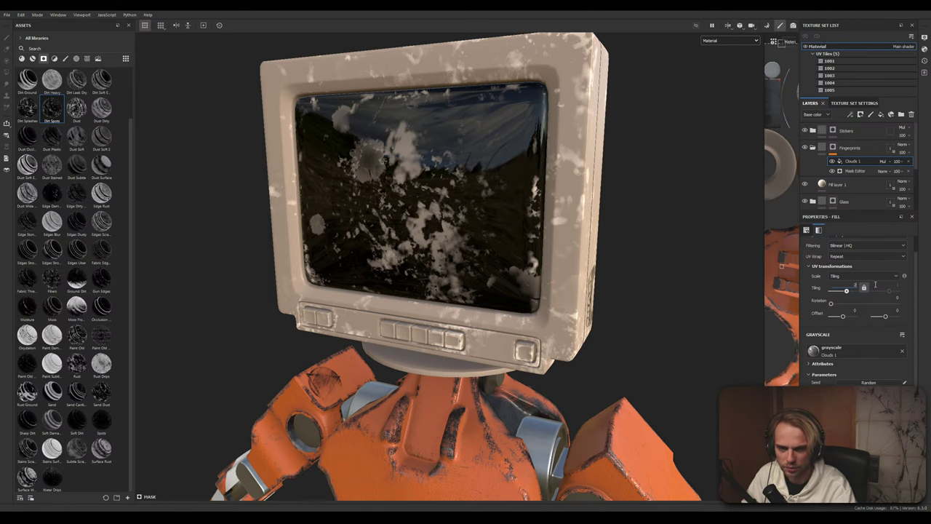
key(Tab)
key(Tab)
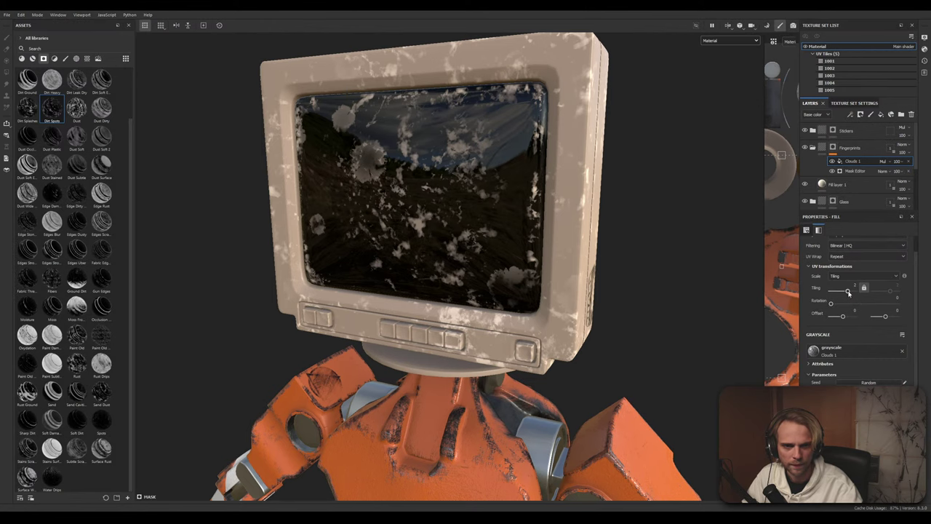
drag(849, 292, 832, 297)
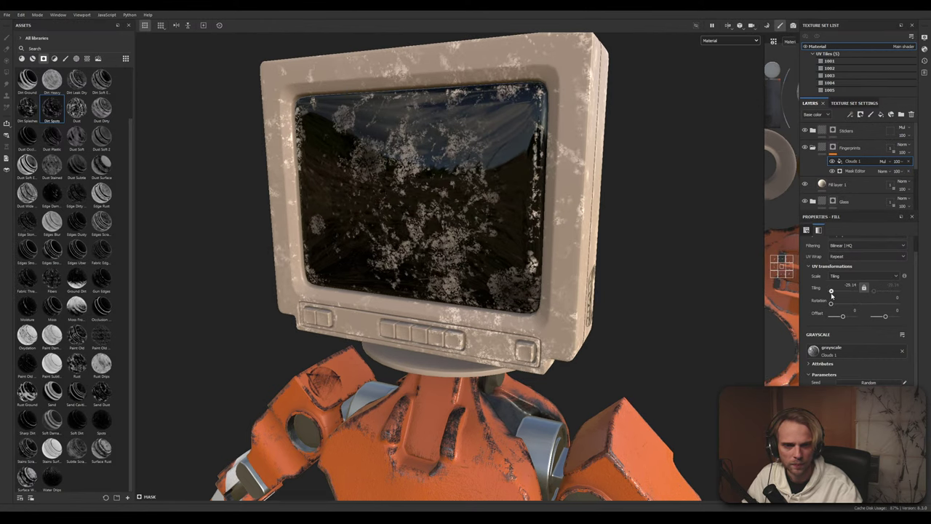
alt+middle_drag(637, 269, 619, 346)
scroll(619, 347, up, 3)
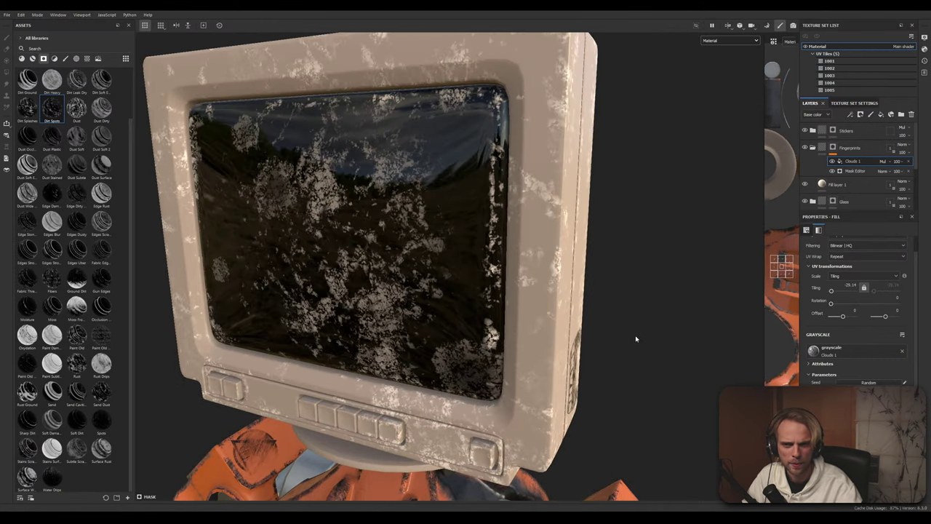
scroll(635, 339, down, 2)
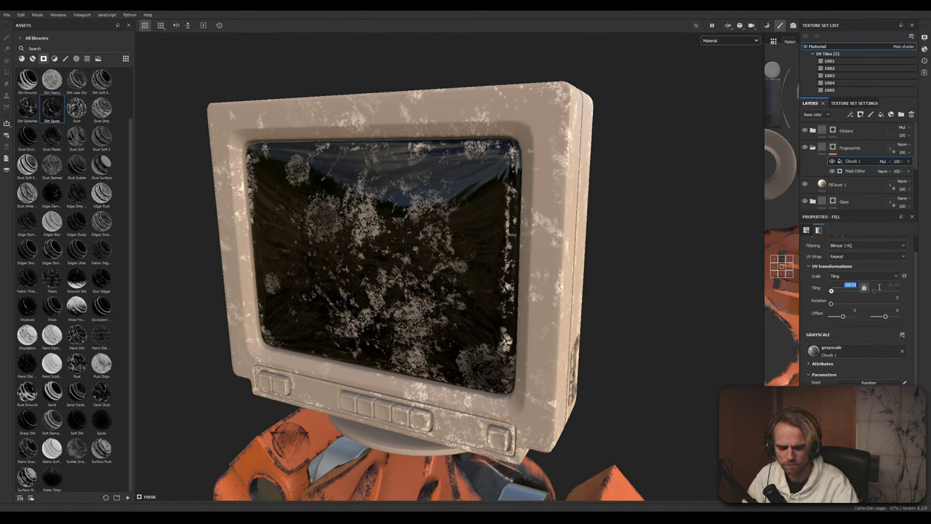
key(Return)
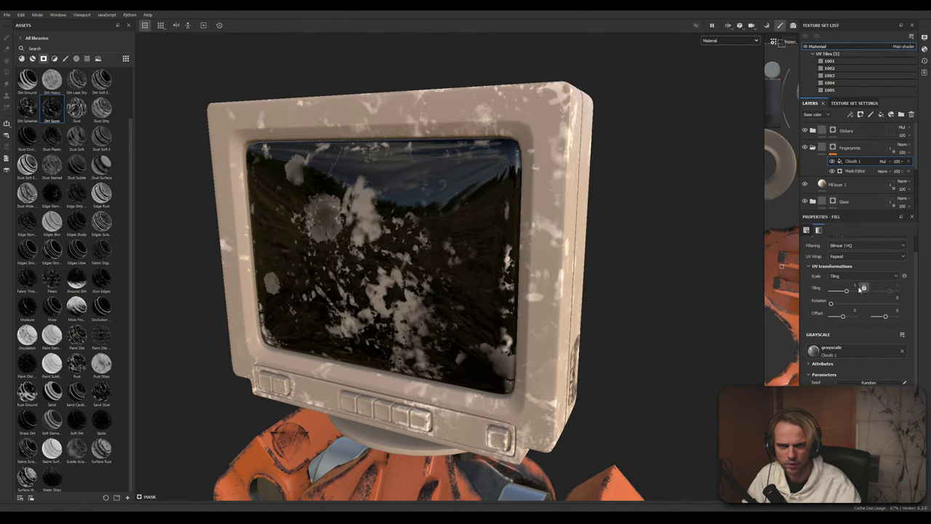
Set the UV tiling of the Clouds 1 fill to 3
scroll(865, 288, up, 1)
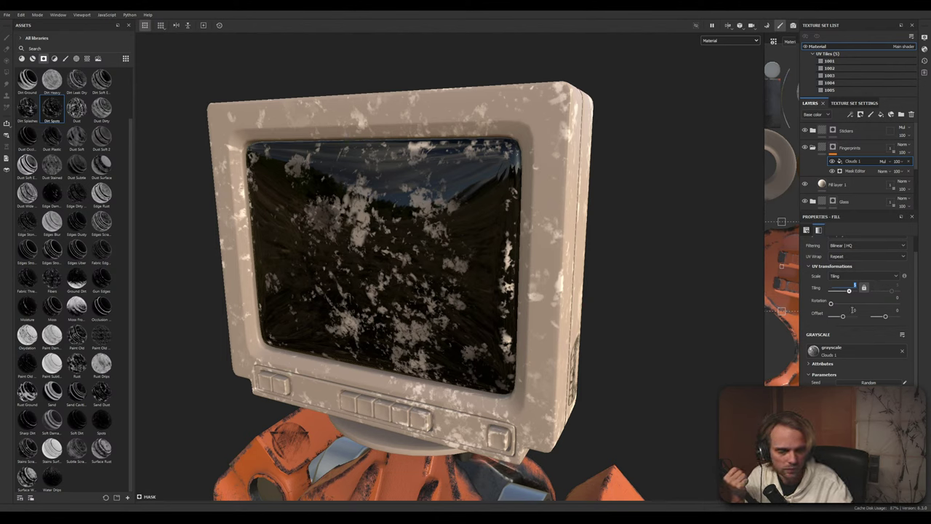
text(3)
key(Return)
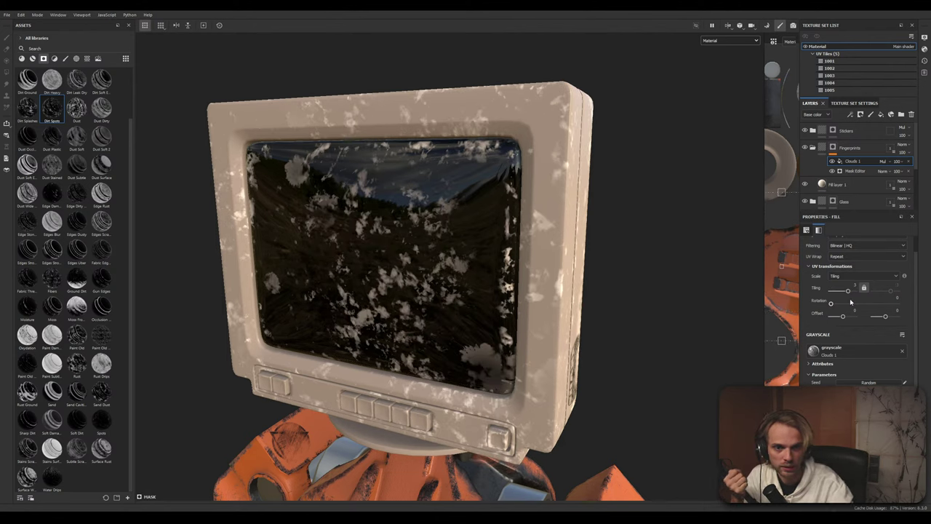
Try lowering the Fingerprints folder's opacity, delete its Mask Editor effect, and compare the screen with the folder hidden and shown
drag(915, 166, 905, 166)
click(908, 171)
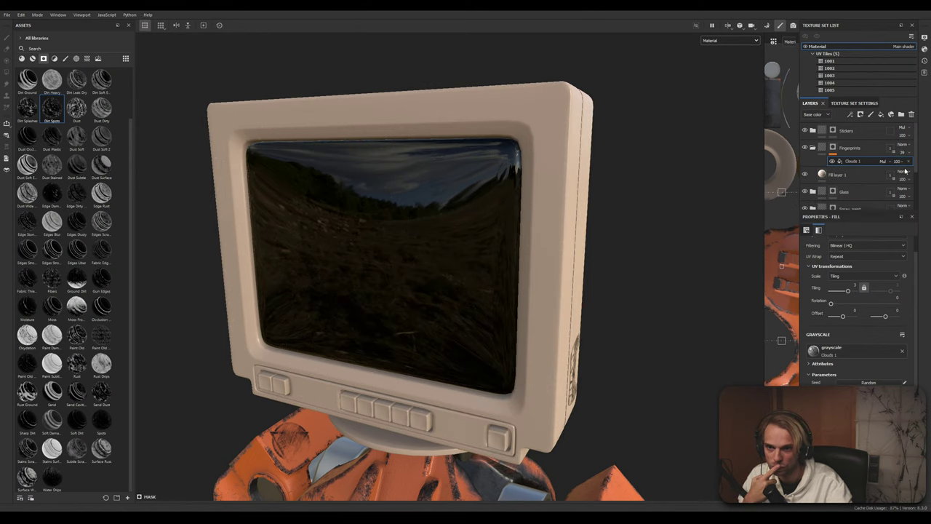
click(670, 259)
click(805, 148)
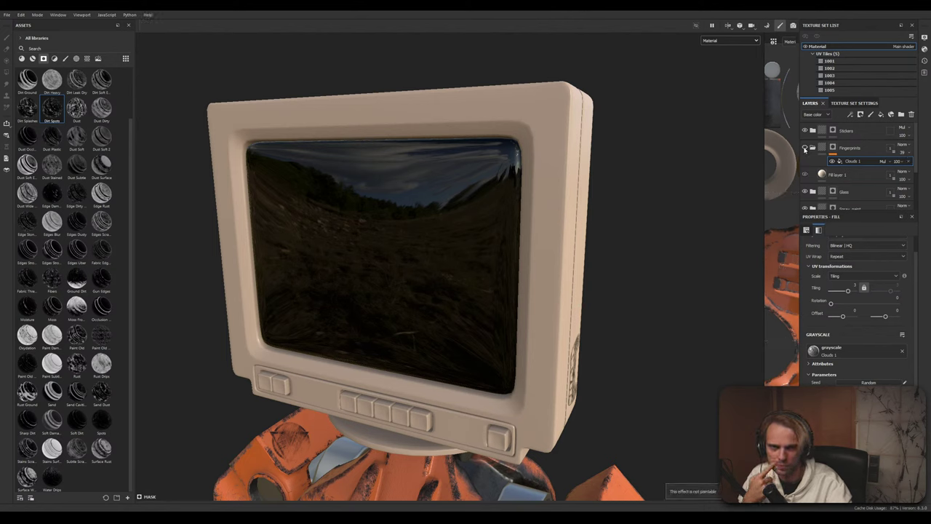
click(804, 148)
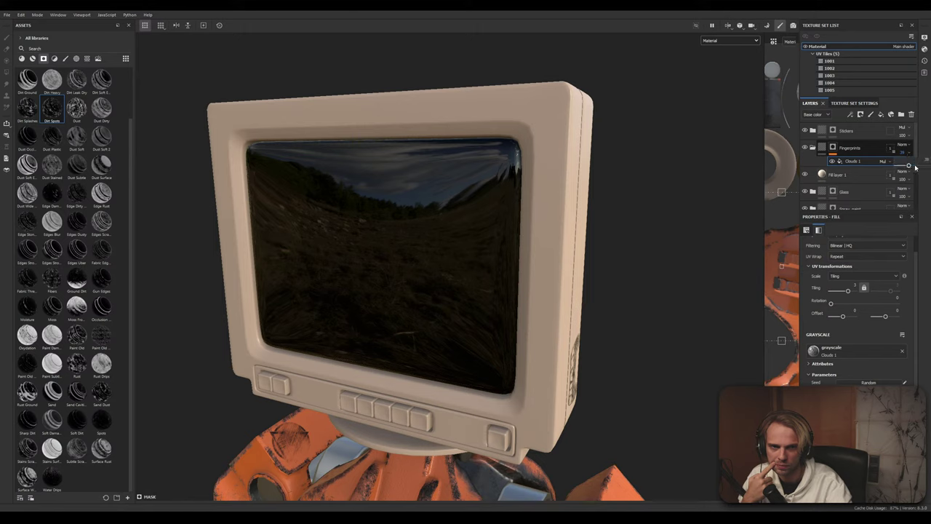
drag(915, 166, 917, 166)
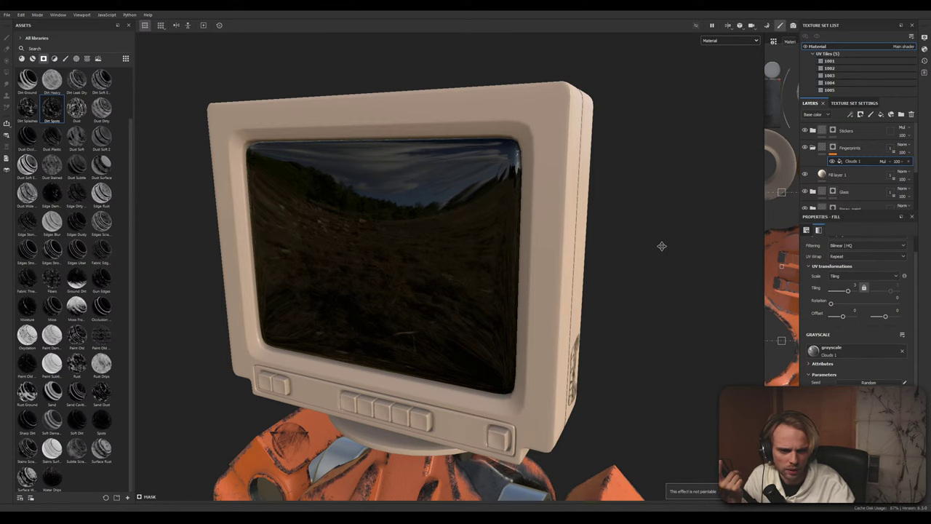
alt+middle_drag(661, 245, 662, 286)
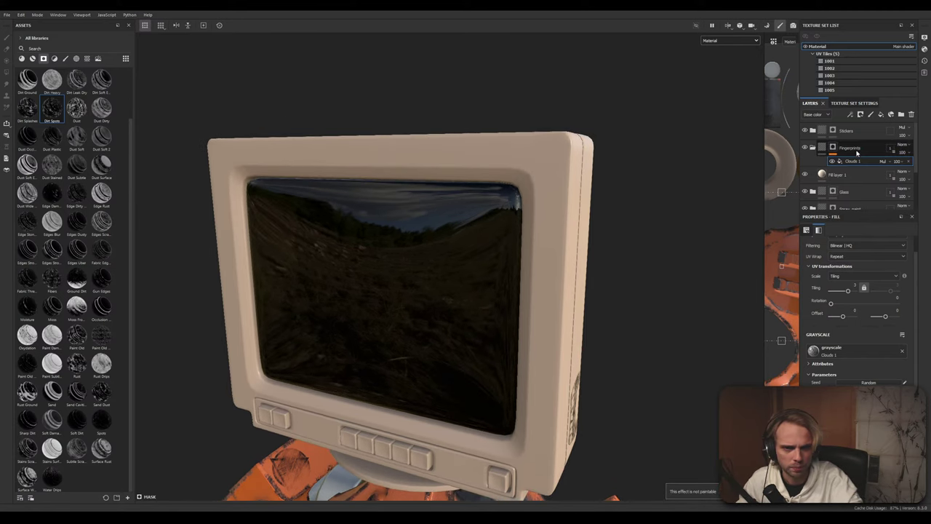
click(848, 149)
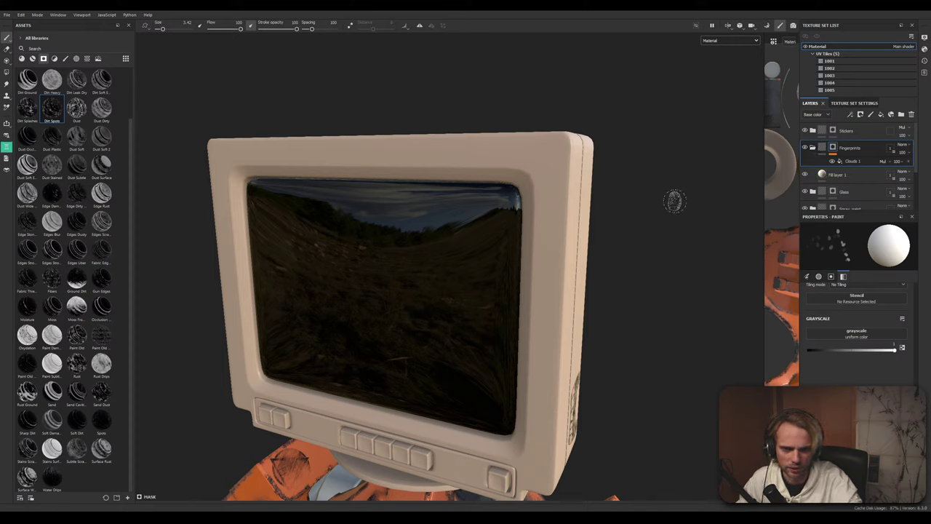
Undo the recent opacity and visibility changes and the deletion of the Mask Editor effect
key(ctrl)
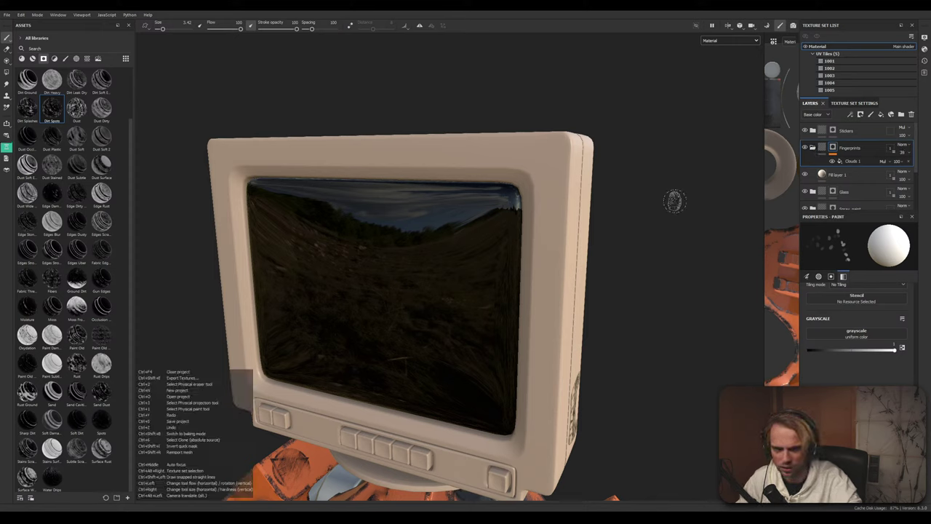
key(ctrl+z)
key(ctrl)
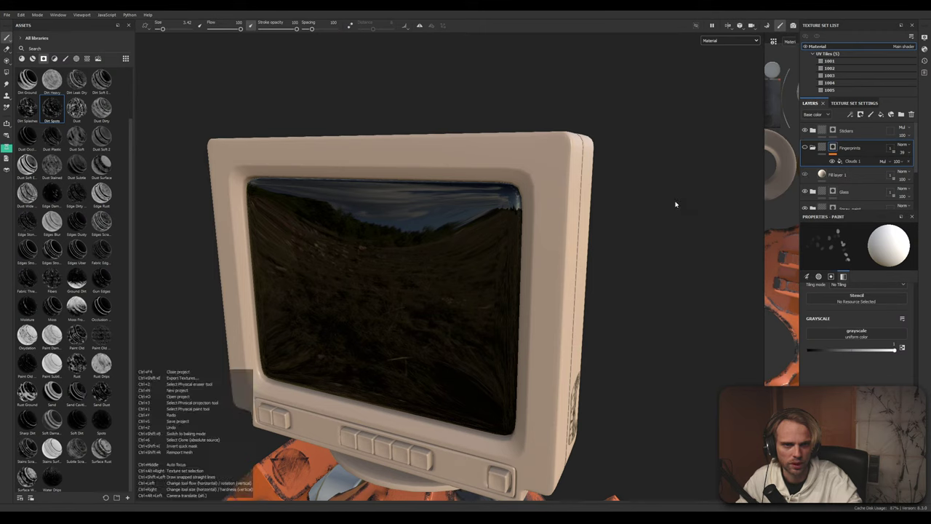
key(ctrl+z)
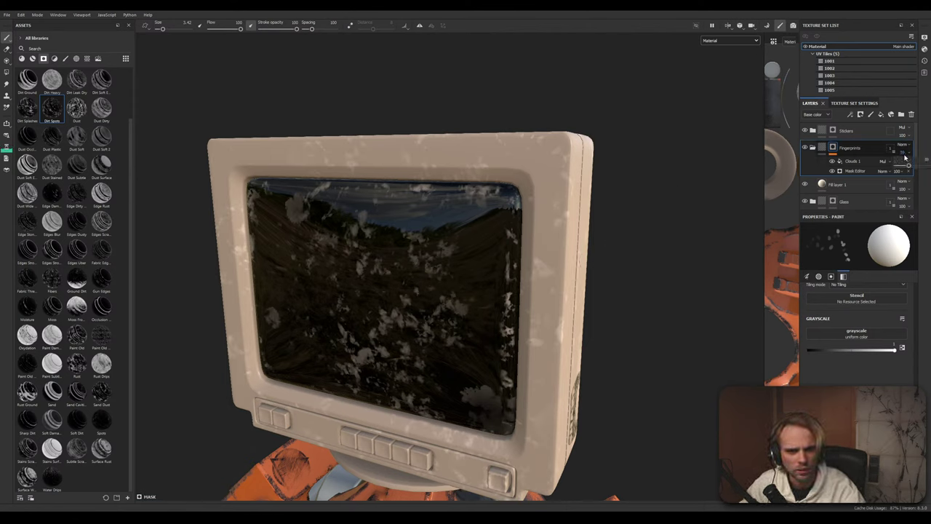
Set the Fingerprints folder's opacity to 15, check the monitor from further away, and save the project
drag(908, 166, 905, 167)
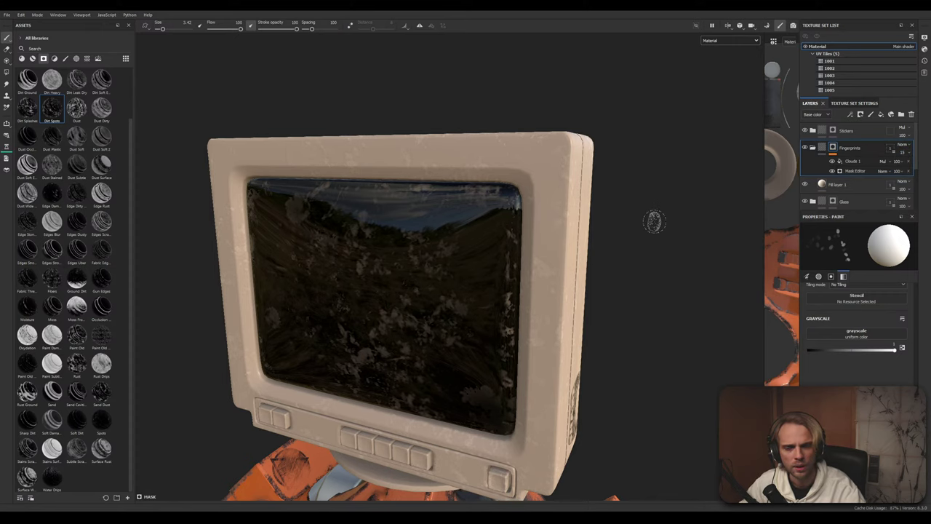
alt+drag(650, 233, 604, 181)
key(ctrl+s)
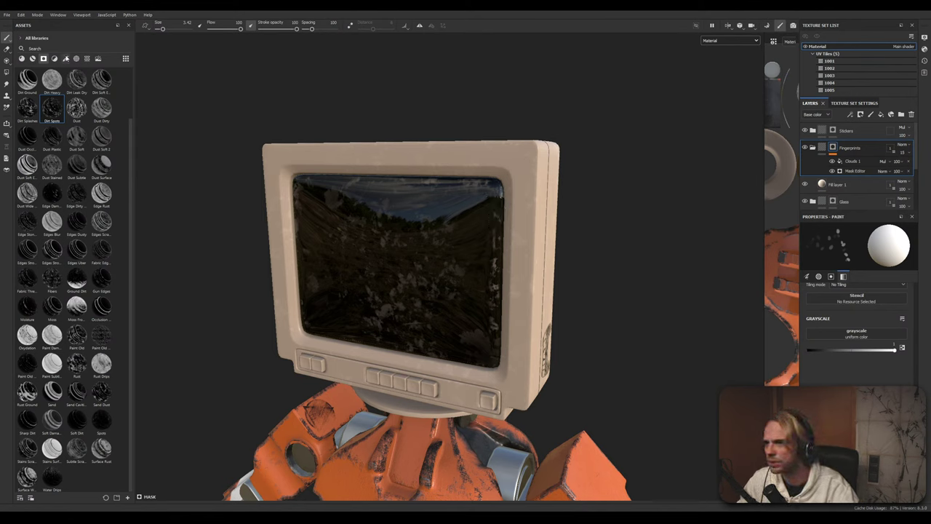
Show the brush library, add a paint effect to the Fingerprints folder's mask, and undo the test stamp on the screen
click(66, 59)
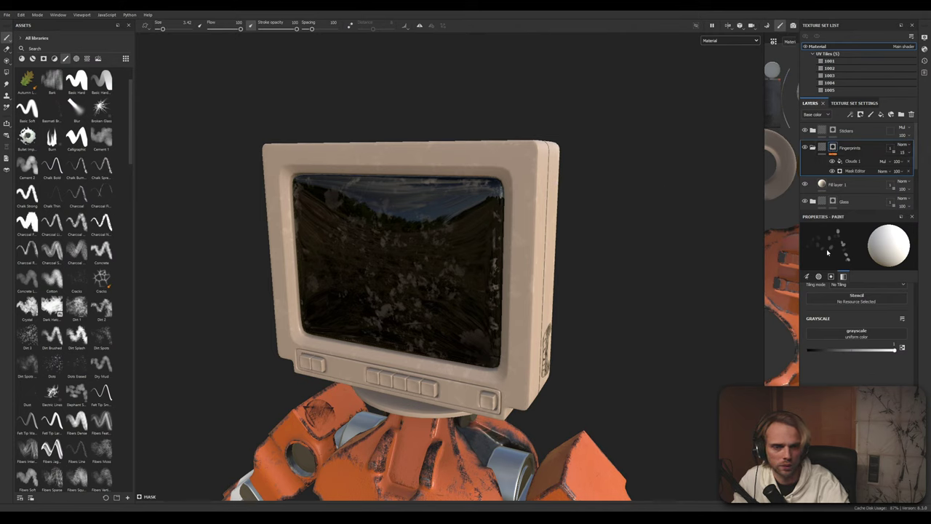
right_click(833, 147)
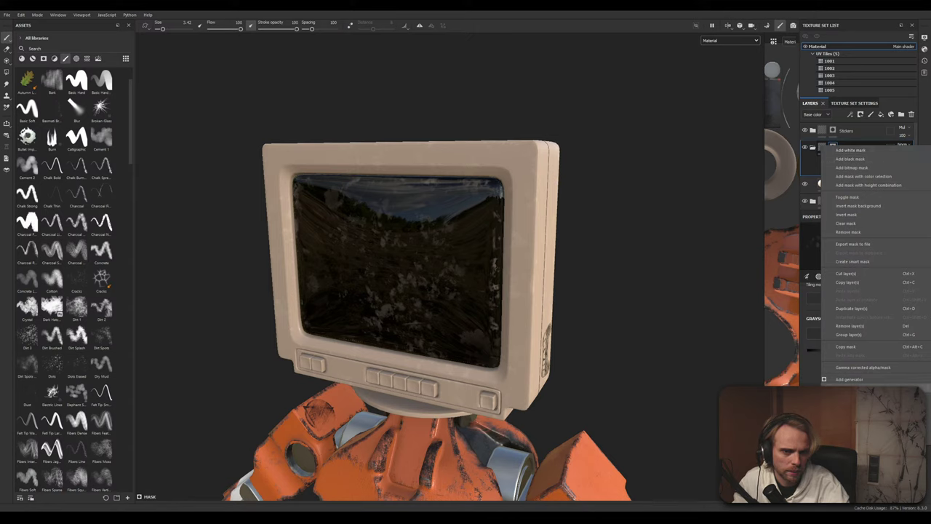
click(849, 388)
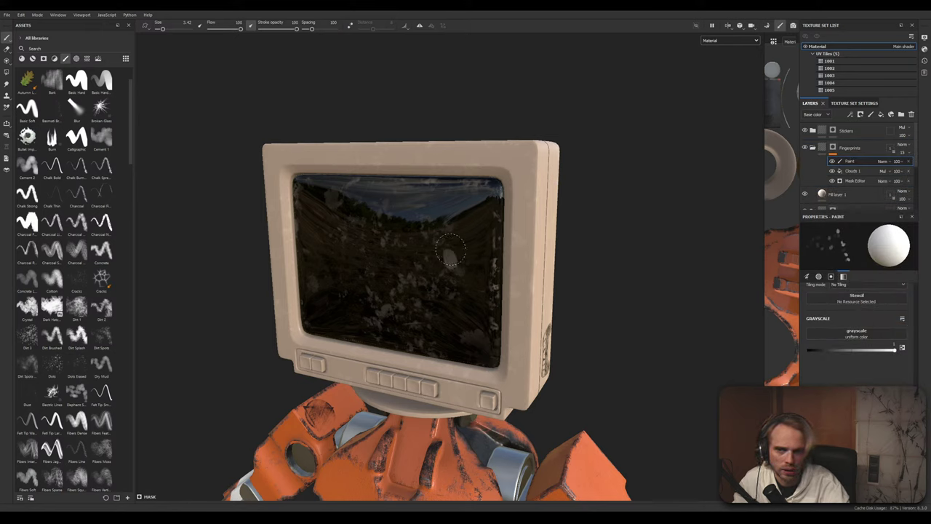
key(ctrl)
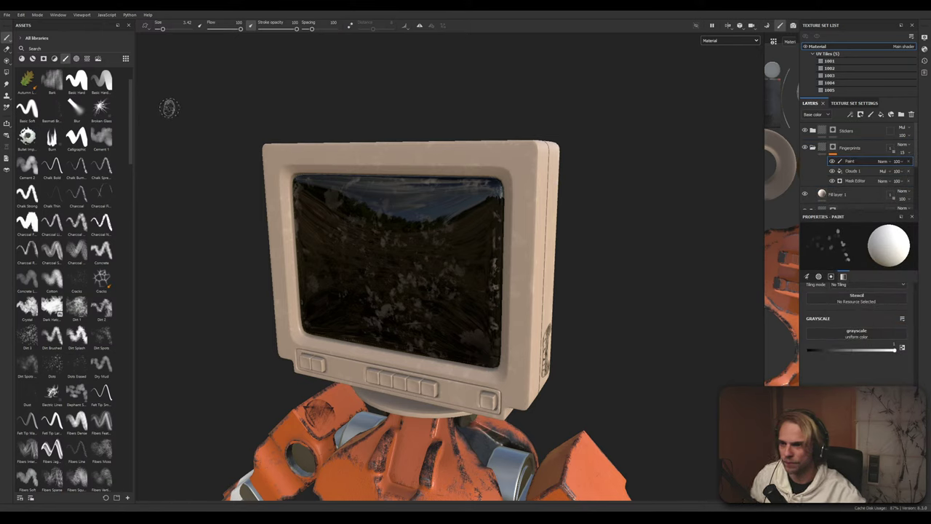
Choose the Fingerprint brush, reduce its size to about 3.4, and stamp a fingerprint on the monitor's glass
drag(130, 126, 134, 174)
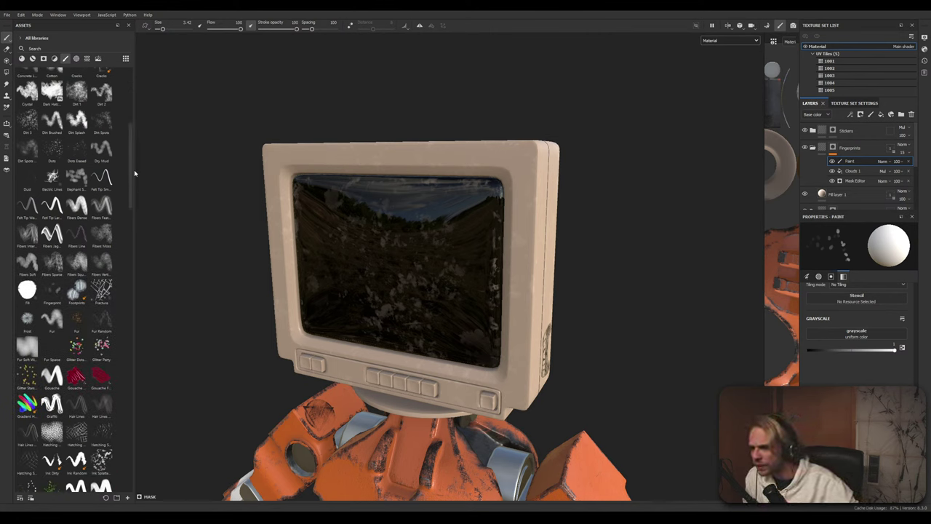
click(52, 289)
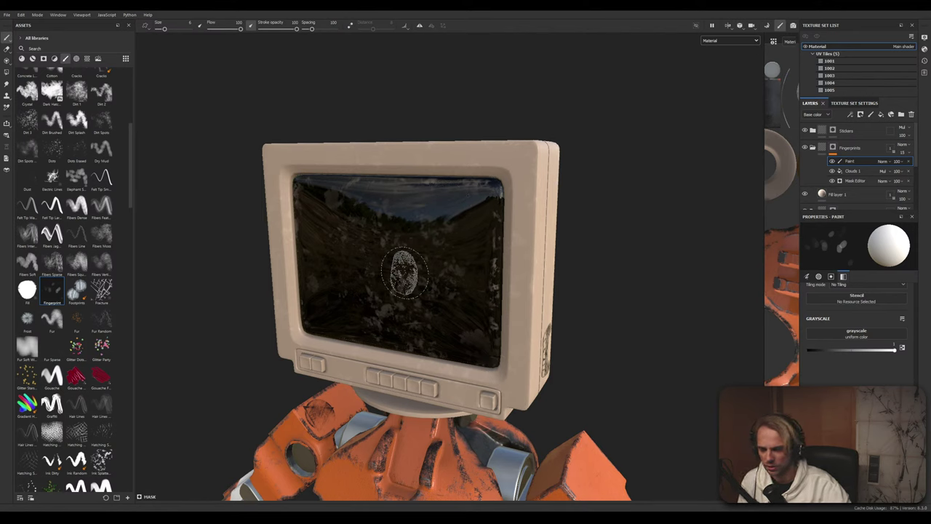
ctrl+right_drag(420, 266, 393, 266)
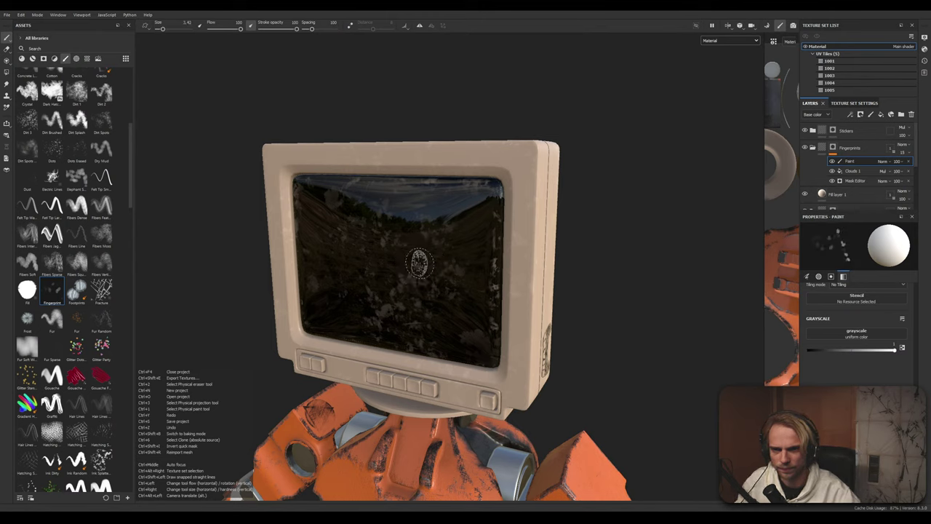
mouse_move(431, 266)
ctrl+mouse_down()
mouse_move(400, 266)
mouse_move(475, 270)
ctrl+mouse_up()
click(473, 266)
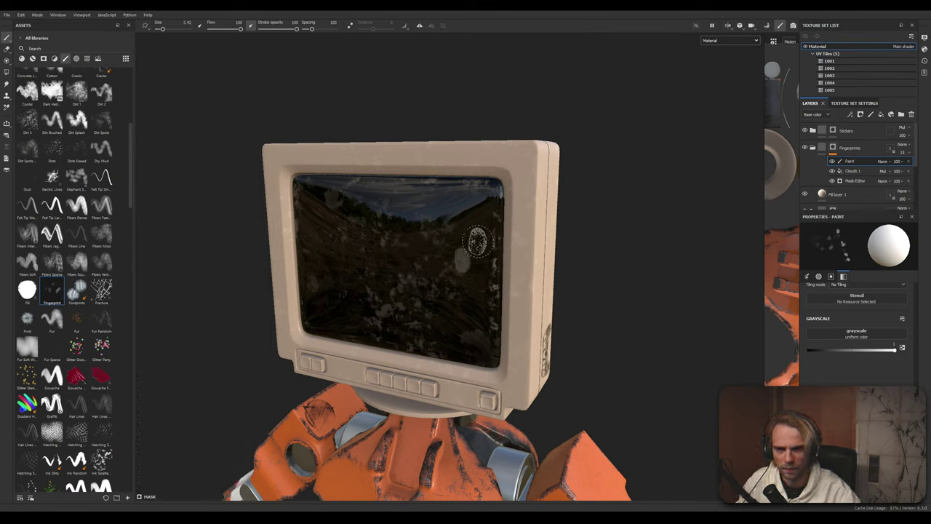
Try stamping fingerprints around the edges of the monitor's glass and undo all the fingerprint stamps made there
click(478, 217)
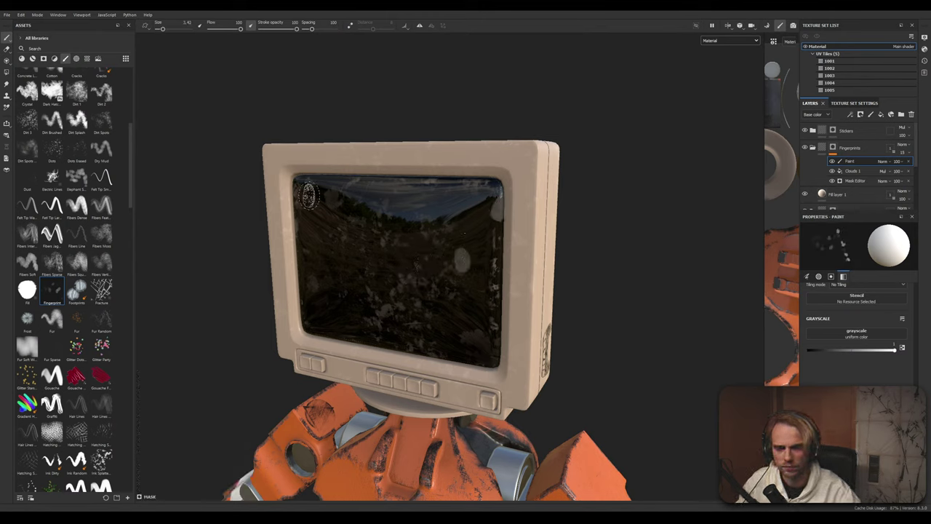
drag(310, 195, 458, 236)
key(ctrl+z)
drag(401, 280, 362, 260)
key(ctrl+z)
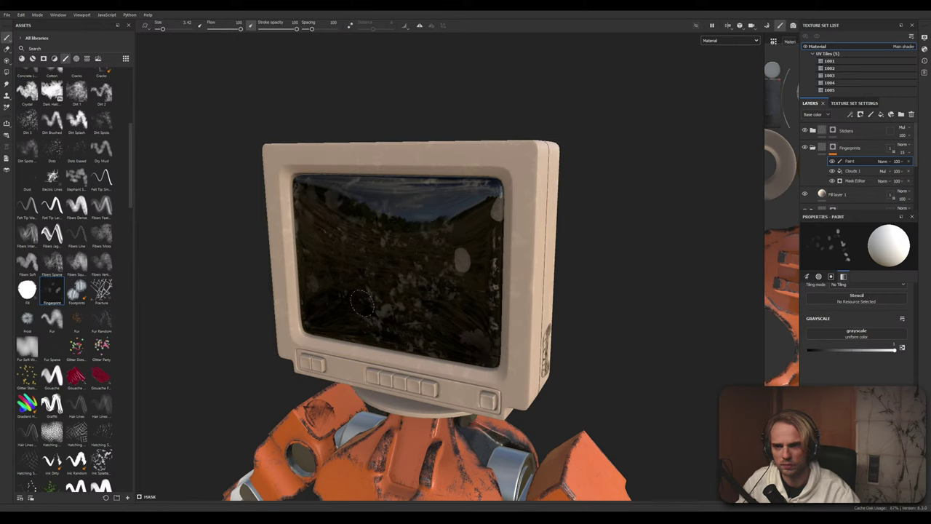
click(480, 354)
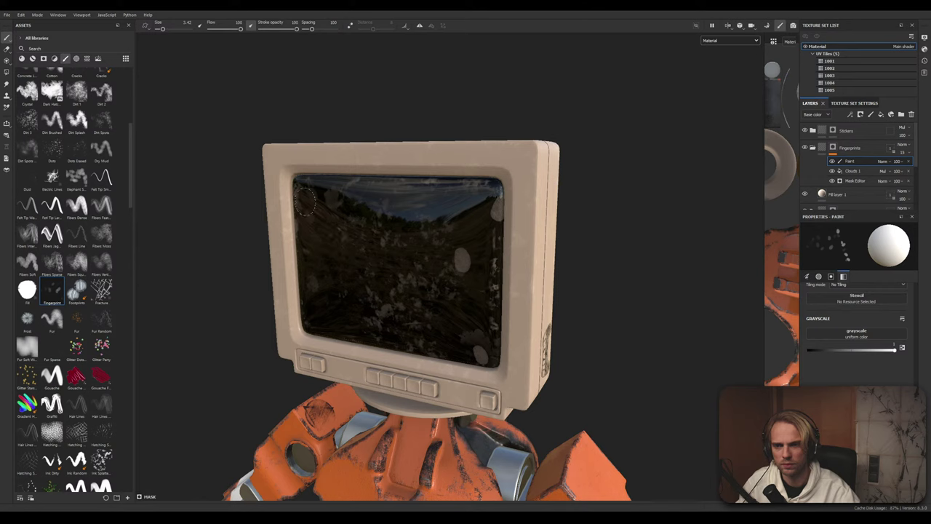
click(328, 206)
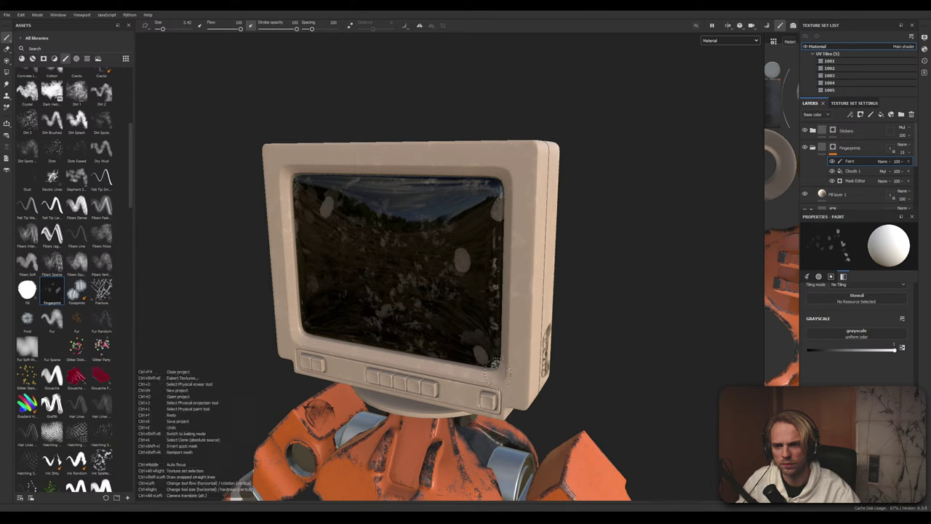
key(ctrl+z)
key(ctrl+z)
key(ctrl+z)
key(ctrl+z)
key(ctrl+z)
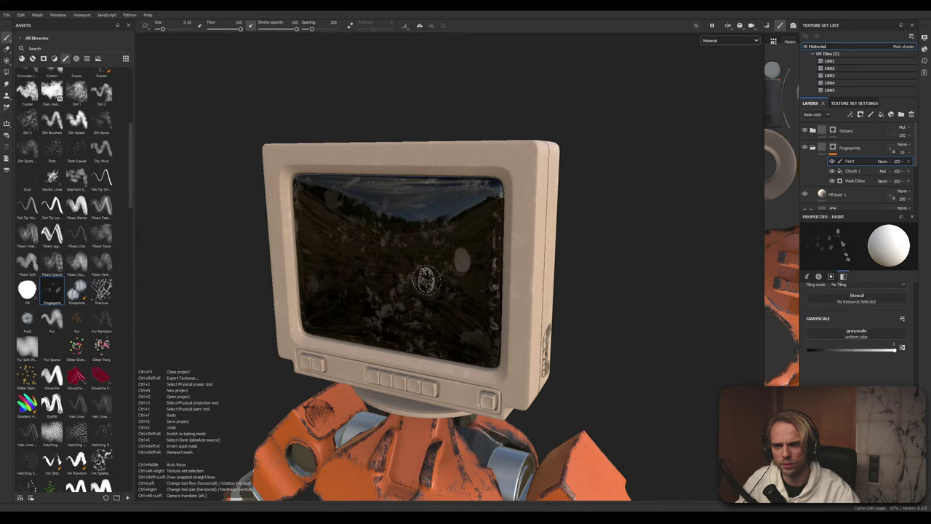
Set the brush size to 2 and stamp several smaller fingerprints across the monitor's glass
mouse_move(416, 256)
ctrl+right_down()
mouse_move(436, 256)
mouse_move(407, 259)
ctrl+right_up()
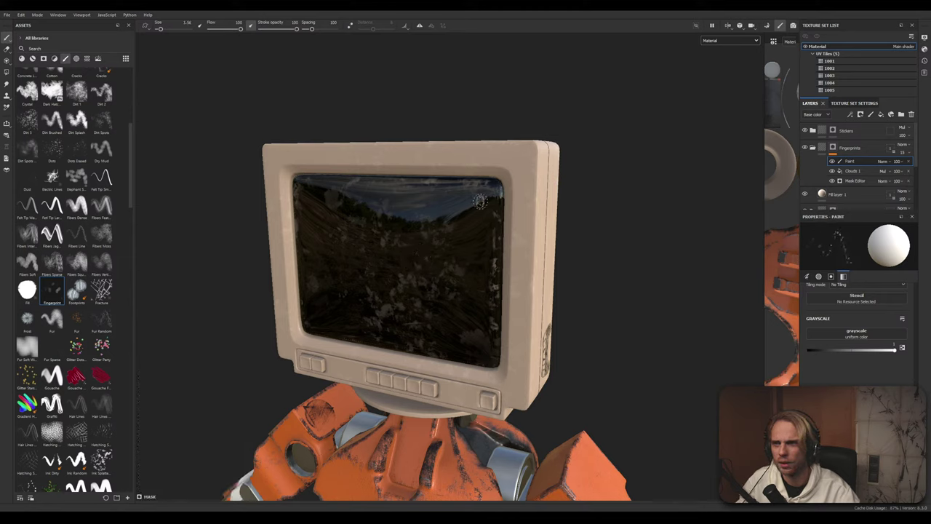
click(182, 24)
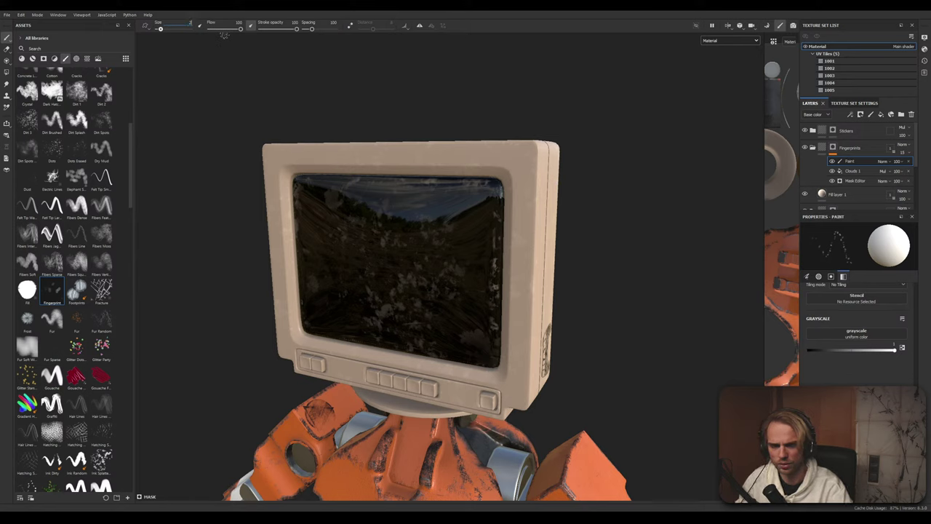
text(2)
key(Return)
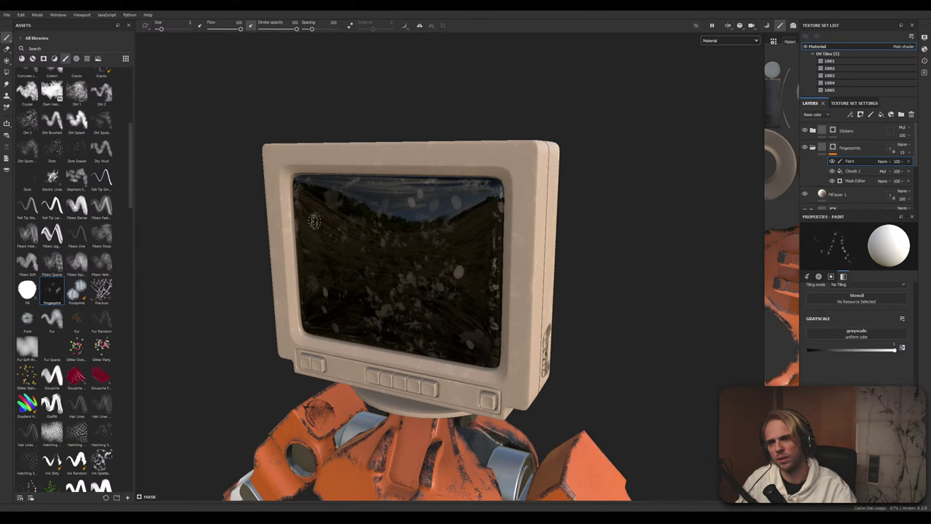
Show the alpha library and load the Fingerprint Hand Dirty alpha into the brush
click(75, 60)
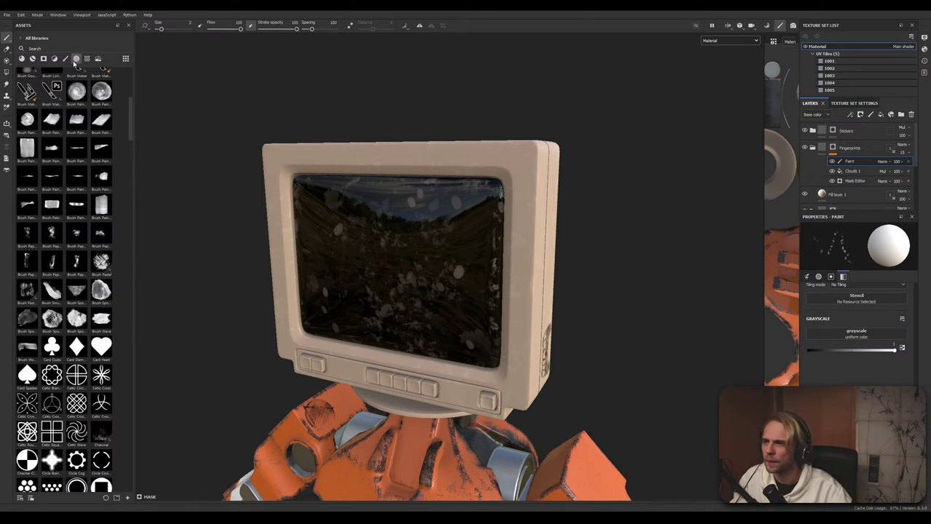
scroll(88, 291, down, 10)
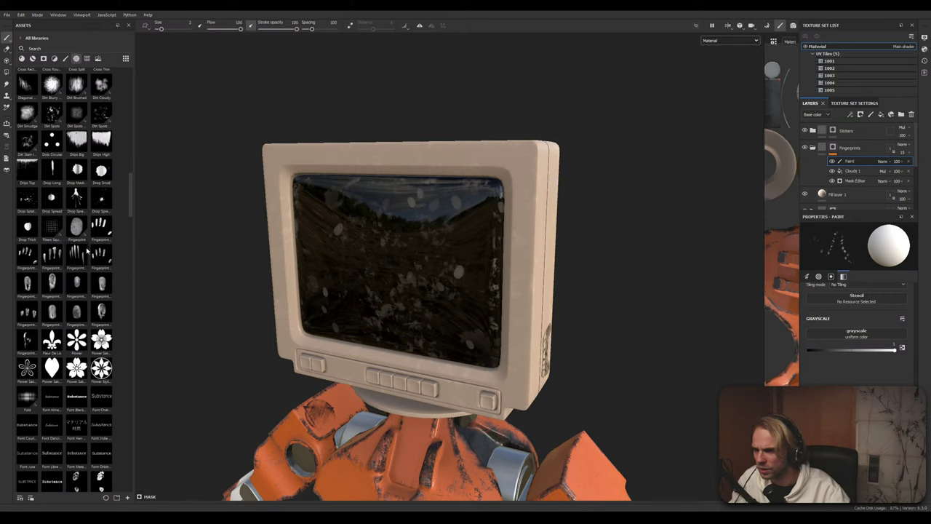
mouse_move(24, 256)
mouse_down()
mouse_move(378, 246)
mouse_move(182, 240)
mouse_move(27, 255)
mouse_up()
click(29, 256)
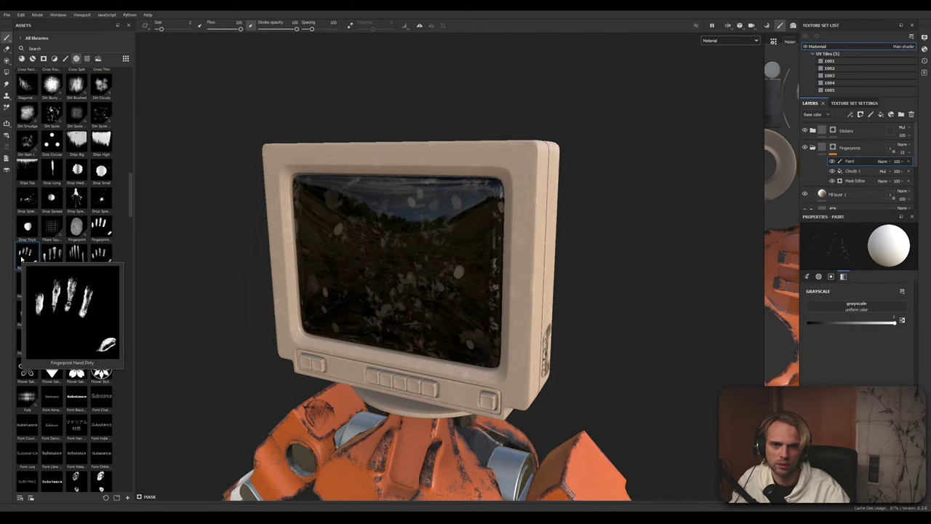
Try to place Fingerprint Hand Dirty on the monitor as a mask, undo it, and retry with the Fingerprints folder's mask selected
drag(21, 258, 467, 371)
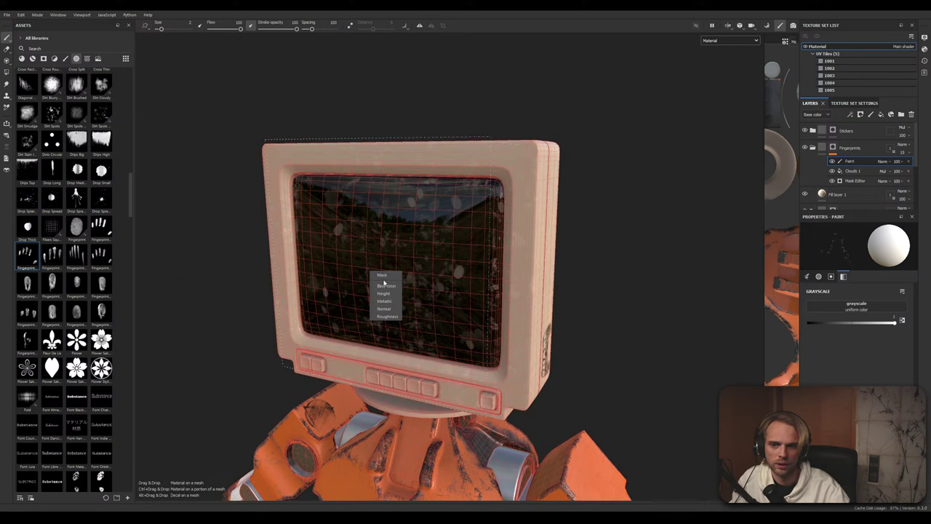
drag(384, 282, 391, 278)
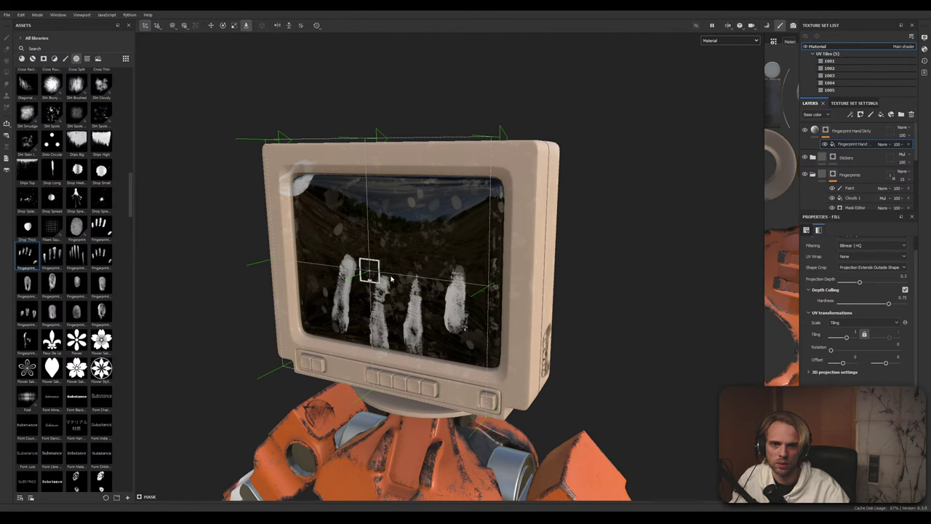
key(ctrl+z)
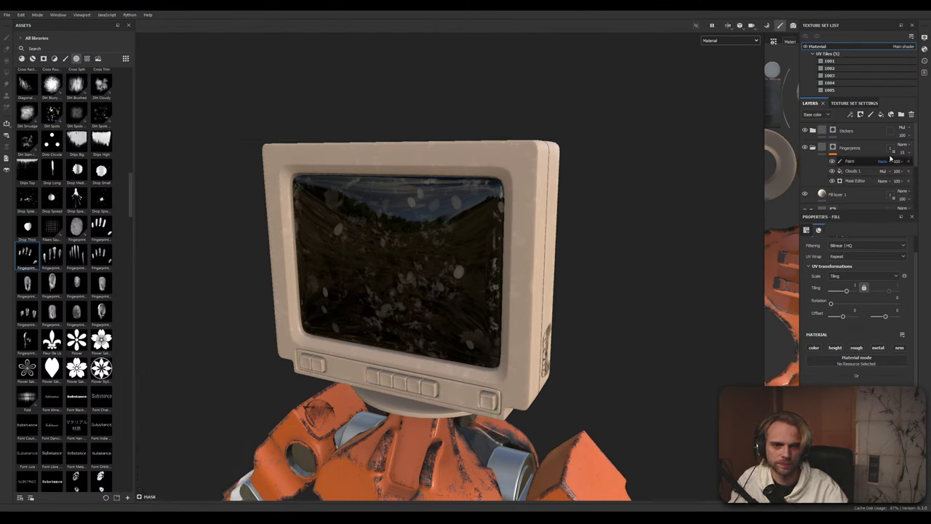
click(853, 149)
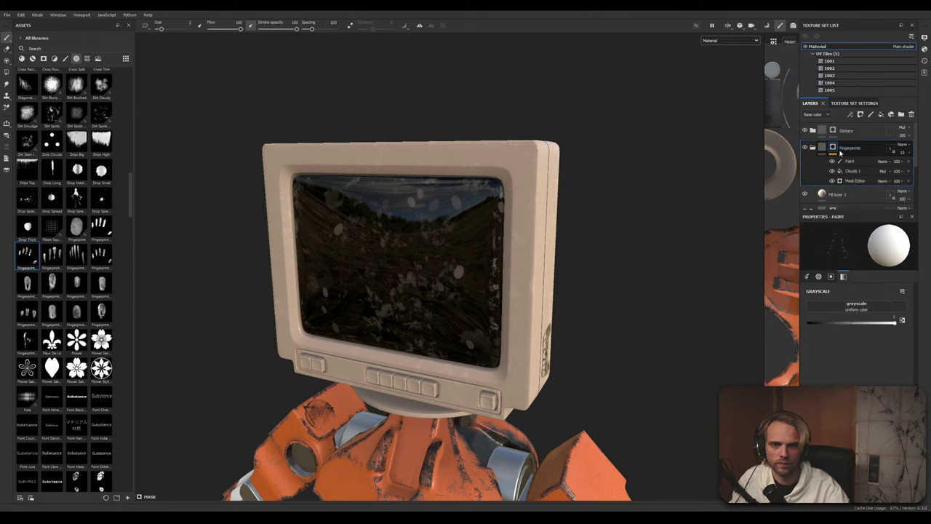
drag(27, 255, 439, 234)
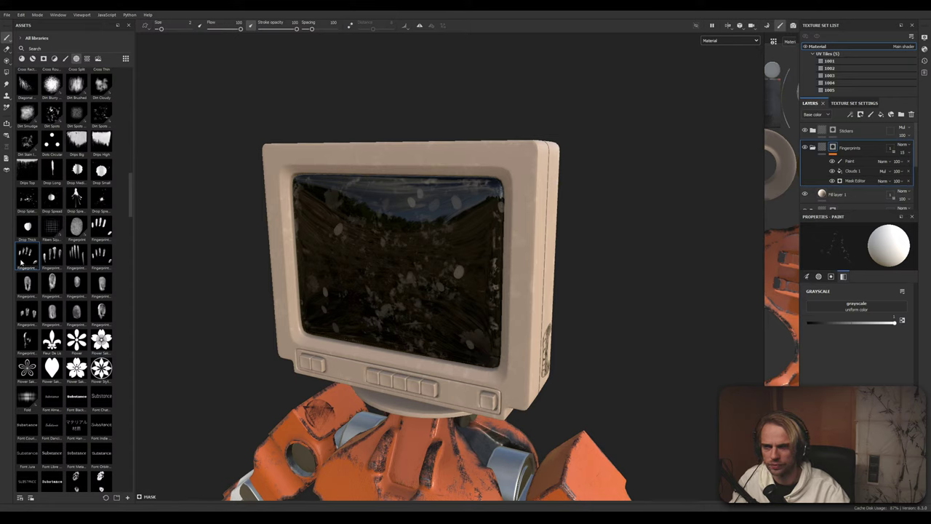
mouse_move(24, 255)
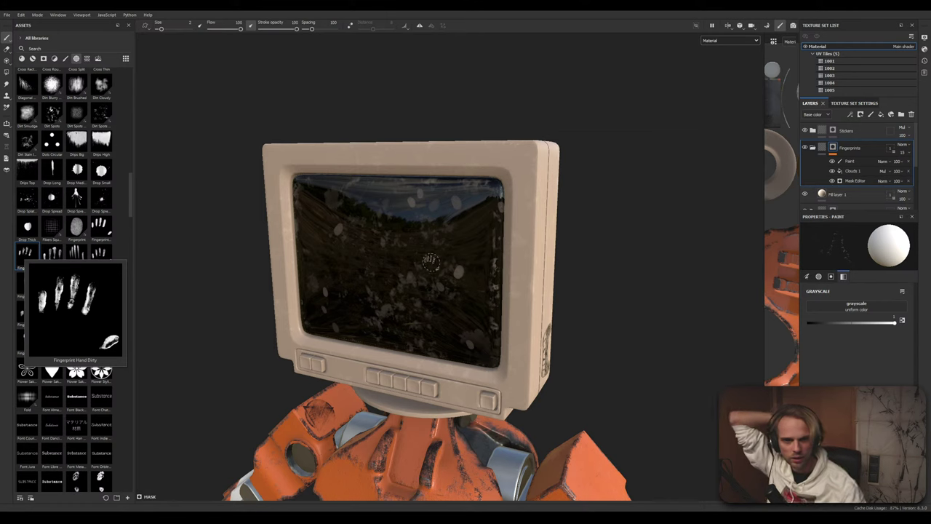
Search the brush's alpha choices for "fin" and pick Fingerprint Hand Dirty
click(818, 277)
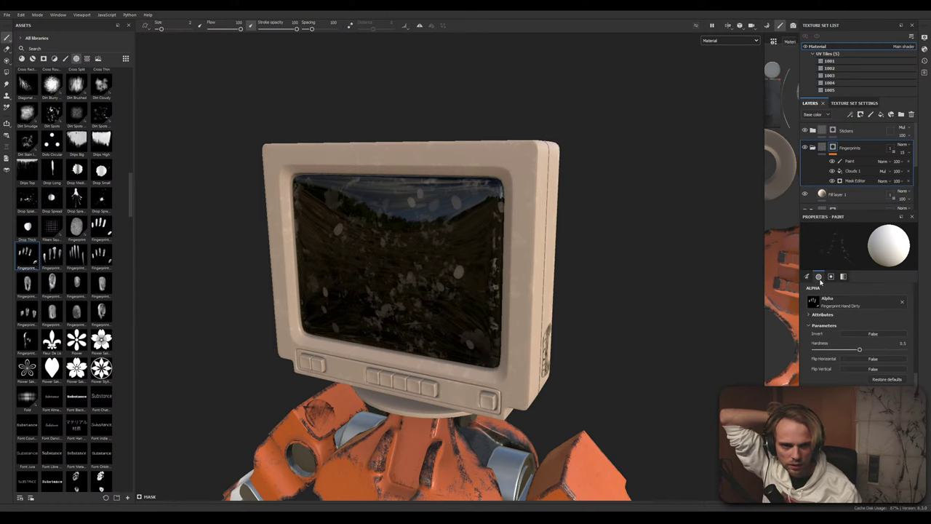
click(836, 304)
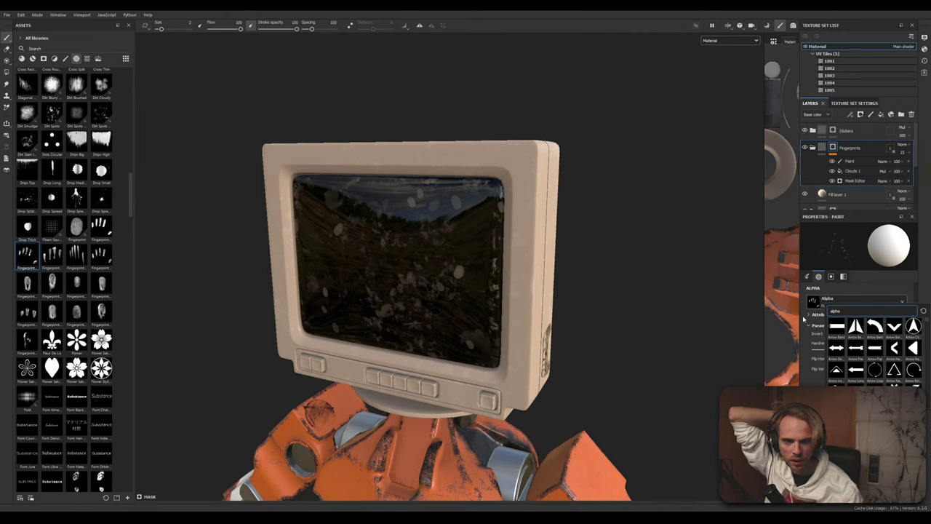
key(BackSpace)
key(BackSpace)
key(BackSpace)
key(BackSpace)
key(BackSpace)
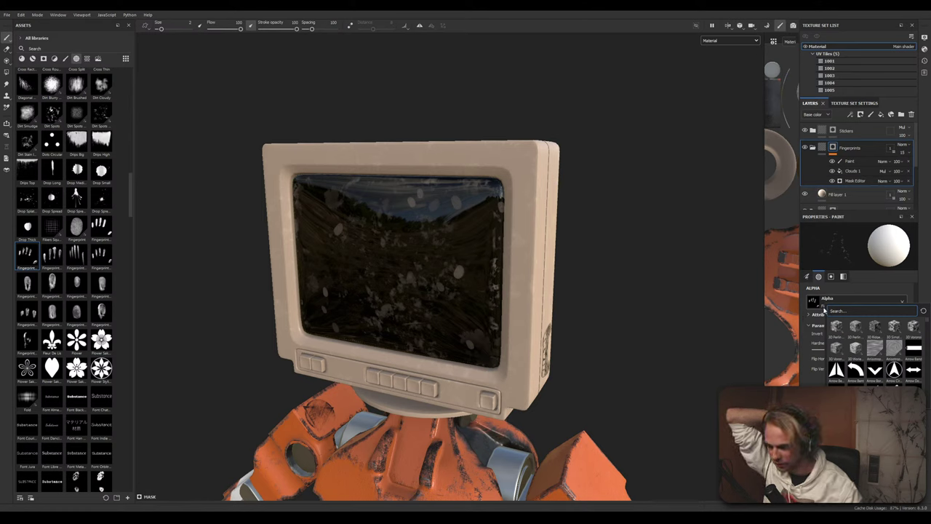
text(fin)
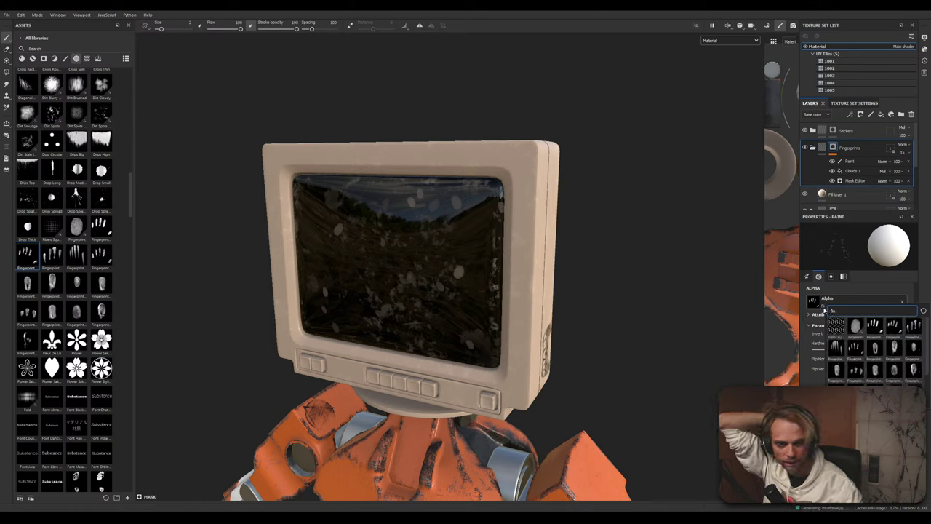
click(885, 328)
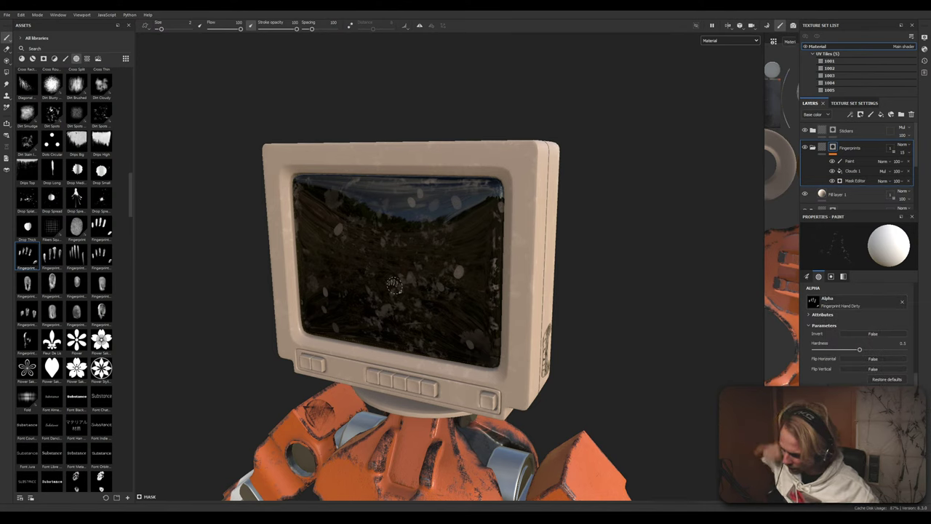
Enlarge the brush to about 20.4 and stamp a handprint on the upper glass in the Fingerprints folder's paint effect
mouse_move(349, 297)
ctrl+right_down()
mouse_move(382, 295)
mouse_move(390, 274)
ctrl+right_up()
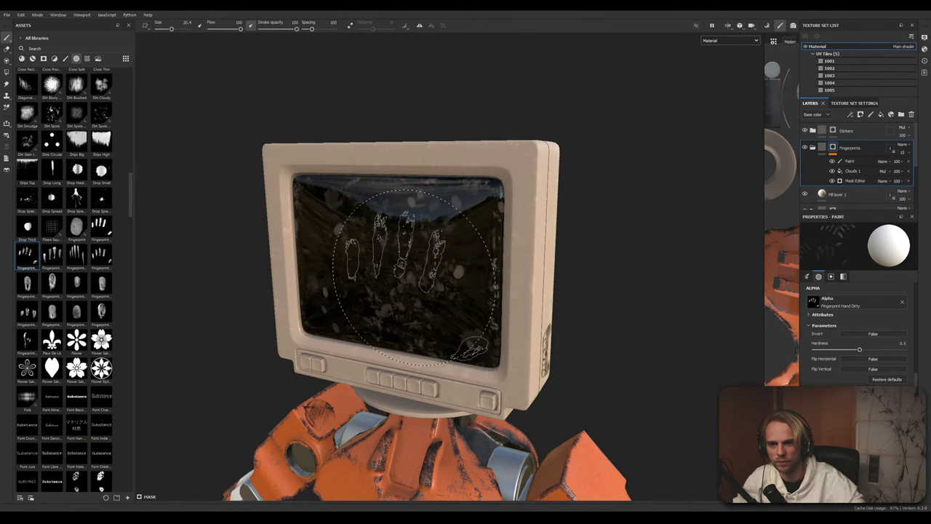
click(852, 162)
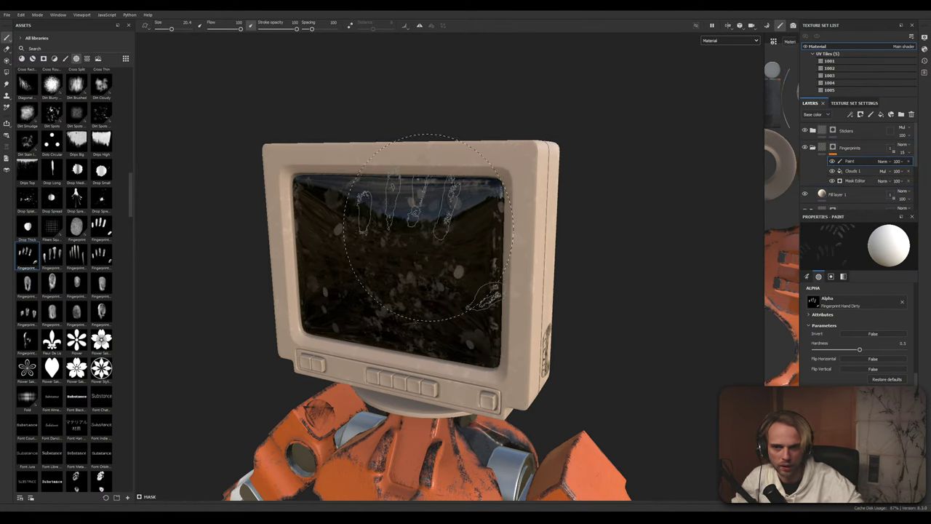
click(417, 222)
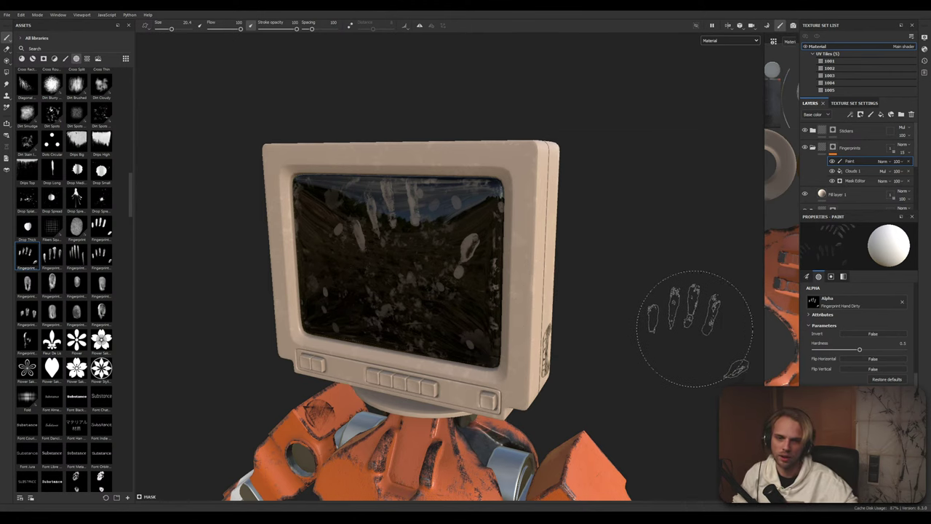
Switch the brush alpha to Fingerprint Multiple, reduce the size to about 11, and stamp prints on the glass's lower left area
click(882, 302)
text(fin)
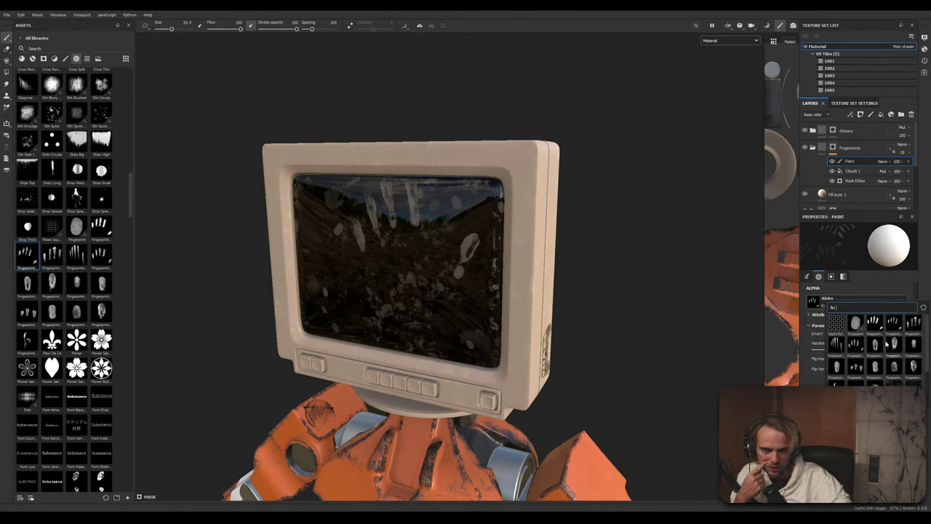
click(857, 369)
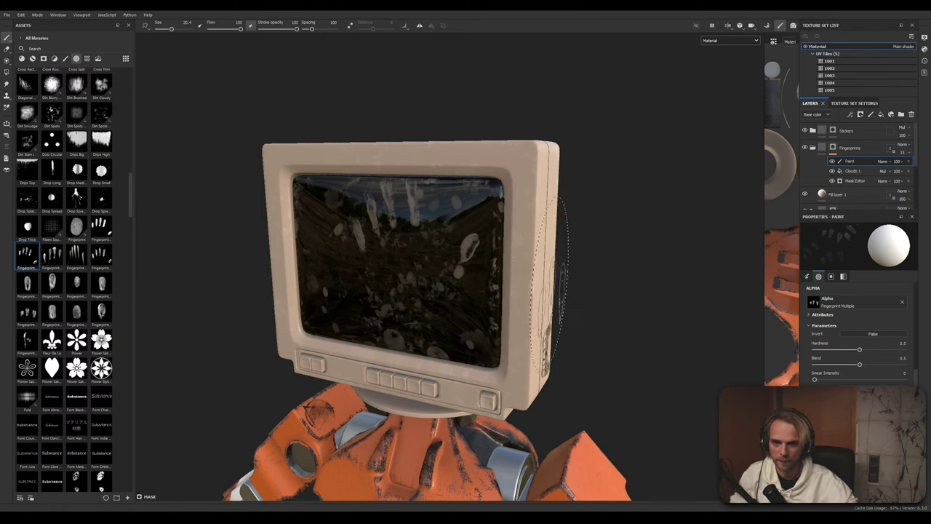
ctrl+right_drag(356, 300, 320, 300)
click(357, 299)
click(347, 291)
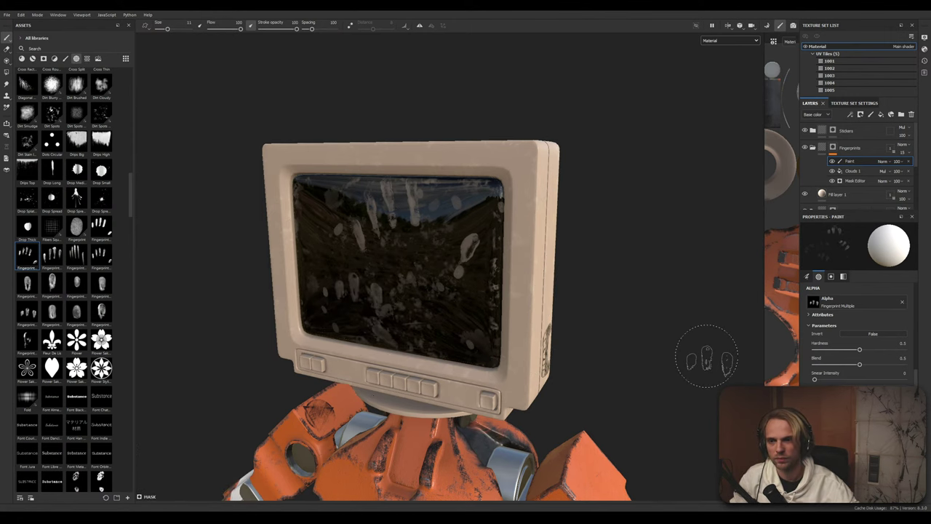
Stamp Fingerprint Multiple prints on the monitor's stickered side casing, and inspect the back and the opposite side
mouse_move(672, 291)
alt+mouse_down()
mouse_move(684, 222)
mouse_move(726, 270)
mouse_move(691, 243)
mouse_move(553, 280)
mouse_move(441, 290)
mouse_move(526, 291)
mouse_move(618, 232)
mouse_move(519, 276)
mouse_move(507, 255)
mouse_move(504, 158)
alt+mouse_up()
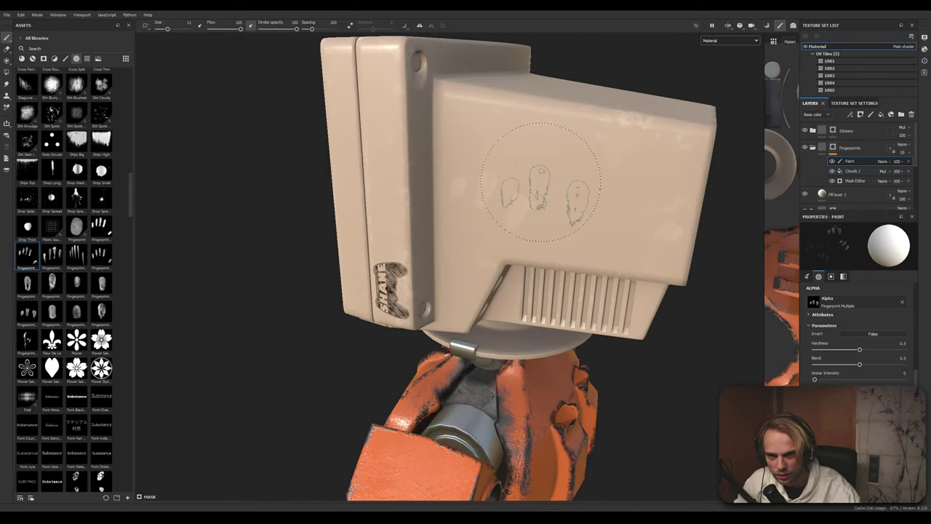
mouse_move(687, 312)
alt+mouse_down()
mouse_move(616, 316)
mouse_move(590, 332)
mouse_move(437, 269)
alt+mouse_up()
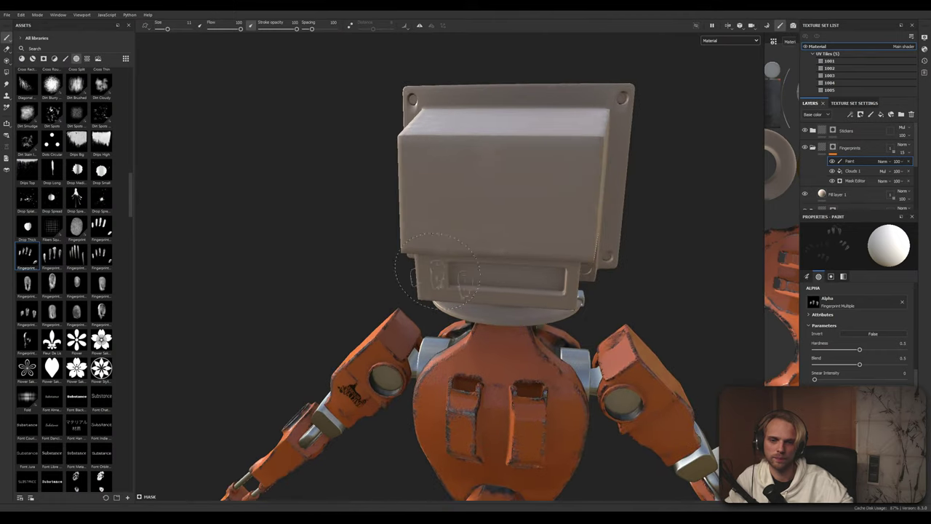
alt+drag(569, 319, 547, 184)
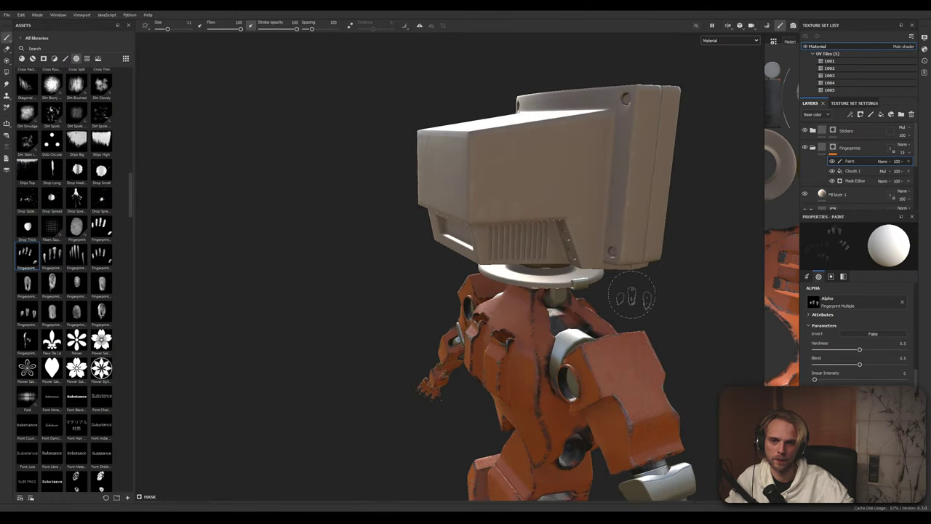
mouse_move(632, 294)
alt+mouse_down()
mouse_move(603, 295)
mouse_move(416, 224)
alt+mouse_up()
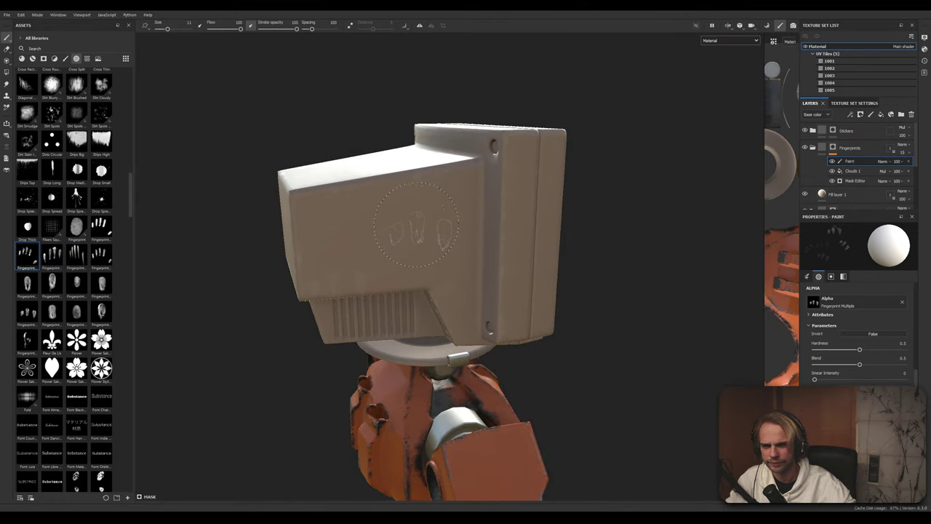
alt+drag(374, 289, 357, 327)
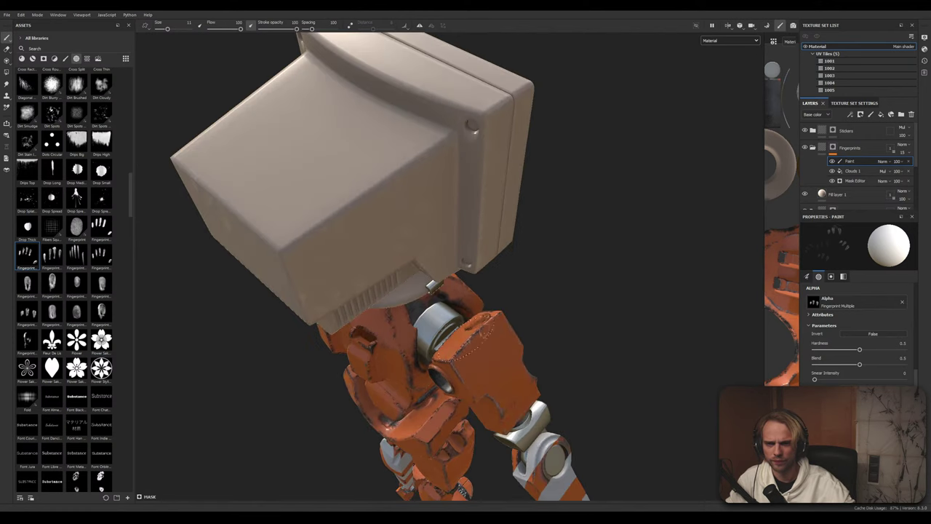
Switch the brush alpha to Fingerprint Hand Drop and check the prints around the monitor's casing and glass
click(856, 307)
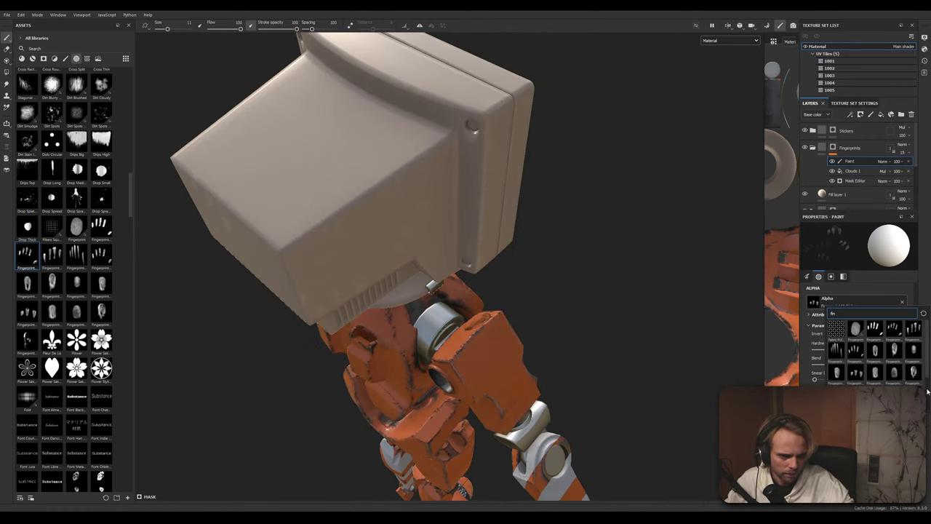
click(914, 329)
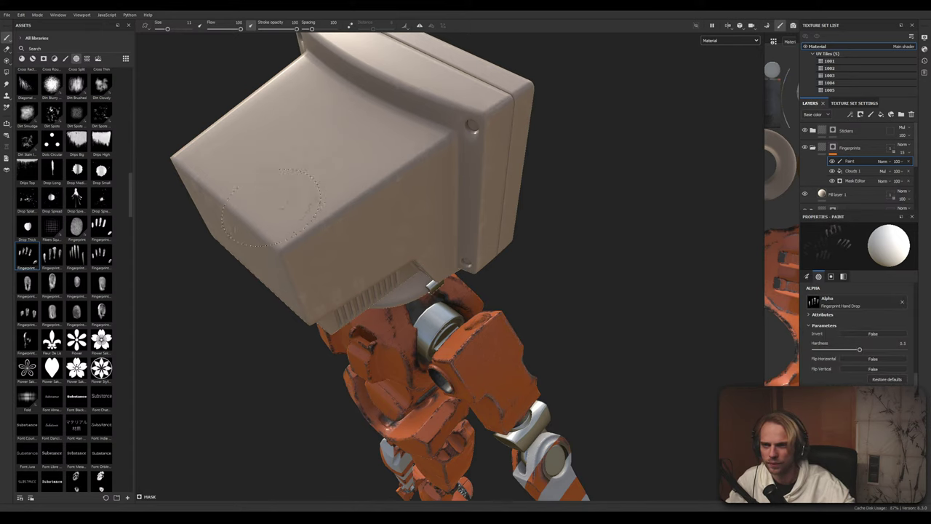
mouse_move(284, 323)
alt+mouse_down()
mouse_move(497, 206)
mouse_move(584, 178)
mouse_move(509, 196)
mouse_move(451, 255)
mouse_move(422, 328)
alt+mouse_up()
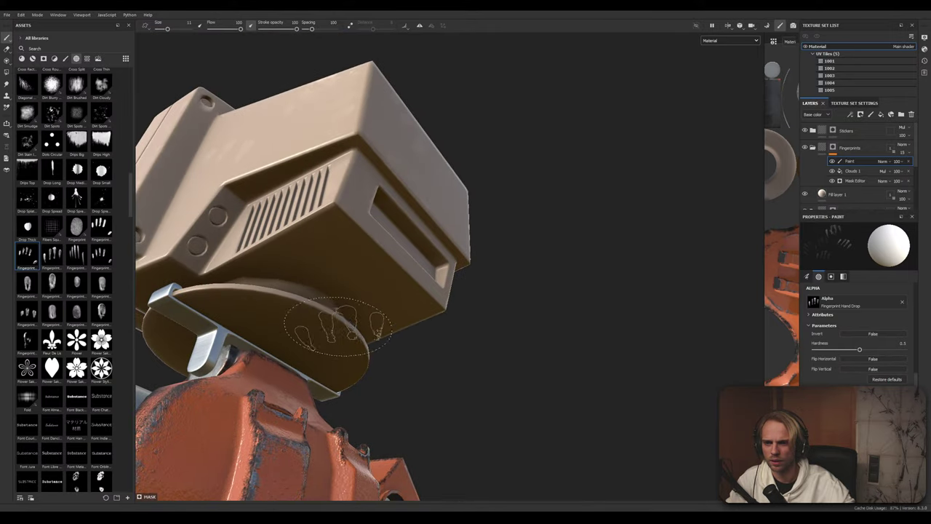
alt+drag(338, 328, 244, 305)
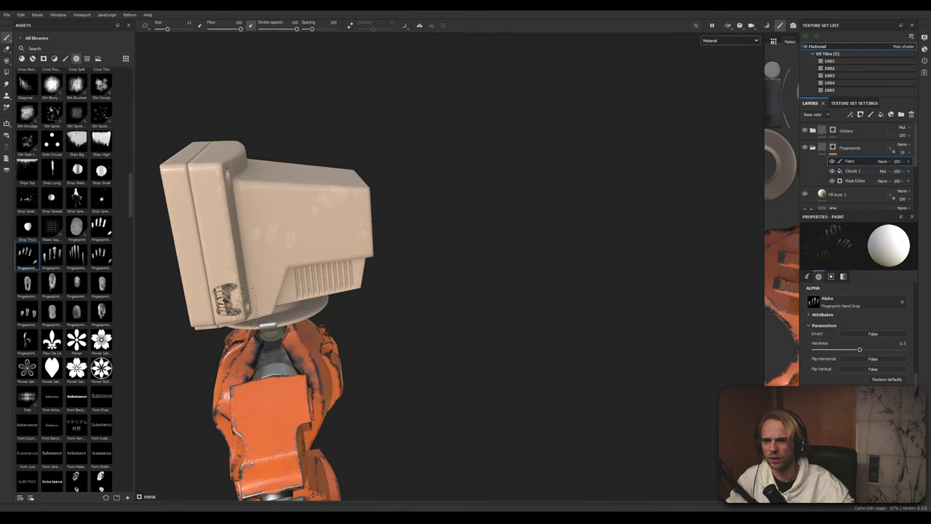
alt+middle_drag(251, 328, 393, 256)
scroll(385, 255, up, 3)
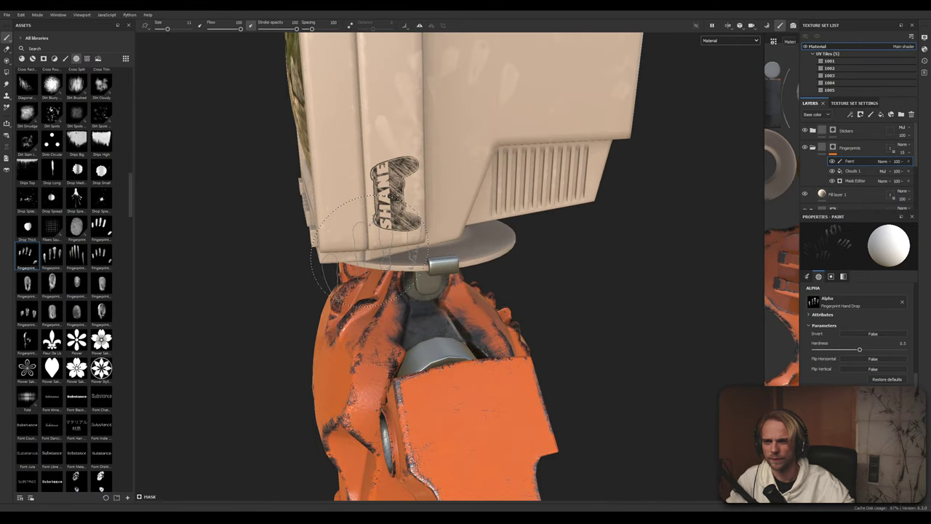
scroll(386, 255, down, 3)
alt+drag(408, 295, 670, 237)
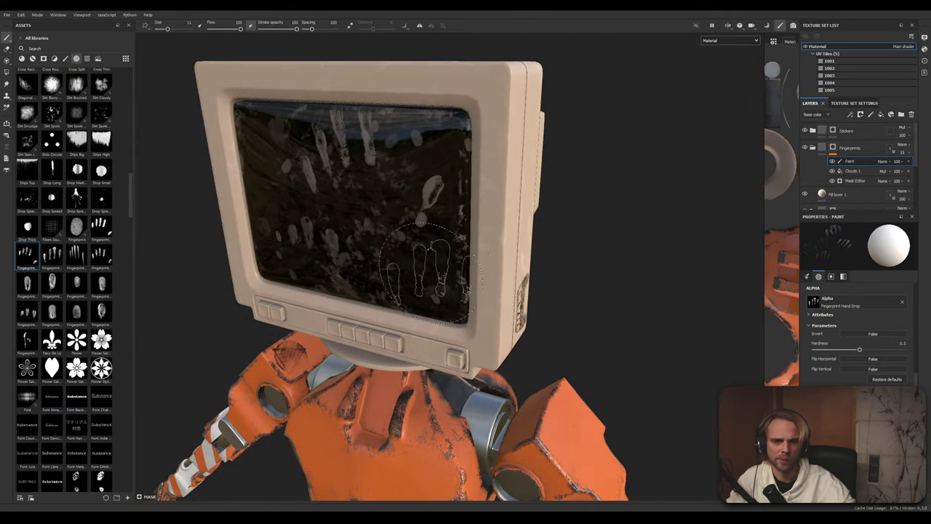
Try removing the Clouds 1 effect from the Fingerprints folder's mask, restore it, and lower its opacity to 89
double_click(850, 161)
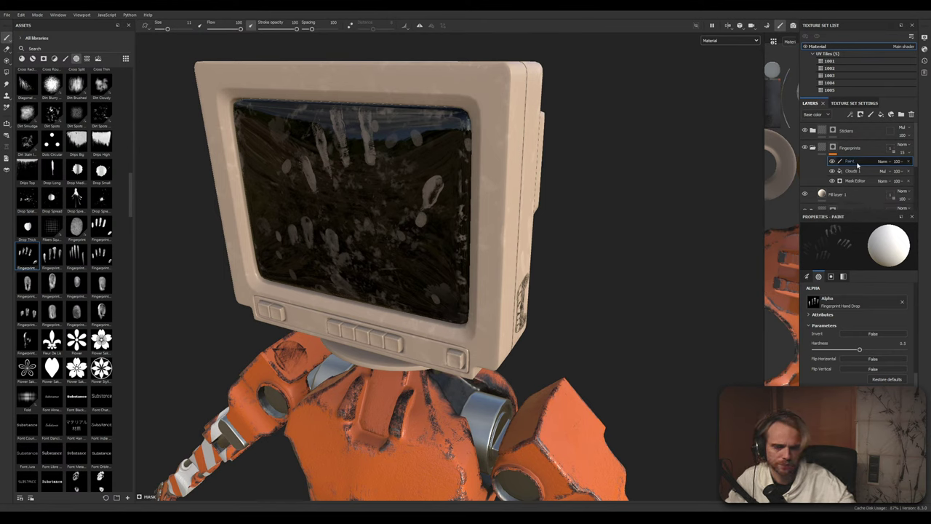
click(908, 173)
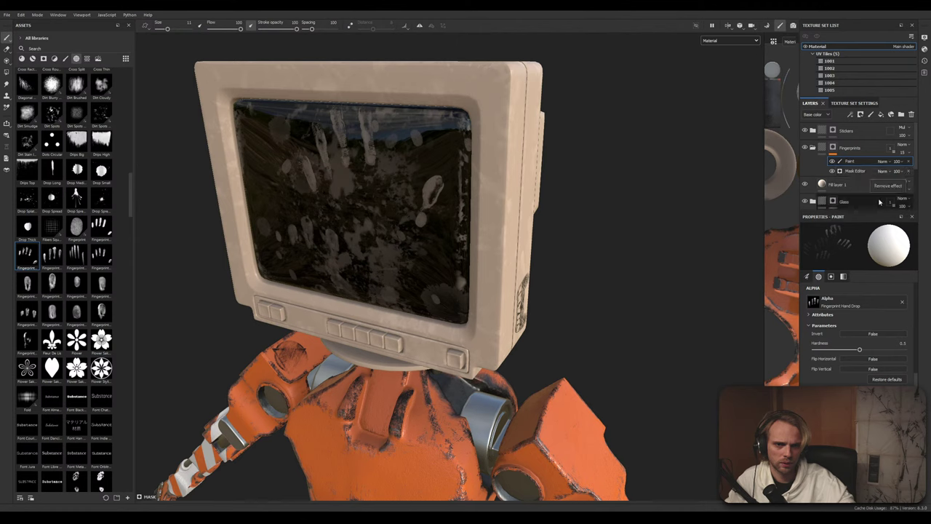
key(ctrl+z)
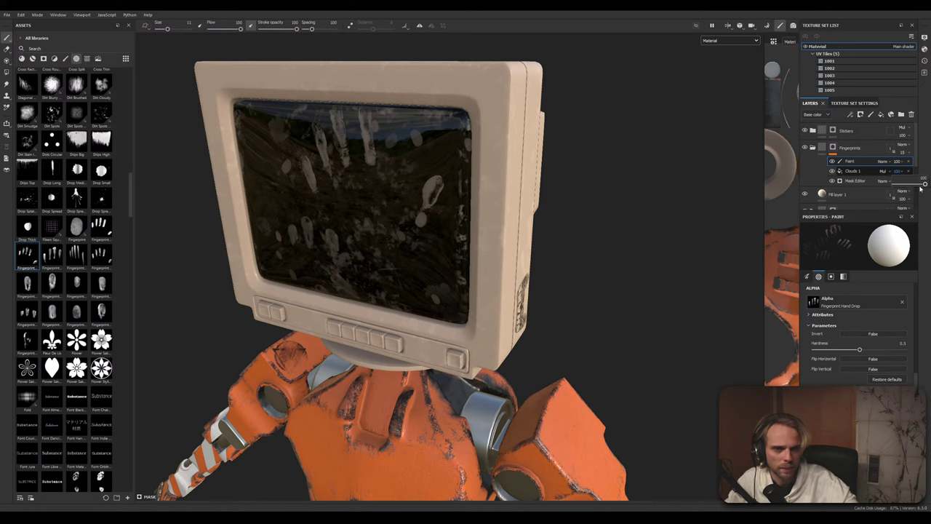
drag(907, 187, 916, 188)
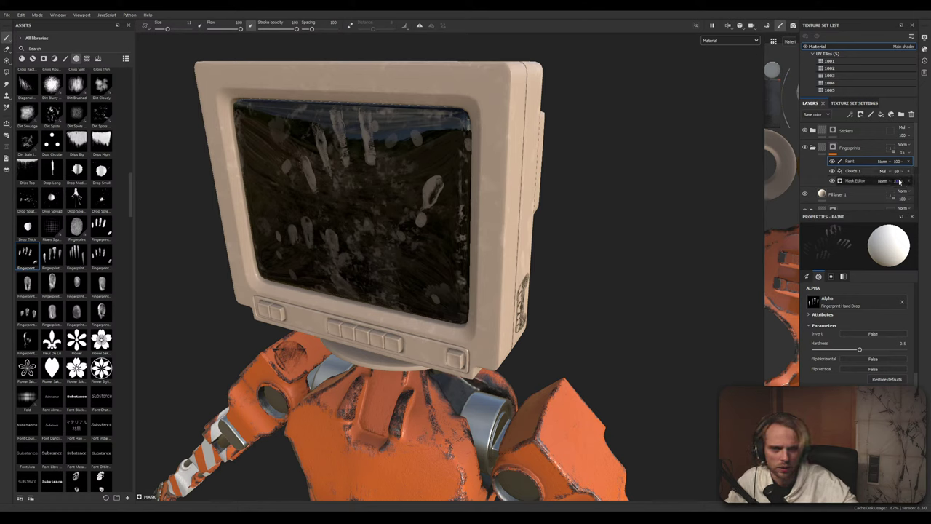
Set the Fingerprints mask's Clouds 1 and Mask Editor opacities to 100 and its Paint effect opacity to 52
click(901, 192)
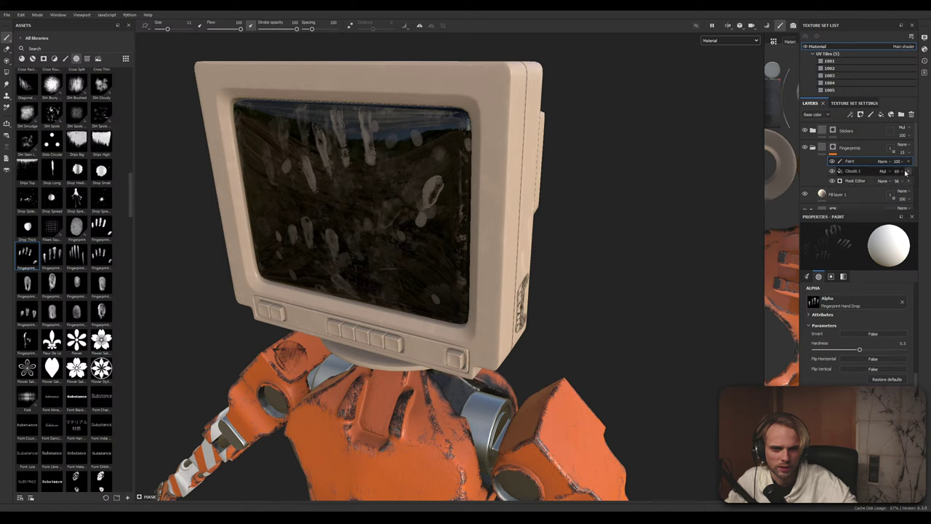
drag(925, 186, 930, 185)
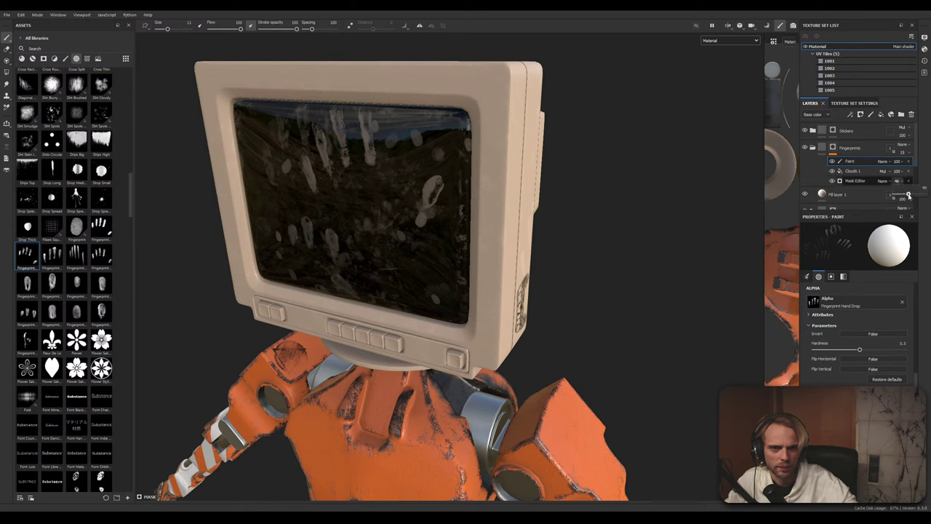
drag(908, 195, 925, 193)
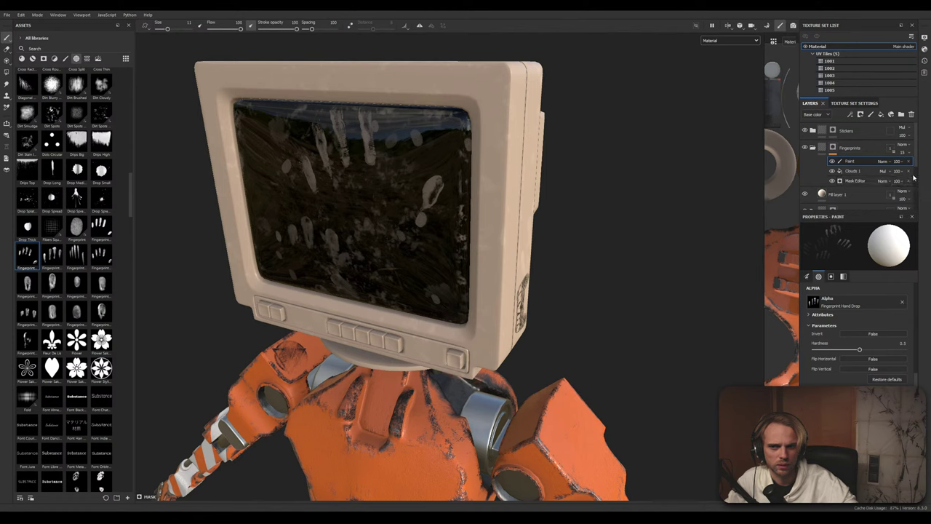
drag(909, 175, 911, 175)
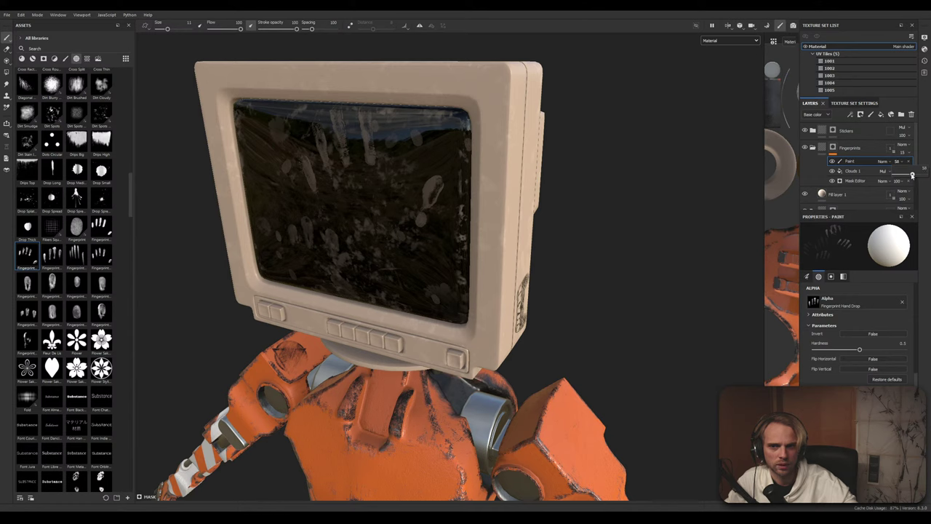
drag(912, 175, 917, 174)
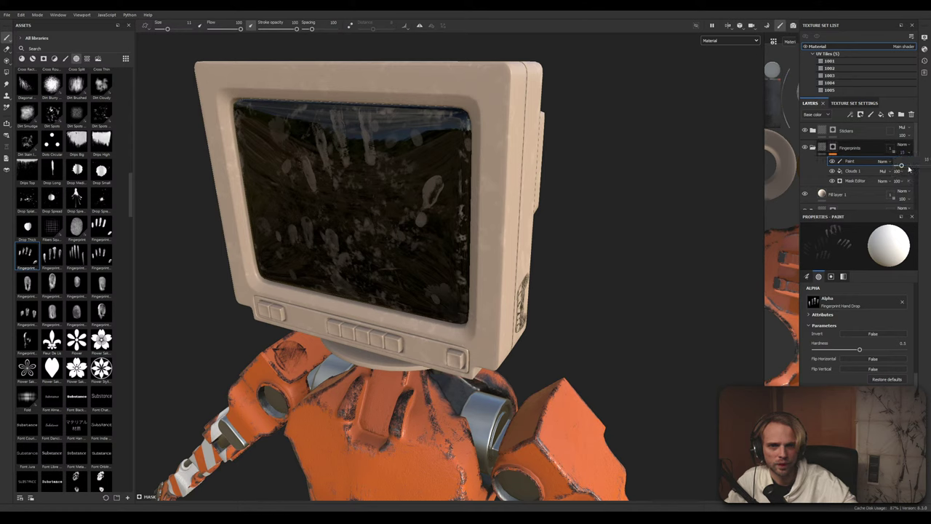
Set the Fingerprints folder's opacity to 10 and inspect the monitor glass from several angles
double_click(925, 160)
text(10)
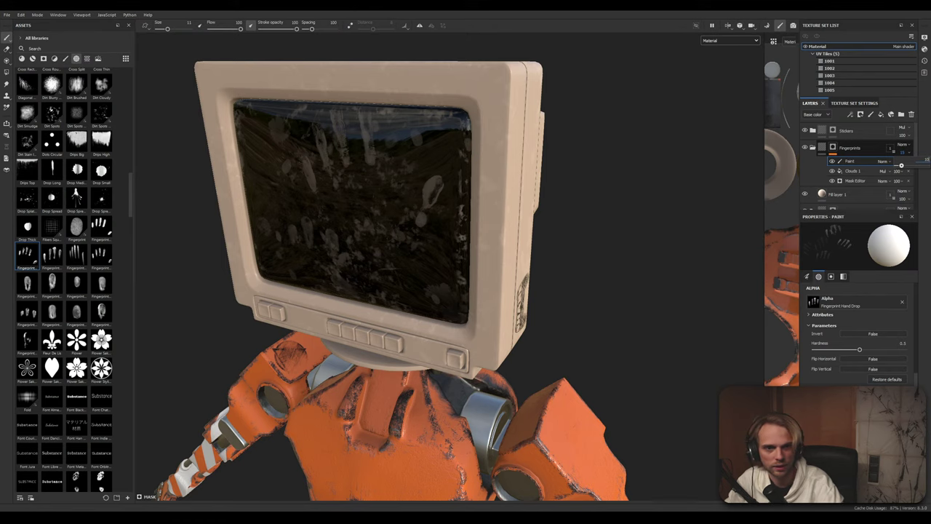
key(Return)
alt+drag(643, 262, 568, 282)
scroll(497, 224, up, 3)
mouse_move(497, 224)
alt+mouse_down()
mouse_move(512, 265)
mouse_move(570, 209)
mouse_move(538, 203)
mouse_move(518, 222)
mouse_move(543, 197)
mouse_move(601, 301)
mouse_move(560, 305)
mouse_move(461, 287)
mouse_move(546, 267)
mouse_move(587, 312)
alt+mouse_up()
scroll(546, 266, down, 4)
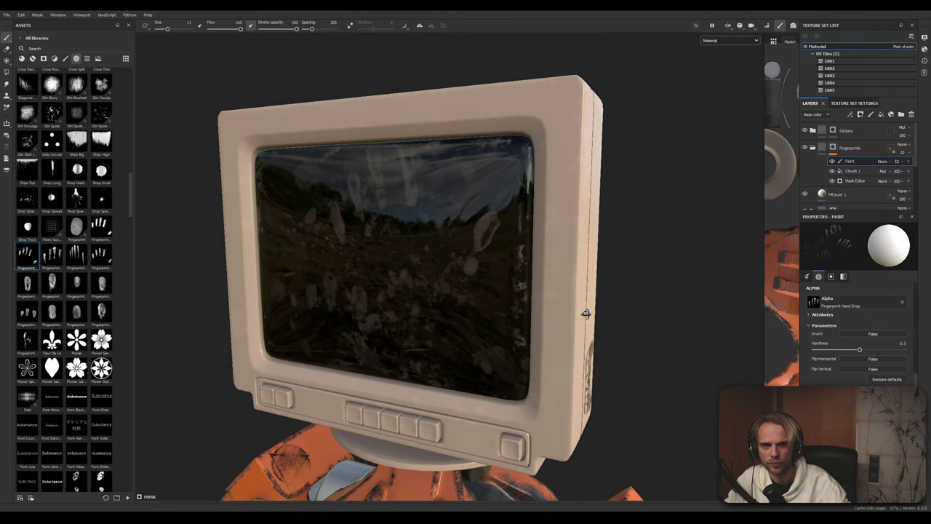
alt+drag(697, 312, 557, 267)
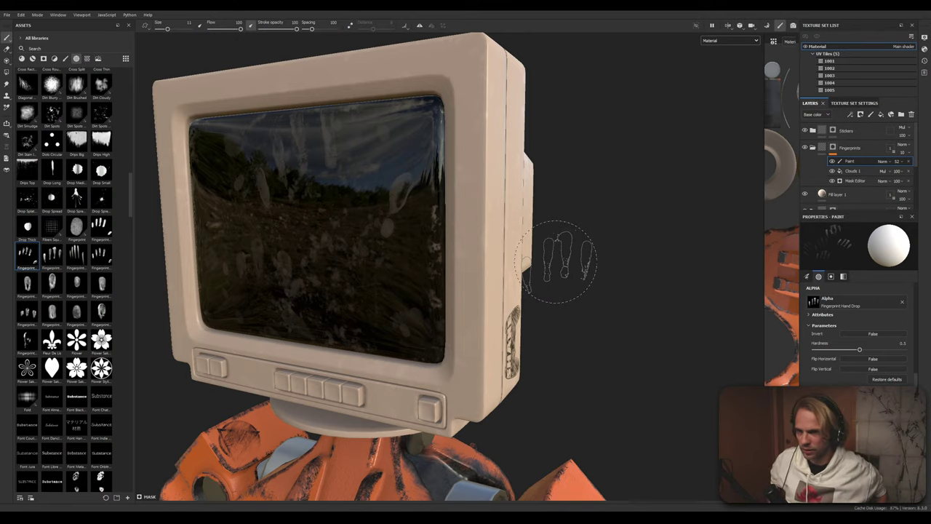
alt+drag(557, 261, 599, 258)
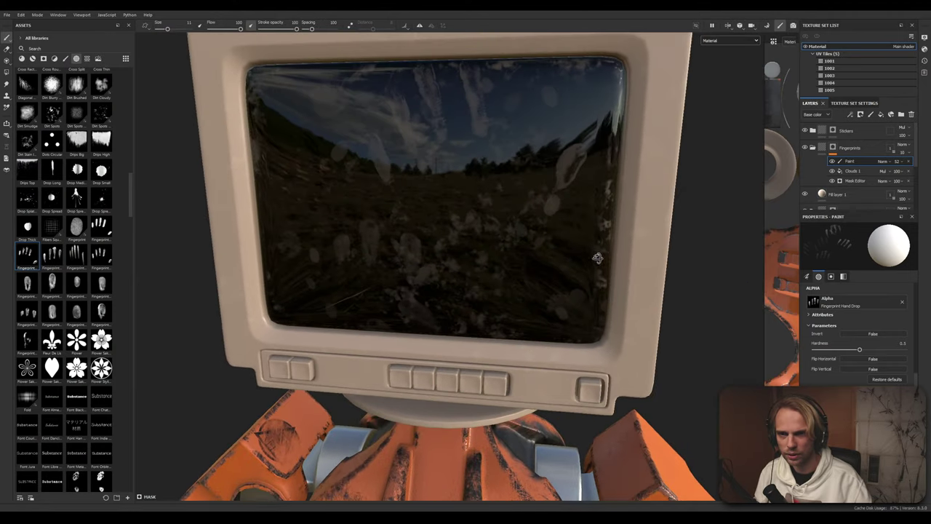
Set the Fingerprints folder's opacity to 7 and check the smudges on the glass up close
click(904, 153)
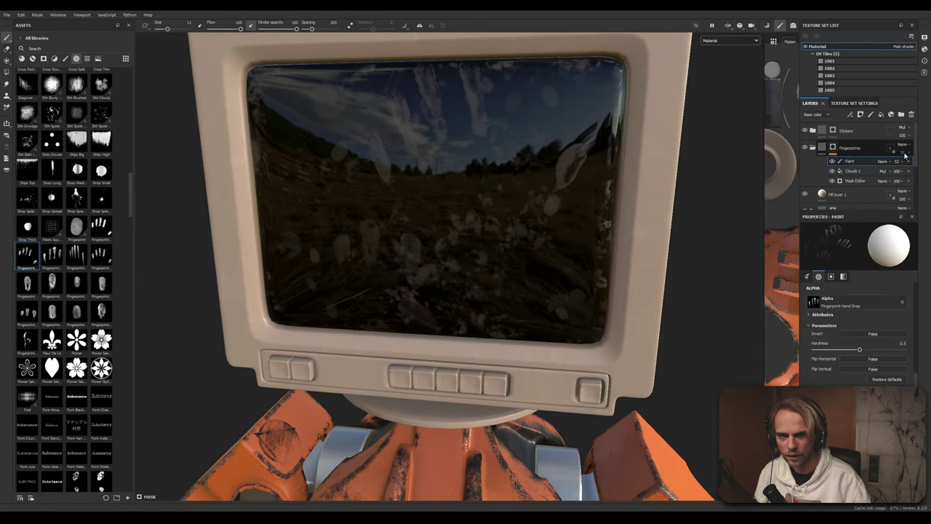
click(925, 160)
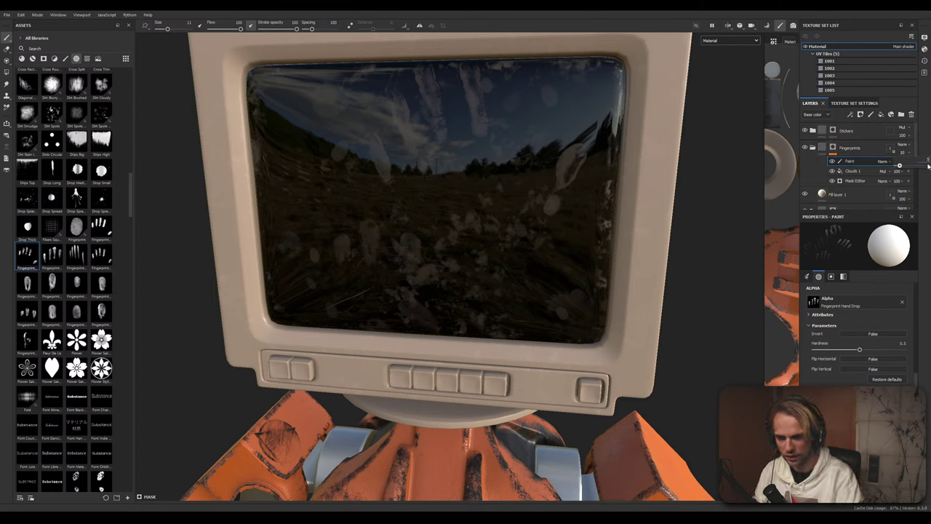
drag(928, 166, 928, 165)
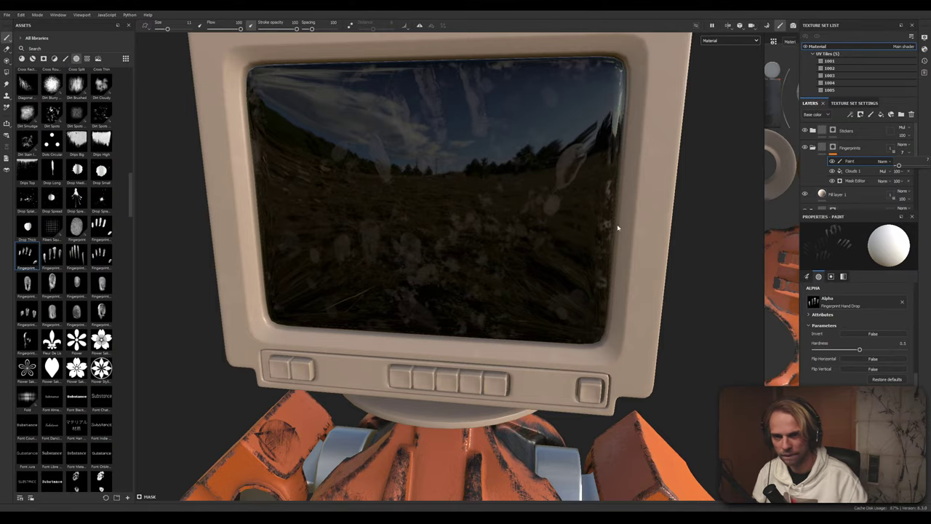
mouse_move(617, 228)
alt+mouse_down()
mouse_move(494, 240)
mouse_move(474, 291)
mouse_move(494, 272)
mouse_move(470, 330)
mouse_move(347, 289)
mouse_move(393, 284)
mouse_move(475, 299)
mouse_move(341, 185)
mouse_move(285, 208)
mouse_move(643, 230)
mouse_move(462, 207)
mouse_move(545, 225)
mouse_move(578, 182)
mouse_move(499, 262)
mouse_move(537, 223)
mouse_move(538, 173)
mouse_move(648, 187)
mouse_move(524, 214)
mouse_move(514, 202)
mouse_move(561, 195)
alt+mouse_up()
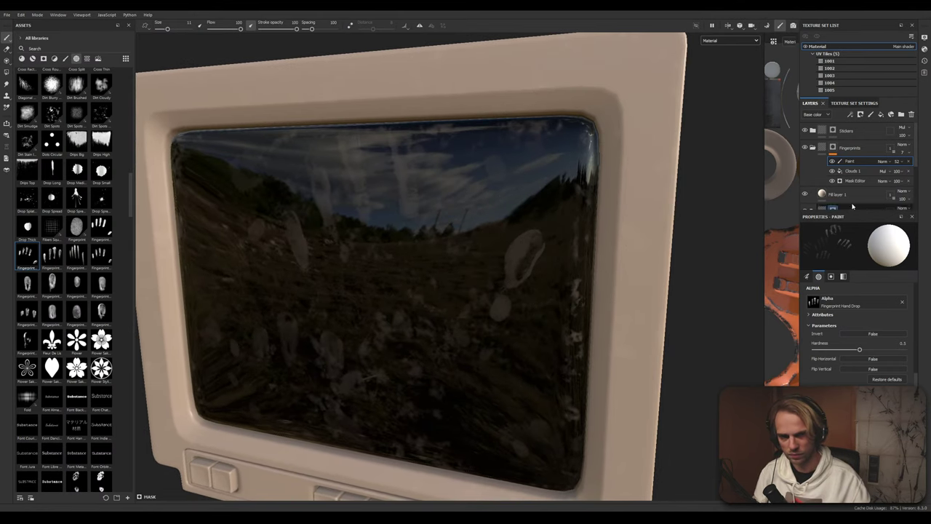
Set the Fingerprints folder's opacity to 5 and check the screen and the side of the monitor
click(896, 164)
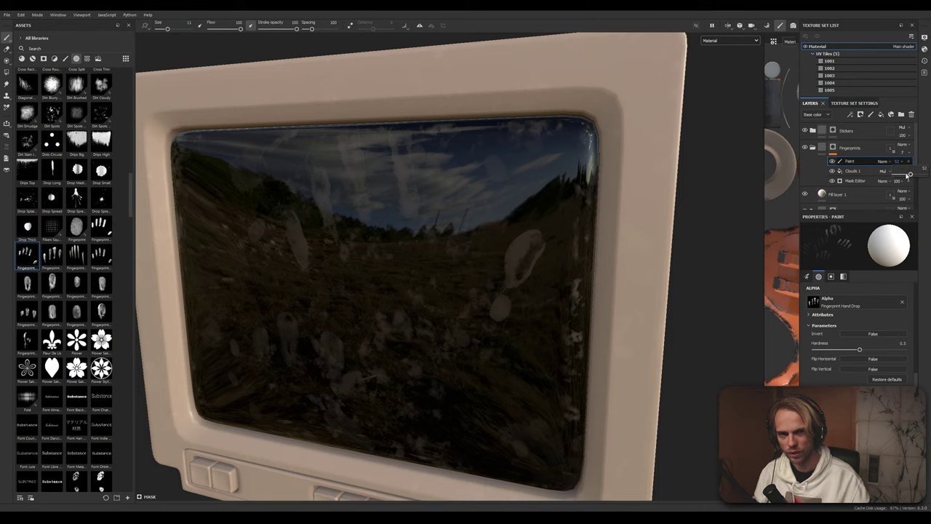
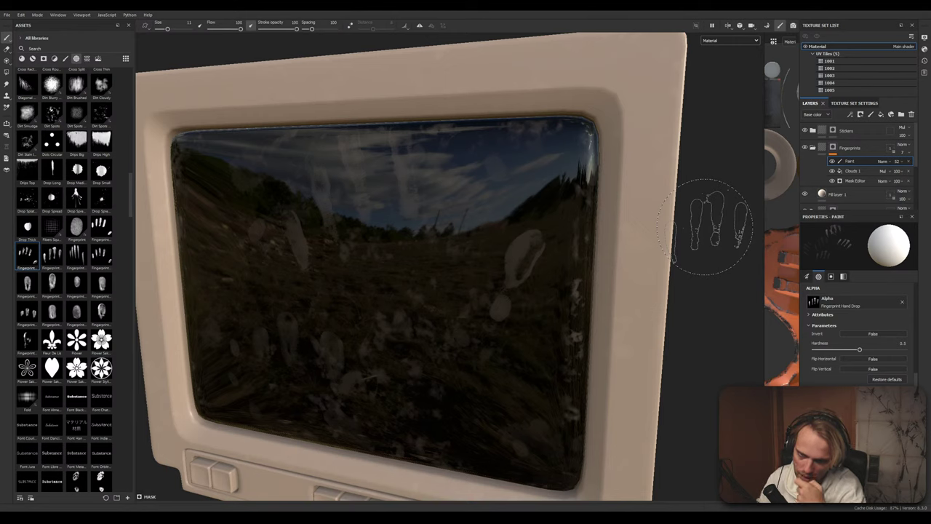
click(899, 161)
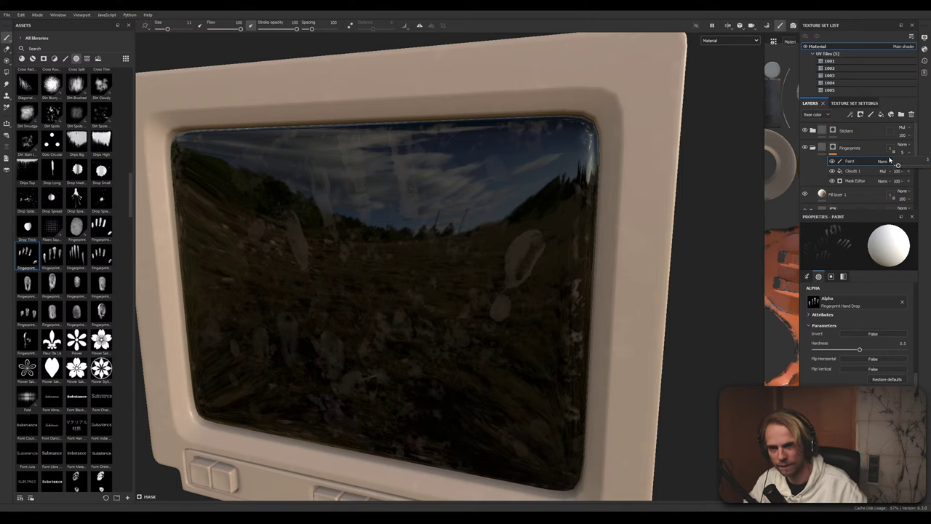
scroll(698, 240, down, 3)
alt+middle_drag(635, 289, 582, 175)
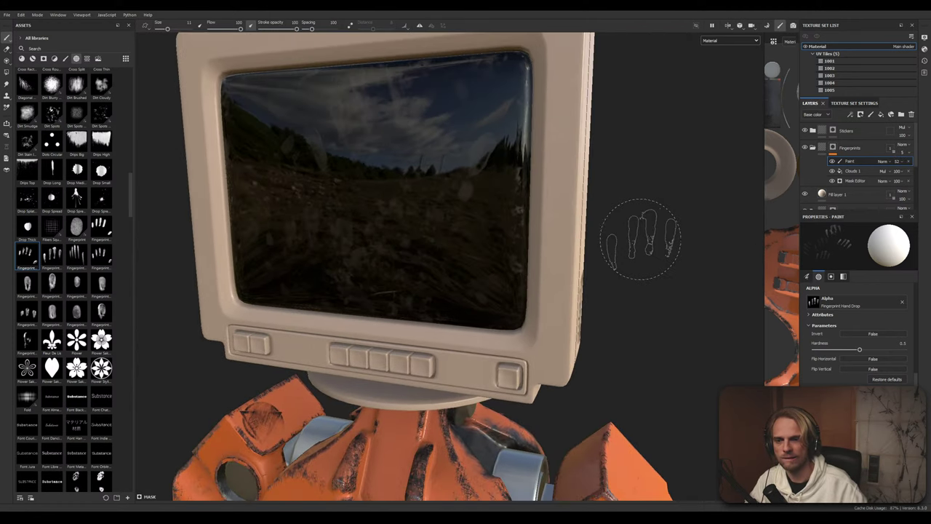
mouse_move(665, 234)
alt+mouse_down()
mouse_move(655, 240)
mouse_move(666, 271)
alt+mouse_up()
mouse_move(665, 271)
alt+middle_down()
mouse_move(686, 178)
mouse_move(684, 290)
alt+middle_up()
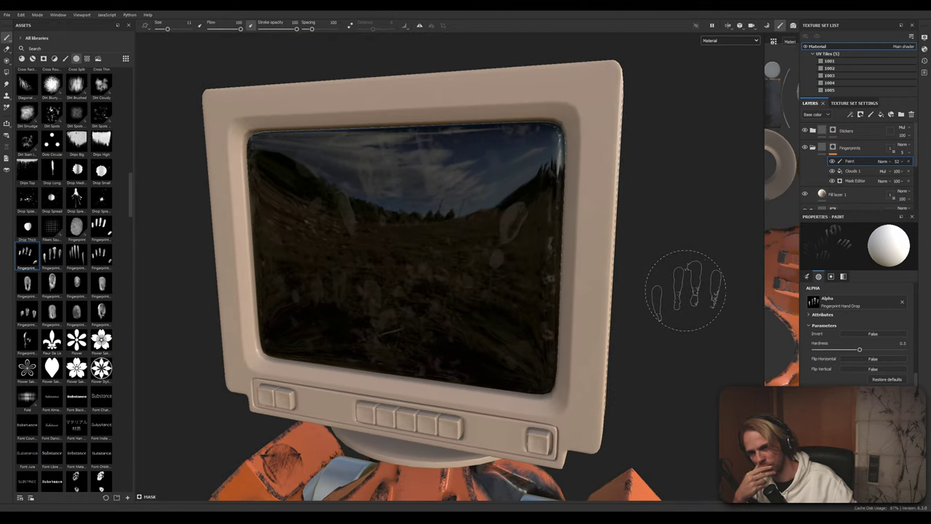
alt+drag(685, 291, 502, 251)
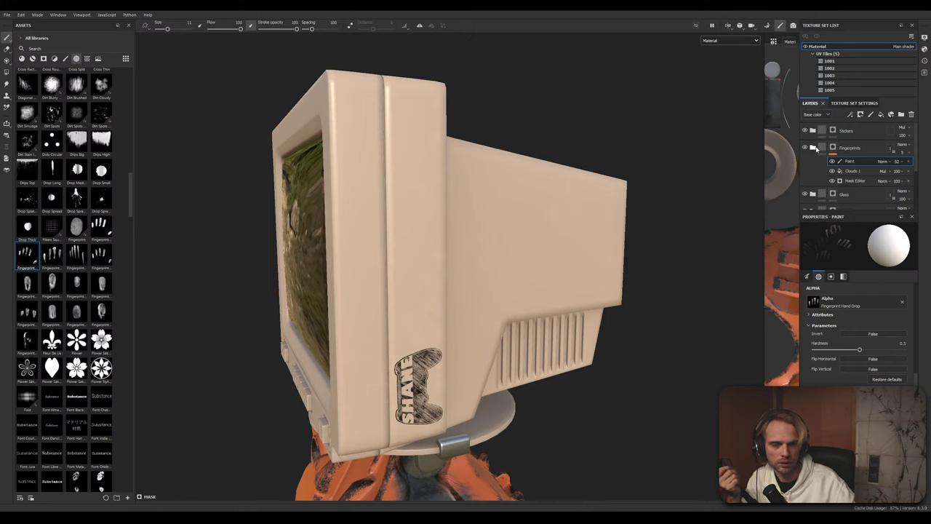
Collapse the Fingerprints folder and select the folder itself instead of its mask effects
click(814, 147)
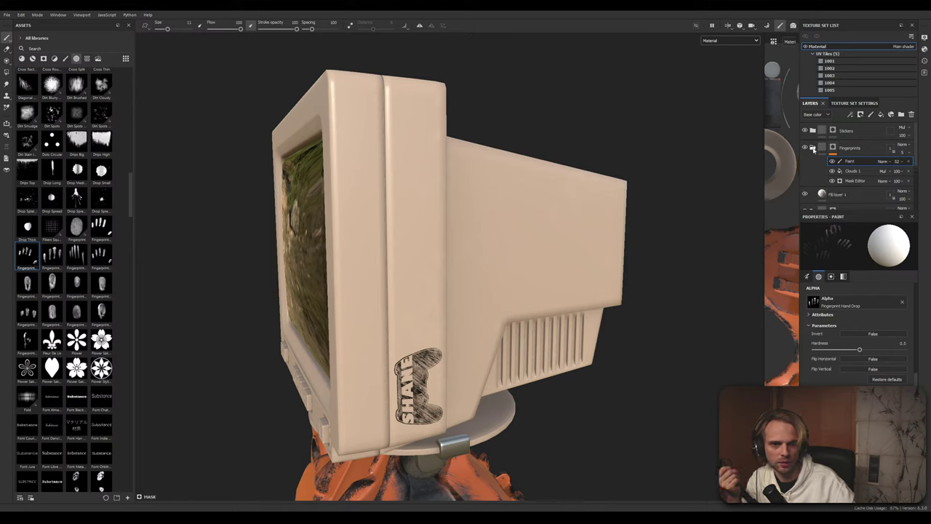
click(834, 149)
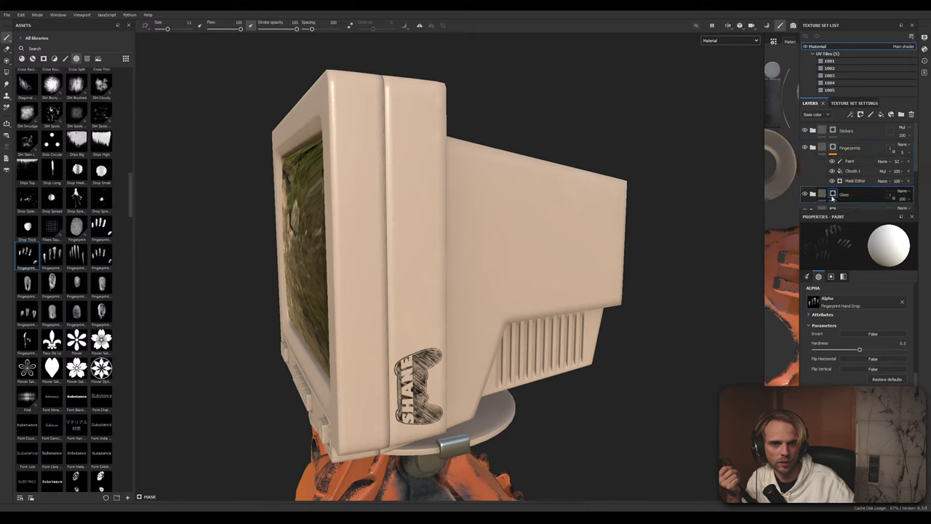
click(823, 147)
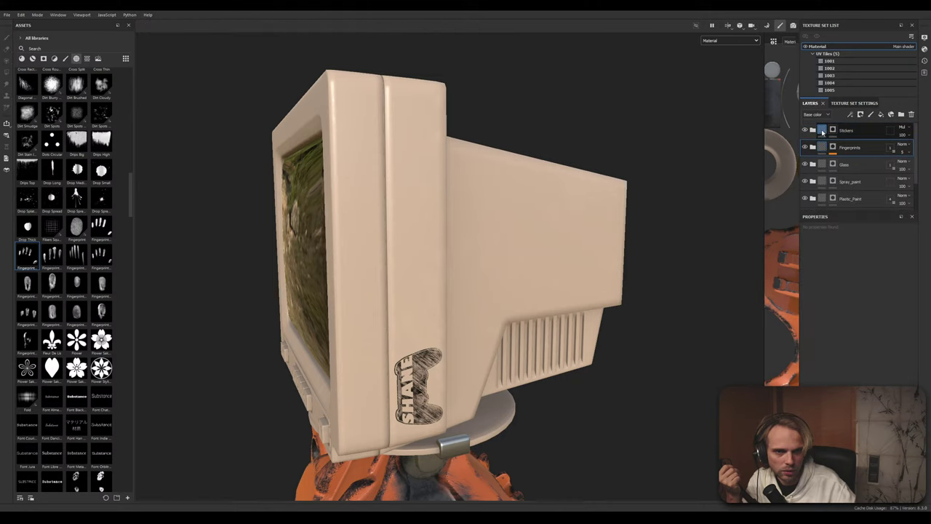
Look through the layers inside the Glass and Spray_paint folders
click(813, 164)
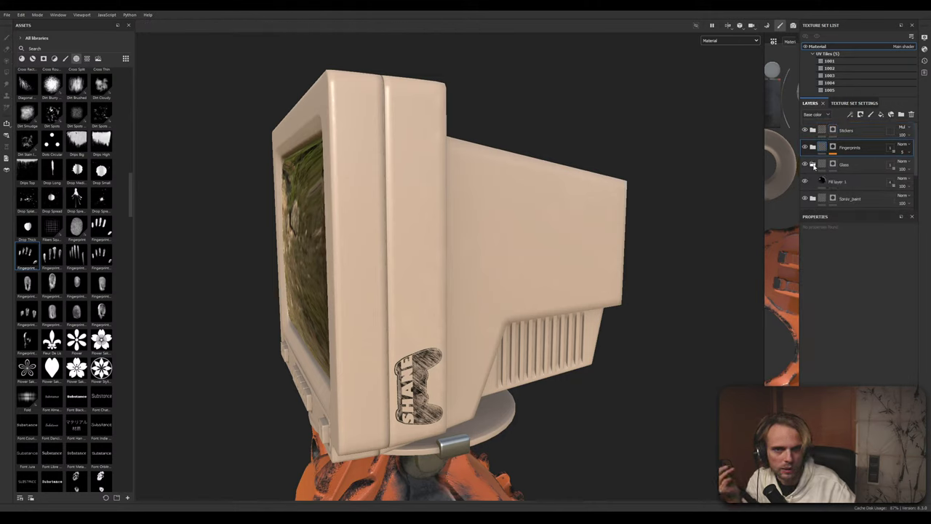
click(814, 166)
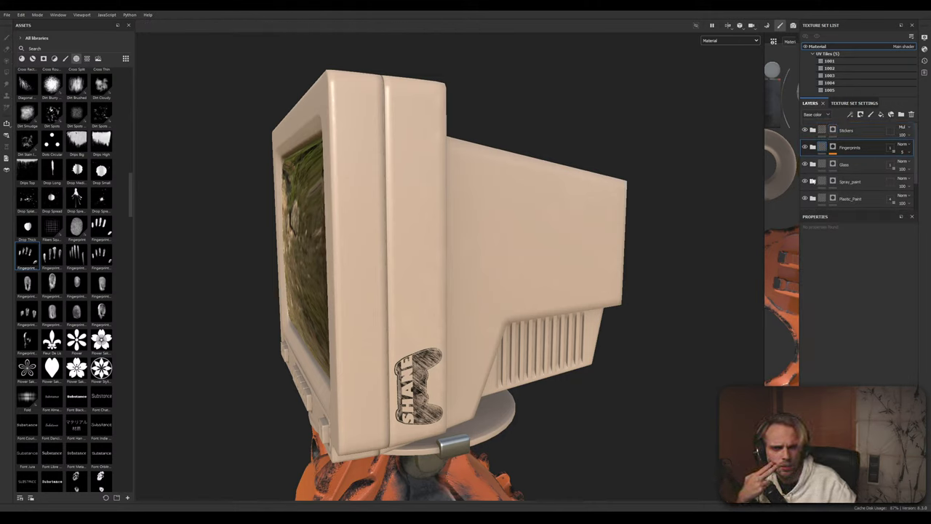
click(814, 182)
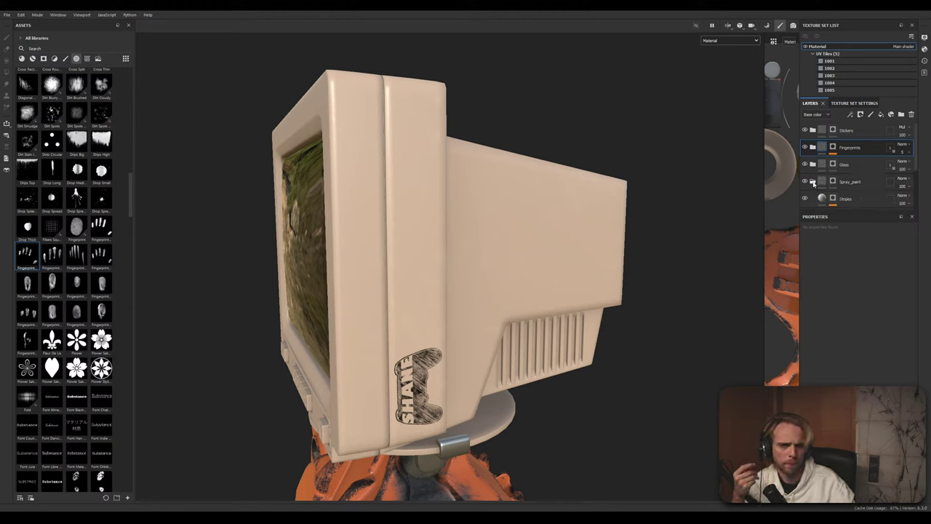
scroll(848, 182, down, 1)
click(852, 180)
scroll(852, 180, down, 1)
scroll(850, 179, up, 1)
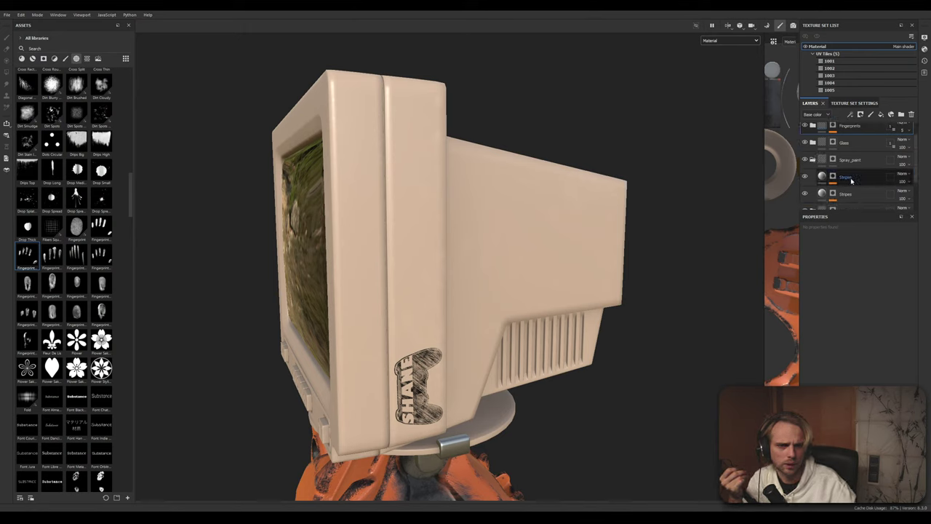
click(813, 160)
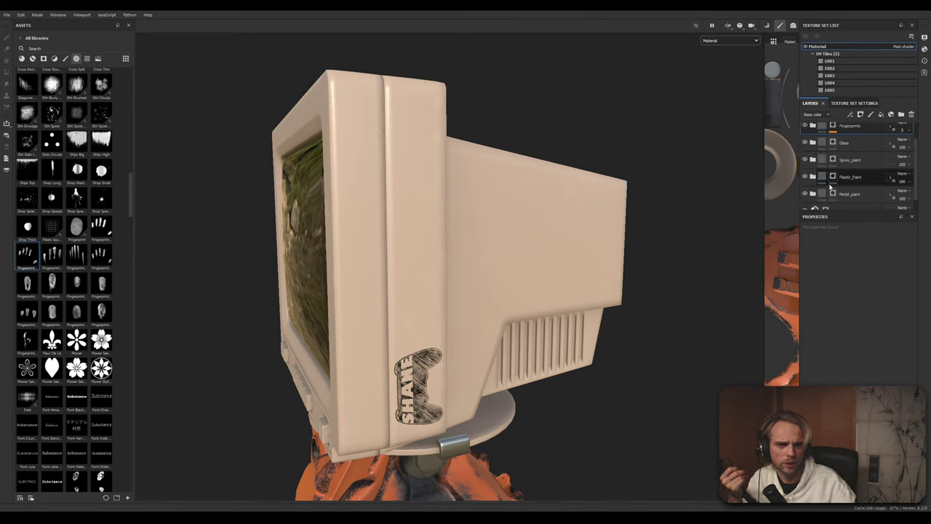
Add a paint effect to Fill layer 2 in the Plastic_Paint folder and brush white across the side of the monitor casing
scroll(816, 164, down, 1)
click(813, 162)
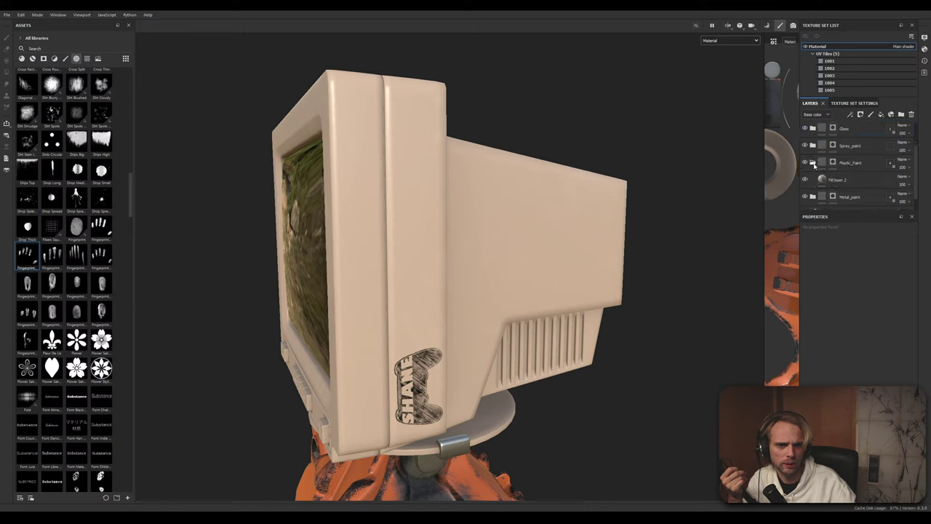
click(837, 181)
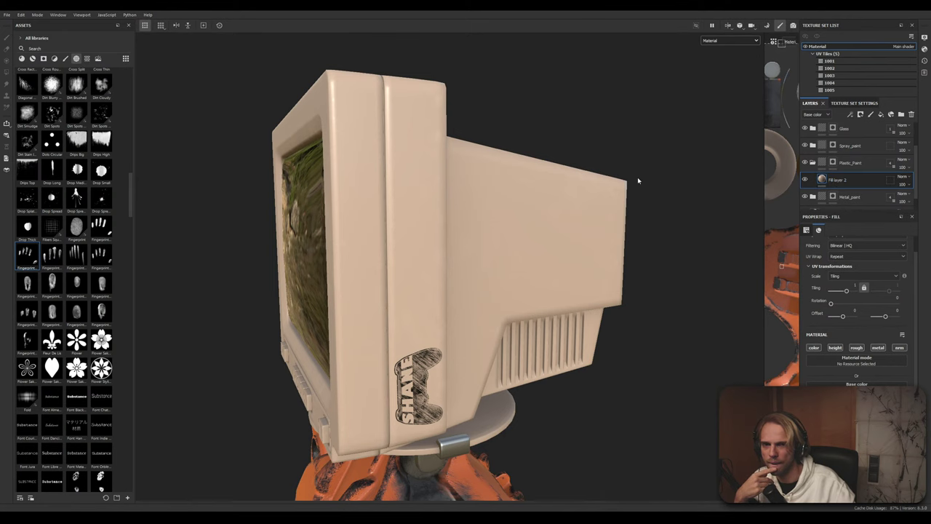
alt+drag(638, 182, 599, 189)
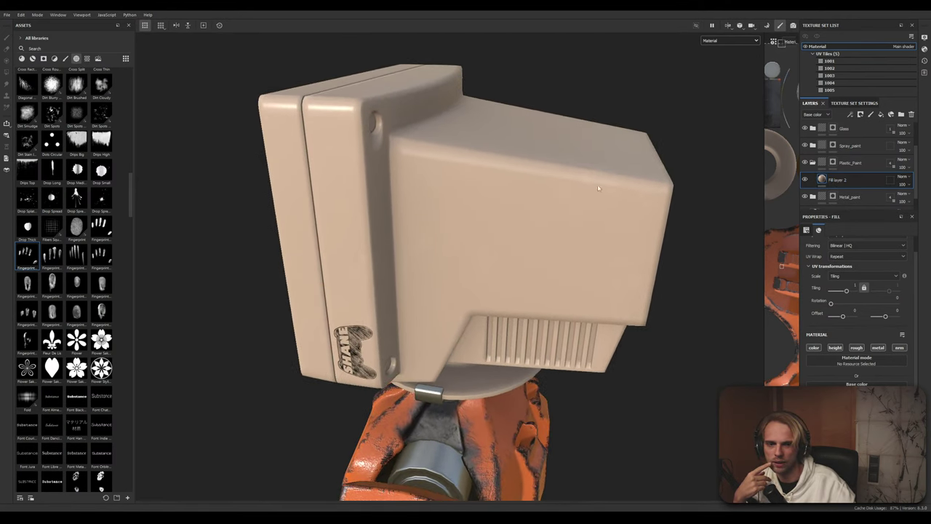
right_click(832, 180)
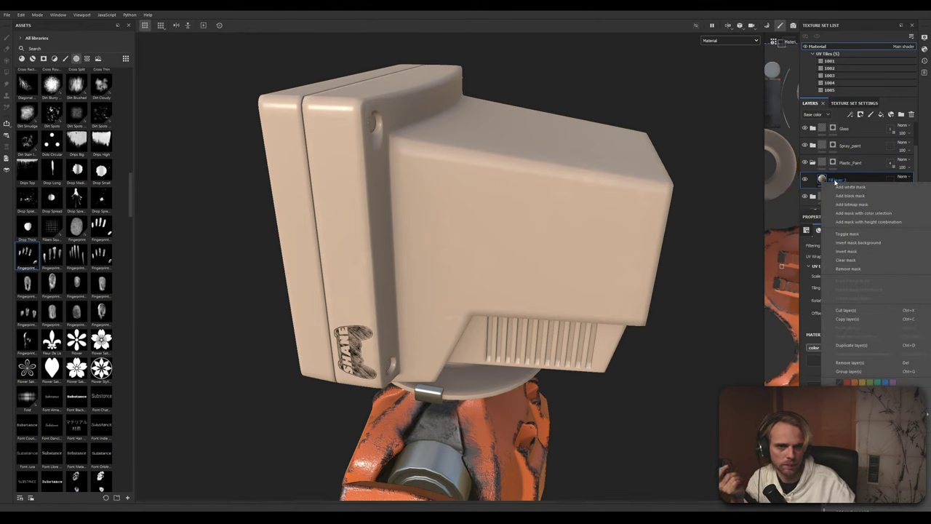
click(826, 179)
click(860, 115)
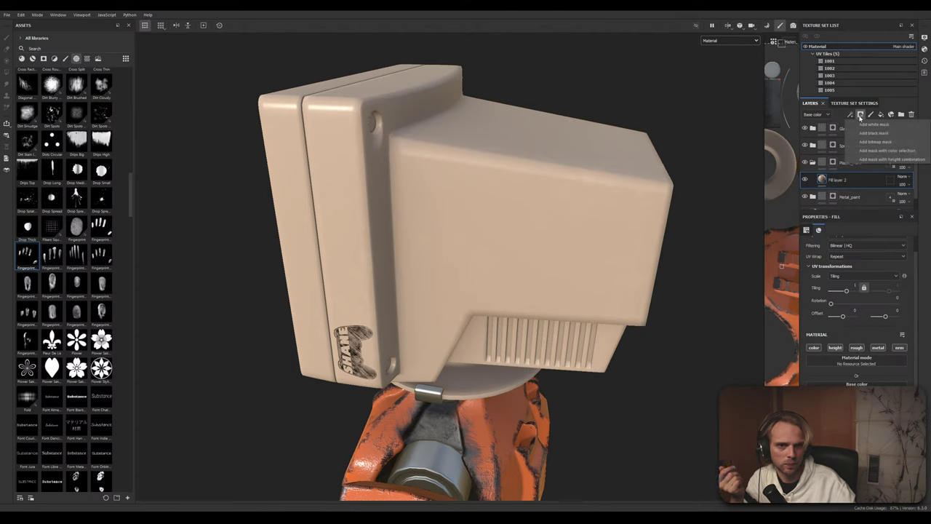
click(851, 115)
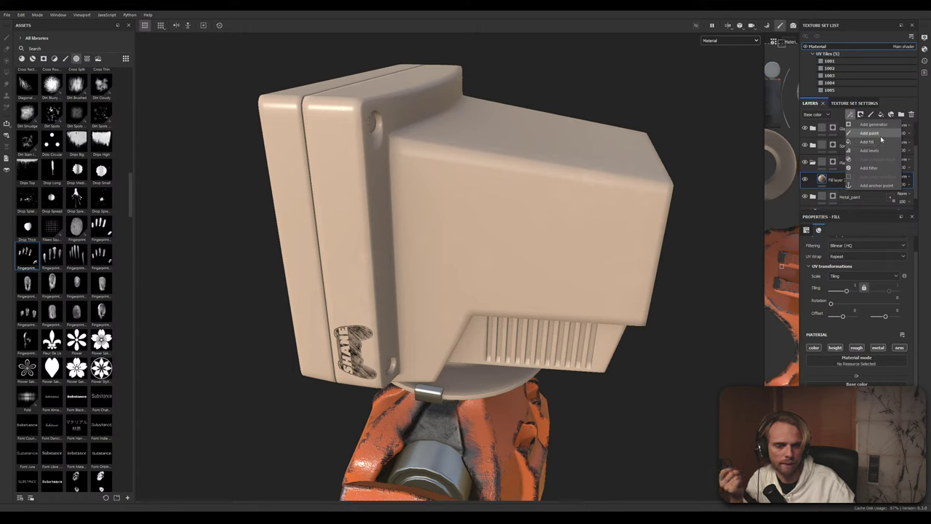
click(871, 133)
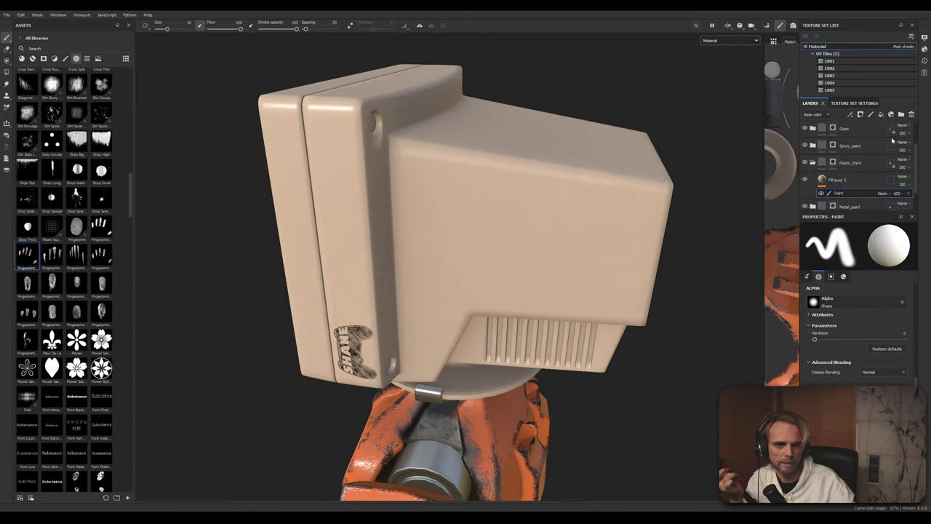
mouse_move(585, 200)
mouse_down()
mouse_move(542, 216)
mouse_move(480, 219)
mouse_up()
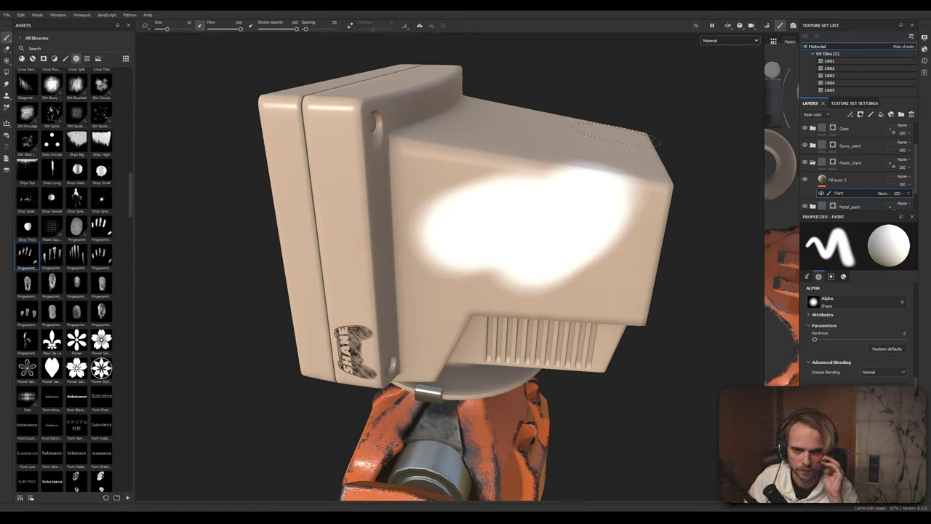
Undo the white brush stroke on the casing and remove the paint effect from Fill layer 2
key(ctrl+z)
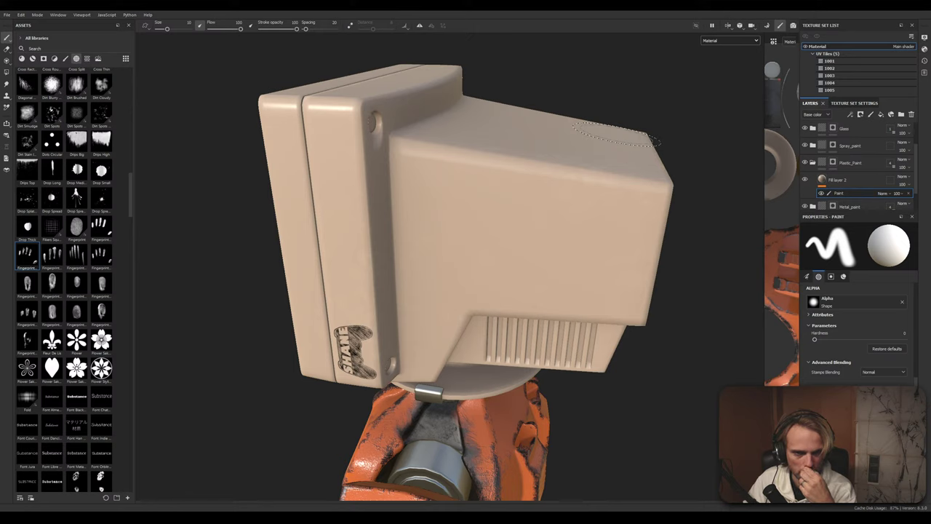
right_click(854, 193)
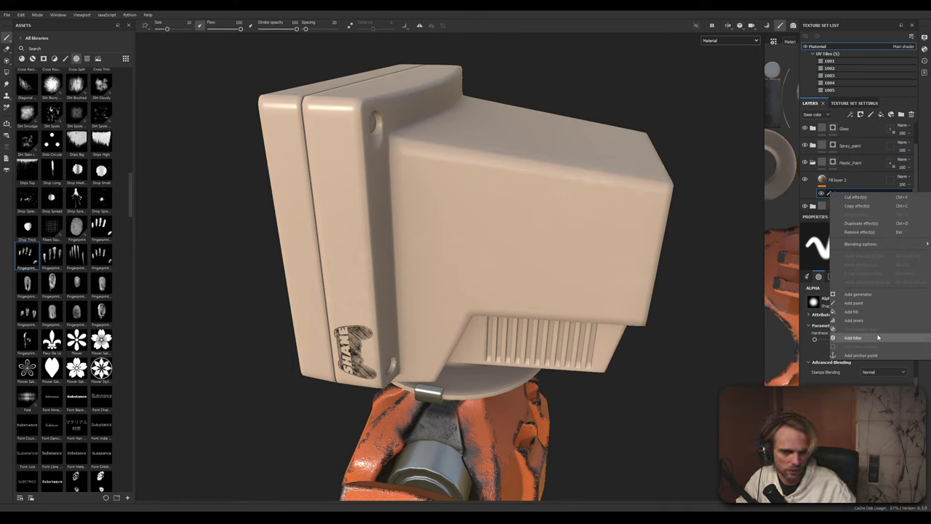
click(887, 232)
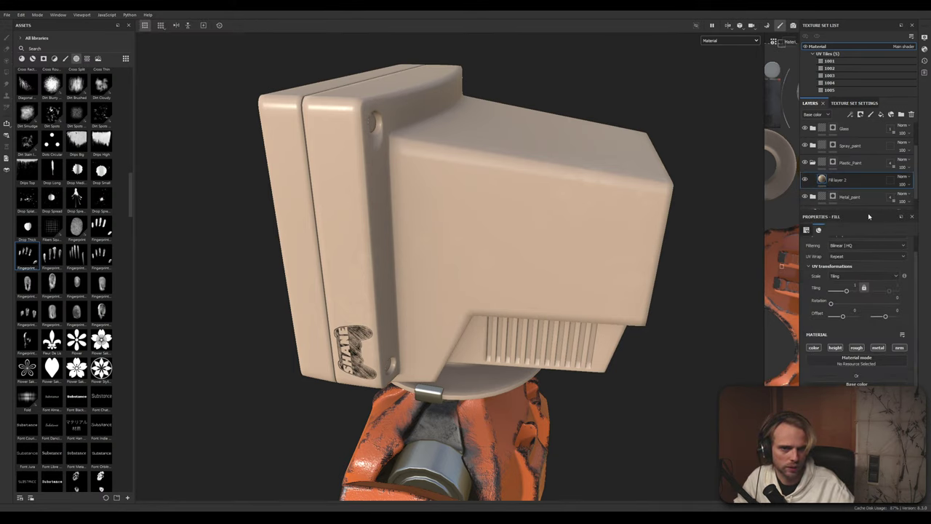
Try out fill effects on Fill layer 2 and on the Plastic_Paint folder, undoing or deleting each attempt
click(850, 114)
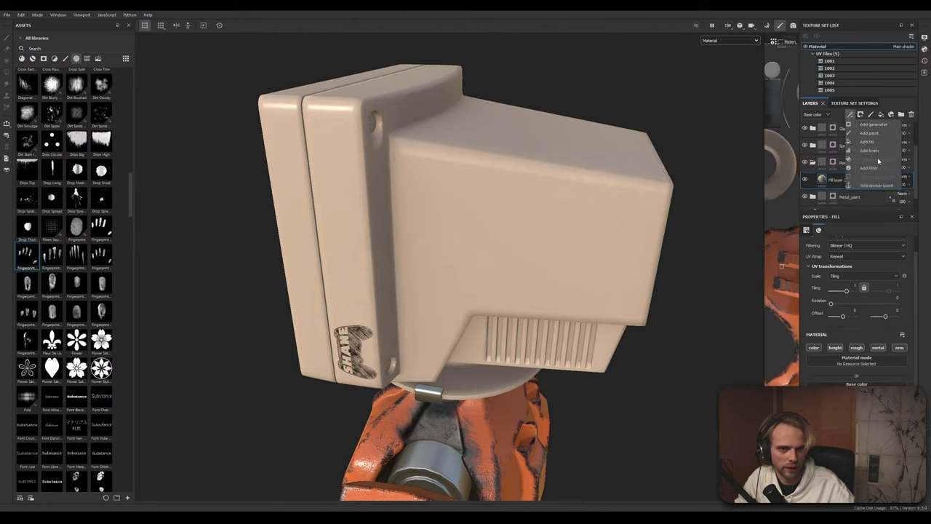
click(883, 142)
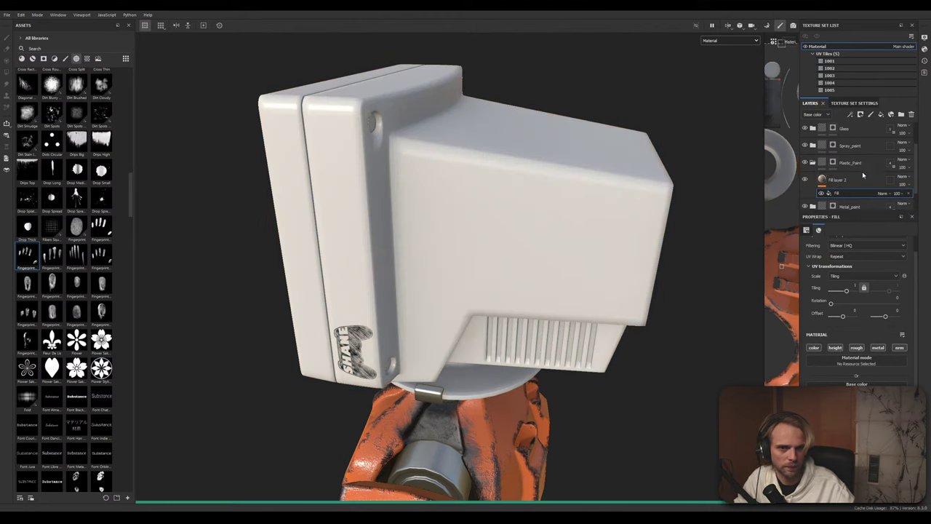
key(ctrl+z)
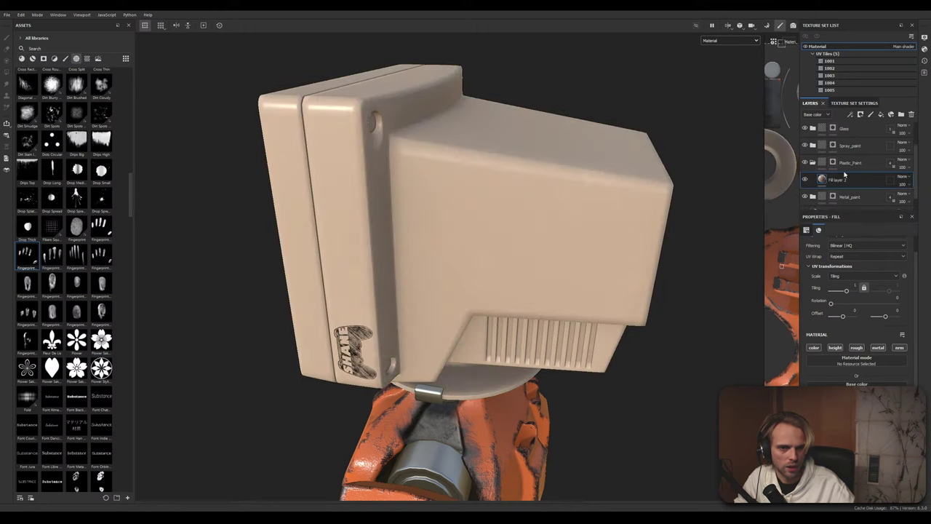
click(824, 165)
click(853, 117)
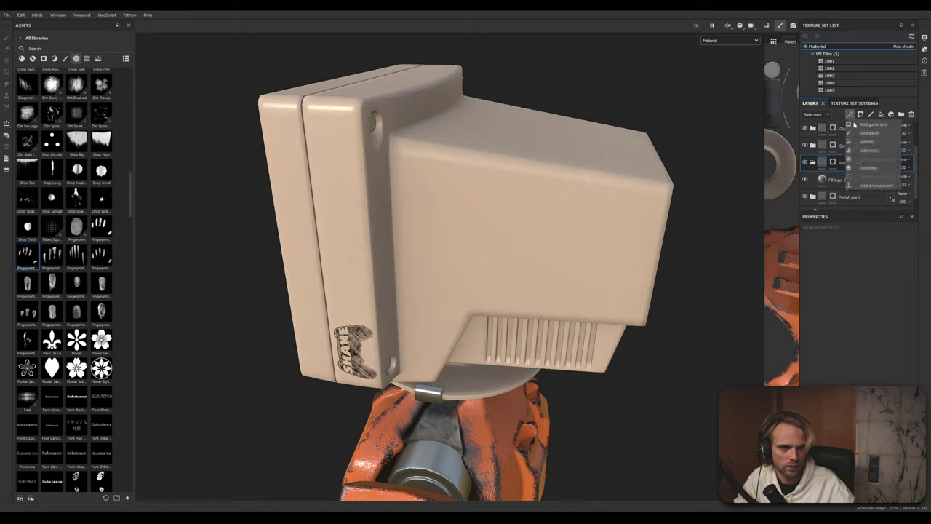
click(882, 144)
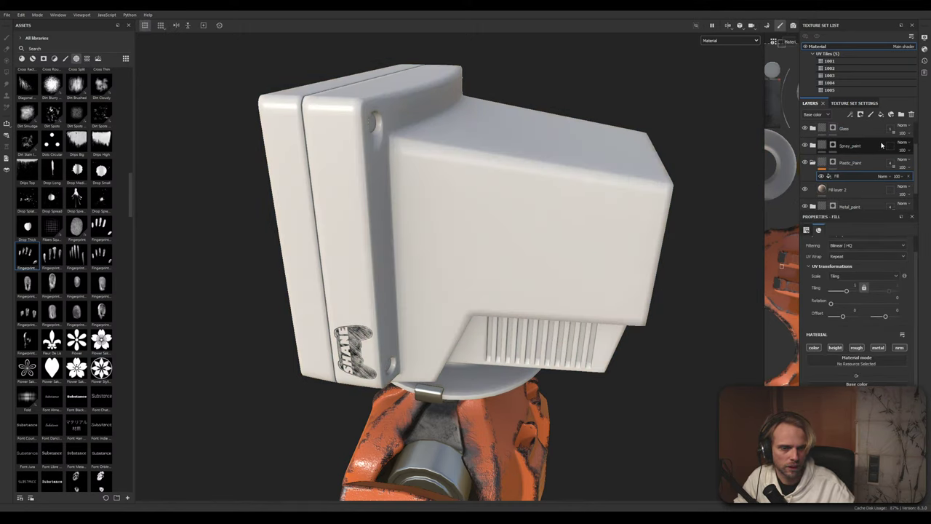
key(Delete)
click(852, 117)
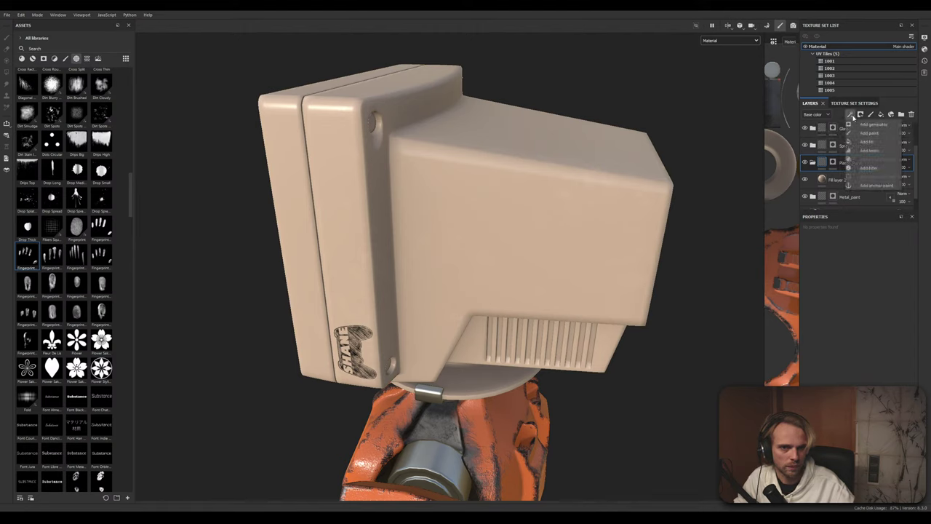
click(860, 125)
key(ctrl+z)
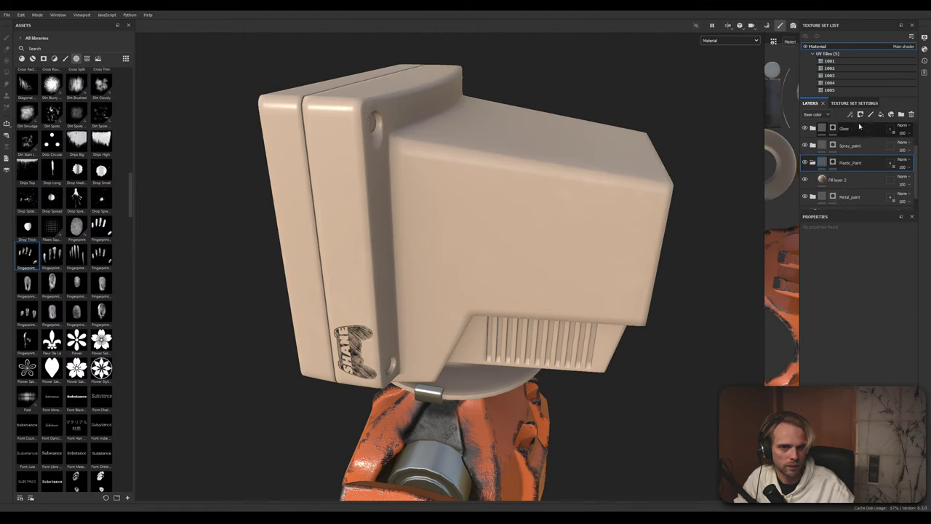
Add a new fill layer and move it into the Plastic_Paint folder above Fill layer 2
click(825, 184)
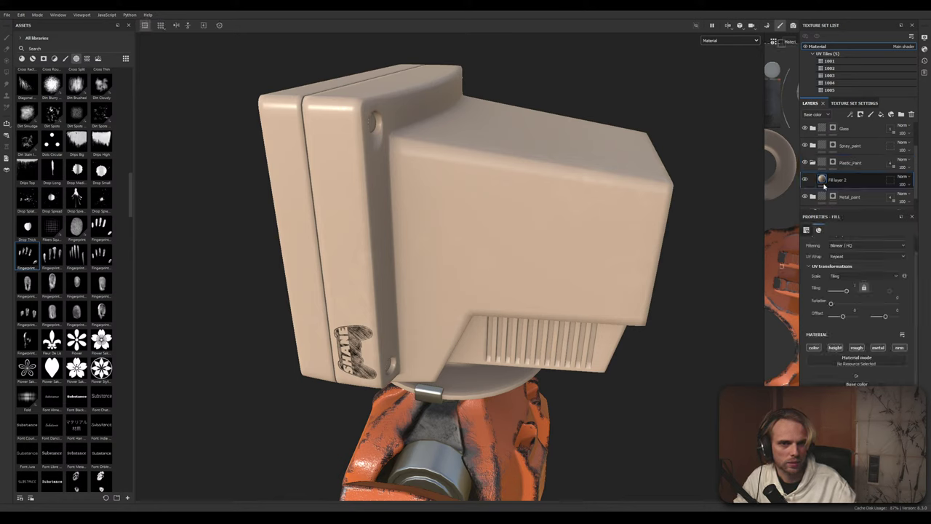
mouse_move(825, 186)
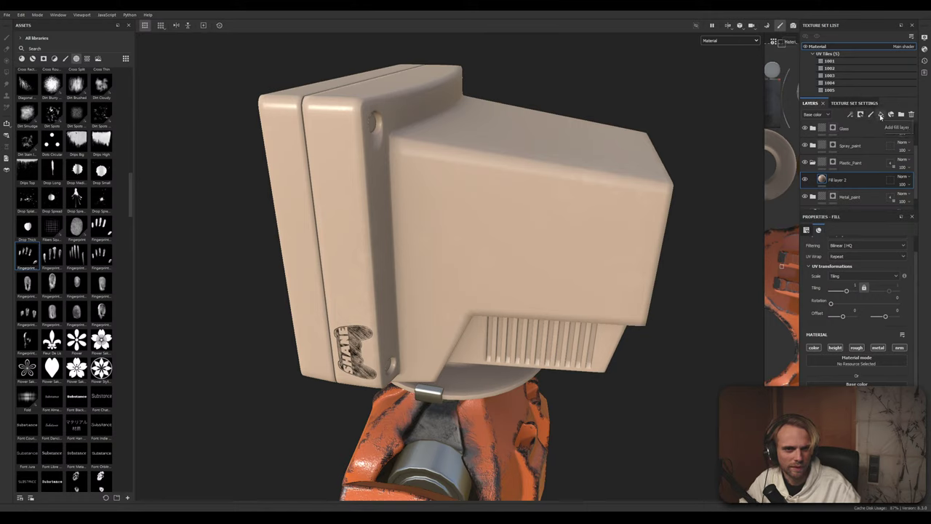
click(823, 165)
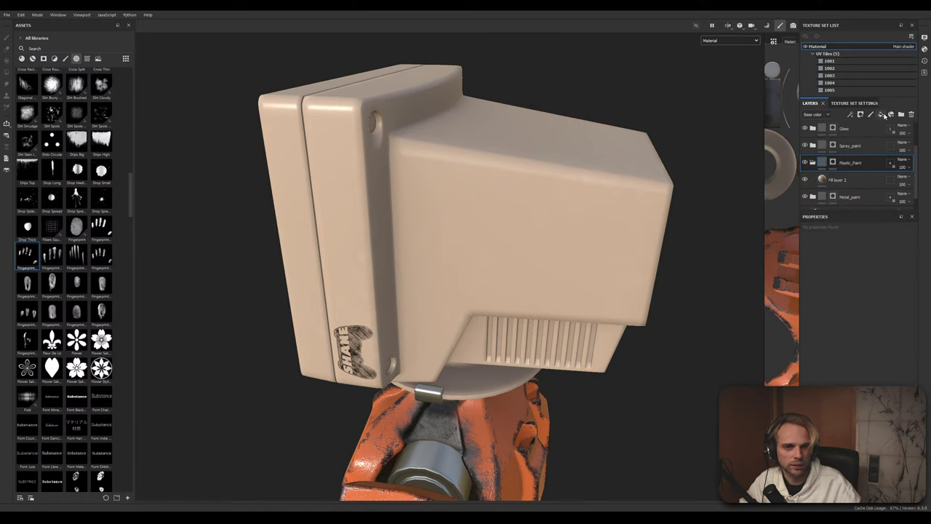
click(881, 116)
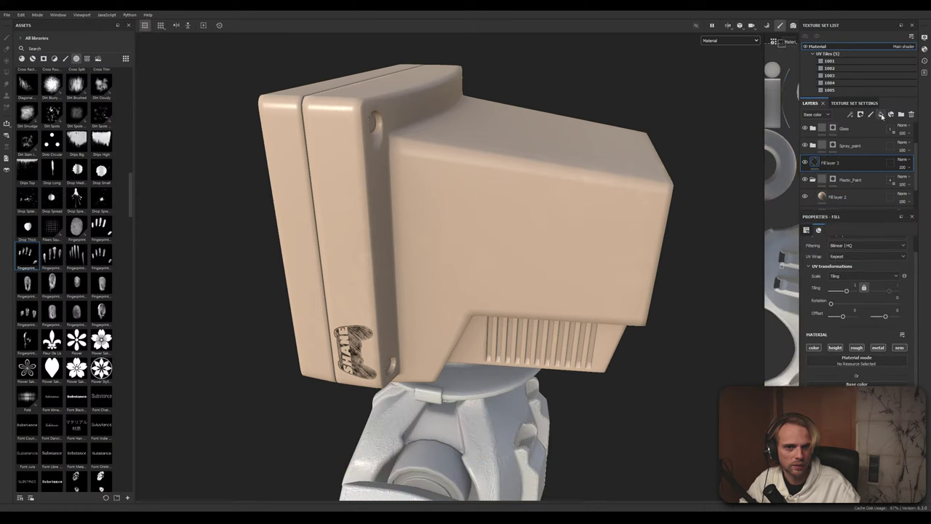
drag(827, 177, 831, 184)
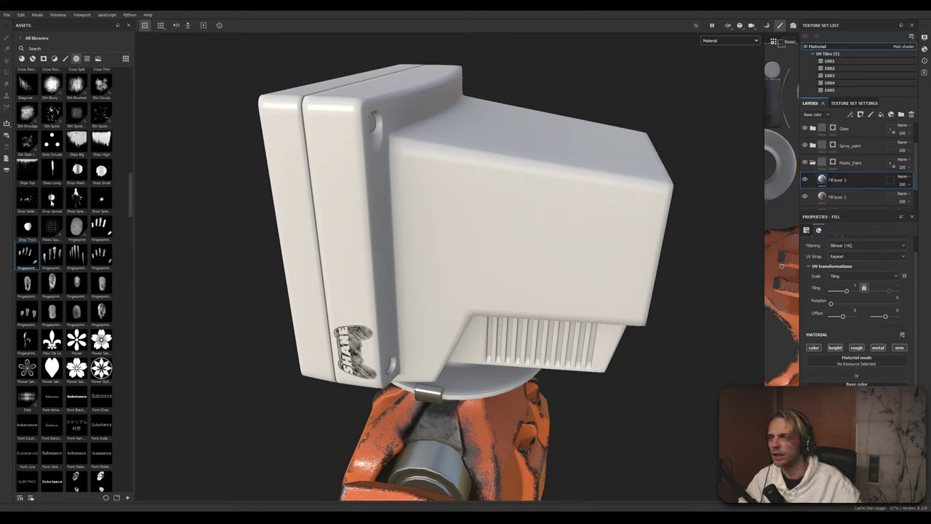
Apply the Leather bag material to the new fill layer and browse the other materials in the library
click(21, 59)
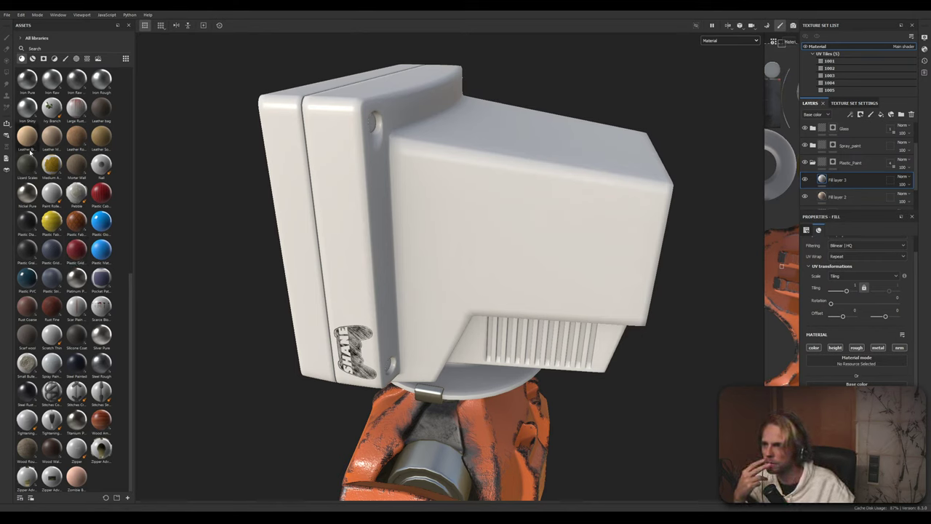
scroll(45, 227, up, 3)
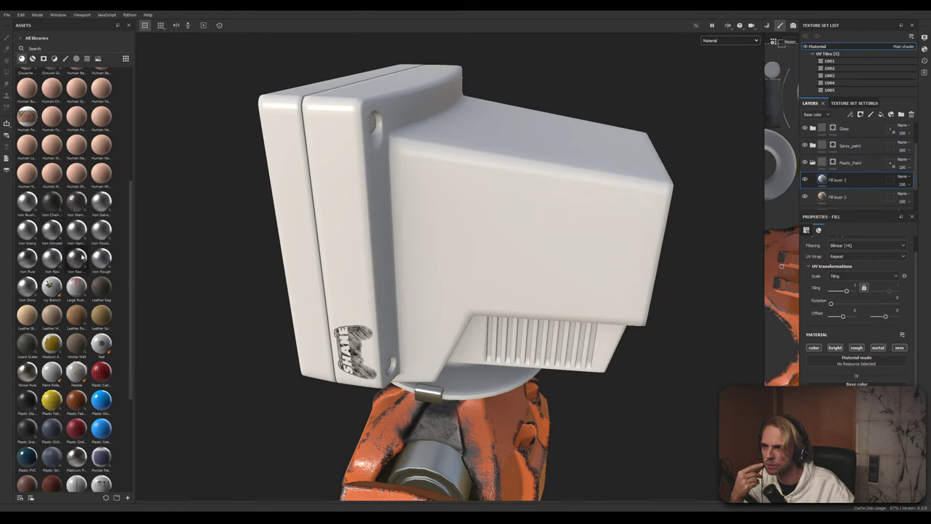
click(99, 282)
scroll(90, 277, up, 4)
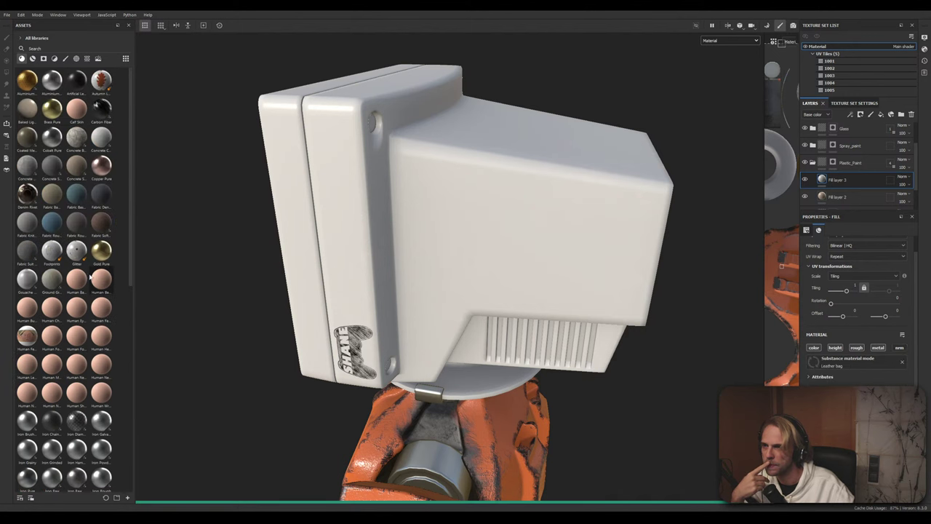
scroll(90, 277, down, 4)
scroll(90, 277, down, 2)
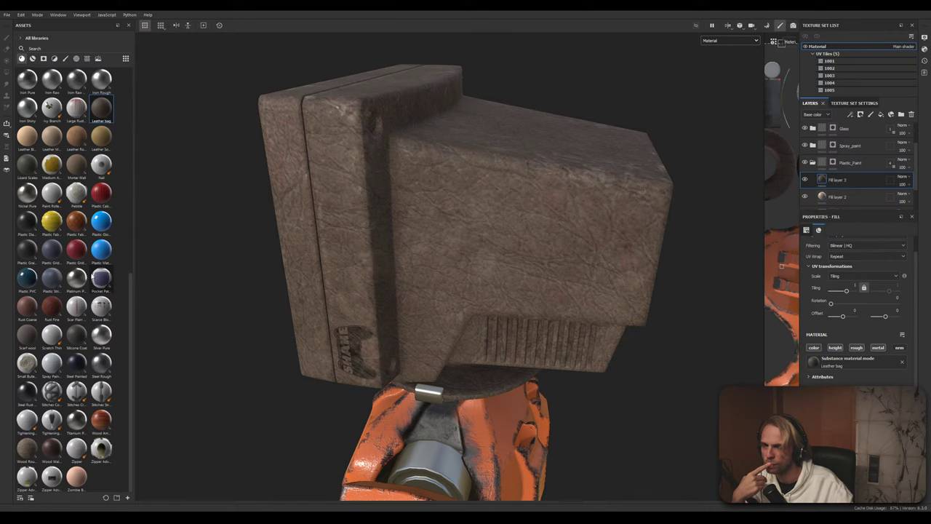
mouse_move(93, 276)
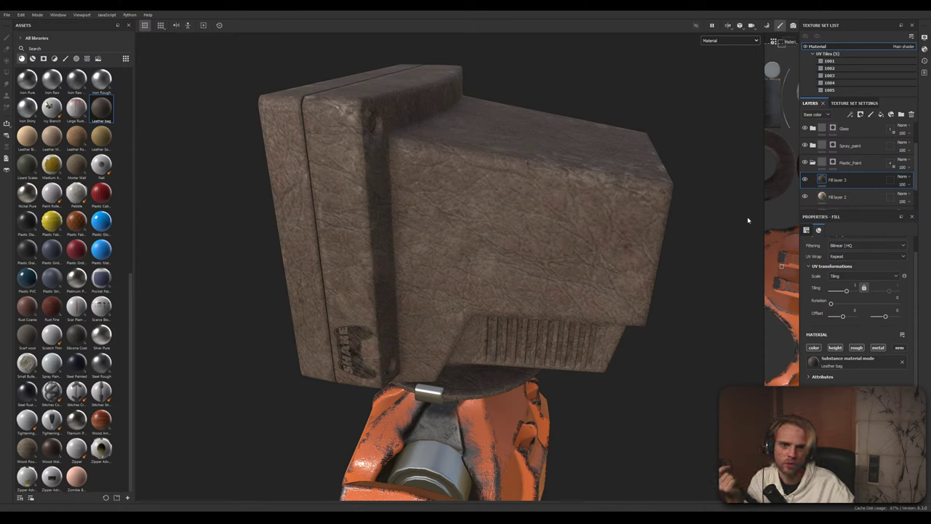
Open Fill layer 2's base color for a look, close it, and delete the leather fill layer above it
click(822, 196)
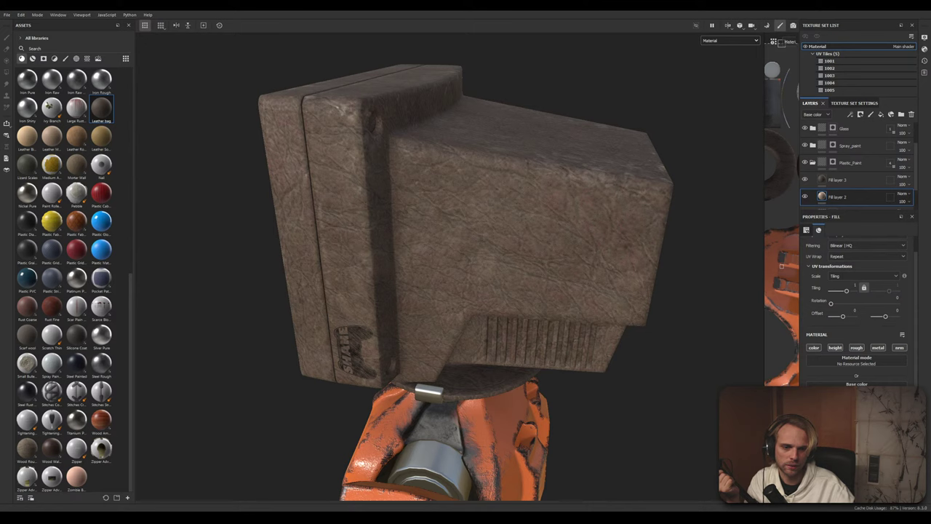
click(856, 393)
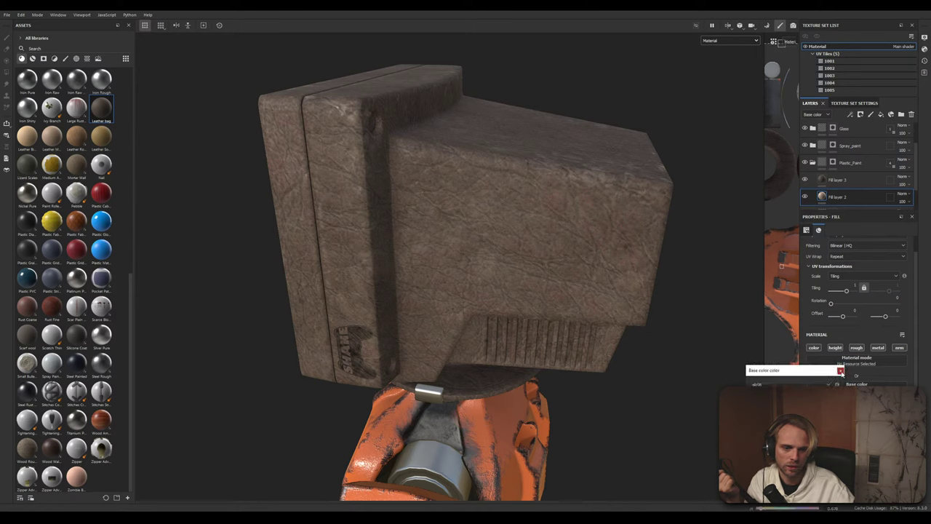
key(Delete)
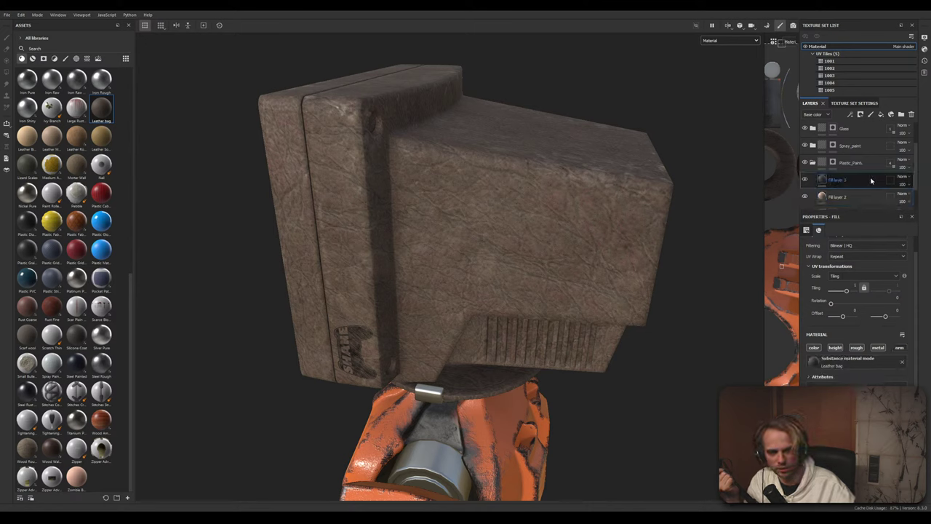
Duplicate Fill layer 2 inside the Plastic_Paint folder and rename the copy Yellowed
right_click(854, 181)
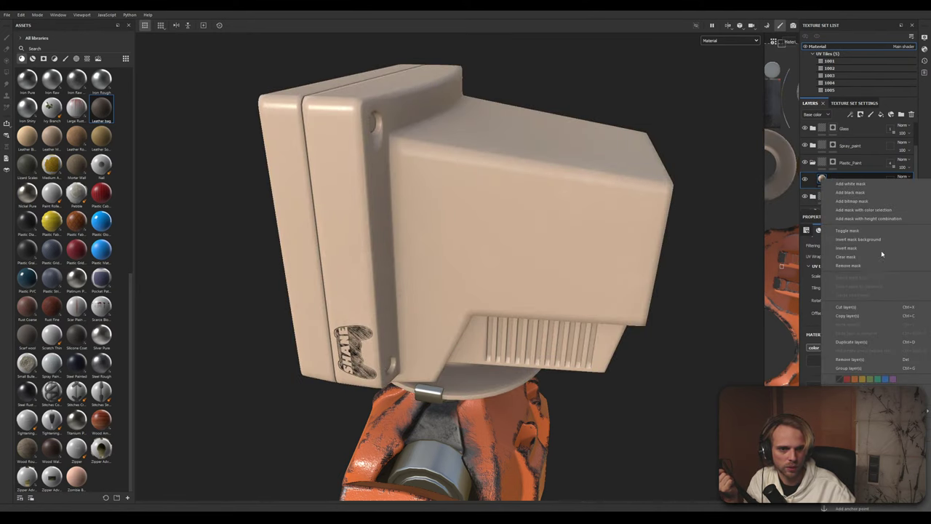
click(822, 180)
right_click(822, 180)
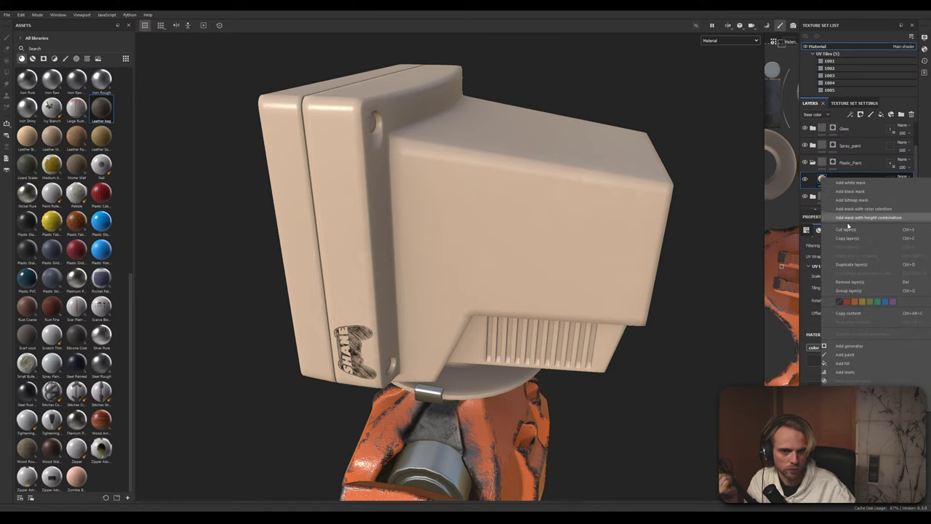
click(853, 265)
double_click(845, 180)
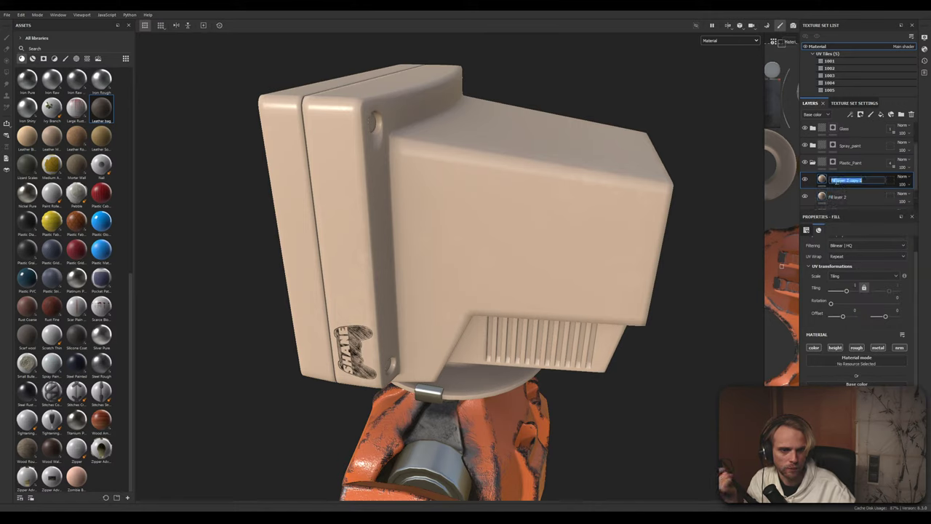
text(l)
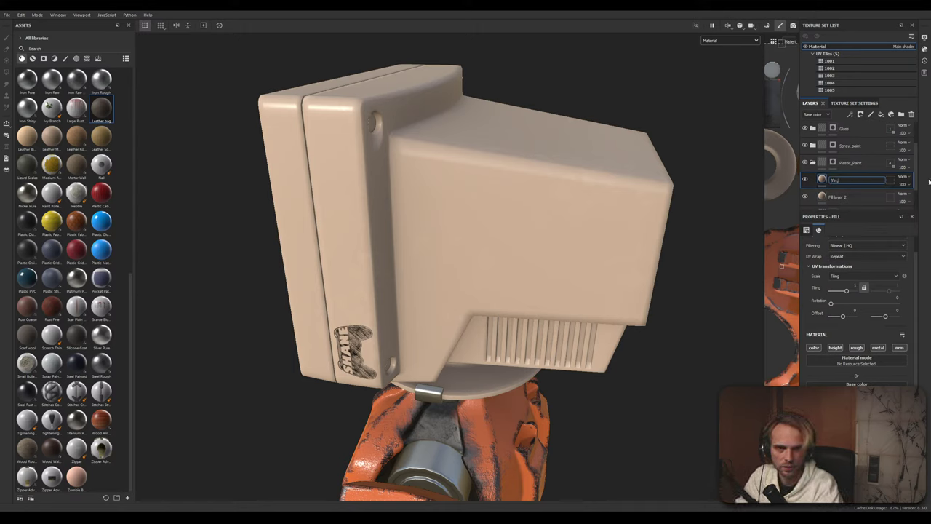
text(ellowe)
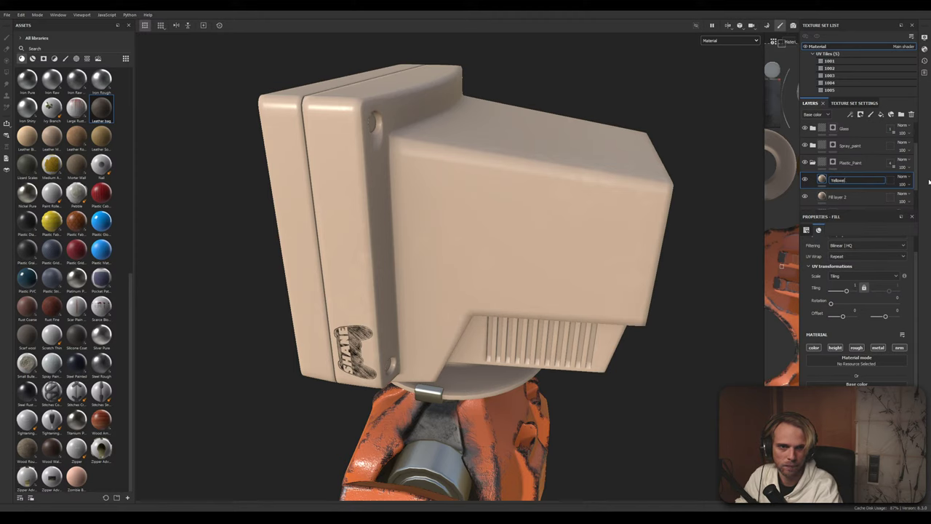
text(d)
key(Return)
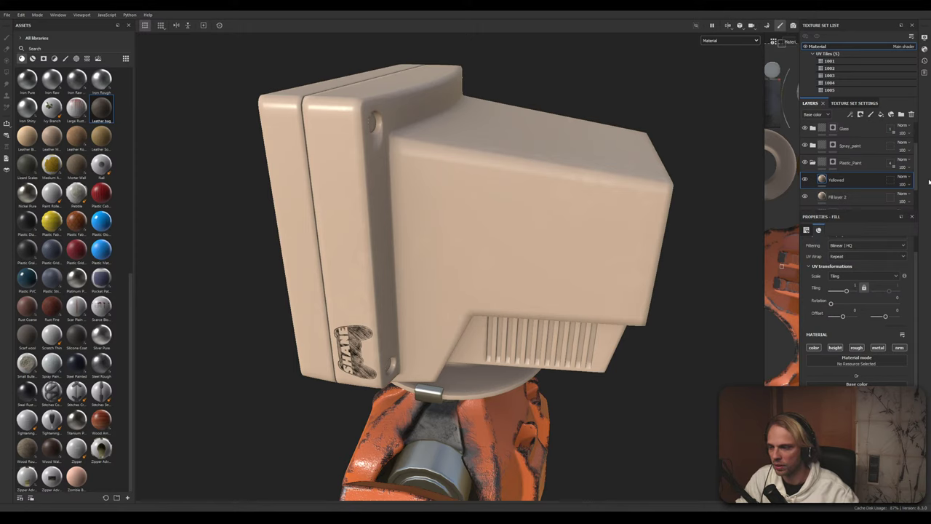
Shift the Yellowed layer's base color to a yellower beige and leave that layer selected
alt+drag(700, 210, 602, 241)
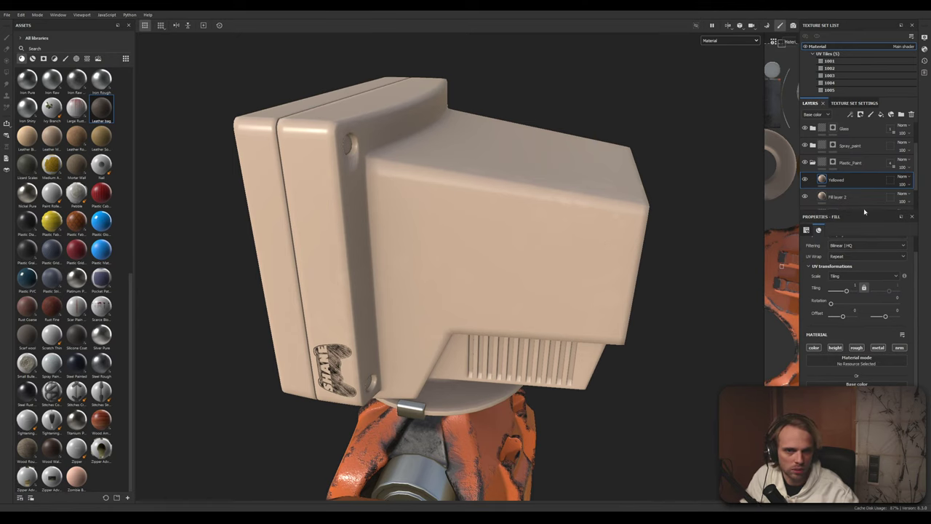
alt+drag(365, 191, 319, 220)
alt+middle_drag(492, 227, 445, 225)
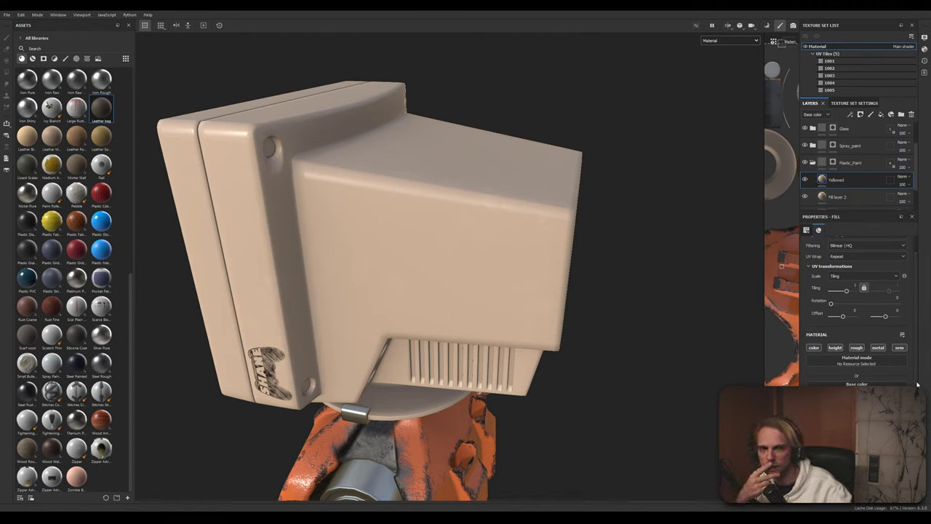
click(857, 384)
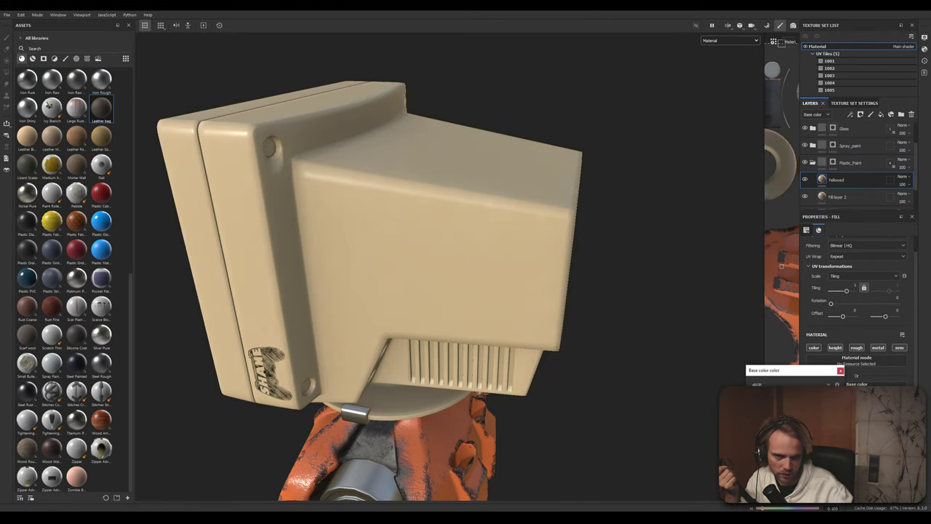
click(698, 401)
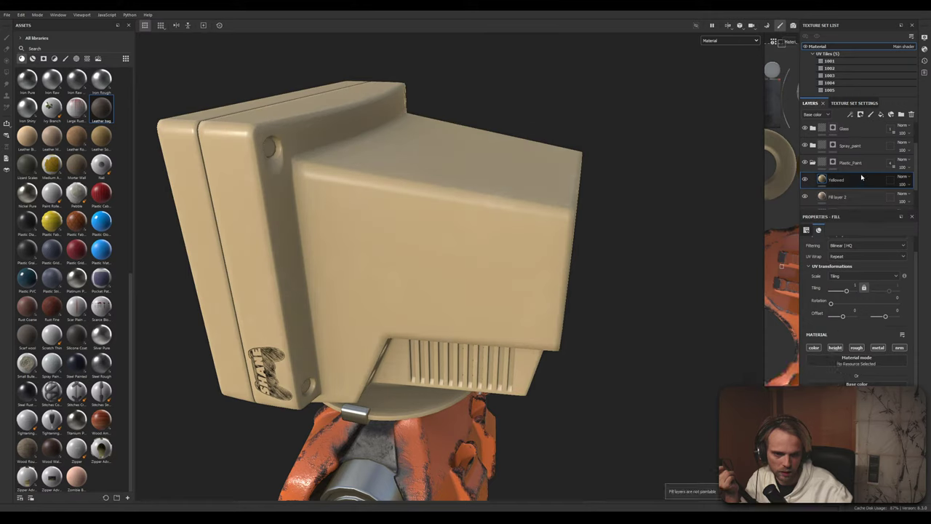
click(844, 196)
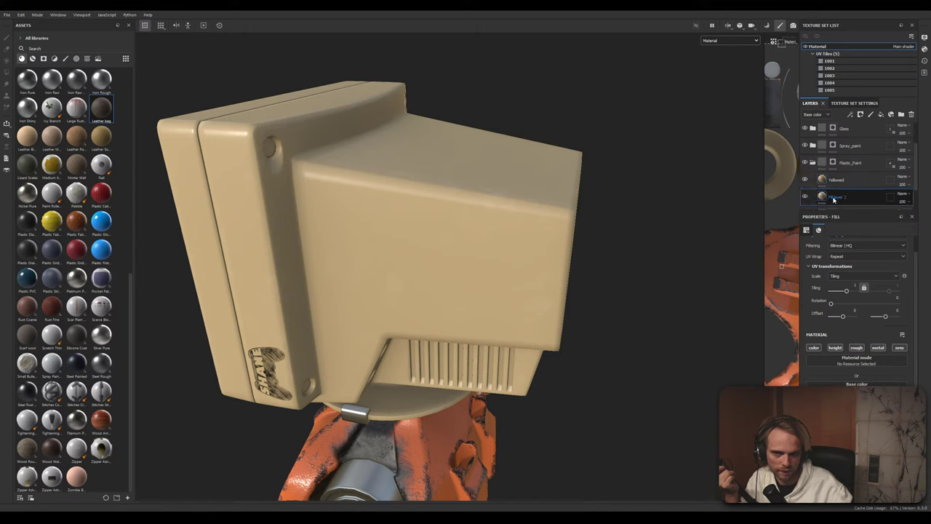
click(835, 181)
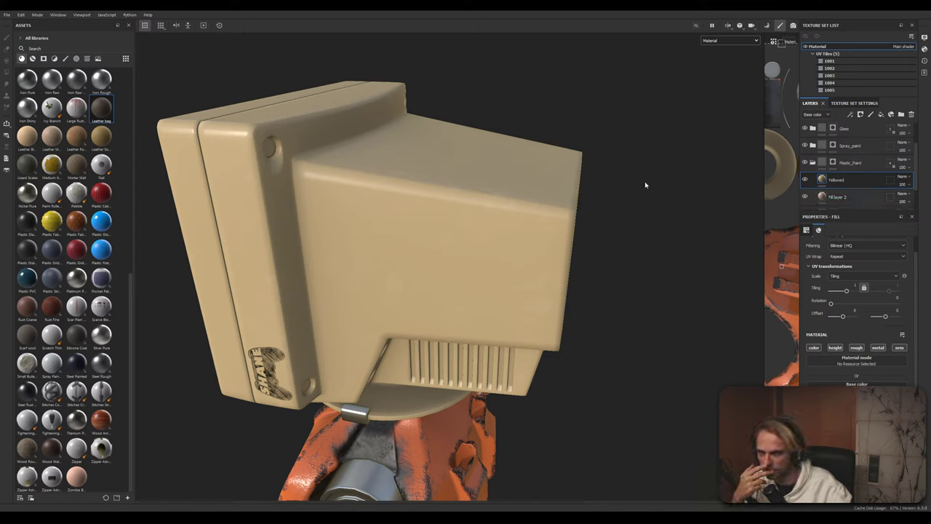
Add a white mask to the Yellowed layer and clear the mask
right_click(825, 183)
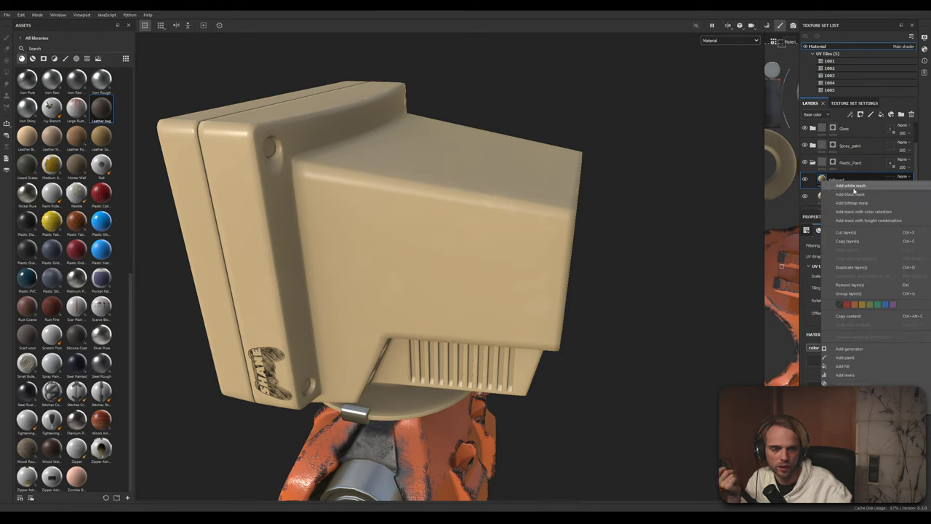
click(844, 186)
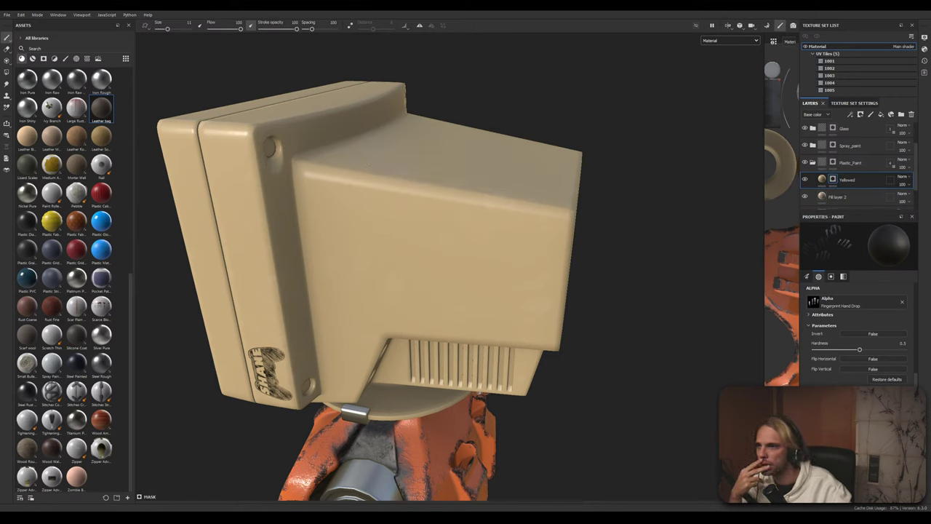
right_click(833, 181)
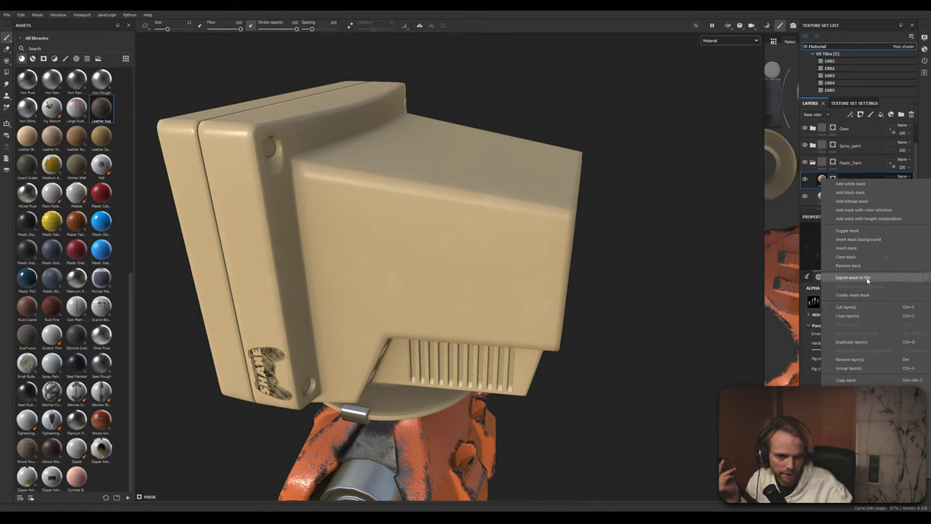
click(867, 258)
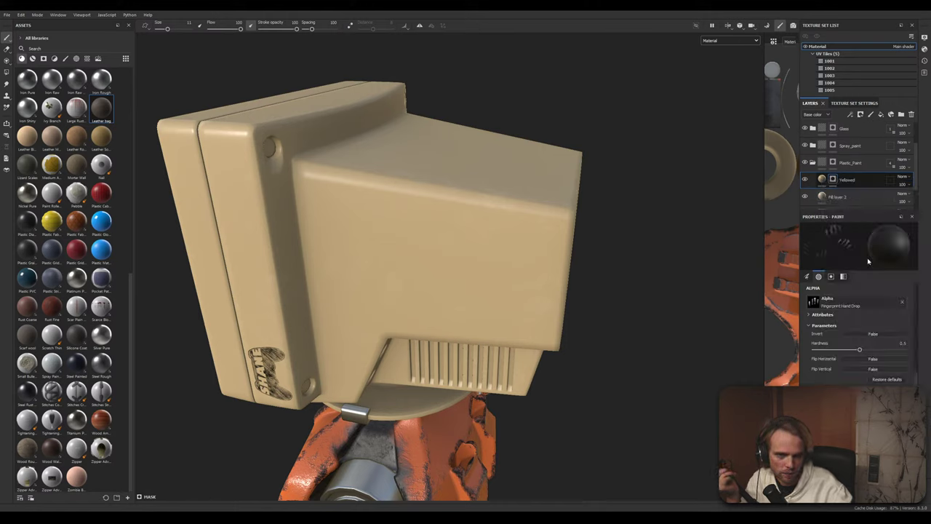
right_click(838, 184)
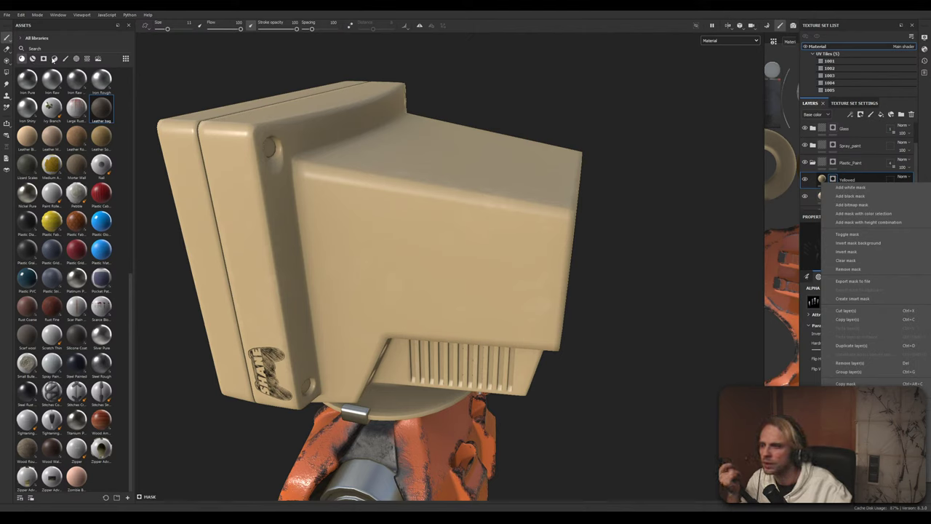
Apply the Edges Blur smart mask to the Yellowed layer's mask and check it on the monitor casing
click(32, 58)
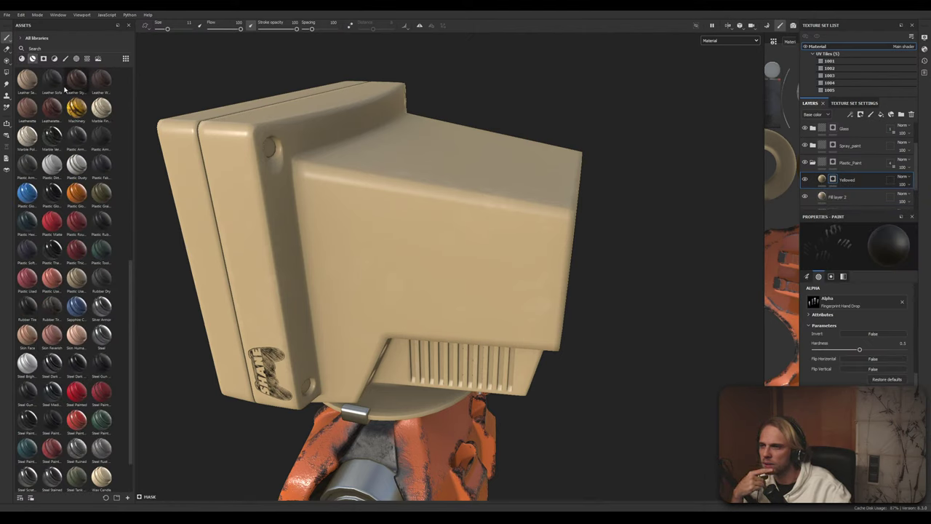
click(43, 58)
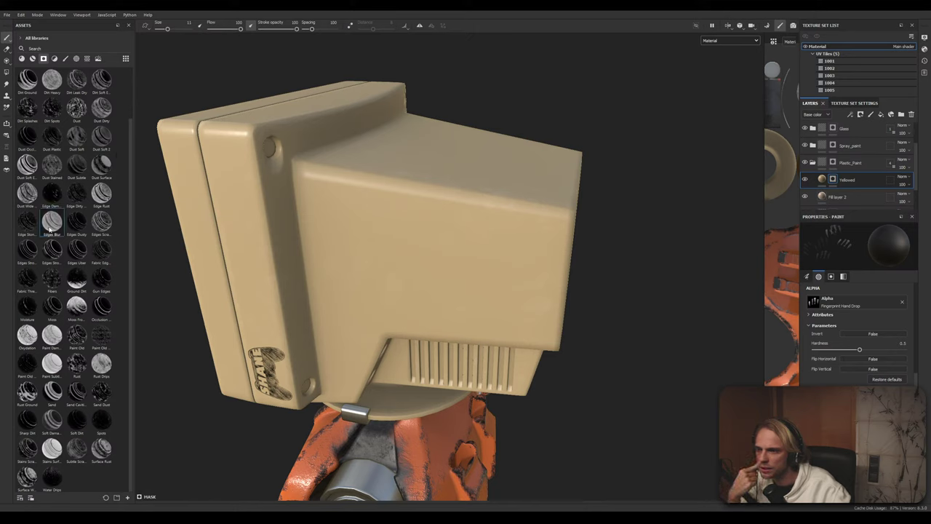
drag(52, 228, 835, 180)
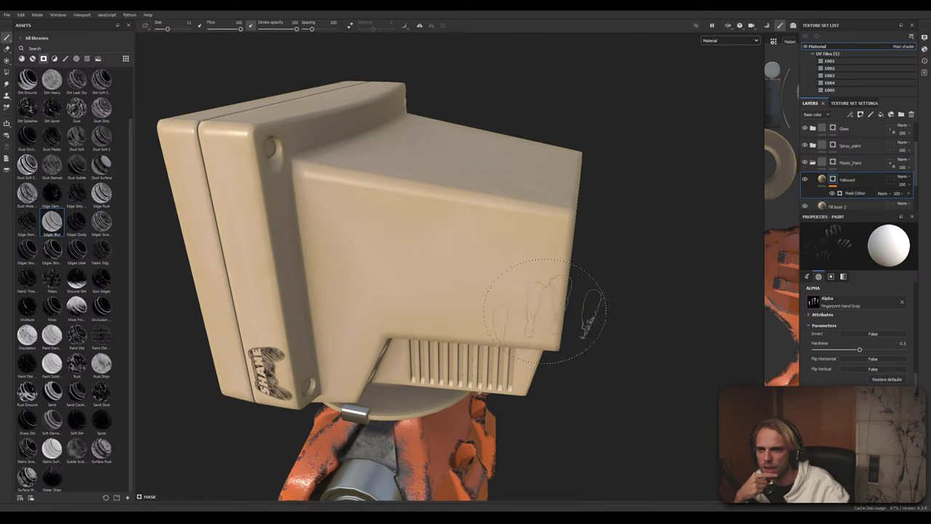
alt+drag(624, 302, 644, 294)
scroll(644, 294, down, 3)
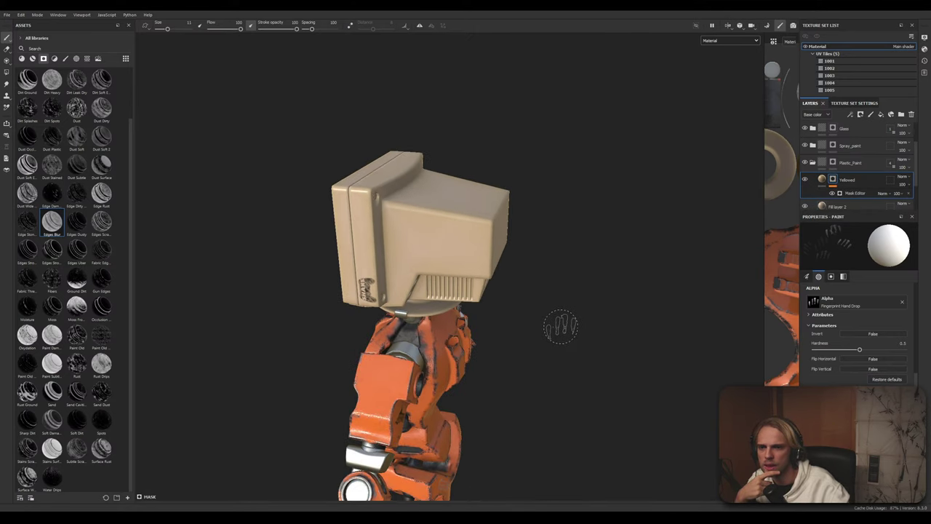
scroll(195, 232, up, 3)
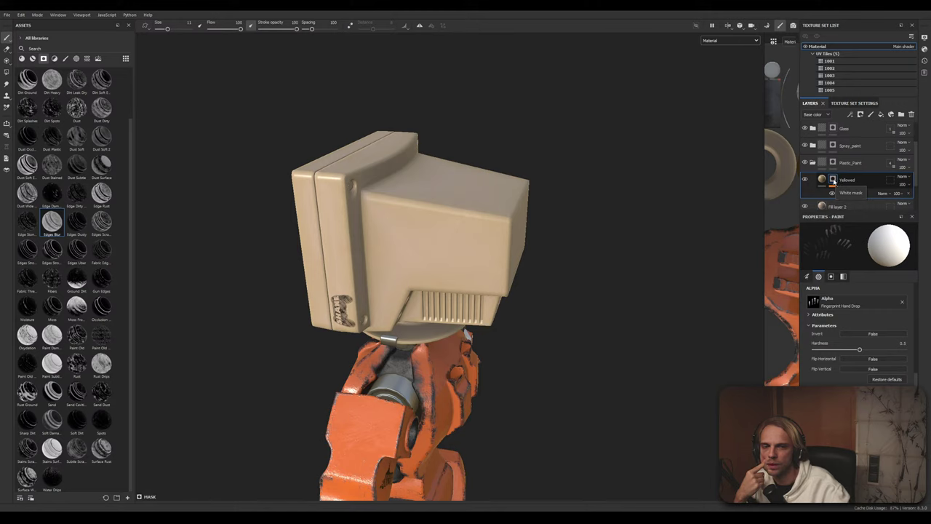
Open Fill layer 2's base color, undo the last color change, and close the color picker
right_click(834, 181)
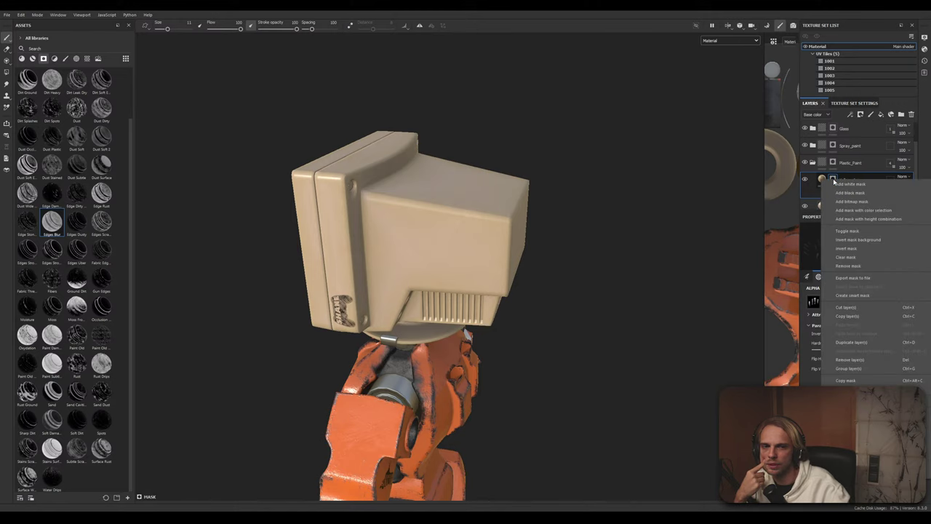
click(877, 317)
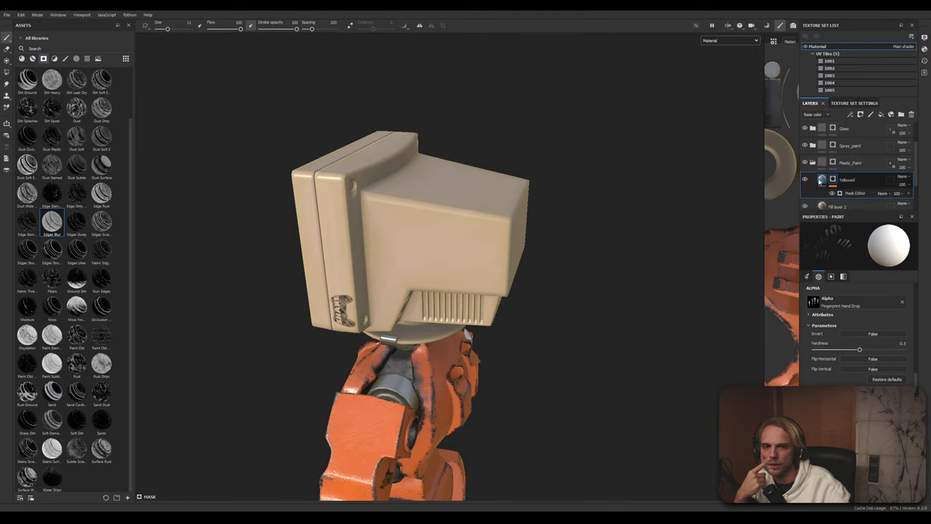
click(821, 181)
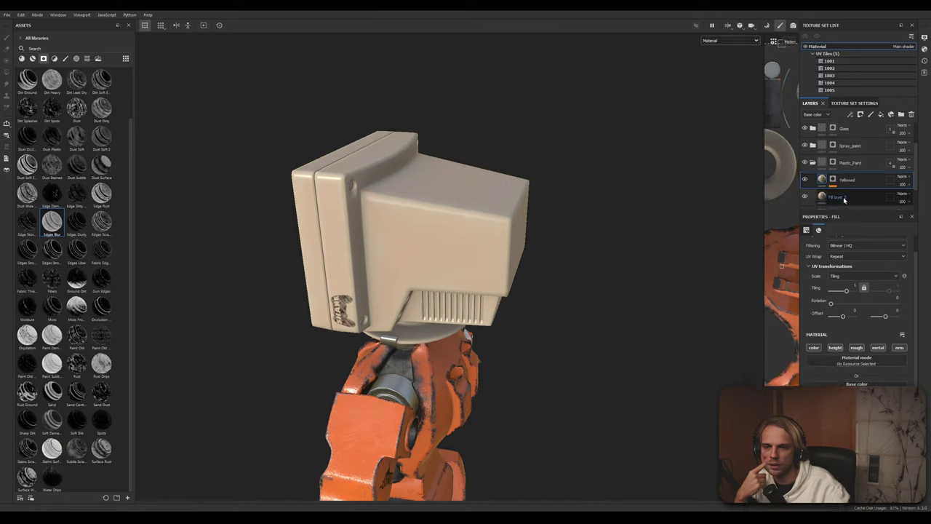
click(822, 199)
click(856, 393)
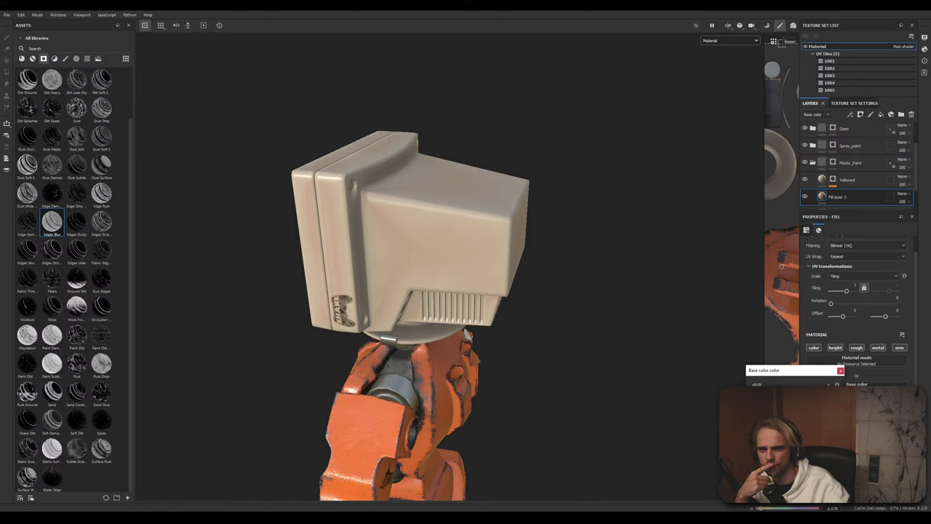
click(696, 395)
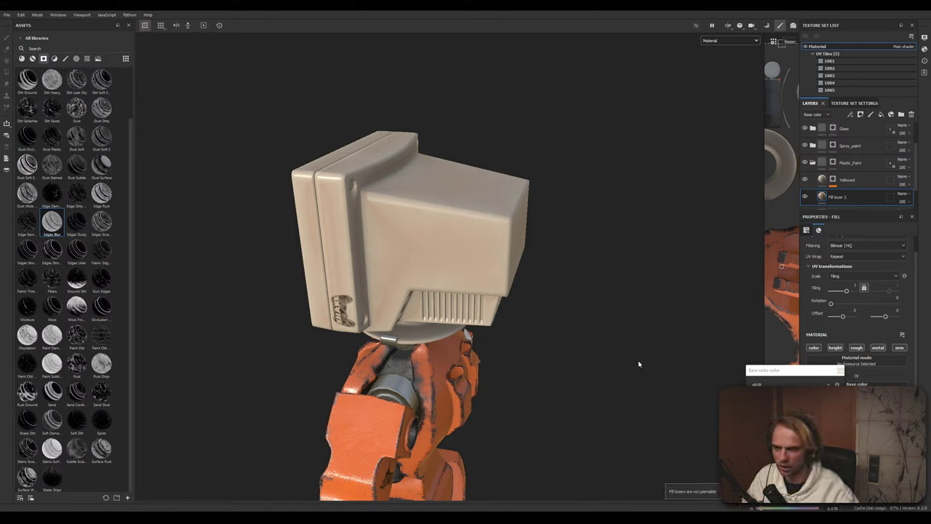
key(ctrl)
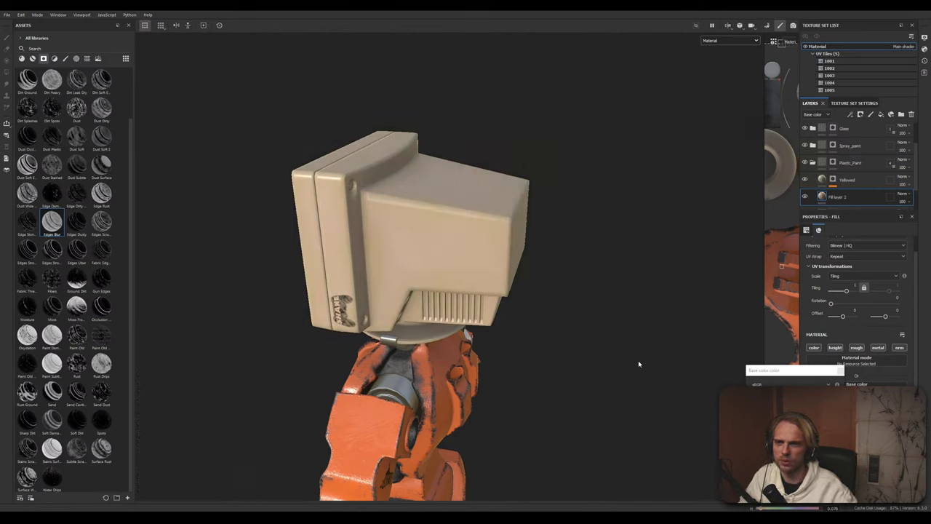
click(639, 362)
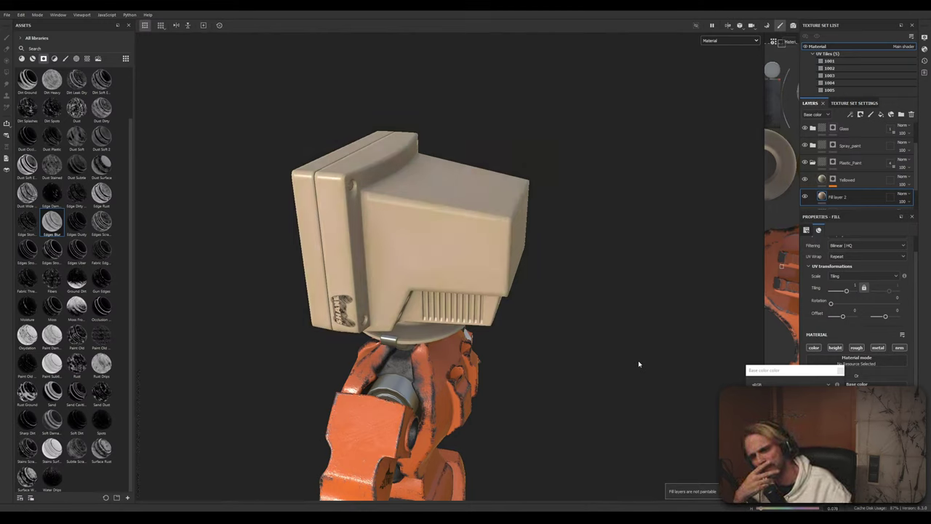
click(840, 370)
Examine the monitor head and orange torso together from the front and side
alt+middle_drag(601, 355, 608, 287)
alt+drag(515, 378, 558, 355)
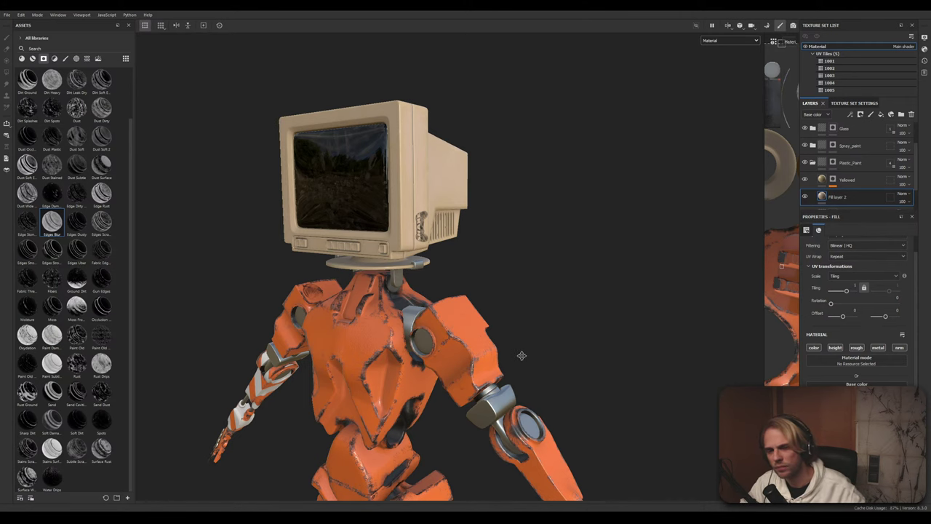
middle_drag(521, 355, 519, 218)
scroll(473, 295, up, 2)
scroll(481, 338, down, 4)
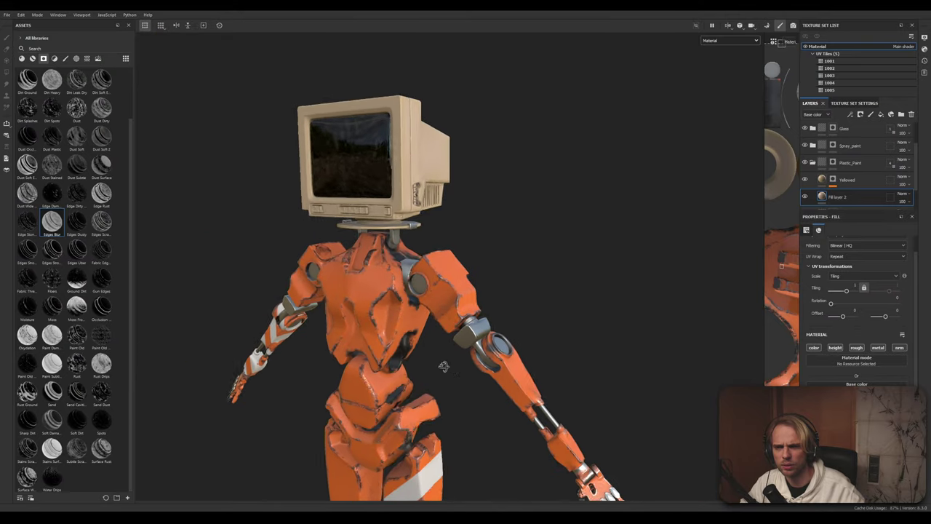
alt+drag(444, 367, 478, 361)
scroll(478, 361, up, 4)
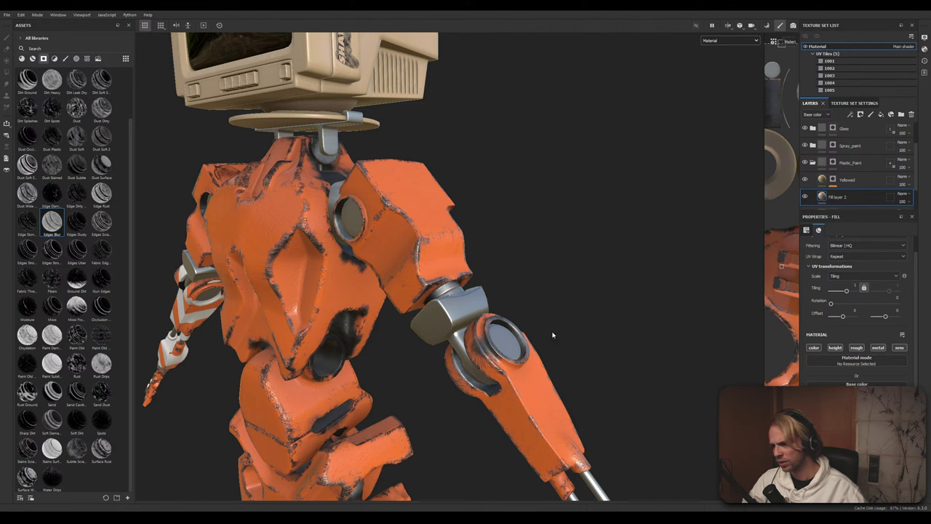
Examine the bare metal joint between the orange upper arm and forearm up close from several angles
mouse_move(545, 174)
alt+middle_down()
mouse_move(517, 173)
mouse_move(507, 144)
alt+middle_up()
click(427, 269)
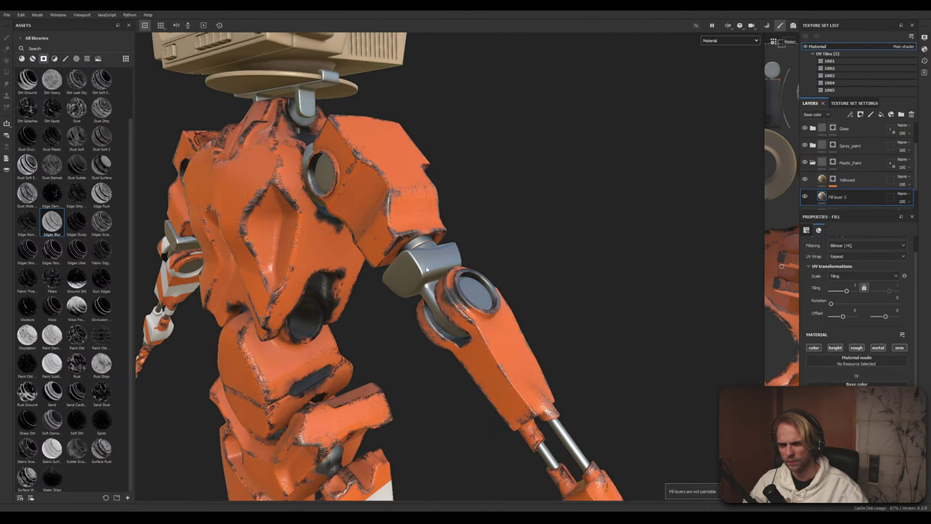
alt+drag(536, 218, 518, 217)
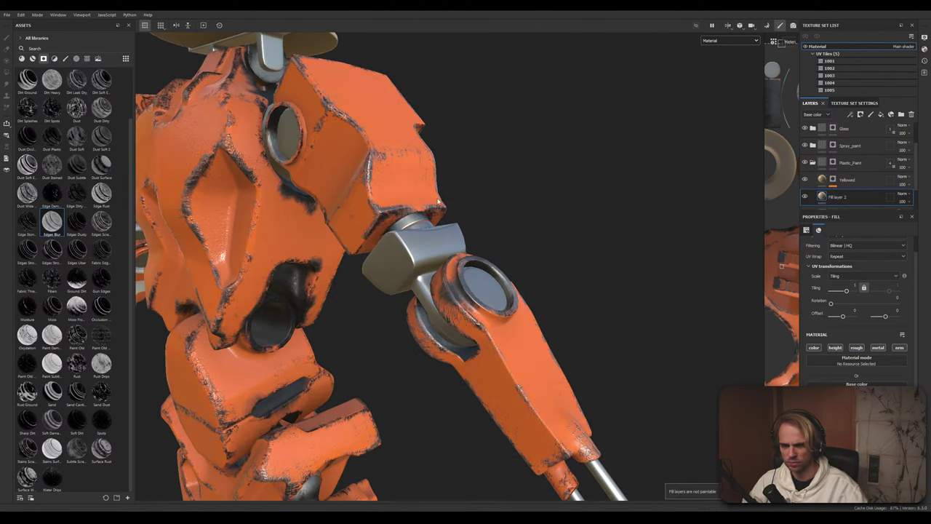
scroll(436, 198, up, 5)
scroll(435, 197, down, 5)
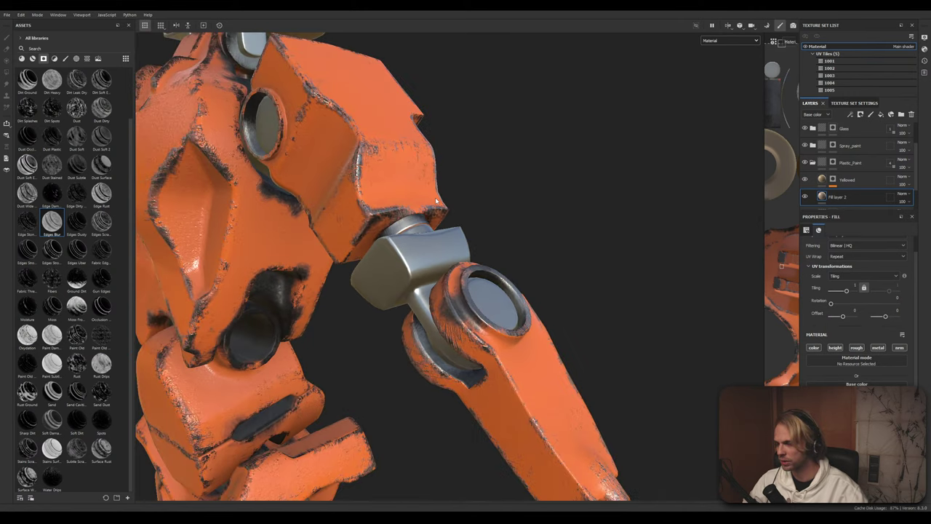
scroll(503, 204, up, 3)
scroll(396, 261, up, 6)
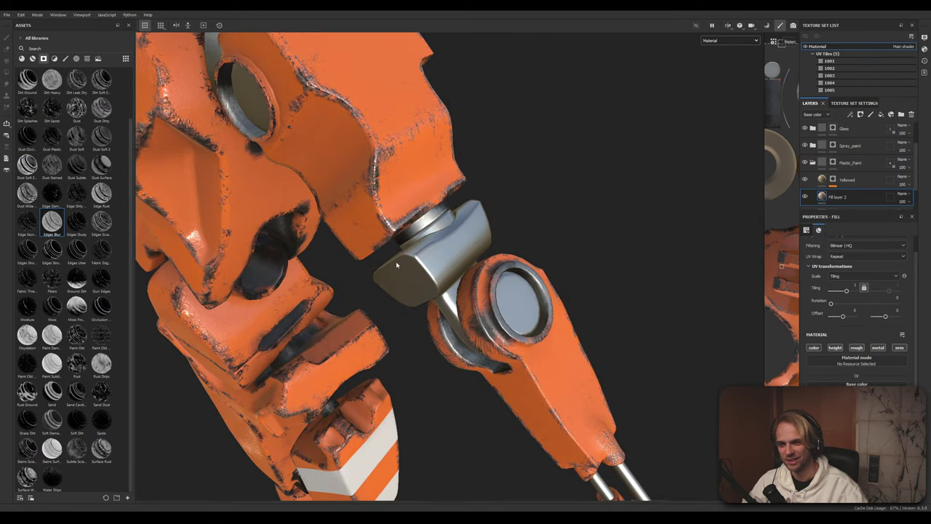
alt+drag(370, 266, 402, 268)
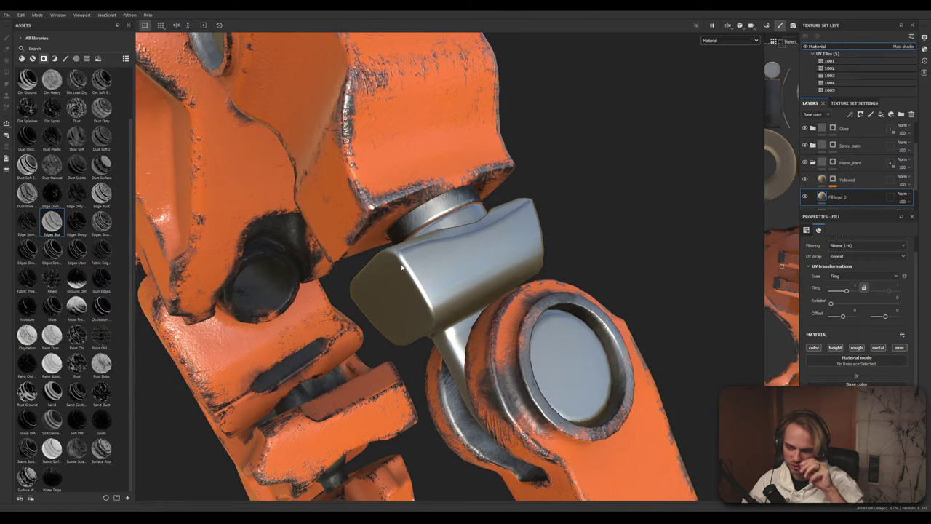
alt+drag(402, 268, 426, 246)
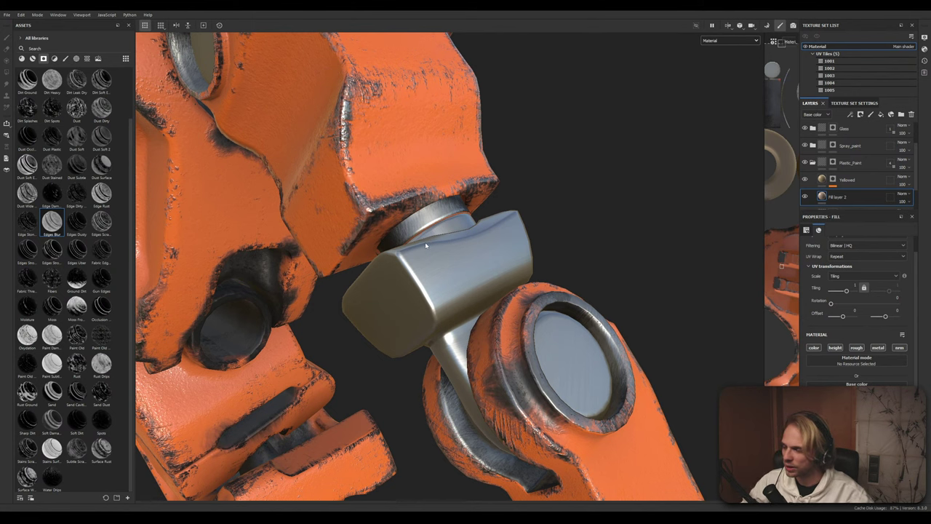
scroll(434, 245, down, 2)
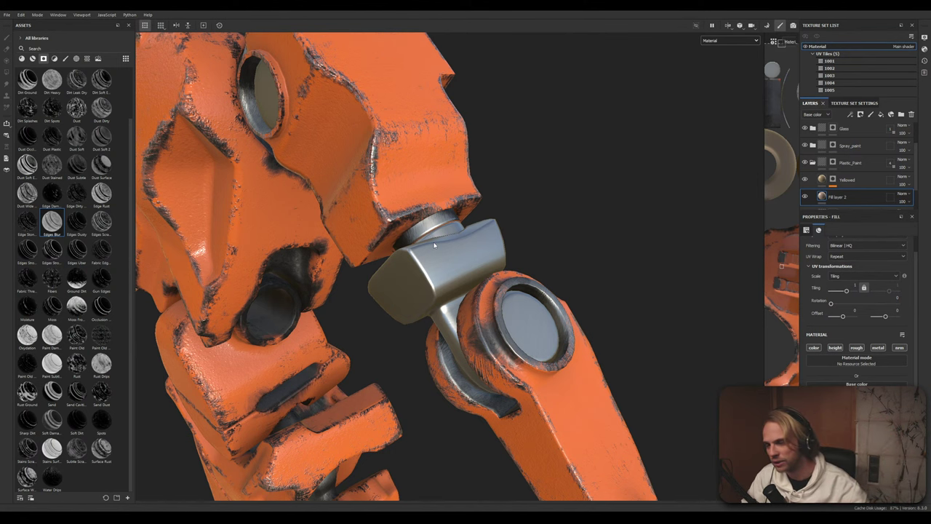
alt+drag(580, 254, 594, 296)
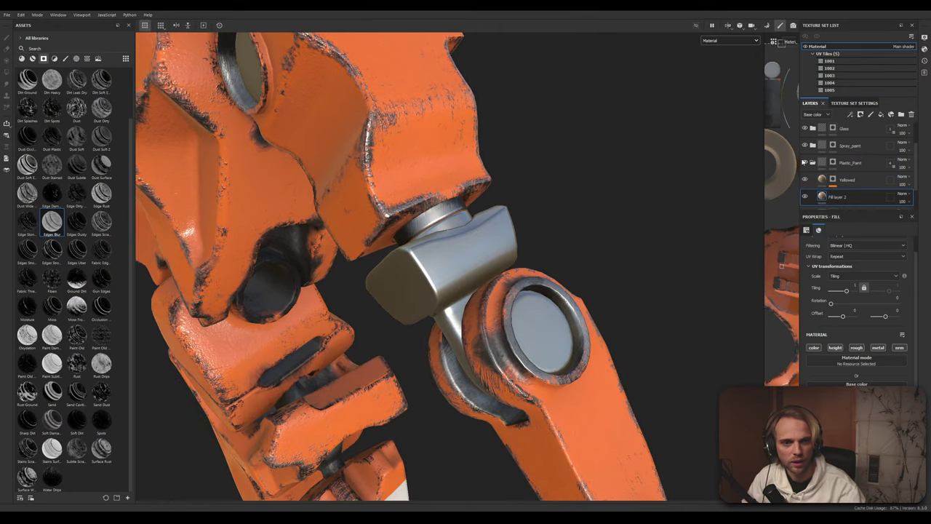
Add a new fill layer directly above the Iron Shiny layer
scroll(837, 182, down, 2)
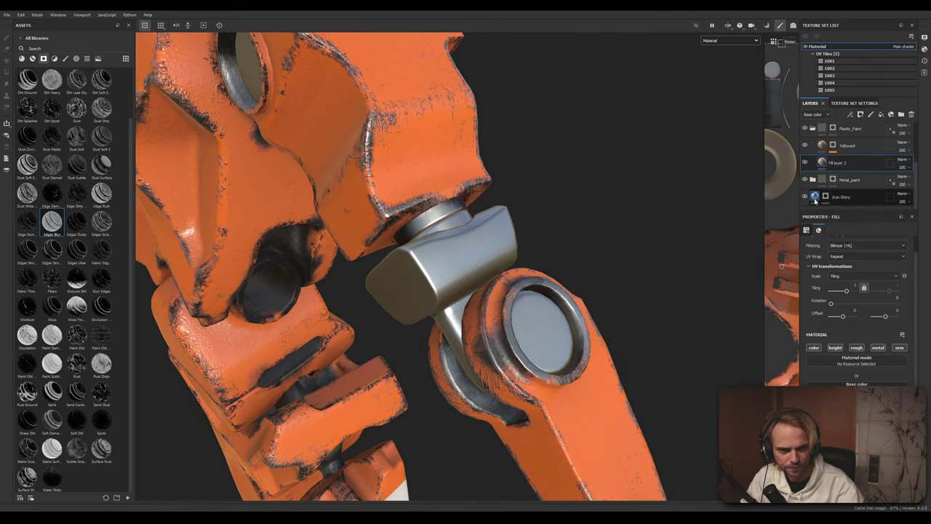
click(823, 199)
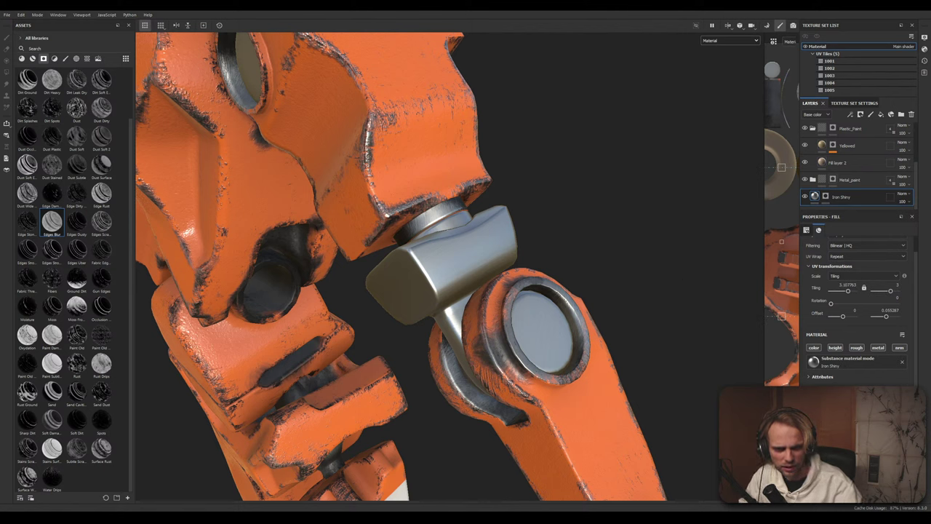
right_click(817, 202)
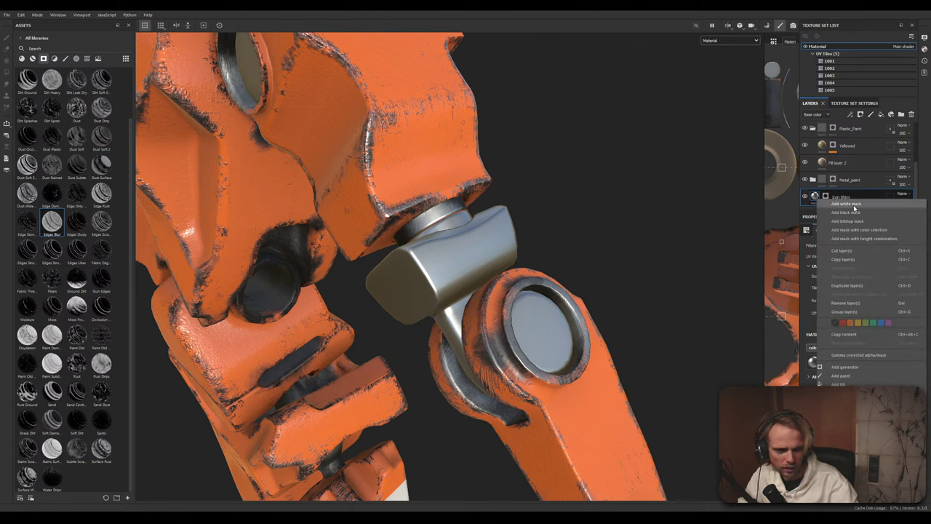
click(626, 33)
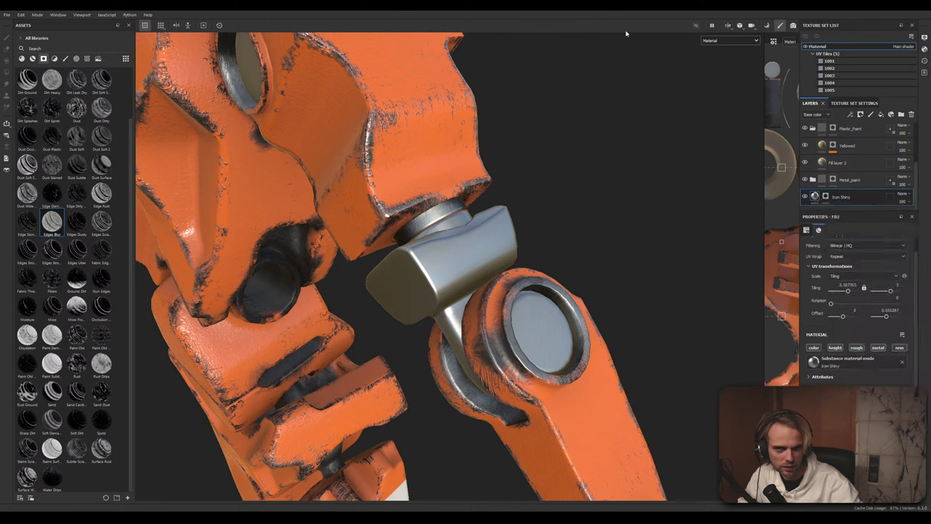
right_click(862, 201)
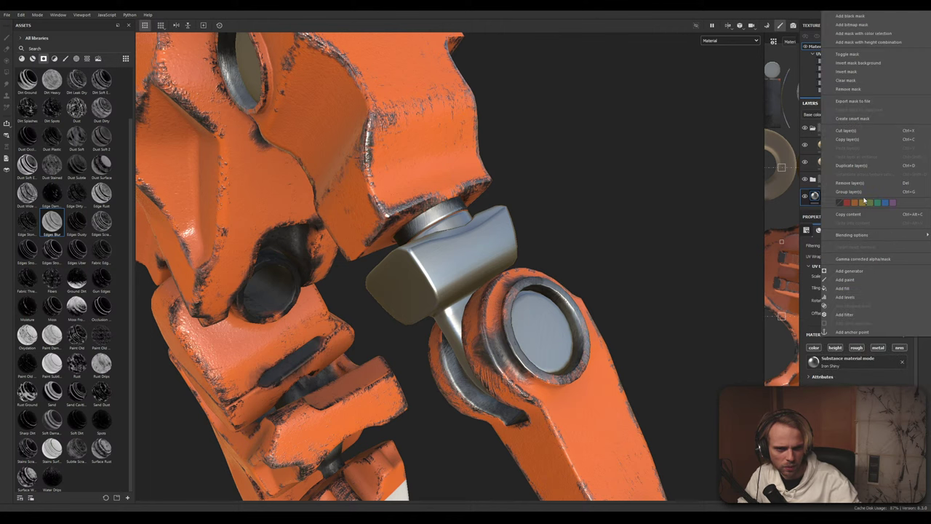
key(Escape)
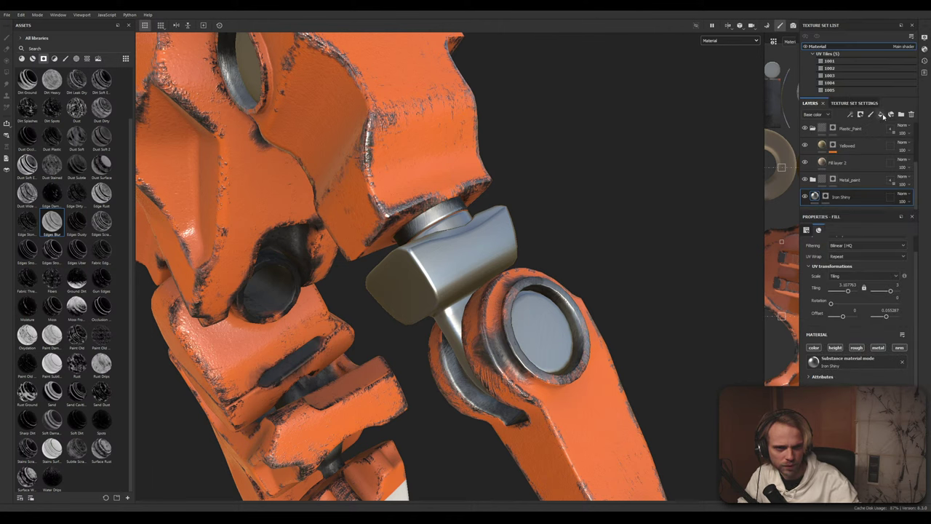
click(891, 114)
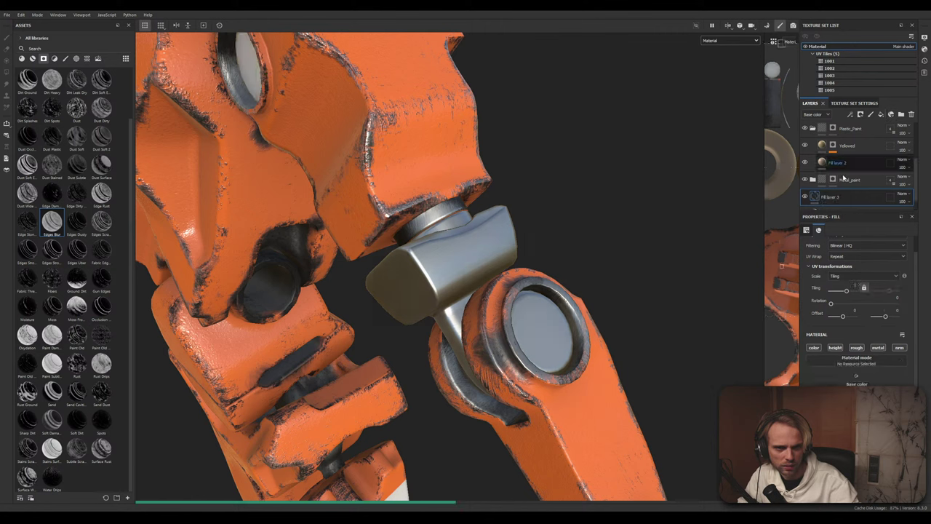
Browse the materials library and add the Steel Rust and Wear material as a layer directly above Fill layer 3
scroll(863, 202, down, 1)
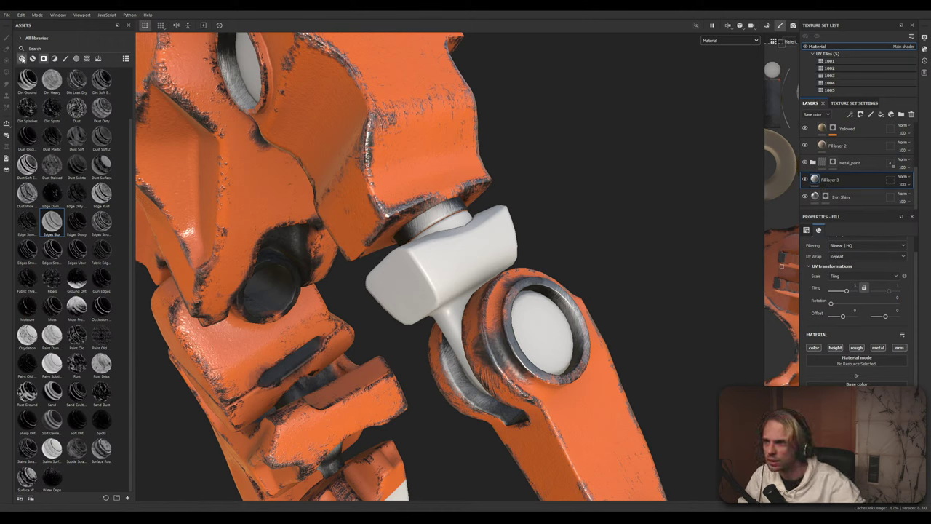
click(21, 58)
scroll(76, 222, down, 5)
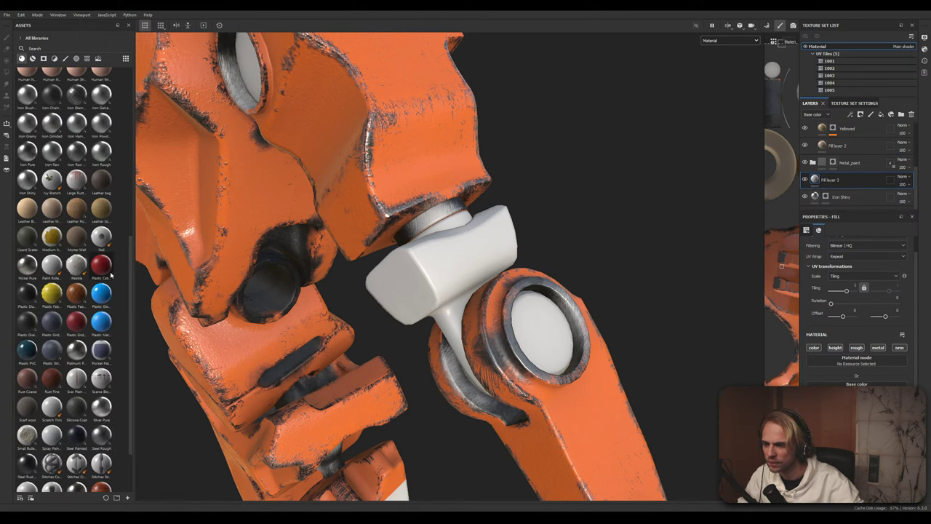
scroll(76, 295, down, 3)
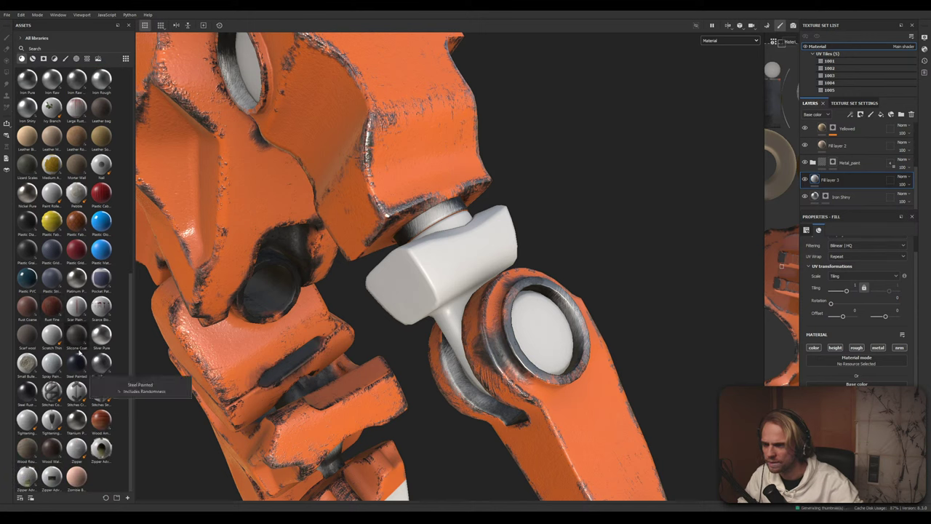
scroll(90, 356, up, 8)
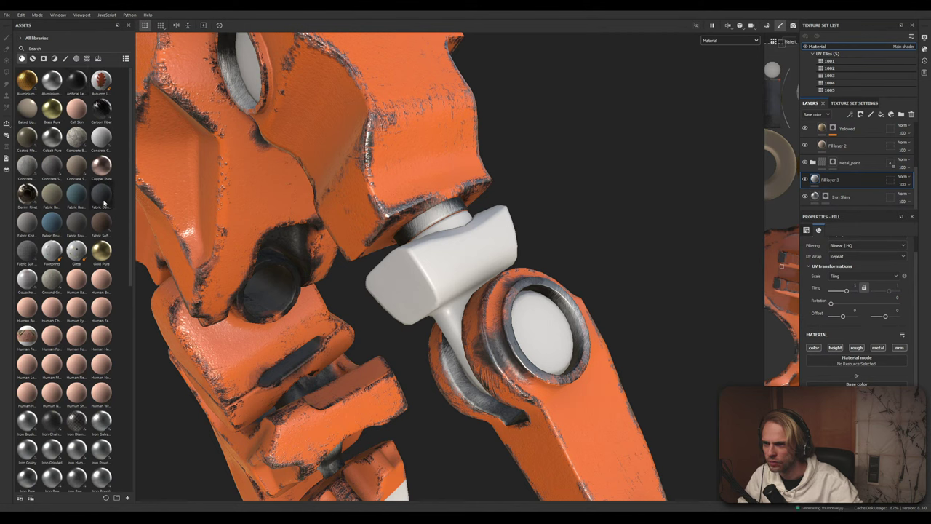
mouse_move(62, 169)
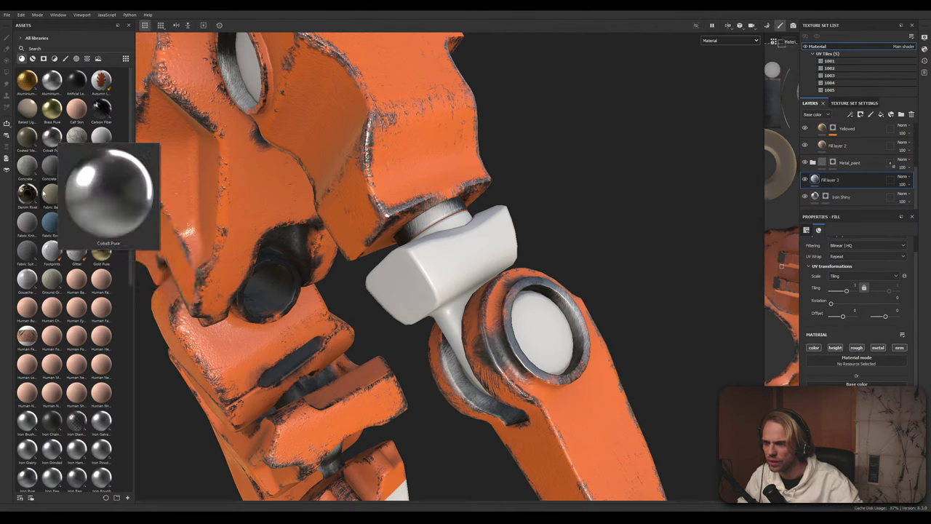
scroll(102, 377, down, 5)
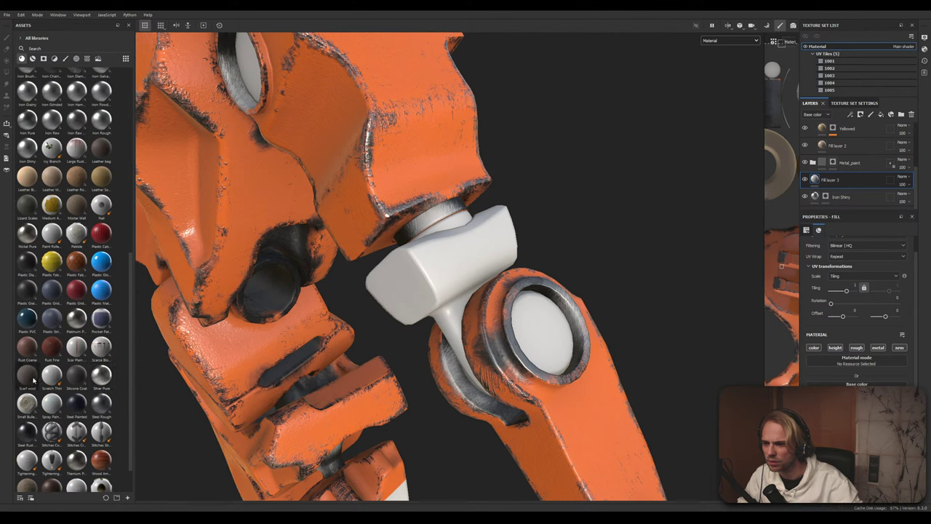
scroll(33, 379, down, 1)
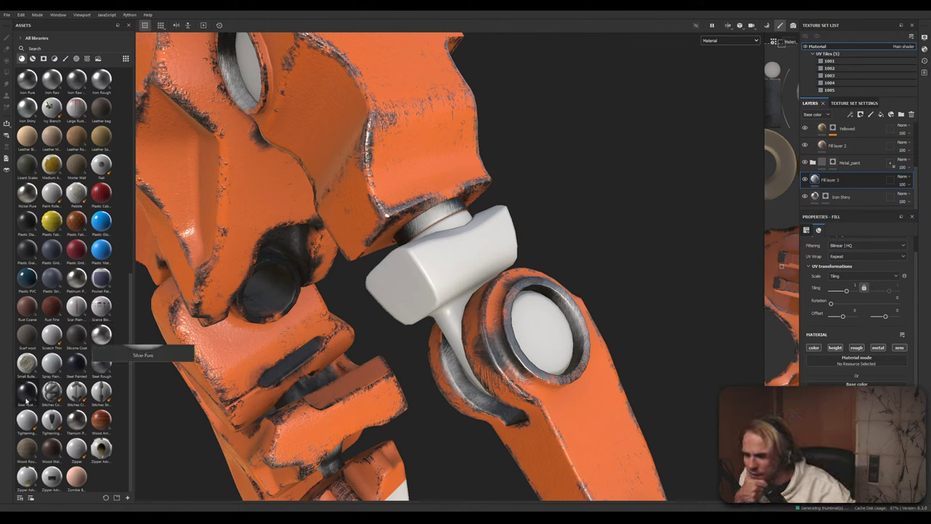
mouse_move(26, 399)
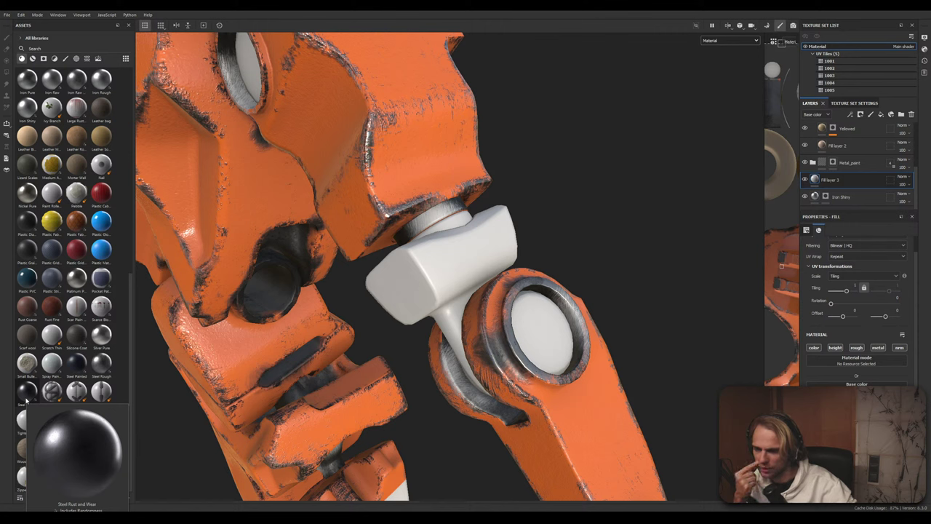
drag(26, 400, 829, 186)
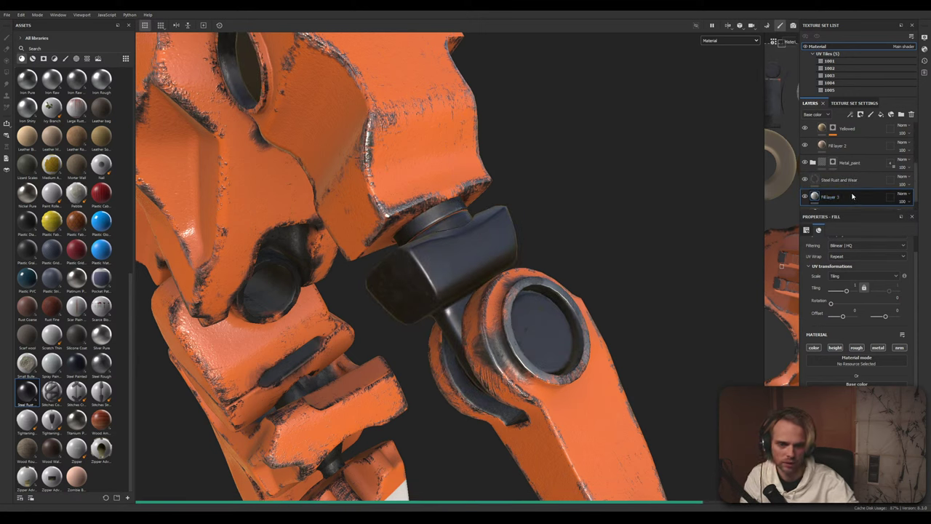
Delete the plain Fill layer 3 and select the Steel Rust and Wear layer
double_click(831, 198)
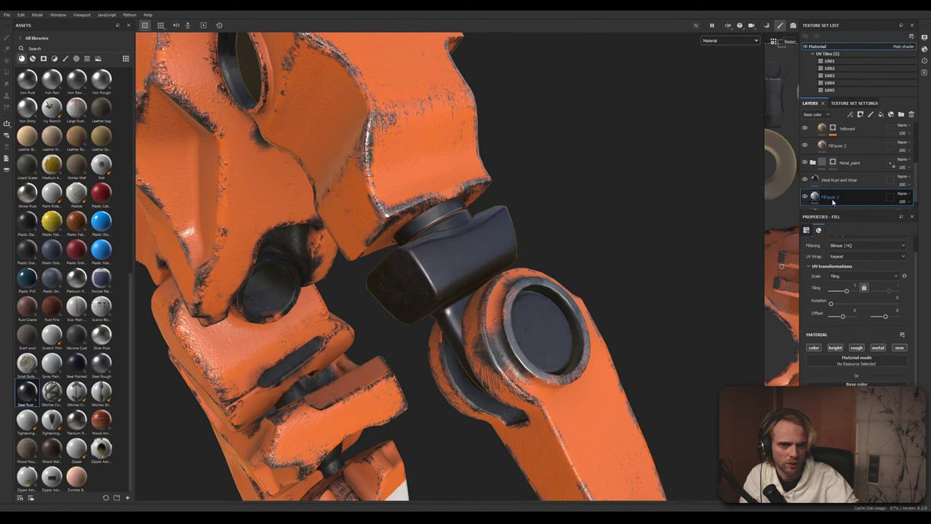
click(911, 114)
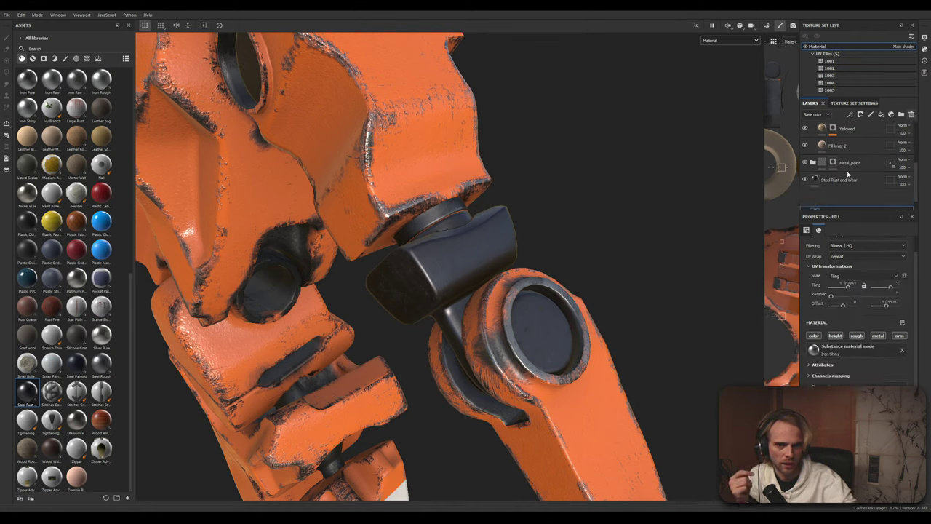
drag(848, 173, 839, 182)
click(843, 186)
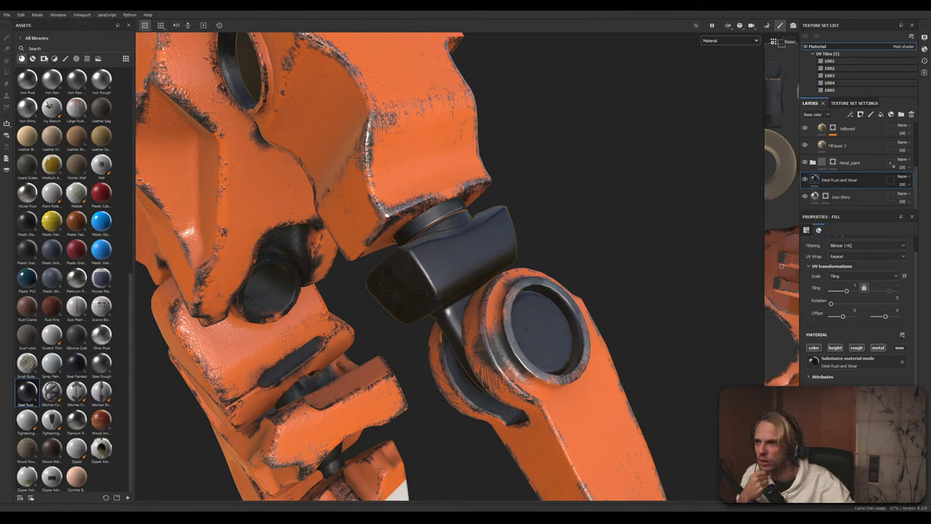
Try the Water Drips smart mask on the Steel Rust and Wear layer
click(34, 59)
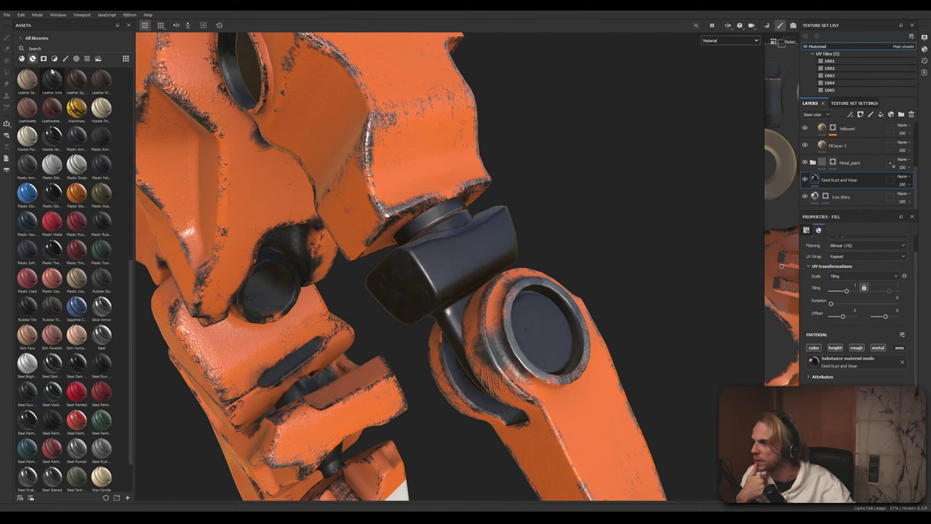
mouse_move(52, 70)
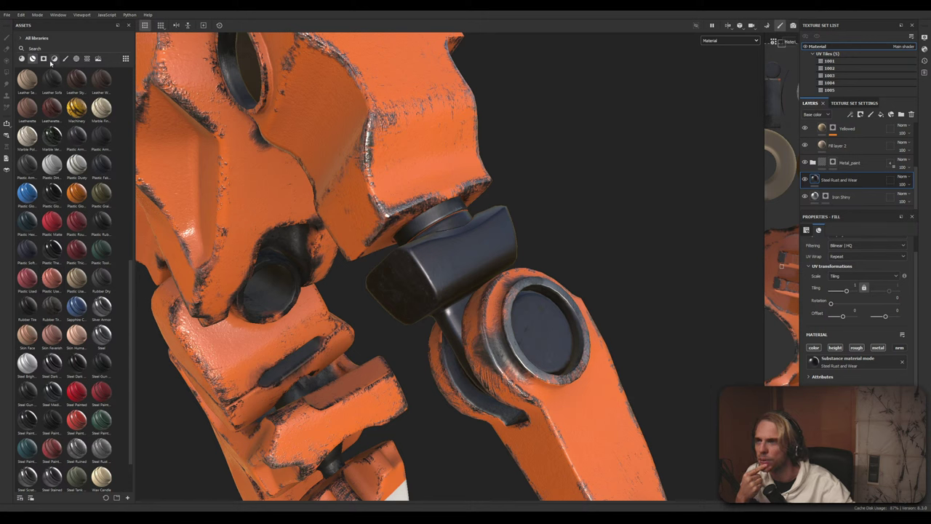
click(44, 59)
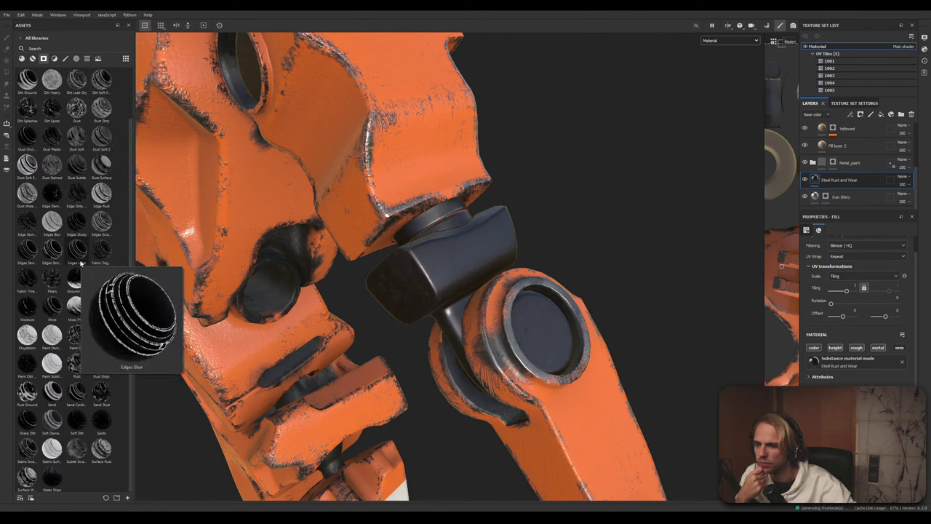
mouse_move(98, 192)
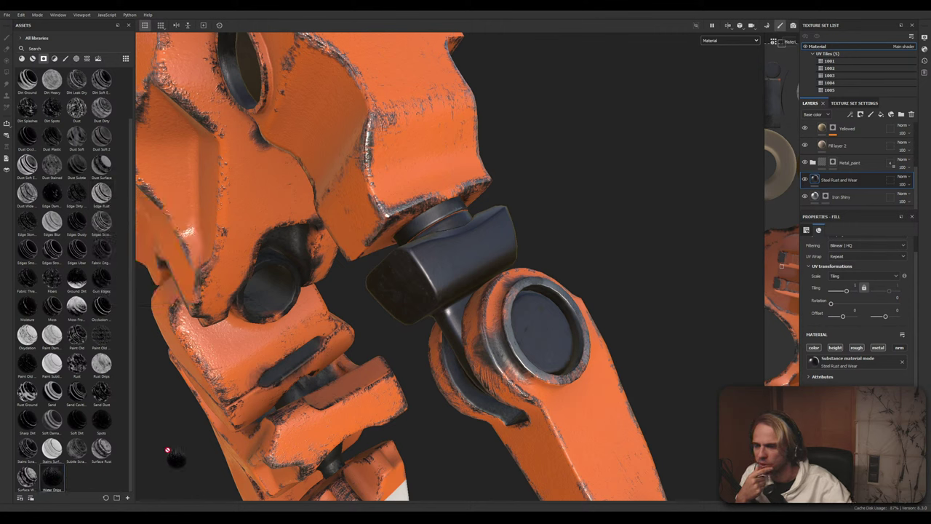
mouse_move(519, 322)
mouse_down()
mouse_move(460, 281)
mouse_move(815, 171)
mouse_move(824, 181)
mouse_up()
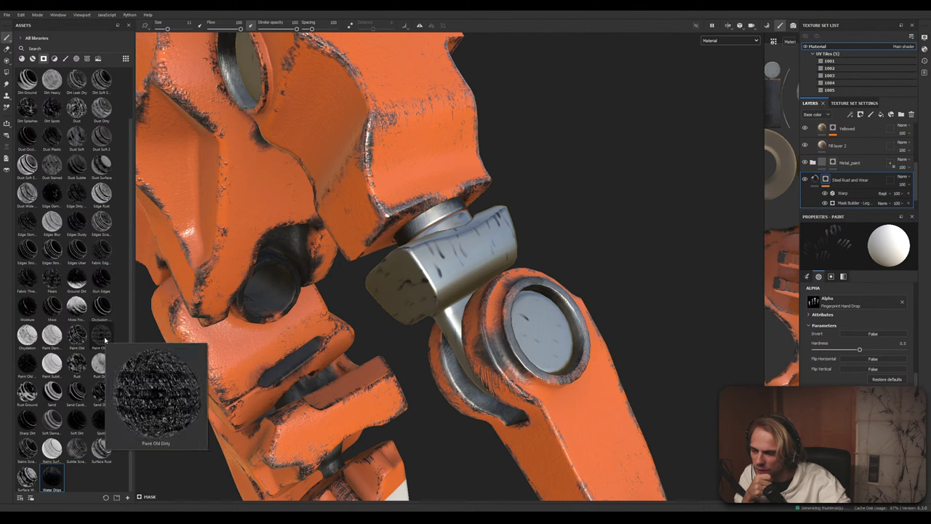
Replace the Steel Rust and Wear layer's mask with the Rust smart mask and select that mask
mouse_move(78, 366)
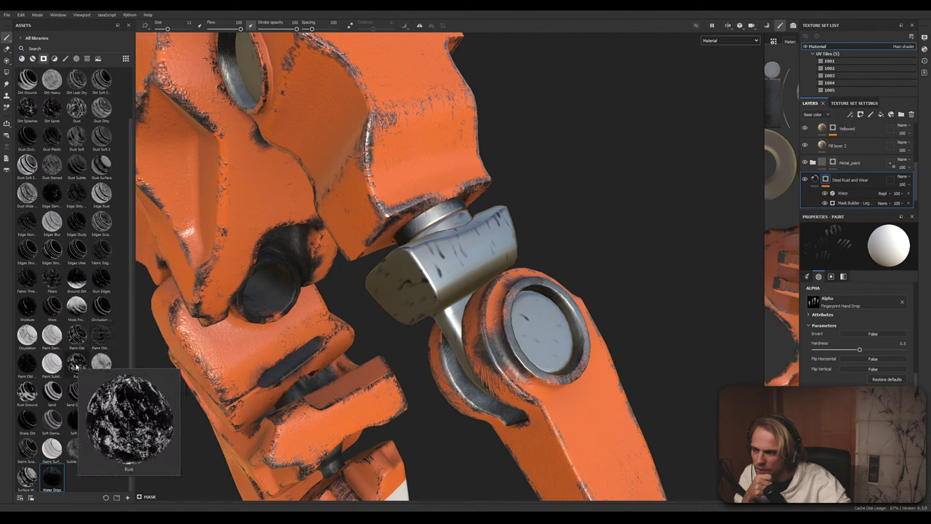
drag(77, 364, 827, 179)
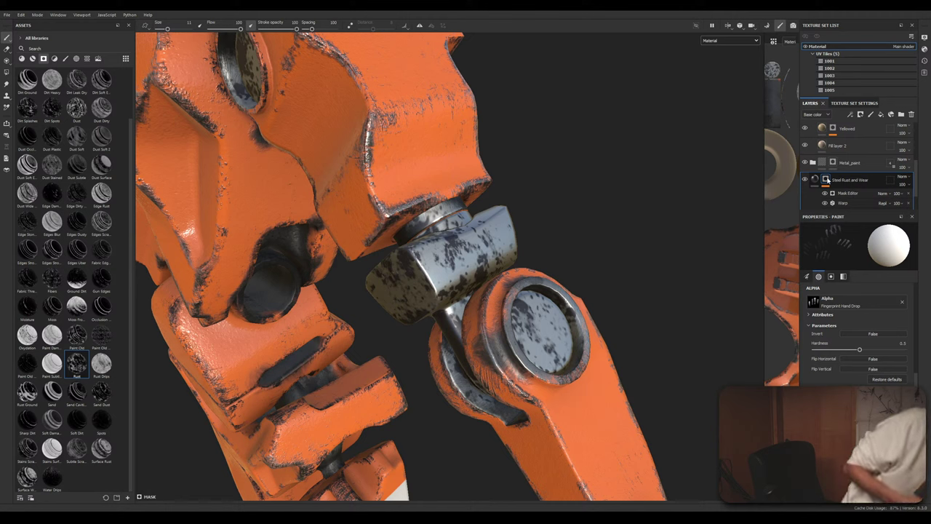
click(826, 179)
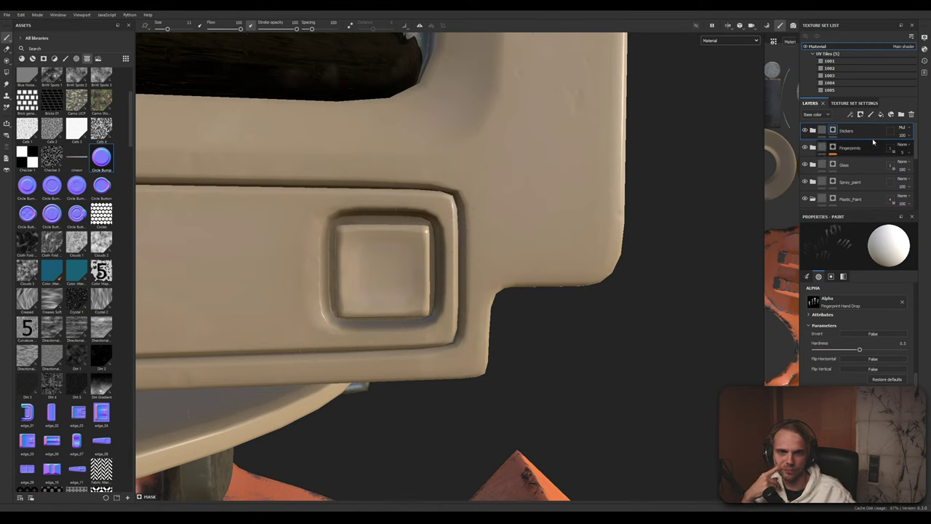
click(881, 116)
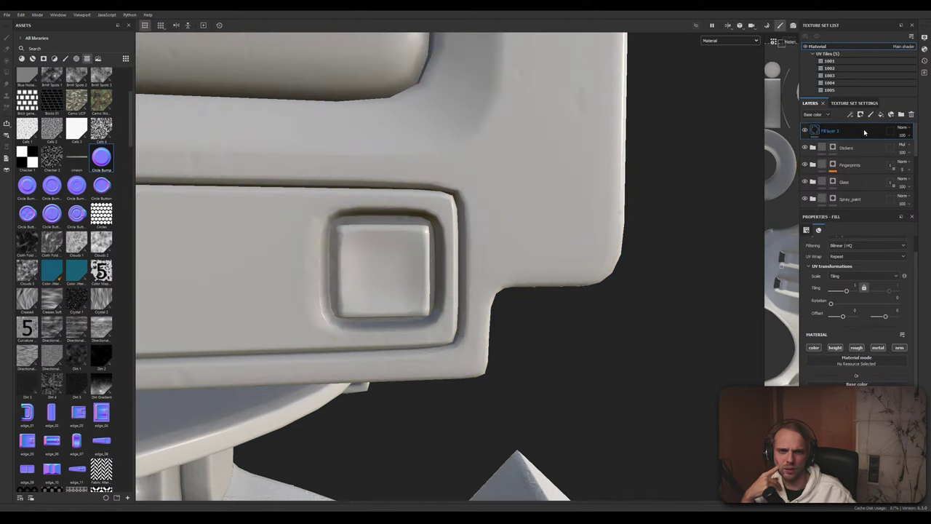
right_click(864, 132)
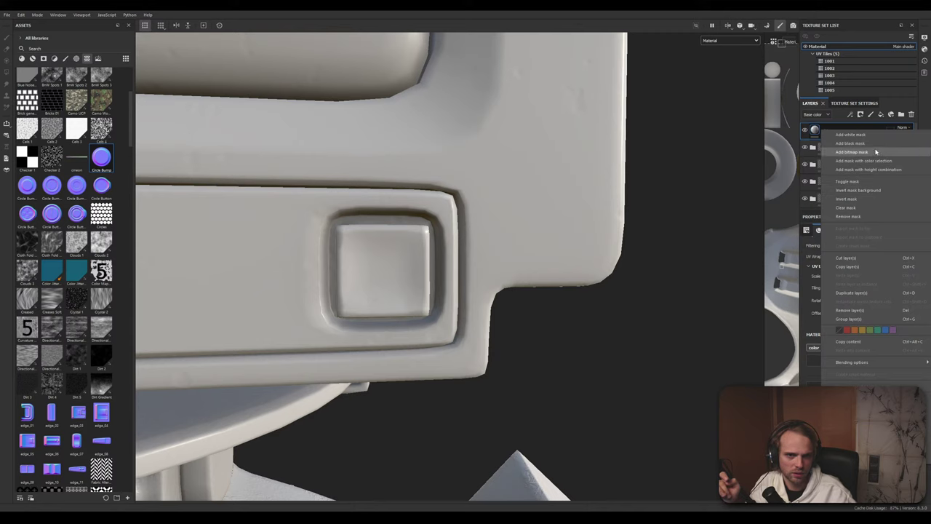
click(913, 115)
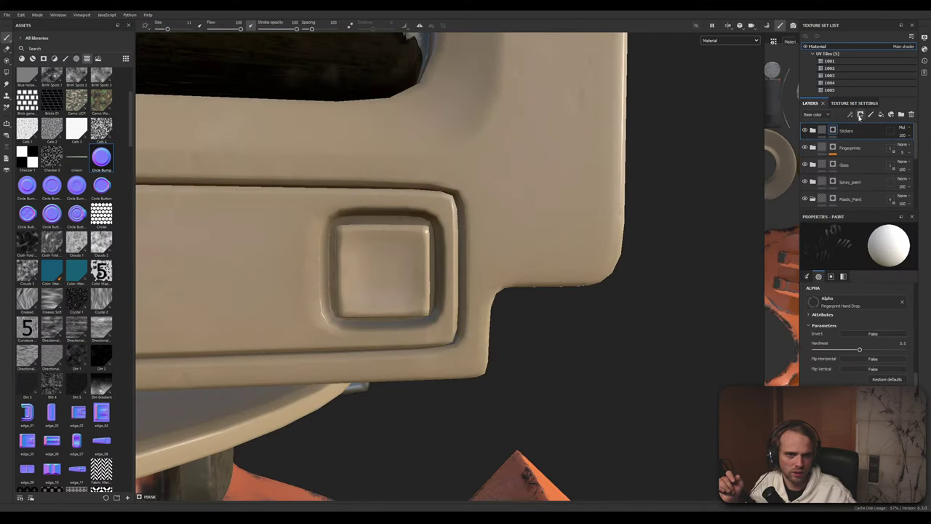
click(850, 115)
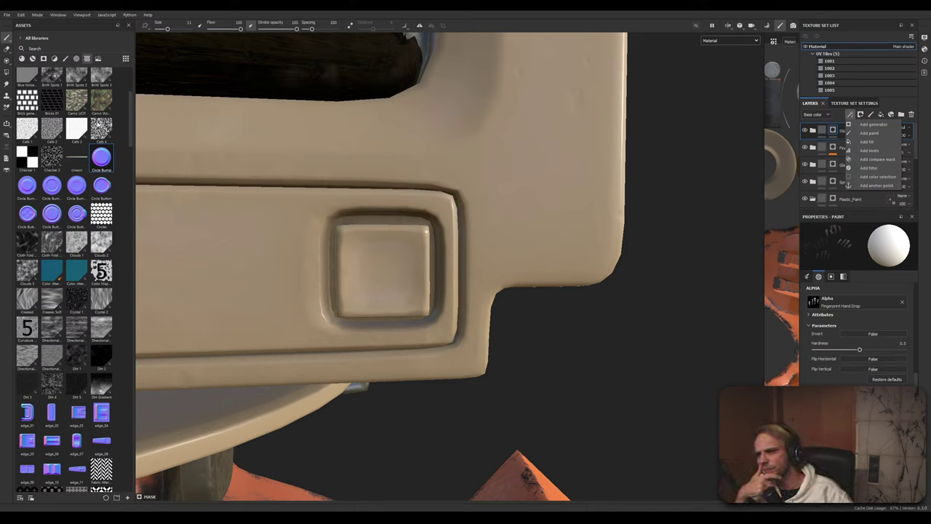
Try projecting the Circle Bump texture as a Normal channel decal onto the single square button under the monitor screen
drag(93, 173, 377, 262)
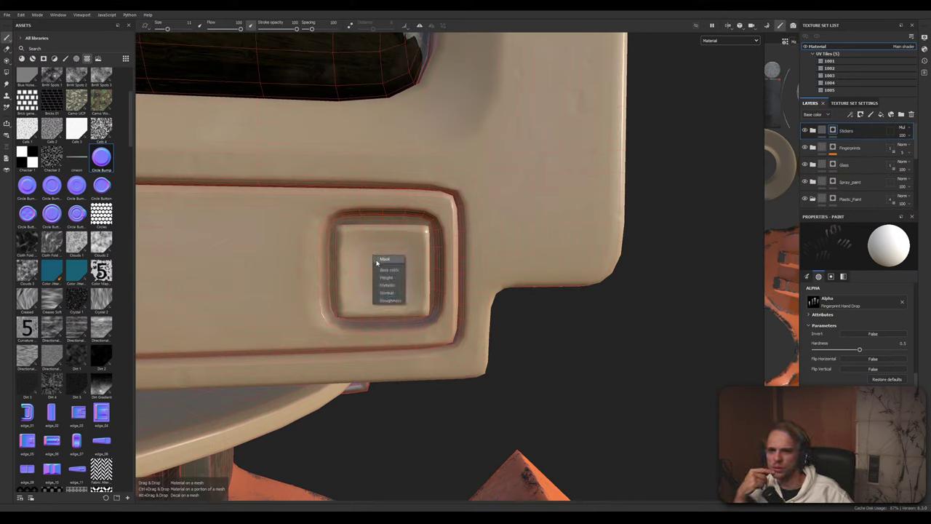
click(392, 295)
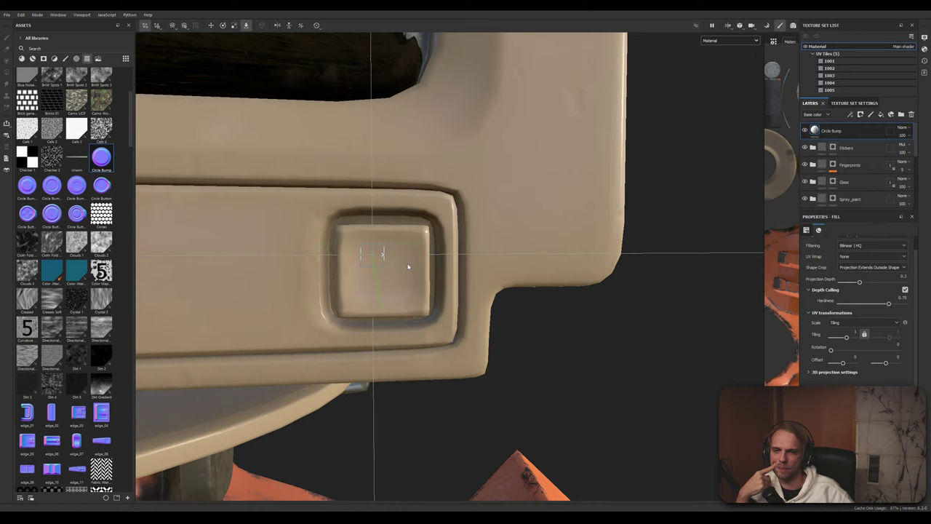
scroll(412, 284, down, 5)
scroll(414, 255, up, 5)
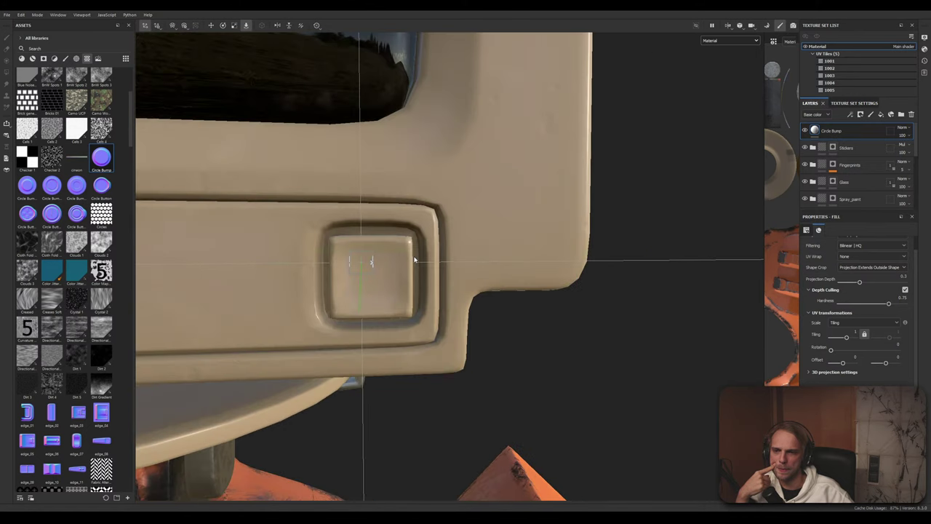
scroll(396, 260, up, 1)
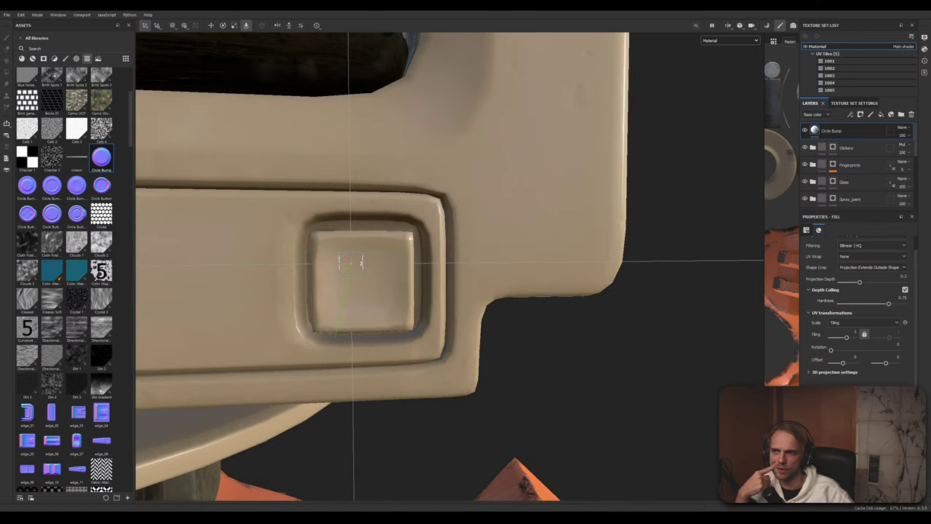
Move the Circle Bump projection from the square button up to the centre of the monitor screen
click(211, 25)
drag(379, 263, 417, 264)
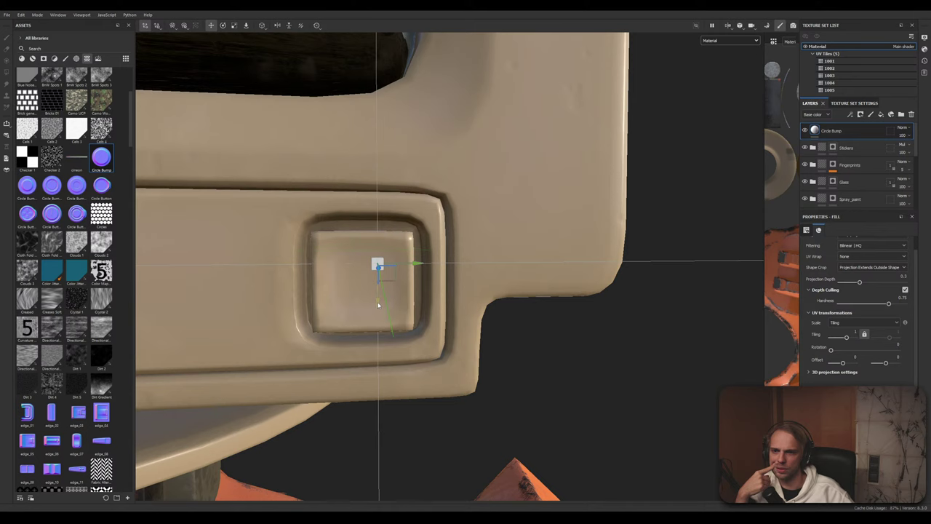
drag(378, 305, 478, 214)
scroll(379, 306, down, 1)
scroll(379, 304, down, 3)
scroll(479, 215, up, 3)
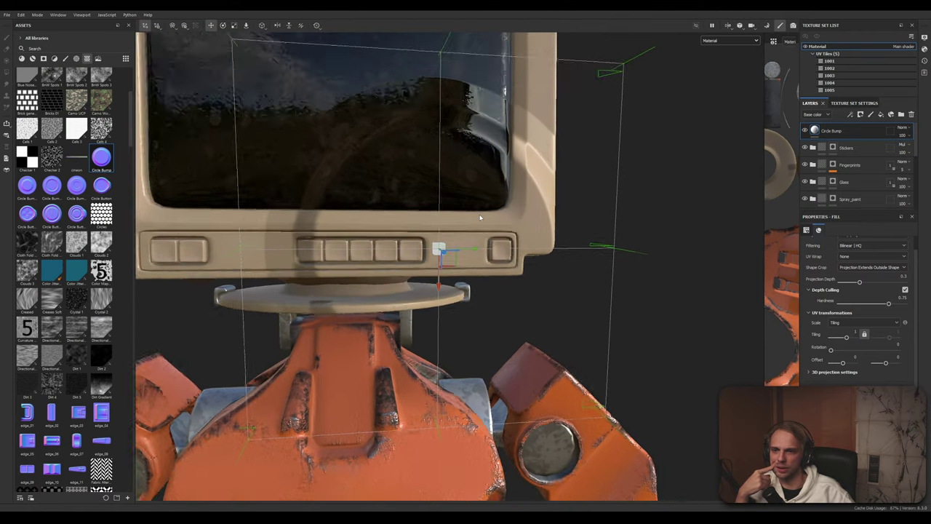
drag(471, 255, 368, 275)
scroll(368, 274, down, 5)
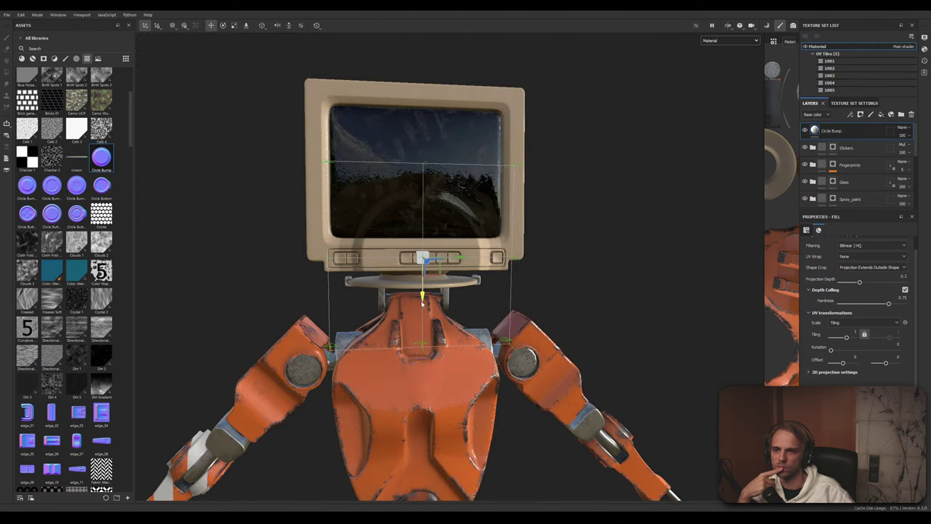
drag(422, 304, 420, 220)
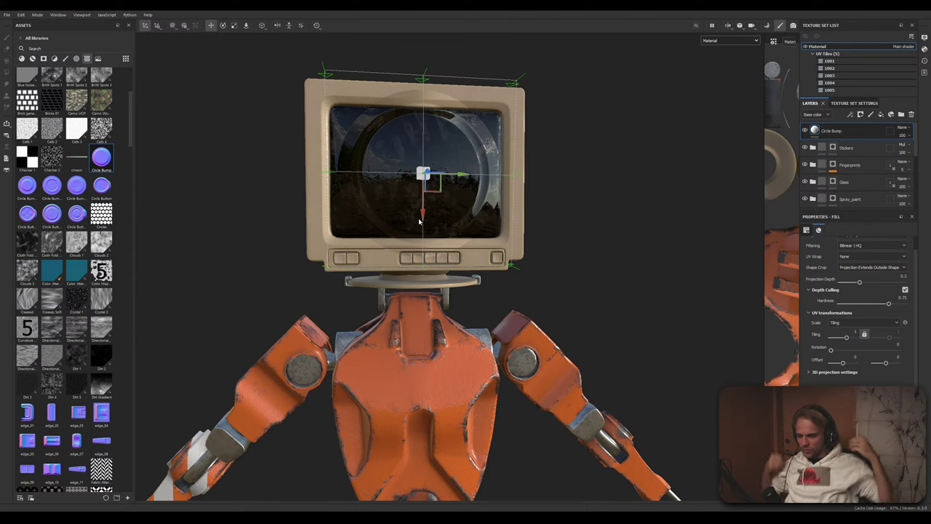
alt+middle_drag(422, 221, 473, 174)
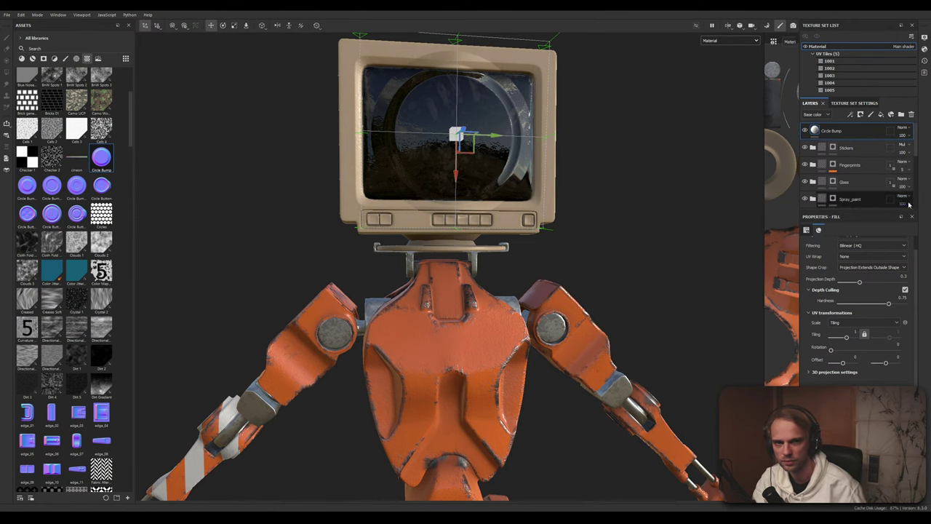
Delete the Circle Bump layer and bring the row of buttons under the monitor screen into close view
click(911, 114)
scroll(553, 291, up, 4)
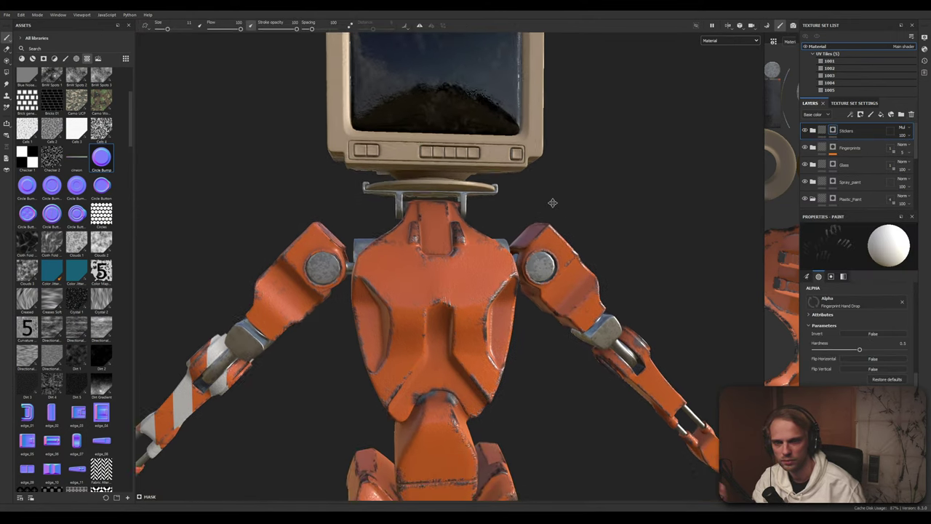
scroll(486, 115, up, 2)
alt+middle_drag(284, 138, 402, 238)
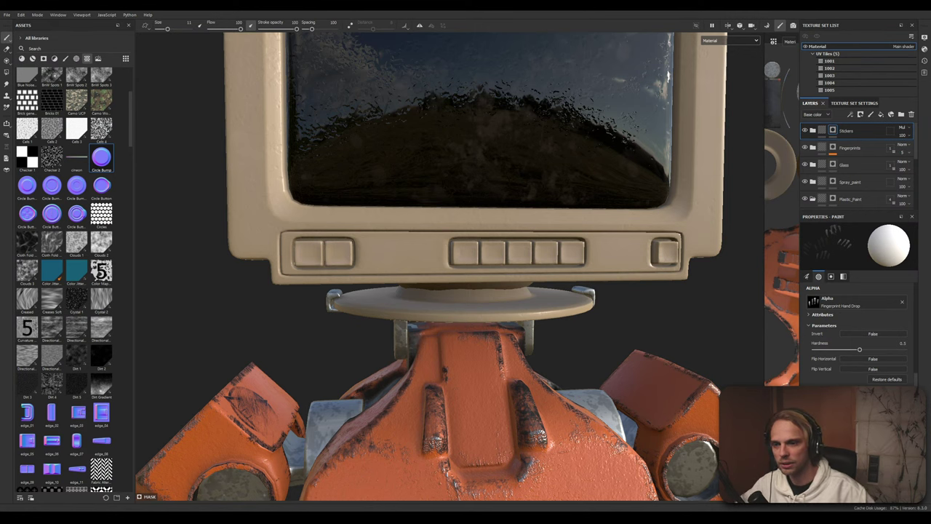
alt+middle_drag(420, 261, 380, 232)
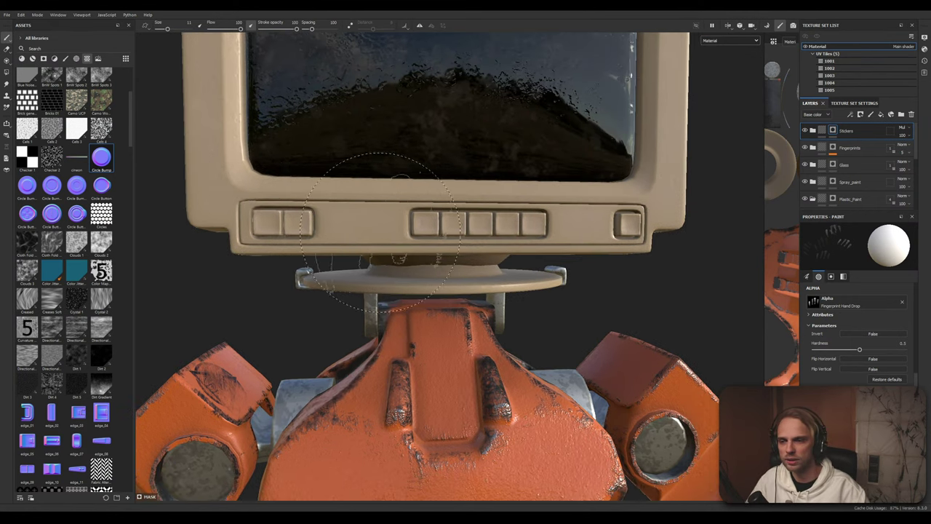
scroll(303, 249, up, 1)
scroll(316, 248, down, 2)
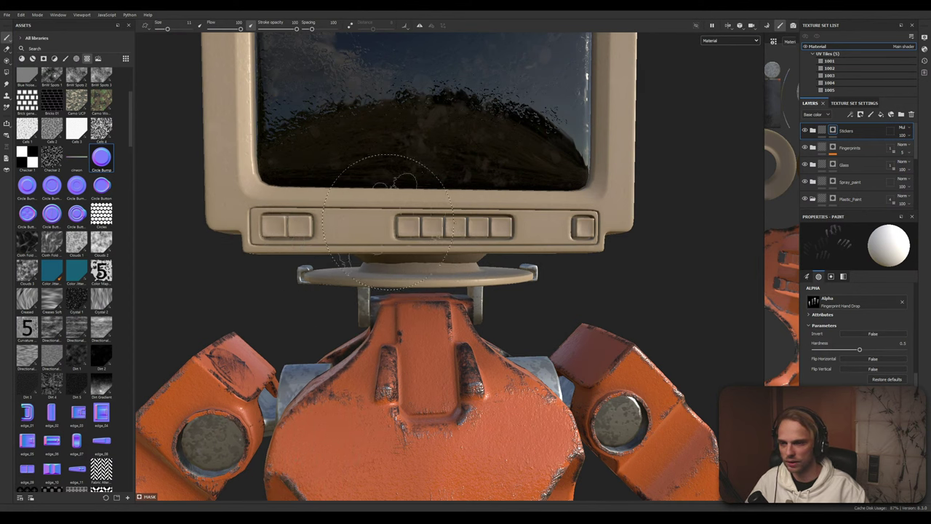
alt+middle_drag(326, 308, 331, 358)
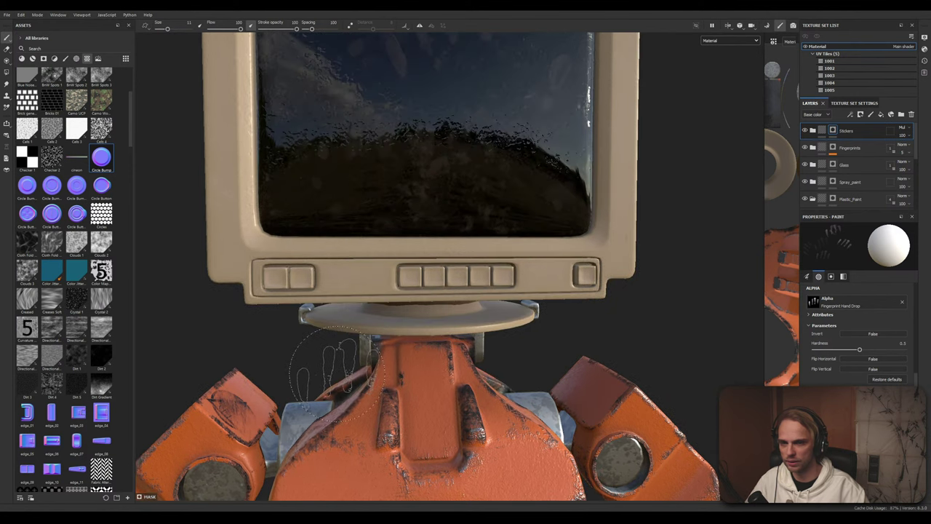
scroll(335, 371, up, 1)
scroll(335, 371, down, 1)
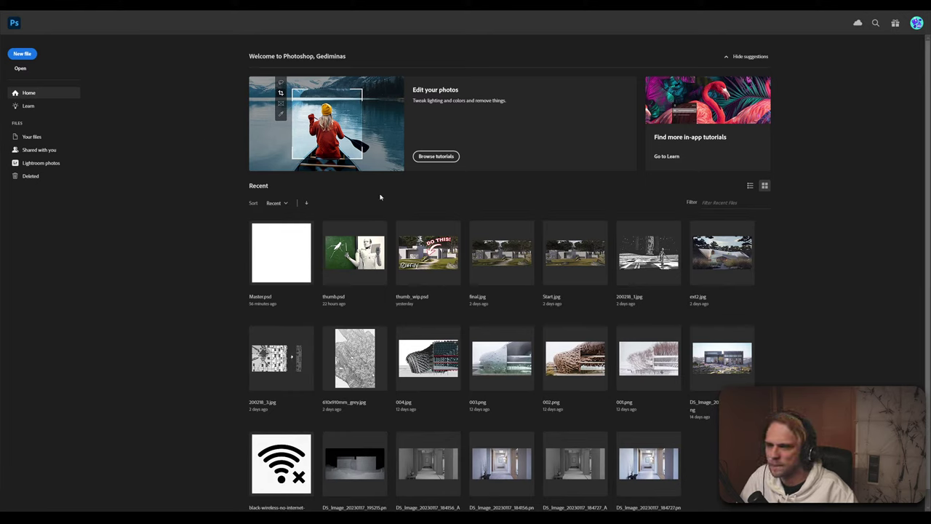
Switch to Photoshop and create a new 512 × 512 pixel grayscale document with a white background
click(28, 58)
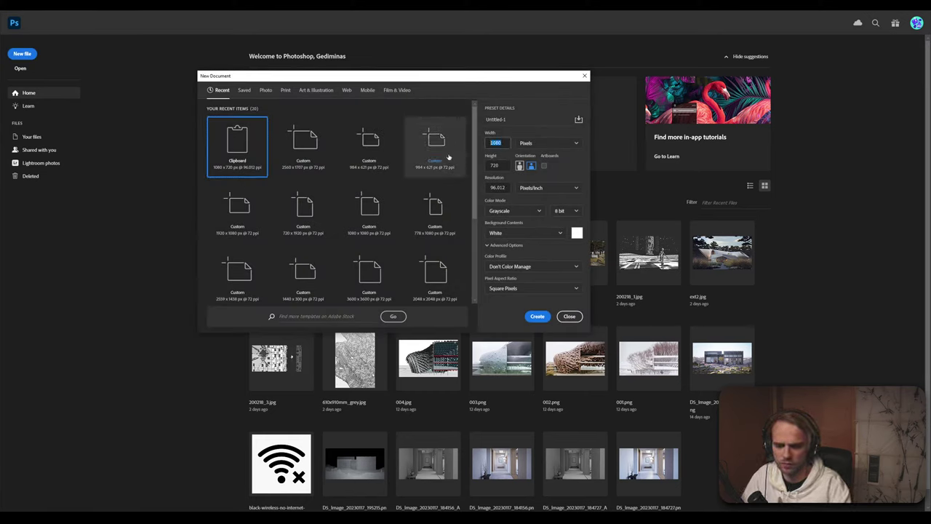
text(512)
key(Tab)
text(512)
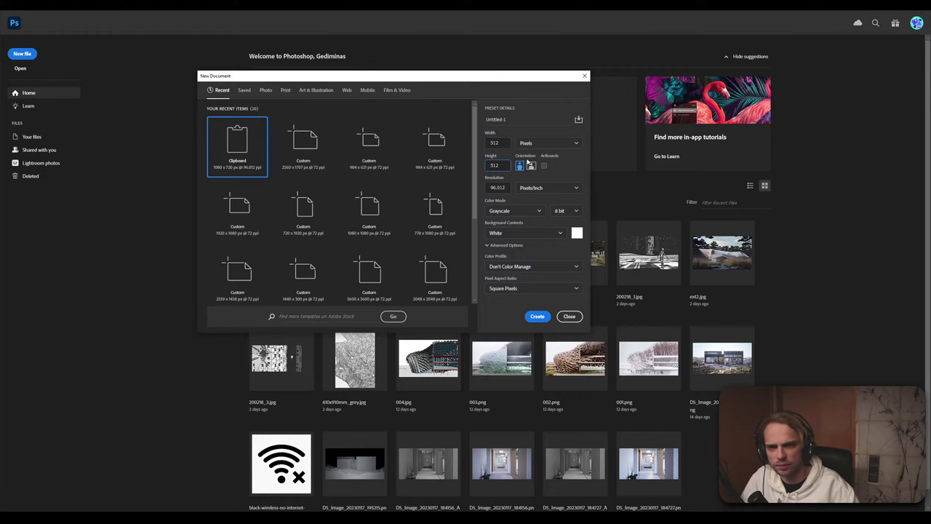
click(497, 146)
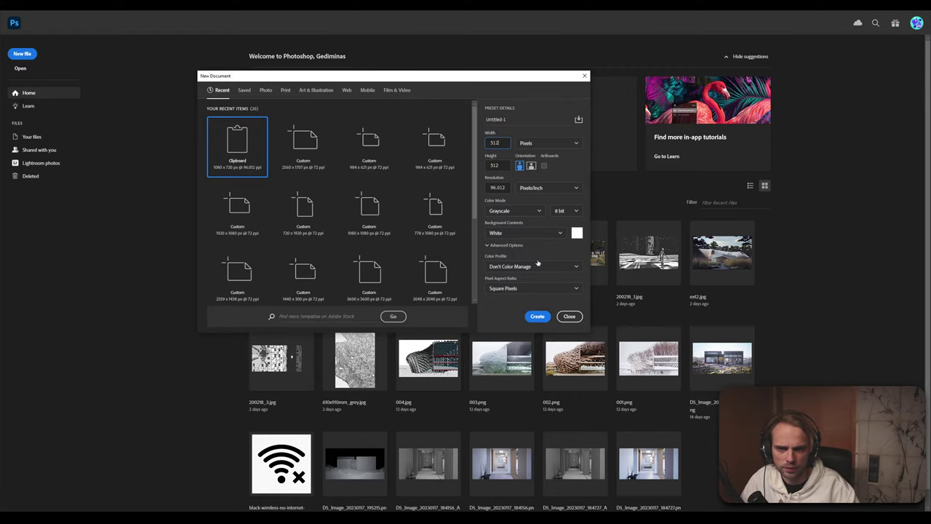
click(537, 316)
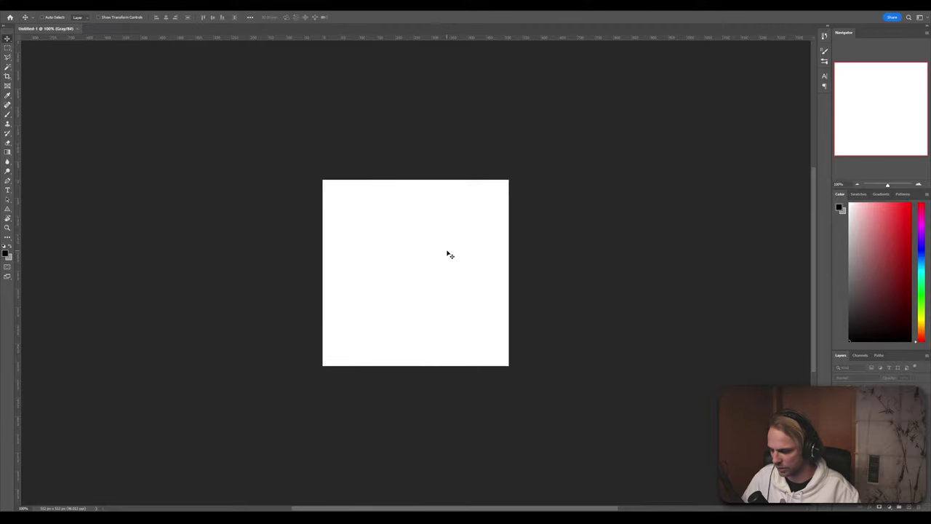
Paste the copied power symbol into the document and scale it down to fill the square canvas
key(ctrl+v)
ctrl+drag(501, 346, 354, 214)
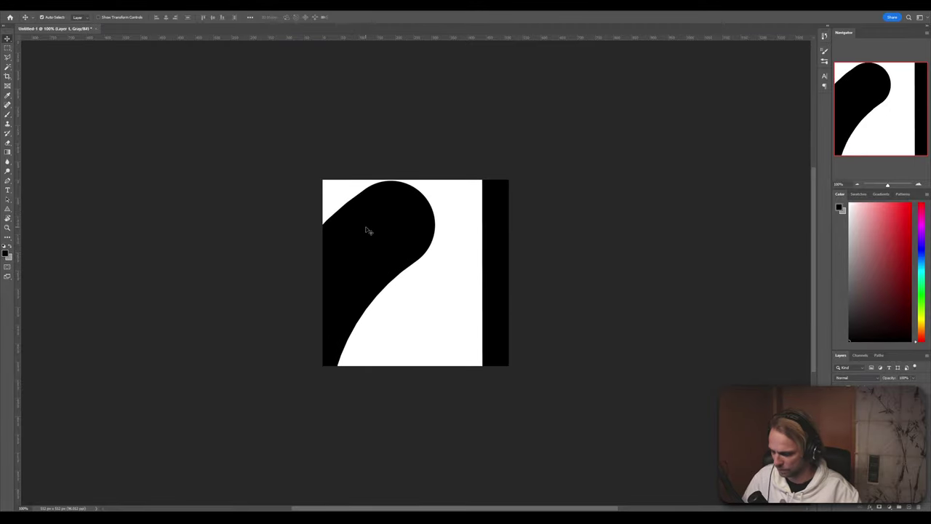
alt+scroll(368, 229, down, 10)
key(ctrl+t)
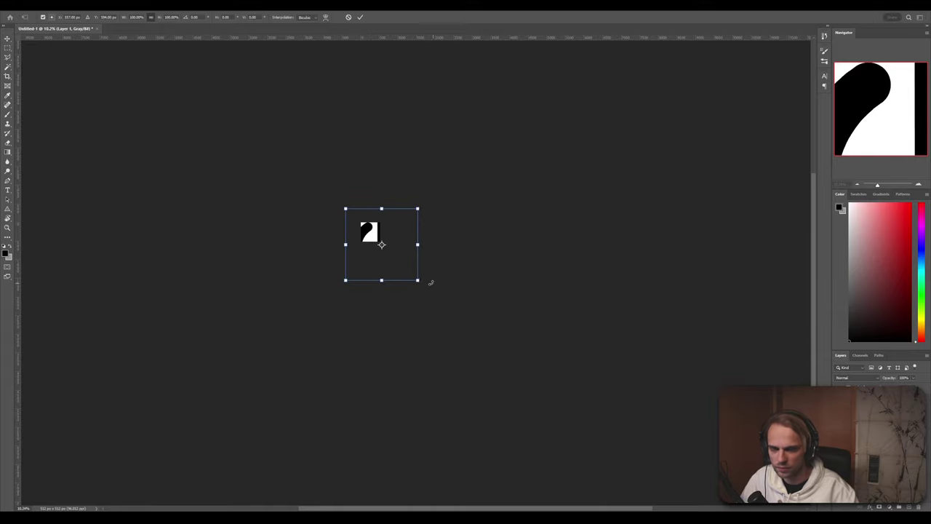
drag(418, 280, 377, 239)
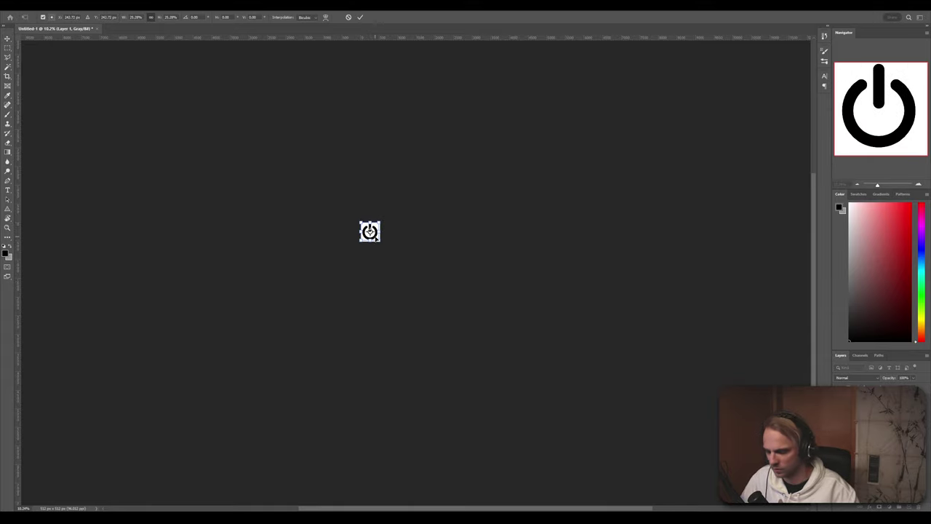
alt+scroll(379, 240, up, 7)
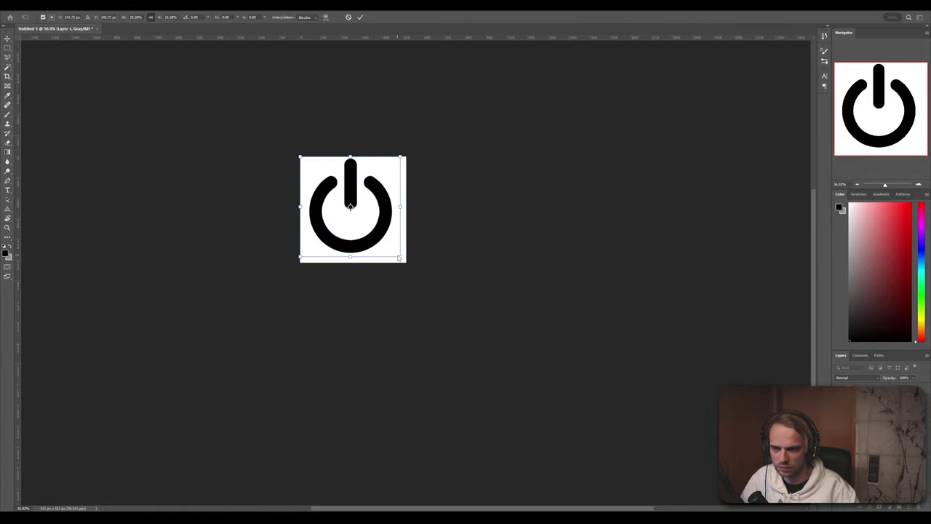
drag(401, 258, 408, 264)
key(Return)
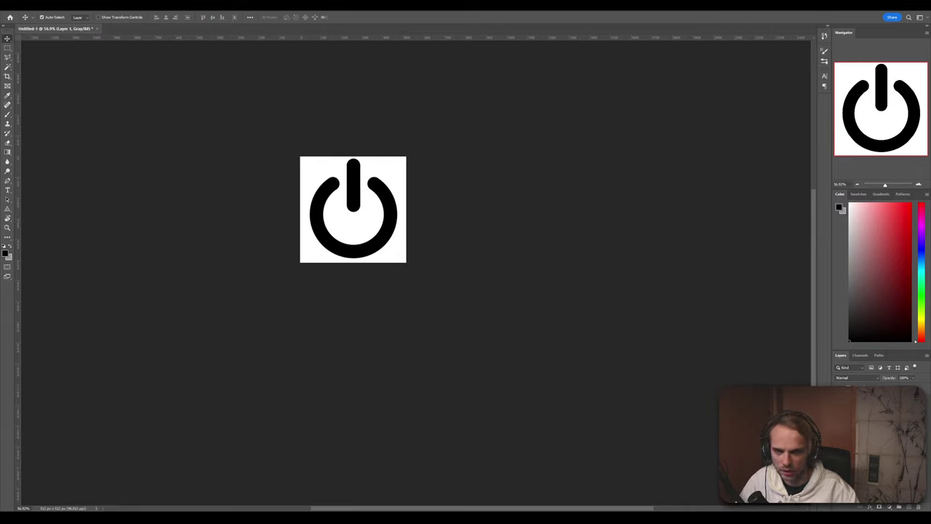
Select the white area around the power symbol with the Magic Wand and delete it to leave a transparent background
click(7, 66)
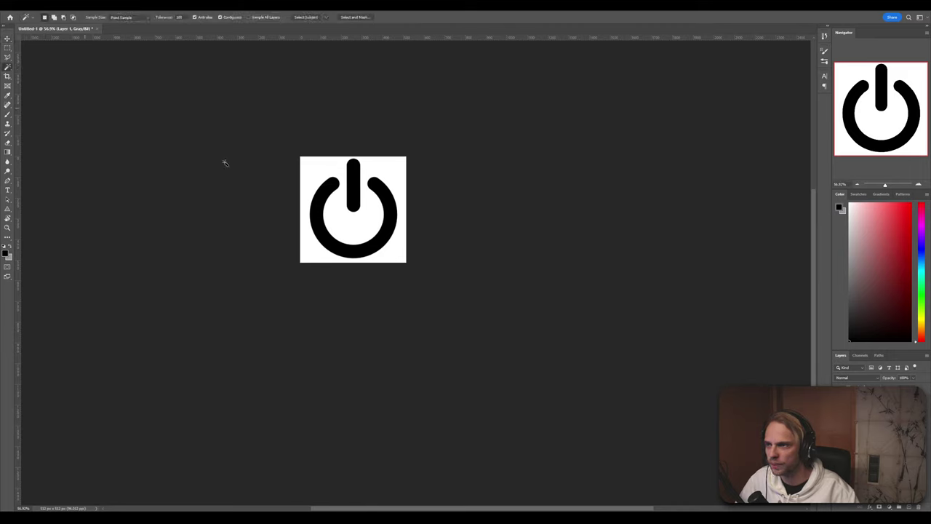
click(313, 175)
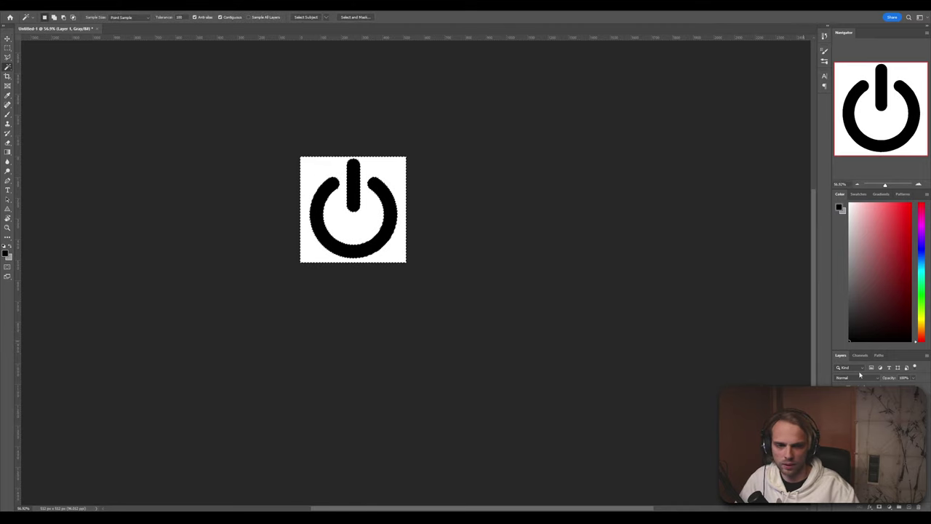
key(Delete)
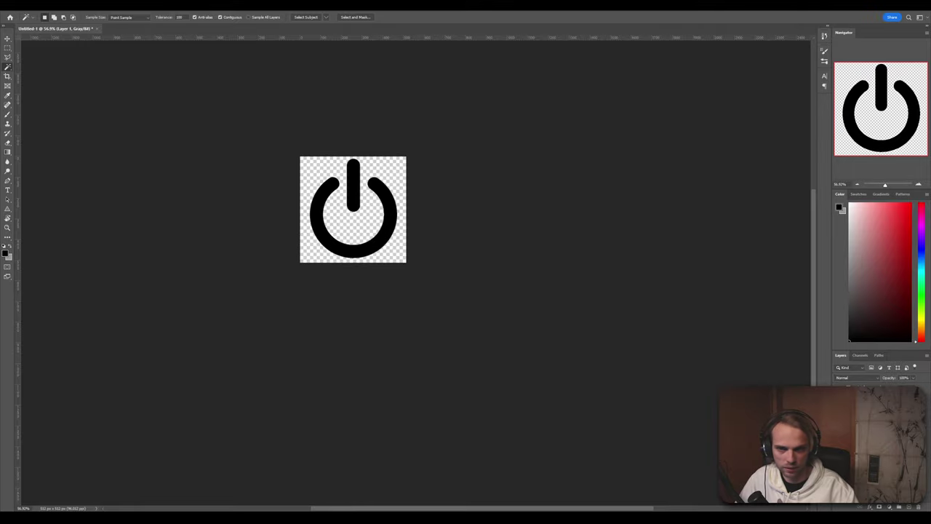
Start saving the document on the computer and go to the Textures folder inside the CRT project folder
key(ctrl+s)
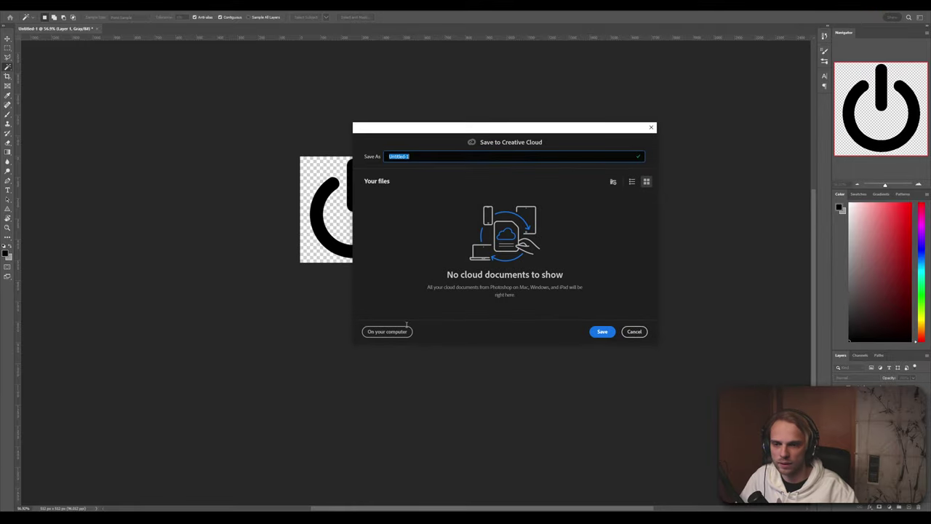
click(393, 331)
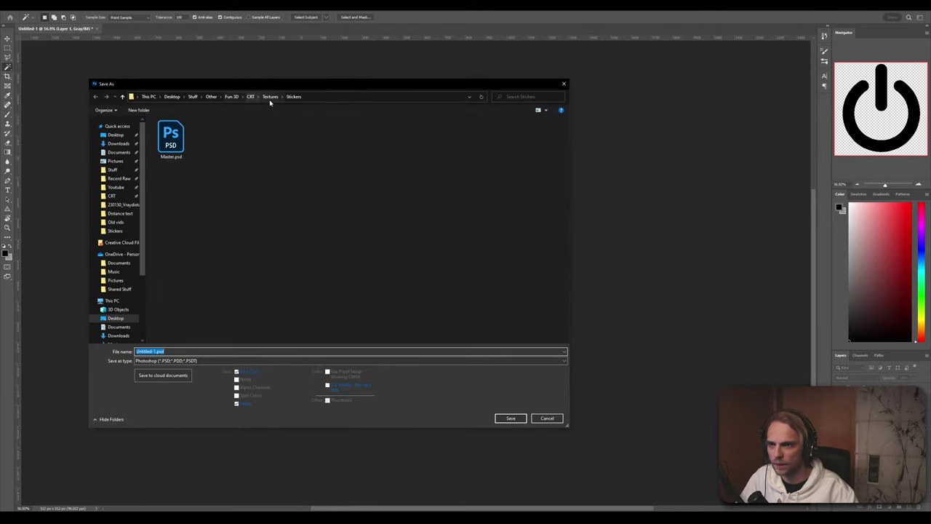
click(250, 97)
click(223, 221)
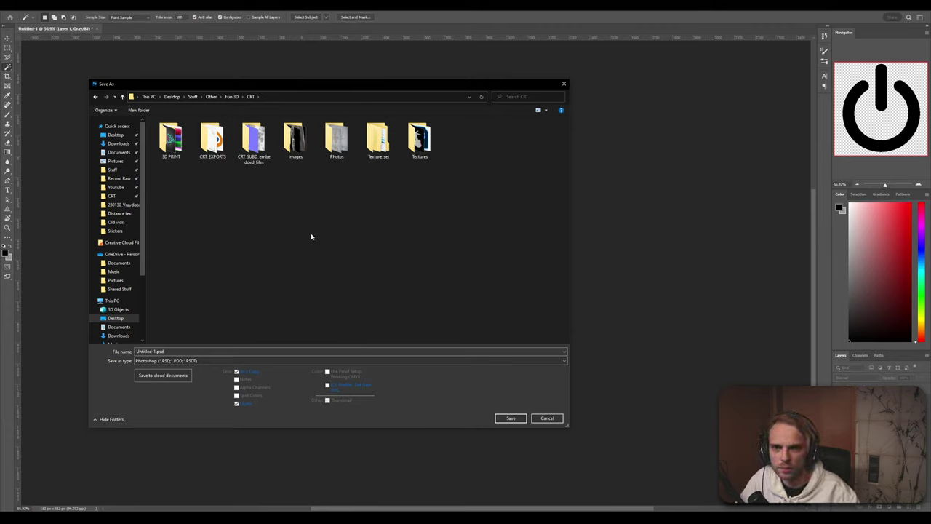
right_click(353, 237)
click(342, 289)
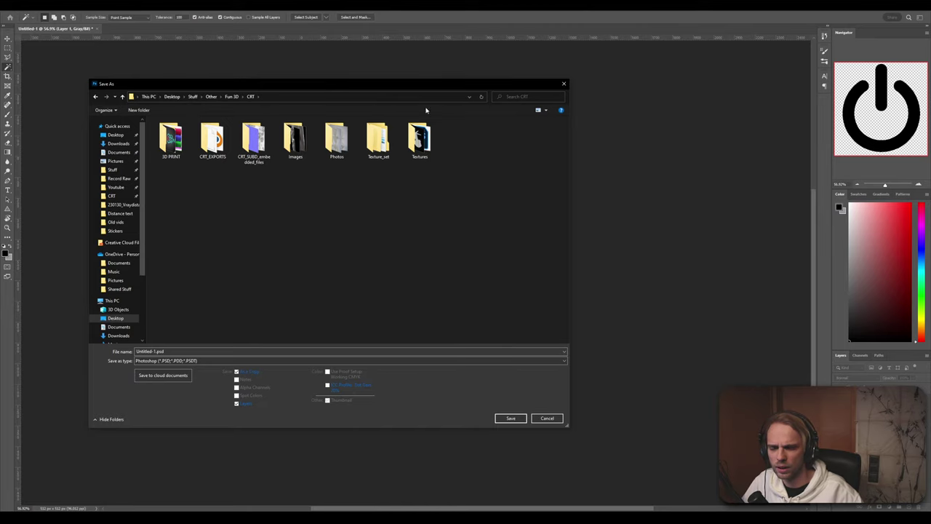
double_click(420, 139)
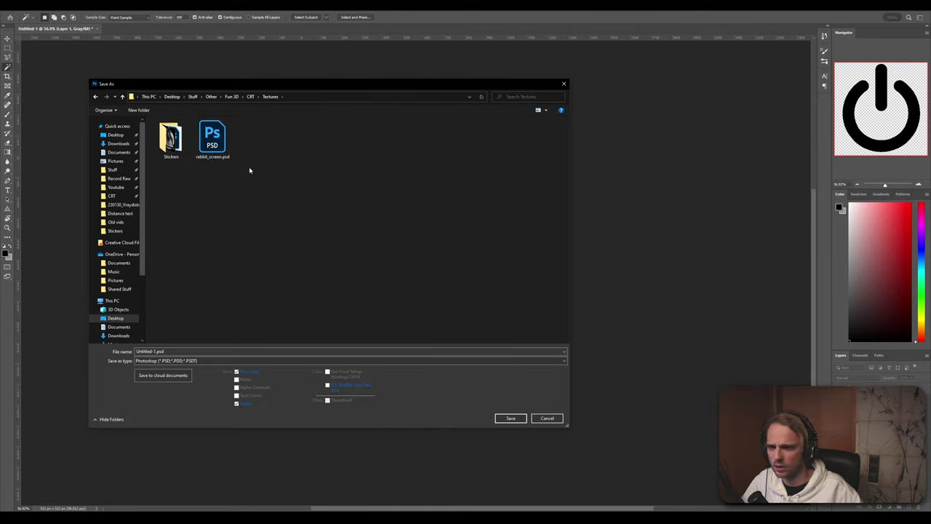
Create a folder named Buttons inside the Textures folder and open it as the save location
right_click(199, 189)
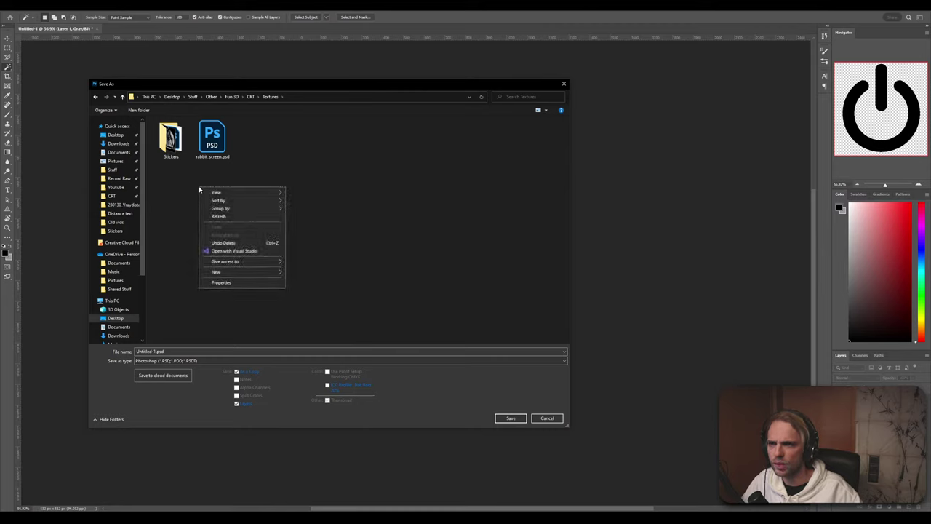
mouse_move(240, 272)
click(314, 273)
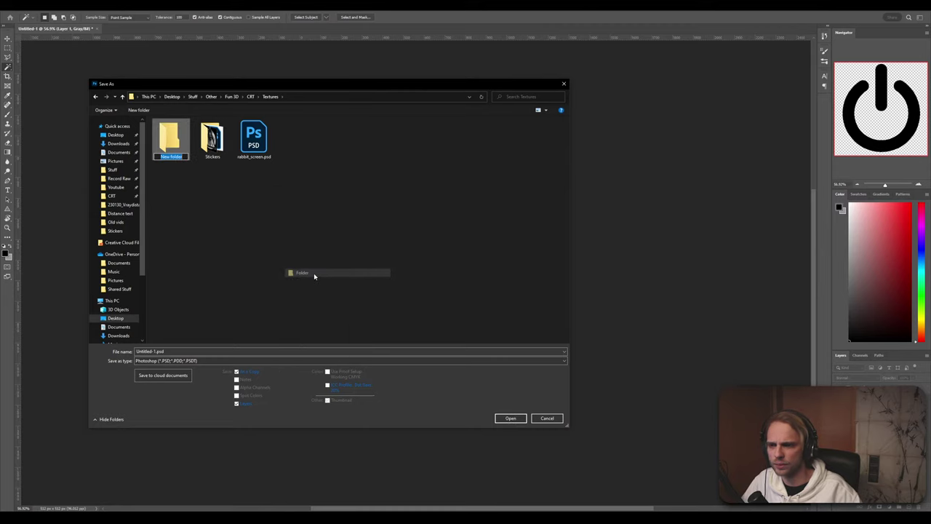
text(Buttons)
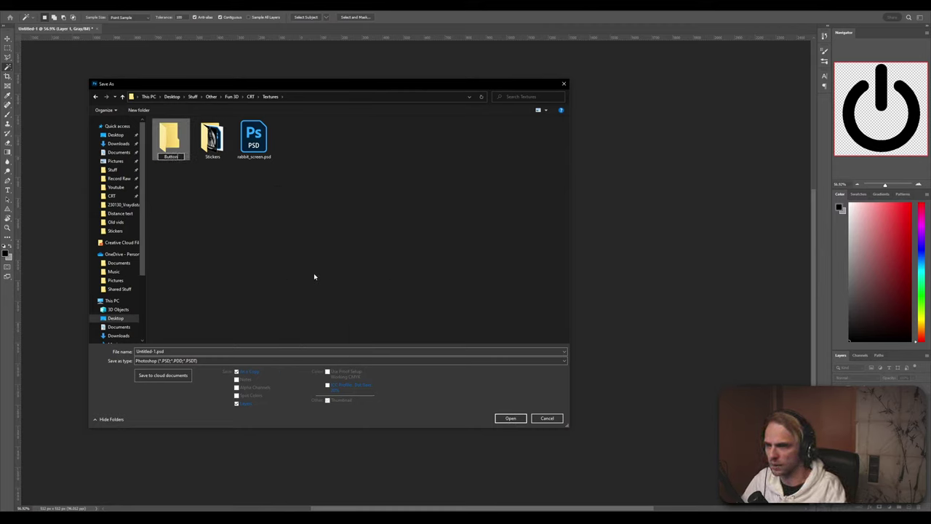
key(Return)
key(Return)
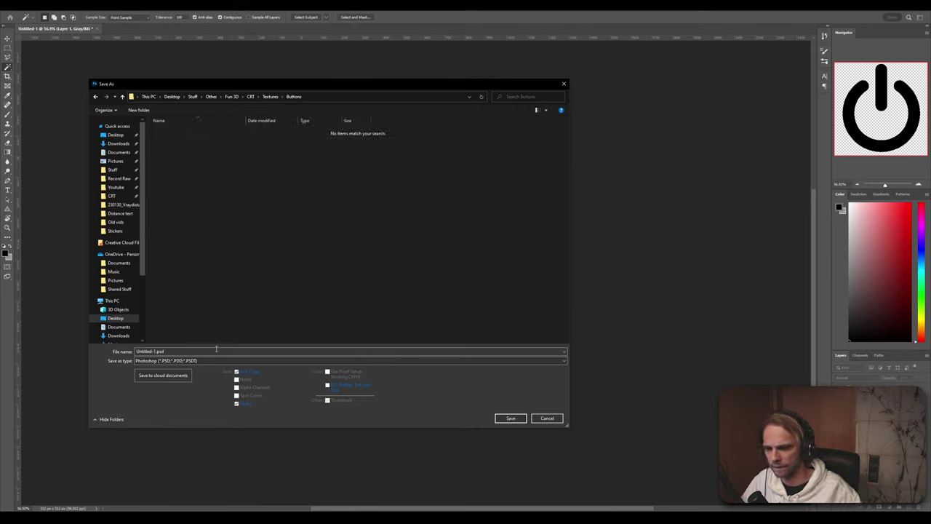
Save the power symbol as a PNG file named b_power with the large file size option
click(216, 361)
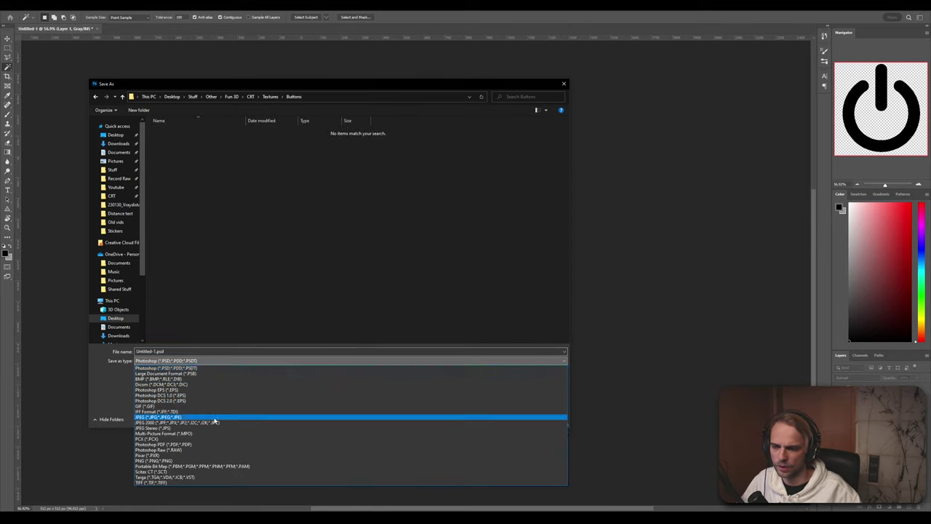
click(216, 419)
click(193, 361)
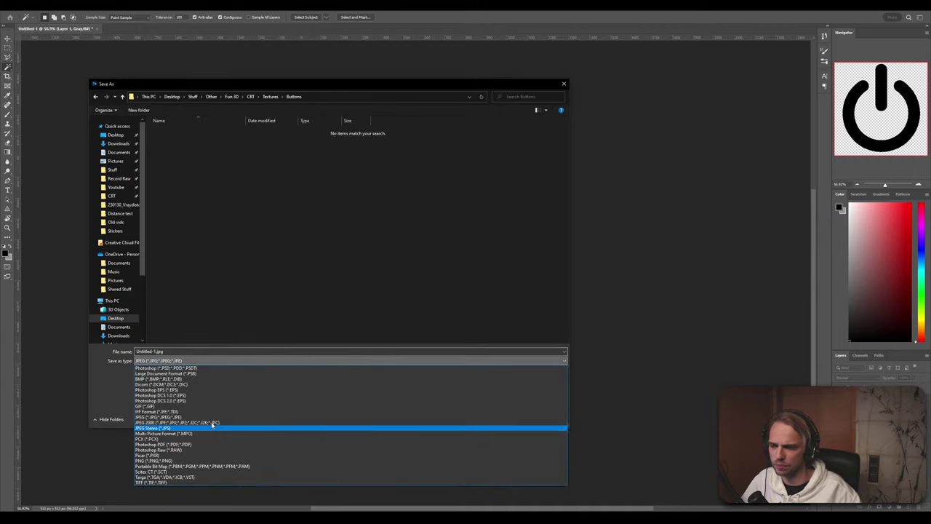
click(190, 461)
click(178, 350)
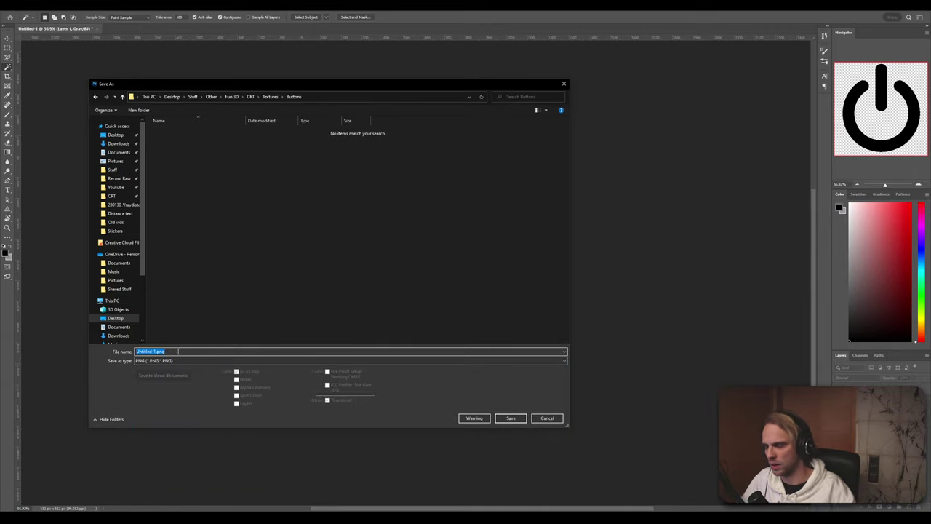
text(power)
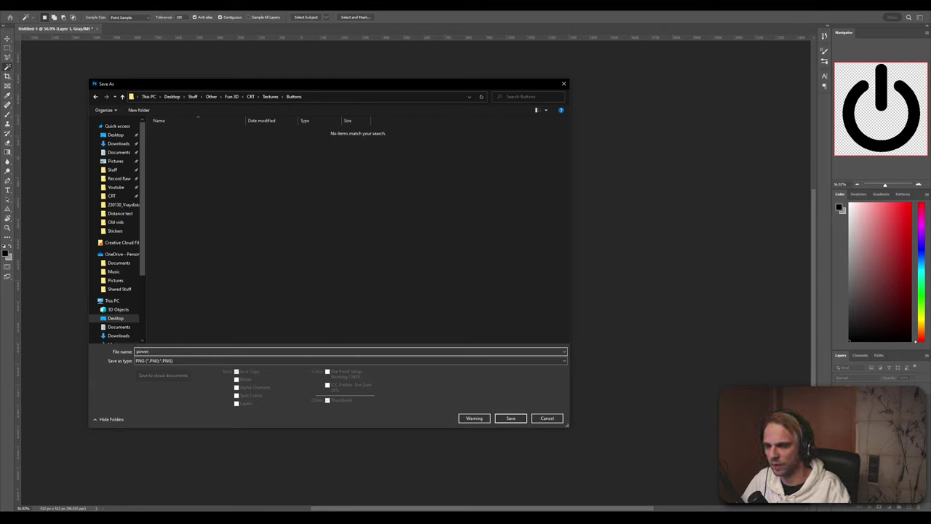
text(b_)
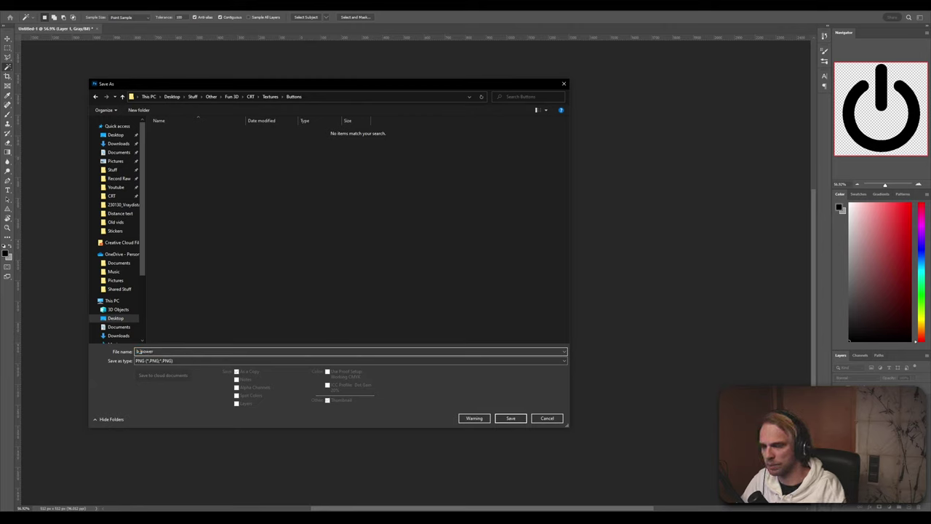
click(511, 419)
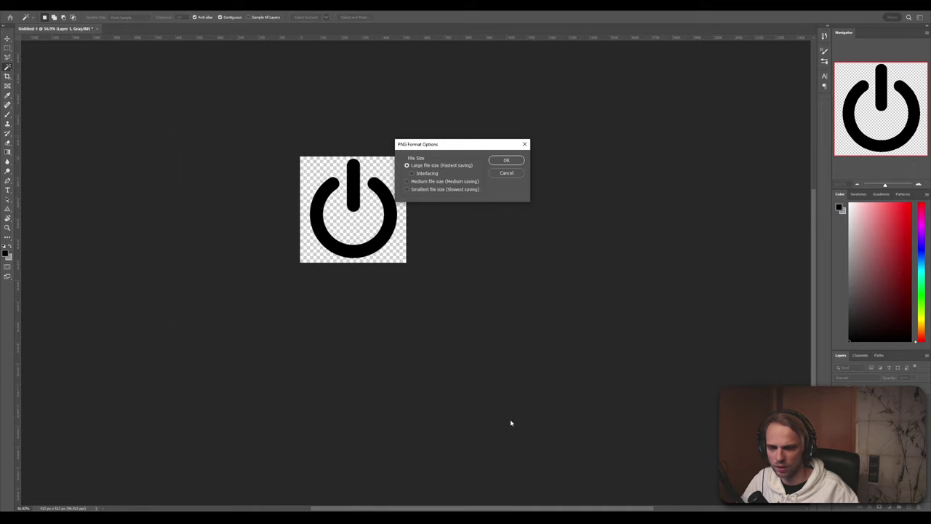
click(506, 160)
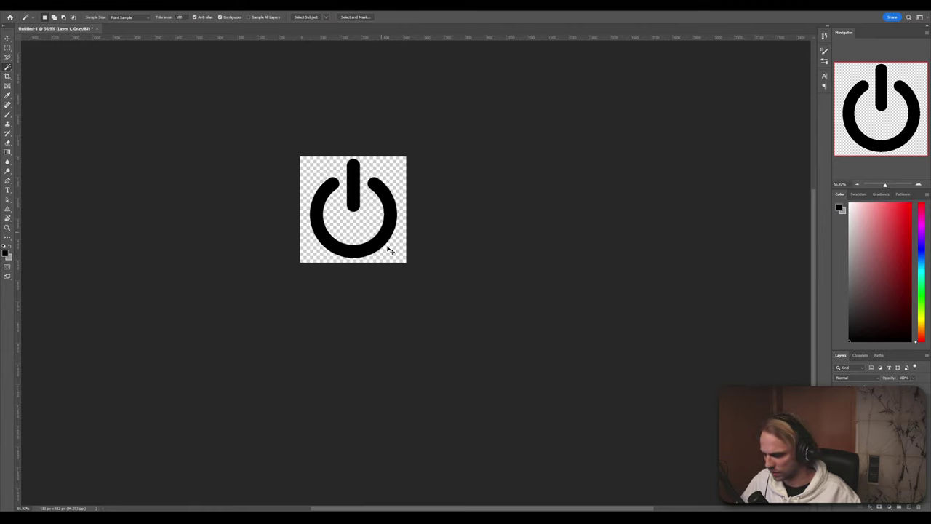
Place the sun-shaped brightness icon from the Desktop folder over the power symbol and scale it to fill the canvas
key(ctrl+v)
key(ctrl+z)
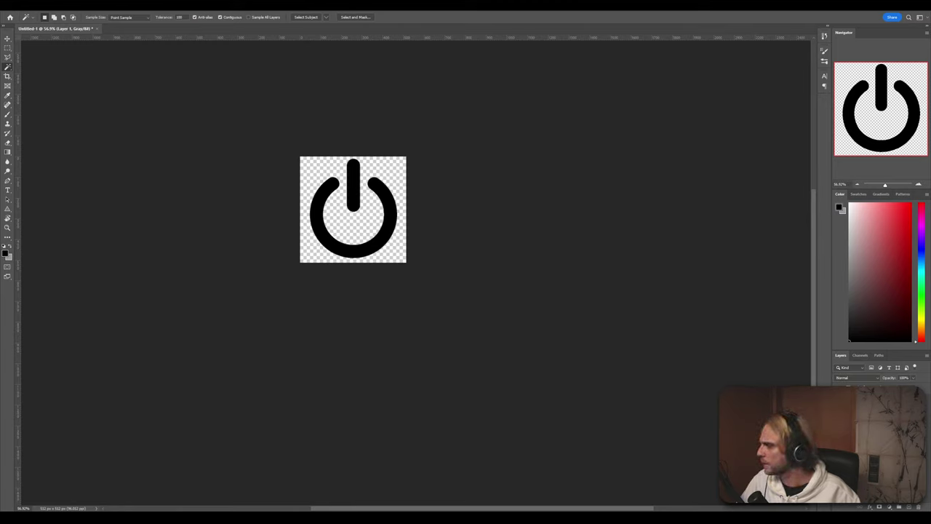
key(alt+Tab)
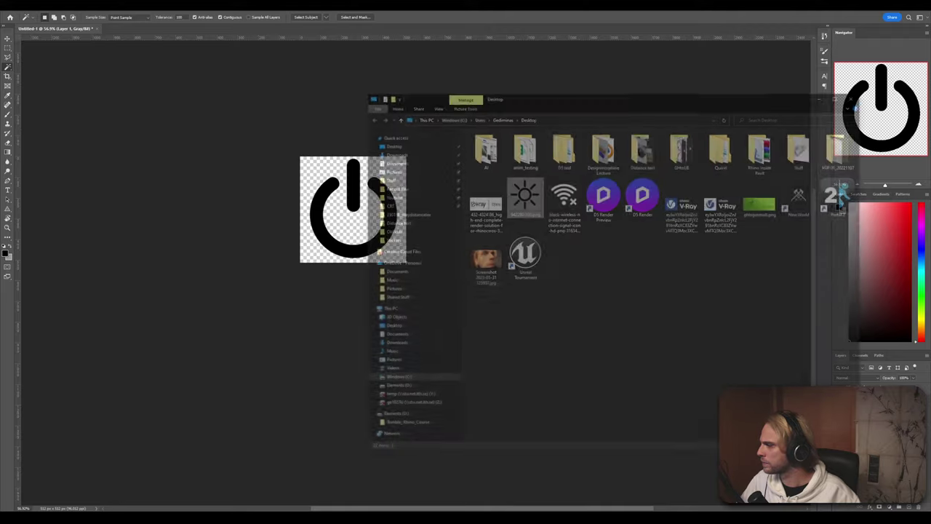
drag(522, 193, 329, 177)
drag(355, 216, 408, 262)
key(Return)
key(w)
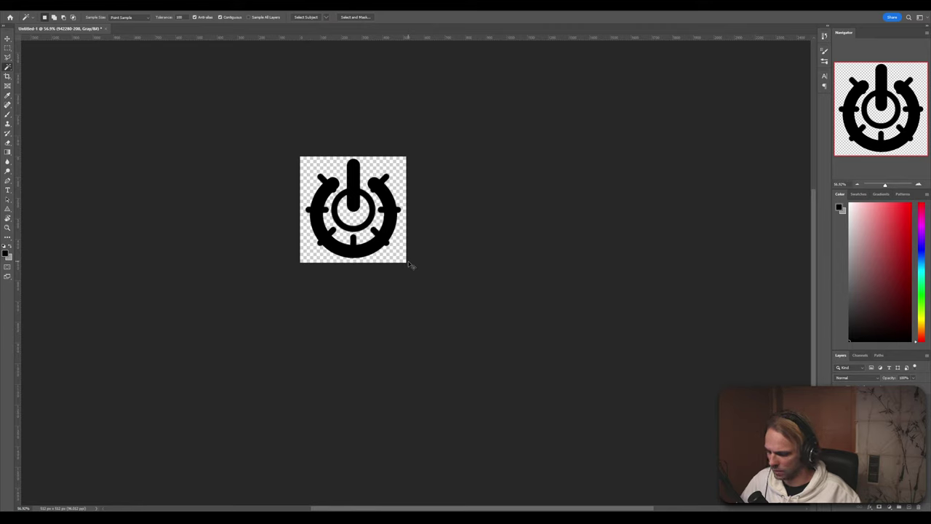
Delete the power symbol layer and rasterize the sun icon layer
key(Delete)
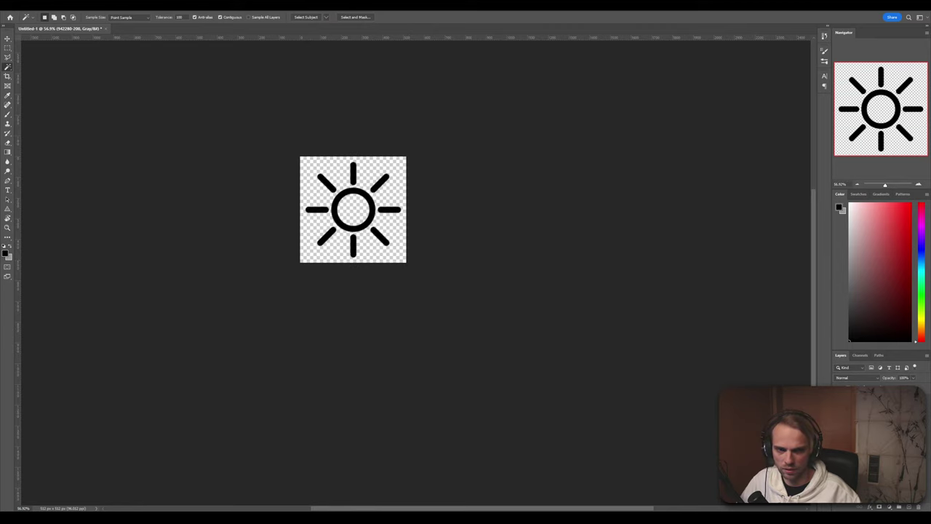
right_click(895, 400)
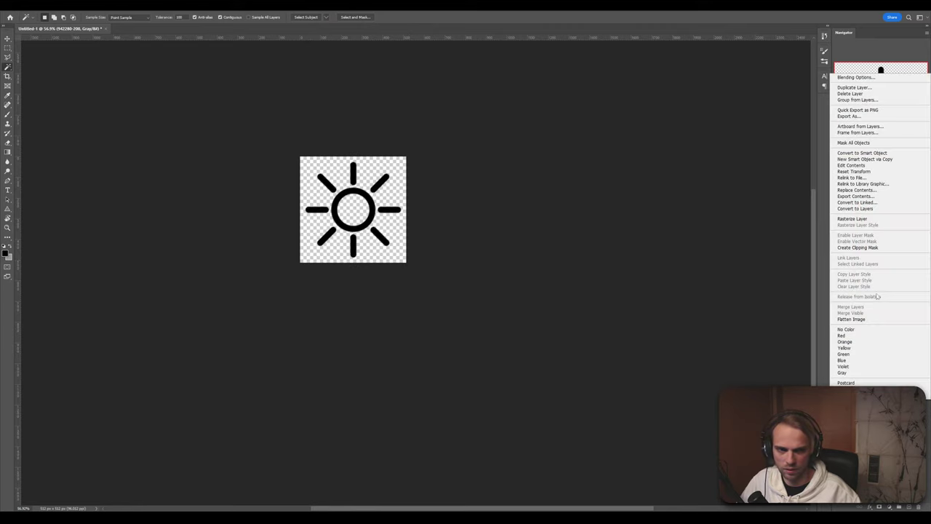
click(870, 218)
Start saving the sun icon on the computer in the Buttons folder, choosing PNG as the file format
key(super+s)
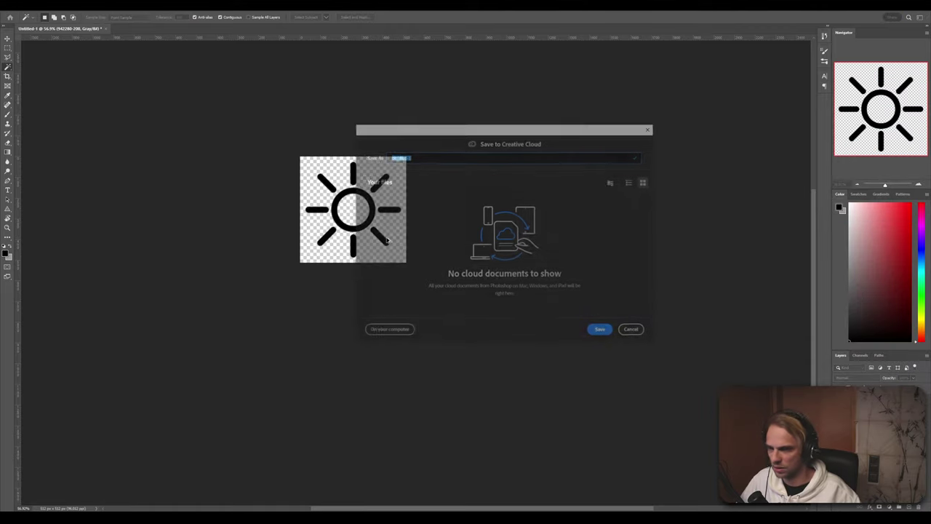
click(388, 329)
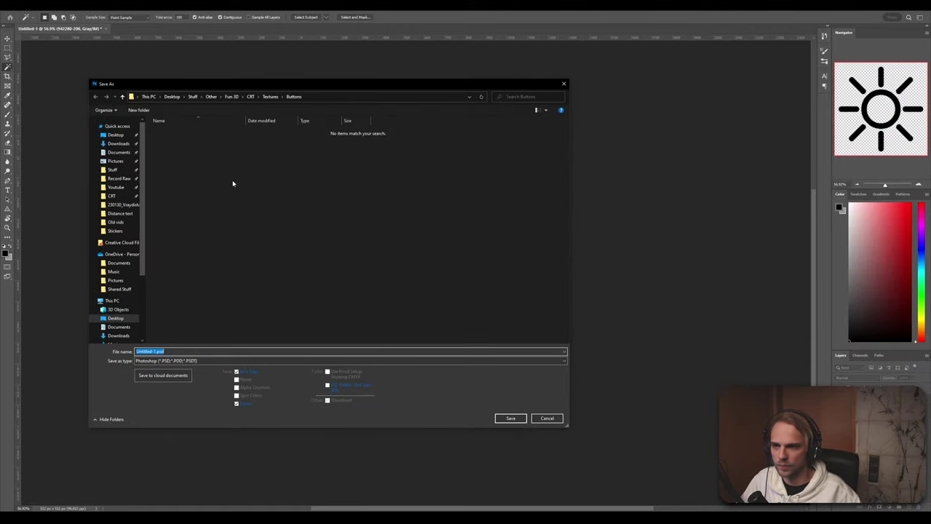
click(193, 361)
click(225, 419)
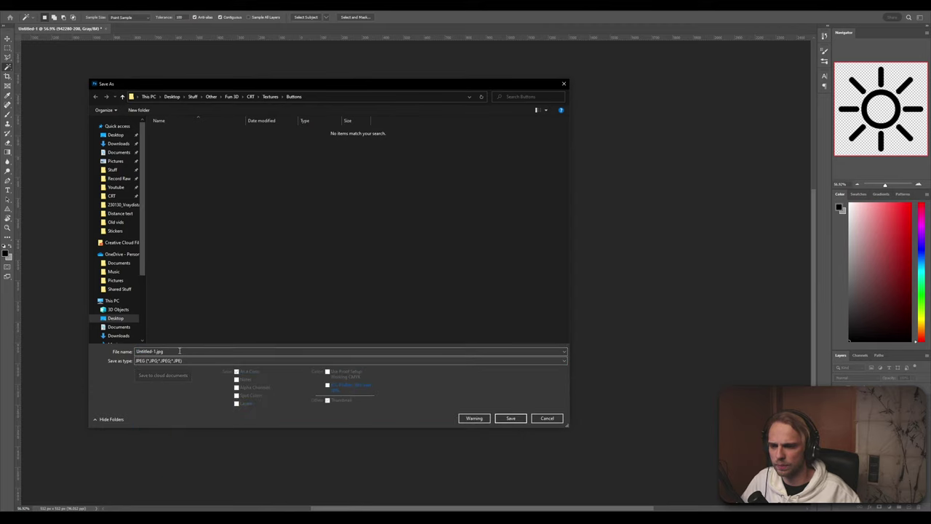
click(179, 352)
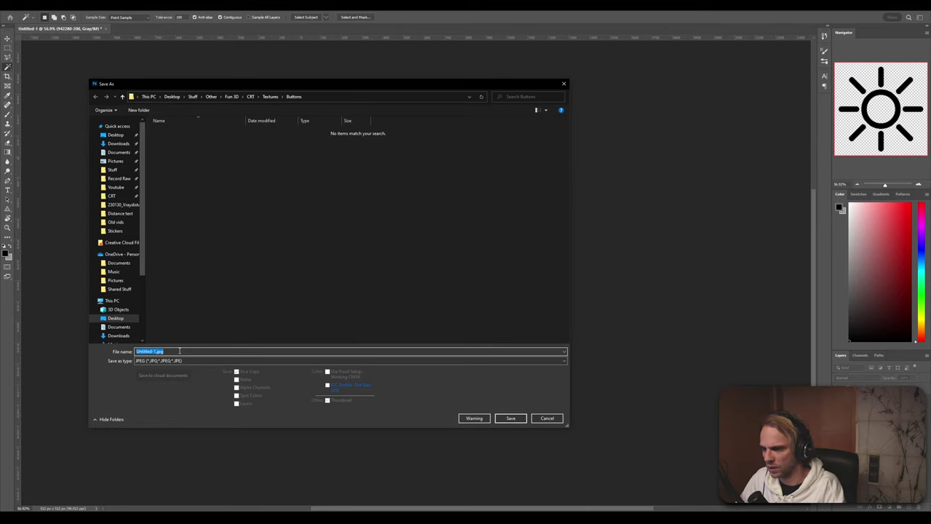
text(bright)
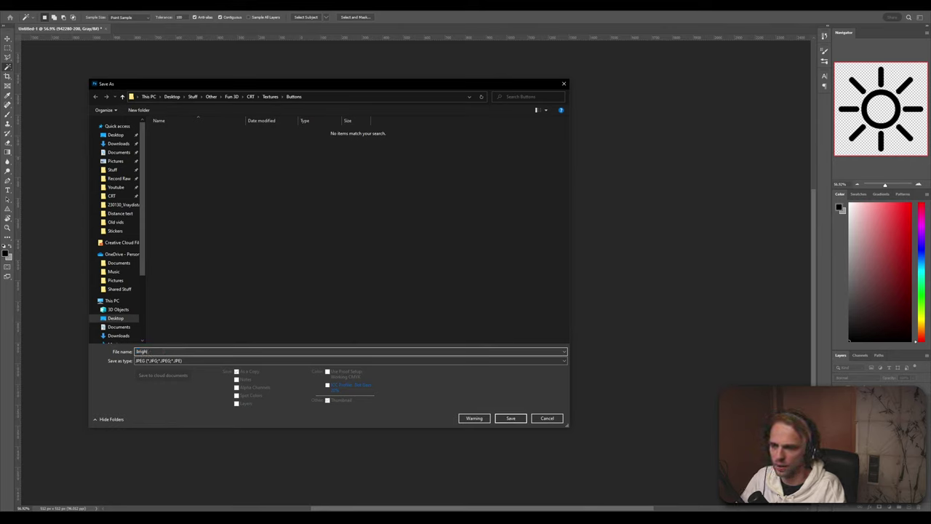
text(ghness up)
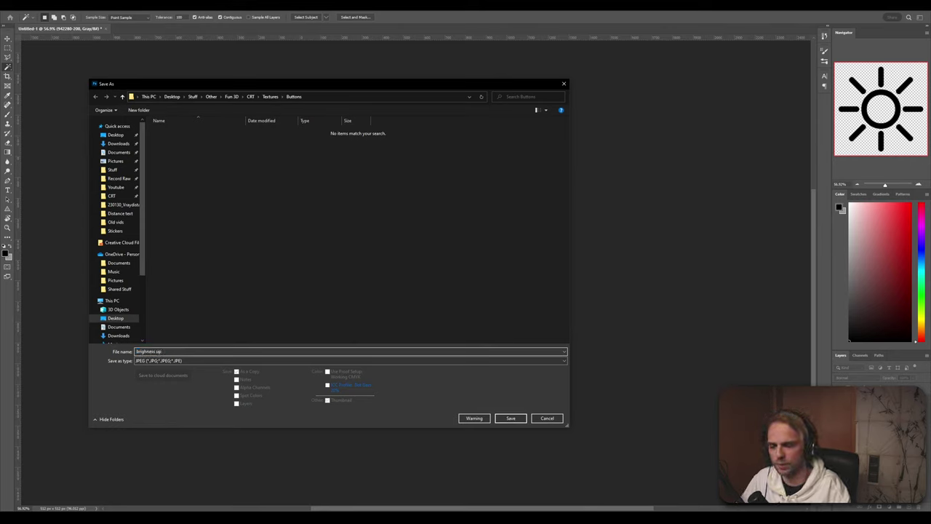
click(183, 361)
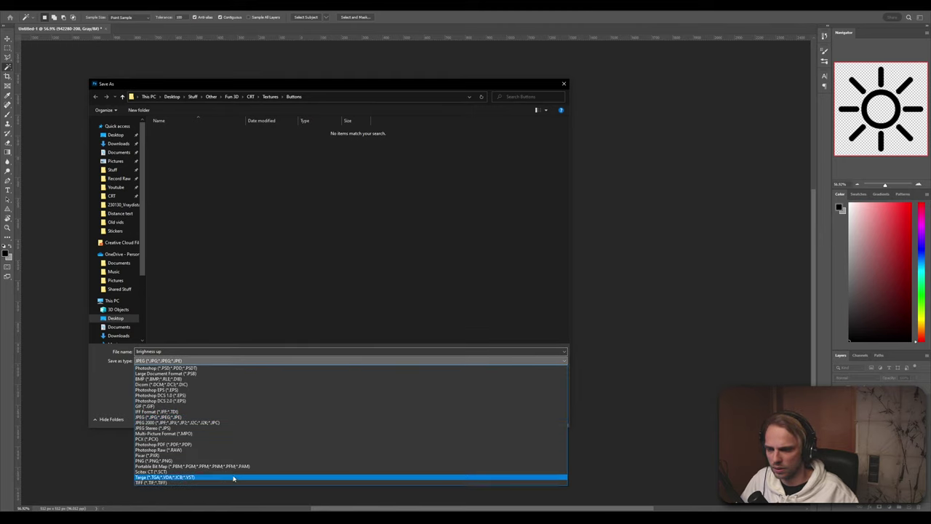
click(172, 460)
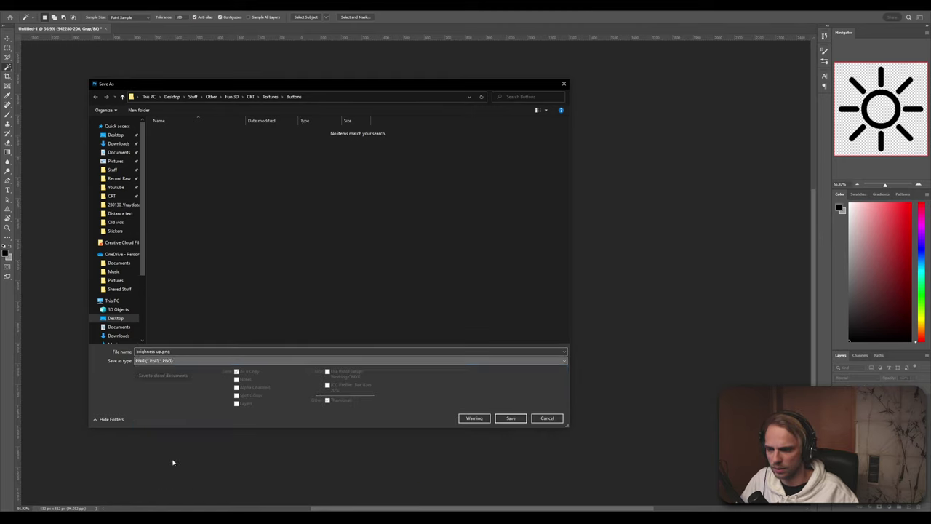
Name the PNG file b_brightness_up and finish saving it
click(144, 352)
text(b_)
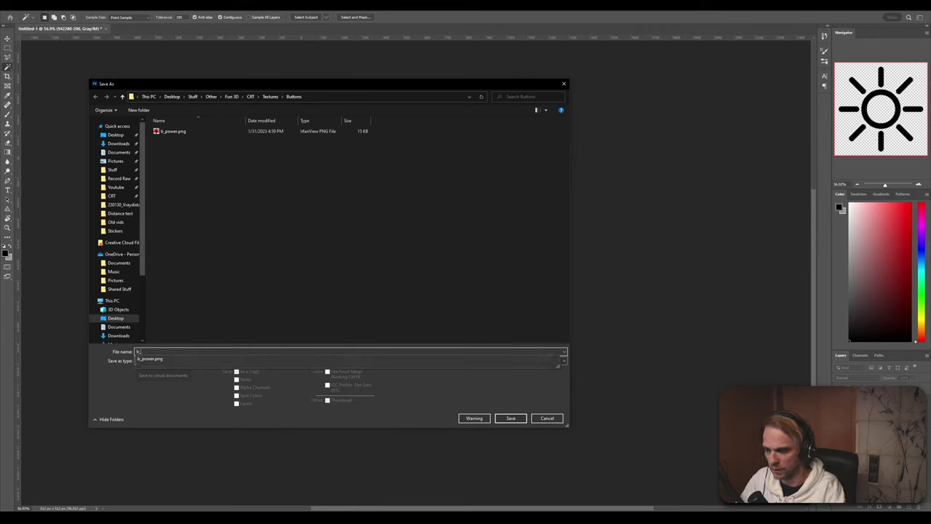
text(brightness_up)
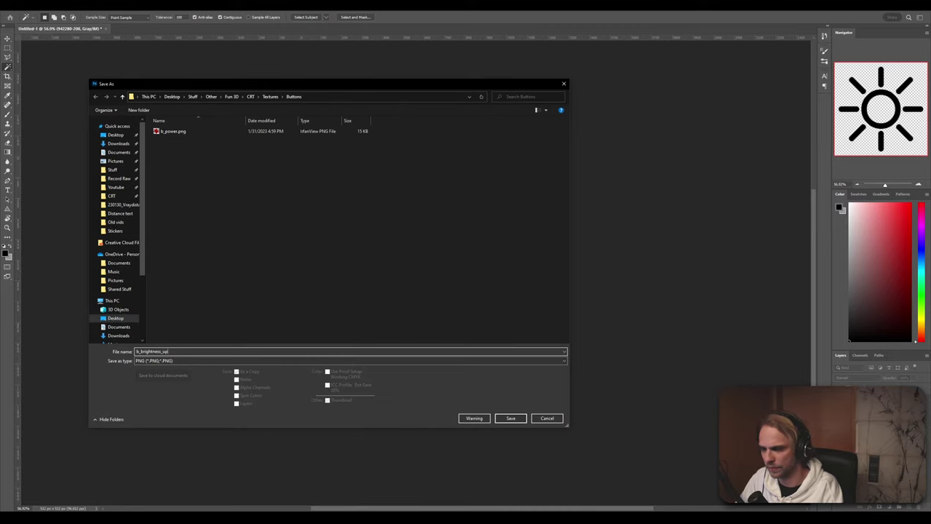
click(510, 418)
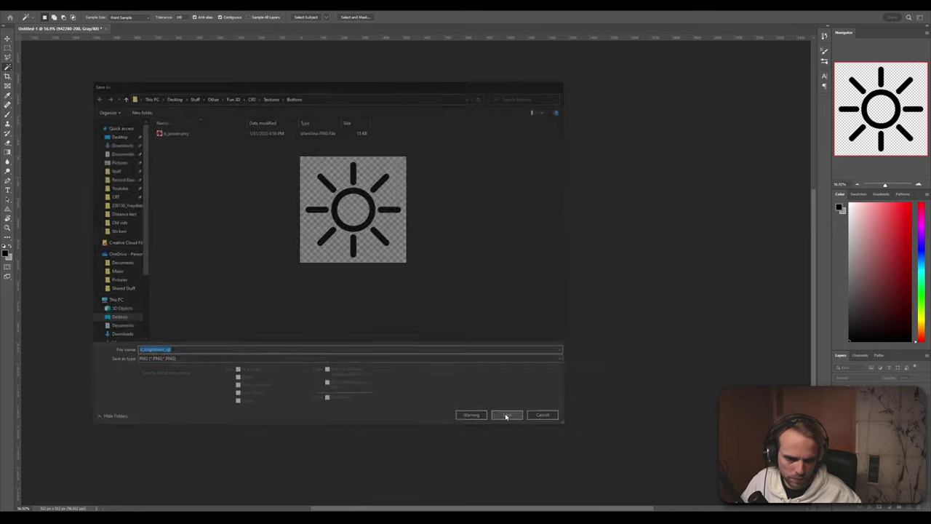
click(506, 160)
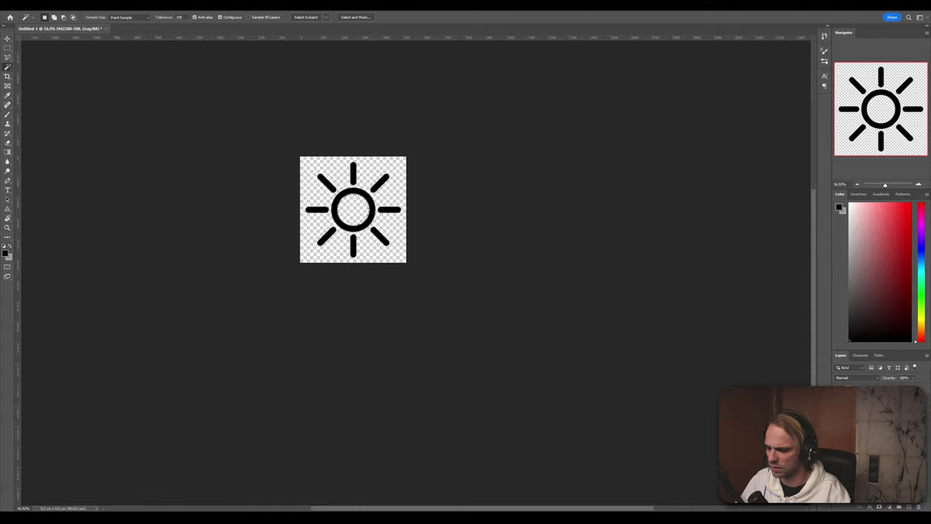
Fill the sun's inner circle with black and brush over the upper part of the thin light ring around it
key(shift+F5)
key(Return)
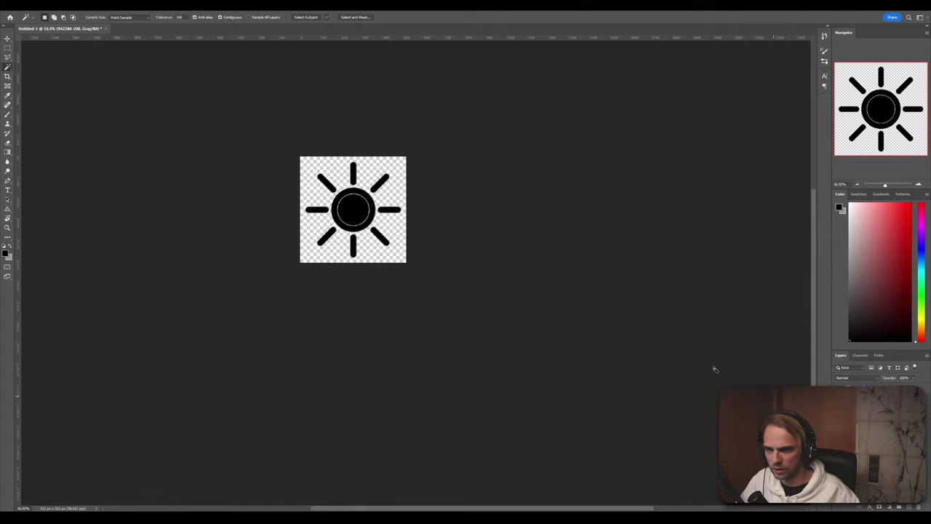
alt+scroll(357, 214, up, 5)
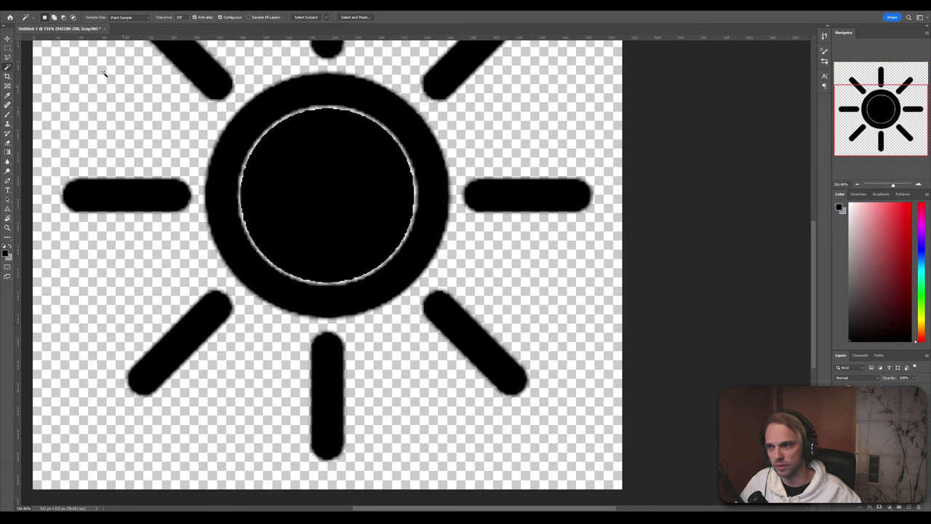
key(b)
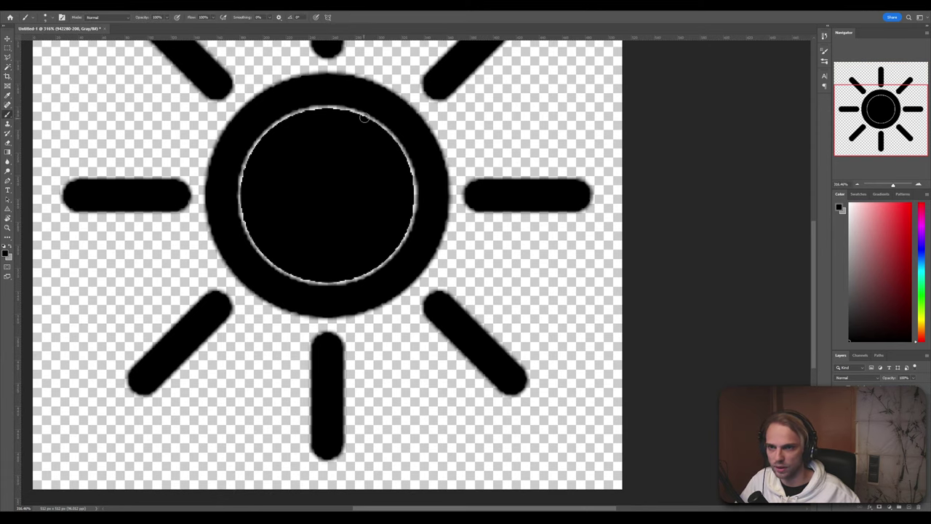
drag(364, 118, 320, 107)
Enlarge the brush and paint over the rest of the light ring to make the sun's center solid black
alt+scroll(320, 107, up, 3)
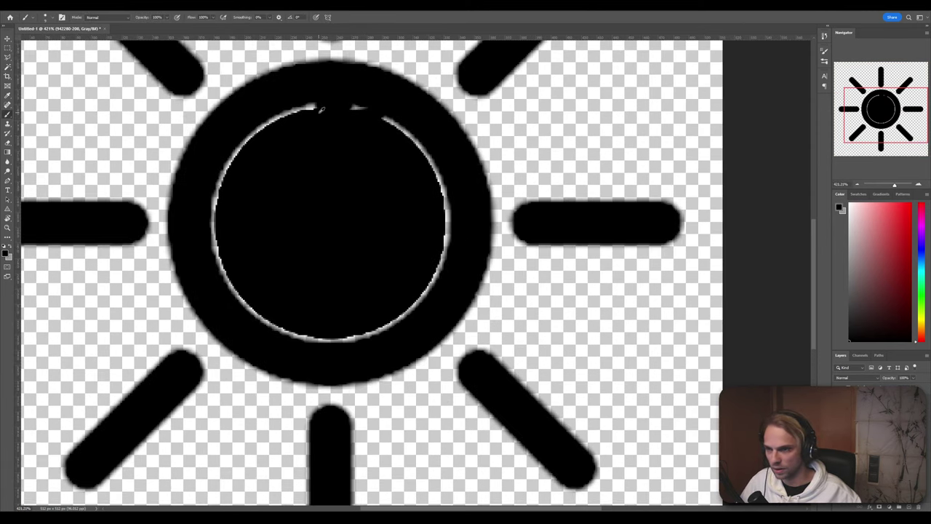
alt+scroll(321, 108, down, 2)
scroll(319, 113, up, 8)
scroll(319, 113, down, 10)
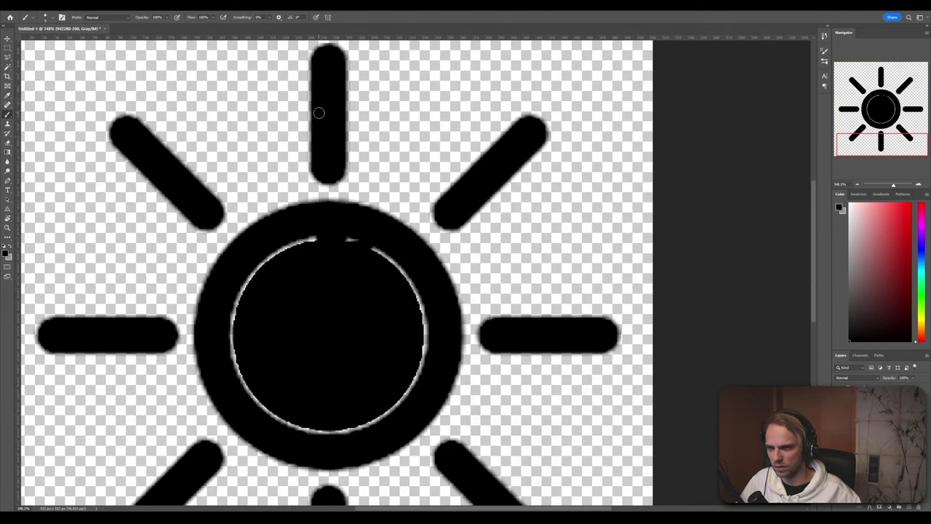
scroll(319, 112, down, 1)
scroll(331, 168, down, 2)
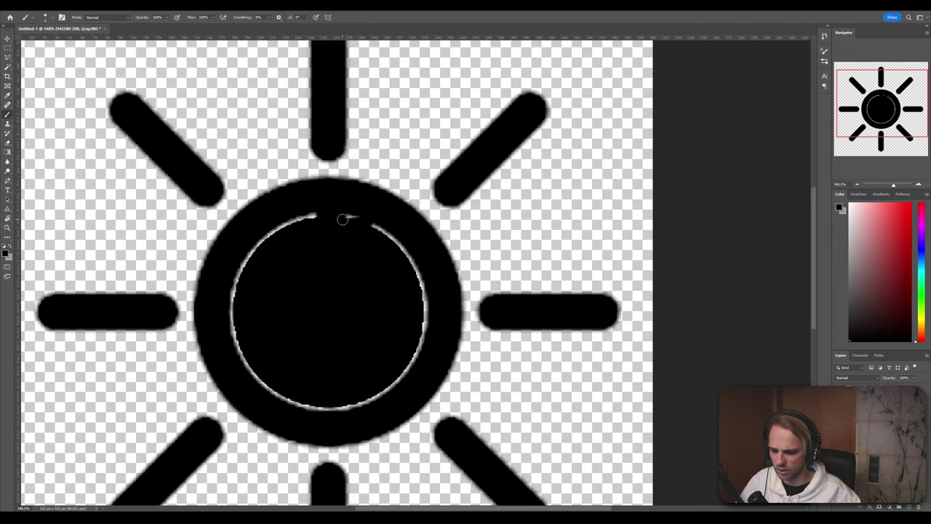
key(bracketright)
key(bracketright)
key(bracketright)
key(bracketright)
key(bracketright)
key(bracketright)
mouse_move(367, 204)
mouse_down()
mouse_move(318, 187)
mouse_move(252, 252)
mouse_move(264, 333)
mouse_move(362, 361)
mouse_move(415, 272)
mouse_move(387, 217)
mouse_up()
Start saving the filled sun icon on the computer as a PNG, using b_brightness_up.png as the base for its name
key(ctrl+s)
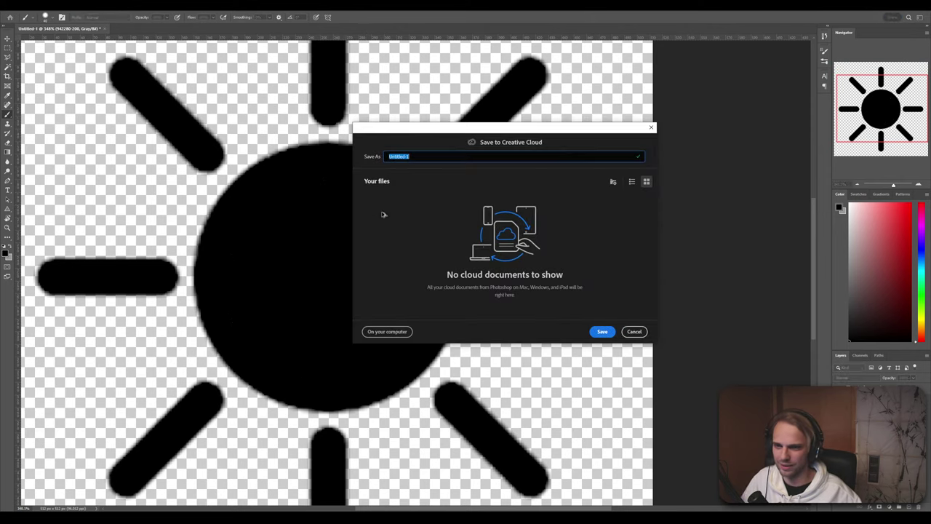
click(387, 331)
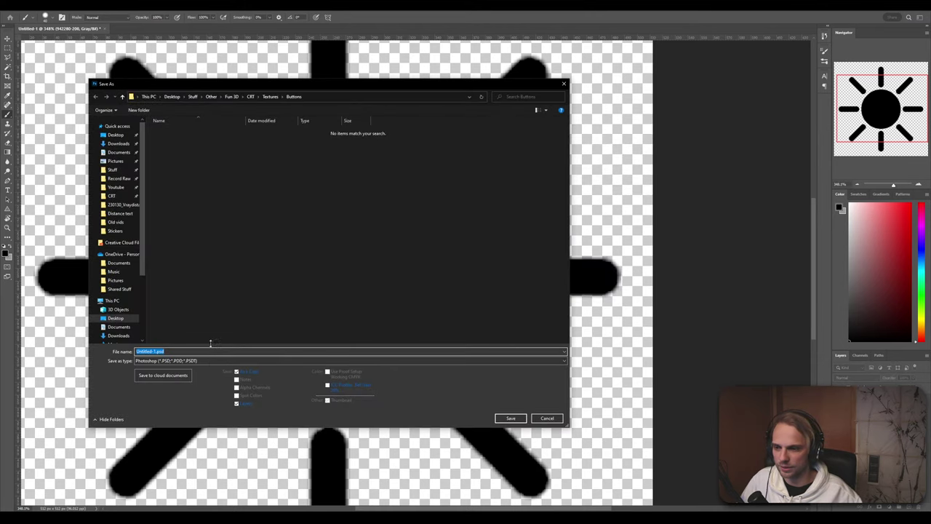
click(240, 360)
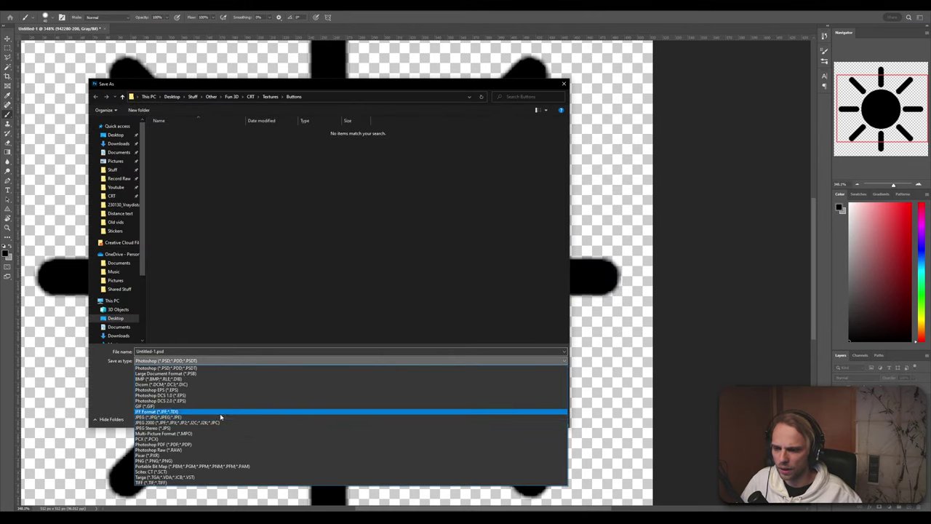
click(204, 463)
click(188, 132)
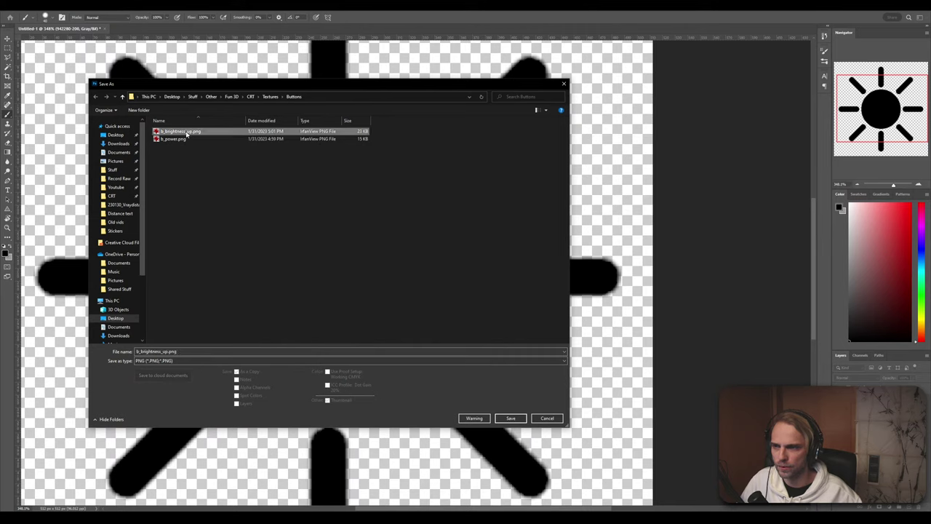
Change the file name to b_brightness_down.png and save it with the large file size option
click(263, 353)
key(Left)
key(Left)
key(Left)
key(Left)
key(BackSpace)
key(BackSpace)
text(down)
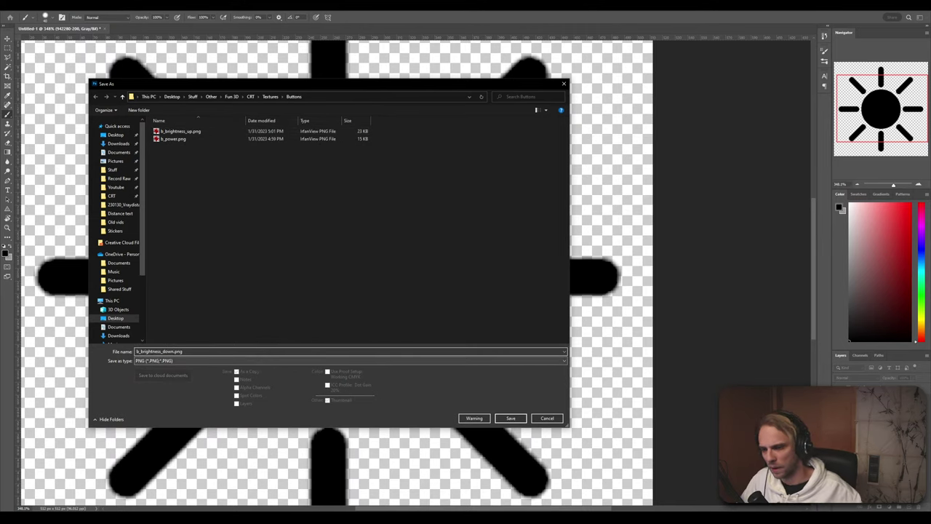
click(510, 418)
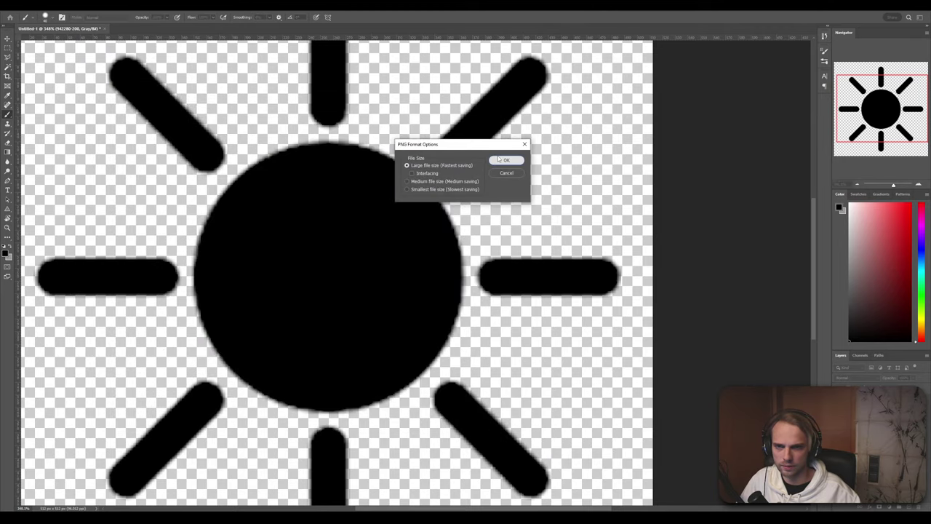
click(506, 160)
Try pasting the copied emoticon sheet over the sun icon, and undo the paste
alt+scroll(327, 280, down, 5)
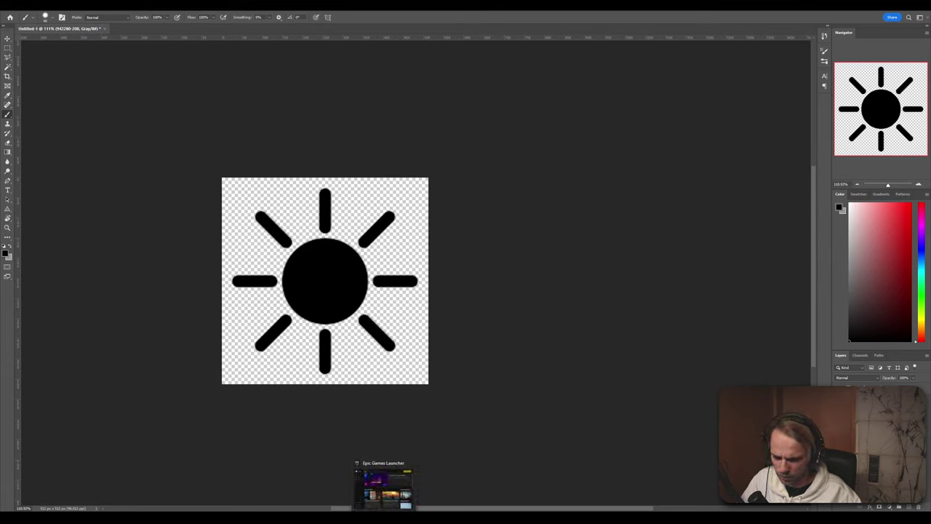
mouse_move(349, 518)
click(350, 486)
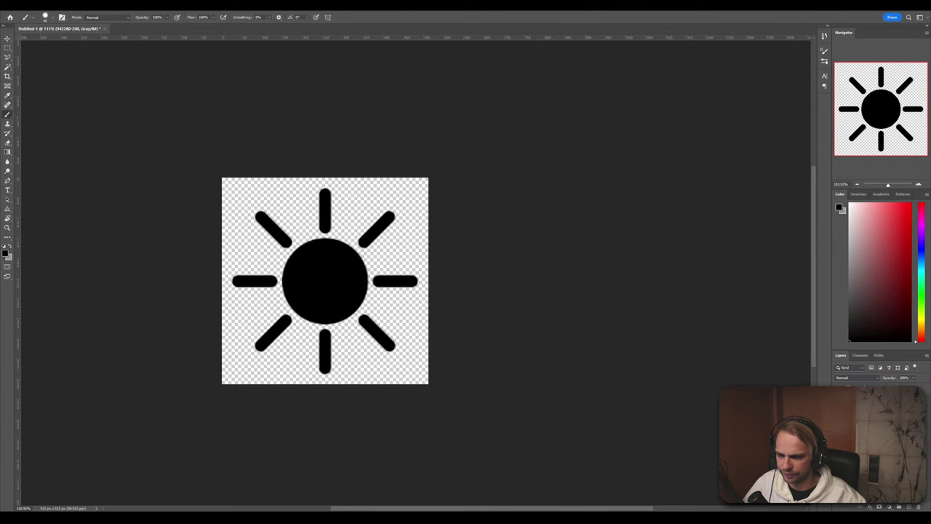
key(ctrl+v)
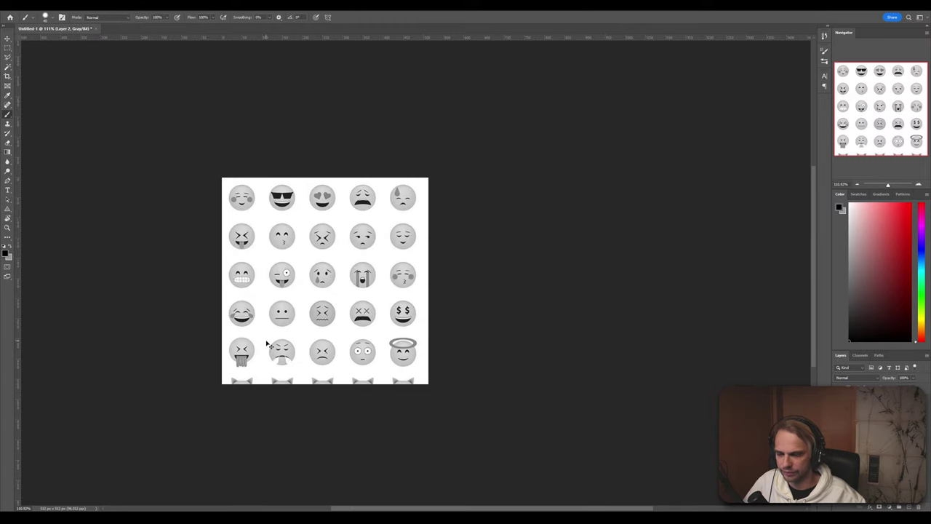
key(ctrl+z)
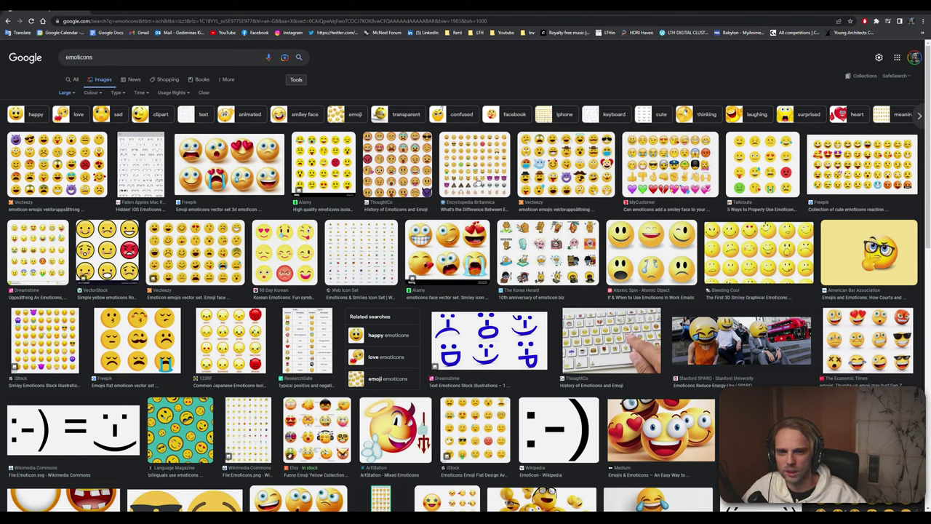
In the browser's emoticons image results, open the Martech Zone emoji sheet at full size in a new tab
scroll(809, 338, down, 3)
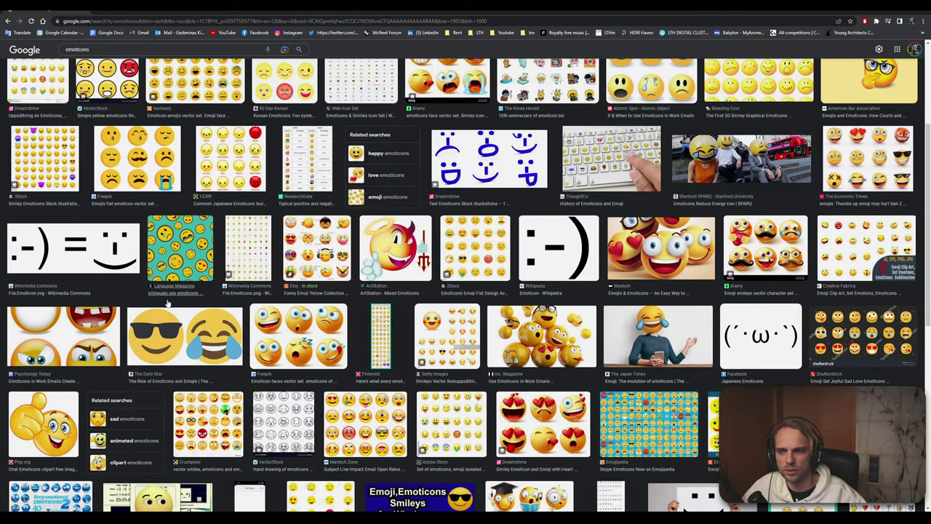
scroll(283, 216, down, 2)
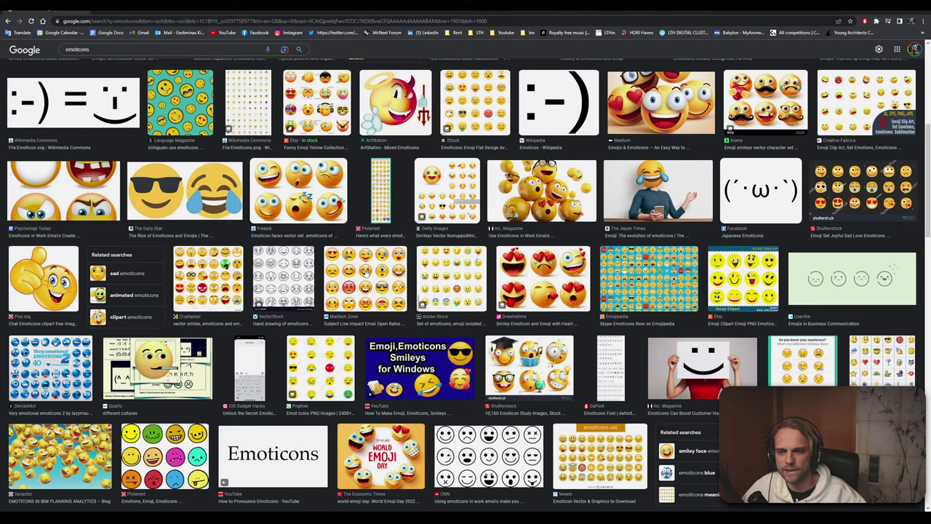
click(368, 270)
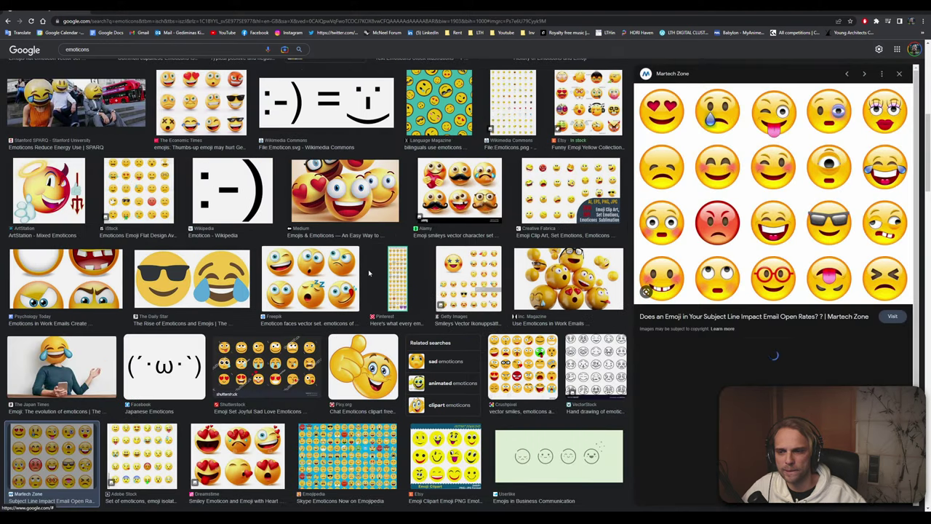
right_click(735, 191)
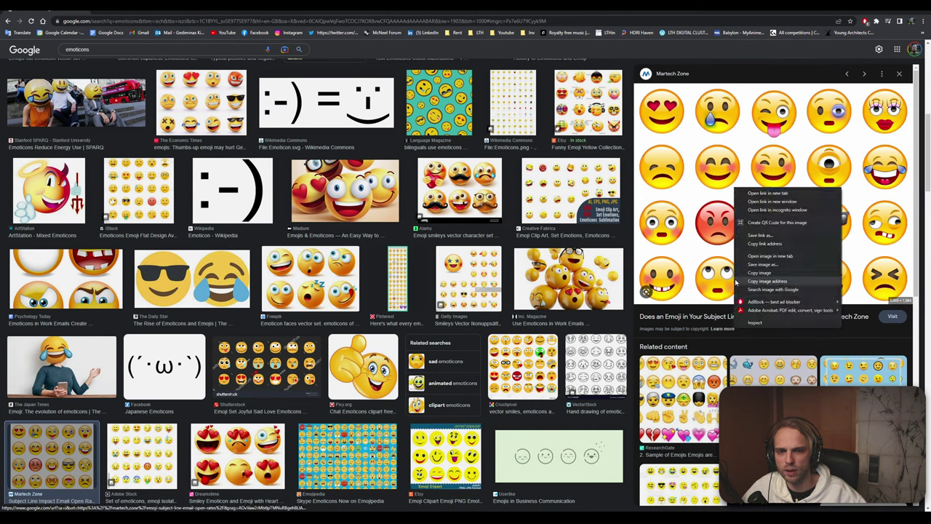
click(766, 256)
click(135, 12)
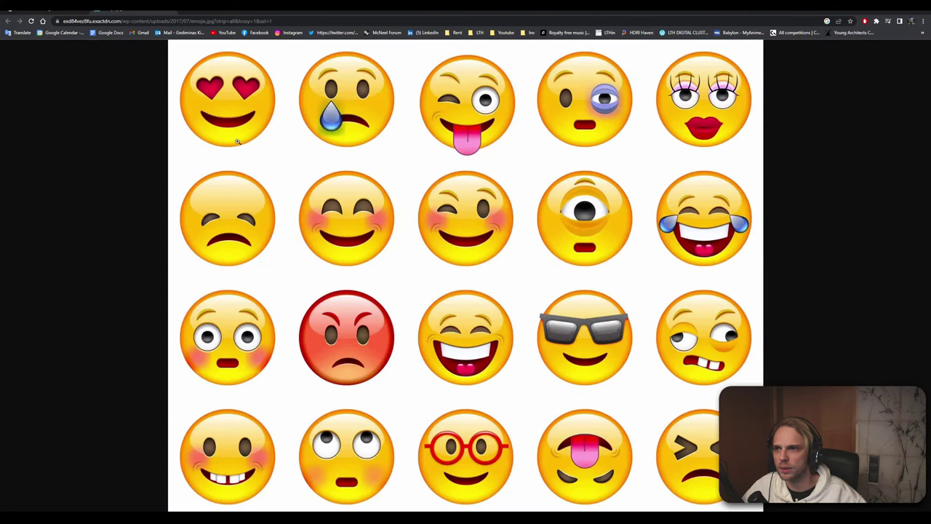
Copy the emoji sheet image and paste it into a new 2000 × 1584 px RGB document in Photoshop
right_click(262, 157)
click(299, 181)
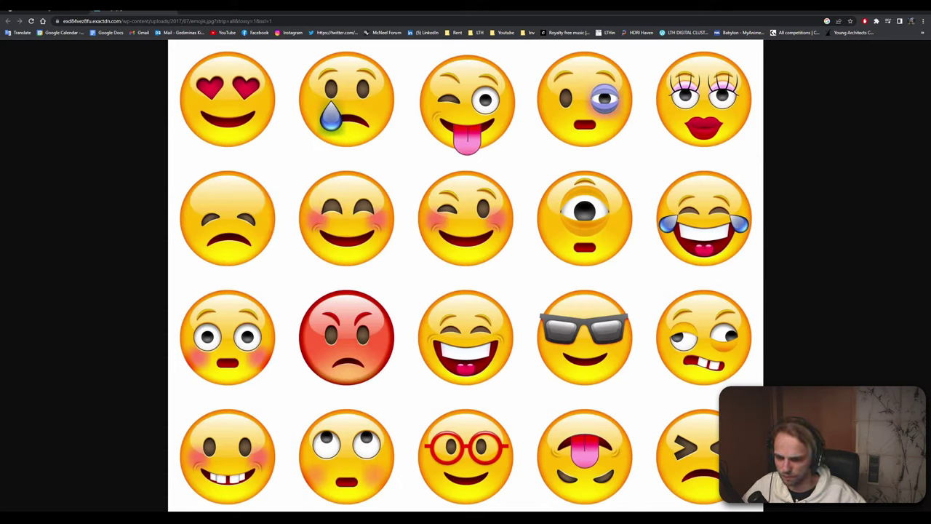
key(alt+Tab)
click(16, 9)
click(21, 14)
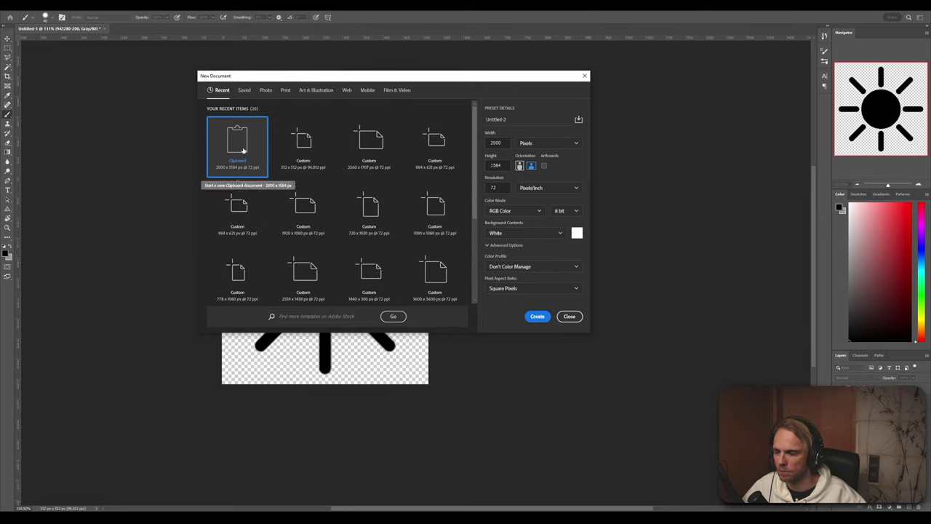
click(537, 317)
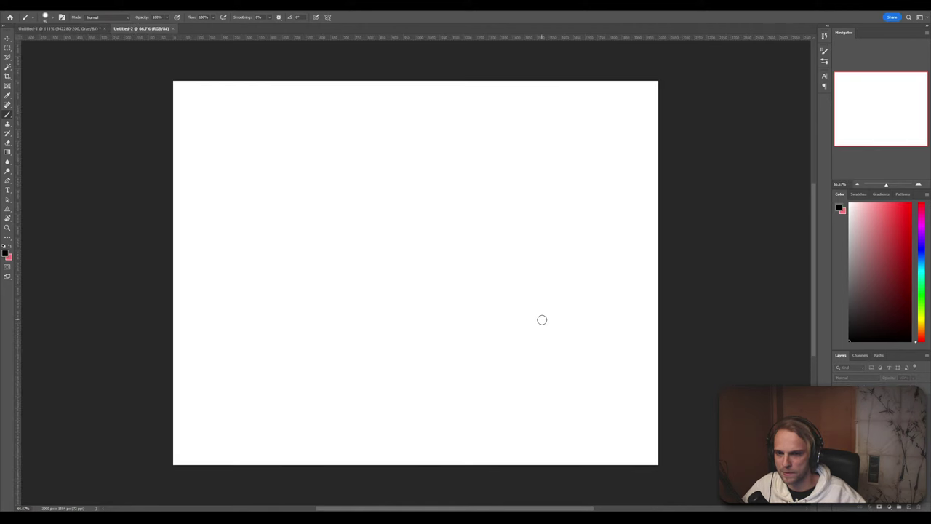
key(ctrl+v)
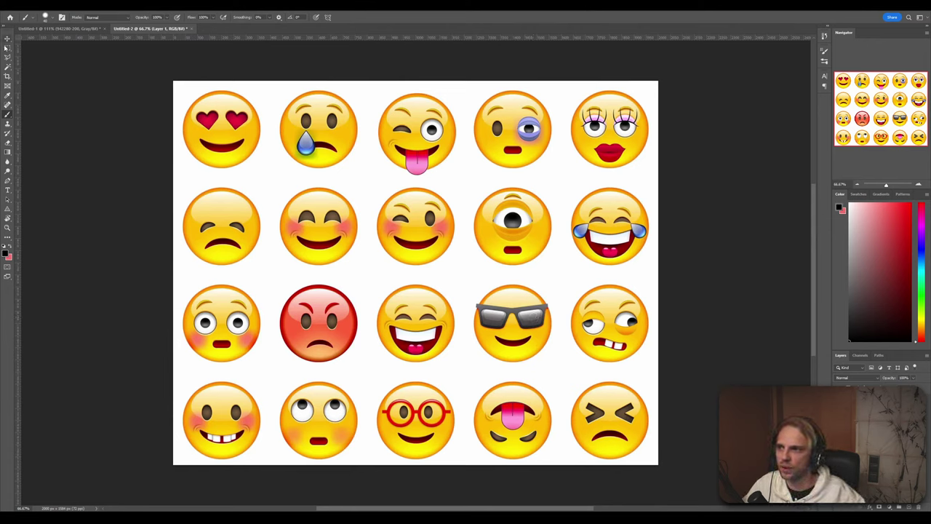
Select the heart-eyes emoji on the sheet with a rectangular marquee and cut it out
click(7, 48)
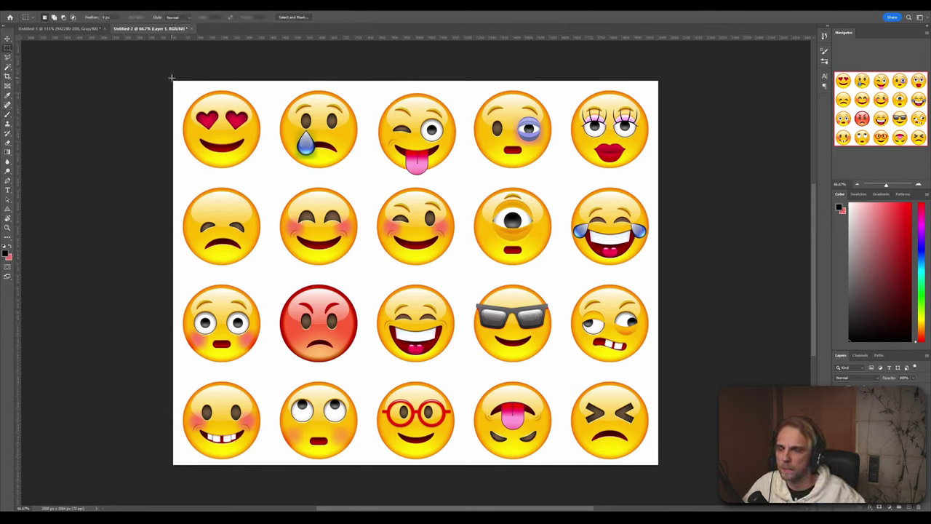
drag(172, 78, 273, 181)
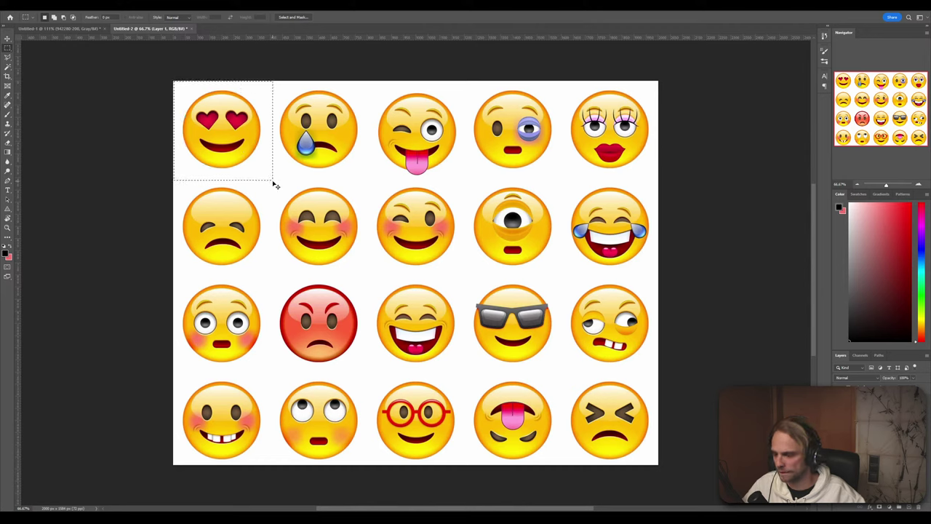
key(ctrl+x)
Create a new 512 × 512 px document with a white background in RGB Color mode
click(21, 8)
click(25, 15)
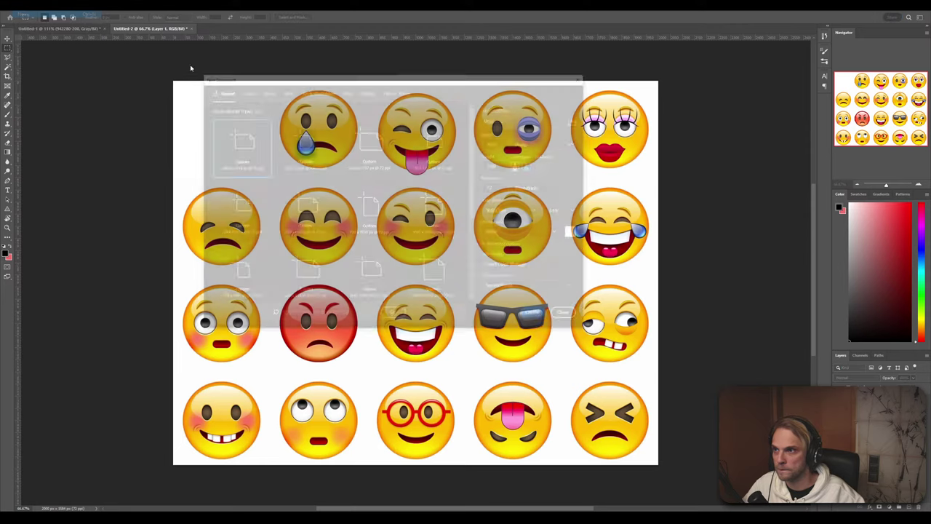
click(369, 145)
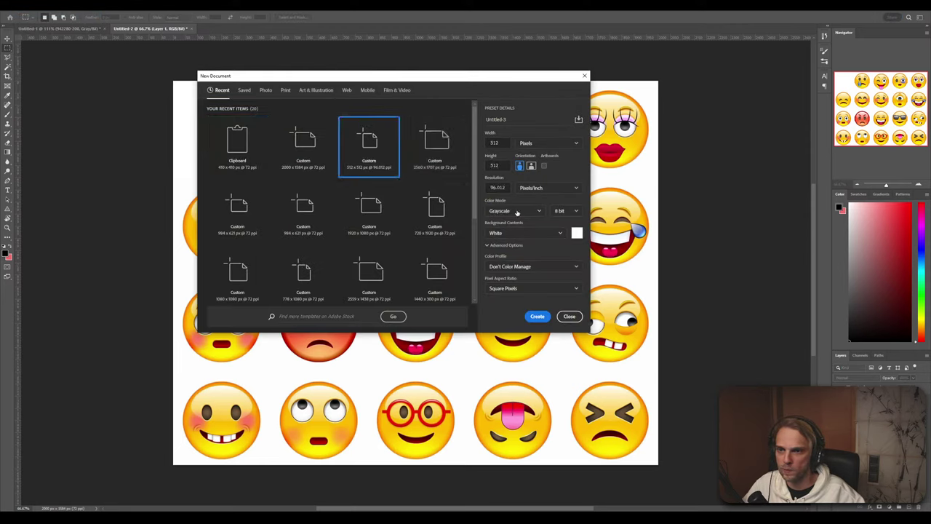
click(513, 210)
click(501, 224)
click(513, 210)
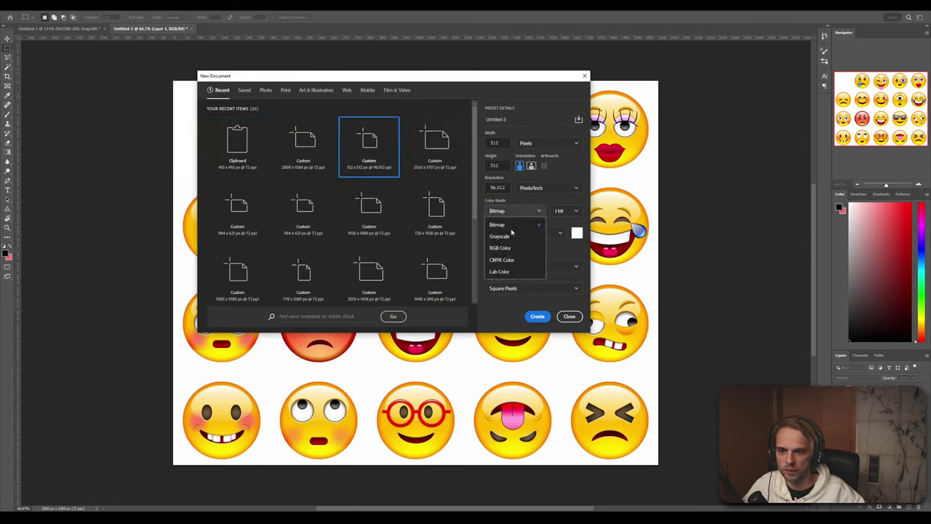
click(500, 247)
click(536, 316)
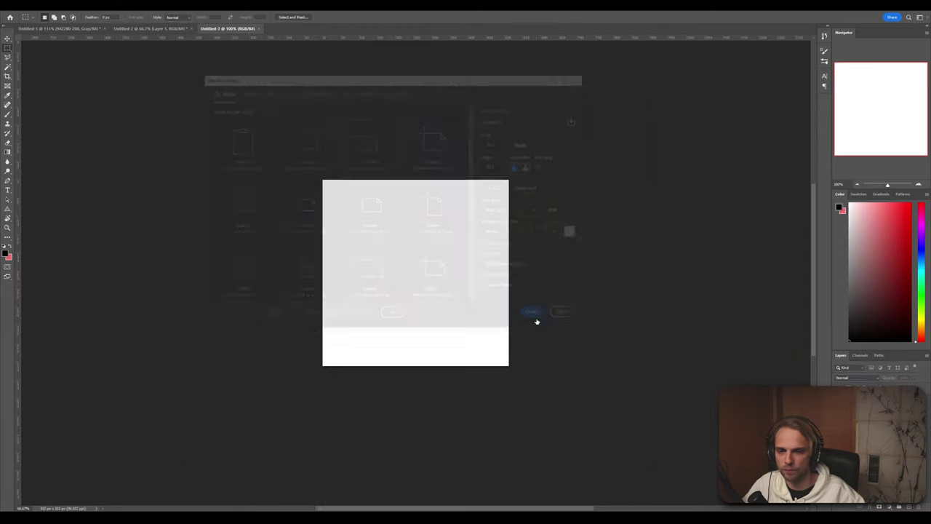
Paste the heart-eyes emoji into the new square document
key(ctrl+v)
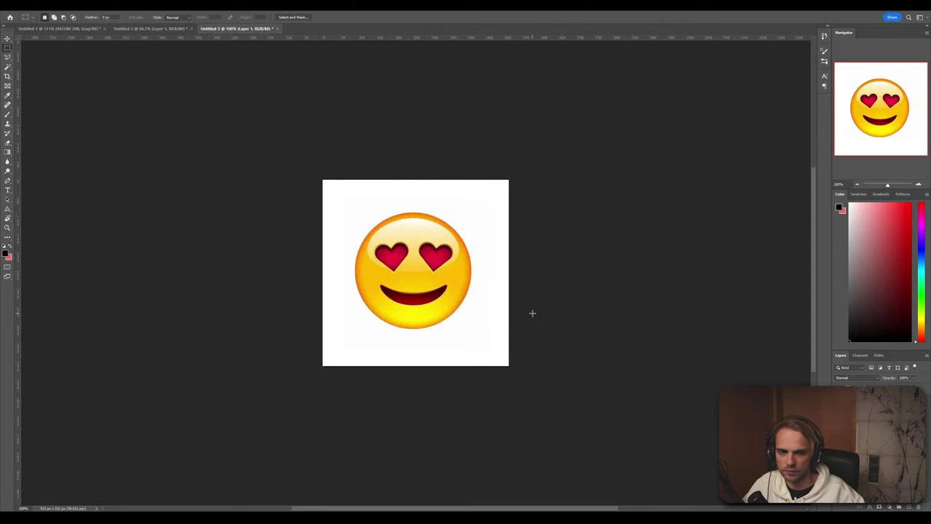
key(ctrl+z)
key(ctrl+shift+z)
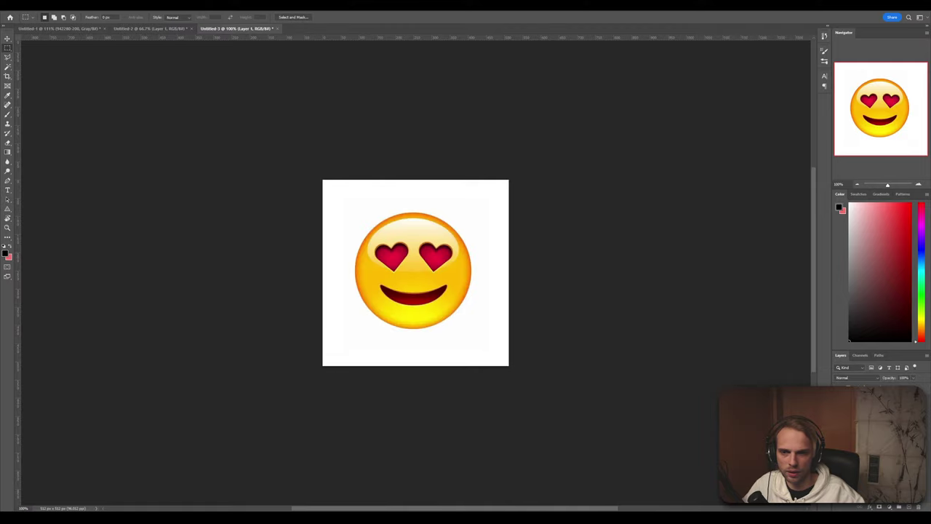
Cut the black-eye emoji from the sheet and paste it into the 512 px document
click(54, 28)
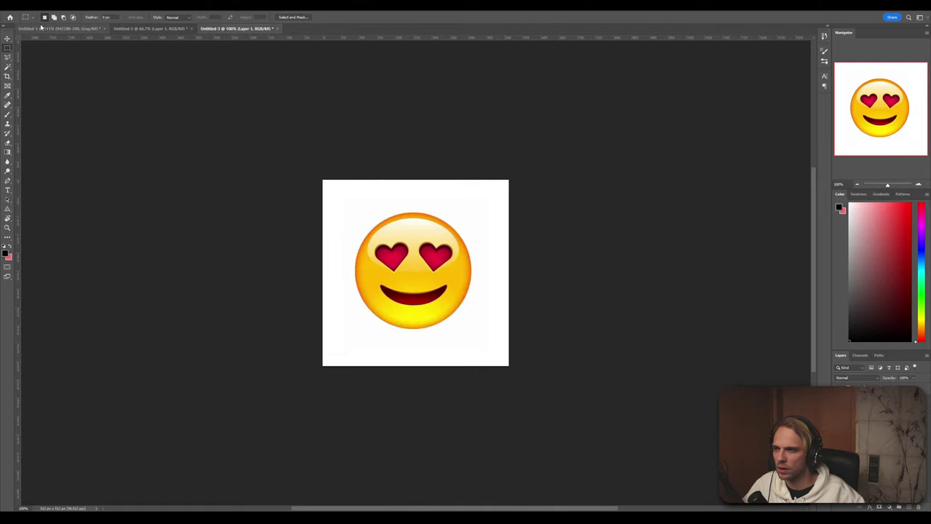
click(124, 28)
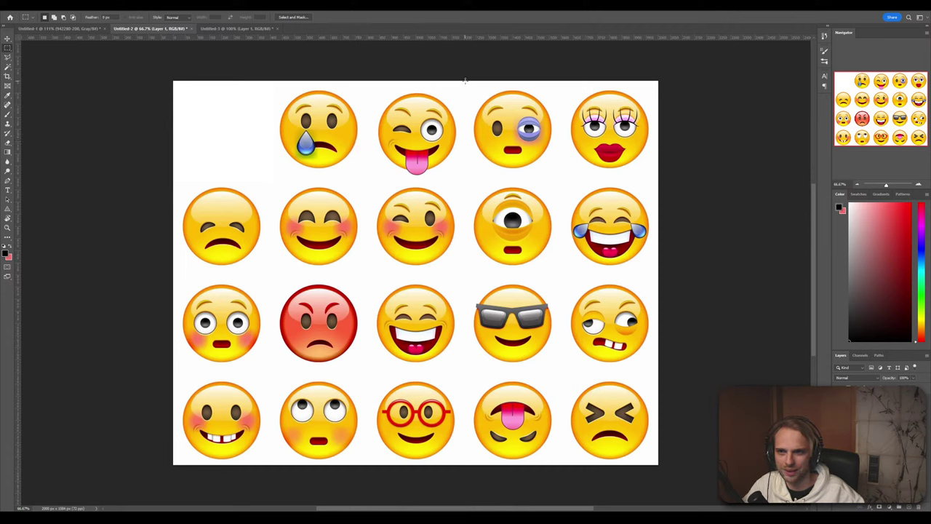
drag(466, 82, 566, 183)
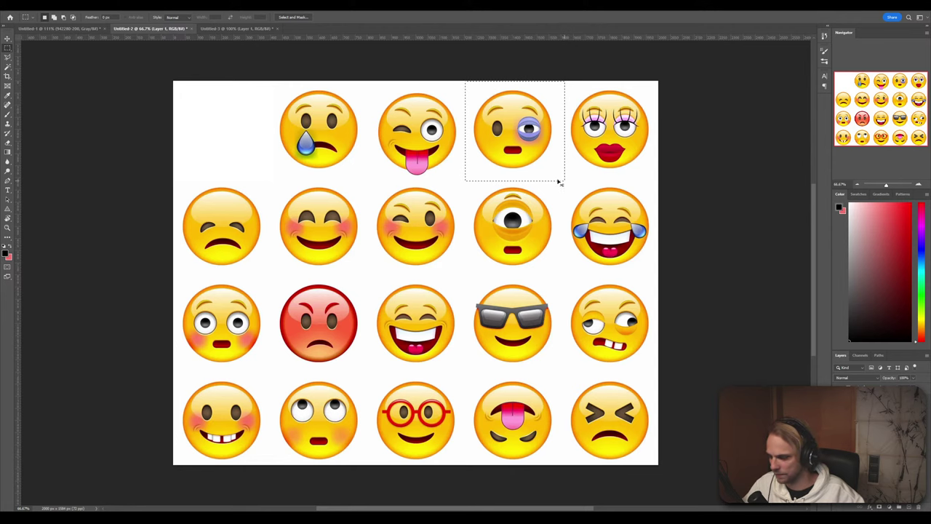
key(ctrl+x)
click(237, 29)
key(ctrl+v)
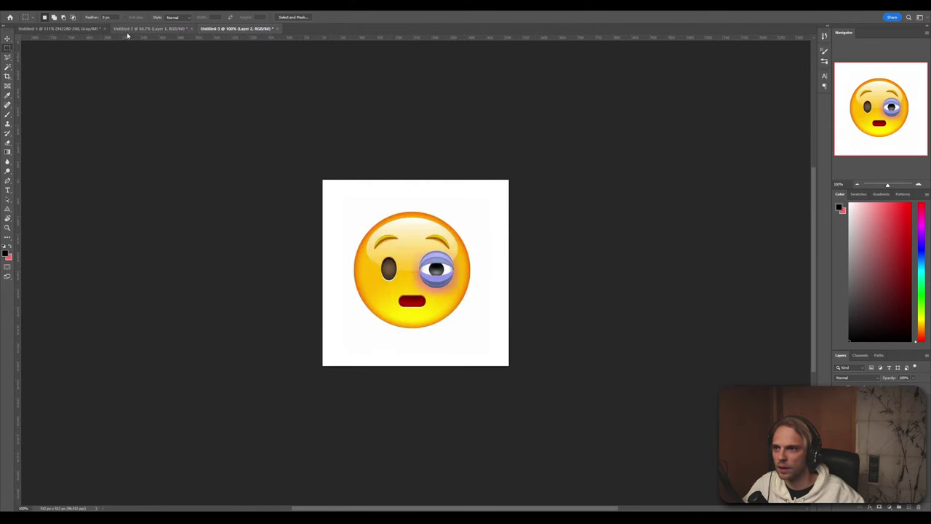
Cut the gap-toothed smiling emoji from the sheet and paste it into the 512 px document
click(128, 29)
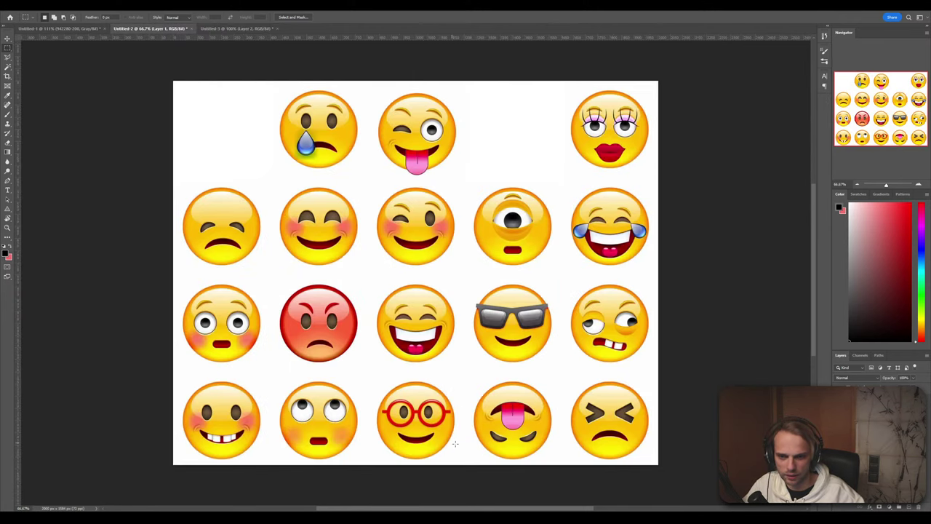
drag(168, 372, 284, 466)
key(ctrl+x)
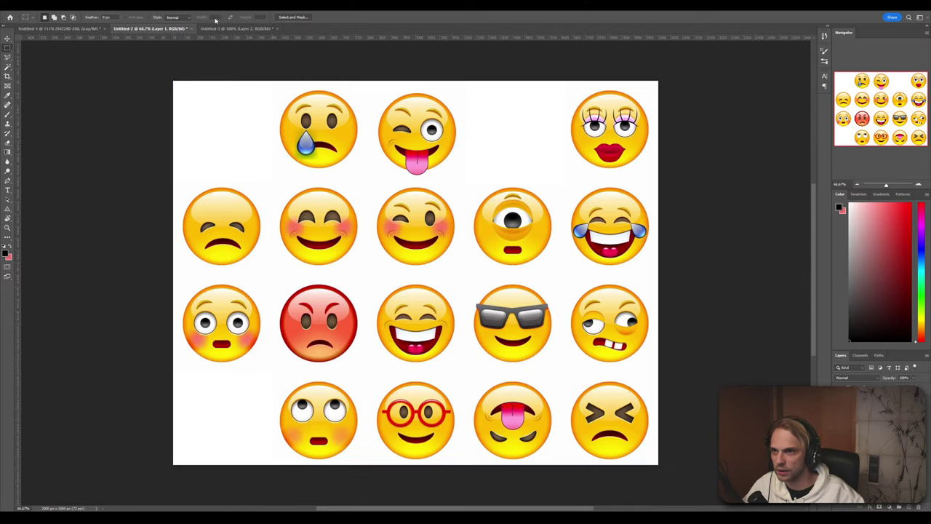
click(238, 28)
key(ctrl+v)
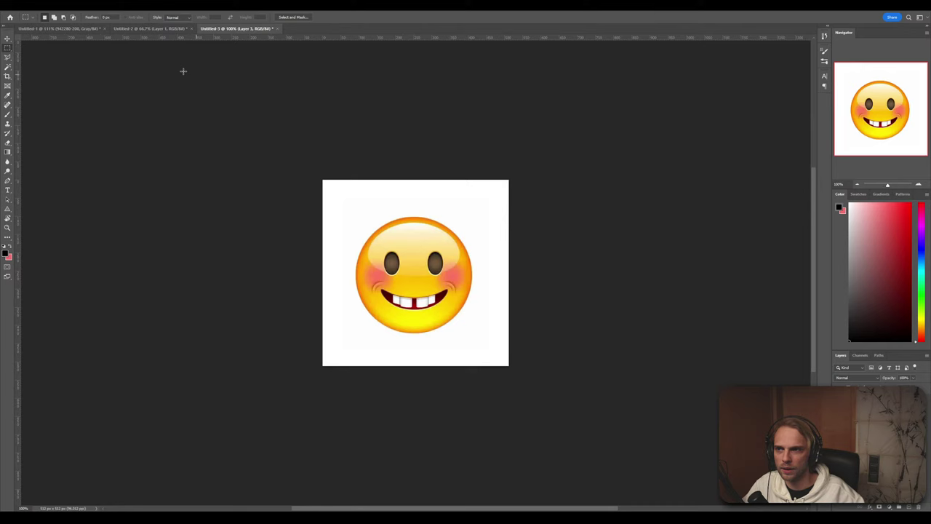
Cut the frowning emoji with squeezed-shut eyes from the sheet and paste it into the 512 px document
click(141, 29)
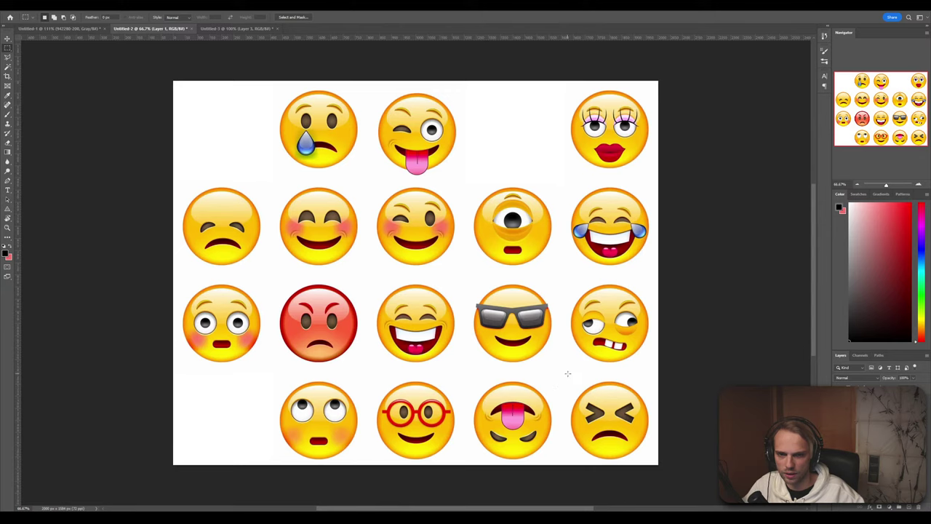
drag(565, 373, 669, 477)
key(ctrl+x)
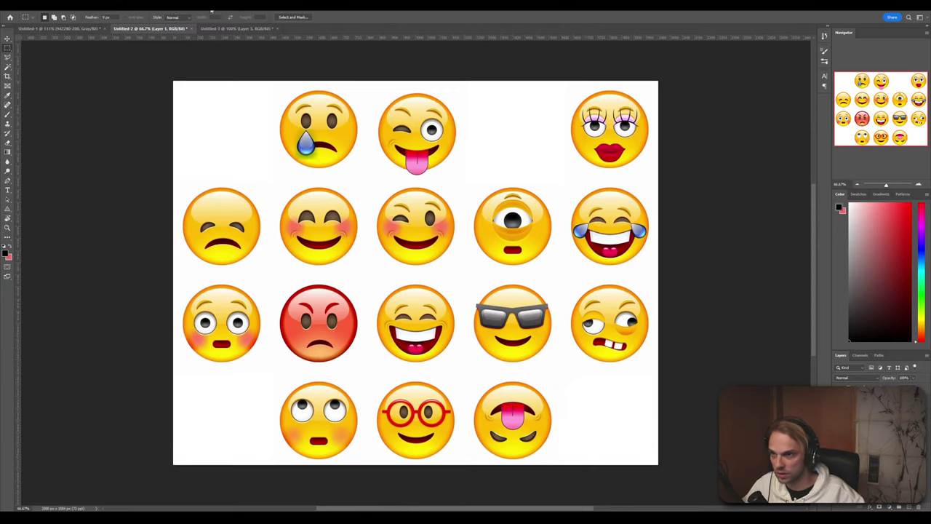
click(244, 30)
key(ctrl+v)
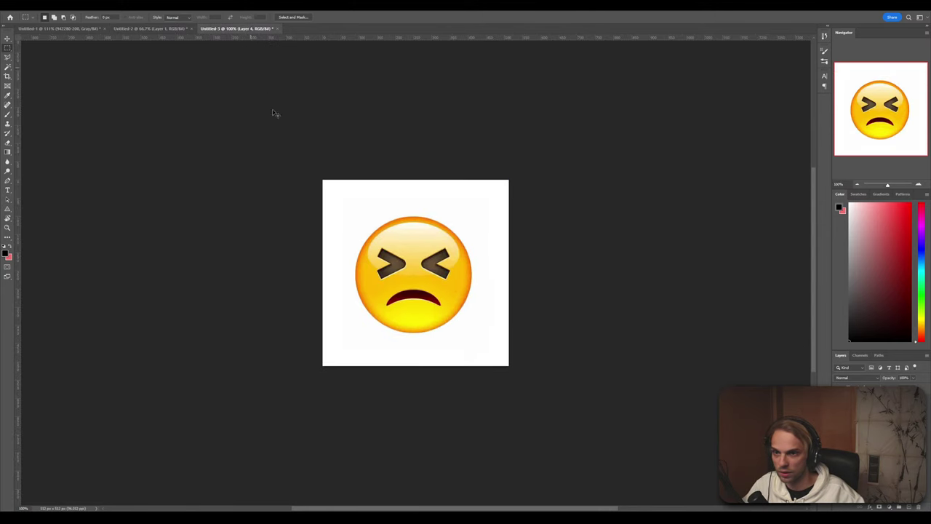
Cut the one-eyed emoji from the sheet and paste it into the 512 px document
click(58, 29)
click(142, 28)
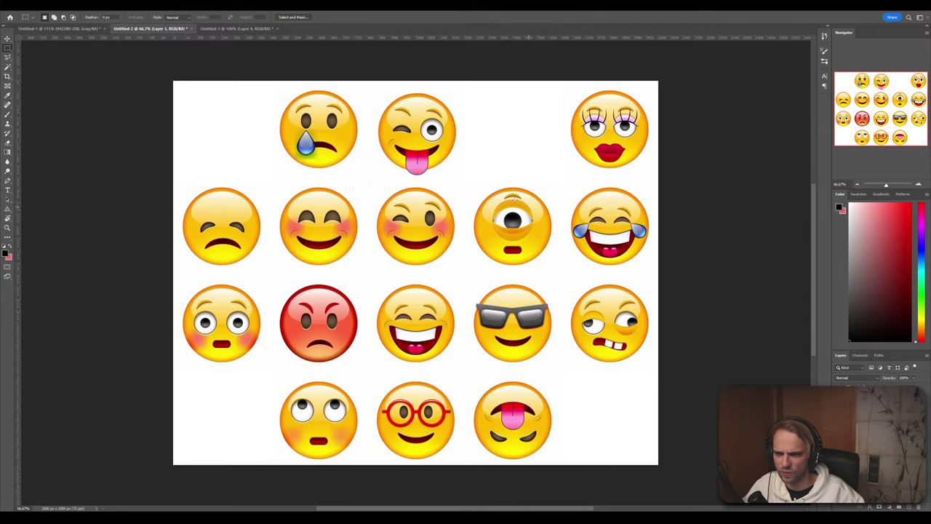
drag(465, 178, 557, 277)
key(ctrl+x)
key(ctrl+Tab)
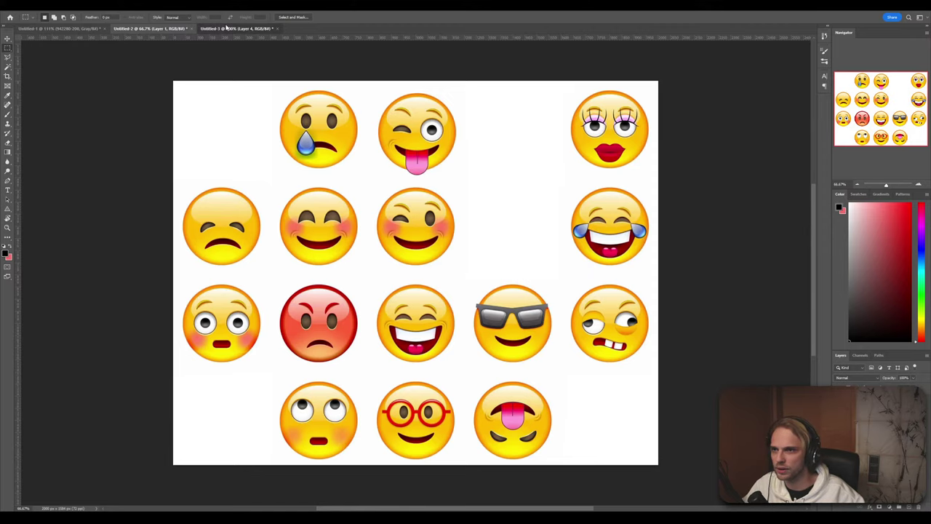
key(ctrl+v)
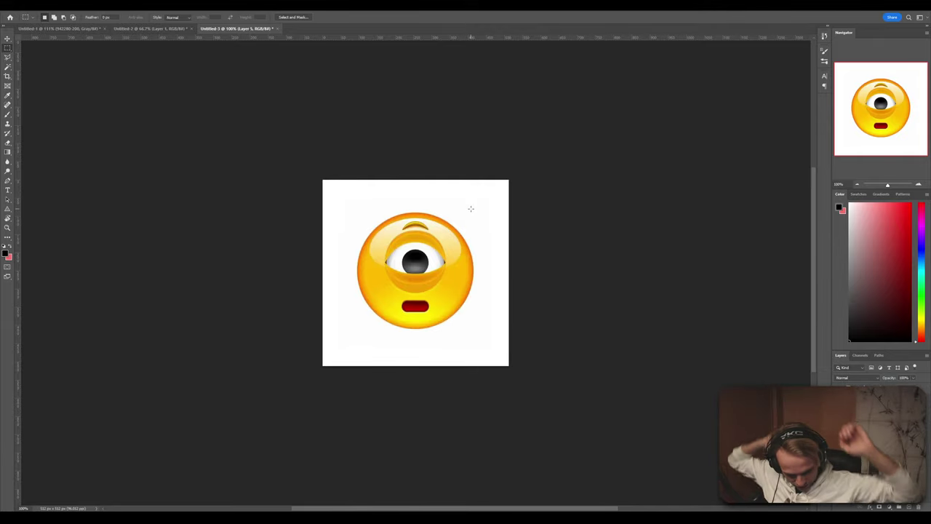
Set the blend mode of all five emoji layers to Multiply so the stacked faces show through
click(855, 378)
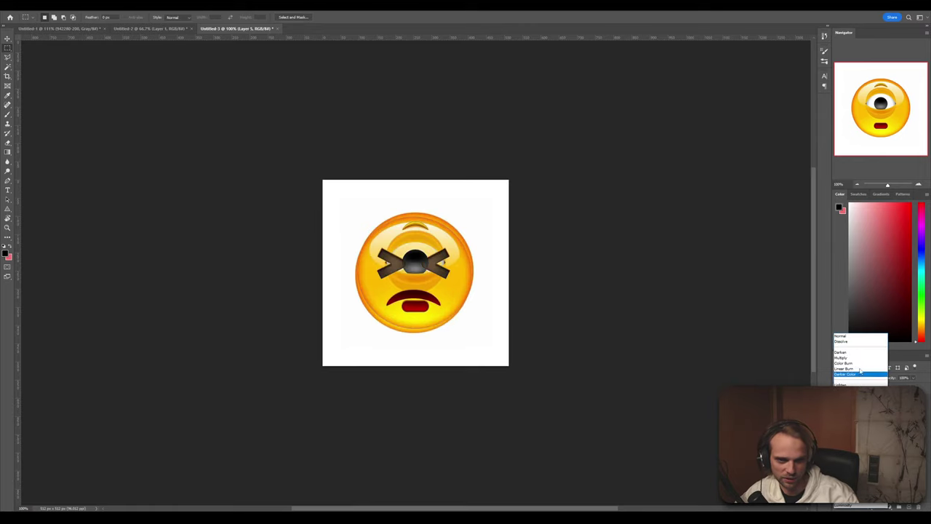
click(857, 353)
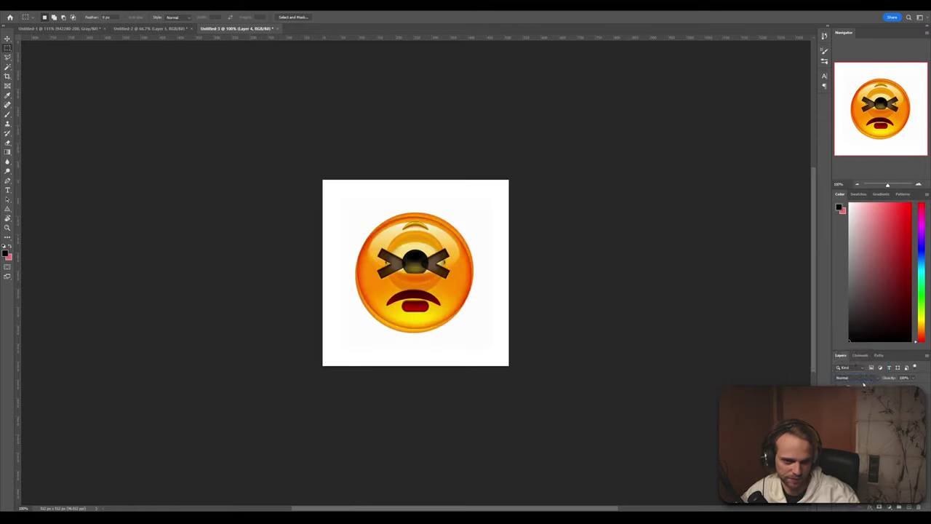
click(862, 378)
click(844, 357)
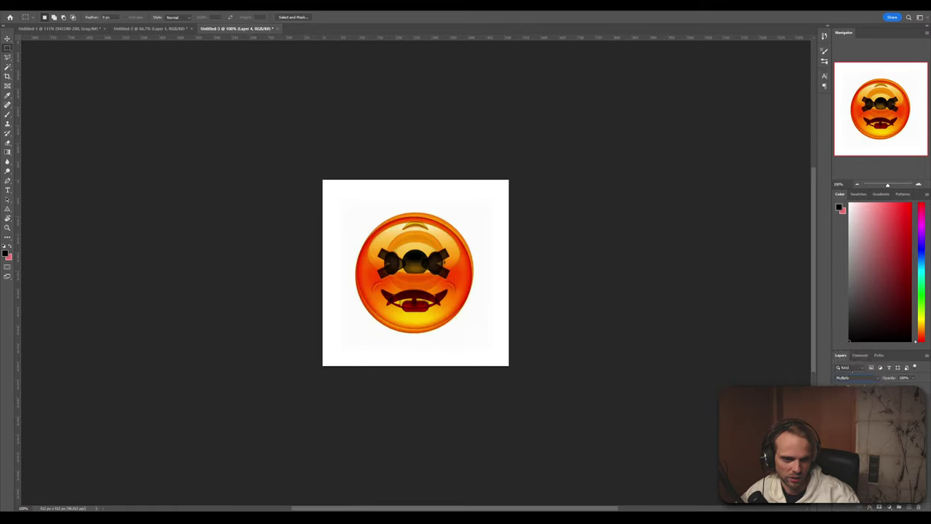
click(856, 377)
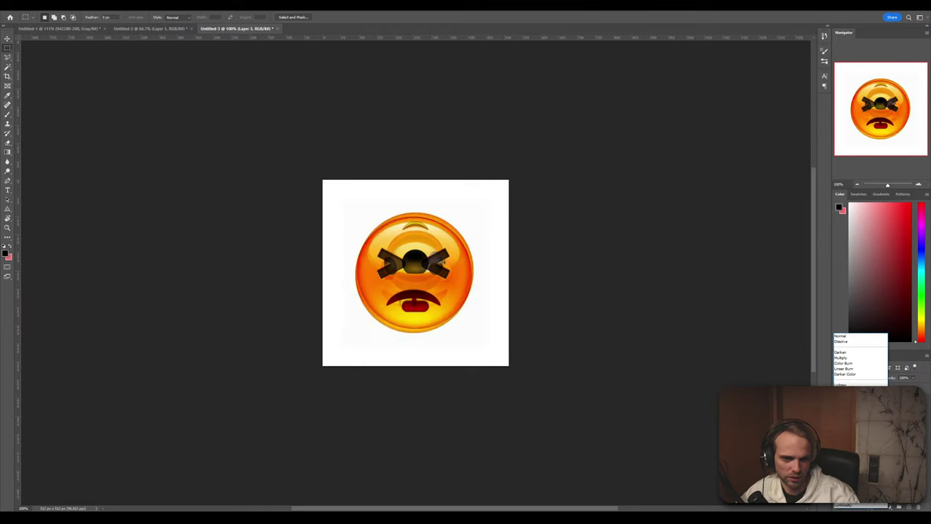
click(844, 357)
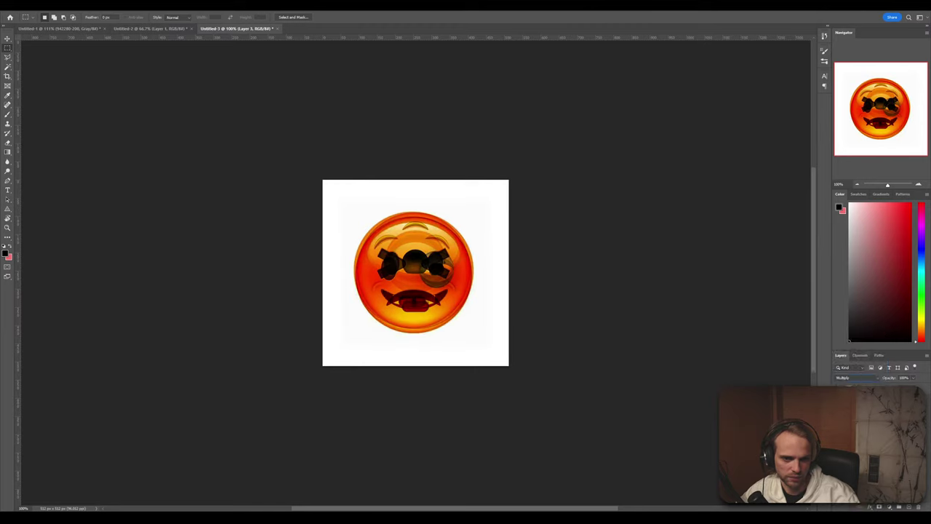
click(864, 379)
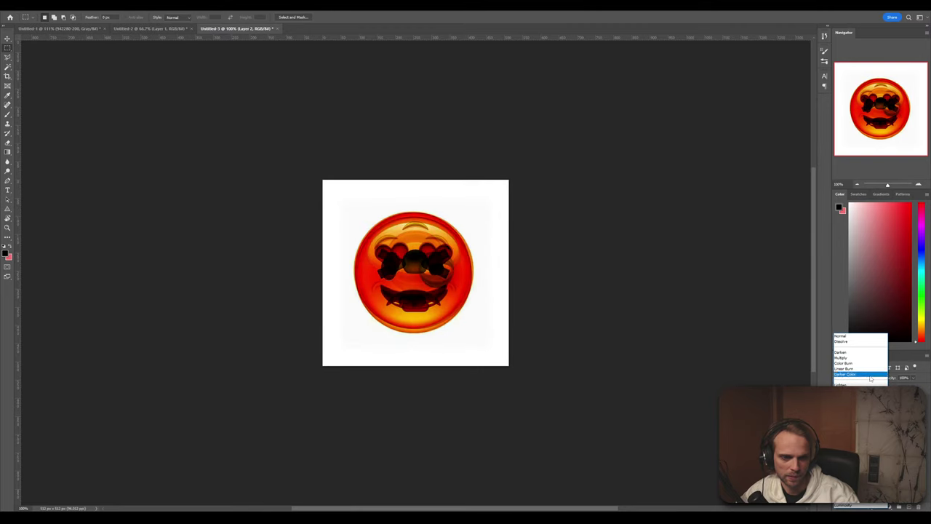
key(Escape)
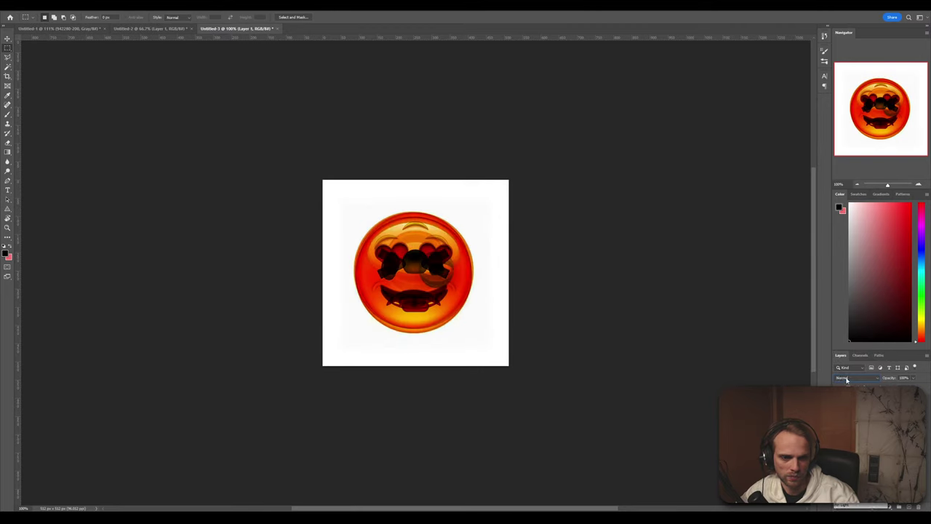
click(846, 379)
click(847, 358)
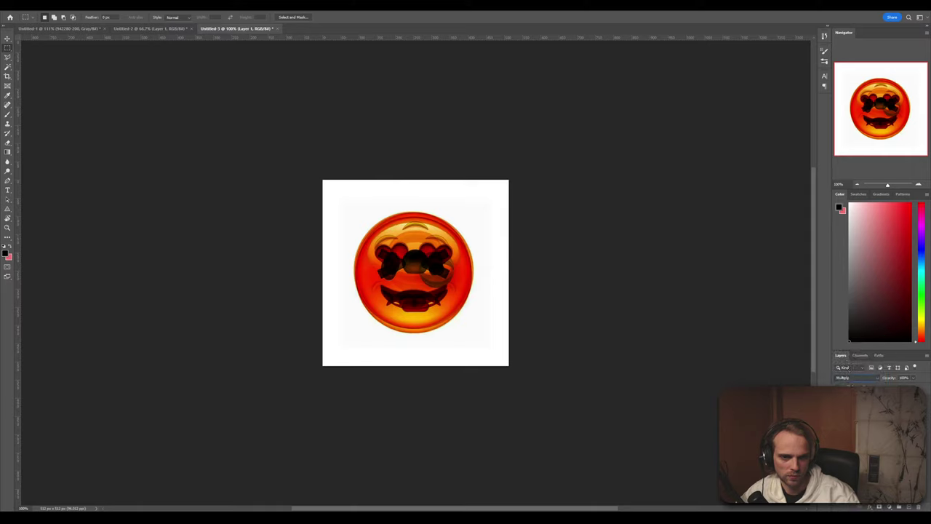
Hide the four emoji layers above the heart-eyes layer
click(839, 399)
click(839, 414)
click(839, 431)
click(839, 447)
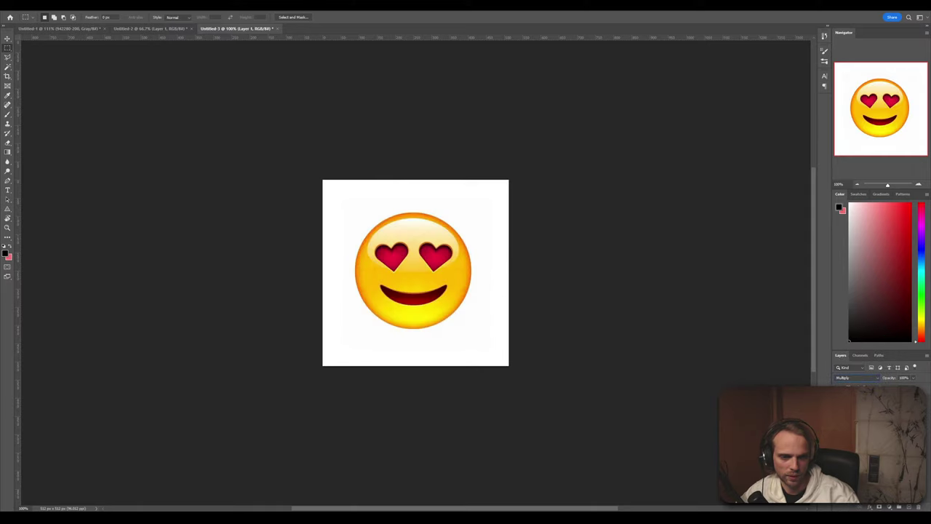
Show the black-eye emoji layer and nudge it down to line up with the heart-eyes face
click(839, 431)
ctrl+drag(411, 279, 411, 278)
key(ctrl+Down)
key(ctrl+Down)
key(ctrl+Down)
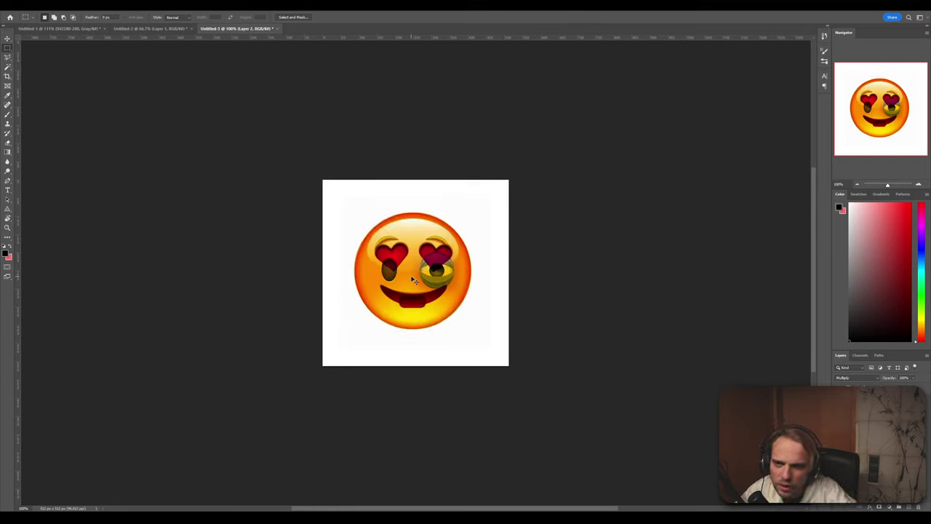
Show the gap-toothed grinning emoji layer and nudge it up to line up with the faces beneath
click(839, 414)
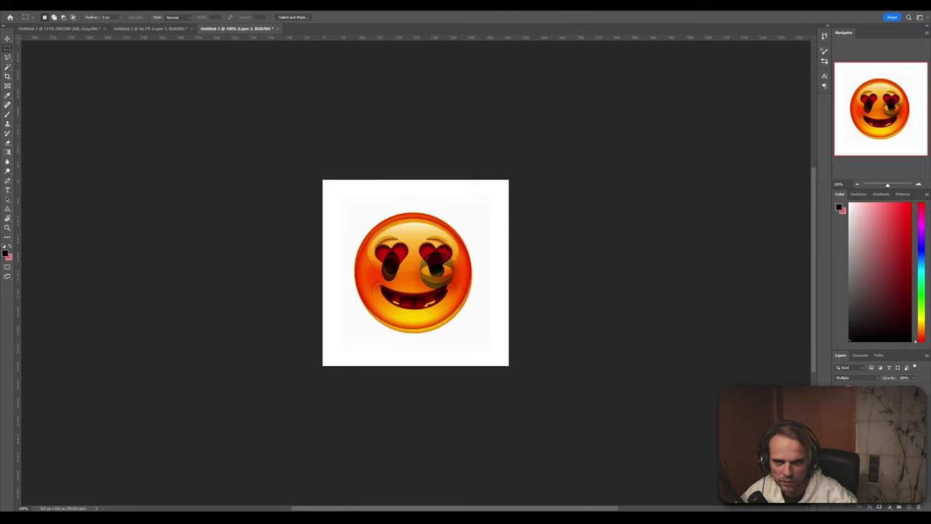
key(ctrl+Up)
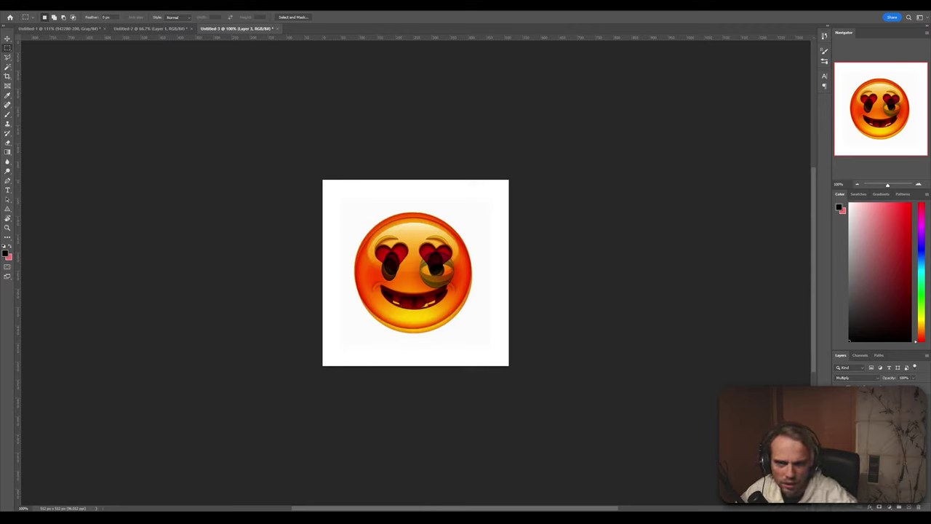
key(ctrl+Up)
key(ctrl+Up)
key(ctrl+Up)
key(ctrl+Up)
key(ctrl+Up)
key(ctrl+Up)
key(ctrl+Up)
key(ctrl+Up)
key(ctrl+Up)
key(ctrl+Up)
key(ctrl+Up)
key(ctrl+Up)
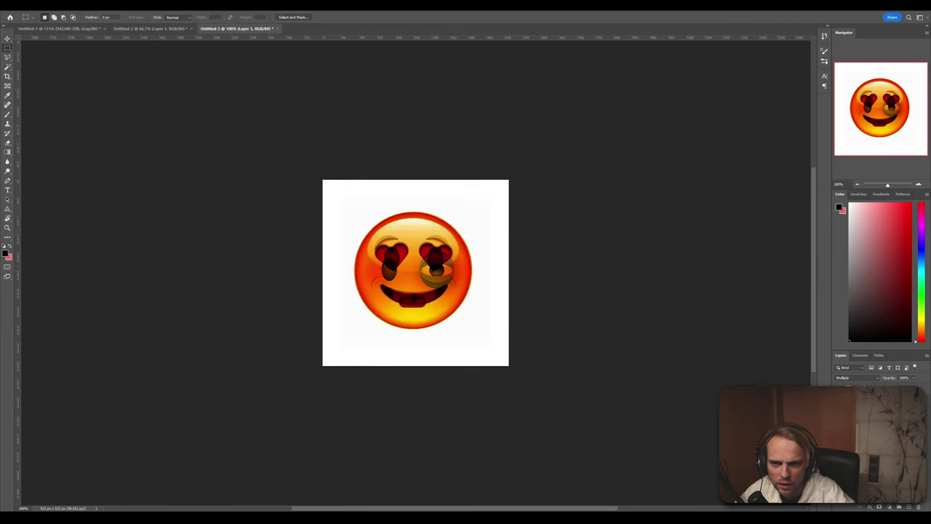
Show the squinting sad emoji layer and nudge it up to match the stacked faces' outline
key(ctrl+z)
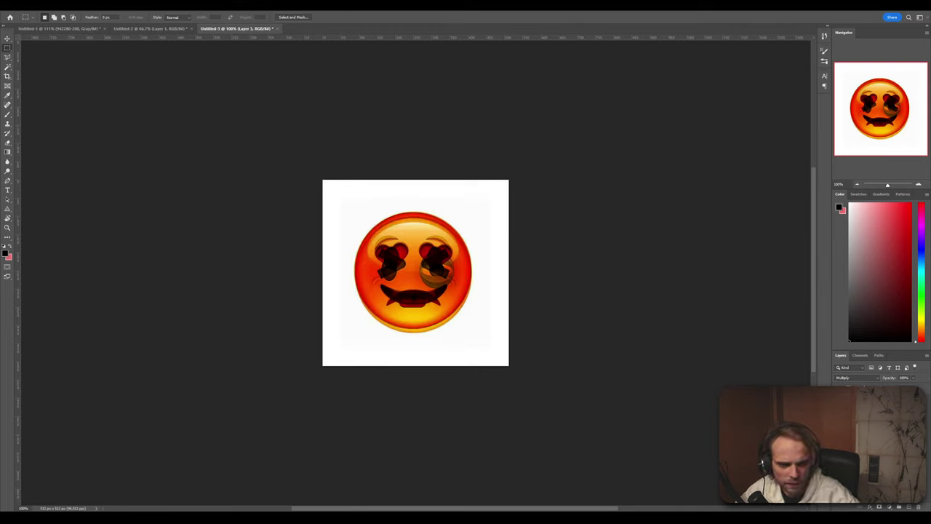
key(ctrl+Up)
key(ctrl+Up)
key(ctrl+Up)
key(ctrl+Up)
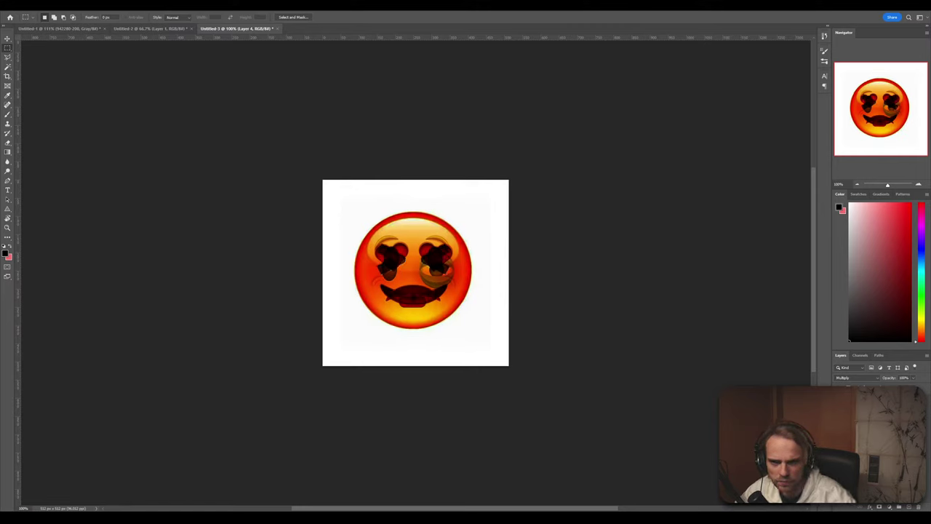
Show the one-eyed emoji layer and nudge it left until its outline matches the other faces
key(ctrl+shift+alt+n)
key(ctrl+comma)
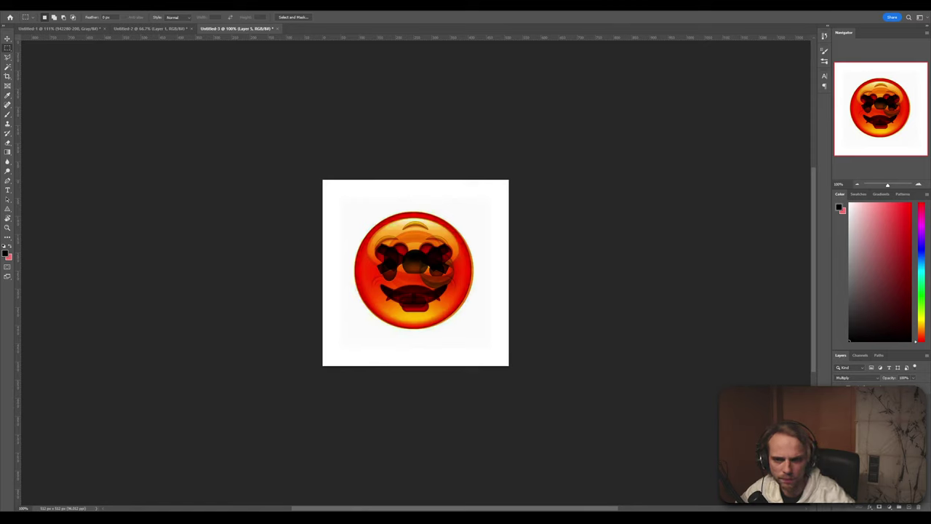
key(ctrl+Left)
key(ctrl+Left)
key(ctrl+Left)
key(ctrl+Left)
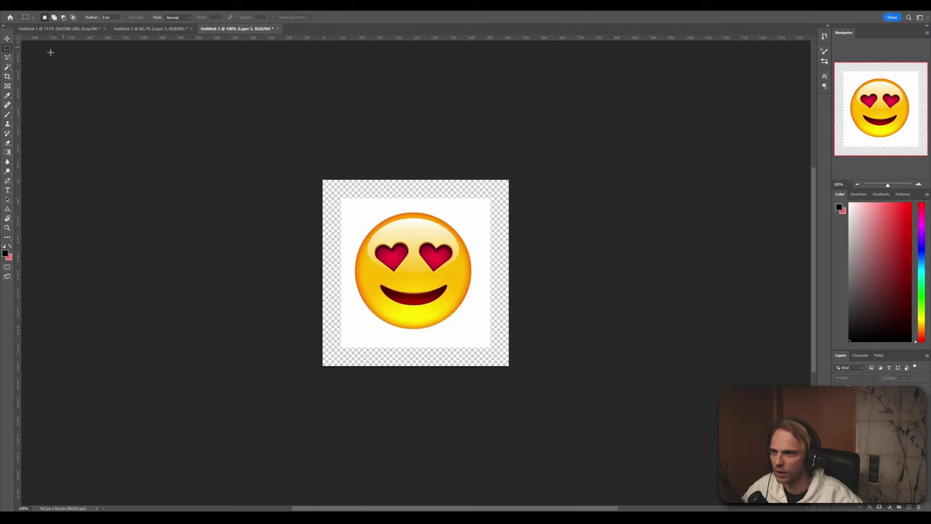
Select the white background around the heart-eyes emoji with the Magic Wand, delete it and clear the selection
click(7, 66)
click(354, 216)
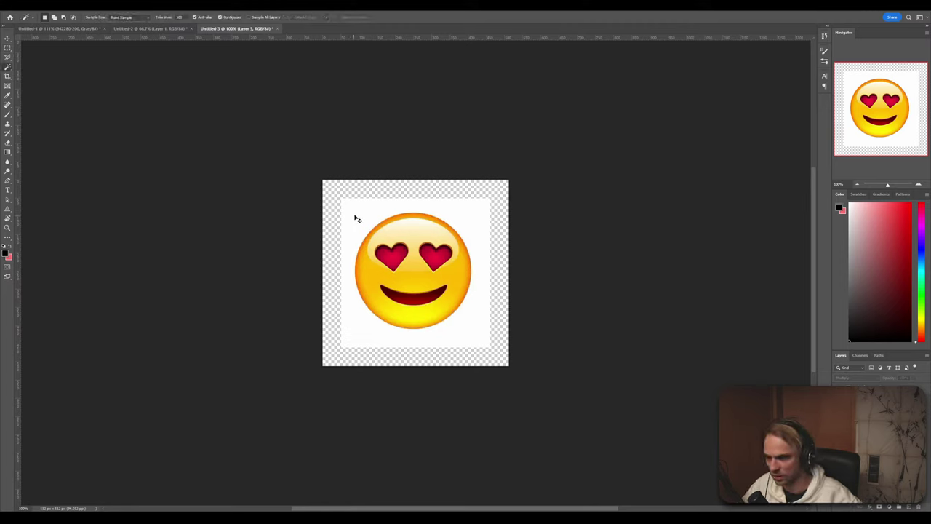
shift+click(369, 204)
key(ctrl+d)
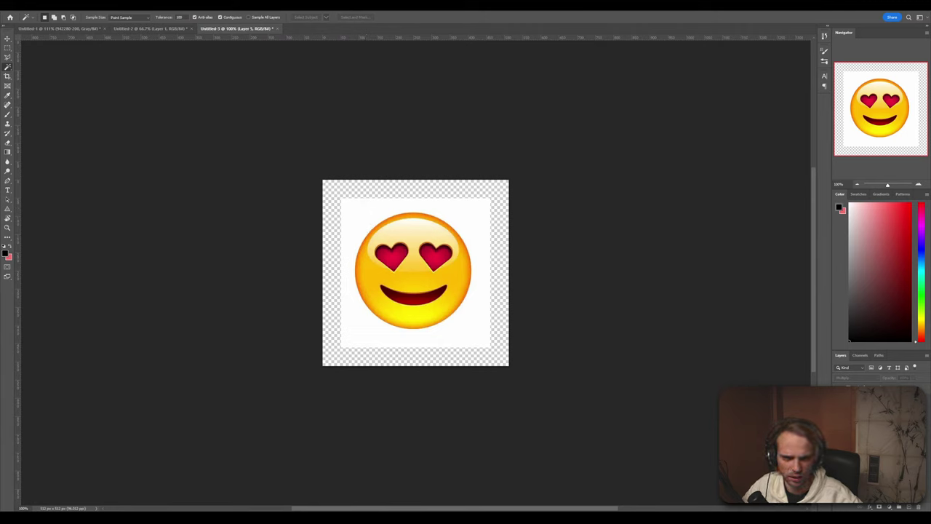
click(370, 222)
key(Delete)
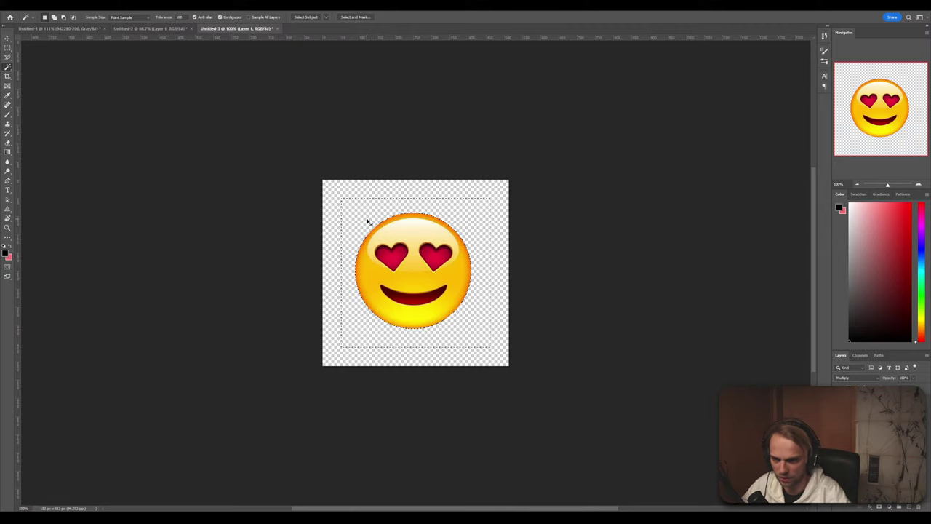
key(ctrl+d)
Show only the black-eye emoji layer and delete the white background around its face
key(ctrl+v)
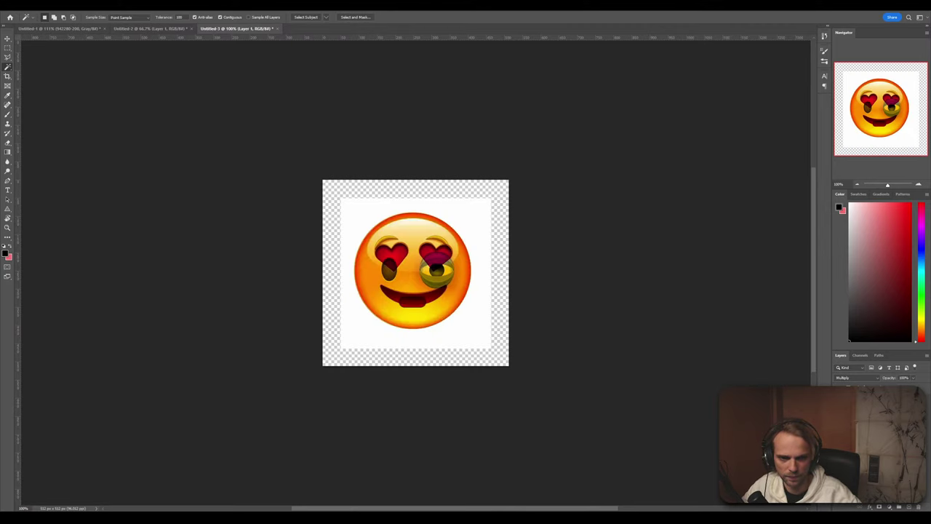
key(ctrl+comma)
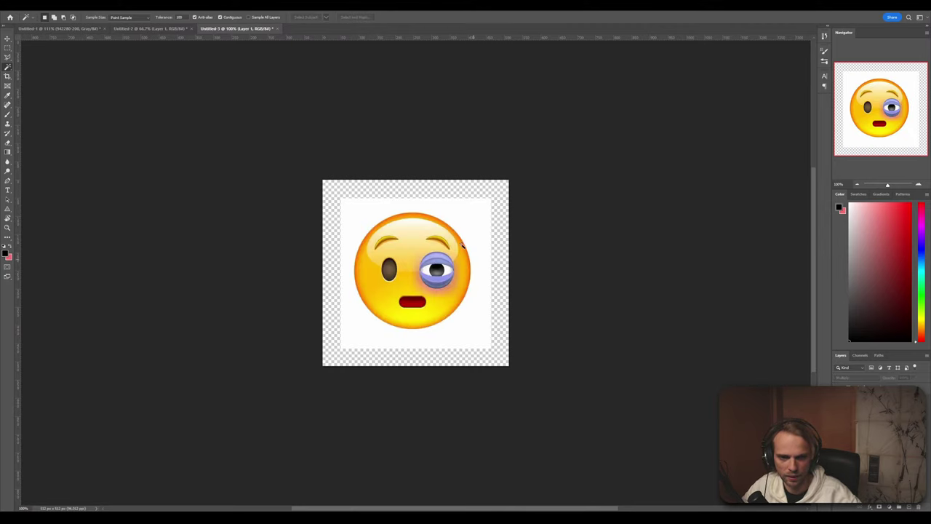
click(459, 216)
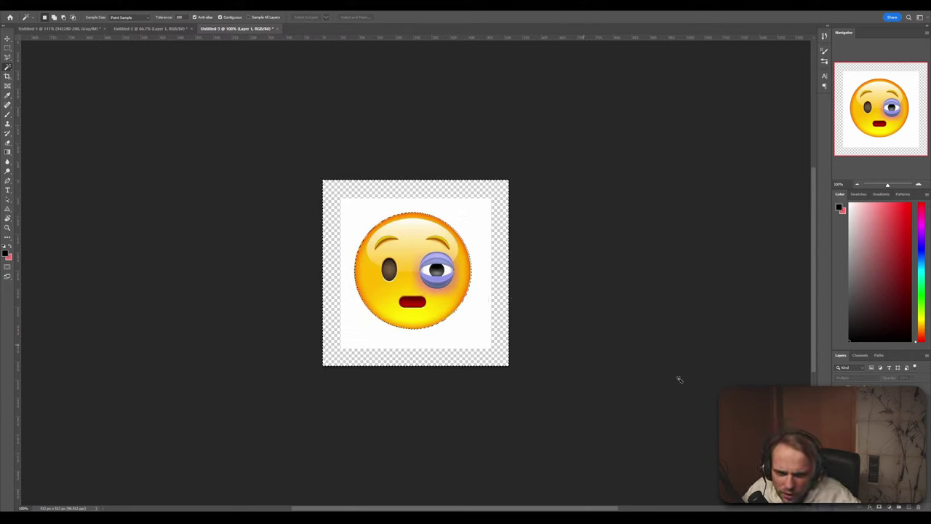
click(873, 414)
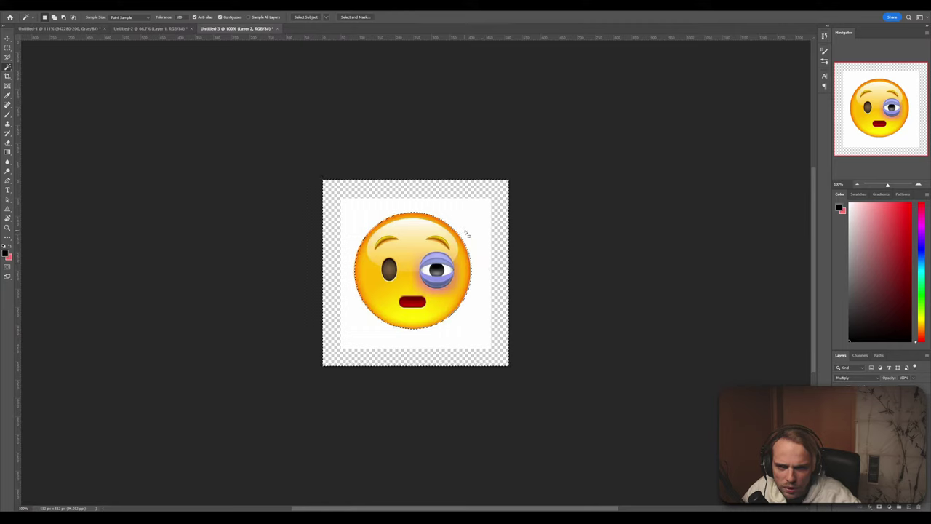
key(Delete)
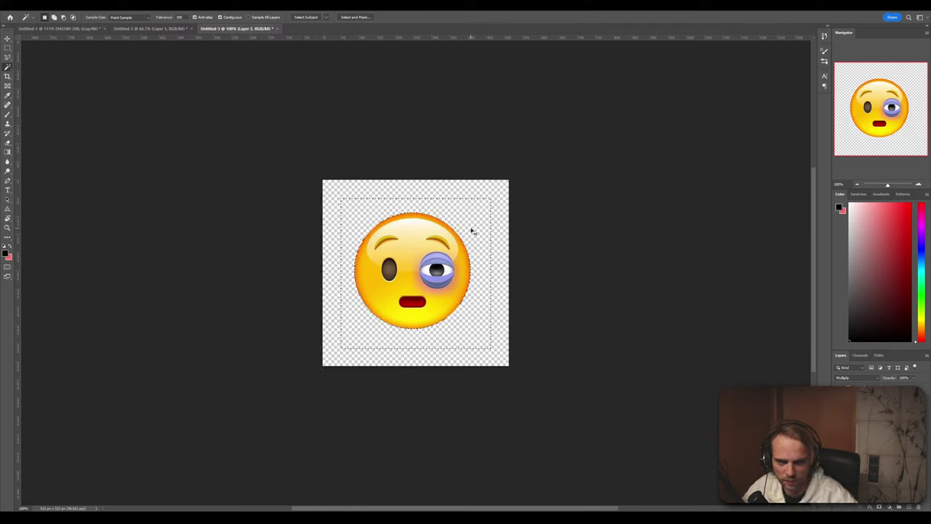
key(ctrl+d)
Show only the gap-toothed grinning emoji layer and delete the white background around its face
key(ctrl+v)
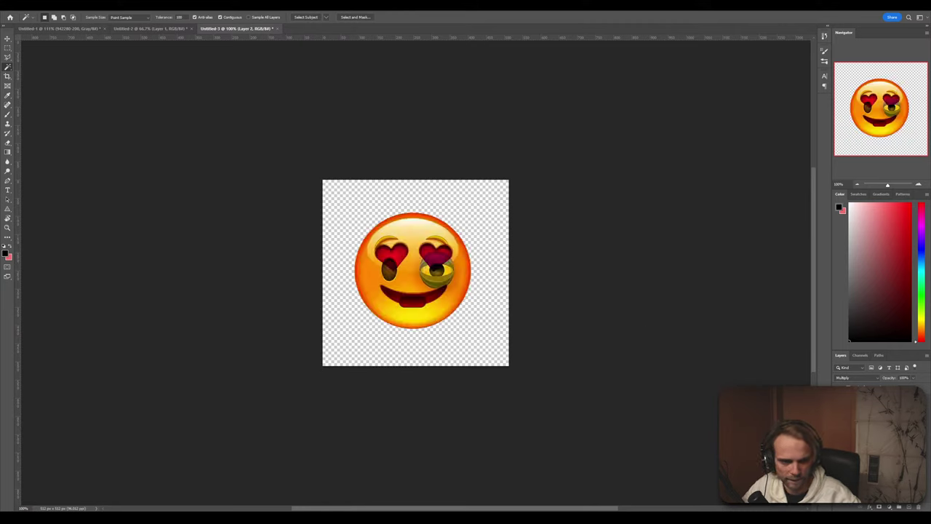
click(839, 400)
click(839, 416)
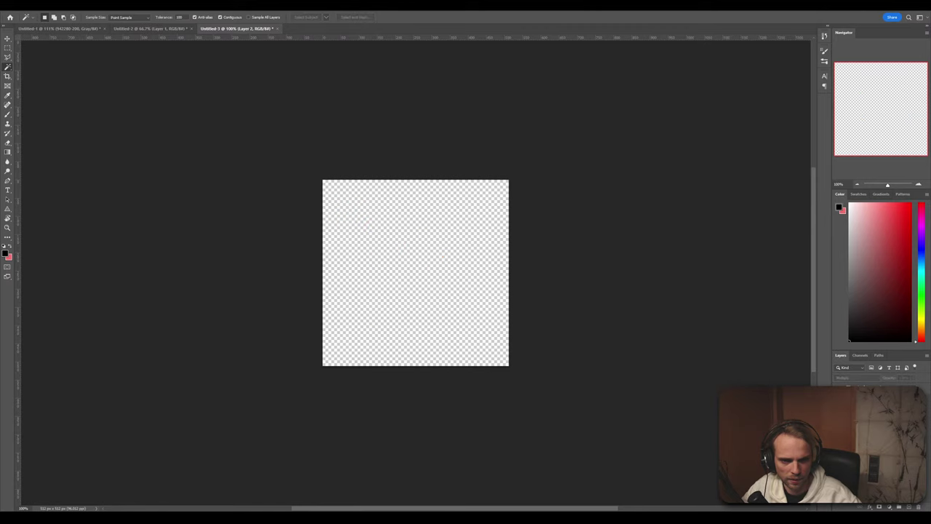
click(839, 432)
click(873, 432)
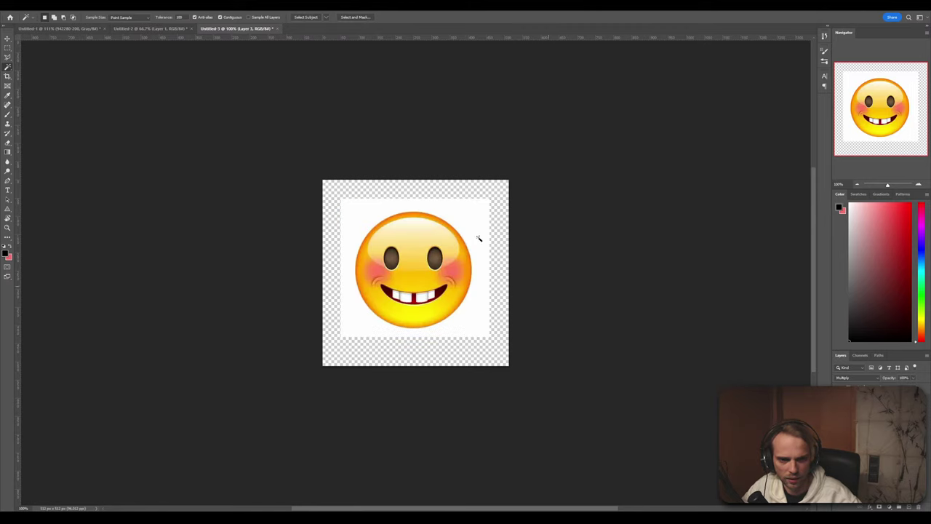
click(463, 217)
key(Delete)
key(ctrl+d)
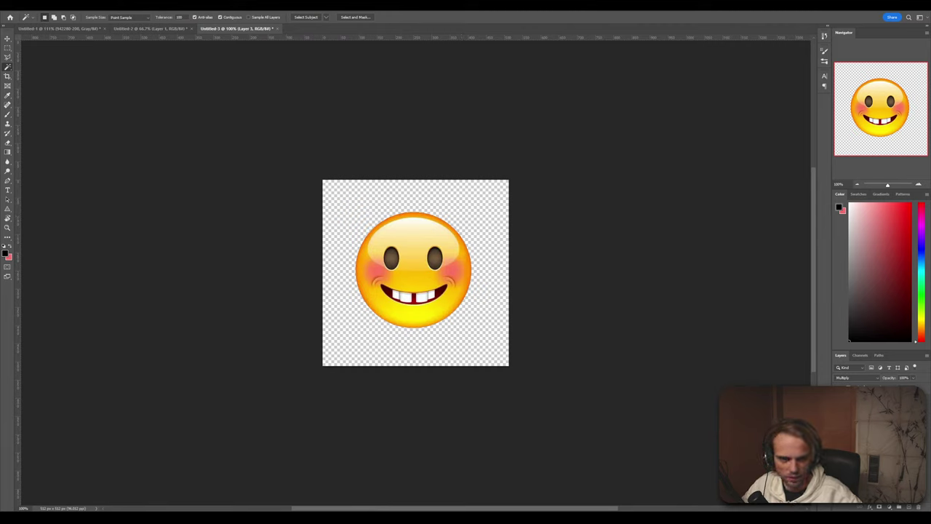
Show only the squinting sad emoji layer and delete the white background around its face
click(839, 432)
click(839, 448)
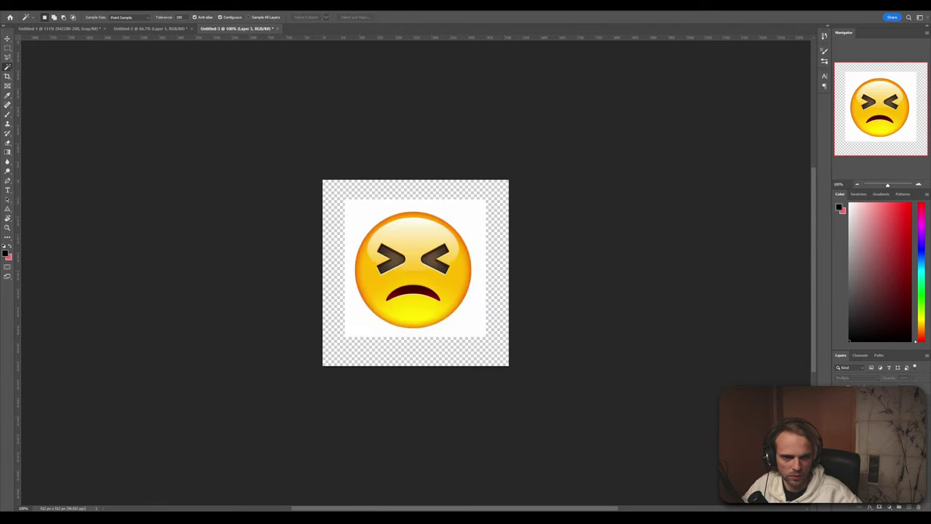
click(469, 230)
key(Delete)
key(ctrl+d)
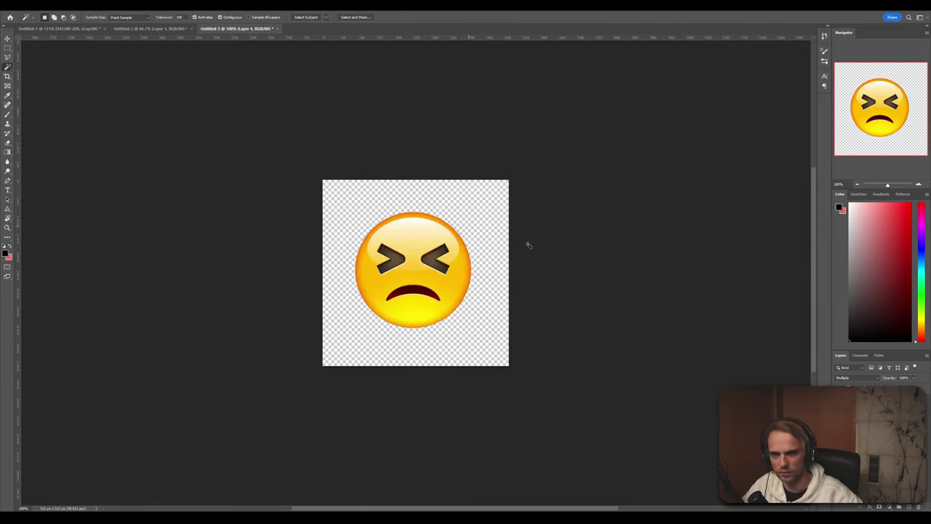
Show only the one-eyed emoji layer and delete the white background around its face
click(839, 464)
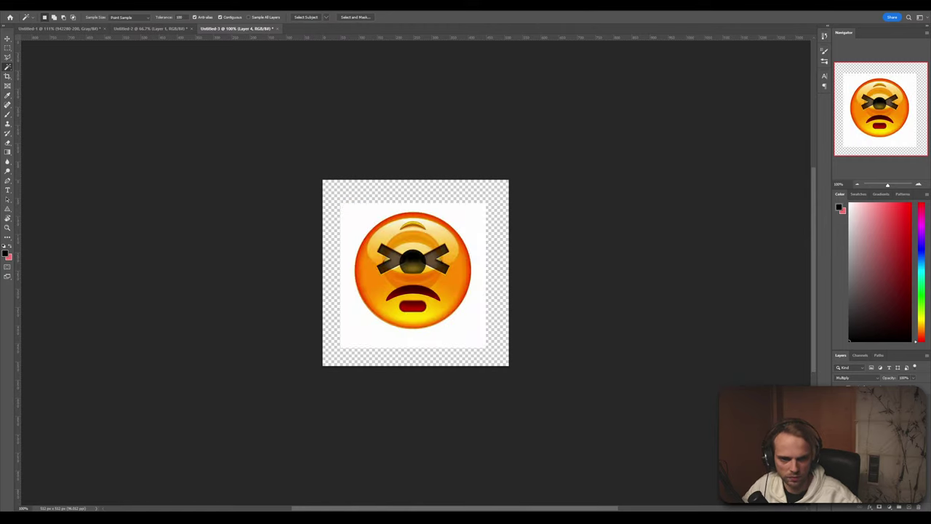
key(ctrl+z)
click(450, 216)
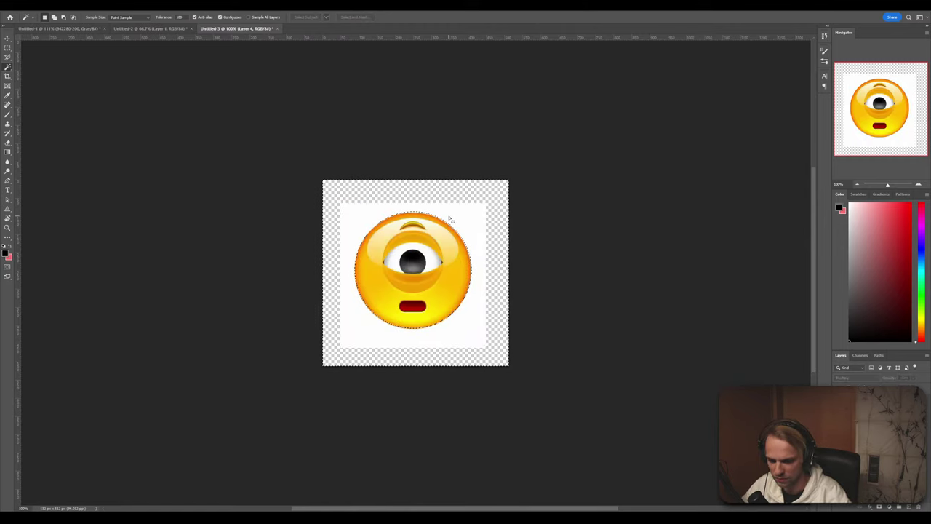
click(873, 407)
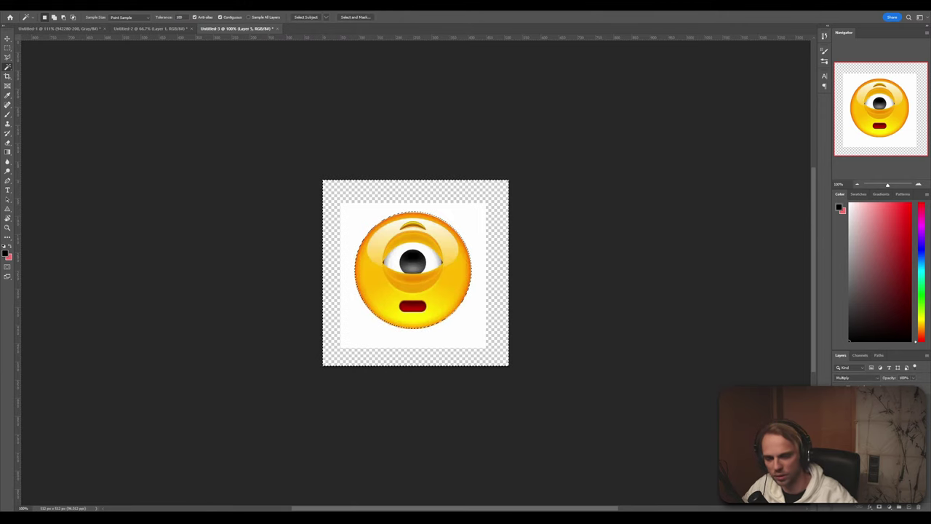
key(Delete)
key(ctrl+d)
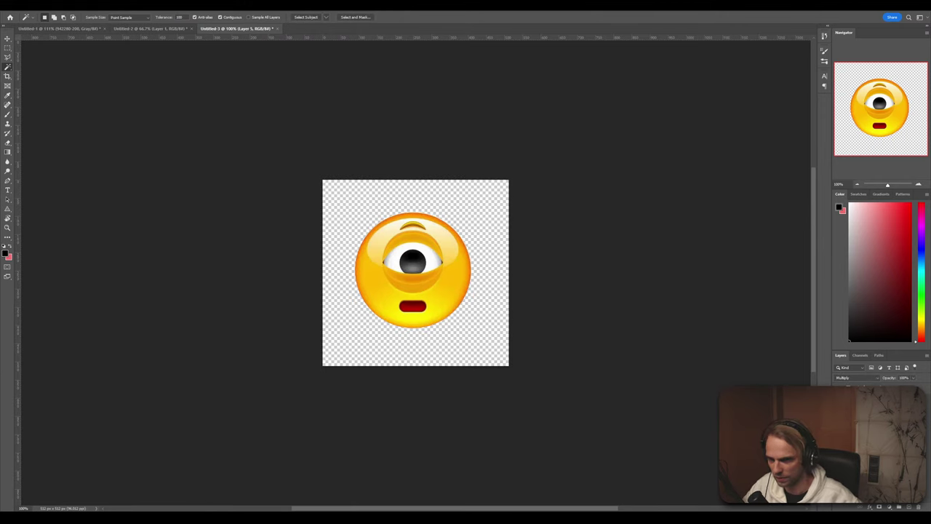
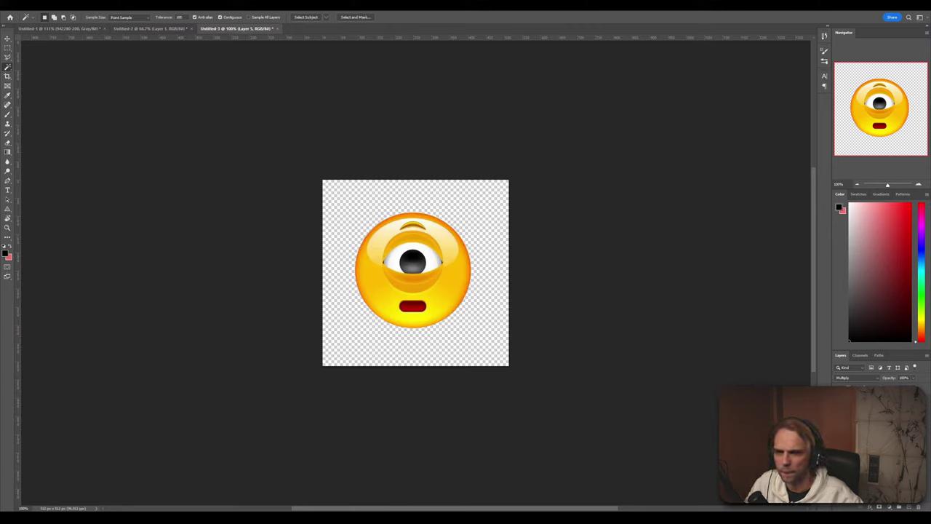
Show only the heart-eyes emoji layer and save it on the computer as the PNG b_1 in the Buttons folder
key(ctrl+comma)
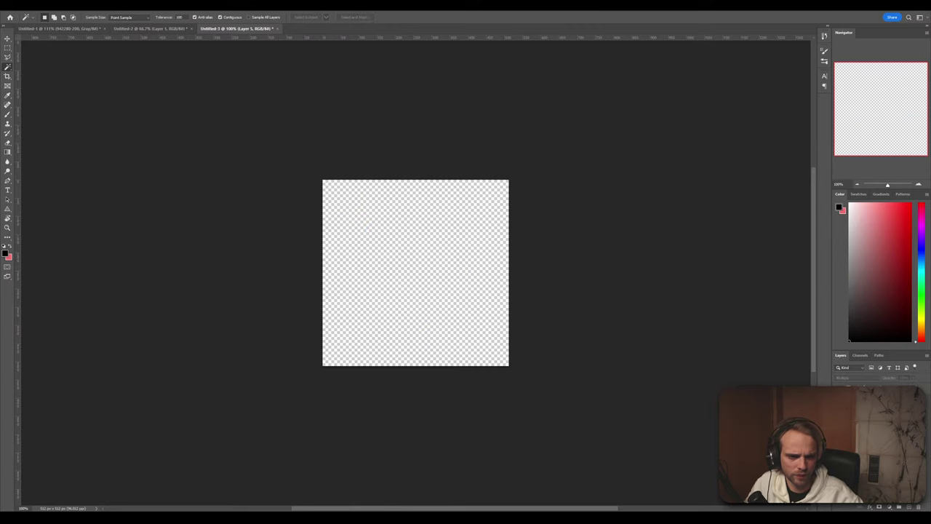
key(ctrl+shift+z)
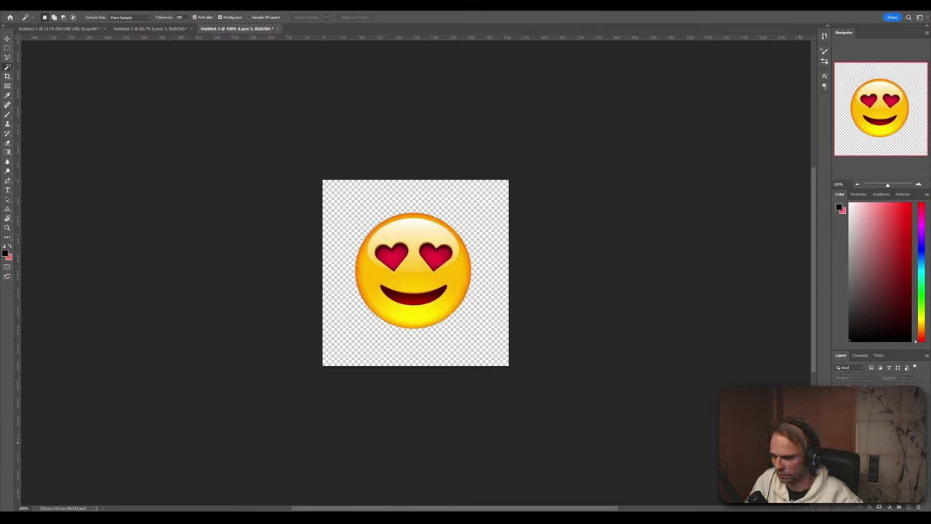
key(ctrl+s)
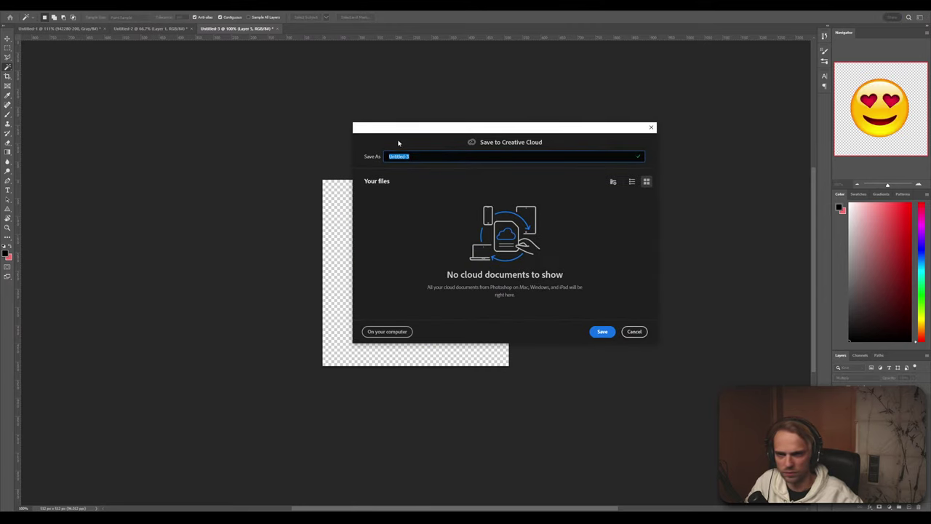
drag(448, 131, 199, 104)
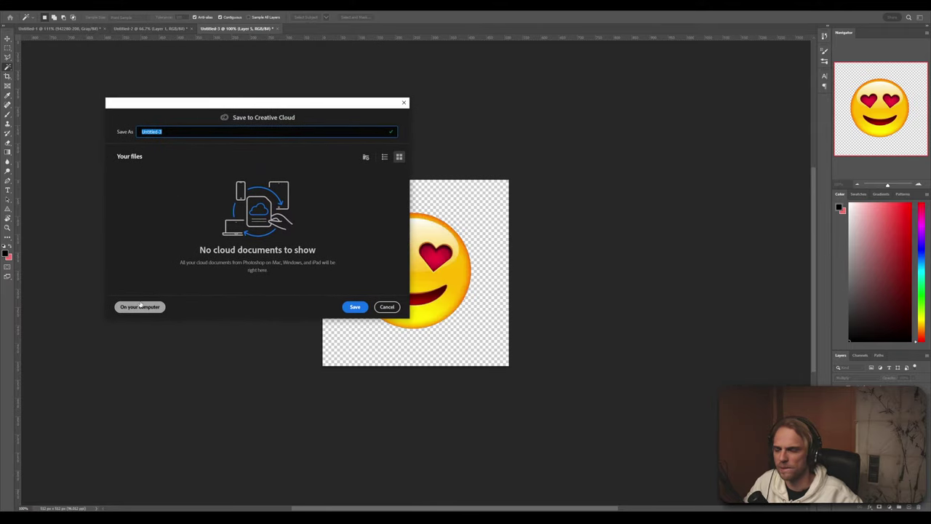
drag(307, 110, 332, 144)
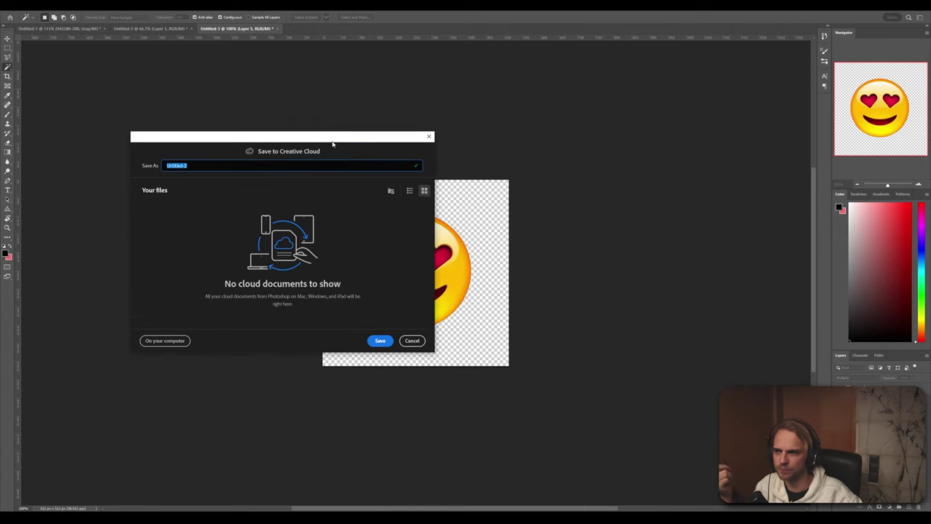
click(162, 341)
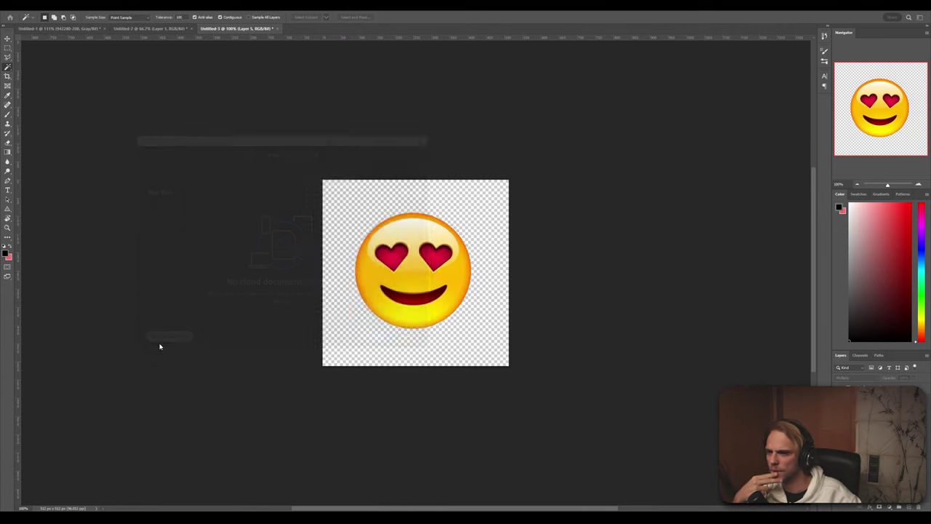
click(190, 361)
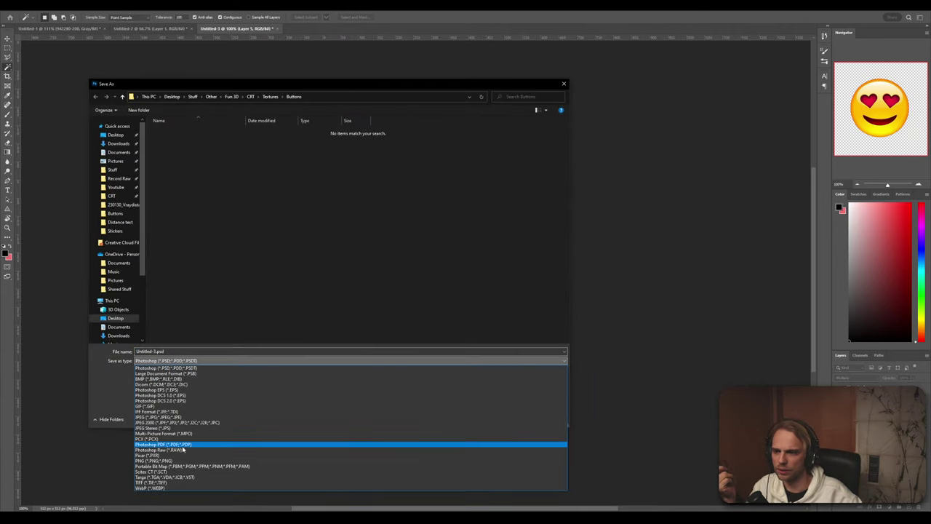
click(182, 461)
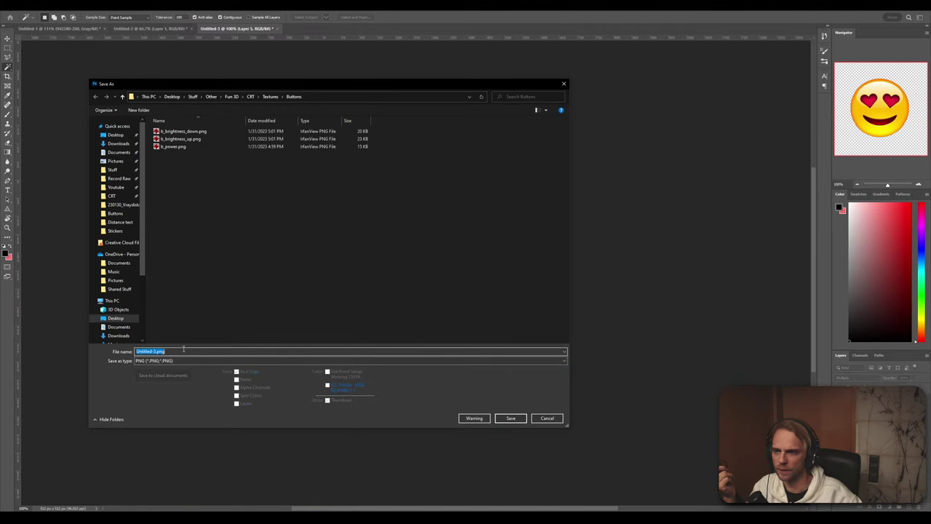
text(b_)
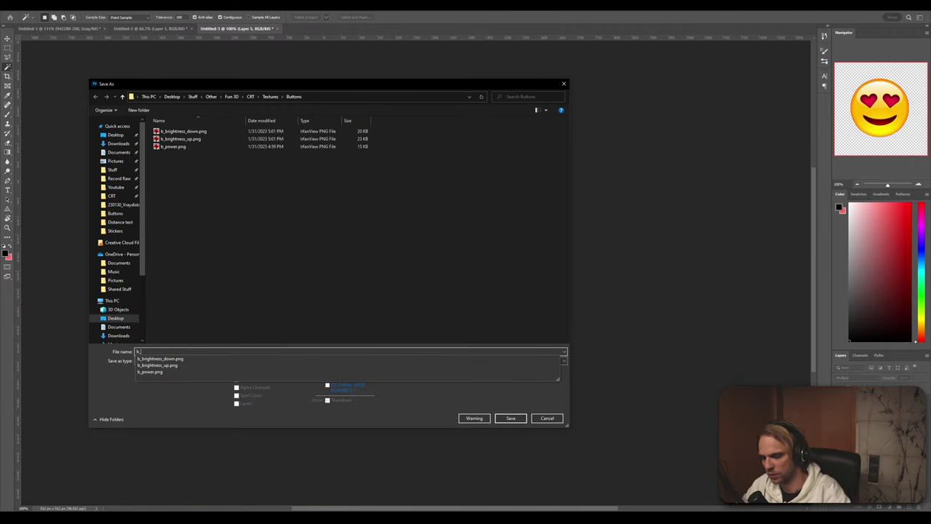
key(Return)
click(507, 158)
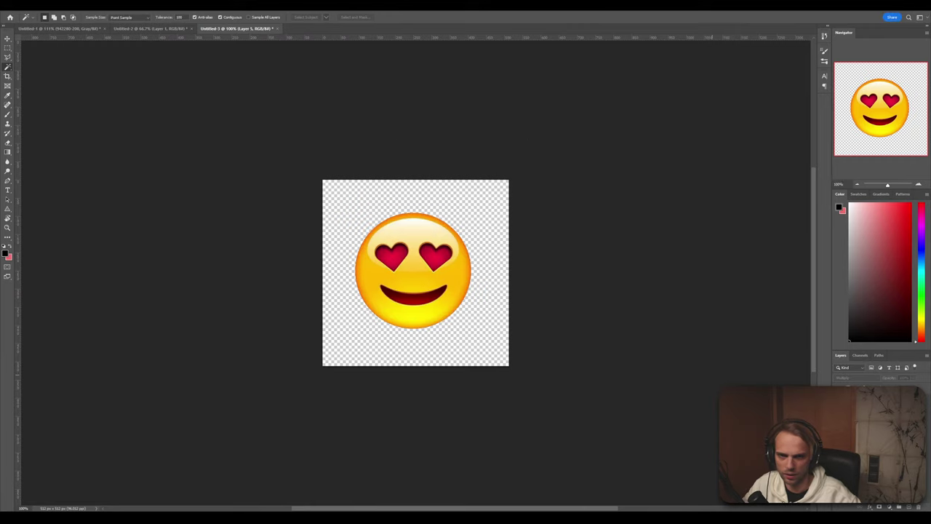
Show only the black-eye emoji layer and save it as the PNG b_2 in the Buttons folder
key(ctrl+comma)
key(ctrl+v)
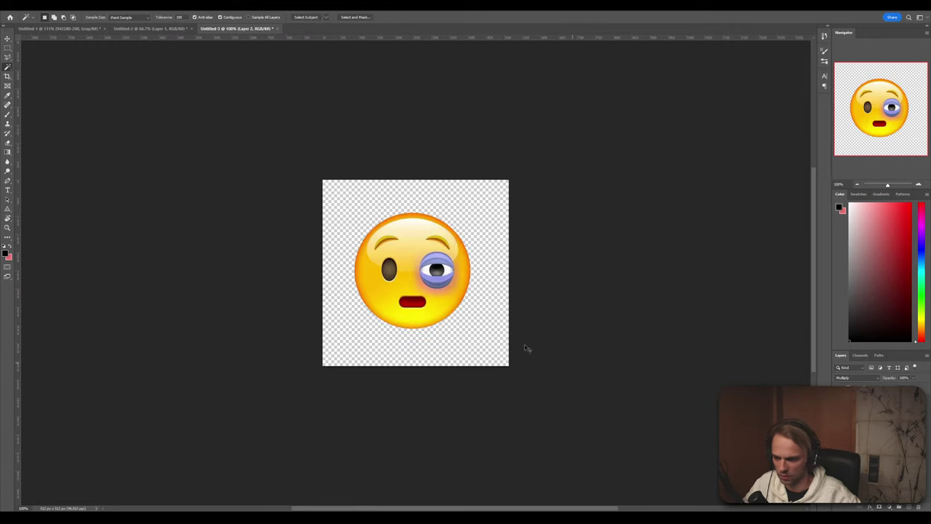
key(ctrl+s)
click(165, 341)
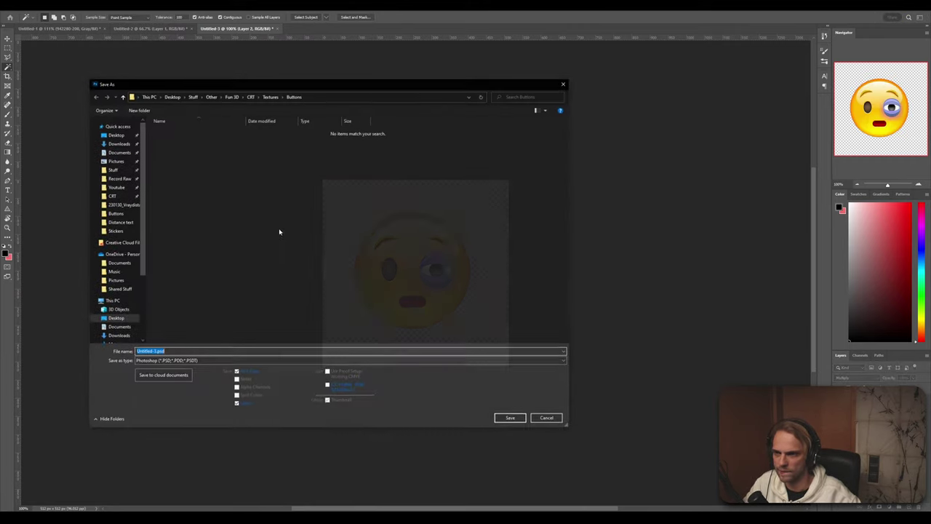
click(170, 360)
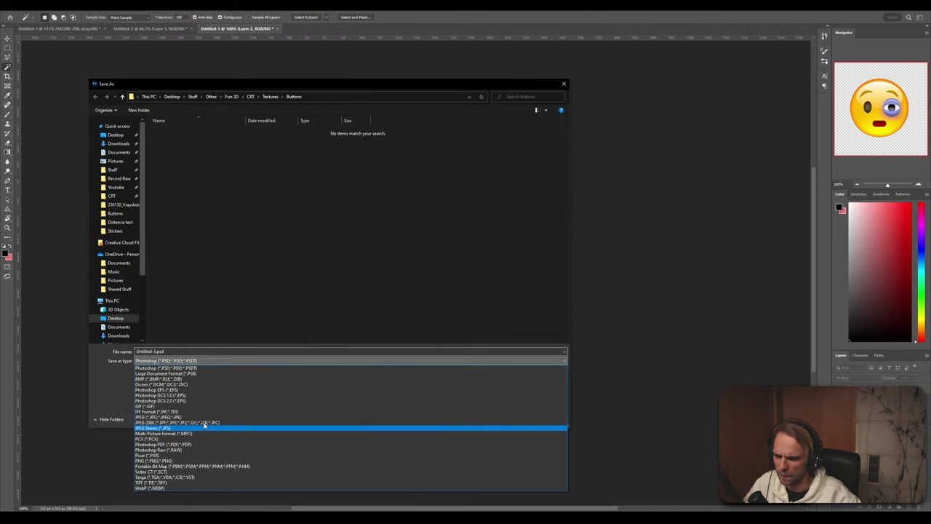
click(174, 461)
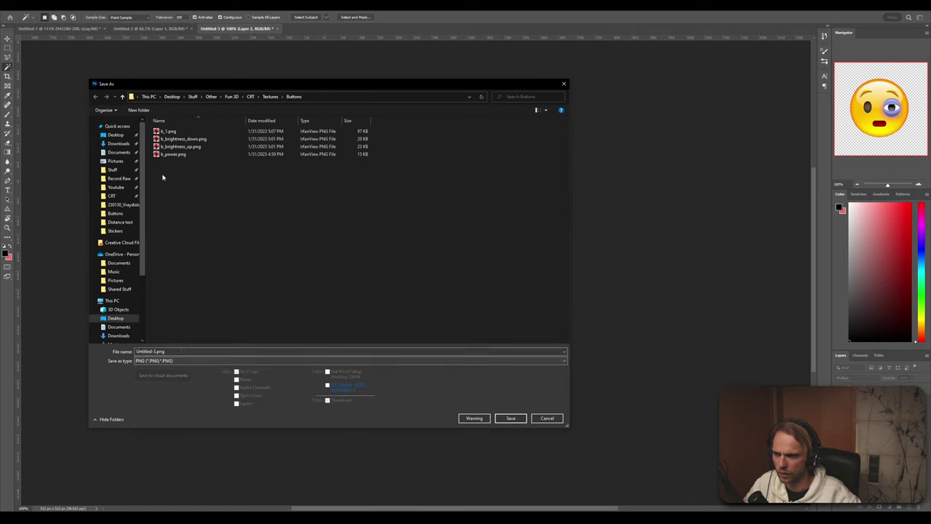
click(182, 351)
text(b_2)
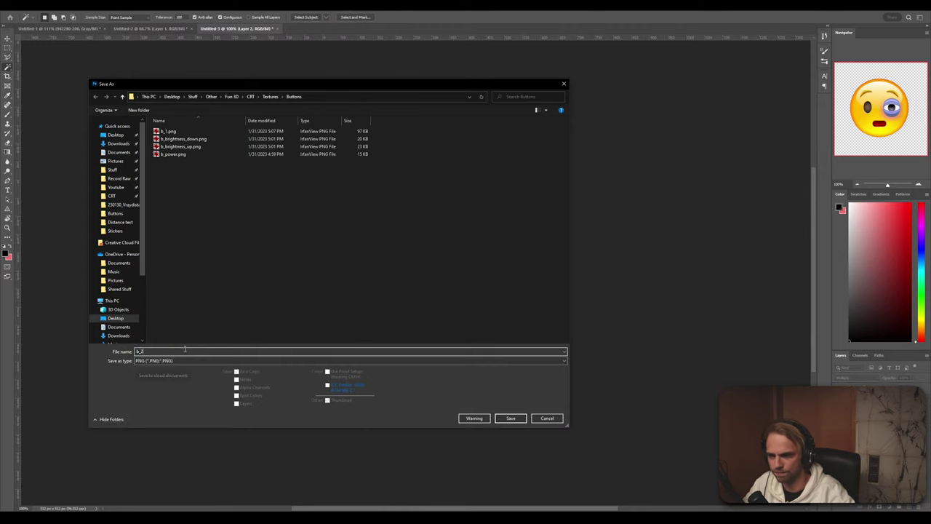
click(512, 419)
click(506, 160)
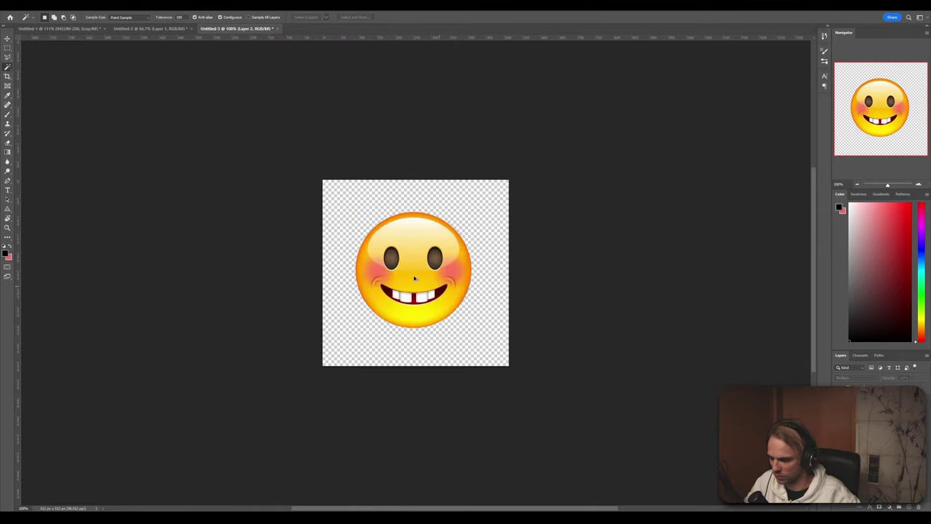
Save the gap-toothed grinning emoji as the PNG b_3 in the Buttons folder, keeping the large file size option
key(ctrl+s)
click(176, 340)
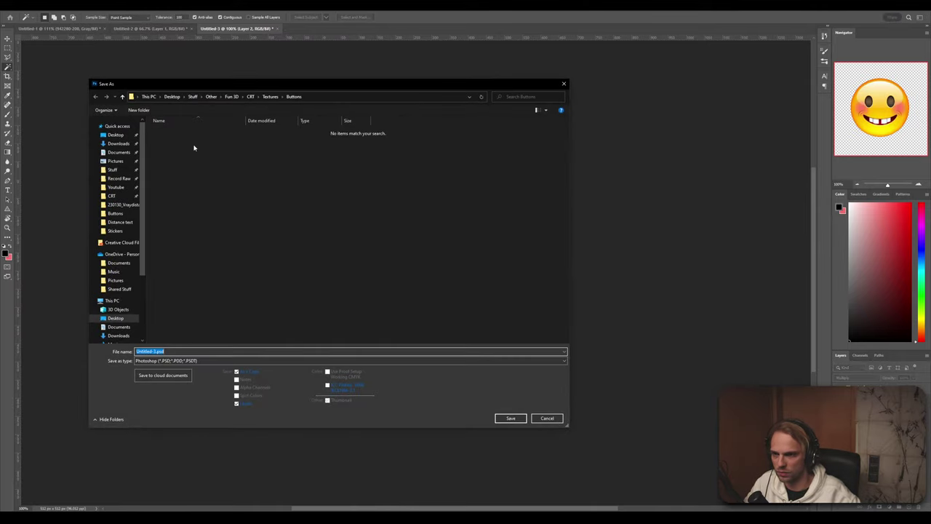
click(207, 361)
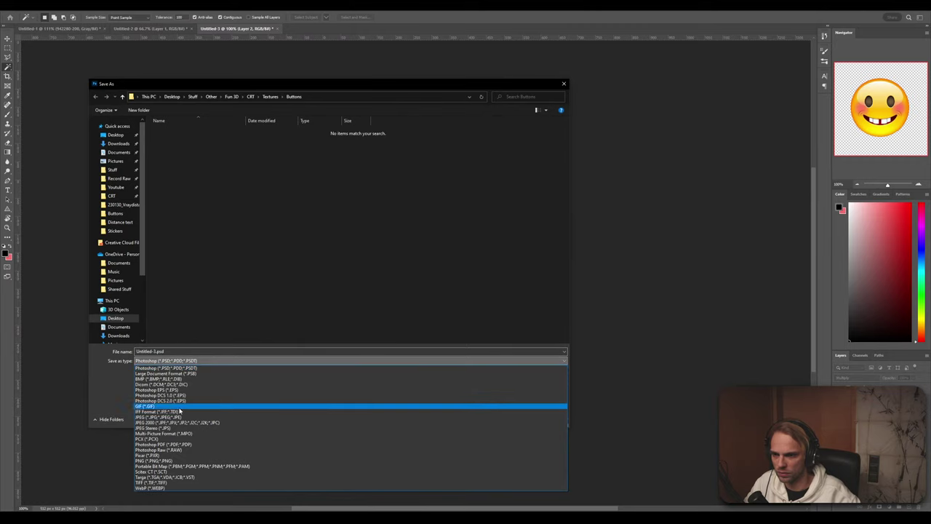
click(177, 461)
double_click(178, 352)
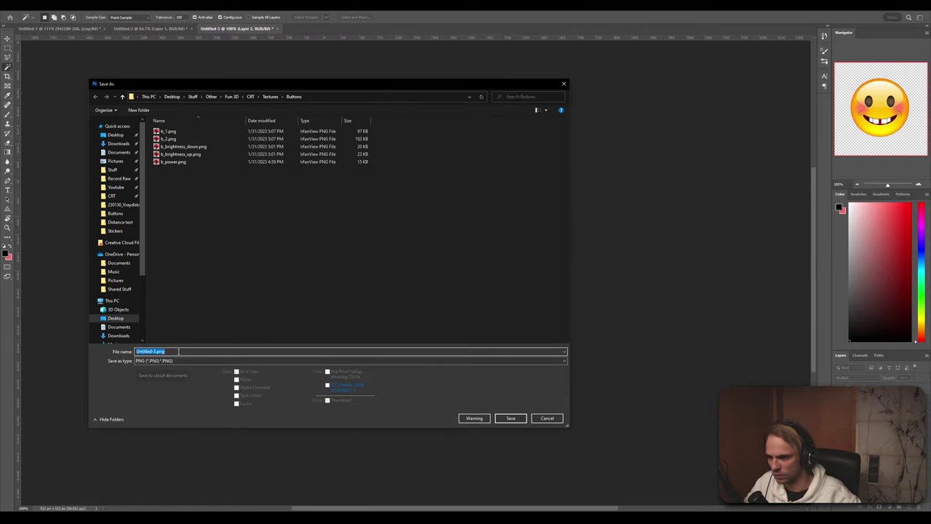
text(b)
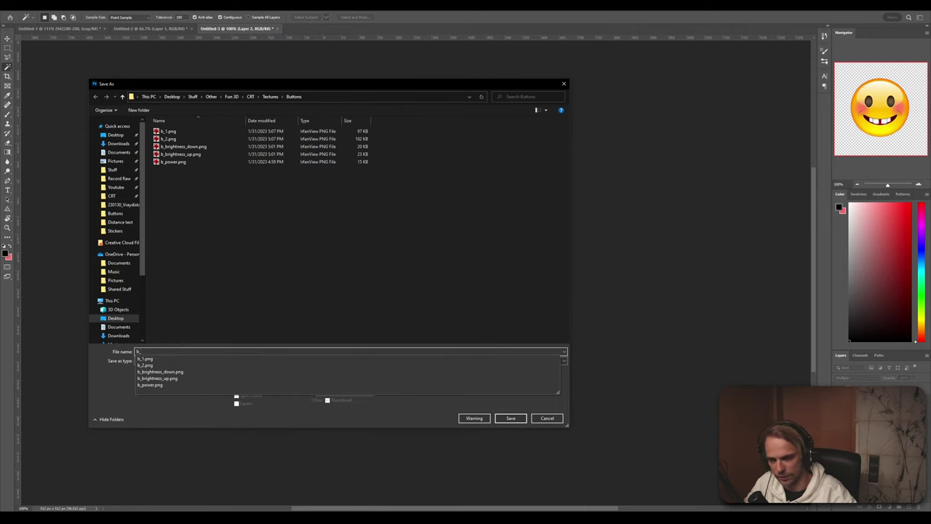
text(_3)
click(512, 420)
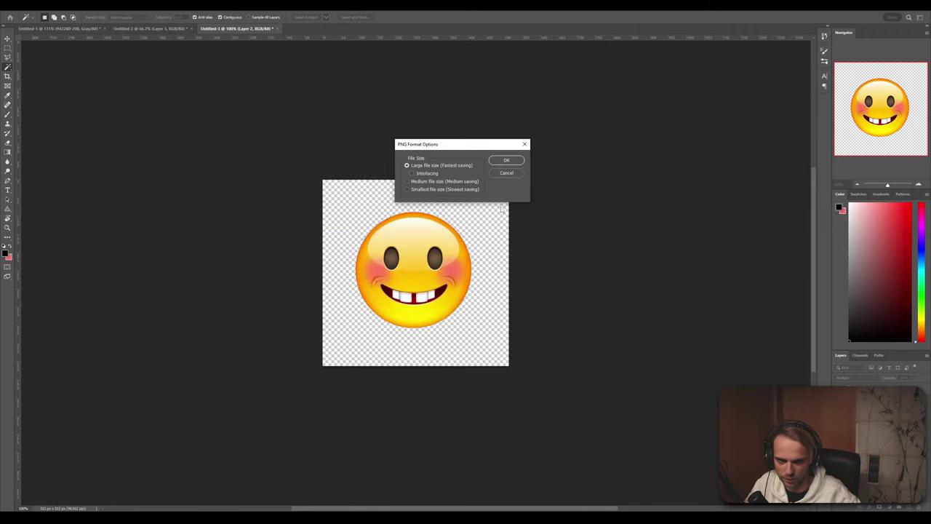
click(505, 160)
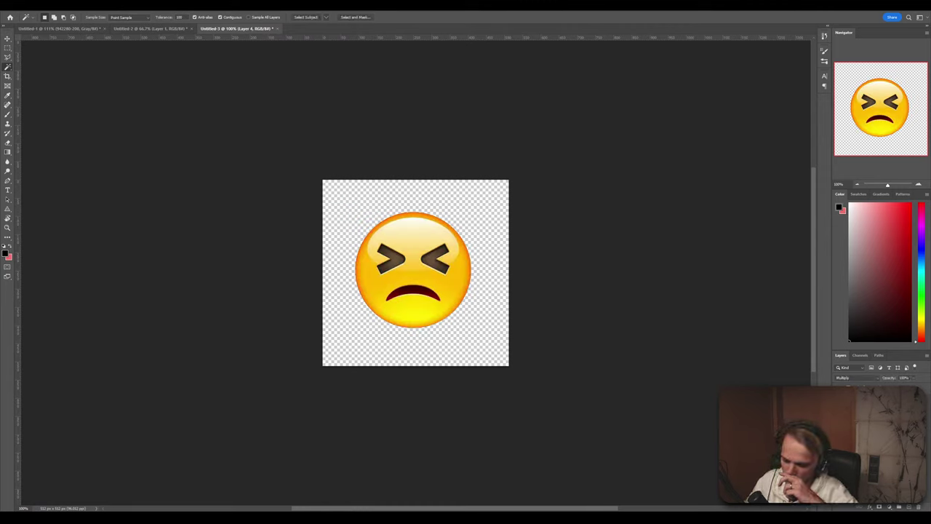
Save the squinting sad emoji as the PNG b_4 in the Buttons folder
key(ctrl+shift+s)
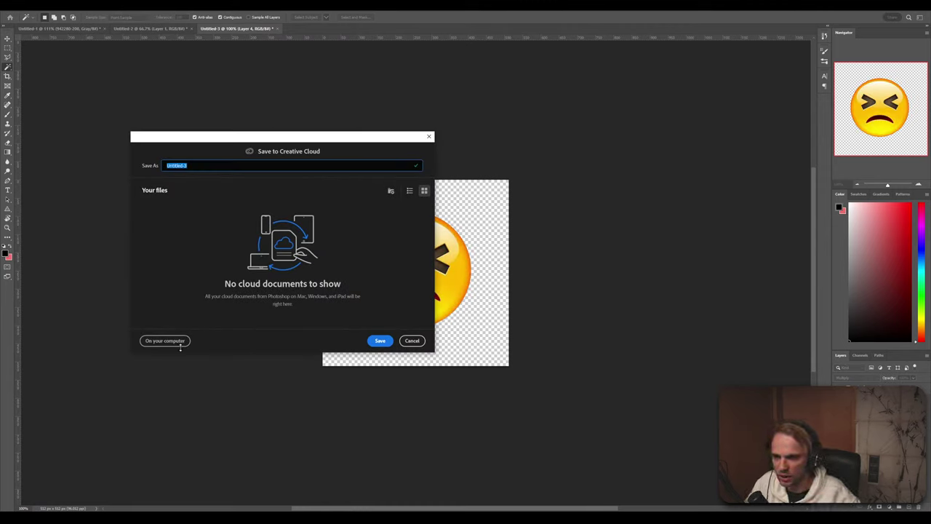
click(165, 341)
click(193, 360)
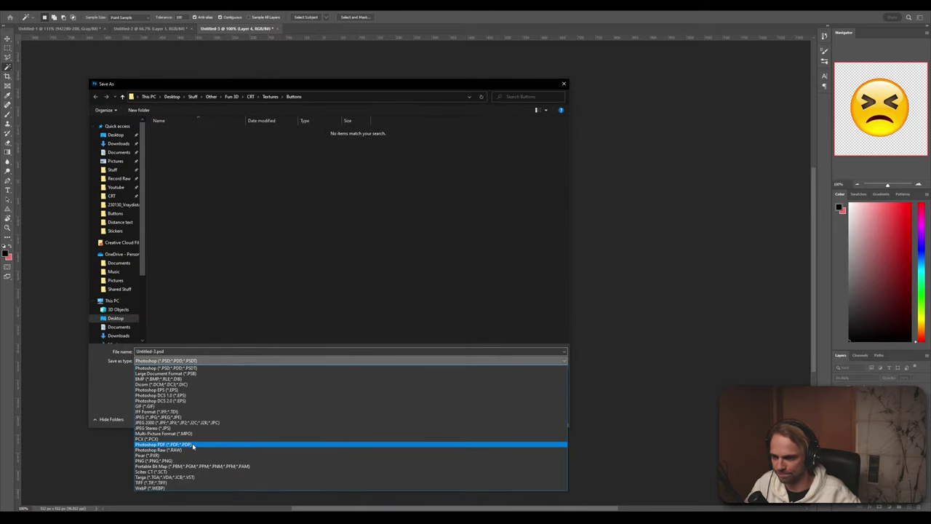
click(193, 462)
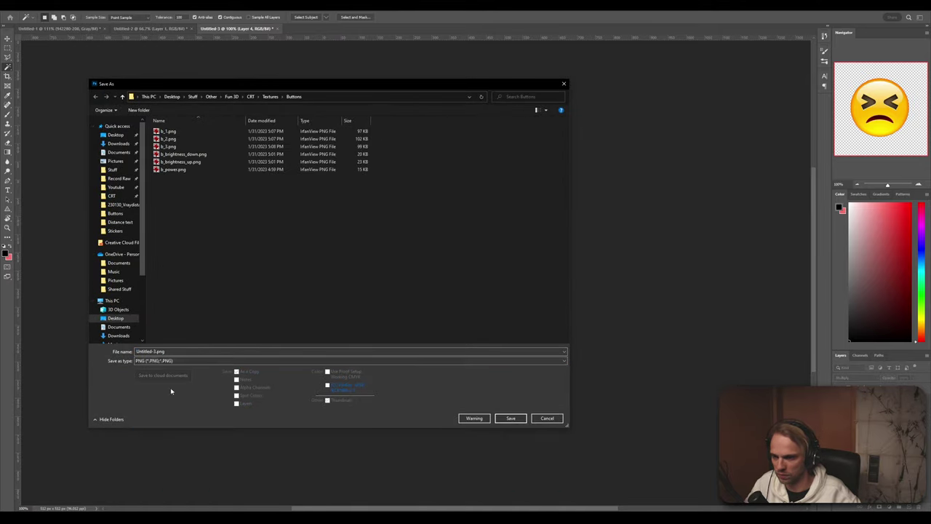
click(182, 352)
text(b_4)
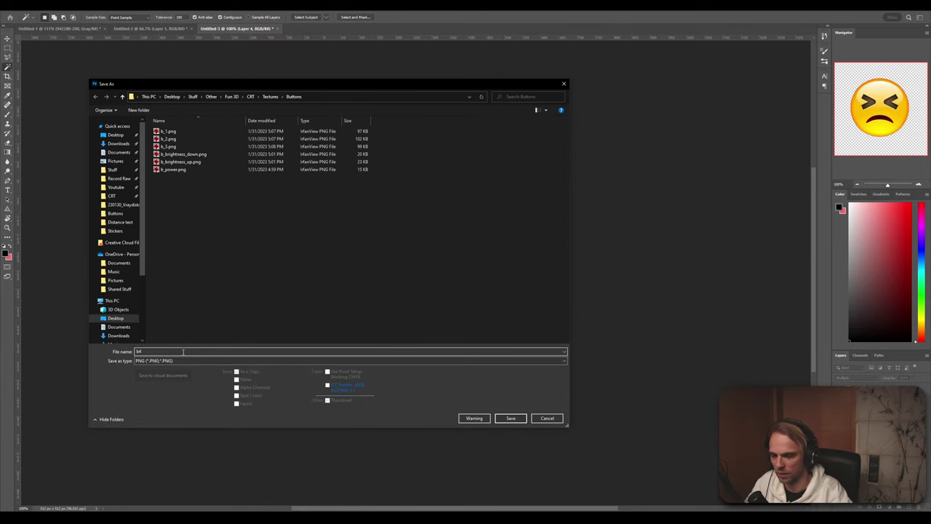
click(503, 420)
key(Return)
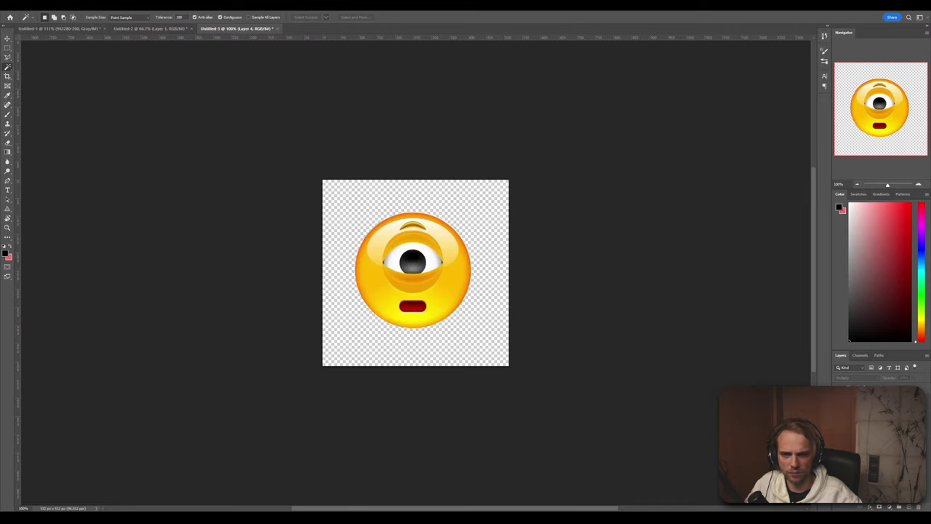
Save the one-eyed emoji as the PNG b_5 in the Buttons folder
key(ctrl+z)
key(ctrl+shift+z)
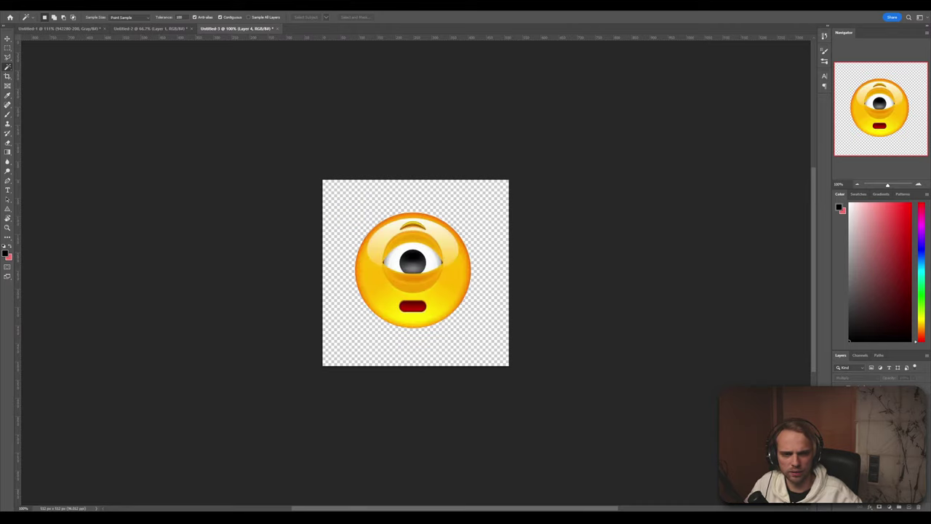
key(ctrl+shift+s)
click(154, 340)
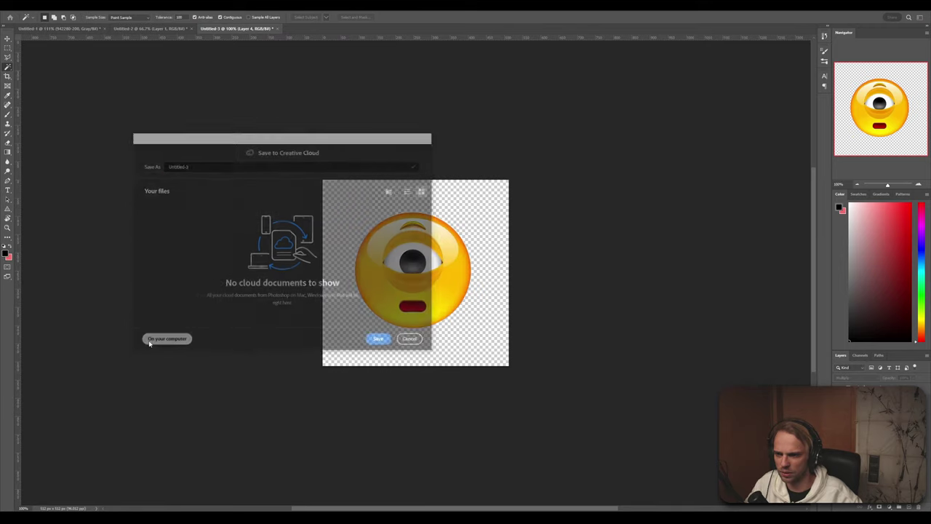
click(189, 360)
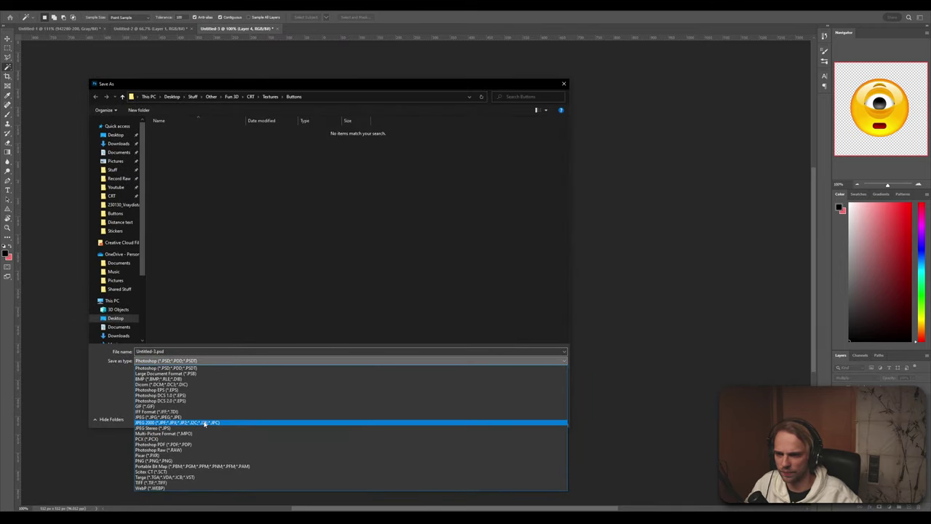
click(187, 461)
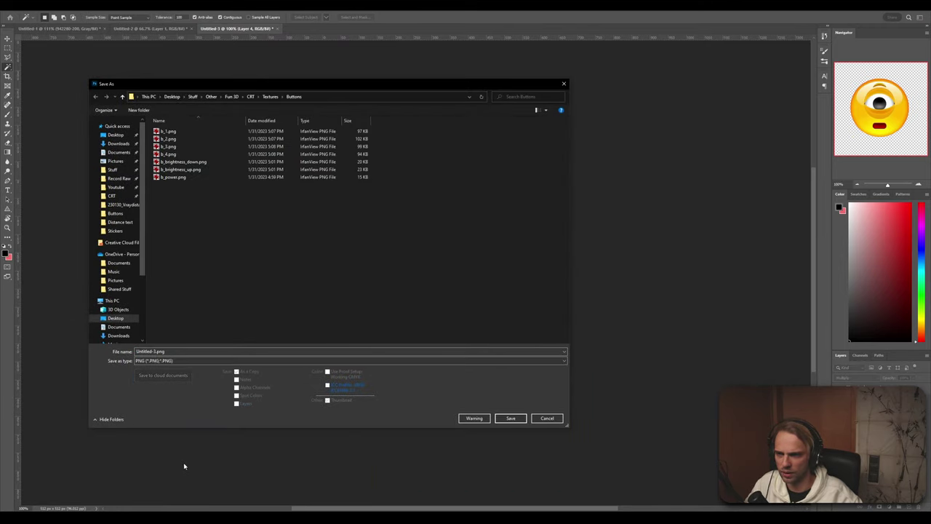
click(178, 350)
text(b)
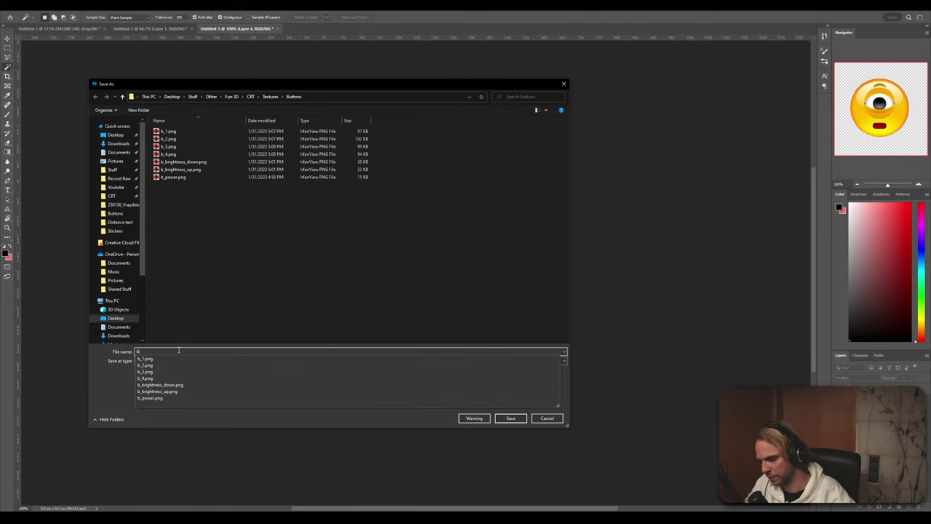
text(_4)
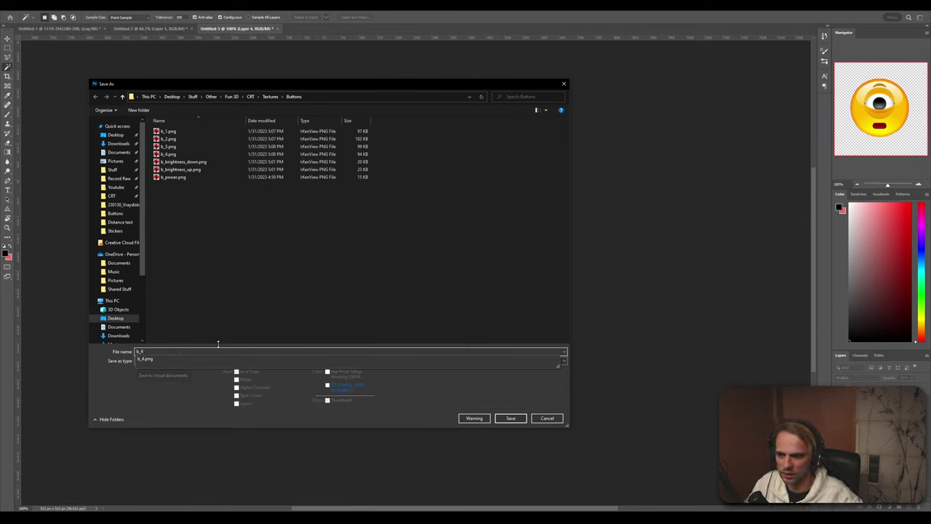
key(BackSpace)
text(5)
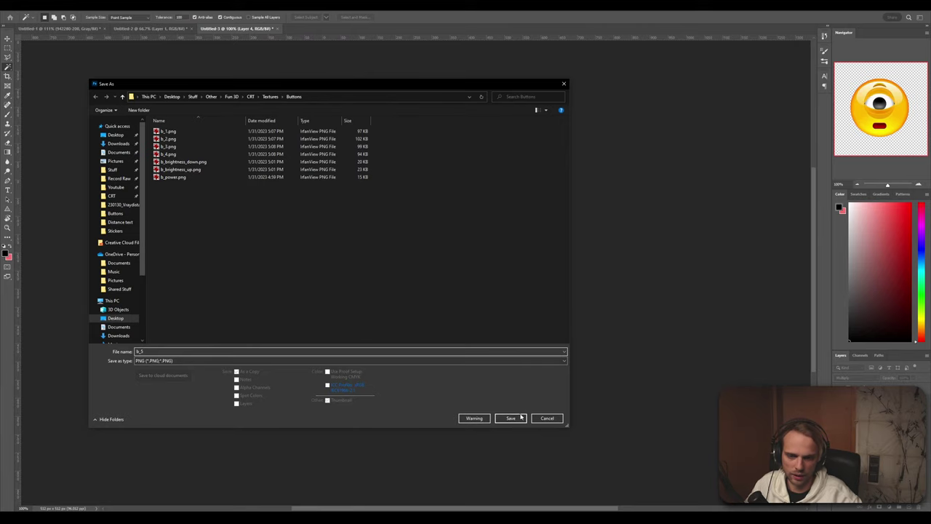
click(519, 418)
click(507, 160)
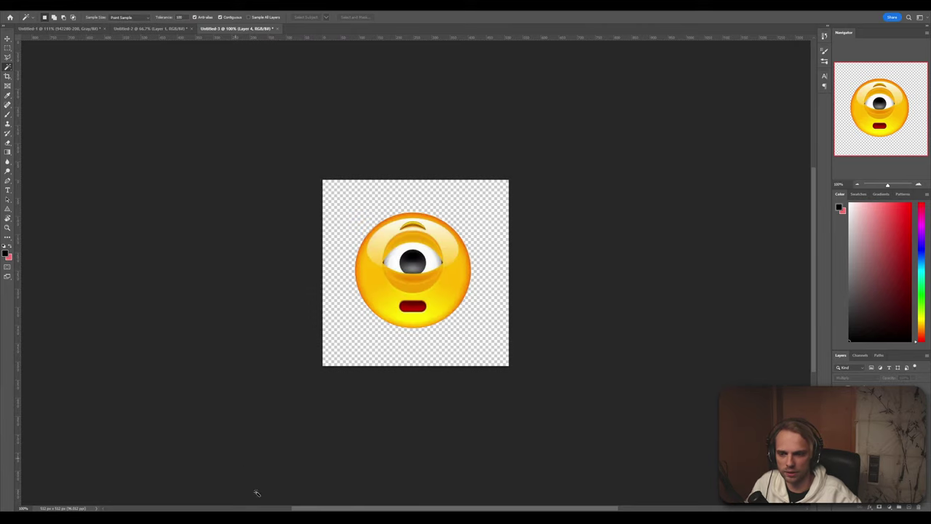
Switch to Substance 3D Painter and examine the monitor's button panel and the contents and visibility of the Stickers folder
key(alt+Tab)
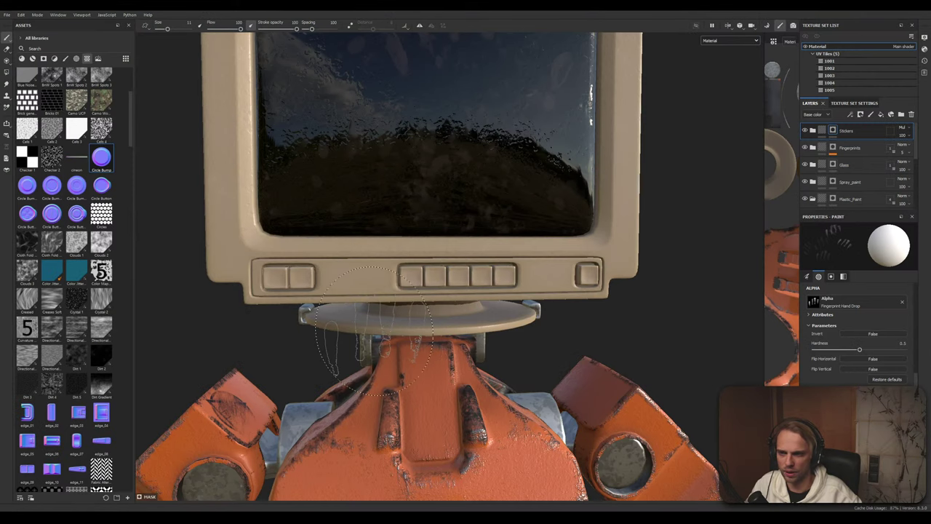
alt+middle_drag(314, 291, 313, 262)
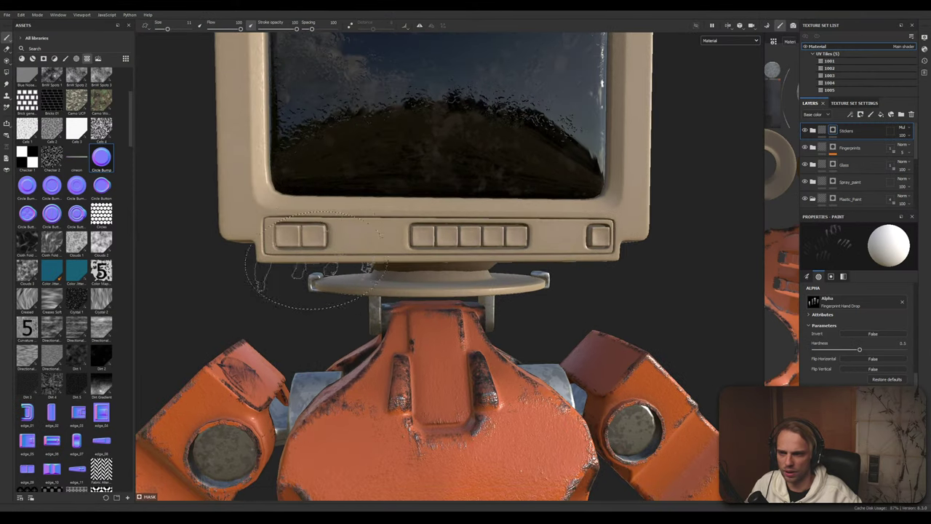
scroll(315, 261, up, 3)
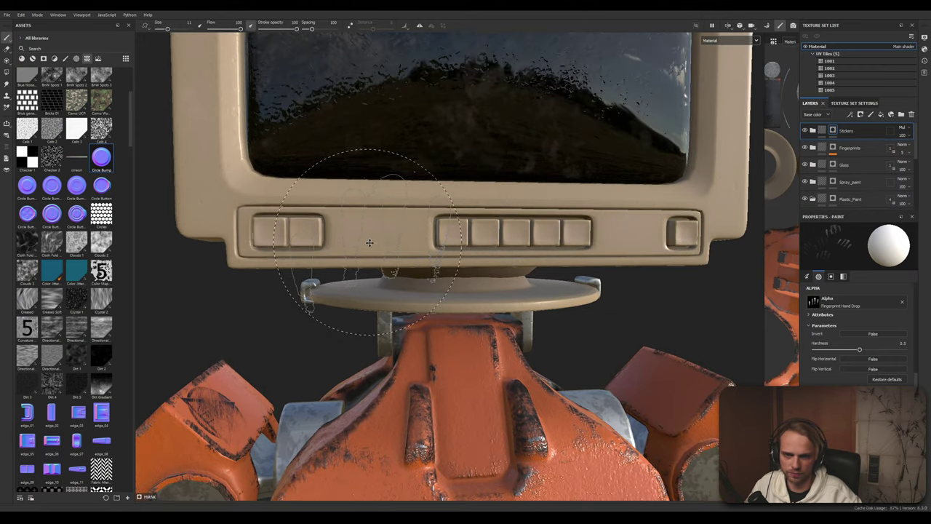
alt+middle_drag(369, 242, 362, 275)
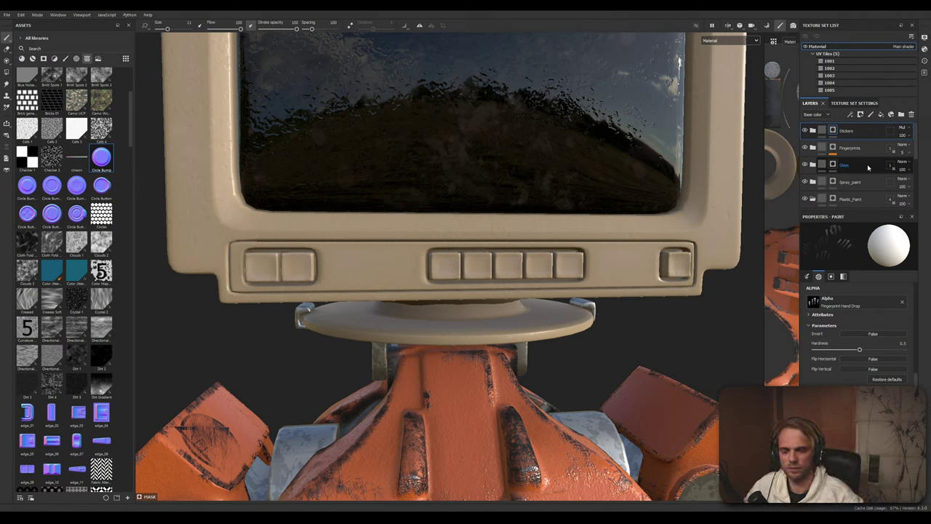
click(805, 131)
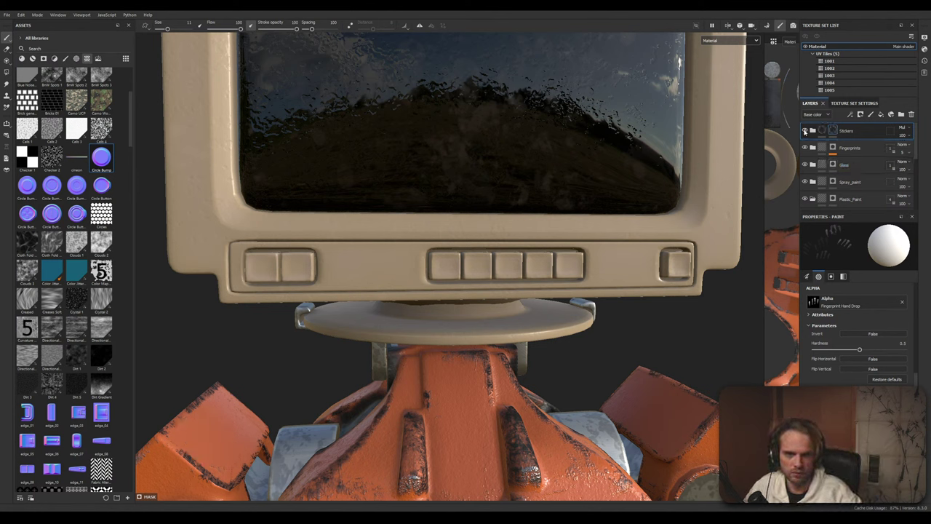
click(805, 131)
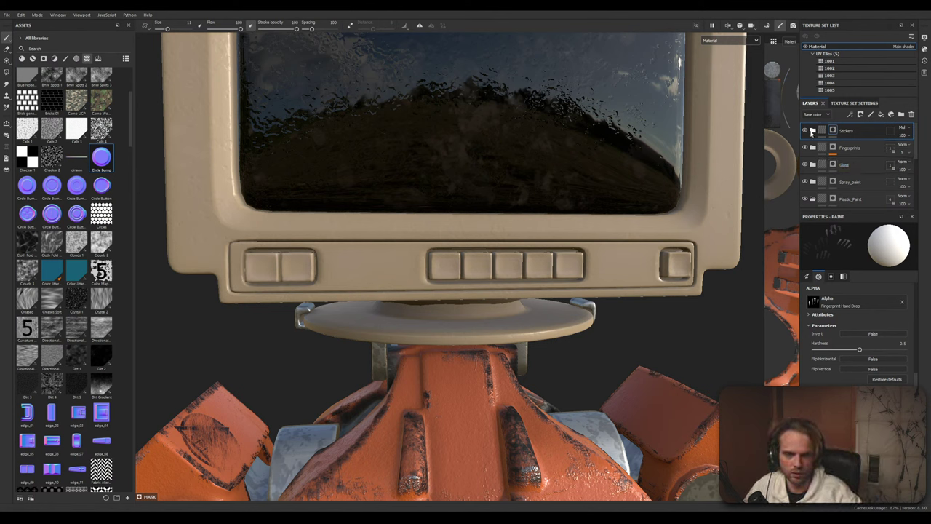
click(813, 131)
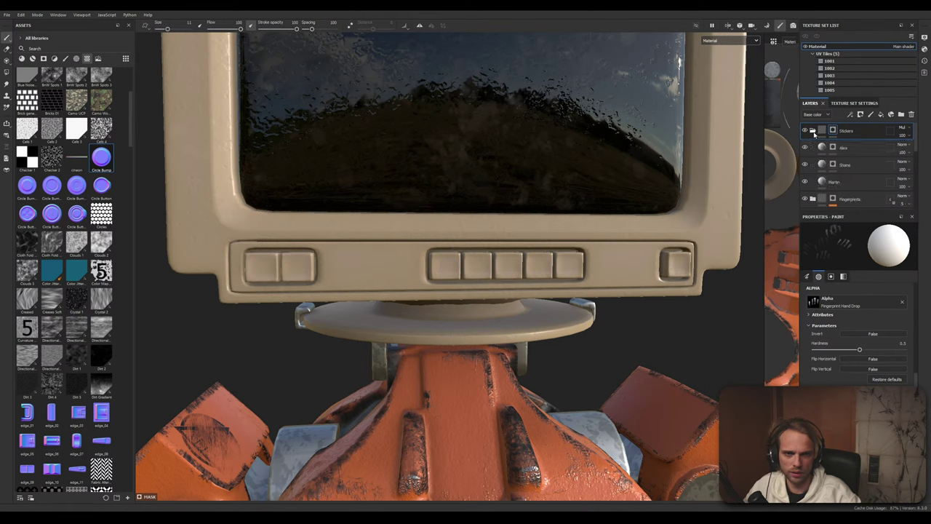
click(812, 131)
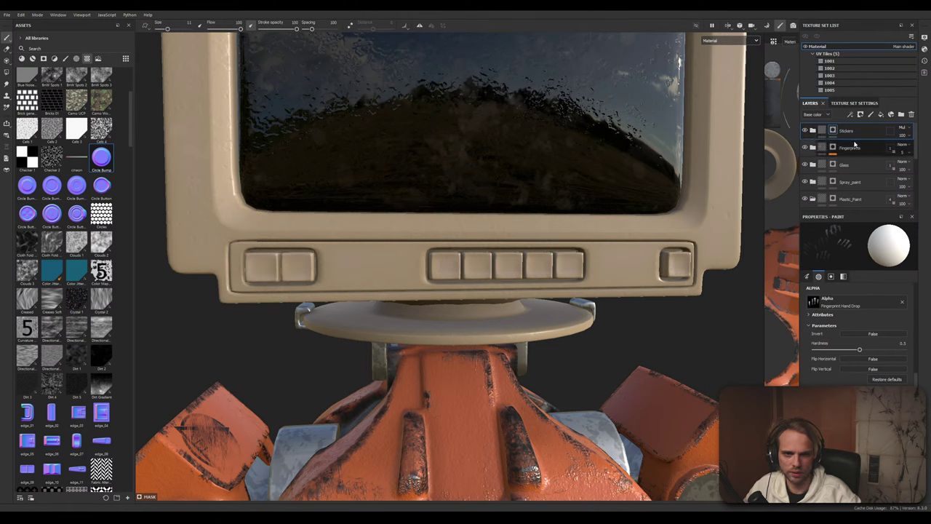
Create a new folder above Stickers in the layer stack and name it Buttons
click(901, 116)
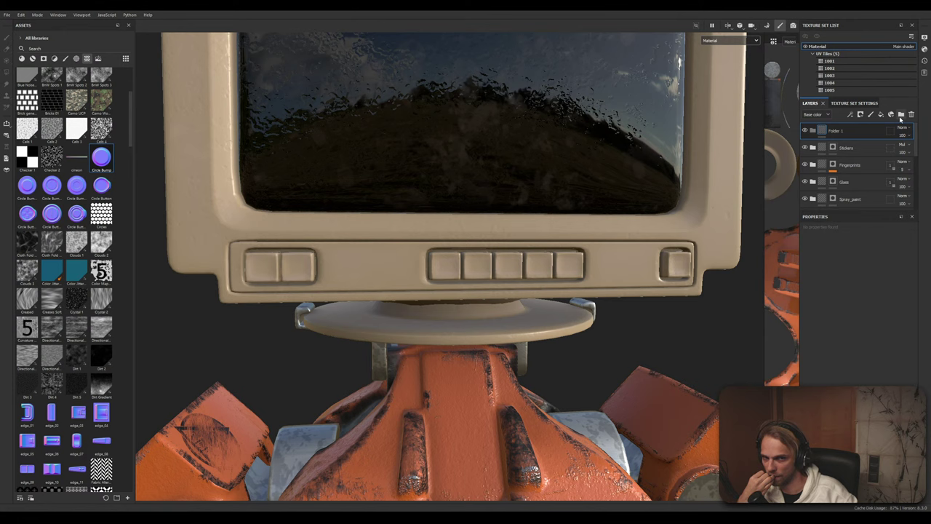
double_click(834, 130)
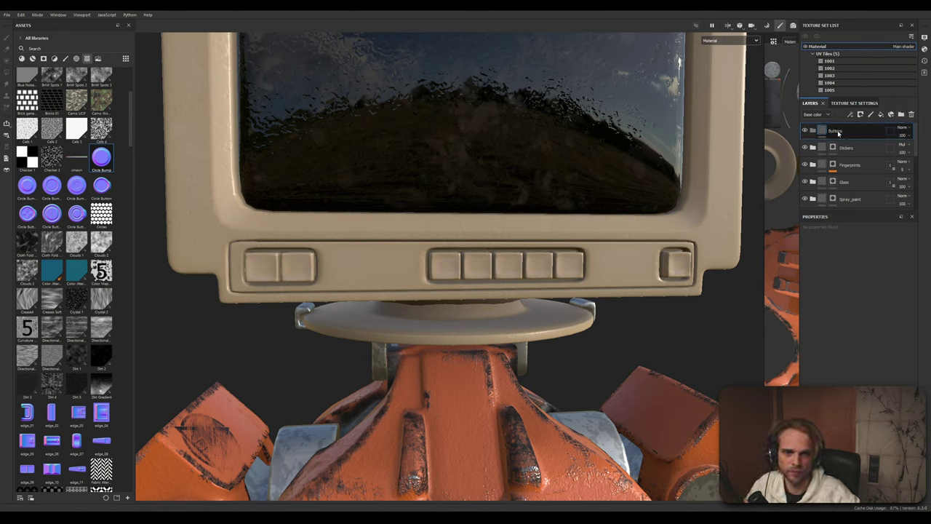
key(Return)
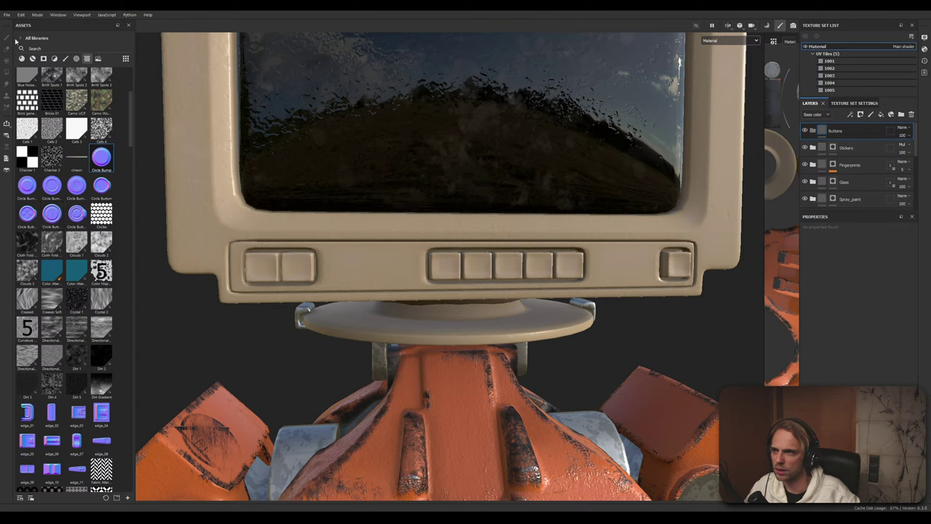
Add b_1 to b_5, b_brightness_down, b_brightness_up and b_power from the Textures/Buttons folder to the resource import list
click(7, 15)
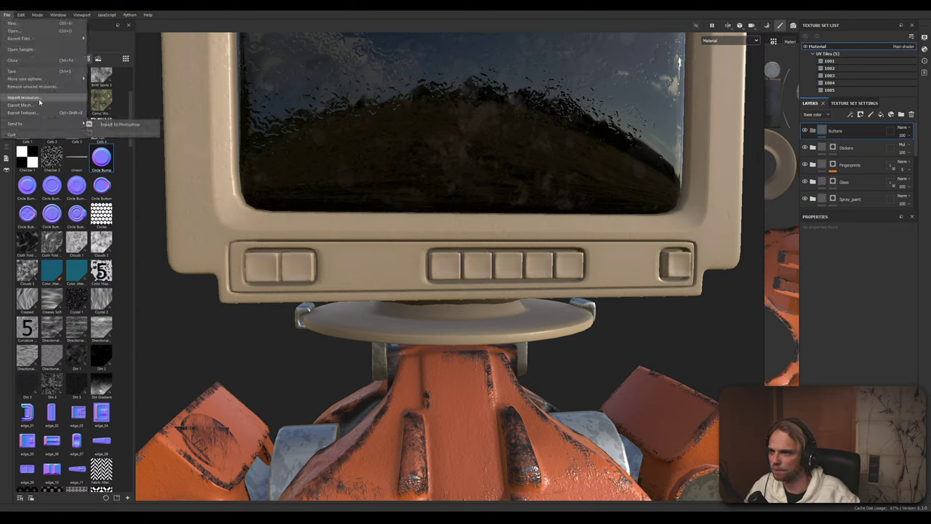
click(24, 98)
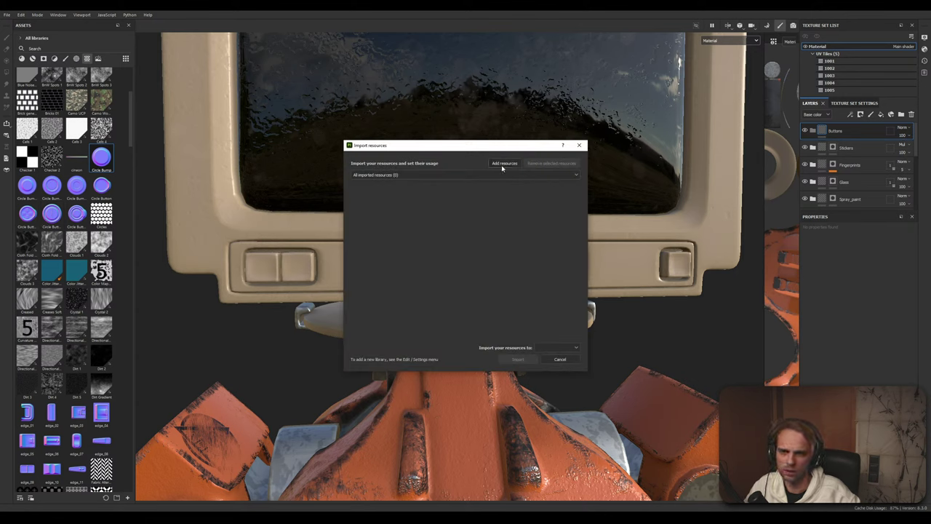
click(503, 163)
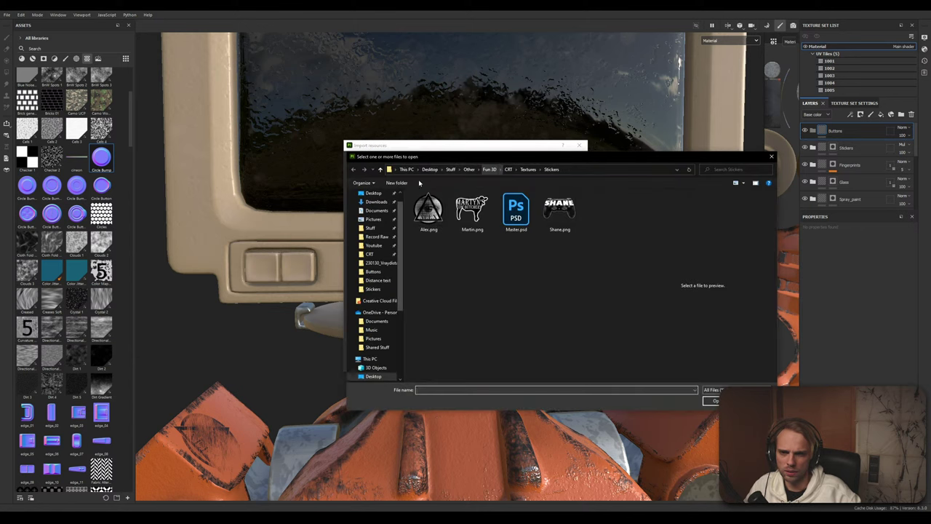
click(530, 169)
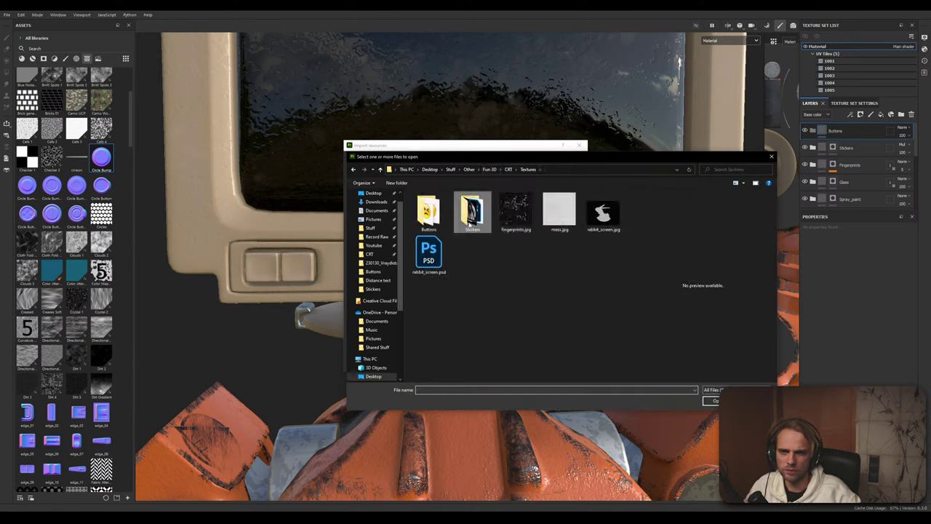
double_click(472, 222)
click(528, 169)
double_click(429, 211)
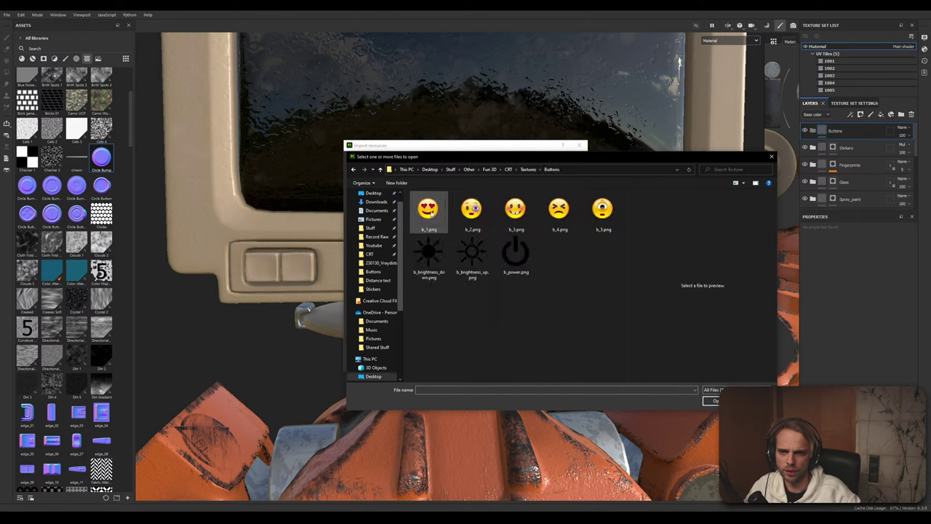
click(428, 211)
shift+click(515, 254)
click(715, 400)
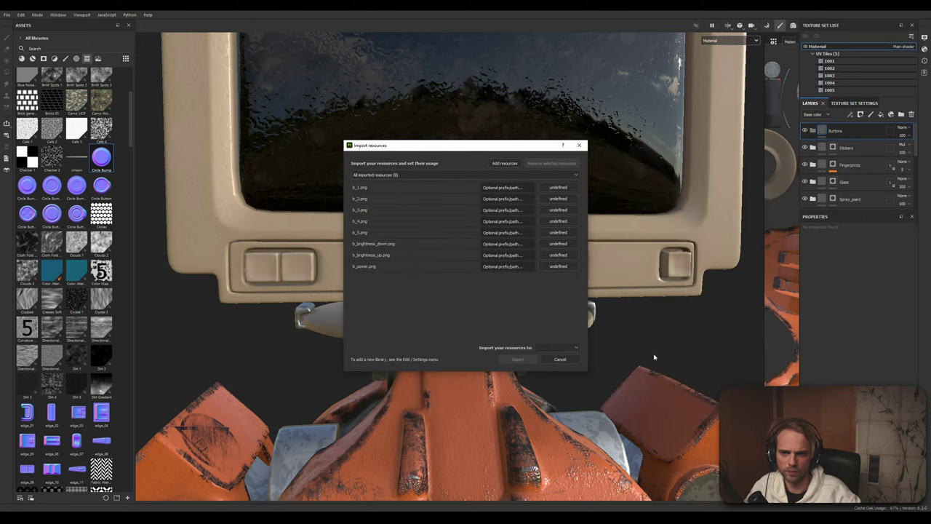
Set the import destination to the library 'your_assets' and try to import the files with their usage still undefined
click(553, 347)
click(562, 371)
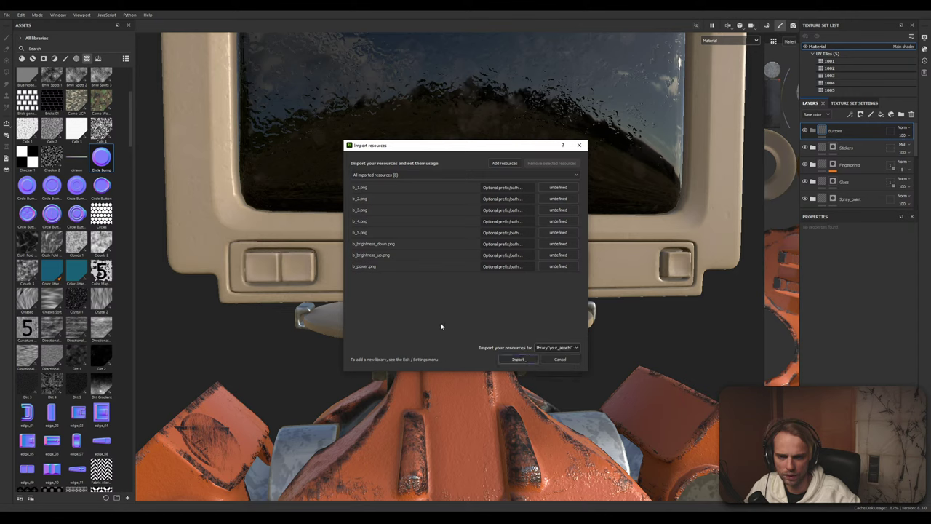
click(515, 359)
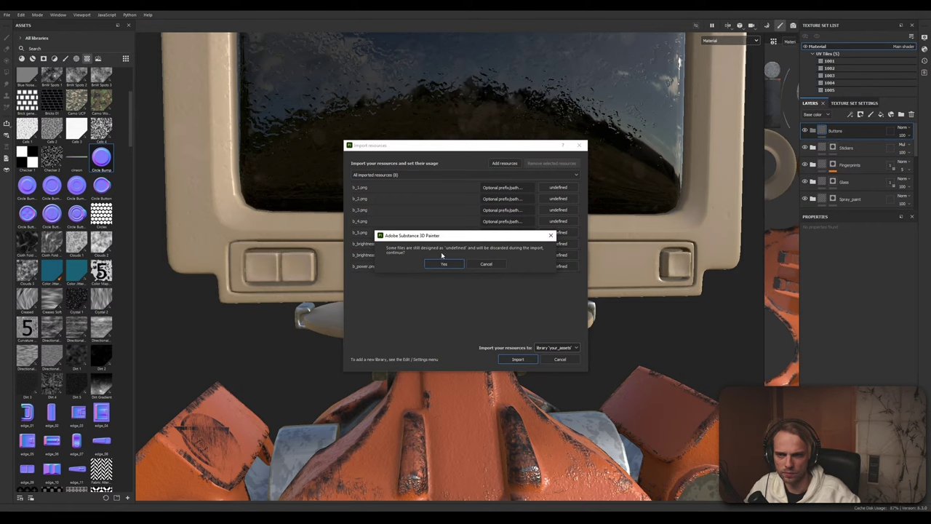
click(487, 265)
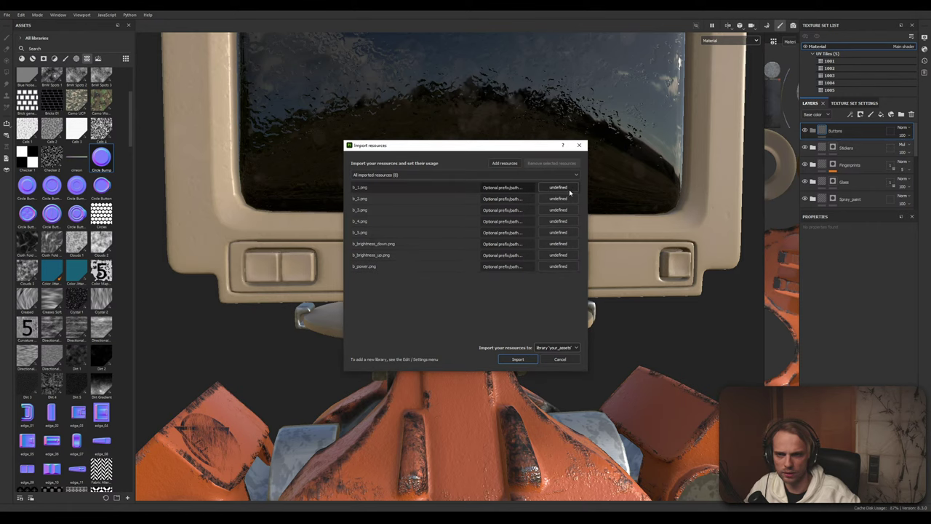
Set the usage of all eight button PNGs to texture and import them
click(558, 187)
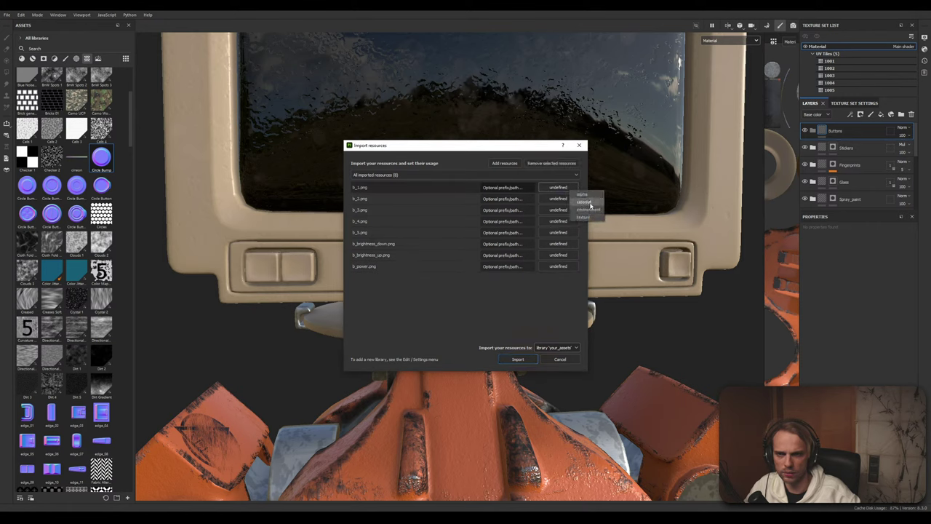
click(584, 217)
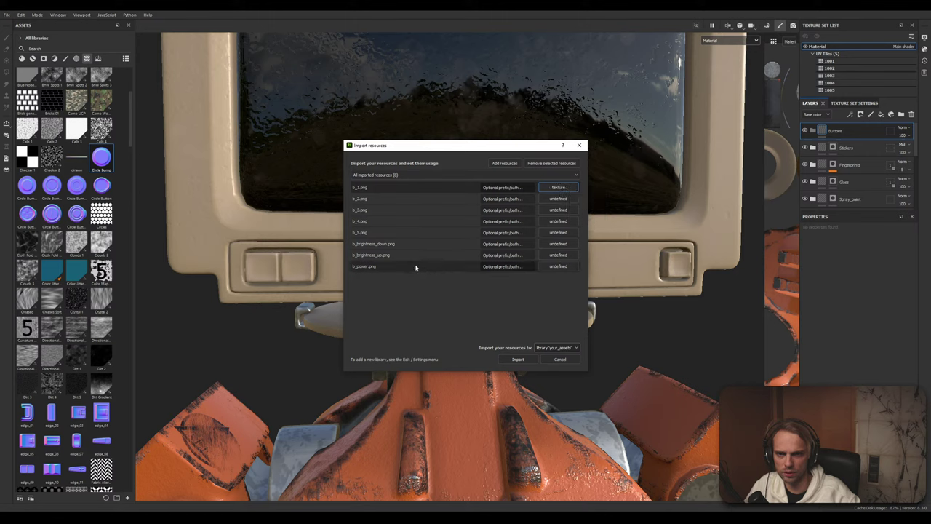
click(559, 198)
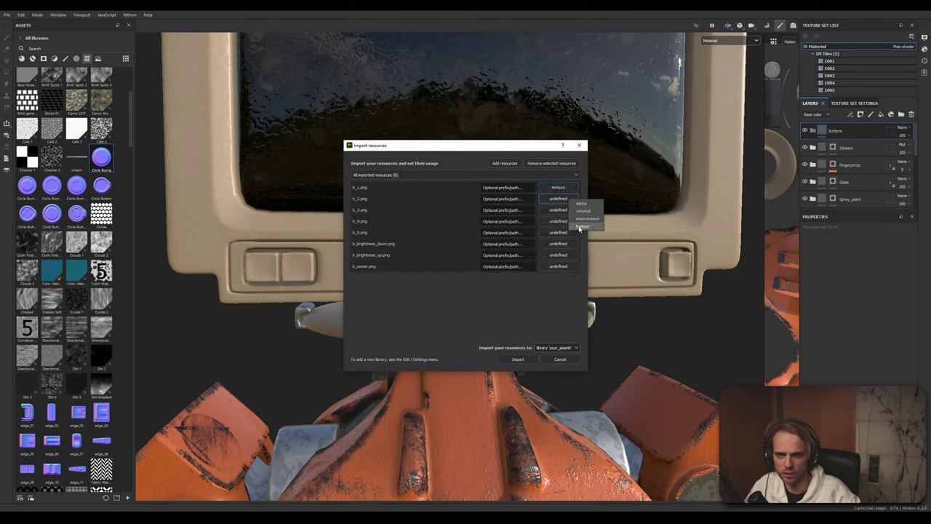
click(578, 227)
click(513, 312)
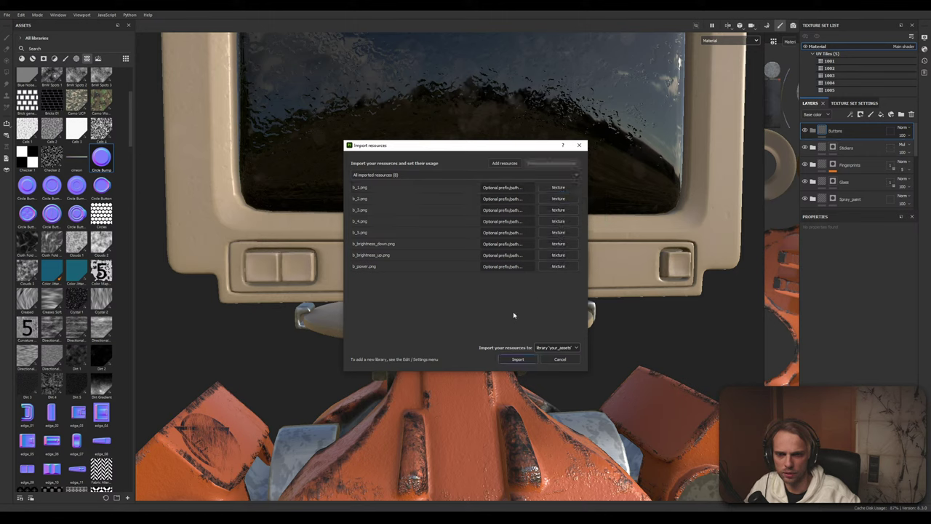
click(518, 360)
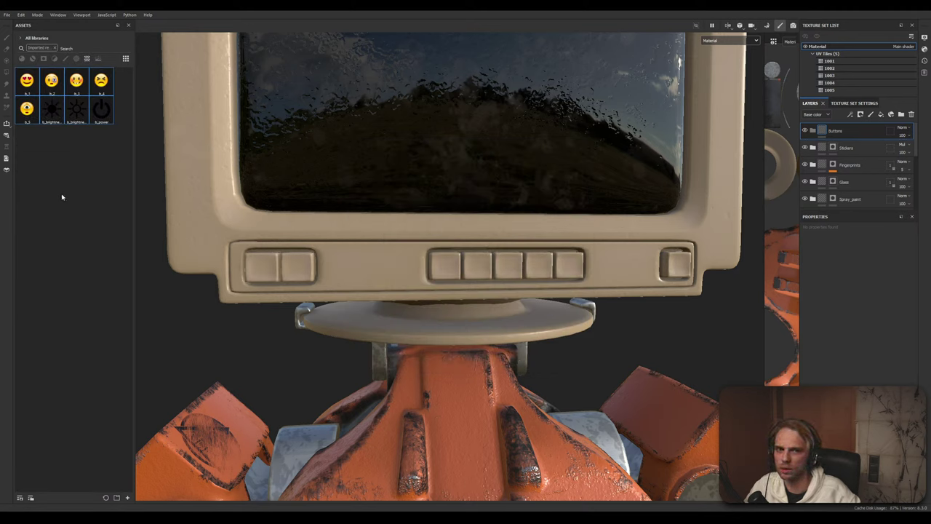
Place the b_1 emoji on the monitor's two-button group as a projected decal in the base color channel
mouse_move(25, 90)
drag(25, 90, 270, 272)
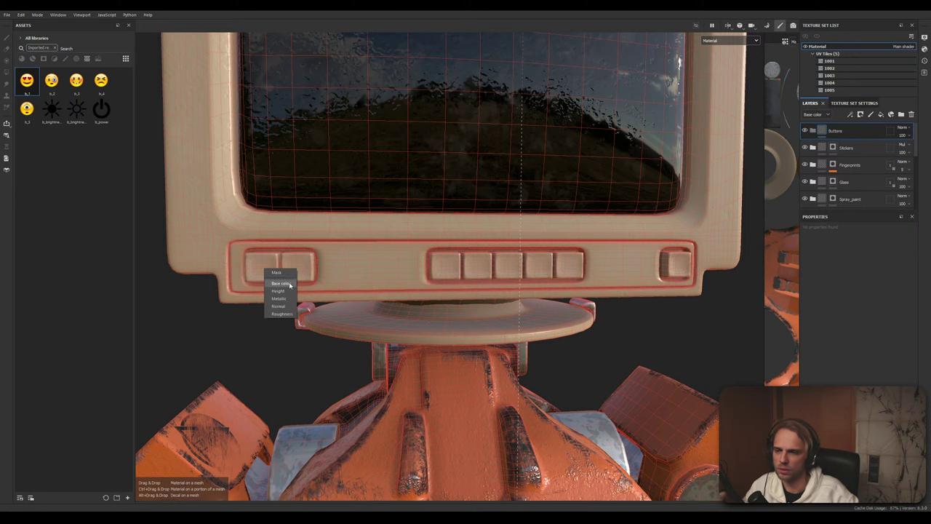
click(283, 284)
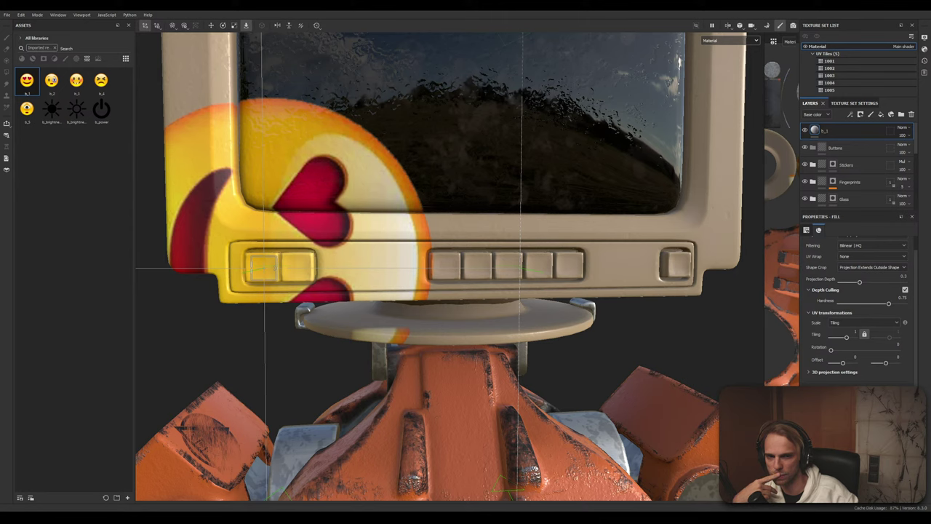
Rotate the b_1 projection about 90° counterclockwise to stand upright and move it sideways onto the first of the five middle buttons
scroll(366, 259, down, 5)
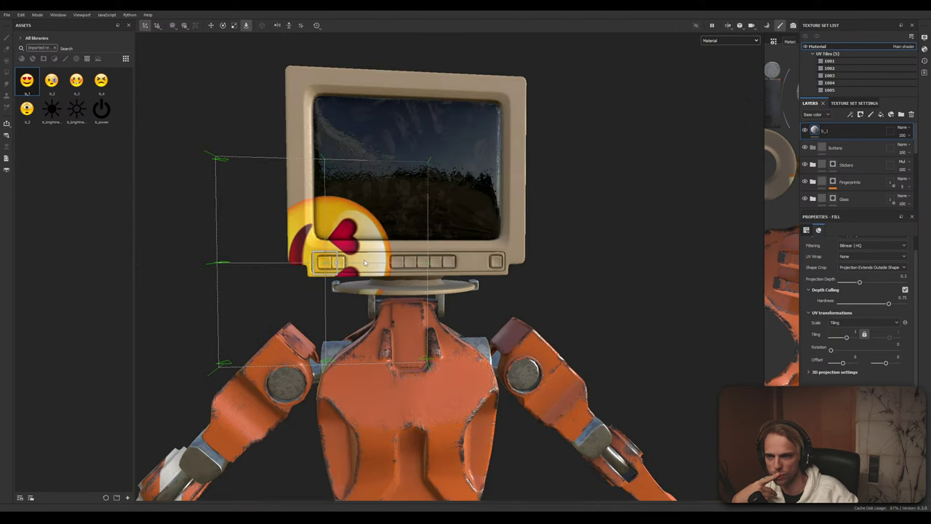
scroll(365, 259, up, 2)
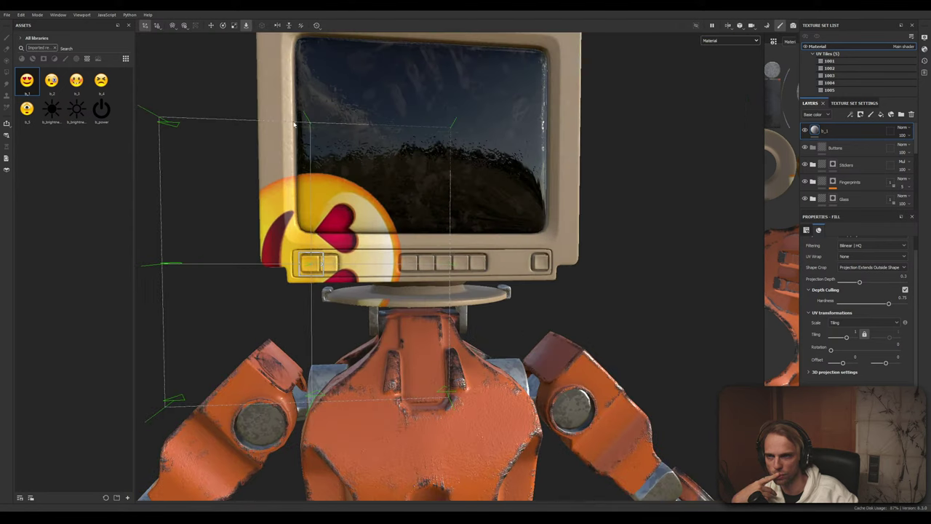
click(222, 25)
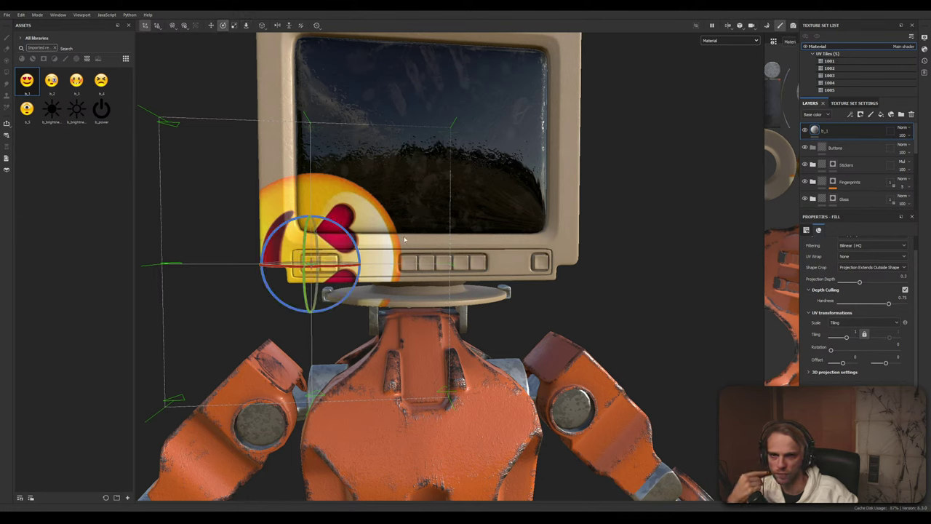
drag(345, 229, 269, 193)
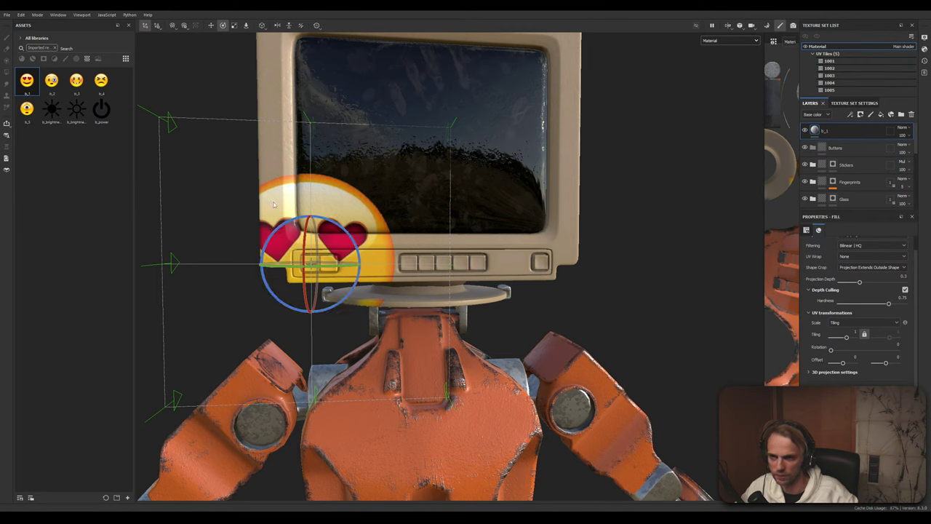
click(211, 24)
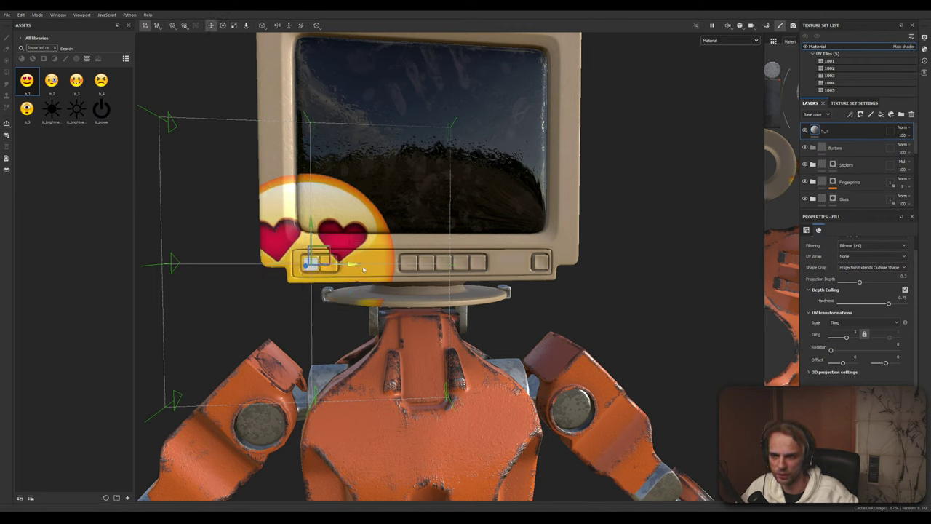
drag(364, 269, 449, 275)
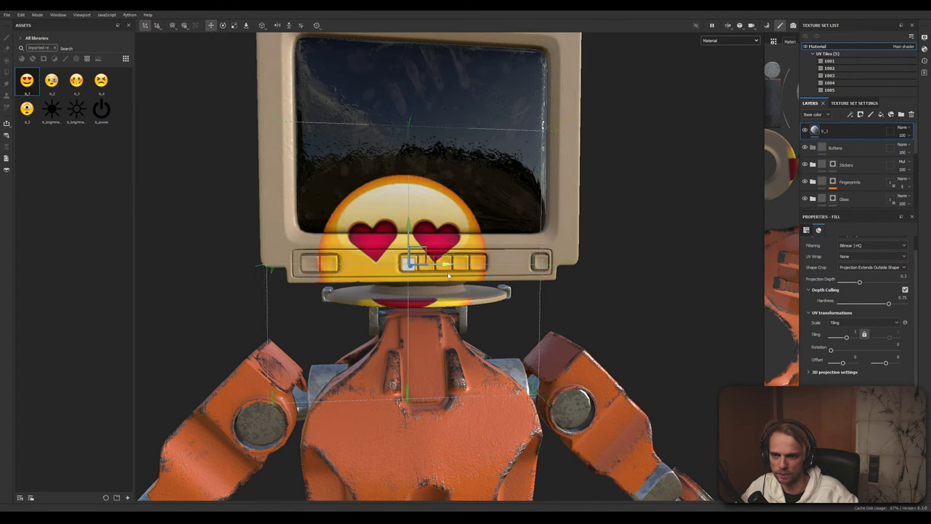
Scale the b_1 emoji projection down uniformly to about half its size
click(222, 25)
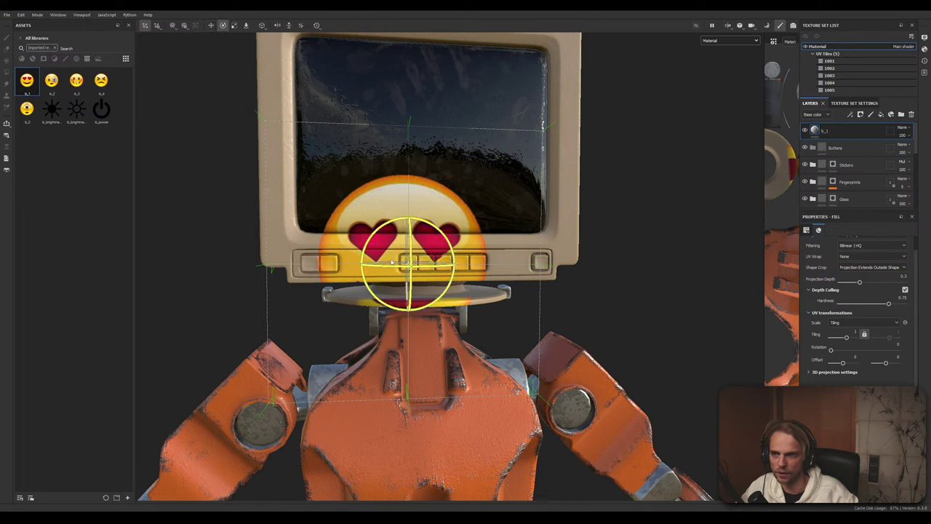
click(234, 24)
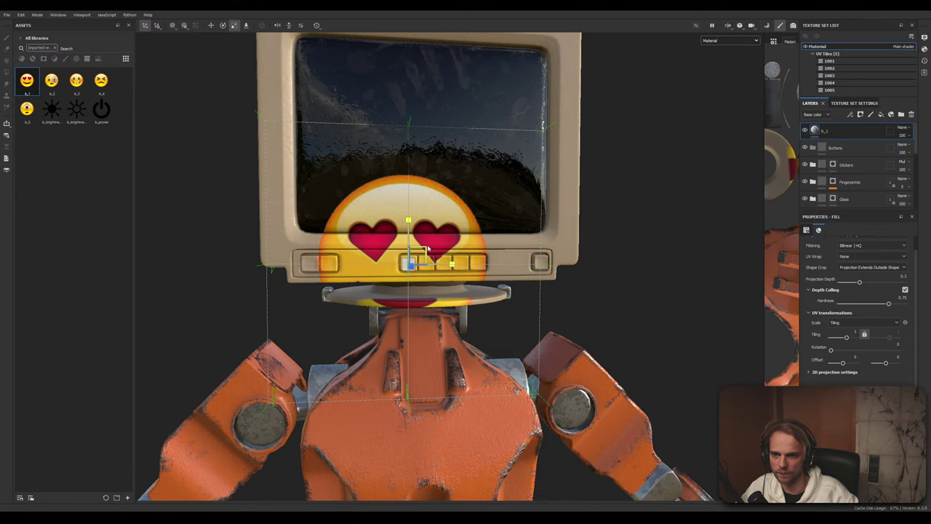
drag(426, 252, 211, 393)
drag(393, 272, 409, 235)
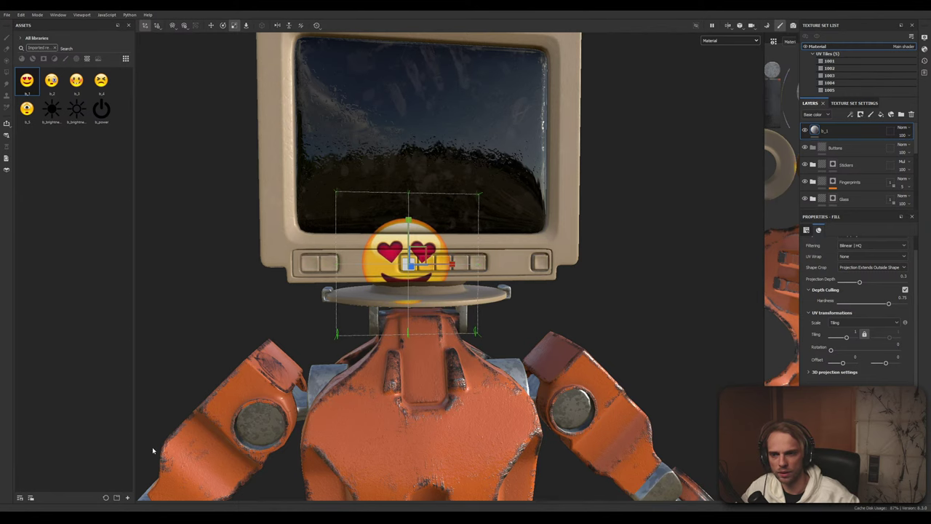
Snap the b_1 projection to the surface at the center of the first of the five middle buttons
scroll(409, 235, up, 5)
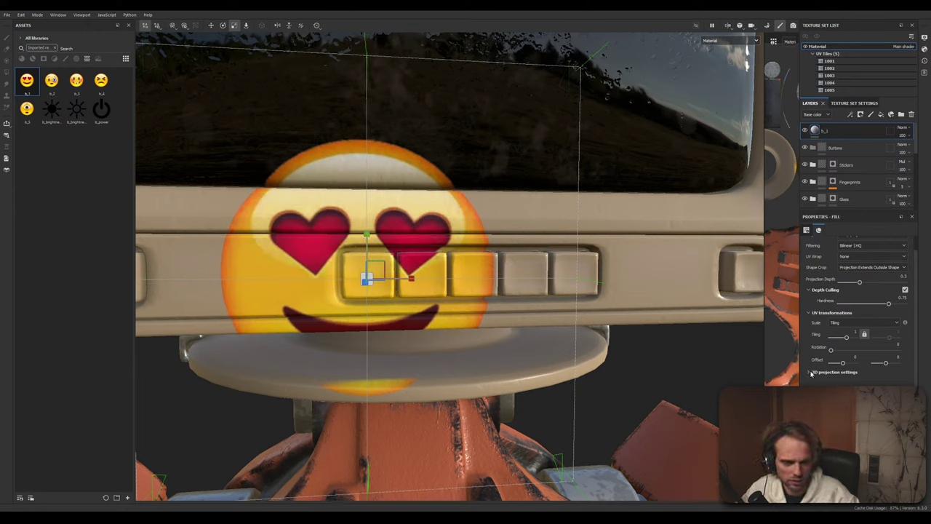
scroll(859, 310, up, 1)
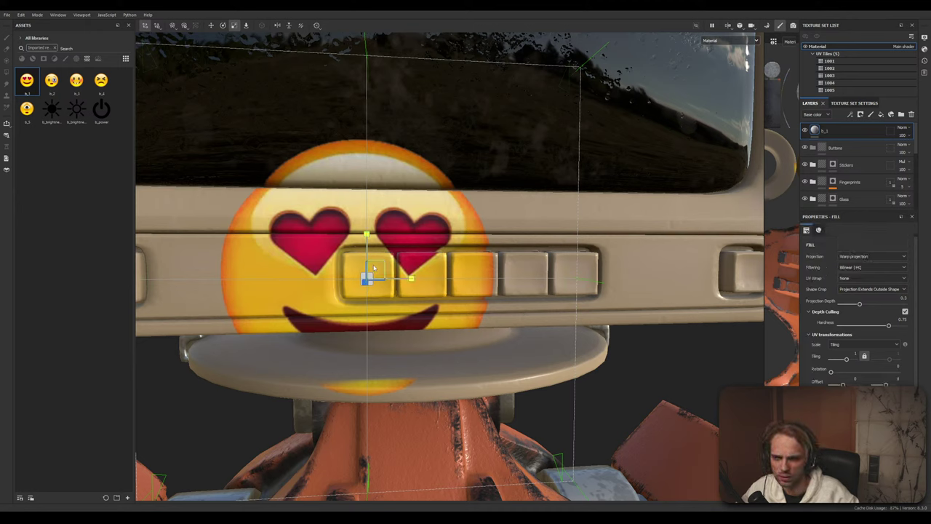
click(247, 25)
mouse_move(368, 271)
mouse_down()
mouse_move(376, 209)
mouse_move(367, 271)
mouse_up()
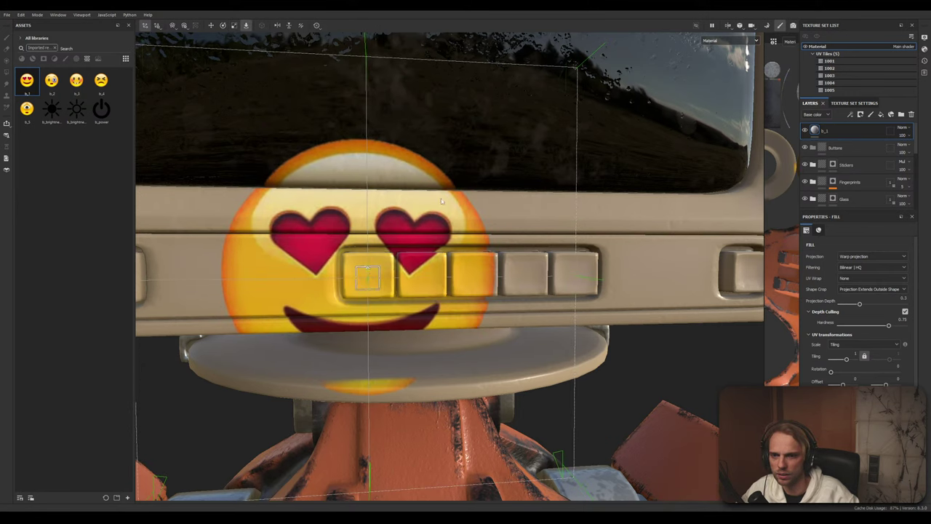
scroll(441, 199, down, 3)
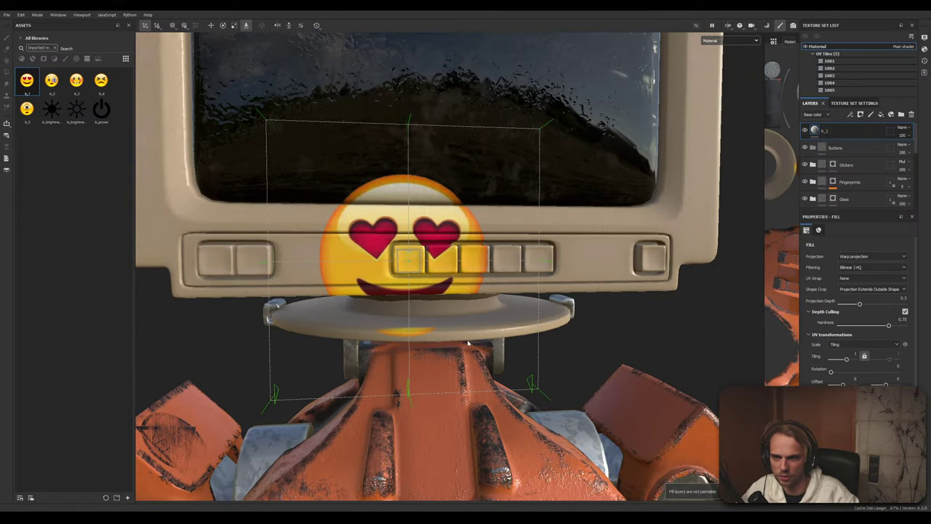
alt+drag(468, 342, 426, 353)
scroll(405, 266, up, 3)
drag(404, 268, 405, 265)
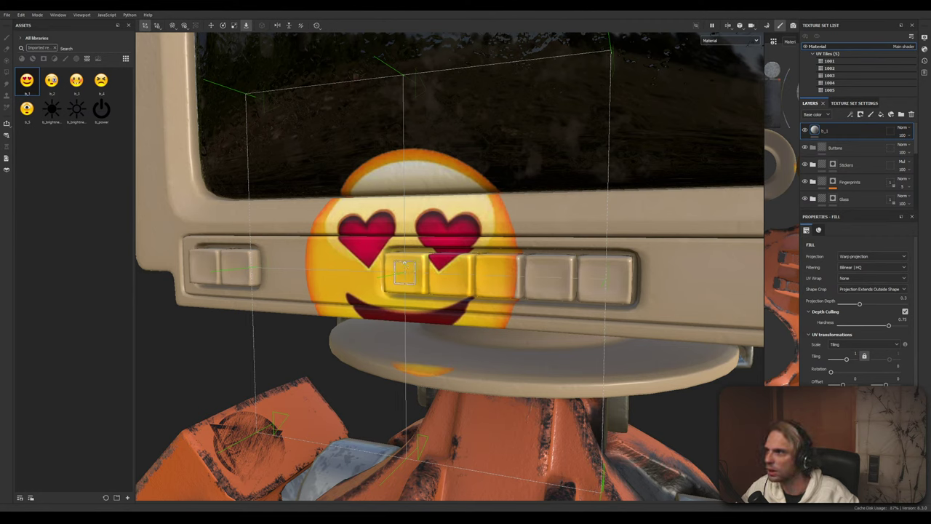
click(246, 26)
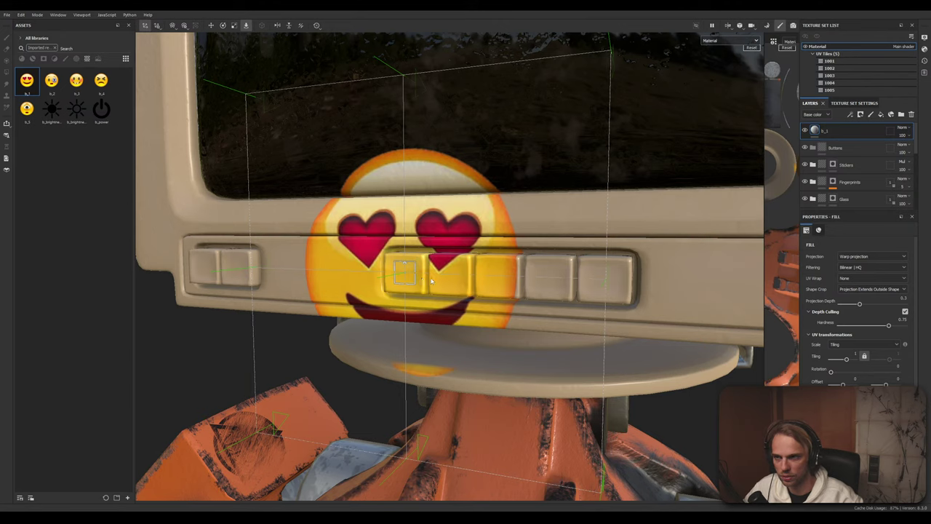
click(445, 270)
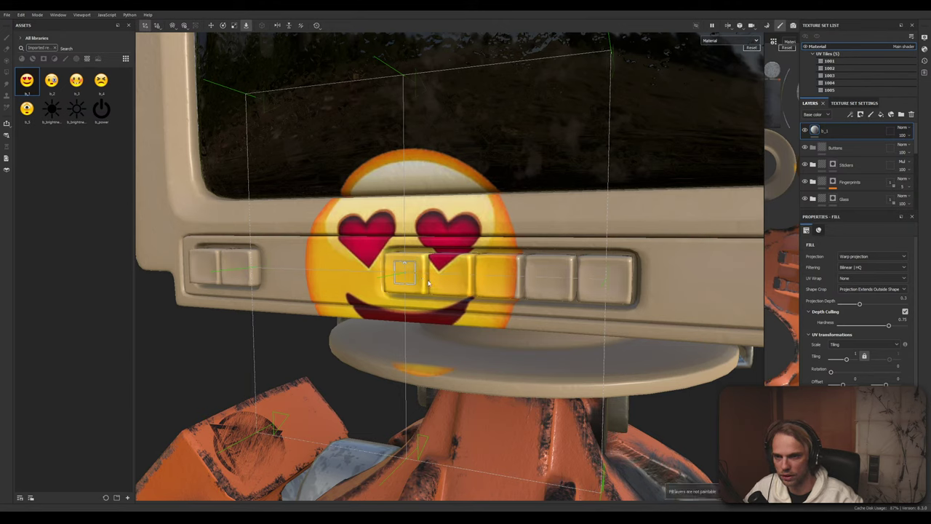
key(ctrl)
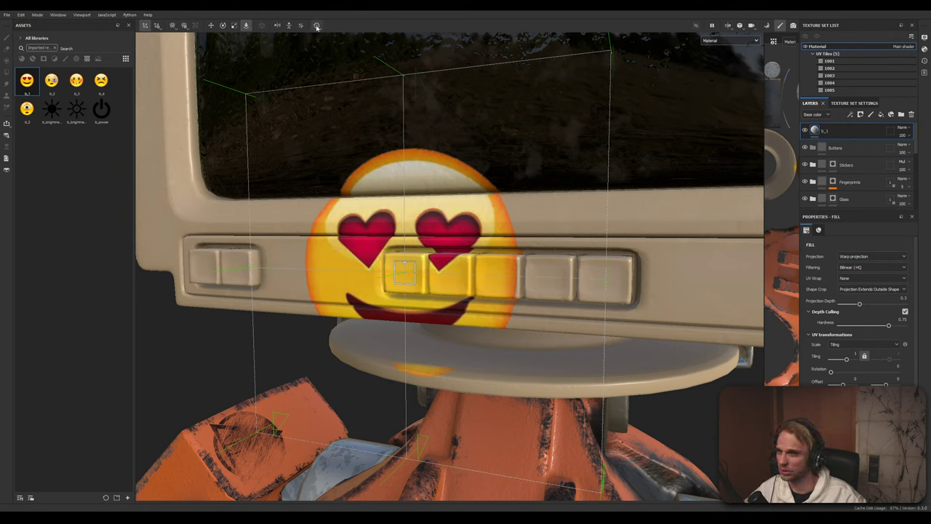
Scale the b_1 projection down uniformly until the whole emoji fits on the first middle button
click(234, 26)
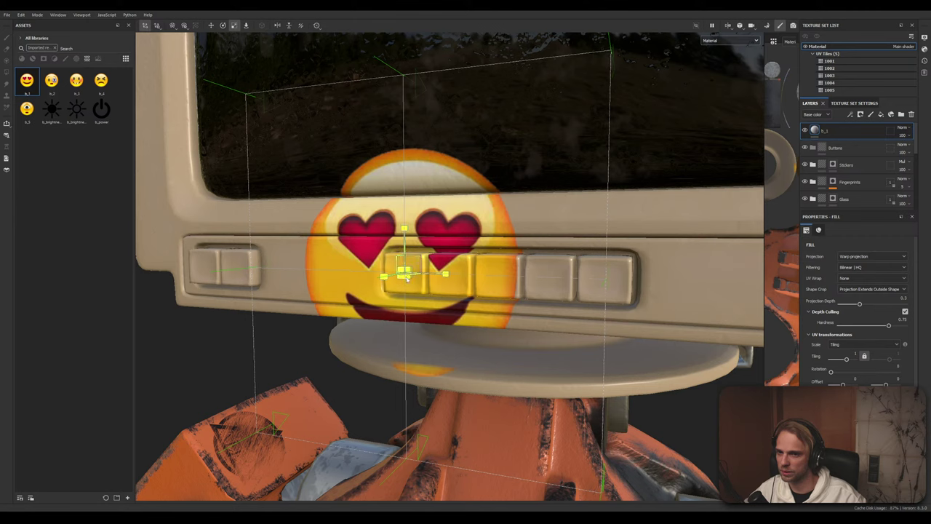
drag(407, 279, 381, 286)
alt+right_drag(344, 329, 461, 211)
mouse_move(414, 254)
alt+right_down()
mouse_move(429, 240)
mouse_move(406, 261)
alt+right_up()
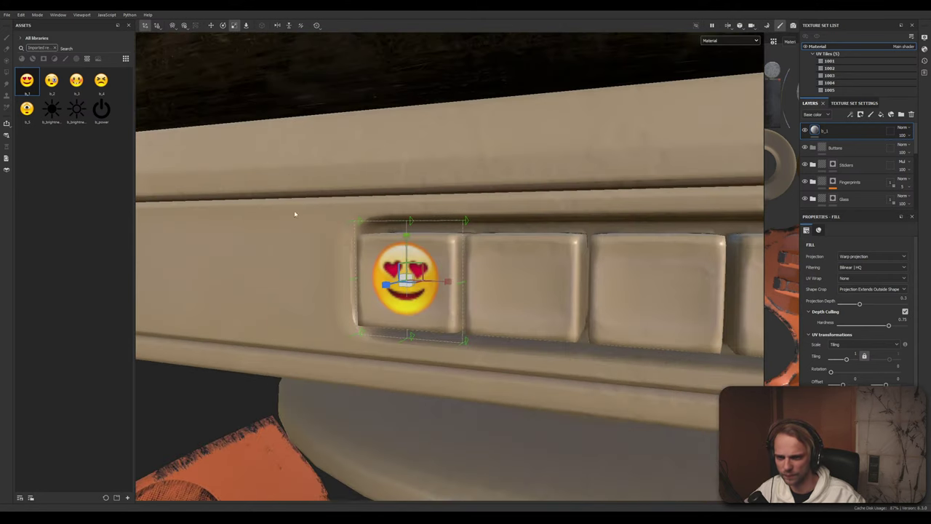
Duplicate the b_1 layer, replace the copy's image with b_2 and move it onto the second middle button
right_click(846, 134)
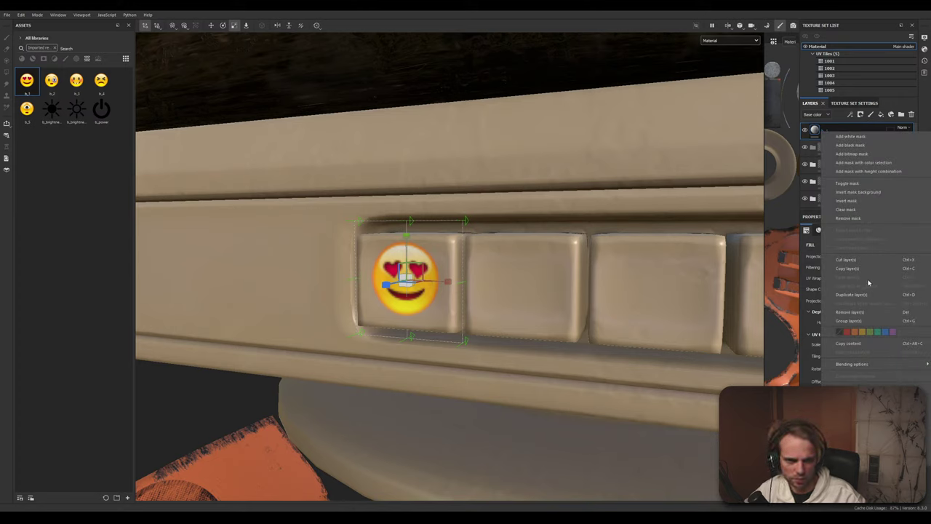
click(864, 294)
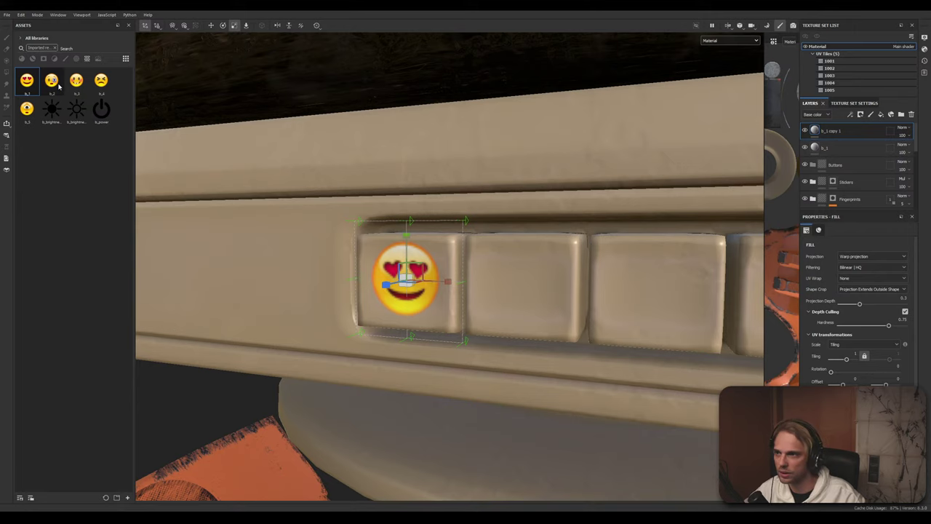
drag(51, 81, 313, 150)
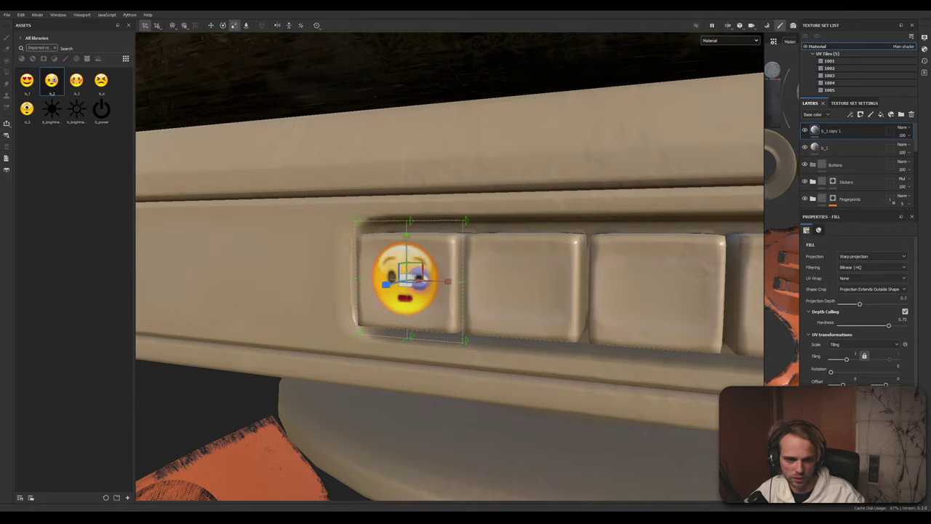
click(211, 26)
drag(442, 282, 568, 318)
scroll(535, 274, down, 4)
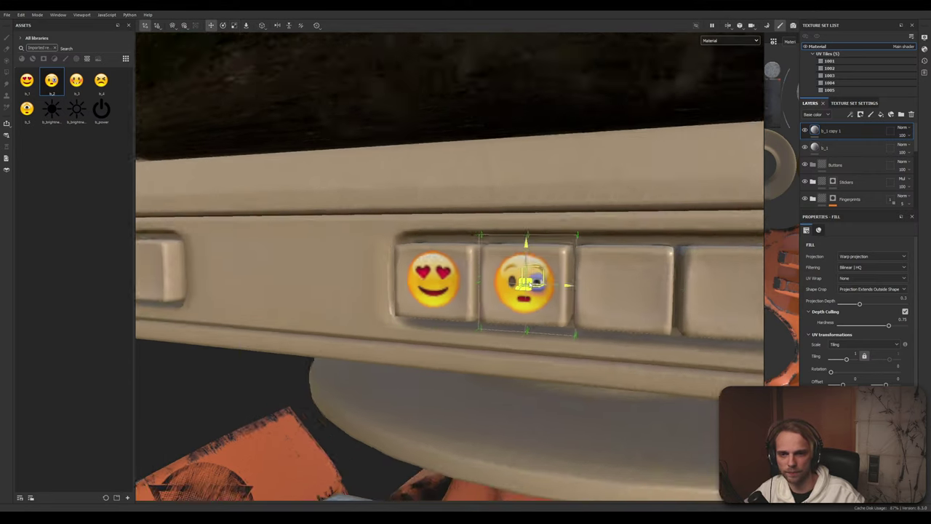
Nudge the b_2 and b_1 emoji projections vertically to center them on their buttons
scroll(533, 261, up, 3)
mouse_move(532, 261)
alt+mouse_down()
mouse_move(486, 268)
mouse_move(526, 271)
alt+mouse_up()
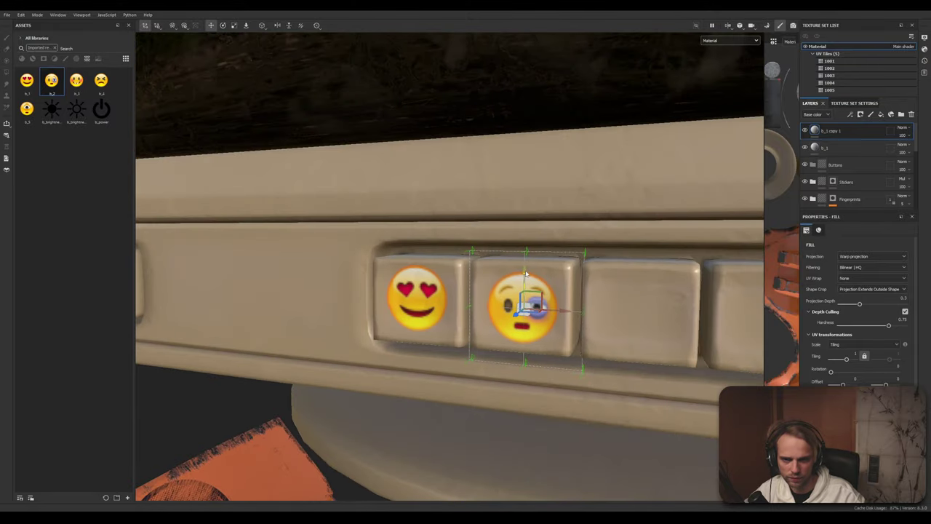
click(848, 151)
drag(417, 265, 417, 269)
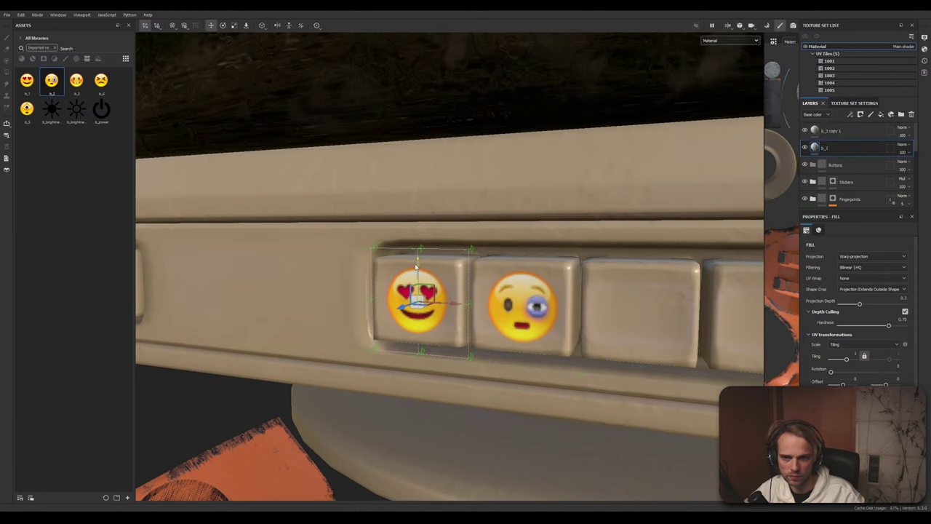
Duplicate the b_2 emoji's layer, move the copy onto the third middle button and replace its image with b_3
scroll(473, 284, down, 5)
alt+middle_drag(589, 303, 443, 265)
alt+drag(441, 264, 448, 264)
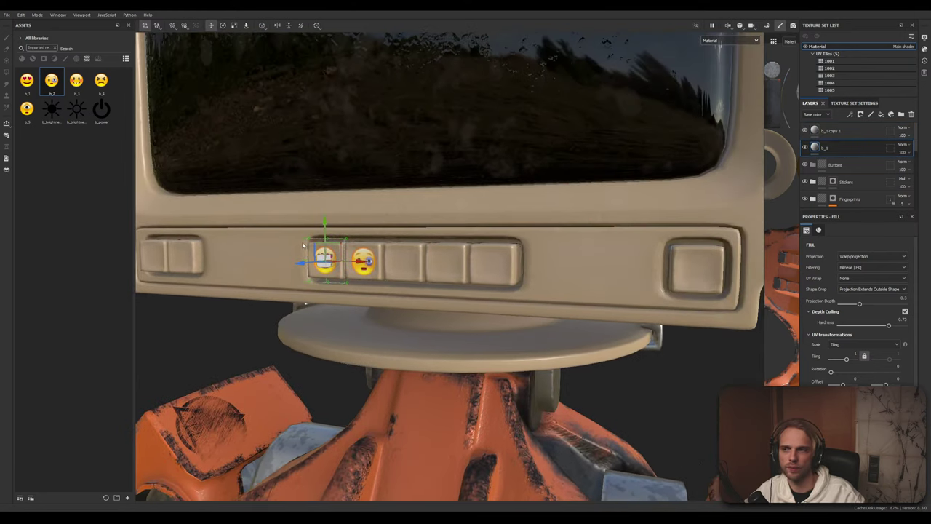
click(839, 135)
drag(852, 136, 857, 264)
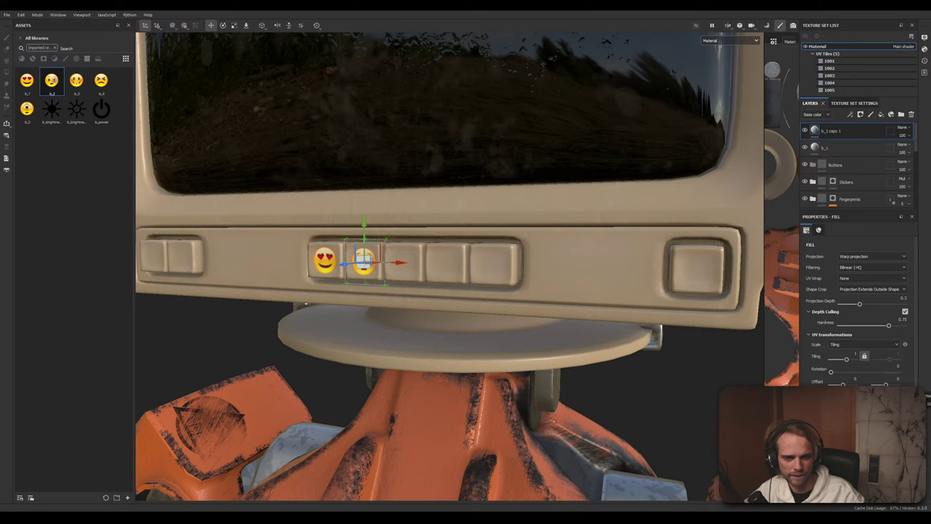
drag(881, 403, 849, 132)
right_click(849, 133)
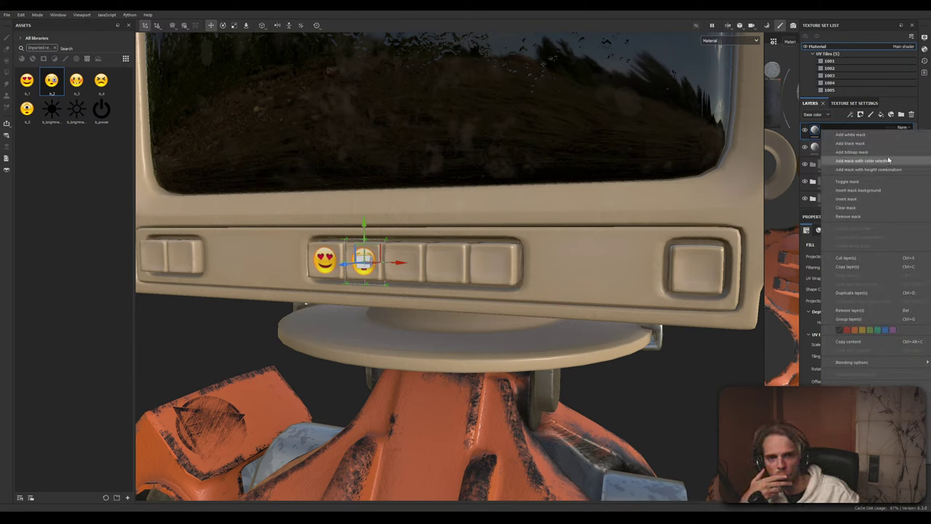
click(853, 293)
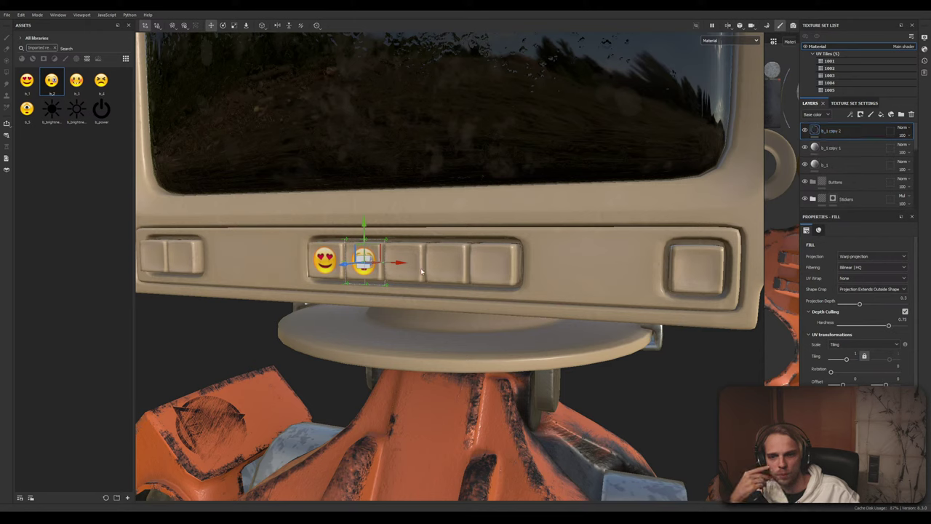
drag(401, 263, 440, 269)
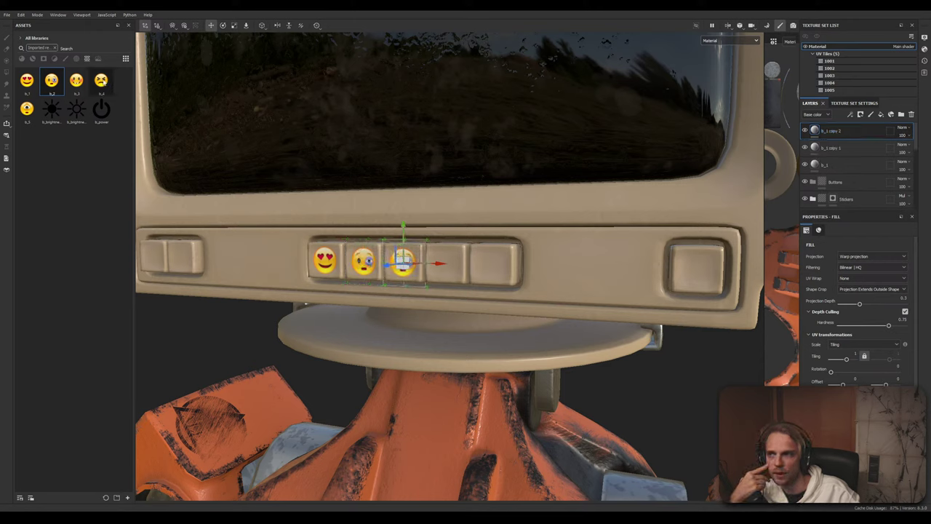
drag(76, 81, 822, 444)
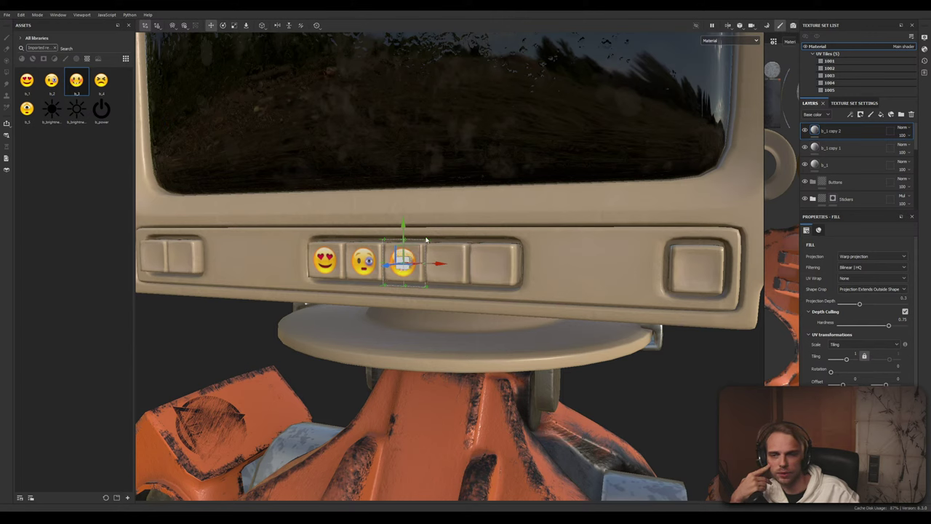
Duplicate the b_3 emoji's layer, move the copy onto the fourth middle button and replace its image with b_4
right_click(860, 137)
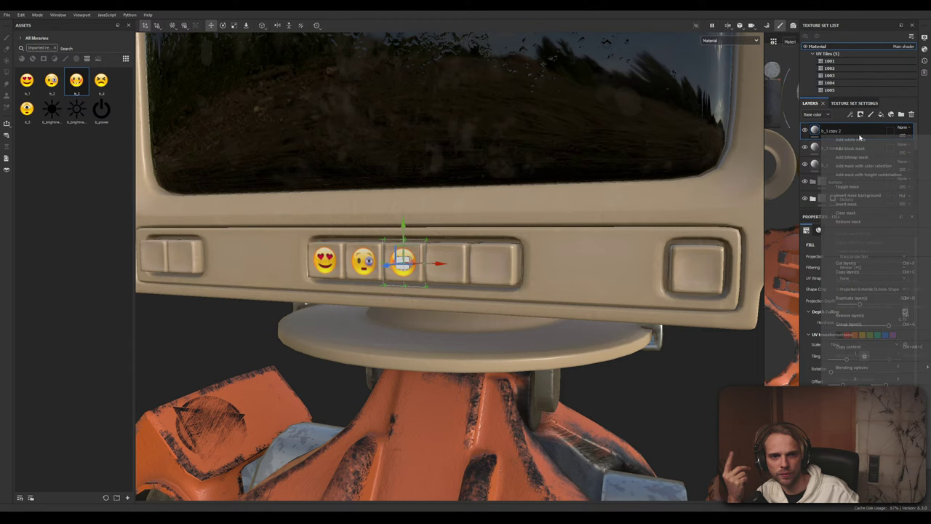
click(863, 299)
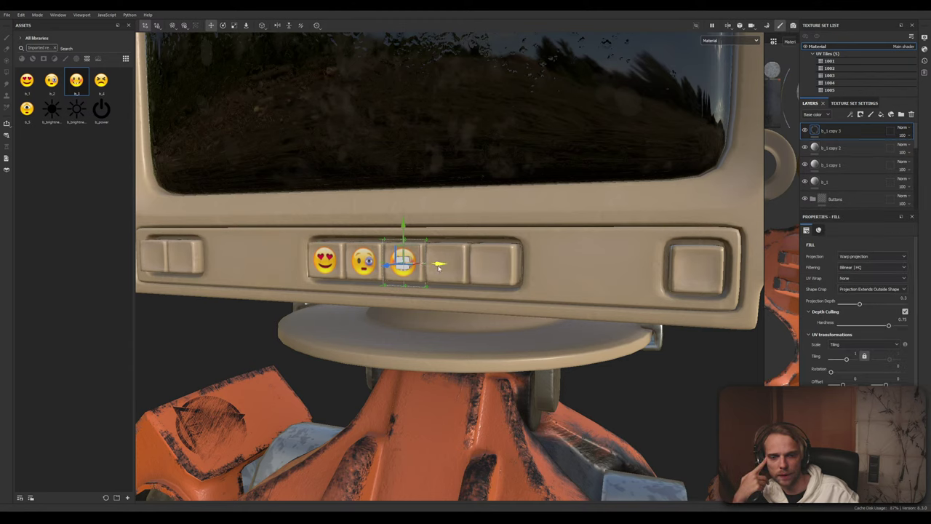
drag(438, 267, 484, 275)
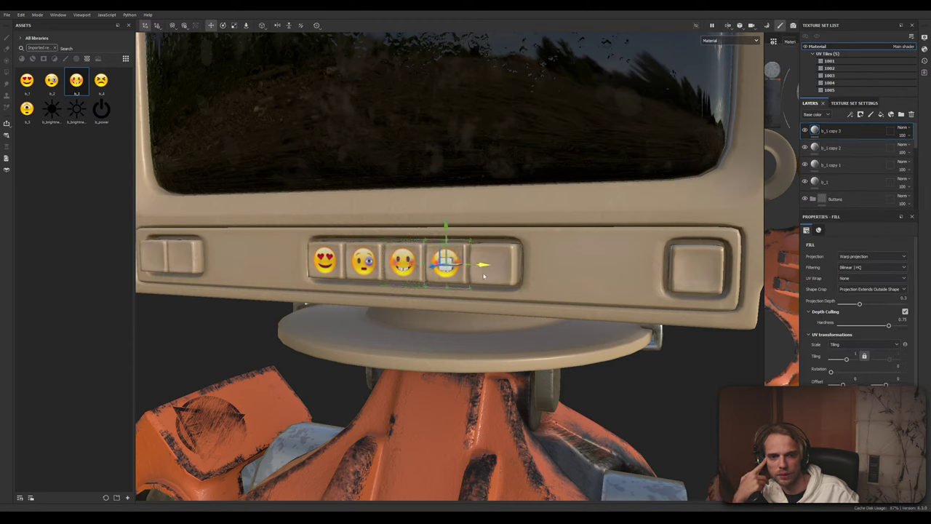
drag(103, 84, 778, 269)
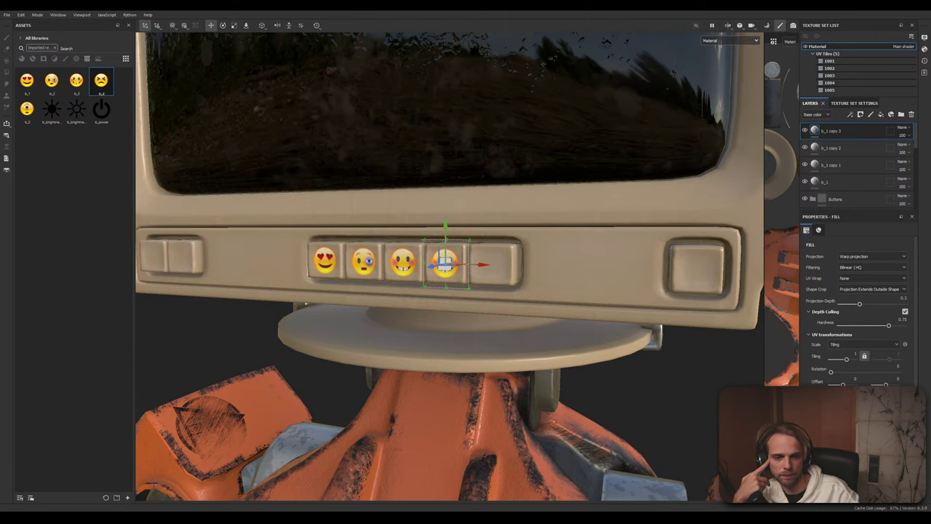
Duplicate the b_4 emoji's layer and move the copy onto the fifth middle button
right_click(842, 131)
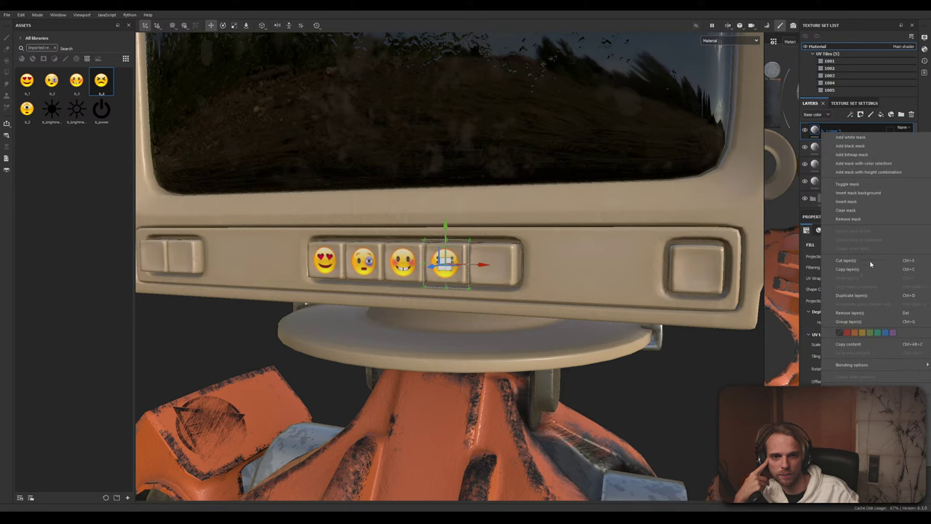
click(871, 295)
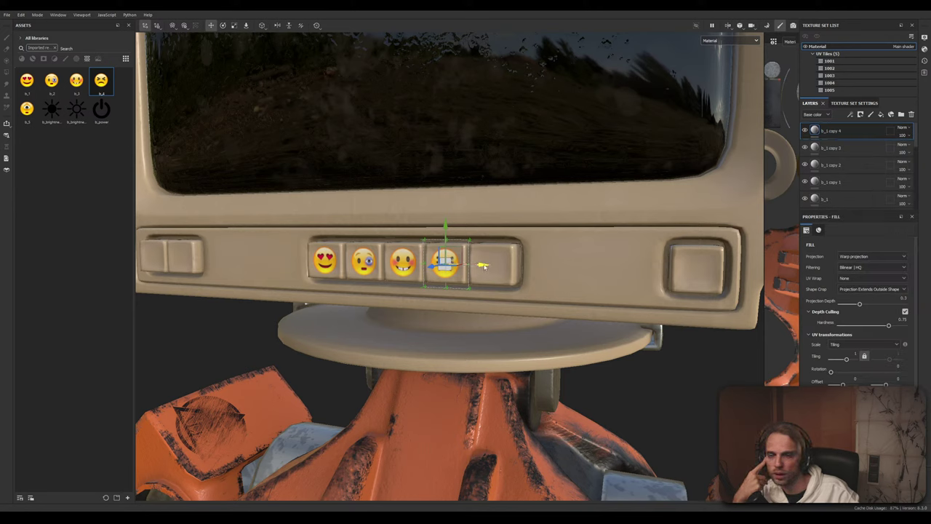
drag(483, 266, 534, 275)
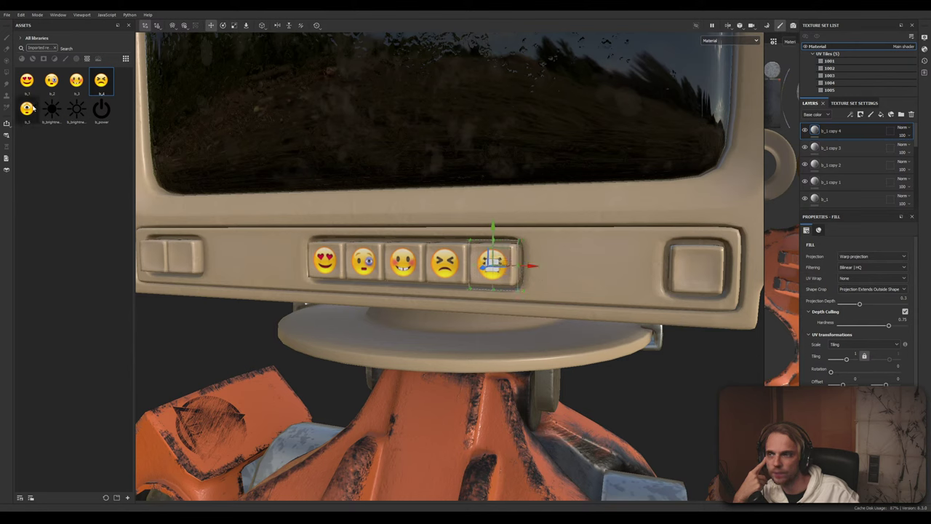
Replace the image of the fifth button's fill layer with the one-eyed emoji b_5
drag(26, 108, 869, 397)
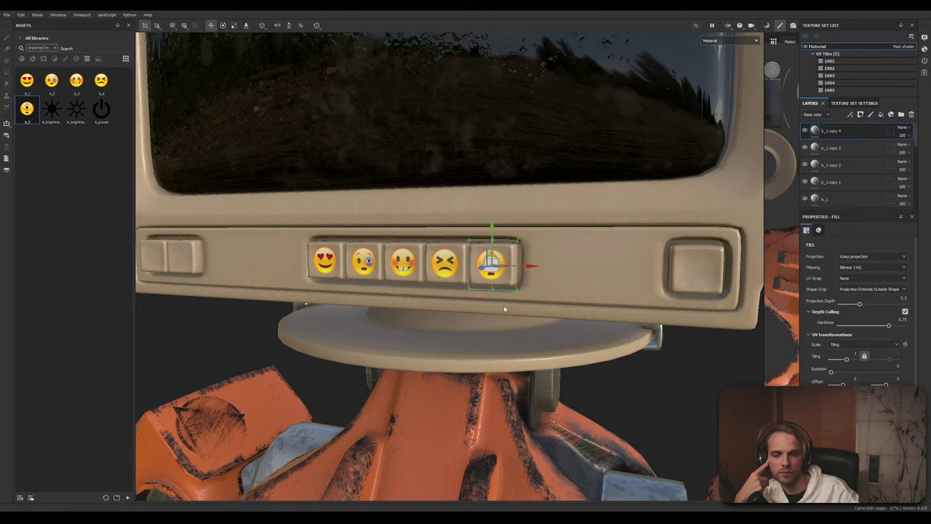
scroll(504, 308, down, 4)
alt+middle_drag(655, 358, 579, 330)
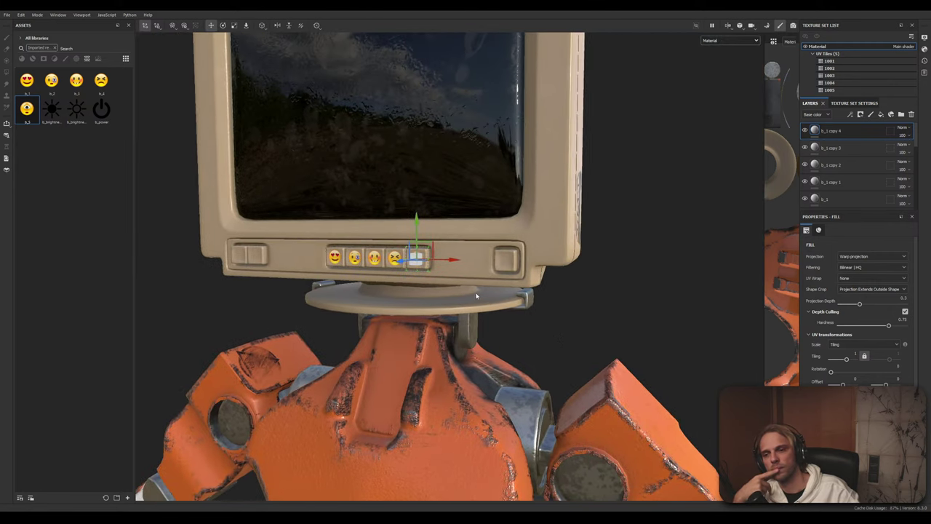
Duplicate the fifth emoji layer, move the copy onto the large square button and replace its image with b_power
scroll(514, 291, up, 3)
alt+middle_drag(435, 246, 441, 277)
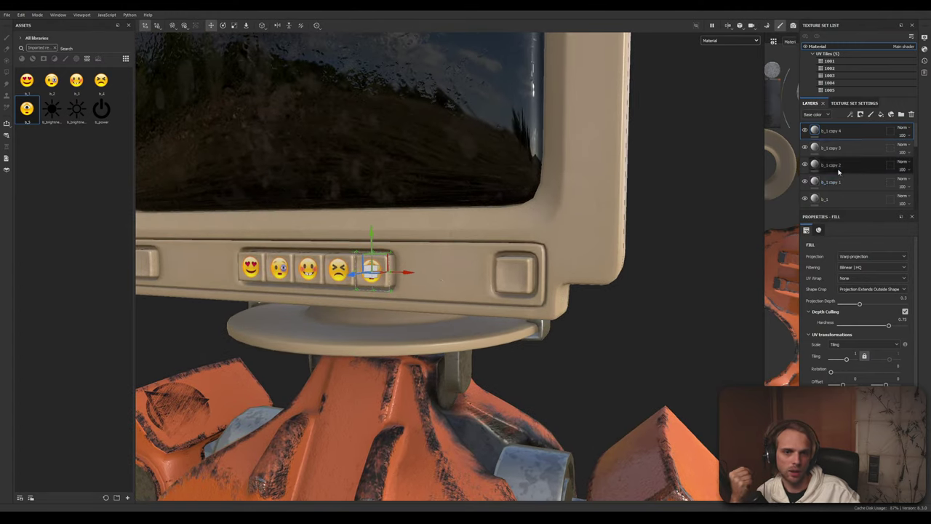
right_click(855, 132)
click(859, 283)
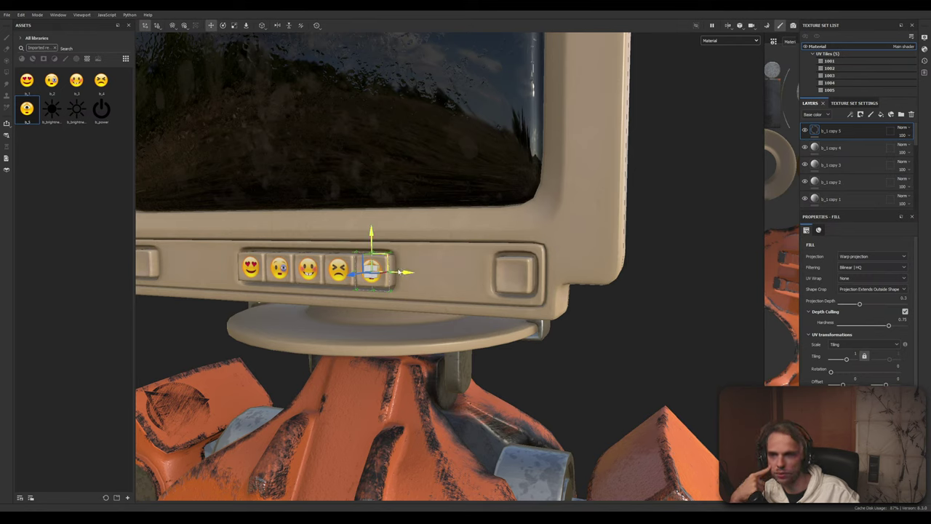
drag(406, 270, 545, 272)
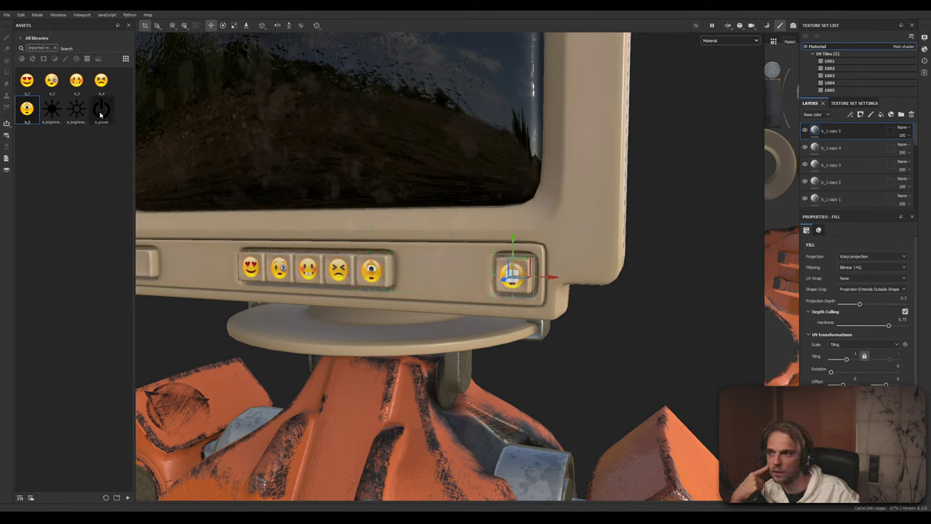
drag(101, 108, 647, 275)
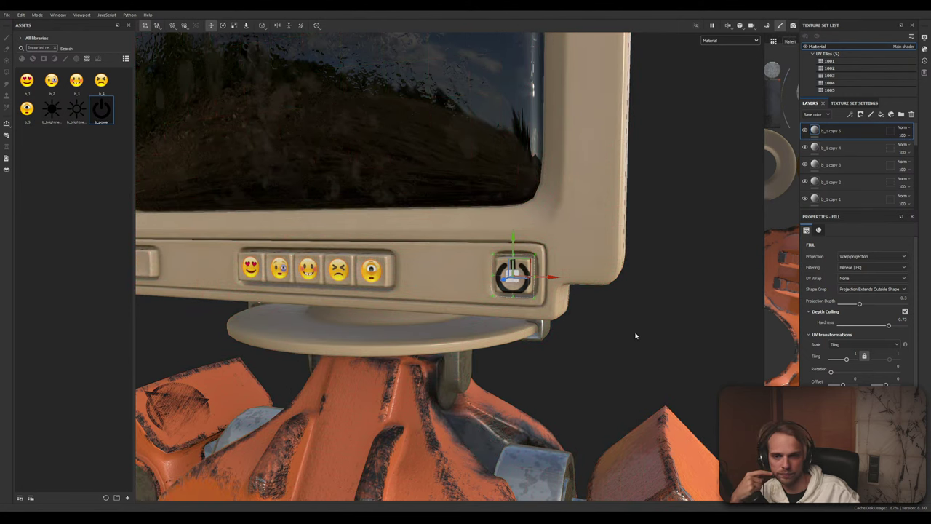
Scale down the power icon's projection so it fits inside the large button and shift it to the button's centre
click(234, 26)
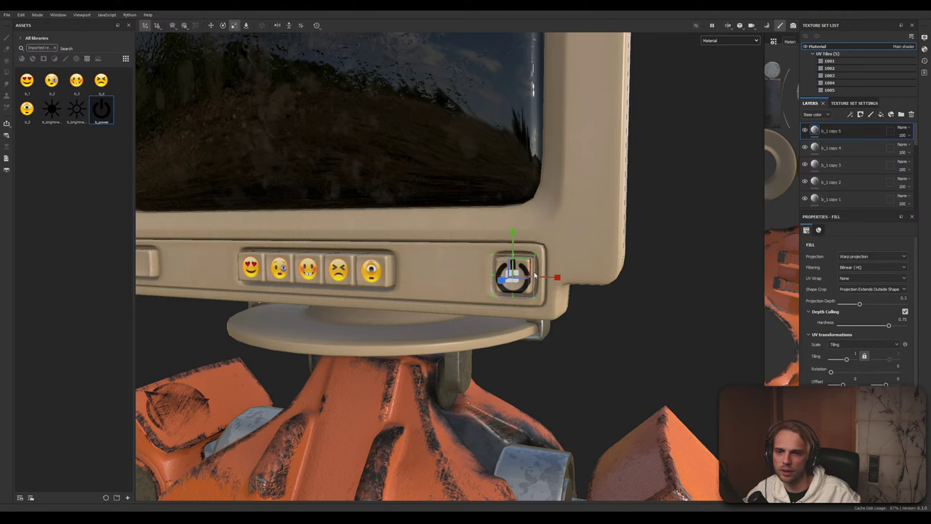
scroll(520, 278, up, 6)
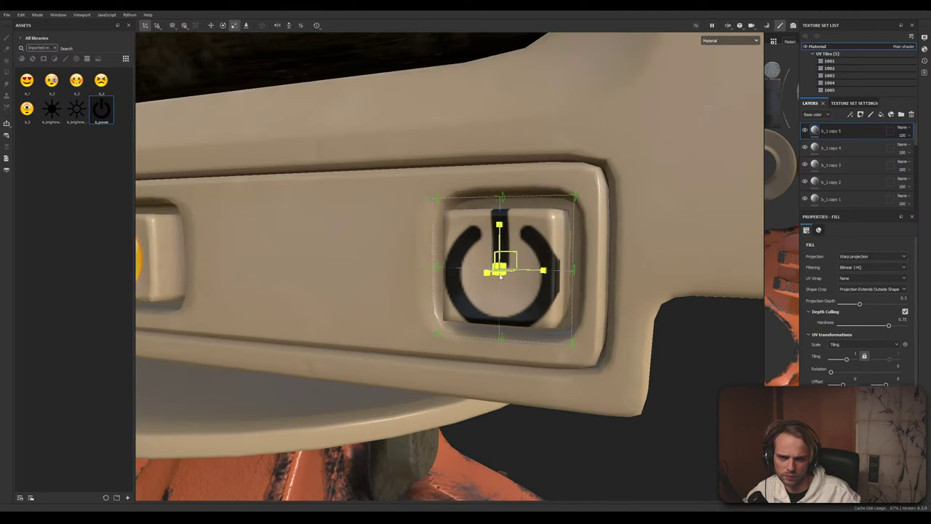
drag(500, 275, 405, 485)
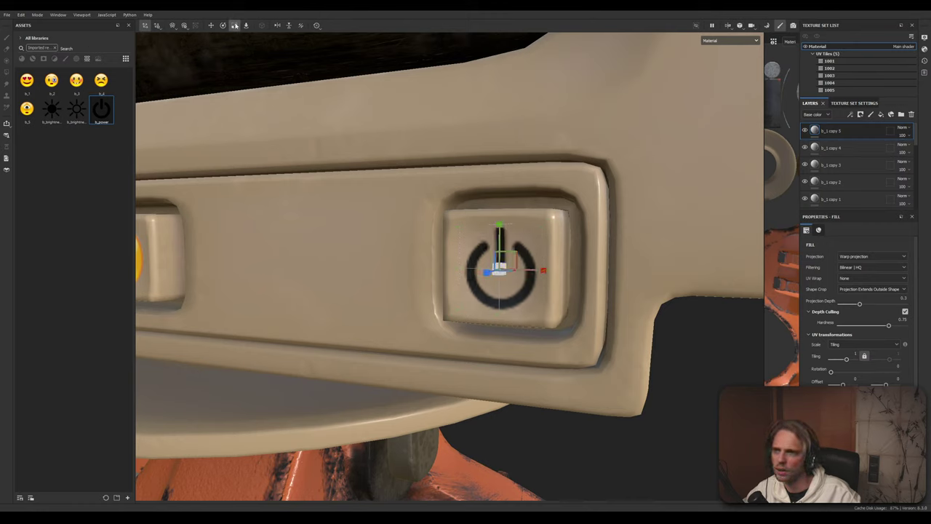
click(211, 26)
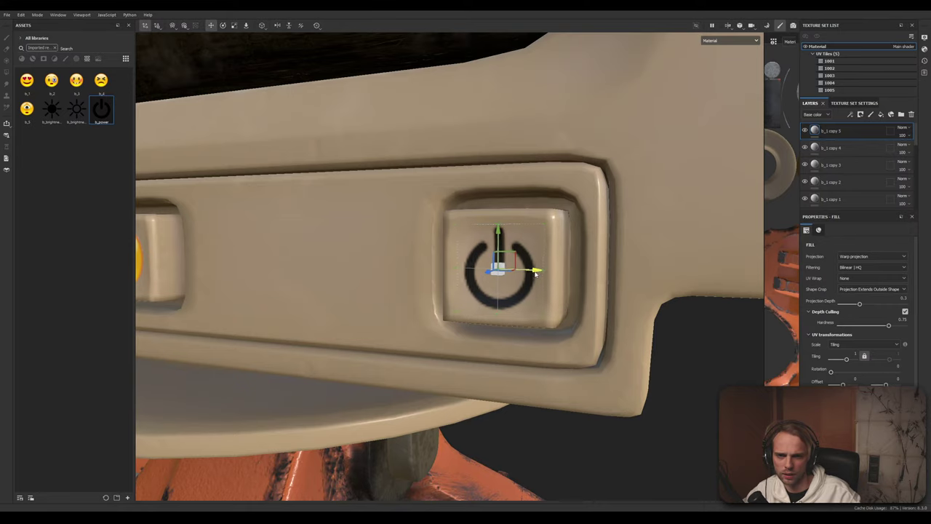
drag(537, 274, 533, 272)
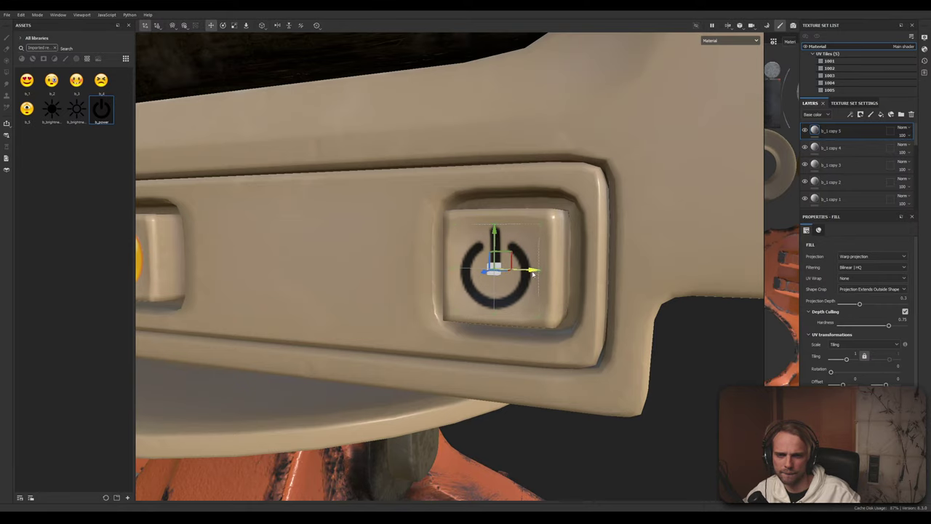
Duplicate the power icon layer and move the copy onto the inner button of the two-button group at the monitor's other end
scroll(533, 273, down, 7)
alt+middle_drag(351, 318, 403, 247)
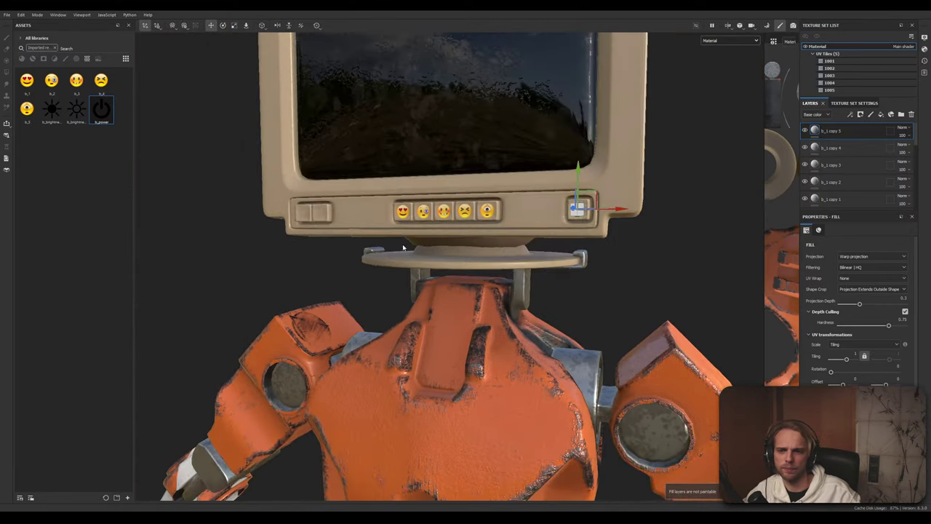
scroll(279, 206, up, 5)
alt+drag(279, 206, 323, 247)
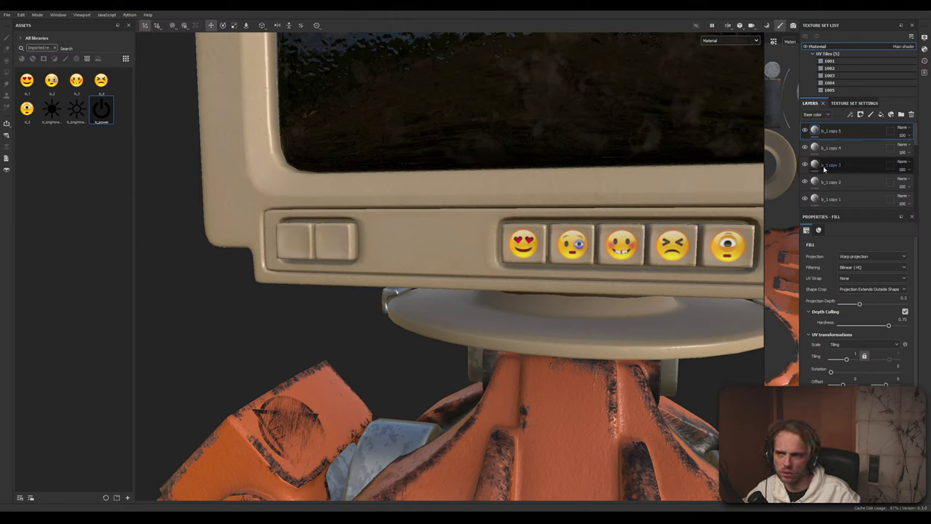
right_click(853, 133)
click(838, 296)
scroll(750, 277, down, 5)
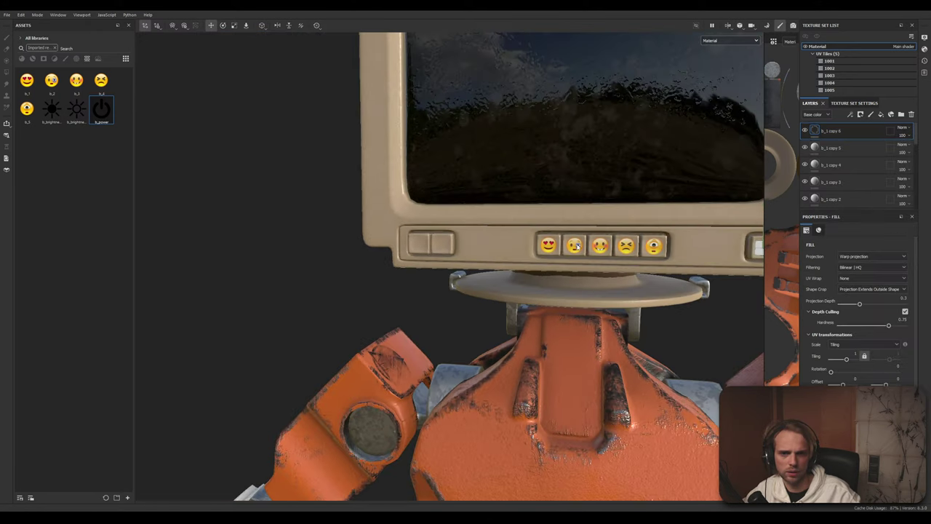
mouse_move(721, 251)
mouse_down()
mouse_move(510, 250)
mouse_move(536, 253)
mouse_up()
scroll(535, 249, up, 5)
scroll(531, 250, up, 3)
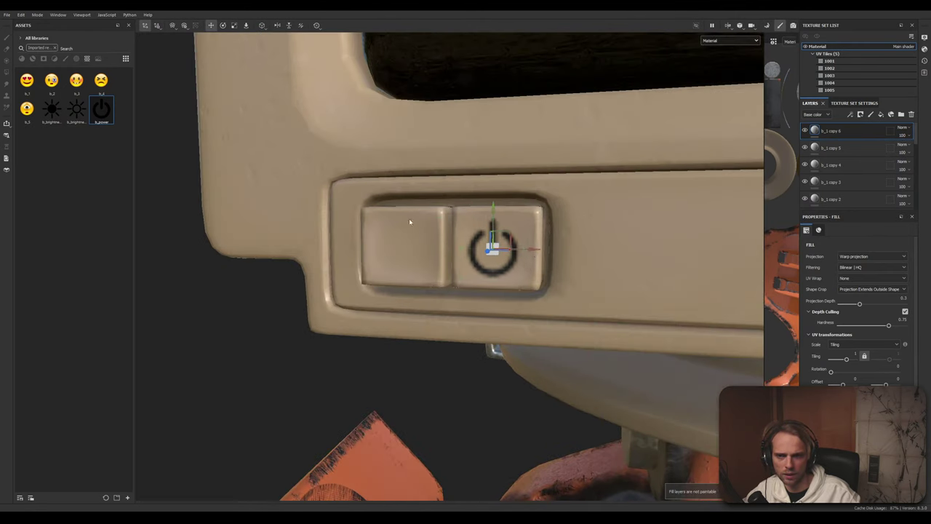
Replace the copied power icon with the filled brightness sun, then enlarge and centre it on its button
drag(51, 109, 554, 320)
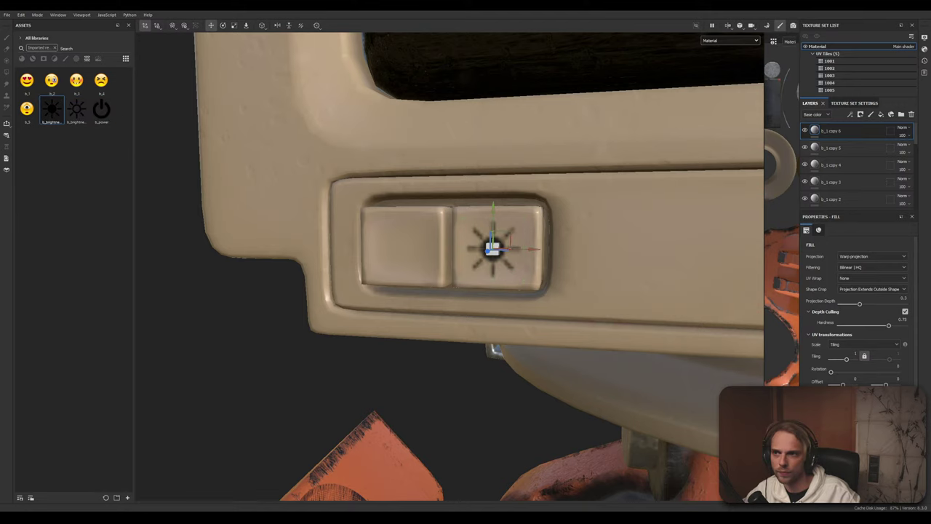
click(233, 25)
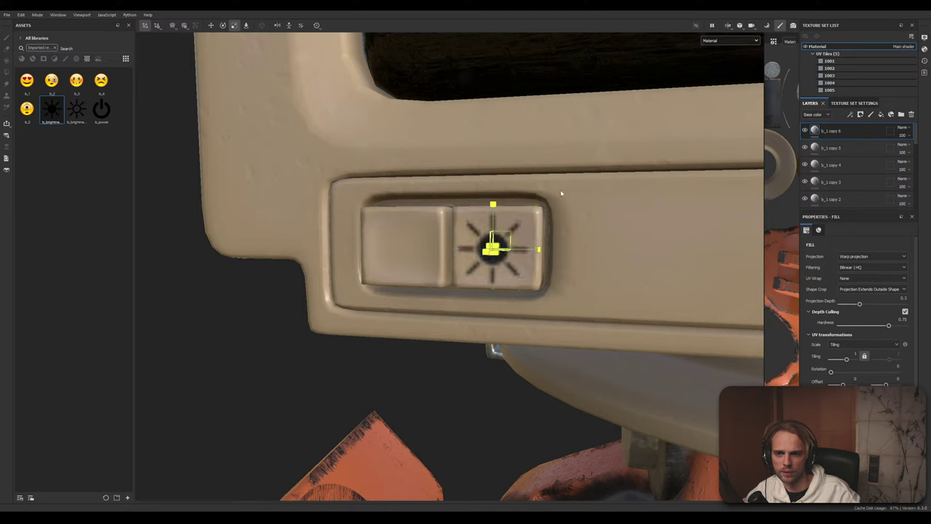
key(w)
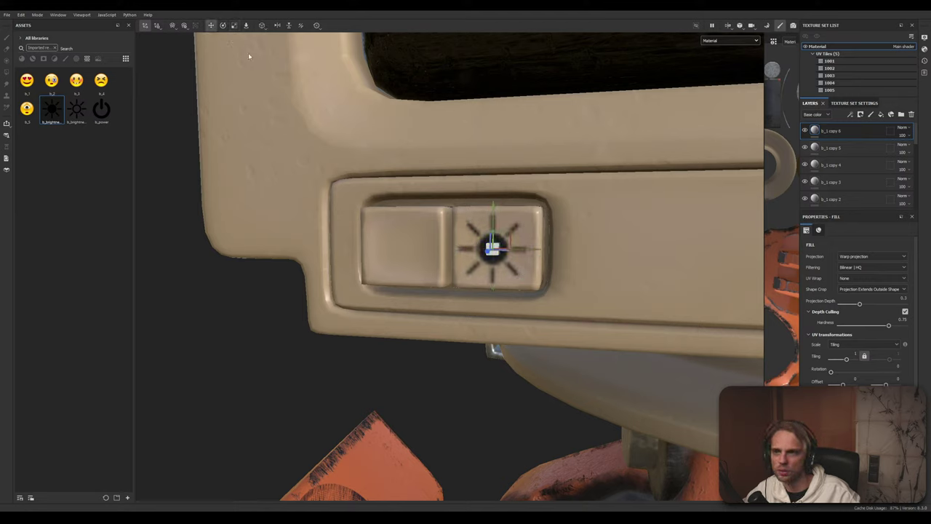
drag(537, 251, 539, 251)
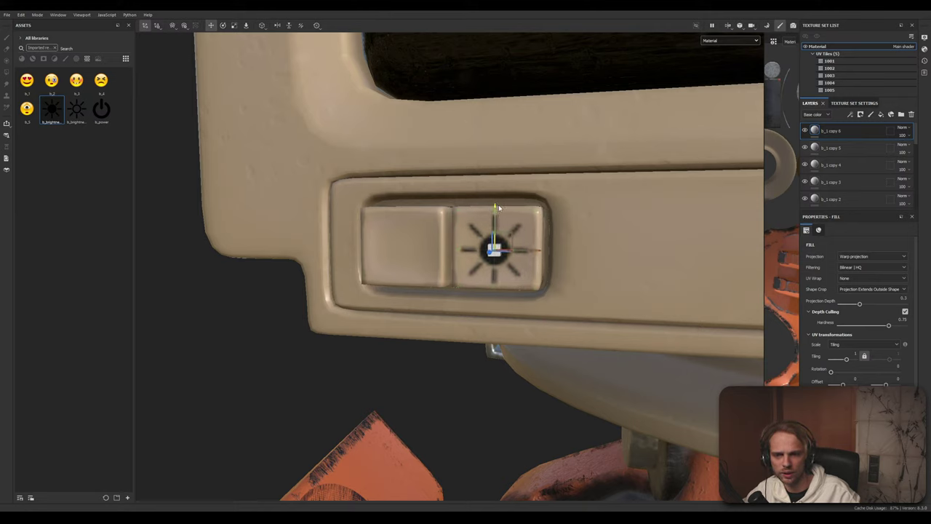
Duplicate the filled sun layer, move the copy onto the adjacent outer button and replace its image with the outlined brightness sun
right_click(832, 132)
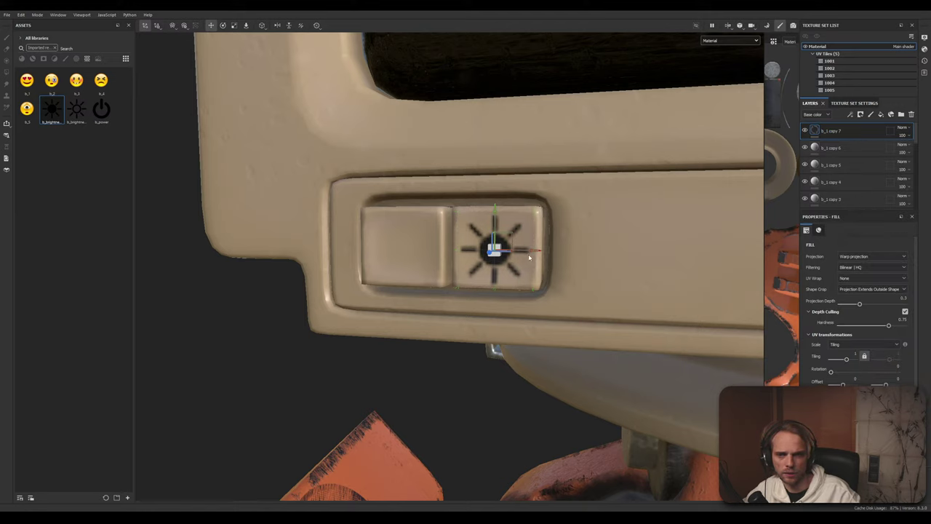
drag(511, 251, 439, 251)
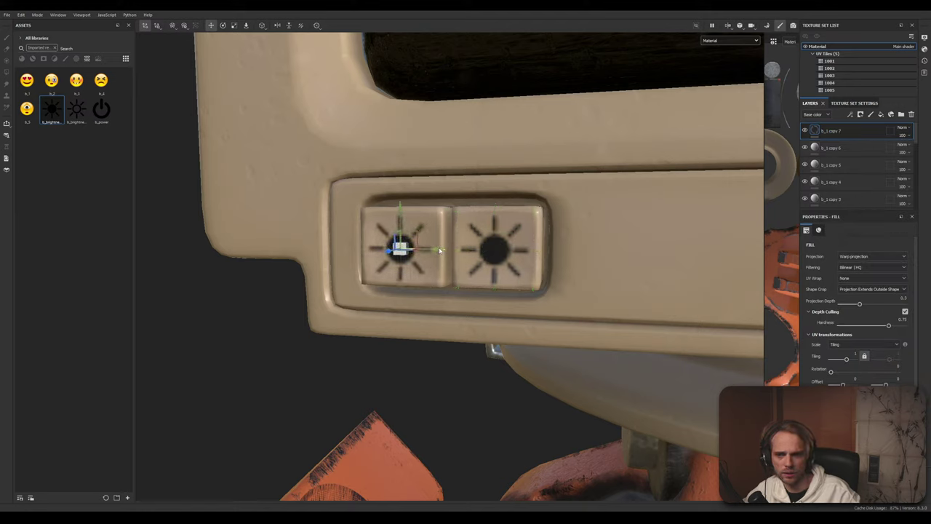
click(75, 104)
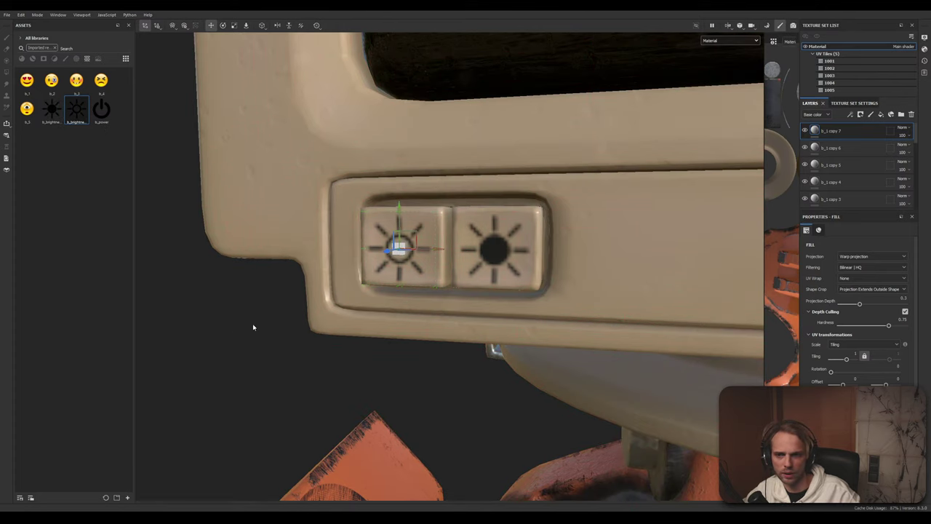
Select all icon layers from b_1 copy 7 to b_1, move them into the Buttons folder and collapse it
scroll(305, 322, down, 4)
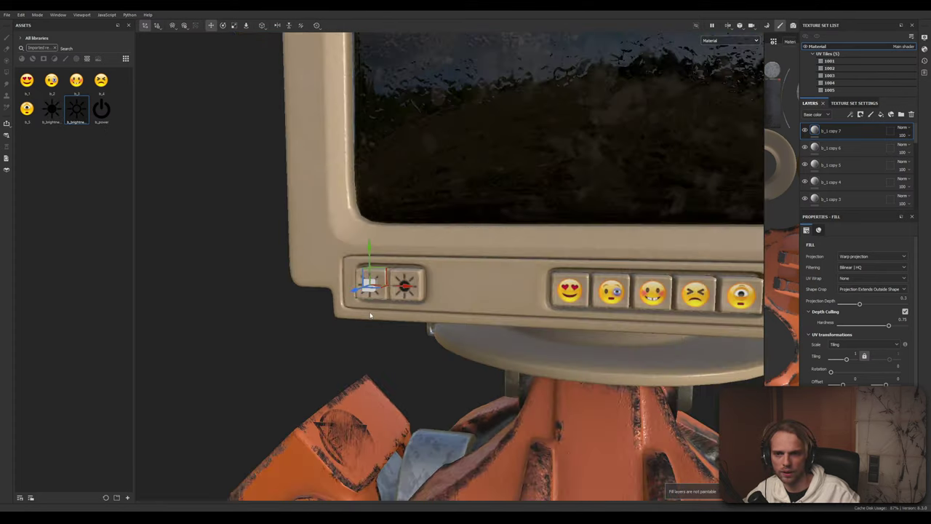
scroll(436, 345, down, 3)
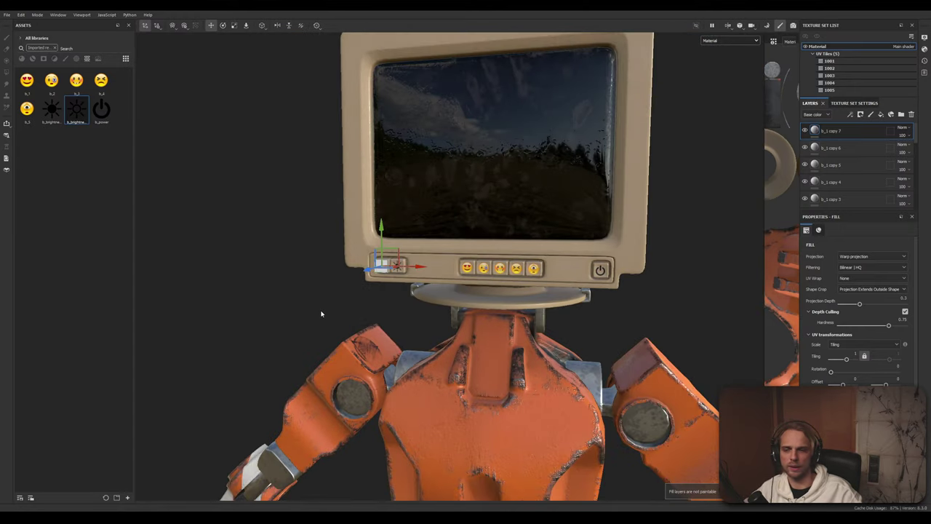
click(866, 149)
scroll(866, 151, down, 3)
scroll(856, 161, up, 1)
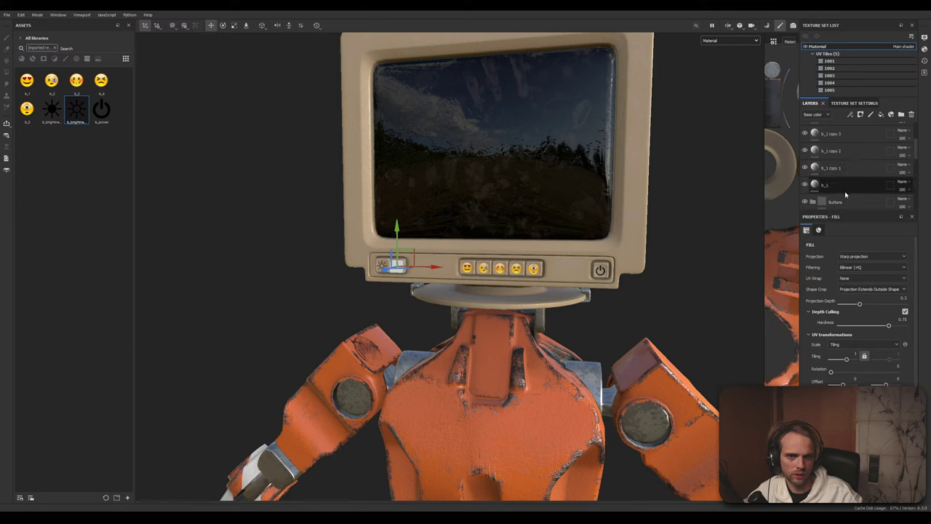
click(846, 191)
scroll(845, 195, up, 1)
scroll(847, 186, down, 3)
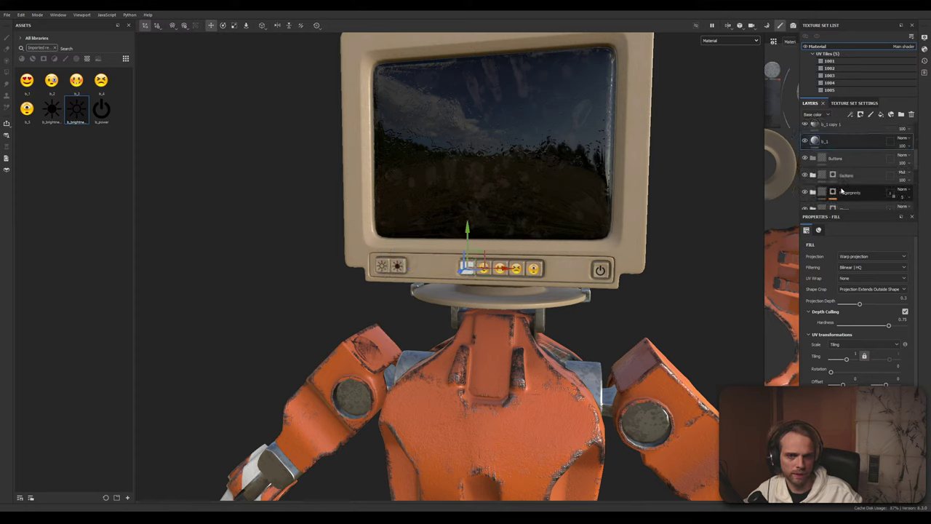
click(837, 145)
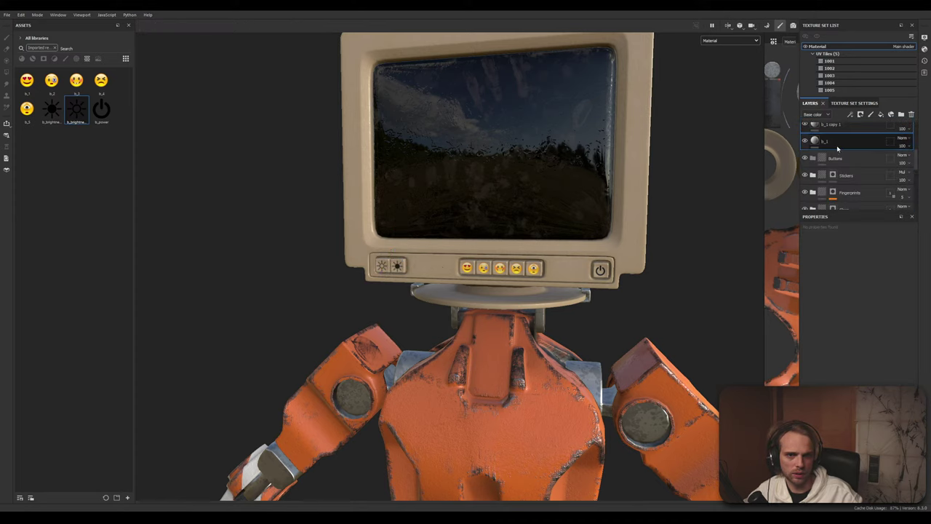
key(ctrl+d)
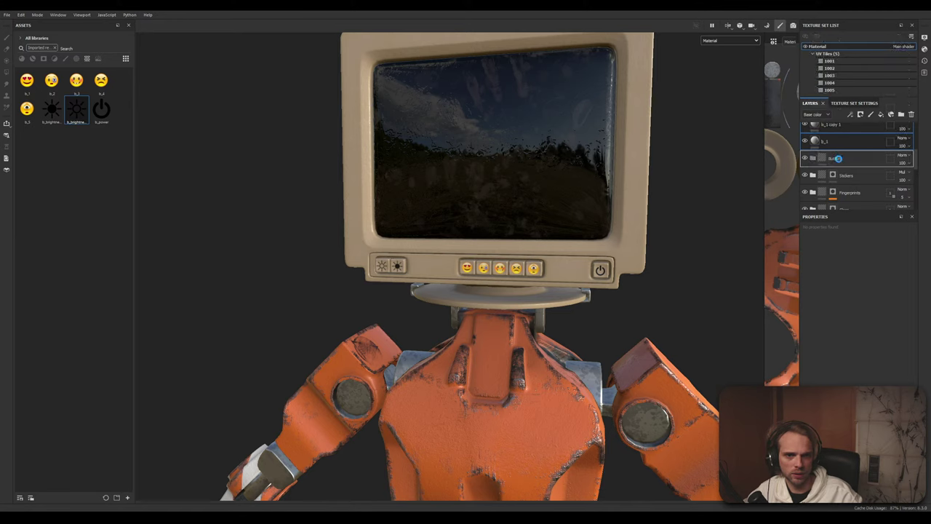
scroll(852, 156, up, 1)
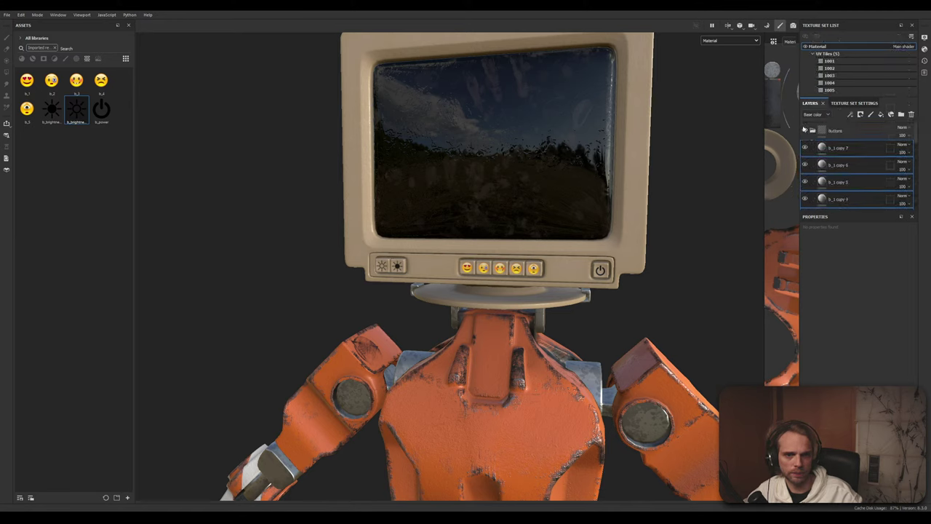
click(813, 131)
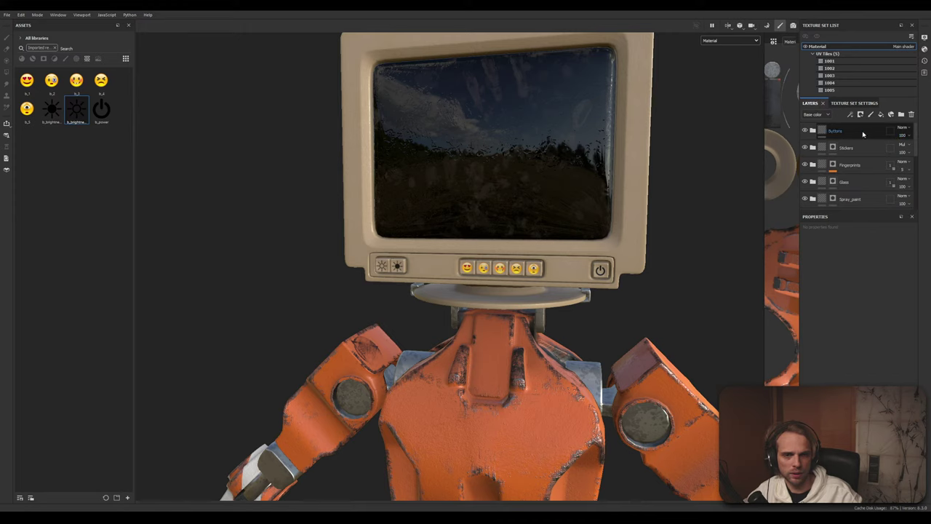
Set the Buttons folder's base color blending mode to Multiply and inspect the icons on the monitor
click(905, 128)
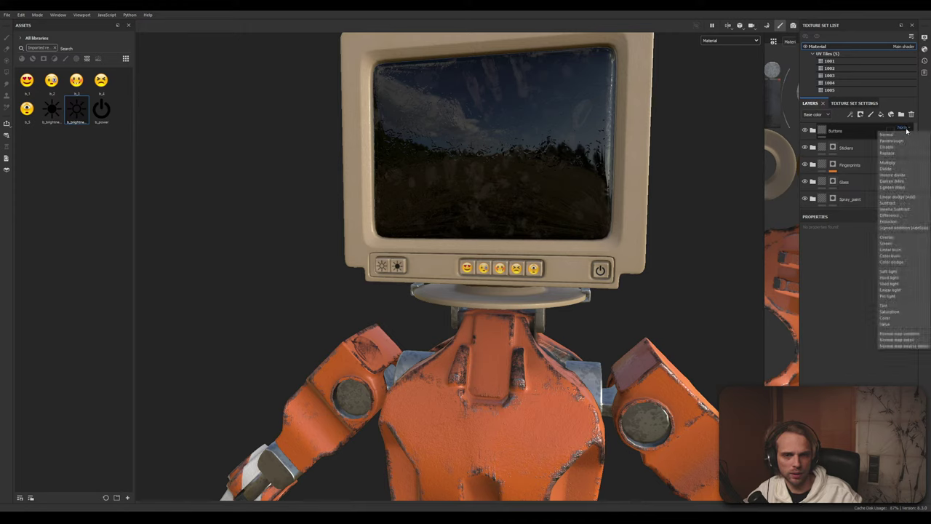
click(889, 162)
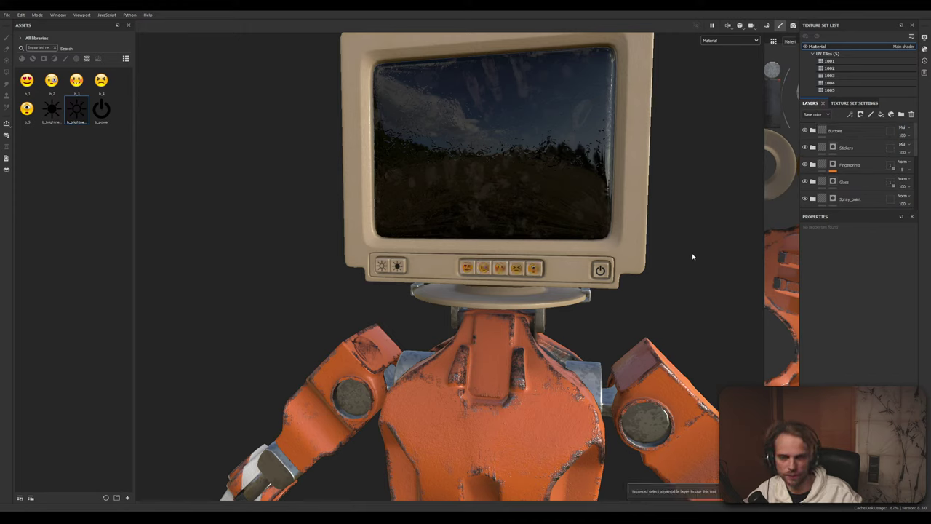
scroll(484, 273, up, 5)
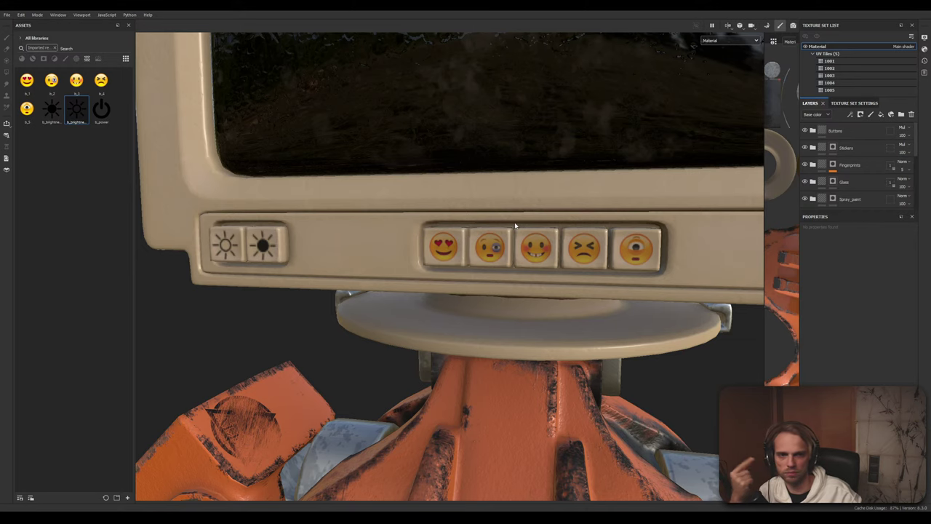
scroll(515, 225, down, 3)
alt+middle_drag(582, 207, 520, 206)
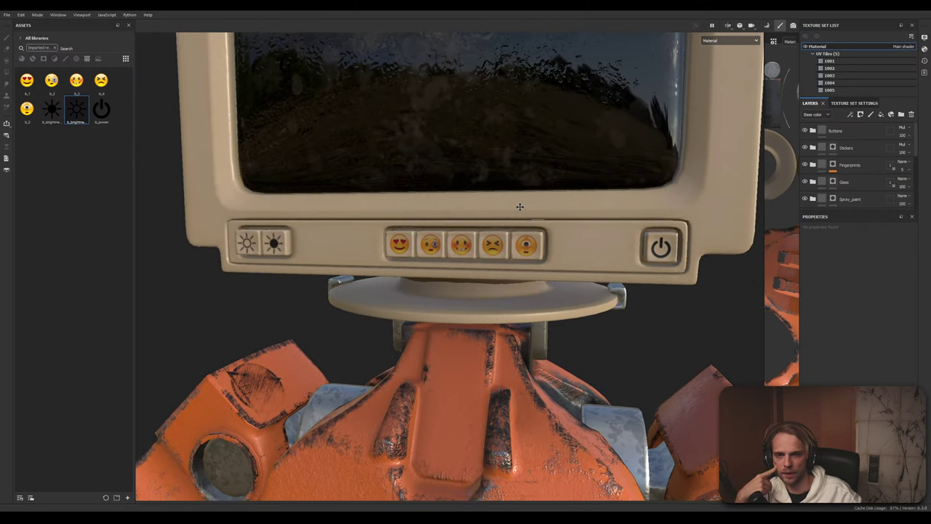
Compare the monitor with the Buttons folder hidden and shown, and expand the folder to view its layers
click(806, 131)
click(805, 131)
click(813, 131)
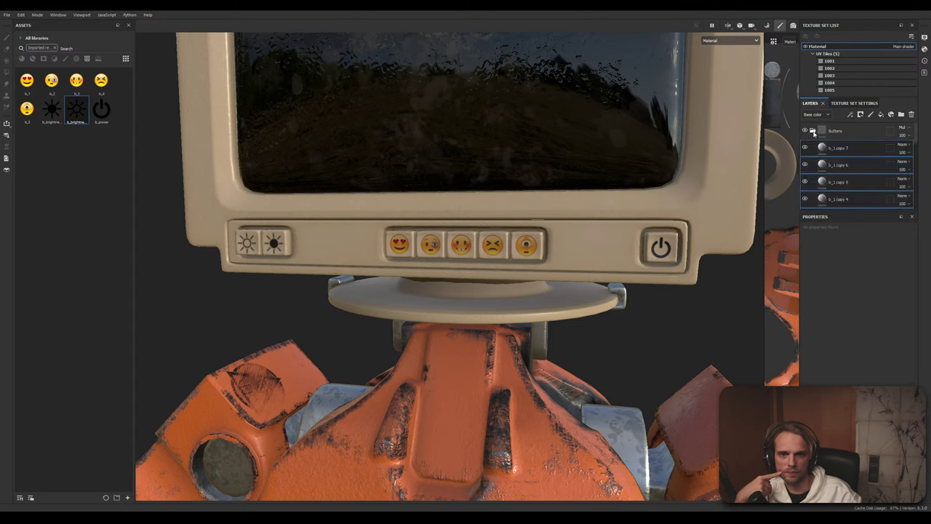
Lower the opacity of layers b_1 copy 7 and b_1 copy 5 to 64 and b_1 copy 6 to 65
scroll(845, 168, up, 2)
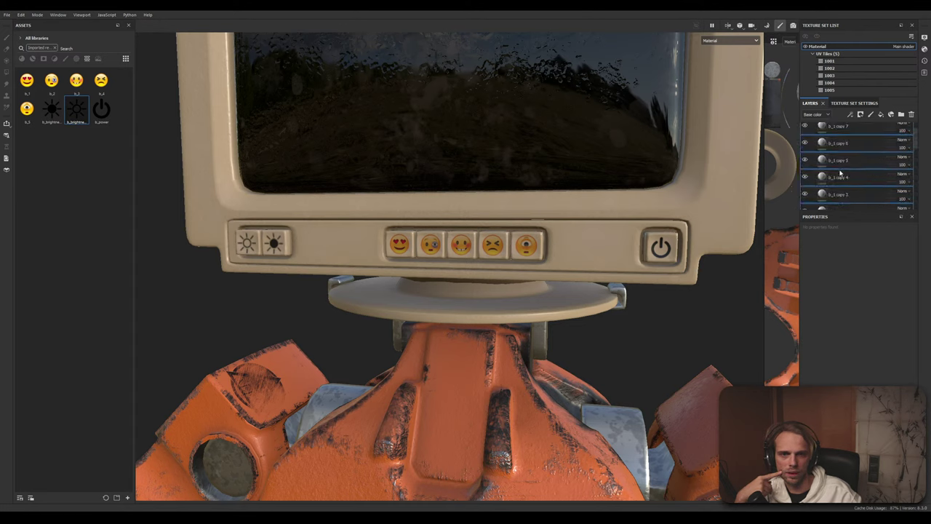
click(863, 148)
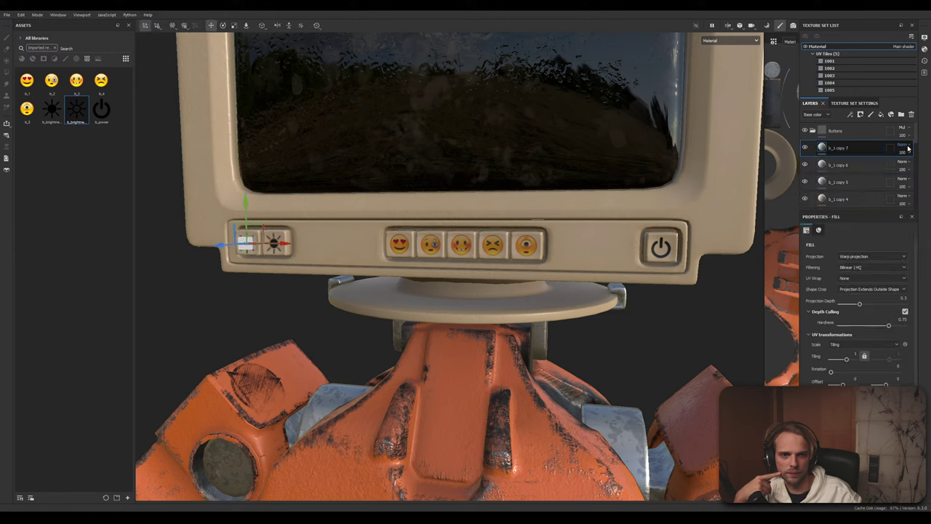
click(903, 145)
click(909, 146)
click(909, 153)
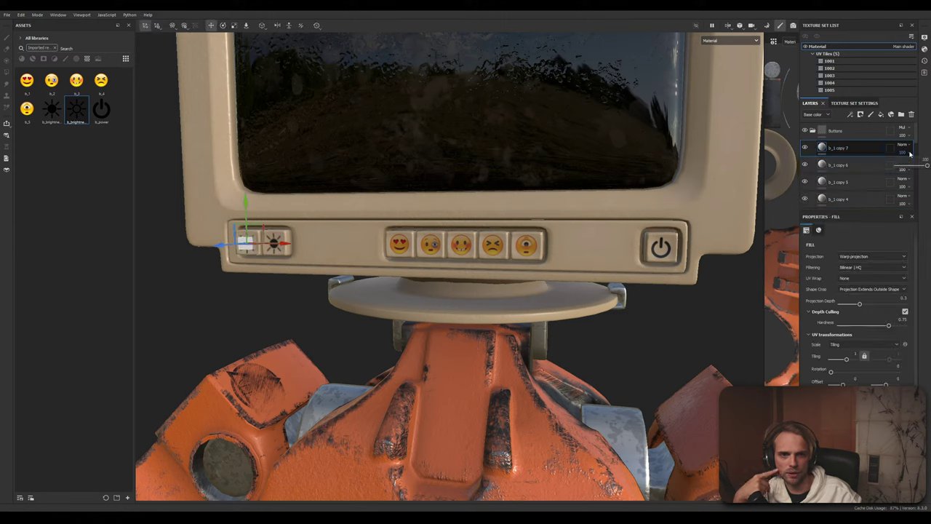
click(916, 166)
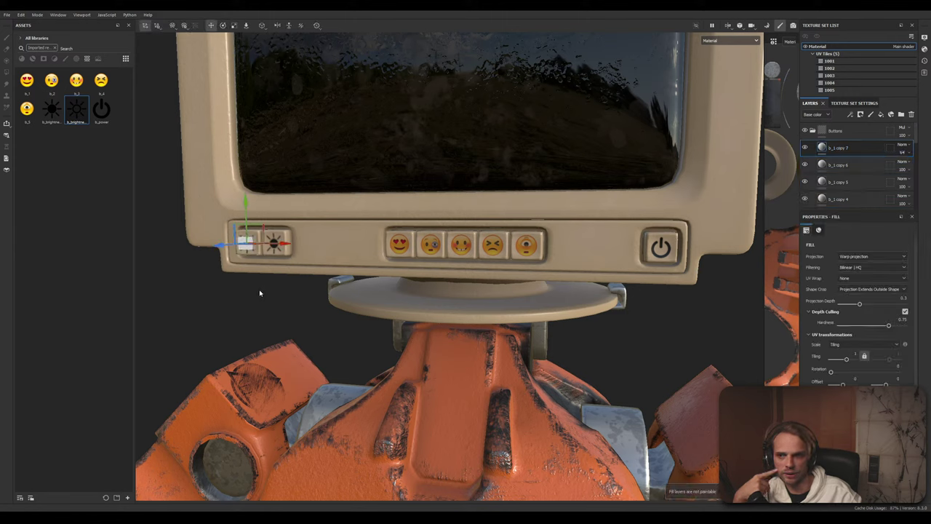
click(912, 170)
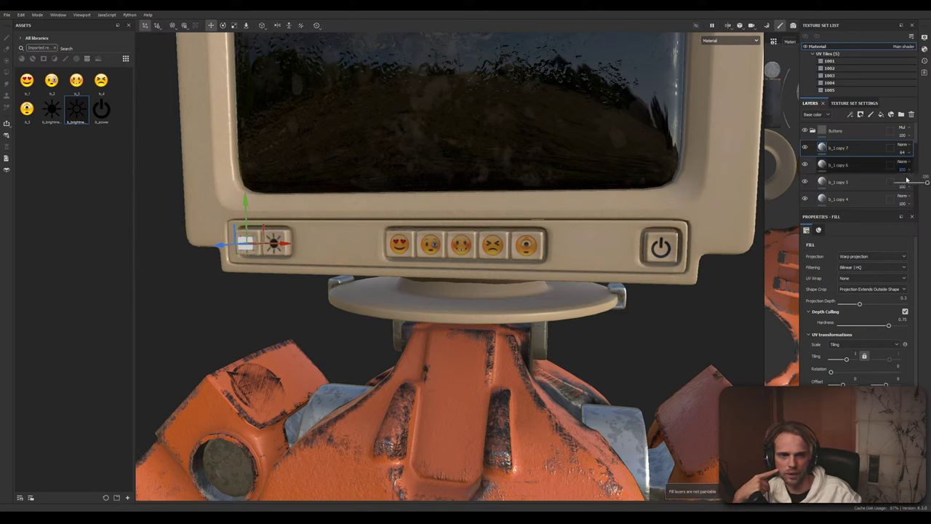
drag(917, 183, 915, 200)
click(910, 187)
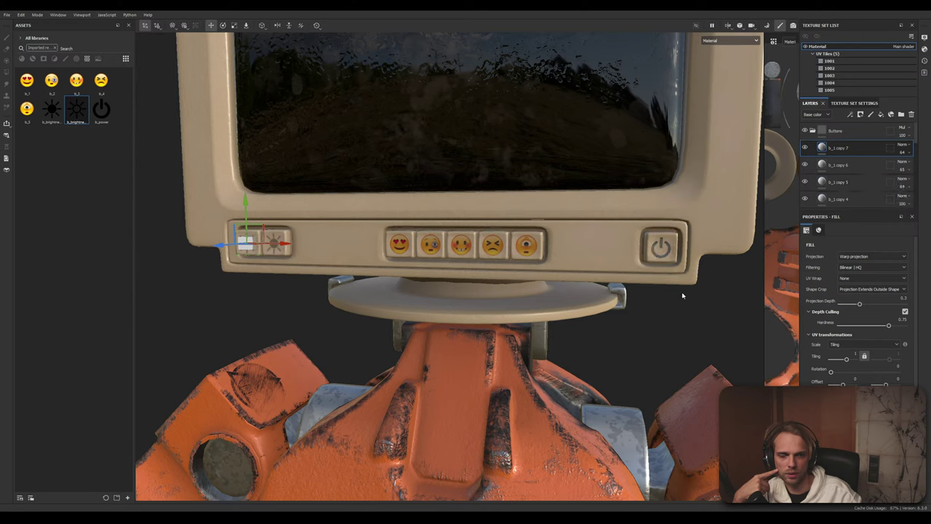
Set the opacity of the sun and power icon layers b_1 copy 7, b_1 copy 6 and b_1 copy 5 to 78
click(902, 169)
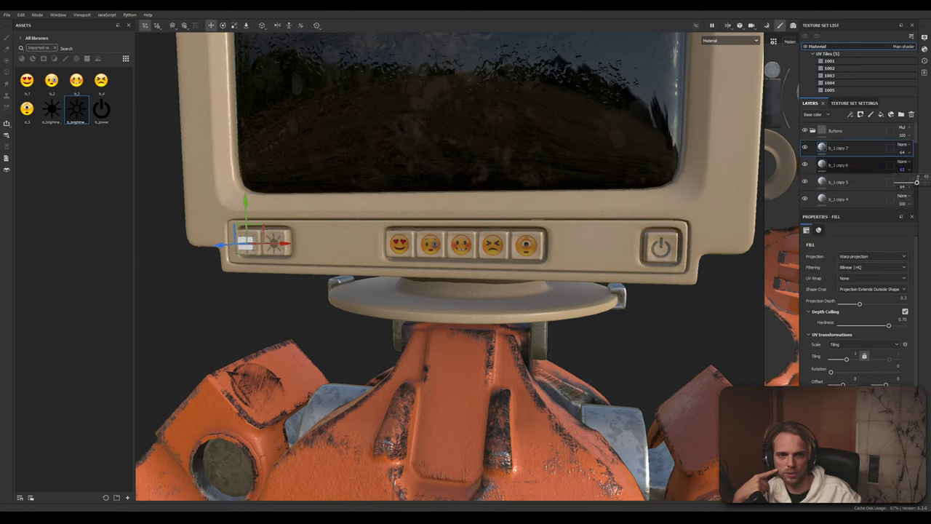
drag(918, 182, 922, 182)
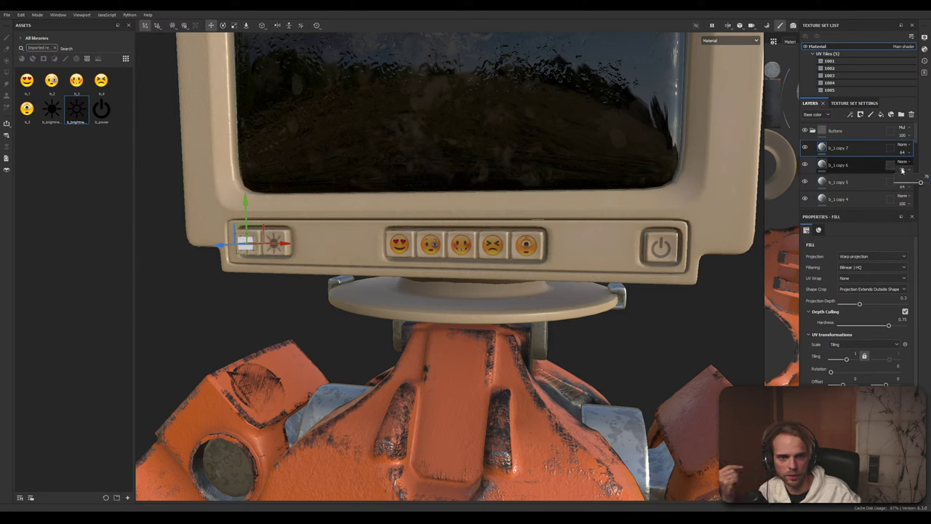
click(908, 153)
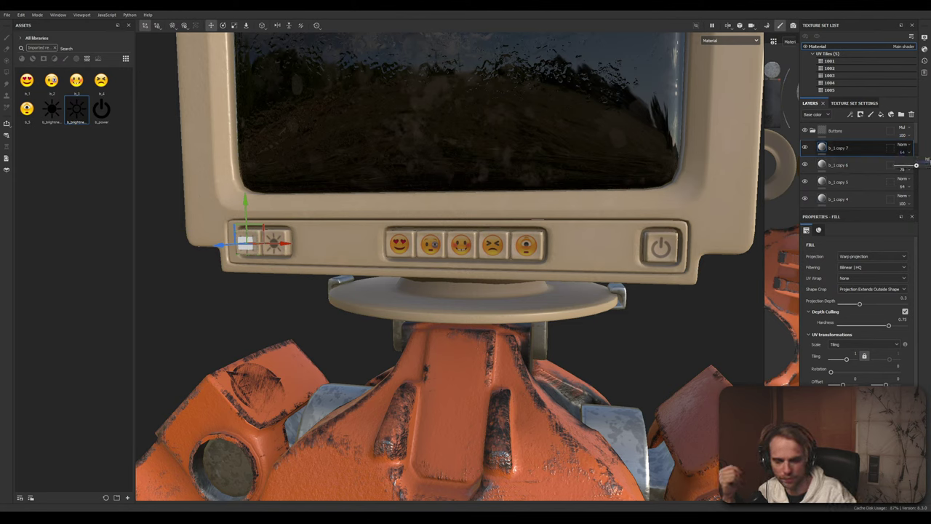
text(78)
key(Return)
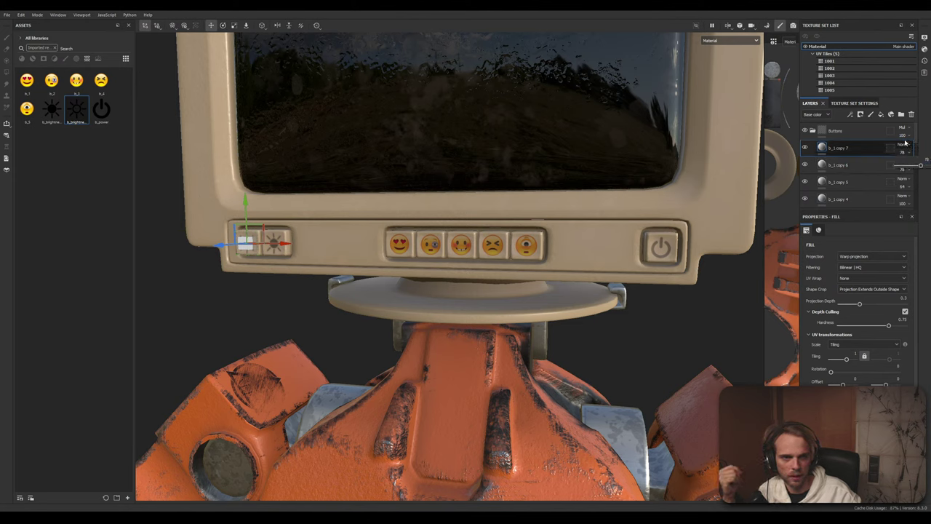
click(903, 186)
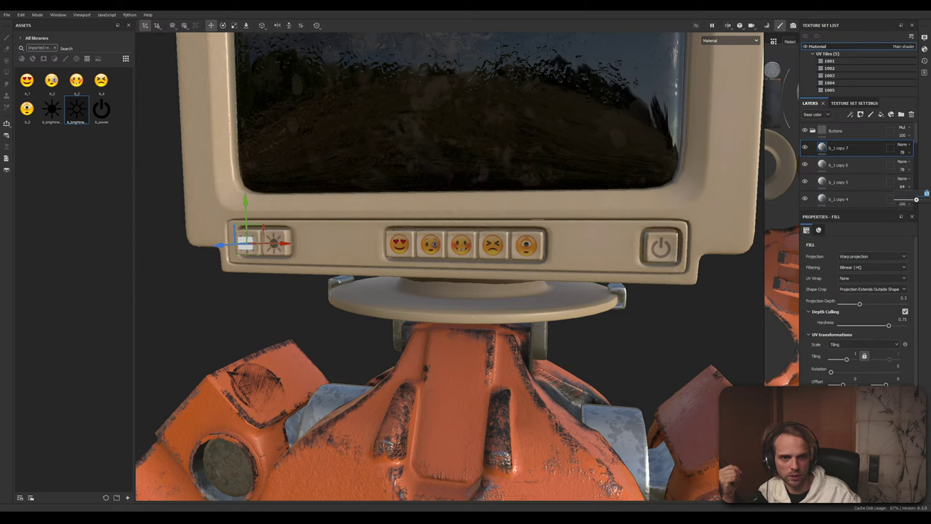
text(78)
key(Return)
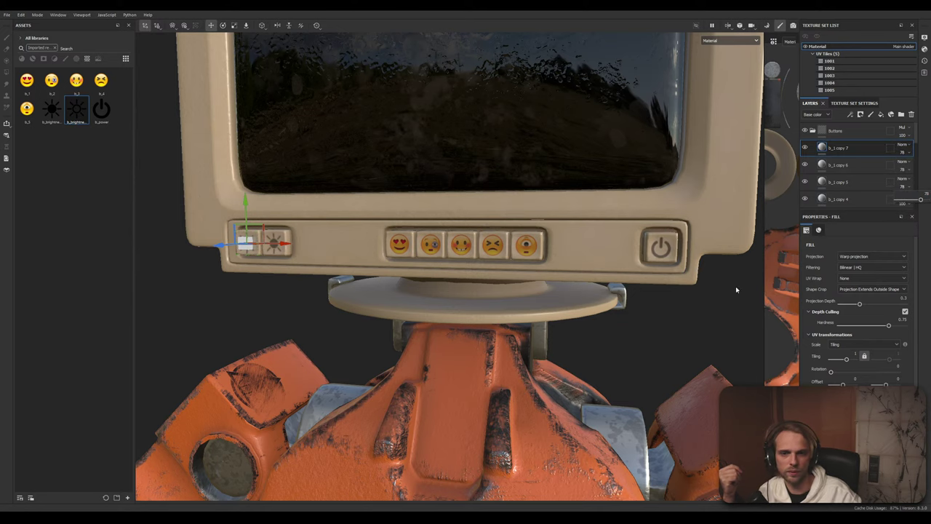
Collapse the Buttons folder and add a white mask to it
scroll(690, 306, down, 5)
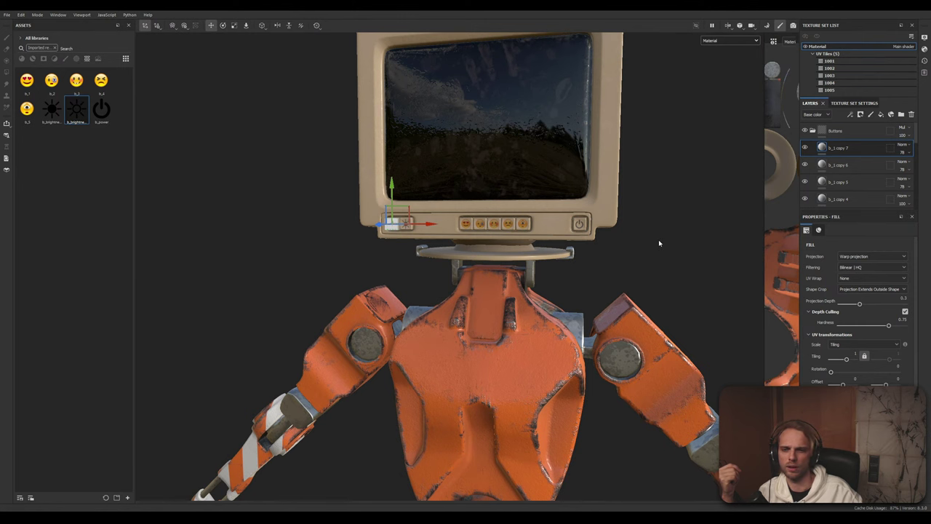
scroll(658, 244, up, 5)
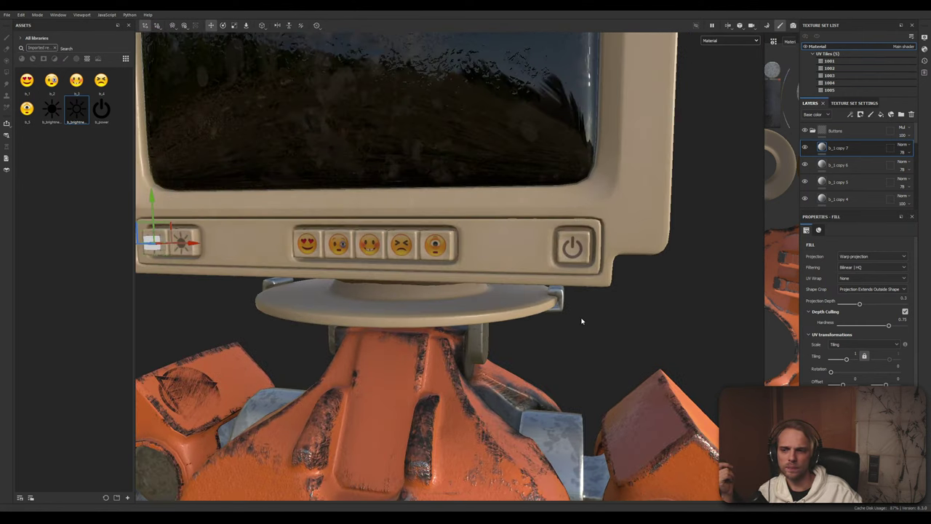
middle_drag(583, 321, 638, 292)
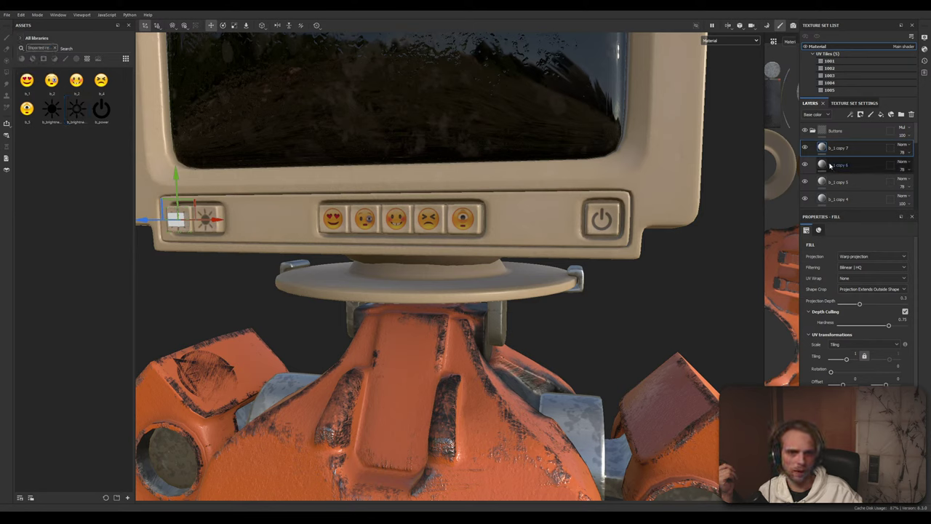
click(812, 130)
click(826, 133)
right_click(825, 133)
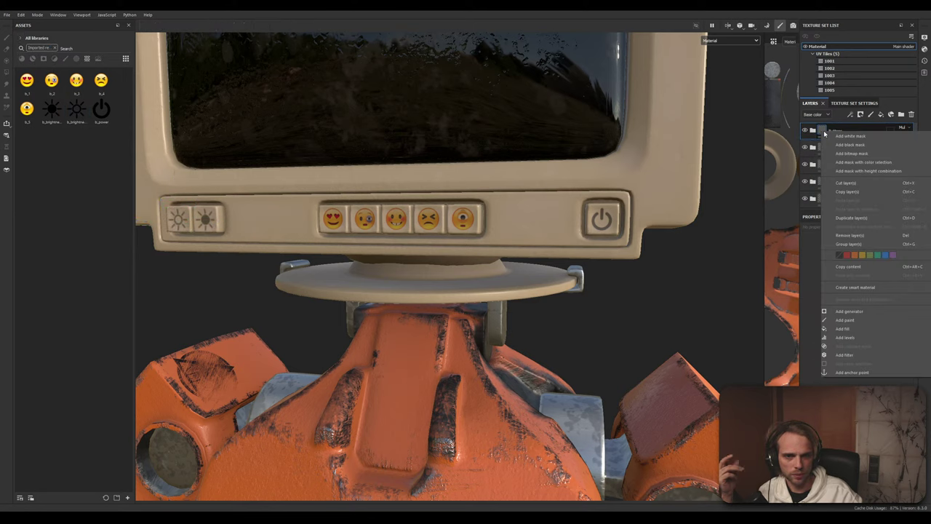
click(865, 138)
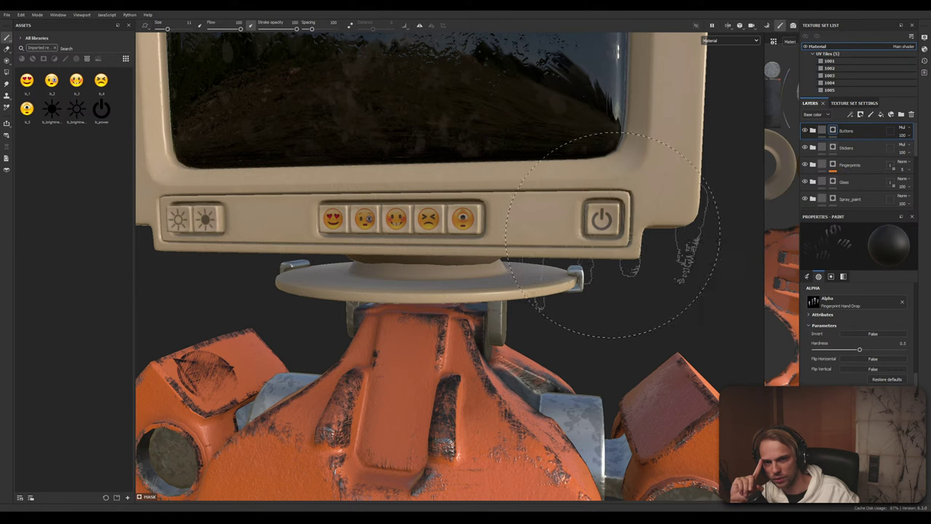
Stamp wear into the Buttons mask over the icons with the Fingerprint Index alpha at brush size 2.3
click(889, 301)
text(fin)
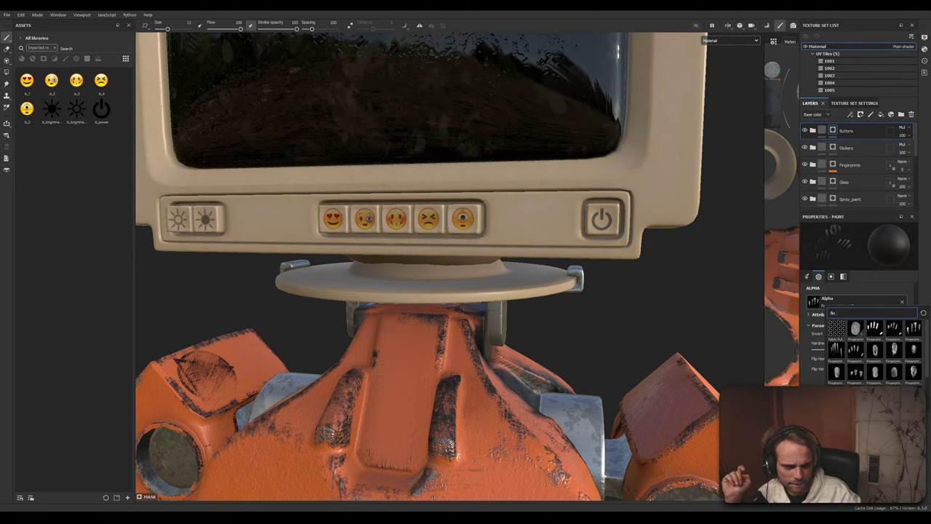
click(877, 351)
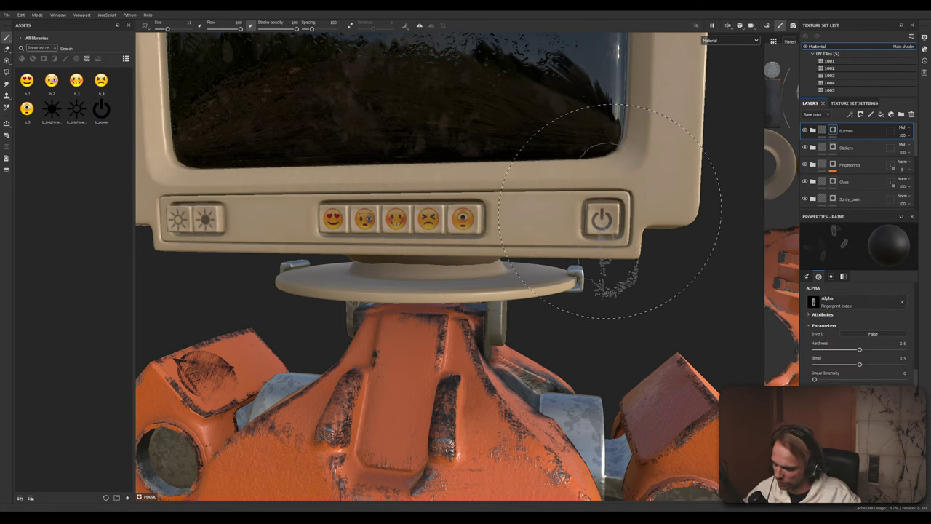
mouse_move(603, 218)
ctrl+right_down()
mouse_move(641, 218)
mouse_move(531, 218)
mouse_move(614, 218)
ctrl+right_up()
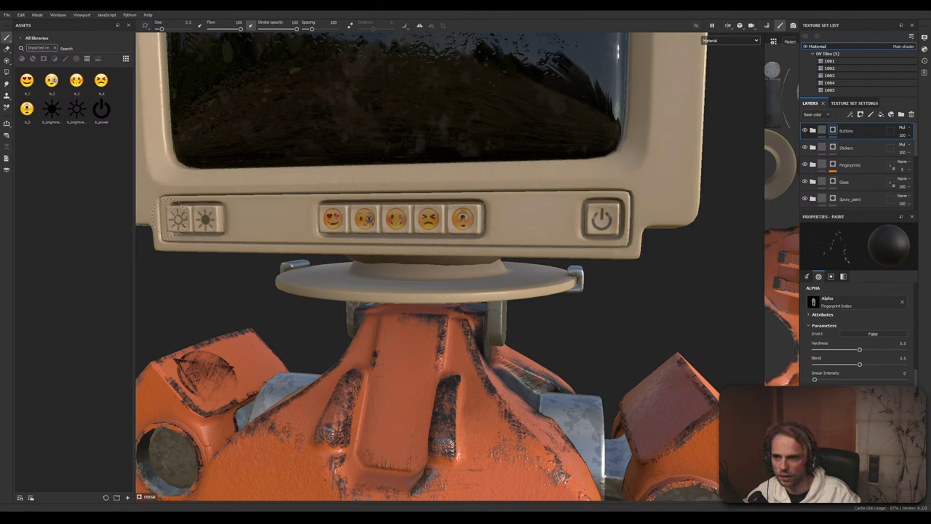
Wear the button icons further in the mask using the Fingerprint Multiple alpha at a brush size of about 4.5
click(864, 301)
text(fin)
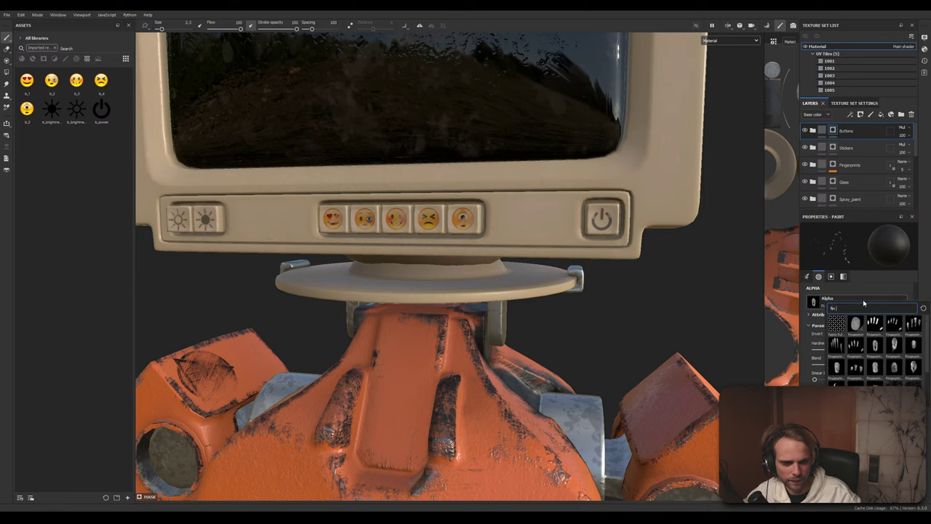
click(884, 353)
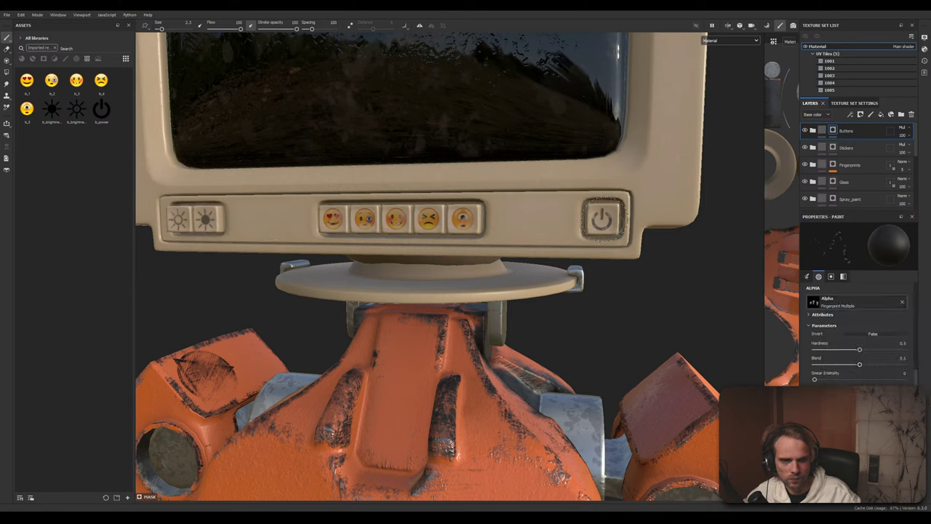
ctrl+right_drag(568, 217, 598, 217)
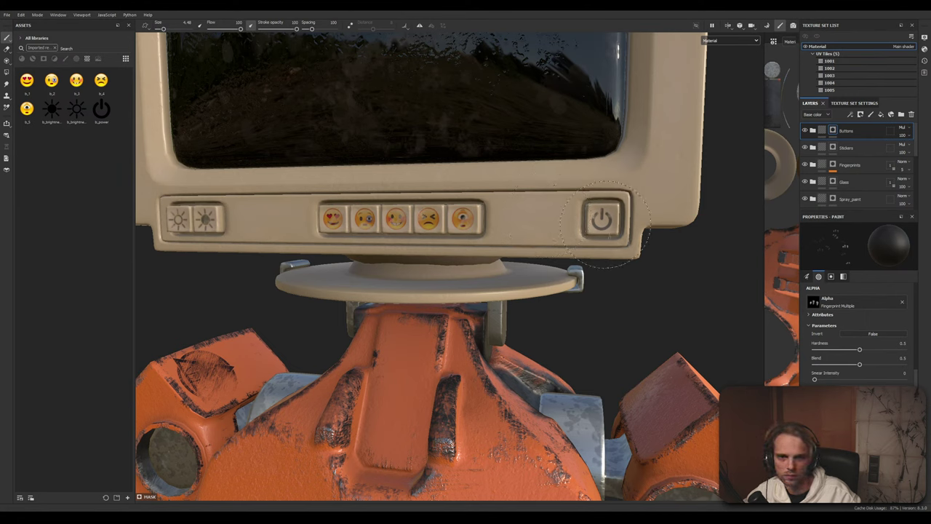
Reduce the brush size to 0.1 and examine the worn button icons up close and on the whole robot
mouse_move(576, 296)
ctrl+right_down()
mouse_move(619, 296)
mouse_move(546, 296)
ctrl+right_up()
scroll(588, 295, down, 4)
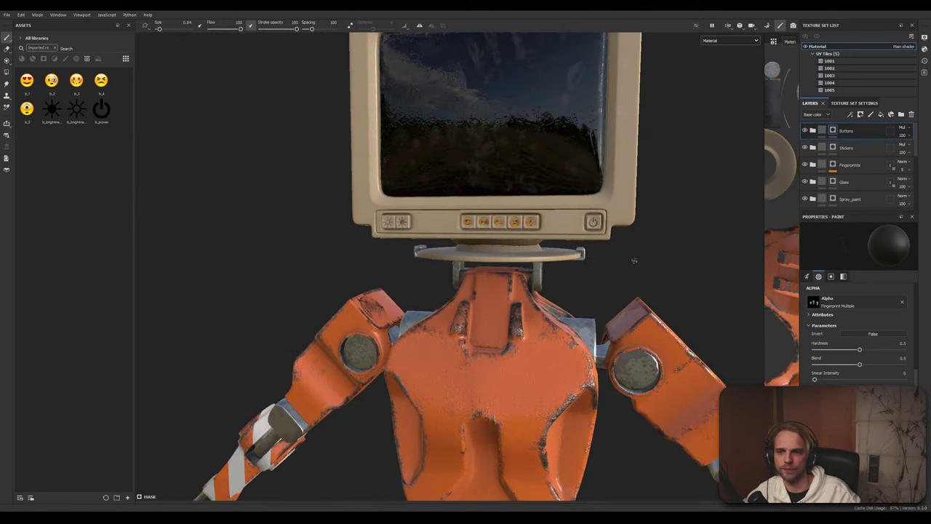
ctrl+right_drag(509, 205, 488, 205)
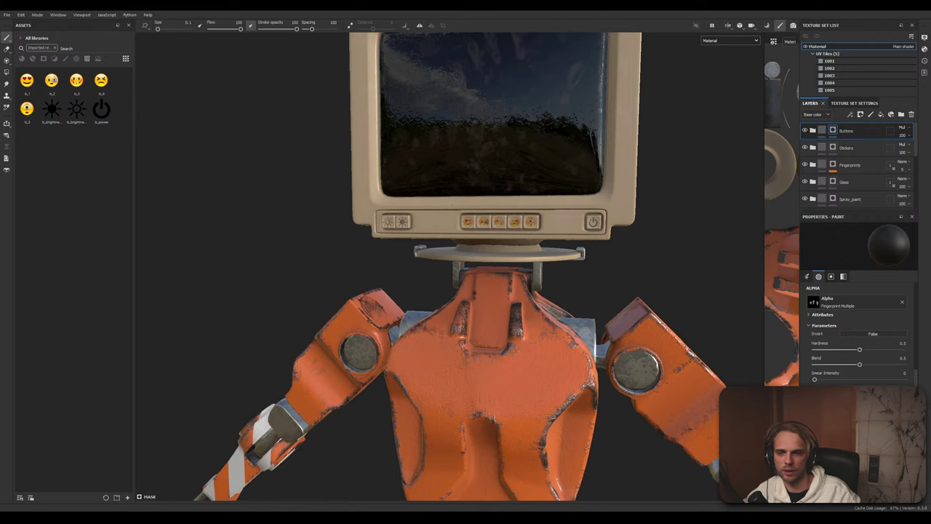
scroll(488, 205, up, 3)
scroll(486, 205, up, 3)
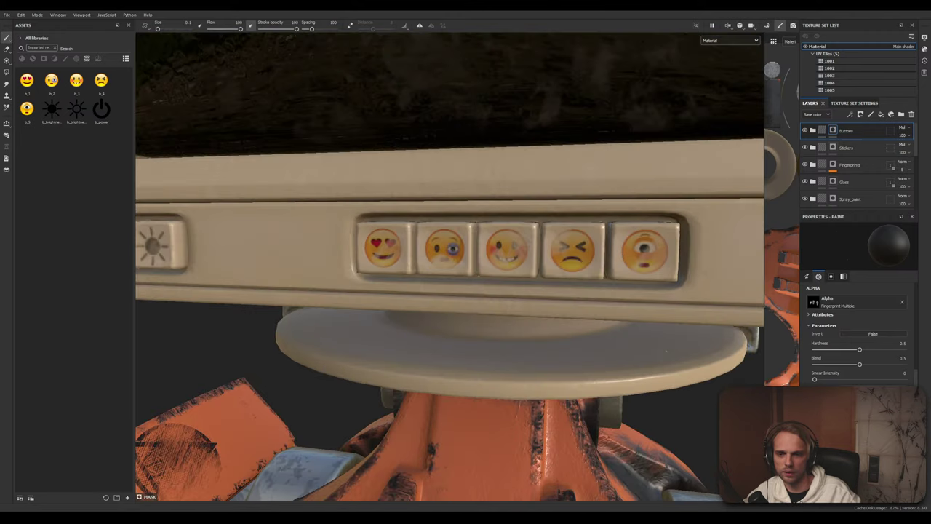
scroll(561, 294, down, 5)
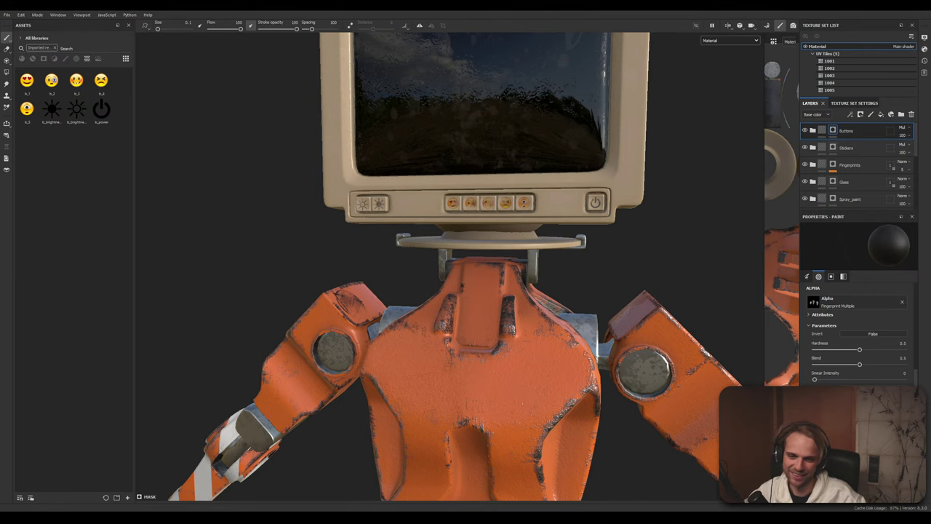
scroll(337, 175, down, 6)
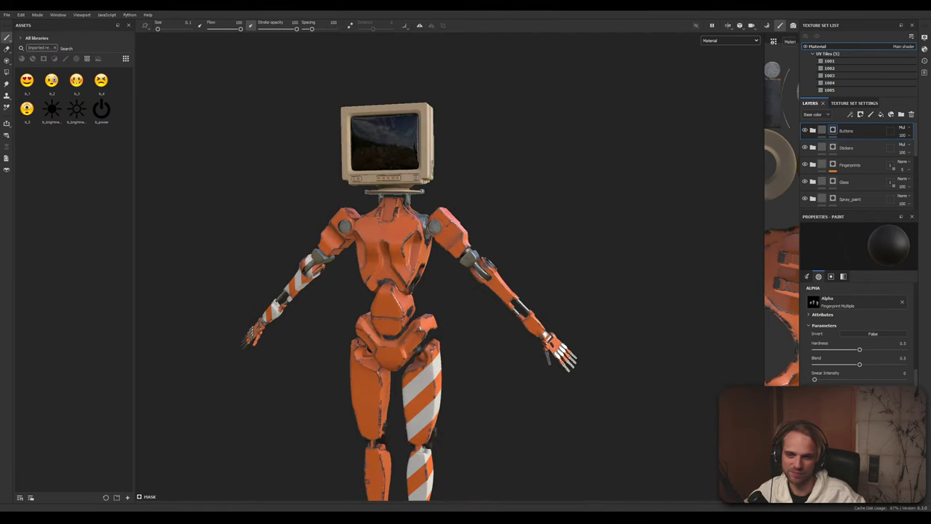
alt+middle_drag(337, 175, 417, 174)
scroll(455, 174, up, 10)
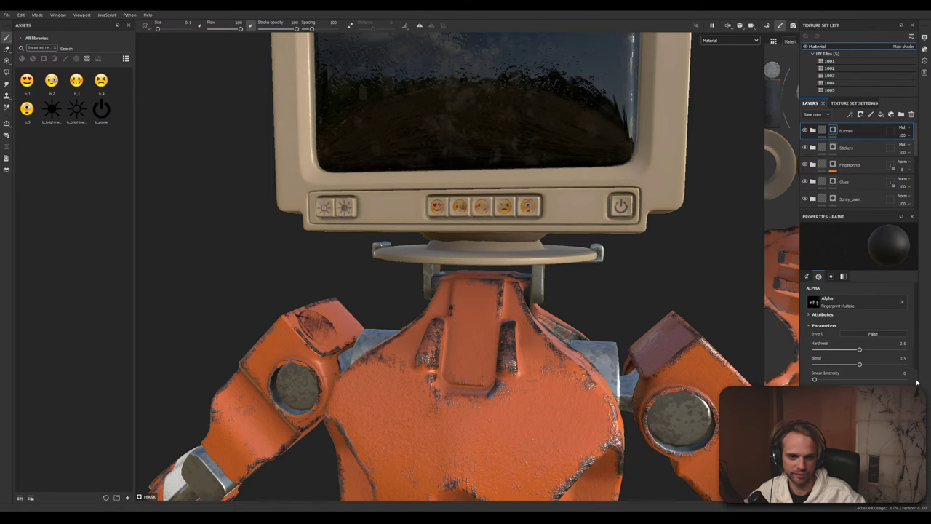
Set the mask brush's grayscale to white (1), resize the brush to 2.3 and inspect the monitor buttons
drag(917, 379, 917, 438)
drag(812, 337, 914, 340)
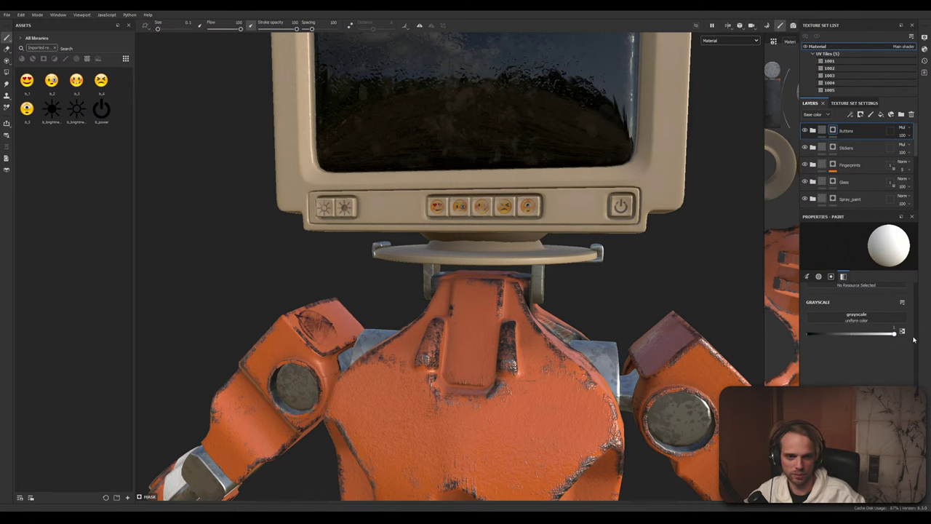
scroll(480, 211, up, 5)
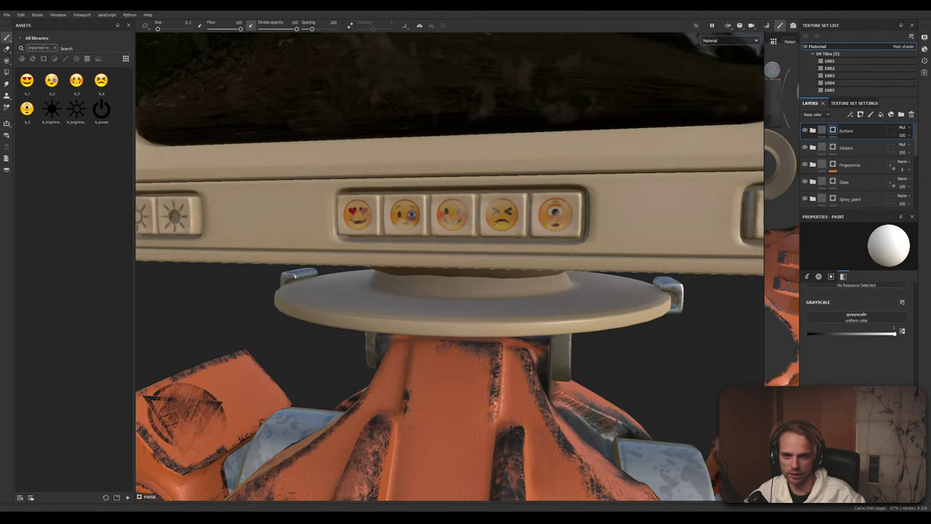
scroll(449, 266, down, 3)
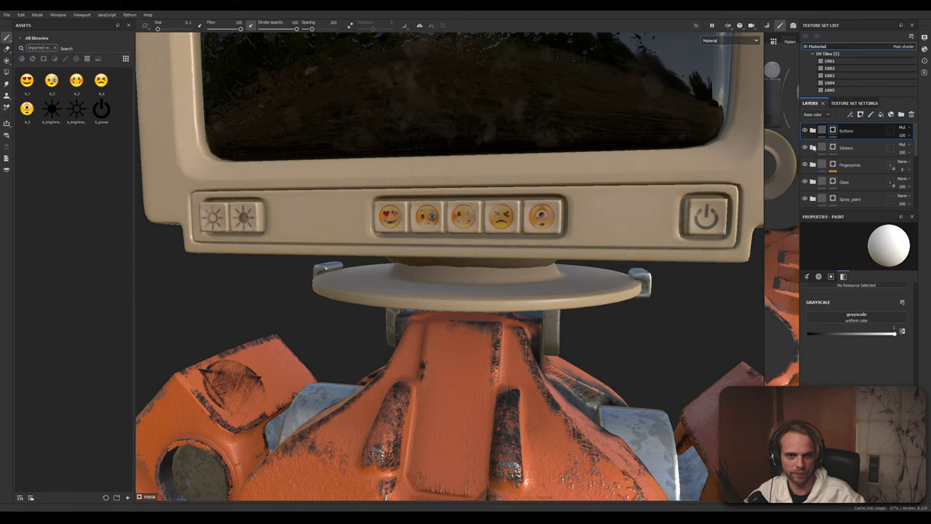
mouse_move(504, 217)
ctrl+right_down()
mouse_move(612, 217)
mouse_move(550, 217)
ctrl+right_up()
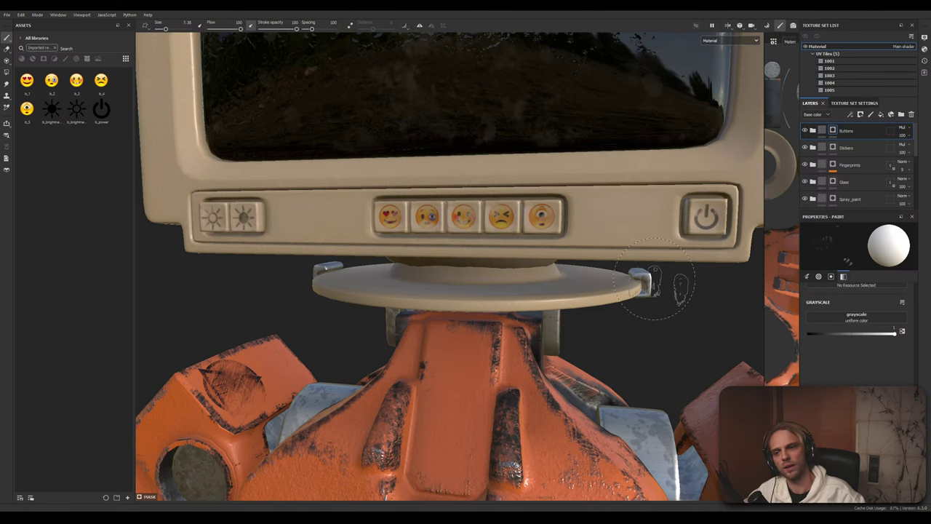
ctrl+right_drag(676, 290, 648, 285)
scroll(644, 283, down, 1)
alt+drag(650, 278, 656, 279)
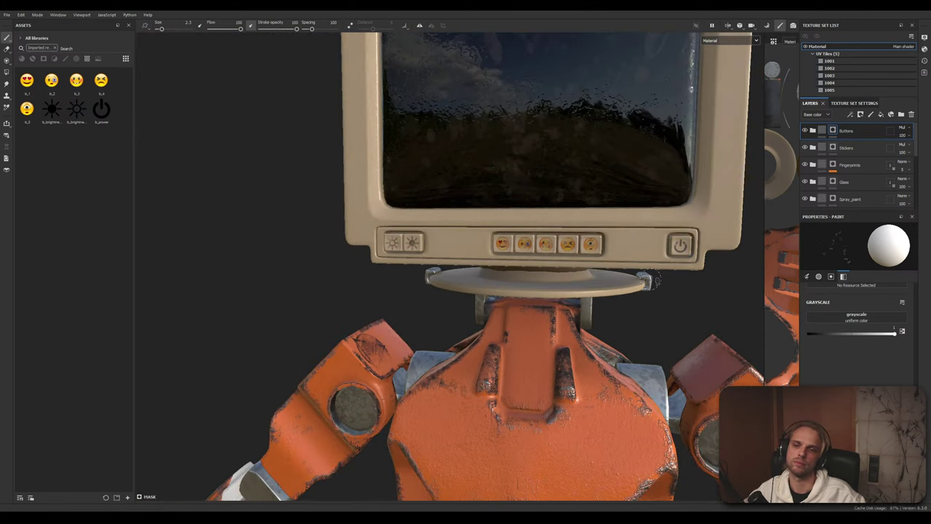
scroll(667, 281, down, 3)
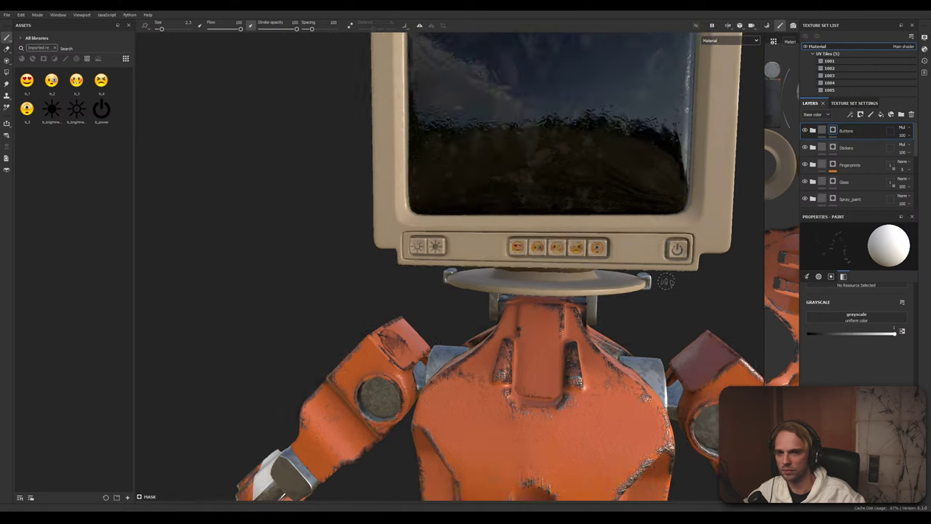
Set the Buttons folder's blend mode to Normal in the base color channel
alt+middle_drag(665, 281, 557, 287)
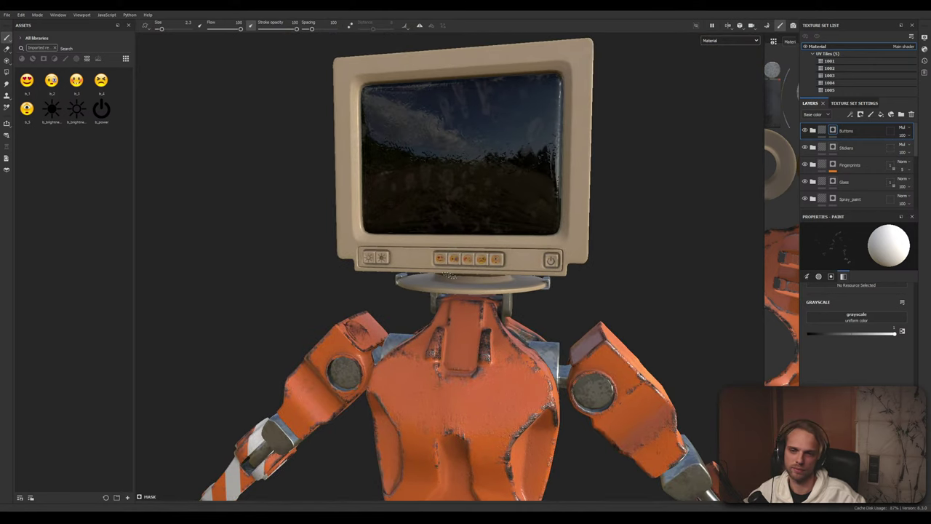
alt+drag(558, 287, 585, 269)
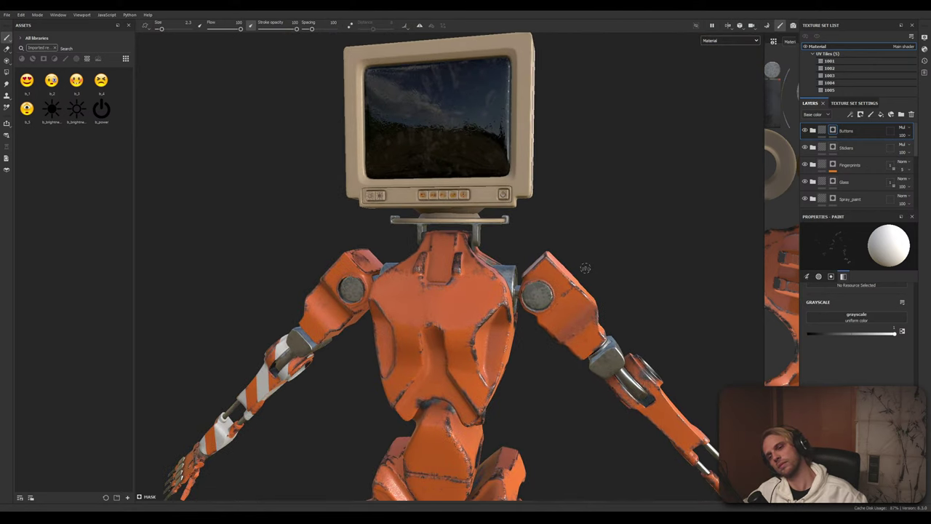
scroll(425, 190, up, 6)
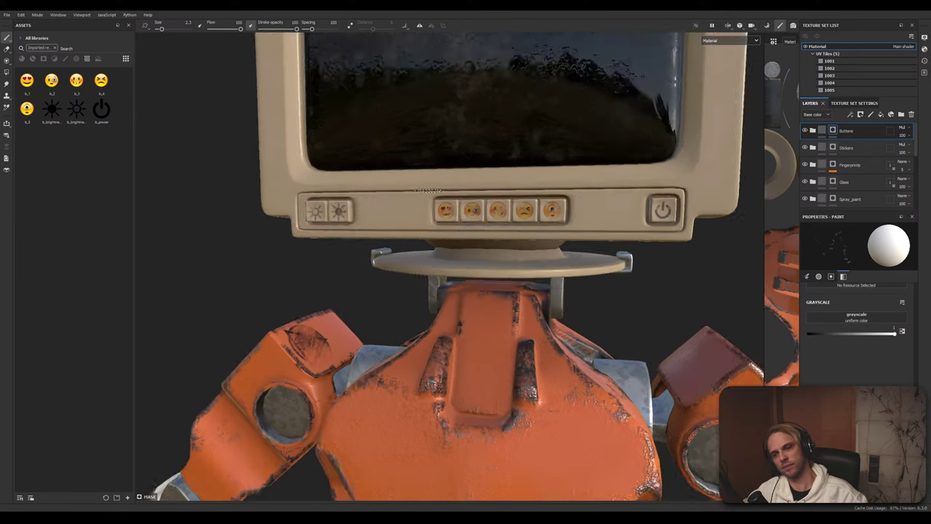
scroll(428, 191, down, 6)
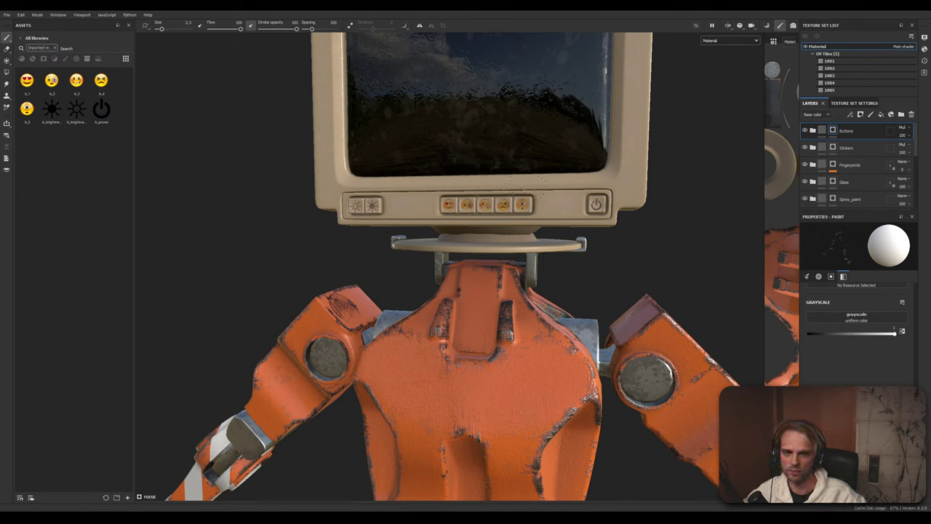
double_click(845, 131)
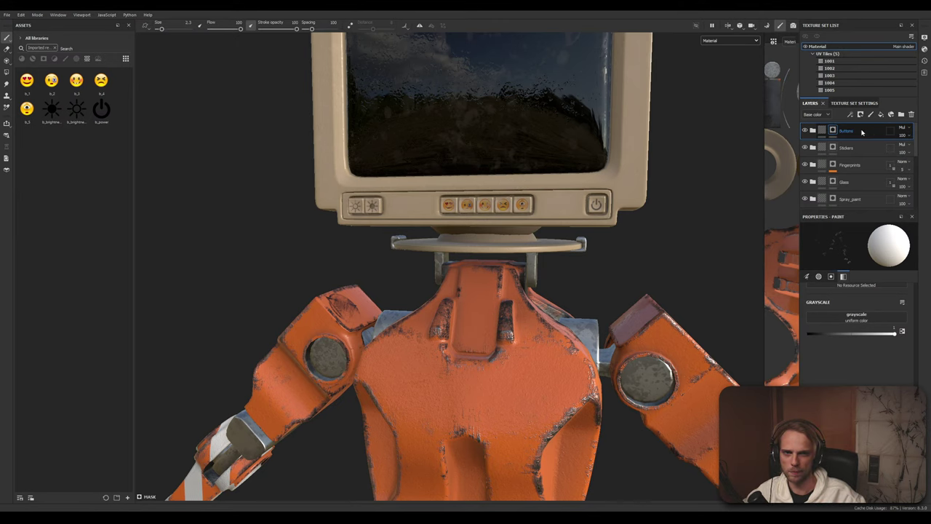
click(905, 131)
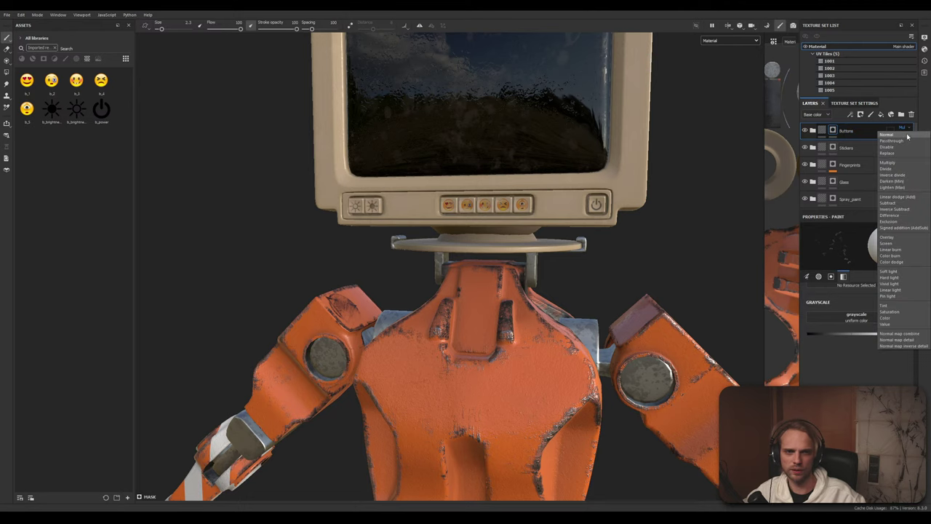
click(908, 135)
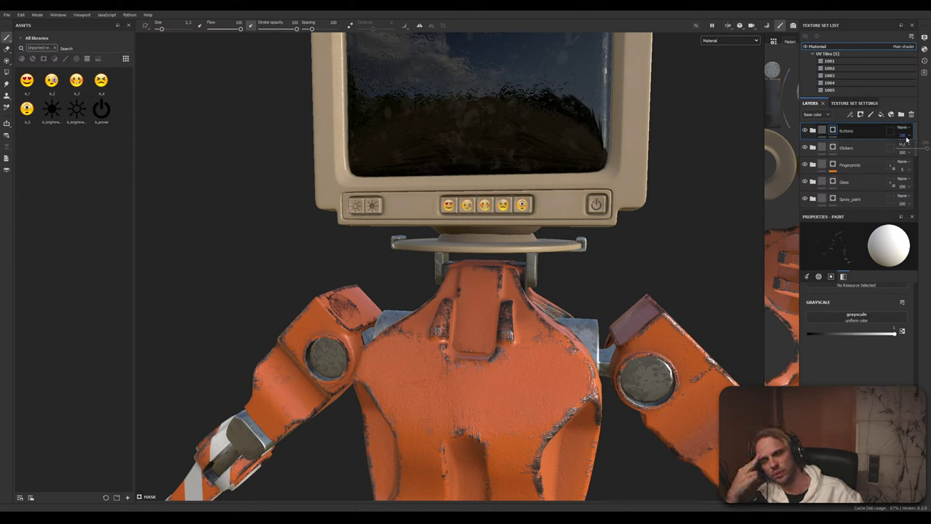
Try a lower opacity on the Buttons folder and restore it to 100
mouse_move(909, 138)
mouse_down()
mouse_move(922, 152)
mouse_move(911, 150)
mouse_up()
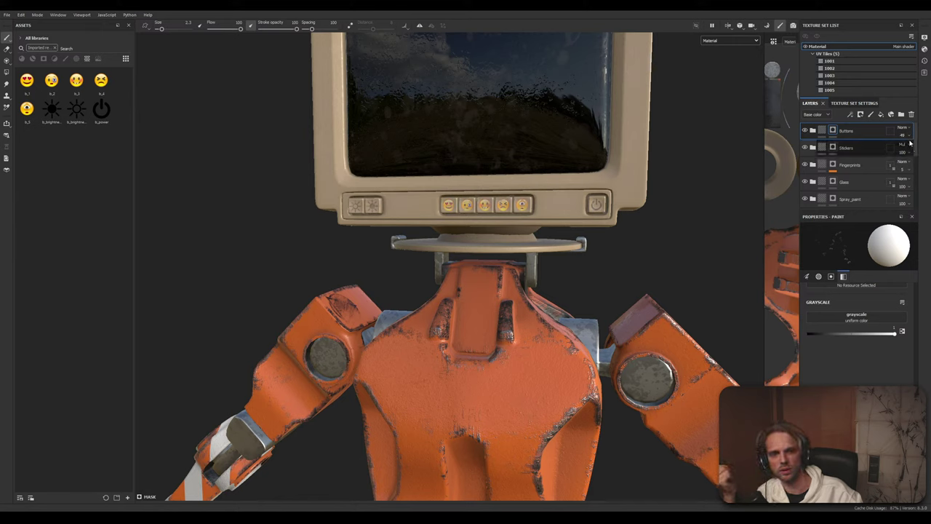
click(909, 139)
drag(910, 149, 930, 151)
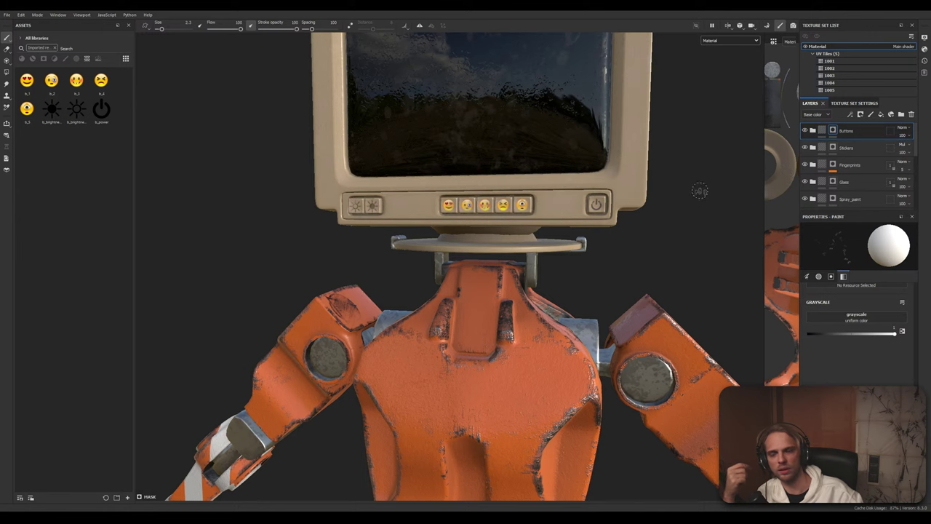
Examine the brightness and emoji buttons up close and look through the icon layers inside the Buttons folder
scroll(691, 192, down, 3)
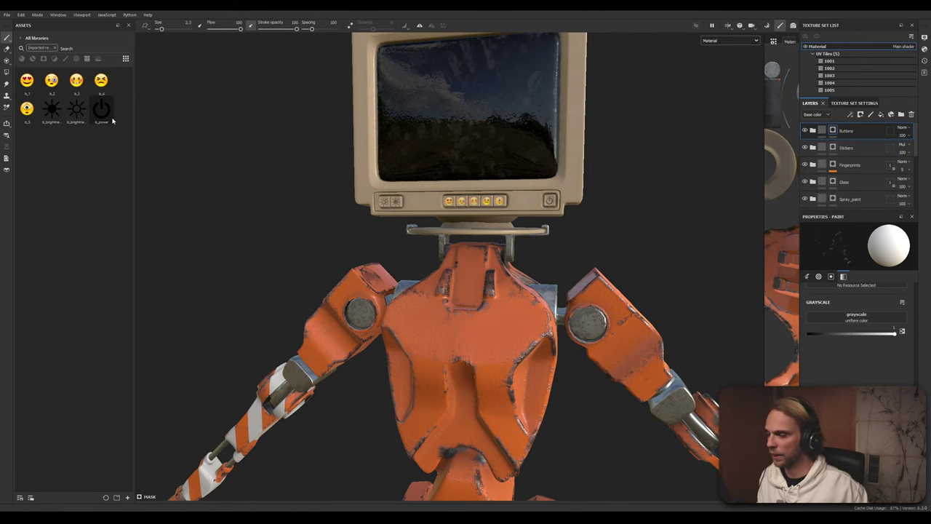
alt+middle_drag(316, 248, 260, 227)
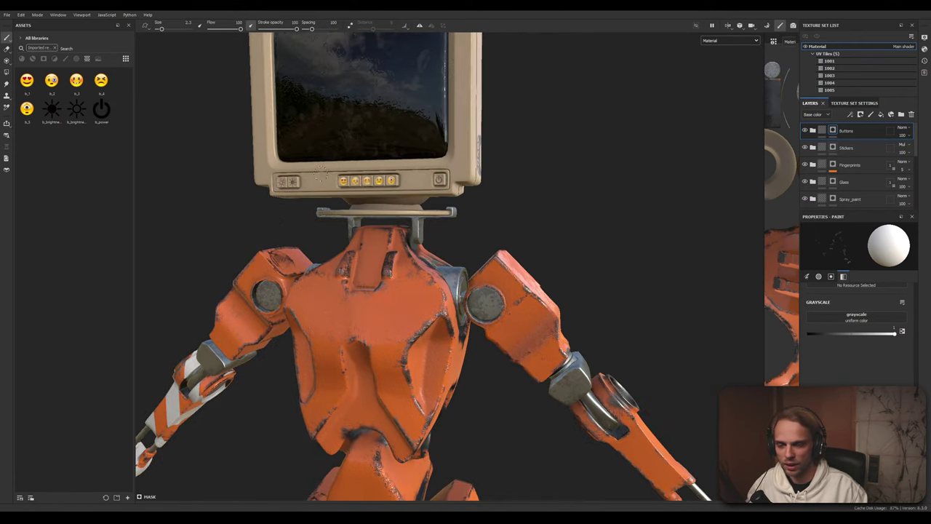
alt+right_drag(334, 161, 241, 161)
scroll(247, 164, up, 2)
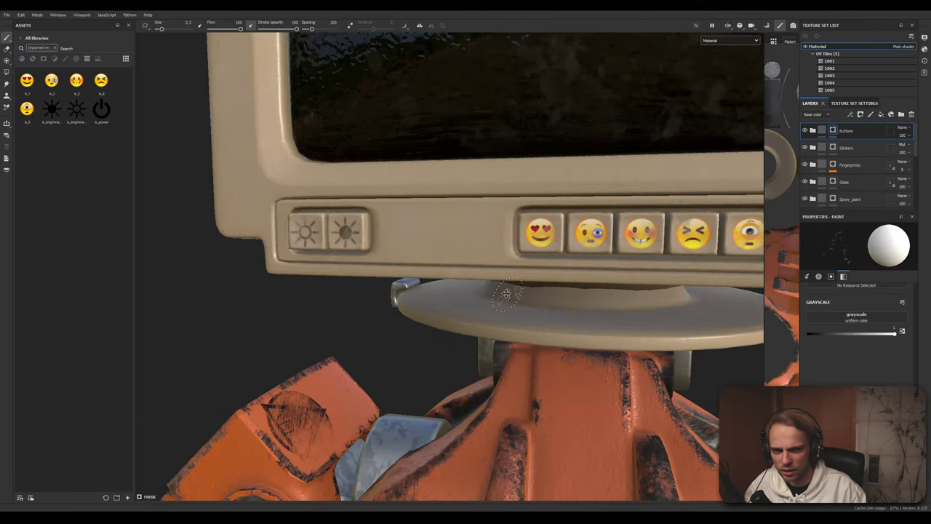
mouse_move(511, 295)
alt+middle_down()
mouse_move(278, 252)
mouse_move(402, 287)
mouse_move(497, 297)
alt+middle_up()
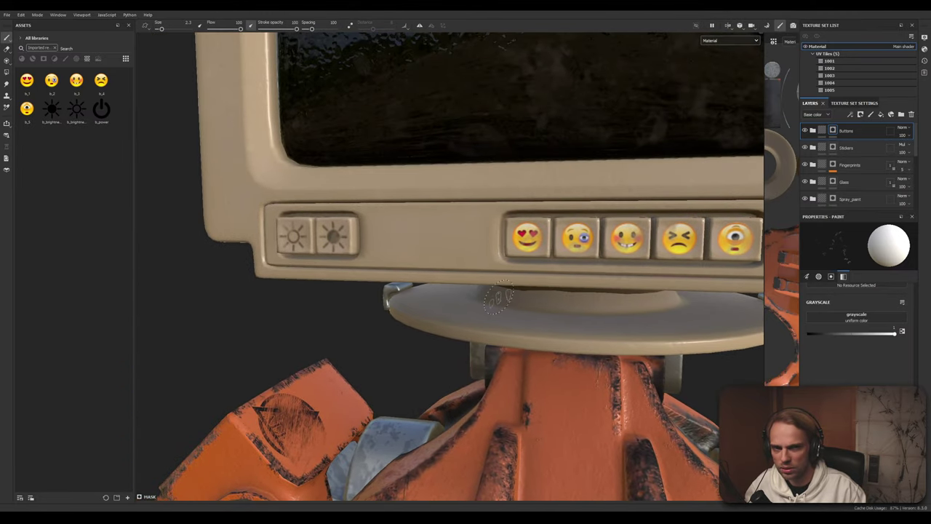
click(813, 131)
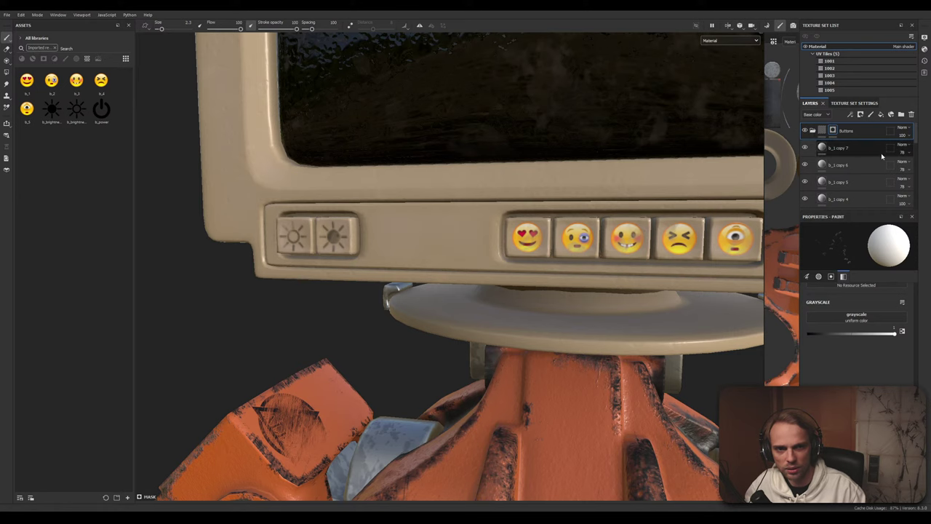
scroll(878, 154, down, 3)
scroll(836, 165, up, 3)
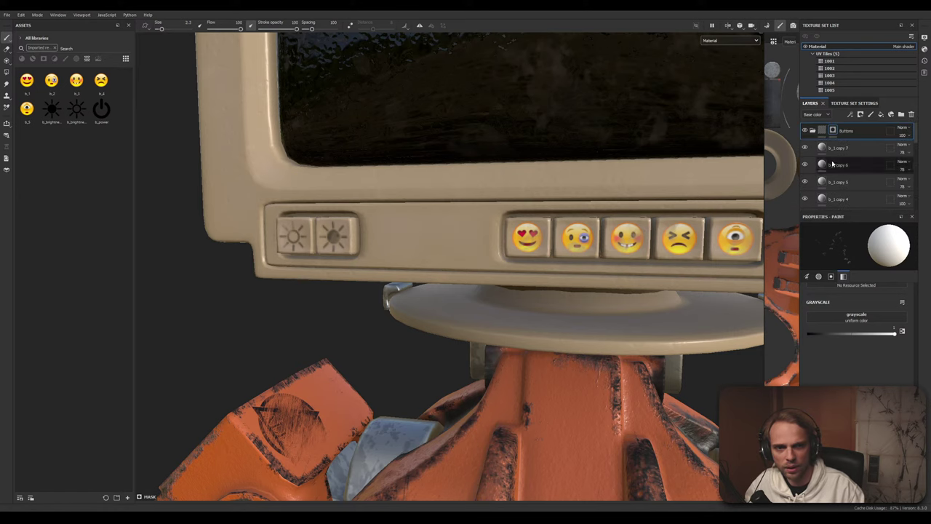
click(813, 131)
alt+middle_drag(596, 230, 514, 155)
scroll(513, 156, down, 5)
scroll(645, 209, down, 5)
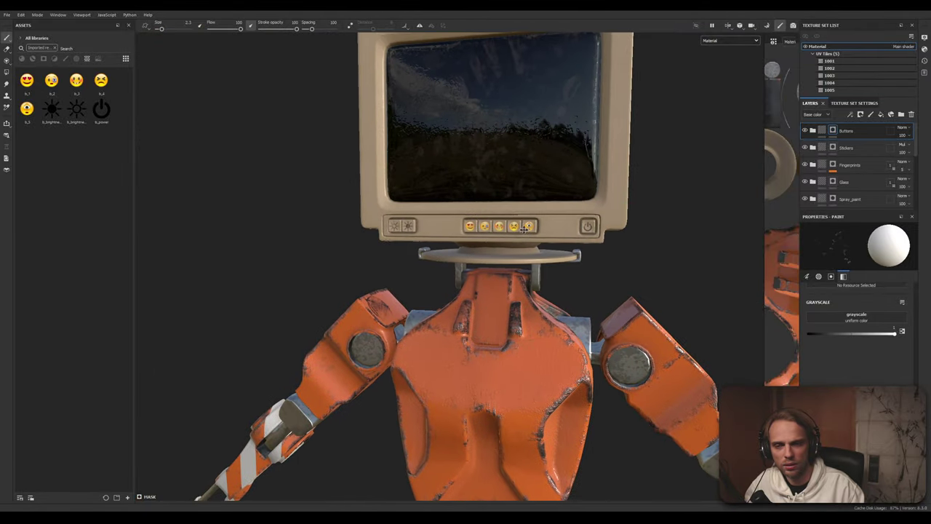
Inspect the textured robot from the front and side, from the monitor head to the full body
alt+drag(643, 205, 574, 218)
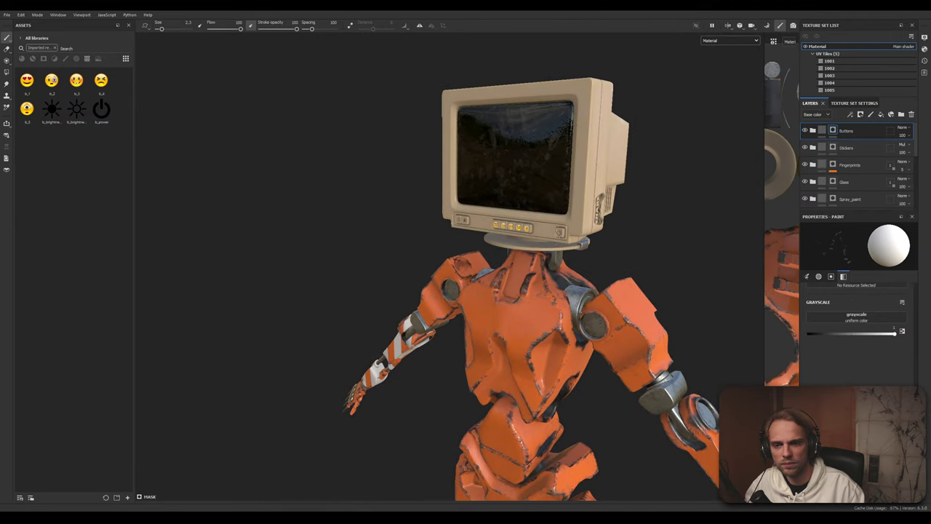
alt+middle_drag(570, 255, 403, 212)
alt+drag(403, 212, 438, 191)
scroll(430, 177, down, 3)
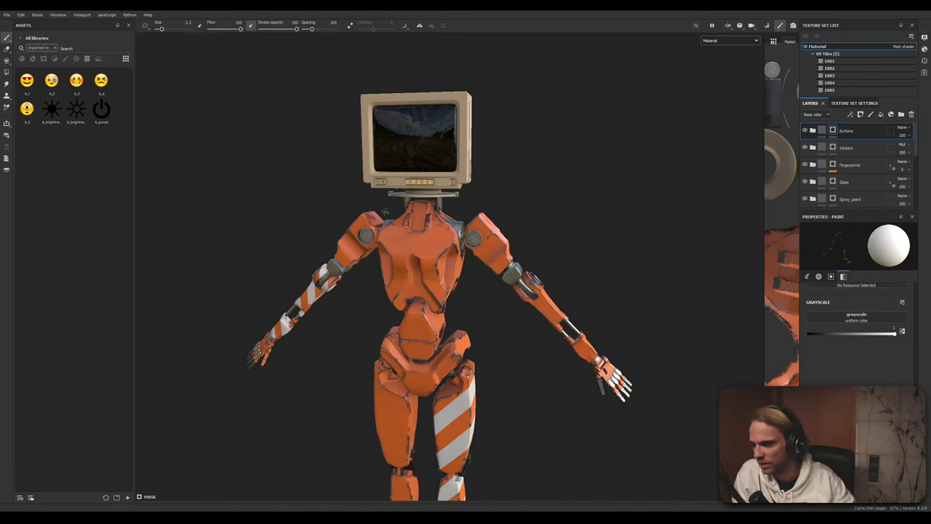
alt+middle_drag(385, 211, 429, 257)
scroll(443, 173, up, 2)
scroll(432, 250, up, 2)
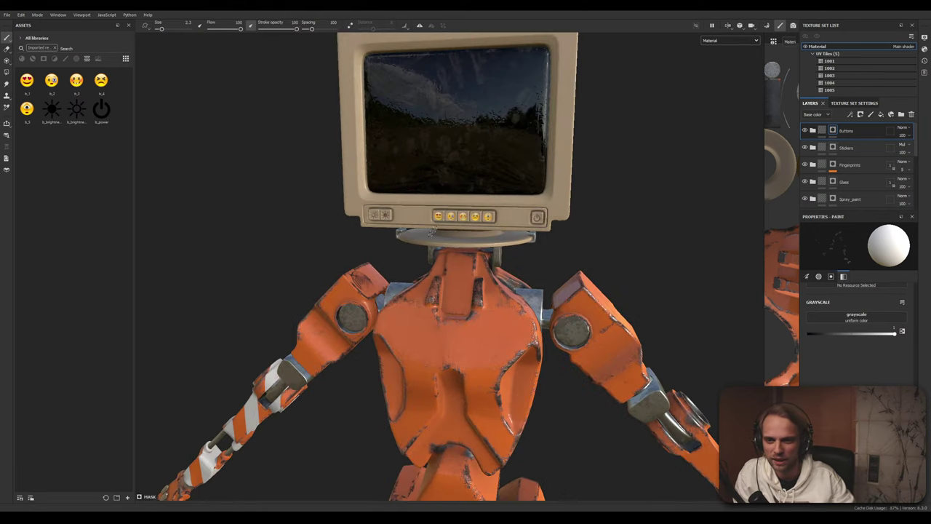
scroll(433, 230, down, 2)
alt+drag(435, 233, 379, 222)
scroll(407, 211, up, 2)
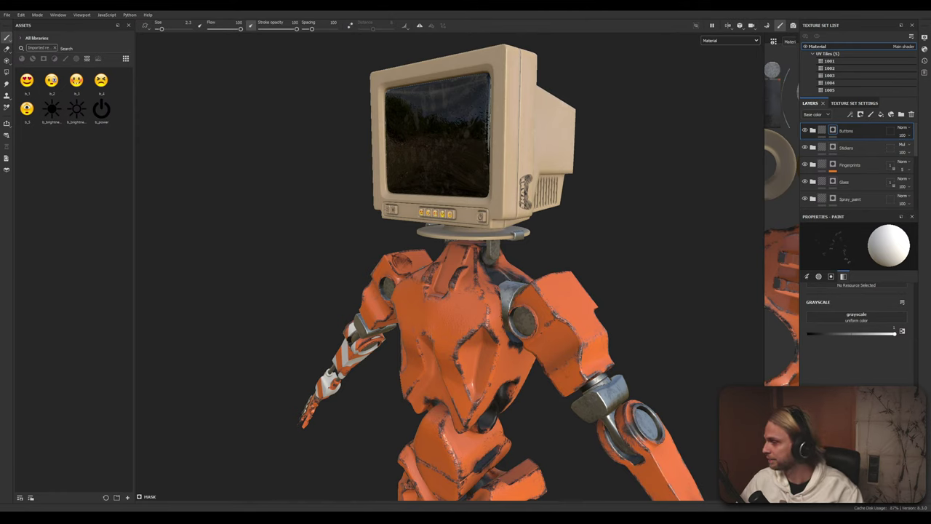
alt+drag(325, 250, 244, 216)
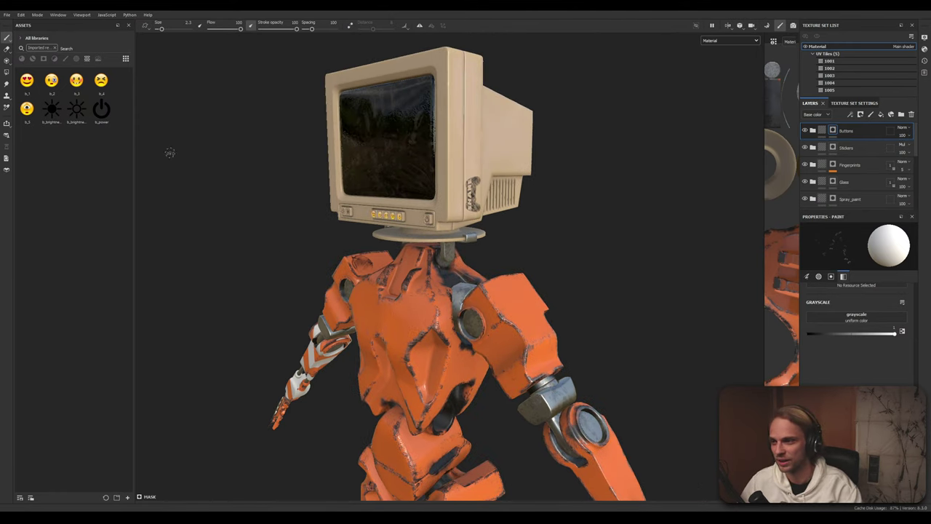
scroll(293, 293, down, 3)
alt+middle_drag(344, 369, 276, 305)
scroll(245, 328, down, 2)
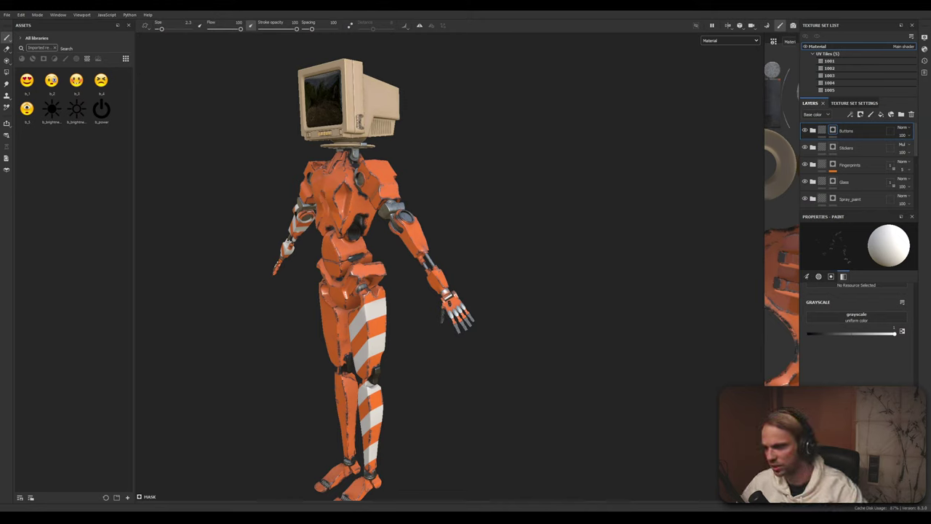
Orbit around the whole robot and examine the textures on its back and the rear of the monitor
alt+drag(312, 346, 308, 419)
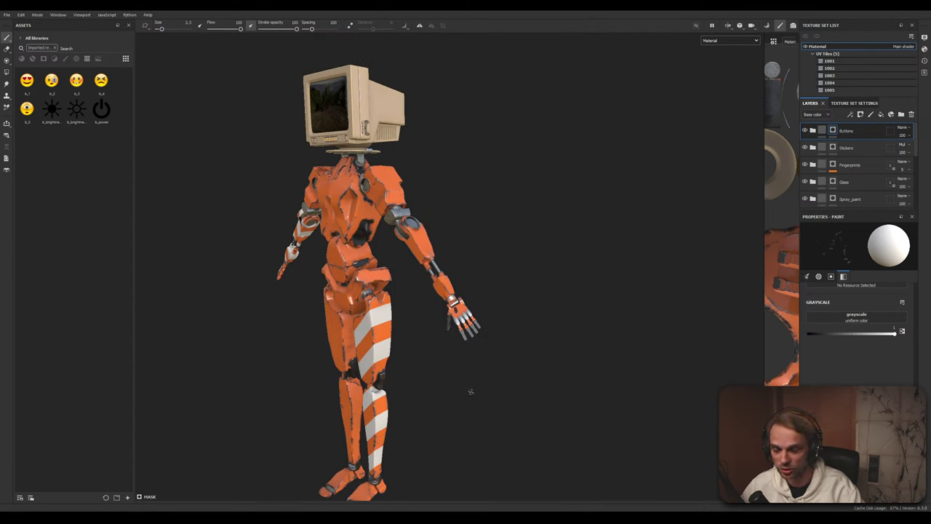
alt+drag(212, 352, 466, 362)
alt+right_drag(466, 361, 508, 362)
alt+middle_drag(523, 332, 339, 369)
alt+right_drag(339, 369, 399, 300)
scroll(399, 299, down, 10)
alt+drag(330, 270, 699, 342)
alt+drag(443, 342, 347, 332)
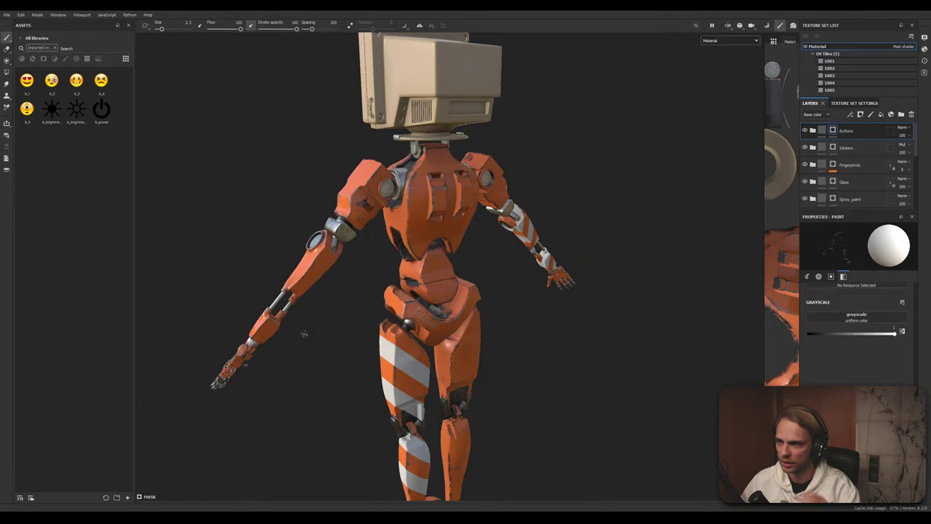
key(ctrl)
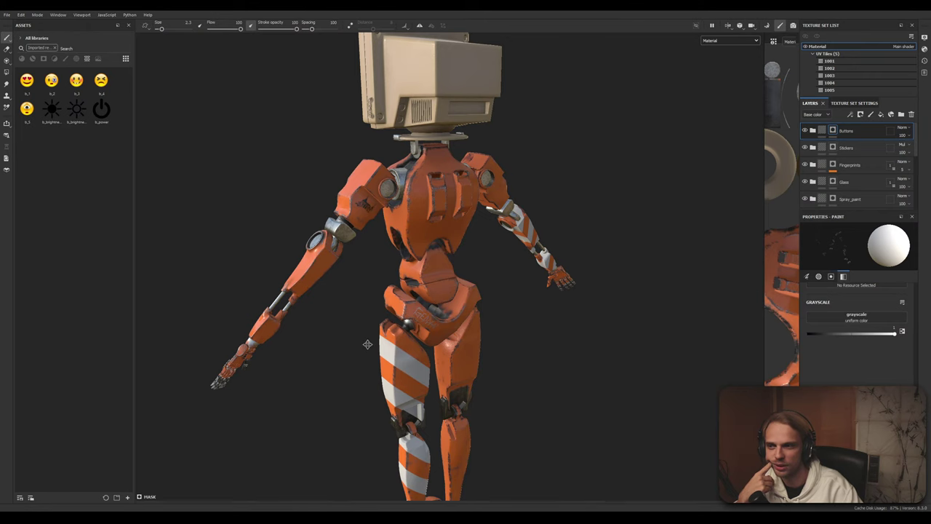
alt+middle_drag(367, 345, 328, 332)
scroll(284, 393, down, 2)
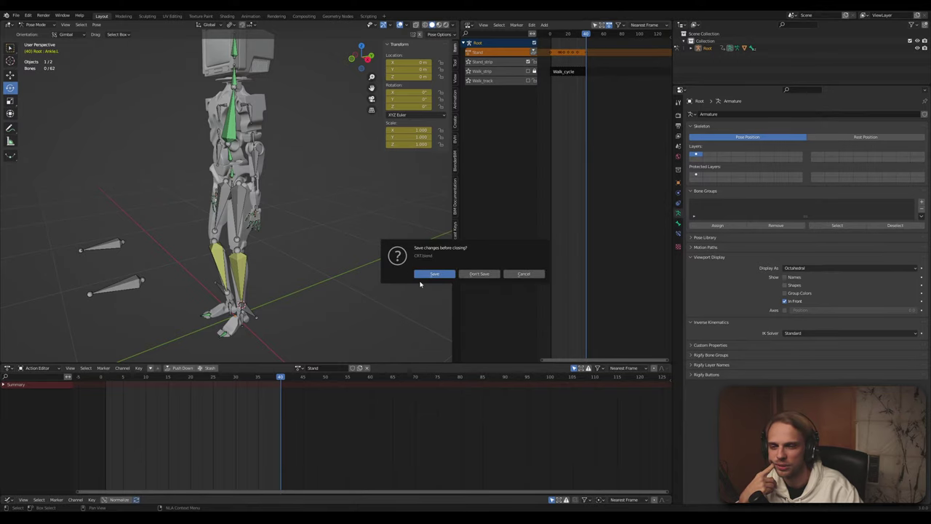
Close Blender and Substance 3D Painter, saving the changes to both projects
click(435, 273)
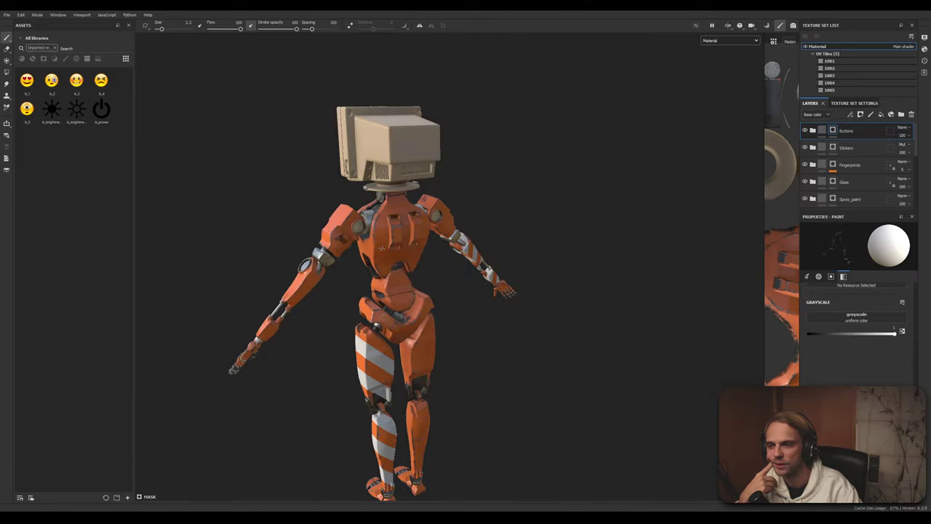
key(alt+F4)
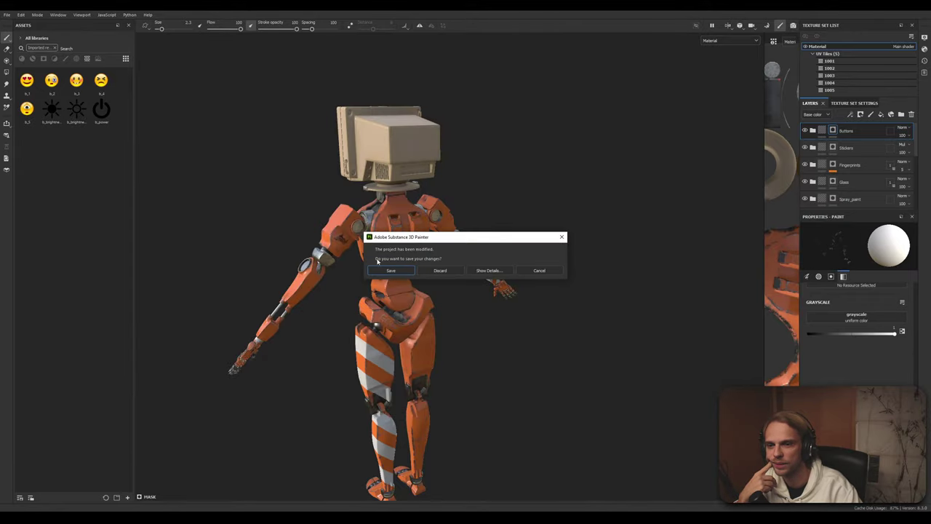
click(412, 270)
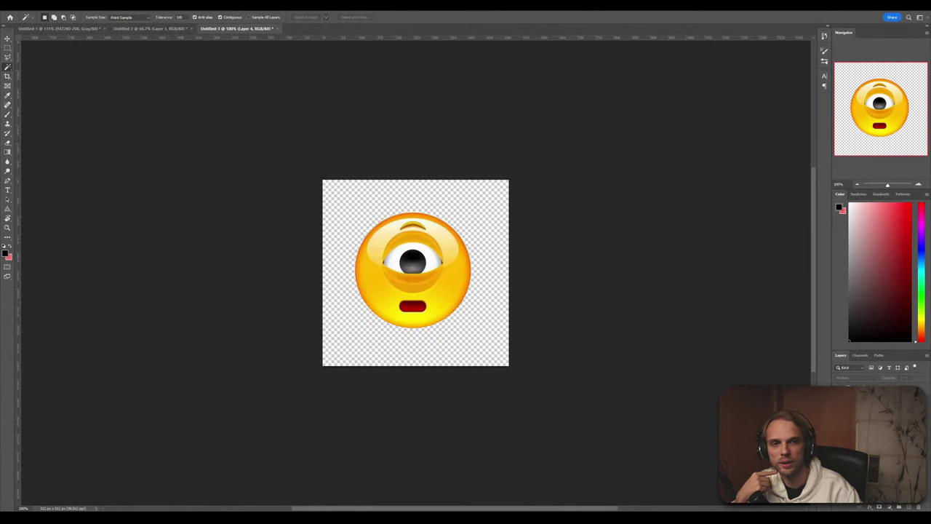
Quit Photoshop without saving the untitled icon documents
key(ctrl+q)
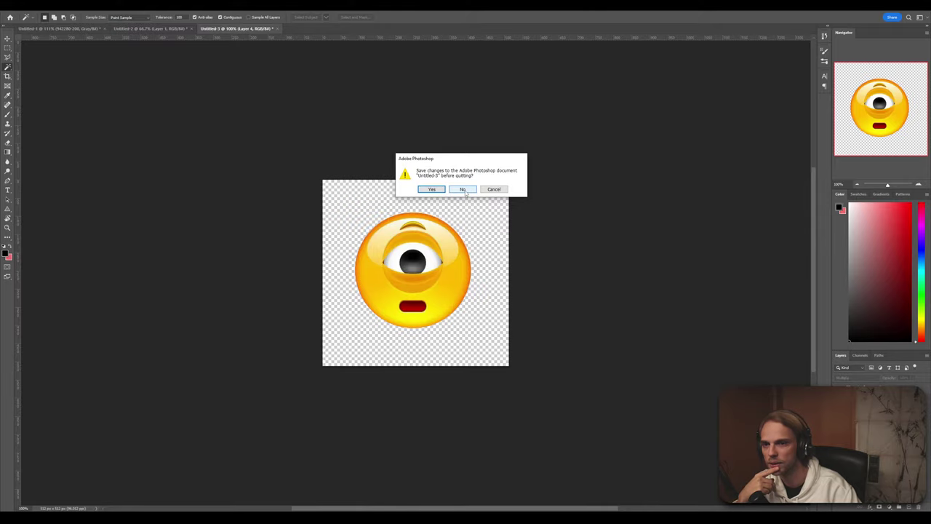
click(463, 191)
key(n)
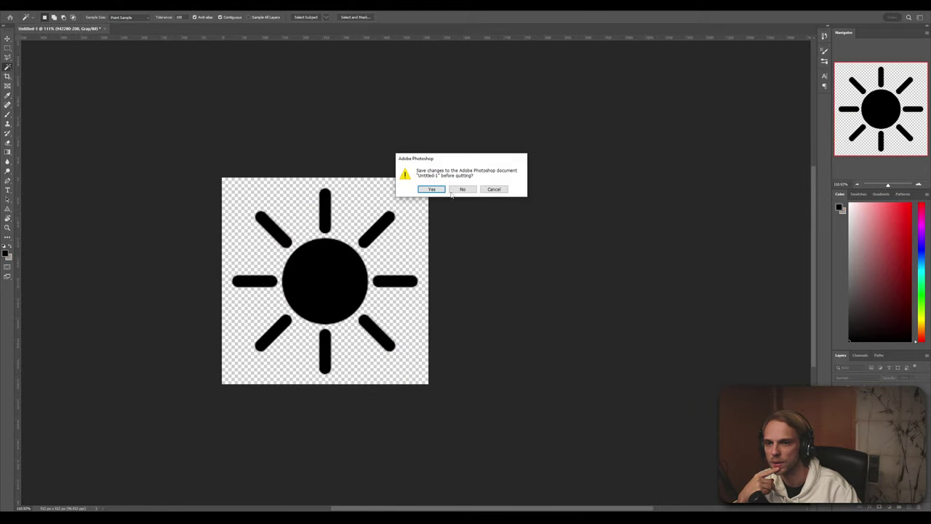
click(462, 188)
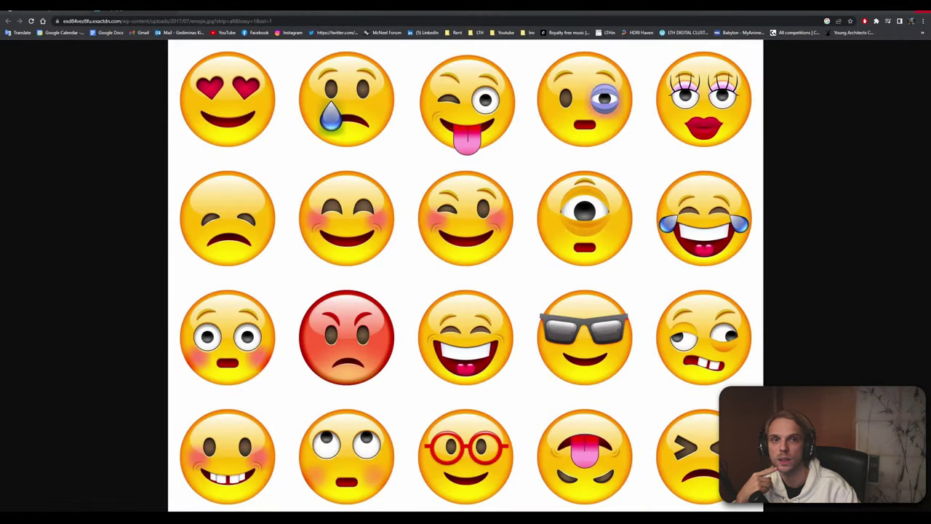
Close the browser and the Desktop folder window, and open the triangle sticker image from the Stickers folder
click(923, 11)
click(858, 96)
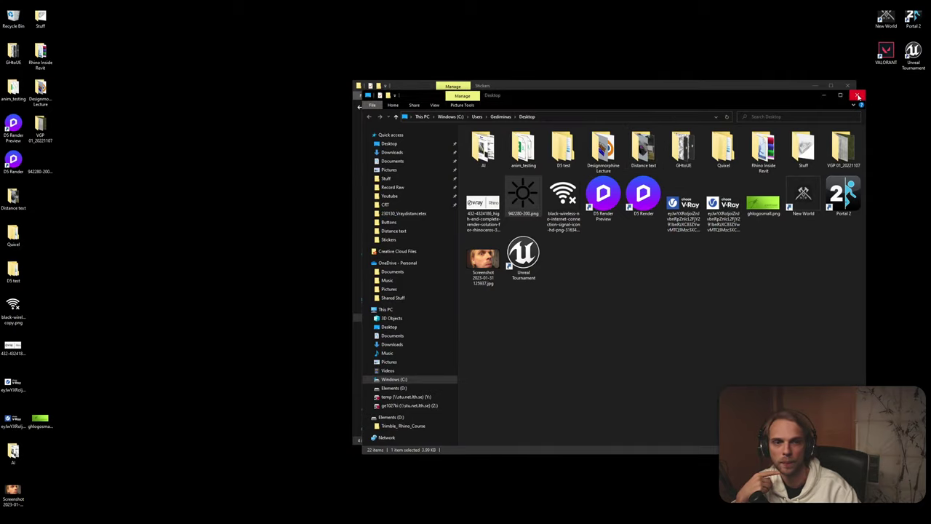
click(859, 97)
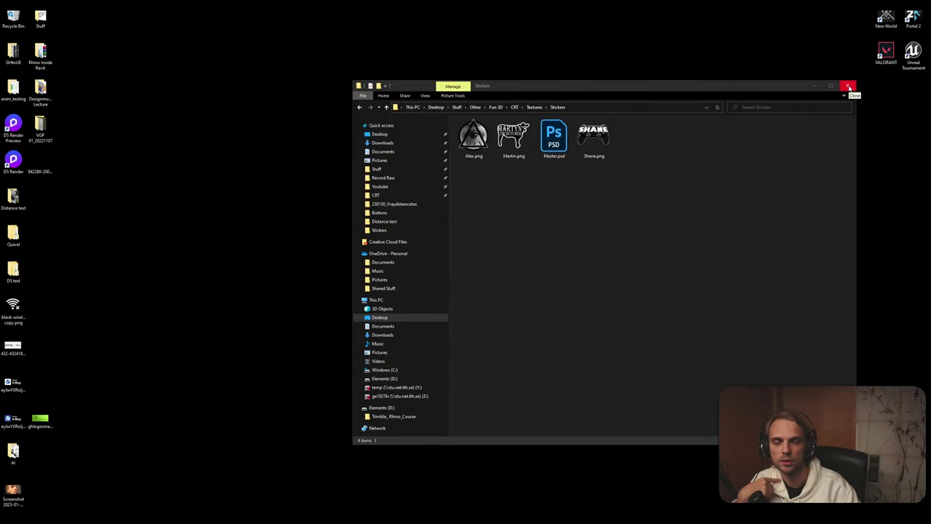
double_click(473, 138)
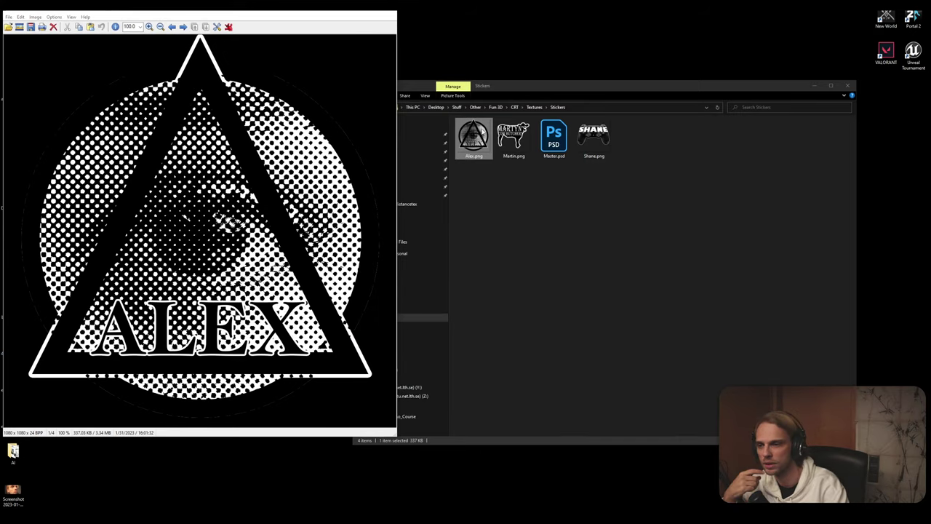
View the sticker images in full screen one after another, including the triangle, cow and game controller designs
key(Return)
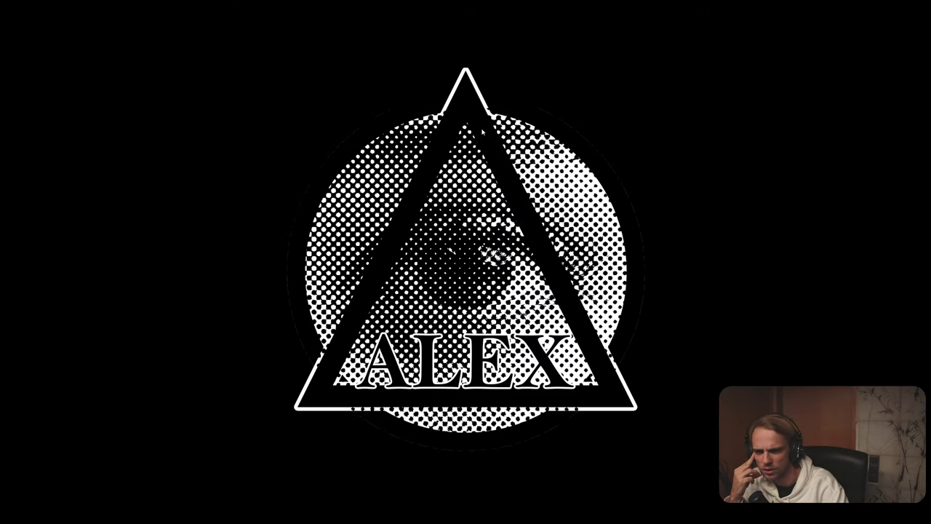
key(Right)
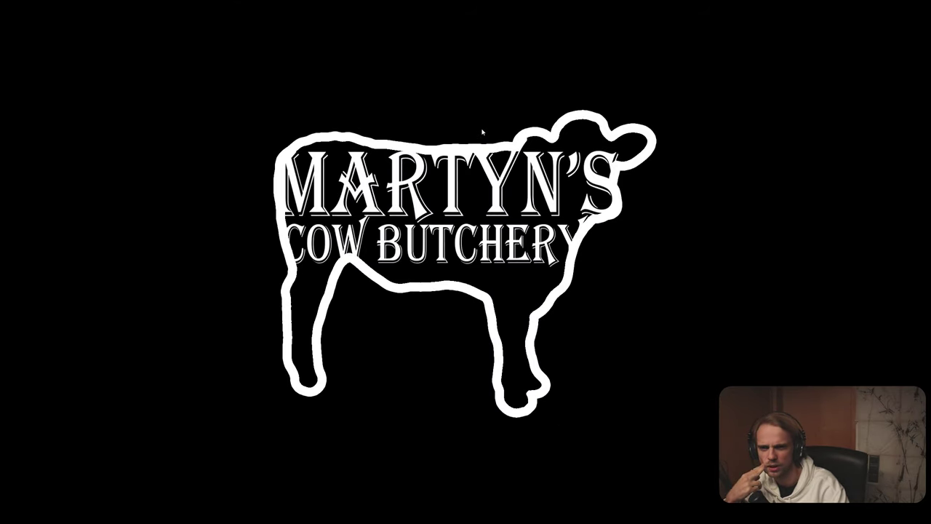
key(Right)
key(Right)
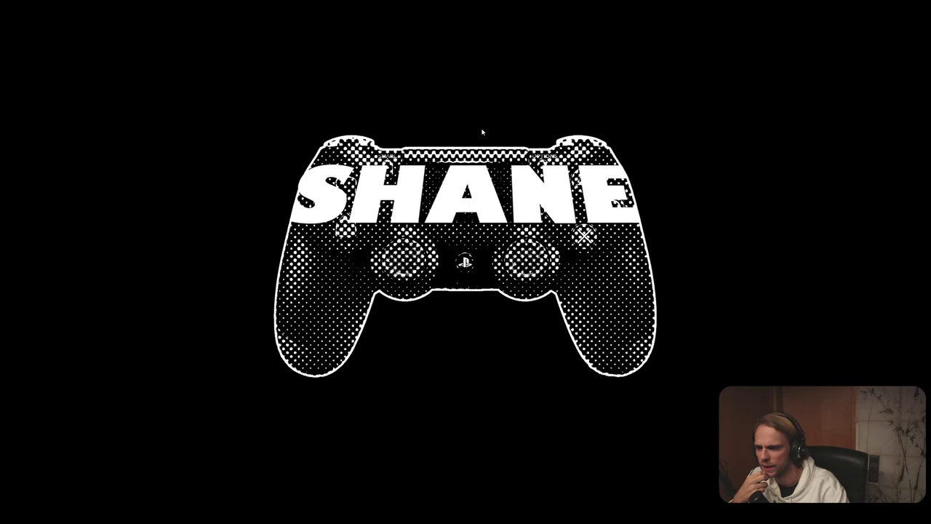
key(Right)
key(Return)
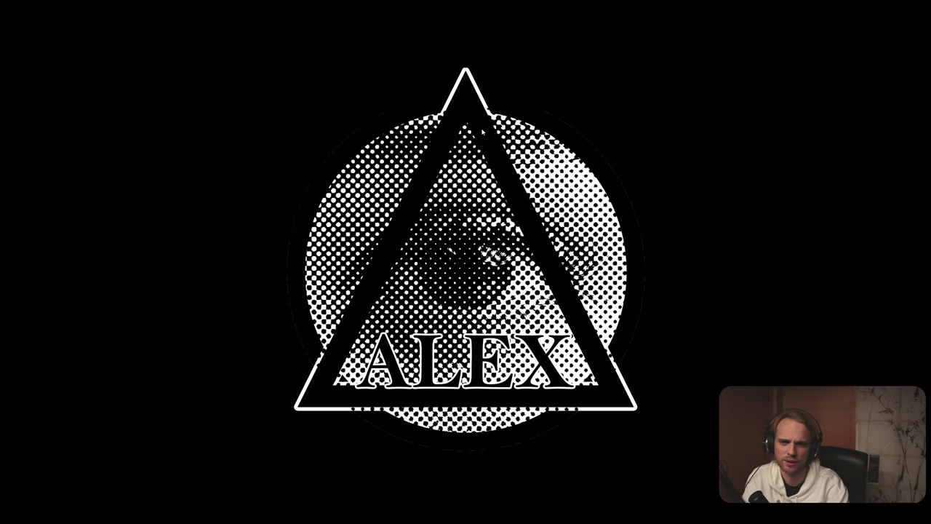
Leave the full-screen view and close the image viewer and the Stickers folder window
key(Escape)
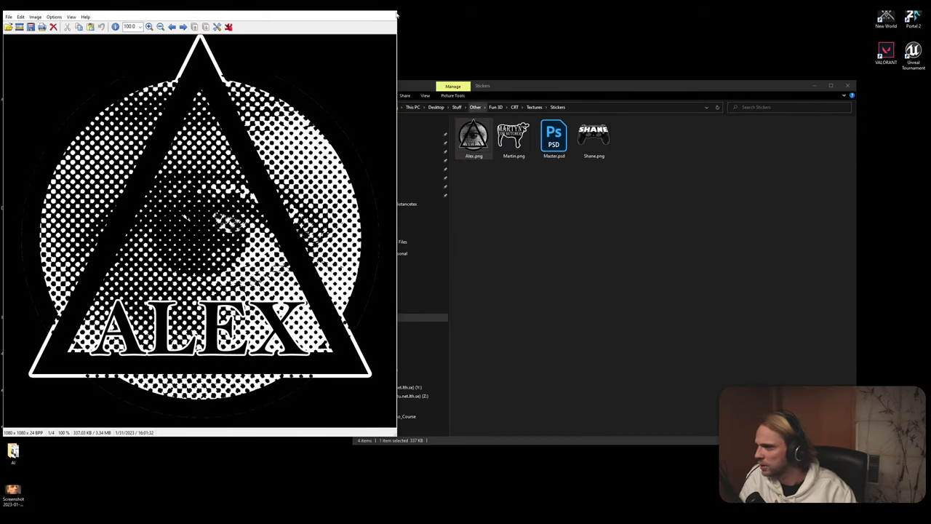
click(384, 14)
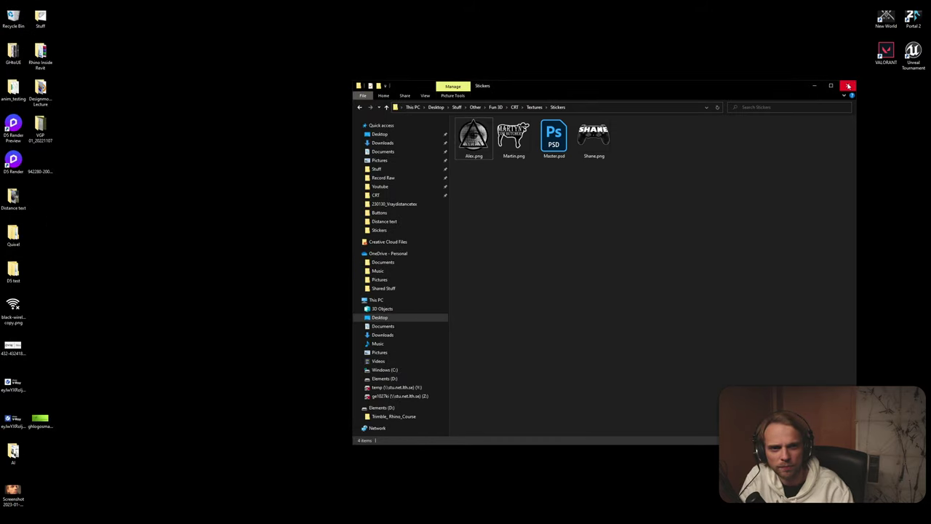
click(848, 85)
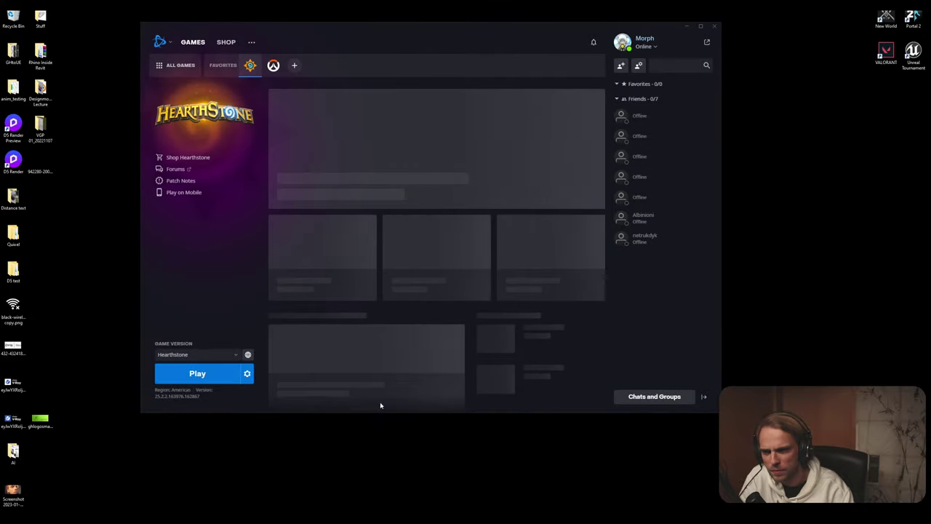
Launch Hearthstone from Battle.net and turn on Fullscreen in the game's graphics options
click(198, 376)
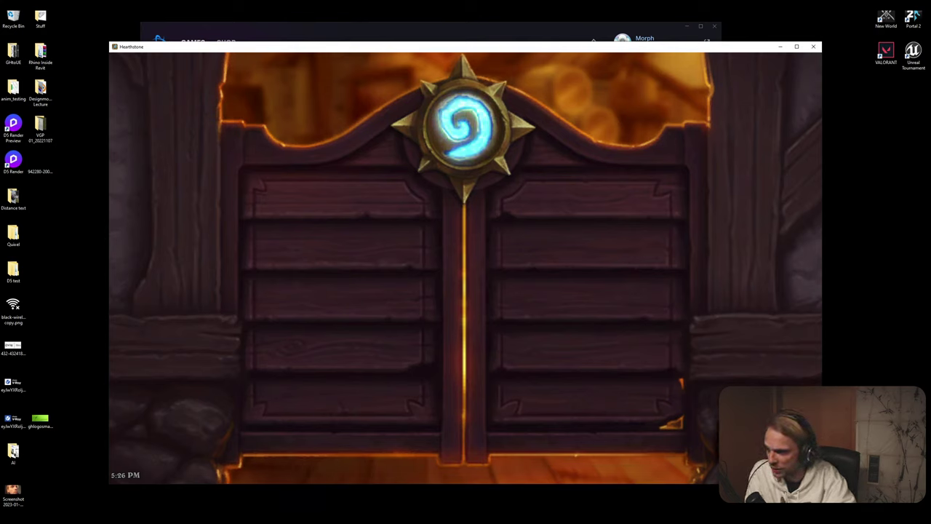
key(Escape)
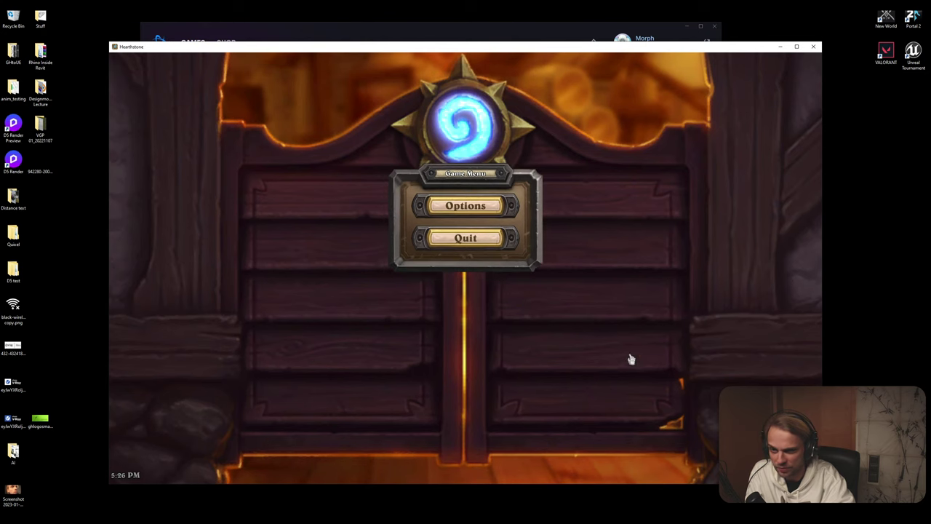
click(466, 206)
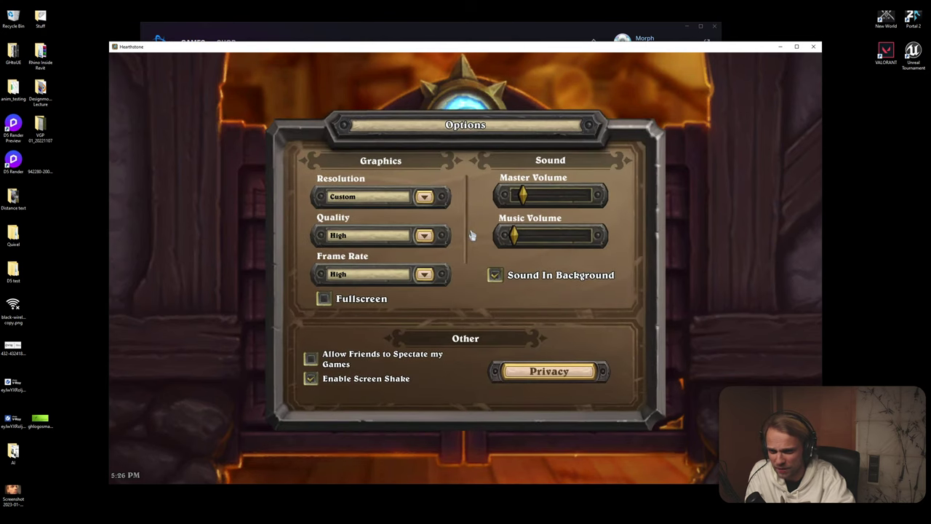
click(366, 202)
click(438, 212)
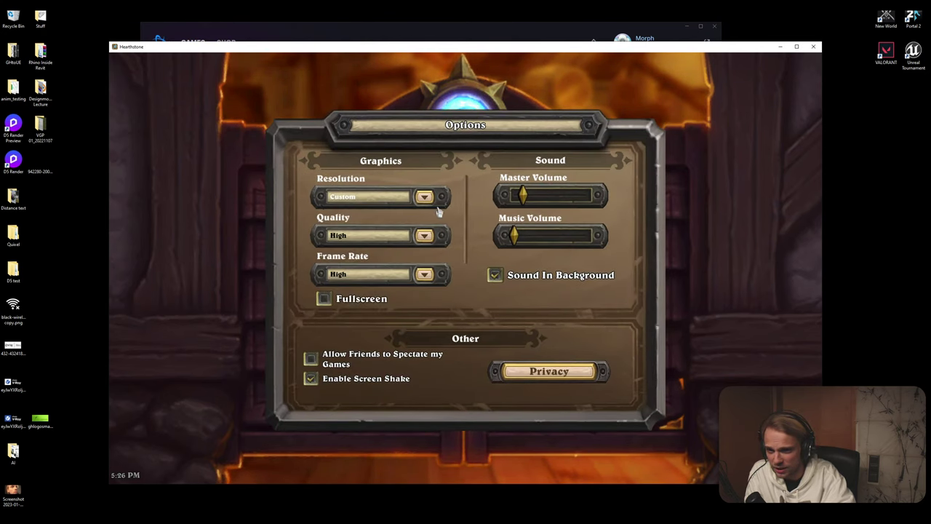
click(324, 299)
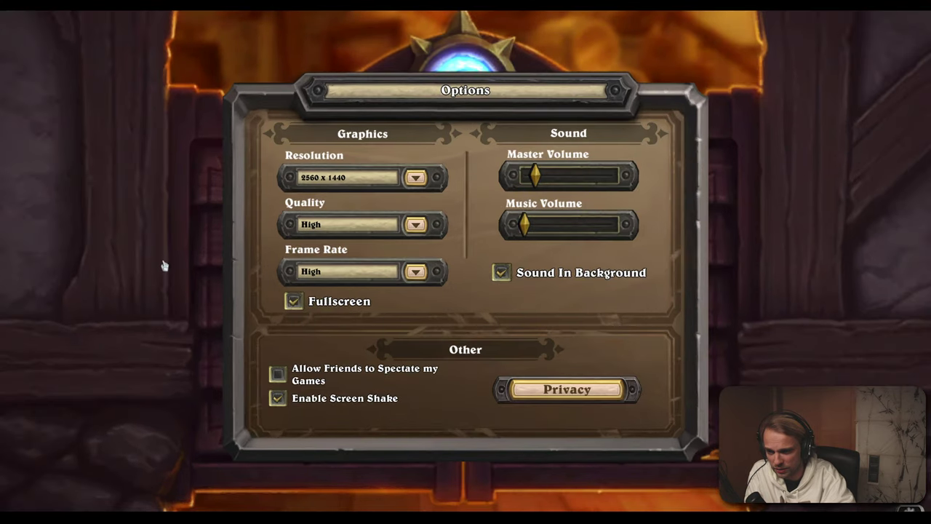
key(Escape)
key(Escape)
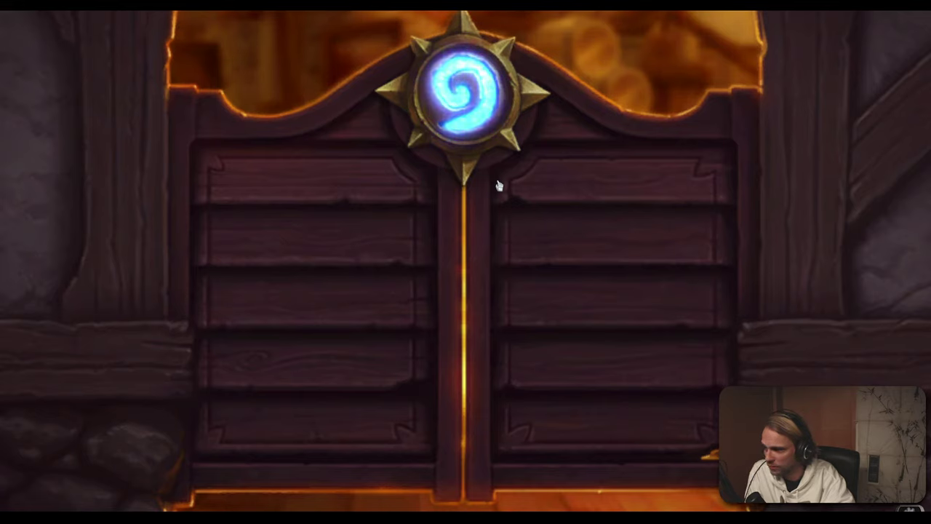
Quit Hearthstone and launch it again from Battle.net
key(Escape)
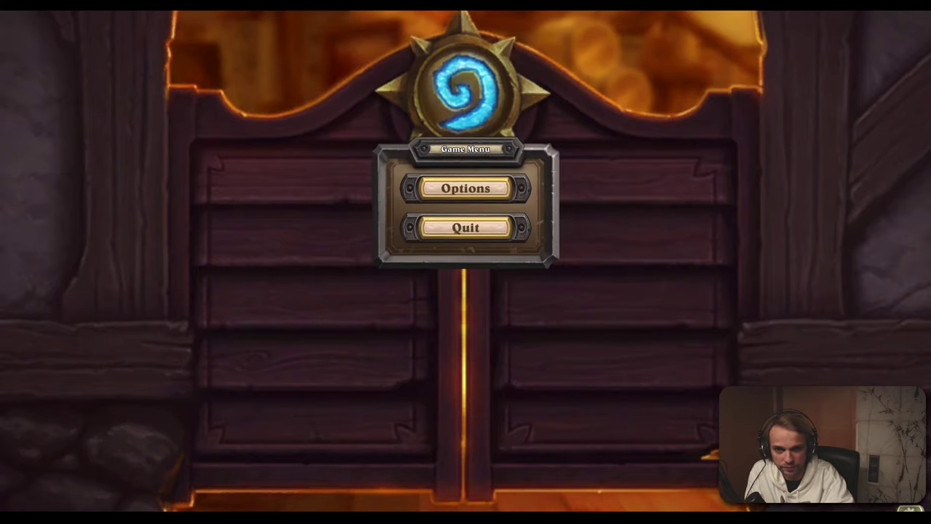
click(480, 242)
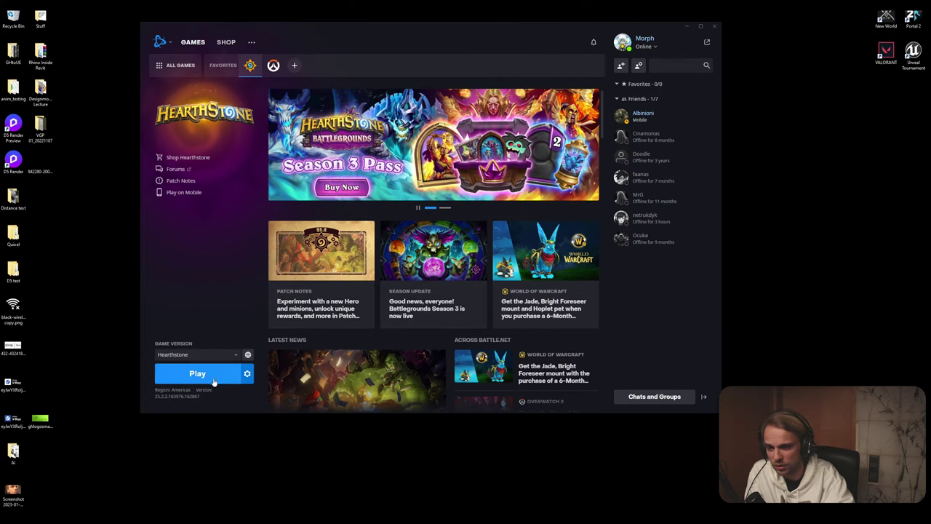
click(213, 374)
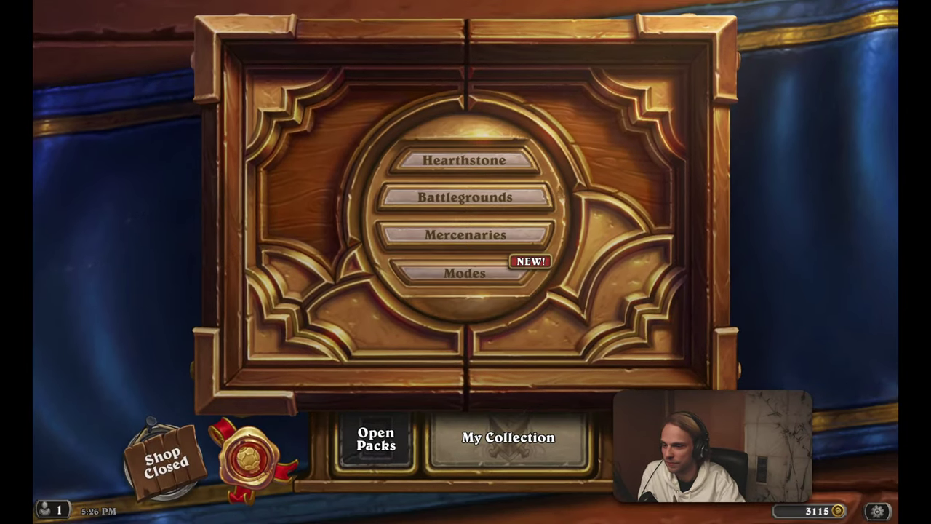
Set the game's resolution to 2560 x 1440 in the graphics options and return to the main menu
click(879, 511)
click(474, 190)
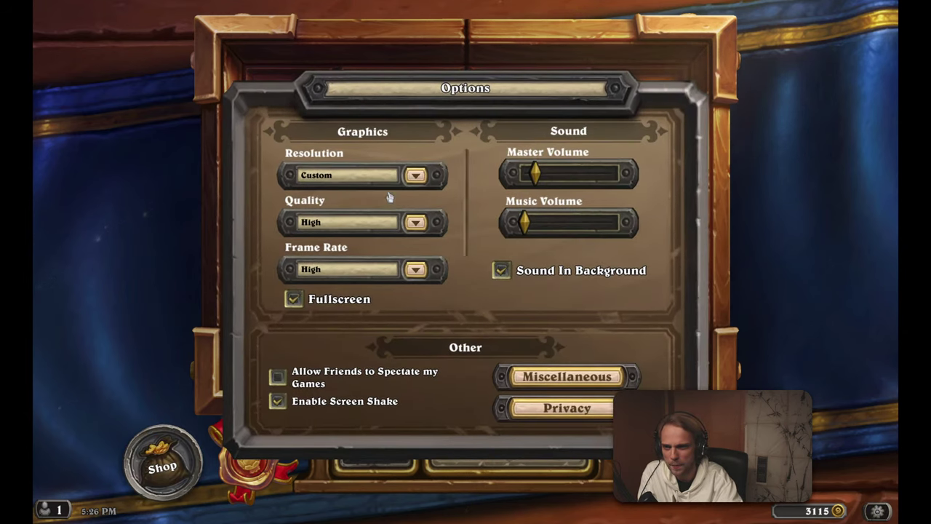
click(416, 176)
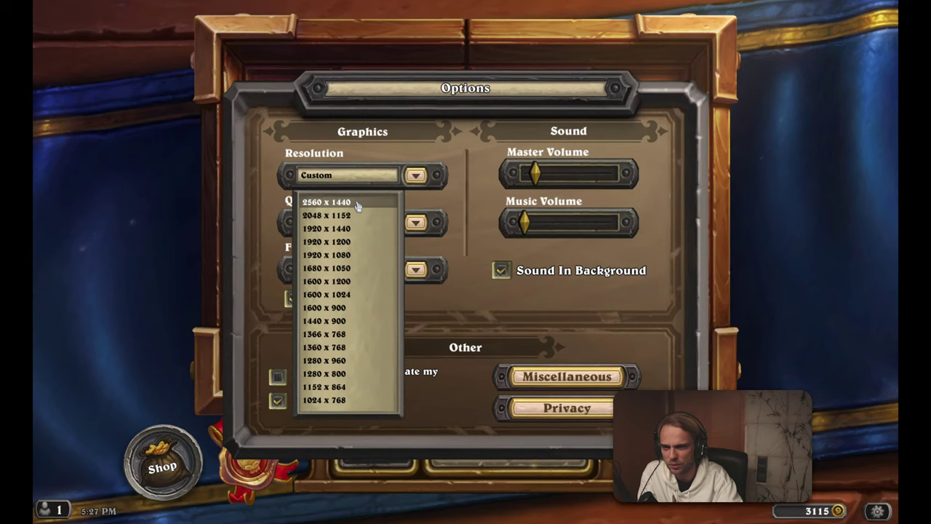
click(357, 203)
click(125, 318)
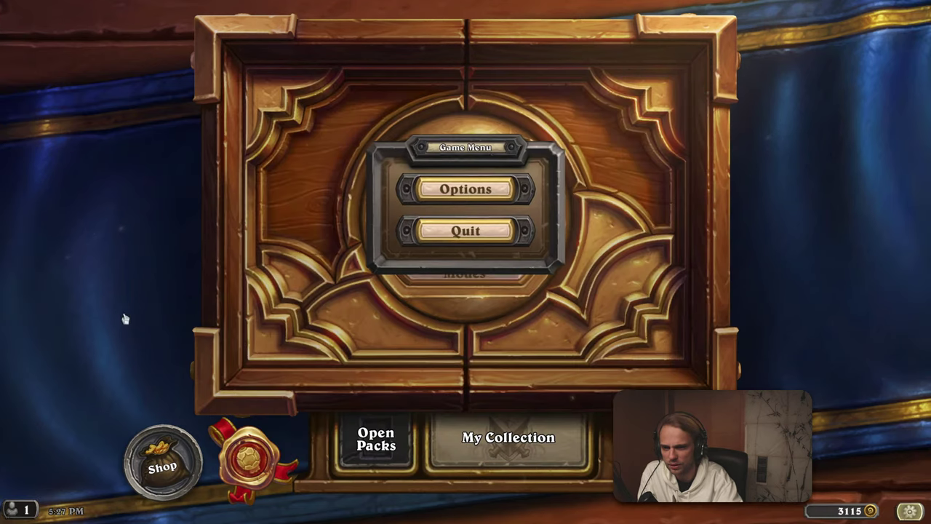
click(136, 276)
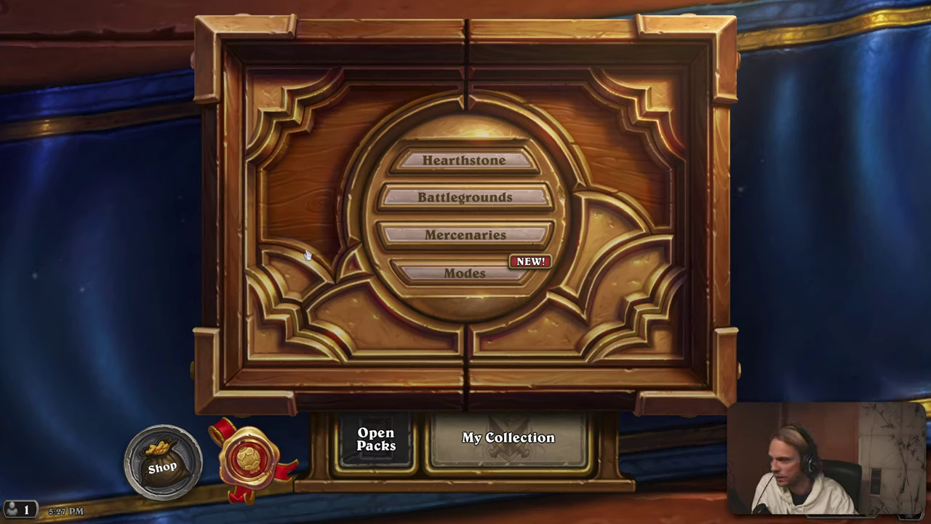
Start a Battlegrounds match, compare the two available heroes and confirm Tess Greymane
click(436, 199)
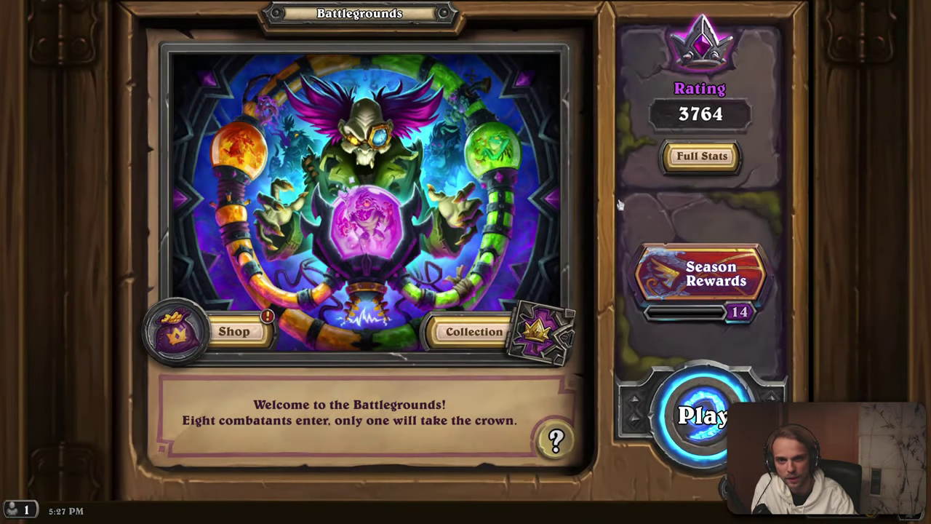
click(702, 415)
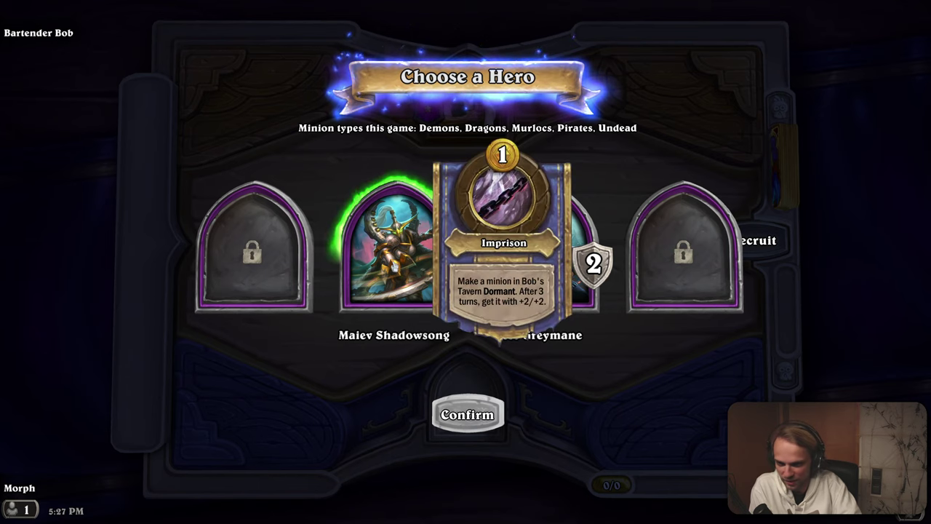
click(350, 269)
click(537, 266)
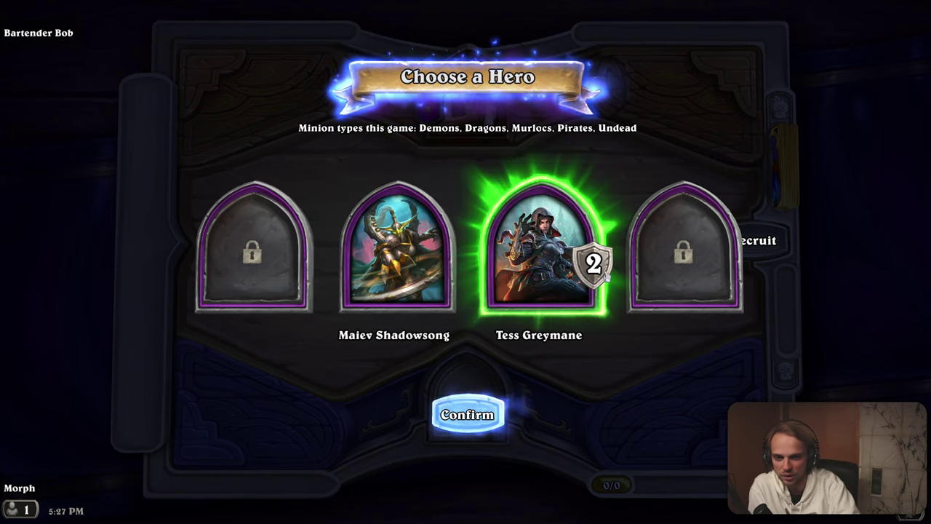
click(396, 248)
click(542, 247)
click(407, 247)
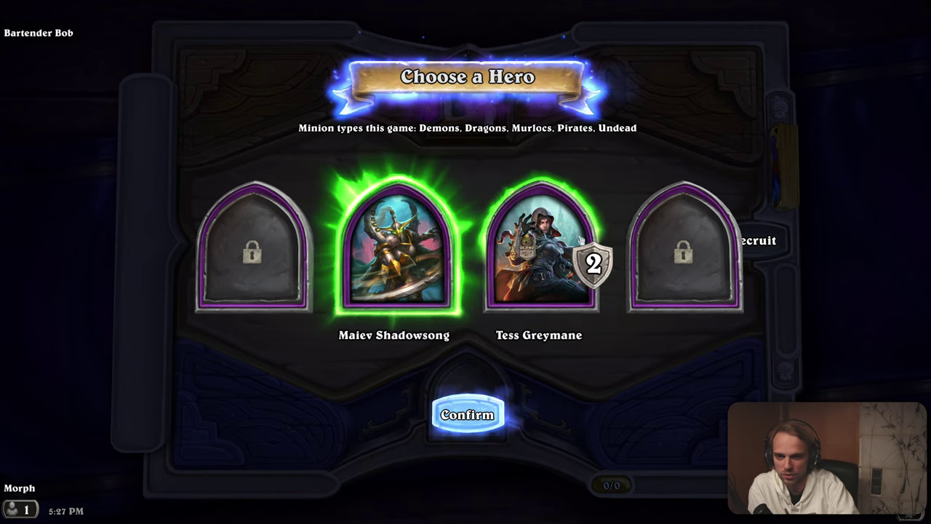
click(578, 255)
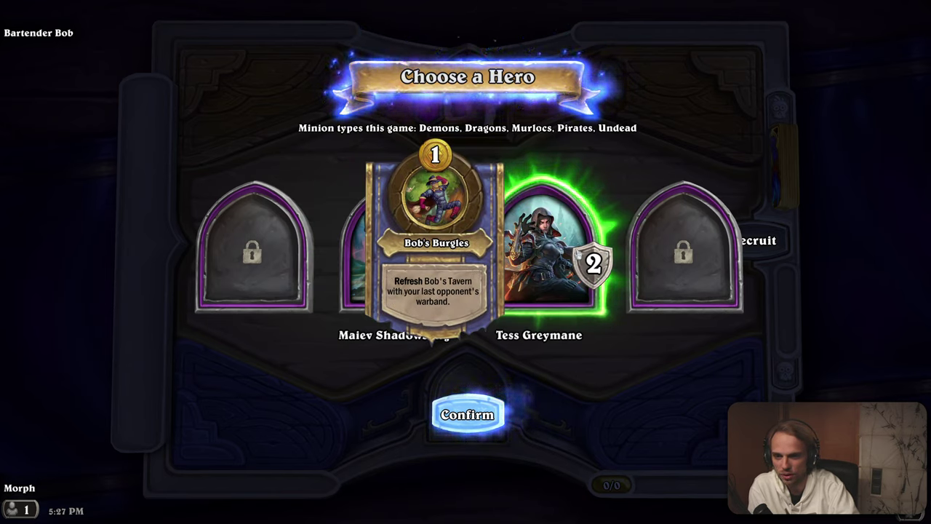
click(415, 255)
click(527, 262)
click(463, 420)
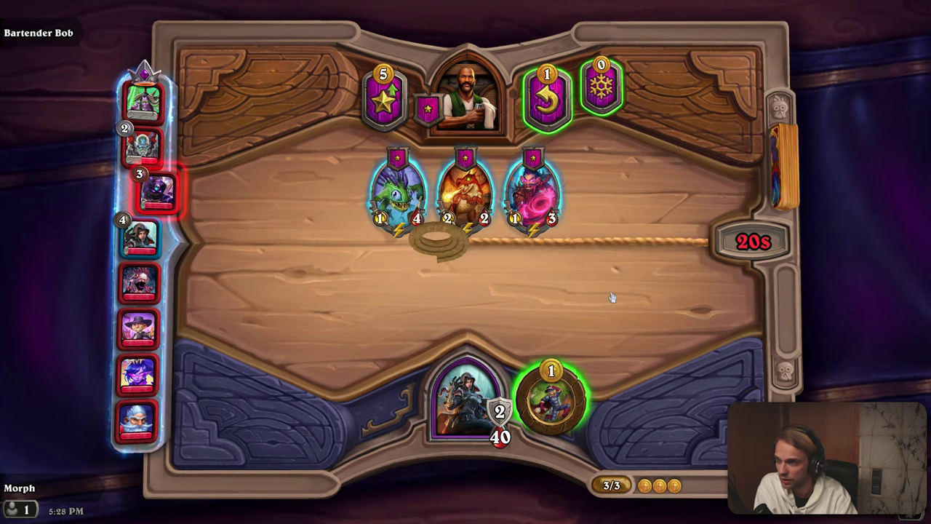
Compare the minions offered in the tavern, buy the Red Whelp and place it on the board
click(558, 296)
mouse_move(422, 204)
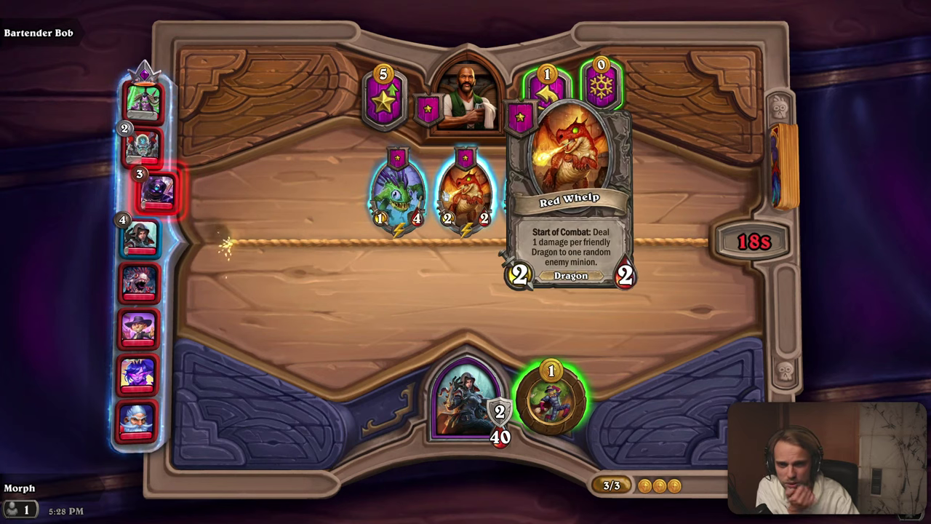
mouse_move(578, 250)
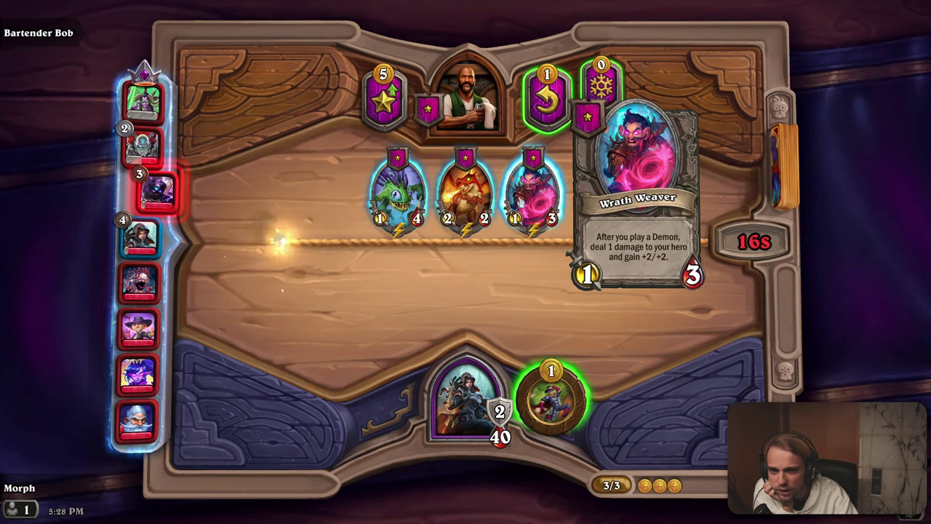
drag(466, 192, 458, 408)
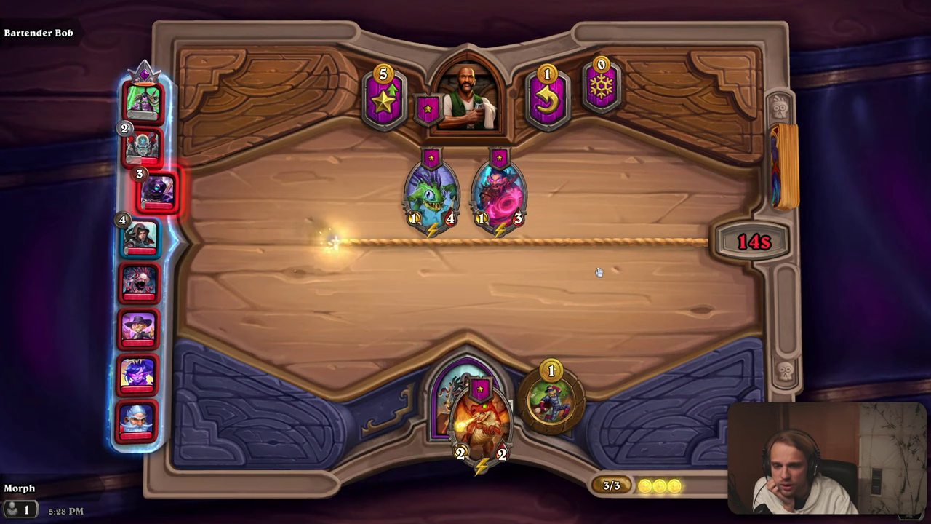
drag(457, 473, 466, 284)
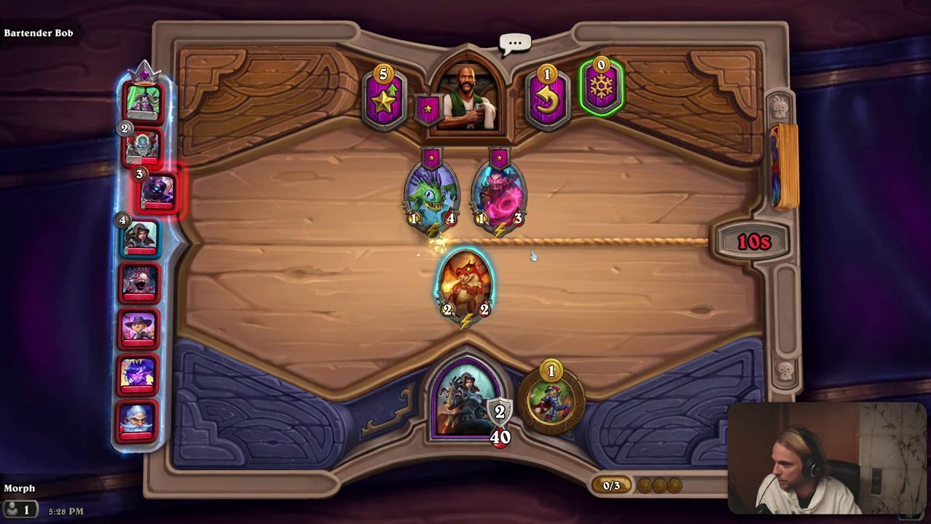
Check the newly offered minions and upgrade Bob's Tavern to tier 2
mouse_move(464, 298)
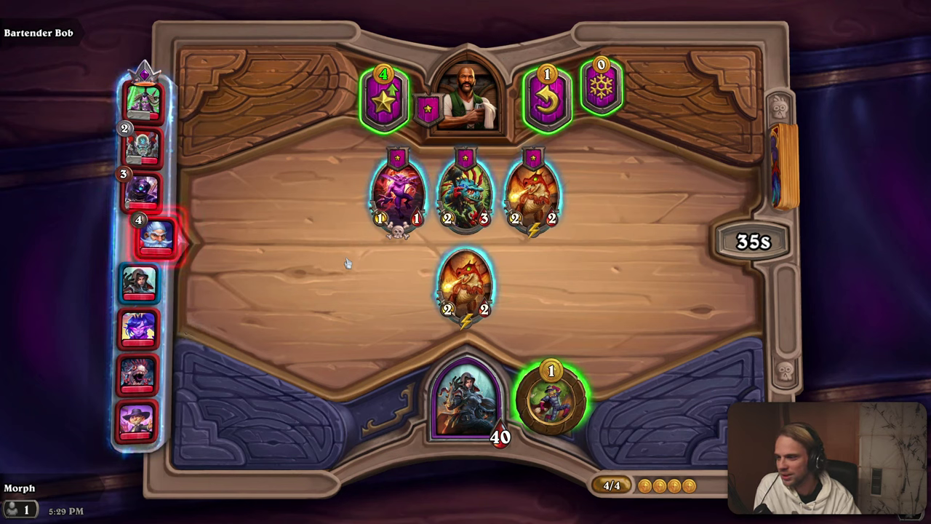
mouse_move(536, 206)
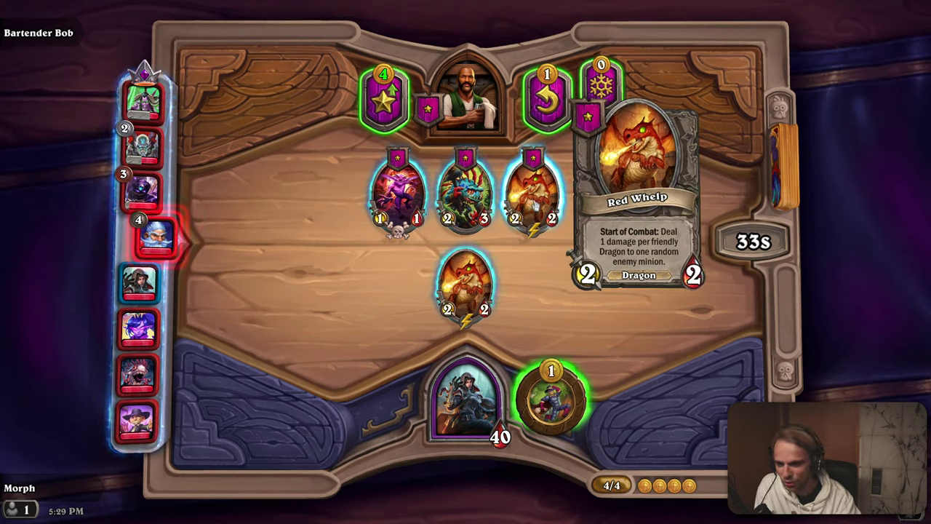
click(384, 98)
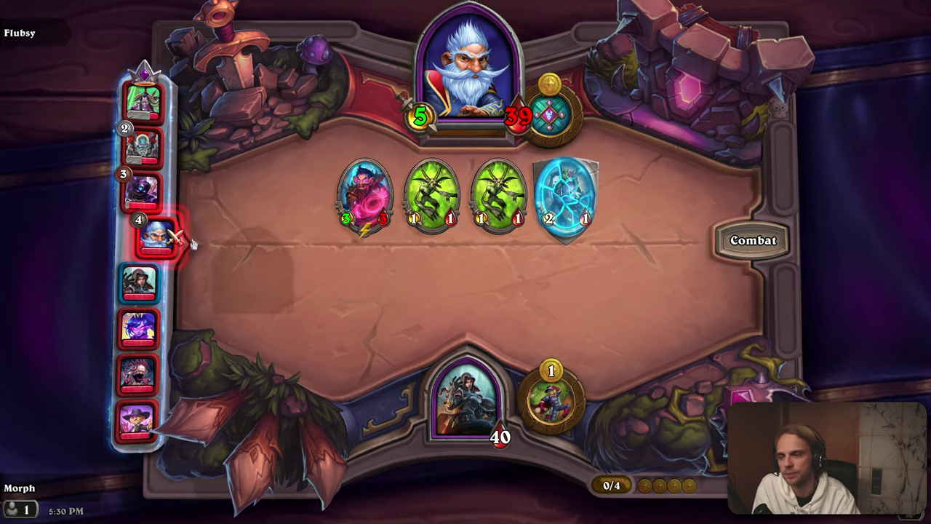
Sell the Red Whelp on the board back to Bartender Bob
mouse_move(150, 251)
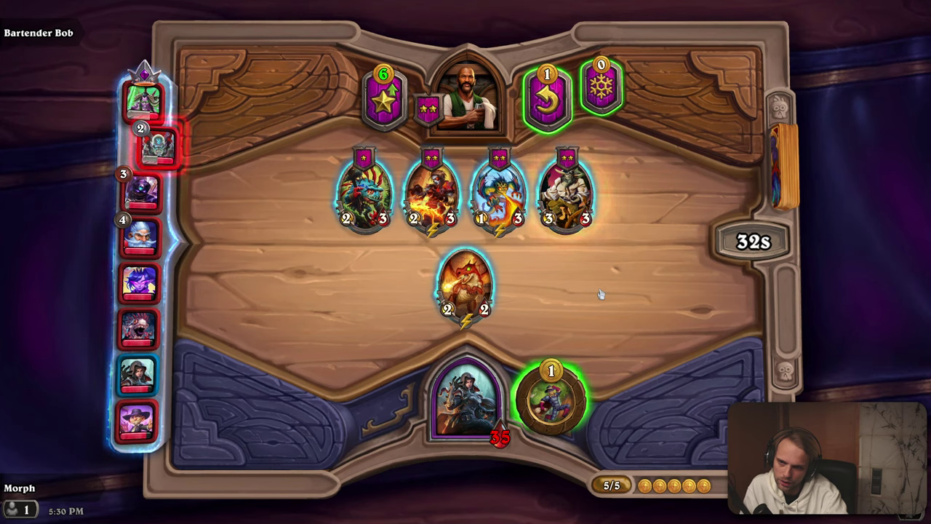
drag(466, 288, 466, 93)
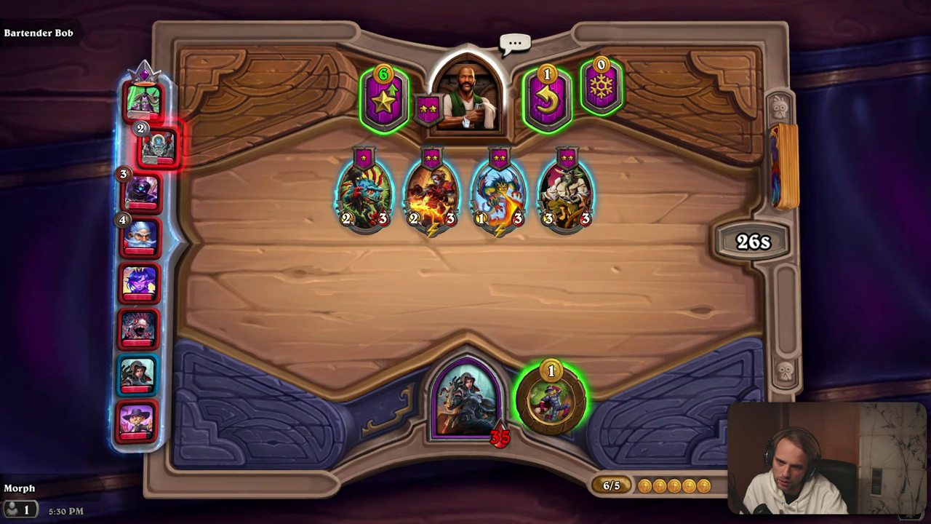
Buy and play the Blazing Skyfin and the Rockpool Hunter, giving the Hunter's +1/+1 Battlecry to the Skyfin
mouse_move(502, 196)
drag(502, 196, 466, 378)
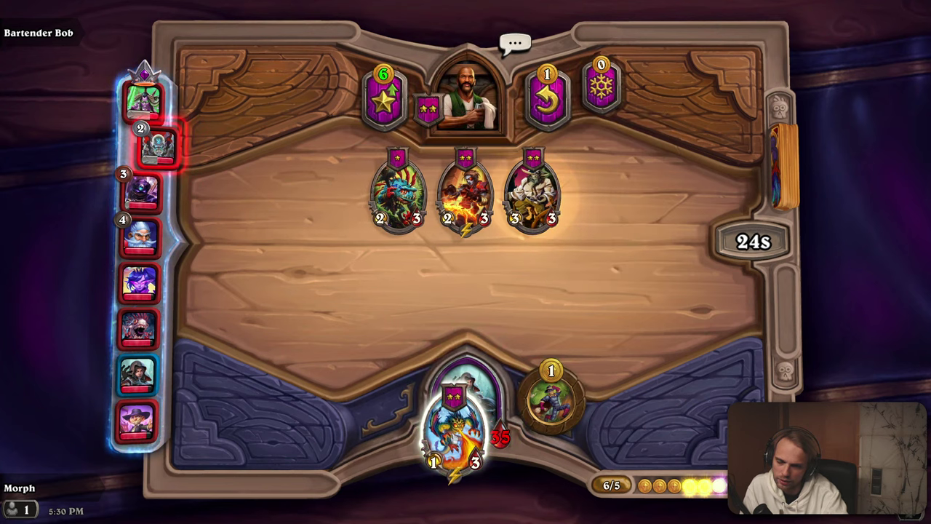
drag(449, 466, 466, 284)
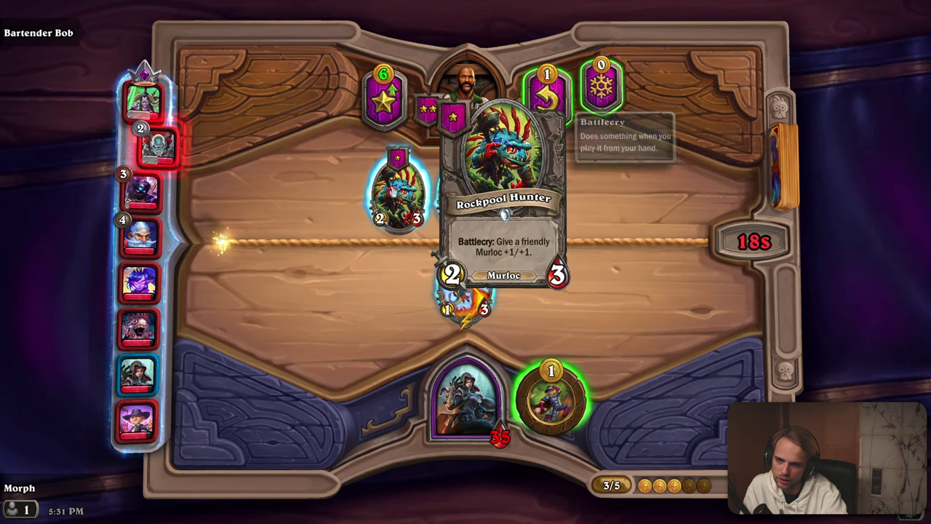
drag(403, 219, 445, 392)
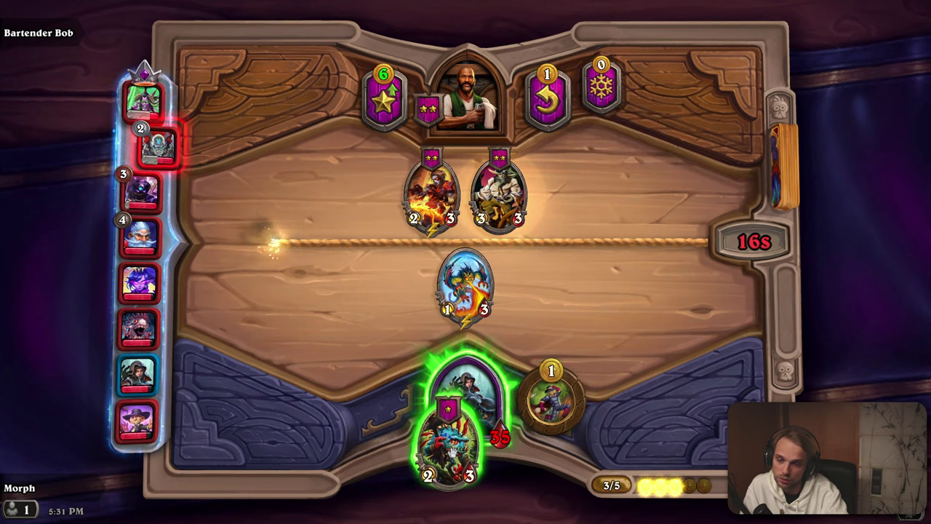
drag(448, 440, 510, 288)
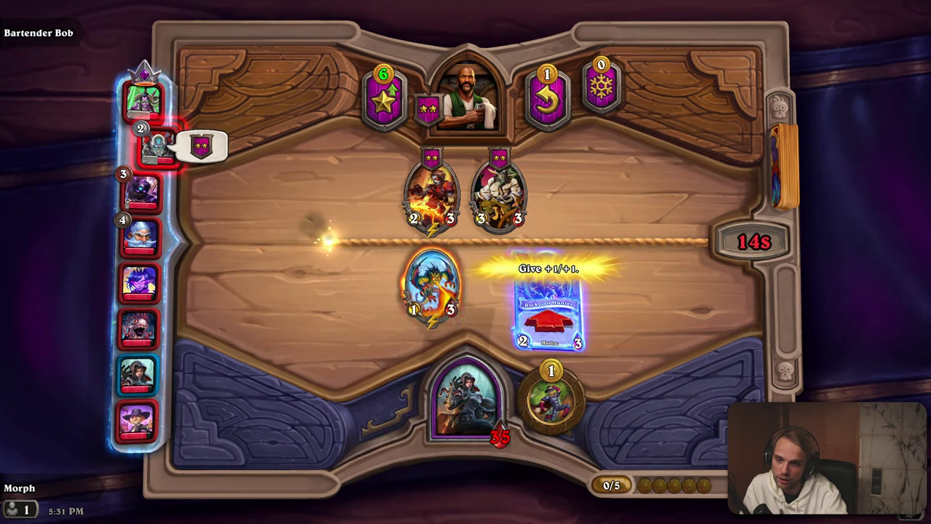
click(428, 288)
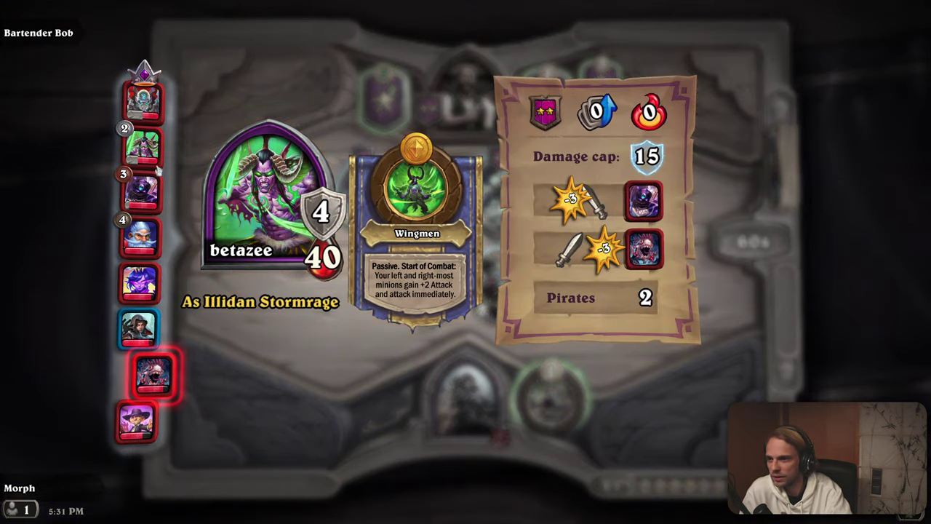
Buy and play the Twilight Emissary and a second Rockpool Hunter, giving both Battlecry buffs to the Blazing Skyfin
mouse_move(155, 208)
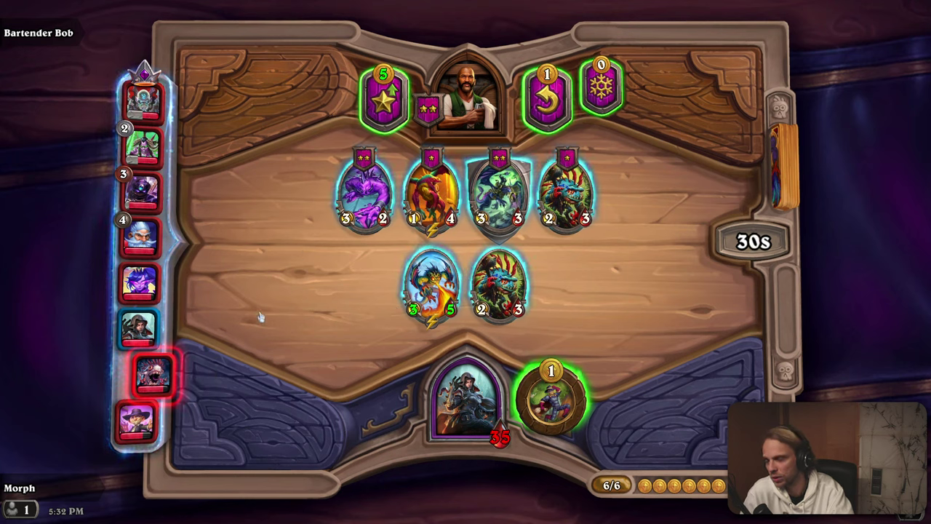
mouse_move(190, 390)
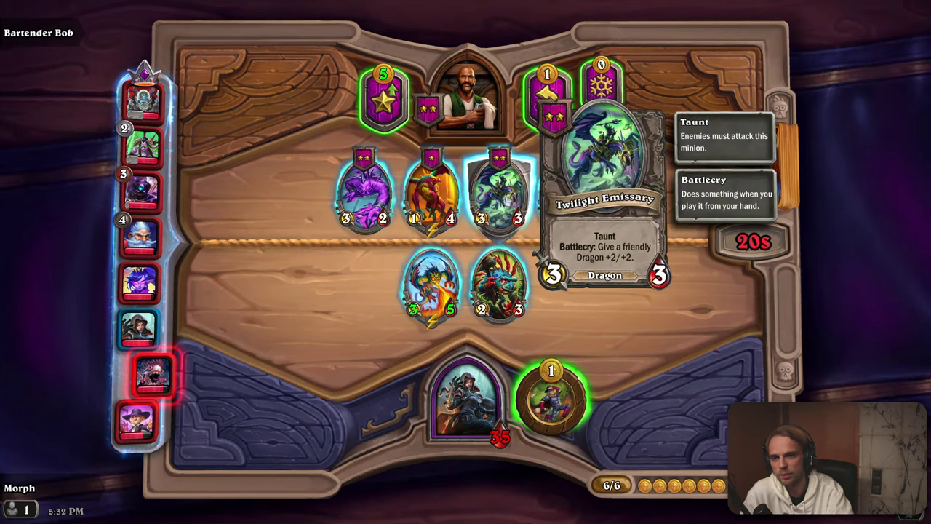
drag(518, 191, 470, 407)
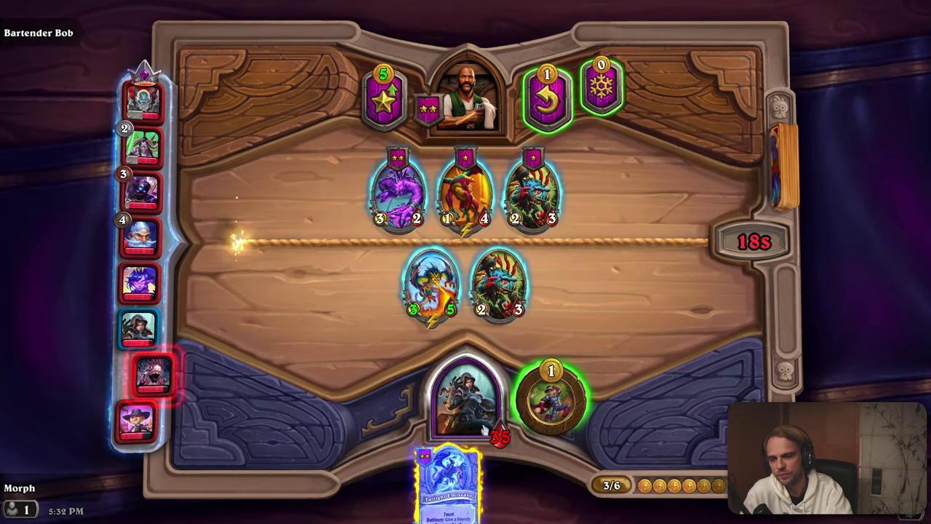
drag(449, 480, 533, 290)
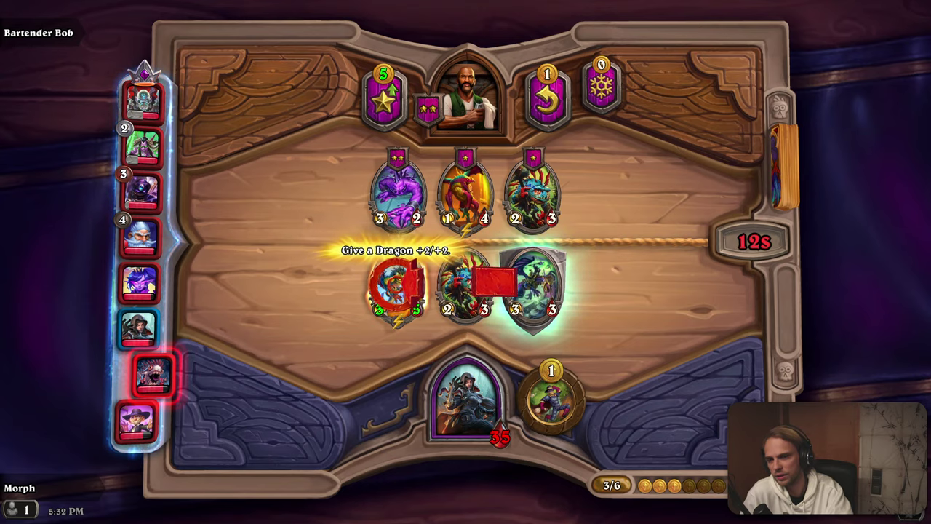
click(386, 273)
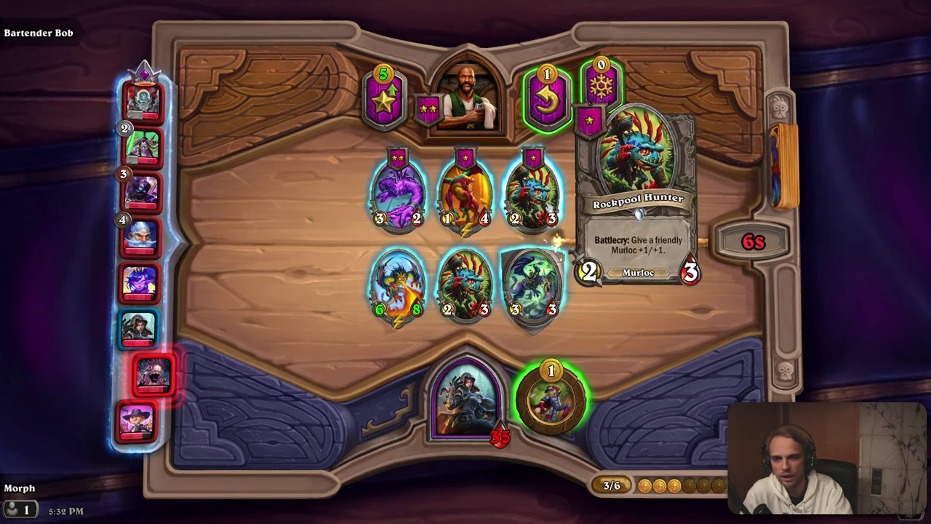
drag(533, 191, 582, 291)
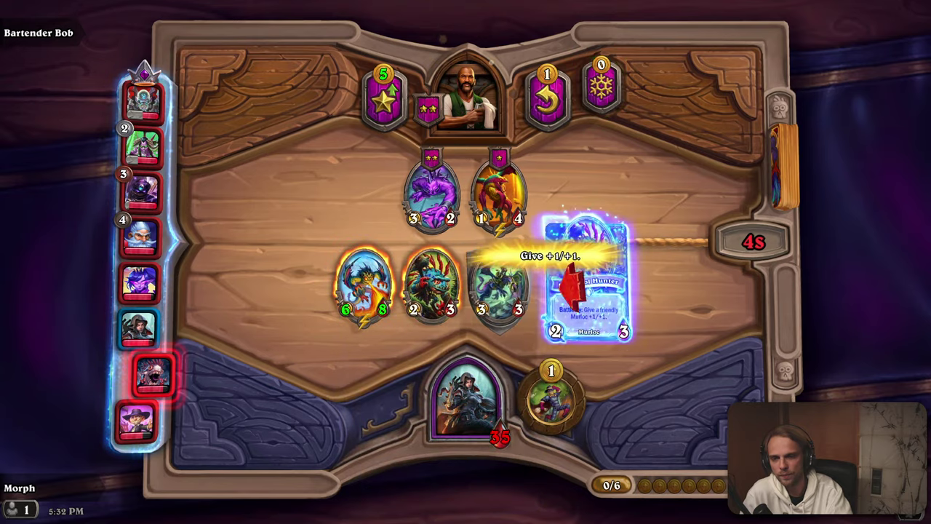
click(364, 284)
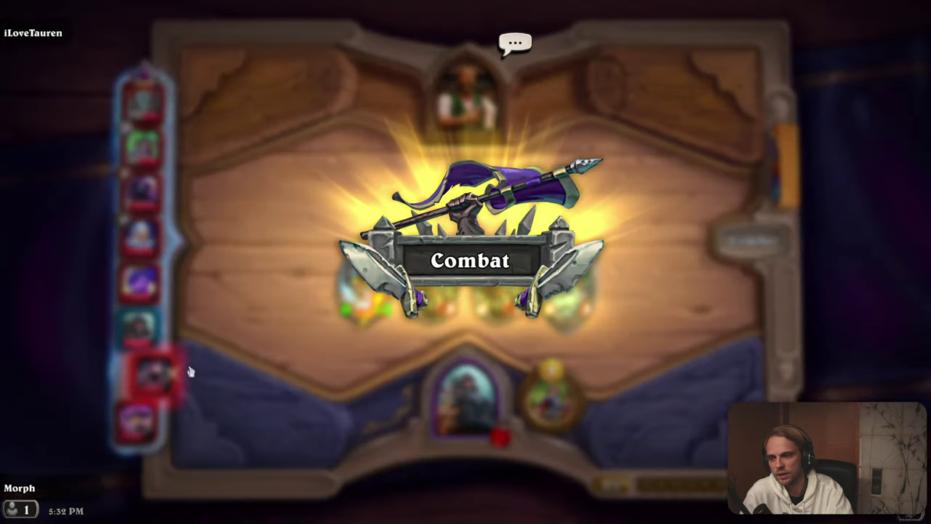
Upgrade Bob's Tavern to tier 3, and buy a second Blazing Skyfin and play it next to the first one
mouse_move(182, 382)
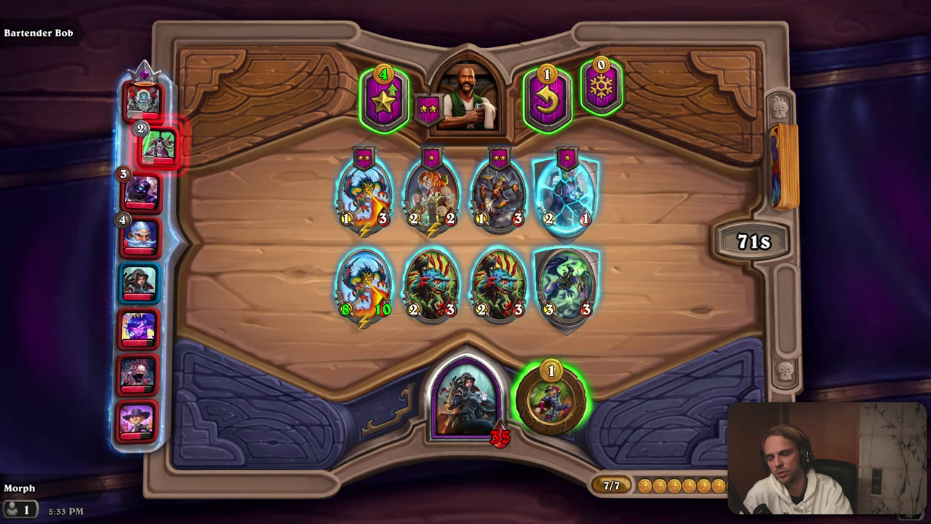
mouse_move(145, 380)
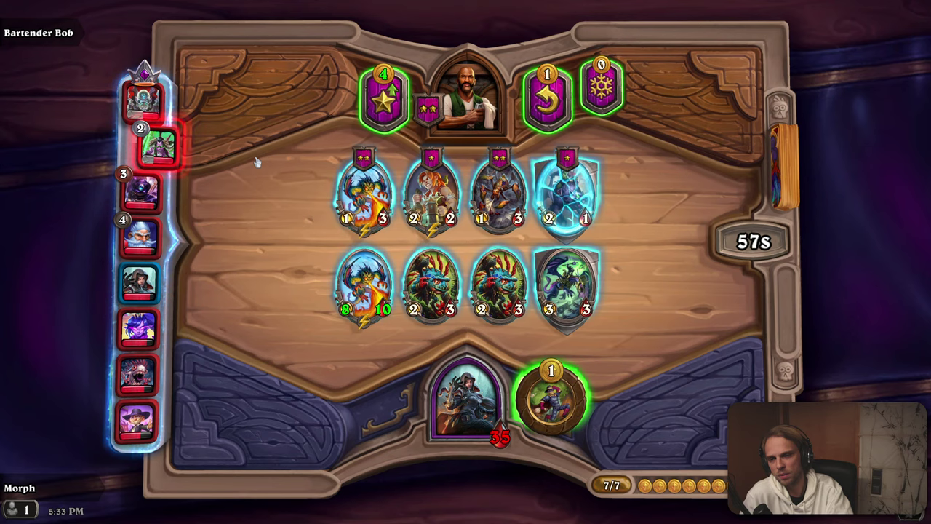
mouse_move(154, 155)
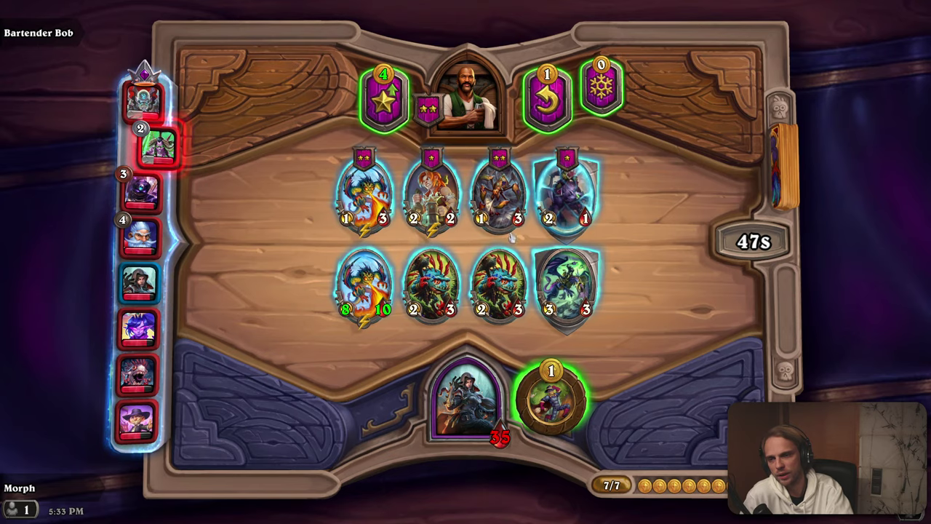
mouse_move(361, 260)
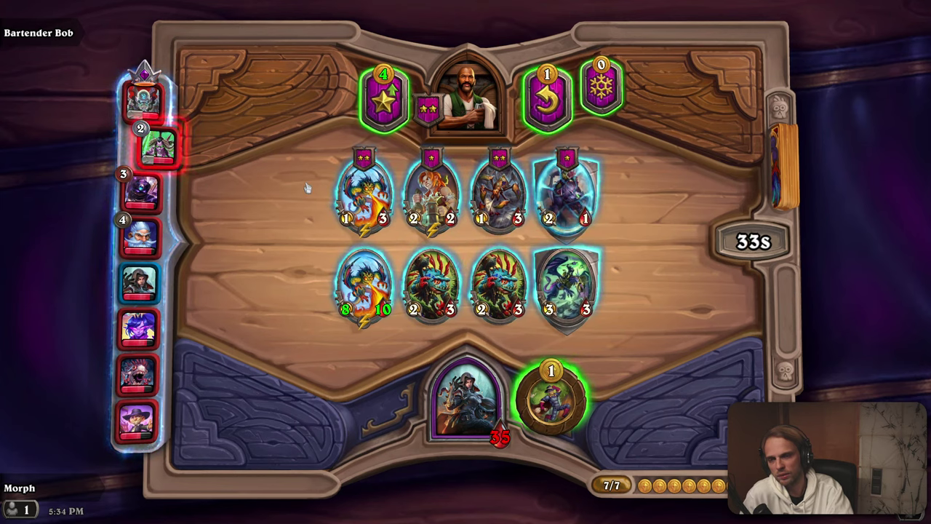
click(383, 95)
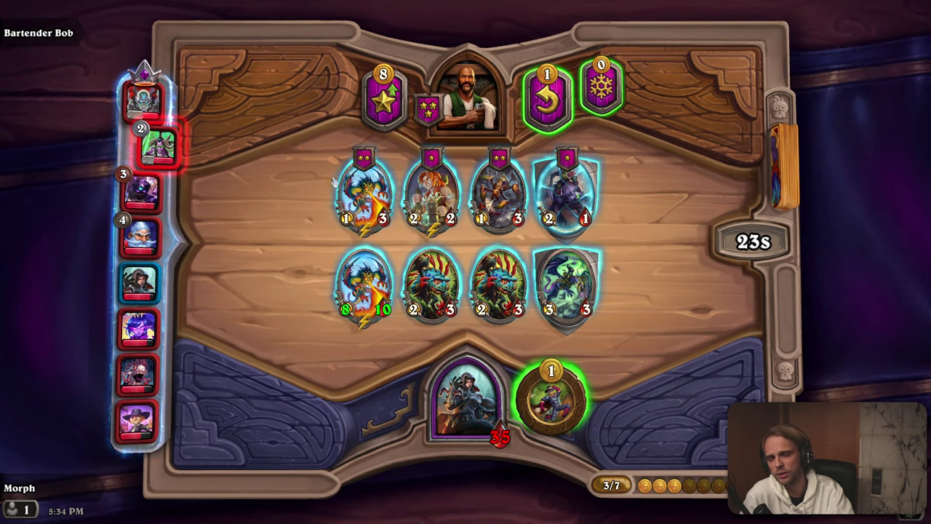
drag(364, 193, 331, 291)
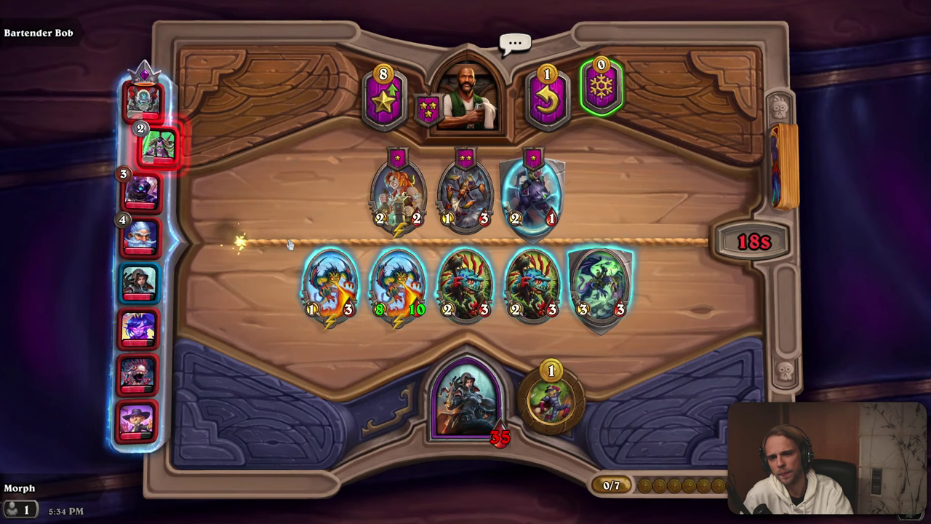
mouse_move(370, 289)
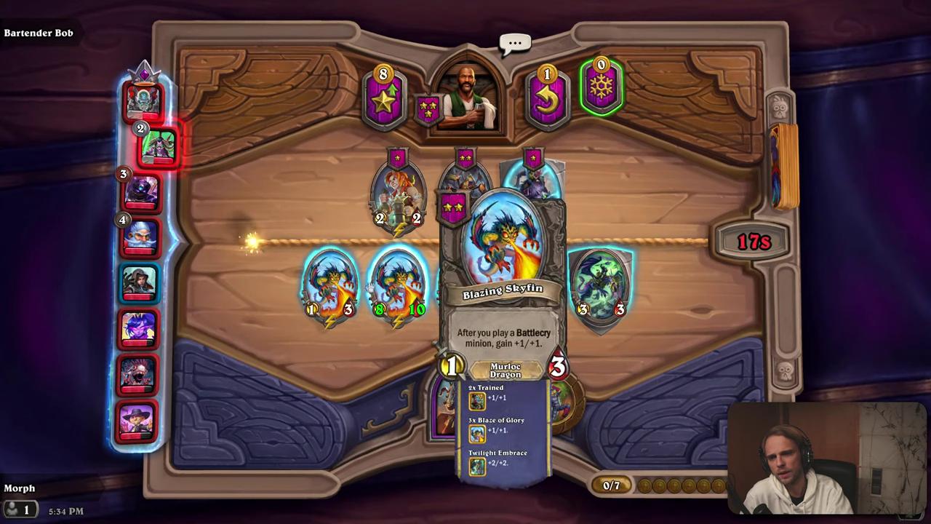
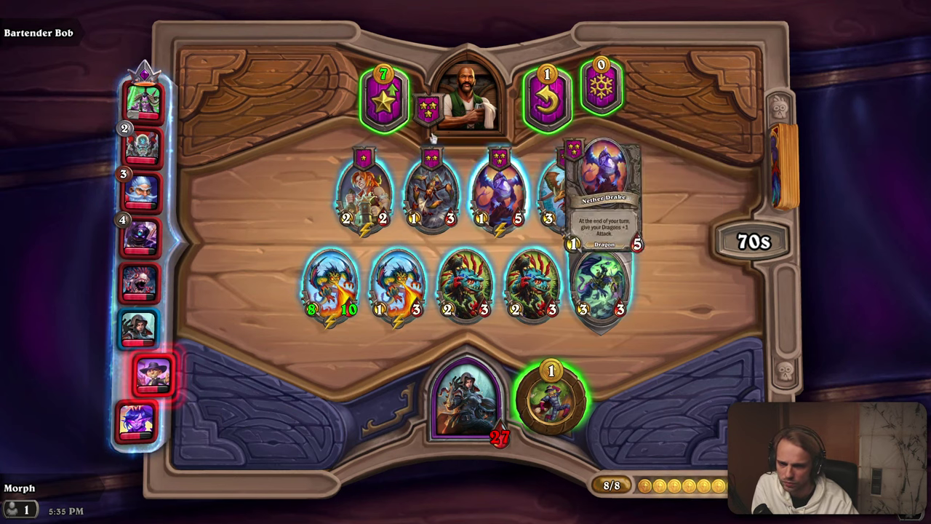
Compare the offered minions, and buy and play the Nether Drake and Amber Guardian between the Blazing Skyfins and the Rockpool Hunters
mouse_move(156, 376)
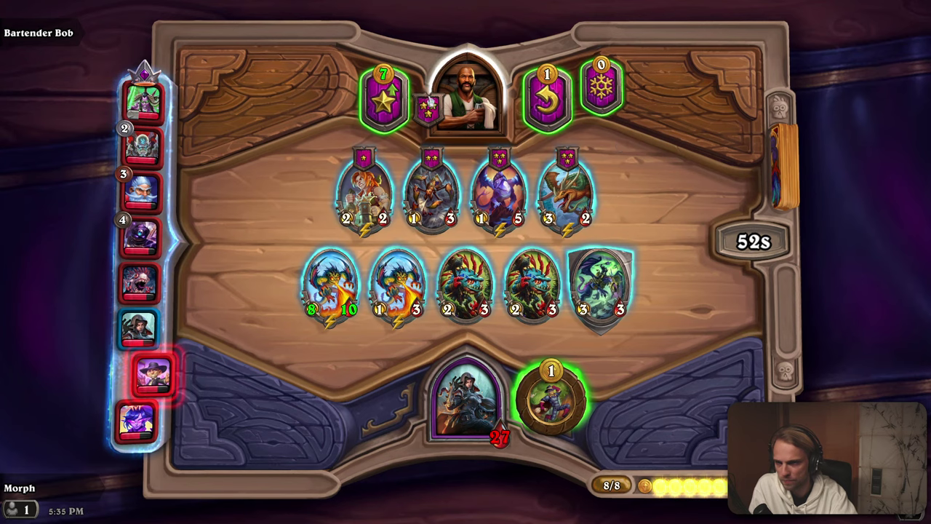
mouse_move(429, 198)
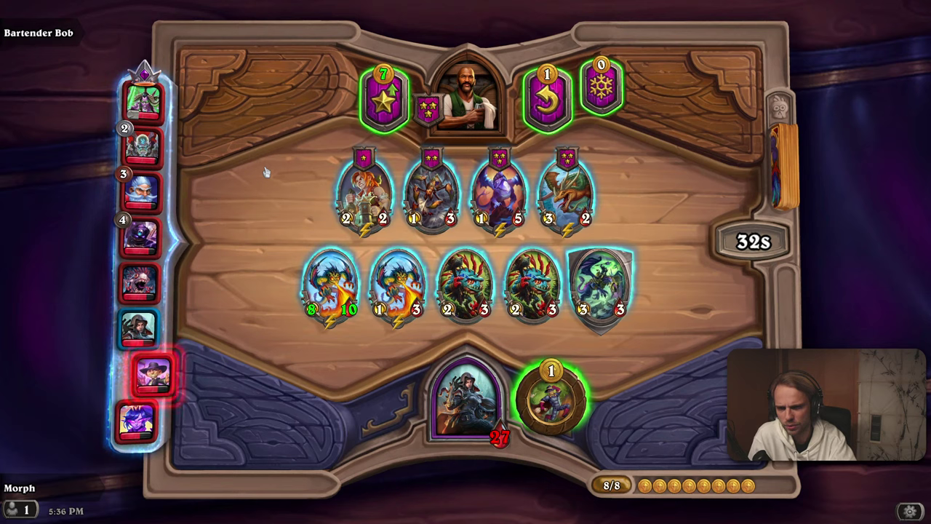
mouse_move(476, 198)
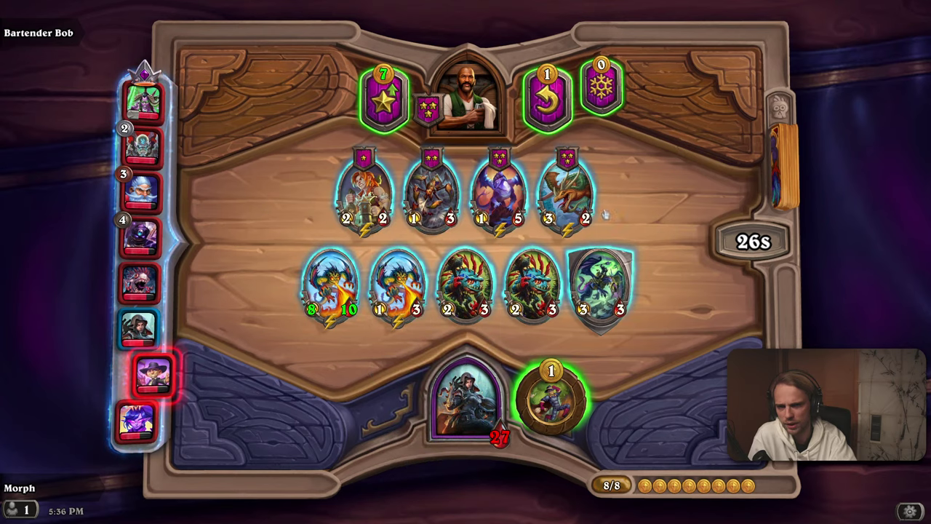
mouse_move(585, 208)
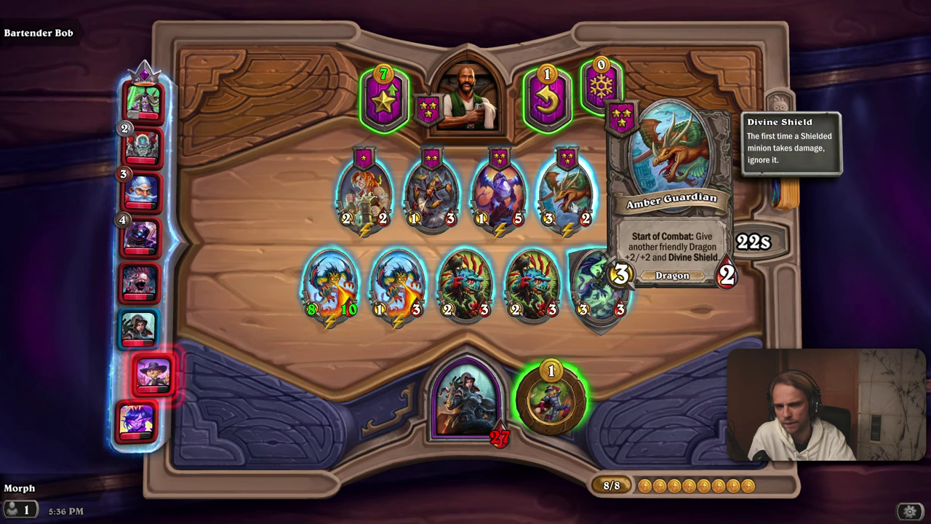
mouse_move(524, 195)
drag(510, 196, 429, 291)
drag(533, 190, 466, 282)
Refresh Bob's Tavern with the remaining gold, and upgrade it to tier 4 when the following recruit phase starts
click(536, 102)
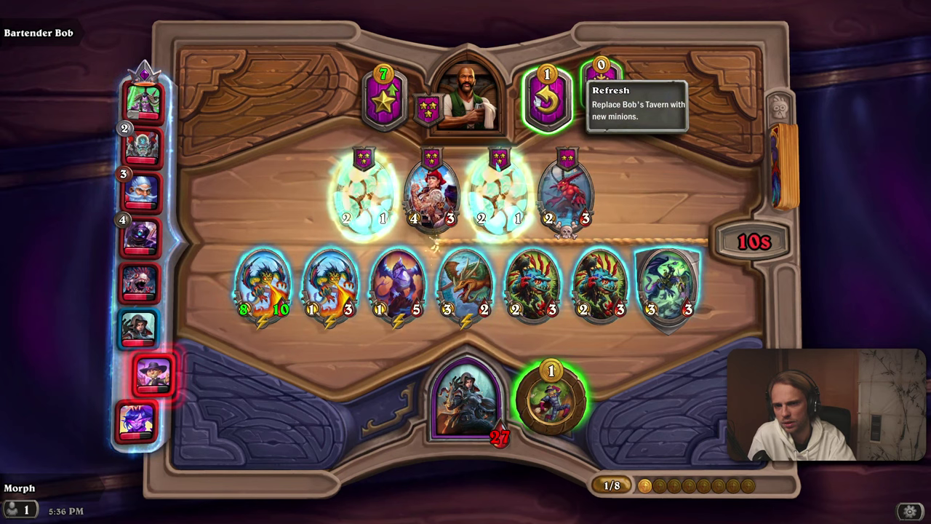
click(536, 102)
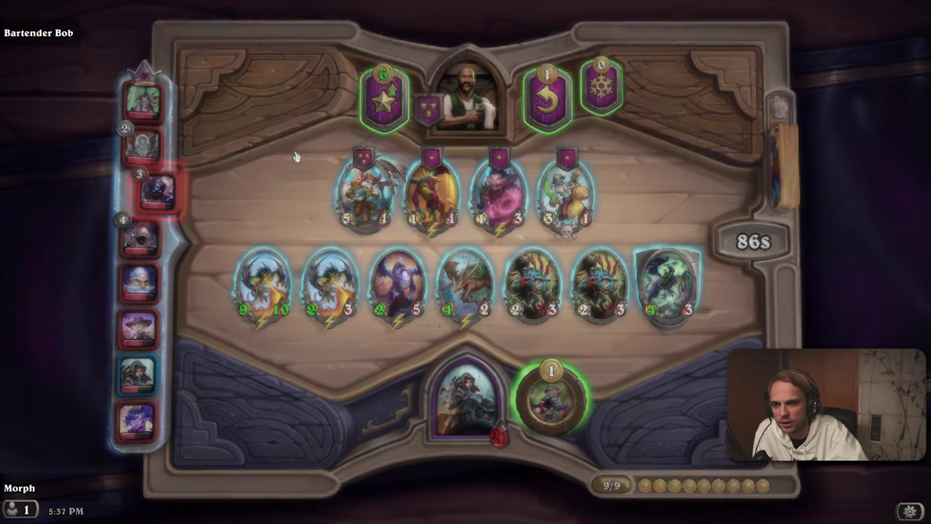
click(382, 103)
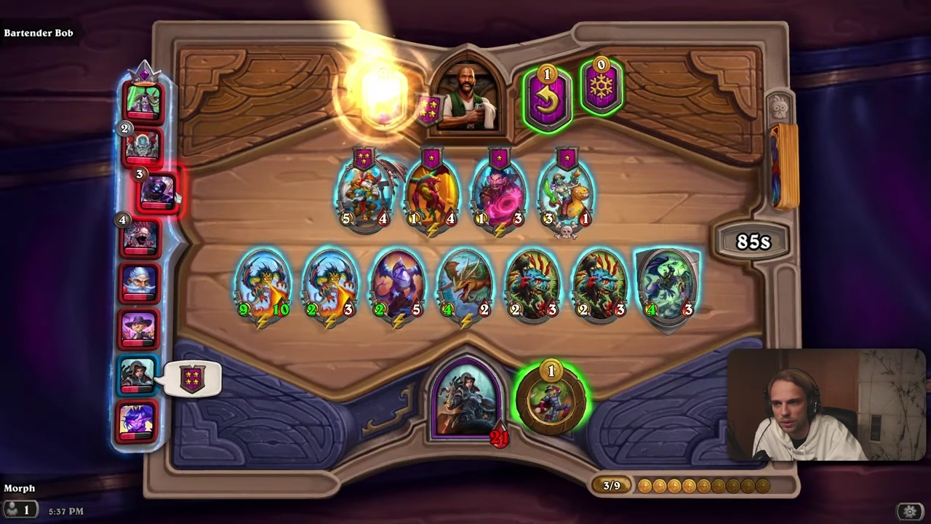
Use the Bob's Burgles hero power to offer the last opponent's warband, and compare Tarecgosa with the minions on the board
mouse_move(171, 200)
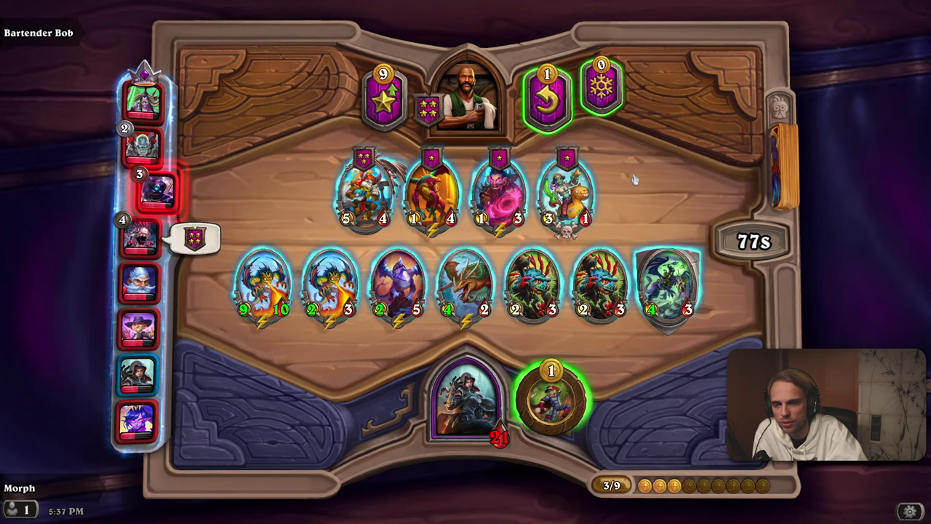
click(551, 401)
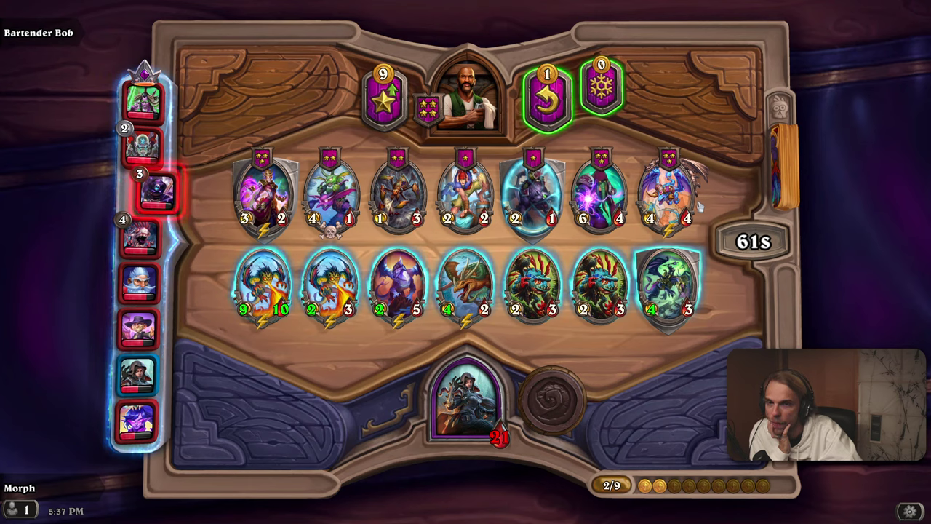
mouse_move(681, 195)
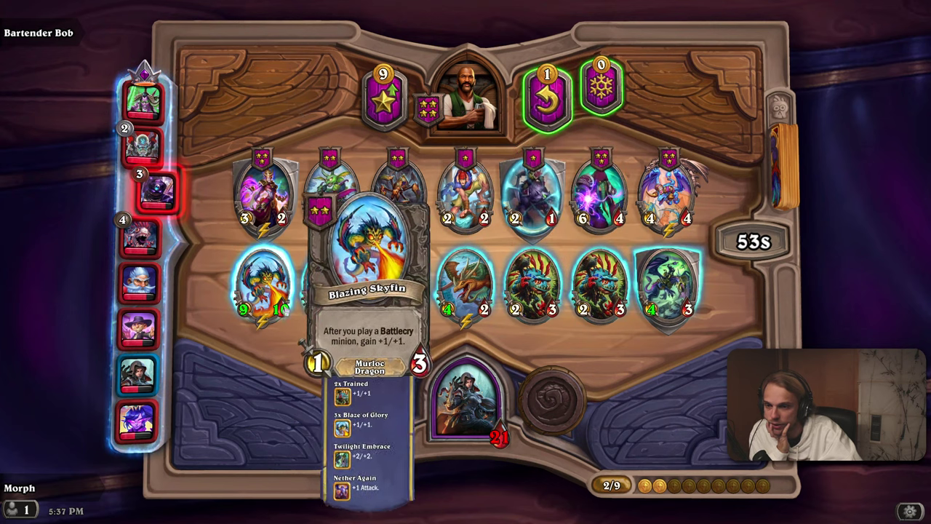
mouse_move(330, 287)
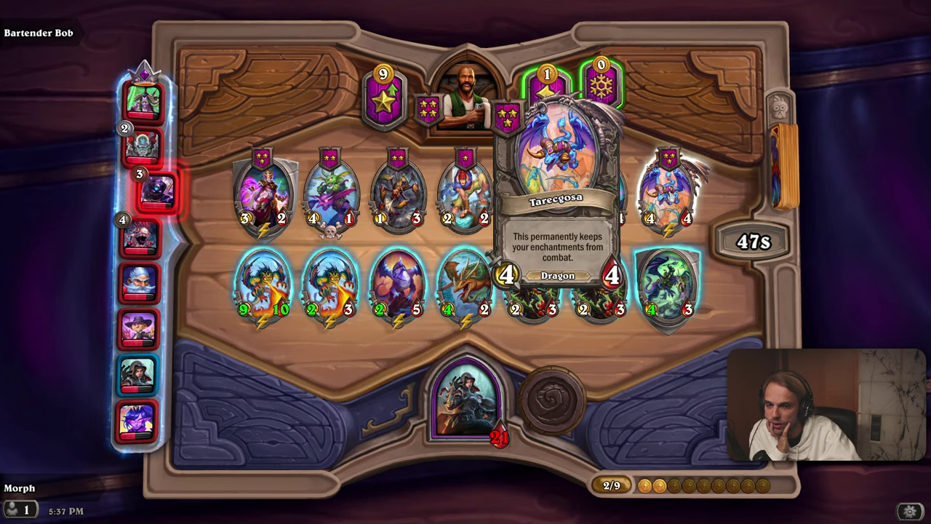
mouse_move(531, 319)
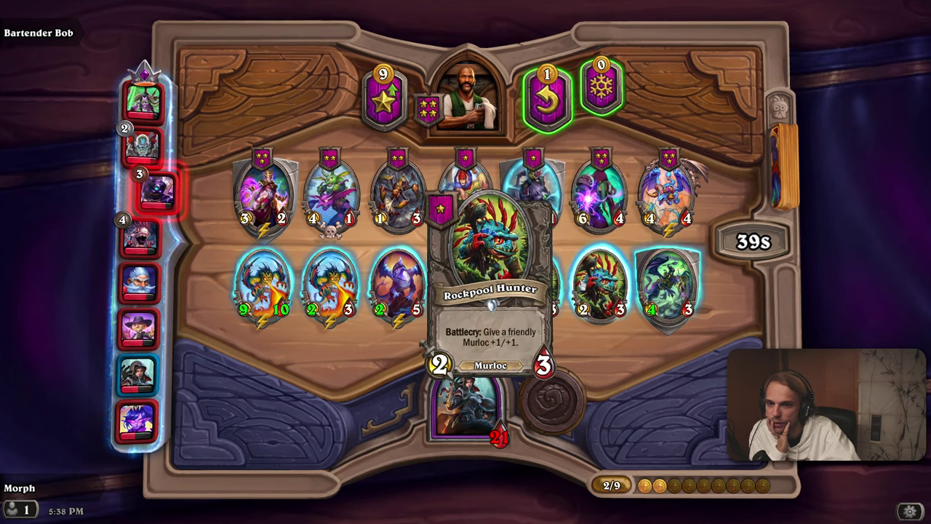
mouse_move(535, 287)
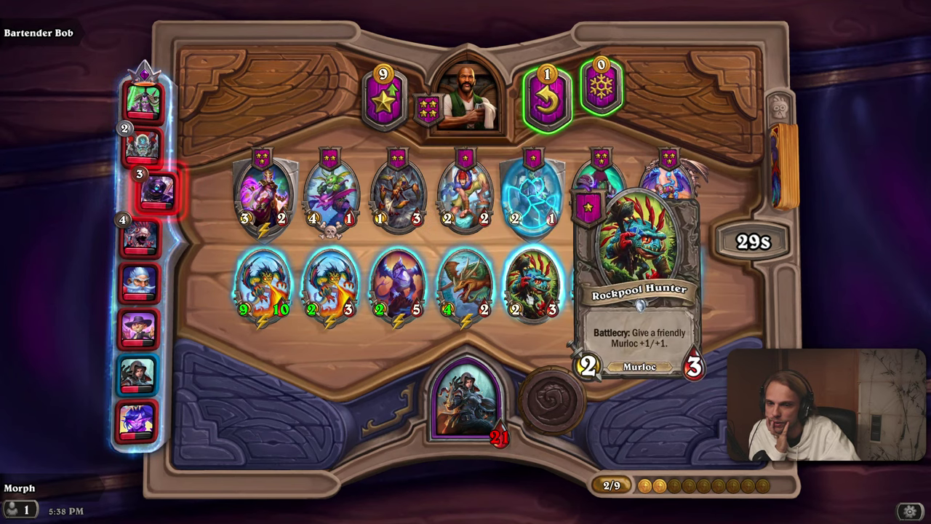
Sell one Rockpool Hunter to Bartender Bob, and buy Tarecgosa and play it beside the Amber Guardian
drag(533, 284, 459, 96)
drag(668, 195, 473, 421)
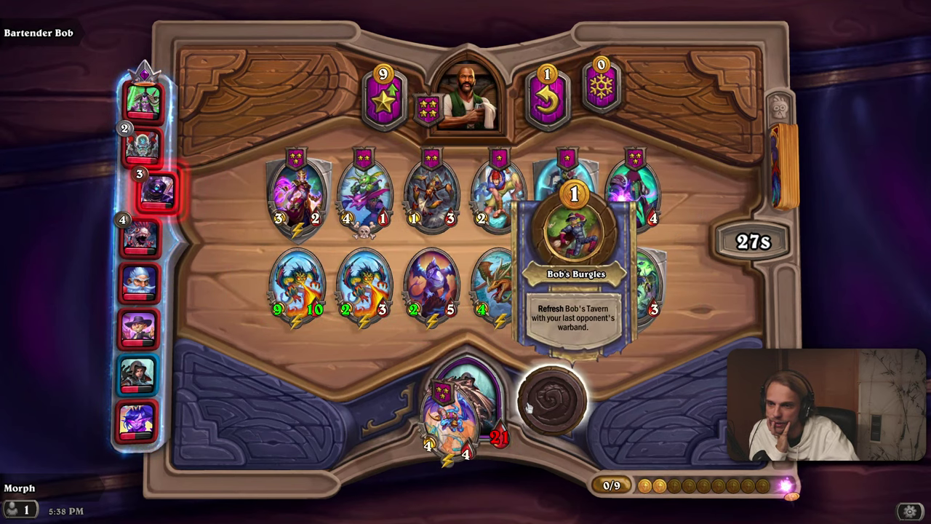
drag(420, 472, 540, 291)
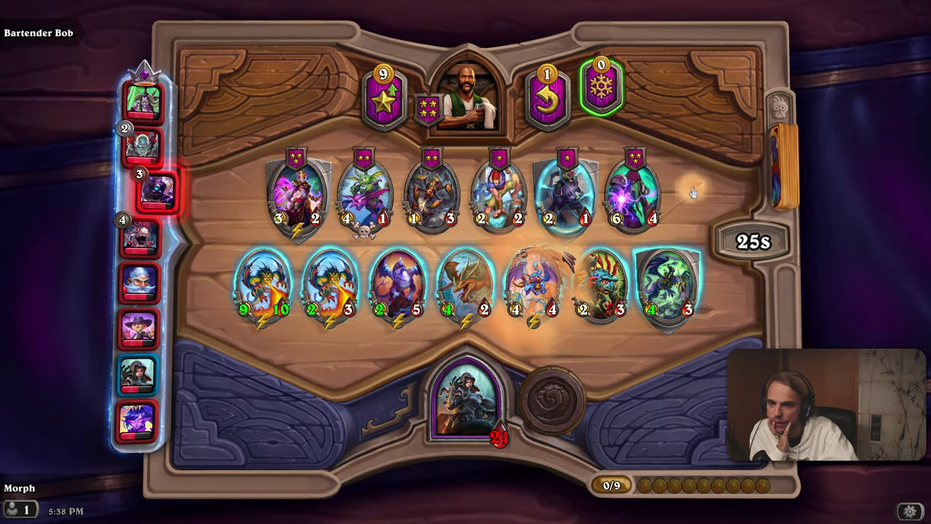
Freeze Bob's Tavern, and rearrange the warband with Tarecgosa at the front and Amber Guardian before the Nether Drake
mouse_move(627, 190)
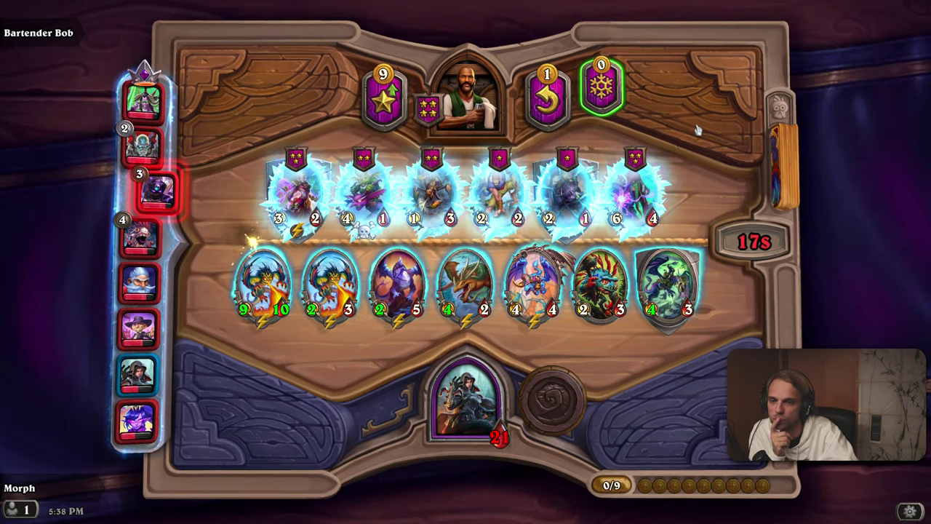
drag(599, 284, 531, 291)
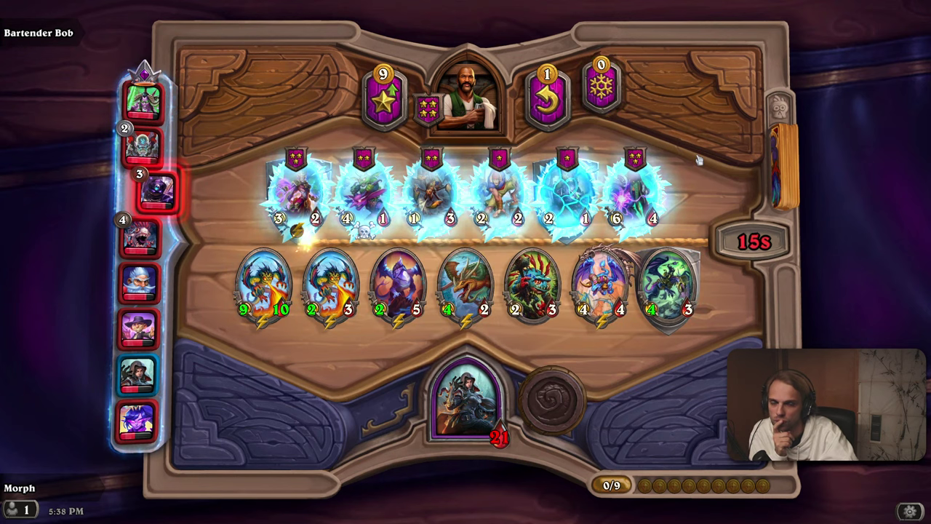
drag(600, 283, 535, 284)
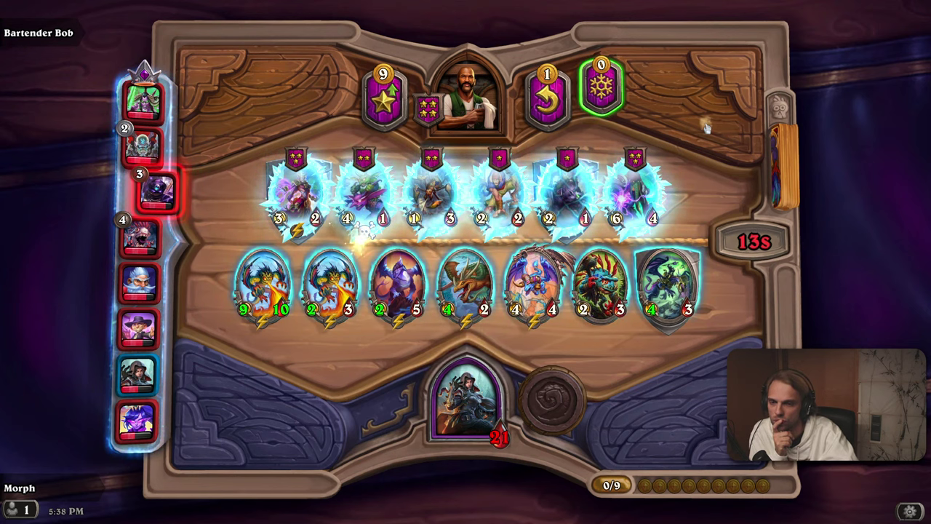
drag(466, 284, 398, 282)
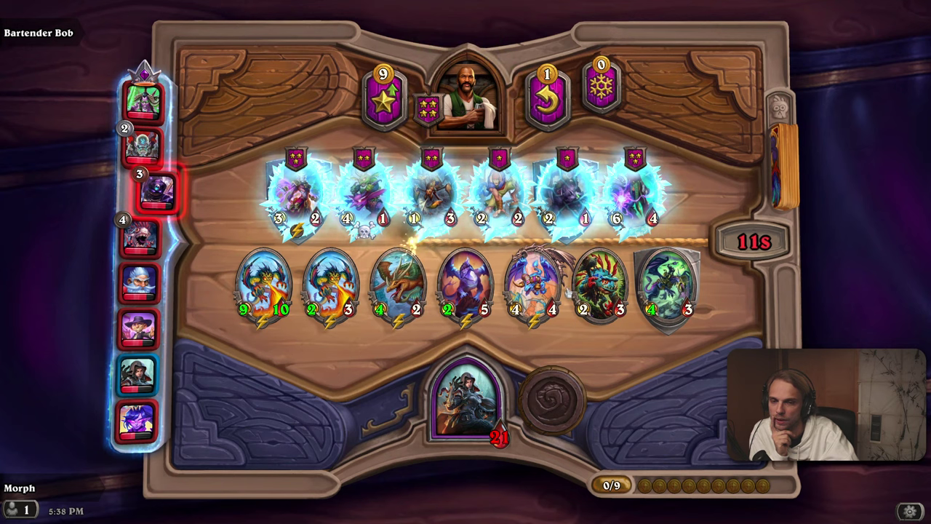
drag(538, 285, 266, 284)
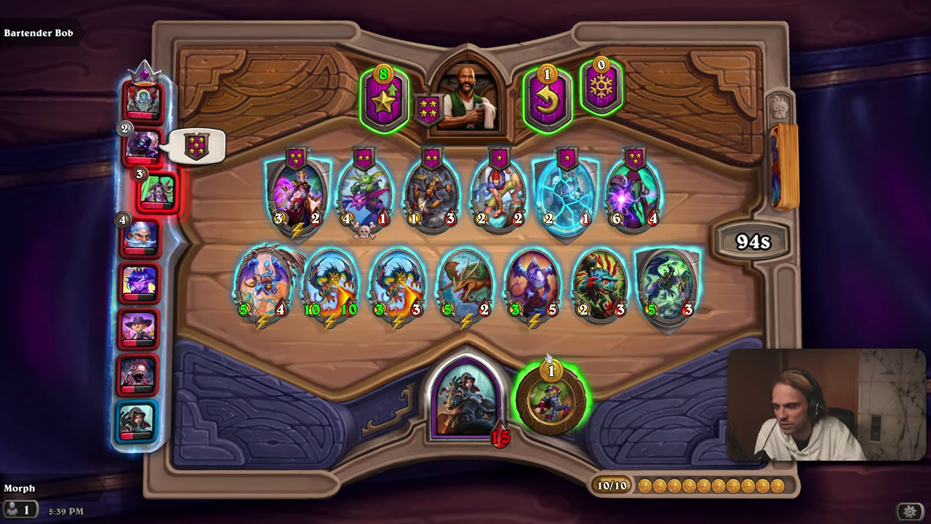
Buy the Faceless Disciple from the frozen offers, and refresh Bob's Tavern for new minions
drag(633, 189, 466, 451)
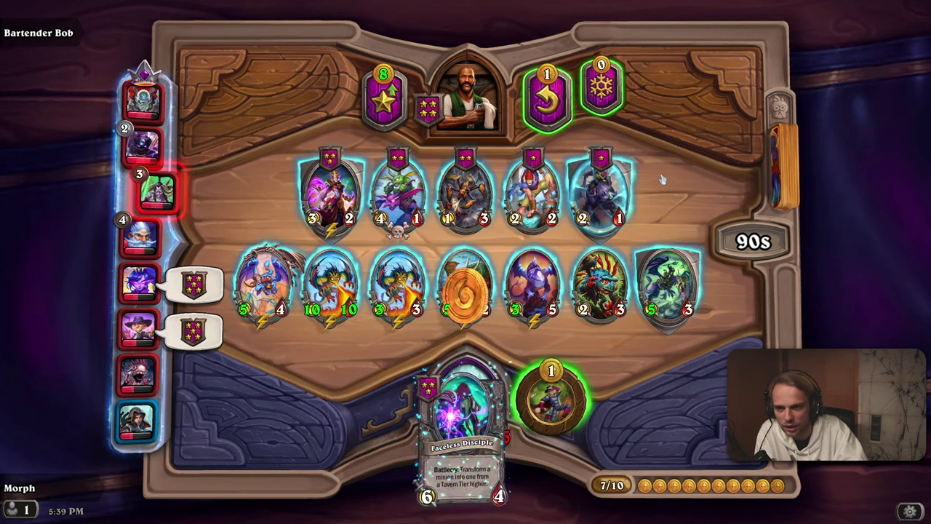
click(540, 103)
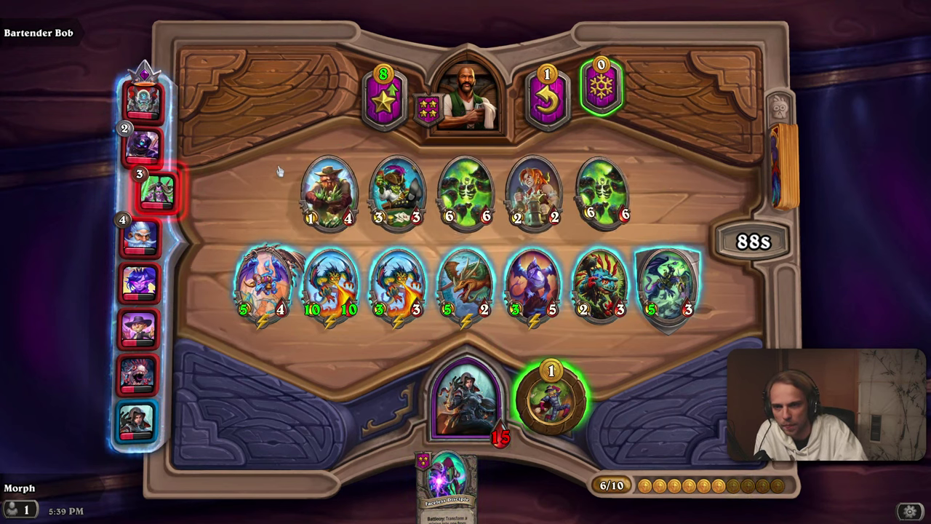
mouse_move(159, 190)
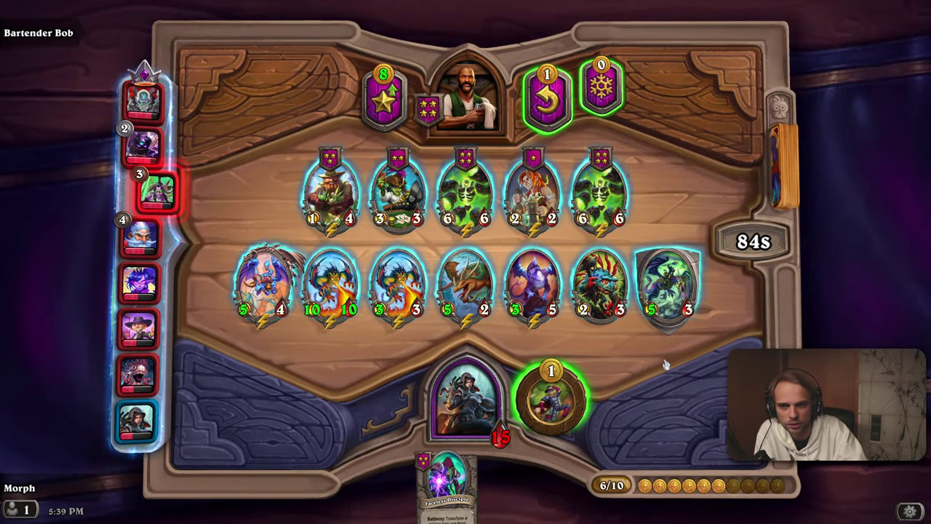
Sell the Rockpool Hunter, and play Faceless Disciple to transform the last offered 6/6 minion, selling the Disciple afterward
drag(601, 284, 463, 81)
drag(447, 488, 467, 89)
click(611, 195)
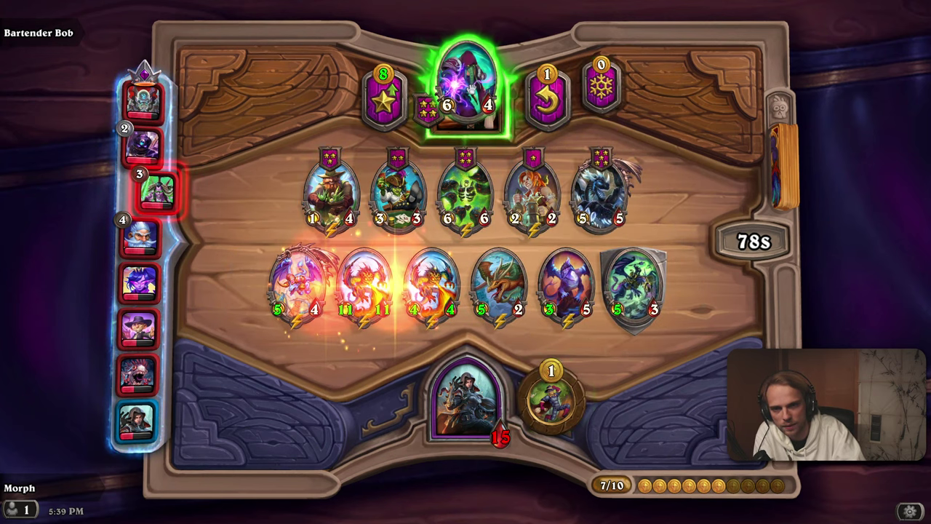
Buy and play the transformed 5/5 minion to obtain a Scarlet Skull, and sell it back to Bartender Bob
drag(600, 226, 461, 425)
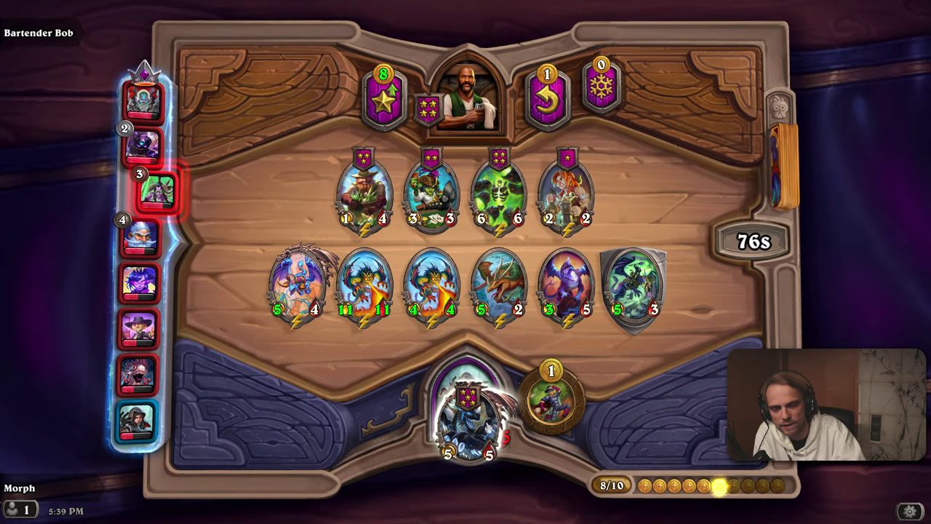
drag(461, 465, 598, 295)
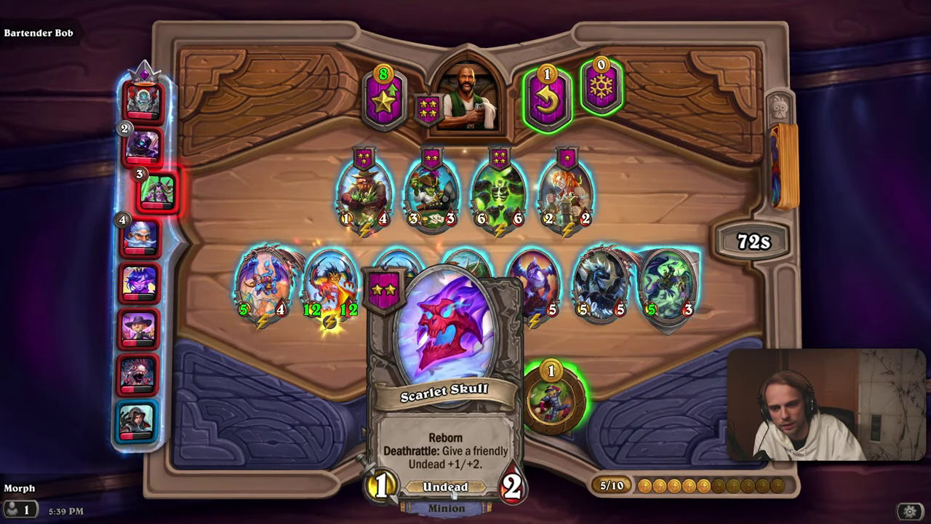
drag(600, 284, 489, 79)
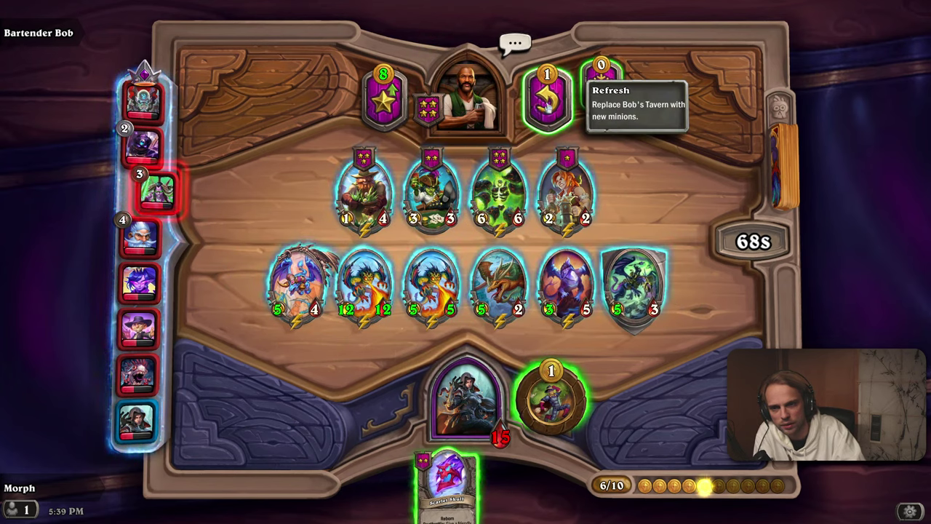
Refresh Bob's Tavern twice to look for stronger Dragons
click(544, 101)
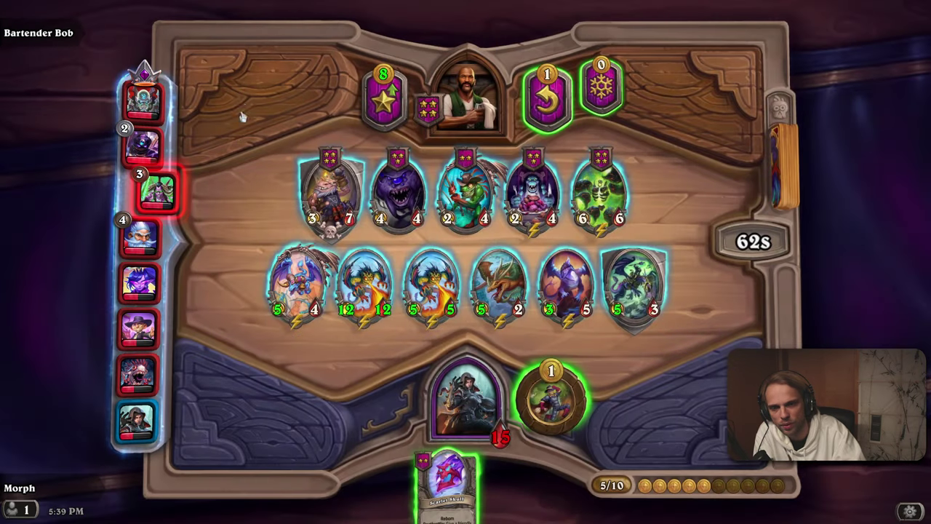
click(546, 101)
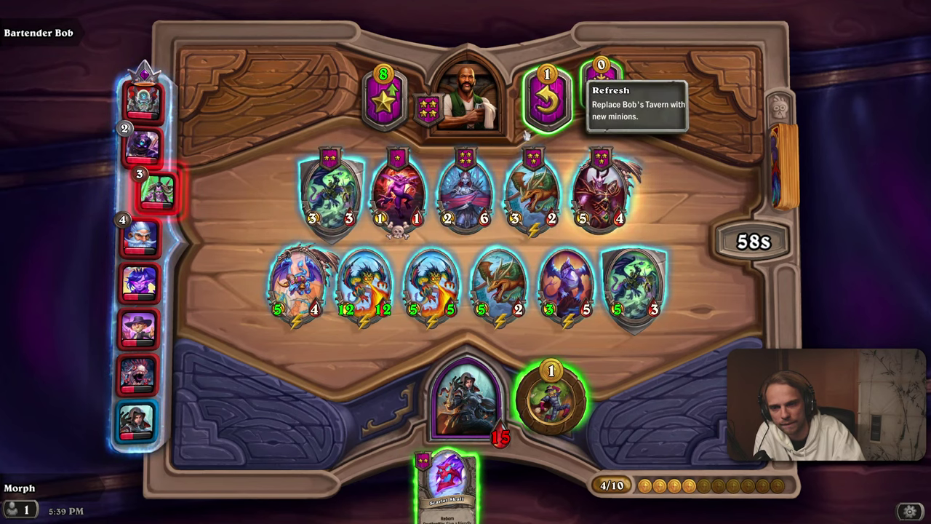
drag(533, 190, 513, 190)
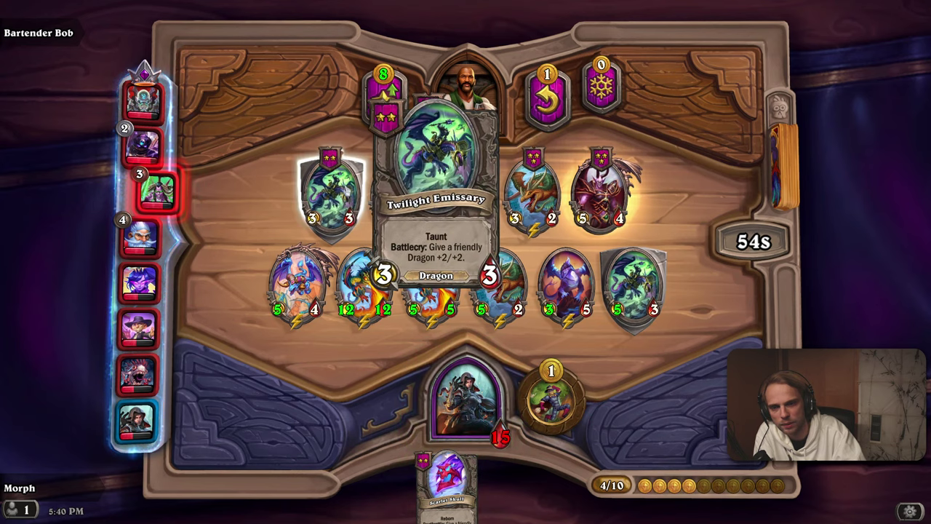
Buy the Twilight Emissary, play it with its +2/+2 Battlecry on Tarecgosa, and sell it
drag(339, 190, 446, 401)
drag(473, 480, 469, 95)
click(265, 281)
Play and sell the Scarlet Skull to fund the offered Amber Guardian, and add that Guardian to the warband
drag(457, 497, 471, 99)
drag(499, 191, 447, 408)
drag(451, 451, 537, 280)
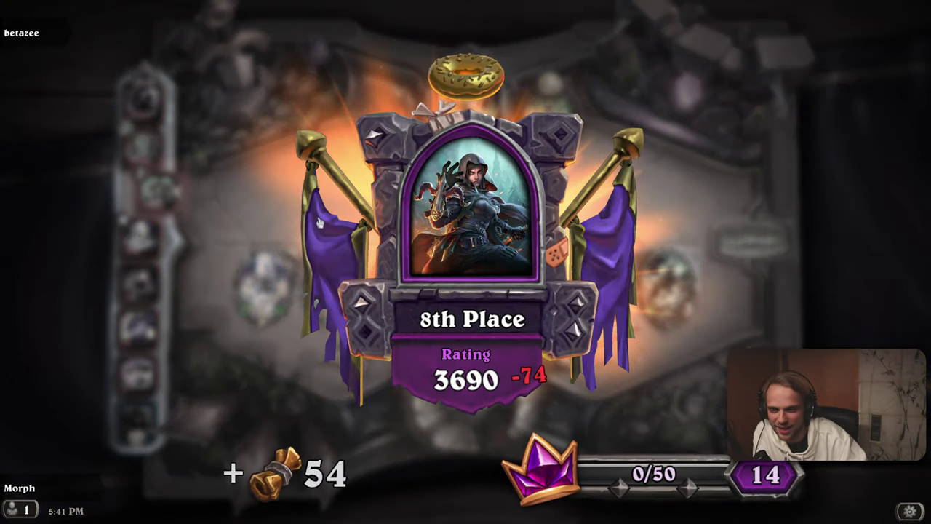
Dismiss the match result and weekly missions screens, and start a new Battlegrounds match
click(320, 221)
click(289, 161)
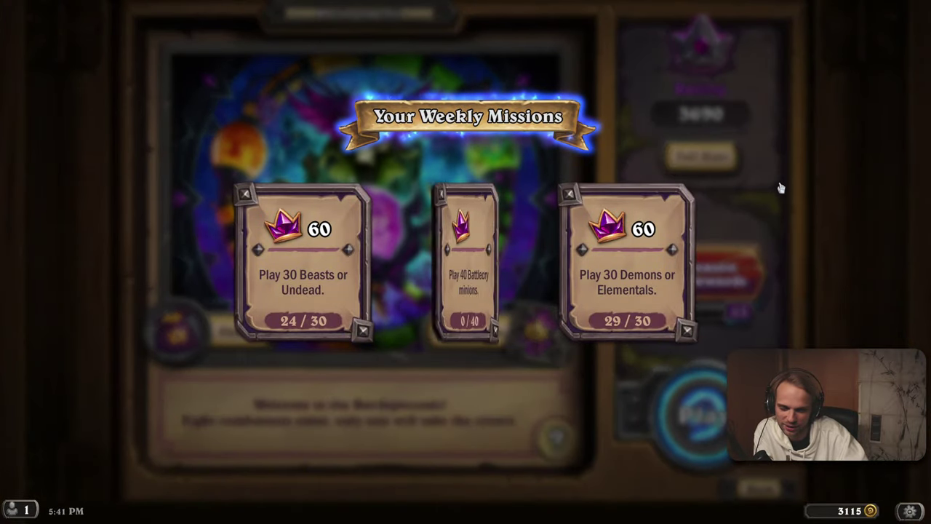
click(781, 189)
click(696, 415)
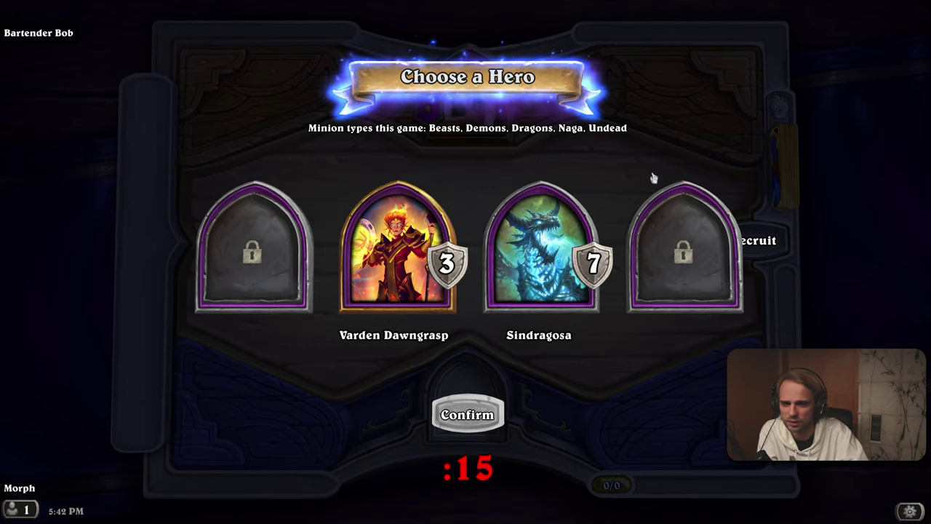
Compare the hero powers of Varden Dawngrasp and Sindragosa, and confirm Varden Dawngrasp as the hero
mouse_move(402, 254)
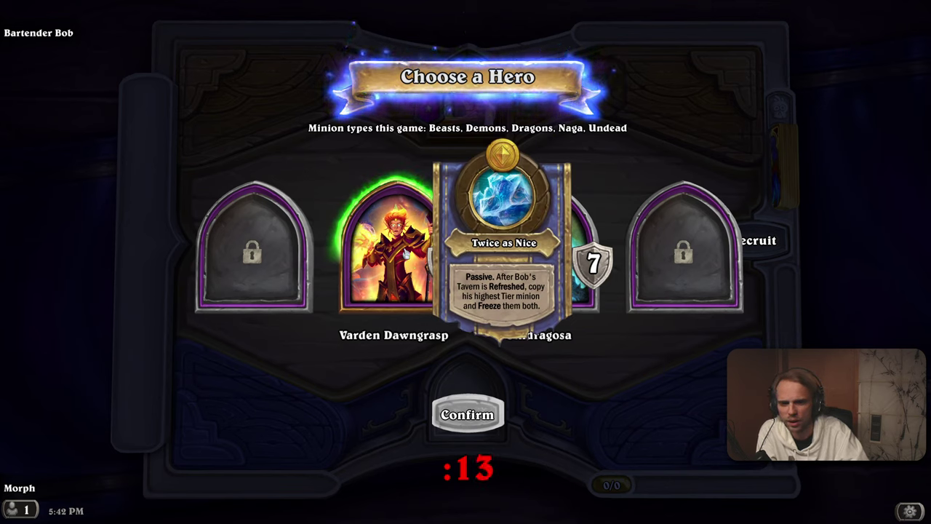
mouse_move(567, 247)
mouse_move(356, 261)
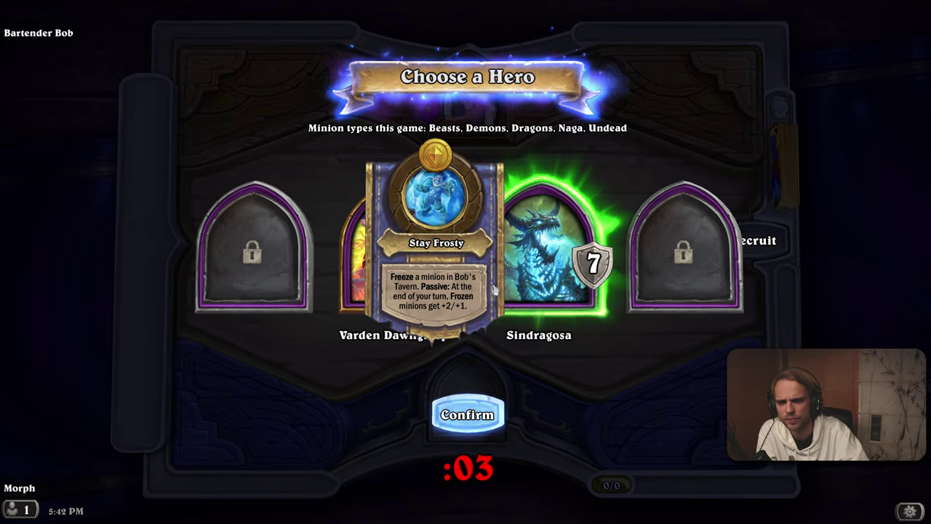
click(396, 248)
click(466, 422)
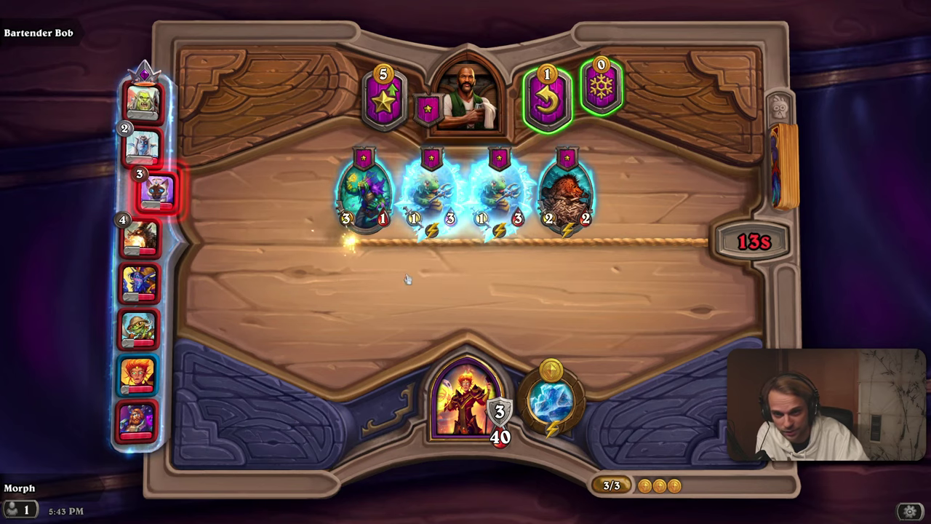
Buy and play the 3/1 tier 1 minion, and upgrade Bob's Tavern to tier 2 in the following recruit phase
mouse_move(390, 250)
drag(391, 251, 466, 393)
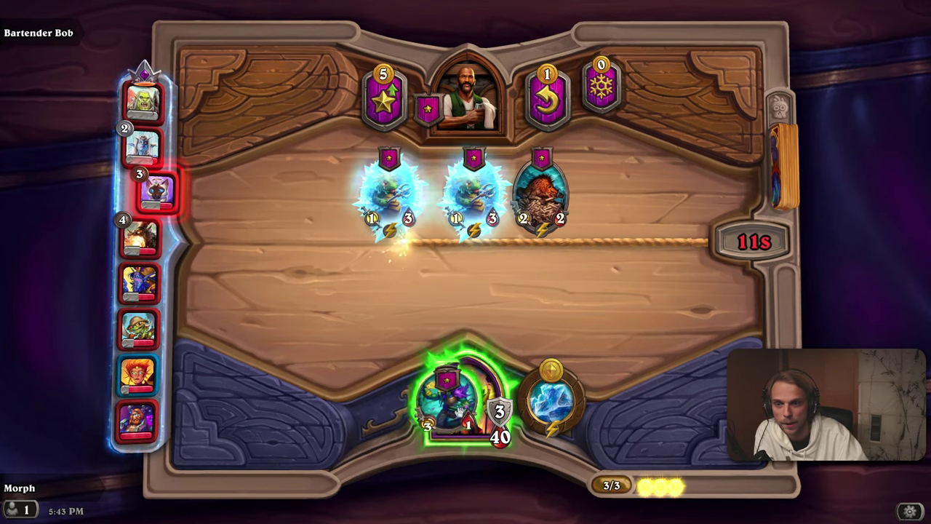
drag(466, 404, 466, 280)
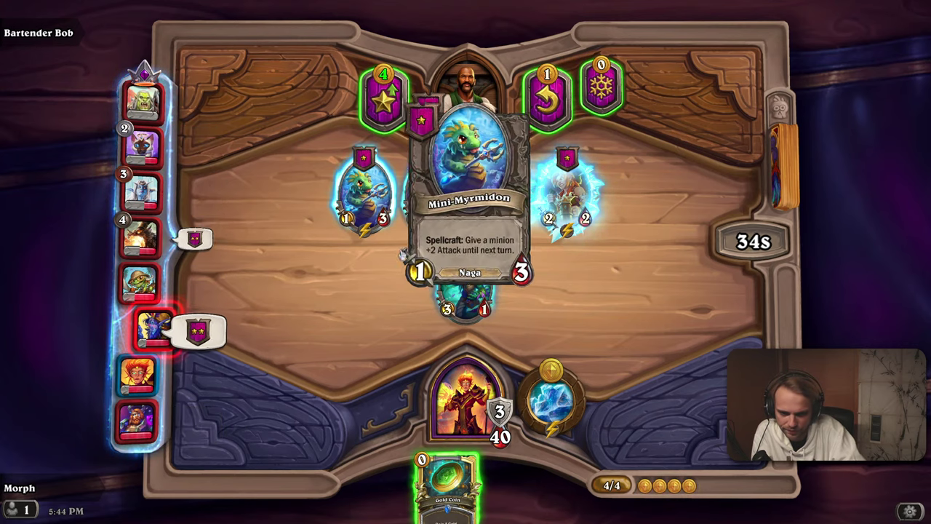
click(388, 117)
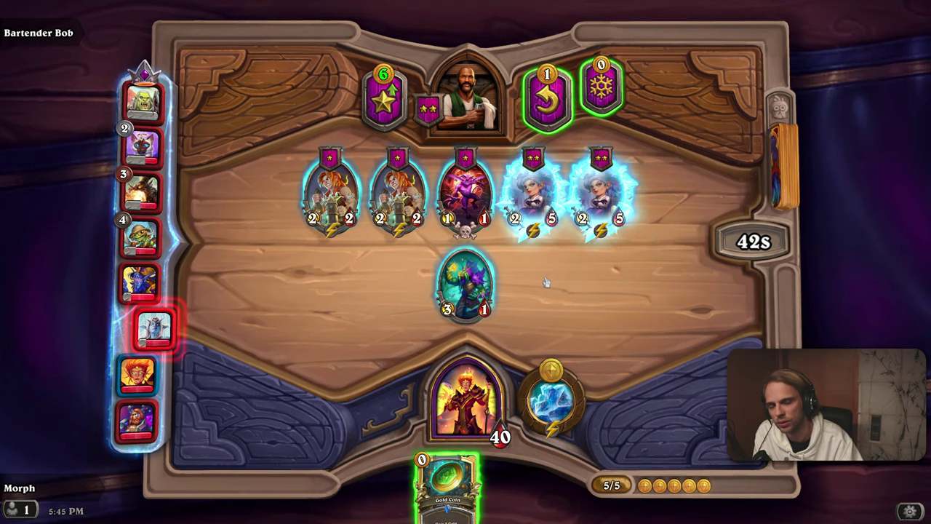
Spend the Gold Coin, and buy and play both frozen 2/5 minions beside the 3/1 minion
drag(601, 193, 455, 419)
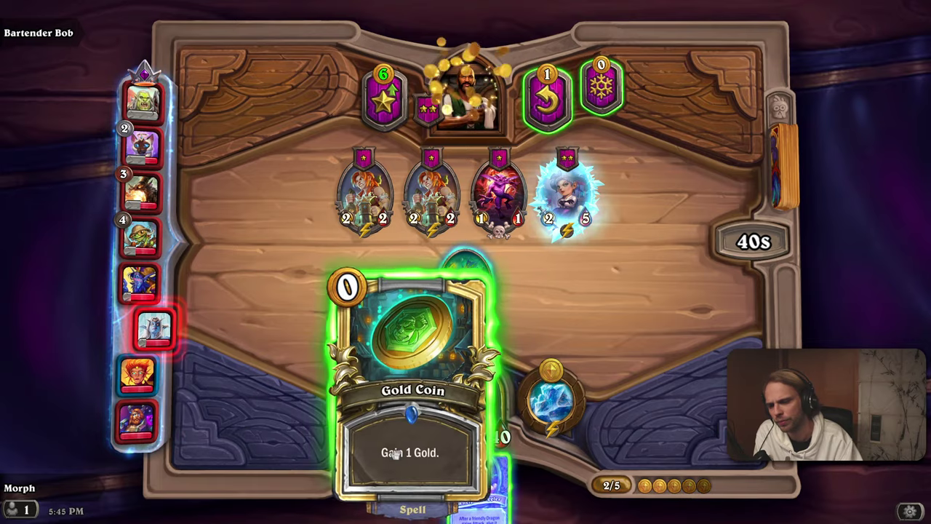
drag(397, 455, 362, 418)
drag(572, 196, 498, 280)
drag(451, 491, 575, 266)
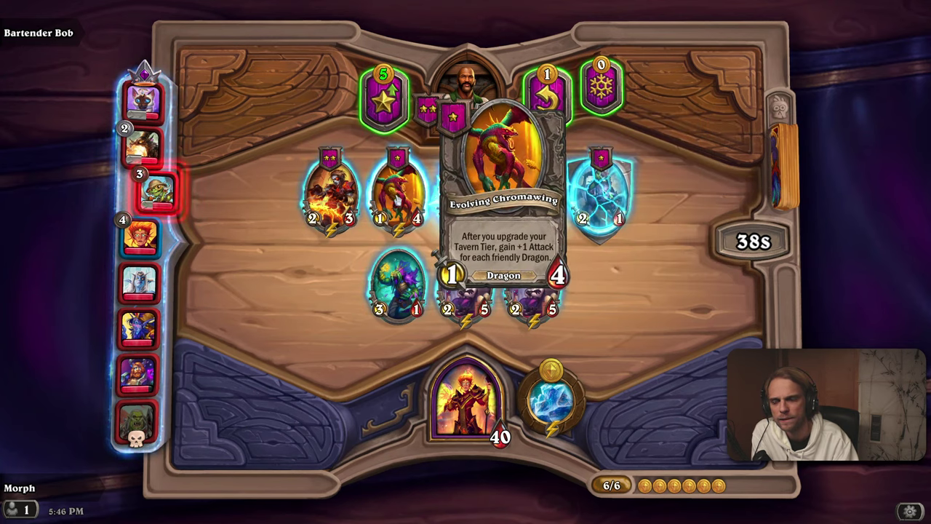
Buy and play Evolving Chromawing at the front of the warband and the tier 2 2/3 minion at its end
drag(435, 254, 280, 295)
click(634, 231)
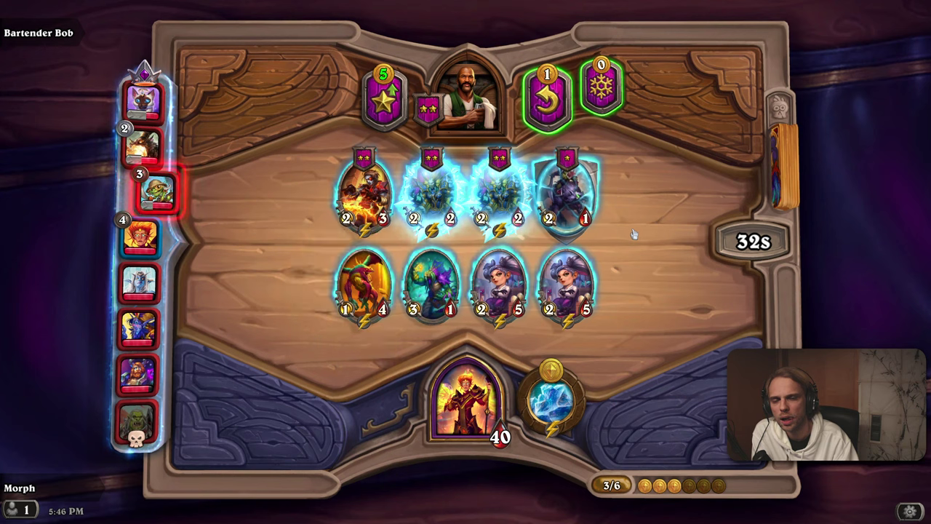
drag(382, 206, 615, 290)
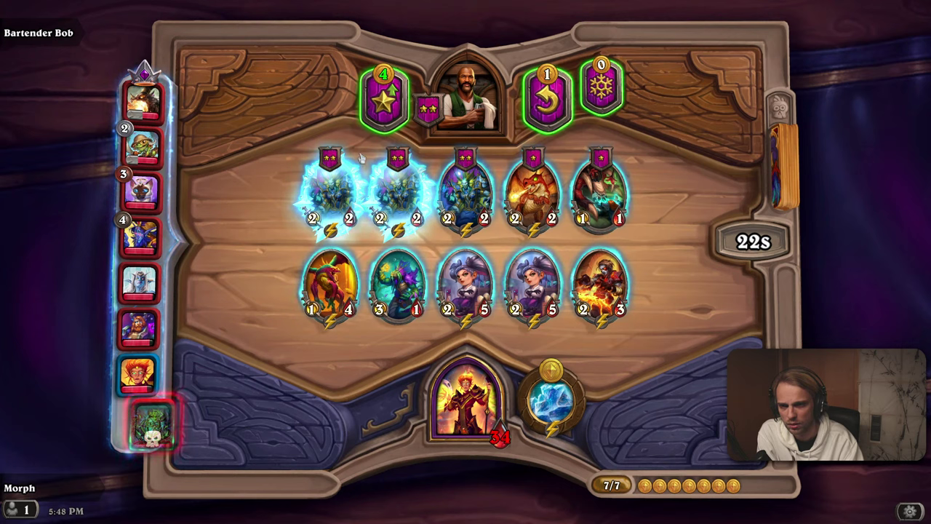
Buy the unfrozen Deep-Sea Angler, play it beside the 3/1 minion, and cast Angler's Lure on that 3/1 minion
drag(479, 174, 449, 286)
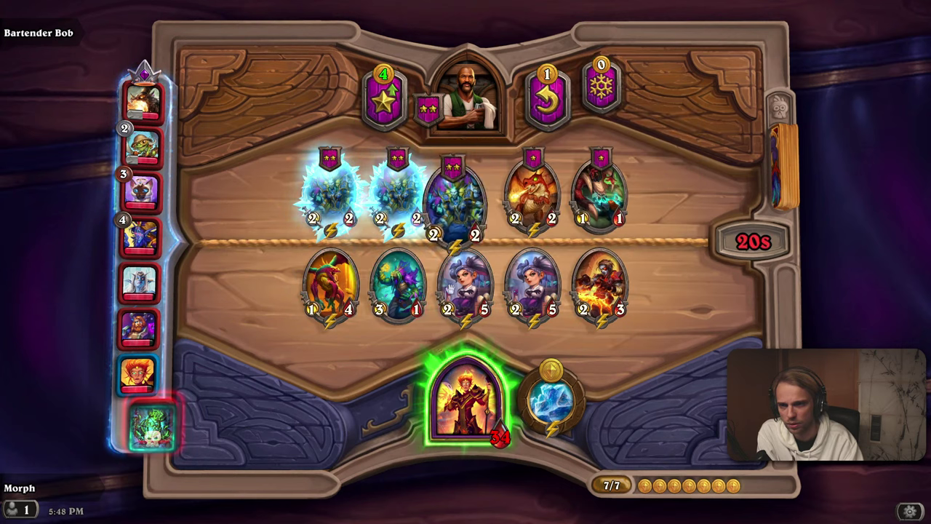
drag(455, 203, 428, 288)
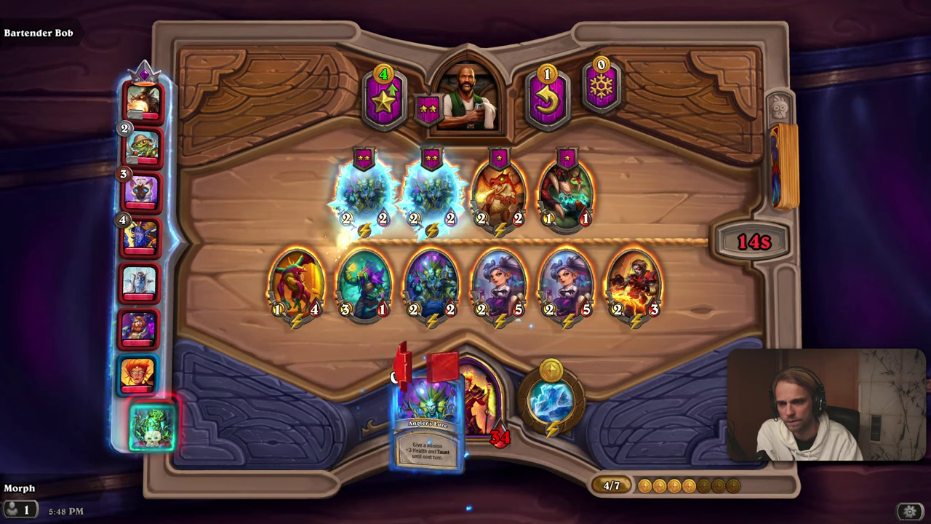
drag(427, 415, 364, 288)
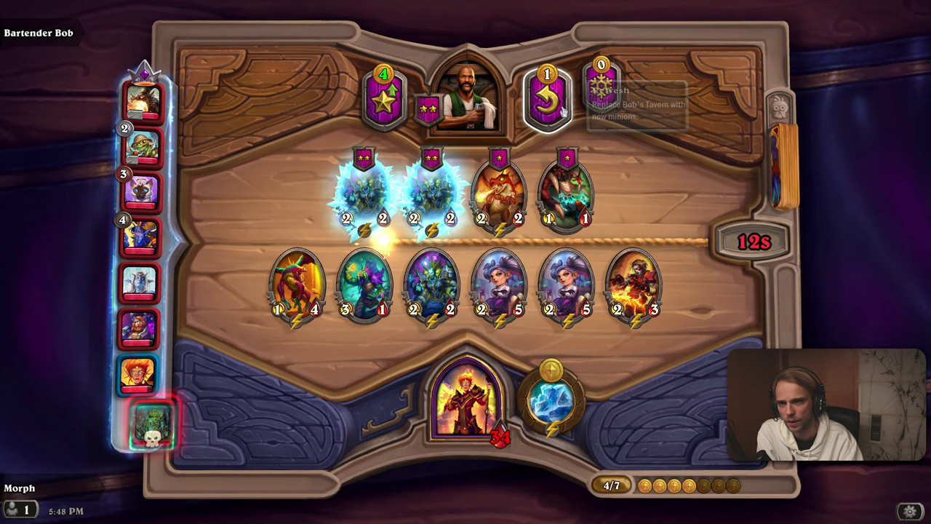
Upgrade Bob's Tavern to tier 3 with the remaining gold, and to tier 4 in the following recruit phase
click(386, 102)
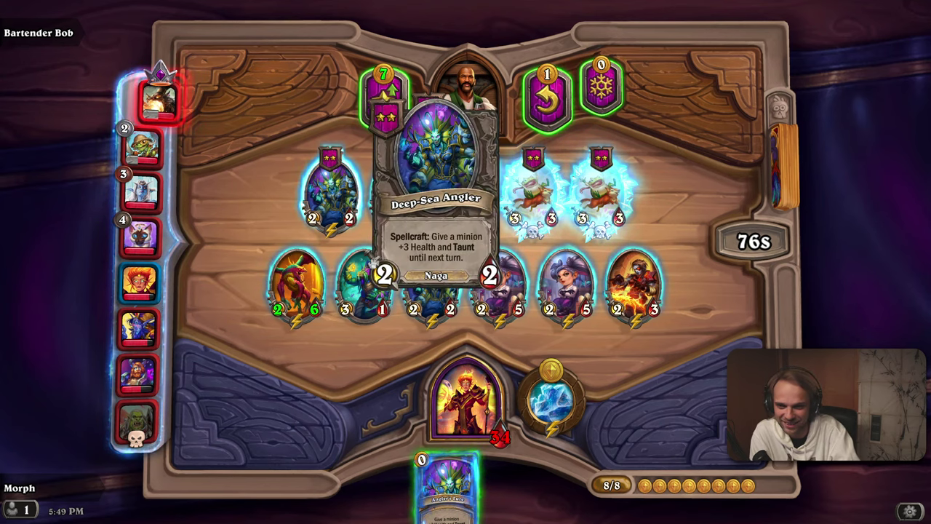
drag(331, 197, 381, 290)
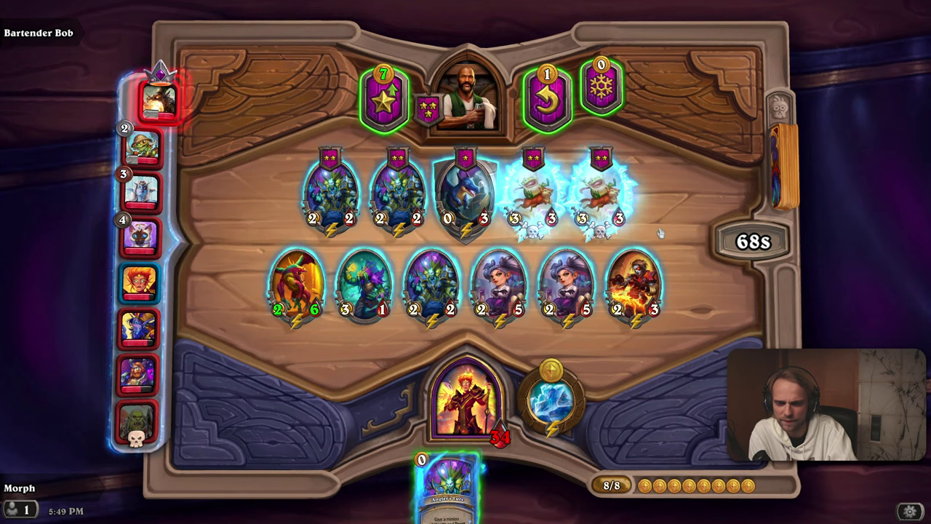
mouse_move(159, 101)
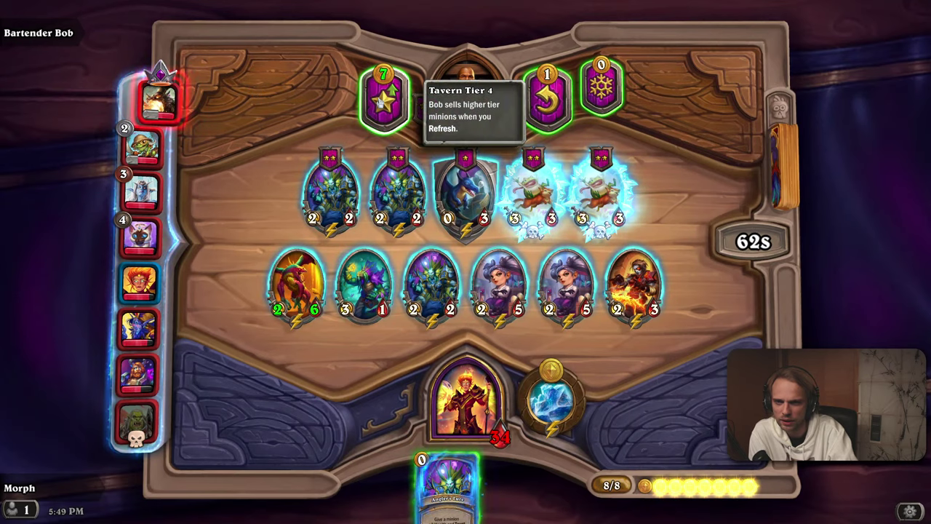
click(381, 102)
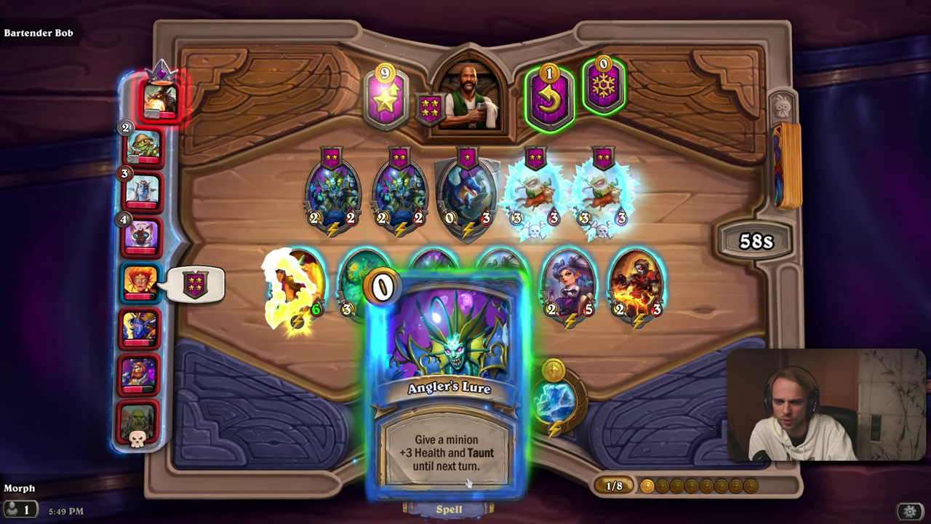
Cast Angler's Lure on Evolving Chromawing and move that minion behind Deep-Sea Angler in the warband
drag(468, 482, 300, 282)
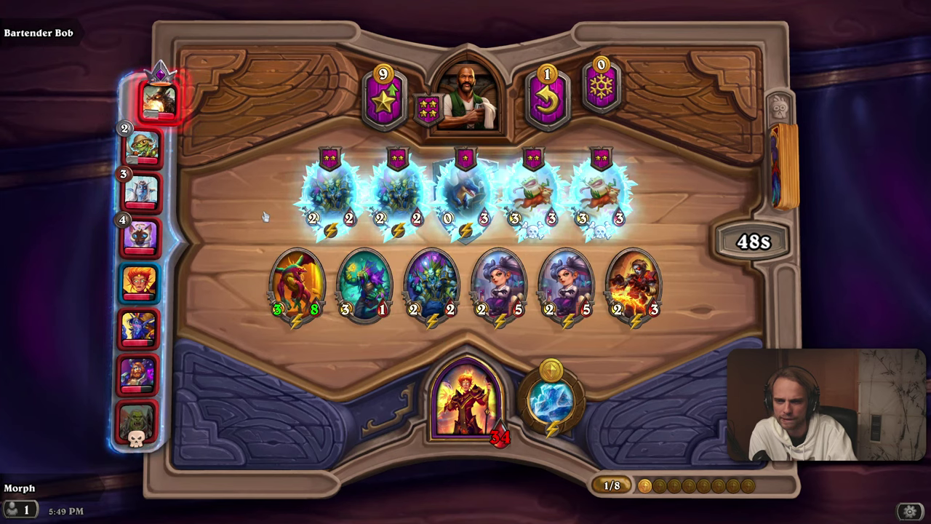
drag(297, 284, 431, 288)
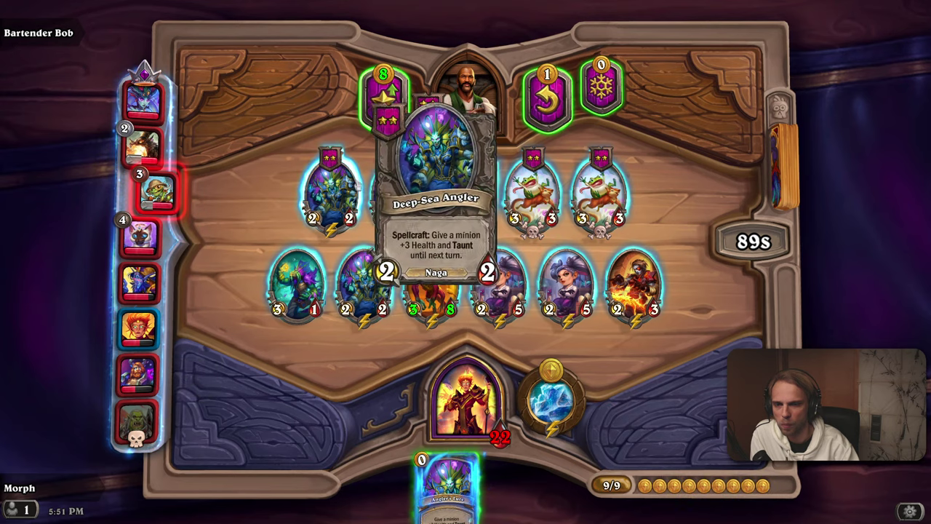
Buy both Deep-Sea Anglers to complete the triple and play the golden copy beside the 3/1 minion
mouse_move(156, 191)
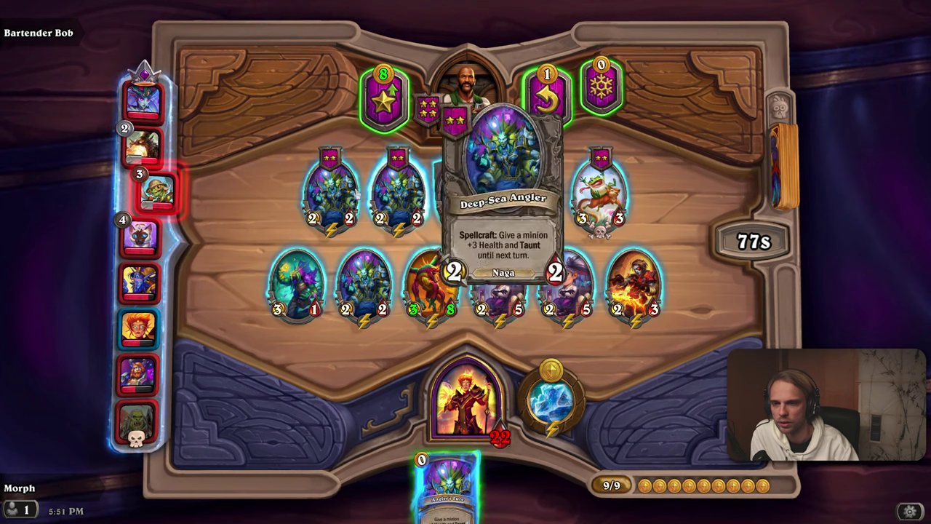
mouse_move(366, 200)
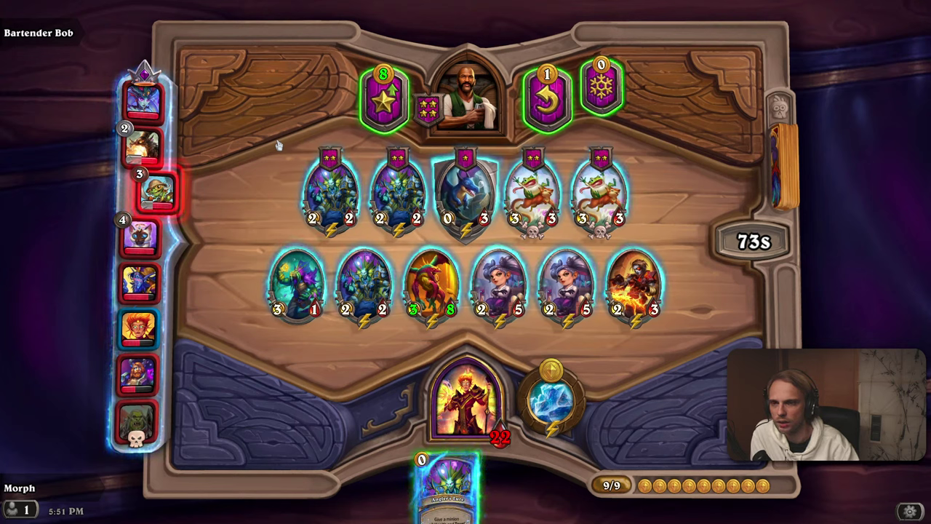
drag(398, 193, 349, 302)
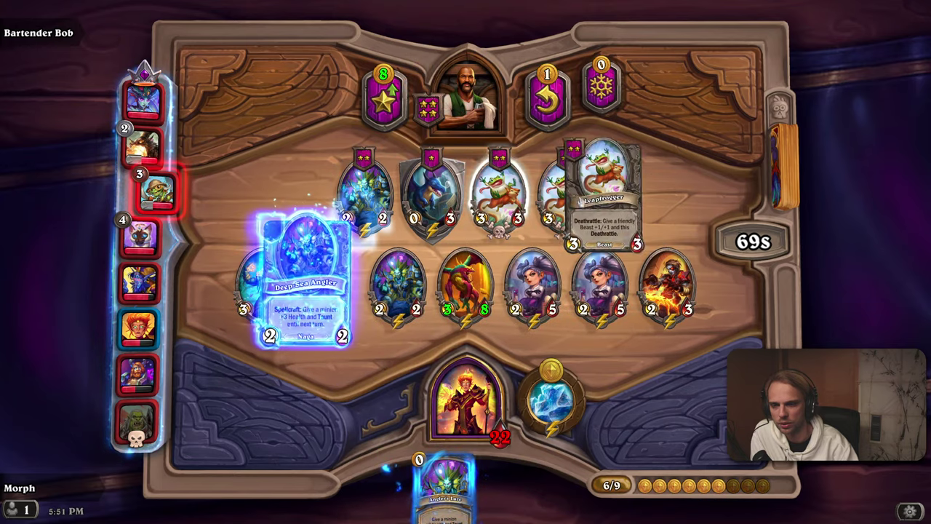
drag(364, 190, 345, 284)
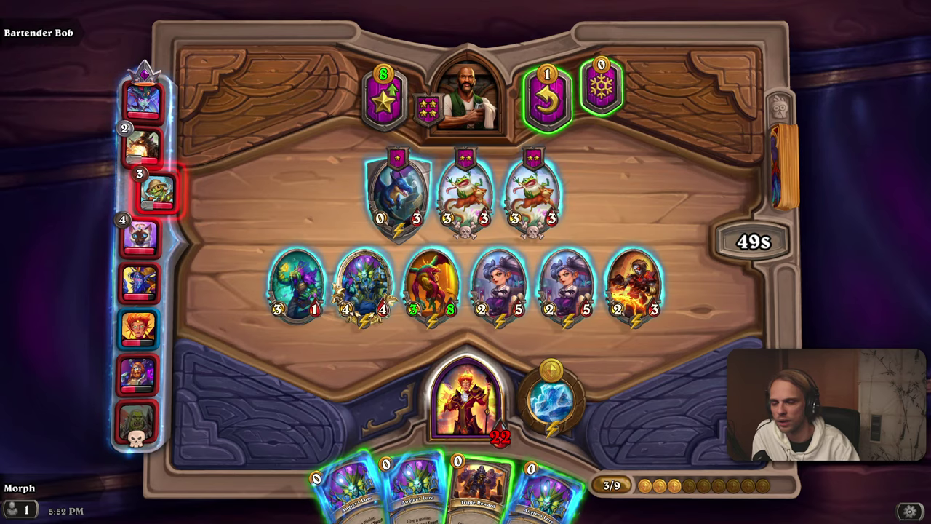
Play the Triple Reward, choose Brann Bronzebeard, and place him between Evolving Chromawing and the Whelp Smugglers
drag(484, 407, 290, 201)
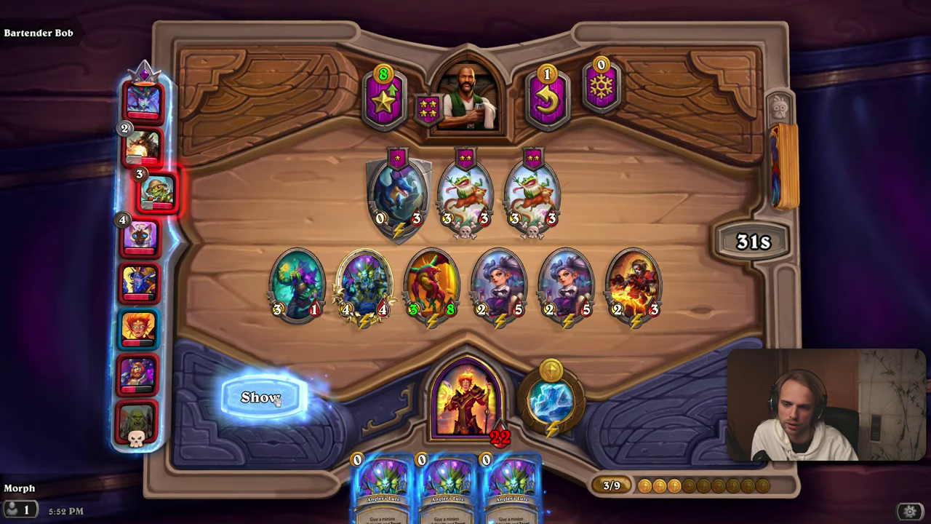
click(276, 401)
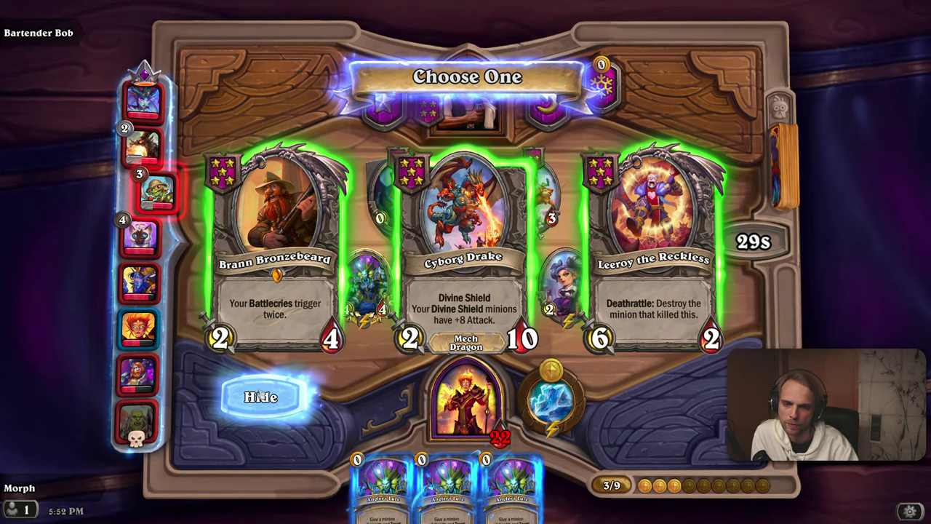
click(260, 396)
click(260, 396)
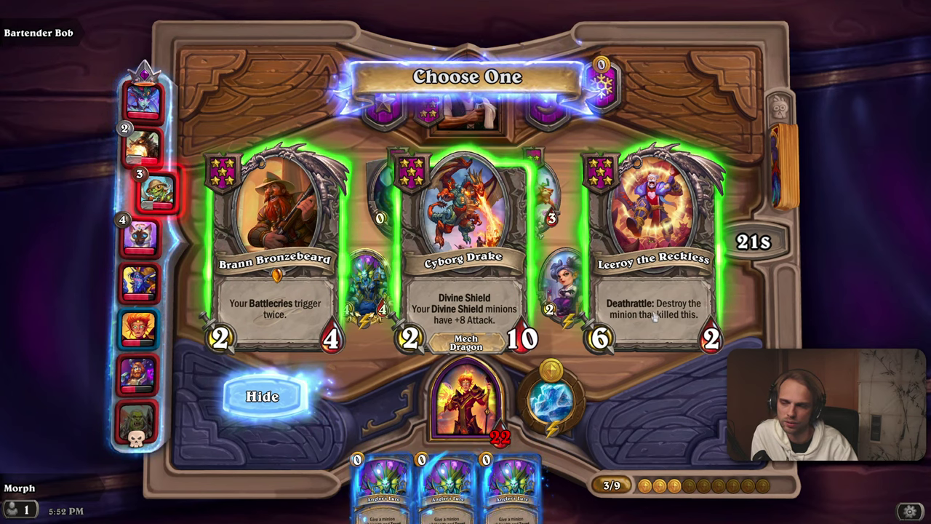
click(303, 332)
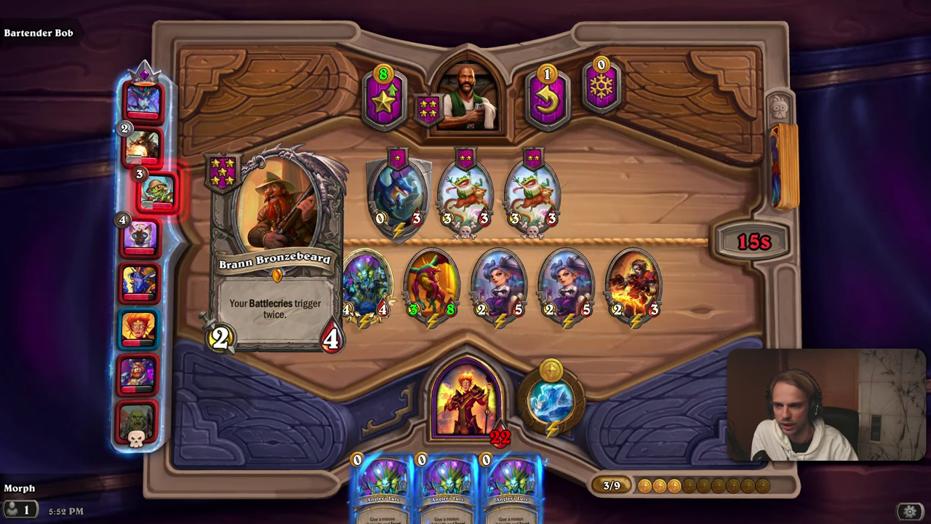
drag(529, 393, 446, 280)
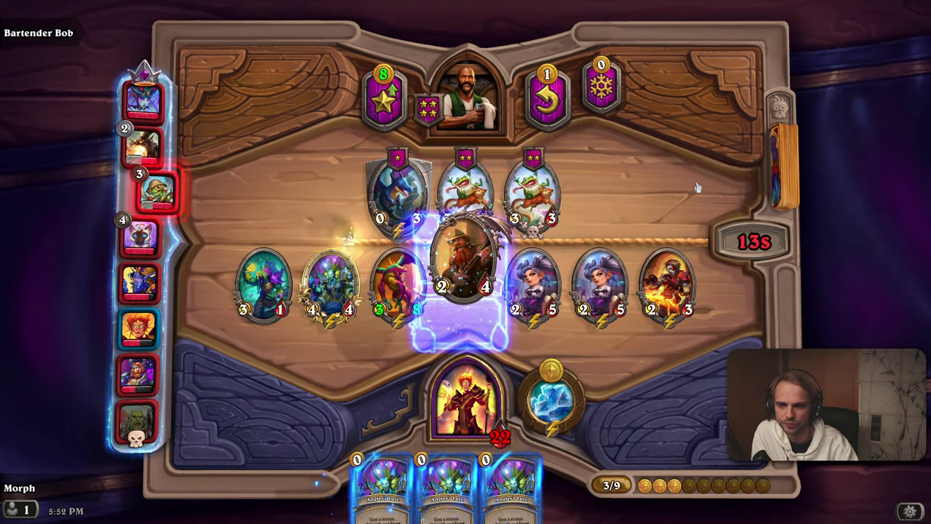
Sell the 3/1 minion, refresh the tavern once, and buy one of the frozen Vigilant Stoneborns
drag(296, 284, 458, 110)
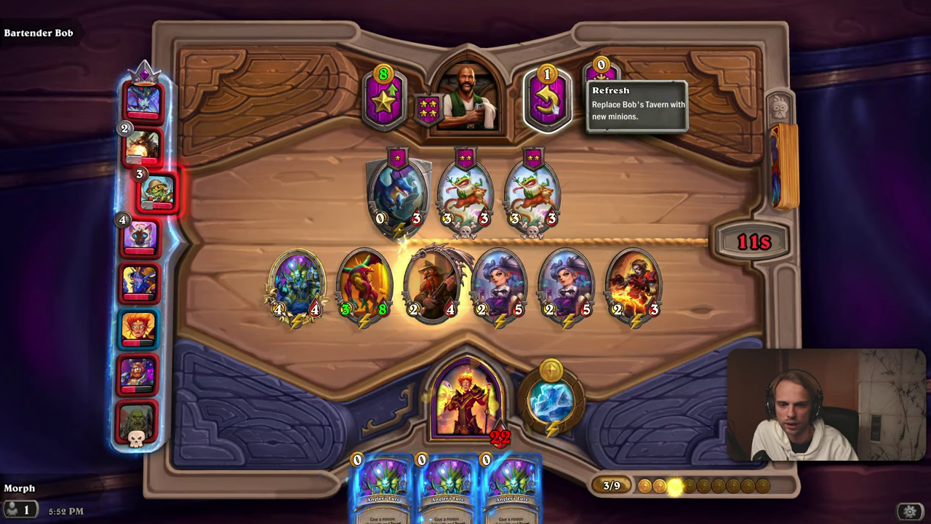
click(547, 95)
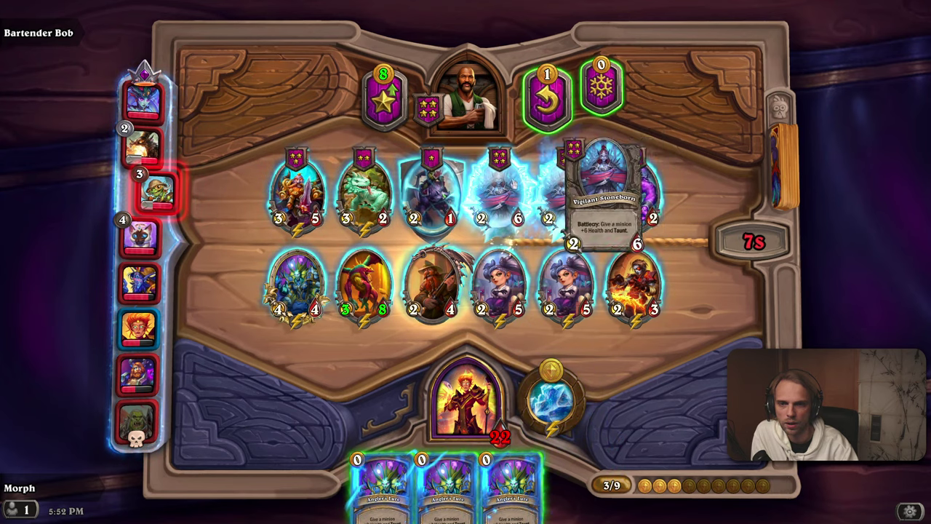
drag(582, 193, 472, 402)
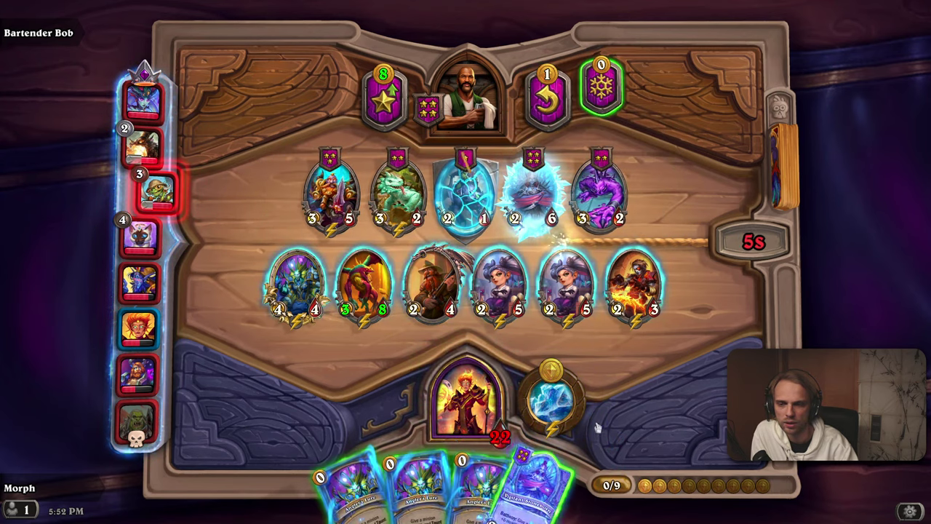
Play Vigilant Stoneborn at the front with its Battlecry on Brann Bronzebeard, and cast the held Angler's Lure spells on the warband
drag(542, 480, 251, 288)
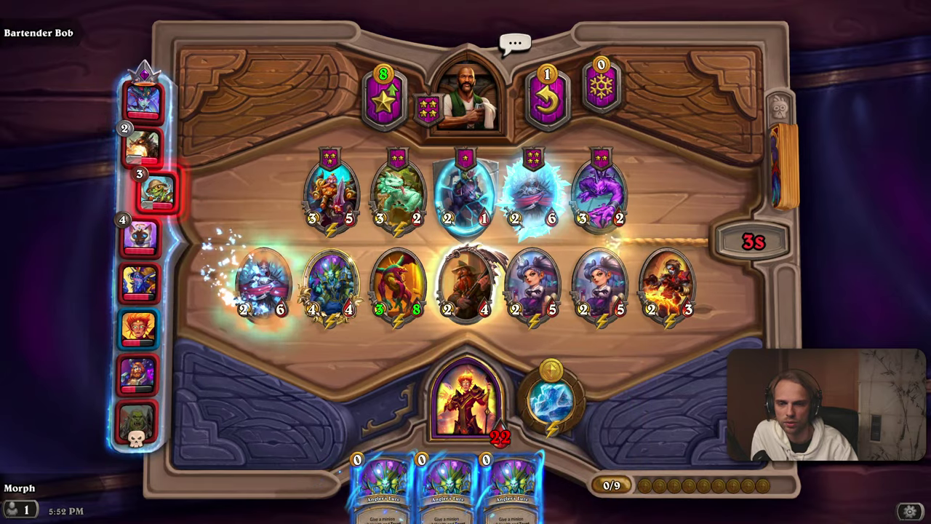
drag(386, 476, 466, 283)
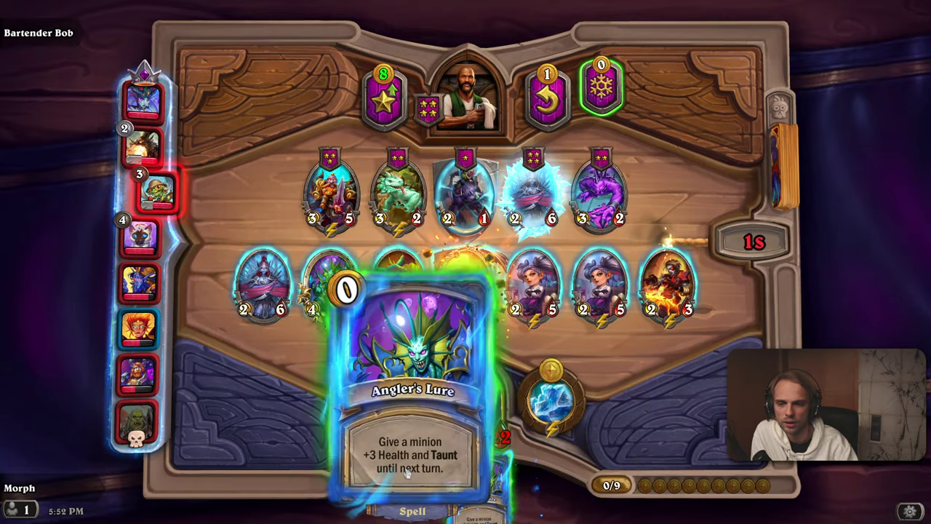
drag(408, 473, 331, 287)
drag(431, 499, 654, 261)
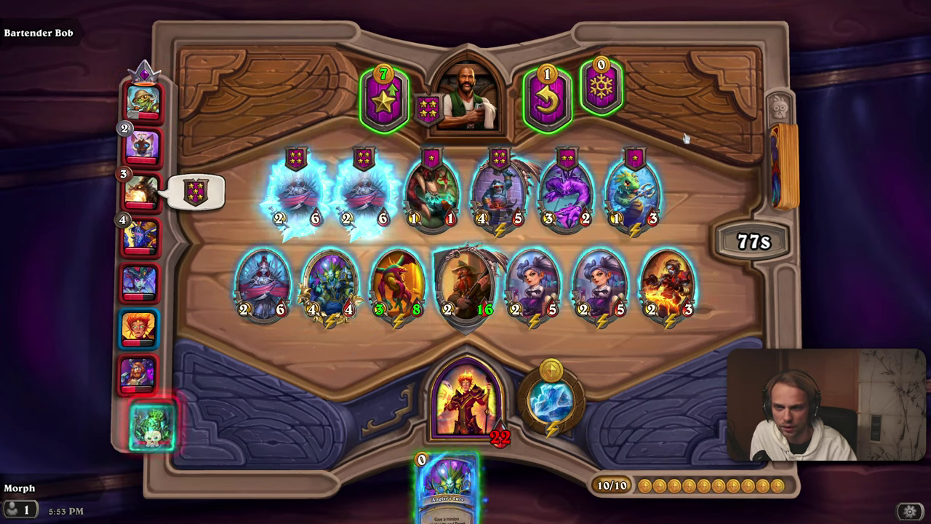
Upgrade Bob's Tavern to tier 5, and sell Corpse Refiner and the golden Deep-Sea Angler
click(383, 99)
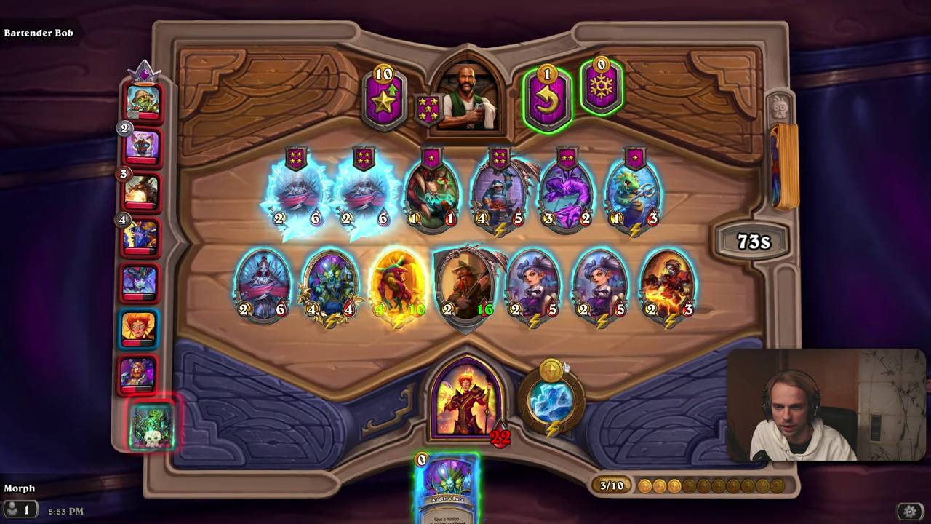
mouse_move(685, 305)
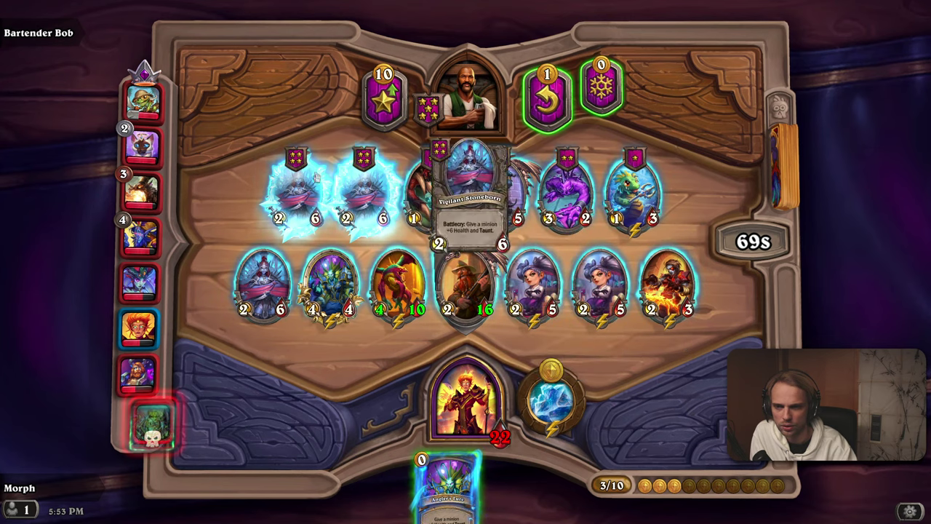
mouse_move(300, 314)
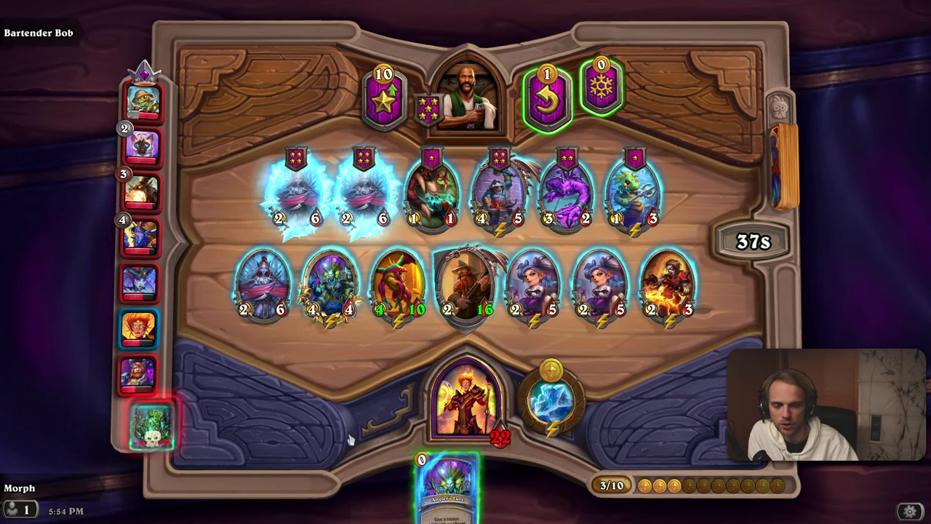
mouse_move(666, 287)
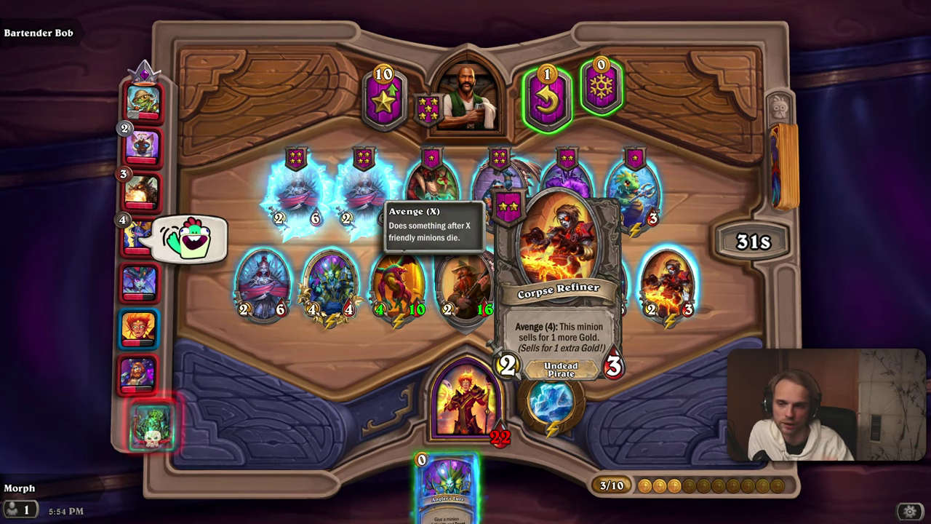
drag(666, 288, 469, 102)
drag(364, 287, 469, 102)
Buy and play both frozen Vigilant Stoneborns on Evolving Chromawing, and play the resulting golden Vigilant Stoneborn at the front
mouse_move(396, 242)
drag(396, 242, 364, 298)
click(429, 288)
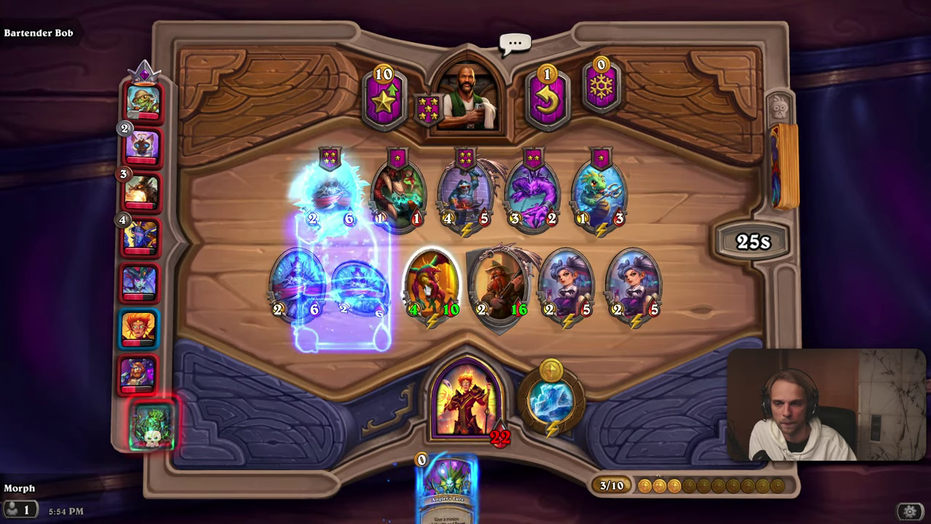
mouse_move(330, 190)
mouse_down()
mouse_move(451, 473)
mouse_move(473, 451)
mouse_move(313, 298)
mouse_up()
click(399, 287)
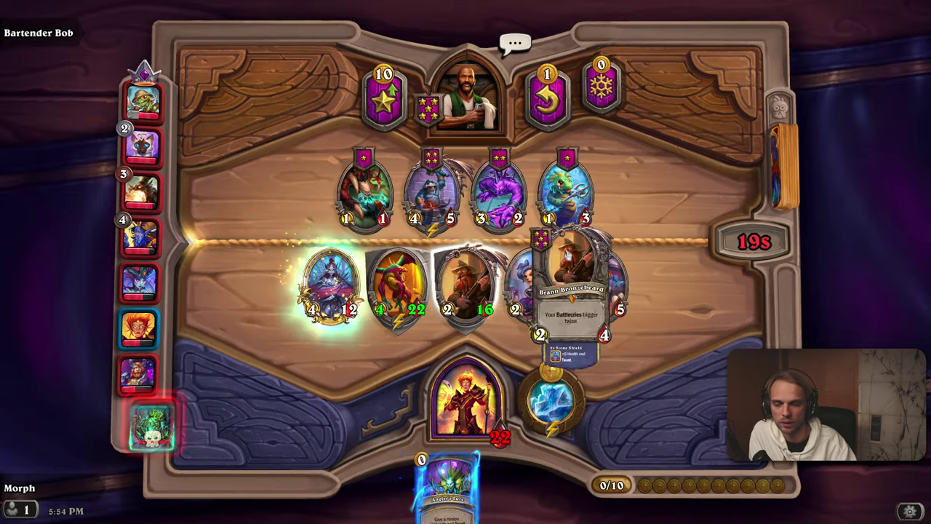
Play the Triple Reward, choose Kalecgos, Arcane Aspect, place it behind Brann Bronzebeard, and cast Angler's Lure on it
drag(489, 480, 473, 306)
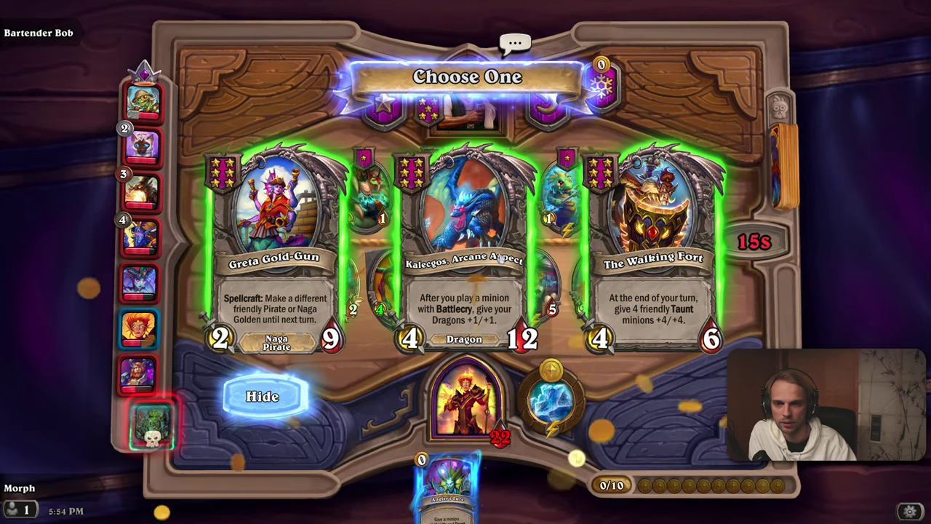
click(483, 264)
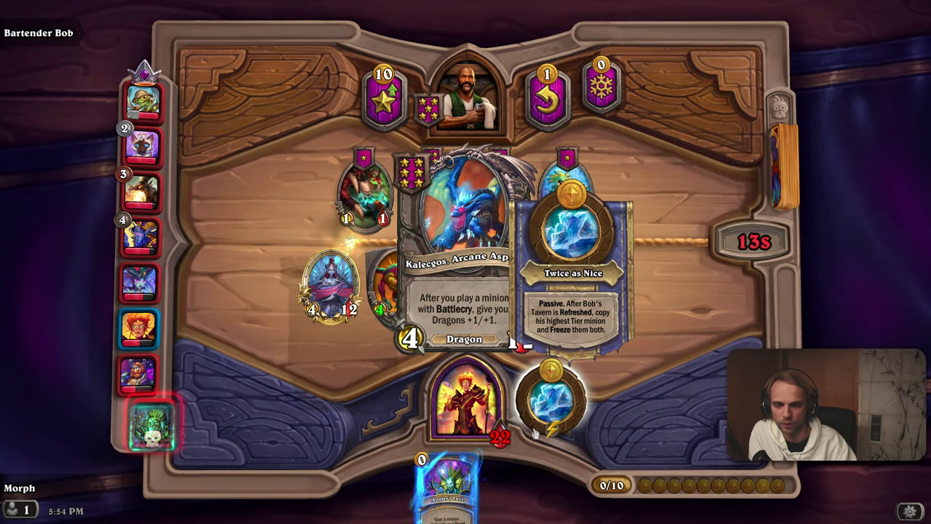
drag(487, 481, 499, 284)
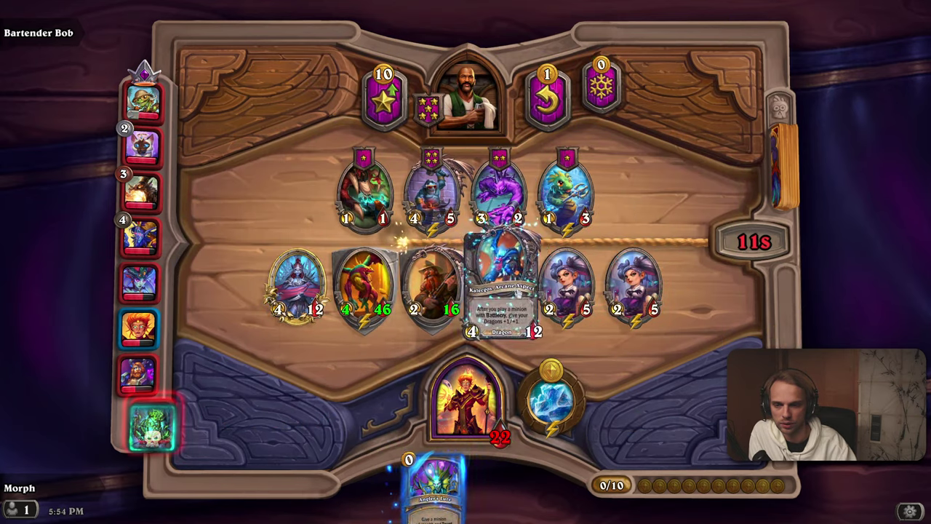
drag(415, 487, 437, 291)
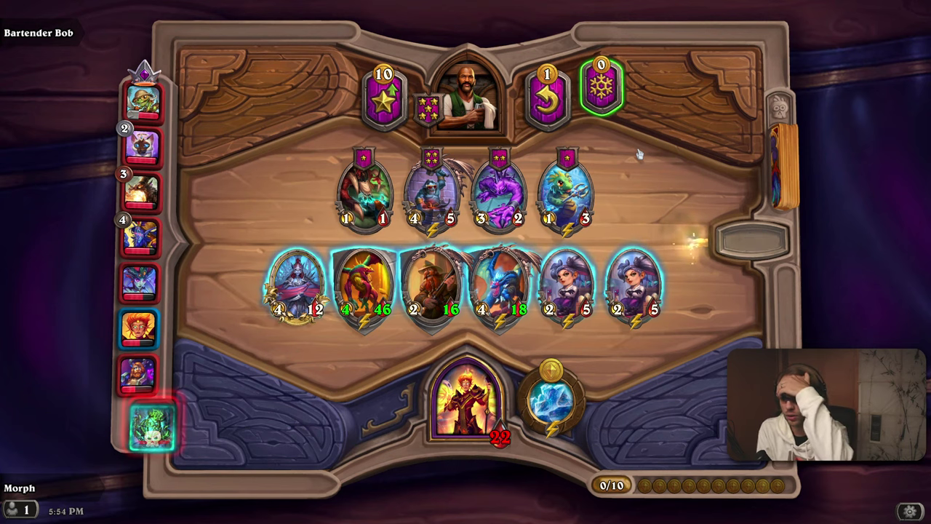
Buy both Cyborg Drakes from the tavern and sell the golden Vigilant Stoneborn
mouse_move(501, 285)
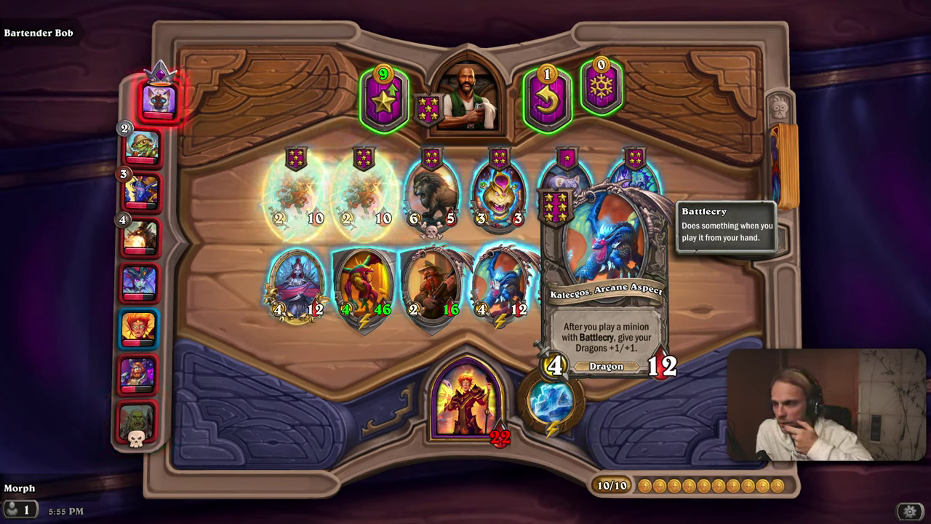
mouse_move(435, 284)
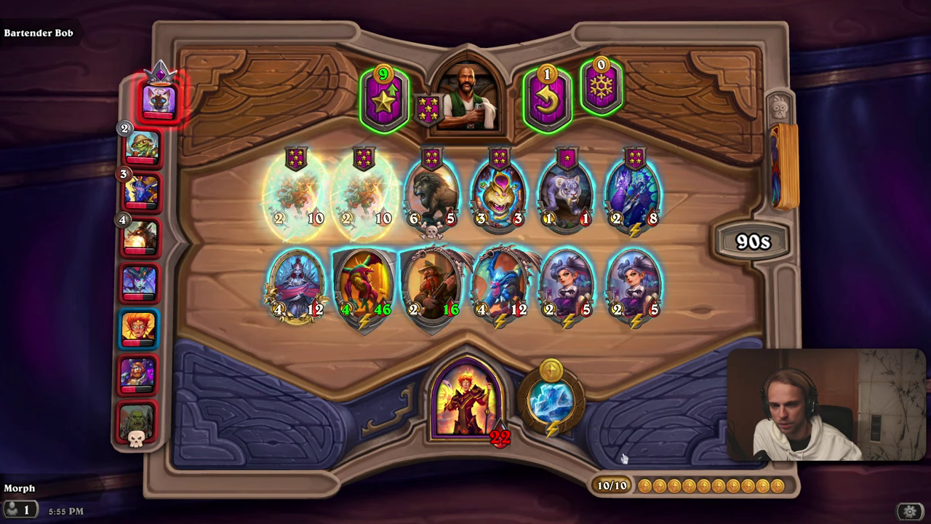
mouse_move(164, 102)
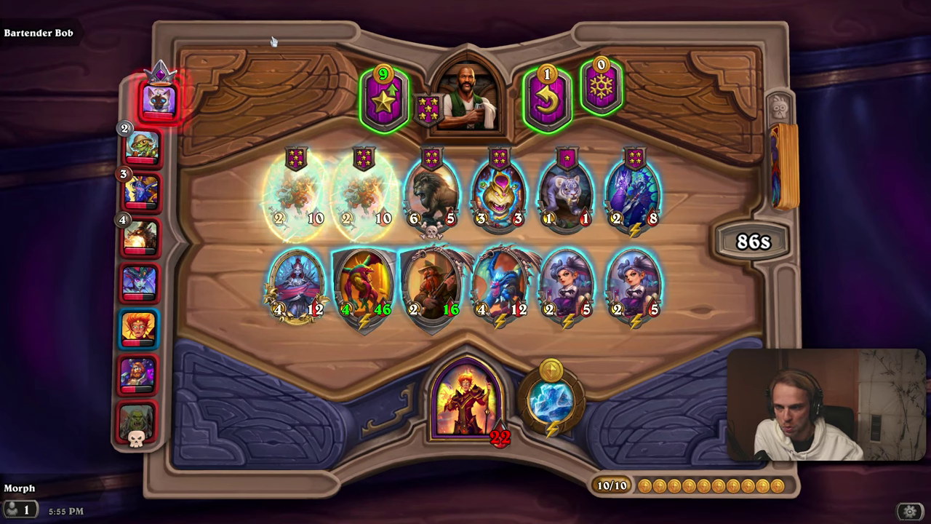
drag(364, 193, 404, 407)
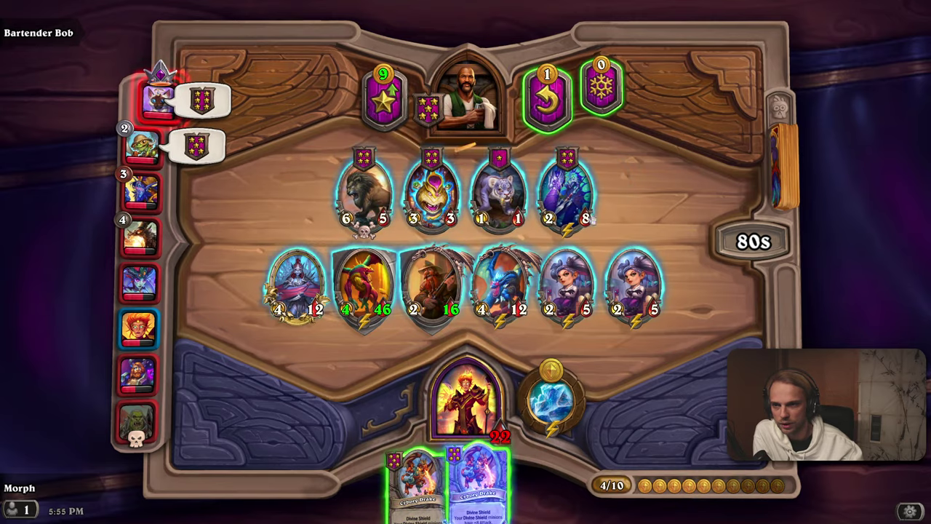
drag(298, 287, 480, 89)
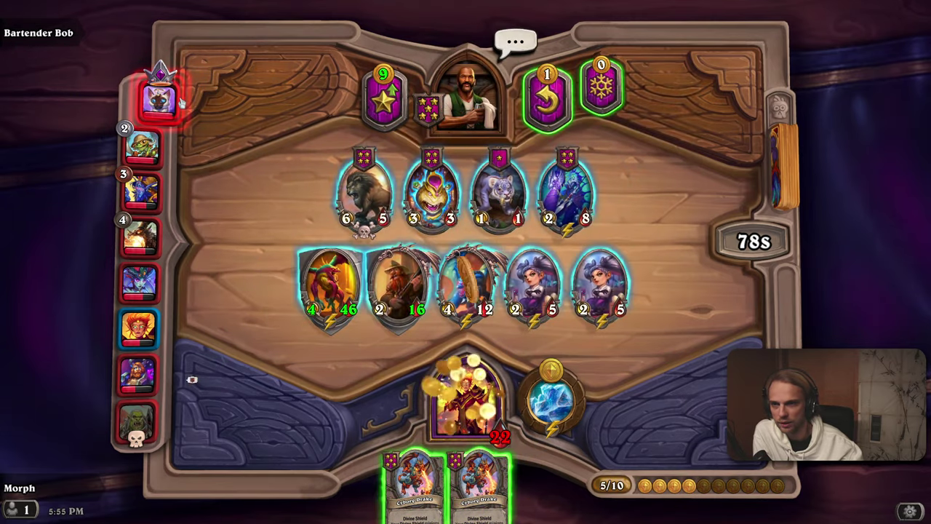
Play both Cyborg Drakes at the front of the warband and sell one Whelp Smuggler
drag(405, 481, 236, 291)
drag(459, 501, 291, 276)
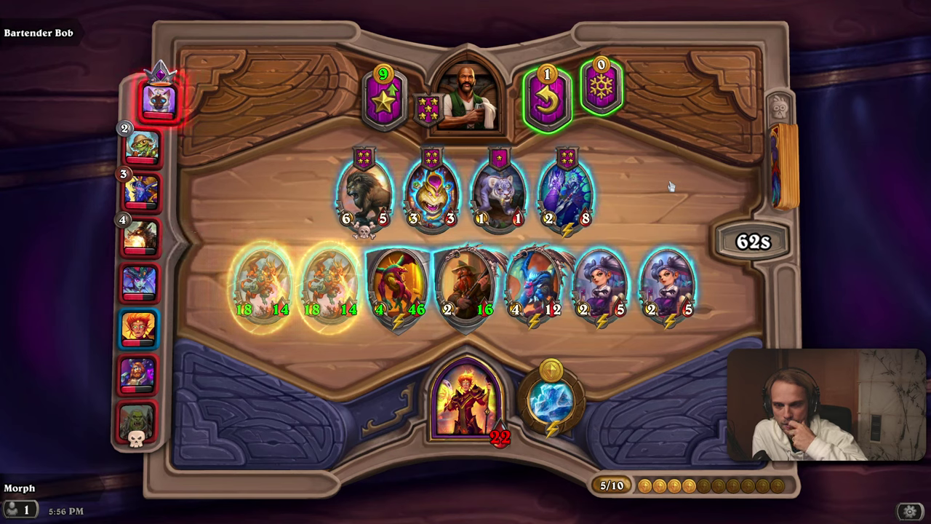
mouse_move(573, 295)
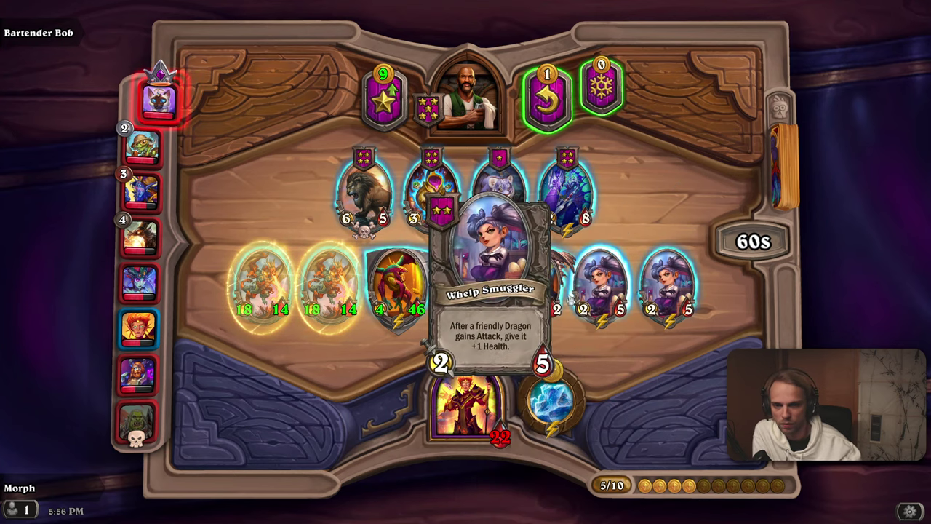
drag(573, 296, 445, 87)
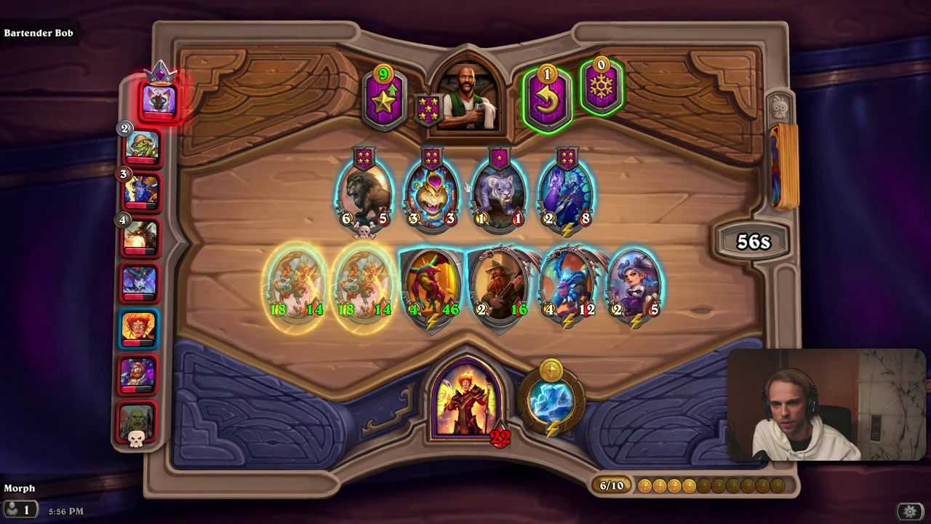
Buy Menagerie Jug, and buy the tier 1 cat to play it at the back of the warband and sell it
drag(437, 189, 465, 425)
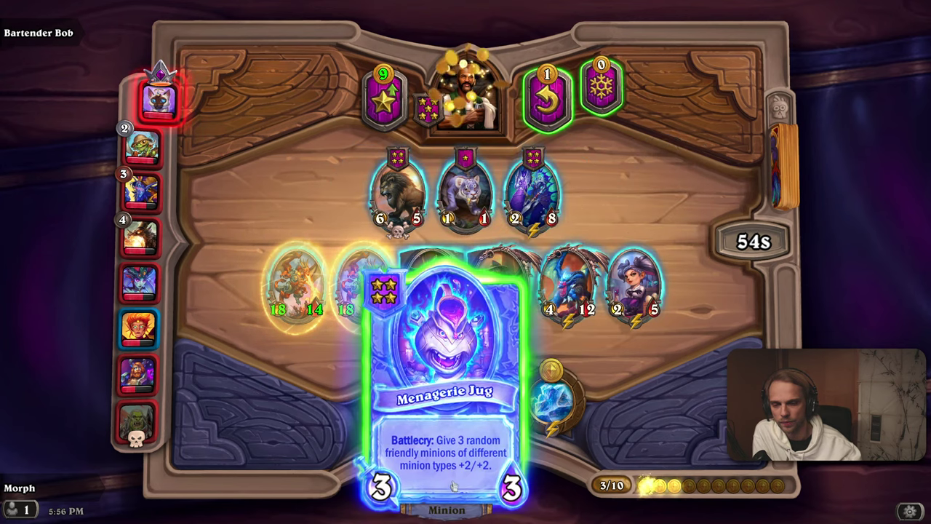
drag(458, 477, 500, 412)
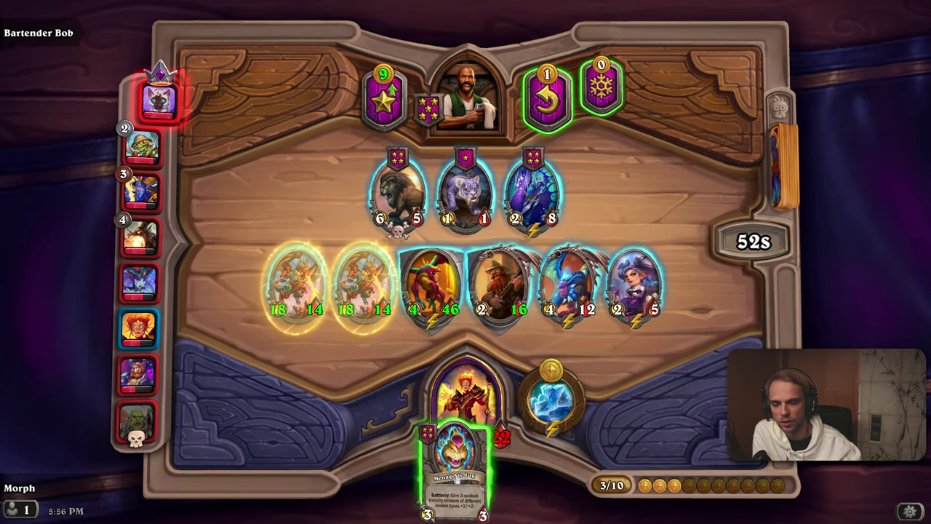
drag(466, 193, 469, 422)
drag(476, 466, 644, 247)
drag(604, 284, 444, 95)
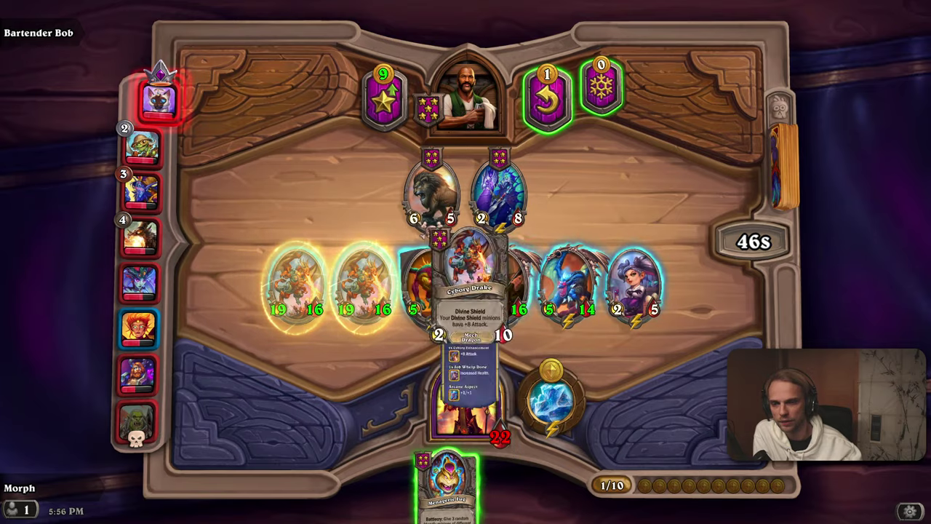
Refresh the tavern and play Menagerie Jug between Kalecgos and Whelp Smuggler, leaving the tavern minions unfrozen
click(535, 104)
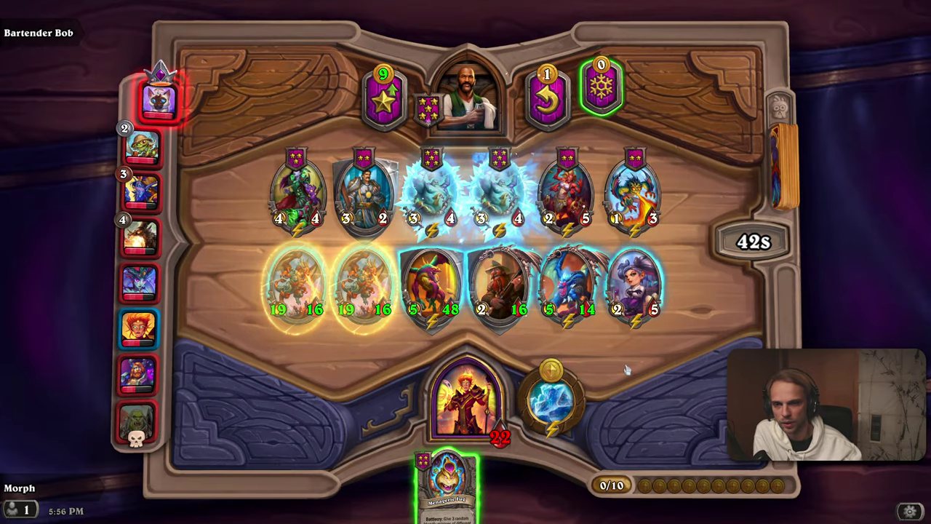
drag(357, 191, 318, 387)
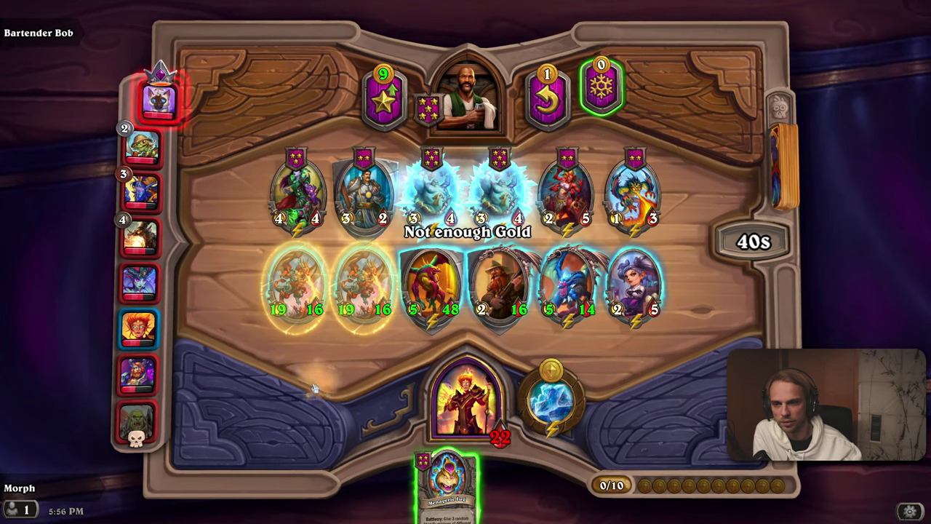
drag(446, 484, 601, 282)
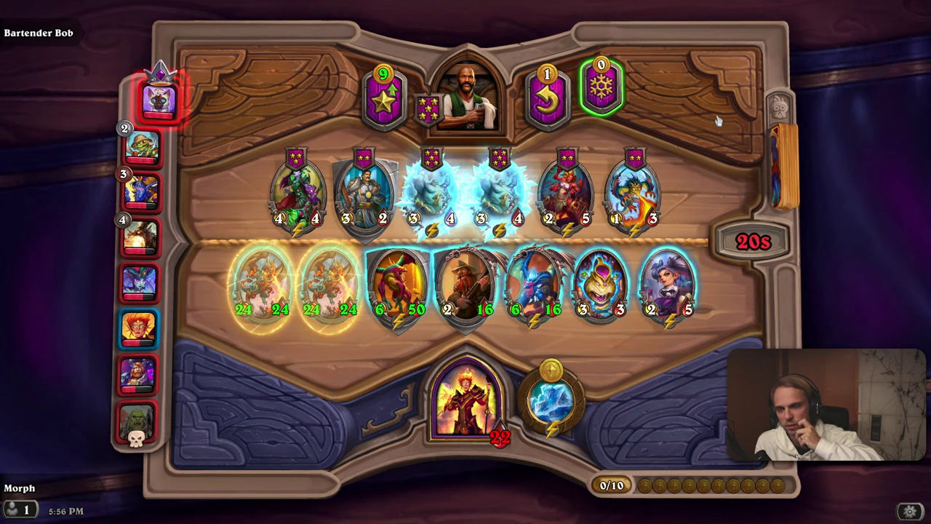
click(601, 84)
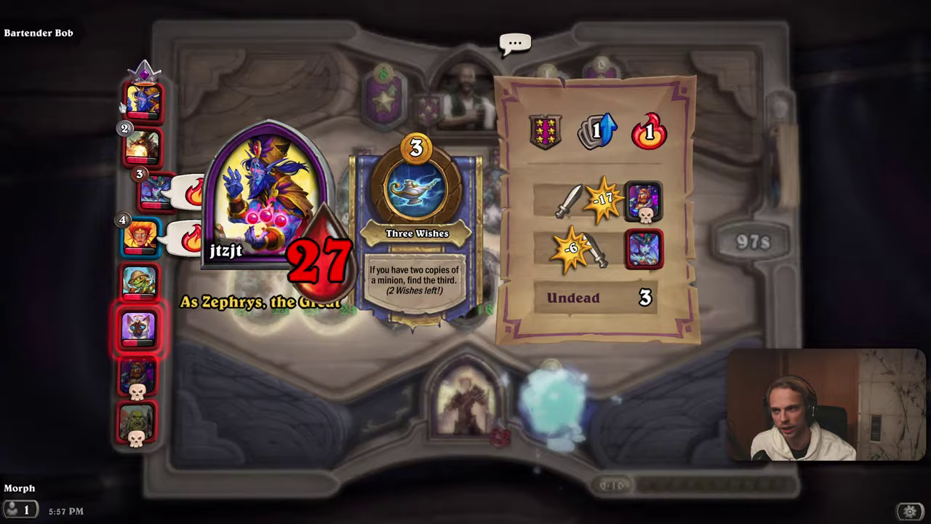
Buy both Cyborg Drakes, placing the golden Cyborg Drake at the front and the other directly behind it
mouse_move(146, 340)
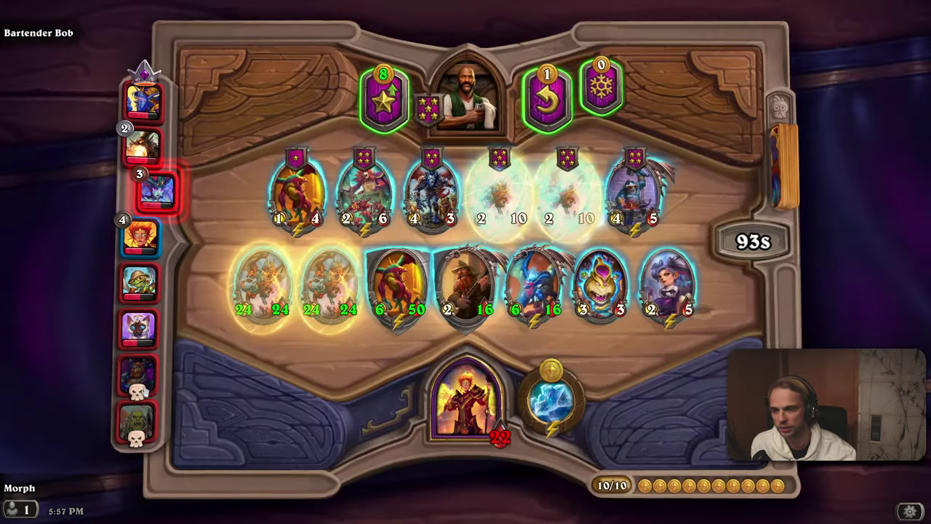
mouse_move(147, 379)
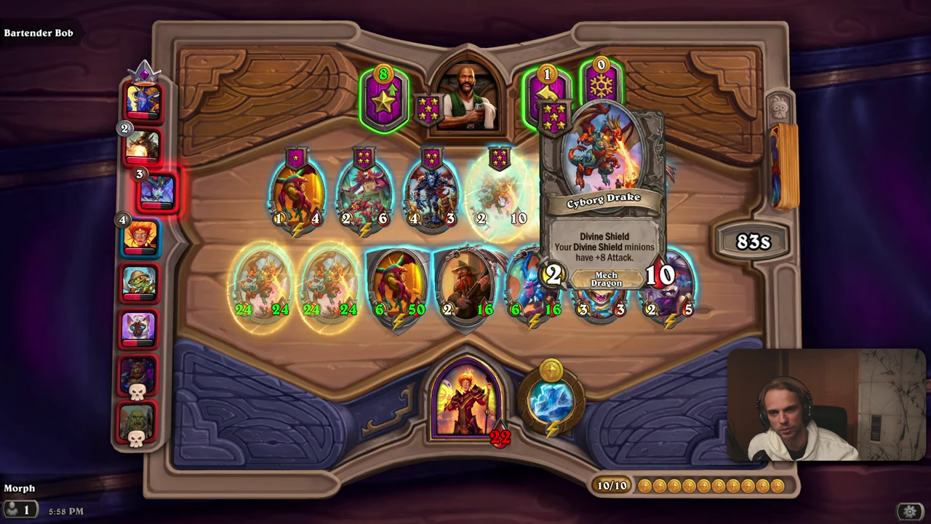
drag(567, 187, 467, 435)
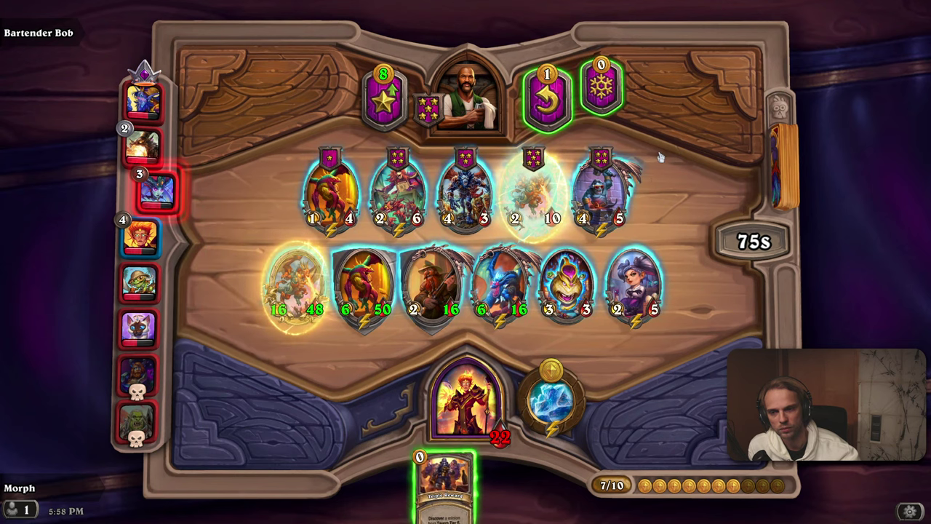
drag(533, 193, 478, 426)
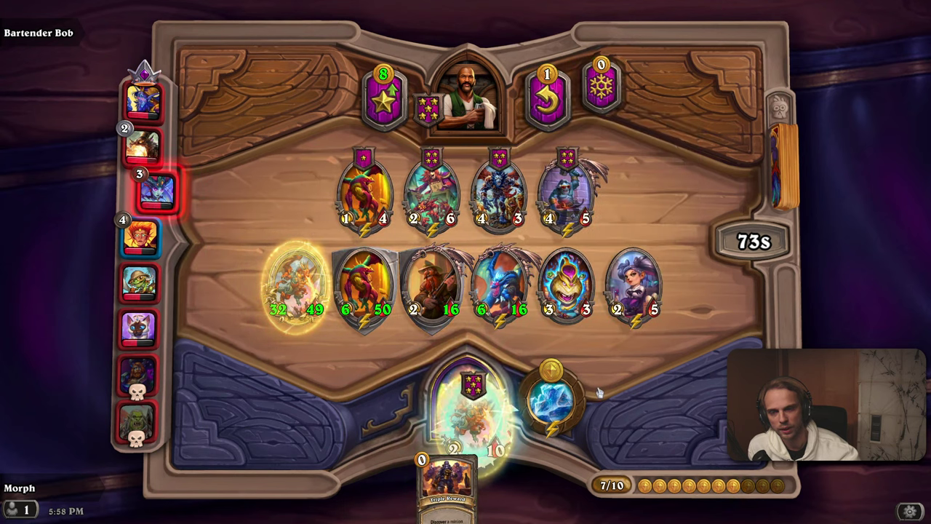
drag(473, 489, 320, 292)
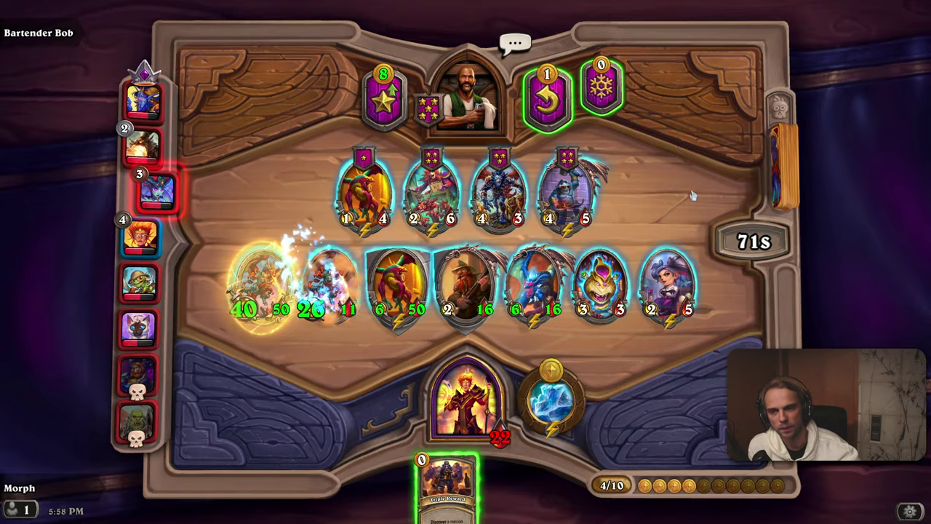
Play the Triple Reward and choose Uther the Lightbringer
drag(439, 489, 331, 378)
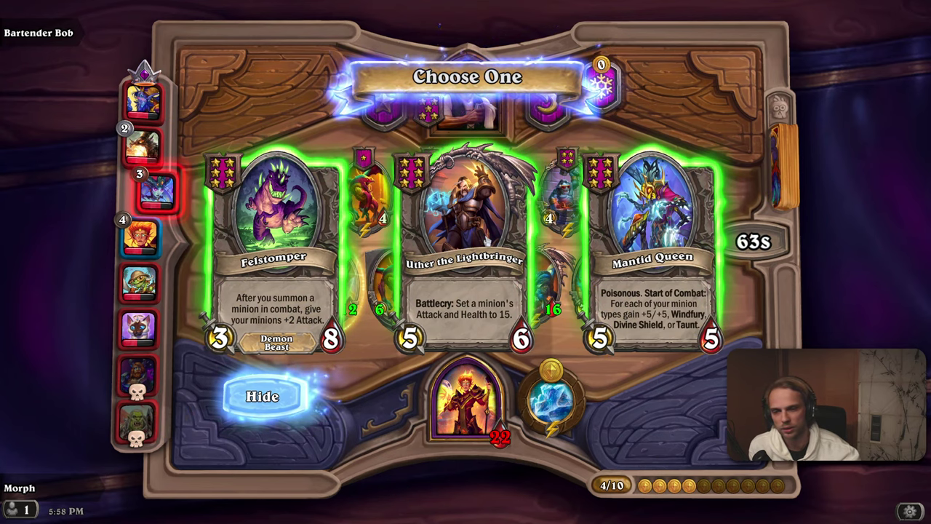
click(456, 342)
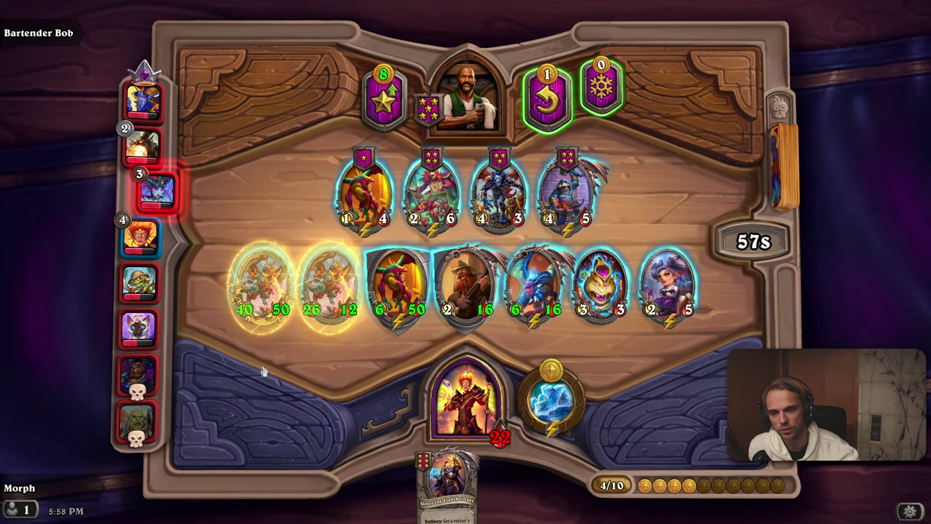
mouse_move(464, 294)
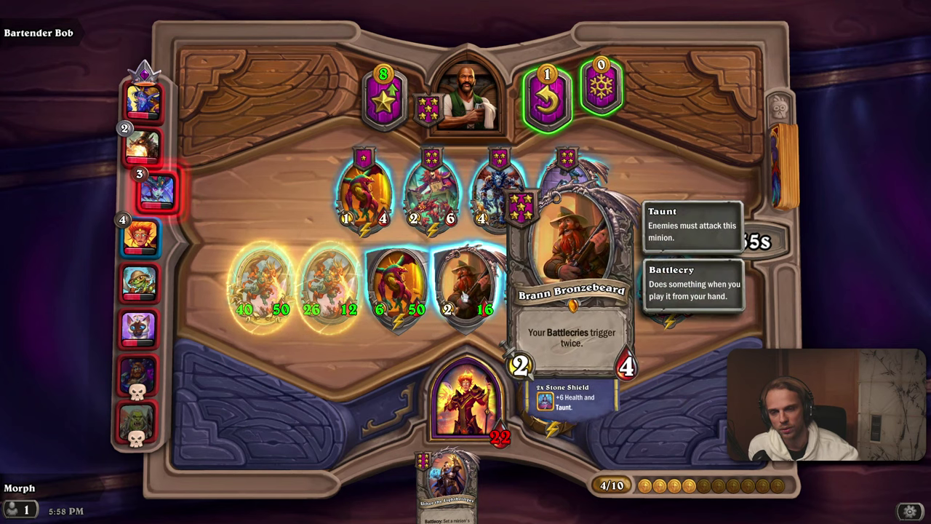
click(687, 416)
Sell Menagerie Jug, play Uther the Lightbringer with his Battlecry on Brann Bronzebeard, and sell Uther
mouse_move(669, 287)
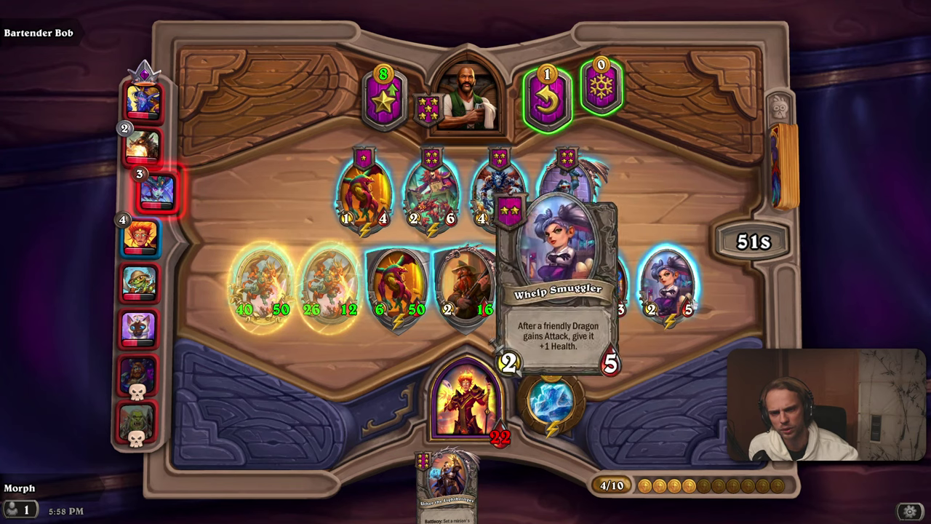
drag(601, 283, 466, 94)
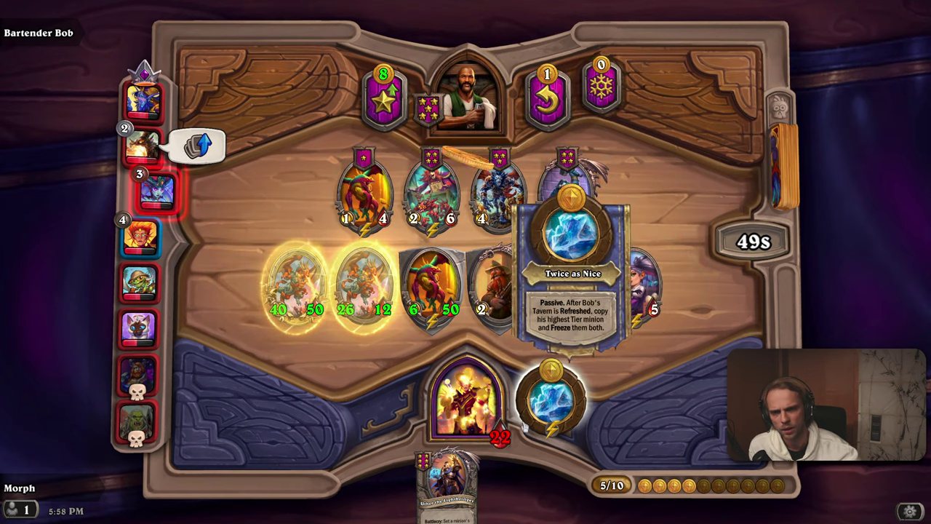
drag(447, 488, 603, 299)
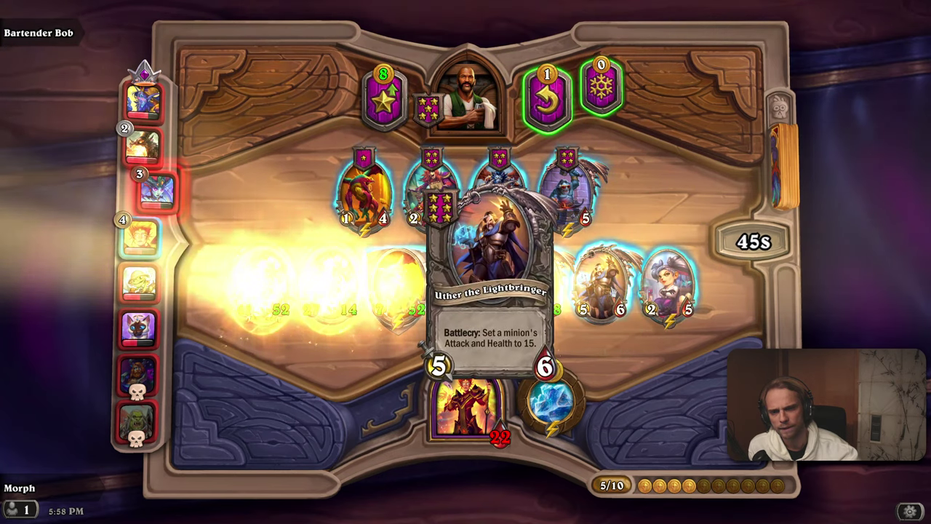
drag(601, 284, 465, 95)
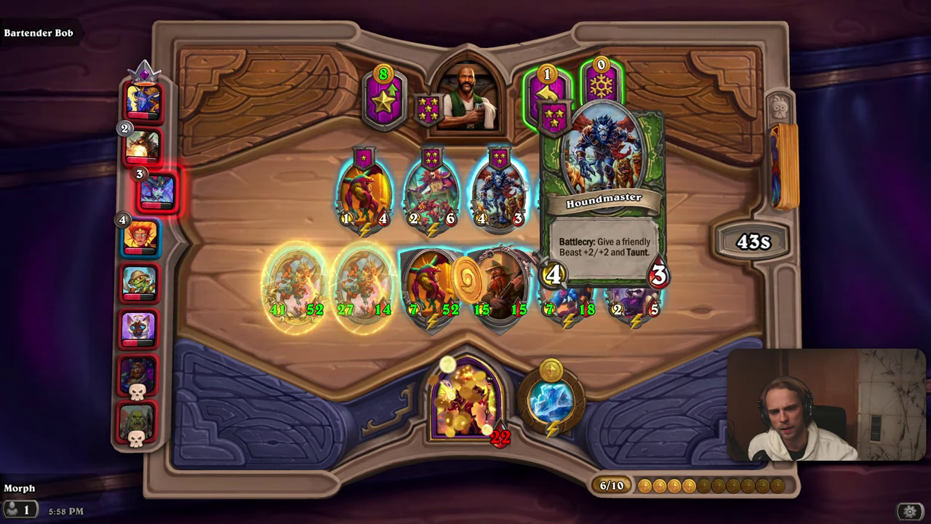
Buy Houndmaster, refresh the tavern, and play Houndmaster between Kalecgos and Whelp Smuggler before selling it
drag(499, 192, 476, 440)
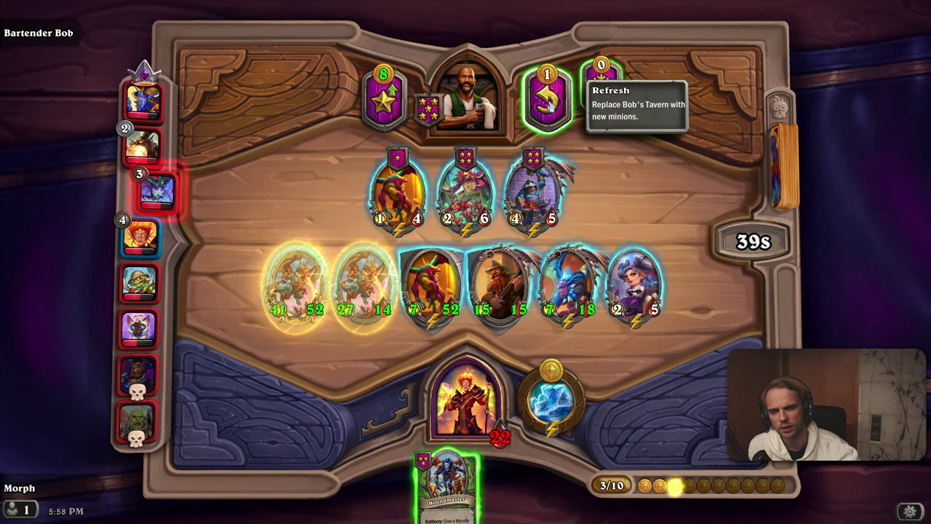
click(547, 98)
drag(446, 481, 601, 291)
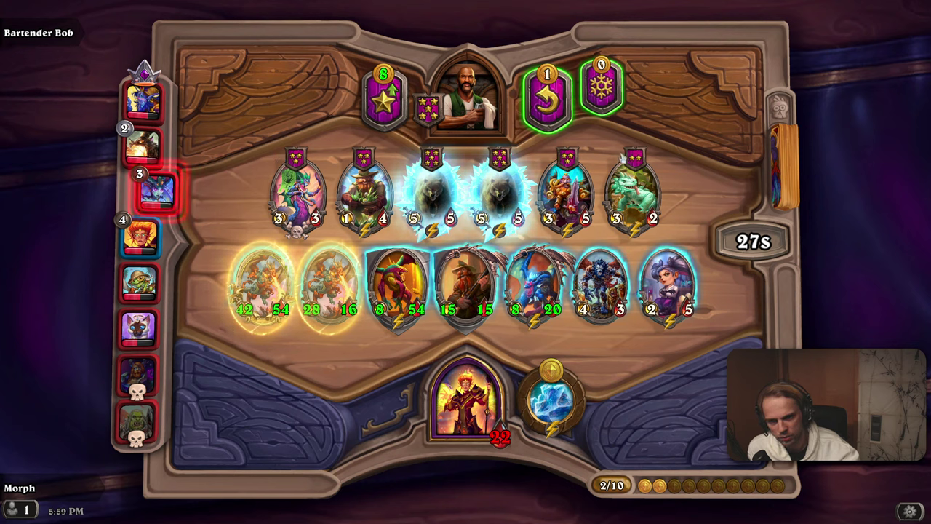
mouse_move(297, 190)
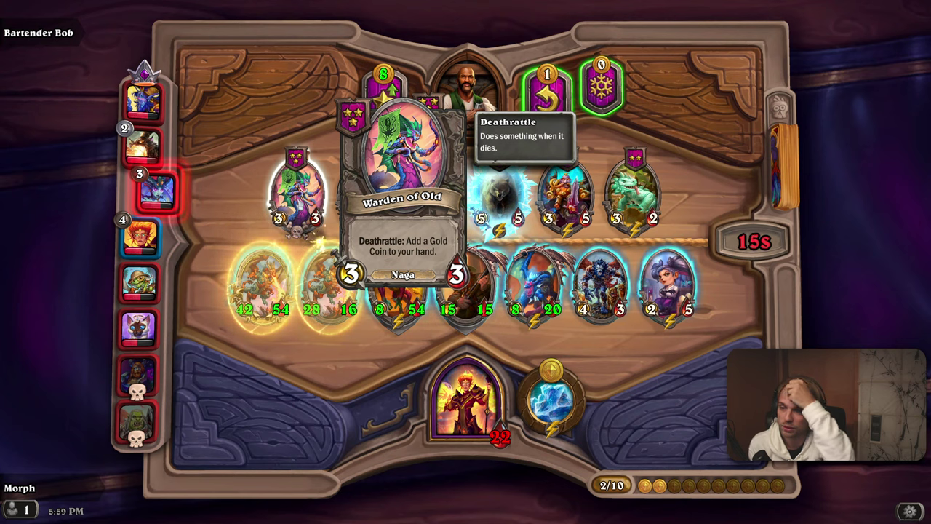
drag(601, 284, 463, 96)
Buy and play Warden of Old, unfreeze the tavern, and position Warden of Old directly behind the two Cyborg Drakes
drag(297, 191, 582, 284)
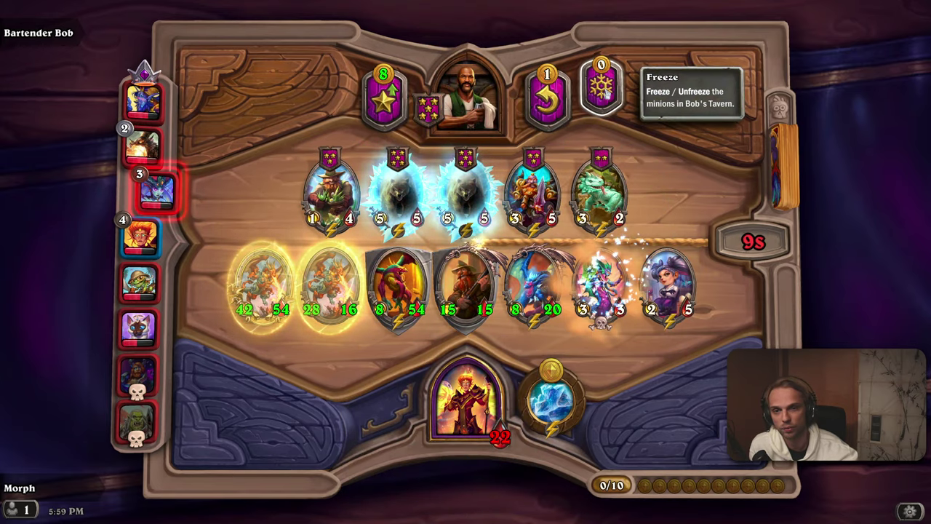
click(610, 91)
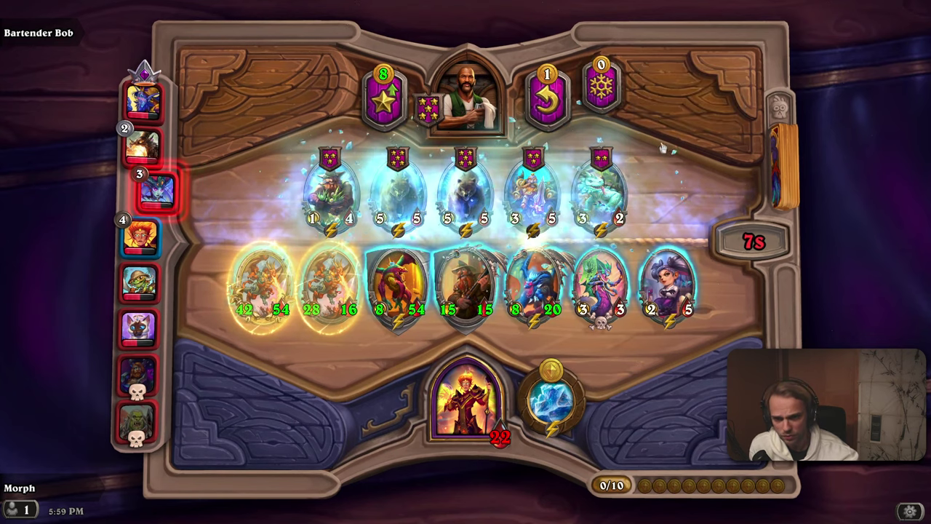
drag(600, 288, 399, 302)
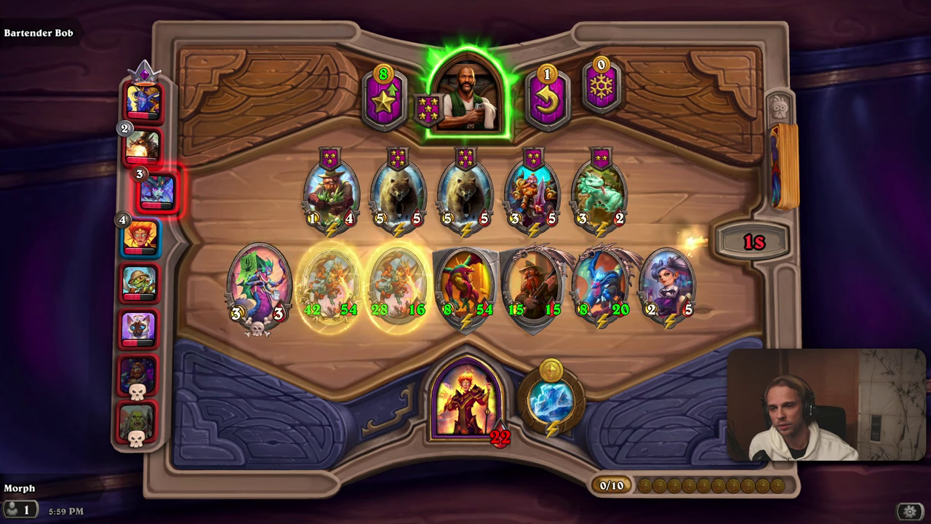
drag(257, 287, 379, 285)
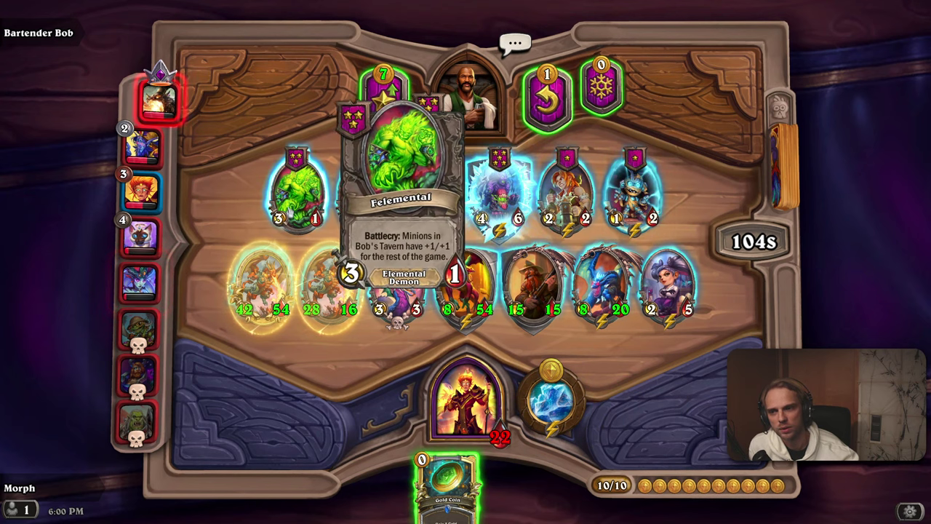
Buy Felemental and refresh the tavern twice
drag(297, 192, 466, 422)
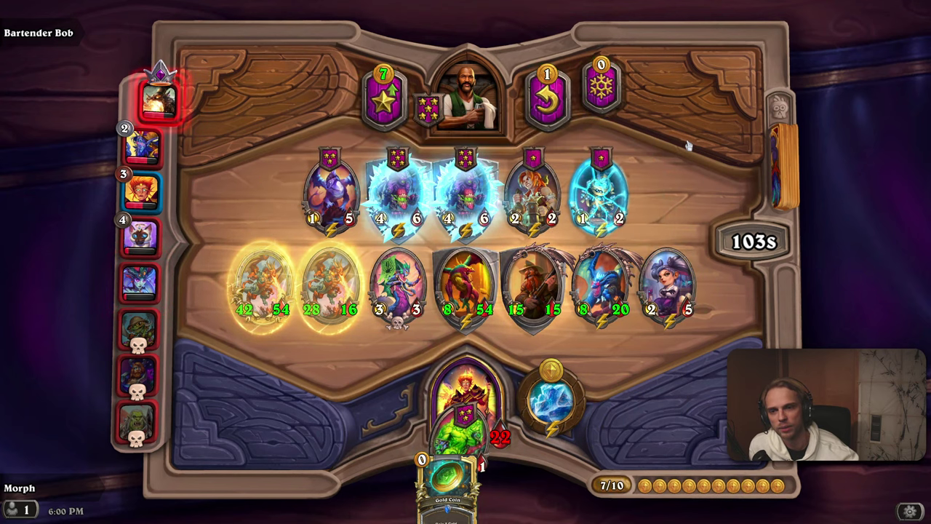
click(550, 109)
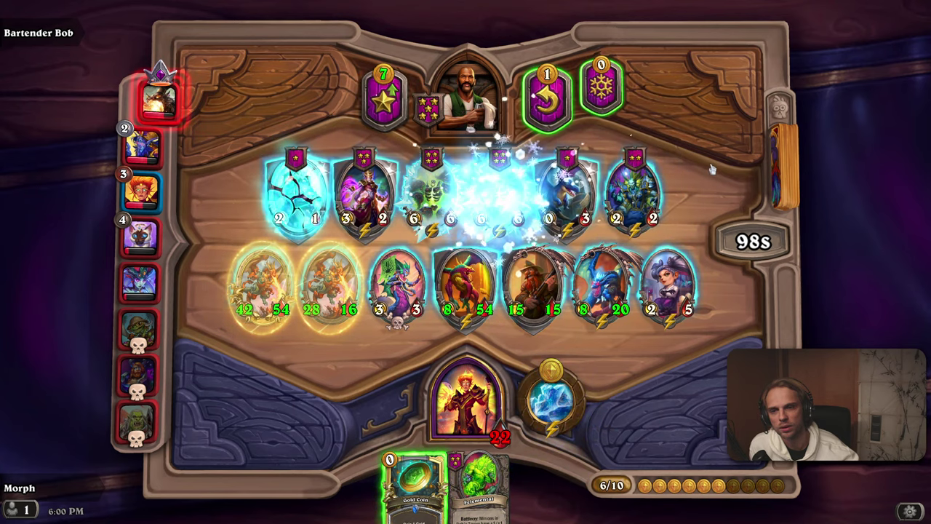
mouse_move(163, 110)
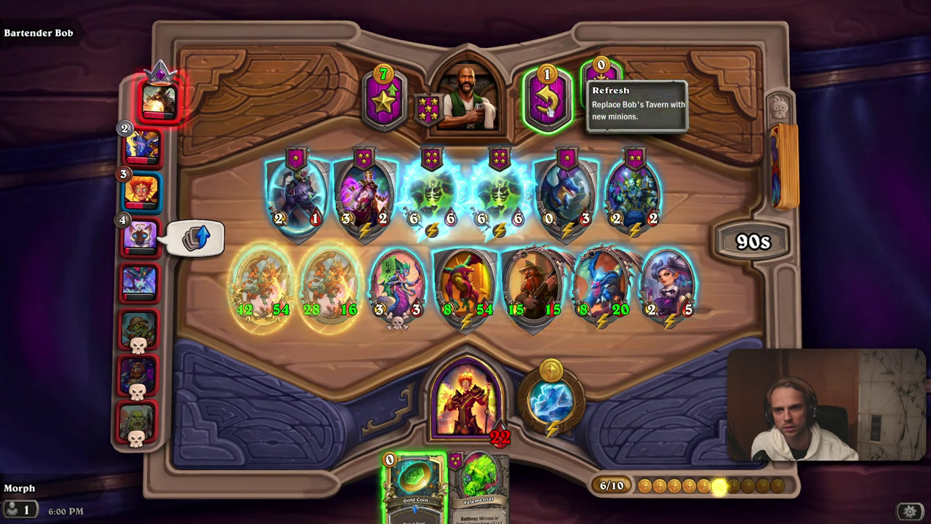
click(551, 108)
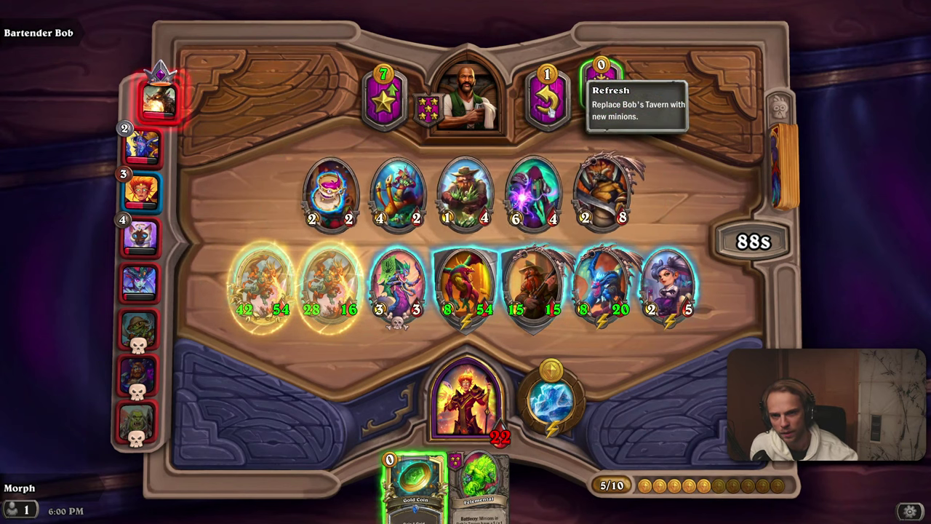
Buy Faceless Disciple, sell Warden of Old, and play the Disciple in its place, transforming the first frozen 2/8 tavern minion
drag(499, 193, 474, 435)
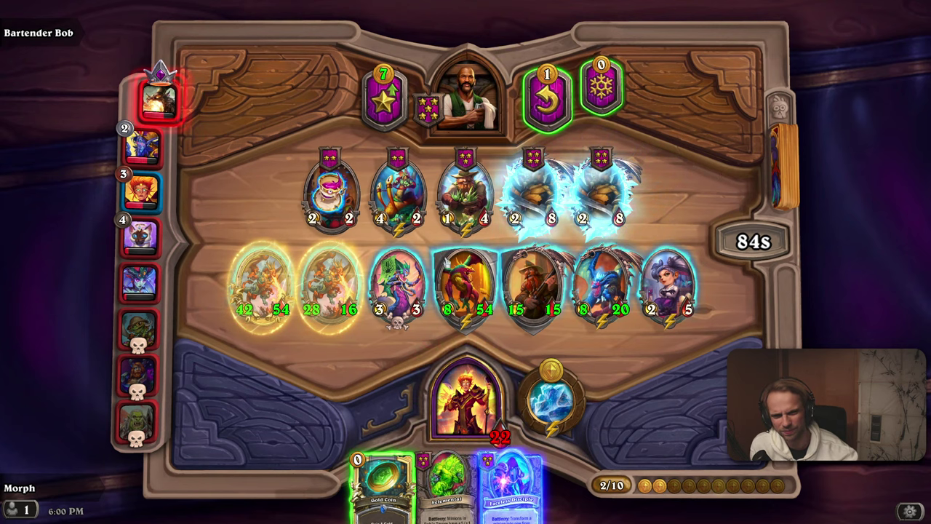
drag(397, 284, 488, 91)
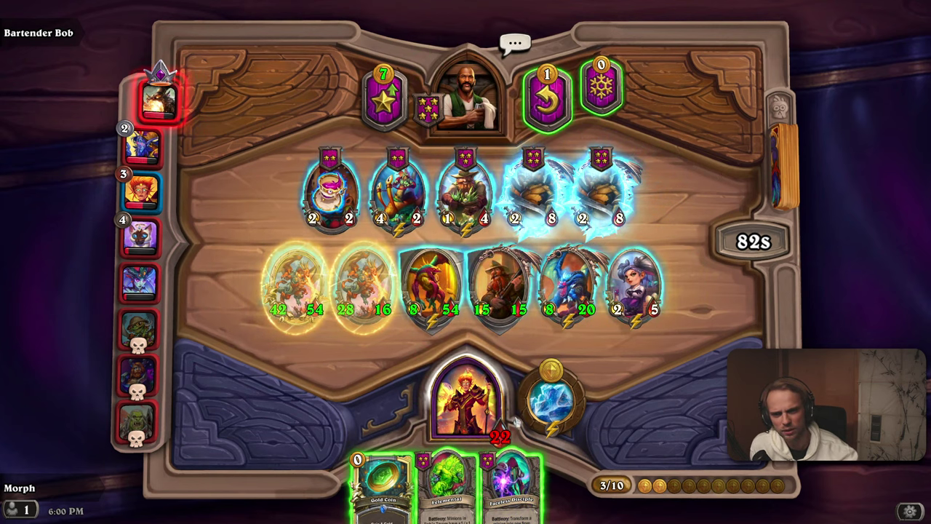
drag(513, 481, 396, 285)
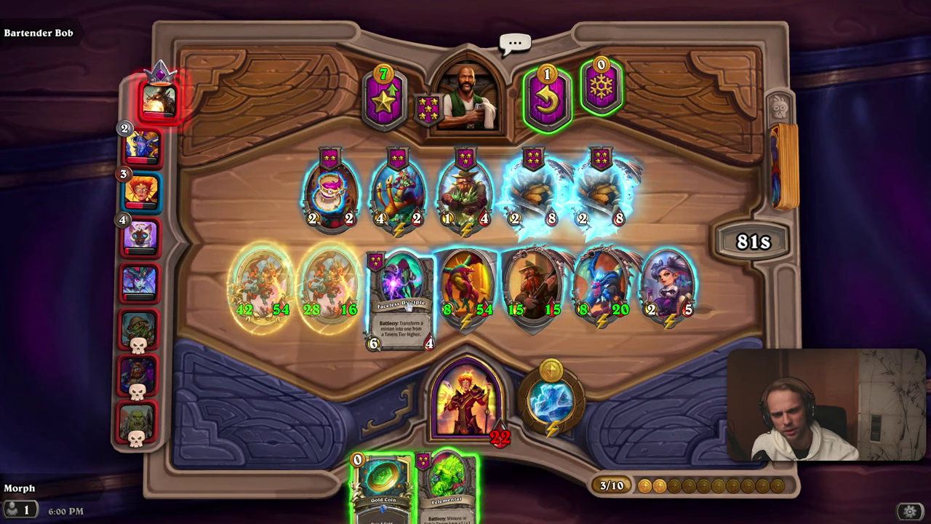
click(533, 191)
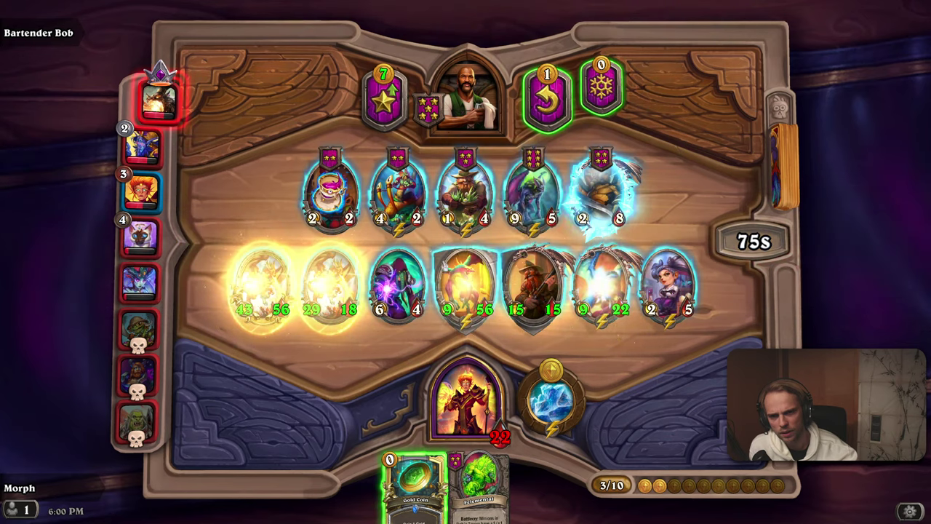
Sell Faceless Disciple and buy the 2/2 mug minion from the tavern
drag(395, 286, 466, 95)
drag(331, 190, 462, 400)
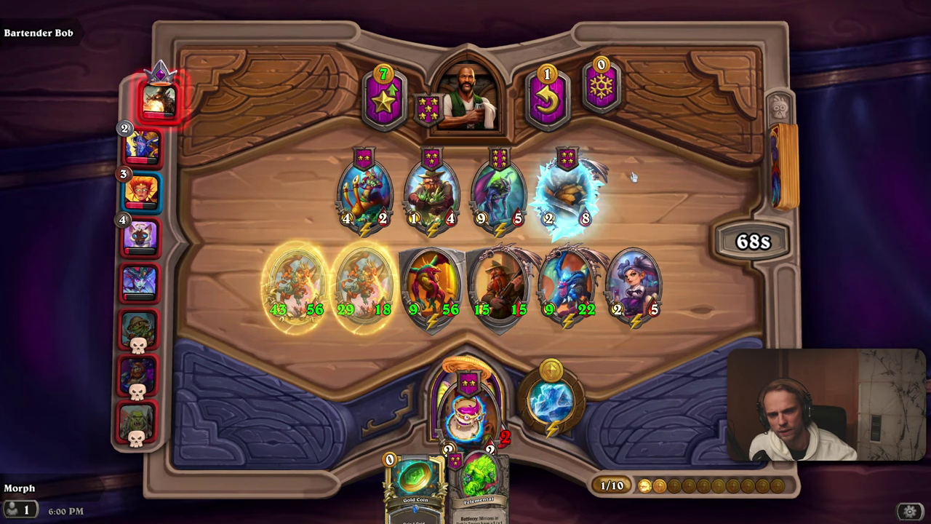
Refresh the tavern, then play and sell both Menagerie Mug and Felemental
click(547, 95)
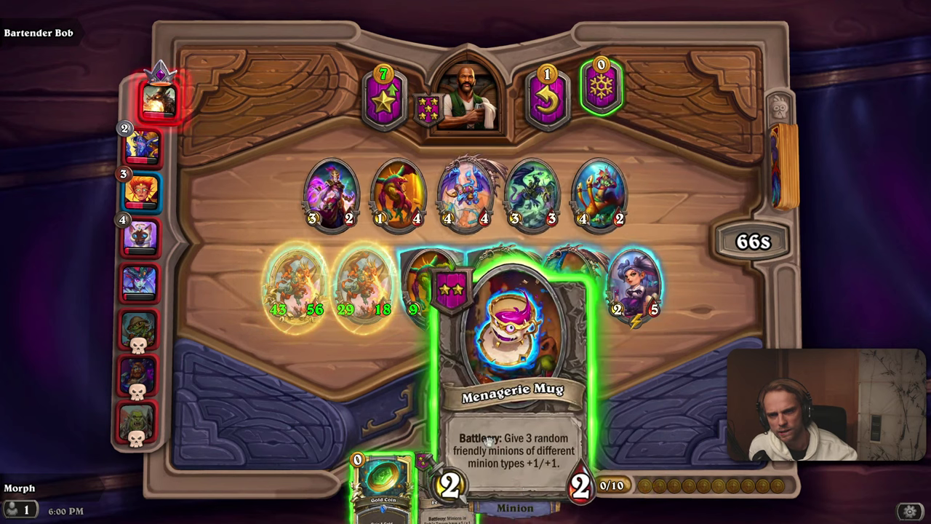
drag(489, 440, 393, 283)
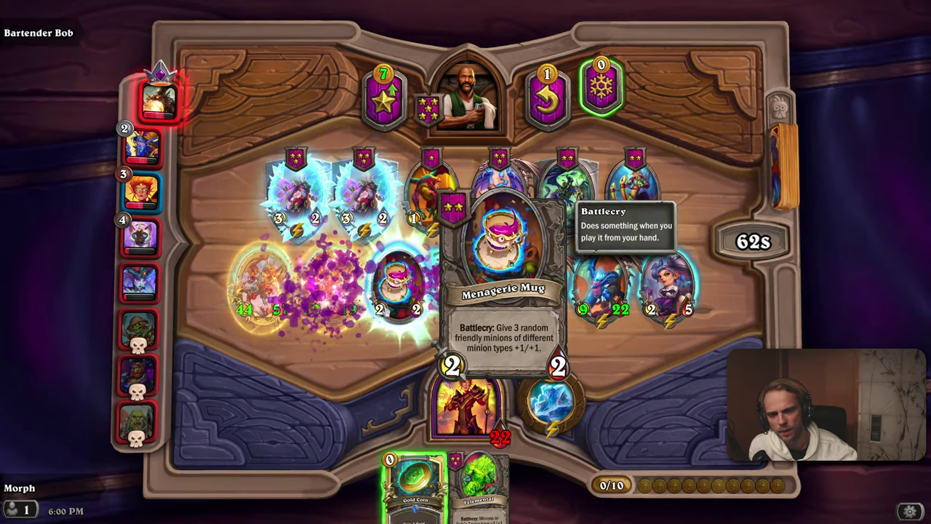
drag(393, 287, 460, 102)
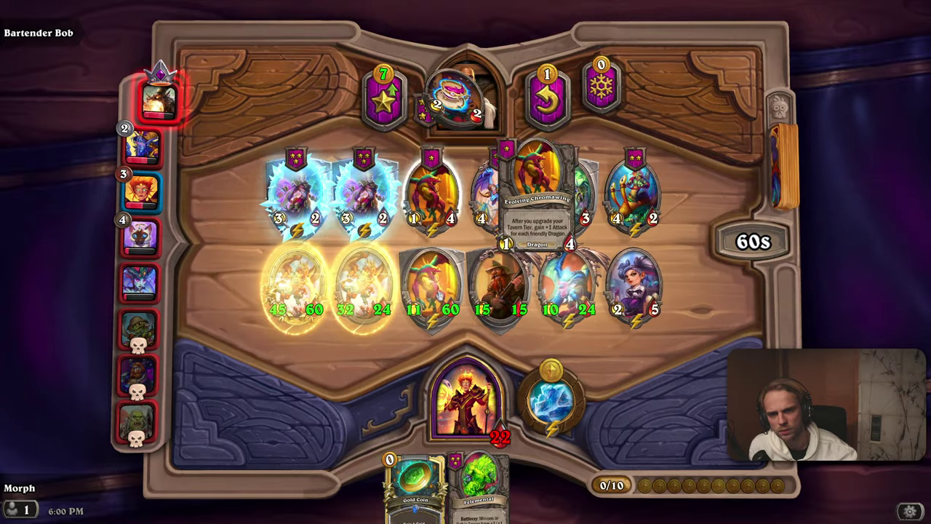
drag(454, 397, 430, 287)
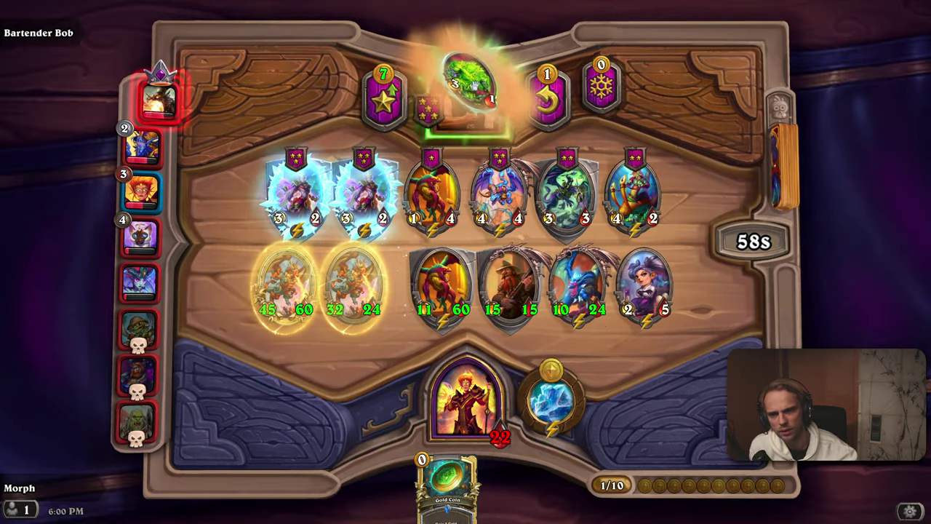
Use the Gold Coin, buy Twilight Emissary, and play it behind the two Cyborg Drakes to buff the first Drake
drag(449, 473, 400, 280)
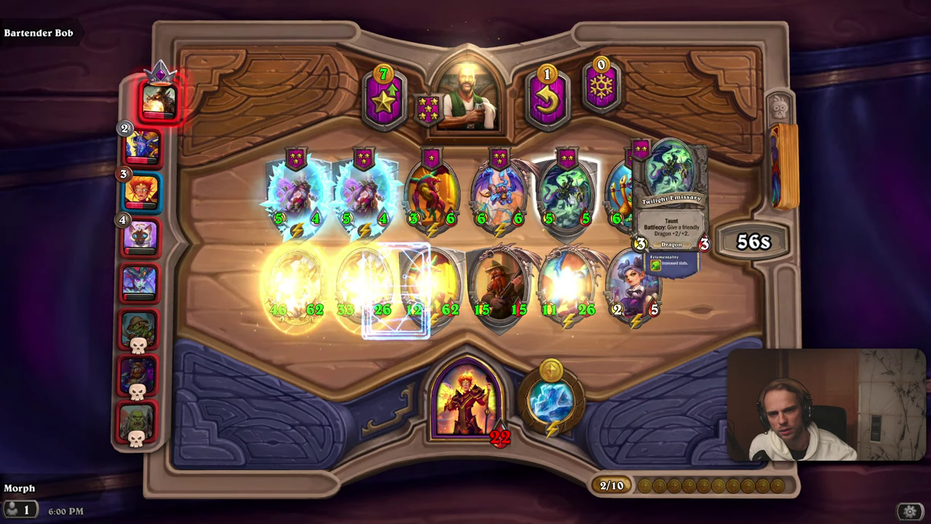
drag(567, 191, 460, 407)
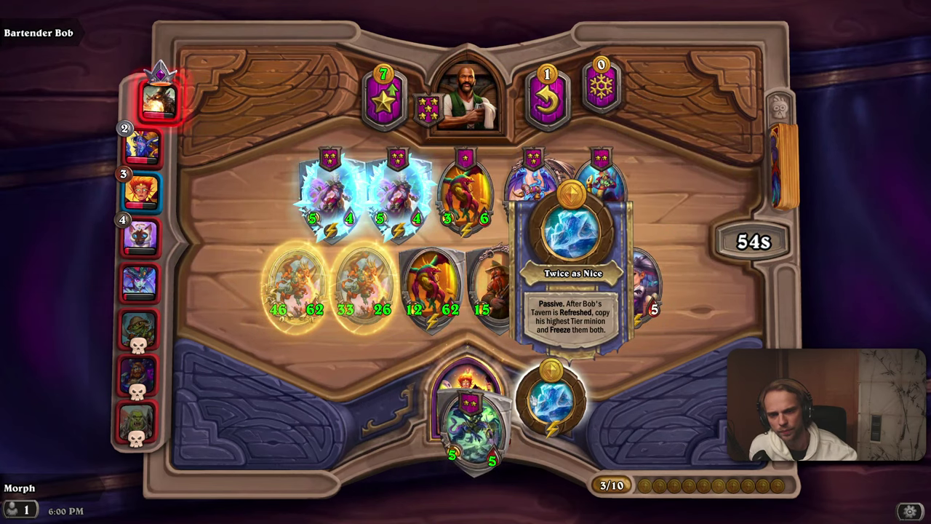
drag(464, 483, 398, 280)
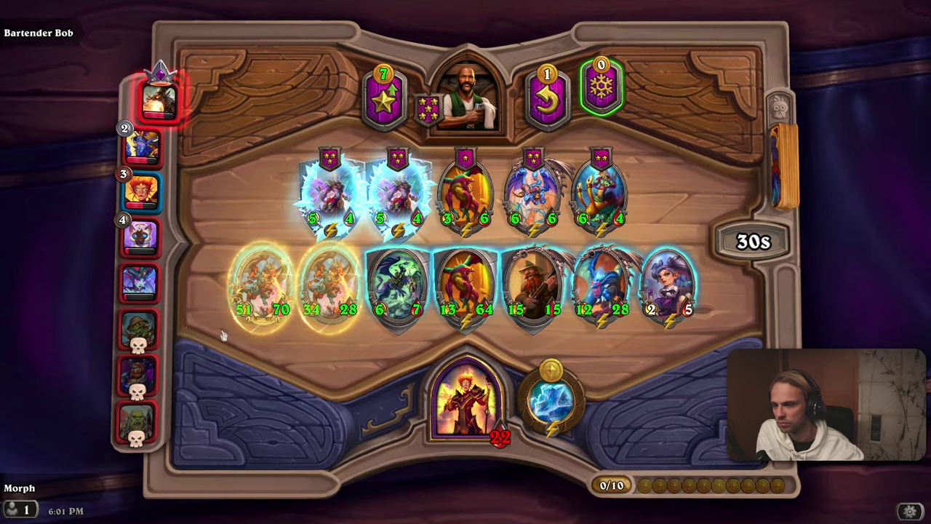
Review the hero powers, recent combats and warband types of the opponents on the leaderboard
mouse_move(145, 393)
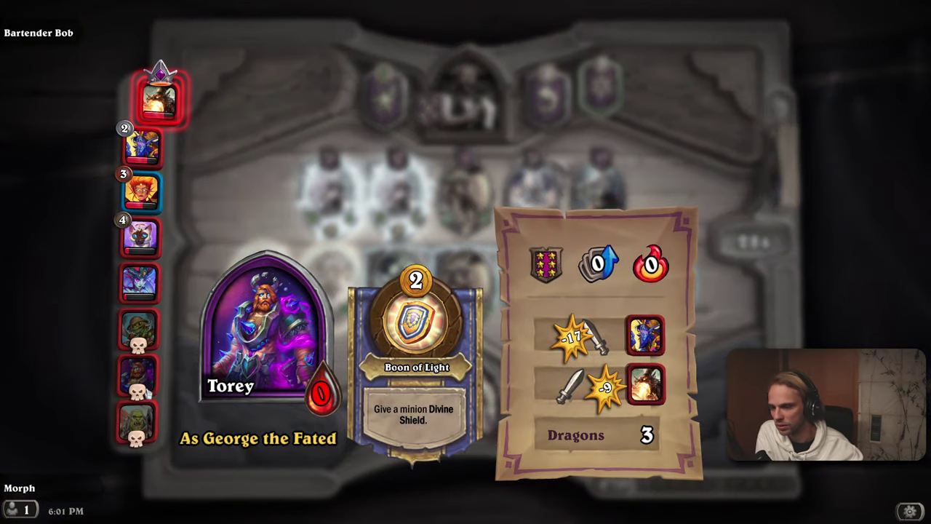
mouse_move(140, 334)
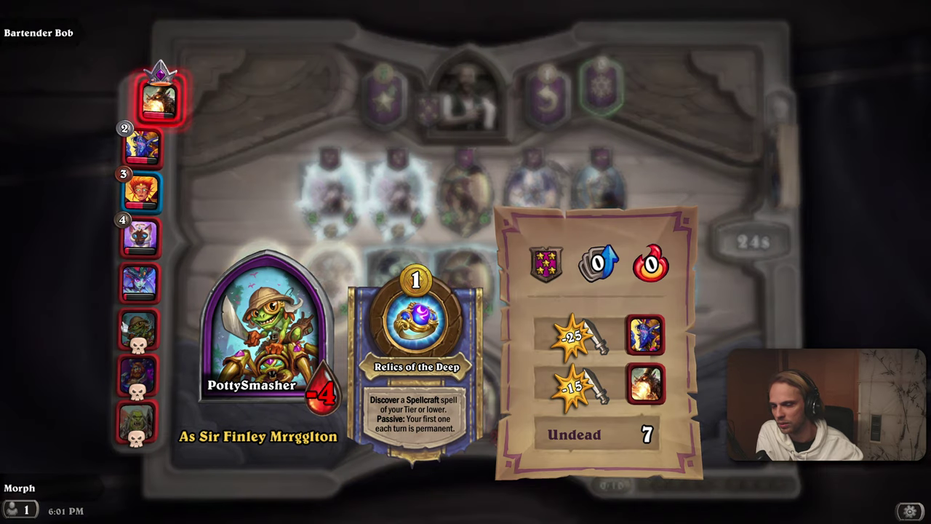
mouse_move(135, 433)
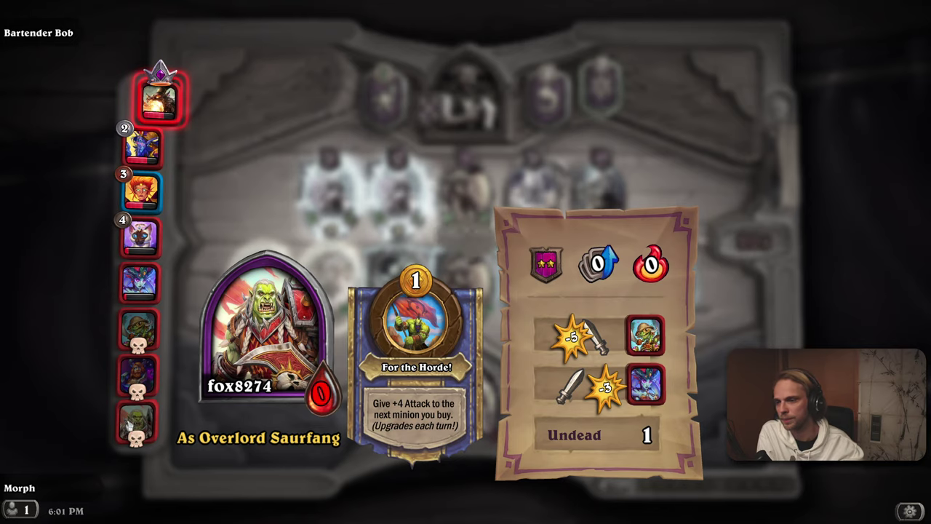
mouse_move(169, 107)
mouse_move(149, 283)
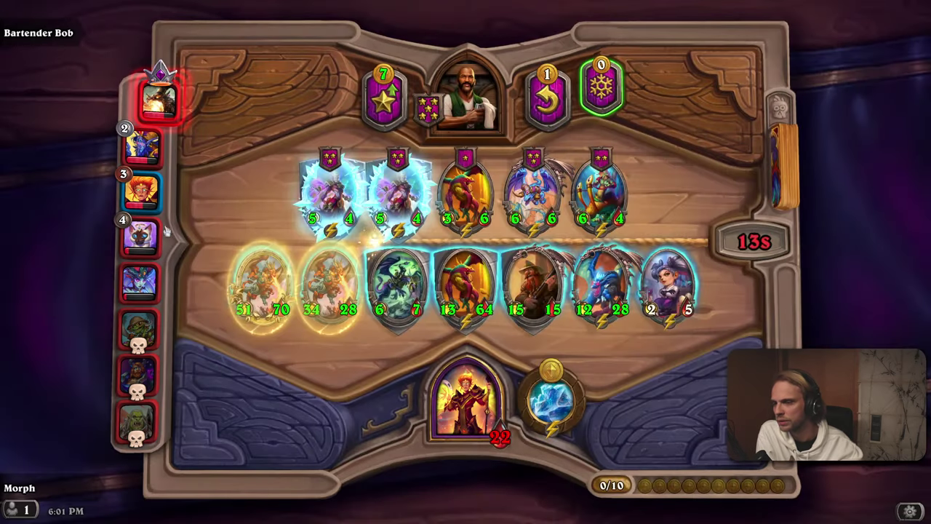
mouse_move(157, 230)
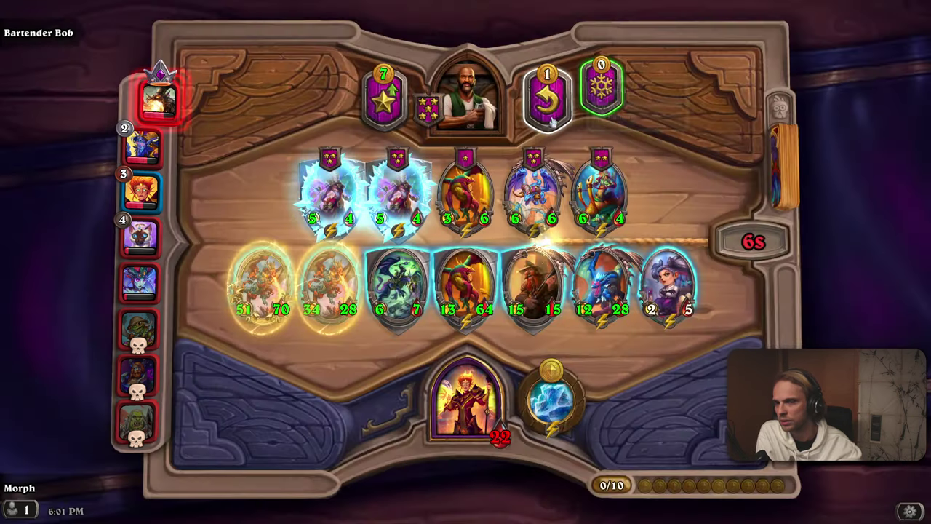
Unfreeze the tavern before the turn ends and check the Bigglesworth opponent's details
click(607, 91)
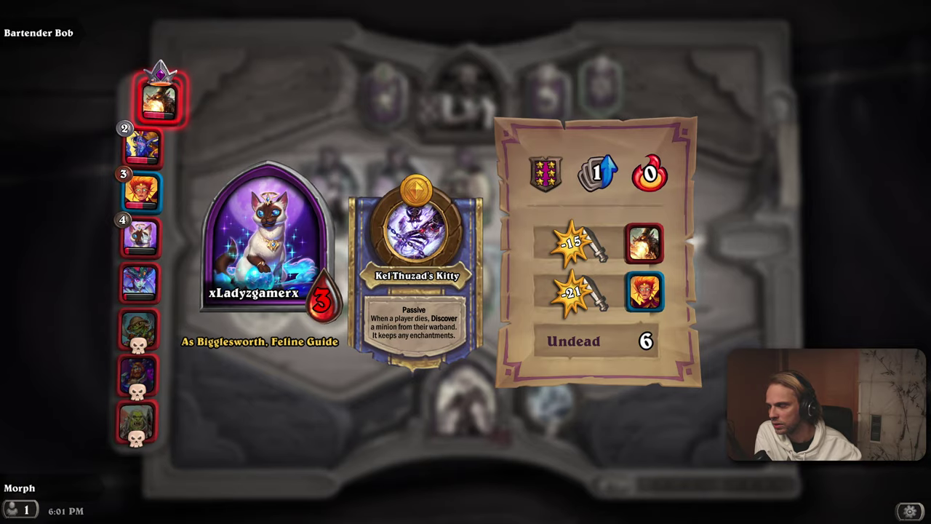
mouse_move(150, 209)
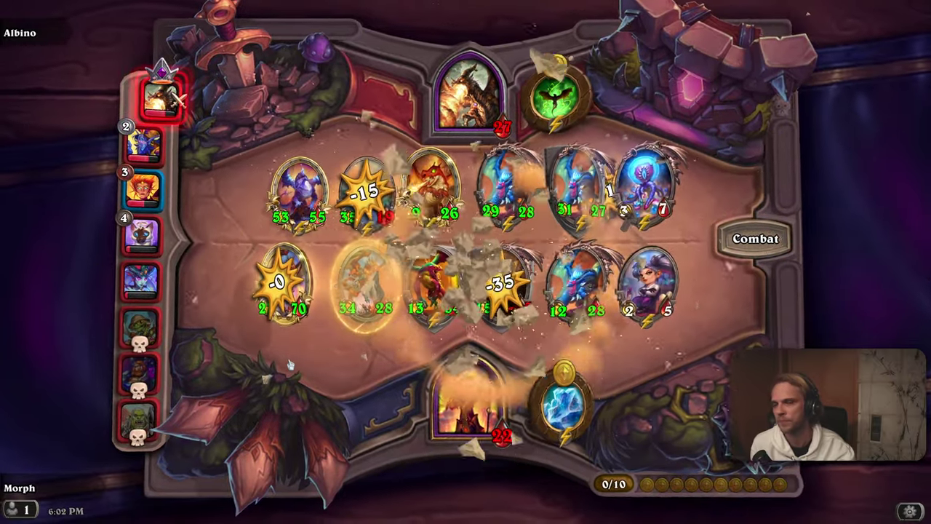
mouse_move(538, 276)
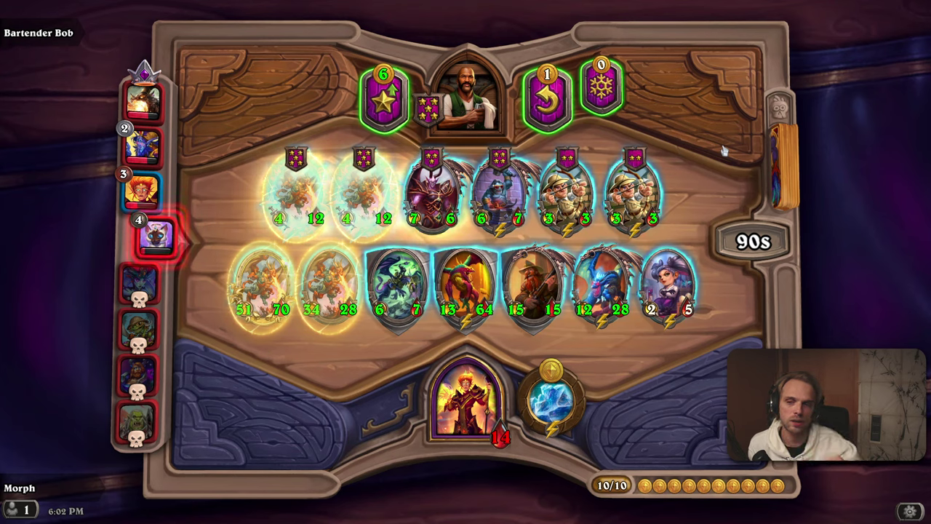
Sell Twilight Emissary, buy both tavern Cyborg Drakes to complete a triple, and play the golden Drake in second place
drag(397, 284, 489, 91)
drag(387, 187, 389, 280)
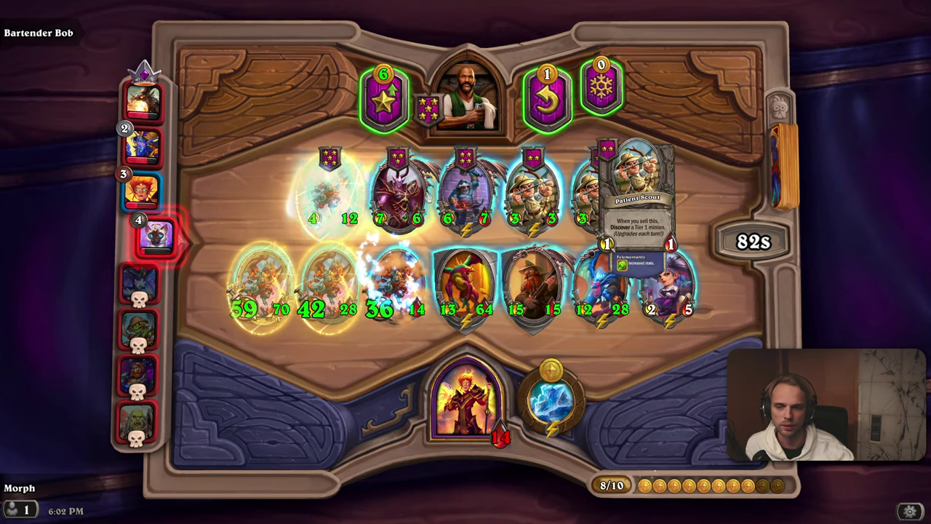
drag(330, 191, 470, 436)
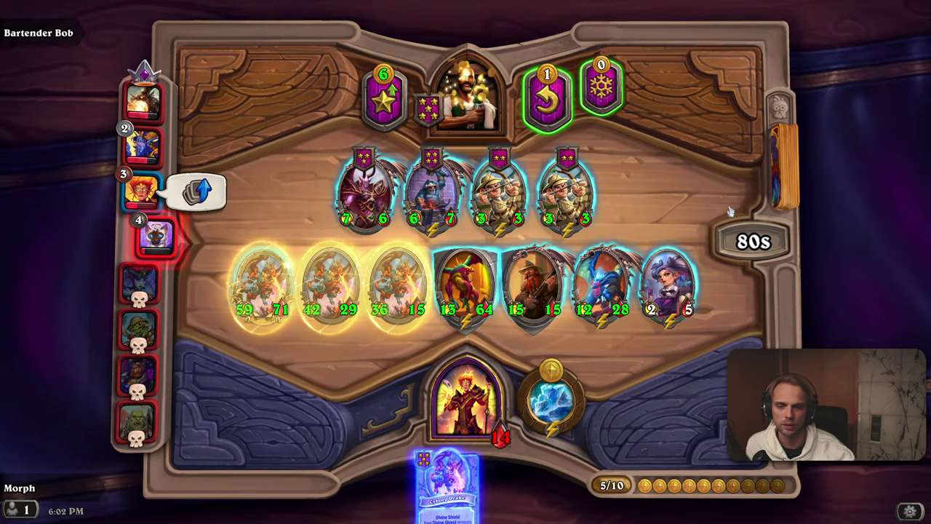
drag(446, 480, 343, 280)
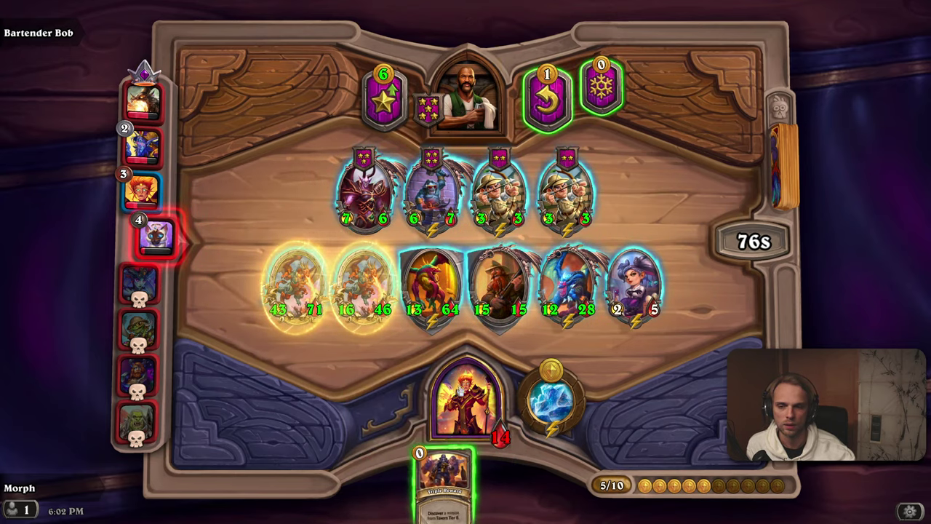
Use the Triple Reward and choose Uther the Lightbringer from the discovered minions
drag(445, 484, 295, 382)
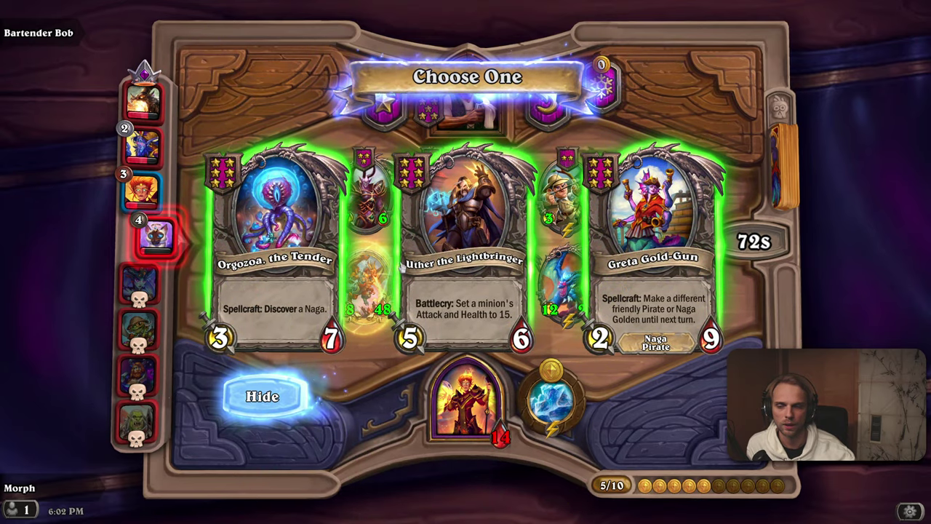
click(308, 391)
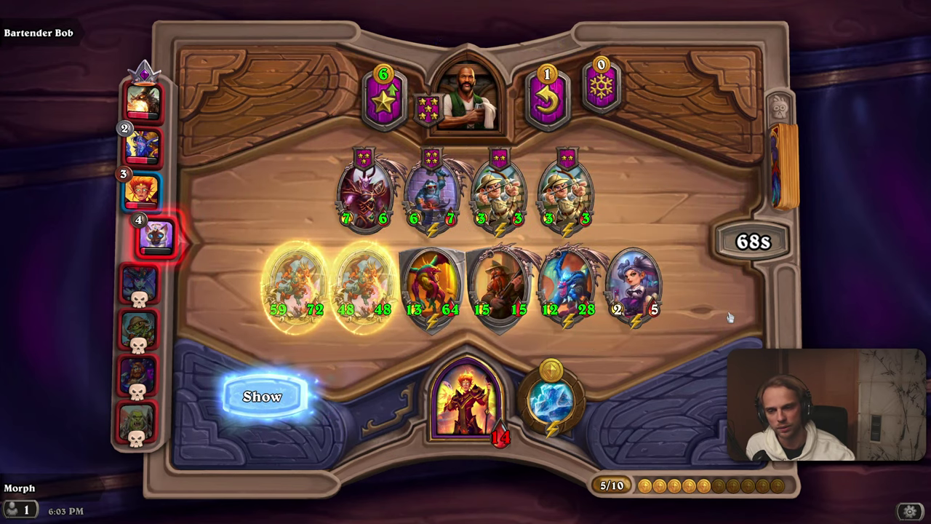
click(262, 397)
click(466, 240)
Play Uther the Lightbringer to set the last 2/5 minion's stats to 15/15, then sell Uther
drag(446, 466, 385, 291)
click(691, 280)
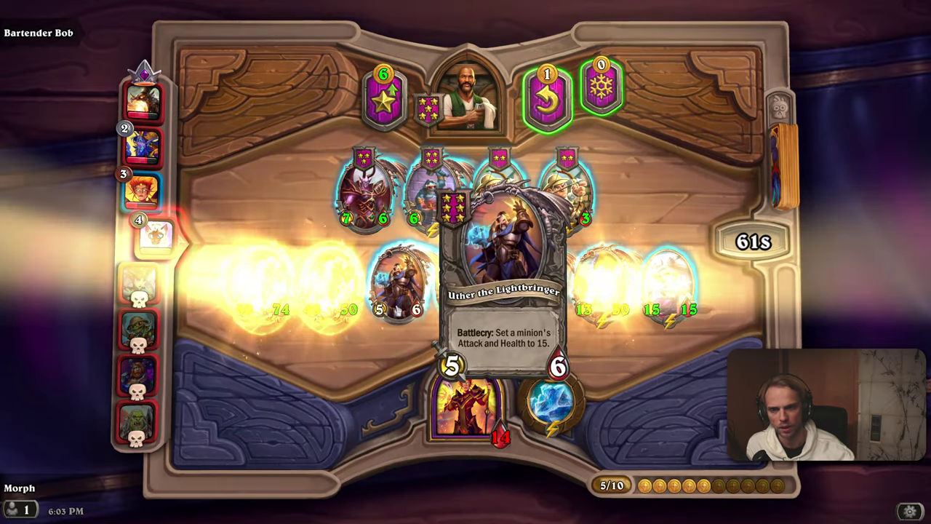
drag(398, 283, 509, 98)
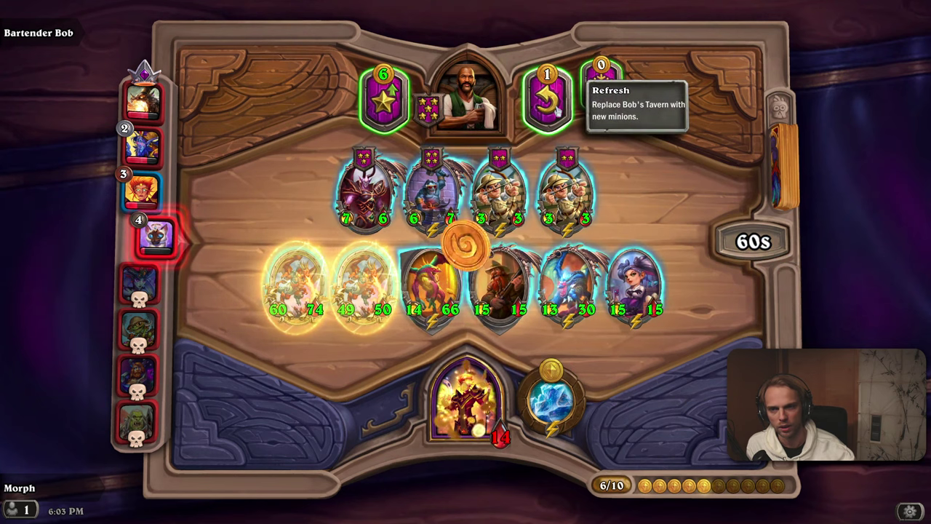
Refresh the tavern, buy and play Nerubian Deathswarmer behind the Cyborg Drakes, and freeze the tavern holding the three Murozonds
click(548, 88)
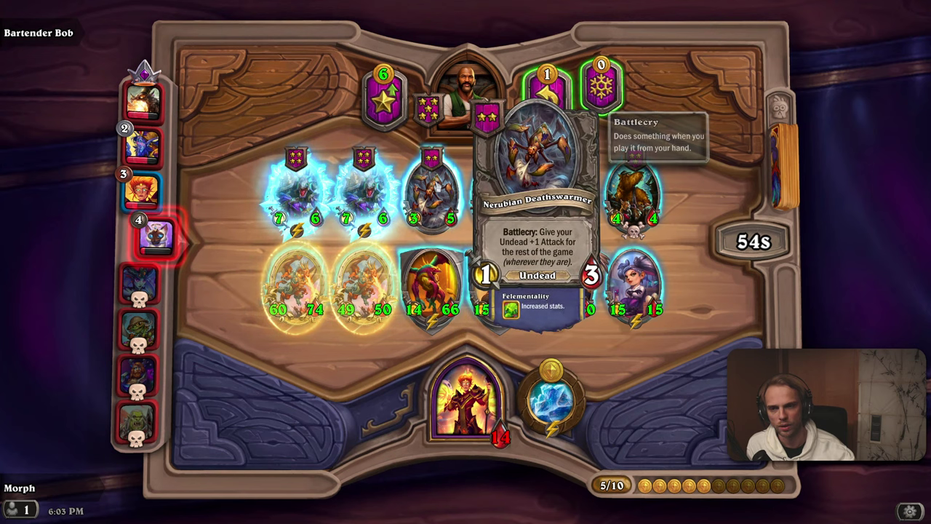
drag(433, 190, 321, 284)
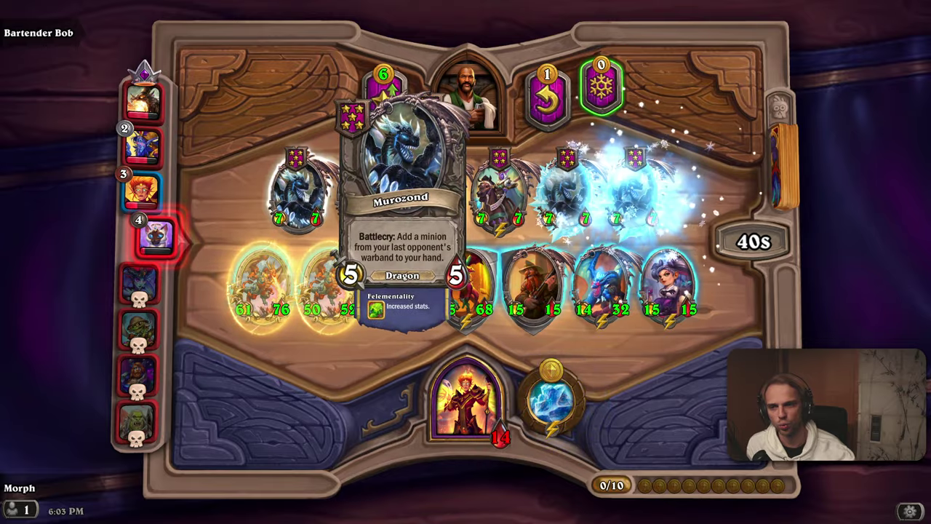
click(606, 95)
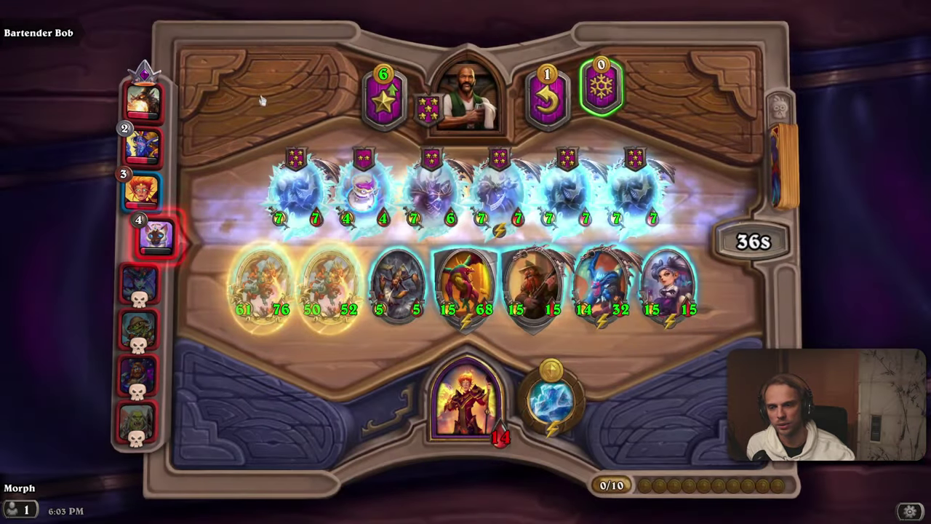
mouse_move(156, 233)
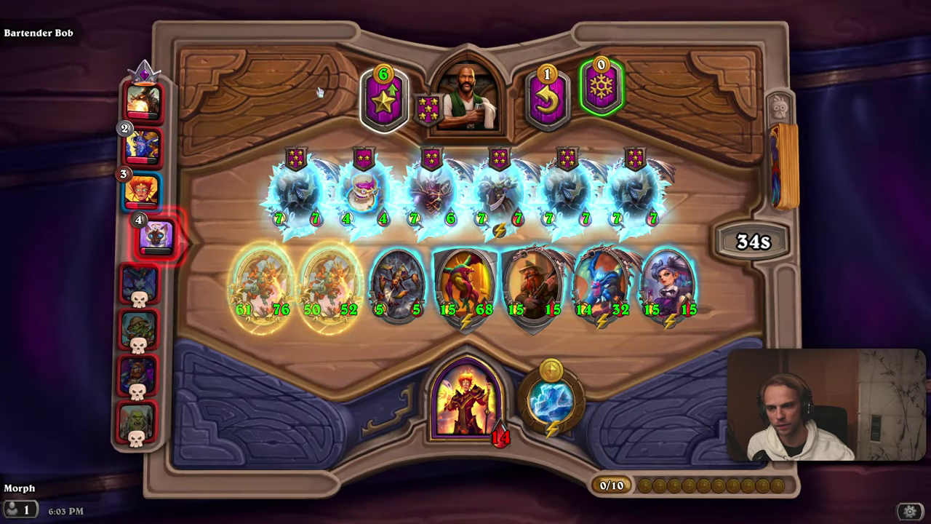
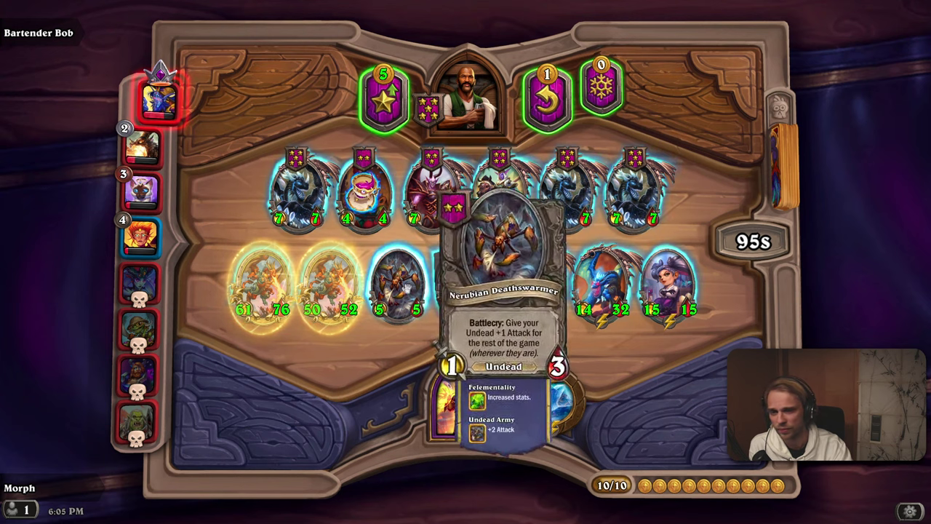
Sell Nerubian Deathswarmer and the 15/15 minion at the warband's end, and buy and play a Murozond in each place
drag(406, 289, 477, 83)
drag(297, 191, 390, 288)
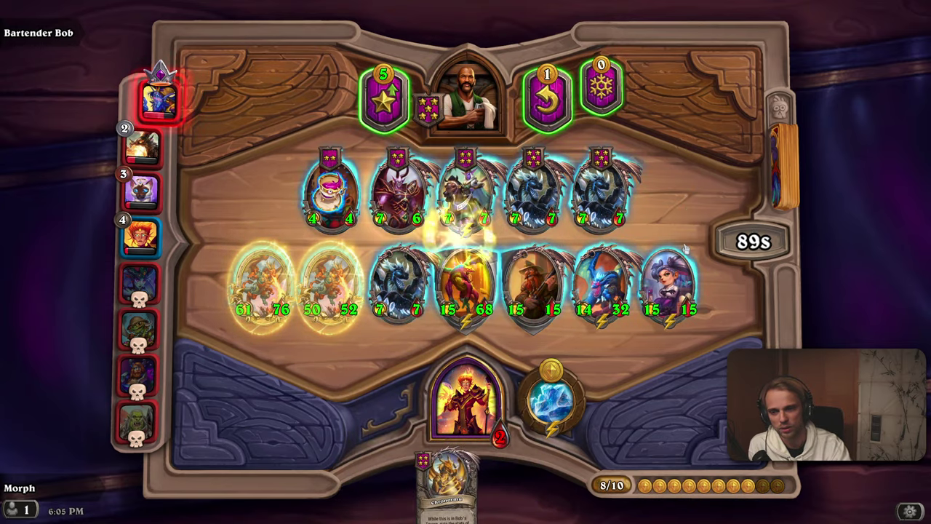
mouse_move(670, 280)
drag(668, 280, 466, 91)
mouse_move(495, 291)
drag(534, 190, 480, 429)
drag(513, 473, 702, 342)
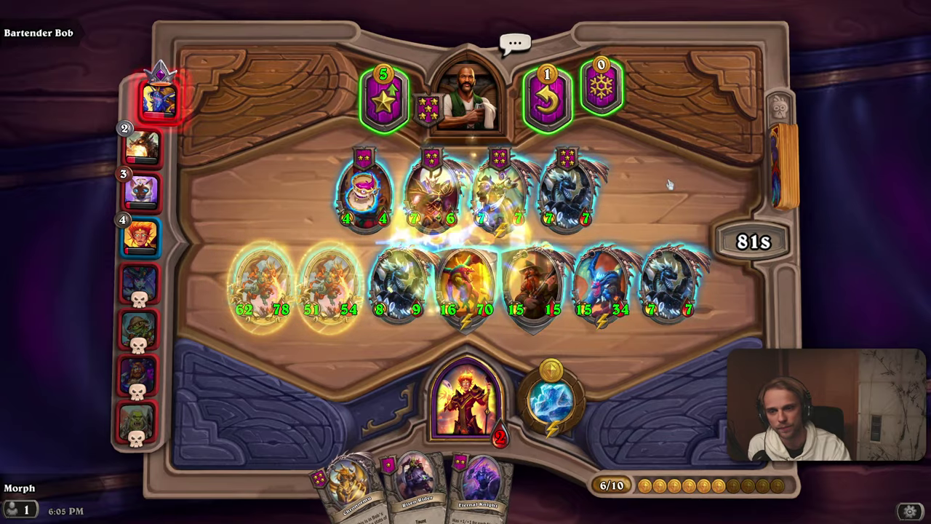
Buy the third Murozond, play the golden Murozond behind the Cyborg Drakes, and pick Mecha-Jaraxxus from the Triple Reward
mouse_move(582, 197)
drag(569, 186, 470, 407)
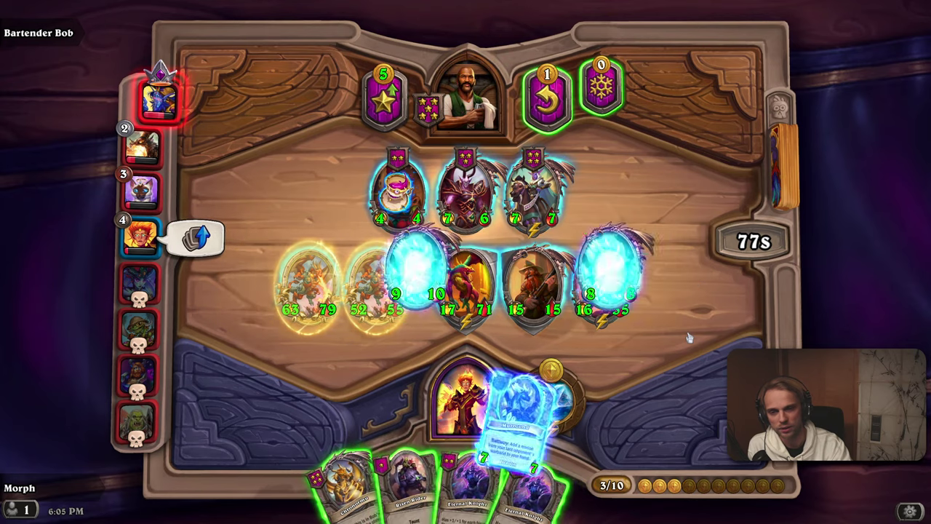
drag(579, 468, 433, 287)
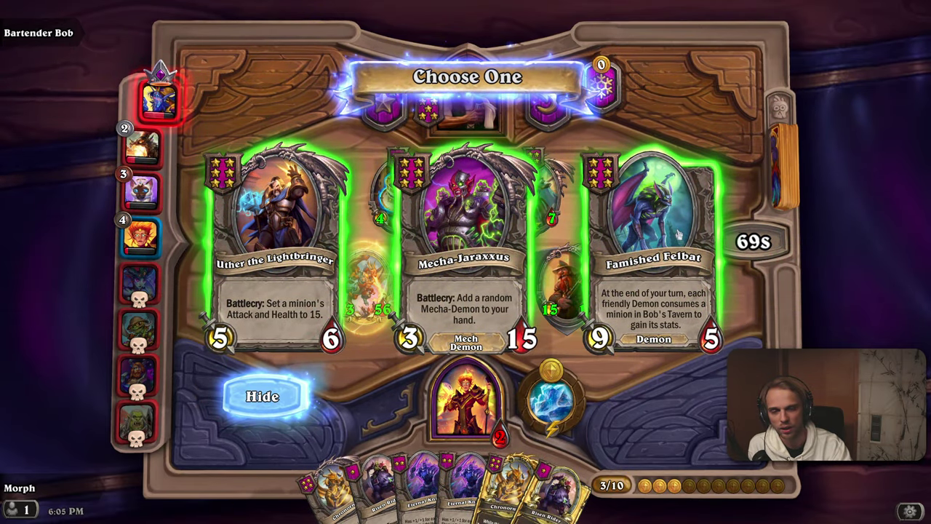
click(466, 247)
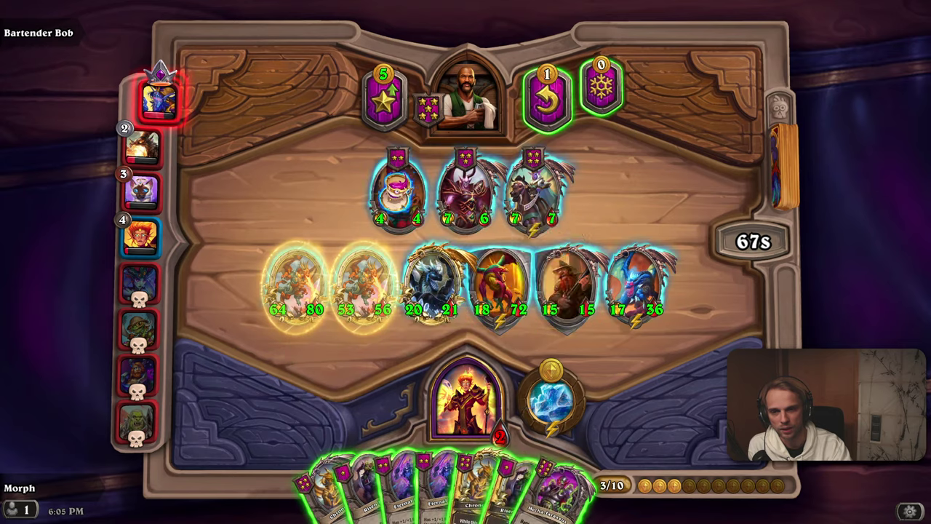
Play and sell the golden Chronormu and golden Risen Rider, and choose Nadina the Red from a Triple Reward
drag(482, 487, 489, 94)
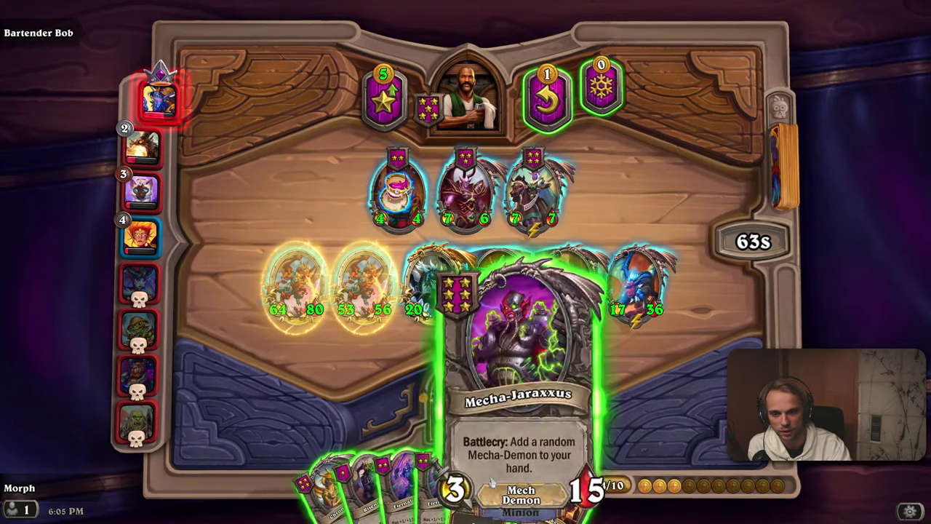
drag(476, 484, 460, 101)
drag(520, 488, 332, 332)
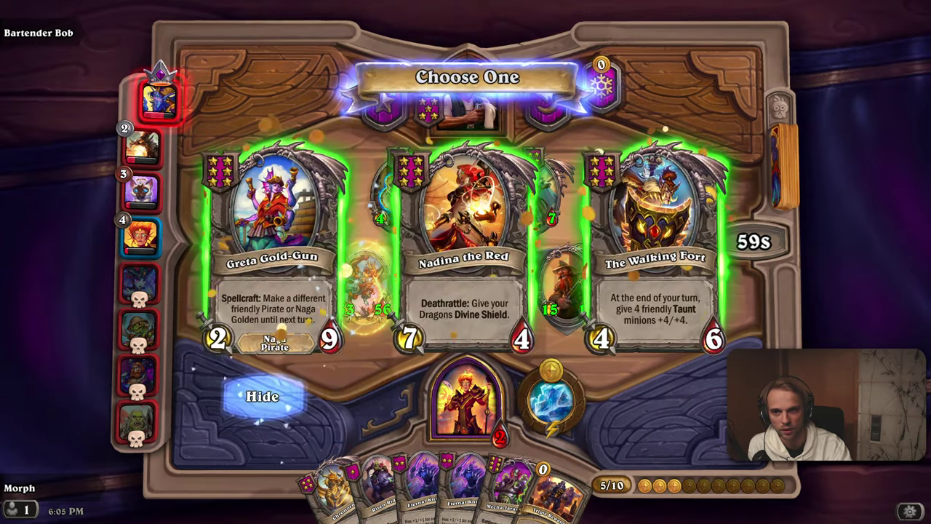
click(391, 315)
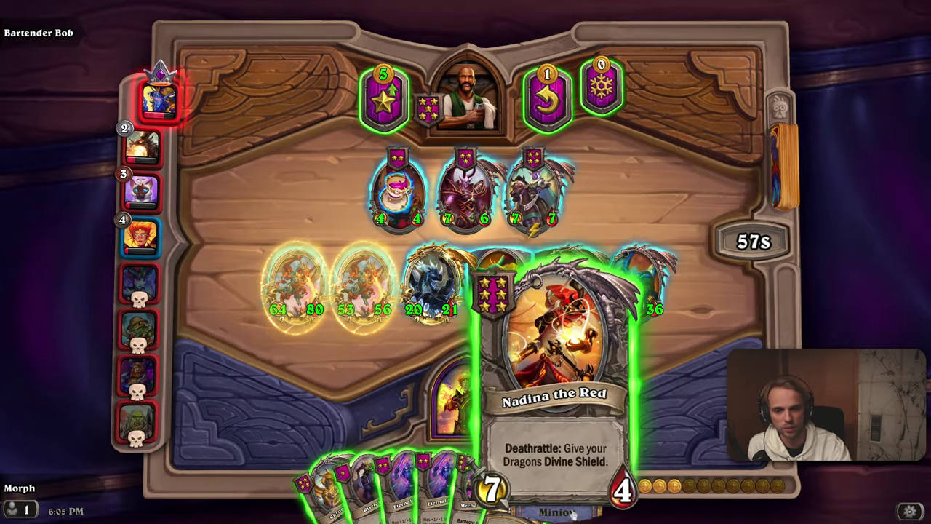
Pick Tidemistress Athissa from the Triple Reward and upgrade the tavern to Tier 6
drag(553, 498, 426, 288)
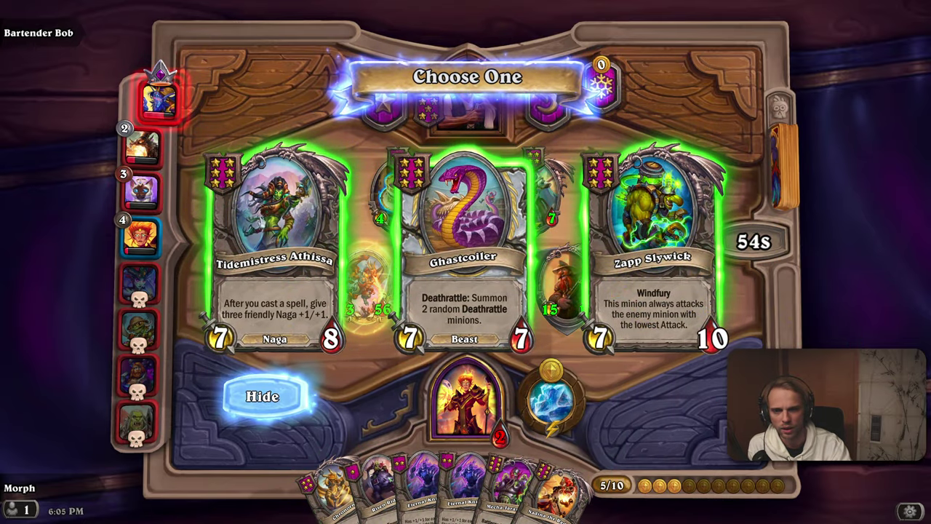
click(275, 240)
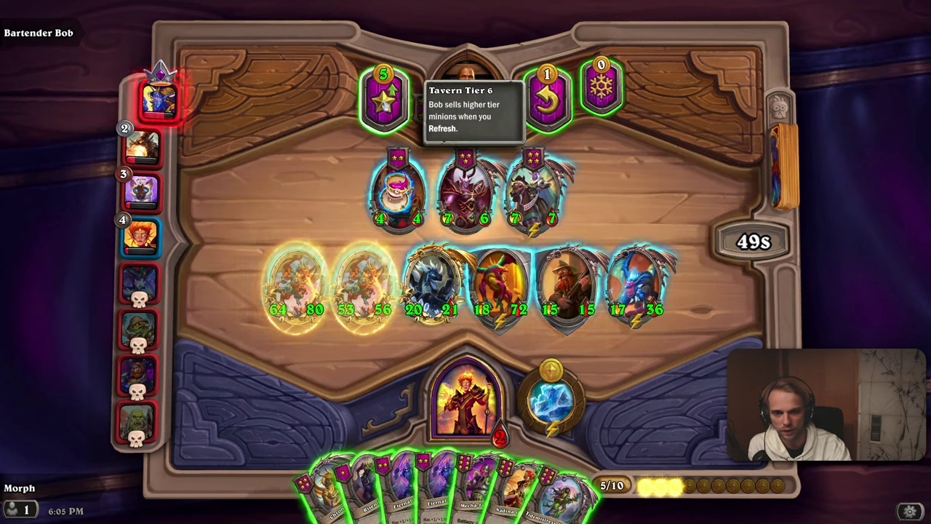
click(383, 98)
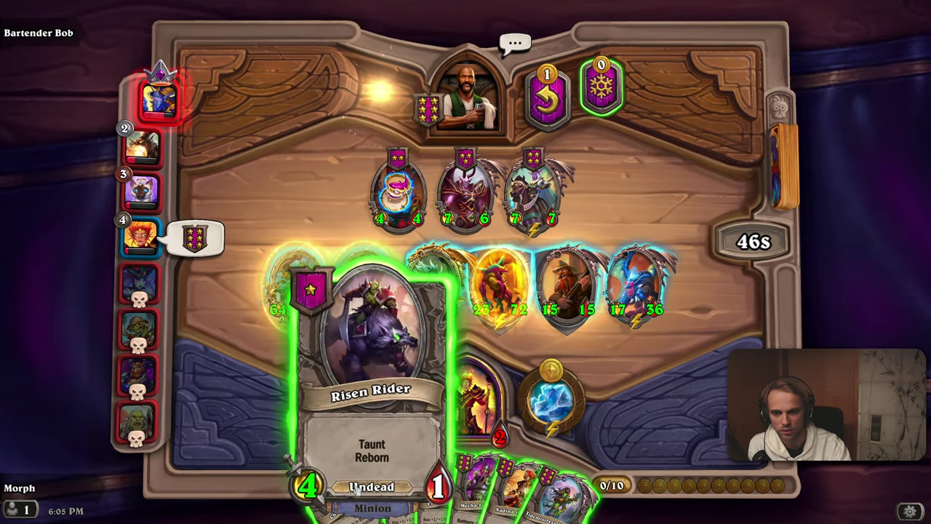
Play and sell Risen Rider and both Eternal Knights from the hand
drag(371, 430, 421, 297)
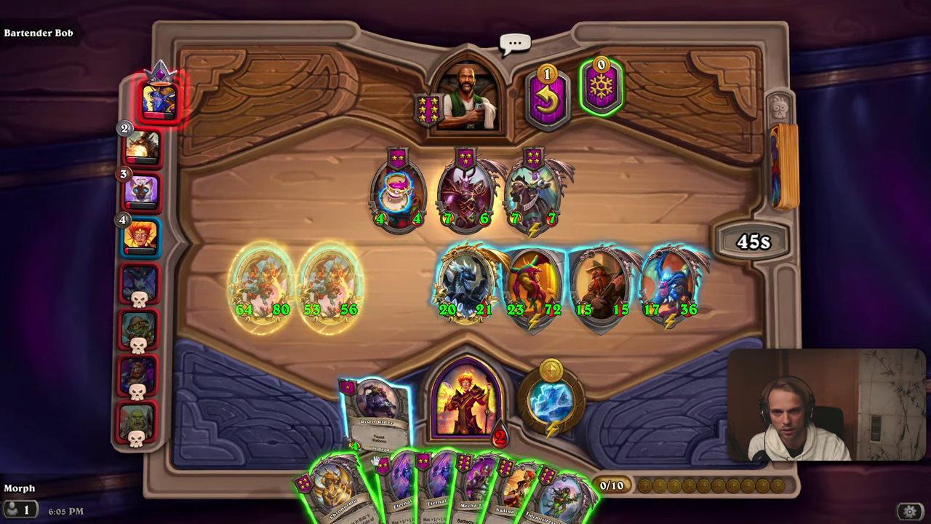
drag(372, 488, 407, 280)
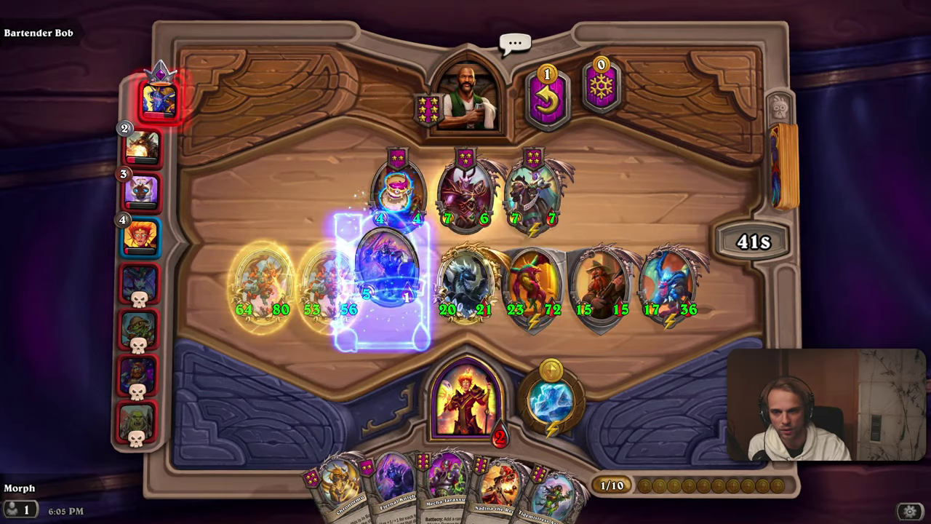
drag(393, 484, 466, 94)
Buy, play and sell the tavern's 4/4 mug minion, and refresh the tavern
drag(396, 190, 462, 398)
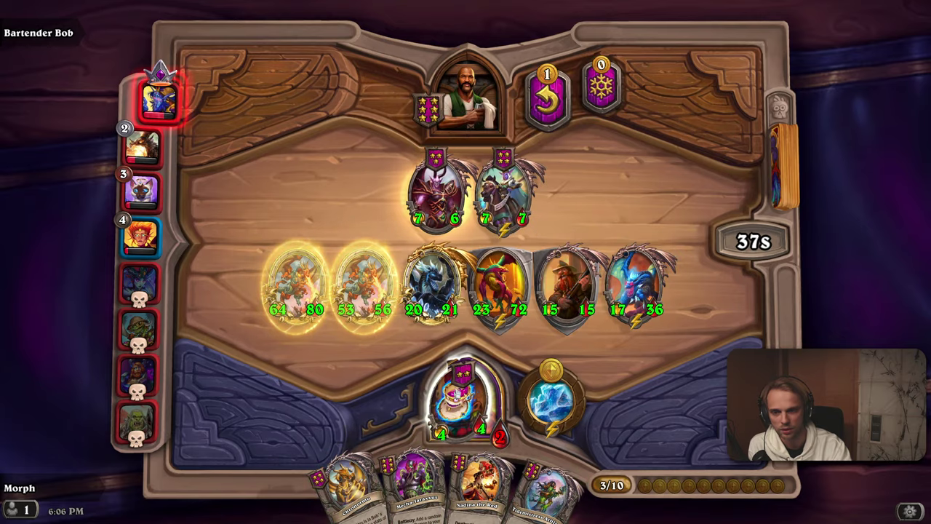
drag(555, 502, 467, 100)
click(547, 100)
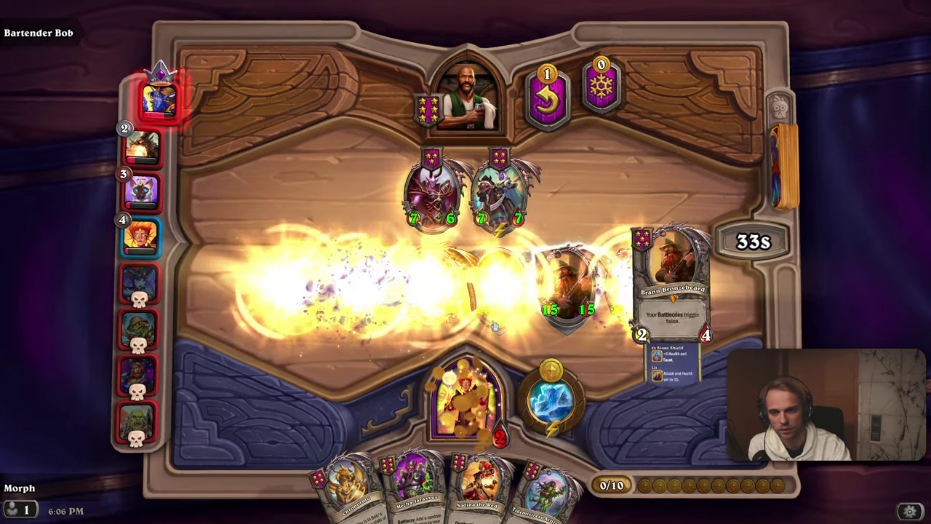
Play and sell Mecha-Jaraxxus and Rusted Reggie, and magnetize Baltharak onto the second Cyborg Drake
drag(407, 475, 495, 42)
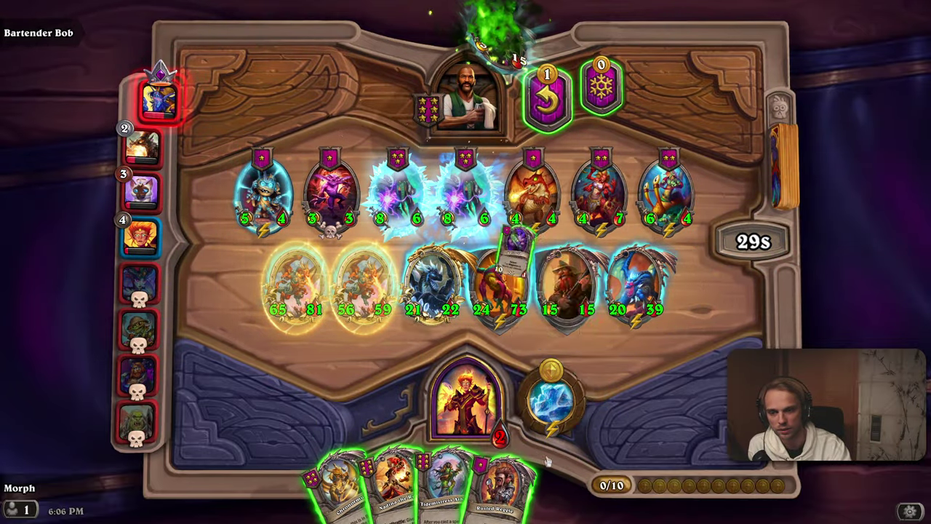
drag(525, 436, 466, 80)
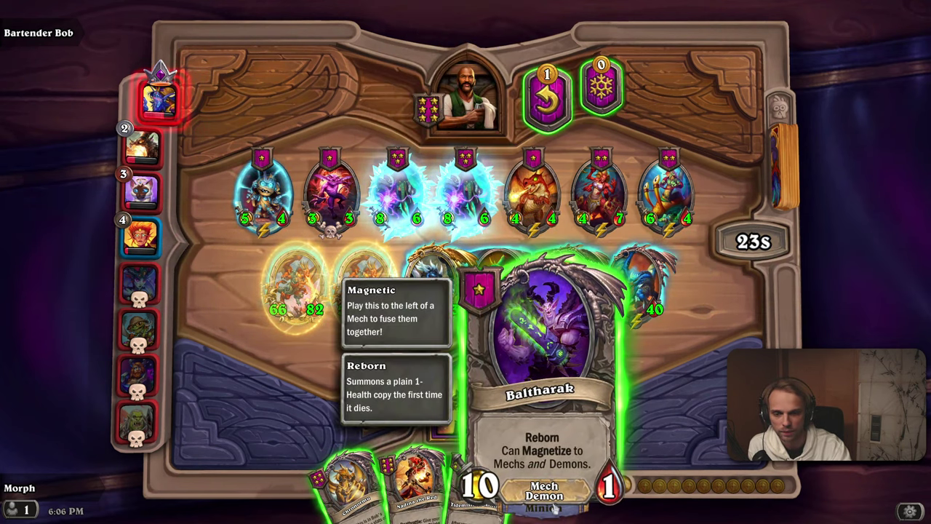
drag(554, 509, 354, 291)
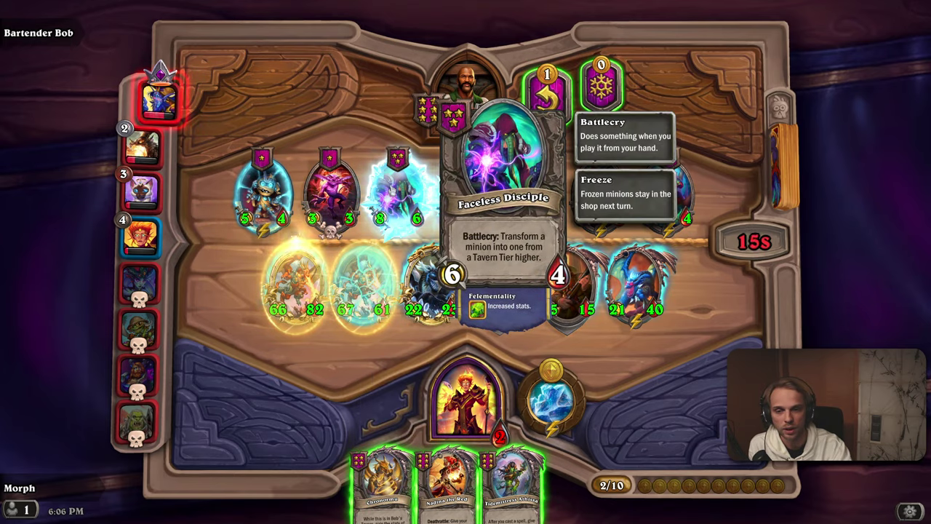
Play and sell Tidemistress Athissa, and use a purchased Faceless Disciple to transform the tavern's 6/4 minion before selling it
drag(513, 480, 459, 95)
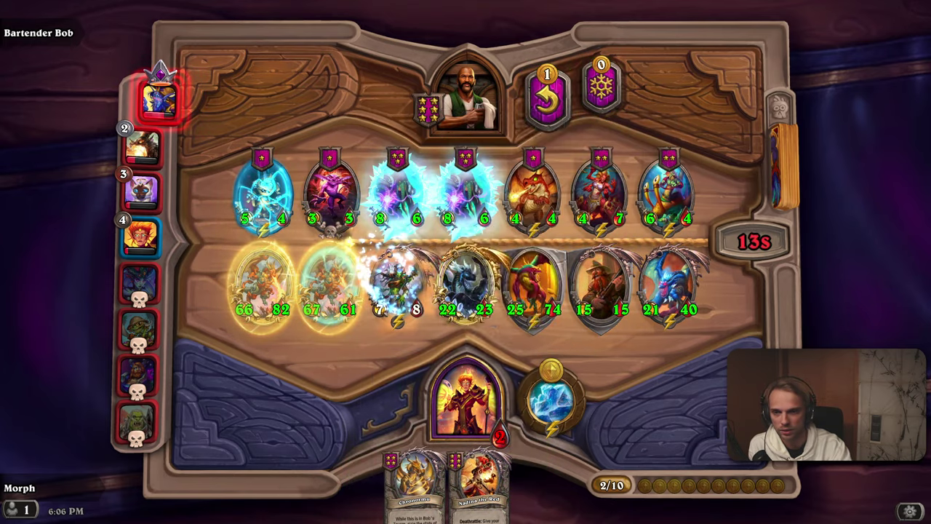
drag(466, 189, 460, 420)
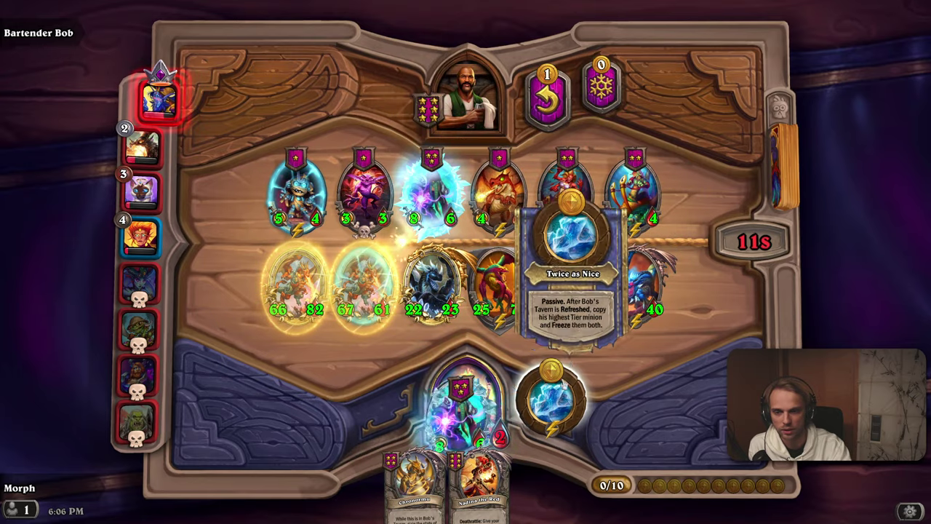
drag(513, 476, 393, 291)
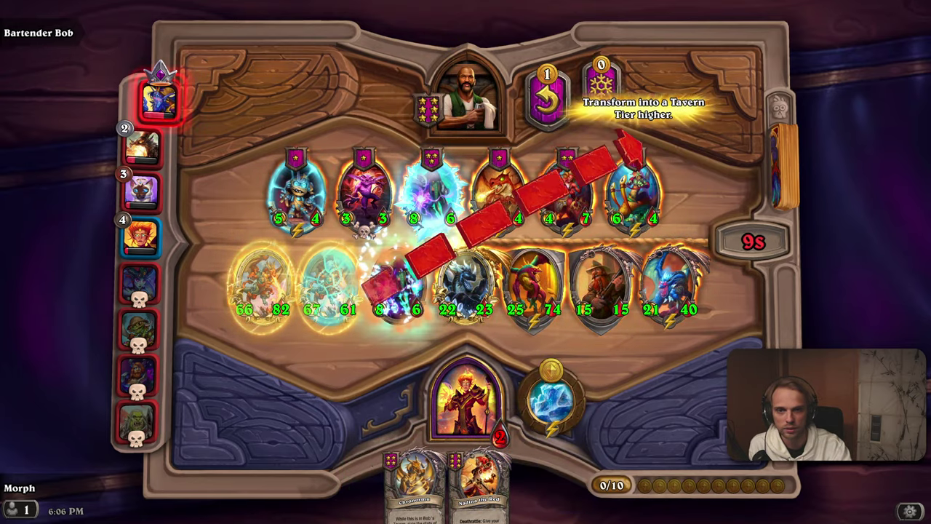
drag(632, 144, 588, 175)
drag(397, 287, 480, 80)
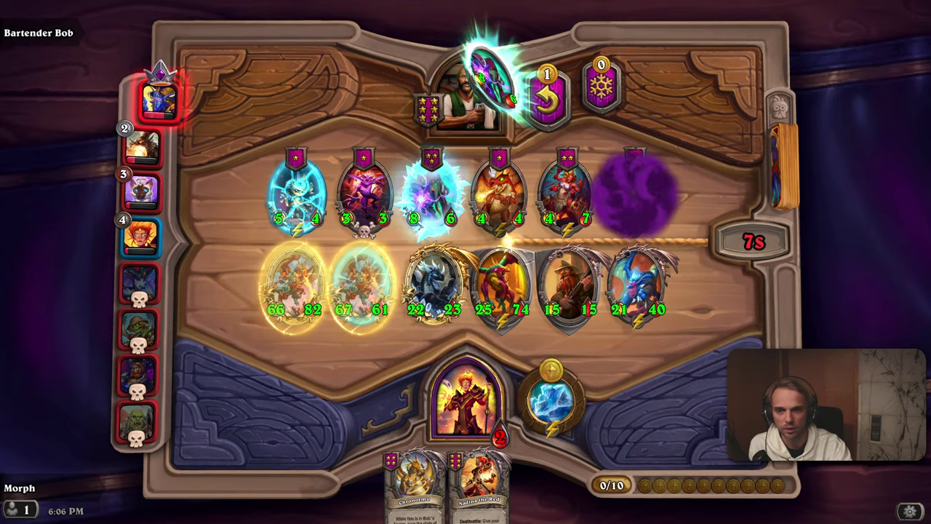
Play Nadina the Red and position her directly behind the two Cyborg Drakes
drag(479, 477, 218, 291)
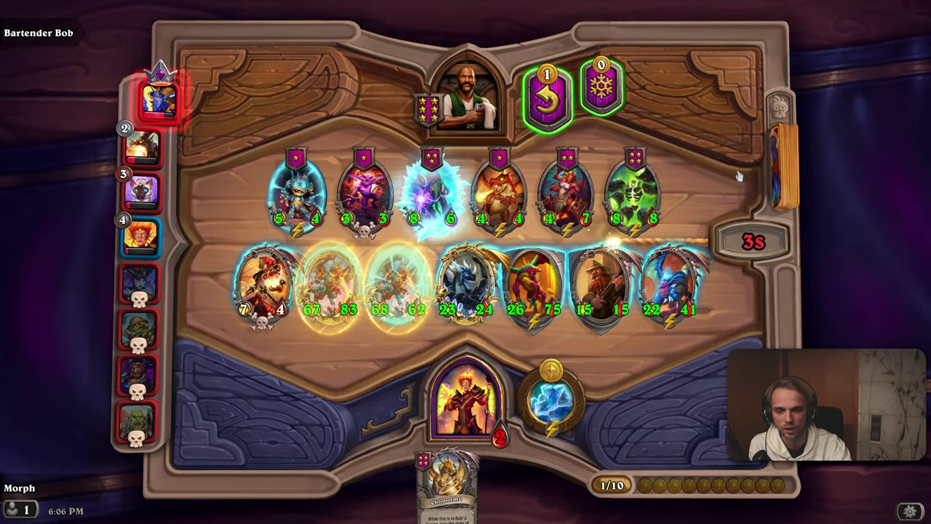
drag(263, 287, 311, 287)
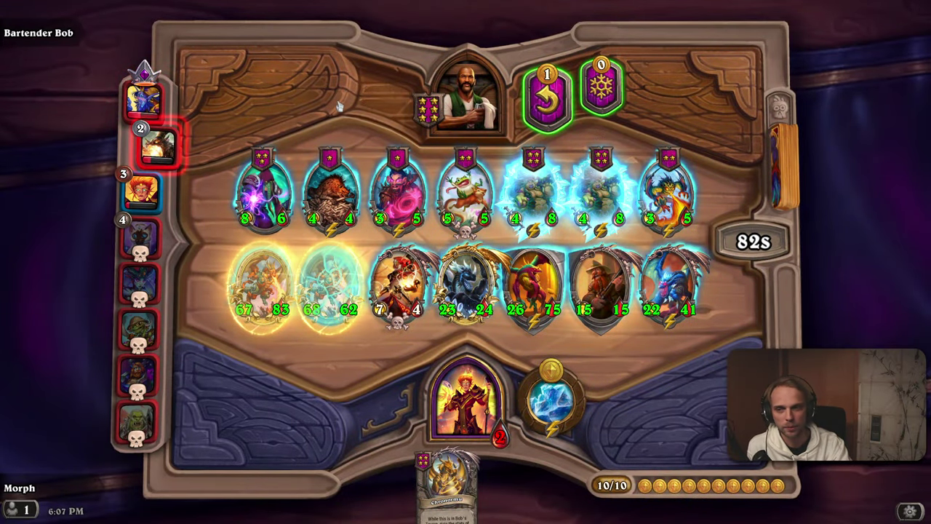
Buy a Faceless Disciple, sell the golden Murozond, and transform a frozen 4/8 tavern minion into Mecha-Jaraxxus, selling the Disciple
drag(263, 191, 469, 411)
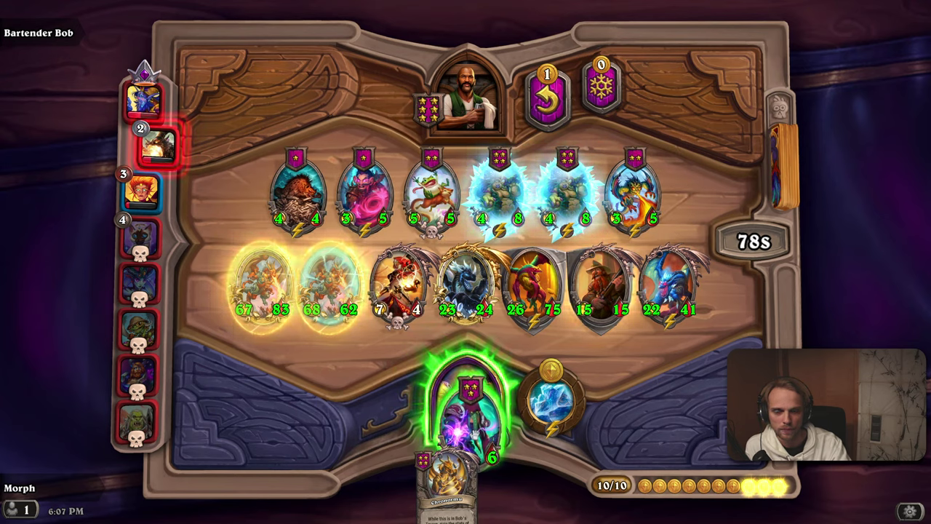
drag(475, 434, 437, 393)
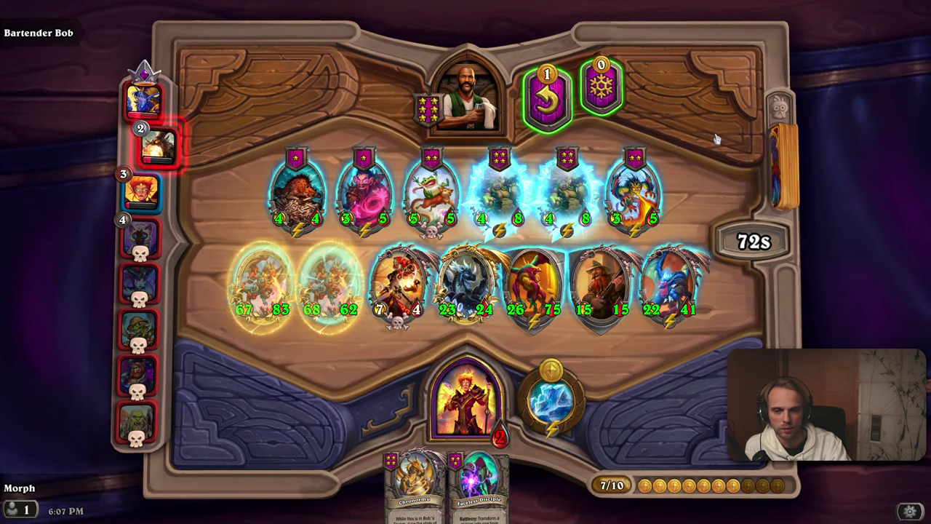
drag(470, 288, 470, 84)
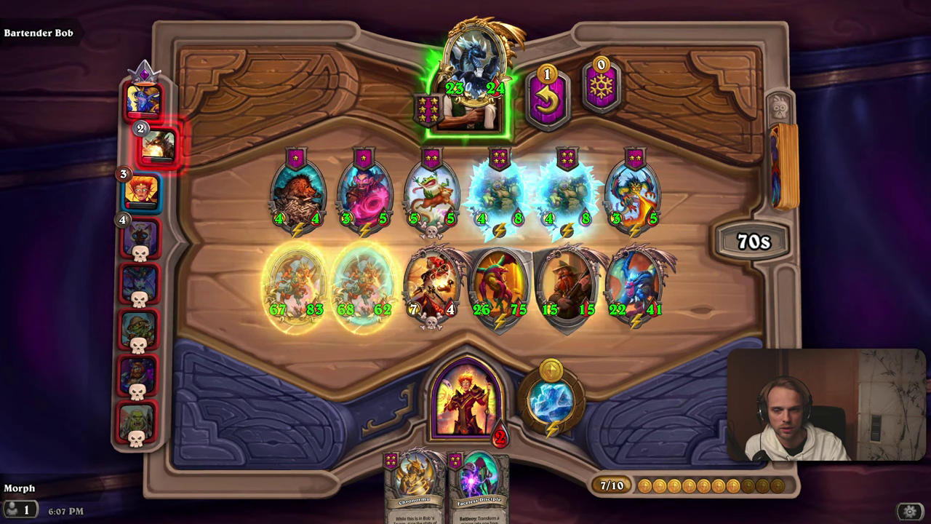
drag(470, 473, 458, 83)
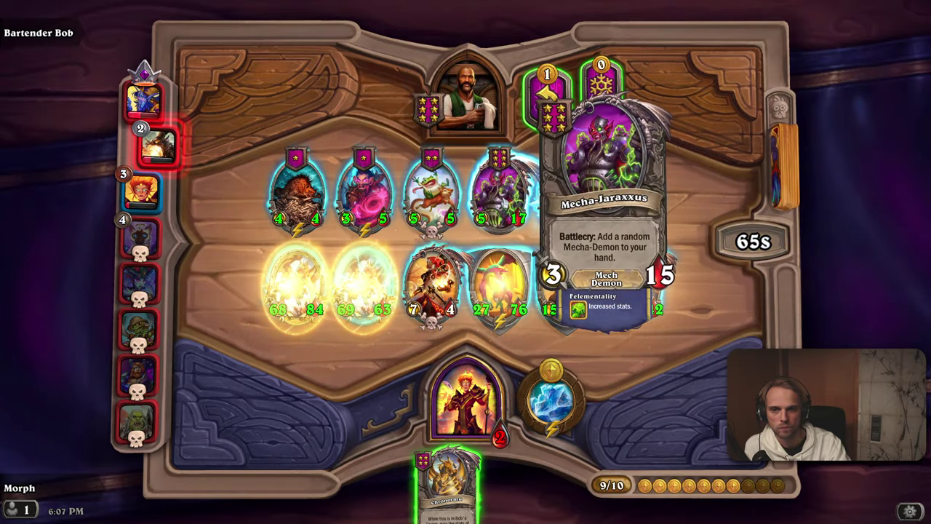
Buy Mecha-Jaraxxus, play it for its Mecha-Demon Battlecry, and sell it
drag(500, 187, 478, 374)
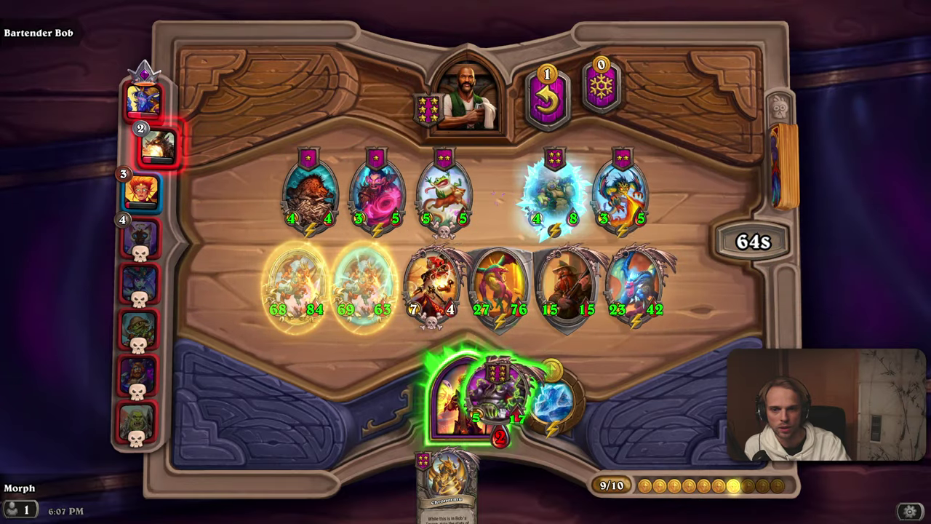
drag(482, 484, 463, 291)
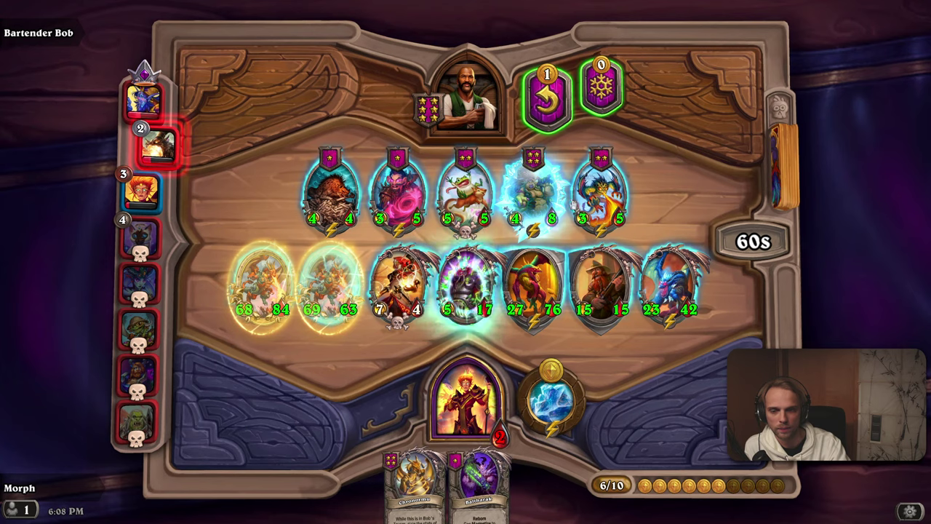
drag(465, 285, 459, 86)
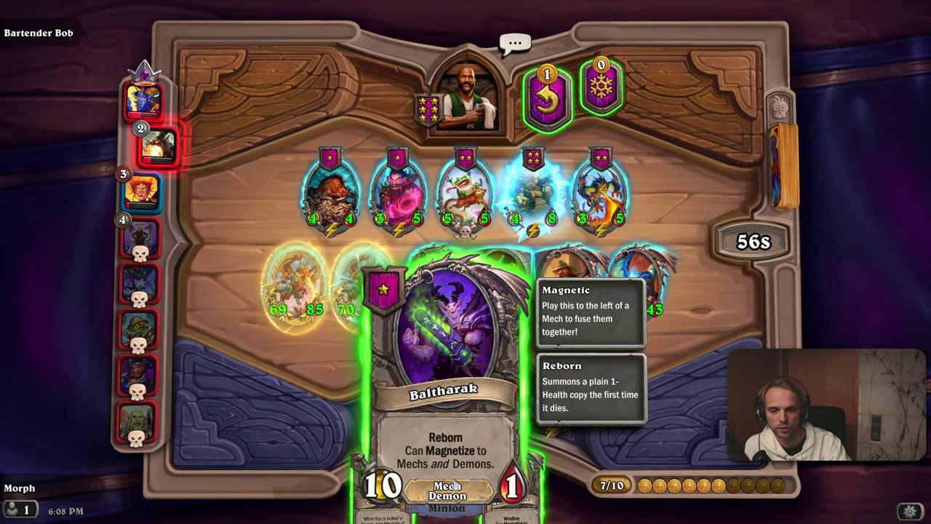
Magnetize Baltharak and Rusted Reggie onto the first Cyborg Drake, and refresh the tavern
drag(453, 485, 218, 284)
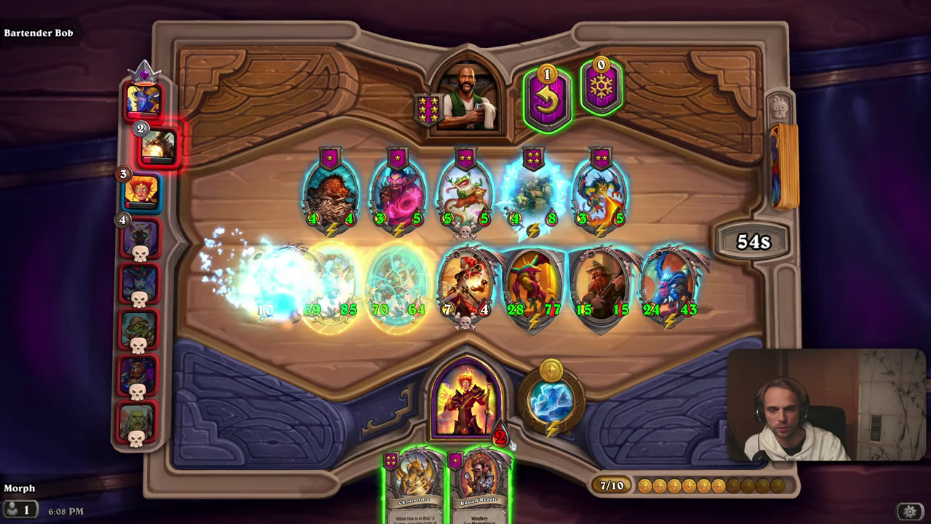
drag(513, 484, 233, 284)
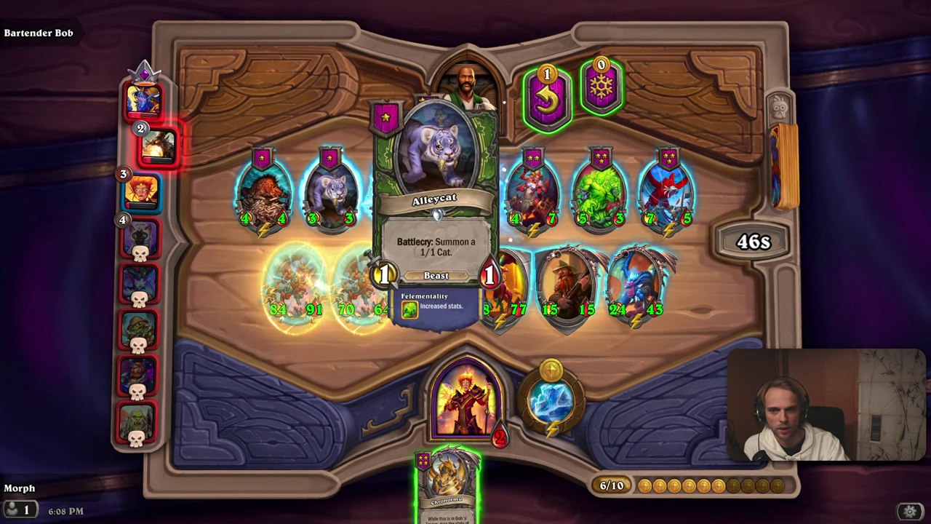
Buy Alleycat and Felemental, play both for their Battlecries, and sell them
drag(332, 192, 466, 480)
drag(600, 193, 468, 407)
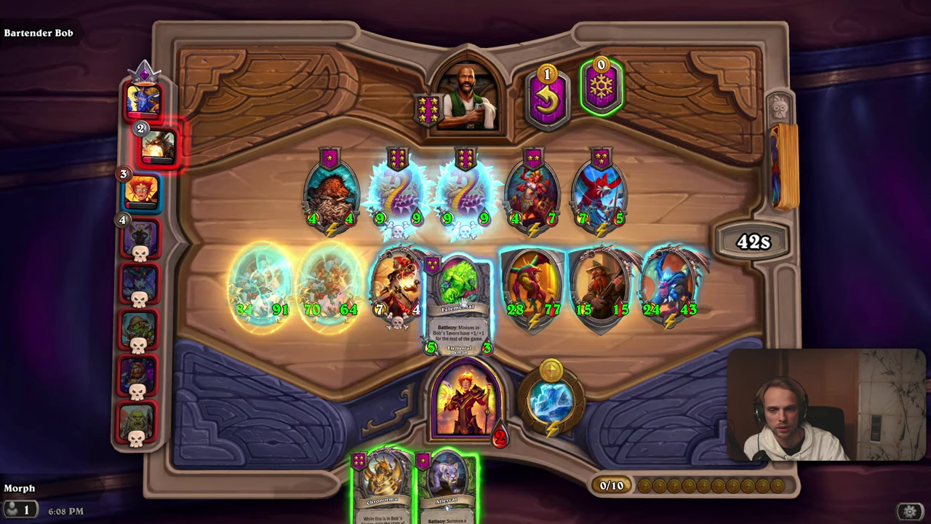
drag(409, 291, 465, 124)
drag(478, 483, 455, 102)
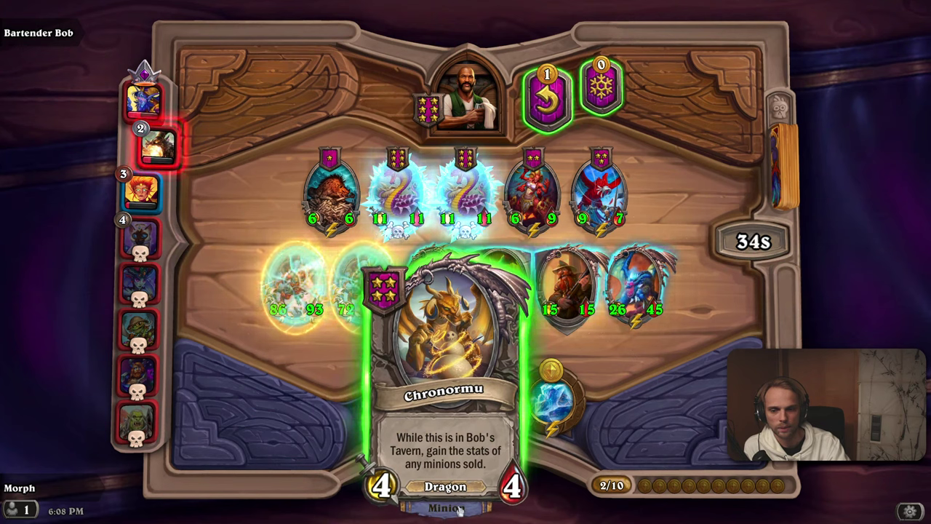
Play and sell Chronormu, and buy and play a Ghastcoiler behind Nadina the Red
drag(459, 512, 475, 341)
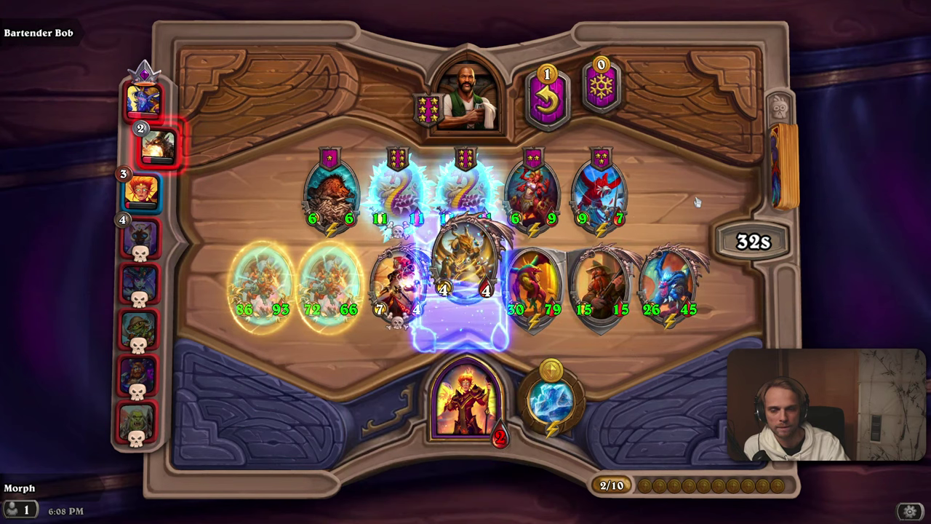
drag(474, 280, 461, 81)
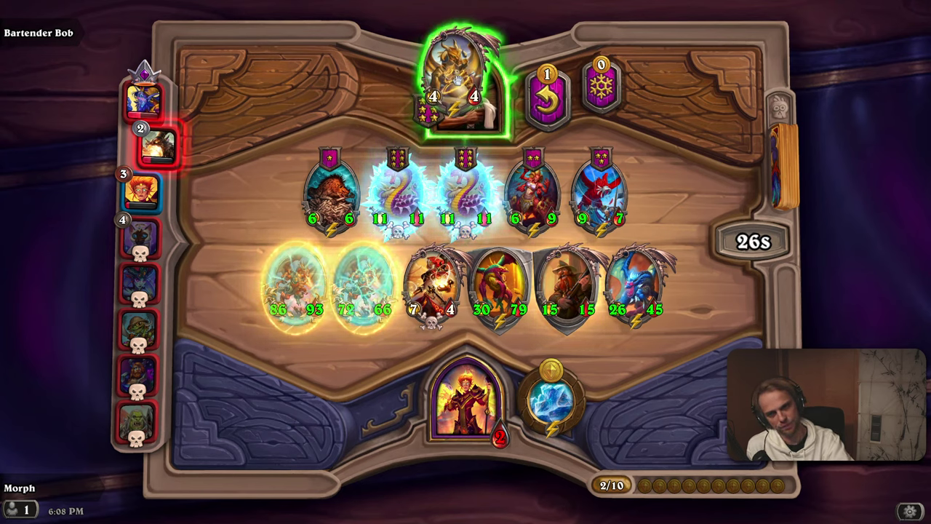
drag(462, 81, 462, 83)
drag(466, 190, 399, 288)
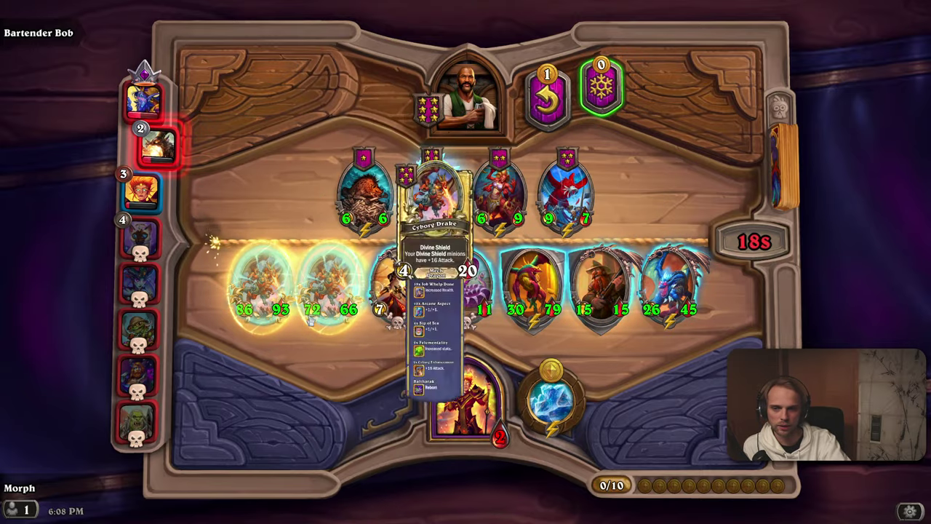
Rearrange the warband with Ghastcoiler at the end and the 26/45 Dragon directly behind Nadina the Red
mouse_move(399, 283)
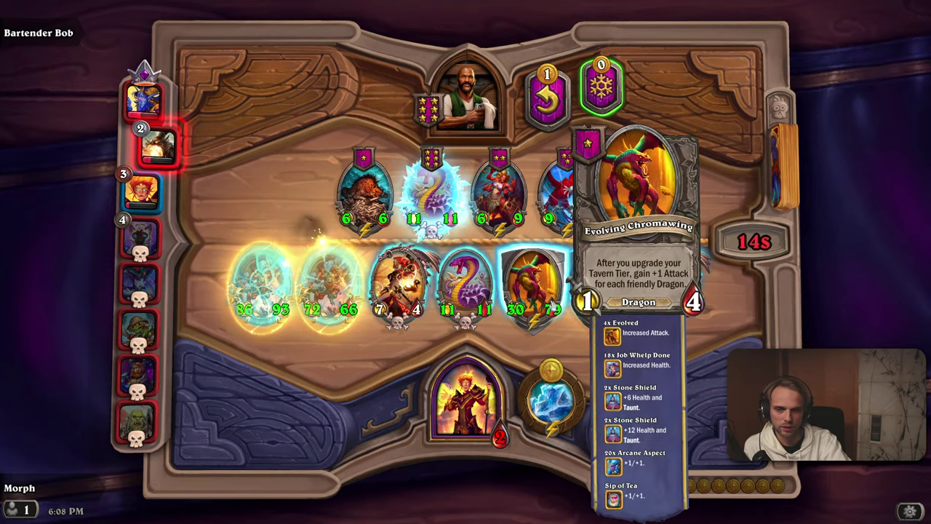
mouse_move(579, 283)
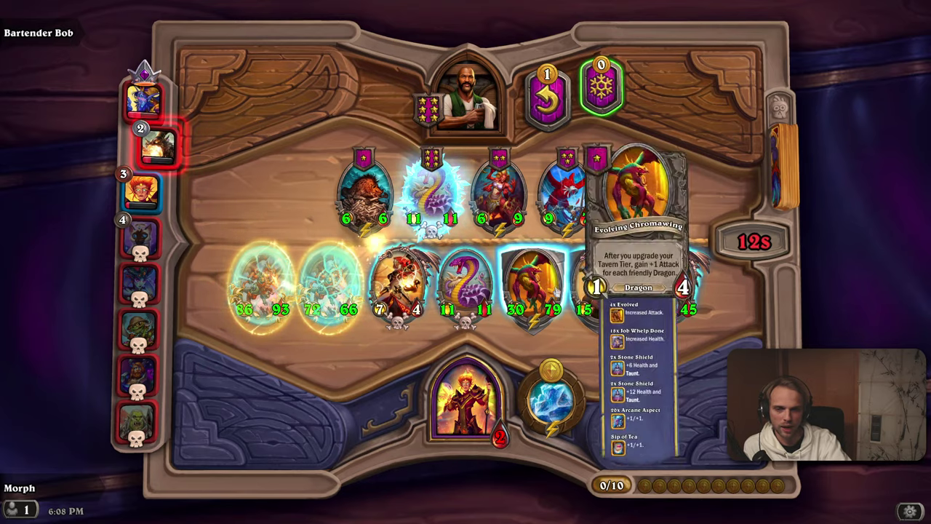
drag(466, 288, 669, 287)
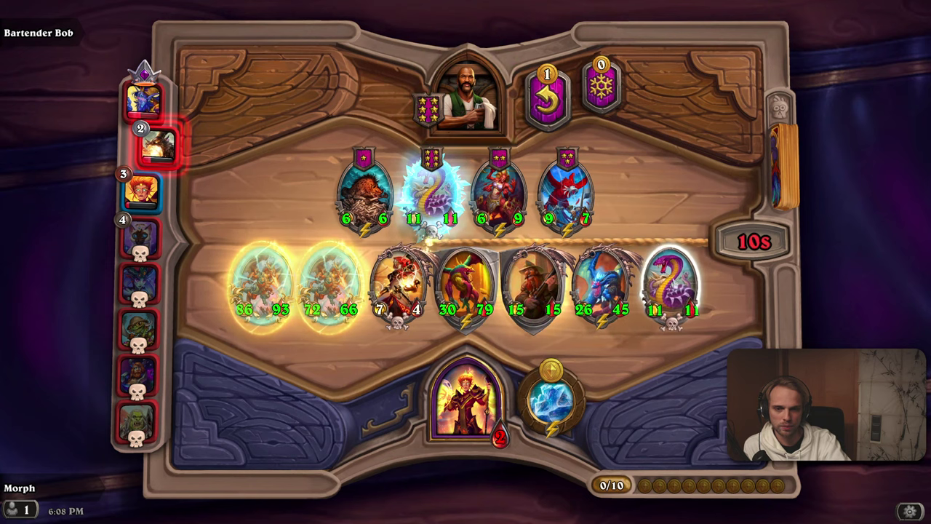
click(646, 192)
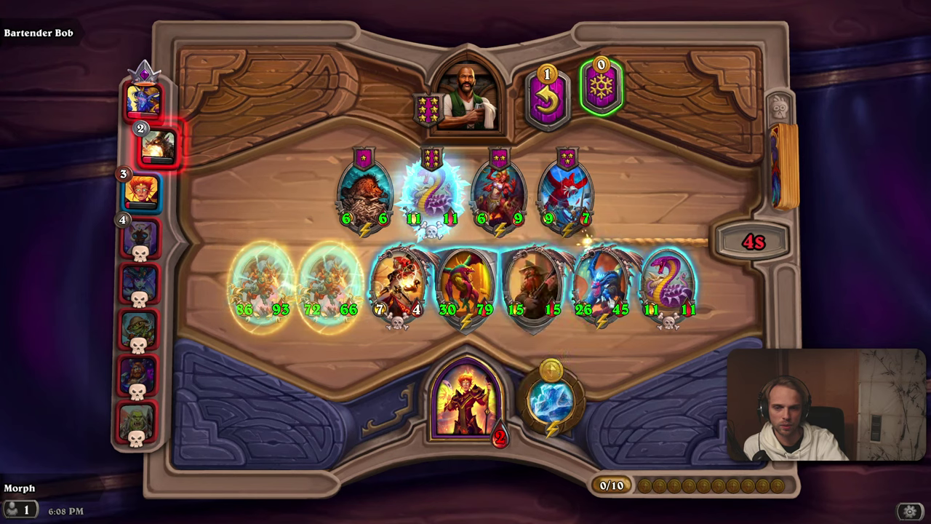
drag(604, 284, 466, 284)
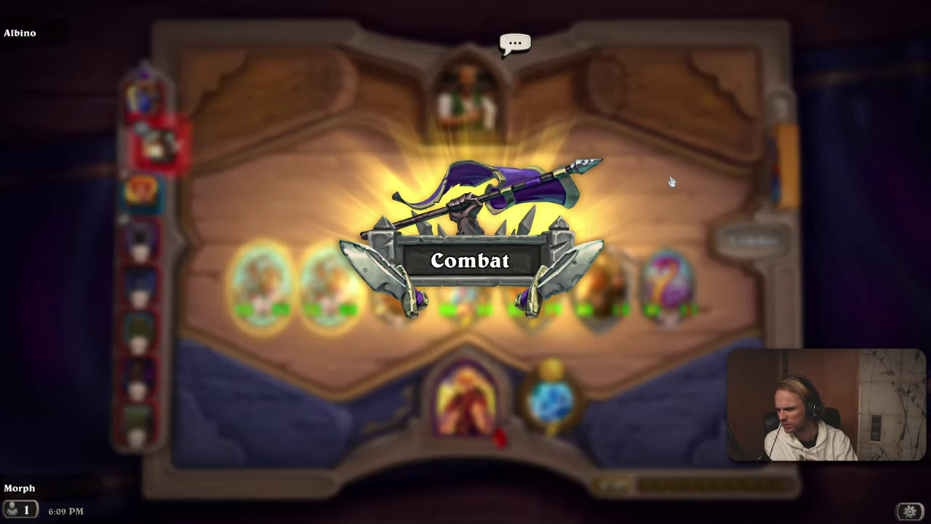
Sit out the combat and check the leaderboard details for the own hero and the top-ranked opponent
mouse_move(671, 181)
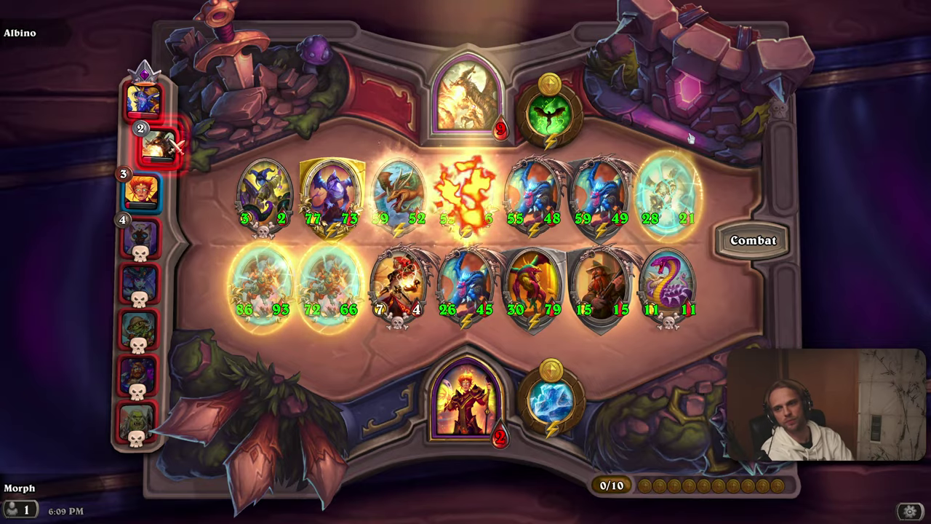
mouse_move(601, 191)
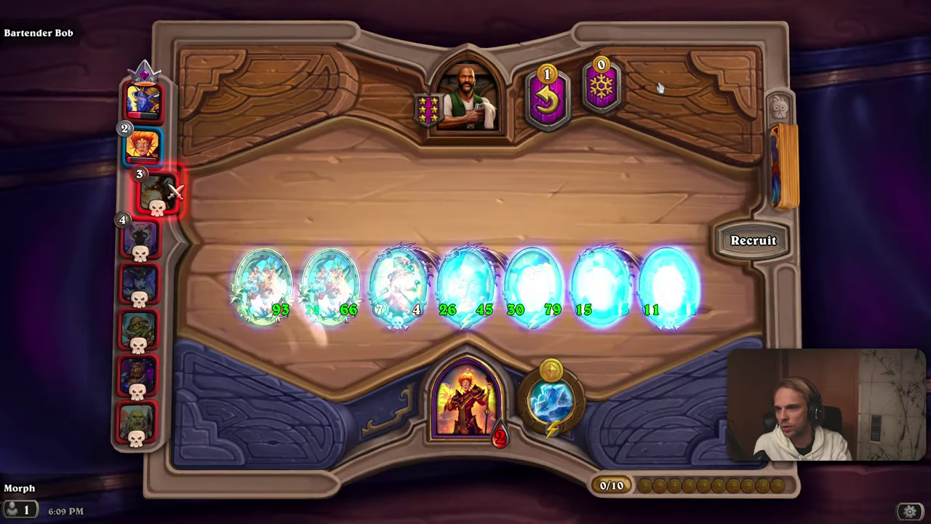
mouse_move(132, 159)
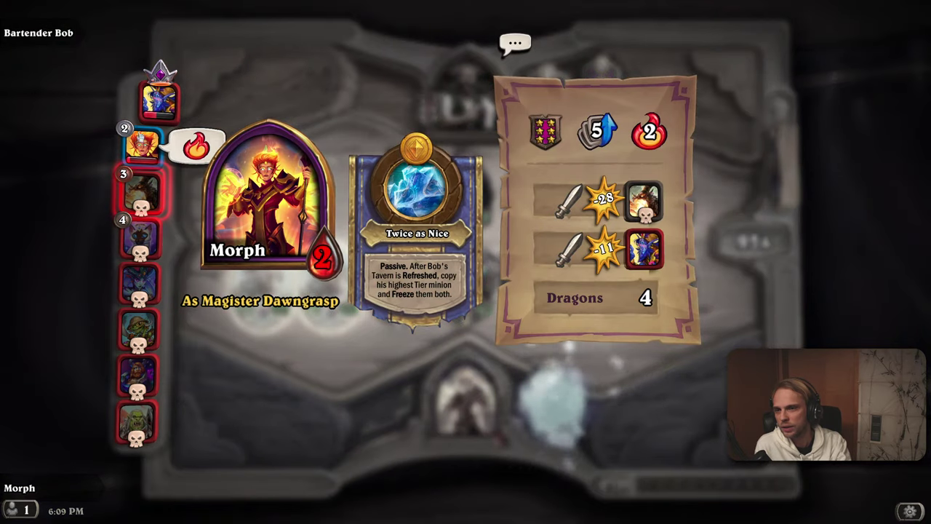
mouse_move(149, 109)
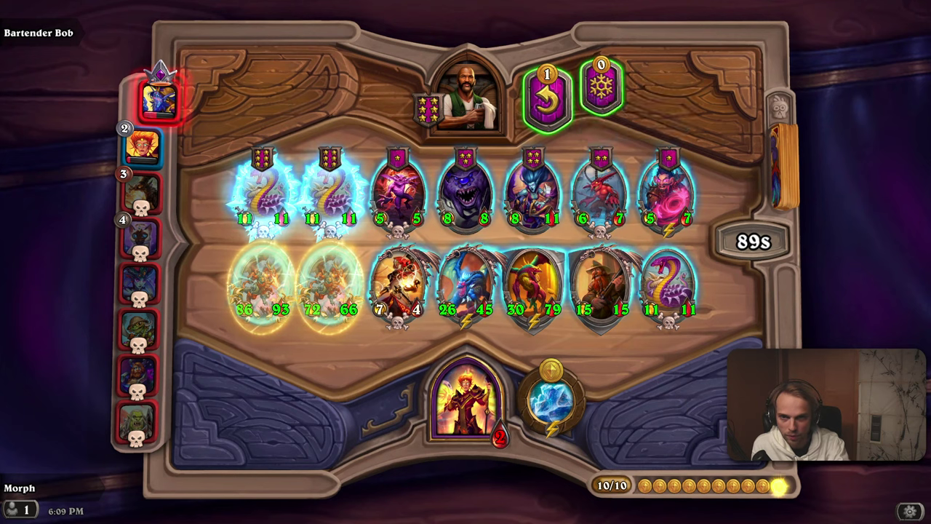
Buy Possessive Banshee, refresh the tavern, and sell Ghastcoiler to play the Banshee for its Battlecry and sell it
drag(534, 189, 455, 444)
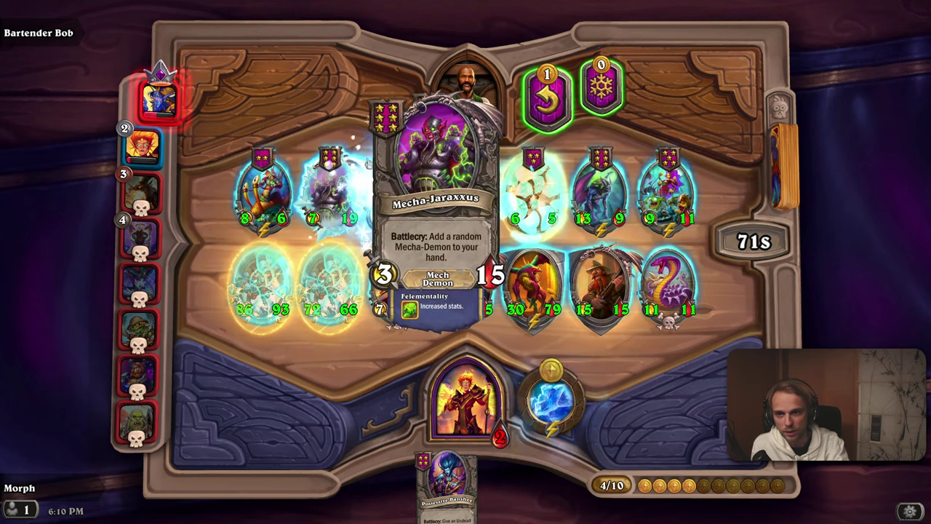
drag(664, 287, 638, 238)
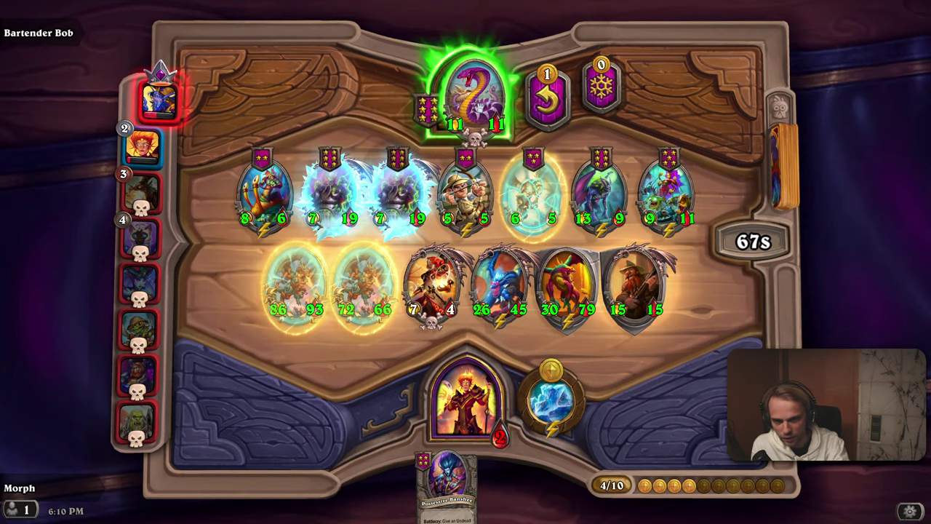
drag(475, 98, 472, 95)
drag(447, 487, 692, 342)
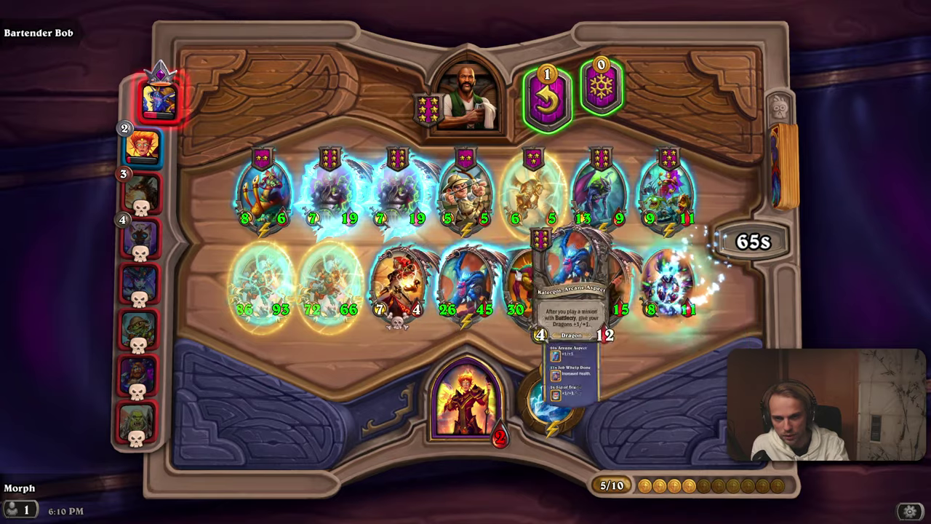
drag(668, 291, 473, 98)
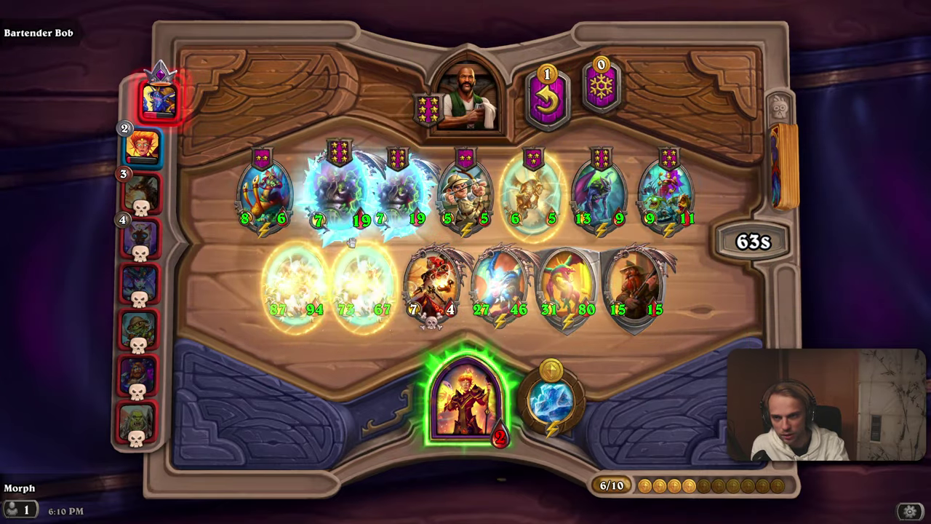
Buy and play both frozen Mecha-Jaraxxus minions for their Battlecries, selling the first to make room for the second
drag(341, 193, 501, 445)
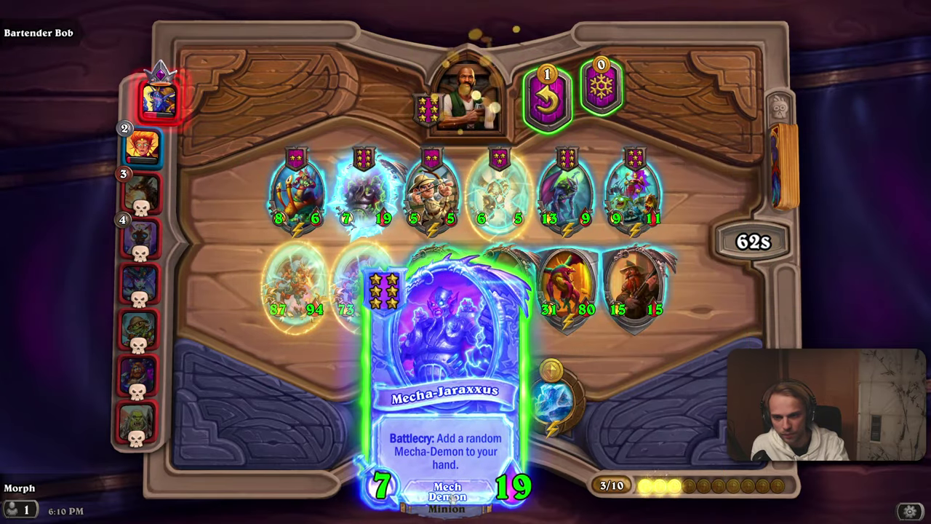
drag(720, 310, 688, 269)
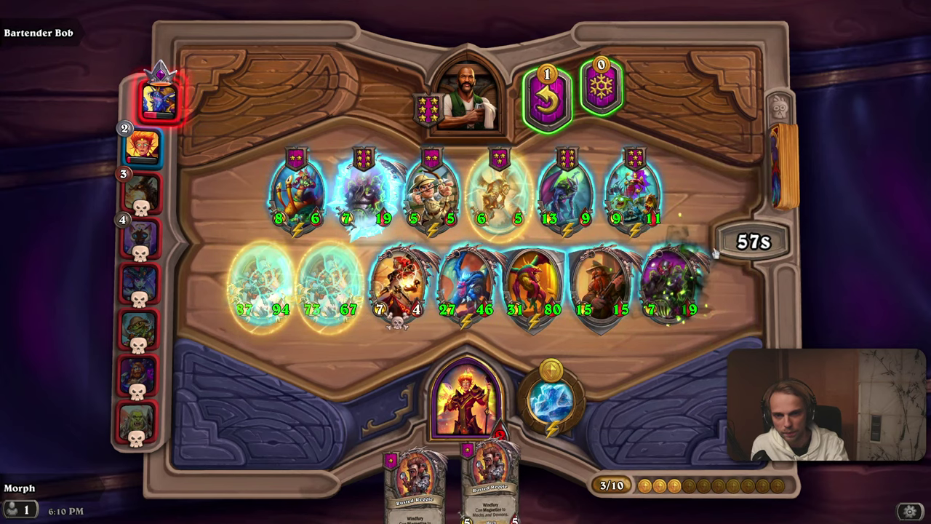
drag(669, 288, 480, 86)
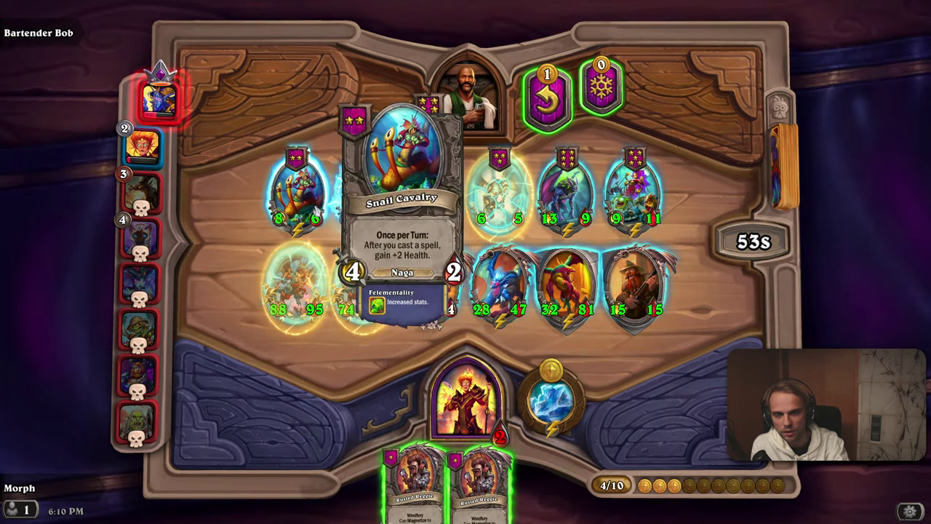
drag(364, 178, 466, 382)
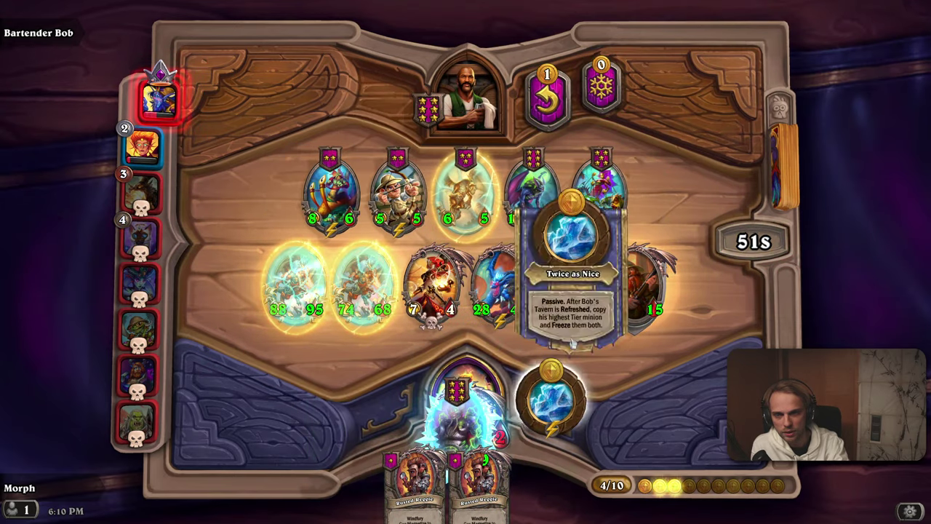
drag(577, 411, 684, 284)
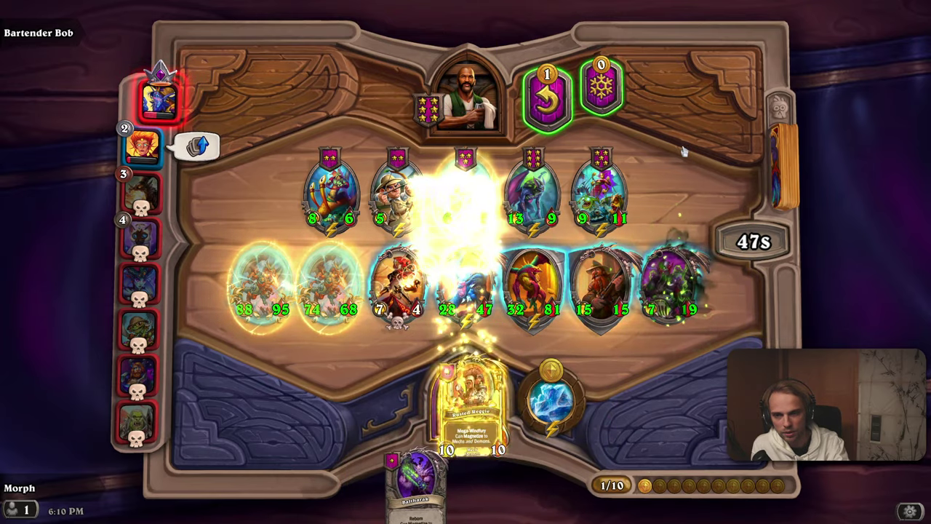
Sell the remaining Mecha-Jaraxxus and magnetize the golden Rusted Reggie onto the second golden Cyborg Drake
mouse_move(486, 500)
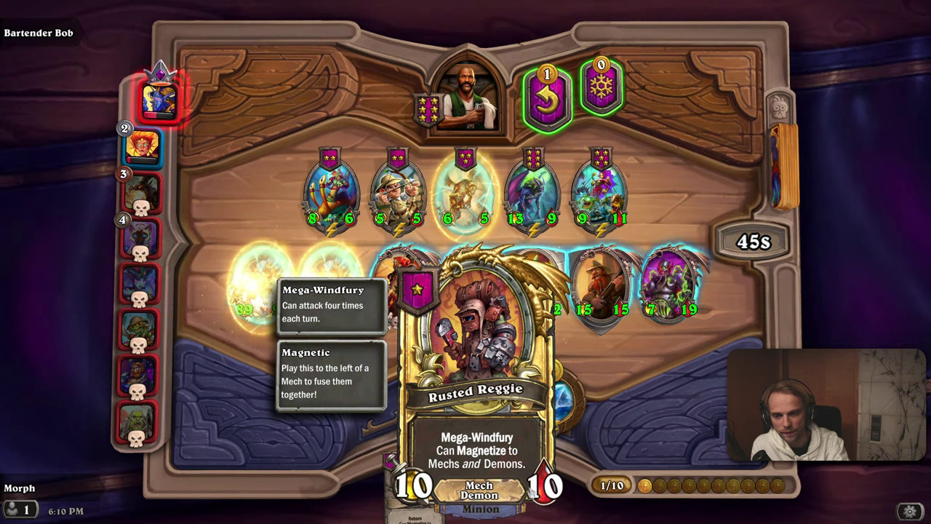
drag(492, 499, 564, 404)
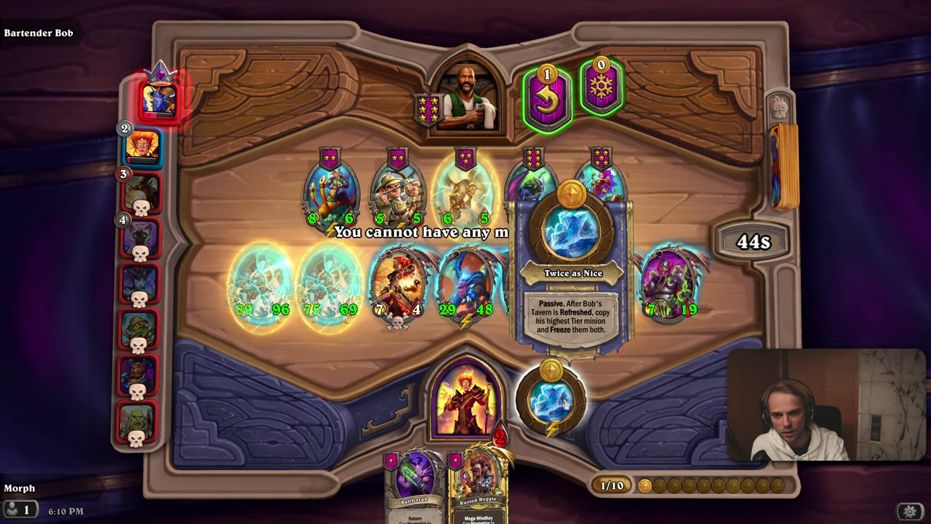
drag(704, 296, 477, 84)
drag(480, 484, 247, 283)
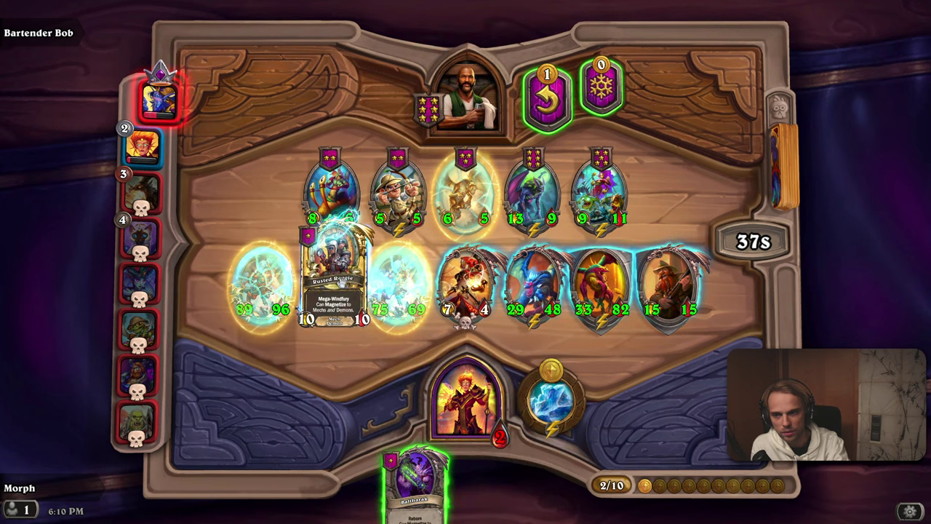
drag(342, 276, 334, 280)
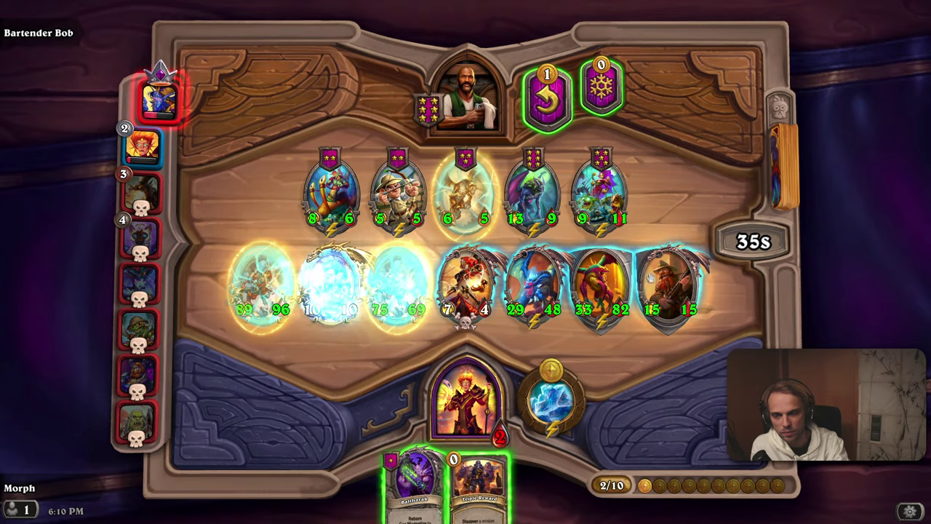
Play the Triple Reward and choose Nadina the Red as the discovered minion
drag(479, 484, 613, 370)
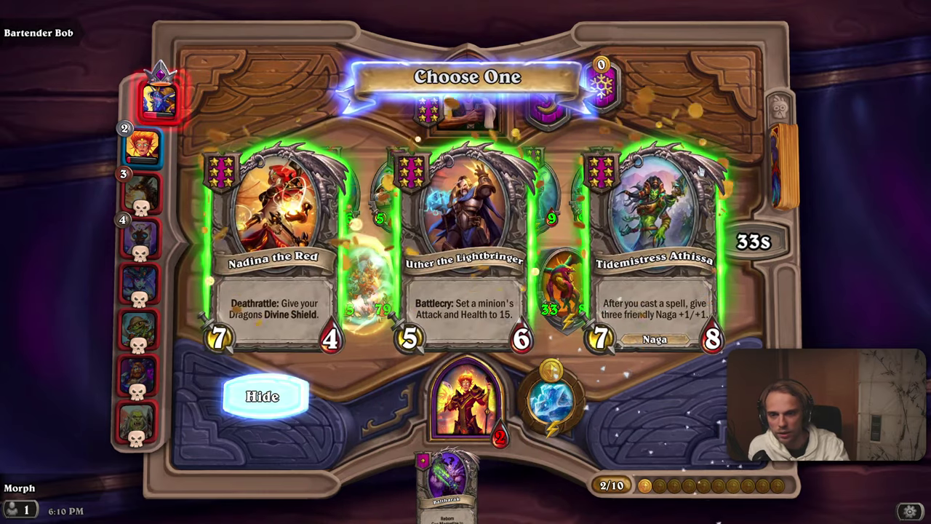
click(276, 241)
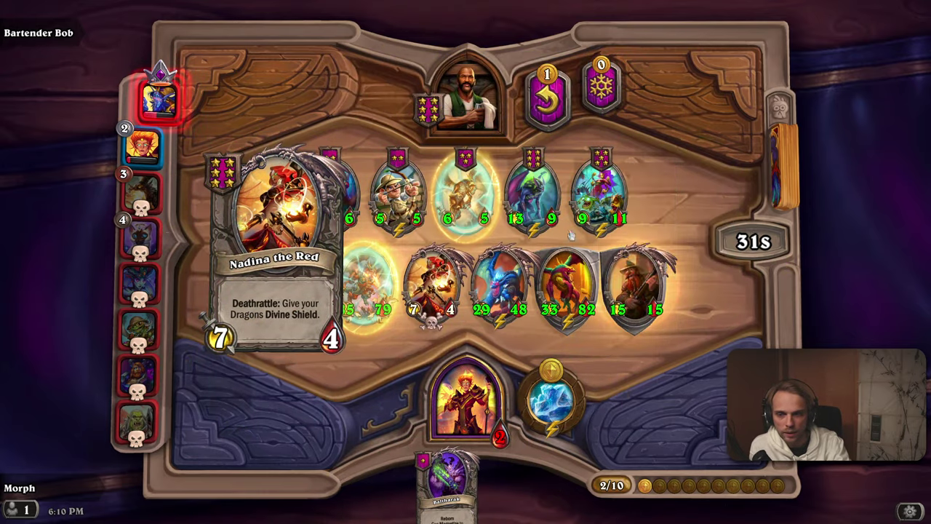
mouse_move(429, 495)
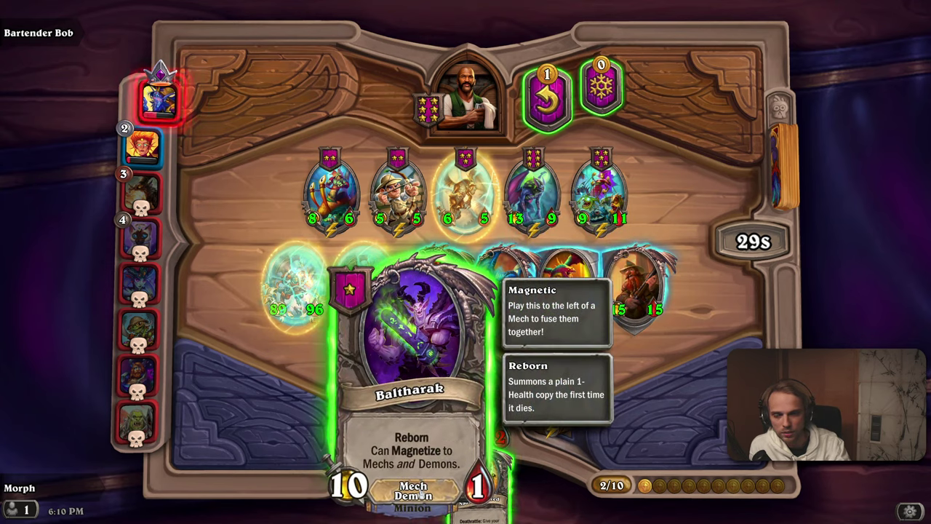
Play Baltharak from the hand so it magnetizes to the second golden minion on the board
drag(422, 495, 332, 286)
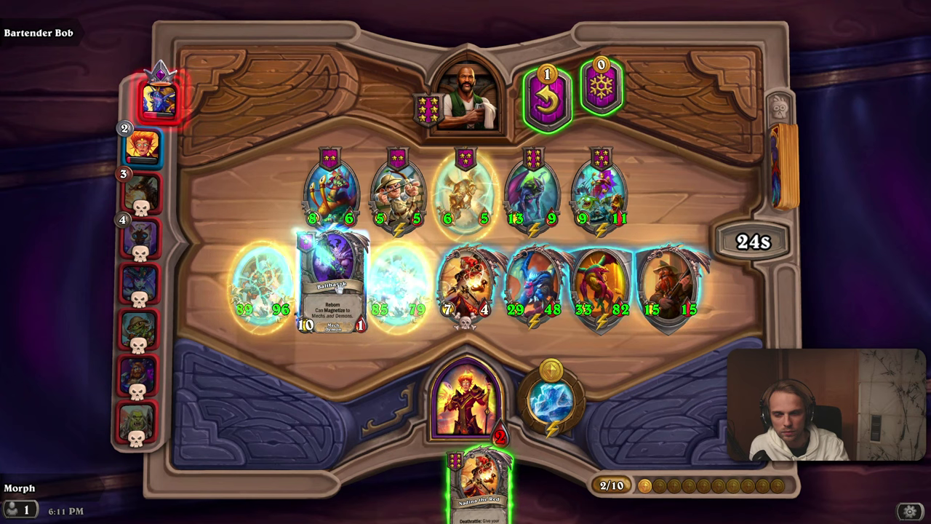
drag(339, 289, 342, 287)
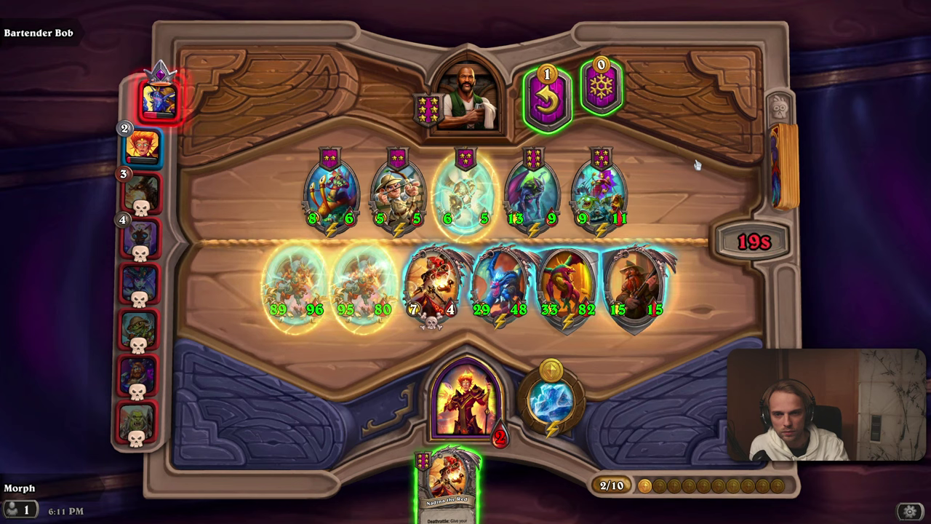
mouse_move(636, 284)
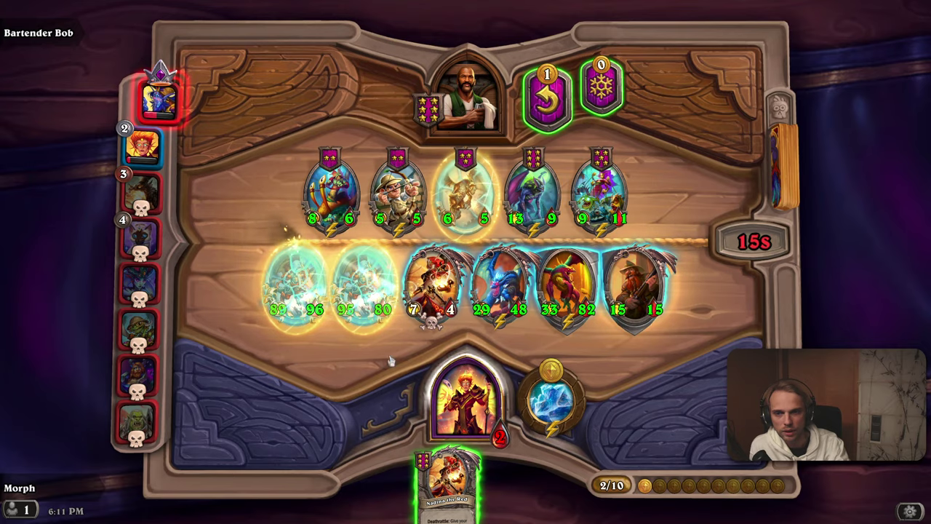
Refresh Bob's Tavern twice and play Nadina the Red from the hand onto the board
click(566, 124)
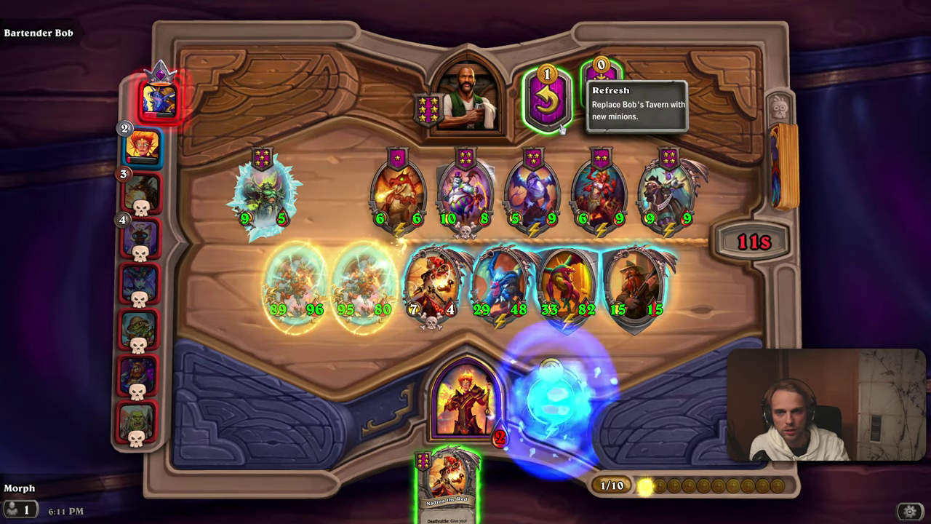
click(562, 128)
drag(447, 484, 596, 291)
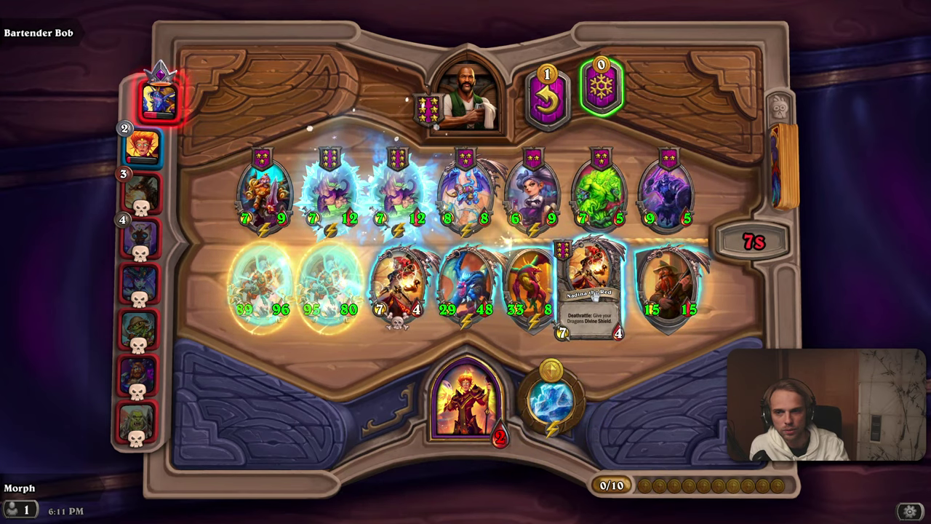
drag(674, 288, 683, 282)
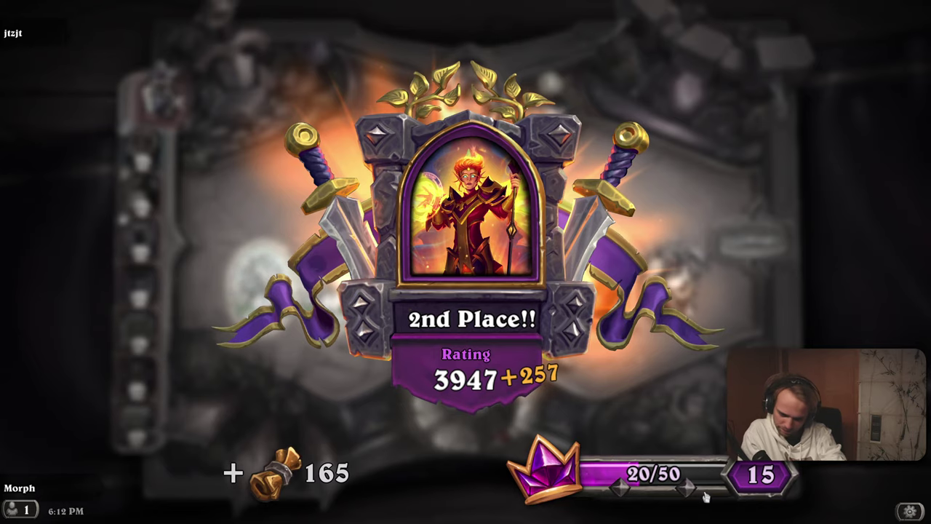
Dismiss the match result, mission progress and weekly missions screens to return to the Battlegrounds lobby
click(701, 337)
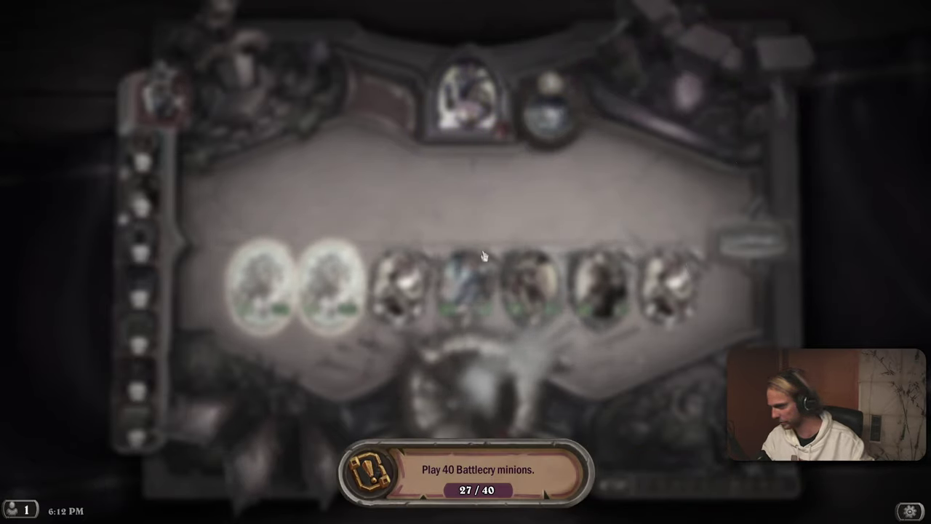
click(570, 233)
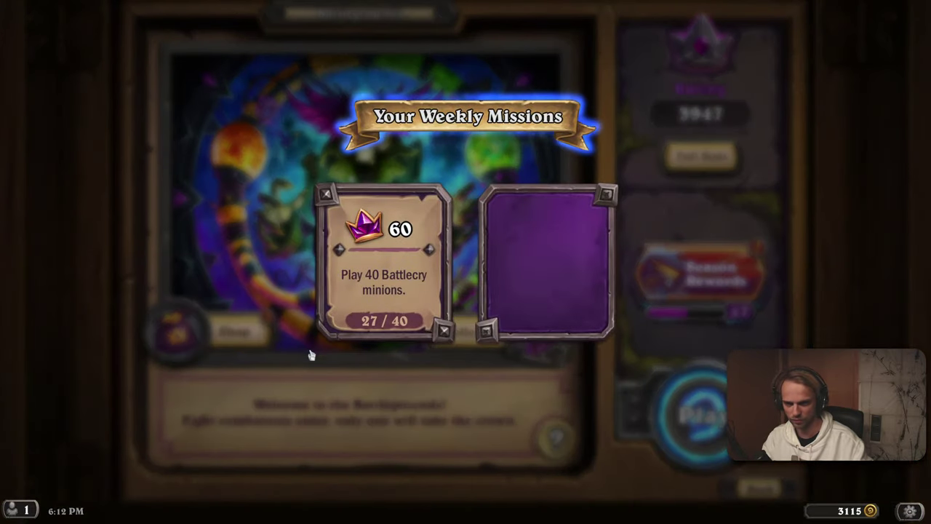
click(443, 417)
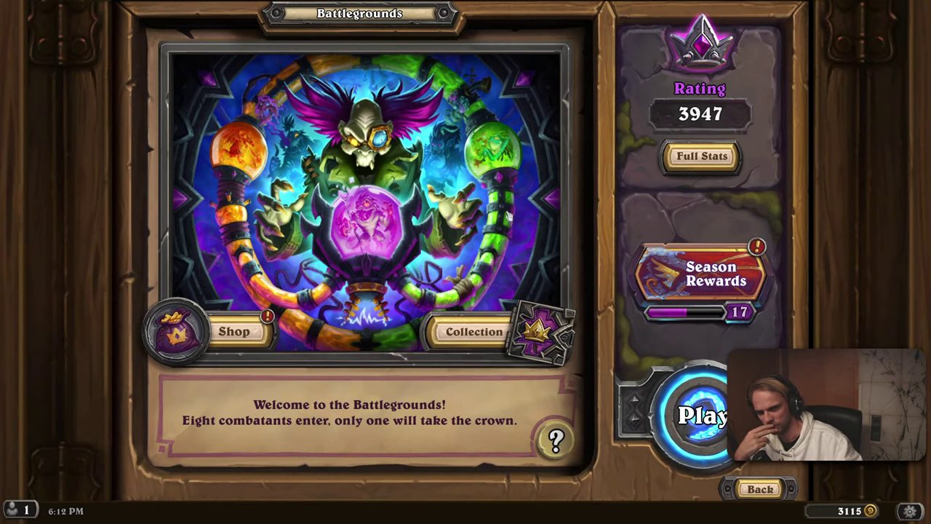
Claim the free reward on page 4 of the Battlegrounds season track and close the track
click(647, 279)
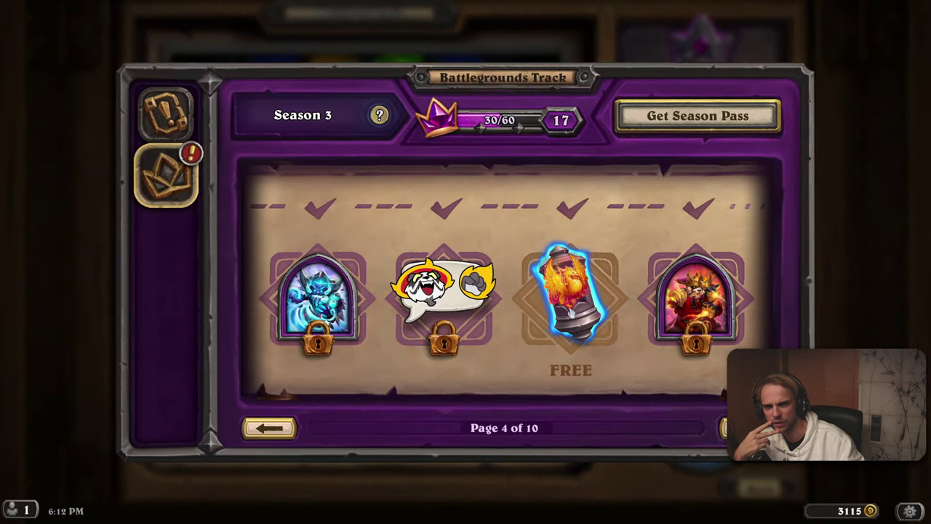
click(571, 291)
click(83, 233)
click(86, 253)
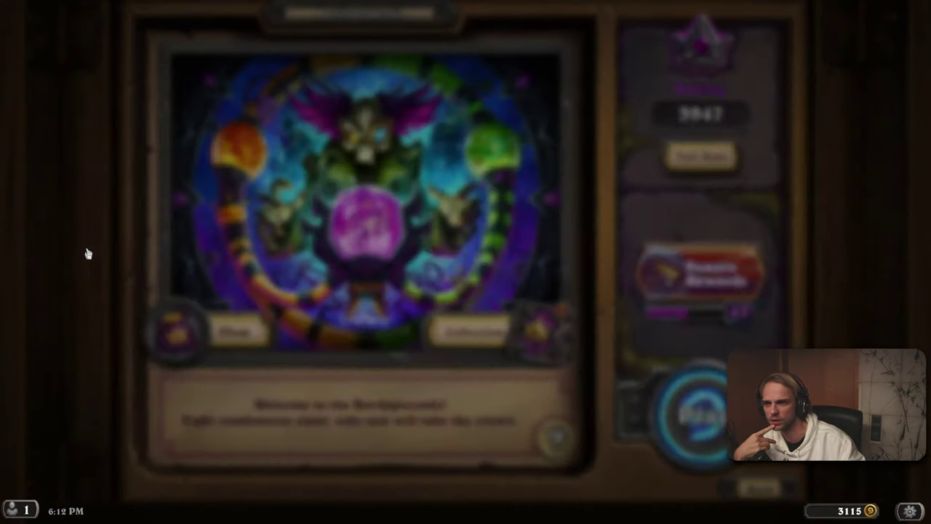
Return to the main menu, check the Achievements section of the Journal, and close it
click(758, 497)
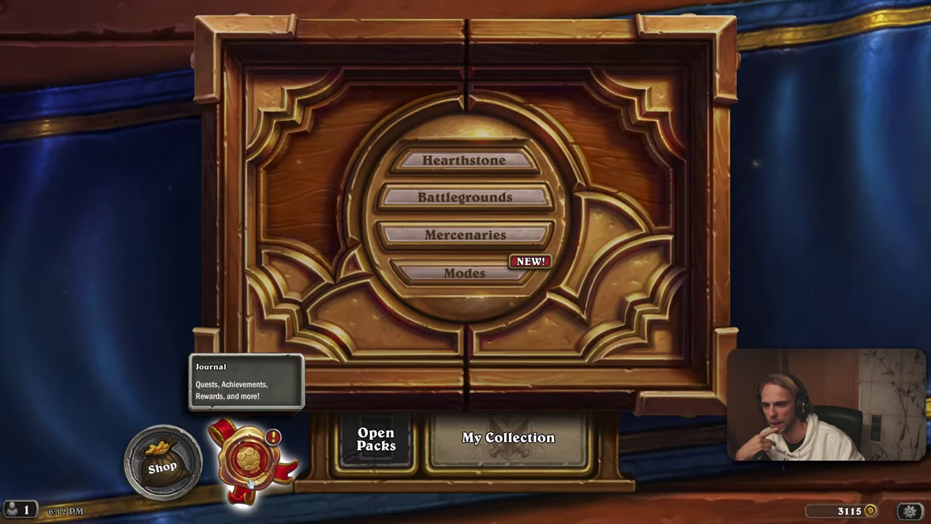
click(240, 468)
click(170, 300)
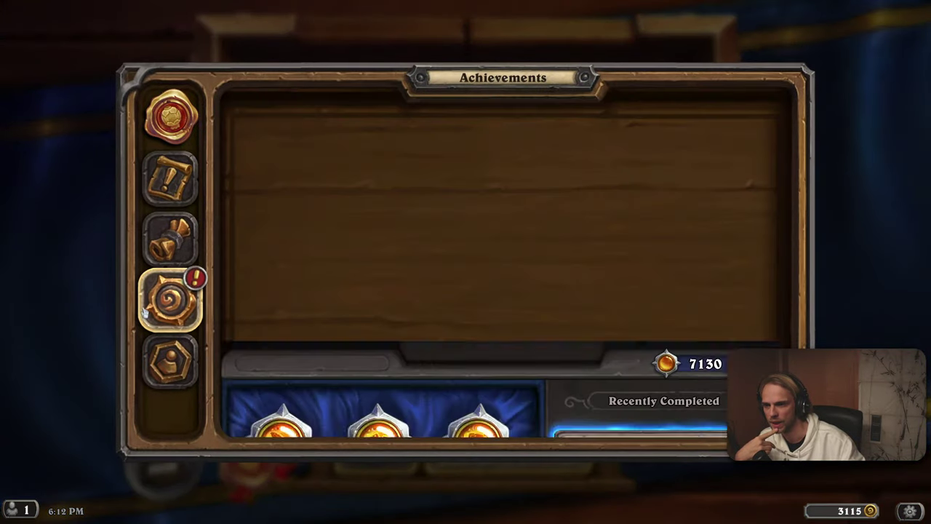
click(95, 270)
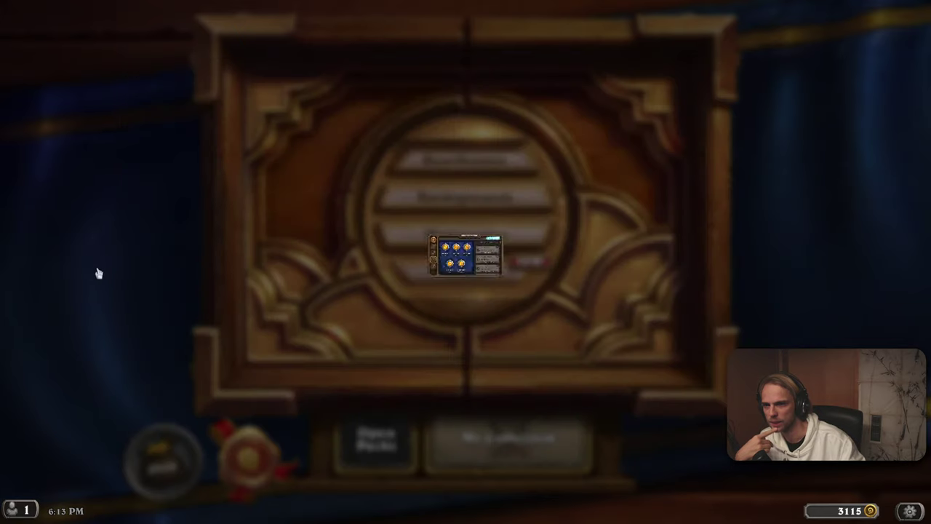
Quit Hearthstone and close the Battle.net launcher window
click(909, 511)
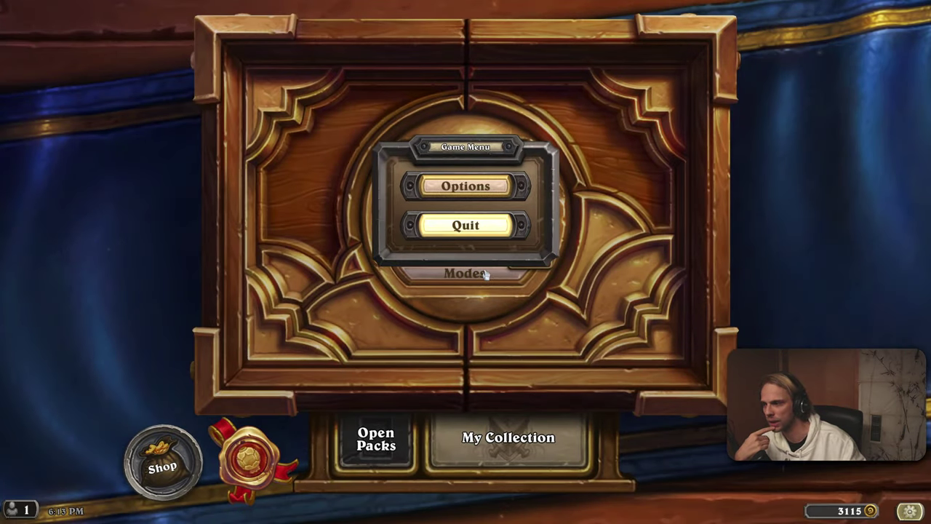
key(alt+Tab)
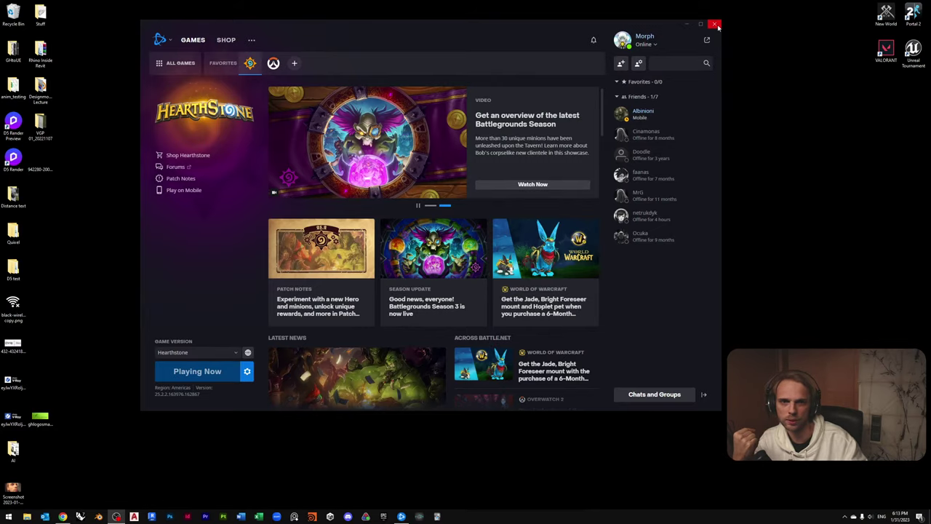
click(714, 24)
Start Rhino and launch Grasshopper in it
click(80, 516)
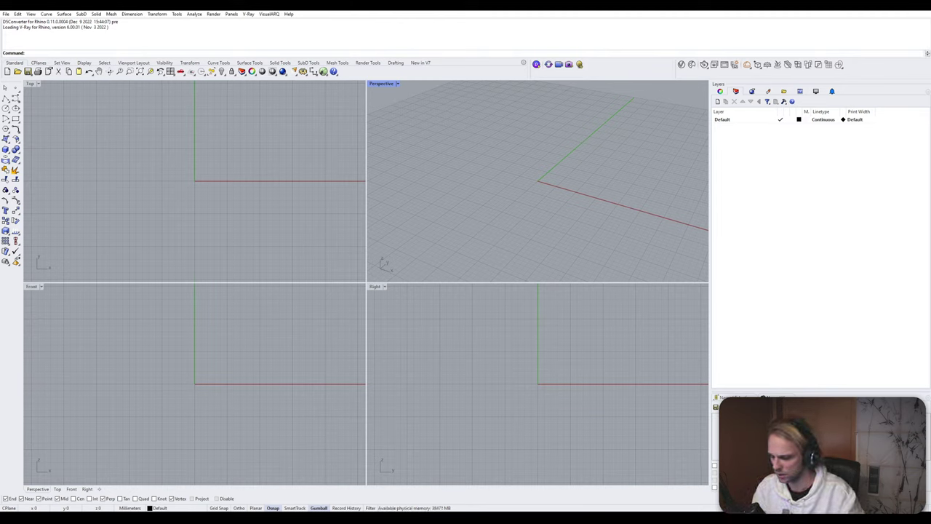
text(Grasshopper)
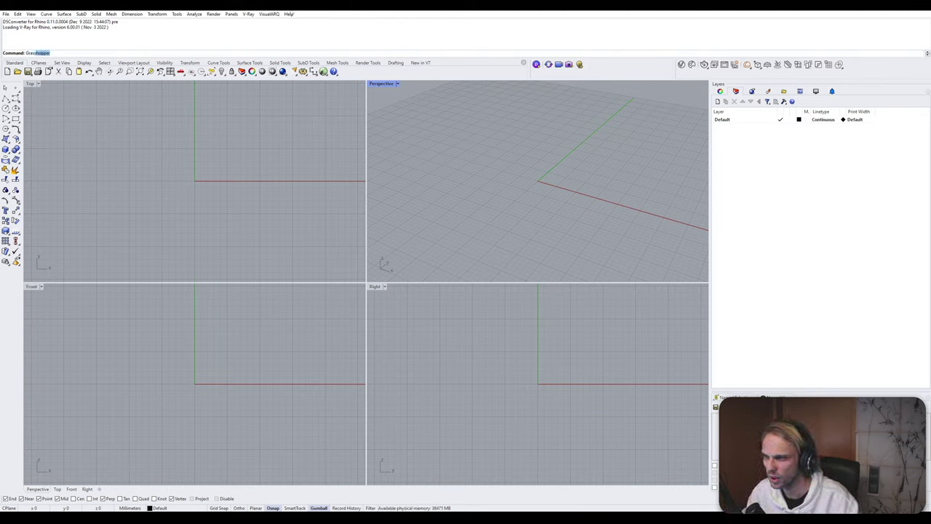
key(Return)
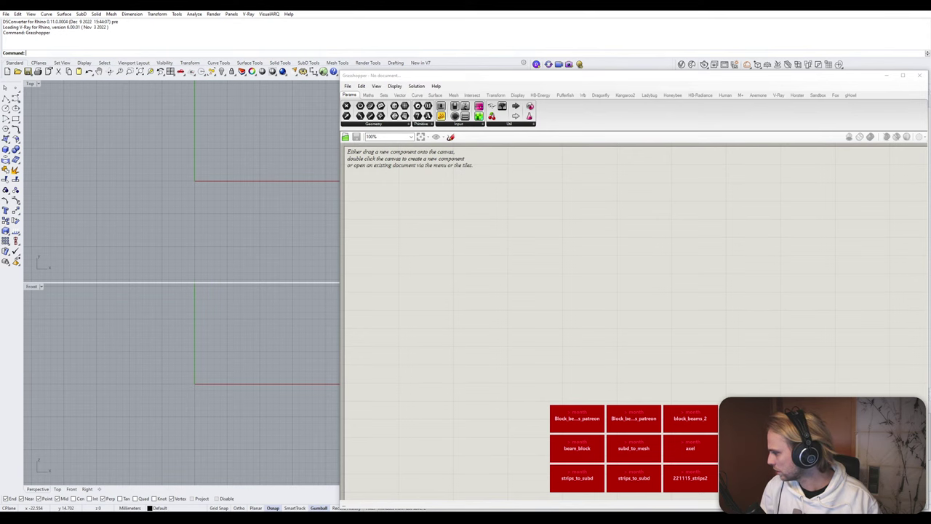
Open the Rhino model ui.3dm from the Downloads folder in Rhino
key(alt+Tab)
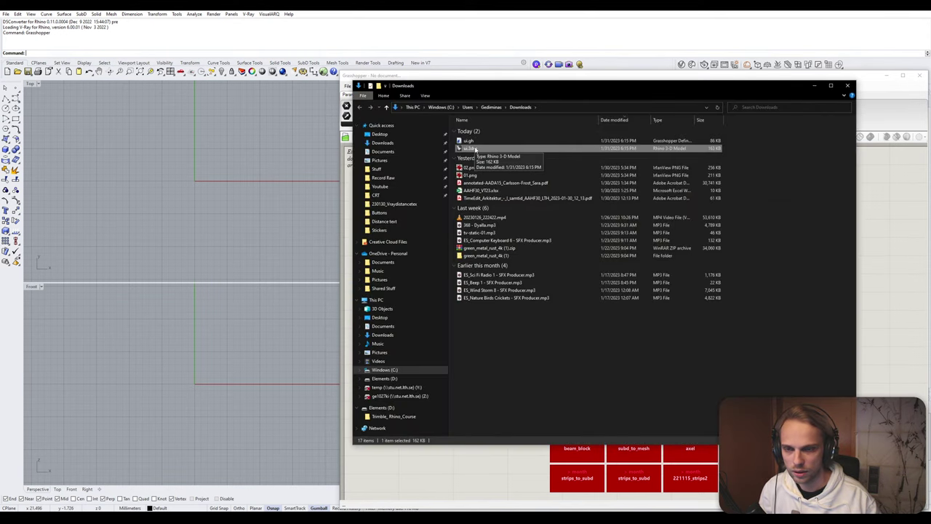
drag(475, 149, 164, 181)
click(374, 256)
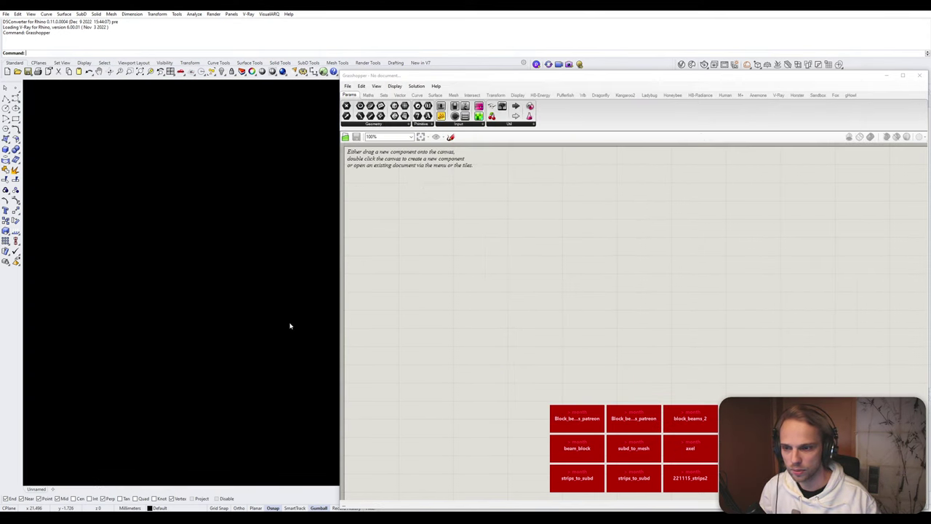
Open the definition ui.gh from Downloads in Grasshopper, downloading and installing the missing NGon 2.3.0 plug-in
key(alt+Tab)
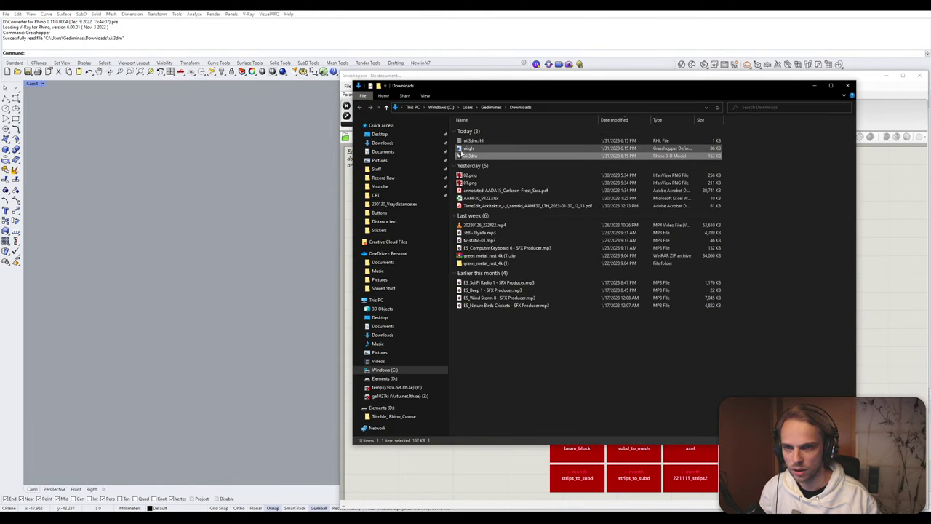
drag(462, 149, 876, 234)
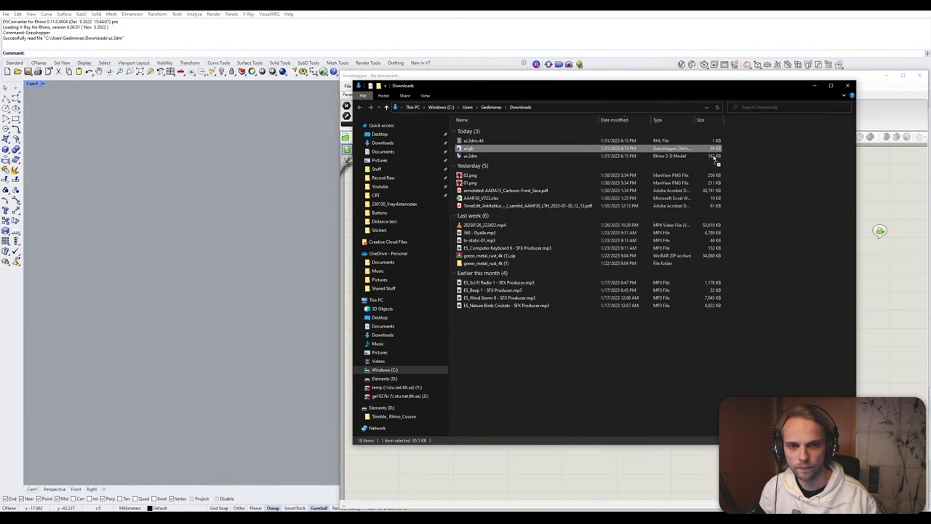
drag(717, 162, 567, 487)
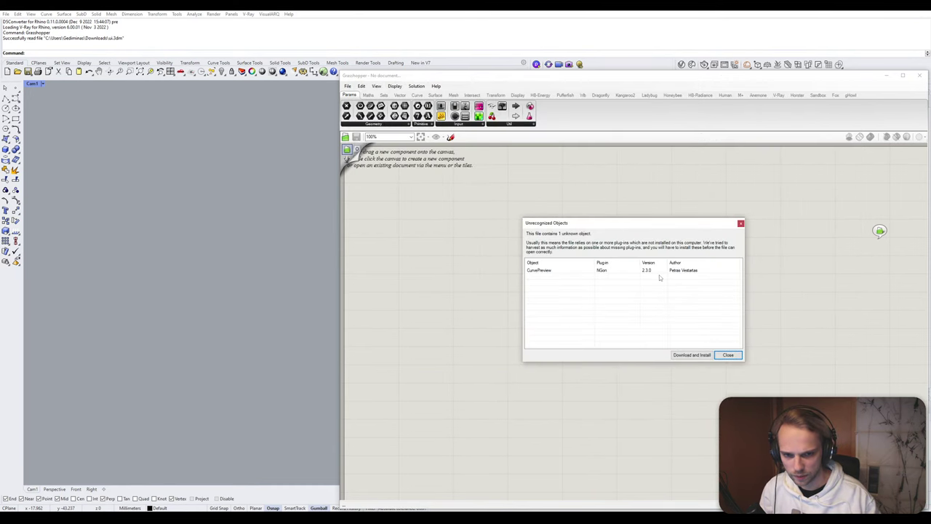
click(690, 355)
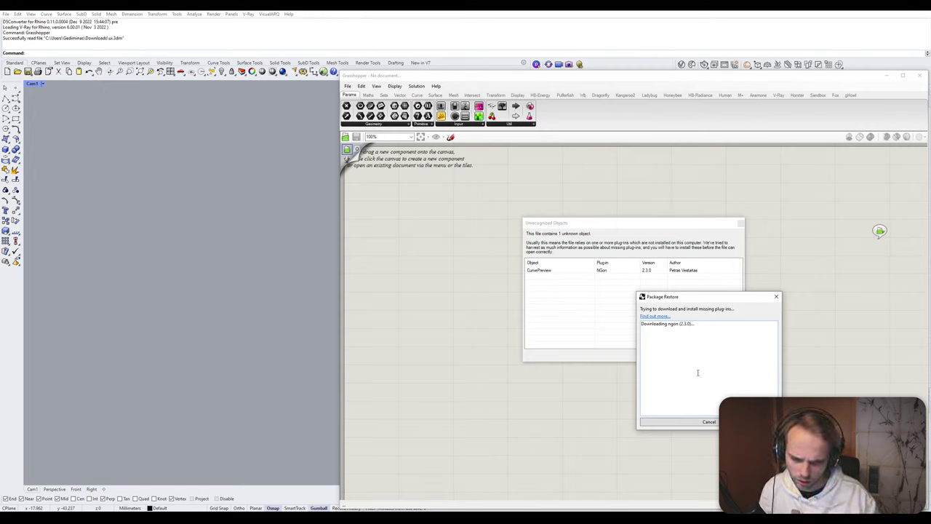
click(707, 423)
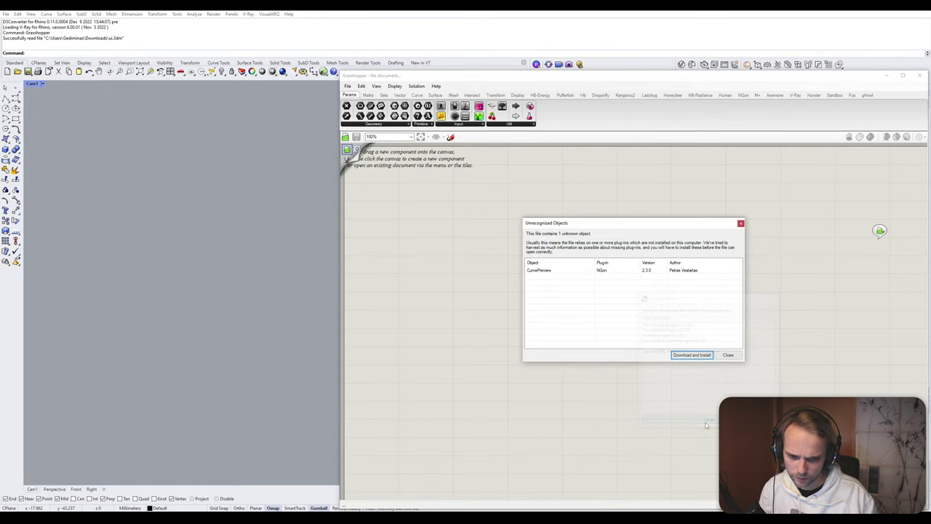
click(727, 354)
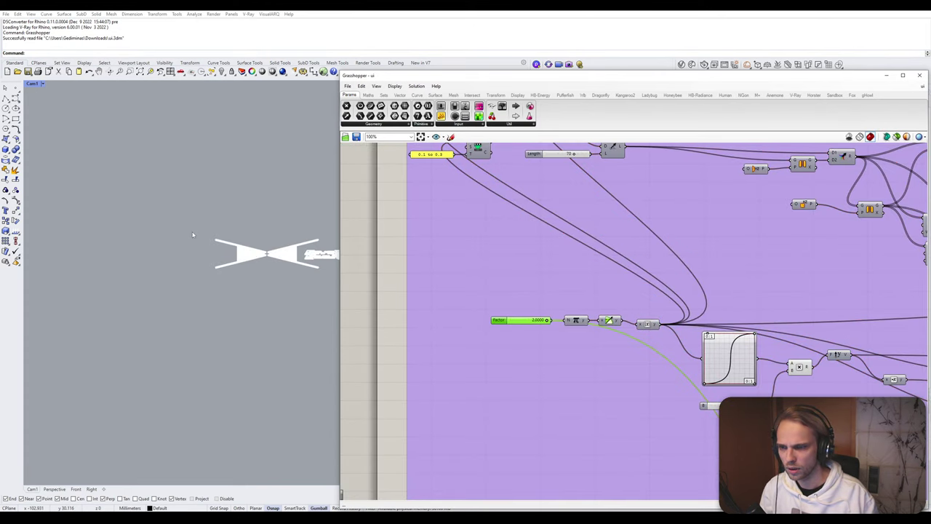
Arrange the Grasshopper window side by side with the Rhino viewport and look over the definition's component groups
drag(588, 76, 393, 392)
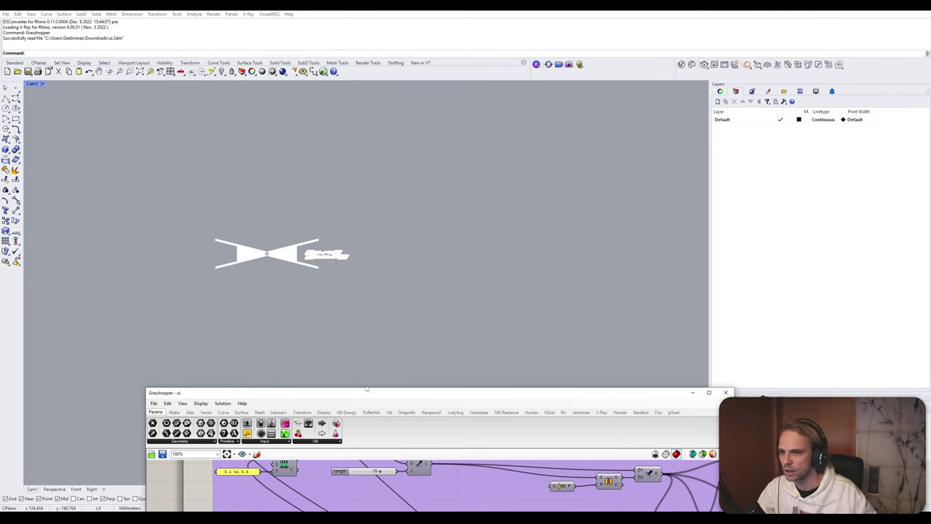
drag(336, 394, 930, 218)
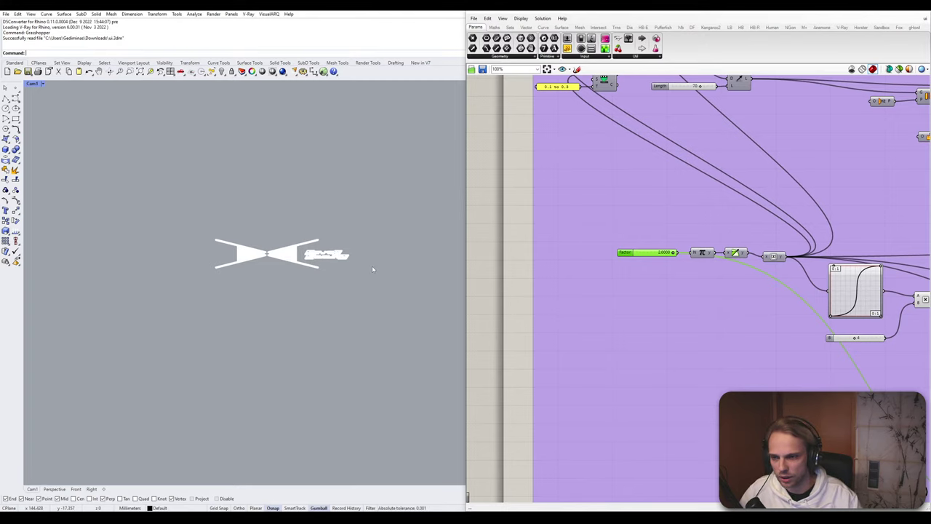
scroll(643, 252, down, 10)
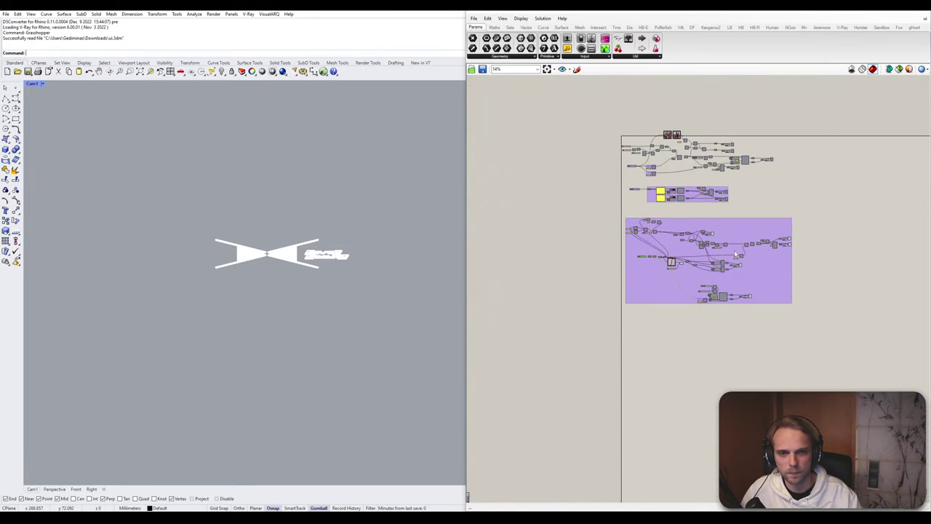
scroll(866, 152, up, 5)
right_drag(636, 207, 711, 288)
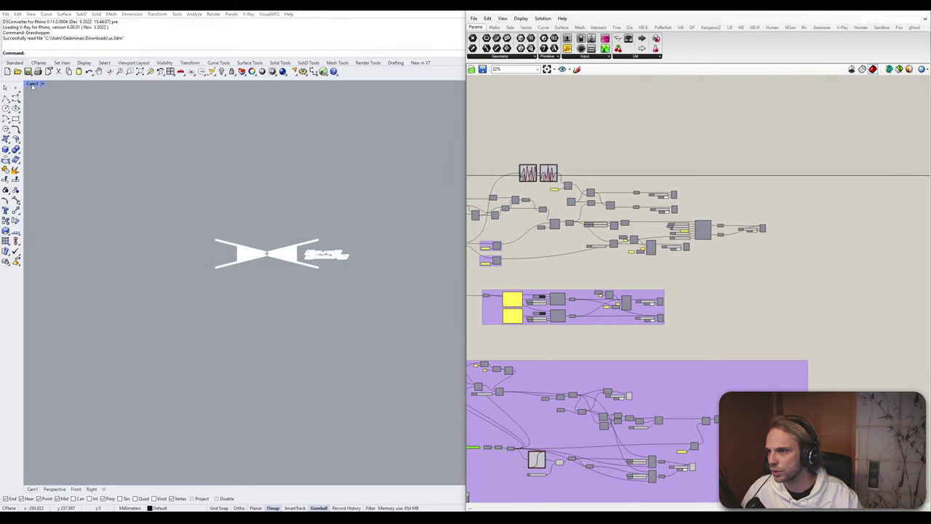
Minimize Grasshopper and set the Cam1 viewport's Wireframe display background to a solid black color
click(883, 10)
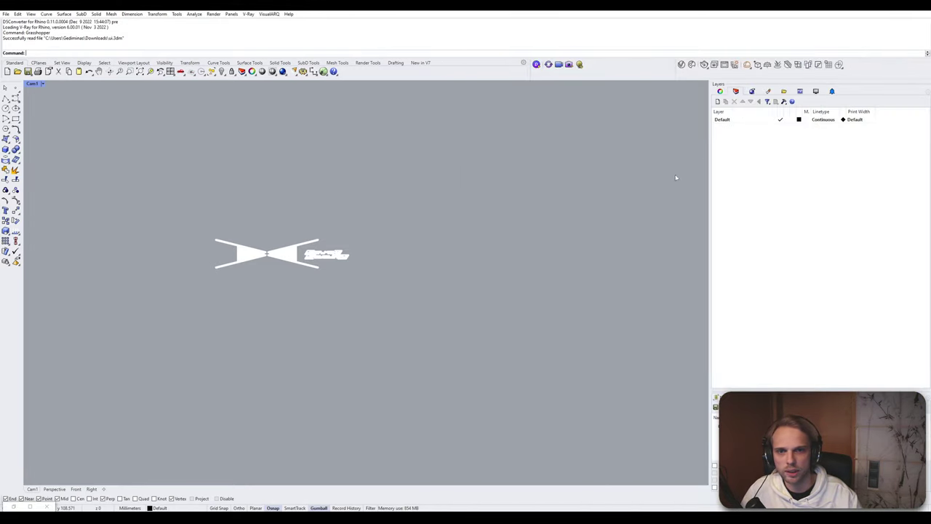
click(831, 91)
click(844, 127)
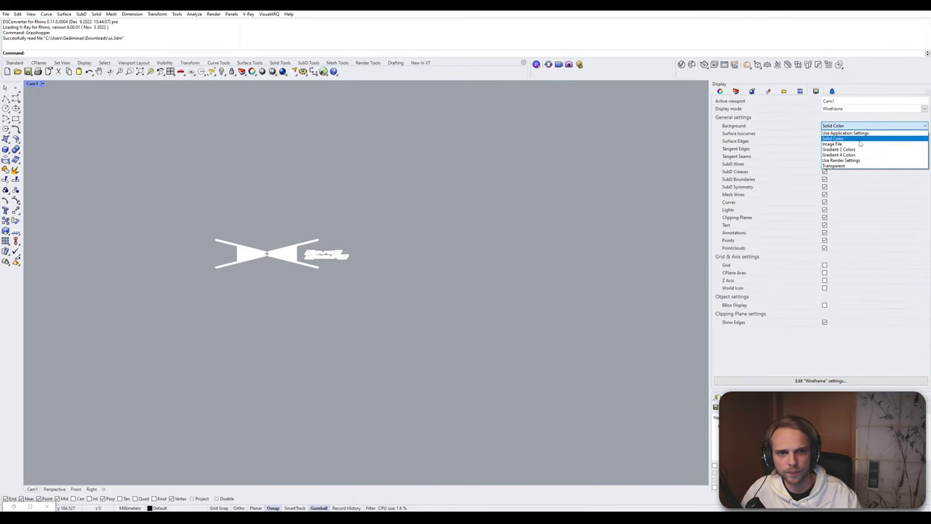
click(859, 139)
click(878, 135)
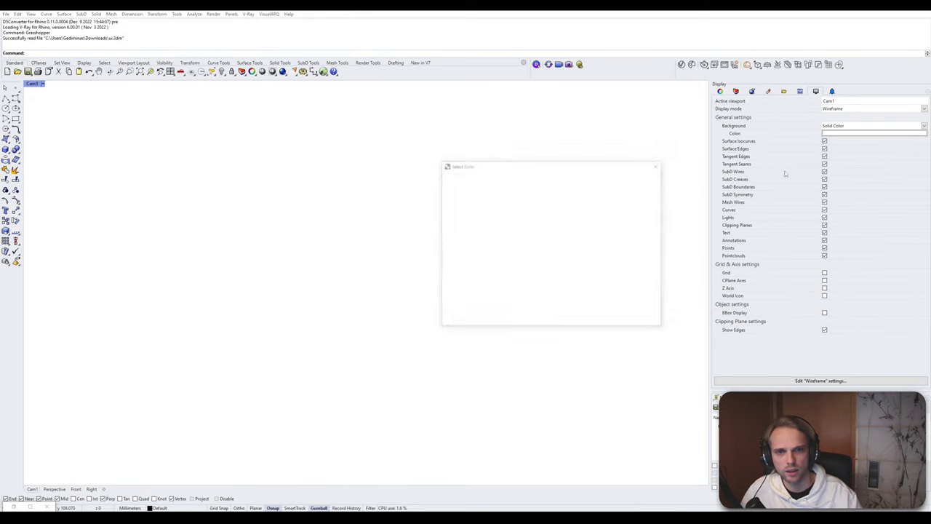
click(614, 320)
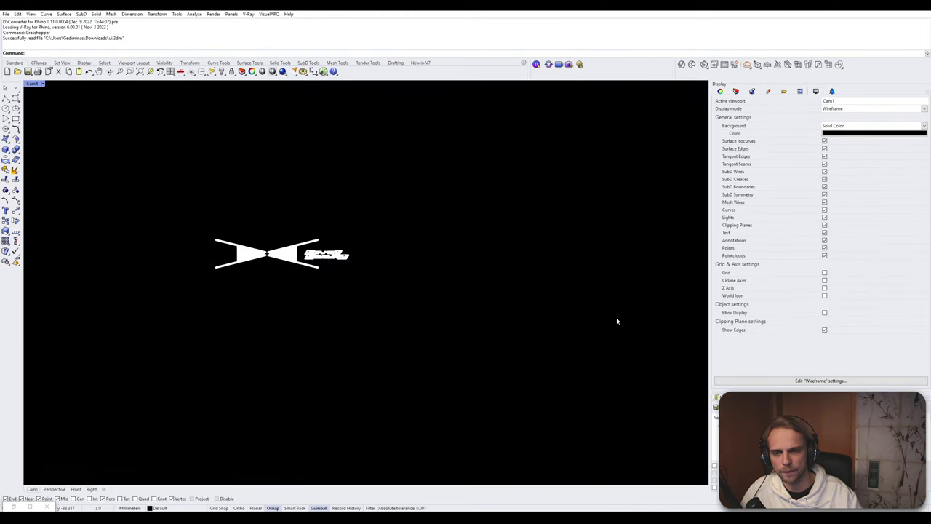
Restore the Grasshopper window and turn off the preview of every component in the large lower purple group
click(16, 507)
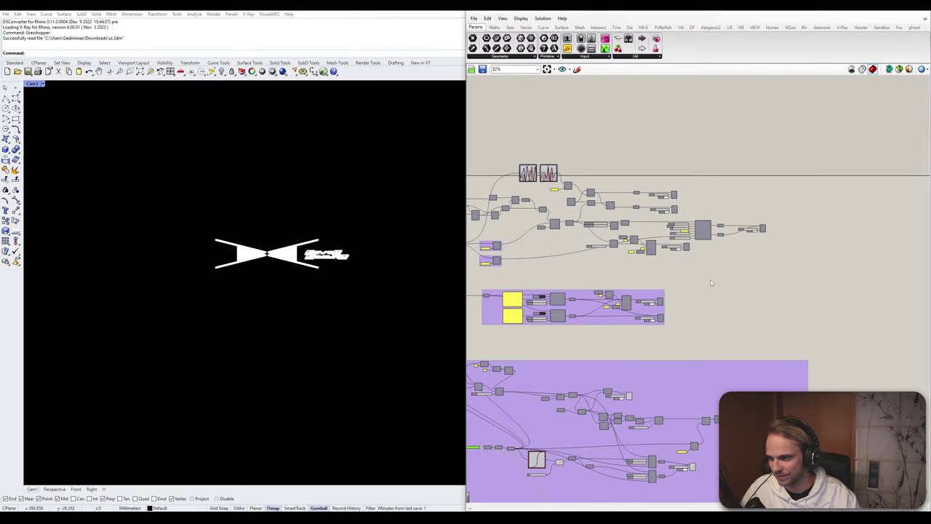
scroll(712, 283, down, 3)
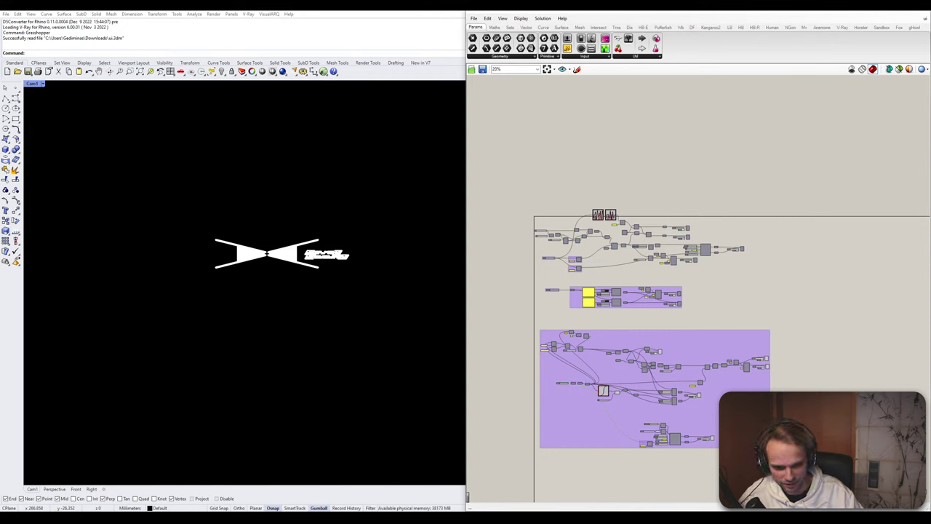
drag(783, 471, 502, 320)
middle_click(508, 320)
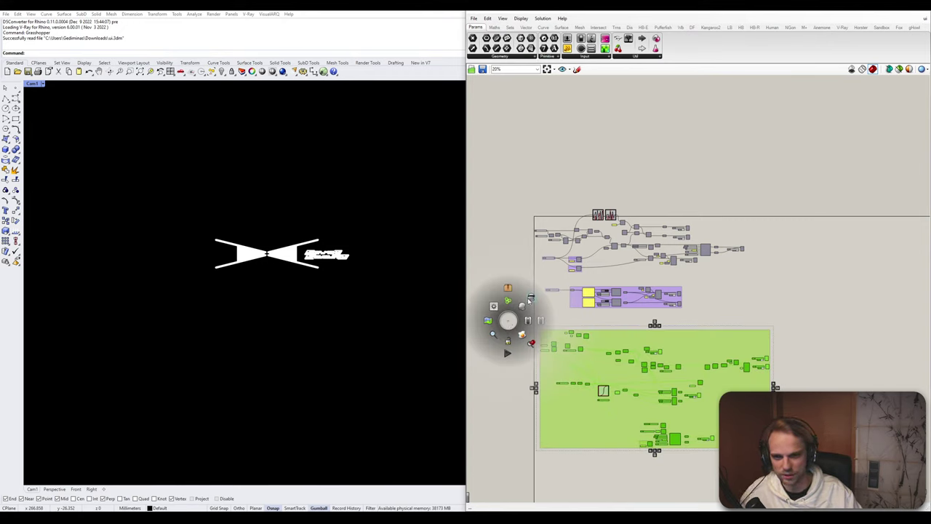
click(531, 298)
click(775, 320)
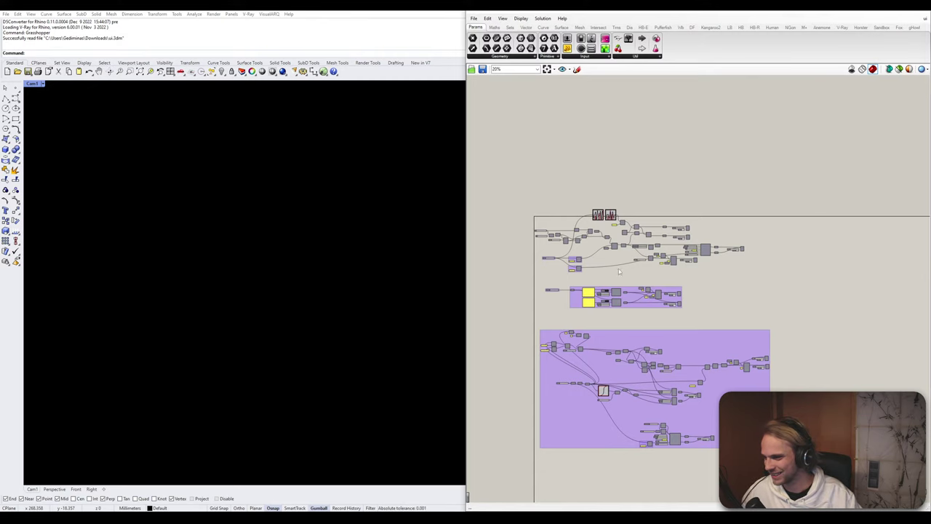
Show the second Sphere component's preview in the upper definition, then hide it again
scroll(715, 237, up, 5)
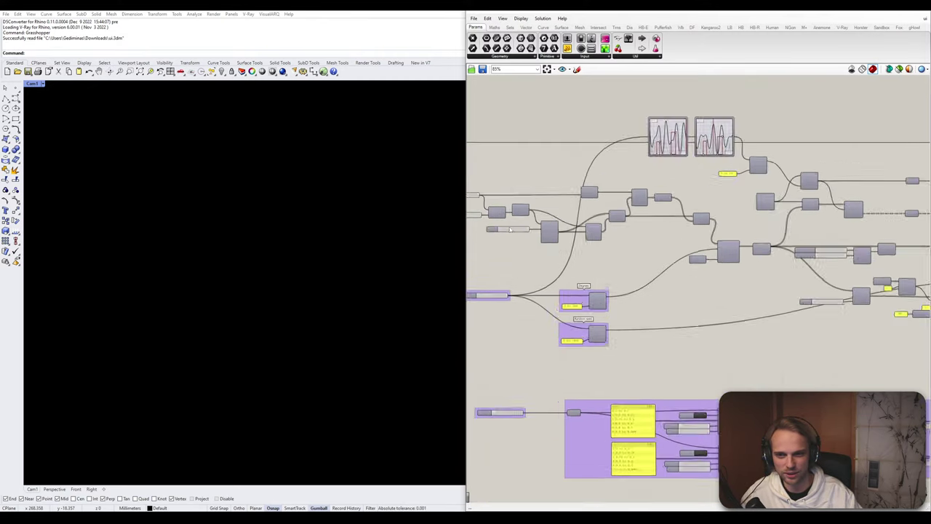
scroll(517, 204, up, 5)
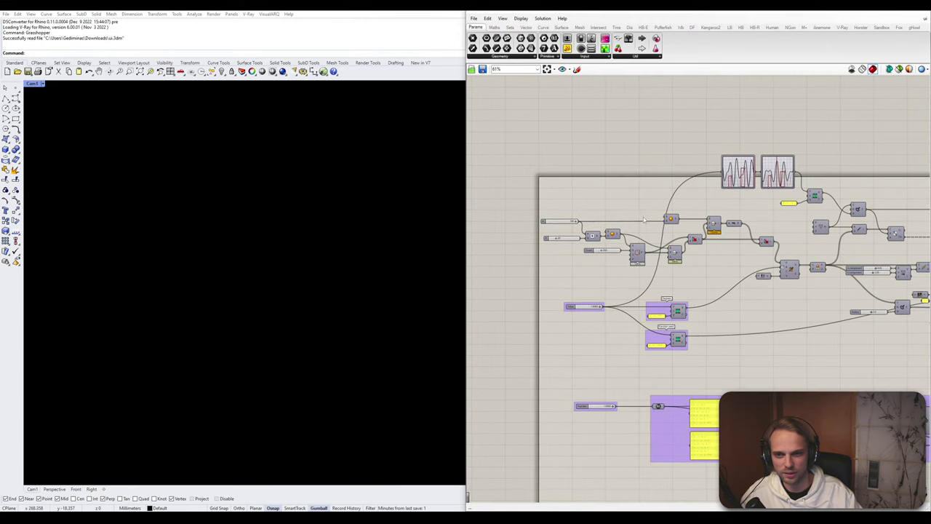
middle_click(553, 259)
click(572, 248)
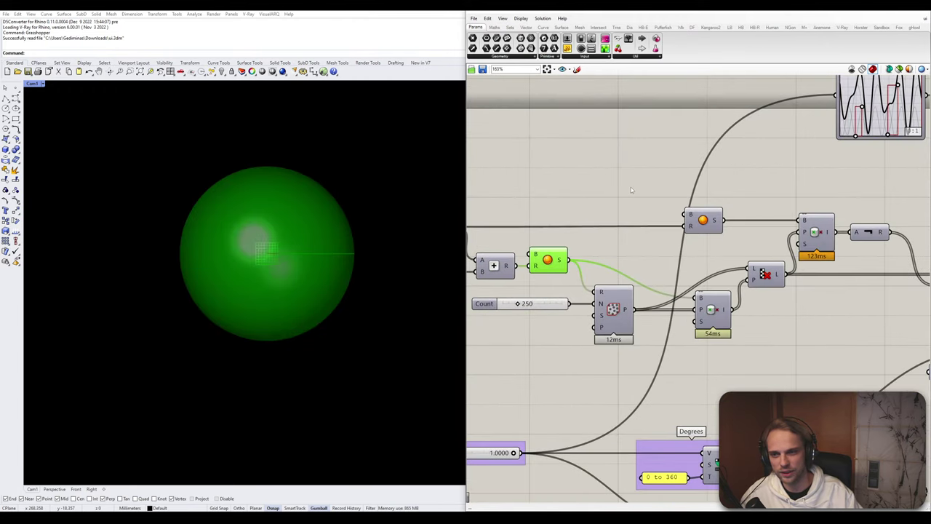
click(635, 214)
click(550, 261)
middle_click(553, 260)
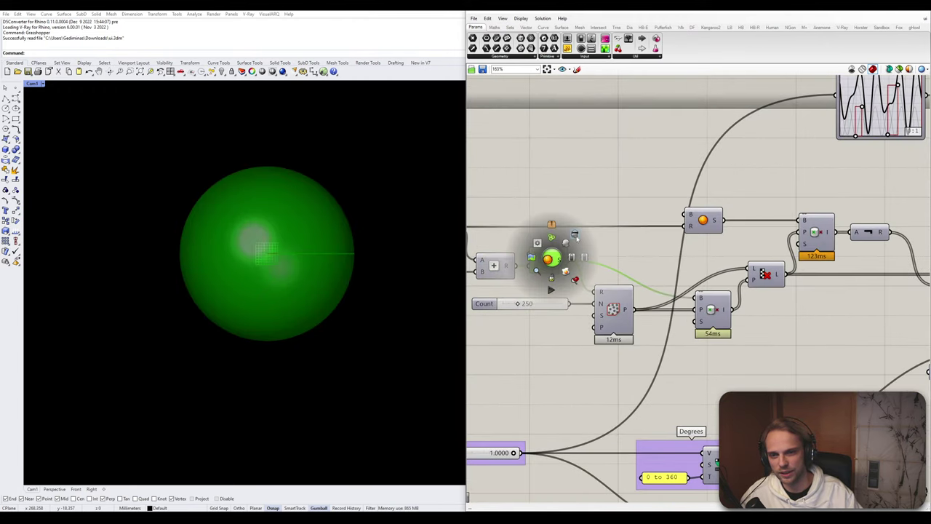
click(572, 249)
Preview the Populate 3D points and the final point-in-brep test, then hide the populated points
click(617, 312)
middle_click(617, 311)
click(635, 301)
click(624, 190)
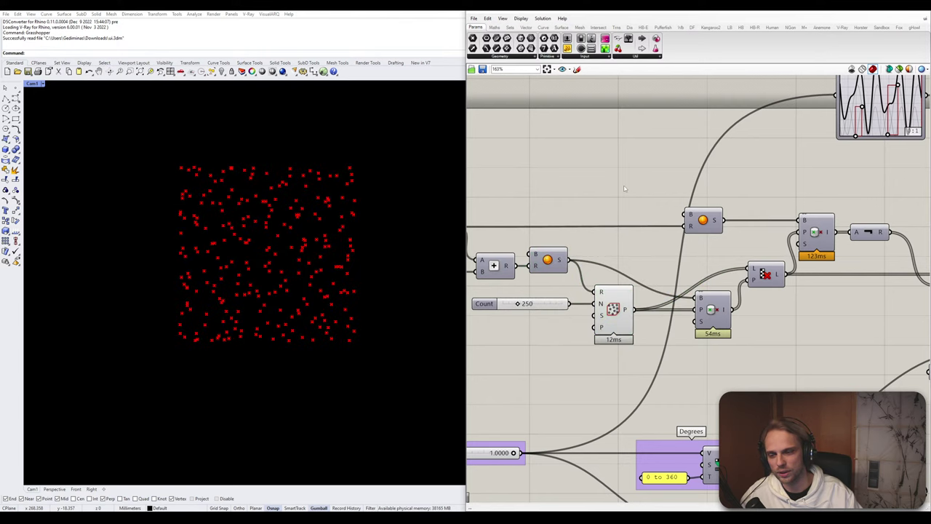
click(816, 240)
middle_click(817, 241)
click(831, 227)
click(619, 314)
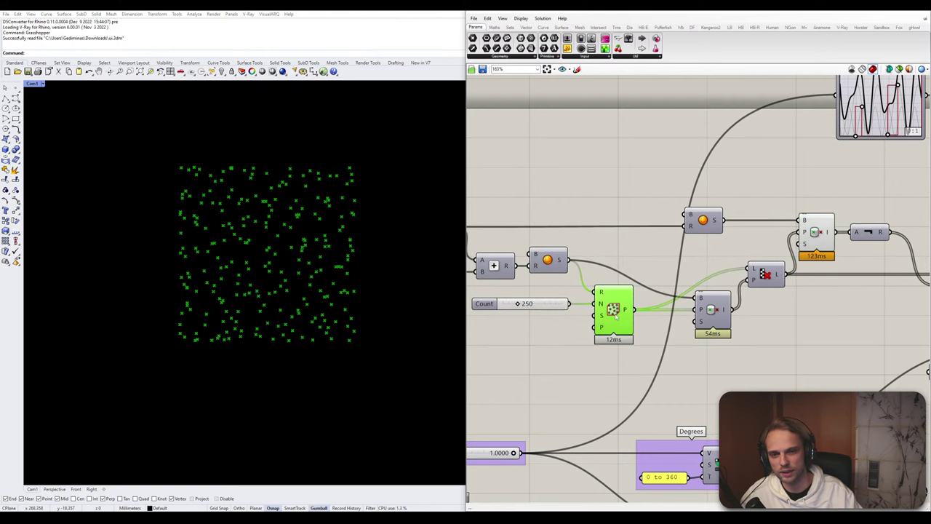
middle_click(616, 313)
click(639, 290)
click(796, 313)
right_drag(800, 310, 609, 313)
Preview the points from the last Cull Pattern component and turn off the point-in-brep component's preview
click(766, 283)
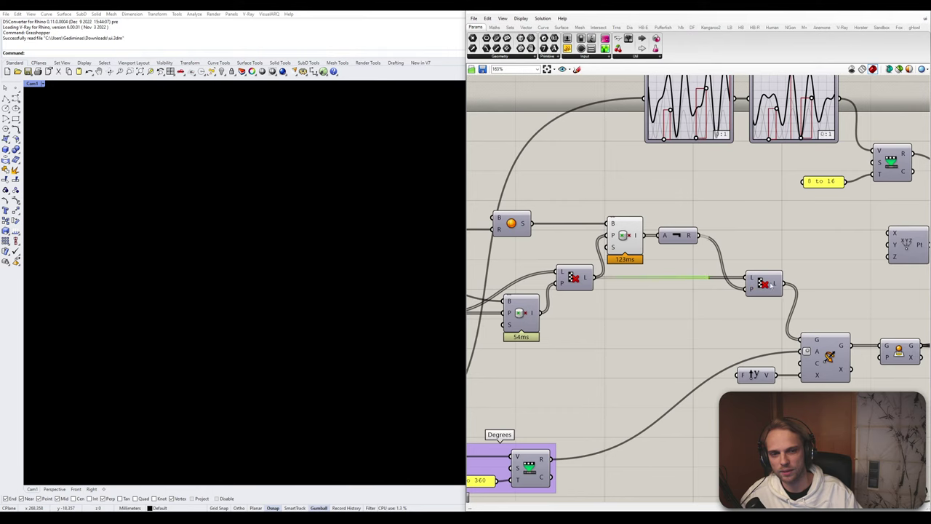
middle_click(770, 283)
click(790, 270)
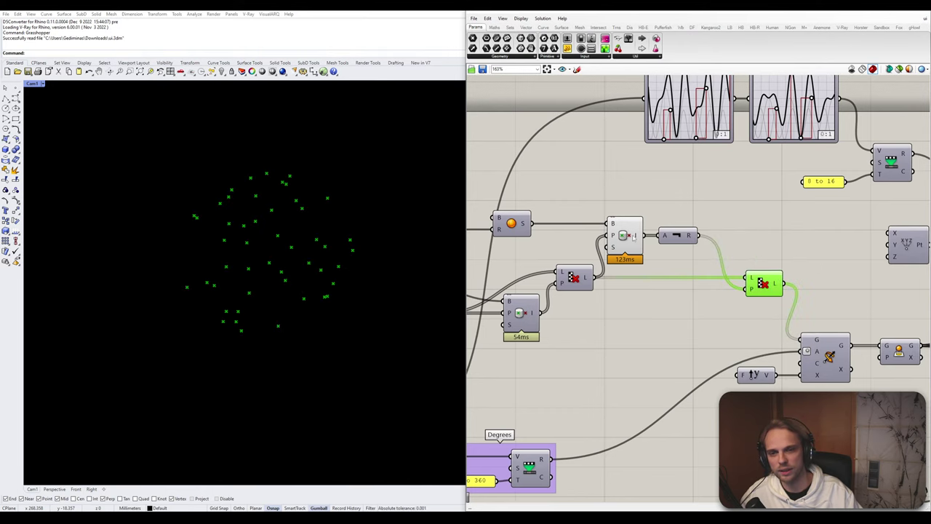
middle_click(632, 235)
click(652, 214)
Preview the rotated points and their projection by enabling the Rotate 3D and Project components
right_drag(798, 234, 740, 184)
click(778, 301)
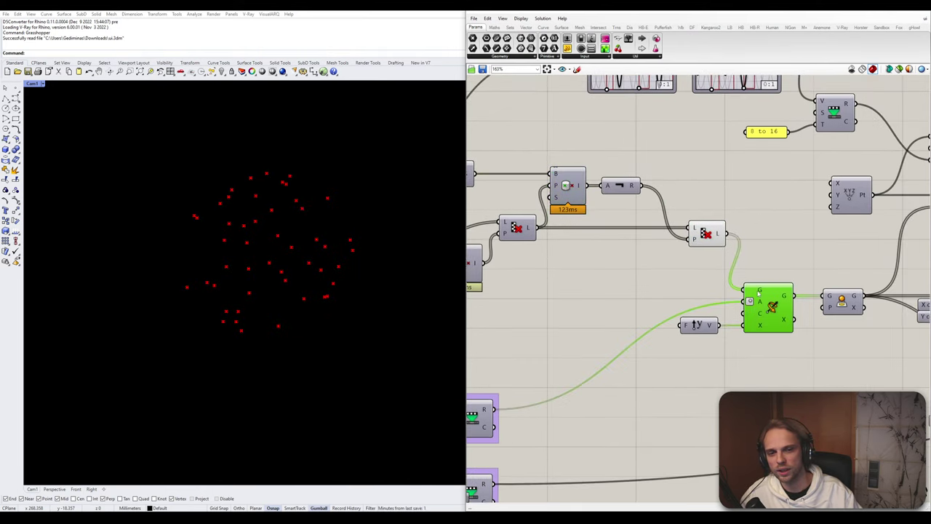
middle_click(779, 299)
click(760, 217)
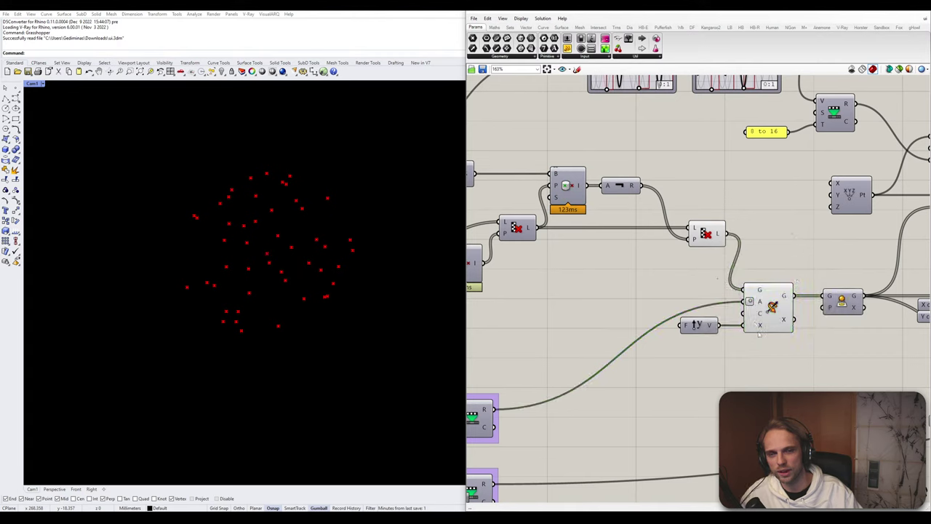
click(840, 307)
middle_click(840, 306)
click(854, 294)
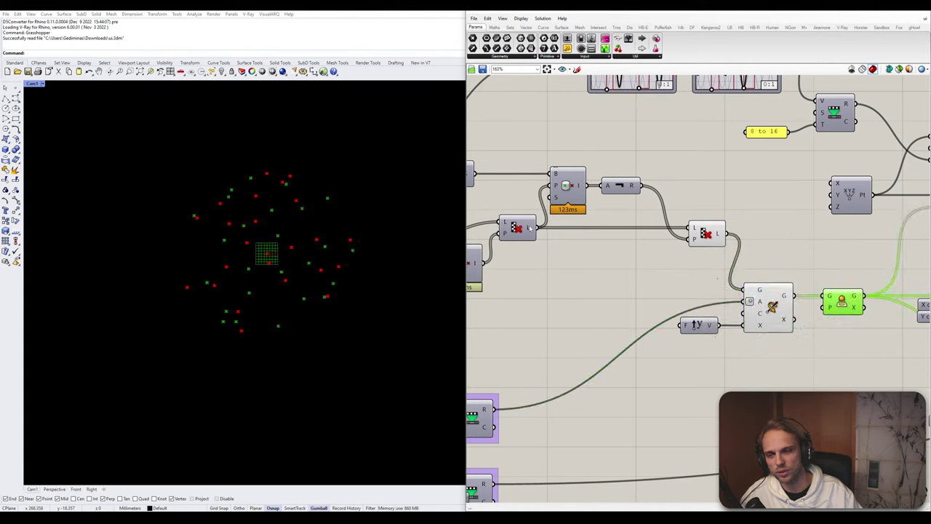
Hide the previews of the Cull Pattern, Rotate 3D and Project components
drag(786, 375, 673, 218)
middle_click(609, 221)
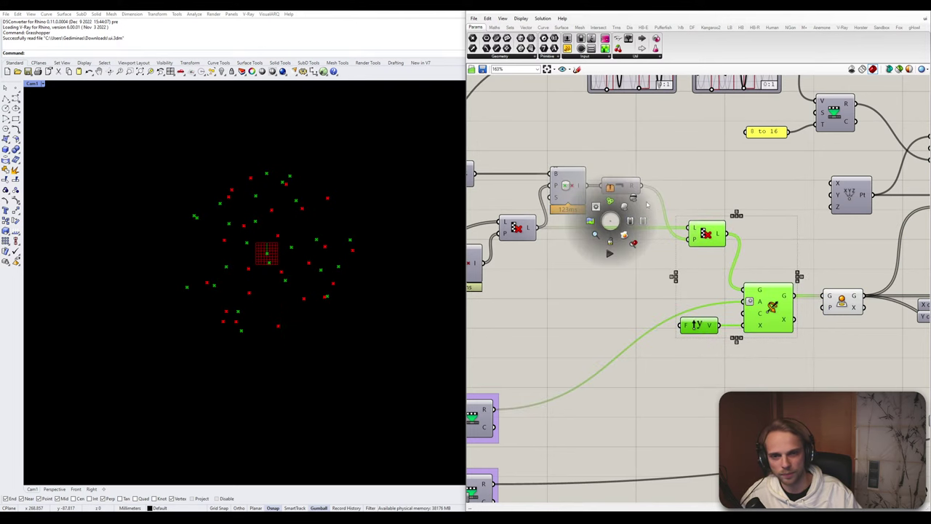
click(632, 200)
click(734, 237)
scroll(833, 294, down, 2)
right_drag(867, 337, 685, 324)
click(658, 285)
middle_click(627, 267)
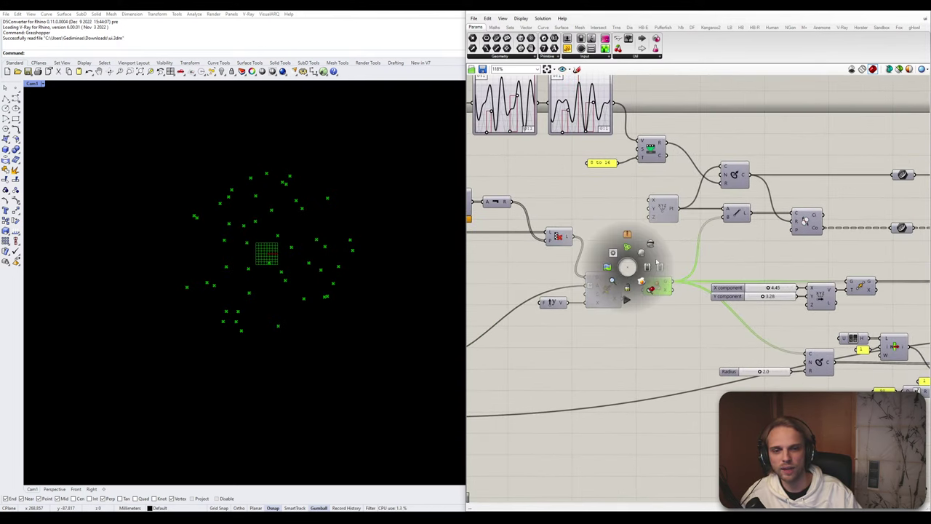
click(652, 244)
click(788, 257)
Preview the Line component that connects the centre point to the projected points
right_drag(788, 257, 707, 281)
scroll(657, 192, up, 1)
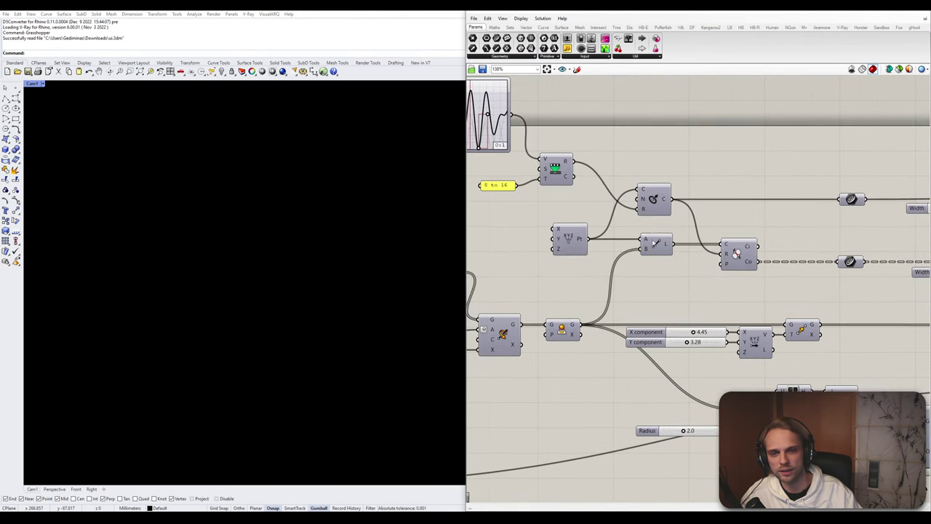
middle_click(655, 244)
click(684, 242)
click(796, 267)
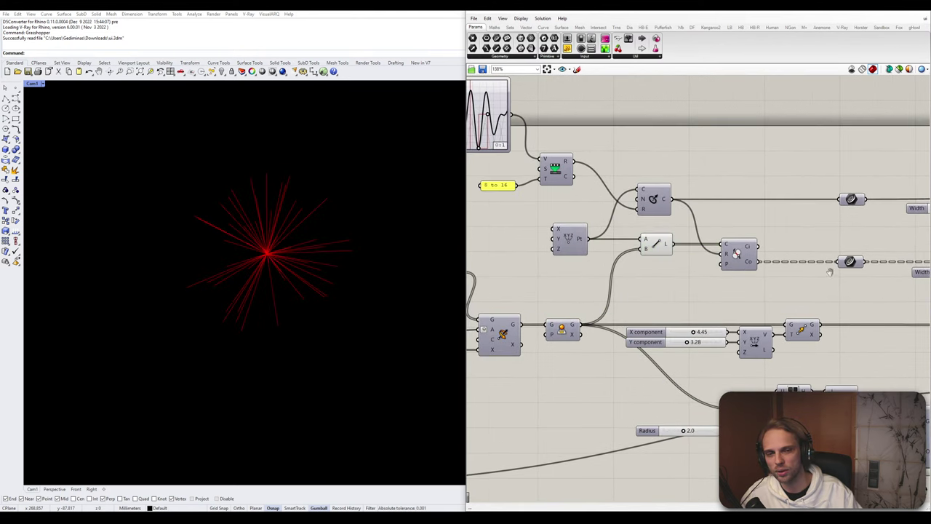
Turn on the lineweight preview of width 2 for the trimmed lines and hide the plain Line component
right_drag(830, 273, 622, 276)
click(808, 276)
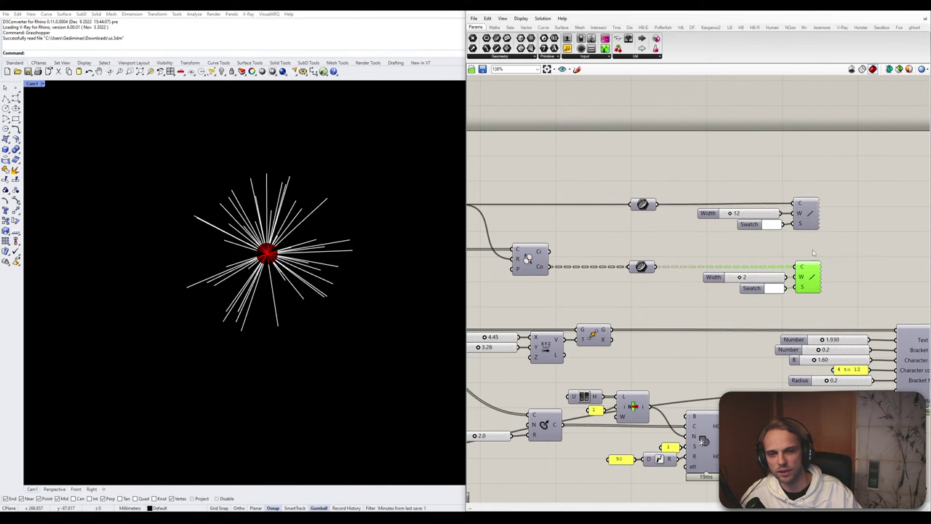
click(814, 253)
right_drag(509, 287, 676, 279)
drag(628, 265, 595, 231)
middle_click(595, 232)
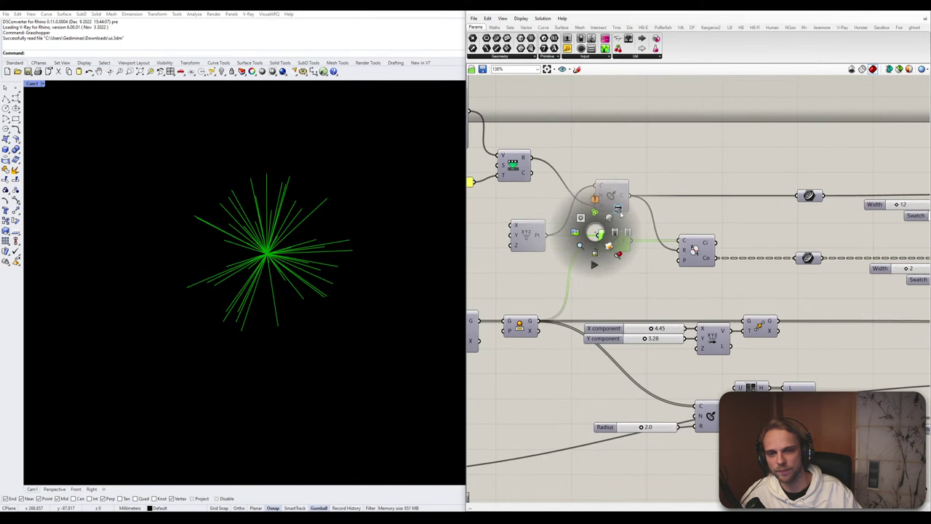
click(618, 210)
click(732, 159)
Turn on the lineweight preview of width 12 for the central circle
scroll(746, 203, down, 2)
right_drag(812, 226, 744, 248)
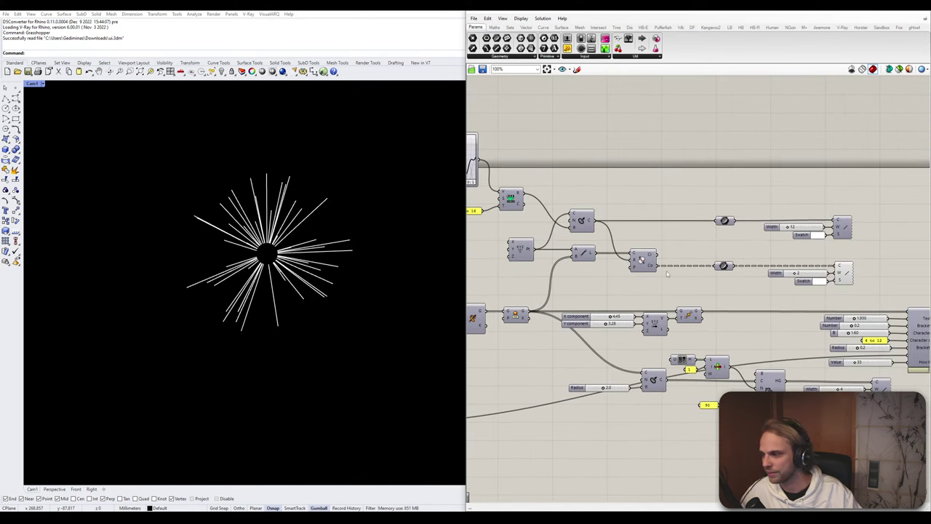
scroll(867, 218, up, 2)
click(842, 228)
middle_click(832, 205)
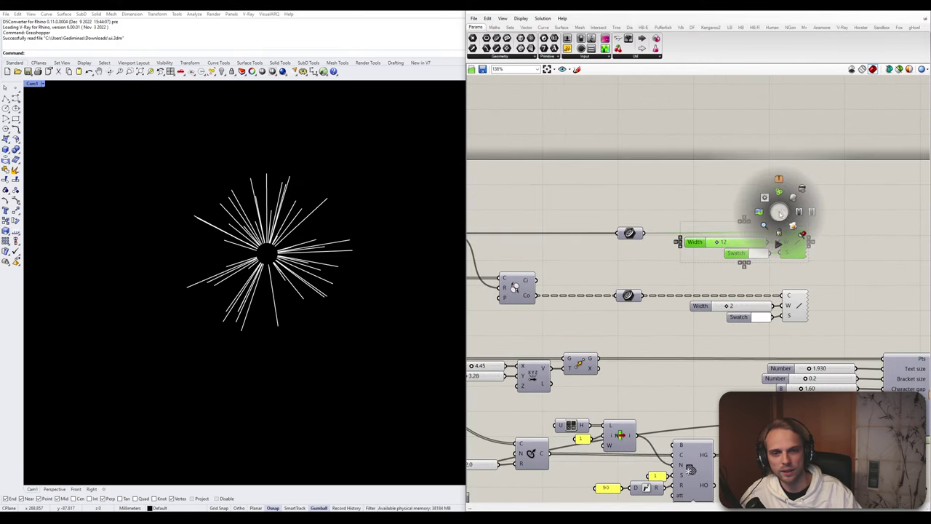
click(791, 198)
click(808, 213)
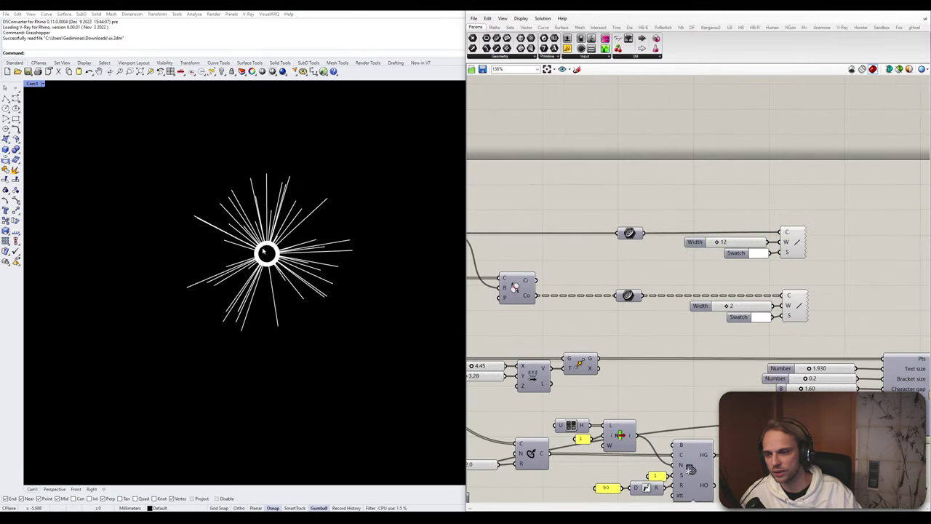
Open the text-generating cluster to examine its internal components, then return to the main definition
scroll(701, 283, down, 5)
right_drag(703, 281, 622, 231)
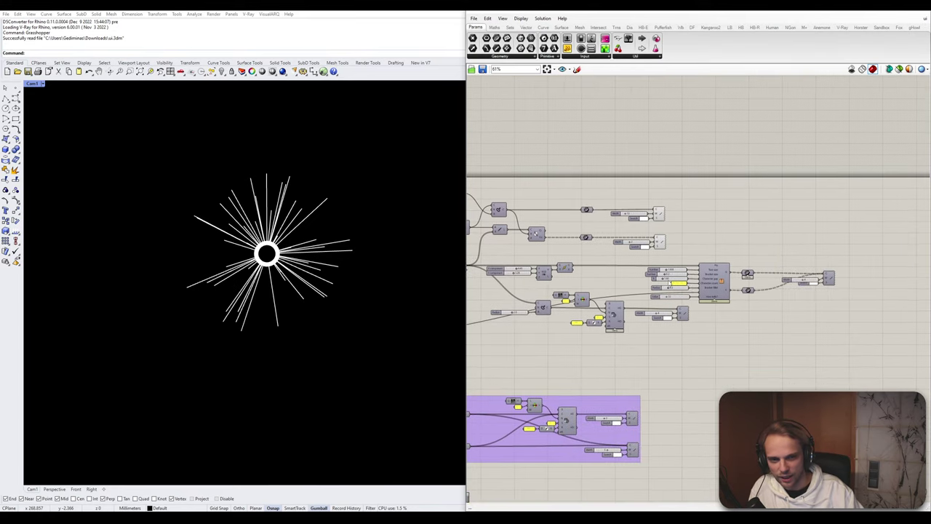
scroll(783, 298, up, 3)
scroll(717, 257, up, 3)
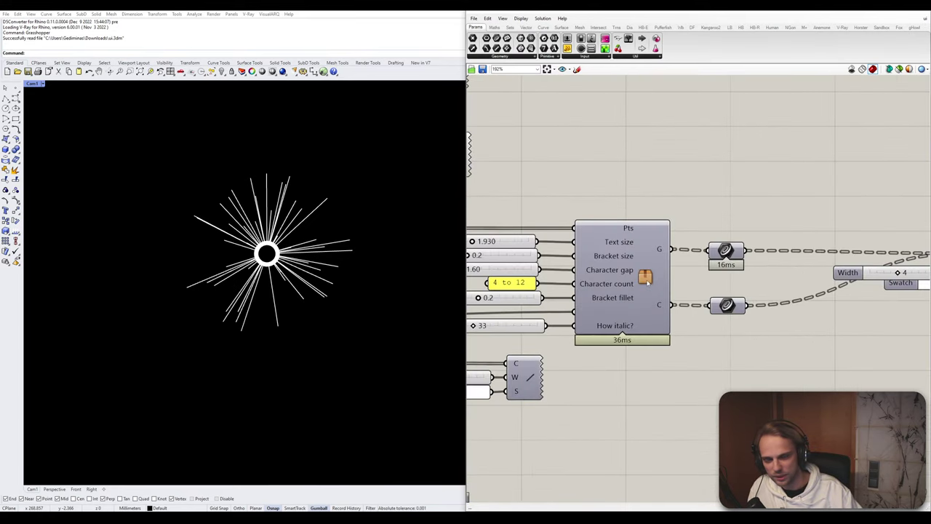
double_click(647, 282)
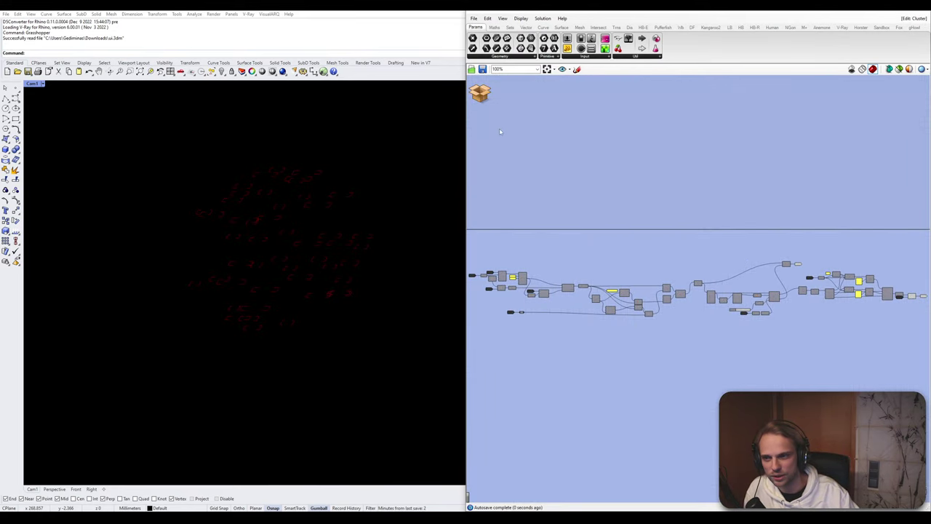
click(484, 100)
click(495, 103)
Turn on the lineweight preview of width 4 for the text cluster's geometry and bracket curves
right_drag(793, 313, 577, 306)
drag(803, 327, 724, 232)
middle_click(728, 227)
click(739, 216)
click(742, 217)
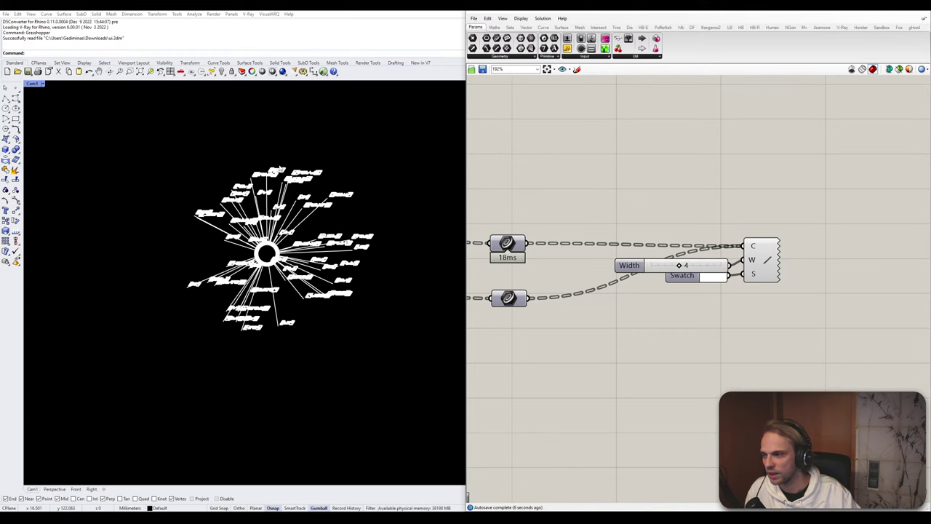
Turn on the lineweight preview of width 4 for the circle hatch lines below the text cluster
right_drag(745, 269, 887, 247)
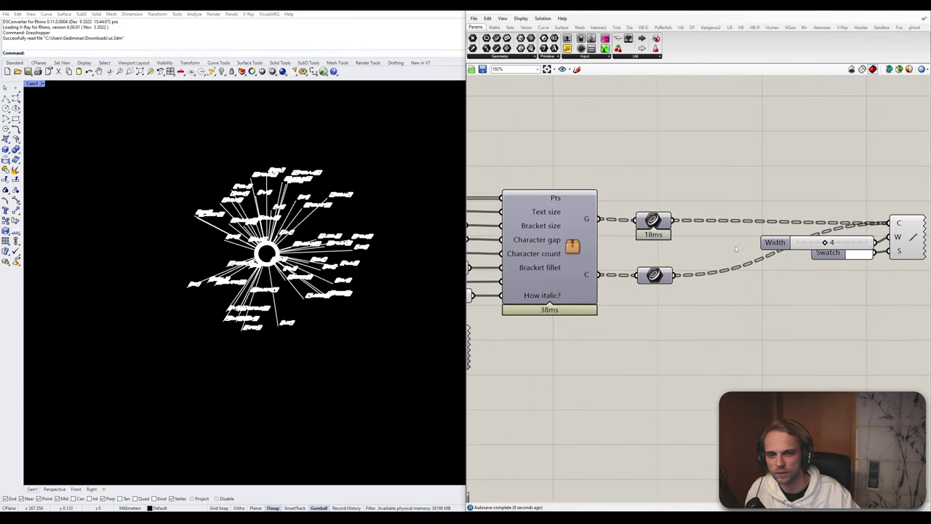
scroll(888, 246, down, 4)
scroll(684, 297, up, 3)
drag(718, 335, 638, 281)
middle_click(639, 281)
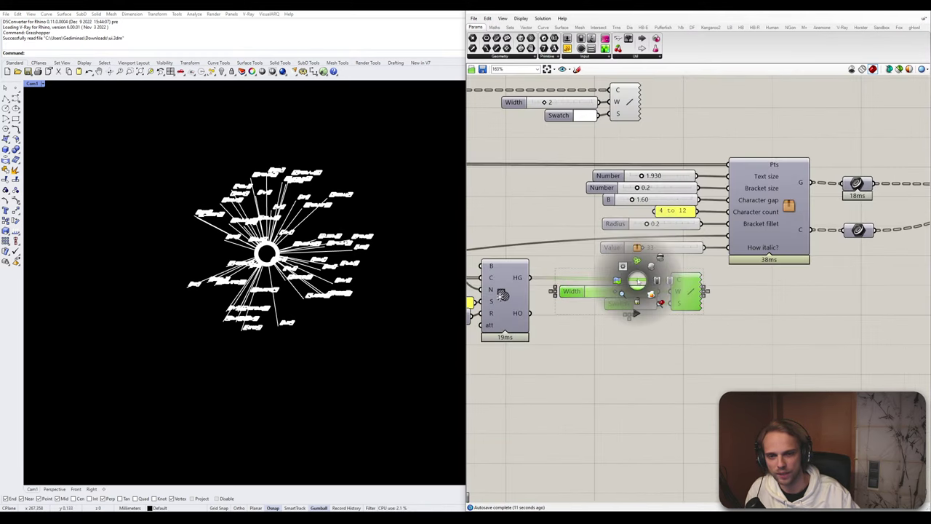
click(651, 266)
click(708, 348)
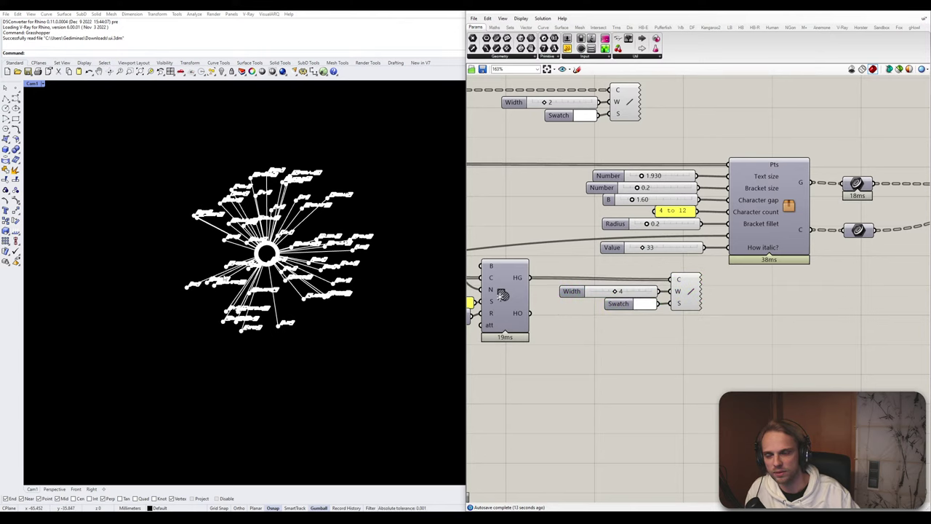
Examine the hatched end dots, the generated labels and the whole radial graphic in the Cam1 viewport
scroll(206, 292, up, 12)
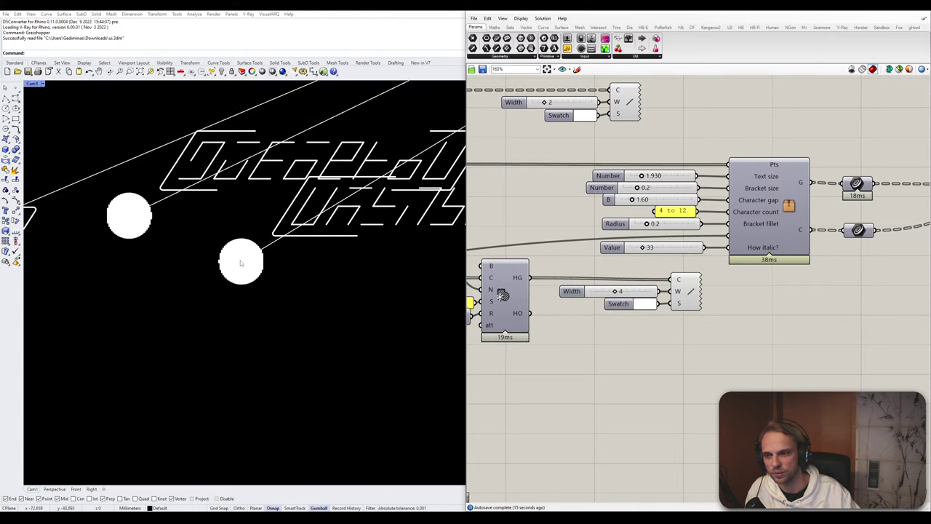
scroll(260, 257, down, 5)
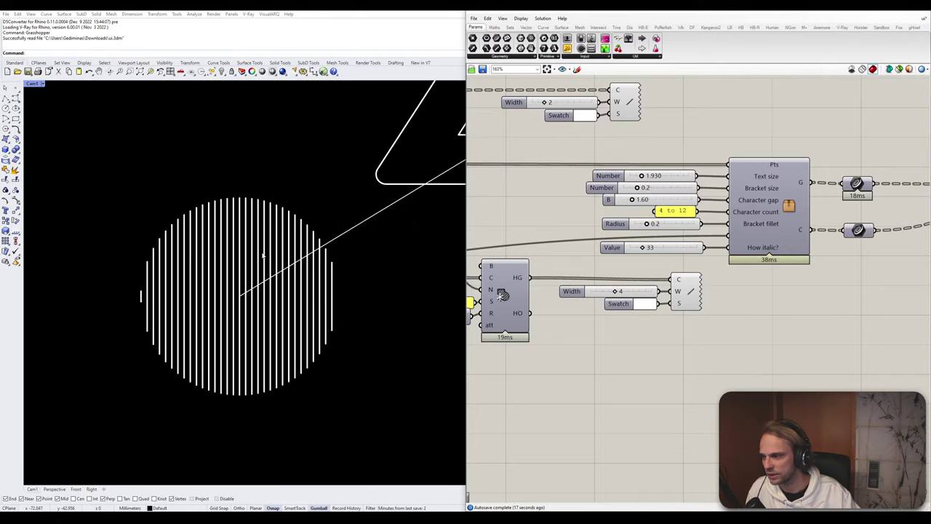
scroll(335, 257, up, 10)
right_drag(335, 257, 226, 247)
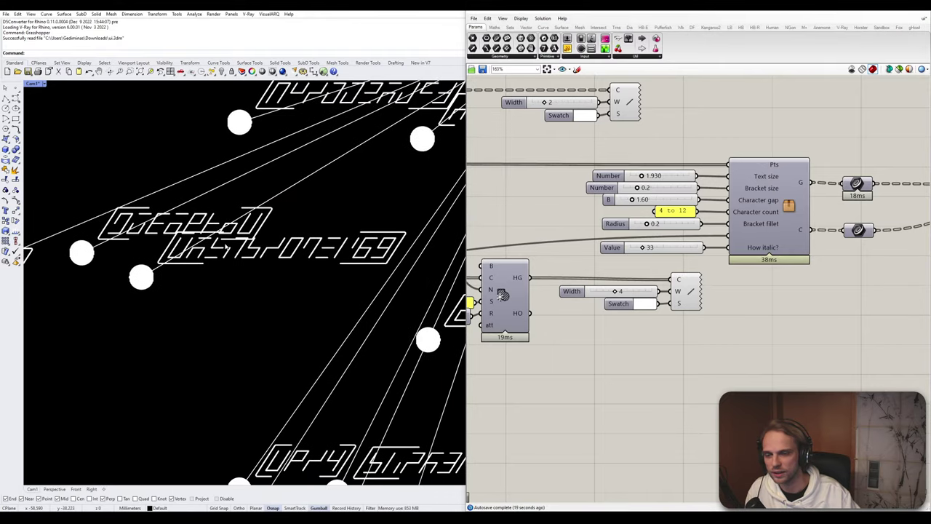
scroll(237, 247, down, 6)
scroll(291, 251, up, 5)
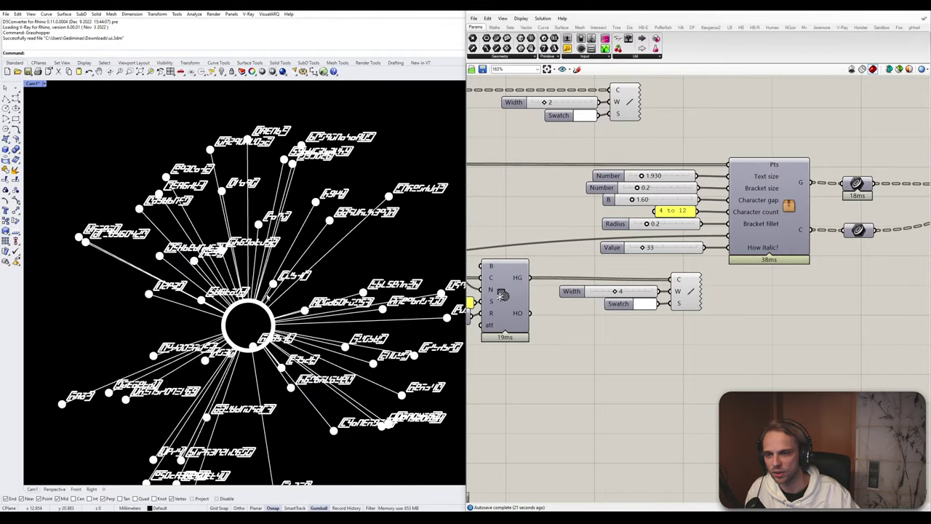
Set the Value slider feeding the Degrees and Random seed remaps to 0.3256
right_drag(309, 239, 303, 247)
scroll(298, 258, down, 2)
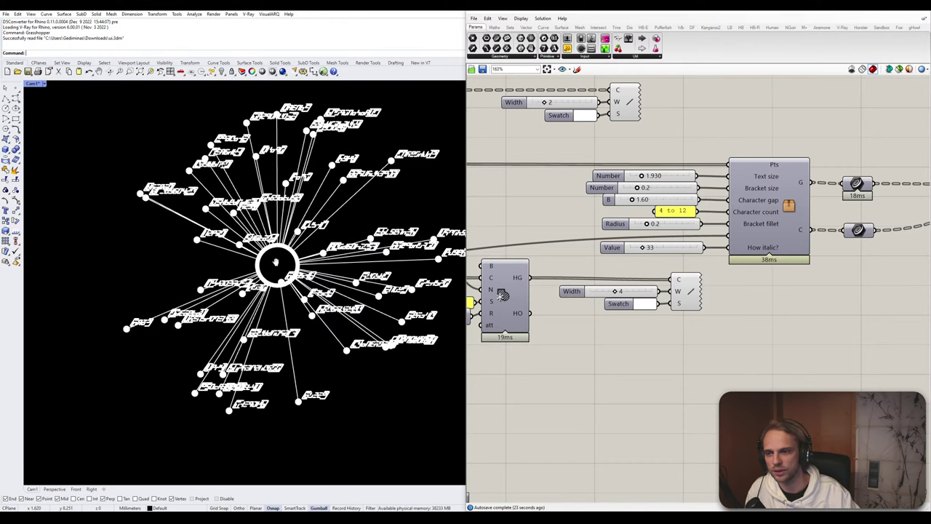
scroll(642, 300, down, 5)
right_drag(545, 344, 777, 289)
right_drag(663, 287, 691, 367)
scroll(574, 302, up, 10)
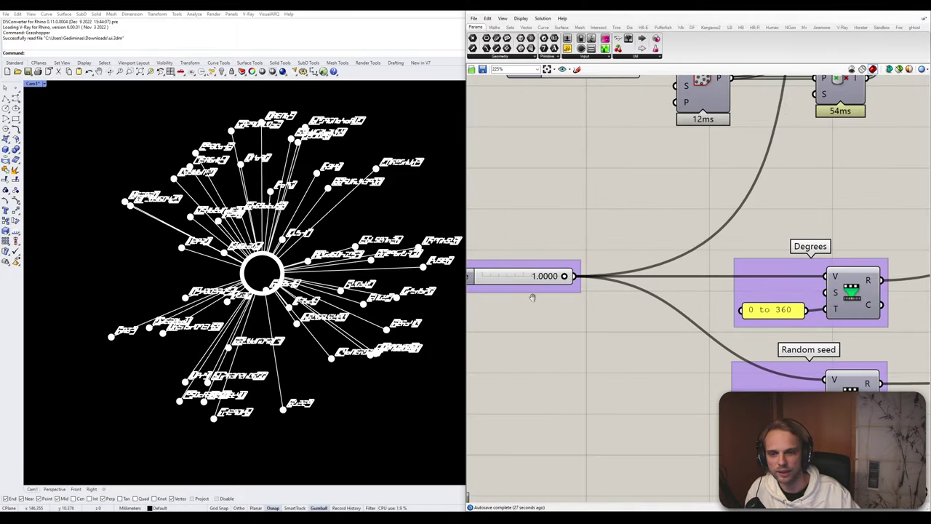
drag(743, 284, 597, 289)
Maximize the Perspective viewport and set the Value slider driving the radial graphic to 0.2302
double_click(31, 84)
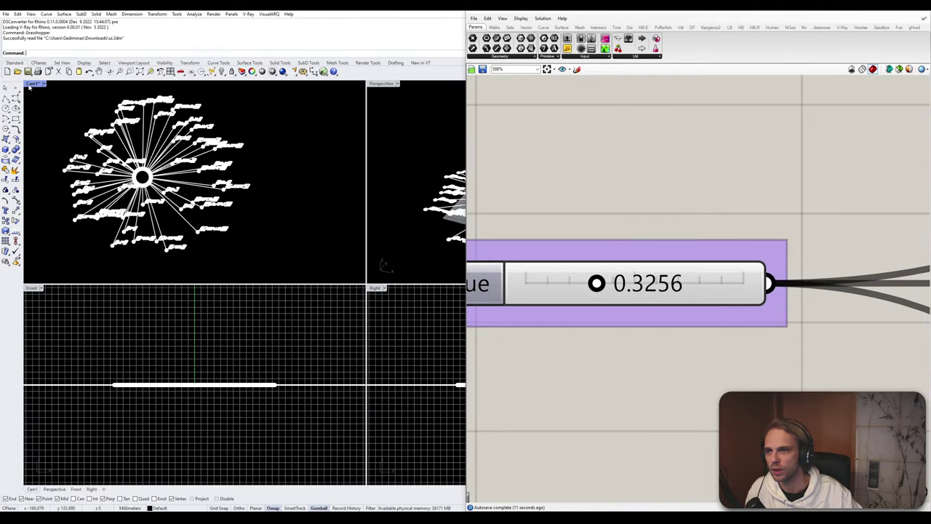
click(382, 91)
double_click(382, 85)
scroll(283, 204, down, 3)
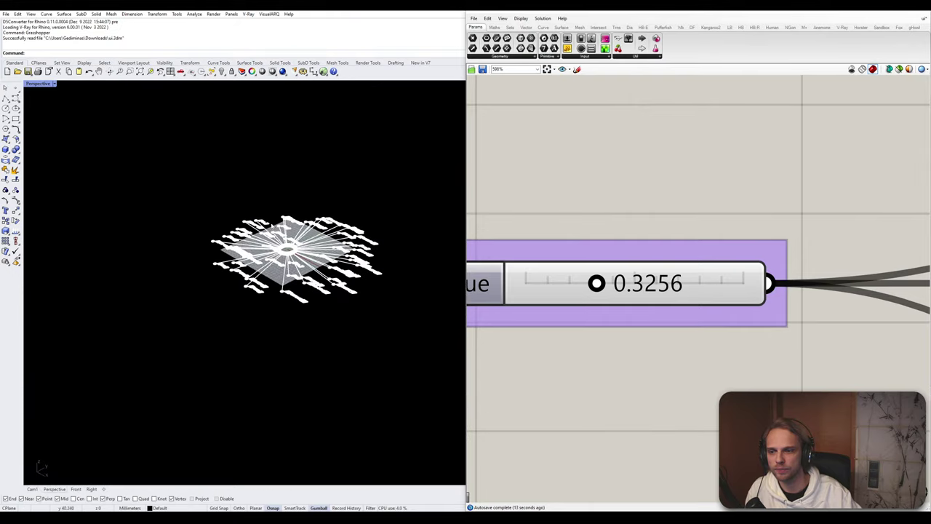
scroll(342, 267, up, 6)
right_drag(342, 267, 333, 273)
scroll(333, 274, down, 3)
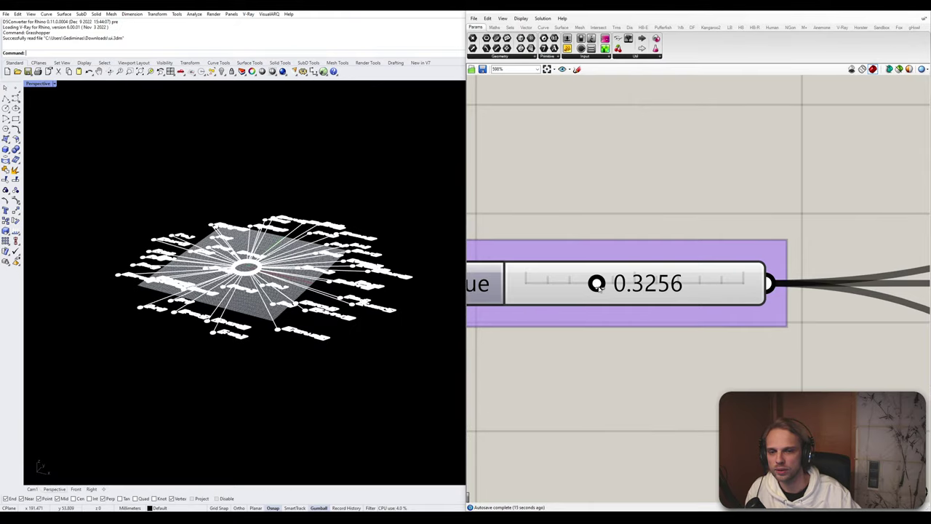
drag(597, 283, 572, 268)
scroll(571, 266, down, 5)
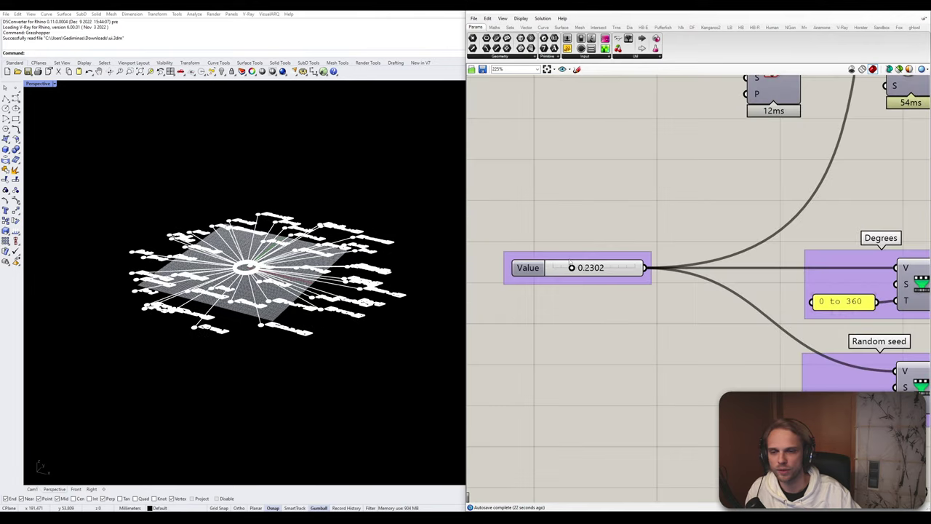
Maximize the Cam1 viewport again and frame the whole radial graphic in it
double_click(33, 86)
double_click(34, 86)
scroll(233, 210, down, 8)
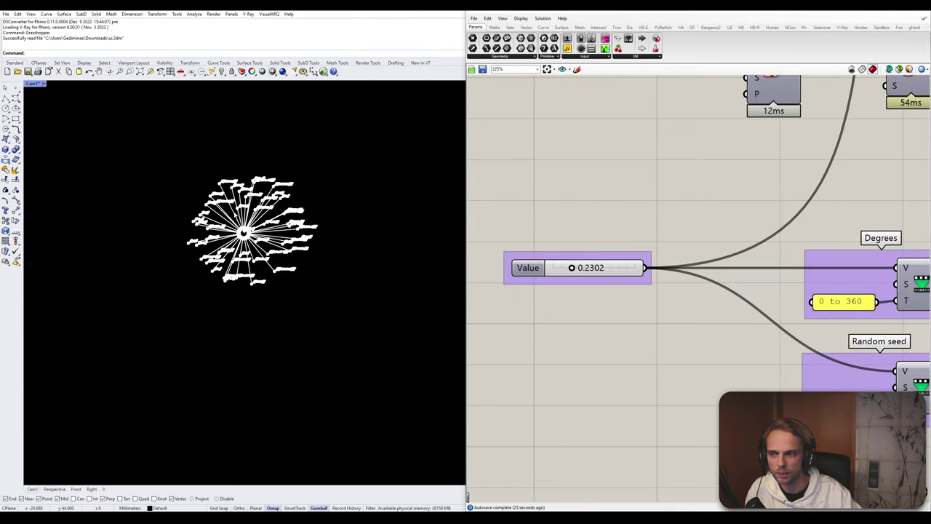
scroll(233, 213, up, 7)
right_drag(246, 216, 278, 223)
scroll(605, 299, down, 8)
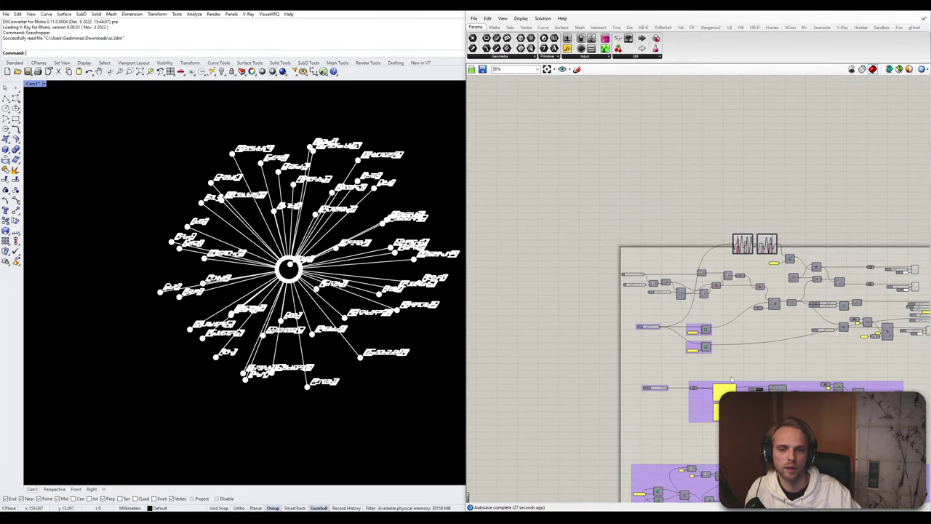
Turn off the lineweight previews of the radial lines, end dots and text labels in the upper definition
right_drag(920, 399, 718, 328)
drag(845, 280, 678, 181)
middle_click(711, 154)
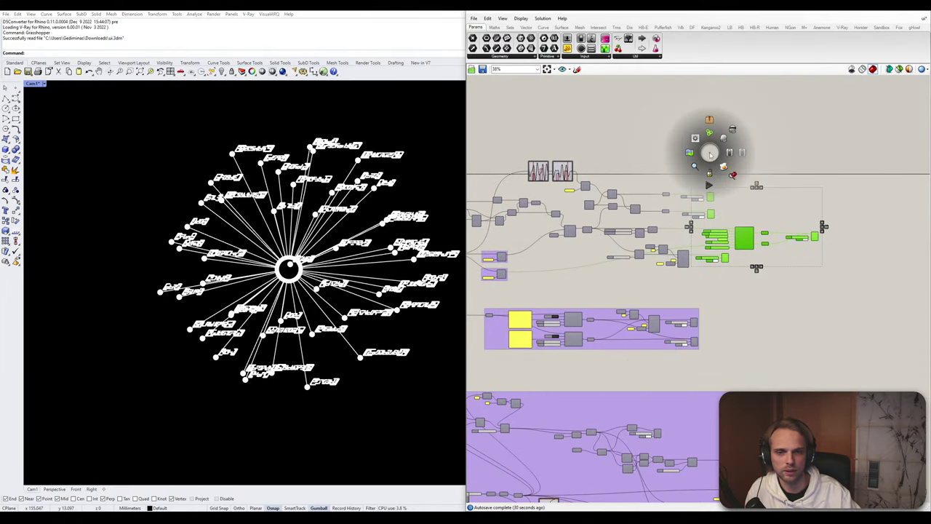
click(744, 151)
Turn on the two lineweight previews at the end of the middle group that draws the hatched arcs
scroll(706, 204, up, 4)
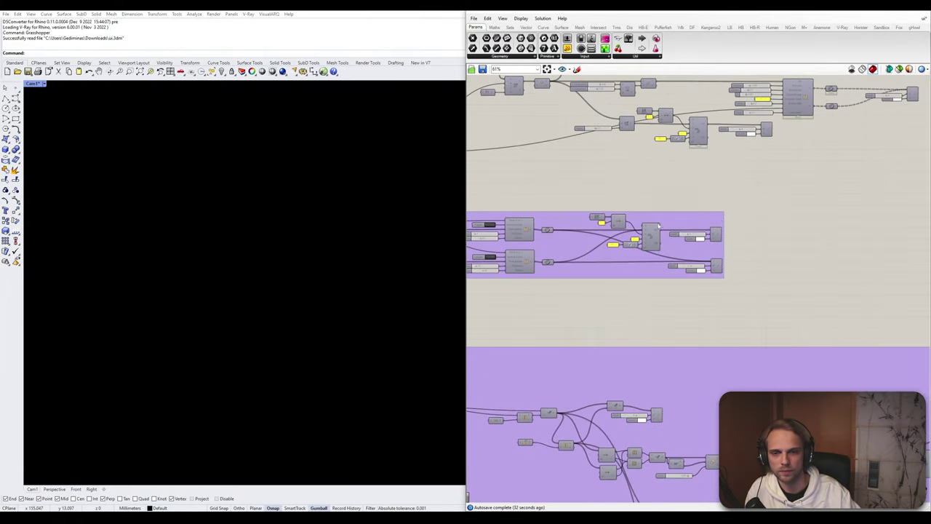
scroll(691, 200, up, 1)
drag(647, 197, 780, 349)
middle_click(777, 345)
click(794, 332)
click(806, 324)
Lower the Number slider driving the hatched arcs to about the middle of its range
scroll(743, 283, down, 3)
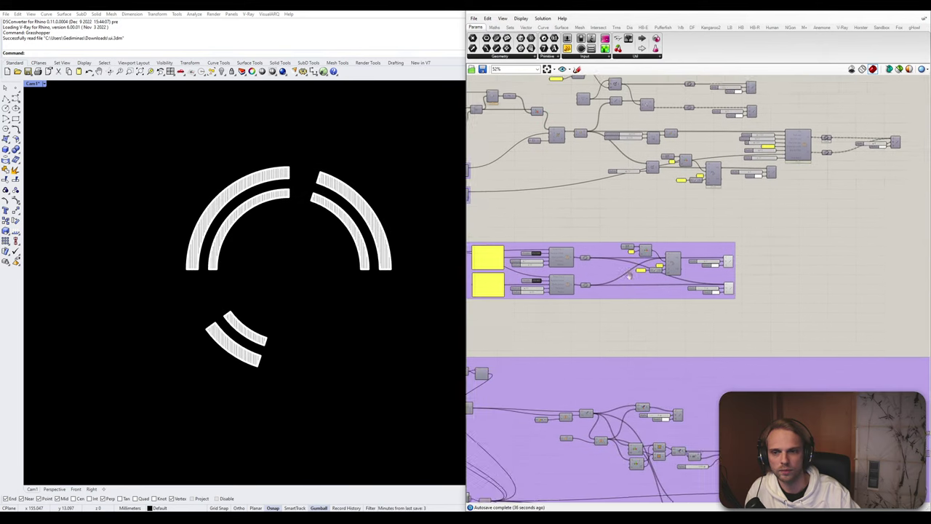
right_drag(743, 282, 838, 270)
right_drag(485, 244, 591, 262)
scroll(591, 262, up, 1)
scroll(591, 262, up, 7)
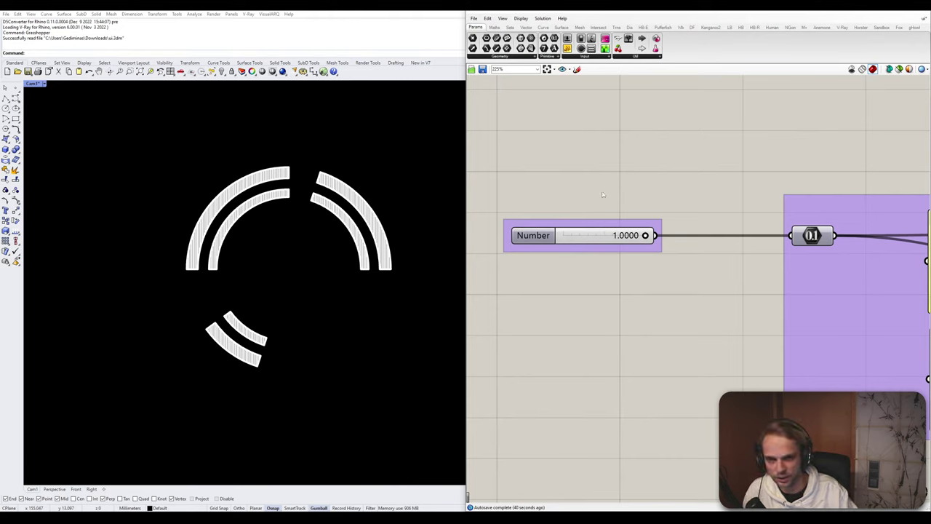
drag(644, 235, 607, 235)
scroll(640, 254, down, 8)
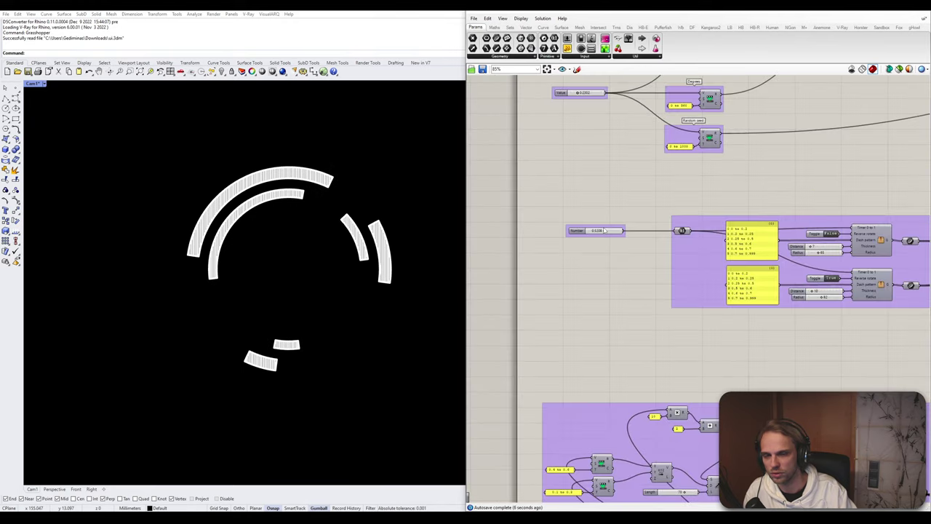
Turn off the lineweight previews of the hatched arcs in the middle group
right_drag(641, 253, 588, 219)
scroll(653, 154, up, 3)
drag(653, 153, 738, 251)
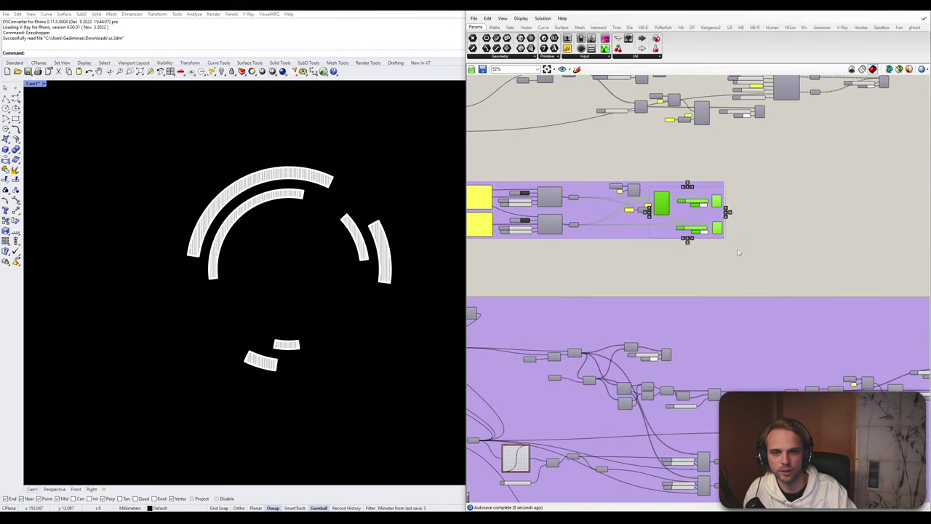
middle_click(738, 249)
click(763, 231)
click(792, 261)
Turn on the two lineweight previews at the far end of the large lower group for the hatched trapezoids
scroll(734, 285, down, 3)
right_drag(734, 285, 734, 208)
scroll(554, 243, up, 3)
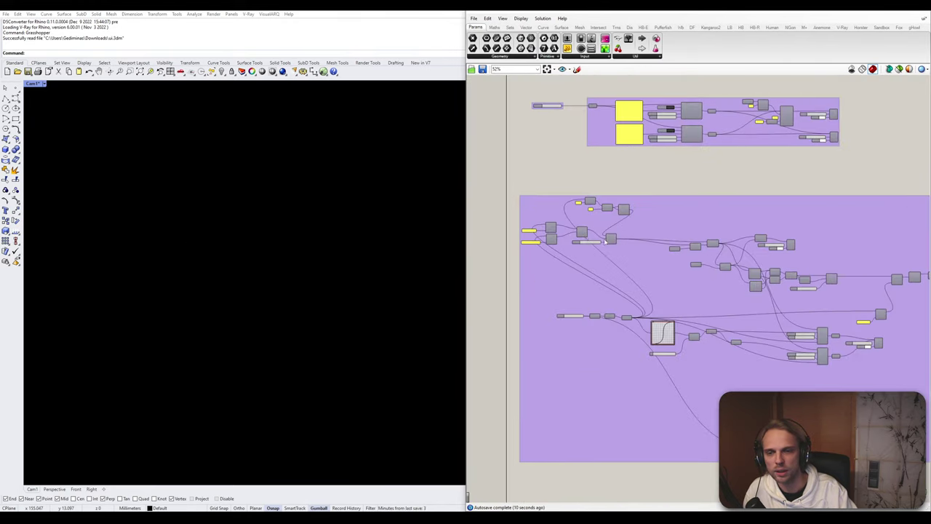
scroll(591, 342, up, 5)
scroll(677, 306, up, 5)
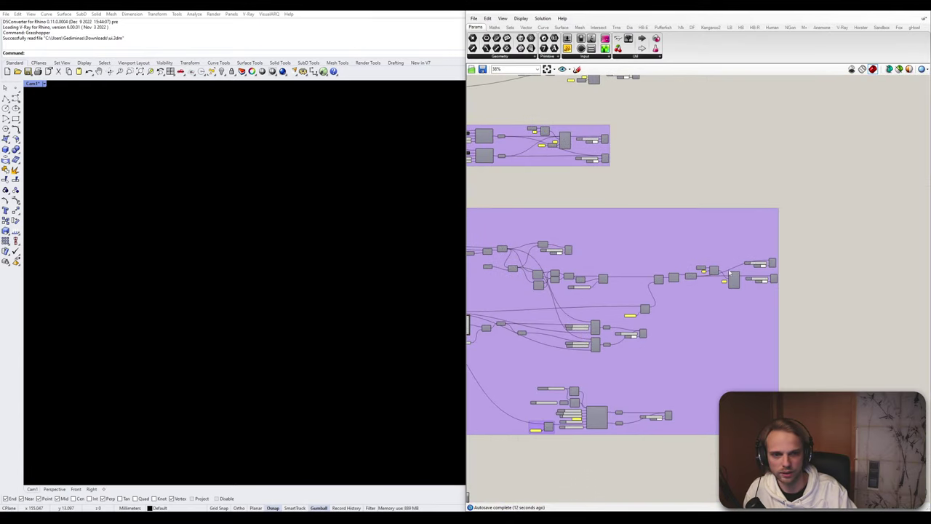
drag(742, 131, 797, 309)
middle_click(822, 329)
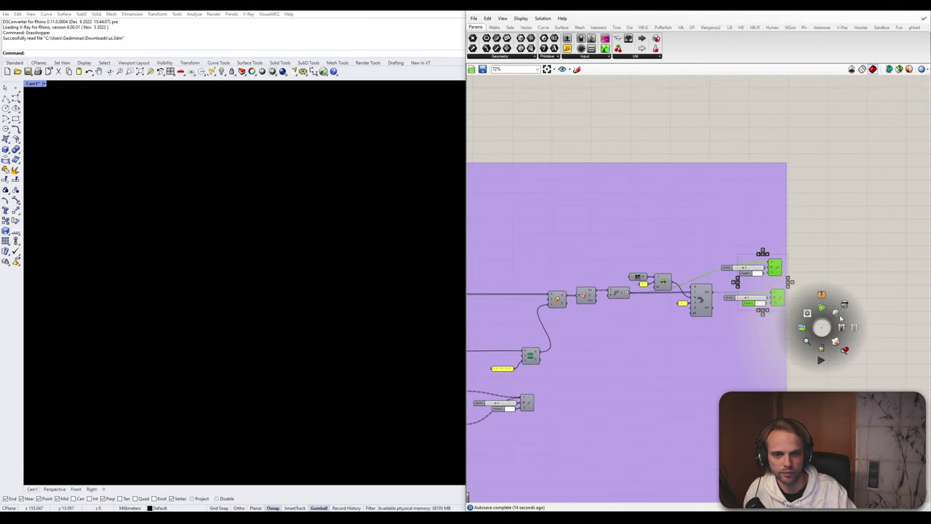
click(839, 315)
click(869, 316)
Turn on the lineweight preview for the text cluster at the base of the large group
scroll(822, 320, down, 5)
right_drag(740, 334, 800, 202)
scroll(729, 294, up, 5)
drag(745, 375, 823, 306)
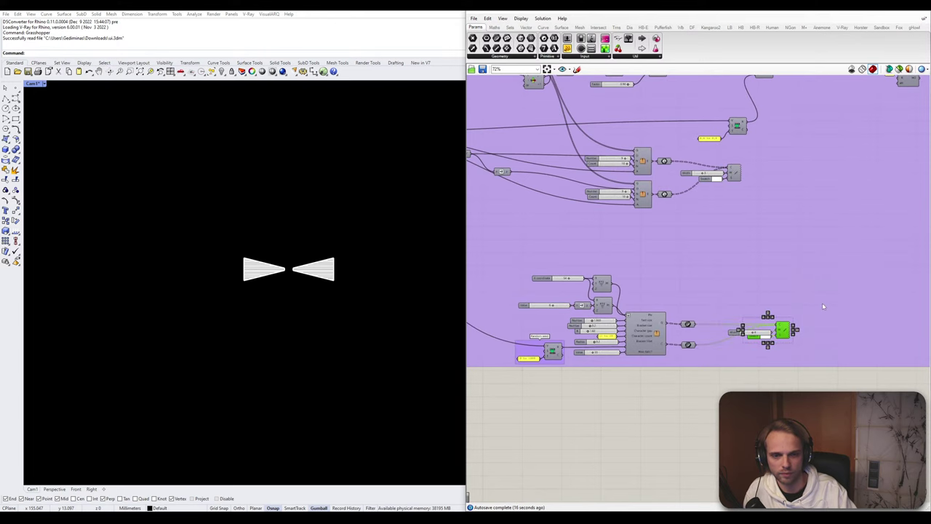
middle_click(823, 303)
click(839, 290)
click(839, 290)
Turn on the shared lineweight preview for the two rectangle-pattern clusters in the large group
right_drag(733, 165, 723, 264)
scroll(723, 264, up, 1)
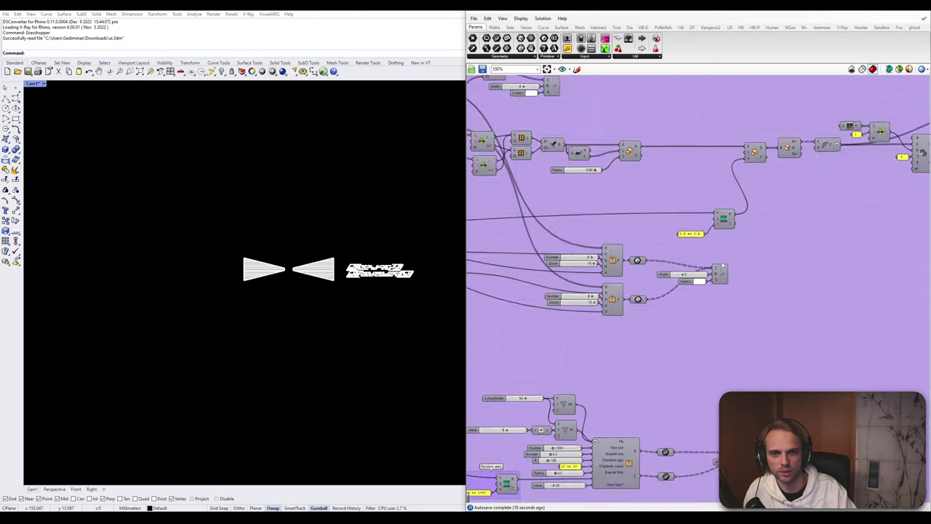
scroll(723, 267, down, 2)
middle_click(718, 270)
scroll(717, 270, down, 3)
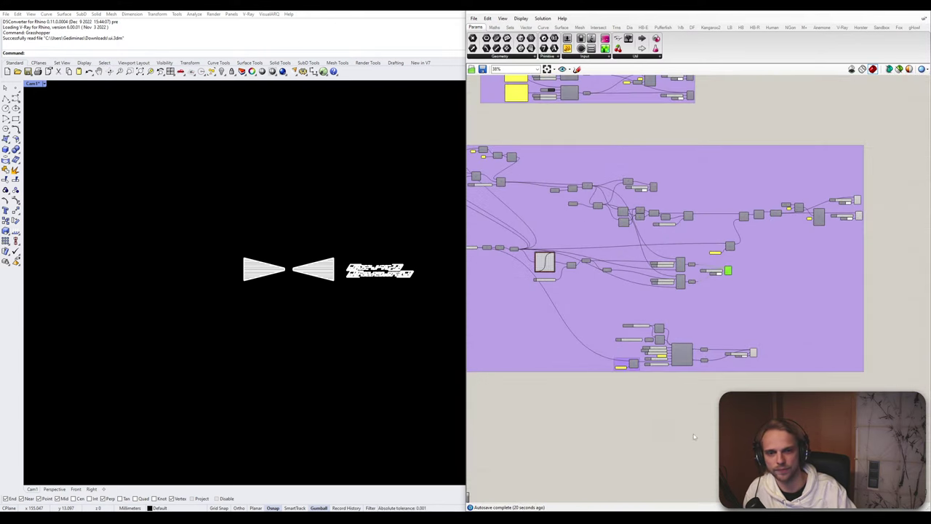
click(694, 437)
Turn on the lineweight preview for the diagonal border lines in the large group
scroll(670, 198, up, 4)
click(637, 173)
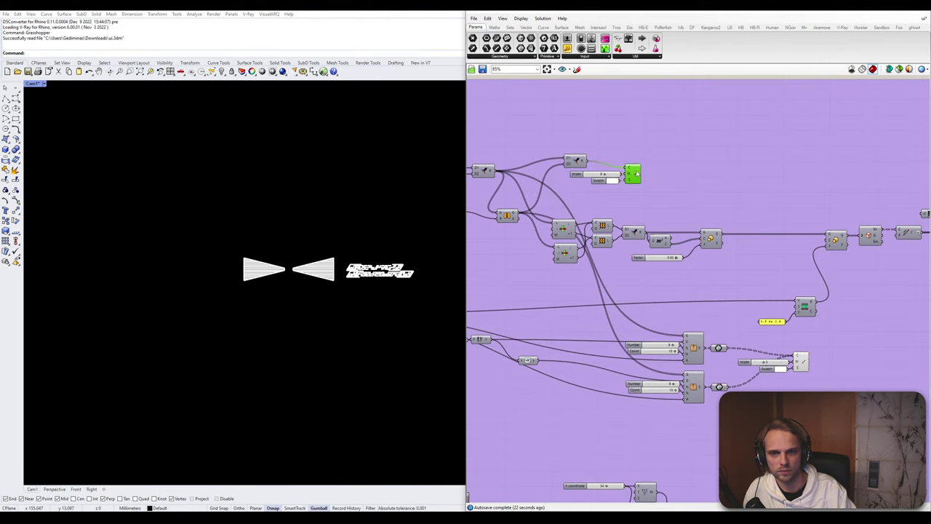
middle_click(635, 173)
click(654, 166)
scroll(669, 262, down, 3)
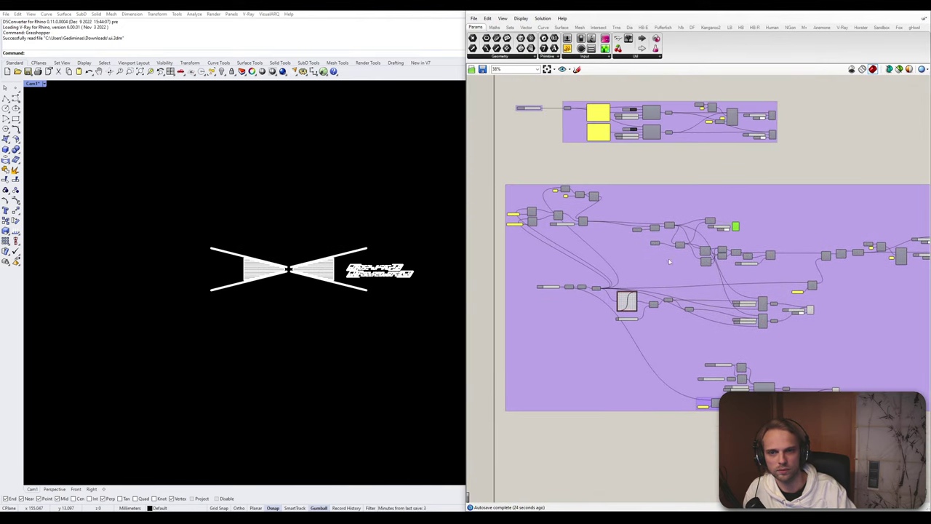
Set the Factor slider of the large group to 0.9351 and examine the hatched trapezoids and border lines up close
scroll(669, 262, up, 4)
right_drag(780, 354, 663, 346)
scroll(710, 291, down, 4)
scroll(692, 320, up, 3)
scroll(742, 269, down, 5)
right_drag(538, 281, 662, 259)
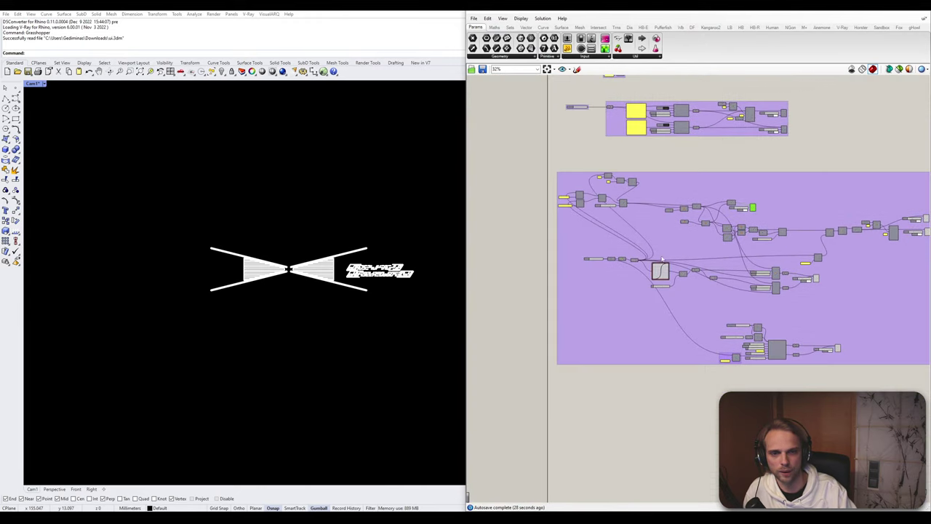
scroll(662, 258, up, 10)
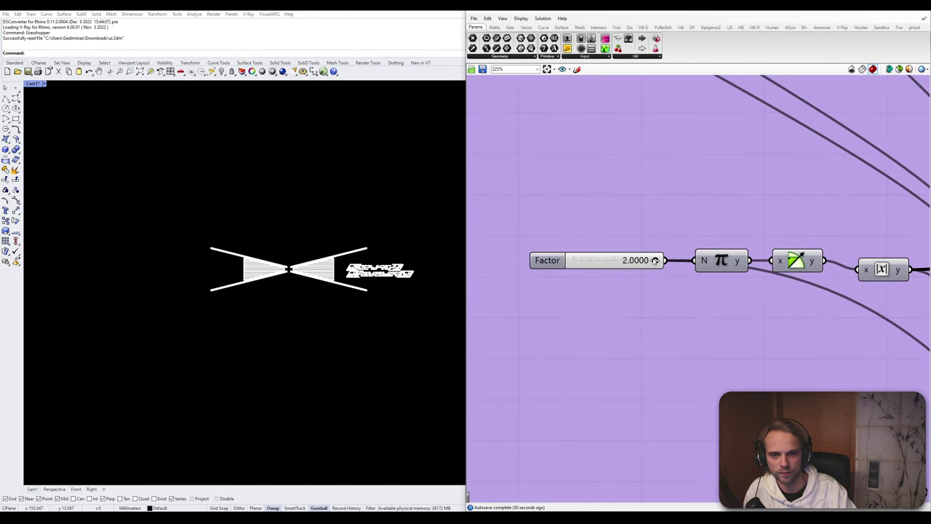
drag(655, 259, 611, 263)
scroll(299, 251, up, 5)
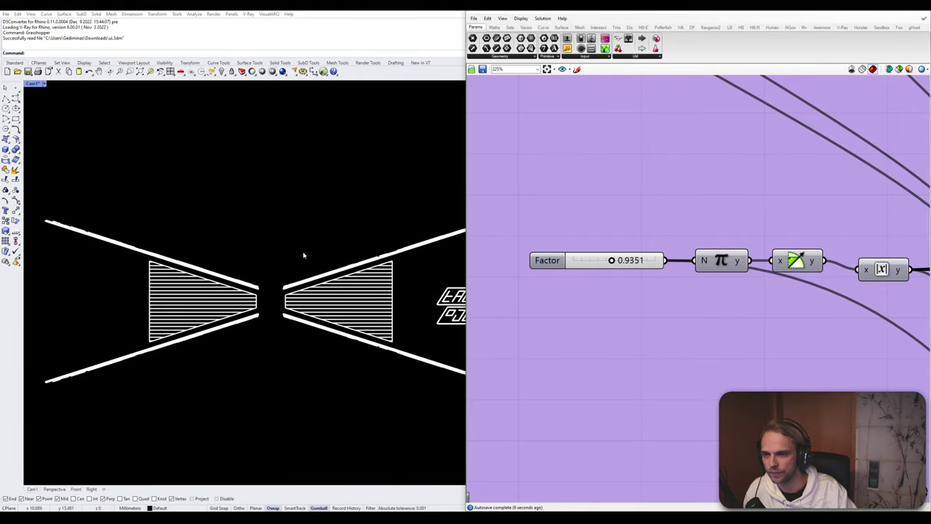
scroll(304, 255, down, 1)
scroll(384, 263, up, 4)
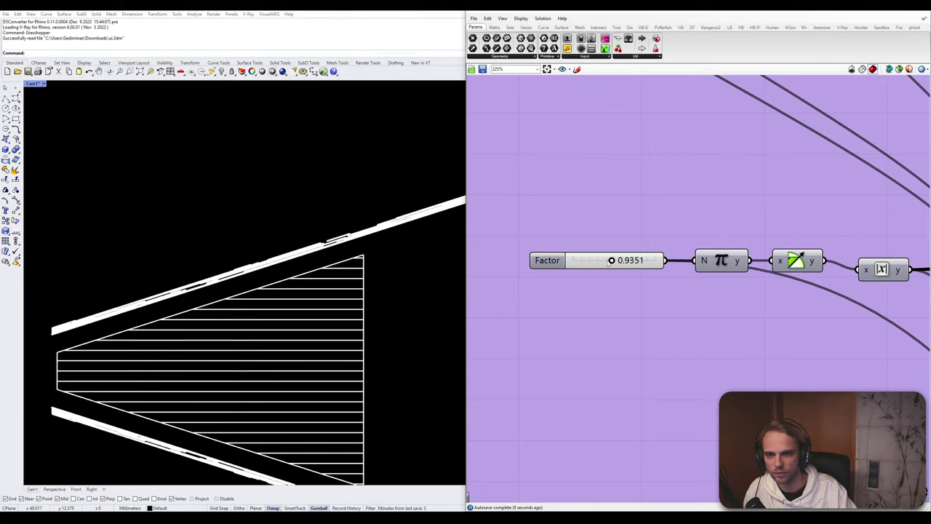
Set the Factor slider to 1.5208 and examine the rectangle patterns and the generated two-line text
drag(611, 259, 635, 260)
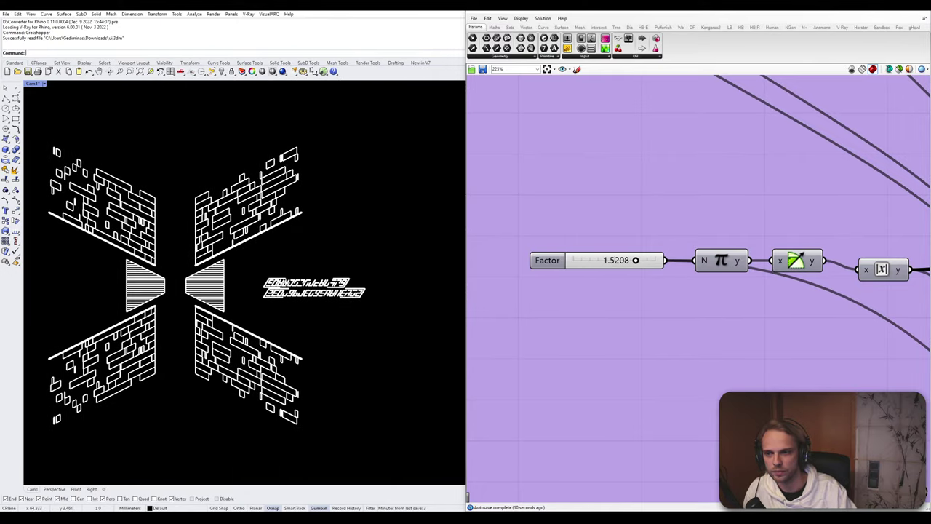
scroll(361, 299, up, 2)
scroll(236, 281, down, 1)
scroll(240, 280, up, 5)
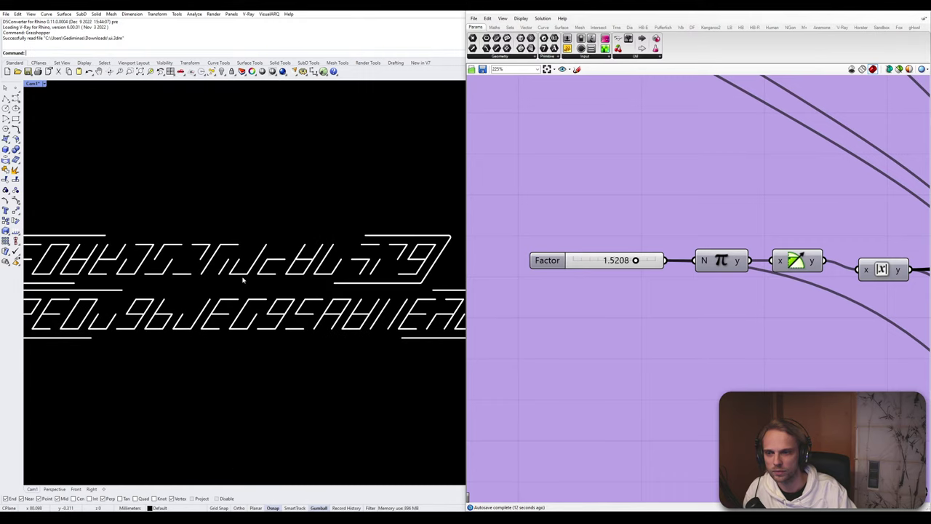
scroll(243, 280, down, 3)
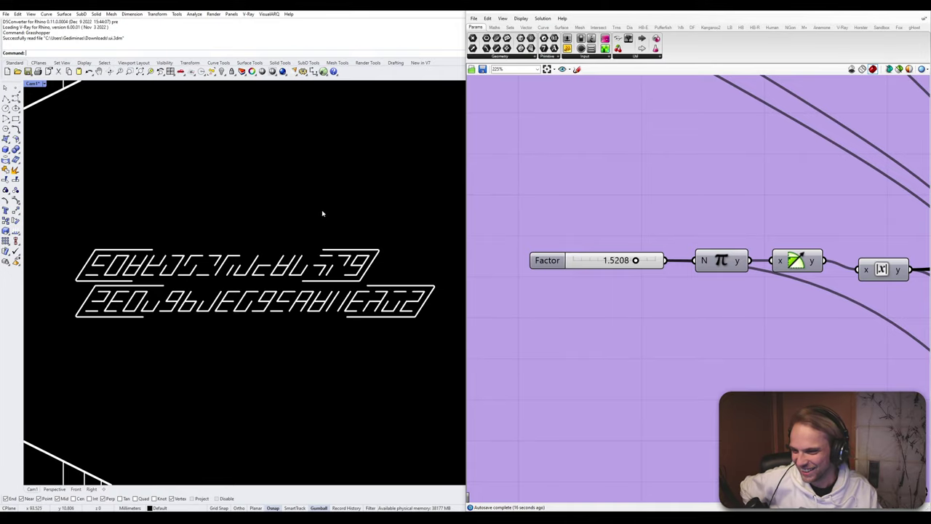
scroll(322, 212, down, 5)
right_drag(260, 243, 287, 269)
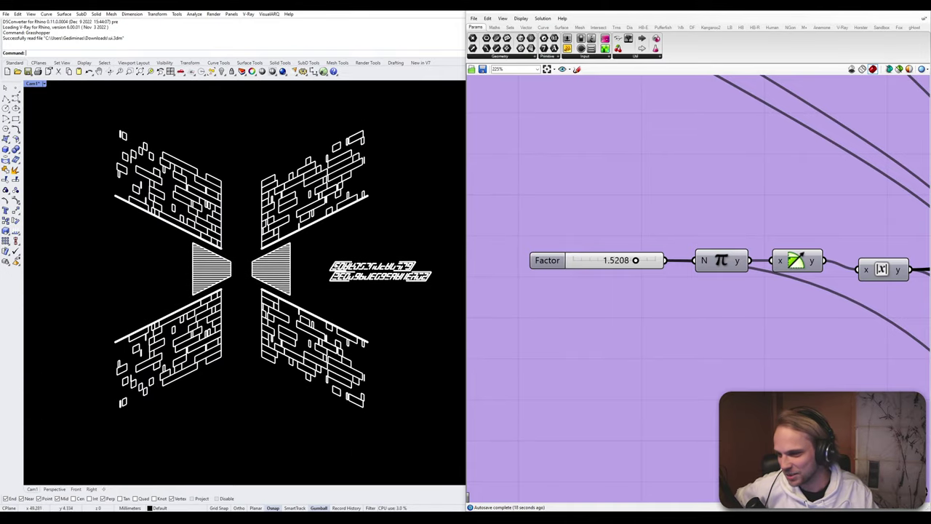
Set the Factor slider to 2.0000 and bring all three component groups into view
drag(635, 260, 677, 253)
scroll(608, 251, down, 5)
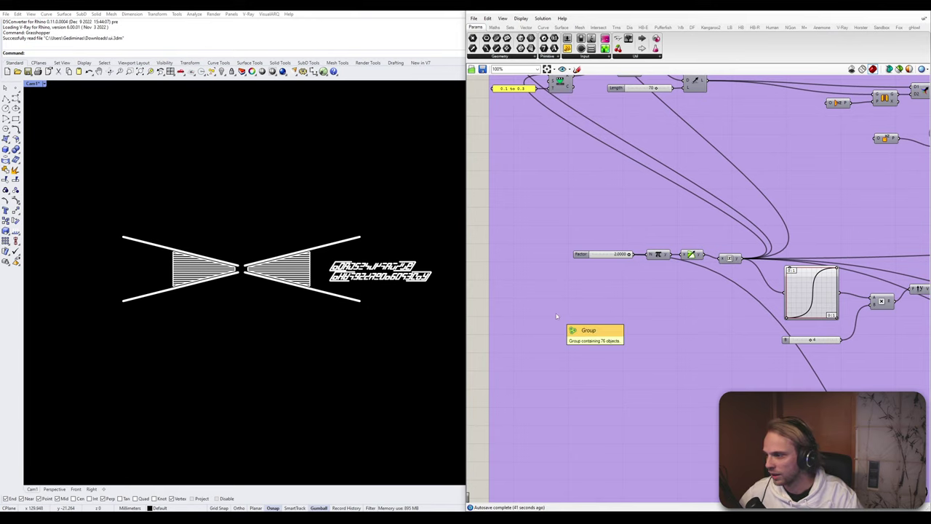
scroll(555, 317, down, 6)
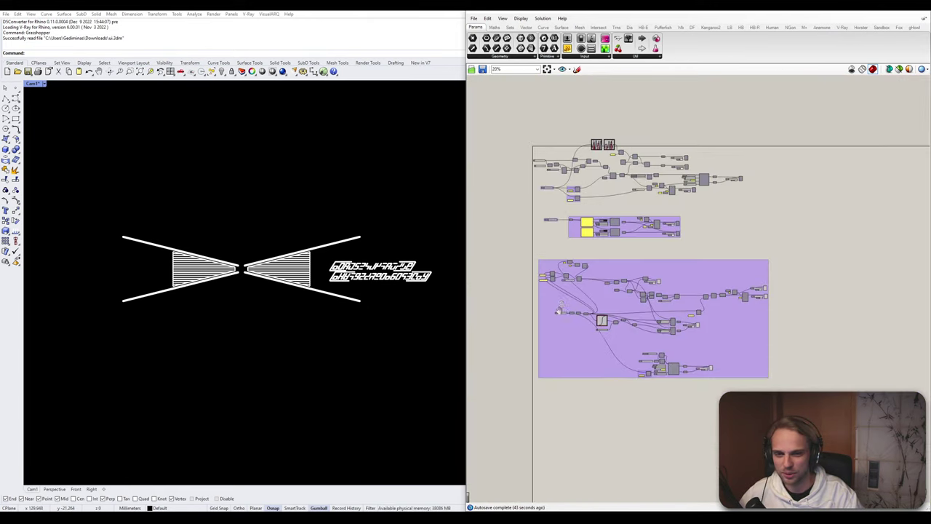
right_drag(708, 213, 681, 279)
right_drag(612, 316, 638, 332)
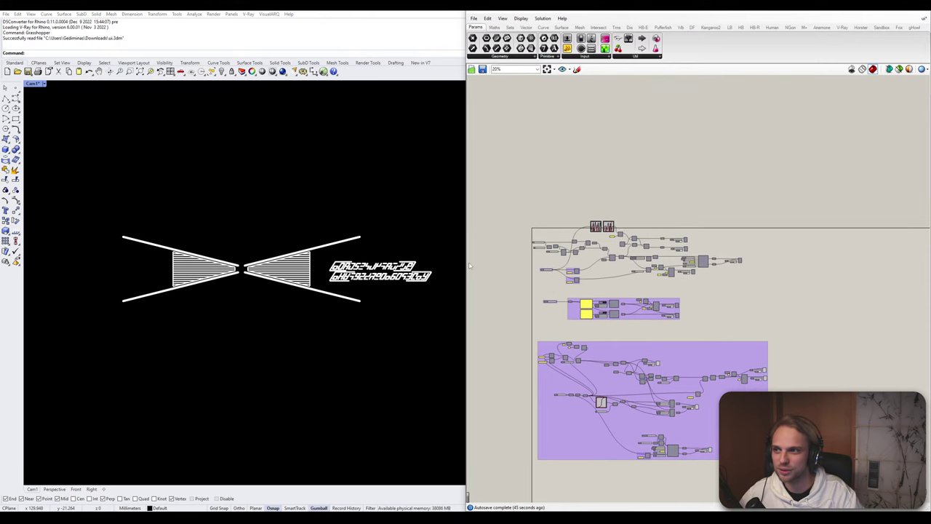
Minimize the Grasshopper window and restore the saved Cam1 view in Rhino
click(876, 12)
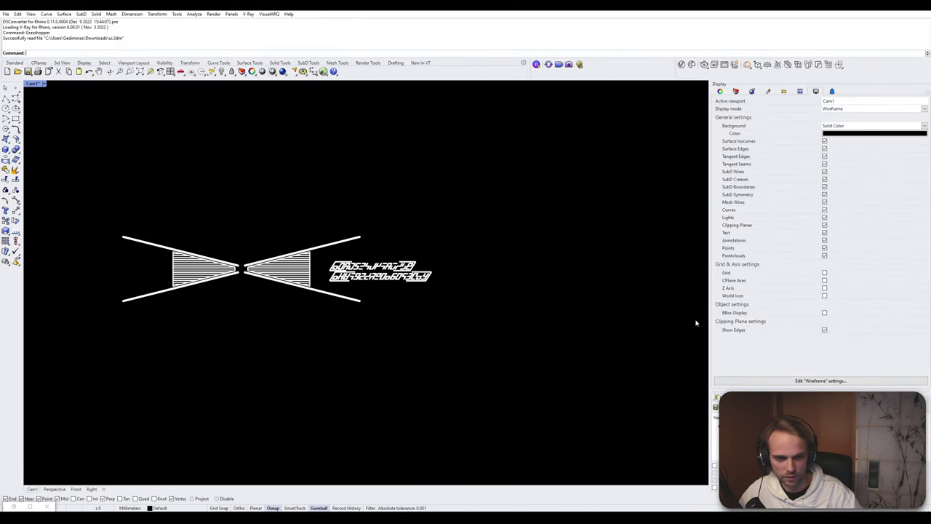
double_click(727, 426)
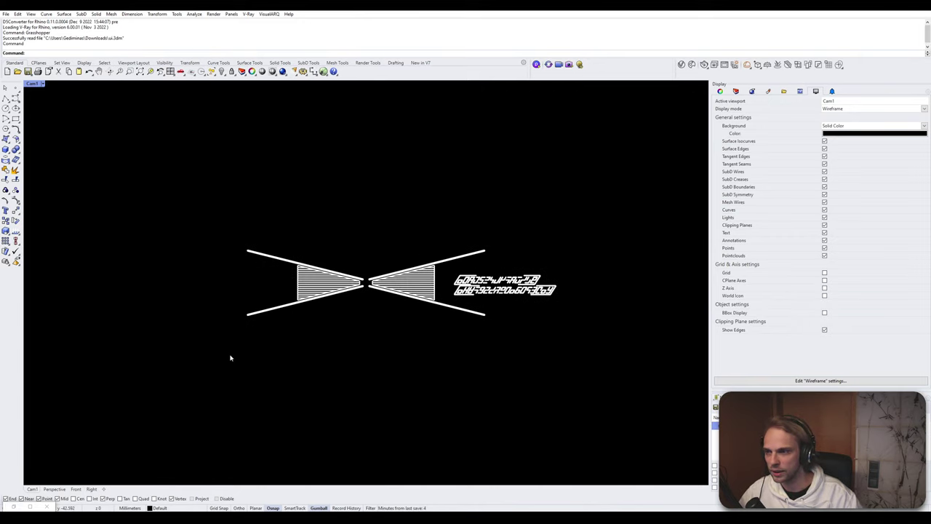
Restore the Grasshopper window and narrow it so the whole HUD graphic in Rhino and the component groups show side by side
click(14, 507)
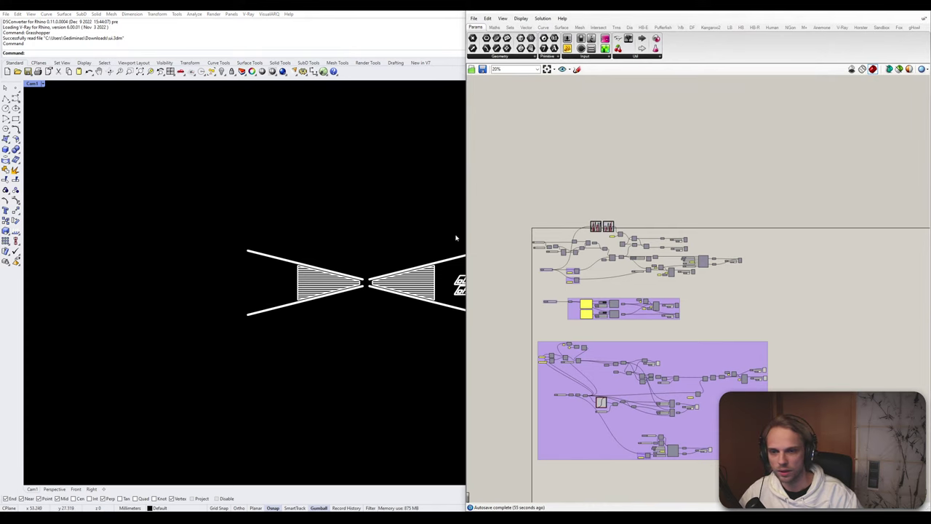
drag(461, 223, 622, 225)
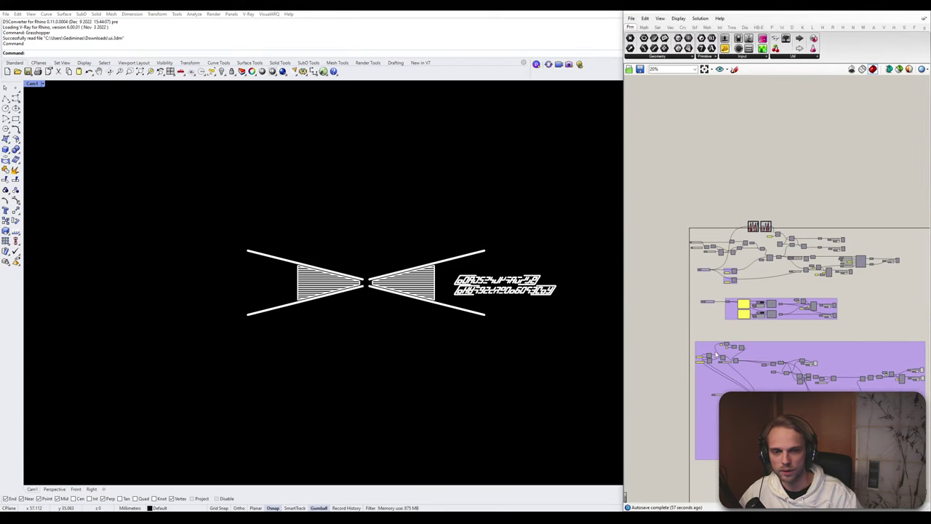
right_drag(759, 373, 701, 324)
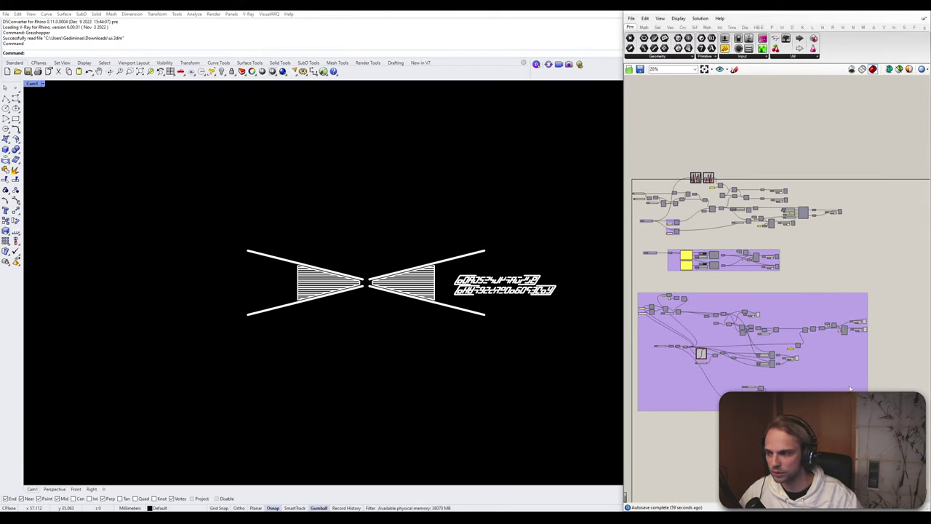
right_drag(850, 390, 869, 375)
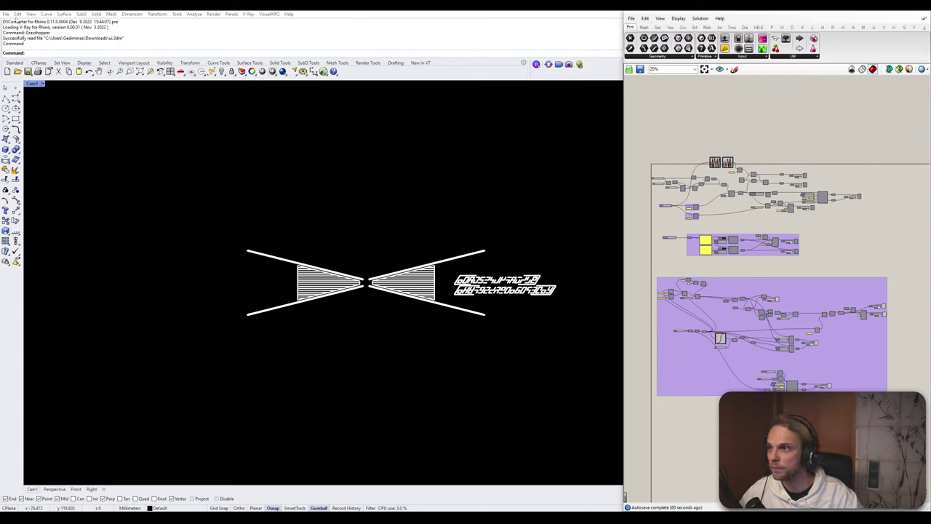
click(24, 11)
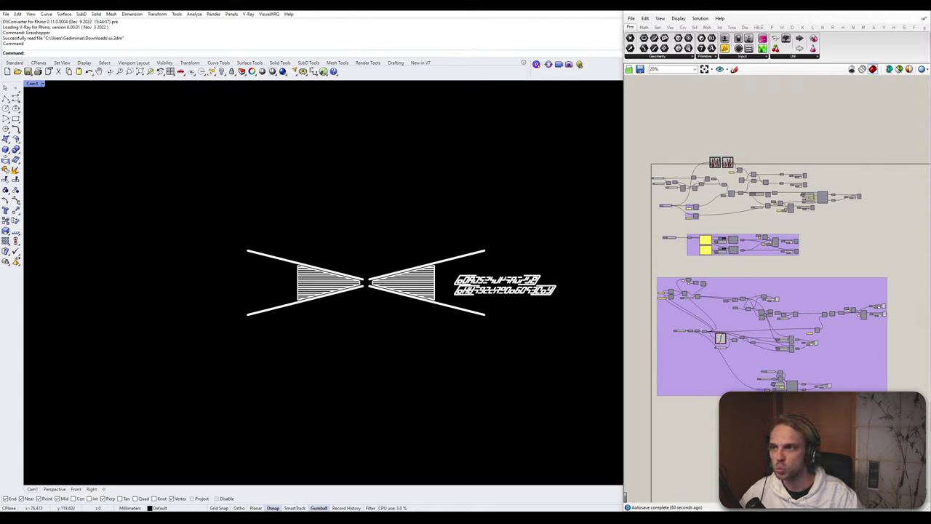
Open the animation controls for the large group's Factor slider and move the dialog over the Rhino viewport
scroll(726, 318, up, 6)
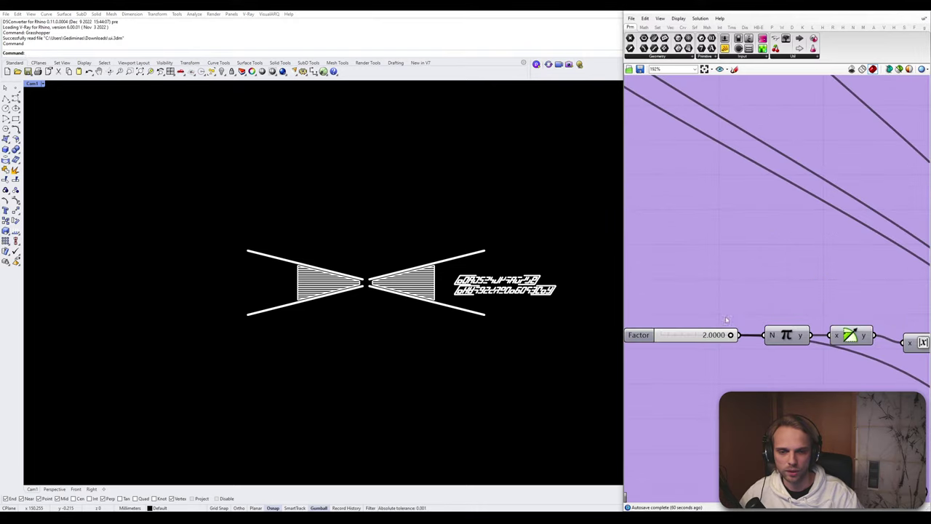
scroll(726, 319, up, 3)
right_click(655, 335)
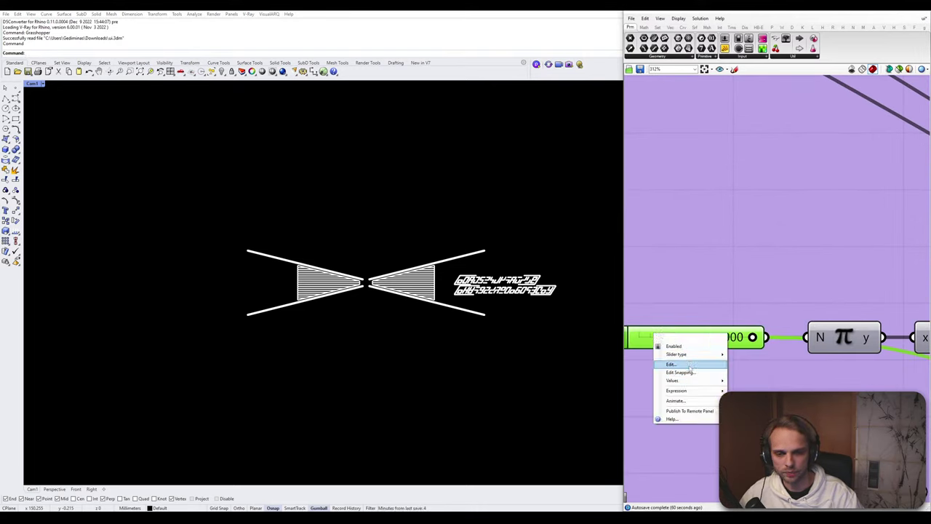
click(676, 400)
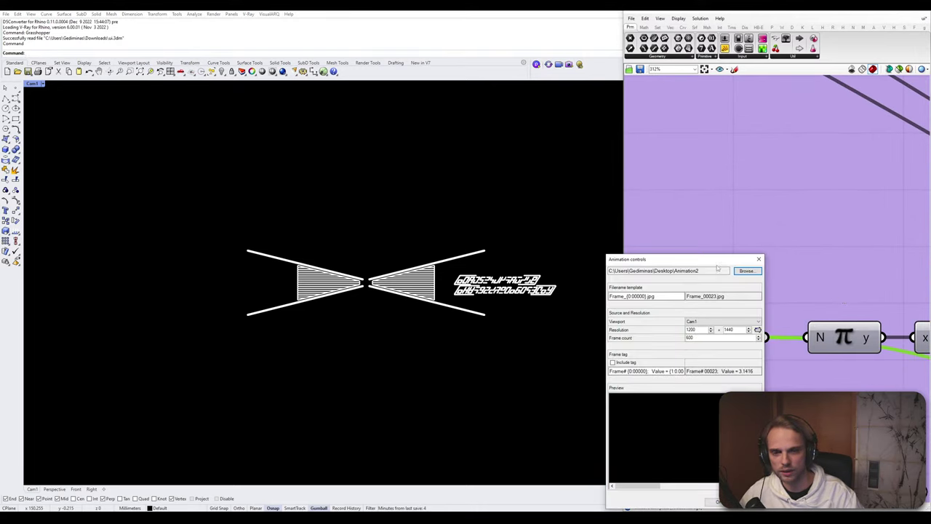
drag(717, 260, 287, 112)
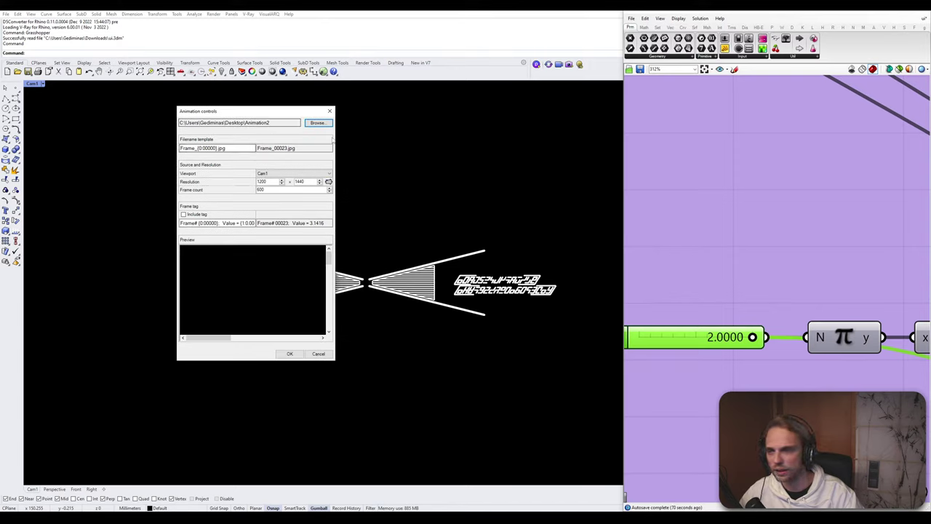
Browse for the animation output folder down to Desktop\Stuff\Other\Fun 3D\CRT\Textures
click(317, 122)
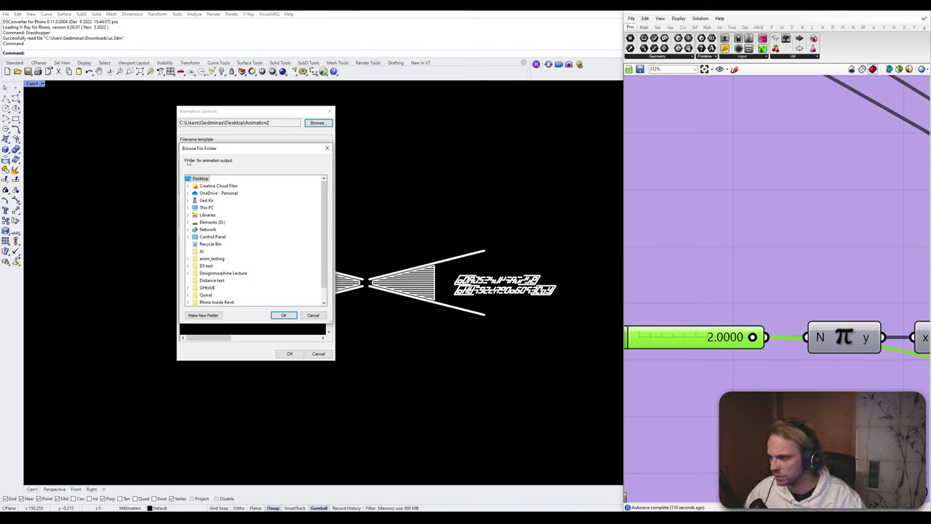
scroll(252, 259, down, 1)
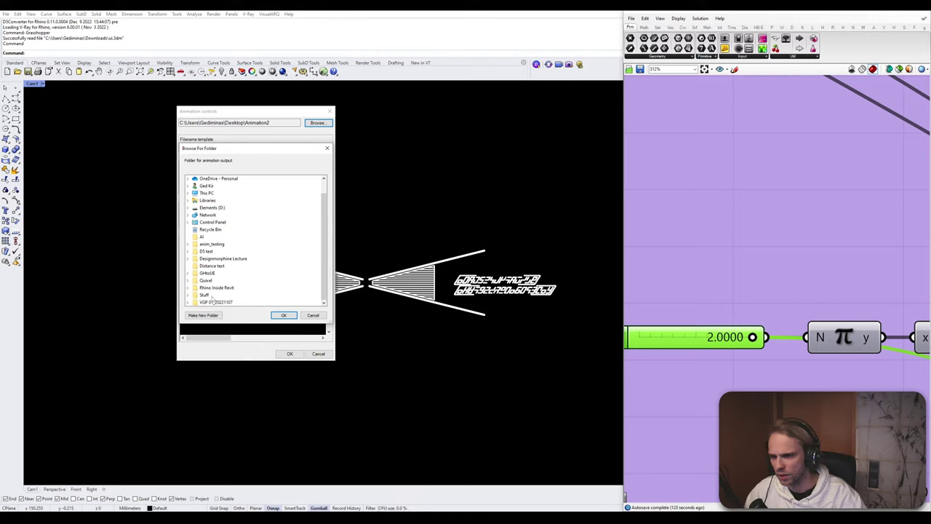
double_click(205, 295)
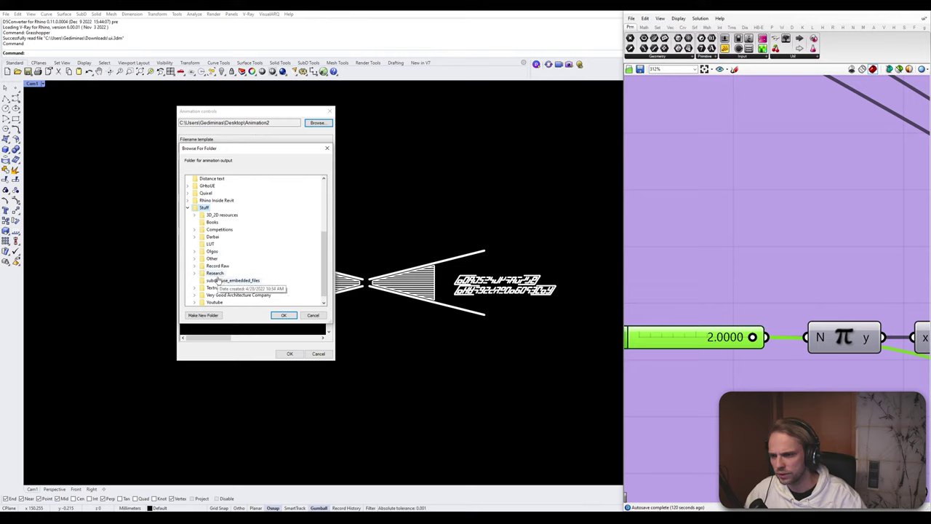
double_click(218, 258)
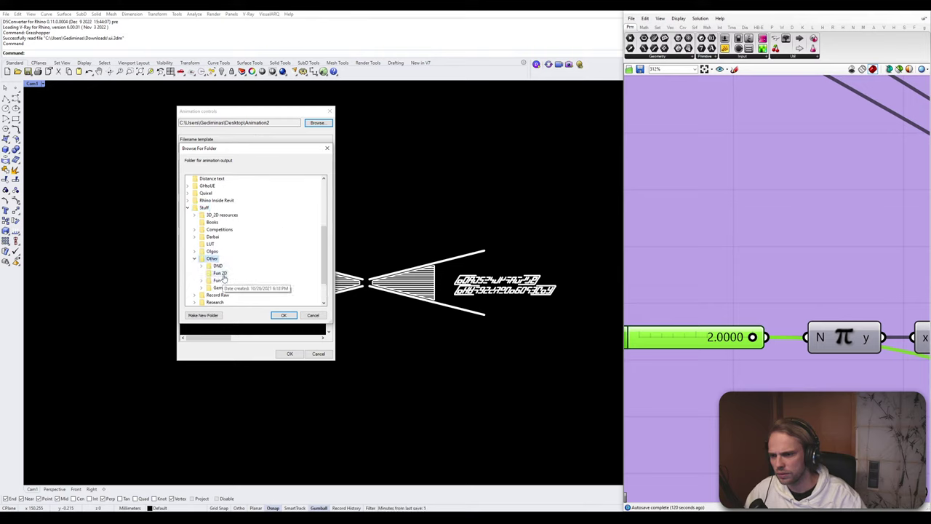
double_click(220, 281)
double_click(224, 273)
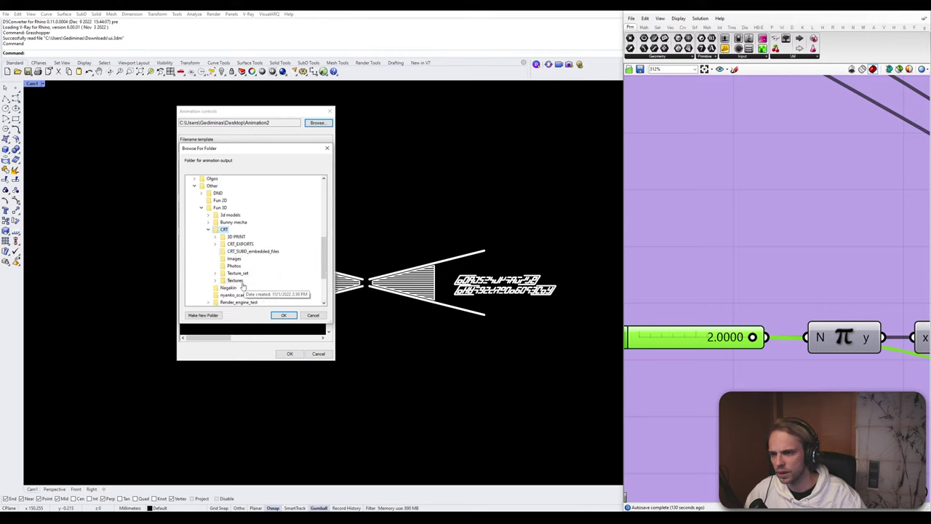
double_click(238, 301)
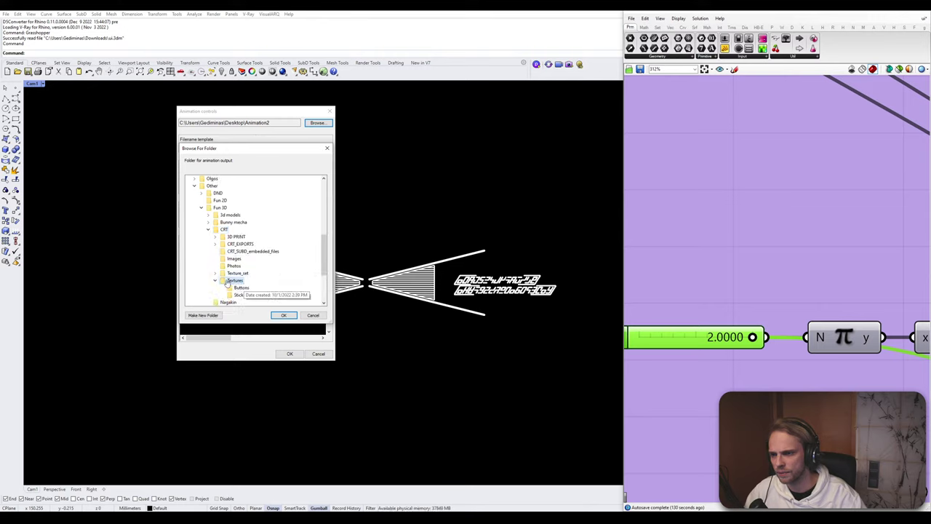
Create a UI folder inside Textures with a Loading subfolder, and choose Loading as the animation output folder
click(205, 315)
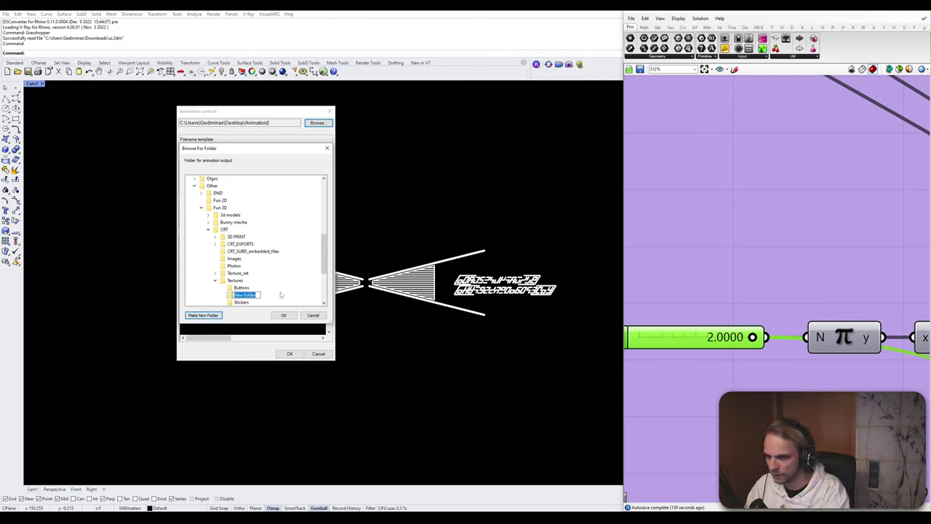
text(UI)
key(Return)
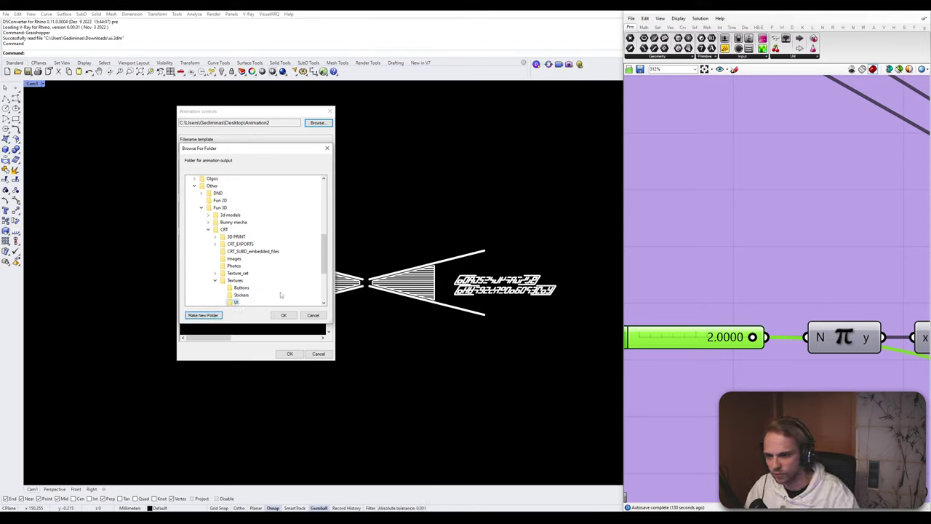
click(232, 302)
click(206, 315)
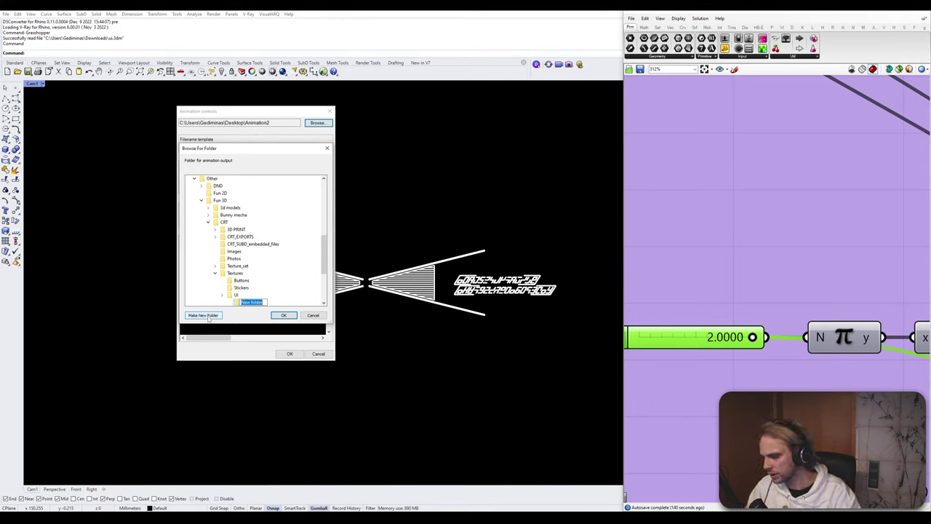
text(Loadi)
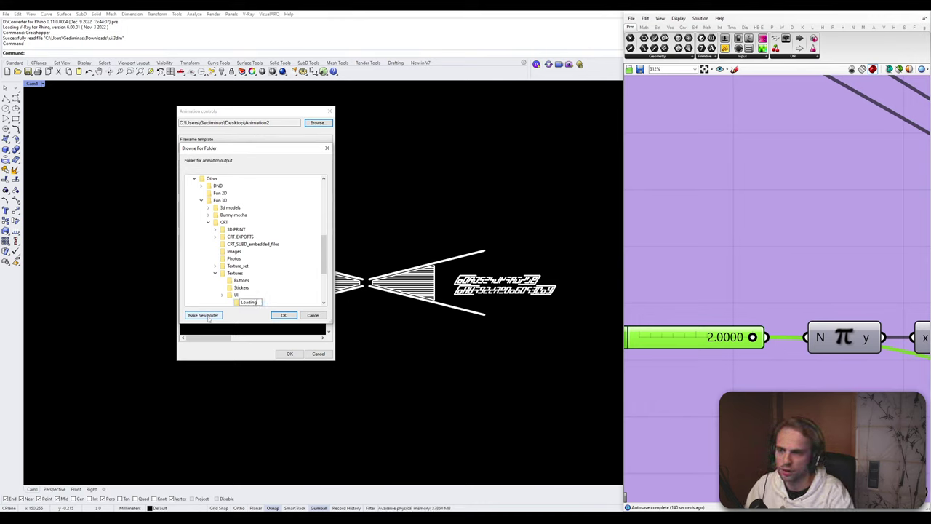
text(ng)
key(Return)
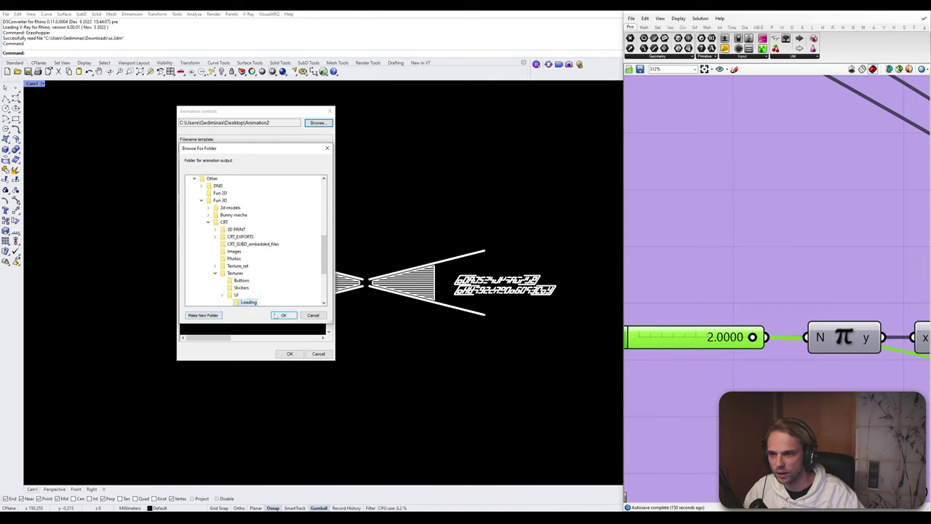
click(280, 315)
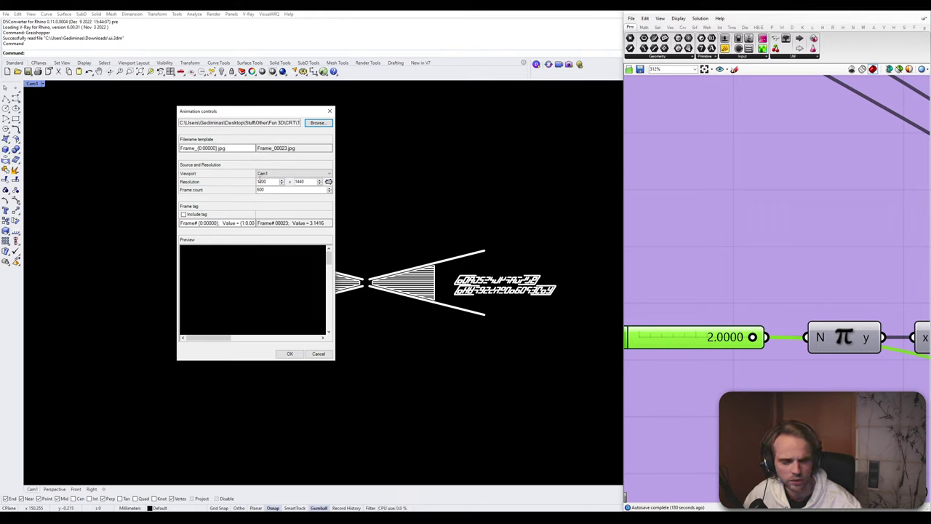
Set the animation resolution to 4096 x 4096 and the frame count to 600, and start exporting the frames
double_click(265, 181)
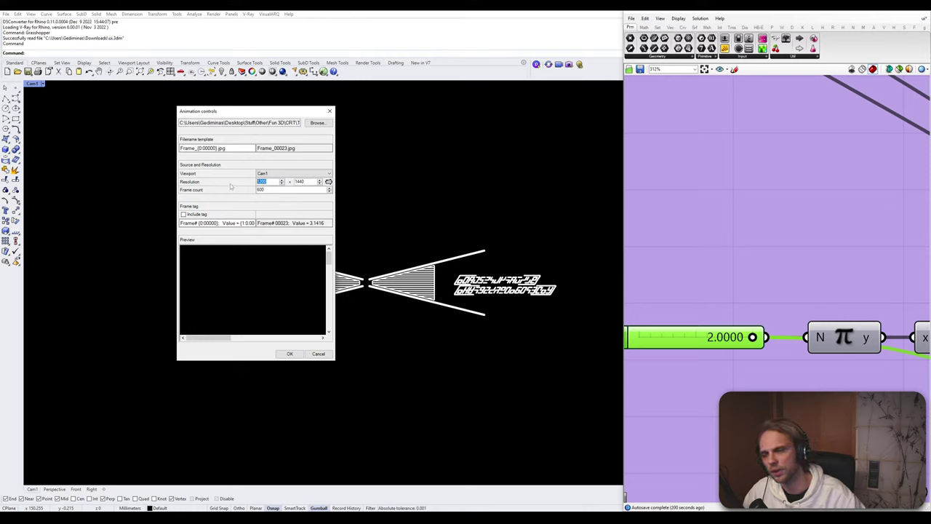
text(4096)
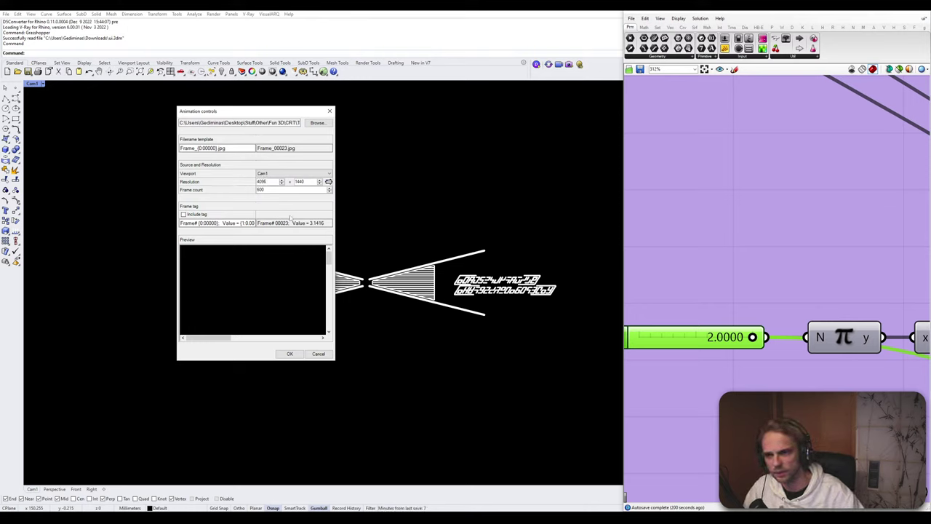
key(Tab)
text(4)
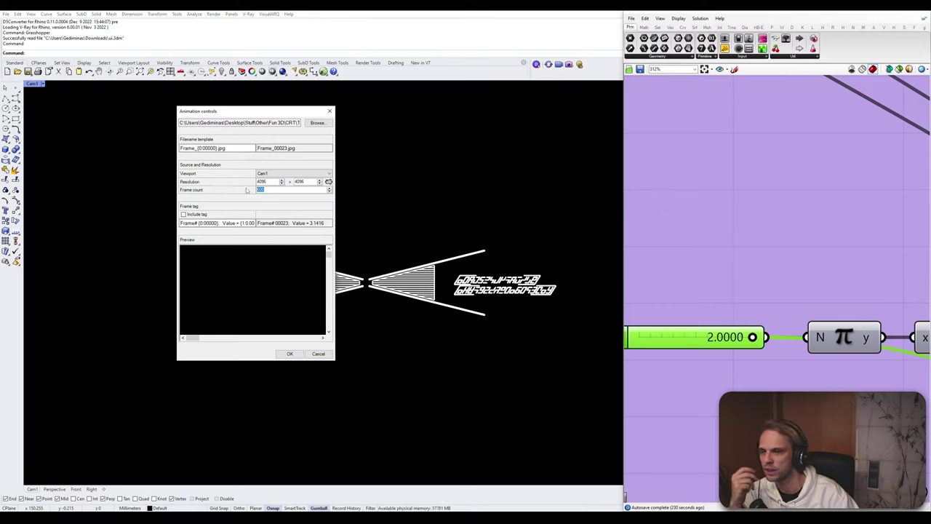
text(300)
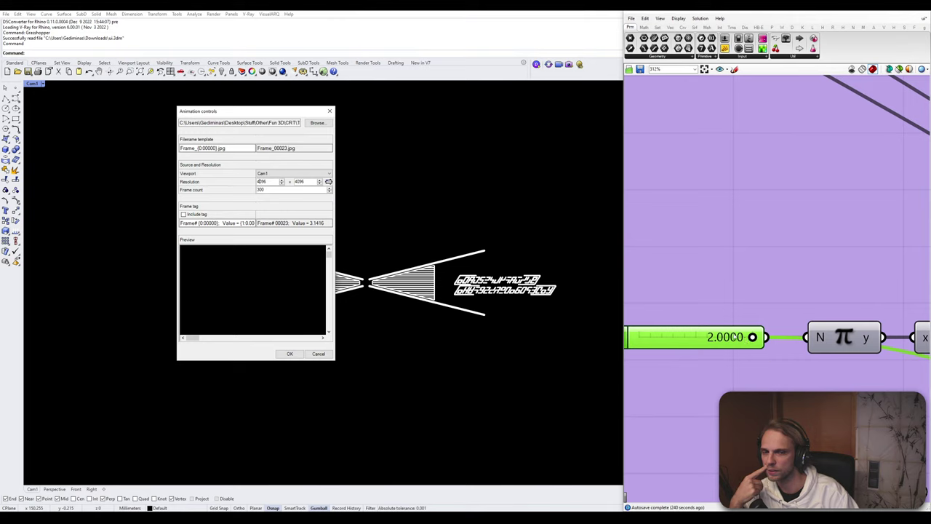
double_click(263, 190)
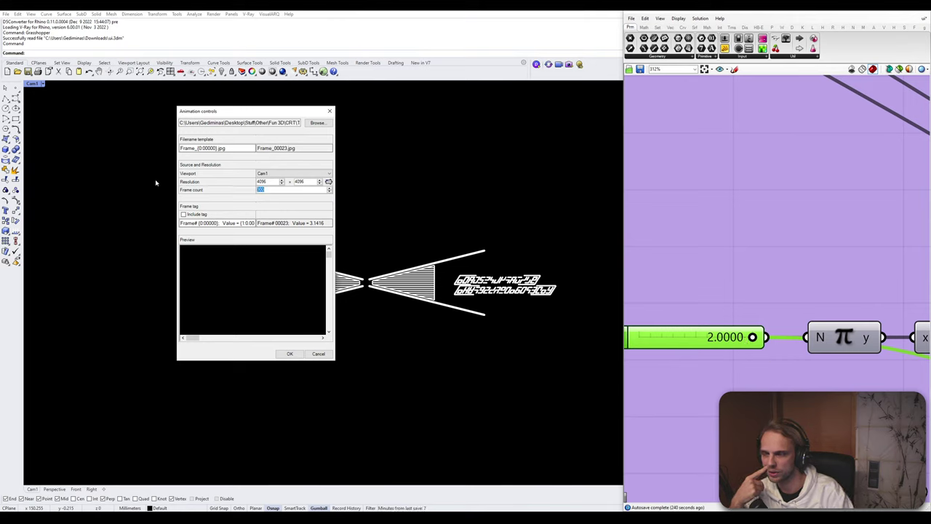
text(600)
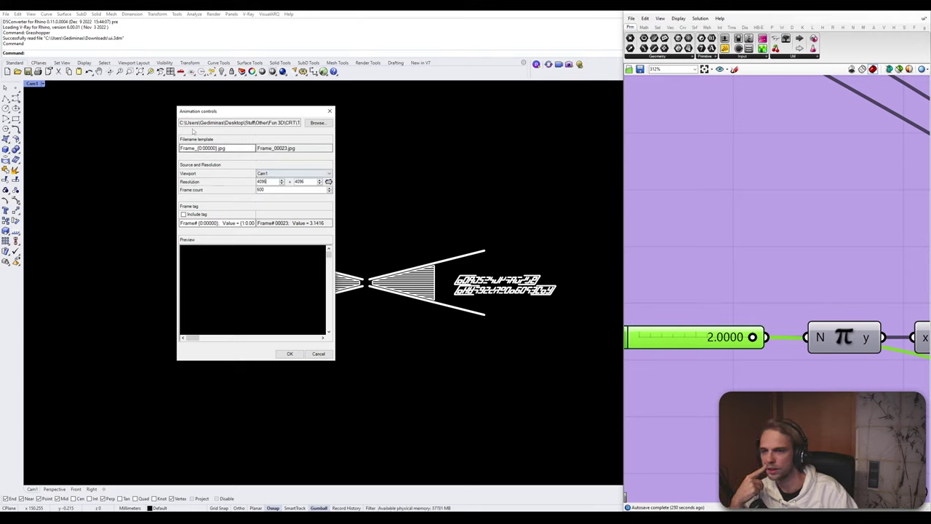
click(290, 354)
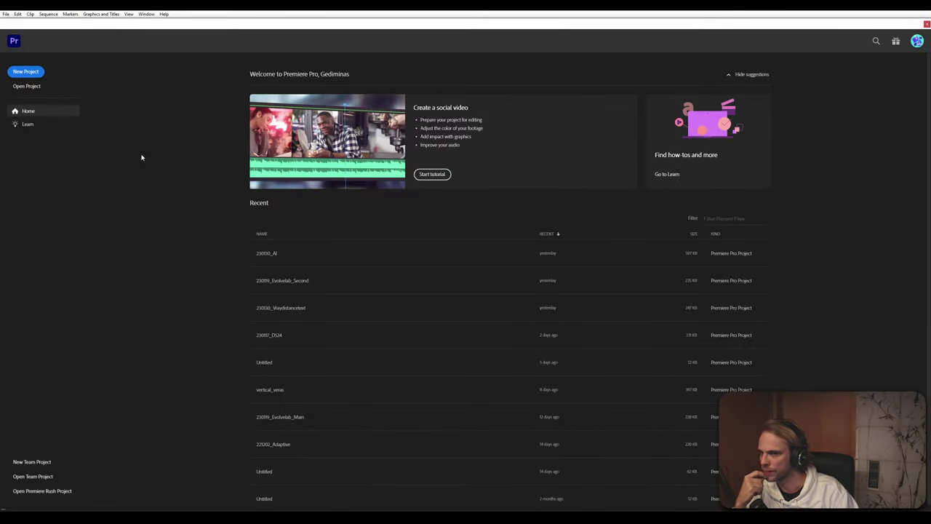
Start a new project and browse for its media down to the folder Desktop\Stuff\Other\Fun 3D\CRT
click(27, 73)
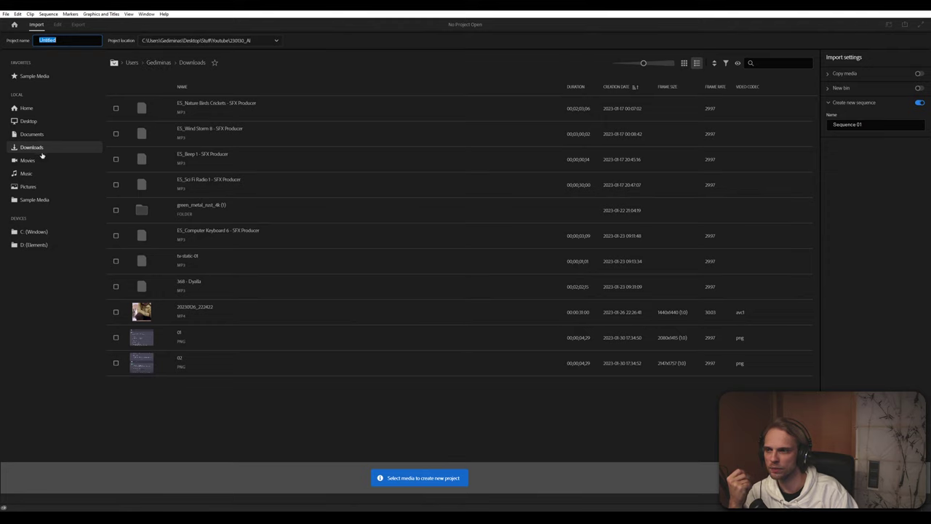
click(44, 123)
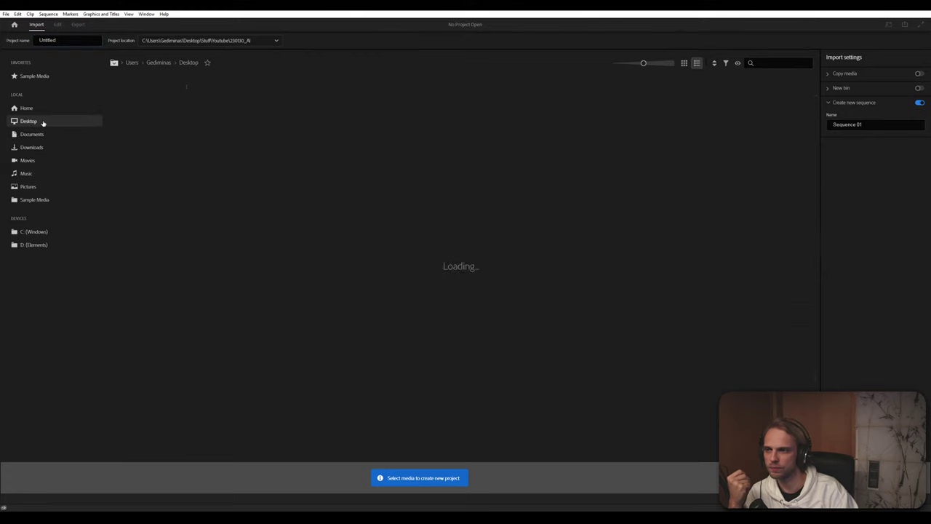
double_click(185, 103)
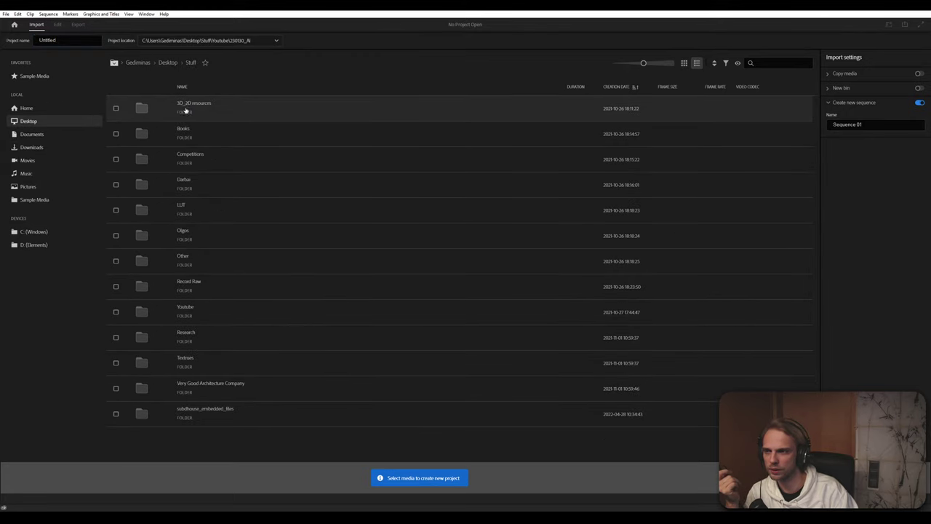
double_click(183, 258)
double_click(191, 159)
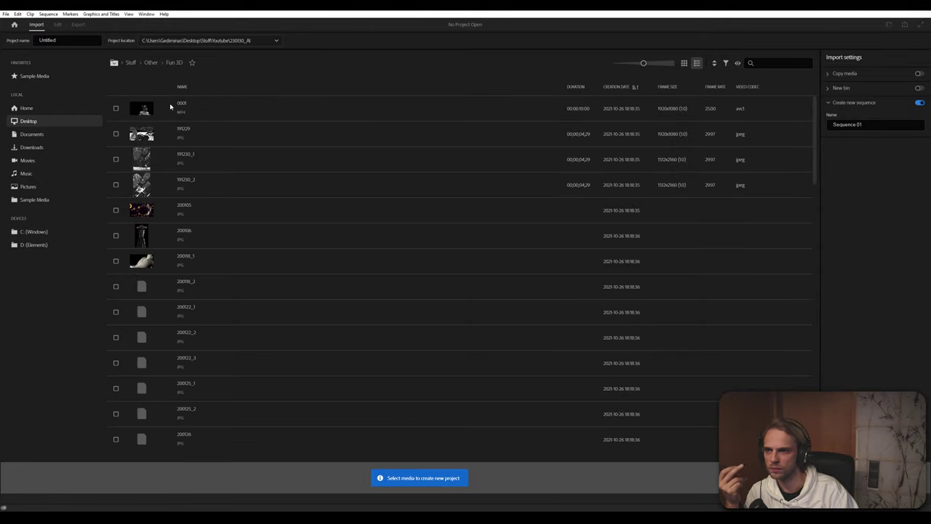
scroll(165, 187, down, 3)
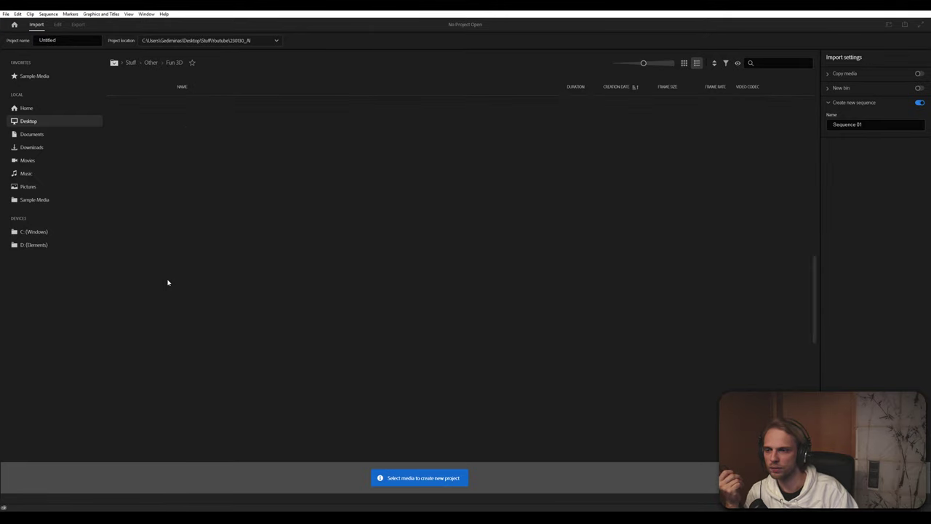
scroll(173, 242, down, 10)
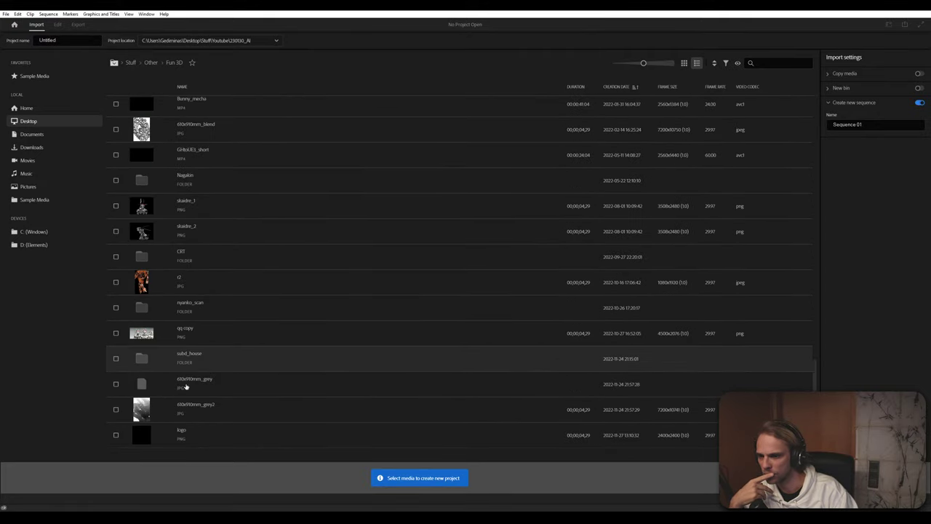
double_click(187, 259)
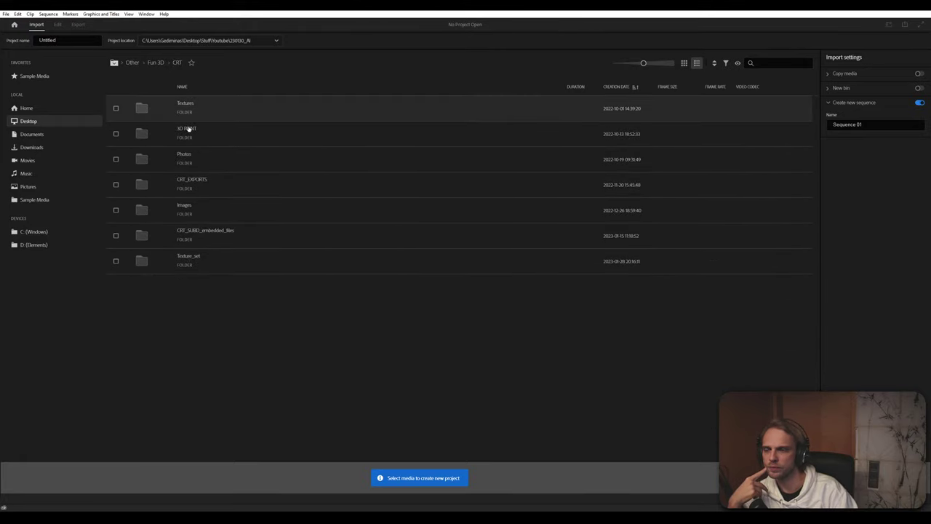
Add the CRT folder and its Textures\UI subfolder to the favorites, and remove CRT again so that only UI is kept
click(192, 62)
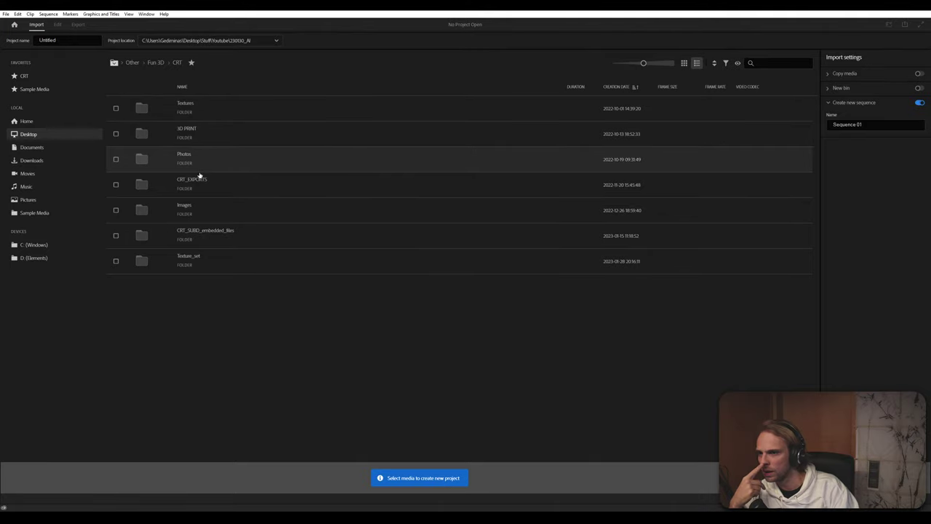
double_click(210, 109)
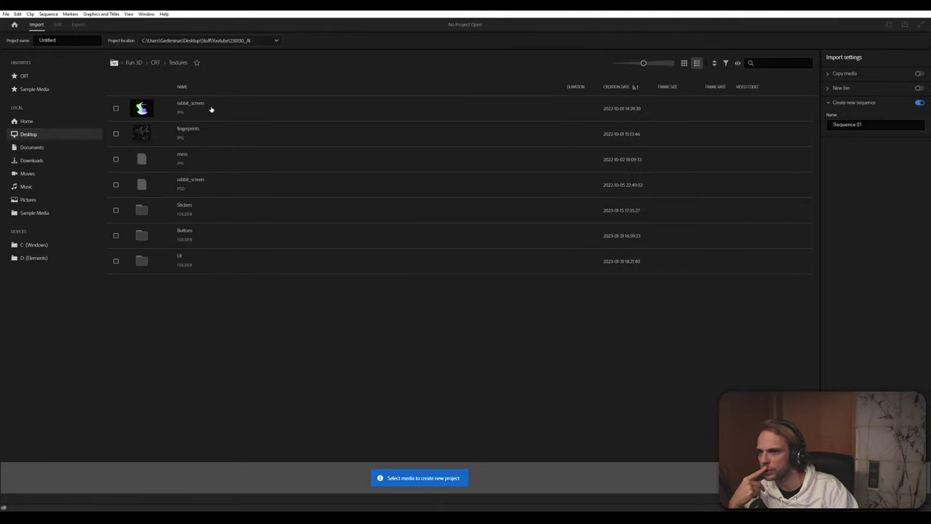
double_click(184, 264)
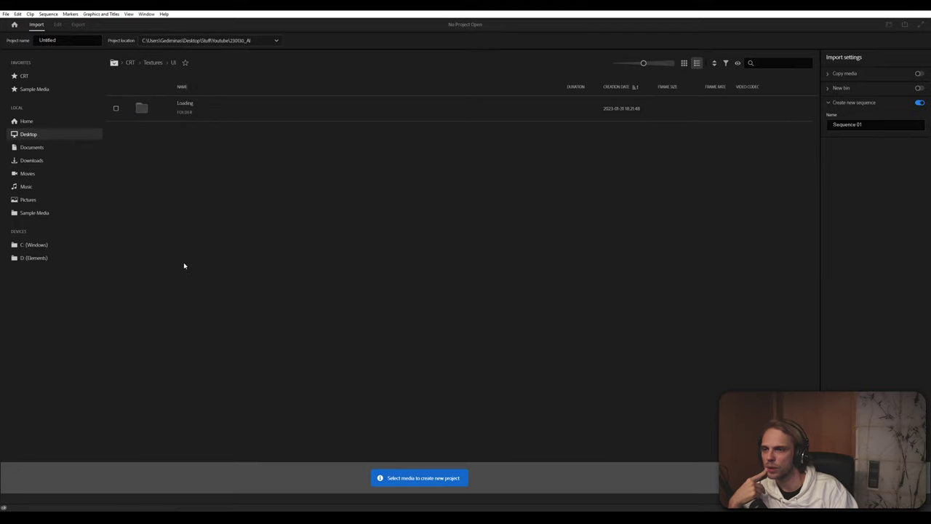
click(184, 63)
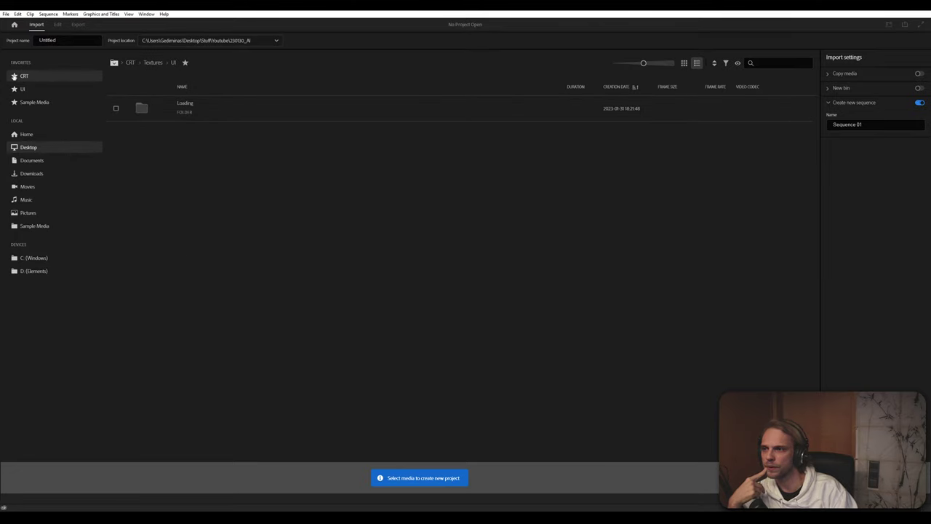
click(14, 77)
click(191, 63)
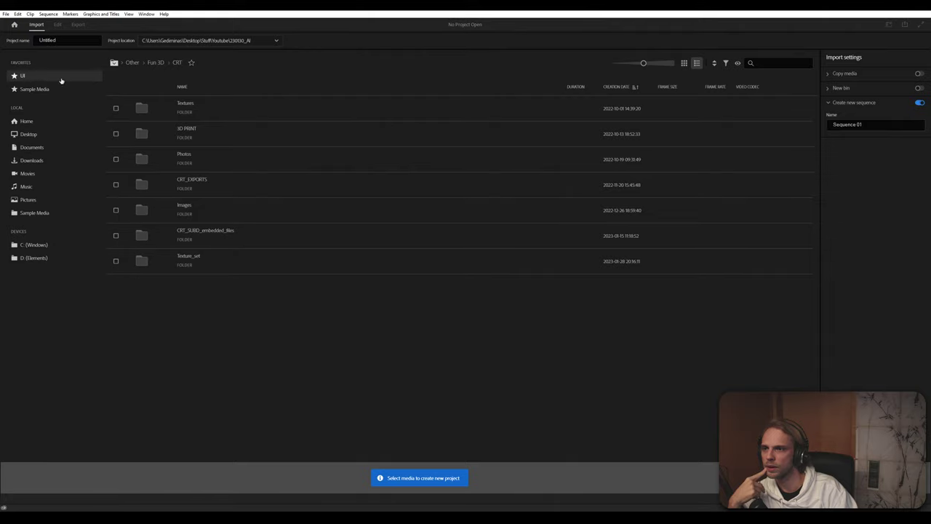
Choose Frame_00000 from the favorite UI folder's Loading subfolder and create the project with a new sequence named Sequence 01
click(32, 79)
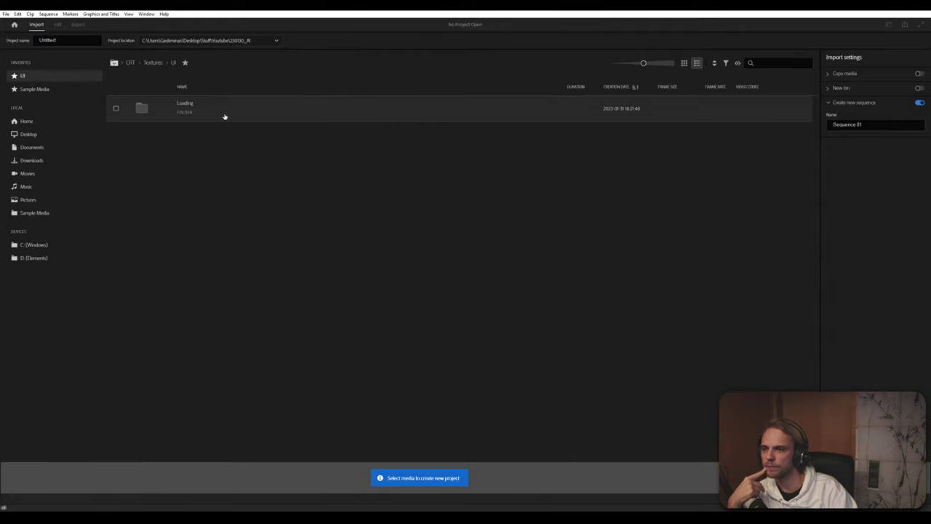
double_click(225, 116)
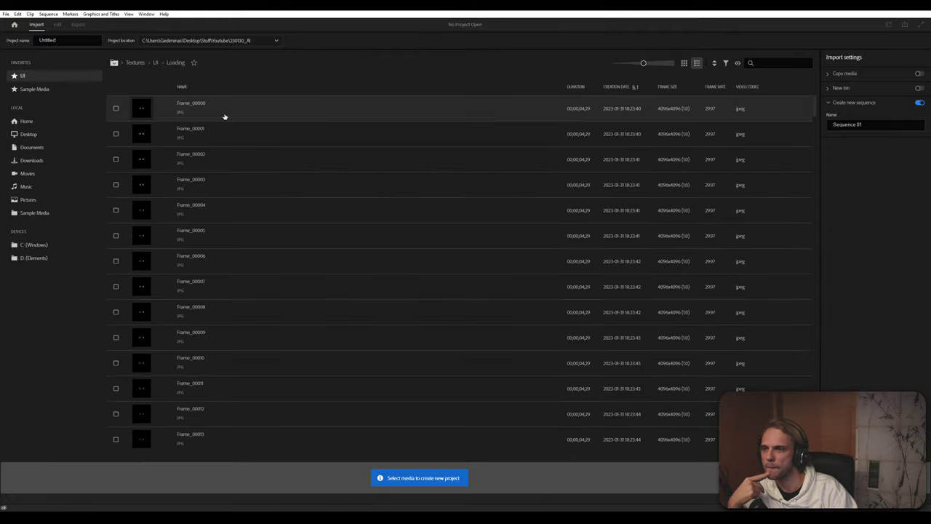
click(158, 64)
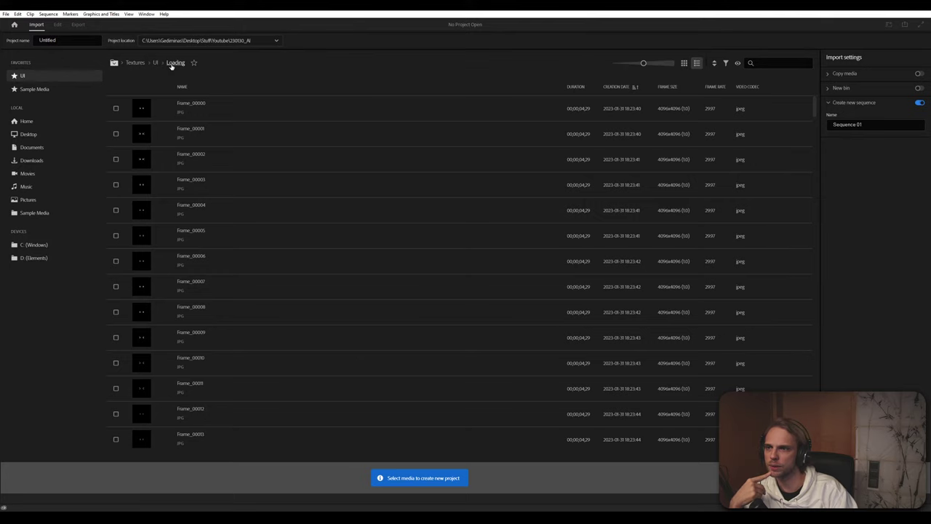
click(116, 109)
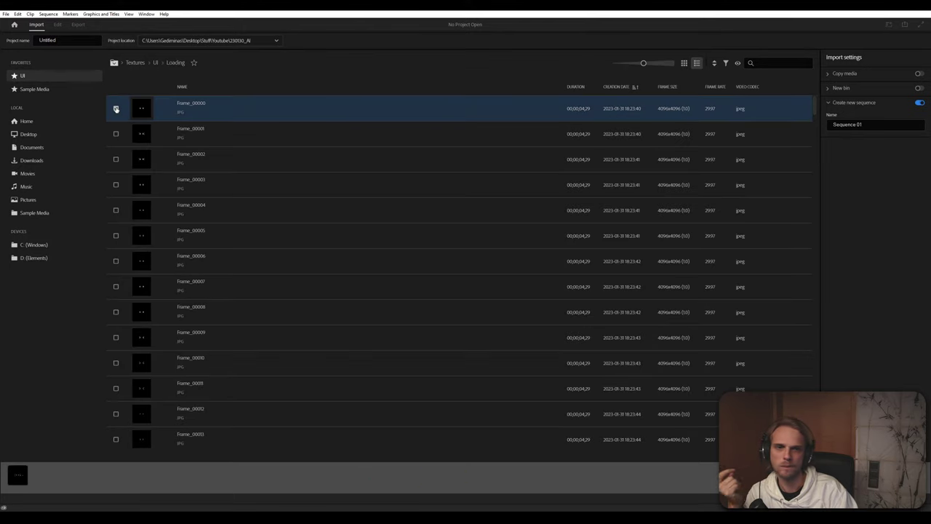
click(827, 73)
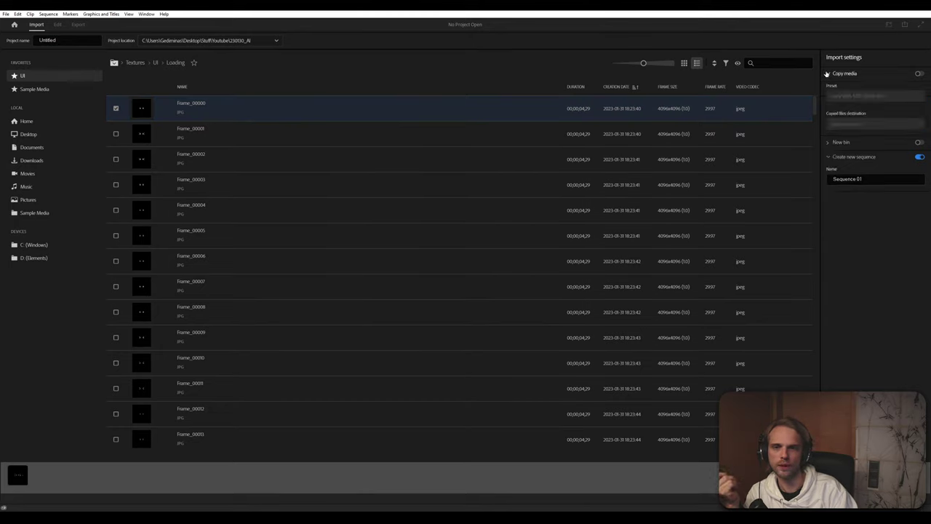
click(828, 74)
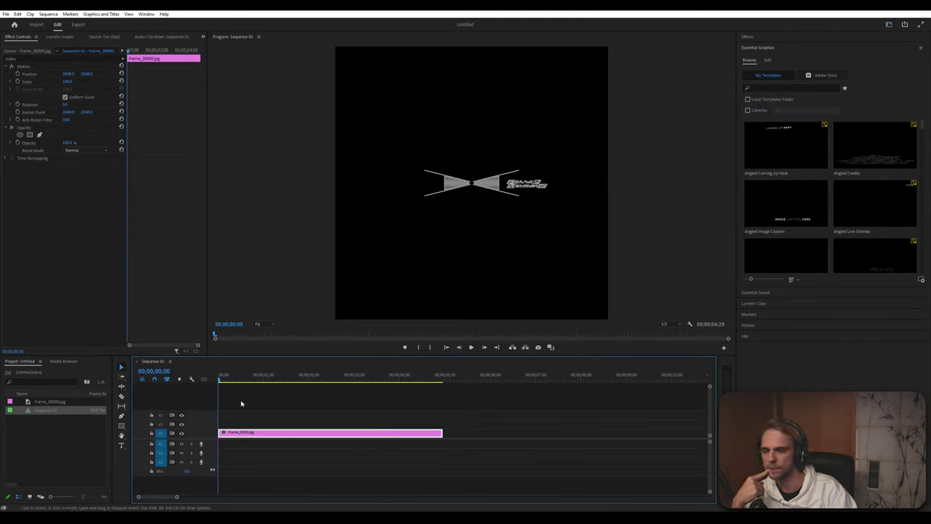
Delete the Frame_00000 clip from the timeline and check the sequence settings without changing them
drag(383, 477, 295, 399)
key(Delete)
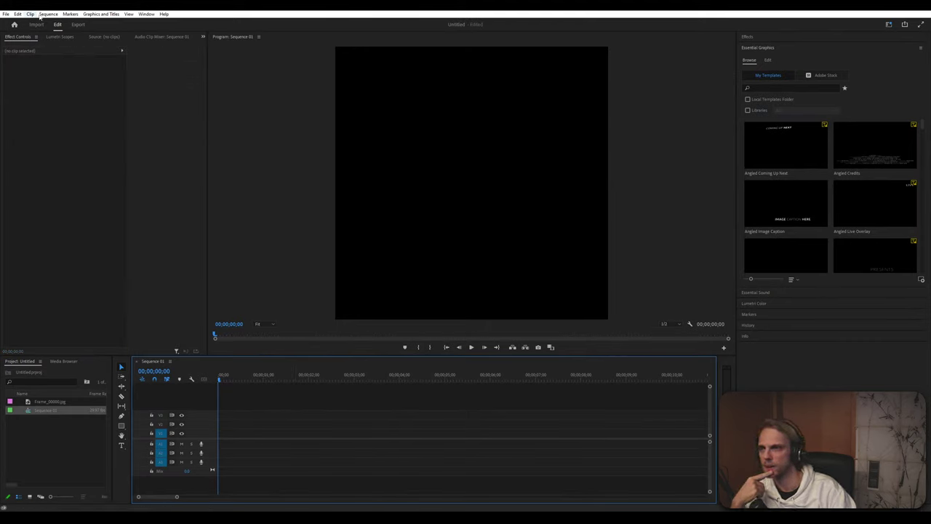
click(48, 14)
click(66, 21)
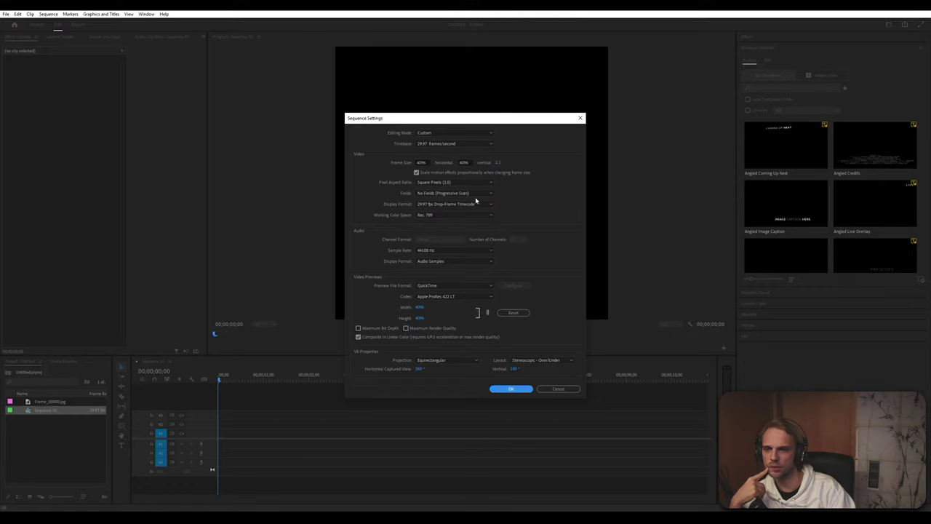
click(565, 390)
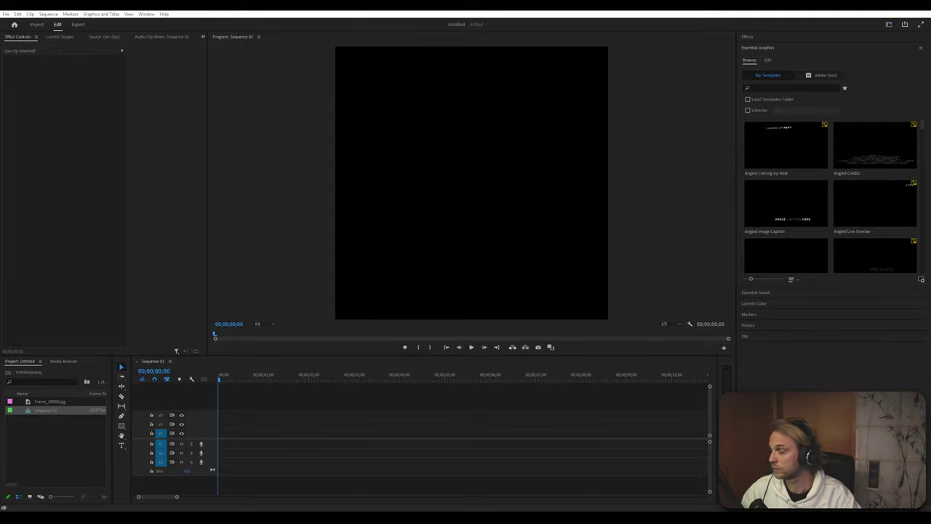
Switch to the browser, view the Manchester School of Art Hoardings project on thedesignersrepublic.com, and return to the site's homepage
drag(0, 135, 374, 11)
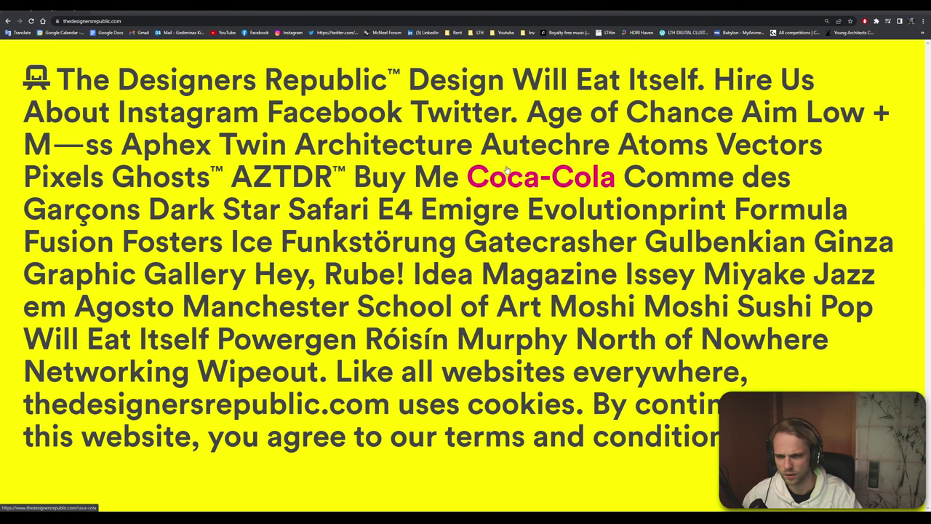
click(440, 305)
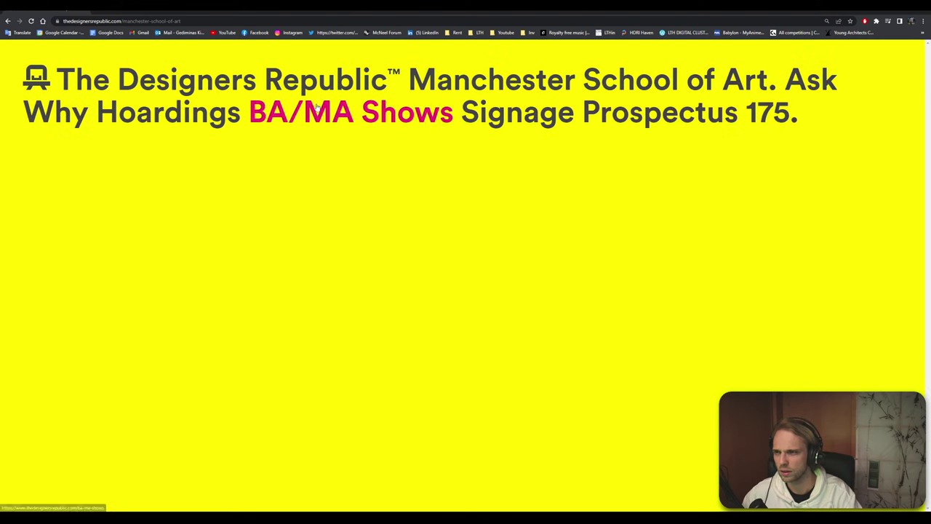
click(144, 121)
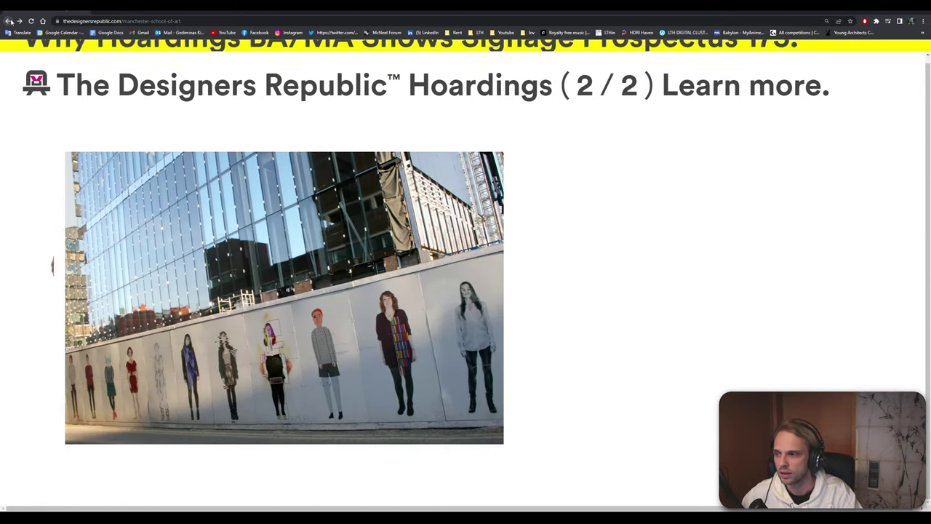
click(8, 21)
click(8, 22)
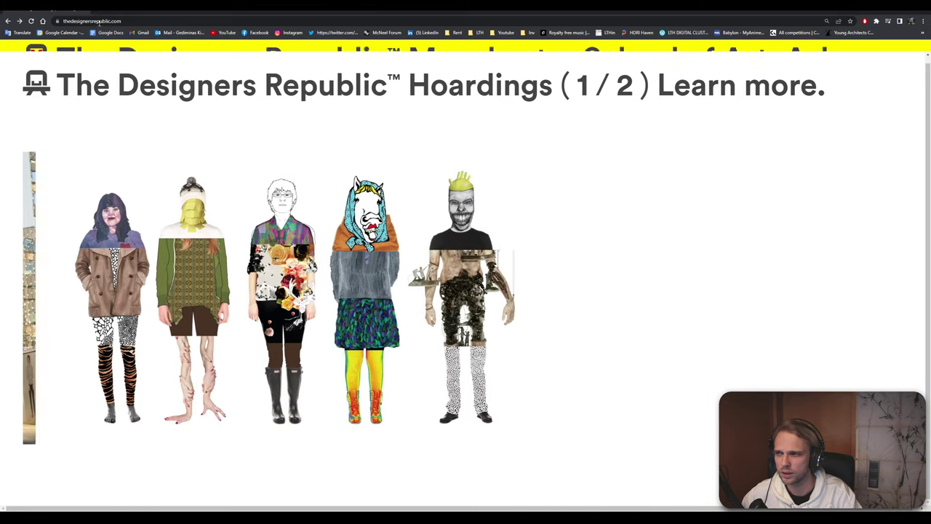
click(101, 21)
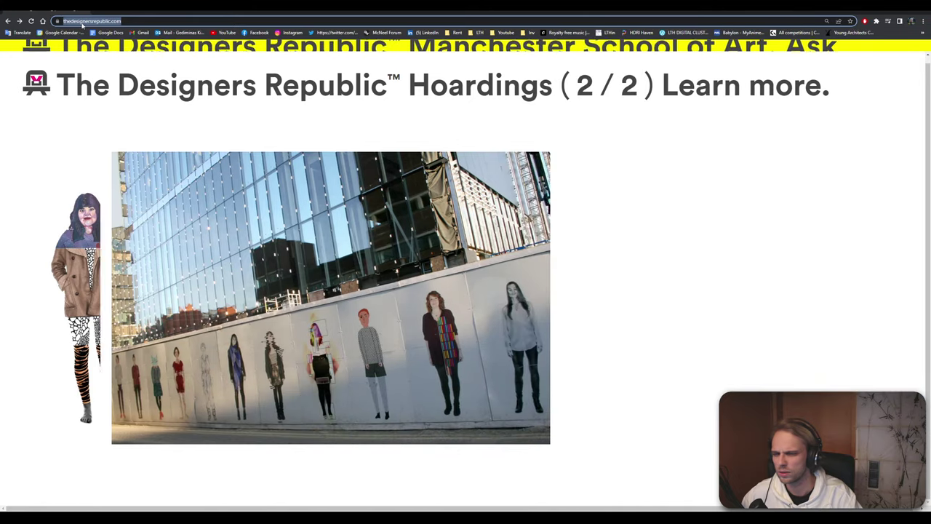
key(Return)
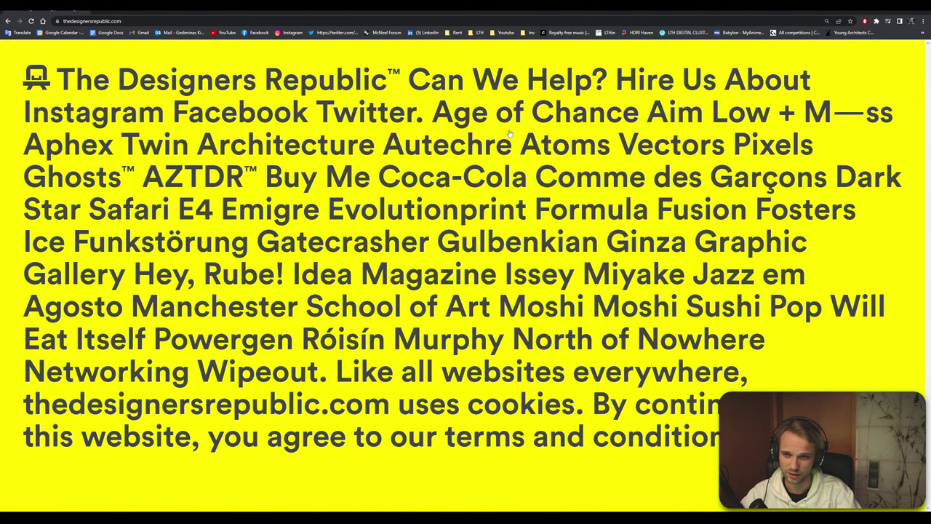
View the Aim Low + M—ss project's images and reload the site's homepage
click(726, 113)
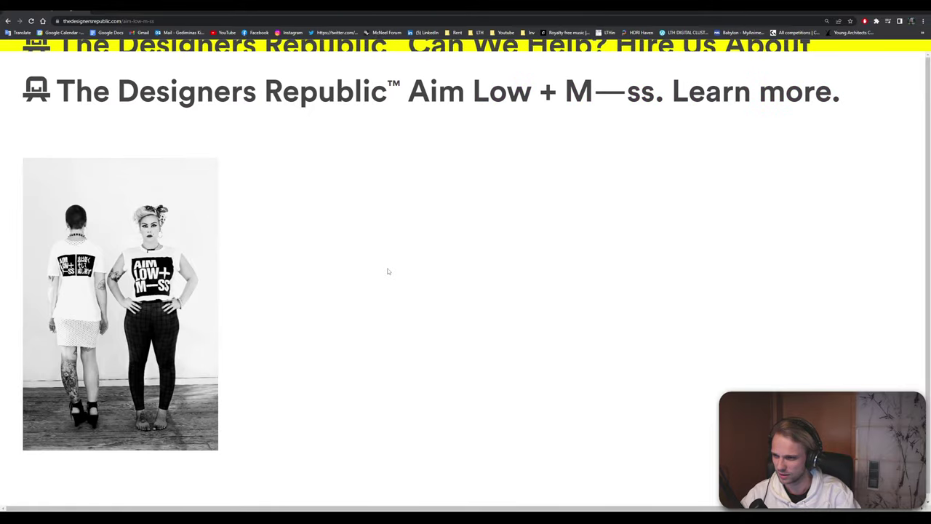
scroll(388, 270, down, 1)
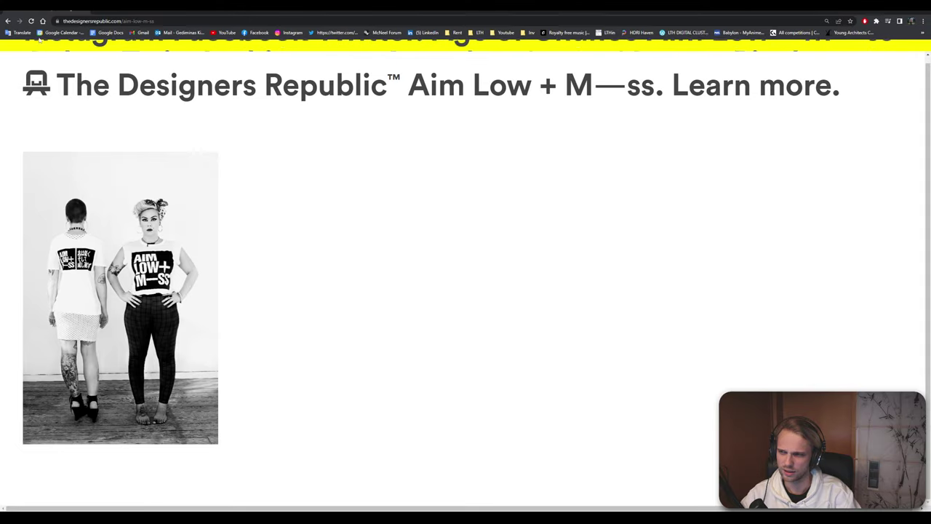
click(7, 21)
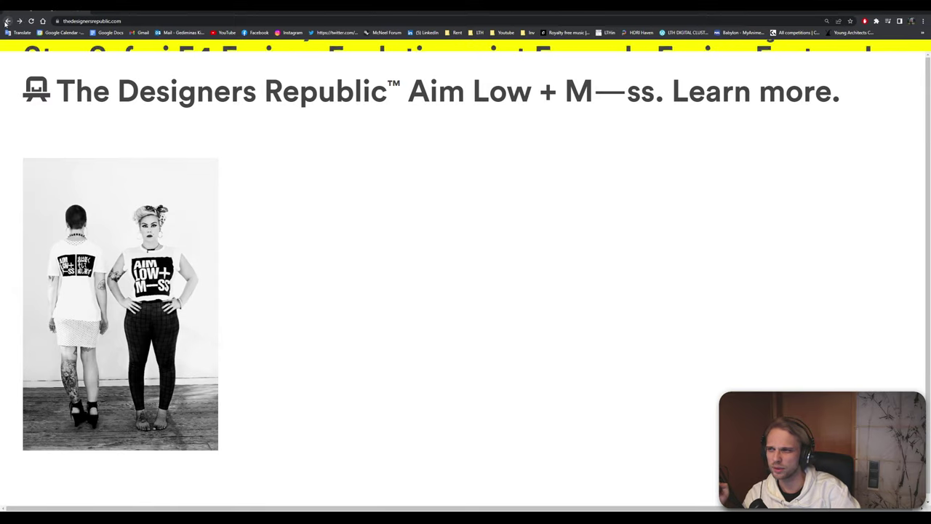
click(88, 20)
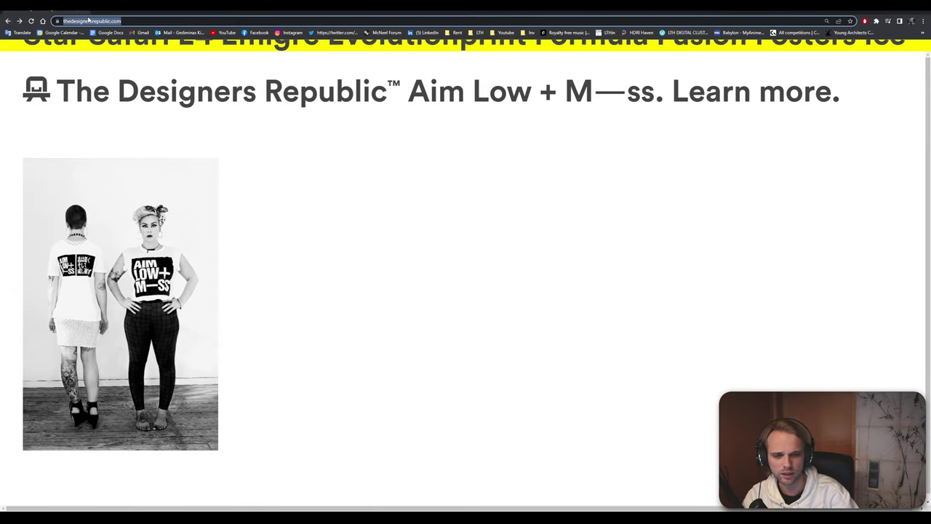
key(Return)
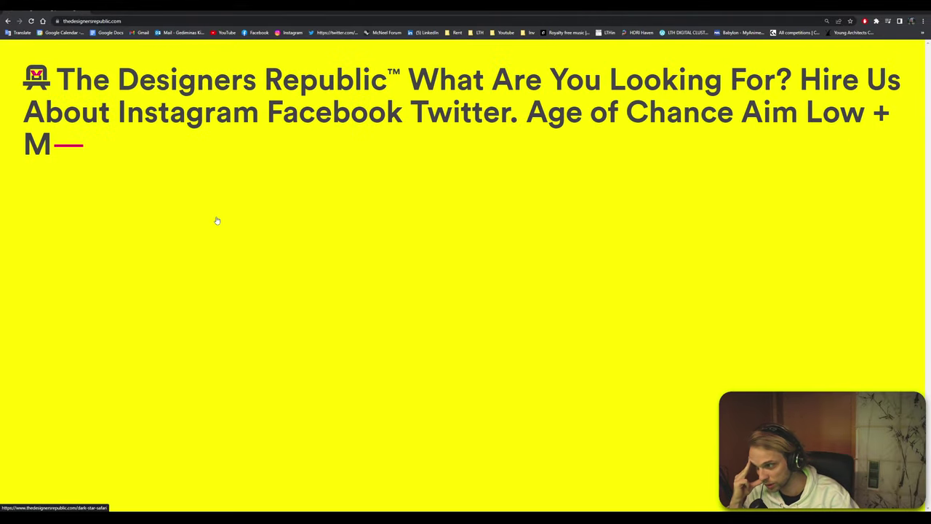
Open the Aphex Twin Come To Daddy project and look through its cover artwork
click(171, 145)
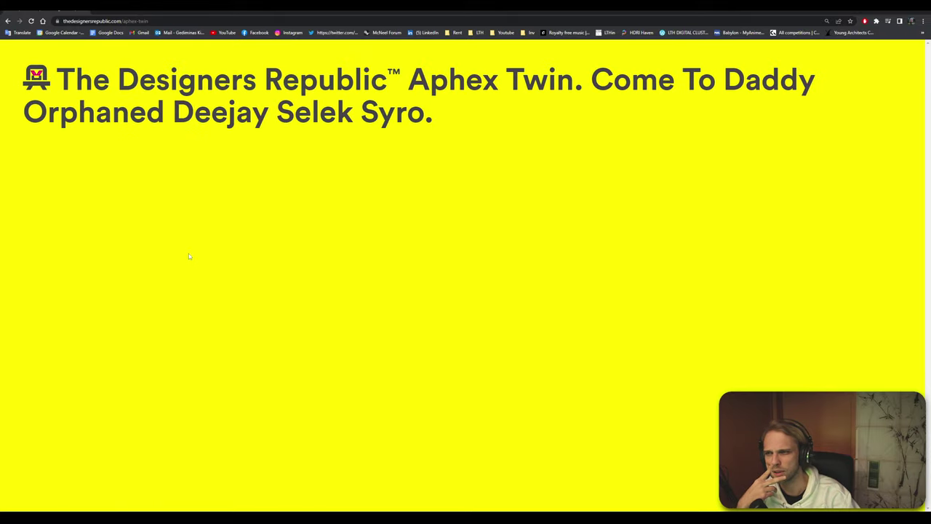
click(640, 81)
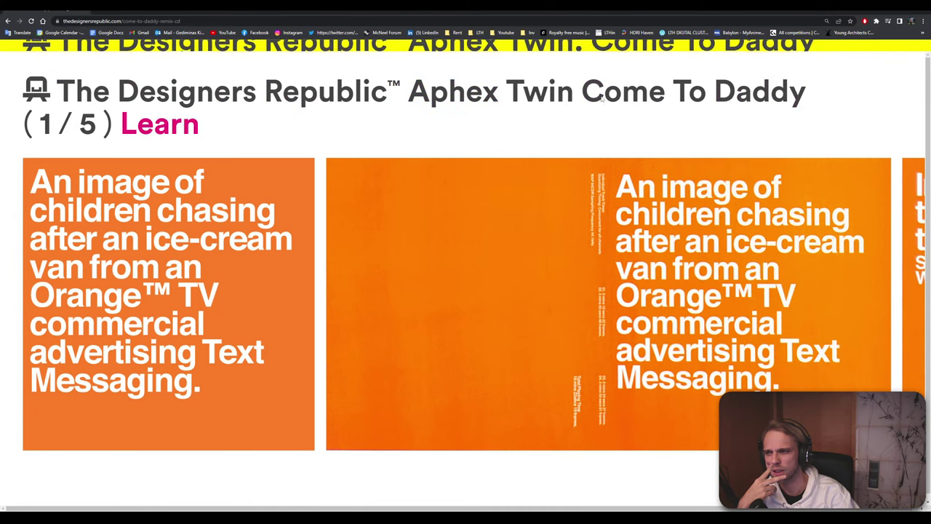
scroll(68, 265, down, 1)
scroll(68, 266, down, 2)
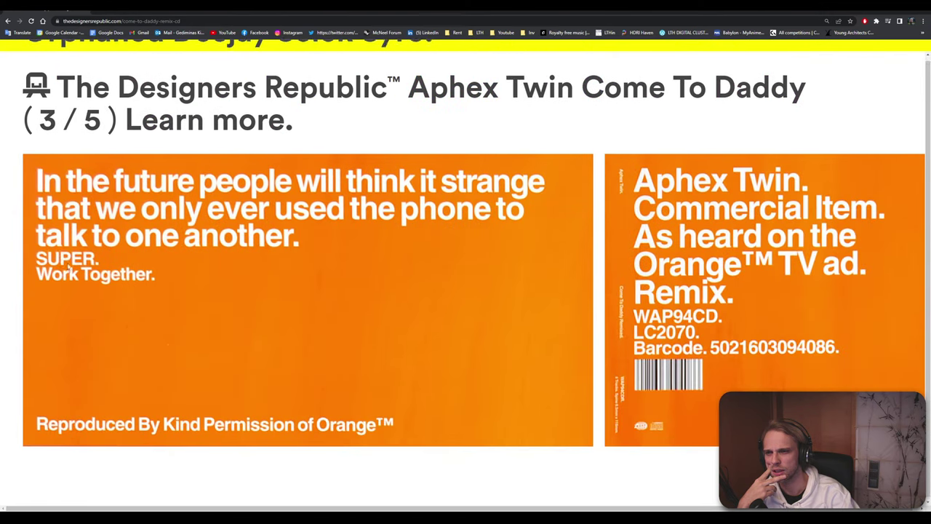
Cycle through the five Aphex Twin Come To Daddy cover images and examine their typography and layout
click(66, 263)
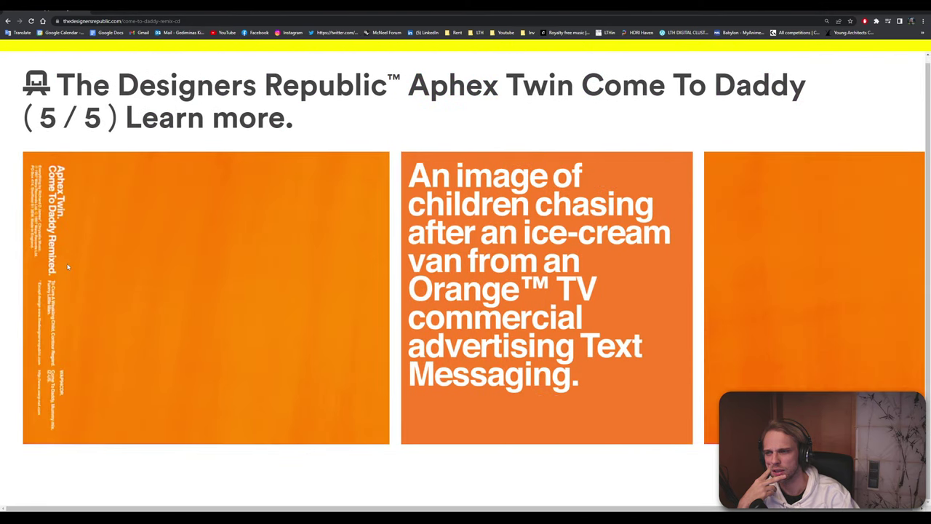
click(66, 262)
click(67, 266)
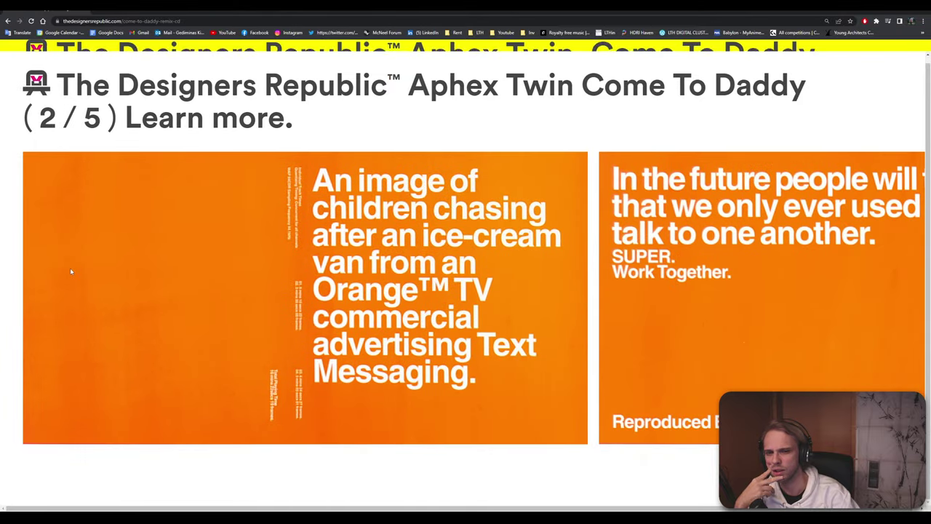
click(290, 248)
click(290, 251)
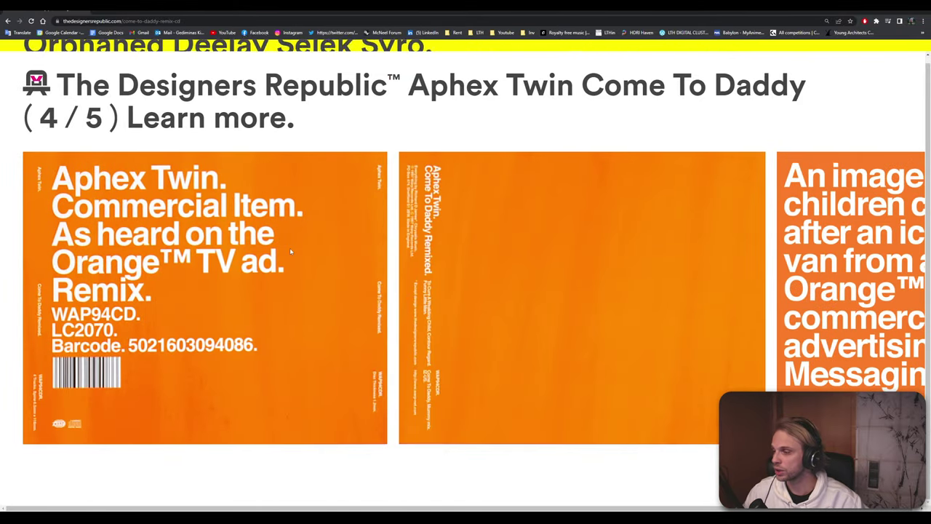
click(291, 251)
click(290, 251)
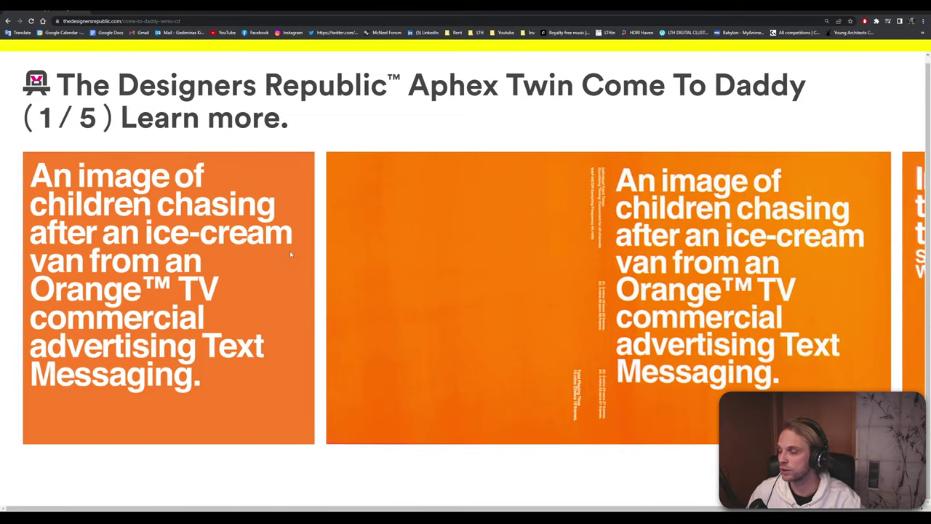
click(289, 252)
click(289, 251)
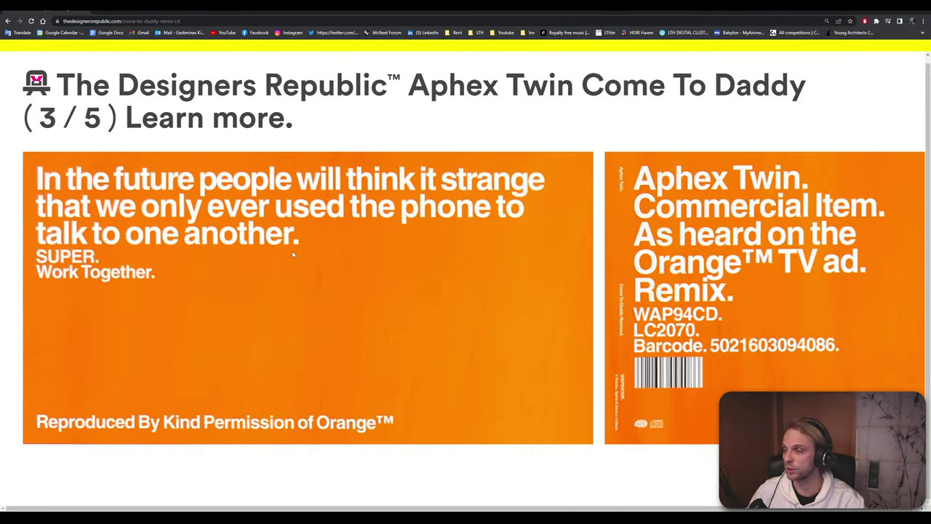
click(291, 250)
click(294, 252)
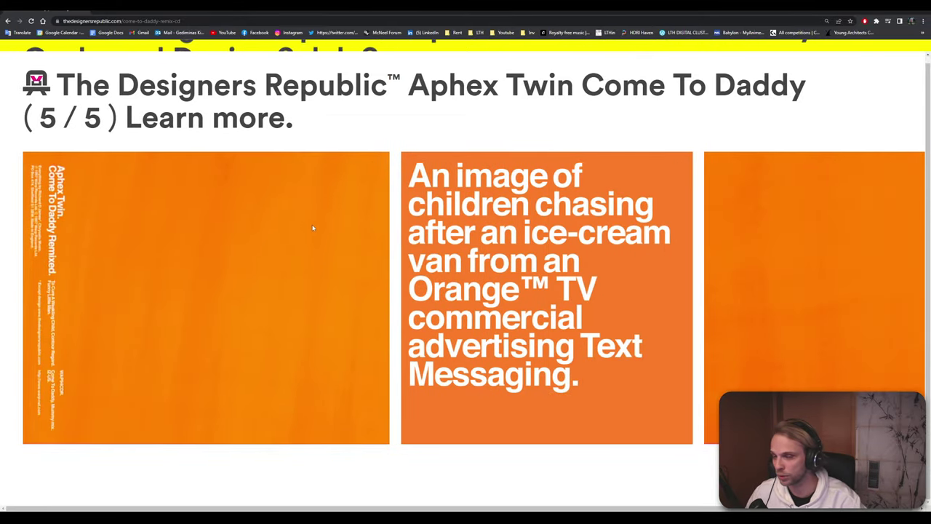
click(335, 261)
click(819, 253)
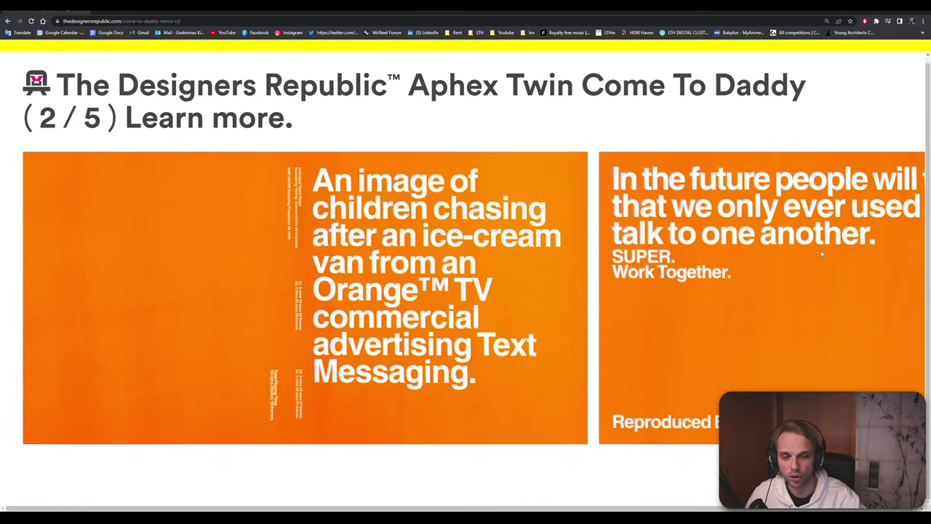
click(822, 253)
click(482, 224)
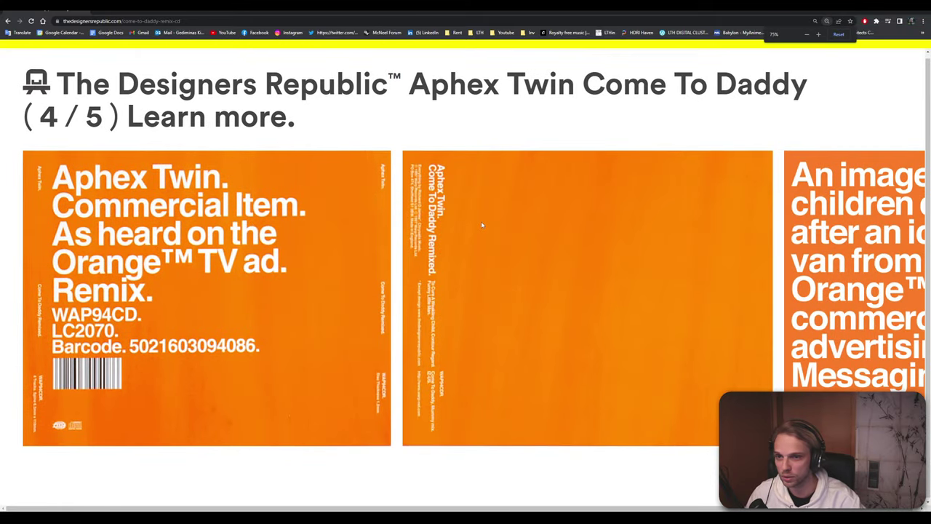
click(481, 225)
click(481, 225)
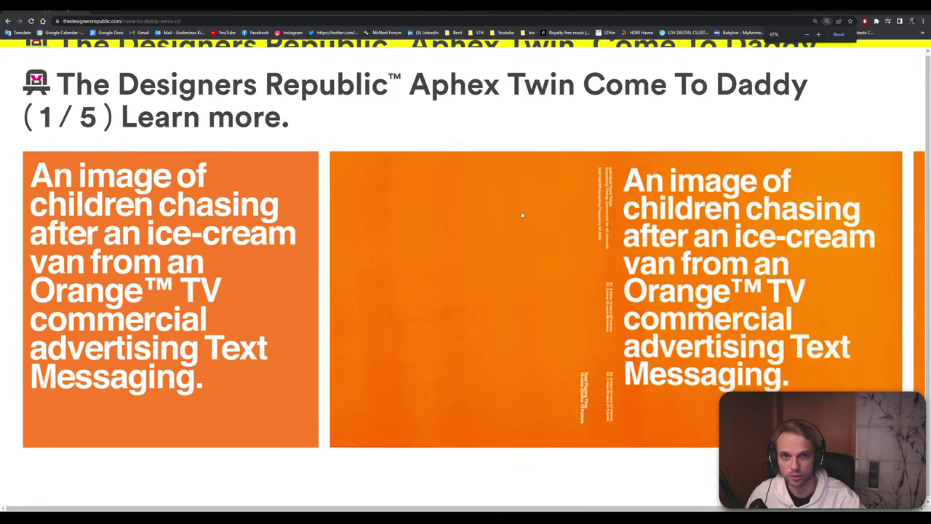
click(630, 205)
click(630, 201)
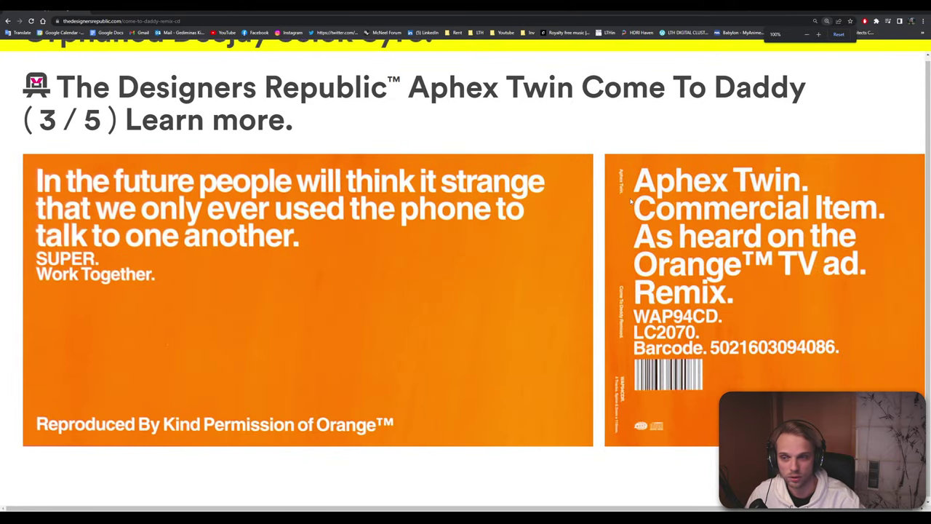
click(631, 202)
click(631, 201)
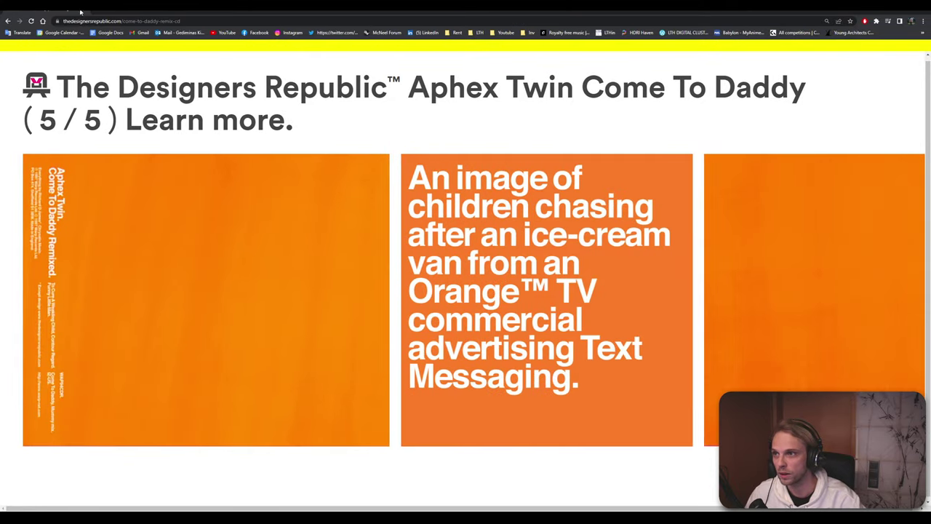
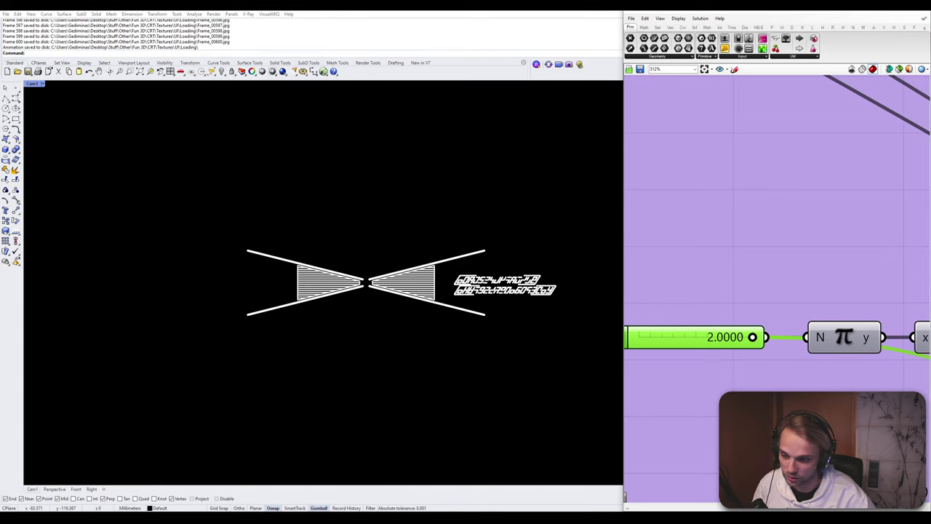
Switch to Premiere Pro and import the frames in CRT\Textures\UI\Loading as an image sequence starting at Frame_00000.jpg
mouse_move(98, 518)
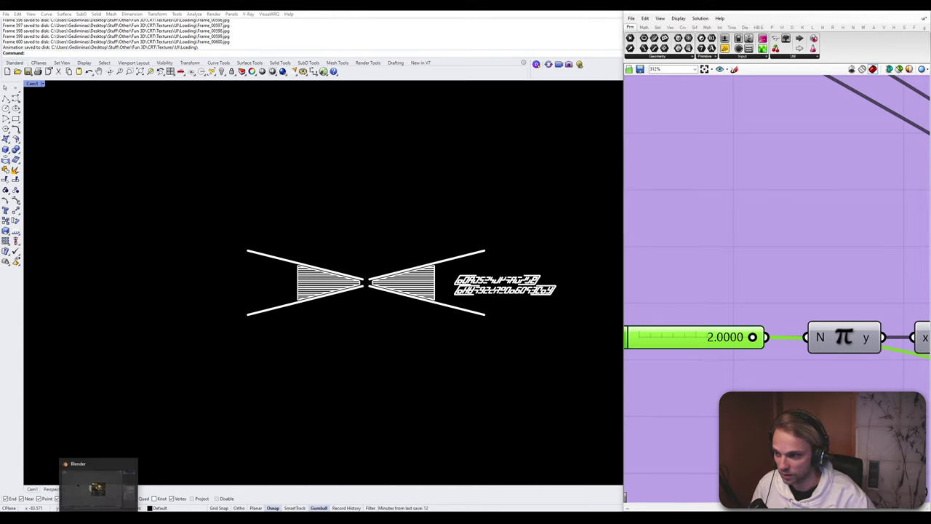
click(97, 484)
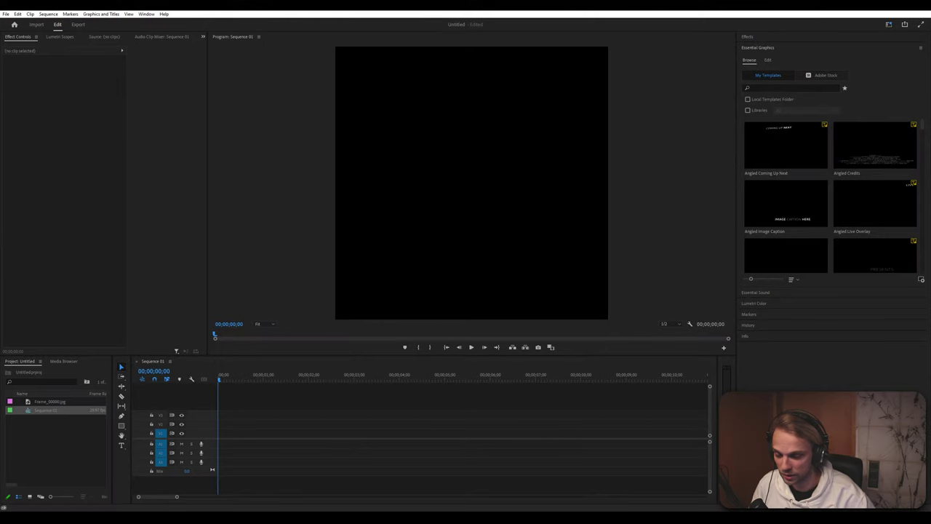
key(alt+Tab)
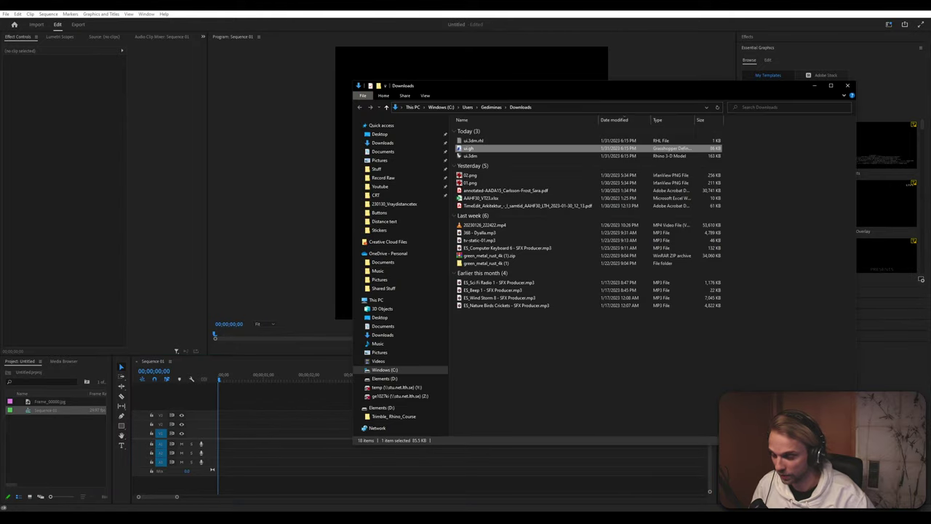
click(33, 458)
double_click(34, 458)
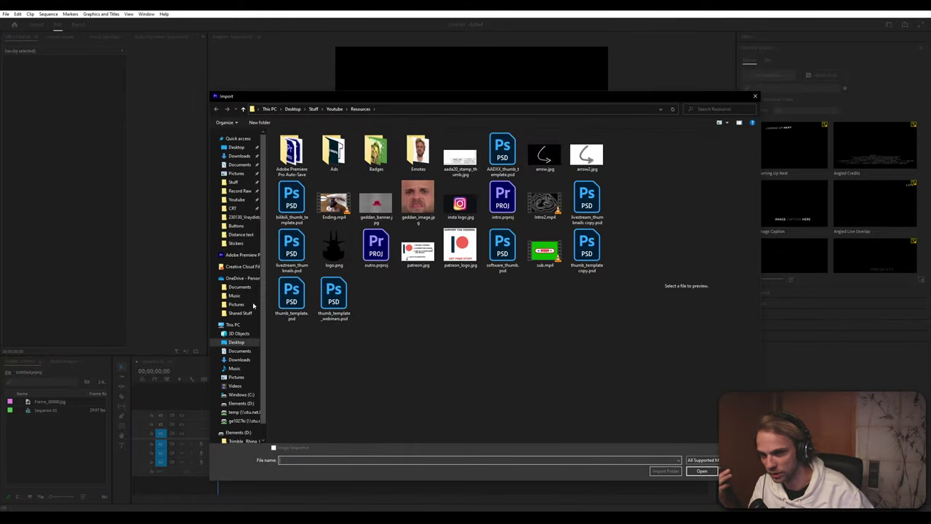
click(234, 200)
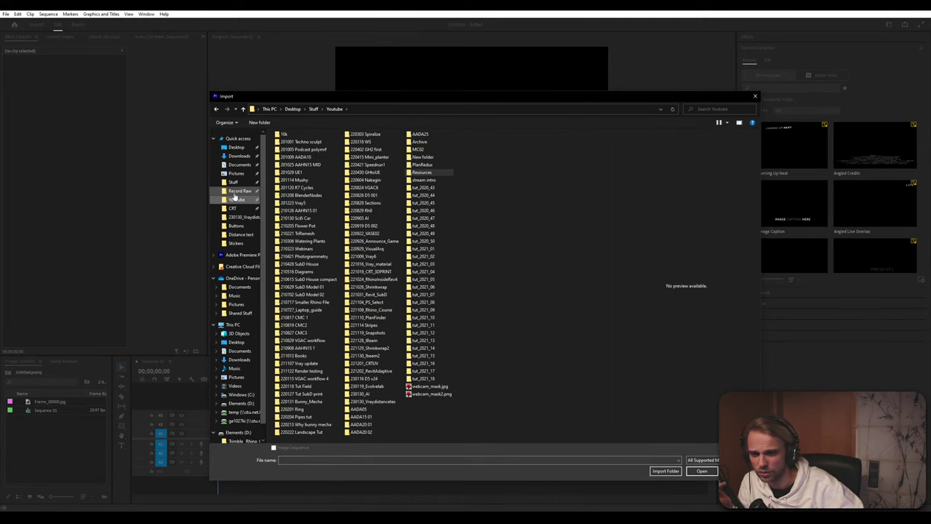
click(230, 209)
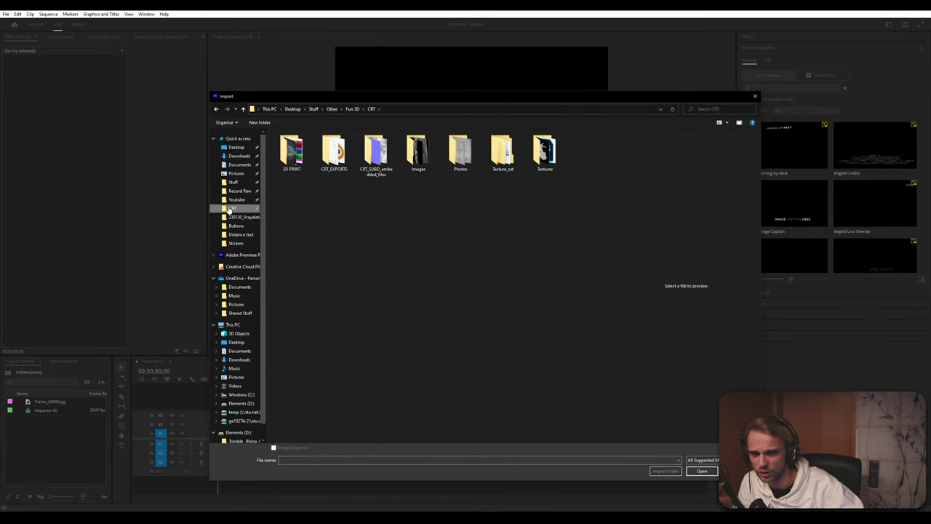
double_click(546, 153)
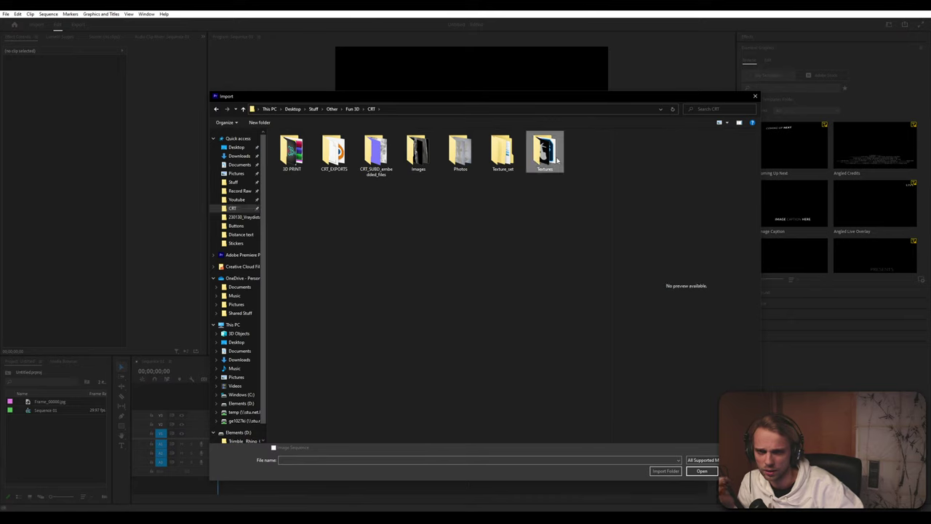
double_click(376, 150)
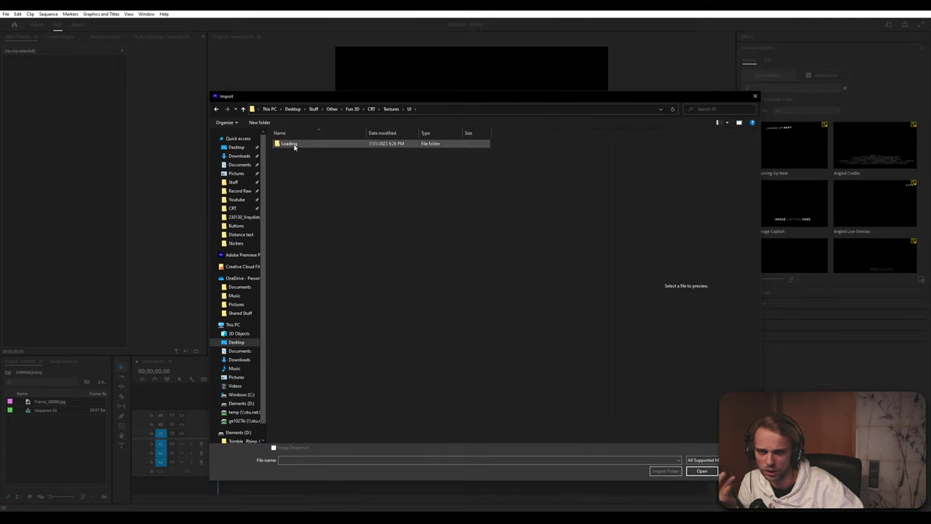
double_click(291, 146)
click(291, 150)
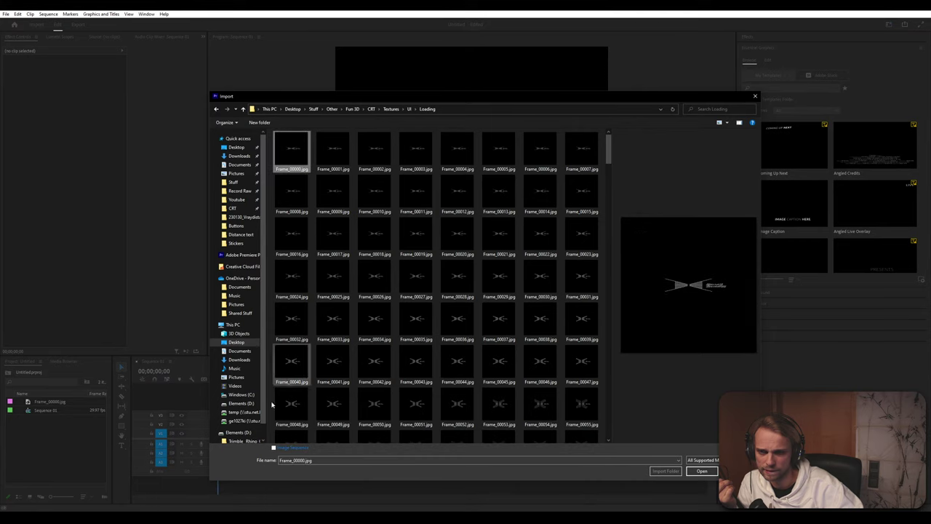
click(702, 471)
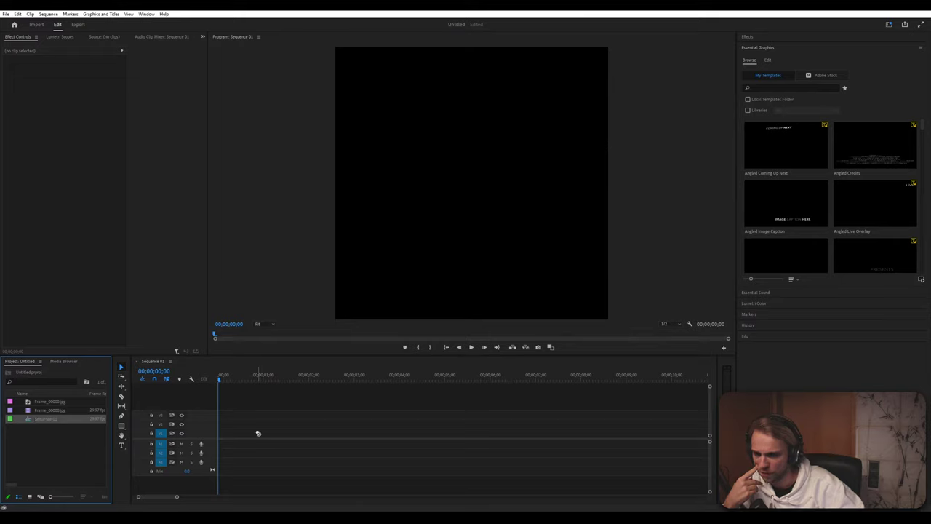
Place the imported Frame_00000 image sequence on track V1 at the start of Sequence 01 and preview its playback
click(48, 411)
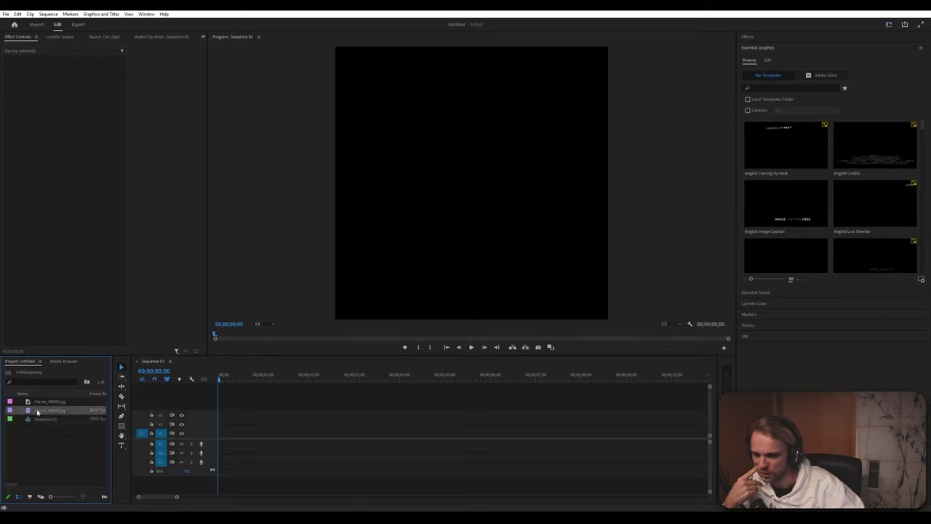
drag(38, 412, 220, 436)
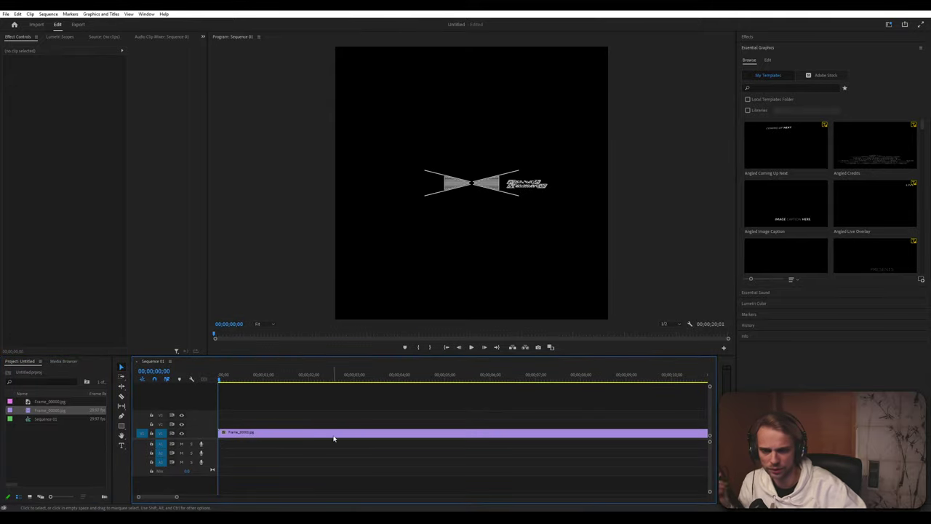
key(space)
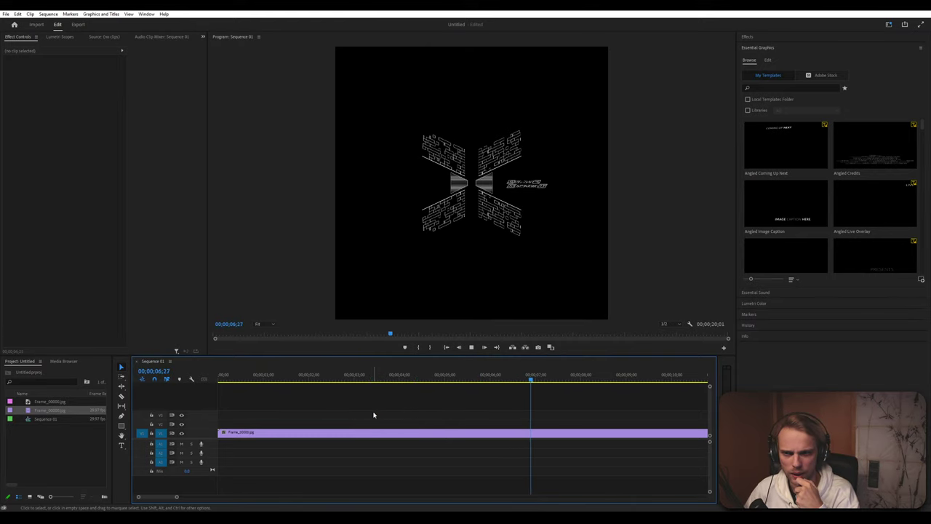
key(space)
key(d)
click(482, 202)
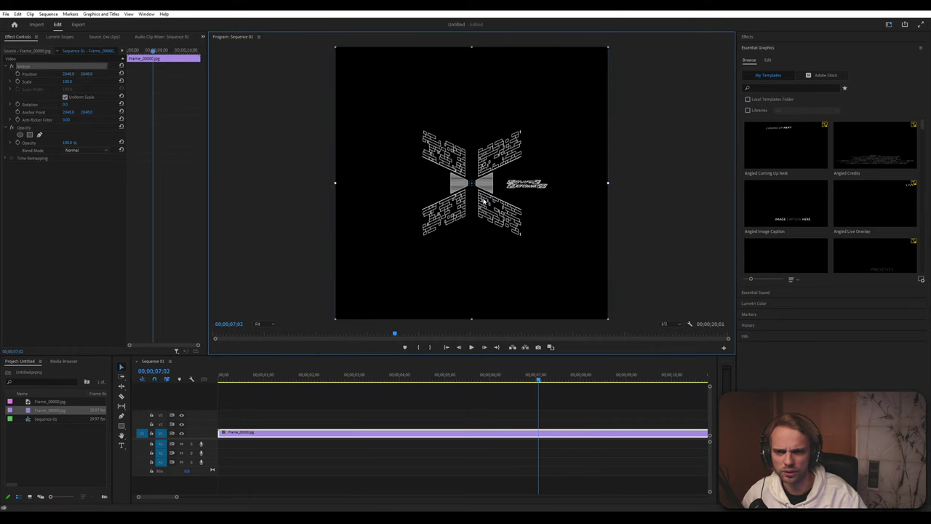
click(243, 198)
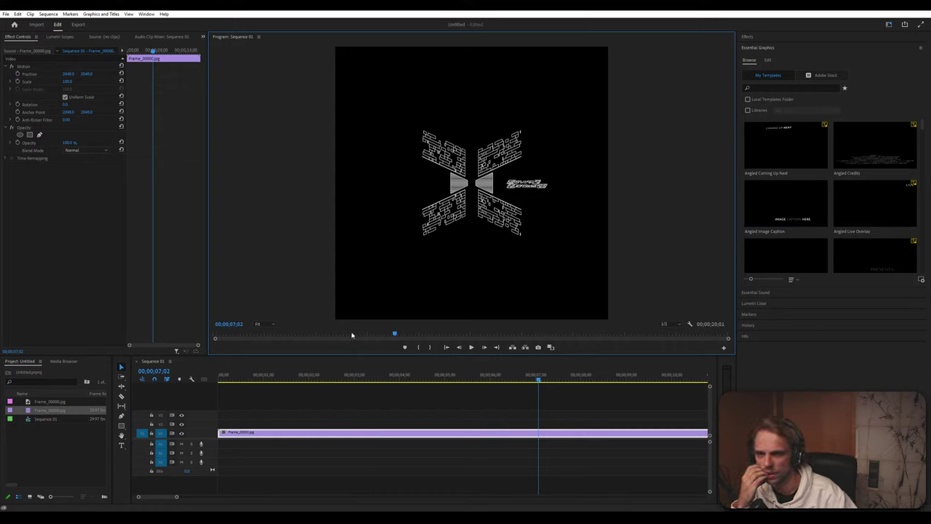
Try enlarging the image sequence clip to a scale of 120 and 150
click(71, 81)
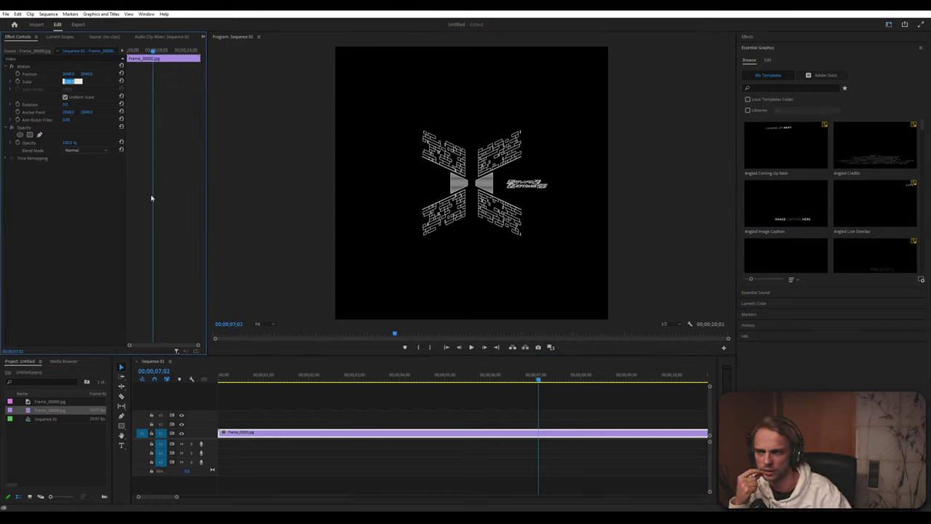
text(120)
key(Return)
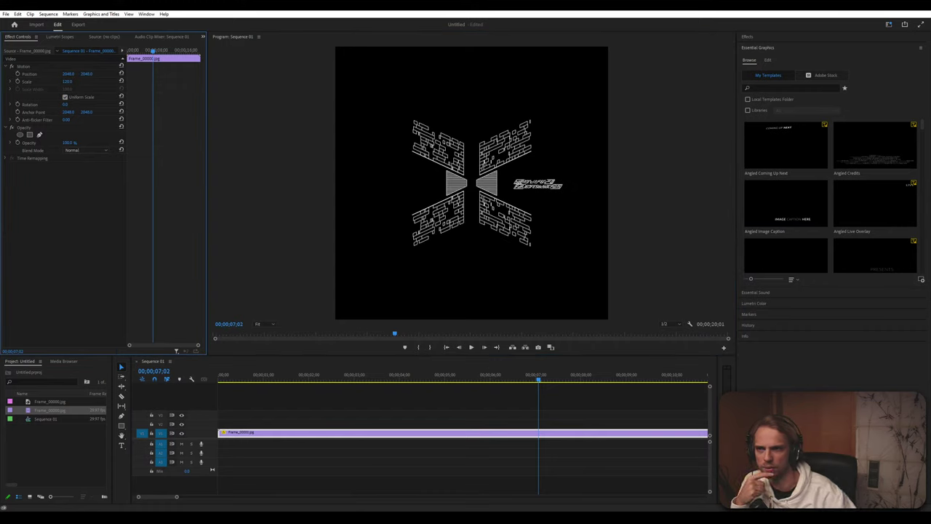
click(71, 81)
text(150)
key(Return)
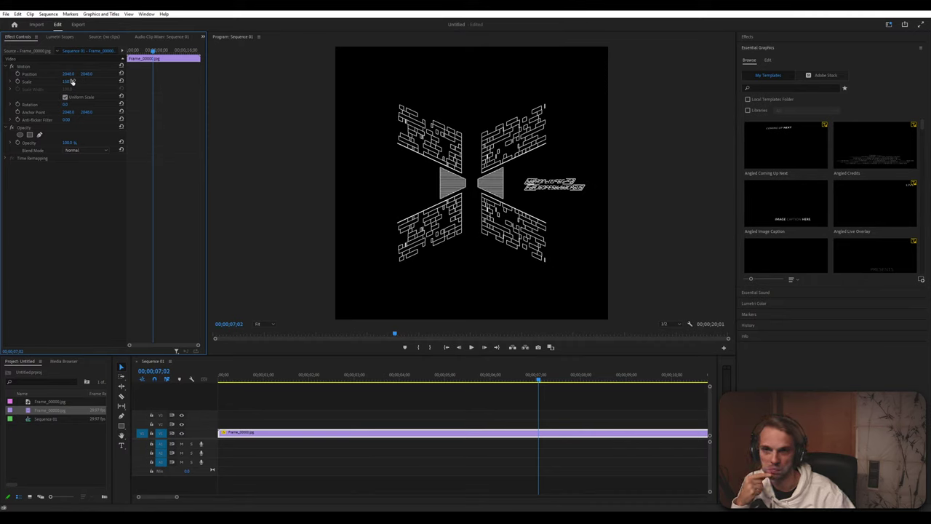
Try a scale of 160 on the clip and scrub through the timeline to check the framing
click(70, 81)
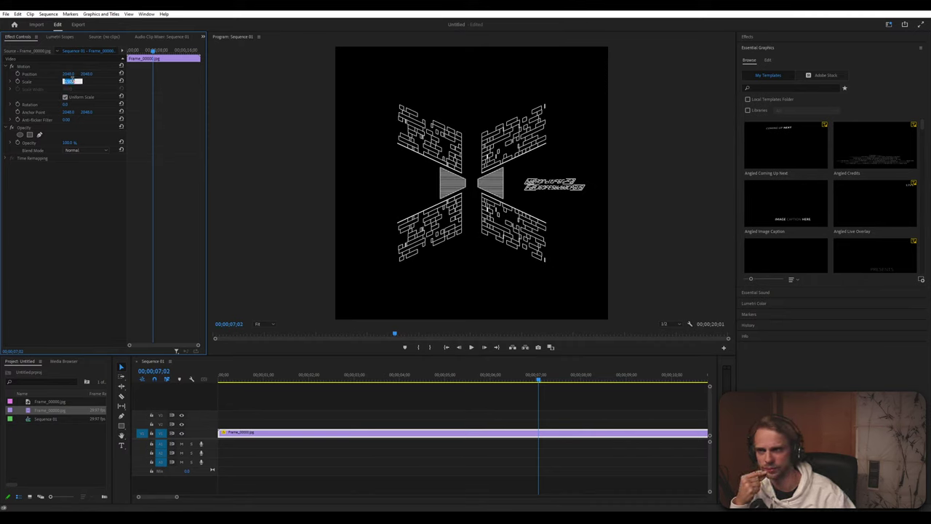
text(1)
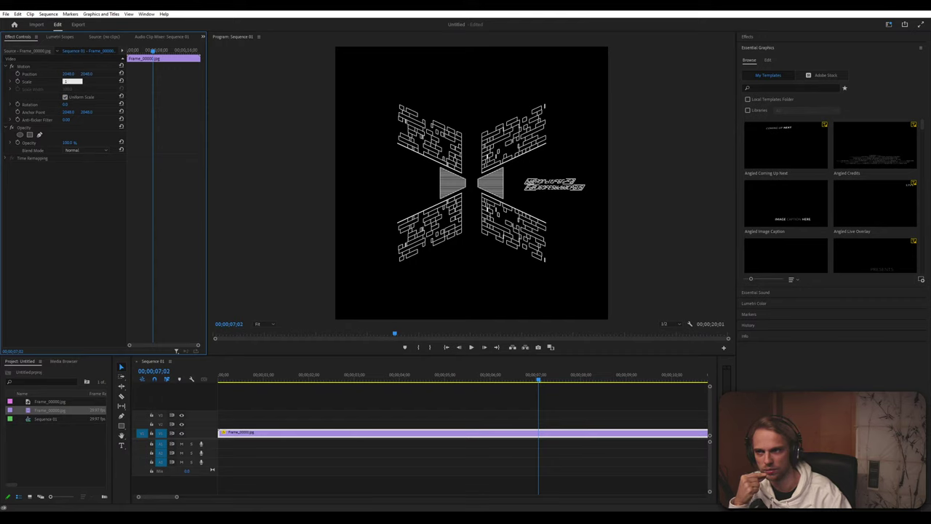
text(60)
key(Return)
click(449, 376)
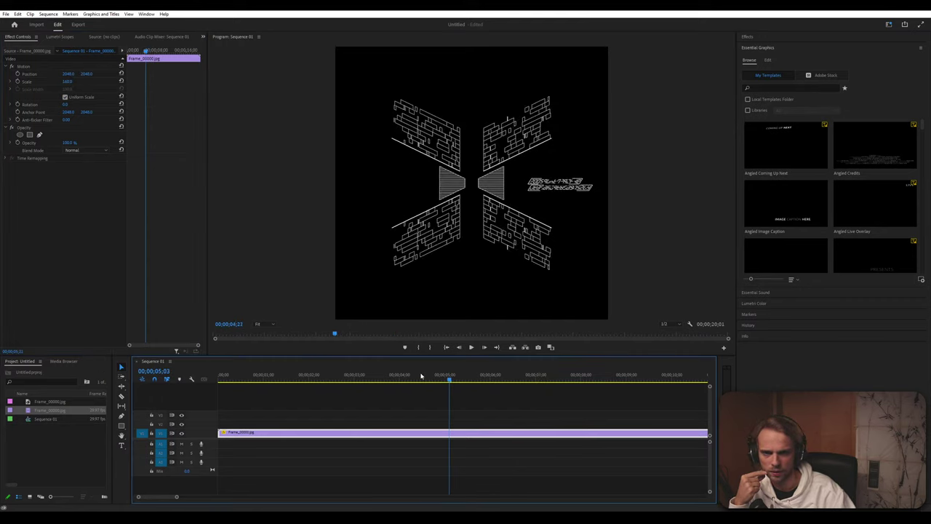
drag(420, 375, 593, 386)
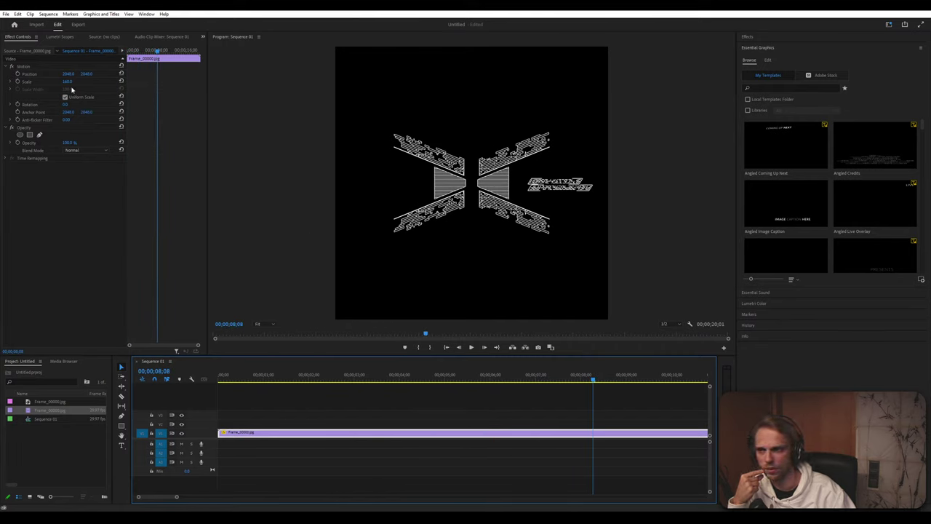
Set the image sequence clip's scale to 175
click(70, 82)
text(175)
key(Return)
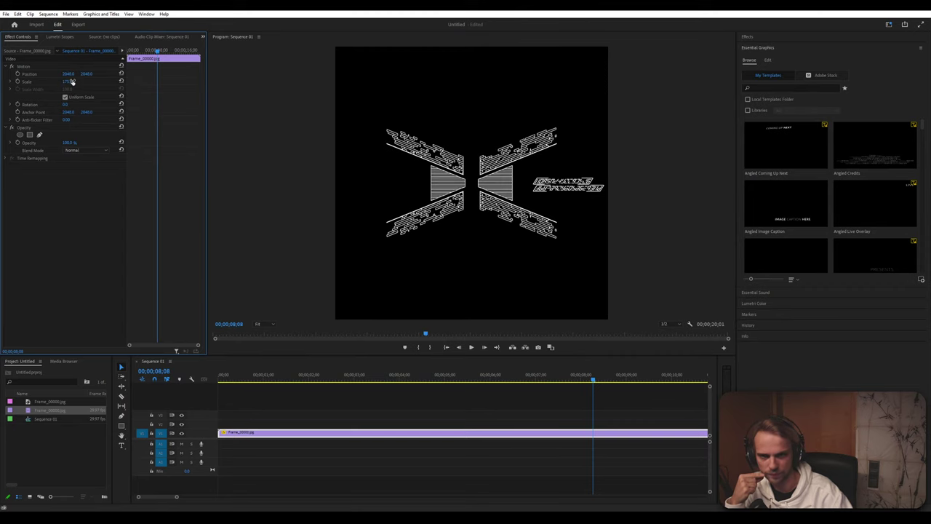
Open the media export settings for Sequence 01 and choose the High Quality 2160p 4K preset
drag(593, 383, 413, 385)
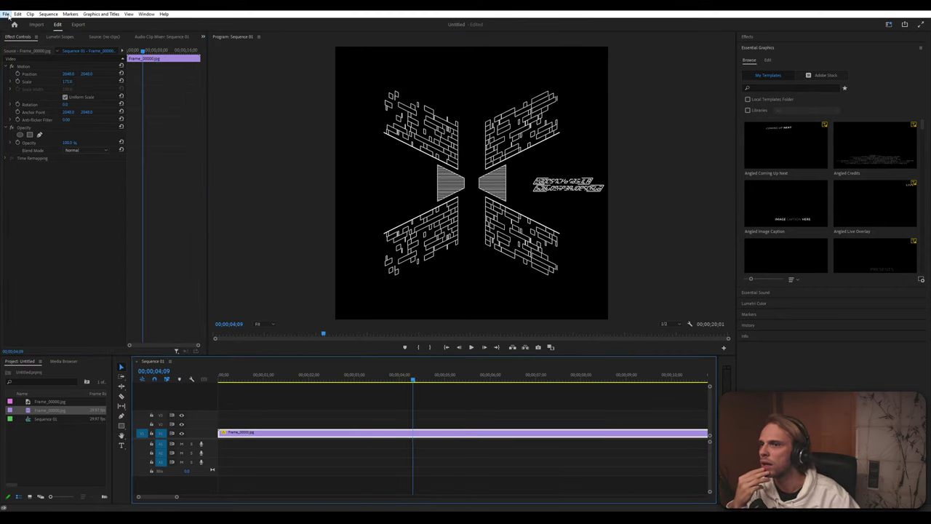
click(6, 14)
mouse_move(88, 240)
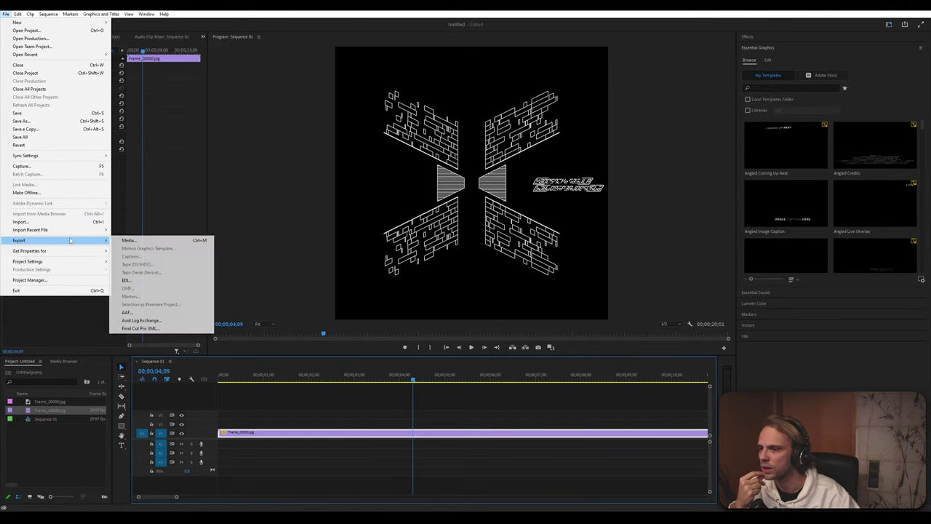
click(134, 243)
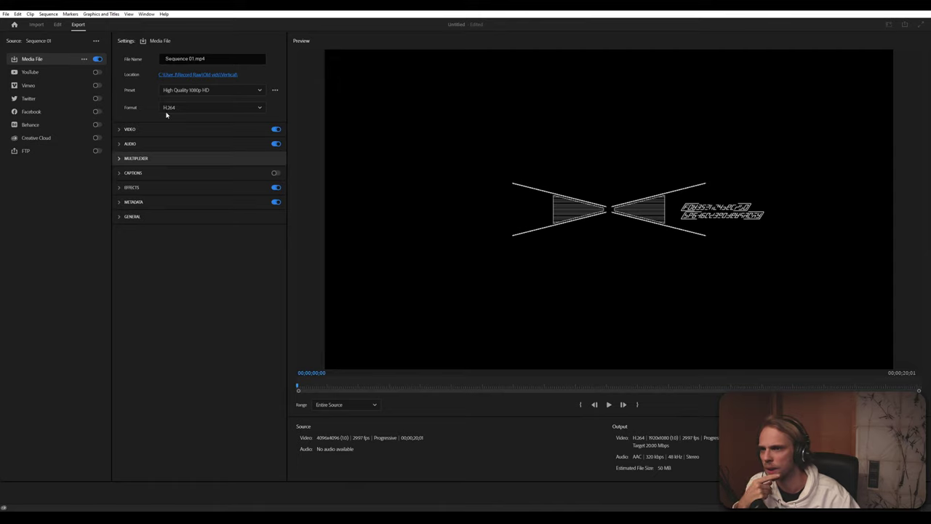
click(204, 91)
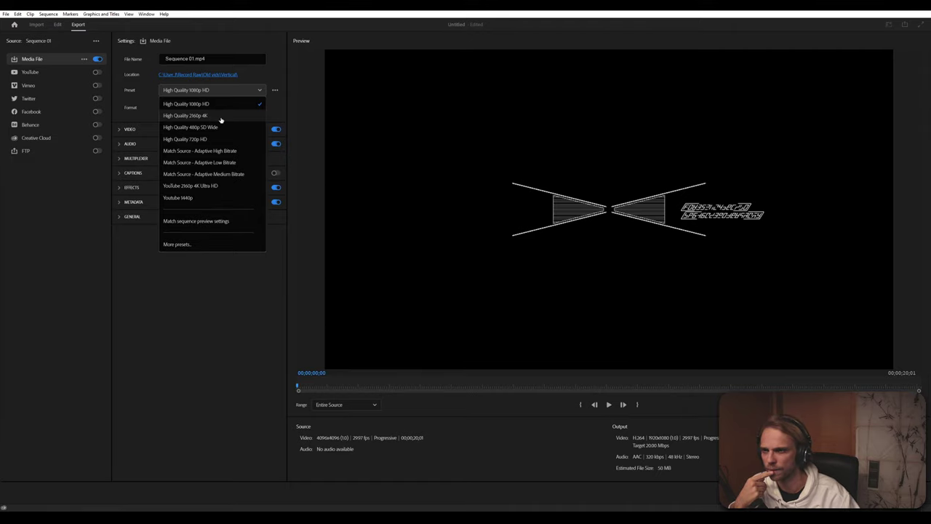
click(220, 117)
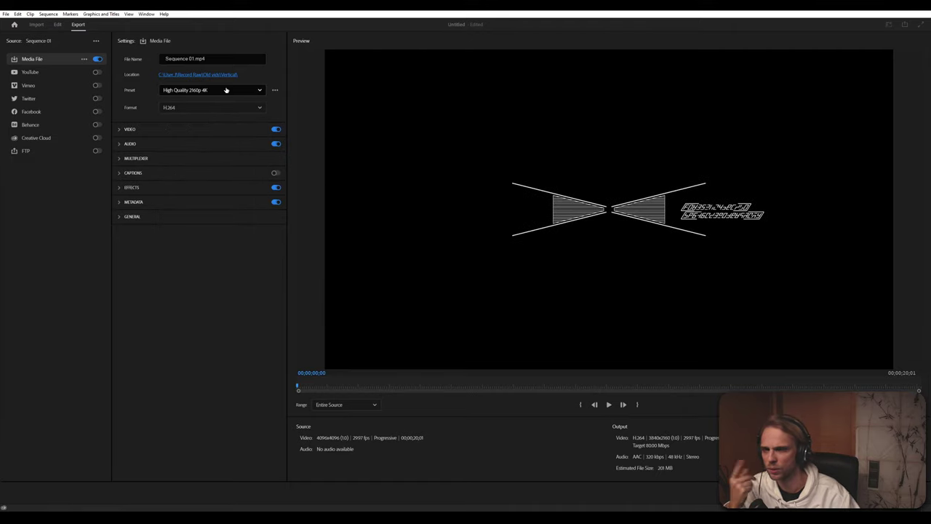
click(226, 90)
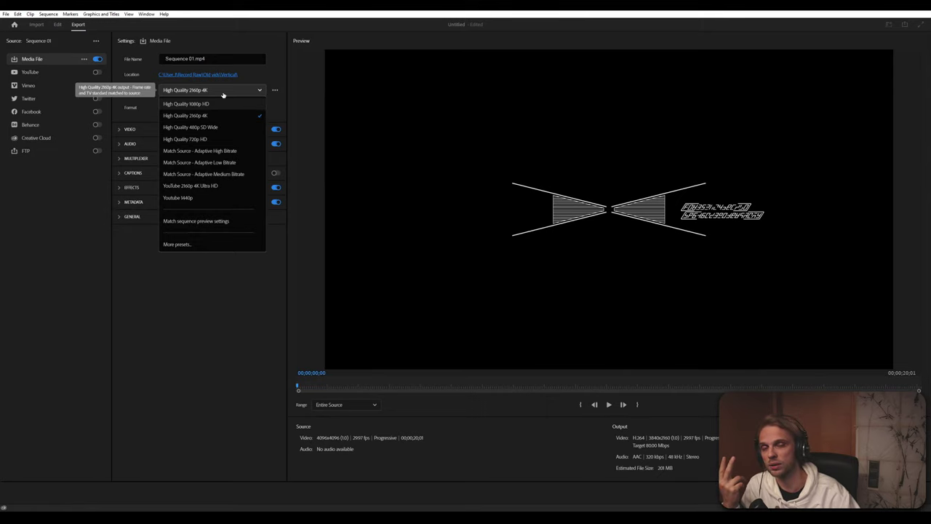
click(224, 95)
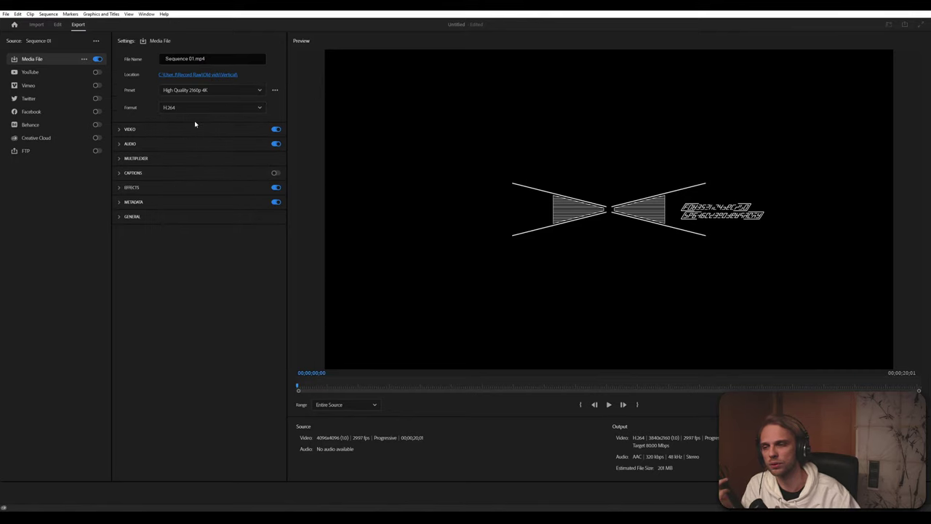
Match the export's video settings to the source and review the additional encoding and bitrate options
click(179, 131)
click(250, 159)
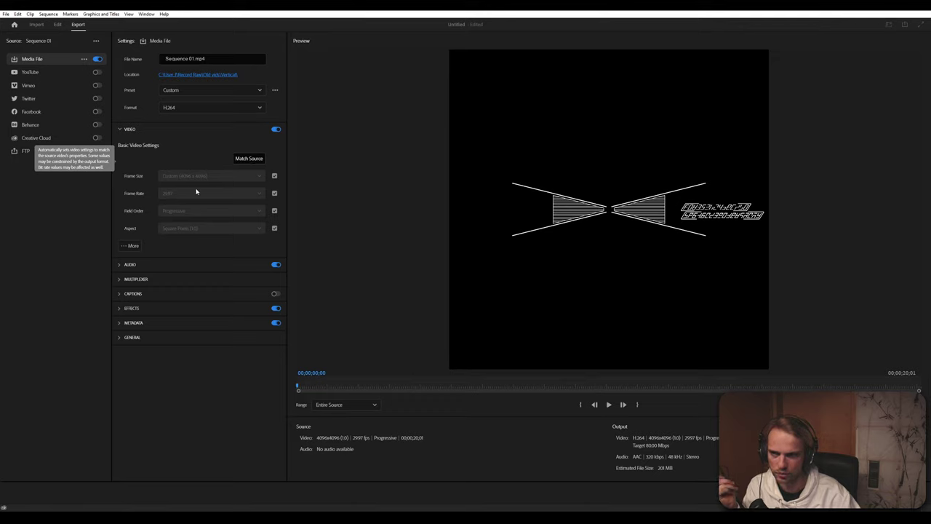
click(130, 246)
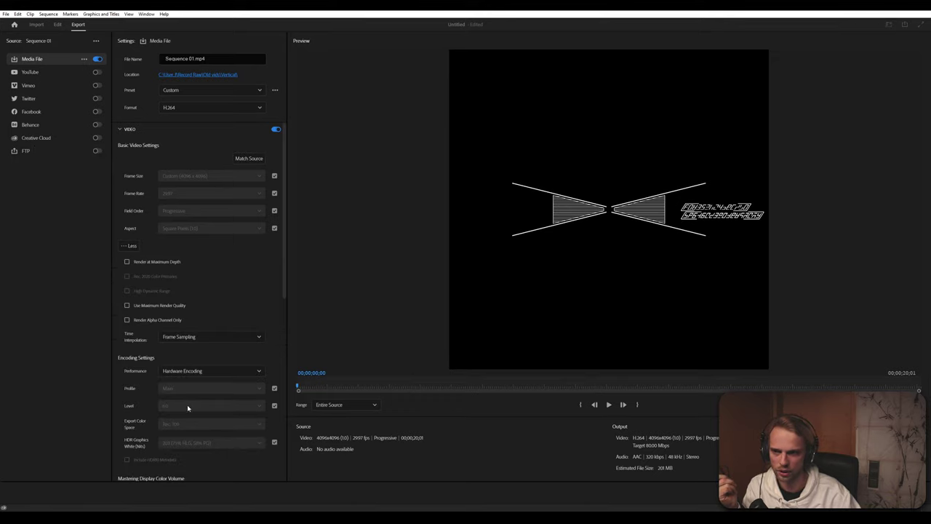
scroll(237, 307, down, 5)
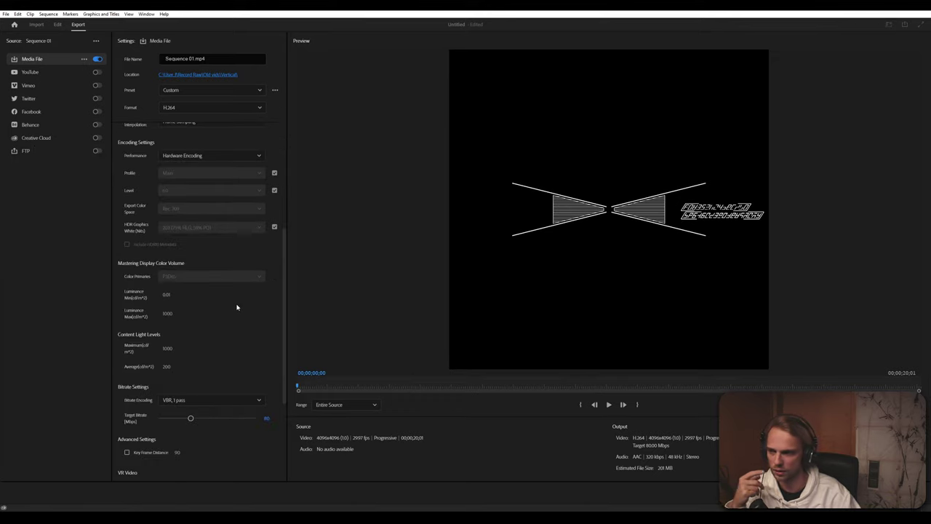
scroll(237, 307, down, 3)
scroll(237, 307, down, 2)
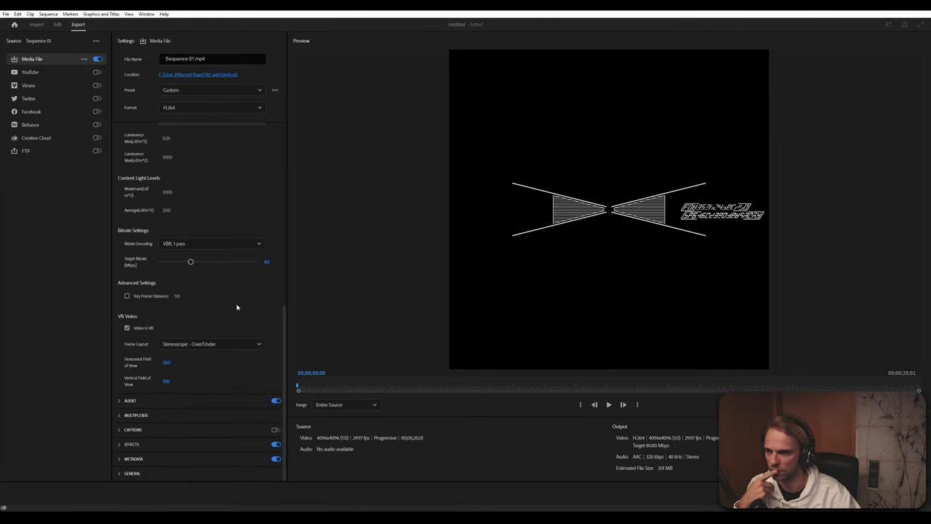
scroll(236, 307, up, 8)
scroll(235, 308, up, 1)
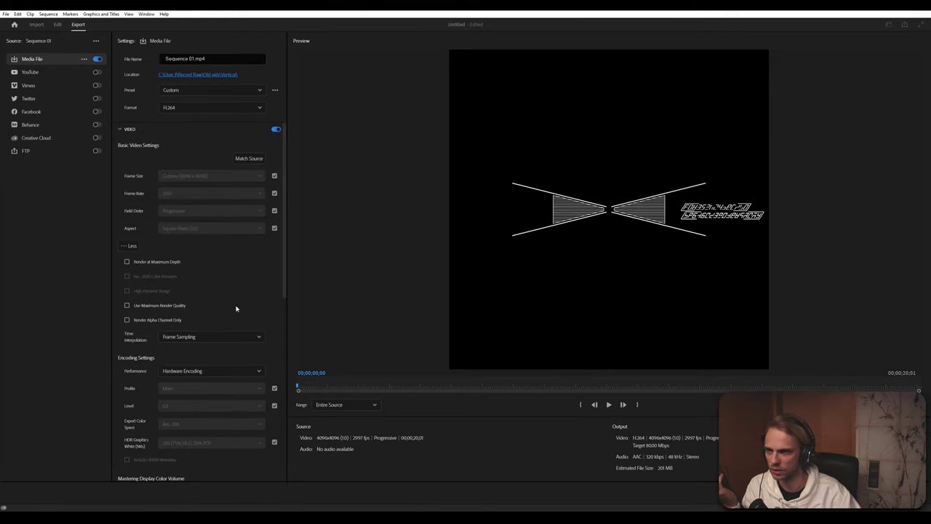
Override the matched frame size with 2048 x 2048 and export the sequence
click(274, 176)
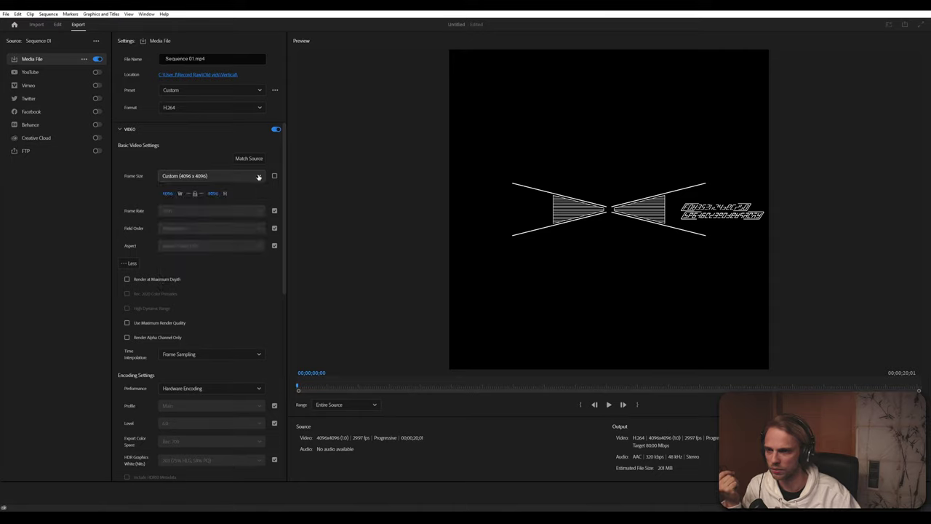
click(167, 193)
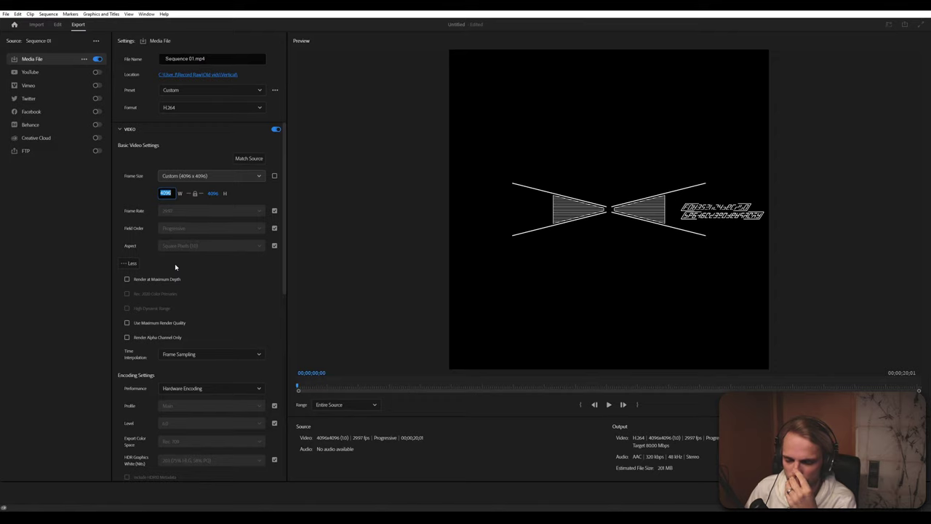
text(2048)
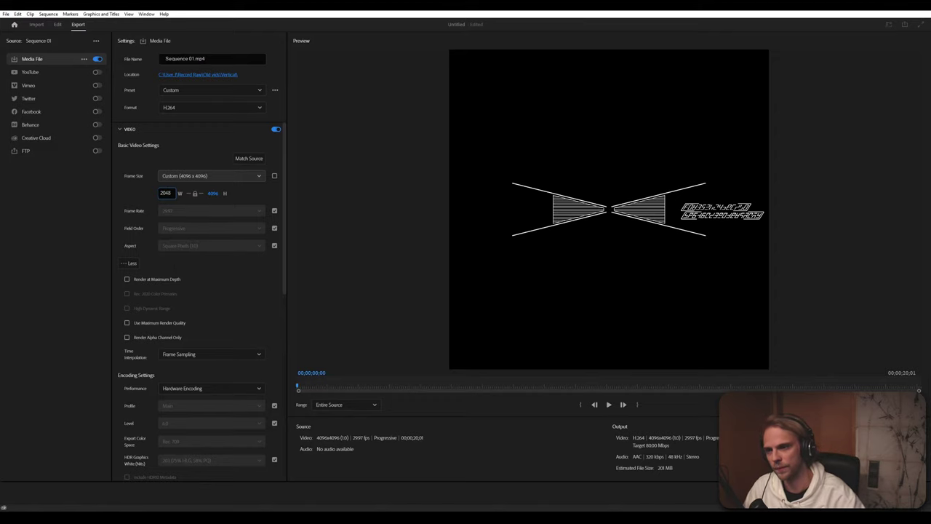
key(Return)
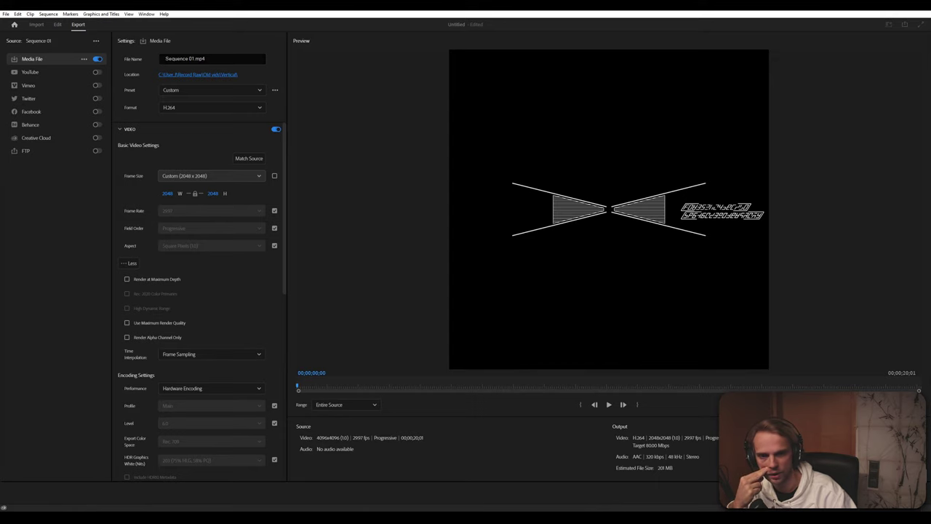
key(Return)
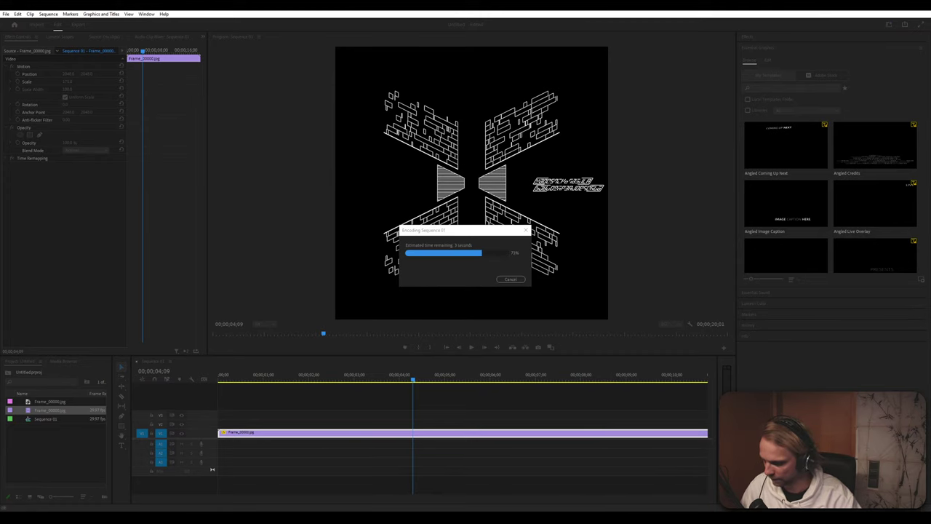
Switch to File Explorer and open the old videos folder inside Record Raw to reach the exported video
key(super+e)
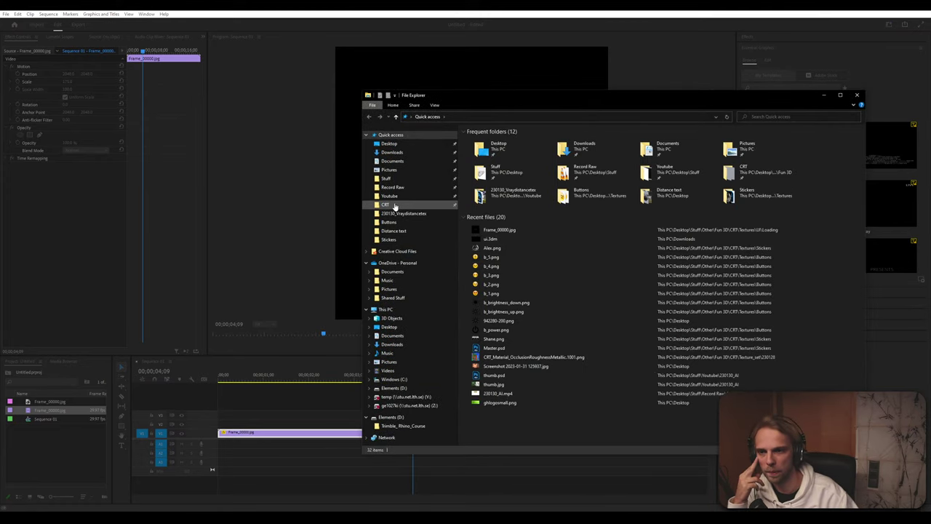
click(387, 204)
click(389, 196)
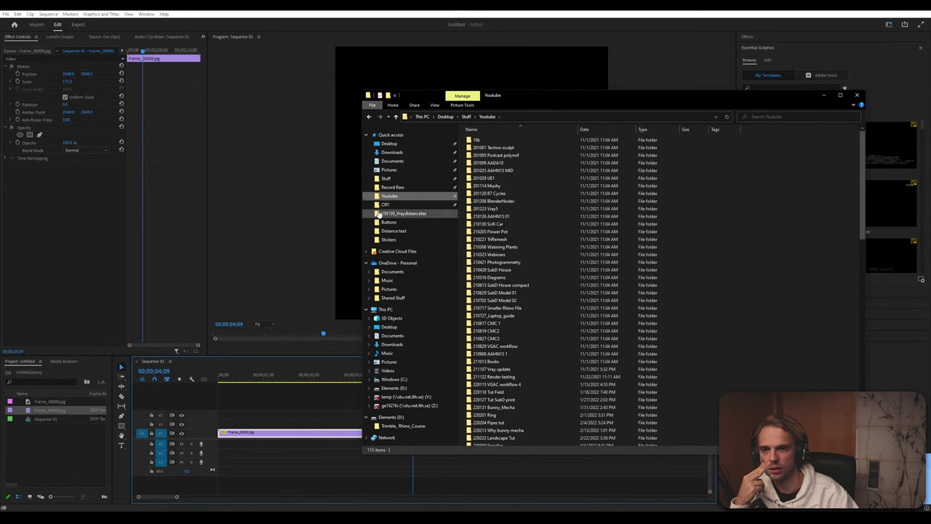
click(386, 204)
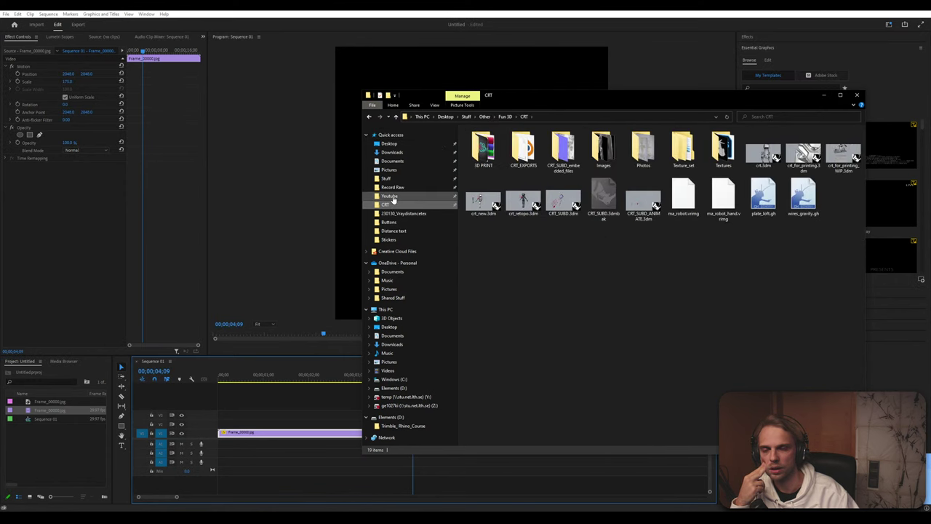
click(390, 197)
click(392, 187)
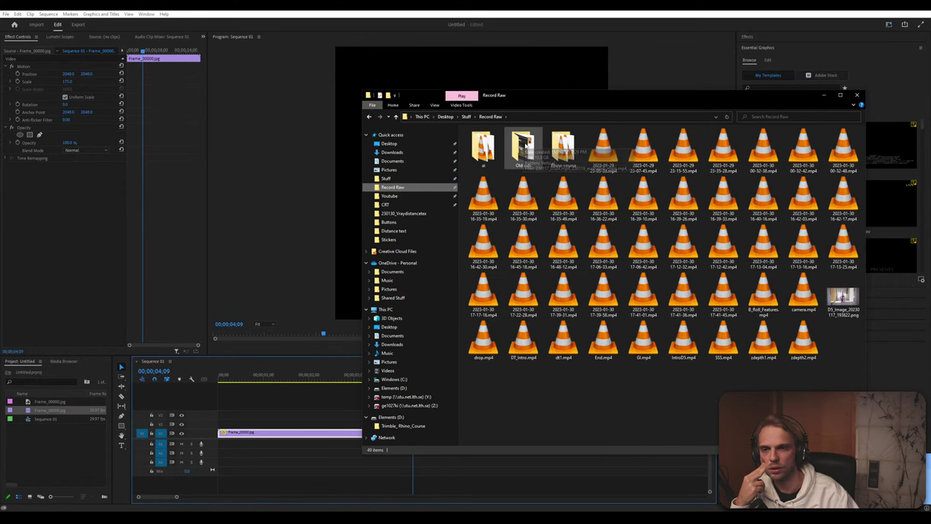
double_click(525, 146)
drag(675, 100, 0, 107)
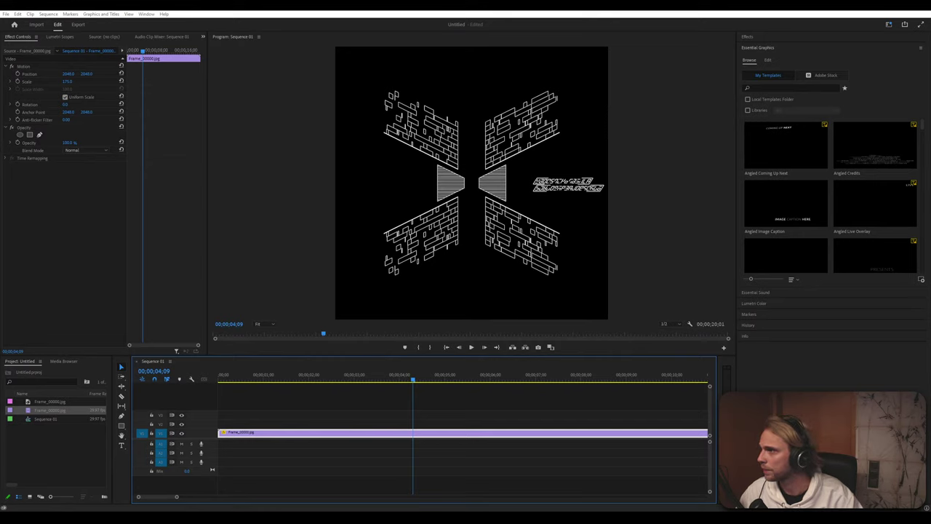
Go to the UI folder inside CRT > Textures and rename Sequence 01.mp4 as Loading.mp4
drag(0, 94, 493, 104)
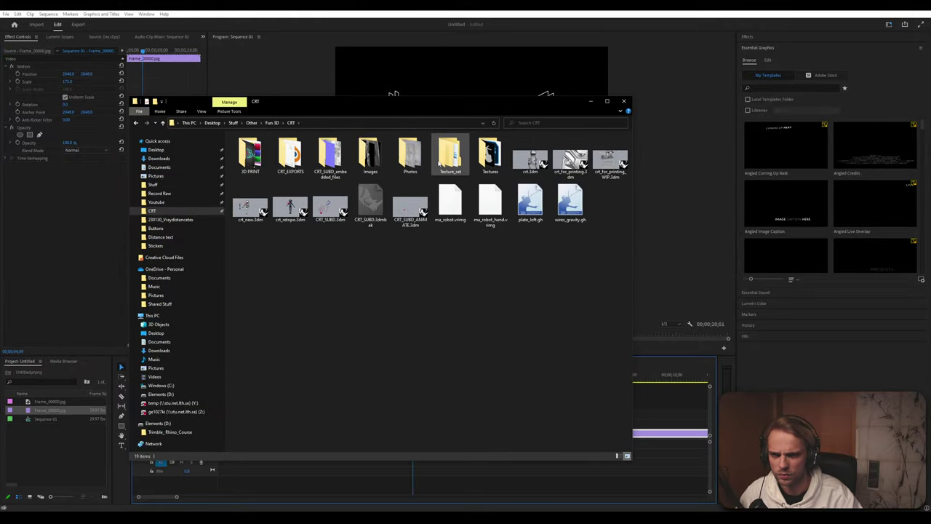
double_click(491, 152)
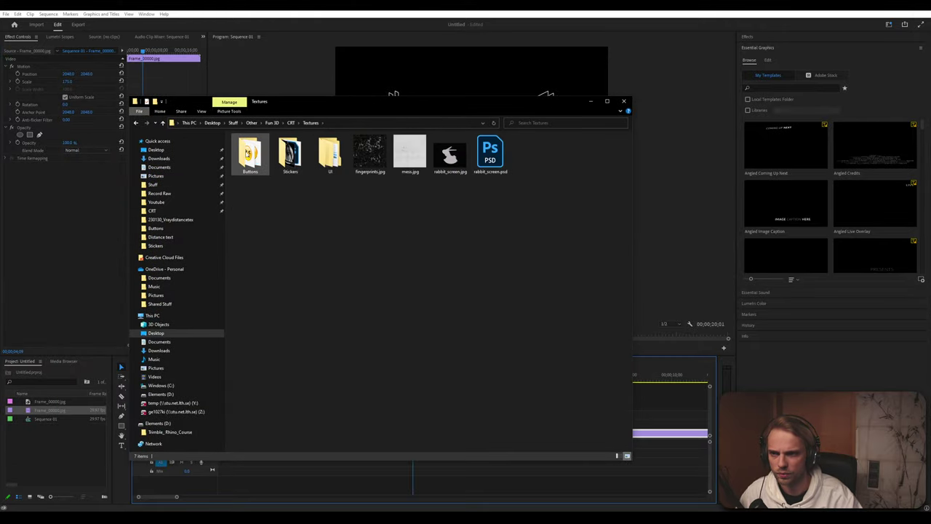
double_click(329, 154)
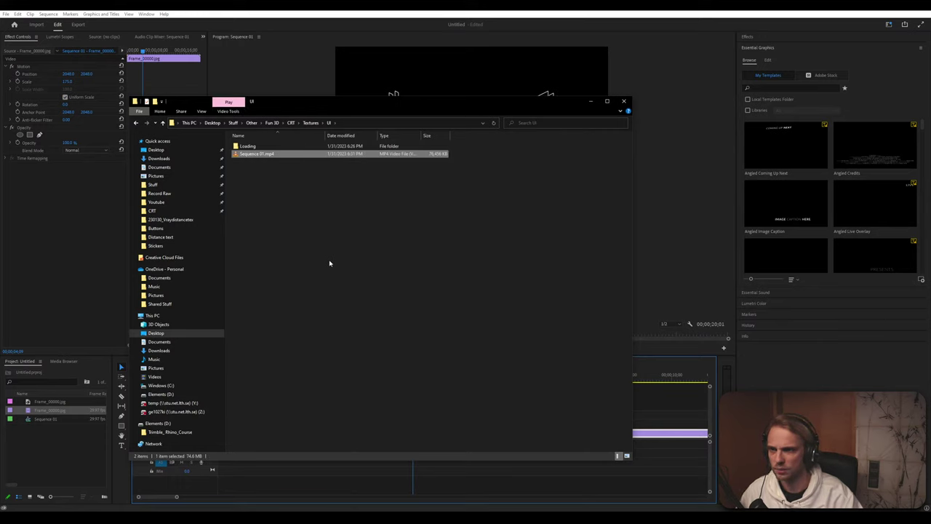
click(254, 155)
key(F2)
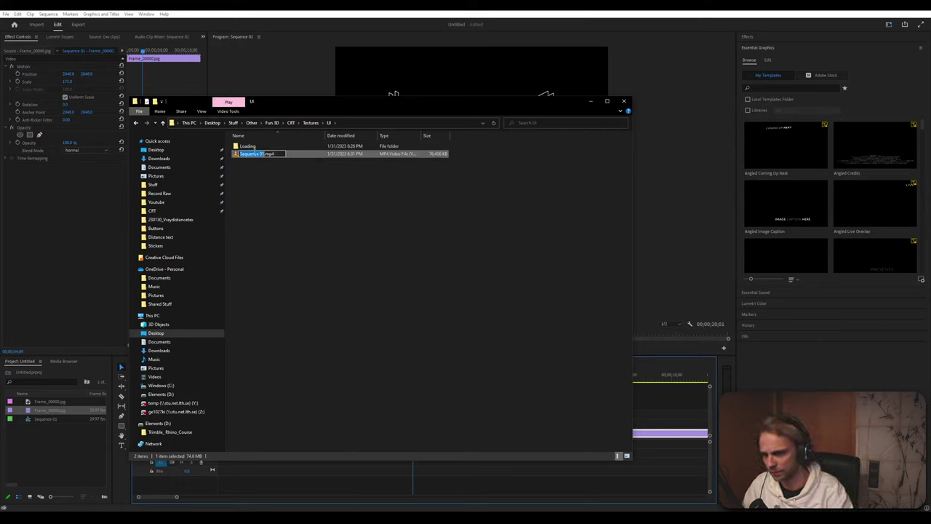
text(Loading)
key(Return)
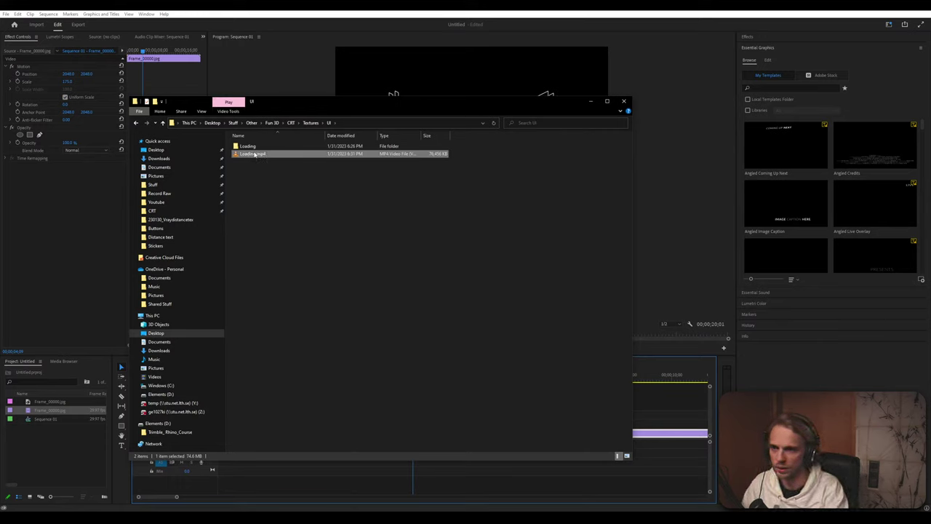
click(295, 228)
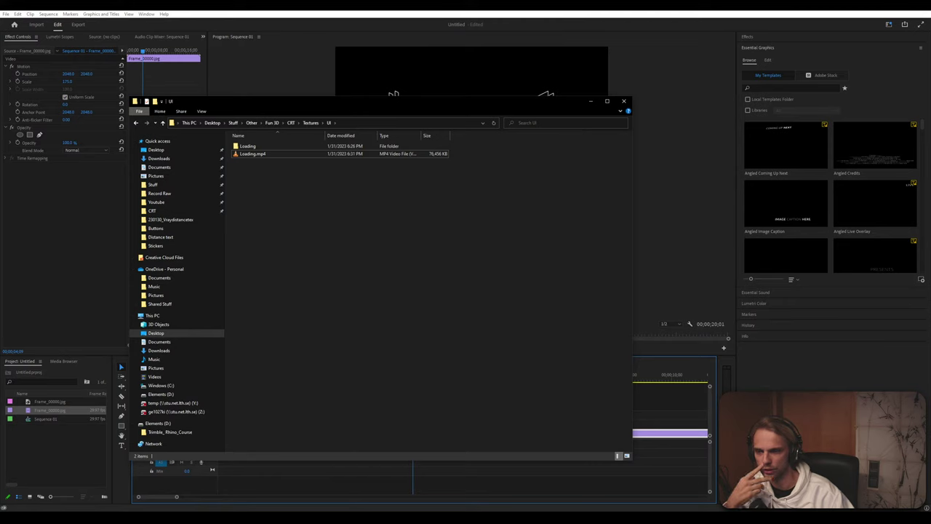
Switch to Rhino and hide the preview of the components in the large lower group of the Grasshopper definition
click(455, 487)
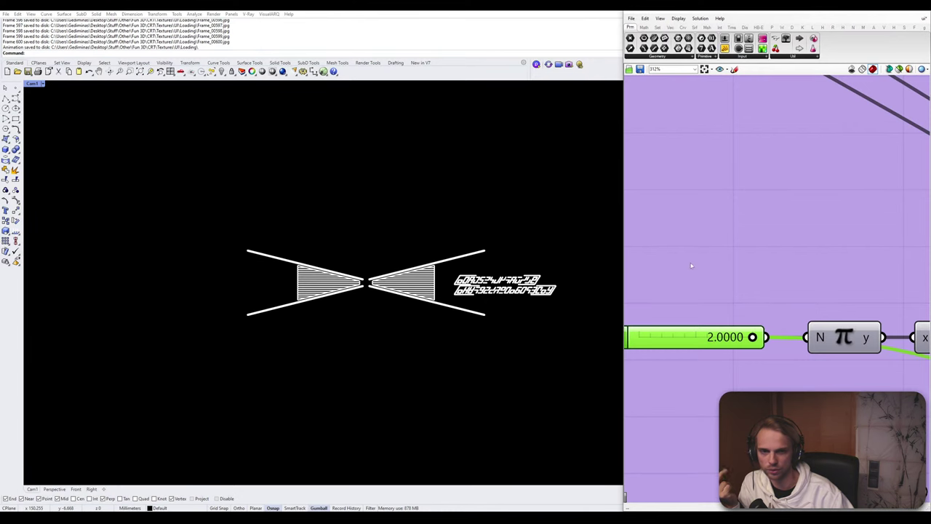
scroll(691, 265, down, 10)
drag(865, 381, 641, 241)
middle_click(642, 241)
click(672, 219)
click(815, 216)
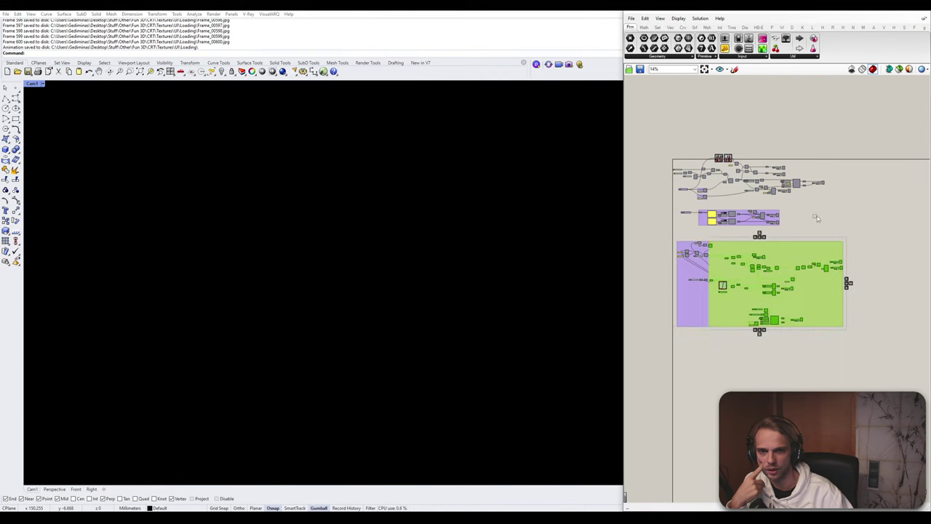
Turn on the preview of the middle purple group that generates the hatched ring segments
scroll(787, 254, up, 5)
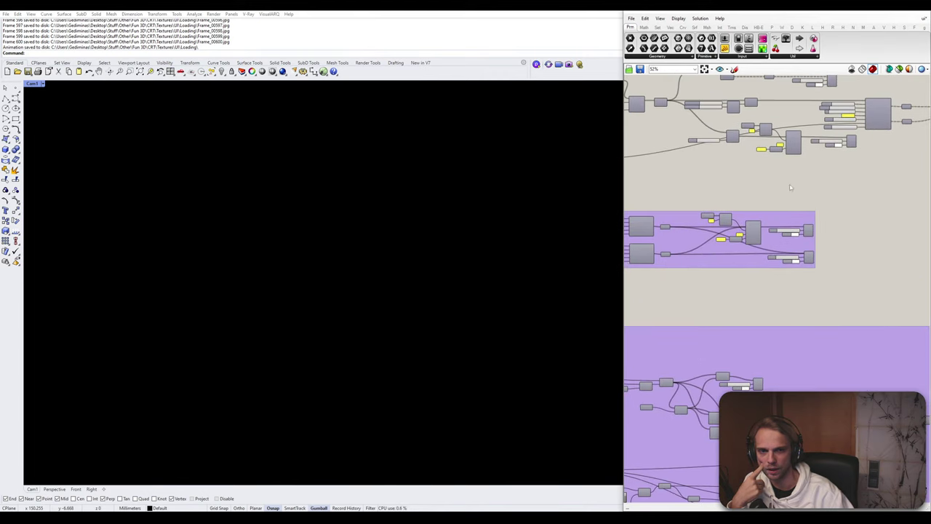
middle_click(843, 280)
click(862, 258)
click(870, 254)
scroll(894, 239, down, 3)
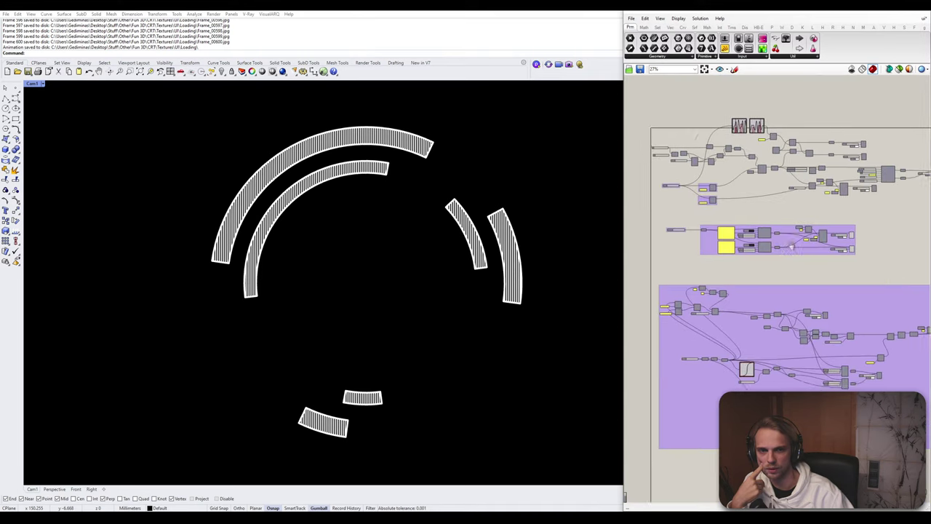
Open the animation settings of the number slider that drives the middle purple group
scroll(653, 224, up, 3)
scroll(710, 223, up, 4)
click(698, 252)
right_click(699, 253)
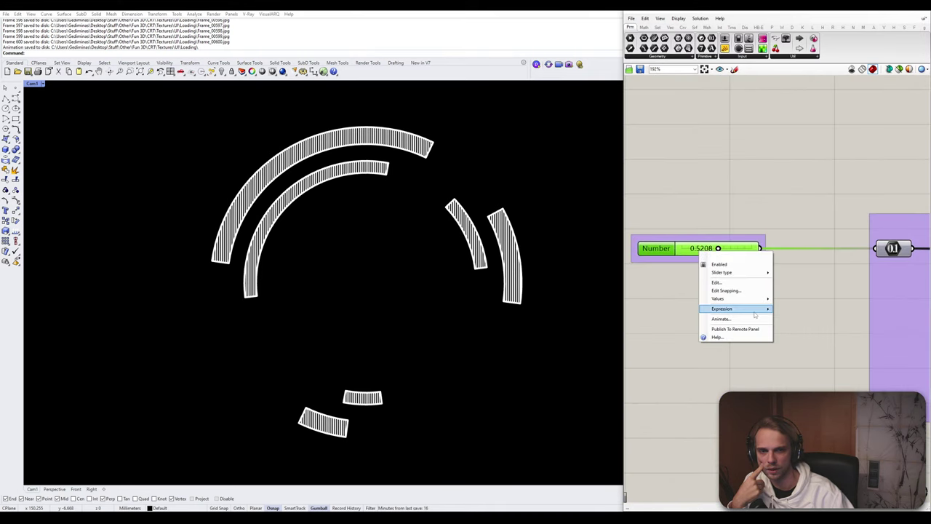
click(751, 323)
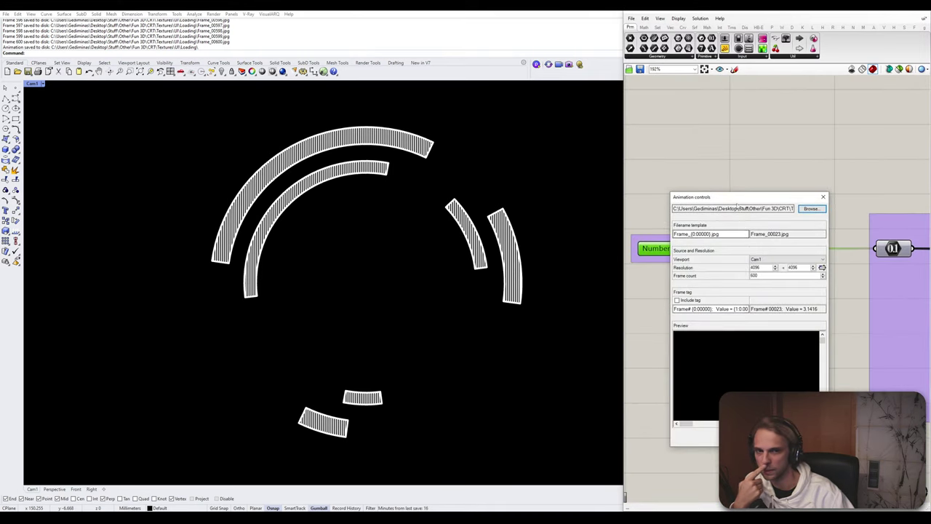
drag(736, 195, 245, 112)
Create a folder named Disks inside Textures > UI and choose it as the animation output folder
click(318, 122)
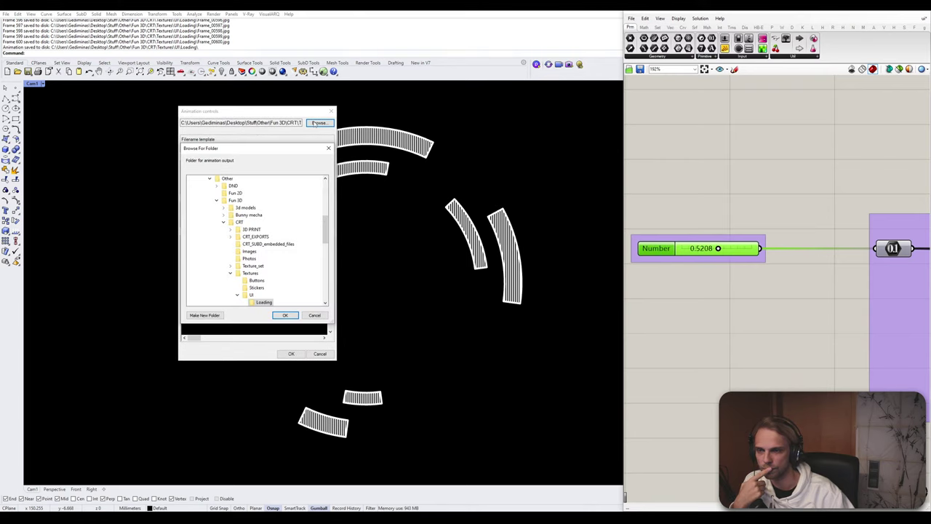
click(251, 294)
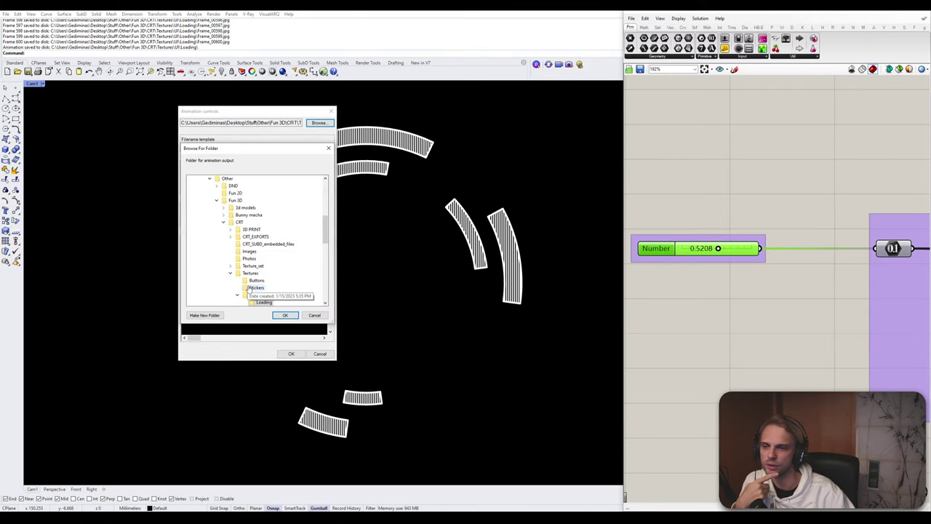
click(205, 315)
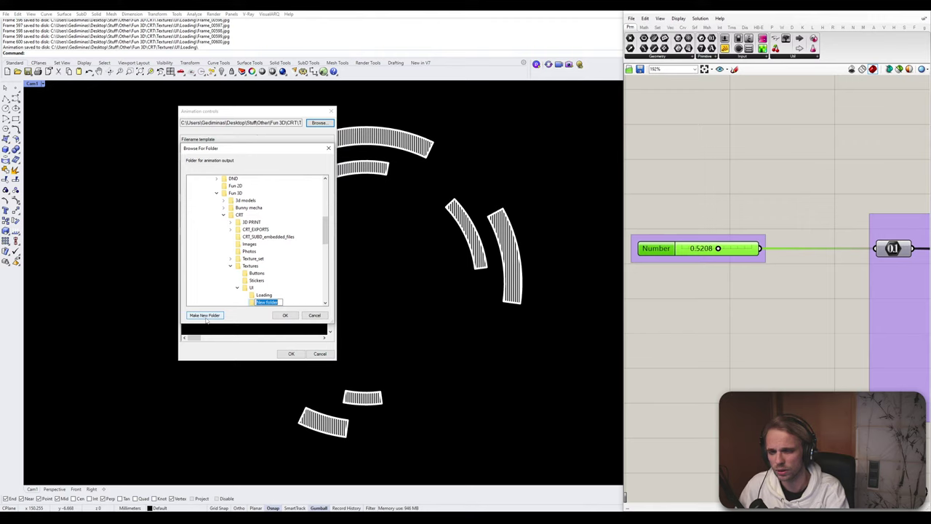
text(Dis)
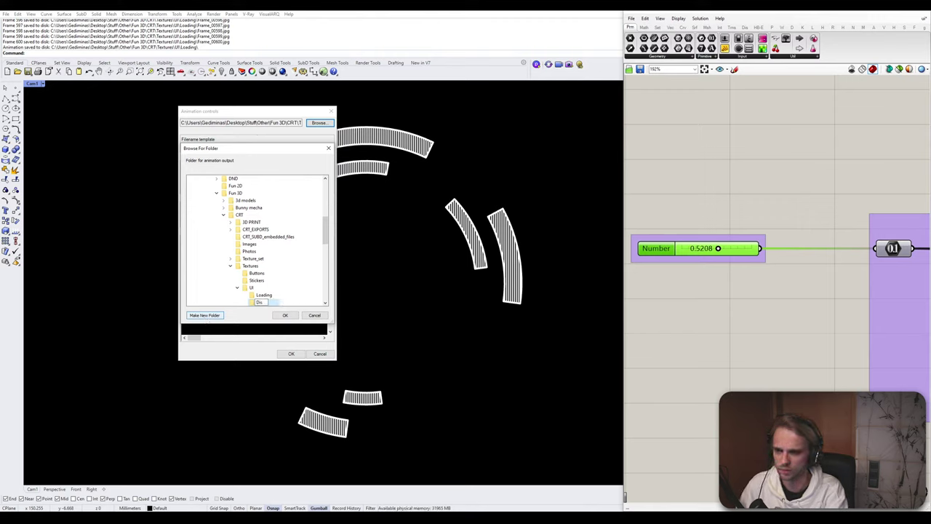
text(ks)
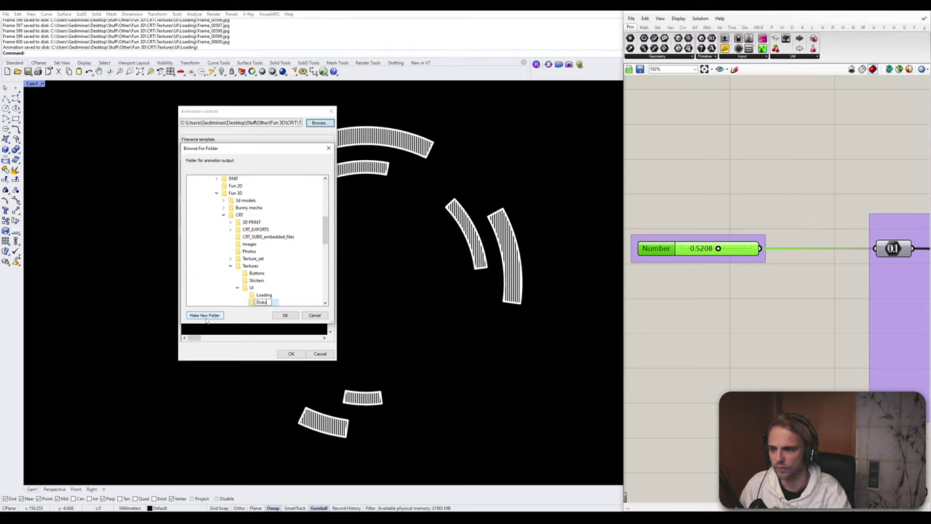
key(Return)
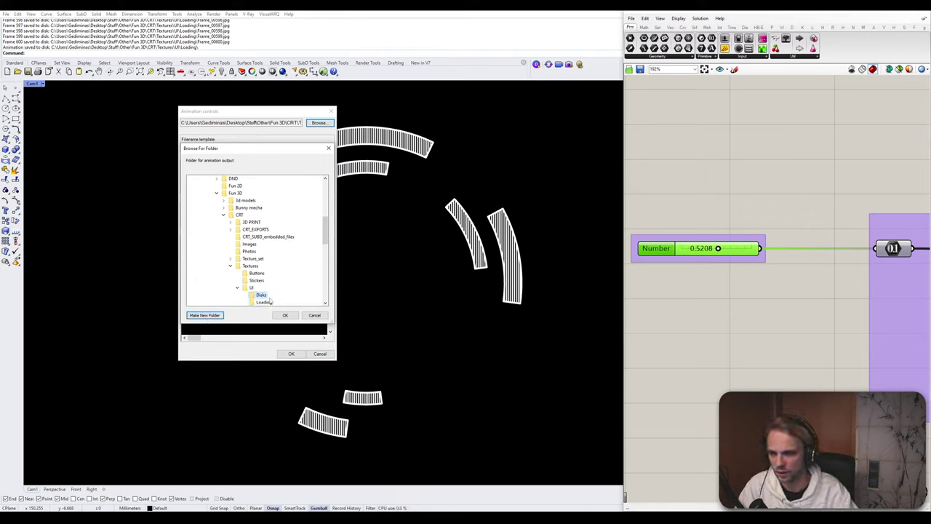
click(286, 315)
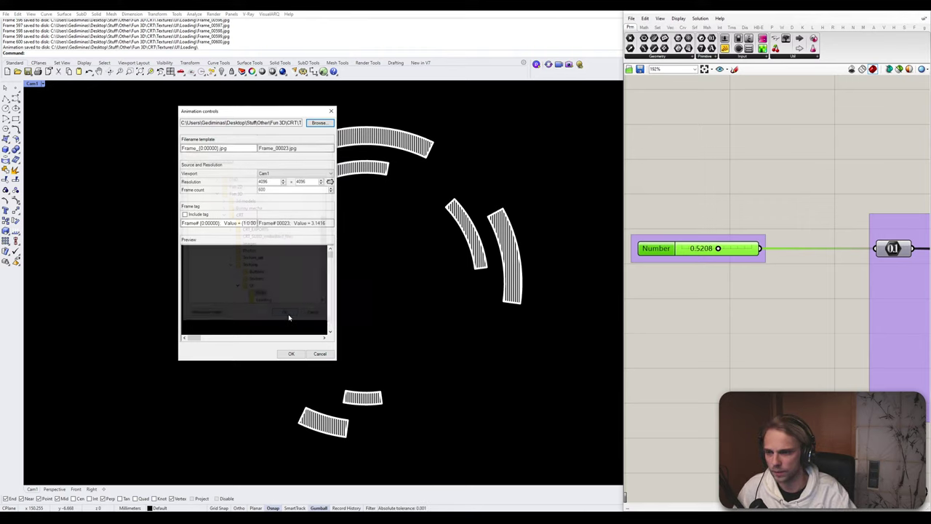
Set the animation's frame count to 300 and start rendering the frames
double_click(263, 189)
text(300)
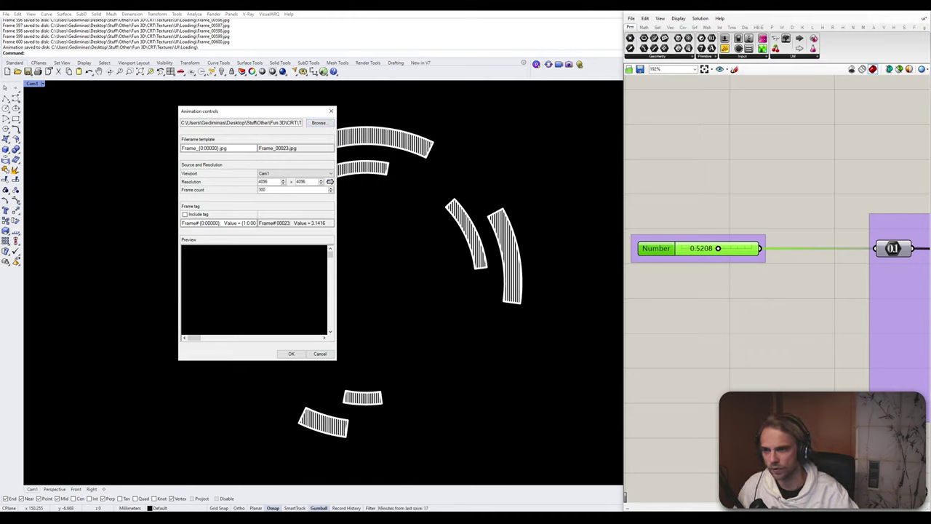
click(291, 353)
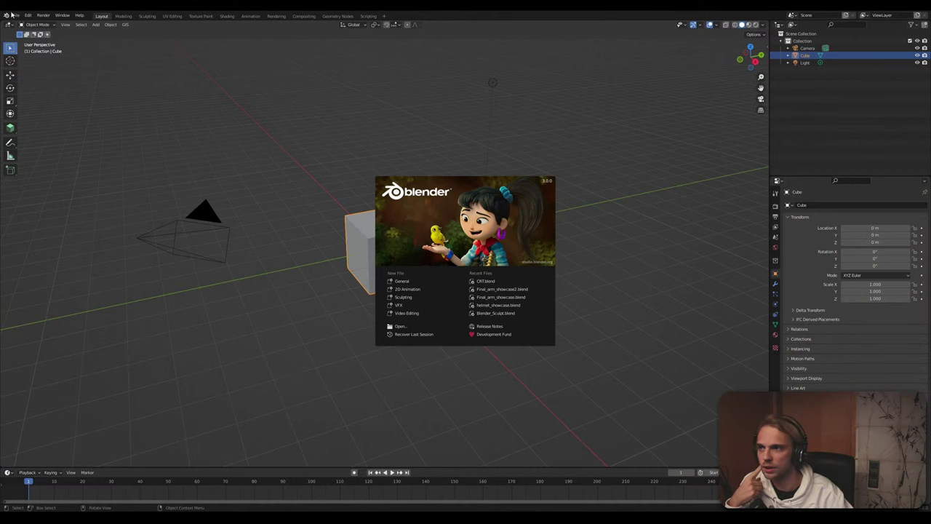
Switch to Blender and open the recent file CRT.blend
click(11, 13)
click(15, 15)
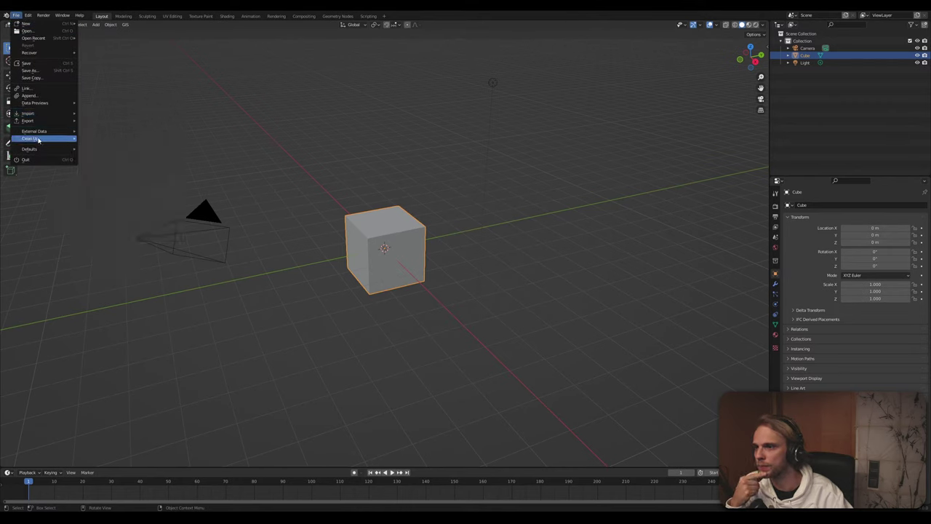
mouse_move(50, 118)
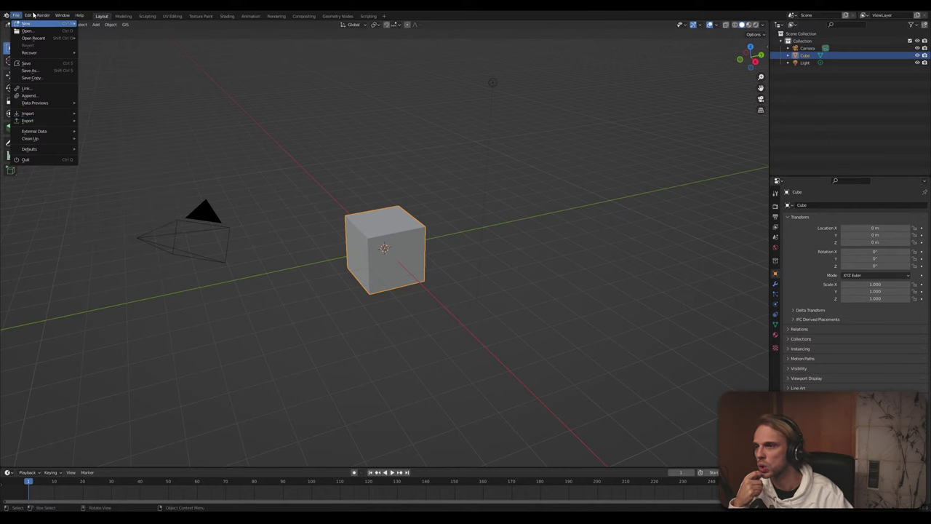
mouse_move(36, 38)
click(100, 40)
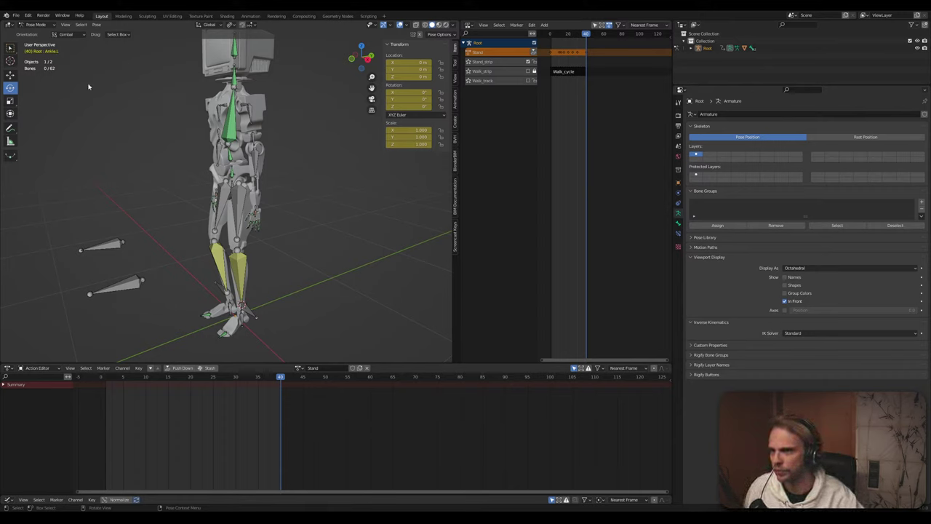
Switch the robot's armature from Pose Mode to Object Mode and deselect everything
click(33, 26)
click(35, 33)
middle_drag(98, 126, 208, 225)
click(156, 187)
scroll(156, 185, down, 4)
scroll(218, 232, up, 3)
middle_drag(254, 252, 237, 234)
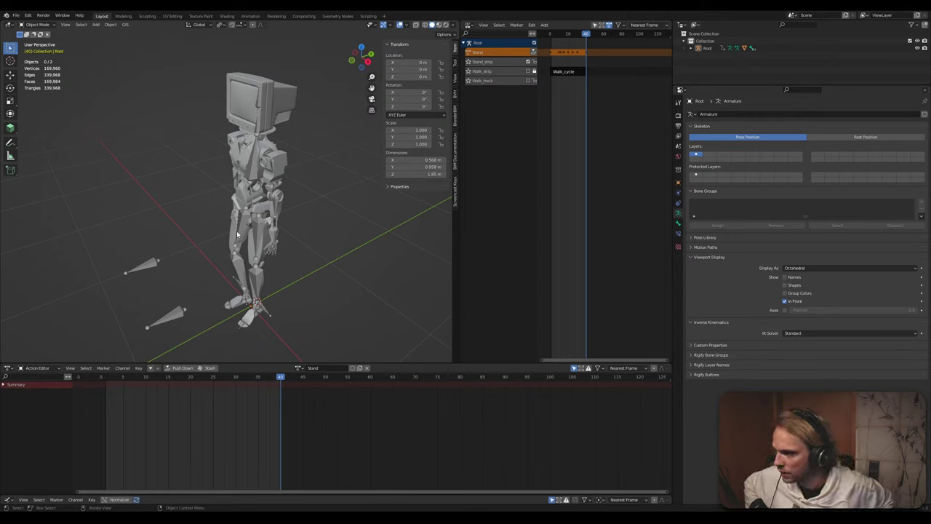
Hide the Root armature and its child CRT mesh in the viewport
middle_drag(228, 195, 277, 198)
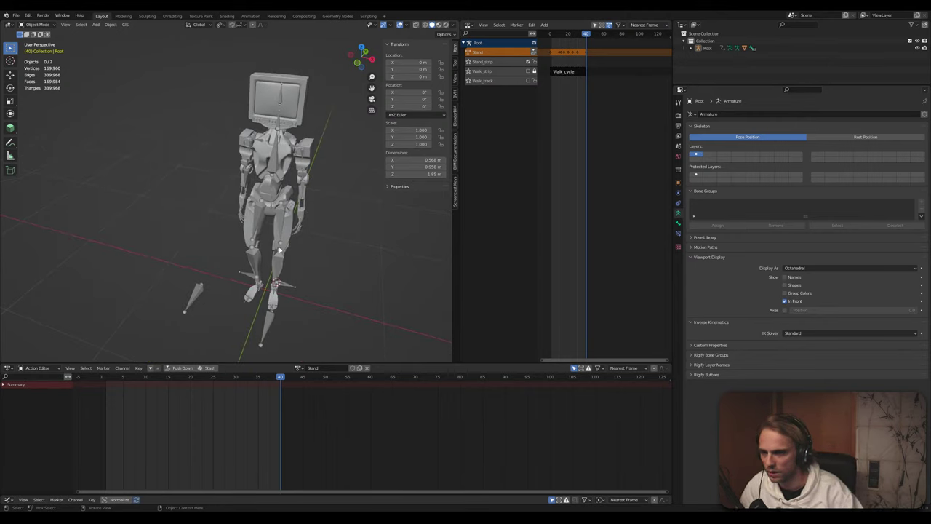
shift+middle_drag(279, 249, 184, 203)
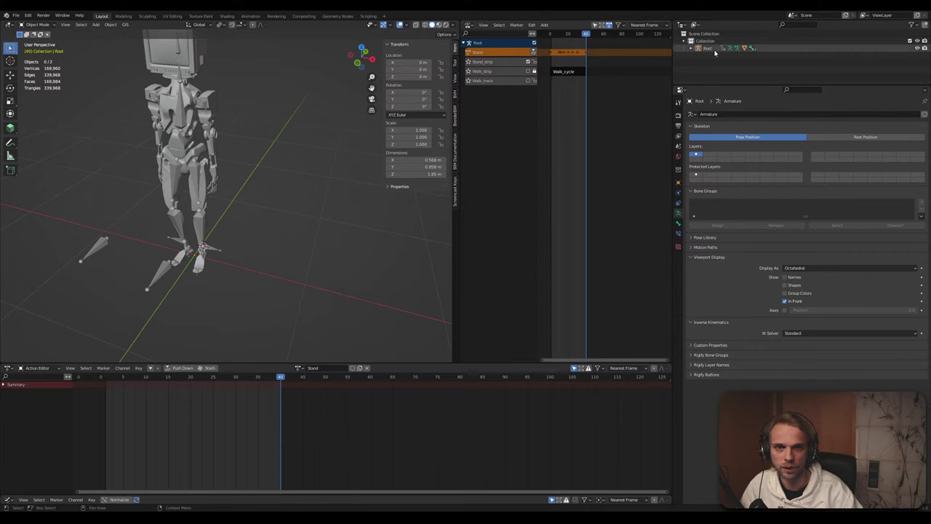
click(918, 48)
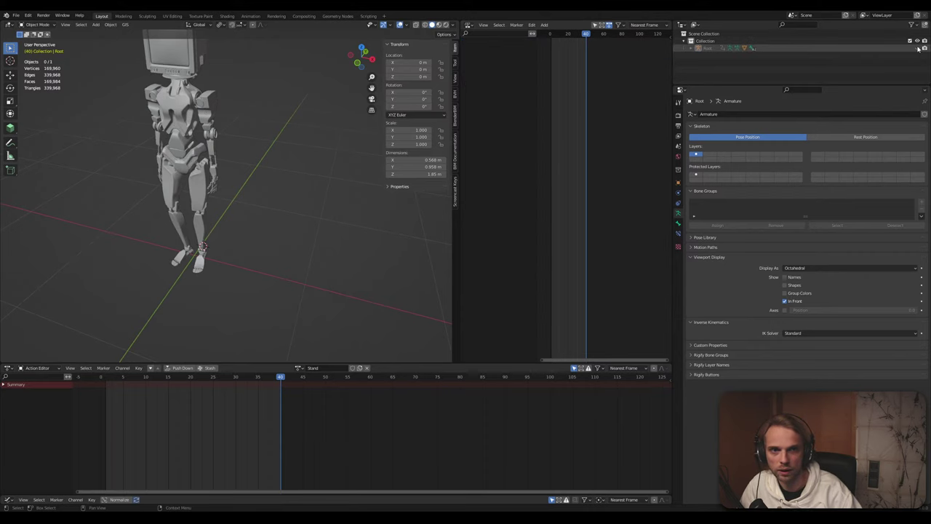
scroll(287, 170, down, 2)
shift+middle_drag(304, 172, 320, 209)
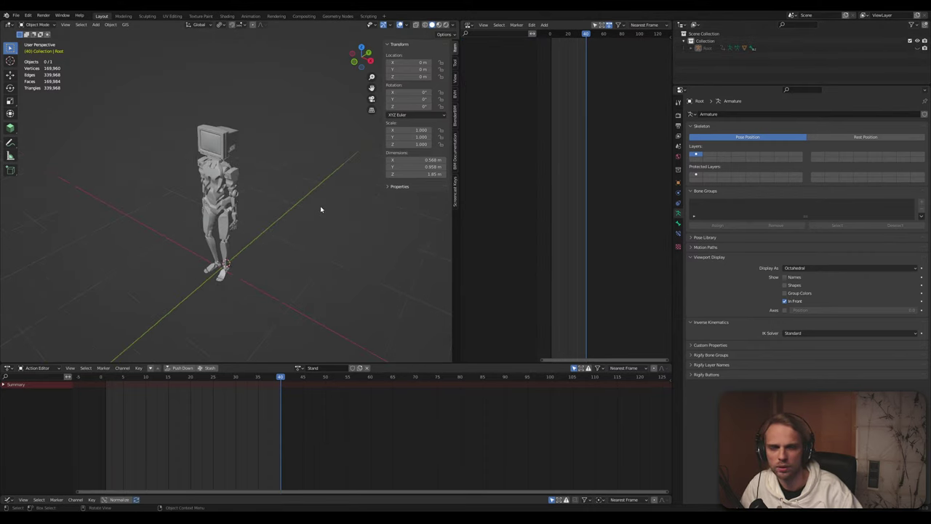
click(692, 48)
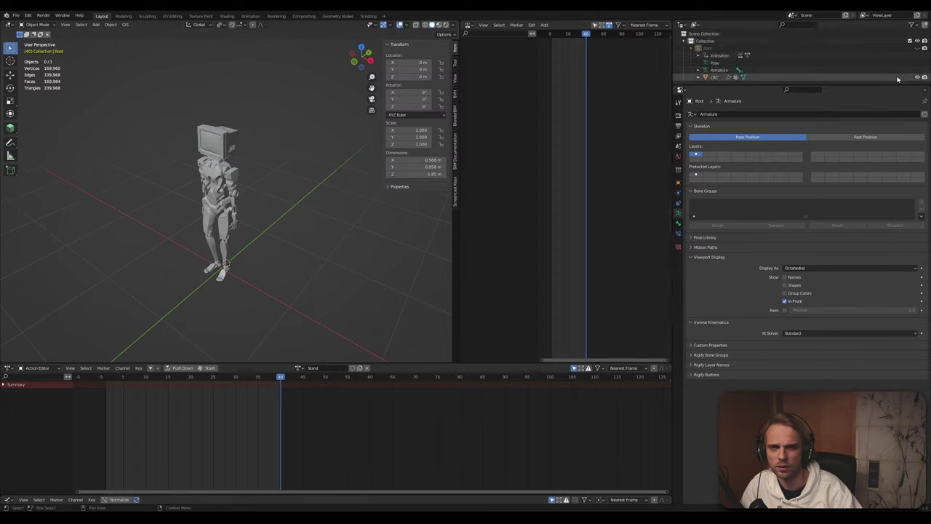
click(918, 77)
Add a 2 m mesh plane at the 3D cursor
shift+middle_drag(344, 260, 311, 218)
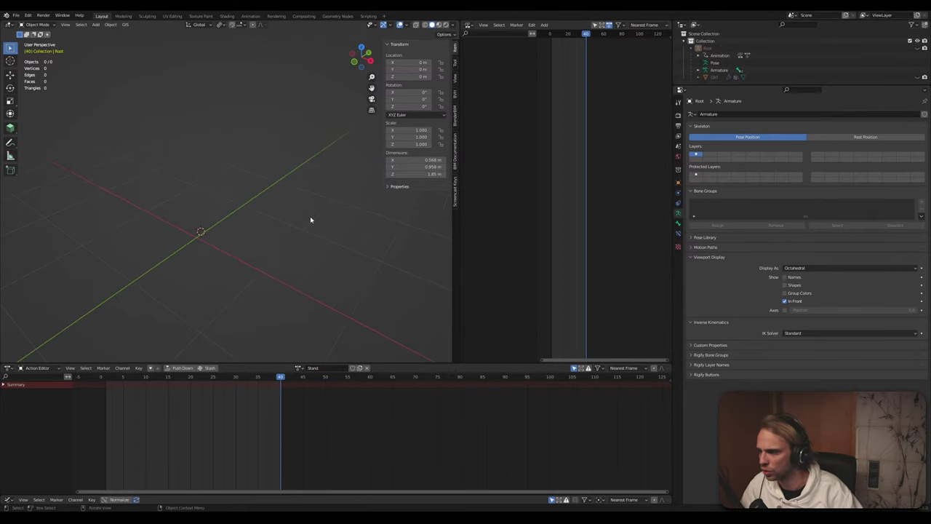
key(shift+a)
mouse_move(310, 217)
click(354, 218)
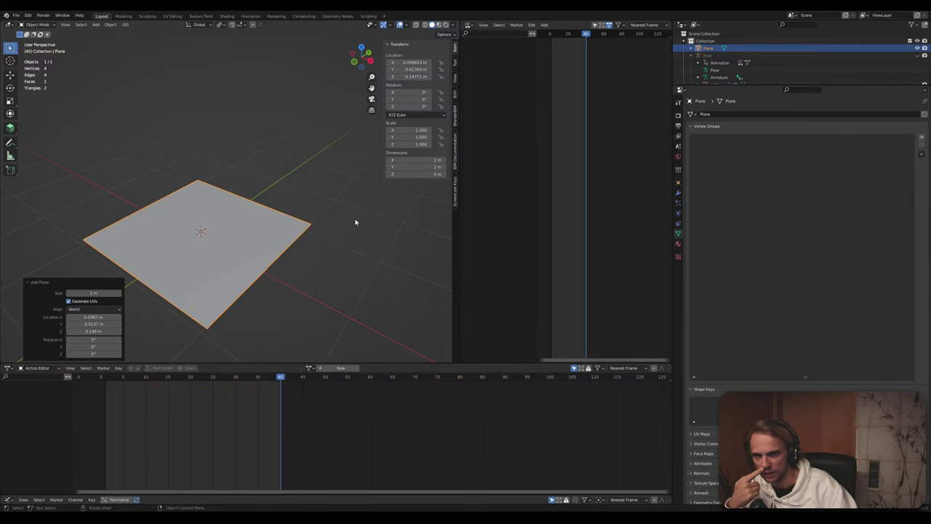
Assign a new material to the plane and name it Loading_mat
click(678, 244)
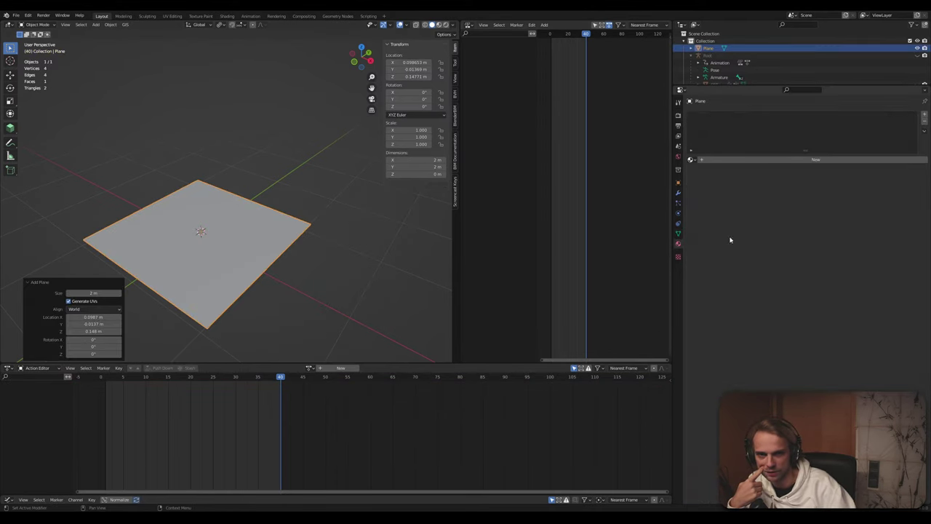
click(765, 159)
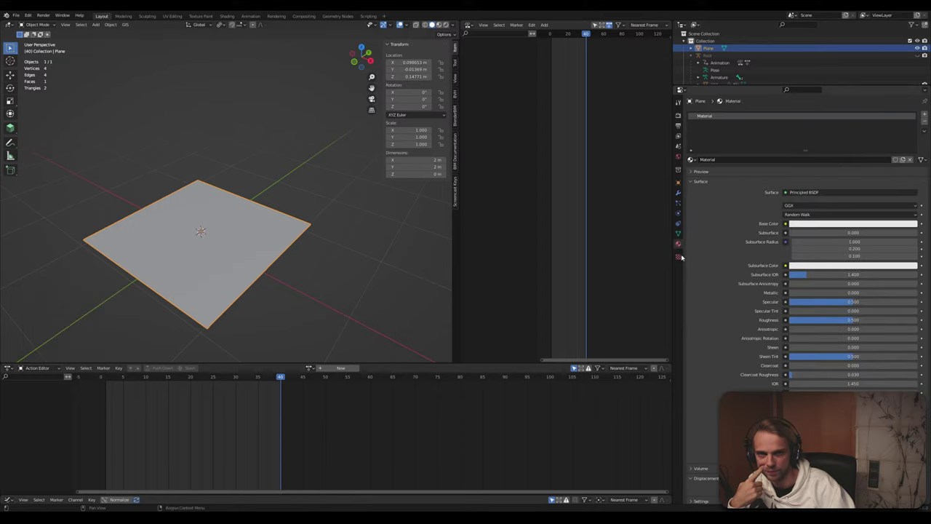
double_click(707, 158)
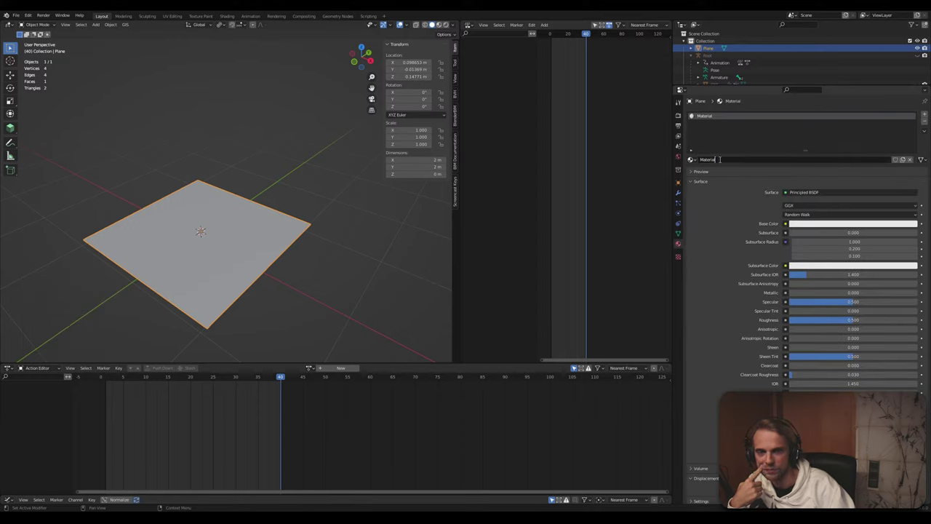
text(L)
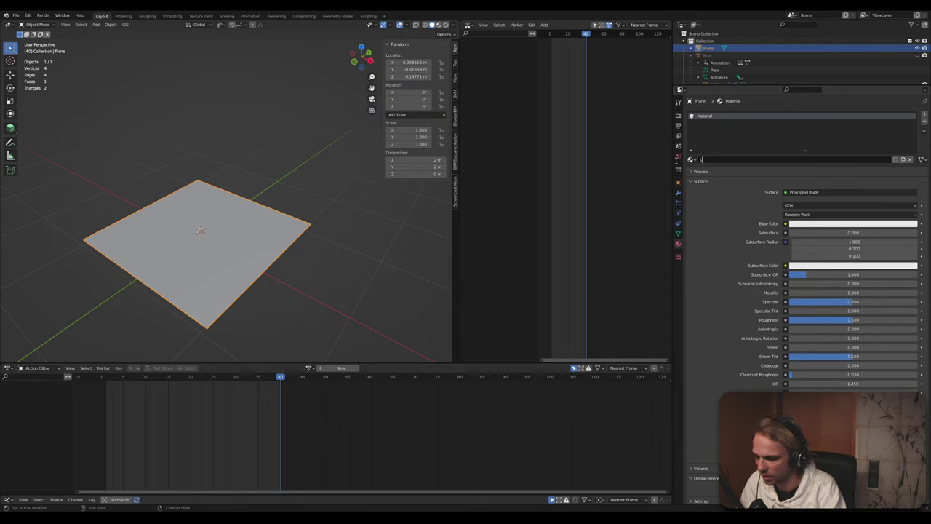
text(oadin)
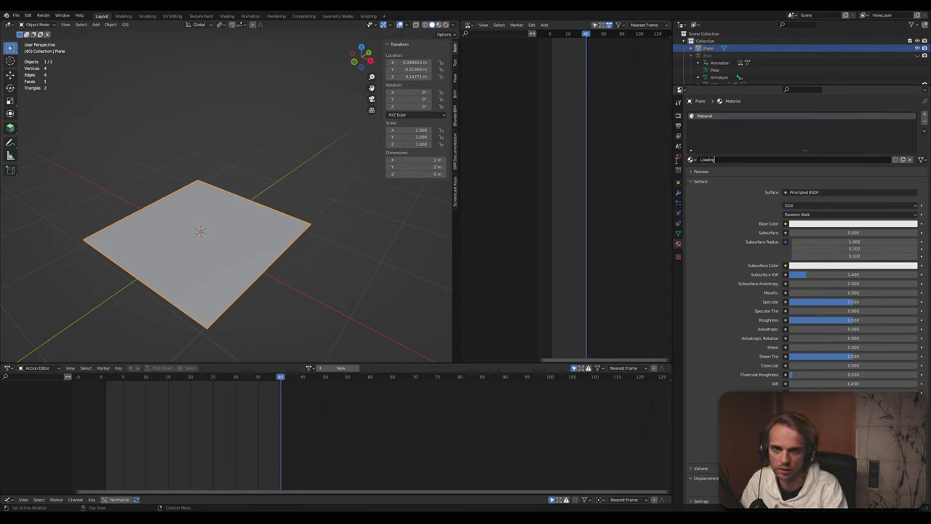
text(g_mat)
key(Return)
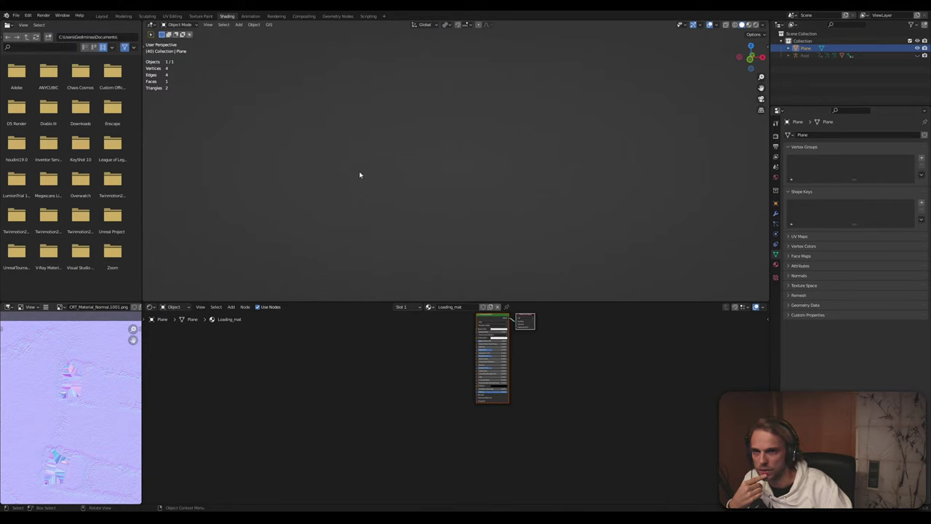
Switch to the Shading workspace and add an Image Texture node beside the Principled BSDF of Loading_mat
middle_drag(359, 174, 492, 191)
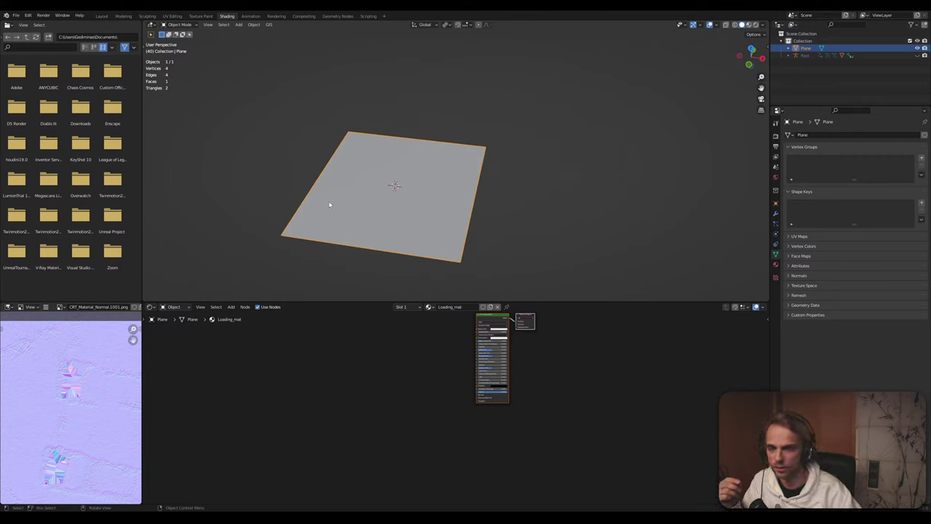
click(425, 362)
right_click(393, 400)
middle_drag(405, 349, 363, 388)
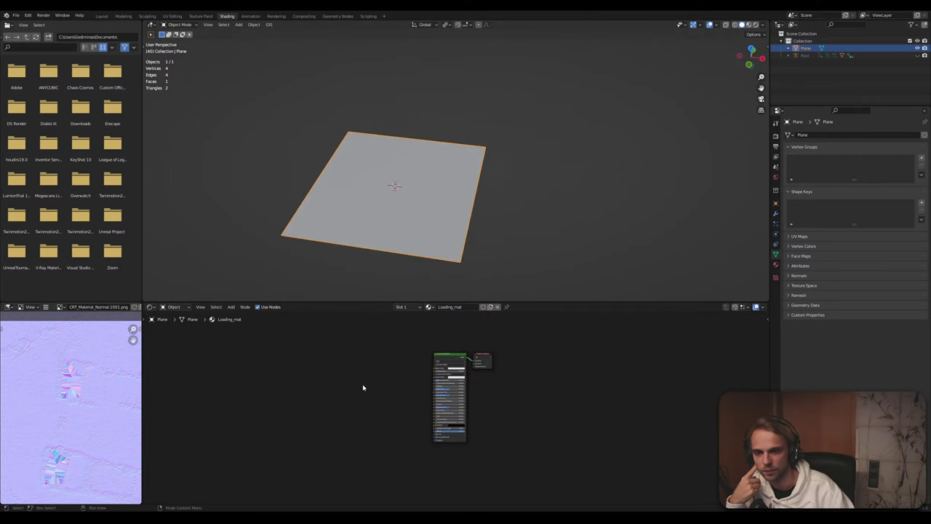
scroll(363, 388, up, 2)
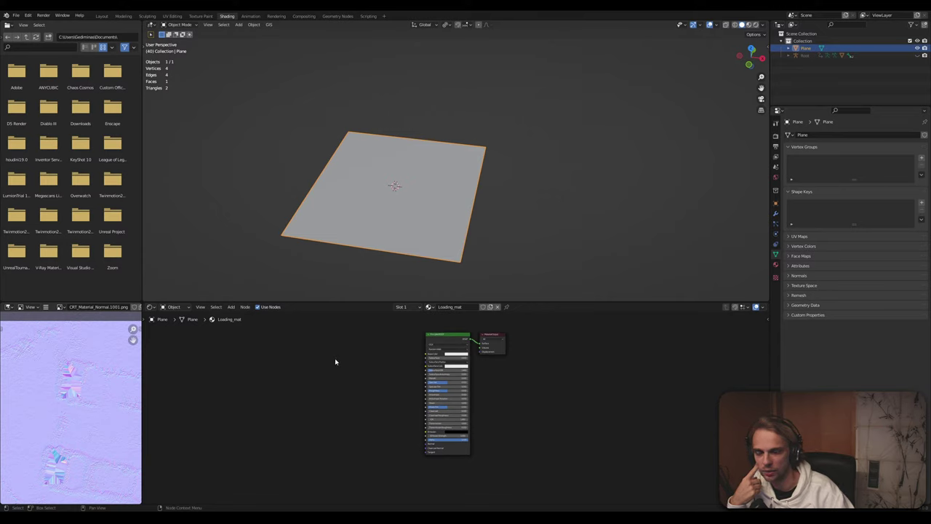
right_click(357, 357)
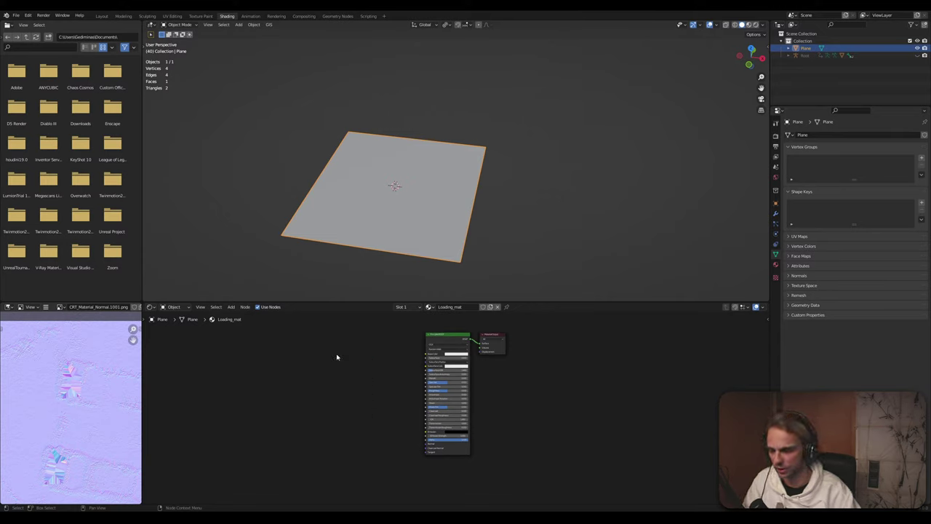
key(shift+a)
click(337, 356)
text(image)
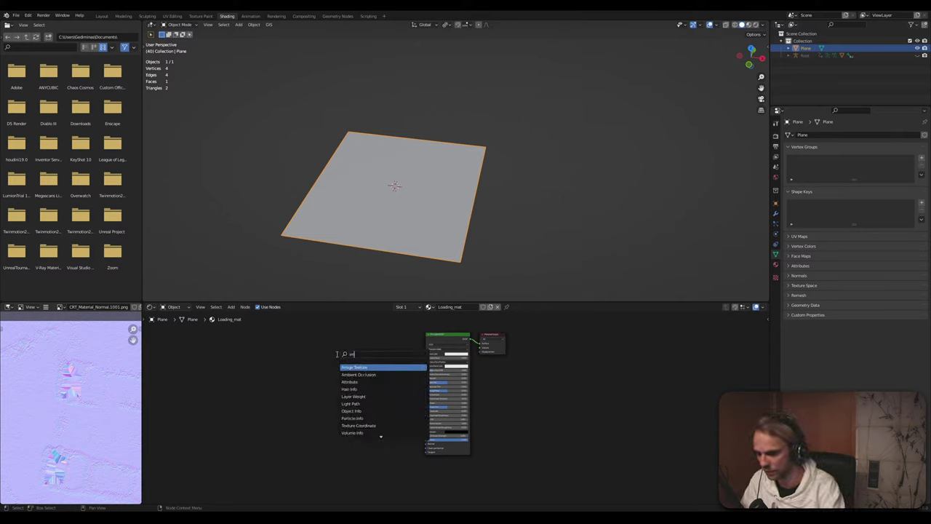
click(355, 369)
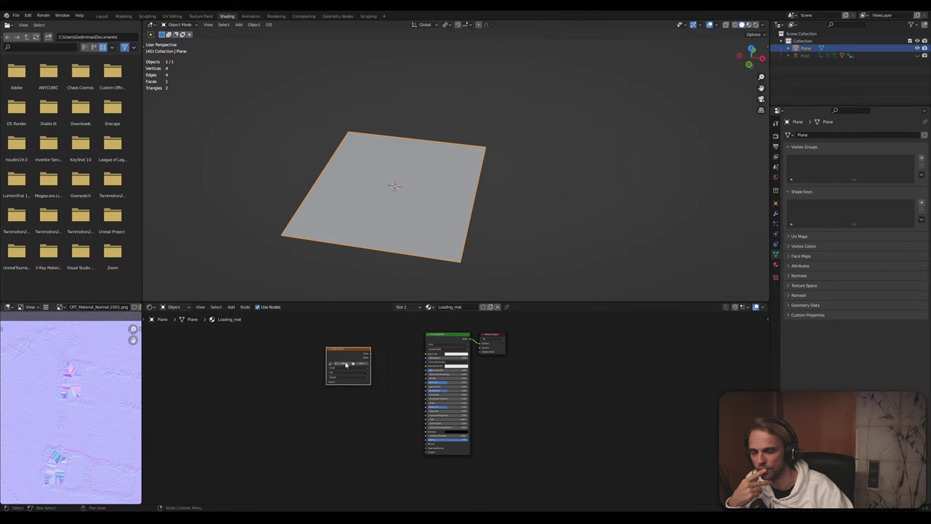
click(345, 364)
scroll(342, 353, up, 5)
middle_drag(354, 369, 406, 432)
scroll(370, 413, up, 5)
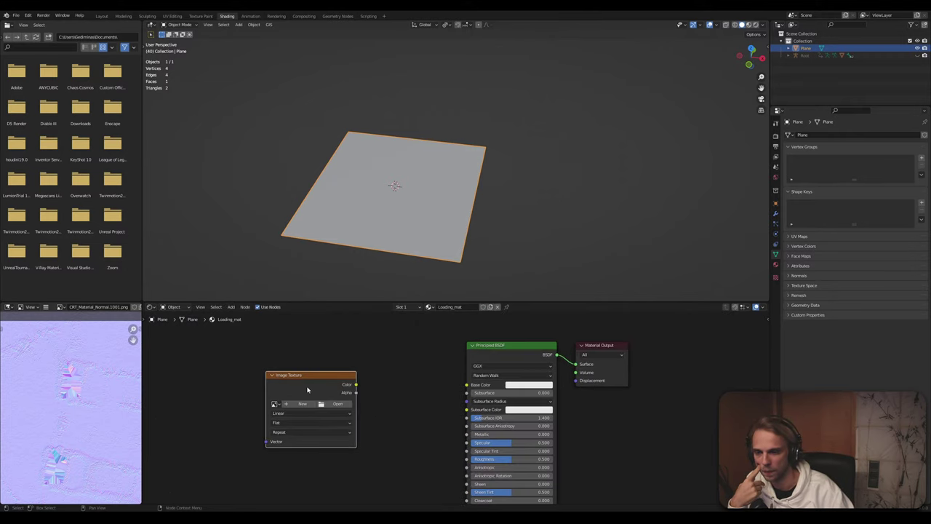
Load Loading.mp4 from the CRT Textures\UI folder into the Image Texture node of Loading_mat
drag(270, 381, 311, 379)
click(373, 402)
click(370, 402)
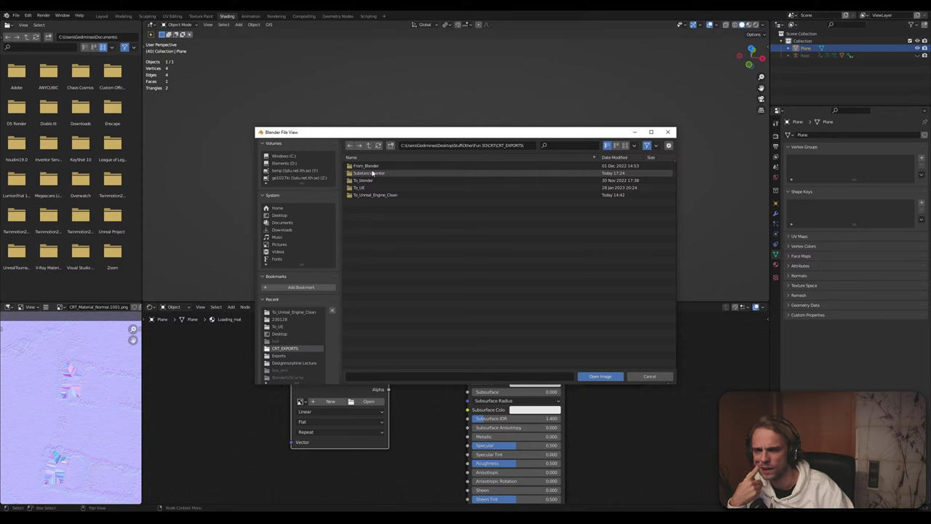
click(369, 146)
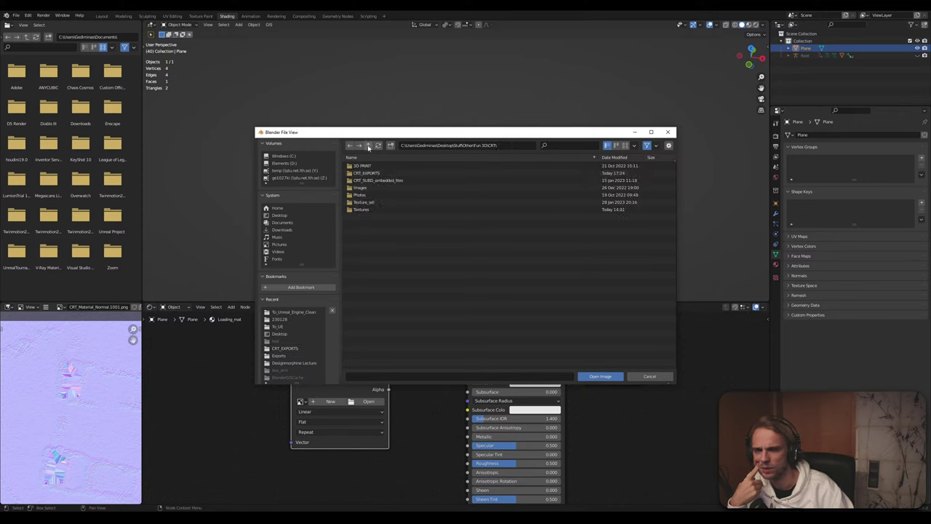
double_click(363, 209)
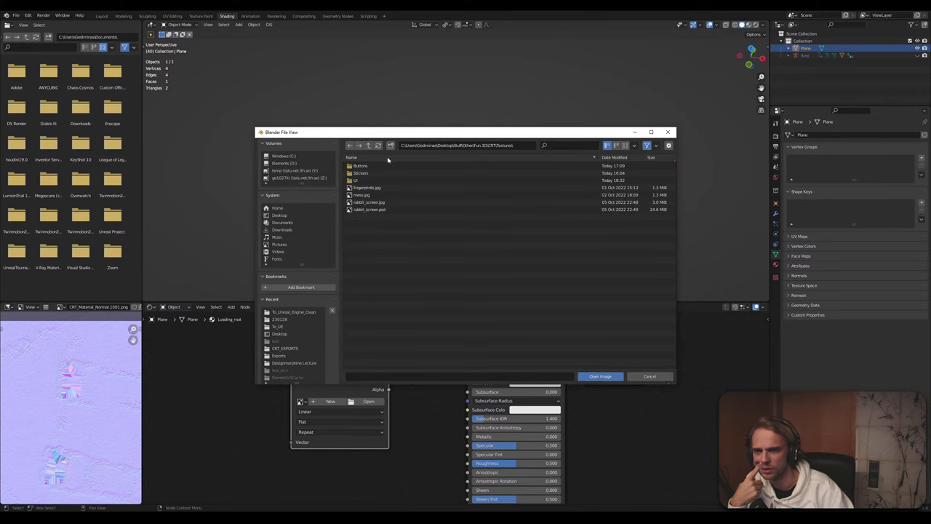
double_click(358, 180)
click(363, 180)
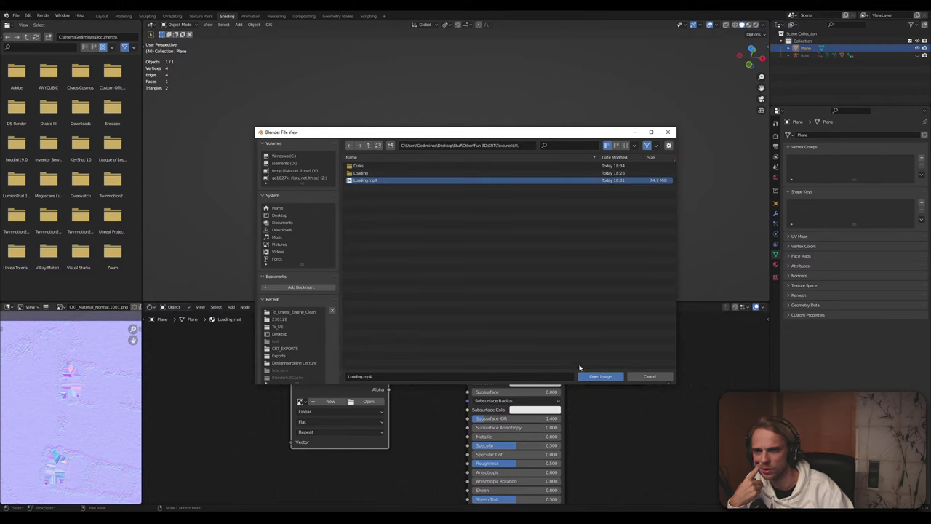
click(600, 376)
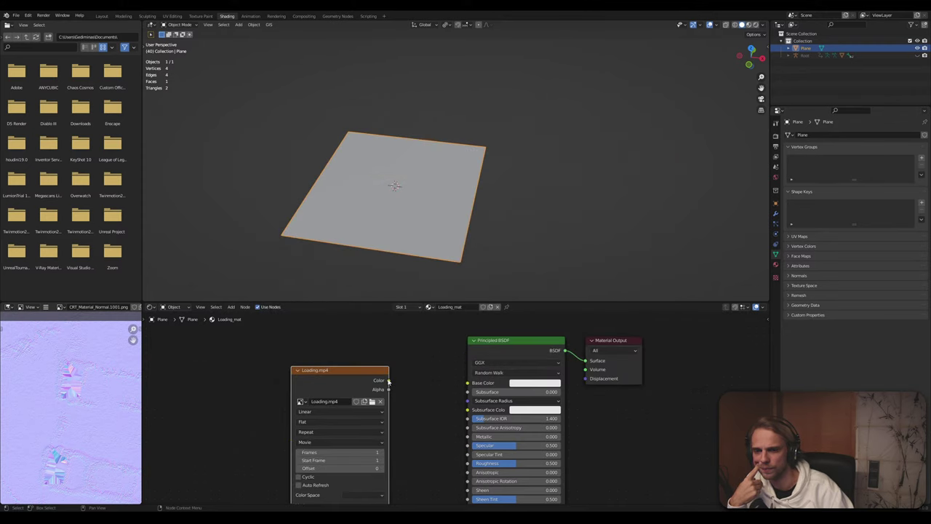
Connect the Loading.mp4 node's Color to the Principled BSDF Base Color and show the plane in Material Preview shading
drag(347, 368, 367, 374)
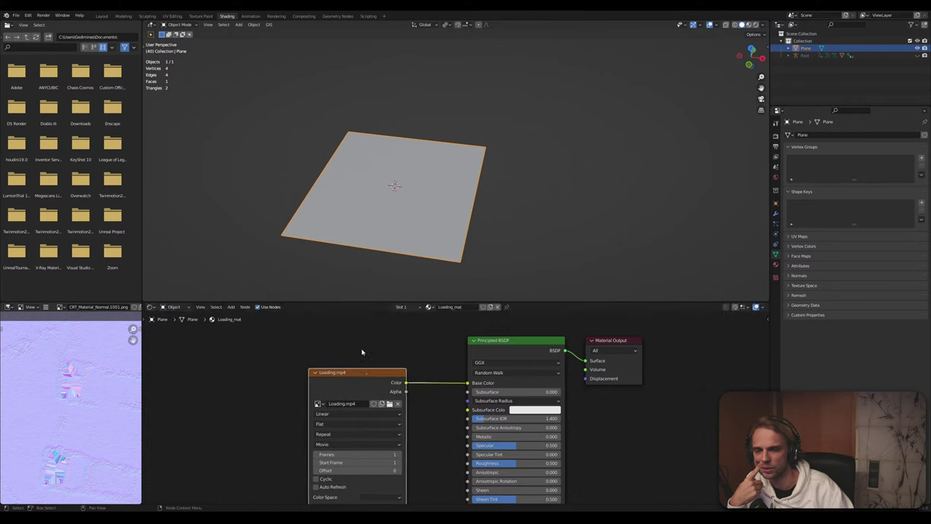
click(750, 24)
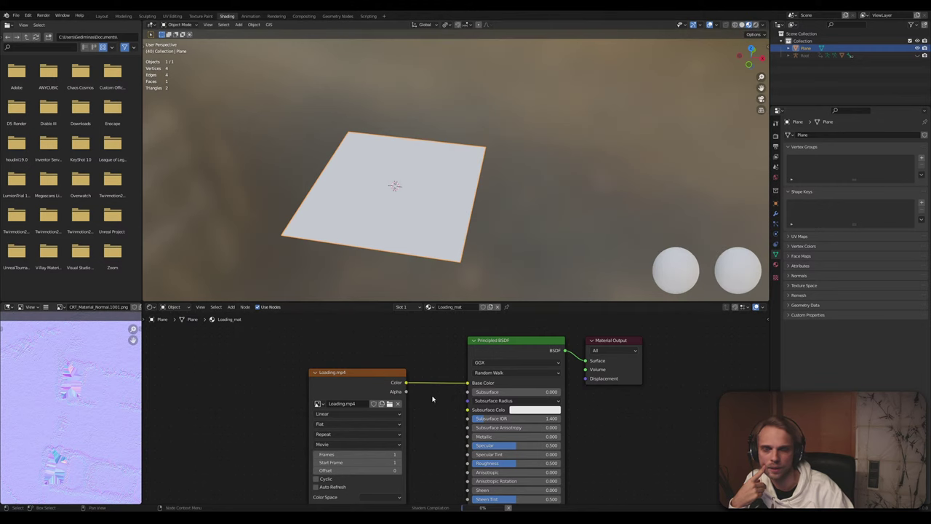
middle_drag(446, 441, 448, 393)
scroll(443, 193, up, 1)
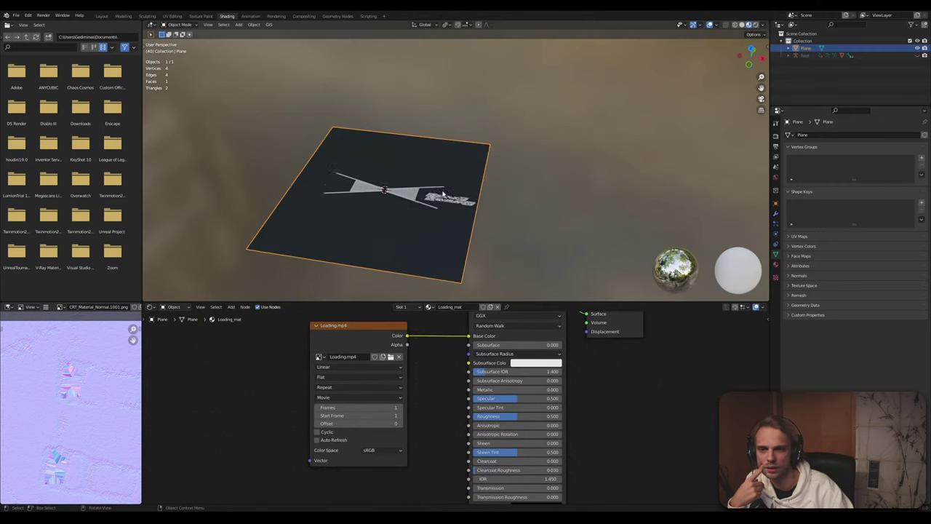
middle_drag(442, 193, 493, 240)
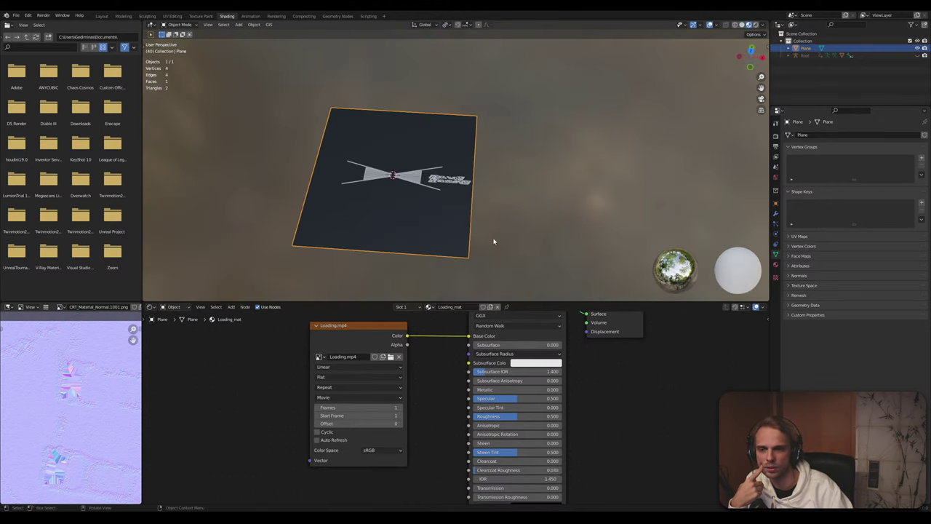
scroll(393, 225, up, 3)
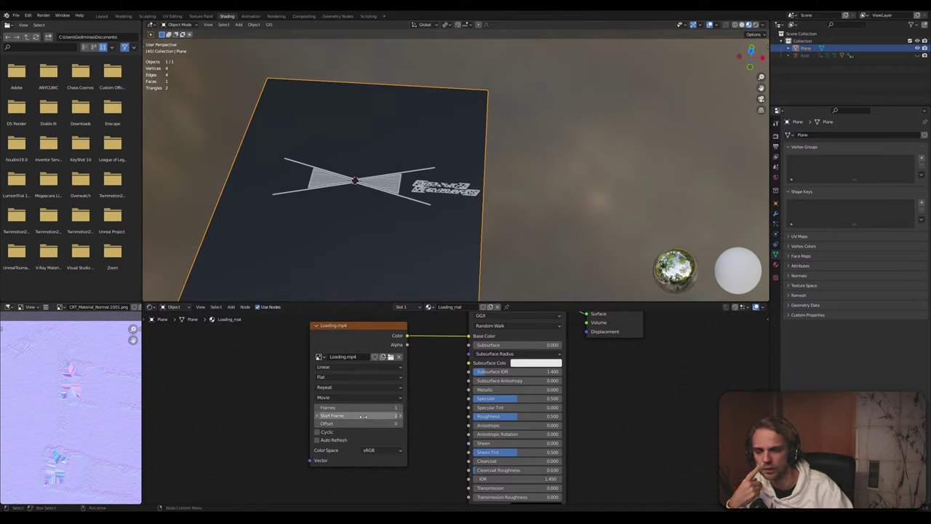
Set the Loading.mp4 texture's frame count to 600 and play the animation
click(368, 408)
text(600)
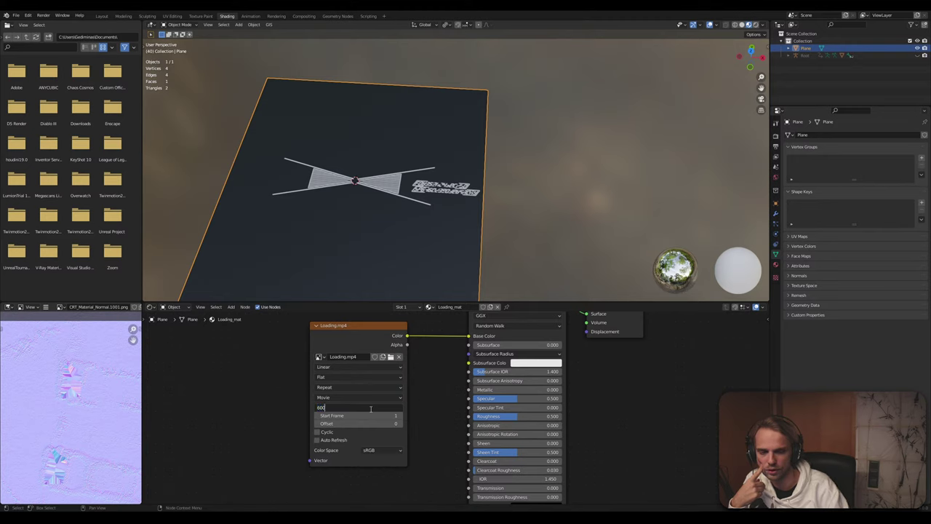
key(Return)
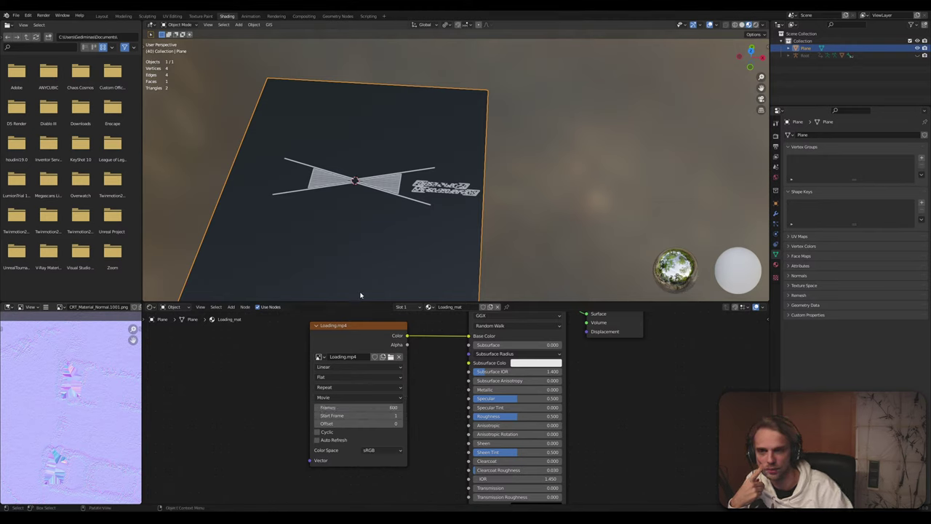
key(space)
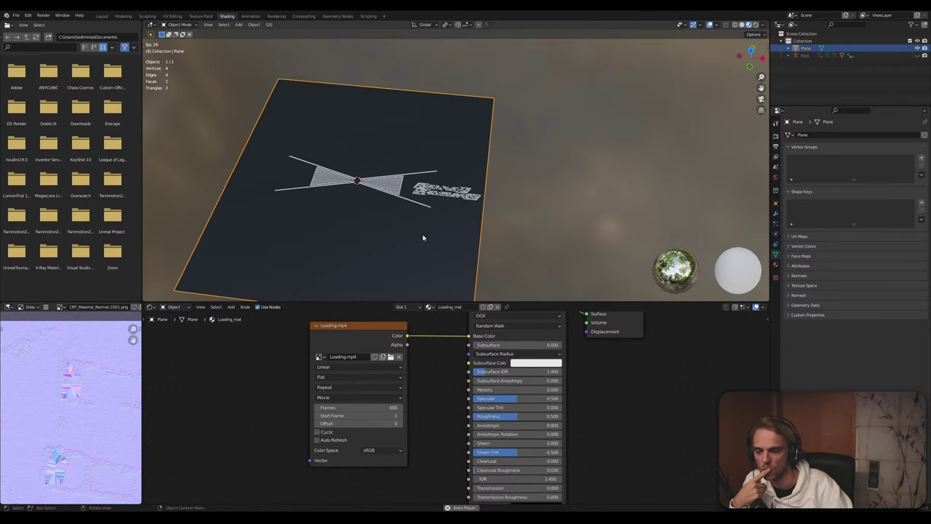
Test Cyclic and Auto Refresh on the Loading.mp4 texture during playback, leaving Cyclic on and Auto Refresh off
click(318, 432)
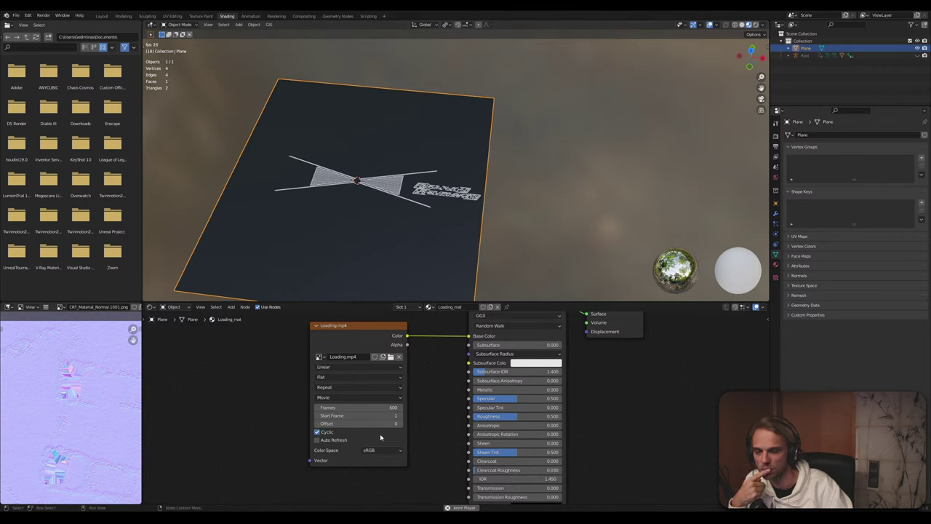
click(317, 439)
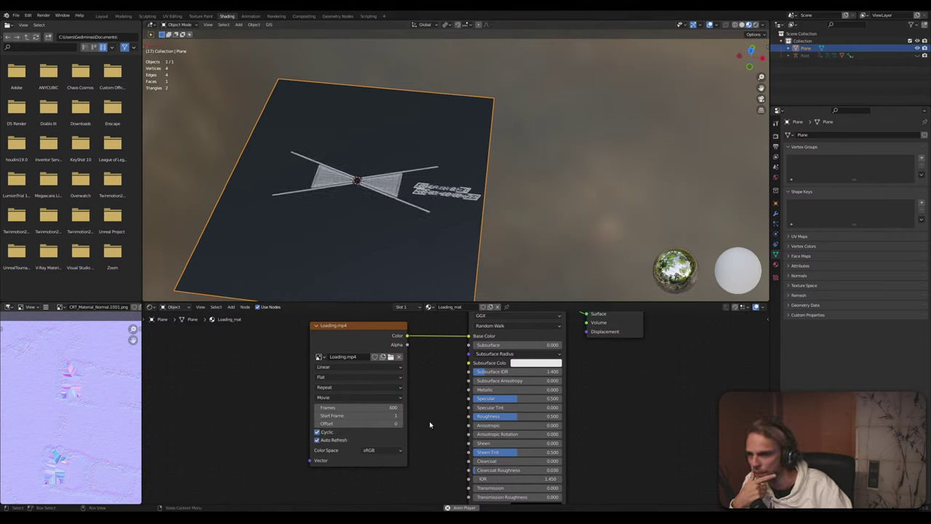
click(317, 433)
click(317, 432)
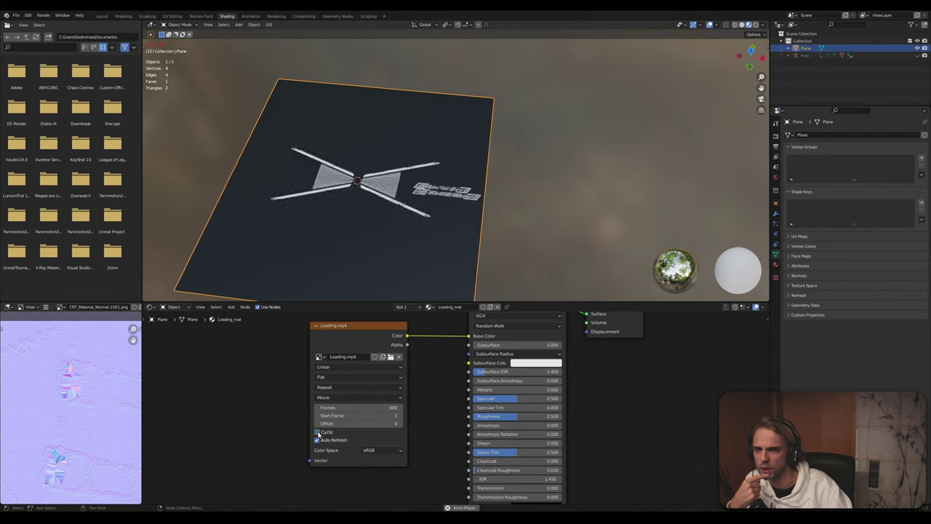
click(317, 440)
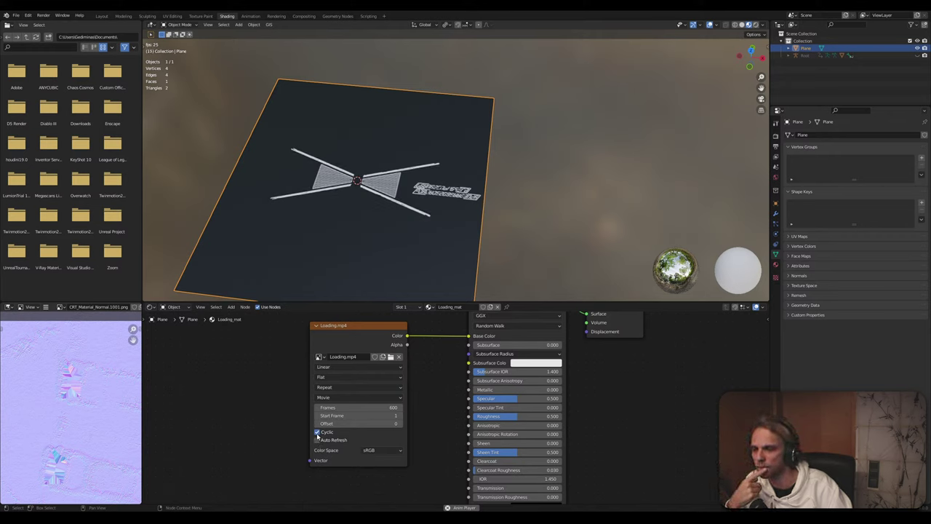
click(317, 432)
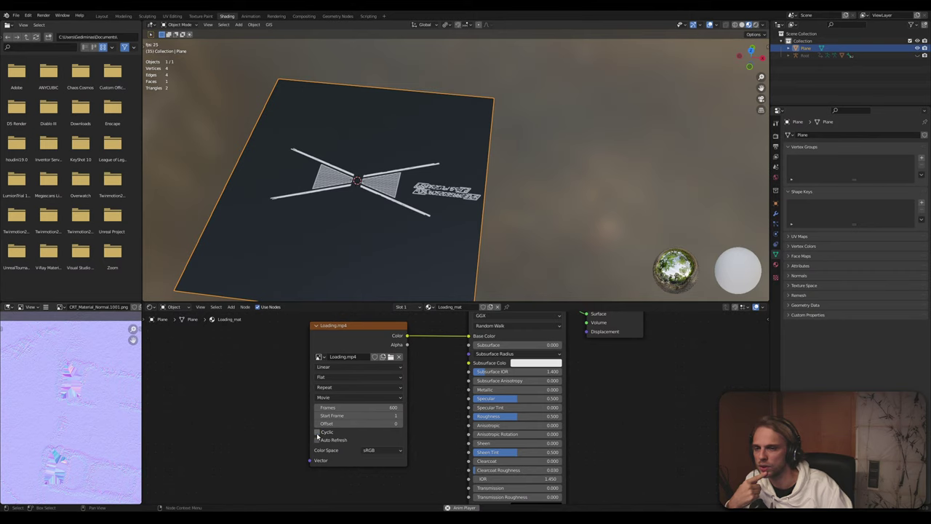
click(318, 432)
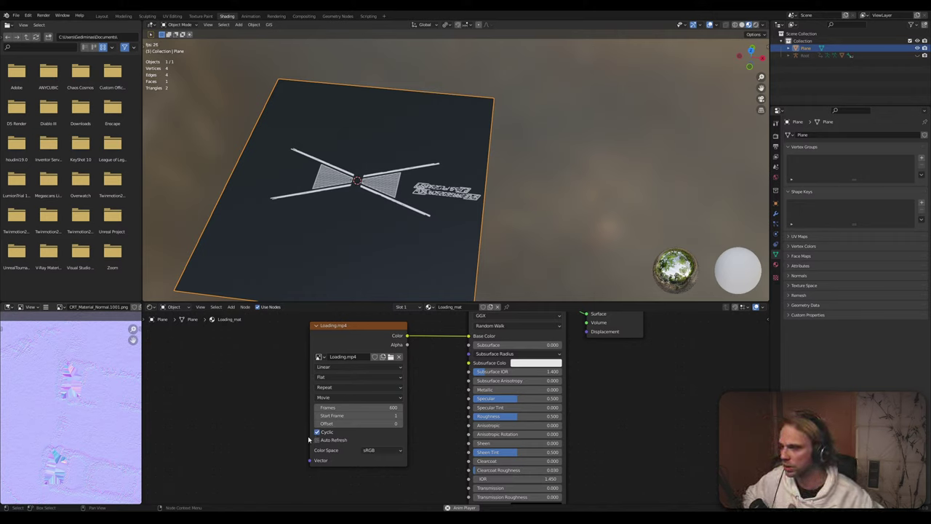
Switch to the Layout workspace and stop the animation playback
click(102, 16)
key(space)
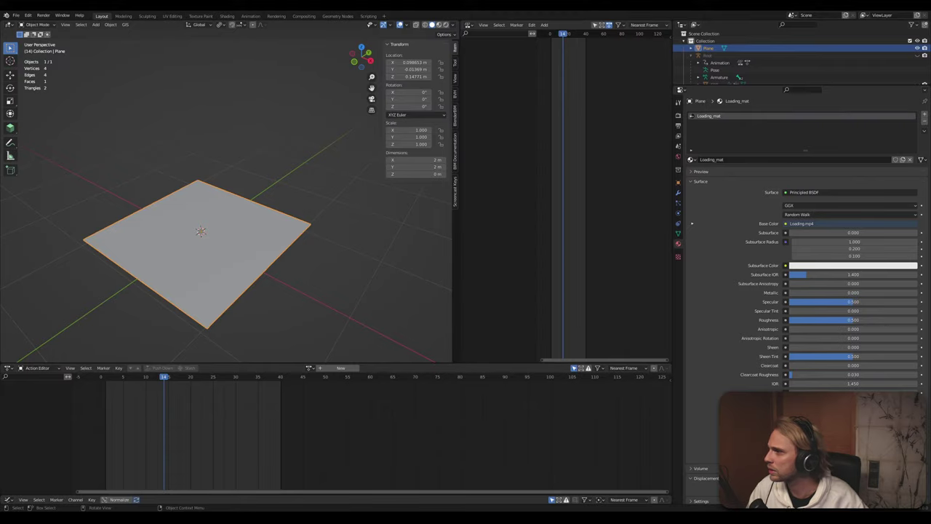
Switch to the Chrome browser, search Google Images for "mo dao zu shi" and preview the Wikipedia result
drag(3, 127, 306, 10)
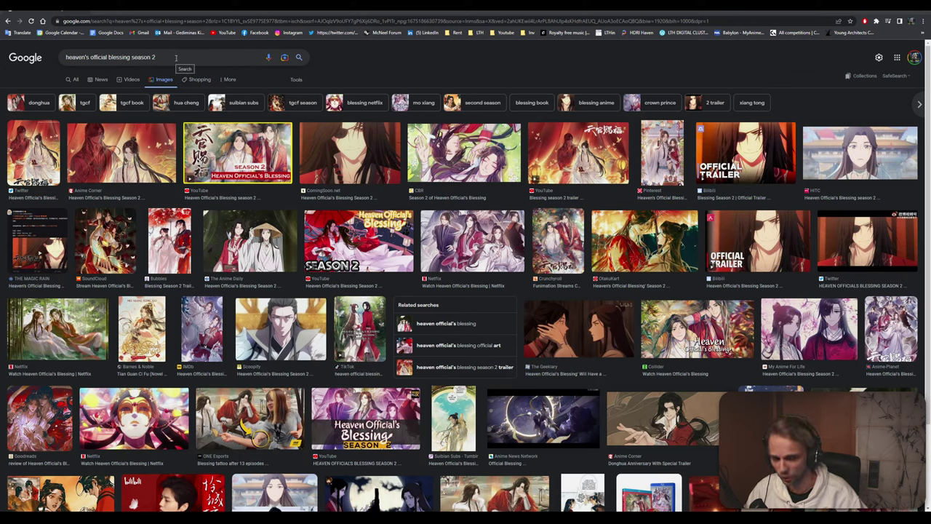
drag(170, 59, 11, 50)
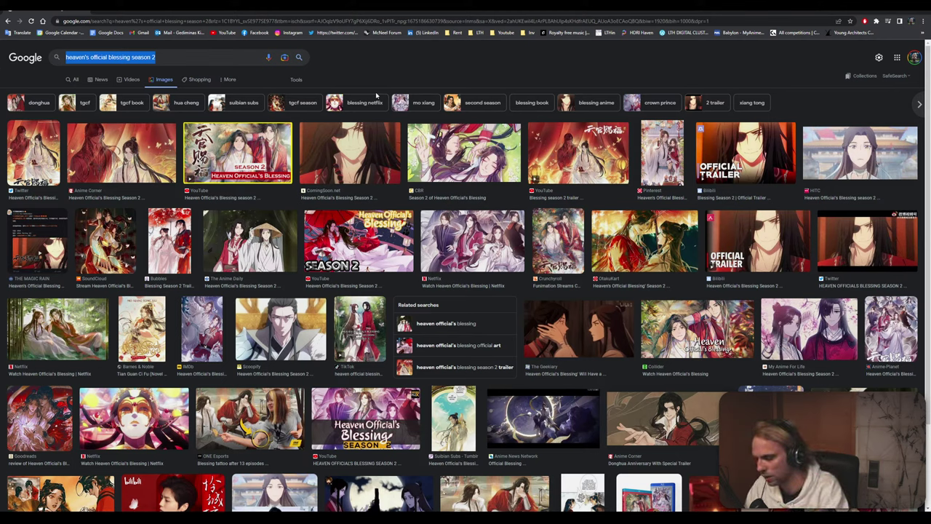
text(mo dao)
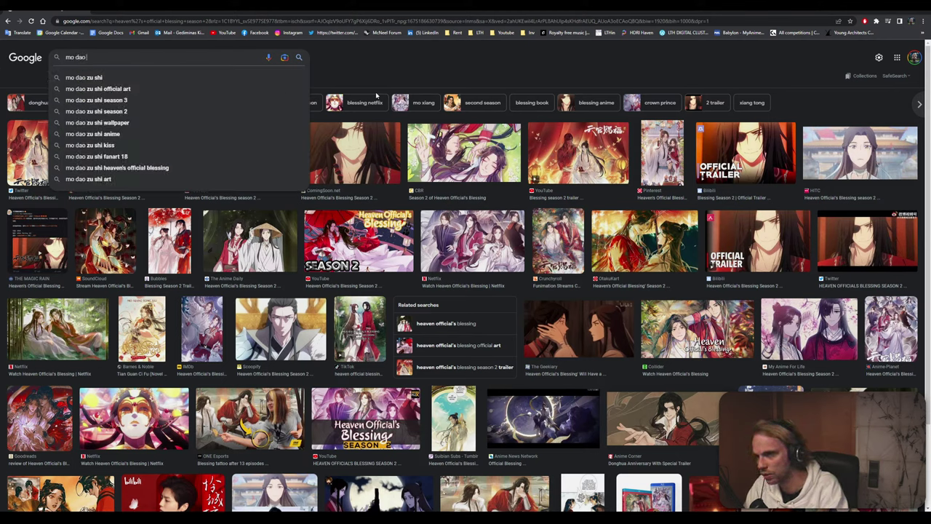
text( zu shi)
key(Return)
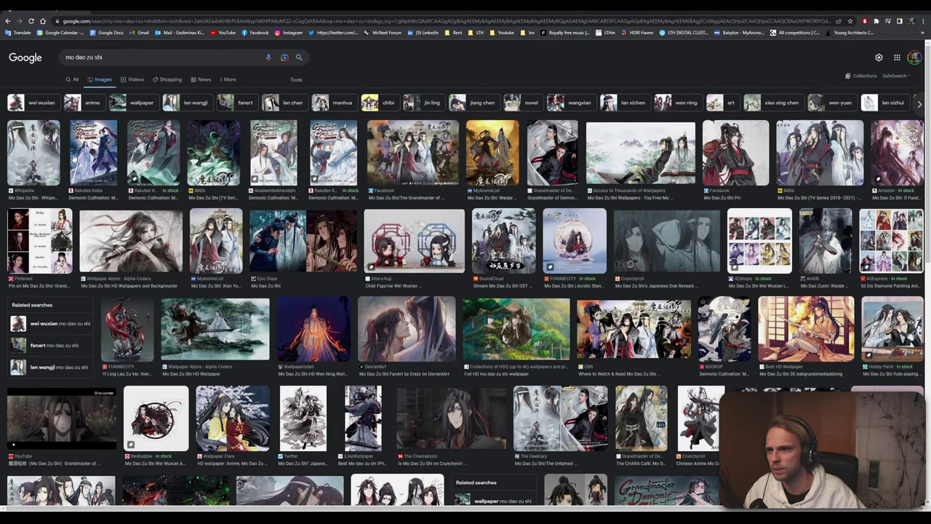
click(59, 152)
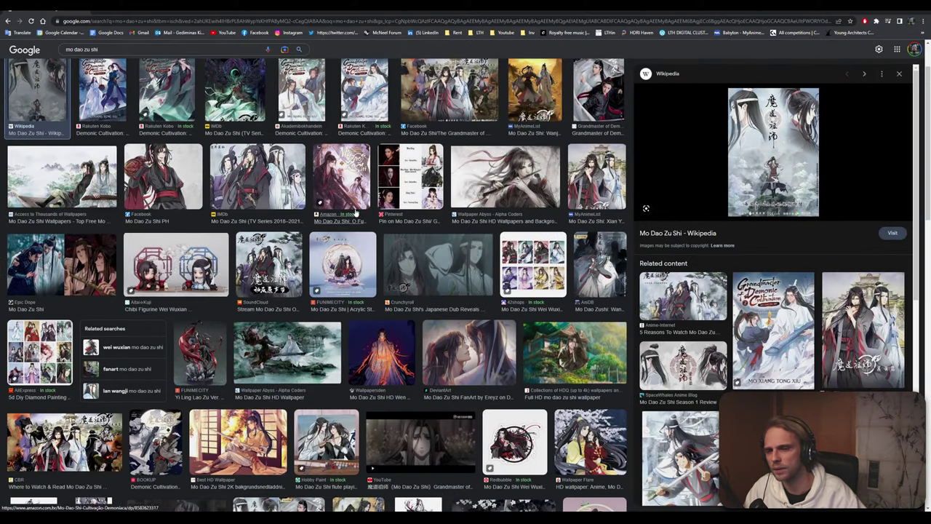
scroll(272, 223, up, 1)
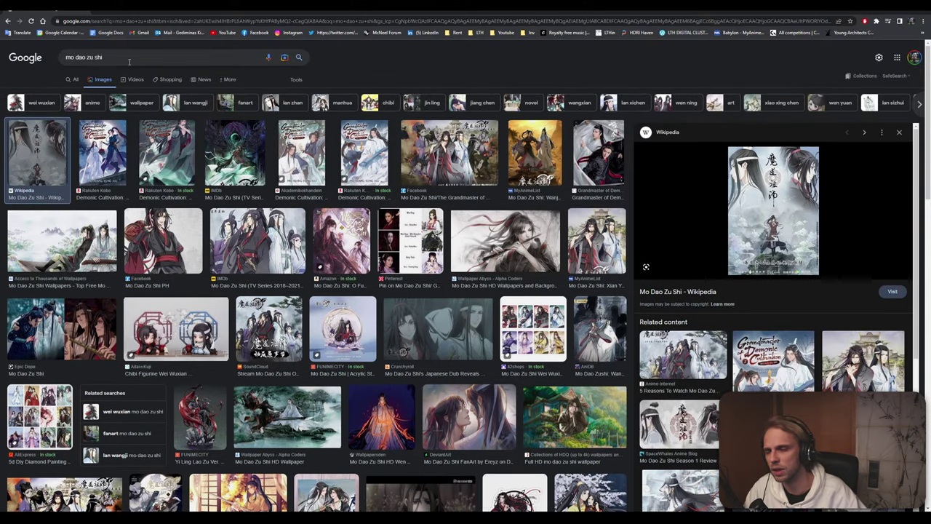
Search Google Images for "the untamed", preview the Q+ Magazine result and return to Blender
drag(128, 58, 63, 58)
text(the u)
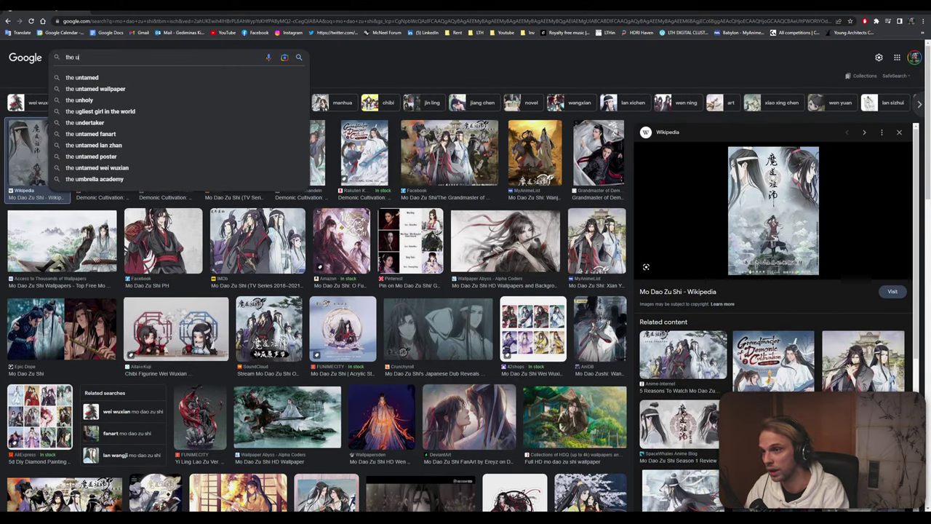
text(ntamed)
key(Return)
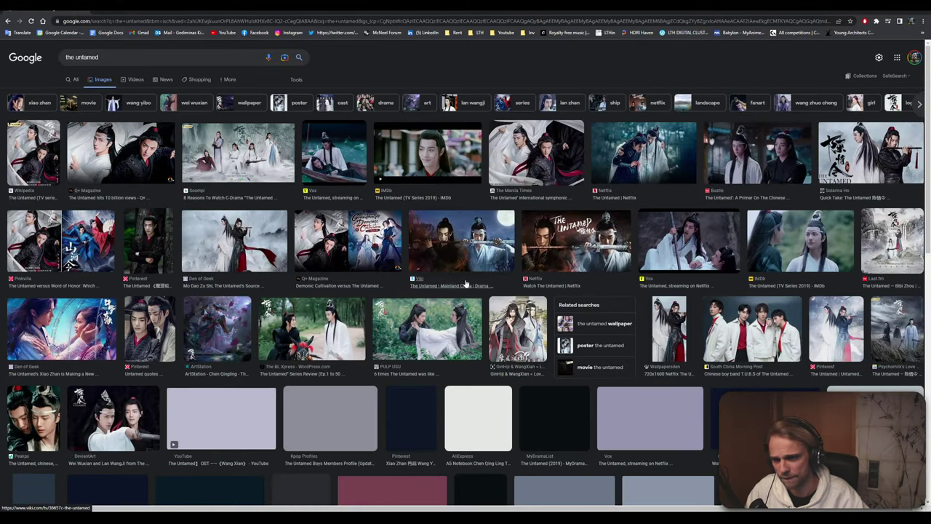
click(120, 152)
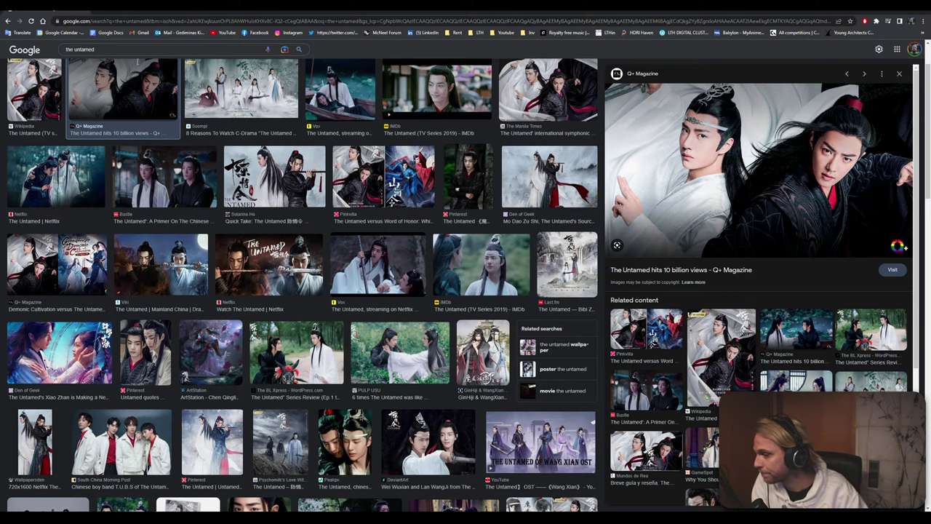
drag(217, 11, 0, 156)
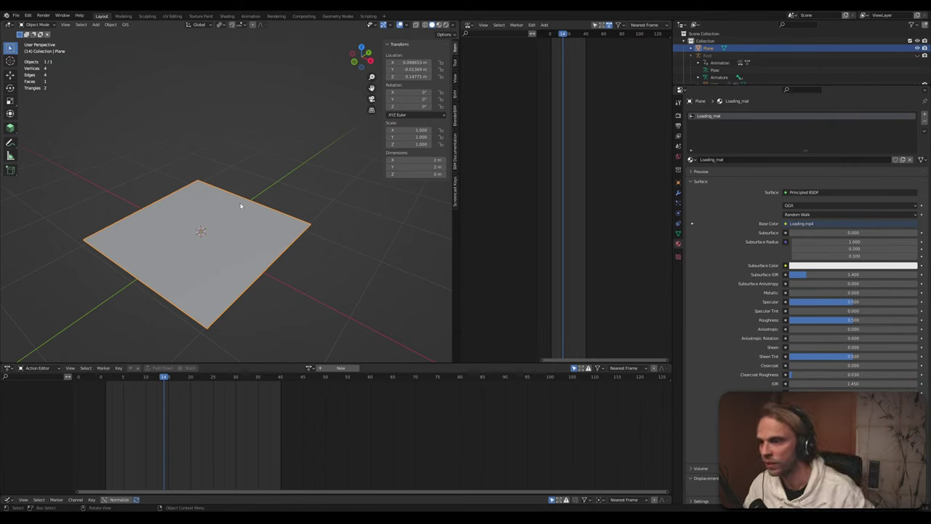
Change the collapsed Graph Editor strip below the Action Editor to a Timeline
middle_drag(277, 206, 279, 353)
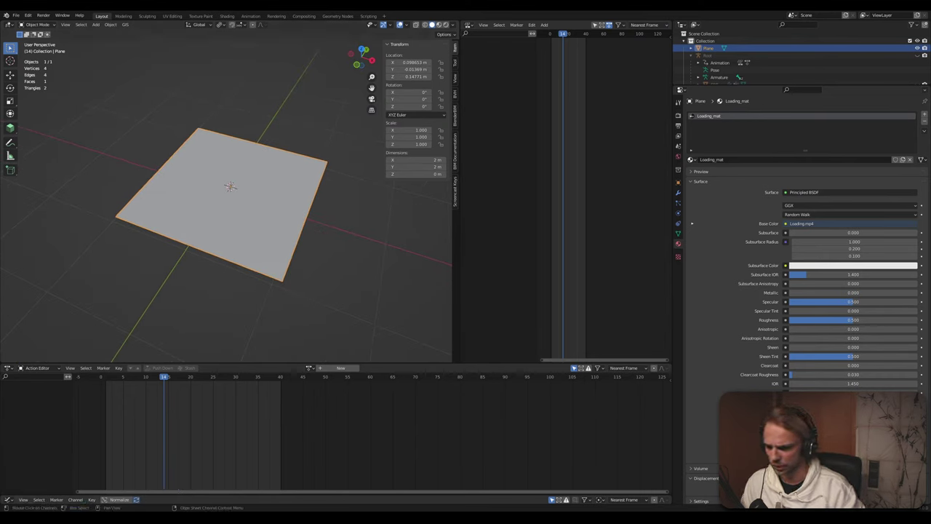
click(9, 500)
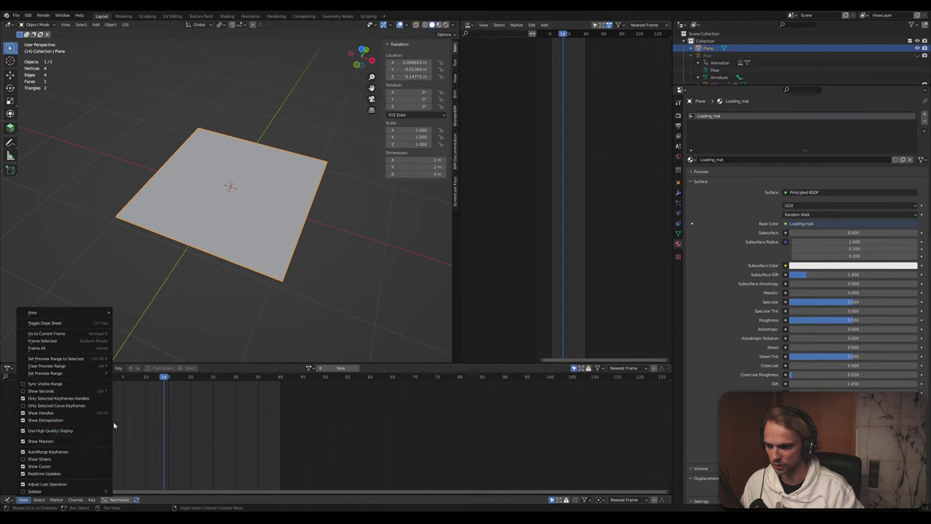
key(Escape)
click(23, 500)
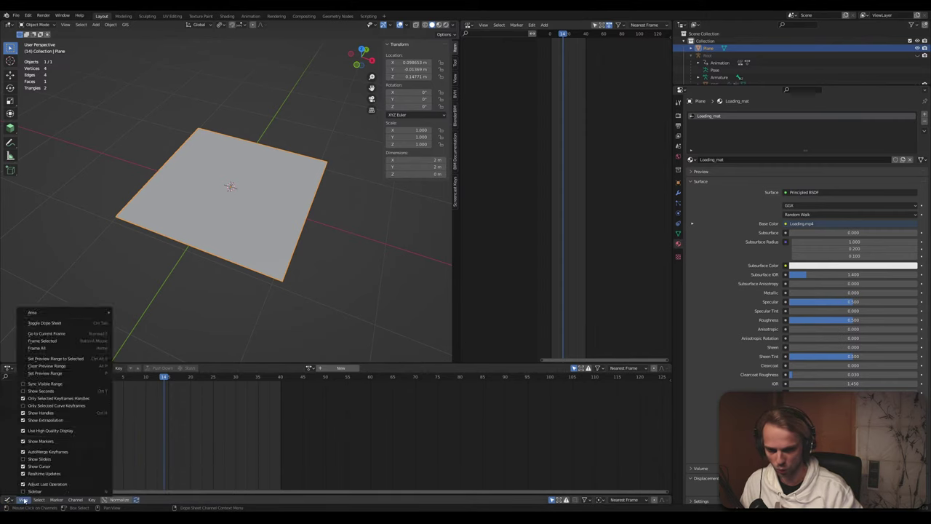
click(9, 499)
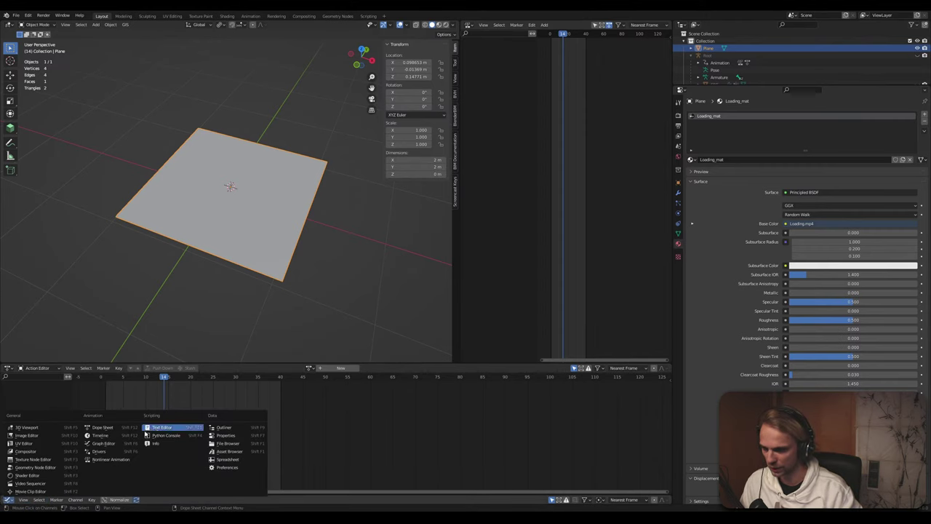
click(111, 435)
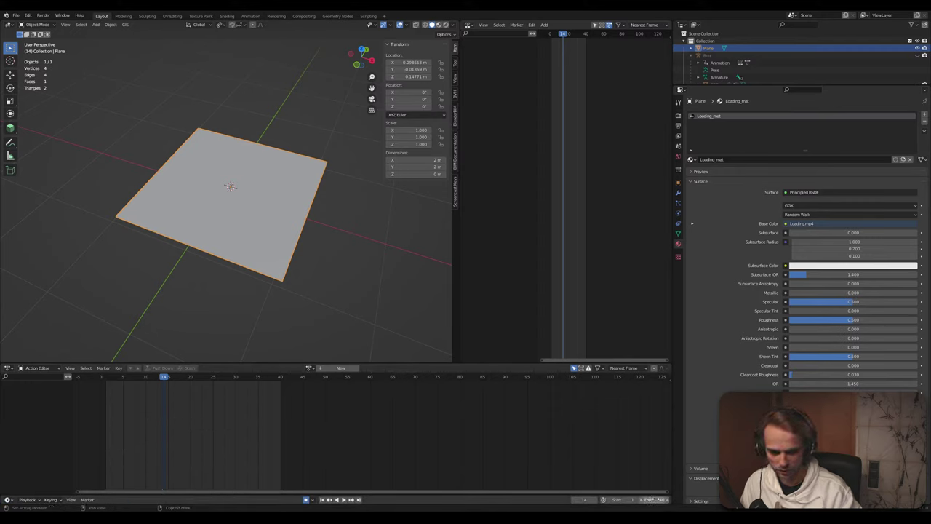
Set the timeline's end frame to 4000 and deselect the plane
double_click(655, 499)
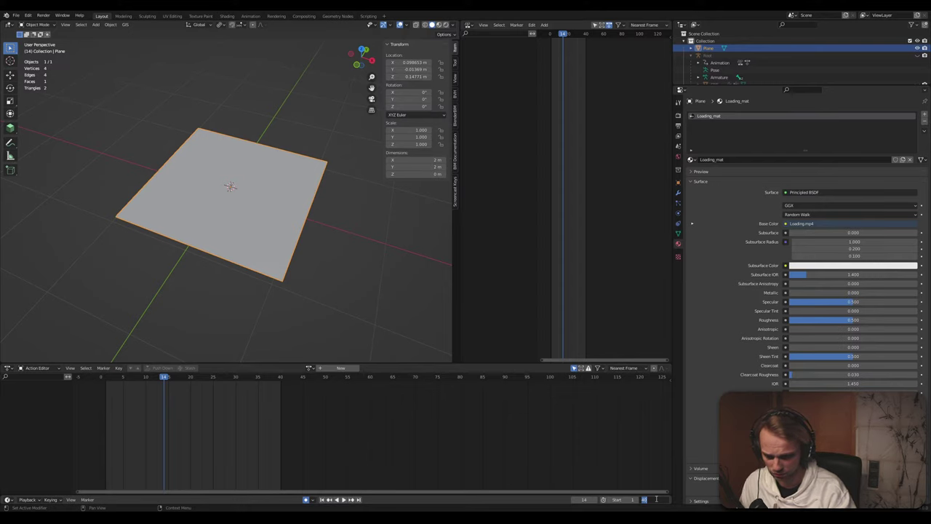
text(4000)
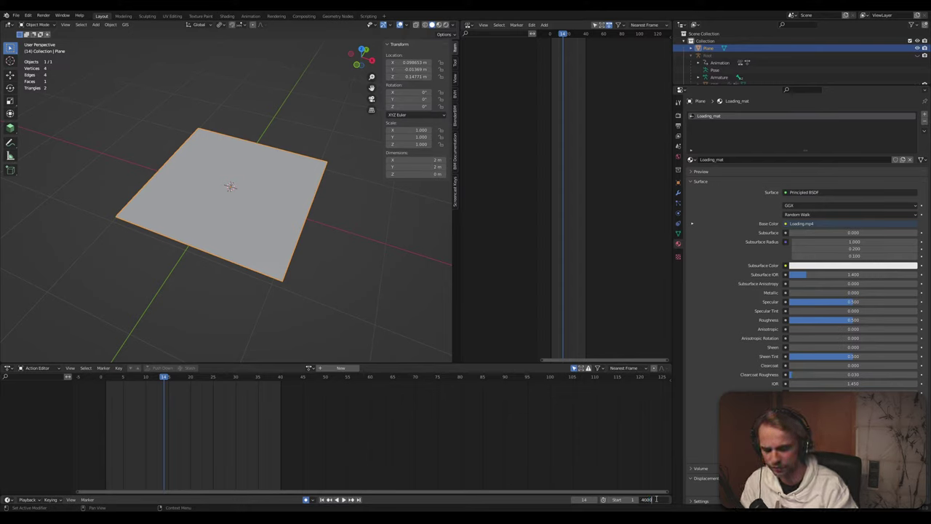
key(Return)
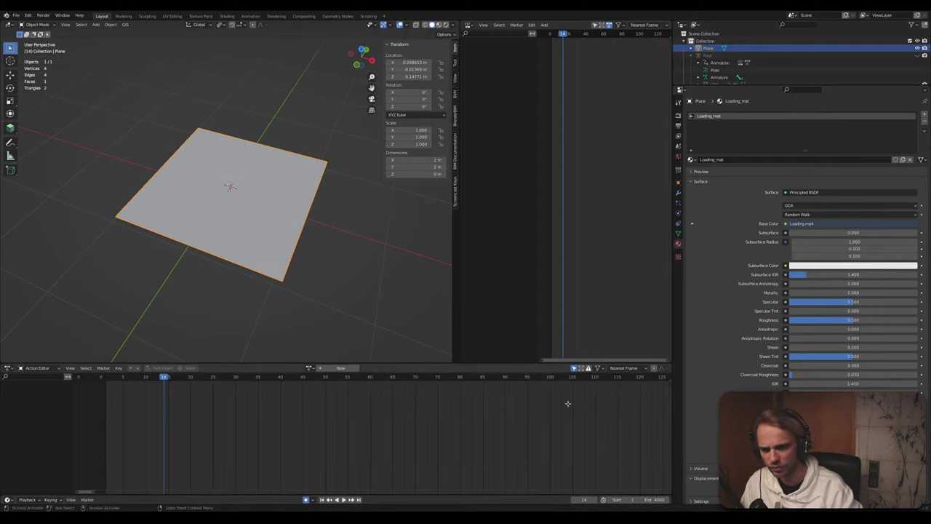
click(124, 260)
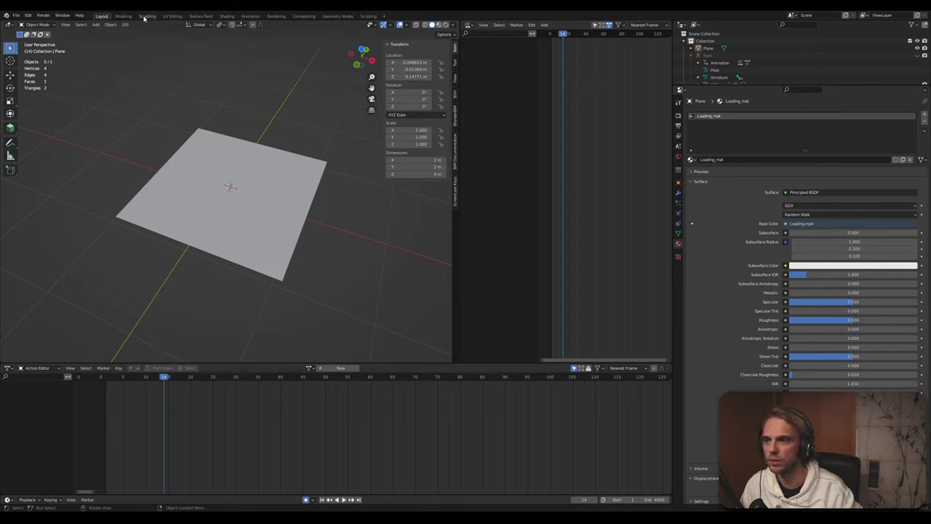
In the Shading workspace, turn on Auto Refresh for the Loading.mp4 texture node and play the animation to check the movie texture
click(228, 16)
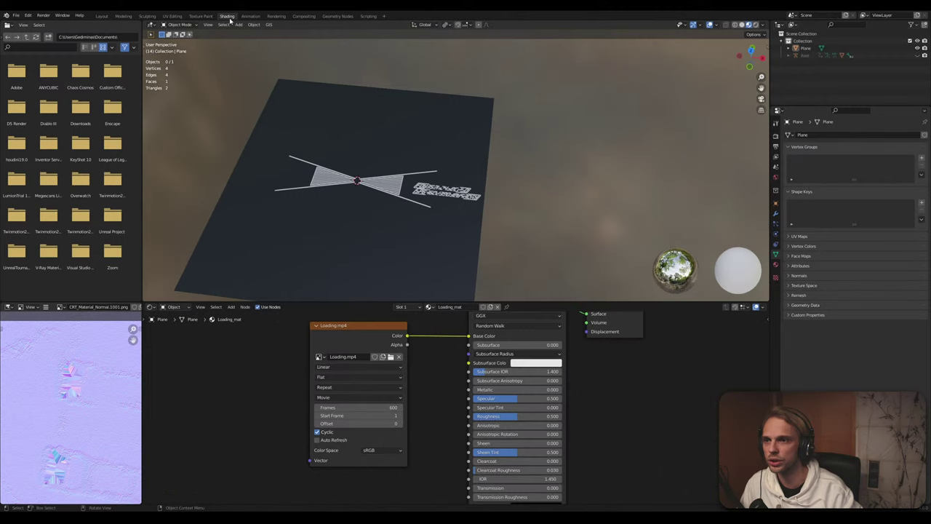
key(space)
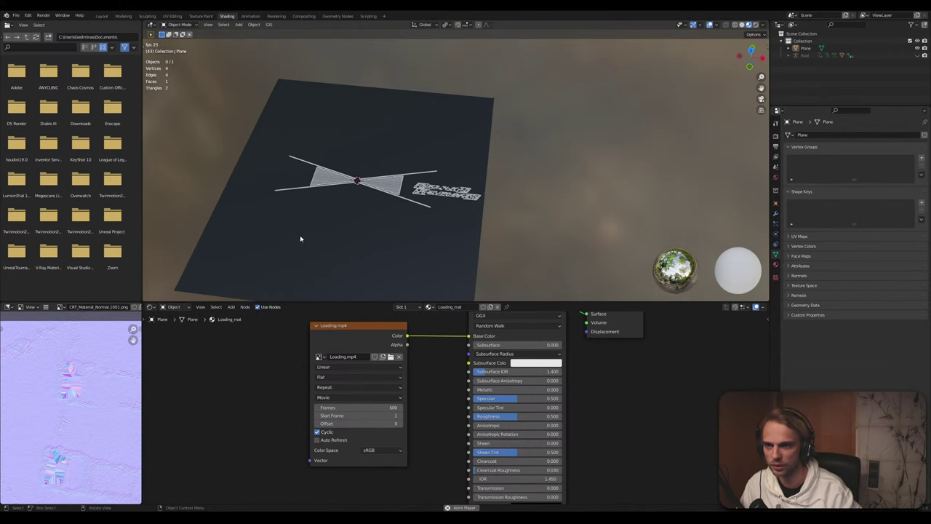
mouse_move(309, 232)
middle_down()
mouse_move(328, 216)
mouse_move(317, 231)
middle_up()
key(space)
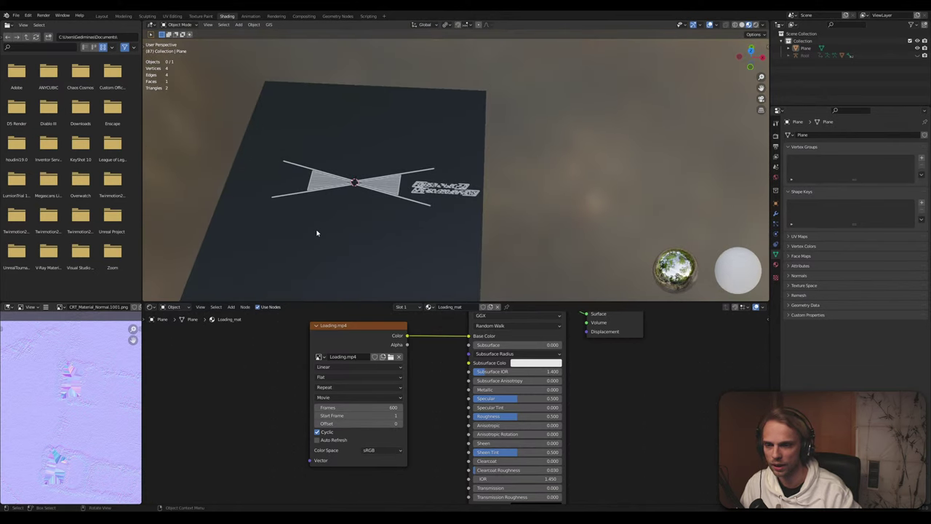
click(317, 439)
key(space)
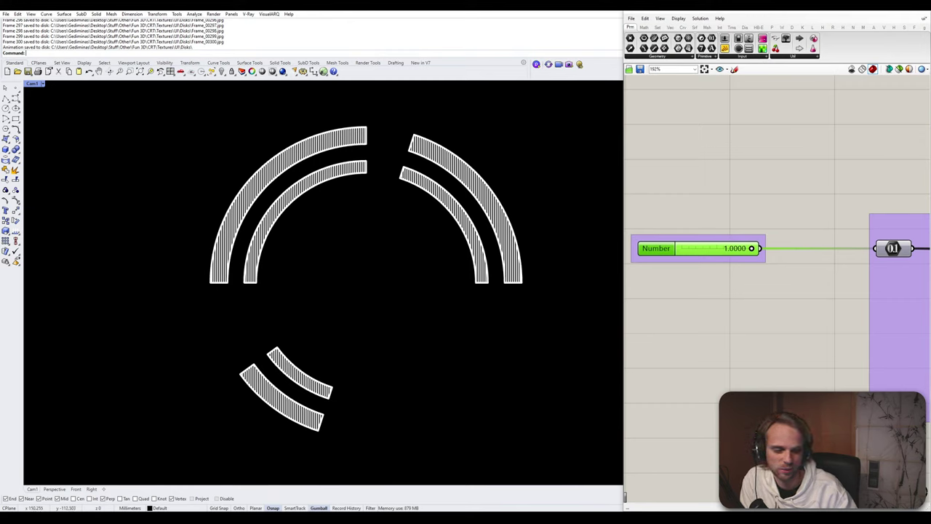
Turn off the preview of the Grasshopper components that draw the hatched disk arcs
right_click(644, 516)
click(761, 283)
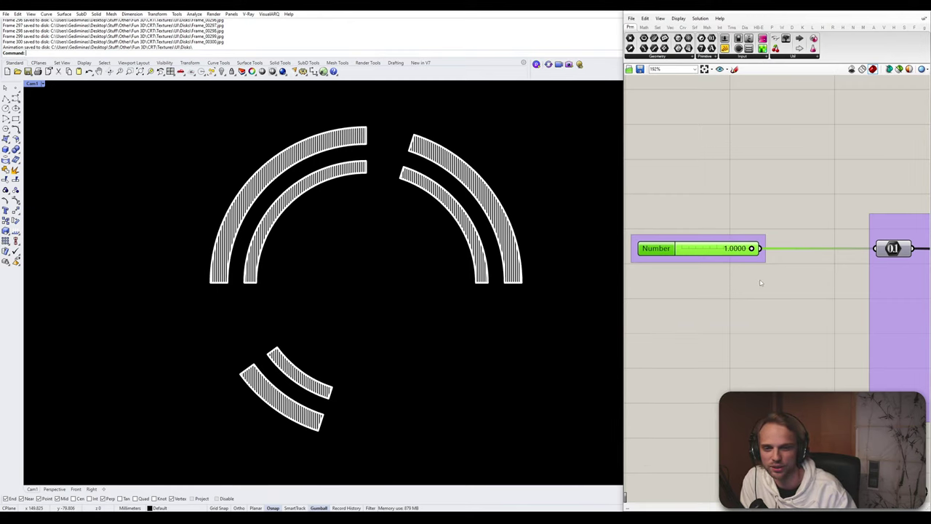
scroll(793, 336, down, 10)
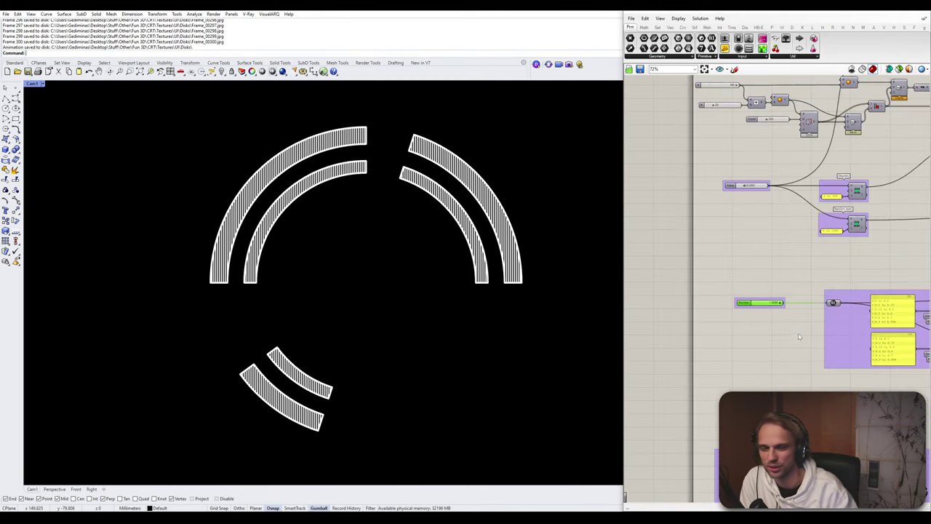
drag(849, 374, 637, 271)
middle_click(640, 273)
click(661, 251)
click(825, 292)
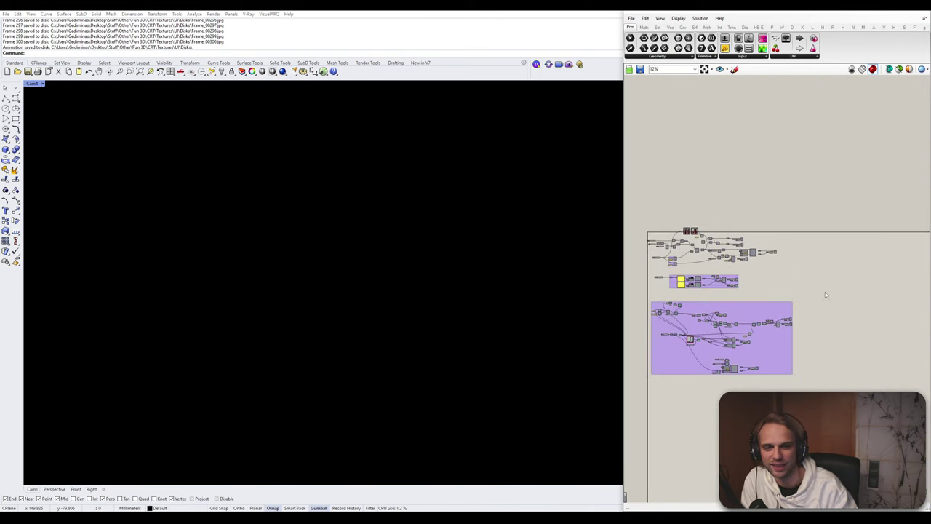
Turn on the preview of the line component fed by the bracketed text generator in the upper definition
scroll(743, 267, up, 6)
right_drag(812, 266, 753, 304)
scroll(783, 244, up, 3)
scroll(783, 244, up, 2)
drag(701, 209, 790, 329)
middle_click(790, 327)
click(804, 307)
Turn on the preview of the width 12 and width 2 line components for the central ring and radial lines
click(684, 228)
scroll(683, 228, down, 3)
right_drag(682, 227, 695, 225)
scroll(695, 226, up, 3)
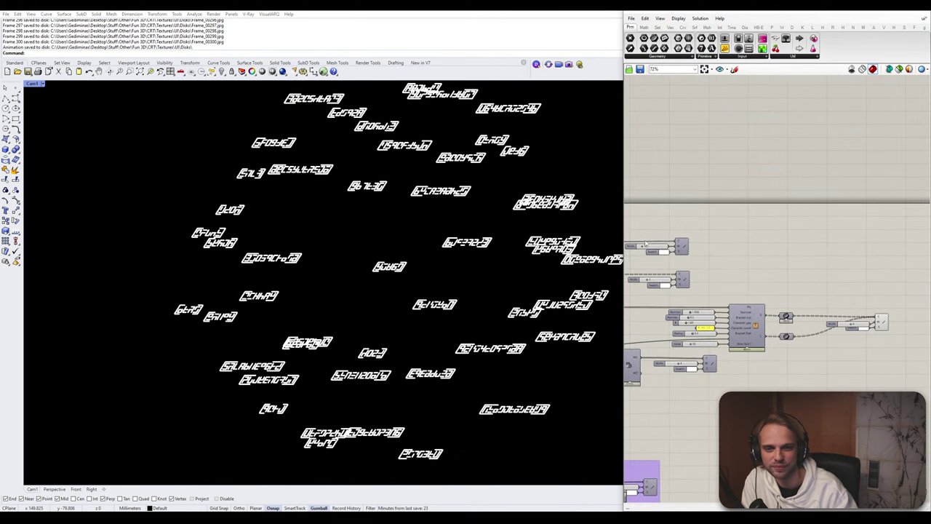
drag(665, 194, 748, 328)
middle_click(748, 321)
click(762, 308)
click(773, 326)
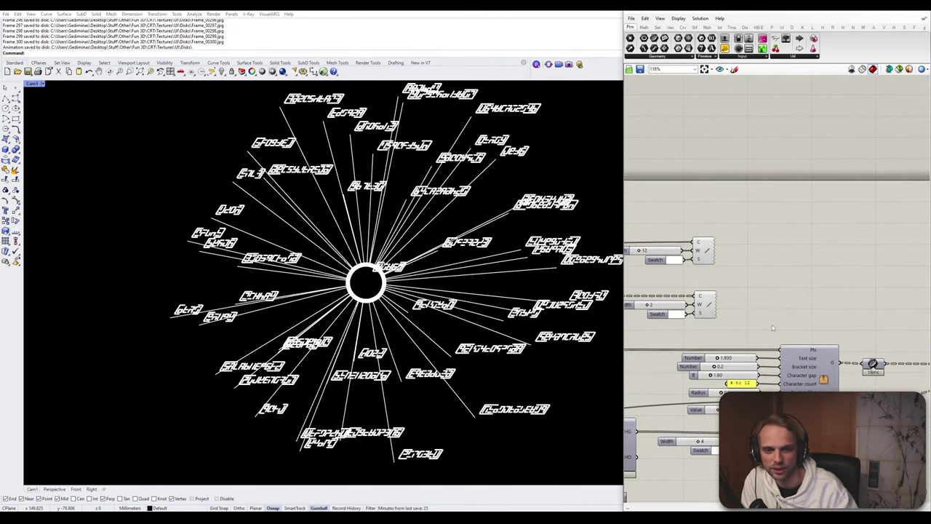
Turn on the preview of the width 4 line component below the text generator for the dots on the radial lines
right_drag(773, 326, 782, 227)
scroll(707, 382, up, 2)
drag(721, 392, 798, 315)
middle_click(828, 302)
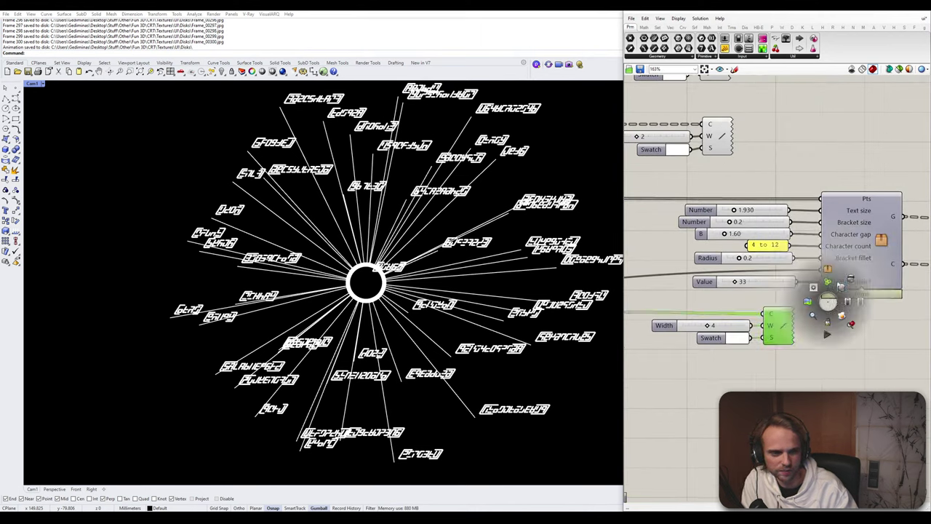
click(842, 286)
Open the animation settings of the Value slider that drives the Degrees and Random seed groups
scroll(714, 326, down, 6)
scroll(714, 325, up, 8)
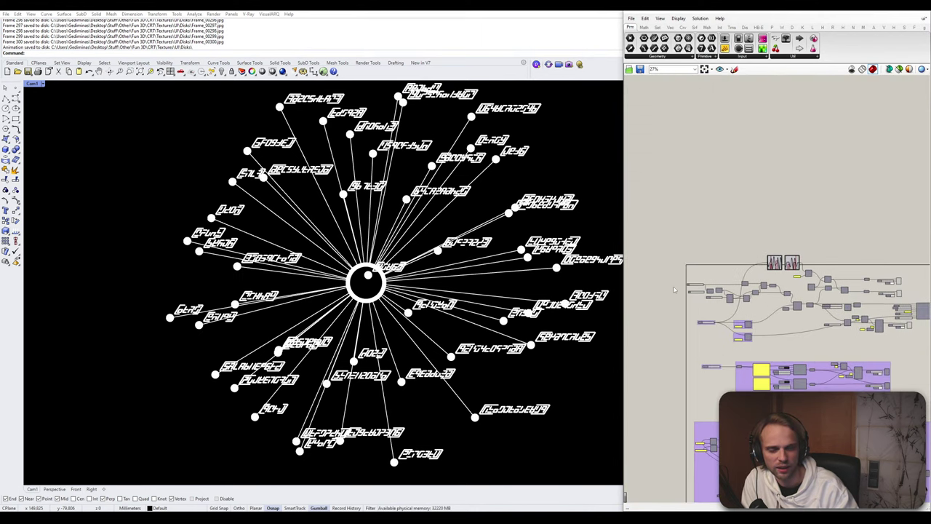
scroll(743, 314, down, 3)
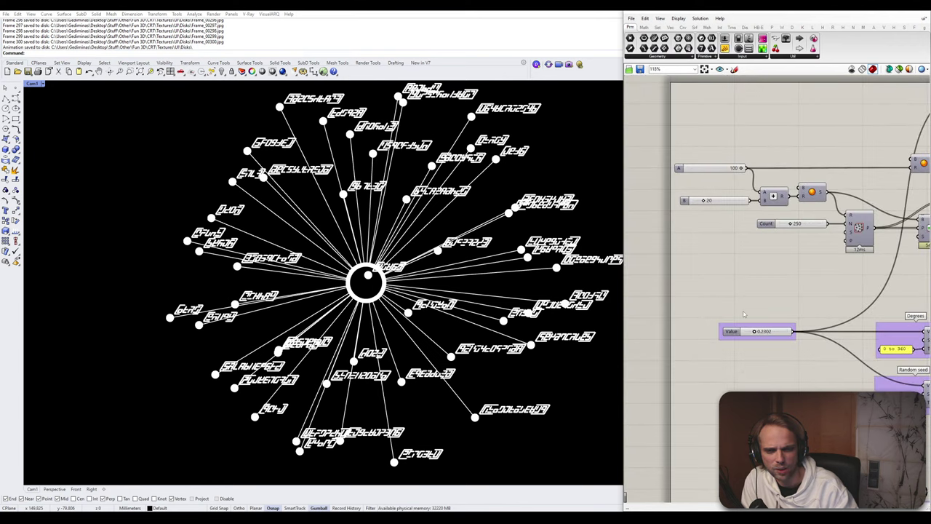
scroll(743, 314, down, 2)
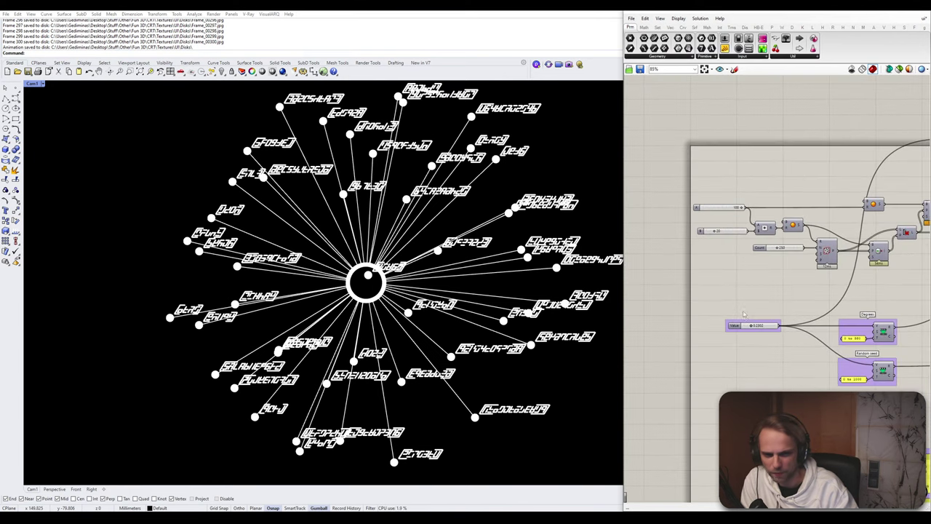
scroll(788, 356, down, 2)
right_drag(788, 356, 719, 306)
scroll(714, 277, up, 3)
scroll(715, 276, down, 5)
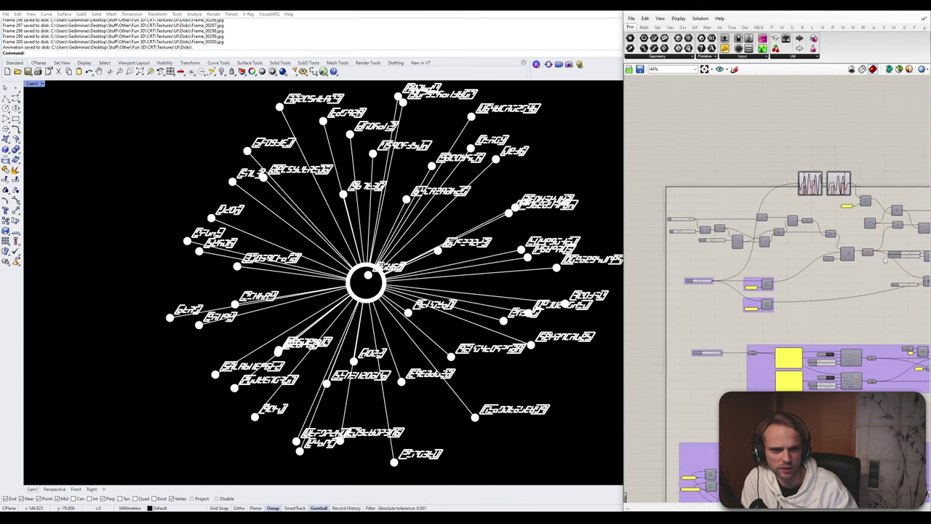
scroll(704, 273, up, 6)
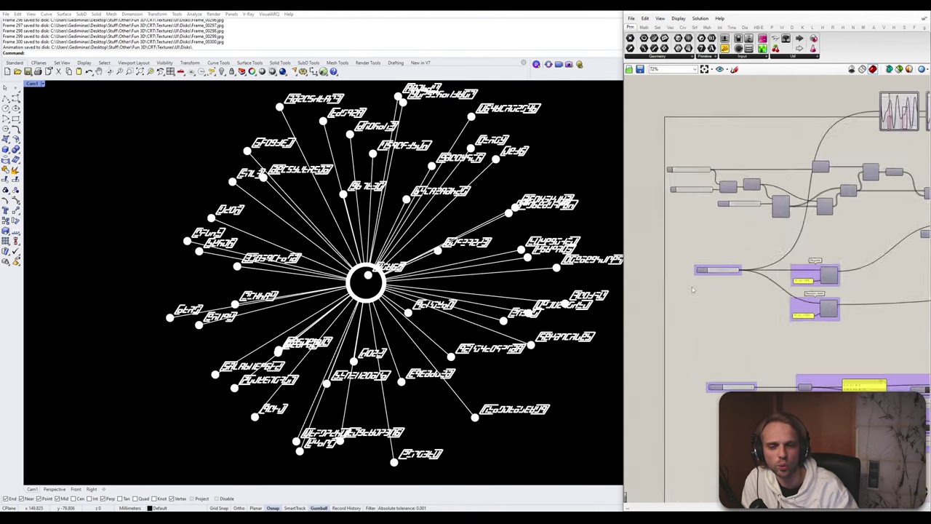
click(757, 257)
right_click(760, 261)
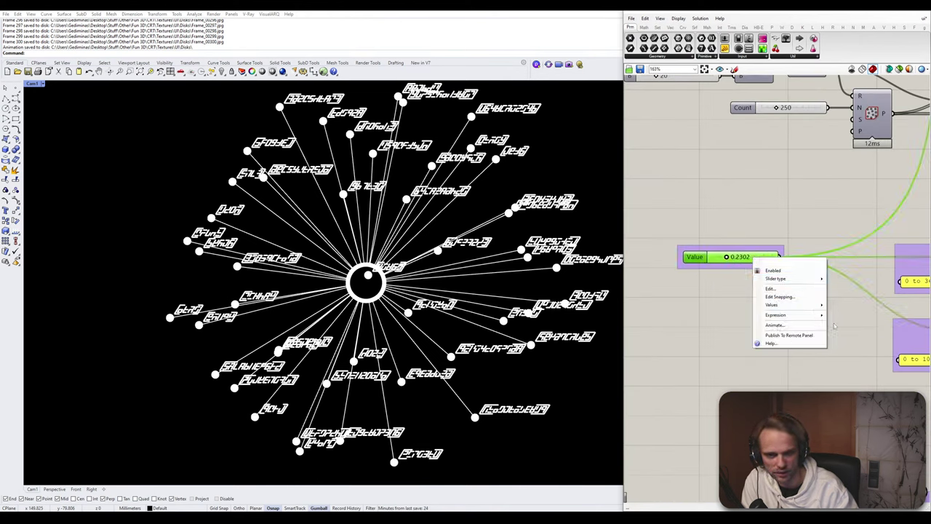
click(803, 325)
right_click(749, 259)
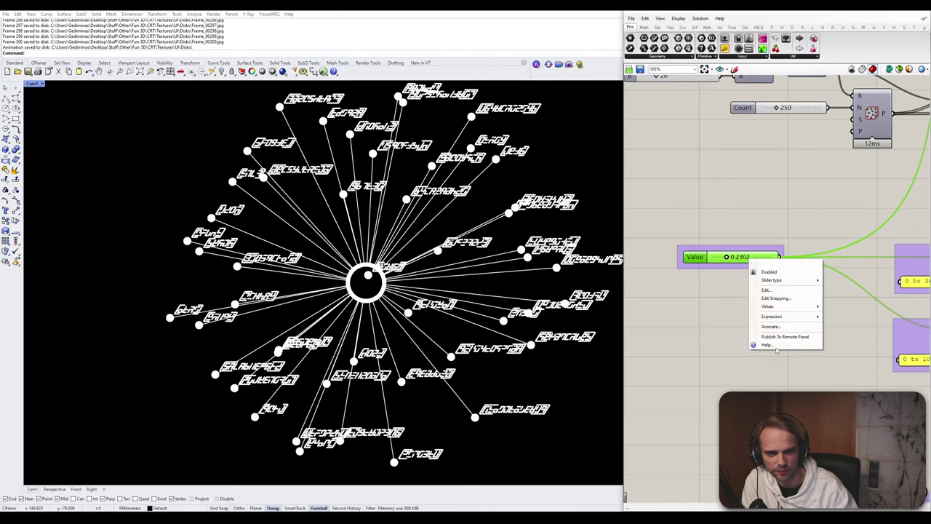
click(770, 326)
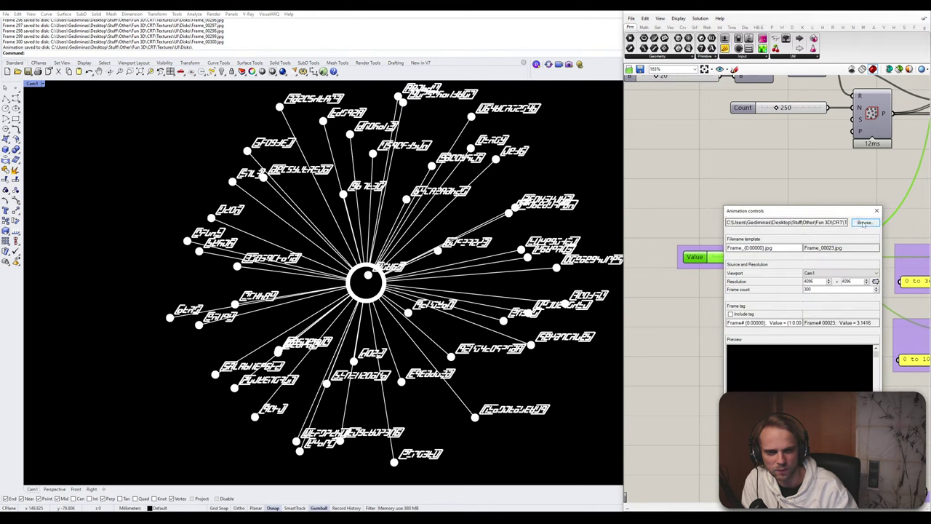
Create a Constellation folder inside Textures\UI, use it as the animation output folder and start the frame export
click(864, 223)
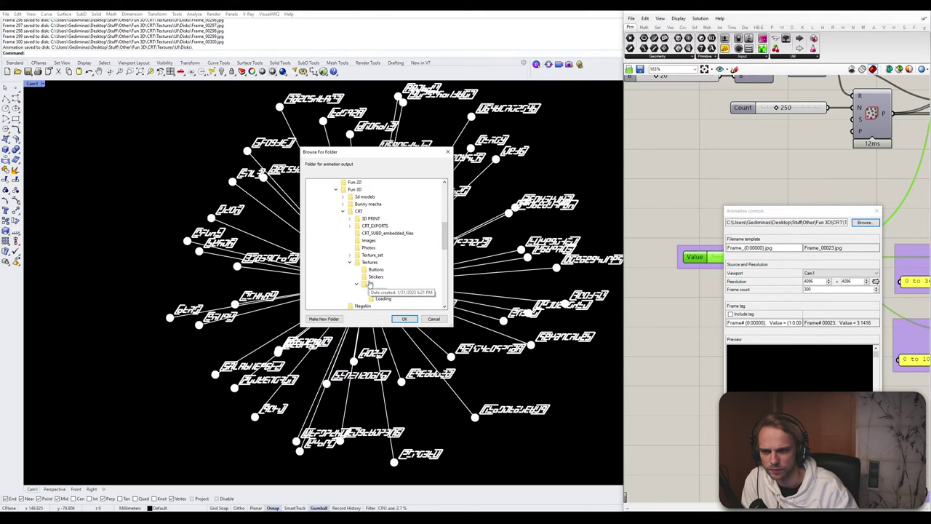
click(324, 318)
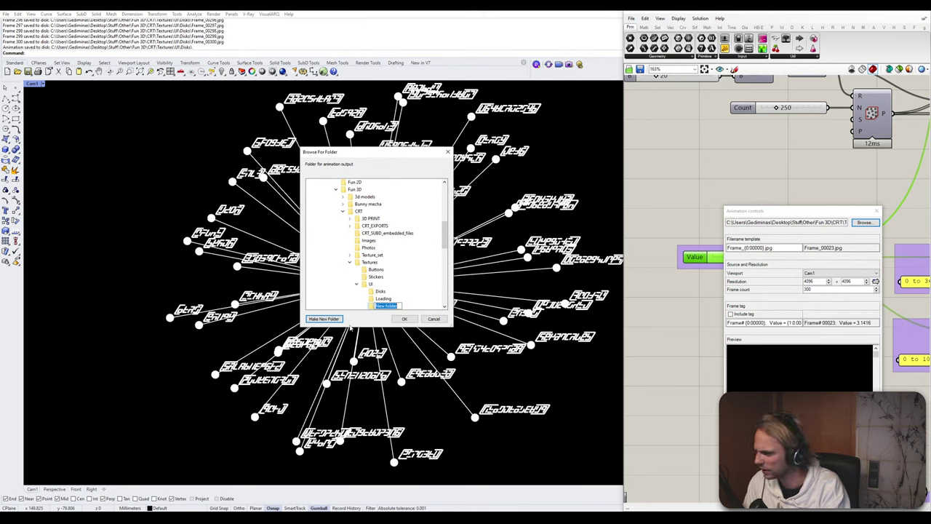
text(Constellat)
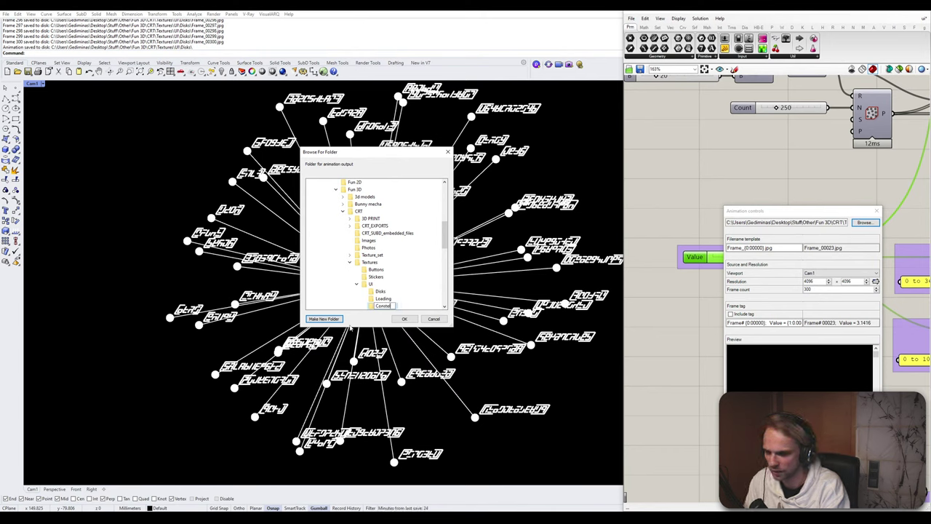
text(ion)
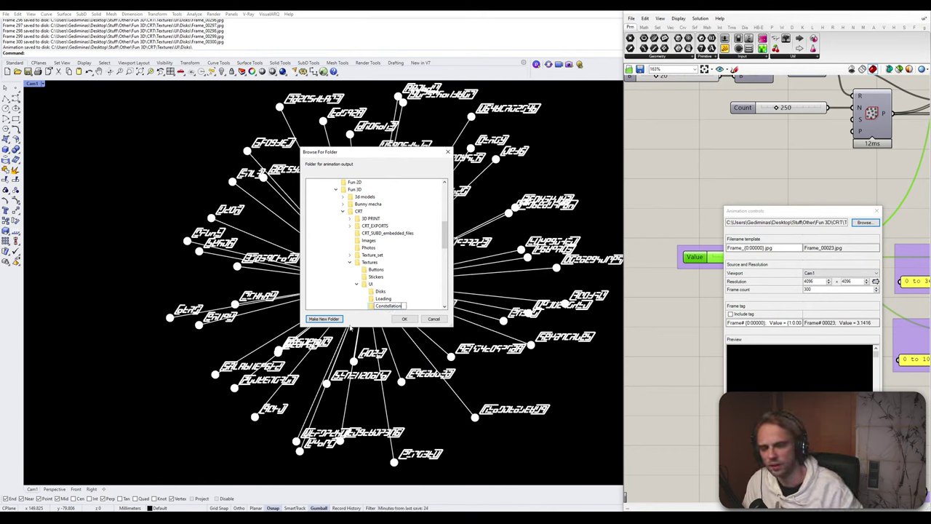
key(Return)
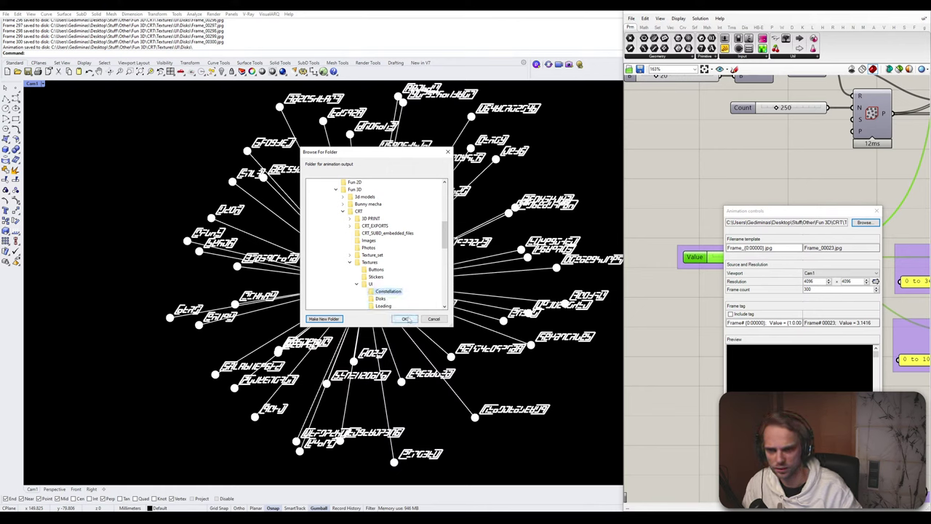
click(405, 319)
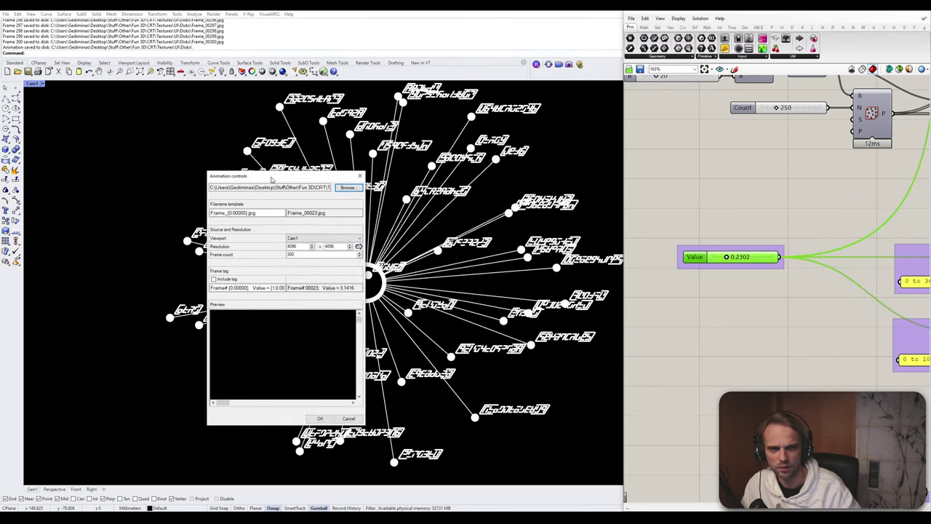
click(323, 418)
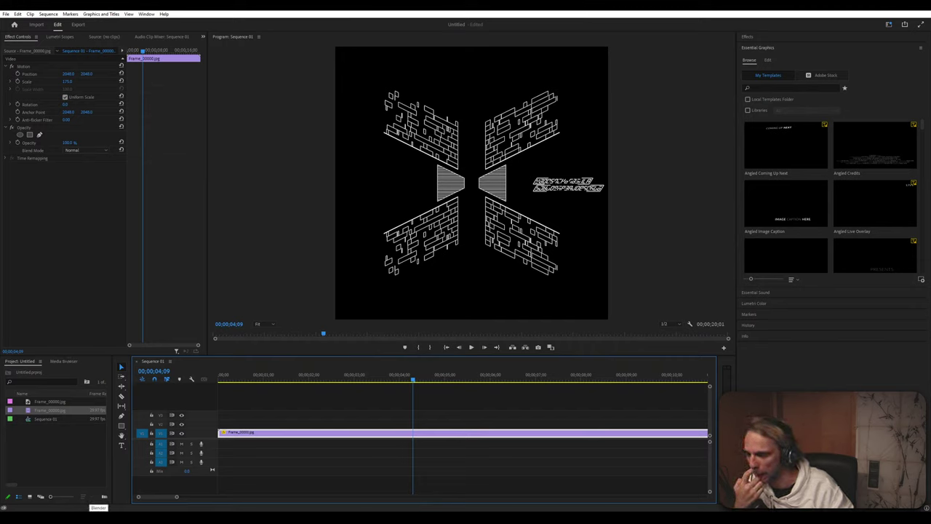
Open the media export settings for Sequence 01
click(48, 14)
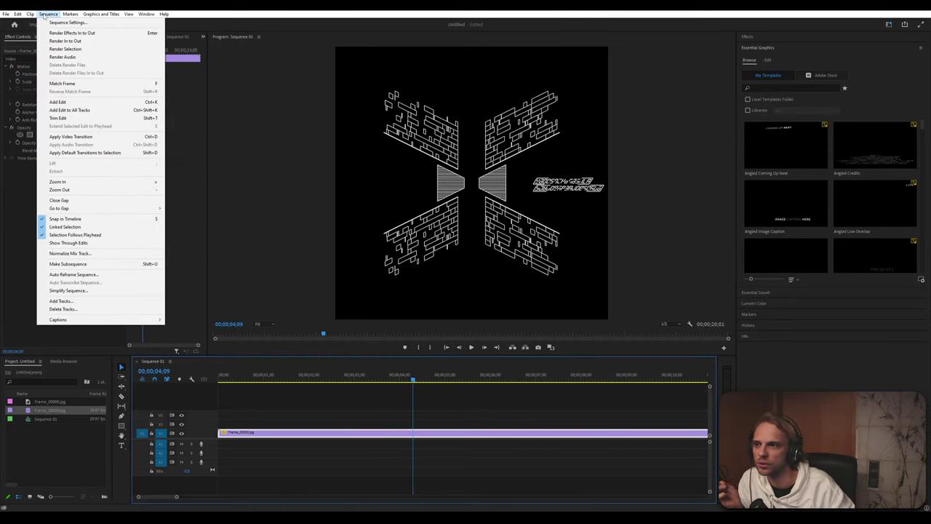
click(6, 14)
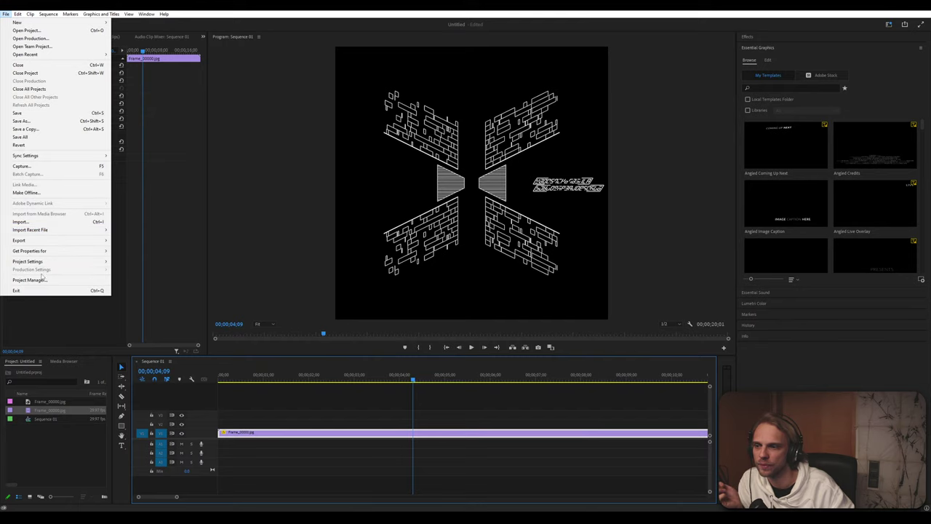
mouse_move(66, 240)
click(127, 241)
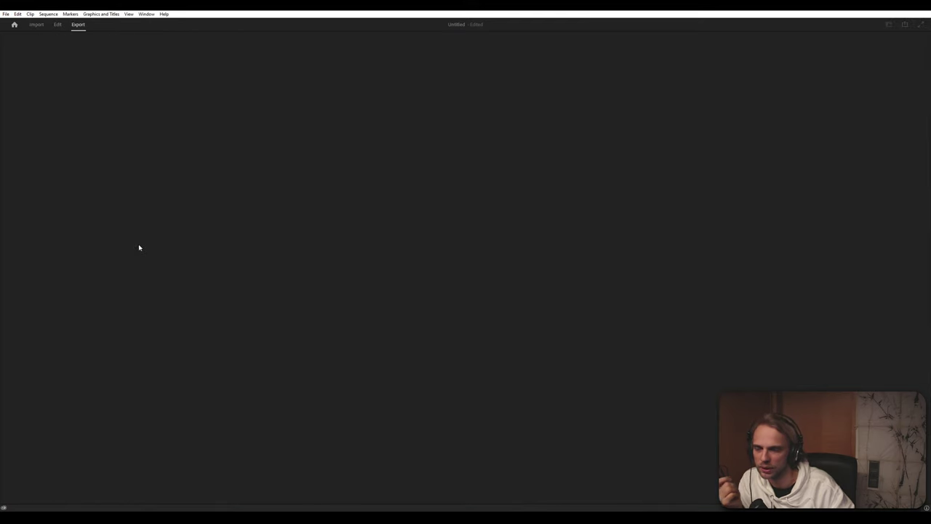
Set the export frame size to 1024 x 1024 with the width and height unlinked
click(167, 192)
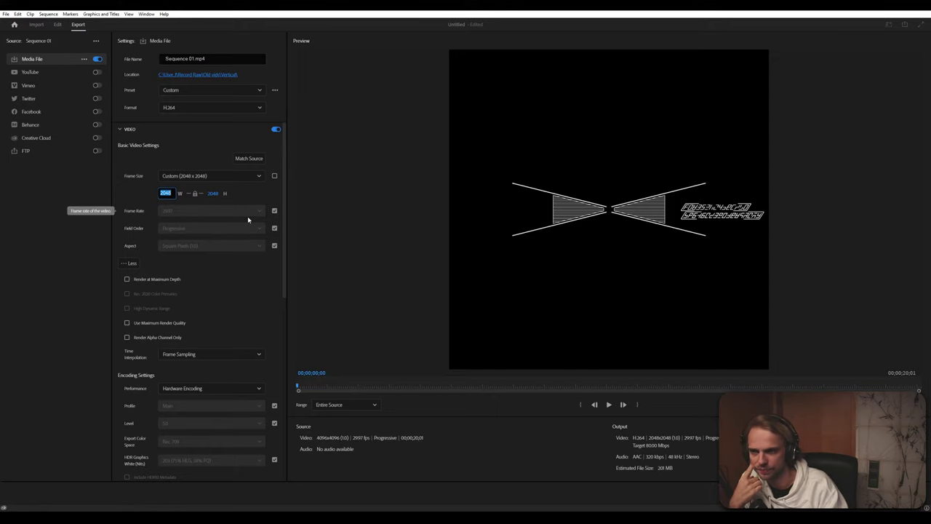
text(1024)
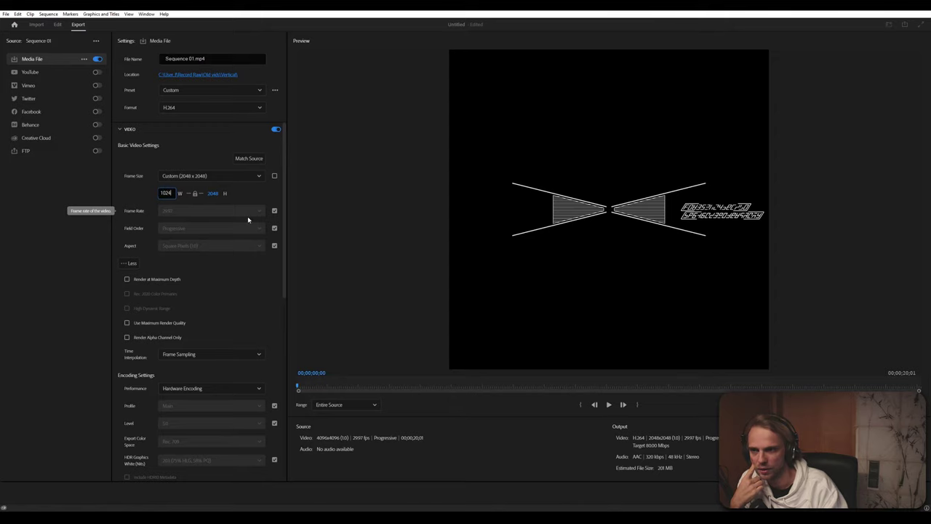
click(211, 193)
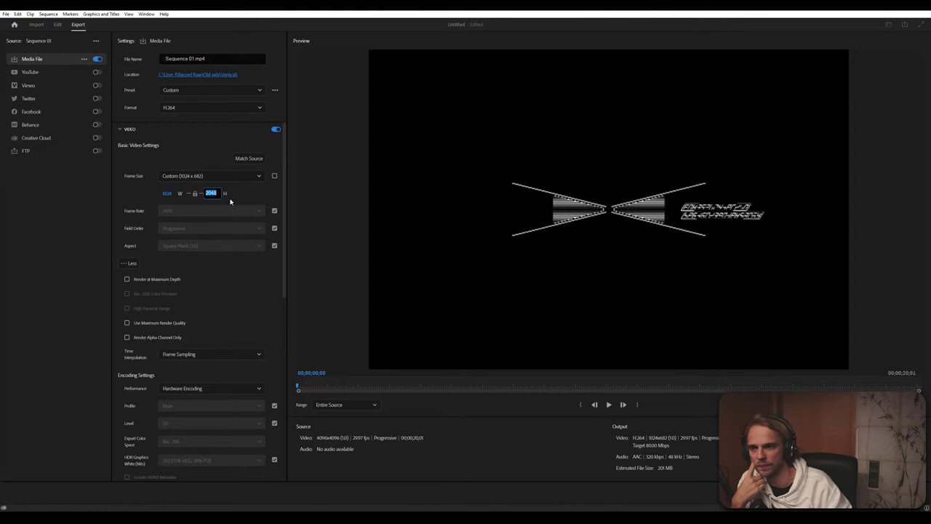
text(1)
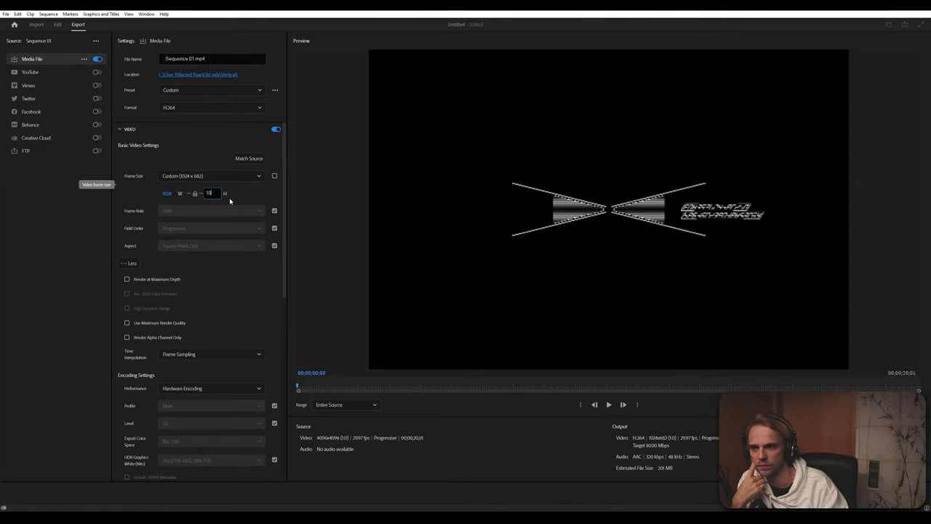
text(024)
key(Return)
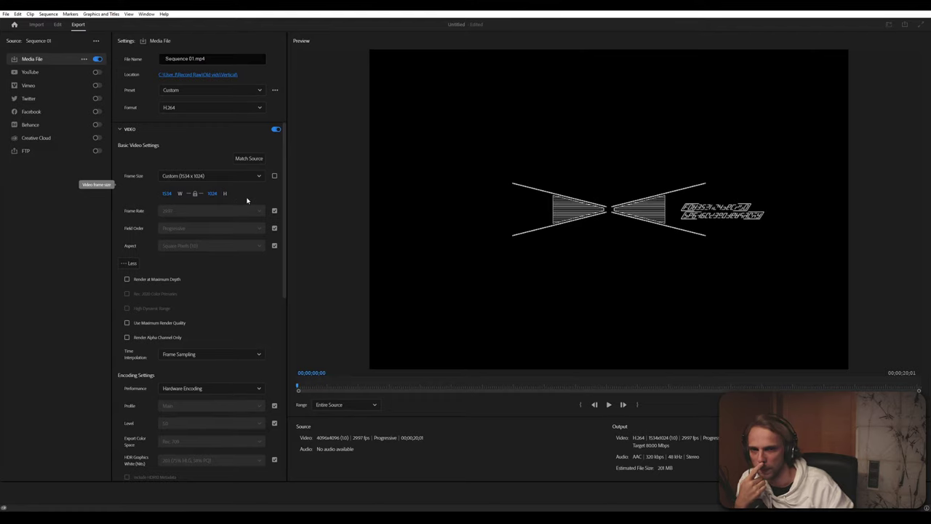
click(167, 193)
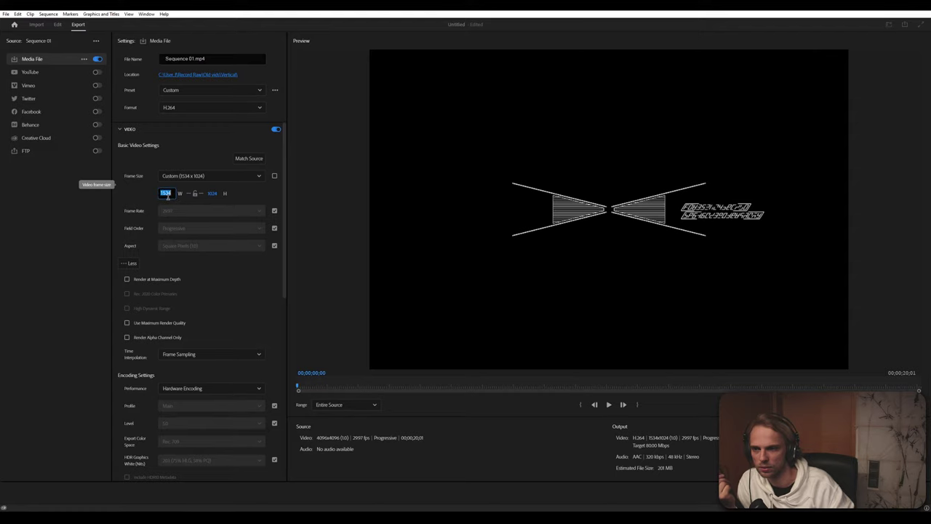
text(102)
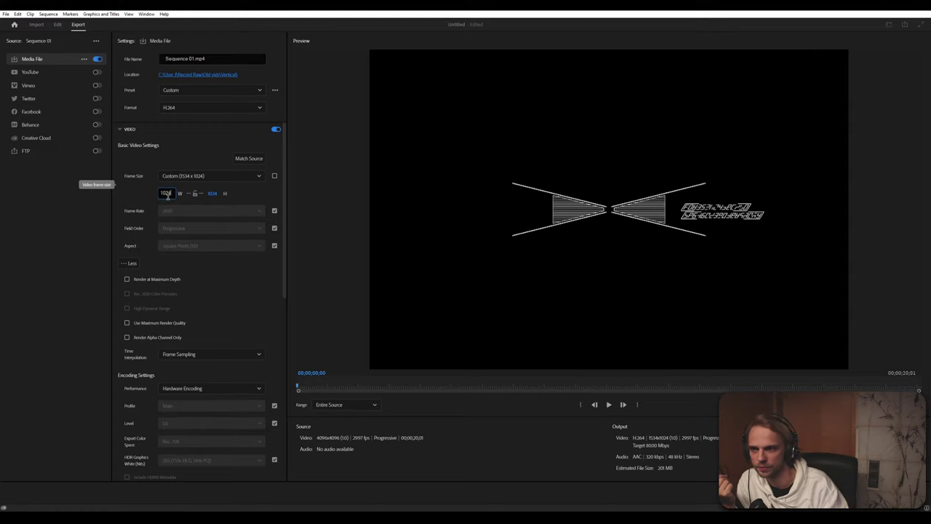
text(4)
key(Return)
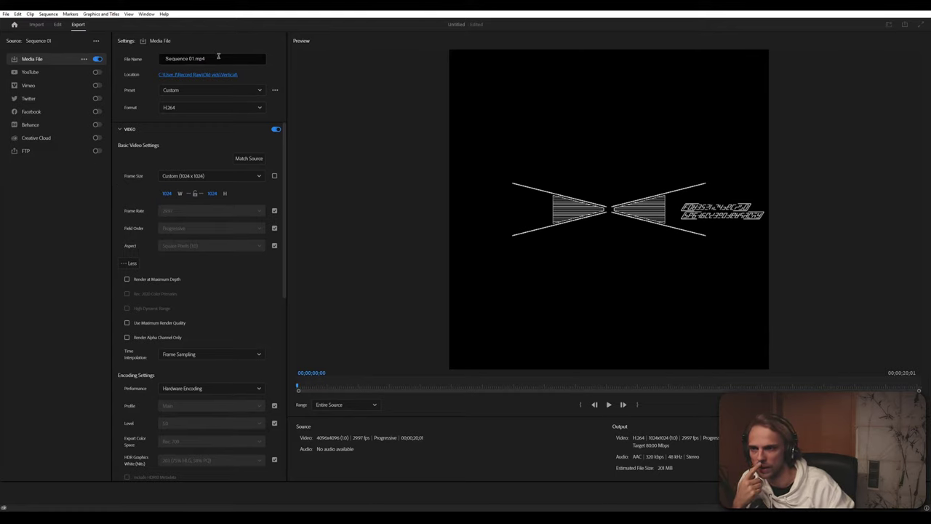
Set the export destination to the CRT project's Textures\UI folder with the file name Loading1k.mp4
click(211, 76)
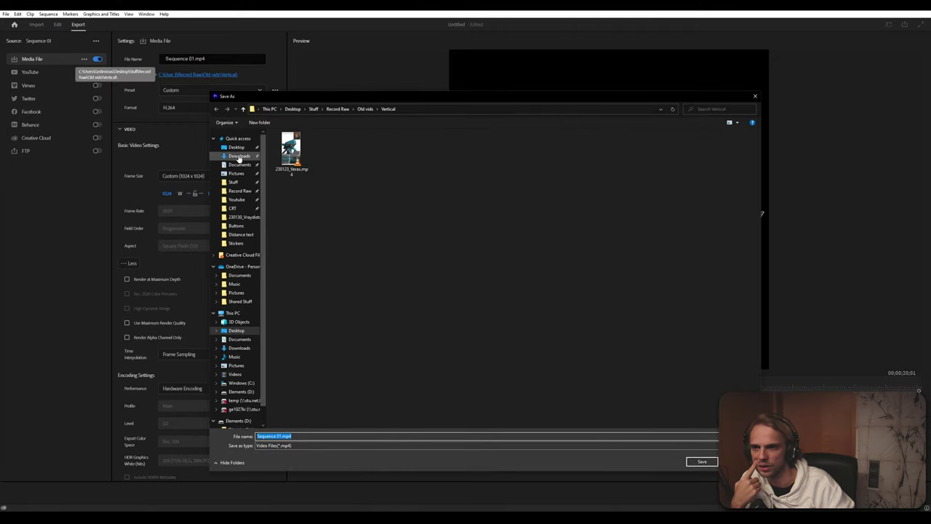
click(240, 156)
click(232, 209)
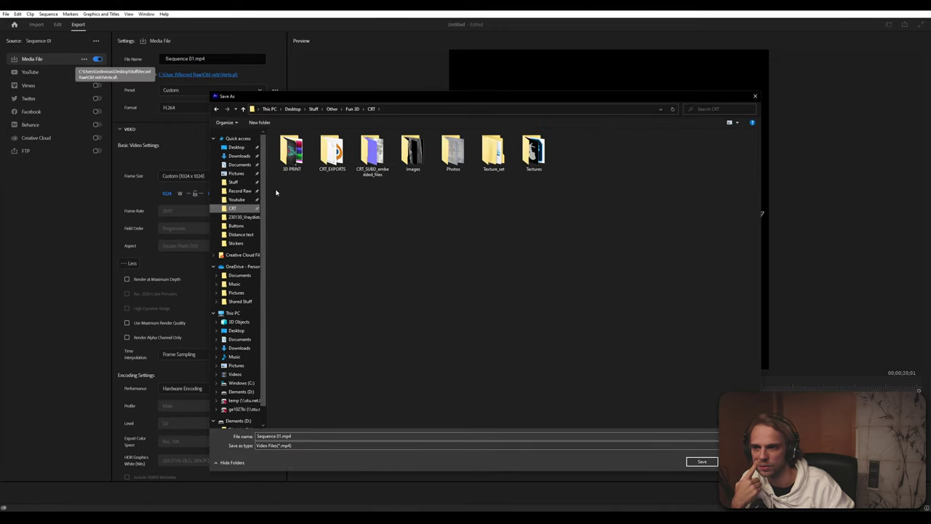
double_click(532, 154)
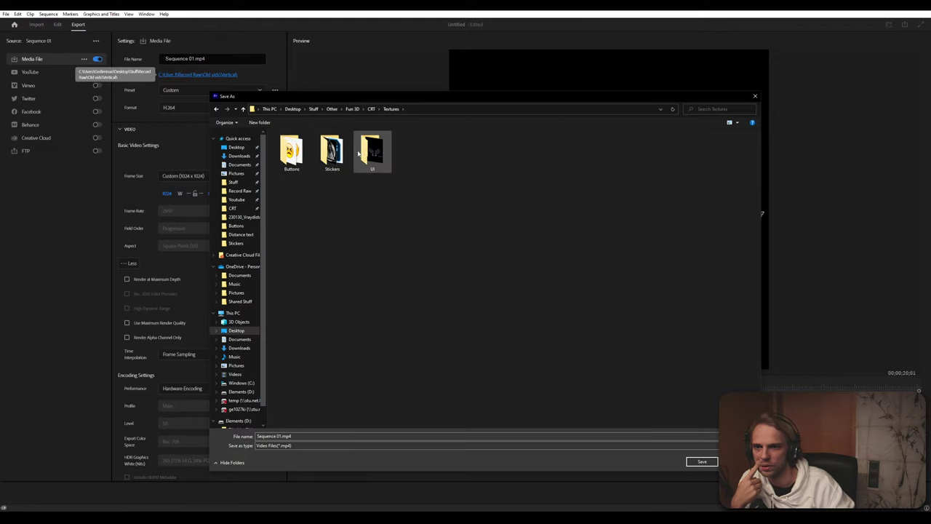
double_click(371, 152)
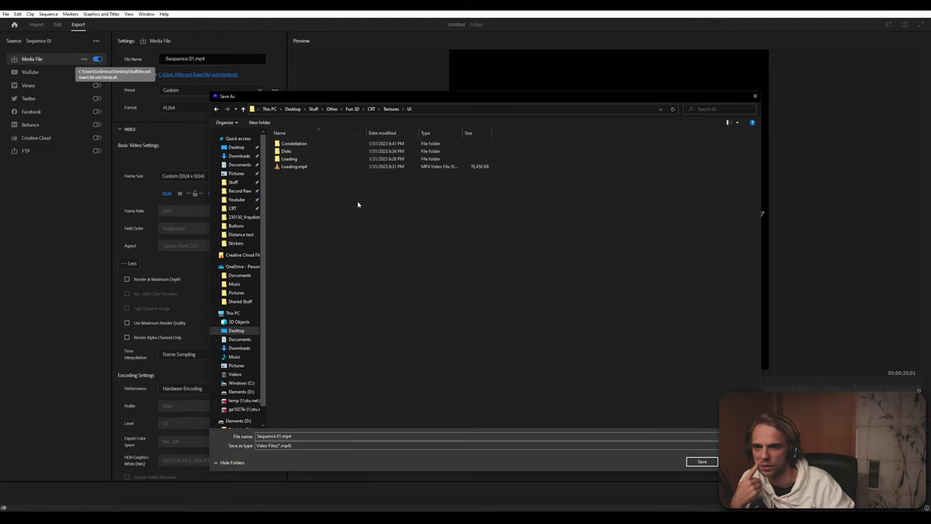
click(299, 165)
click(273, 438)
click(273, 437)
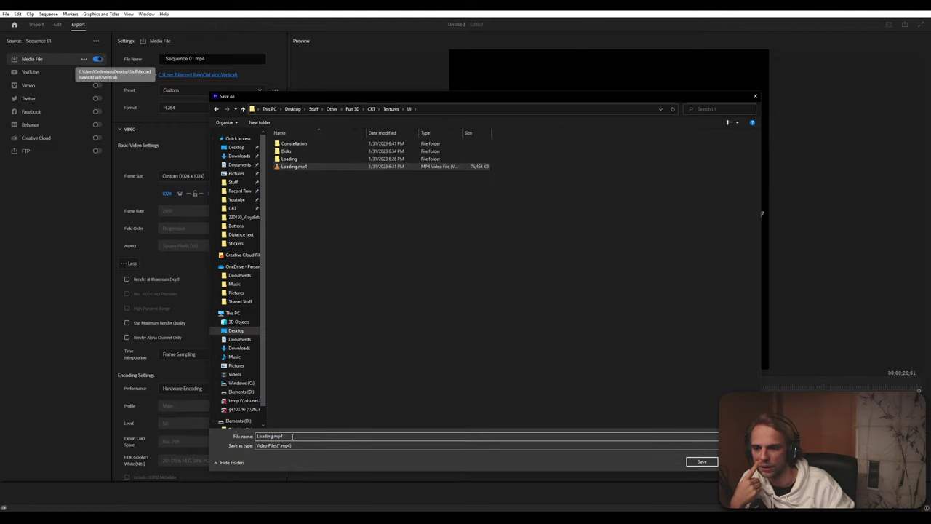
text(1k)
click(403, 347)
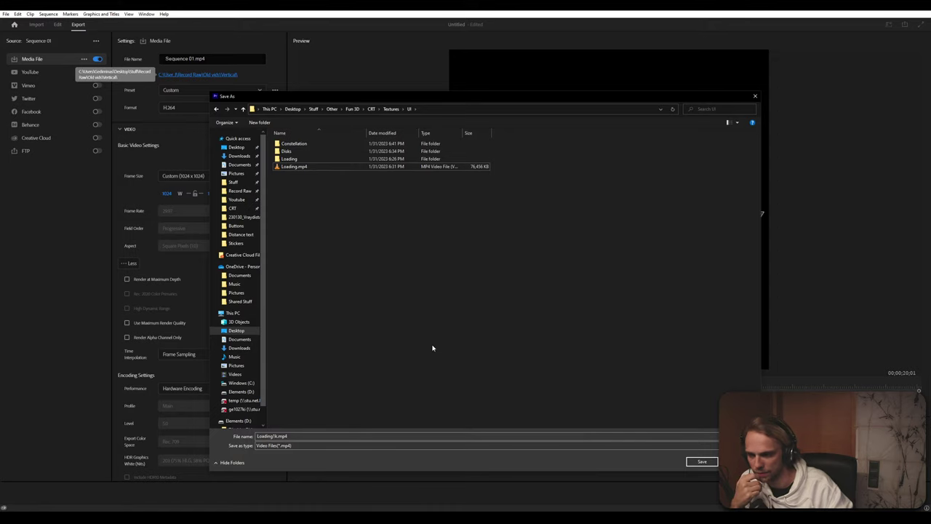
click(701, 462)
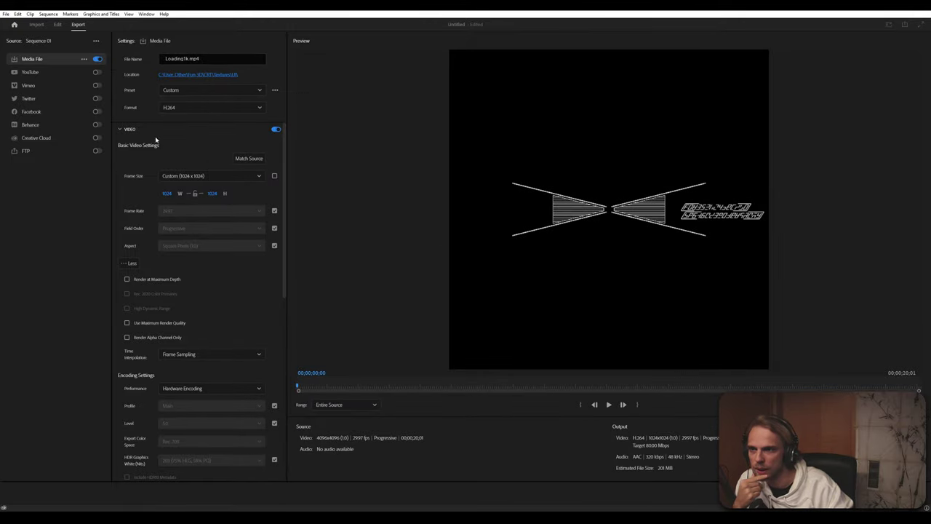
Set the target bitrate to 60 Mbps and export the video
scroll(206, 306, down, 10)
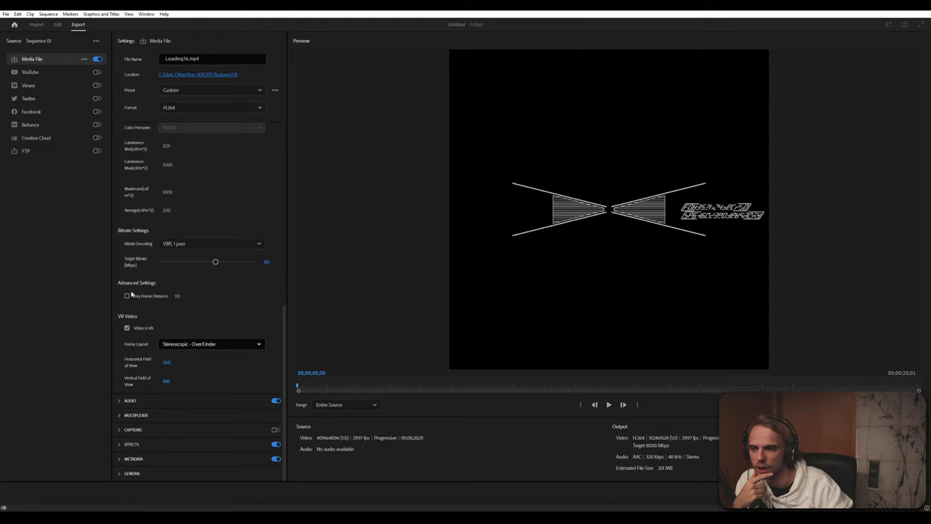
click(265, 261)
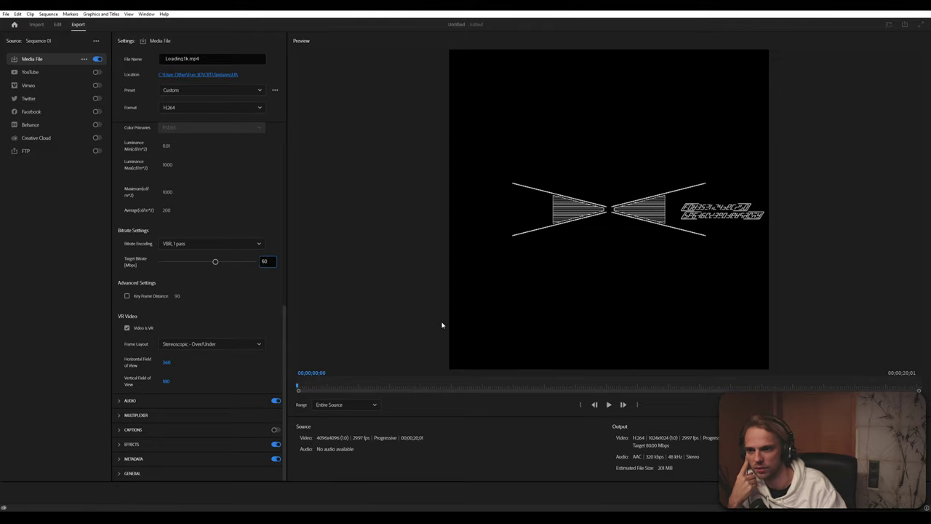
text(60)
key(Return)
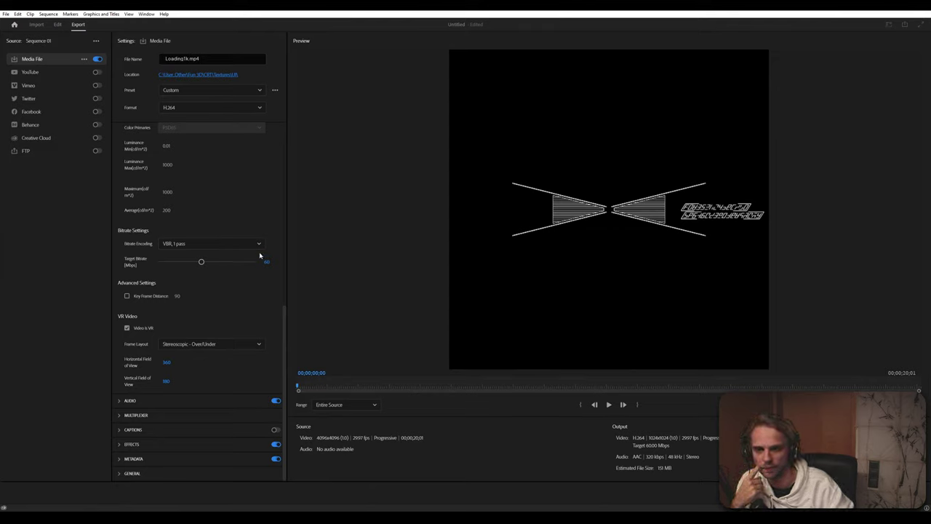
scroll(200, 153, up, 10)
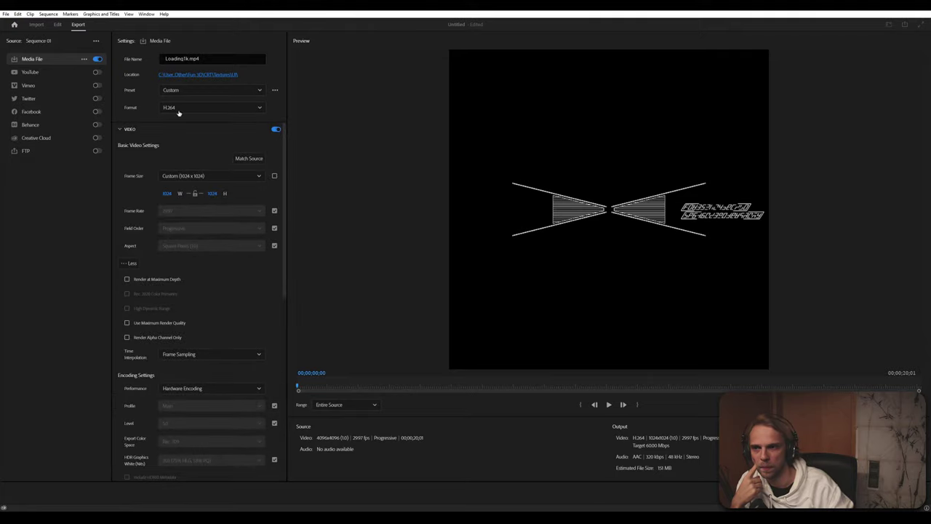
click(896, 494)
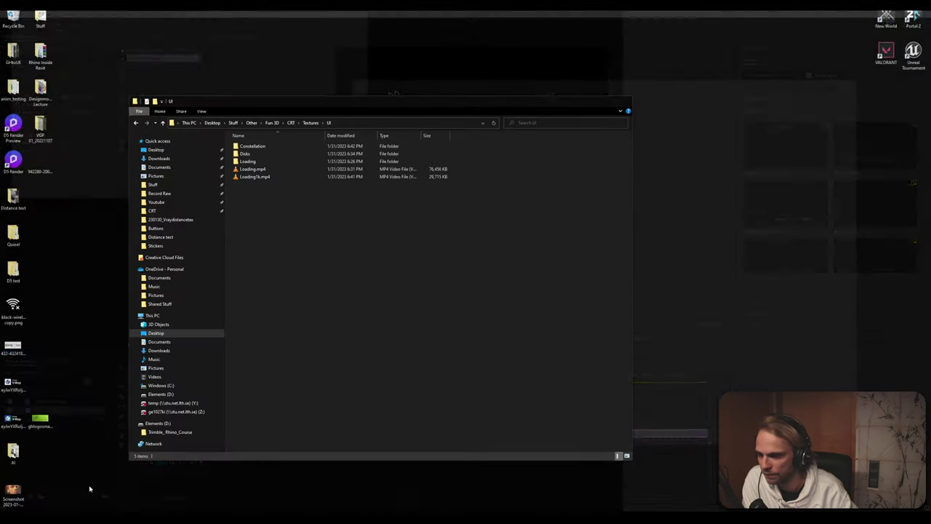
Select Loading1k.mp4 in the UI folder, then switch to Blender and open the recent file CRT.blend
click(90, 488)
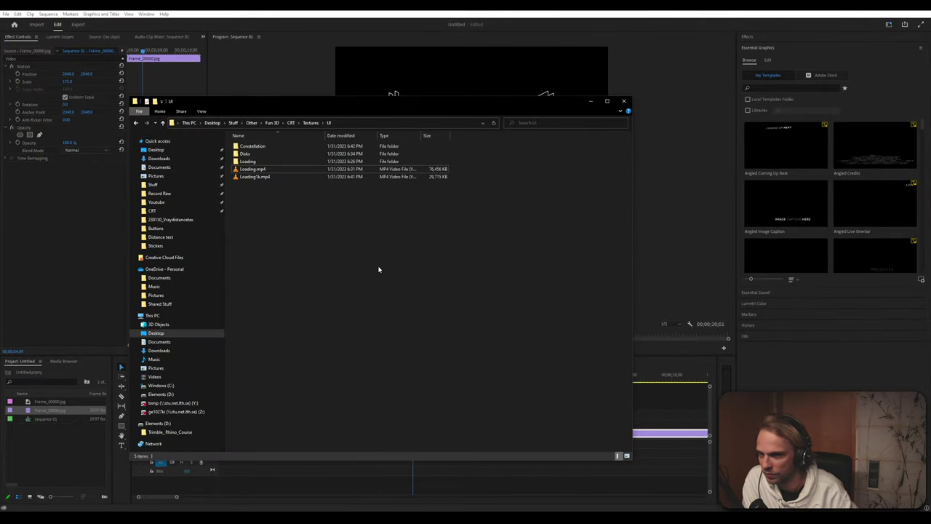
click(255, 177)
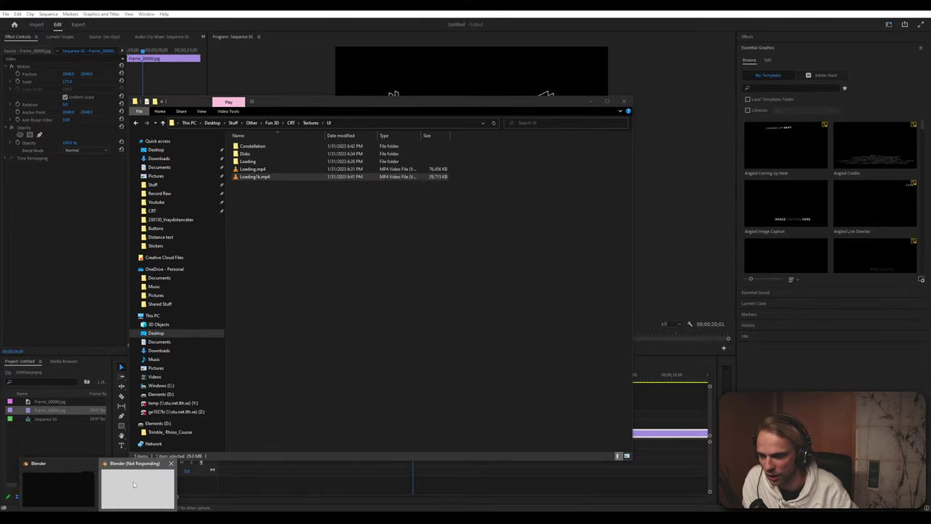
click(134, 483)
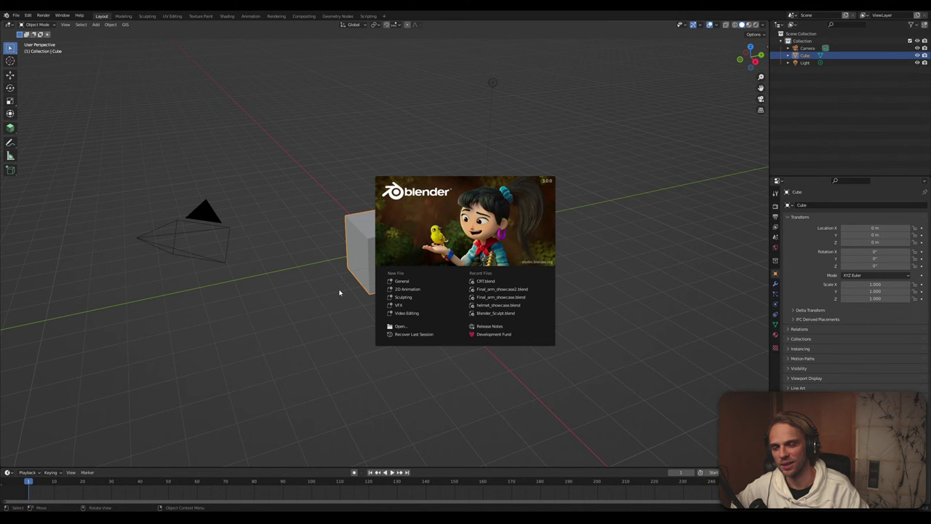
click(486, 281)
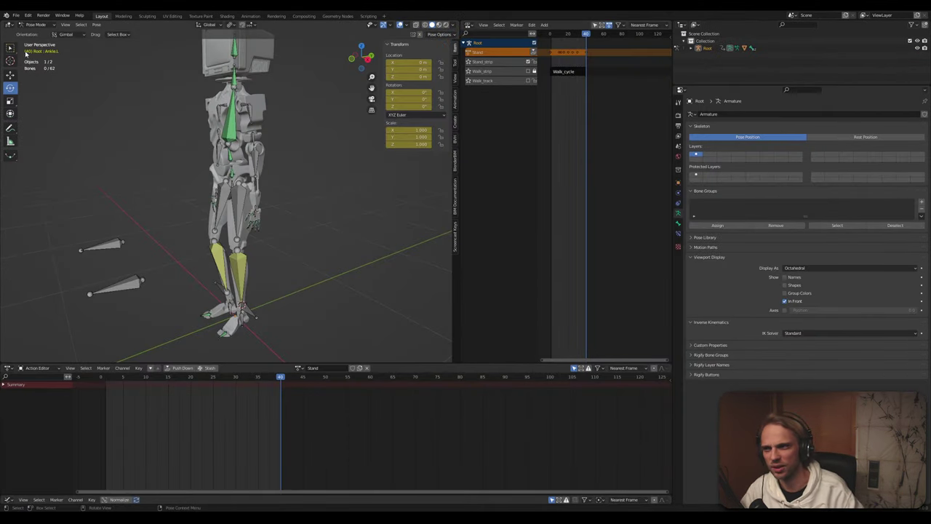
Switch the armature from Pose Mode to Object Mode and deselect everything
click(35, 24)
click(37, 33)
middle_drag(141, 166, 325, 228)
click(323, 231)
scroll(327, 234, down, 3)
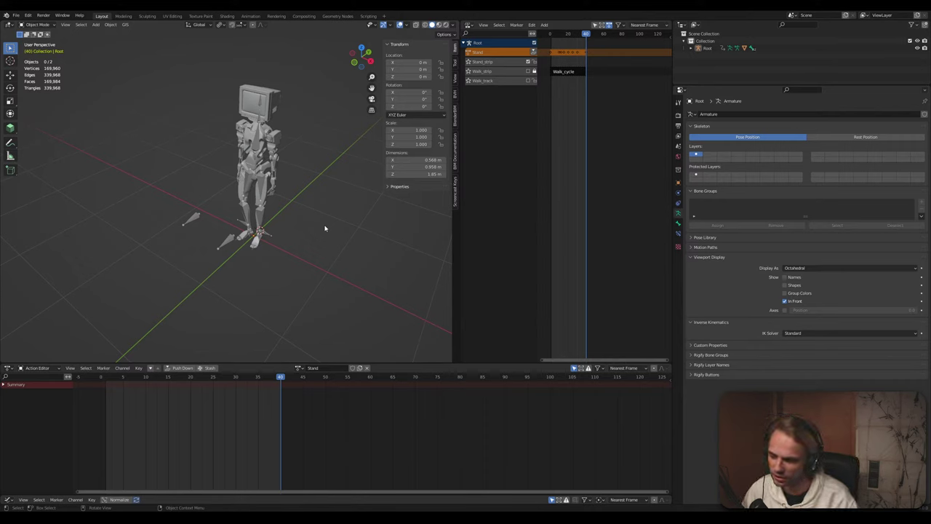
Add a 2 m plane mesh at the character's feet
middle_drag(350, 275, 262, 261)
key(shift+a)
mouse_move(263, 260)
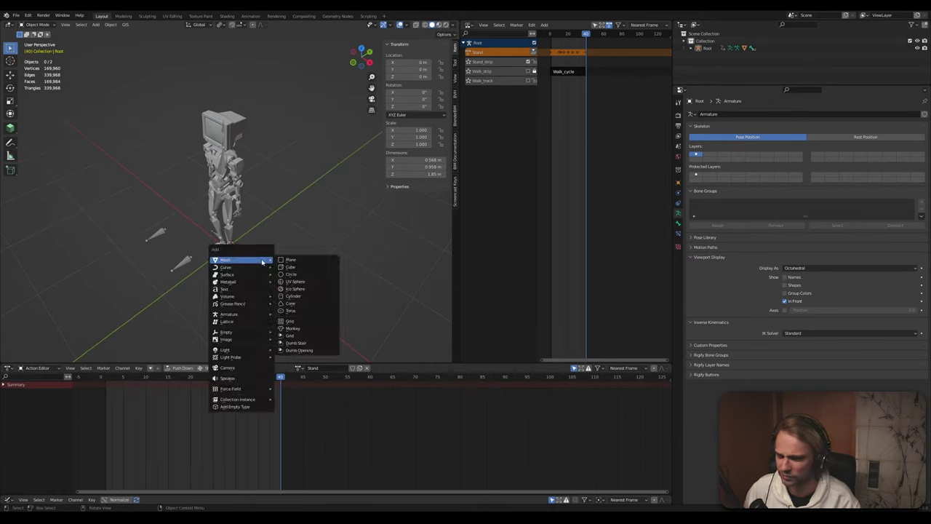
click(301, 261)
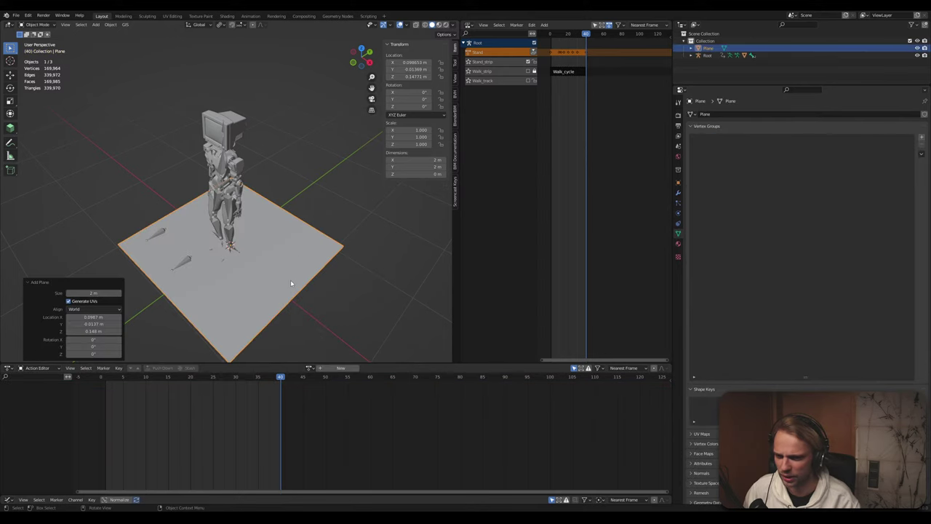
Raise the plane along Z to about 2.25 m, above the character, and keyframe its location, rotation and scale at frame 40
key(g)
key(z)
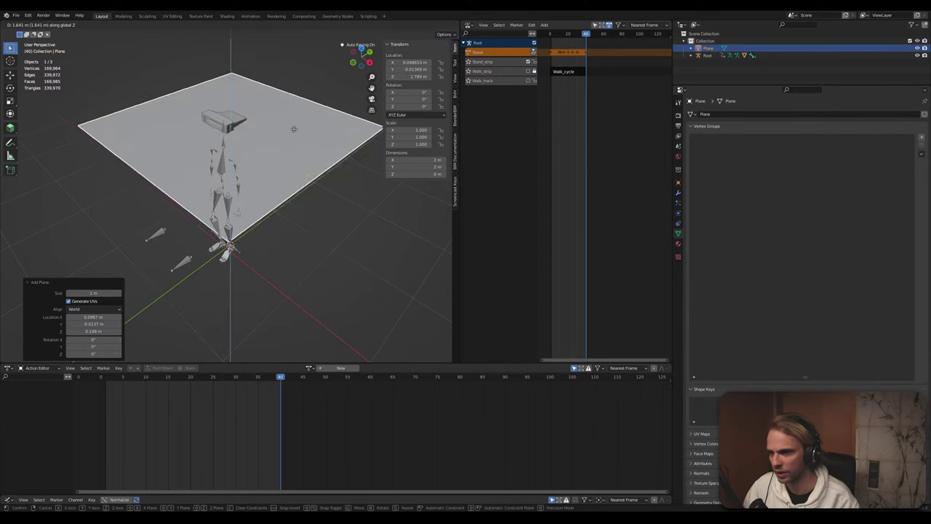
click(295, 119)
key(i)
click(264, 192)
middle_drag(264, 192, 228, 137)
click(228, 136)
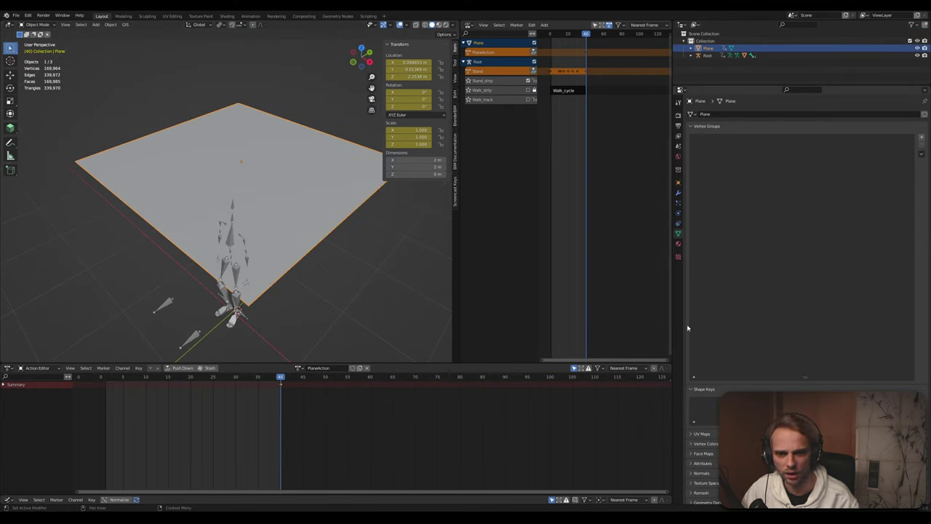
Create a new material for the plane and show its node tree in the Shading workspace
click(678, 245)
click(743, 163)
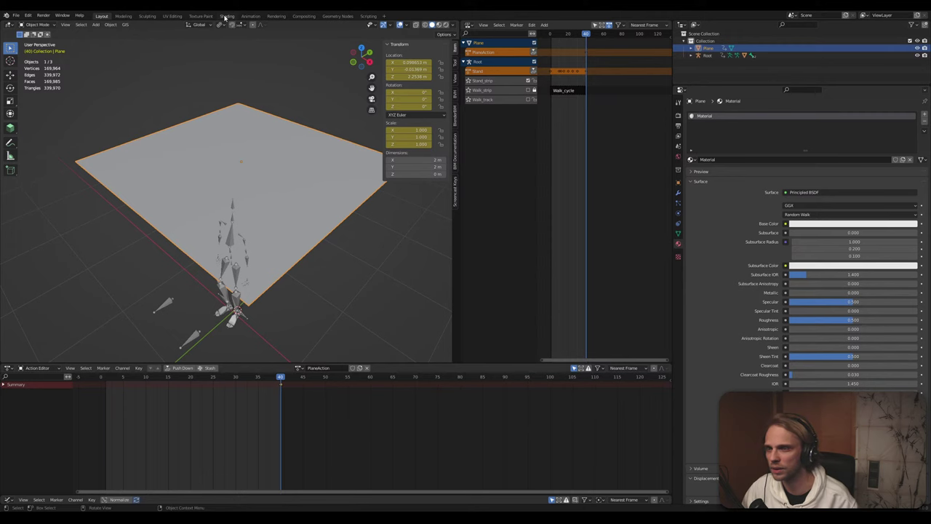
click(226, 16)
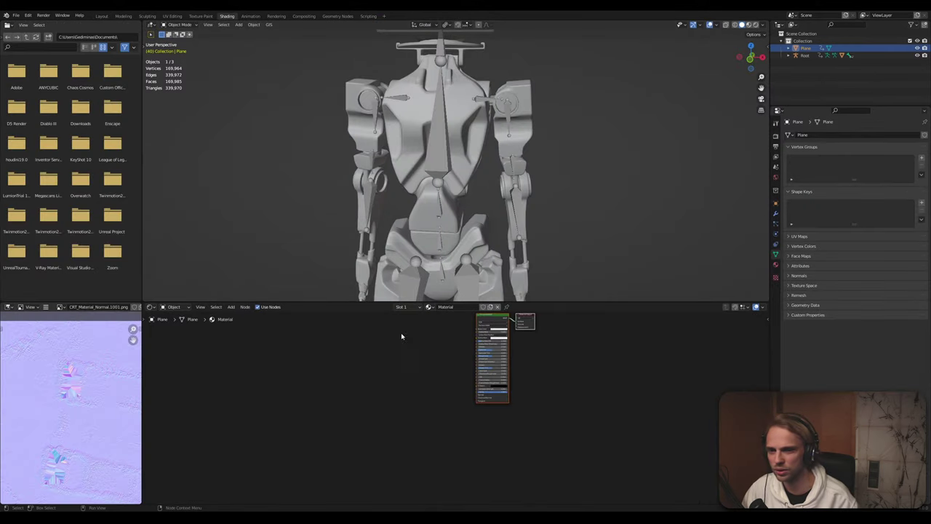
middle_drag(382, 353, 341, 400)
scroll(399, 136, down, 10)
middle_drag(500, 120, 632, 129)
Hide the Root armature in the viewport and expand its children in the outliner
click(917, 55)
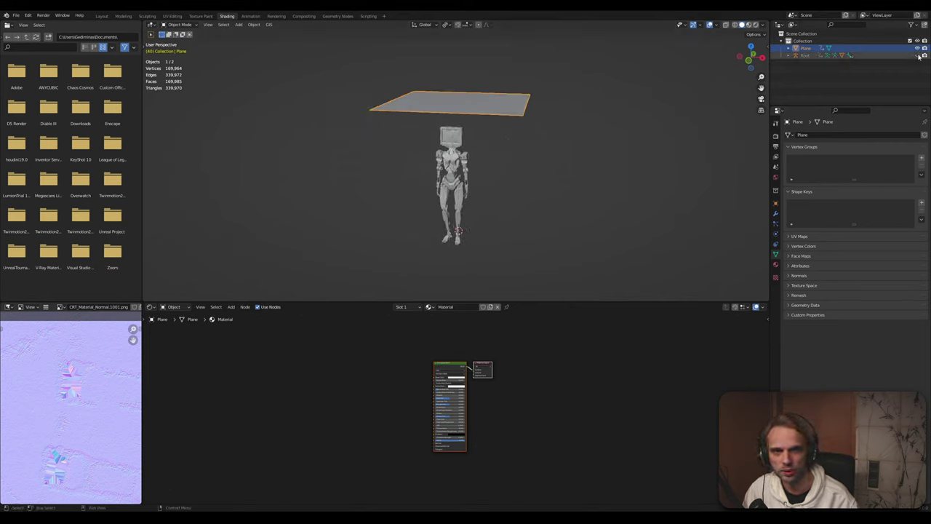
click(788, 56)
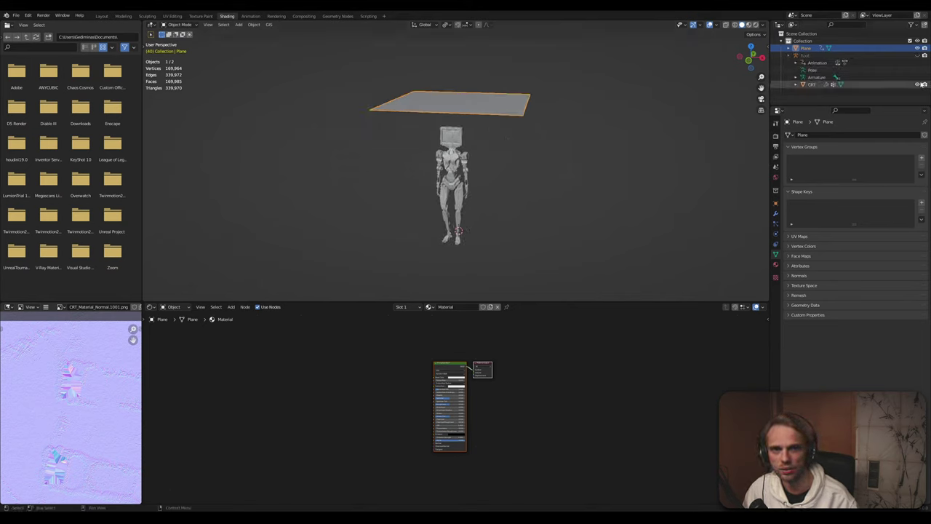
Hide the CRT model and frame the plane in the viewport
click(917, 84)
scroll(470, 146, up, 10)
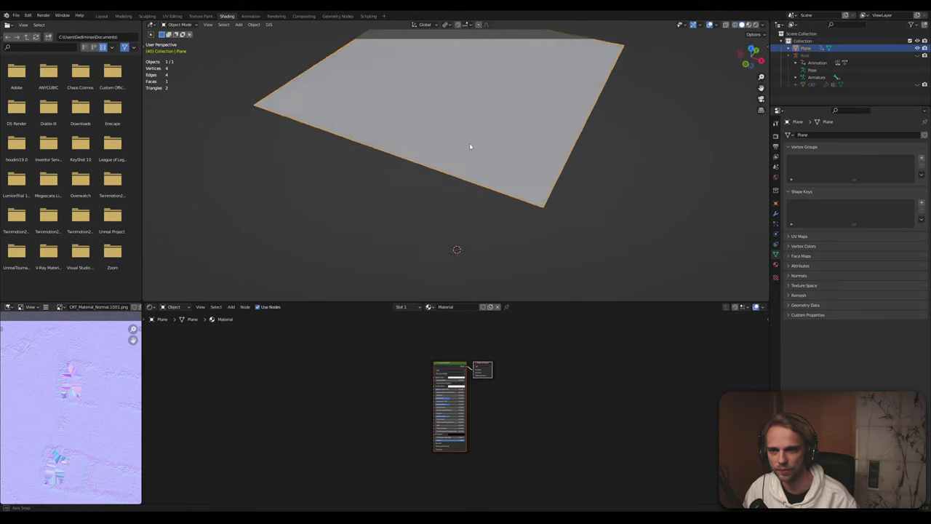
scroll(467, 165, down, 4)
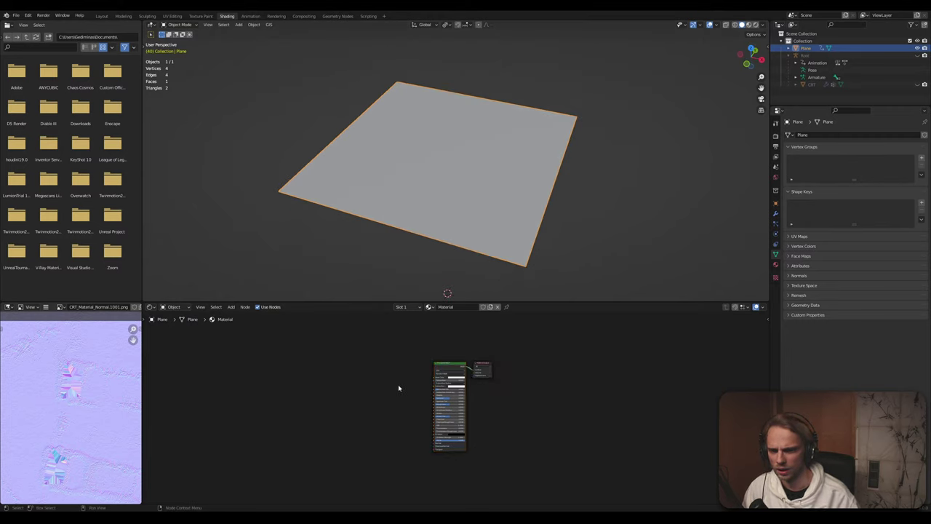
Add an Image Texture node beside the Principled BSDF in the plane's material
scroll(404, 366, up, 1)
scroll(377, 371, up, 1)
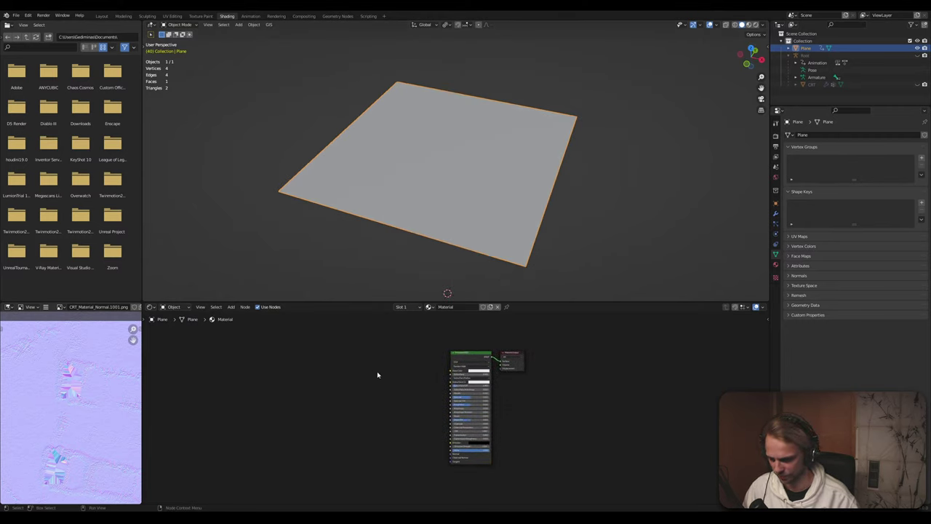
key(shift+a)
click(377, 373)
text(image)
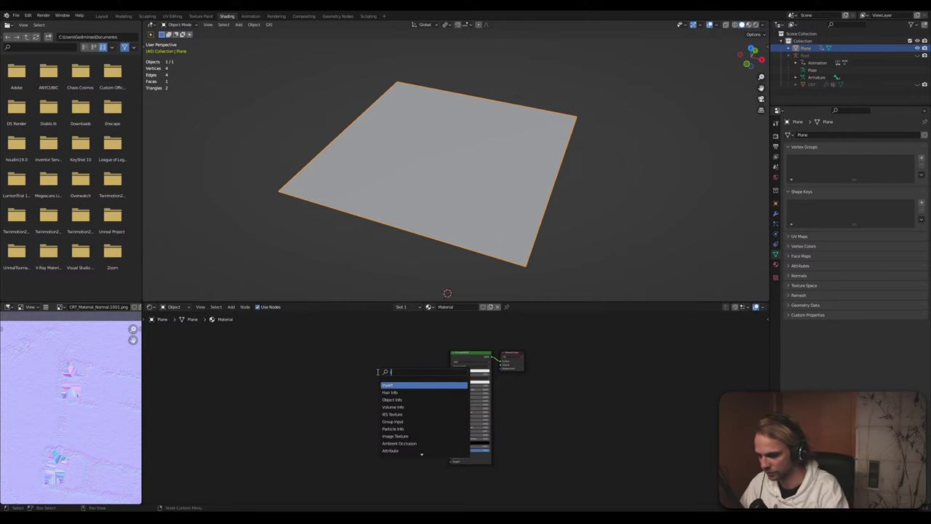
key(Return)
click(377, 372)
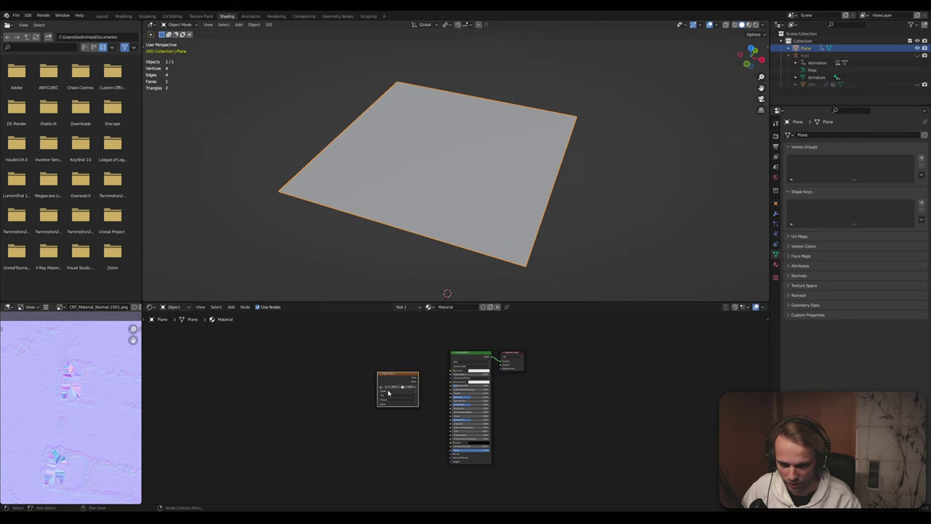
Load Loading1k.mp4 from the CRT project's Textures\UI folder into the Image Texture node
scroll(390, 383, up, 1)
click(390, 383)
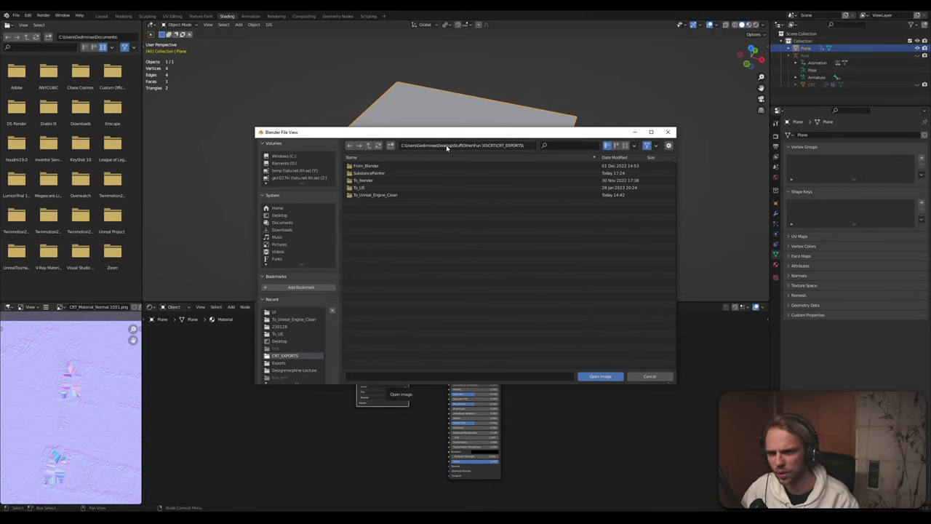
click(369, 146)
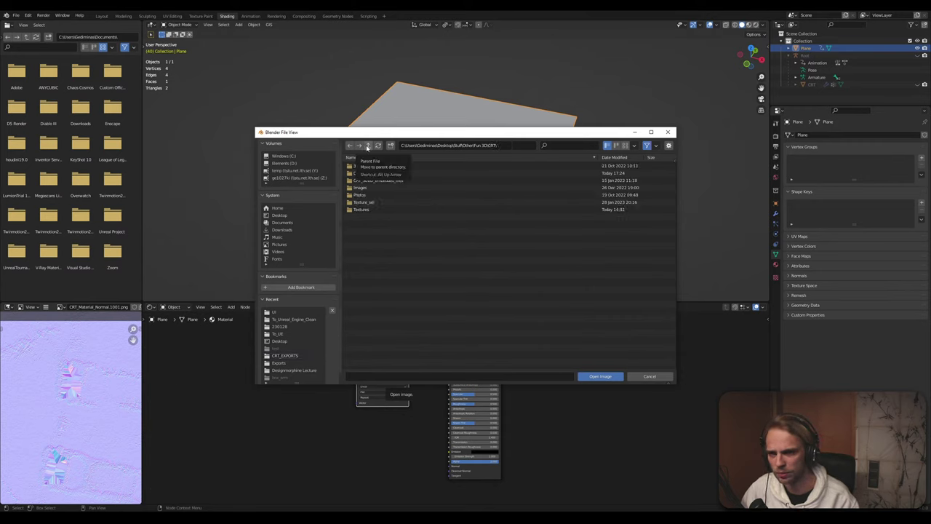
click(360, 210)
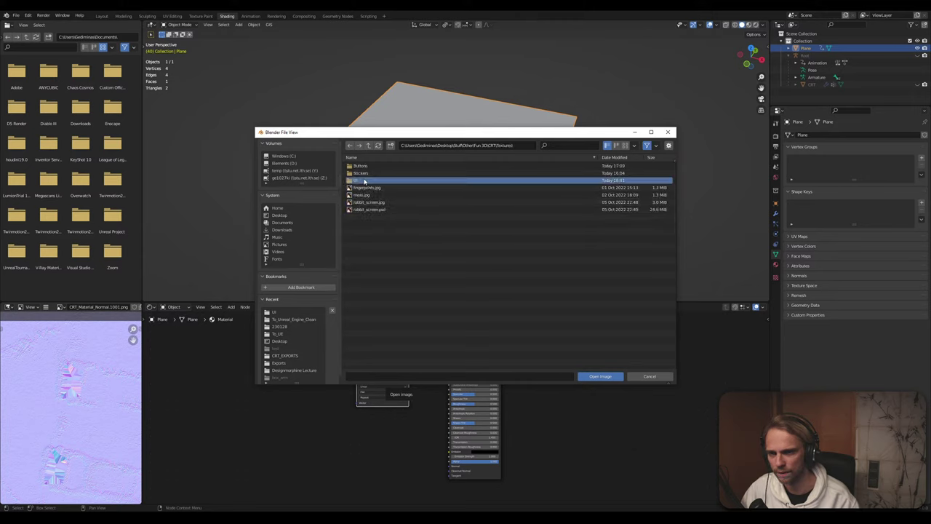
click(362, 180)
click(368, 195)
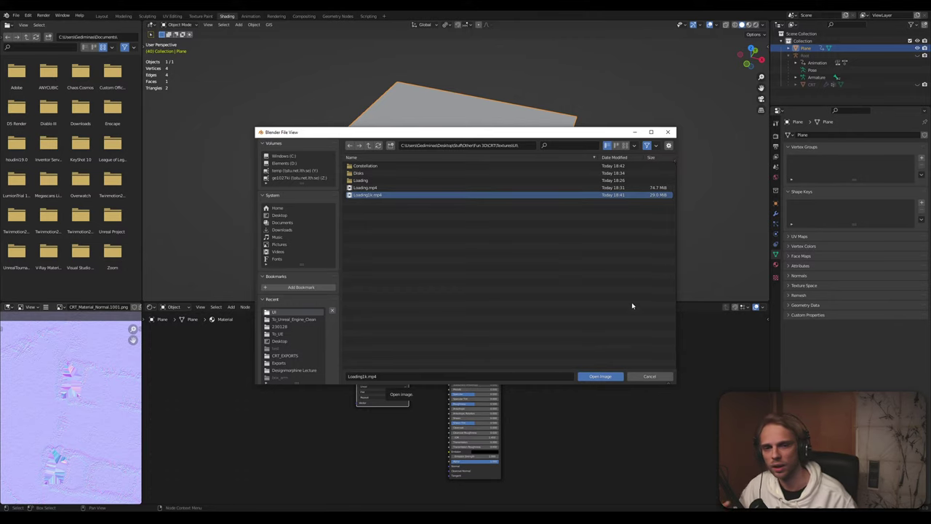
click(615, 378)
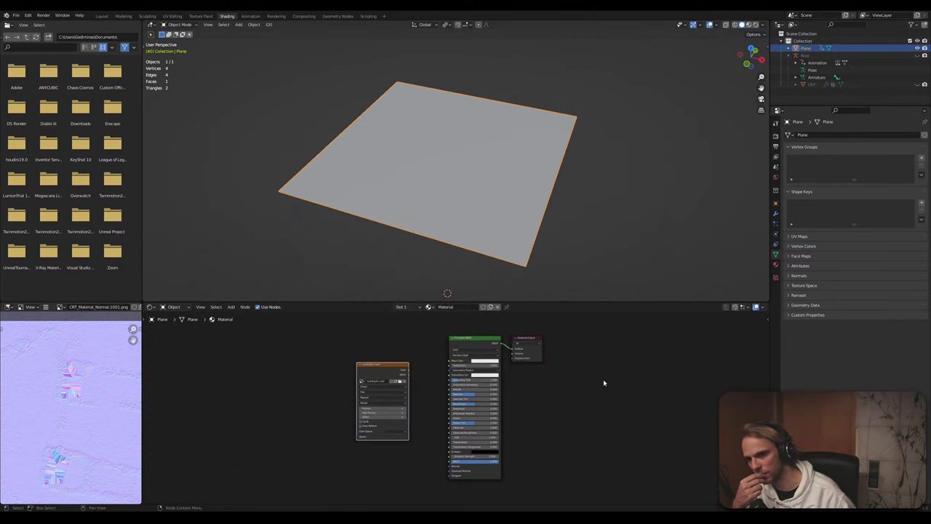
Set the movie texture's frame count to 600
middle_drag(396, 384, 416, 398)
scroll(416, 397, up, 2)
middle_drag(402, 430, 441, 384)
click(385, 380)
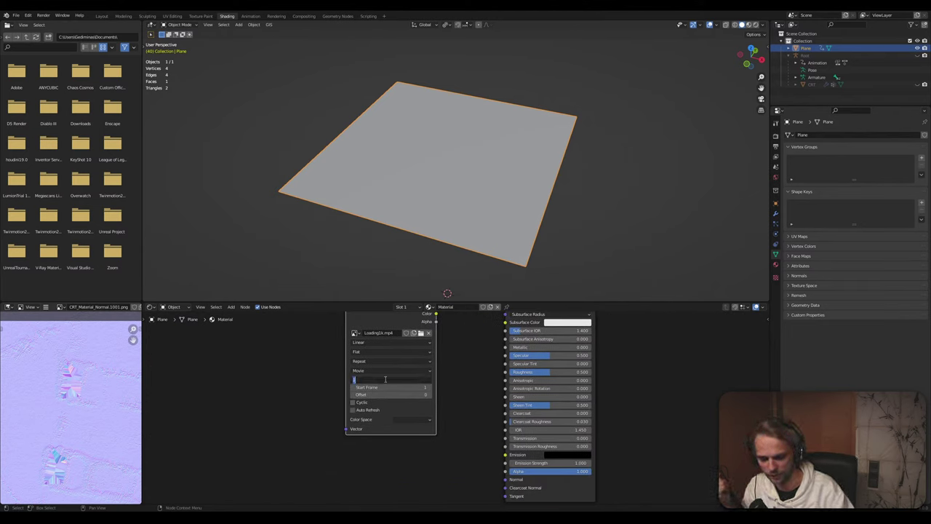
text(600)
key(Return)
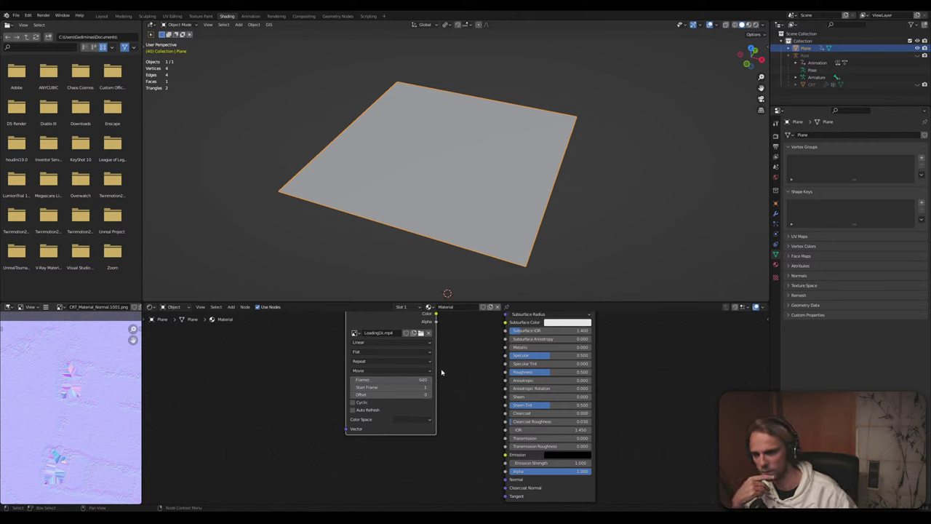
Connect the movie texture's Color to the Principled BSDF's Base Color and enable Cyclic and Auto Refresh on the texture
middle_drag(459, 362, 439, 409)
drag(417, 362, 485, 345)
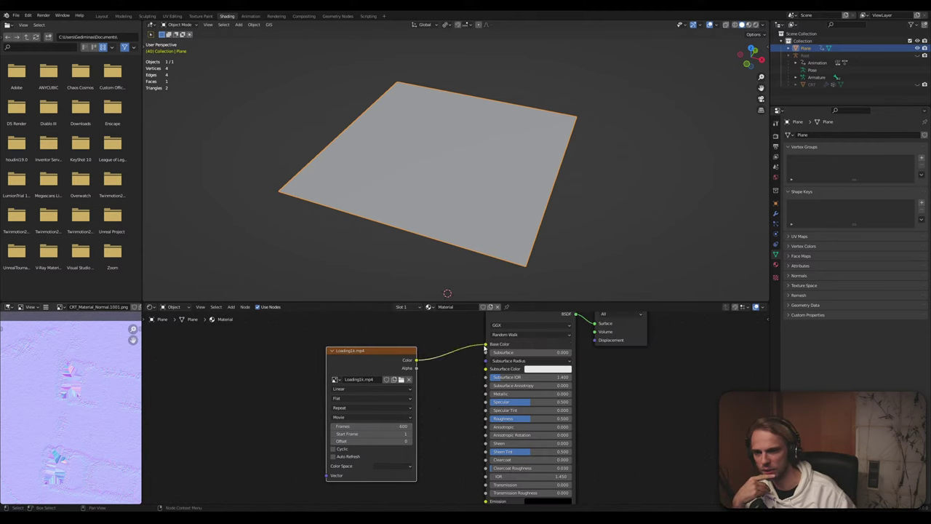
drag(382, 350, 375, 384)
middle_drag(329, 398, 259, 396)
click(271, 453)
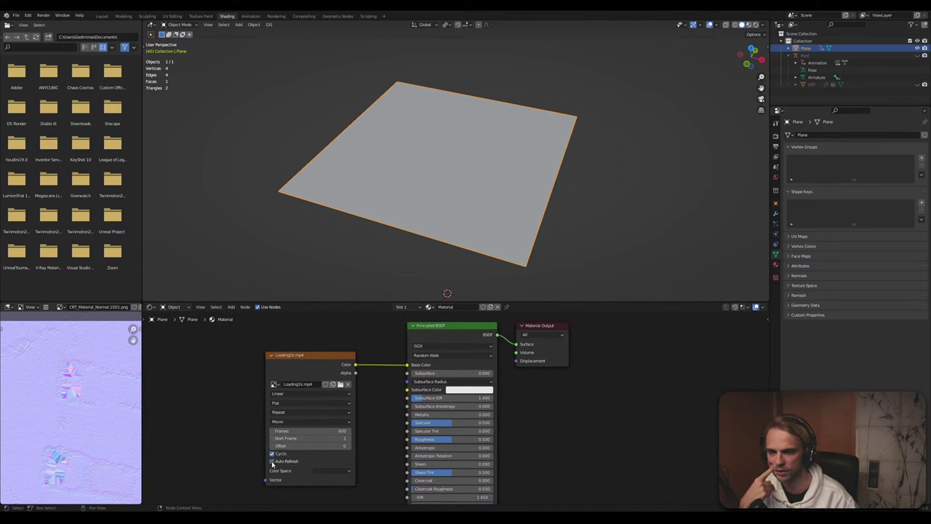
click(272, 462)
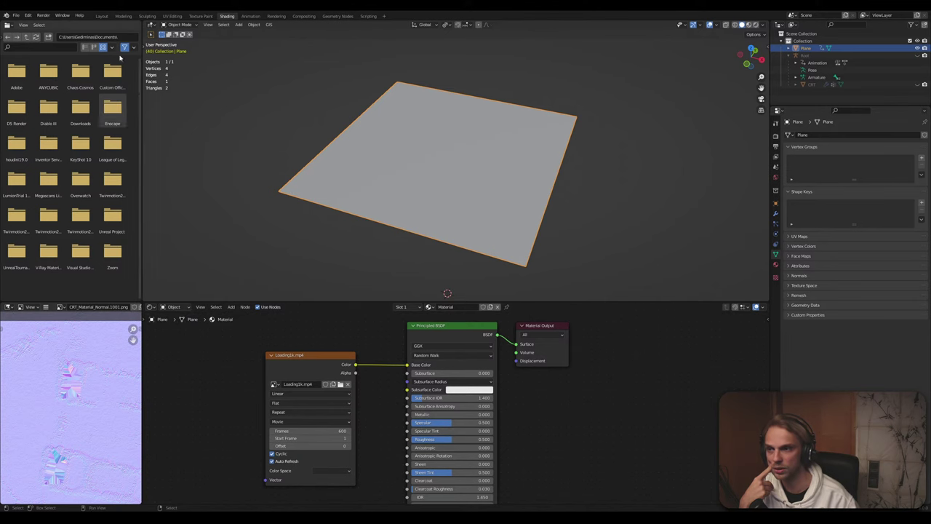
Enlarge the bottom editor area in the Layout workspace and change it from the Graph Editor to a Timeline
click(101, 16)
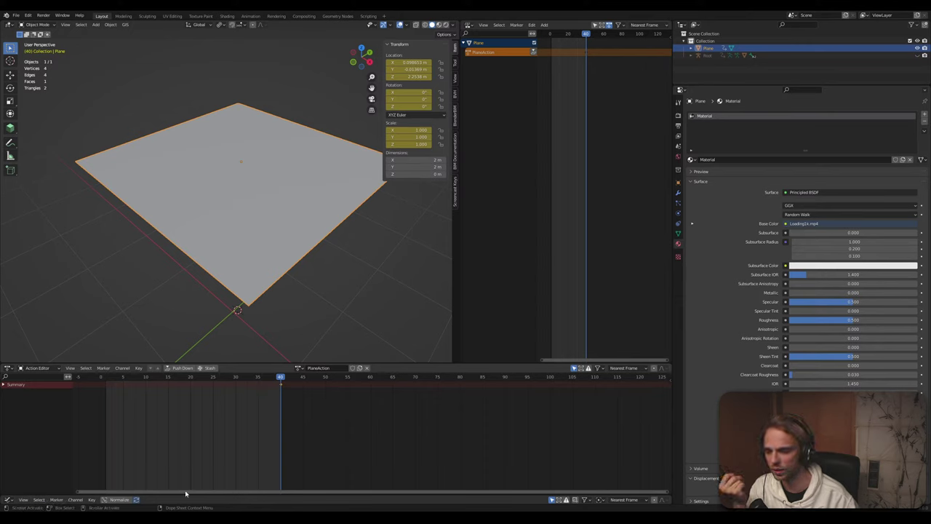
drag(180, 494, 180, 435)
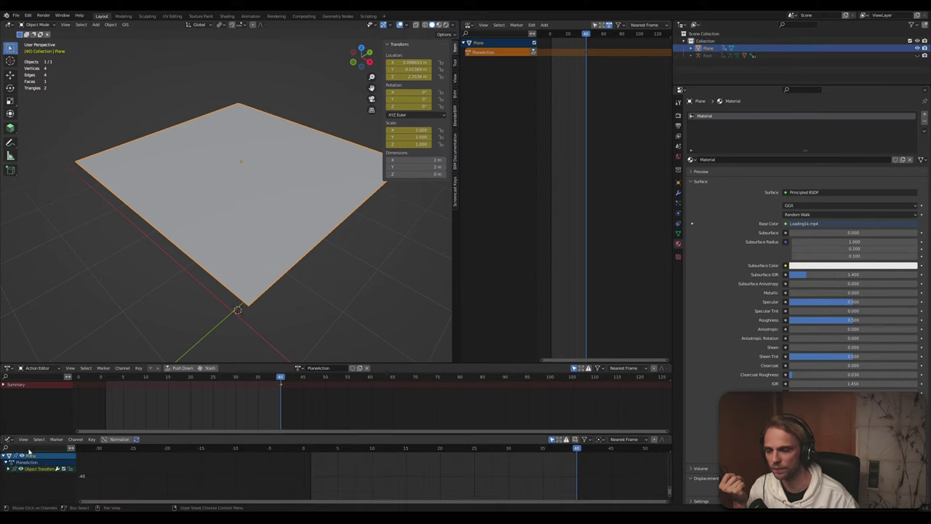
click(9, 439)
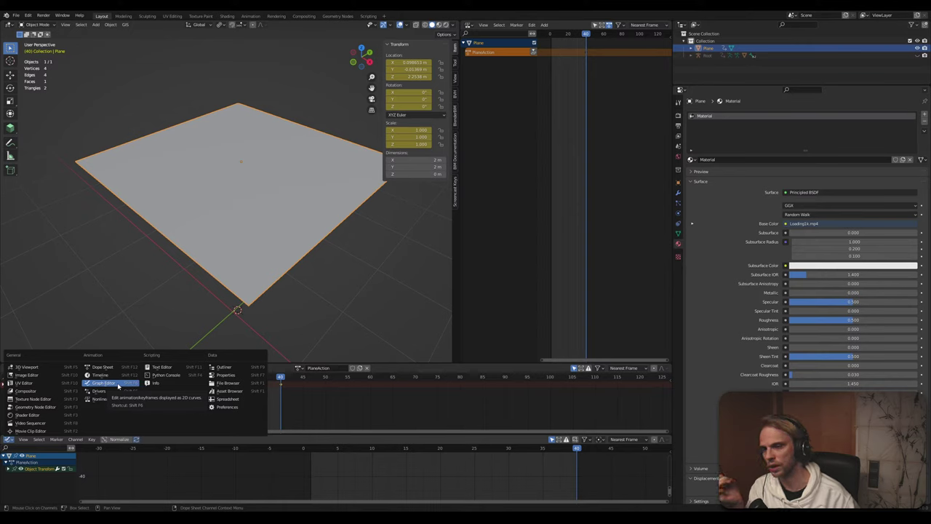
key(Escape)
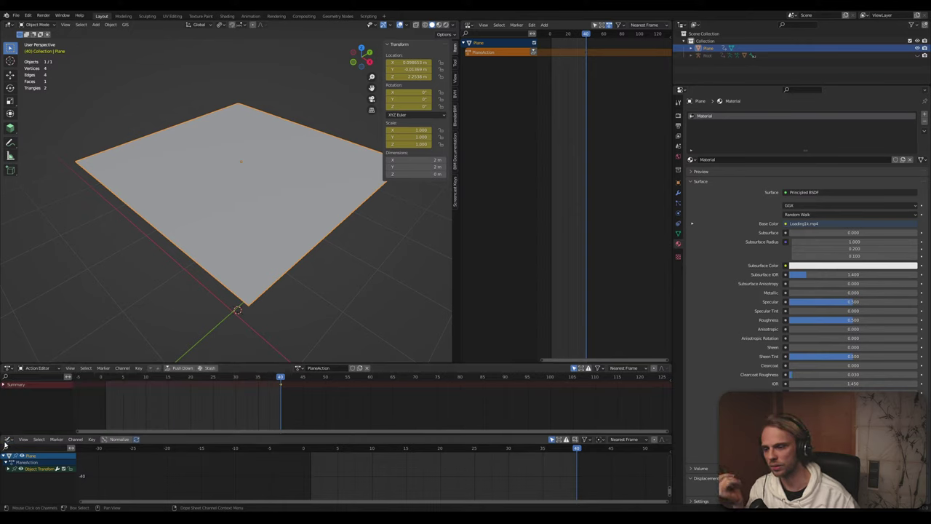
click(7, 440)
key(Escape)
click(7, 440)
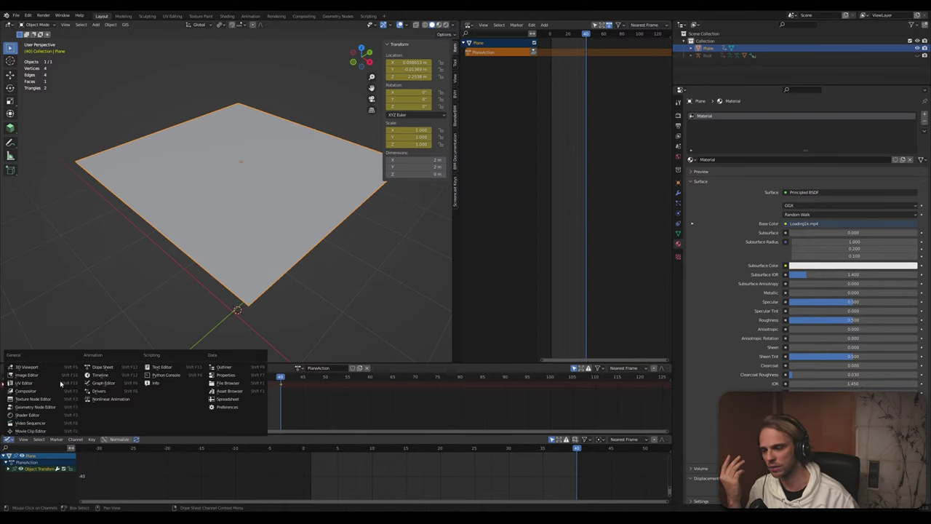
click(109, 379)
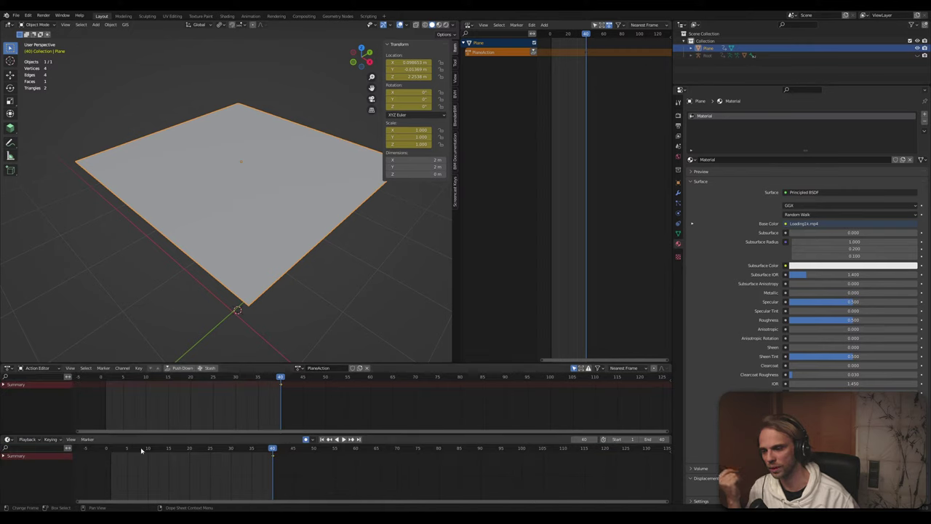
Set the scene's end frame to 600
click(653, 439)
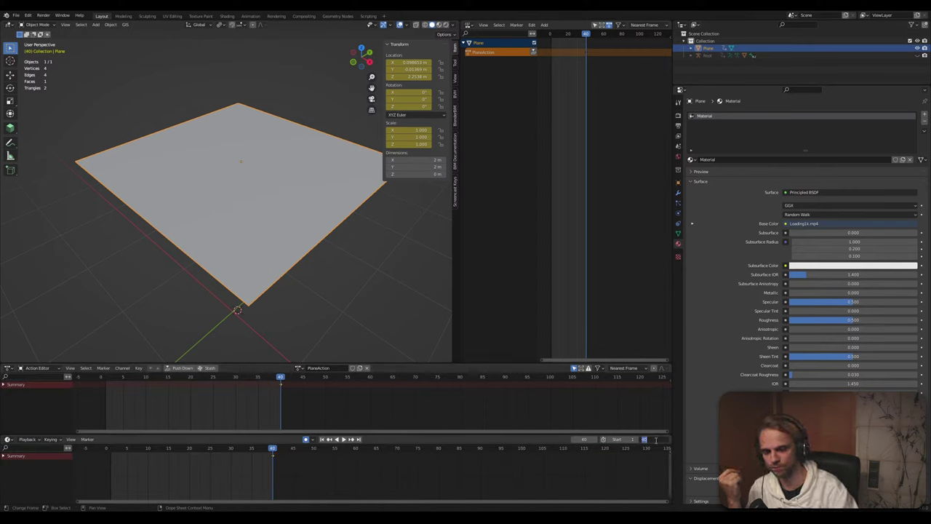
text(600)
key(Return)
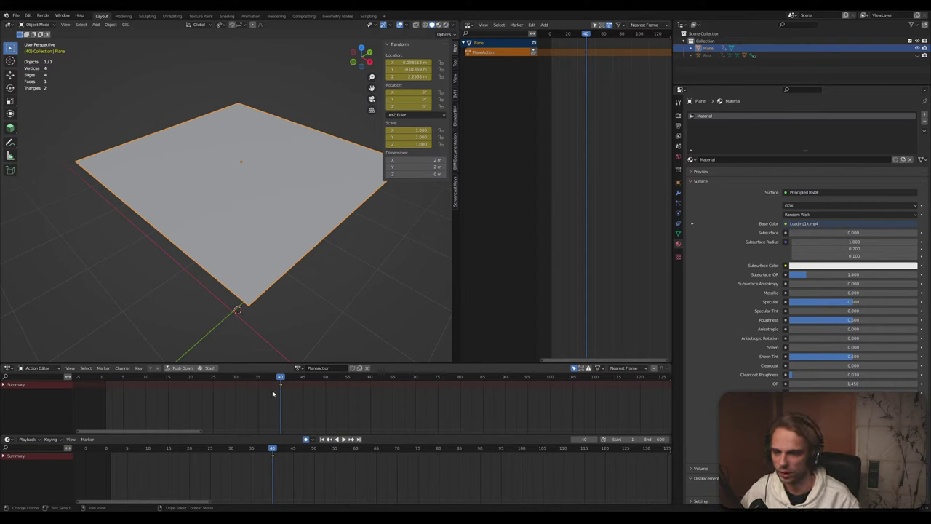
Scrub through the animation and delete the plane's keyframe at frame 40
drag(275, 459, 318, 470)
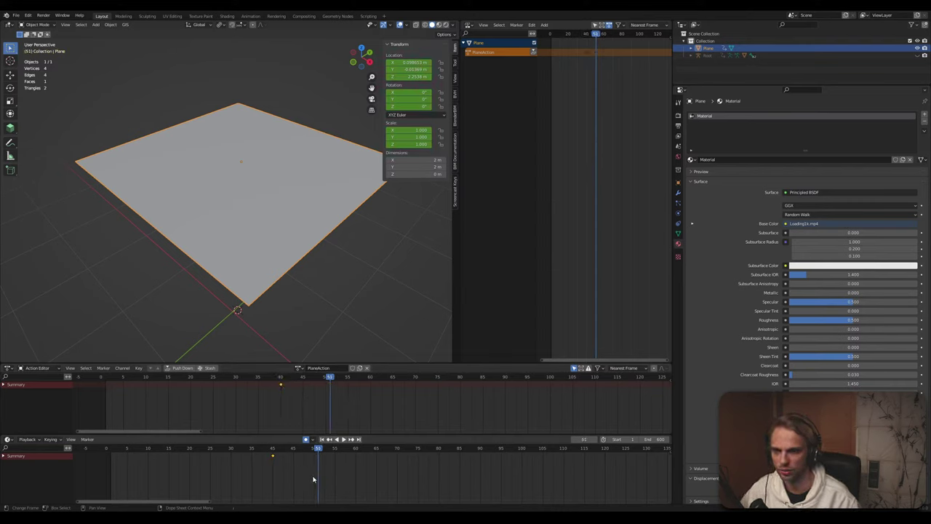
click(335, 291)
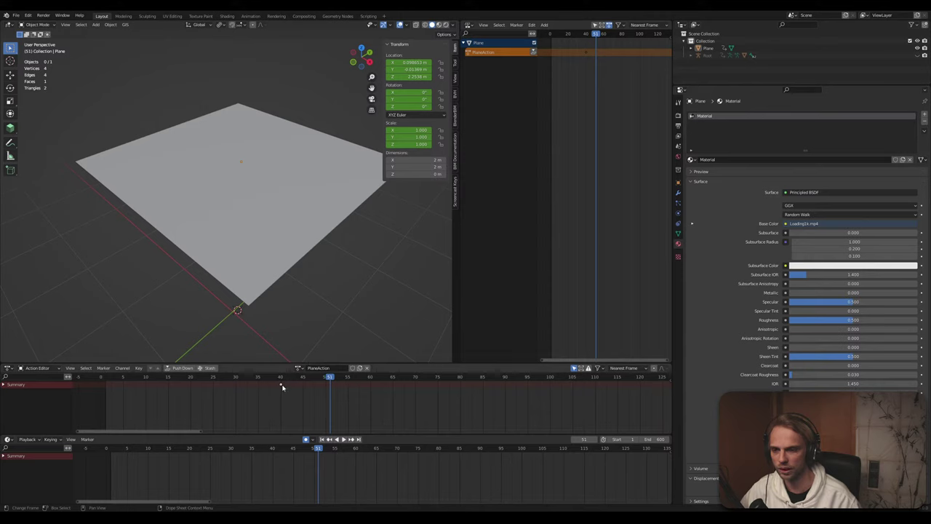
scroll(301, 339, down, 4)
key(ctrl+shift+space)
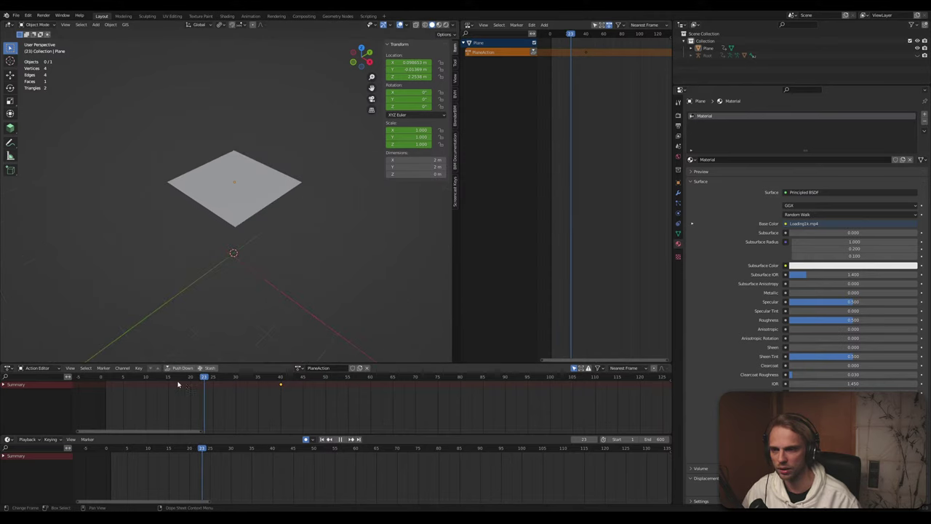
drag(177, 384, 208, 391)
drag(279, 403, 256, 382)
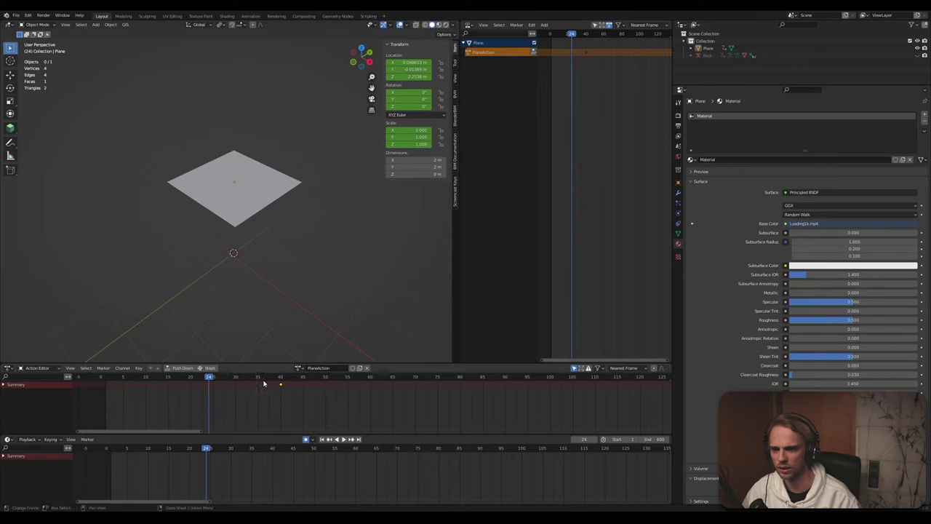
click(252, 200)
drag(318, 418, 264, 376)
key(Delete)
click(285, 299)
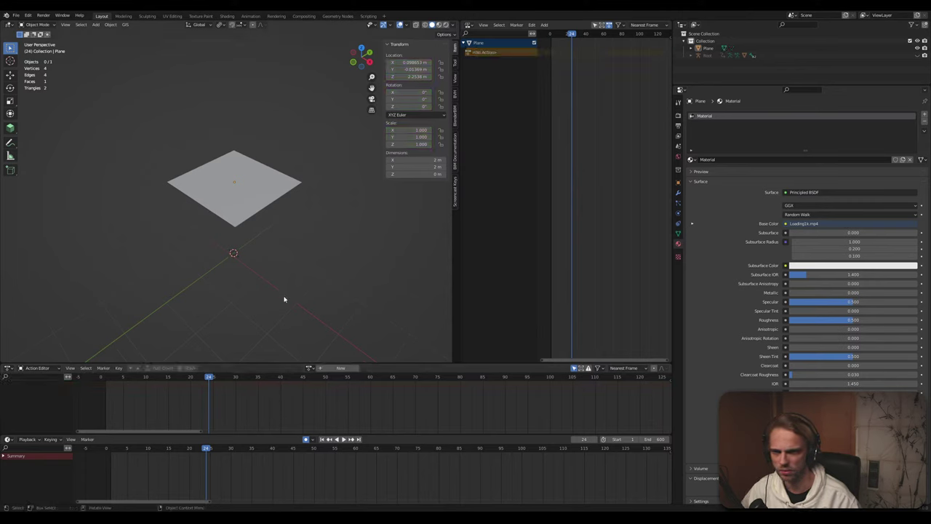
Play the animation briefly and check the plane up close in the viewport
key(space)
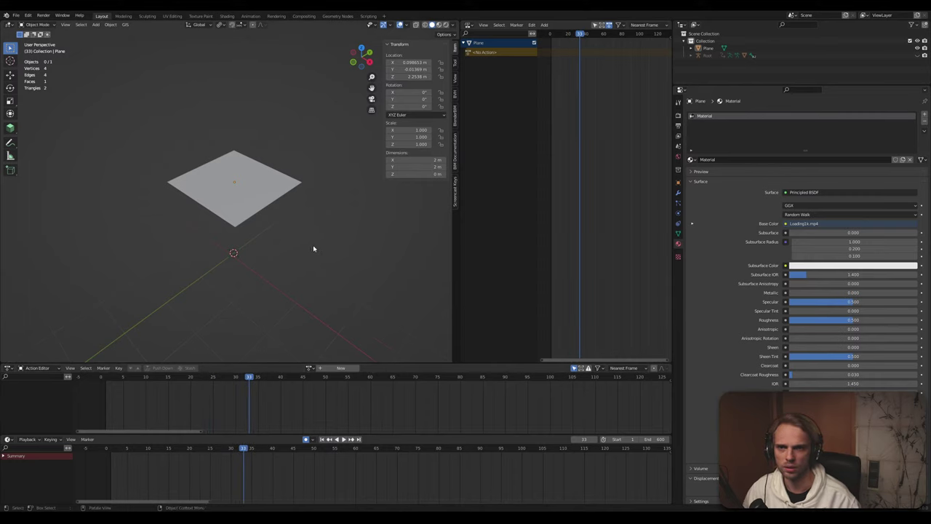
middle_drag(313, 249, 258, 261)
scroll(263, 243, up, 3)
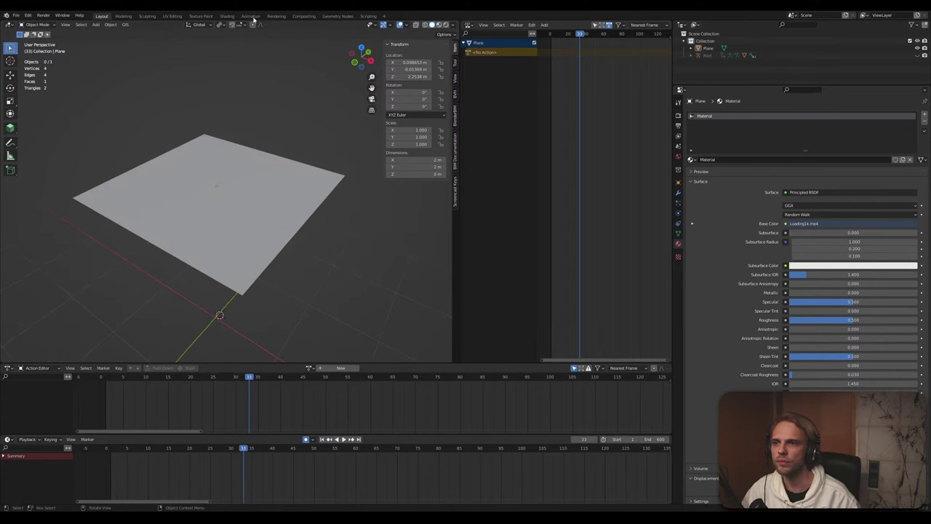
Display the plane with Material Preview shading in the Shading workspace and inspect the playing movie texture up close
click(227, 16)
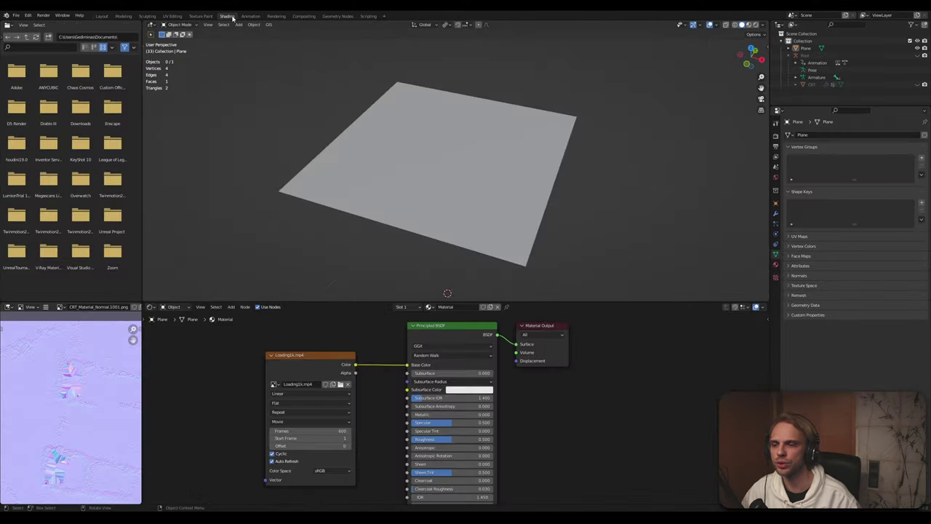
click(748, 25)
middle_drag(391, 204, 400, 211)
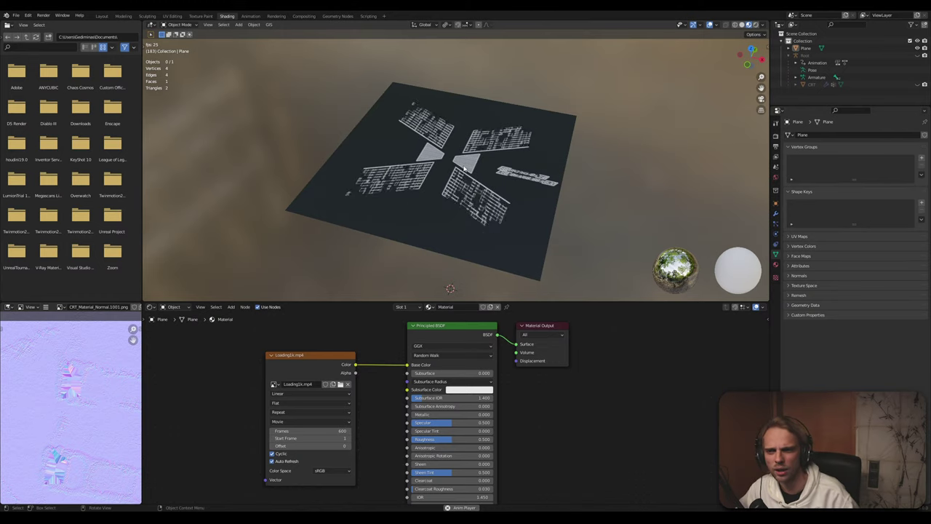
scroll(410, 170, up, 6)
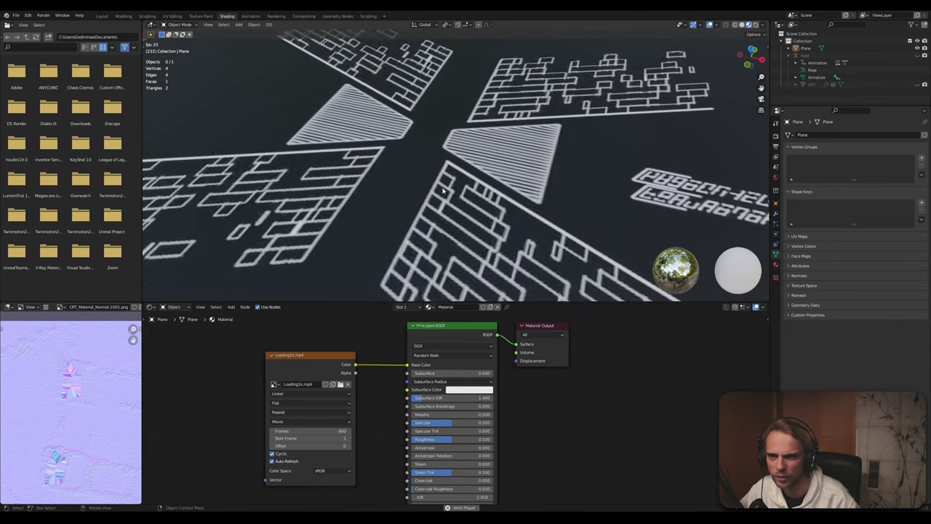
scroll(465, 173, down, 7)
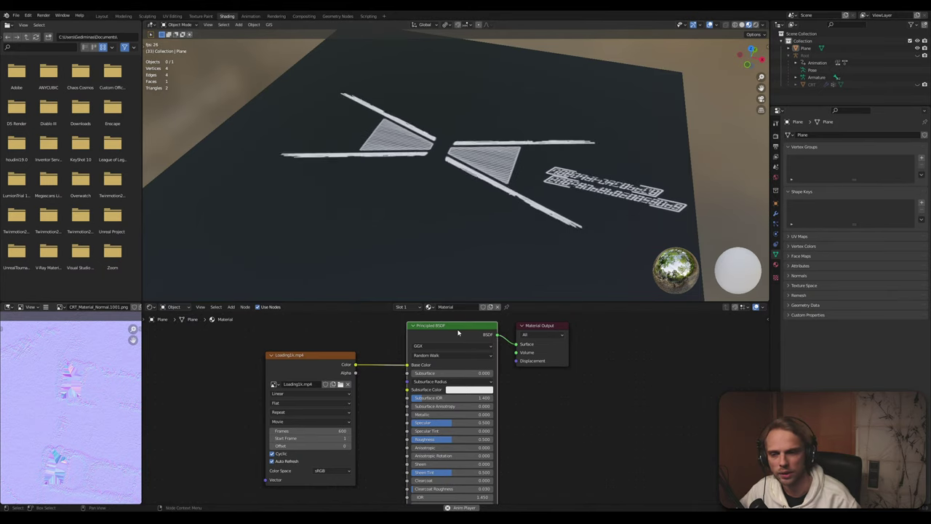
Delete the Principled BSDF node from the plane's material
key(Delete)
middle_drag(445, 341, 415, 366)
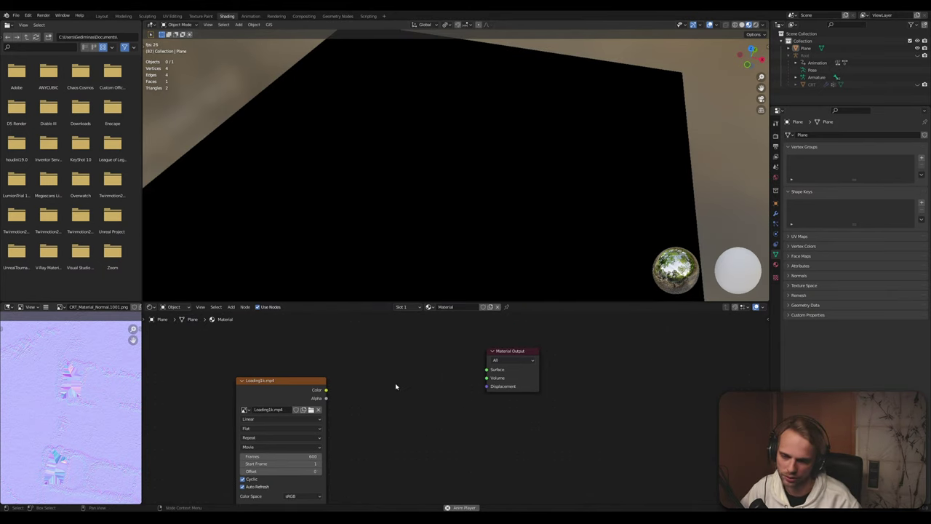
Add an Emission shader node to the plane's material and place it between the movie texture and the Material Output, lower down
key(shift+a)
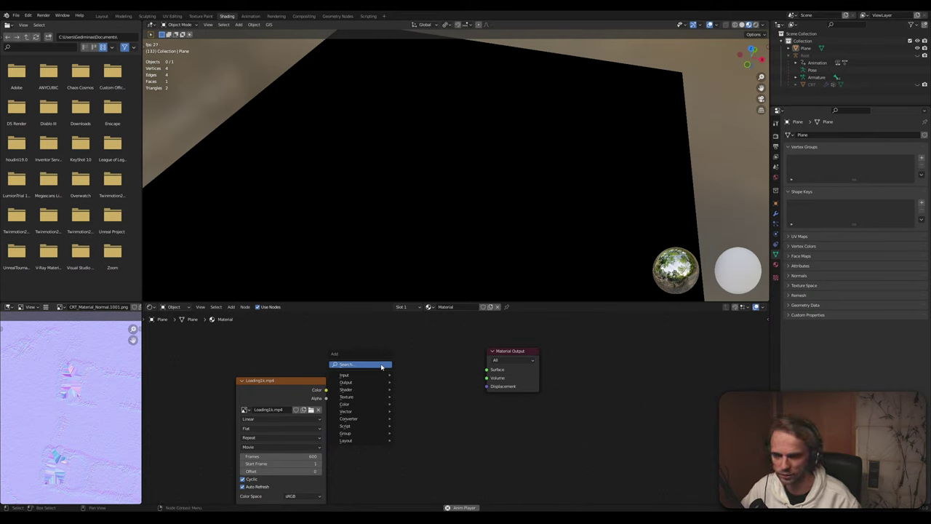
click(381, 365)
text(emiss)
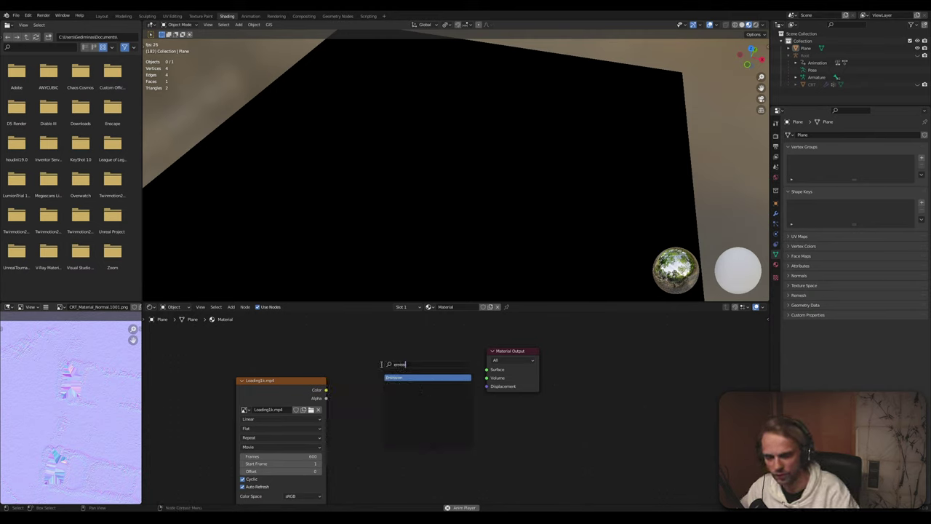
key(Return)
click(382, 367)
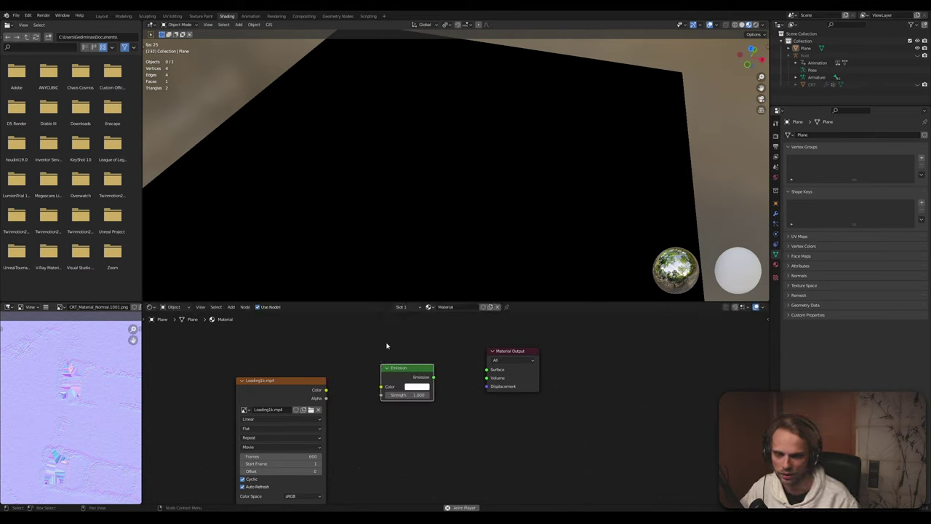
drag(413, 373, 405, 428)
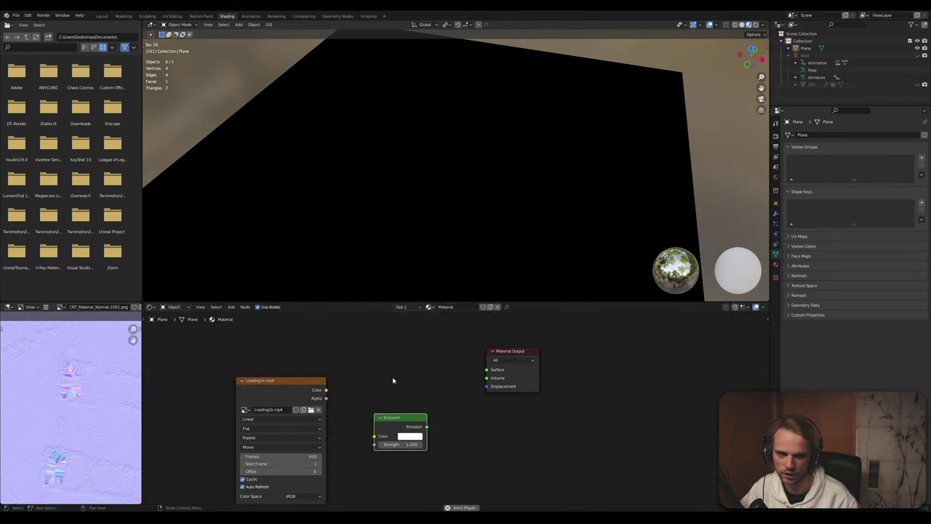
Add a Transparent BSDF node directly above the Emission node, leaving its colour input unlinked
key(shift+a)
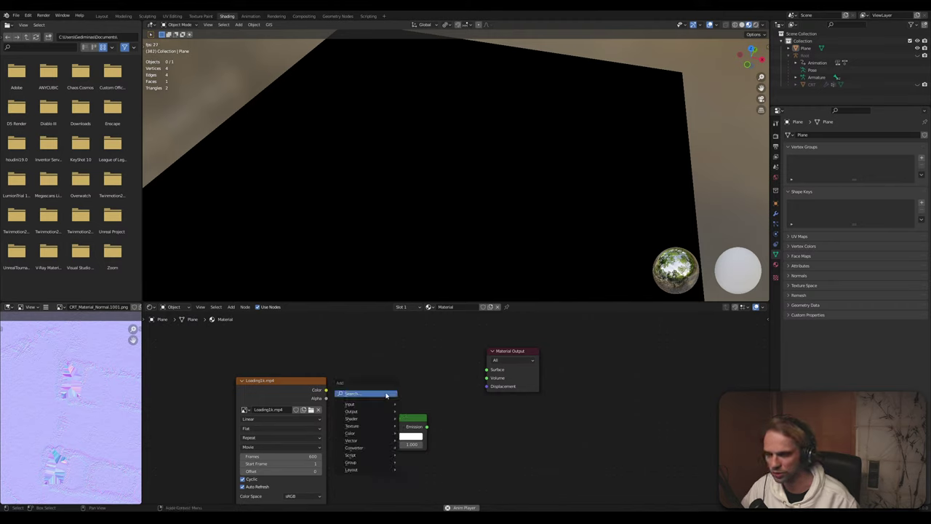
text(tran)
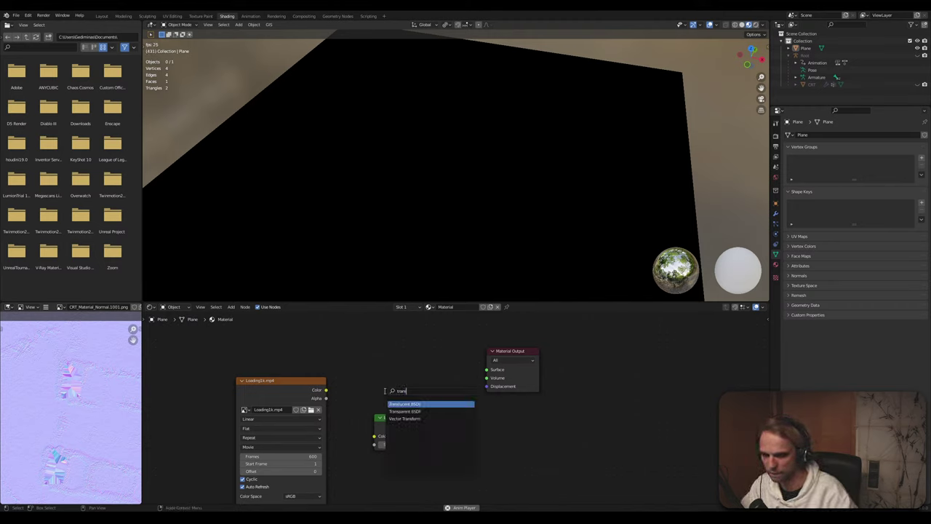
key(Down)
key(Return)
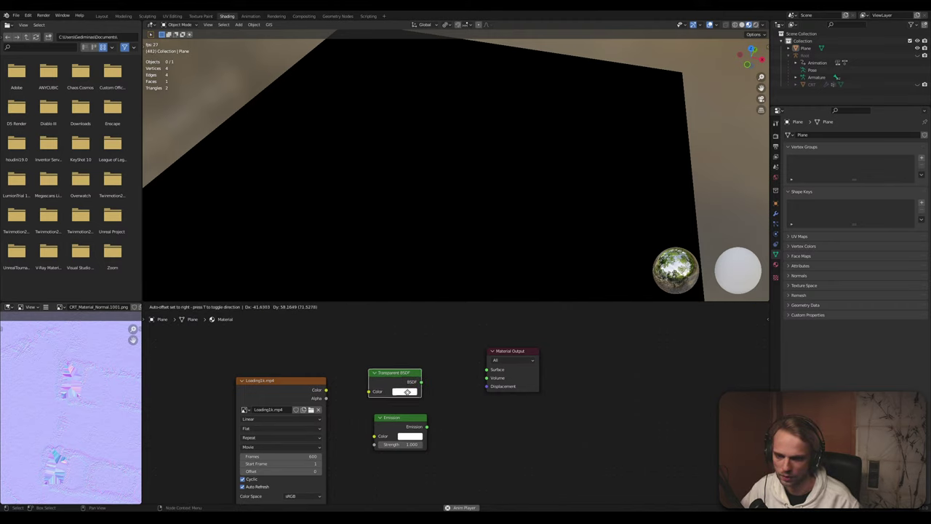
click(415, 399)
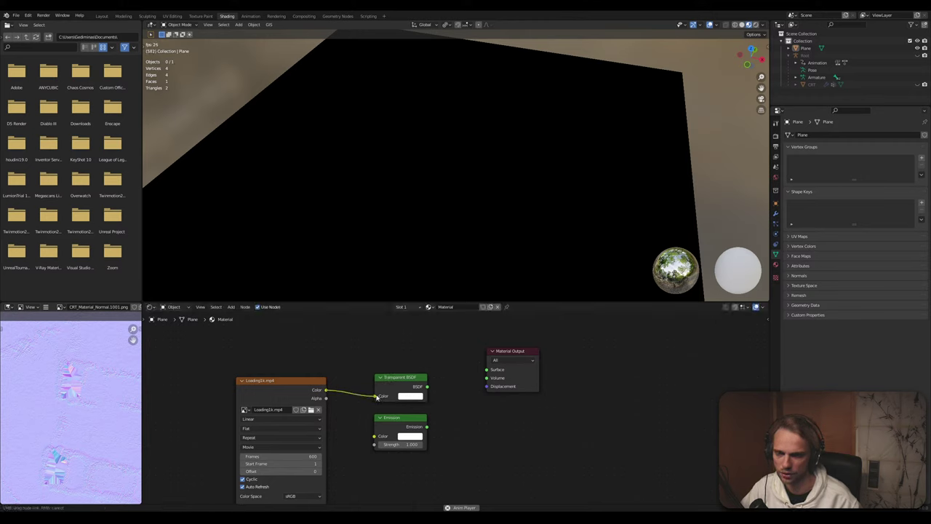
drag(377, 396, 352, 353)
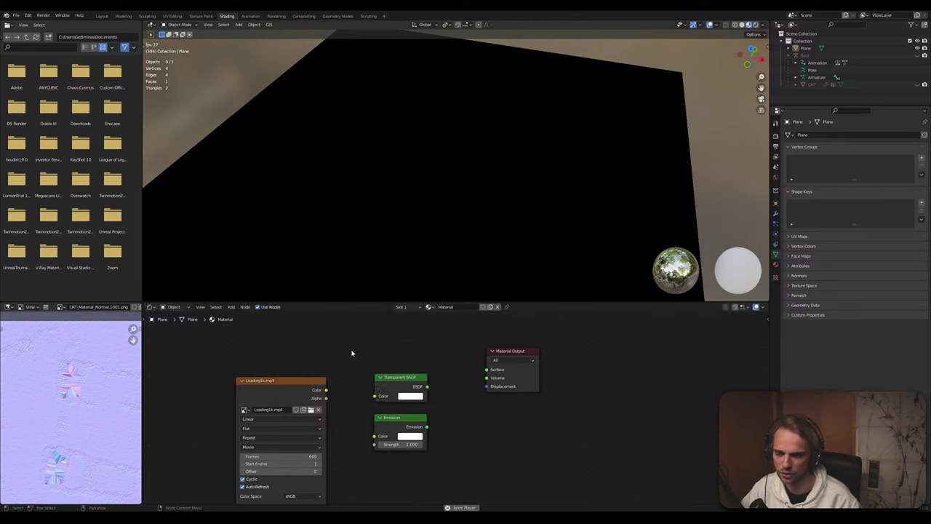
Add a Mix Shader node and drive its Fac input with the Loading1k.mp4 texture's Color output
key(shift+a)
click(401, 355)
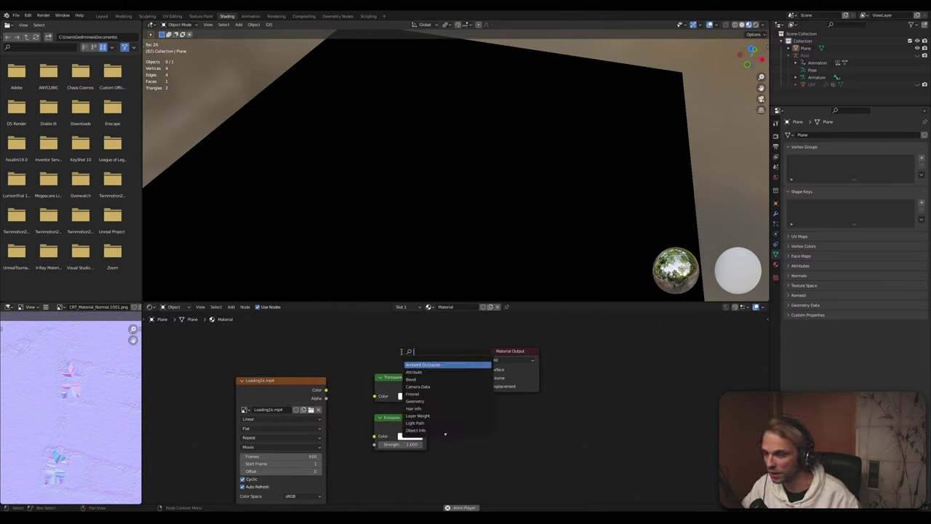
text(mix)
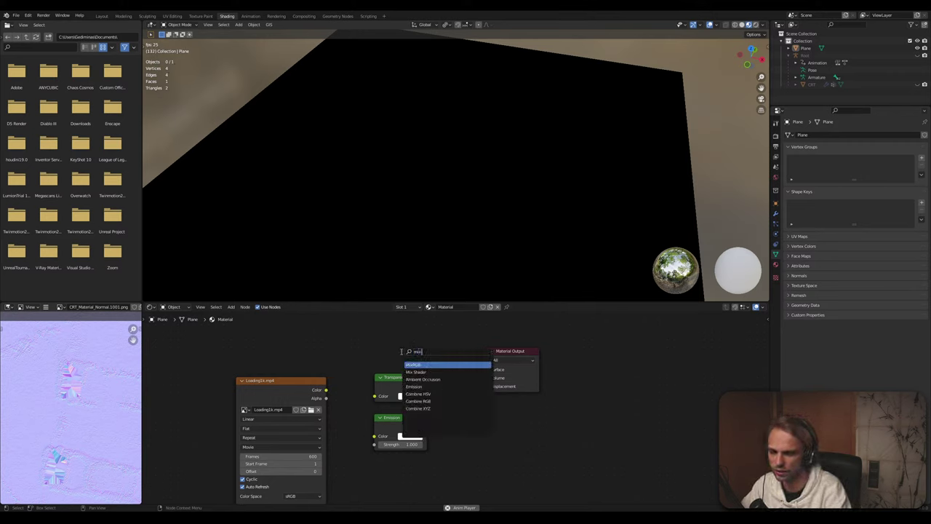
click(415, 371)
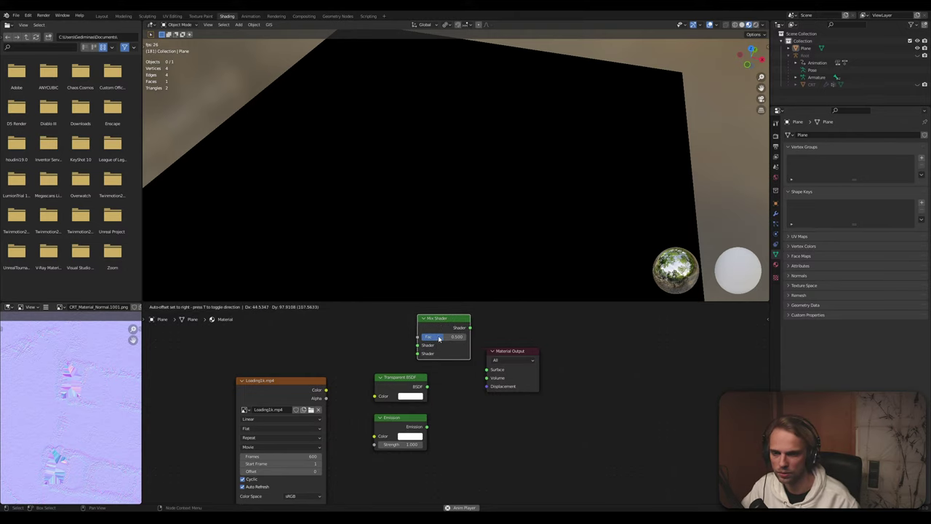
click(433, 336)
drag(326, 390, 409, 340)
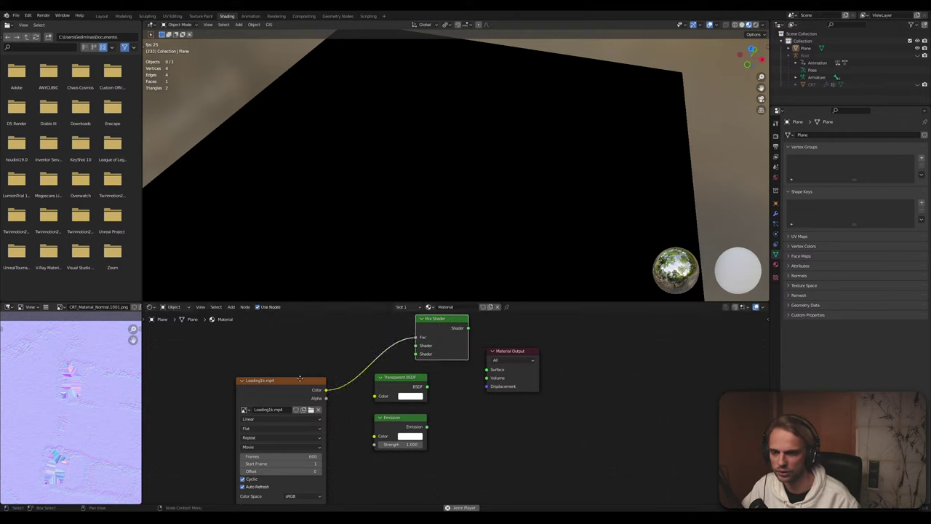
Feed the Transparent BSDF and Emission nodes into the Mix Shader, and link its output to the Material Output's Surface
drag(299, 379, 270, 330)
drag(399, 377, 354, 354)
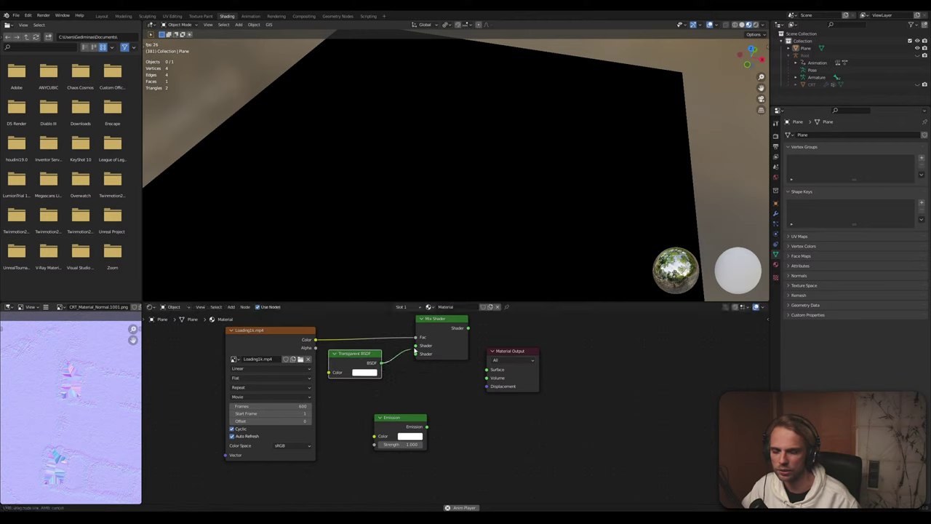
drag(408, 419, 419, 354)
drag(469, 329, 487, 370)
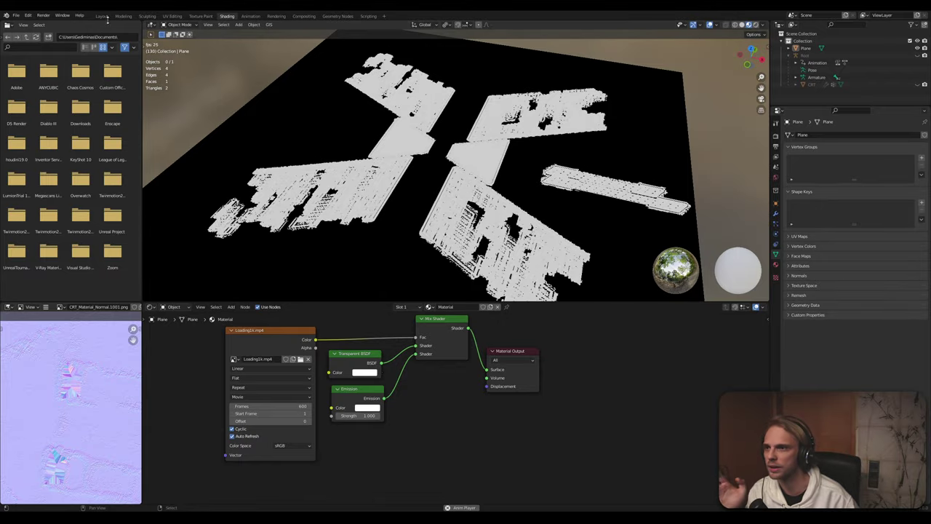
Make the texture's black areas transparent through the material settings and set the Emission strength to 10
click(775, 265)
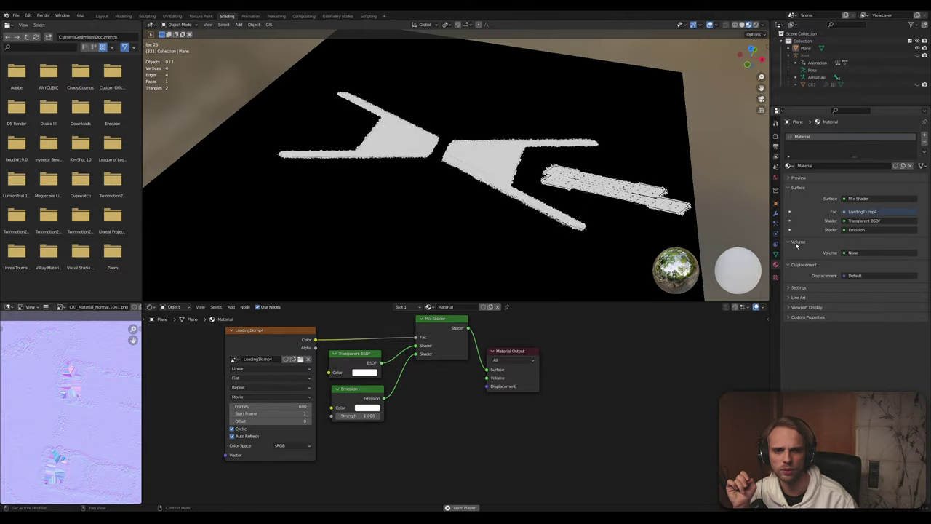
click(796, 274)
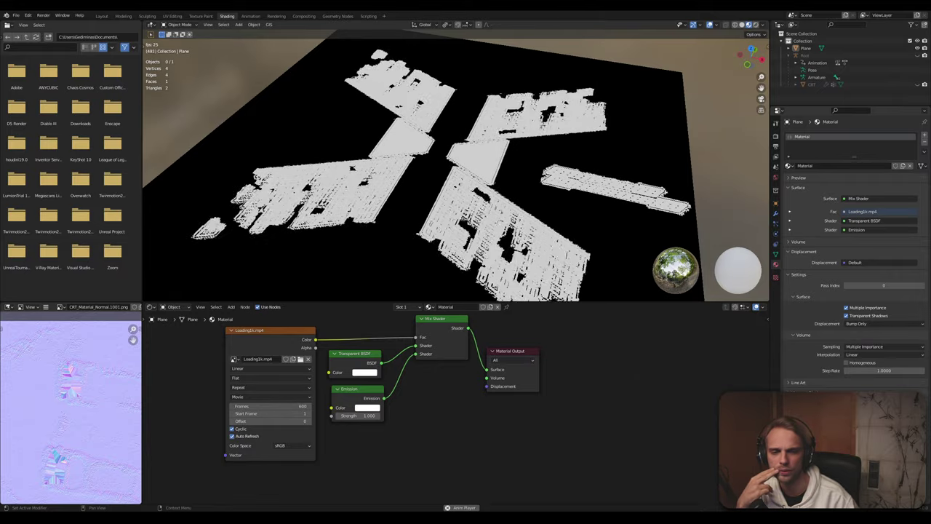
scroll(851, 292, down, 2)
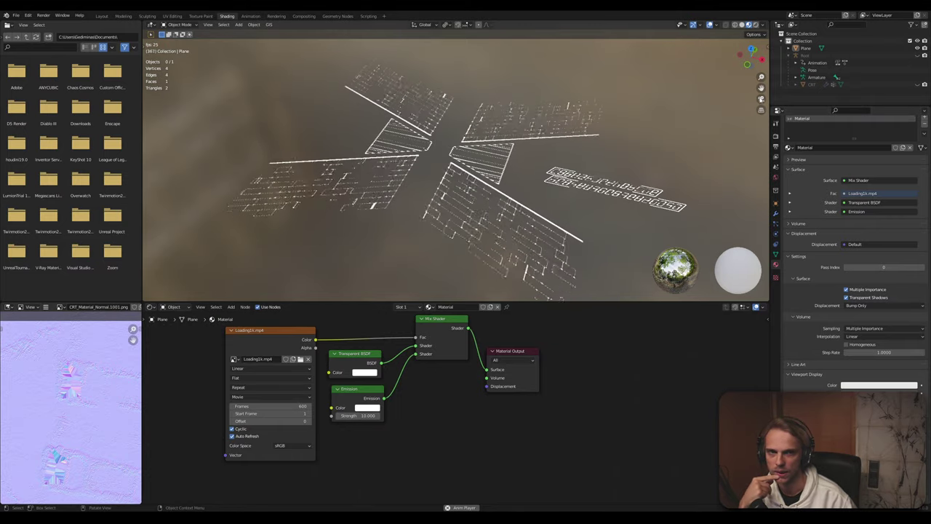
Compare the plane in Rendered and Material Preview shading, and examine the playing texture close up and from a distance
click(756, 26)
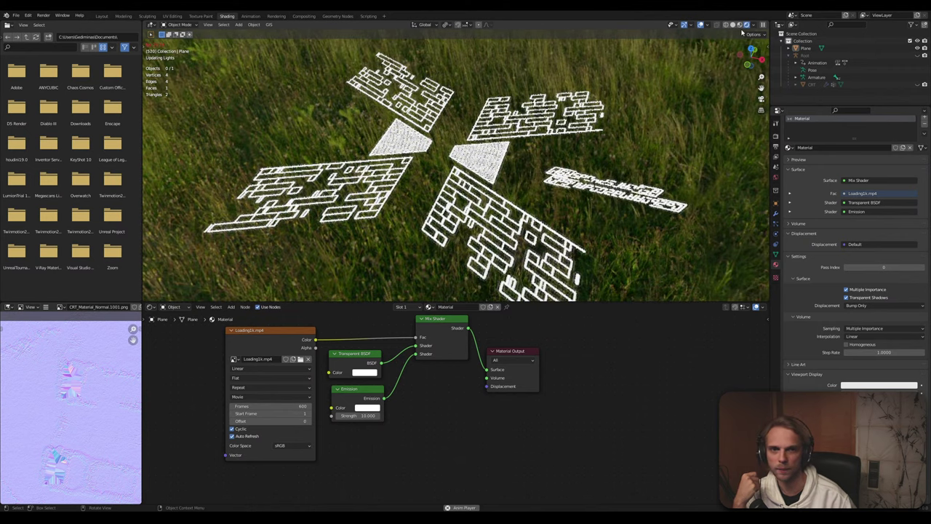
click(740, 25)
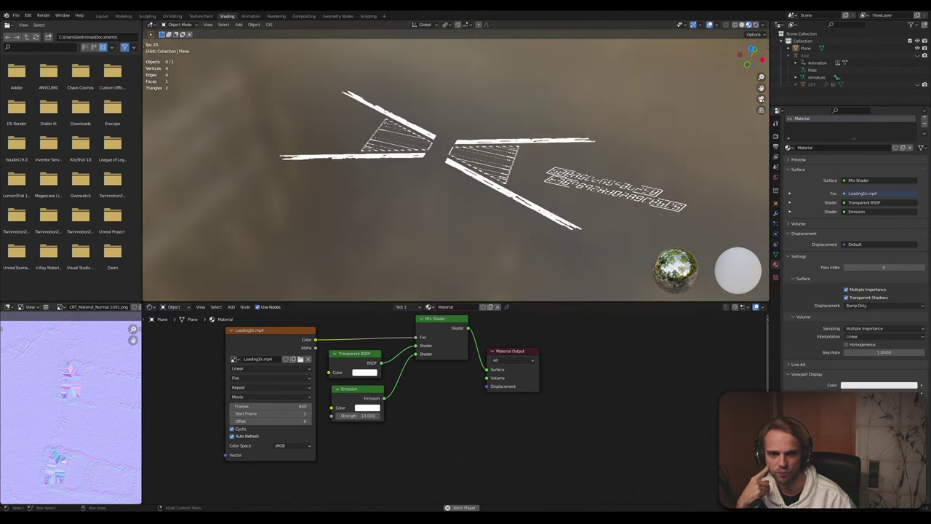
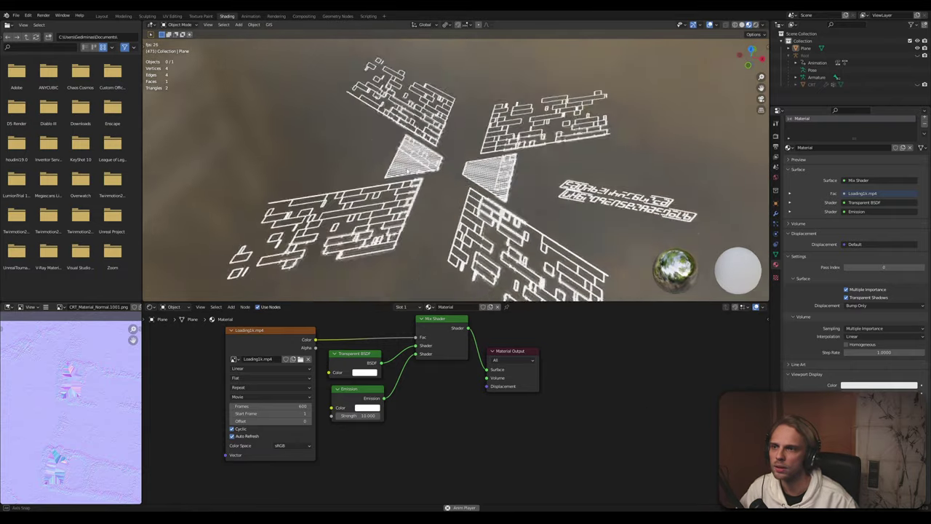
scroll(442, 180, down, 5)
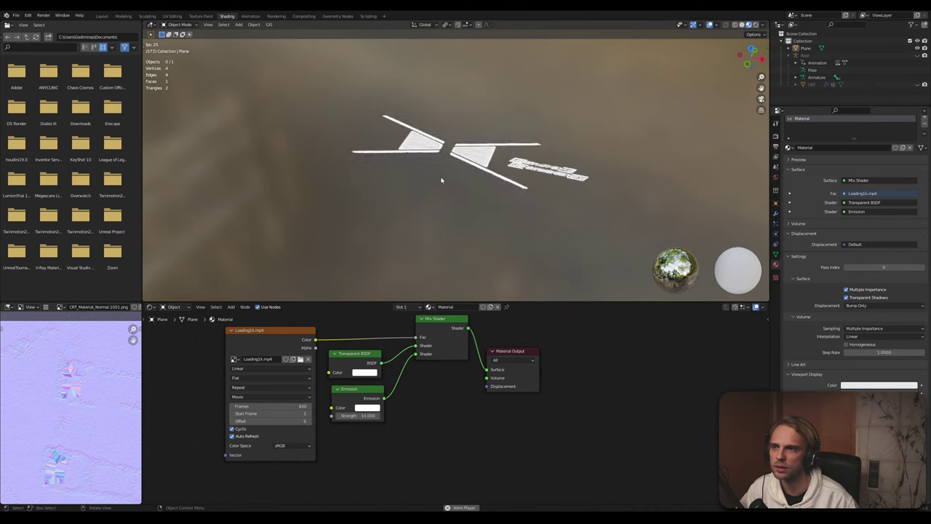
key(space)
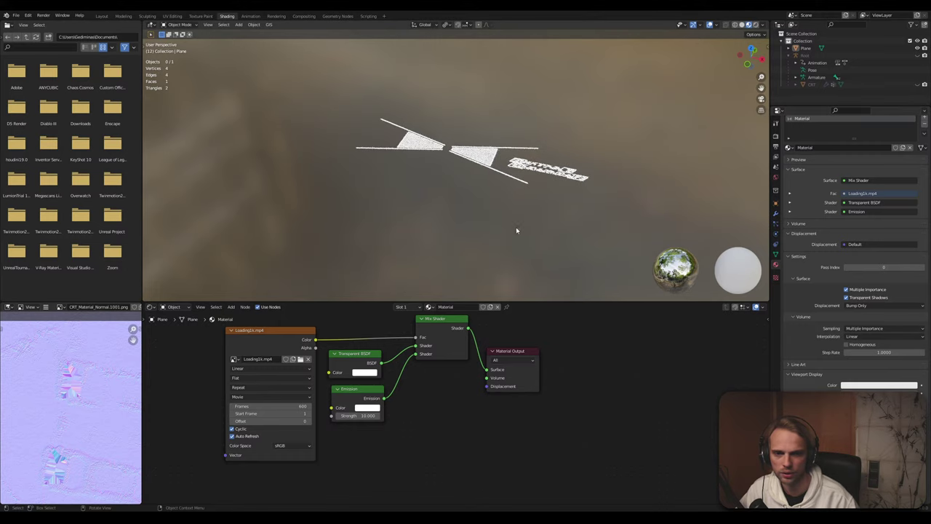
scroll(501, 234, up, 8)
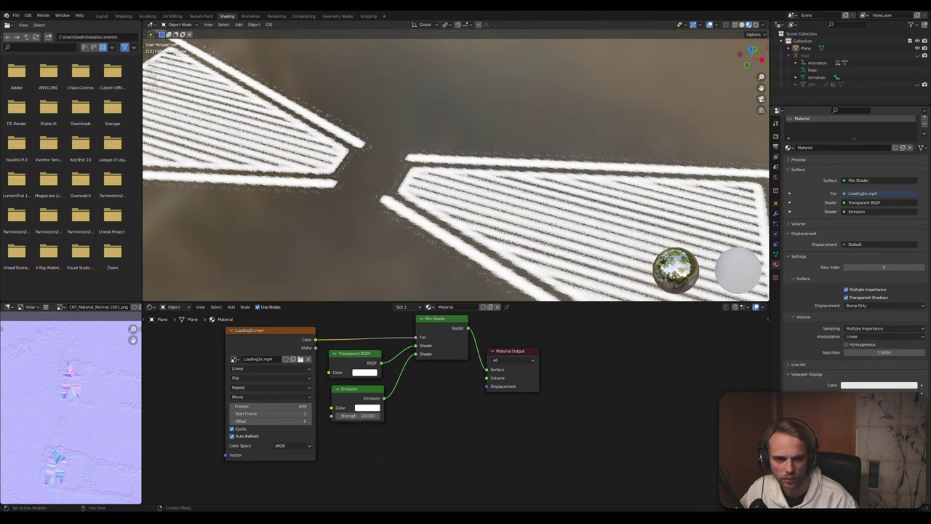
scroll(481, 199, down, 8)
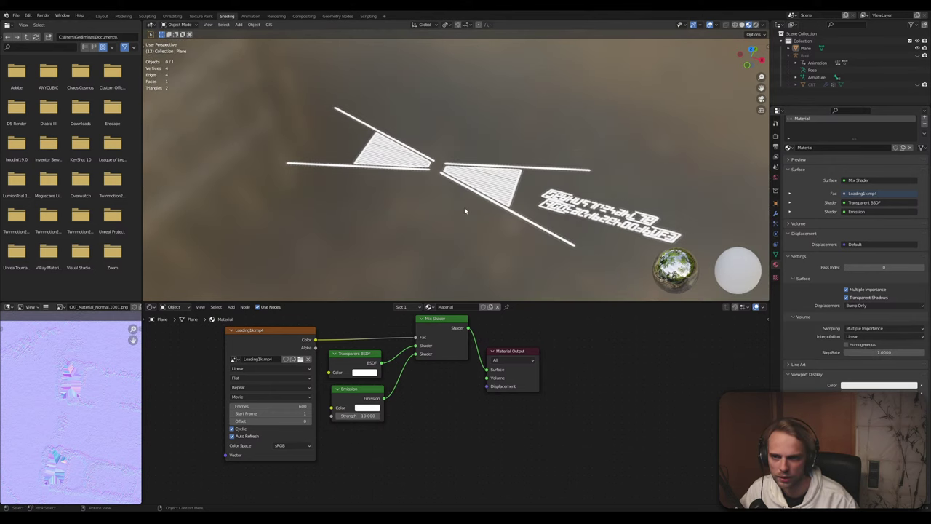
key(space)
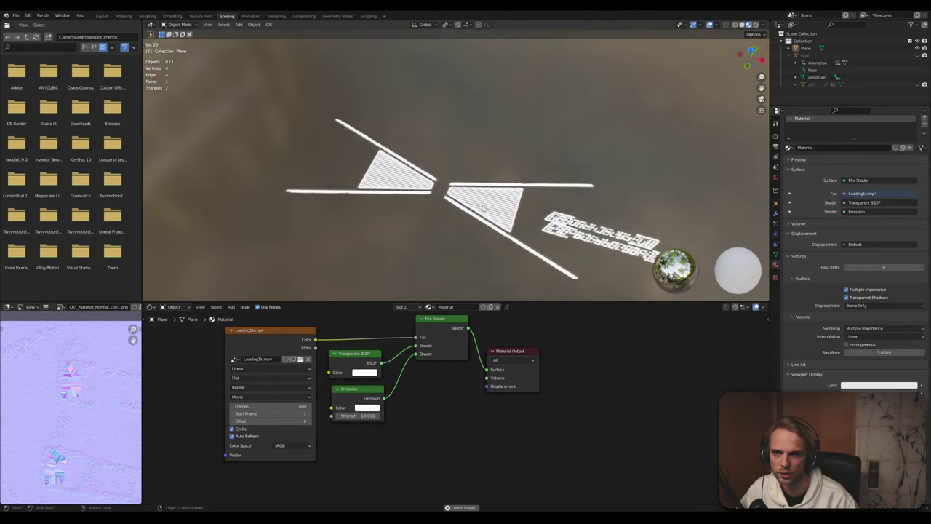
middle_drag(481, 209, 470, 185)
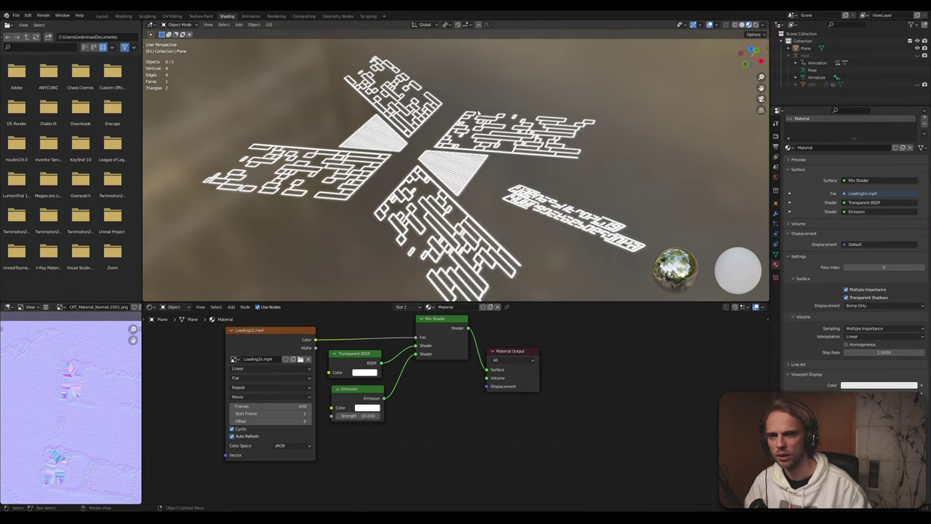
scroll(468, 124, down, 4)
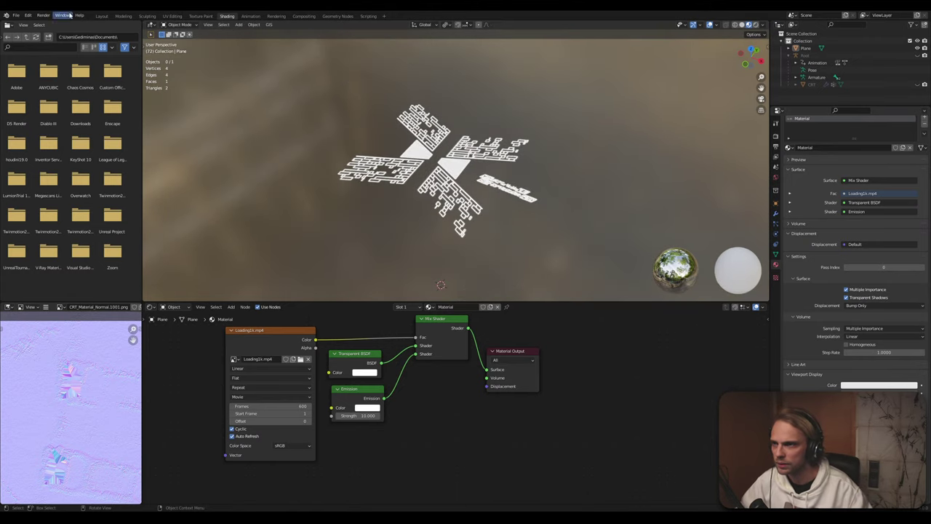
Return to the Layout workspace and display the plane with Material Preview shading
click(102, 16)
scroll(302, 150, down, 3)
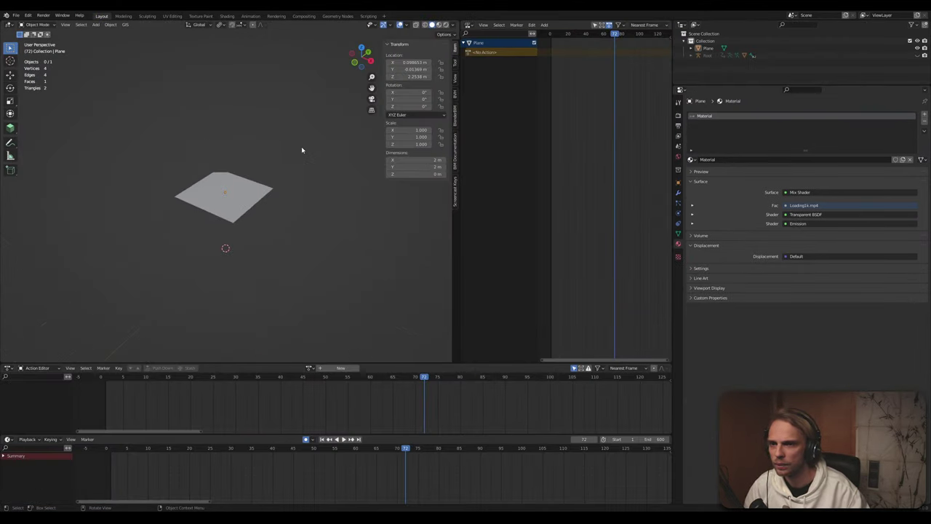
scroll(245, 127, up, 2)
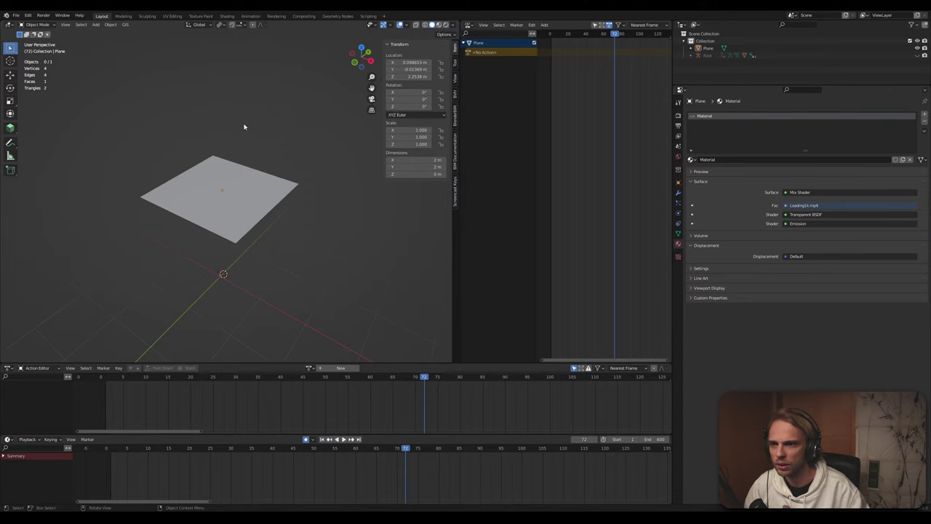
click(440, 26)
shift+middle_drag(292, 156, 340, 147)
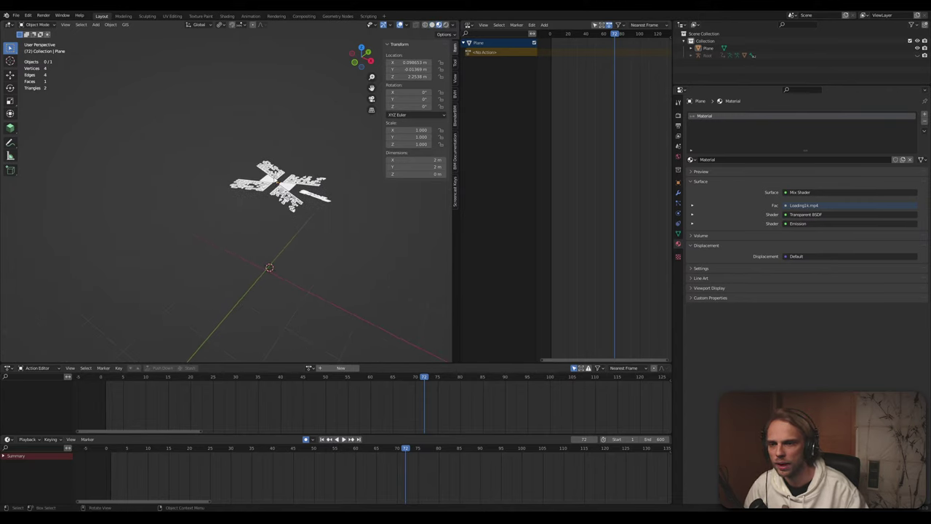
Raise the plane along the global Z axis to a height of about 3.78 m
click(277, 182)
key(g)
key(z)
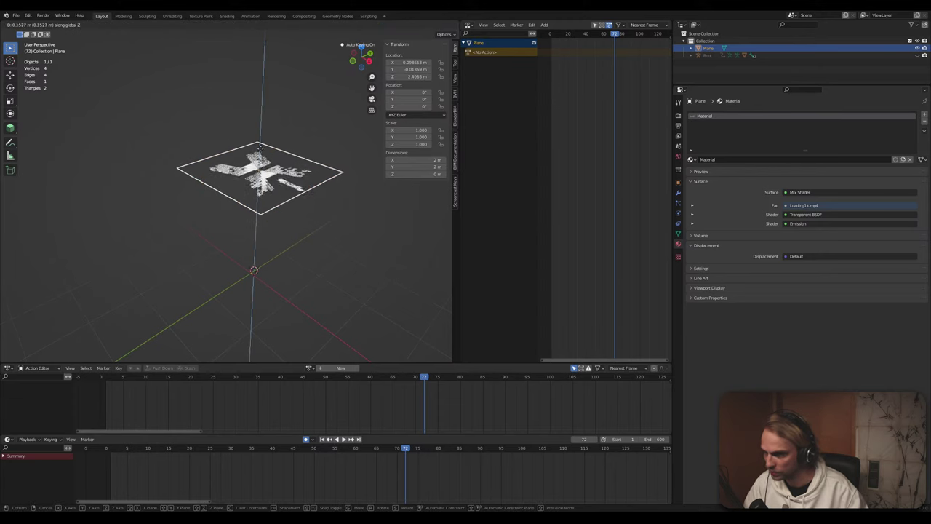
click(263, 67)
click(318, 179)
Rotate the raised plane 90° about the global X axis so it stands upright
middle_drag(318, 179, 319, 211)
click(276, 149)
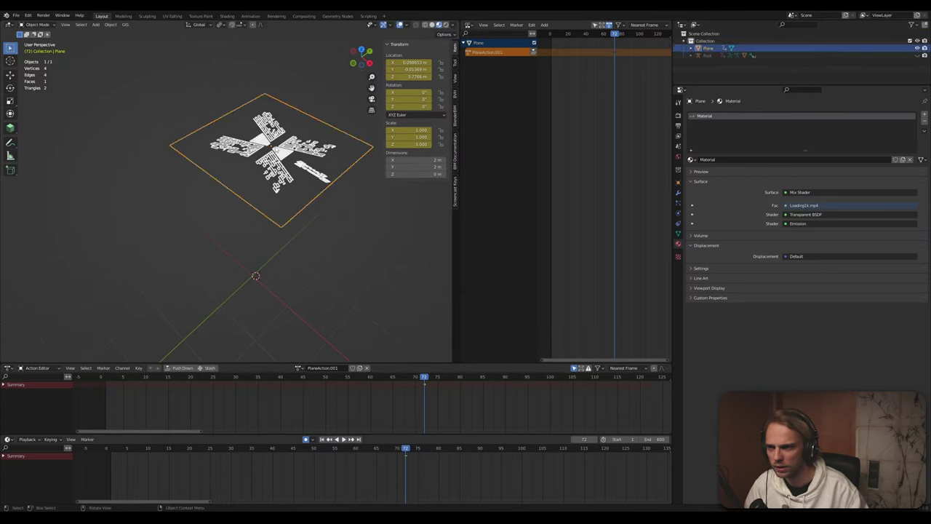
key(r)
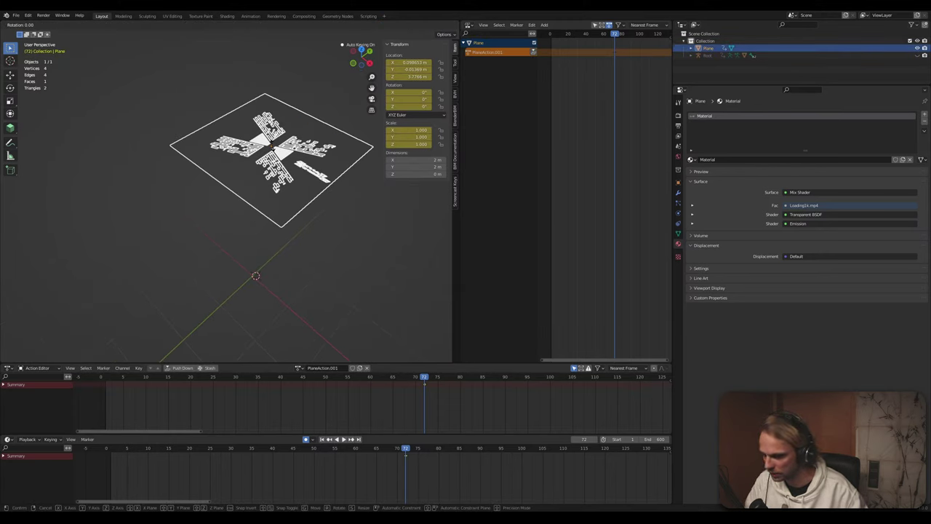
text(x)
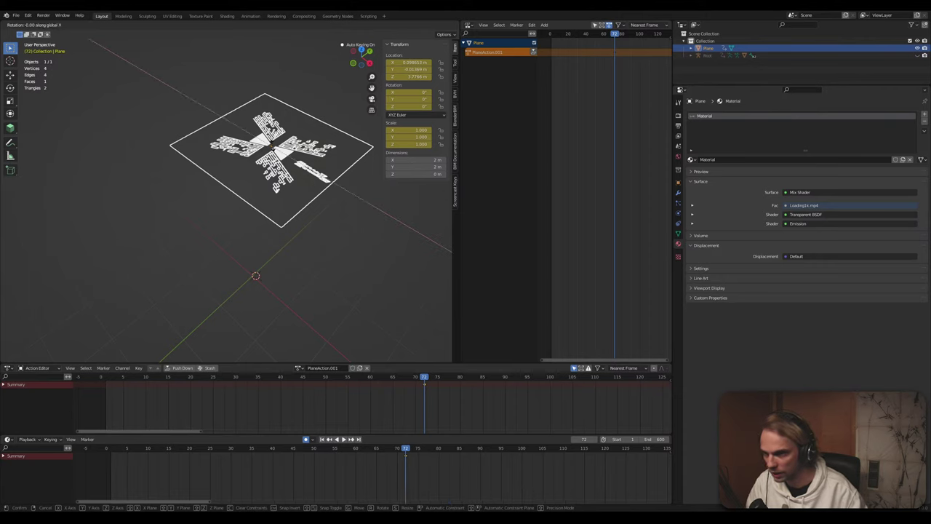
text(90)
key(Return)
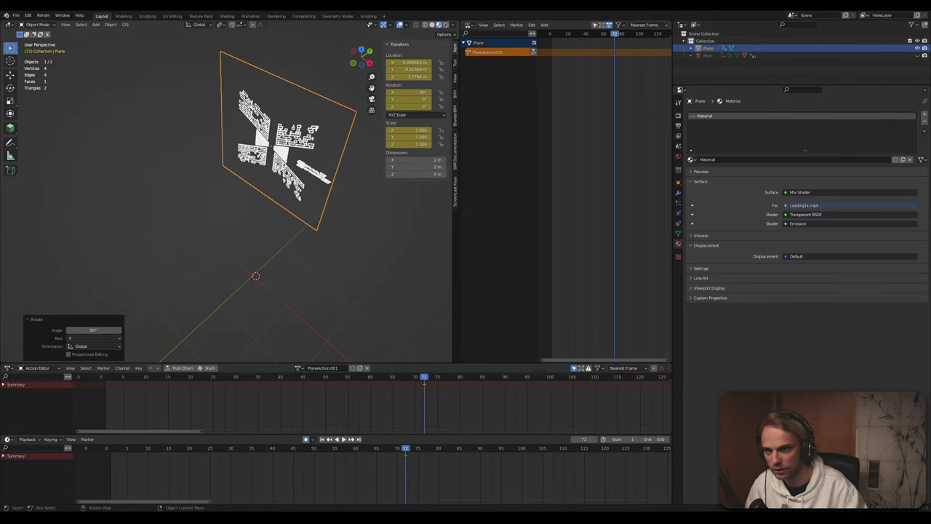
middle_drag(262, 179, 242, 172)
scroll(249, 142, down, 2)
scroll(270, 187, up, 3)
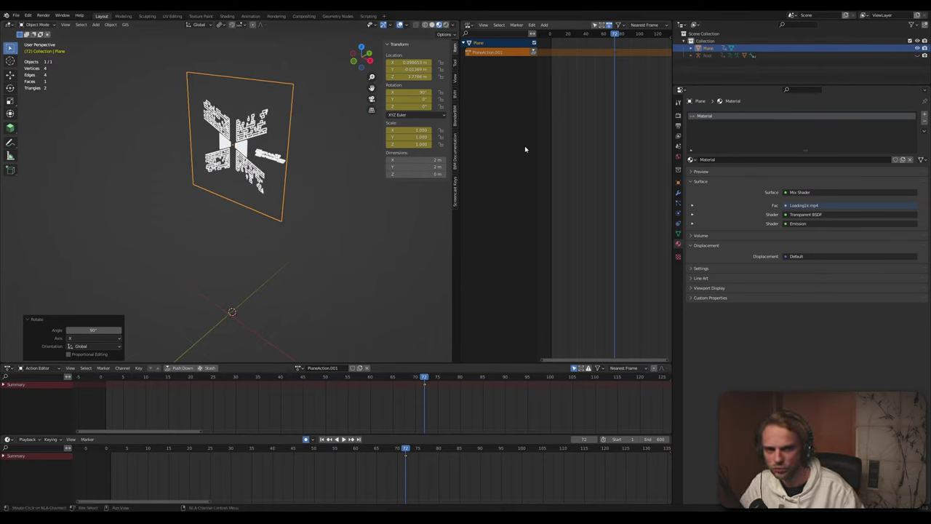
Subdivide the plane with a Simple Subdivision Surface modifier at viewport level 1, and apply the modifier
click(679, 194)
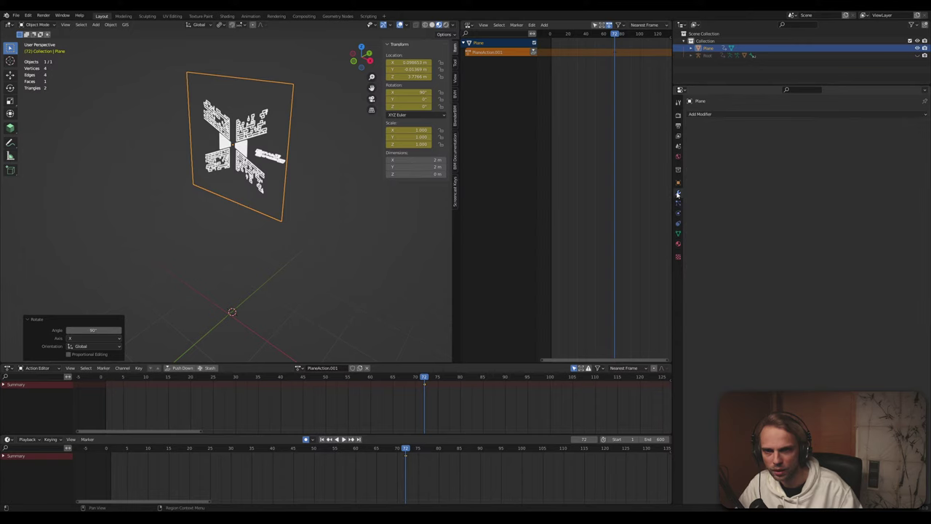
click(730, 114)
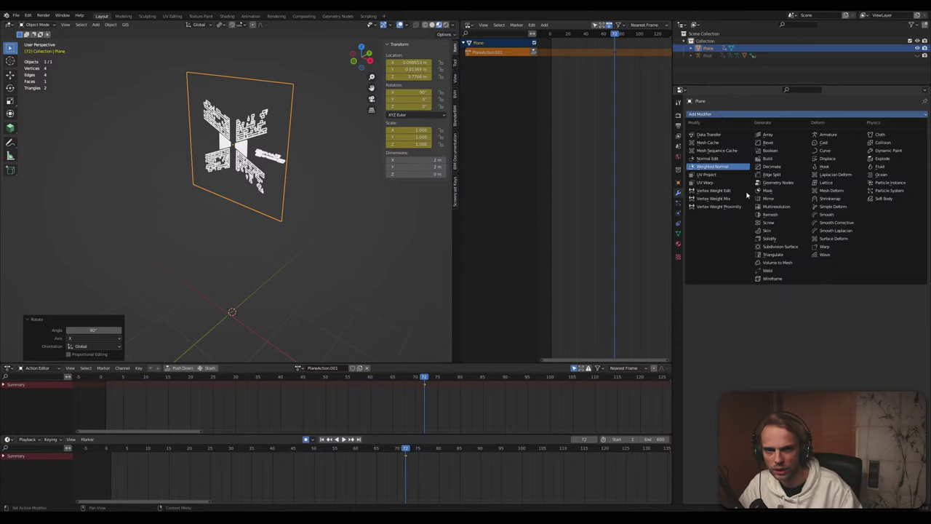
click(786, 248)
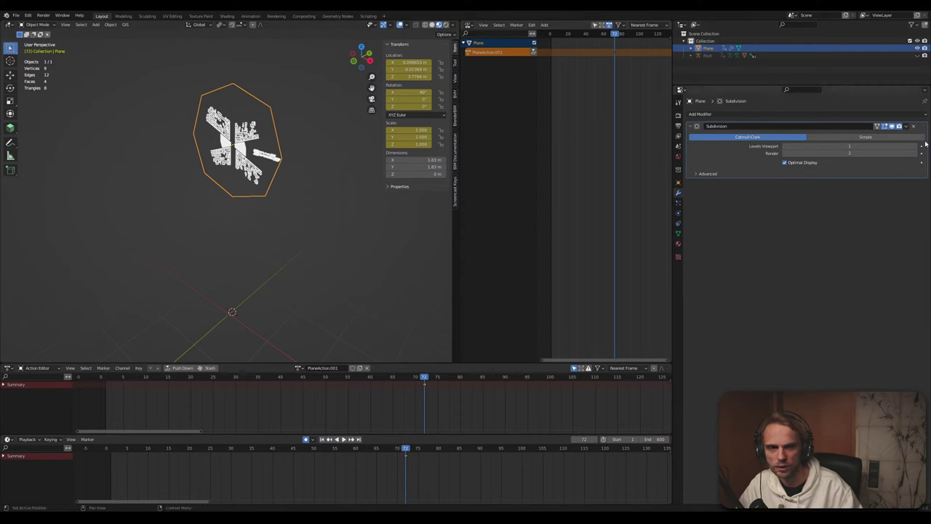
click(866, 137)
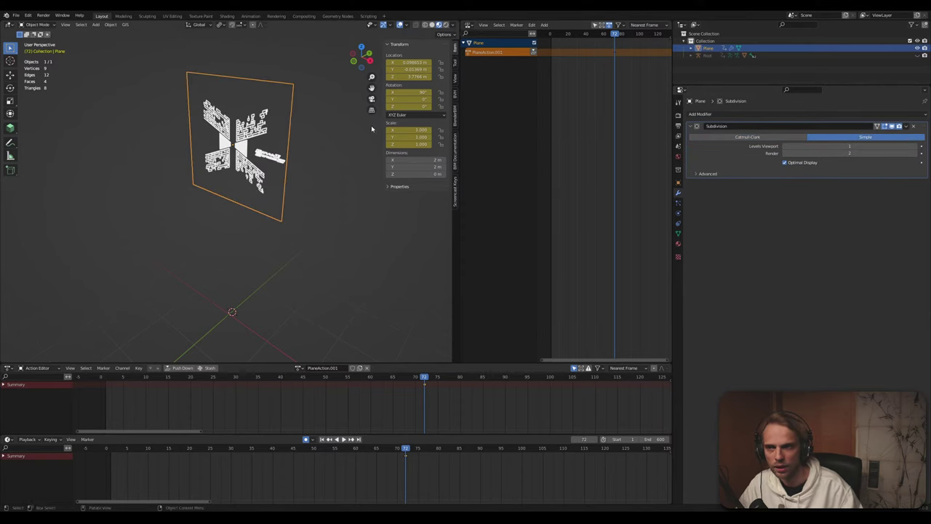
click(913, 127)
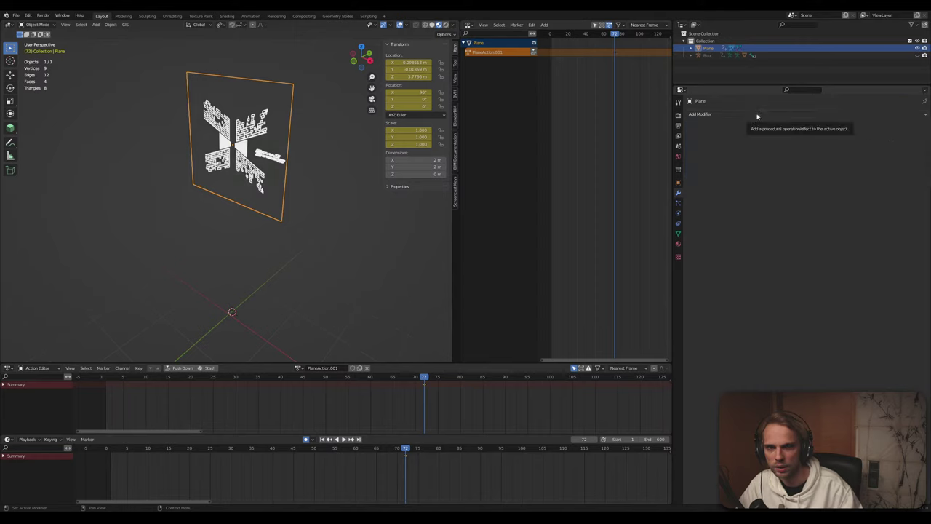
Enter Edit Mode on the plane and select its middle vertical column of three vertices
click(757, 114)
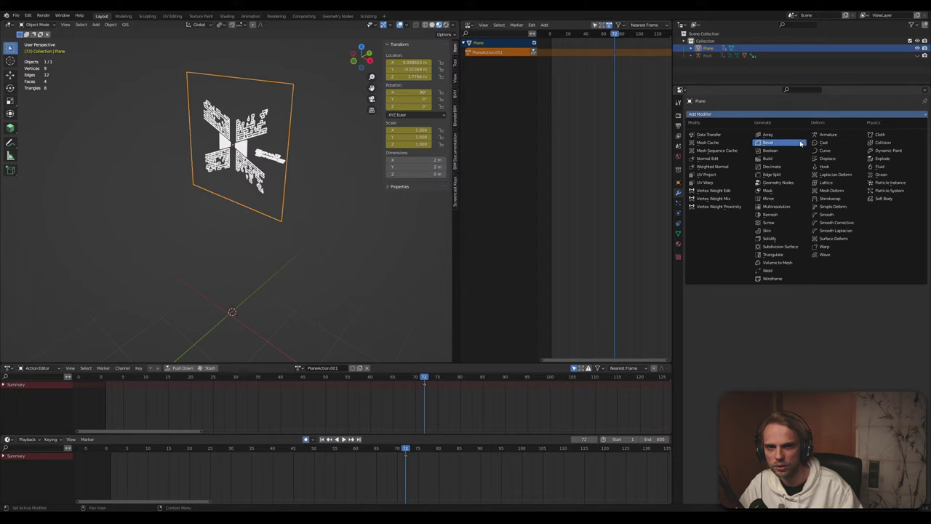
click(337, 203)
middle_drag(270, 173, 280, 175)
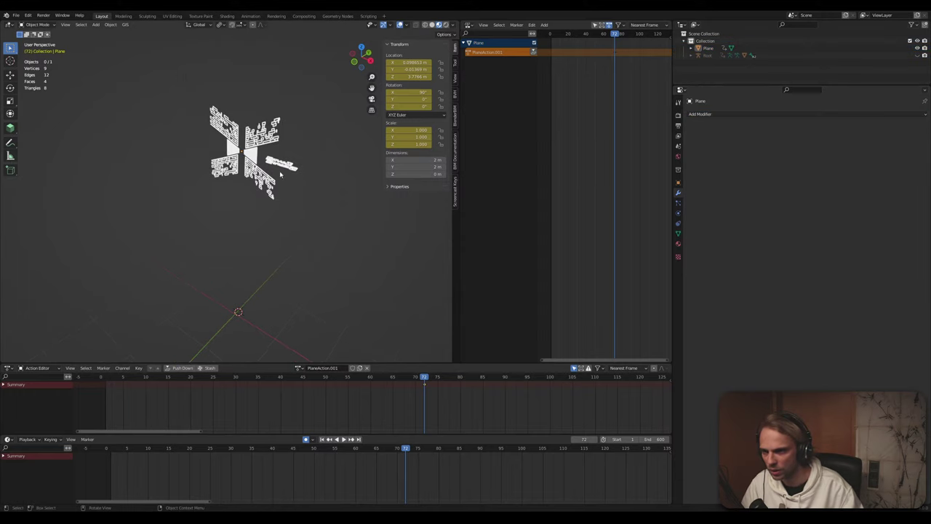
click(280, 175)
key(Tab)
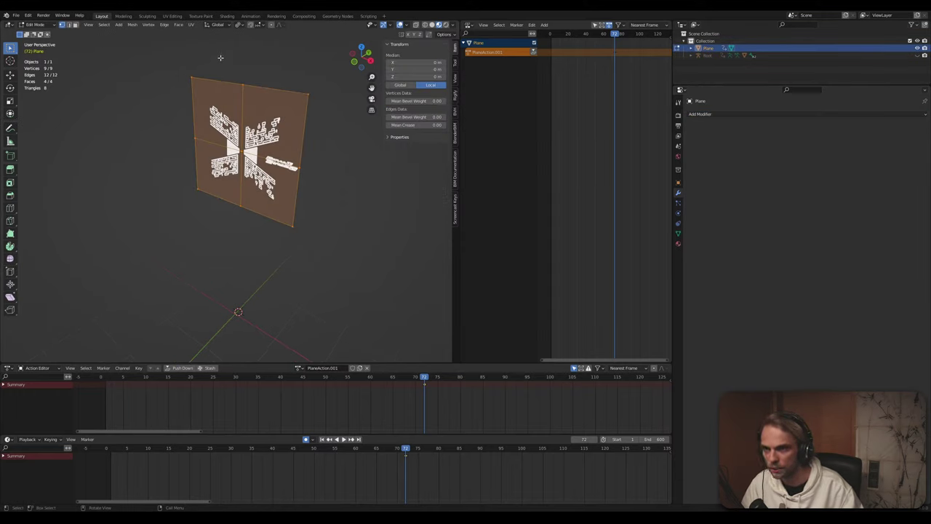
drag(231, 57, 265, 252)
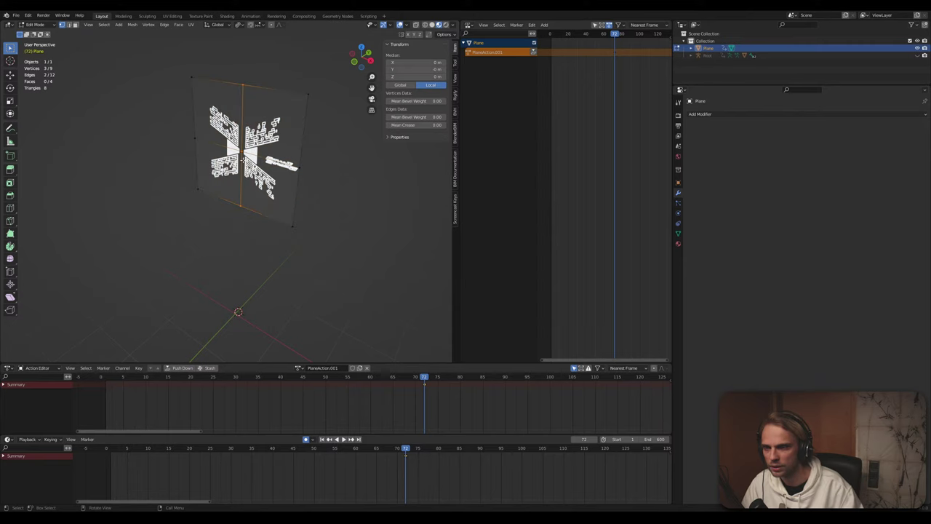
middle_drag(243, 161, 256, 185)
scroll(256, 185, up, 3)
scroll(256, 186, down, 2)
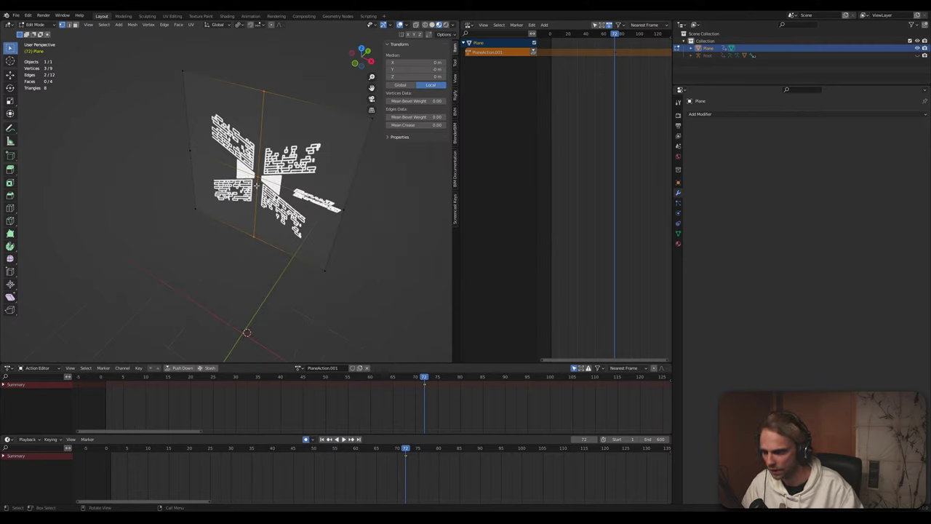
key(g)
key(z)
right_click(270, 190)
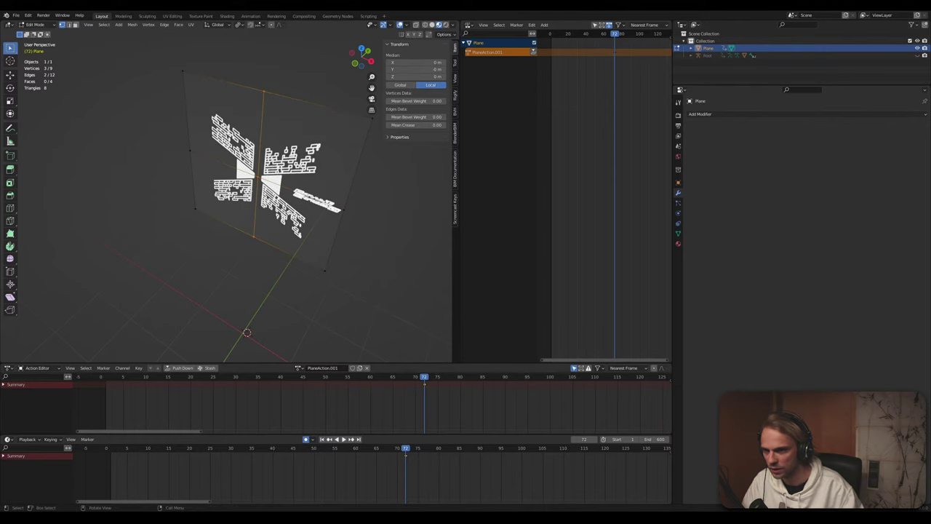
Move the selected middle column of vertices about -0.17 m along the global Y axis to bend the plane
key(g)
key(y)
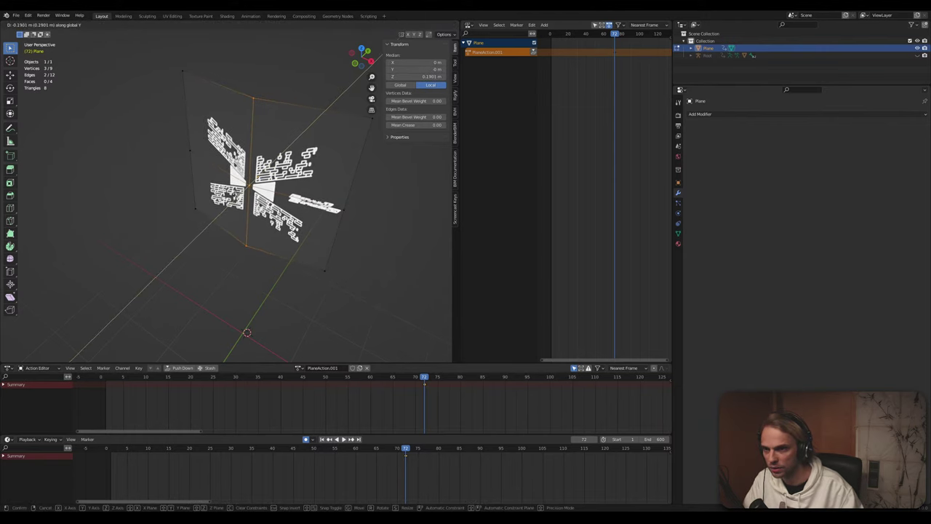
click(273, 191)
middle_drag(278, 195, 175, 205)
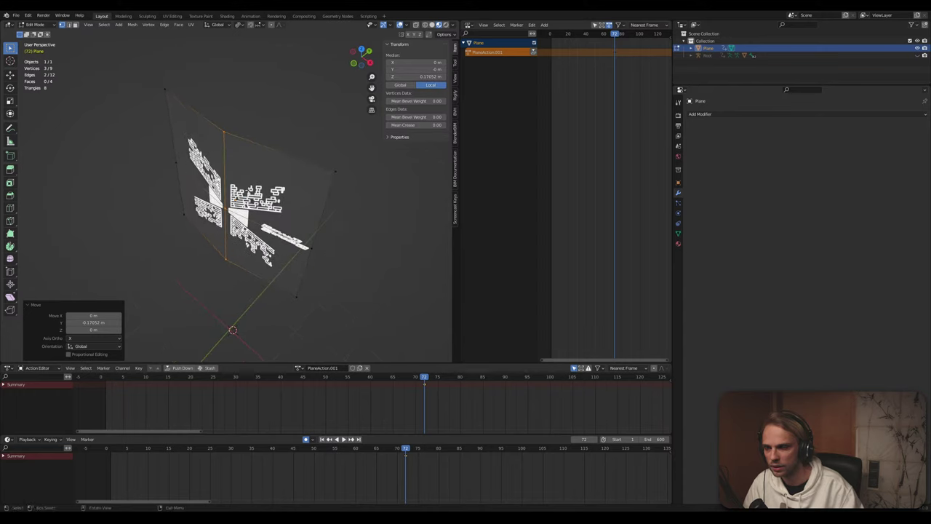
Move the middle vertex of each side edge about -0.035 m along the global Y axis
click(171, 154)
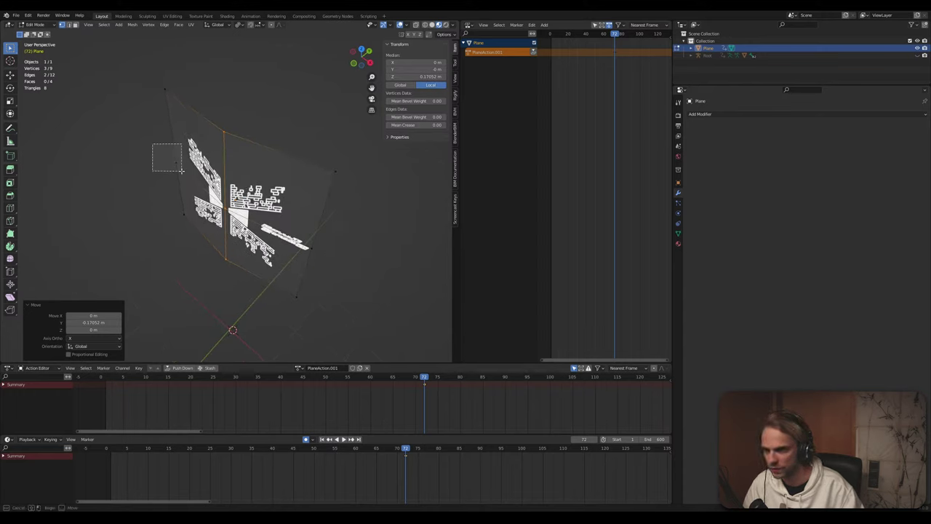
drag(324, 289, 309, 231)
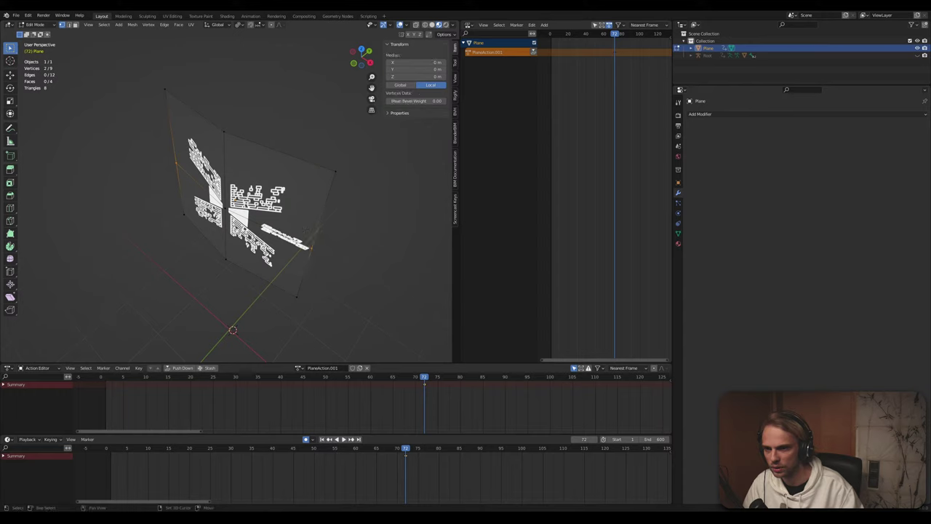
key(g)
key(x)
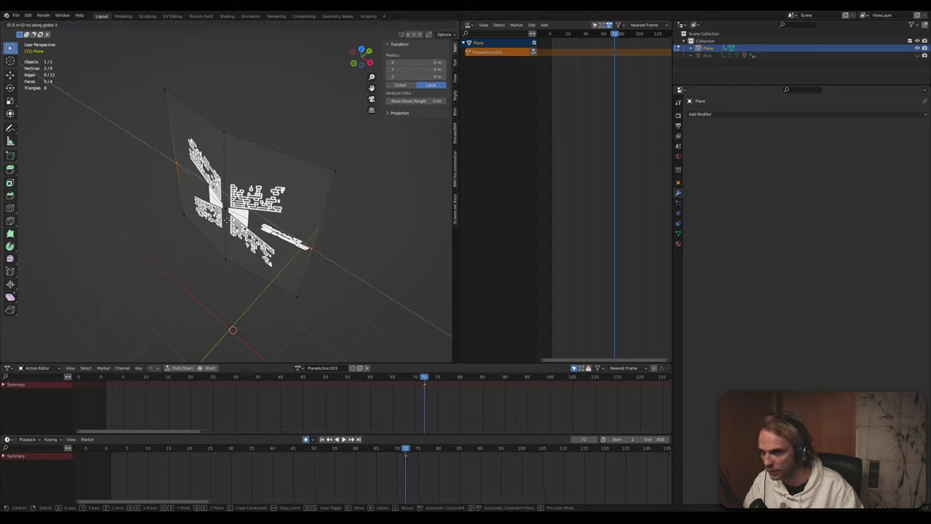
key(y)
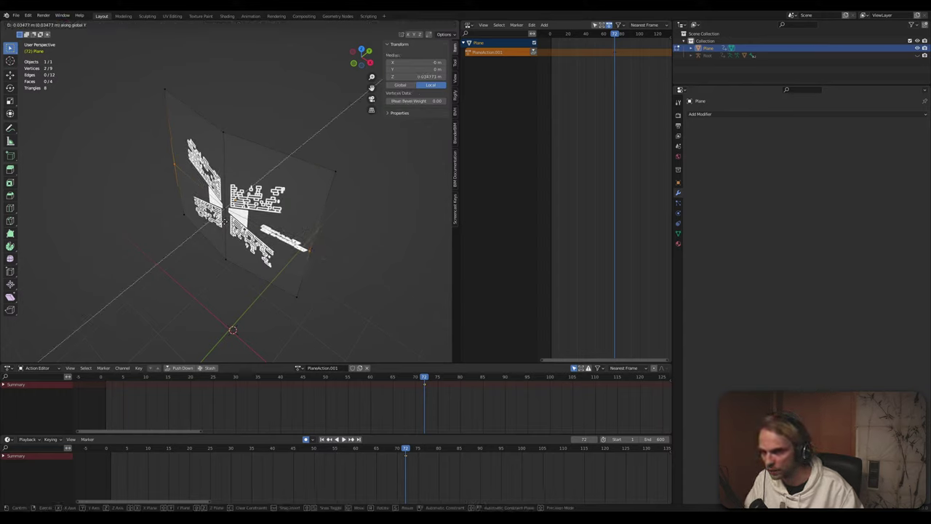
click(226, 220)
middle_drag(226, 220, 305, 222)
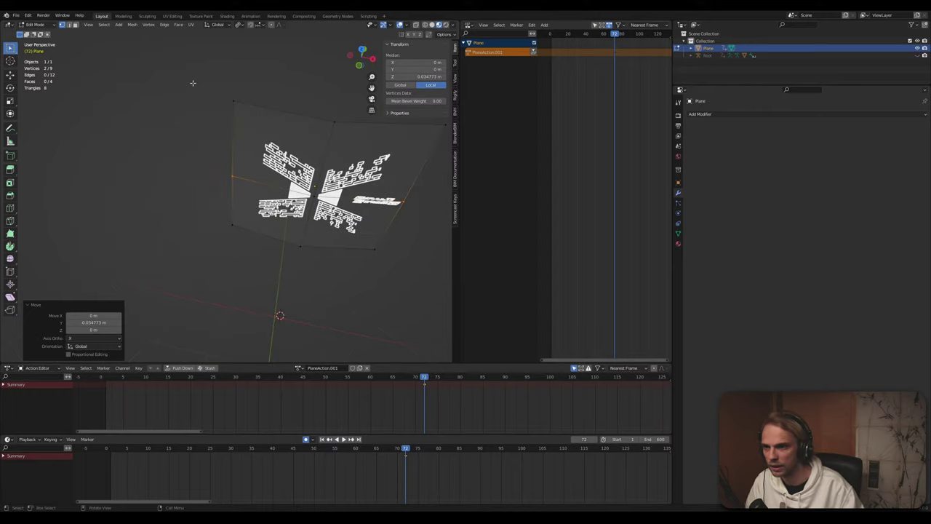
Move all six vertices of both side edges about 0.08 m along global Y in the positive direction, and return to Object Mode
drag(191, 81, 254, 262)
middle_drag(314, 244, 257, 121)
shift+drag(257, 100, 321, 294)
middle_drag(261, 228, 247, 230)
key(g)
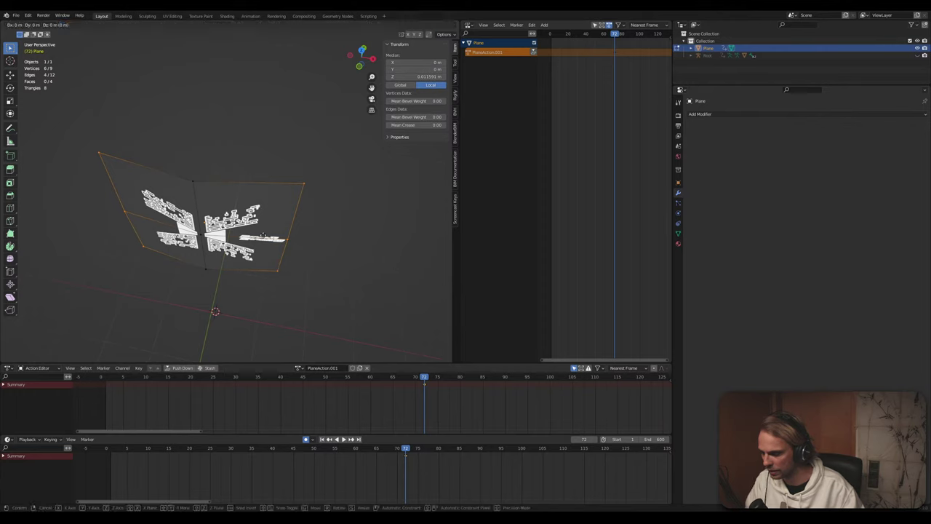
key(y)
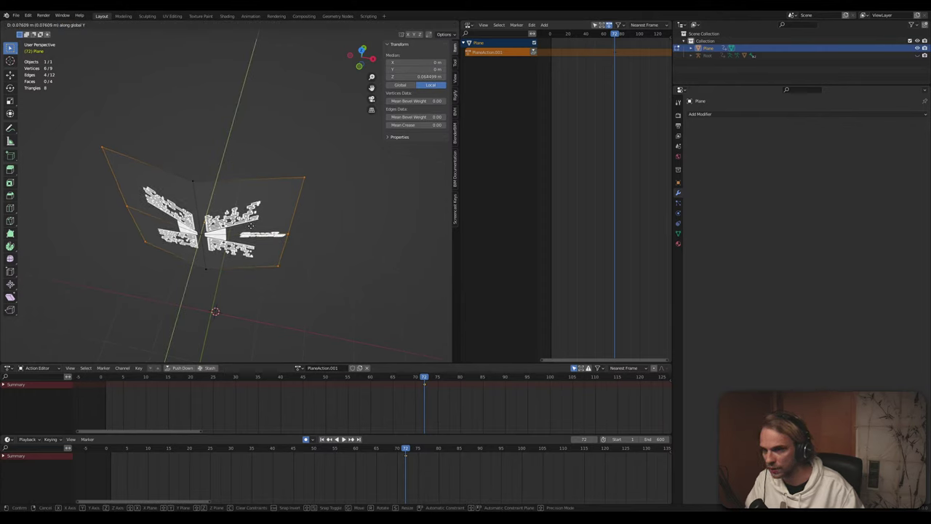
click(244, 225)
click(341, 273)
middle_drag(341, 273, 308, 272)
key(Tab)
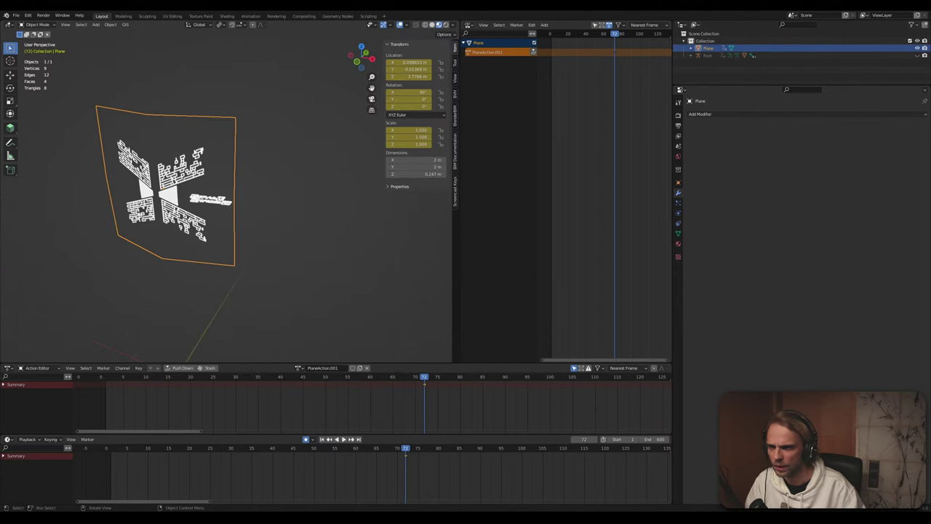
Smooth the plane with a Catmull-Clark Subdivision Surface modifier using Keep Corners boundary smoothing and viewport level 2, and apply it
click(761, 115)
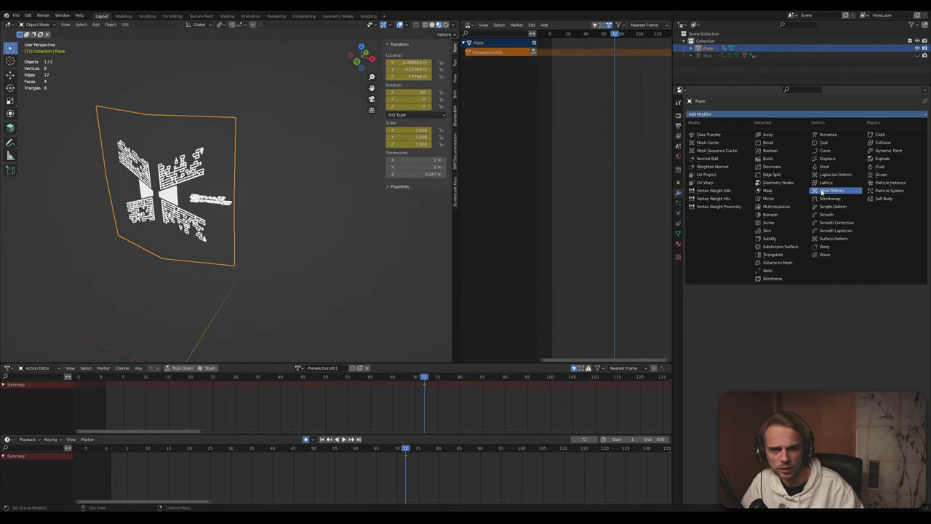
click(805, 250)
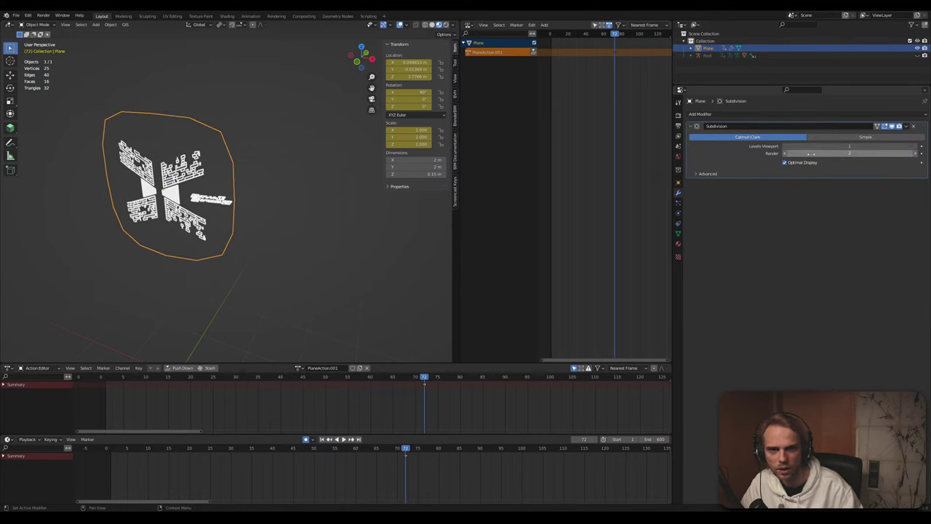
click(704, 174)
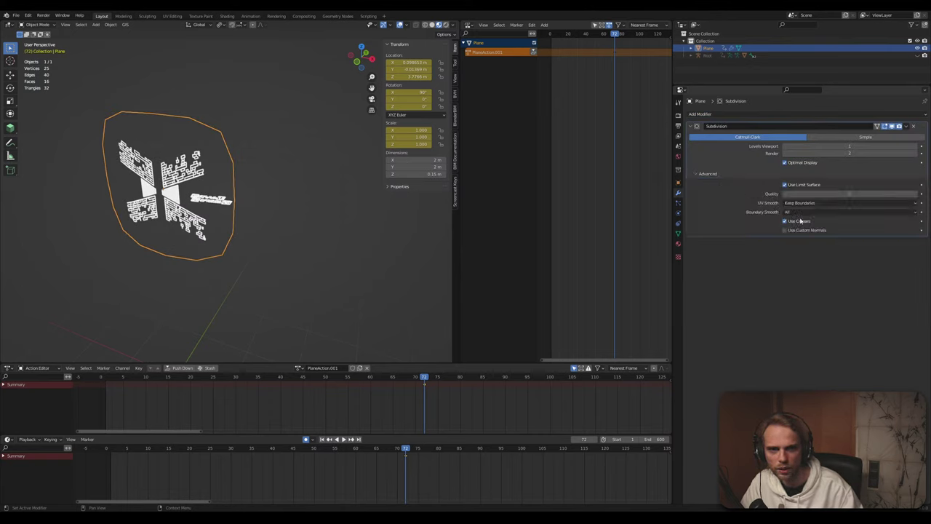
click(835, 212)
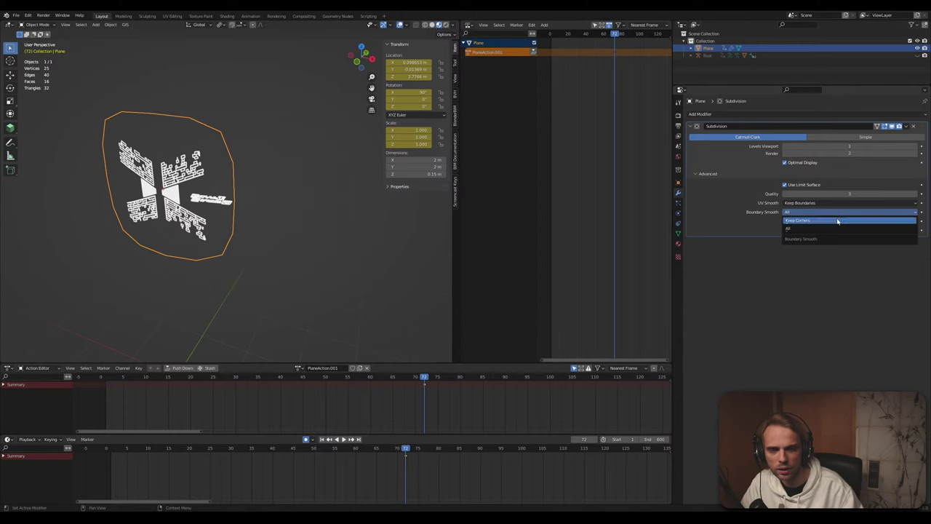
click(837, 220)
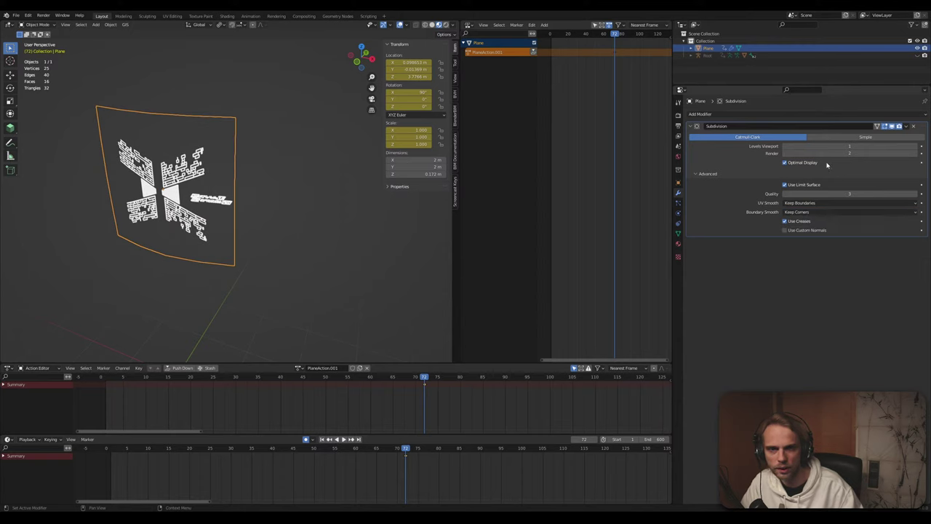
click(914, 147)
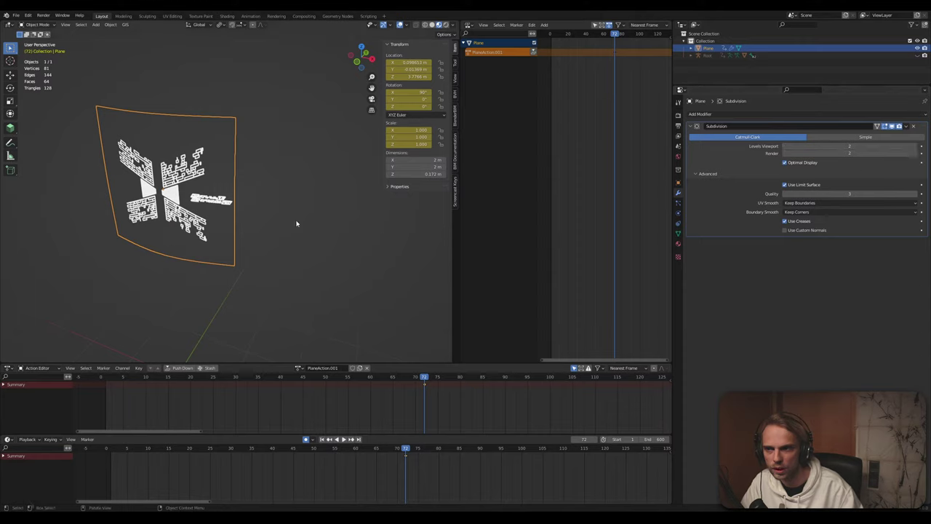
click(912, 127)
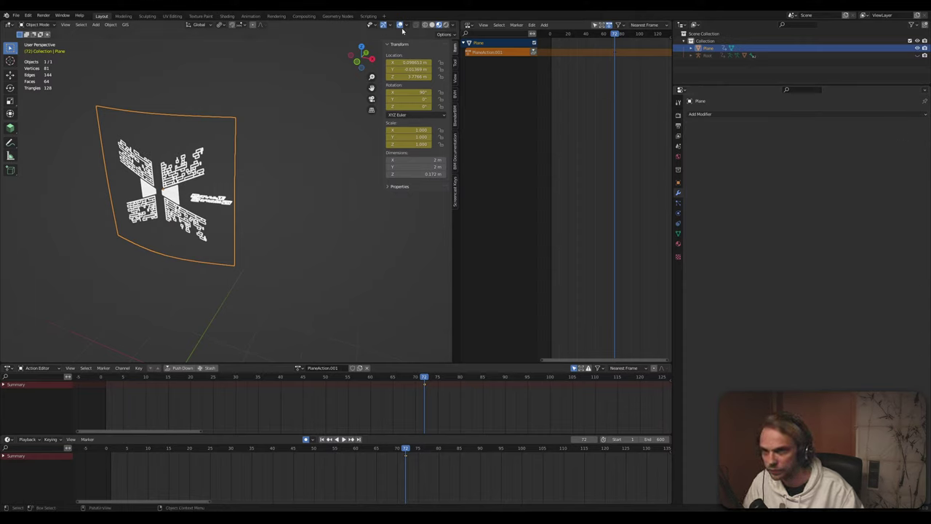
Inspect the curved plane in Solid shading, return to Material Preview shading and deselect the plane
click(426, 25)
click(432, 25)
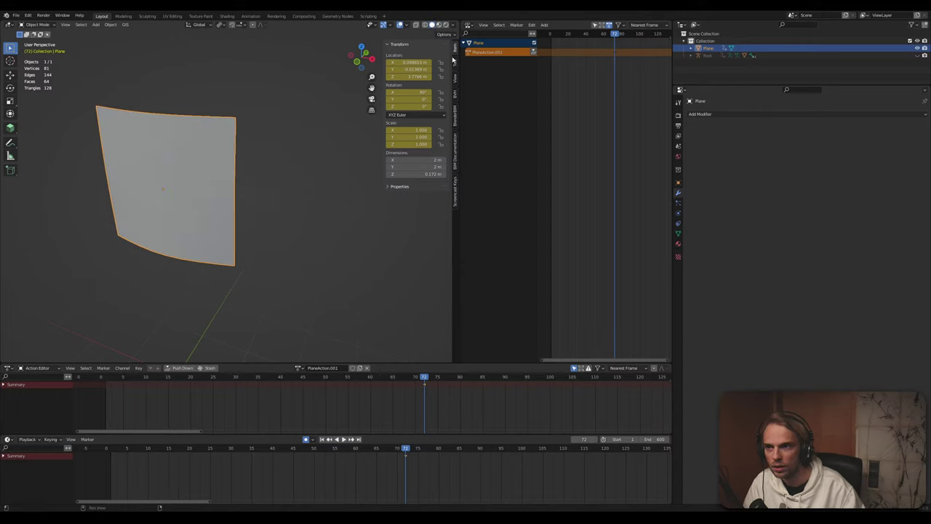
click(442, 25)
click(276, 217)
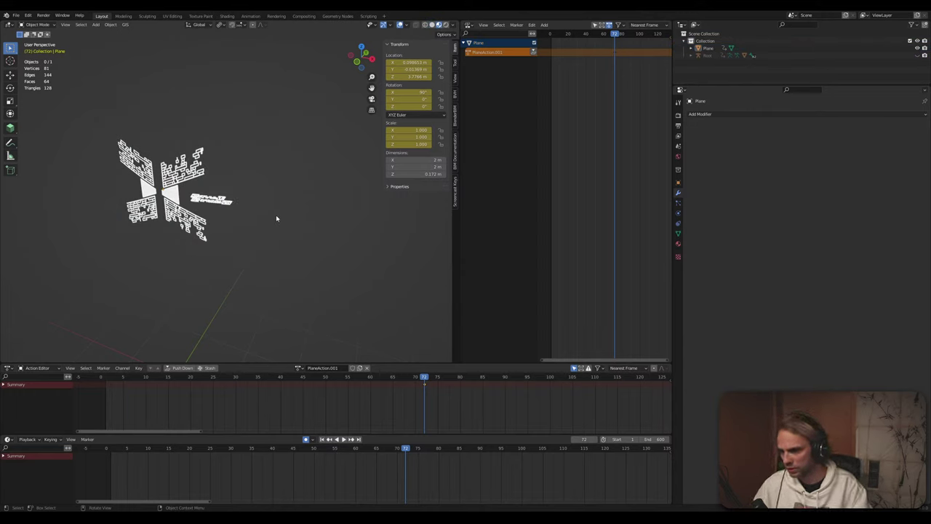
Make the hidden CRT character mesh visible in the viewport alongside the screen plane
key(space)
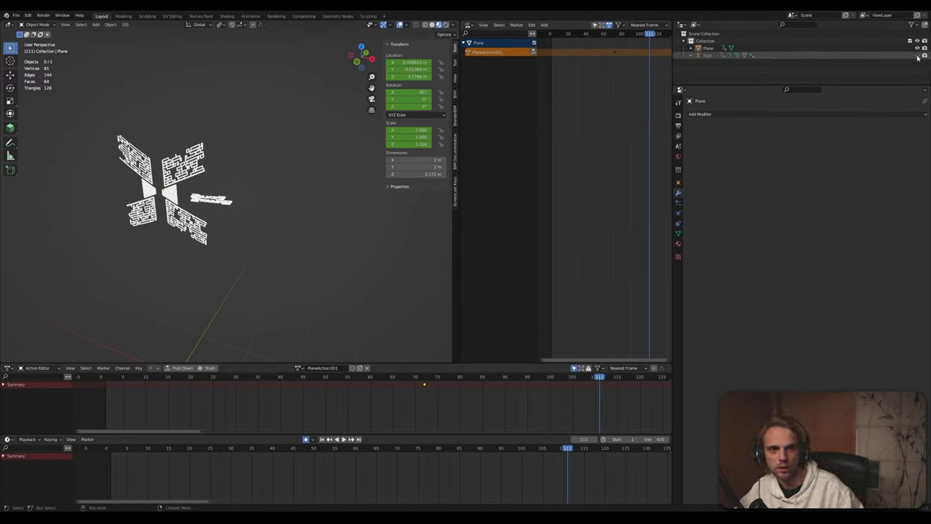
scroll(861, 62, down, 1)
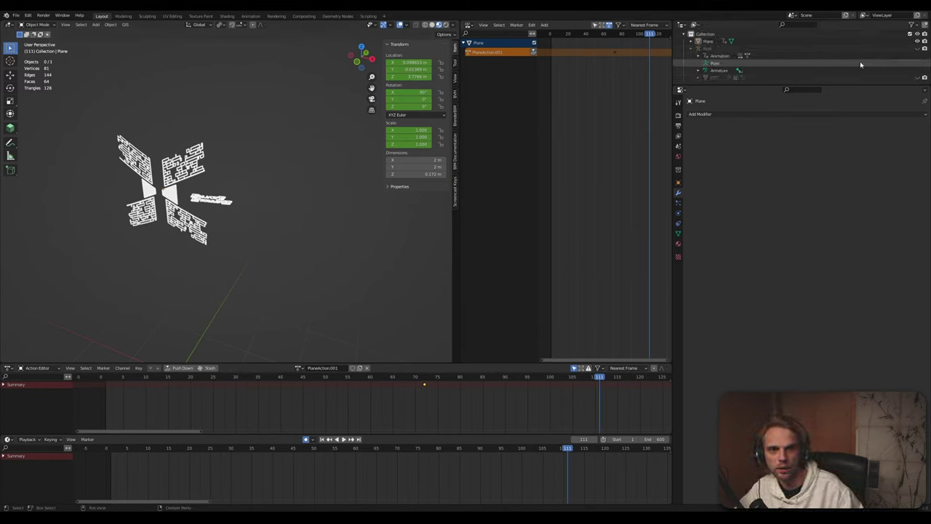
click(918, 78)
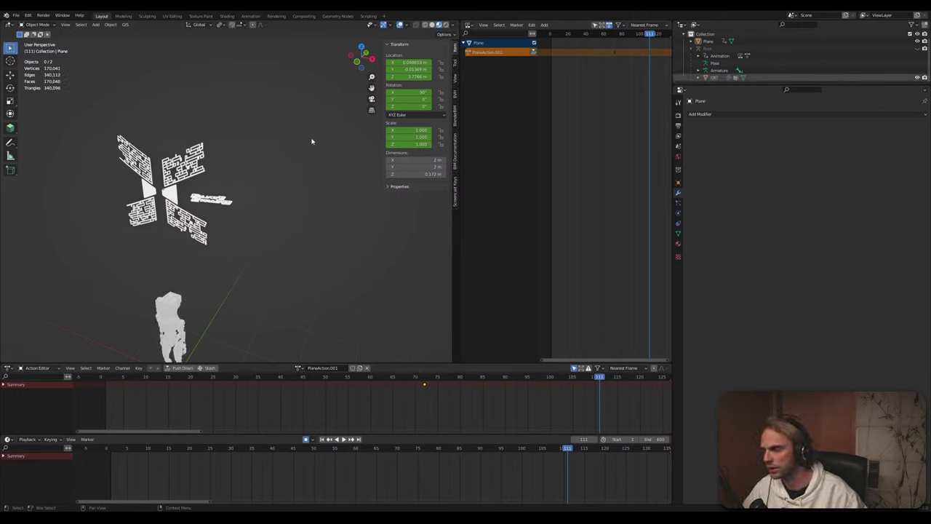
middle_drag(272, 248, 312, 227)
scroll(267, 247, down, 1)
Select the screen plane and lower it about 2.05 m along global Z to the character's head height
click(252, 117)
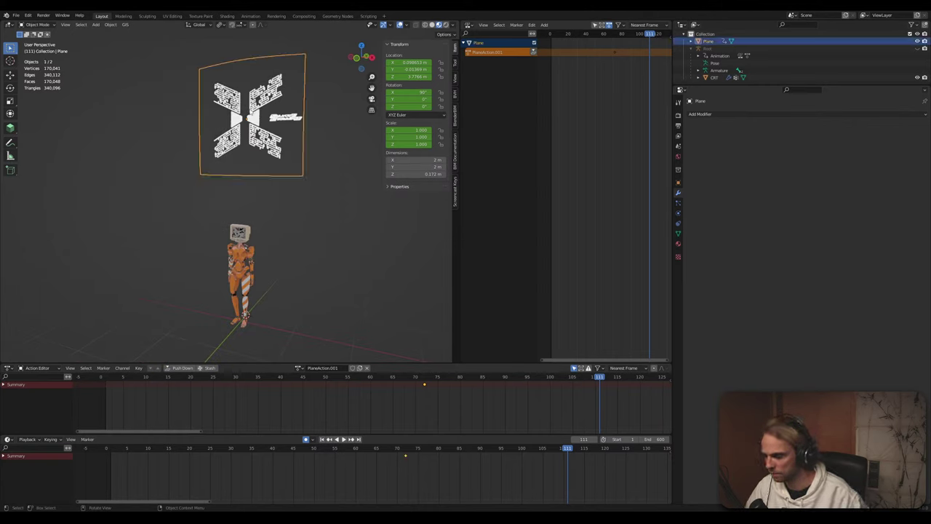
key(g)
key(Escape)
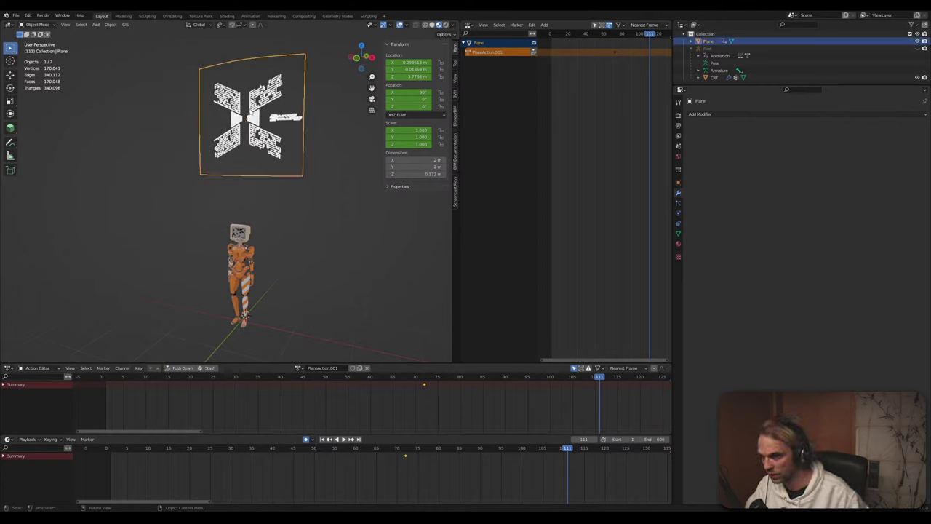
key(g)
key(z)
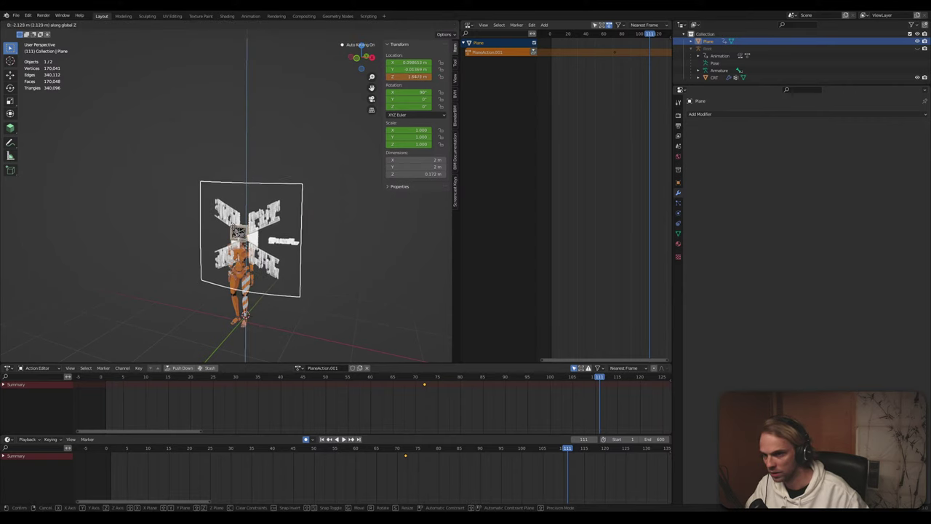
key(Return)
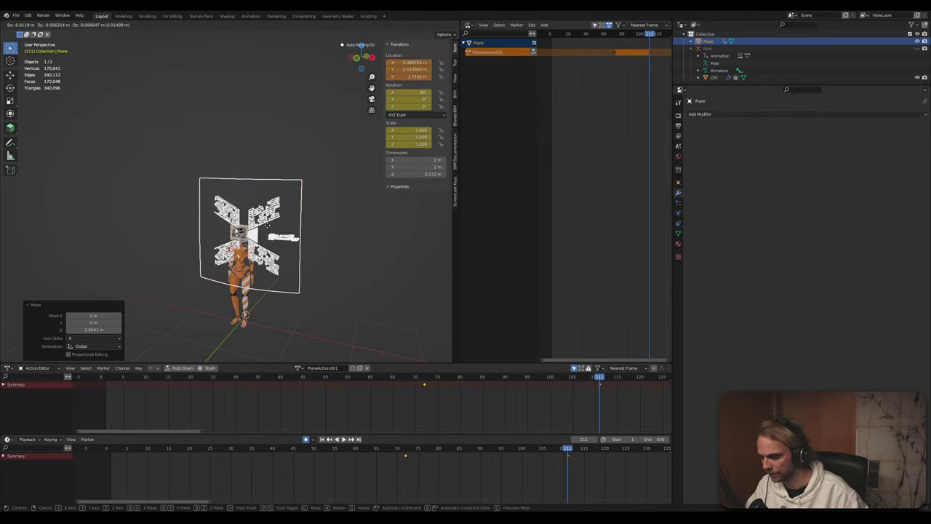
Move the plane about -0.277 m along global Y so it sits in front of the CRT head
scroll(237, 256, up, 3)
middle_drag(237, 255, 168, 255)
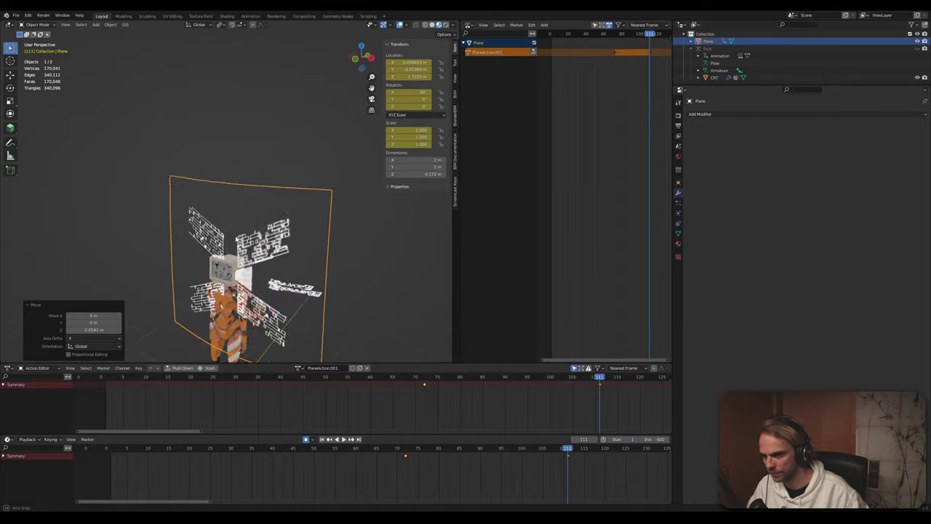
middle_drag(291, 244, 287, 222)
scroll(218, 241, up, 3)
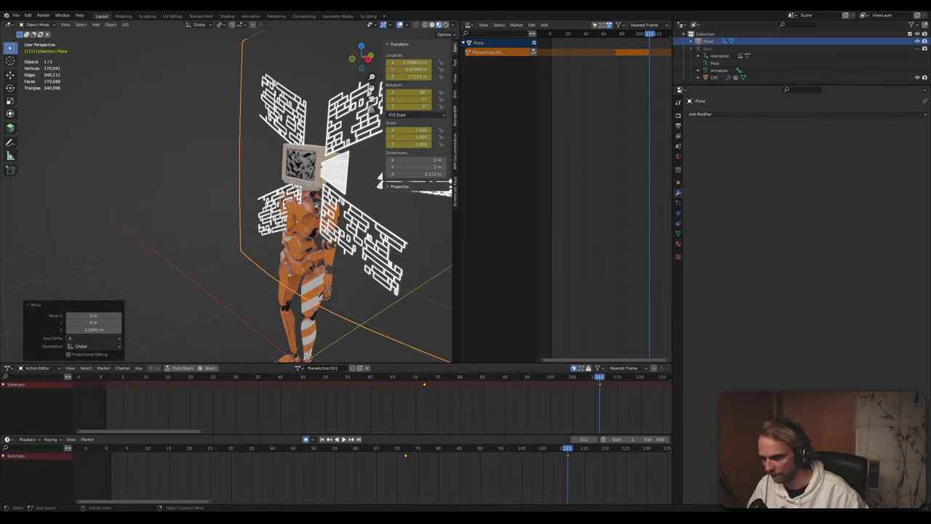
key(g)
key(y)
click(255, 233)
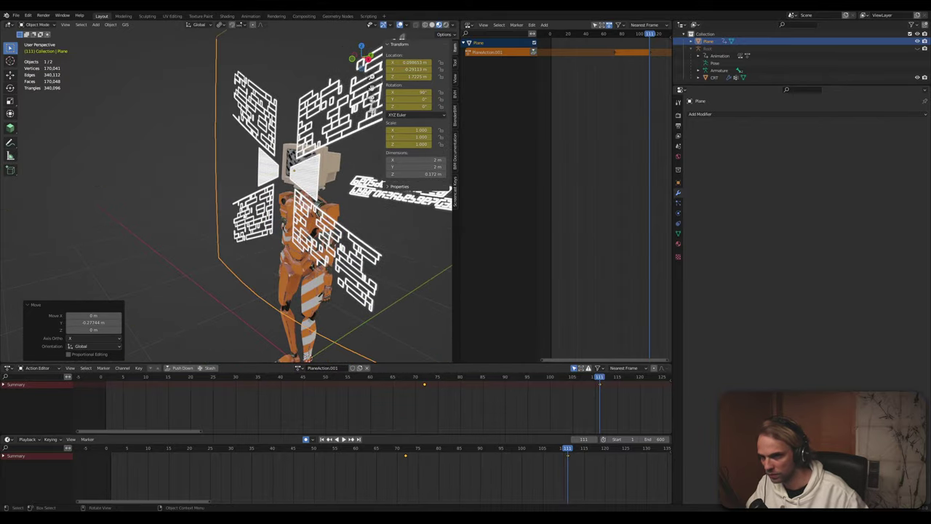
Set the plane's X location to 0 m and scale it down uniformly to about 0.266
middle_drag(211, 233, 259, 177)
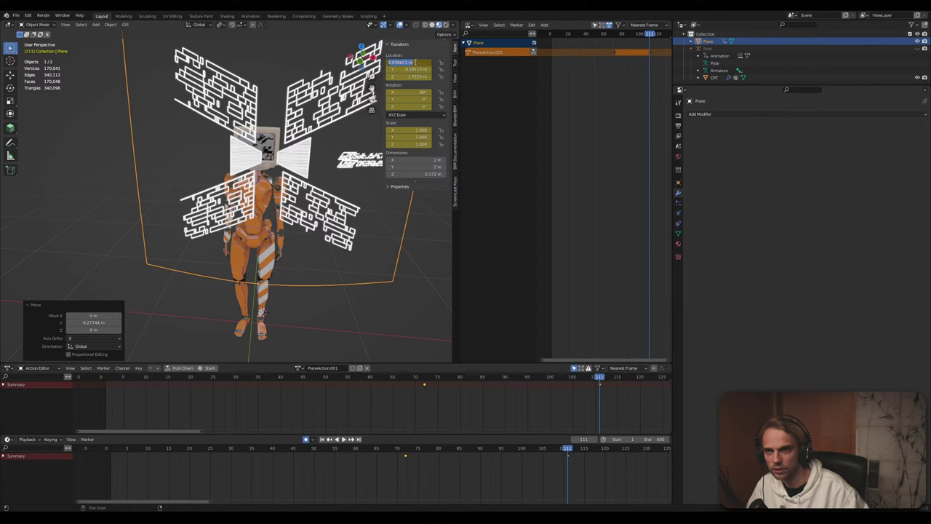
key(Return)
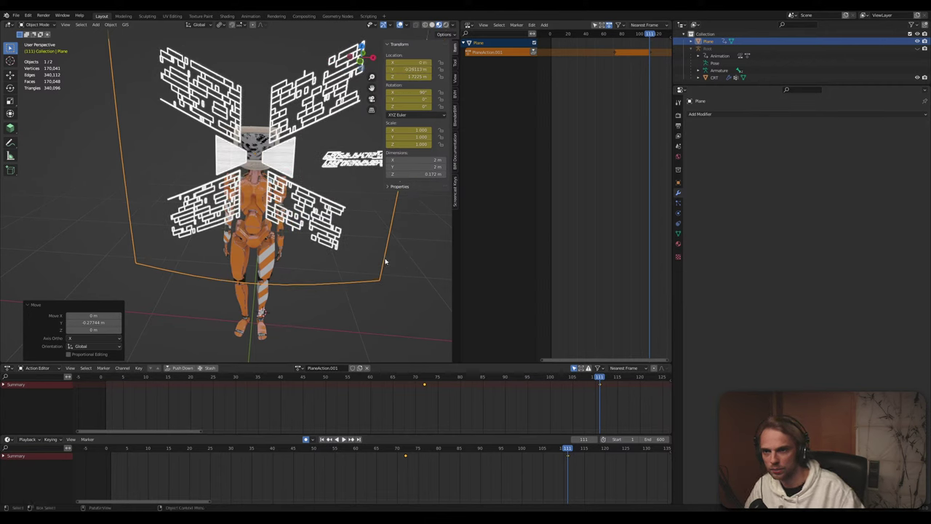
middle_drag(387, 305, 354, 296)
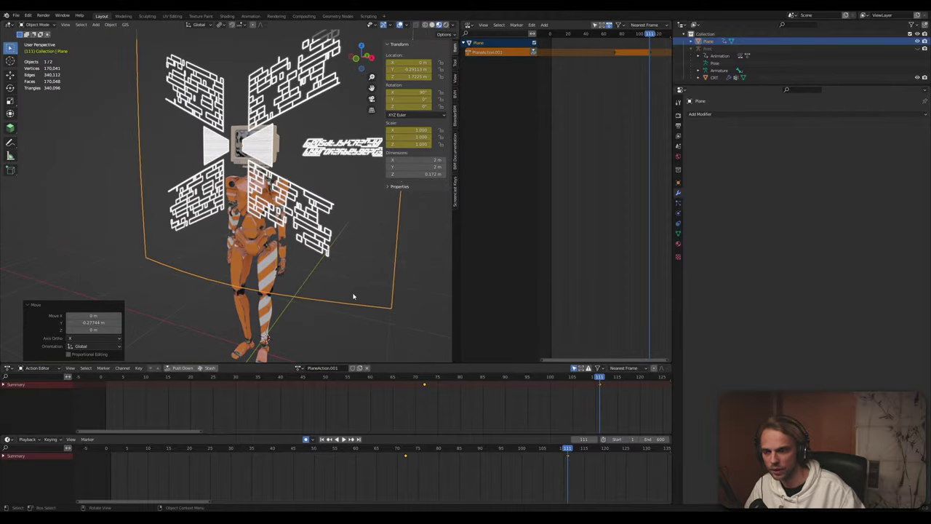
key(s)
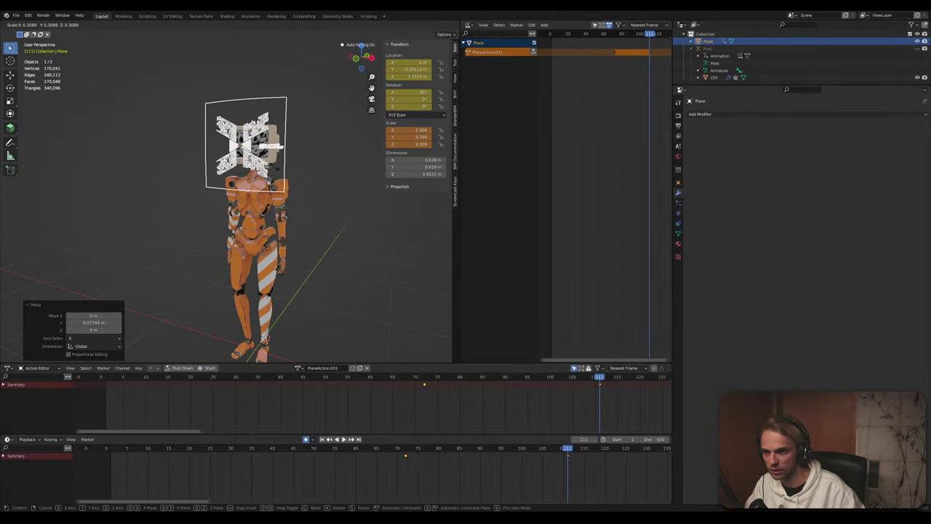
click(272, 164)
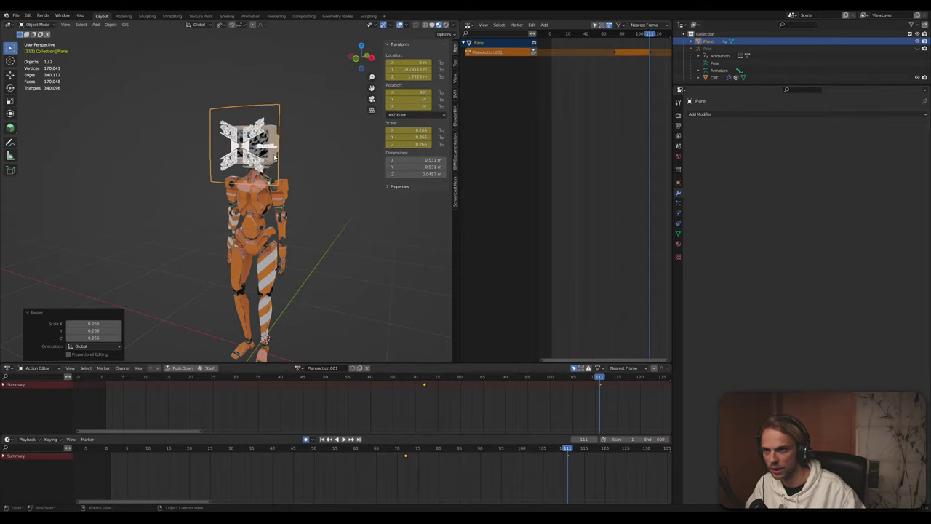
Move the plane about 0.081 m along global Y, closer to the CRT monitor's screen
middle_drag(298, 163, 188, 175)
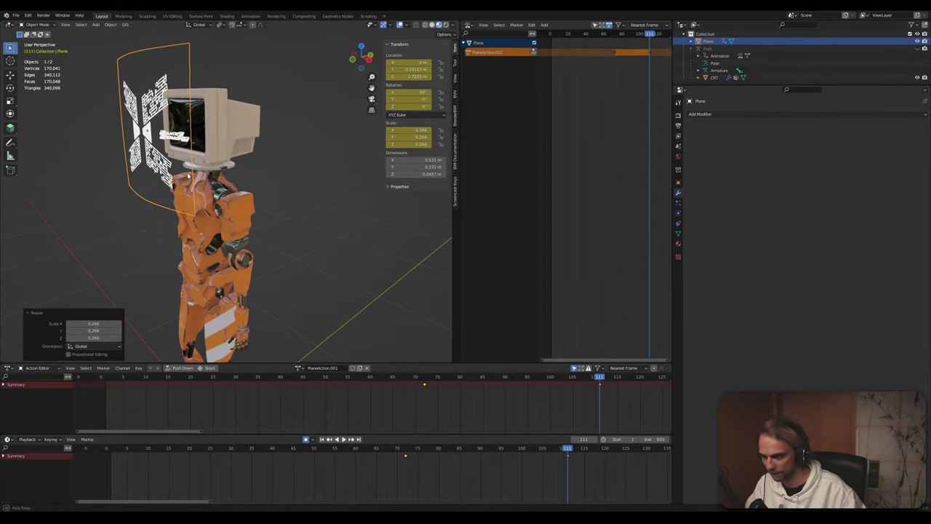
key(g)
key(y)
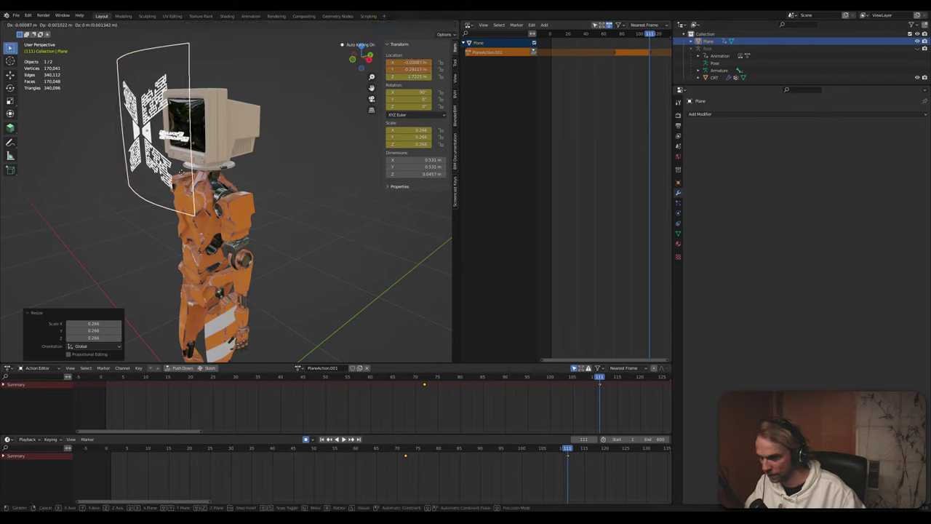
click(203, 175)
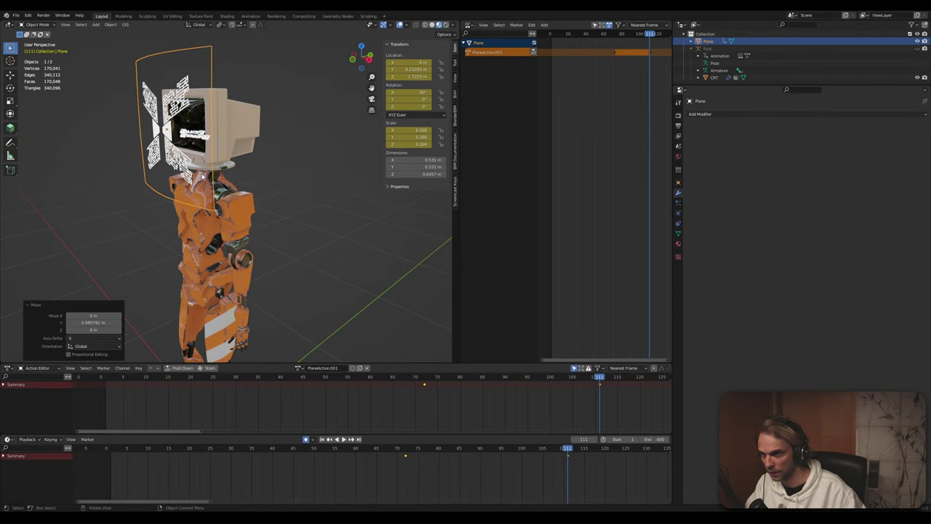
Scale the plane down uniformly to about 0.175 to fit the CRT screen, deselect it and preview the animation
click(75, 174)
middle_drag(76, 174, 197, 134)
click(196, 135)
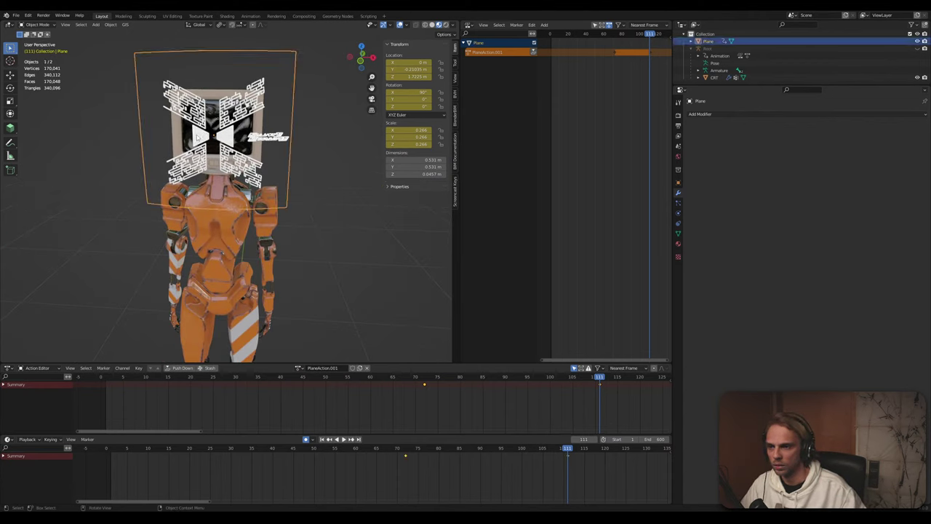
key(g)
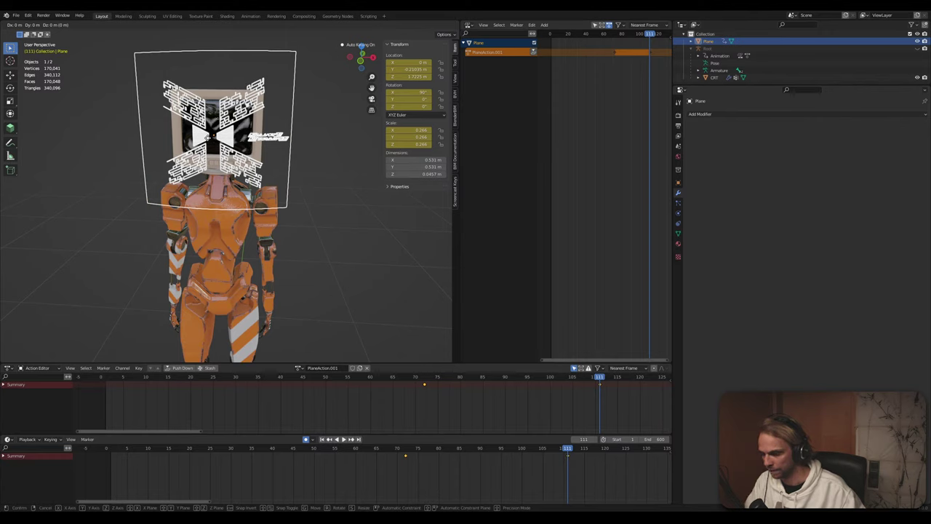
key(s)
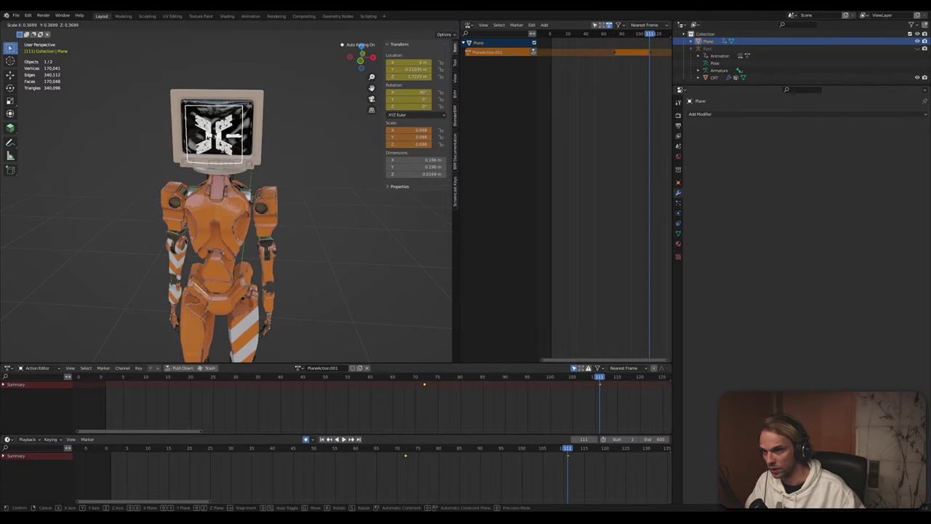
click(312, 239)
click(300, 228)
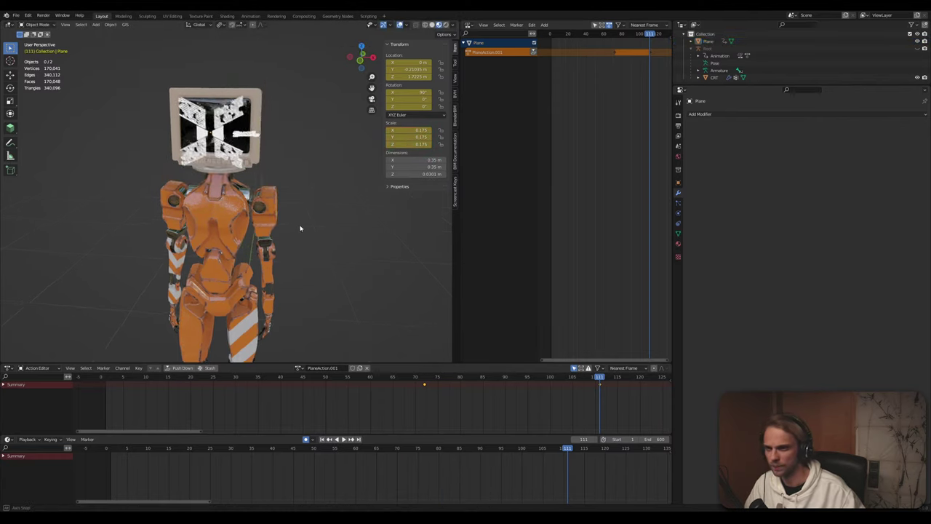
middle_drag(299, 229, 286, 216)
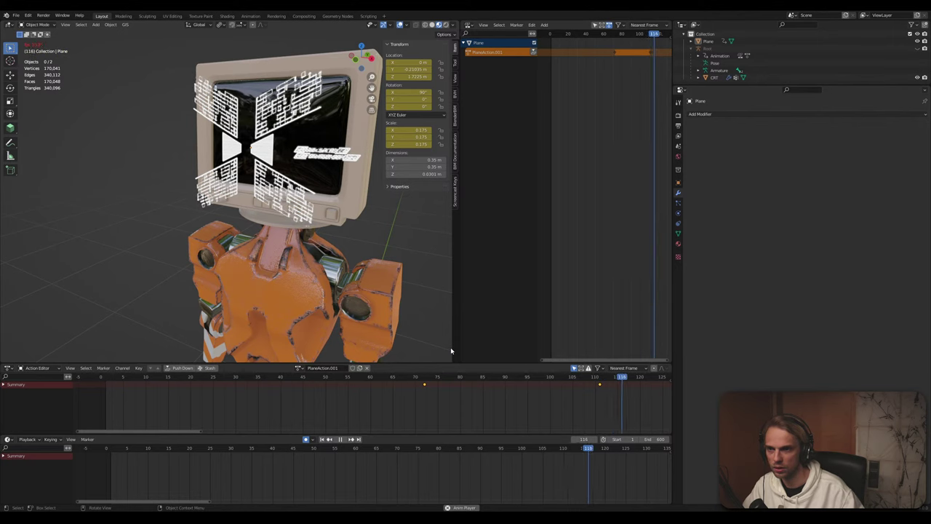
key(space)
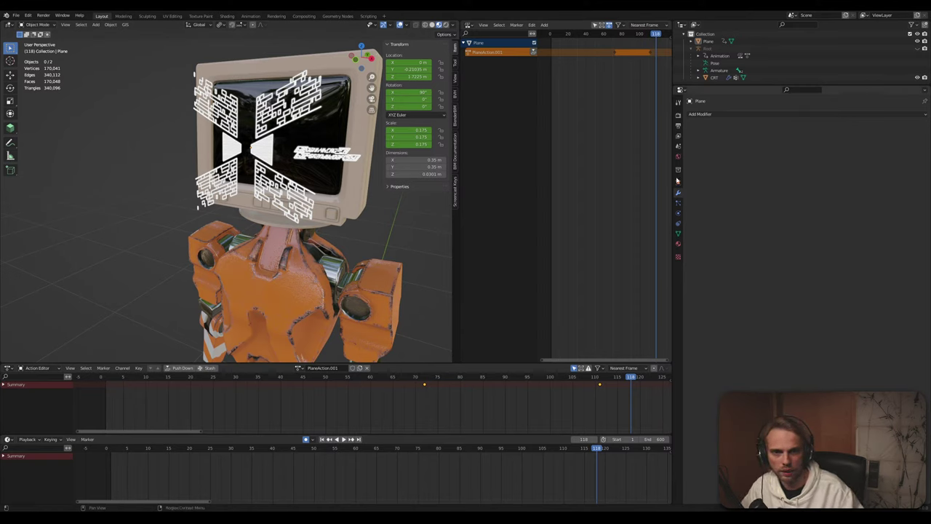
Switch the render engine to Eevee and display the viewport in Rendered shading
click(678, 114)
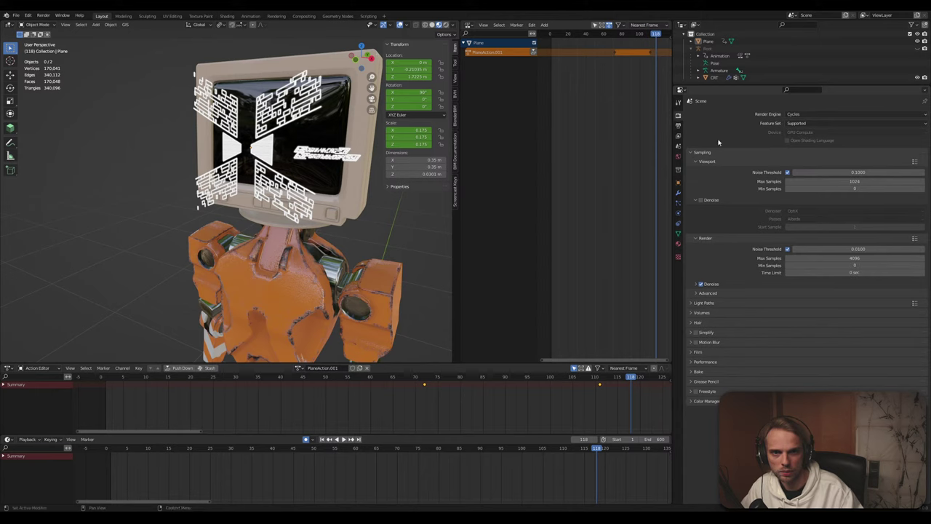
click(680, 126)
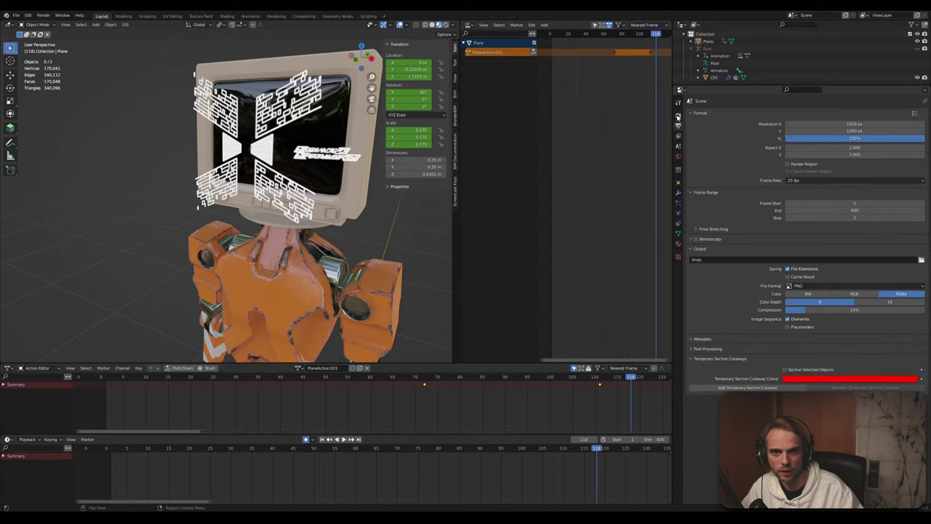
click(678, 116)
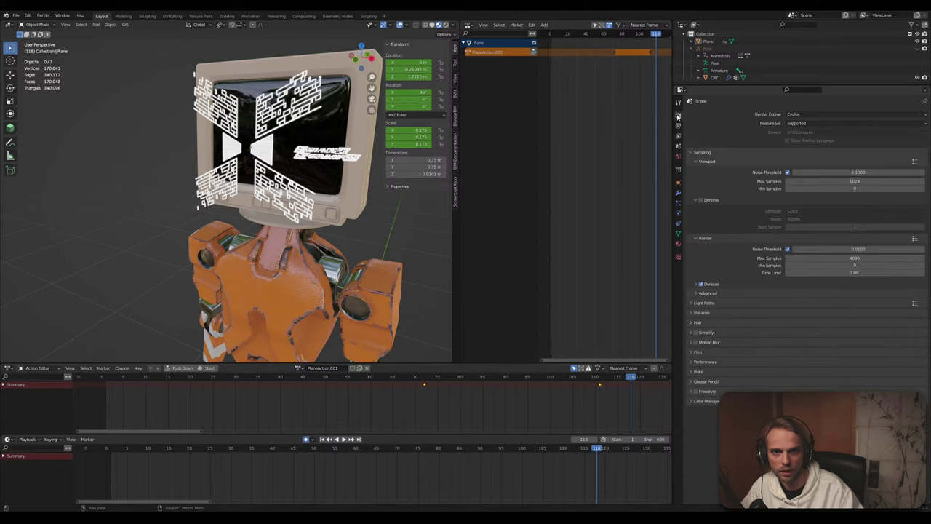
click(807, 113)
click(804, 124)
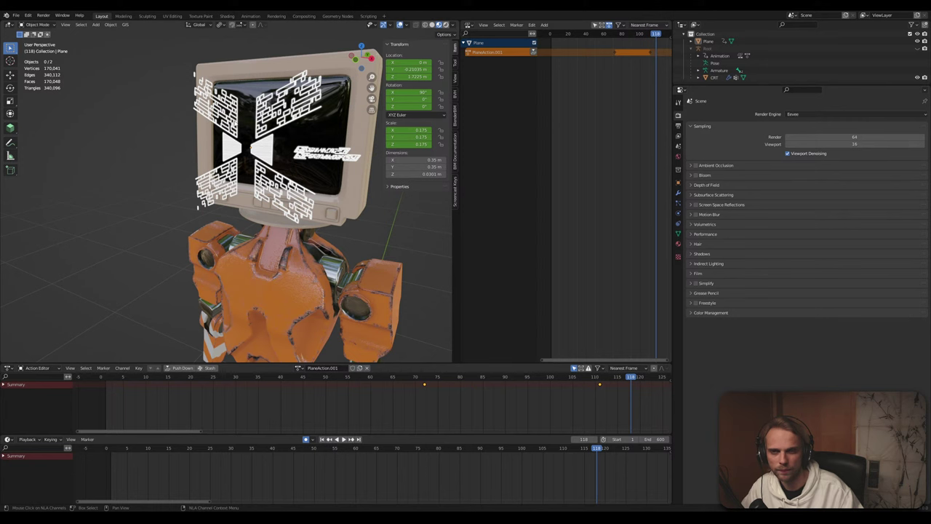
click(446, 24)
middle_drag(274, 150, 250, 154)
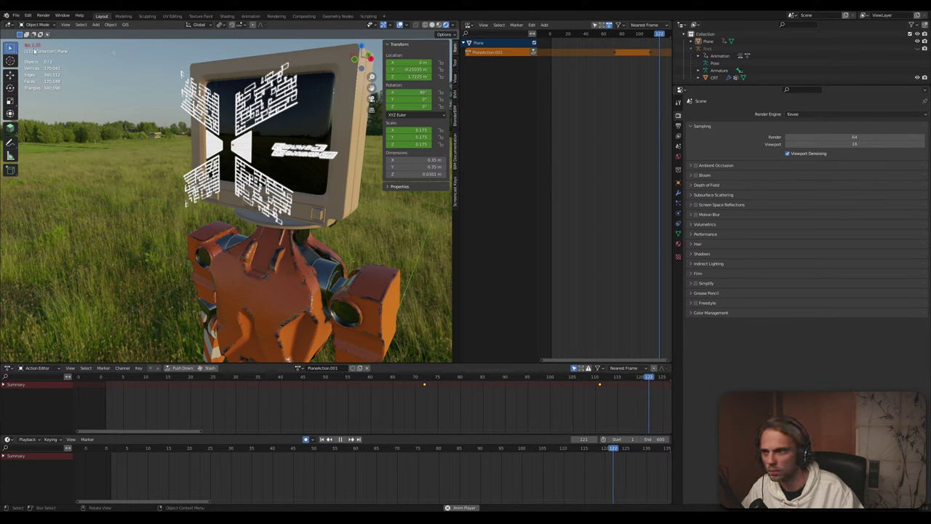
Set Eevee's viewport sampling to 4
click(809, 137)
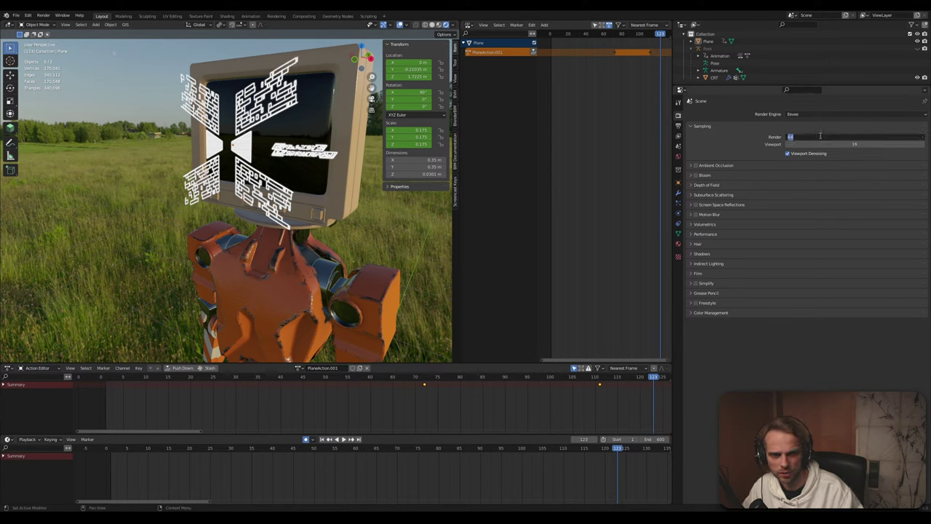
key(Escape)
click(841, 144)
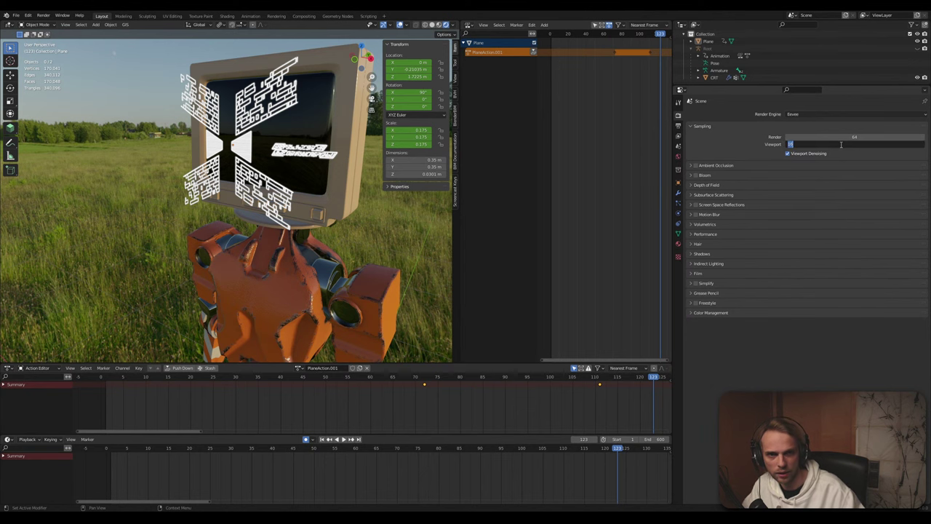
text(4)
key(Return)
Play back the screen animation in the rendered view and examine the CRT head from several angles
middle_drag(294, 188, 318, 190)
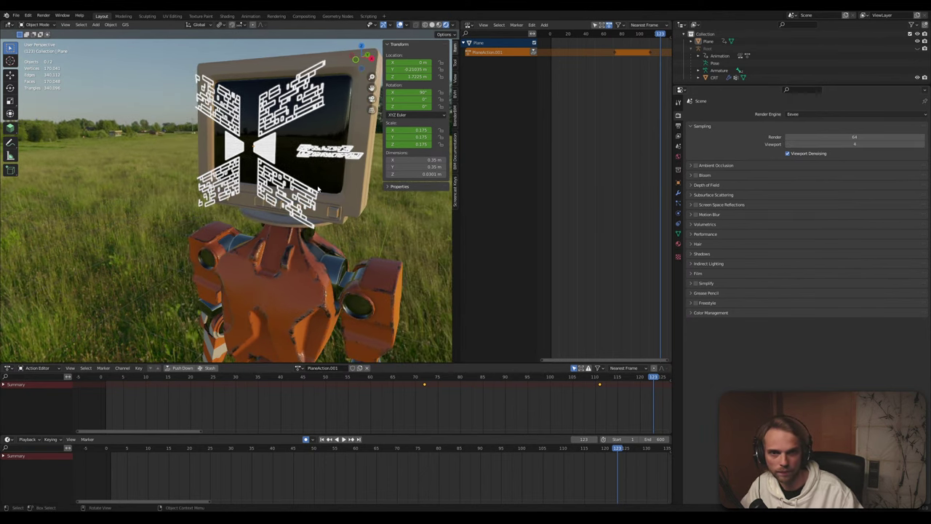
key(space)
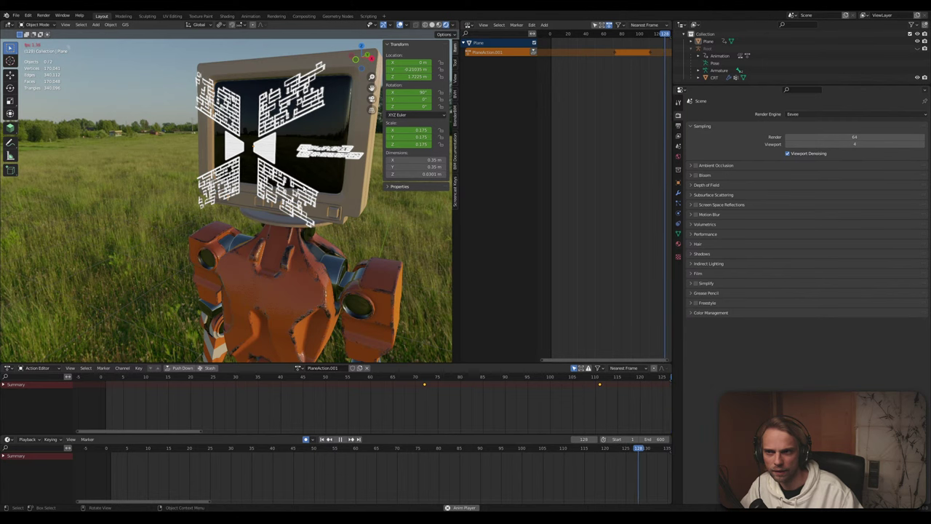
key(space)
middle_drag(318, 188, 297, 188)
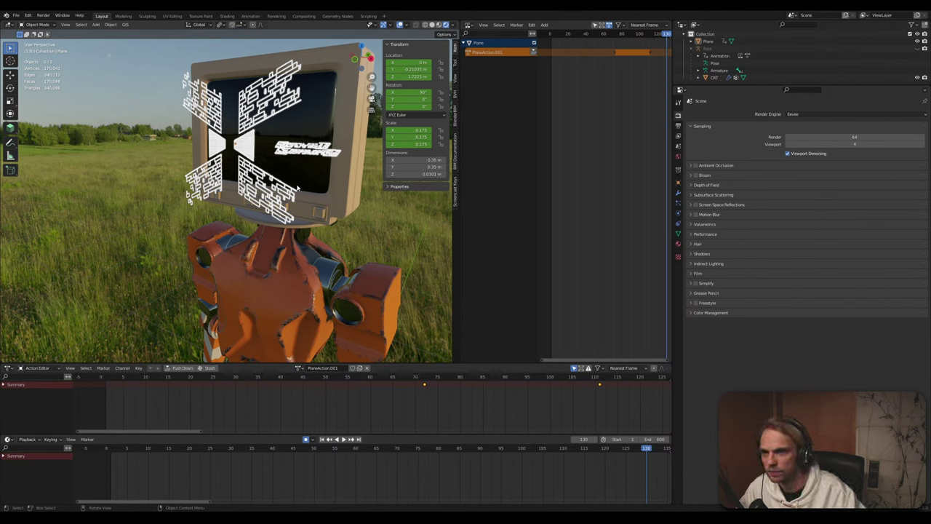
middle_drag(297, 187, 275, 155)
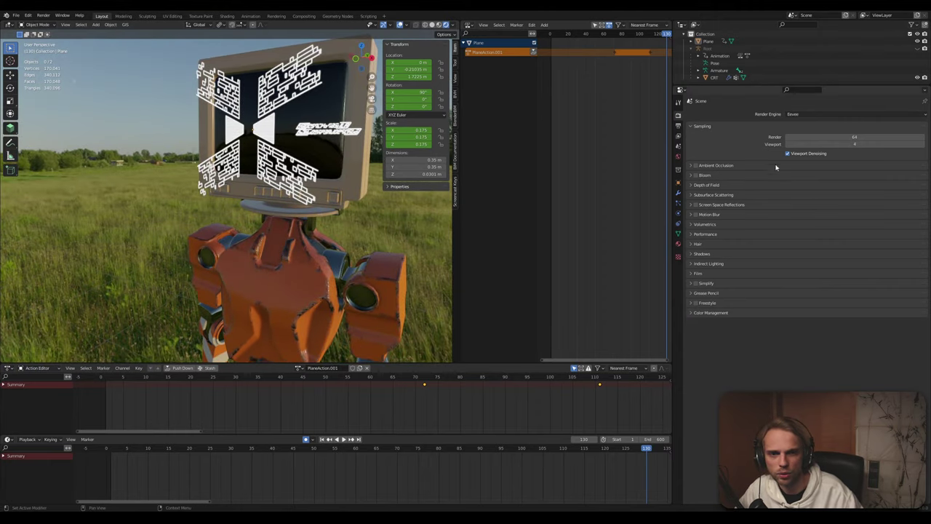
Enable Bloom in Eevee's render settings so the emissive screen plane glows
click(696, 176)
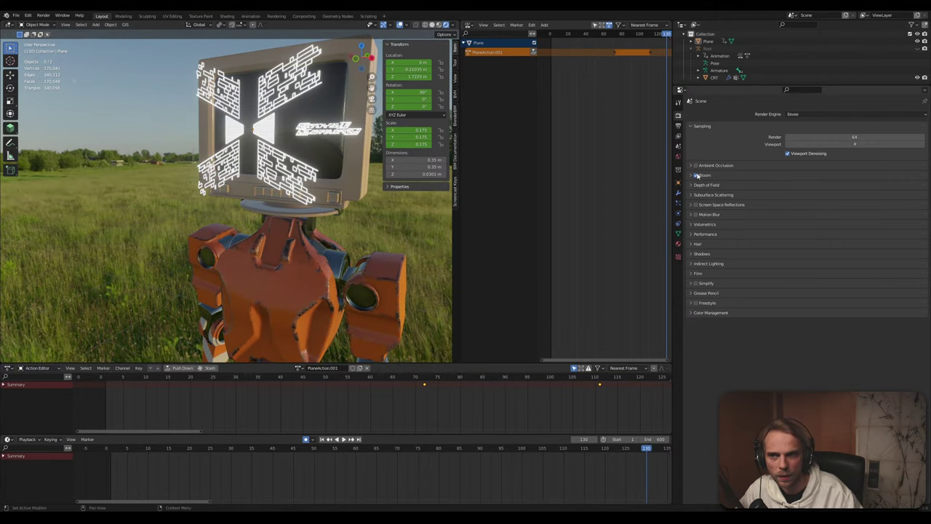
click(692, 177)
click(692, 177)
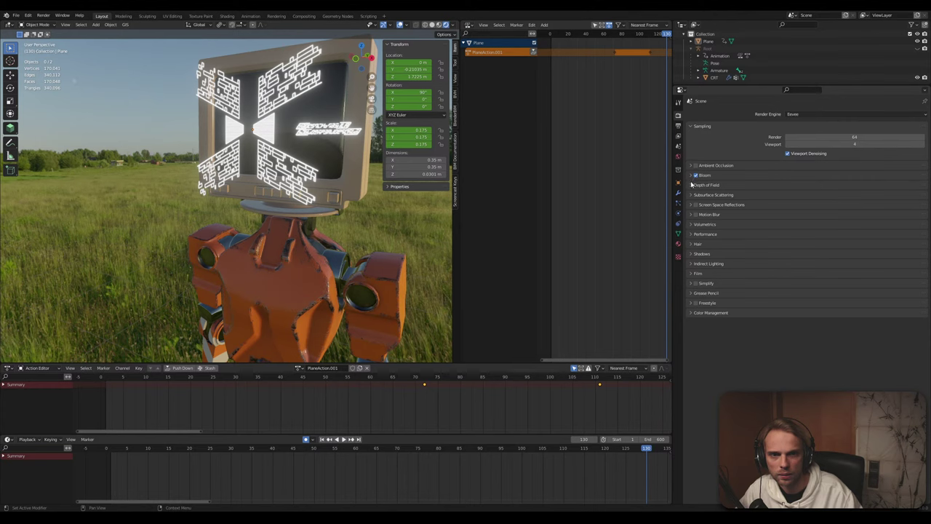
Look through Eevee's Depth of Field, Subsurface Scattering, Screen Space Reflections and Motion Blur settings
click(692, 185)
click(692, 185)
click(692, 195)
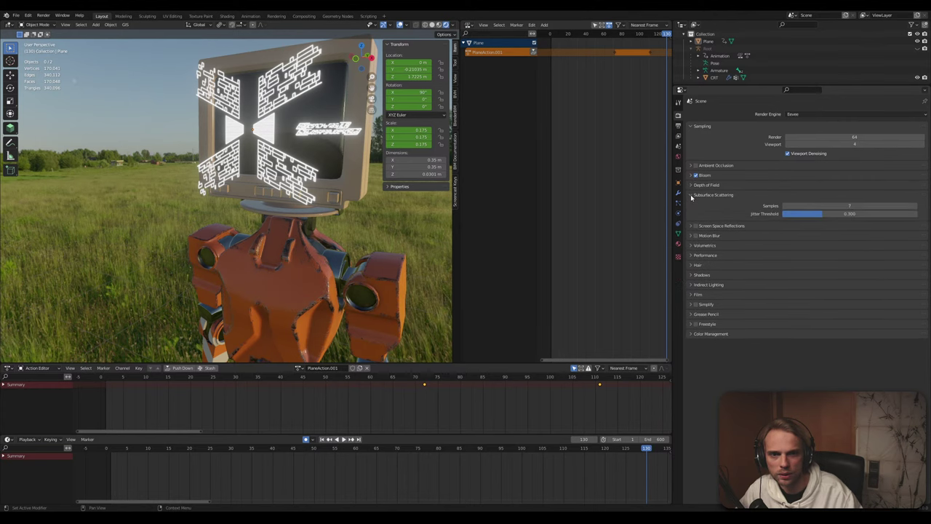
click(692, 195)
click(692, 205)
click(692, 204)
click(692, 214)
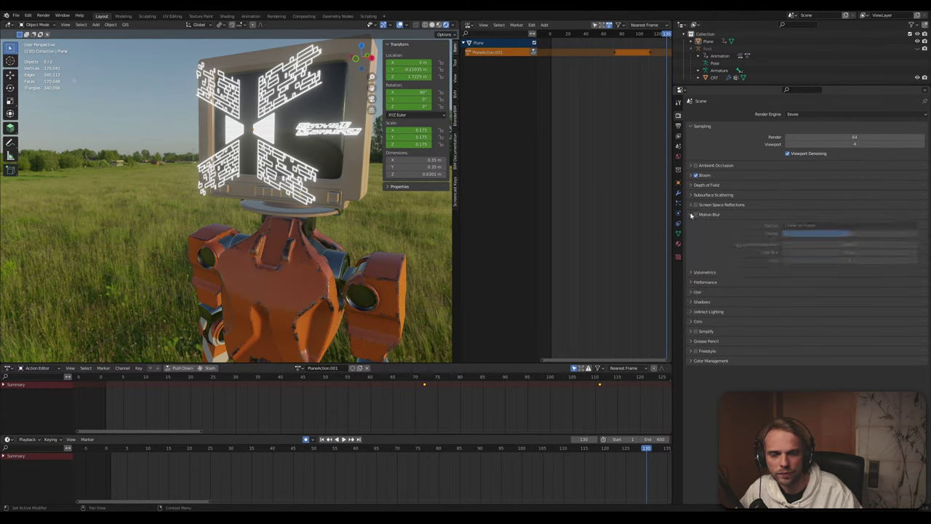
click(692, 215)
Try Screen Space Reflections on the CRT head while playing the animation, and turn the option off again
click(694, 205)
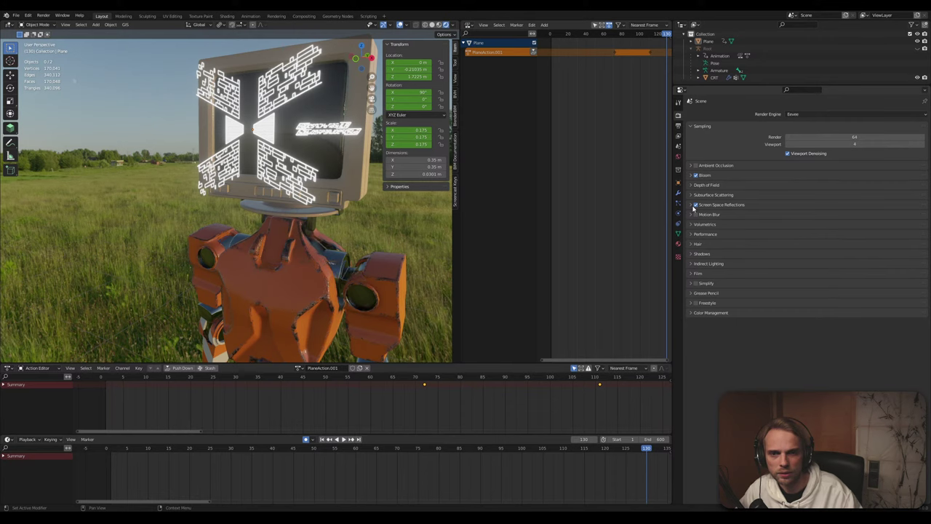
click(691, 205)
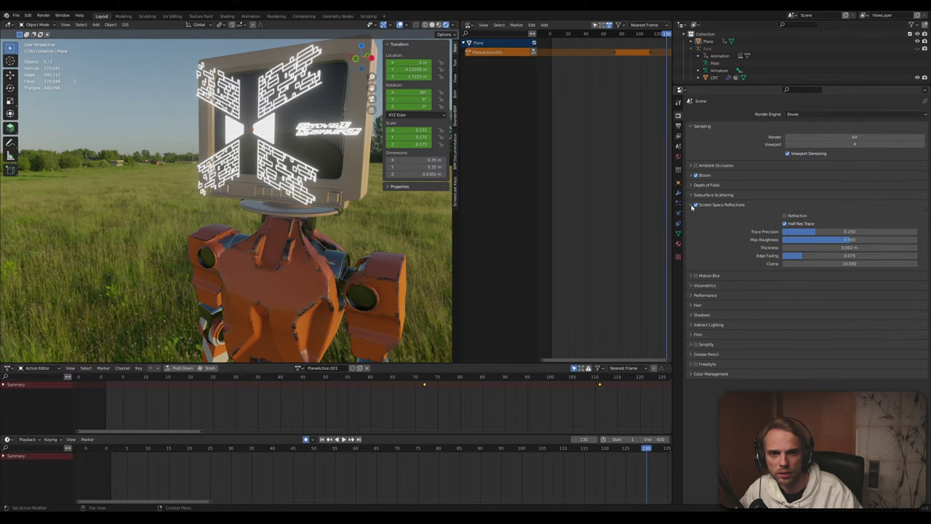
middle_drag(378, 197, 317, 224)
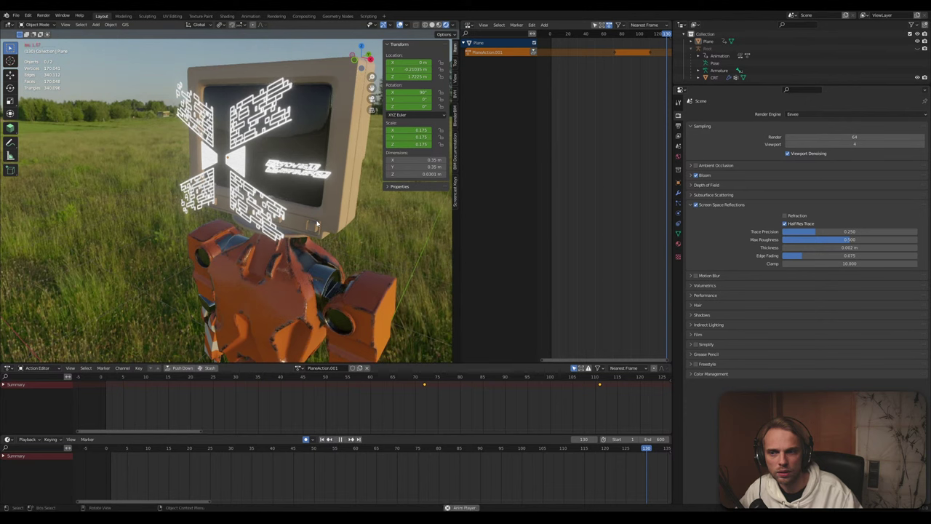
key(space)
key(space)
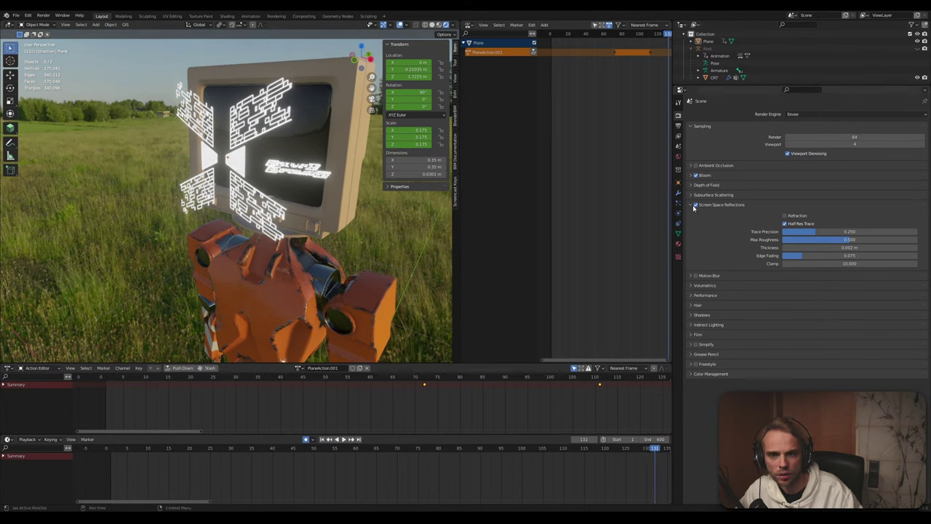
click(691, 206)
click(694, 205)
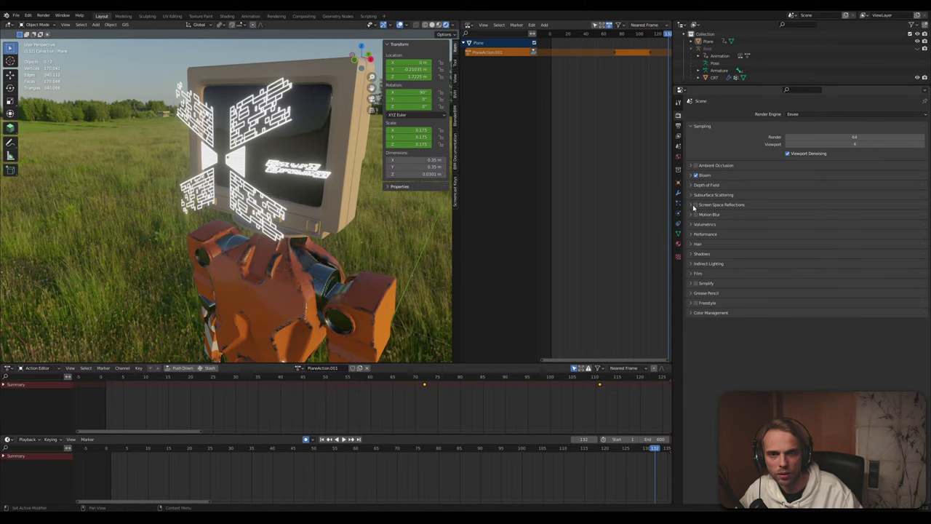
Bake Eevee's indirect lighting for the scene
click(691, 234)
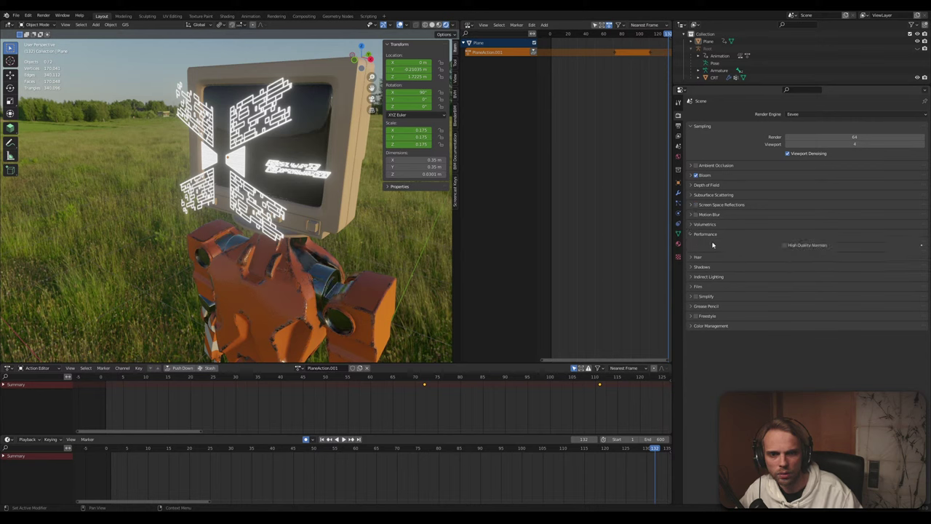
click(700, 235)
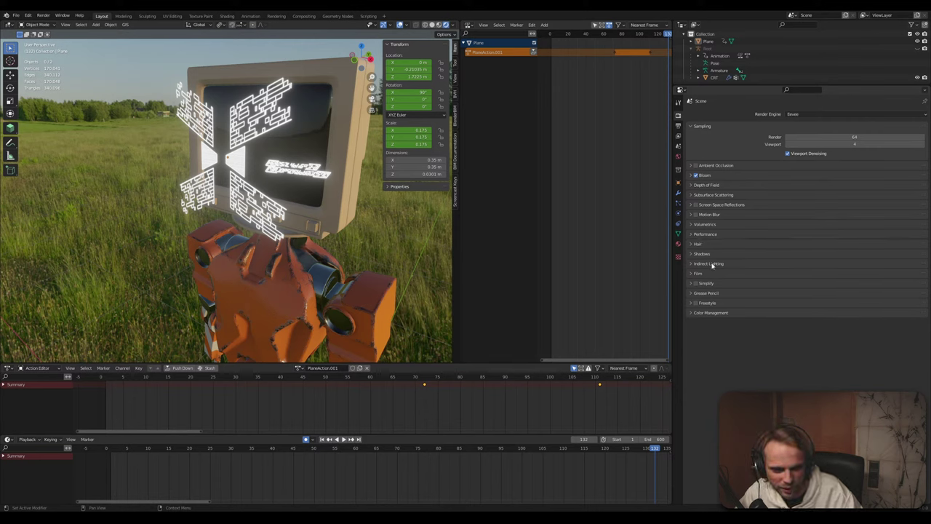
click(714, 265)
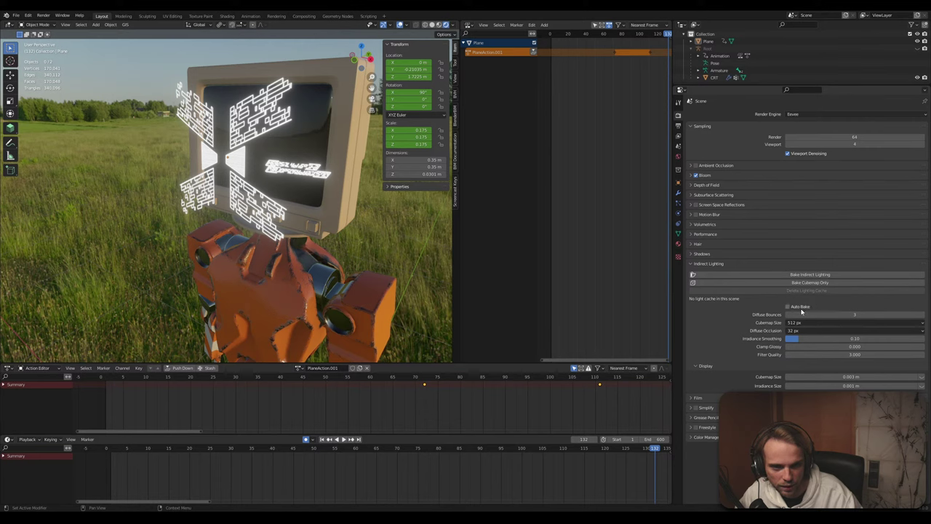
click(783, 276)
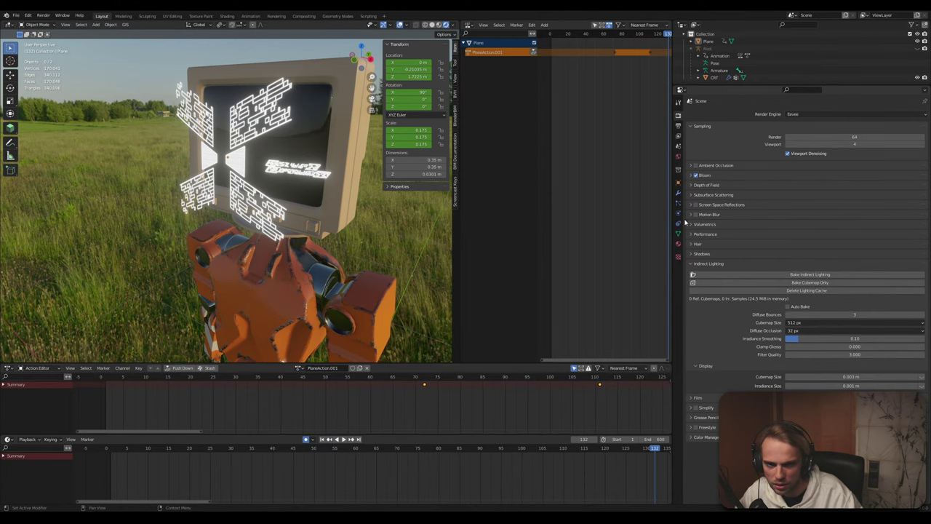
Return the animation to frame 0 and play it back while examining the CRT character close up and from a distance
key(space)
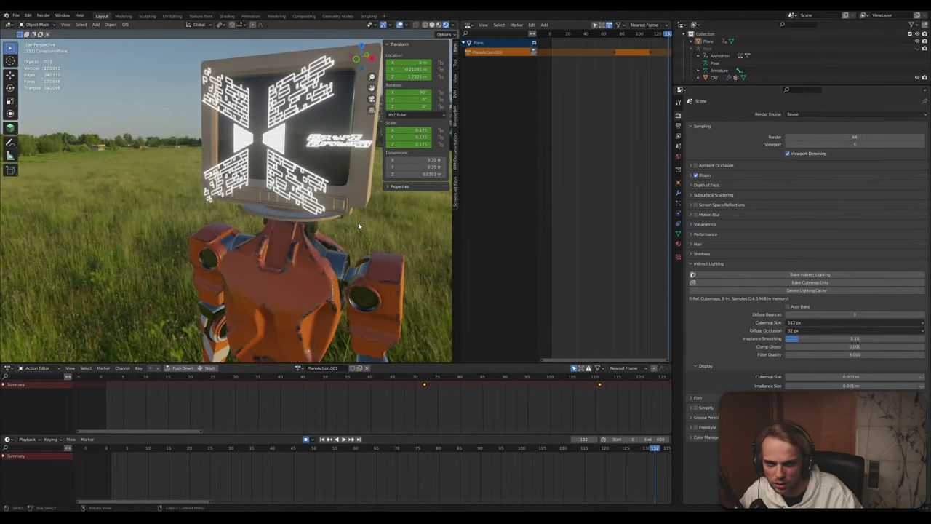
key(space)
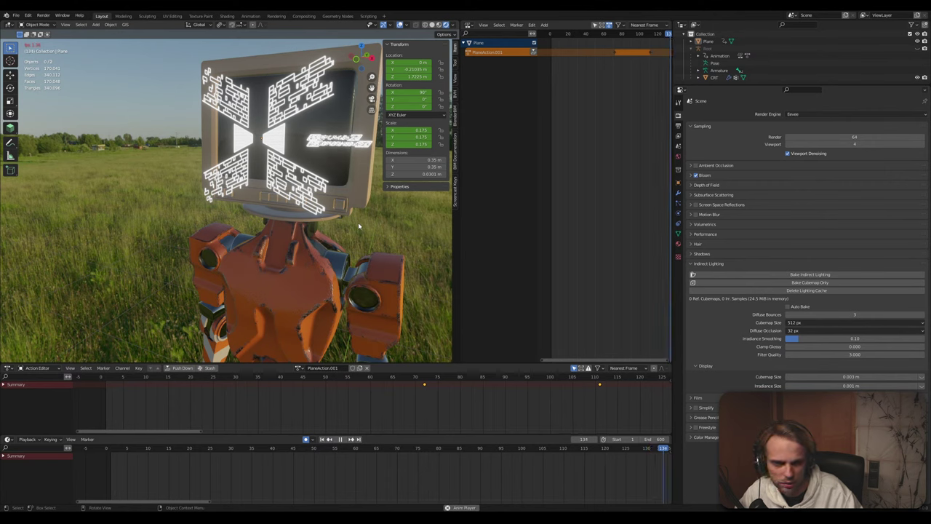
drag(662, 448, 174, 433)
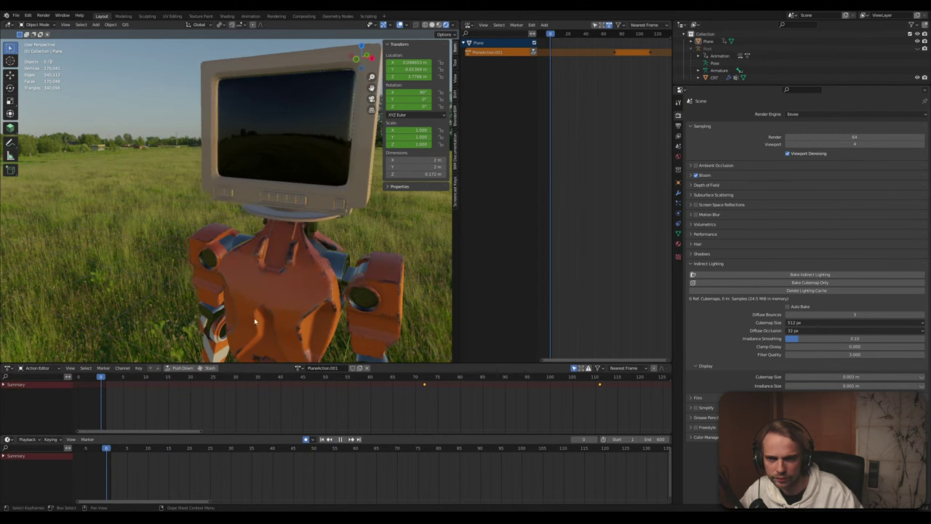
key(space)
middle_drag(261, 320, 274, 286)
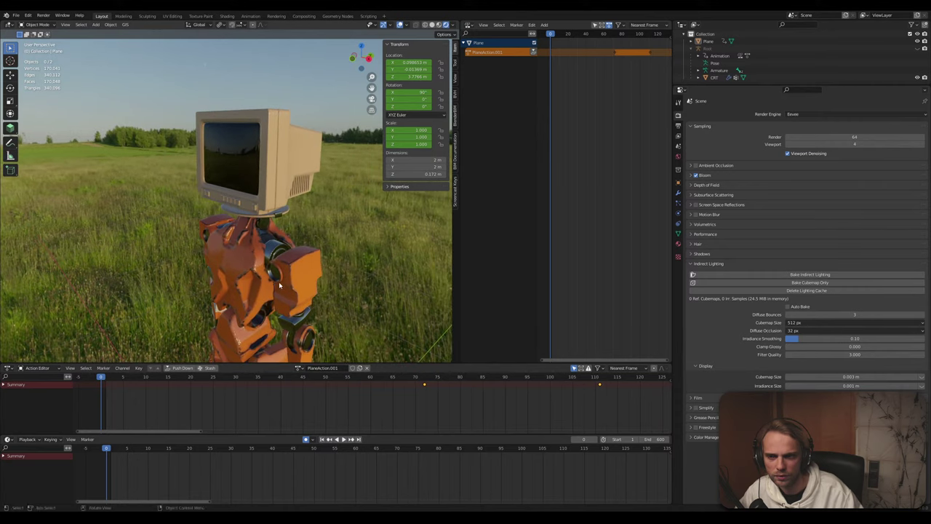
scroll(302, 186, down, 4)
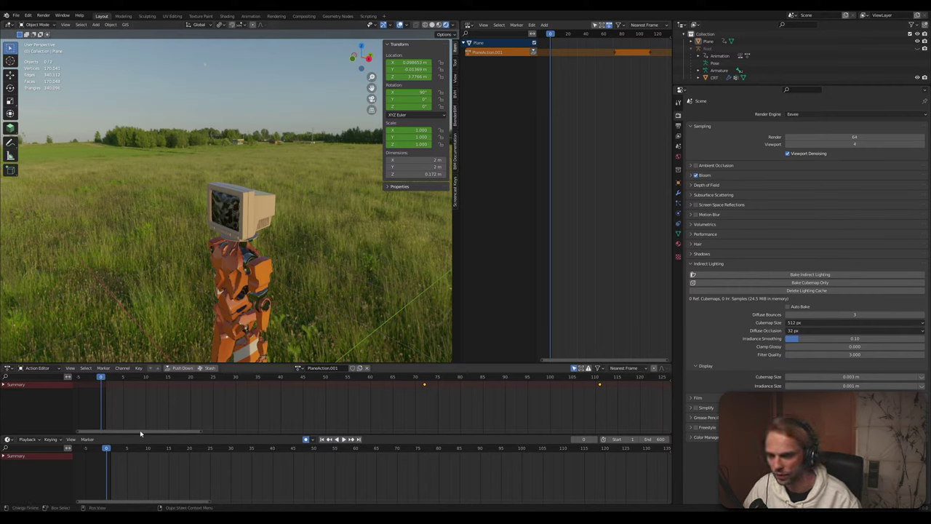
key(space)
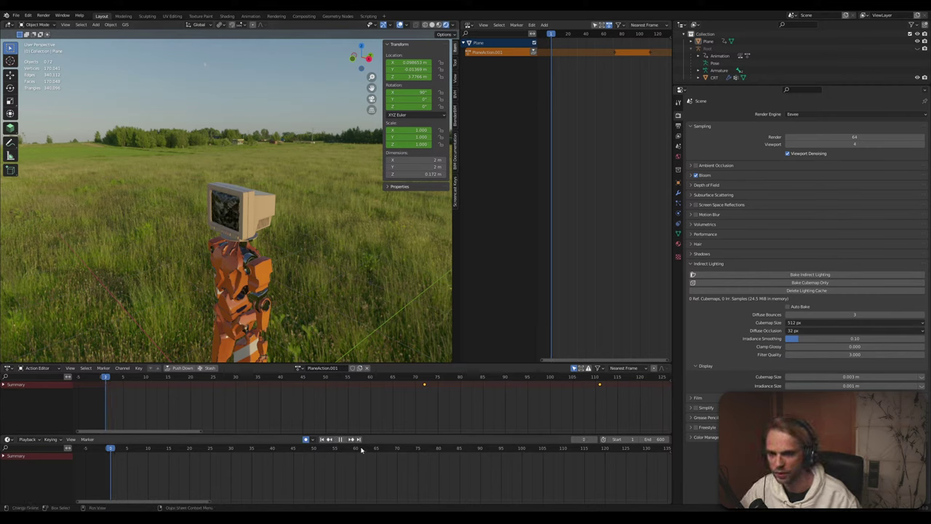
key(space)
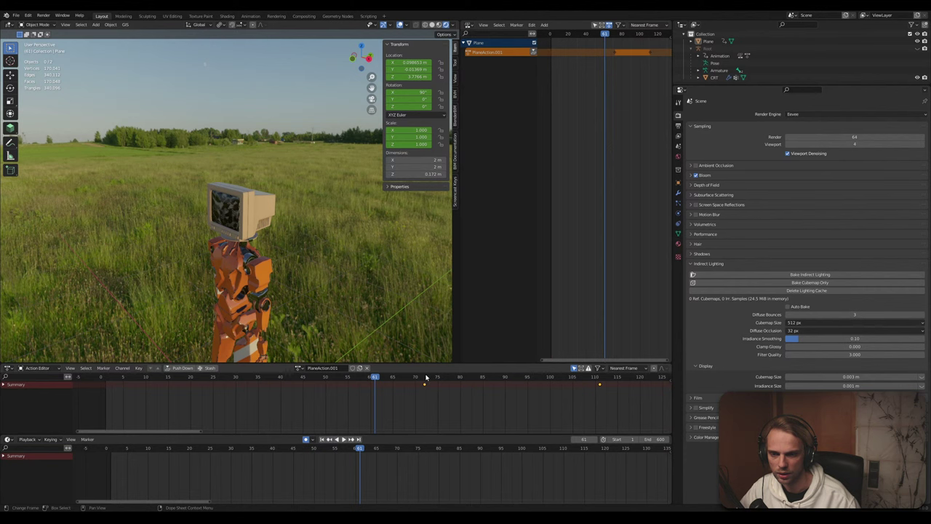
Delete the plane's keyframes at frames 72 and 111, keeping the transform it has at frame 111
click(426, 377)
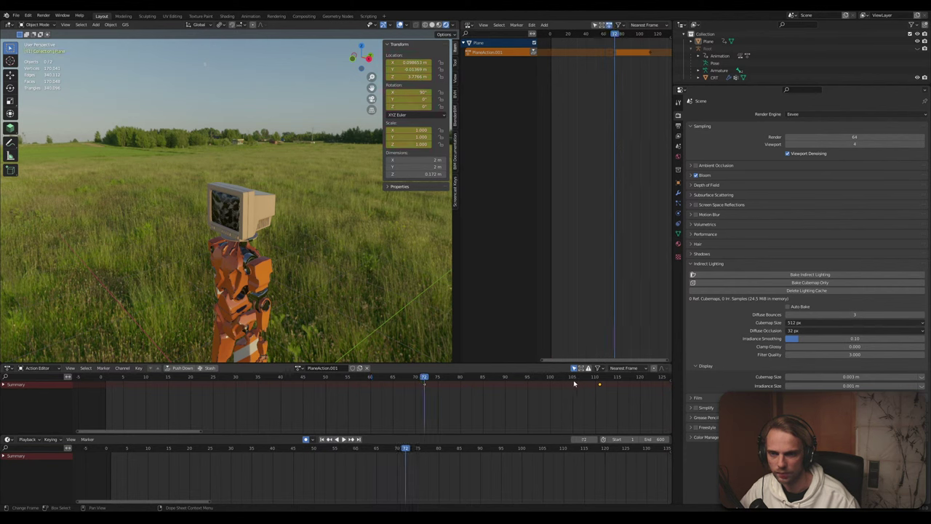
click(600, 380)
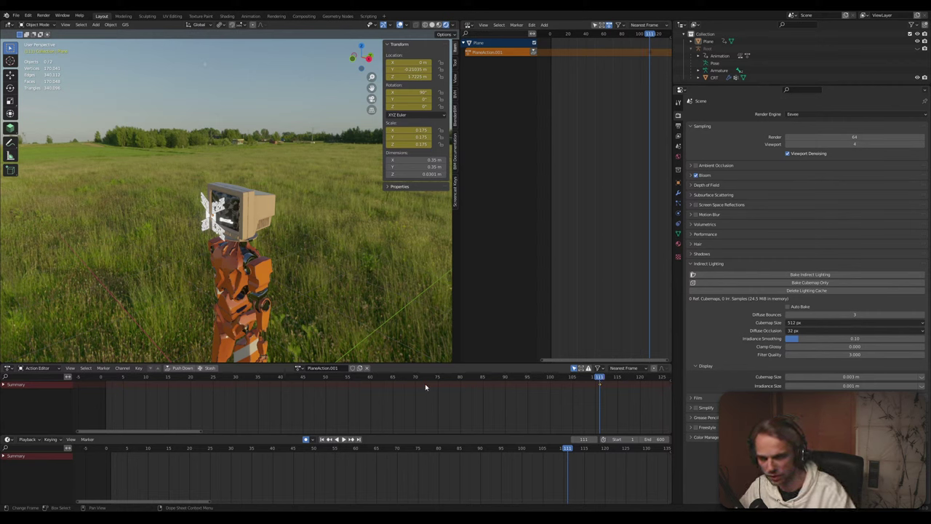
key(g)
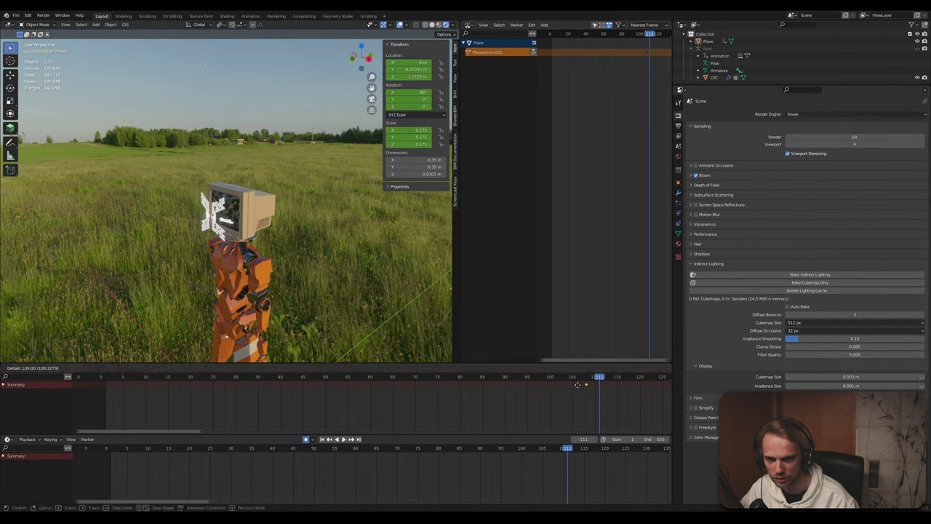
click(105, 391)
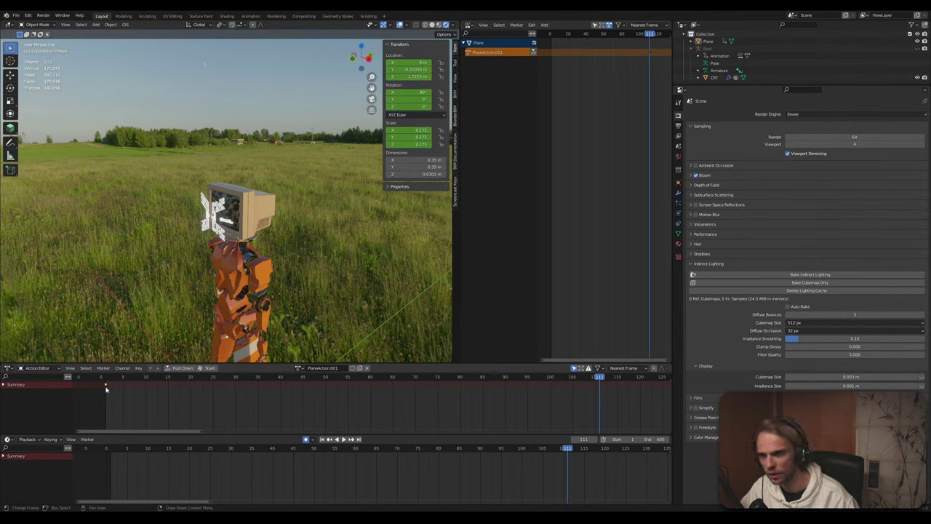
key(Delete)
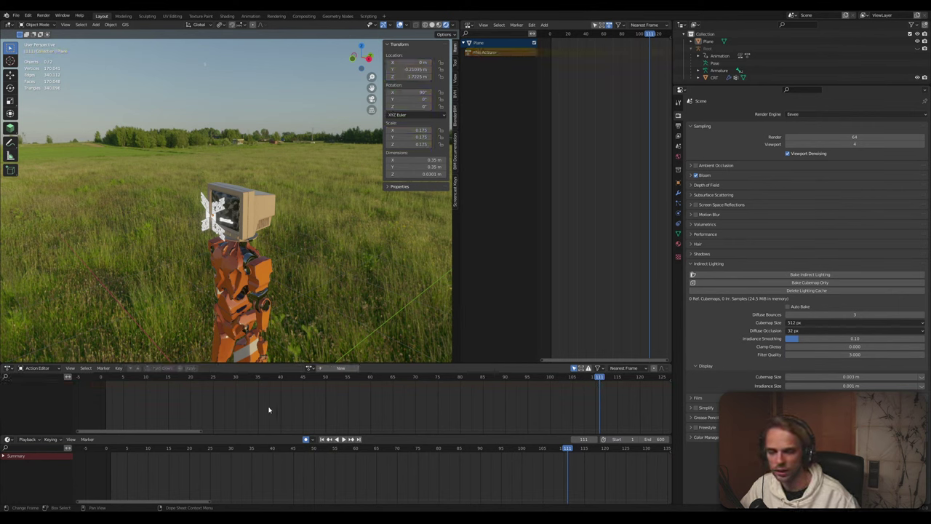
Turn off auto keying, and scrub and replay the timeline to check the plane, ending at frame 0
drag(219, 381, 226, 378)
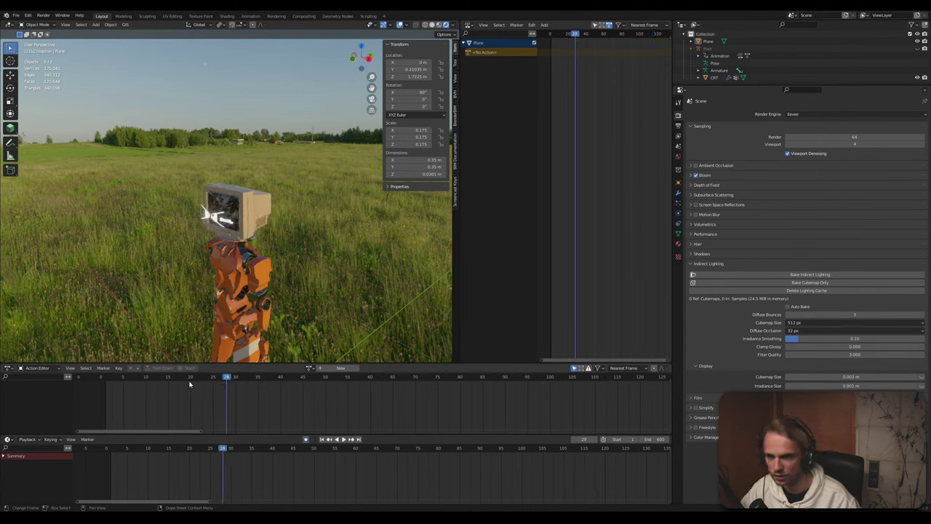
key(space)
click(106, 383)
click(105, 382)
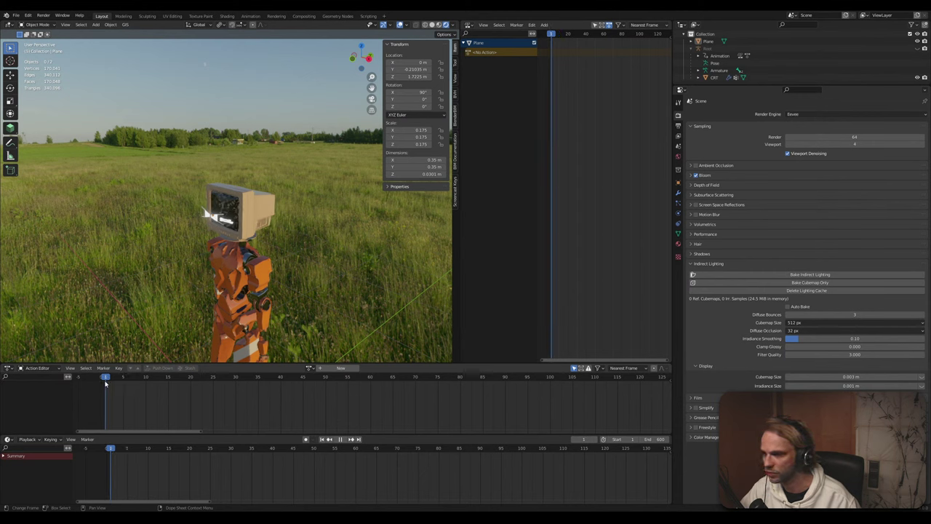
key(space)
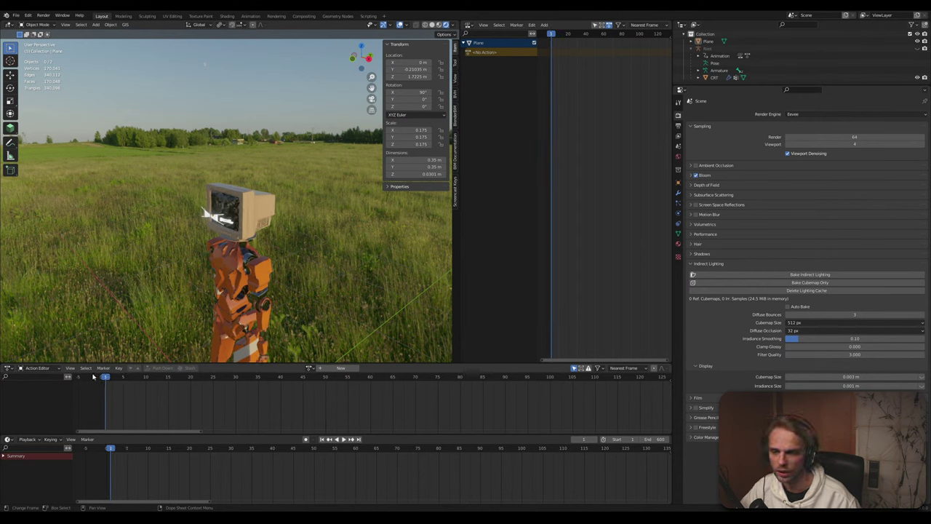
click(92, 376)
key(space)
key(space)
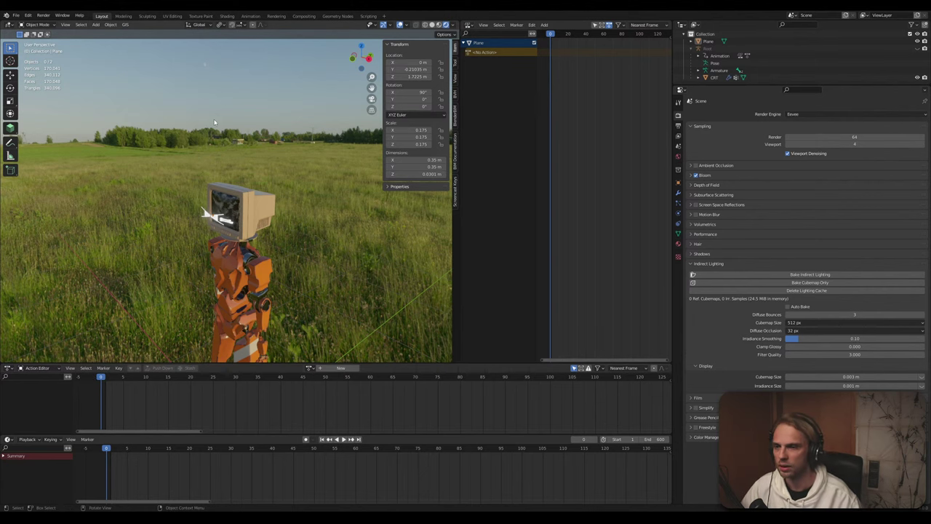
Examine the emissive screen plane in front of the CRT head from several angles and distances
scroll(216, 212, up, 3)
scroll(215, 212, up, 2)
mouse_move(284, 222)
middle_down()
mouse_move(298, 208)
mouse_move(282, 209)
middle_up()
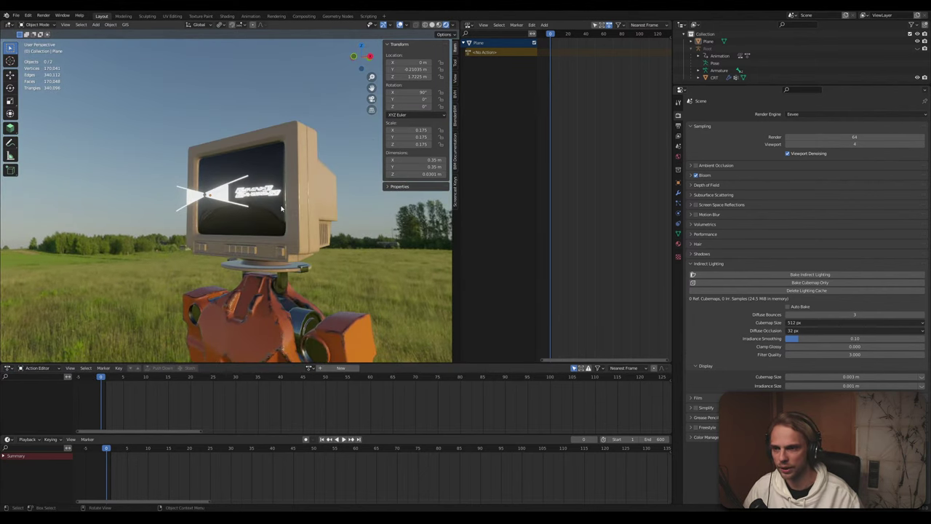
scroll(282, 209, down, 2)
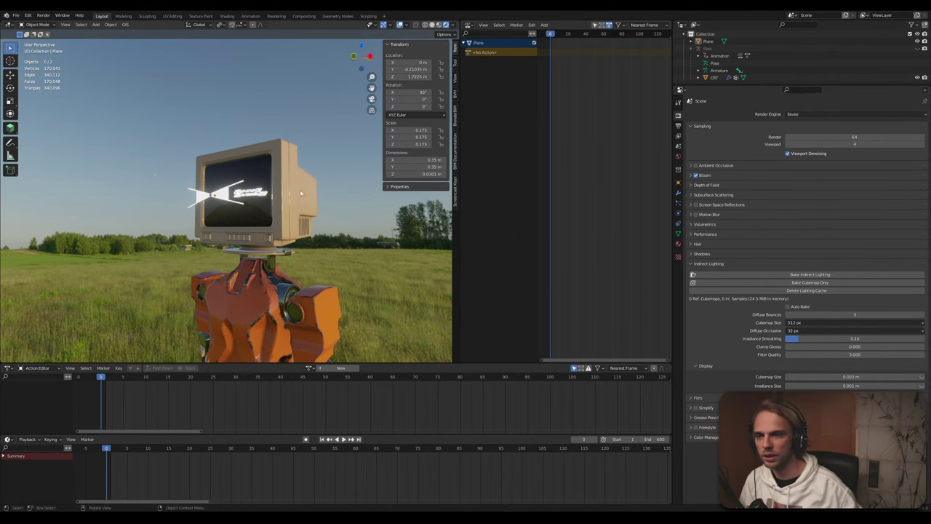
middle_drag(241, 198, 250, 211)
scroll(250, 211, up, 3)
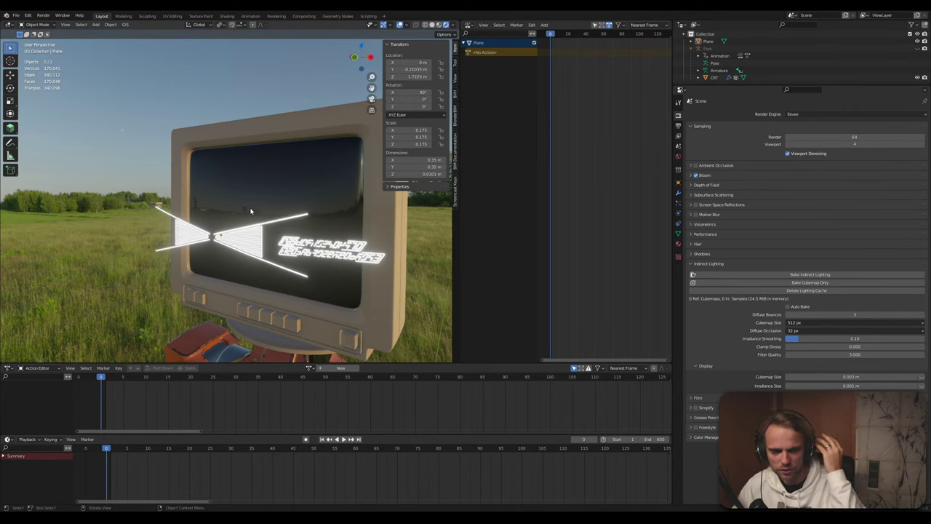
middle_drag(298, 219, 169, 256)
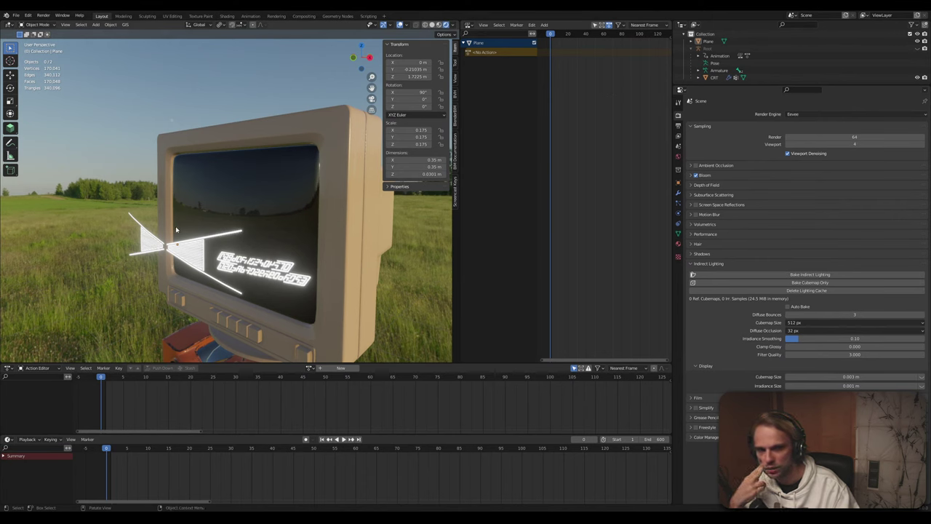
Add a Child Of object constraint to the emissive screen plane
click(156, 250)
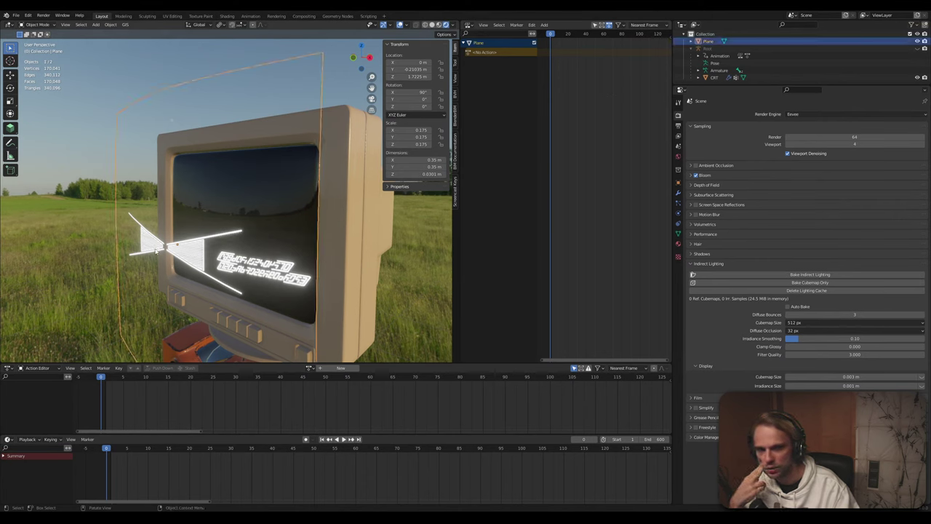
click(677, 226)
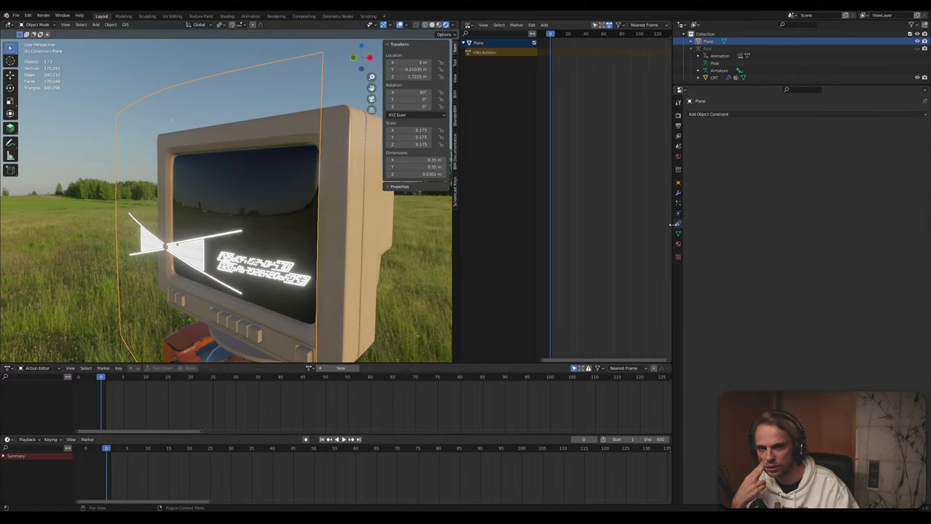
click(679, 194)
click(733, 114)
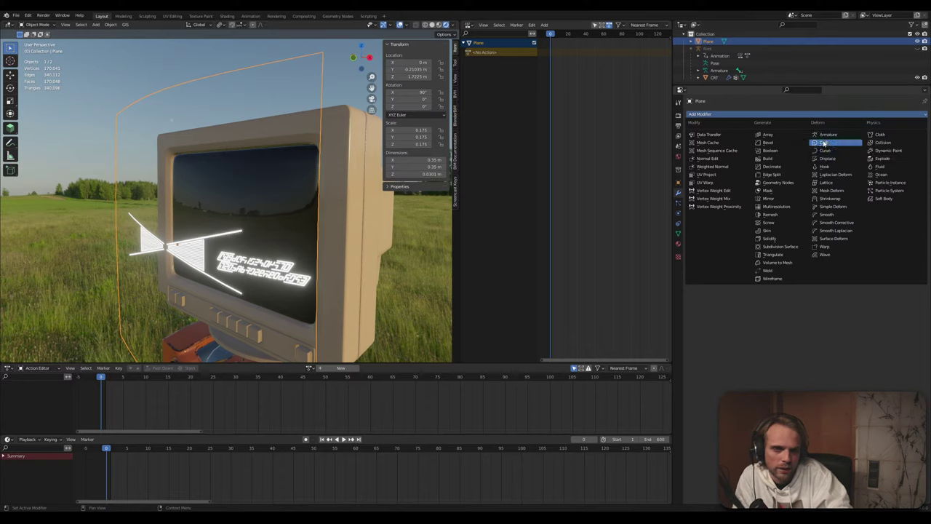
click(678, 224)
click(745, 114)
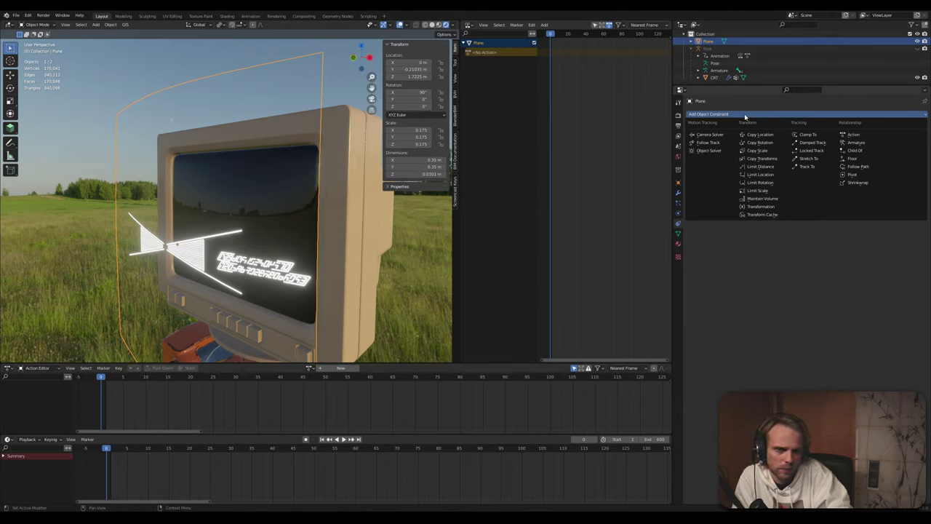
click(855, 151)
Unhide the Root armature and set the Child Of constraint's target to Root with Head as the bone
click(914, 137)
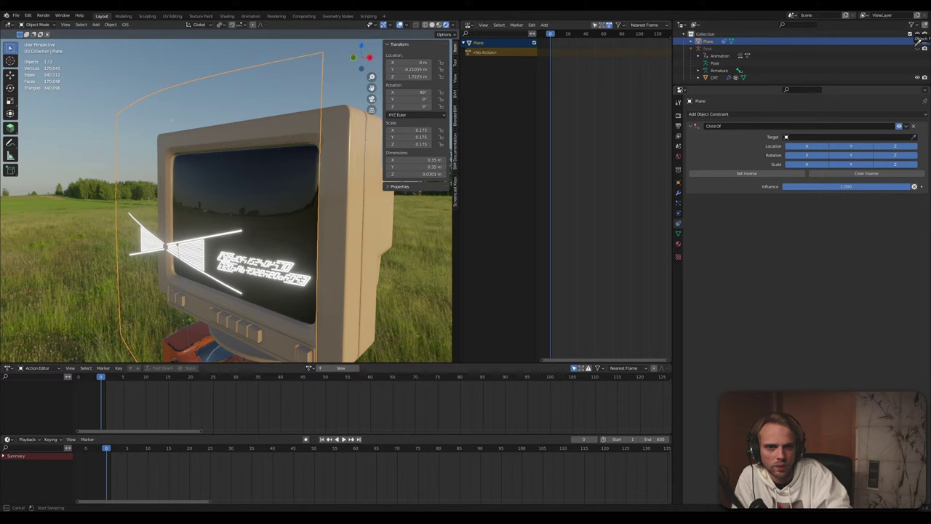
right_click(839, 237)
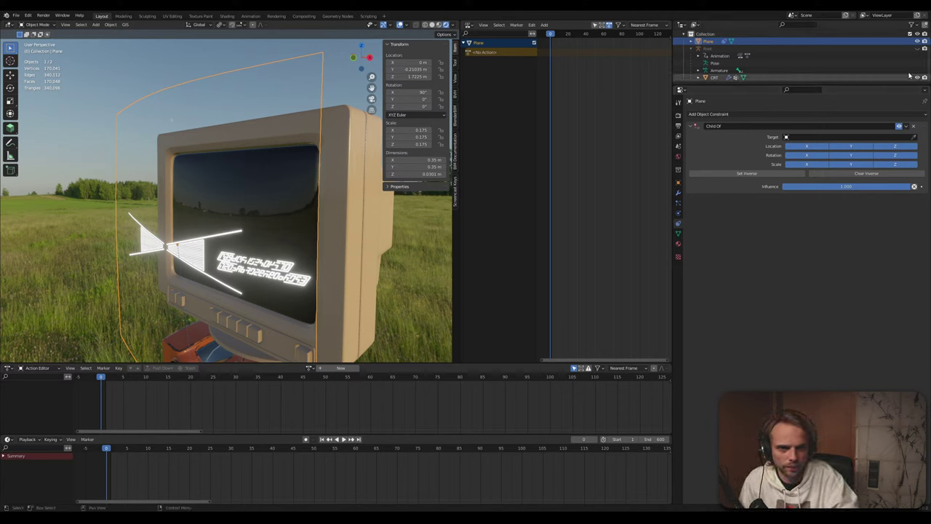
click(917, 48)
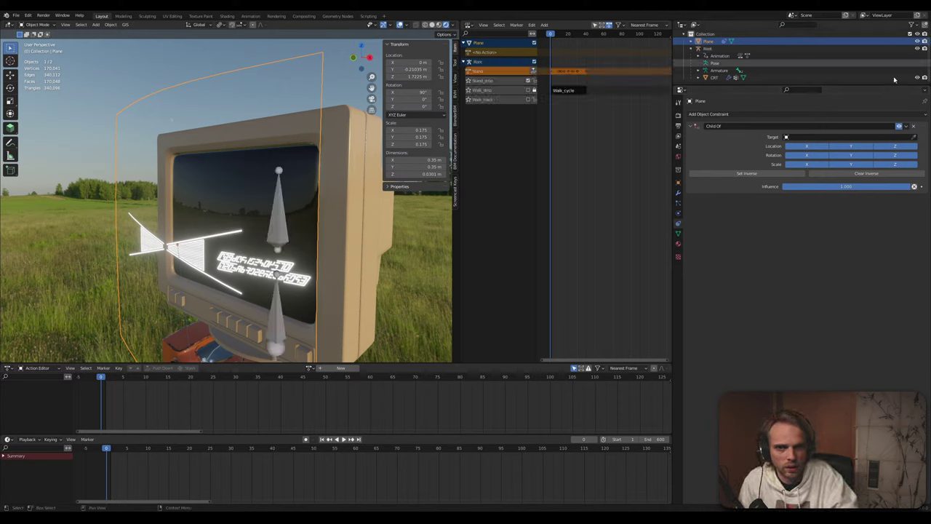
click(906, 137)
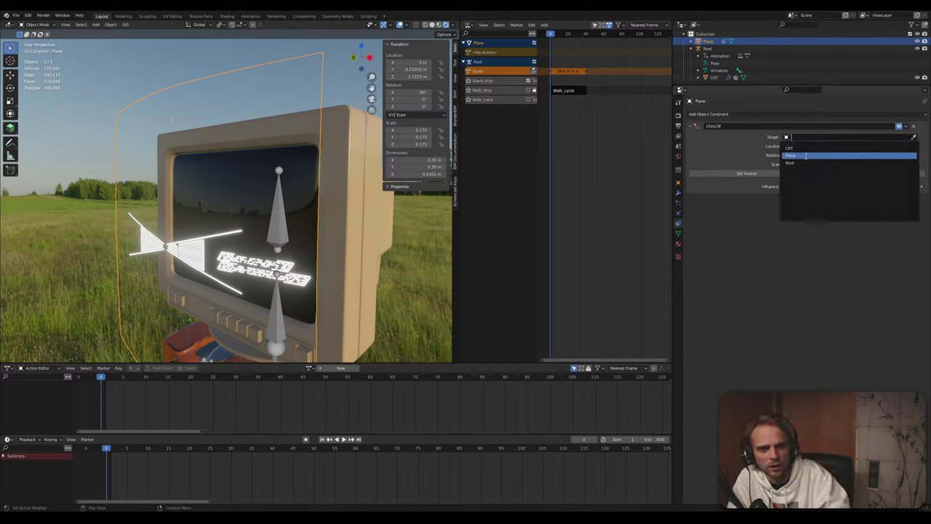
click(800, 162)
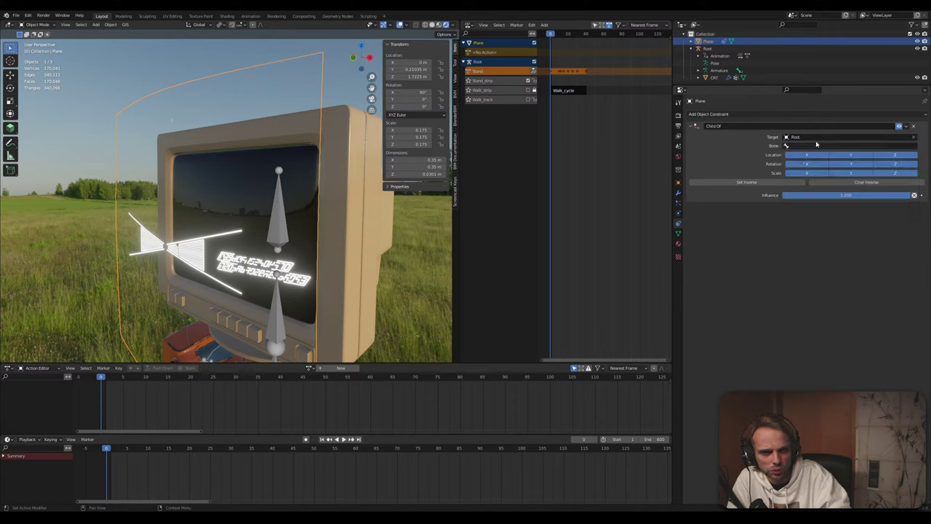
click(812, 147)
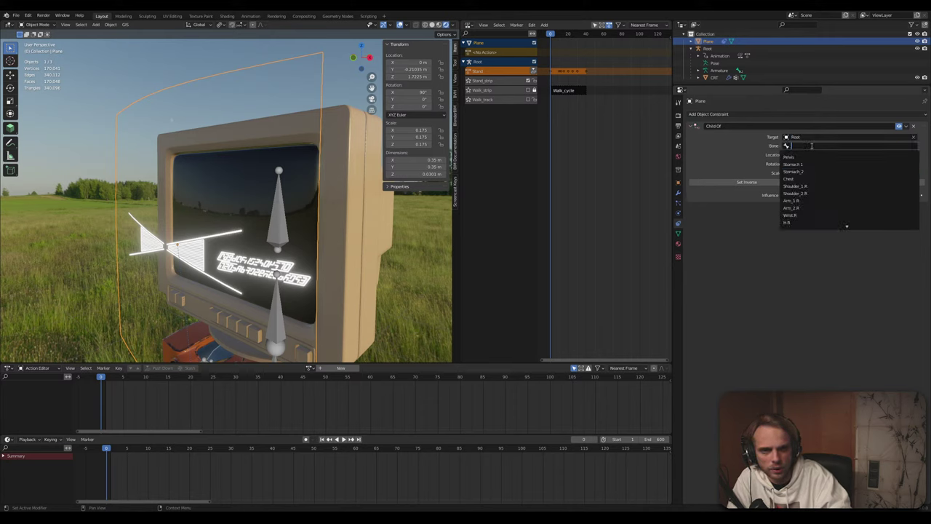
text(head)
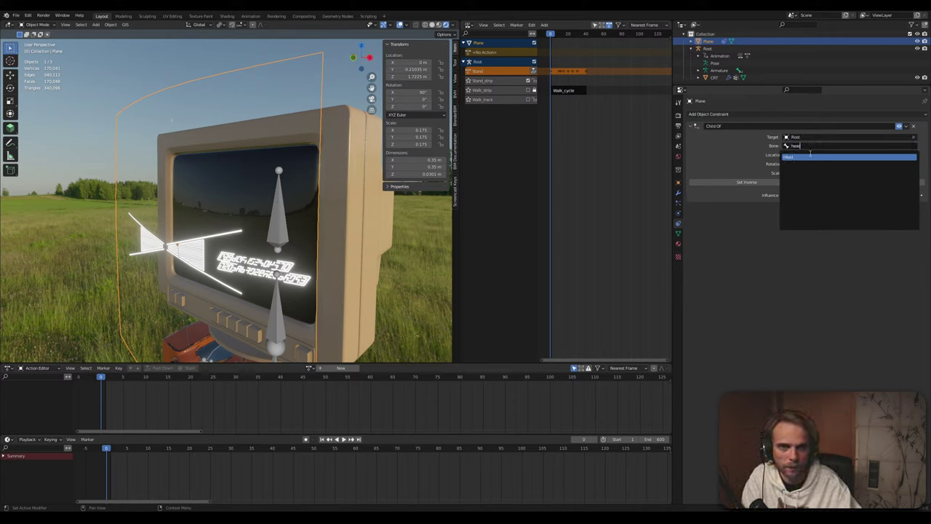
click(811, 158)
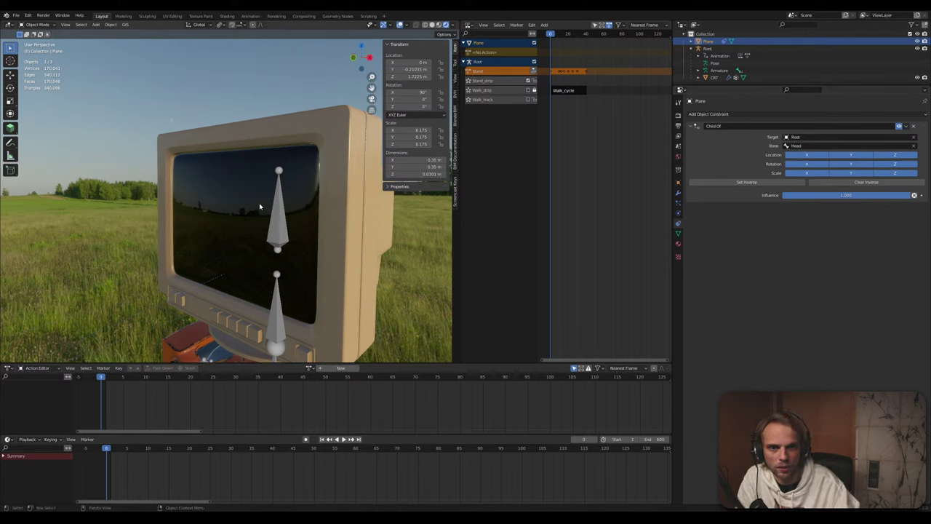
Compare the plane's placement relative to the character with the Child Of constraint on and off, leaving the constraint disabled
scroll(260, 204, down, 8)
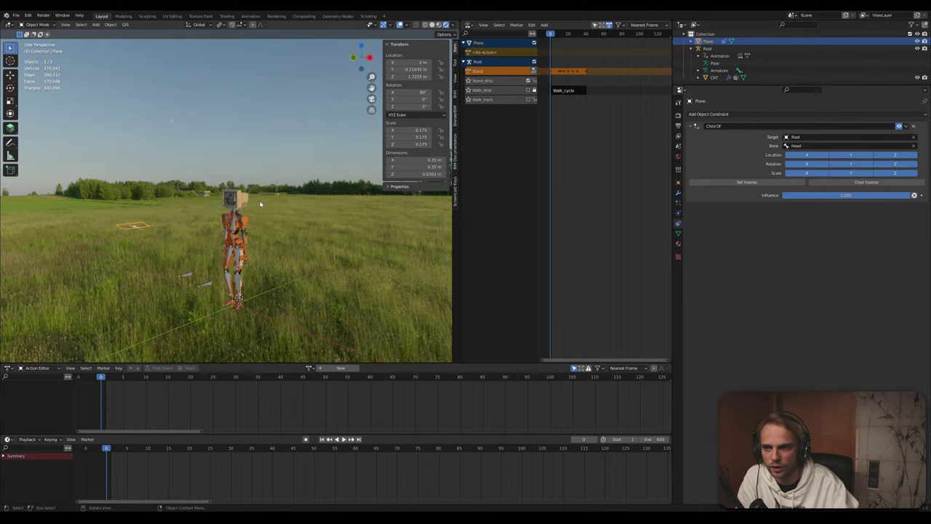
scroll(123, 233, up, 4)
middle_drag(167, 226, 179, 221)
scroll(179, 221, down, 2)
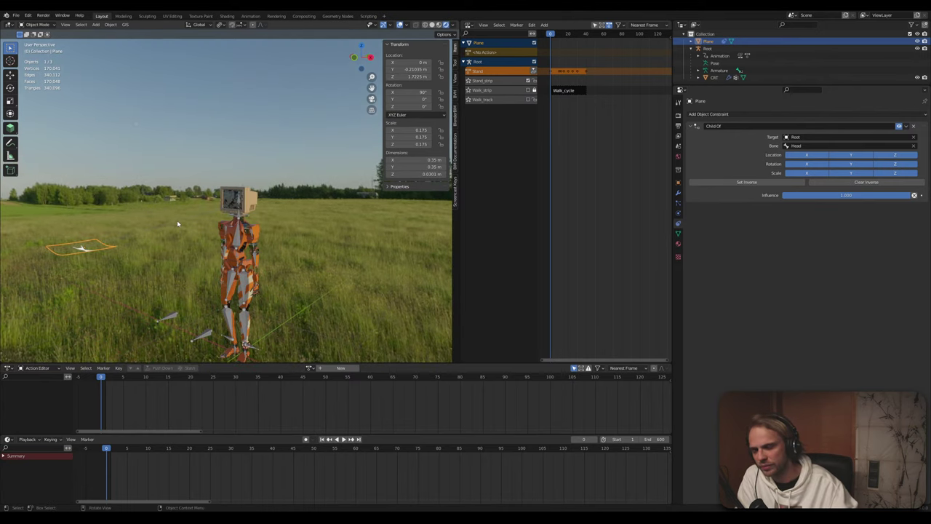
middle_drag(177, 224, 310, 237)
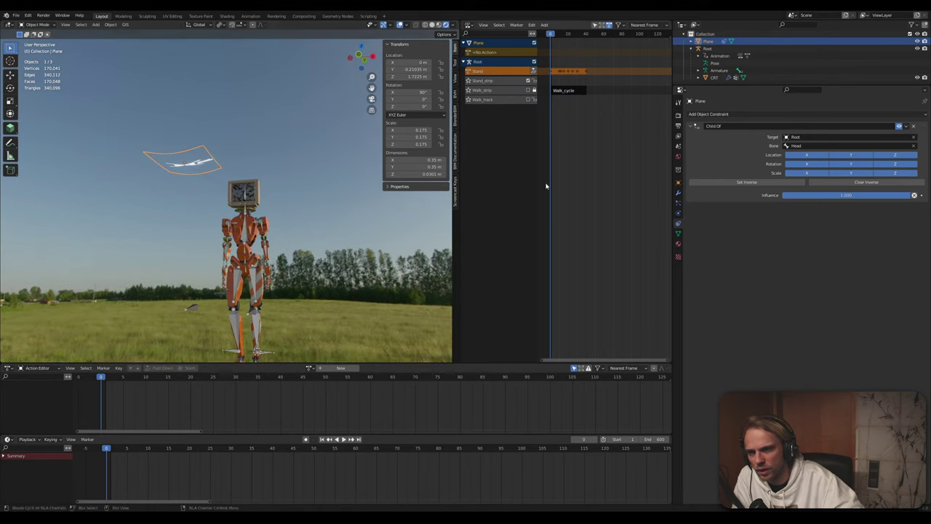
click(900, 126)
click(900, 126)
click(900, 126)
click(900, 126)
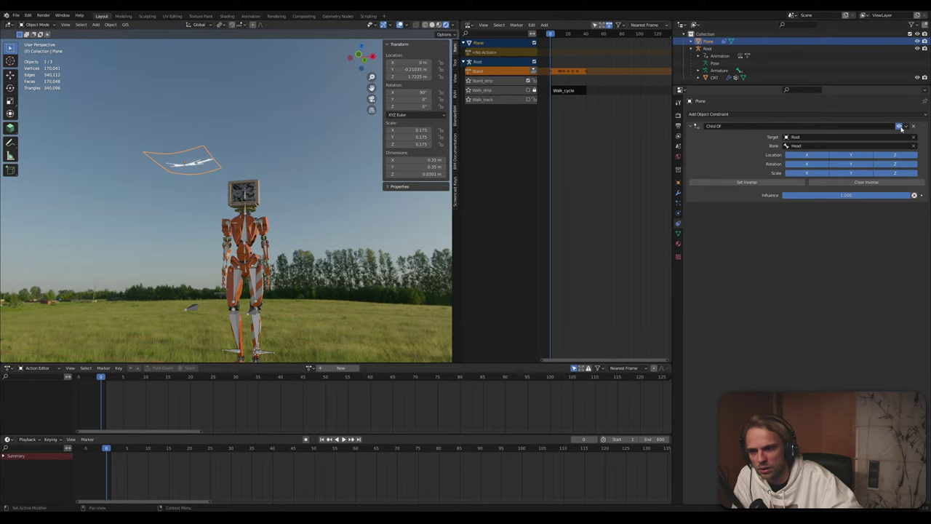
click(900, 127)
Inspect how the unconstrained plane sits against the CRT head and the armature's bones, close up and from above
middle_drag(329, 251, 307, 291)
scroll(248, 313, up, 5)
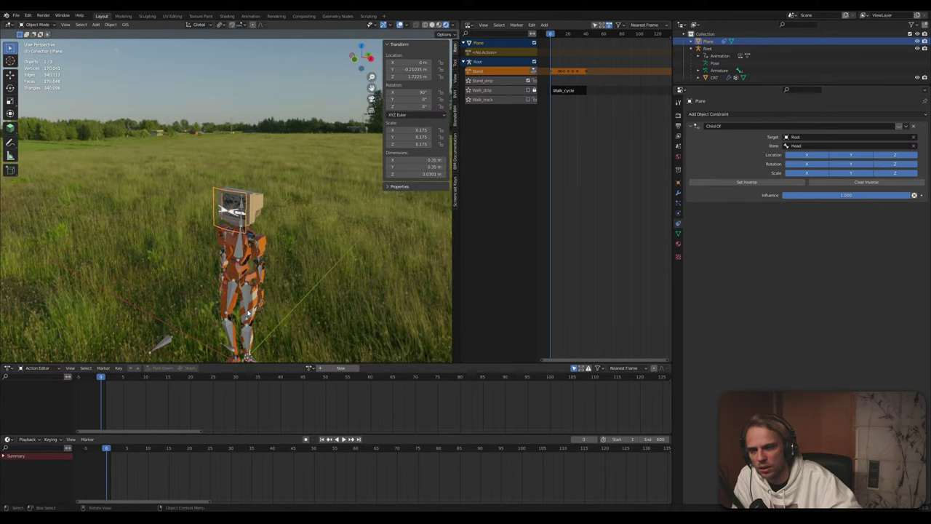
scroll(268, 304, up, 2)
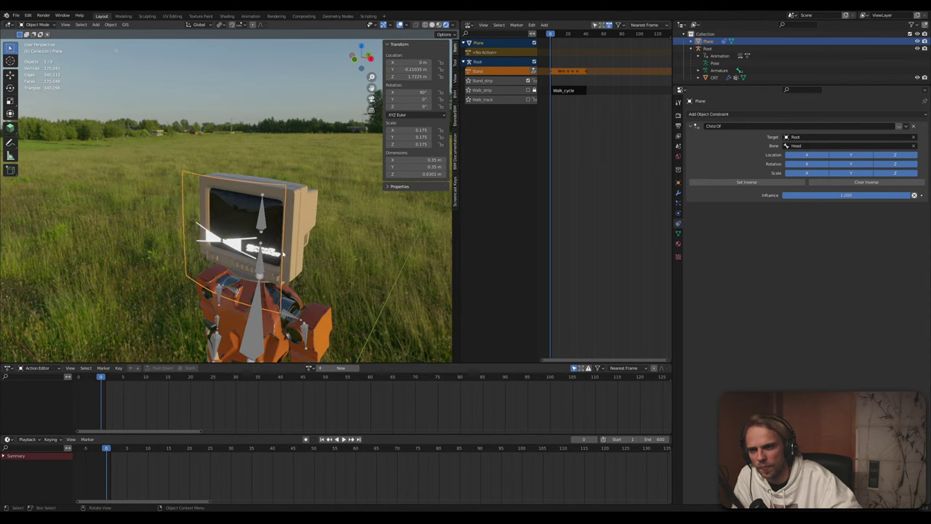
scroll(283, 254, down, 3)
shift+middle_drag(299, 311, 299, 197)
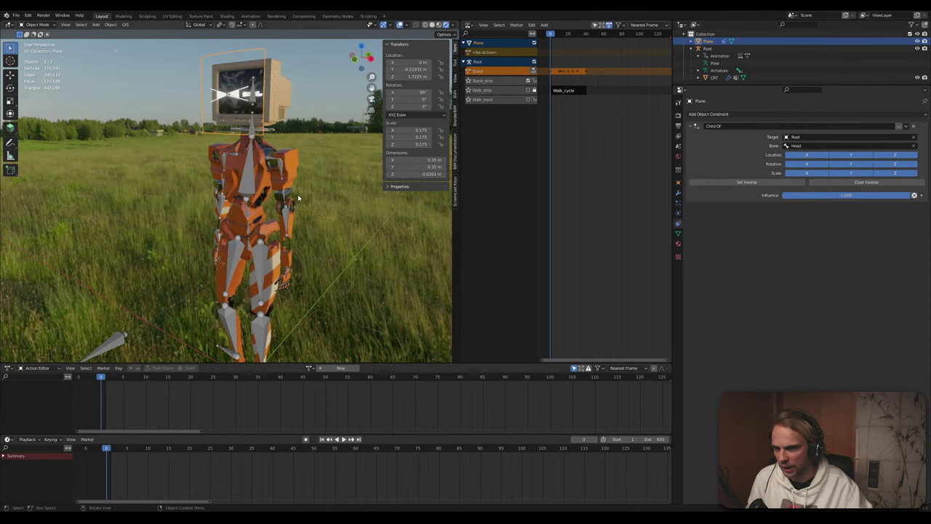
scroll(298, 194, down, 2)
scroll(232, 116, up, 3)
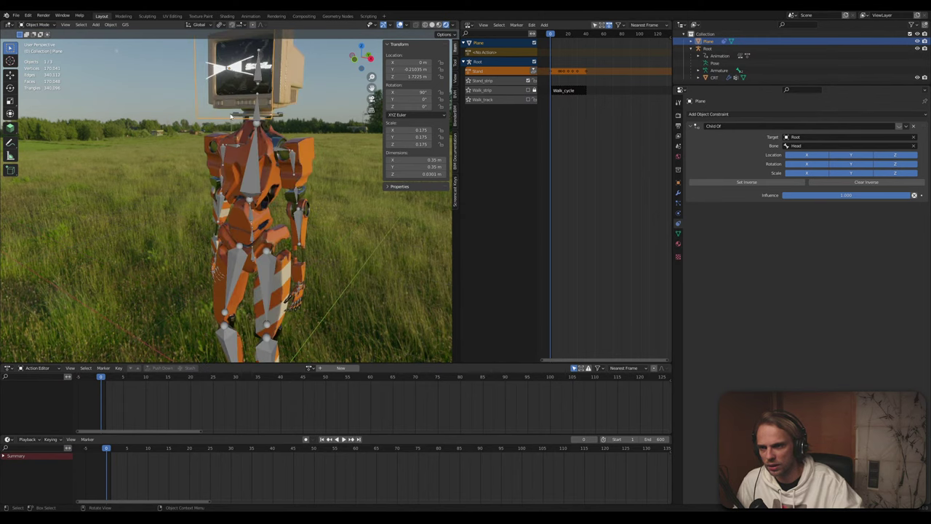
middle_drag(232, 116, 237, 150)
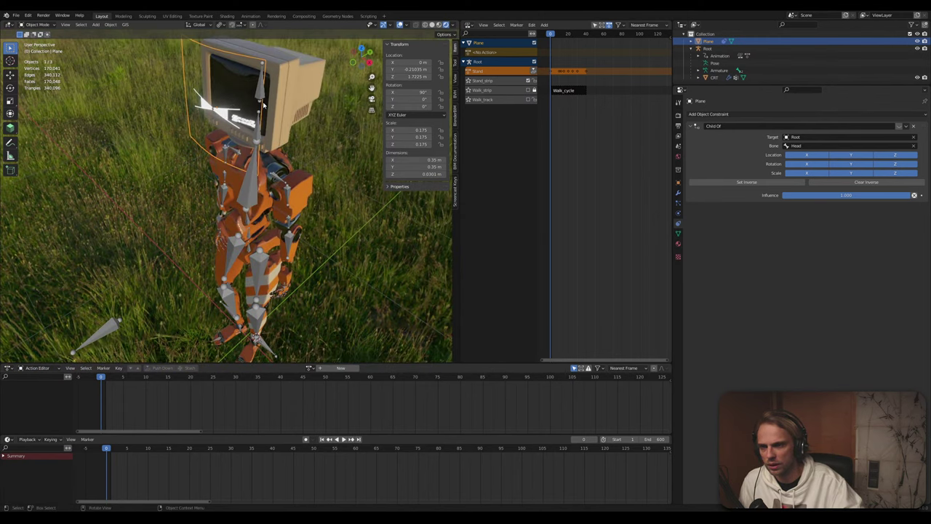
middle_drag(266, 107, 263, 184)
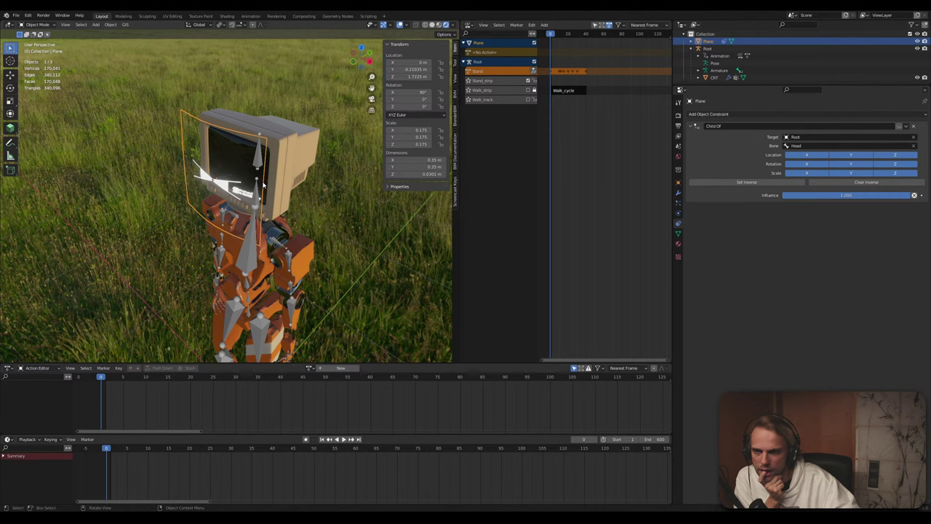
middle_drag(231, 182, 251, 171)
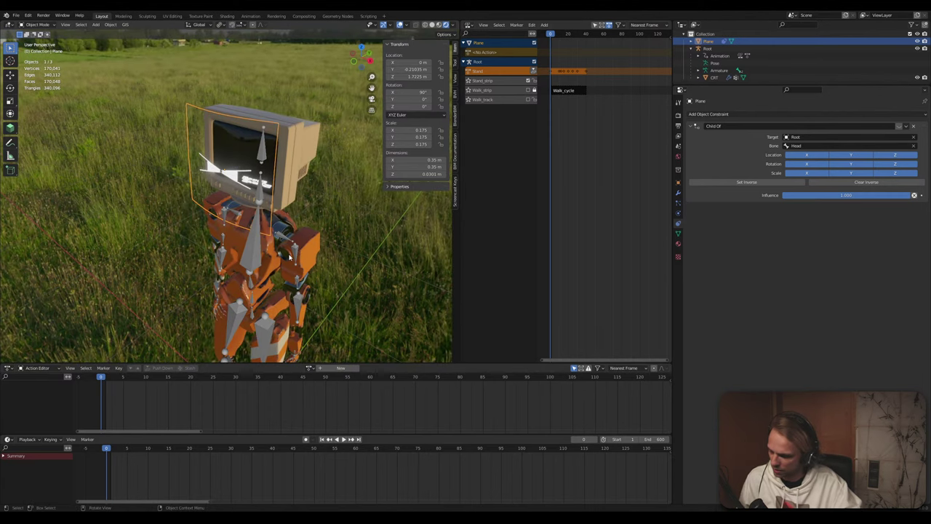
Apply all transforms (location, rotation and scale) to the screen plane
key(Tab)
key(Tab)
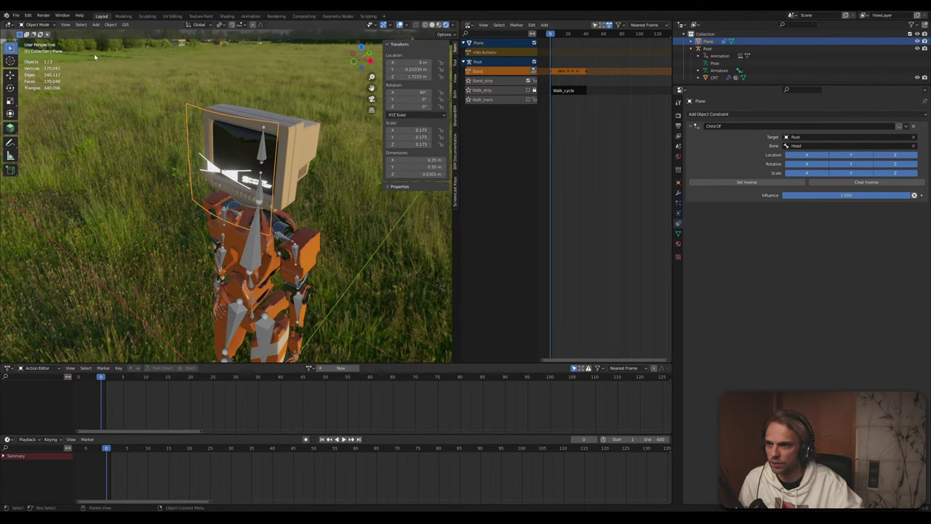
key(ctrl+a)
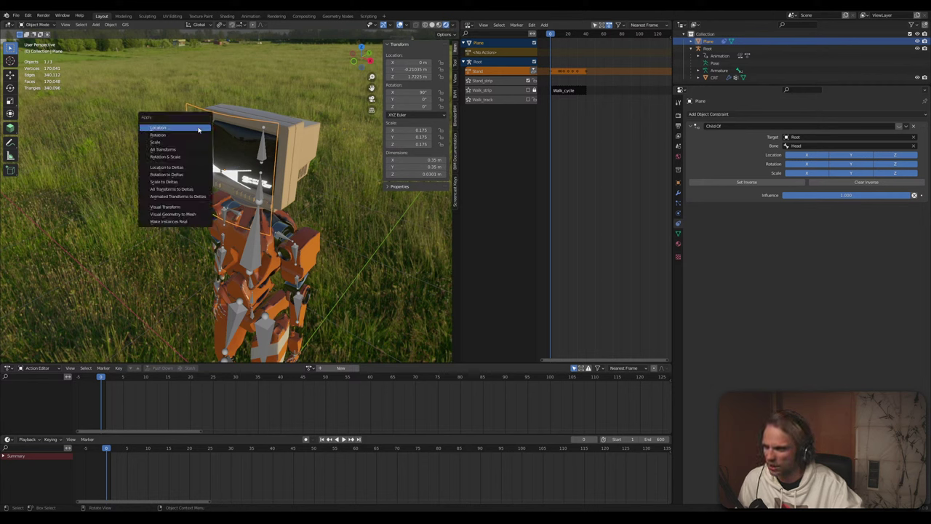
click(194, 150)
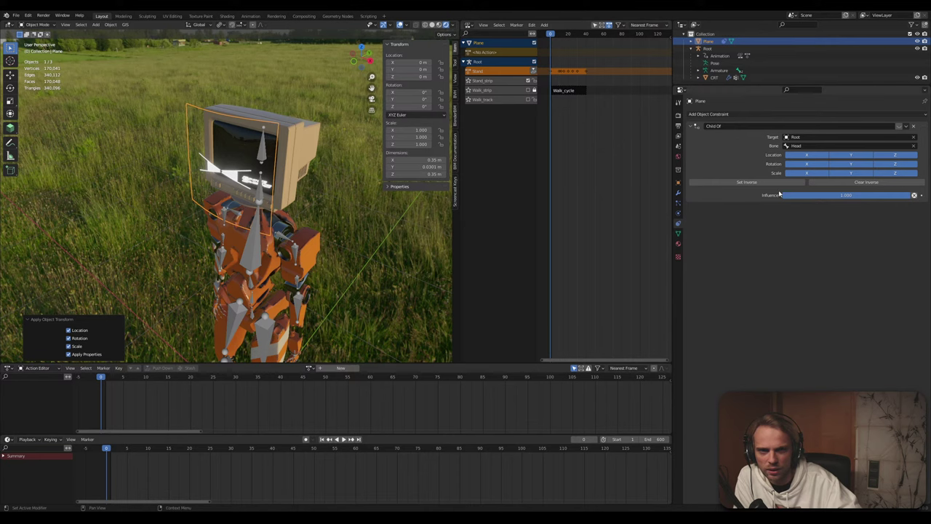
Toggle the Child Of constraint to check the plane's placement with its transforms applied, ending with the constraint disabled
click(900, 126)
scroll(284, 247, down, 4)
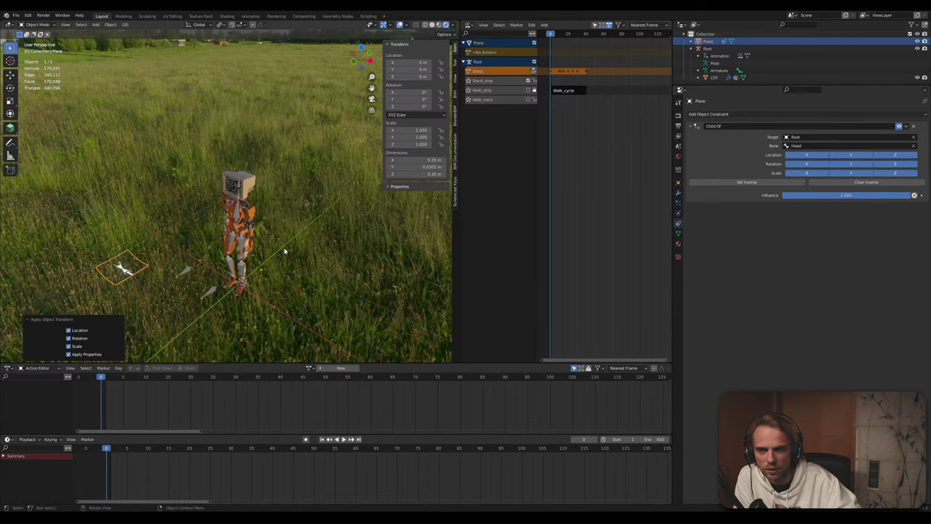
middle_drag(283, 248, 192, 222)
scroll(192, 222, up, 2)
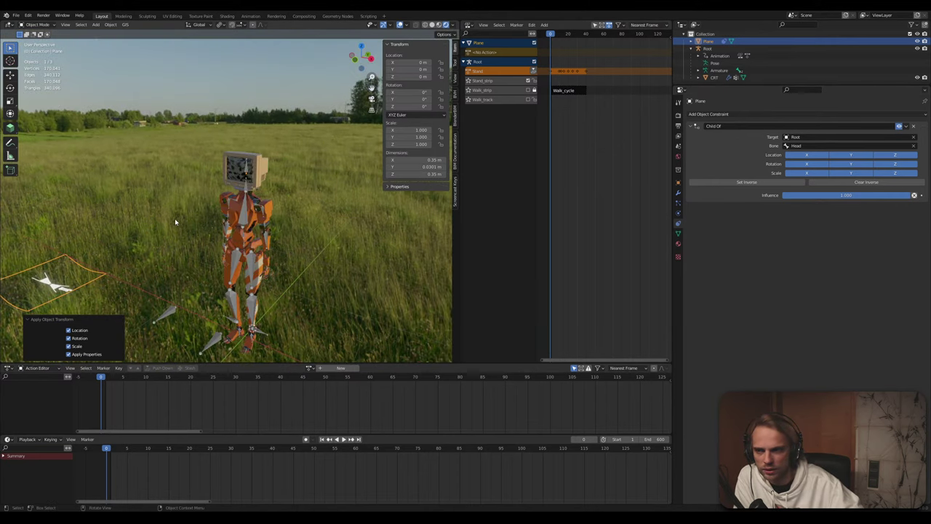
click(900, 127)
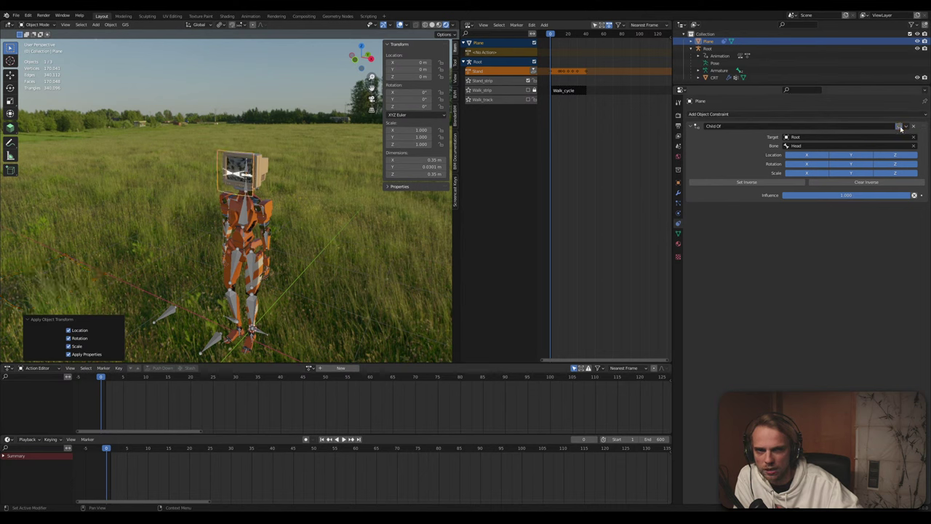
click(899, 128)
click(899, 127)
middle_drag(323, 231, 306, 231)
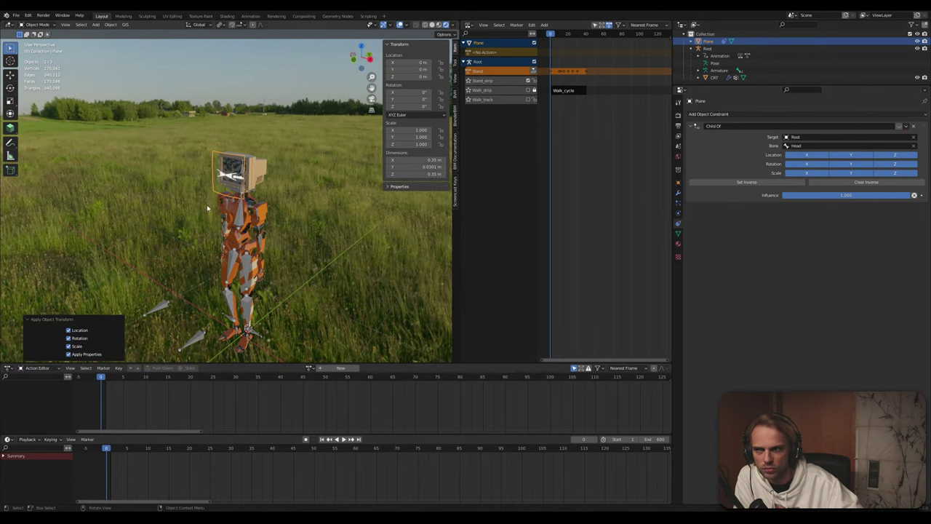
scroll(206, 205, up, 4)
scroll(256, 122, up, 1)
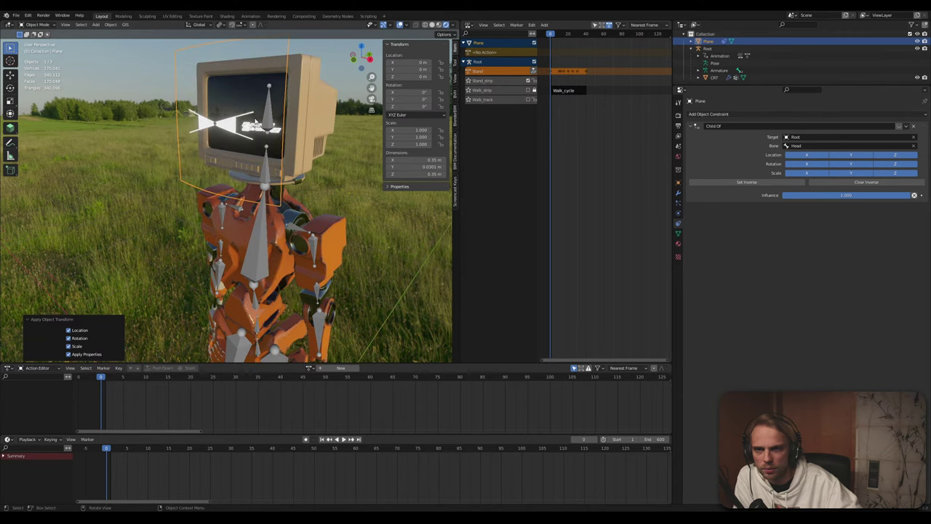
Set the screen plane's origin to the 3D cursor near the character's feet
middle_drag(256, 121, 240, 120)
click(110, 25)
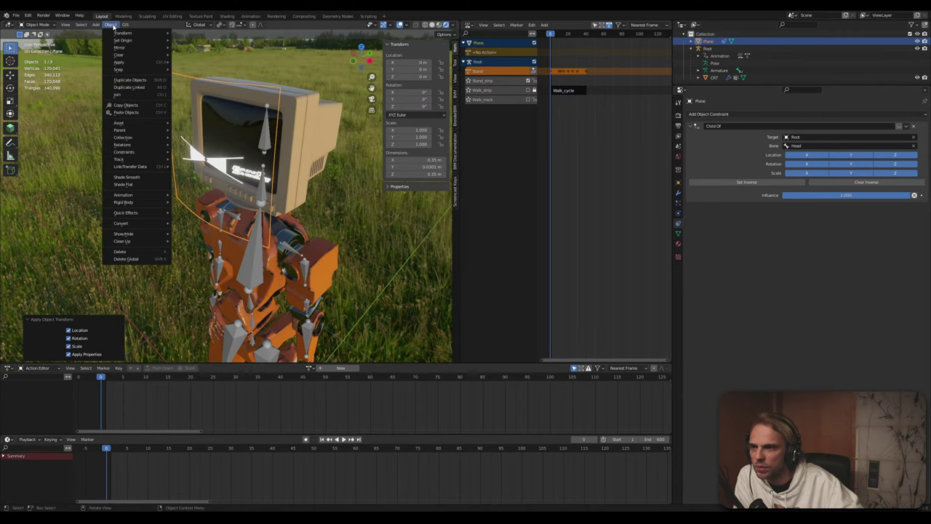
mouse_move(123, 40)
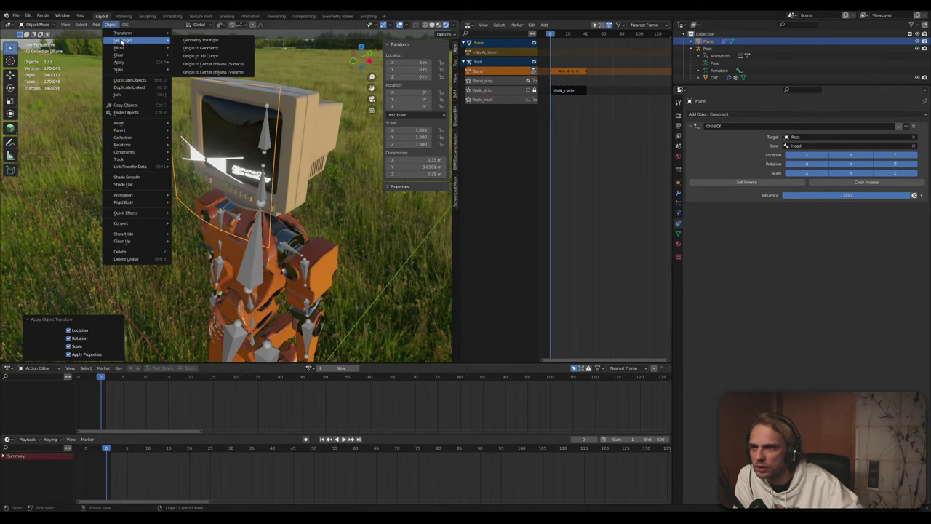
click(219, 58)
Compare the plane's placement around the full character with the Child Of constraint on and off, leaving the constraint disabled
scroll(212, 94, down, 6)
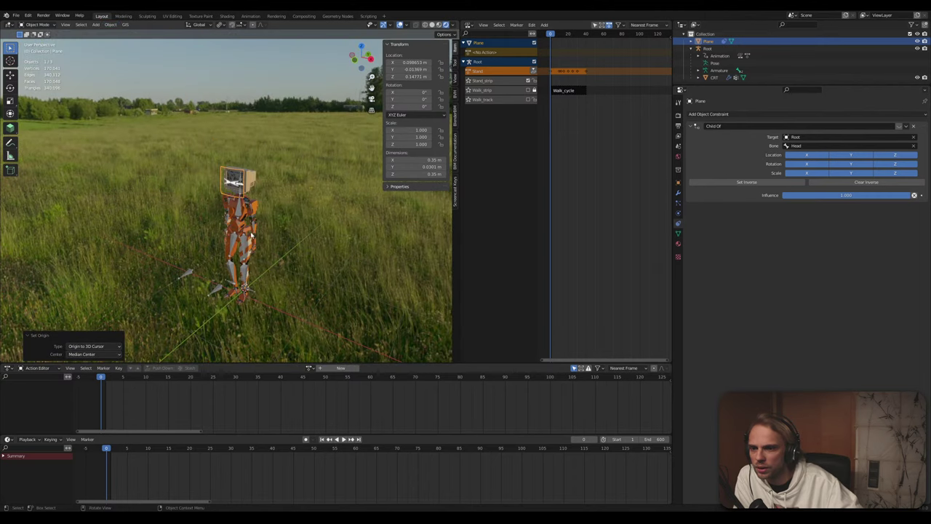
scroll(245, 311, up, 2)
middle_drag(245, 312, 259, 340)
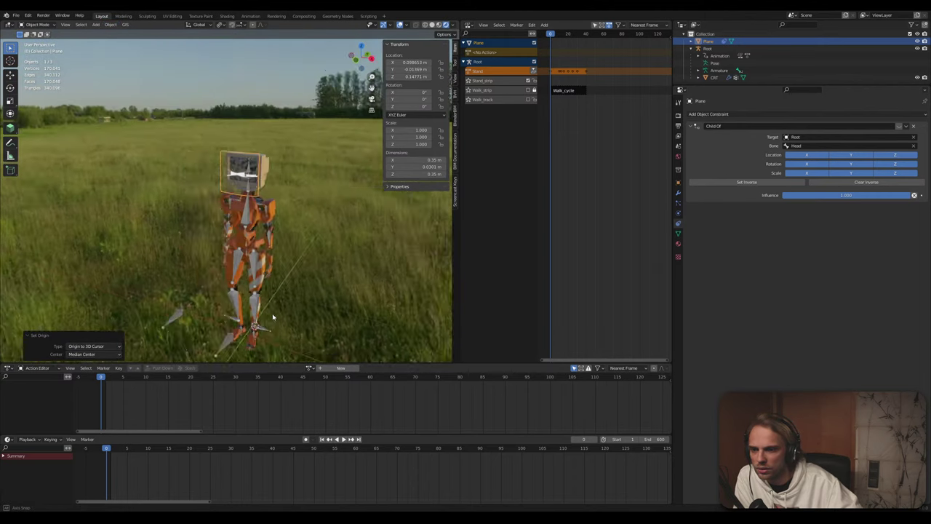
scroll(262, 347, up, 3)
scroll(291, 291, down, 3)
middle_drag(302, 267, 359, 208)
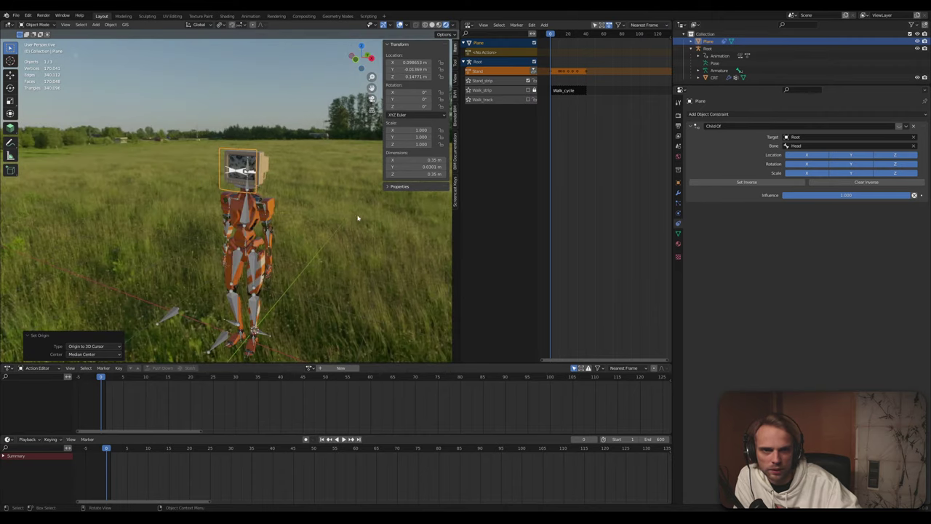
click(900, 127)
click(899, 126)
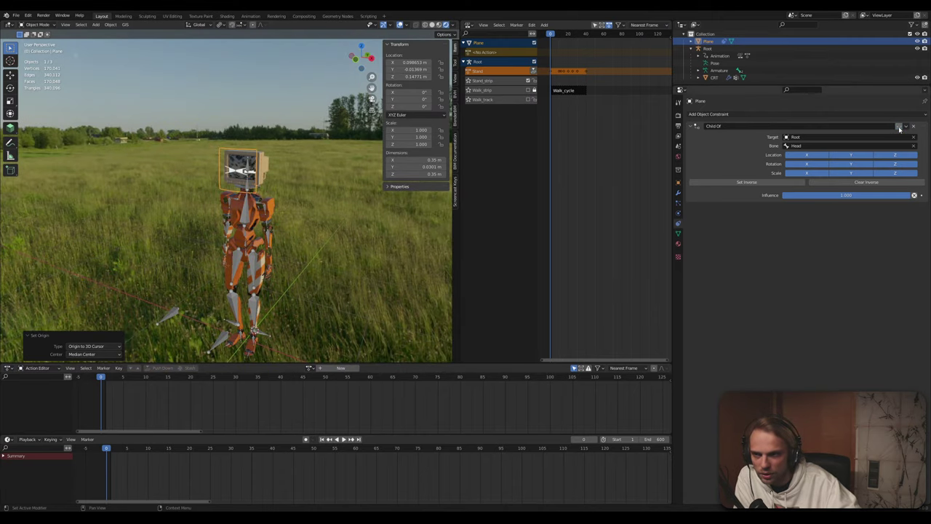
click(899, 126)
click(899, 127)
click(900, 127)
click(899, 126)
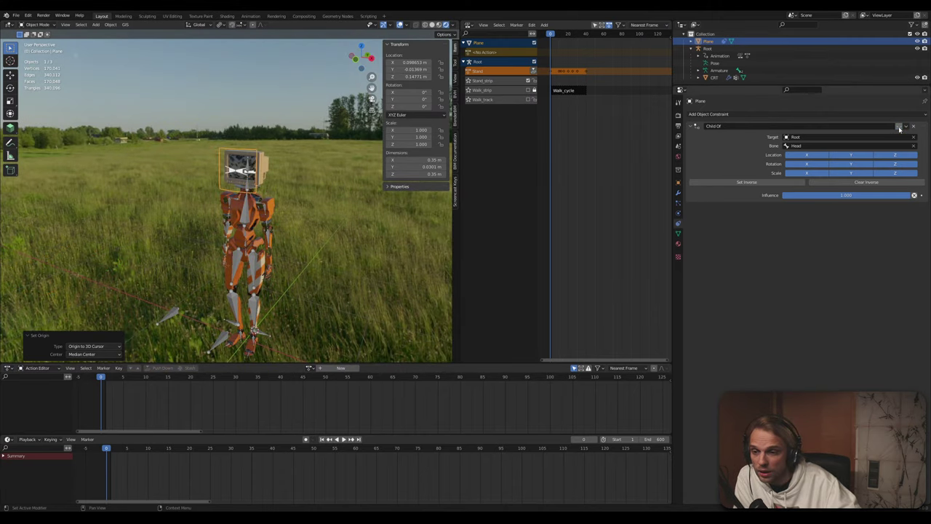
click(900, 127)
click(899, 127)
click(899, 127)
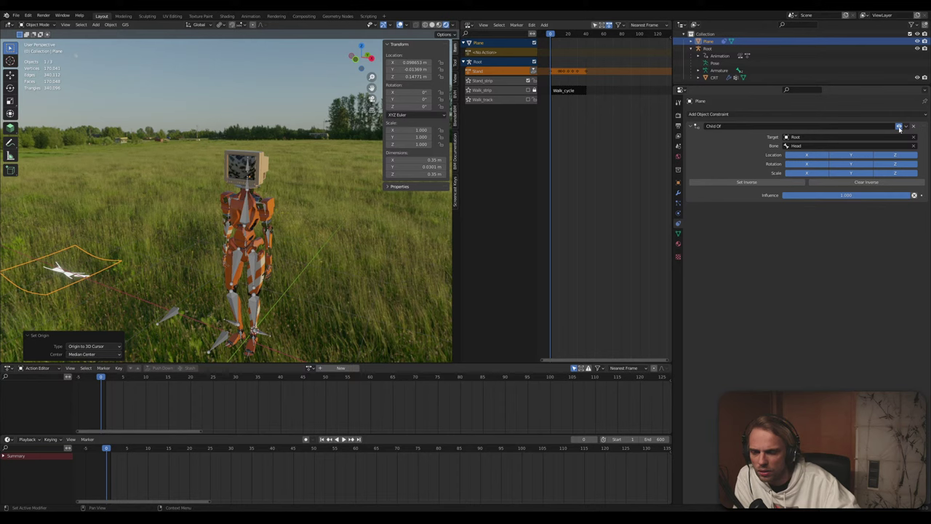
click(899, 127)
click(899, 127)
click(899, 126)
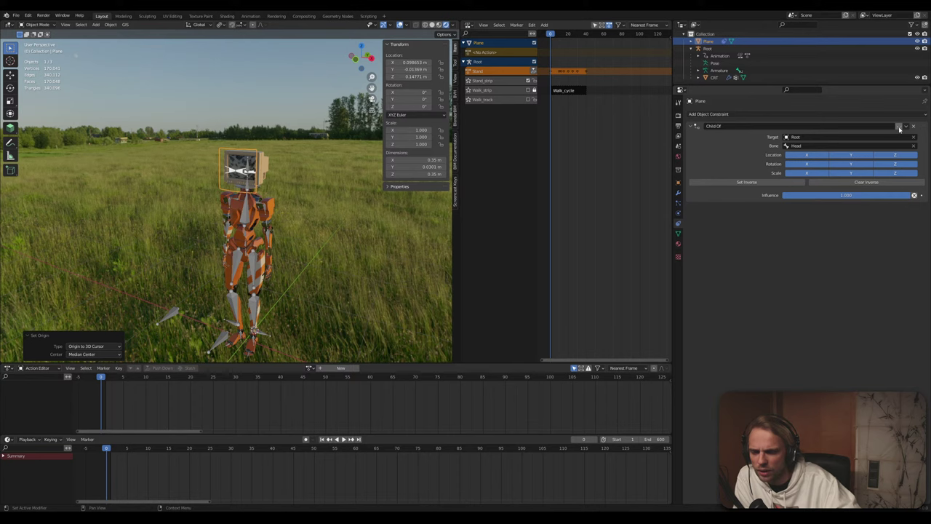
click(899, 127)
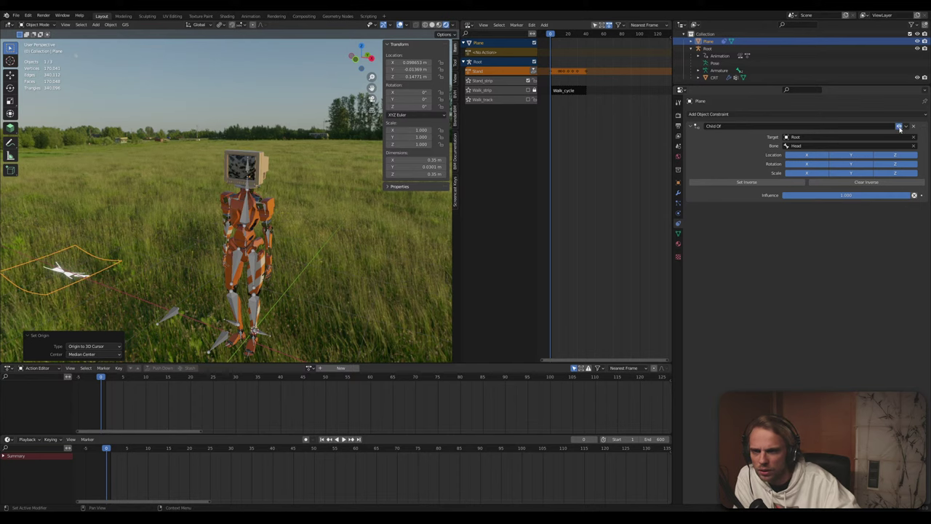
click(899, 128)
middle_drag(248, 204, 237, 195)
click(110, 25)
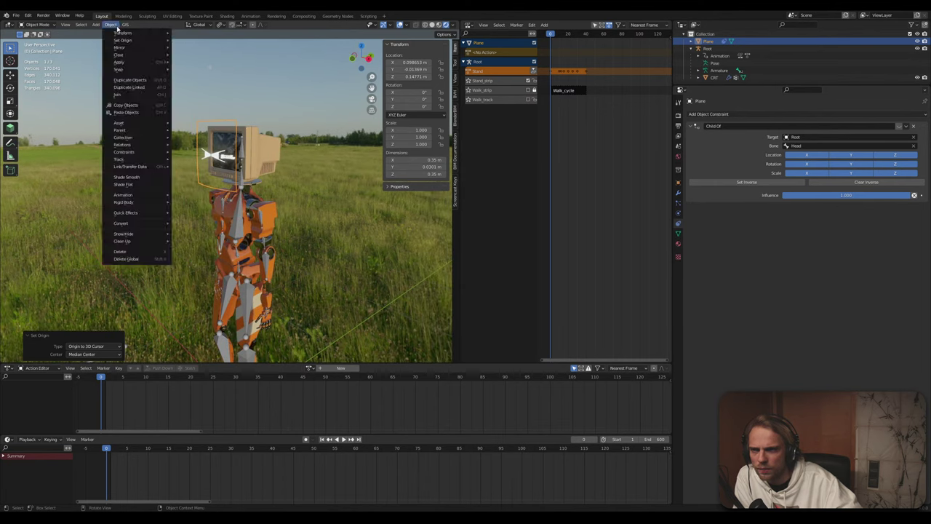
mouse_move(139, 40)
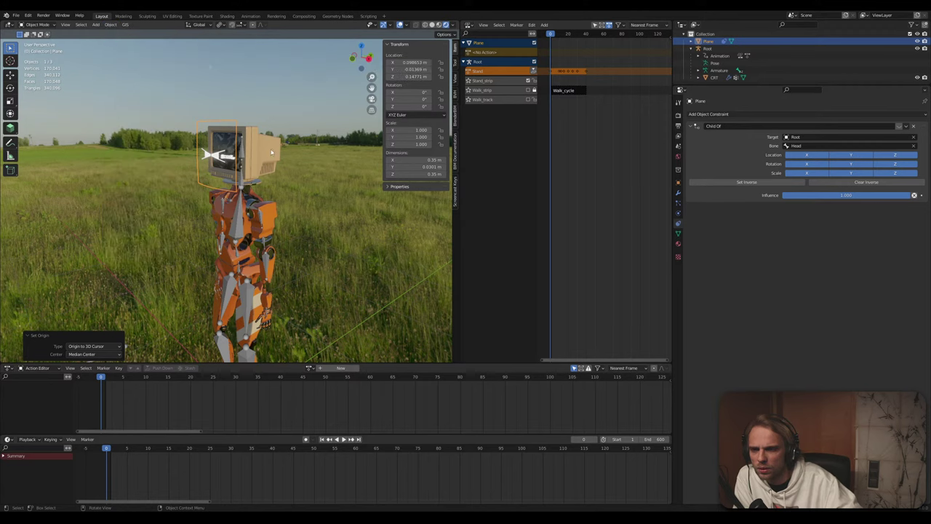
Snap the 3D cursor to the base joint of the armature's topmost bone inside the CRT head, in Edit Mode
scroll(359, 191, up, 8)
middle_drag(253, 174, 208, 171)
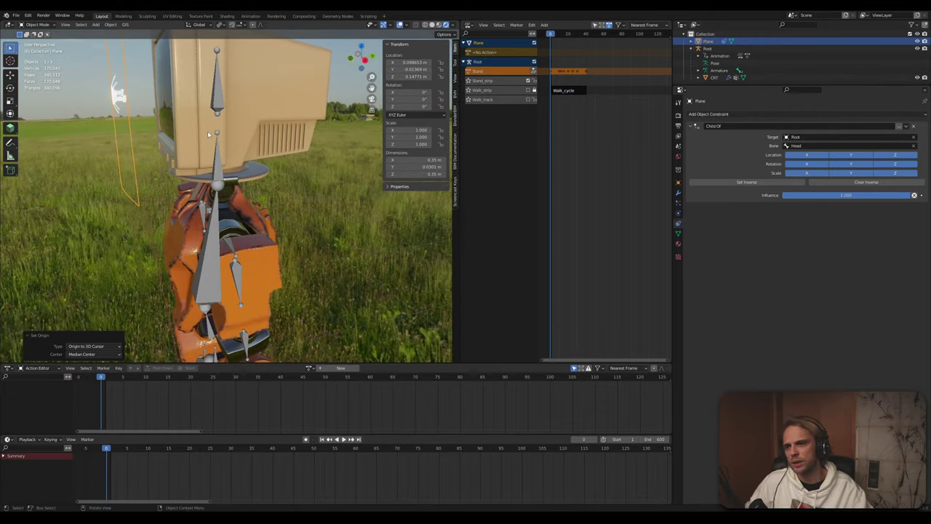
scroll(207, 131, up, 3)
shift+middle_drag(208, 131, 269, 181)
scroll(234, 208, down, 2)
click(268, 175)
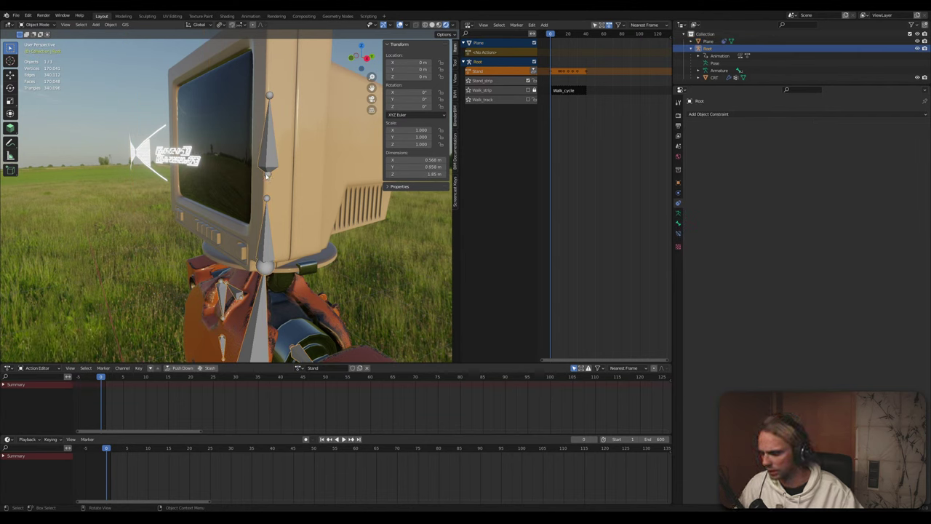
key(Tab)
click(269, 167)
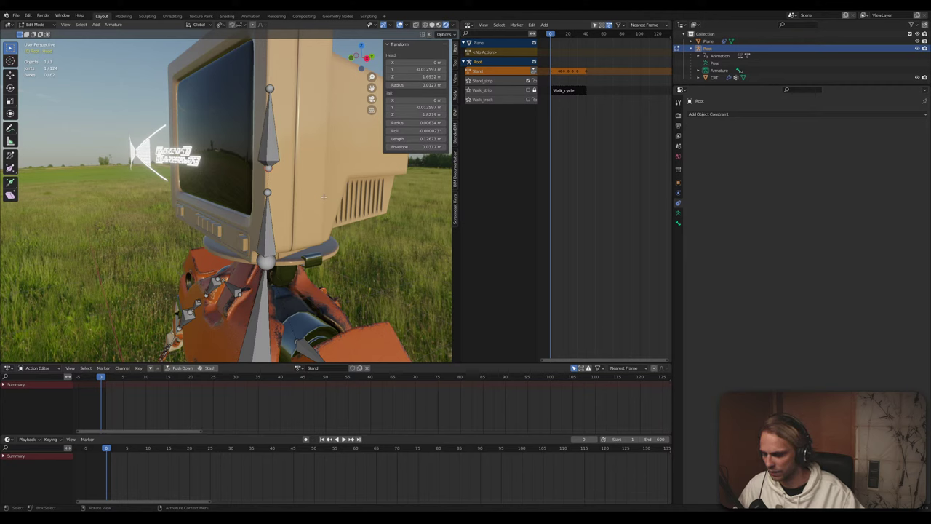
key(shift+a)
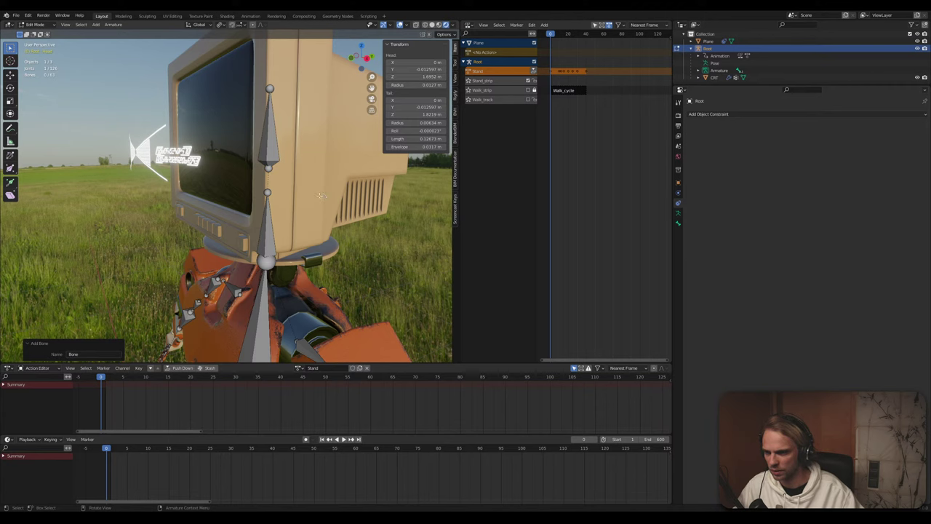
key(ctrl+z)
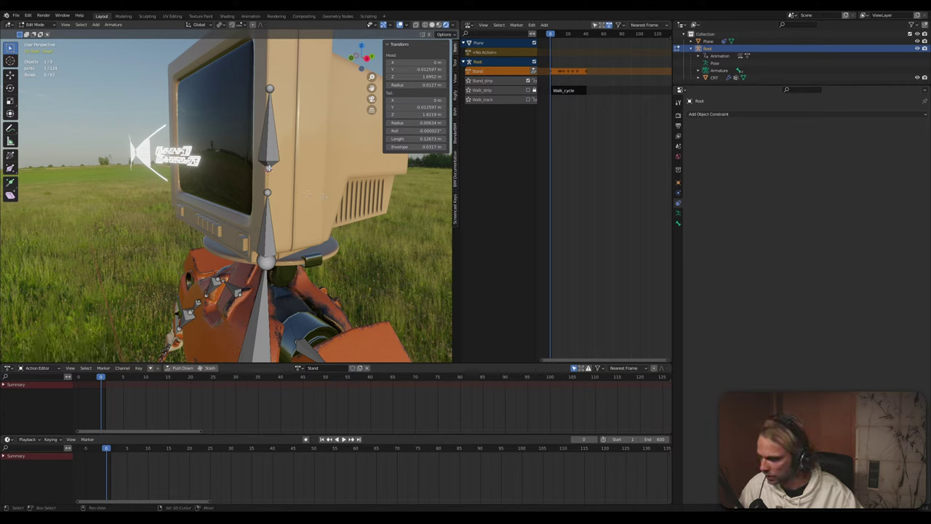
key(shift+s)
click(265, 210)
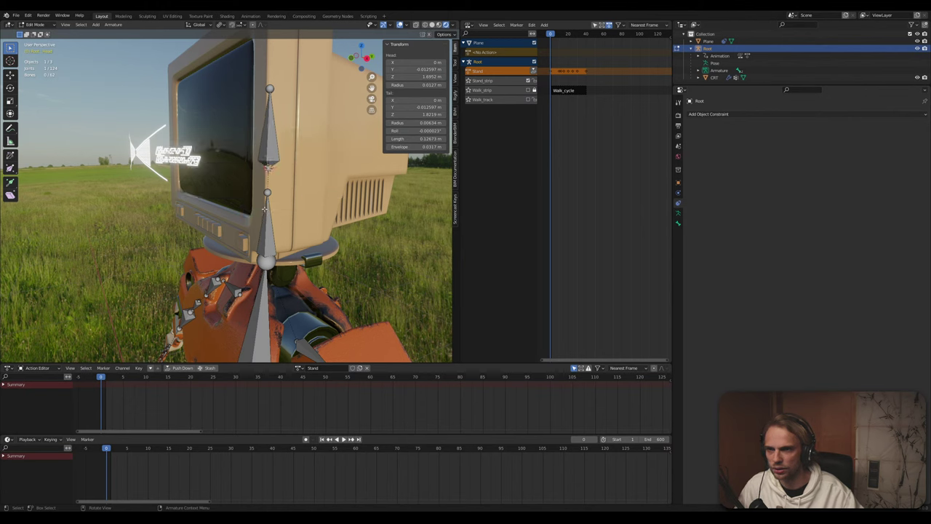
Return to Object Mode and move the screen plane's origin to the 3D cursor at the head bone's base
key(Tab)
click(146, 155)
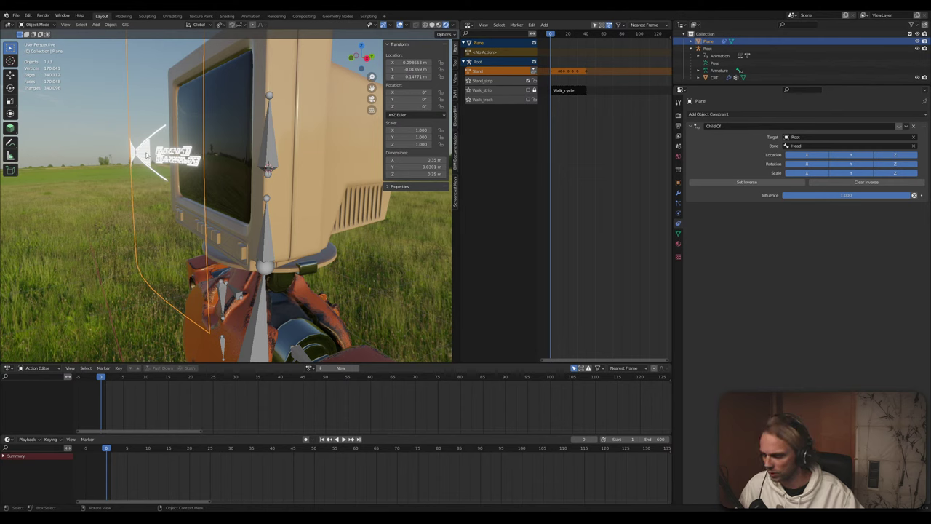
click(112, 24)
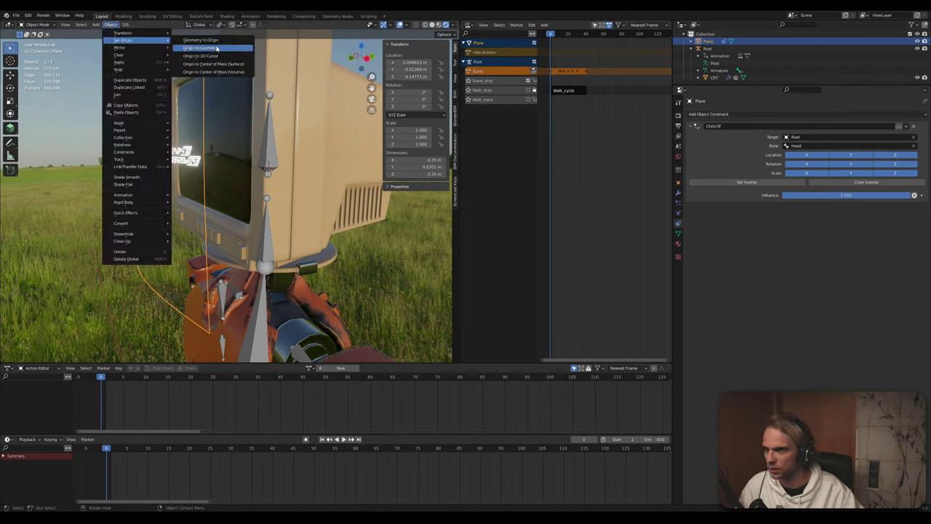
click(220, 56)
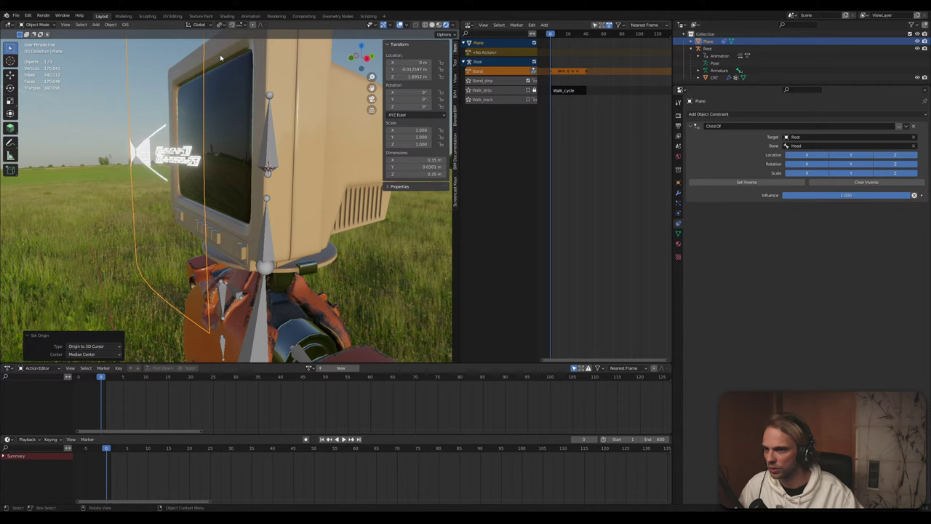
Play the animation briefly, return to frame 0, and enable the plane's Child Of constraint
key(space)
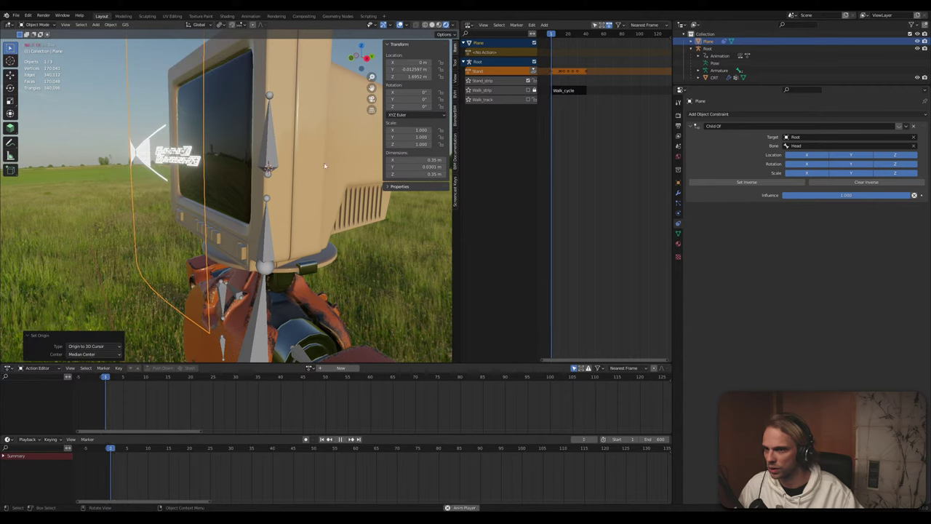
key(space)
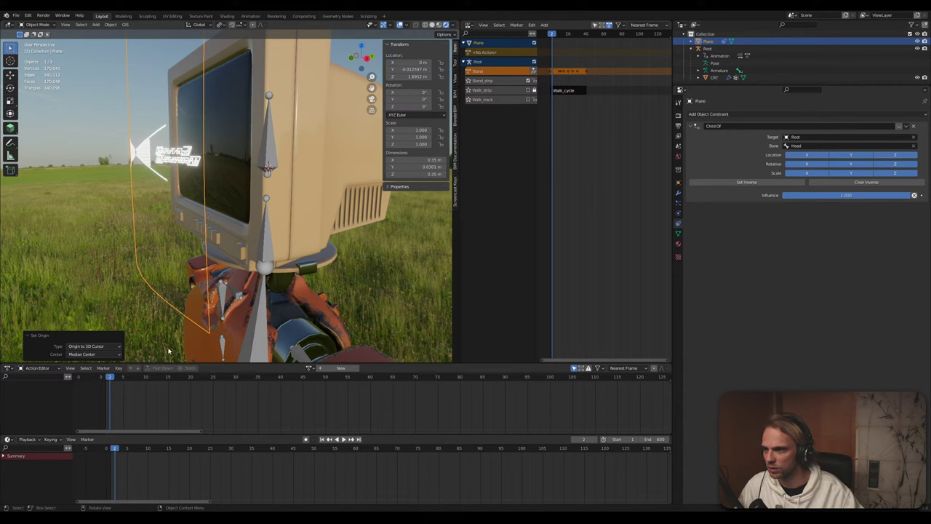
click(101, 377)
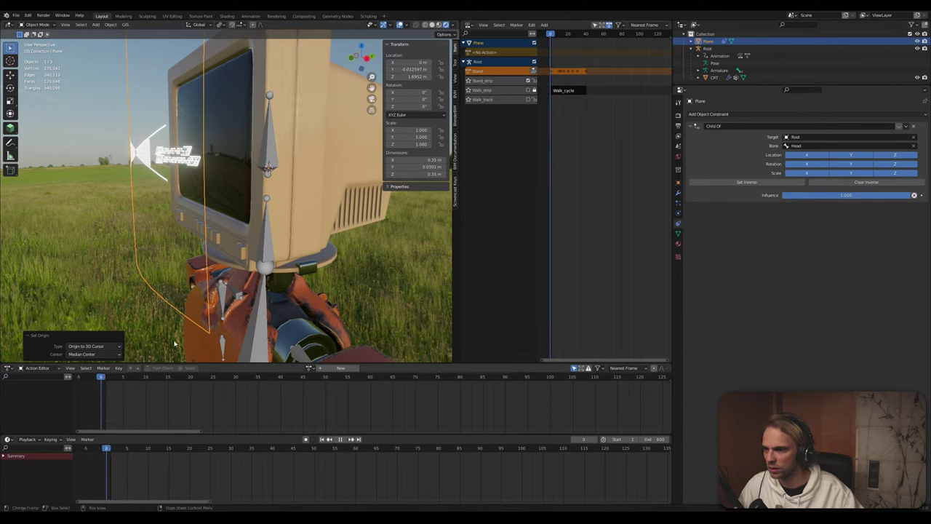
click(900, 126)
scroll(215, 267, down, 10)
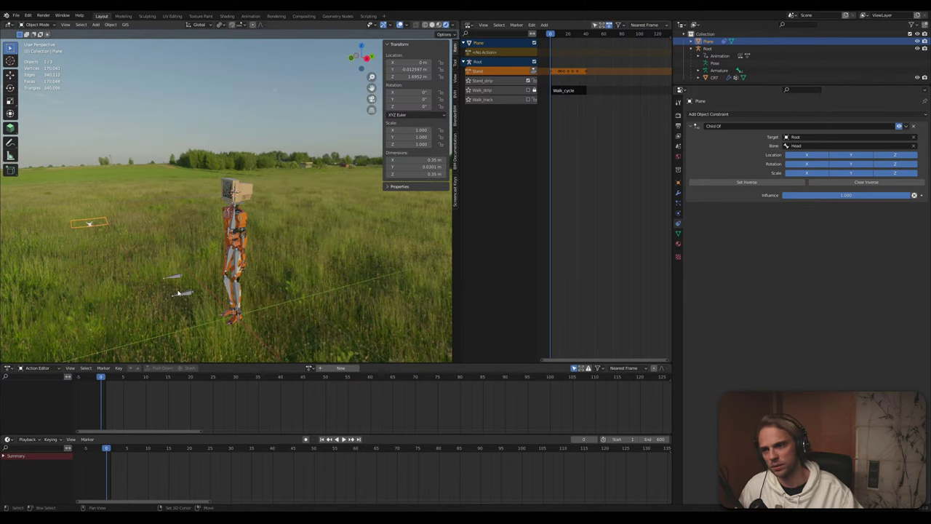
middle_drag(216, 267, 181, 197)
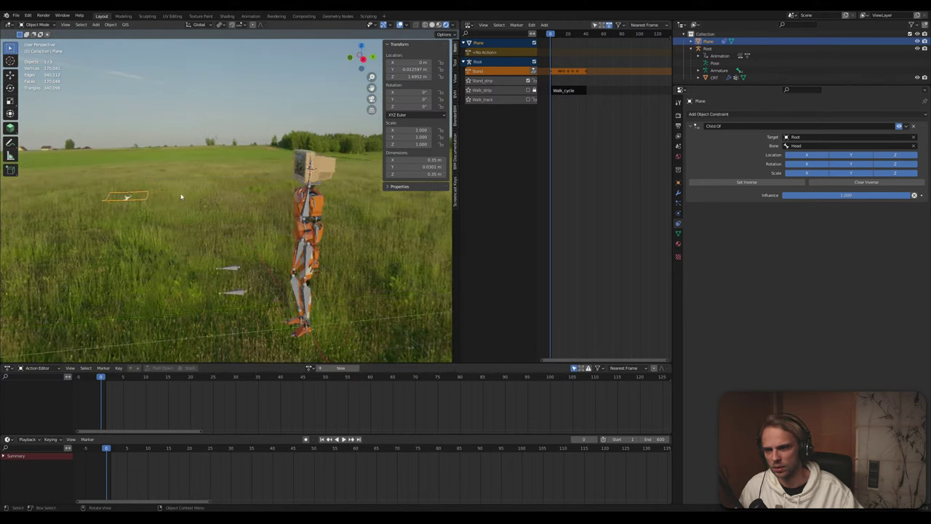
Set the screen plane's Y and Z location to 0 m
key(BackSpace)
click(416, 69)
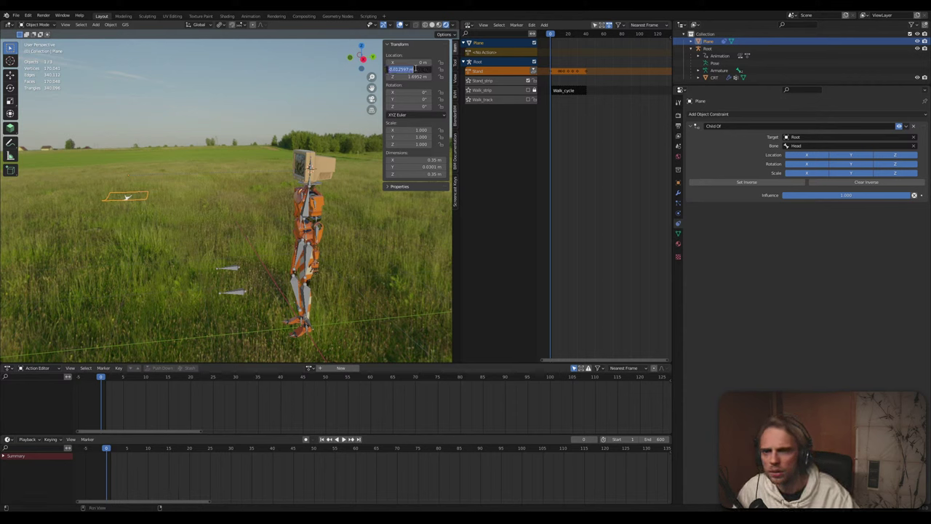
text(0)
key(Return)
key(Tab)
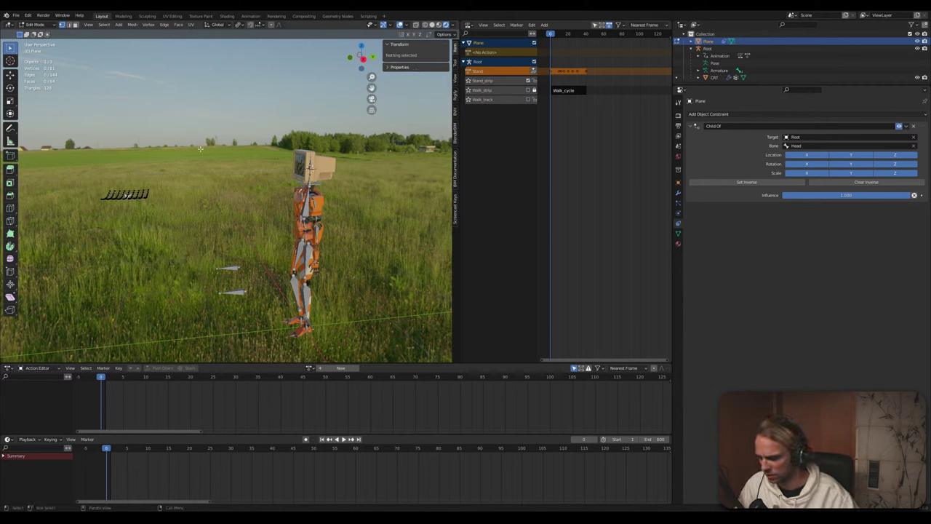
key(Tab)
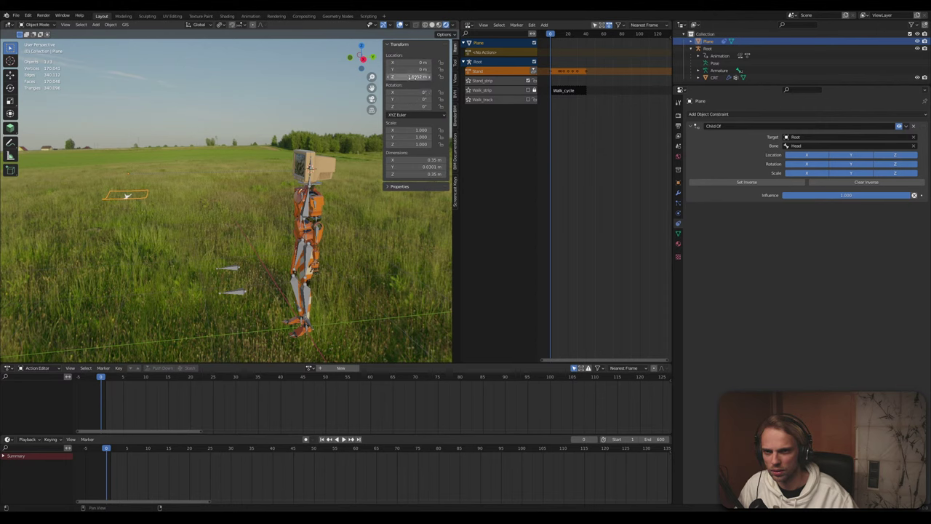
double_click(413, 76)
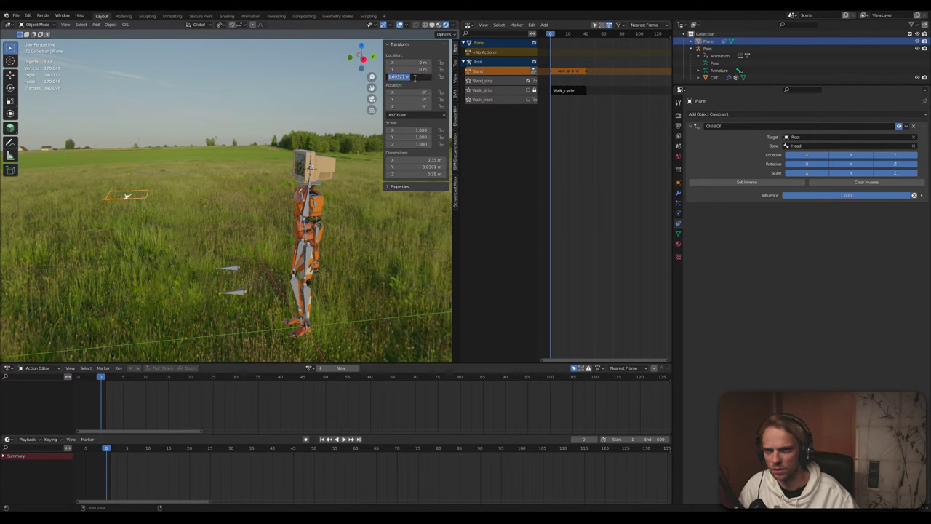
text(0)
key(Return)
Rotate the plane about -92° around the global X axis so it stands upright in front of the CRT screen
scroll(328, 159, up, 3)
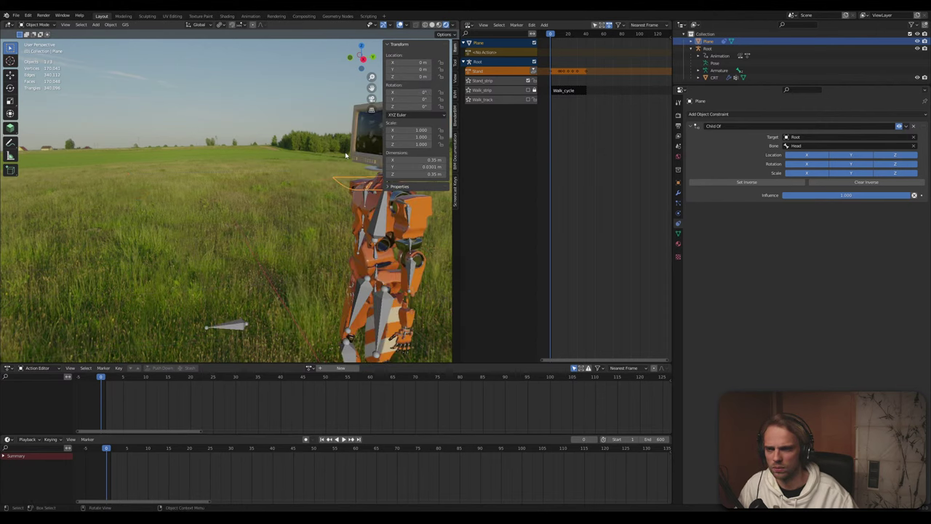
middle_drag(328, 163, 222, 167)
key(g)
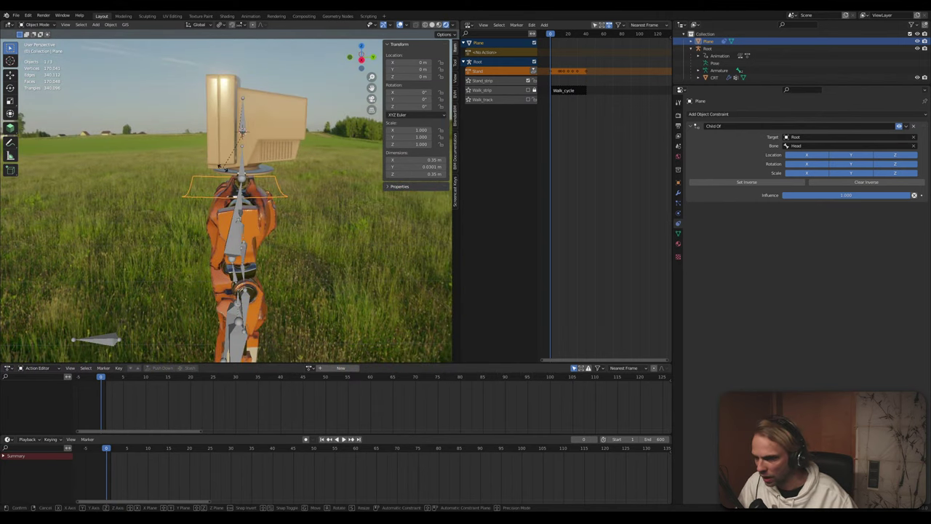
key(x)
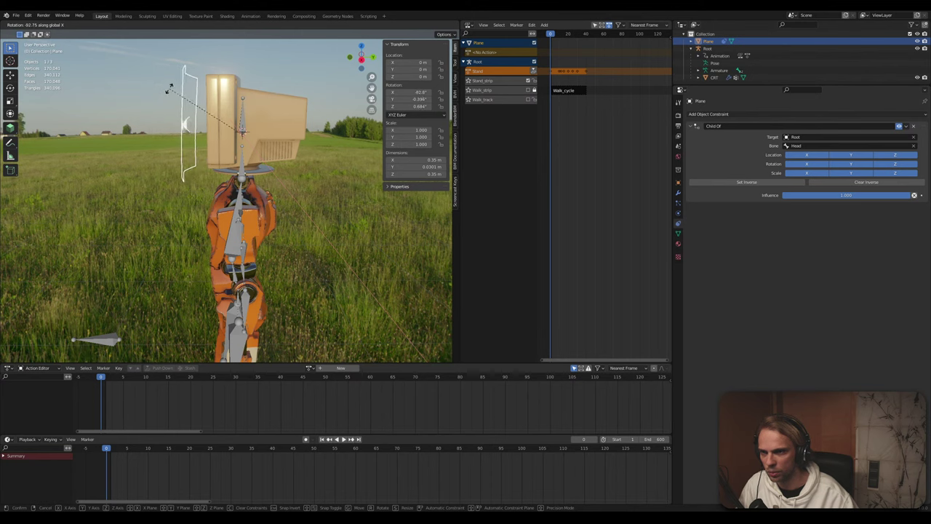
click(124, 114)
Switch the viewport to solid shading, deselect the plane, and play the animation to check whether it follows the head
mouse_move(124, 114)
middle_down()
mouse_move(306, 167)
mouse_move(352, 171)
mouse_move(397, 160)
middle_up()
click(432, 25)
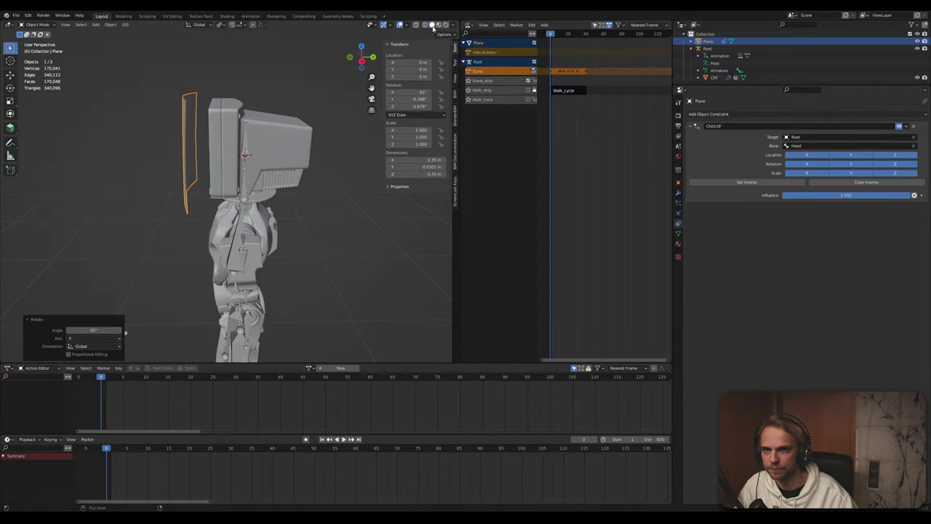
middle_drag(175, 131, 230, 140)
click(168, 198)
key(space)
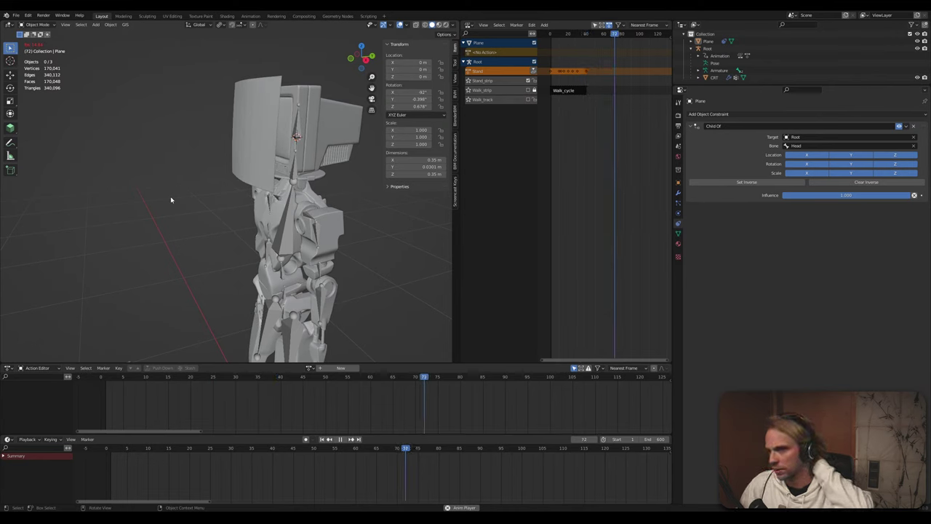
Stop the playback and move the playhead back to frame 4
key(space)
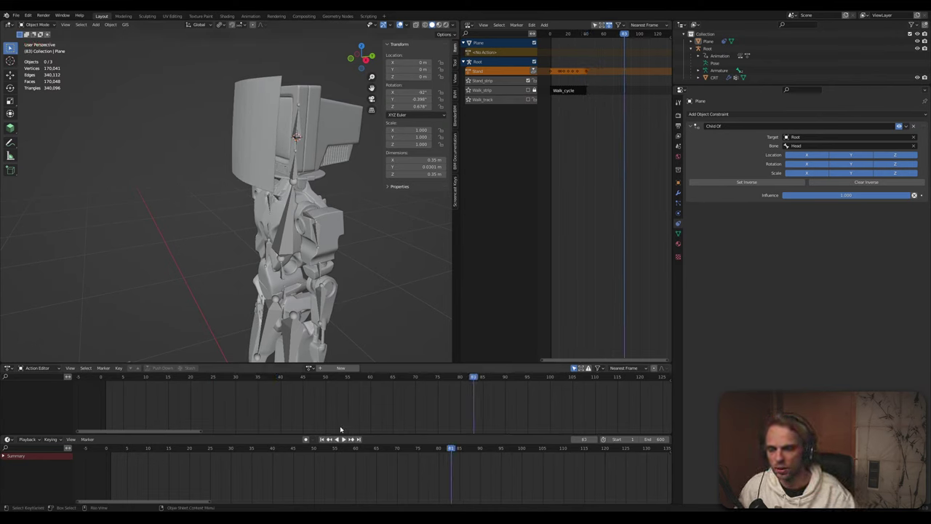
drag(432, 455, 123, 457)
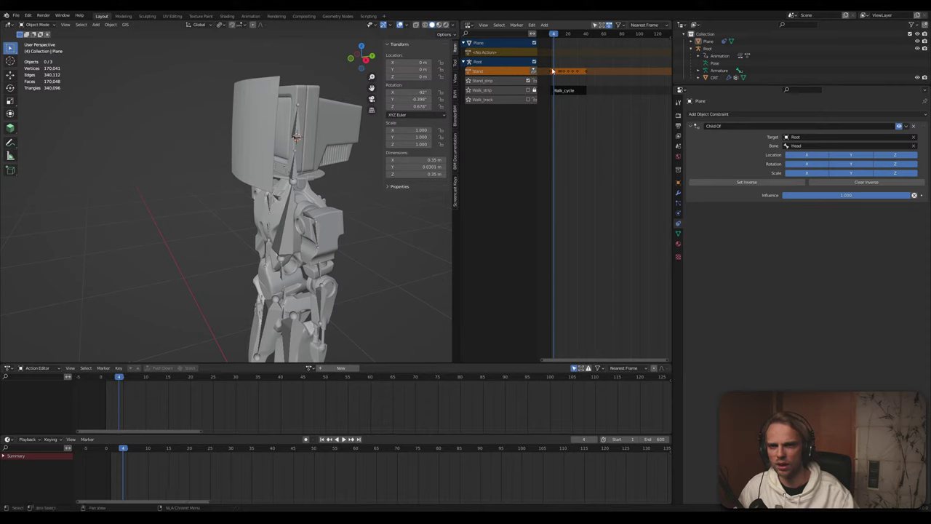
click(569, 91)
click(573, 118)
Try assigning the Stand action to the screen plane, and unlink it again
click(311, 368)
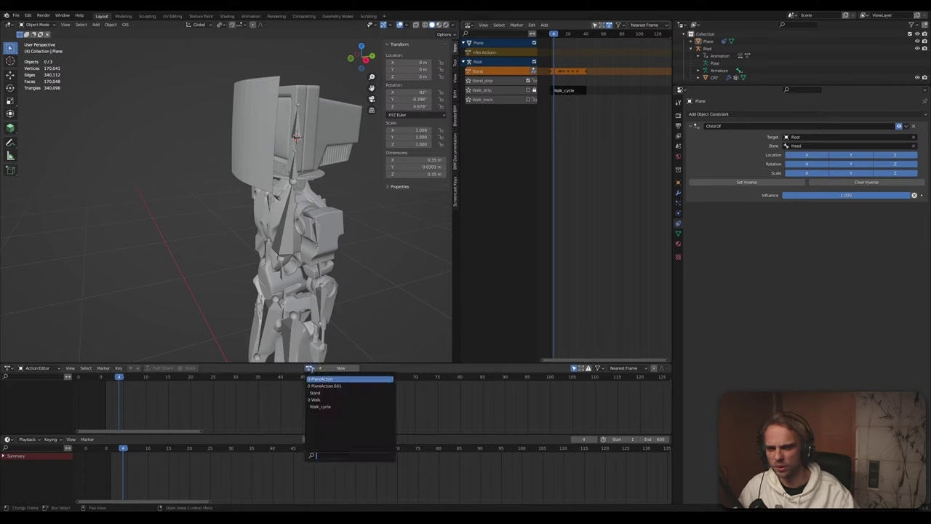
click(339, 393)
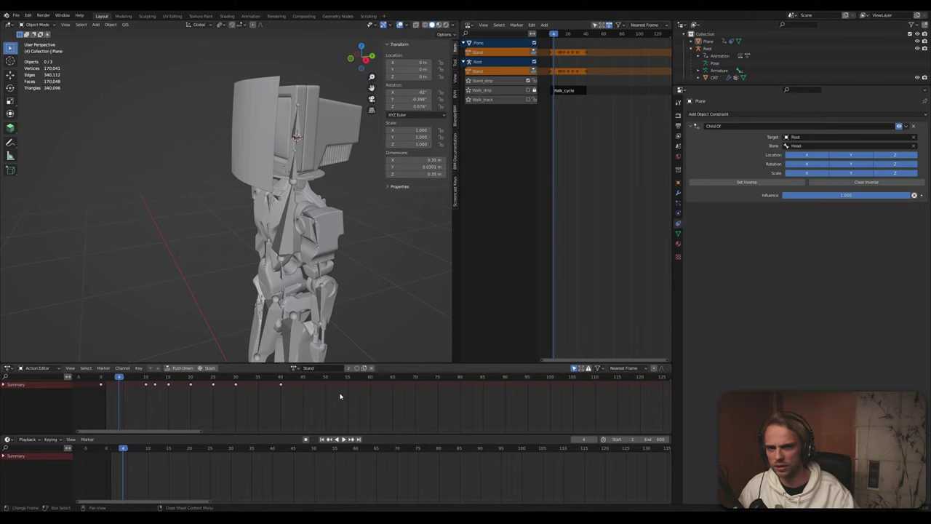
click(467, 61)
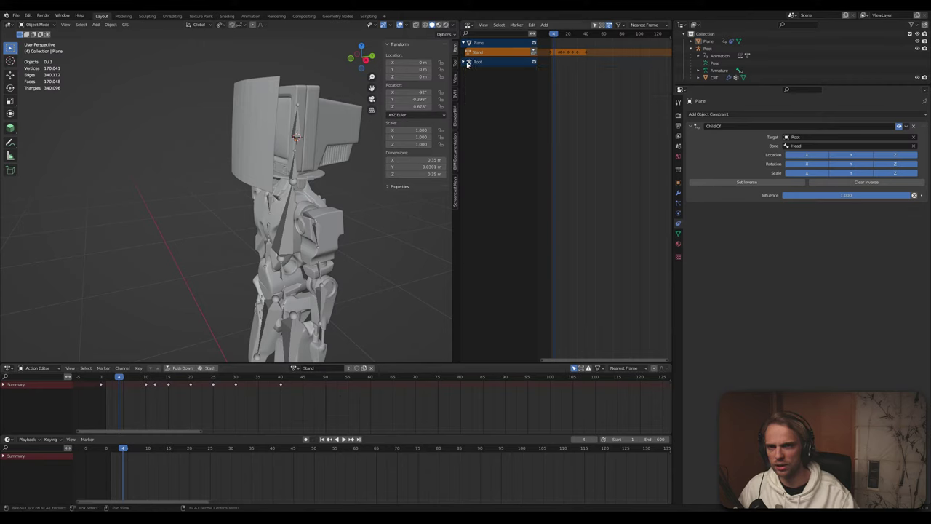
click(467, 62)
click(466, 62)
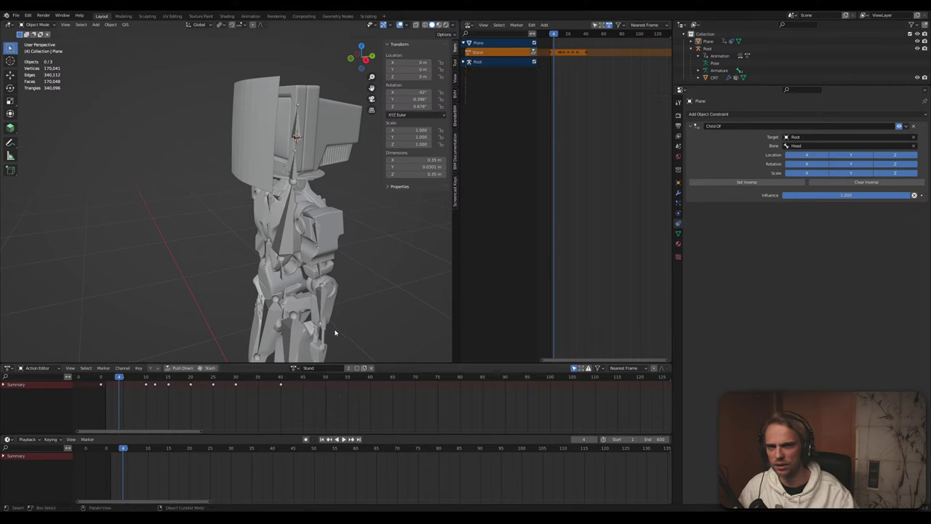
click(295, 369)
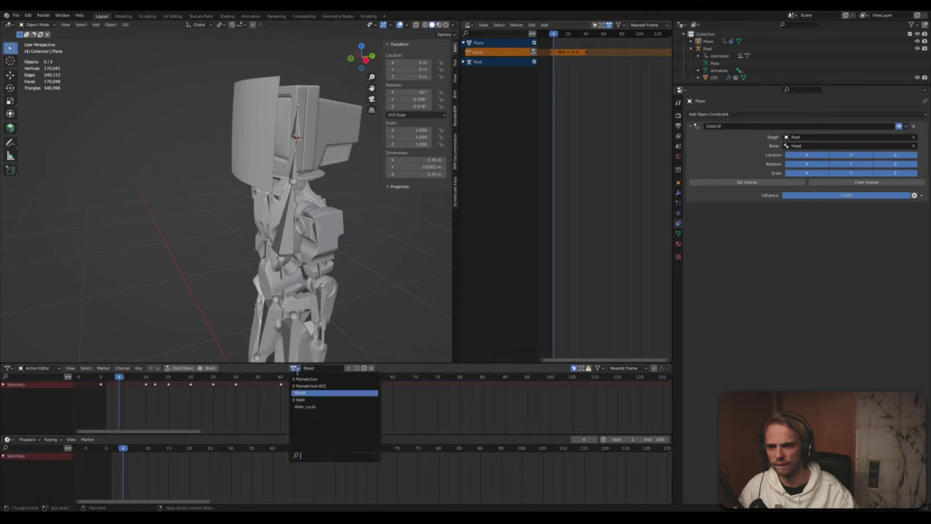
click(371, 367)
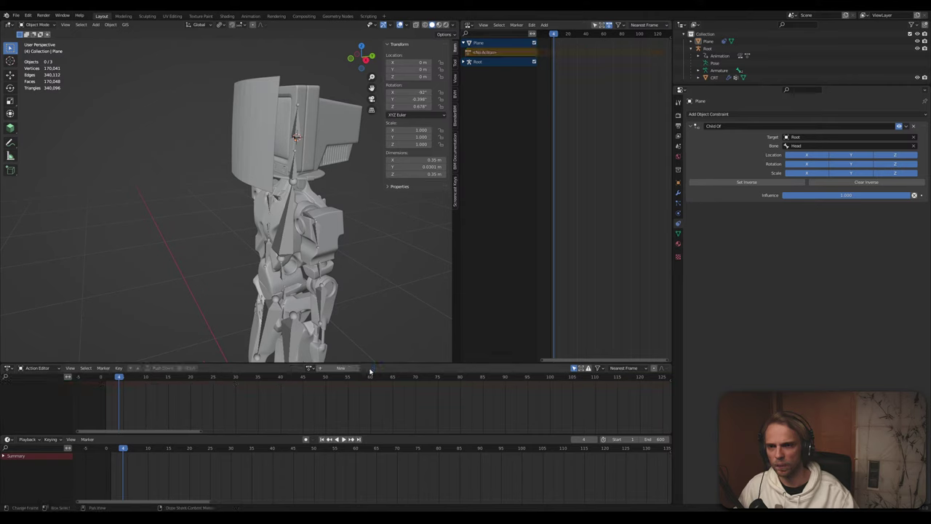
Push the Root armature's Stand action down into the Stand_strip track and enable the Walk_strip track
click(465, 62)
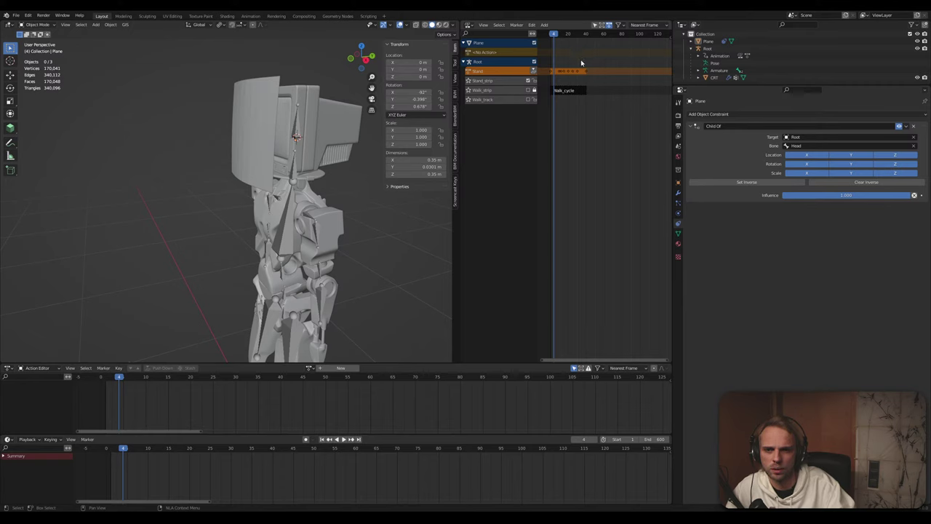
click(533, 70)
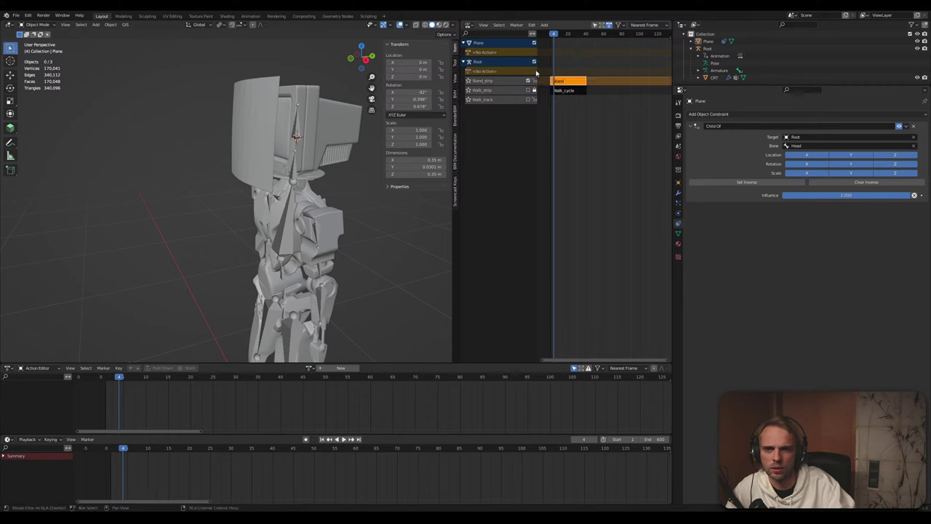
click(585, 123)
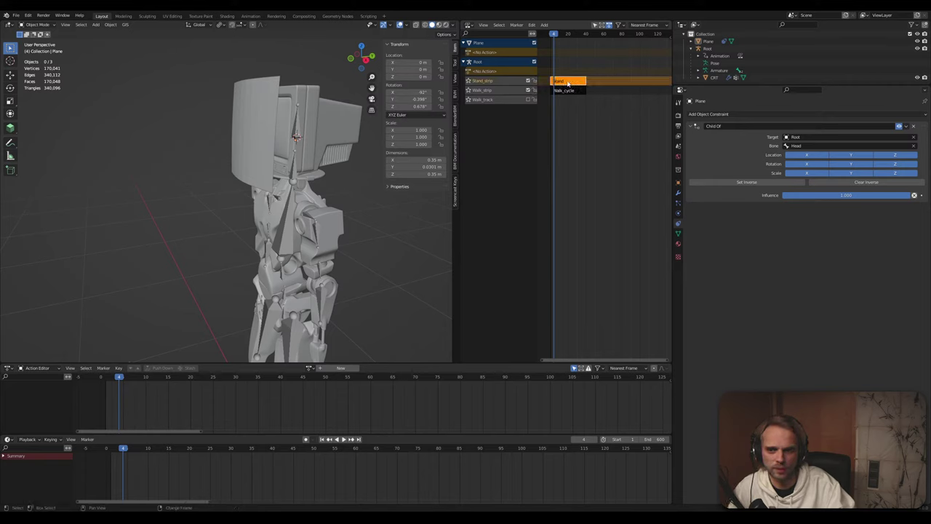
Duplicate the Stand strip and place the copy directly after the original on the Stand_strip track
click(597, 84)
click(578, 84)
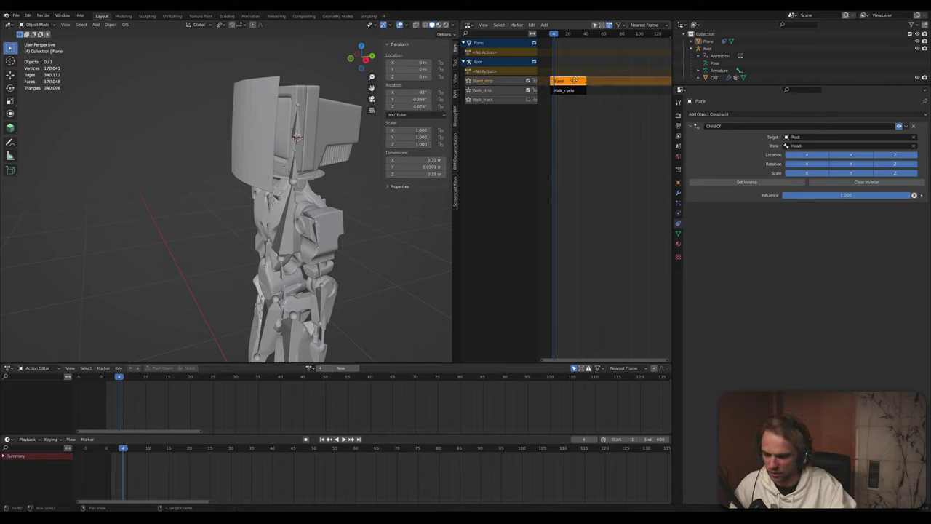
drag(575, 80, 610, 95)
click(629, 133)
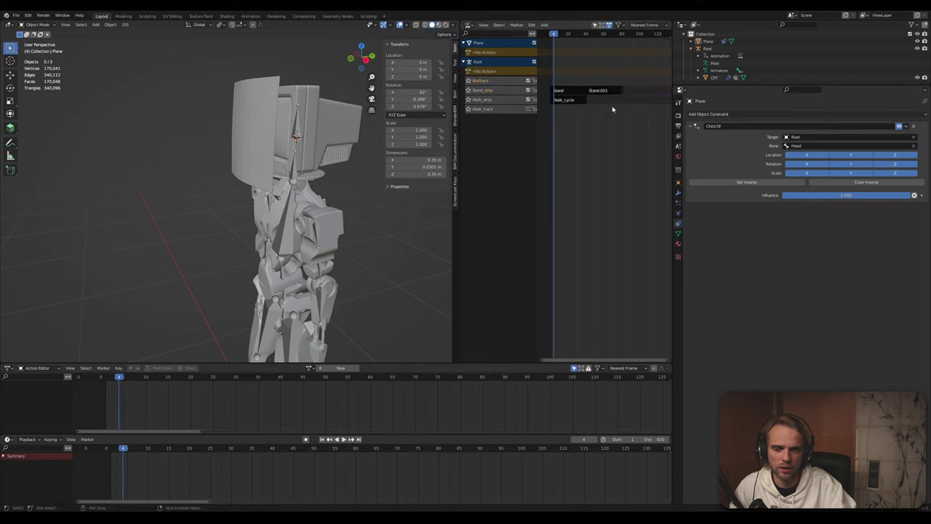
Play the animation through the duplicated Stand strip, stop at frame 62, and delete the duplicate
key(space)
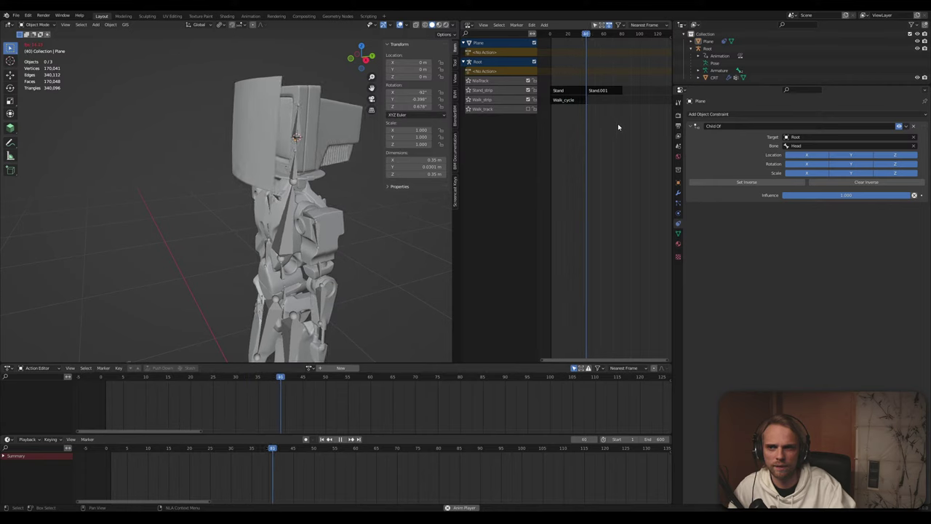
key(space)
click(602, 91)
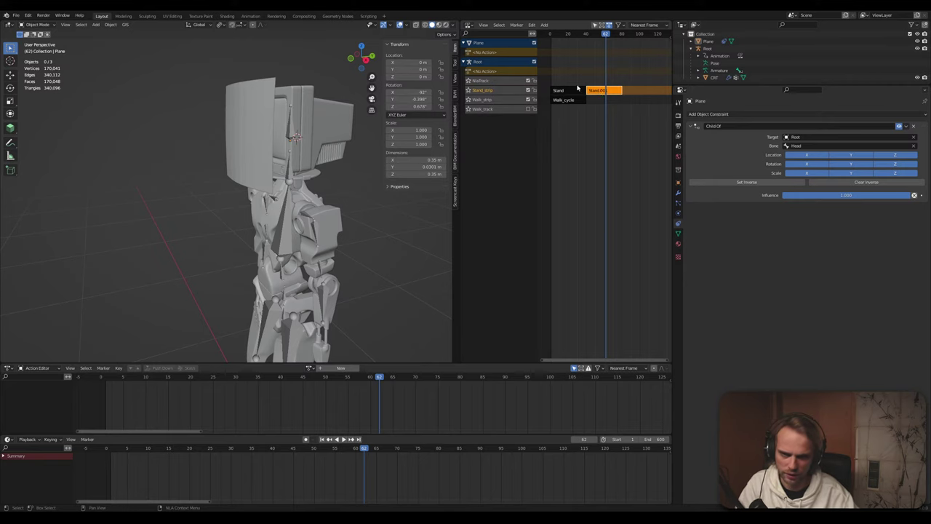
key(x)
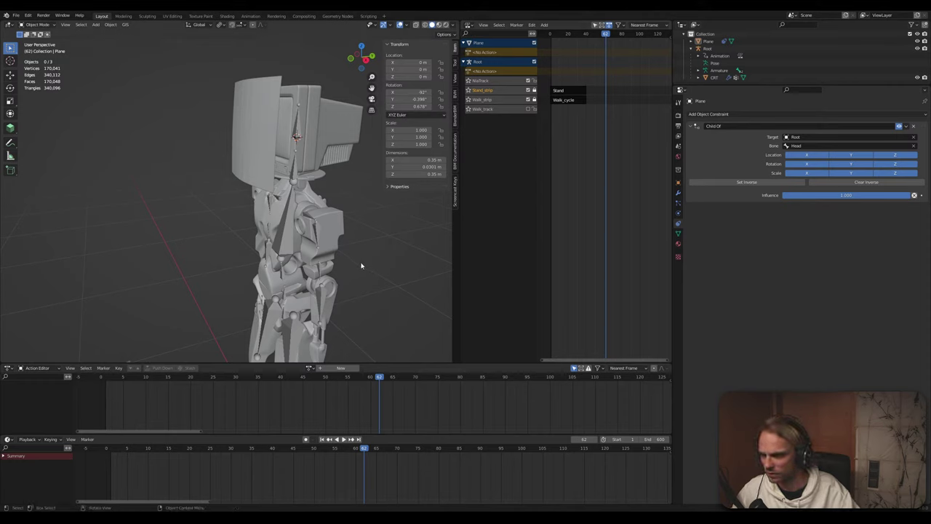
Hide the Root armature and the CRT mesh, and play the animation to check the screen plane's movement alone
middle_drag(361, 266, 301, 260)
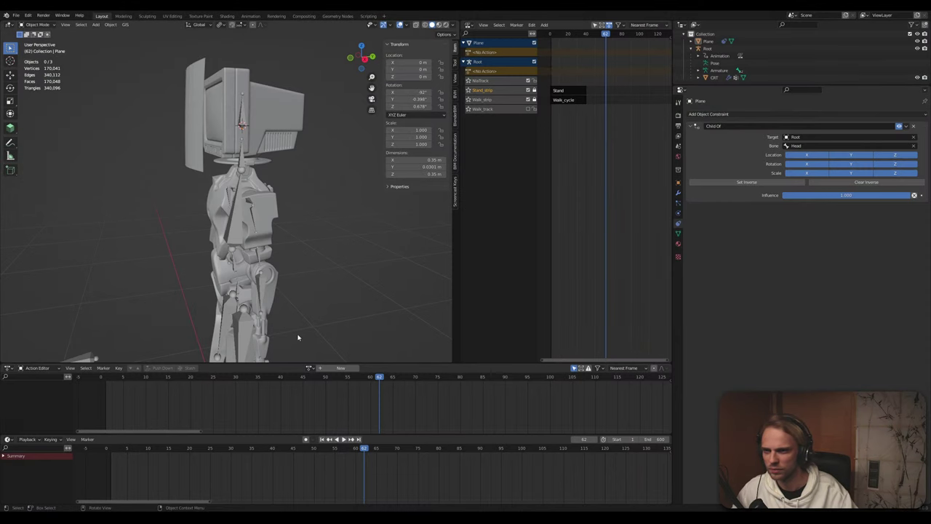
middle_drag(297, 337, 283, 270)
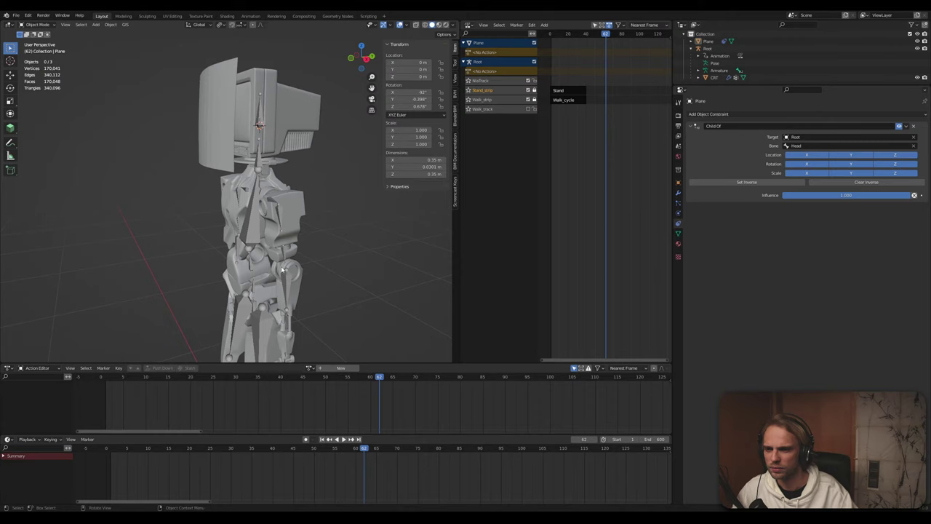
click(917, 48)
click(917, 77)
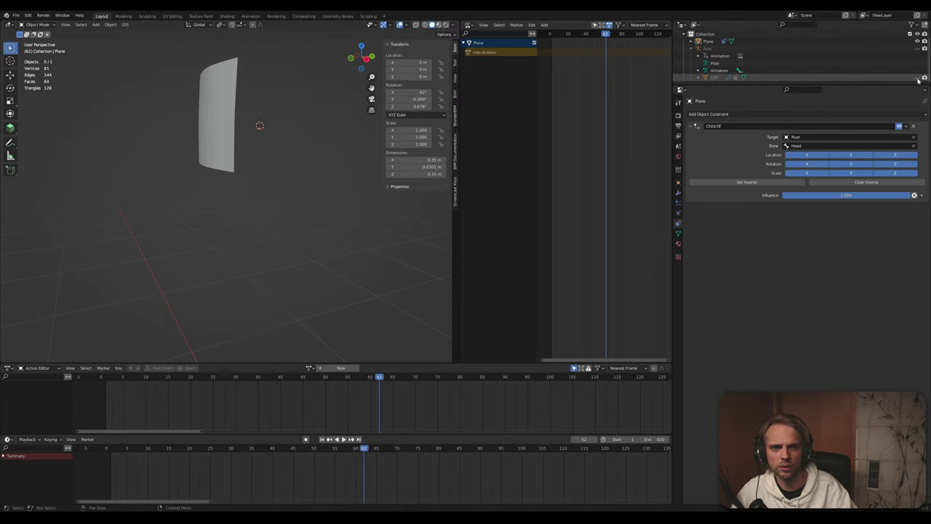
middle_drag(326, 210, 331, 211)
key(space)
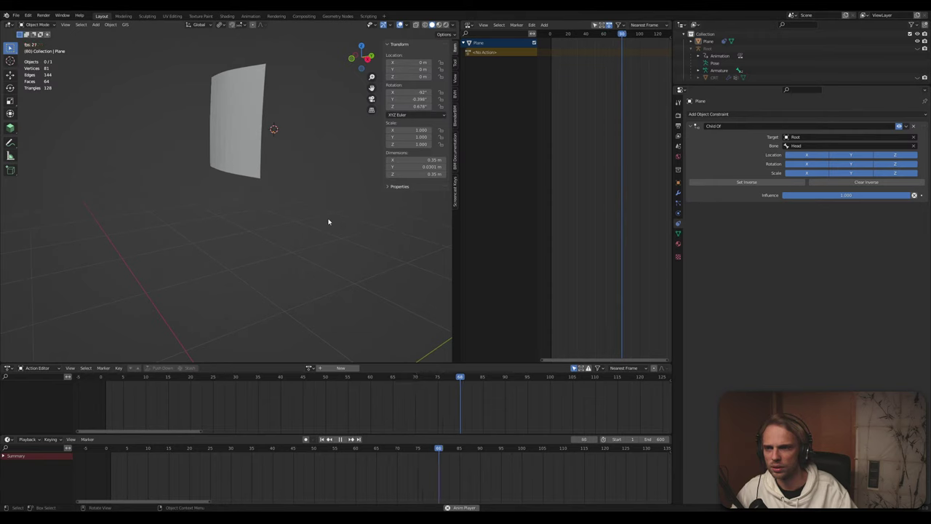
key(space)
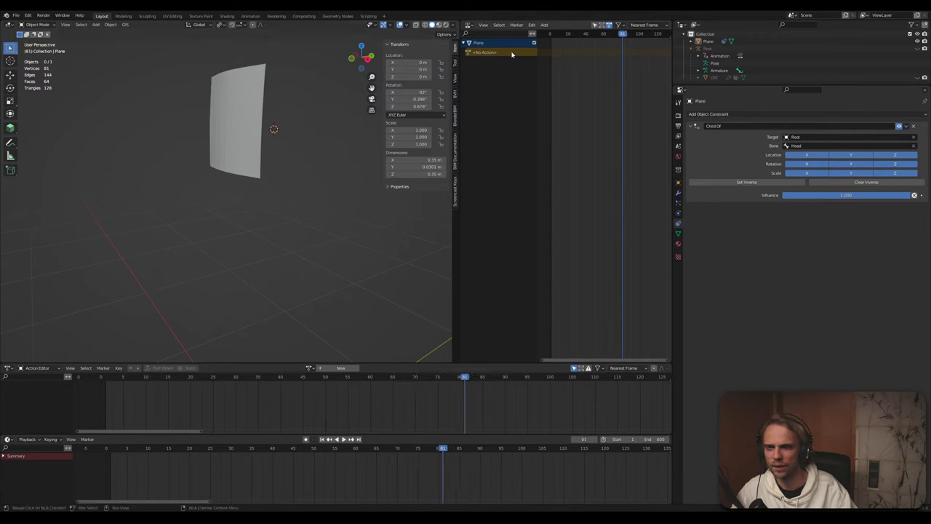
key(space)
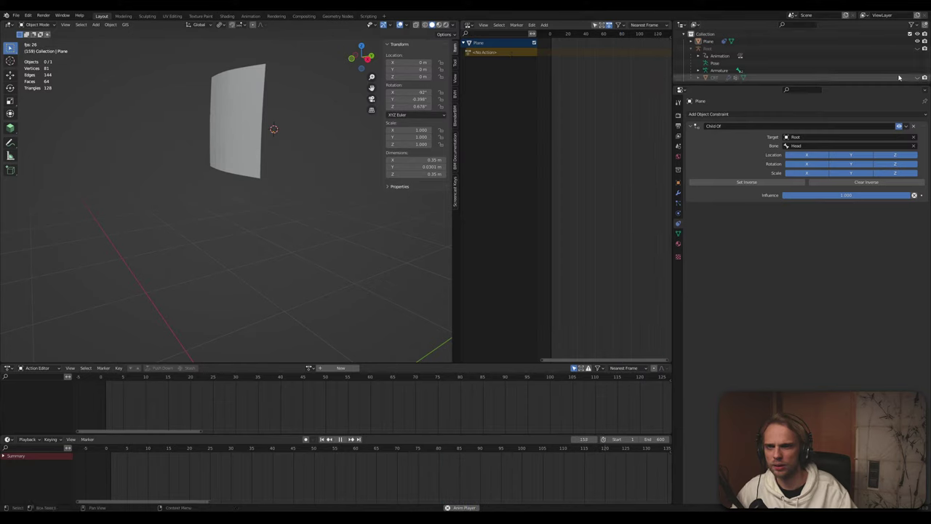
Show the Root armature with the CRT mesh hidden, and stop the playback
click(917, 48)
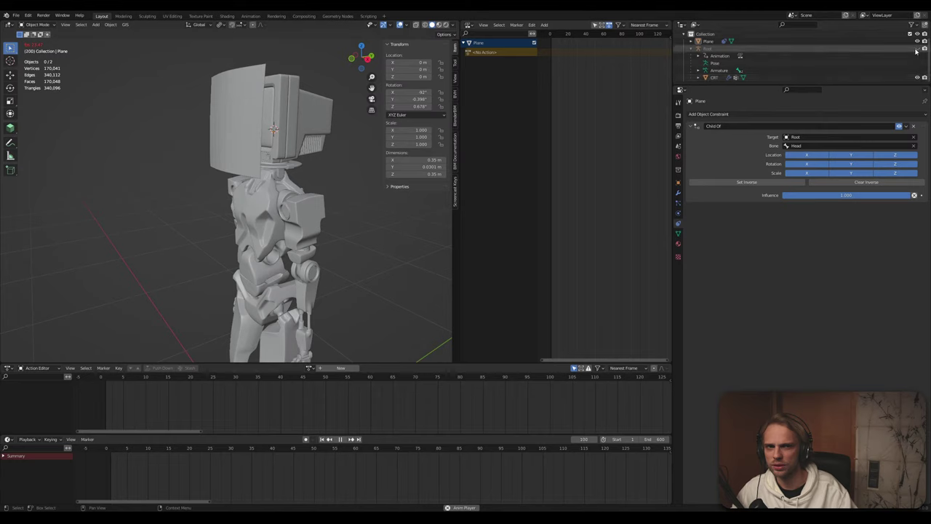
click(918, 77)
key(space)
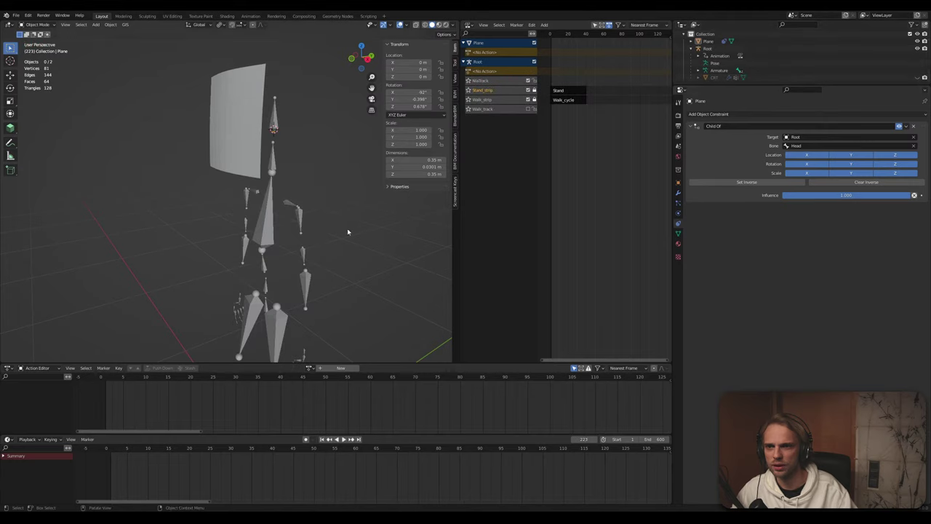
Select the Stand strip and replay the animation from the start to compare the plane's motion with the Head bone, stopping at frame 7
key(space)
click(583, 91)
key(space)
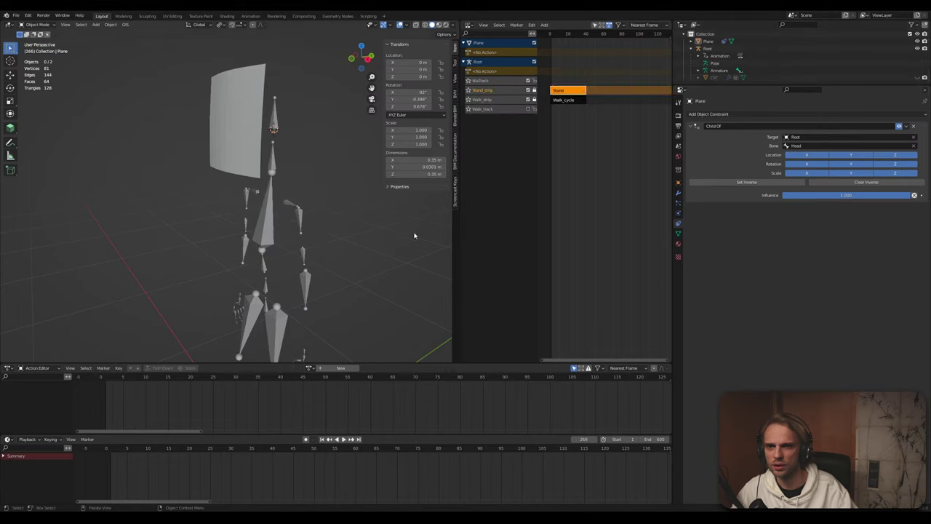
key(space)
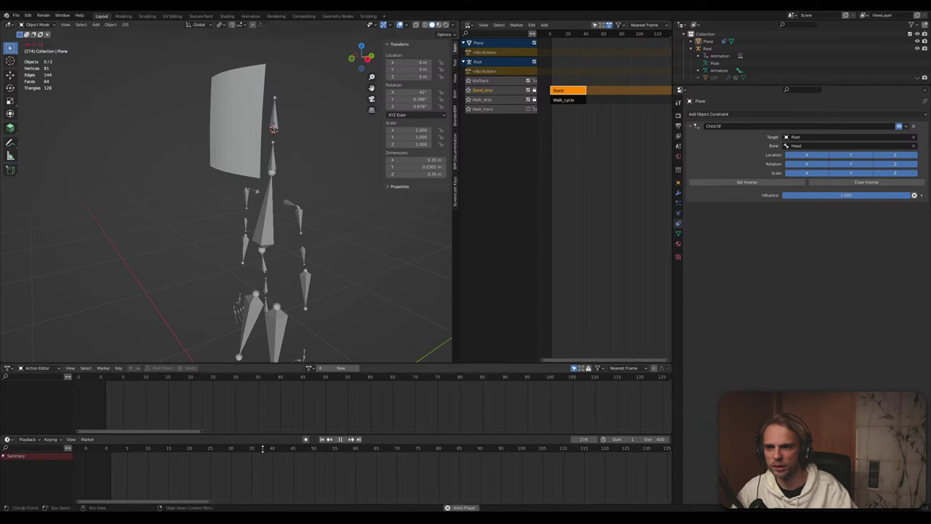
drag(246, 451, 91, 456)
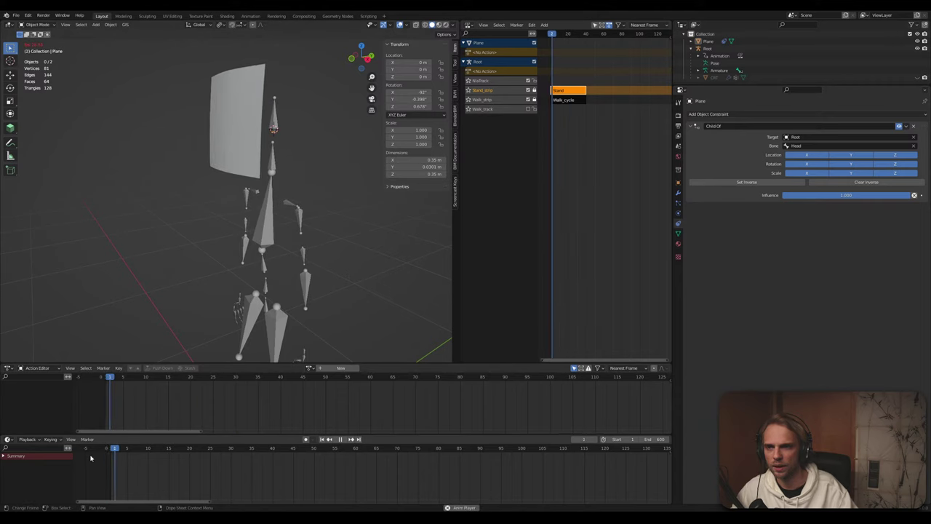
key(space)
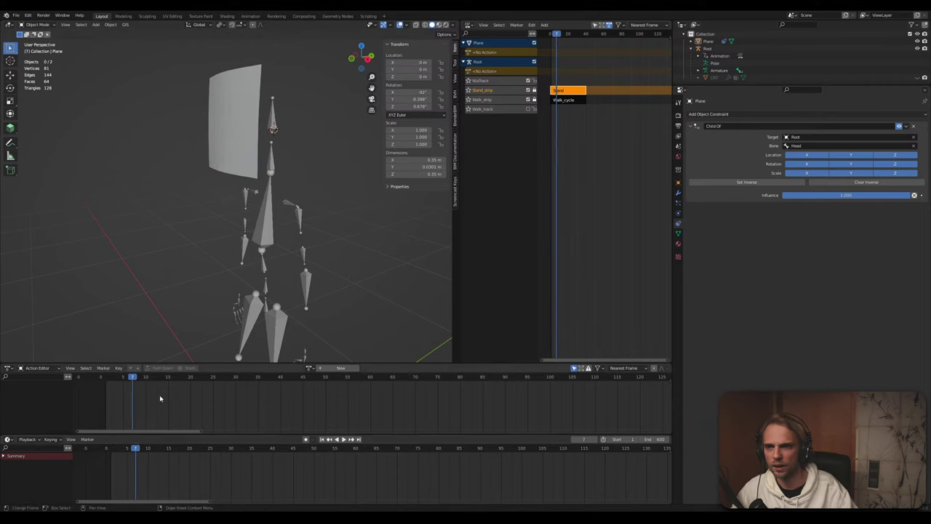
Switch the viewport to Material Preview shading, play the animation to check the glowing screen texture, and return to frame 7
click(437, 24)
key(space)
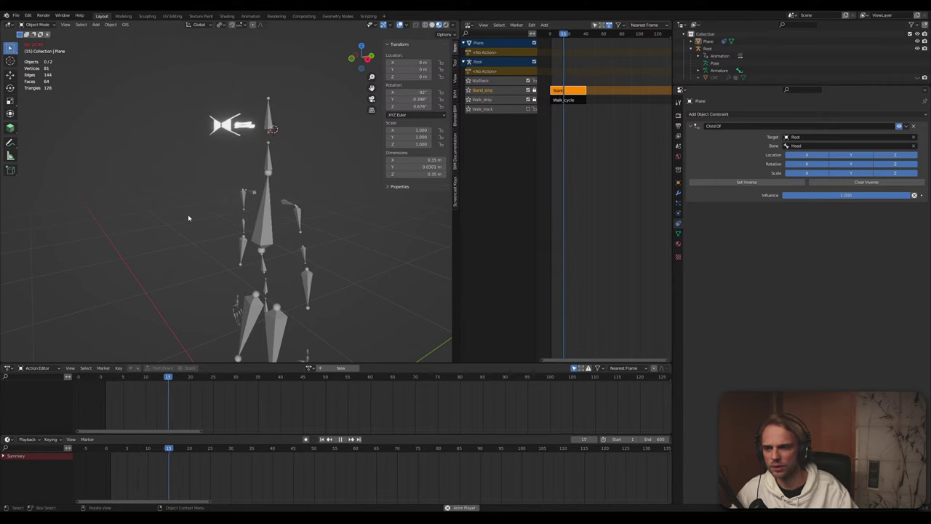
key(space)
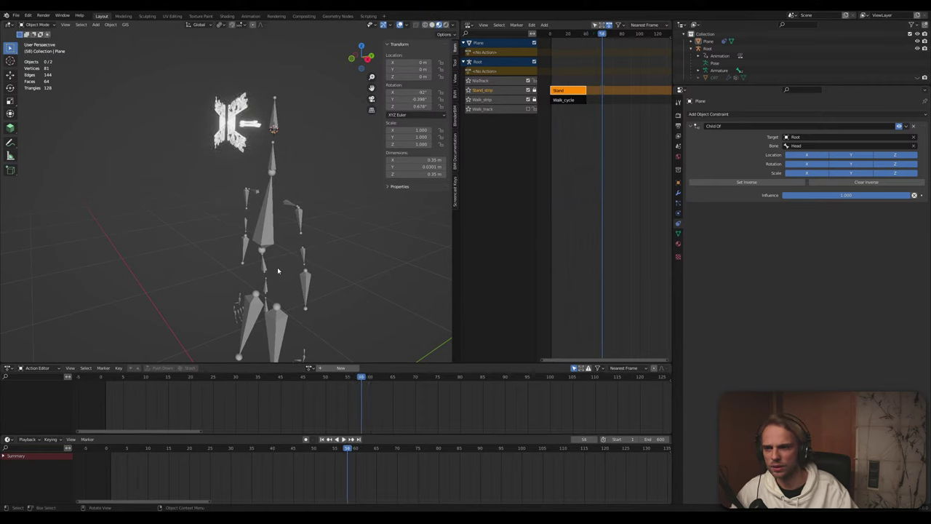
drag(347, 449, 136, 449)
right_click(570, 92)
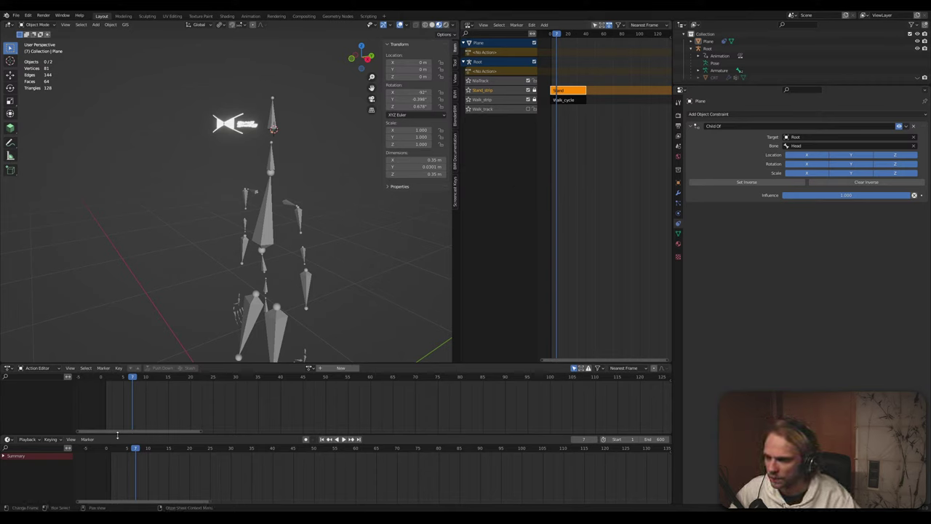
mouse_move(135, 449)
mouse_down()
mouse_move(120, 449)
mouse_move(131, 449)
mouse_up()
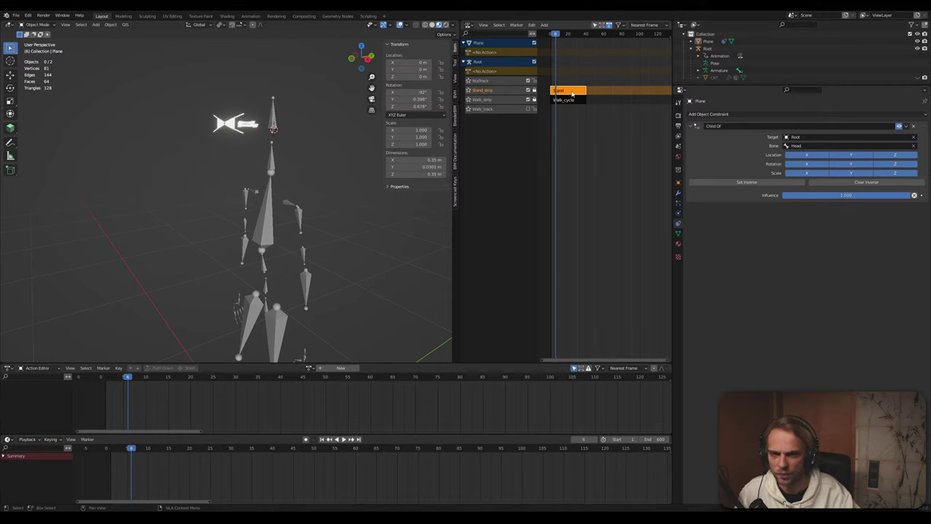
key(shift+a)
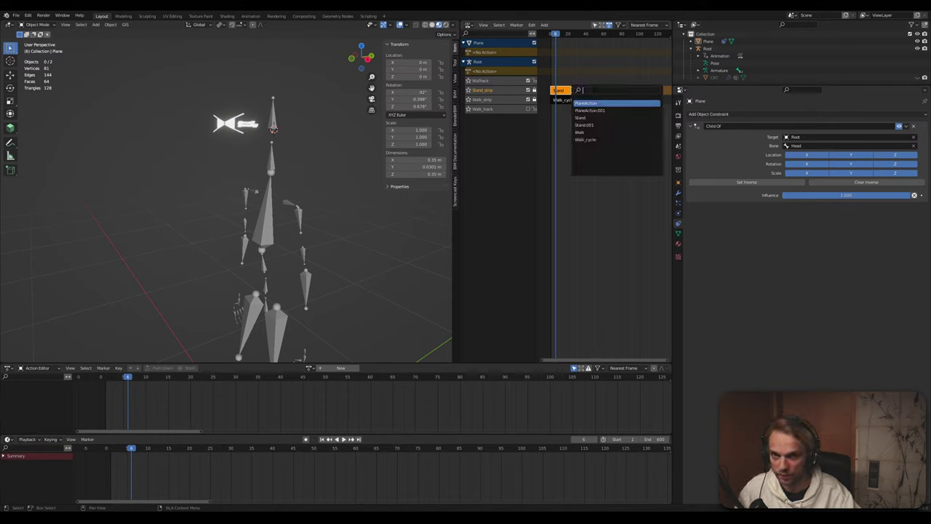
key(Escape)
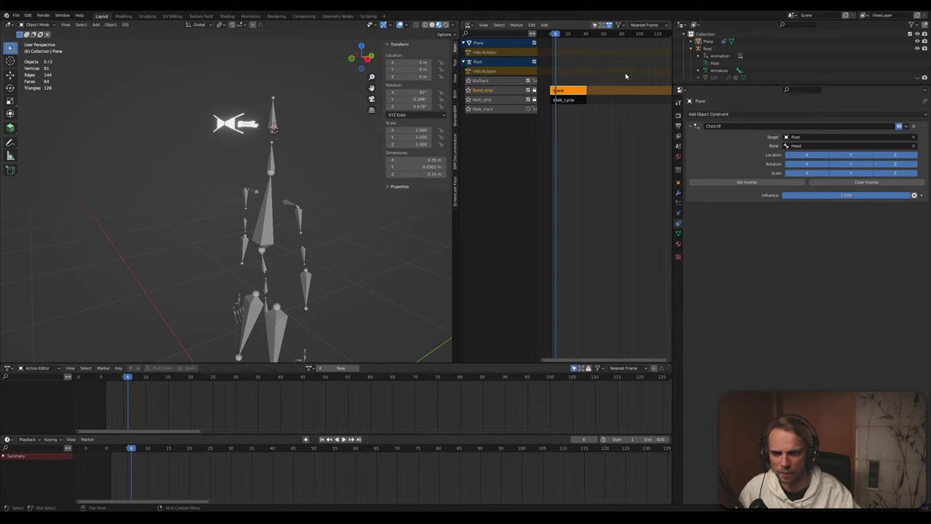
Clear the object selection, play the Stand animation to watch the glowing plane, and rewind to frame 0
click(265, 218)
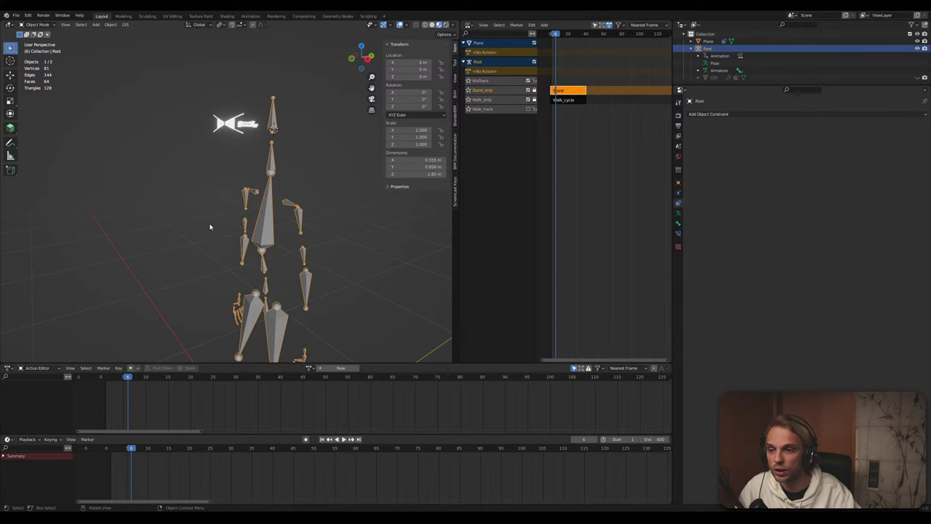
click(199, 217)
right_click(200, 217)
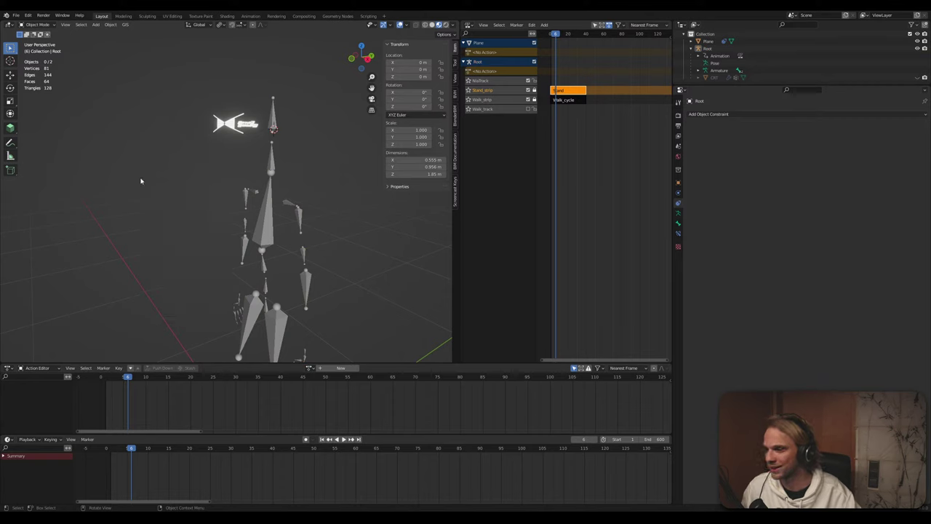
mouse_move(141, 181)
middle_down()
mouse_move(163, 178)
mouse_move(141, 181)
middle_up()
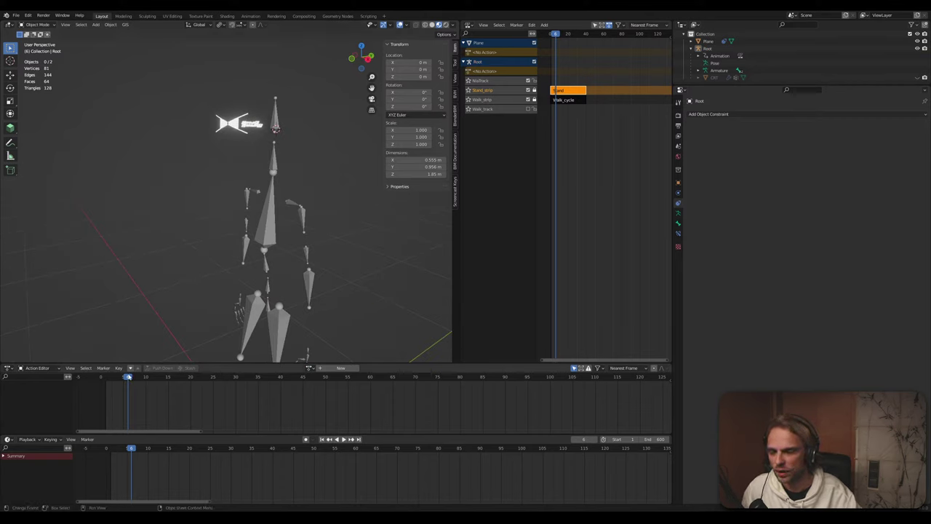
key(space)
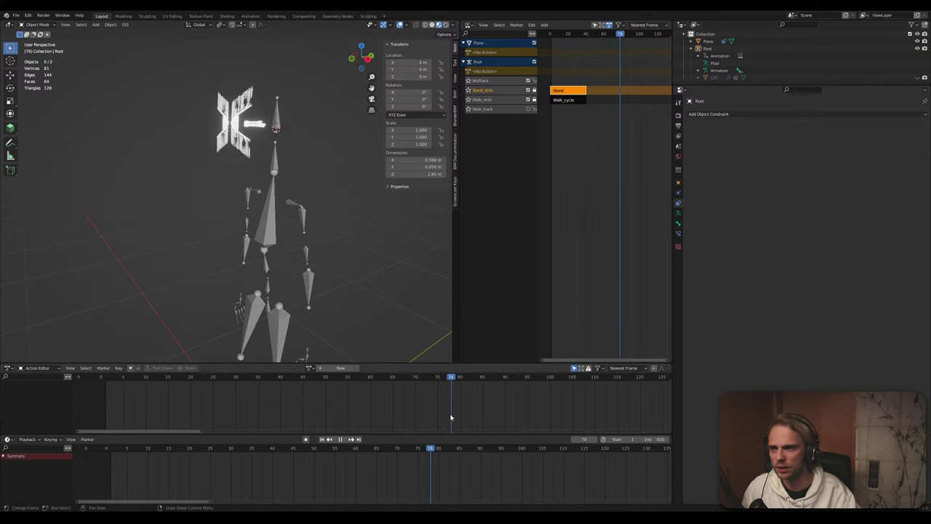
drag(291, 416, 101, 418)
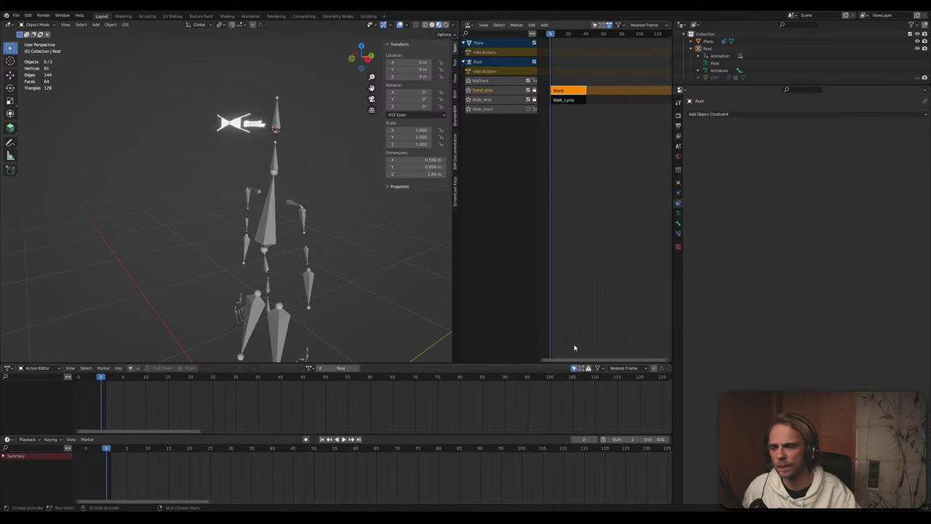
Play the Stand animation from frame 0 and examine how the screen plane moves with the Head bone, near and far
scroll(337, 258, down, 5)
key(space)
scroll(274, 197, up, 6)
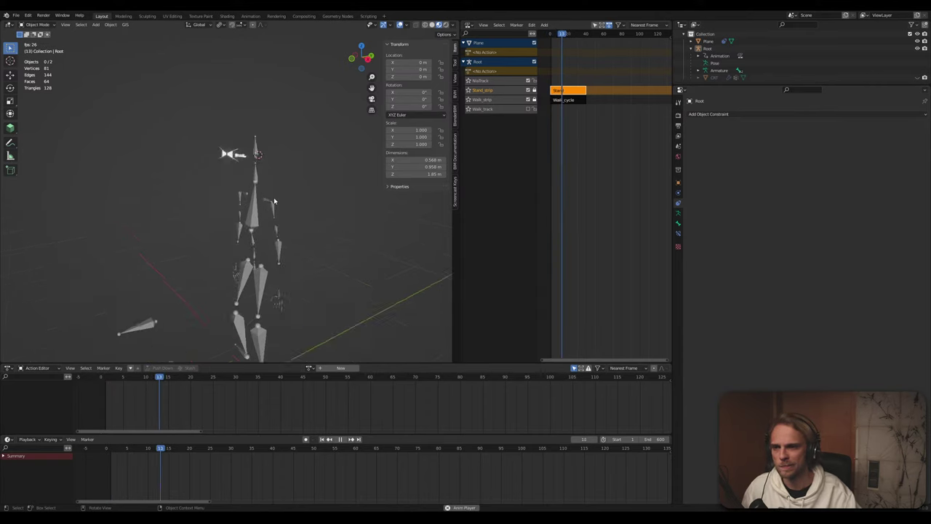
scroll(272, 199, down, 3)
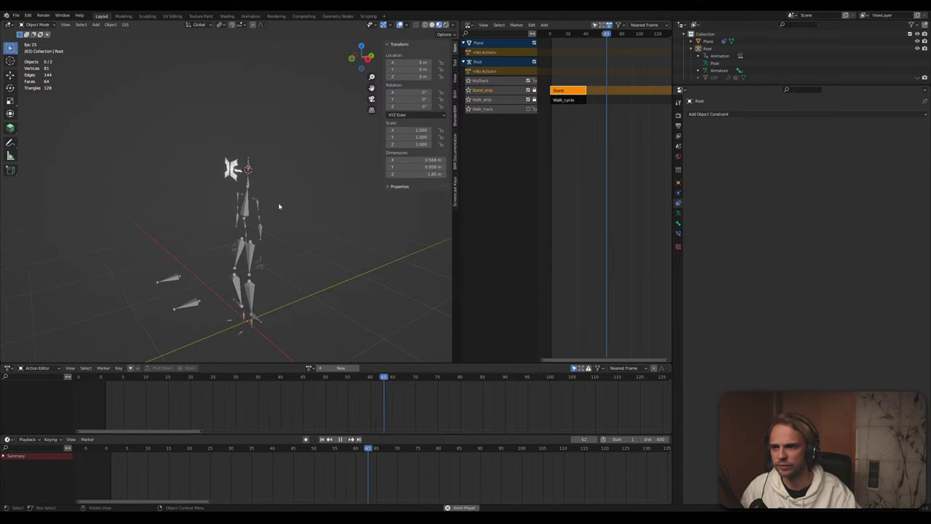
scroll(251, 189, up, 4)
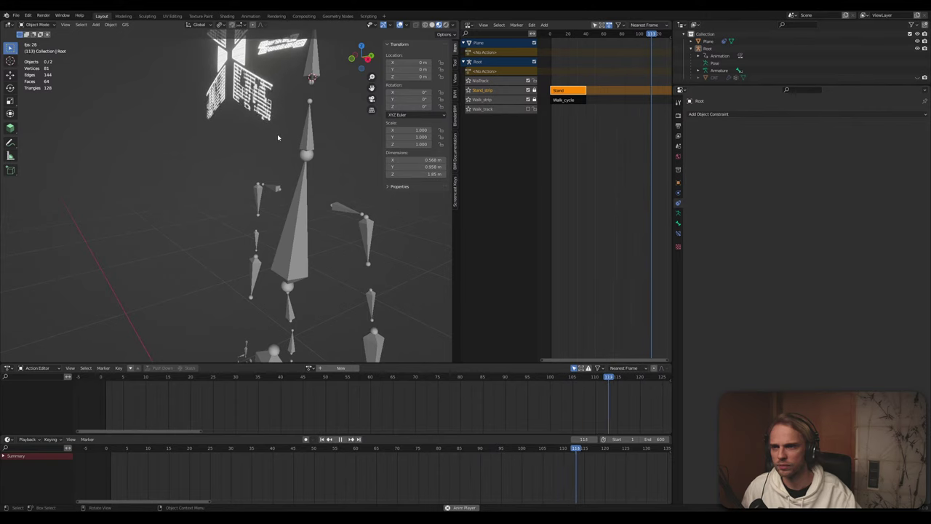
scroll(277, 189, down, 2)
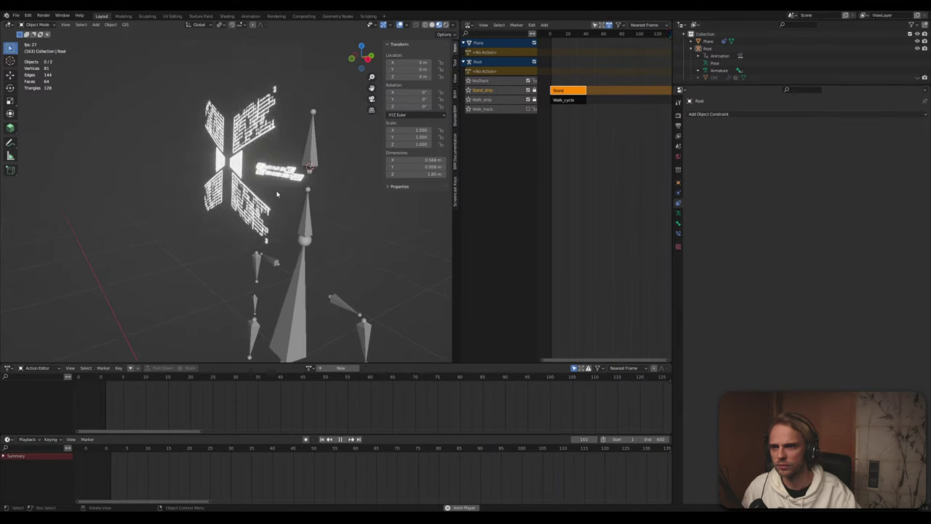
key(space)
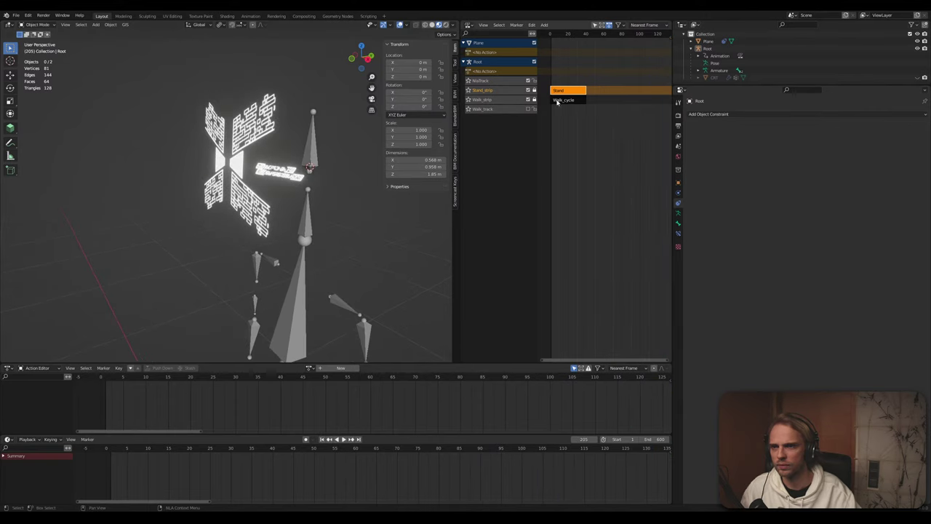
Solo the Walk_strip track, play and scrub through its animation, and return to frame 0
click(468, 99)
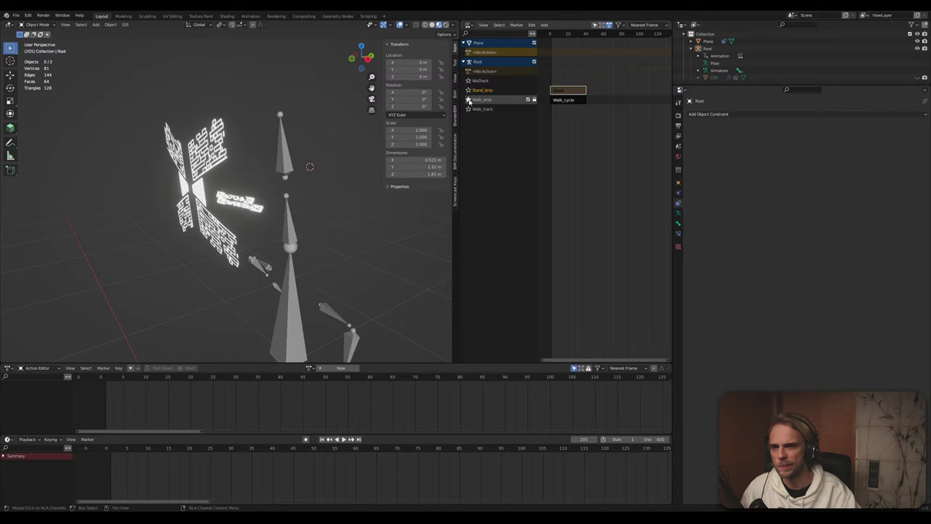
key(space)
key(space)
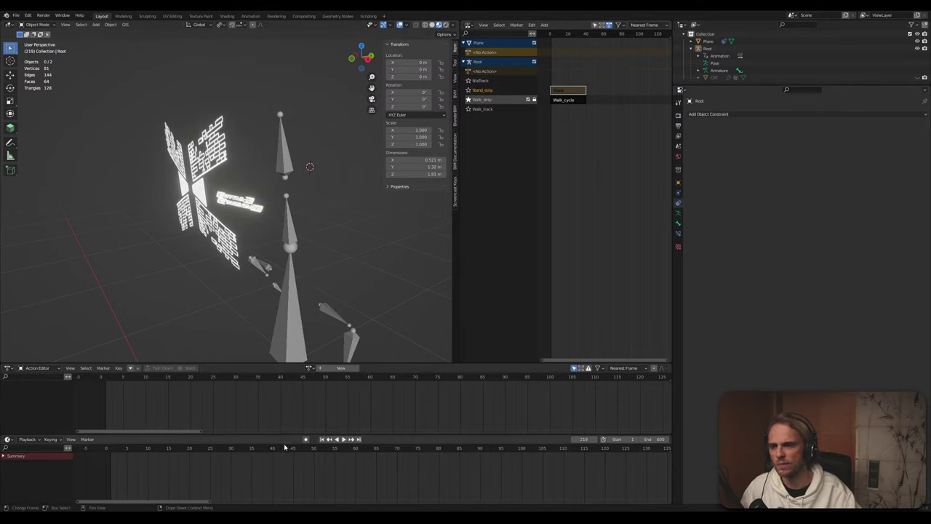
drag(284, 446, 147, 432)
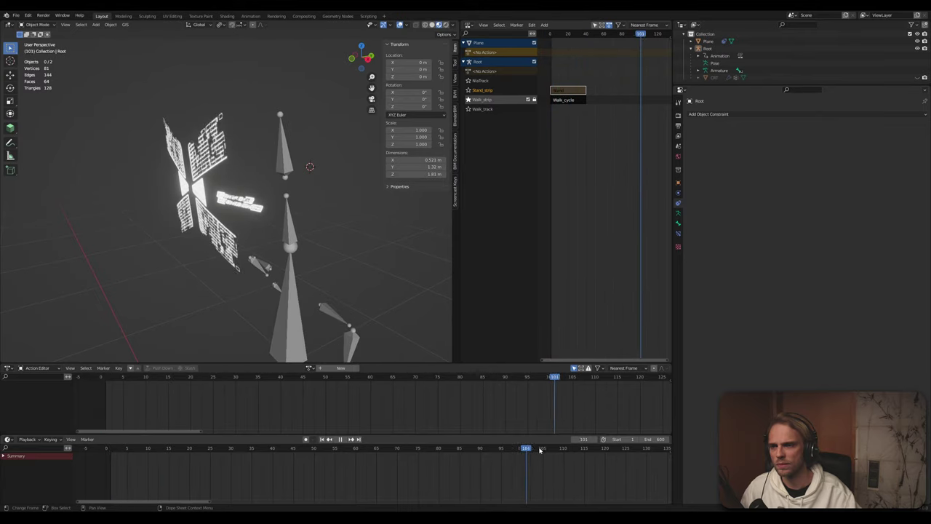
drag(540, 451, 115, 448)
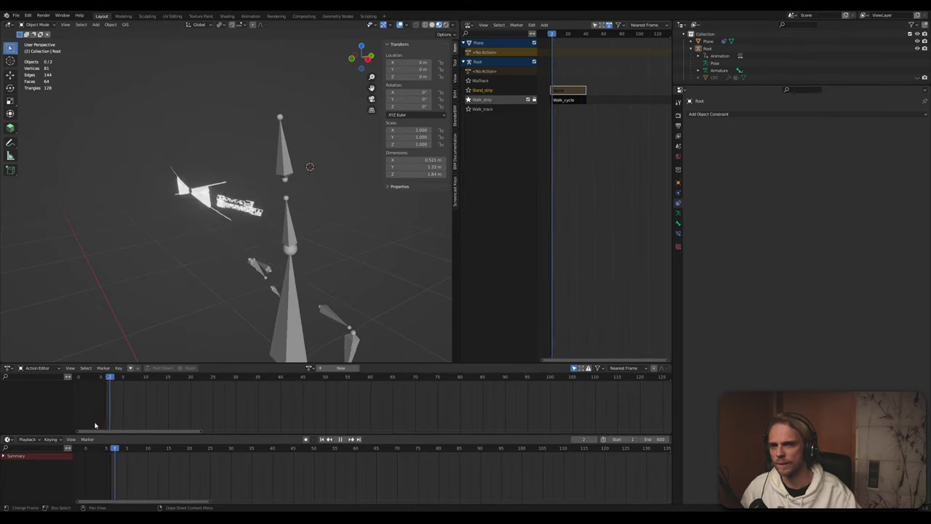
key(Escape)
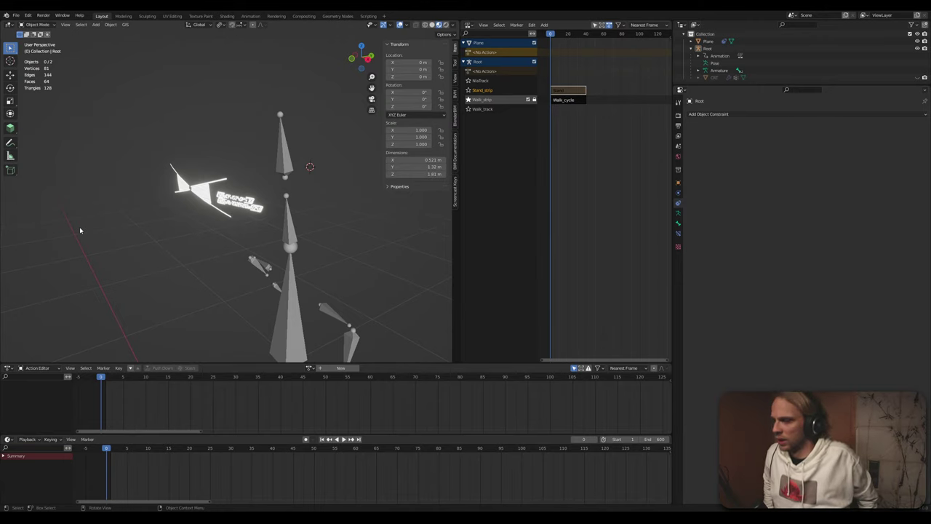
Scrub the walk to frame 18, unhide the CRT mesh, and hide the Root armature
middle_drag(79, 226, 263, 209)
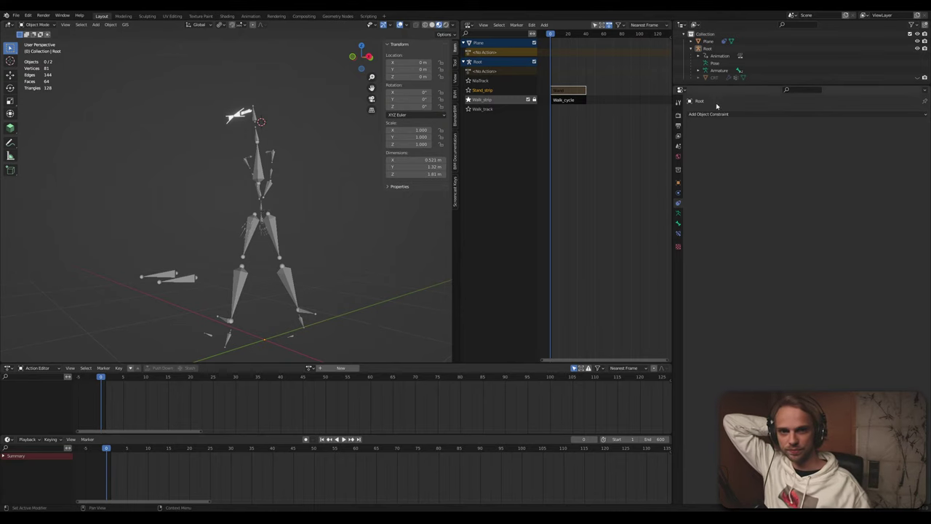
click(706, 78)
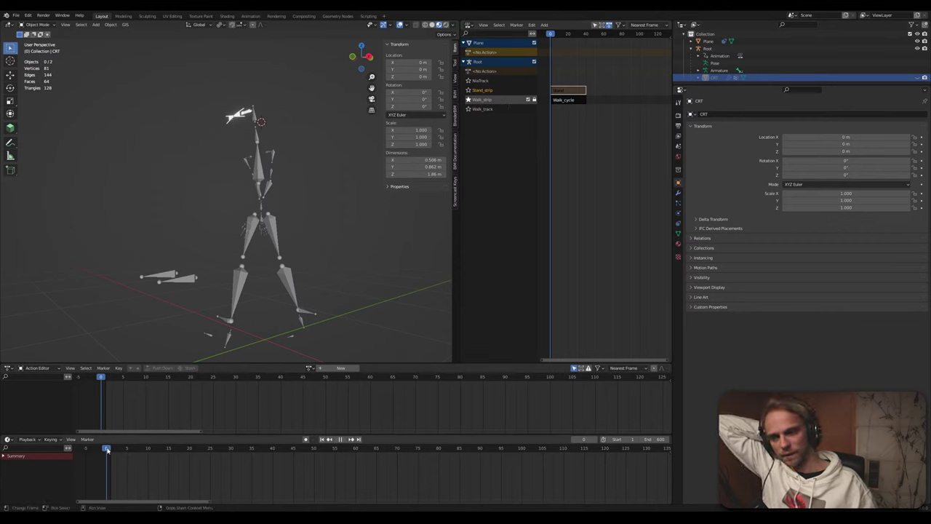
drag(107, 451, 183, 451)
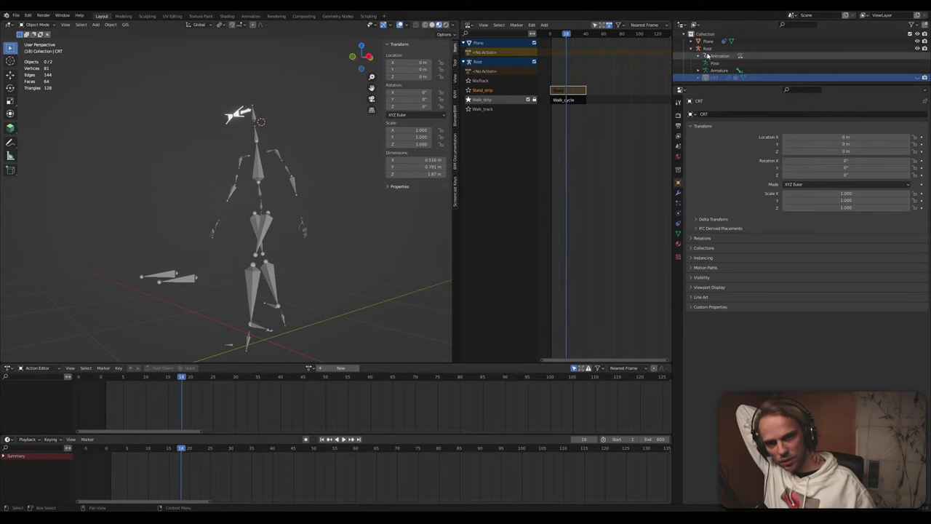
click(923, 78)
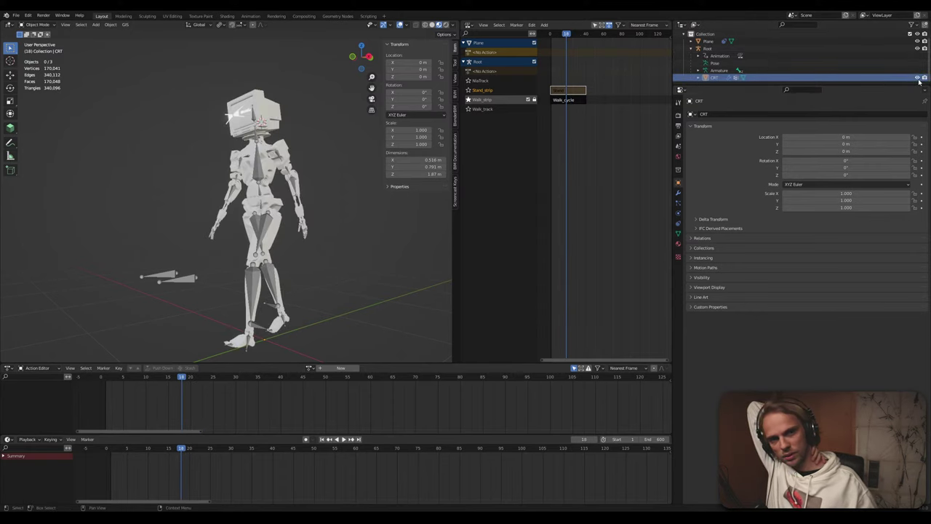
click(445, 25)
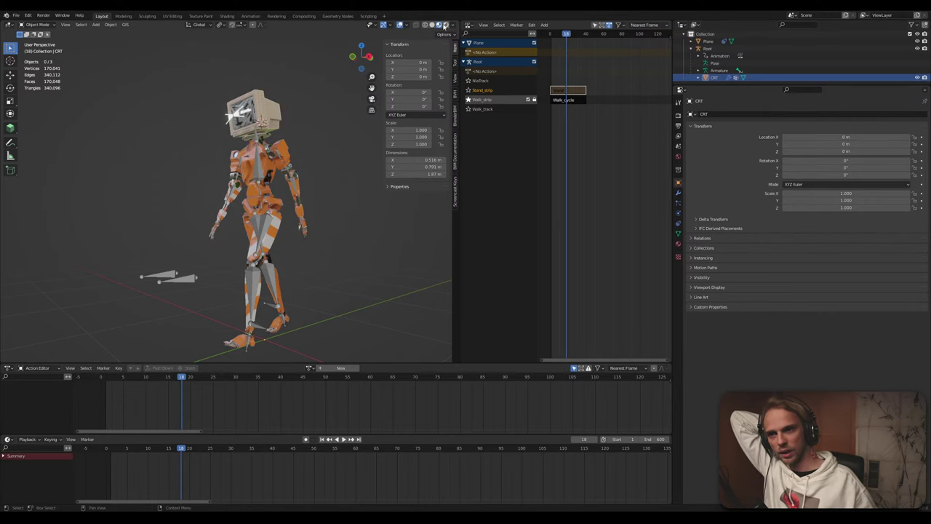
middle_drag(242, 158, 216, 178)
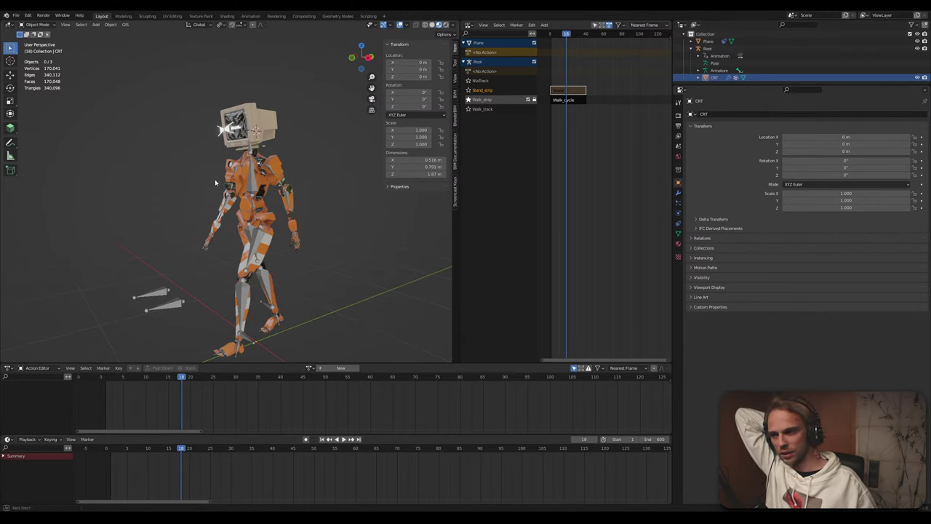
click(917, 49)
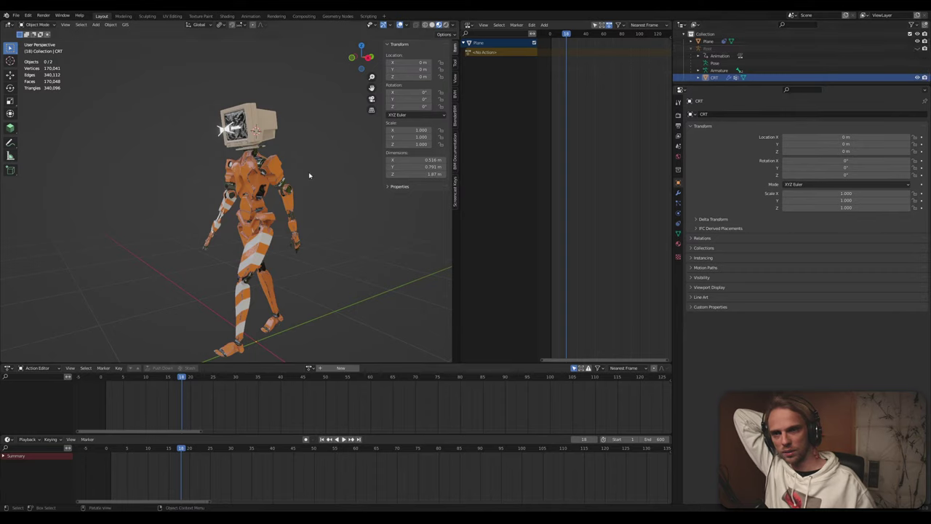
Examine the screen plane's placement against the CRT head and open the CRT mesh's Armature modifier settings
scroll(206, 126, up, 3)
middle_drag(206, 126, 259, 113)
scroll(264, 93, up, 4)
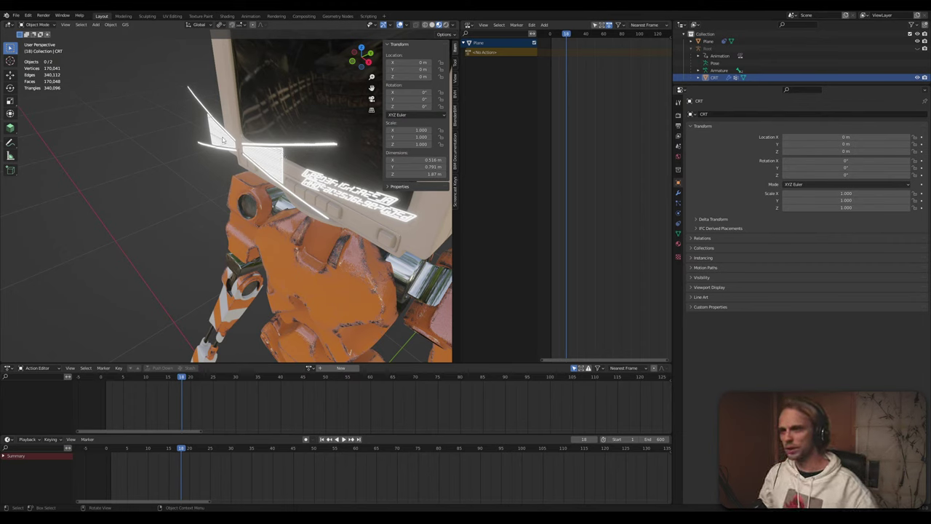
click(335, 300)
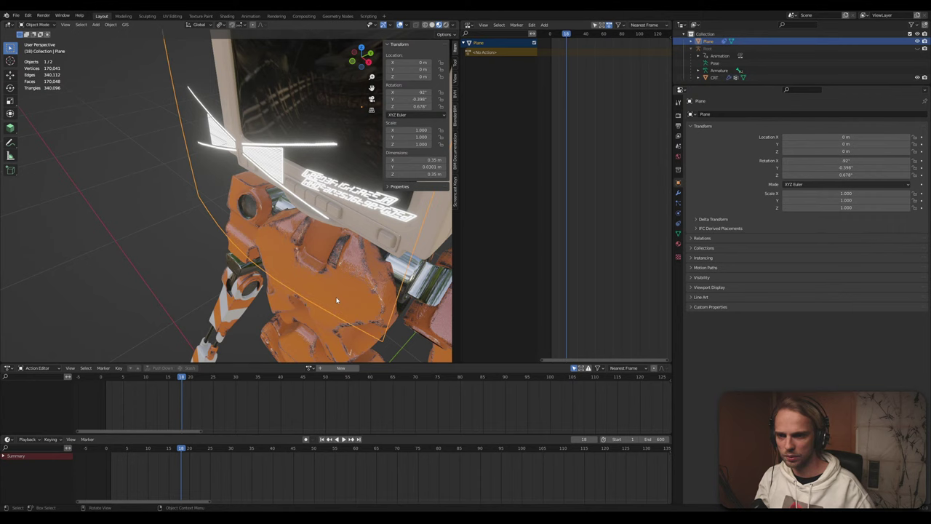
click(254, 340)
click(277, 299)
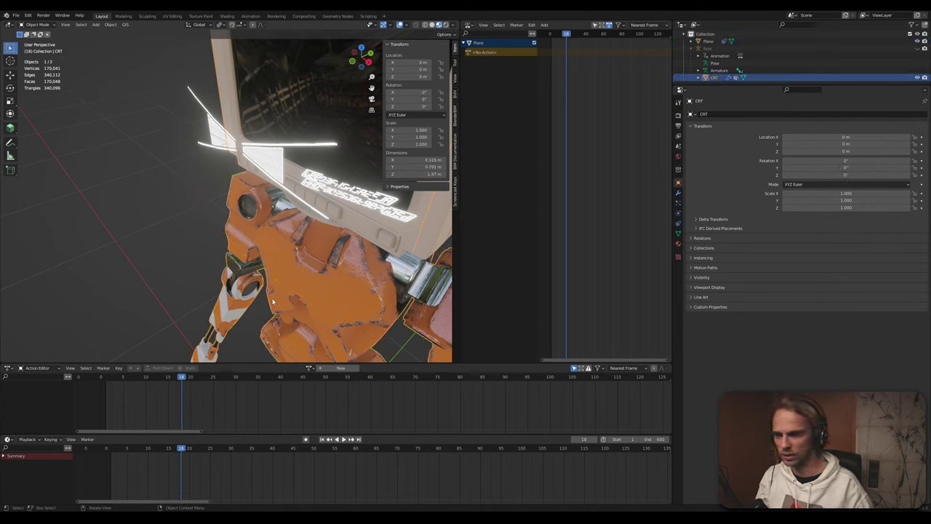
click(678, 198)
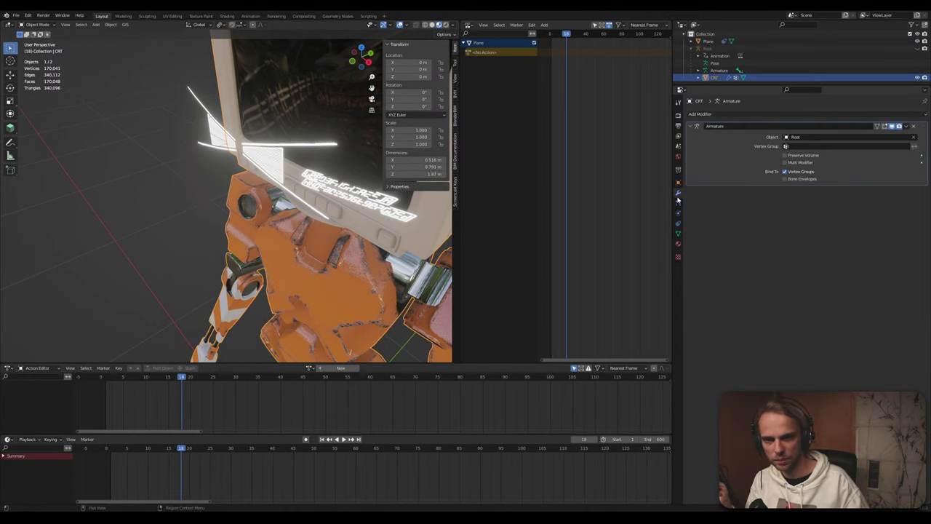
In the Shading workspace, disconnect the Normal Map from the Principled BSDF in the CRT's Material.001
click(230, 18)
scroll(283, 378, down, 3)
middle_drag(289, 405, 318, 383)
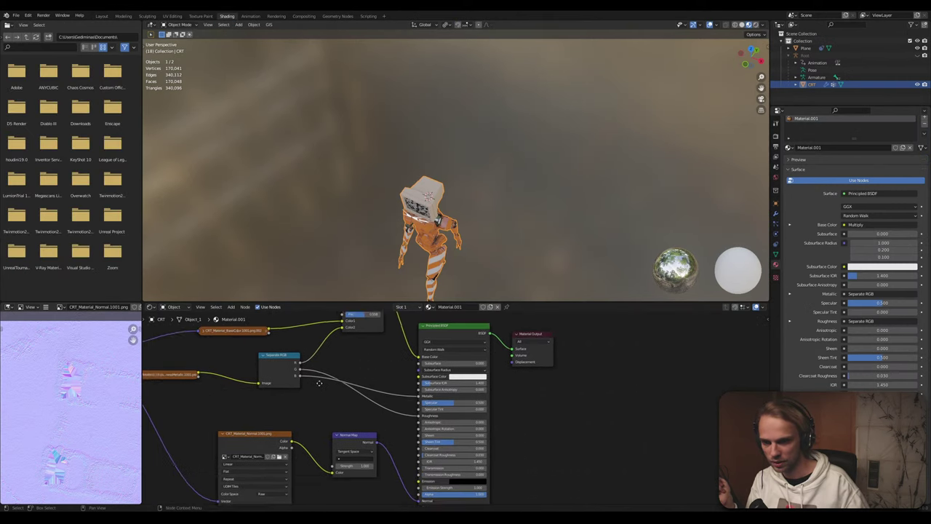
middle_drag(366, 466, 410, 409)
scroll(467, 470, up, 2)
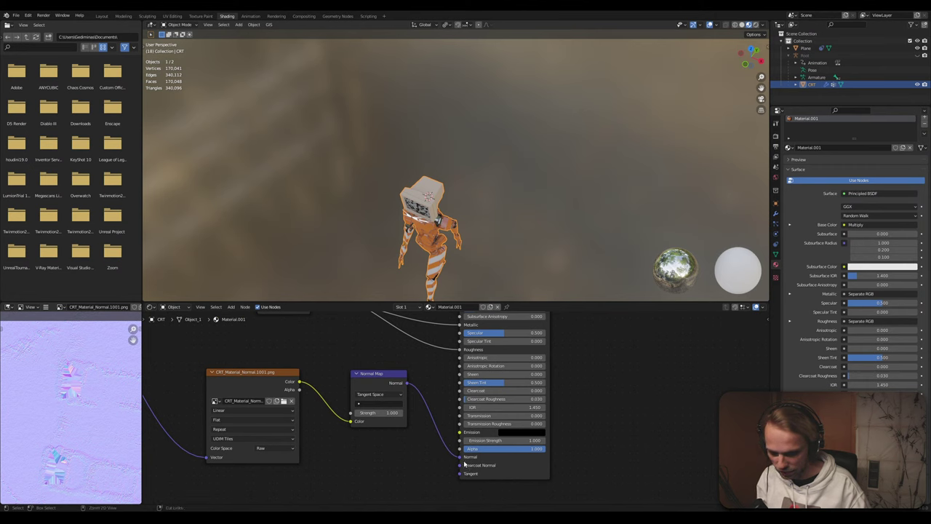
drag(462, 459, 417, 418)
Disconnect the Separate RGB links from the Principled BSDF's Metallic and Roughness inputs, and play the animation to check playback
middle_drag(426, 370, 463, 471)
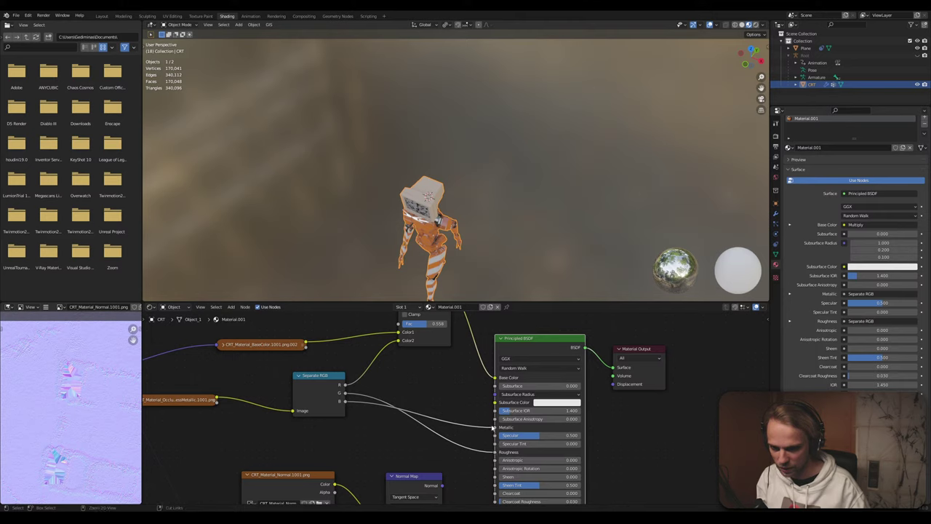
drag(495, 427, 415, 391)
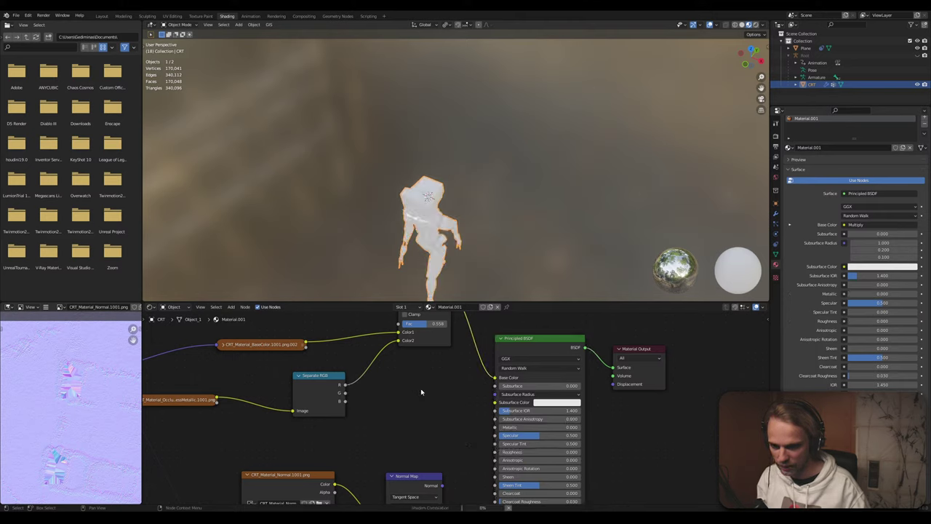
middle_drag(420, 392, 419, 461)
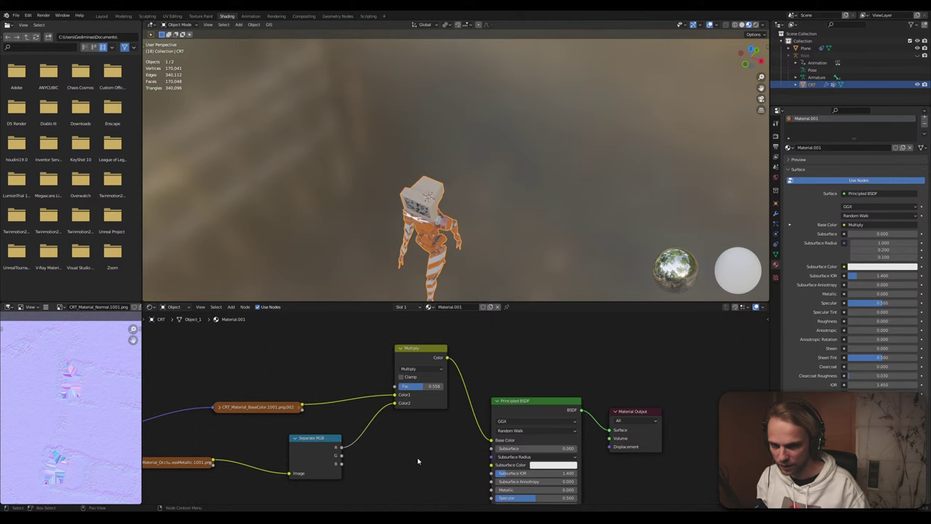
key(space)
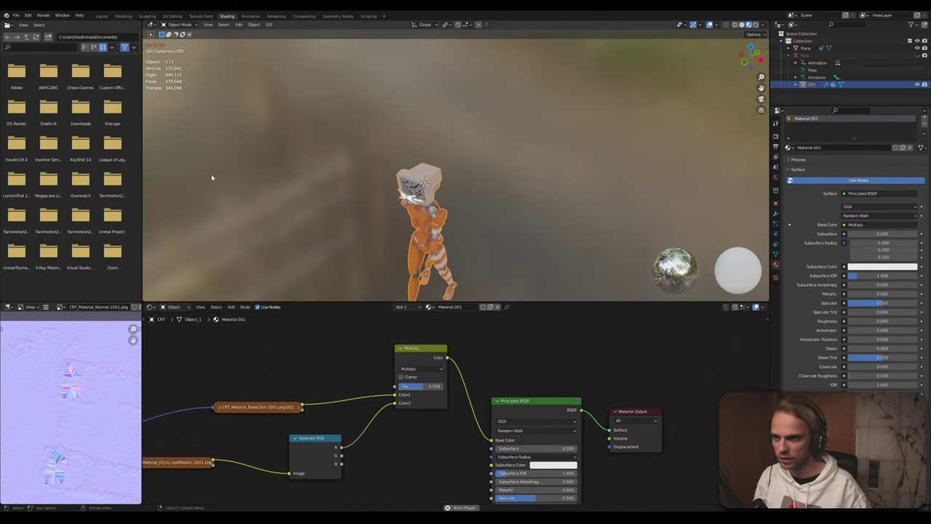
key(space)
Disconnect the Multiply node from the Principled BSDF's Base Color and play the animation again
middle_drag(328, 349, 350, 313)
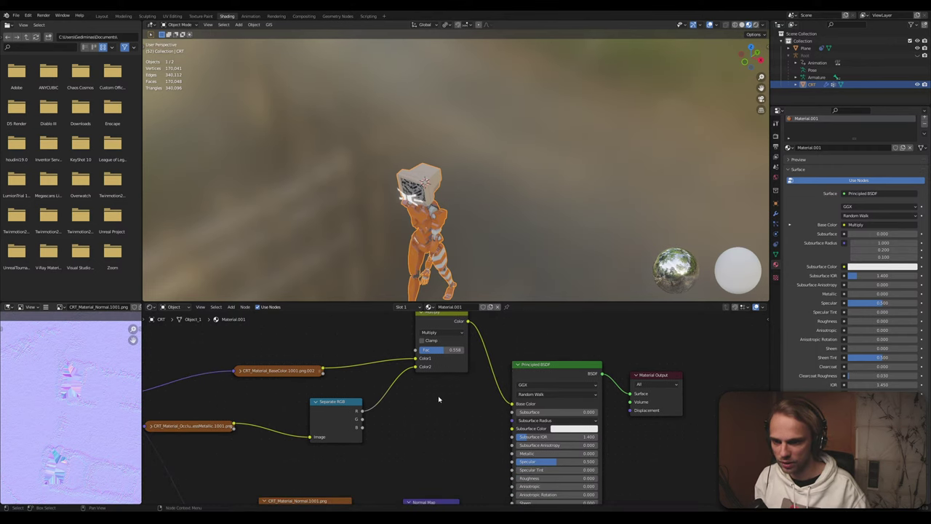
middle_drag(463, 393, 456, 414)
drag(504, 425, 502, 393)
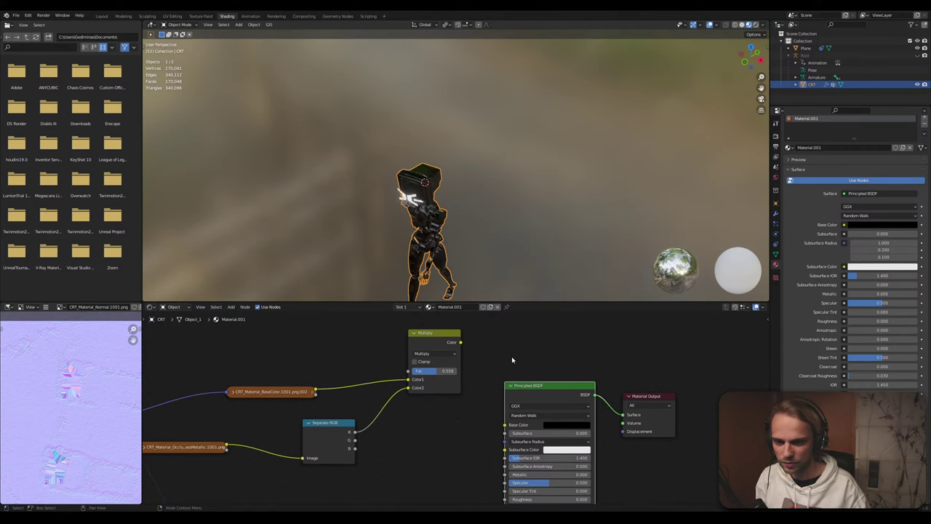
click(513, 360)
key(space)
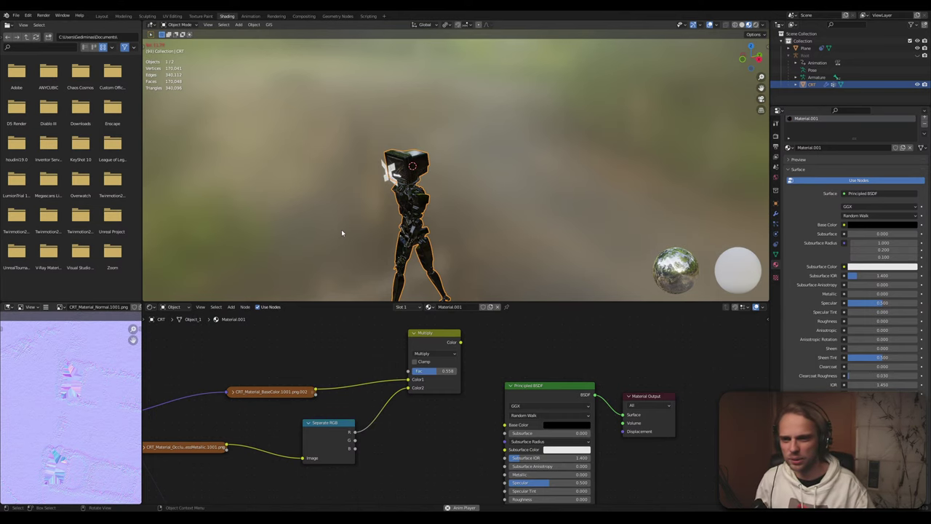
Stop playback and replay the animation from frame 0 in the Layout workspace to check its playback speed
key(space)
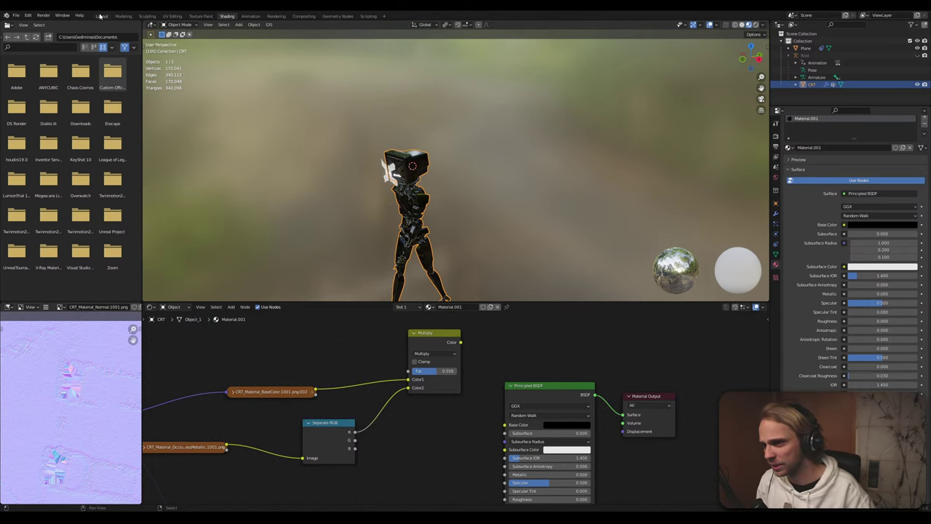
click(101, 16)
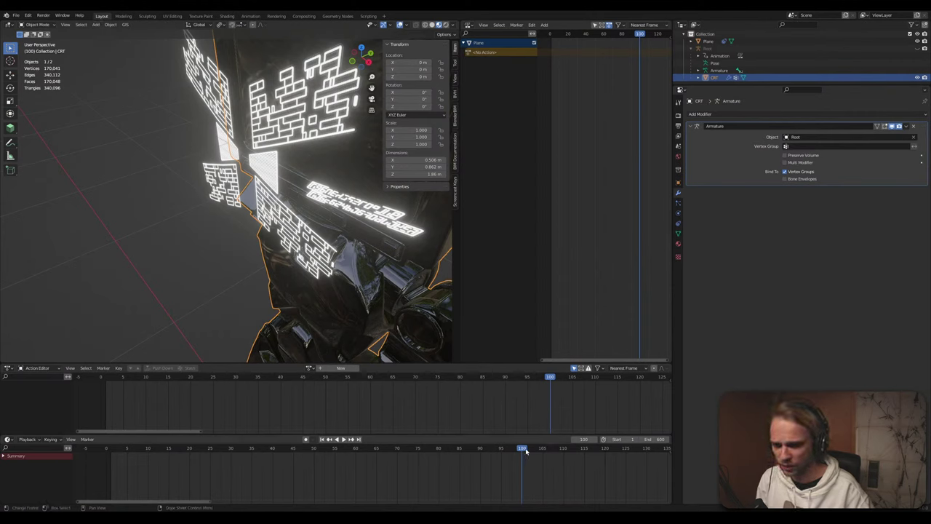
drag(526, 451, 72, 448)
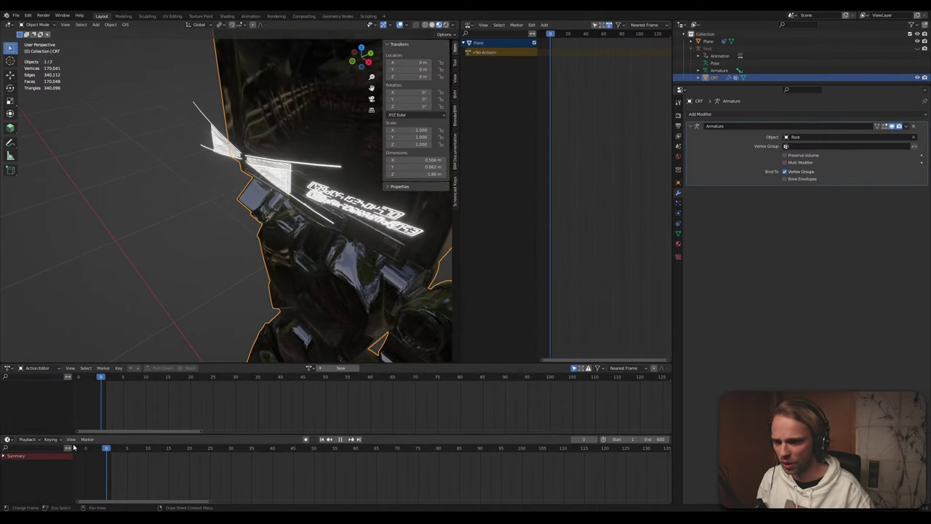
key(space)
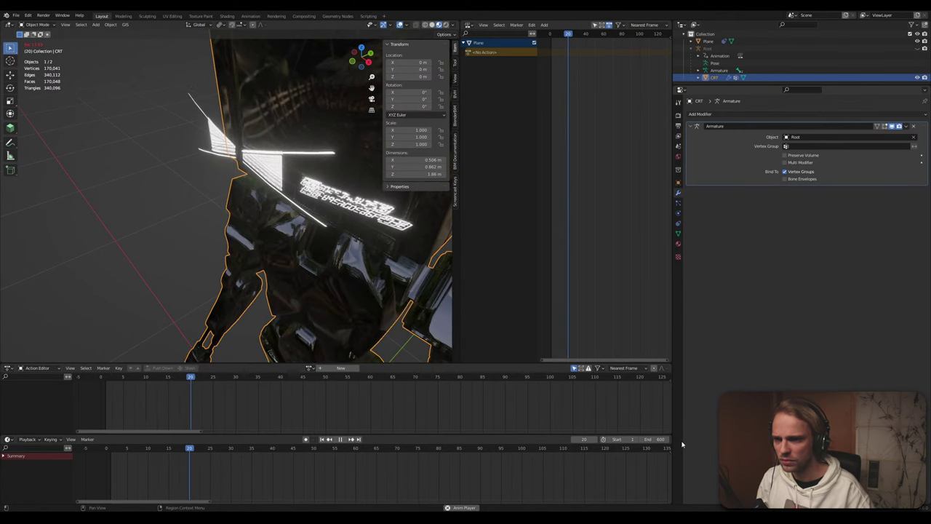
key(space)
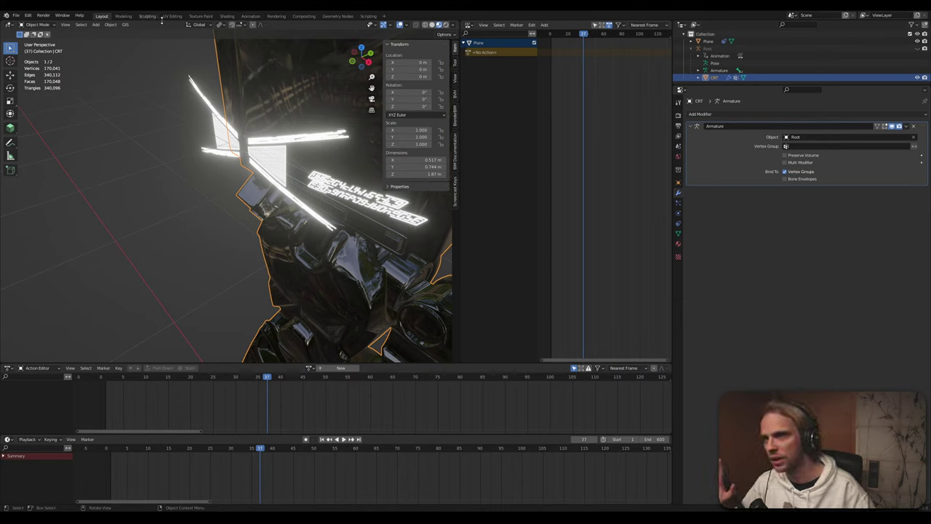
In the Shading workspace, reconnect Multiply to Base Color, and Separate RGB's G to Roughness and B to Metallic on the Principled BSDF
click(227, 17)
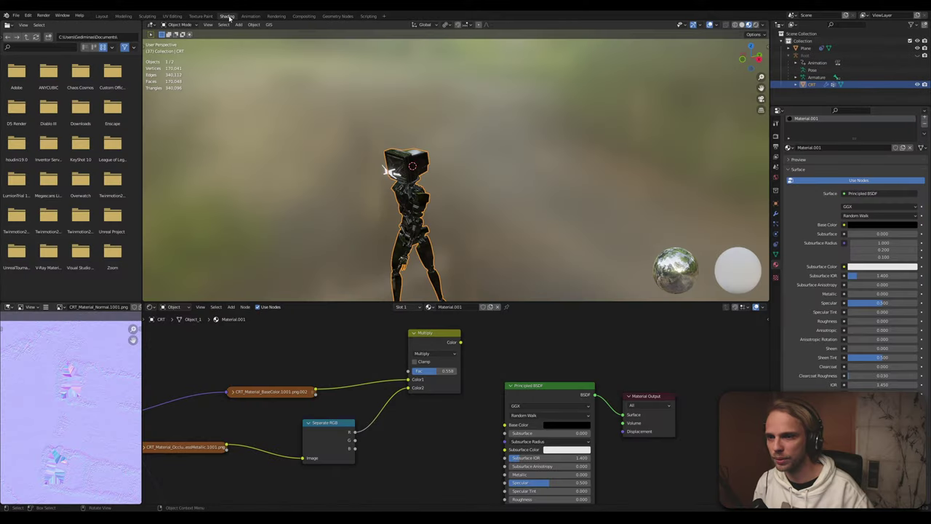
drag(460, 342, 505, 424)
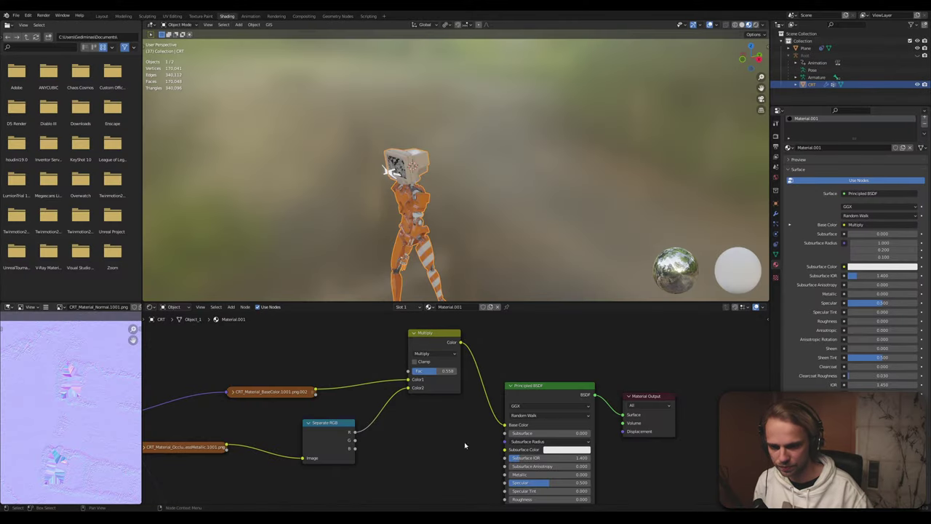
shift+scroll(465, 442, down, 5)
middle_drag(388, 375, 368, 391)
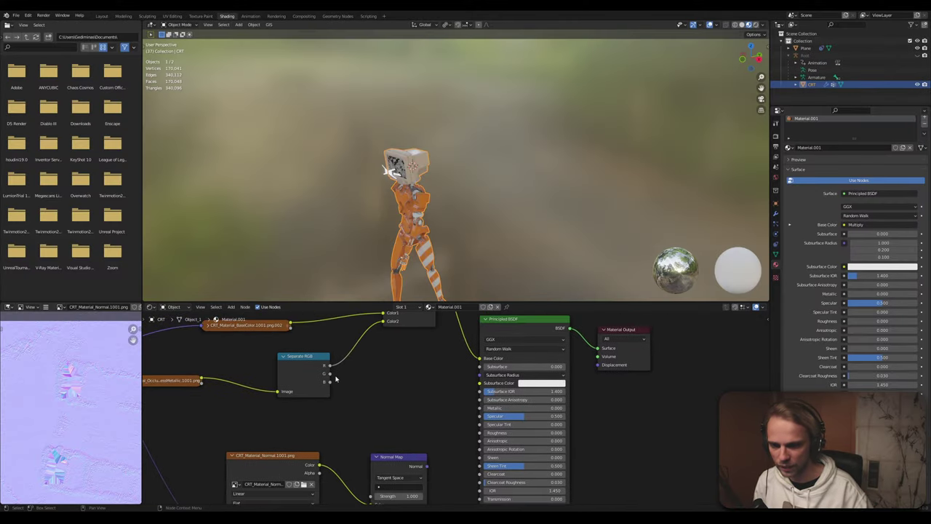
drag(331, 373, 487, 435)
drag(331, 383, 484, 409)
Reconnect the Normal Map to the Principled BSDF's Normal input, deselect the CRT mesh, and save the file
middle_drag(485, 409, 463, 343)
drag(405, 399, 460, 473)
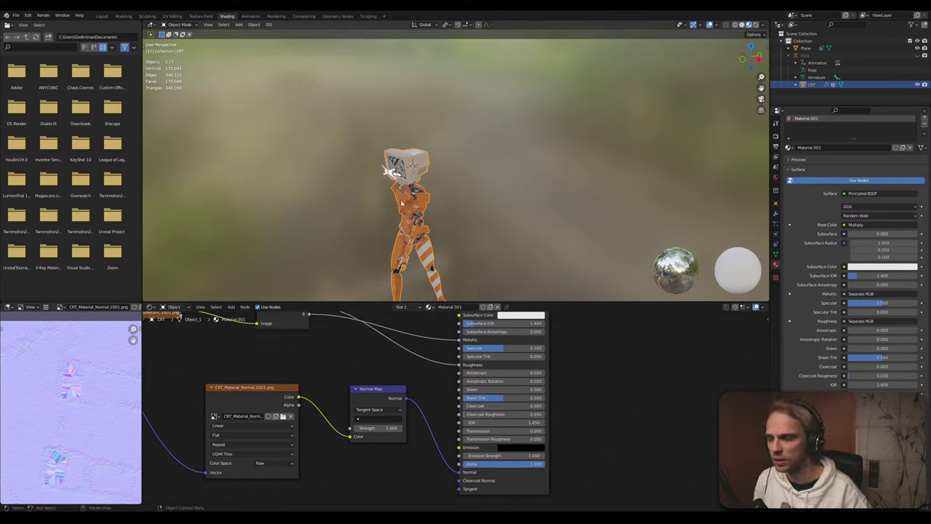
shift+middle_drag(401, 204, 384, 141)
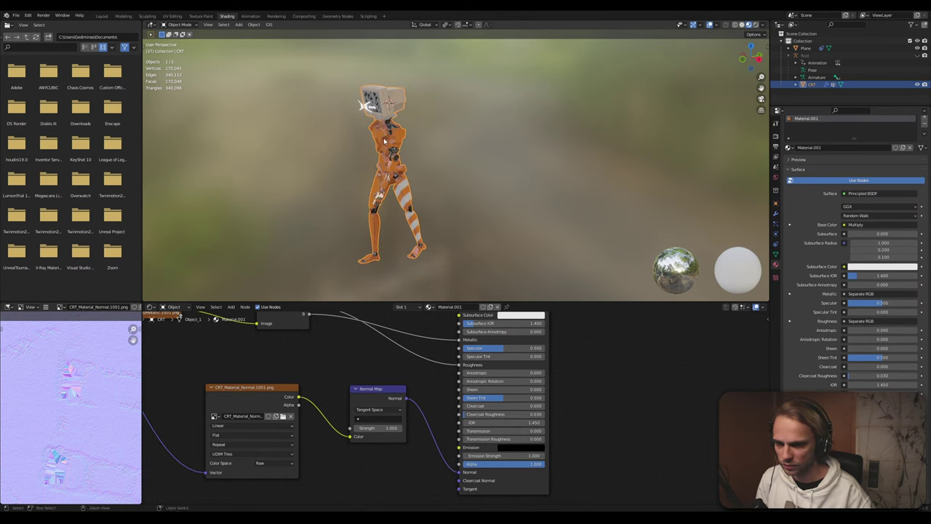
key(ctrl+s)
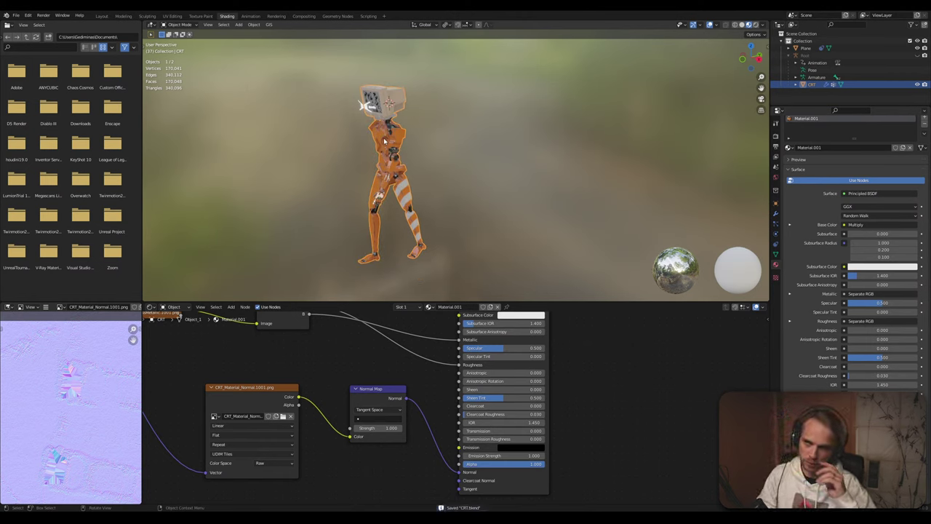
click(15, 15)
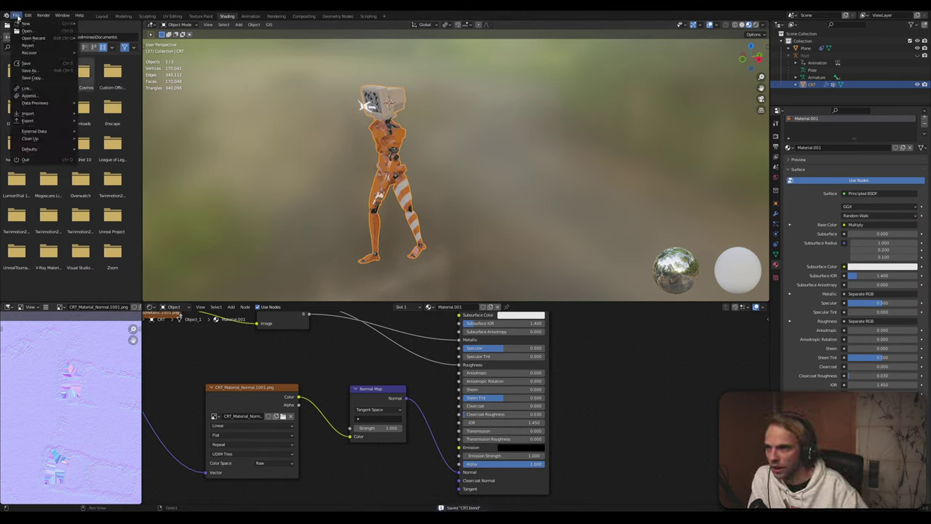
click(280, 163)
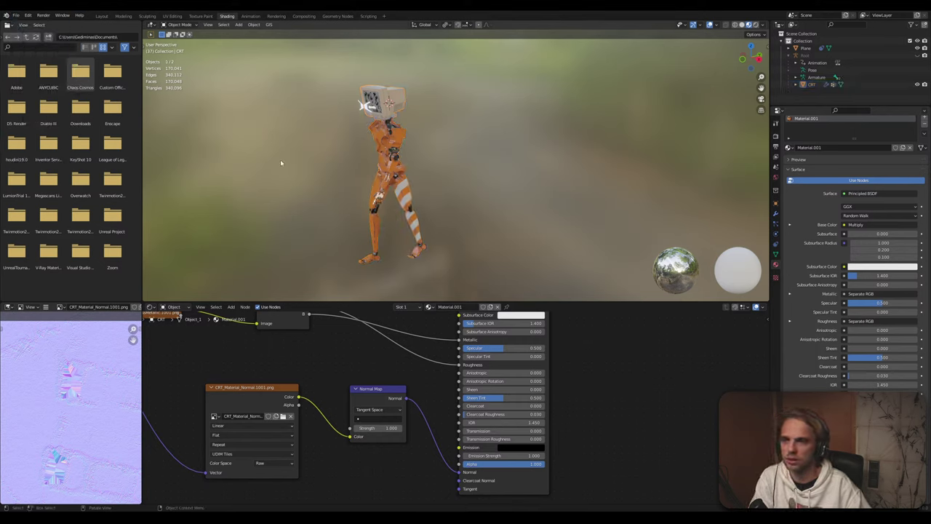
key(ctrl+s)
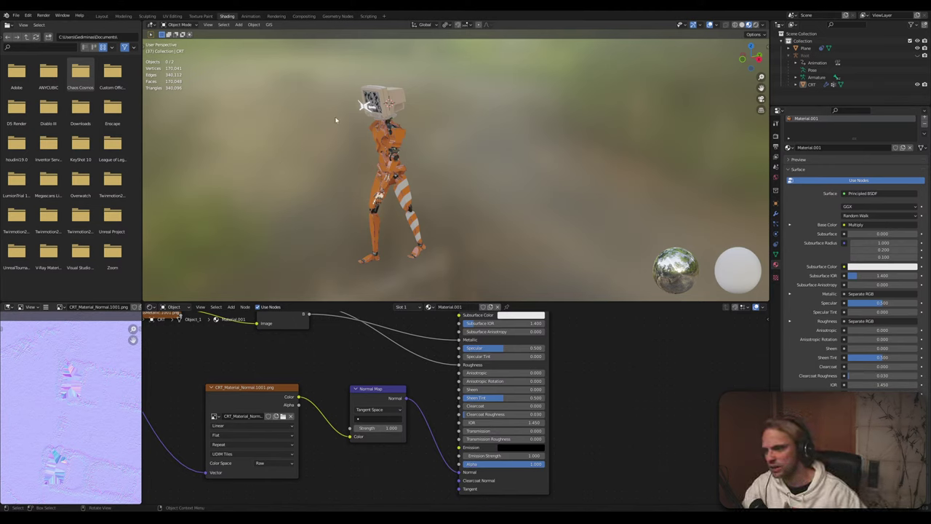
Back in the Layout workspace, collapse the Armature modifier and inspect the CRT object's modifiers and vertex groups in the Outliner
click(101, 16)
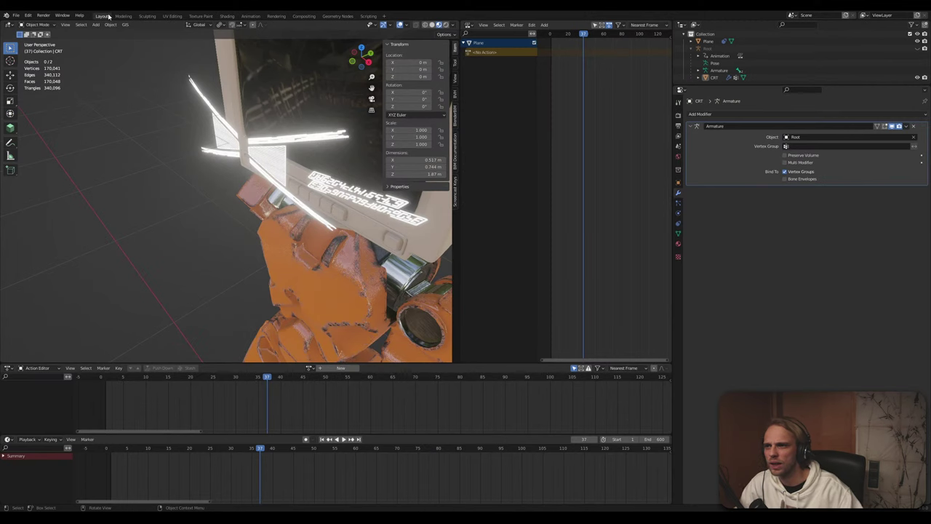
scroll(208, 206, down, 9)
middle_drag(214, 230, 209, 205)
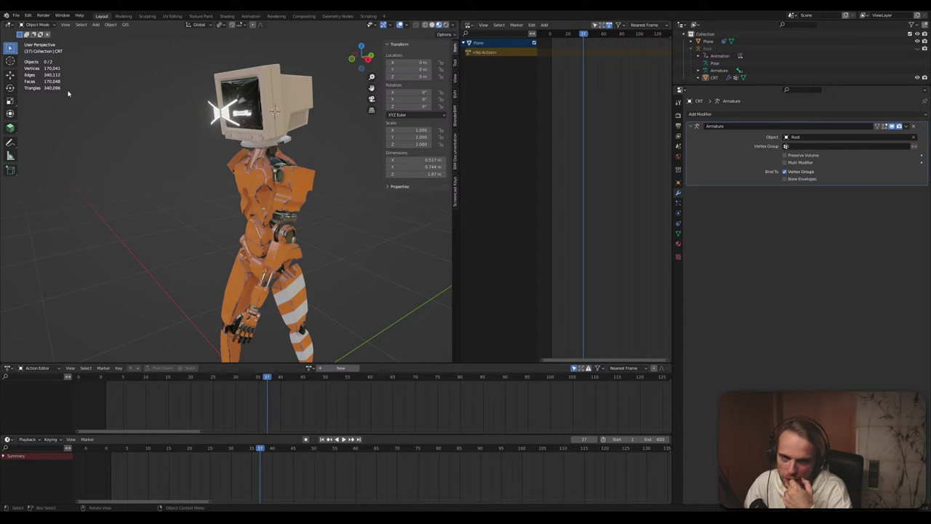
click(692, 127)
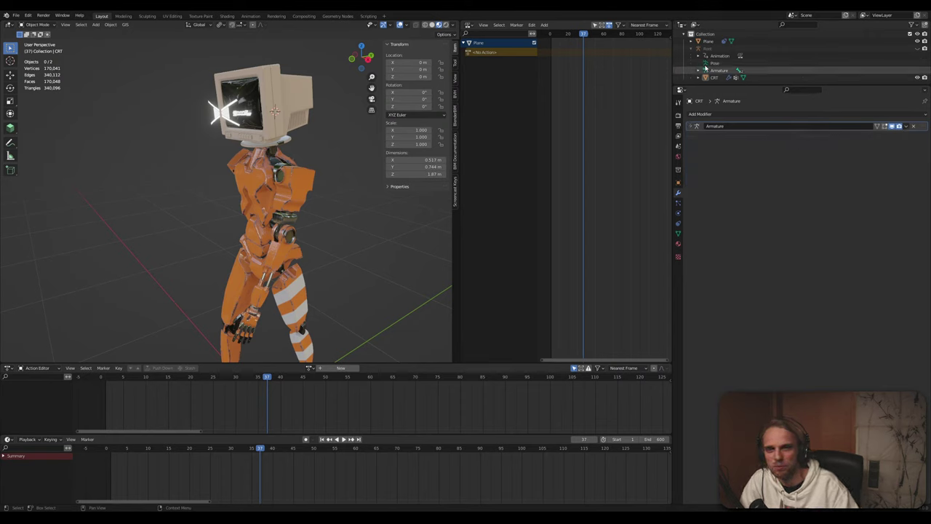
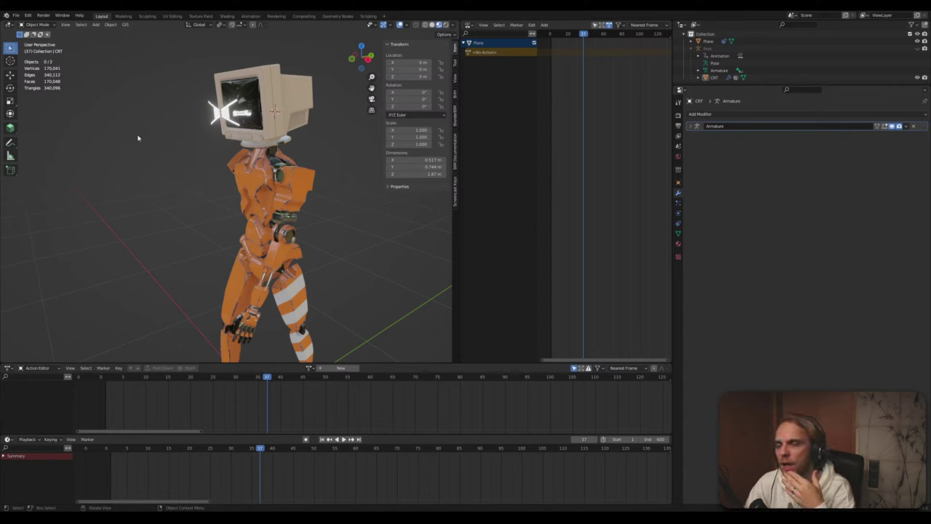
click(698, 78)
scroll(712, 77, down, 2)
click(732, 77)
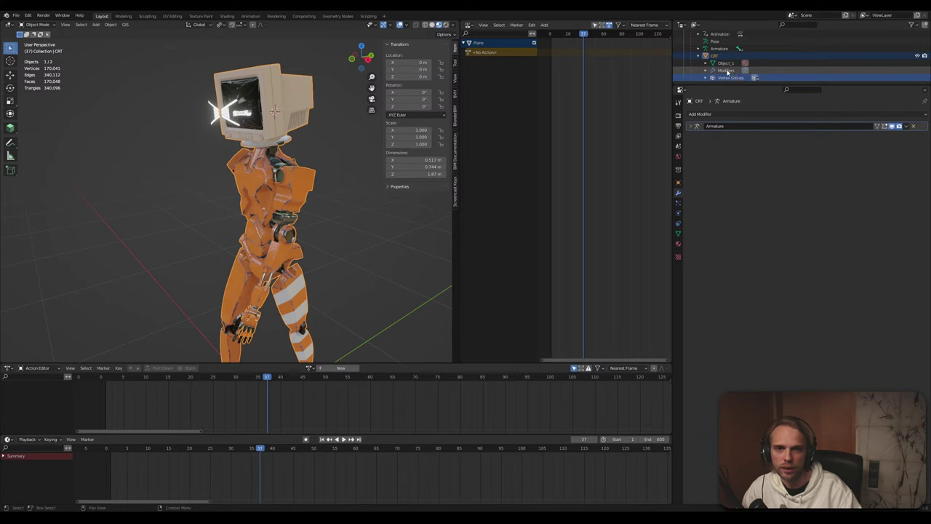
scroll(728, 71, up, 3)
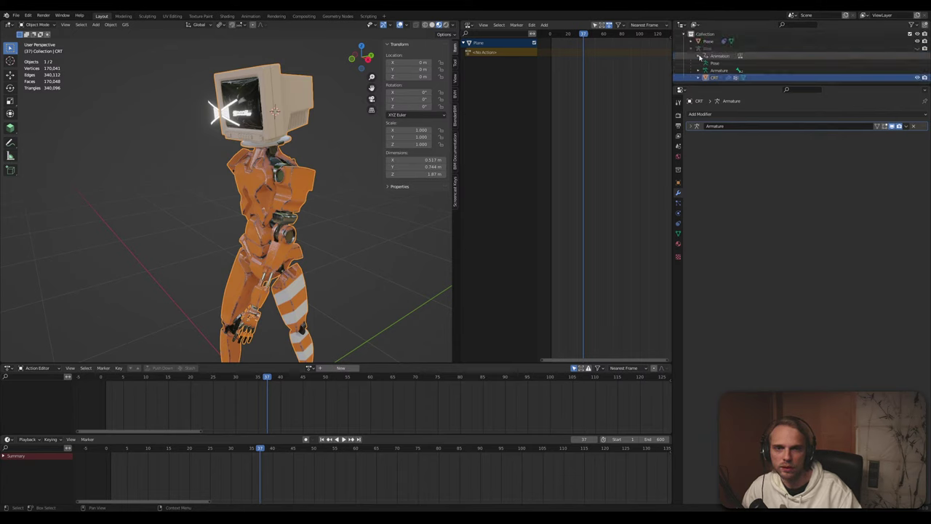
Enter Edit Mode on the CRT mesh and examine the topology density of the body, arm and hand
middle_drag(288, 185, 319, 190)
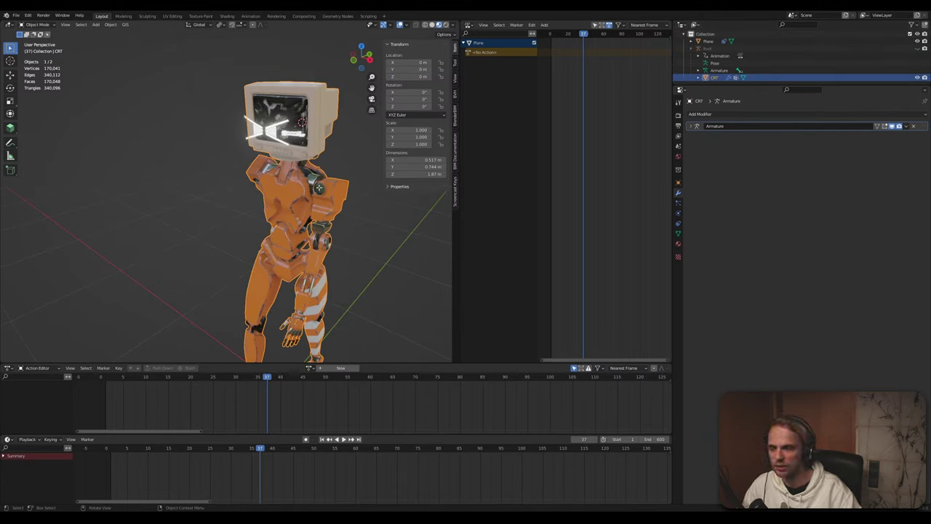
key(Tab)
scroll(320, 168, up, 5)
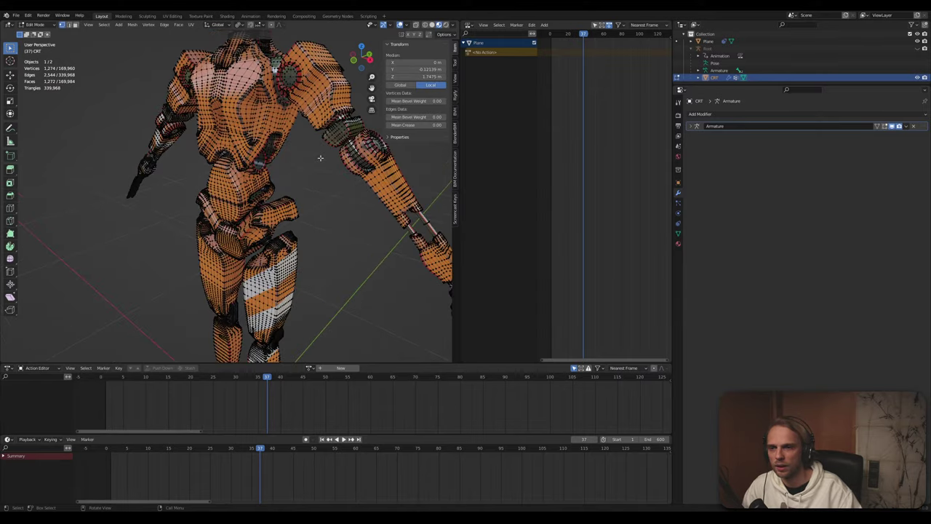
scroll(320, 158, up, 10)
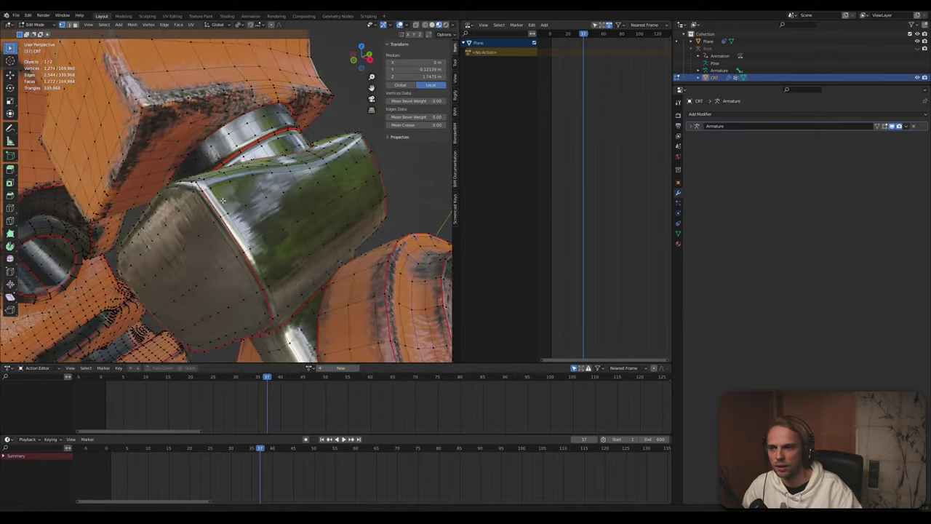
middle_drag(223, 201, 250, 205)
scroll(300, 217, down, 6)
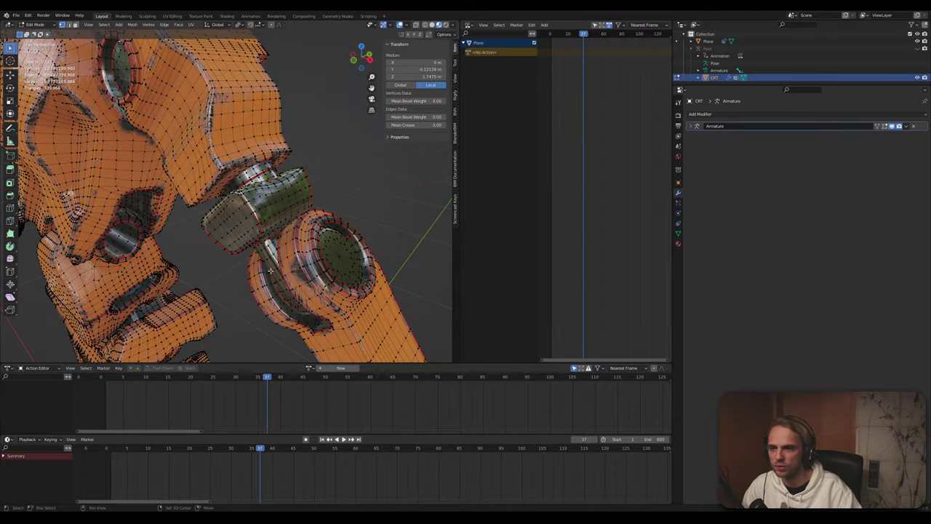
shift+middle_drag(280, 348, 265, 235)
shift+middle_drag(390, 355, 269, 213)
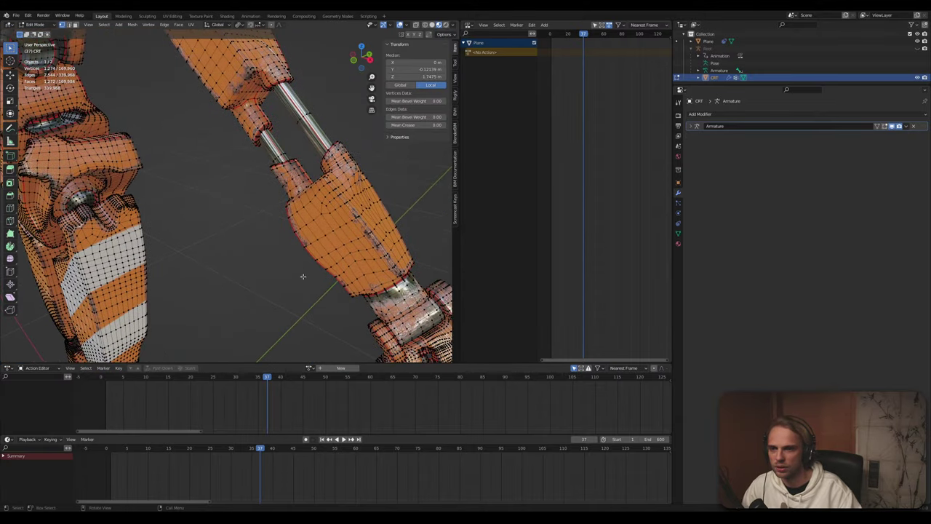
shift+middle_drag(337, 352, 296, 268)
scroll(266, 208, up, 3)
scroll(265, 208, down, 4)
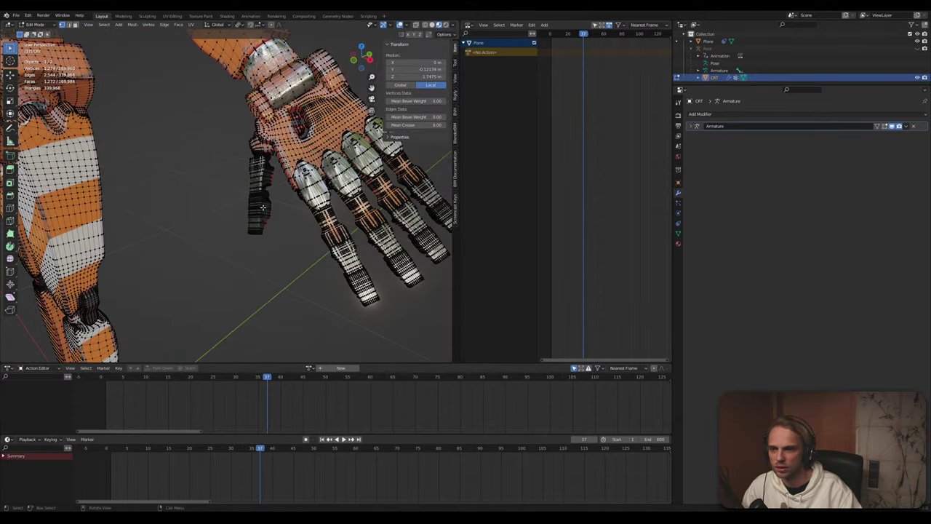
Select the thumb tip's vertices, frame them to inspect their density, and clear the selection
drag(213, 179, 283, 263)
key(KP_Decimal)
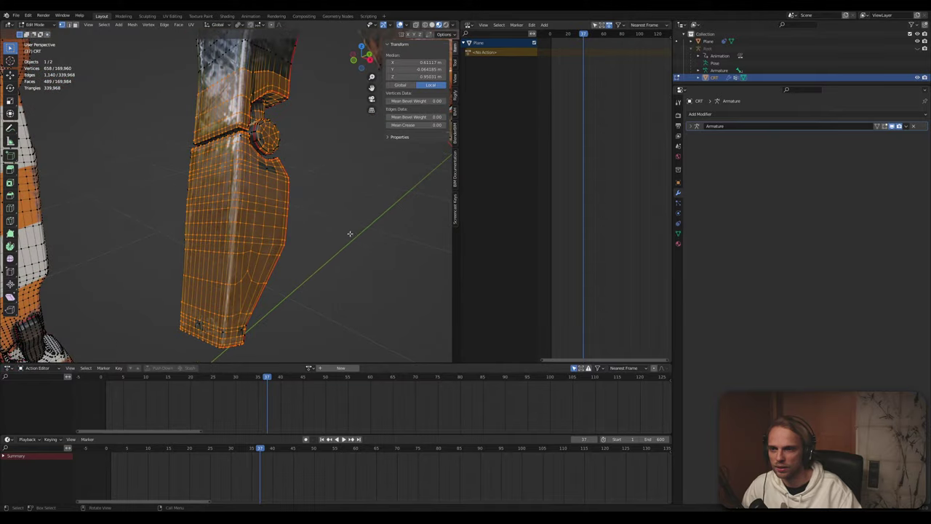
key(alt+a)
middle_drag(350, 234, 226, 201)
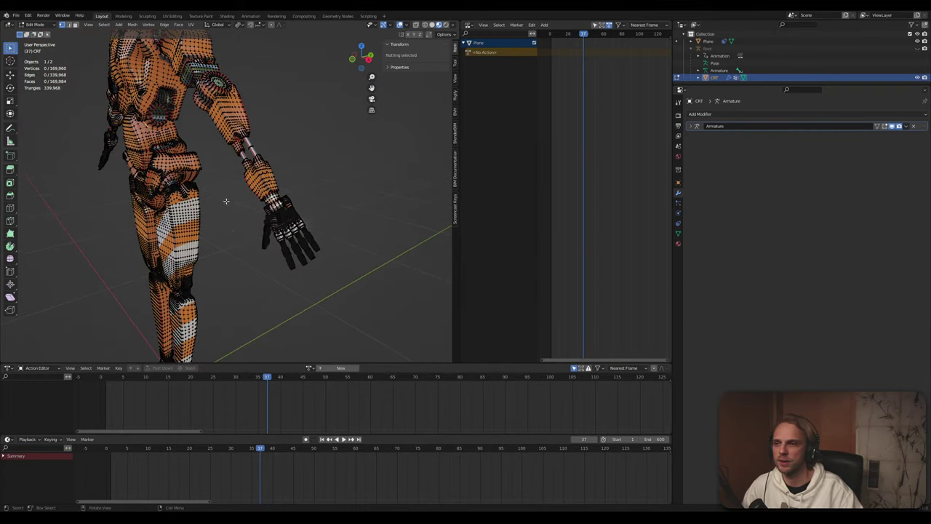
Select the hand's linked geometry, switch to face selection, and box-select the forearm and hand to check their geometry counts
key(l)
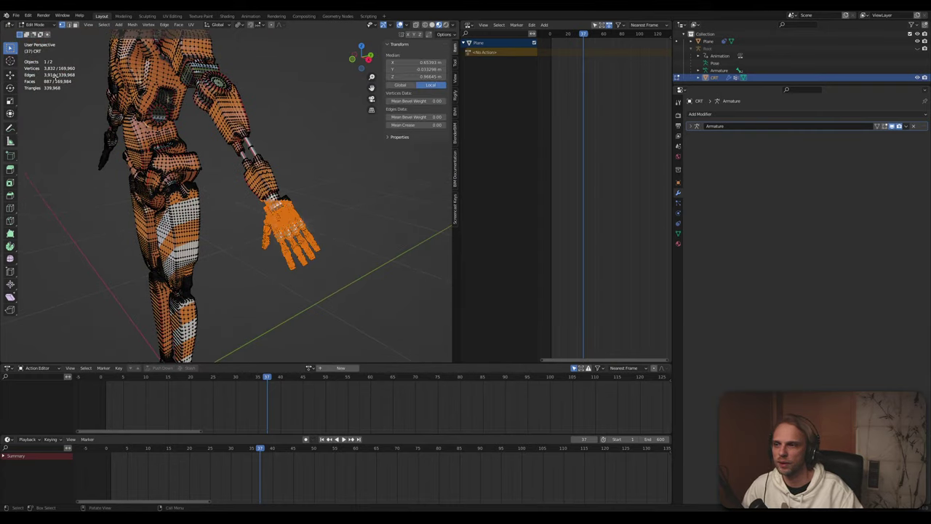
middle_drag(209, 228, 245, 243)
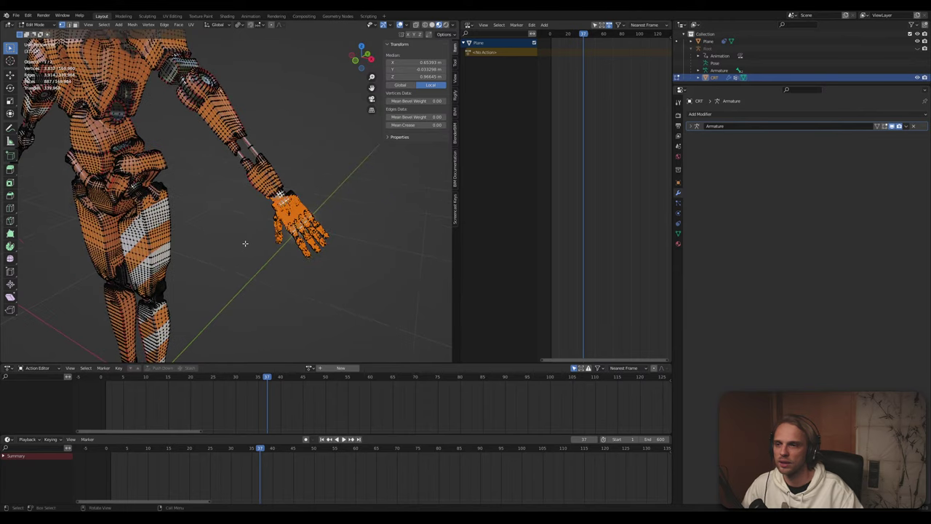
key(alt+z)
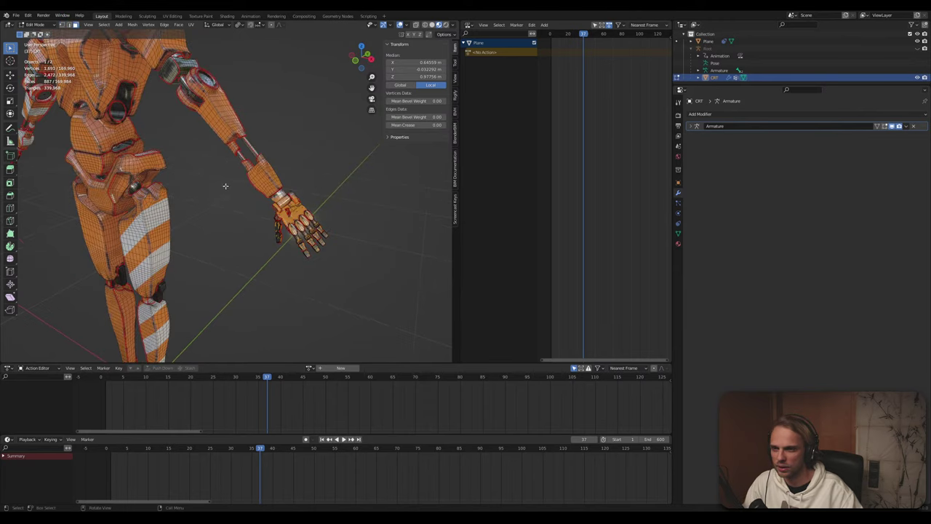
drag(211, 172, 386, 296)
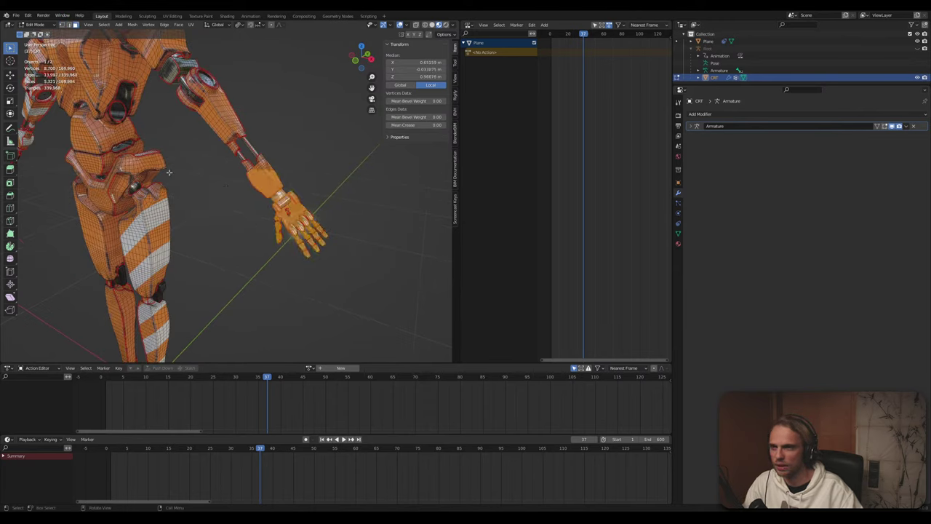
Clear the selection, and select the linked pieces of the palm and the finger knuckles to check their geometry counts
middle_drag(183, 184, 336, 226)
key(alt+a)
key(l)
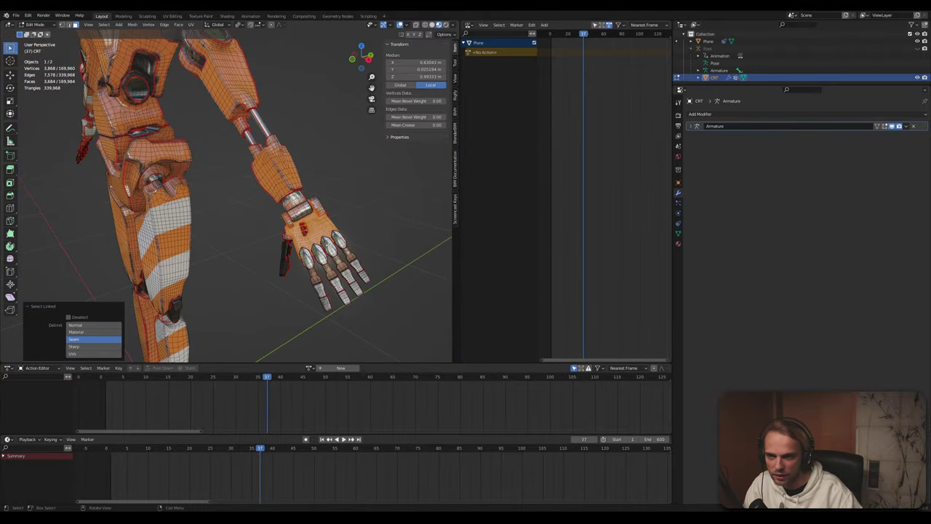
key(l)
key(l)
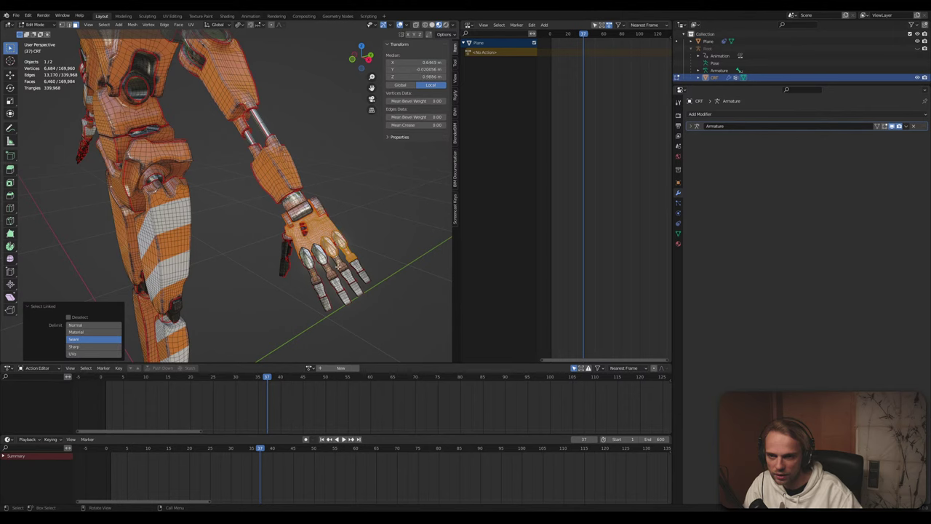
key(l)
key(l)
key(l)
key(l)
key(l)
key(l)
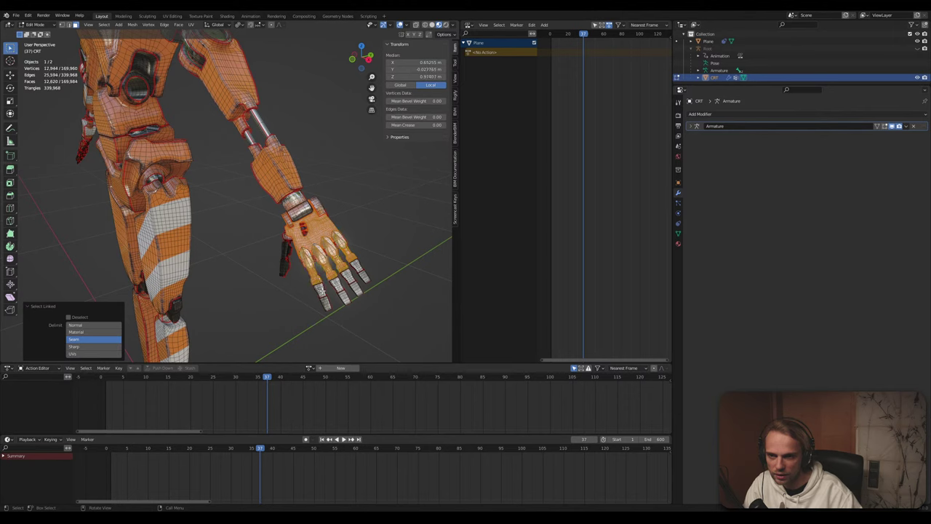
Add the linked fingertip and thumb pieces to the selection to check the whole hand's geometry count
key(l)
key(l)
key(l)
key(l)
key(l)
key(l)
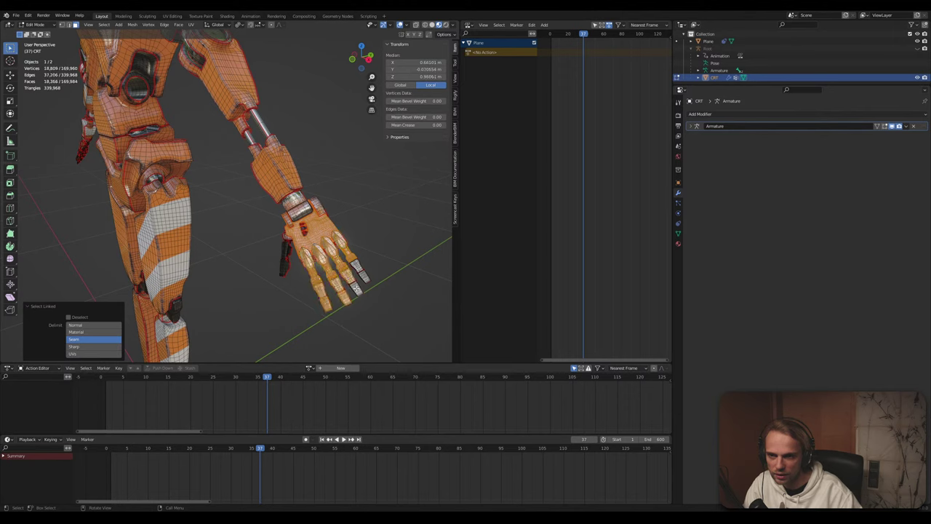
key(l)
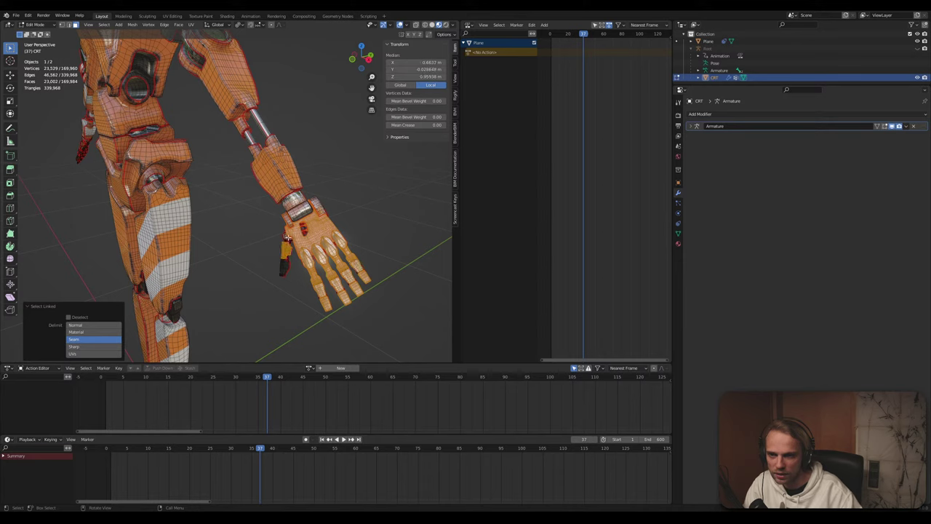
key(l)
key(l)
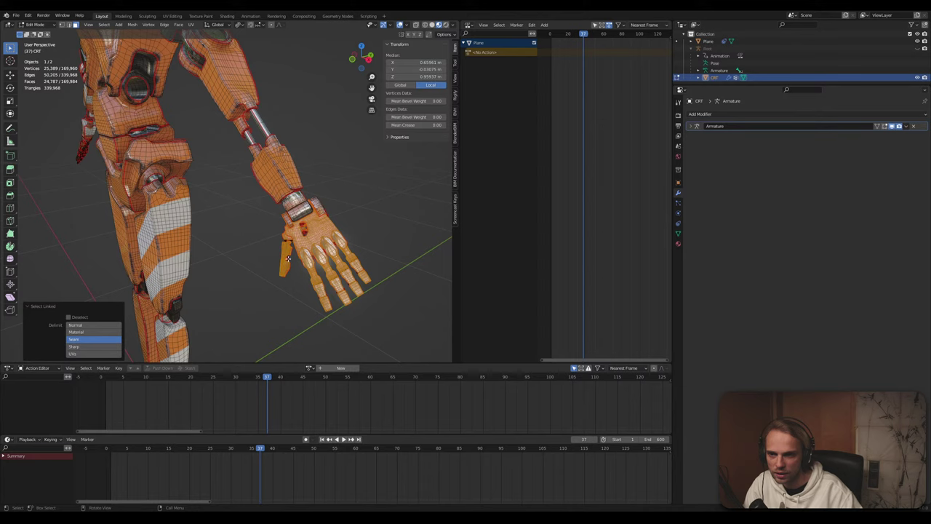
key(l)
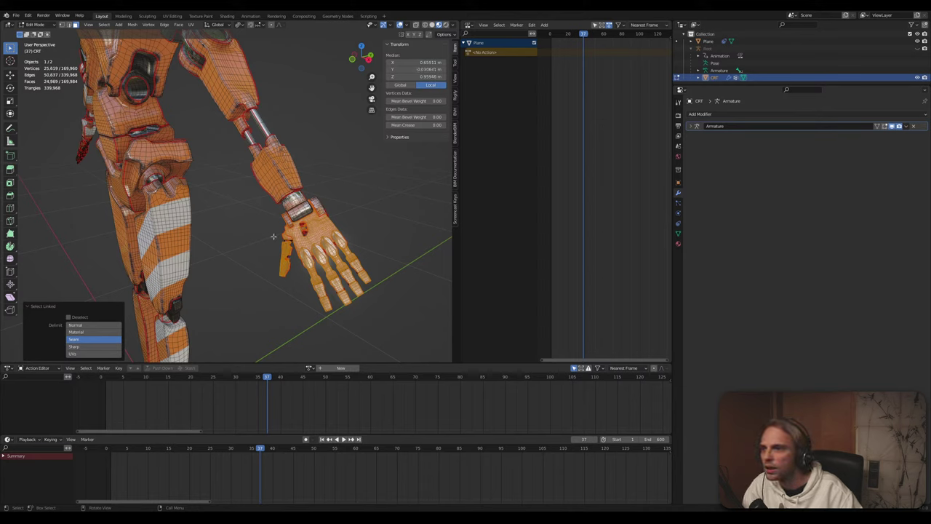
Clear the hand selection and examine the whole character's mesh density from head to feet
middle_drag(181, 195, 287, 253)
click(283, 254)
scroll(283, 255, down, 5)
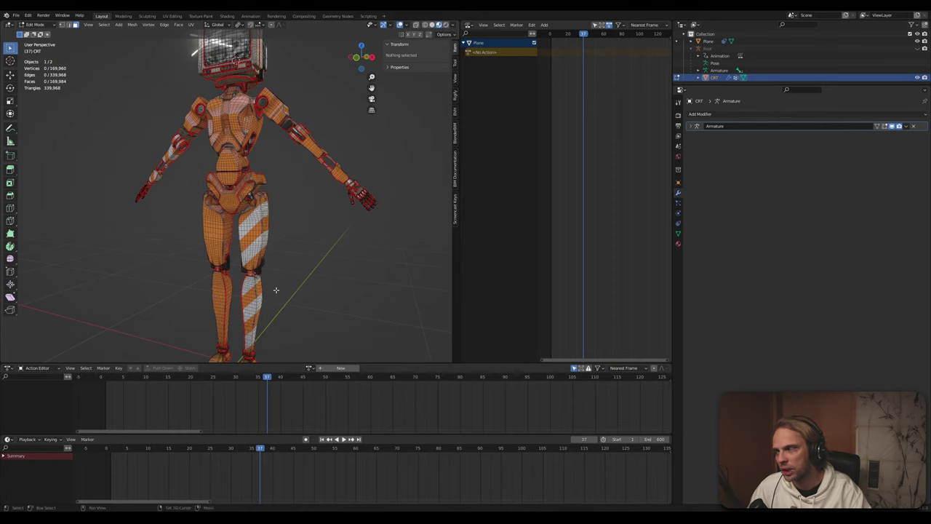
scroll(276, 269, down, 4)
scroll(281, 244, up, 1)
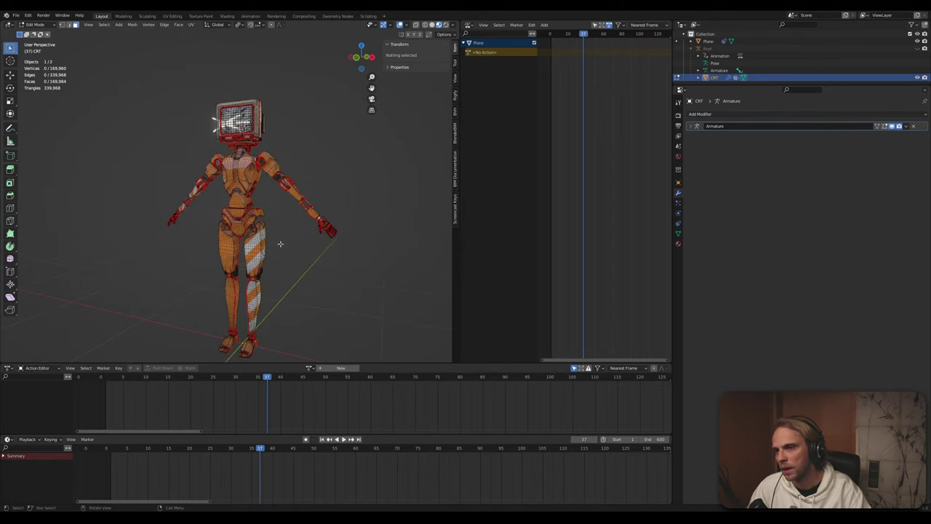
mouse_move(291, 229)
middle_down()
mouse_move(237, 217)
mouse_move(165, 221)
mouse_move(306, 218)
mouse_move(294, 223)
middle_up()
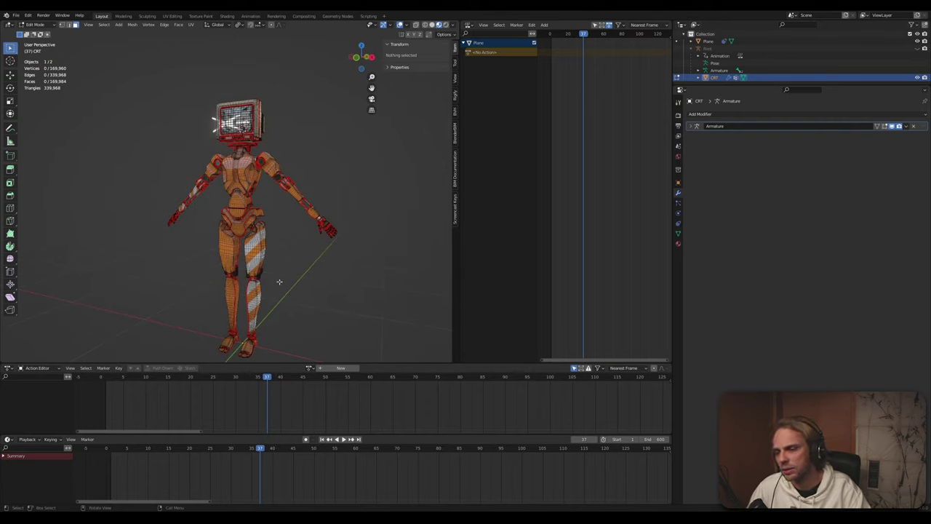
middle_drag(280, 289, 281, 258)
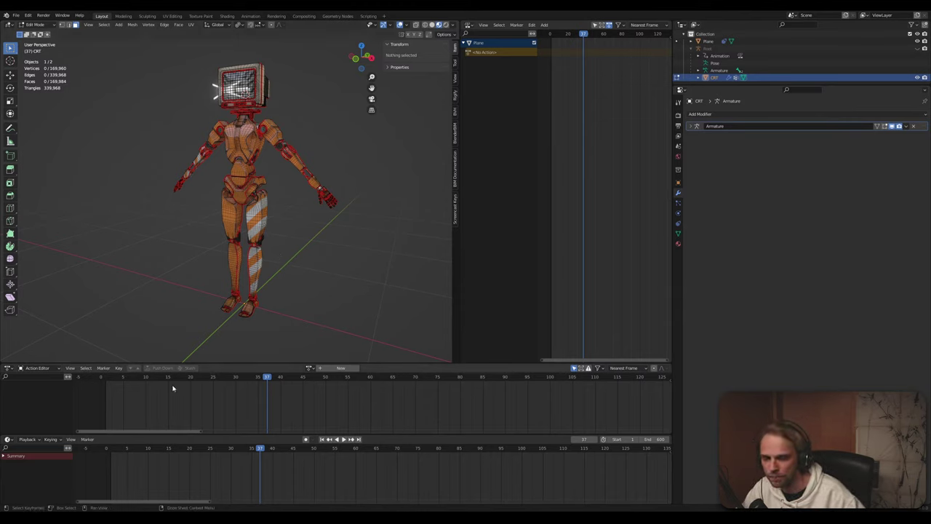
middle_drag(296, 229, 262, 222)
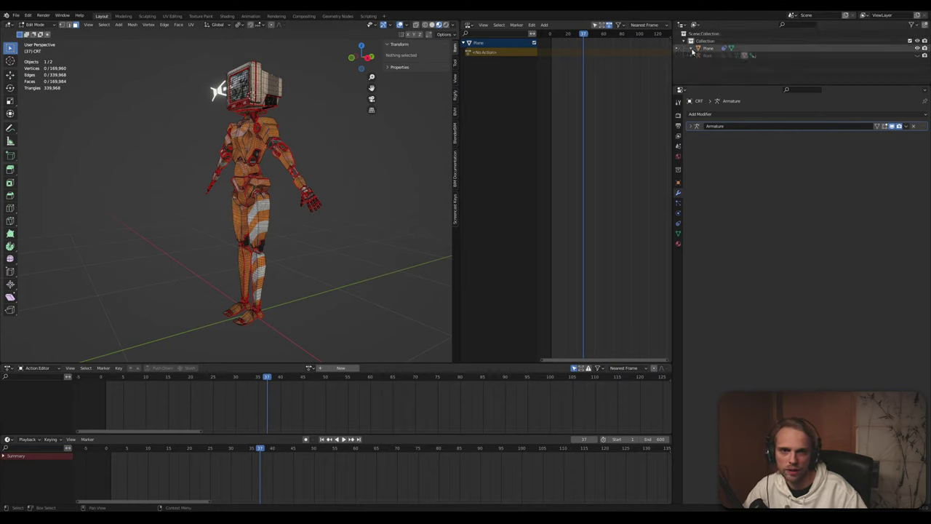
Collapse the Root hierarchy in the Outliner, and save the file after checking the CRT head
click(692, 48)
middle_drag(345, 163, 368, 172)
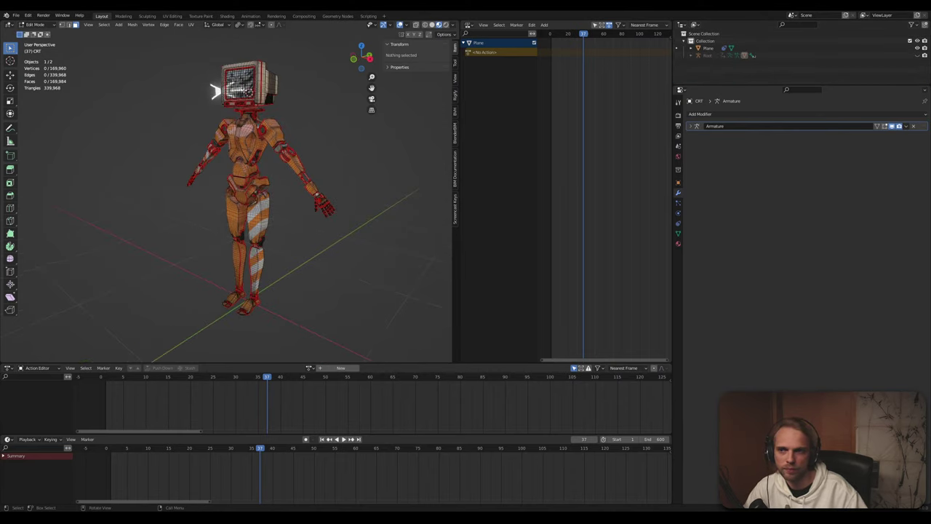
scroll(320, 153, up, 2)
shift+middle_drag(268, 90, 261, 197)
scroll(260, 197, up, 4)
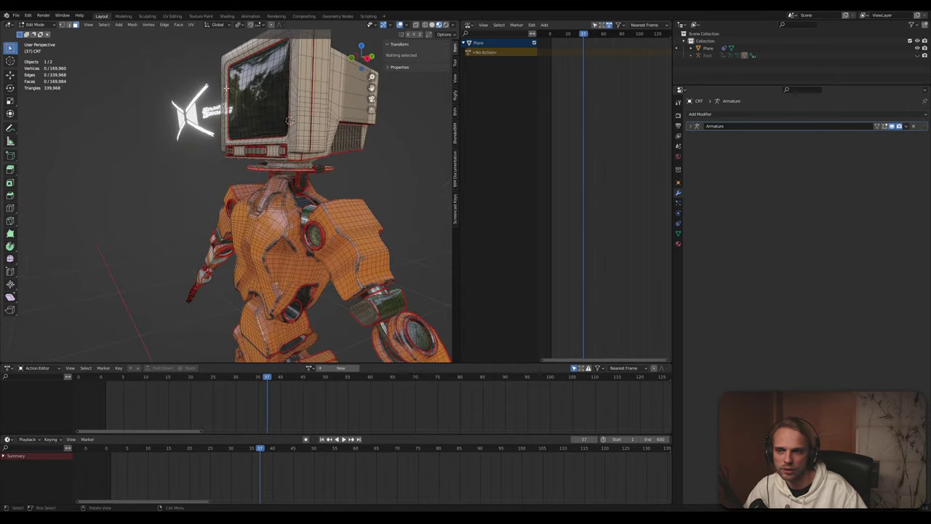
scroll(263, 161, down, 4)
middle_drag(263, 161, 280, 217)
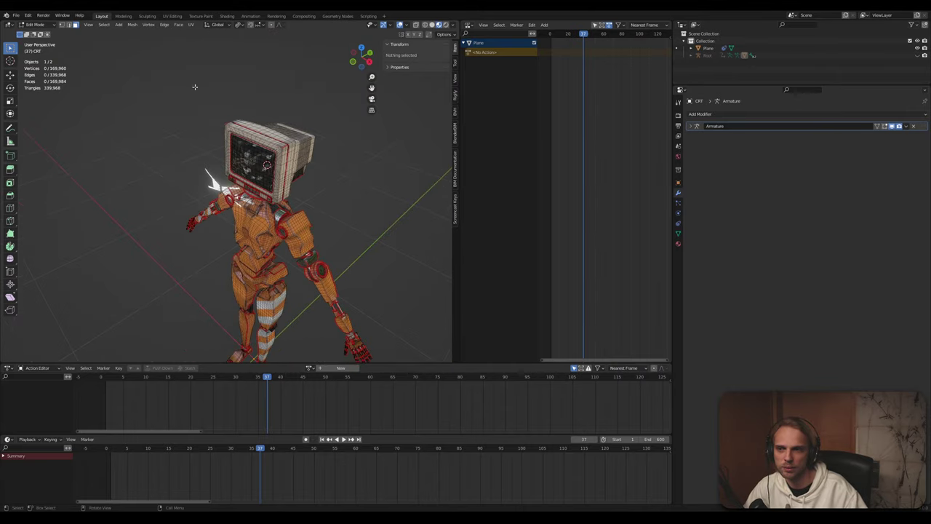
middle_drag(194, 87, 375, 138)
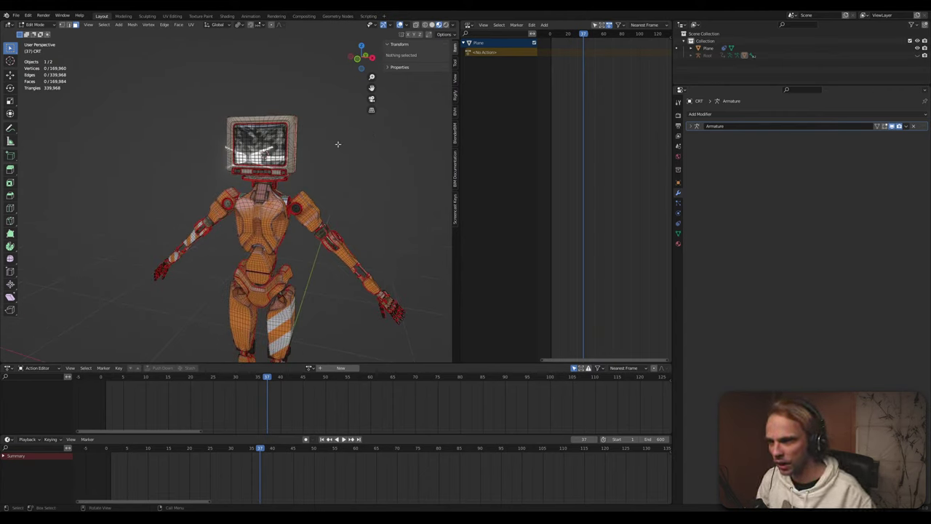
key(ctrl+s)
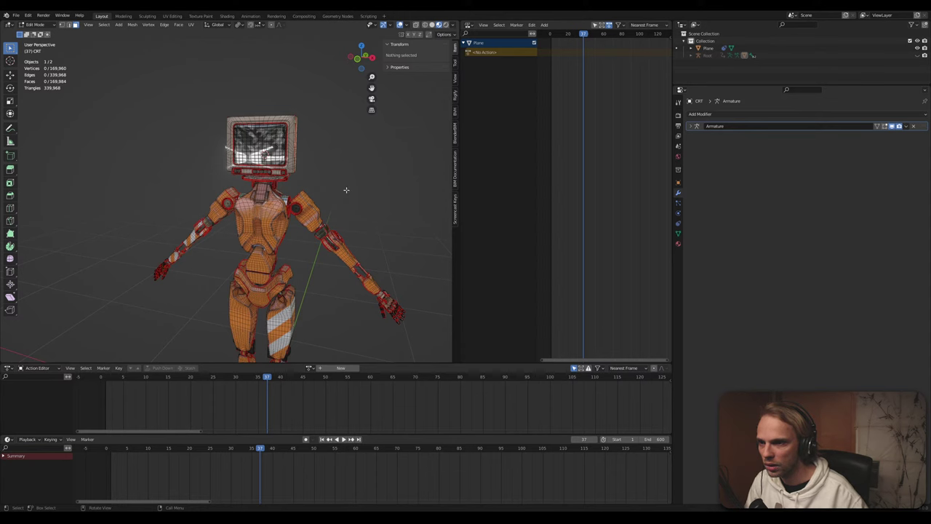
Examine the finger joints' mesh up close from below, and compare their density with the body and arm
middle_drag(347, 190, 256, 190)
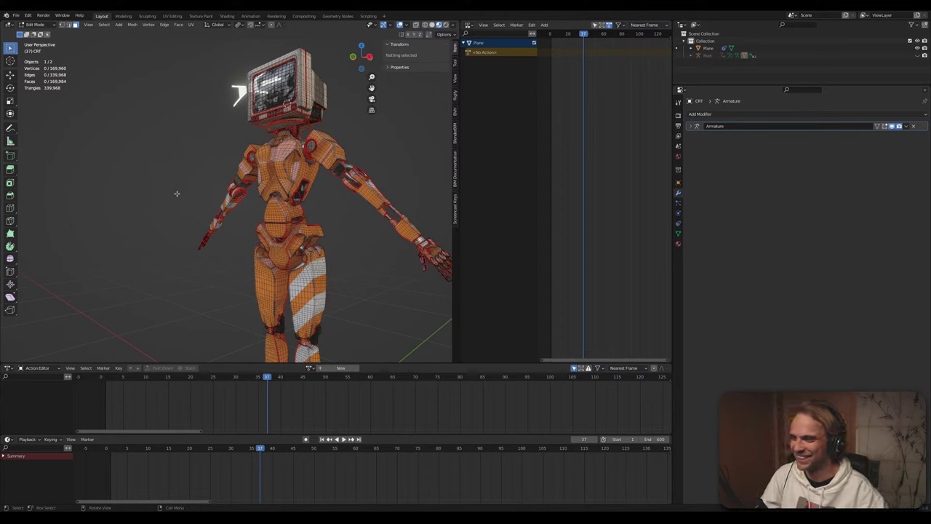
middle_drag(176, 193, 155, 168)
middle_drag(124, 138, 252, 216)
scroll(199, 171, up, 4)
middle_drag(198, 171, 218, 236)
scroll(217, 237, up, 5)
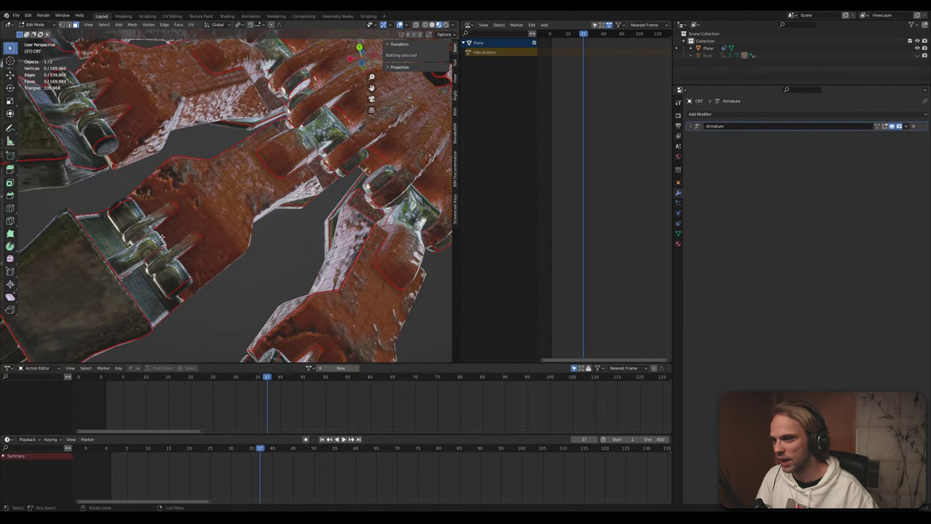
scroll(234, 230, down, 6)
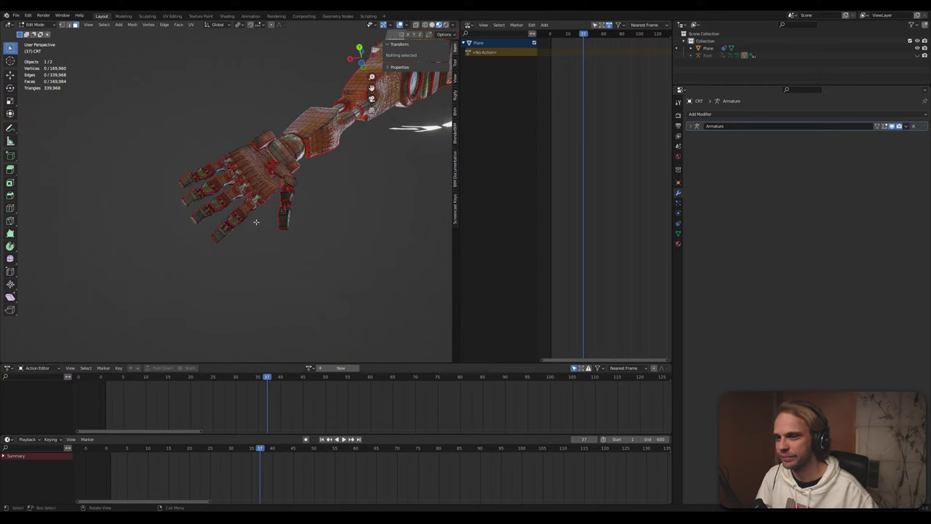
scroll(235, 230, down, 4)
middle_drag(234, 230, 280, 248)
scroll(278, 255, up, 1)
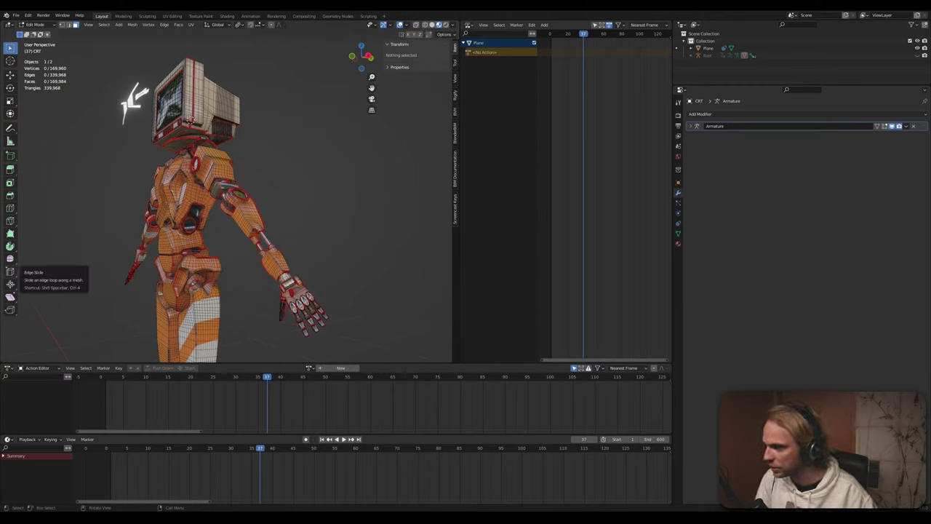
middle_drag(175, 218, 191, 211)
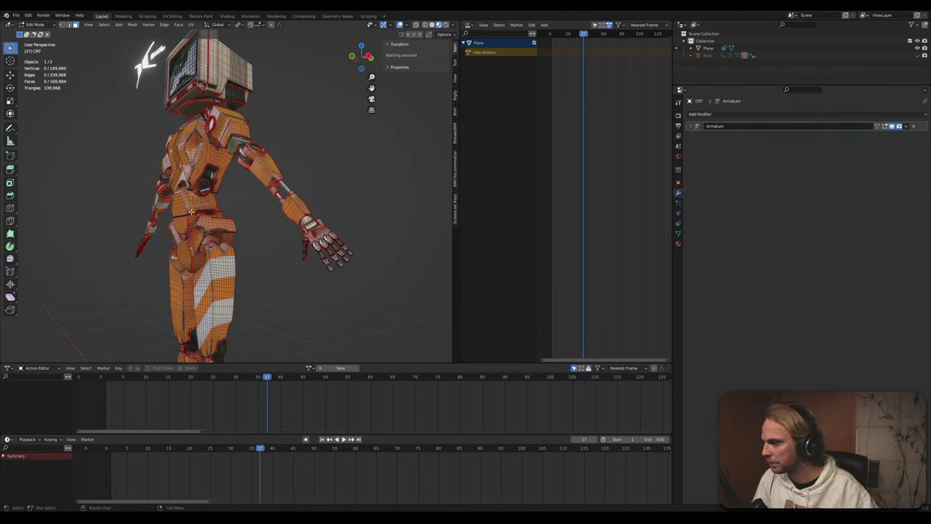
middle_drag(306, 168, 335, 173)
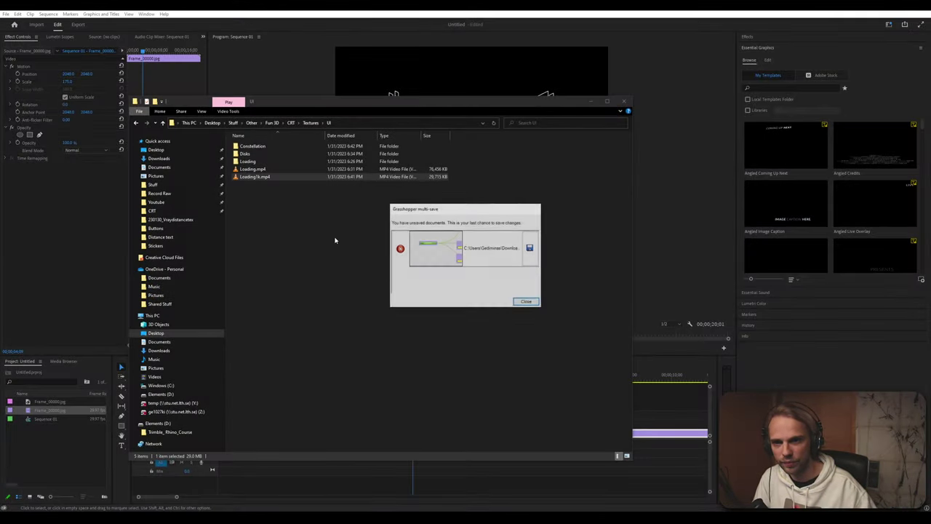
Dismiss Grasshopper's unsaved-documents prompt without saving, and view Frame_00000.jpg from the Constellation texture folder
click(525, 301)
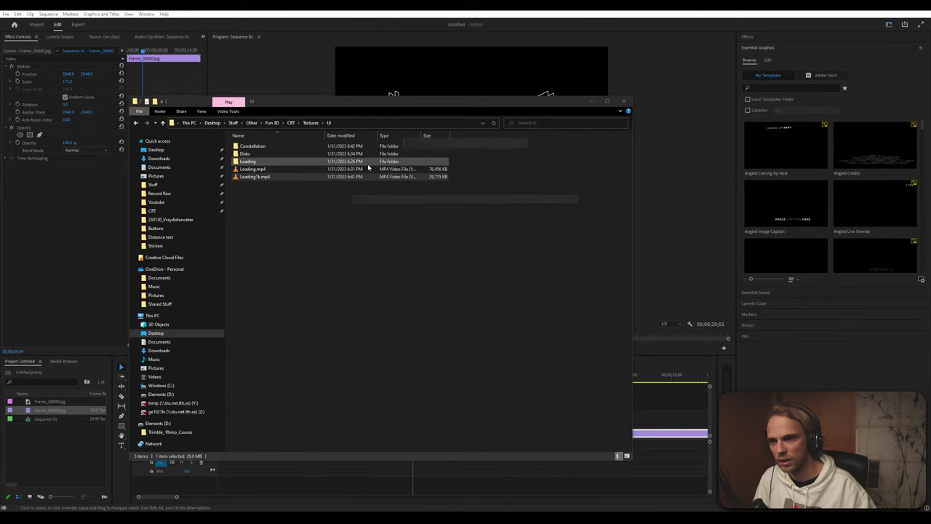
click(253, 147)
double_click(252, 147)
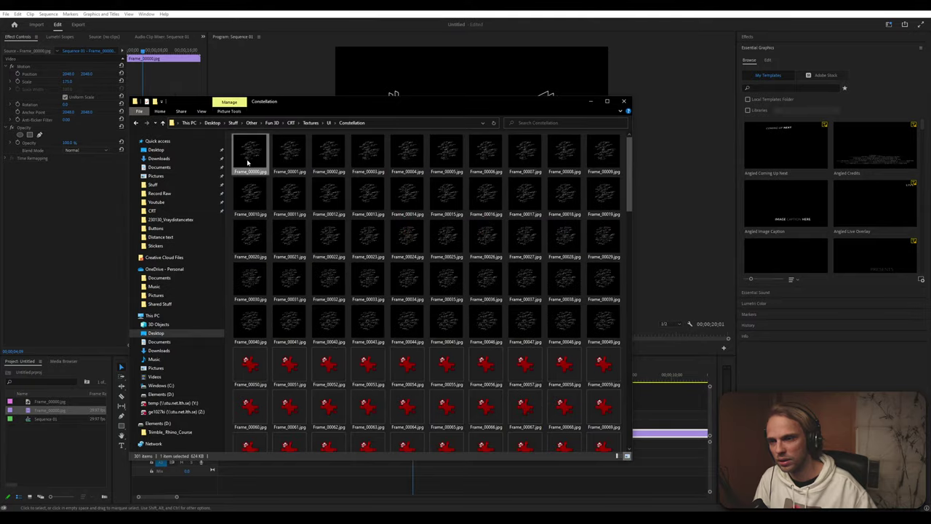
double_click(247, 157)
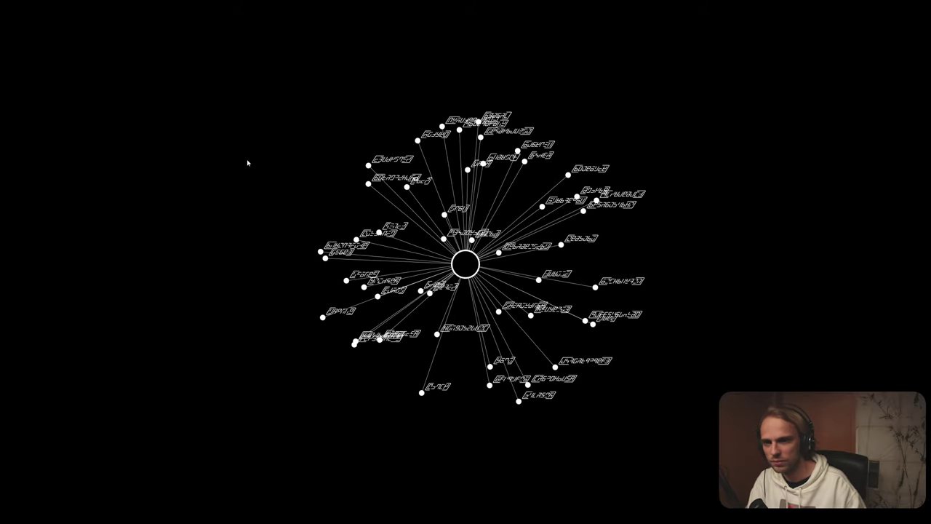
key(Escape)
click(925, 13)
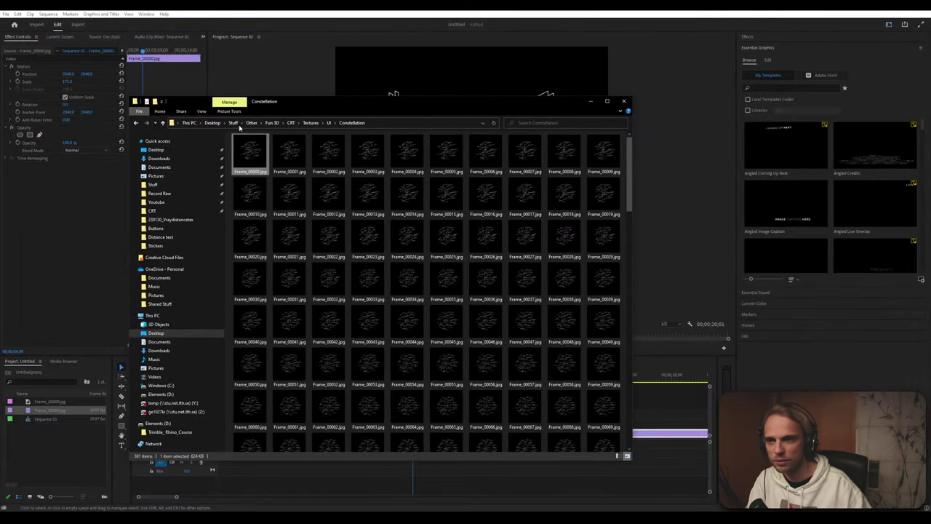
Go through the image sequence in the UI textures' Disks folder starting at Frame_00000.jpg, and close the folder window
click(329, 124)
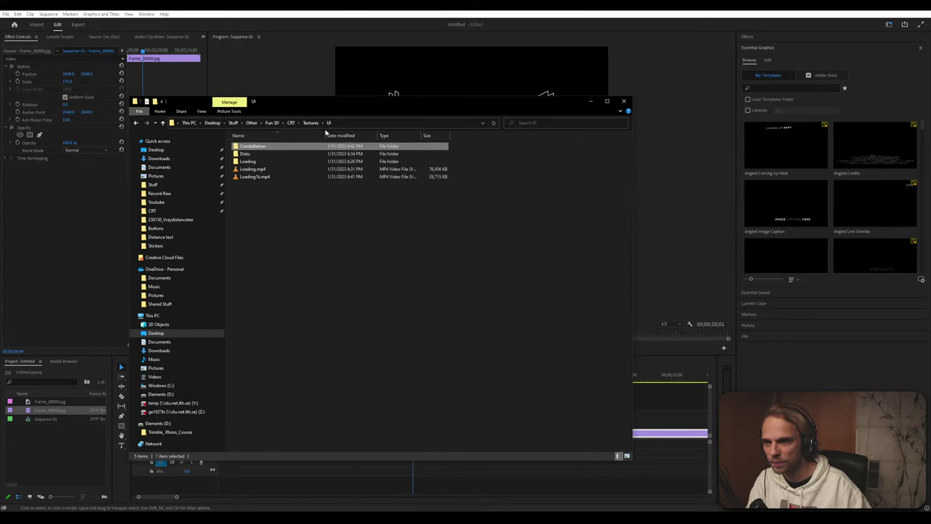
double_click(251, 161)
double_click(249, 150)
key(Return)
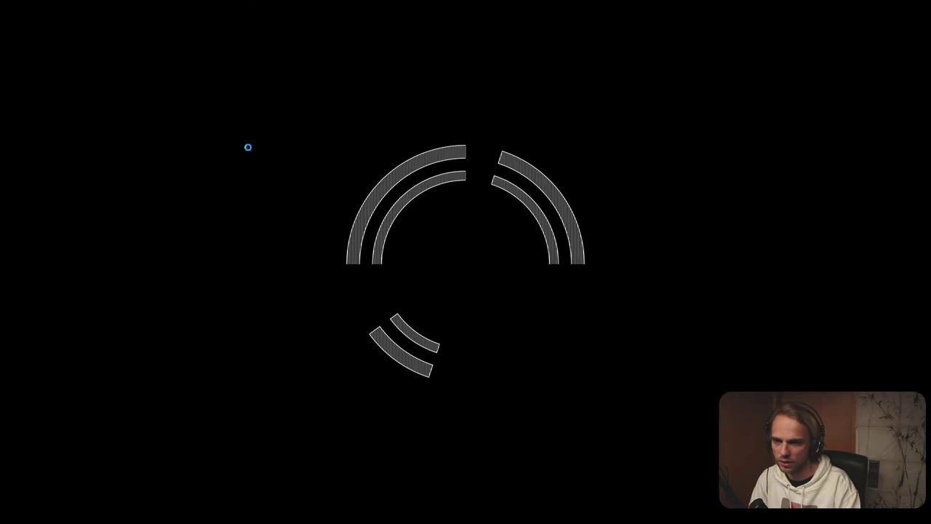
key(Right)
key(Right)
key(Right)
key(Right)
key(Right)
key(Right)
key(Right)
key(Right)
key(Right)
key(Right)
key(Right)
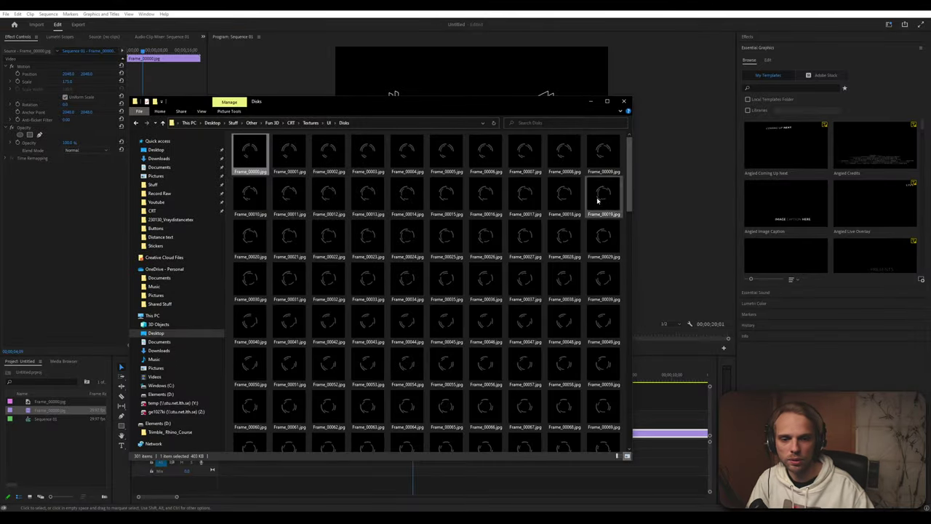
click(624, 100)
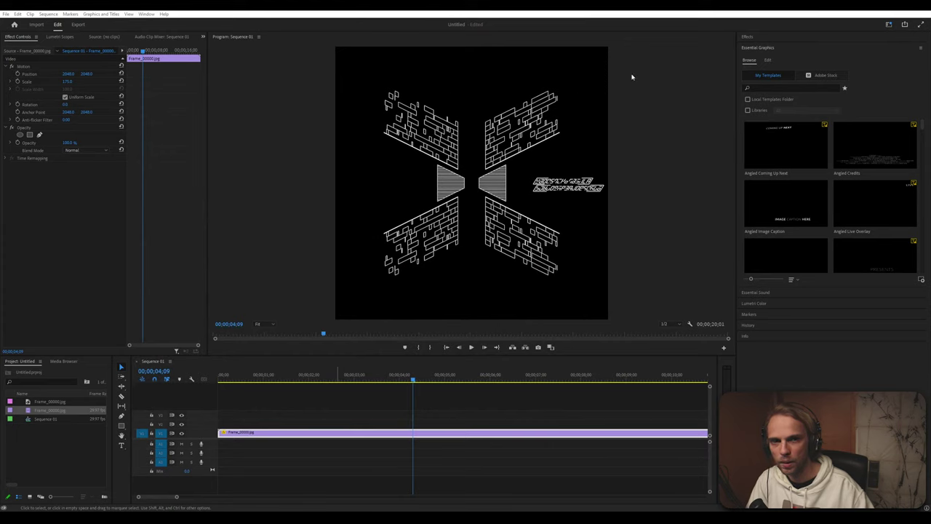
Quit Premiere Pro without saving Untitled.prproj, and close the Downloads folder window
click(927, 16)
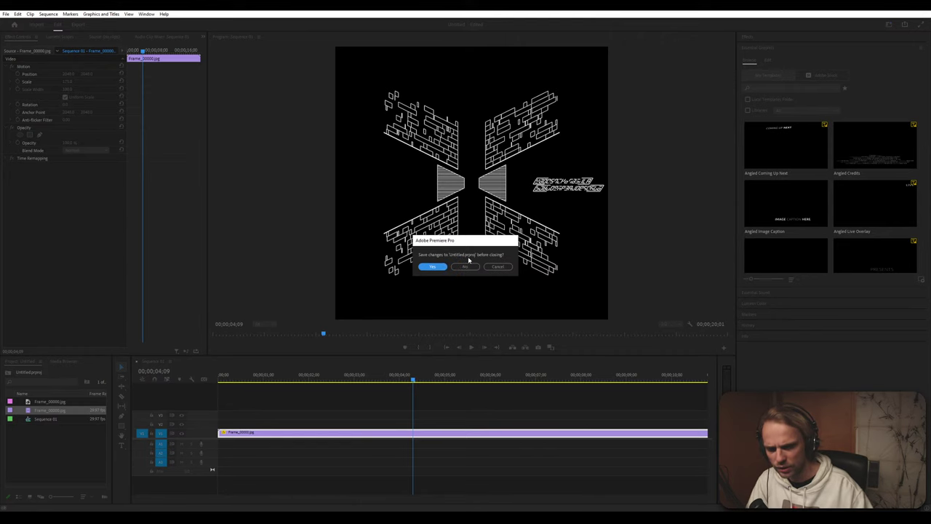
click(466, 267)
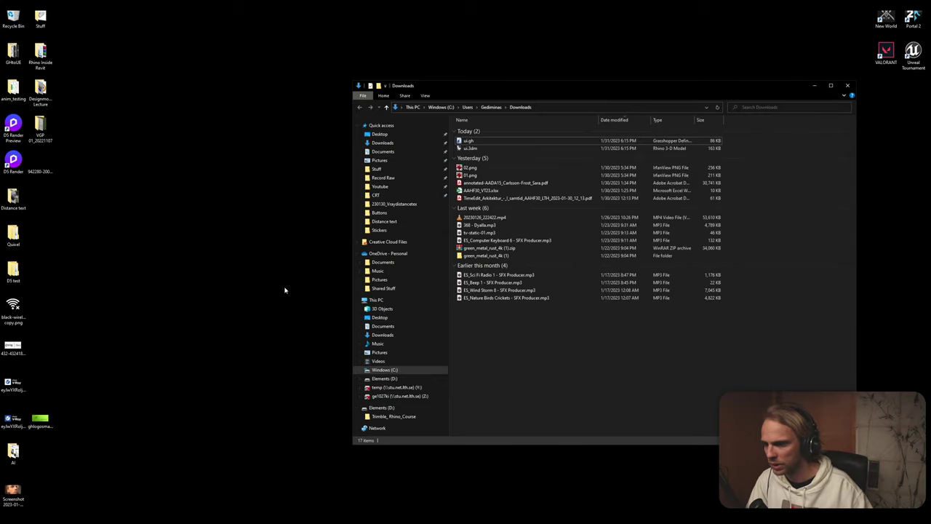
click(848, 85)
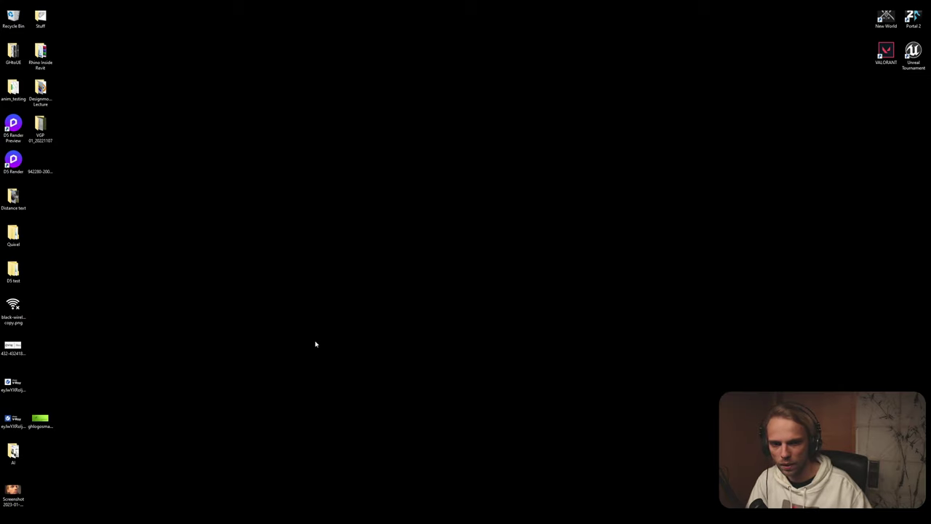